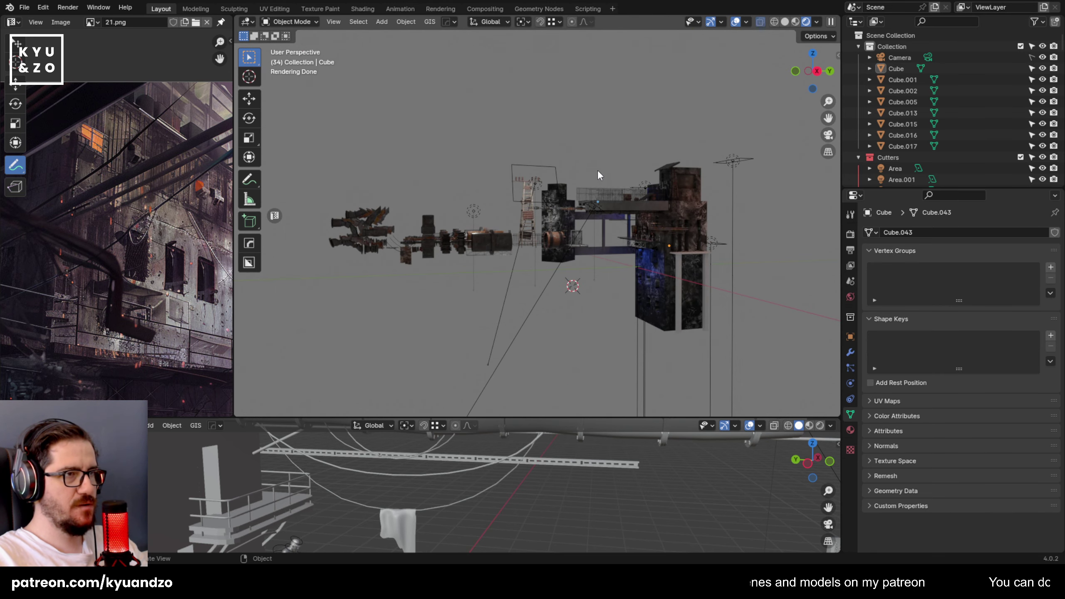
pyautogui.scroll(5, 597, 169)
pyautogui.moveTo(575, 226); pyautogui.dragTo(673, 201, button='middle')
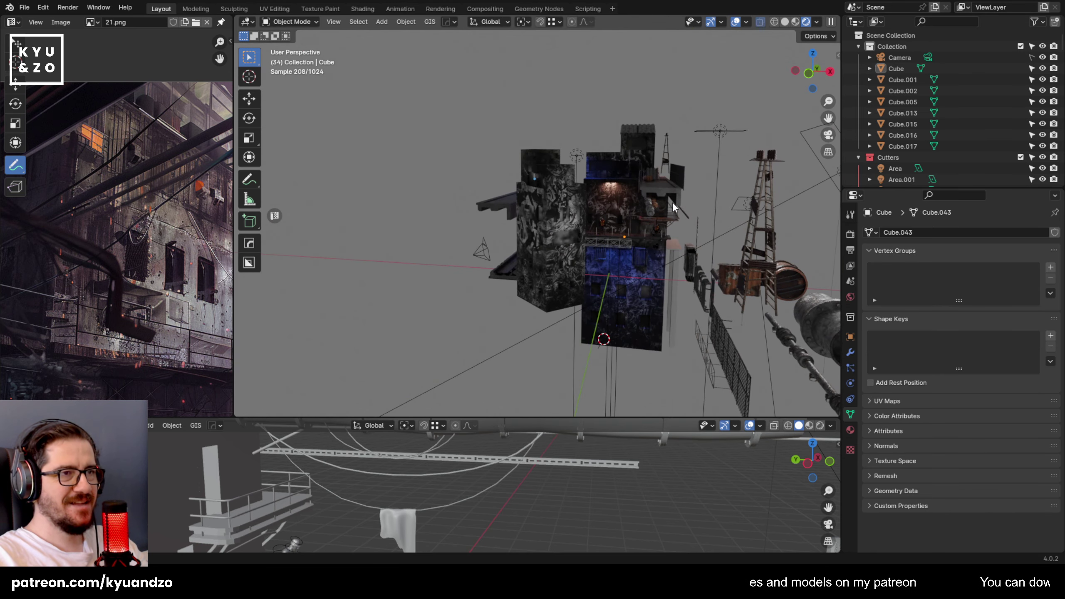
pyautogui.press('ctrl+KP_0')
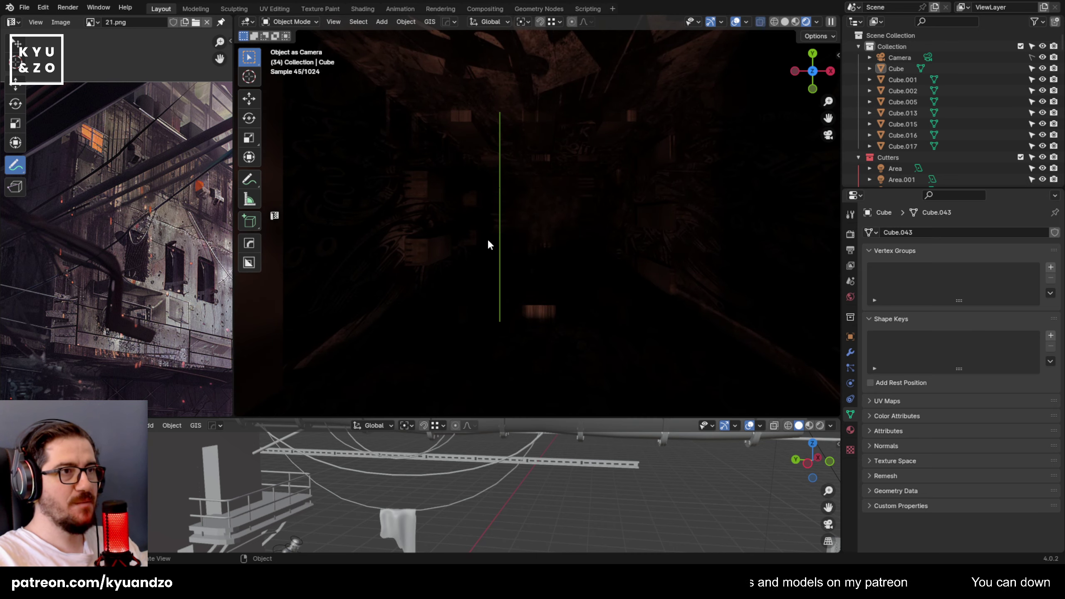
pyautogui.moveTo(488, 239); pyautogui.dragTo(443, 261, button='middle')
pyautogui.click(415, 294)
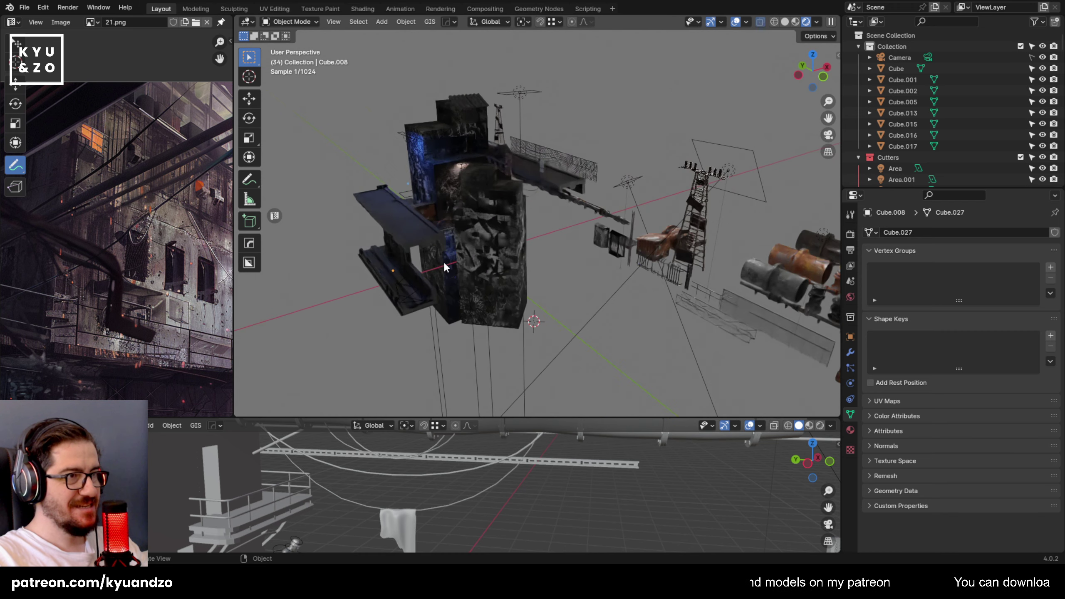
# Make the Camera object the active scene camera and view the scene through it.
pyautogui.click(904, 57)
pyautogui.press('KP_0')
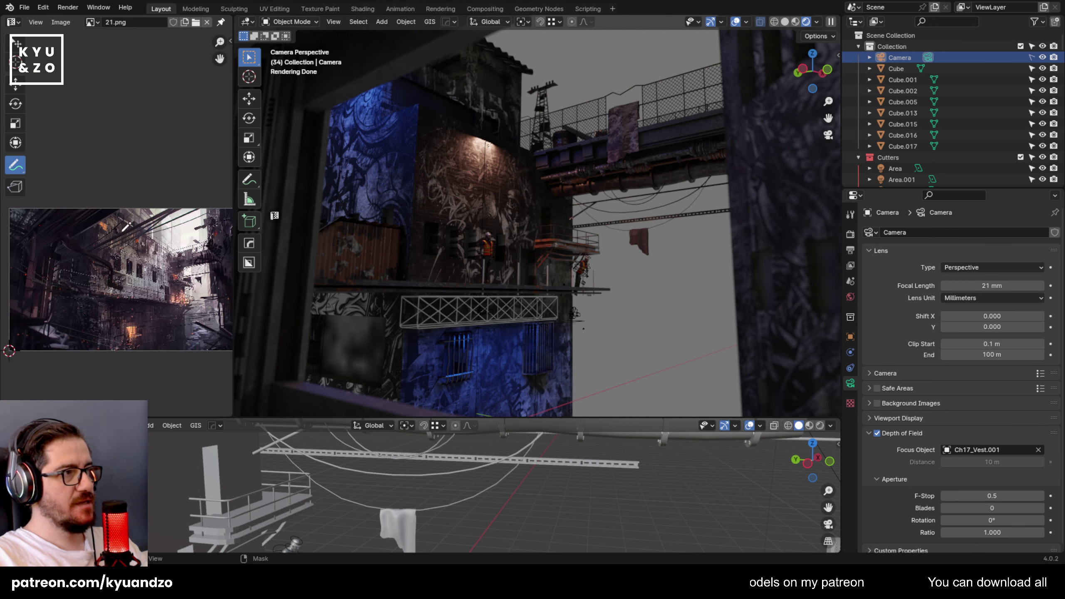
pyautogui.click(640, 279)
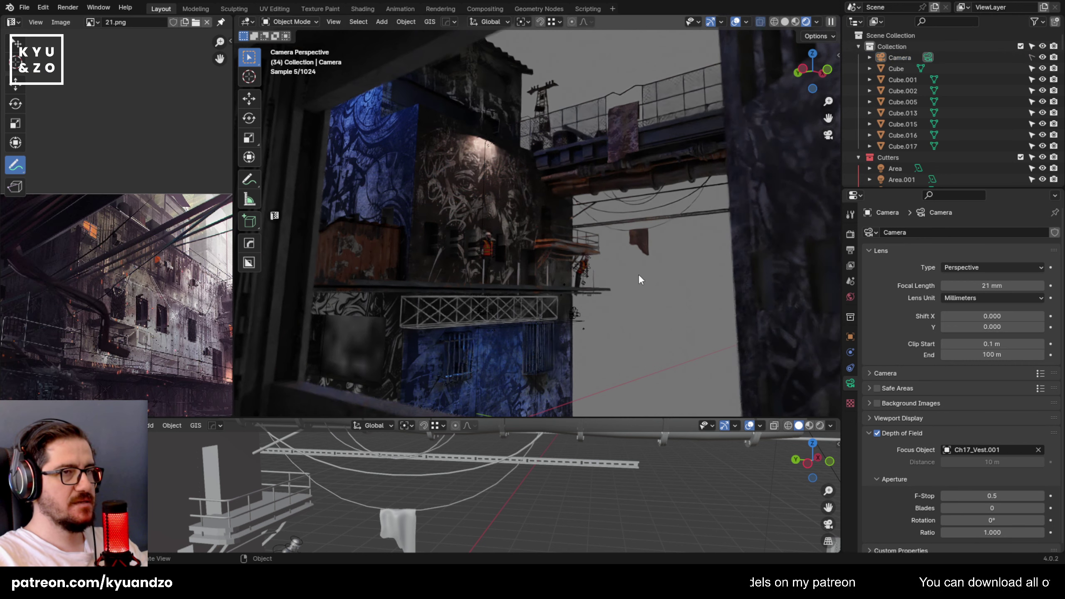
# Examine the pipe, joint and panel parts laid out beside the building scene.
pyautogui.scroll(-1, 586, 193)
pyautogui.moveTo(582, 204); pyautogui.dragTo(499, 195, button='middle')
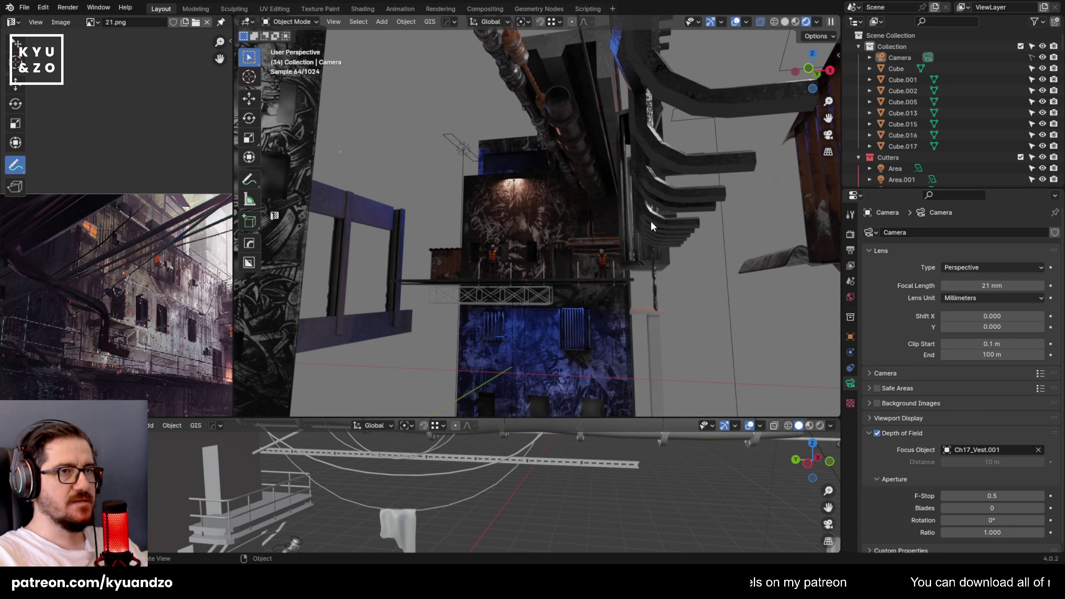
pyautogui.moveTo(651, 220); pyautogui.dragTo(732, 255, button='middle')
pyautogui.scroll(-9, 646, 207)
pyautogui.keyDown('shift'); pyautogui.moveTo(658, 218); pyautogui.dragTo(494, 219, button='middle'); pyautogui.keyUp('shift')
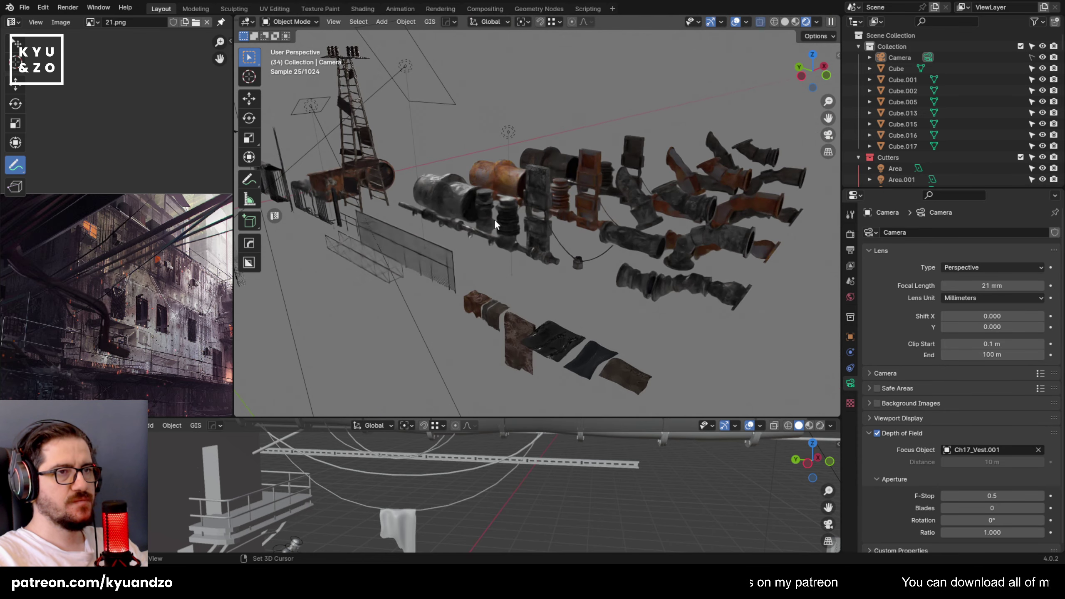
pyautogui.moveTo(540, 149); pyautogui.dragTo(523, 202, button='middle')
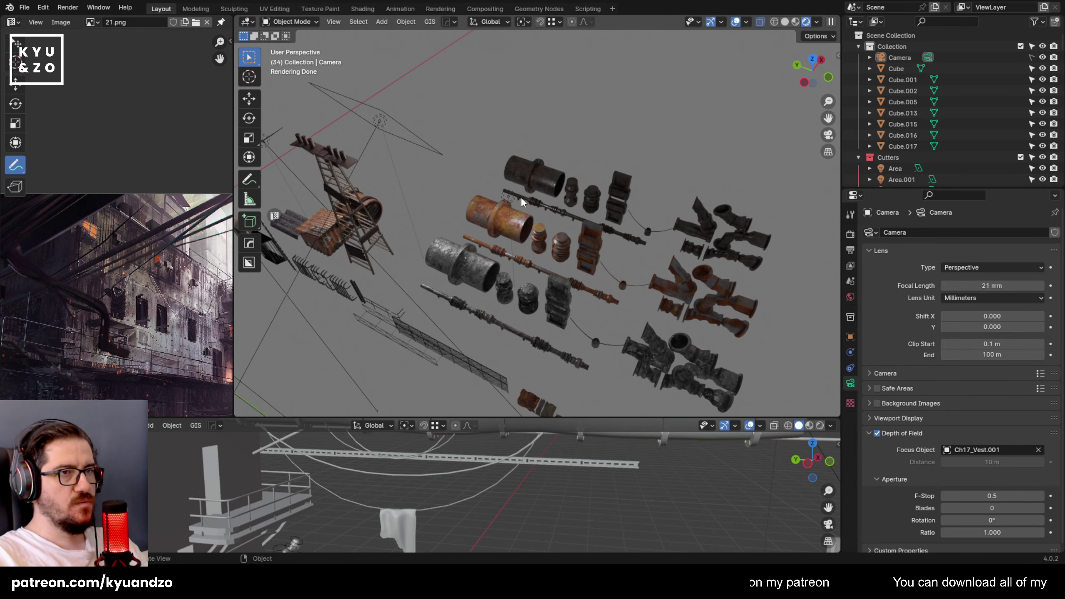
pyautogui.keyDown('shift'); pyautogui.moveTo(450, 244); pyautogui.dragTo(469, 189, button='middle'); pyautogui.keyUp('shift')
# Try duplicating the long grey pipe with couplings along global X, and delete the copy.
pyautogui.click(488, 245)
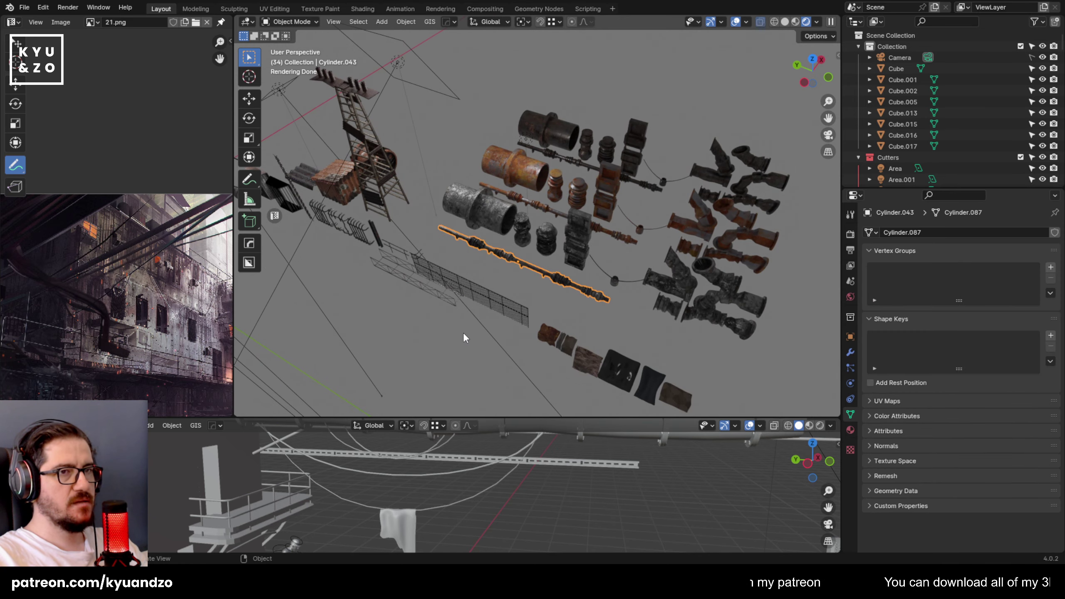
pyautogui.keyDown('shift'); pyautogui.moveTo(365, 265); pyautogui.dragTo(524, 193, button='middle'); pyautogui.keyUp('shift')
pyautogui.scroll(-4, 502, 209)
pyautogui.scroll(4, 524, 193)
pyautogui.scroll(-3, 525, 193)
pyautogui.hotkey('shift', 'd')
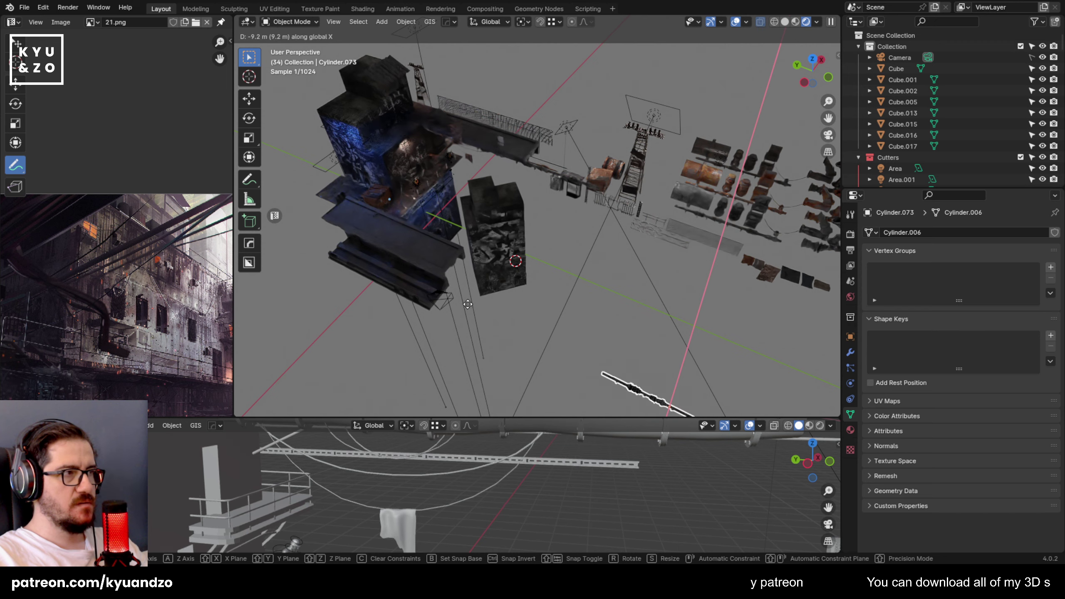
pyautogui.click(549, 284)
pyautogui.press('x')
pyautogui.click(549, 284)
pyautogui.scroll(5, 541, 254)
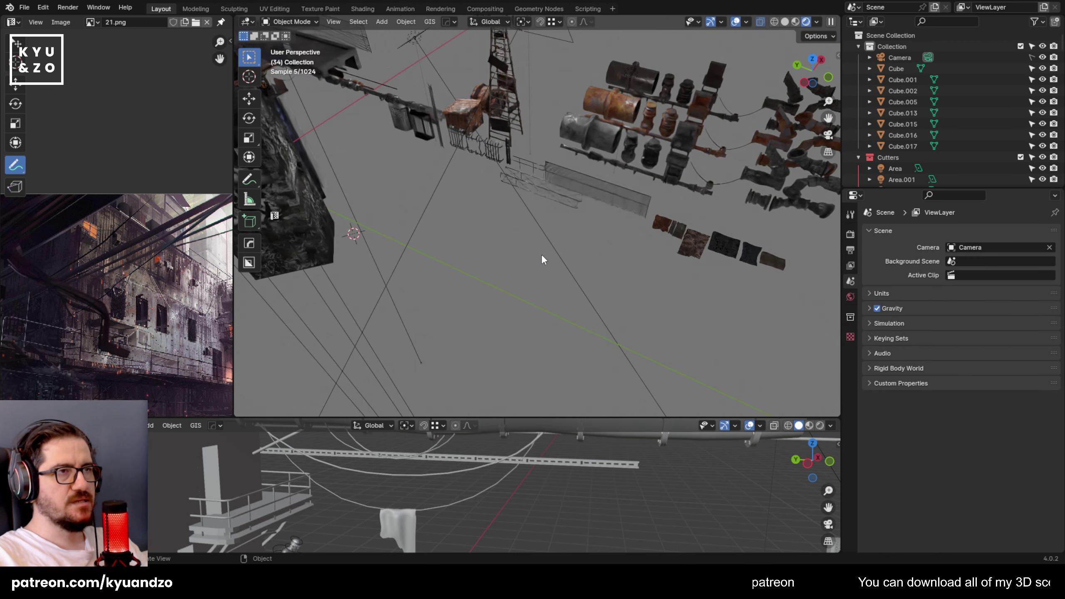
# Widen the reference image area so more of 21.png shows beside the 3D viewport.
pyautogui.keyDown('shift'); pyautogui.moveTo(562, 269); pyautogui.dragTo(461, 213, button='middle'); pyautogui.keyUp('shift')
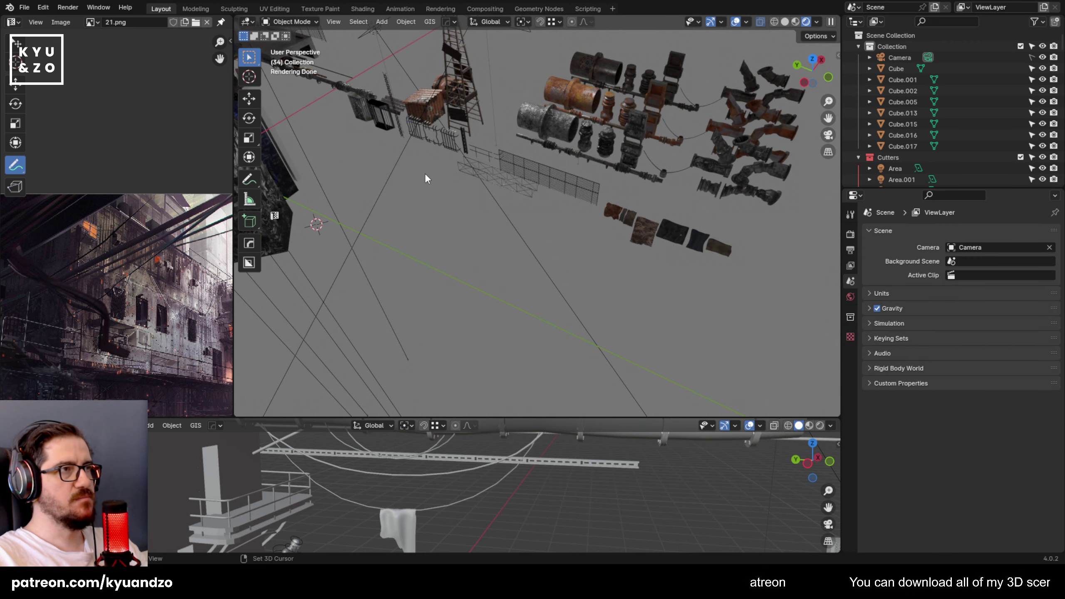
pyautogui.keyDown('shift'); pyautogui.moveTo(426, 177); pyautogui.dragTo(700, 299, button='middle'); pyautogui.keyUp('shift')
pyautogui.scroll(2, 699, 299)
pyautogui.scroll(2, 45, 246)
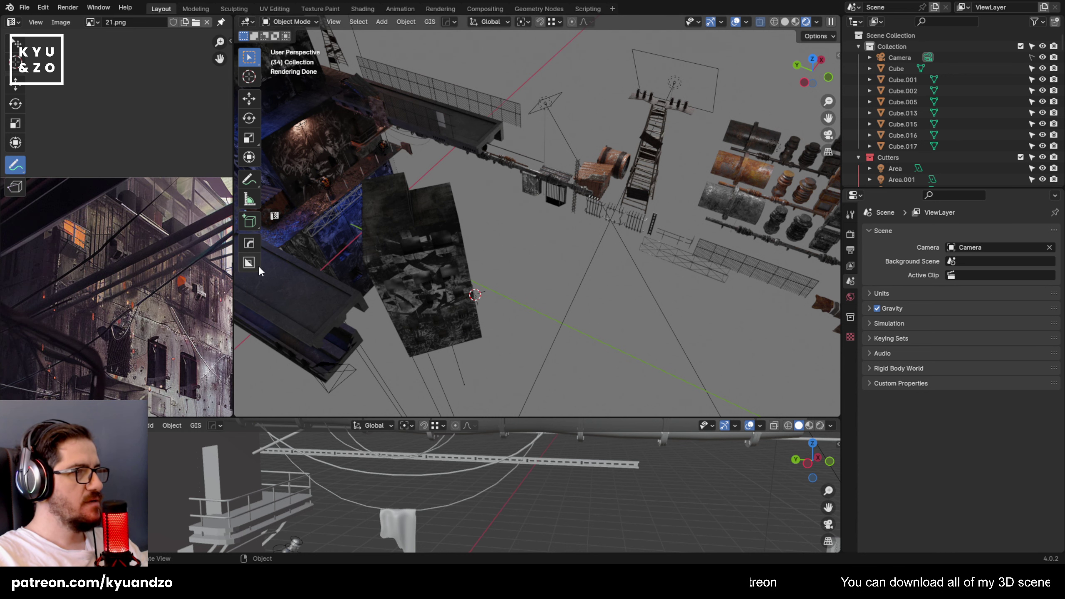
pyautogui.moveTo(234, 236); pyautogui.dragTo(384, 235)
pyautogui.scroll(4, 647, 183)
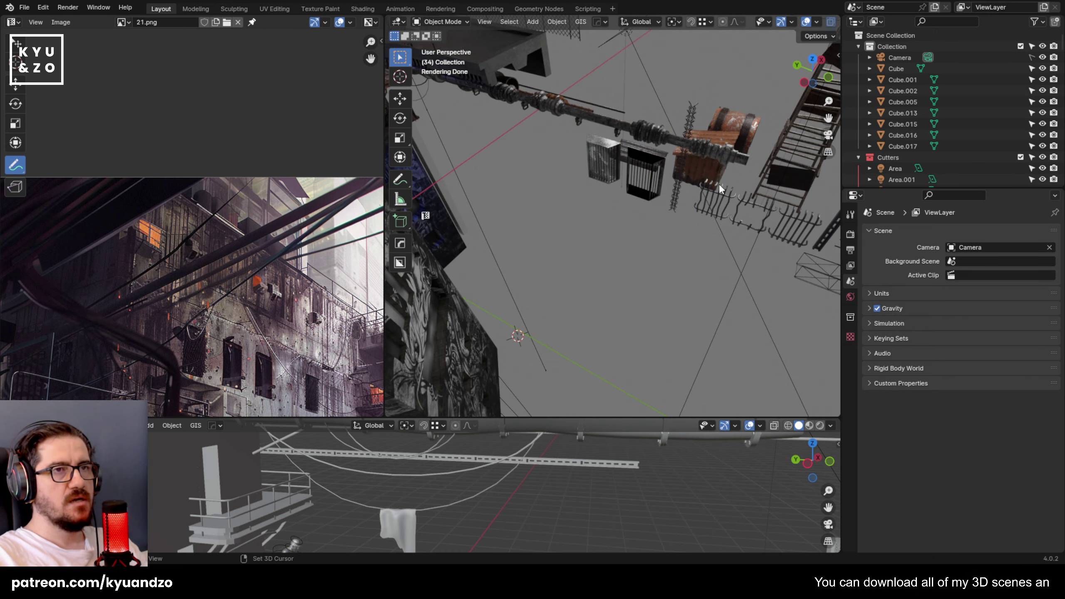
# Look over the laid-out pipe assets and the pipes beneath the walkway for a suitable piece to reuse.
pyautogui.keyDown('shift'); pyautogui.moveTo(719, 185); pyautogui.dragTo(671, 365, button='middle'); pyautogui.keyUp('shift')
pyautogui.keyDown('shift'); pyautogui.moveTo(661, 158); pyautogui.dragTo(548, 222, button='middle'); pyautogui.keyUp('shift')
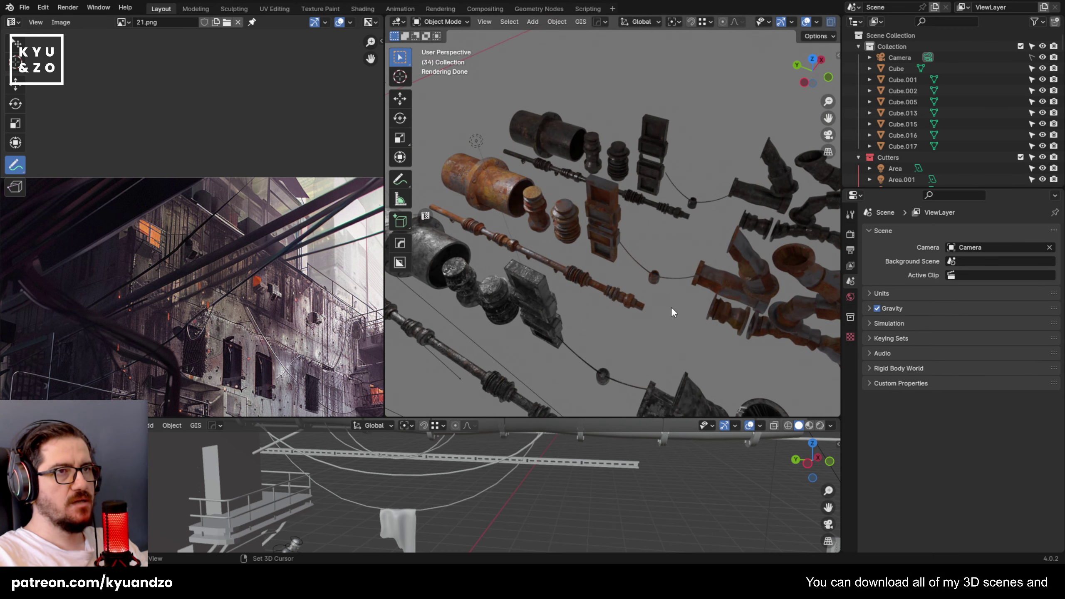
pyautogui.keyDown('shift'); pyautogui.moveTo(672, 308); pyautogui.dragTo(755, 275, button='middle'); pyautogui.keyUp('shift')
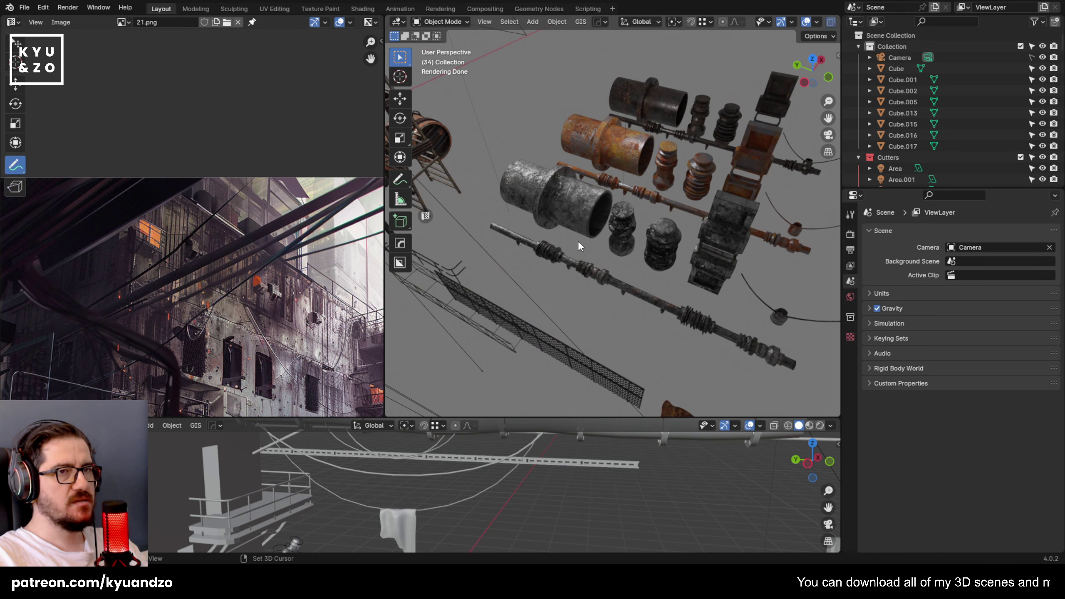
pyautogui.scroll(-4, 597, 189)
pyautogui.scroll(3, 599, 190)
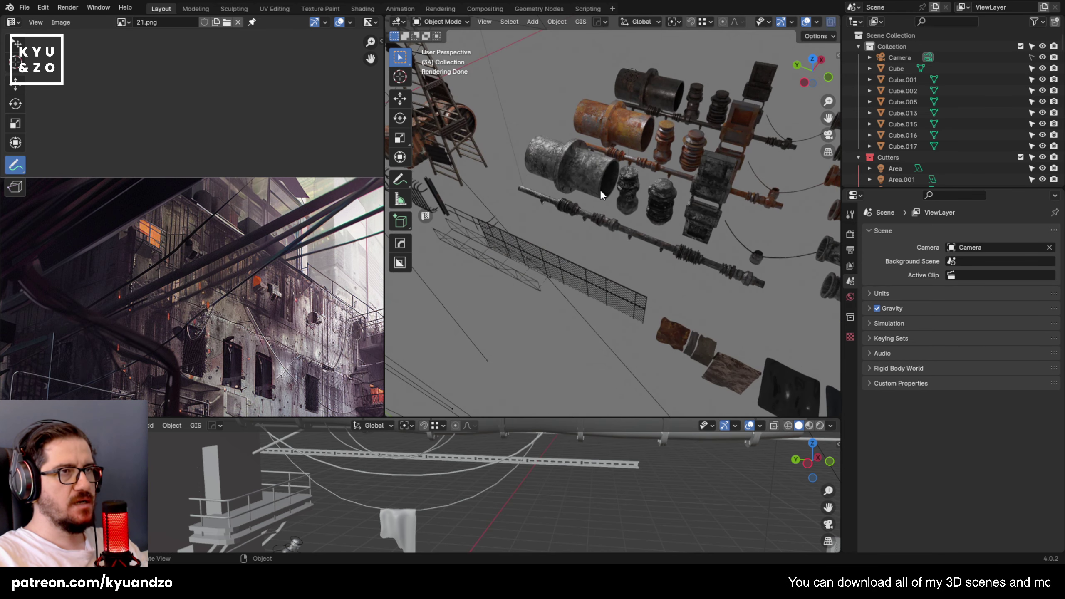
pyautogui.keyDown('shift'); pyautogui.moveTo(541, 134); pyautogui.dragTo(822, 185, button='middle'); pyautogui.keyUp('shift')
pyautogui.keyDown('shift'); pyautogui.moveTo(579, 201); pyautogui.dragTo(633, 254, button='middle'); pyautogui.keyUp('shift')
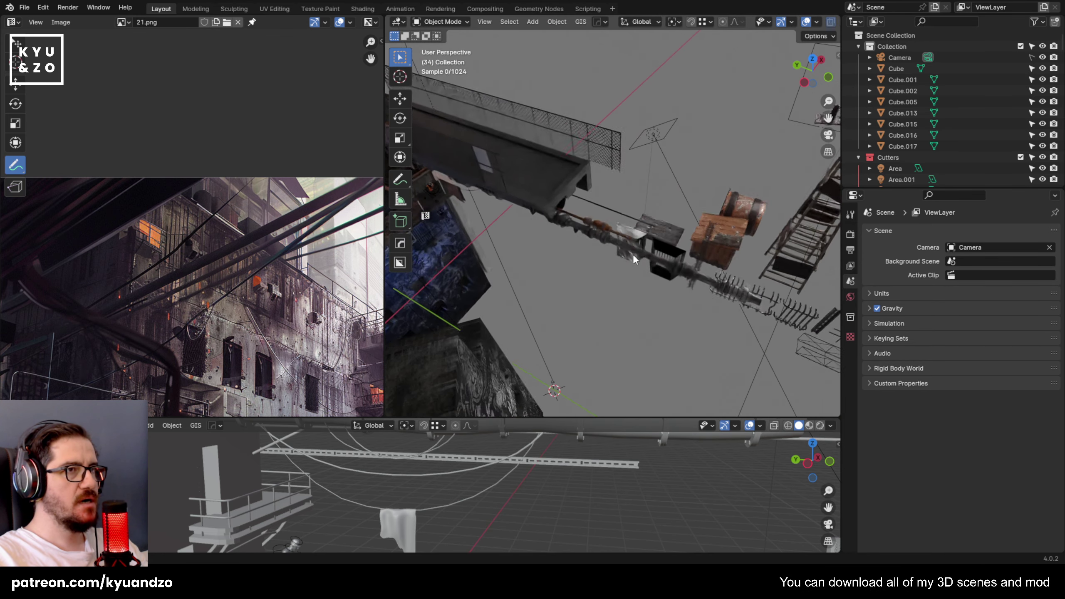
# Duplicate the long straight pipe beneath the walkway and place the copy about 5.6 m away along negative global Y.
pyautogui.scroll(5, 634, 254)
pyautogui.click(662, 205)
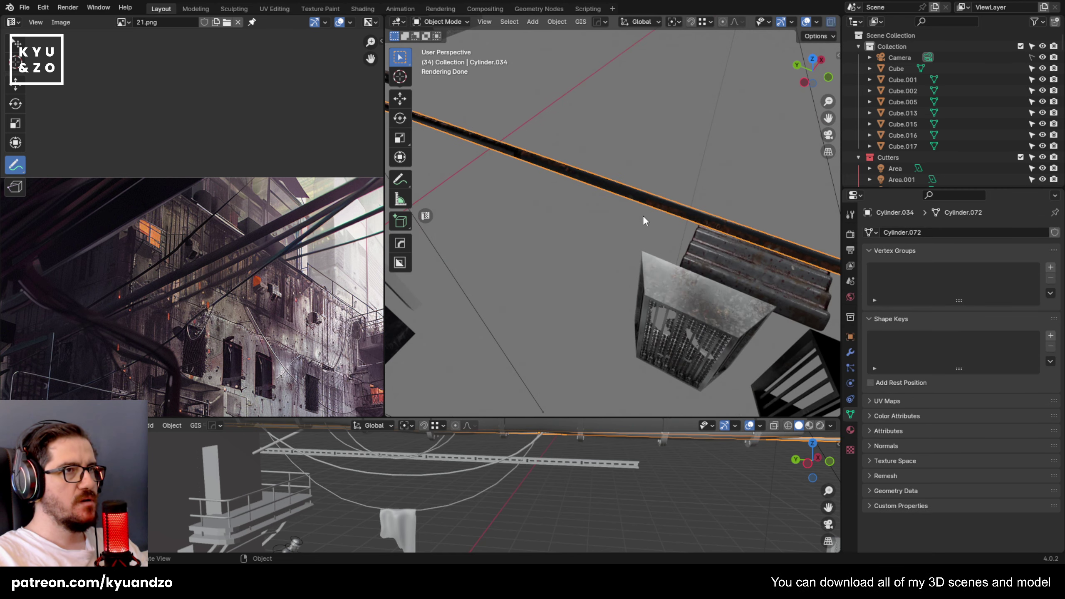
pyautogui.scroll(-2, 583, 160)
pyautogui.scroll(-5, 583, 160)
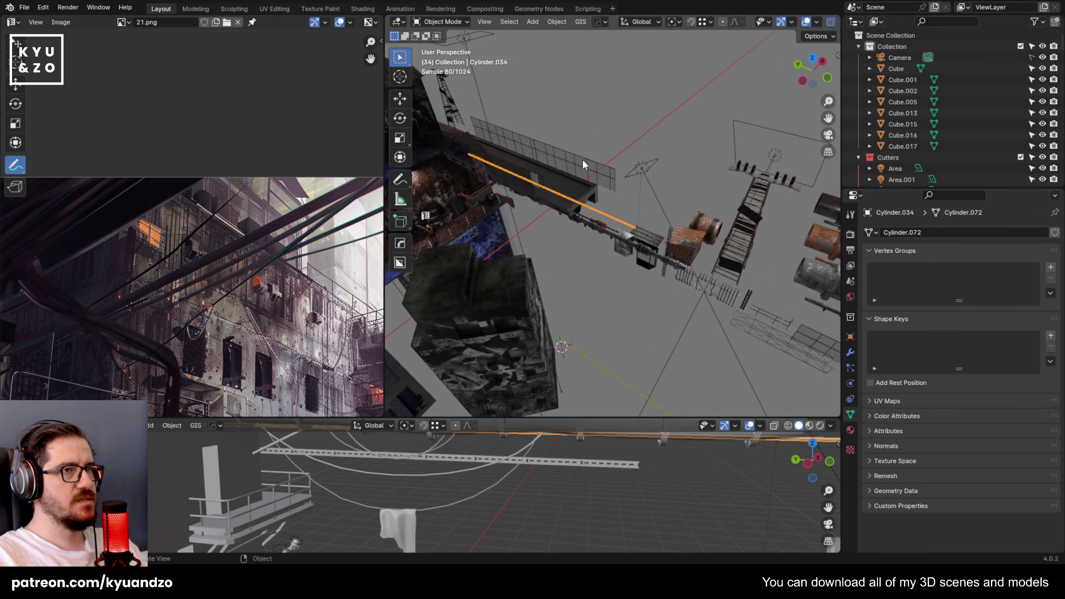
pyautogui.hotkey('shift', 'd')
pyautogui.press('y')
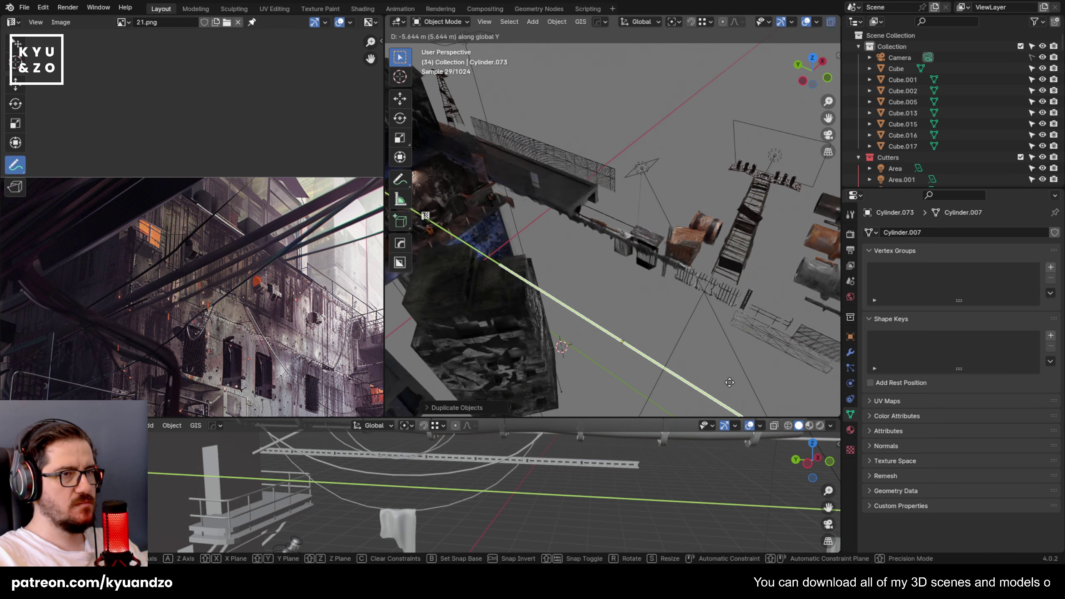
pyautogui.click(730, 383)
# Scale the duplicated straight pipe up uniformly into a much longer, thicker pipe.
pyautogui.scroll(-4, 727, 340)
pyautogui.scroll(6, 721, 326)
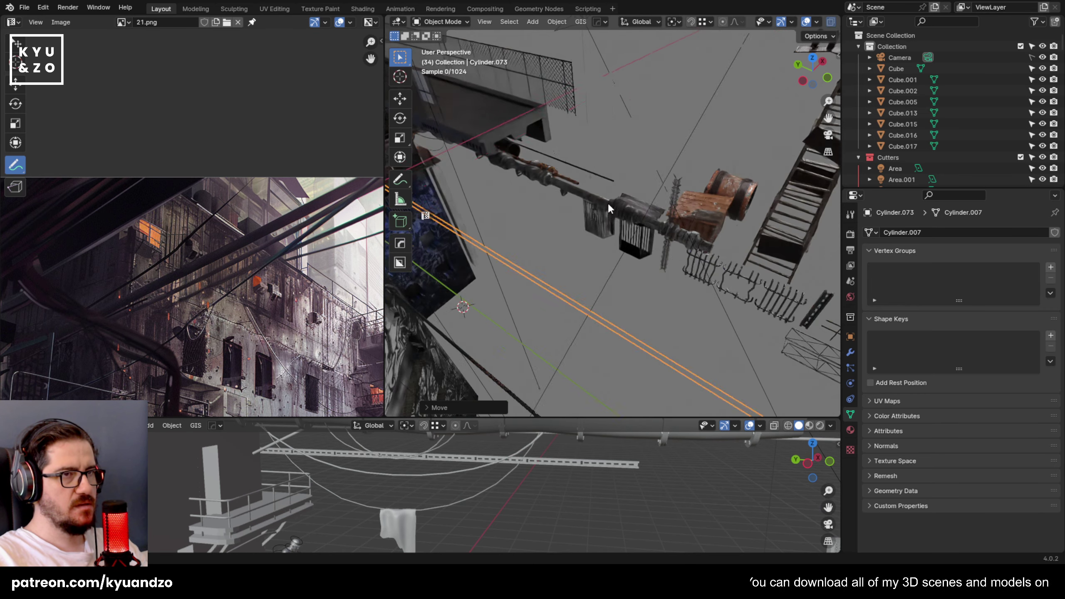
pyautogui.keyDown('shift'); pyautogui.moveTo(609, 204); pyautogui.dragTo(606, 199, button='middle'); pyautogui.keyUp('shift')
pyautogui.scroll(4, 591, 235)
pyautogui.scroll(-4, 592, 236)
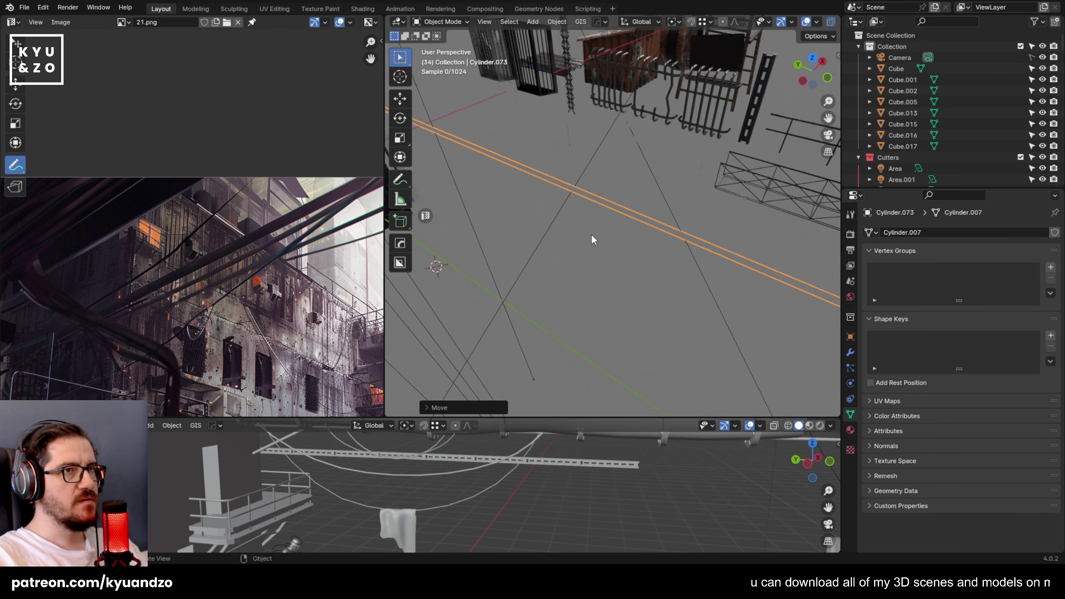
pyautogui.scroll(-10, 593, 239)
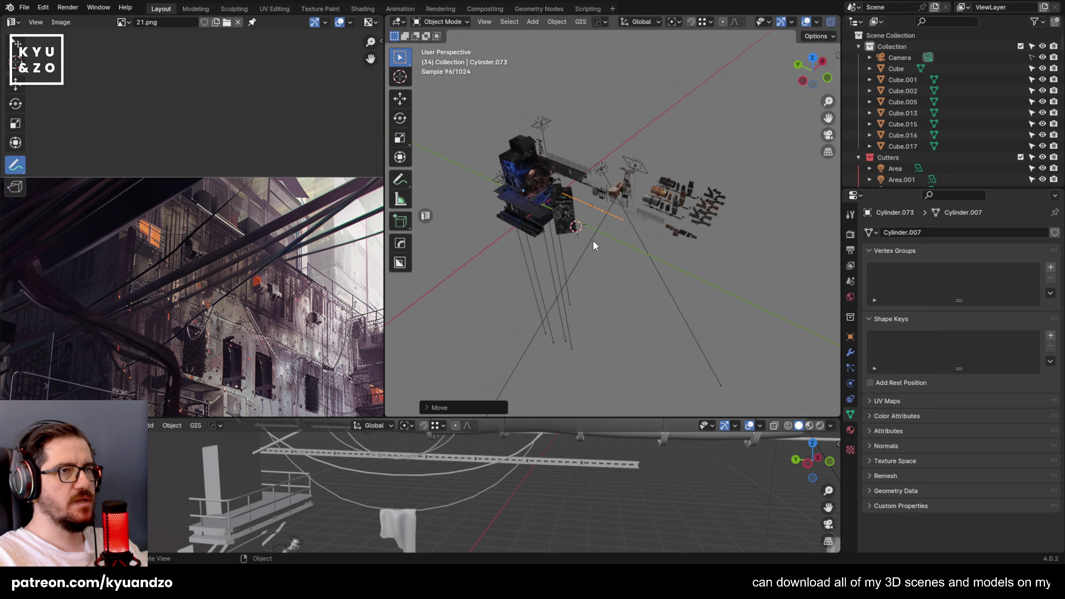
pyautogui.press('s')
pyautogui.click(712, 292)
pyautogui.scroll(2, 712, 292)
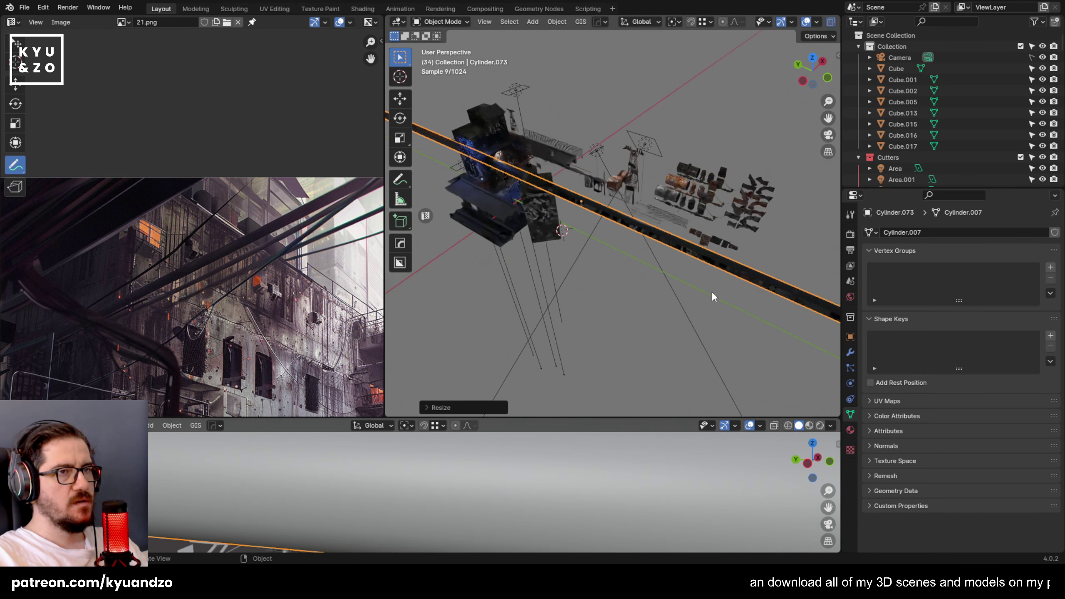
# Inspect the enlarged pipe along its length out to its far end.
pyautogui.scroll(1, 706, 285)
pyautogui.keyDown('shift'); pyautogui.moveTo(721, 271); pyautogui.dragTo(440, 185, button='middle'); pyautogui.keyUp('shift')
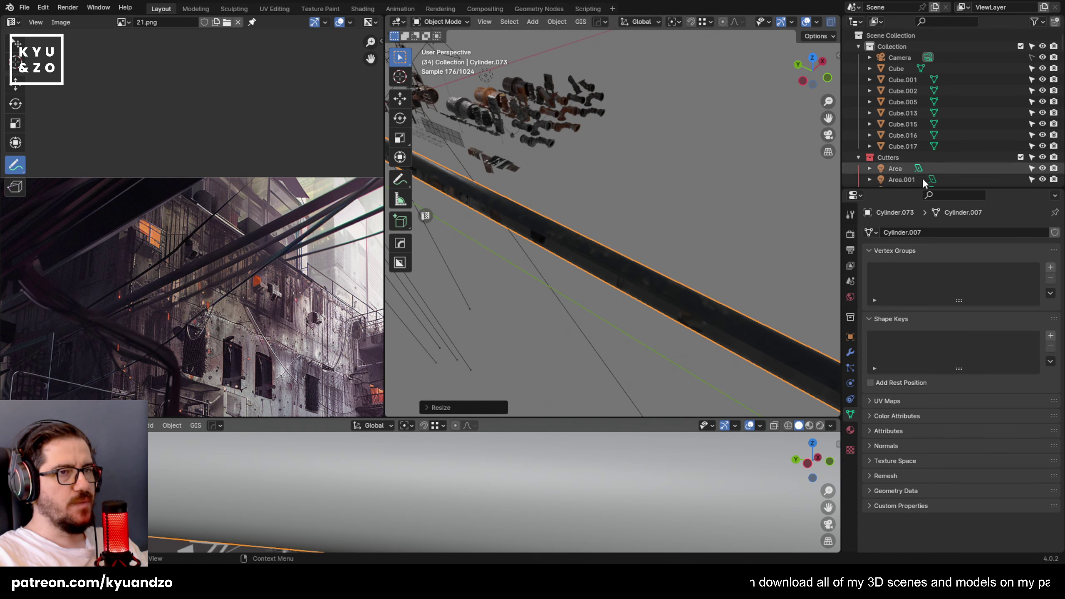
pyautogui.scroll(-2, 596, 276)
pyautogui.keyDown('shift'); pyautogui.moveTo(626, 237); pyautogui.dragTo(533, 206, button='middle'); pyautogui.keyUp('shift')
pyautogui.scroll(-2, 533, 206)
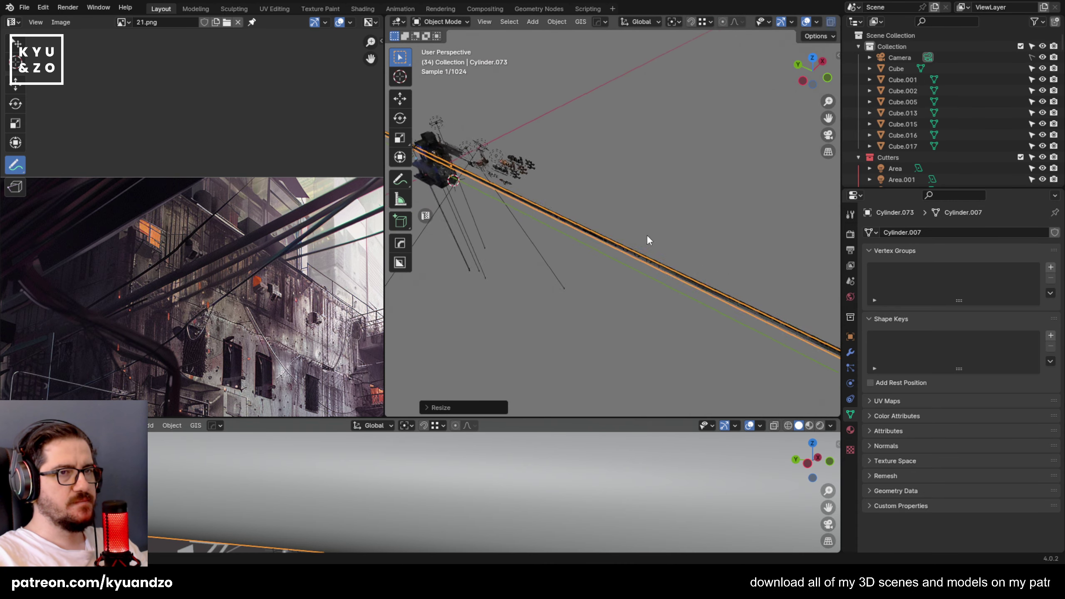
pyautogui.keyDown('shift'); pyautogui.moveTo(648, 235); pyautogui.dragTo(485, 189, button='middle'); pyautogui.keyUp('shift')
pyautogui.scroll(-6, 495, 197)
pyautogui.scroll(2, 512, 209)
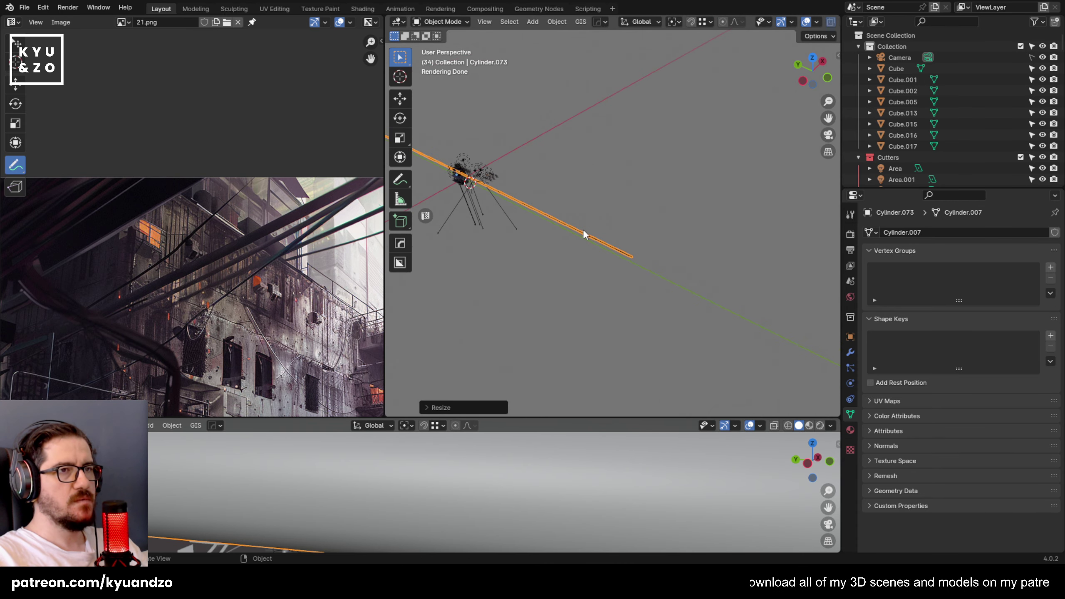
# Shift the duplicated pipe's whole mesh along positive global Y in Edit Mode, using two successive moves.
pyautogui.press('Tab')
pyautogui.scroll(1, 653, 255)
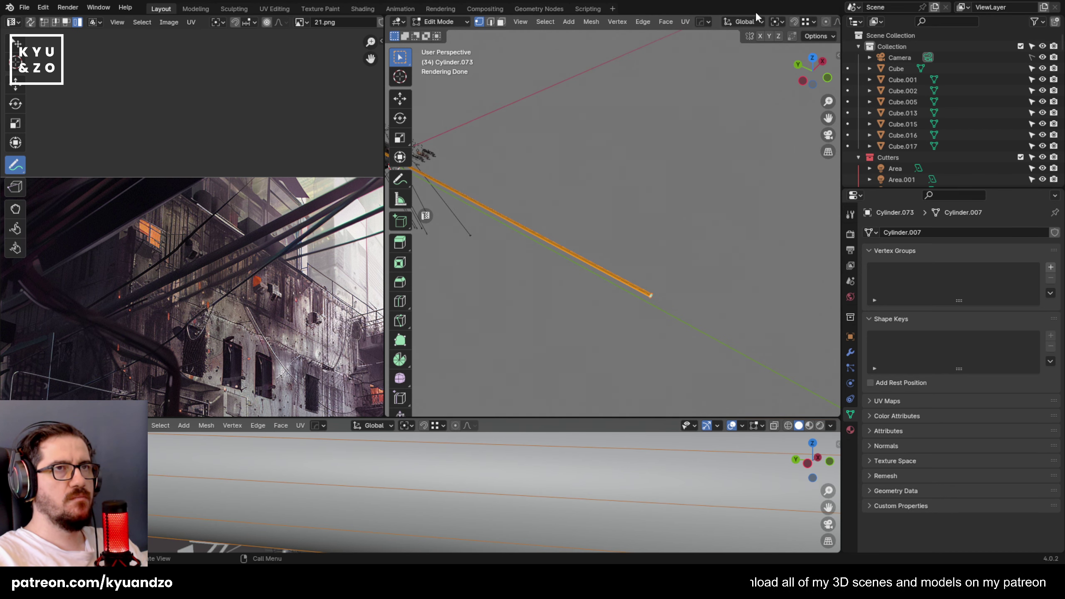
pyautogui.scroll(-5, 757, 17)
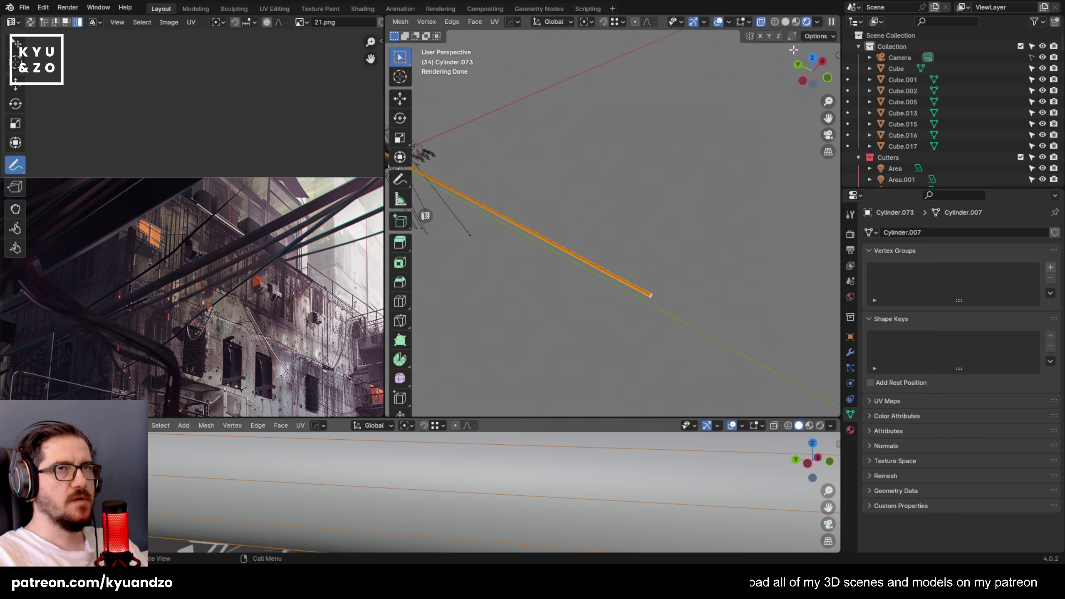
pyautogui.click(808, 39)
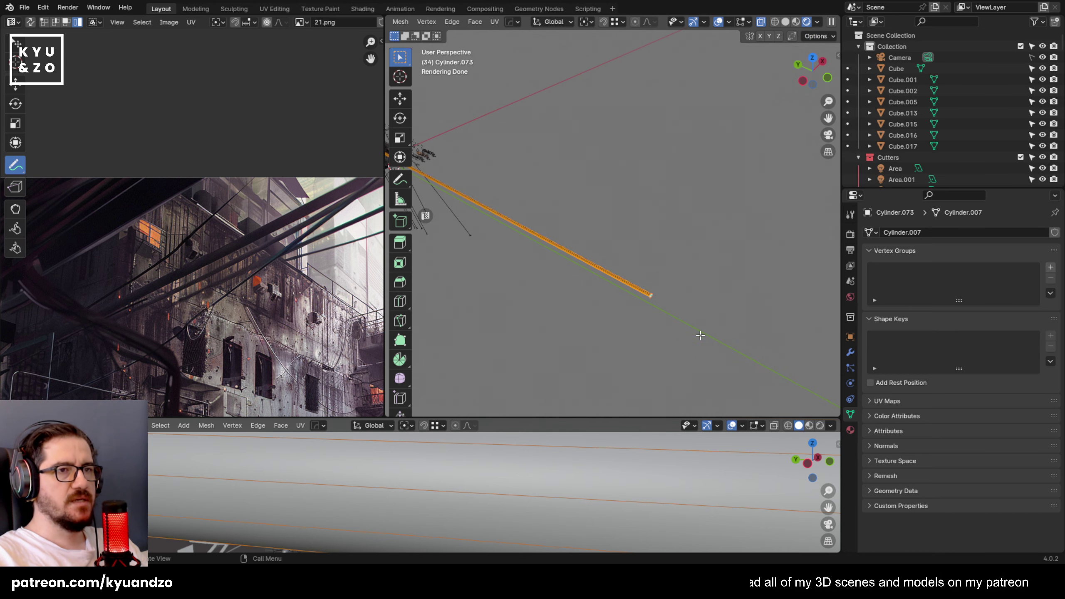
pyautogui.press('g')
pyautogui.press('y')
pyautogui.press('x')
pyautogui.press('y')
pyautogui.click(469, 210)
pyautogui.keyDown('shift'); pyautogui.moveTo(468, 209); pyautogui.dragTo(735, 302, button='middle'); pyautogui.keyUp('shift')
pyautogui.press('g')
pyautogui.press('y')
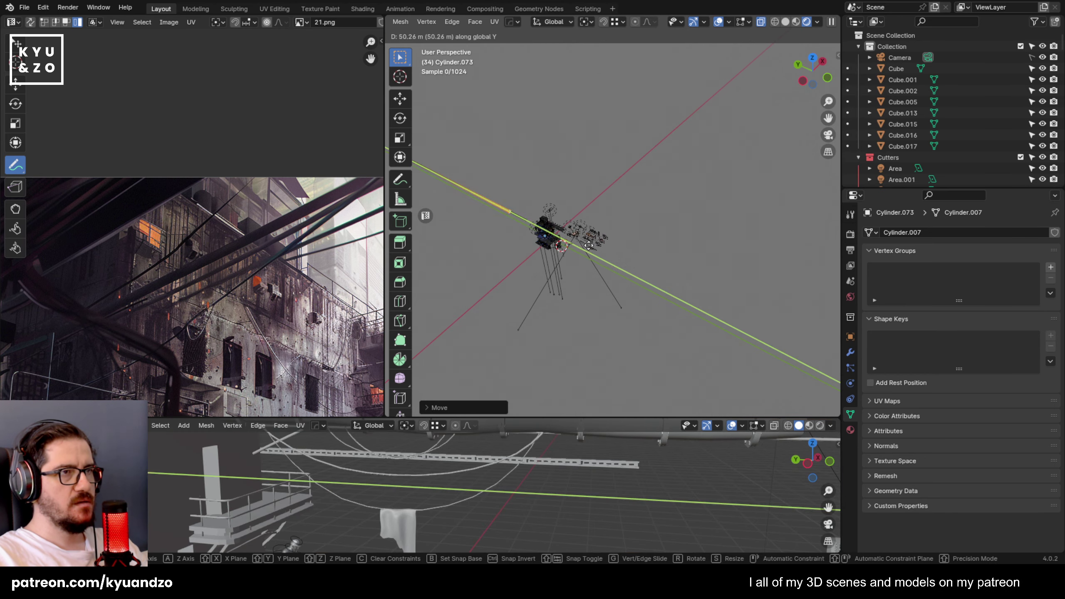
pyautogui.click(490, 186)
pyautogui.keyDown('shift'); pyautogui.moveTo(491, 187); pyautogui.dragTo(647, 216, button='middle'); pyautogui.keyUp('shift')
# Return to Object Mode and move the duplicated pipe back along negative global Y in front of the building.
pyautogui.press('Tab')
pyautogui.press('g')
pyautogui.press('y')
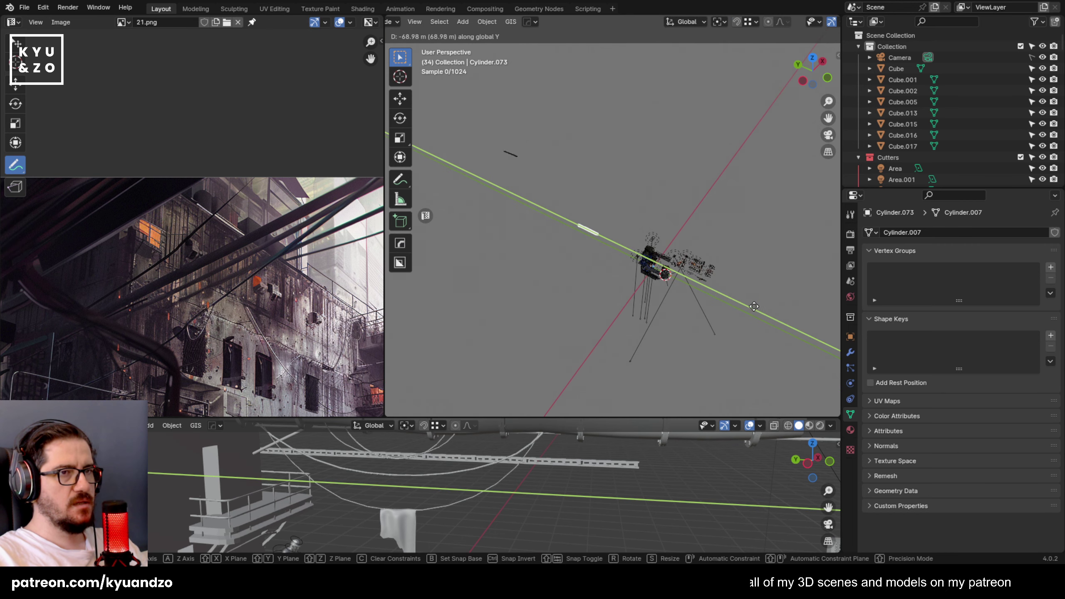
pyautogui.click(553, 396)
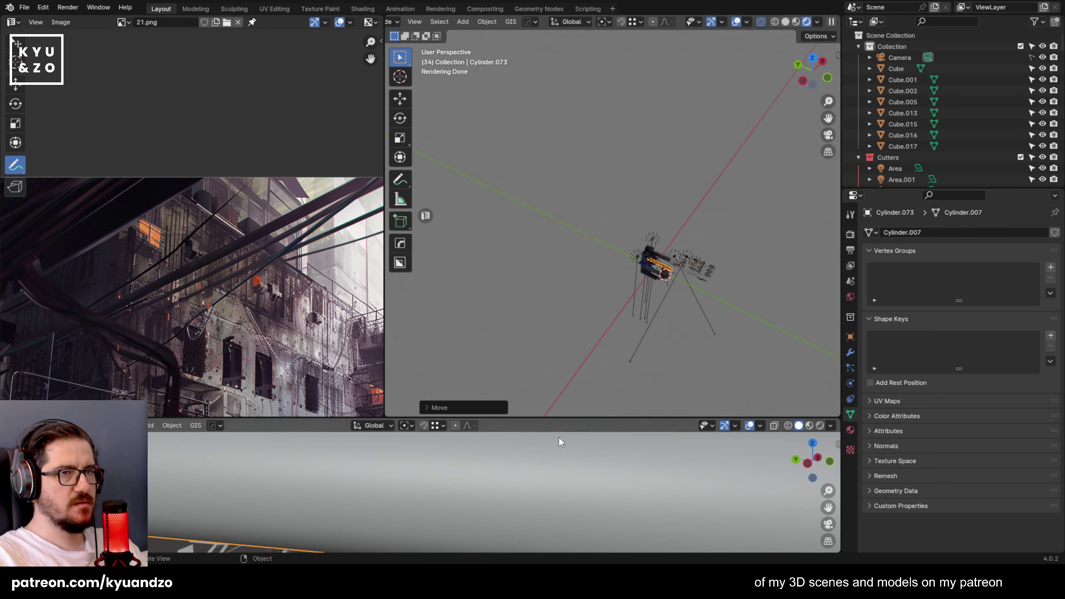
pyautogui.scroll(4, 553, 366)
# Change the lower viewport into a Shader Editor.
pyautogui.click(11, 425)
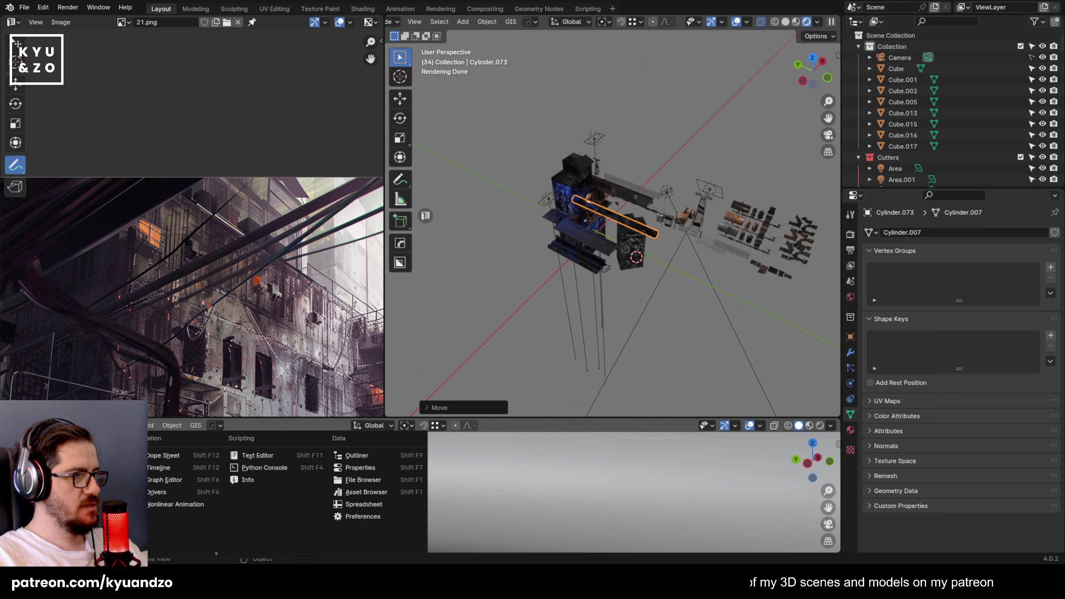
pyautogui.click(44, 529)
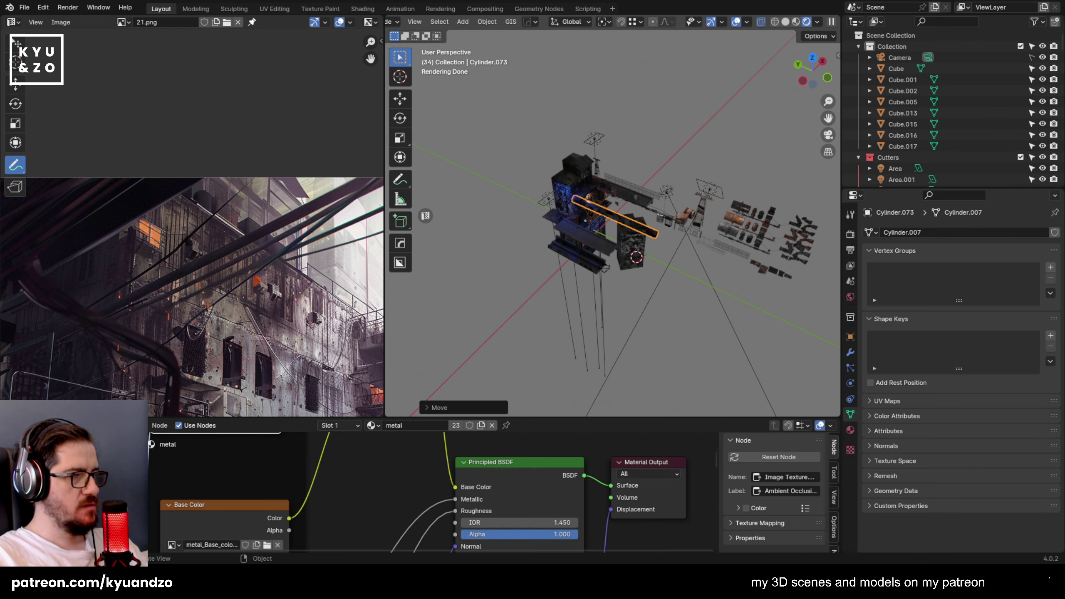
# Move the large pipe along negative global X to the outer side of the platforms.
pyautogui.scroll(5, 597, 300)
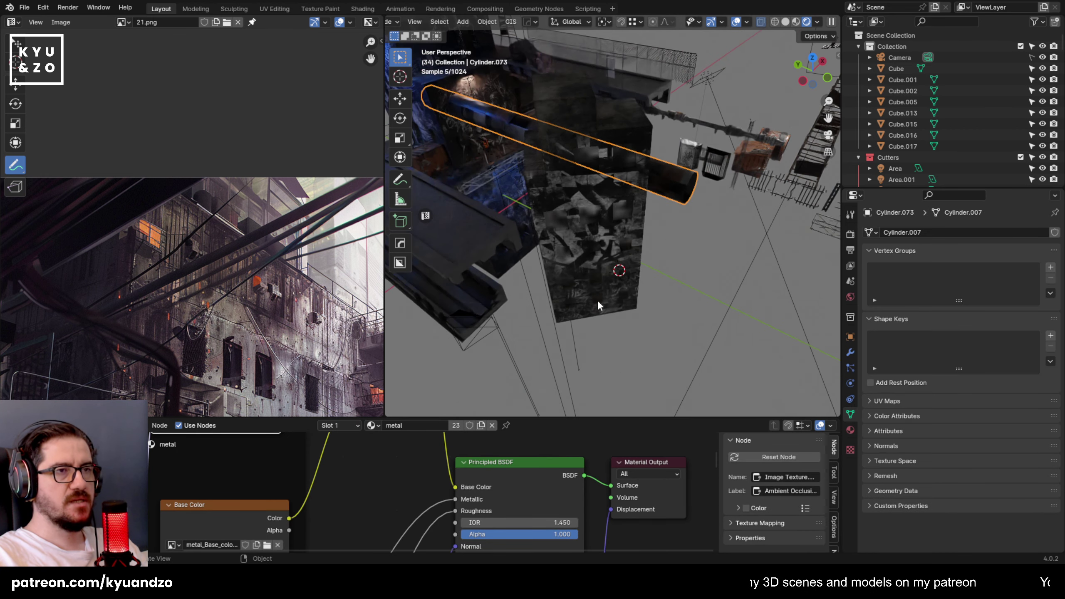
pyautogui.press('g')
pyautogui.press('y')
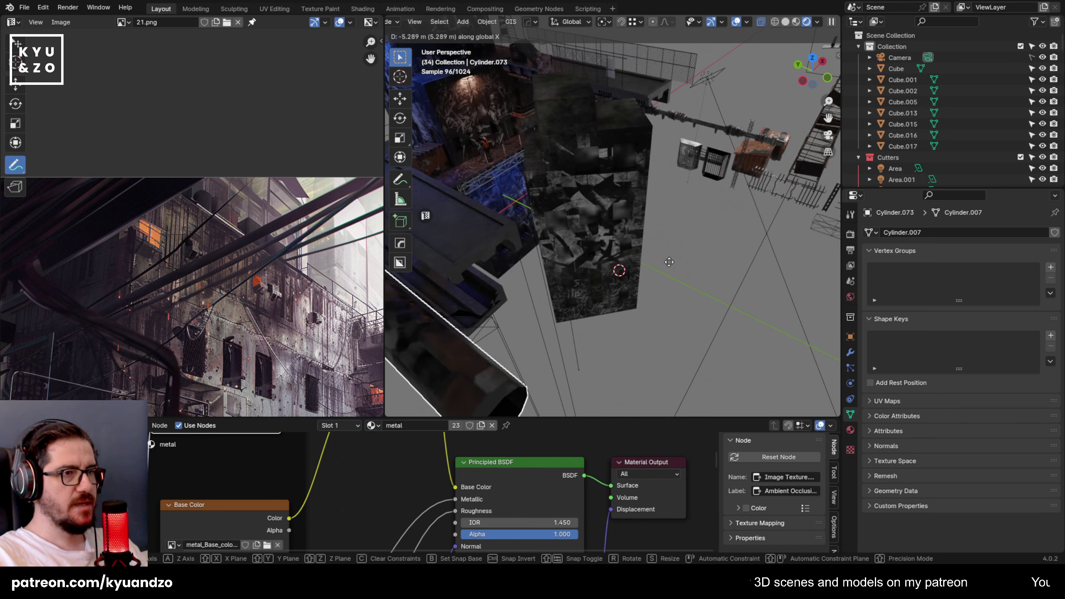
pyautogui.click(571, 292)
# Set the origin of all selected objects to their geometry and reselect only the large pipe.
pyautogui.scroll(-6, 571, 288)
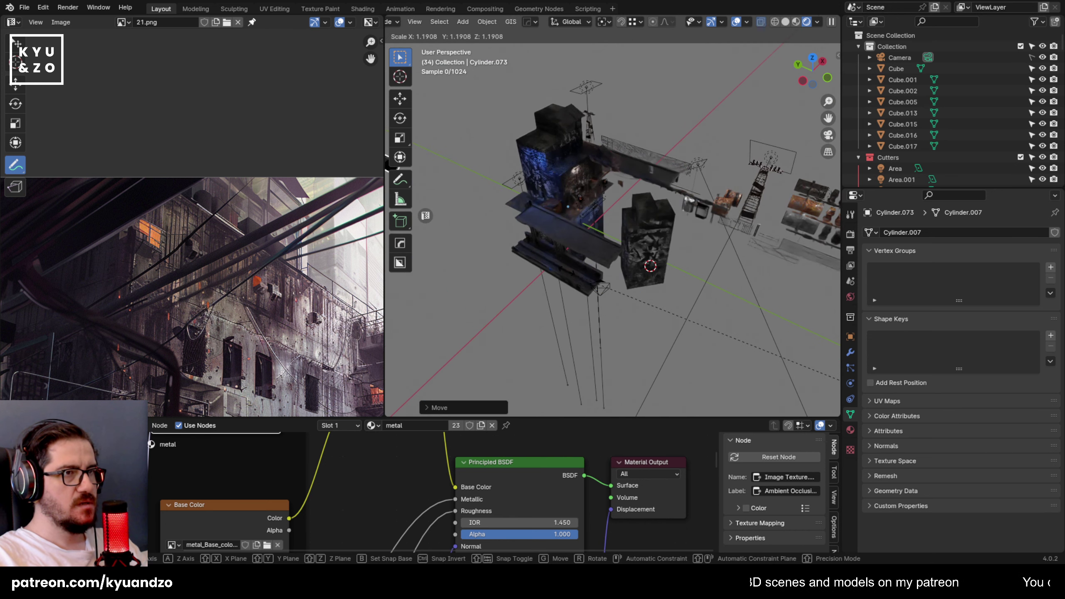
pyautogui.press('a')
pyautogui.click(488, 21)
pyautogui.moveTo(526, 48)
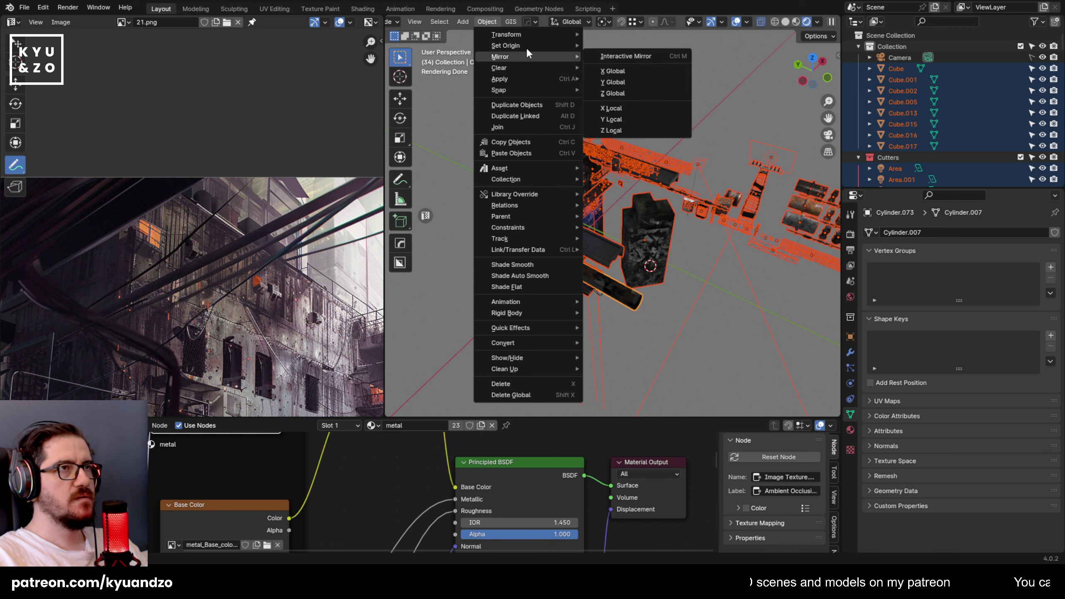
pyautogui.click(634, 52)
pyautogui.click(587, 279)
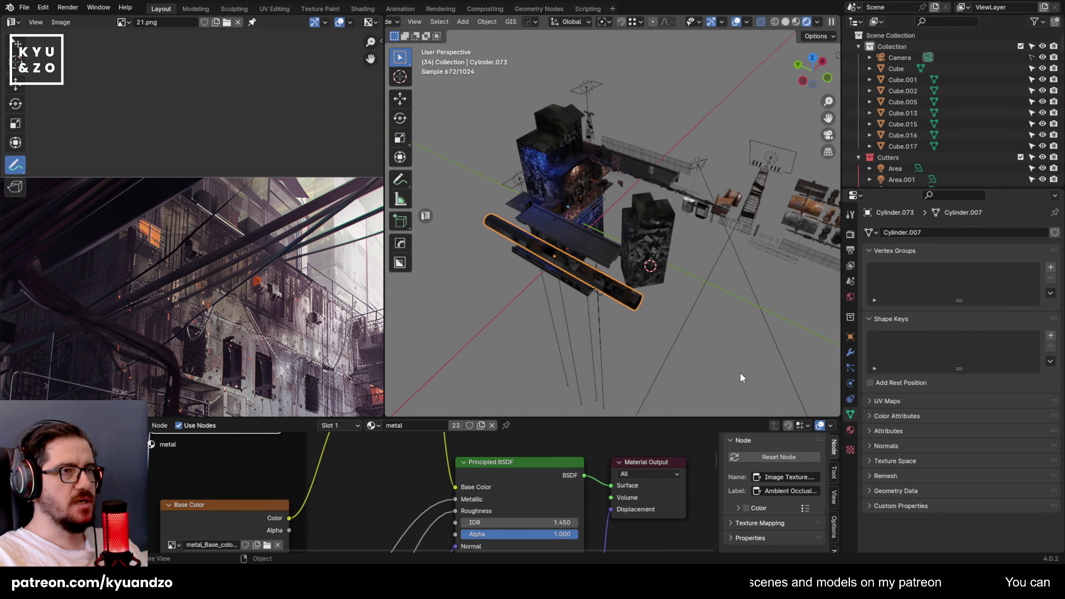
# Scale the pipe down uniformly to a fraction of its size and move it into the gap between the front platform and the building.
pyautogui.press('s')
pyautogui.click(608, 303)
pyautogui.press('g')
pyautogui.press('x')
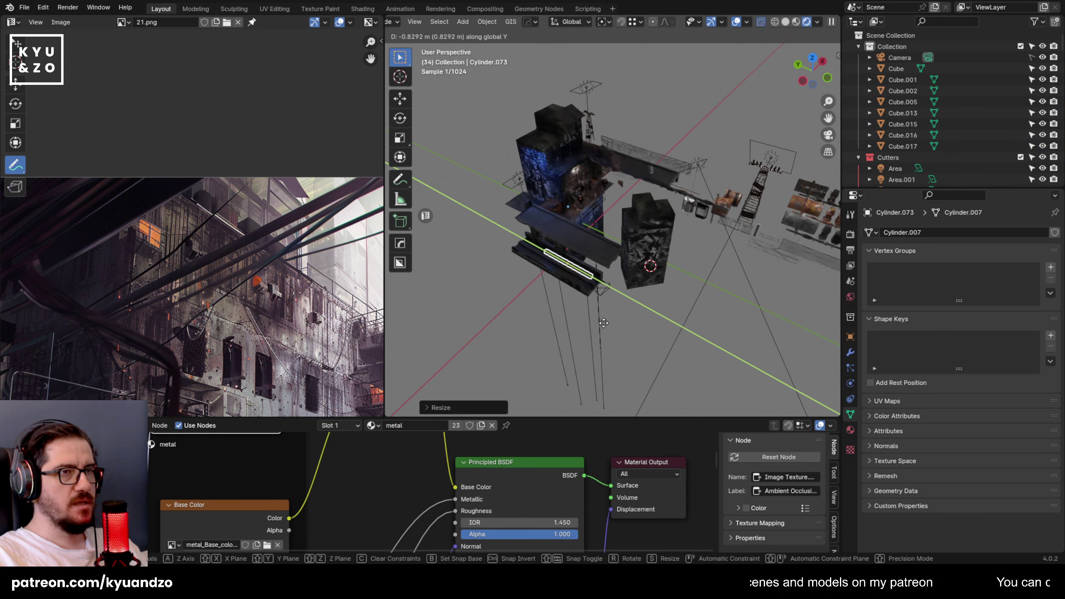
pyautogui.click(628, 296)
pyautogui.scroll(5, 624, 263)
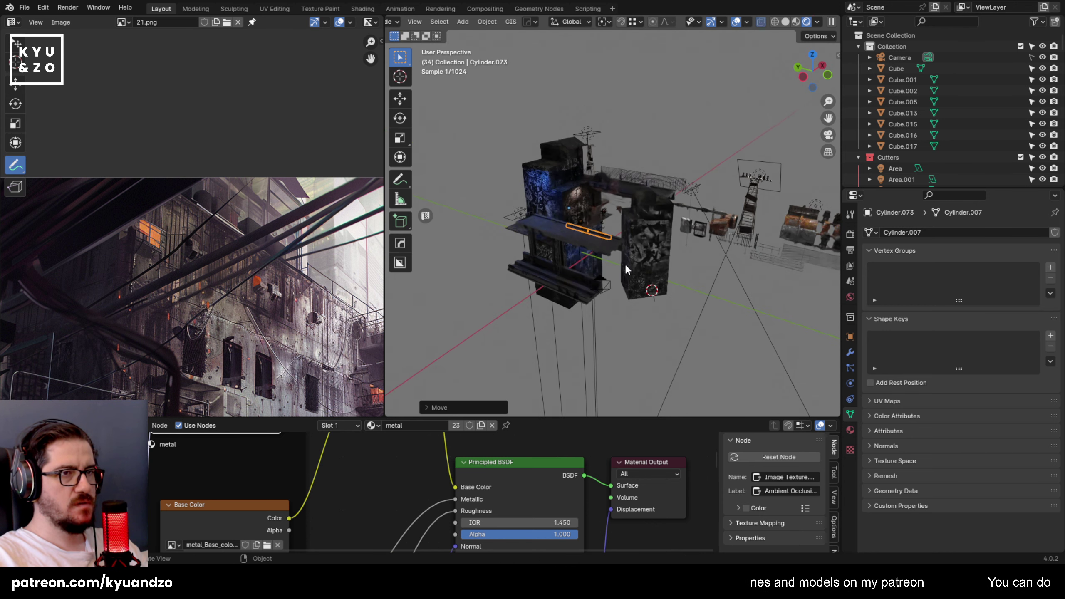
pyautogui.press('g')
pyautogui.press('x')
pyautogui.click(573, 275)
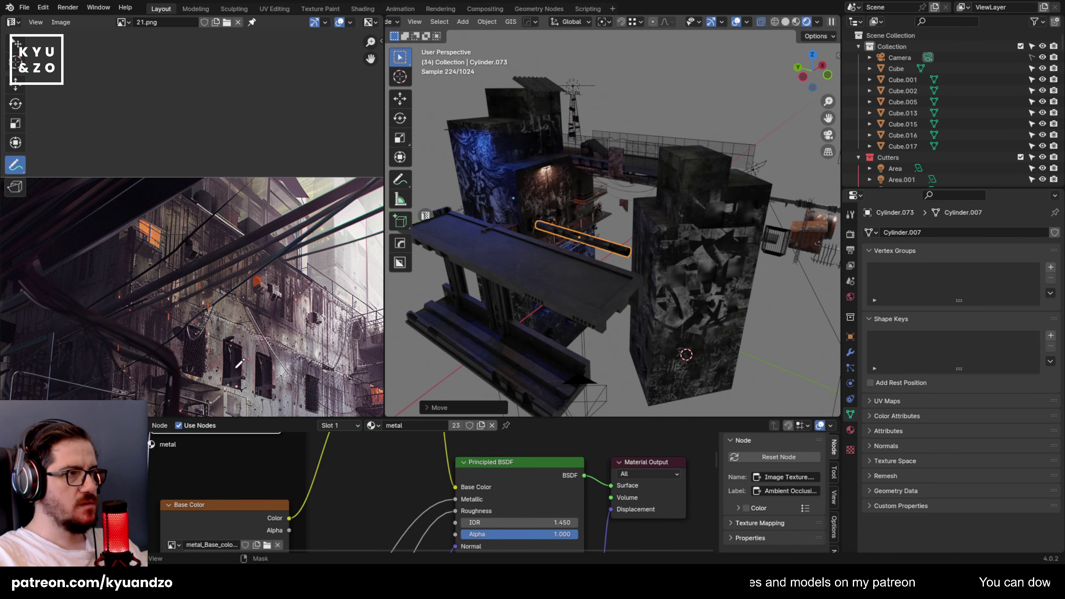
# Look through the scene camera and select the pipe crossing the upper part of the frame.
pyautogui.keyDown('shift'); pyautogui.moveTo(594, 325); pyautogui.dragTo(595, 245, button='middle'); pyautogui.keyUp('shift')
pyautogui.click(596, 254)
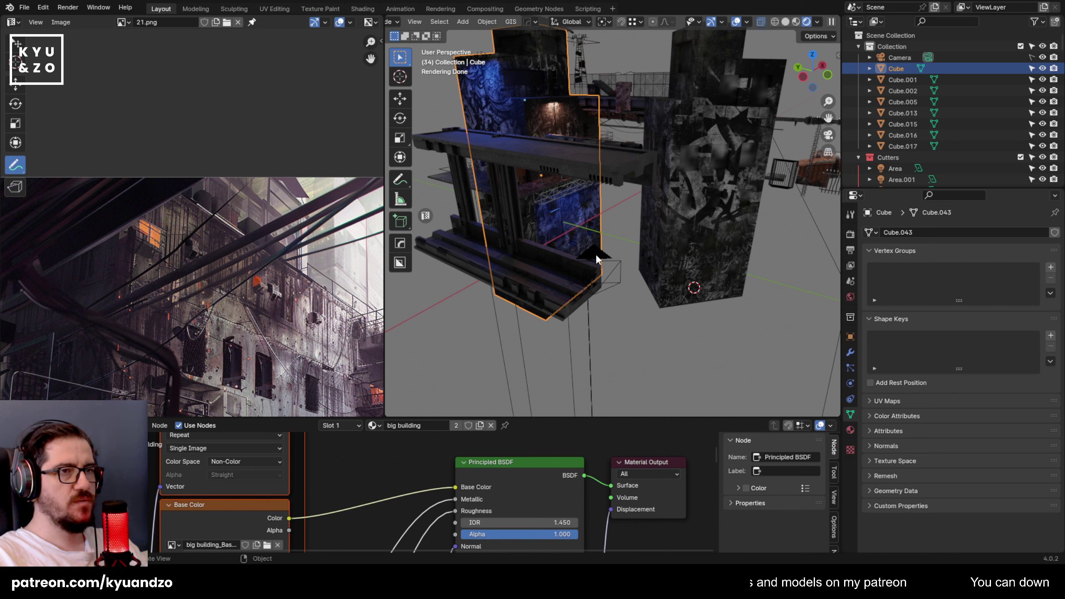
pyautogui.click(616, 275)
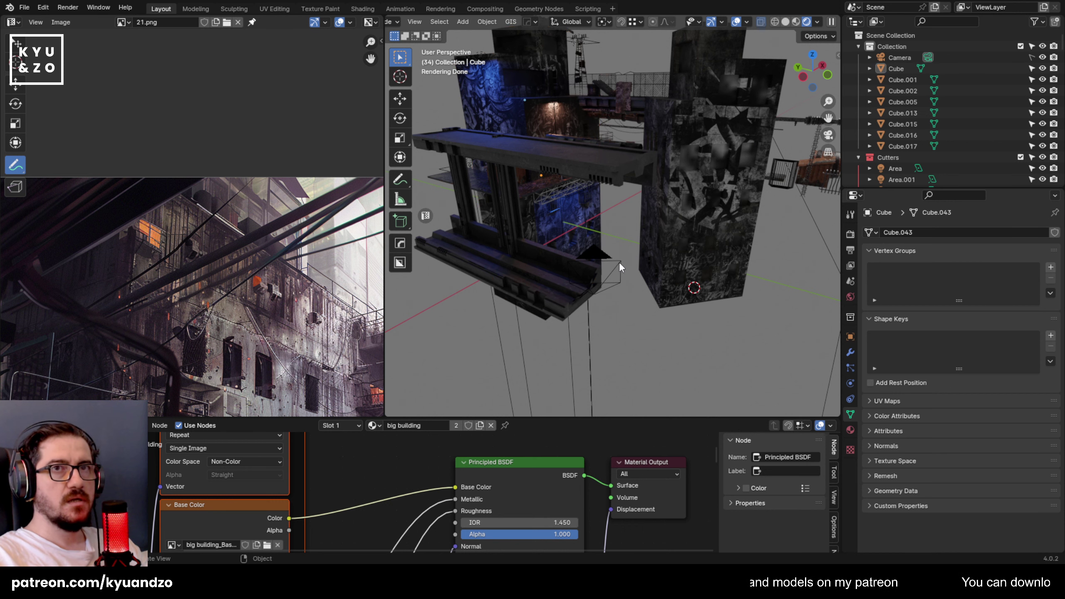
pyautogui.click(620, 273)
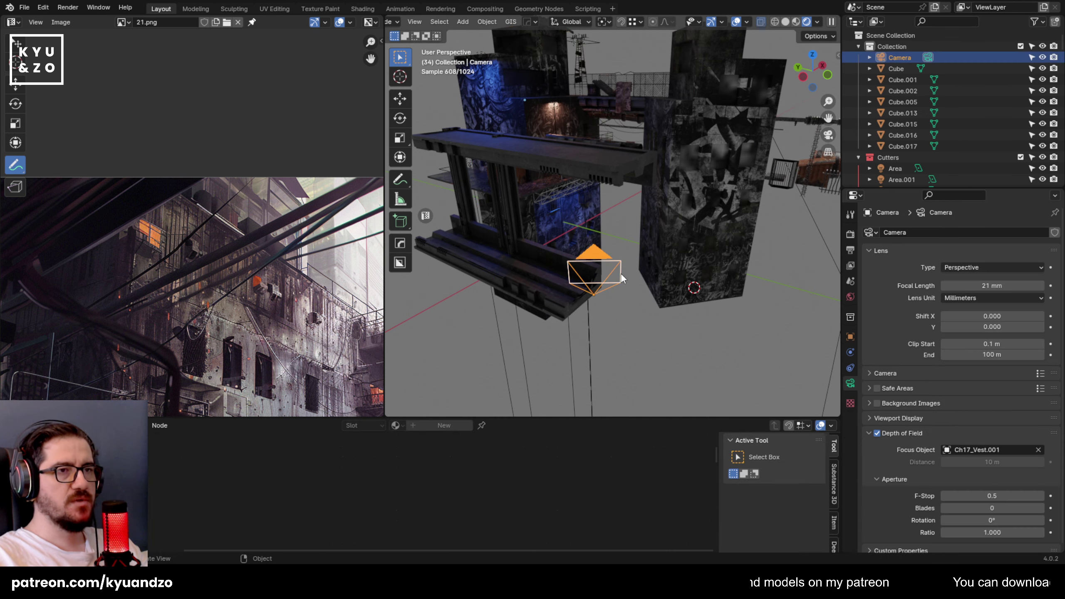
pyautogui.press('KP_0')
pyautogui.click(601, 119)
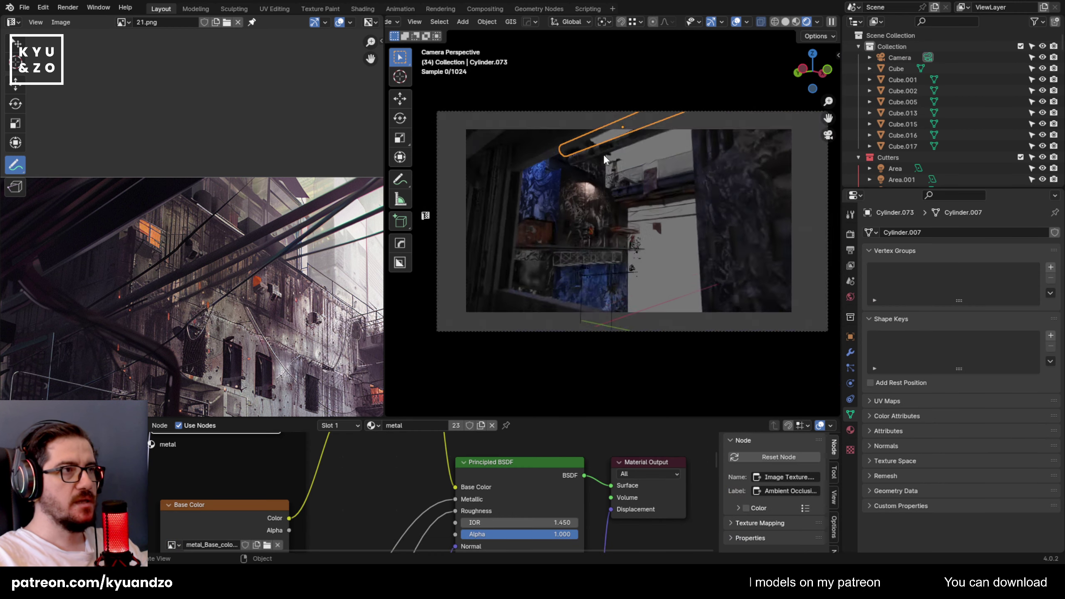
# Reposition the pipe along global X and Z within the camera frame and scale it down uniformly.
pyautogui.press('g')
pyautogui.press('x')
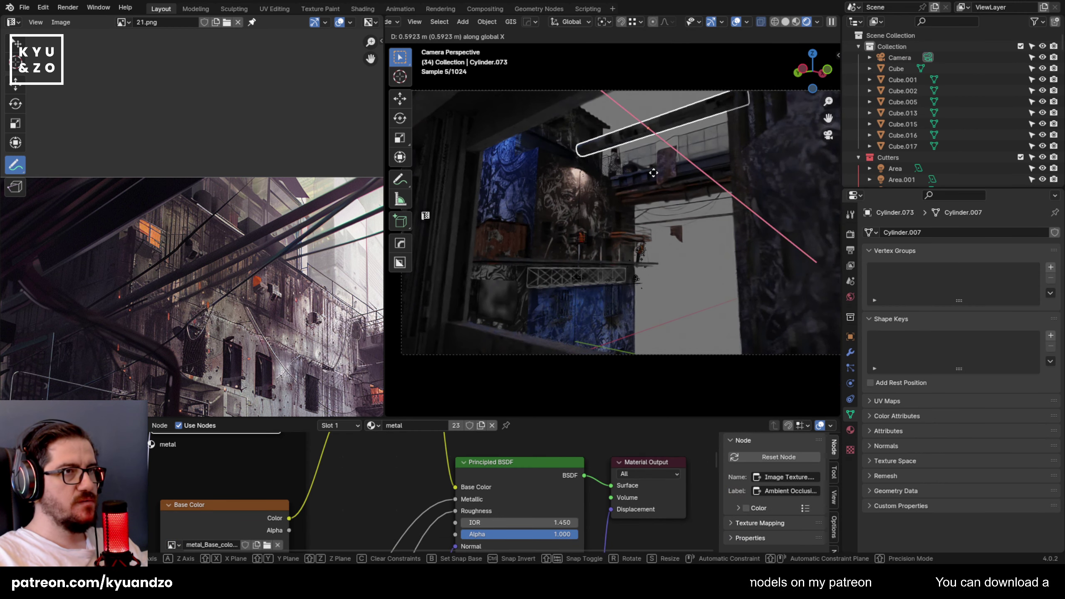
pyautogui.click(590, 177)
pyautogui.press('g')
pyautogui.press('z')
pyautogui.click(747, 163)
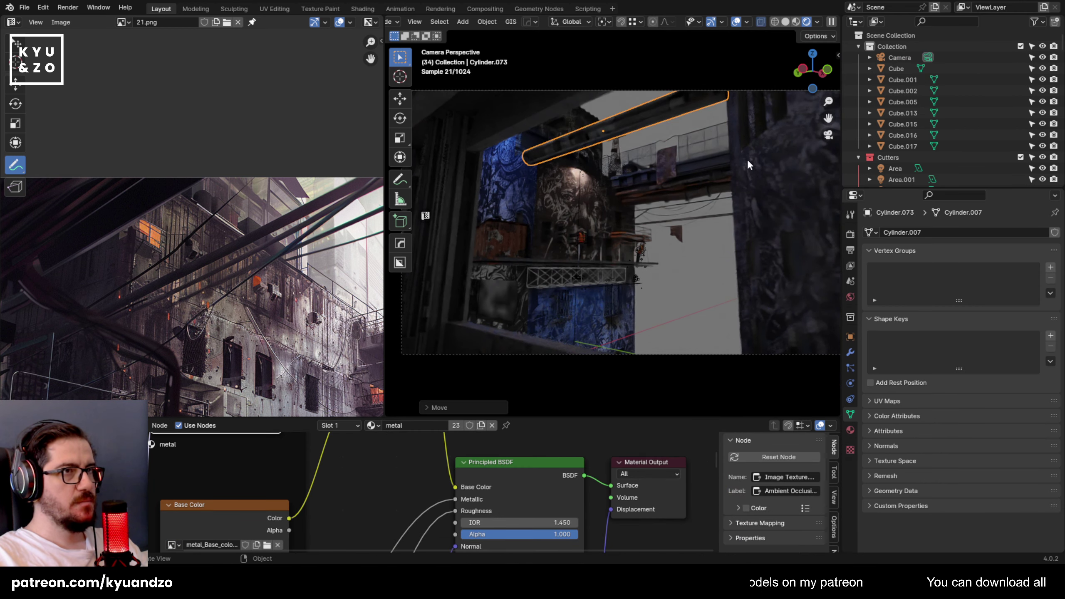
pyautogui.press('s')
pyautogui.click(649, 153)
# Rotate the pipe about its local Y axis so it turns around its own length.
pyautogui.scroll(2, 649, 153)
pyautogui.keyDown('shift'); pyautogui.moveTo(649, 153); pyautogui.dragTo(635, 293, button='middle'); pyautogui.keyUp('shift')
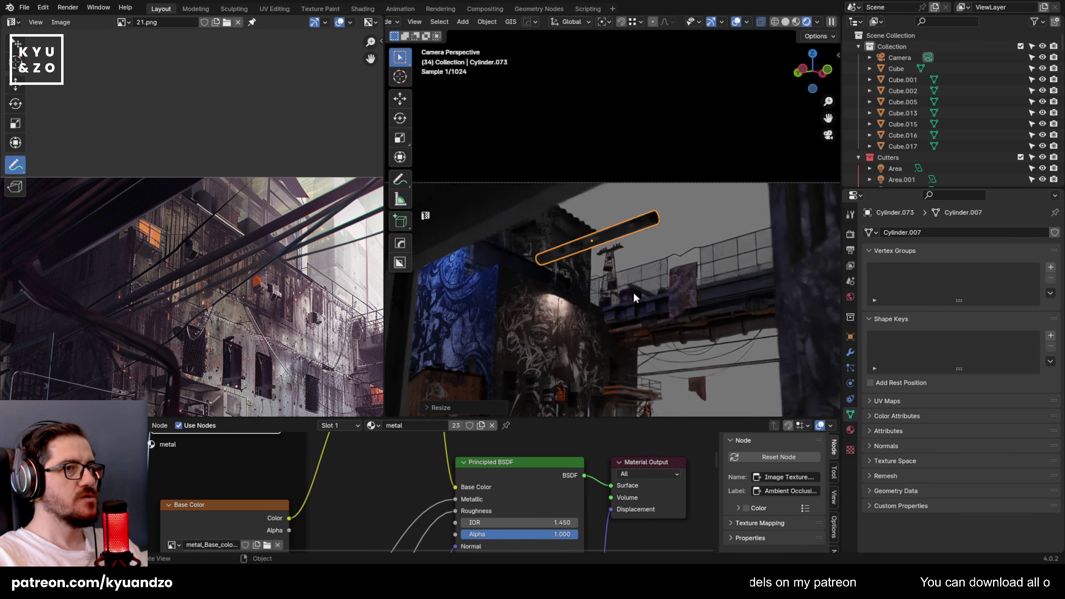
pyautogui.scroll(2, 635, 293)
pyautogui.press('r')
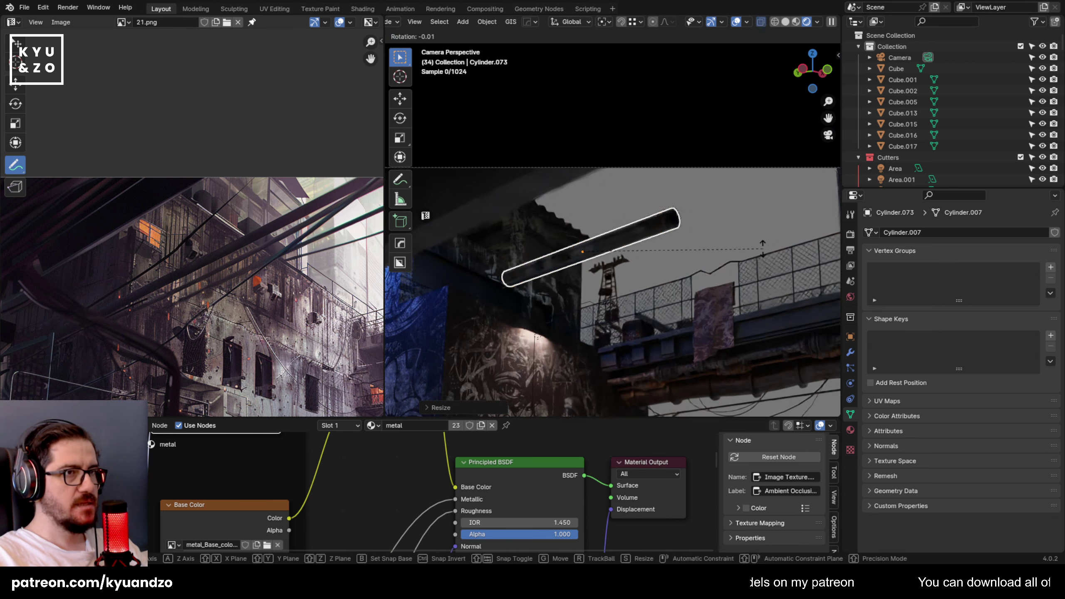
pyautogui.press('x')
pyautogui.press('x')
pyautogui.press('z')
pyautogui.press('y')
pyautogui.press('y')
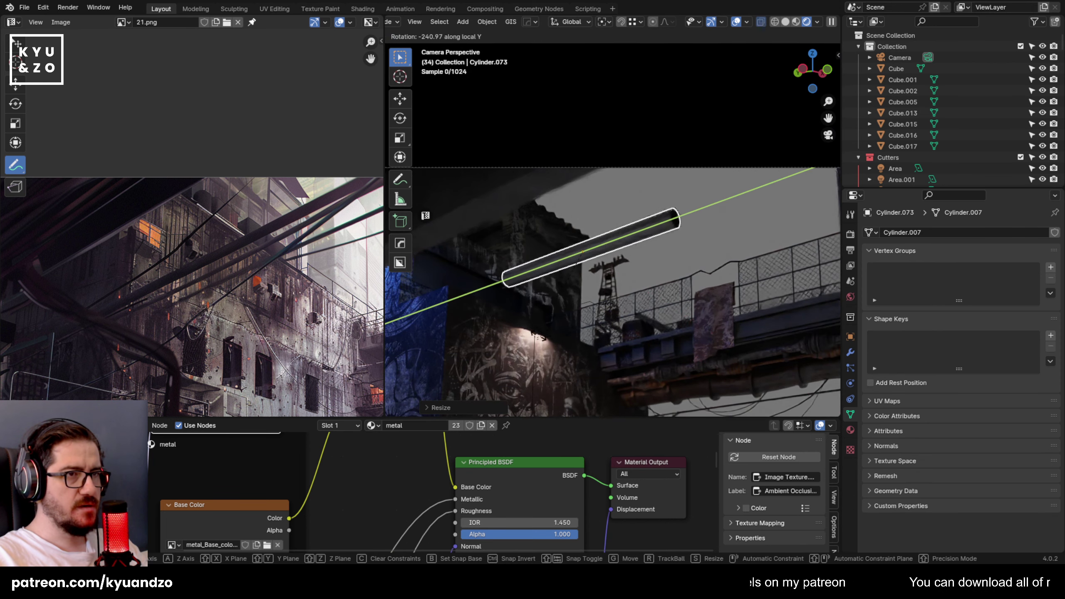
pyautogui.click(629, 198)
# Lower the pipe about 0.36 m along global Z.
pyautogui.scroll(2, 639, 252)
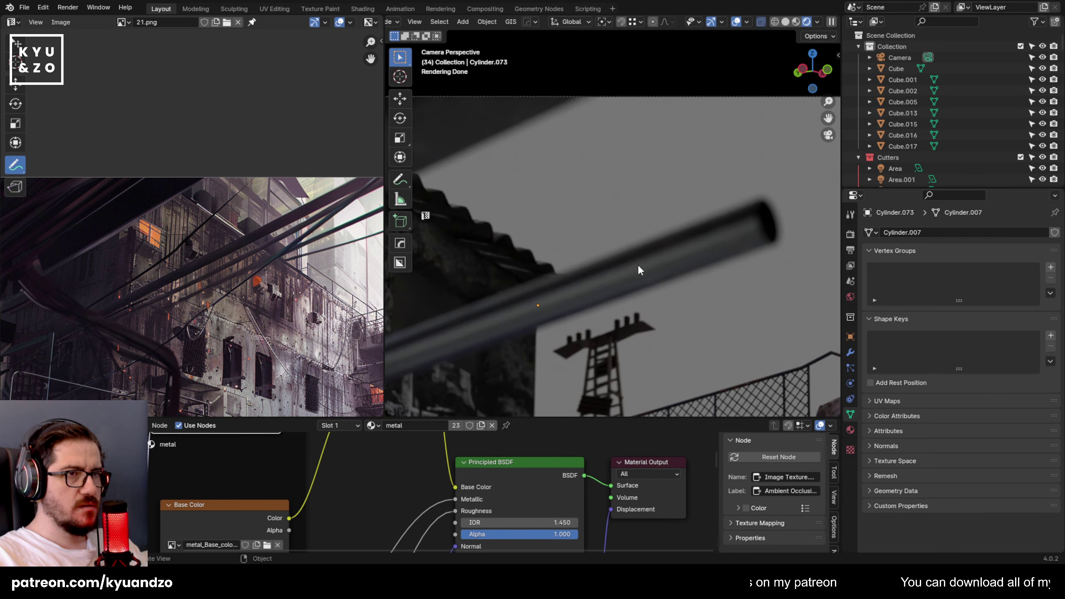
pyautogui.scroll(-5, 638, 265)
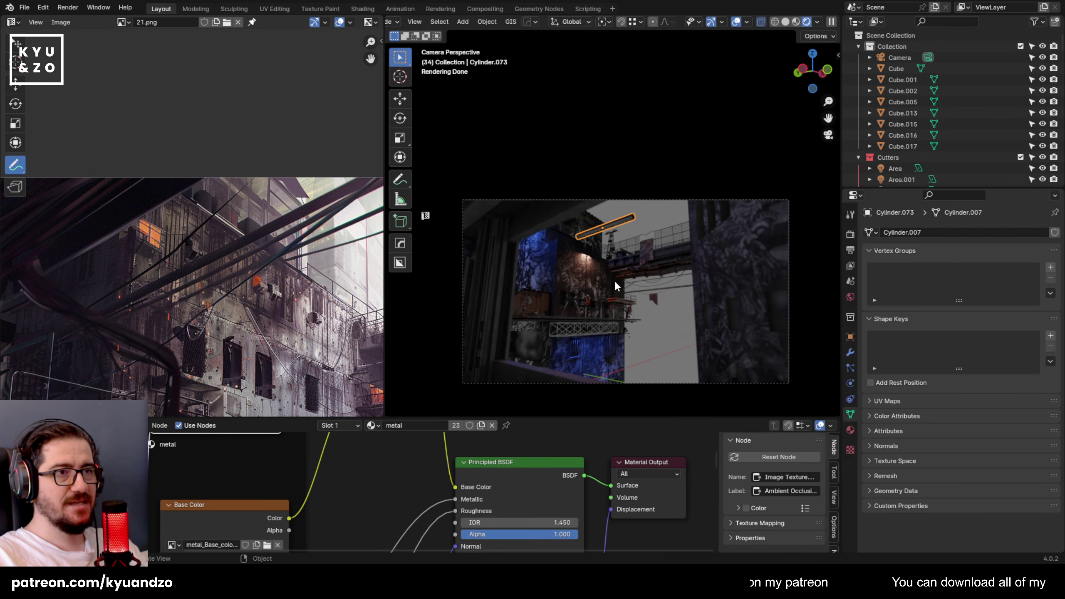
pyautogui.scroll(2, 616, 280)
pyautogui.press('g')
pyautogui.press('z')
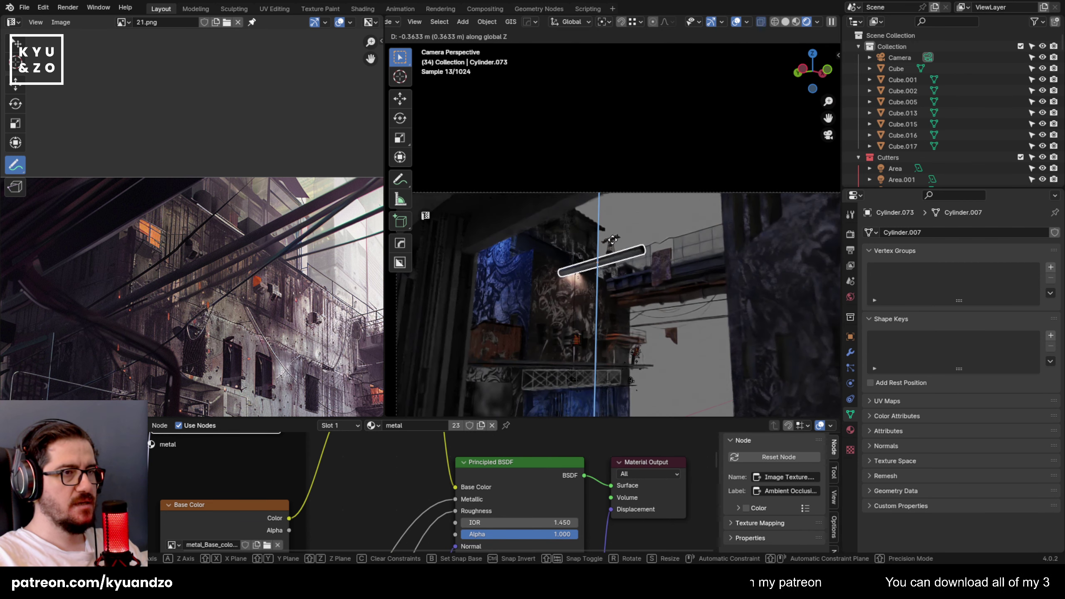
pyautogui.click(613, 240)
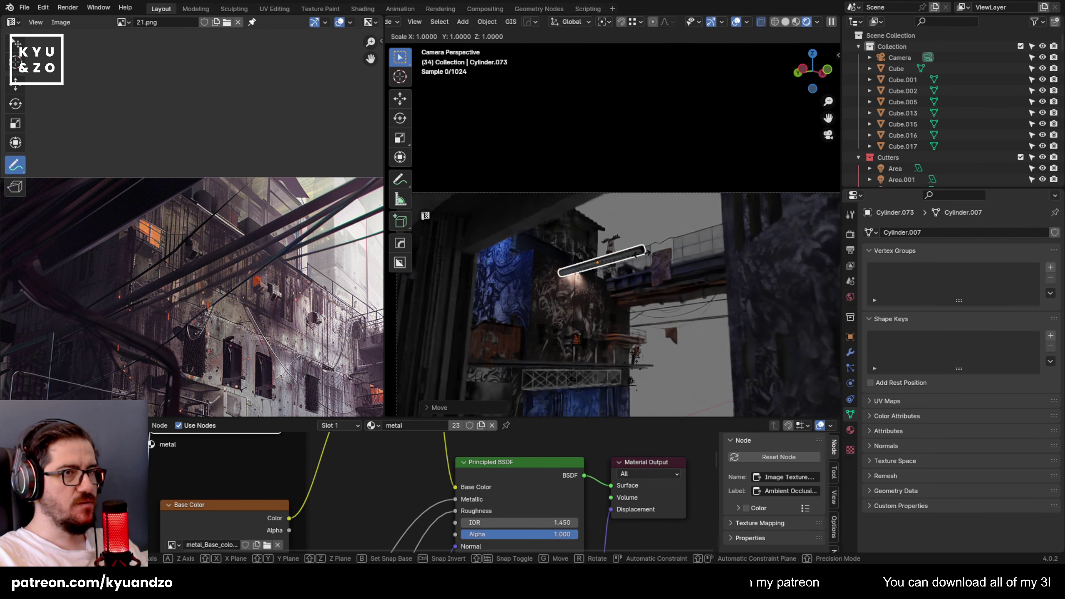
# Stretch the pipe along global Y to more than four times its length and move it about 0.56 m along negative global X.
pyautogui.press('s')
pyautogui.press('y')
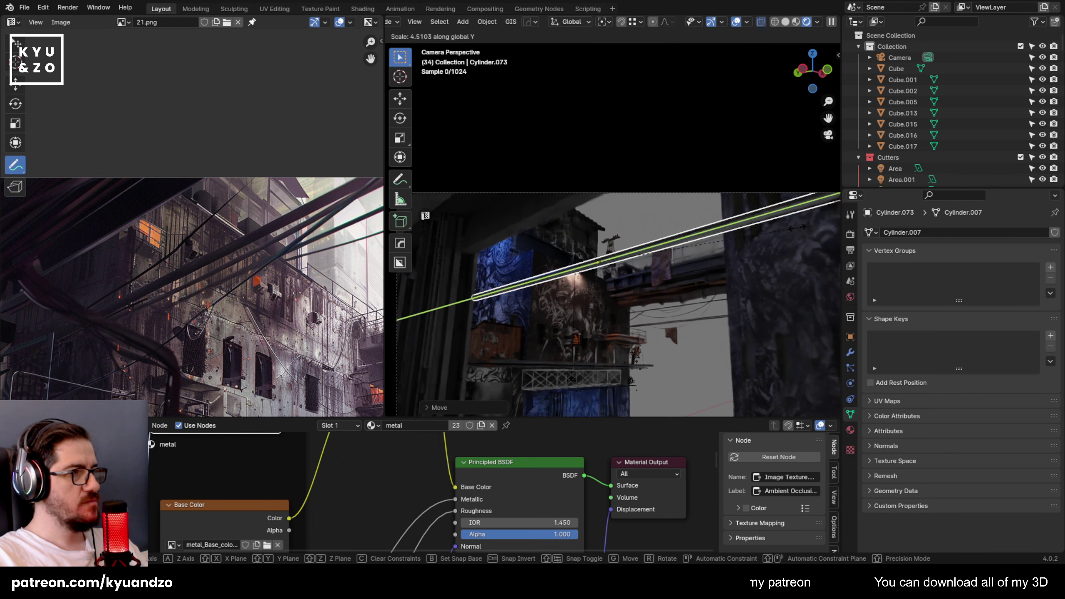
pyautogui.click(809, 290)
pyautogui.press('g')
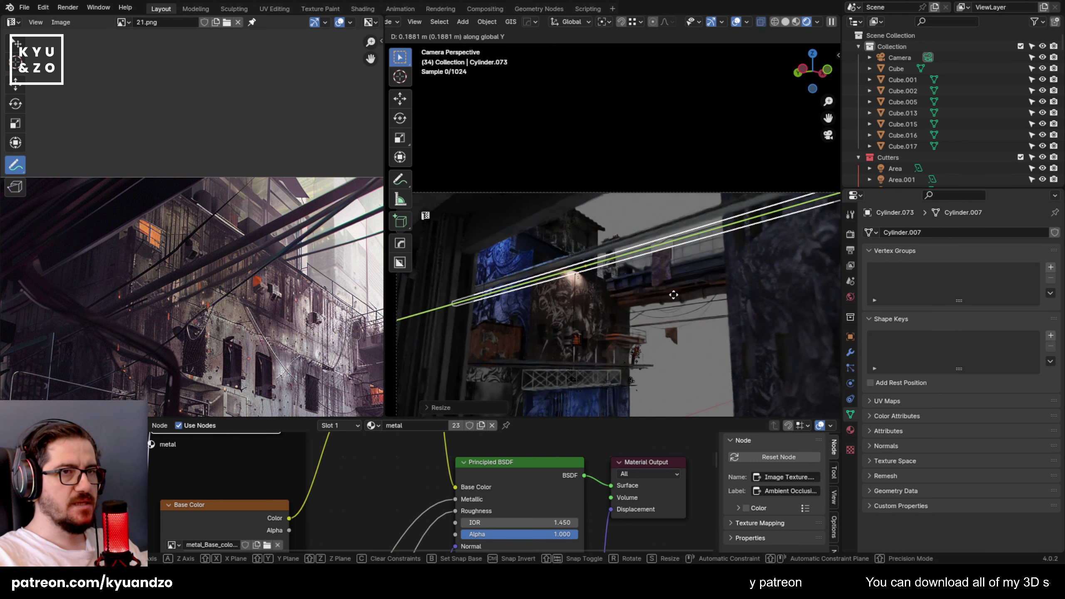
pyautogui.press('x')
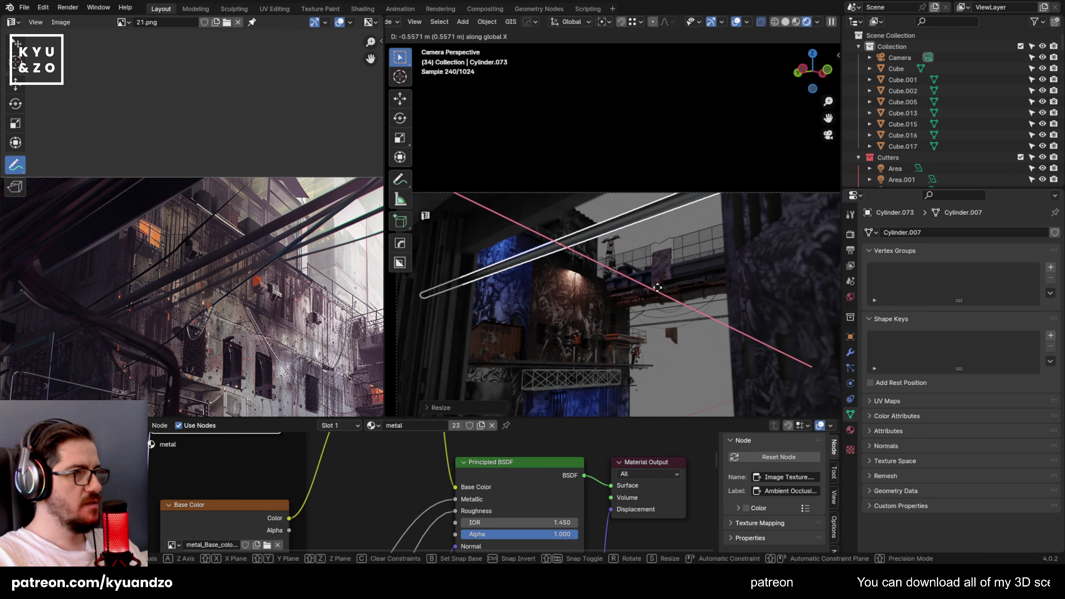
pyautogui.click(657, 288)
# Circle the large bent pipe in the reference painting with an annotation stroke and undo the stroke.
pyautogui.scroll(-3, 320, 275)
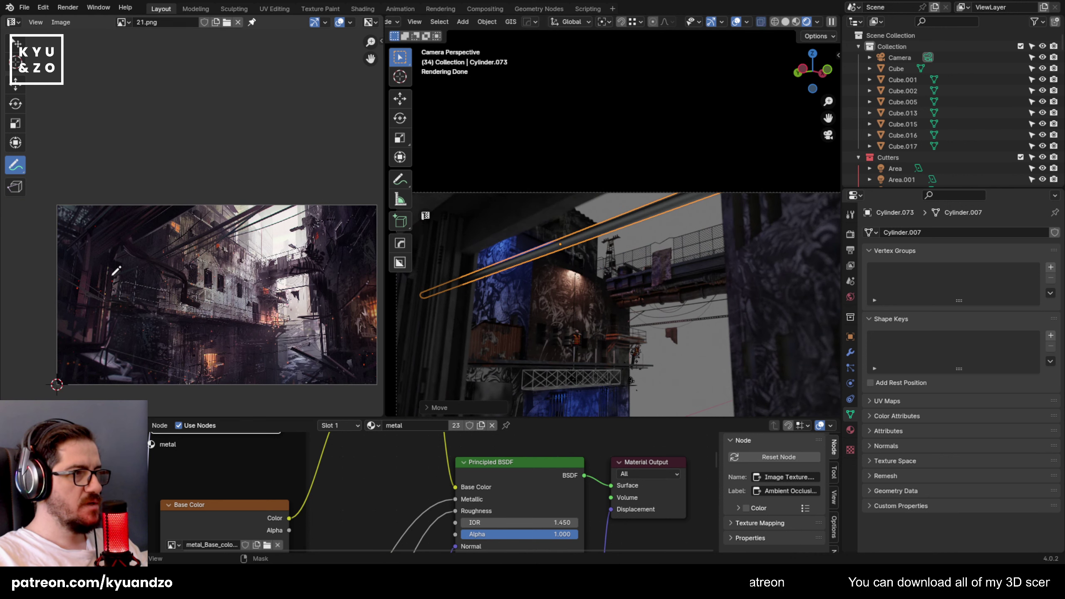
pyautogui.scroll(4, 116, 270)
pyautogui.moveTo(285, 245); pyautogui.dragTo(212, 219)
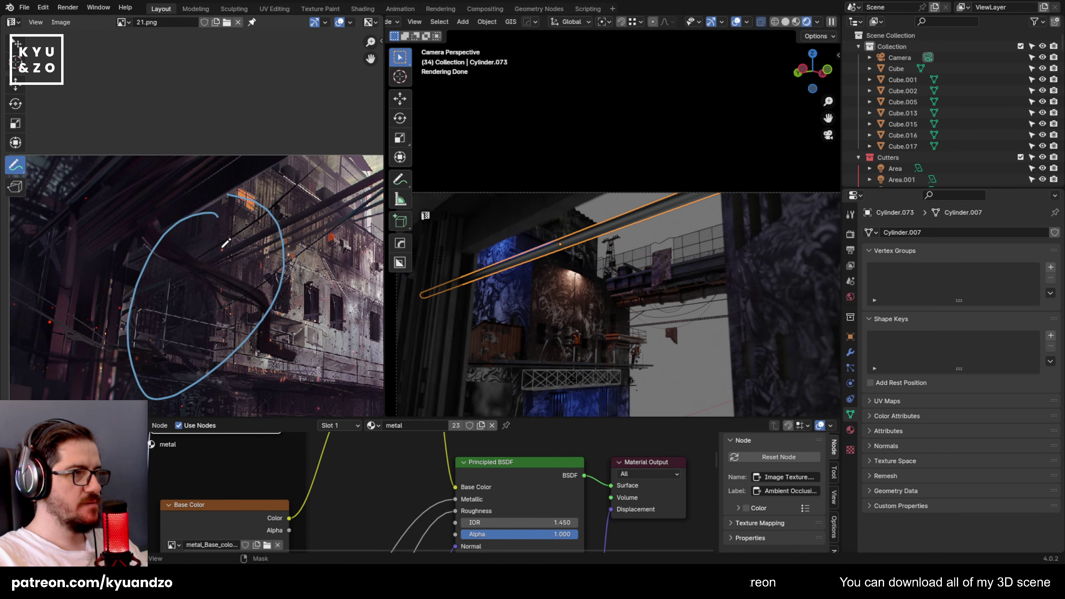
pyautogui.hotkey('ctrl', 'z')
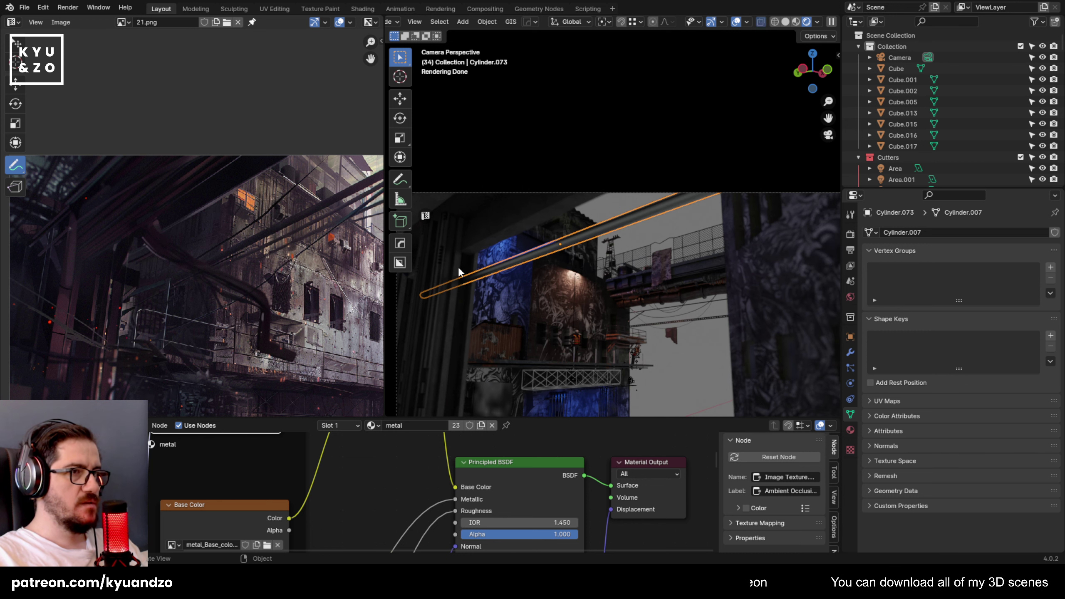
# Scale the long pipe uniformly to about 0.83 and adjust its height along global Z.
pyautogui.press('g')
pyautogui.press('z')
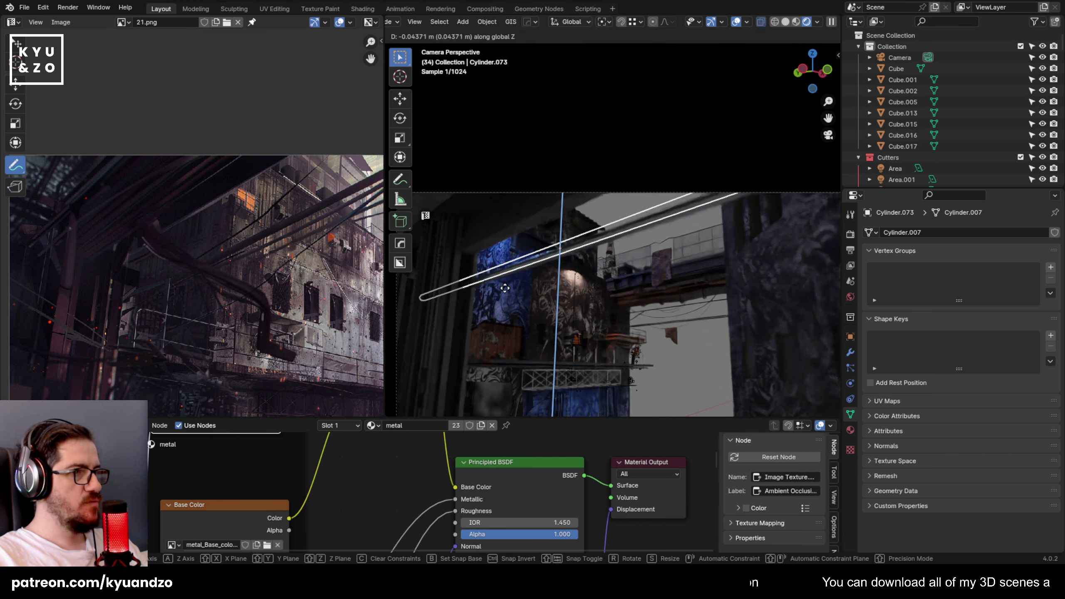
pyautogui.click(503, 269)
pyautogui.press('s')
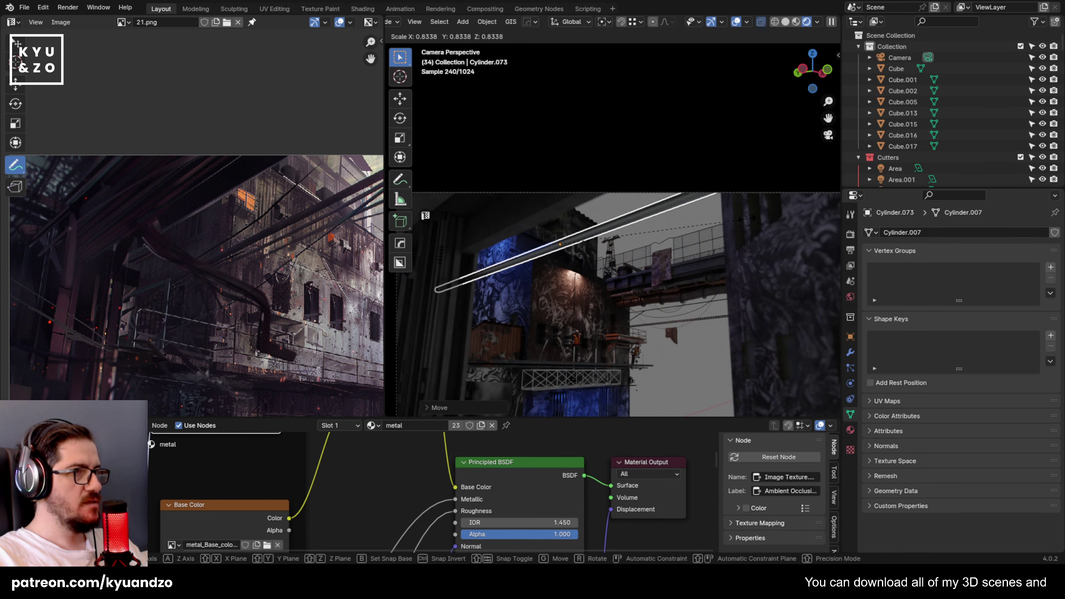
pyautogui.click(725, 220)
pyautogui.press('g')
pyautogui.press('z')
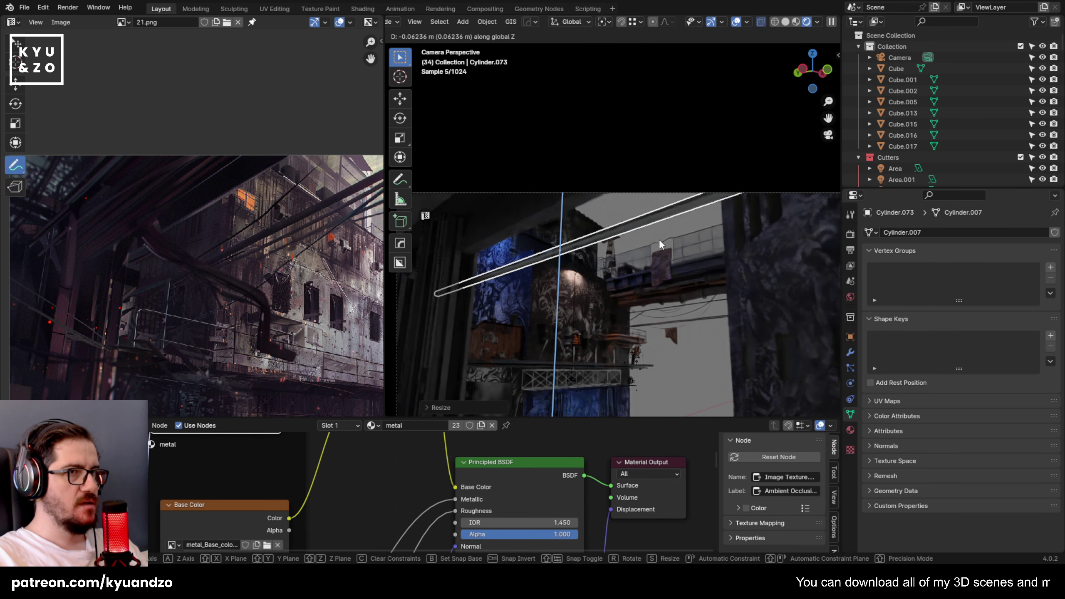
pyautogui.click(584, 273)
# Duplicate the long pipe just below the original and scale the copy down uniformly into a thinner pipe.
pyautogui.hotkey('shift', 'd')
pyautogui.click(588, 265)
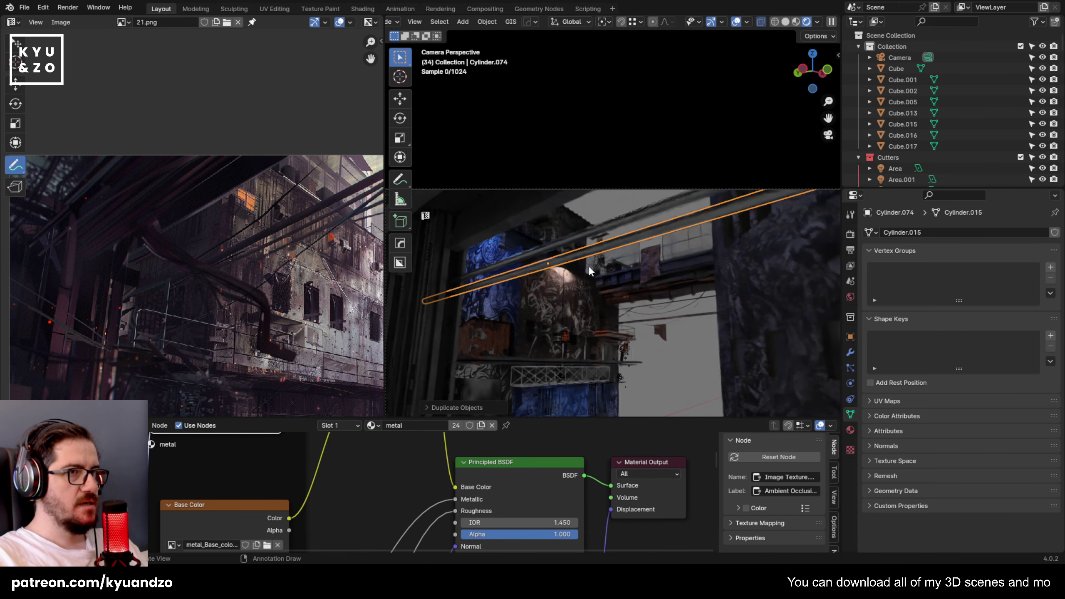
pyautogui.press('s')
pyautogui.click(666, 261)
# Adjust the thin duplicate pipe's length by scaling it along global Y.
pyautogui.press('s')
pyautogui.press('y')
pyautogui.click(725, 247)
pyautogui.press('s')
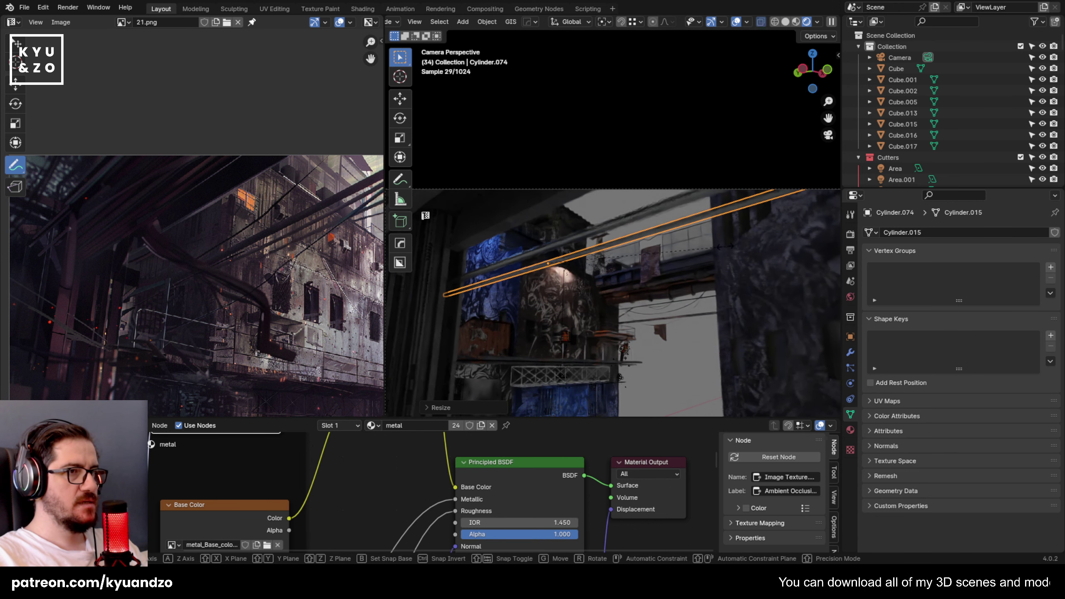
pyautogui.press('x')
pyautogui.press('y')
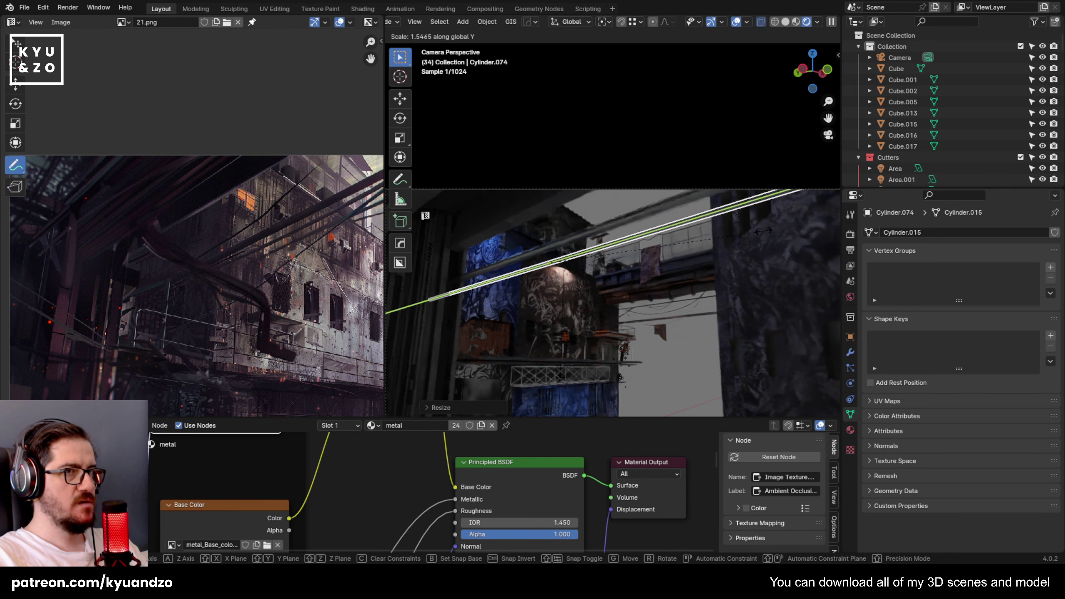
pyautogui.click(745, 235)
# Shift the thin pipe slightly along global X, following the cables in the reference painting.
pyautogui.moveTo(377, 208); pyautogui.dragTo(264, 209, button='middle')
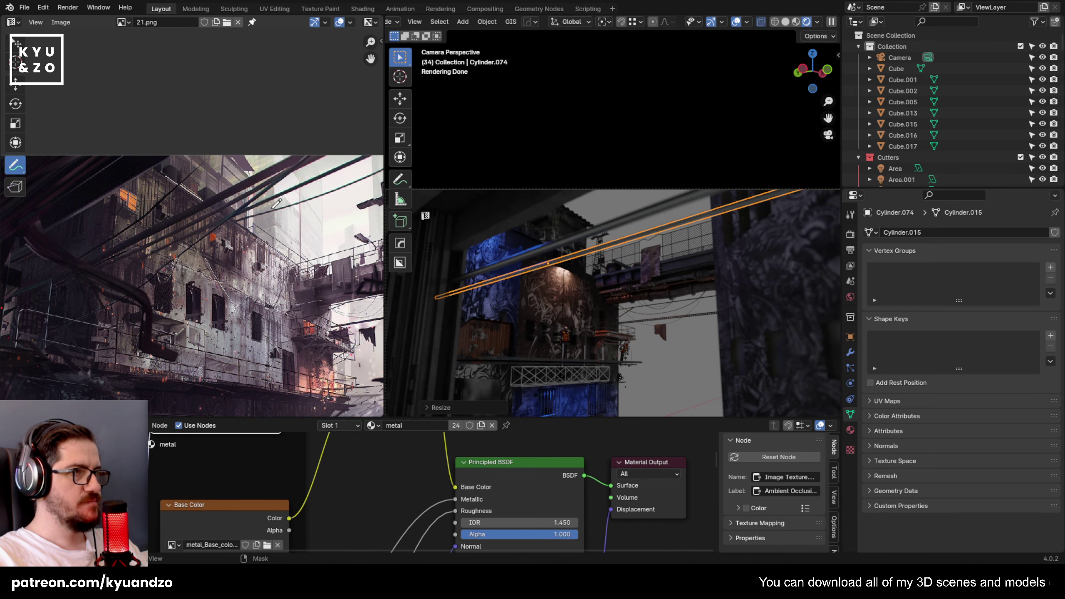
pyautogui.press('g')
pyautogui.press('x')
pyautogui.click(573, 248)
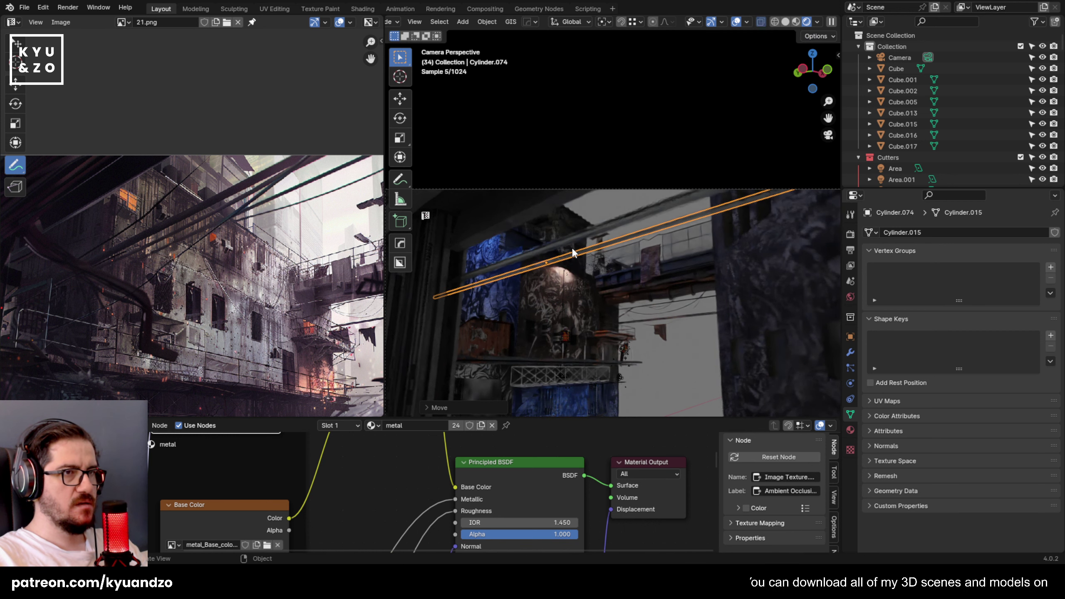
# Rotate the two long pipes together by about -7° around global Z.
pyautogui.scroll(-2, 629, 319)
pyautogui.click(629, 320)
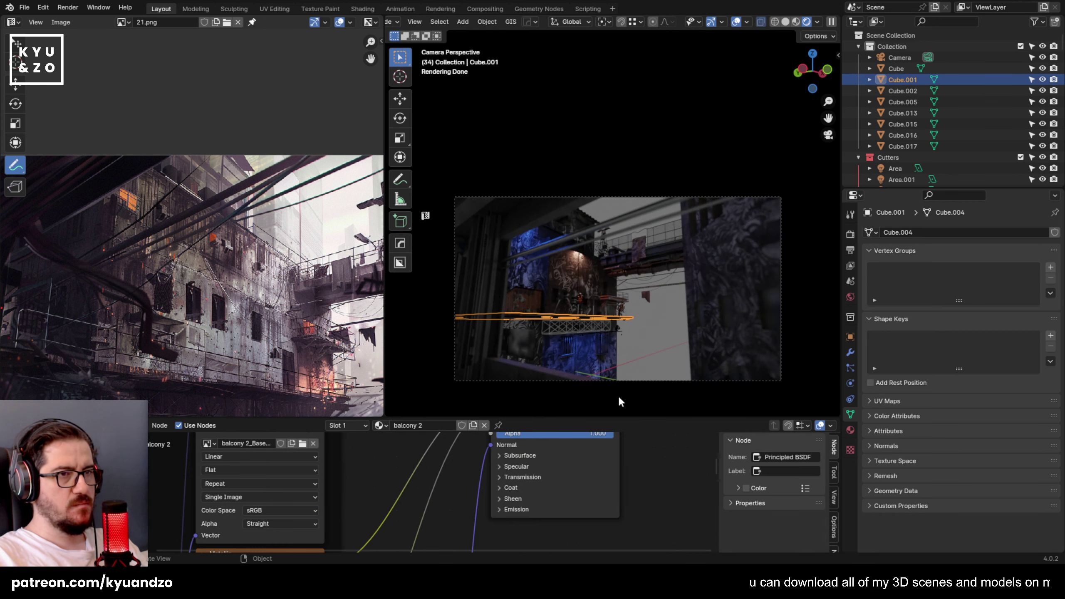
pyautogui.scroll(1, 593, 262)
pyautogui.scroll(1, 267, 276)
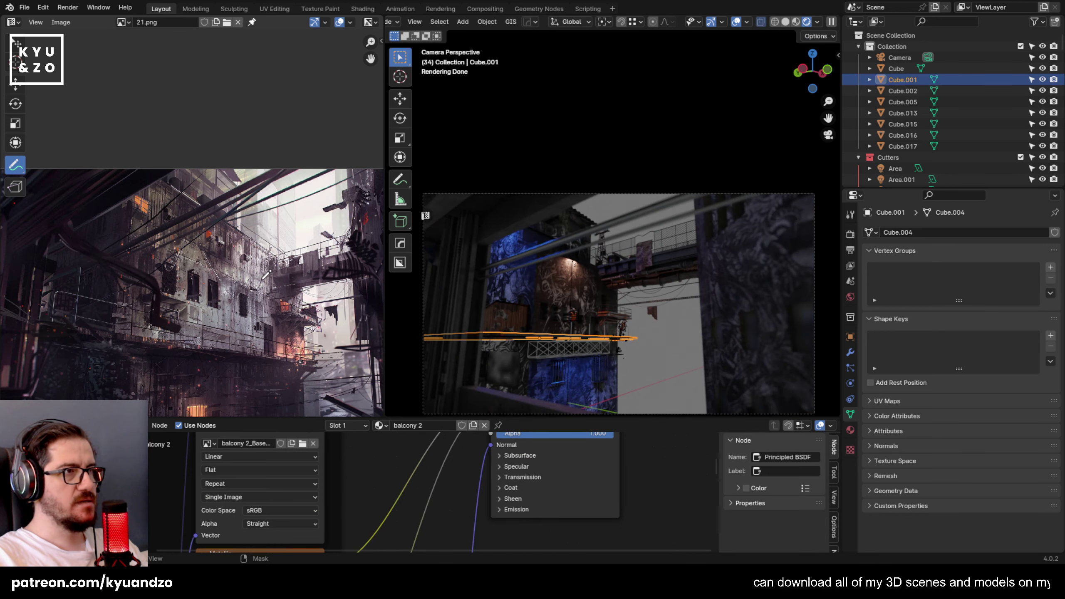
pyautogui.scroll(-2, 266, 275)
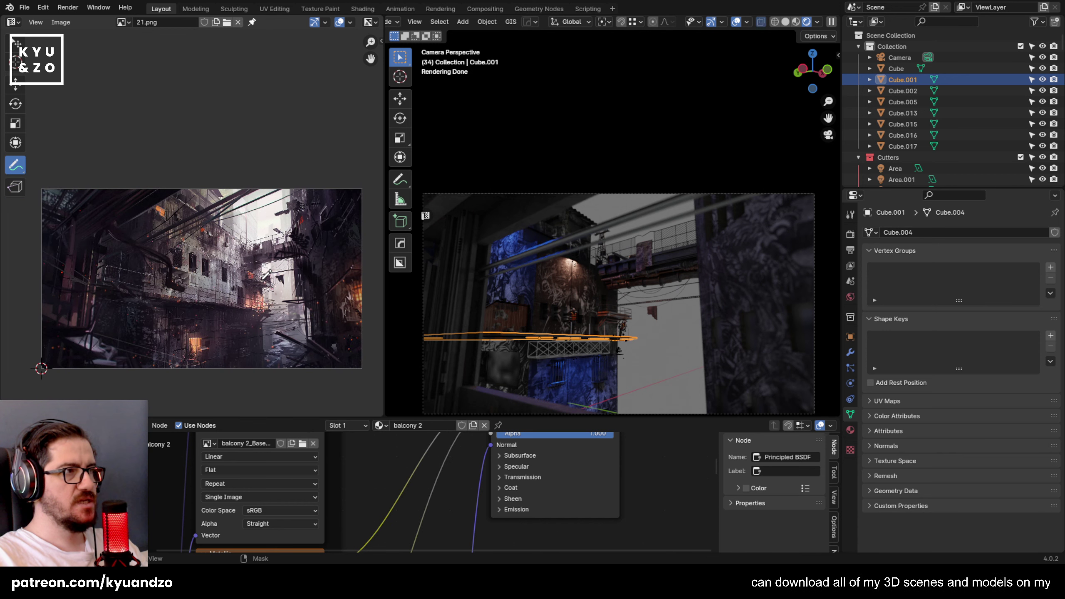
pyautogui.scroll(2, 266, 276)
pyautogui.click(599, 222)
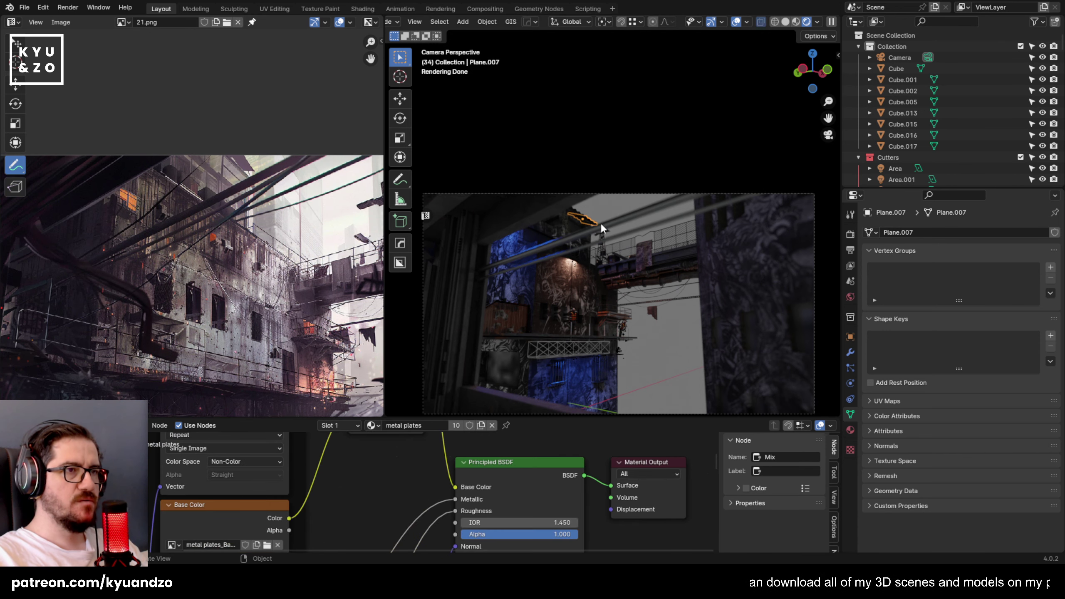
pyautogui.press('r')
pyautogui.press('z')
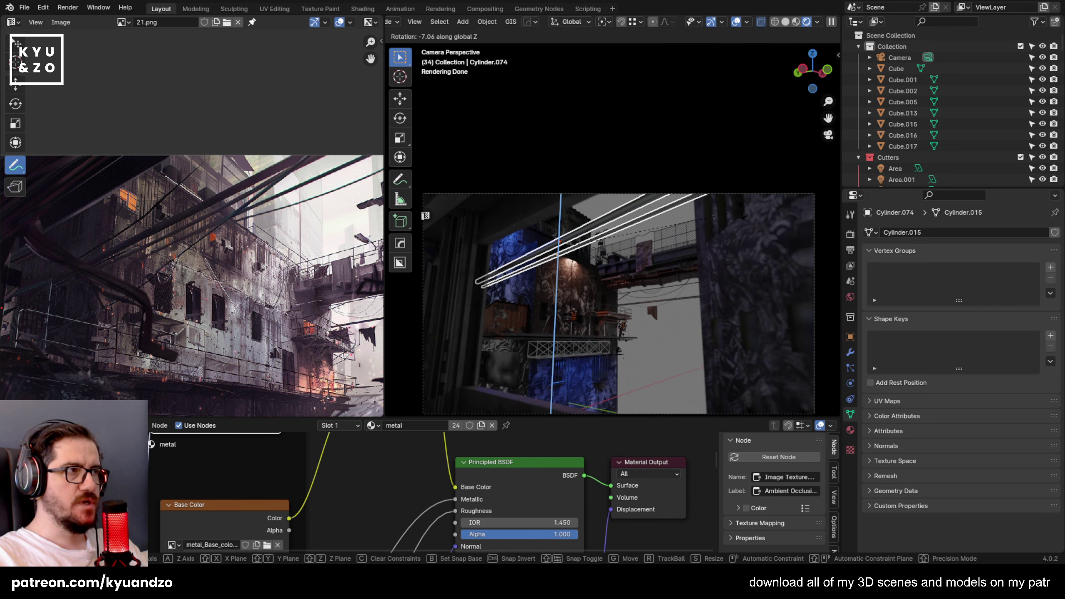
pyautogui.click(740, 209)
pyautogui.click(634, 345)
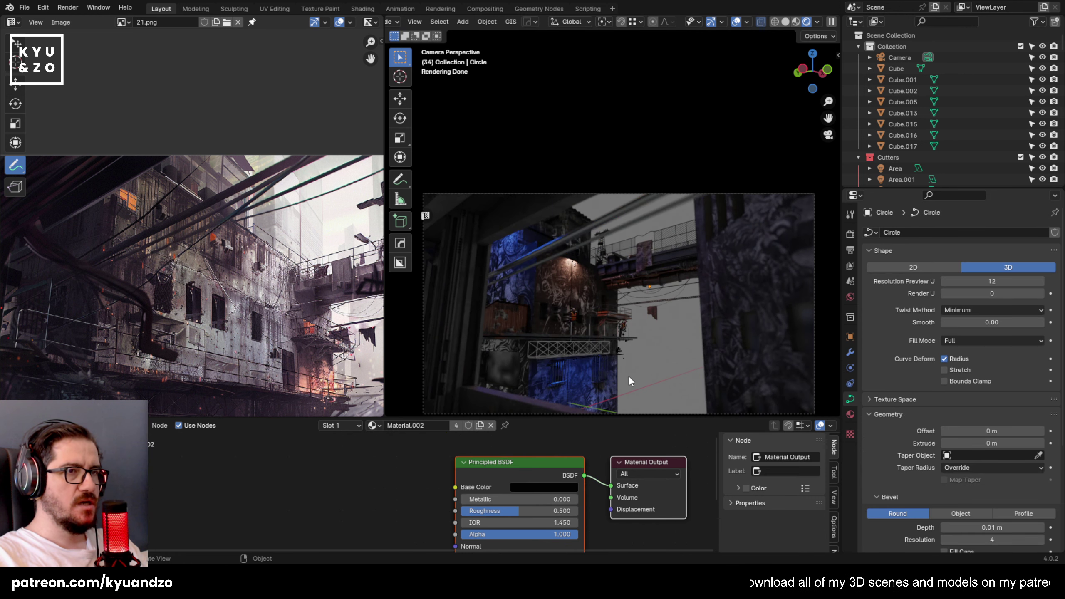
# Examine the thicker long pipe's metal material settings and its shader node tree.
pyautogui.scroll(3, 483, 286)
pyautogui.click(482, 280)
pyautogui.keyDown('shift'); pyautogui.moveTo(496, 296); pyautogui.dragTo(545, 280, button='middle'); pyautogui.keyUp('shift')
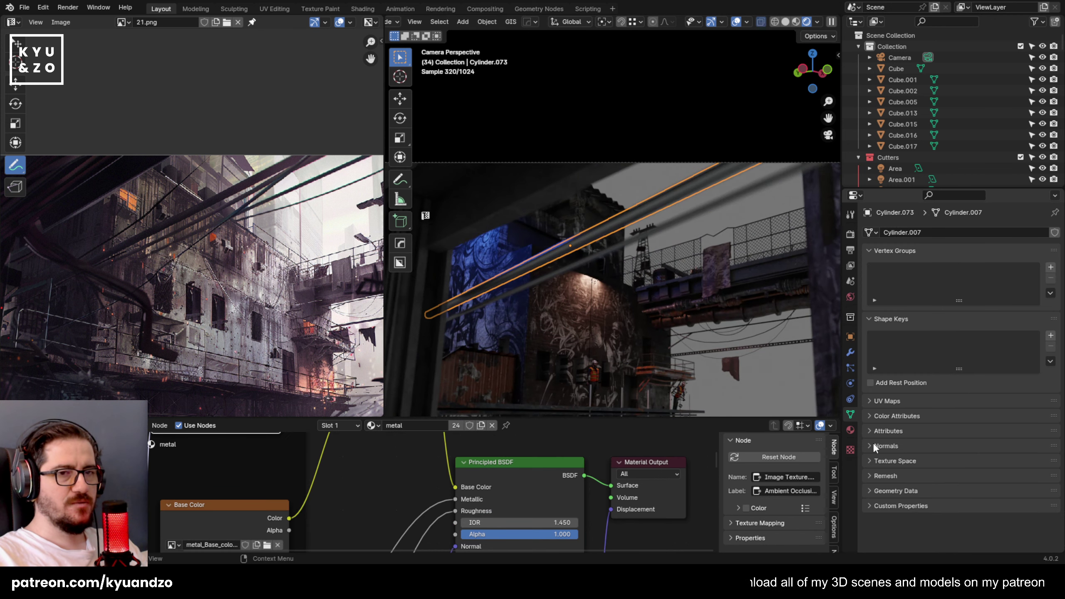
pyautogui.click(850, 429)
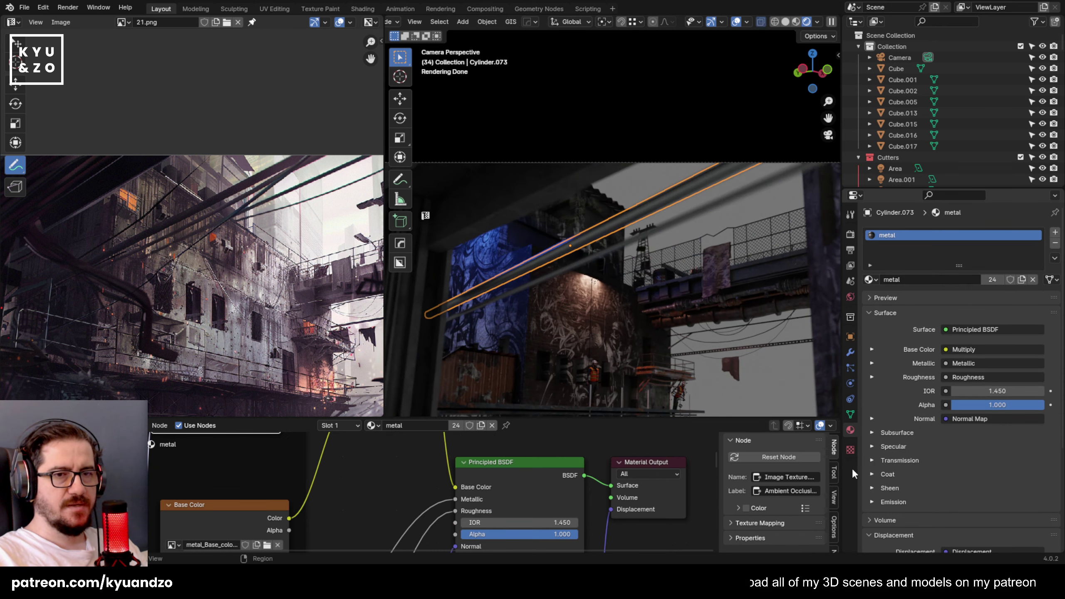
pyautogui.scroll(-5, 899, 434)
pyautogui.scroll(5, 914, 318)
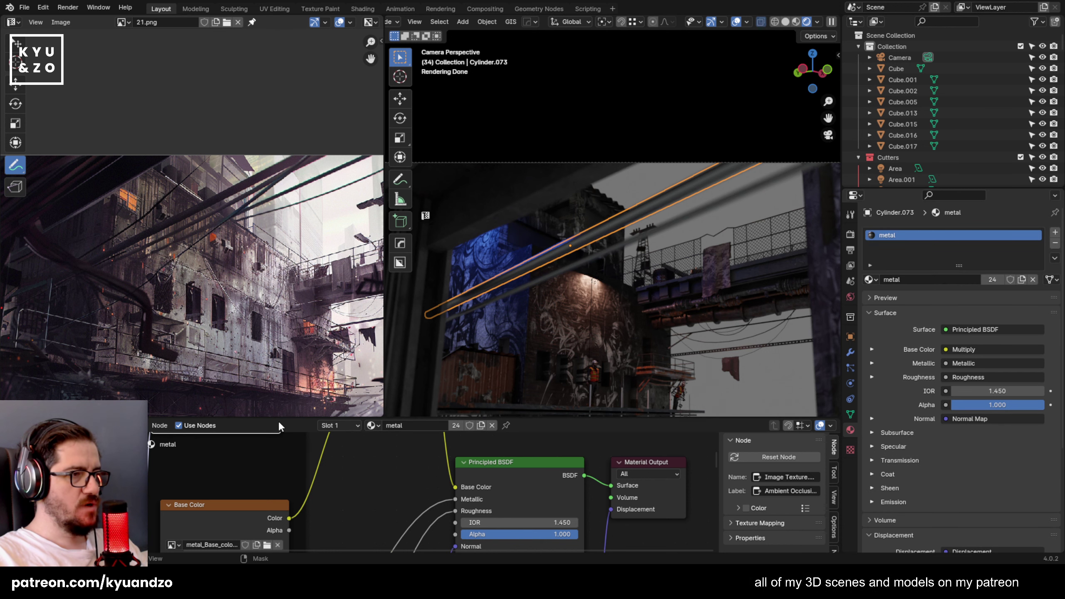
pyautogui.moveTo(281, 417); pyautogui.dragTo(281, 264)
pyautogui.moveTo(488, 300); pyautogui.dragTo(476, 420, button='middle')
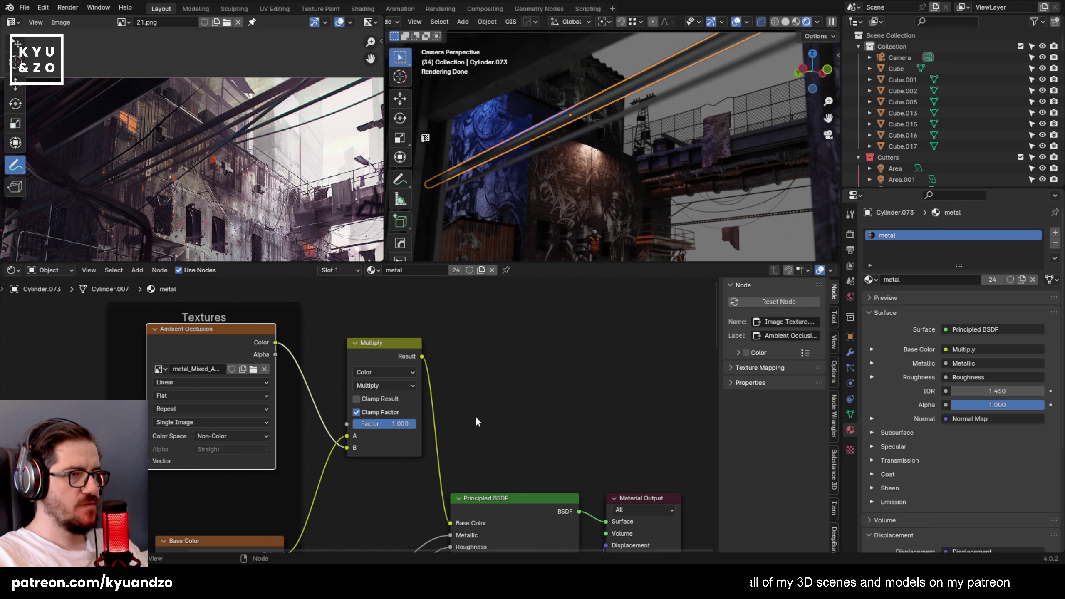
pyautogui.moveTo(468, 316); pyautogui.dragTo(503, 340, button='middle')
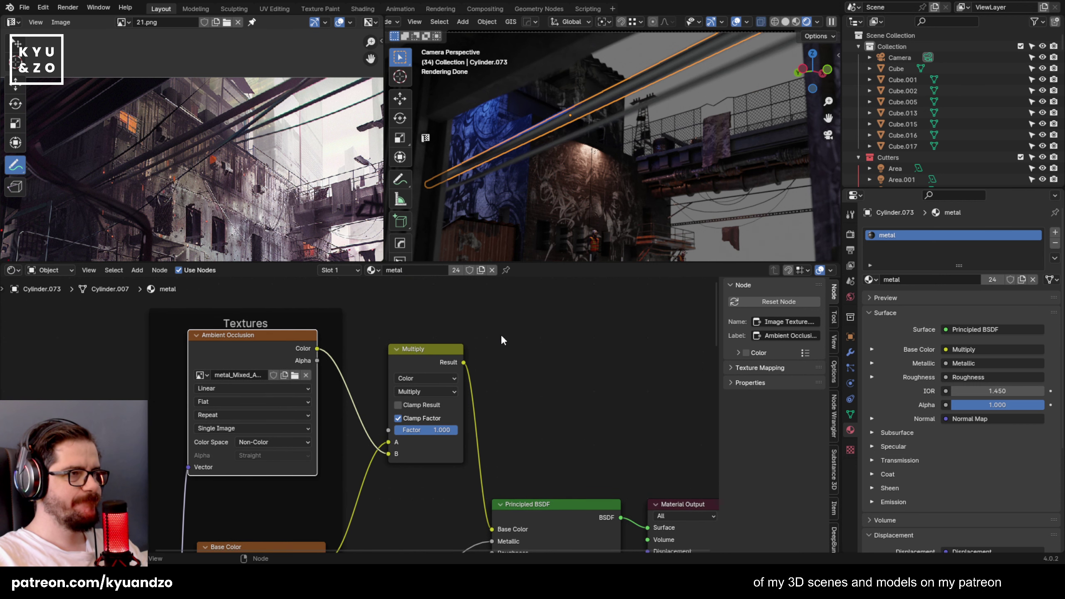
pyautogui.scroll(-3, 504, 338)
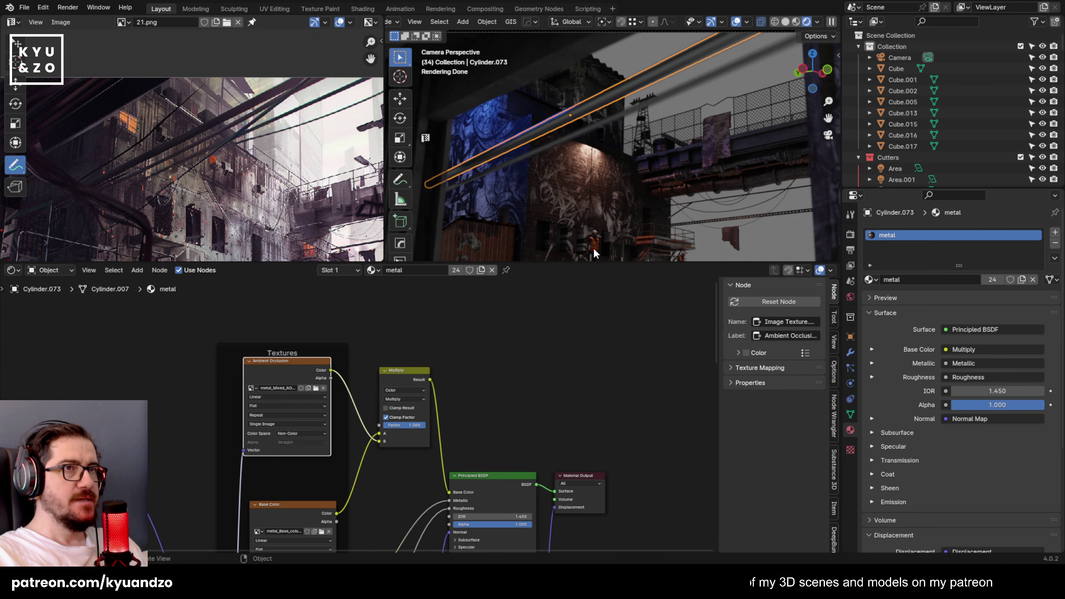
pyautogui.moveTo(589, 266); pyautogui.dragTo(601, 388)
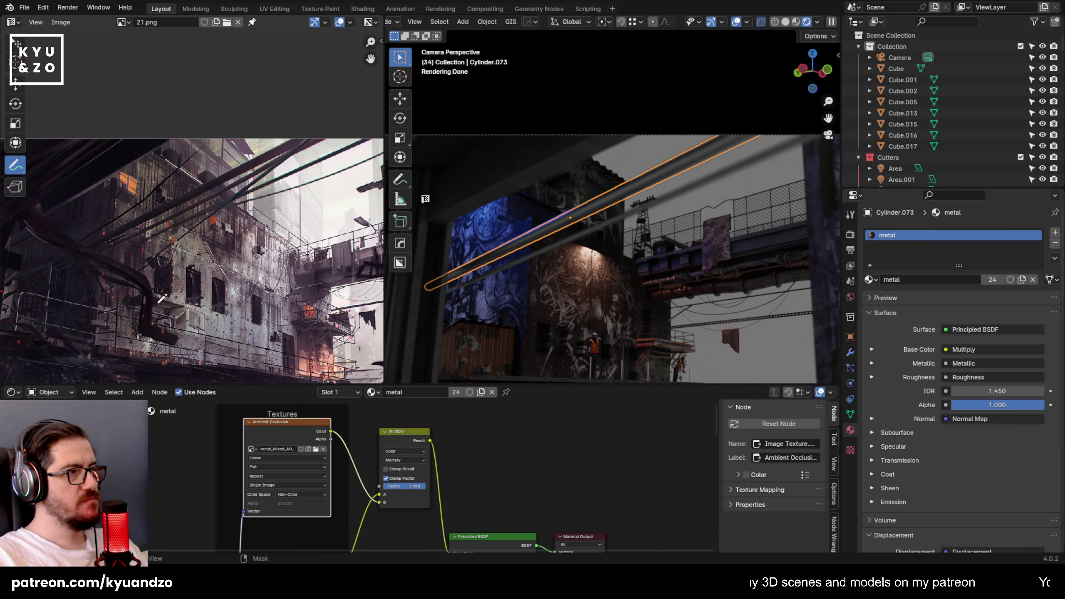
# Check the overhead pipes in the reference painting and scale both long scene pipes down uniformly together.
pyautogui.scroll(-3, 176, 277)
pyautogui.scroll(8, 176, 277)
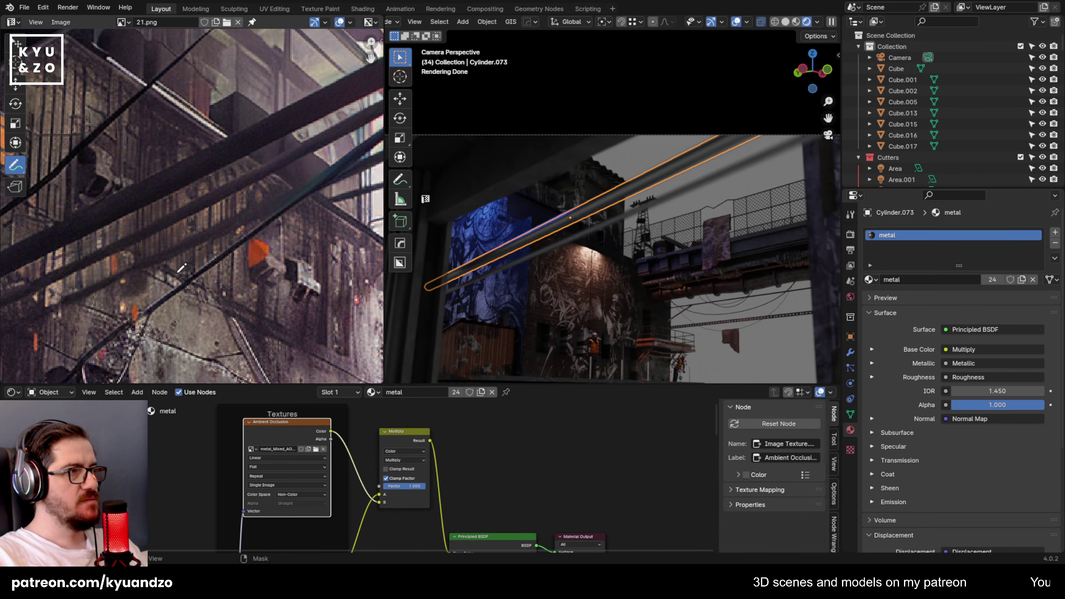
pyautogui.scroll(-7, 178, 272)
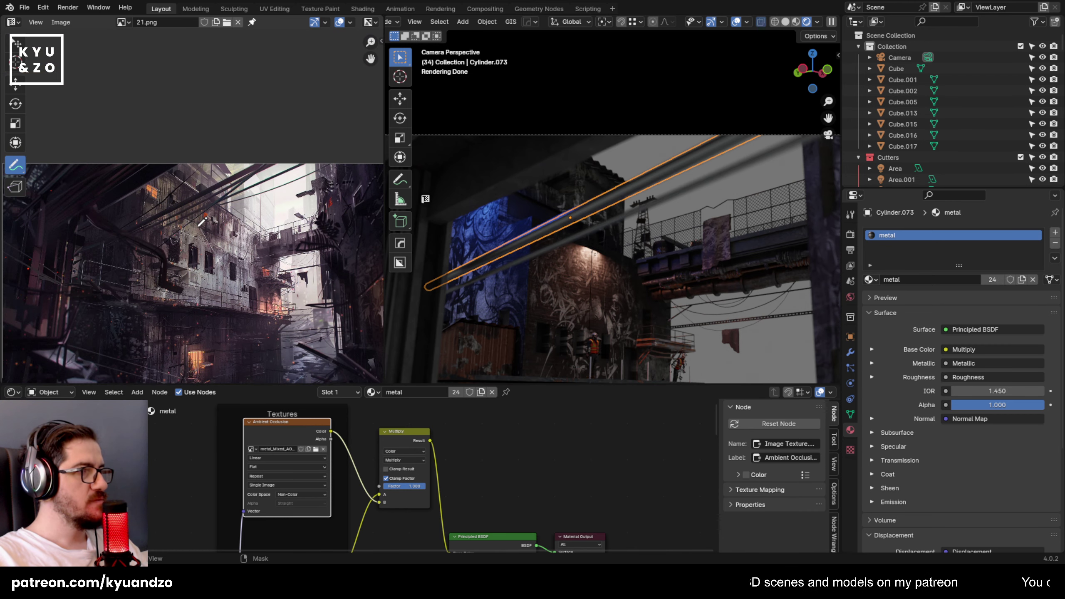
pyautogui.scroll(-2, 591, 246)
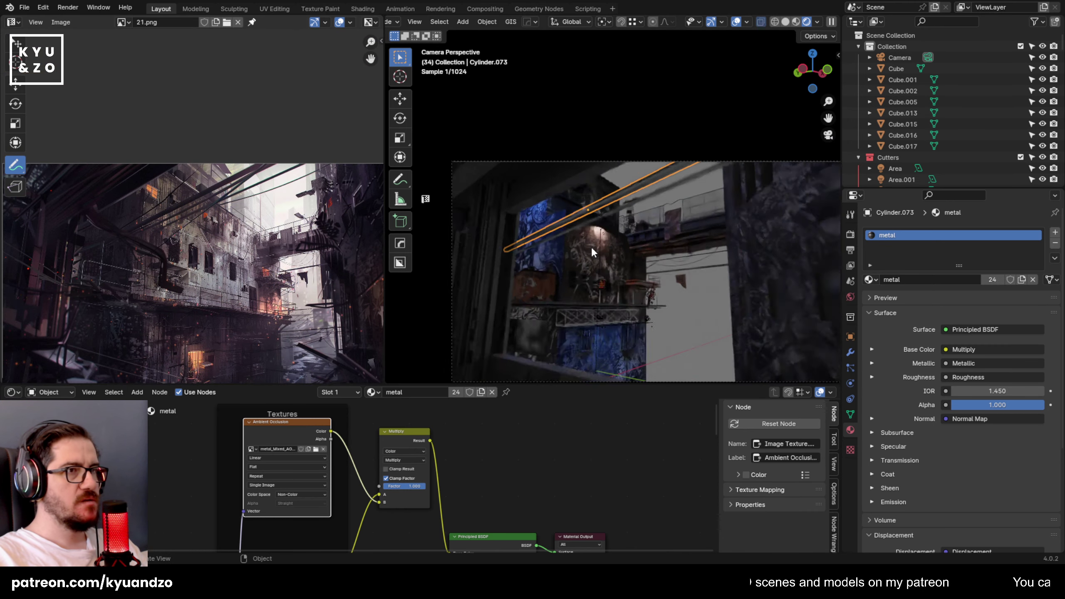
pyautogui.scroll(2, 590, 246)
pyautogui.click(589, 229)
pyautogui.keyDown('shift'); pyautogui.click(590, 210); pyautogui.keyUp('shift')
pyautogui.press('s')
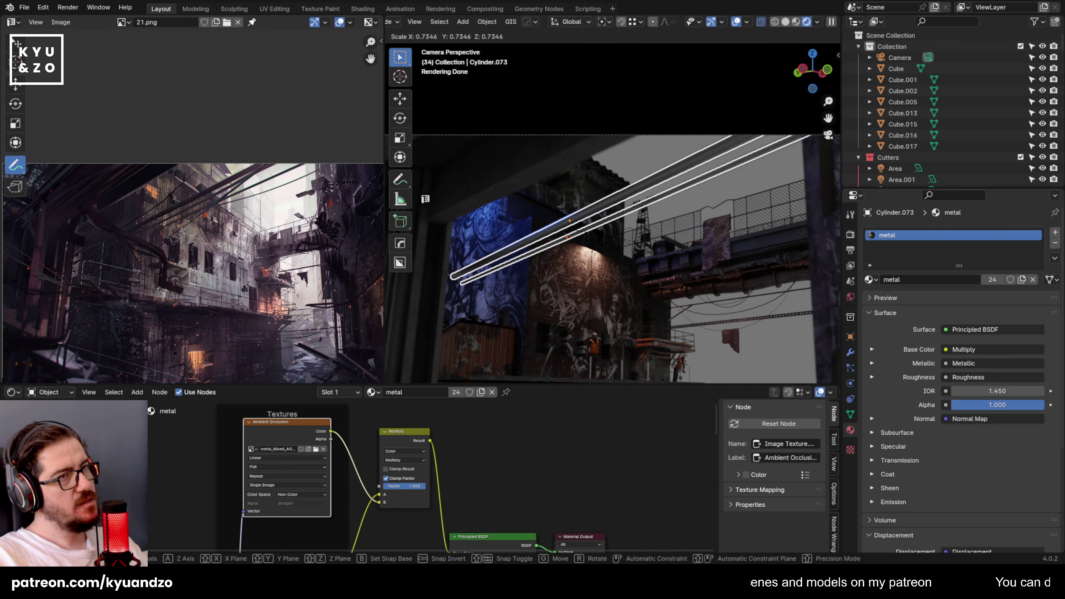
pyautogui.click(761, 264)
pyautogui.press('s')
pyautogui.click(715, 264)
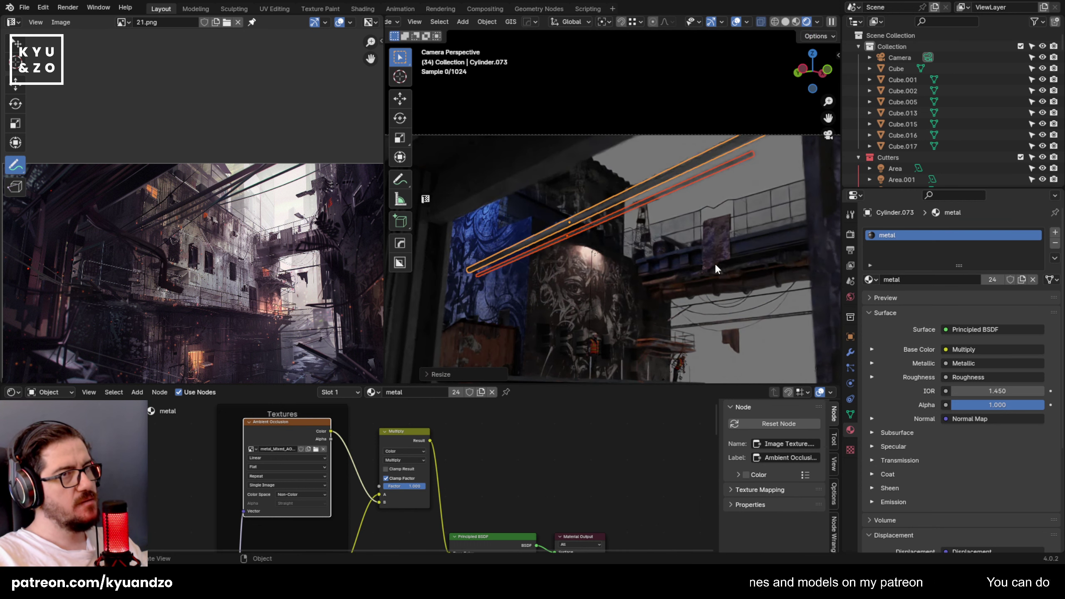
# Rotate both long pipes further in the negative direction around global Z and raise them about 0.19 m along global Z.
pyautogui.press('r')
pyautogui.press('Escape')
pyautogui.press('r')
pyautogui.press('z')
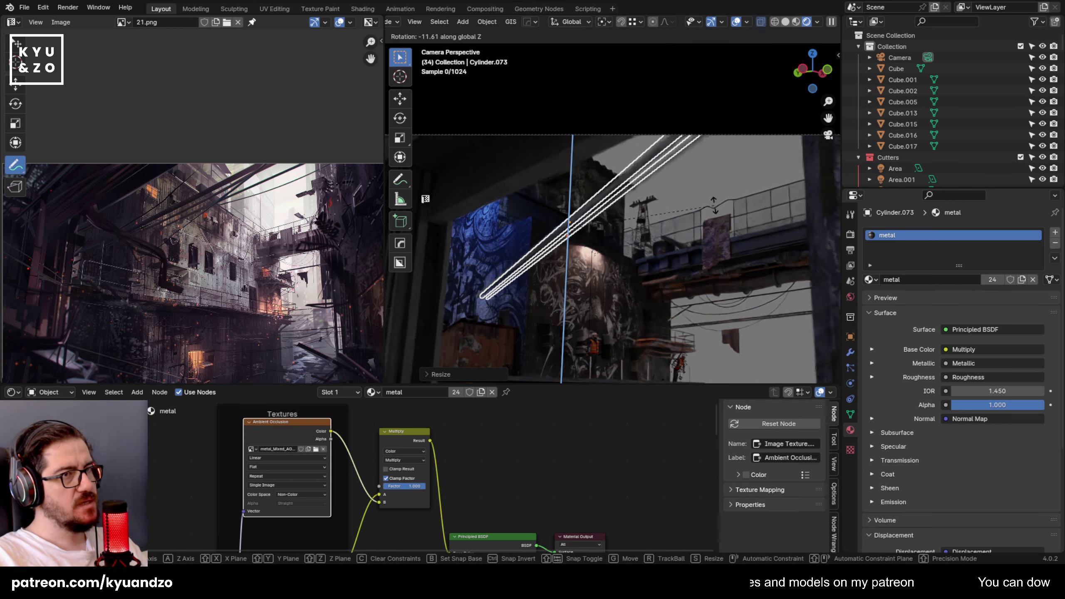
pyautogui.click(732, 234)
pyautogui.press('g')
pyautogui.press('z')
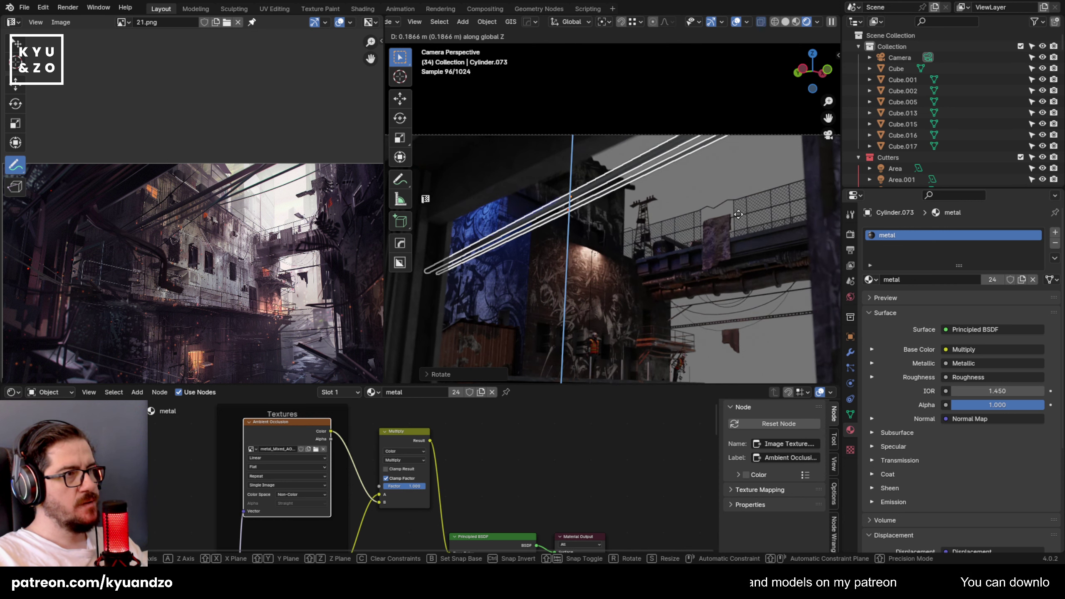
pyautogui.click(732, 216)
# Select only the thicker long pipe and enlarge the shader editor showing its metal material.
pyautogui.scroll(2, 654, 214)
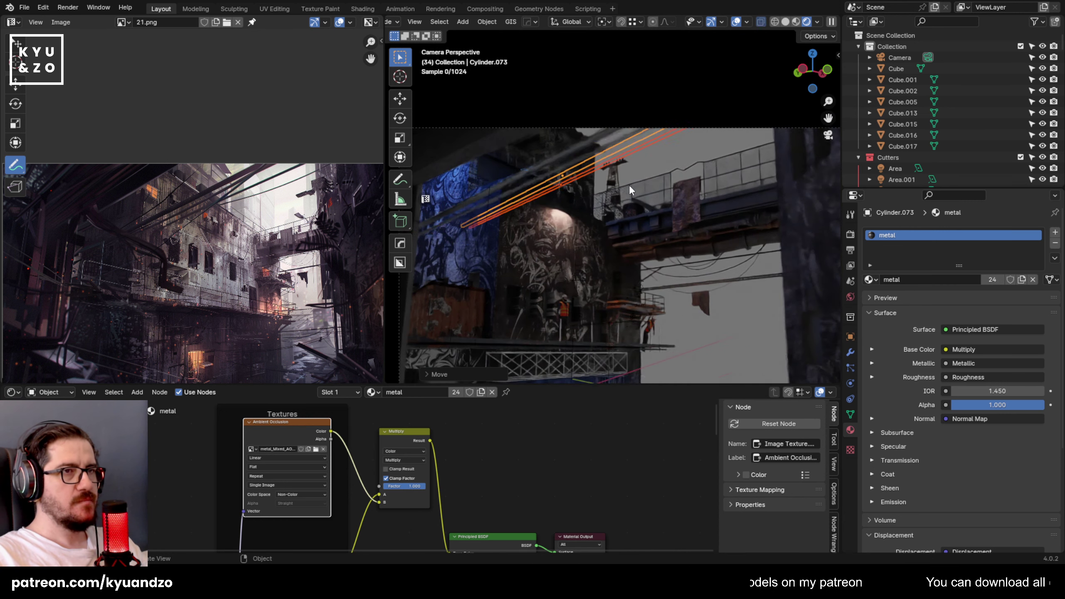
pyautogui.scroll(1, 630, 187)
pyautogui.click(630, 187)
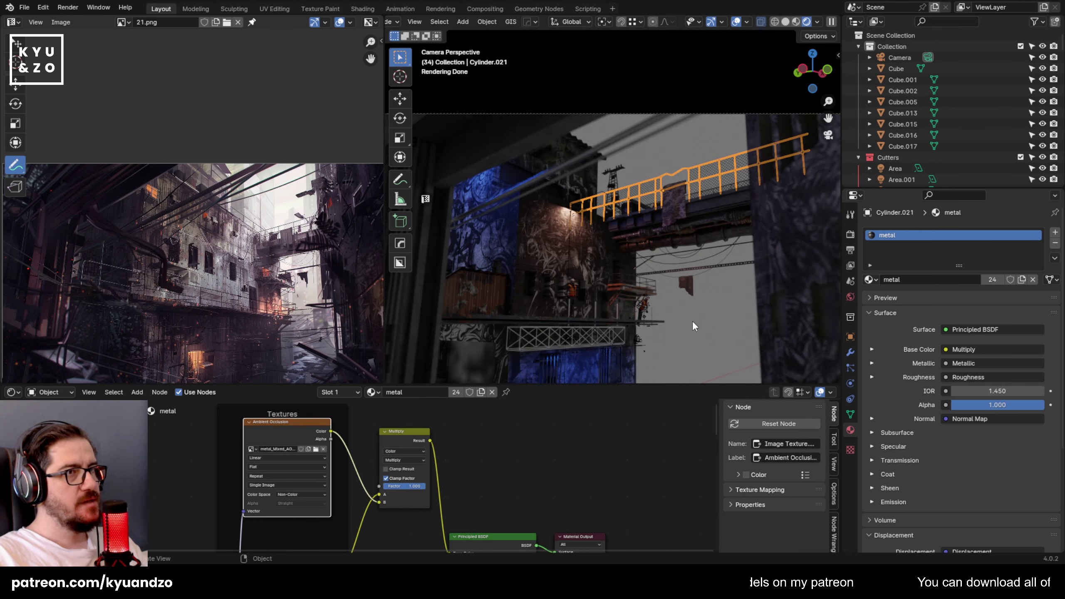
pyautogui.click(694, 312)
pyautogui.scroll(2, 564, 160)
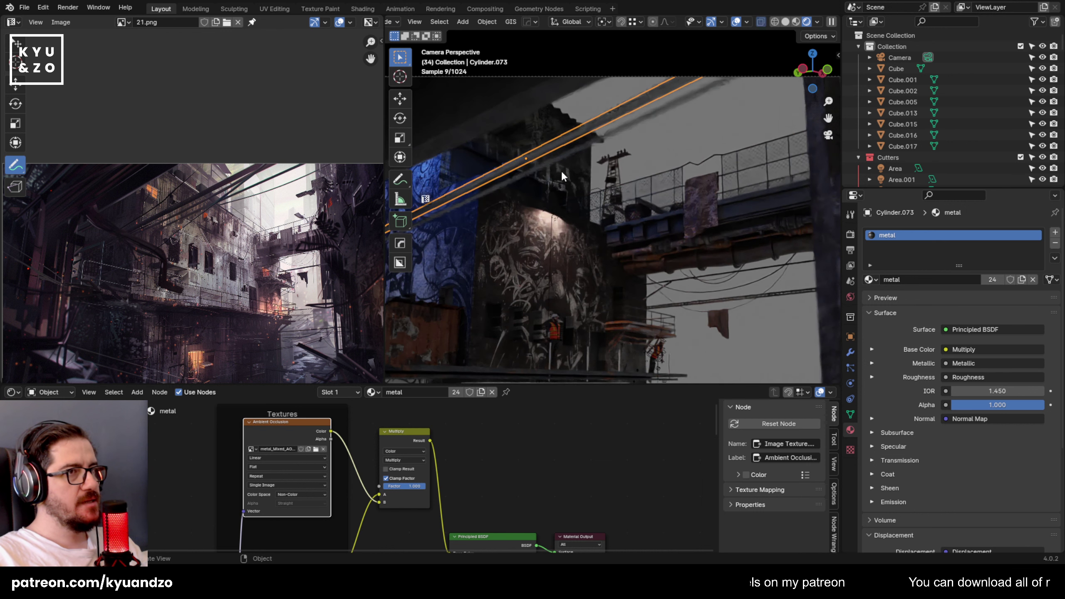
pyautogui.click(561, 170)
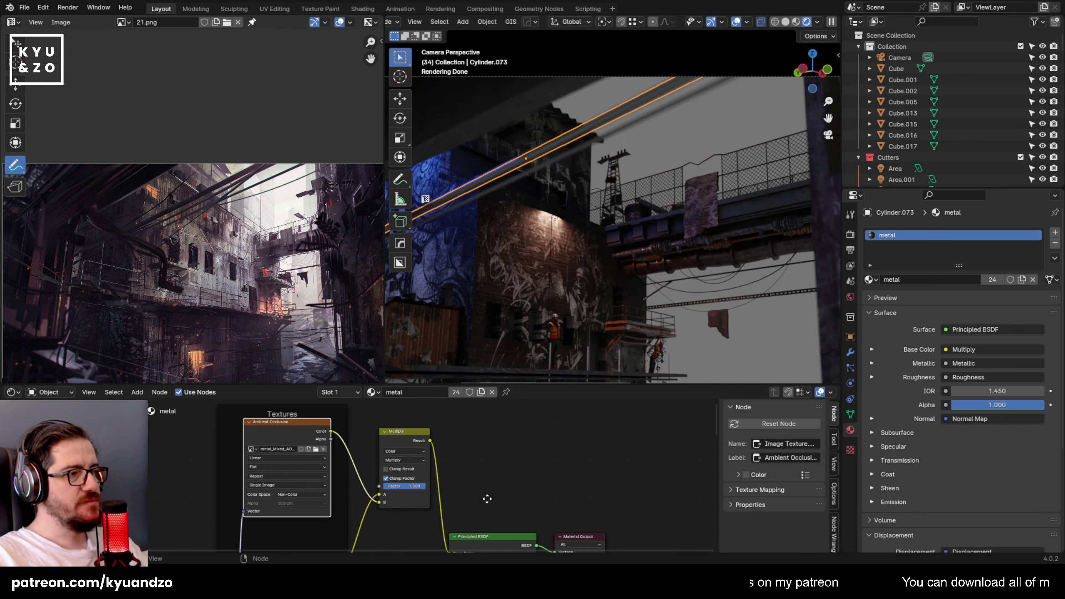
pyautogui.moveTo(487, 499); pyautogui.dragTo(606, 461, button='middle')
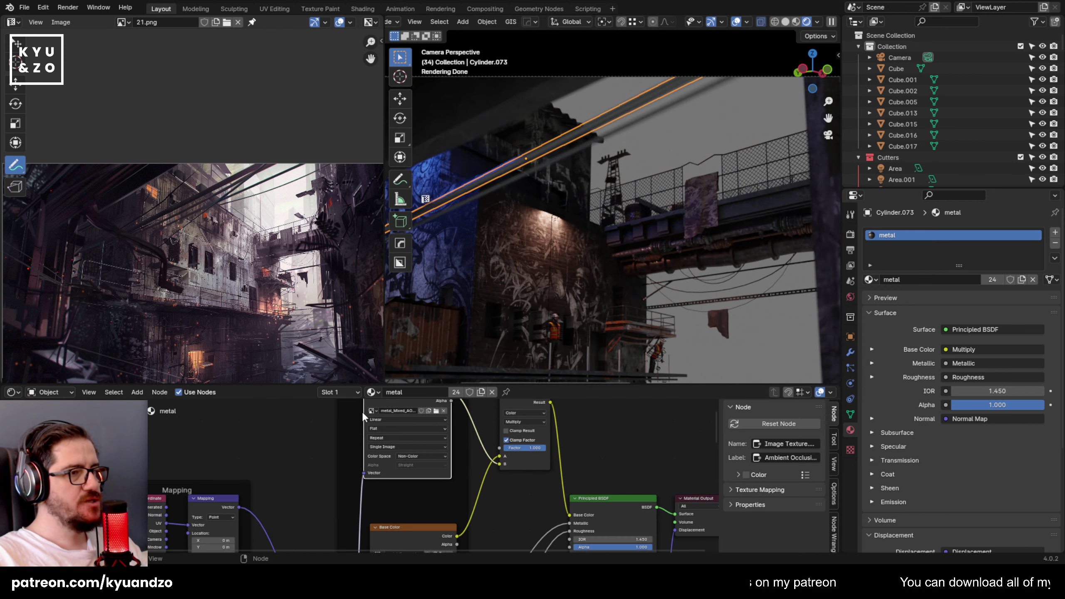
pyautogui.moveTo(370, 382); pyautogui.dragTo(370, 256)
# Delete the mapping, texture and Multiply nodes feeding the Principled BSDF in the metal material.
pyautogui.scroll(-5, 208, 407)
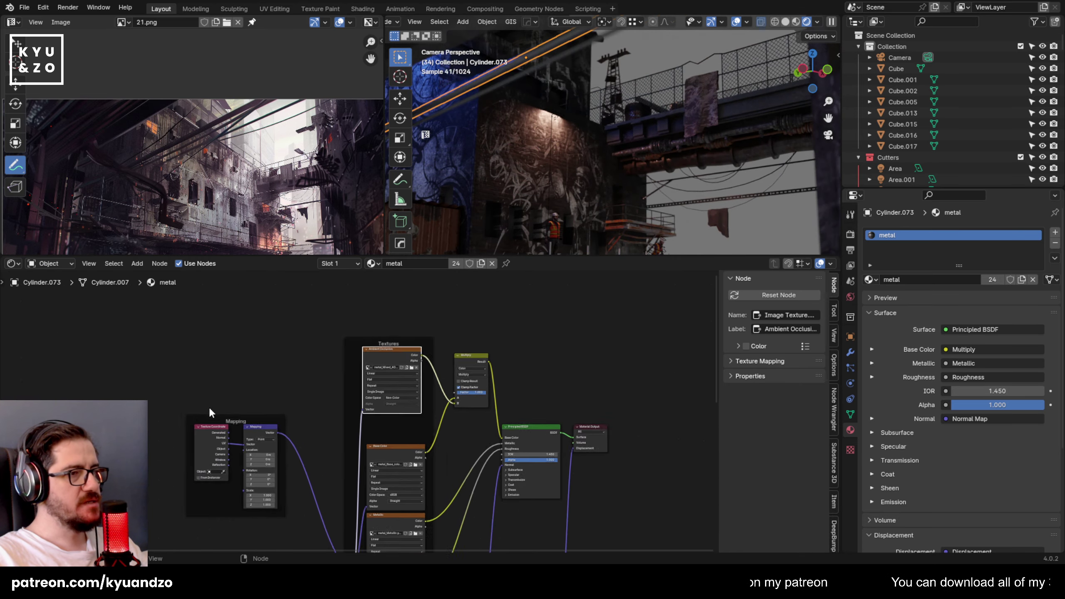
pyautogui.moveTo(248, 327); pyautogui.dragTo(453, 553)
pyautogui.press('x')
pyautogui.moveTo(524, 519); pyautogui.dragTo(539, 517)
pyautogui.press('x')
# Delete the leftover image texture node and bring the Principled BSDF and Material Output nodes into close view.
pyautogui.moveTo(540, 517); pyautogui.dragTo(541, 338, button='middle')
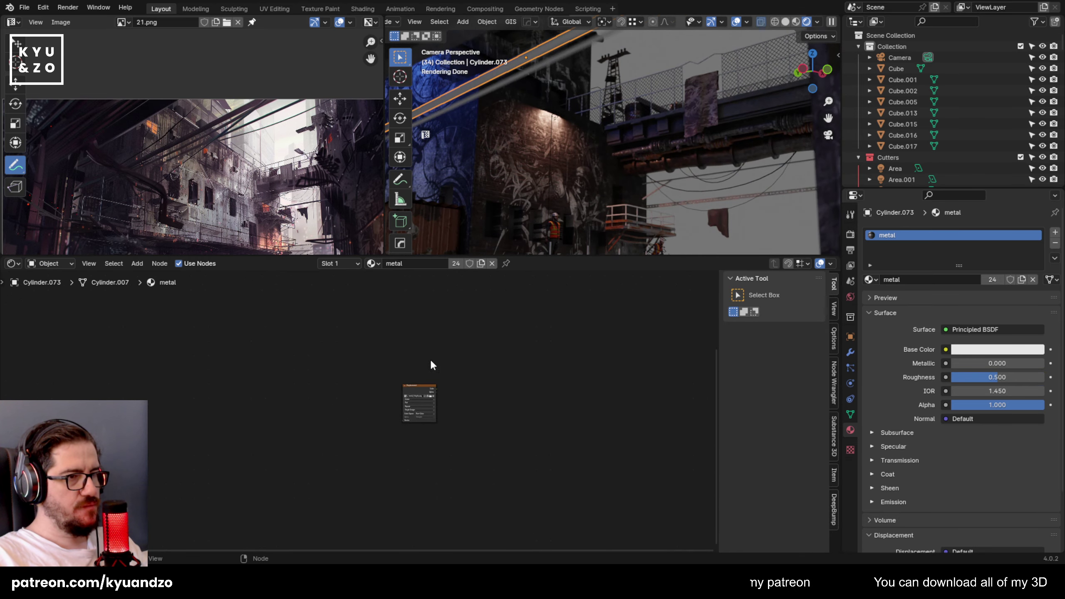
pyautogui.moveTo(430, 358); pyautogui.dragTo(528, 459, button='middle')
pyautogui.moveTo(431, 406); pyautogui.dragTo(520, 504)
pyautogui.press('x')
pyautogui.moveTo(547, 366); pyautogui.dragTo(424, 451, button='middle')
pyautogui.scroll(13, 423, 451)
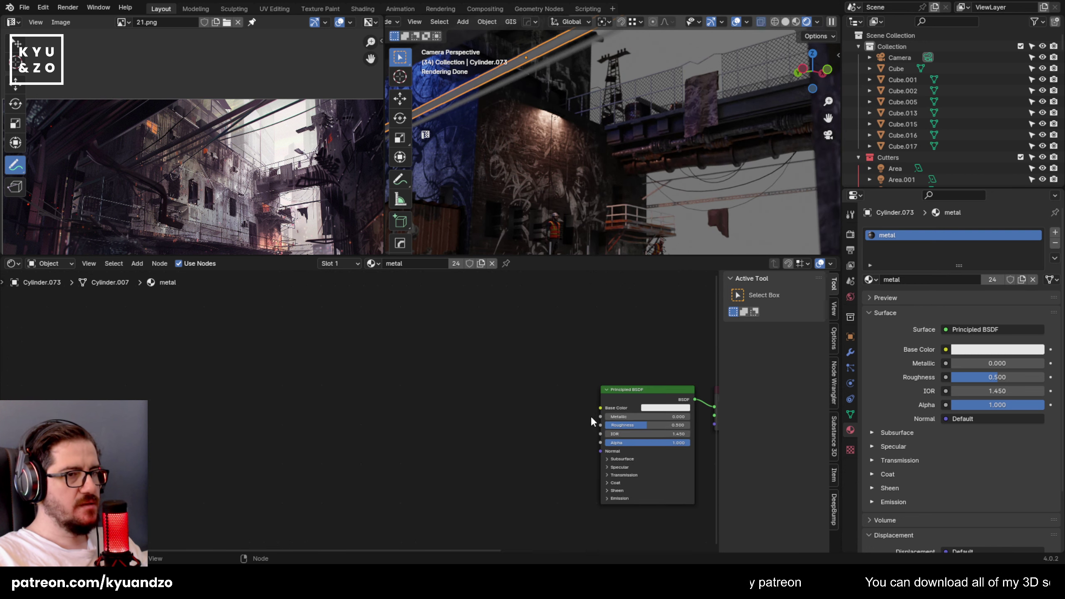
pyautogui.moveTo(592, 417); pyautogui.dragTo(320, 417, button='middle')
pyautogui.scroll(4, 339, 409)
pyautogui.scroll(2, 339, 401)
pyautogui.moveTo(273, 376); pyautogui.dragTo(311, 433, button='middle')
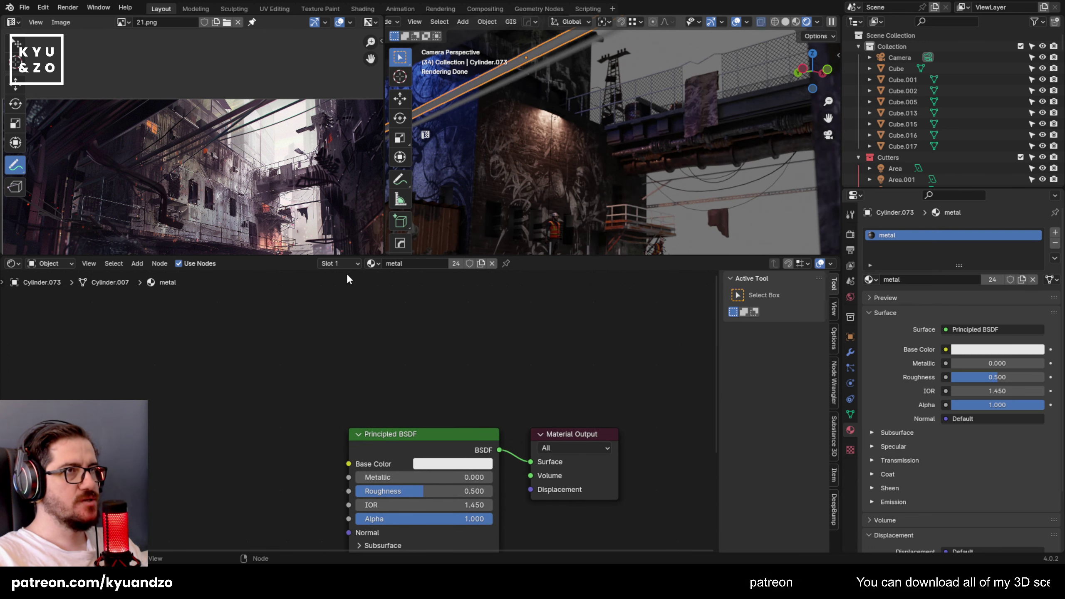
# Return to the camera view and open the camera's lens and depth of field settings.
pyautogui.moveTo(463, 157); pyautogui.dragTo(510, 214, button='middle')
pyautogui.scroll(-10, 519, 232)
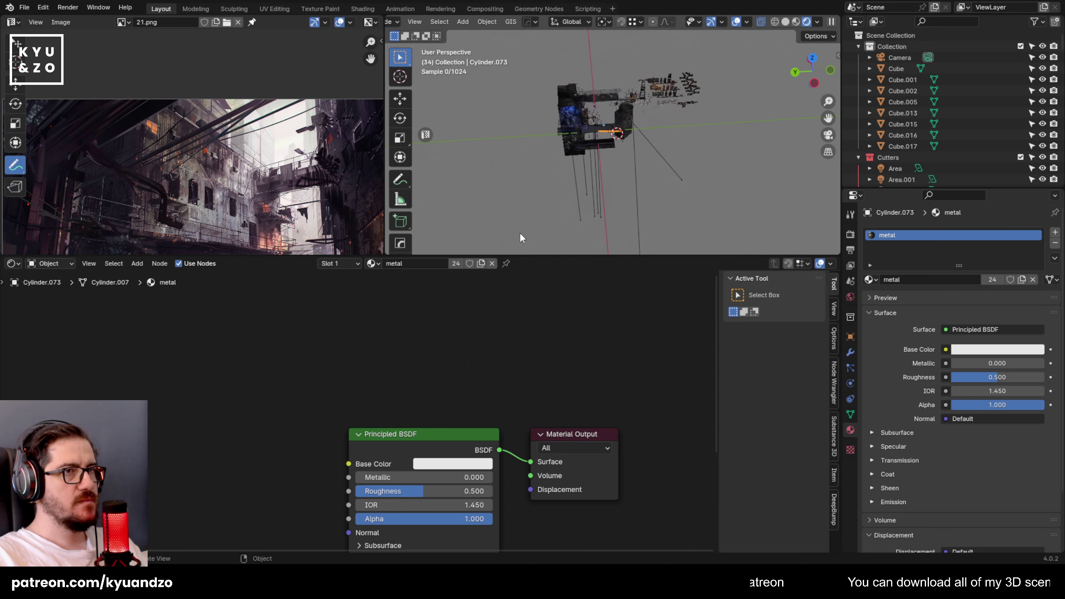
pyautogui.scroll(8, 638, 184)
pyautogui.press('KP_0')
pyautogui.click(911, 56)
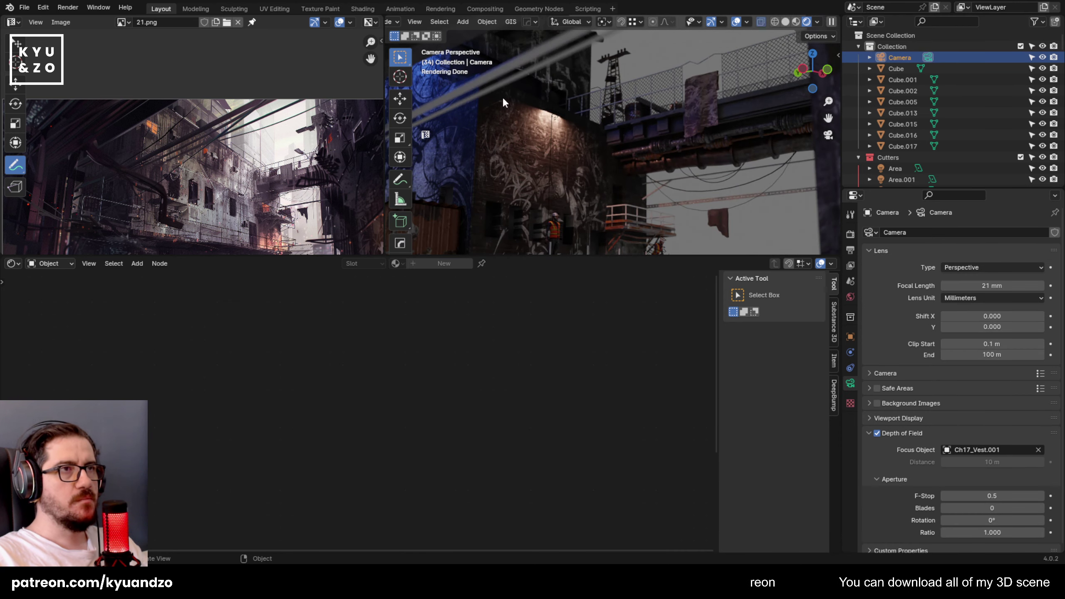
# Darken the base color of the long pipe's metal material to grey and enlarge the reference image and 3D view areas.
pyautogui.click(495, 94)
pyautogui.click(469, 469)
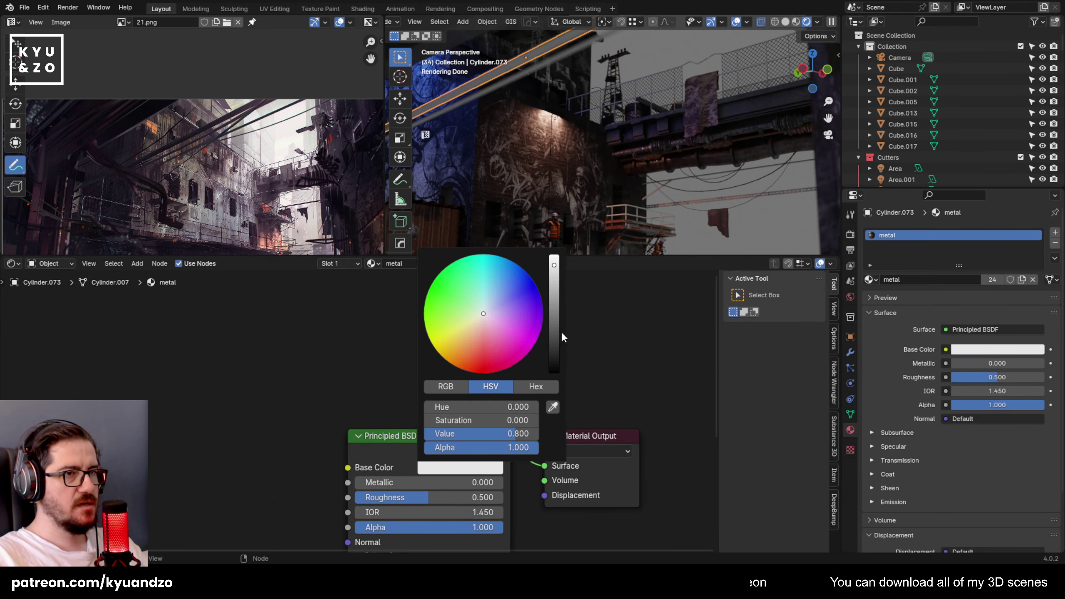
pyautogui.moveTo(556, 309)
pyautogui.mouseDown()
pyautogui.moveTo(555, 369)
pyautogui.moveTo(554, 327)
pyautogui.mouseUp()
pyautogui.scroll(4, 168, 168)
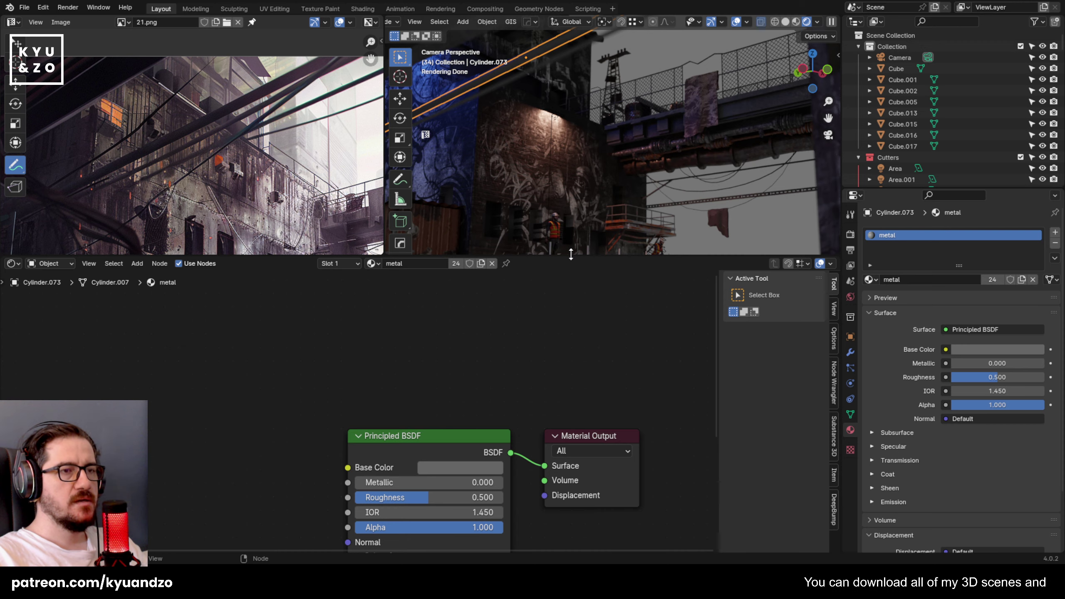
pyautogui.moveTo(571, 254); pyautogui.dragTo(564, 402)
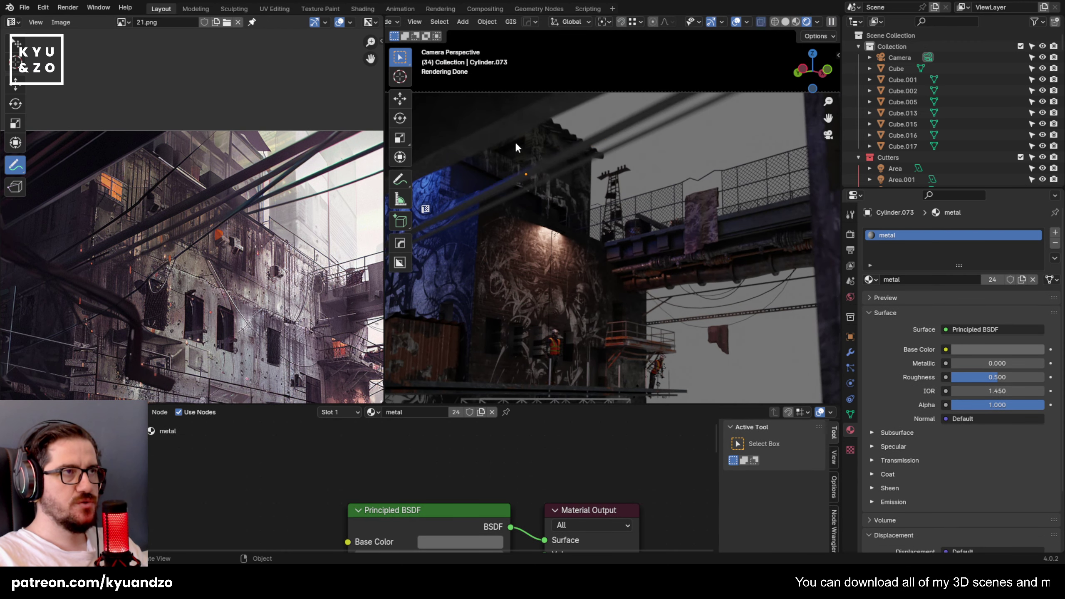
# Darken the metal material's base color to a value of 0.025 and tint it slightly red.
pyautogui.click(529, 183)
pyautogui.scroll(2, 471, 445)
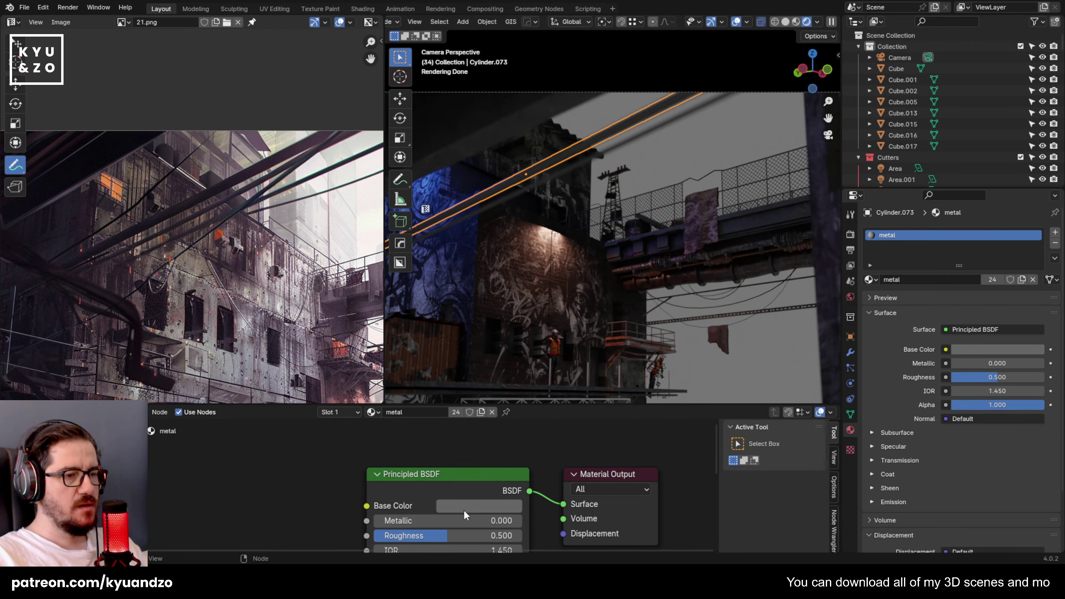
pyautogui.click(464, 506)
pyautogui.moveTo(569, 369)
pyautogui.mouseDown()
pyautogui.moveTo(573, 406)
pyautogui.moveTo(572, 391)
pyautogui.mouseUp()
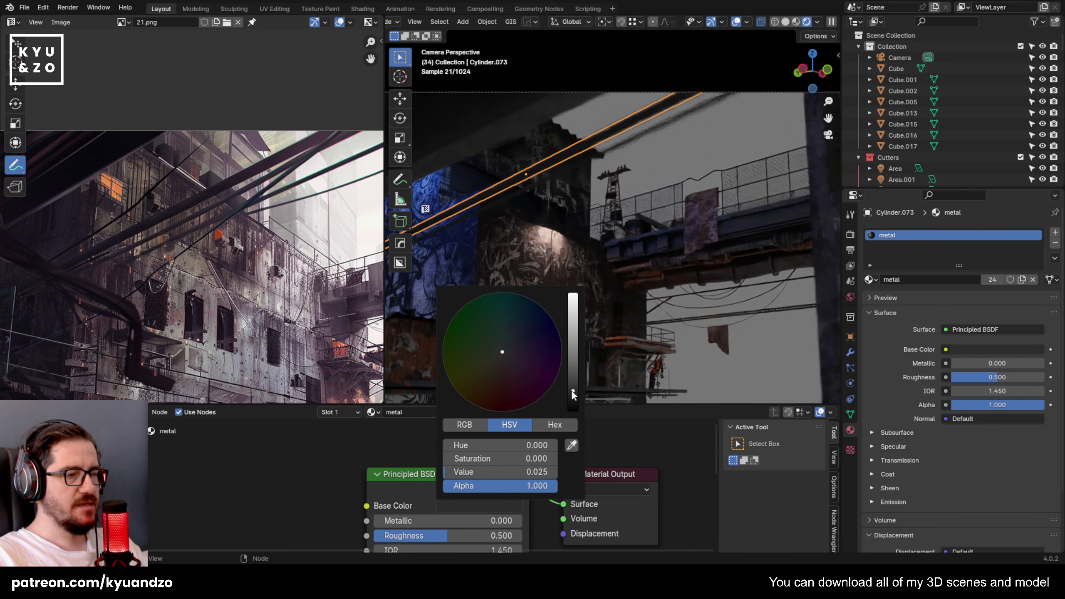
pyautogui.click(511, 505)
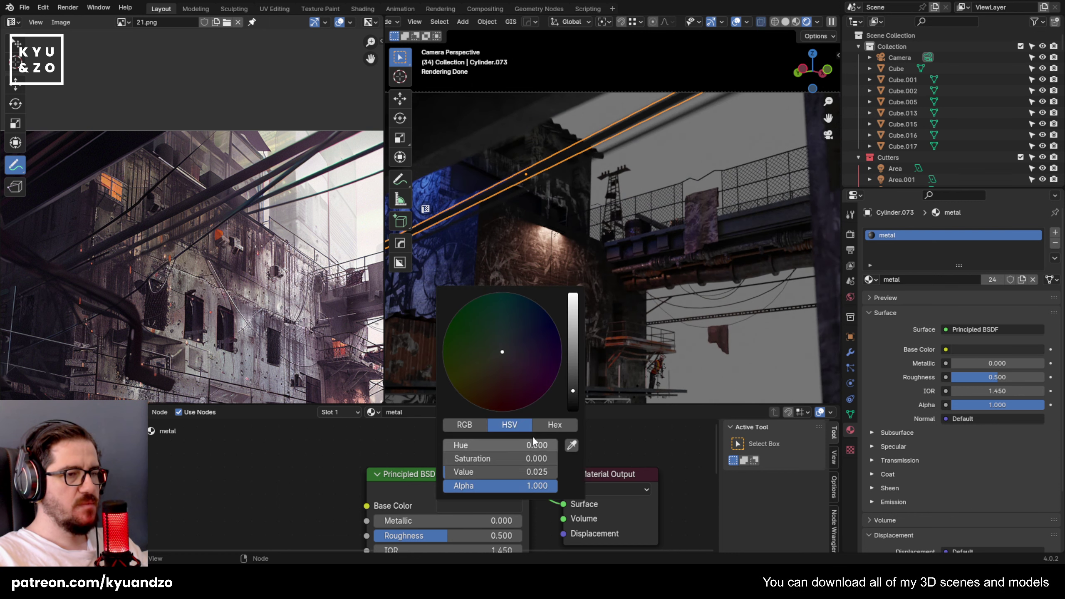
pyautogui.click(499, 373)
pyautogui.click(498, 368)
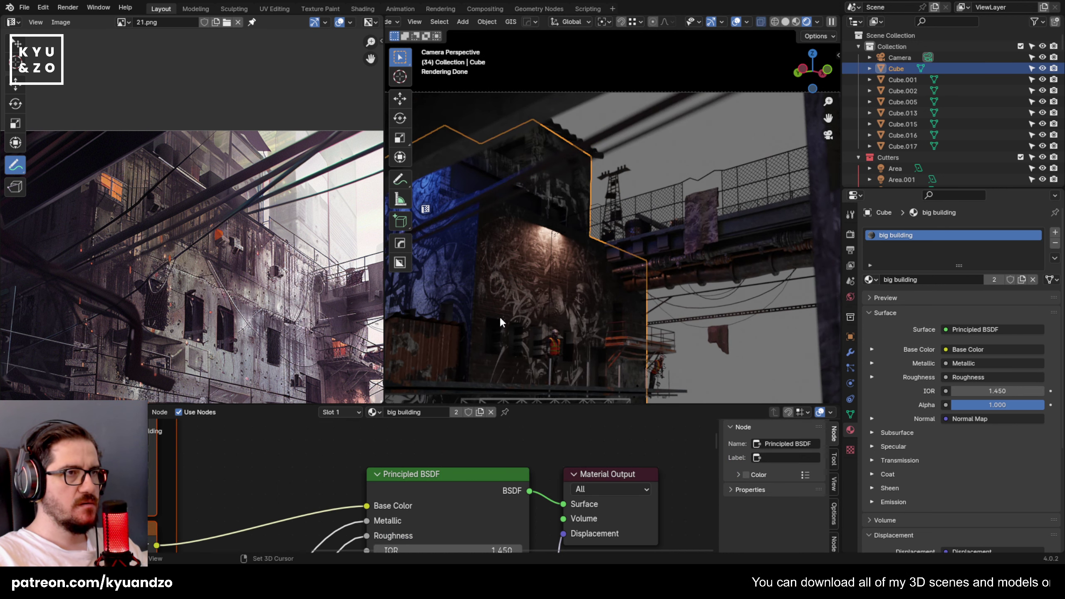
# Reselect the long pipe and set its metal material to Metallic 0.432 and Roughness 0.223.
pyautogui.scroll(2, 501, 319)
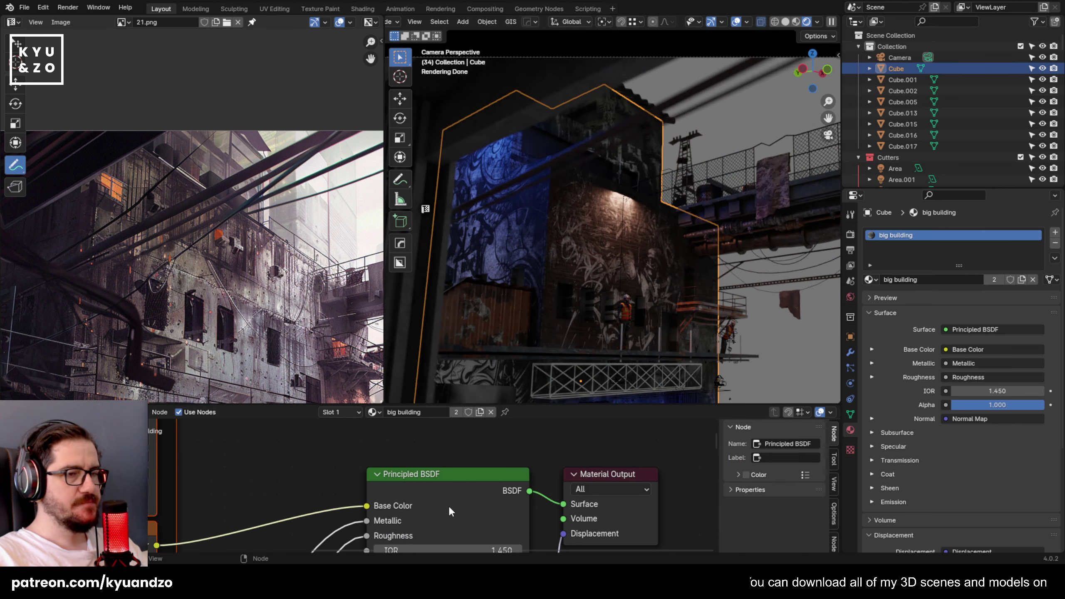
pyautogui.moveTo(310, 487); pyautogui.dragTo(341, 426, button='middle')
pyautogui.click(518, 177)
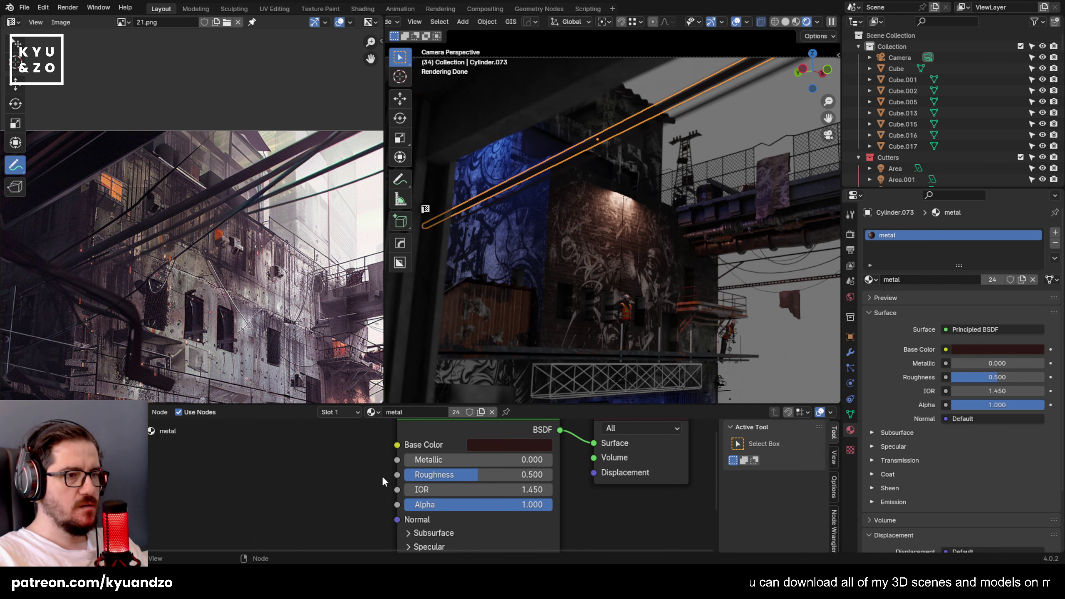
pyautogui.moveTo(381, 475)
pyautogui.mouseDown(button='middle')
pyautogui.moveTo(375, 428)
pyautogui.moveTo(376, 466)
pyautogui.mouseUp(button='middle')
pyautogui.moveTo(456, 465); pyautogui.dragTo(501, 451)
pyautogui.click(725, 271)
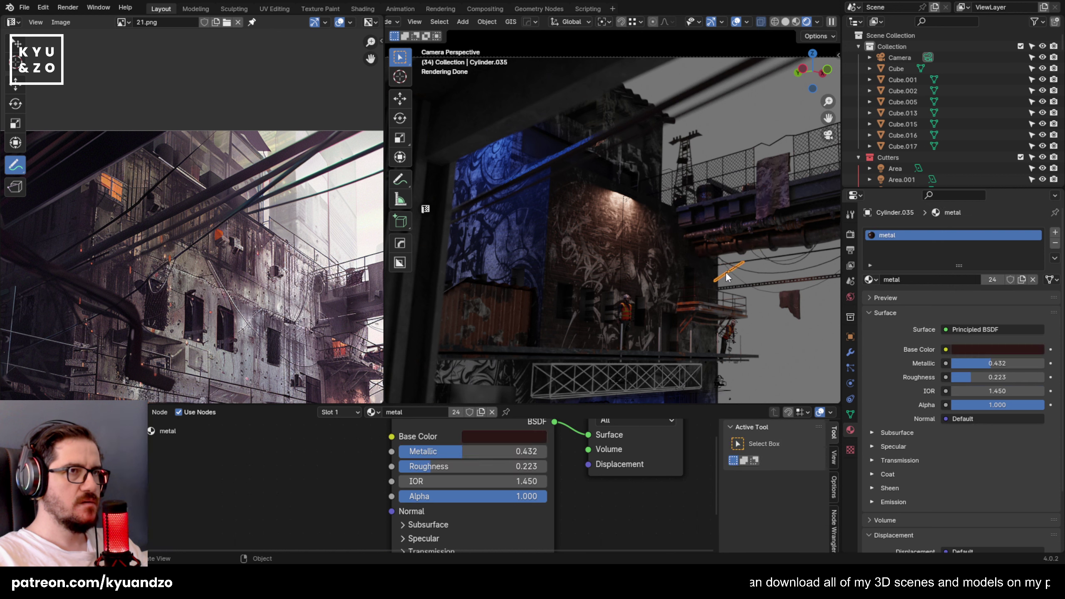
# Compare the two long pipes in the full camera frame with the pipes in the reference painting.
pyautogui.click(528, 170)
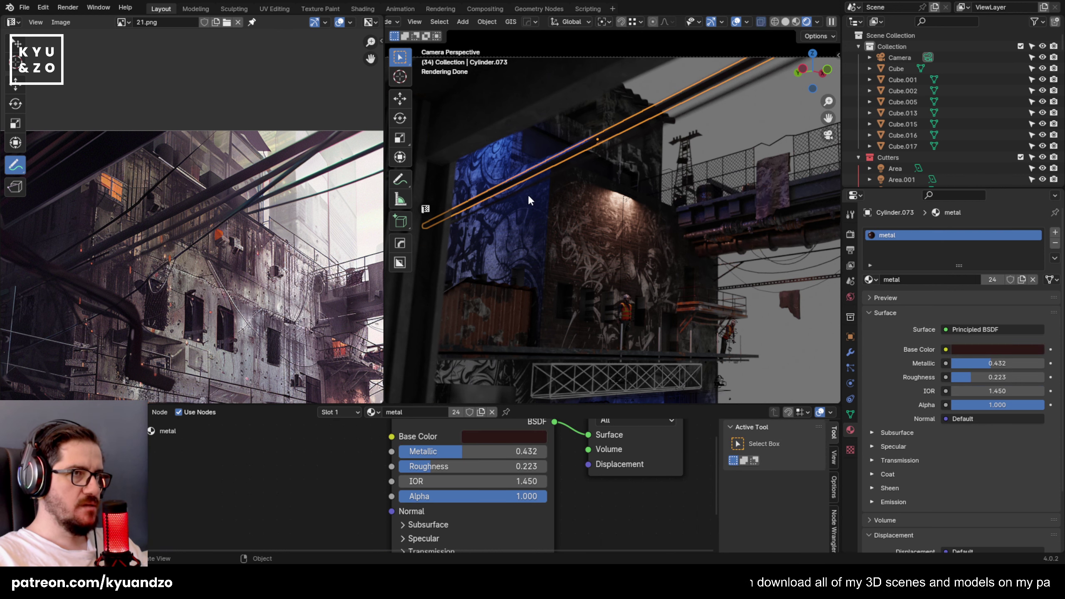
pyautogui.click(527, 190)
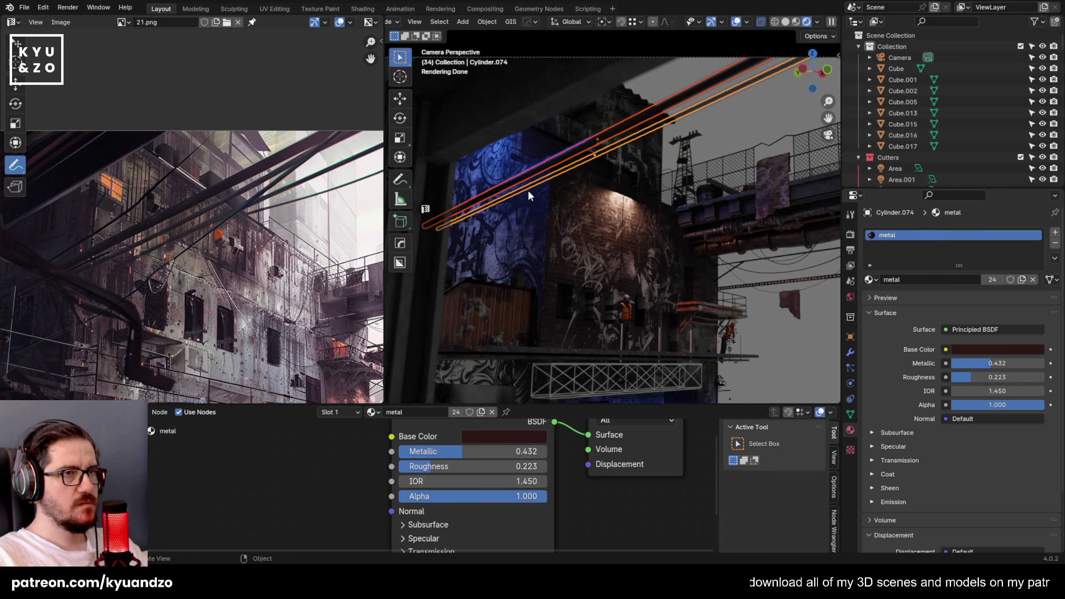
pyautogui.scroll(-5, 528, 190)
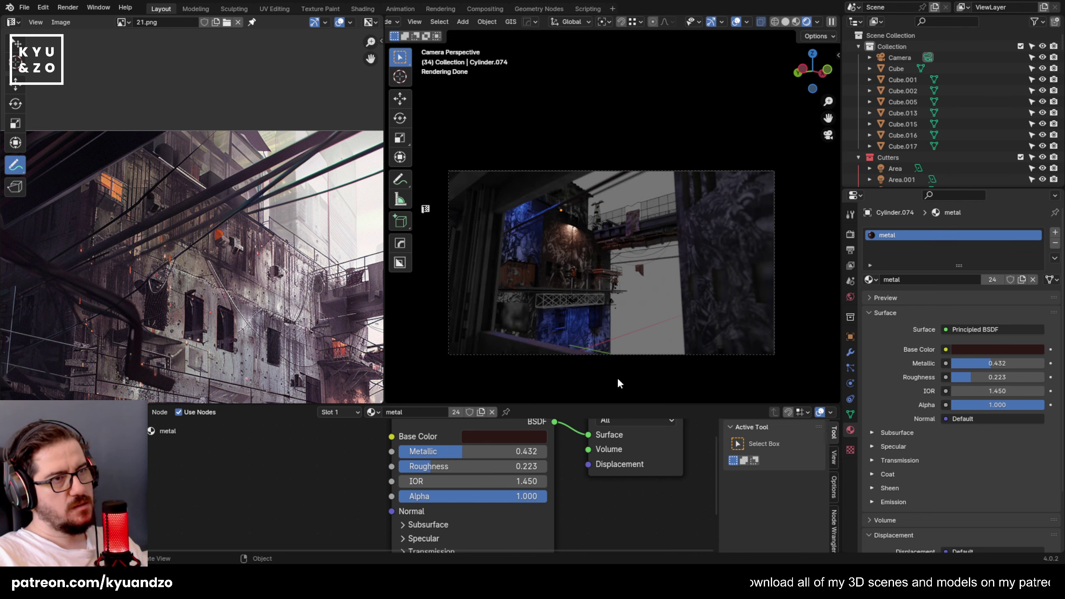
pyautogui.moveTo(301, 305); pyautogui.dragTo(222, 289, button='middle')
pyautogui.scroll(-3, 226, 286)
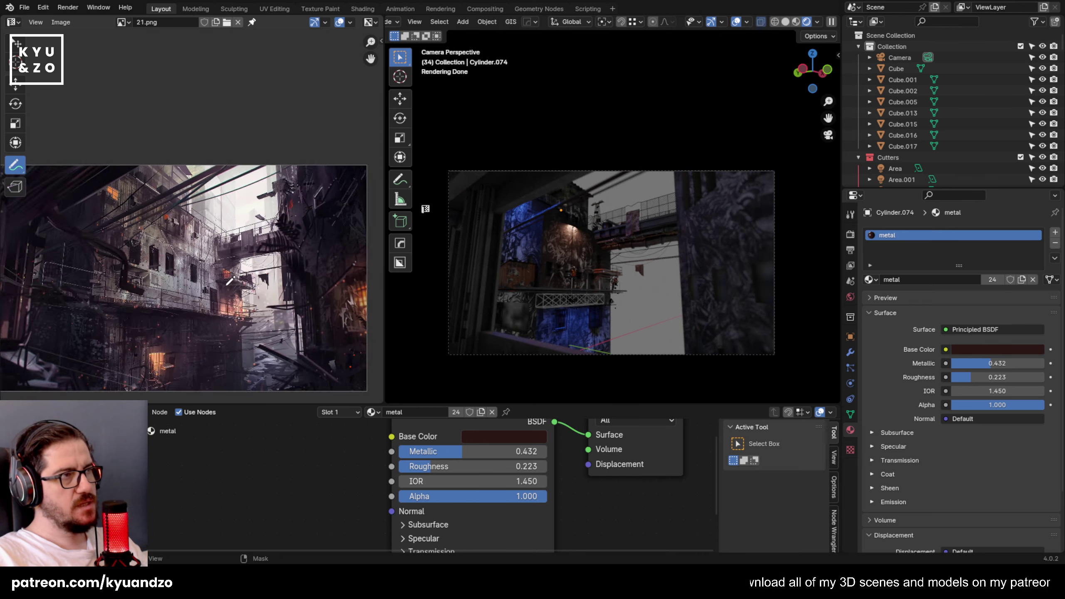
pyautogui.scroll(-1, 229, 281)
pyautogui.scroll(1, 230, 280)
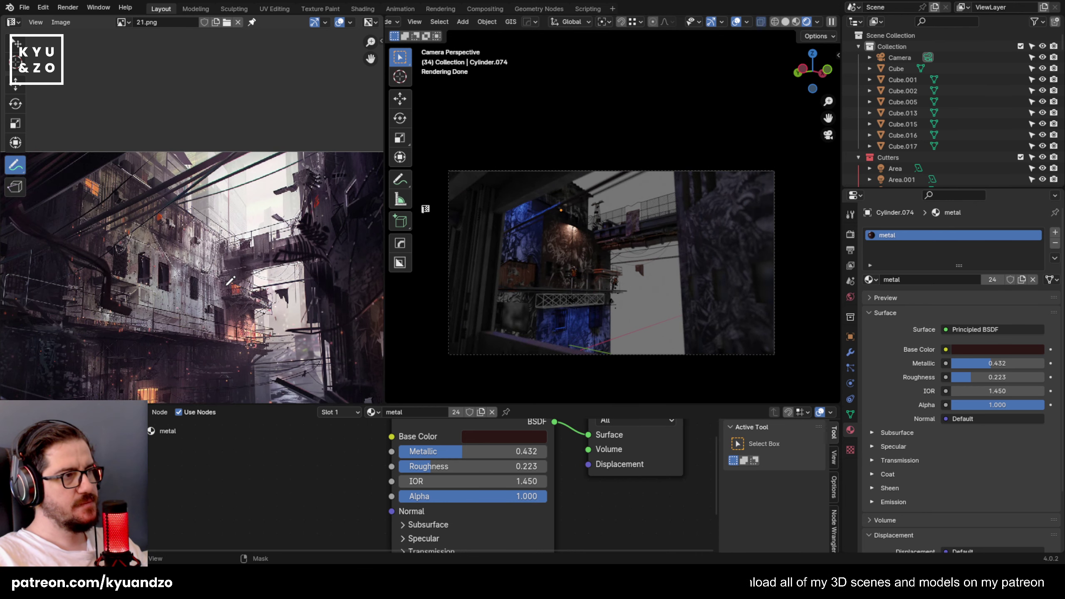
pyautogui.scroll(1, 230, 280)
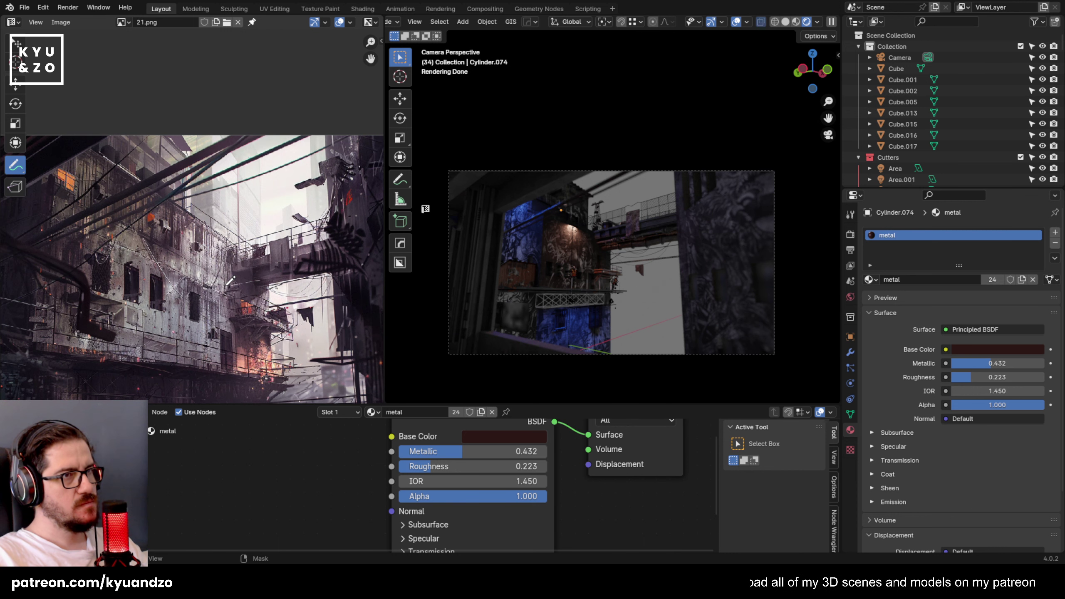
# Raise the overhead foreground bridge beam about 0.32 m along the Z axis.
pyautogui.click(517, 207)
pyautogui.press('g')
pyautogui.press('z')
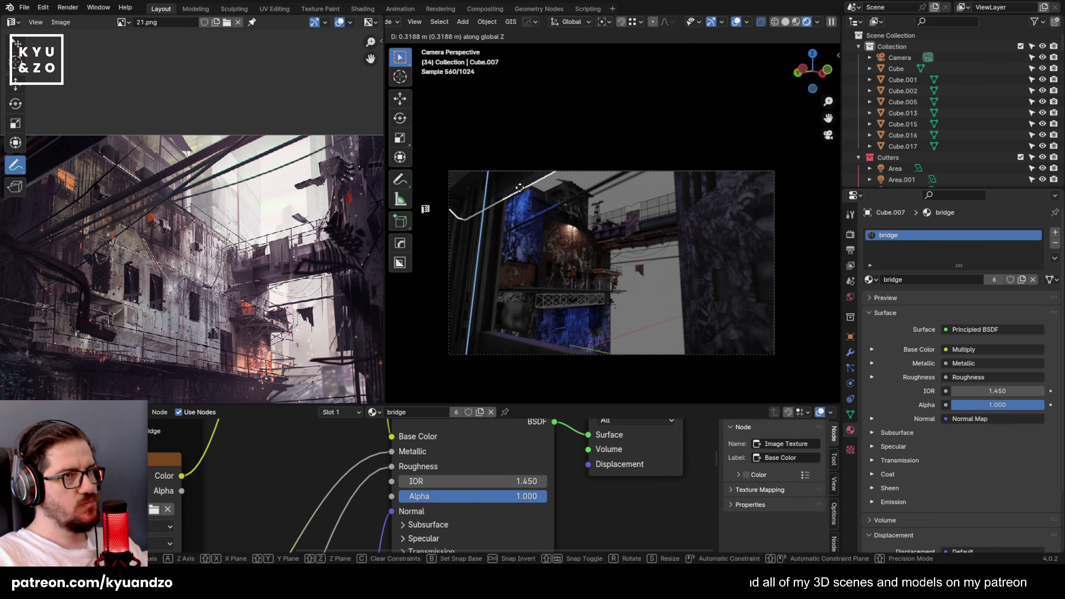
pyautogui.click(519, 188)
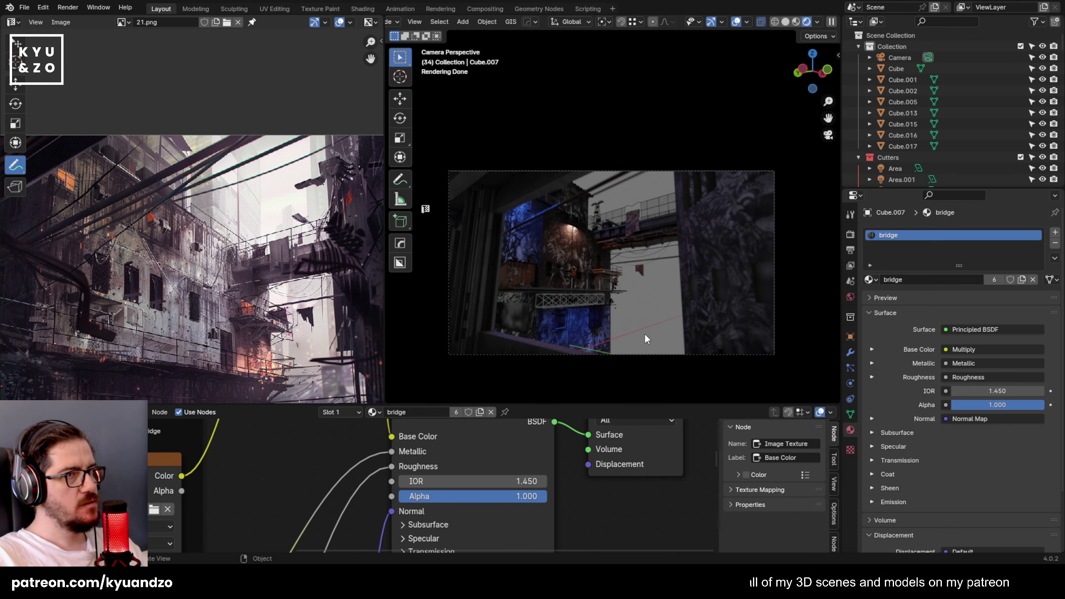
# Select both long foreground pipes and lower them about 0.11 m along the Z axis.
pyautogui.scroll(3, 635, 324)
pyautogui.click(537, 199)
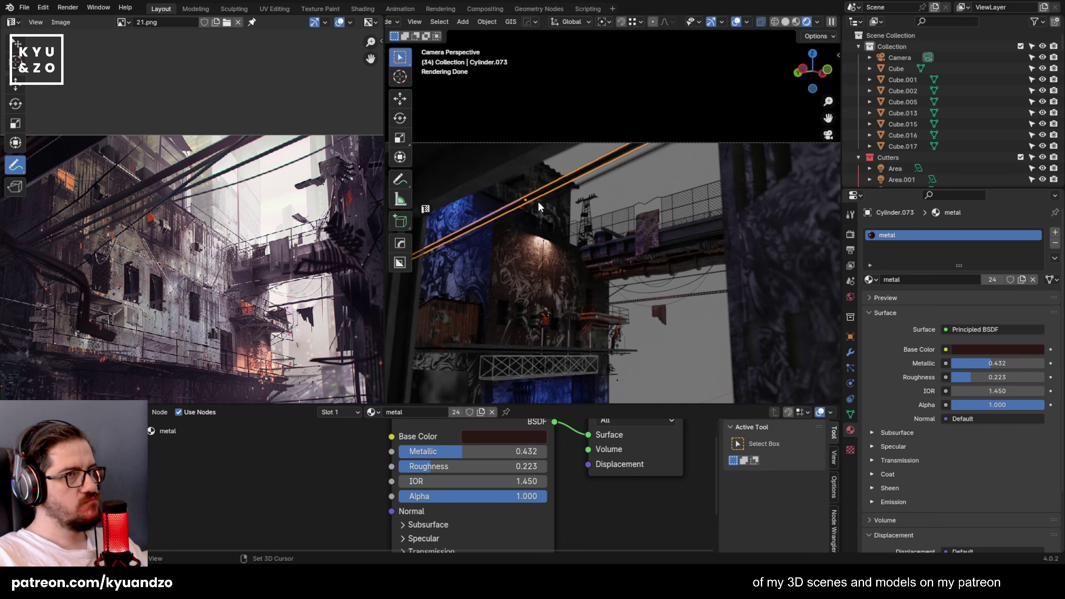
pyautogui.keyDown('shift'); pyautogui.click(538, 208); pyautogui.keyUp('shift')
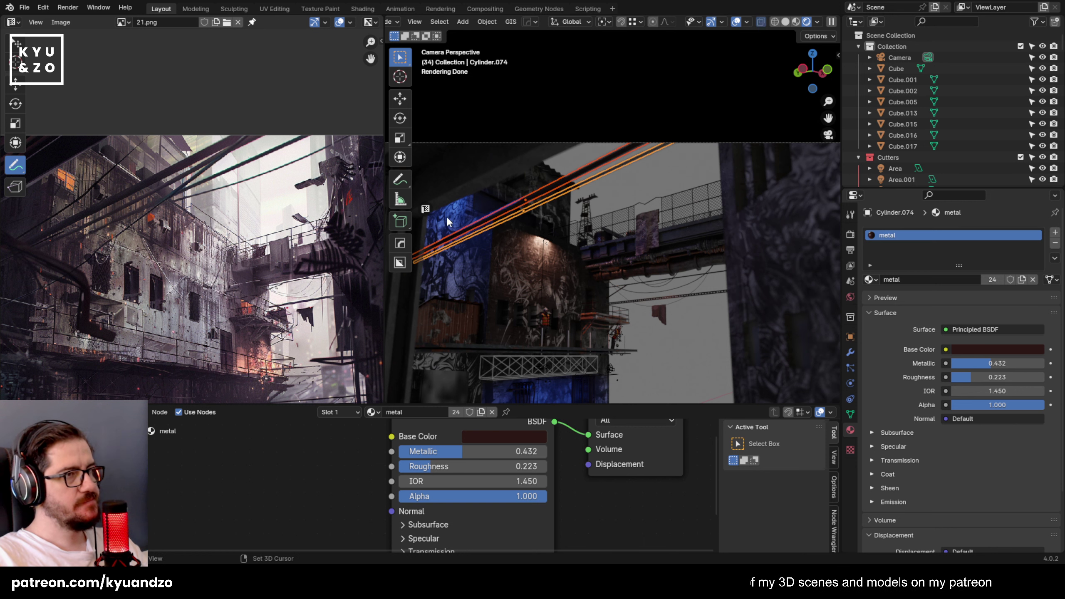
pyautogui.keyDown('shift'); pyautogui.moveTo(493, 210); pyautogui.dragTo(514, 208, button='middle'); pyautogui.keyUp('shift')
pyautogui.press('g')
pyautogui.press('z')
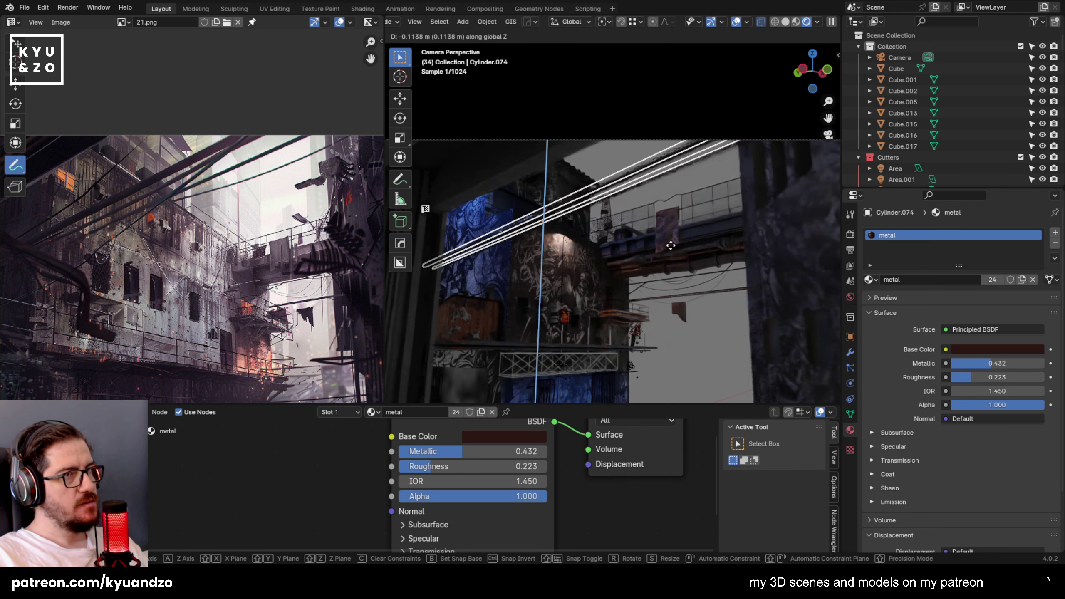
pyautogui.click(671, 246)
pyautogui.click(668, 298)
pyautogui.click(665, 182)
# Inspect the placement of the overhead beam and both long pipes in the camera view.
pyautogui.keyDown('shift'); pyautogui.moveTo(521, 214); pyautogui.dragTo(570, 256, button='middle'); pyautogui.keyUp('shift')
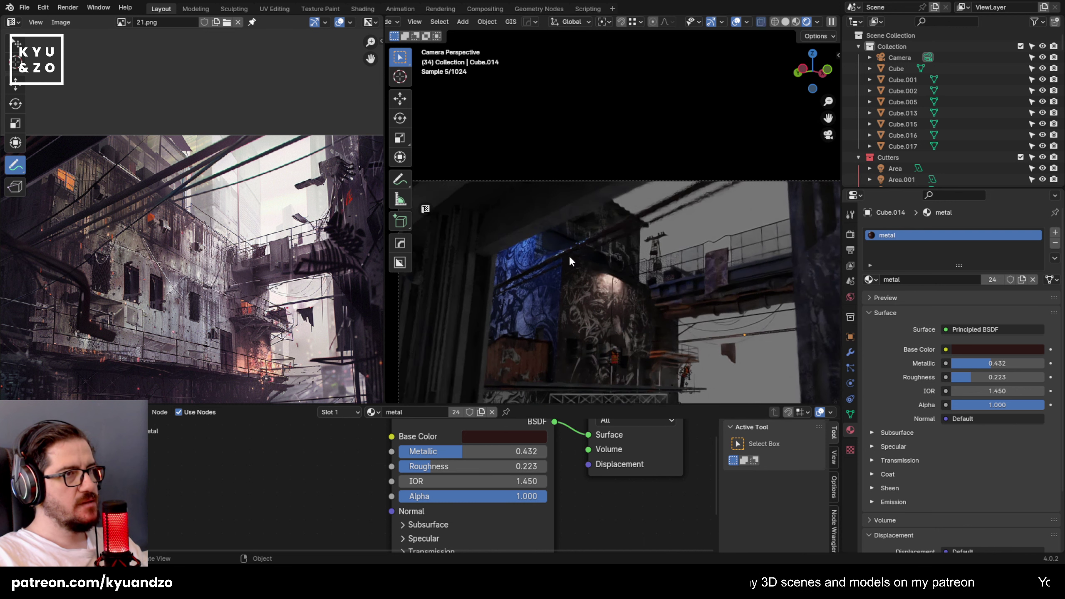
pyautogui.click(683, 272)
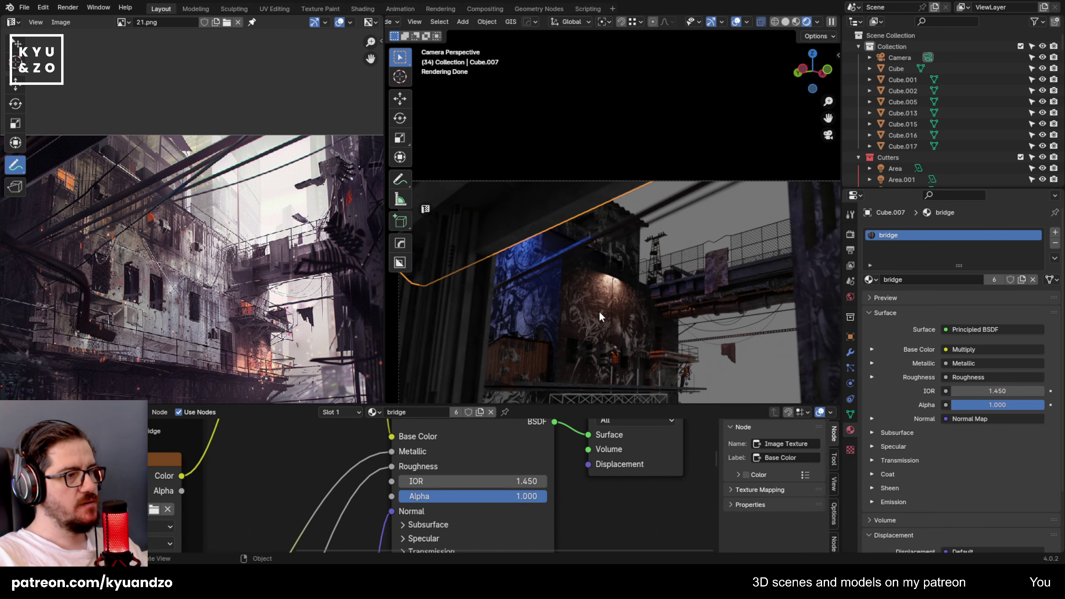
pyautogui.keyDown('shift'); pyautogui.moveTo(607, 313); pyautogui.dragTo(555, 241, button='middle'); pyautogui.keyUp('shift')
pyautogui.click(555, 242)
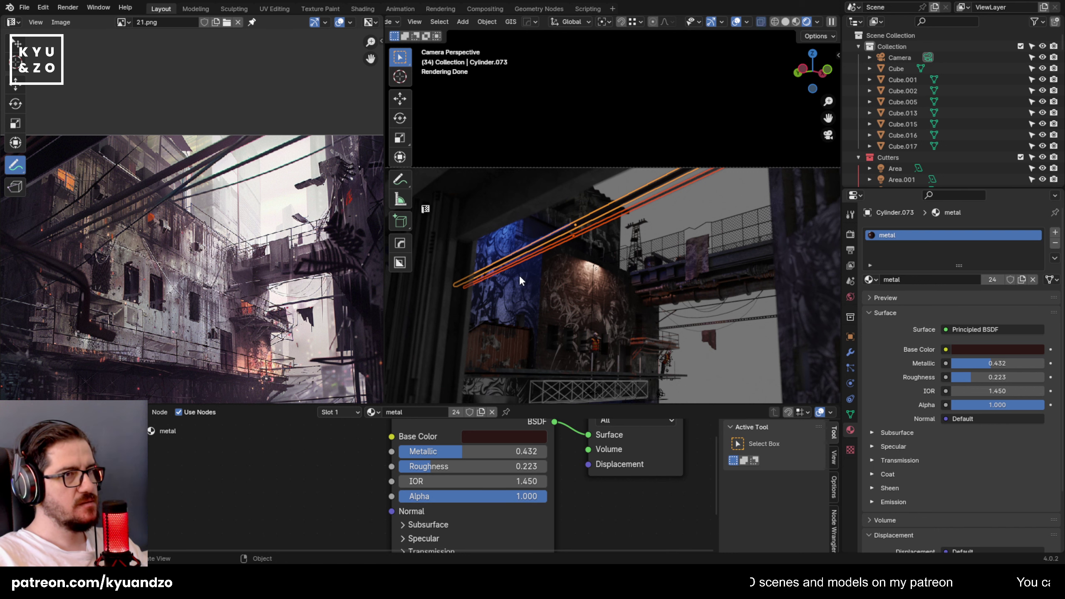
pyautogui.keyDown('shift'); pyautogui.moveTo(537, 349); pyautogui.dragTo(540, 301, button='middle'); pyautogui.keyUp('shift')
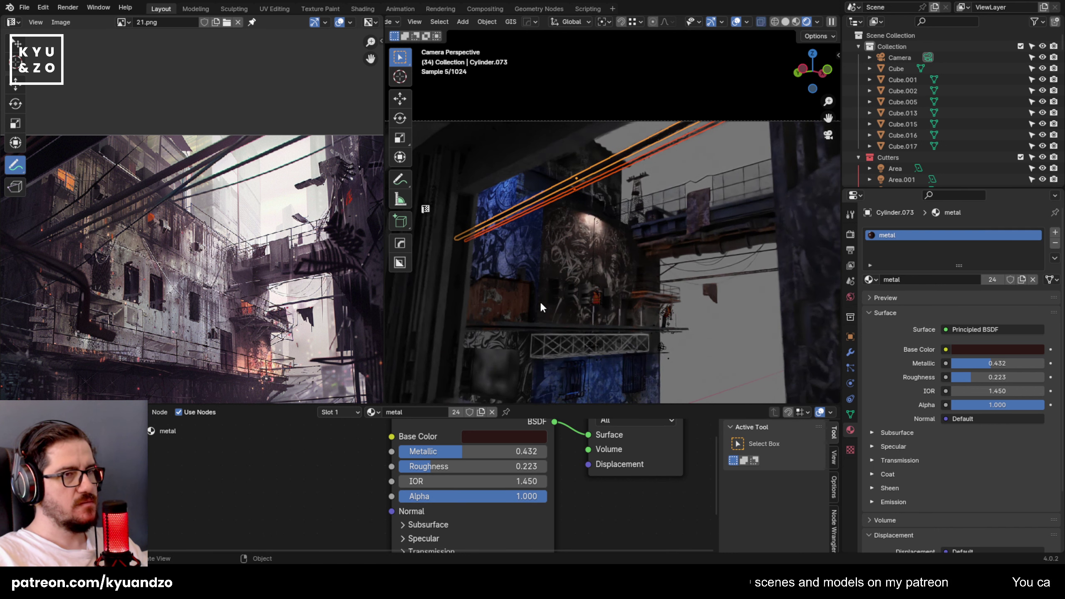
pyautogui.scroll(1, 541, 294)
pyautogui.keyDown('shift'); pyautogui.moveTo(549, 173); pyautogui.dragTo(555, 232, button='middle'); pyautogui.keyUp('shift')
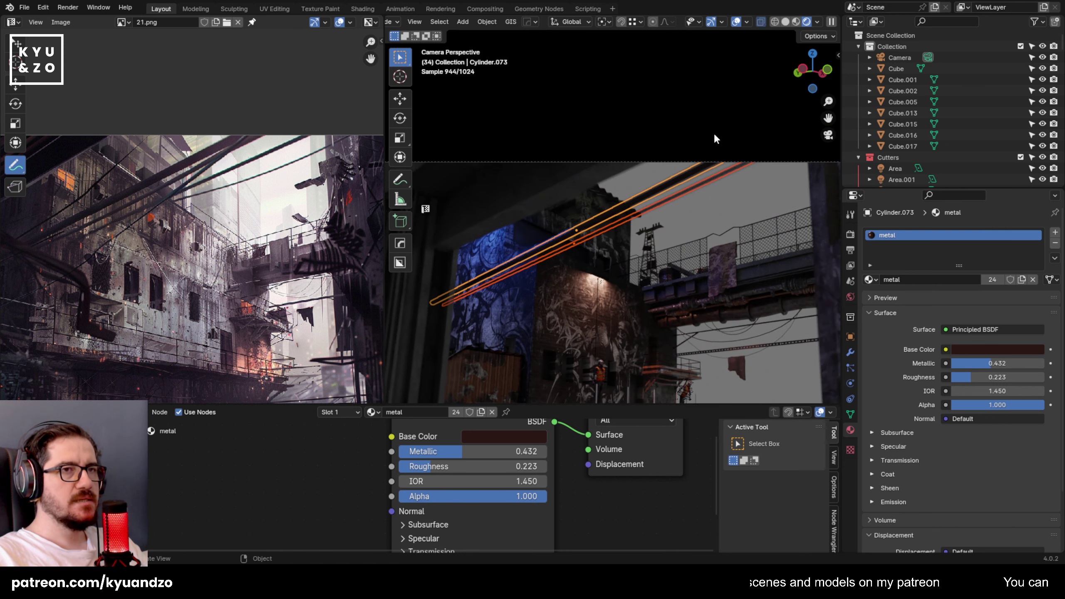
pyautogui.click(766, 204)
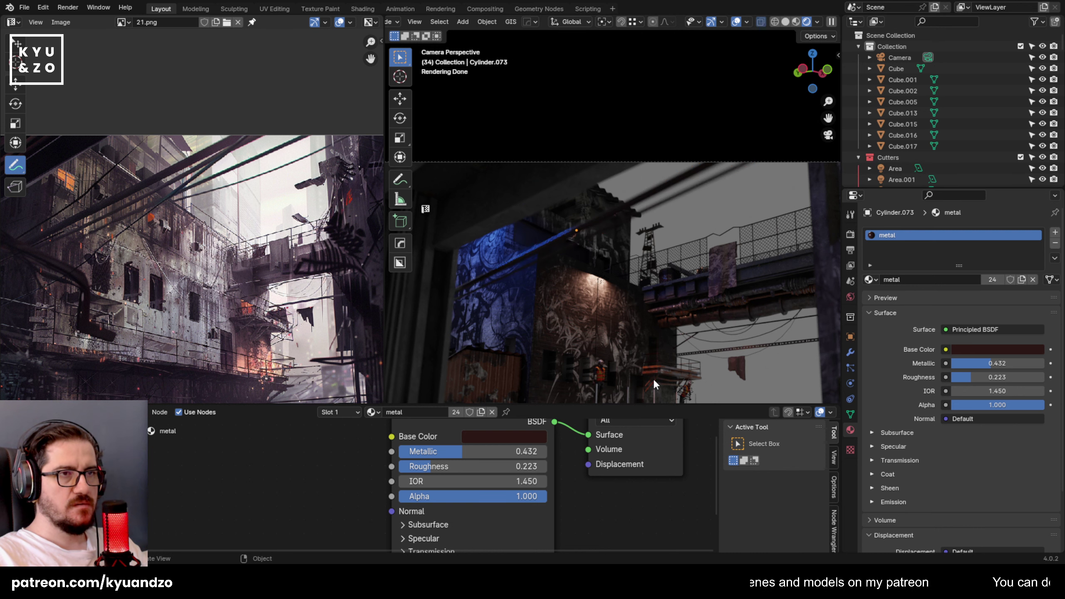
# Duplicate the thinner long pipe and lower the copy along the Z axis.
pyautogui.click(571, 230)
pyautogui.keyDown('shift'); pyautogui.click(567, 248); pyautogui.keyUp('shift')
pyautogui.keyDown('shift'); pyautogui.moveTo(544, 318); pyautogui.dragTo(533, 284, button='middle'); pyautogui.keyUp('shift')
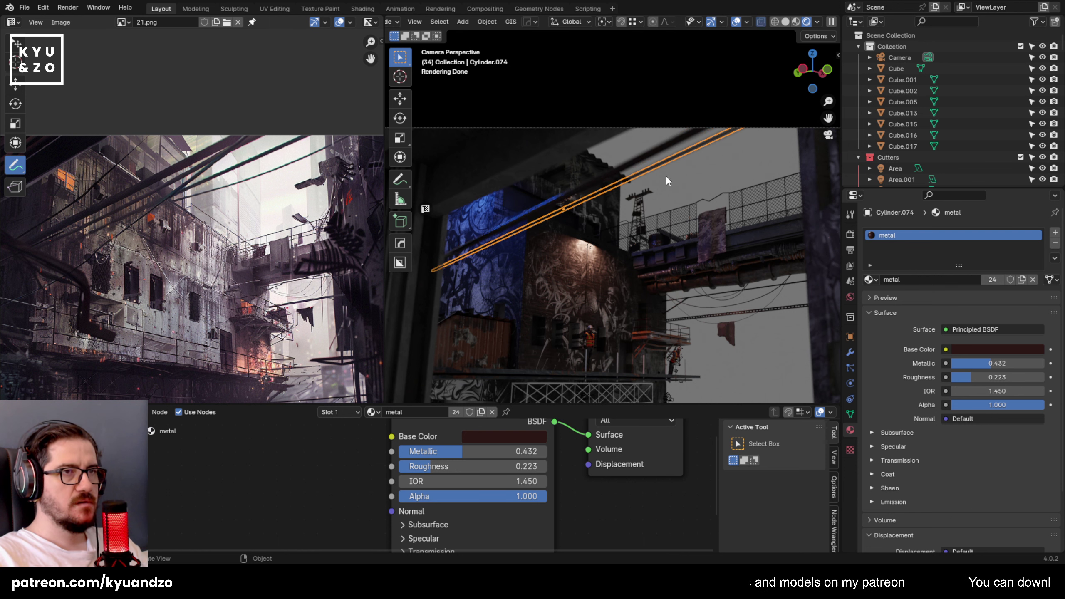
pyautogui.hotkey('shift', 'd')
pyautogui.press('z')
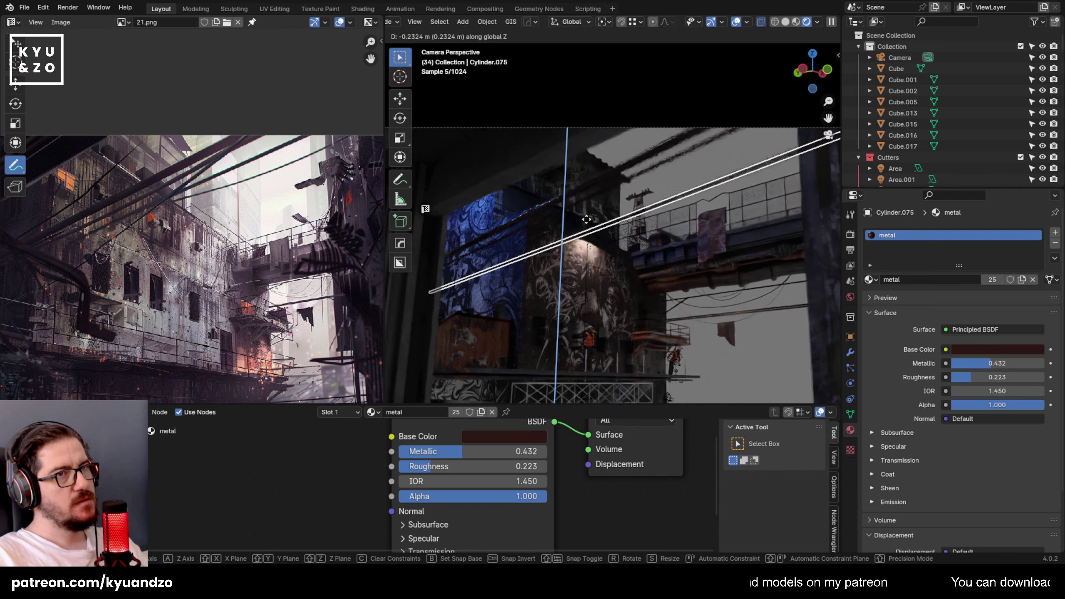
pyautogui.click(596, 195)
pyautogui.click(705, 375)
pyautogui.click(747, 359)
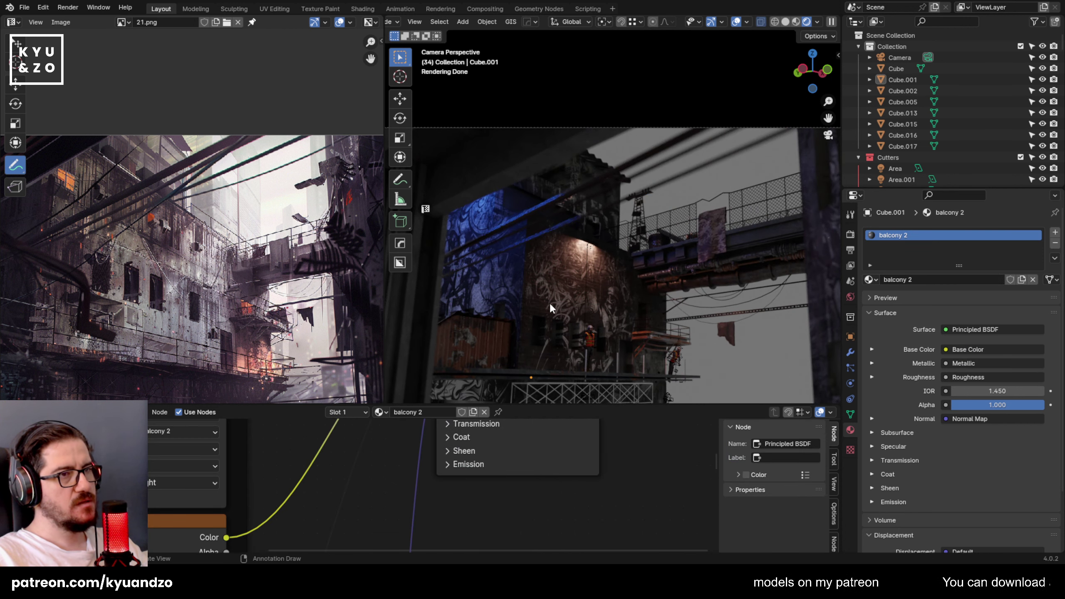
# Review the framing with the extra pipe and delete the lowest duplicated pipe.
pyautogui.scroll(-4, 545, 306)
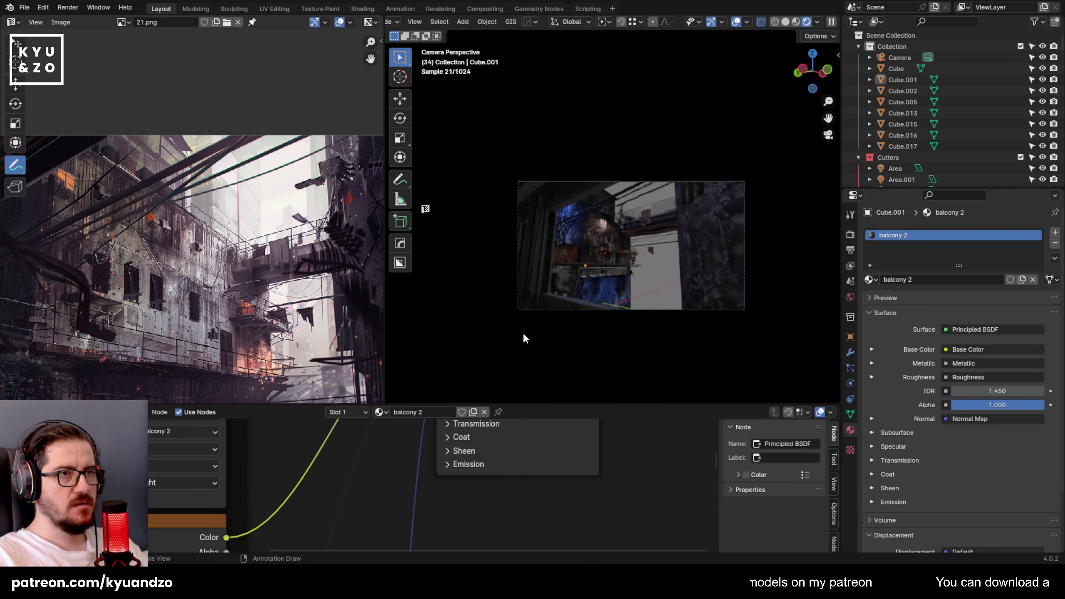
pyautogui.scroll(4, 524, 332)
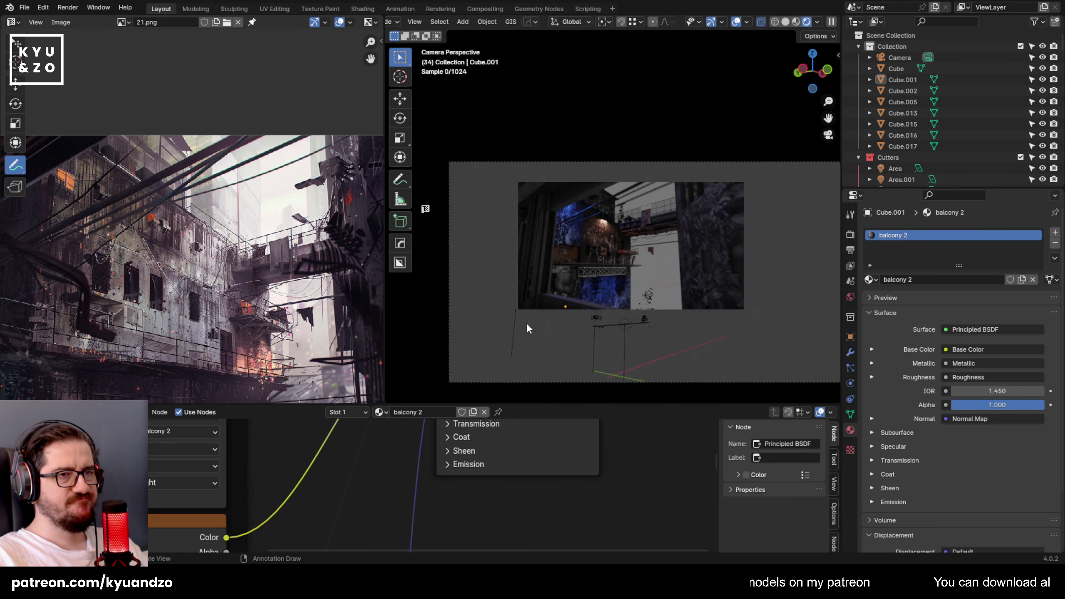
pyautogui.scroll(2, 528, 312)
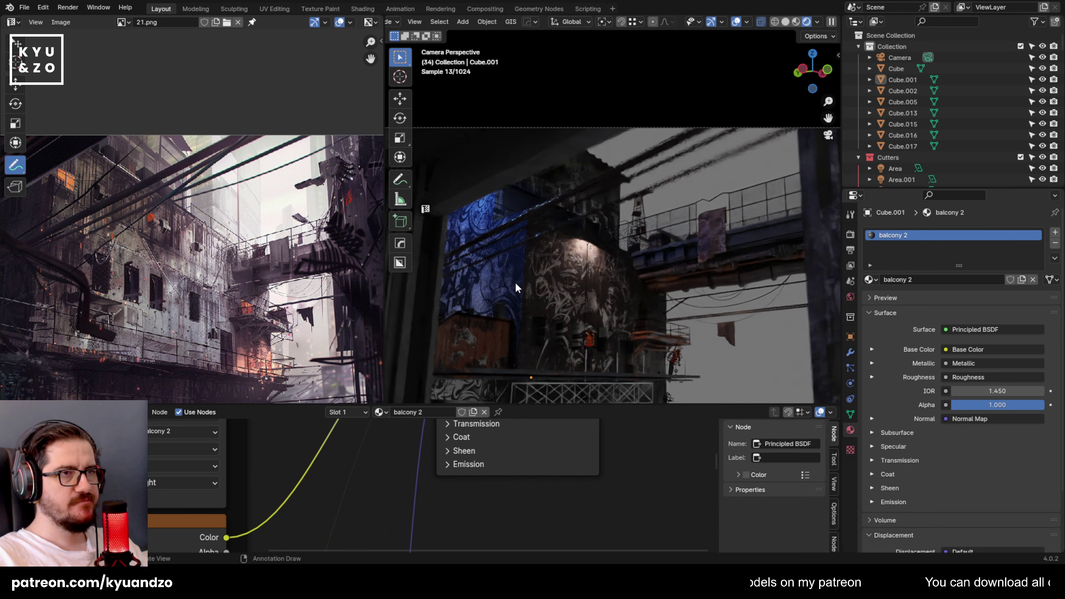
pyautogui.click(523, 219)
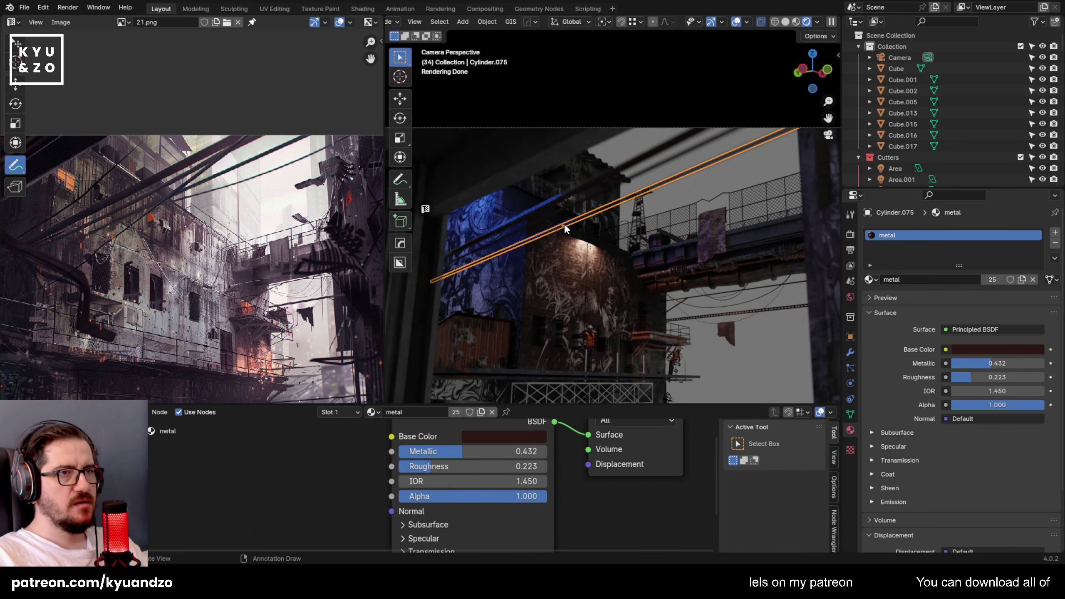
pyautogui.click(565, 223)
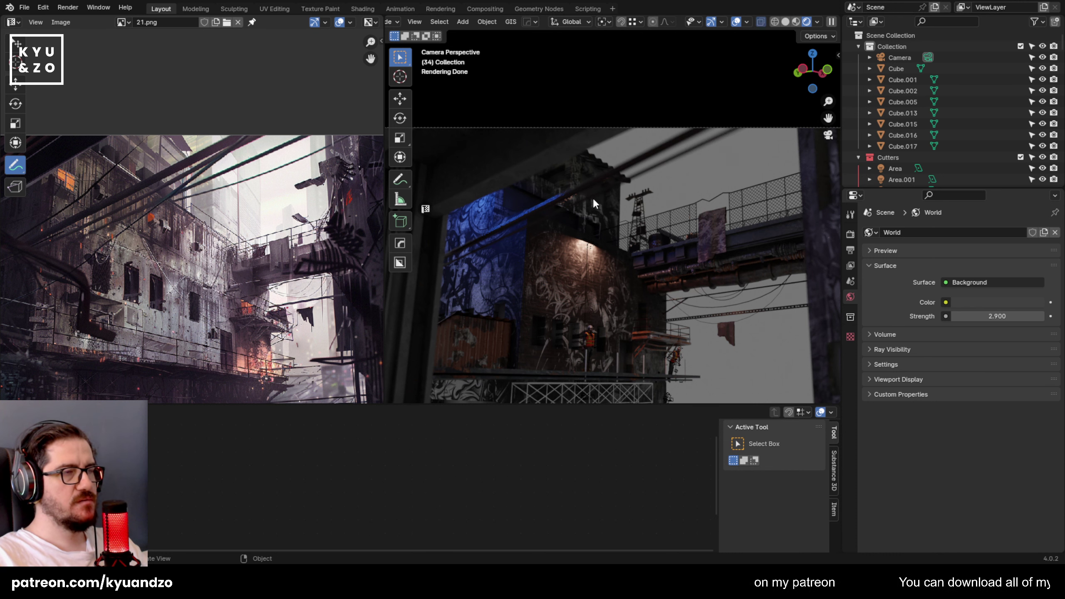
# Scale up the long foreground pipe that crosses the blue building, and check its thickness in the camera framing.
pyautogui.click(603, 177)
pyautogui.press('s')
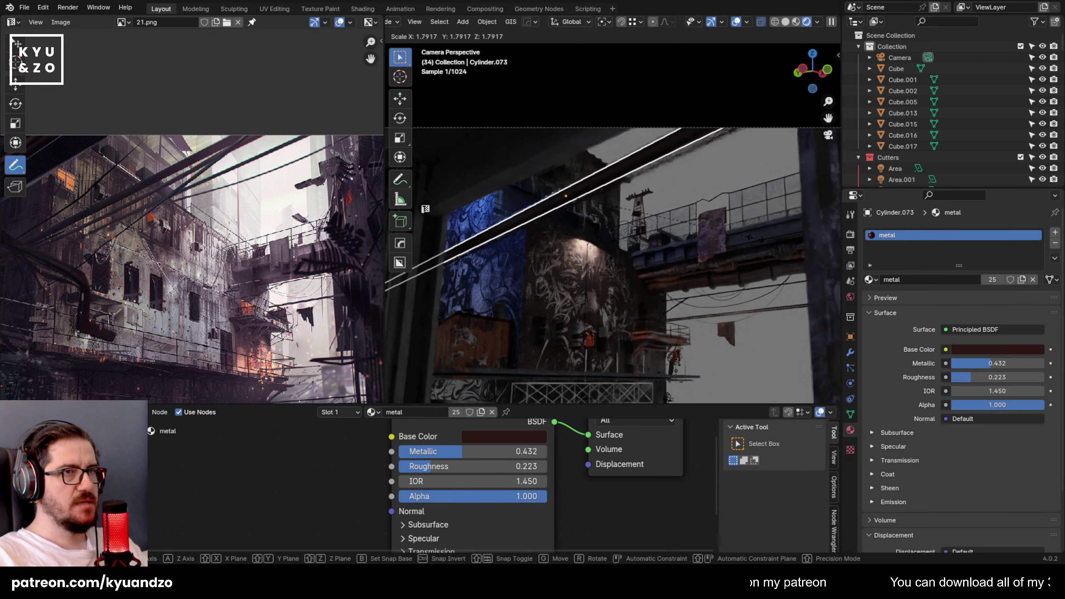
pyautogui.click(649, 177)
pyautogui.click(656, 324)
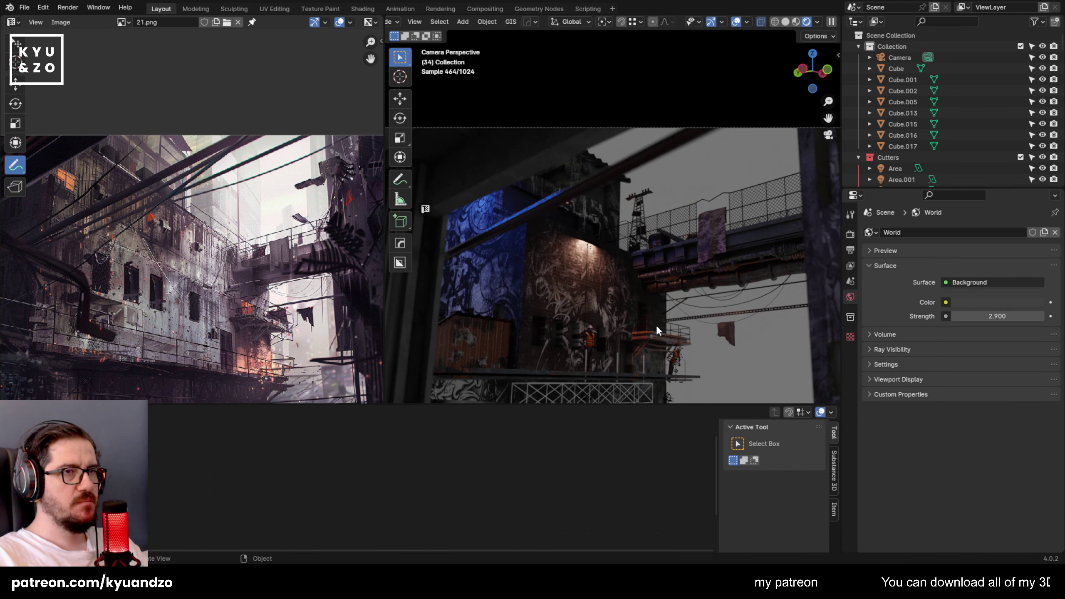
pyautogui.scroll(-4, 656, 323)
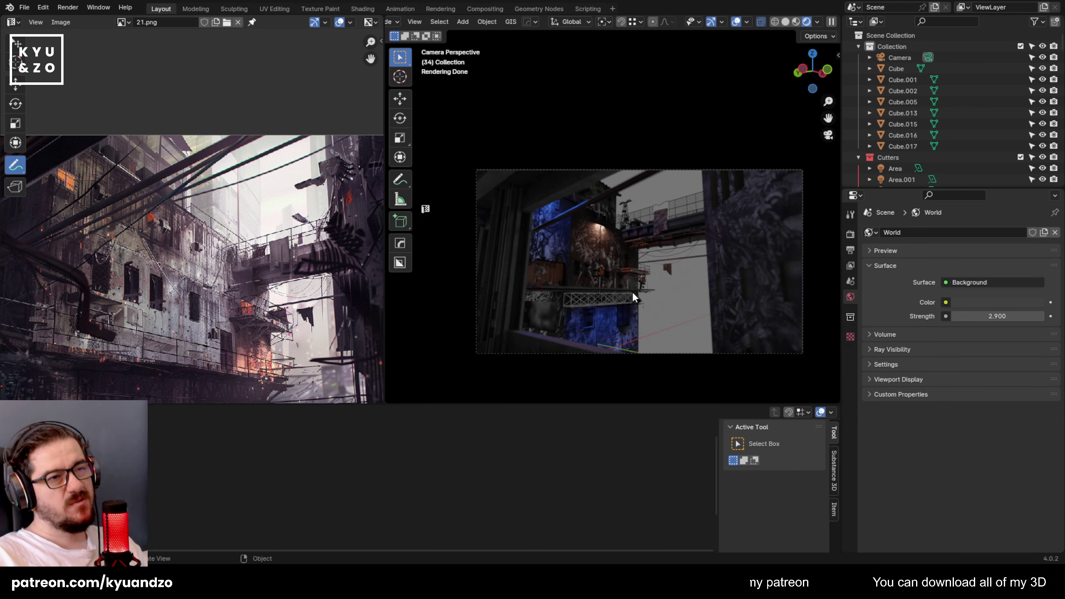
pyautogui.scroll(4, 632, 292)
# Try rotating the long foreground pipe slightly about the global Z axis and undo the rotation.
pyautogui.click(603, 188)
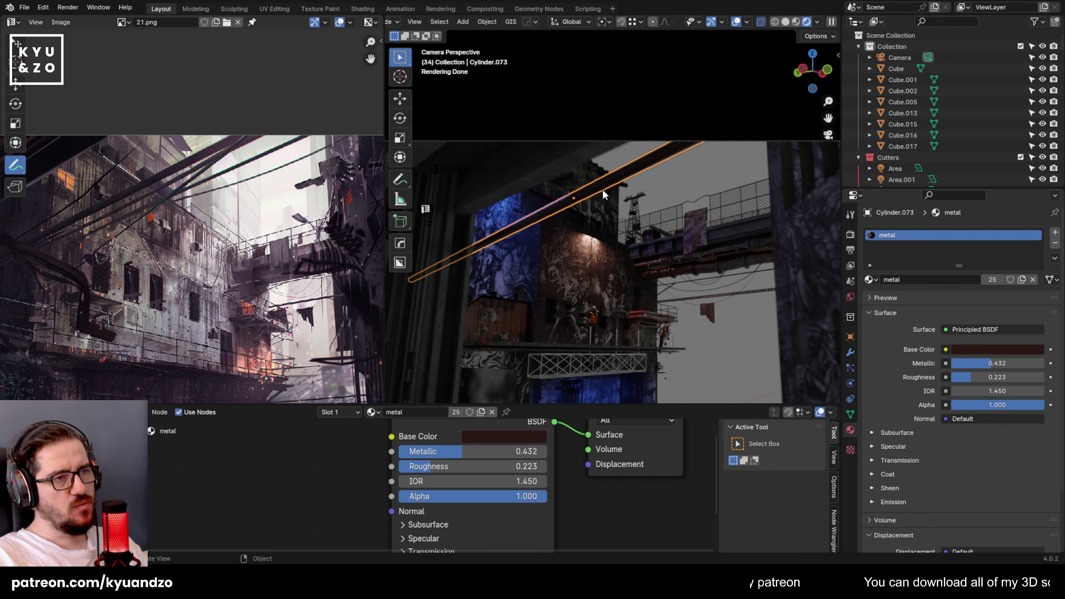
pyautogui.press('r')
pyautogui.press('z')
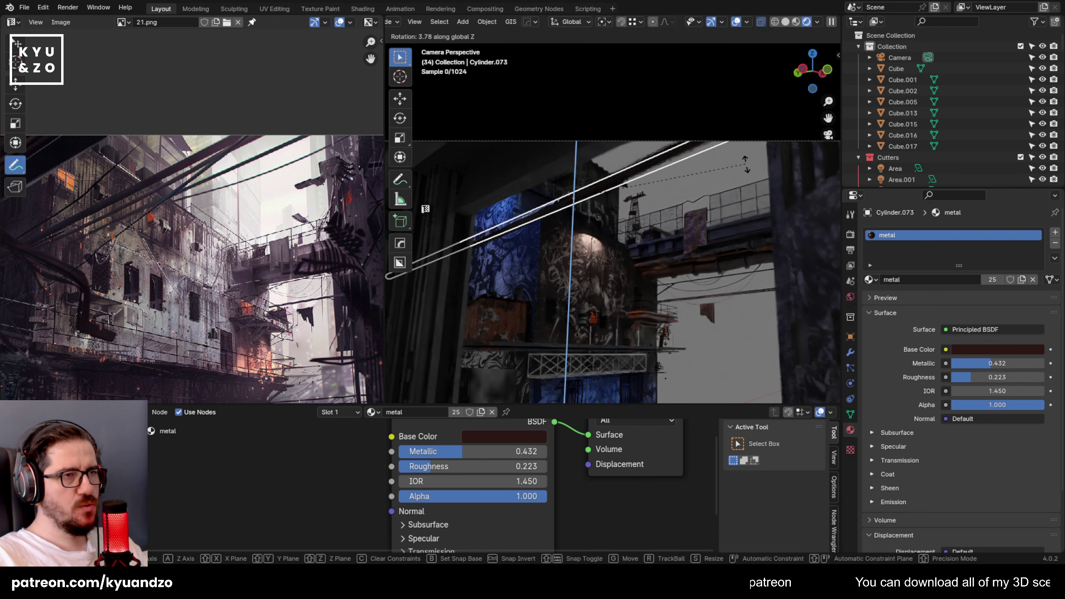
pyautogui.click(693, 142)
pyautogui.click(724, 250)
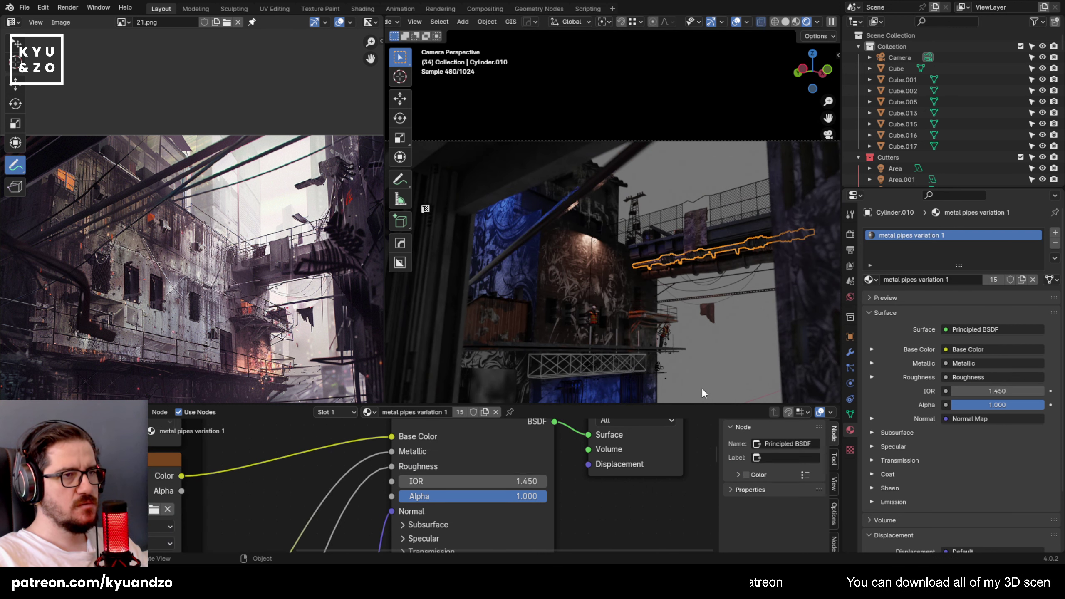
pyautogui.hotkey('ctrl', 'z')
pyautogui.hotkey('ctrl', 'z')
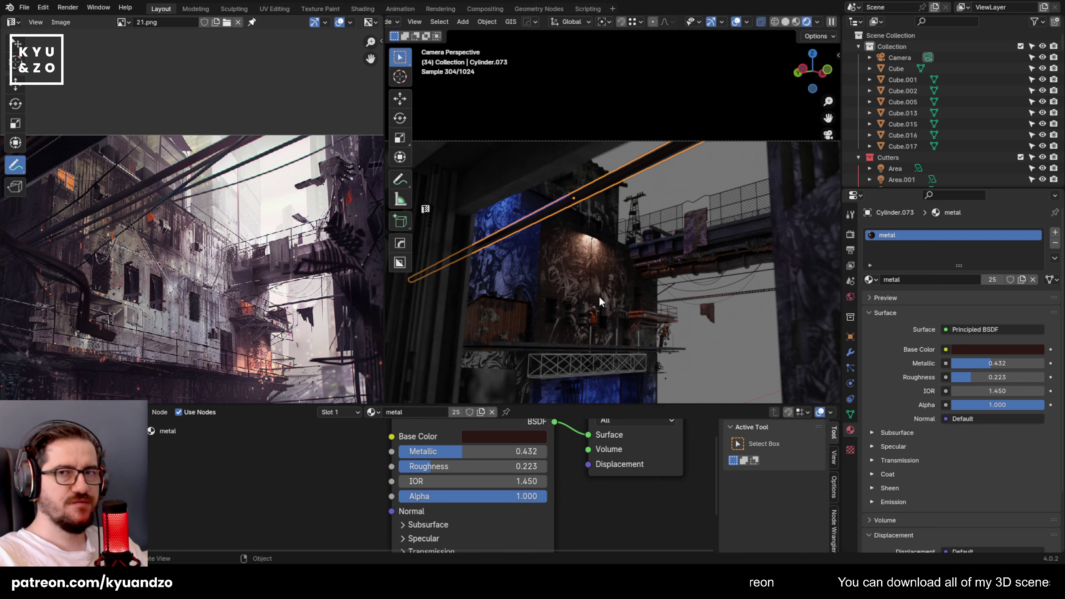
# Move the long foreground pipe freely down to the middle of the camera frame, in front of the alley opening.
pyautogui.scroll(-2, 591, 238)
pyautogui.press('g')
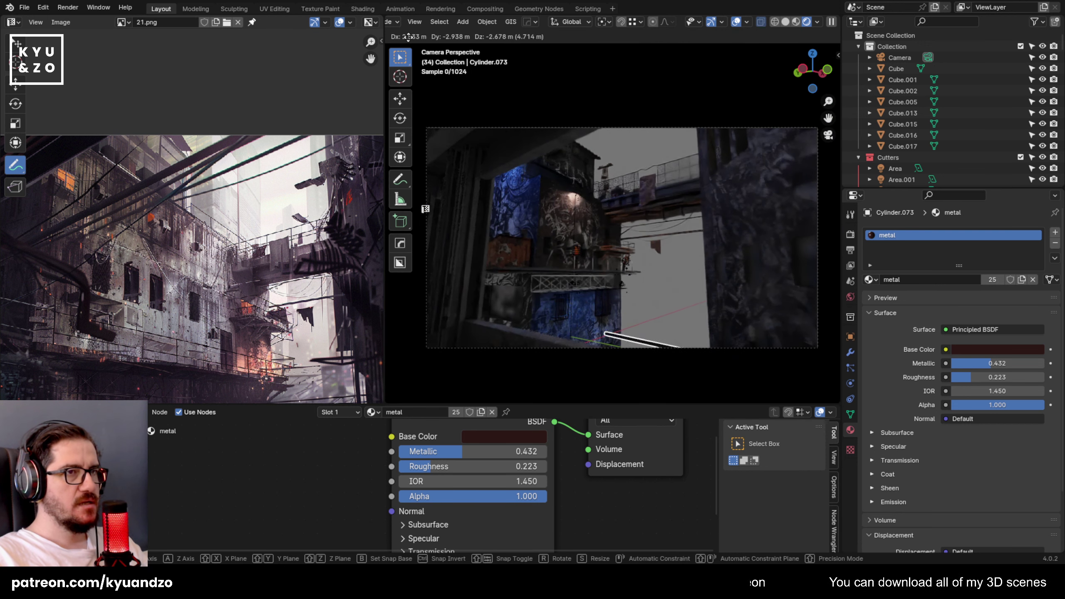
pyautogui.click(686, 268)
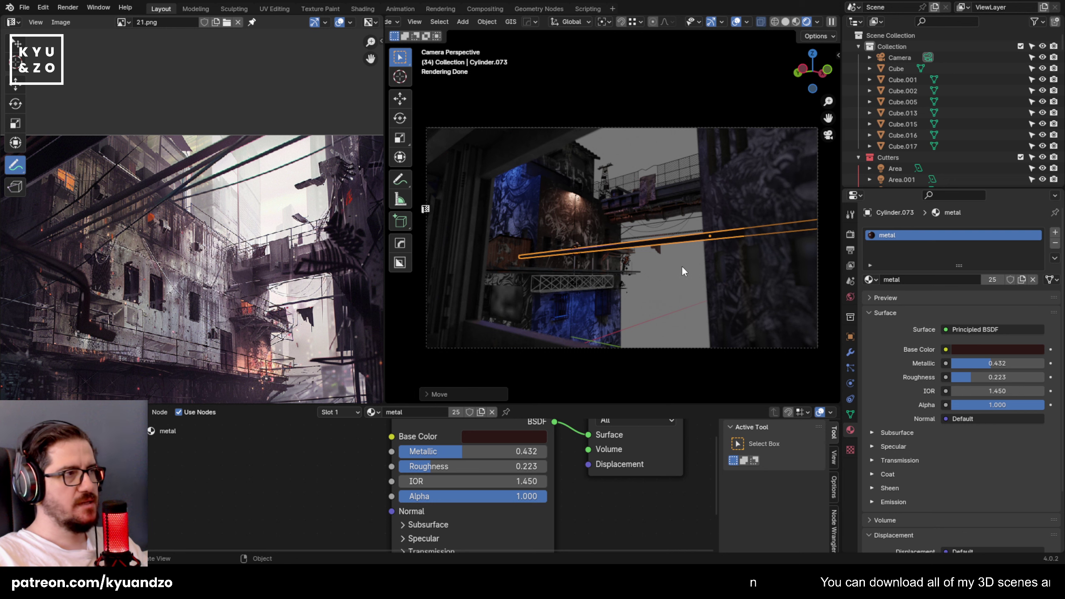
# Examine the bent pipe and dark foreground beams in the reference painting, tracing the bent pipe with a temporary annotation and removing it.
pyautogui.scroll(-4, 168, 261)
pyautogui.scroll(2, 169, 262)
pyautogui.moveTo(144, 270); pyautogui.dragTo(237, 260, button='middle')
pyautogui.scroll(2, 149, 308)
pyautogui.scroll(2, 250, 307)
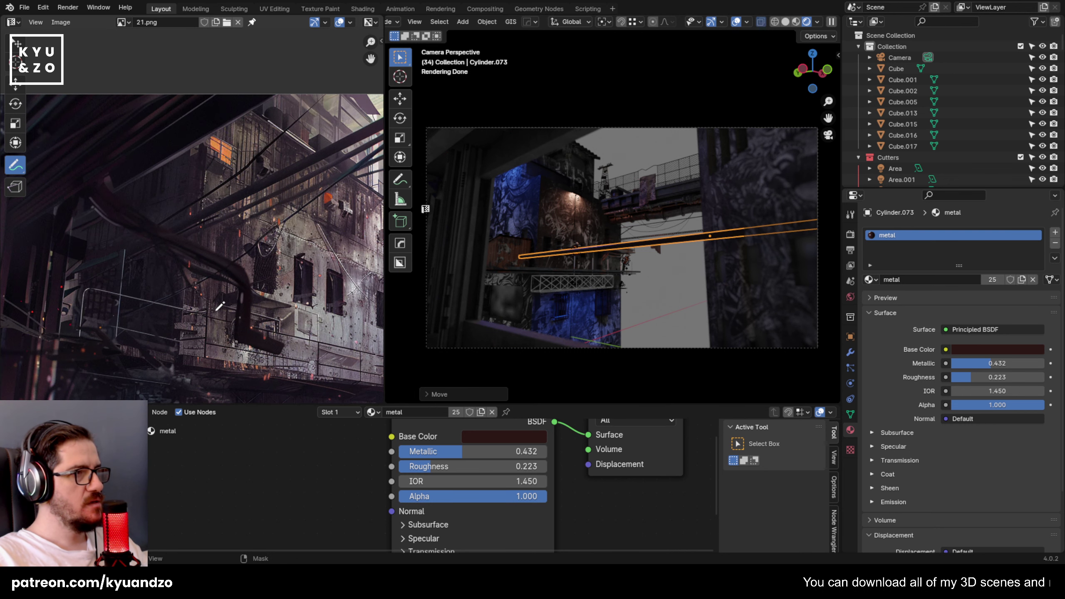
pyautogui.moveTo(242, 341); pyautogui.dragTo(242, 297, button='middle')
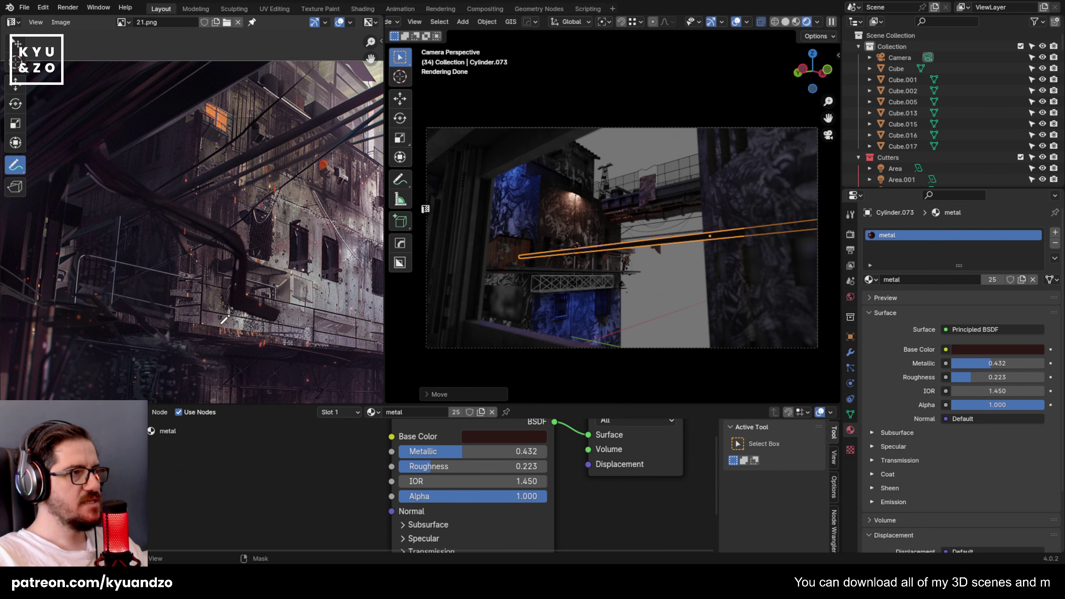
pyautogui.moveTo(126, 191); pyautogui.dragTo(220, 231)
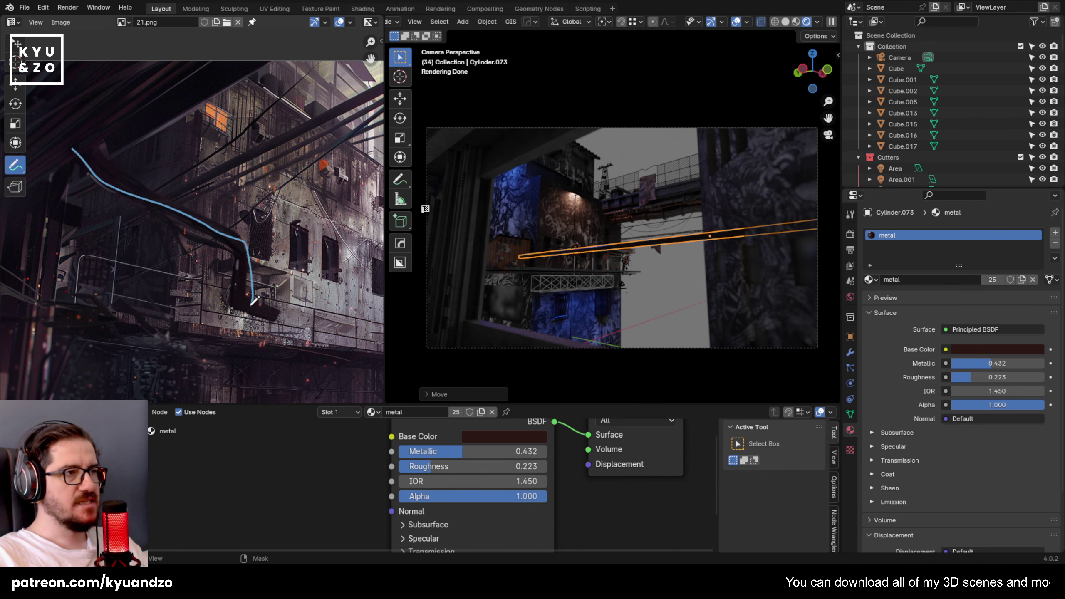
pyautogui.moveTo(223, 296)
pyautogui.mouseDown()
pyautogui.moveTo(217, 213)
pyautogui.moveTo(85, 148)
pyautogui.mouseUp()
pyautogui.hotkey('ctrl', 'z')
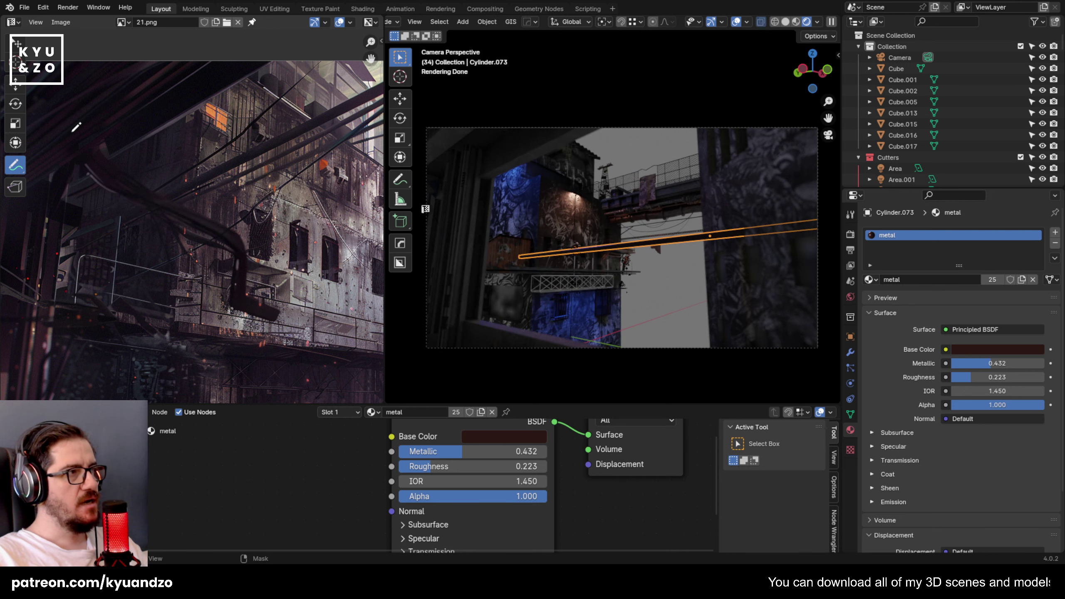
pyautogui.scroll(-3, 166, 265)
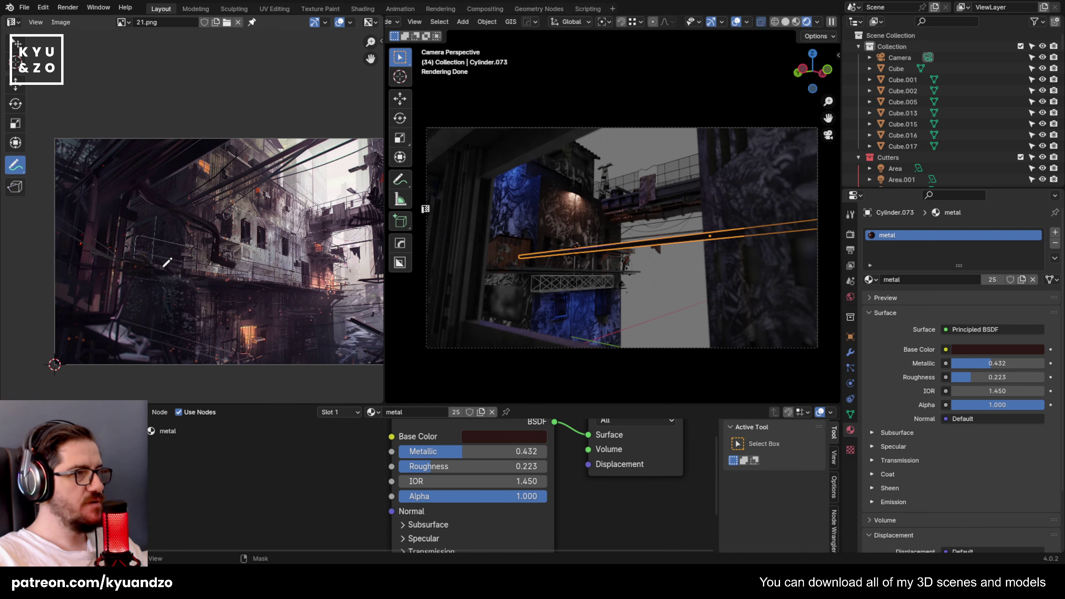
pyautogui.scroll(5, 226, 212)
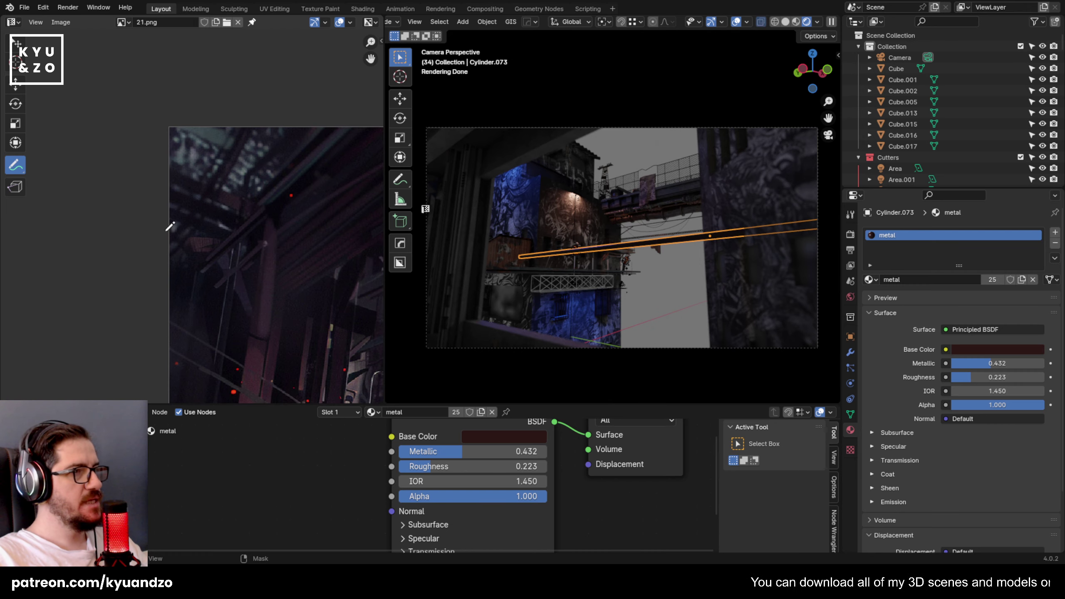
pyautogui.moveTo(261, 327); pyautogui.dragTo(125, 300, button='middle')
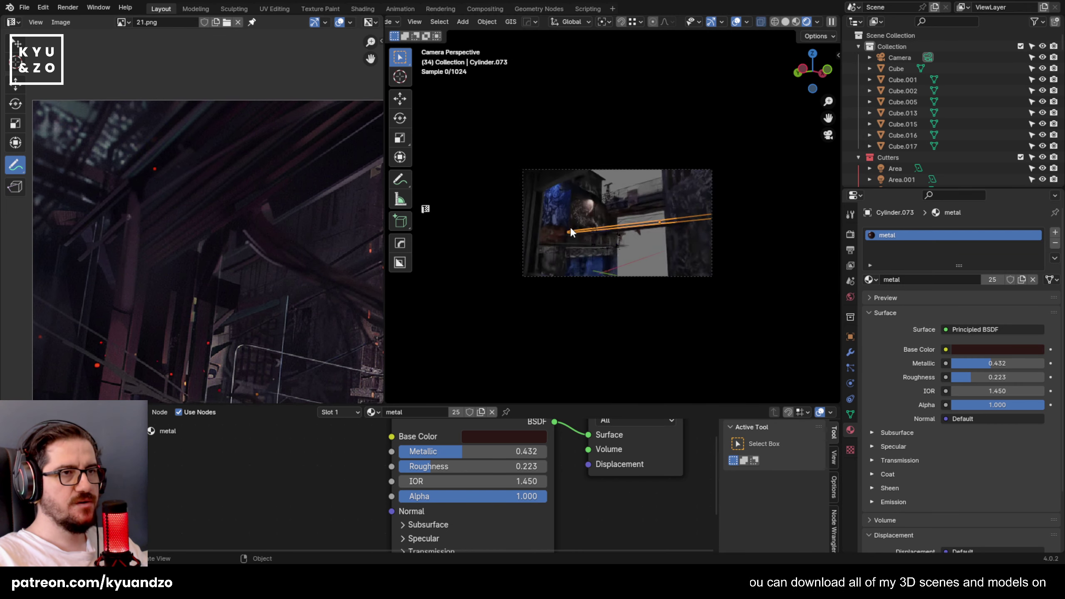
# Scale up the long pipe uniformly.
pyautogui.scroll(4, 571, 227)
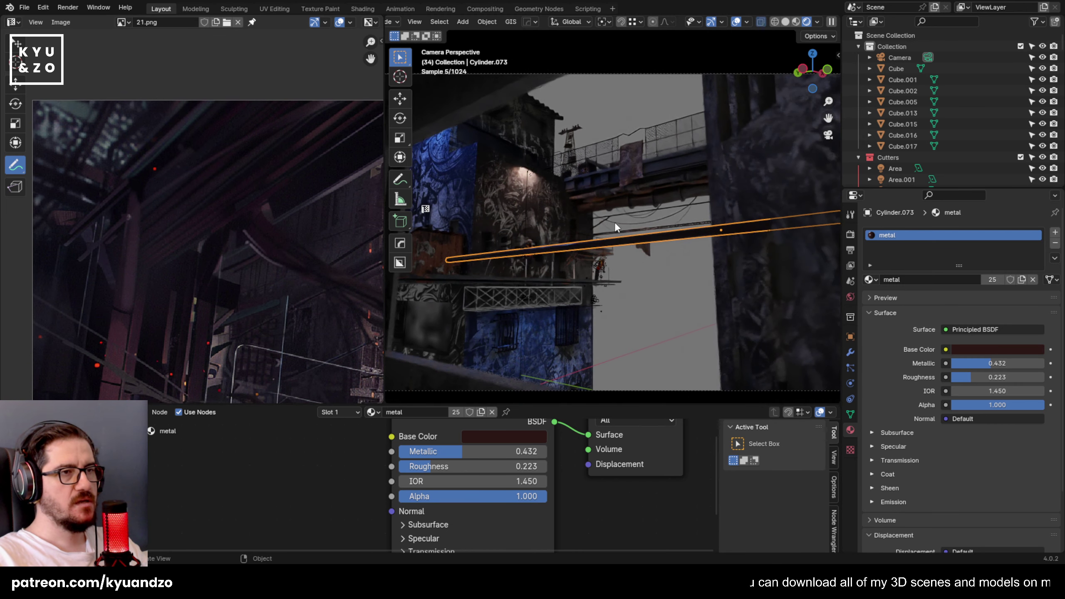
pyautogui.press('s')
pyautogui.click(440, 210)
pyautogui.press('s')
pyautogui.press('y')
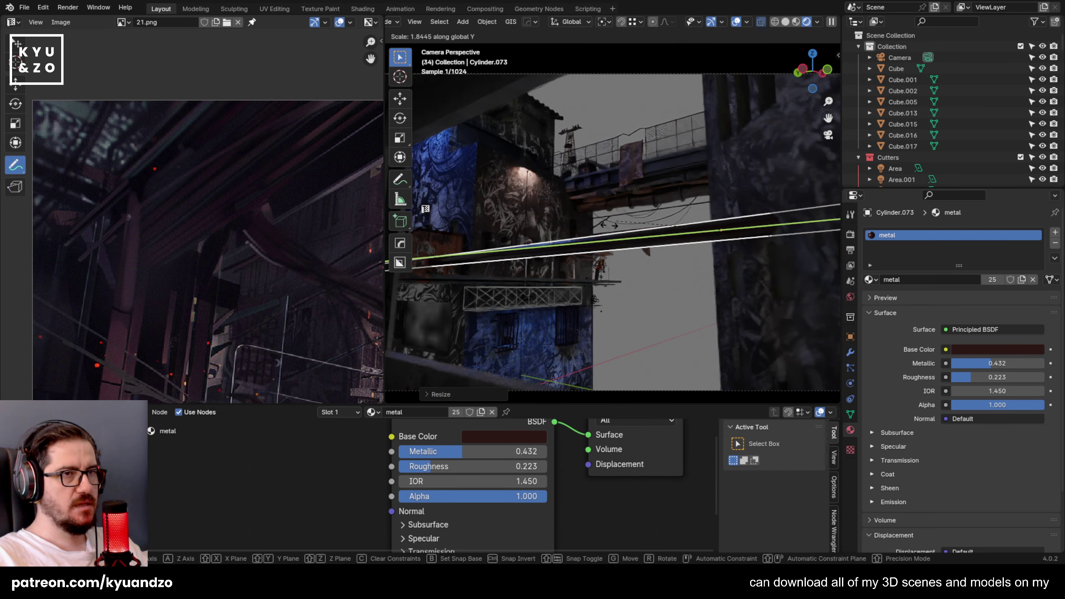
pyautogui.press('x')
pyautogui.rightClick(653, 230)
pyautogui.press('s')
pyautogui.press('y')
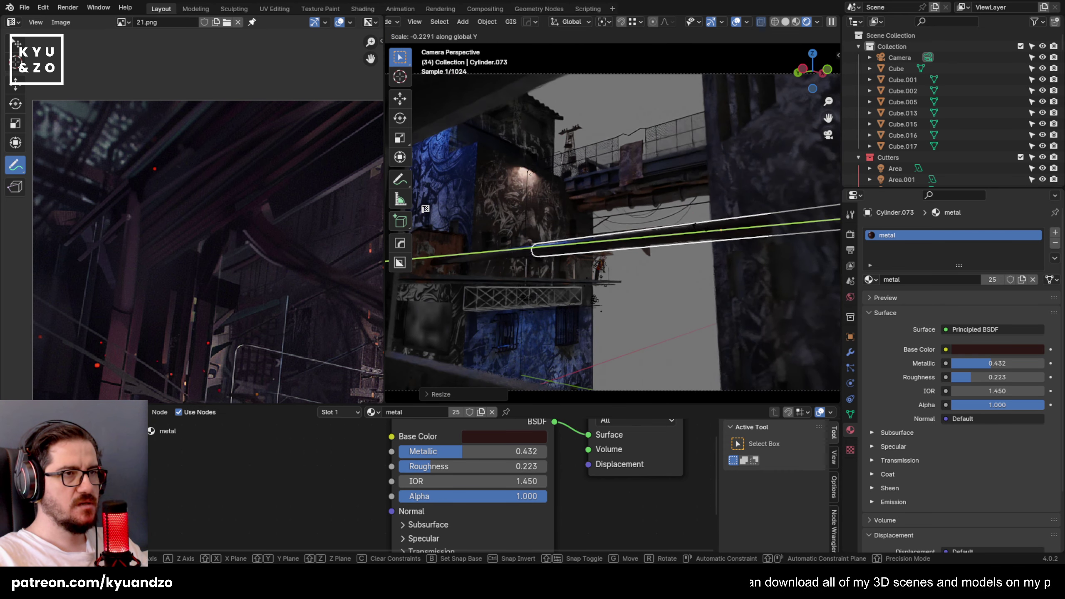
pyautogui.rightClick(797, 231)
# Shorten the enlarged pipe along the global Y axis until both ends lie inside the camera frame.
pyautogui.scroll(-4, 546, 238)
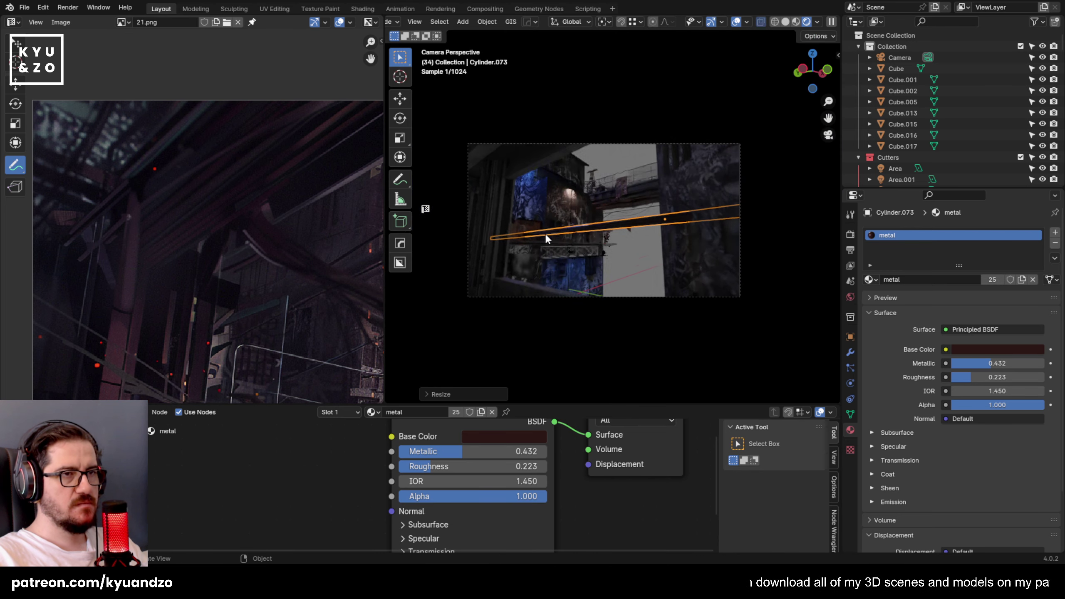
pyautogui.scroll(3, 545, 238)
pyautogui.press('s')
pyautogui.press('y')
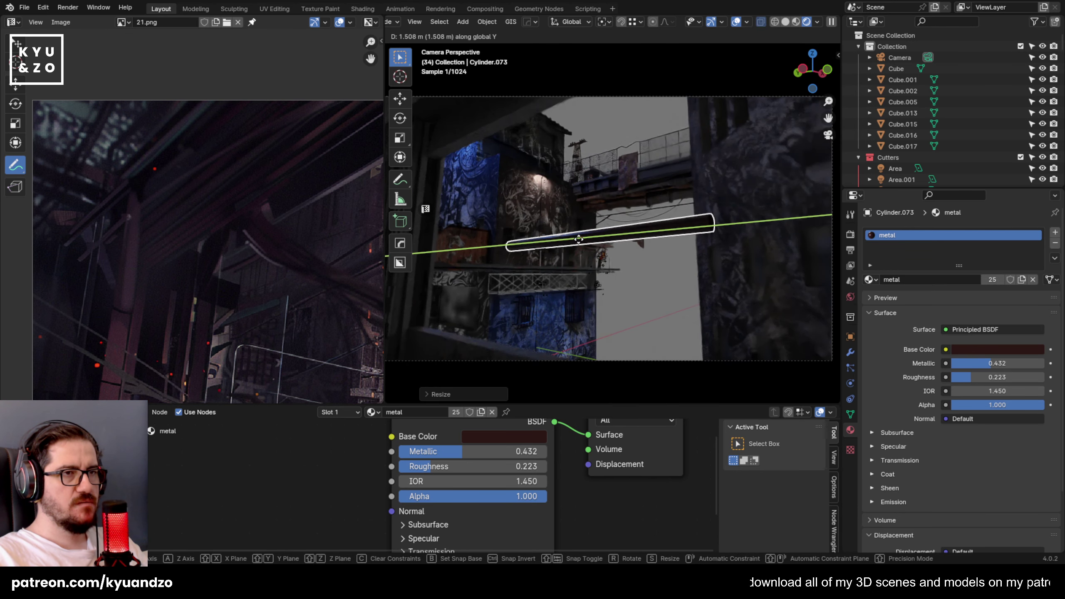
pyautogui.click(588, 247)
# Move the shortened pipe down to the lower edge of the camera frame and slide it along the global Y axis.
pyautogui.press('g')
pyautogui.click(636, 287)
pyautogui.press('g')
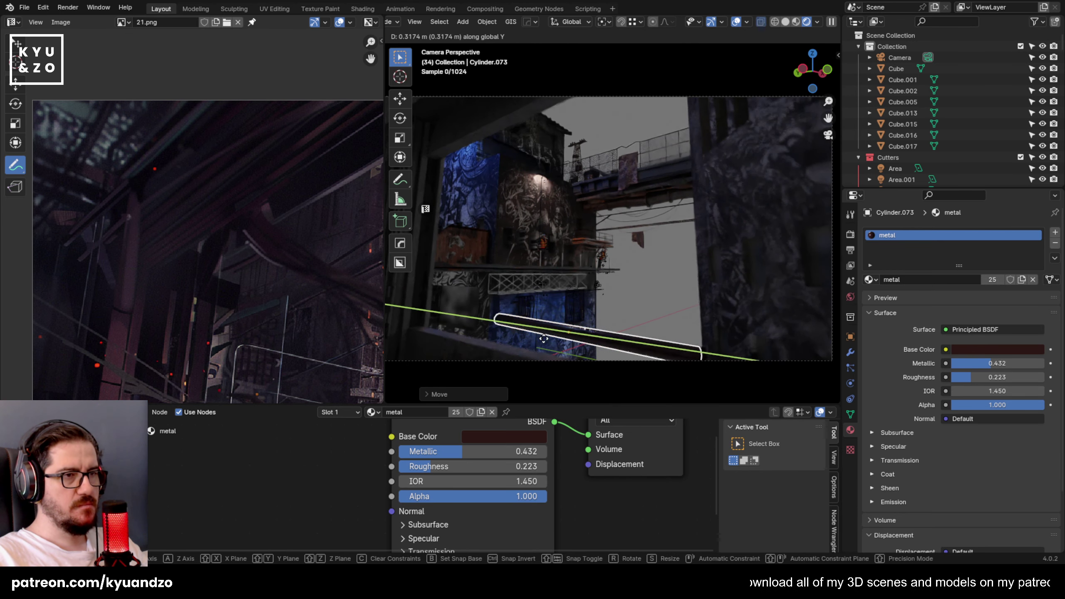
pyautogui.click(600, 281)
pyautogui.keyDown('shift'); pyautogui.moveTo(599, 282); pyautogui.dragTo(595, 251, button='middle'); pyautogui.keyUp('shift')
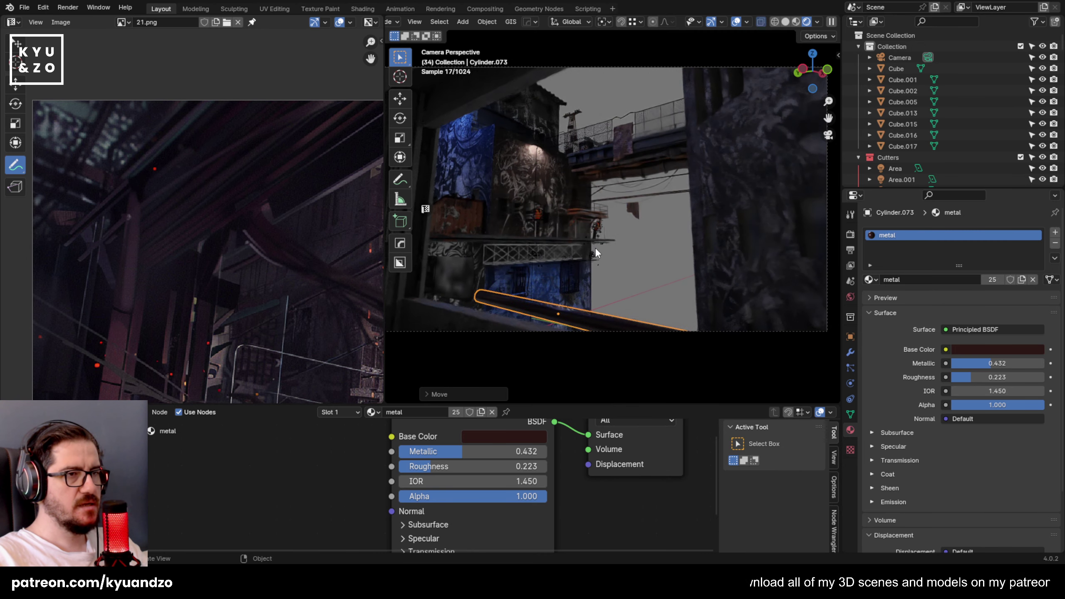
# Resize the lowered pipe and stretch it along the global Y axis by a factor of about -3.17.
pyautogui.scroll(1, 595, 247)
pyautogui.press('r')
pyautogui.press('z')
pyautogui.click(591, 237)
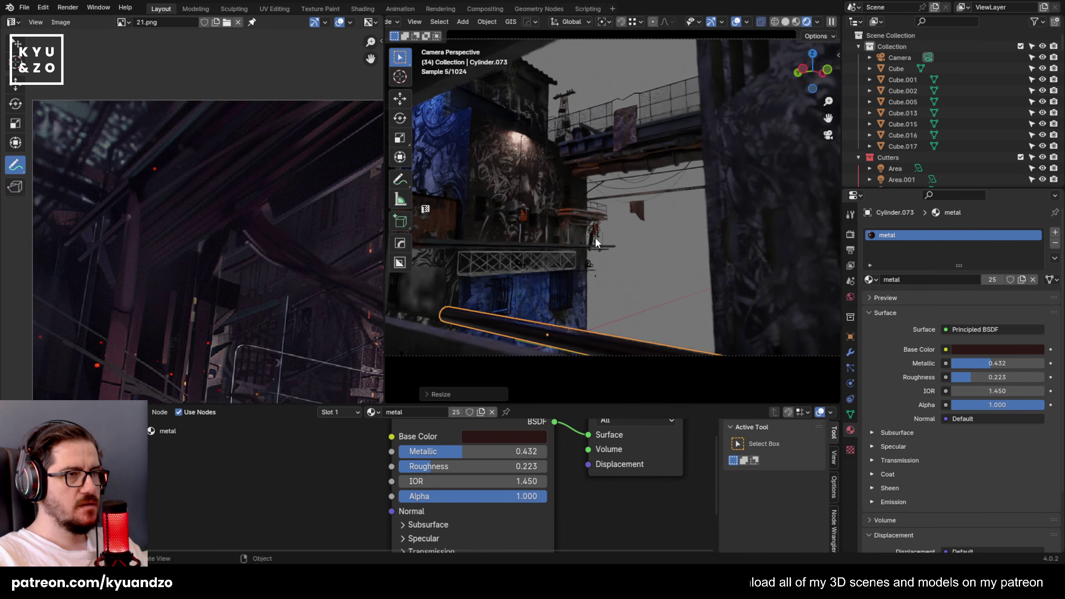
pyautogui.scroll(-1, 595, 237)
pyautogui.press('s')
pyautogui.press('x')
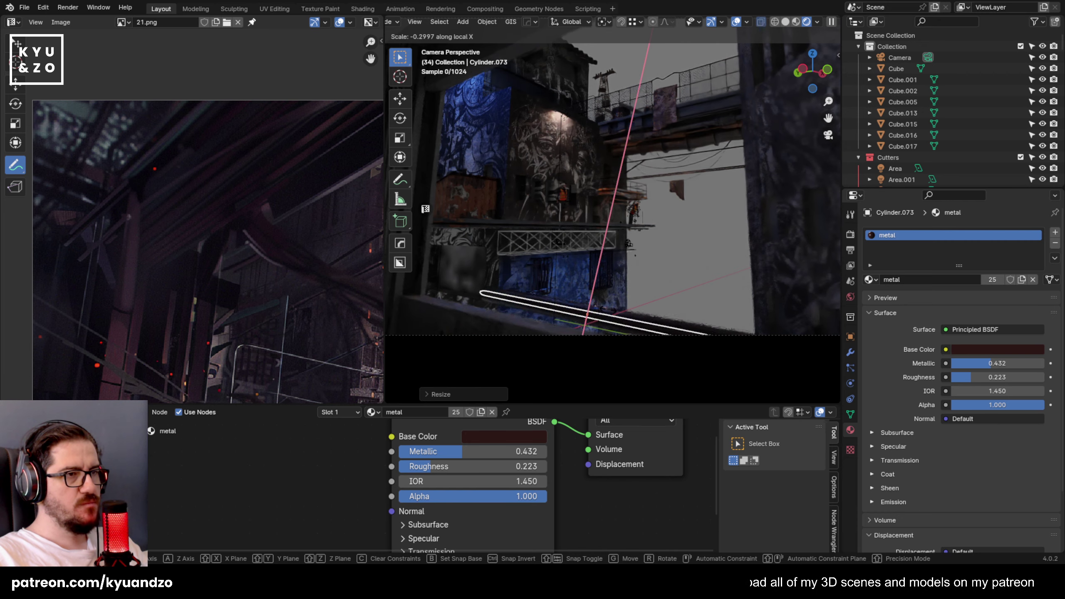
pyautogui.press('y')
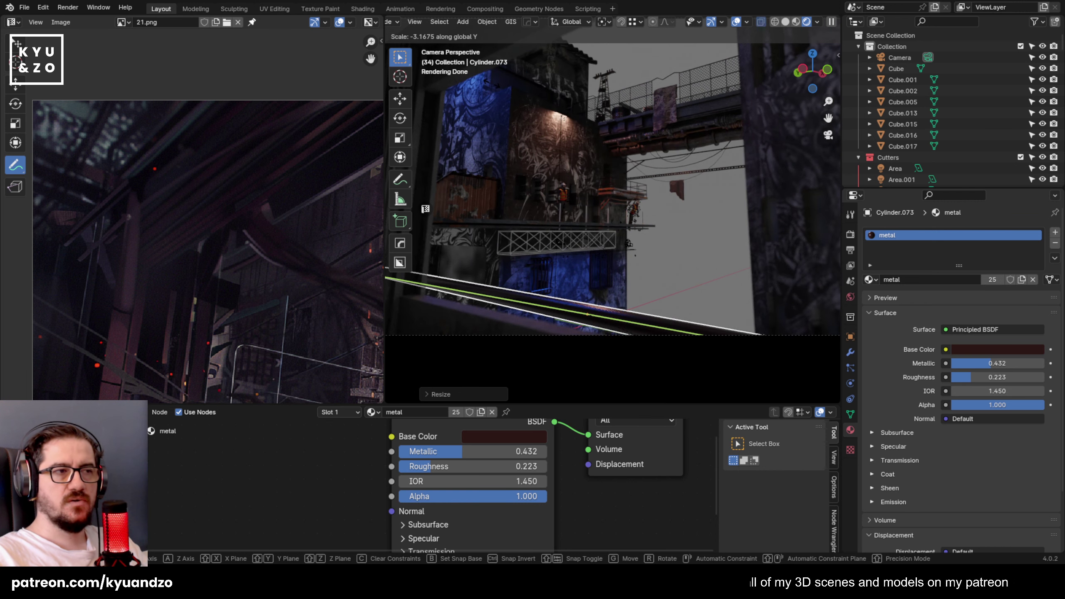
pyautogui.click(492, 83)
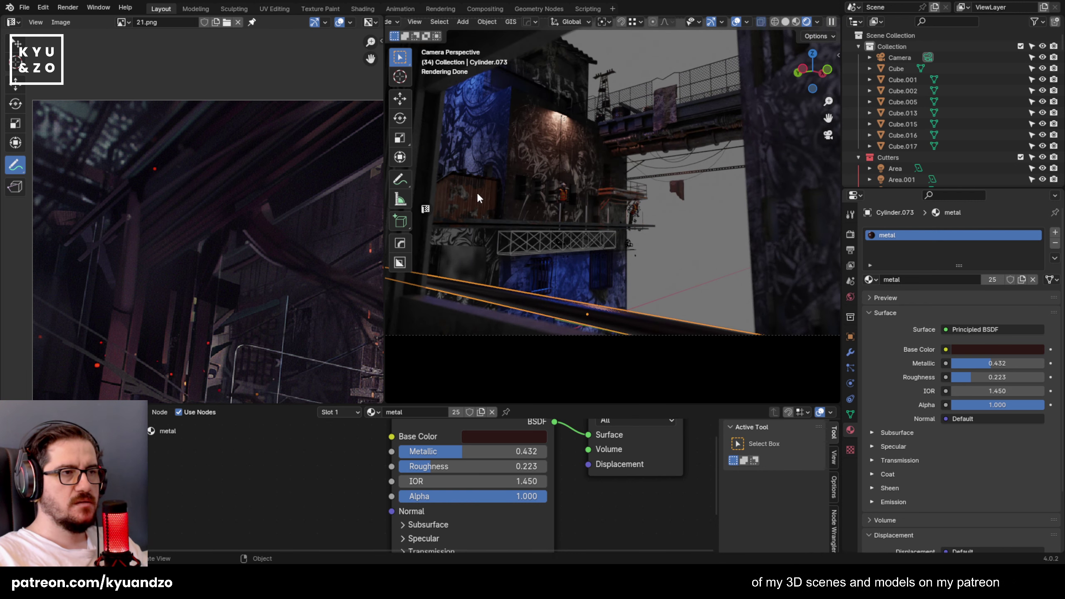
# Scale the stretched pipe down to make it thinner and shift it slightly along the global X axis.
pyautogui.press('s')
pyautogui.press('g')
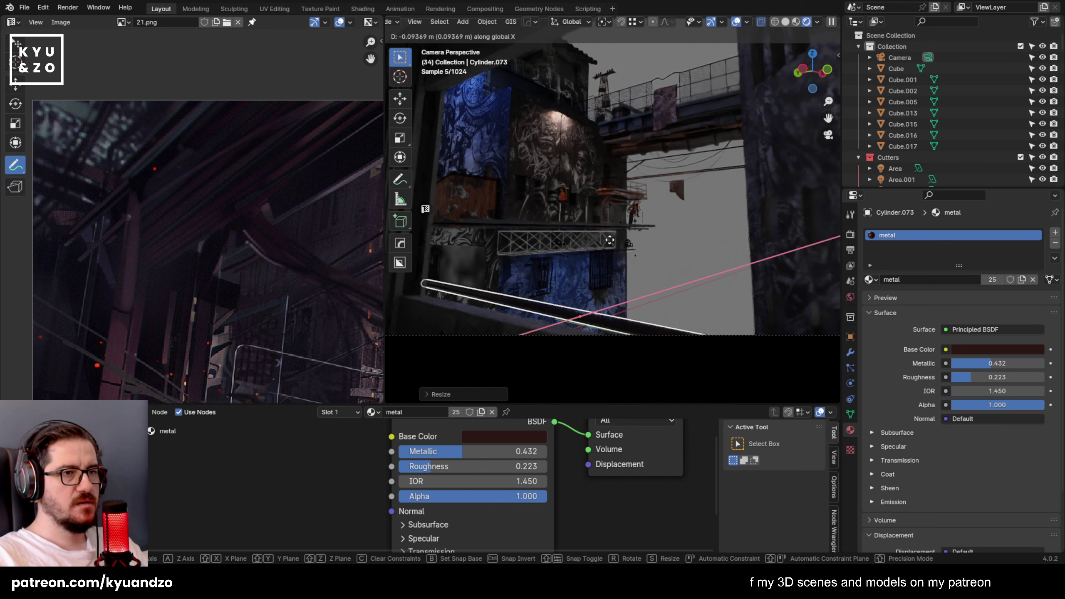
pyautogui.click(621, 254)
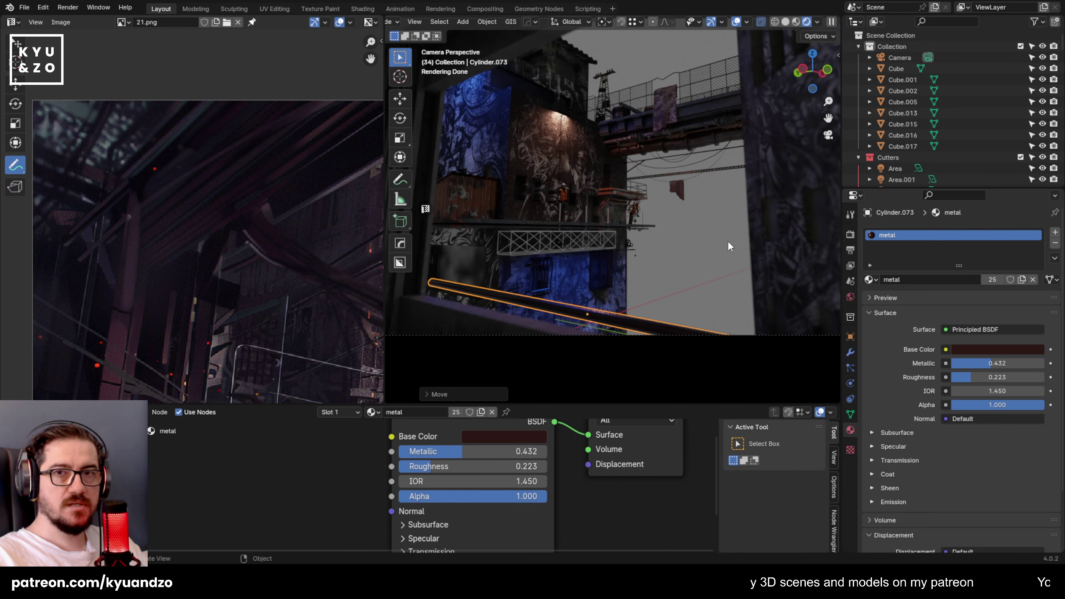
# Stretch the thinned pipe along the global Y axis by about 2.1 so it extends past the window frame.
pyautogui.press('s')
pyautogui.press('y')
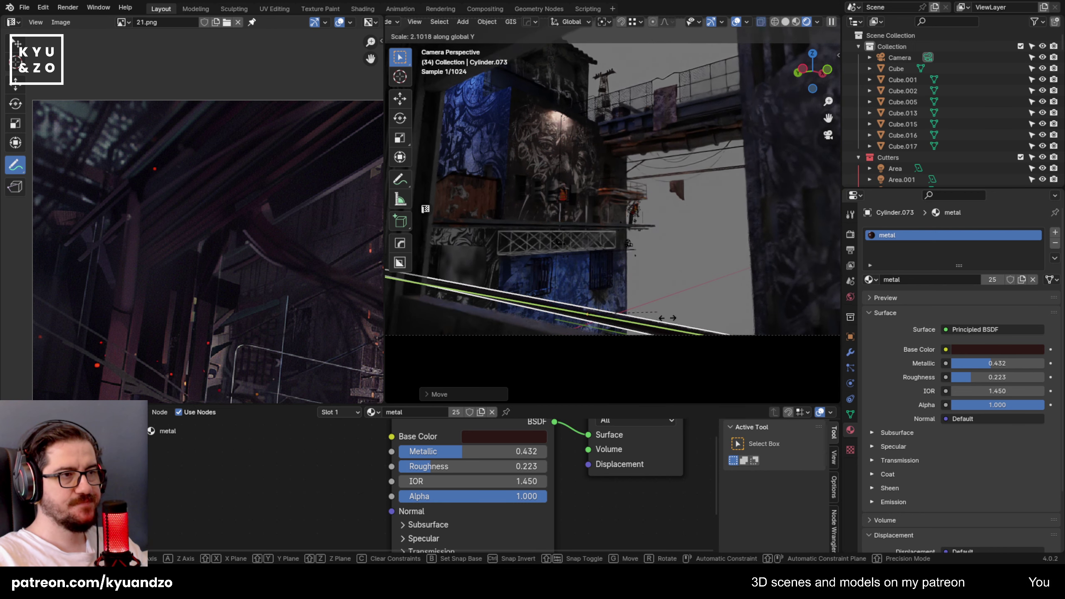
pyautogui.click(668, 318)
pyautogui.click(679, 258)
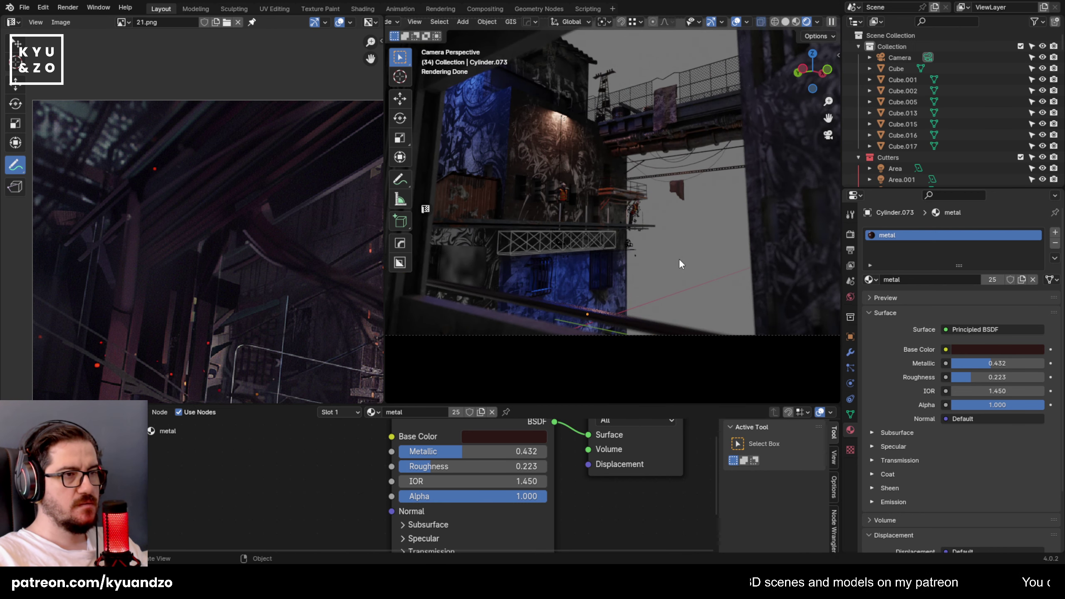
# Lower the stretched pipe slightly along the Z axis toward the window sill.
pyautogui.click(567, 306)
pyautogui.press('g')
pyautogui.press('z')
pyautogui.click(563, 315)
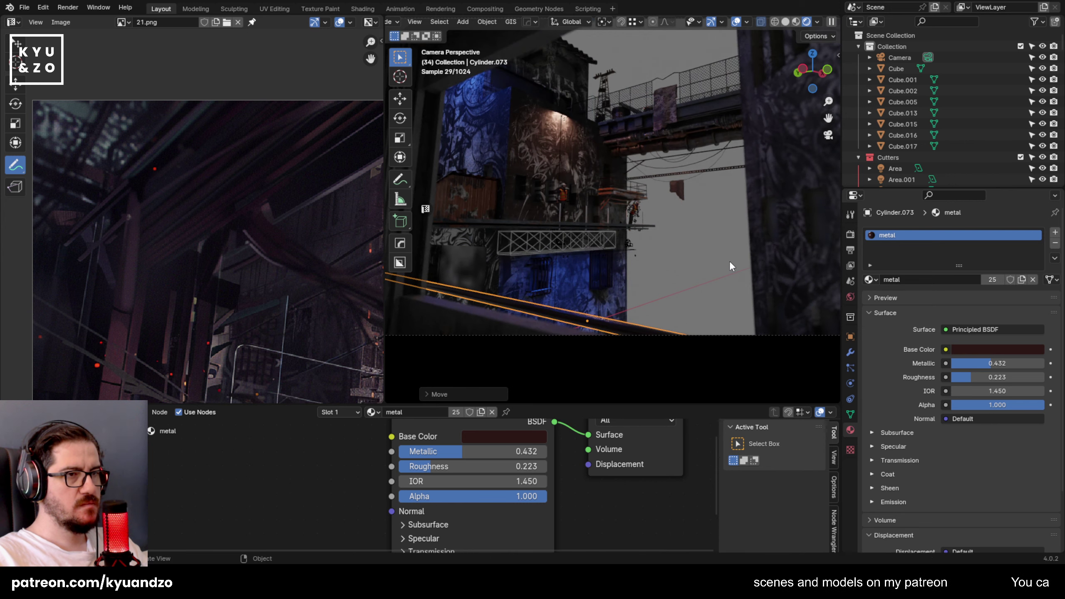
pyautogui.click(731, 263)
# Duplicate the lower pipe, raise the copy along the Z axis just above the original, and scale the copy down.
pyautogui.scroll(-1, 676, 260)
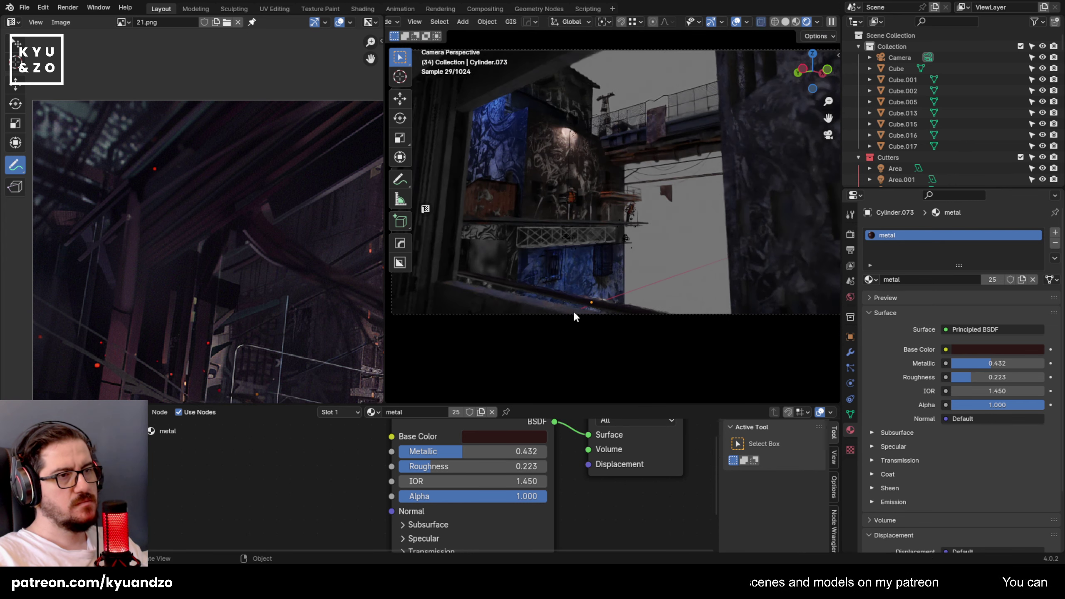
pyautogui.click(578, 301)
pyautogui.hotkey('shift', 'd')
pyautogui.press('z')
pyautogui.click(704, 289)
pyautogui.press('s')
pyautogui.click(678, 285)
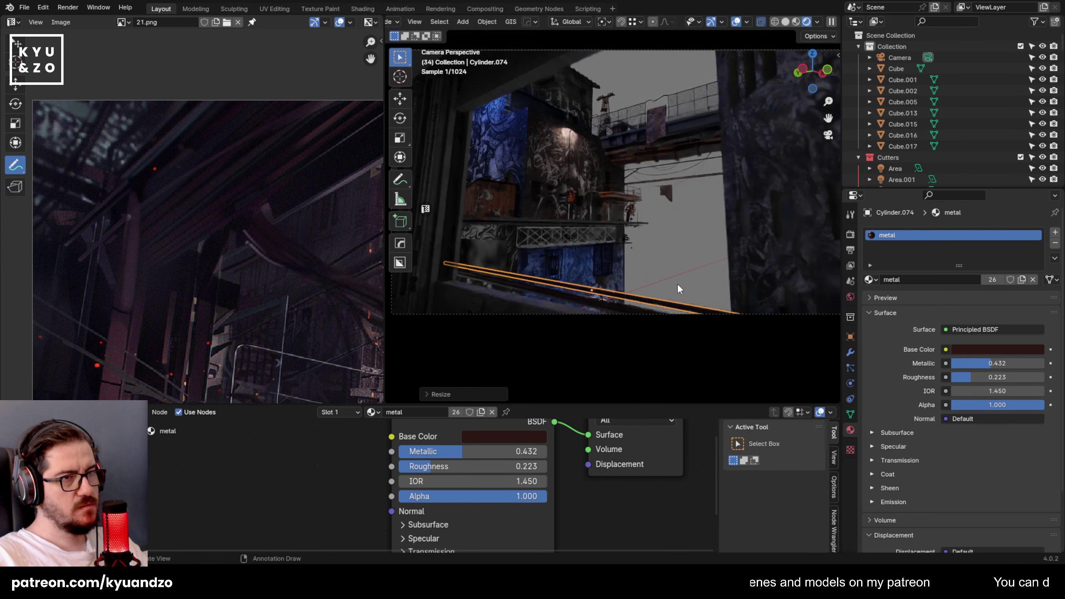
pyautogui.click(730, 263)
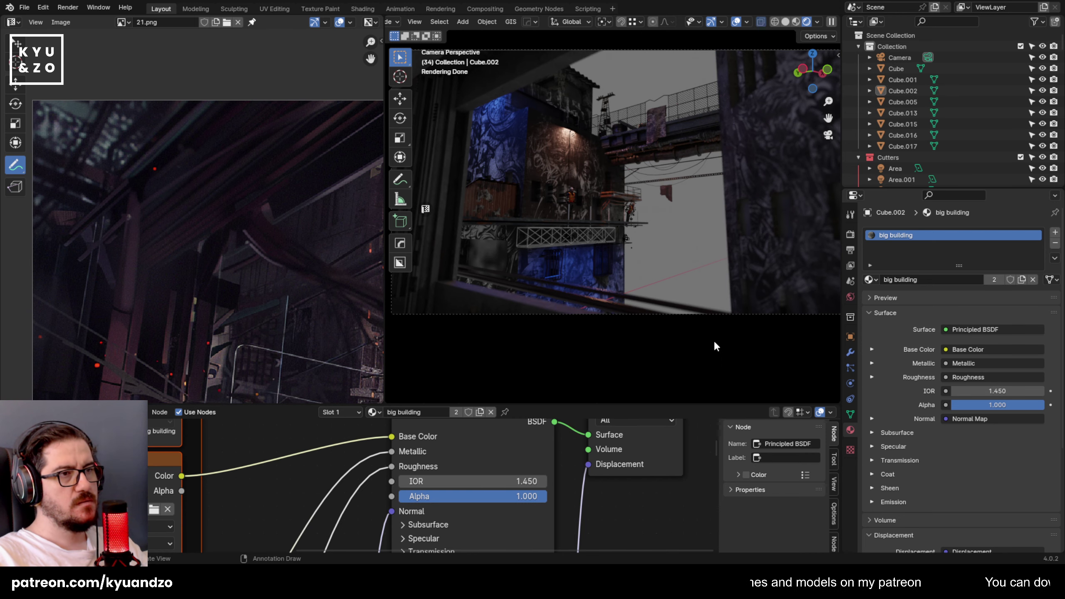
# Move the two lower foreground pipes about 3.1 m along the global X axis, away from the window sill.
pyautogui.keyDown('shift'); pyautogui.moveTo(671, 270); pyautogui.dragTo(667, 252, button='middle'); pyautogui.keyUp('shift')
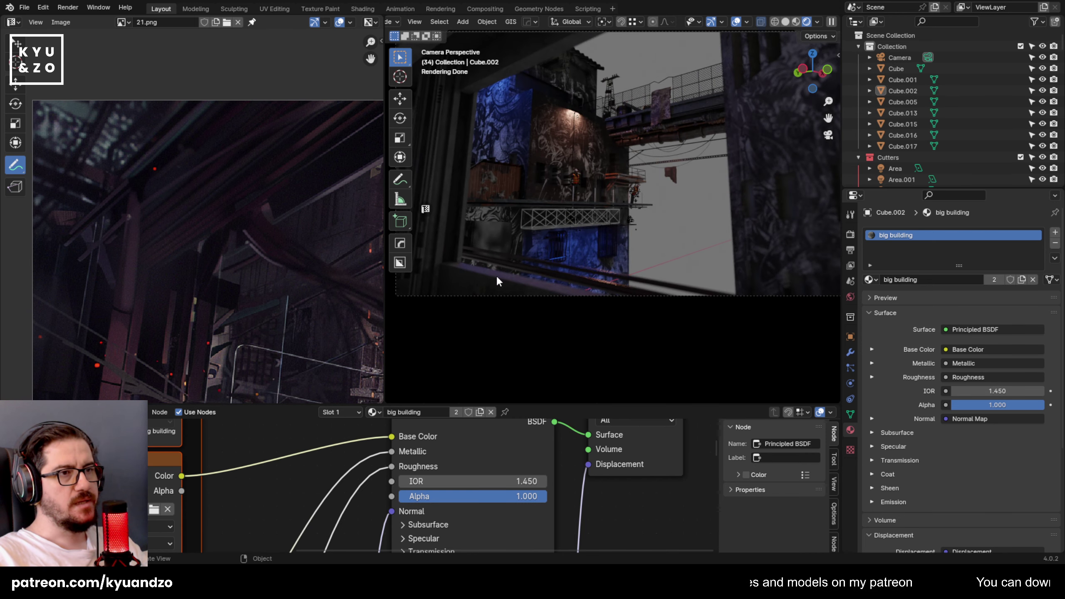
pyautogui.scroll(2, 461, 254)
pyautogui.click(516, 303)
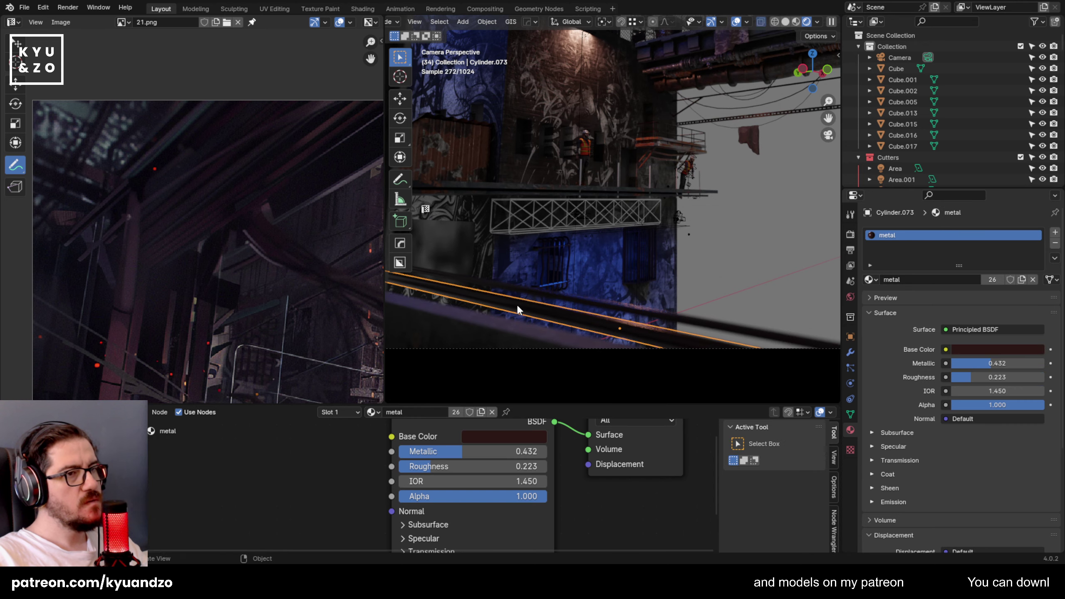
pyautogui.scroll(-2, 528, 281)
pyautogui.press('g')
pyautogui.press('x')
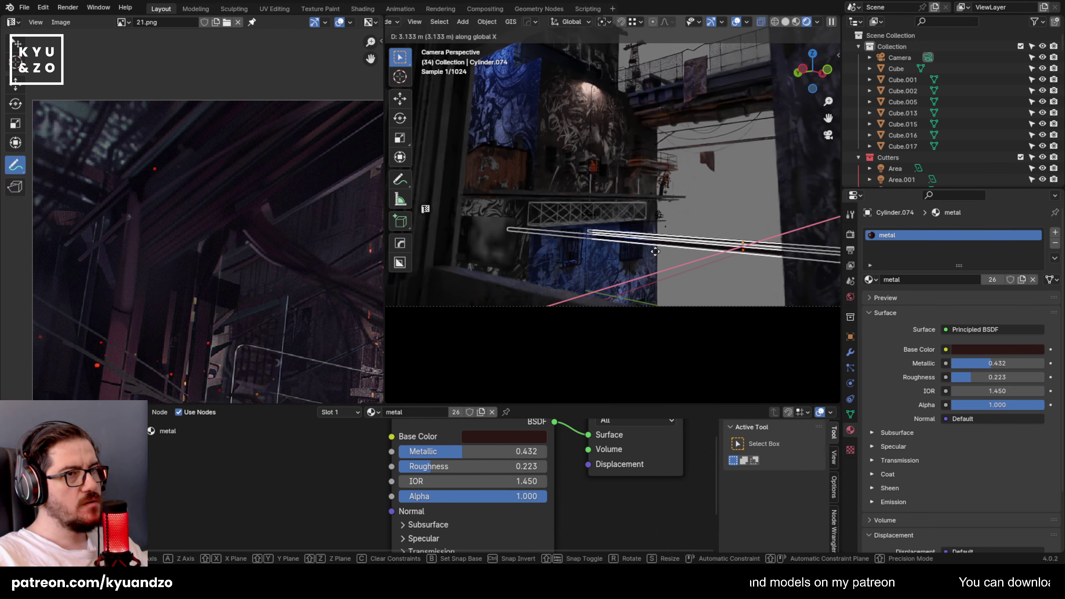
pyautogui.click(655, 251)
pyautogui.press('g')
pyautogui.press('x')
pyautogui.click(661, 249)
# Lower the two moved pipes by about 0.88 m along the global Z axis.
pyautogui.press('g')
pyautogui.press('z')
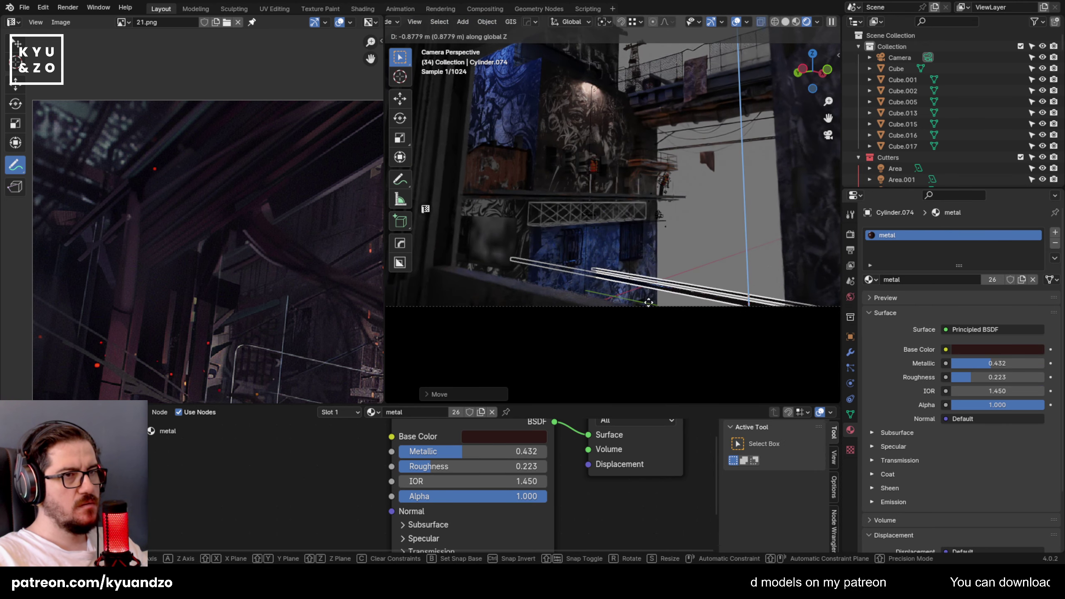
pyautogui.click(649, 303)
pyautogui.click(712, 202)
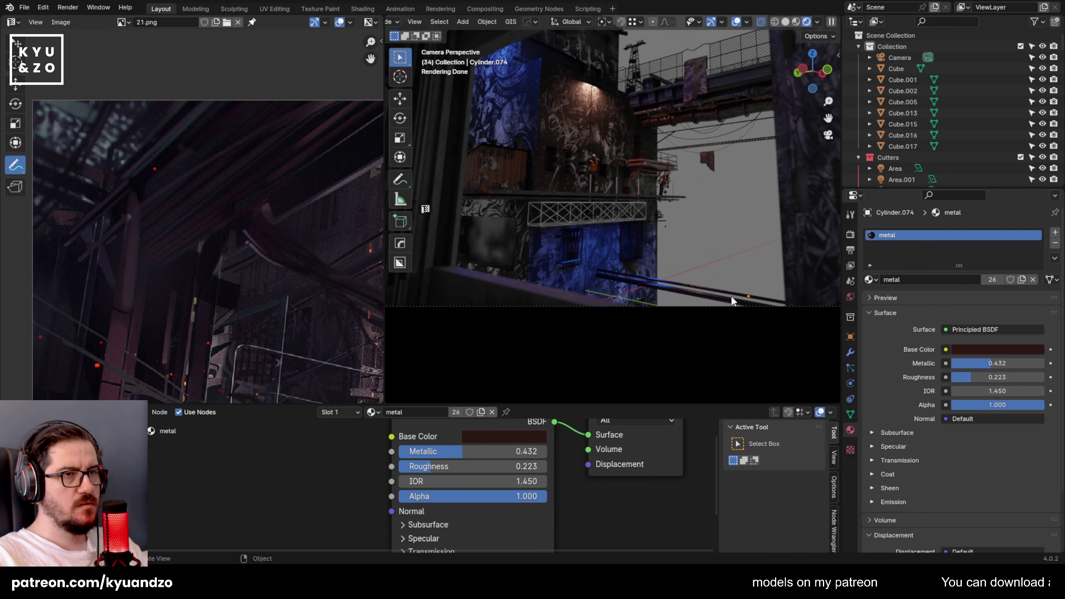
# Scale the thicker of the two lower pipes up uniformly by about 1.45.
pyautogui.click(732, 299)
pyautogui.keyDown('shift'); pyautogui.moveTo(716, 233); pyautogui.dragTo(691, 220, button='middle'); pyautogui.keyUp('shift')
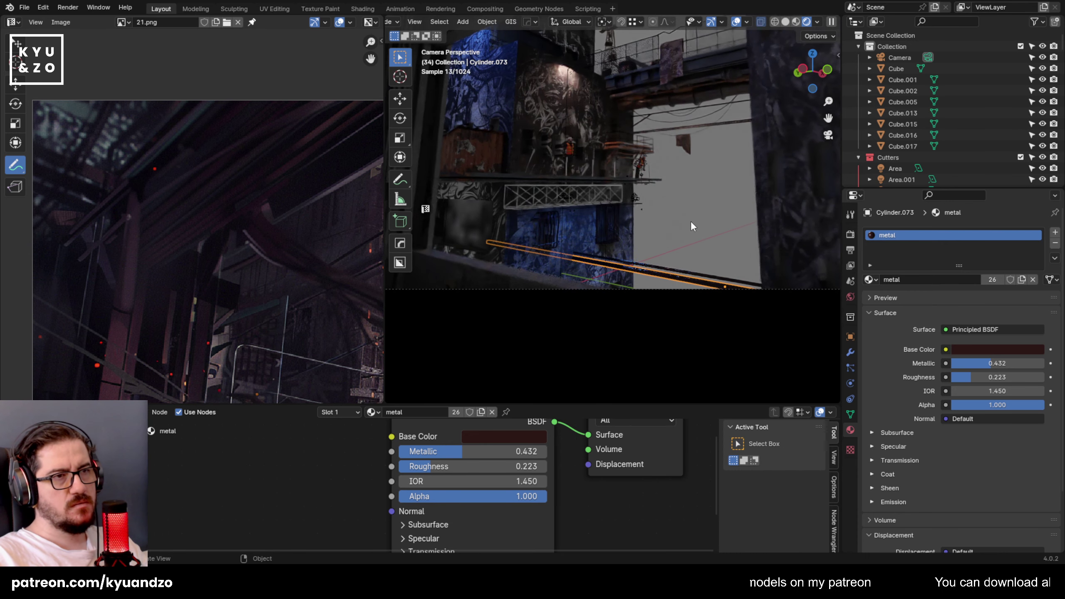
pyautogui.click(660, 273)
pyautogui.press('s')
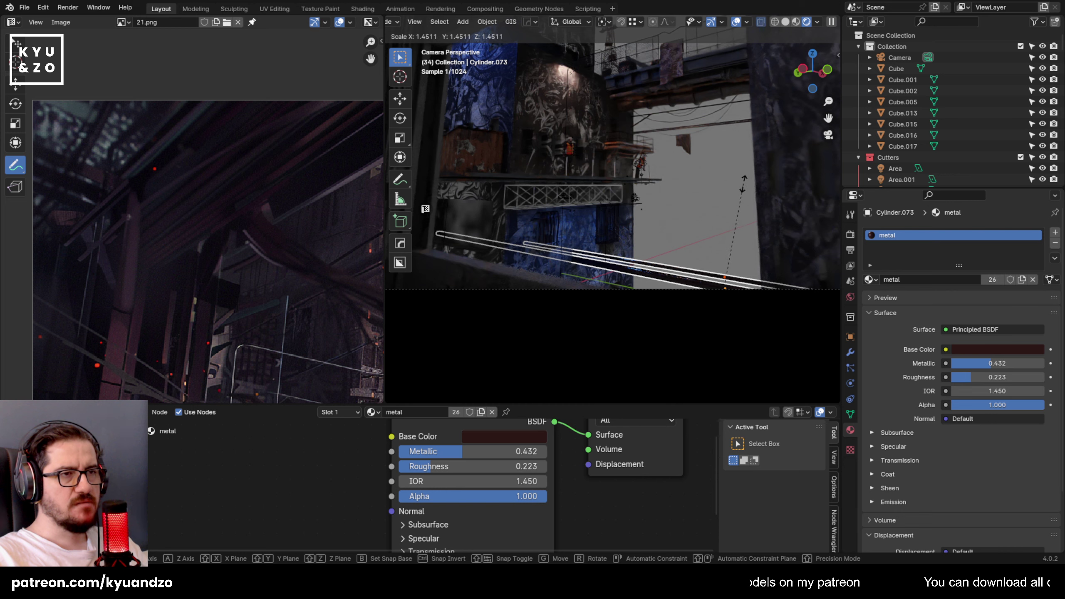
pyautogui.click(743, 184)
# Shift the enlarged lower pipe about 0.13 m along the global X axis.
pyautogui.press('g')
pyautogui.press('y')
pyautogui.press('x')
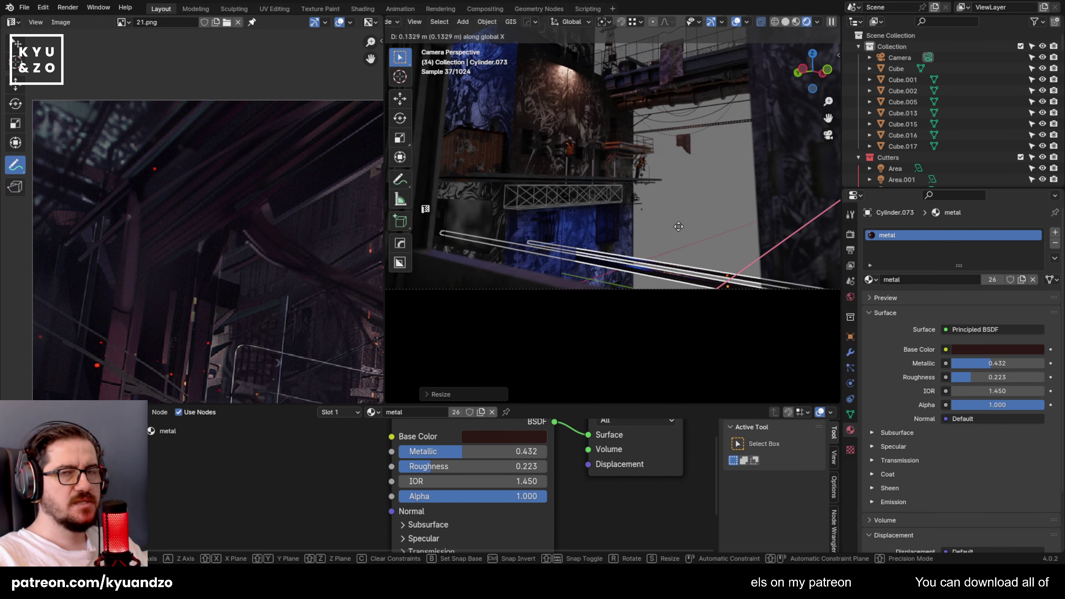
pyautogui.click(678, 226)
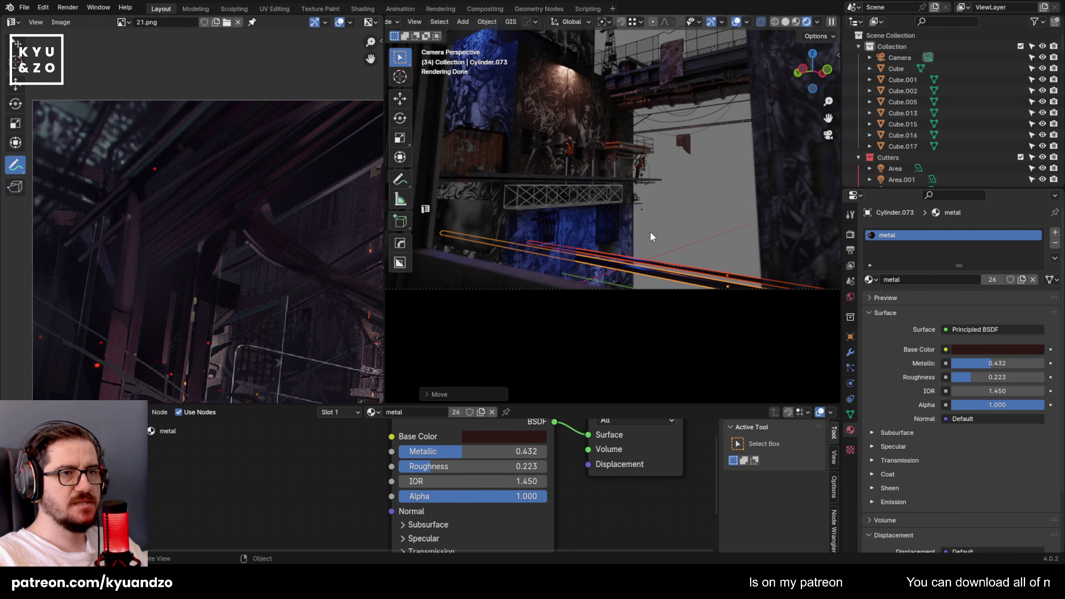
pyautogui.click(697, 214)
# Scale the thicker lower pipe up further so it extends past the window frame, and save the file.
pyautogui.keyDown('shift'); pyautogui.moveTo(708, 219); pyautogui.dragTo(707, 204, button='middle'); pyautogui.keyUp('shift')
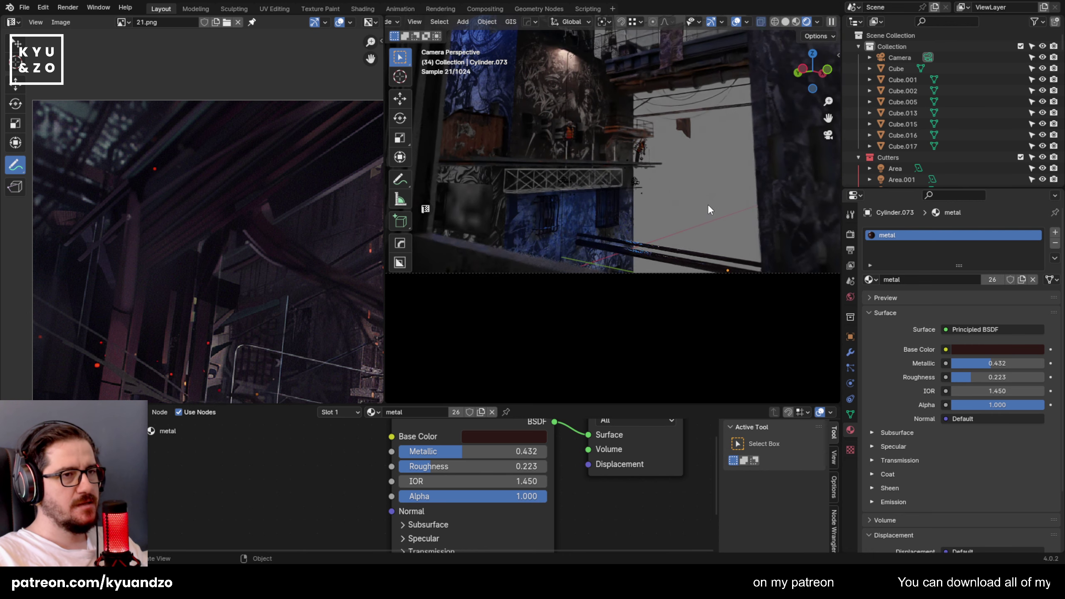
pyautogui.click(642, 258)
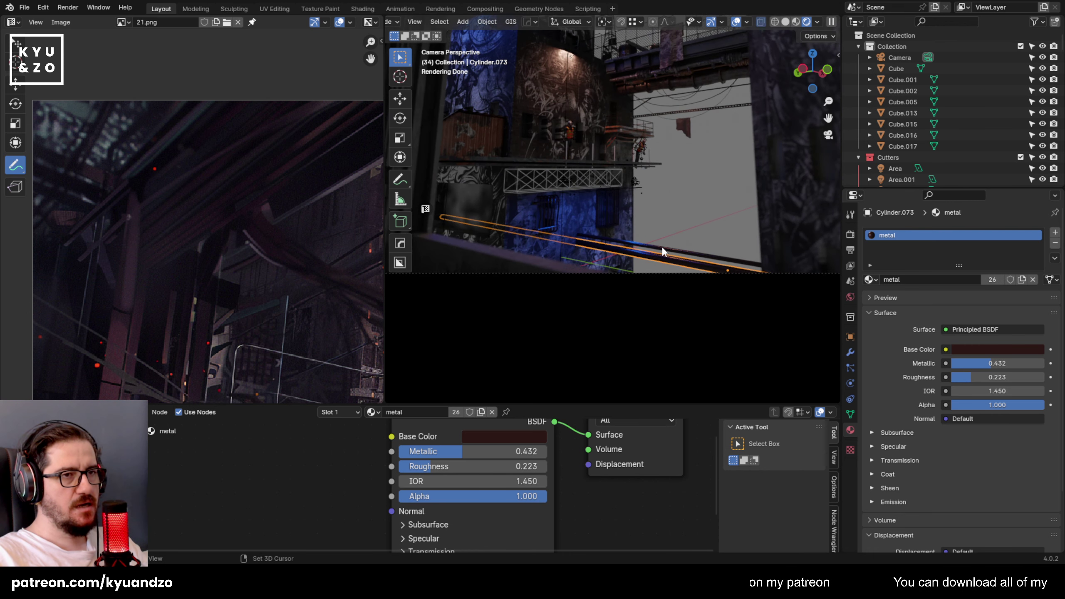
pyautogui.click(692, 212)
pyautogui.click(660, 261)
pyautogui.press('s')
pyautogui.click(766, 241)
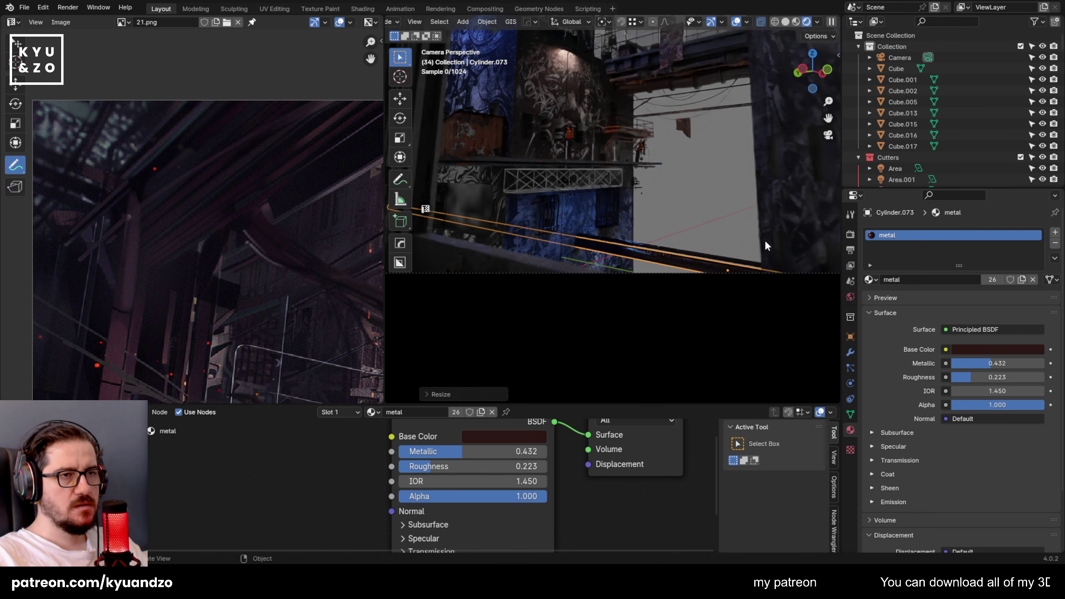
pyautogui.click(671, 212)
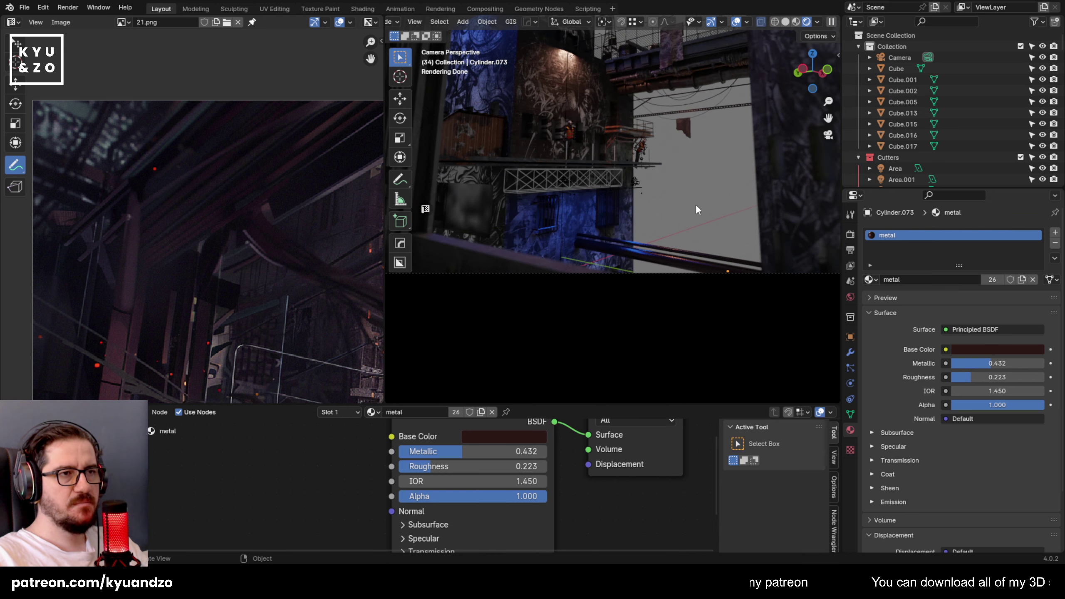
pyautogui.hotkey('ctrl', 's')
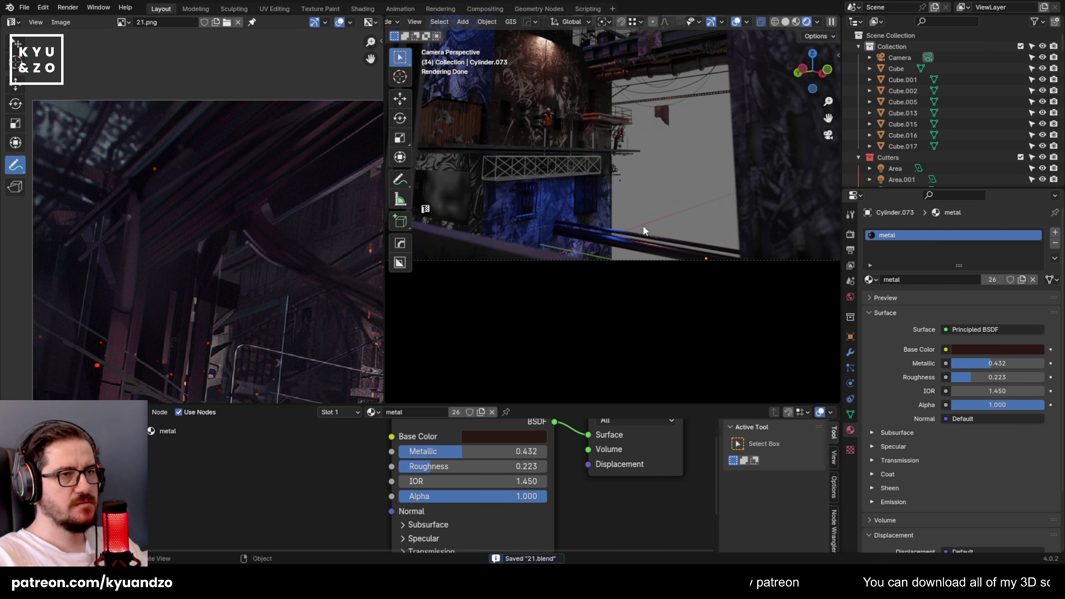
# Reposition the thinner lower pipe beside the thicker one, shifting it slightly along the global X and Z axes.
pyautogui.press('g')
pyautogui.press('x')
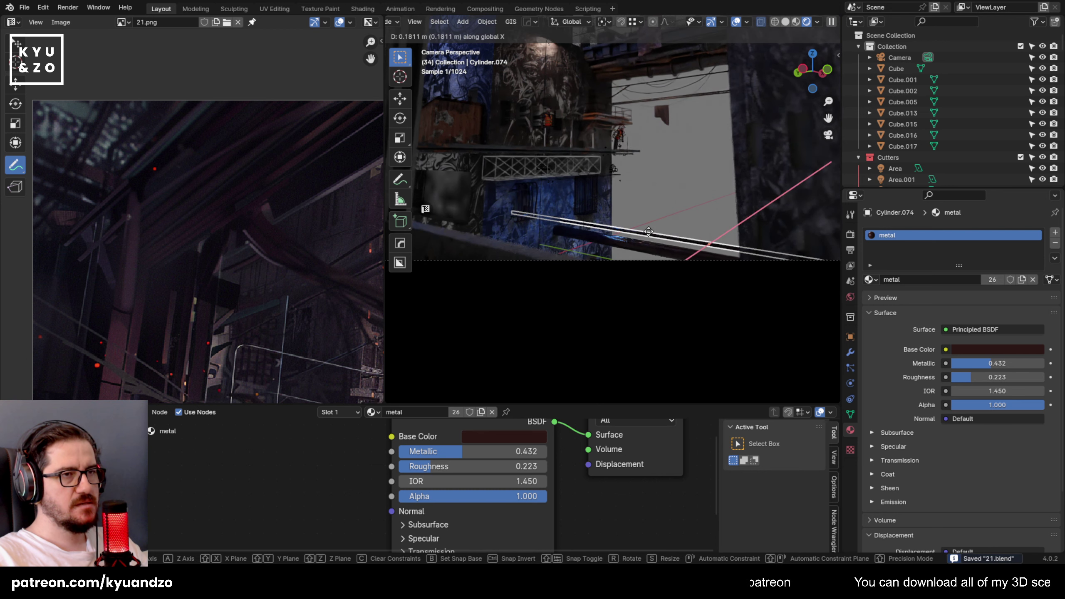
pyautogui.click(656, 237)
pyautogui.press('g')
pyautogui.press('z')
pyautogui.click(659, 236)
# Set the roughness of the thicker pipe's metal material to 0.432 by reusing its metallic value.
pyautogui.hotkey('alt', 'a')
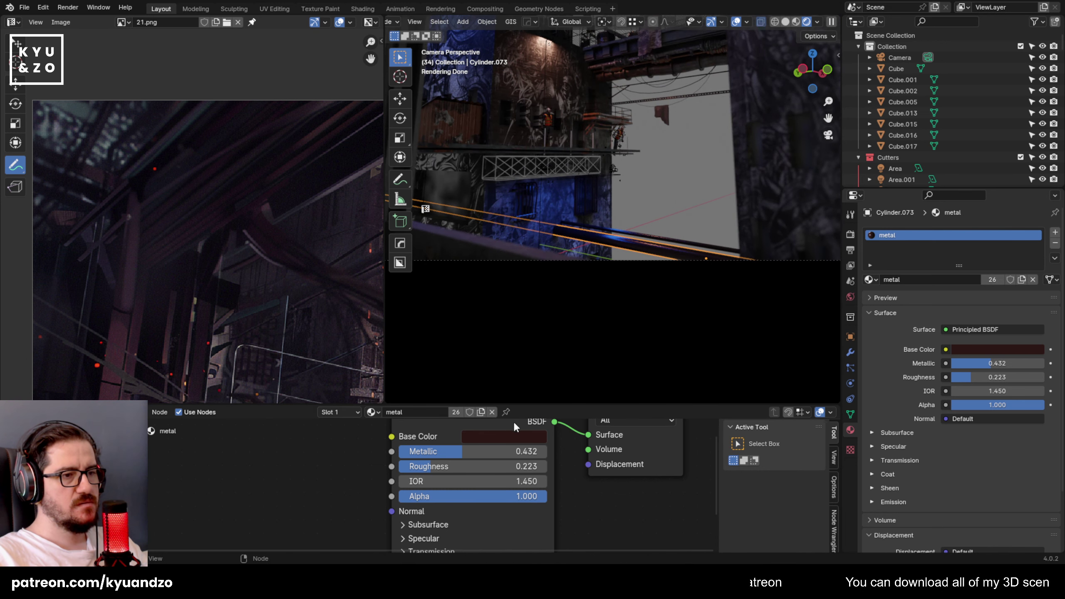
pyautogui.hotkey('ctrl', 'v')
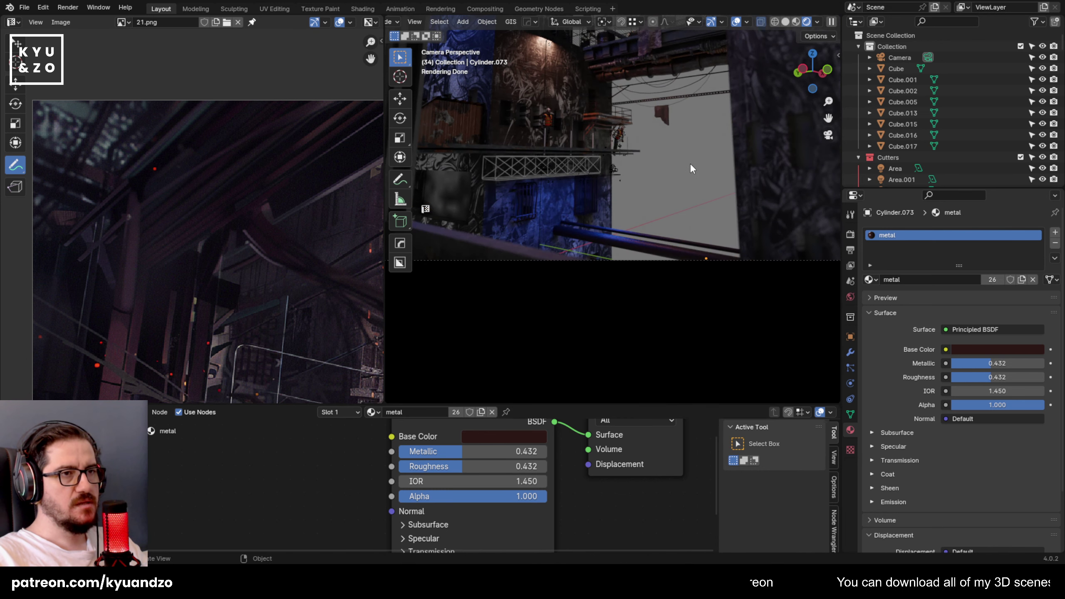
pyautogui.scroll(3, 690, 164)
pyautogui.scroll(-5, 691, 164)
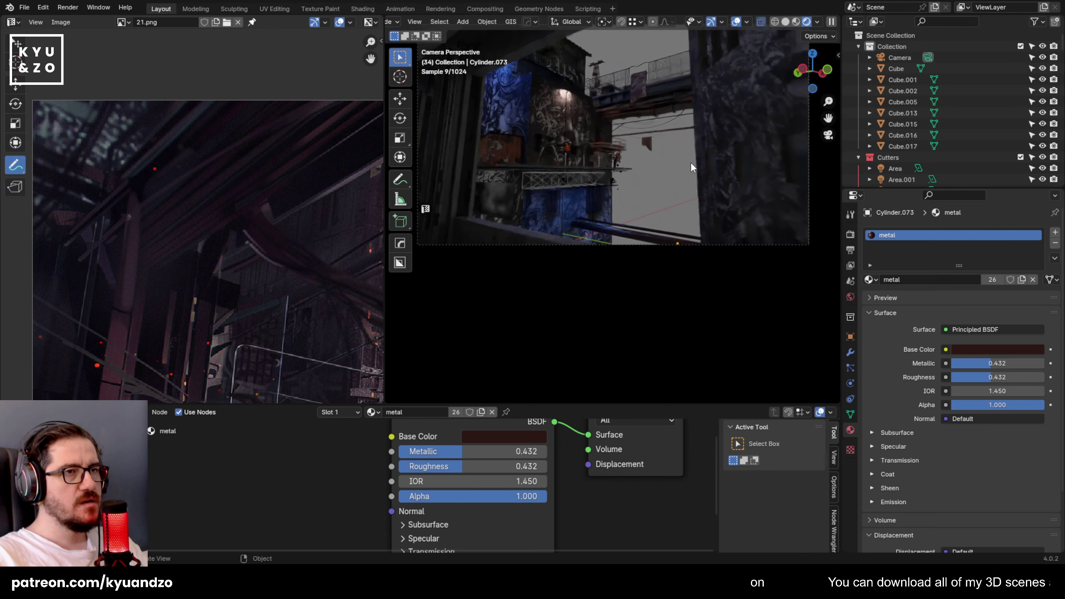
pyautogui.scroll(2, 709, 180)
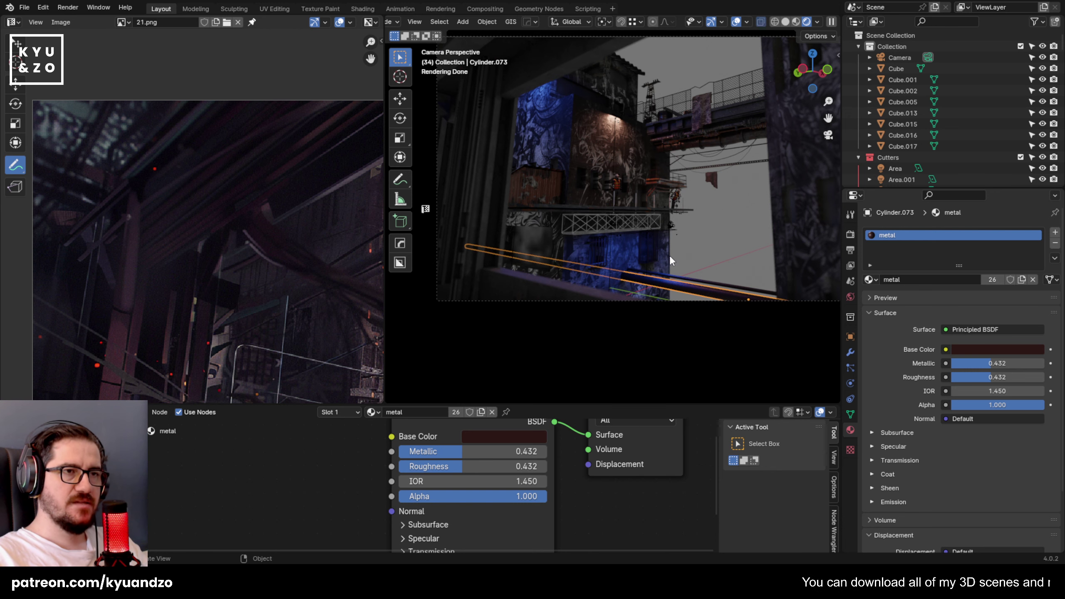
# Move the thicker lower pipe about -0.2 m along the global X axis.
pyautogui.press('g')
pyautogui.press('x')
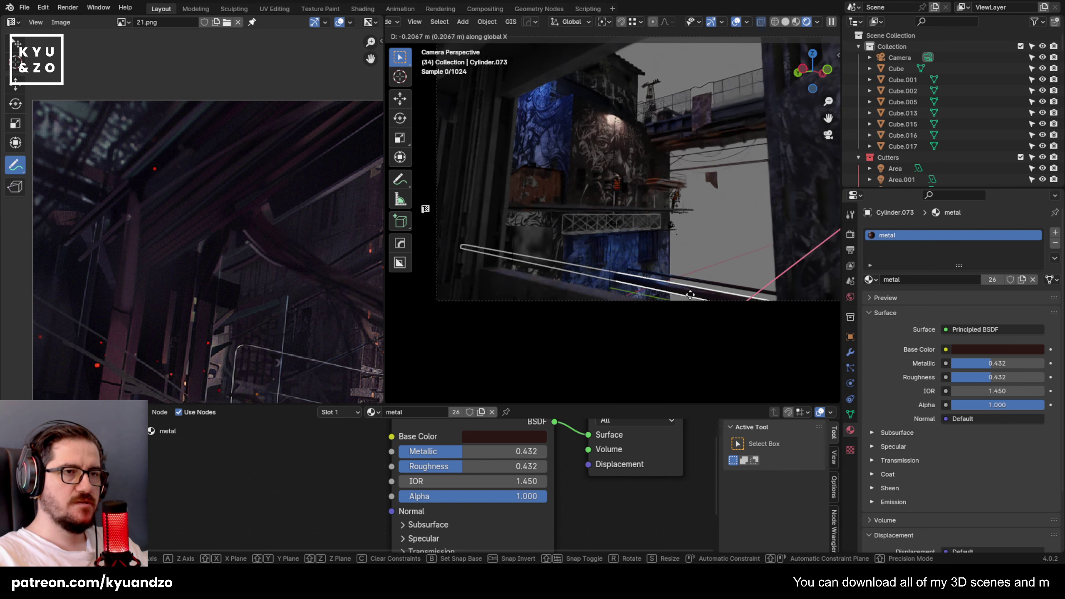
pyautogui.click(697, 297)
pyautogui.scroll(2, 739, 241)
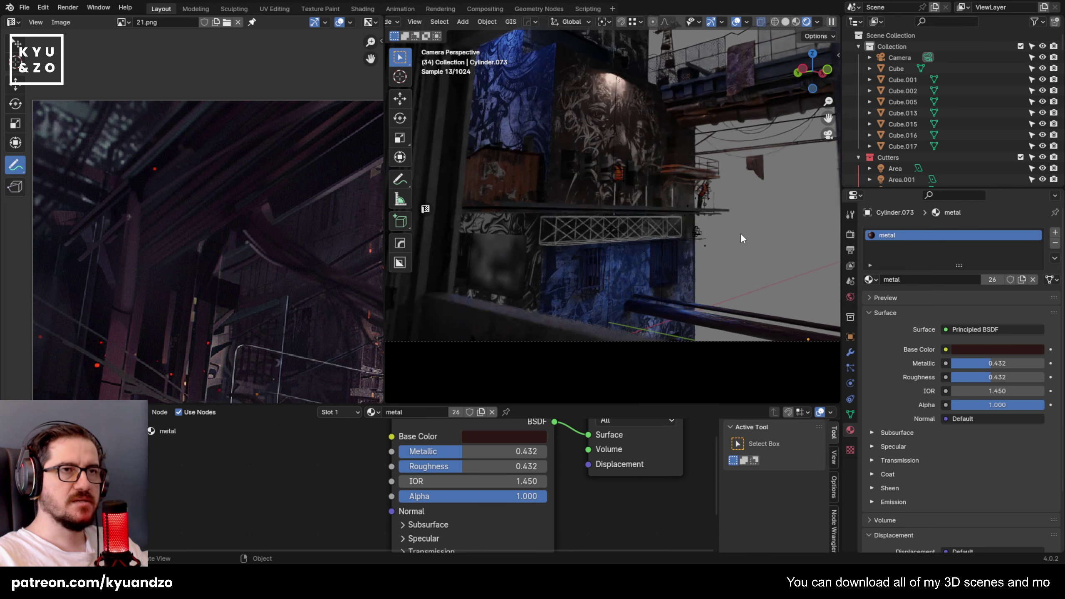
pyautogui.scroll(1, 704, 189)
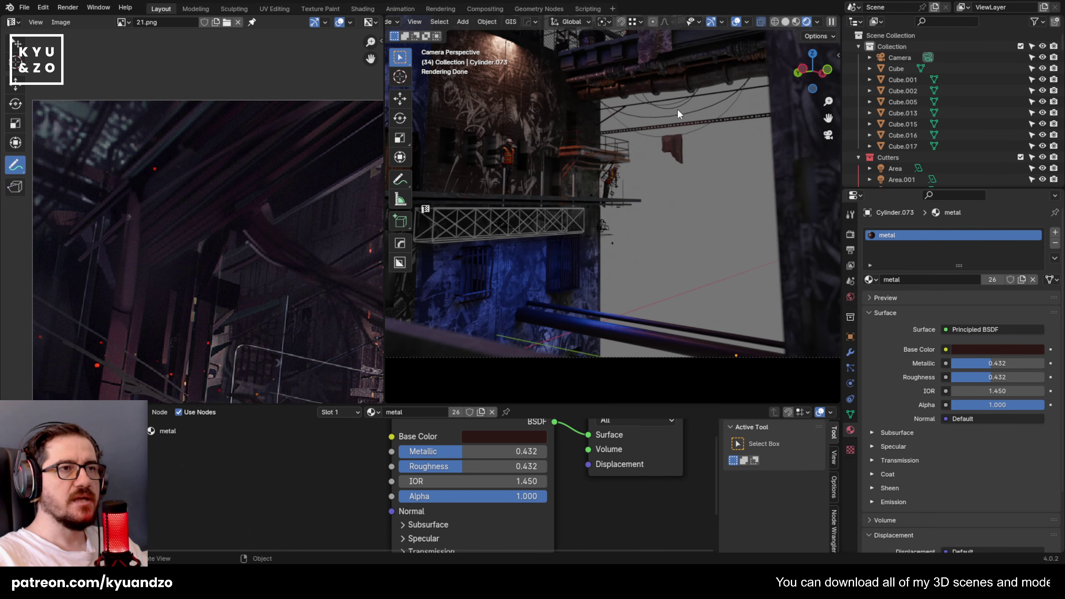
# Delete the two smooth metal pipes beyond the window sill.
pyautogui.keyDown('shift'); pyautogui.moveTo(638, 246); pyautogui.dragTo(686, 195, button='middle'); pyautogui.keyUp('shift')
pyautogui.click(675, 298)
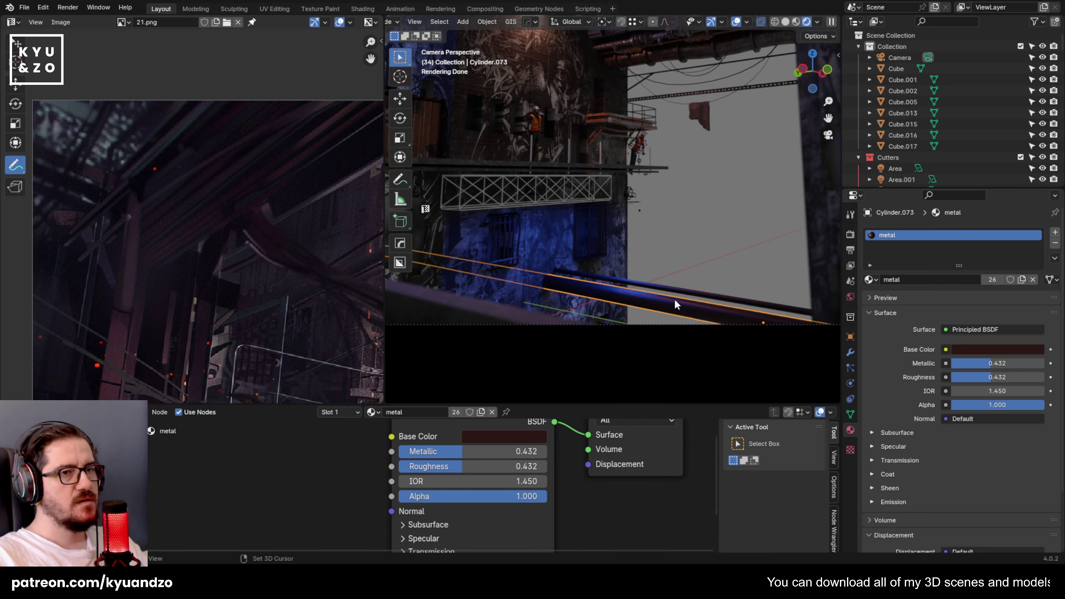
pyautogui.press('x')
pyautogui.click(679, 293)
# Duplicate an overhead ribbed pipe that uses metal pipes variation 3 and place the copy low beyond the window sill.
pyautogui.click(669, 59)
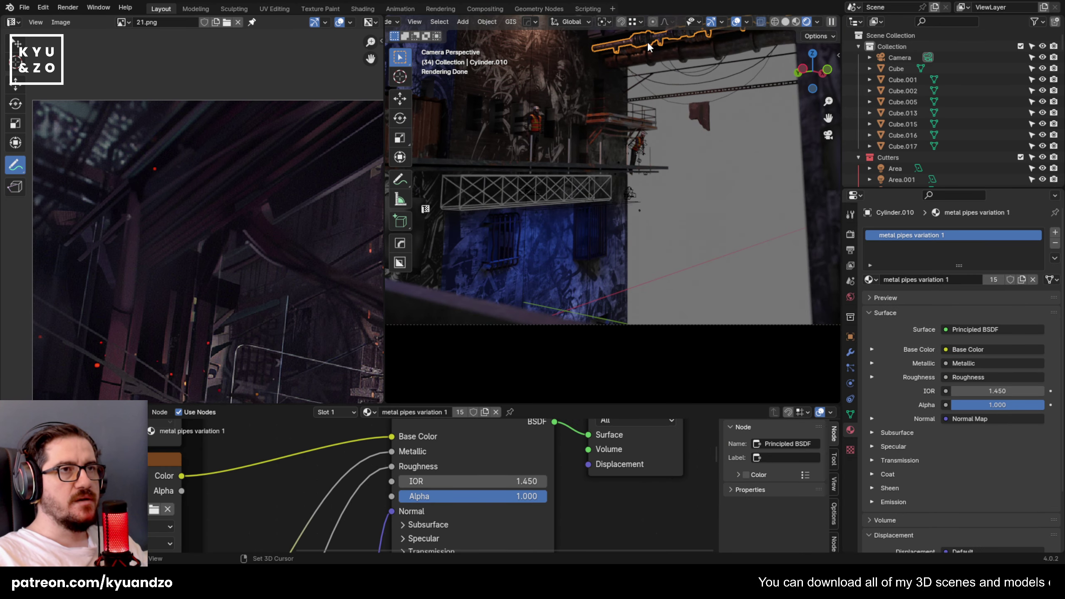
pyautogui.hotkey('shift', 'd')
pyautogui.press('y')
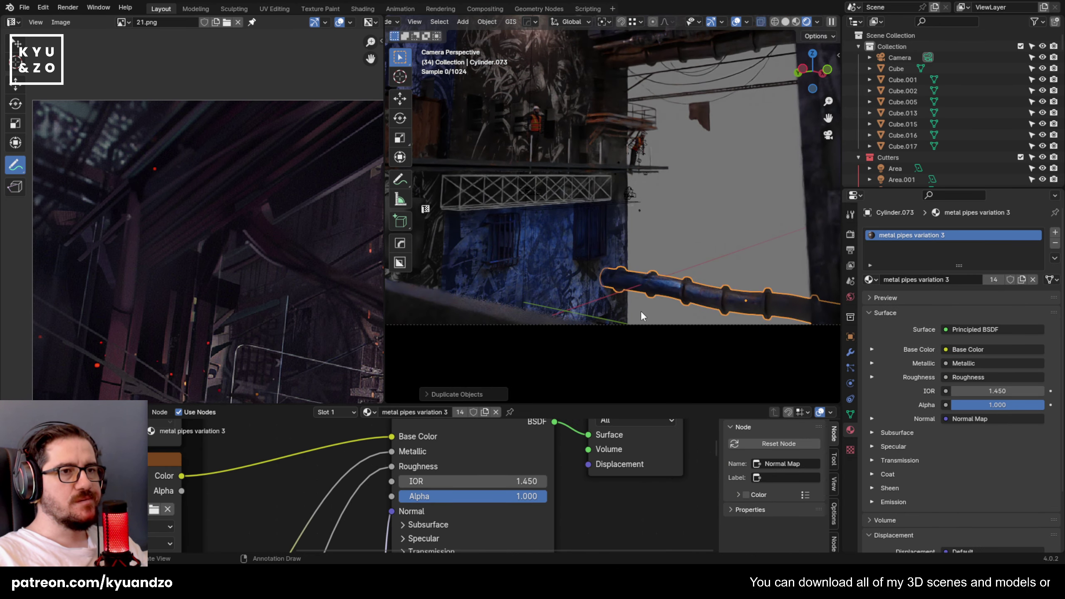
pyautogui.click(652, 235)
# Scale the duplicated ribbed pipe up by about 1.7 and move it about -0.96 m along the global X axis.
pyautogui.press('s')
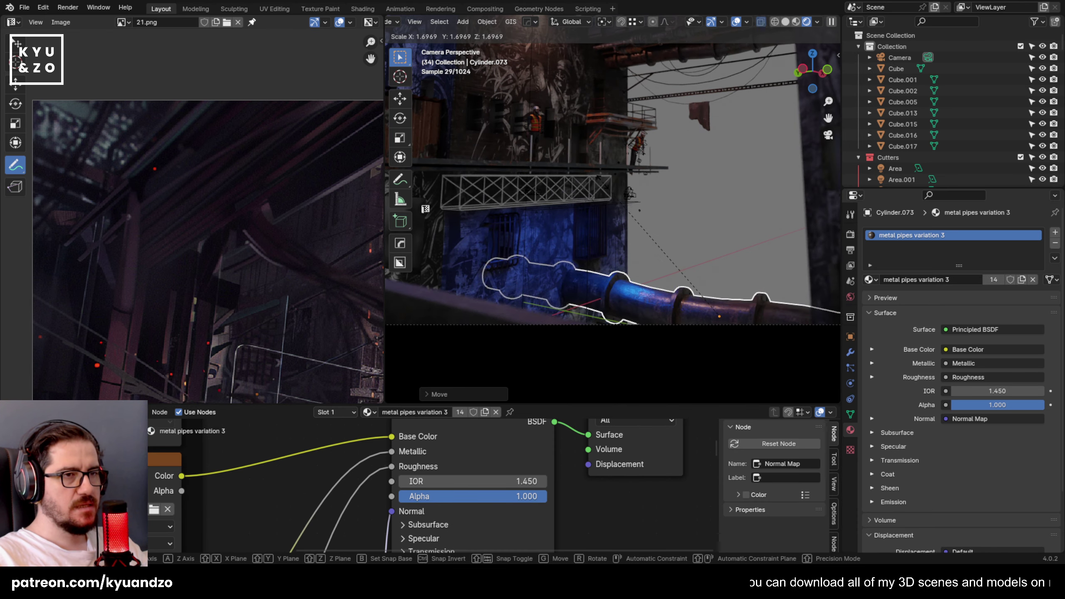
pyautogui.click(620, 206)
pyautogui.press('g')
pyautogui.press('y')
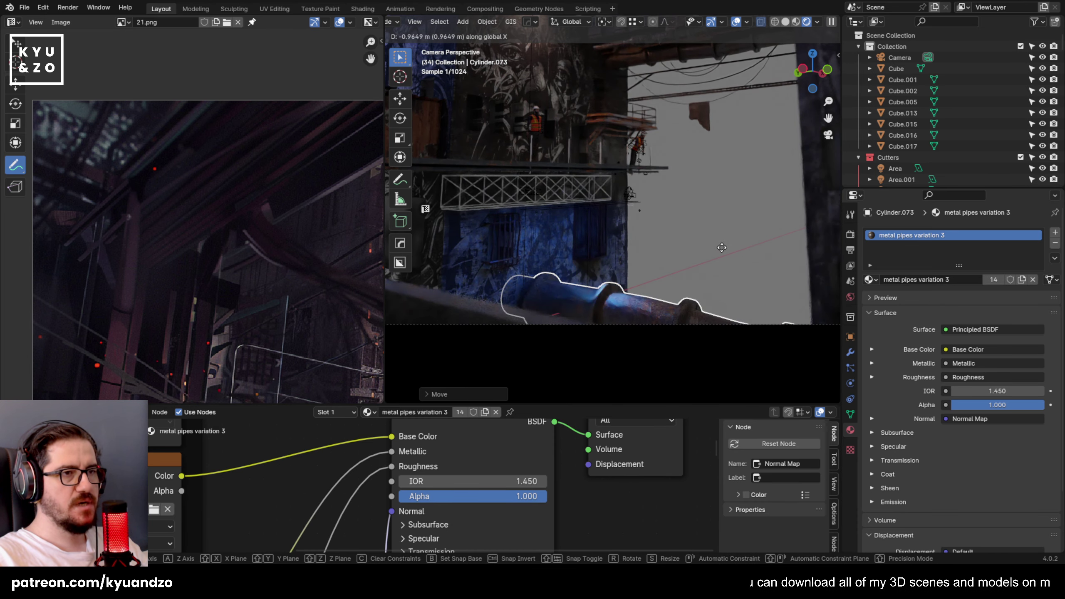
pyautogui.click(731, 246)
pyautogui.scroll(-4, 669, 160)
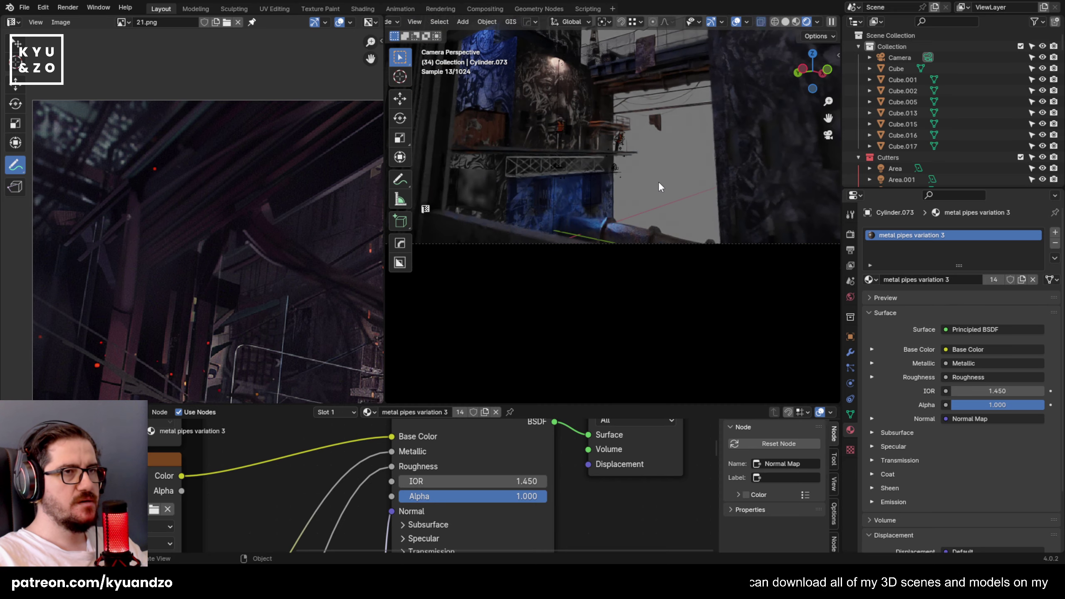
pyautogui.scroll(5, 660, 187)
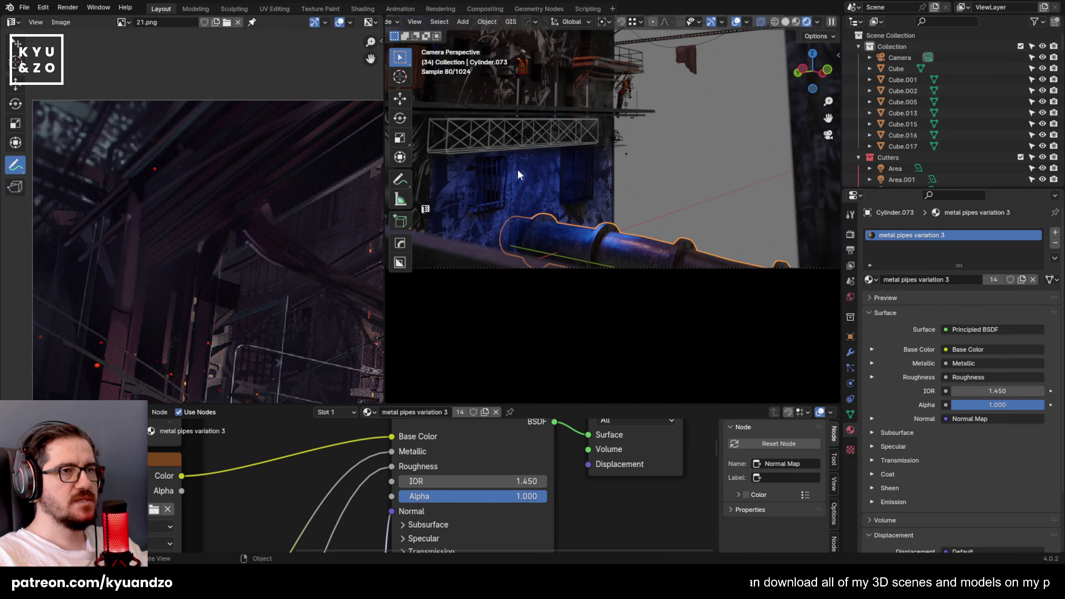
# Scale the ribbed pipe down and slide it along the global Y axis so its end sits in front of the blue wall.
pyautogui.press('s')
pyautogui.press('g')
pyautogui.press('x')
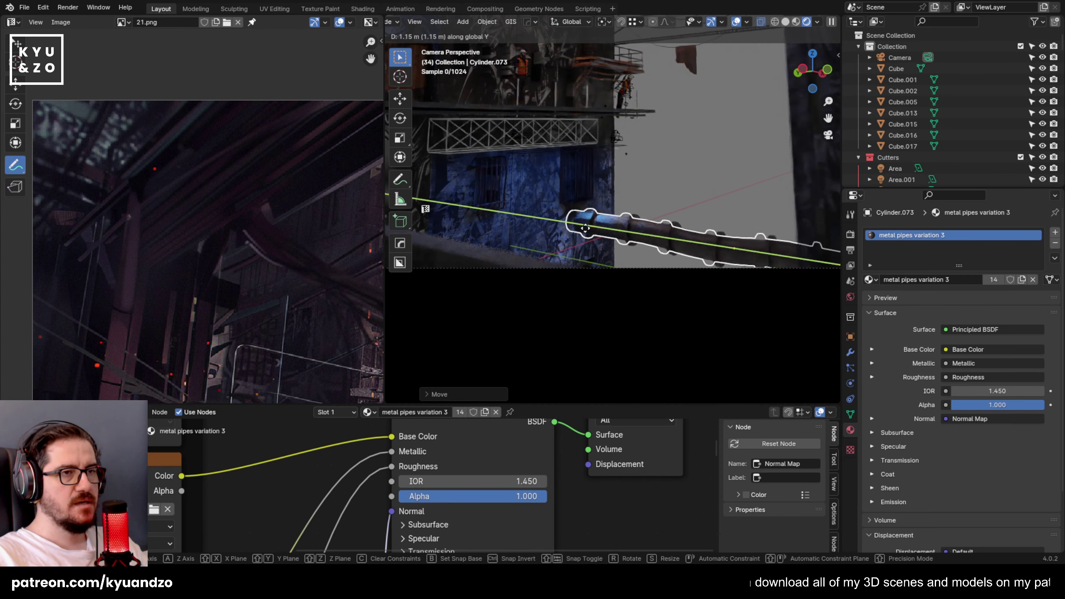
pyautogui.press('y')
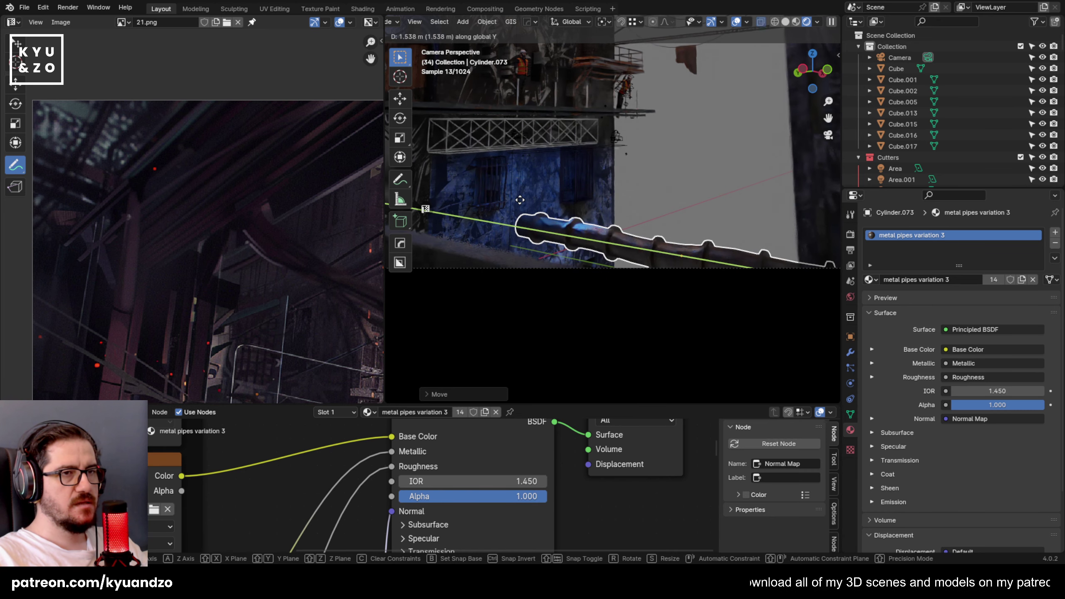
pyautogui.click(580, 215)
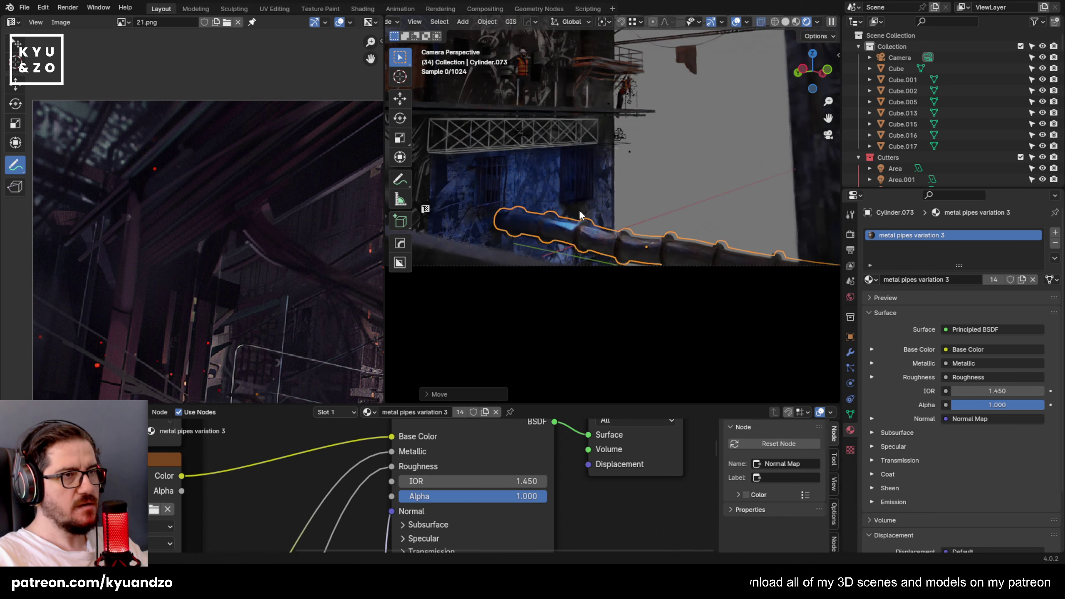
# Shift the ribbed pipe about 0.64 m along the global X axis and nudge it slightly along the Y axis.
pyautogui.scroll(3, 581, 215)
pyautogui.press('g')
pyautogui.press('x')
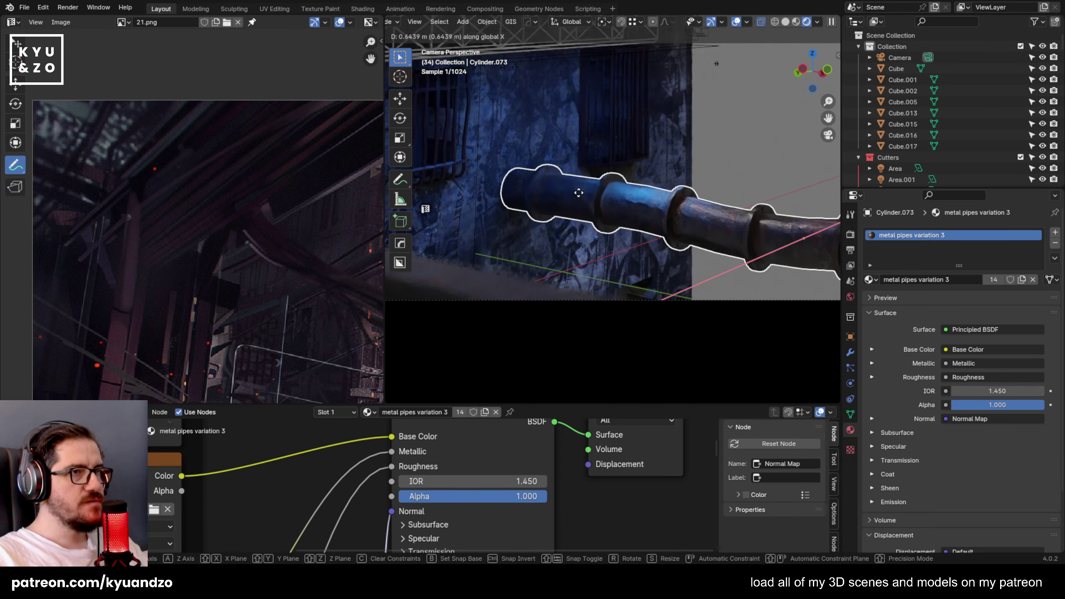
pyautogui.click(578, 193)
pyautogui.press('g')
pyautogui.press('y')
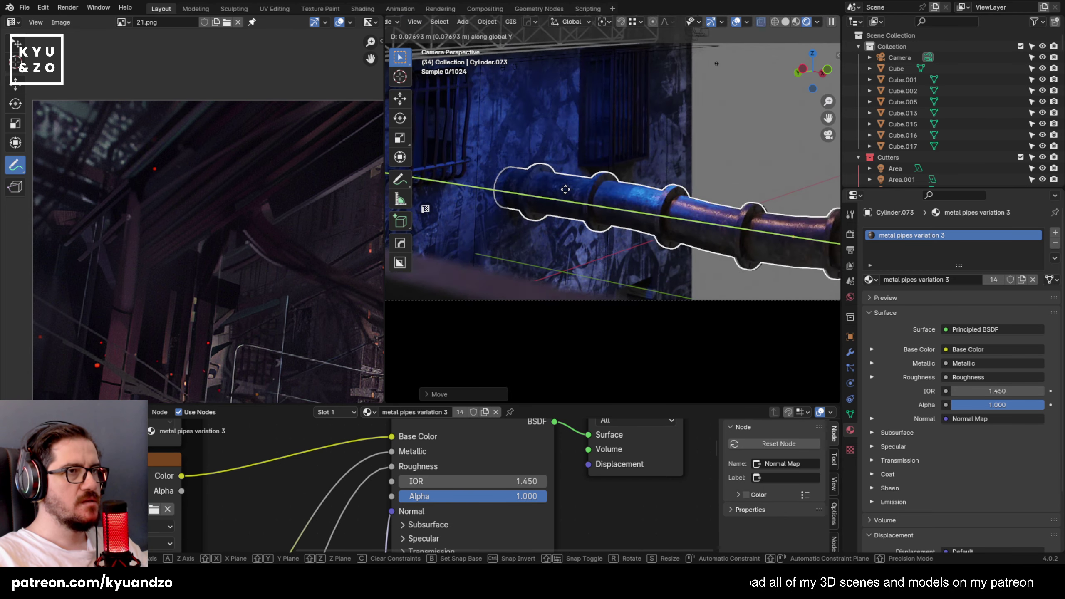
pyautogui.click(722, 144)
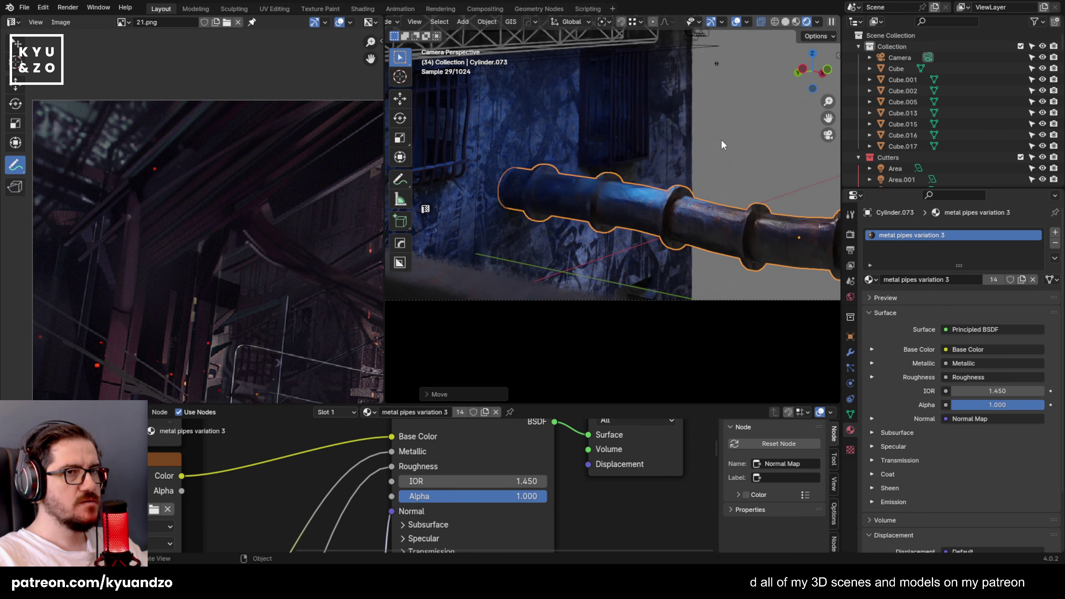
# Compare the lower ribbed pipe in the camera view with the alley reference image.
pyautogui.click(721, 144)
pyautogui.scroll(-4, 718, 143)
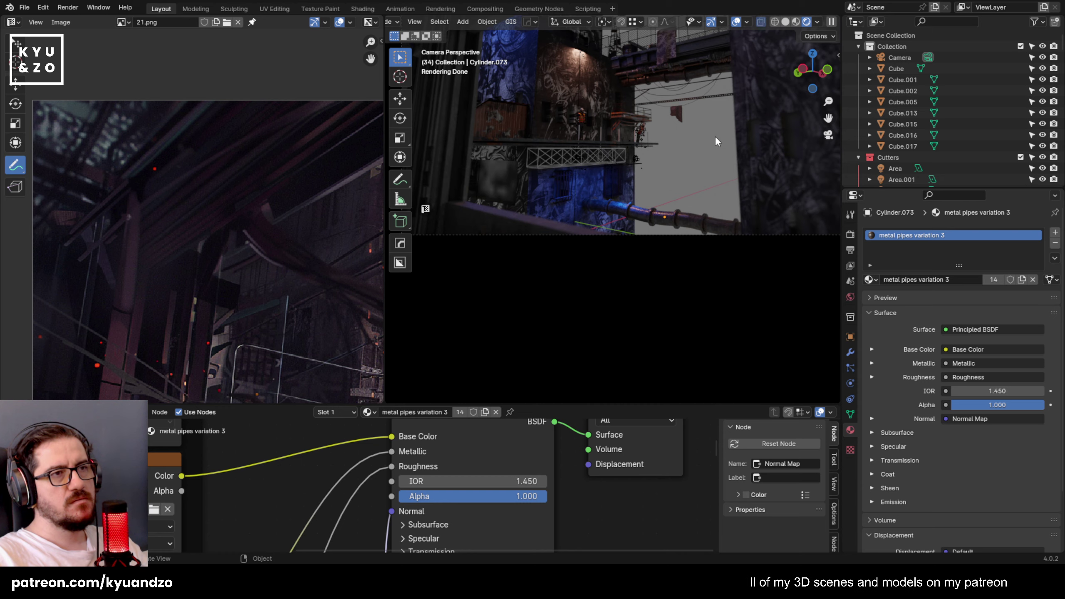
pyautogui.keyDown('shift'); pyautogui.moveTo(631, 214); pyautogui.dragTo(625, 226, button='middle'); pyautogui.keyUp('shift')
pyautogui.scroll(-5, 163, 314)
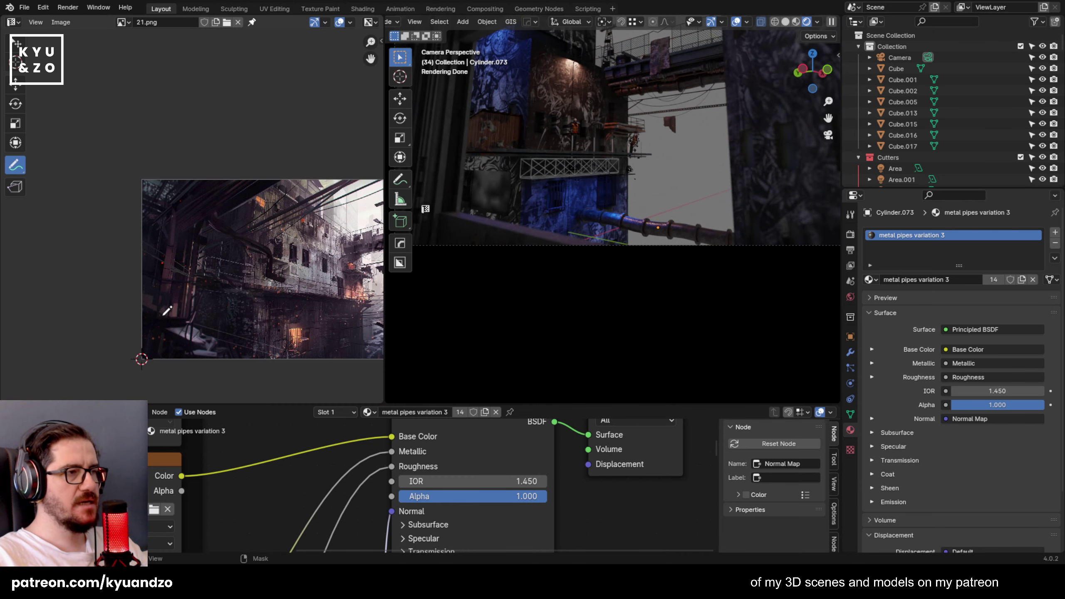
pyautogui.moveTo(330, 257); pyautogui.dragTo(223, 233, button='middle')
pyautogui.scroll(2, 264, 273)
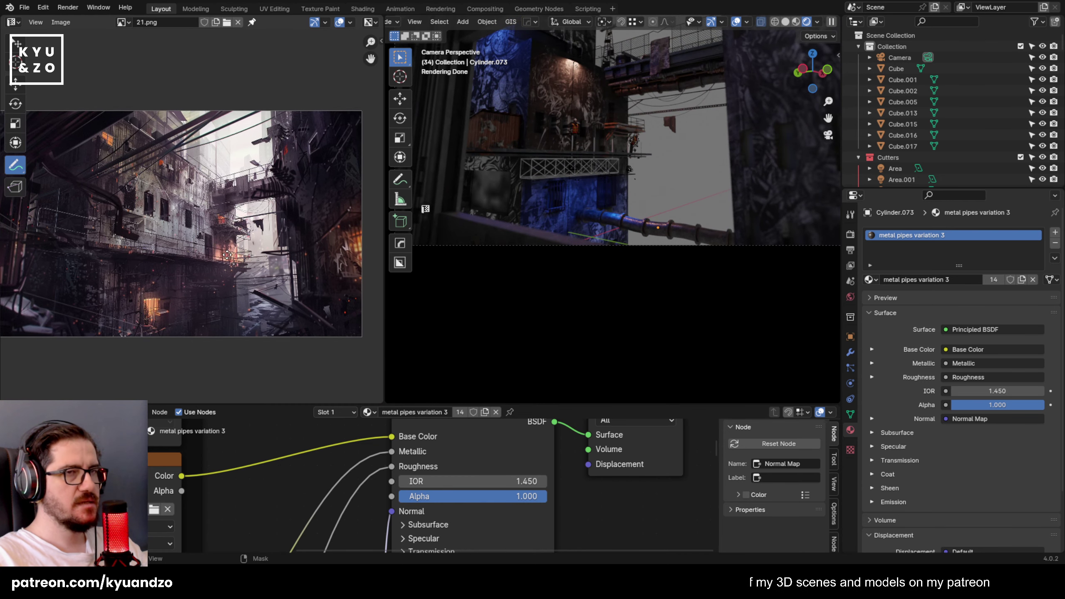
pyautogui.scroll(3, 588, 221)
pyautogui.keyDown('shift'); pyautogui.moveTo(680, 263); pyautogui.dragTo(645, 177, button='middle'); pyautogui.keyUp('shift')
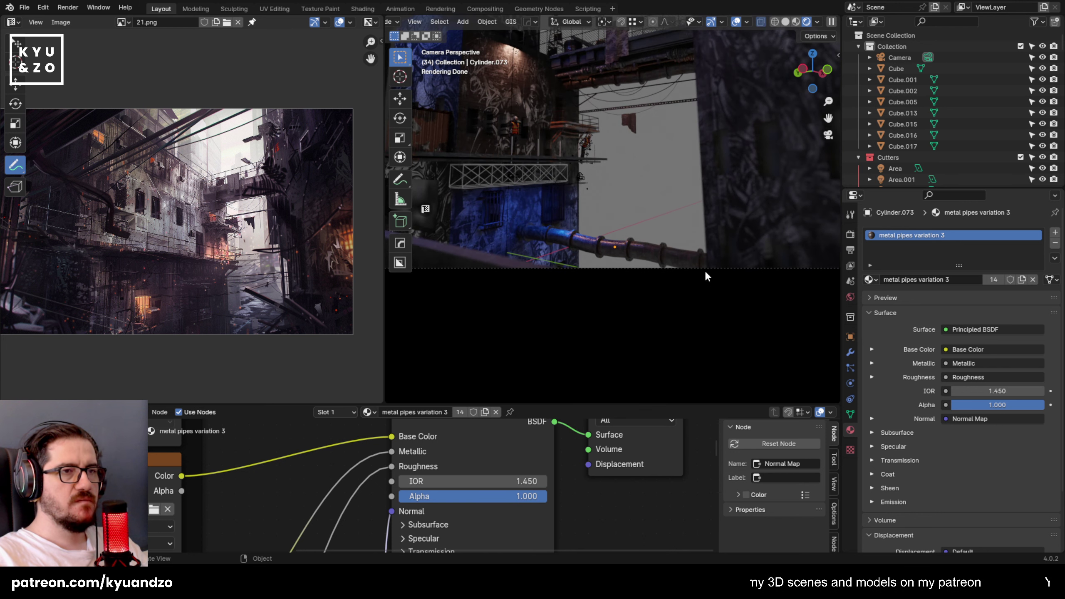
pyautogui.scroll(2, 614, 141)
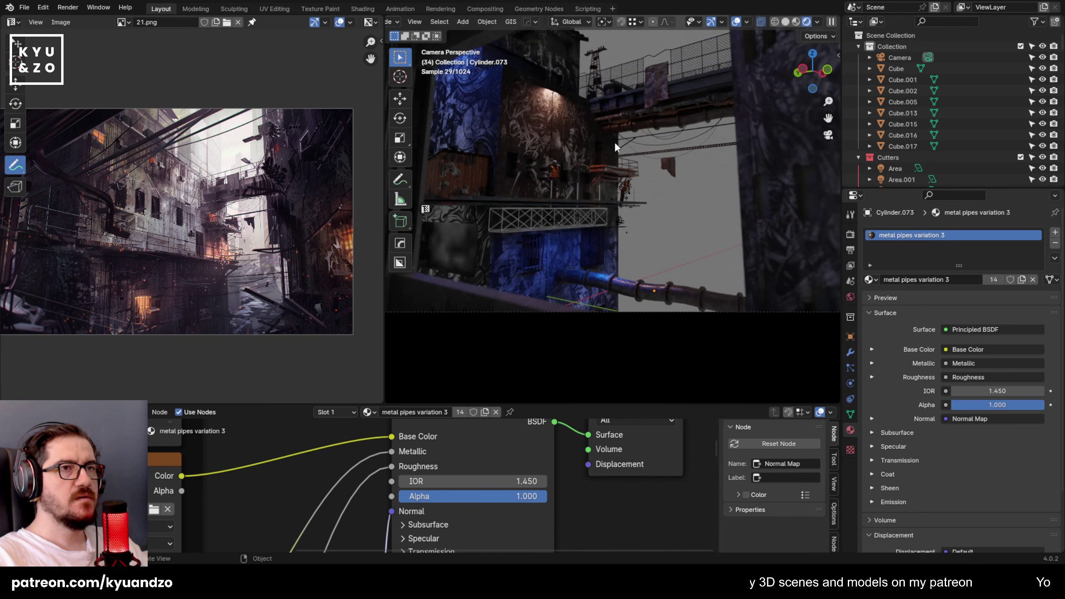
# Duplicate the detailed metal pipes variation 1 pipe under the bridge, lower the copy and move it about -4 m along the global X axis.
pyautogui.click(631, 194)
pyautogui.scroll(-2, 636, 202)
pyautogui.keyDown('shift'); pyautogui.moveTo(600, 162); pyautogui.dragTo(667, 166, button='middle'); pyautogui.keyUp('shift')
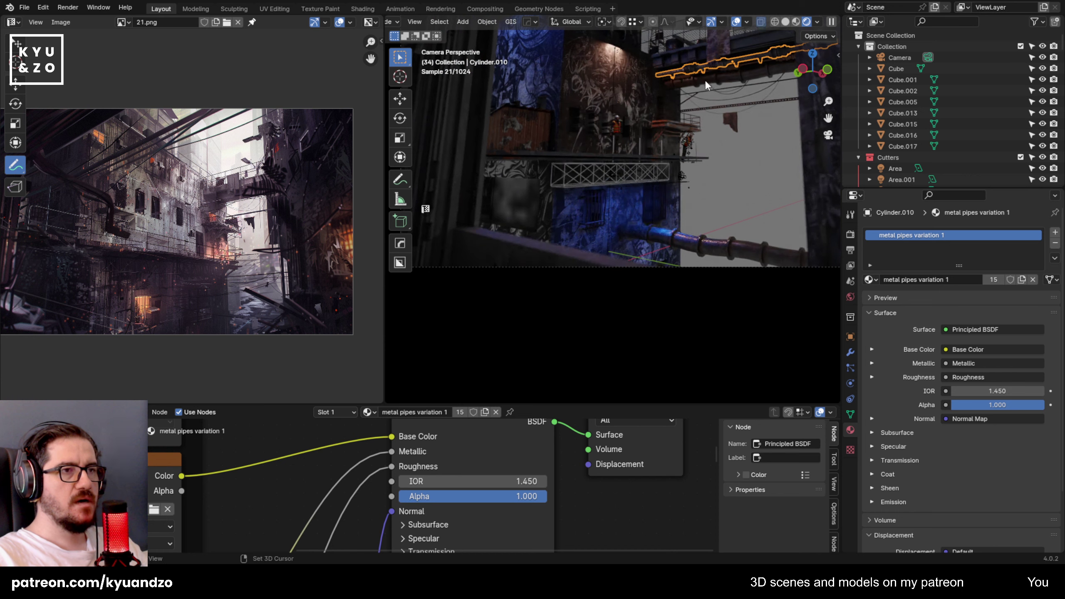
pyautogui.hotkey('shift', 'd')
pyautogui.press('z')
pyautogui.click(751, 187)
pyautogui.press('g')
pyautogui.press('x')
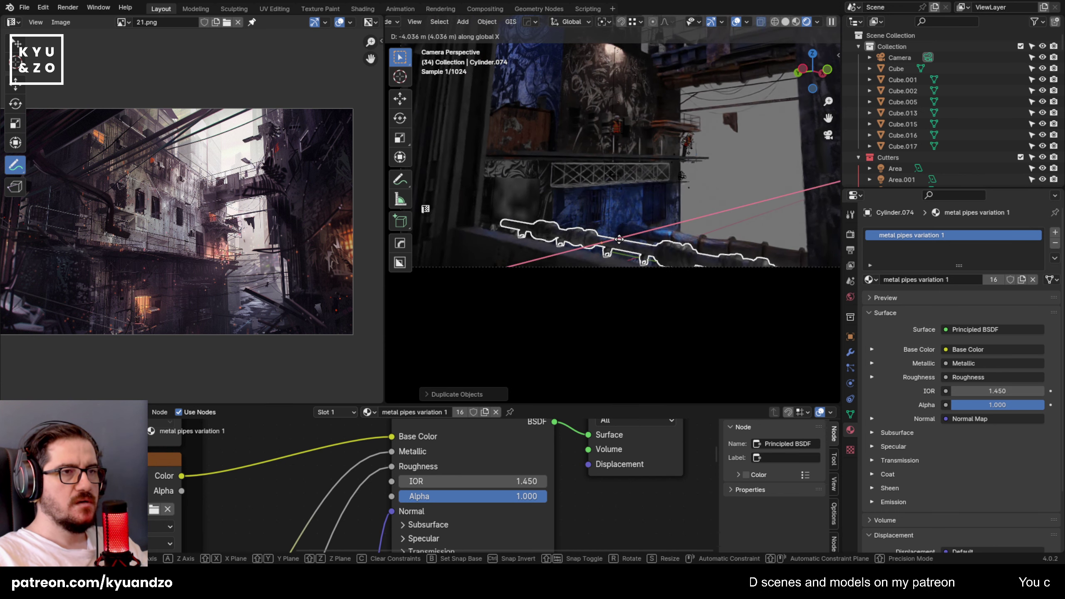
pyautogui.click(621, 236)
# Scale up the copied pipe and adjust its position along the global X axis, finishing with a shift of about -0.74 m.
pyautogui.press('s')
pyautogui.click(687, 204)
pyautogui.press('g')
pyautogui.press('x')
pyautogui.click(671, 206)
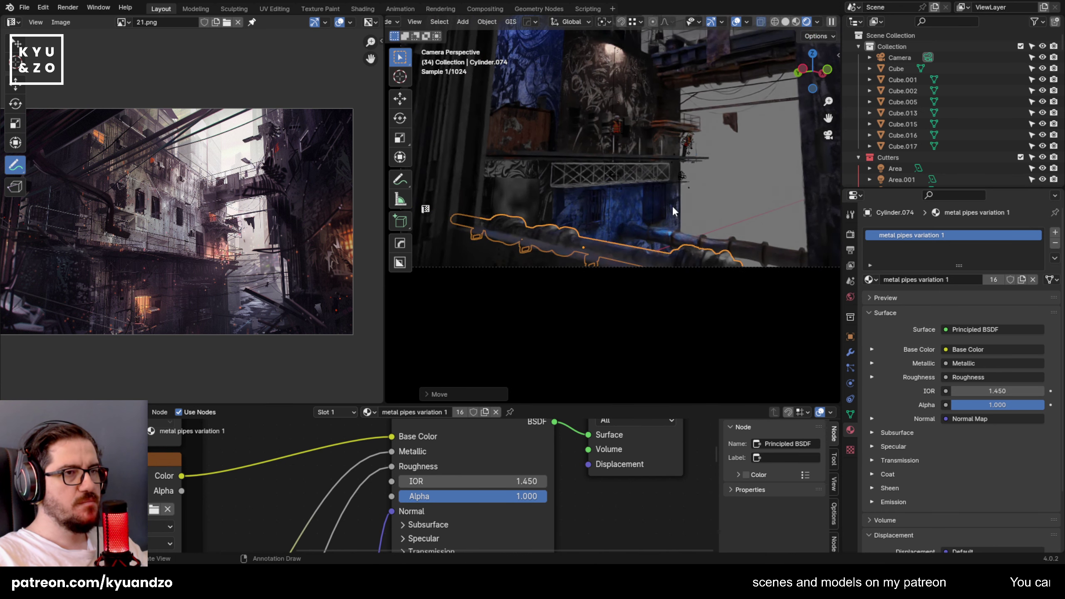
pyautogui.press('g')
pyautogui.press('z')
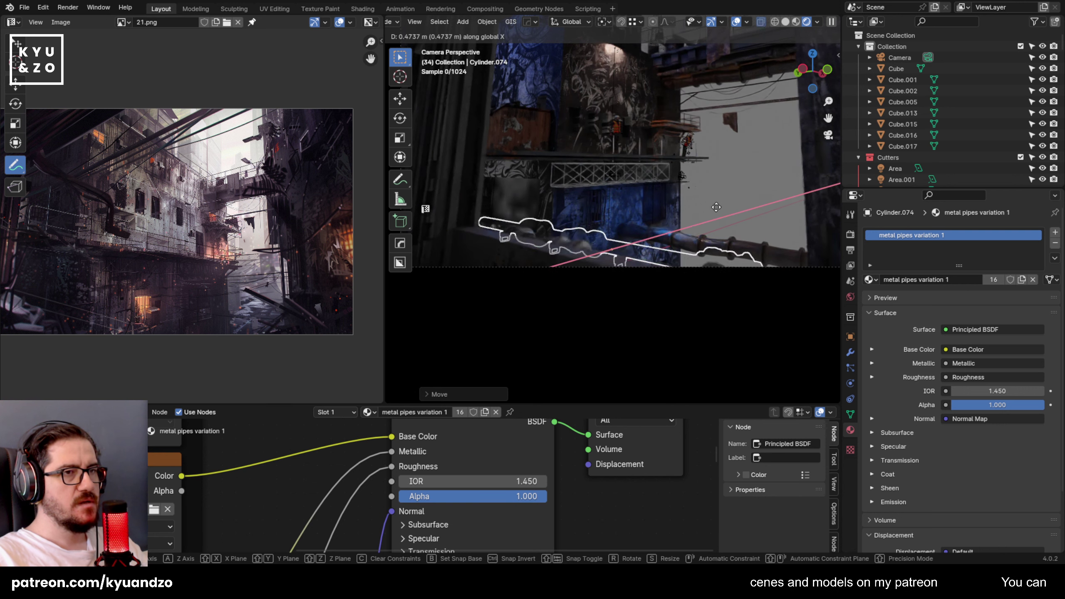
pyautogui.click(736, 200)
pyautogui.press('g')
pyautogui.press('x')
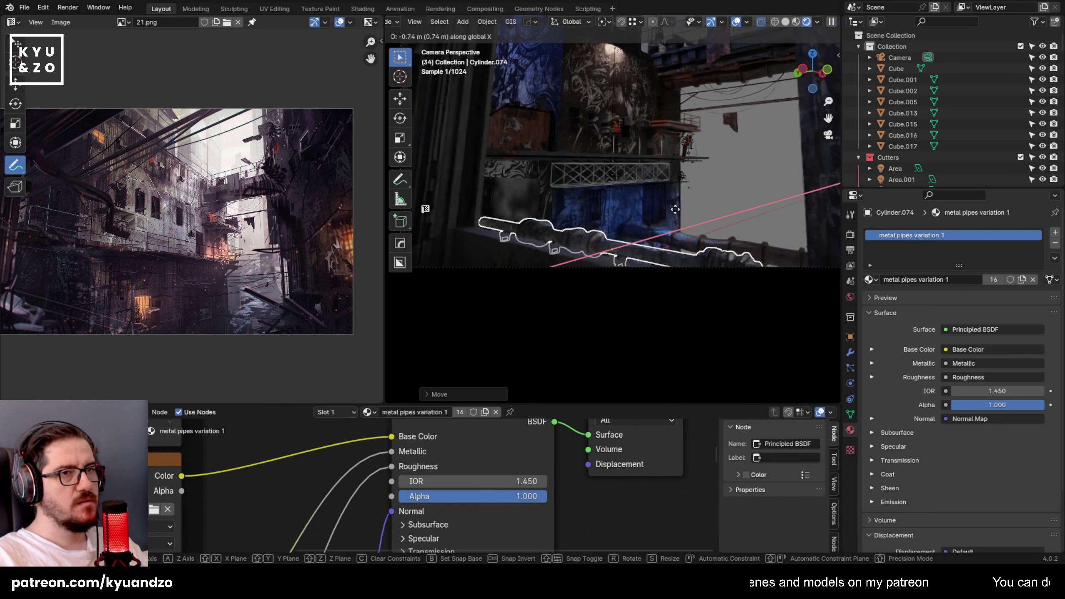
pyautogui.click(675, 209)
# Raise the copied pipe along the global Z axis until it crosses the upper part of the blue and graffiti walls.
pyautogui.press('g')
pyautogui.press('z')
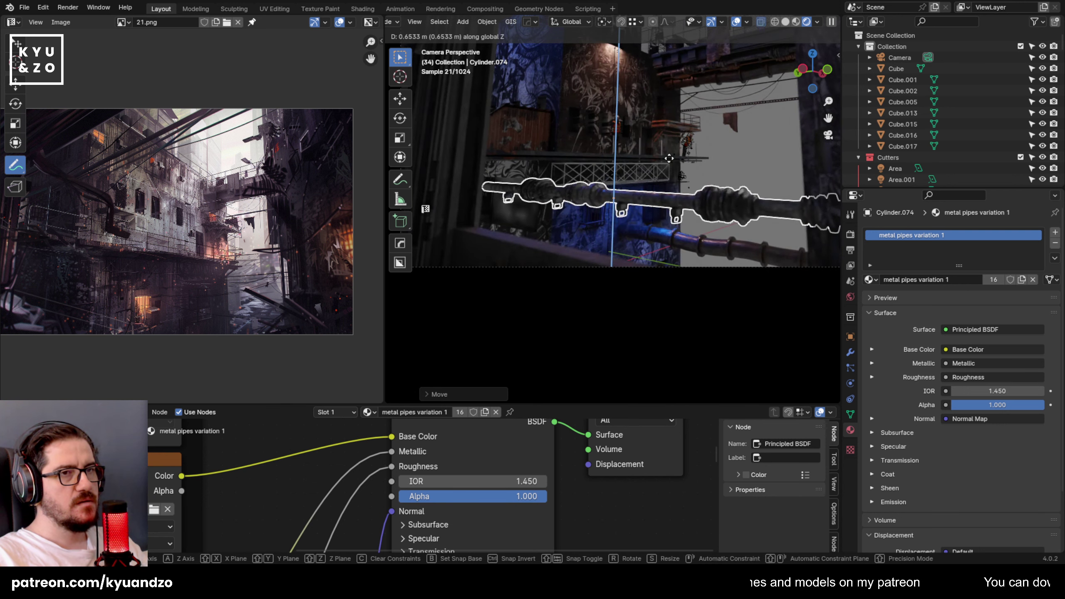
pyautogui.click(676, 22)
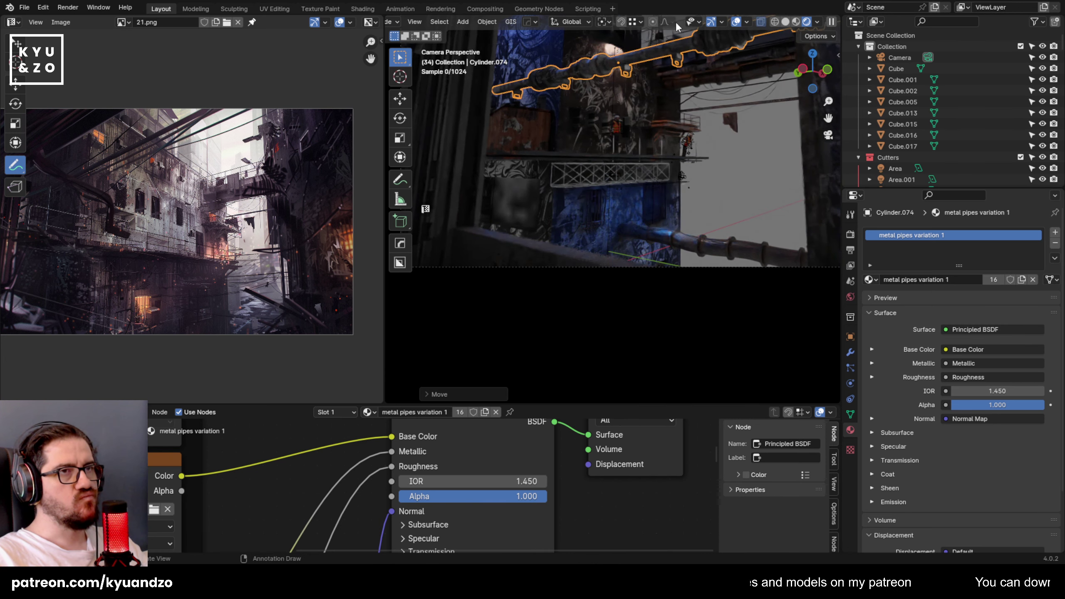
pyautogui.keyDown('shift'); pyautogui.moveTo(698, 106); pyautogui.dragTo(695, 153, button='middle'); pyautogui.keyUp('shift')
pyautogui.press('g')
pyautogui.press('z')
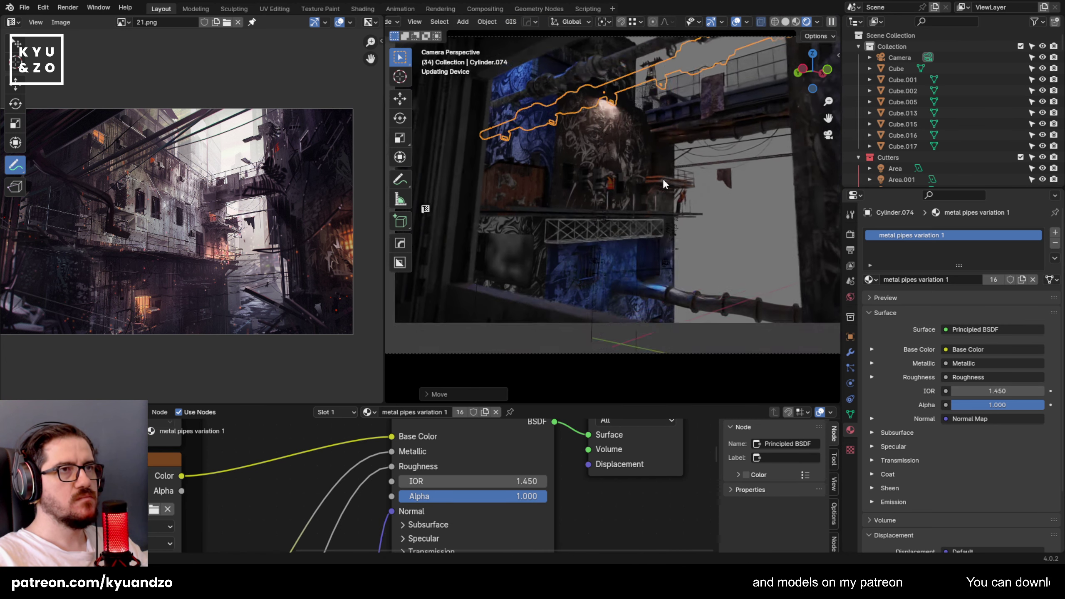
pyautogui.click(732, 182)
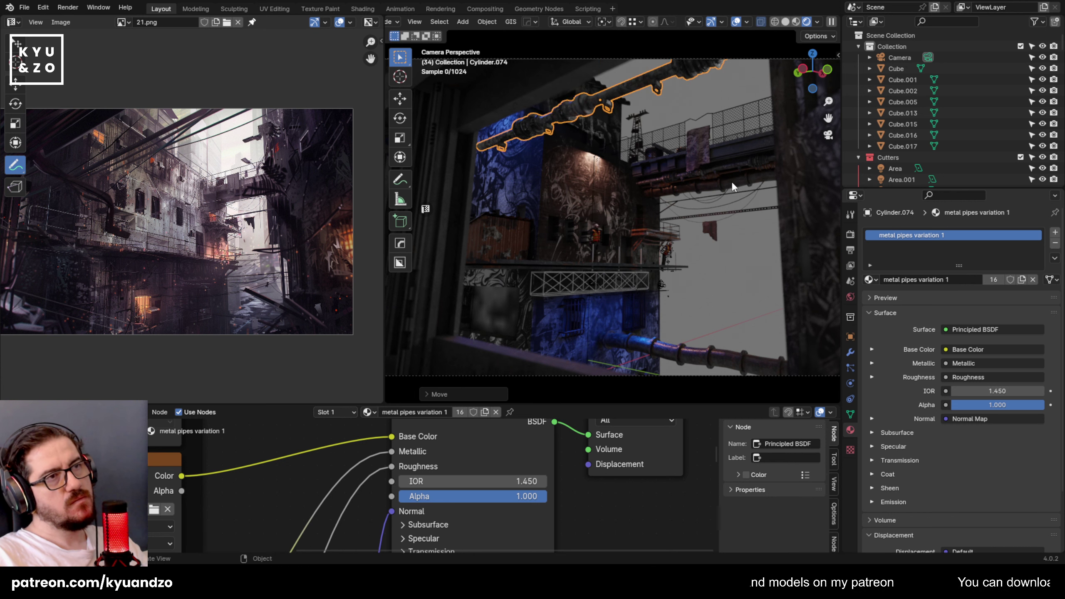
# Adjust the raised pipe's angle around the global Z axis, rotating it about -6° and back by about 4°.
pyautogui.click(797, 215)
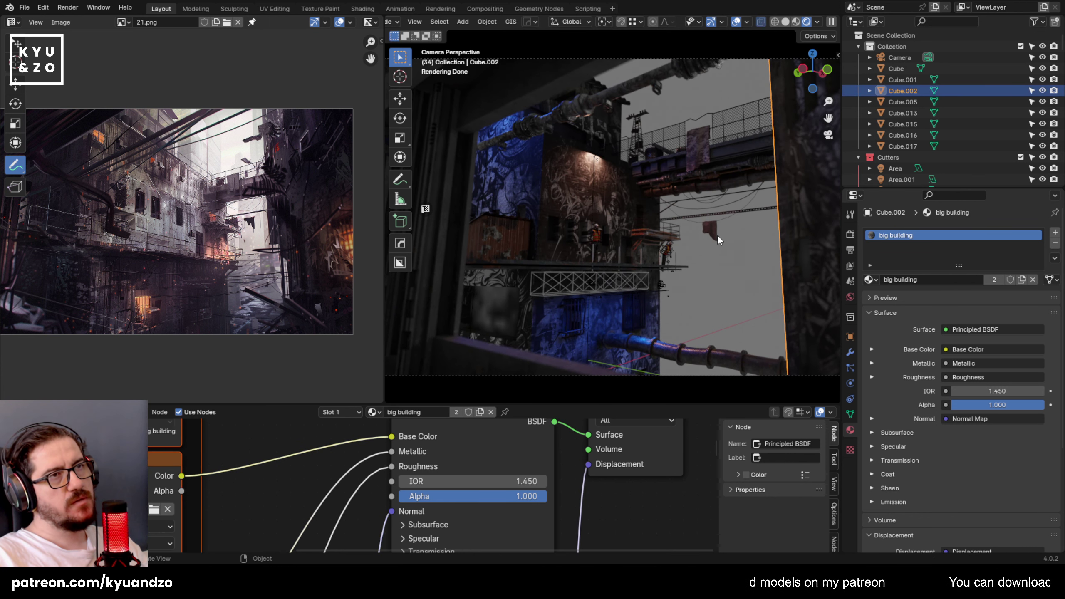
pyautogui.click(593, 93)
pyautogui.press('r')
pyautogui.press('z')
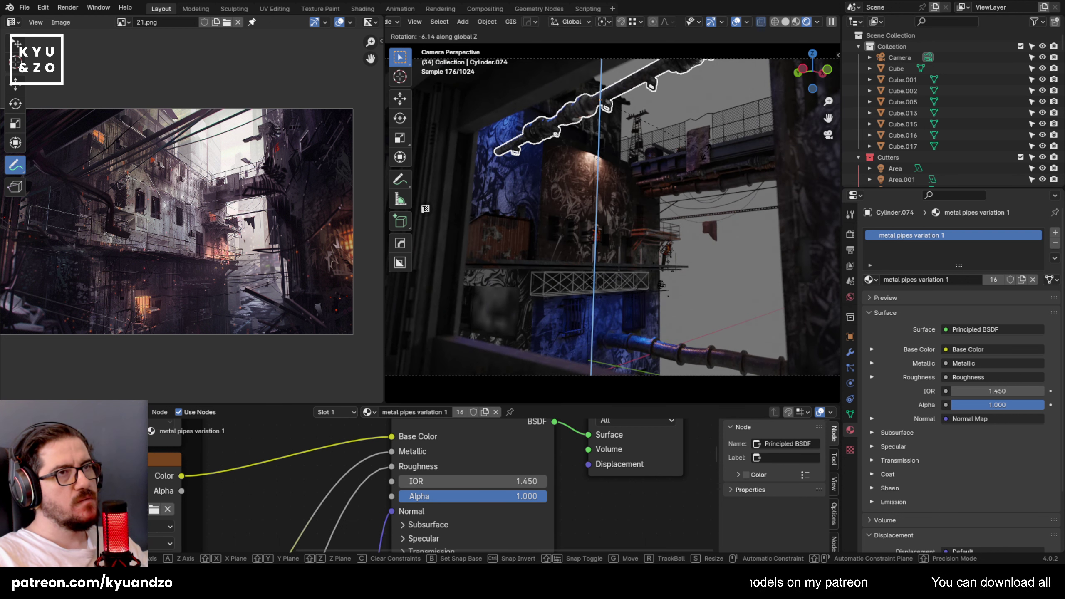
pyautogui.click(722, 282)
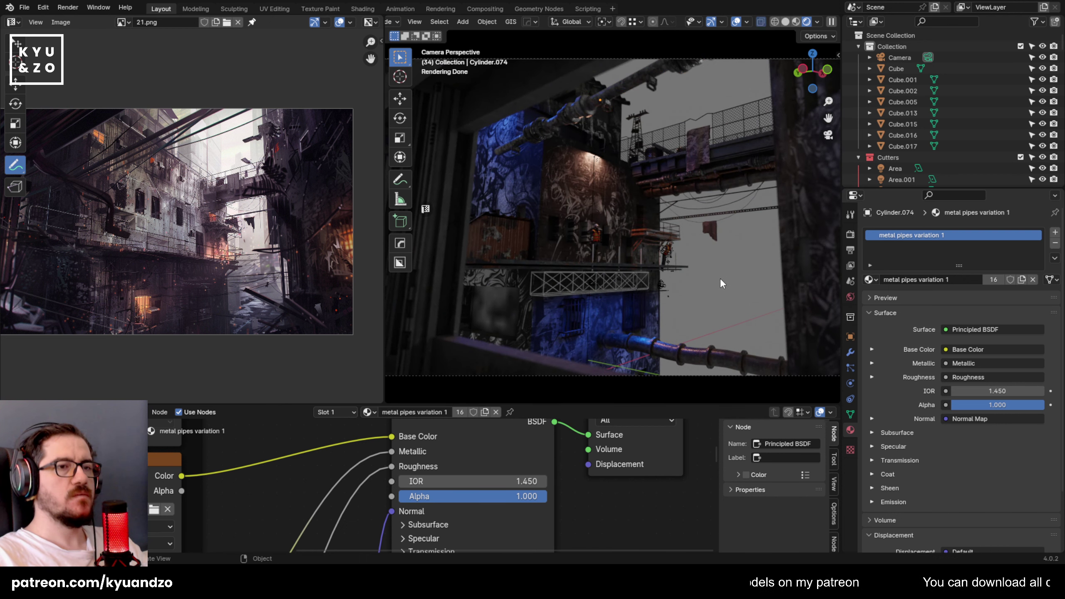
pyautogui.click(538, 128)
pyautogui.press('r')
pyautogui.press('z')
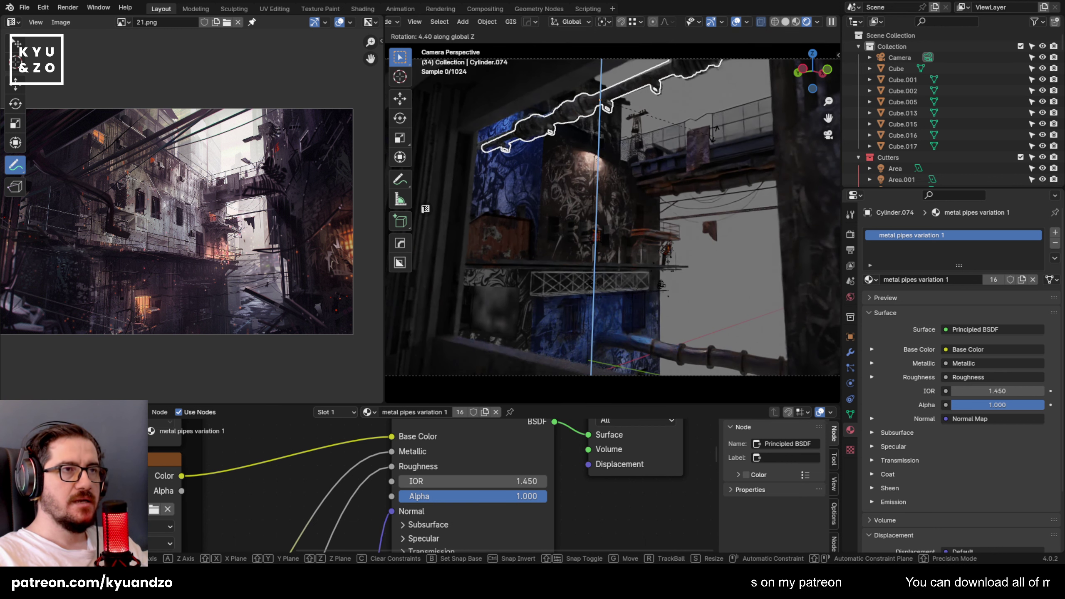
pyautogui.click(717, 135)
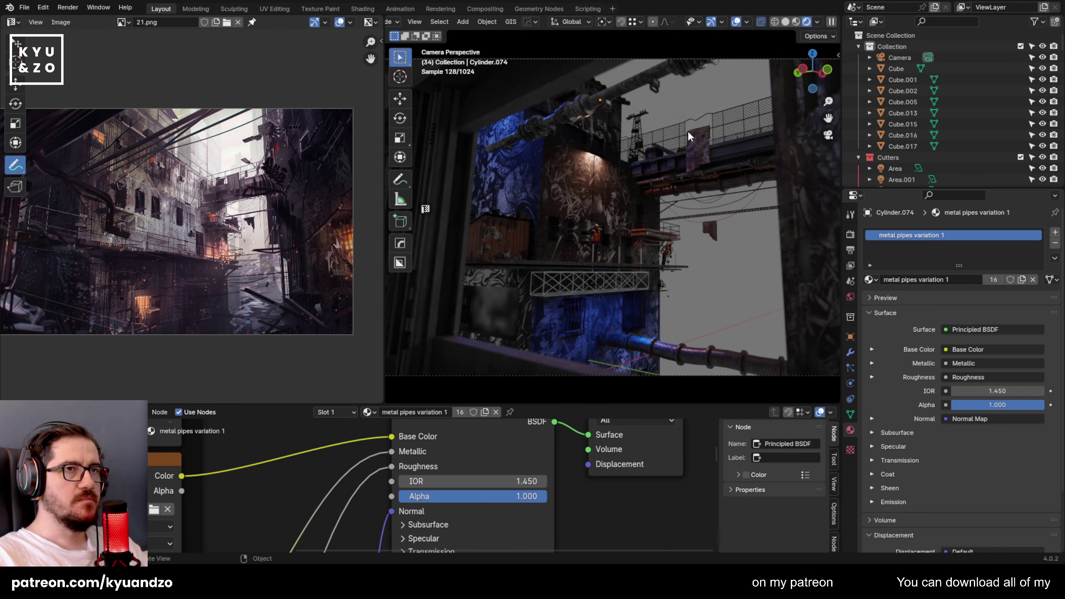
# Fine-tune the upper pipe's angle by rotating it about 1.3° around the global Z axis.
pyautogui.scroll(3, 570, 215)
pyautogui.scroll(2, 531, 207)
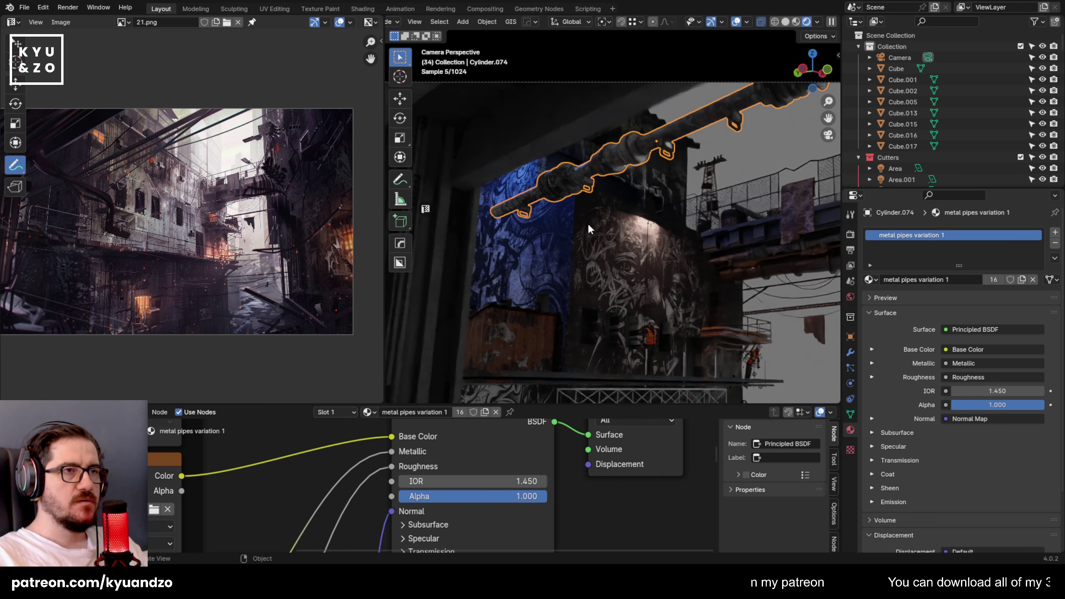
pyautogui.press('r')
pyautogui.press('z')
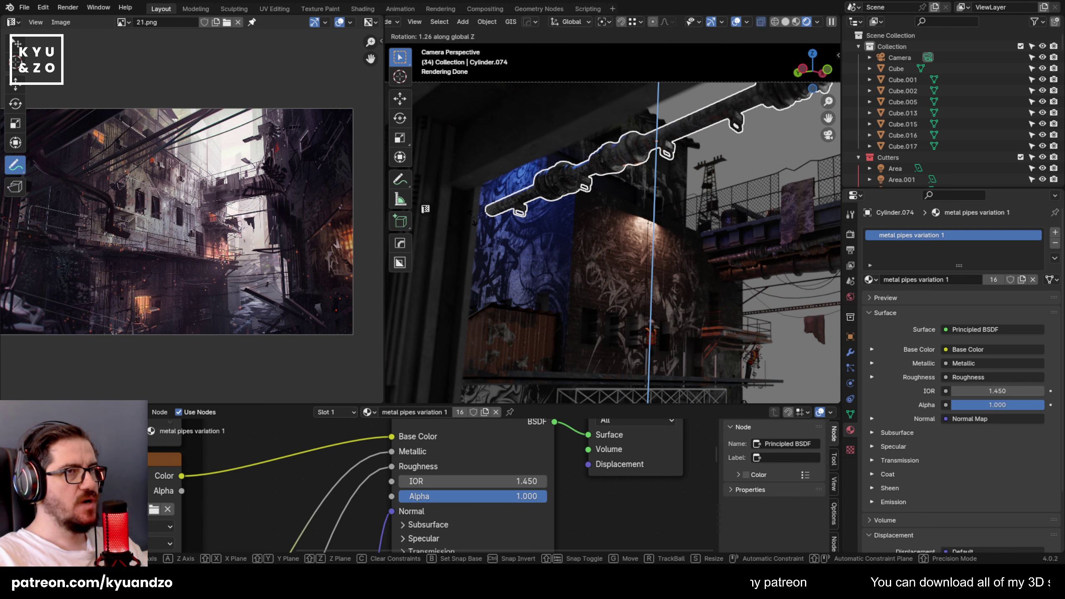
pyautogui.click(473, 216)
pyautogui.click(751, 167)
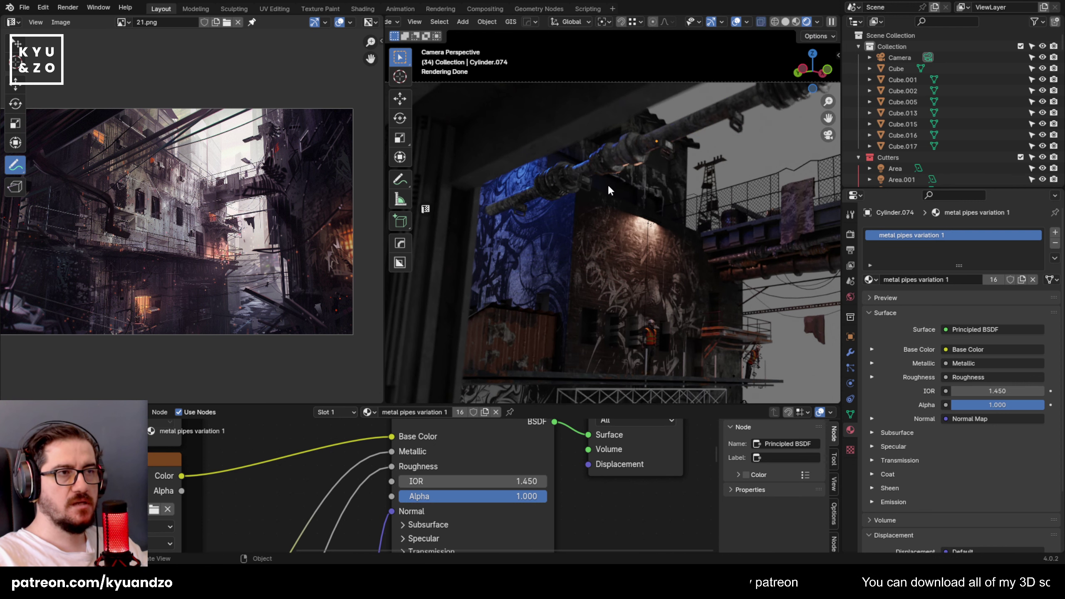
pyautogui.click(607, 184)
# Slide the plain tube section of the upper pipe's mesh about 0.65 m along the global Y axis to extend its end past the blue wall.
pyautogui.click(533, 198)
pyautogui.scroll(4, 503, 229)
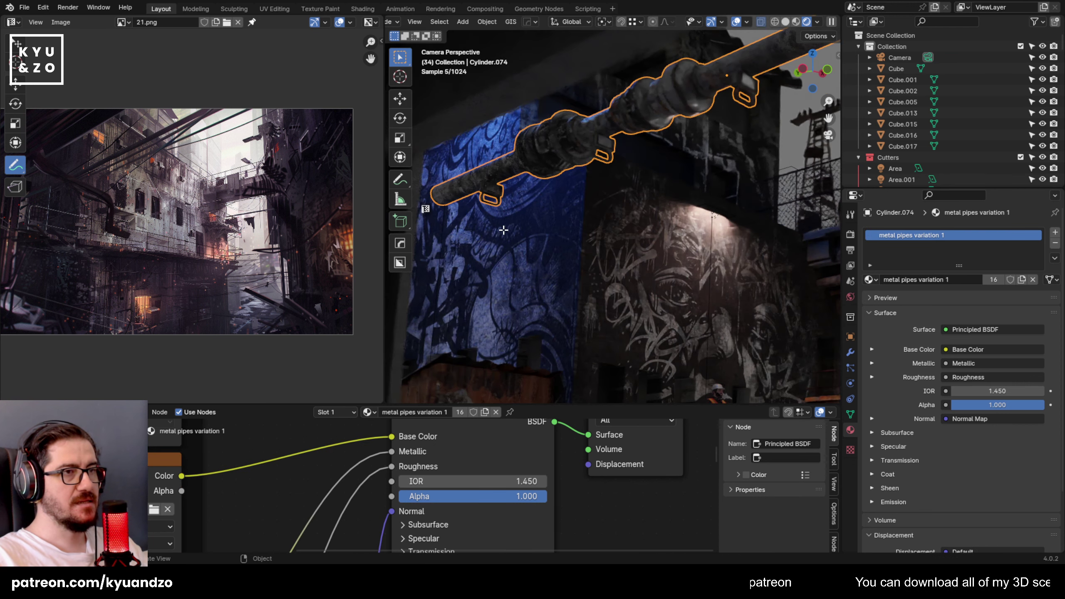
pyautogui.press('Tab')
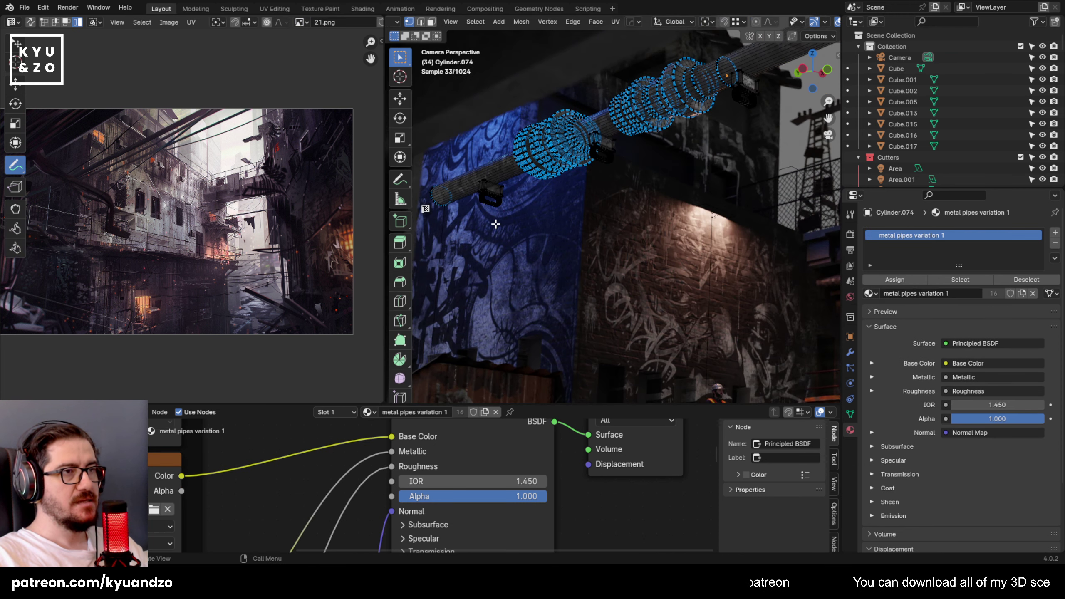
pyautogui.keyDown('shift'); pyautogui.moveTo(470, 189); pyautogui.dragTo(554, 181, button='middle'); pyautogui.keyUp('shift')
pyautogui.press('l')
pyautogui.press('g')
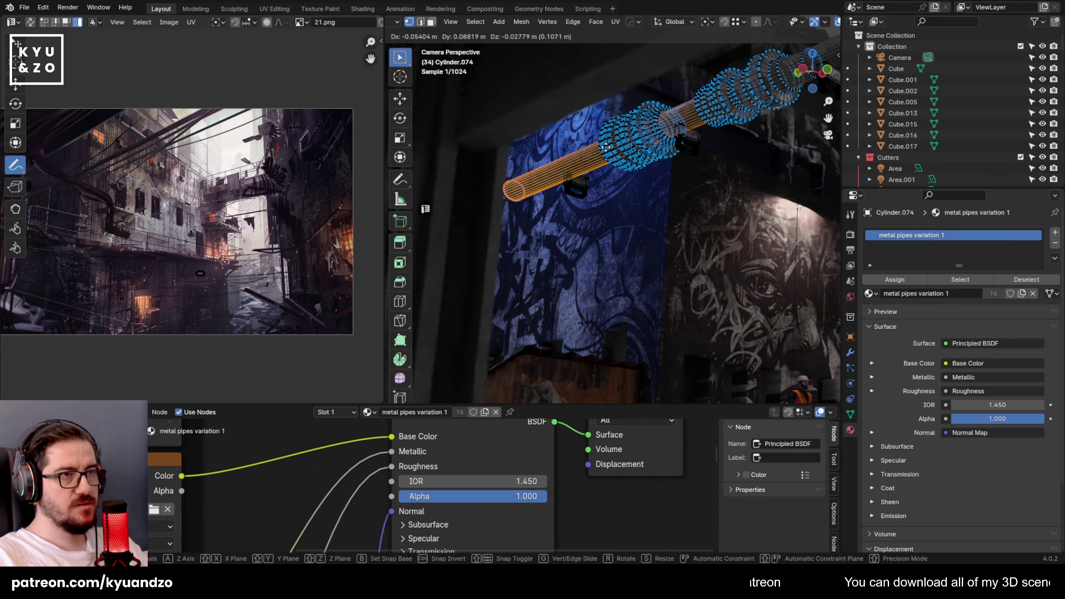
pyautogui.rightClick(608, 160)
pyautogui.press('g')
pyautogui.press('y')
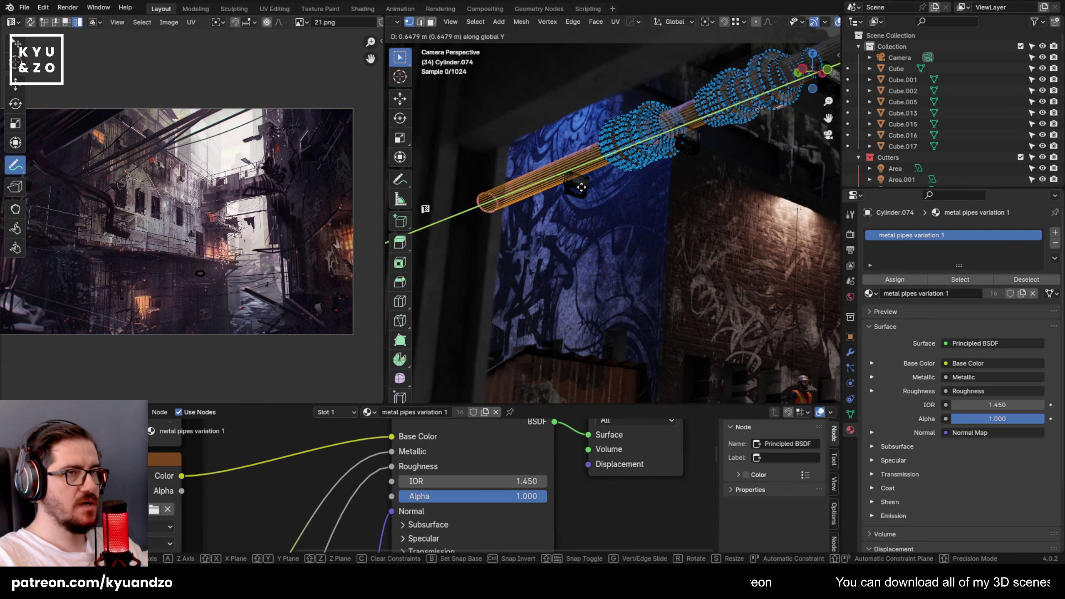
pyautogui.click(570, 201)
pyautogui.press('Tab')
pyautogui.scroll(-3, 662, 245)
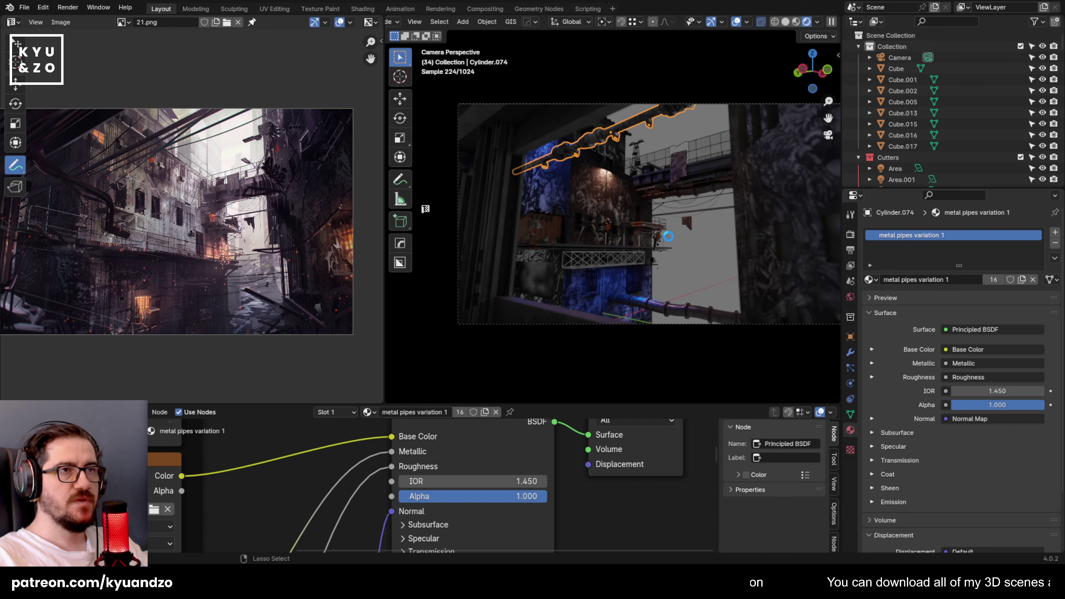
# Save the scene file 21.blend.
pyautogui.hotkey('ctrl', 's')
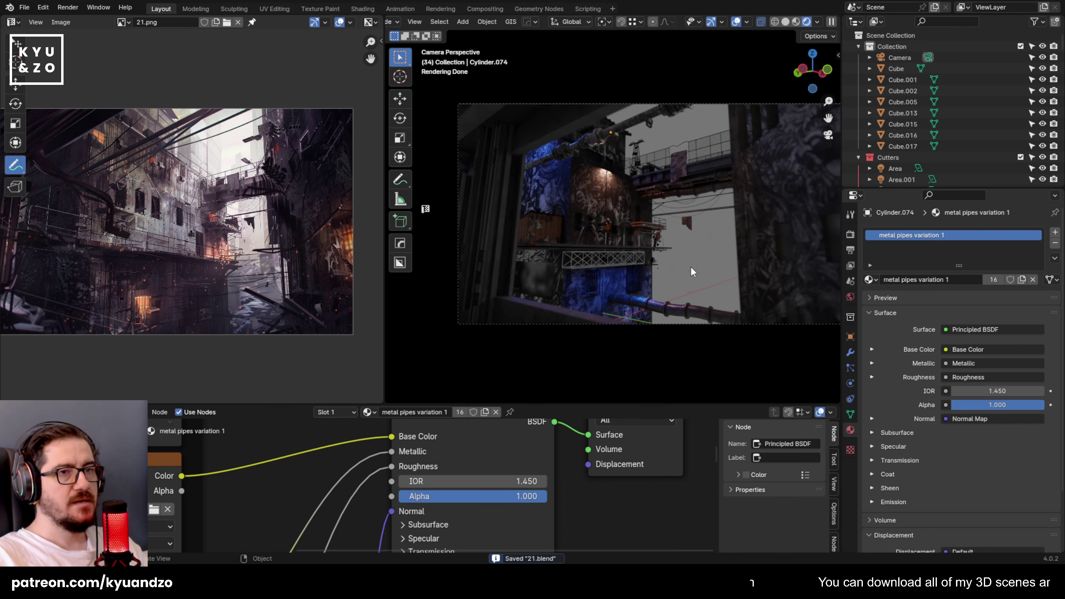
pyautogui.scroll(3, 648, 210)
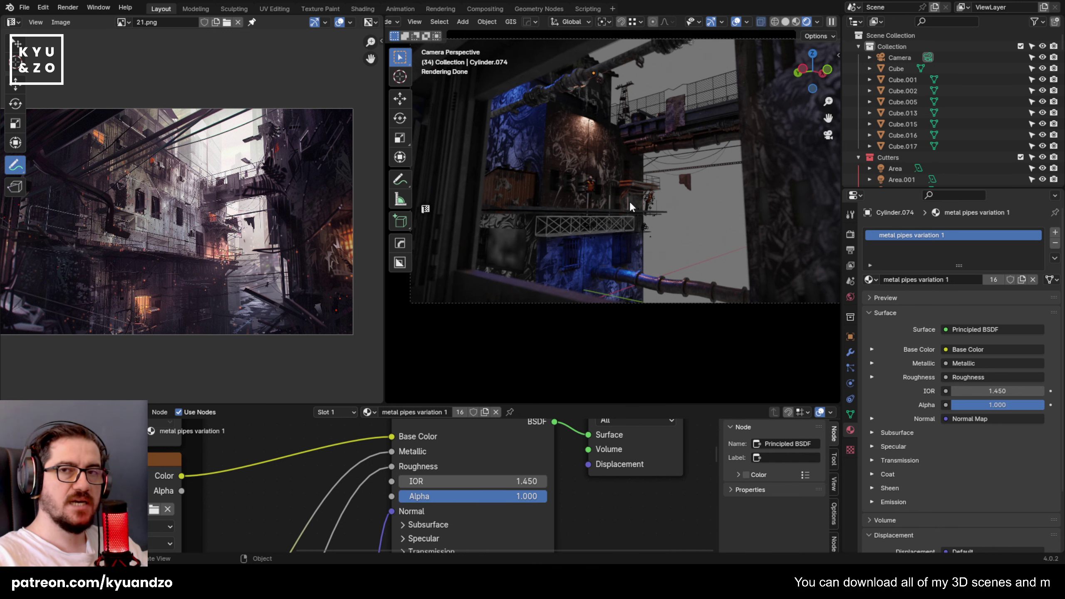
pyautogui.keyDown('shift'); pyautogui.moveTo(628, 249); pyautogui.dragTo(612, 197, button='middle'); pyautogui.keyUp('shift')
pyautogui.hotkey('ctrl', 's')
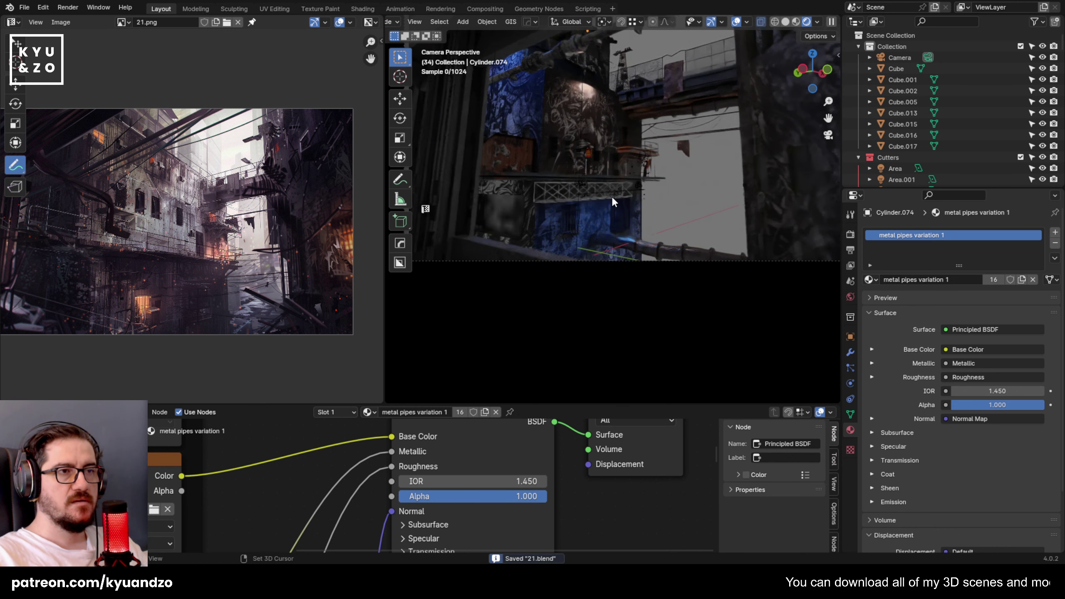
# Inspect the lower ribbed pipe and the upper detailed pipe within the camera composition.
pyautogui.scroll(2, 612, 198)
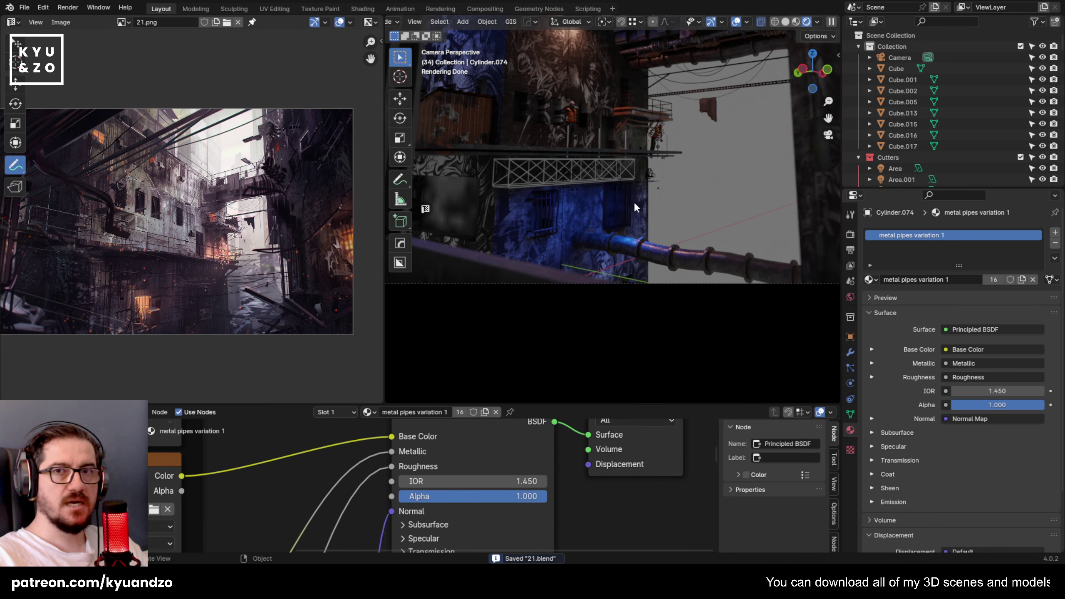
pyautogui.click(659, 241)
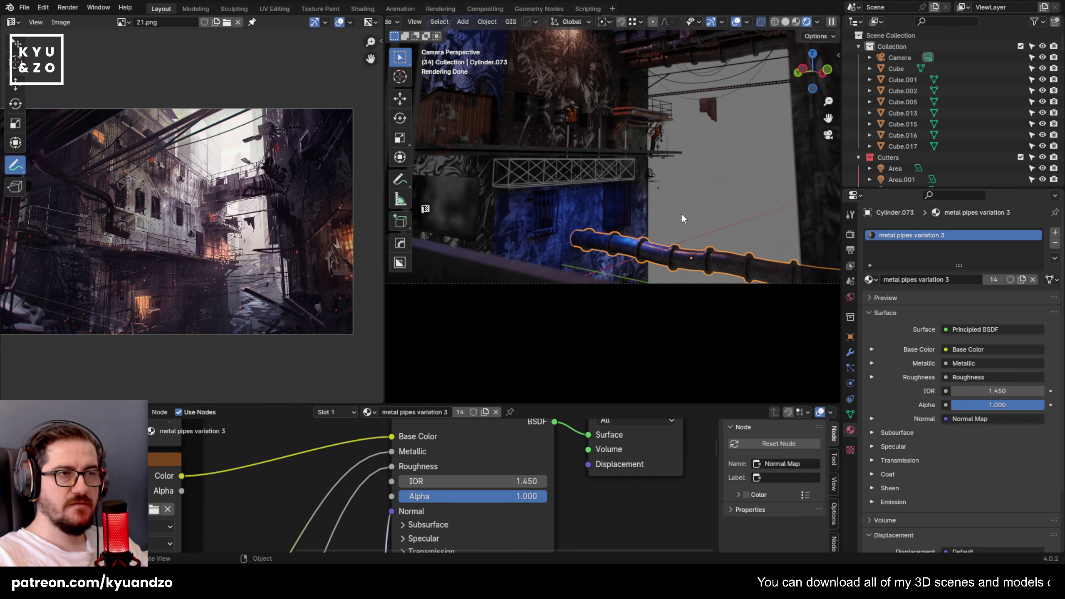
pyautogui.keyDown('shift'); pyautogui.moveTo(558, 91); pyautogui.dragTo(556, 168, button='middle'); pyautogui.keyUp('shift')
pyautogui.keyDown('shift'); pyautogui.moveTo(527, 128); pyautogui.dragTo(567, 181, button='middle'); pyautogui.keyUp('shift')
pyautogui.click(536, 111)
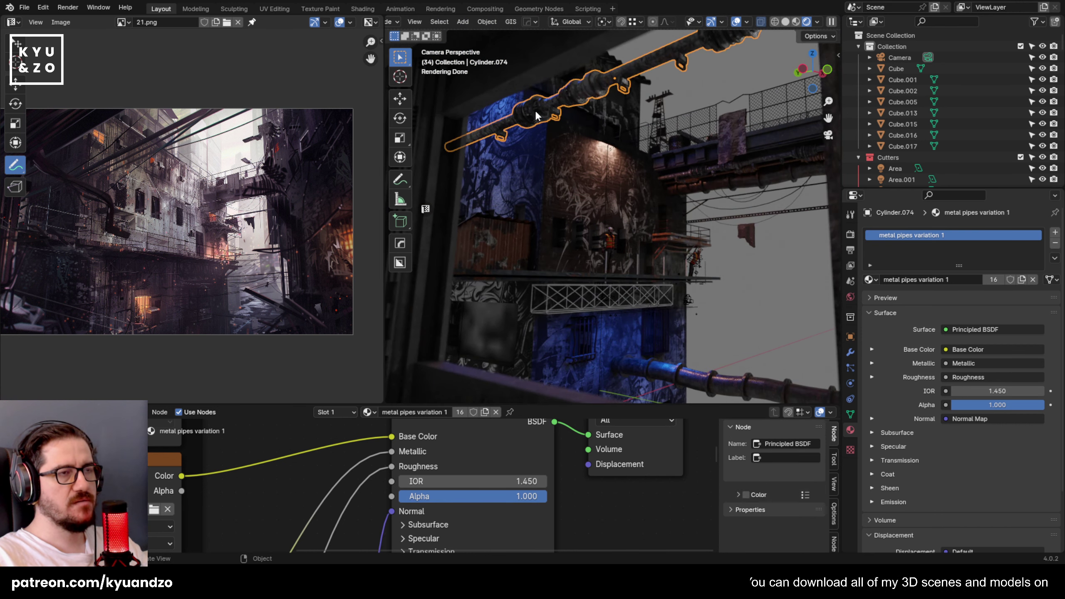
pyautogui.click(741, 288)
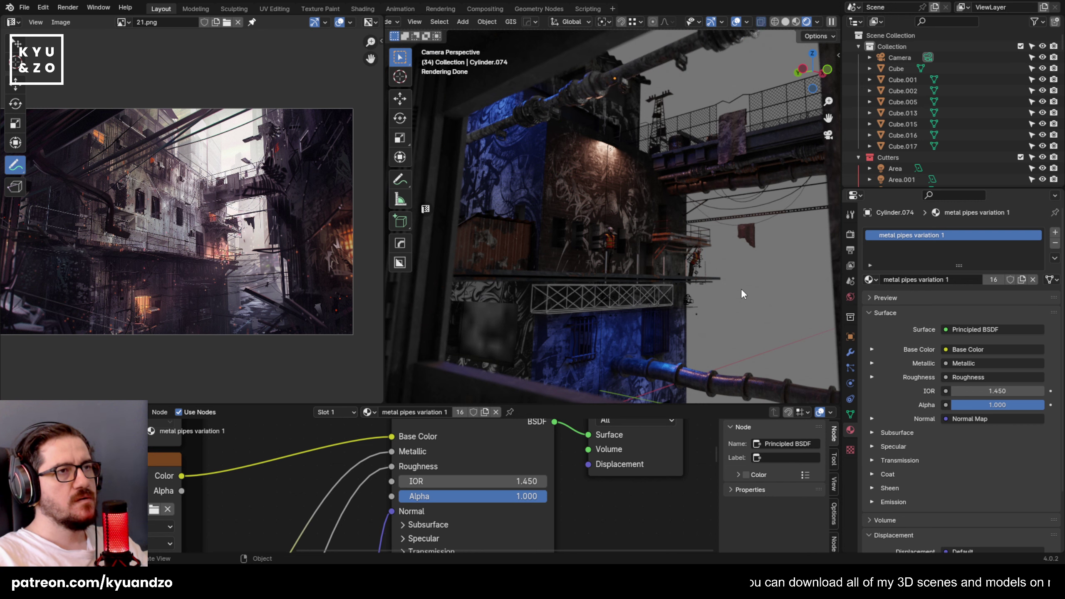
pyautogui.keyDown('shift'); pyautogui.moveTo(734, 302); pyautogui.dragTo(727, 292, button='middle'); pyautogui.keyUp('shift')
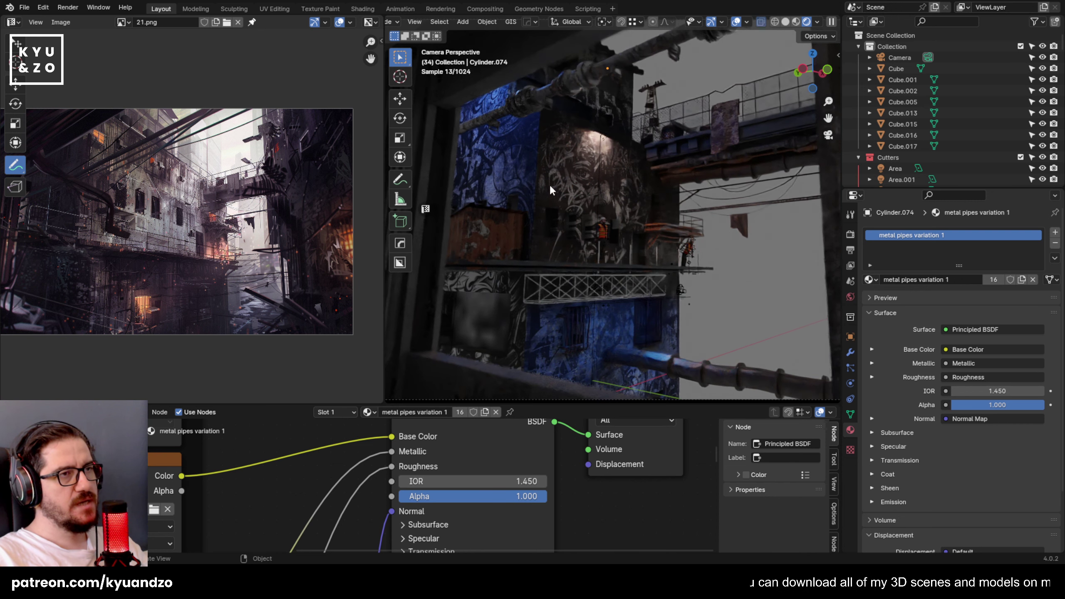
# Rotate the upper pipe about -3.65° around the global Z axis and shift it along the global Y axis.
pyautogui.click(535, 104)
pyautogui.press('r')
pyautogui.press('z')
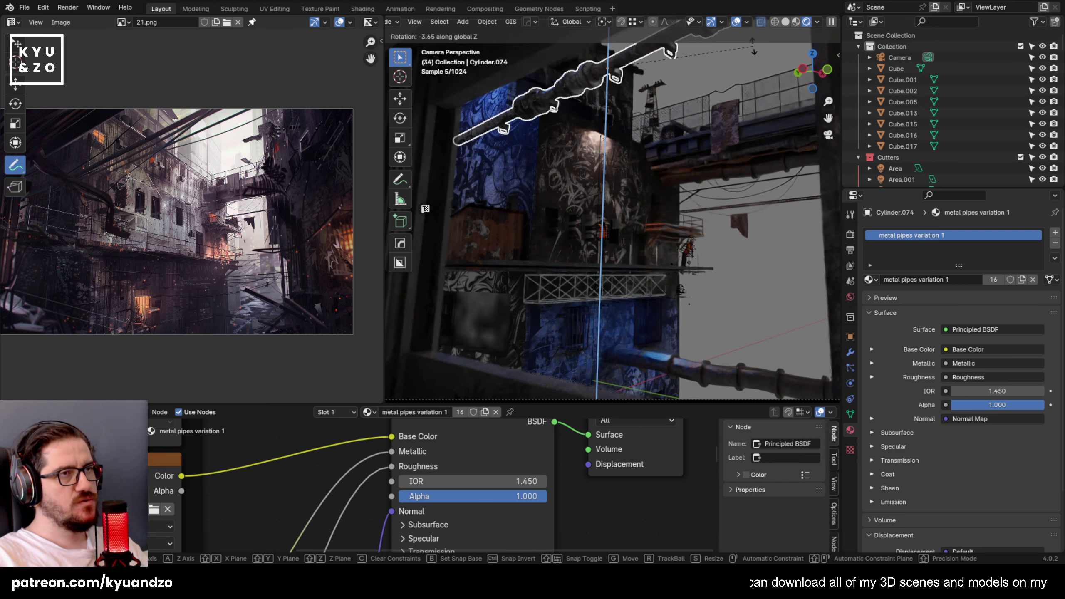
pyautogui.click(754, 47)
pyautogui.press('g')
pyautogui.press('x')
pyautogui.press('y')
pyautogui.click(743, 53)
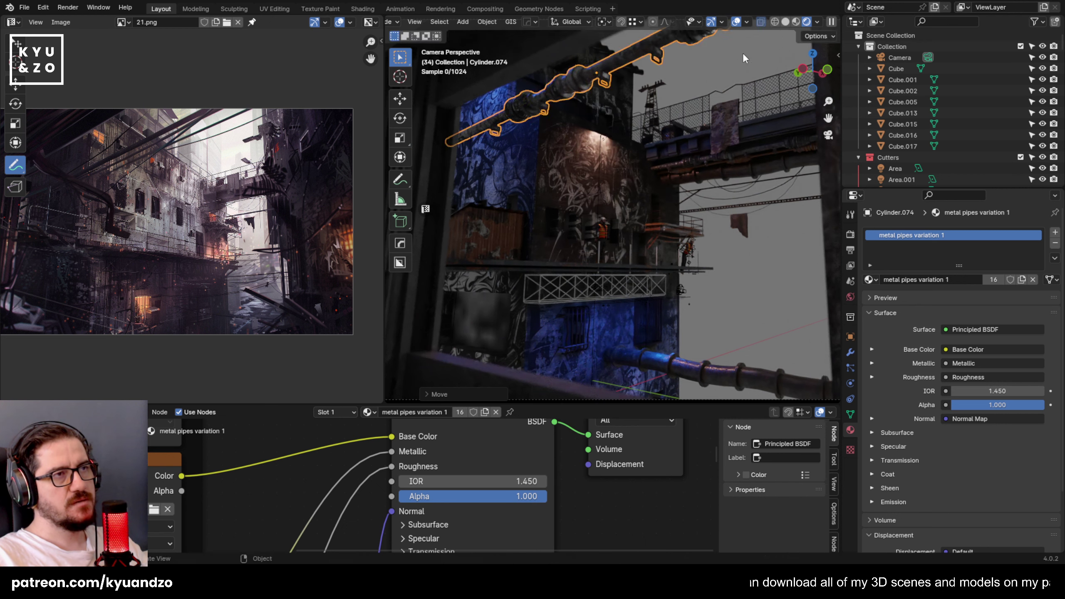
# Fine-tune the upper pipe's height along the global Z axis just below the top frame beam.
pyautogui.press('g')
pyautogui.press('z')
pyautogui.click(744, 50)
pyautogui.hotkey('alt', 'a')
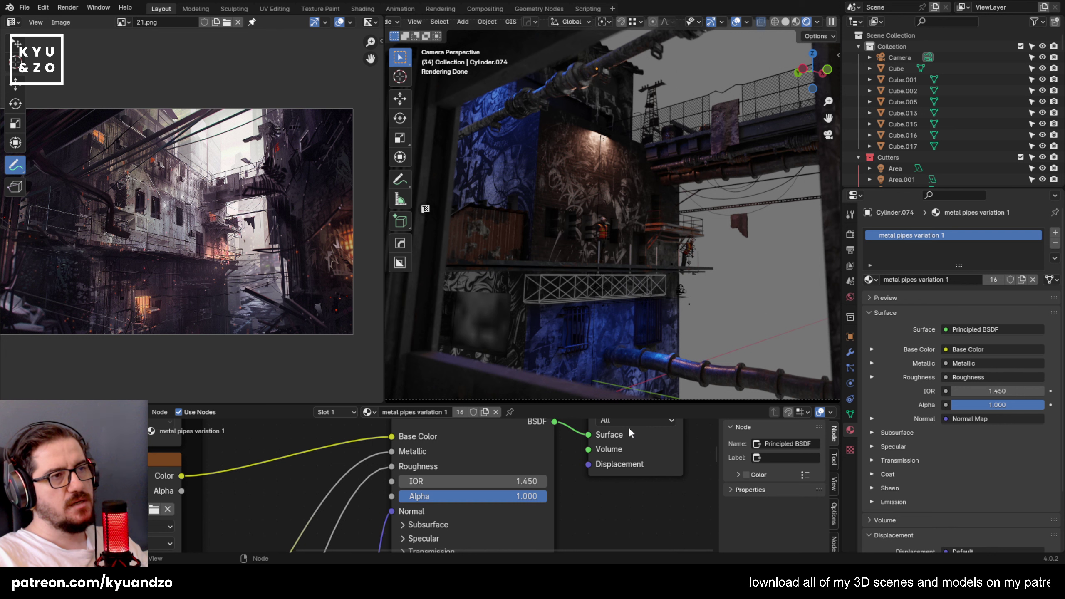
pyautogui.click(705, 270)
pyautogui.click(532, 98)
pyautogui.press('g')
pyautogui.press('z')
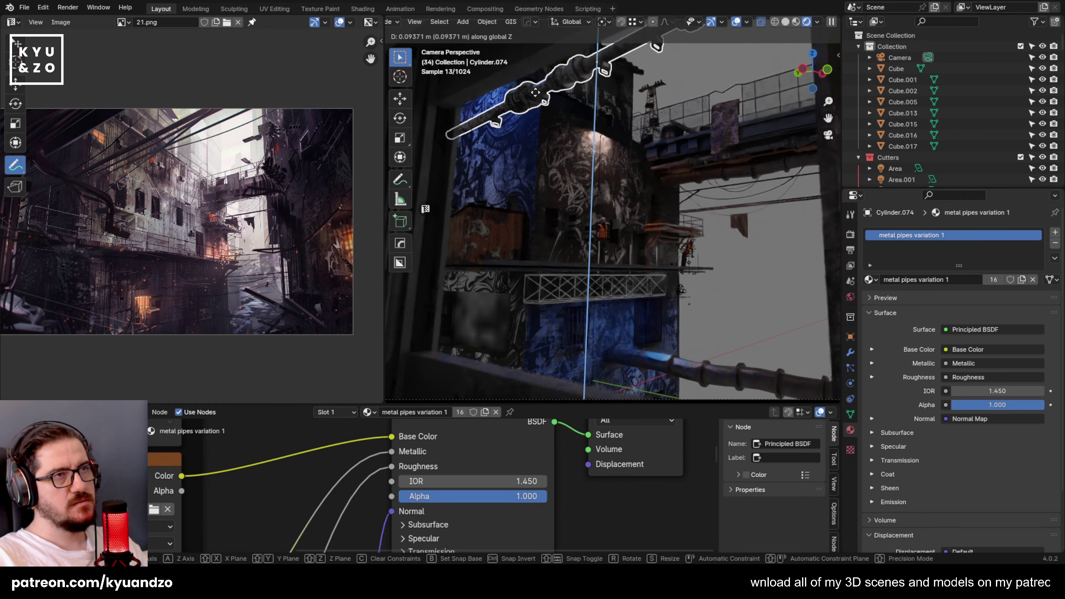
pyautogui.click(537, 97)
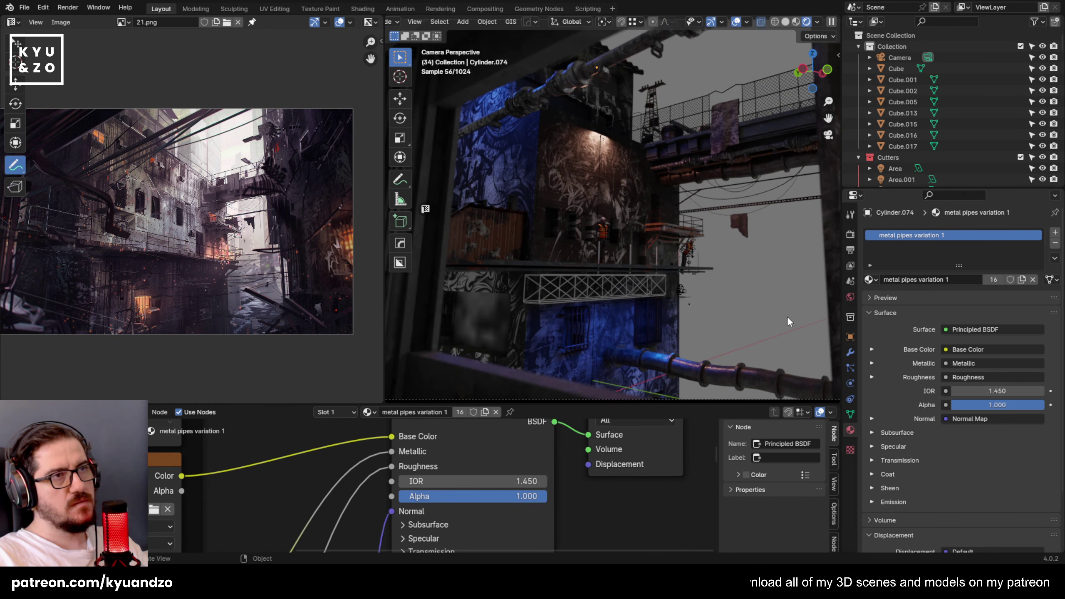
# Raise the top window-frame beam about 0.18 m along the global Z axis.
pyautogui.keyDown('shift'); pyautogui.moveTo(611, 121); pyautogui.dragTo(599, 201, button='middle'); pyautogui.keyUp('shift')
pyautogui.scroll(4, 599, 201)
pyautogui.keyDown('shift'); pyautogui.moveTo(595, 140); pyautogui.dragTo(616, 212, button='middle'); pyautogui.keyUp('shift')
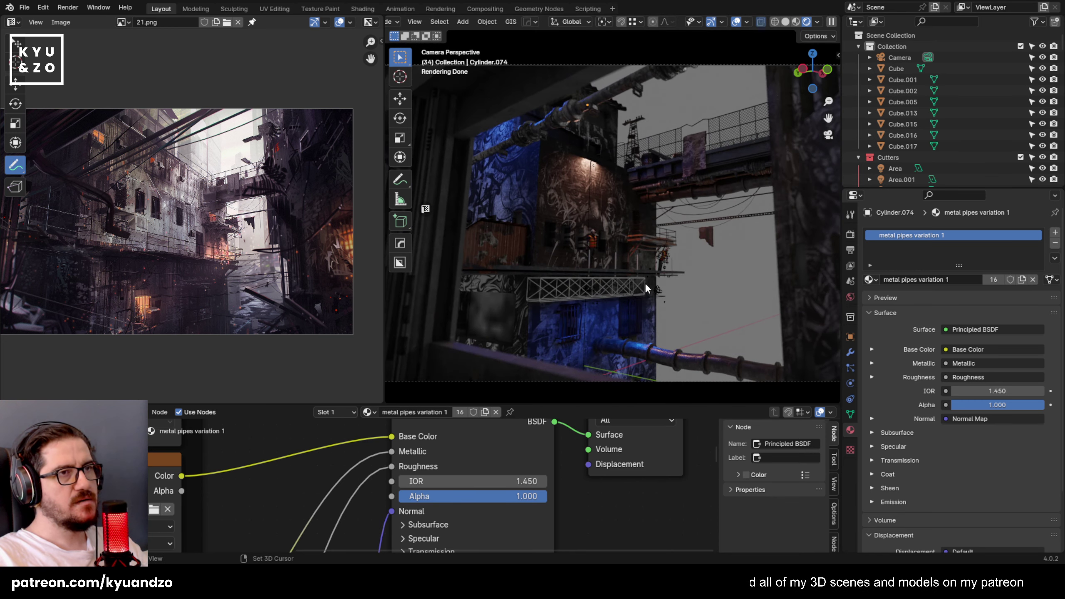
pyautogui.keyDown('shift'); pyautogui.moveTo(646, 284); pyautogui.dragTo(648, 280, button='middle'); pyautogui.keyUp('shift')
pyautogui.click(574, 124)
pyautogui.click(571, 107)
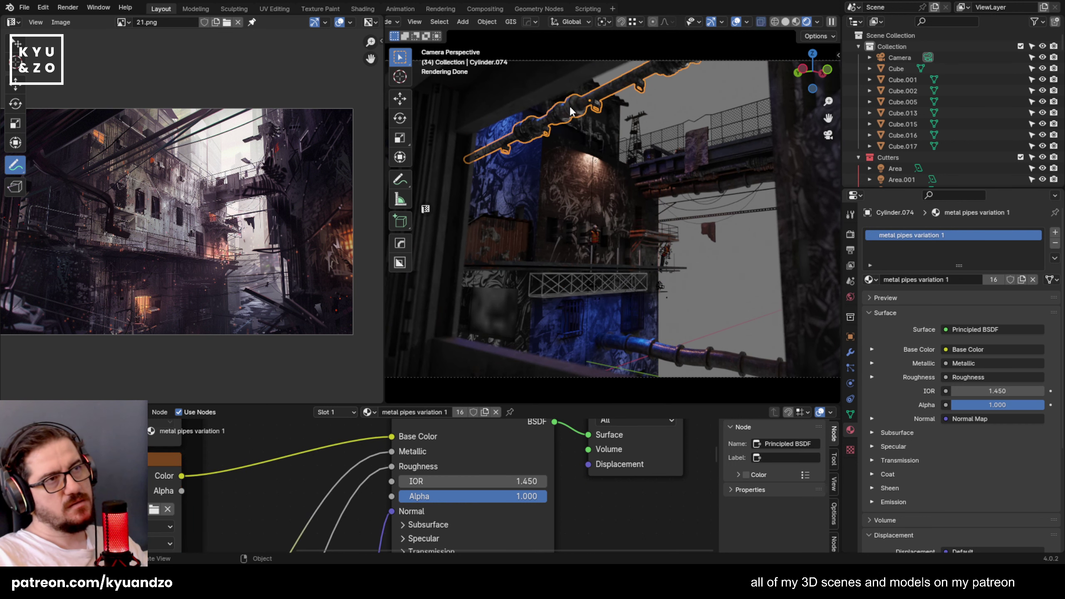
pyautogui.click(570, 111)
pyautogui.press('g')
pyautogui.press('z')
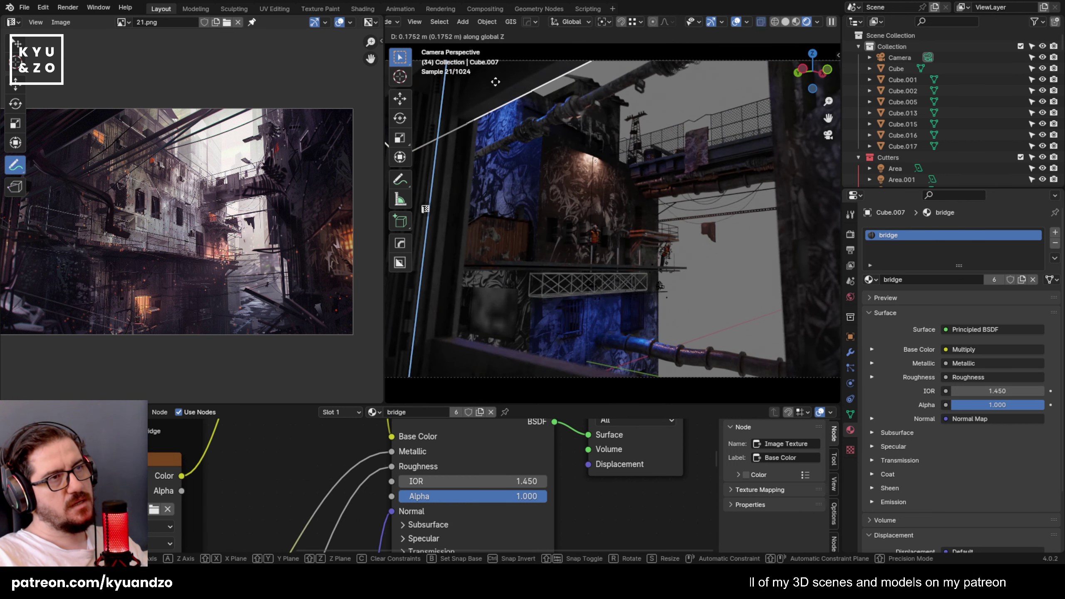
pyautogui.click(495, 81)
# Try raising the upper pipe about 0.67 m and lowering it about 0.53 m along the global Z axis.
pyautogui.click(574, 84)
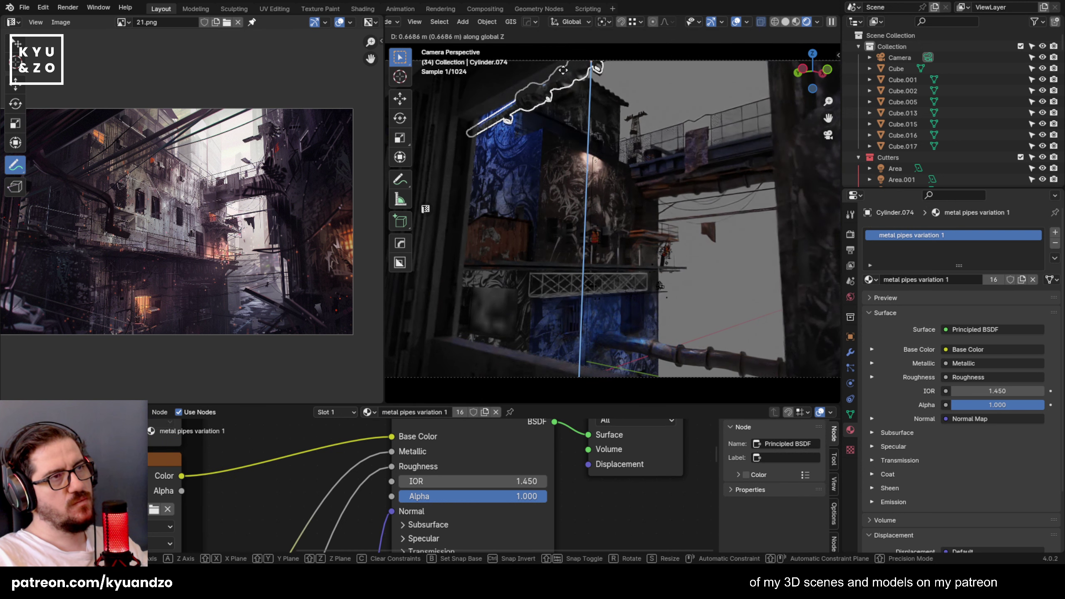
pyautogui.click(665, 190)
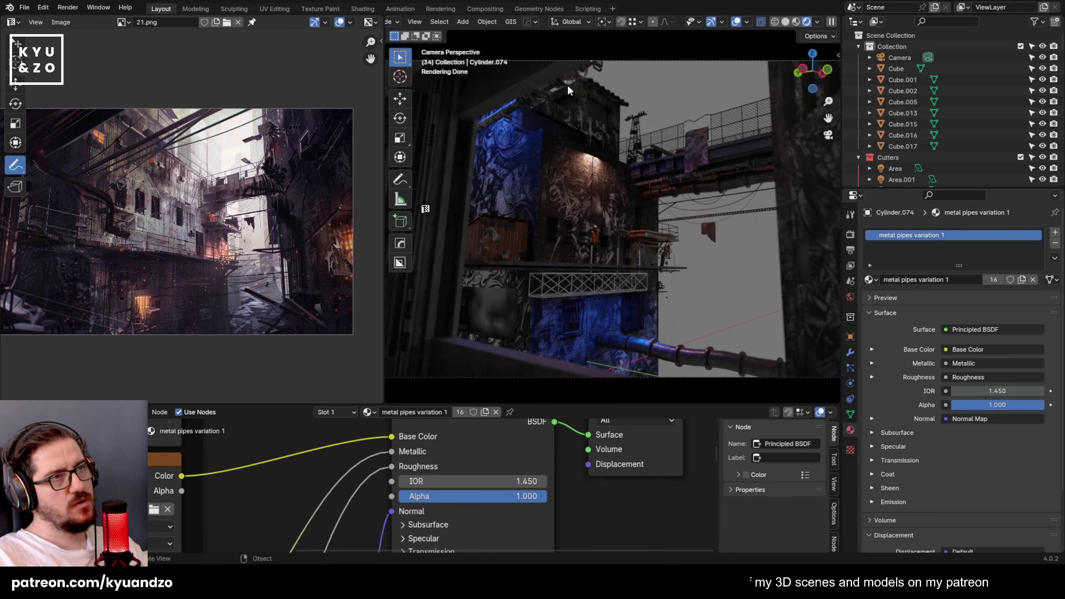
pyautogui.press('g')
pyautogui.press('z')
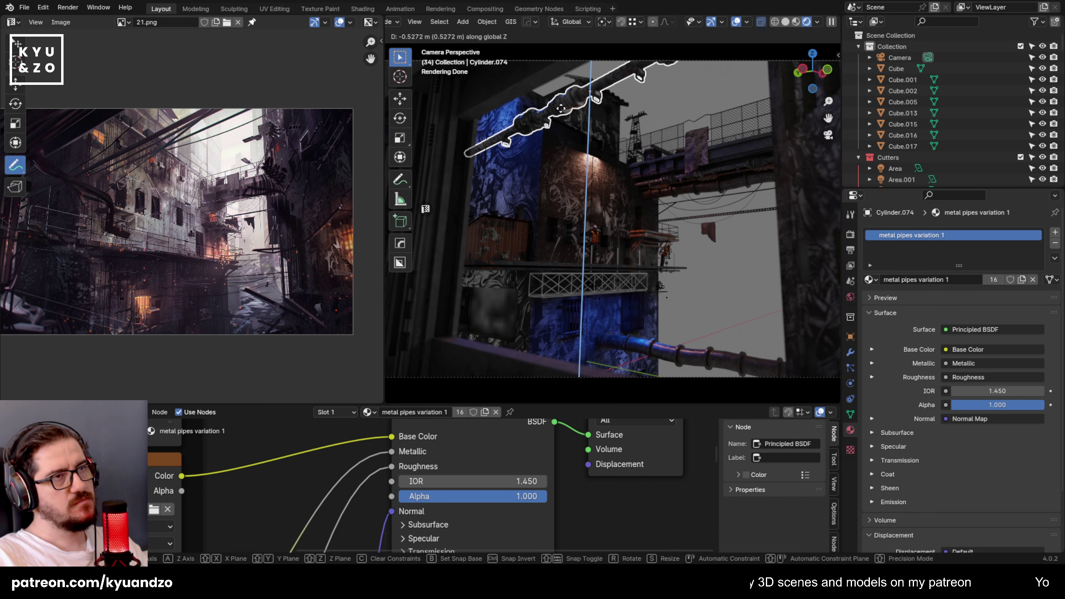
pyautogui.click(551, 158)
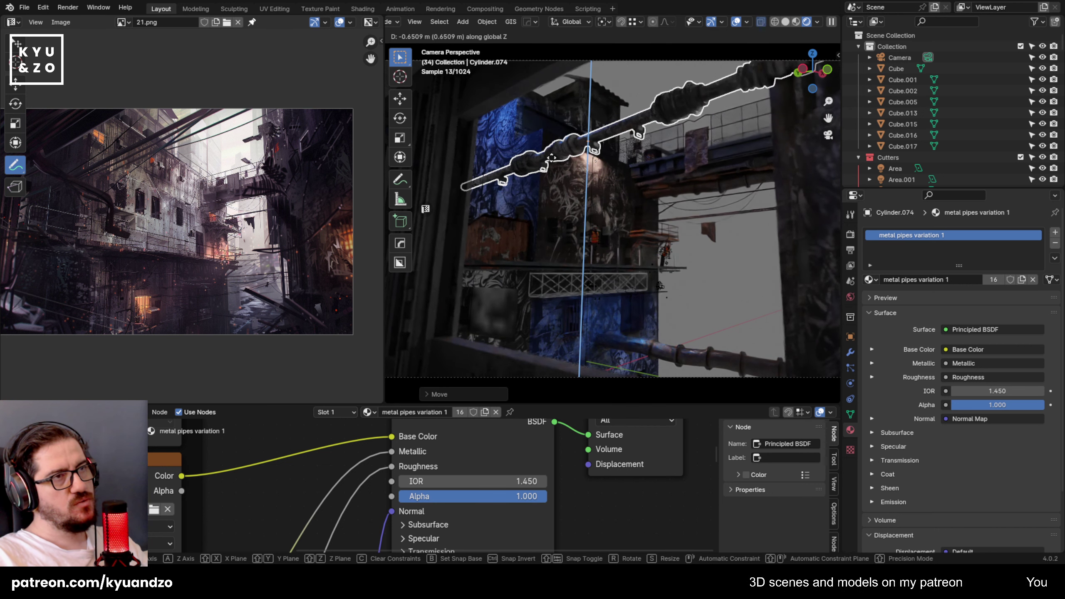
pyautogui.click(548, 104)
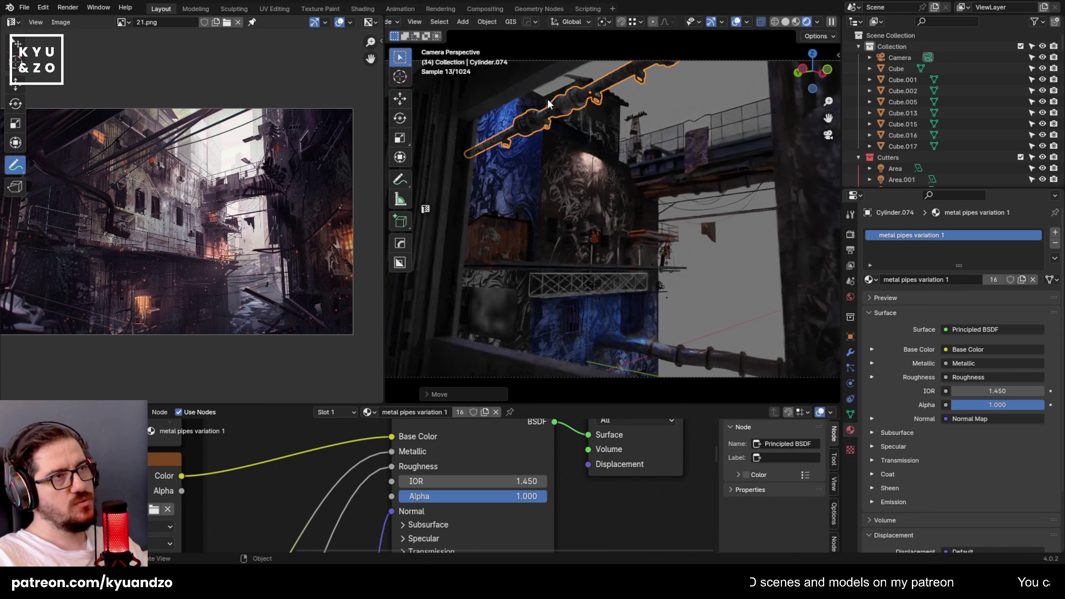
pyautogui.click(499, 91)
pyautogui.keyDown('shift'); pyautogui.moveTo(514, 112); pyautogui.dragTo(552, 180, button='middle'); pyautogui.keyUp('shift')
pyautogui.press('g')
pyautogui.press('z')
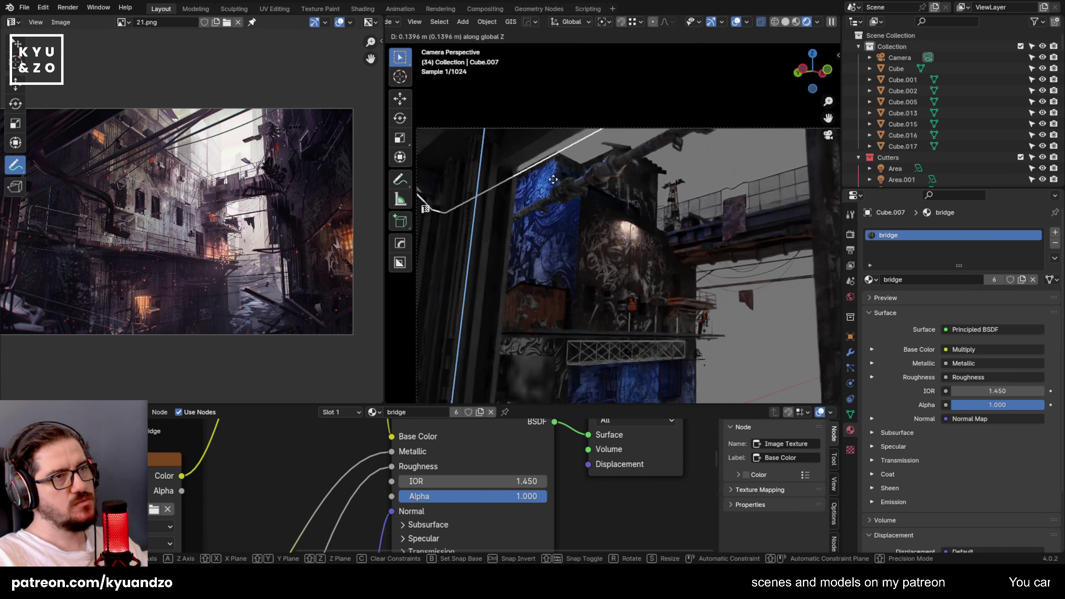
pyautogui.rightClick(552, 184)
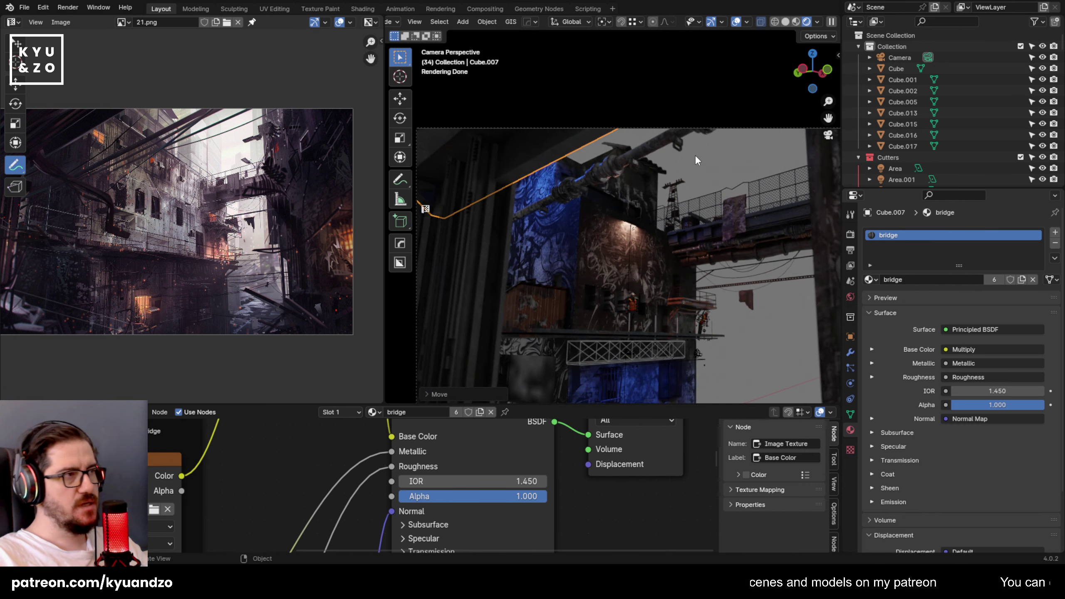
pyautogui.click(631, 155)
pyautogui.press('g')
pyautogui.press('z')
pyautogui.rightClick(631, 155)
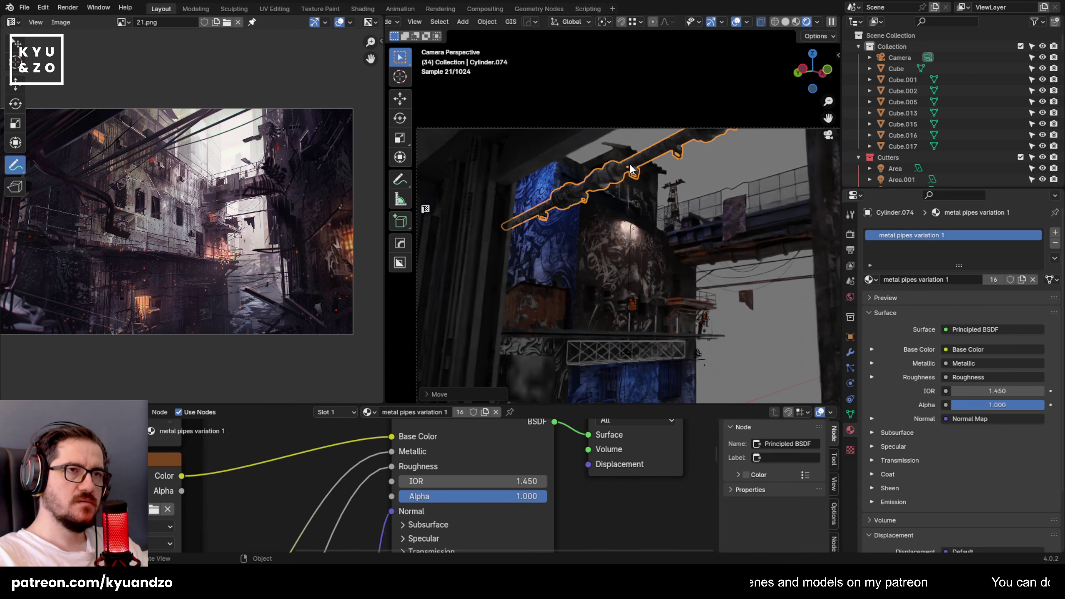
# Try deleting the upper pipe, and undo the deletion together with the preceding pipe and beam moves.
pyautogui.press('Delete')
pyautogui.keyDown('shift'); pyautogui.moveTo(640, 256); pyautogui.dragTo(565, 205, button='middle'); pyautogui.keyUp('shift')
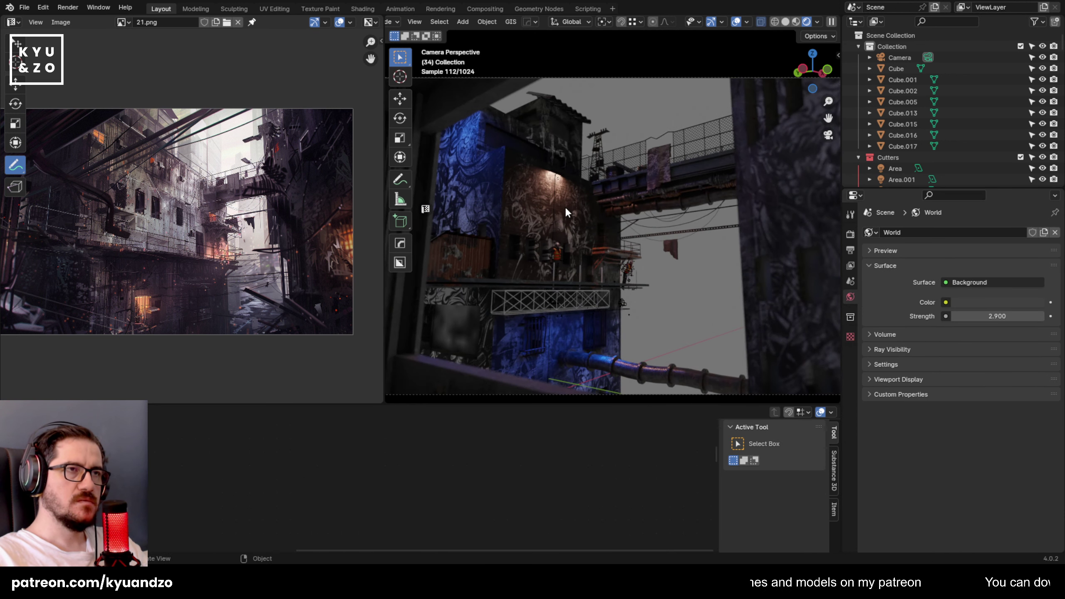
pyautogui.hotkey('ctrl', 'z')
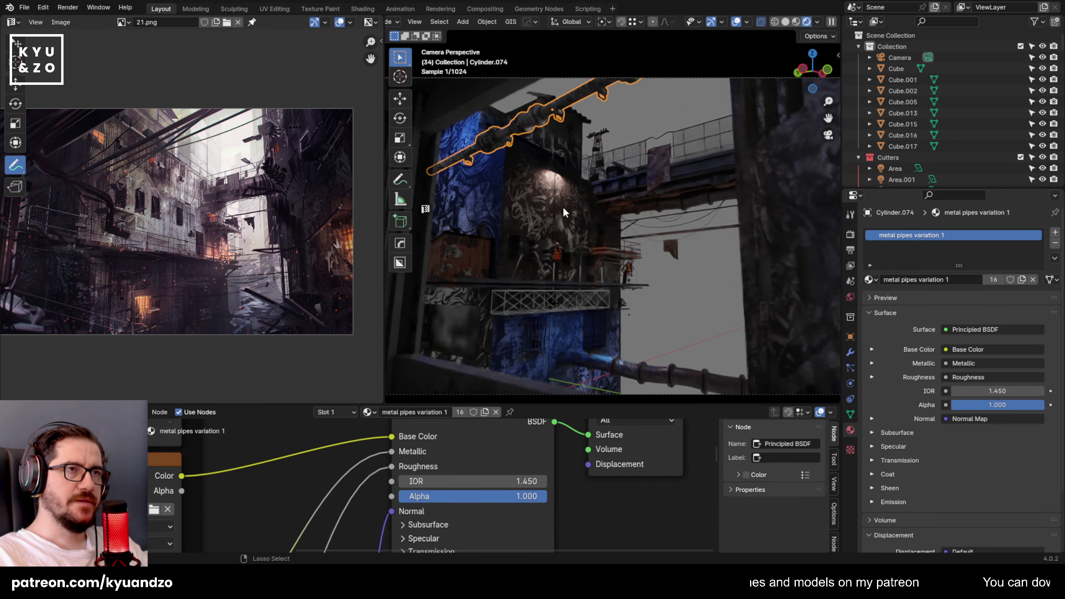
pyautogui.hotkey('ctrl', 'z')
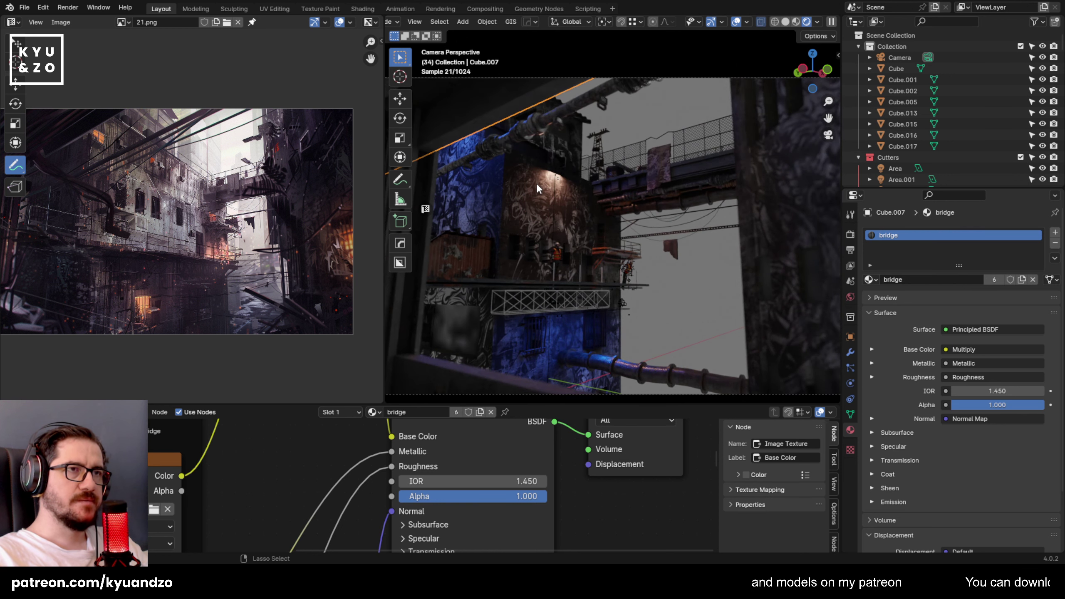
# Scale the upper pipe down to about 0.54 and adjust its height along the global Z axis.
pyautogui.click(522, 125)
pyautogui.press('s')
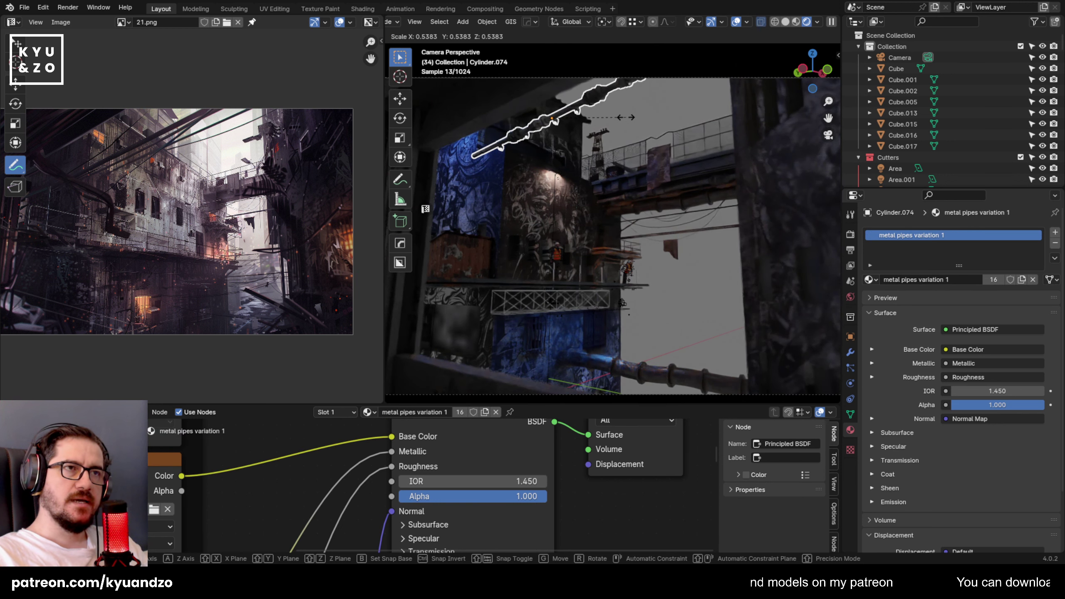
pyautogui.click(627, 118)
pyautogui.press('g')
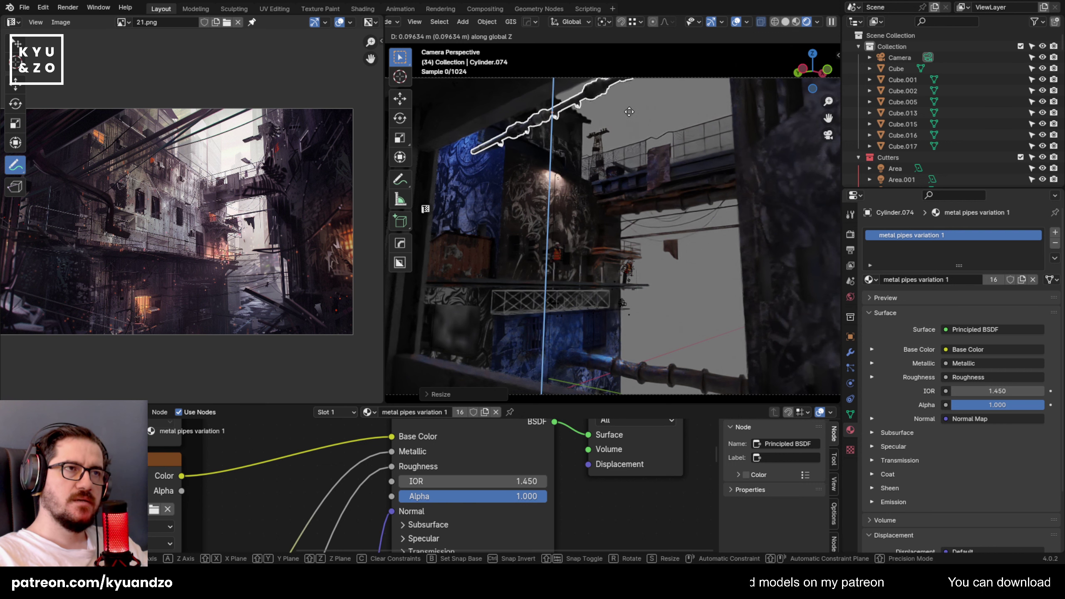
pyautogui.click(629, 111)
pyautogui.press('g')
pyautogui.press('z')
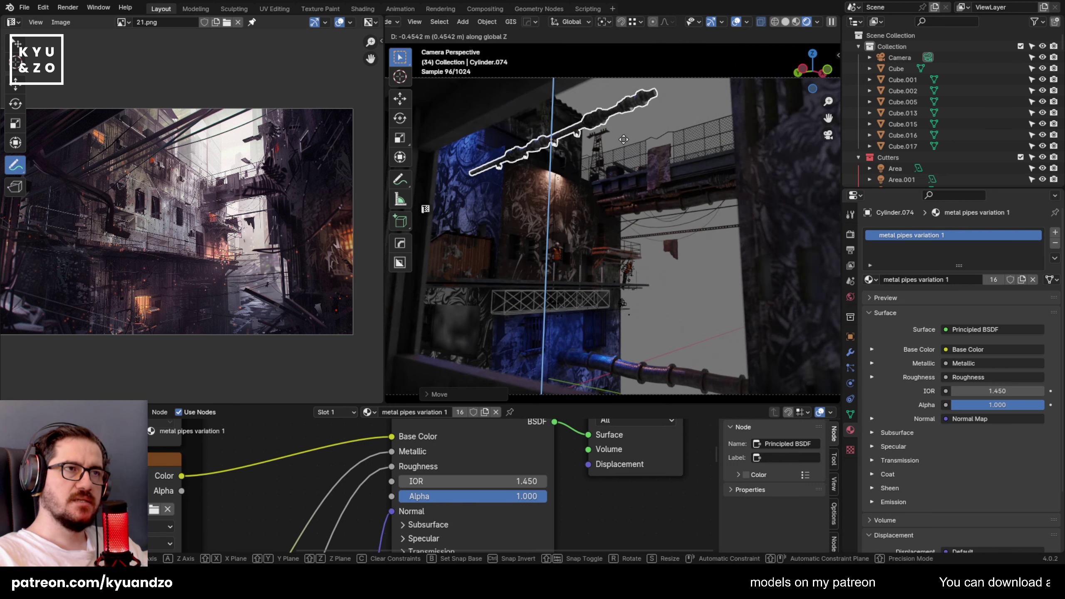
pyautogui.click(626, 121)
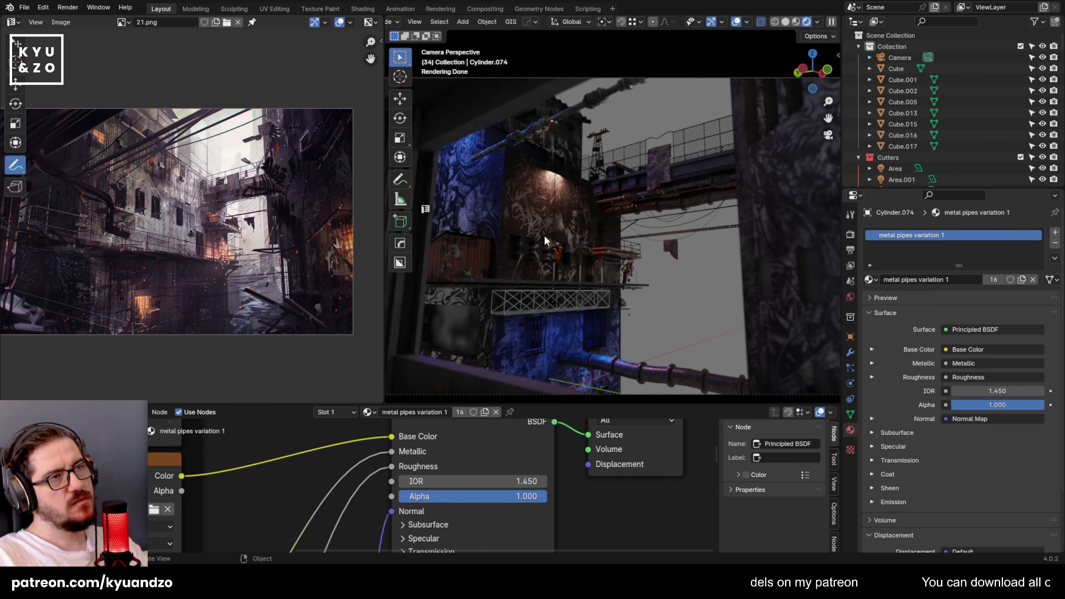
# Delete the upper pipe from the composition and save the scene file 21.blend.
pyautogui.click(518, 134)
pyautogui.press('Delete')
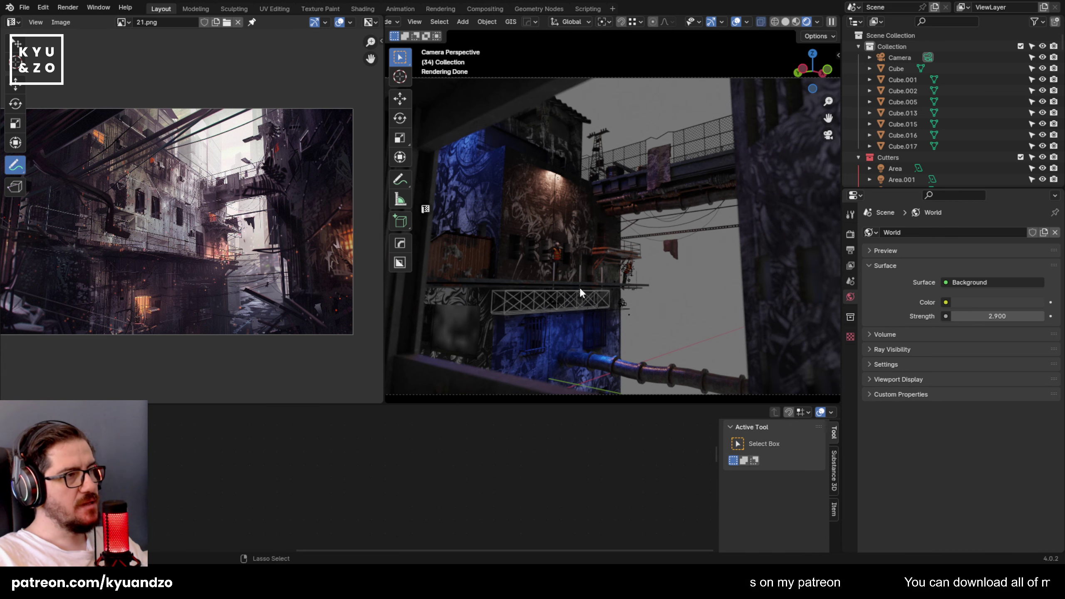
pyautogui.hotkey('ctrl', 's')
# Examine the reference image's right side and the loose metal parts laid out behind the buildings for reusable details.
pyautogui.moveTo(218, 209); pyautogui.dragTo(190, 229, button='middle')
pyautogui.scroll(2, 685, 263)
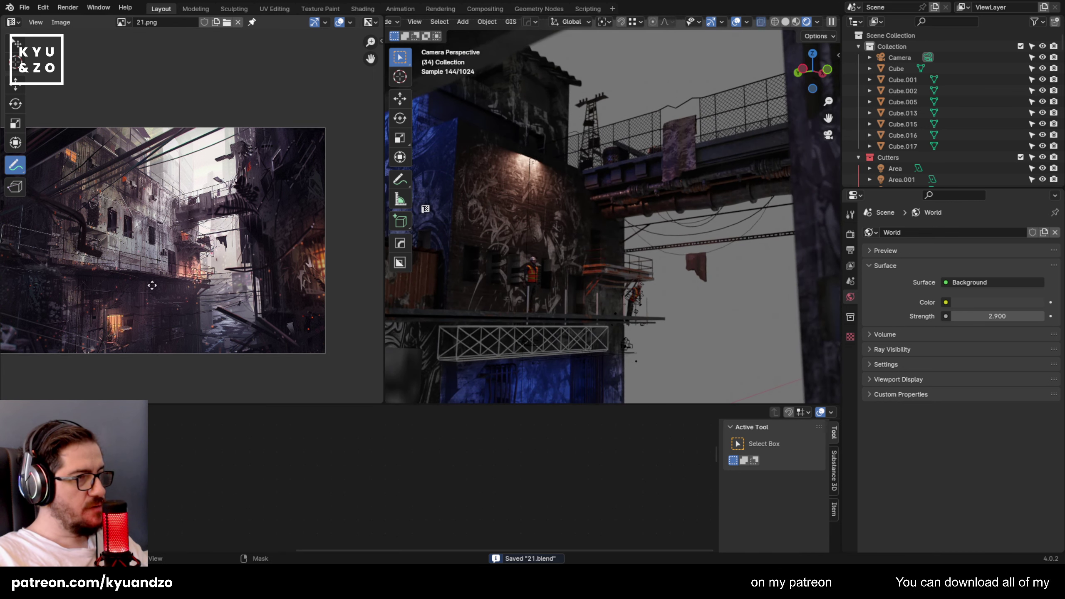
pyautogui.scroll(3, 159, 240)
pyautogui.scroll(-2, 663, 289)
pyautogui.moveTo(663, 290); pyautogui.dragTo(660, 255, button='middle')
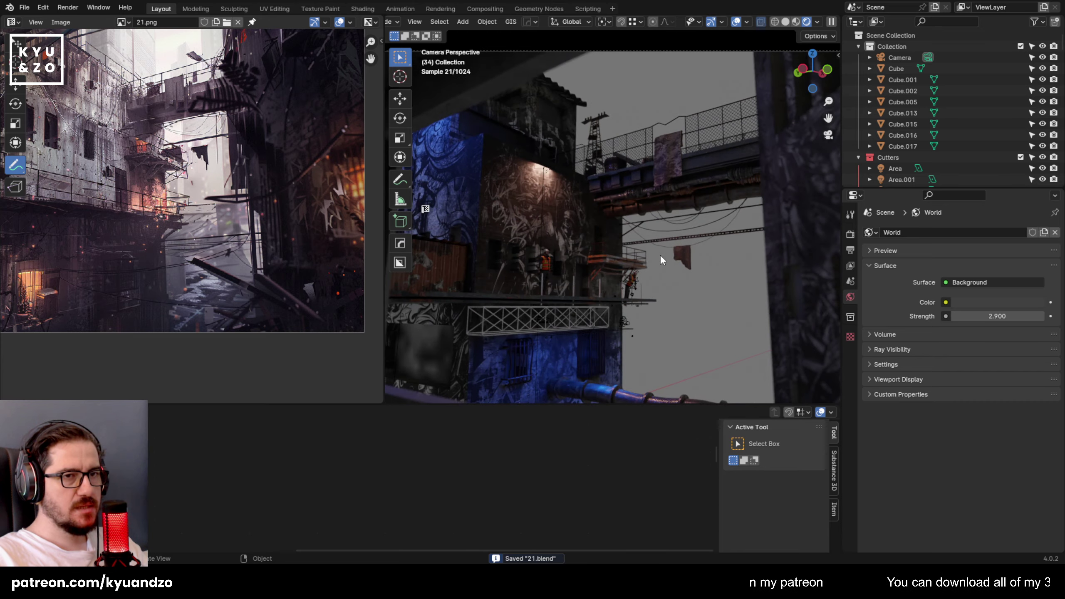
pyautogui.press('KP_0')
pyautogui.moveTo(570, 268); pyautogui.dragTo(687, 296, button='middle')
pyautogui.hotkey('shift', '`')
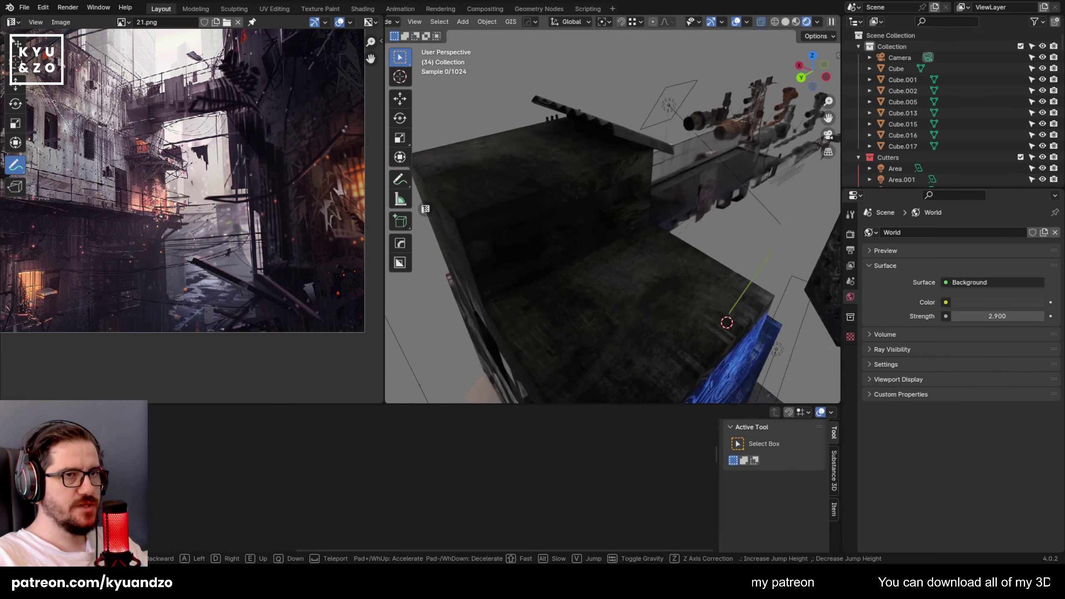
pyautogui.press('w')
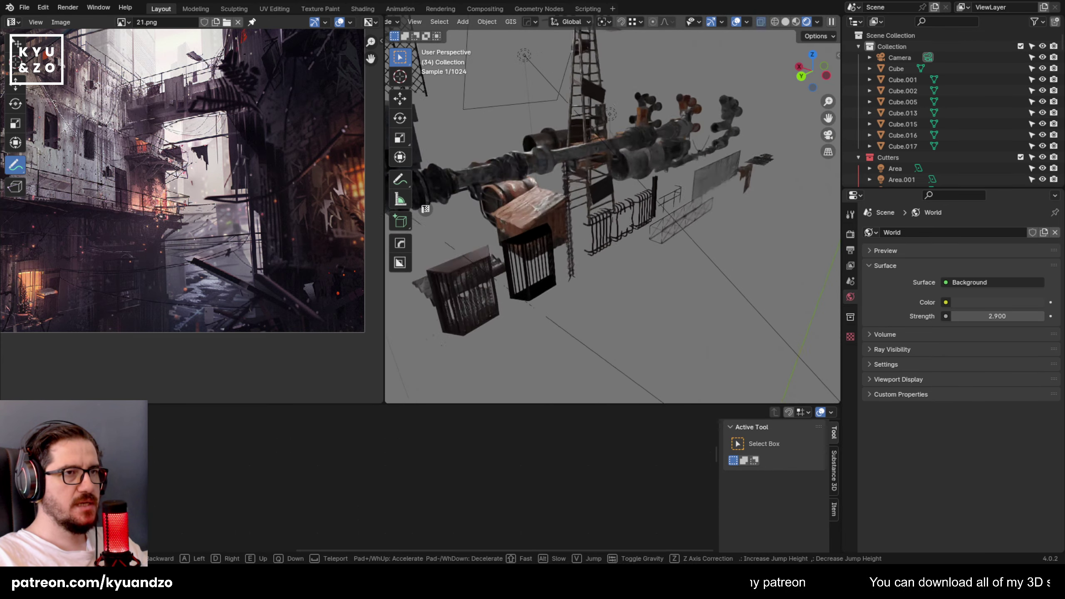
pyautogui.click(646, 263)
# Duplicate the three adjacent dark metal bar grilles and move the copies along the global X axis away from the loose parts.
pyautogui.click(608, 257)
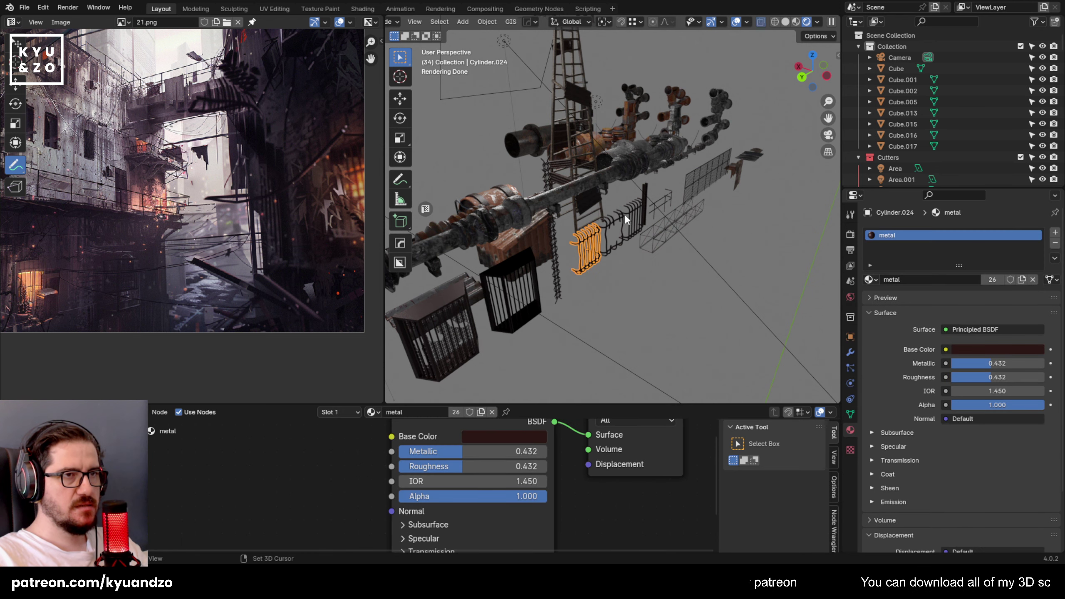
pyautogui.keyDown('shift'); pyautogui.click(606, 228); pyautogui.keyUp('shift')
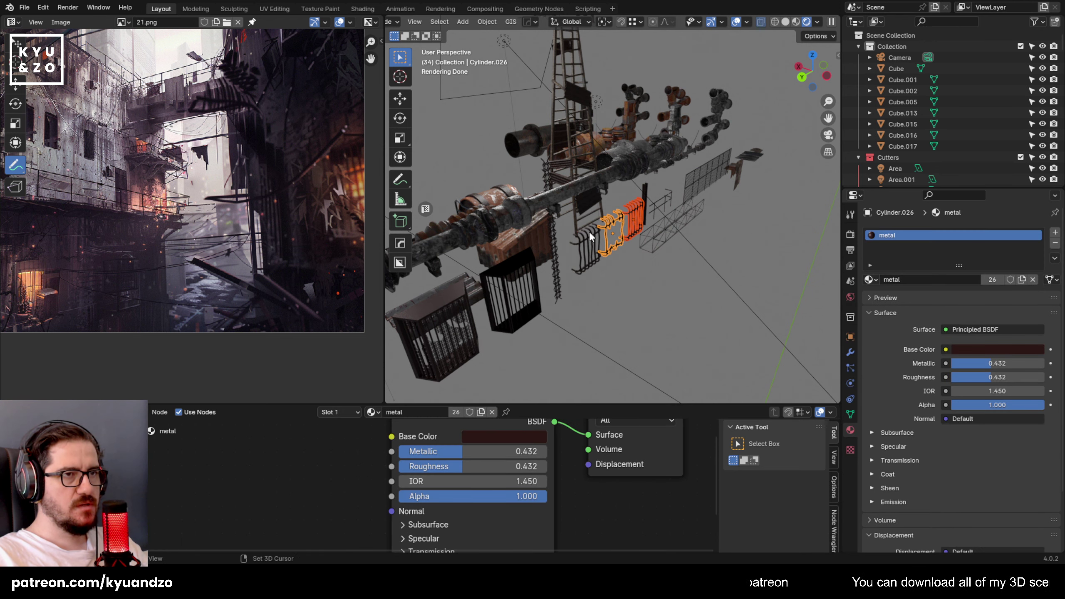
pyautogui.keyDown('shift'); pyautogui.click(585, 250); pyautogui.keyUp('shift')
pyautogui.scroll(-3, 596, 245)
pyautogui.keyDown('shift'); pyautogui.moveTo(596, 244); pyautogui.dragTo(554, 249, button='middle'); pyautogui.keyUp('shift')
pyautogui.hotkey('shift', 'd')
pyautogui.press('x')
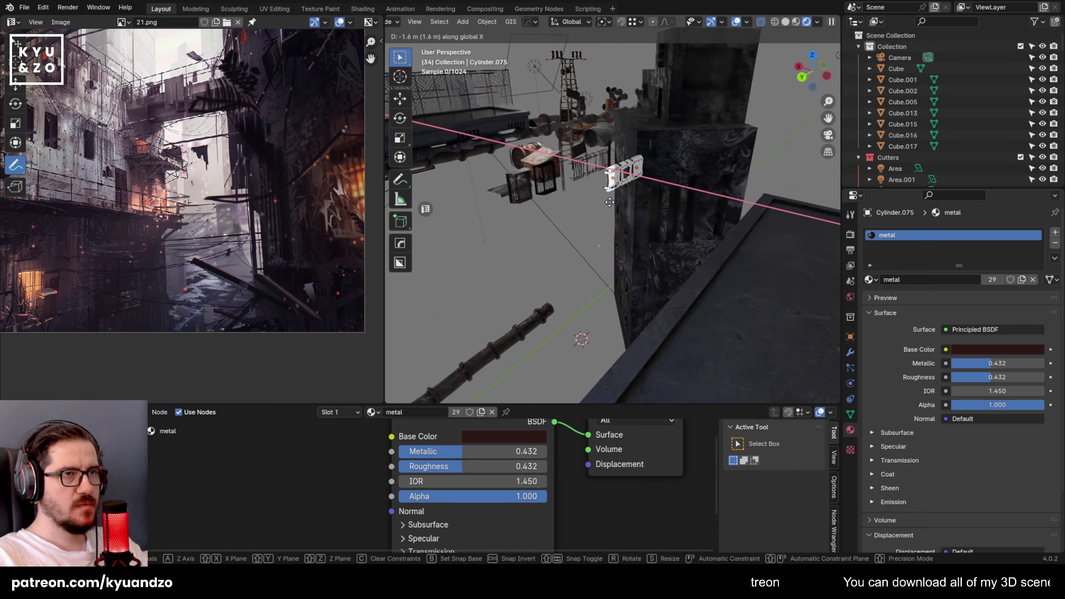
pyautogui.click(689, 309)
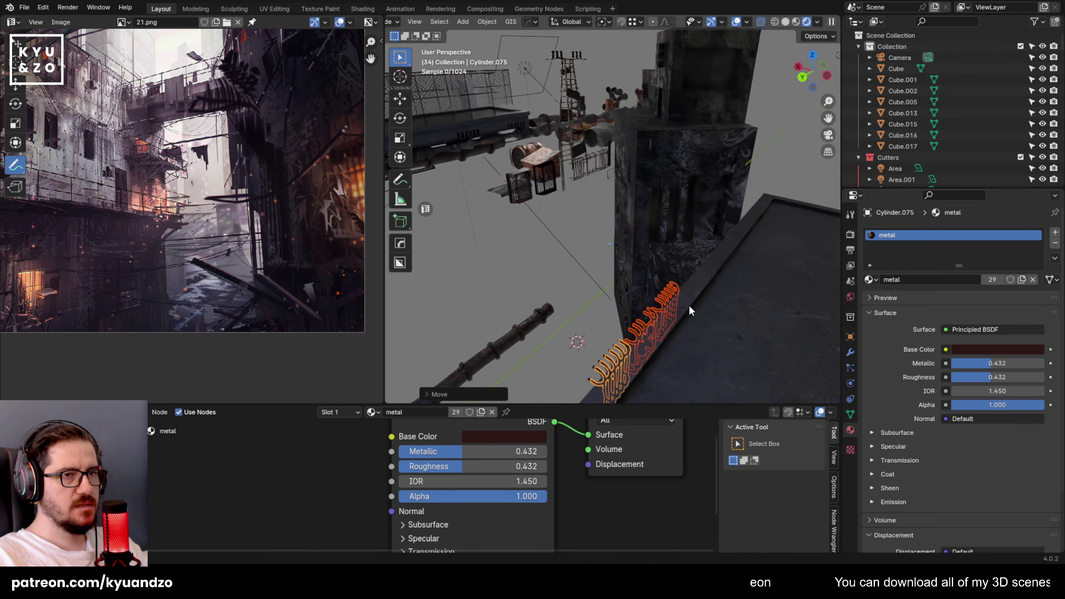
# Scale the three grille copies down and move them along the global Y axis toward the dark building.
pyautogui.moveTo(689, 309); pyautogui.dragTo(745, 332, button='middle')
pyautogui.hotkey('shift', '`')
pyautogui.press('w')
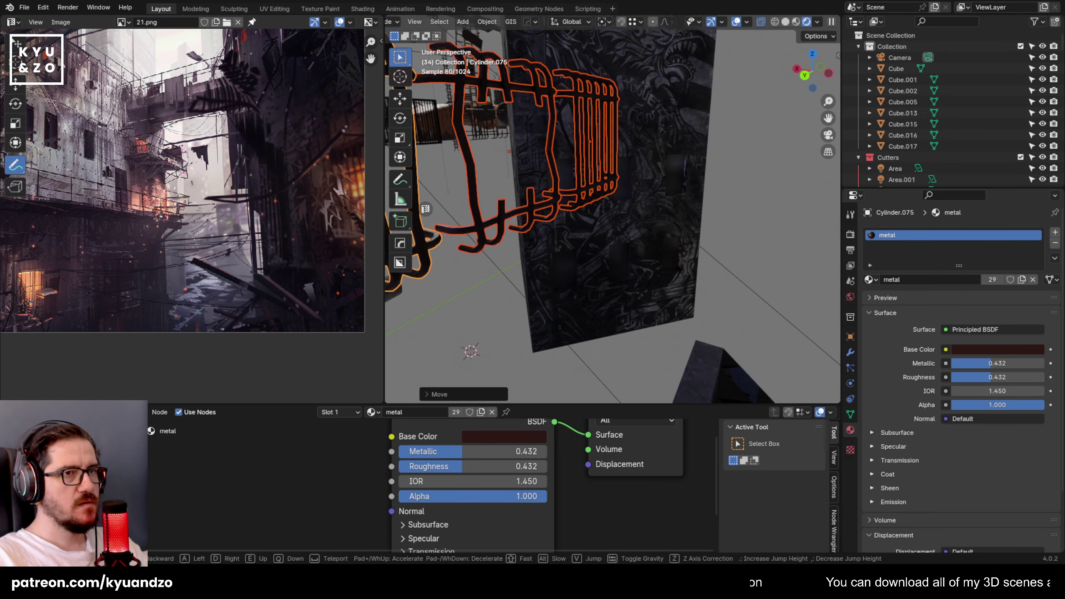
pyautogui.press('w')
pyautogui.press('s')
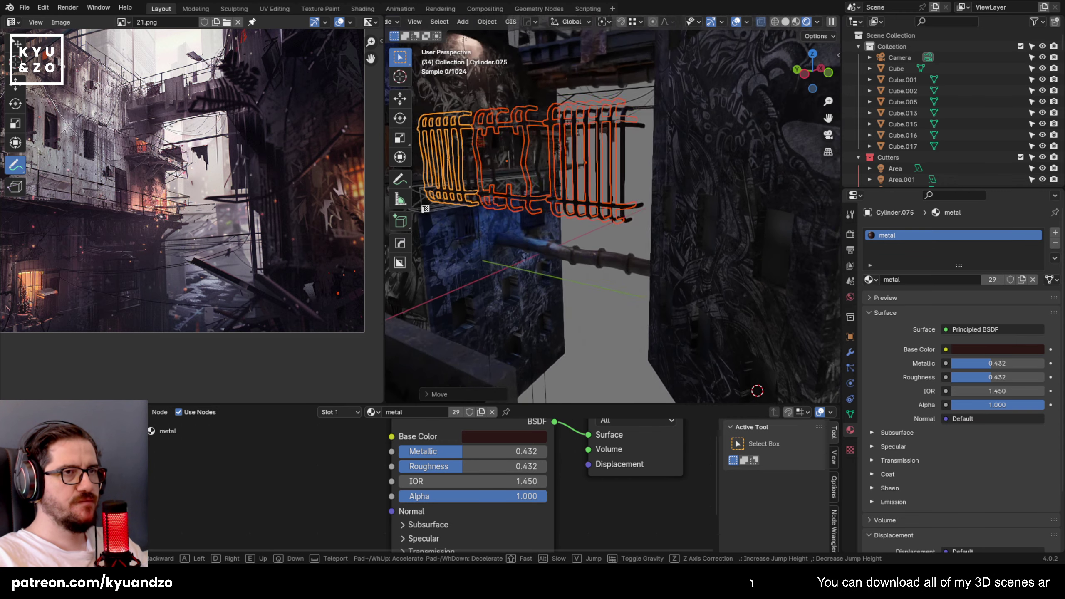
pyautogui.click(778, 304)
pyautogui.press('s')
pyautogui.click(551, 241)
pyautogui.press('g')
pyautogui.press('x')
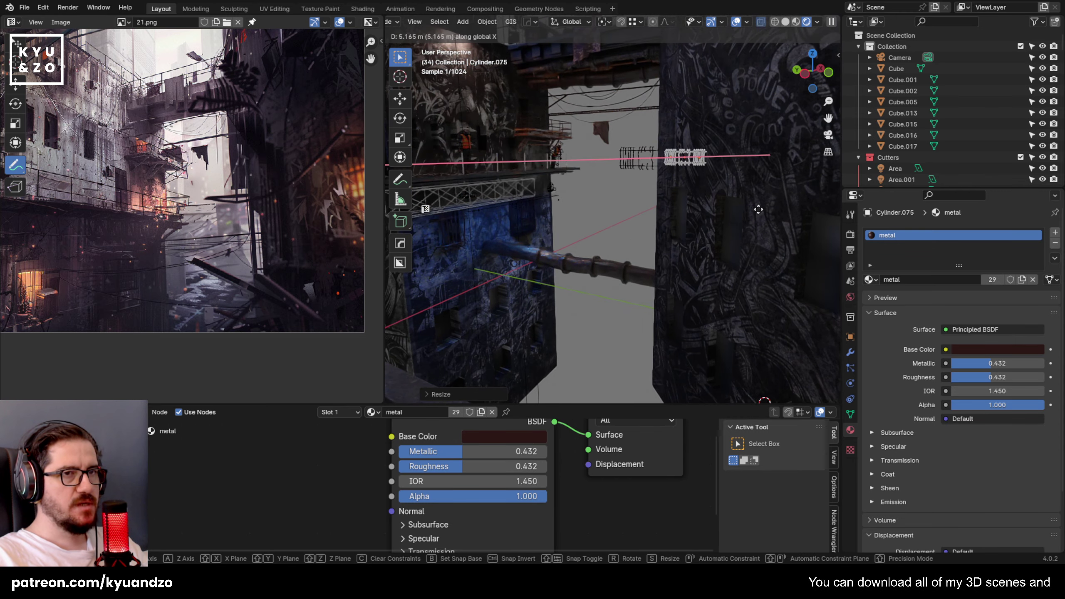
pyautogui.press('y')
pyautogui.click(761, 210)
# Rotate the three grilles in top view to match the dark building's slanted wall and move them against it.
pyautogui.moveTo(764, 229); pyautogui.dragTo(582, 204, button='middle')
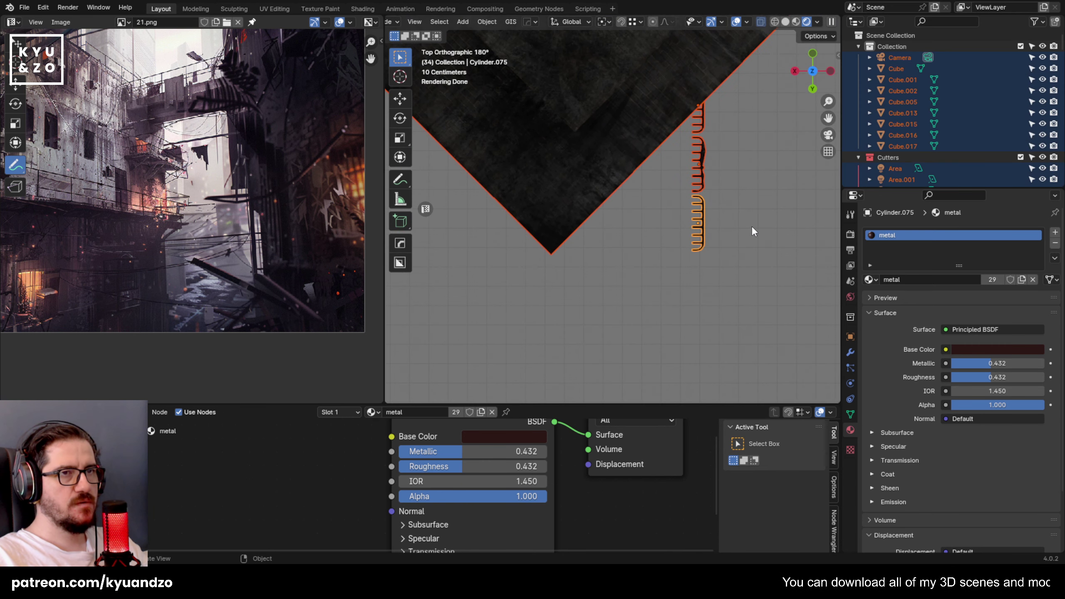
pyautogui.keyDown('shift'); pyautogui.click(696, 134); pyautogui.keyUp('shift')
pyautogui.press('r')
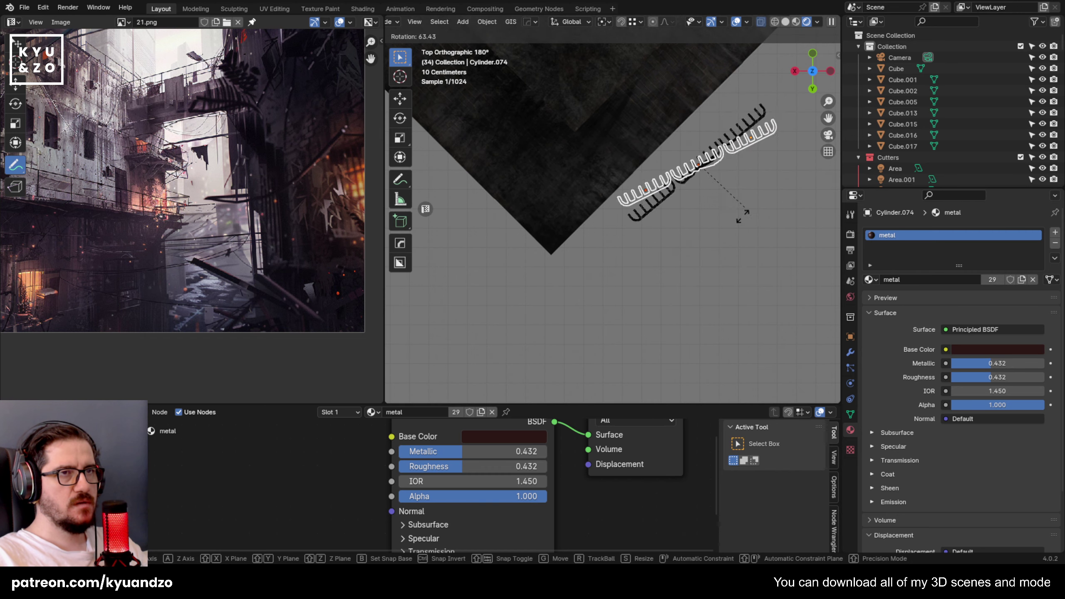
pyautogui.click(757, 189)
pyautogui.press('g')
pyautogui.click(715, 187)
pyautogui.press('r')
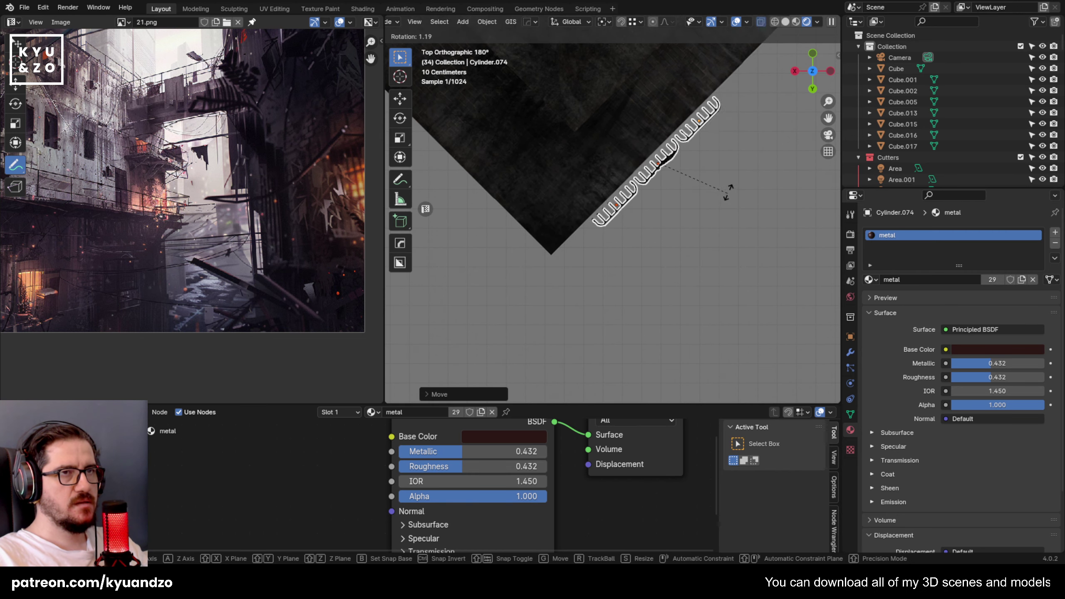
pyautogui.click(728, 194)
# Move the three grilles along the global Z axis to the height of the dark wall's windows.
pyautogui.moveTo(720, 216); pyautogui.dragTo(671, 197, button='middle')
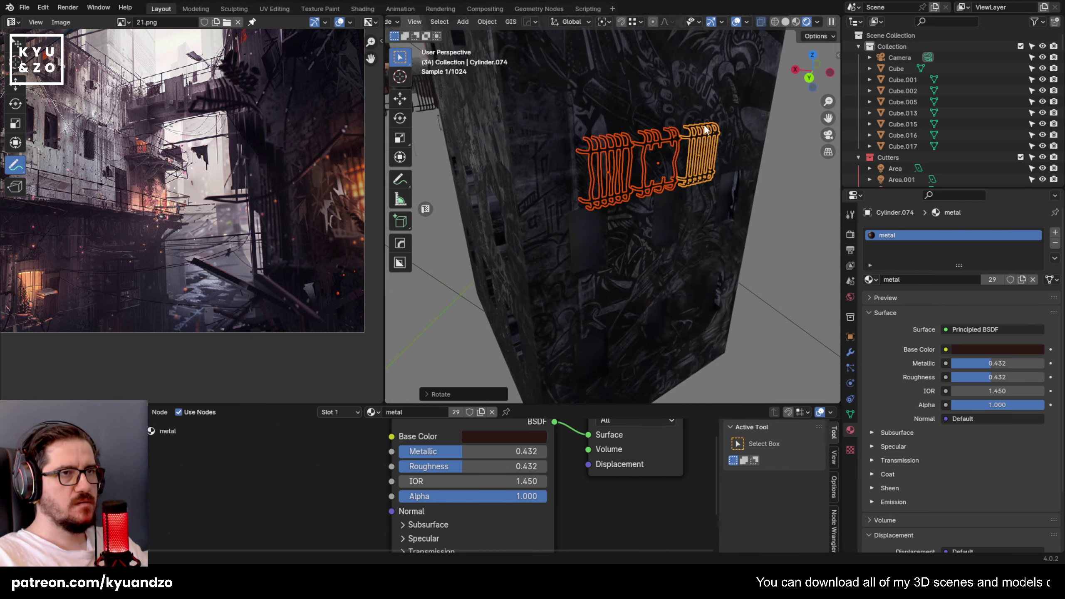
pyautogui.press('g')
pyautogui.press('z')
pyautogui.click(626, 251)
pyautogui.scroll(3, 606, 268)
# Try scaling the three grilles up together on the dark wall.
pyautogui.press('s')
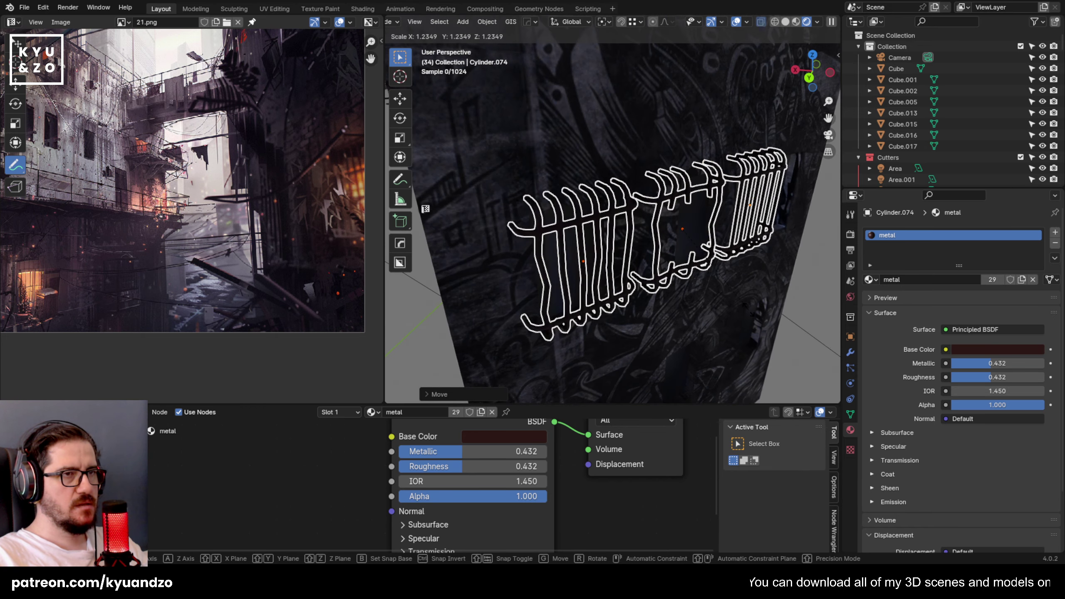
pyautogui.click(744, 306)
pyautogui.hotkey('ctrl', 'z')
pyautogui.moveTo(537, 294); pyautogui.dragTo(458, 330, button='middle')
pyautogui.click(458, 330)
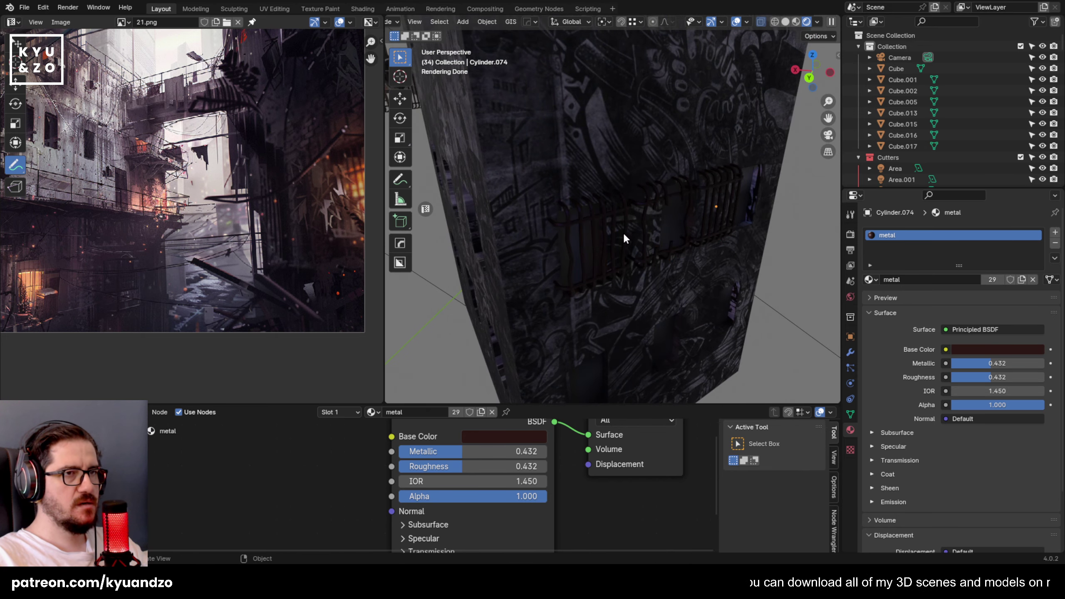
# Move the wavy-barred grille nearest the wall's corner along its local Y axis, away from the other two.
pyautogui.click(623, 232)
pyautogui.moveTo(622, 231); pyautogui.dragTo(627, 264, button='middle')
pyautogui.press('g')
pyautogui.press('y')
pyautogui.press('x')
pyautogui.press('y')
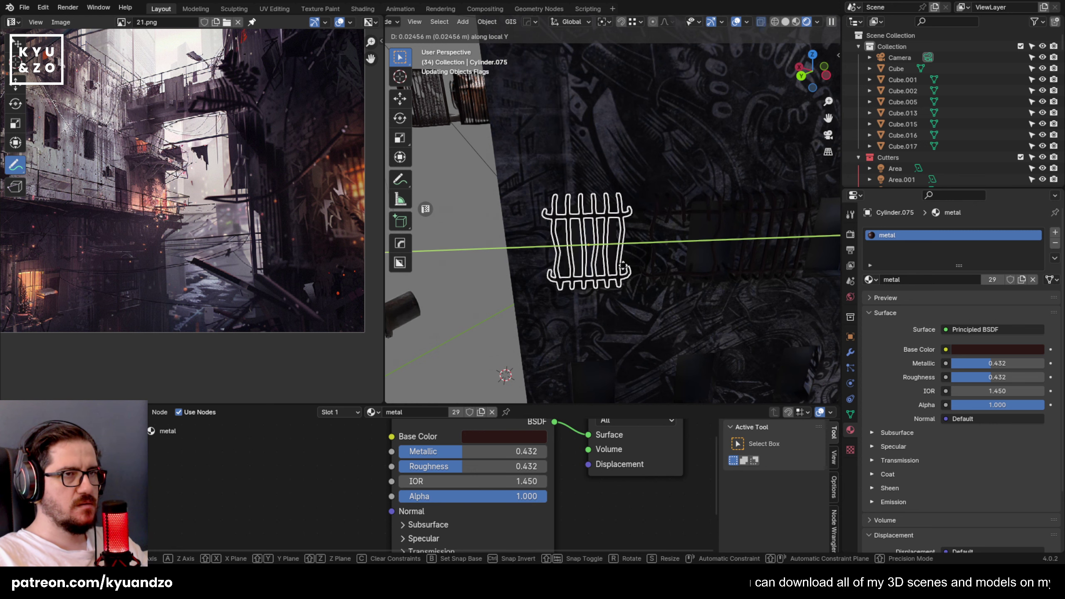
pyautogui.click(686, 315)
# Move the straight-barred grille along its local Y axis toward the window at the far end of the row.
pyautogui.moveTo(686, 315); pyautogui.dragTo(654, 284, button='middle')
pyautogui.click(714, 235)
pyautogui.press('g')
pyautogui.press('y')
pyautogui.press('y')
pyautogui.click(685, 279)
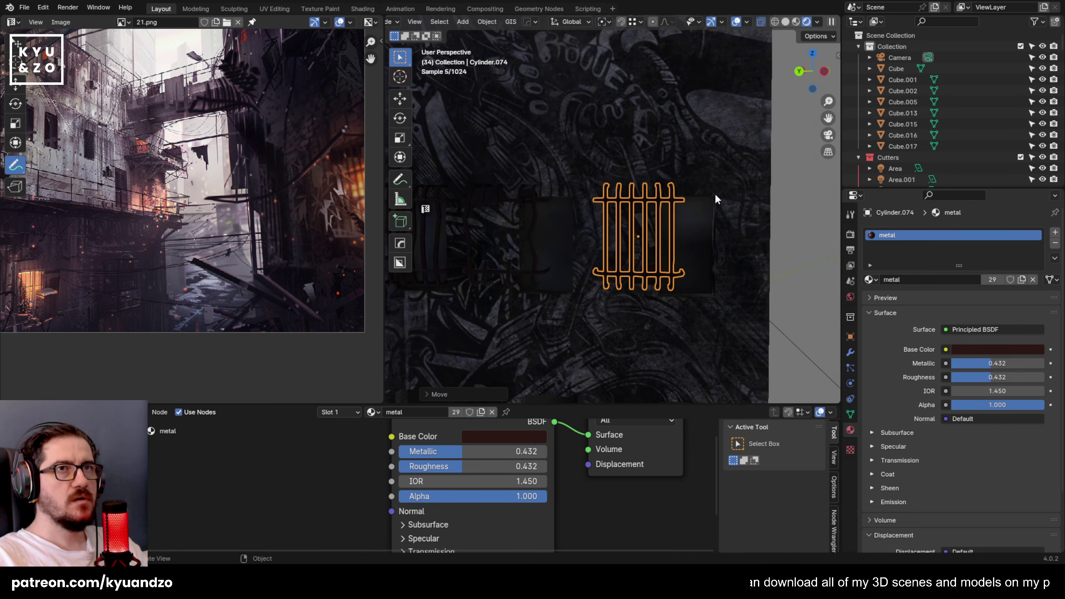
# Switch the viewport shading to material preview.
pyautogui.click(785, 21)
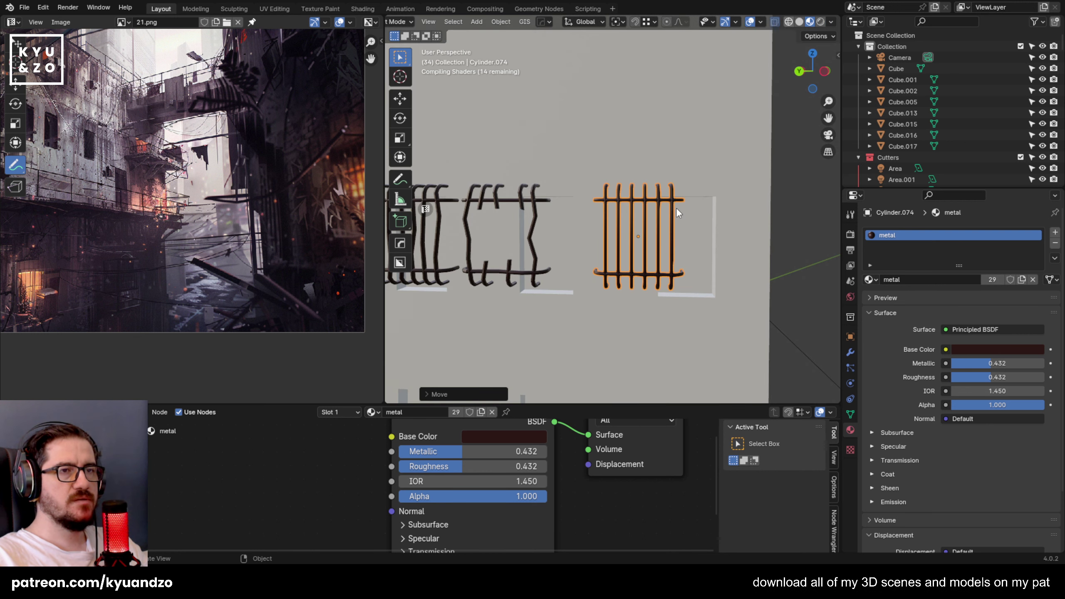
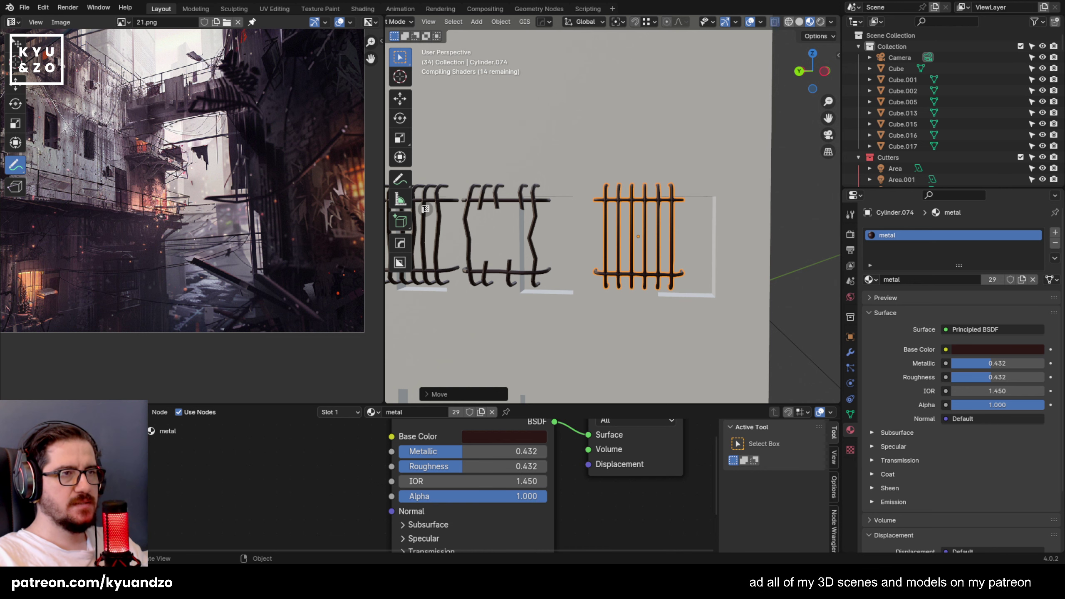
pyautogui.click(770, 107)
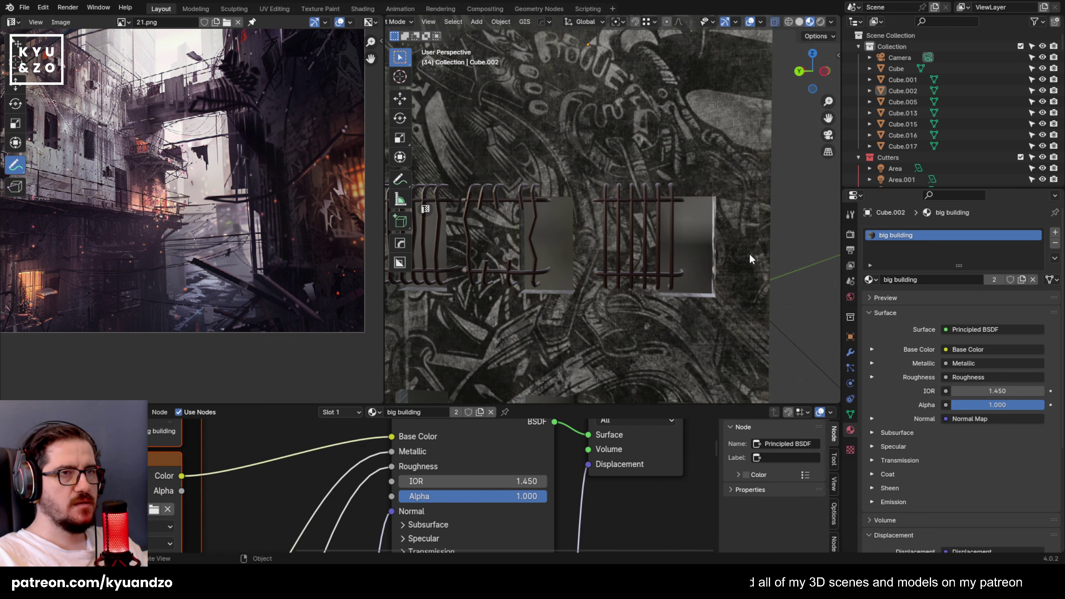
# Move the straight-barred grille over its window opening and scale it up slightly to cover the opening.
pyautogui.click(644, 226)
pyautogui.scroll(2, 608, 250)
pyautogui.keyDown('shift'); pyautogui.moveTo(644, 226); pyautogui.dragTo(607, 250, button='middle'); pyautogui.keyUp('shift')
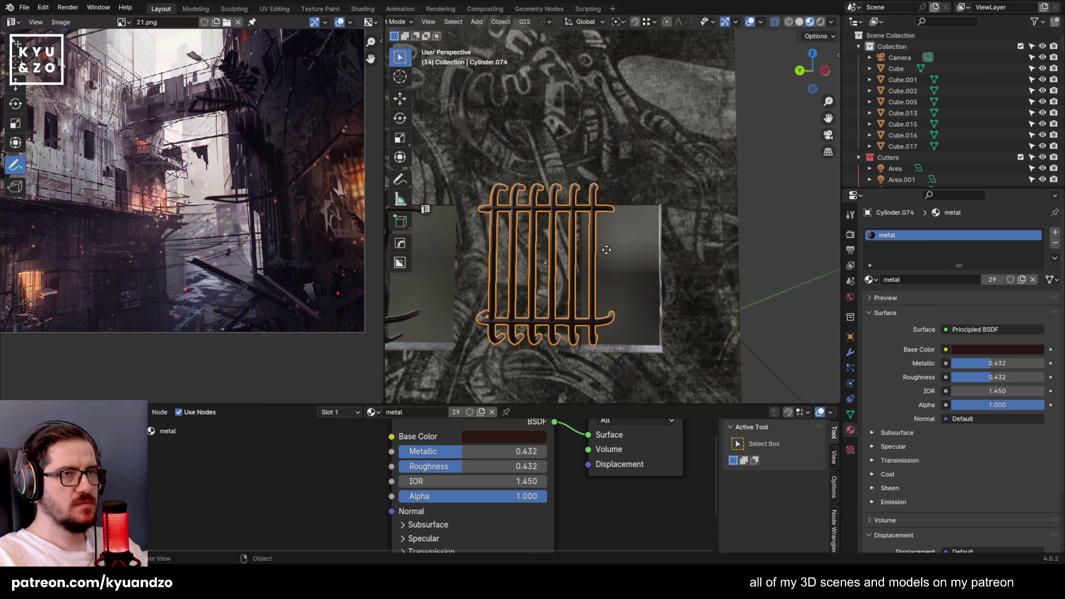
pyautogui.press('g')
pyautogui.press('x')
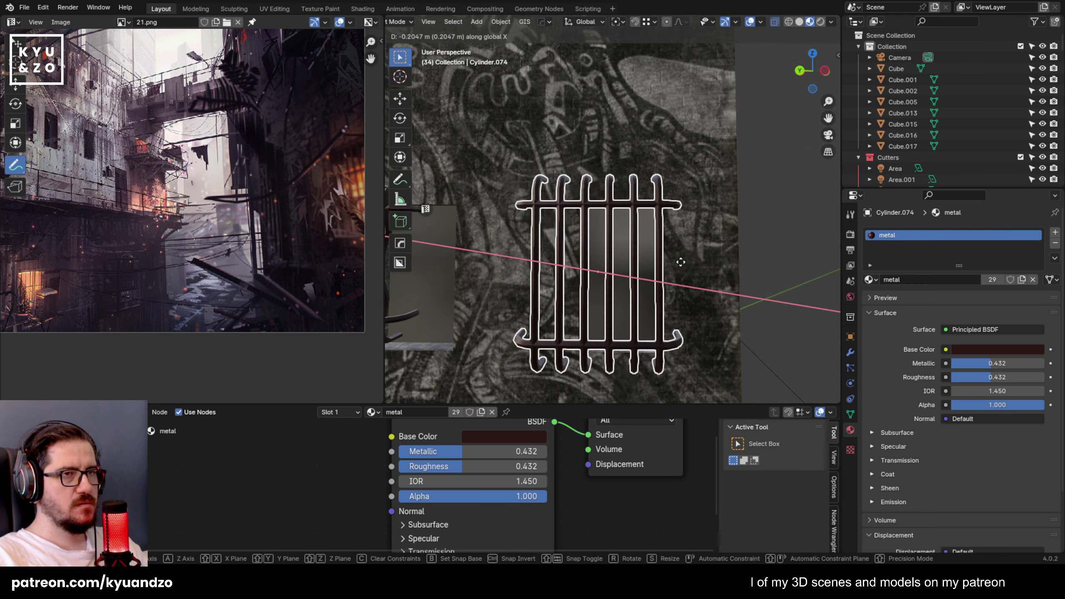
pyautogui.click(694, 273)
pyautogui.press('g')
pyautogui.press('x')
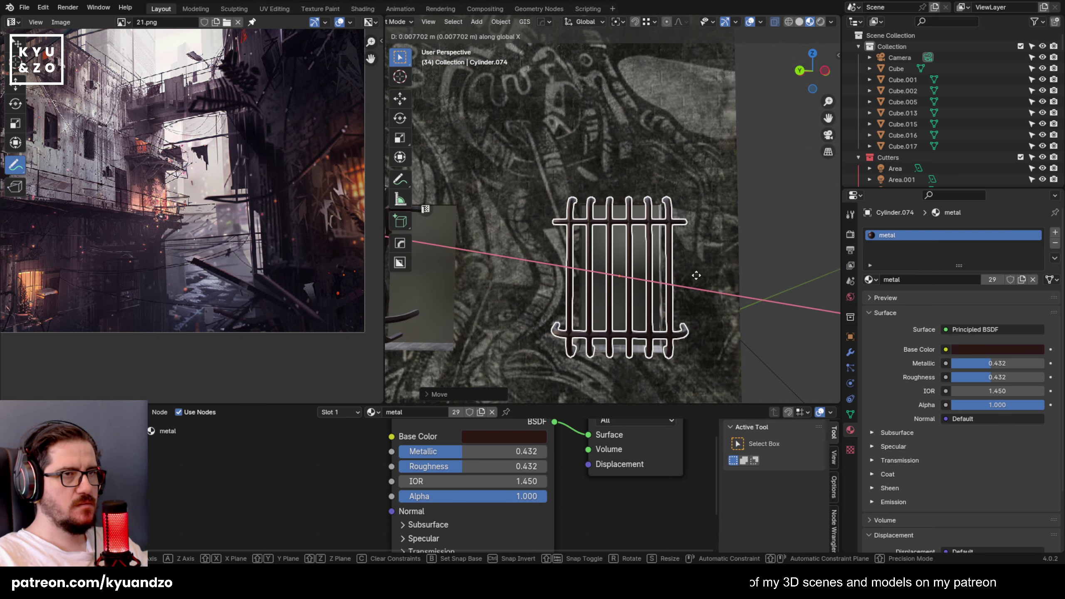
pyautogui.click(696, 273)
pyautogui.press('s')
pyautogui.click(704, 288)
# Scale up the broken middle grille so that it is larger than its window opening.
pyautogui.keyDown('shift'); pyautogui.moveTo(434, 279); pyautogui.dragTo(658, 255, button='middle'); pyautogui.keyUp('shift')
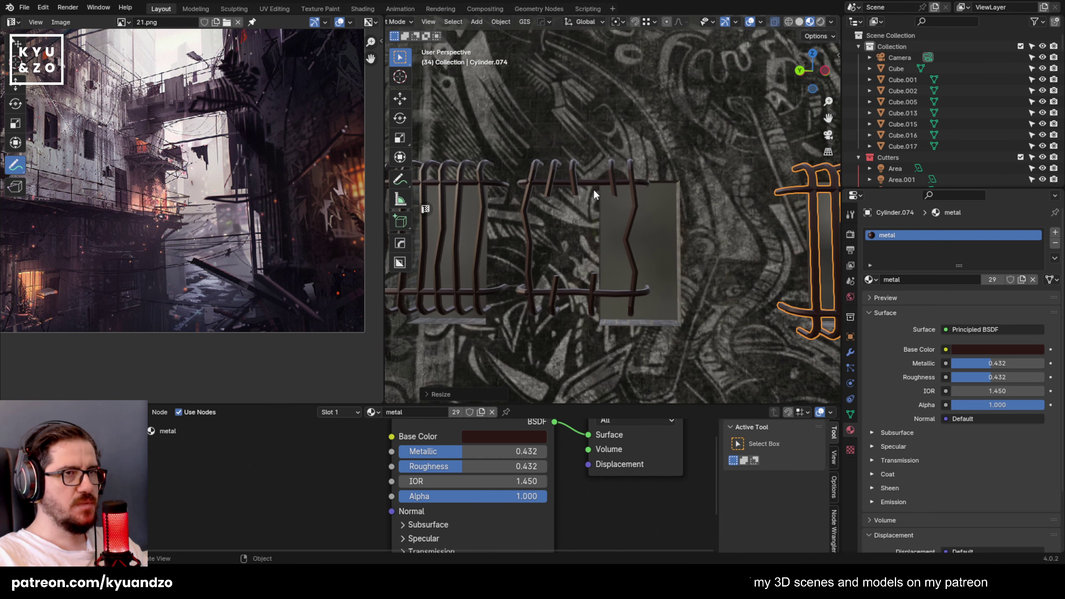
pyautogui.click(596, 187)
pyautogui.click(611, 176)
pyautogui.press('s')
pyautogui.click(659, 264)
pyautogui.press('s')
pyautogui.click(650, 265)
# Move the broken middle grille across the wall to centre it over its window opening.
pyautogui.press('g')
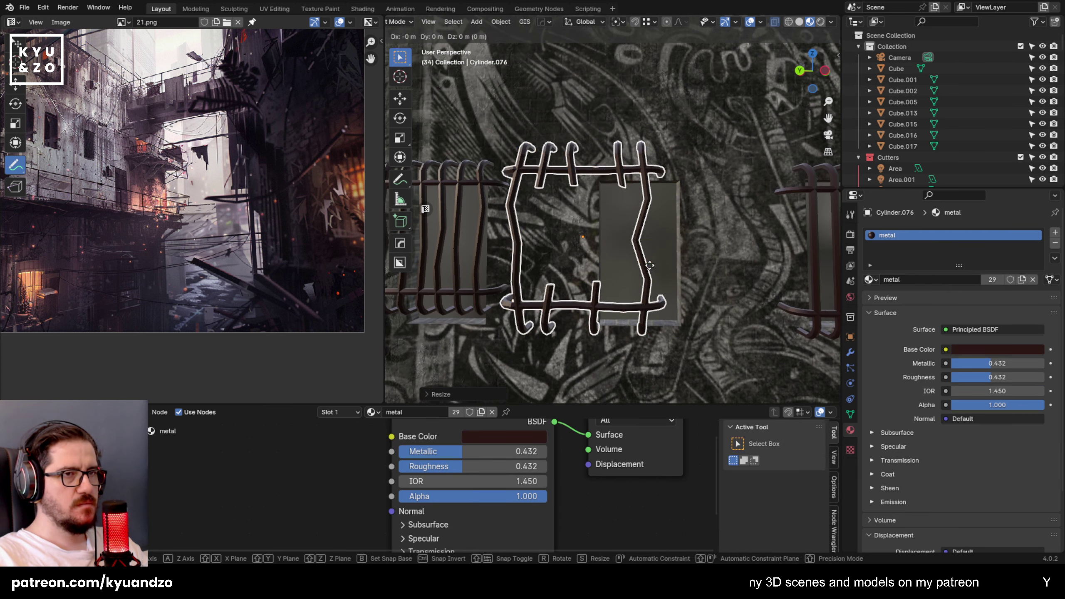
pyautogui.press('x')
pyautogui.press('y')
pyautogui.press('z')
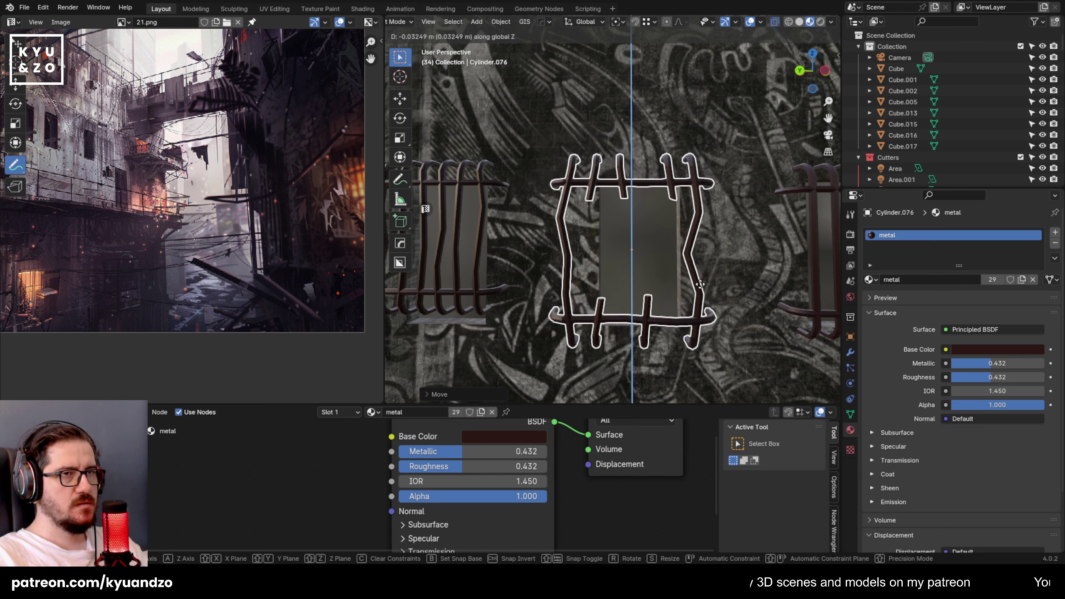
pyautogui.press('x')
pyautogui.press('y')
pyautogui.click(708, 284)
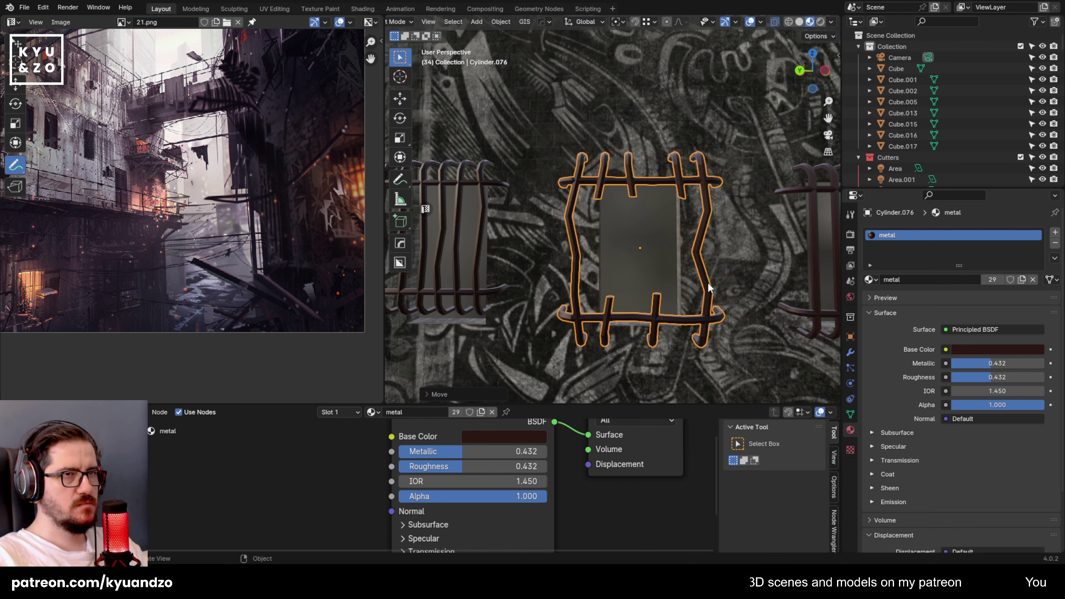
# Fine-tune the broken grille's position over the window along the global Y and Z axes.
pyautogui.moveTo(713, 282)
pyautogui.mouseDown(button='middle')
pyautogui.moveTo(696, 282)
pyautogui.moveTo(724, 280)
pyautogui.mouseUp(button='middle')
pyautogui.press('g')
pyautogui.press('y')
pyautogui.click(734, 277)
pyautogui.press('g')
pyautogui.press('z')
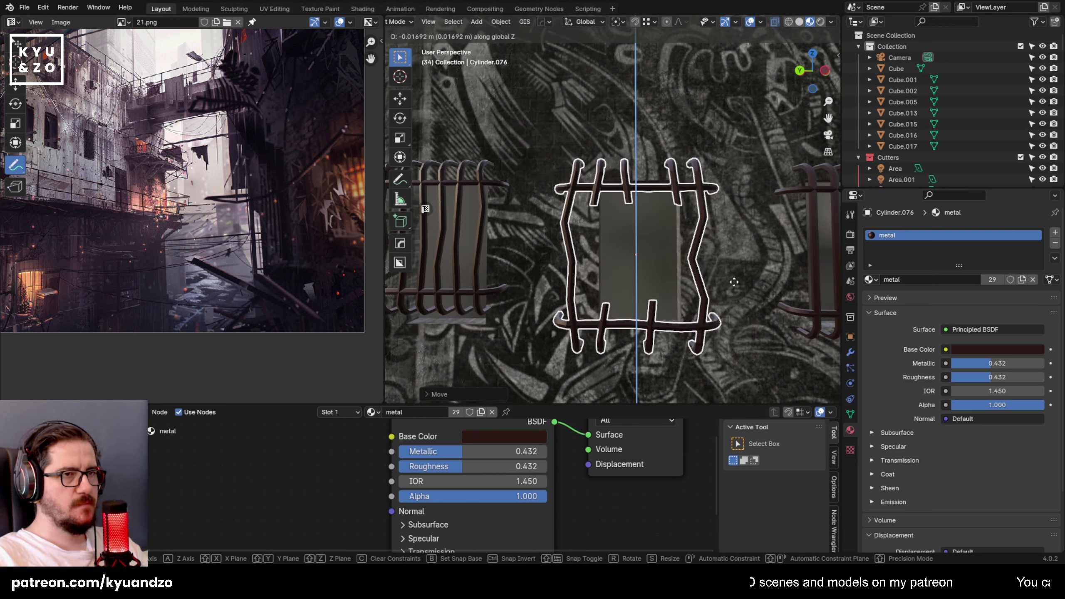
pyautogui.click(731, 284)
pyautogui.scroll(-2, 621, 263)
# Scale the wavy-barred grille over its window and adjust its height along the global Z axis.
pyautogui.click(498, 278)
pyautogui.press('s')
pyautogui.keyDown('shift'); pyautogui.moveTo(499, 277); pyautogui.dragTo(496, 73, button='middle'); pyautogui.keyUp('shift')
pyautogui.click(646, 276)
pyautogui.press('g')
pyautogui.press('z')
pyautogui.click(648, 291)
# Duplicate the box-shaped metal window cage and move the copy along the global X axis to the dark building.
pyautogui.click(458, 291)
pyautogui.click(646, 249)
pyautogui.scroll(-6, 646, 249)
pyautogui.hotkey('shift', 'd')
pyautogui.press('x')
pyautogui.click(763, 223)
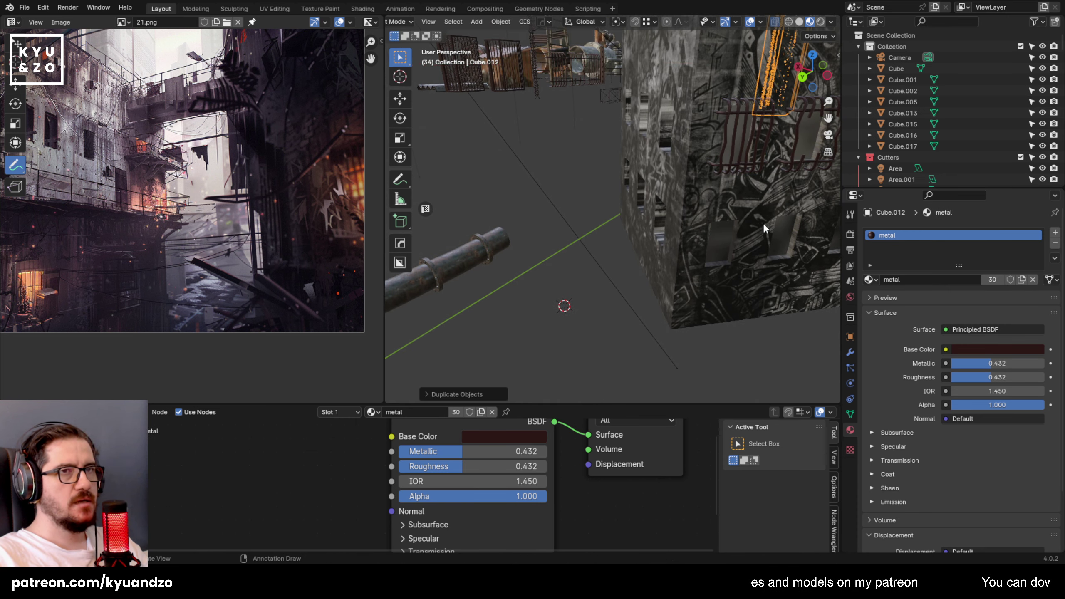
# Move the cage copy along the global Z and X axes to the dark wall's lower row of windows.
pyautogui.keyDown('shift'); pyautogui.moveTo(763, 223); pyautogui.dragTo(664, 220, button='middle'); pyautogui.keyUp('shift')
pyautogui.press('g')
pyautogui.press('z')
pyautogui.click(680, 301)
pyautogui.press('g')
pyautogui.press('x')
pyautogui.click(734, 311)
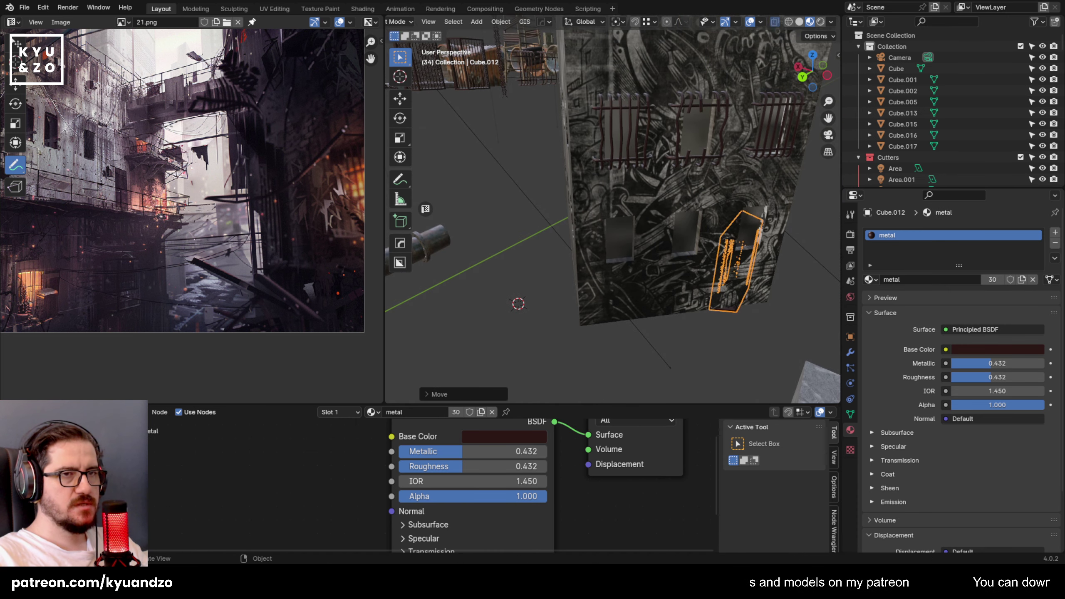
# Rotate the cage about the Z axis to face out from the wall and move it along local Y toward the corner window.
pyautogui.press('r')
pyautogui.press('z')
pyautogui.click(759, 340)
pyautogui.press('g')
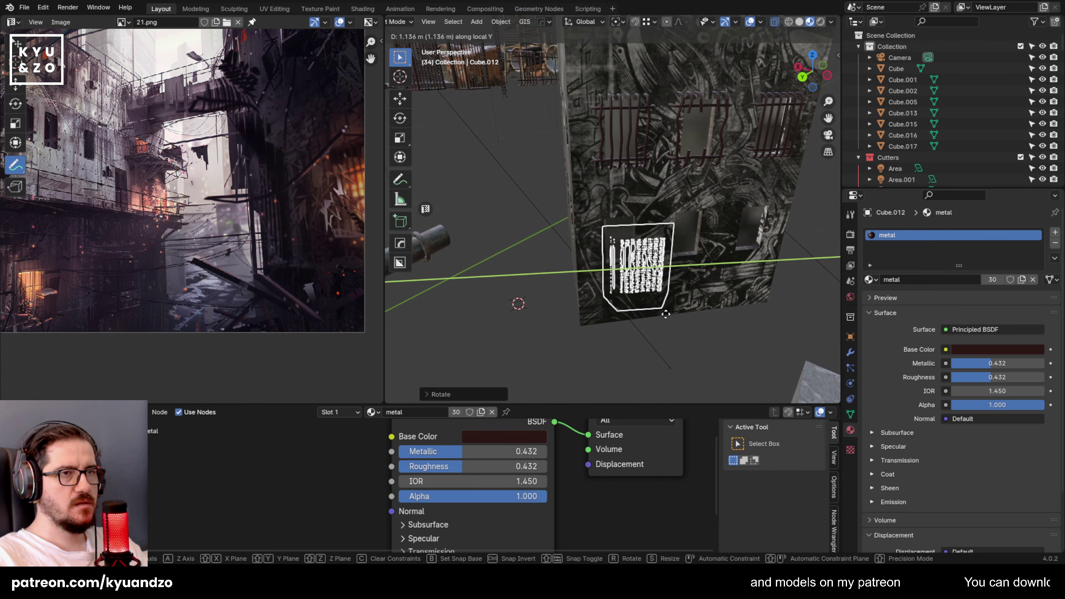
pyautogui.click(611, 259)
# Align the cage's back with the slanted wall edge in top view by moving and rotating it.
pyautogui.moveTo(611, 260); pyautogui.dragTo(601, 214, button='middle')
pyautogui.scroll(2, 601, 213)
pyautogui.press('g')
pyautogui.click(633, 236)
pyautogui.press('r')
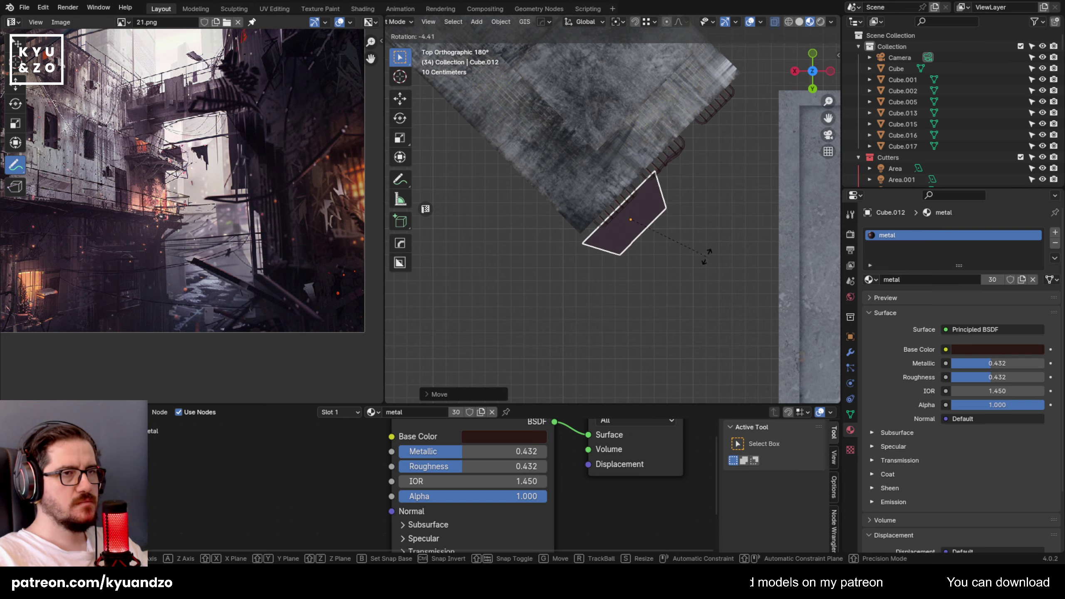
pyautogui.click(707, 253)
pyautogui.press('g')
pyautogui.click(705, 248)
pyautogui.press('r')
pyautogui.click(710, 246)
# Resize the cage and raise it along the global Z axis to the height of the corner window.
pyautogui.moveTo(710, 246); pyautogui.dragTo(661, 238, button='middle')
pyautogui.scroll(2, 661, 238)
pyautogui.press('s')
pyautogui.click(728, 282)
pyautogui.keyDown('shift'); pyautogui.scroll(7, 671, 233); pyautogui.keyUp('shift')
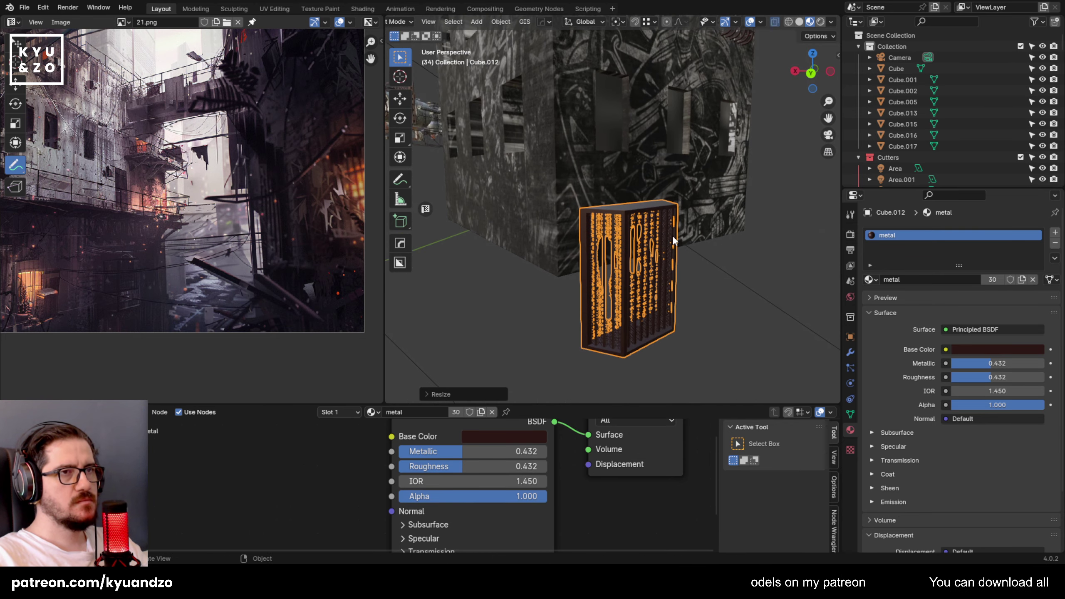
pyautogui.press('g')
pyautogui.press('z')
pyautogui.click(672, 126)
# Scale the window cage down to about 0.76 on the dark wall.
pyautogui.scroll(1, 646, 190)
pyautogui.scroll(3, 656, 235)
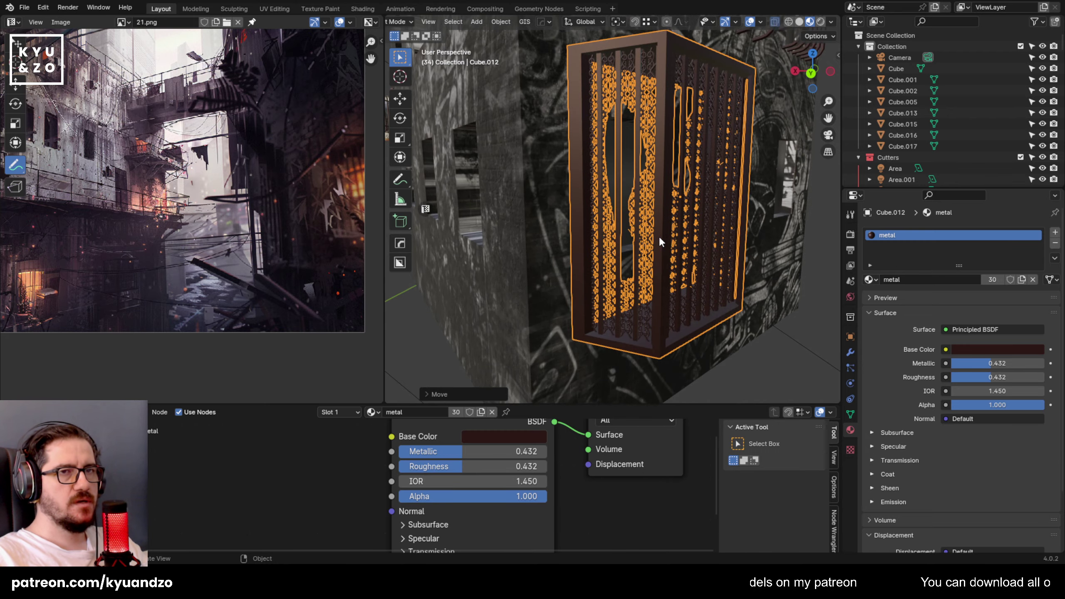
pyautogui.moveTo(641, 202); pyautogui.dragTo(599, 225, button='middle')
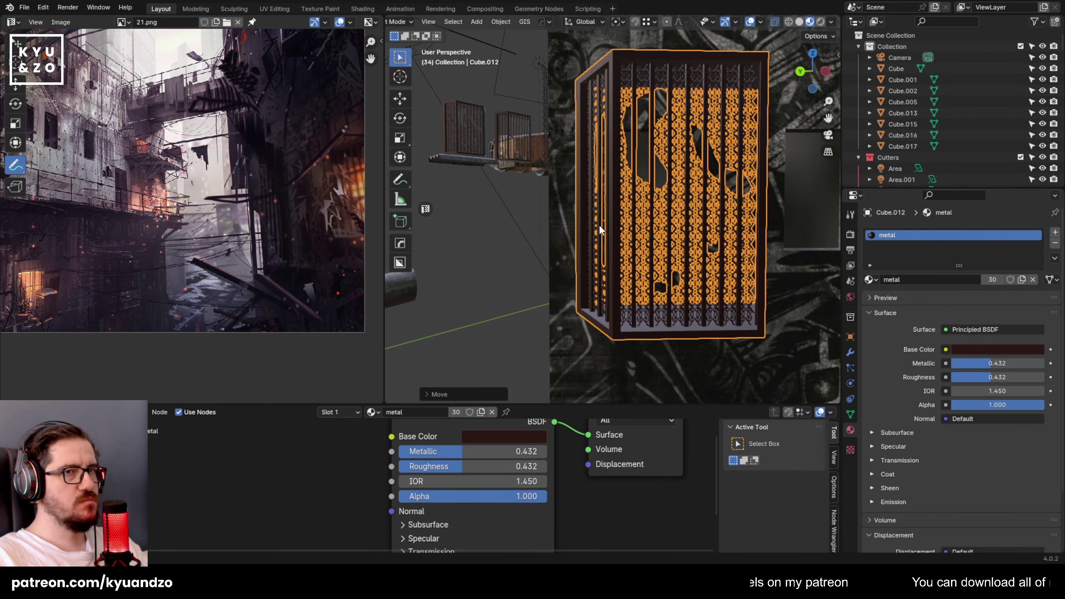
pyautogui.moveTo(689, 209); pyautogui.dragTo(671, 220, button='middle')
pyautogui.press('s')
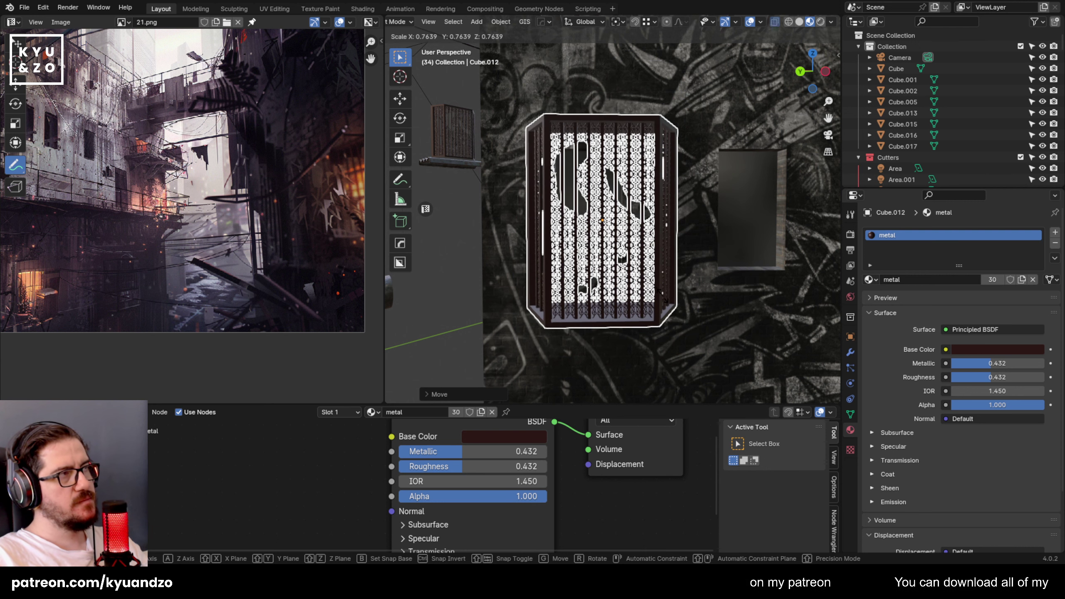
pyautogui.click(660, 296)
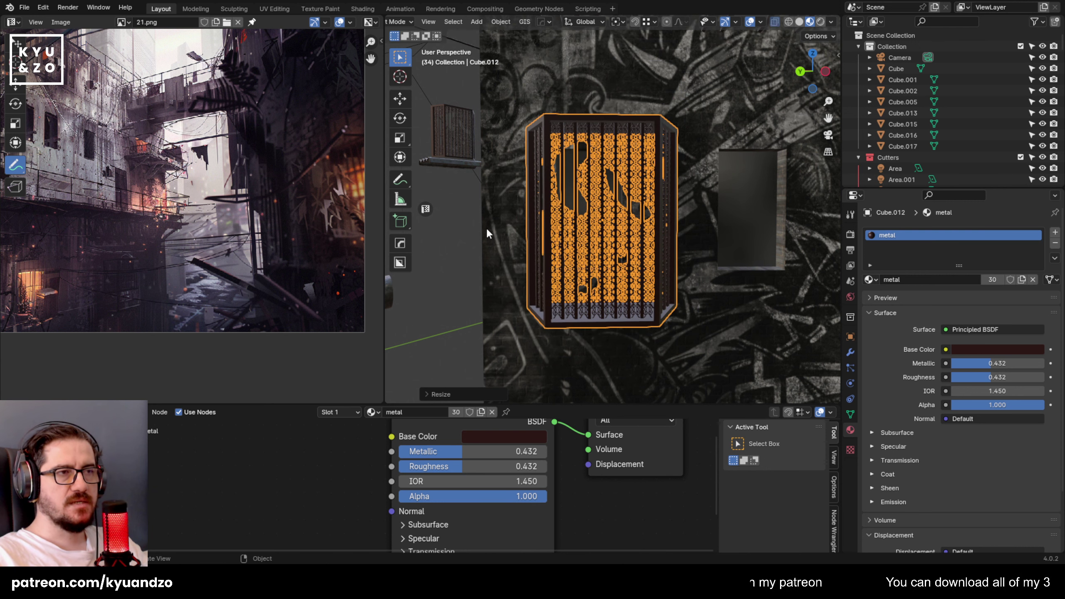
# Adjust the cage's height along the global Z axis and scale it down further to fit the window.
pyautogui.press('g')
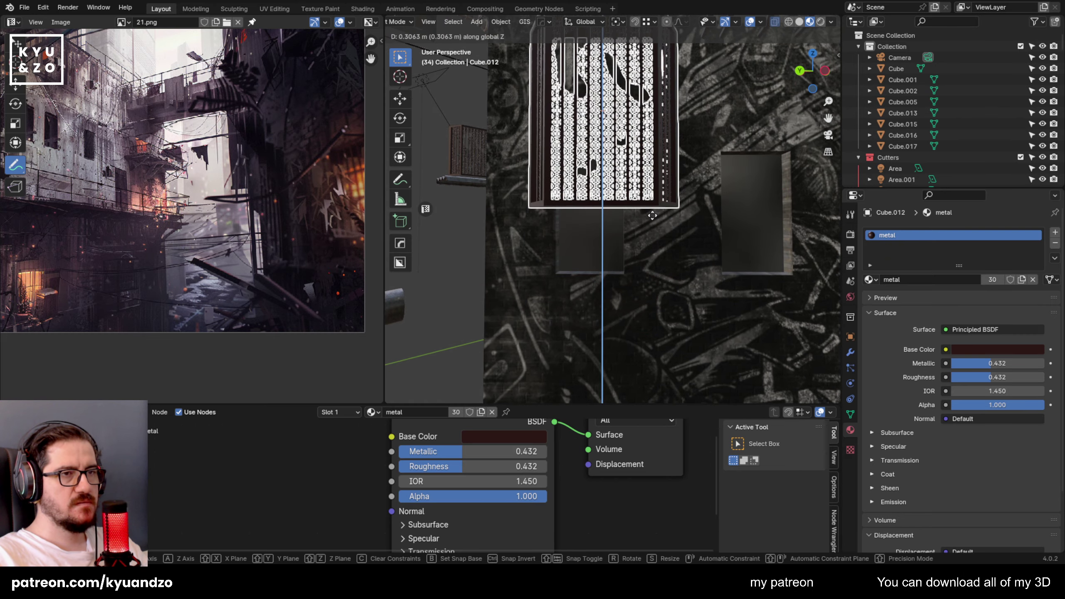
pyautogui.click(662, 318)
pyautogui.press('s')
pyautogui.click(671, 285)
# Centre the cage over the corner window by moving it along the Y axis and then the global Z axis.
pyautogui.press('g')
pyautogui.press('y')
pyautogui.press('x')
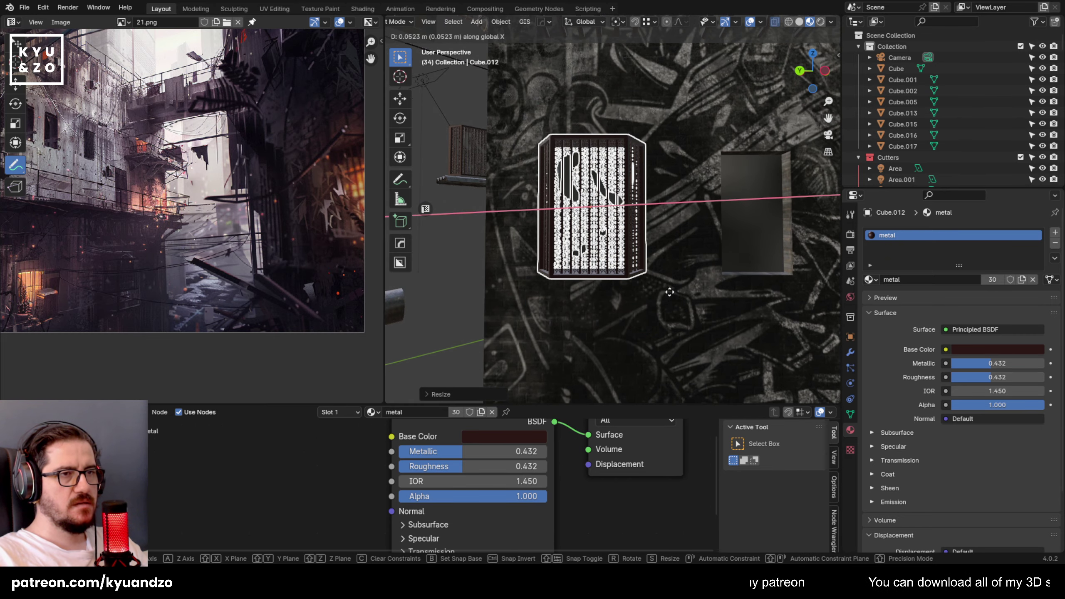
pyautogui.press('z')
pyautogui.press('y')
pyautogui.click(669, 293)
pyautogui.press('g')
pyautogui.press('z')
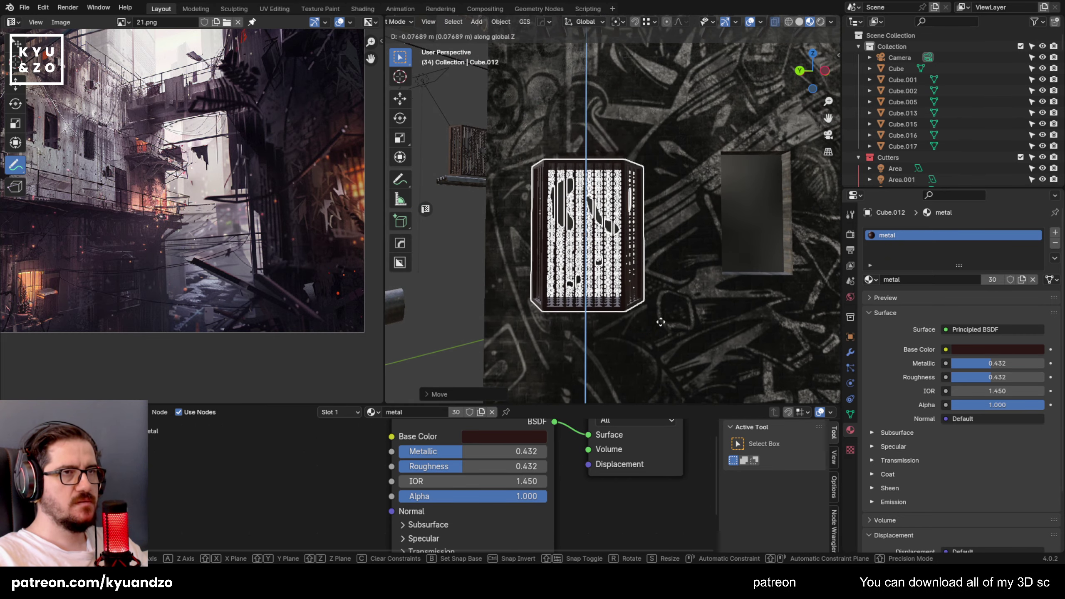
pyautogui.click(669, 295)
# Move the window cage along its local X axis so it sits against the dark wall.
pyautogui.scroll(-3, 667, 250)
pyautogui.moveTo(461, 218); pyautogui.dragTo(578, 217, button='middle')
pyautogui.press('g')
pyautogui.press('x')
pyautogui.press('x')
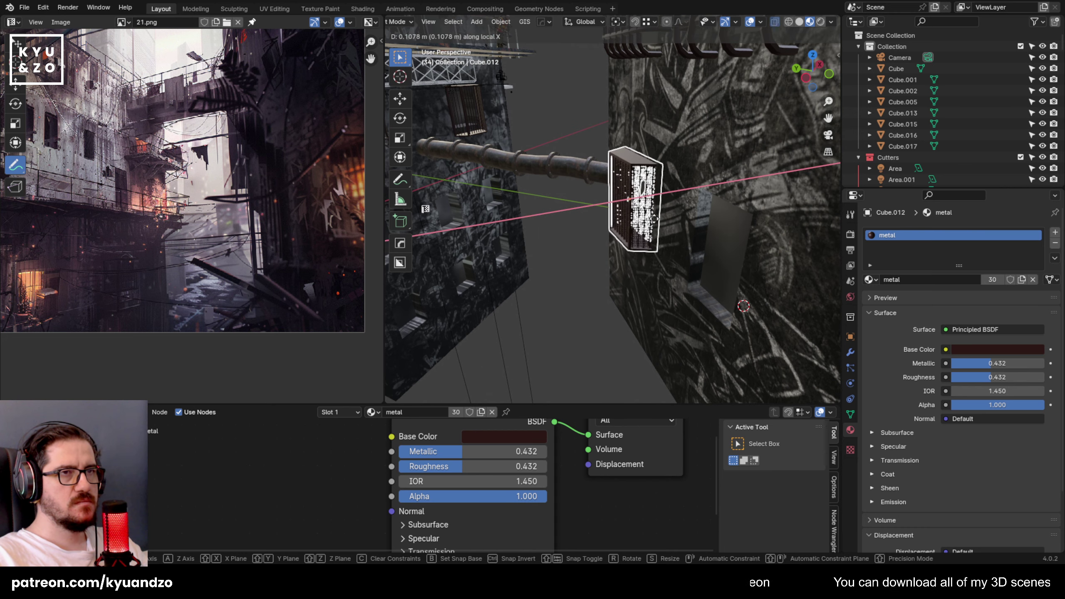
pyautogui.click(650, 220)
# Duplicate a barred window cage from the far building and move the copy along its local X axis towards the dark building.
pyautogui.click(584, 272)
pyautogui.moveTo(584, 273); pyautogui.dragTo(637, 185, button='middle')
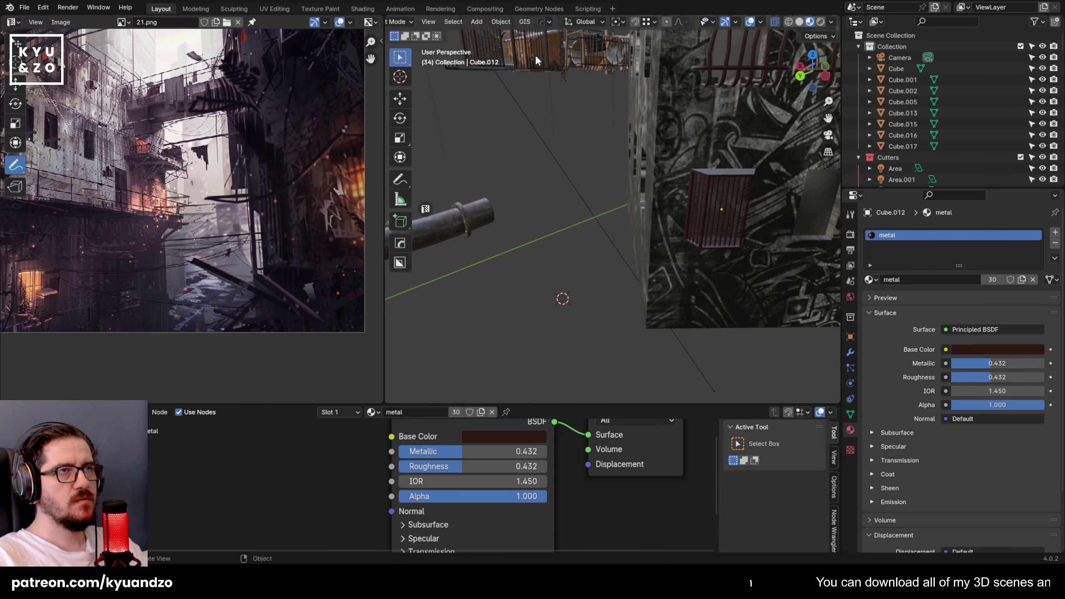
pyautogui.moveTo(536, 55); pyautogui.dragTo(486, 115, button='middle')
pyautogui.hotkey('shift', 'd')
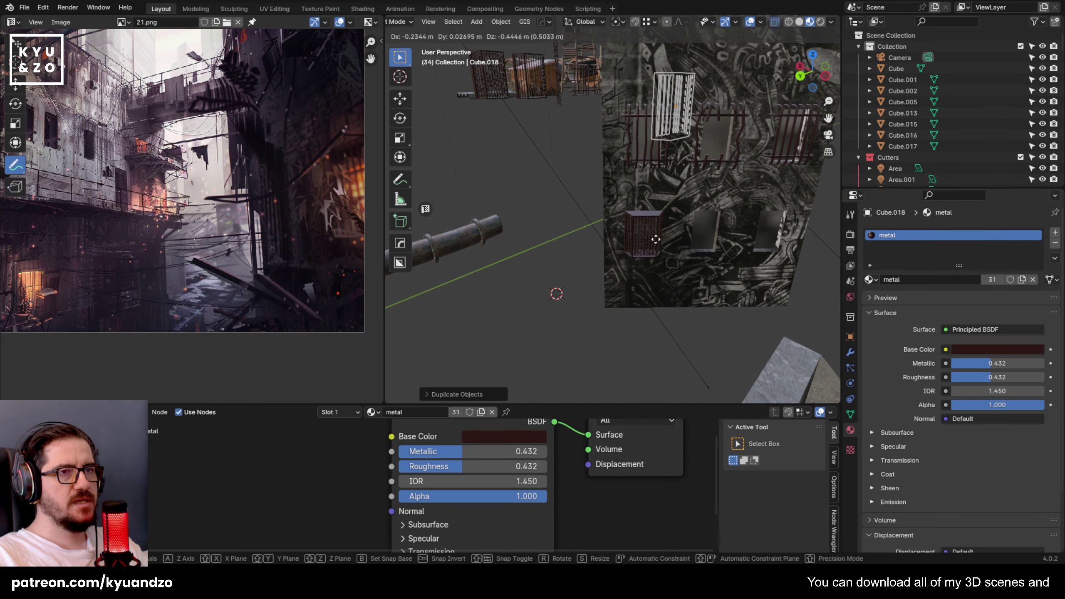
pyautogui.press('x')
pyautogui.press('x')
pyautogui.click(671, 251)
pyautogui.scroll(3, 609, 245)
pyautogui.keyDown('shift'); pyautogui.moveTo(693, 274); pyautogui.dragTo(613, 228, button='middle'); pyautogui.keyUp('shift')
# Rotate the copied cage about the Z axis and shift it along its local Y axis near the wall.
pyautogui.press('r')
pyautogui.press('z')
pyautogui.click(640, 263)
pyautogui.press('g')
pyautogui.press('y')
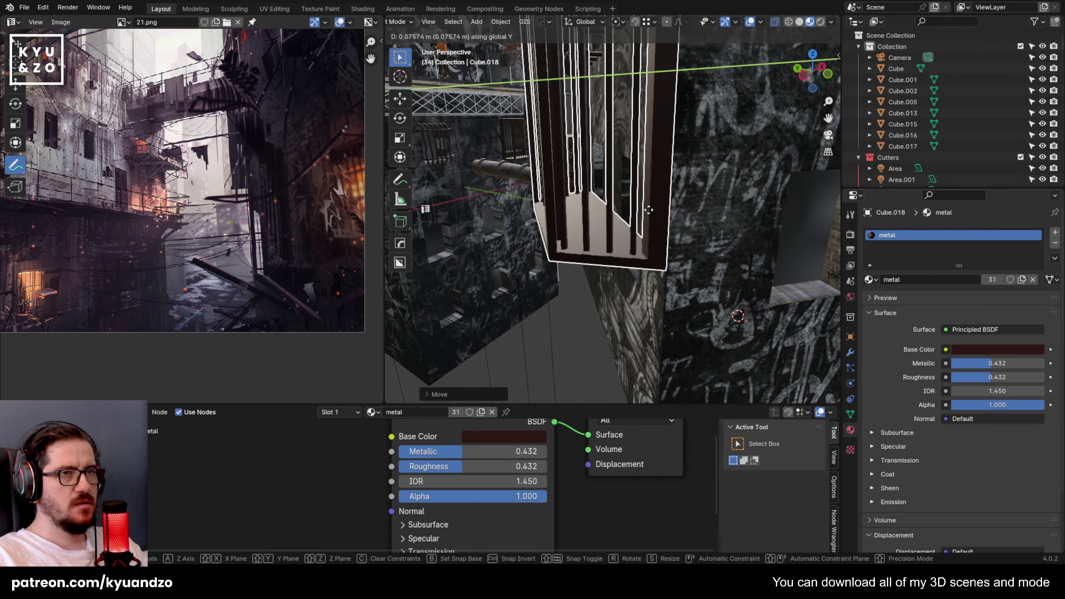
pyautogui.press('y')
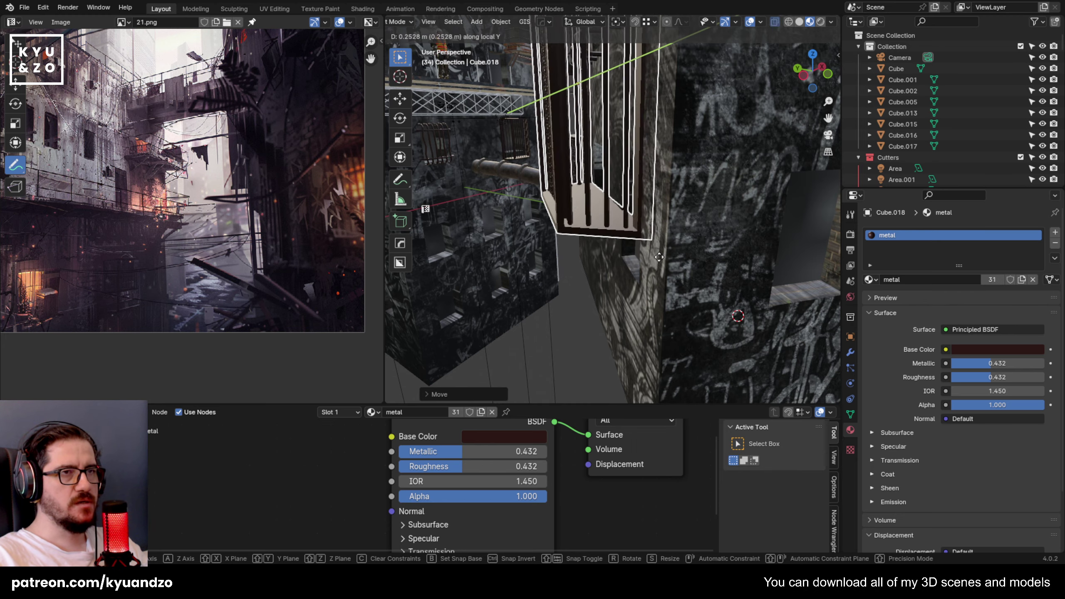
pyautogui.click(660, 256)
# From above, align the cage's rotation with the wall, scale it down and move it flush against the wall face.
pyautogui.moveTo(581, 100); pyautogui.dragTo(573, 209, button='middle')
pyautogui.press('r')
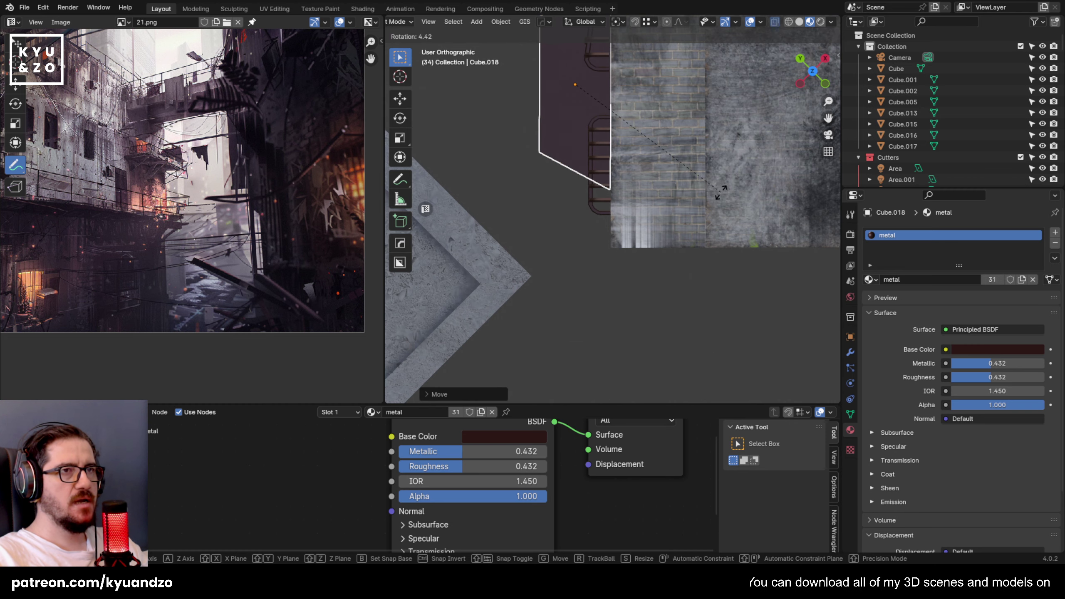
pyautogui.click(722, 189)
pyautogui.press('s')
pyautogui.click(621, 151)
pyautogui.press('g')
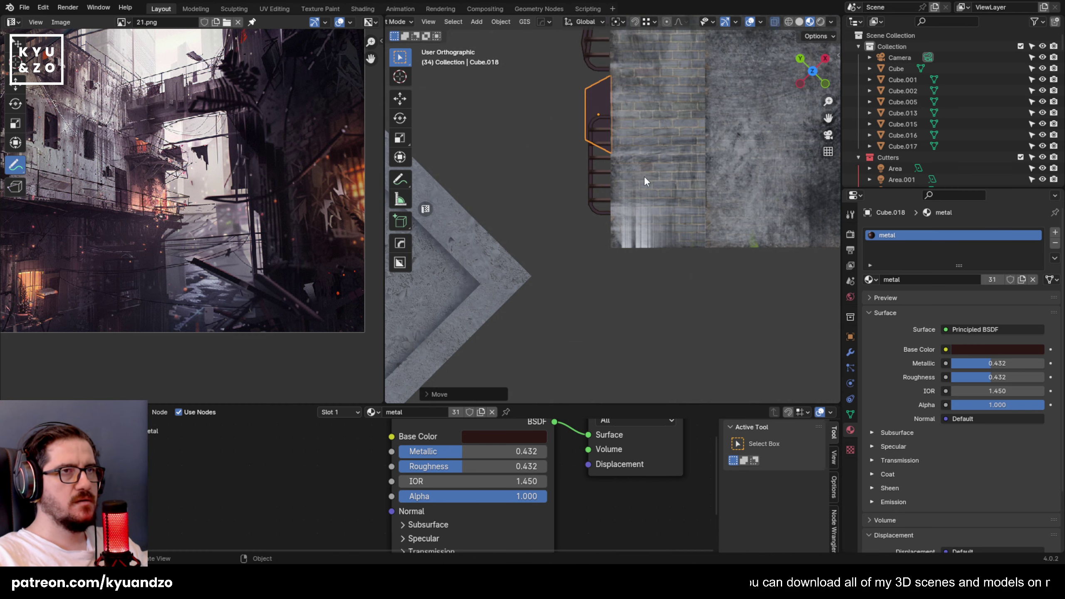
pyautogui.click(647, 207)
# Lower the cage along global Z and slide it along its local Y axis over the lower window near the corner.
pyautogui.moveTo(613, 199); pyautogui.dragTo(668, 105, button='middle')
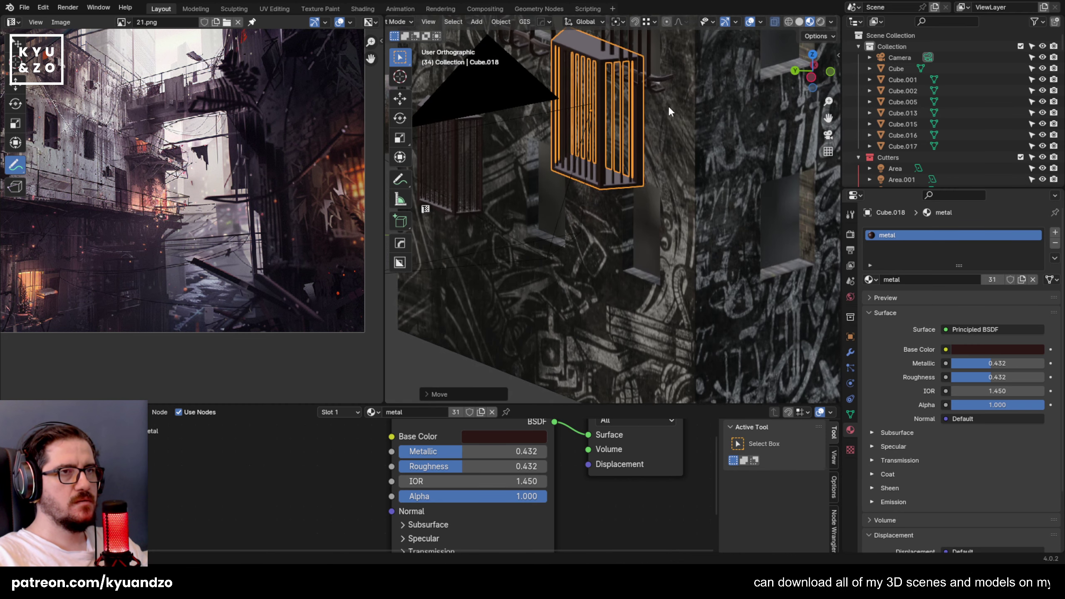
pyautogui.press('g')
pyautogui.press('z')
pyautogui.click(637, 197)
pyautogui.press('g')
pyautogui.press('y')
pyautogui.press('y')
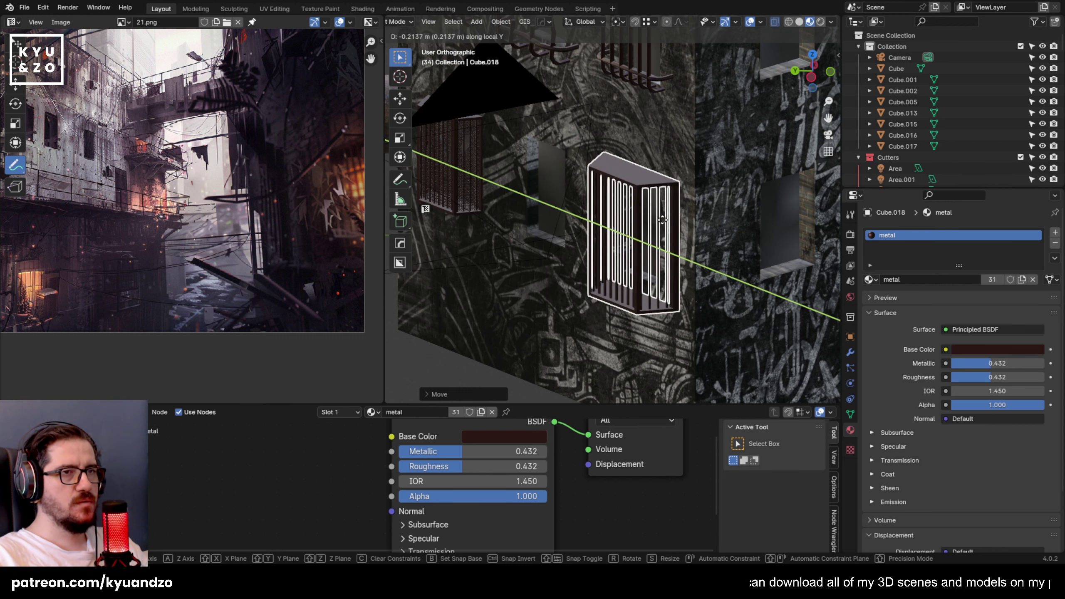
pyautogui.click(667, 216)
# Scale the cage down slightly and recentre it on the window along its local Y and global Z axes.
pyautogui.press('s')
pyautogui.click(694, 303)
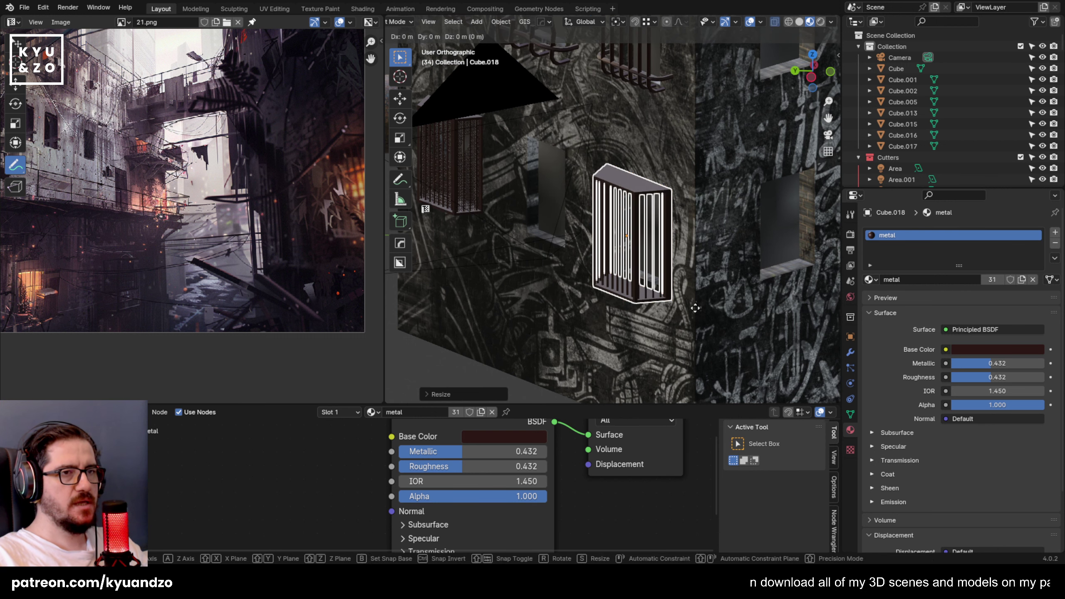
pyautogui.press('g')
pyautogui.press('y')
pyautogui.press('y')
pyautogui.click(699, 315)
pyautogui.press('g')
pyautogui.press('z')
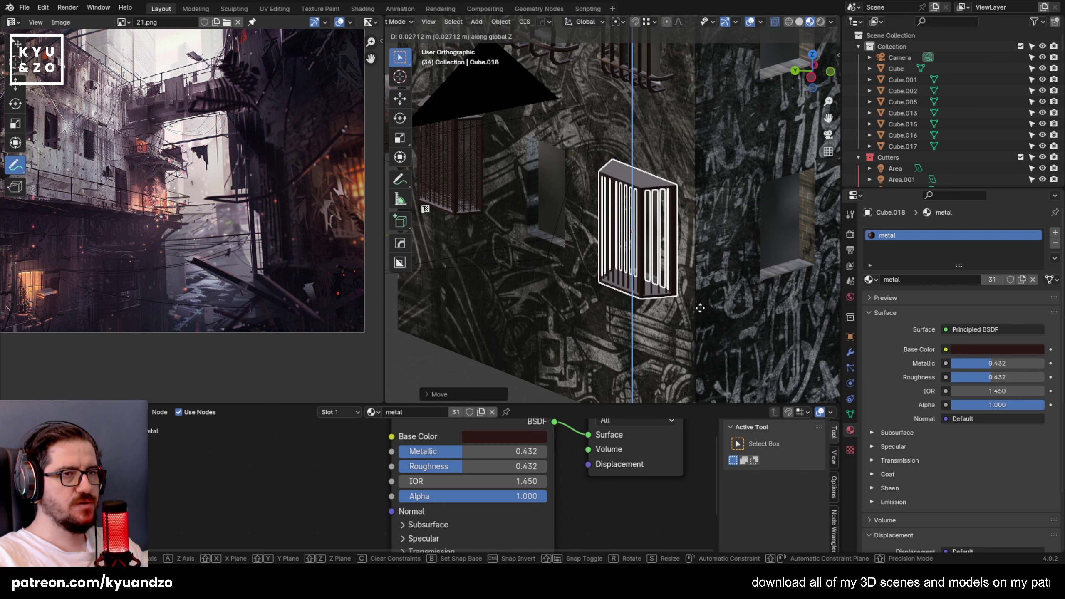
pyautogui.click(700, 309)
# Switch the viewport back to perspective, check the cage's fit on the wall and save the file.
pyautogui.click(430, 22)
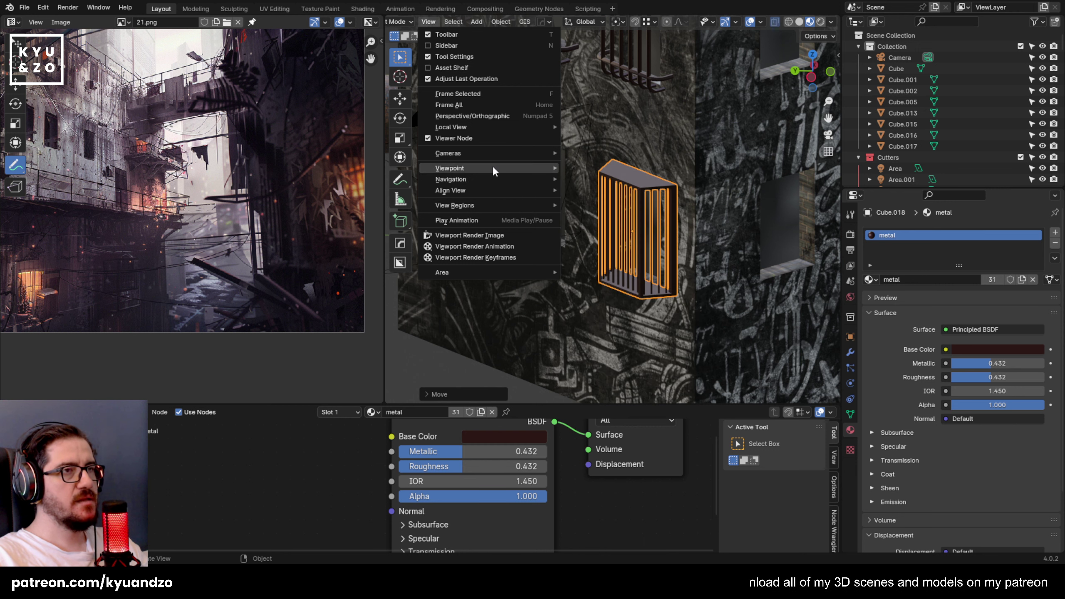
pyautogui.moveTo(492, 167)
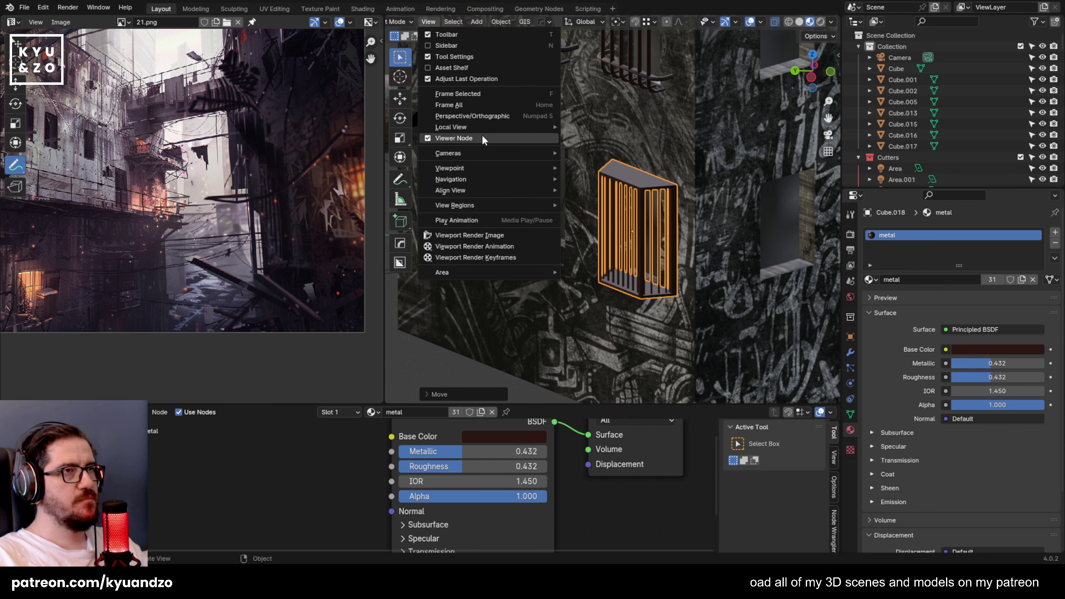
pyautogui.click(499, 117)
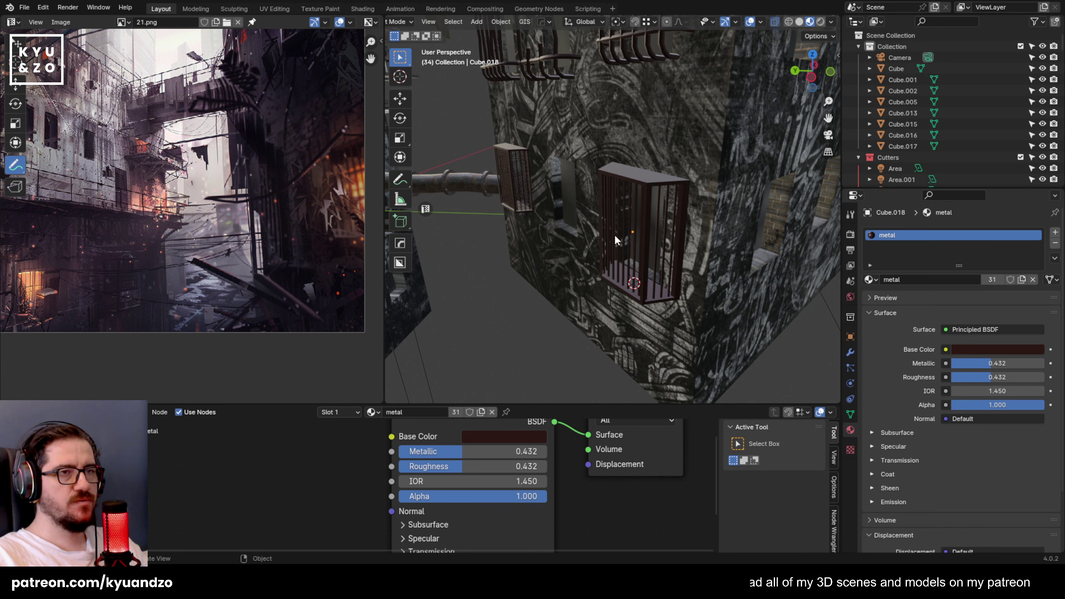
pyautogui.scroll(2, 619, 254)
pyautogui.click(653, 127)
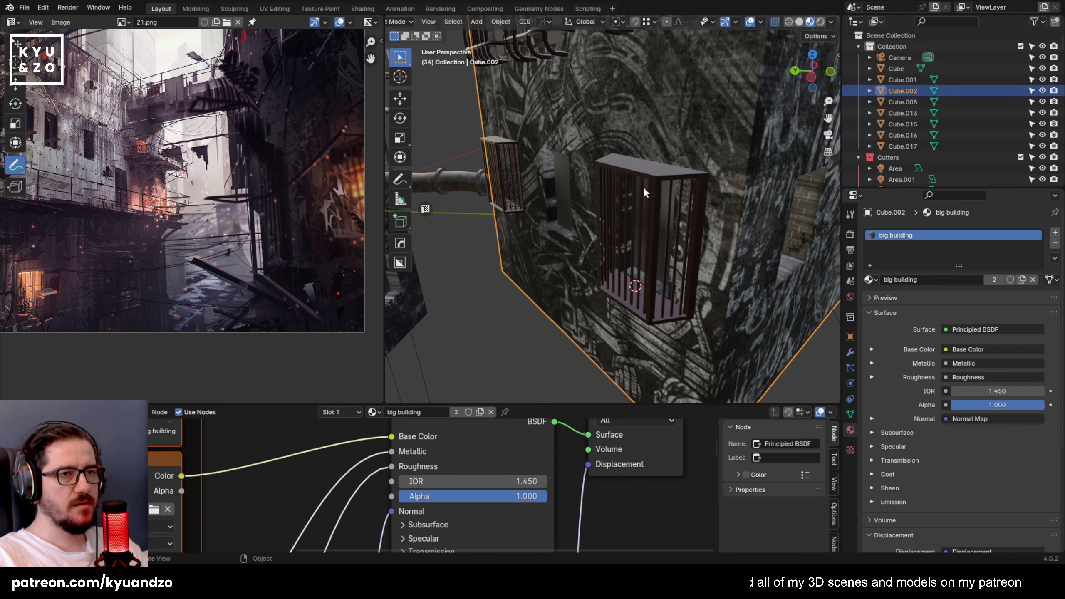
pyautogui.click(642, 187)
pyautogui.scroll(2, 657, 244)
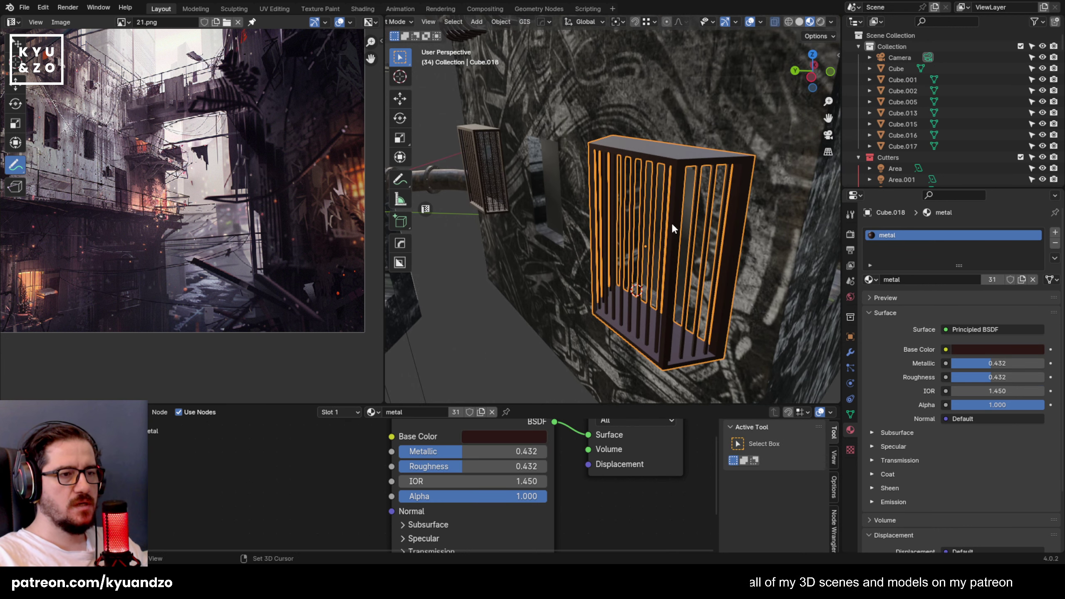
pyautogui.moveTo(672, 228); pyautogui.dragTo(610, 167, button='middle')
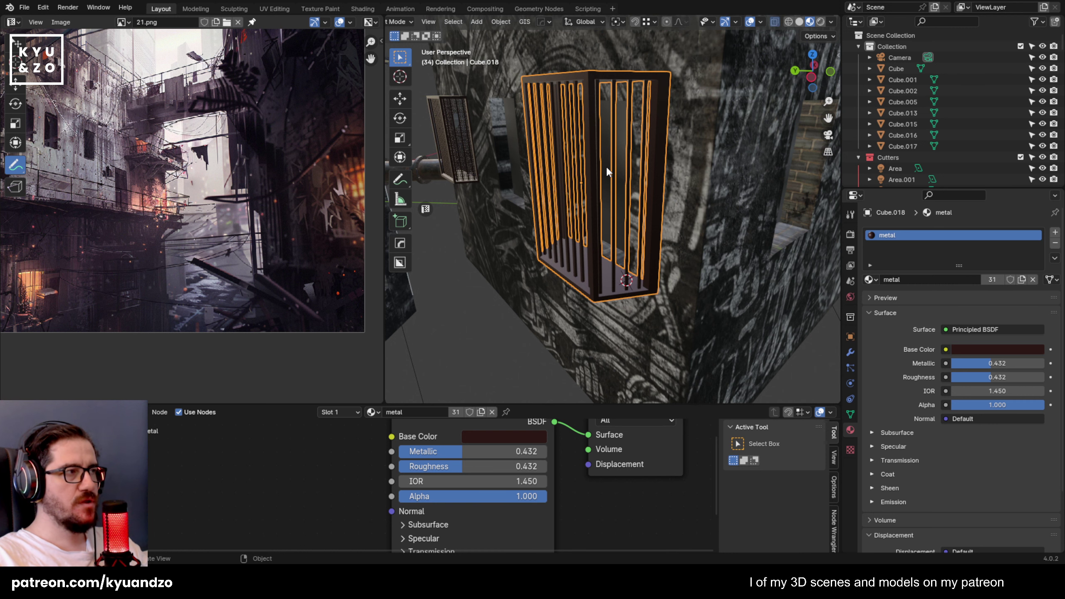
pyautogui.click(692, 168)
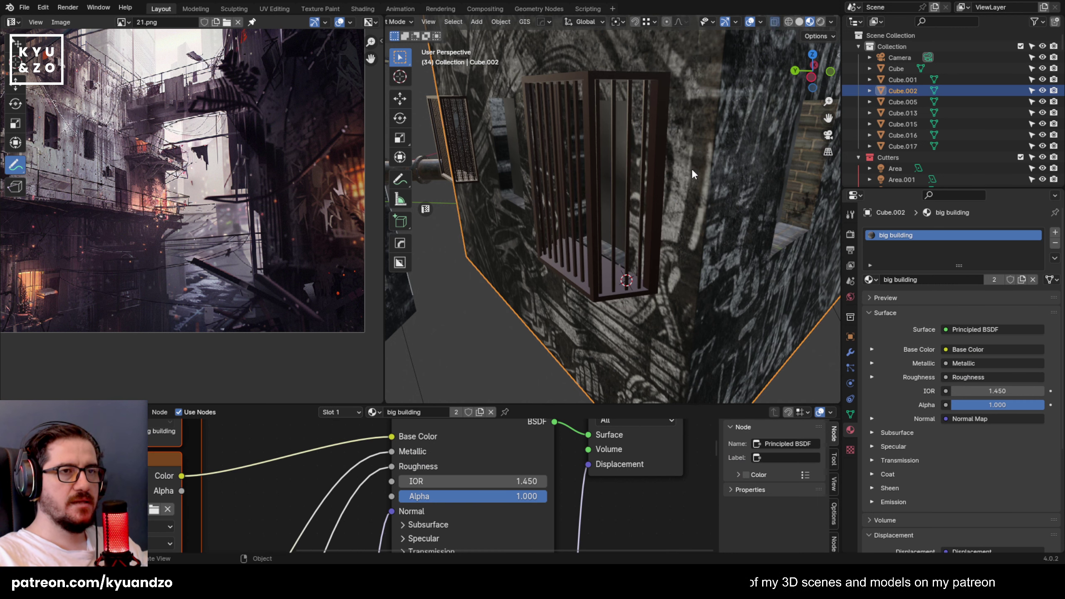
pyautogui.scroll(1, 691, 169)
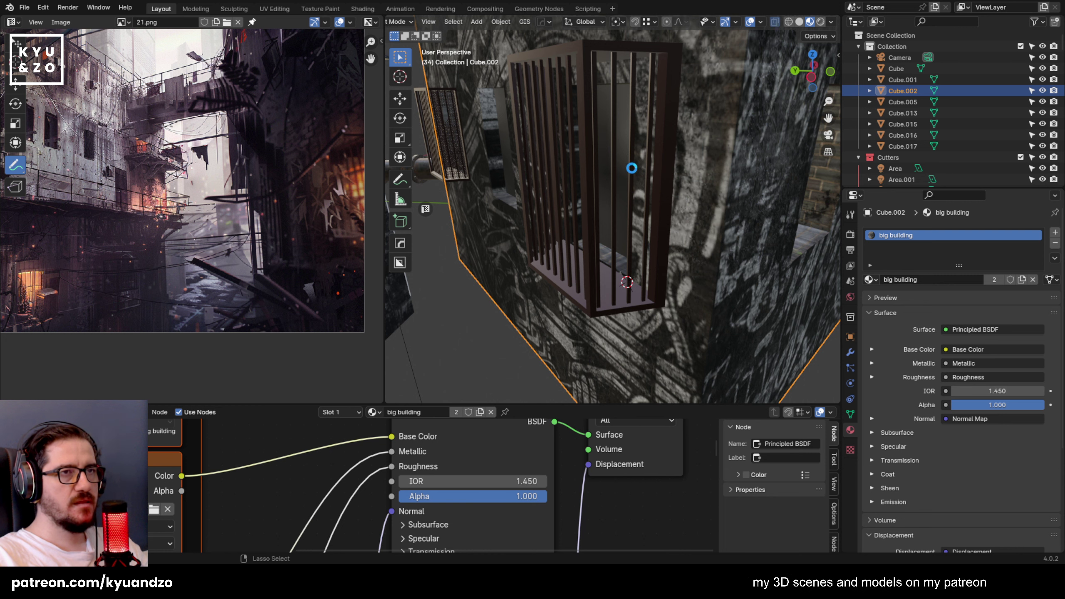
pyautogui.hotkey('ctrl', 's')
# Nudge the barred cage along its local X axis to close the gap with the wall.
pyautogui.click(655, 124)
pyautogui.moveTo(658, 125); pyautogui.dragTo(602, 136, button='middle')
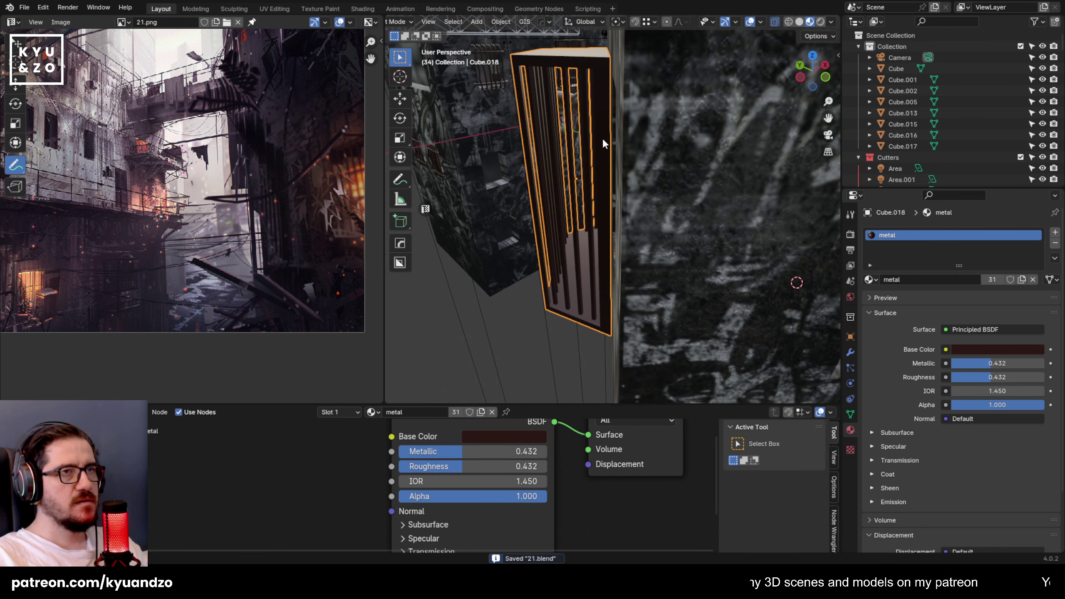
pyautogui.press('g')
pyautogui.press('y')
pyautogui.press('y')
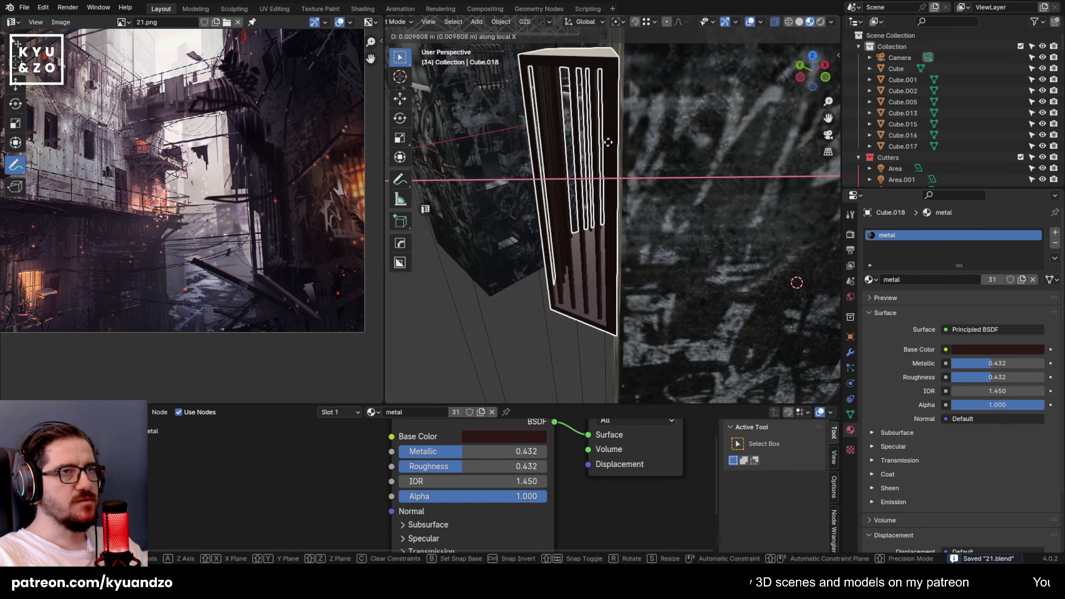
pyautogui.click(615, 149)
# In the camera view, duplicate the barred cage along its local Y axis towards the corner cage.
pyautogui.scroll(-3, 613, 143)
pyautogui.moveTo(507, 173); pyautogui.dragTo(578, 255, button='middle')
pyautogui.click(587, 231)
pyautogui.press('KP_0')
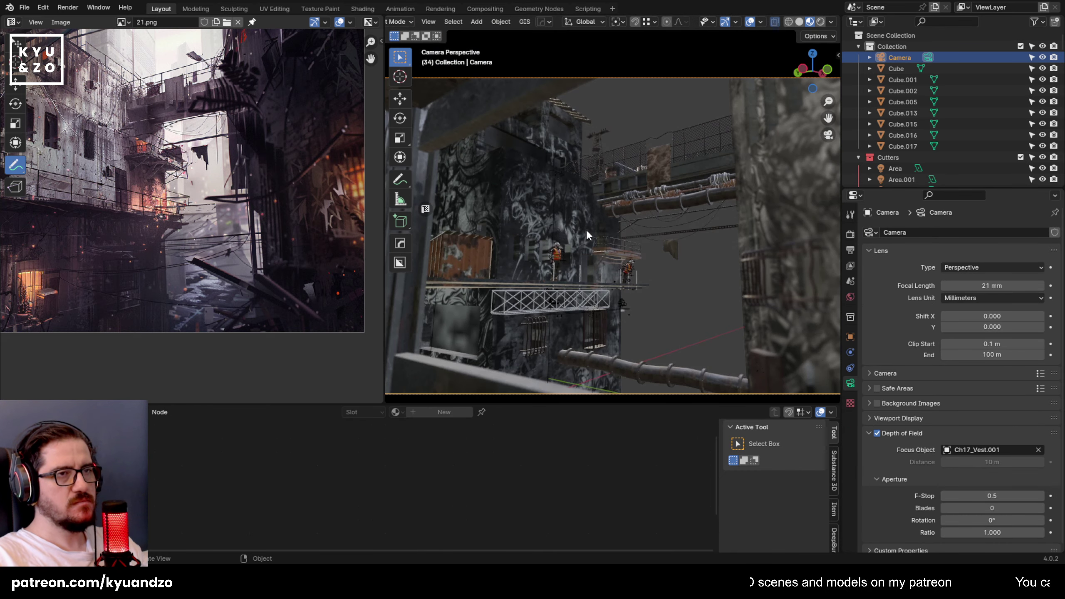
pyautogui.scroll(2, 491, 157)
pyautogui.scroll(2, 573, 235)
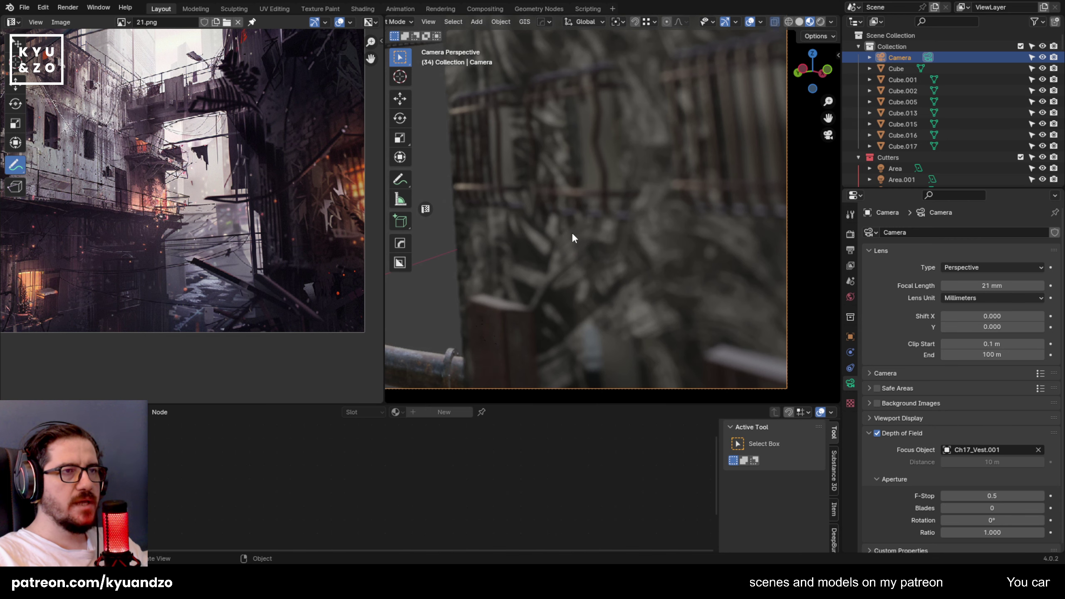
pyautogui.click(513, 326)
pyautogui.click(619, 150)
pyautogui.click(734, 121)
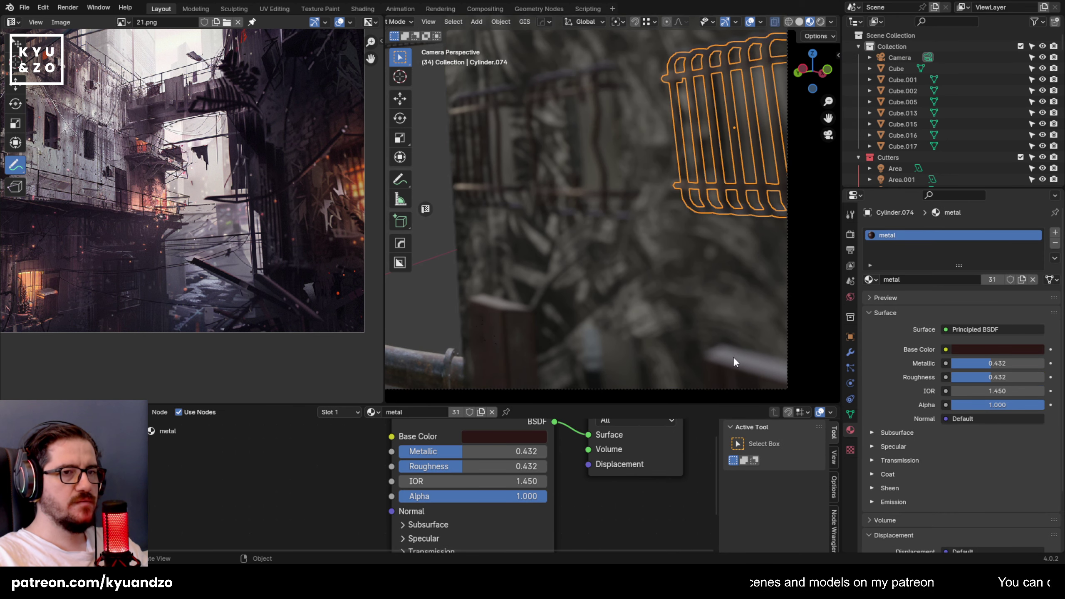
pyautogui.click(733, 356)
pyautogui.hotkey('shift', 'd')
pyautogui.press('y')
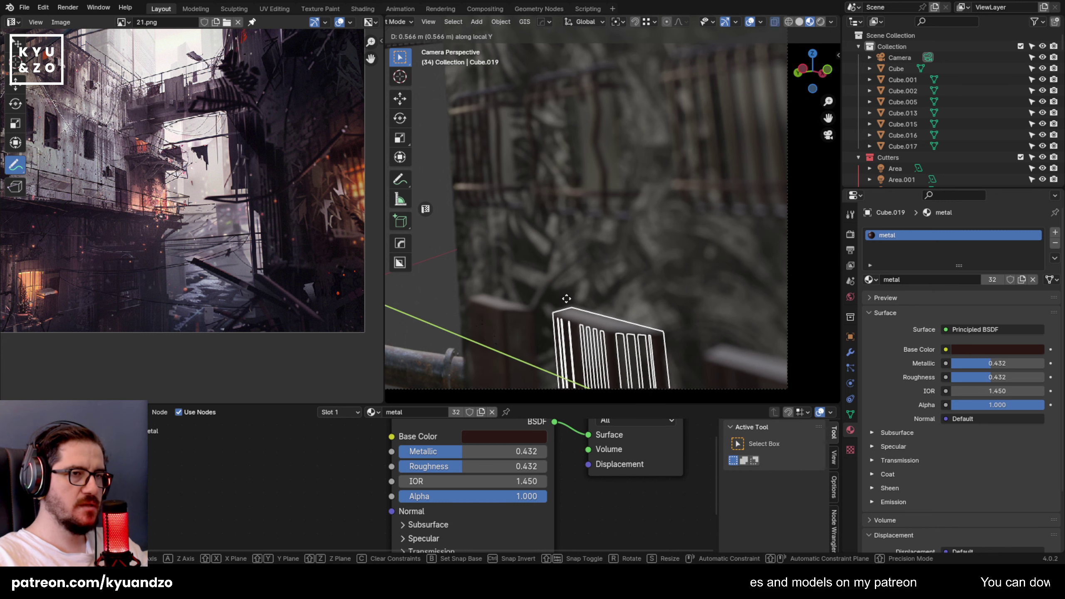
pyautogui.click(549, 300)
# Raise the corner window's mesh cage slightly along the global Z axis.
pyautogui.click(499, 314)
pyautogui.press('g')
pyautogui.press('z')
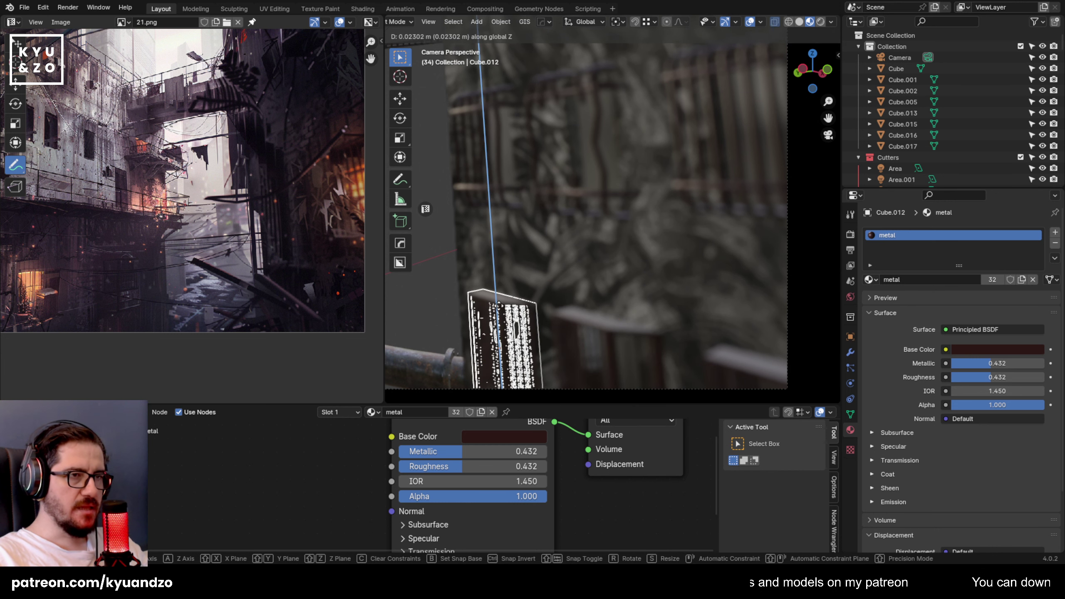
pyautogui.click(496, 309)
pyautogui.click(448, 312)
# Inspect the dark building's upper walls from the camera and from outside, and save the file.
pyautogui.scroll(-1, 635, 216)
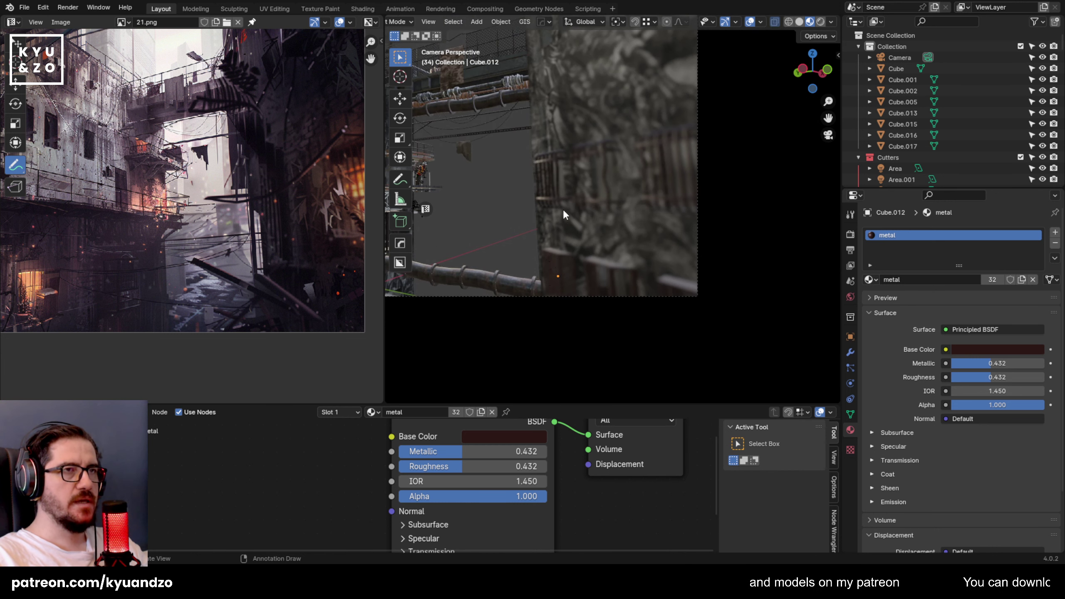
pyautogui.scroll(-1, 563, 209)
pyautogui.scroll(2, 557, 117)
pyautogui.keyDown('shift'); pyautogui.moveTo(558, 117); pyautogui.dragTo(551, 218, button='middle'); pyautogui.keyUp('shift')
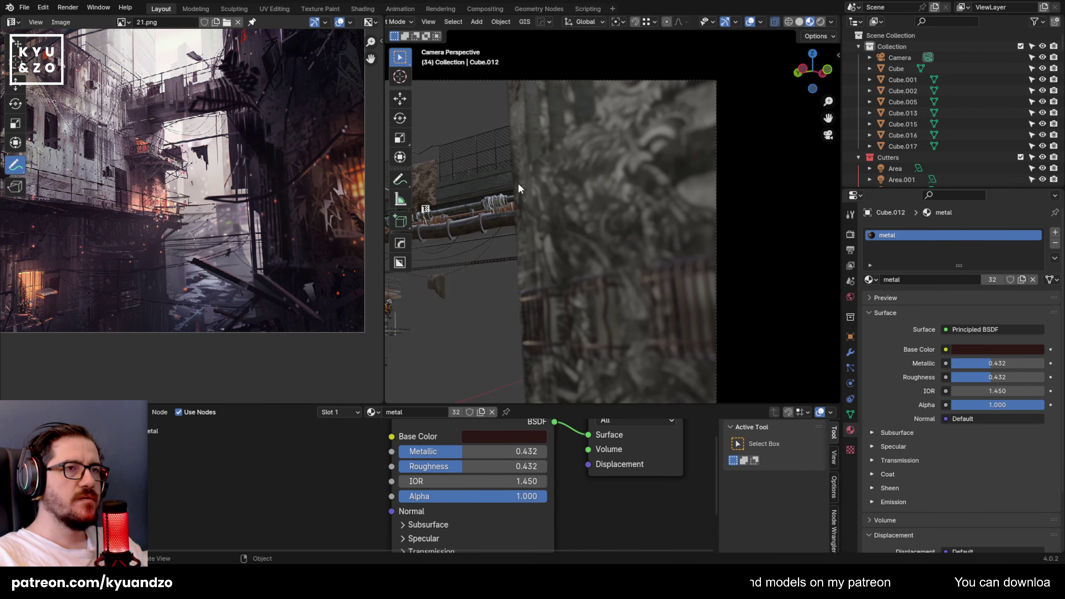
pyautogui.moveTo(518, 185); pyautogui.dragTo(701, 206, button='middle')
pyautogui.hotkey('shift', '`')
pyautogui.press('w')
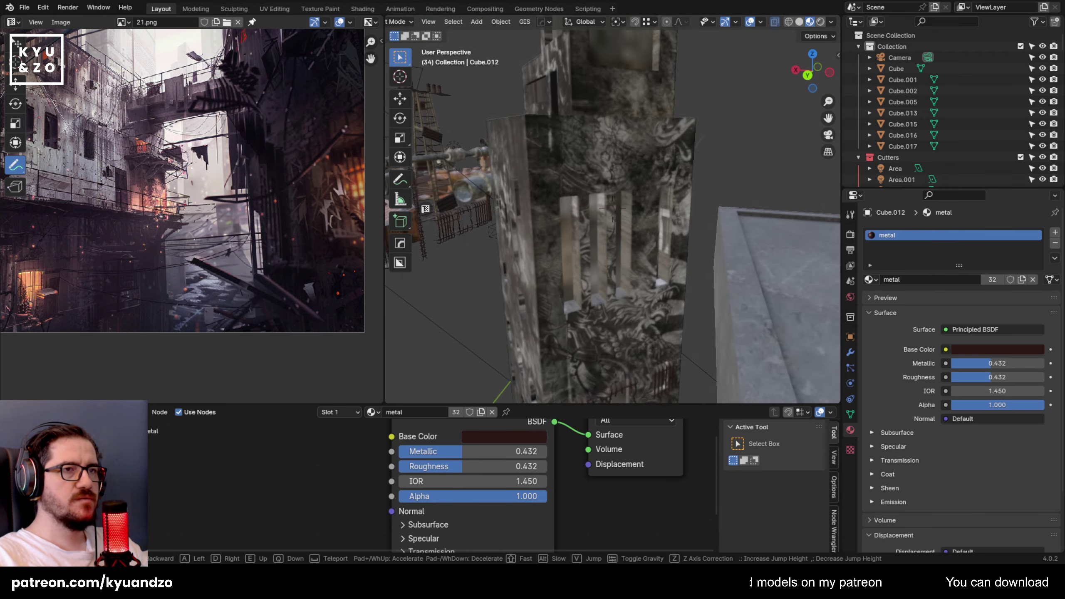
pyautogui.click(612, 209)
pyautogui.hotkey('ctrl', 's')
# Delete the plain vertical posts standing on the concrete walkway beside the worker.
pyautogui.hotkey('shift', '`')
pyautogui.press('s')
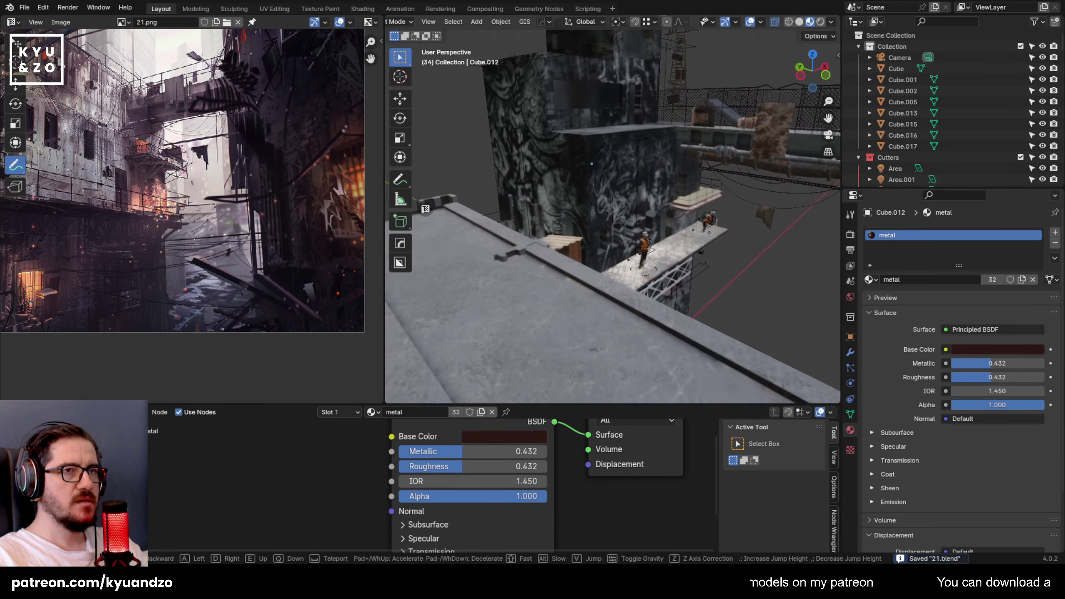
pyautogui.press('w')
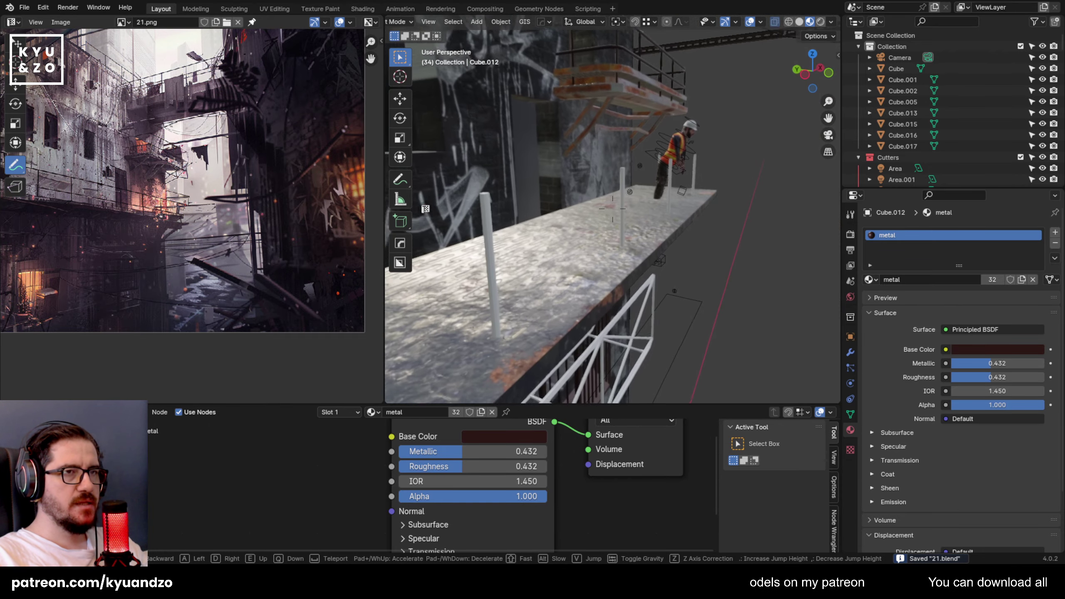
pyautogui.click(617, 134)
pyautogui.click(618, 175)
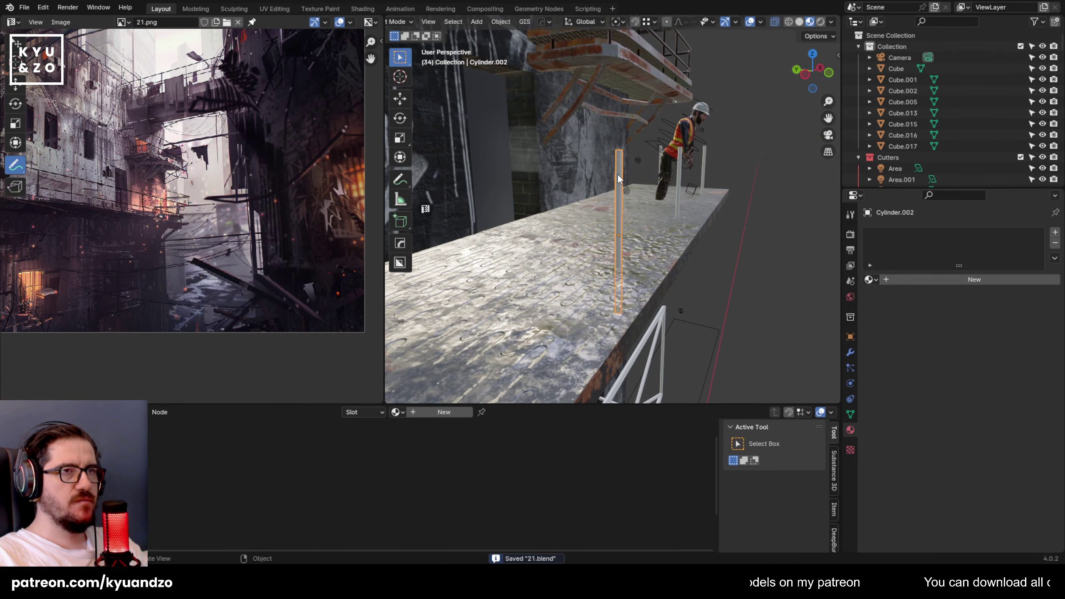
pyautogui.keyDown('shift'); pyautogui.click(706, 160); pyautogui.keyUp('shift')
pyautogui.press('x')
pyautogui.click(695, 161)
pyautogui.click(657, 157)
pyautogui.press('x')
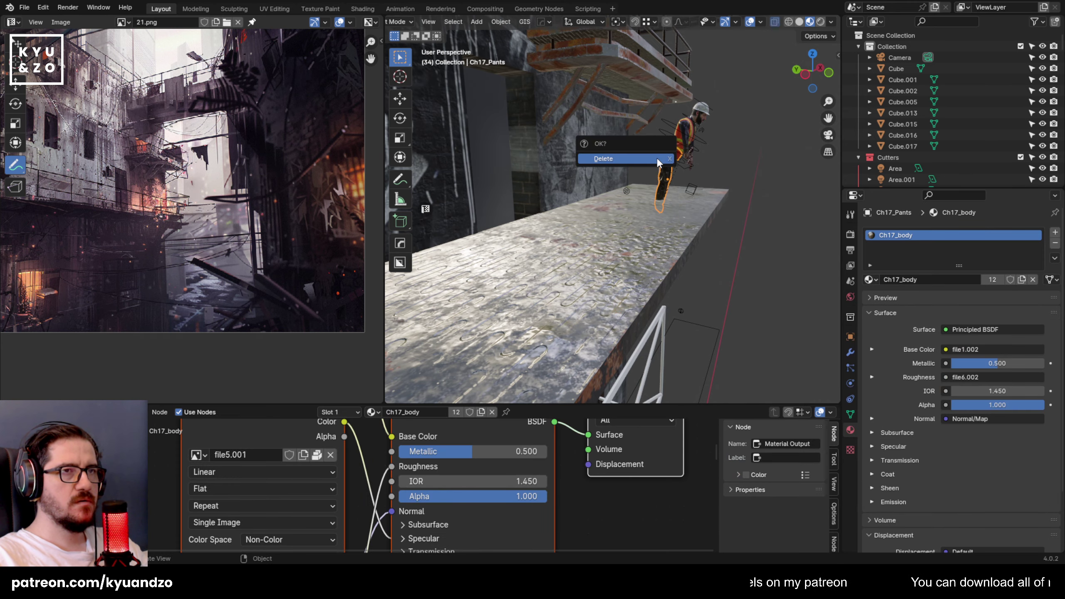
pyautogui.rightClick(657, 158)
pyautogui.click(691, 162)
pyautogui.keyDown('shift'); pyautogui.moveTo(677, 157); pyautogui.dragTo(607, 218, button='middle'); pyautogui.keyUp('shift')
pyautogui.scroll(4, 607, 218)
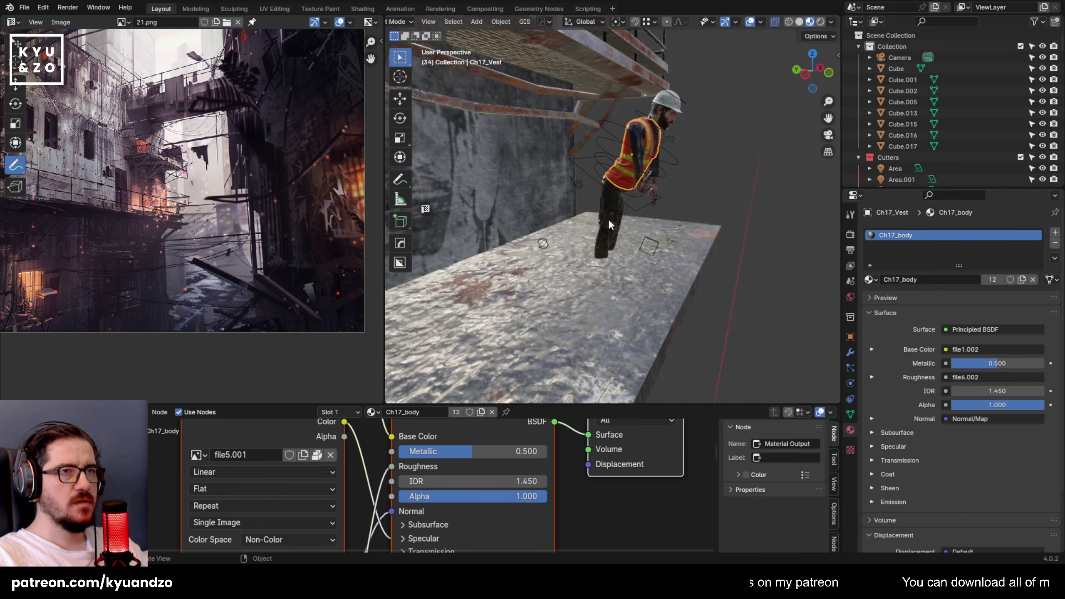
pyautogui.click(587, 165)
pyautogui.keyDown('shift'); pyautogui.moveTo(587, 165); pyautogui.dragTo(585, 185, button='middle'); pyautogui.keyUp('shift')
pyautogui.scroll(1, 583, 198)
pyautogui.hotkey('shift', 'g')
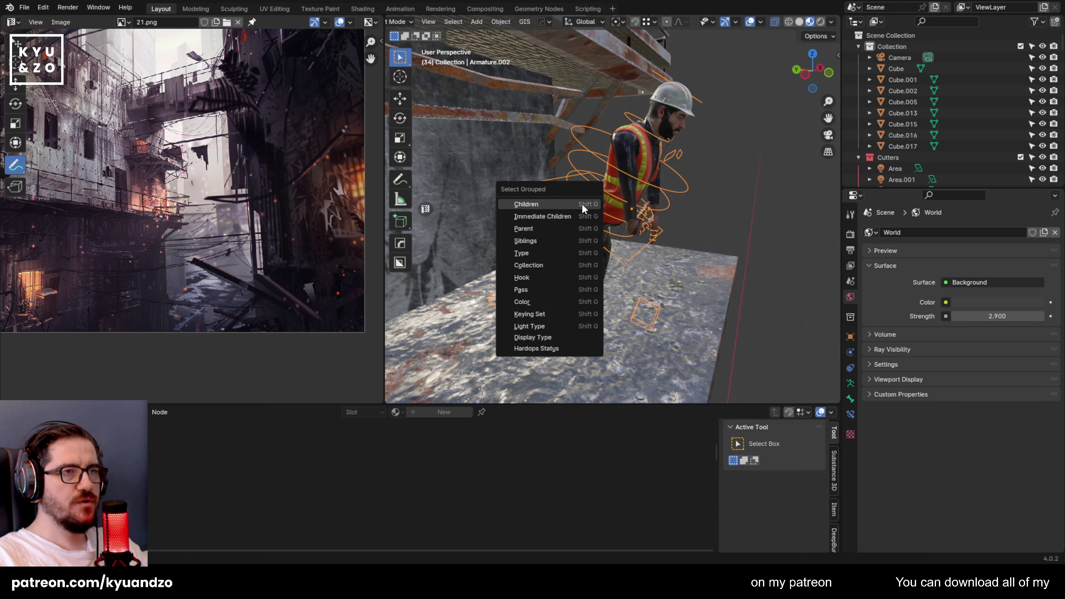
pyautogui.click(539, 265)
pyautogui.click(643, 168)
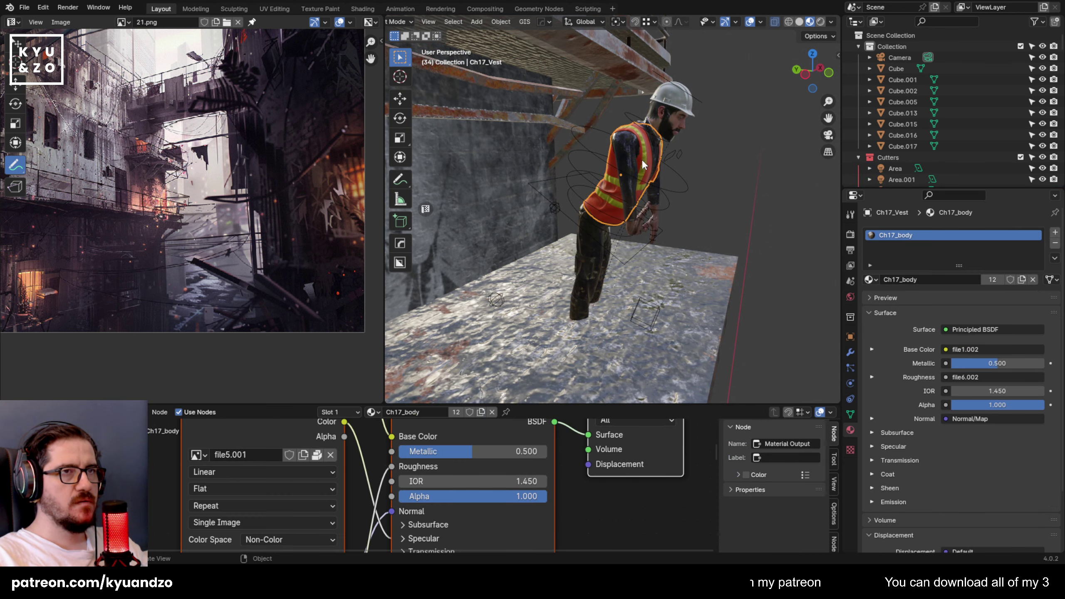
pyautogui.scroll(-5, 596, 205)
pyautogui.scroll(5, 548, 198)
pyautogui.click(553, 206)
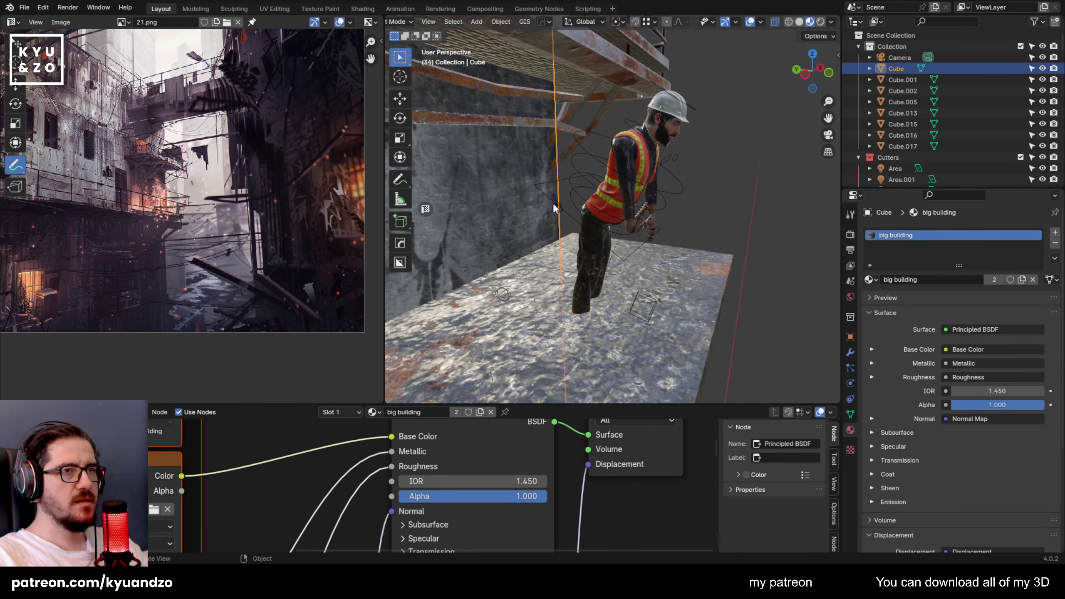
pyautogui.press('m')
pyautogui.press('Escape')
# Delete the leaning worker figure on the walkway by selecting all children of its armature.
pyautogui.hotkey('shift', 'g')
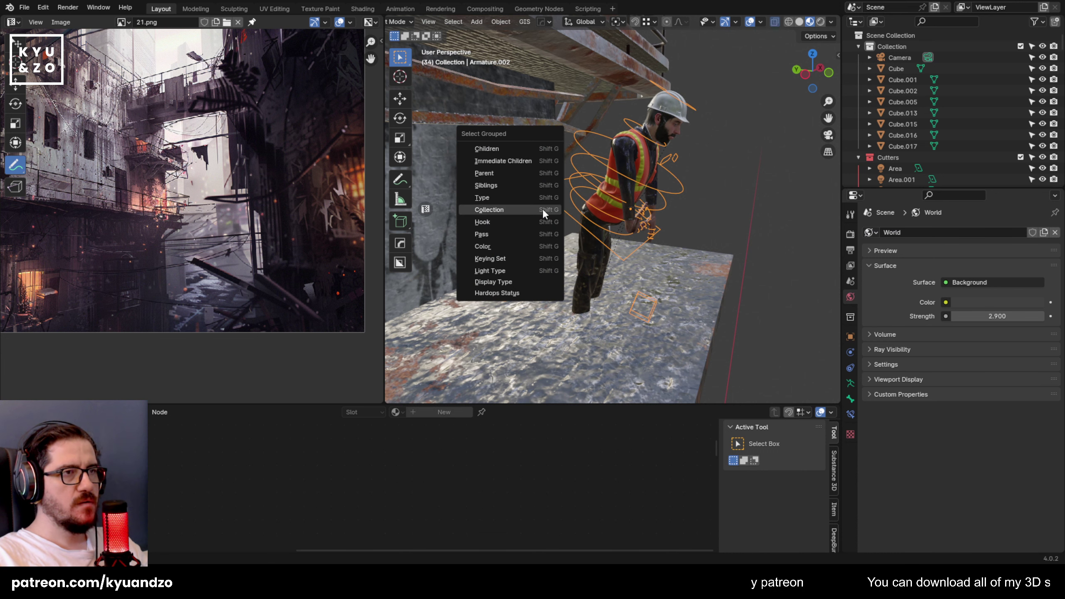
pyautogui.click(516, 149)
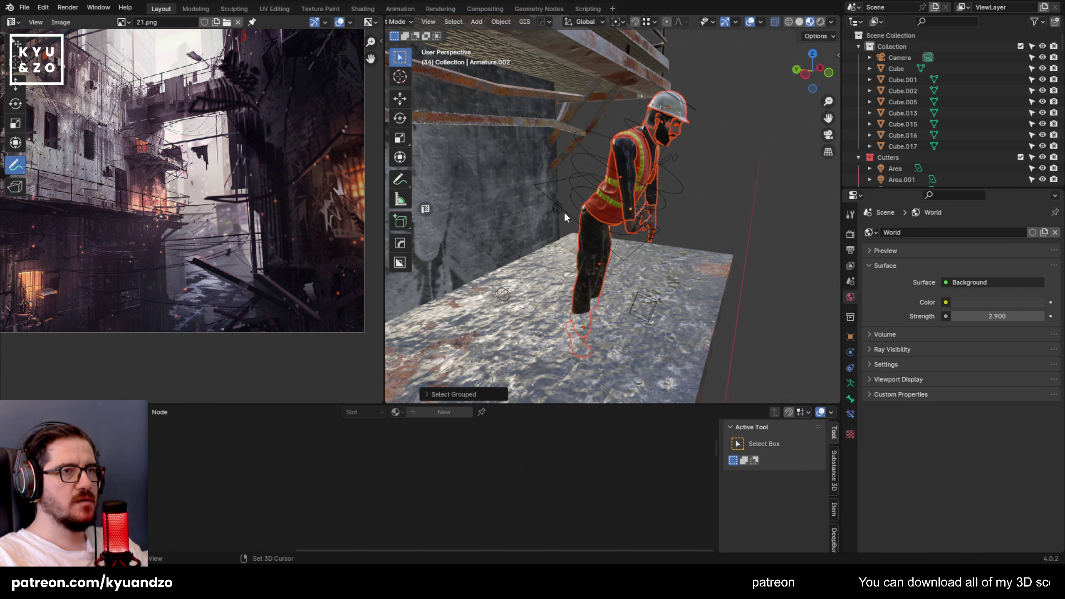
pyautogui.press('x')
pyautogui.click(565, 212)
pyautogui.scroll(-5, 683, 183)
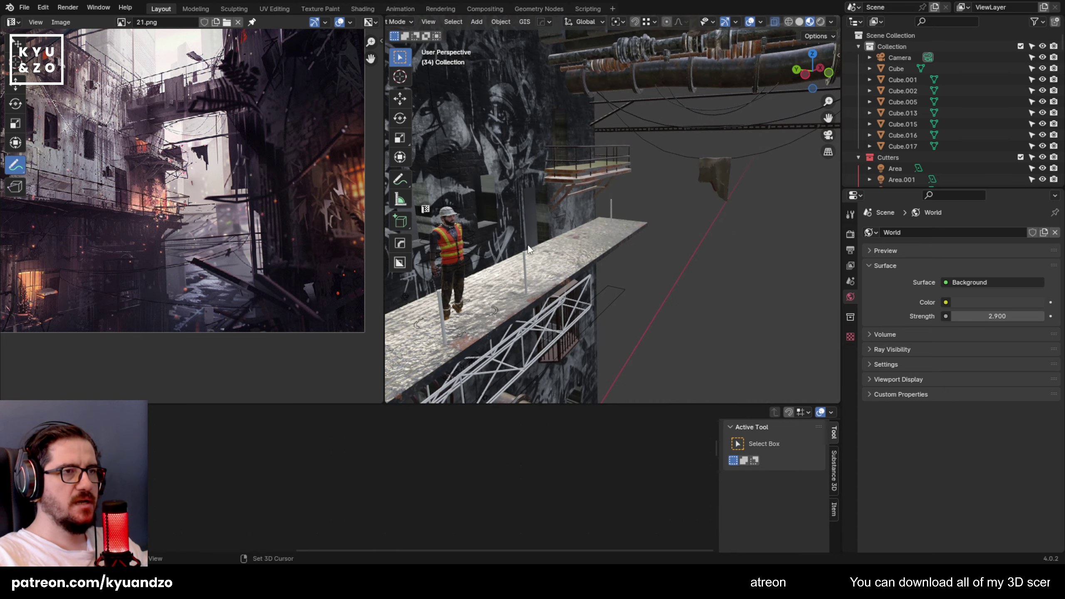
pyautogui.keyDown('shift'); pyautogui.moveTo(528, 246); pyautogui.dragTo(641, 222, button='middle'); pyautogui.keyUp('shift')
pyautogui.scroll(1, 642, 222)
pyautogui.click(729, 185)
pyautogui.moveTo(730, 184); pyautogui.dragTo(564, 205, button='middle')
pyautogui.hotkey('shift', 'g')
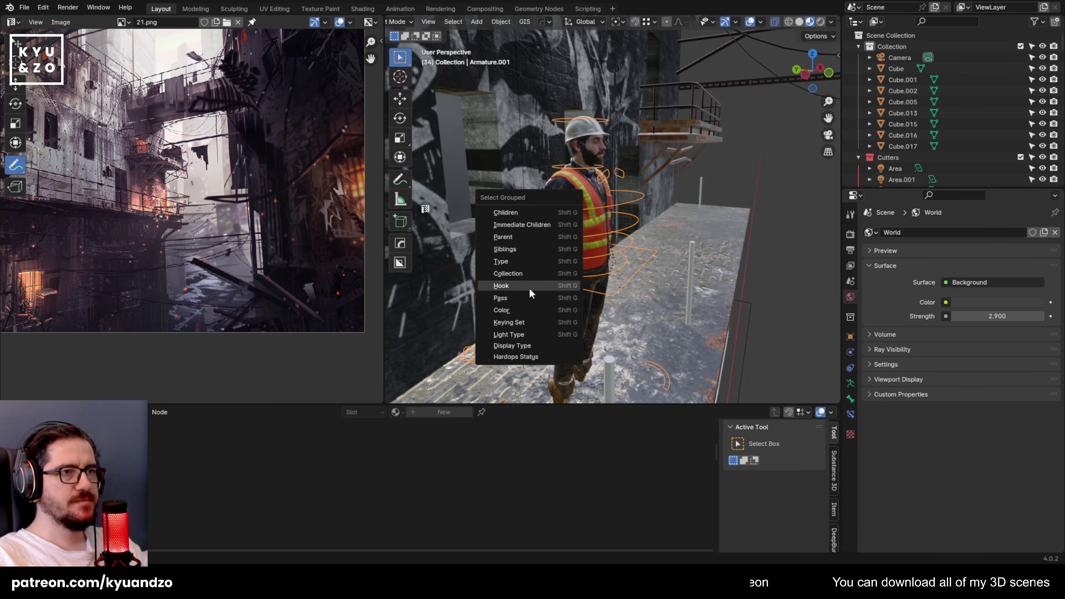
pyautogui.click(531, 271)
pyautogui.click(738, 194)
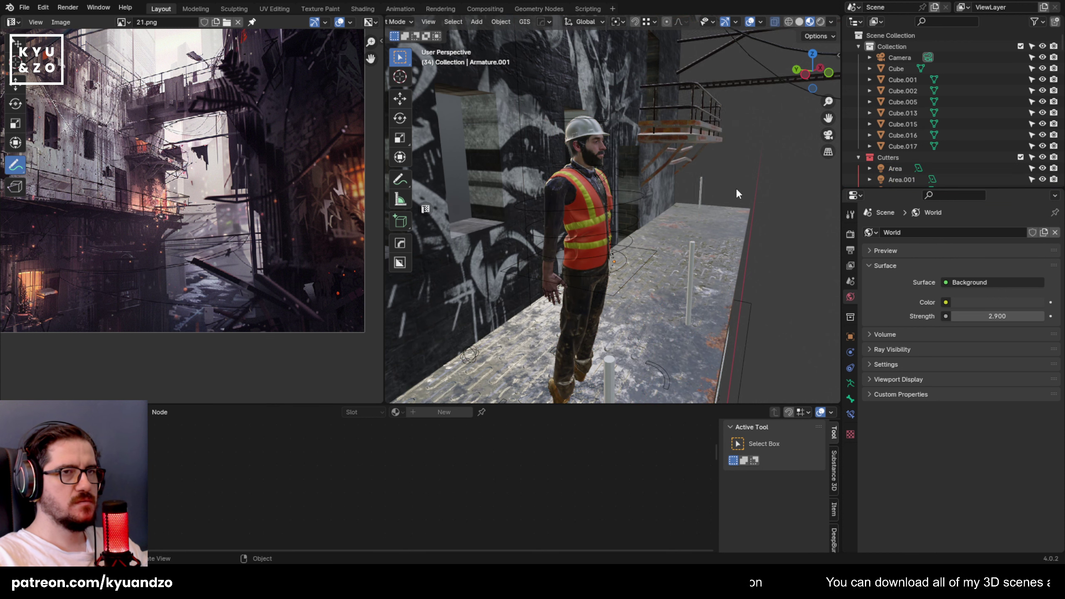
# Delete the second worker standing by the graffiti wall by selecting all children of its armature.
pyautogui.click(575, 238)
pyautogui.click(573, 236)
pyautogui.hotkey('shift', 'g')
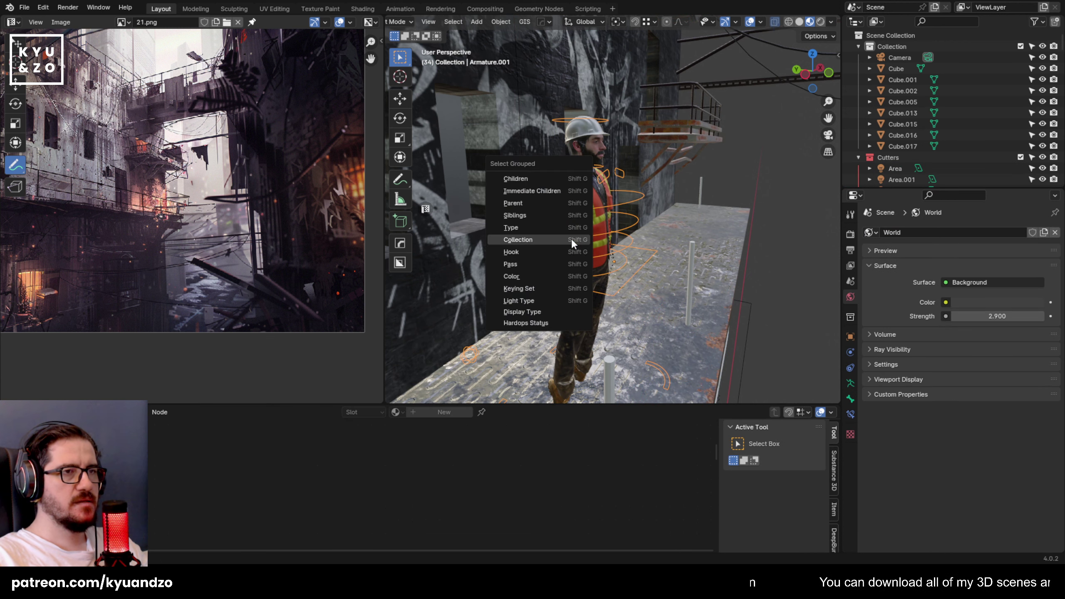
pyautogui.click(554, 177)
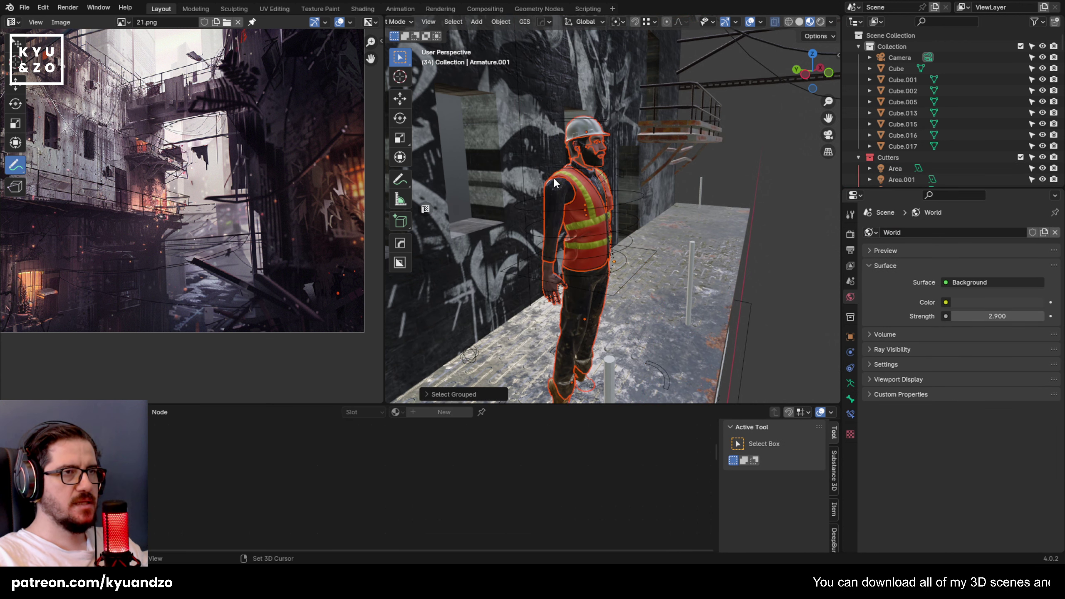
pyautogui.press('x')
pyautogui.click(581, 208)
# Delete the remaining plain vertical posts standing along the edge of the concrete walkway.
pyautogui.scroll(-15, 660, 175)
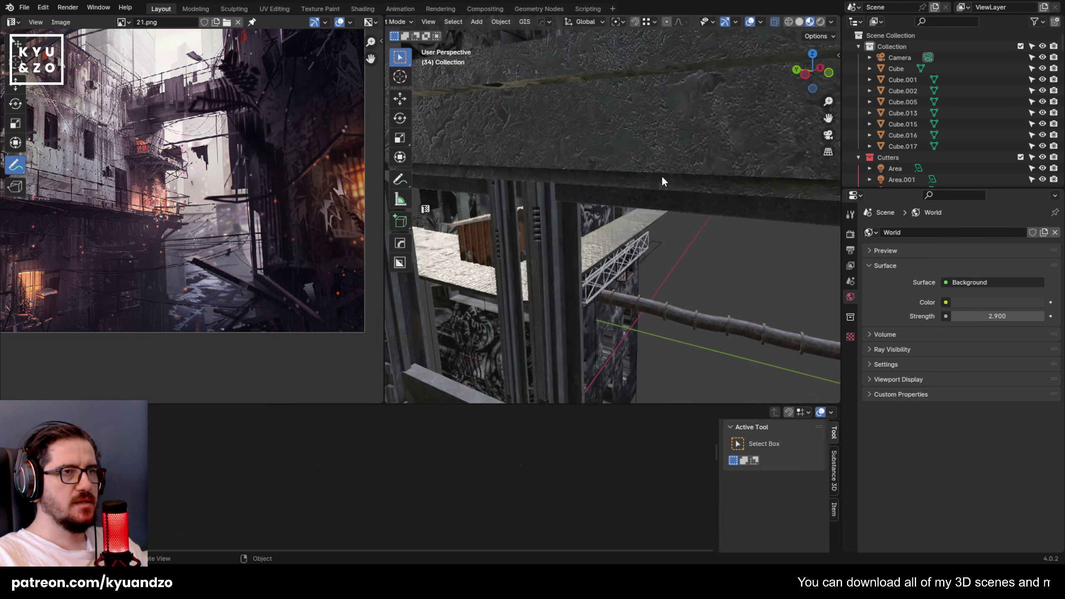
pyautogui.scroll(5, 612, 227)
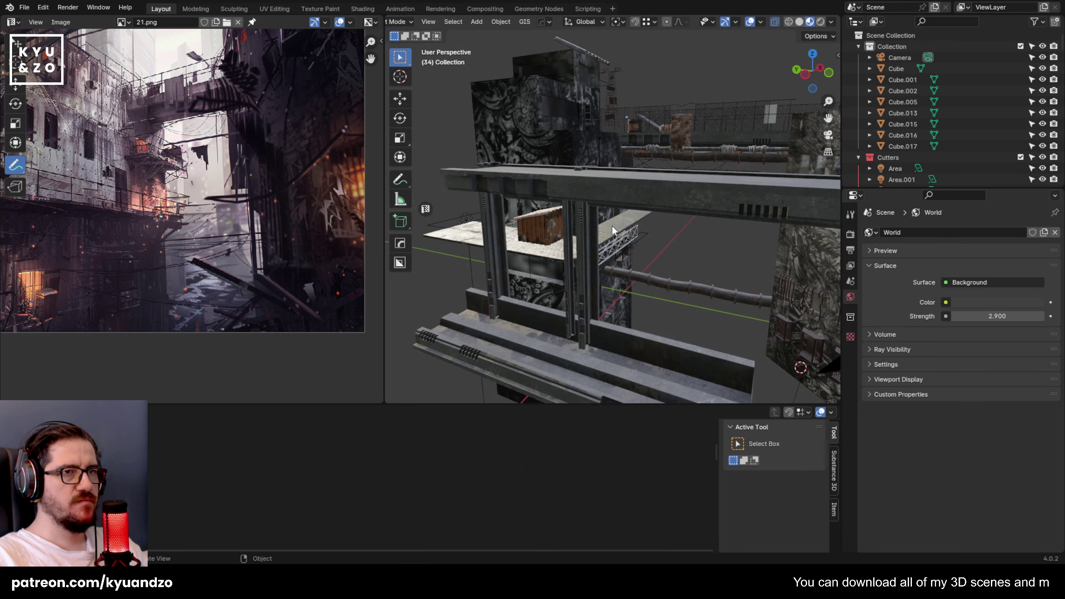
pyautogui.click(830, 370)
pyautogui.press('KP_0')
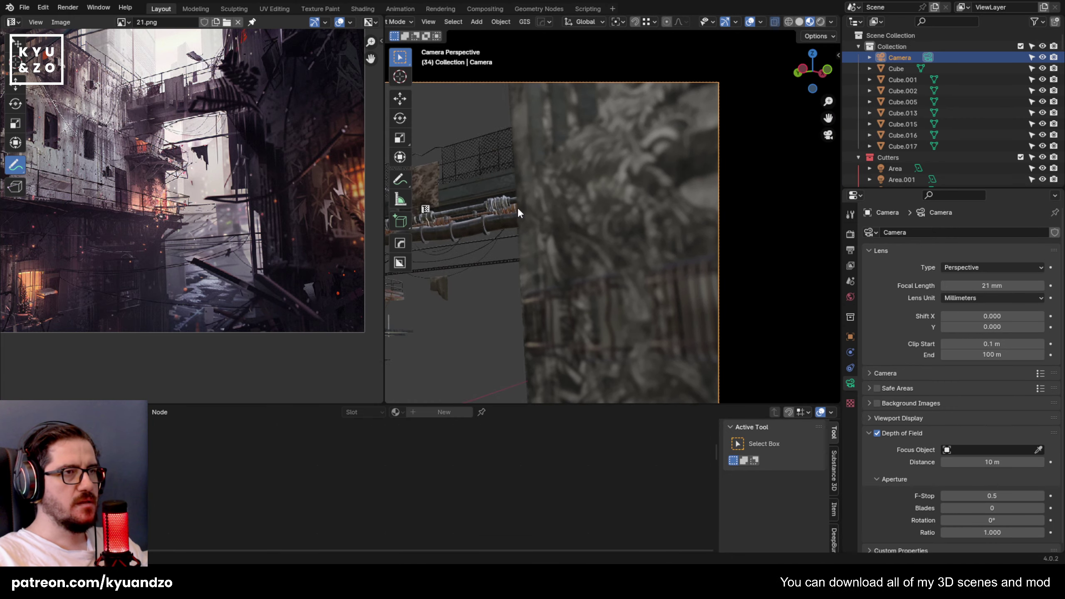
pyautogui.click(645, 319)
pyautogui.click(594, 308)
pyautogui.press('KP_Decimal')
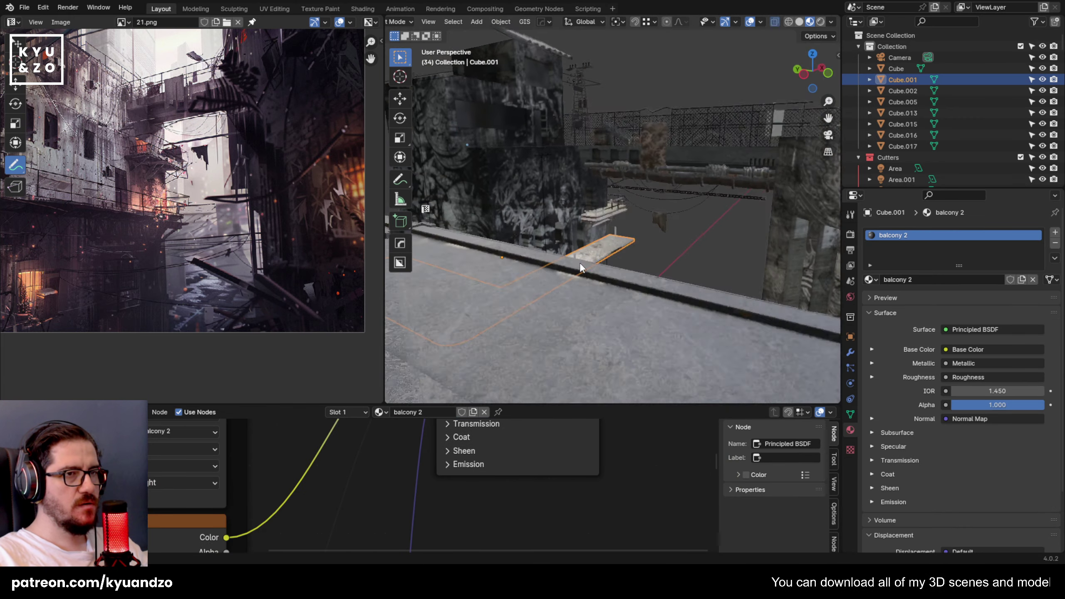
pyautogui.click(574, 265)
pyautogui.press('KP_Decimal')
pyautogui.scroll(-6, 582, 278)
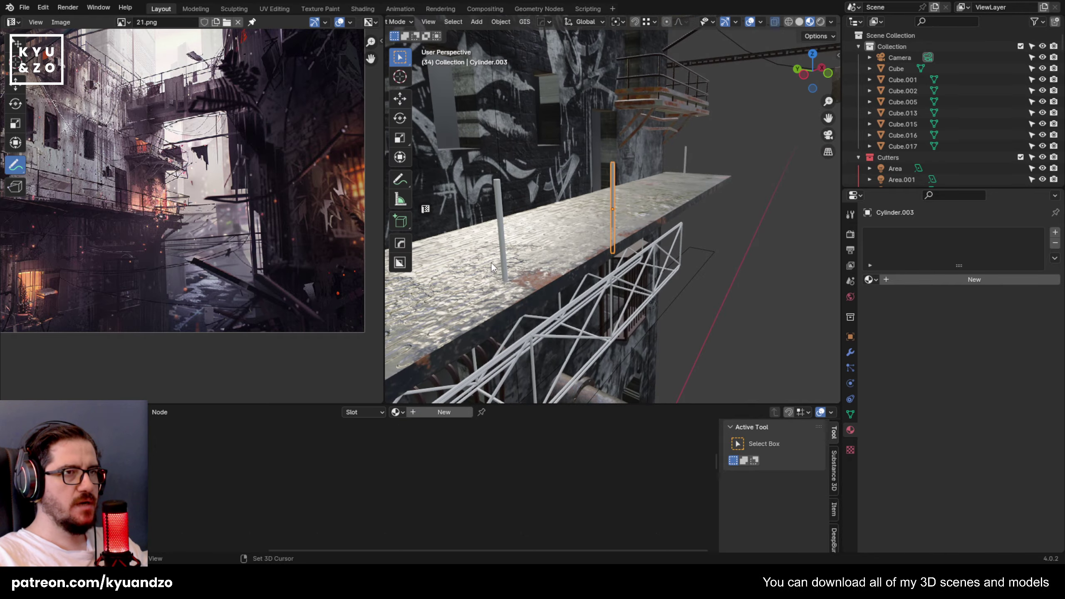
pyautogui.keyDown('shift'); pyautogui.moveTo(491, 261); pyautogui.dragTo(531, 261, button='middle'); pyautogui.keyUp('shift')
pyautogui.keyDown('shift'); pyautogui.click(560, 214); pyautogui.keyUp('shift')
pyautogui.press('x')
pyautogui.click(561, 211)
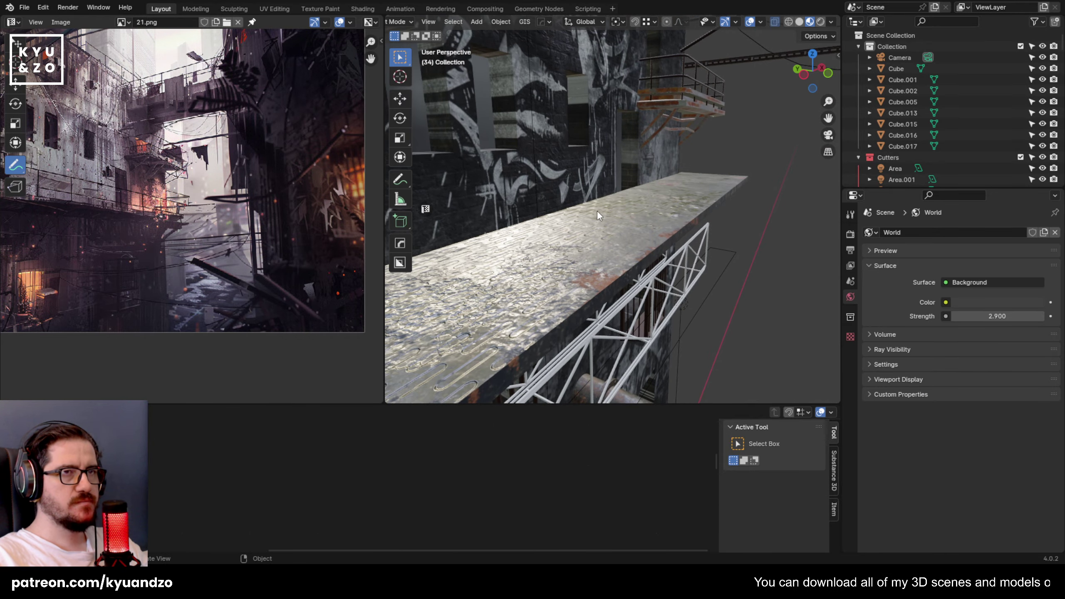
# Duplicate the straight metal railing and its curved corner piece from the spare parts and bring the copies beside the concrete walkway.
pyautogui.moveTo(598, 212); pyautogui.dragTo(464, 227, button='middle')
pyautogui.hotkey('shift', '`')
pyautogui.press('w')
pyautogui.press('w')
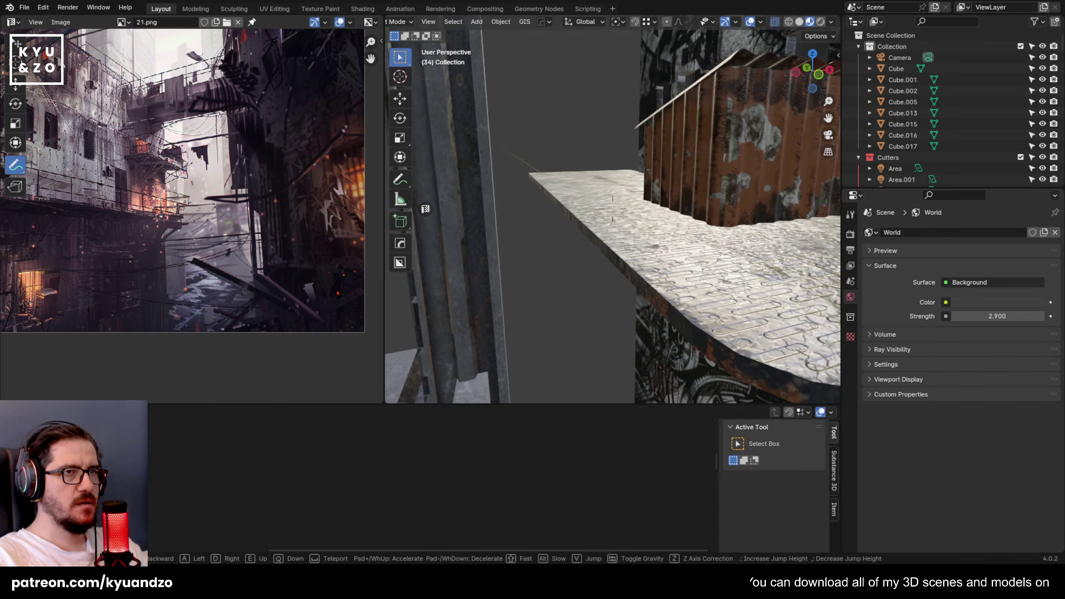
pyautogui.press('w')
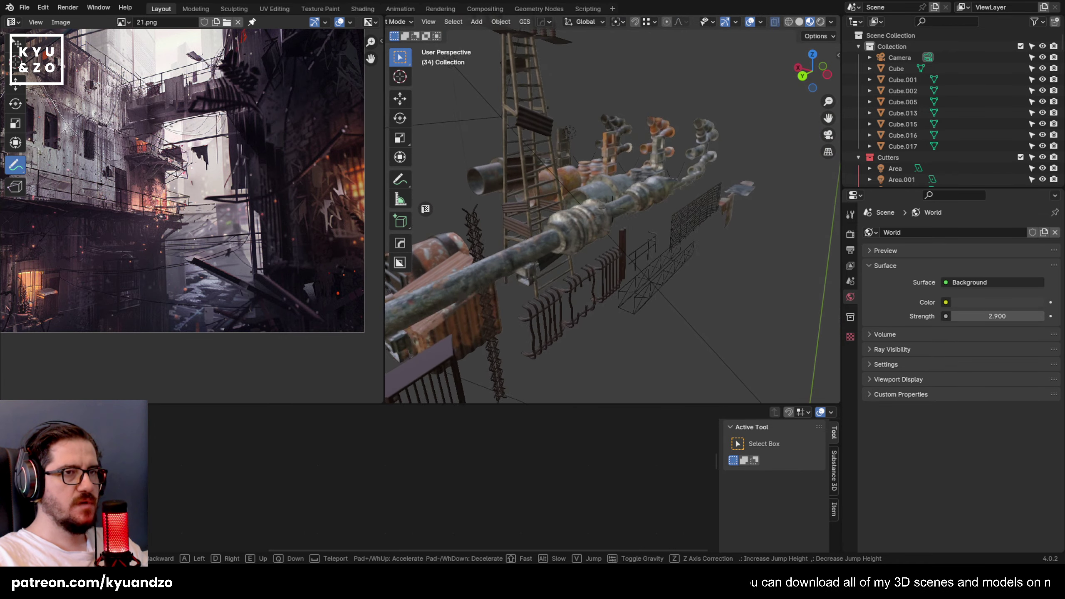
pyautogui.click(646, 172)
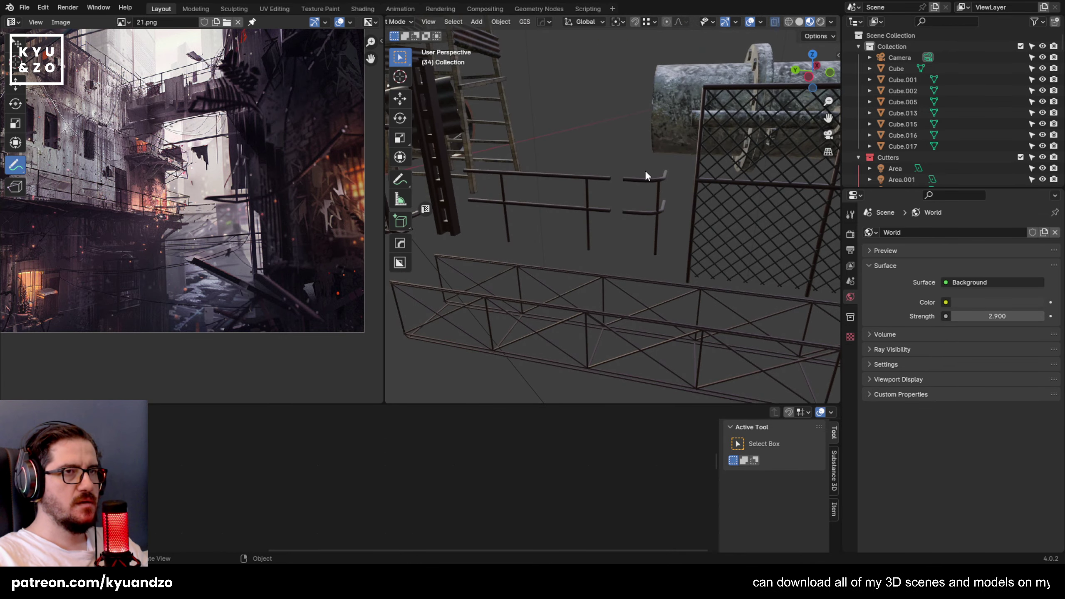
pyautogui.click(646, 177)
pyautogui.keyDown('shift'); pyautogui.click(621, 180); pyautogui.keyUp('shift')
pyautogui.keyDown('shift'); pyautogui.click(591, 178); pyautogui.keyUp('shift')
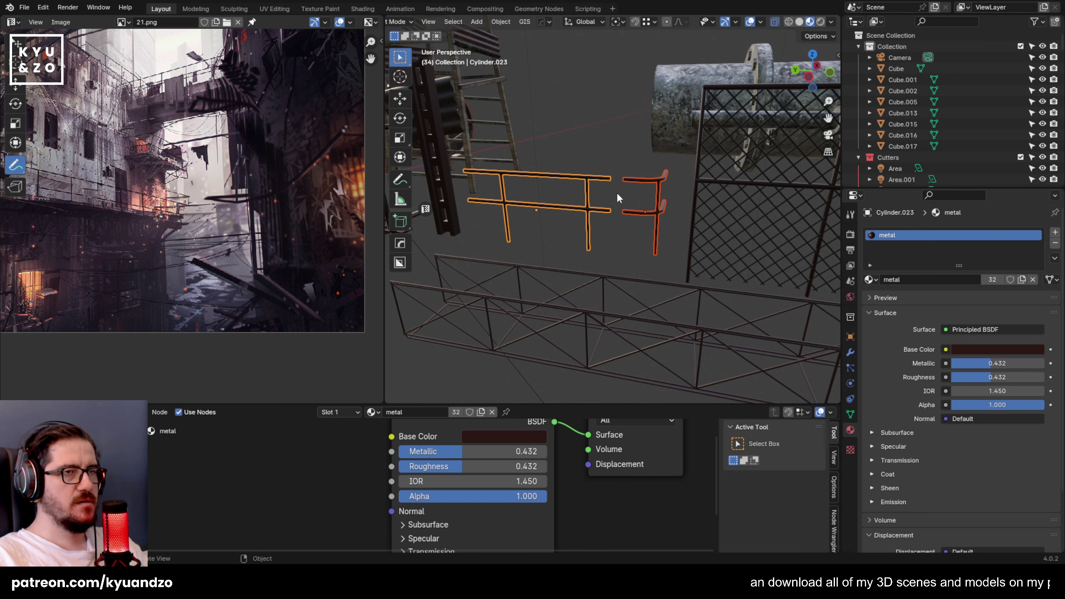
pyautogui.scroll(-10, 615, 193)
pyautogui.moveTo(612, 190); pyautogui.dragTo(563, 277, button='middle')
pyautogui.hotkey('shift', 'd')
pyautogui.press('x')
pyautogui.press('y')
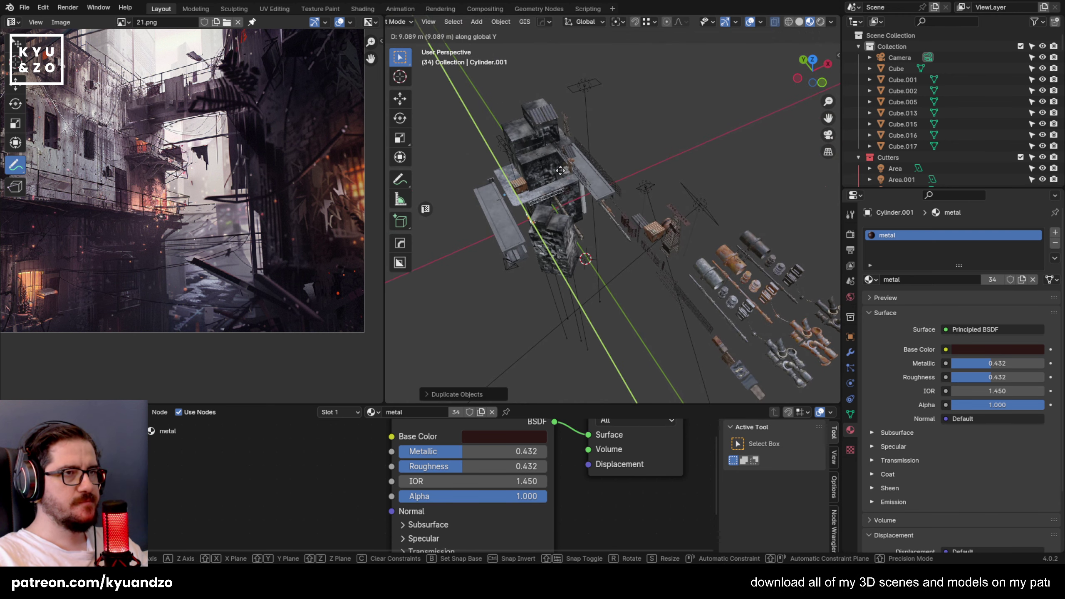
pyautogui.click(539, 165)
# Rotate the copied railing pieces around the global Z axis until they run parallel to the walkway's long edge.
pyautogui.press('KP_Decimal')
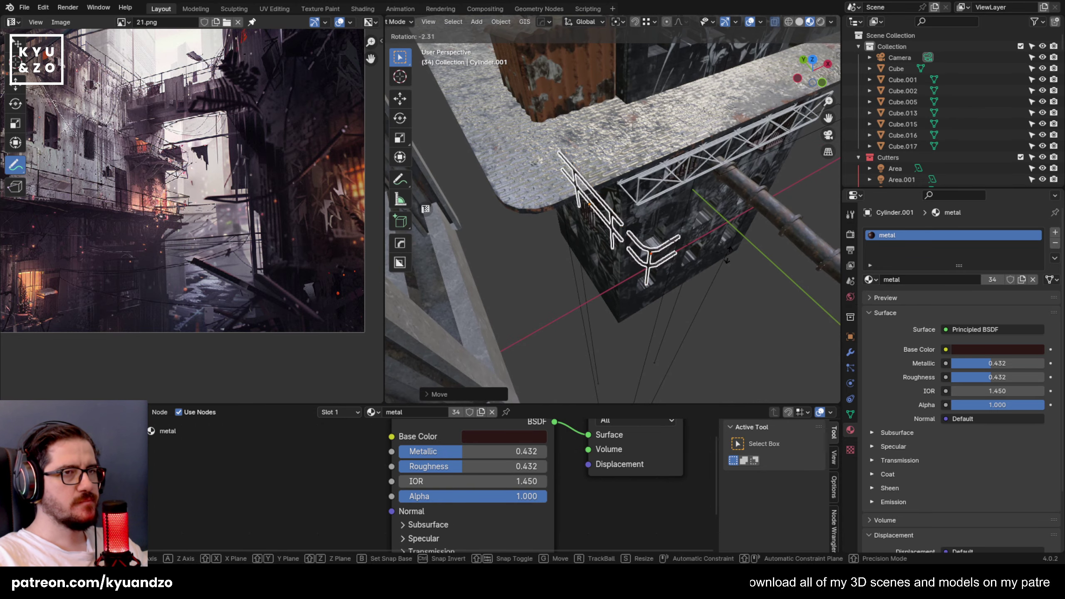
pyautogui.press('r')
pyautogui.press('z')
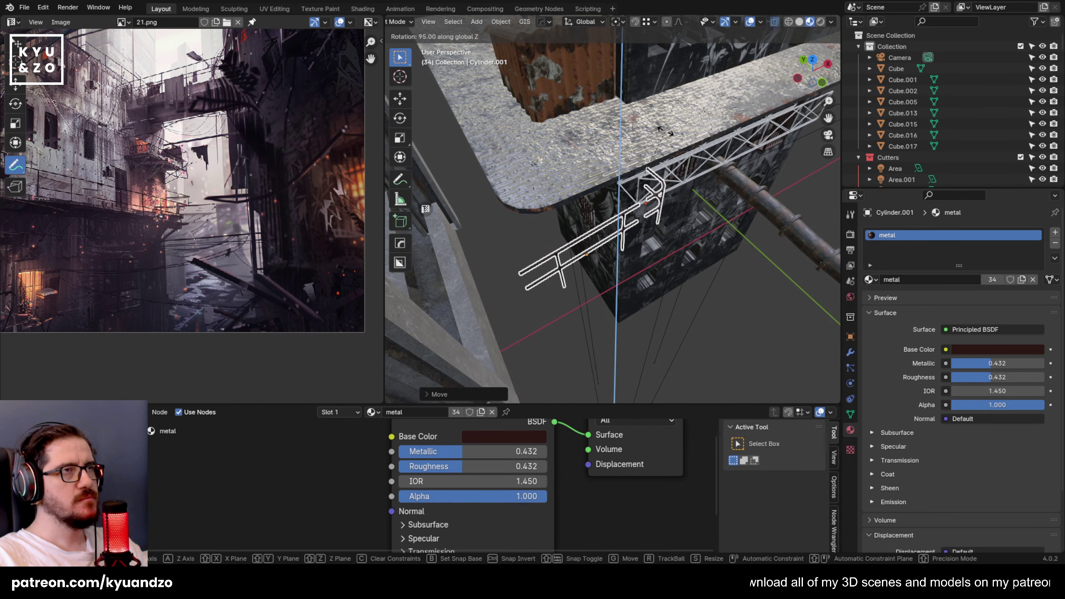
pyautogui.click(675, 135)
# In the top orthographic view, move the railing pieces along the walkway towards its narrow end.
pyautogui.press('KP_7')
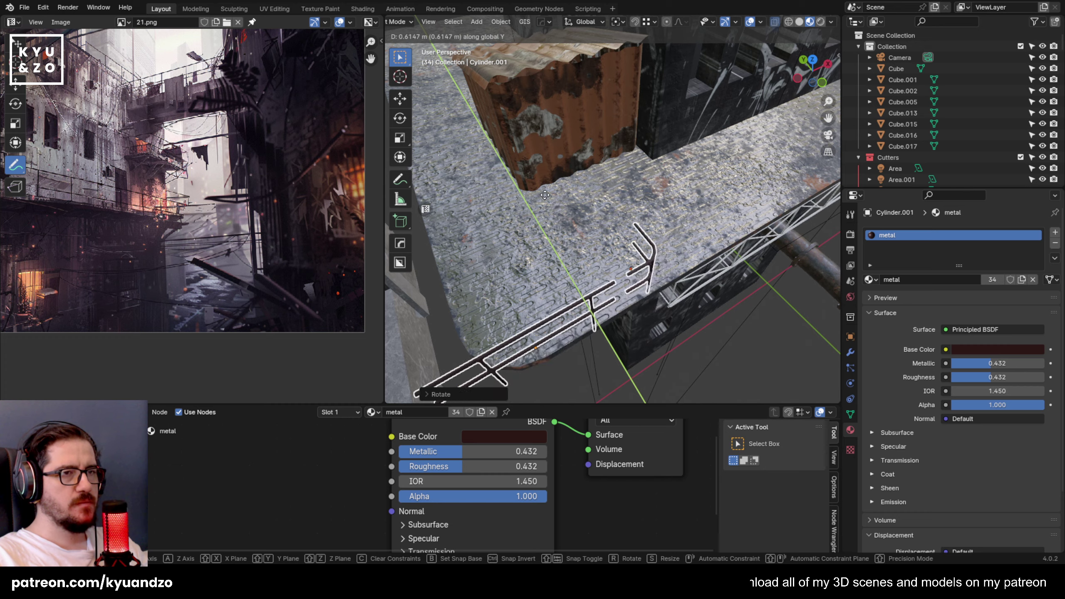
pyautogui.scroll(-7, 528, 293)
pyautogui.keyDown('shift'); pyautogui.moveTo(675, 236); pyautogui.dragTo(558, 248, button='middle'); pyautogui.keyUp('shift')
pyautogui.press('g')
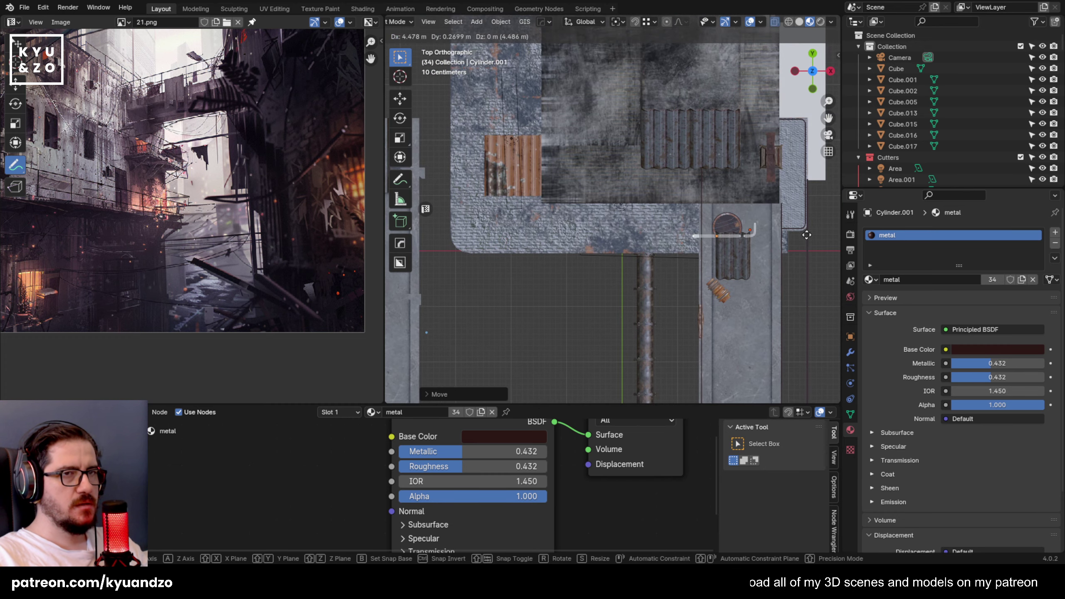
pyautogui.click(787, 239)
# Isolate the concrete walkway and the railing pieces by hiding all unselected objects, and clear the selection.
pyautogui.keyDown('shift'); pyautogui.moveTo(742, 257); pyautogui.dragTo(608, 246, button='middle'); pyautogui.keyUp('shift')
pyautogui.keyDown('shift'); pyautogui.click(578, 232); pyautogui.keyUp('shift')
pyautogui.hotkey('shift', 'h')
pyautogui.hotkey('alt', 'a')
# Move the straight railing and its curved piece onto the outer corner at the walkway's narrow end.
pyautogui.click(664, 230)
pyautogui.scroll(3, 608, 246)
pyautogui.scroll(3, 595, 220)
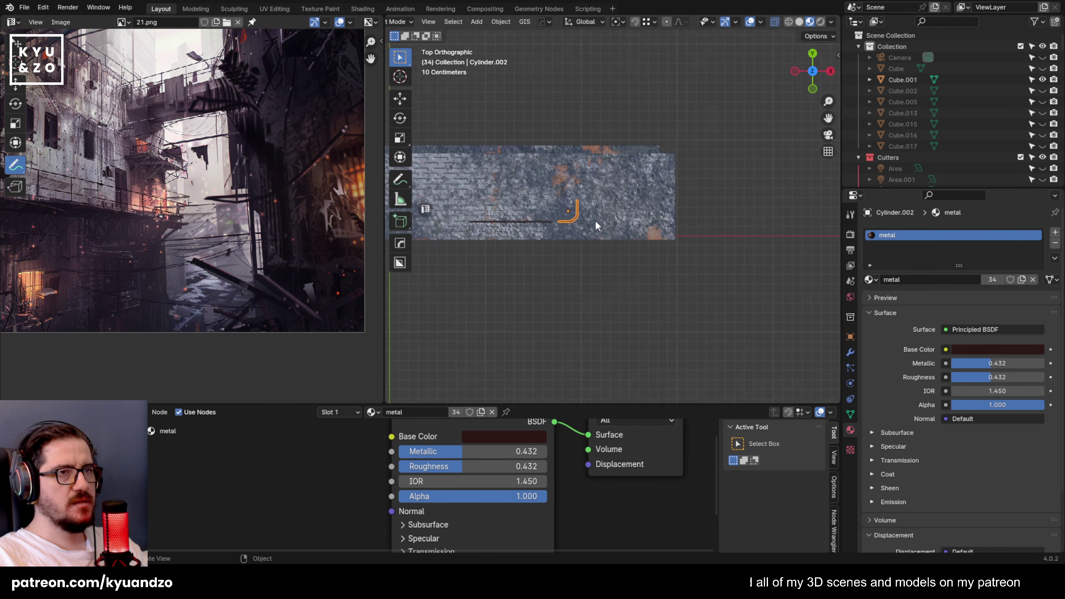
pyautogui.keyDown('shift'); pyautogui.click(470, 232); pyautogui.keyUp('shift')
pyautogui.press('g')
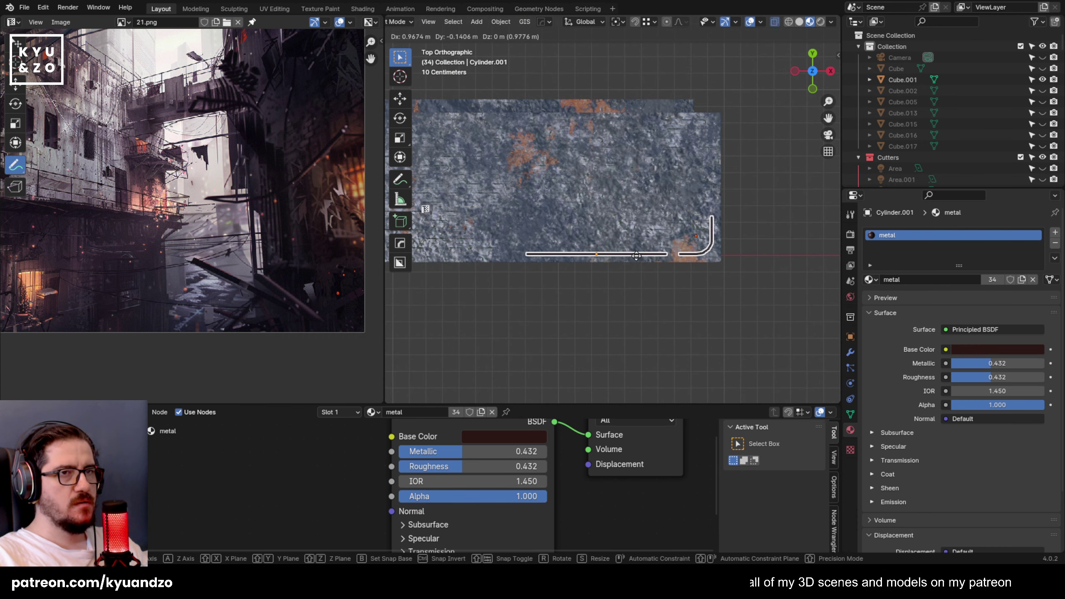
pyautogui.click(636, 258)
# Duplicate the straight railing and curved piece along the global X axis towards the walkway's rounded corner.
pyautogui.scroll(-6, 729, 252)
pyautogui.keyDown('shift'); pyautogui.moveTo(640, 199); pyautogui.dragTo(735, 206, button='middle'); pyautogui.keyUp('shift')
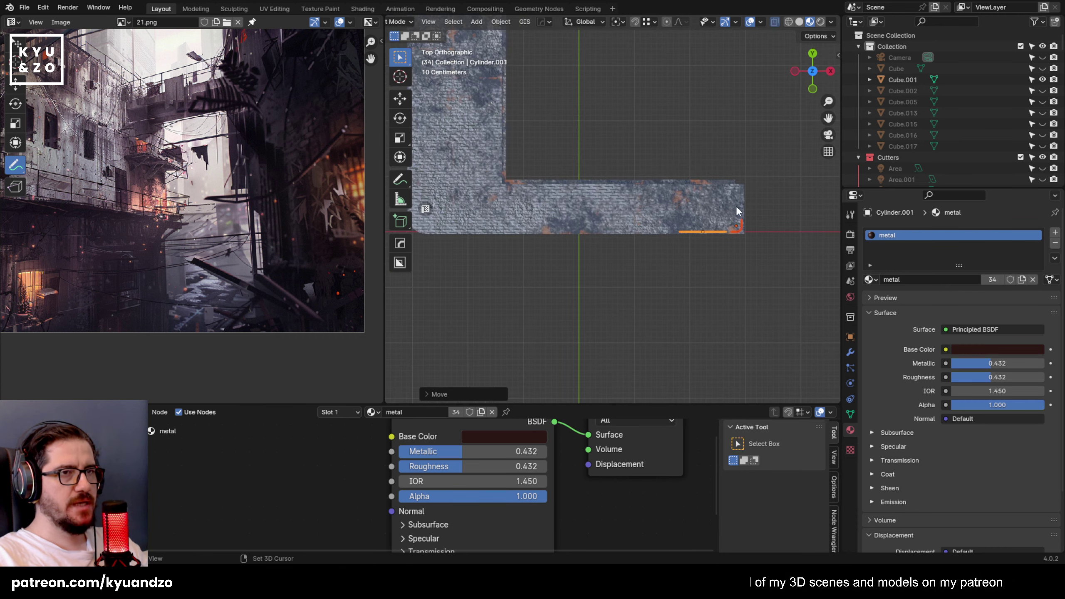
pyautogui.hotkey('shift', 'd')
pyautogui.press('x')
pyautogui.click(492, 195)
# Mirror the duplicated railing pieces on the global X axis and slide them along X to fit the walkway's rounded corner.
pyautogui.scroll(5, 629, 212)
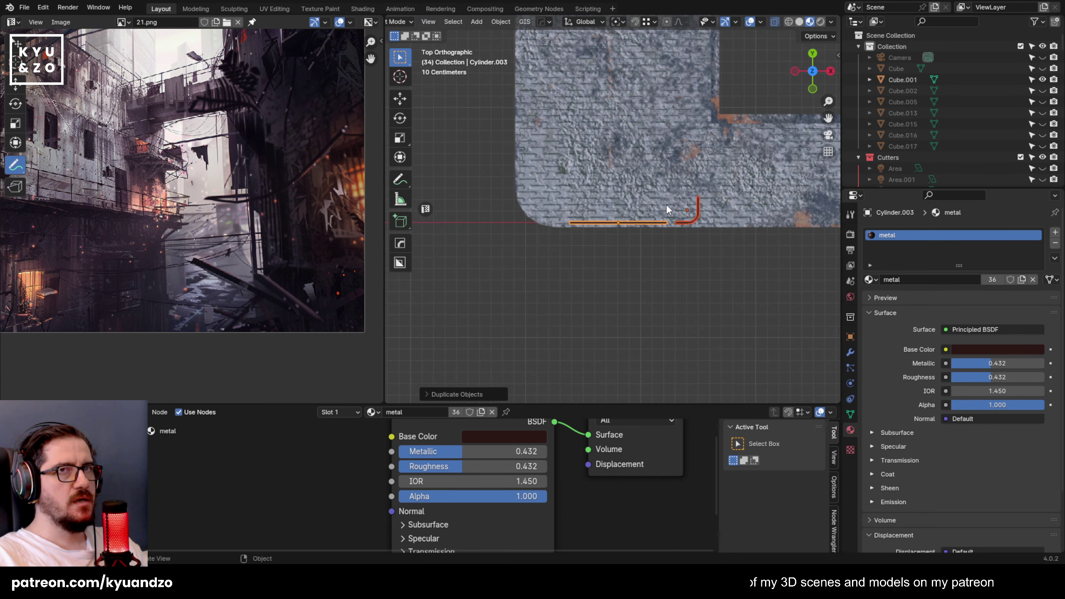
pyautogui.click(503, 21)
pyautogui.moveTo(535, 56)
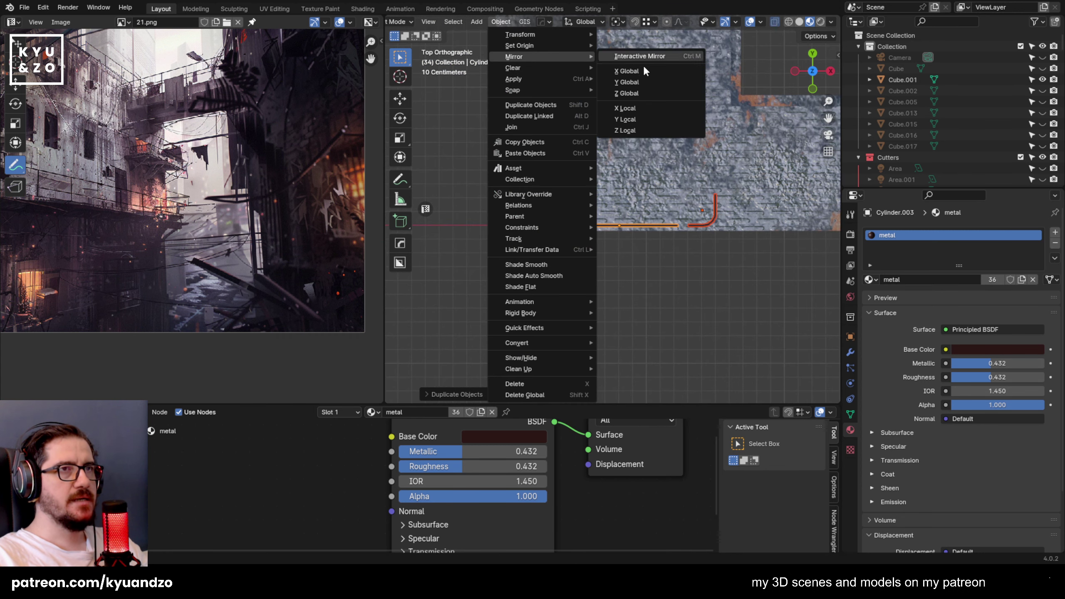
pyautogui.click(627, 71)
pyautogui.press('g')
pyautogui.press('x')
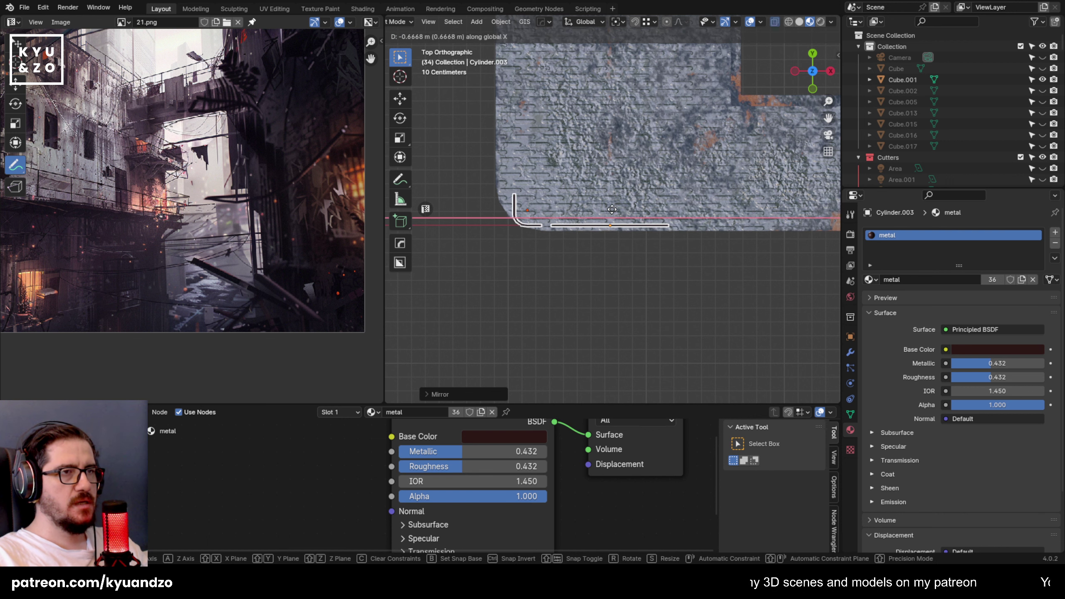
# Position the mirrored corner and straight railing pieces just inside the balcony platform's rounded corner.
pyautogui.click(617, 208)
pyautogui.press('g')
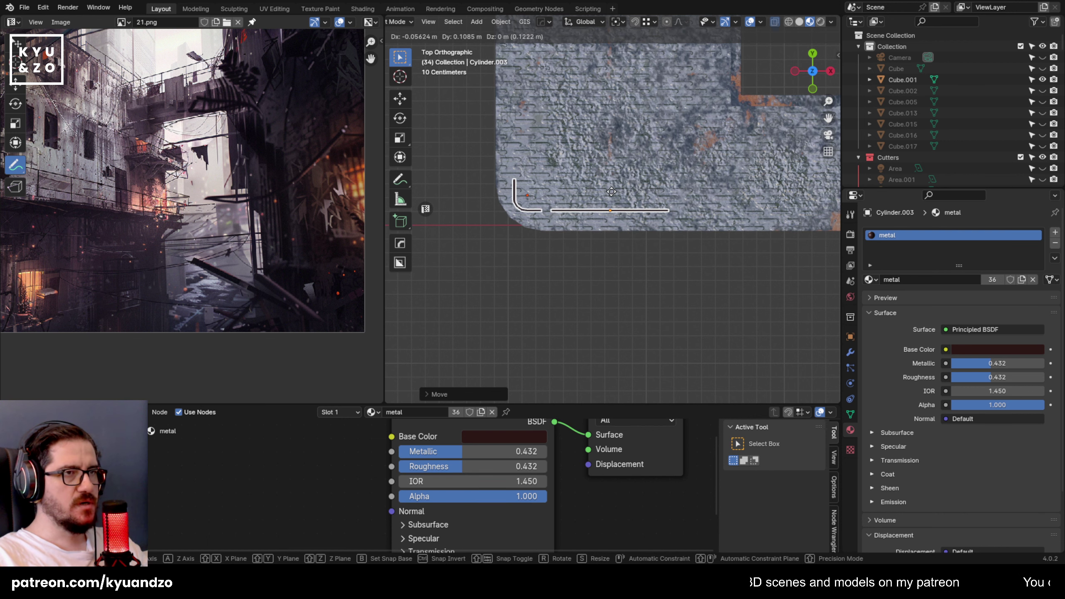
pyautogui.click(611, 191)
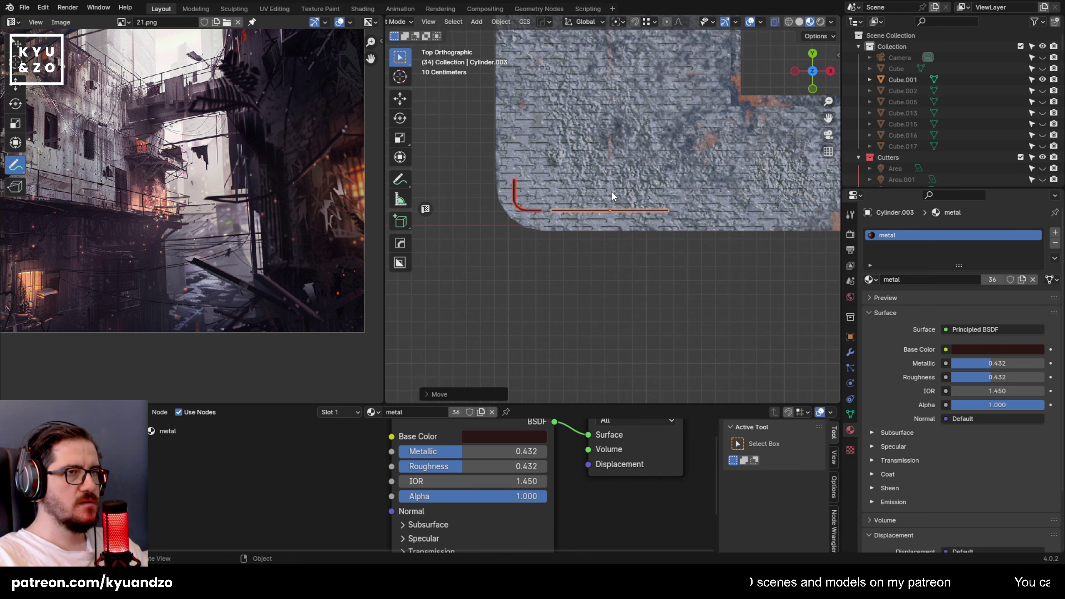
pyautogui.moveTo(612, 192); pyautogui.dragTo(520, 218, button='middle')
pyautogui.scroll(2, 522, 222)
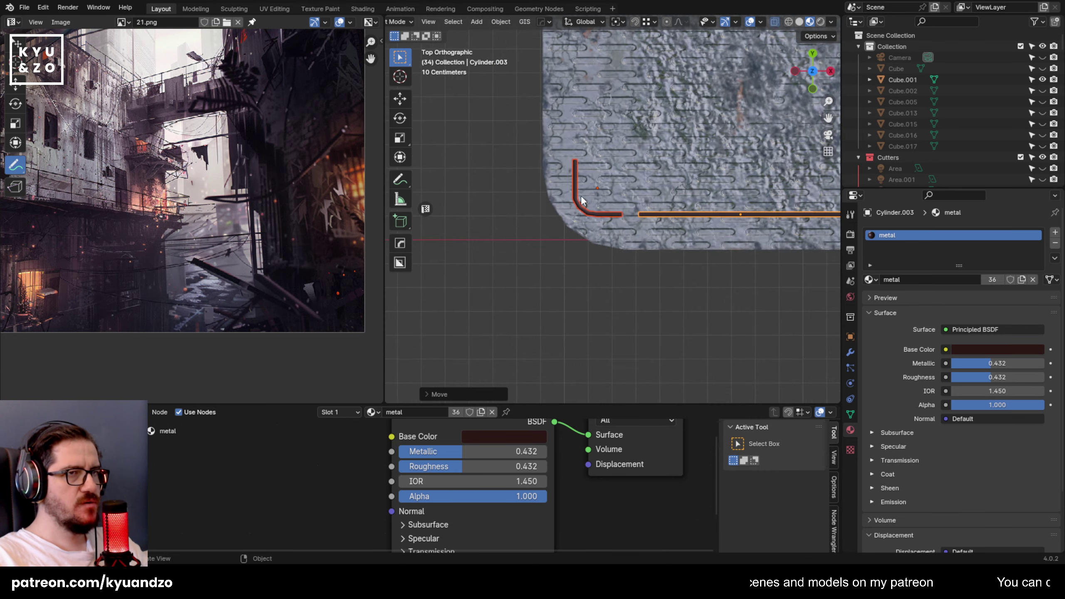
pyautogui.press('g')
pyautogui.click(586, 198)
pyautogui.moveTo(587, 201); pyautogui.dragTo(604, 175, button='middle')
pyautogui.scroll(-8, 722, 180)
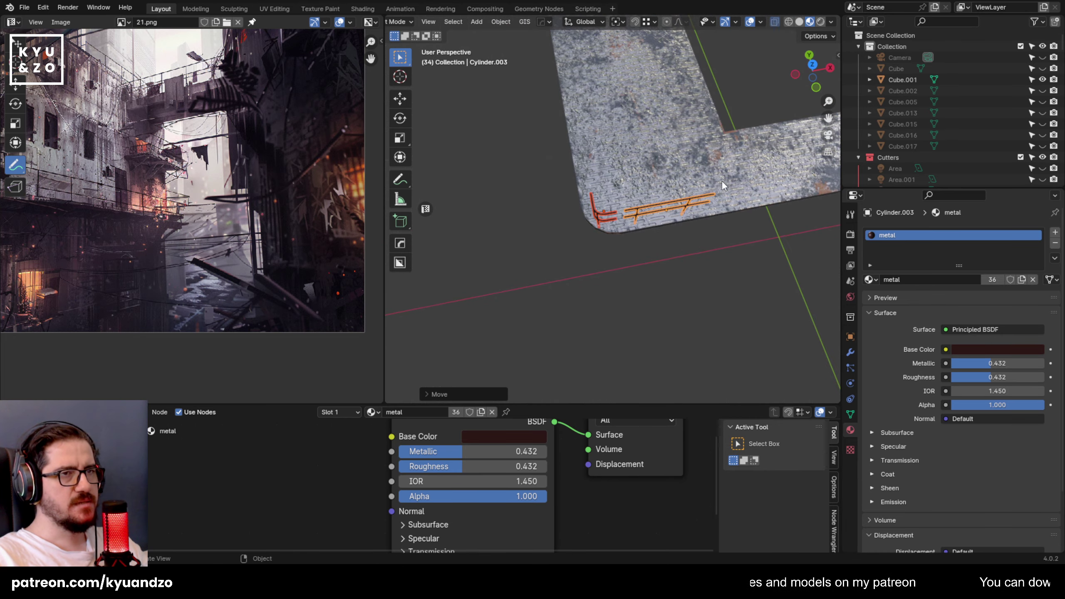
# Delete the surplus railing object from the balcony layout.
pyautogui.keyDown('alt'); pyautogui.moveTo(693, 199); pyautogui.dragTo(643, 181, button='middle'); pyautogui.keyUp('alt')
pyautogui.keyDown('shift'); pyautogui.moveTo(725, 204); pyautogui.dragTo(848, 201, button='middle'); pyautogui.keyUp('shift')
pyautogui.scroll(4, 608, 185)
pyautogui.keyDown('shift'); pyautogui.click(611, 174); pyautogui.keyUp('shift')
pyautogui.press('x')
pyautogui.click(563, 177)
pyautogui.scroll(-3, 601, 199)
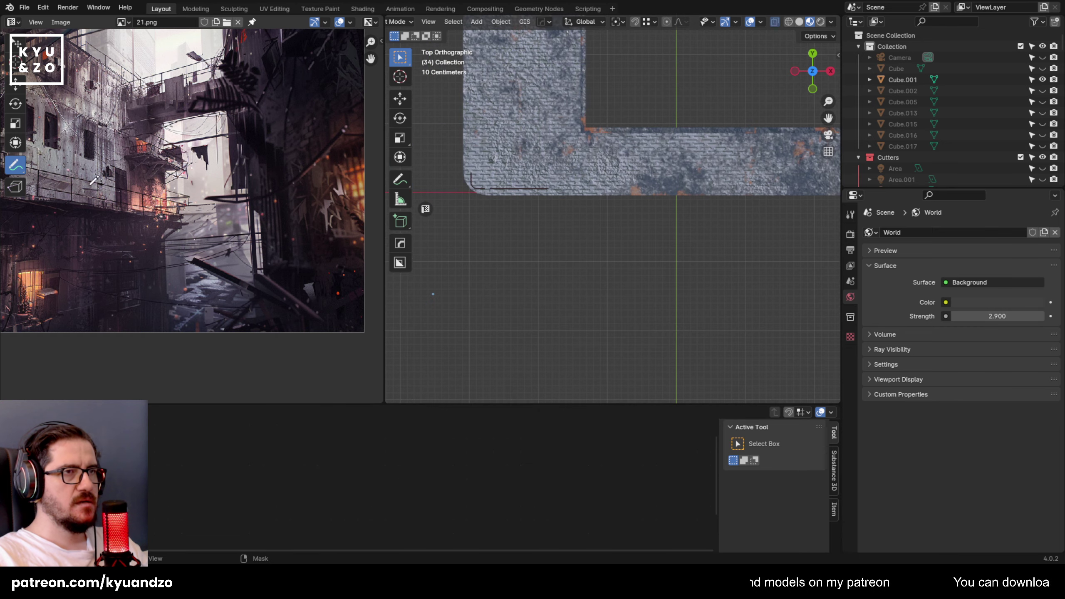
# Duplicate the corner and straight railing pieces and move the copies along X to the platform's far end.
pyautogui.click(497, 189)
pyautogui.keyDown('shift'); pyautogui.click(481, 188); pyautogui.keyUp('shift')
pyautogui.hotkey('shift', 'd')
pyautogui.press('x')
pyautogui.click(716, 194)
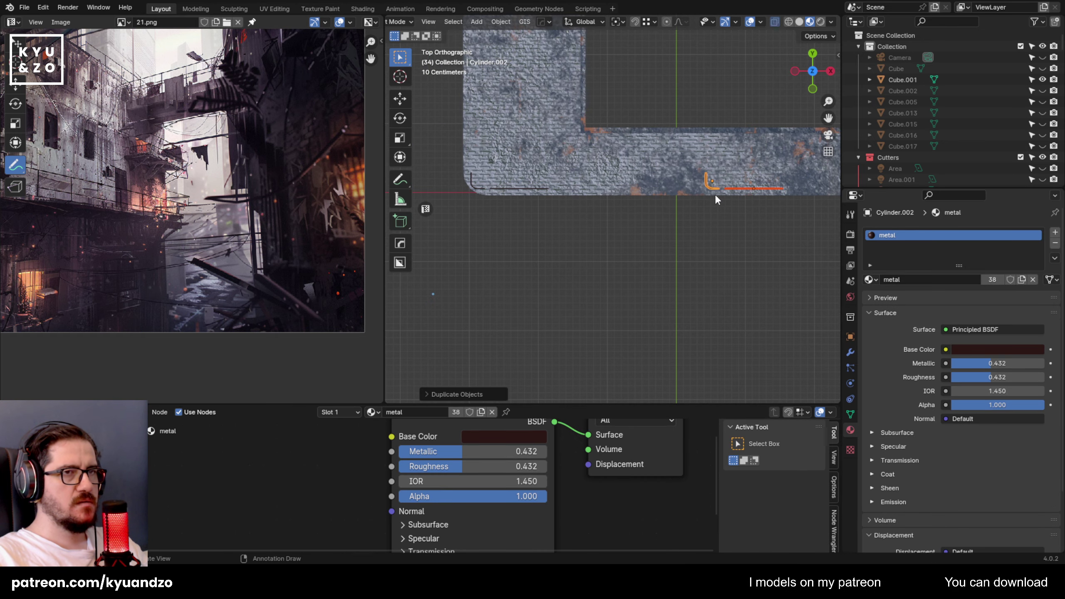
pyautogui.keyDown('shift'); pyautogui.moveTo(716, 194); pyautogui.dragTo(410, 216, button='middle'); pyautogui.keyUp('shift')
pyautogui.press('g')
pyautogui.press('x')
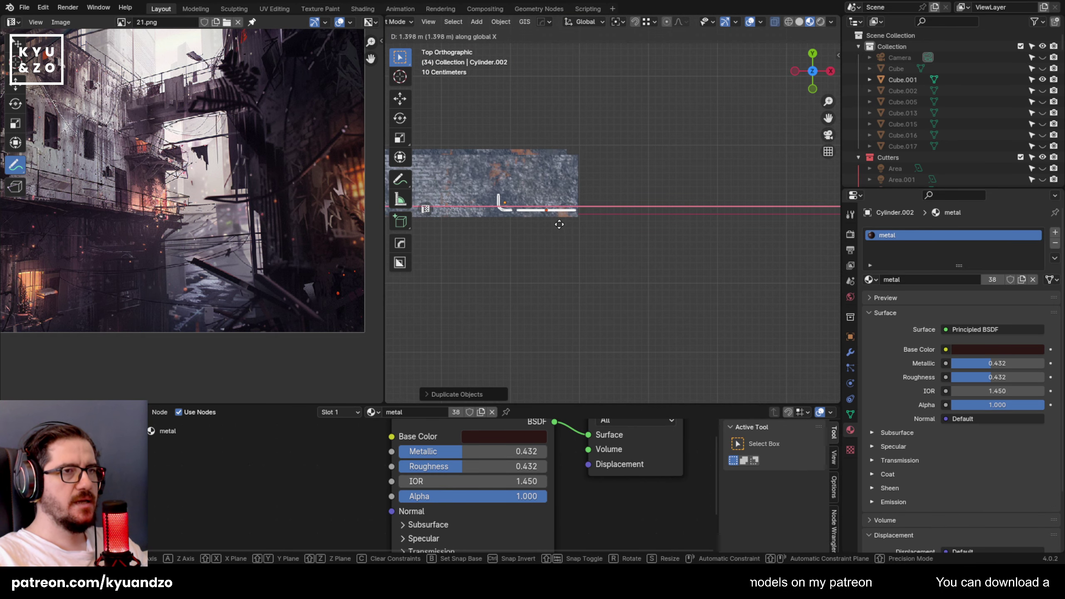
pyautogui.click(560, 225)
# Mirror the copied railing pieces on global X and shift them along X to fit the platform's far corner.
pyautogui.click(501, 21)
pyautogui.moveTo(517, 57)
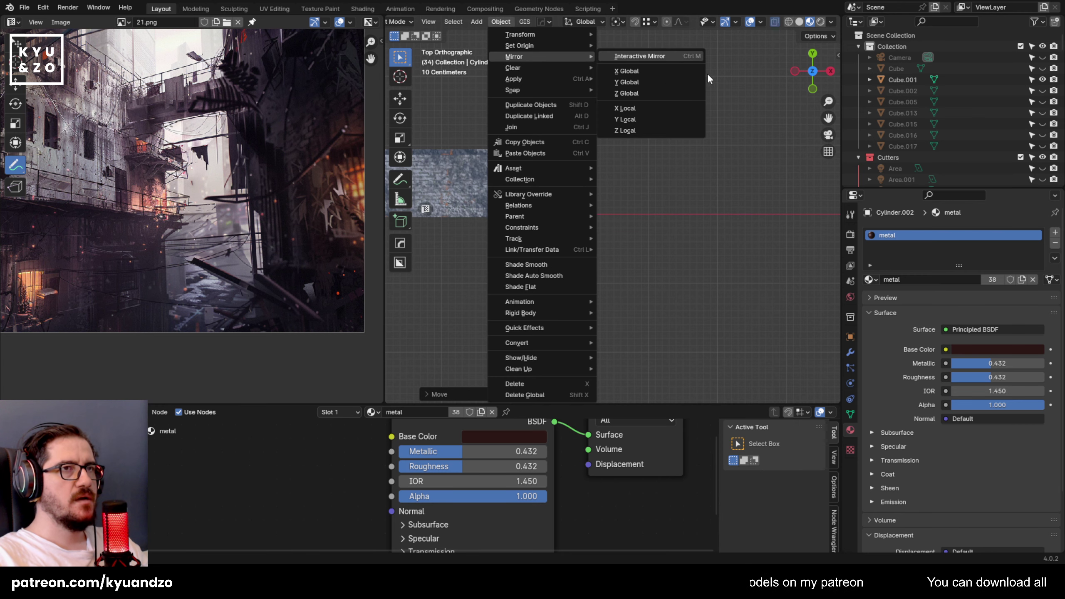
pyautogui.click(627, 71)
pyautogui.scroll(3, 554, 269)
pyautogui.press('g')
pyautogui.press('x')
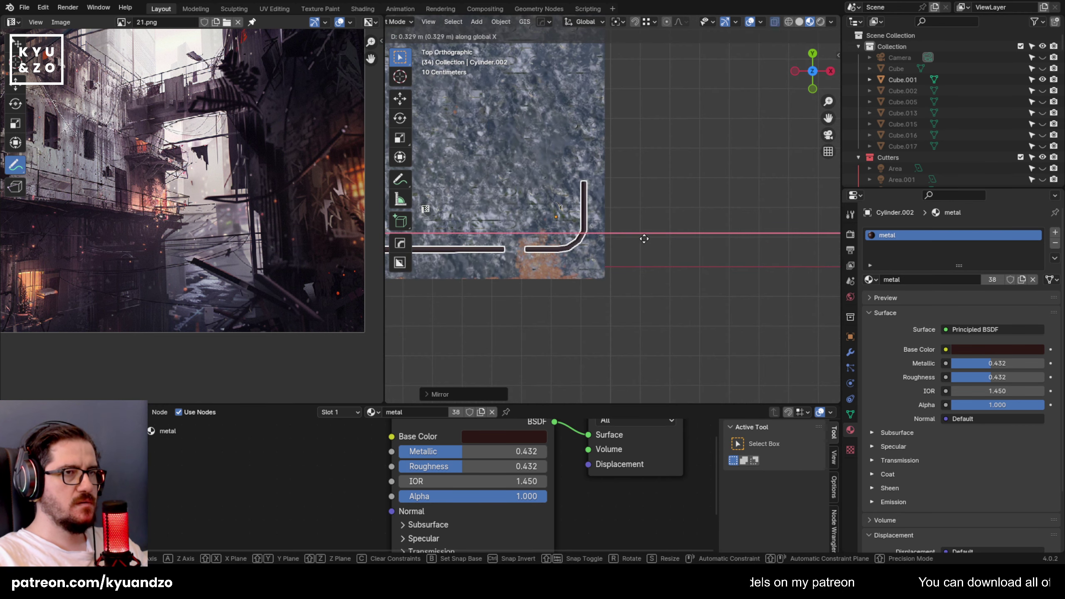
pyautogui.click(633, 240)
# Align the straight railing with the far corner piece along Y and X so that their bars join.
pyautogui.scroll(3, 494, 283)
pyautogui.click(554, 241)
pyautogui.press('g')
pyautogui.press('y')
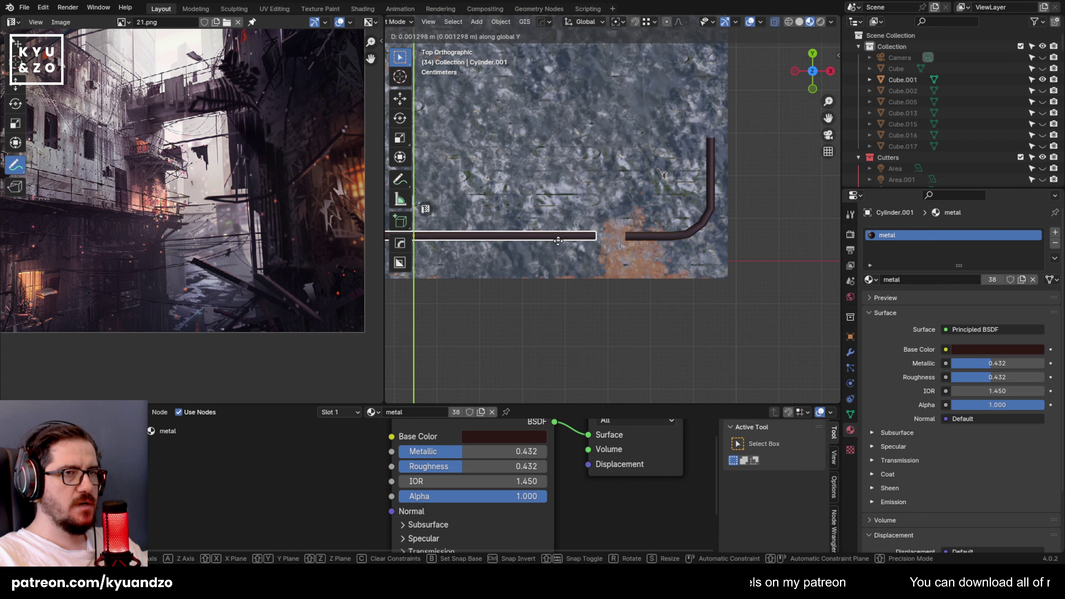
pyautogui.click(561, 241)
pyautogui.moveTo(604, 271); pyautogui.dragTo(558, 186, button='middle')
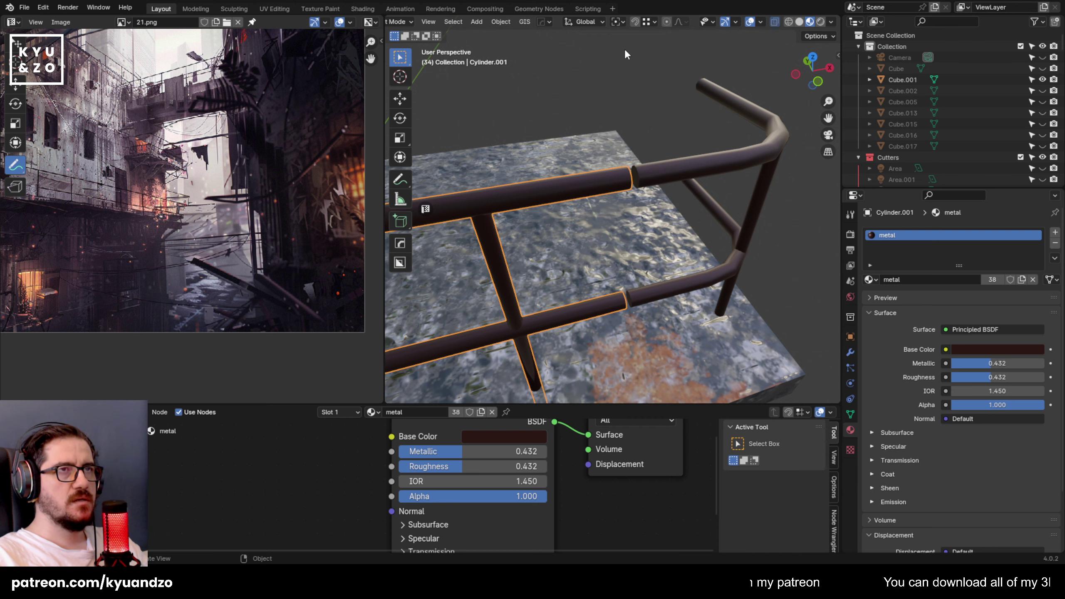
pyautogui.press('g')
pyautogui.press('x')
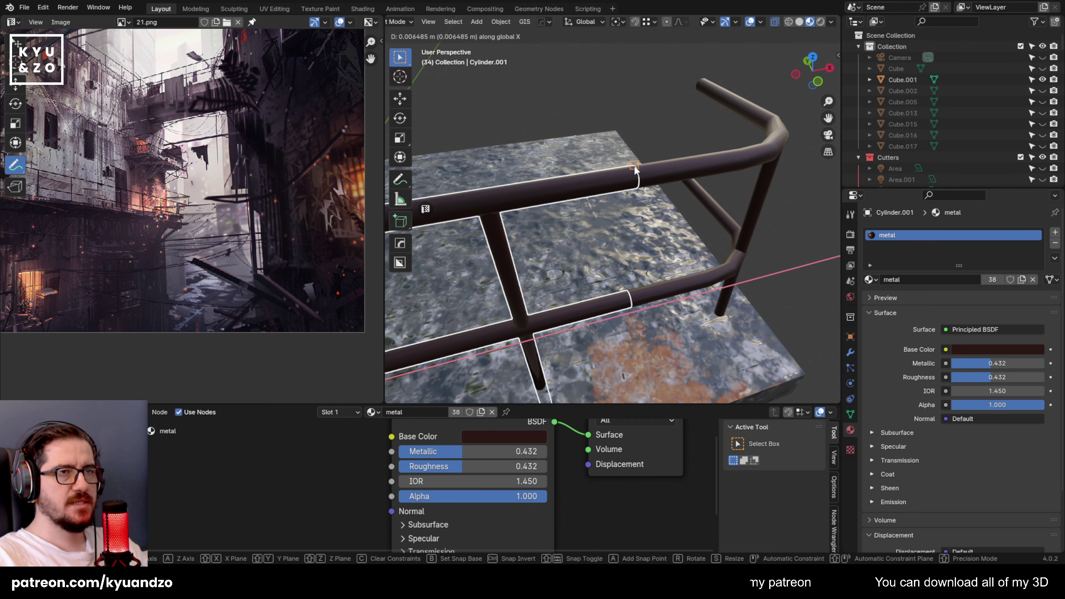
pyautogui.click(635, 168)
pyautogui.scroll(-8, 573, 191)
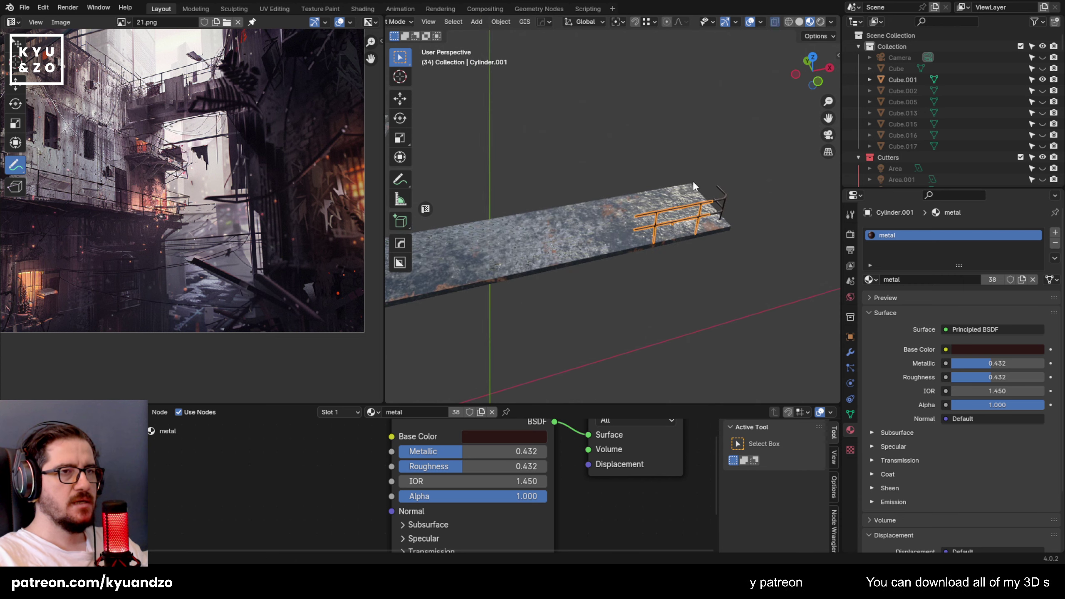
pyautogui.press('KP_7')
pyautogui.hotkey('shift', 'd')
pyautogui.click(649, 237)
pyautogui.scroll(3, 649, 238)
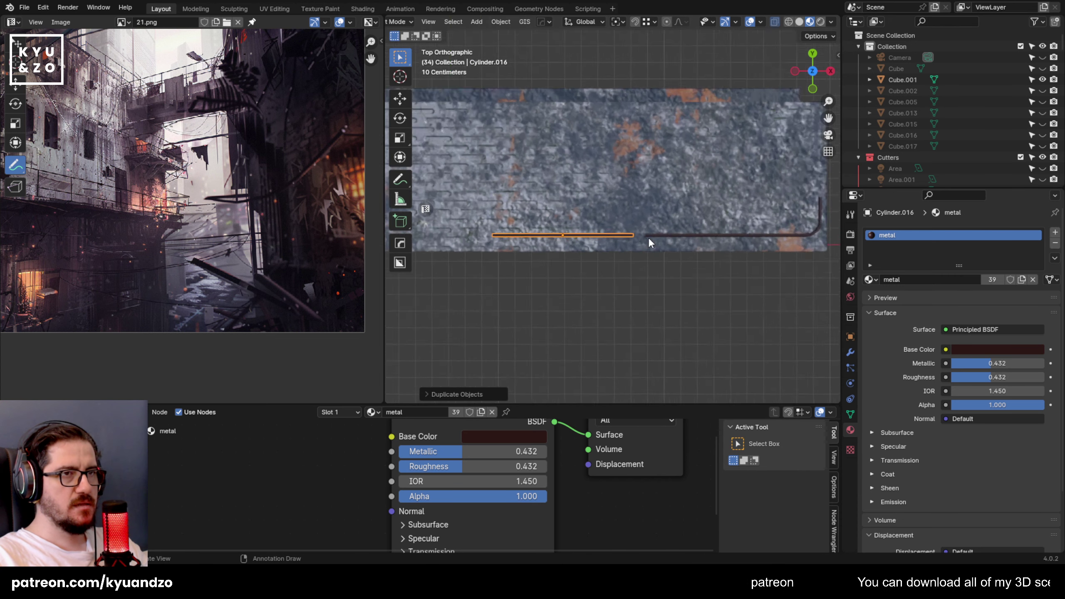
pyautogui.keyDown('shift'); pyautogui.moveTo(649, 238); pyautogui.dragTo(541, 189, button='middle'); pyautogui.keyUp('shift')
pyautogui.scroll(2, 526, 199)
pyautogui.press('Delete')
# Duplicate the far-end straight railing along negative X so the copy meets its end.
pyautogui.click(582, 187)
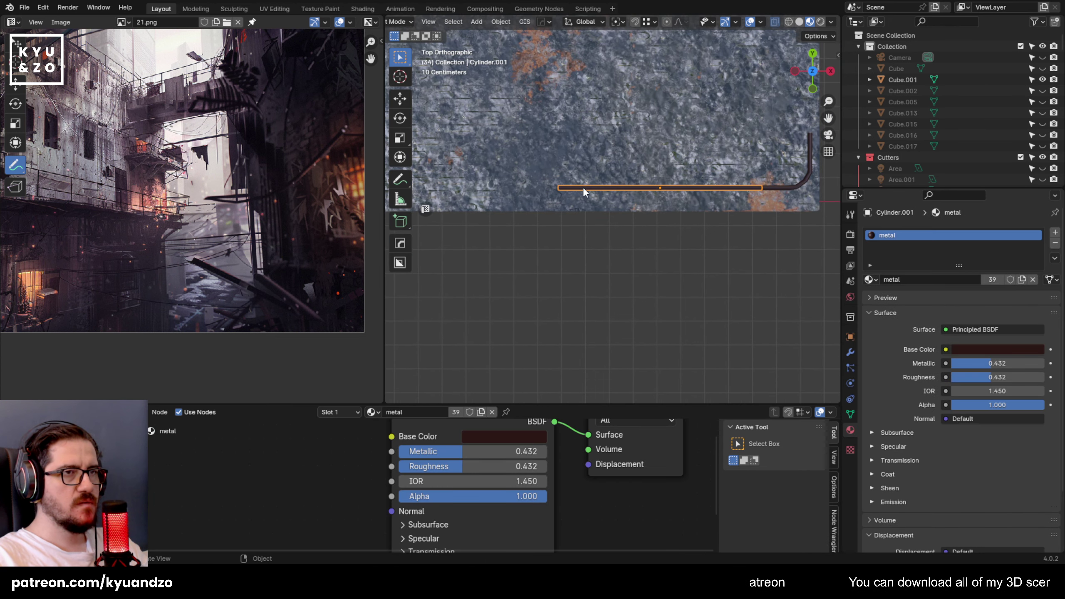
pyautogui.scroll(1, 584, 191)
pyautogui.hotkey('shift', 'd')
pyautogui.press('x')
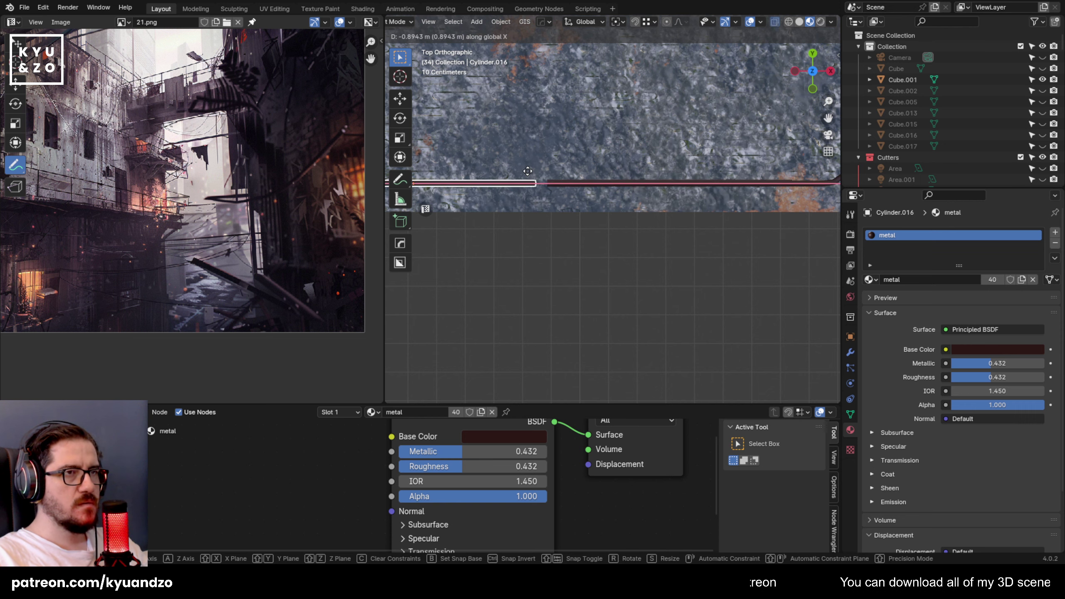
pyautogui.click(538, 165)
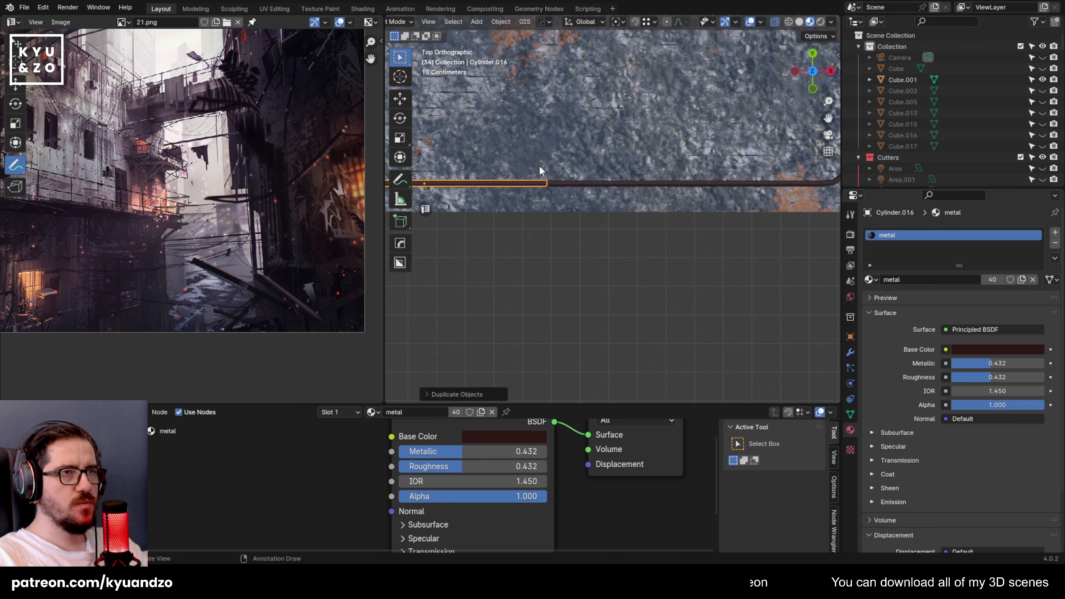
# Repeat the railing duplication four times along the platform's front edge, and undo the last repeat.
pyautogui.scroll(-3, 494, 226)
pyautogui.moveTo(494, 227); pyautogui.dragTo(620, 183, button='middle')
pyautogui.scroll(4, 653, 177)
pyautogui.hotkey('shift', 'r')
pyautogui.hotkey('shift', 'r')
pyautogui.hotkey('shift', 'r')
pyautogui.hotkey('shift', 'r')
pyautogui.hotkey('ctrl', 'z')
# Move the straight railing beside the rounded corner along X until its bars meet the corner piece.
pyautogui.scroll(3, 520, 205)
pyautogui.moveTo(521, 204); pyautogui.dragTo(595, 186, button='middle')
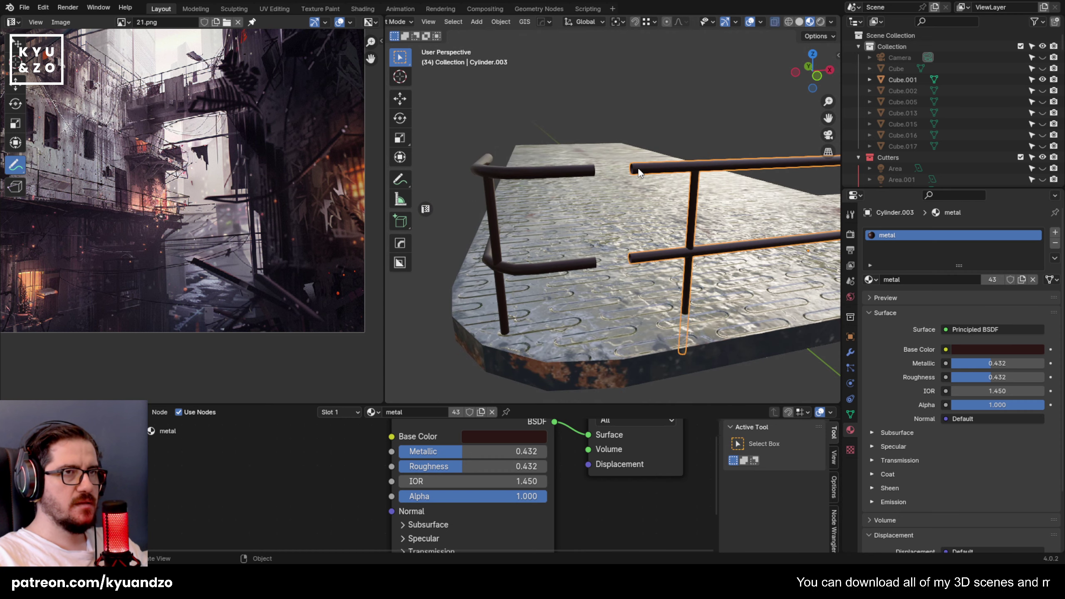
pyautogui.scroll(1, 638, 168)
pyautogui.press('g')
pyautogui.press('x')
pyautogui.keyDown('ctrl'); pyautogui.click(592, 157); pyautogui.keyUp('ctrl')
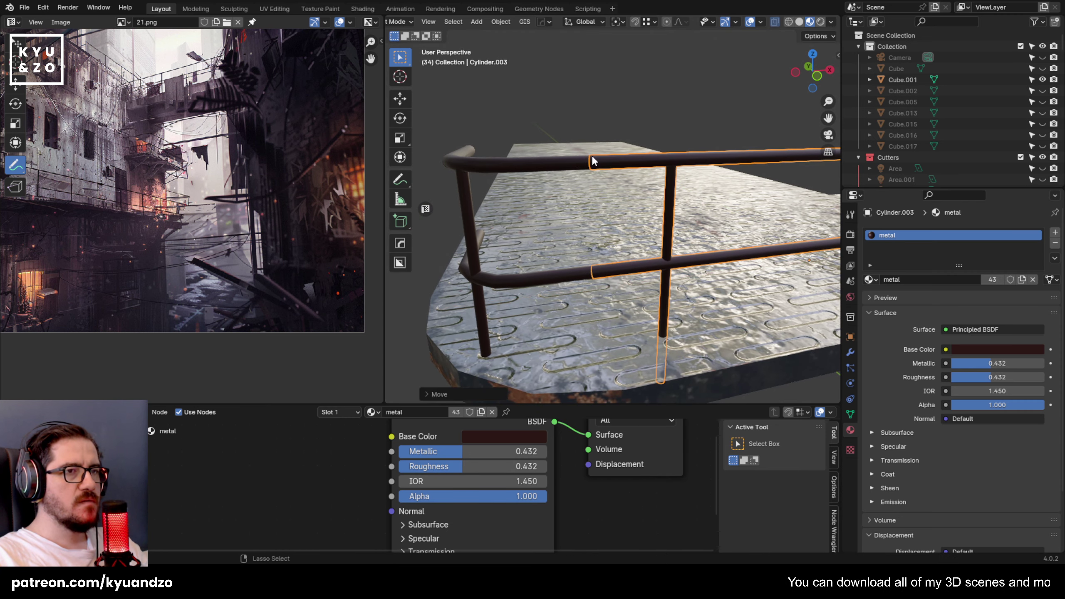
pyautogui.scroll(-7, 638, 147)
pyautogui.click(634, 202)
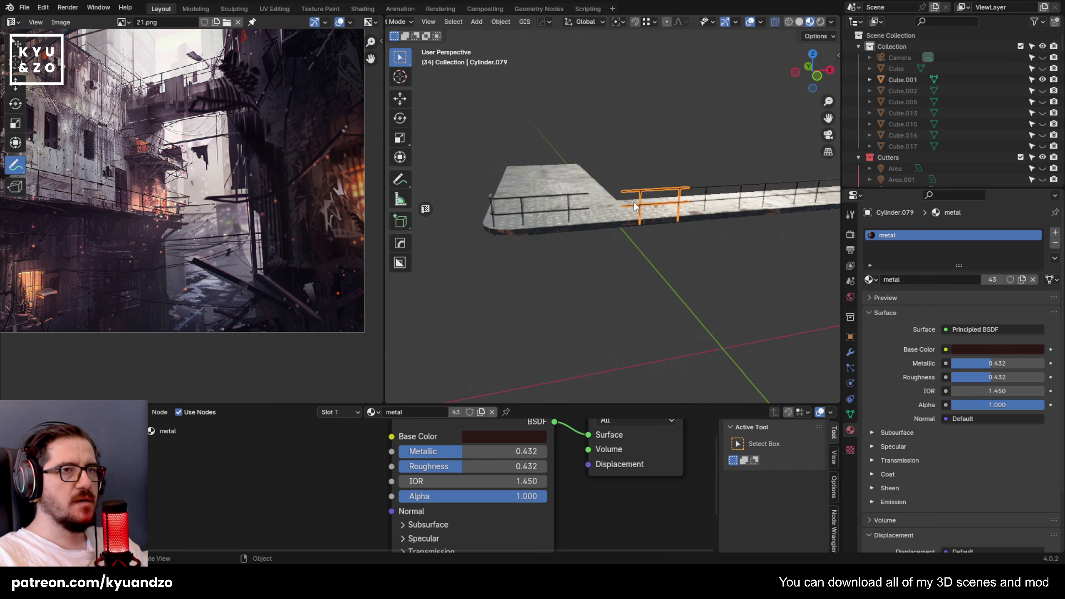
pyautogui.scroll(6, 635, 202)
pyautogui.scroll(-3, 709, 252)
pyautogui.scroll(-3, 599, 261)
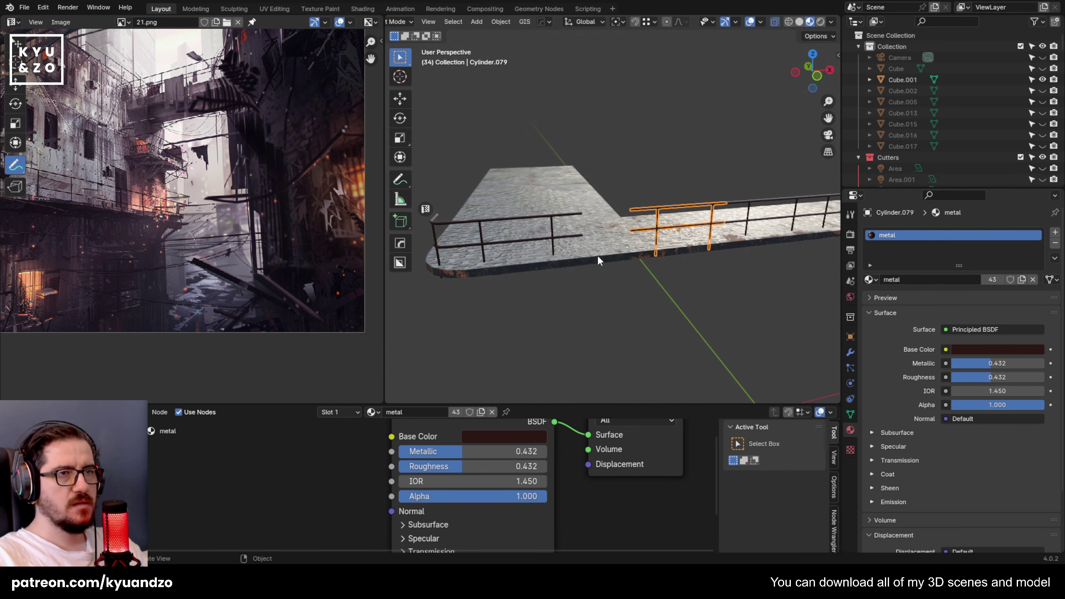
pyautogui.click(594, 253)
pyautogui.scroll(3, 594, 252)
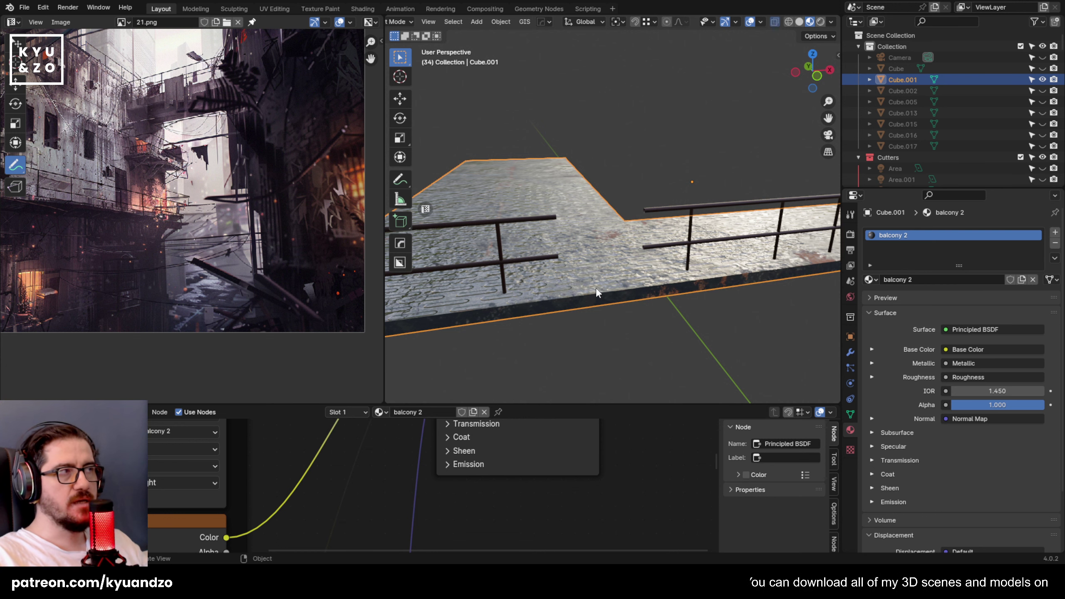
pyautogui.press('g')
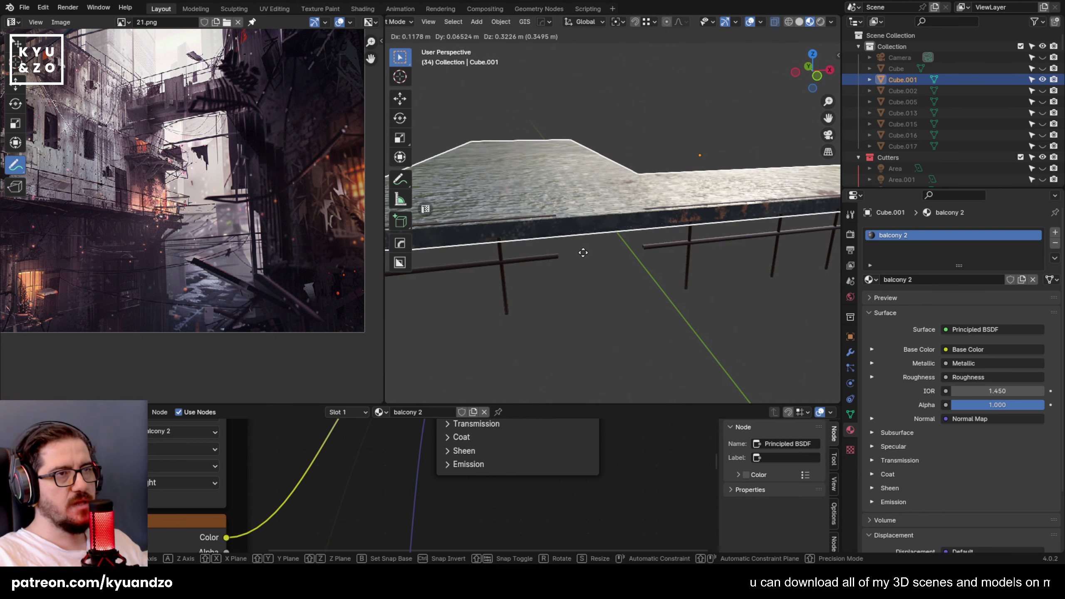
pyautogui.click(612, 250)
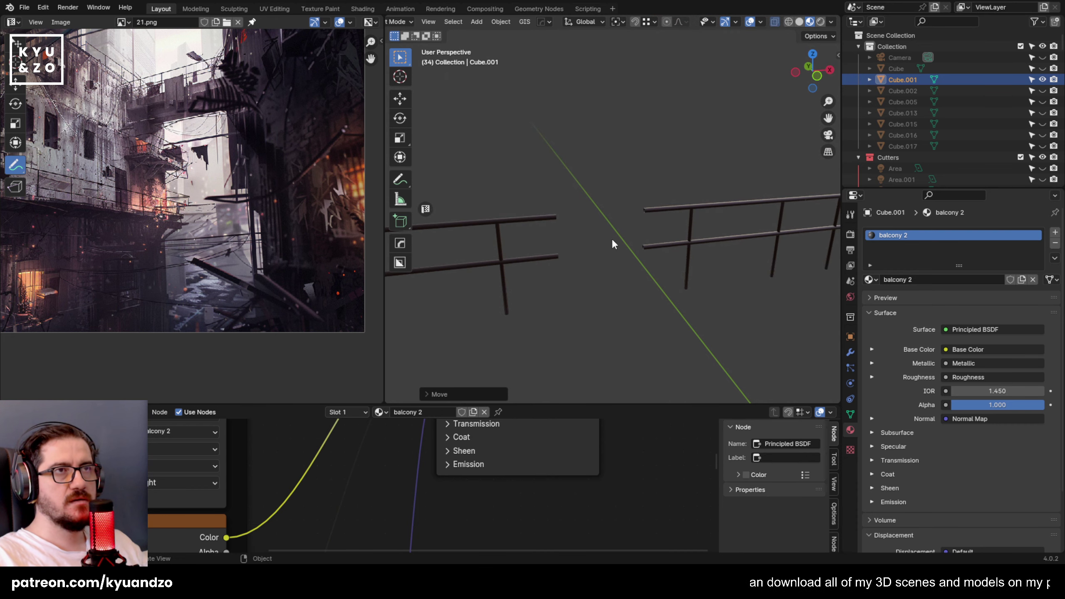
pyautogui.scroll(-5, 612, 238)
pyautogui.hotkey('shift', 'r')
pyautogui.hotkey('shift', 'r')
pyautogui.hotkey('shift', 'r')
pyautogui.hotkey('shift', 'r')
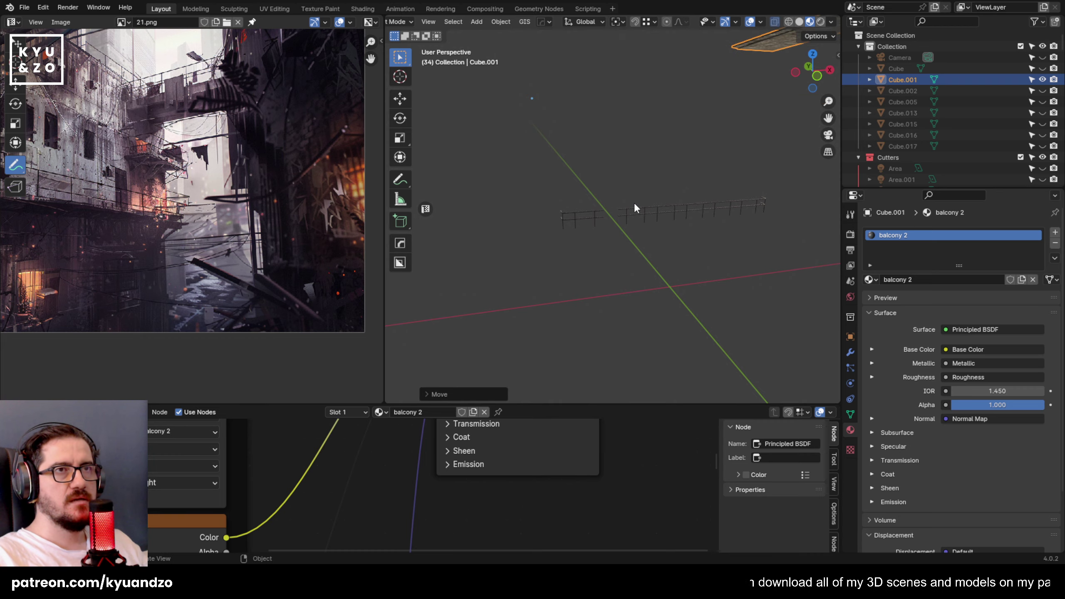
pyautogui.hotkey('ctrl', 'z')
pyautogui.hotkey('ctrl', 'z')
pyautogui.hotkey('ctrl', 'z')
pyautogui.hotkey('ctrl', 'z')
pyautogui.hotkey('ctrl', 'z')
pyautogui.hotkey('ctrl', 'z')
pyautogui.hotkey('ctrl', 'z')
pyautogui.scroll(9, 625, 212)
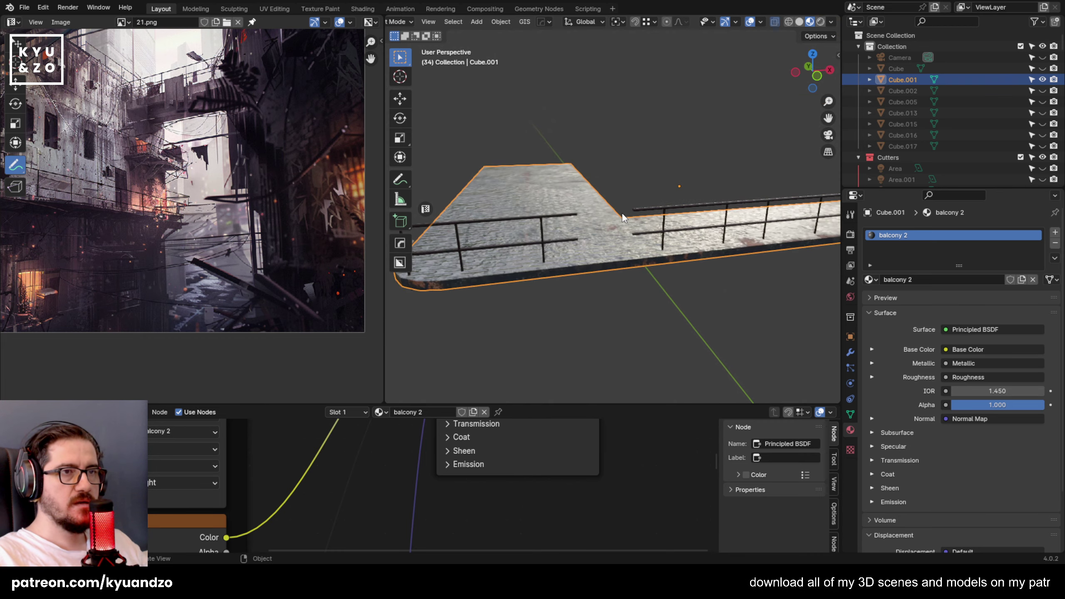
# In Edit Mode, extend the horizontal bars of the railing across the gap towards the corner-side railing.
pyautogui.click(690, 211)
pyautogui.moveTo(596, 246); pyautogui.dragTo(558, 283, button='middle')
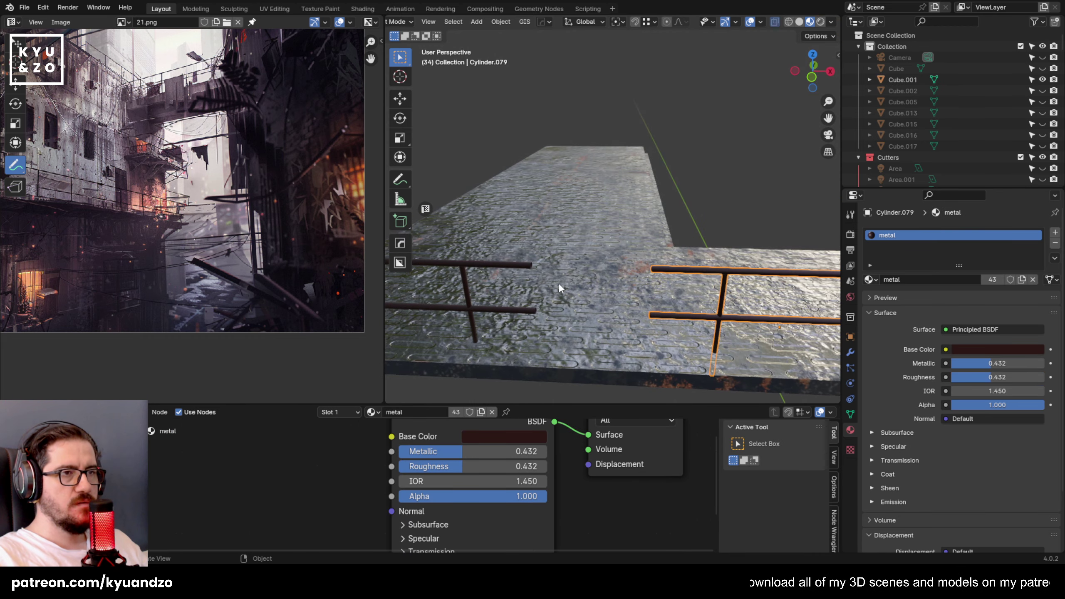
pyautogui.scroll(-6, 591, 258)
pyautogui.scroll(8, 591, 262)
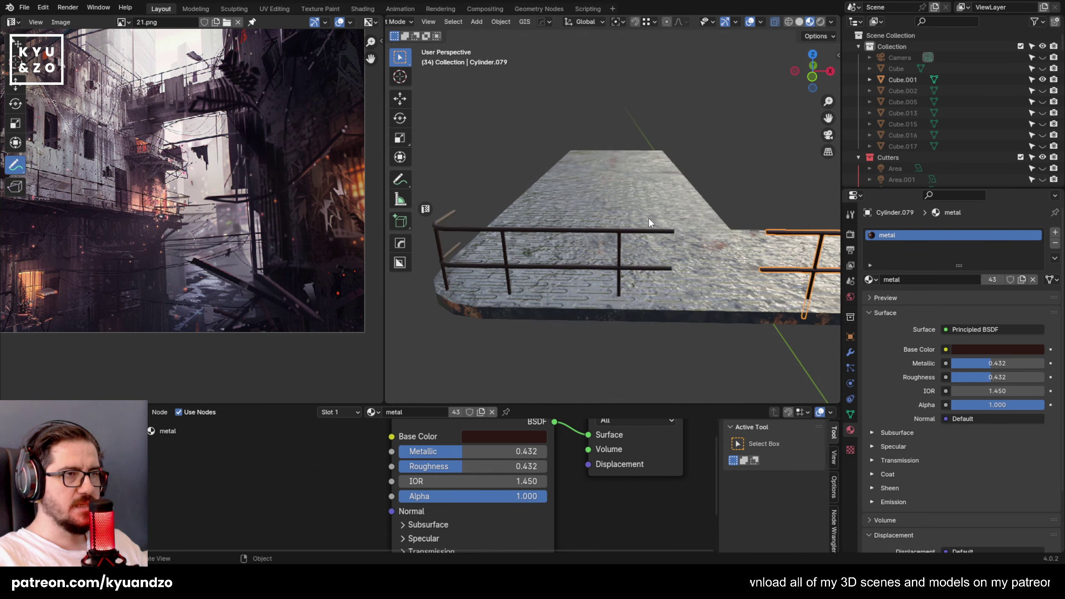
pyautogui.scroll(3, 572, 201)
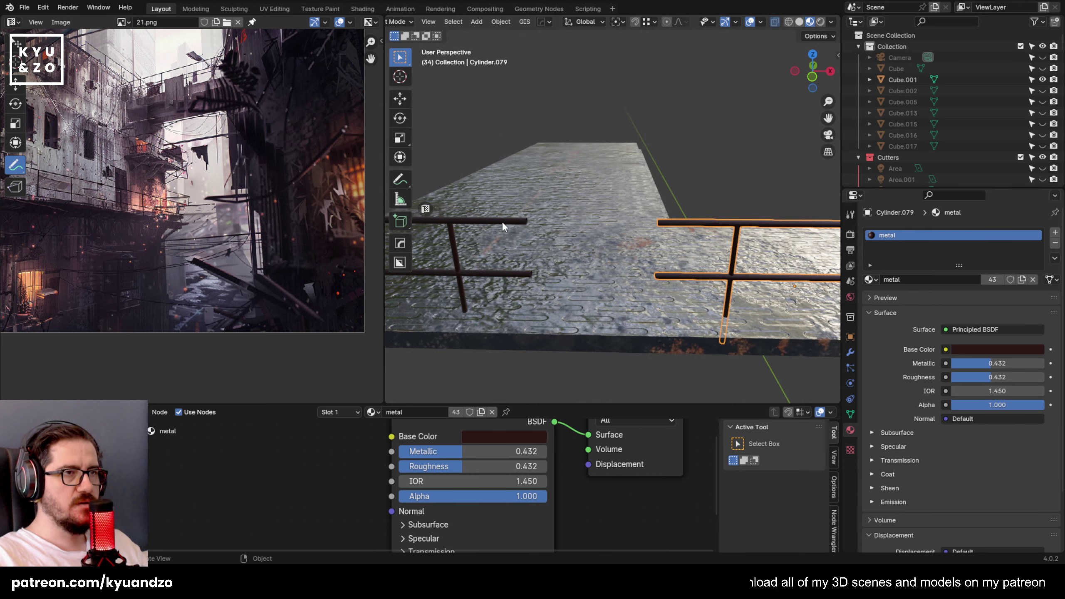
pyautogui.click(687, 222)
pyautogui.press('Tab')
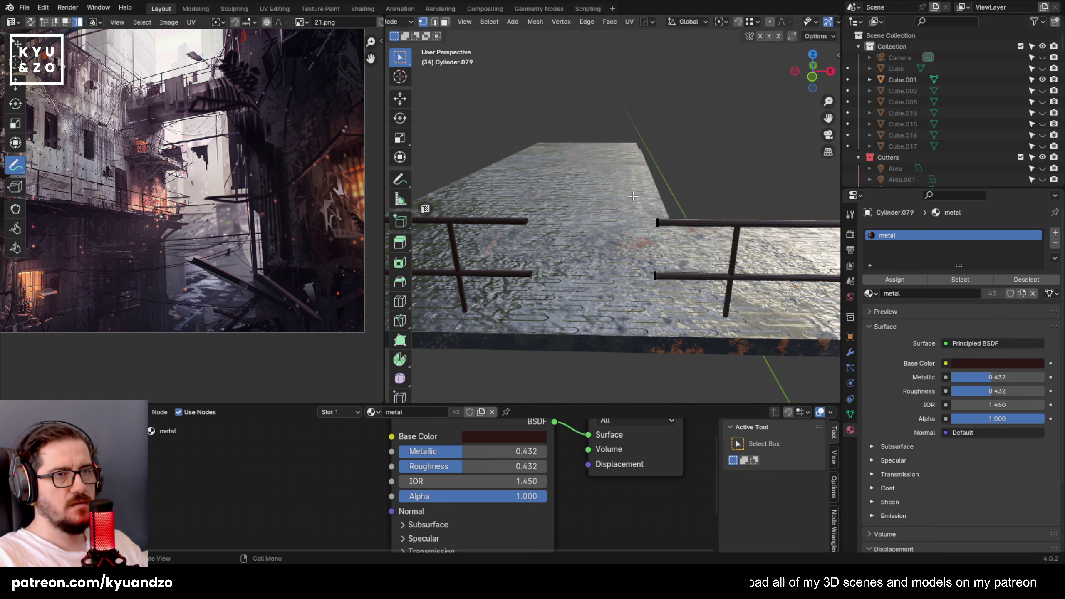
pyautogui.press('g')
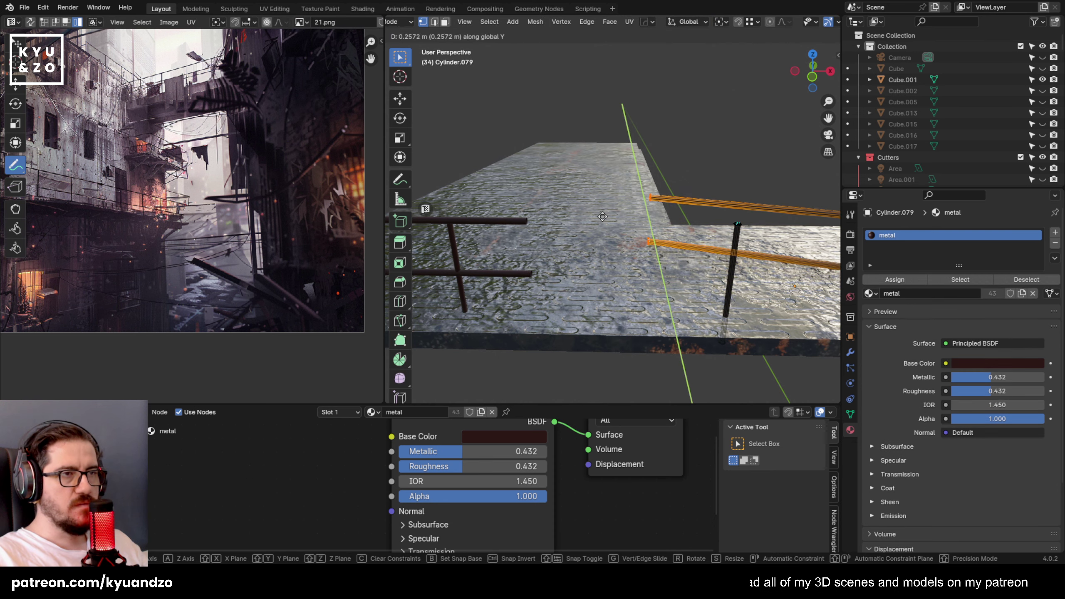
pyautogui.click(585, 219)
# Fine-tune the extended bar ends along X so they meet the neighbouring railing, and leave Edit Mode with the railing deselected.
pyautogui.scroll(4, 583, 218)
pyautogui.scroll(3, 583, 218)
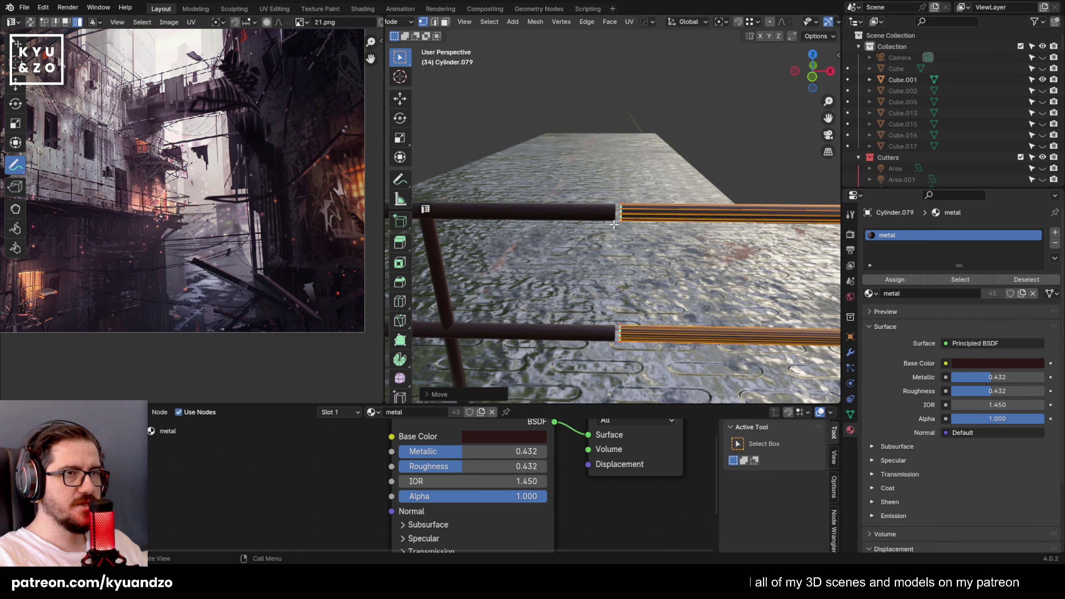
pyautogui.press('g')
pyautogui.press('y')
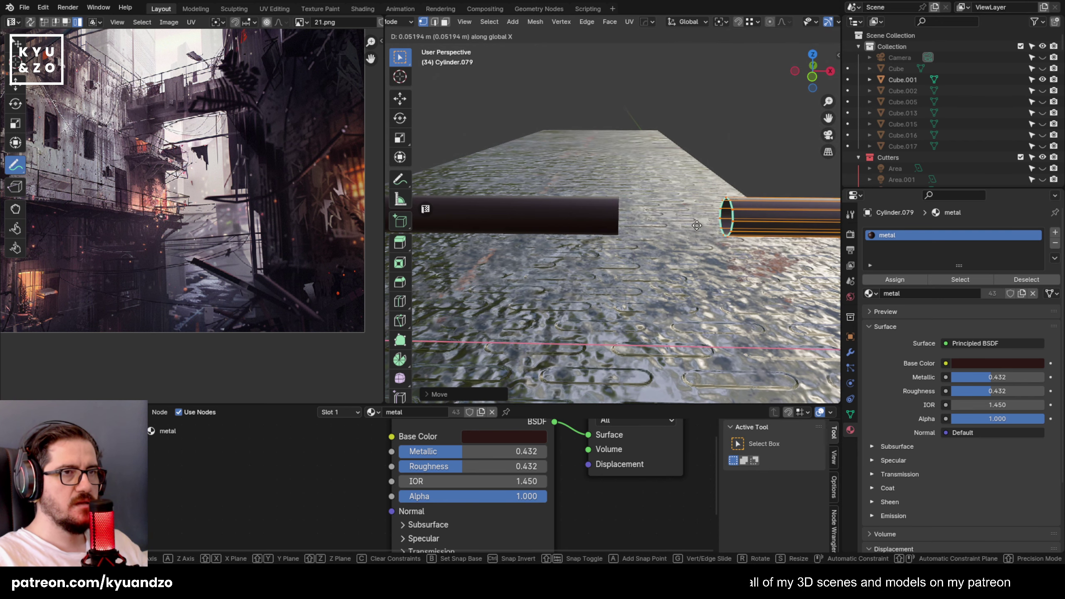
pyautogui.click(620, 206)
pyautogui.click(679, 159)
pyautogui.press('Tab')
pyautogui.scroll(-10, 678, 163)
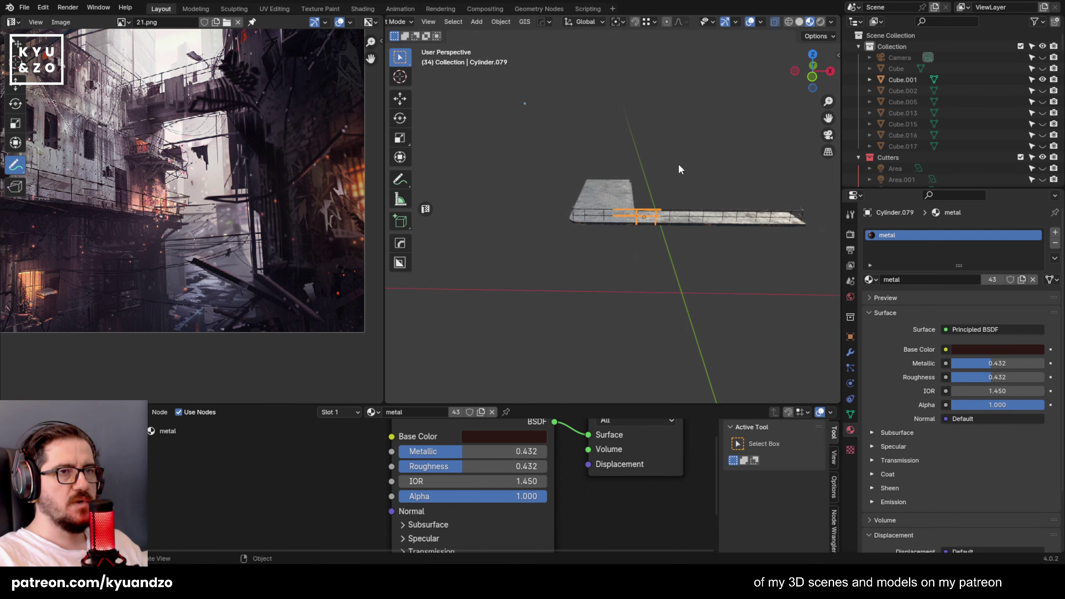
pyautogui.click(678, 163)
pyautogui.scroll(7, 598, 249)
pyautogui.moveTo(560, 216); pyautogui.dragTo(597, 233, button='middle')
pyautogui.scroll(-3, 597, 234)
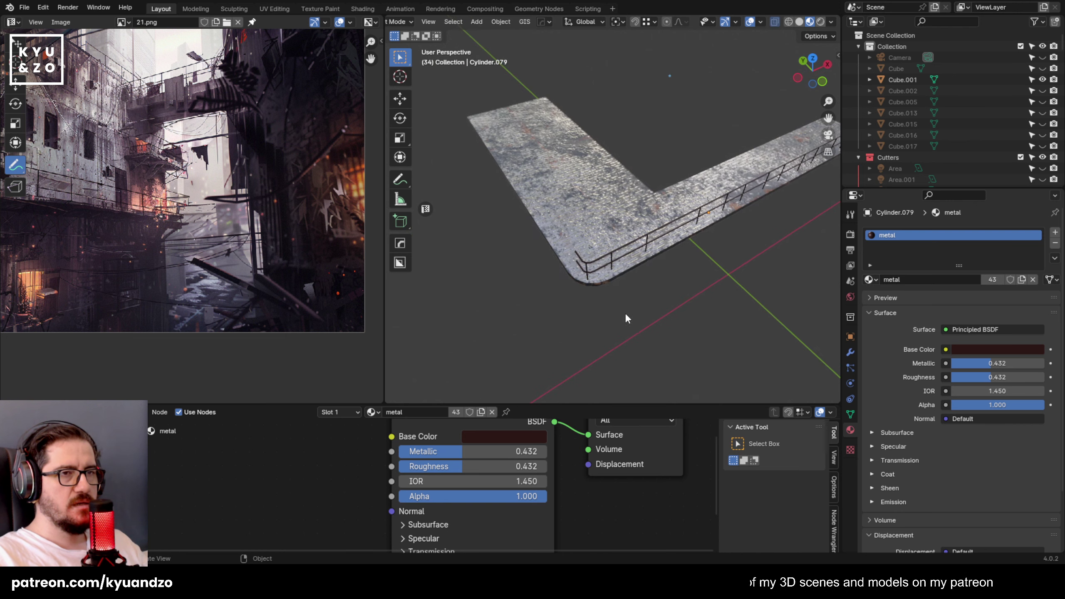
# Duplicate the straight railing pieces next to the rounded corner and rotate the copies around Z to follow the platform's adjacent side.
pyautogui.moveTo(626, 313); pyautogui.dragTo(634, 290, button='middle')
pyautogui.click(667, 244)
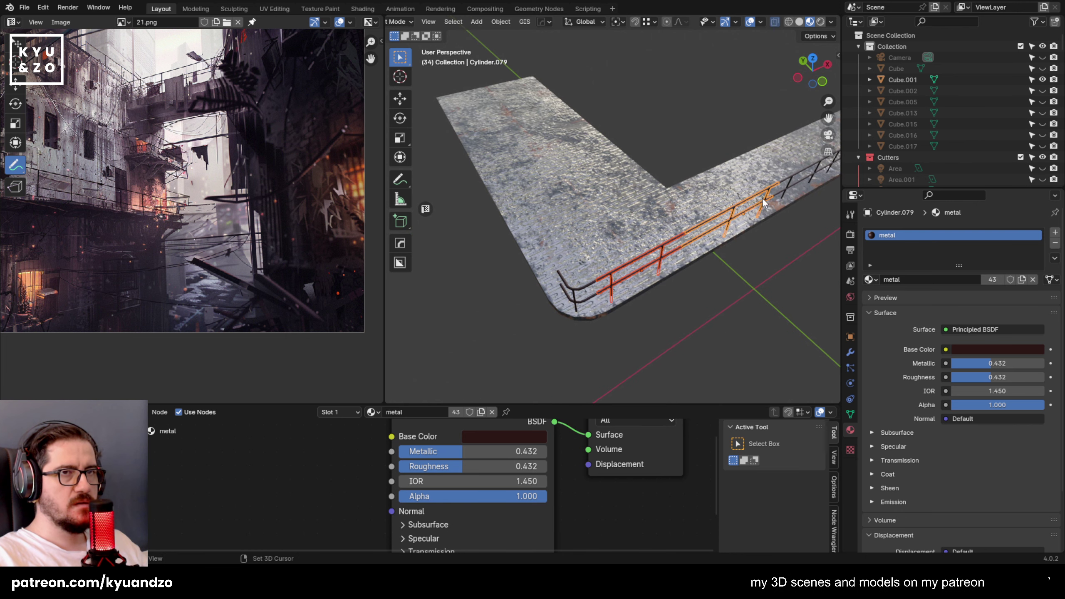
pyautogui.keyDown('shift'); pyautogui.click(784, 177); pyautogui.keyUp('shift')
pyautogui.hotkey('shift', 'd')
pyautogui.press('x')
pyautogui.press('y')
pyautogui.click(634, 248)
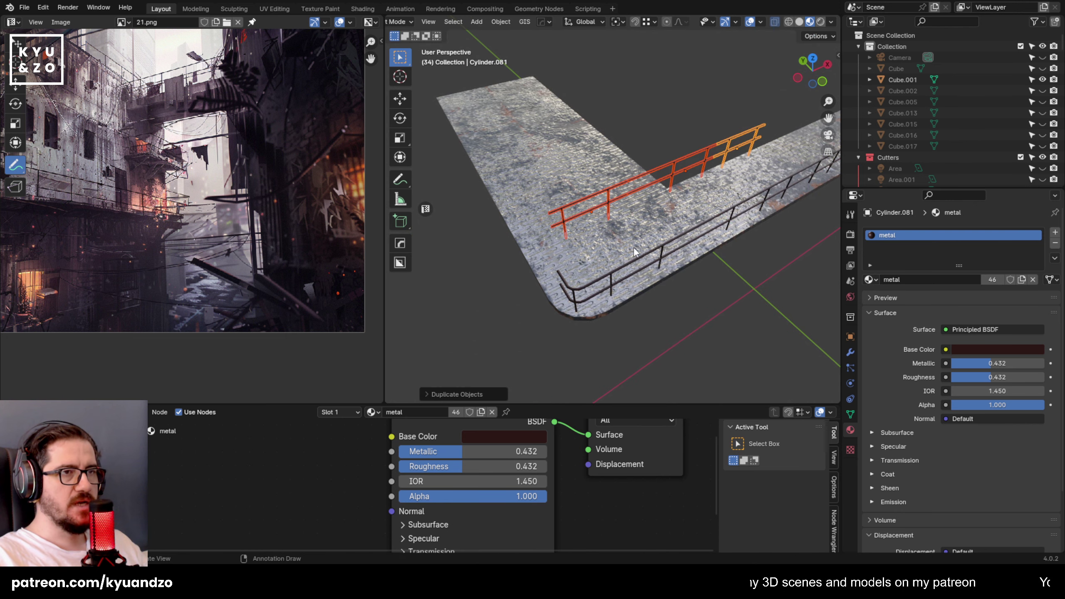
pyautogui.press('r')
pyautogui.press('z')
pyautogui.click(687, 271)
pyautogui.press('KP_7')
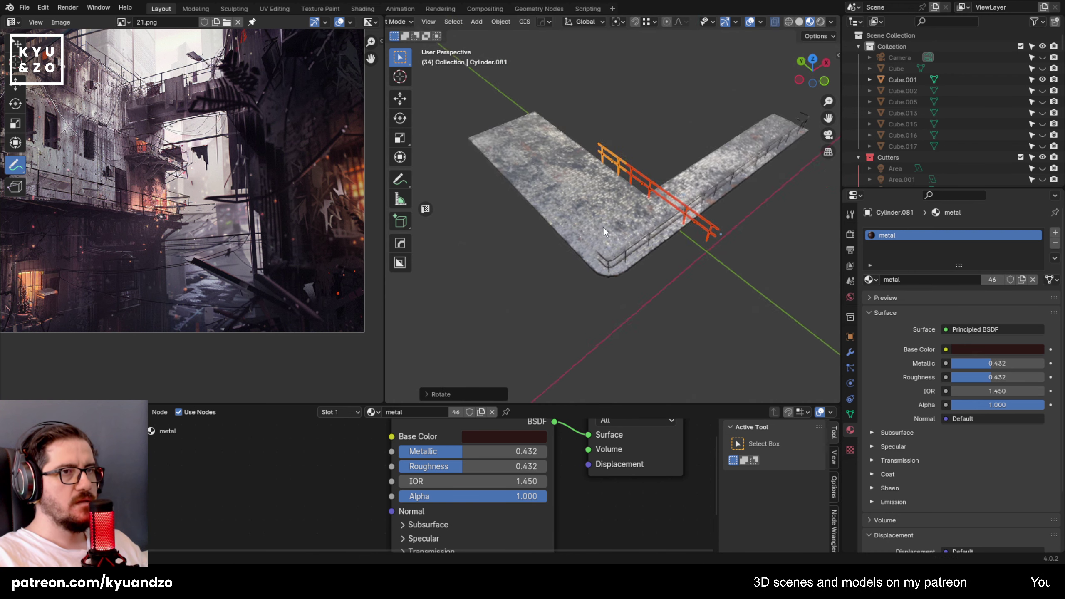
# In top view, move the rotated railing copies to the platform's adjacent edge so they meet the rounded corner piece's end.
pyautogui.keyDown('shift'); pyautogui.moveTo(653, 278); pyautogui.dragTo(675, 201, button='middle'); pyautogui.keyUp('shift')
pyautogui.scroll(4, 701, 194)
pyautogui.press('g')
pyautogui.click(628, 303)
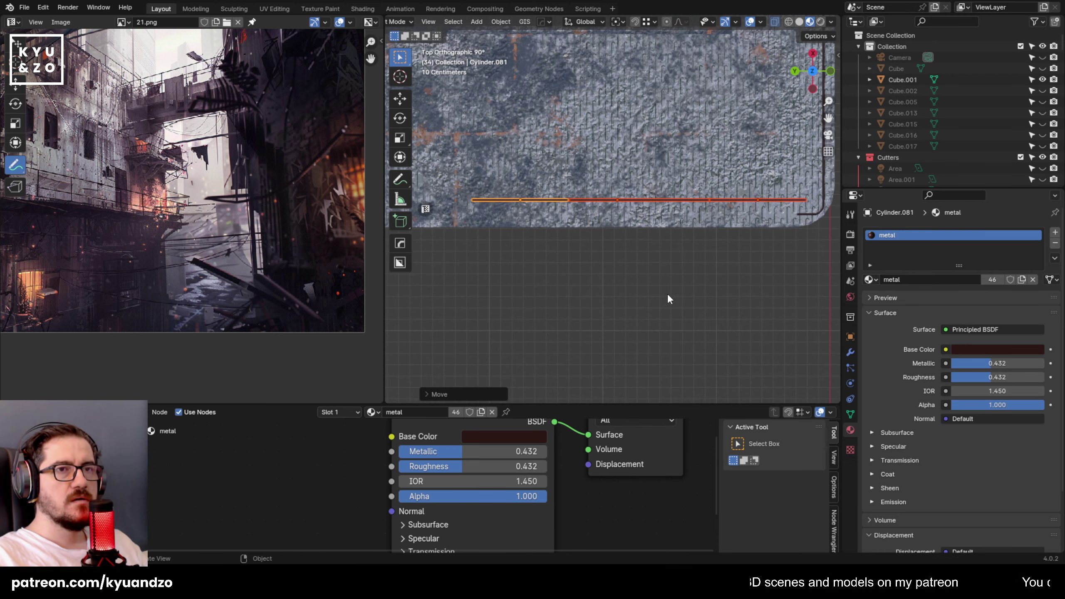
pyautogui.keyDown('shift'); pyautogui.moveTo(737, 241); pyautogui.dragTo(550, 241, button='middle'); pyautogui.keyUp('shift')
pyautogui.scroll(1, 550, 242)
pyautogui.scroll(7, 550, 241)
pyautogui.press('g')
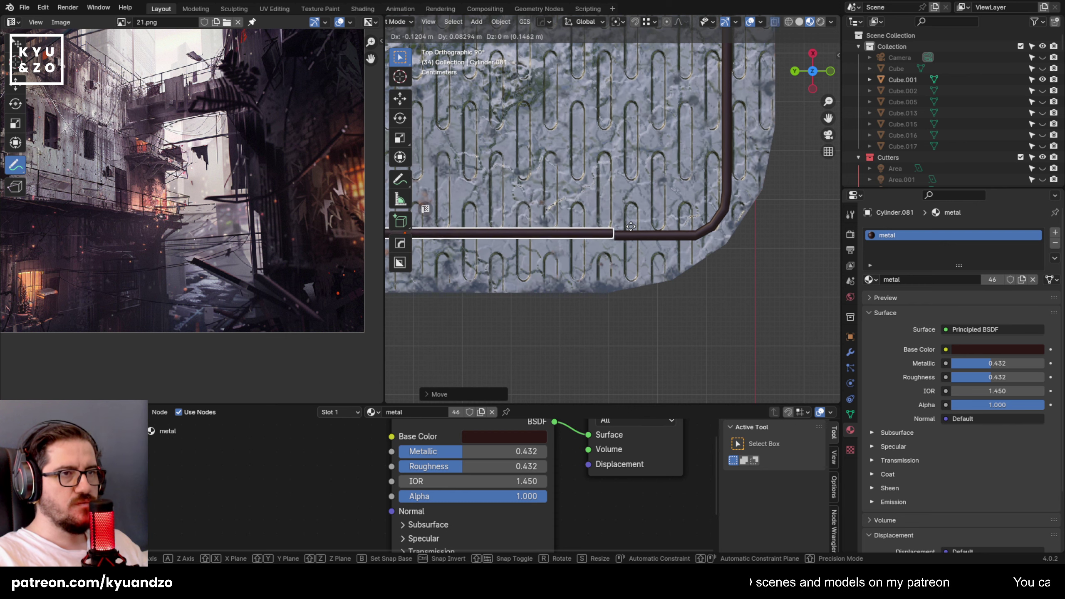
pyautogui.click(613, 266)
pyautogui.scroll(3, 625, 258)
pyautogui.press('g')
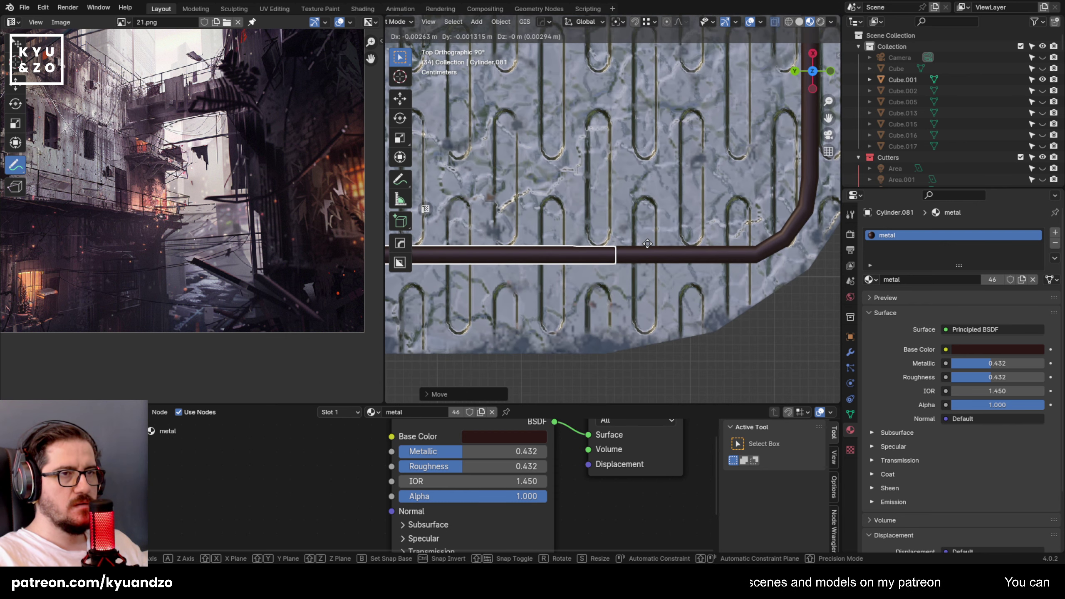
pyautogui.click(647, 243)
# Duplicate the two straight railing pieces on the adjacent edge along Y towards the far end of the platform.
pyautogui.scroll(-10, 594, 276)
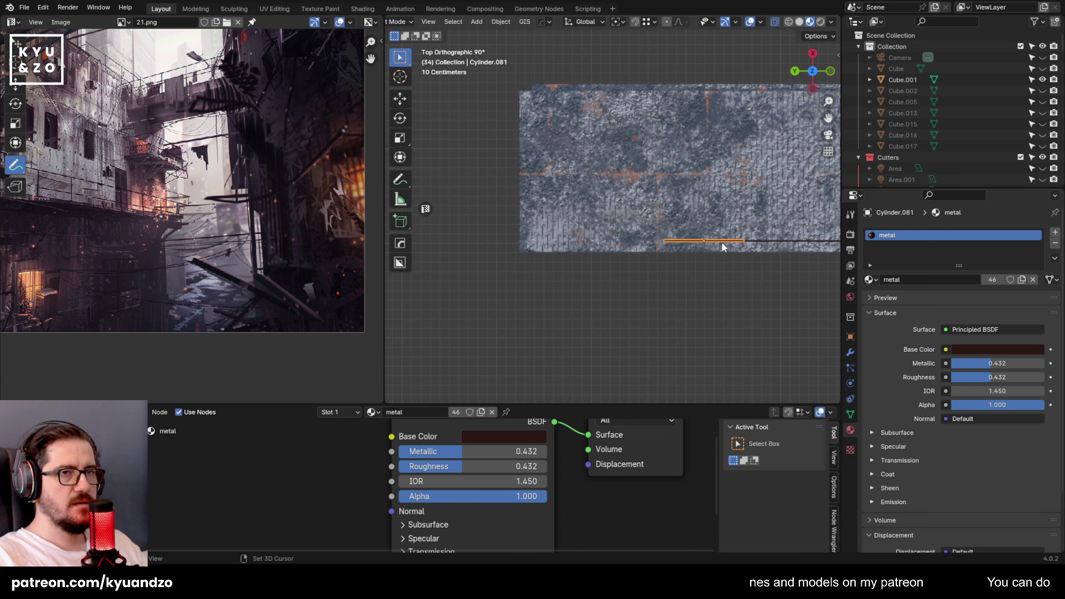
pyautogui.click(749, 240)
pyautogui.keyDown('shift'); pyautogui.click(713, 241); pyautogui.keyUp('shift')
pyautogui.hotkey('shift', 'd')
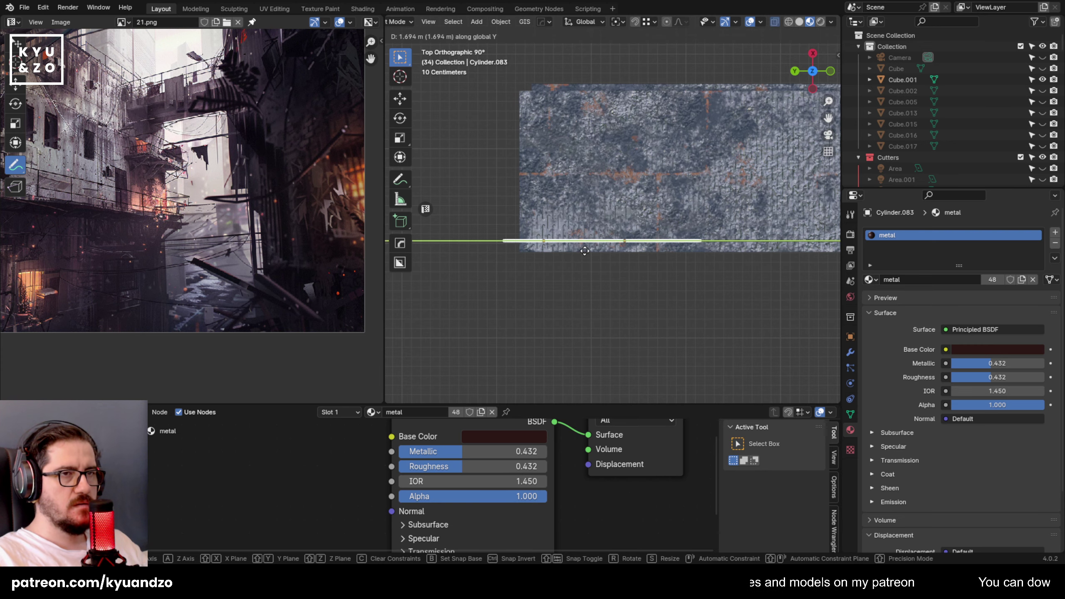
pyautogui.click(585, 250)
# Adjust the new railing copies along Y until their end meets the preceding section, and save the file.
pyautogui.scroll(7, 632, 261)
pyautogui.scroll(-4, 665, 280)
pyautogui.scroll(1, 665, 280)
pyautogui.press('g')
pyautogui.press('y')
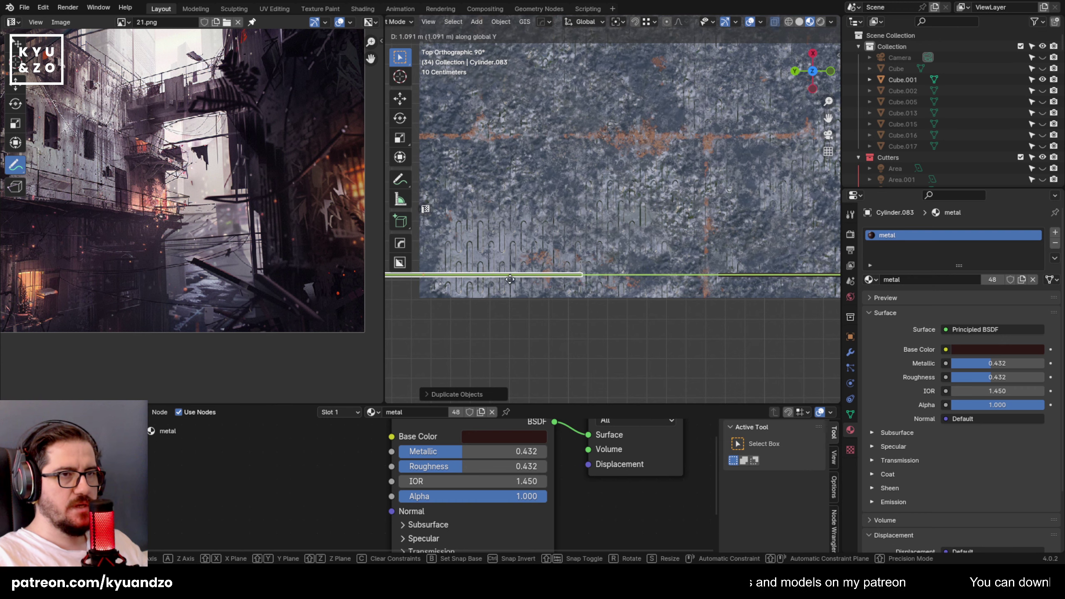
pyautogui.click(688, 296)
pyautogui.scroll(2, 628, 219)
pyautogui.press('g')
pyautogui.press('y')
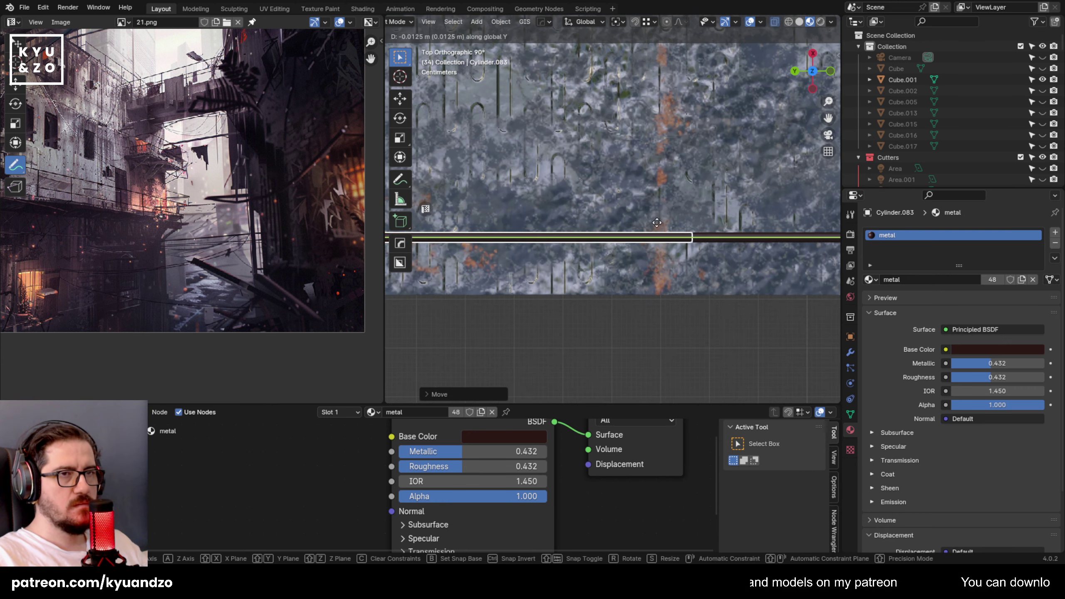
pyautogui.click(655, 221)
pyautogui.scroll(-12, 655, 224)
pyautogui.keyDown('shift'); pyautogui.moveTo(653, 227); pyautogui.dragTo(527, 151, button='middle'); pyautogui.keyUp('shift')
pyautogui.hotkey('alt', 'z')
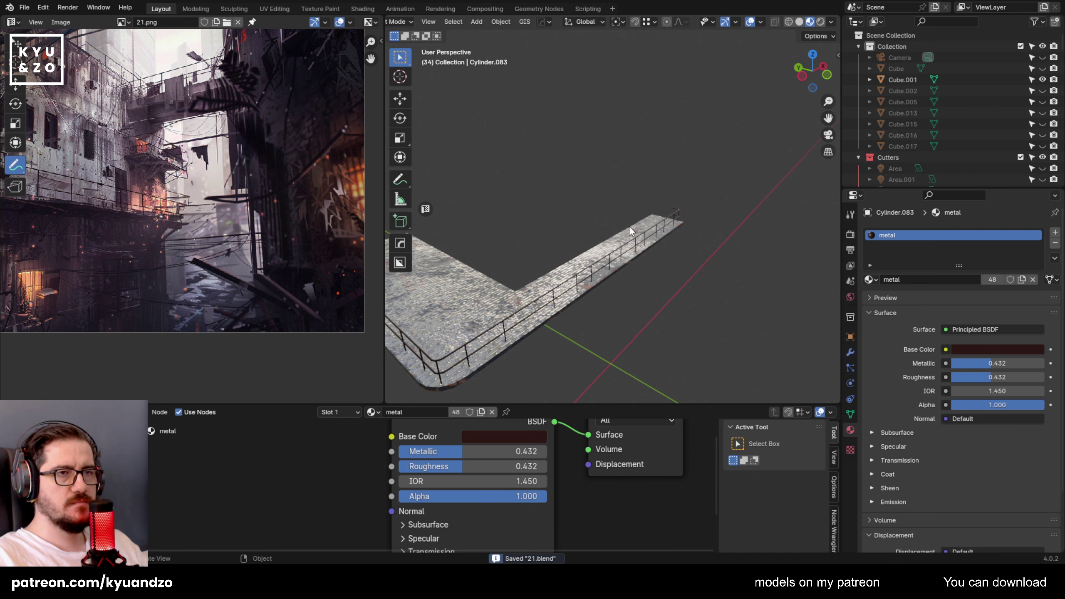
# Duplicate a straight railing section near the narrow arm's end and rotate the copy around Z to run across that end.
pyautogui.scroll(2, 611, 252)
pyautogui.keyDown('shift'); pyautogui.moveTo(650, 227); pyautogui.dragTo(638, 265, button='middle'); pyautogui.keyUp('shift')
pyautogui.scroll(3, 638, 265)
pyautogui.hotkey('shift', 'd')
pyautogui.press('Escape')
pyautogui.press('r')
pyautogui.press('z')
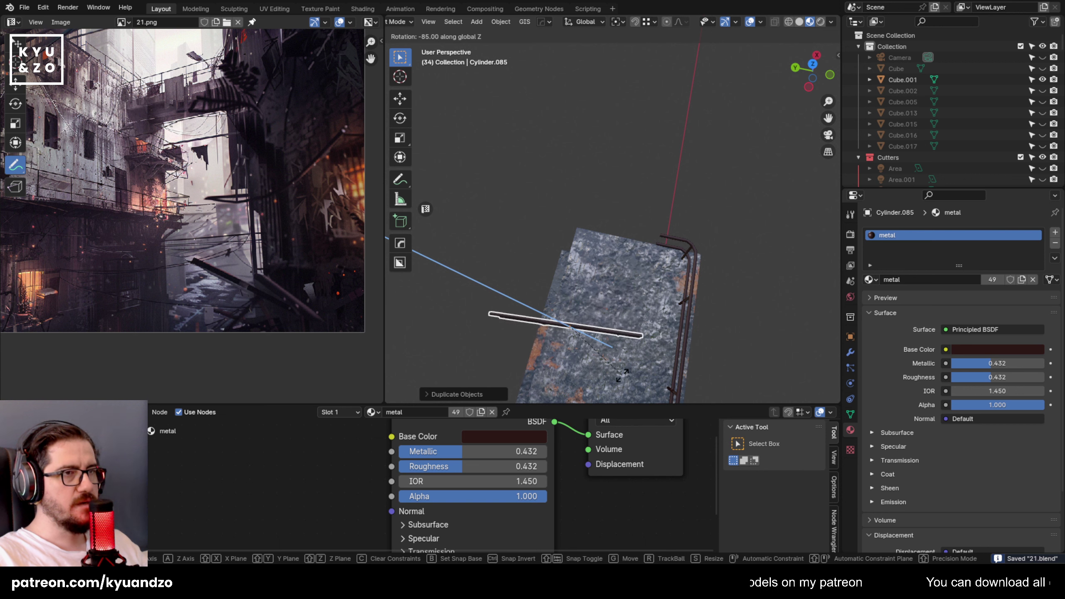
pyautogui.click(622, 378)
# Move the rotated railing section along X and Y until it lines up with the corner piece at the narrow arm's end.
pyautogui.press('g')
pyautogui.press('y')
pyautogui.press('x')
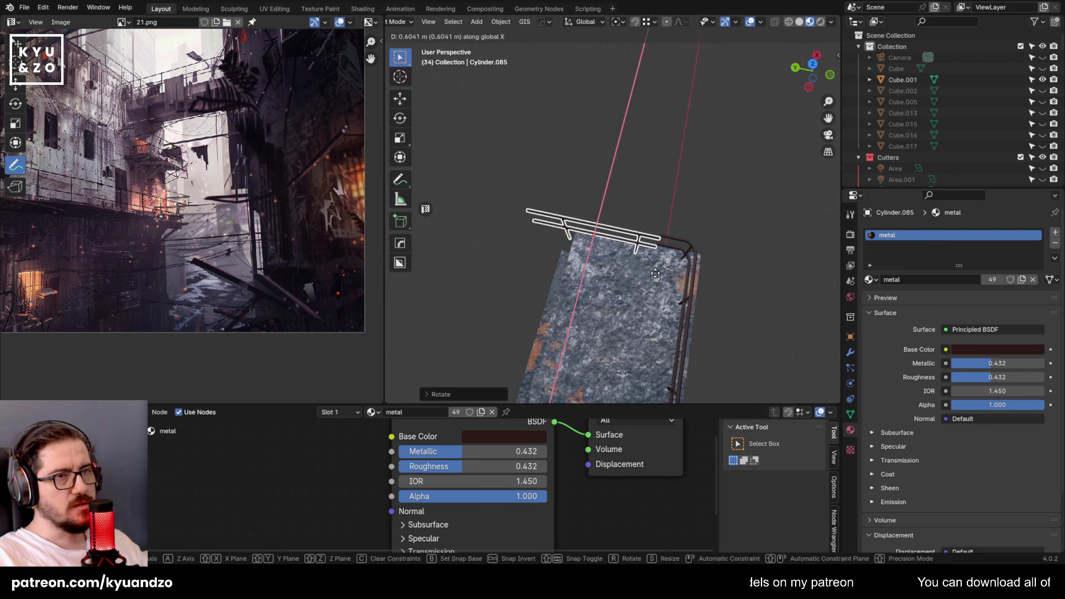
pyautogui.click(586, 243)
pyautogui.moveTo(586, 243); pyautogui.dragTo(580, 245, button='middle')
pyautogui.press('KP_7')
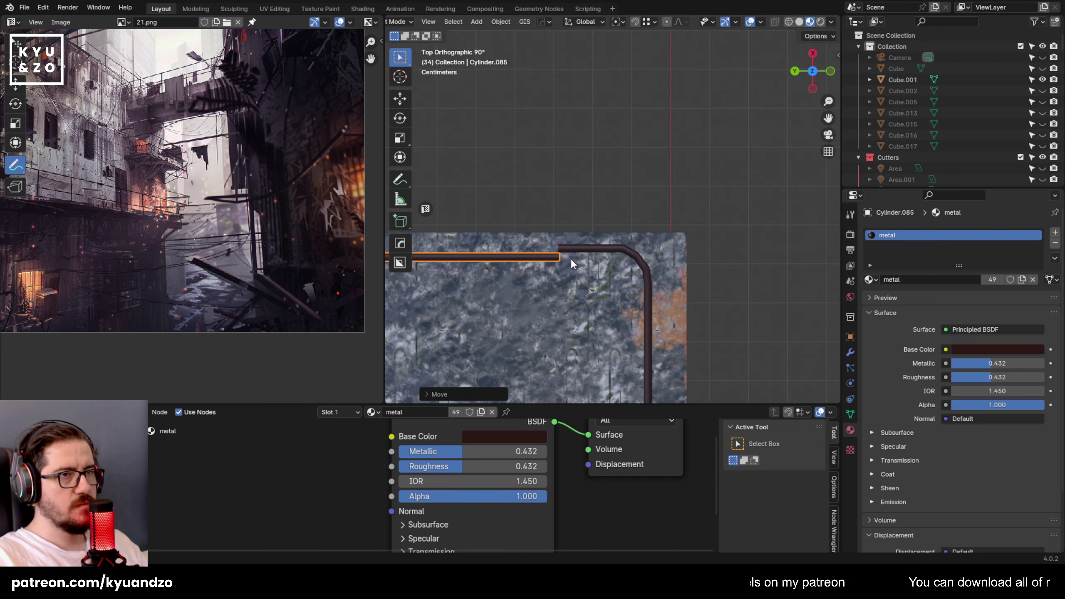
pyautogui.scroll(2, 571, 258)
pyautogui.scroll(2, 603, 265)
pyautogui.press('g')
pyautogui.press('x')
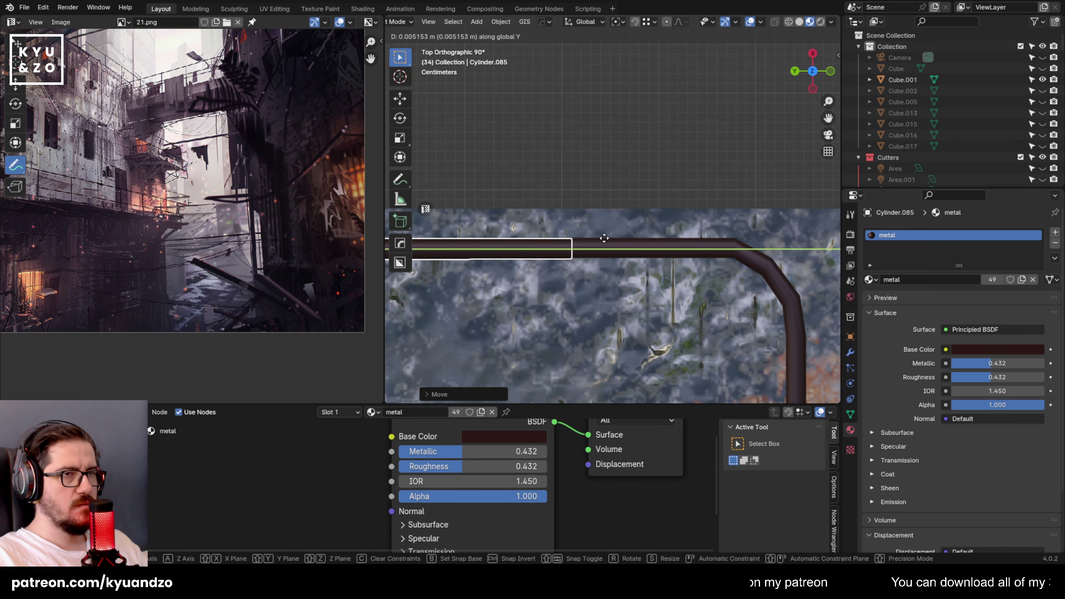
pyautogui.press('x')
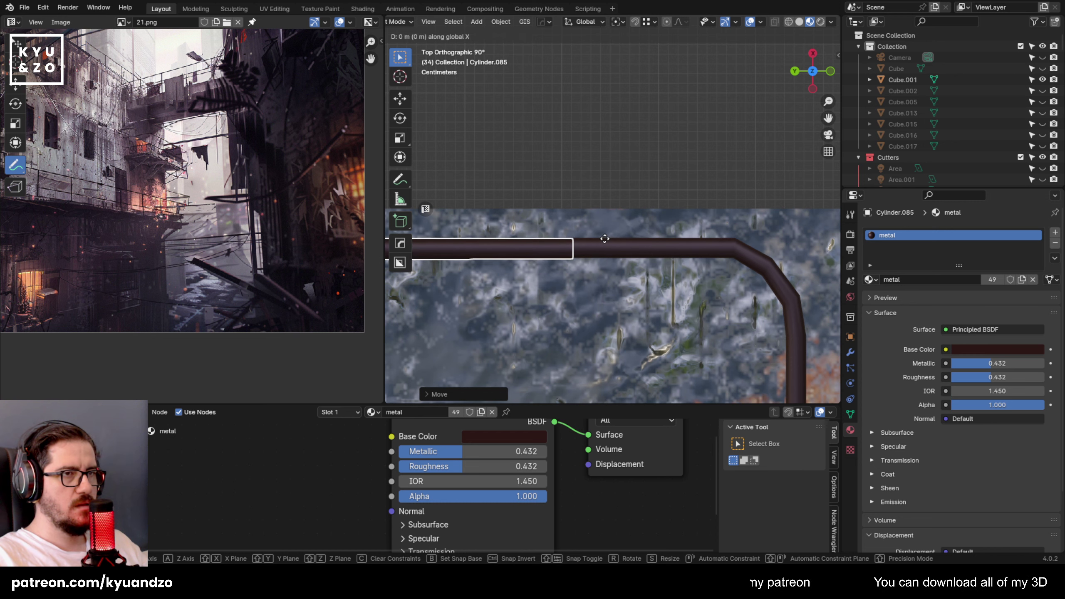
pyautogui.click(605, 239)
# Unhide all scene objects, deselect everything, and save the file.
pyautogui.moveTo(613, 162); pyautogui.dragTo(547, 193, button='middle')
pyautogui.hotkey('alt', 'h')
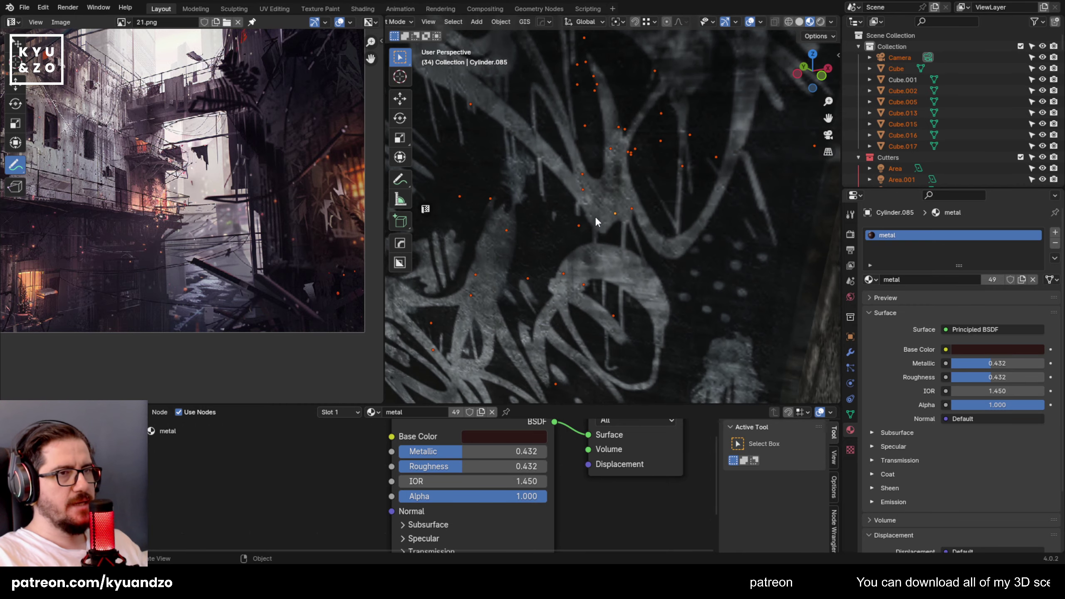
pyautogui.hotkey('alt', 'a')
pyautogui.hotkey('ctrl', 's')
pyautogui.scroll(-10, 688, 222)
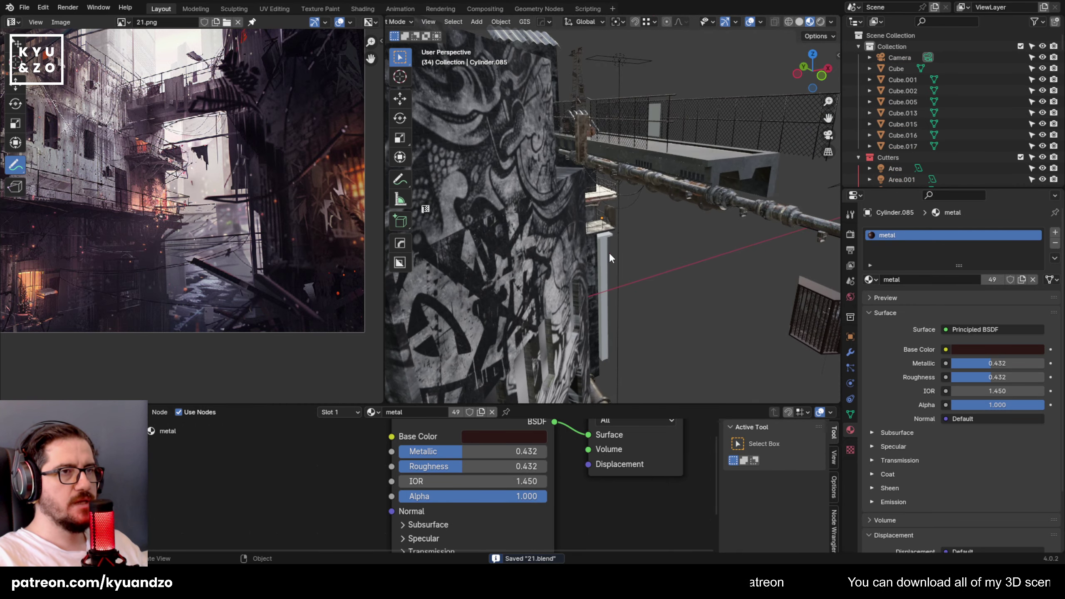
pyautogui.scroll(6, 557, 252)
# View the scene through the camera and examine how the finished balcony railings sit on the graffiti building.
pyautogui.click(901, 58)
pyautogui.press('KP_0')
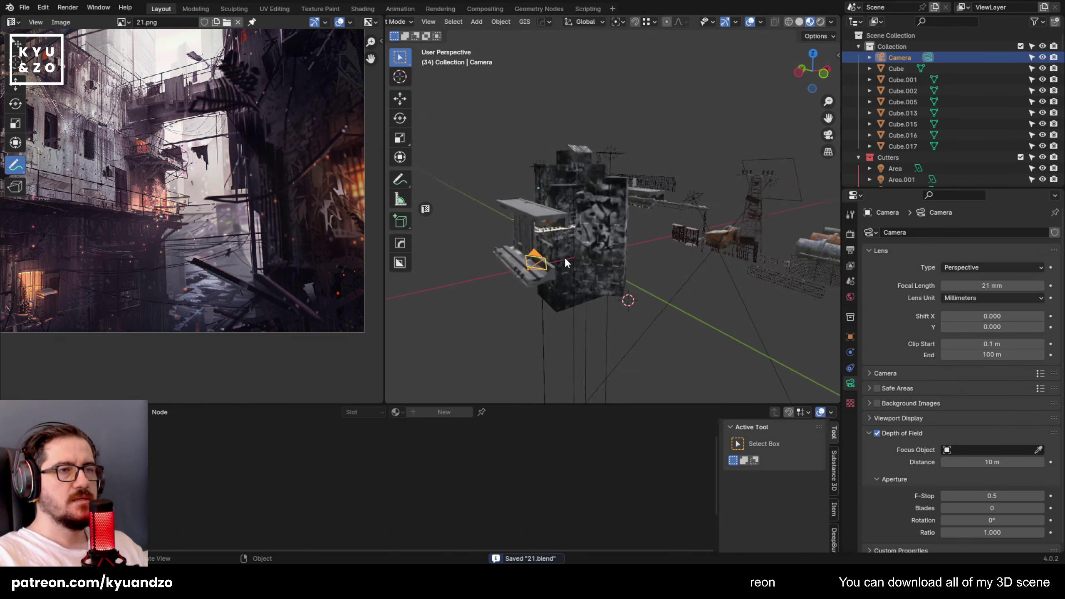
pyautogui.scroll(3, 576, 254)
pyautogui.keyDown('shift'); pyautogui.moveTo(526, 339); pyautogui.dragTo(513, 245, button='middle'); pyautogui.keyUp('shift')
pyautogui.scroll(3, 632, 312)
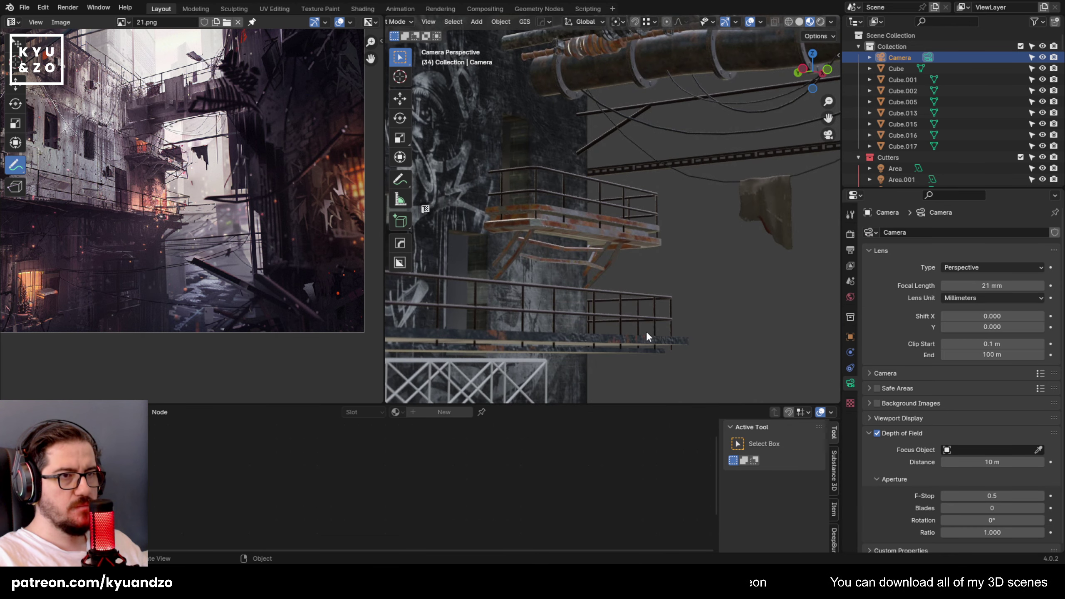
pyautogui.scroll(-4, 546, 293)
pyautogui.moveTo(546, 293); pyautogui.dragTo(696, 263, button='middle')
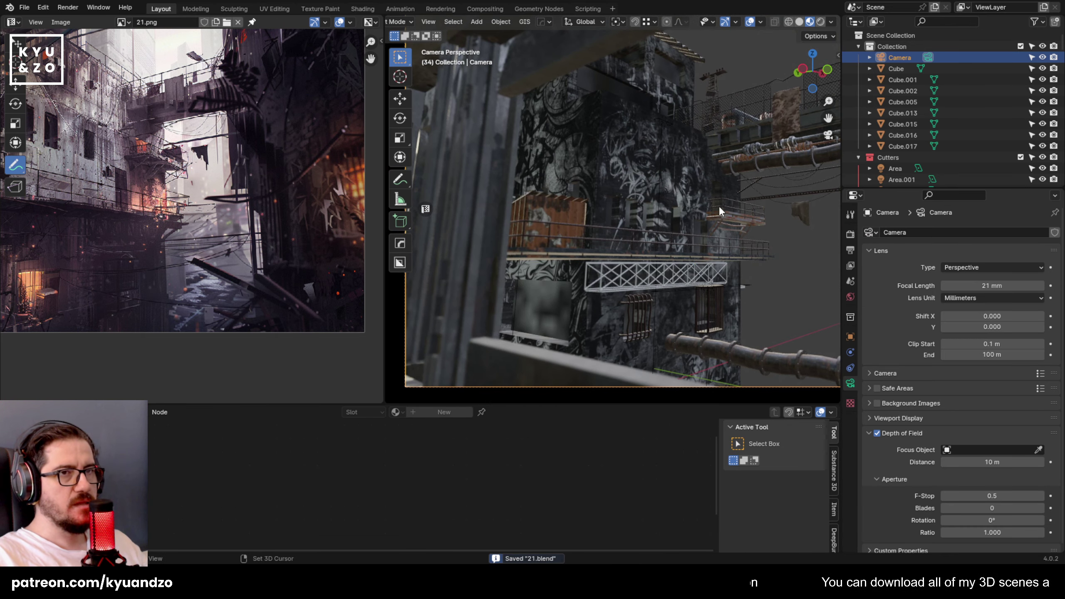
pyautogui.moveTo(720, 207); pyautogui.dragTo(660, 213, button='middle')
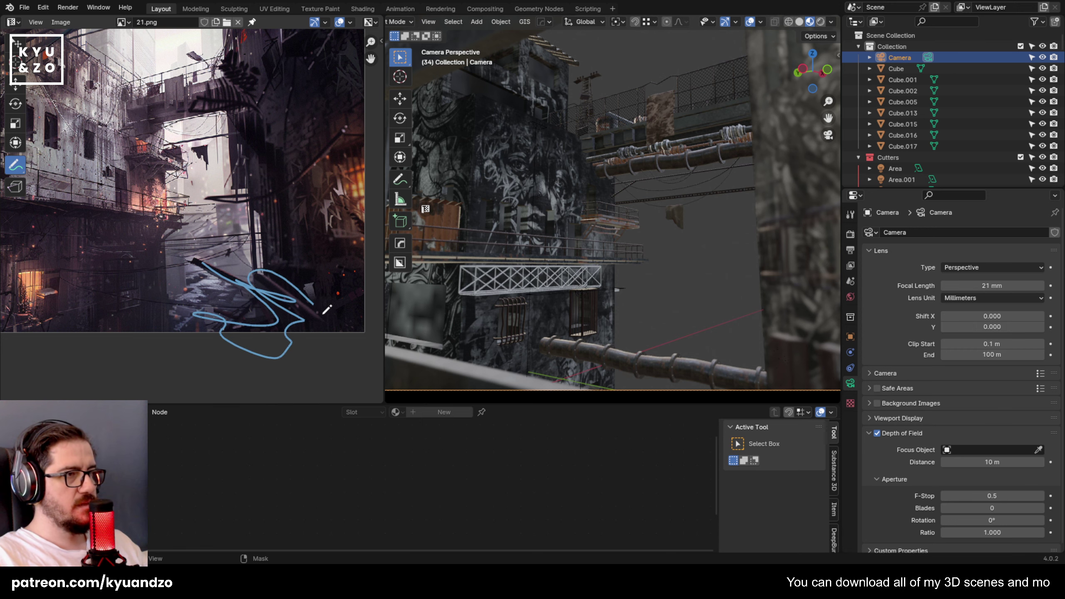
# Frame the big building, look over the spare pipe, ladder and fence assets beside the scene, and save the file.
pyautogui.moveTo(619, 213); pyautogui.dragTo(639, 254, button='middle')
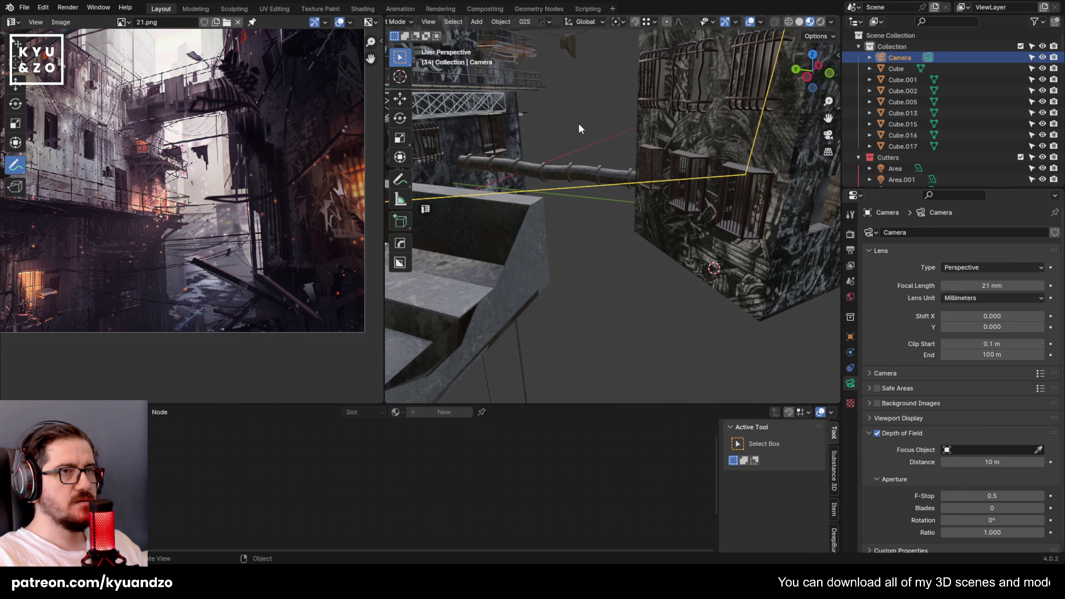
pyautogui.click(590, 122)
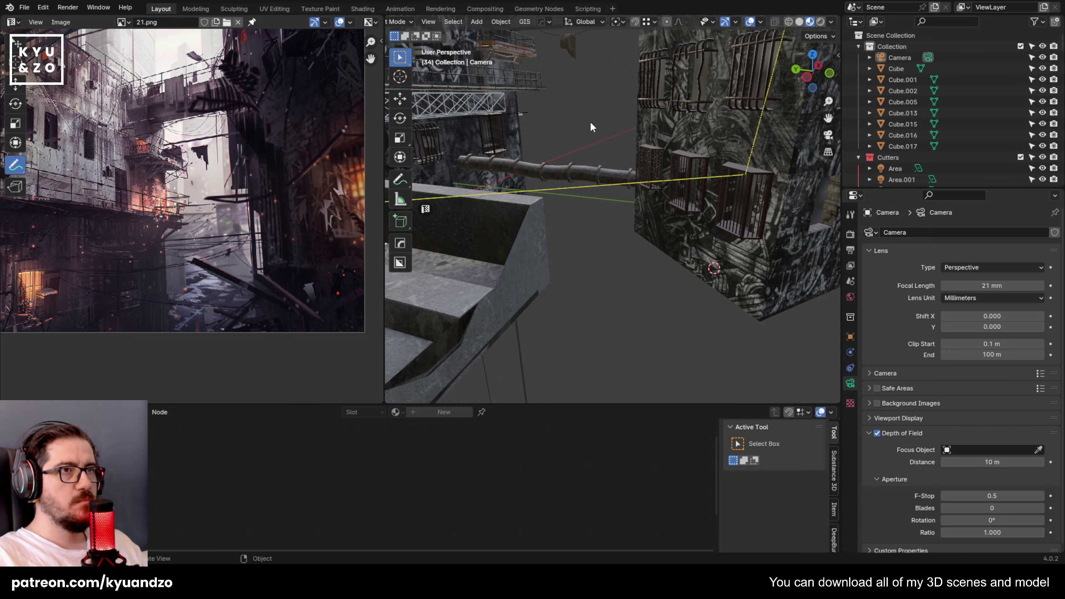
pyautogui.click(731, 150)
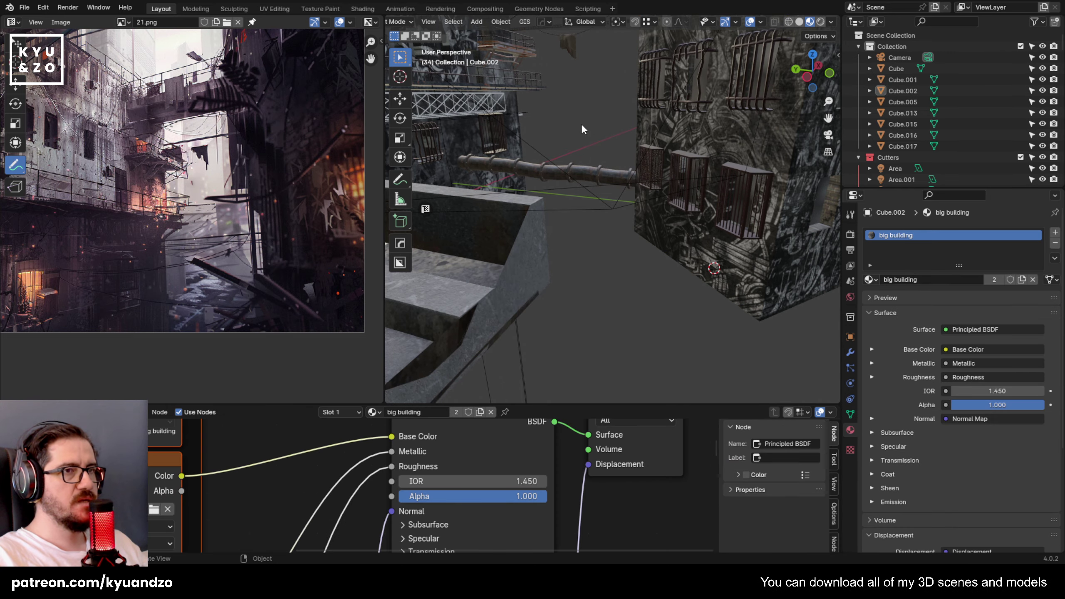
pyautogui.moveTo(581, 123); pyautogui.dragTo(557, 223, button='middle')
pyautogui.press('KP_Decimal')
pyautogui.scroll(-4, 606, 182)
pyautogui.scroll(6, 557, 224)
pyautogui.keyDown('shift'); pyautogui.moveTo(504, 107); pyautogui.dragTo(587, 195, button='middle'); pyautogui.keyUp('shift')
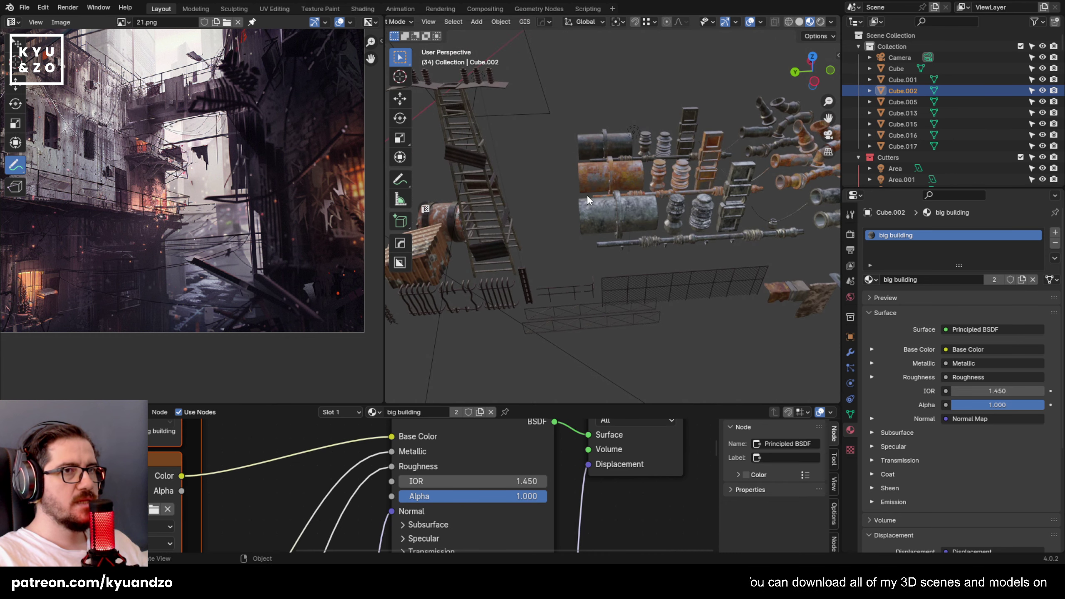
pyautogui.keyDown('shift'); pyautogui.moveTo(654, 191); pyautogui.dragTo(709, 148, button='middle'); pyautogui.keyUp('shift')
pyautogui.hotkey('ctrl', 's')
# Duplicate the ladder-like metal tower, place the copy away from the original, and tilt it around X.
pyautogui.scroll(-7, 557, 196)
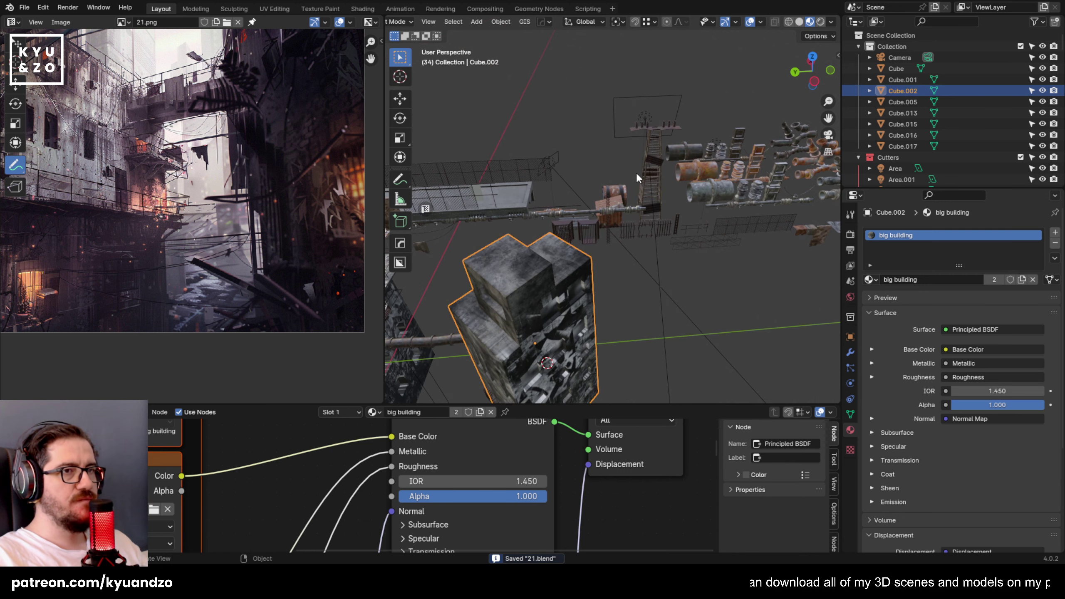
pyautogui.click(644, 210)
pyautogui.hotkey('shift', 'd')
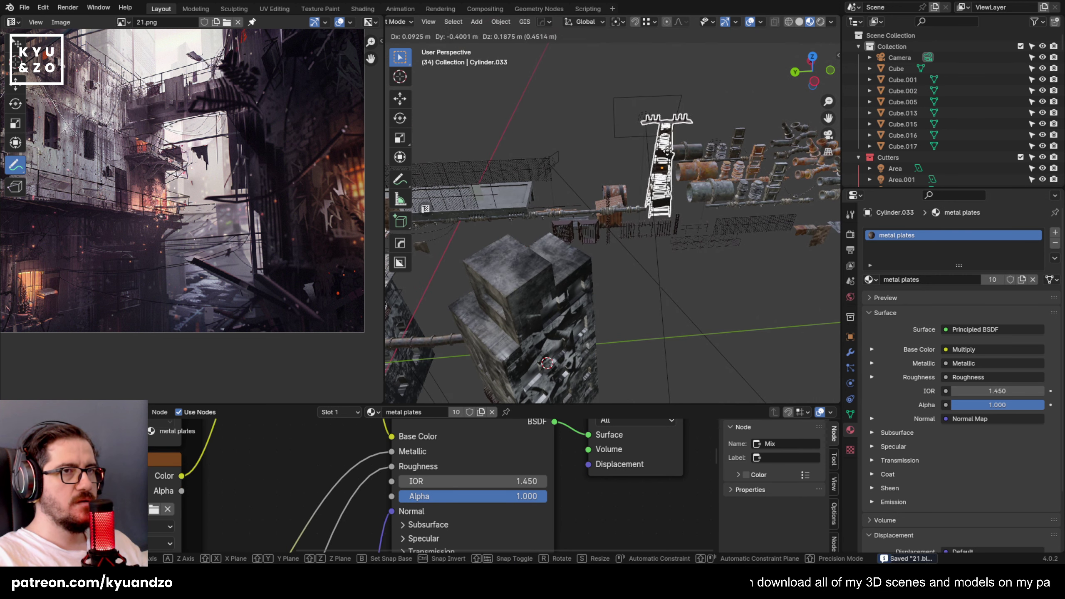
pyautogui.press('x')
pyautogui.click(641, 243)
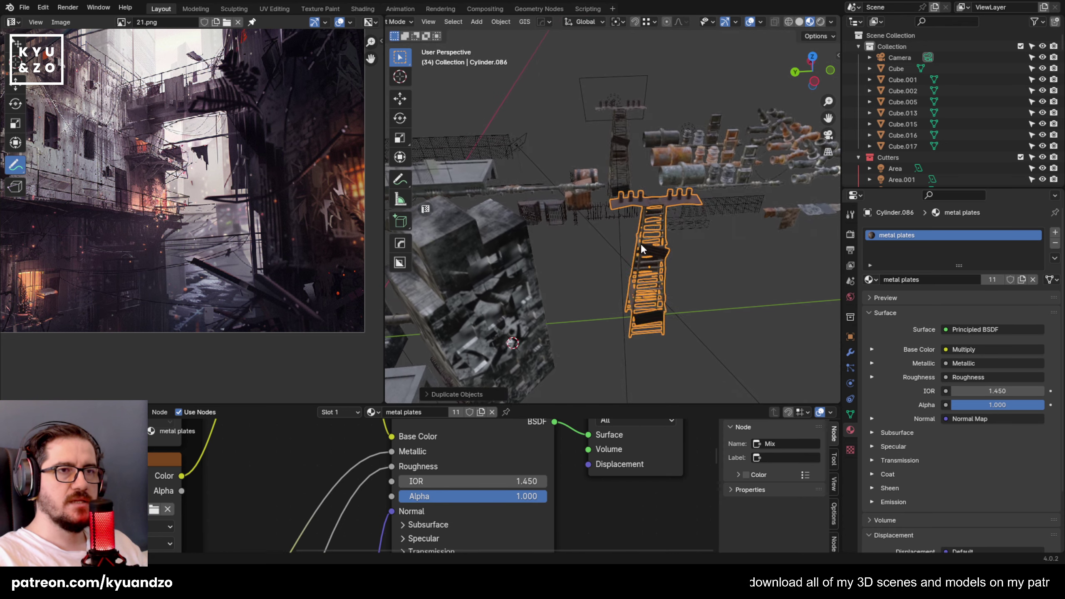
pyautogui.press('r')
pyautogui.press('x')
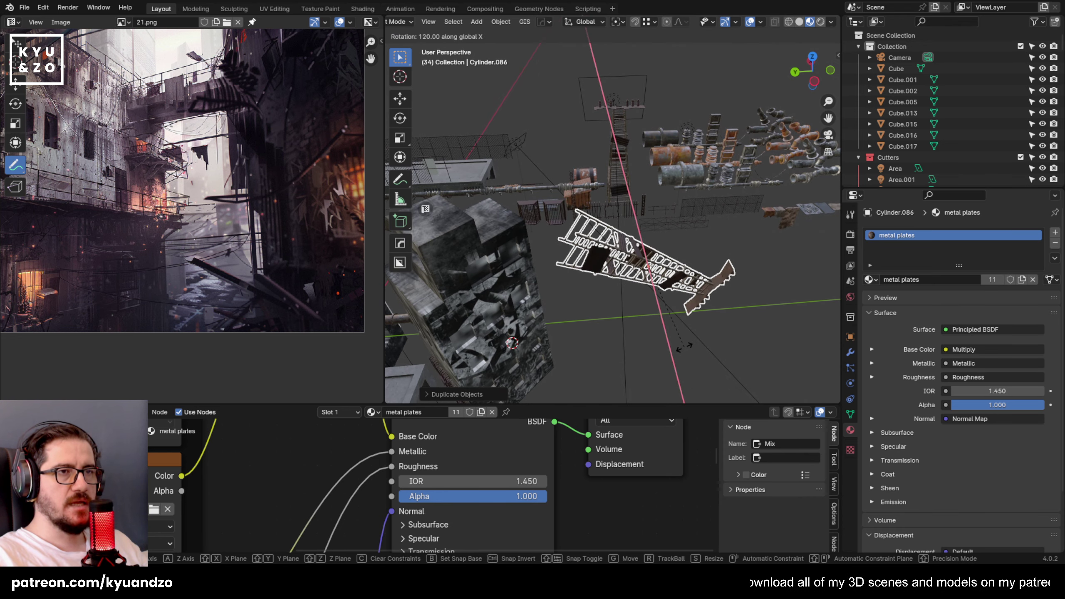
pyautogui.click(651, 350)
# Move the tilted tower copy along Y to the big building, and lower it along Z.
pyautogui.scroll(-4, 588, 270)
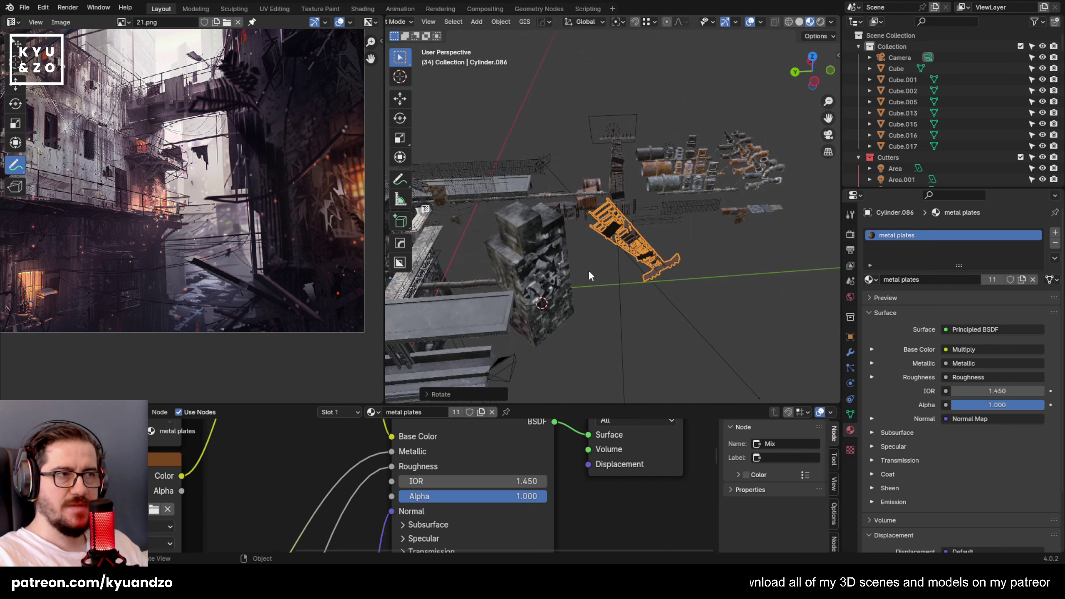
pyautogui.keyDown('shift'); pyautogui.moveTo(621, 260); pyautogui.dragTo(667, 231, button='middle'); pyautogui.keyUp('shift')
pyautogui.press('g')
pyautogui.press('y')
pyautogui.click(583, 281)
pyautogui.press('g')
pyautogui.press('y')
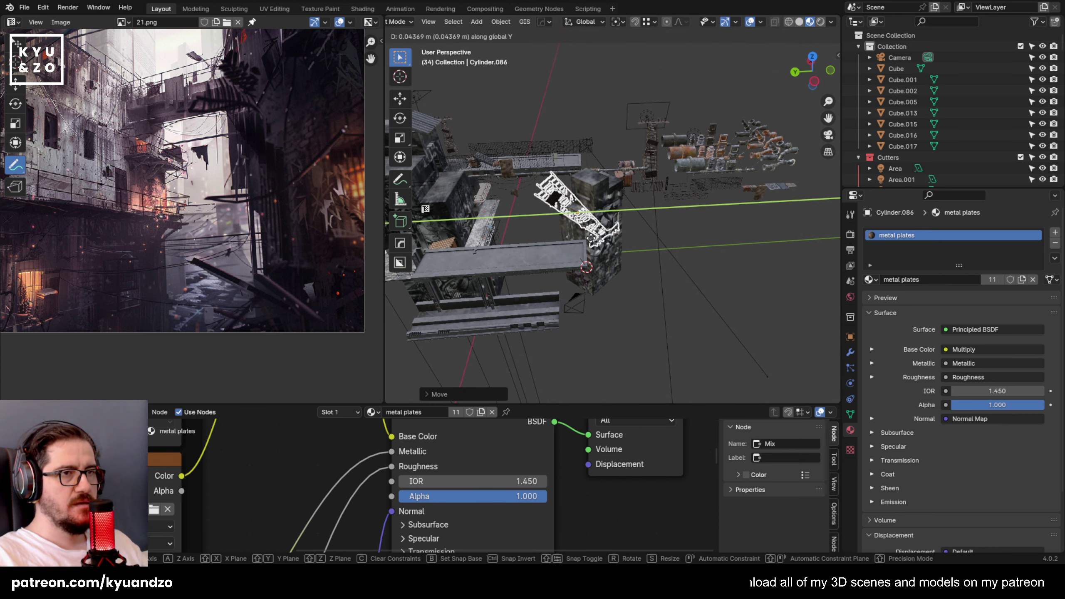
pyautogui.press('z')
pyautogui.click(582, 300)
pyautogui.click(583, 300)
pyautogui.click(576, 248)
pyautogui.press('g')
pyautogui.press('z')
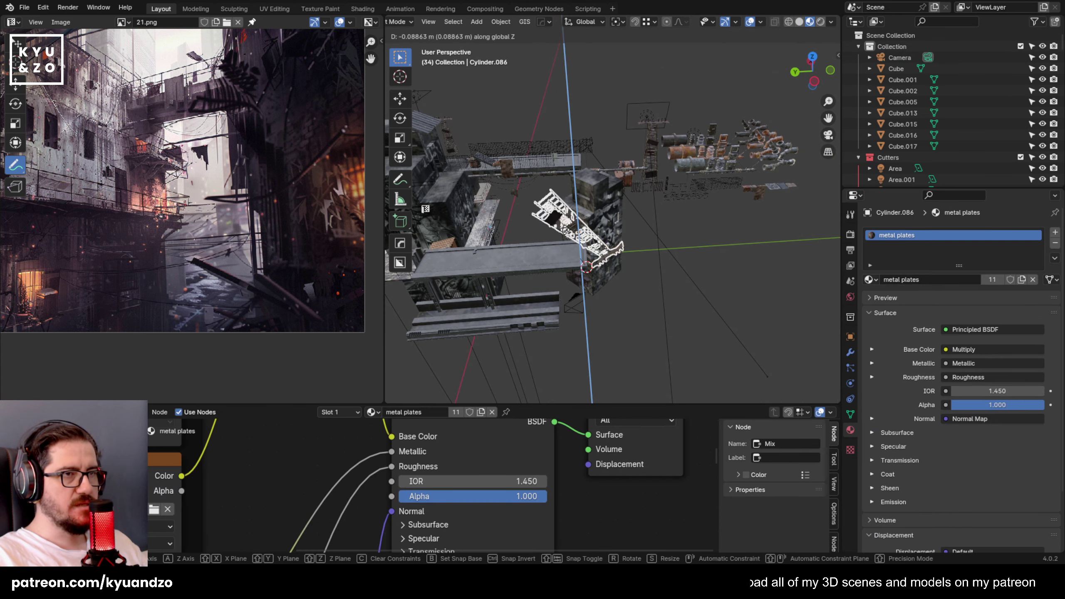
pyautogui.click(569, 285)
# Lower the tilted tower copy along Z in the foreground of the camera view.
pyautogui.click(571, 298)
pyautogui.press('KP_0')
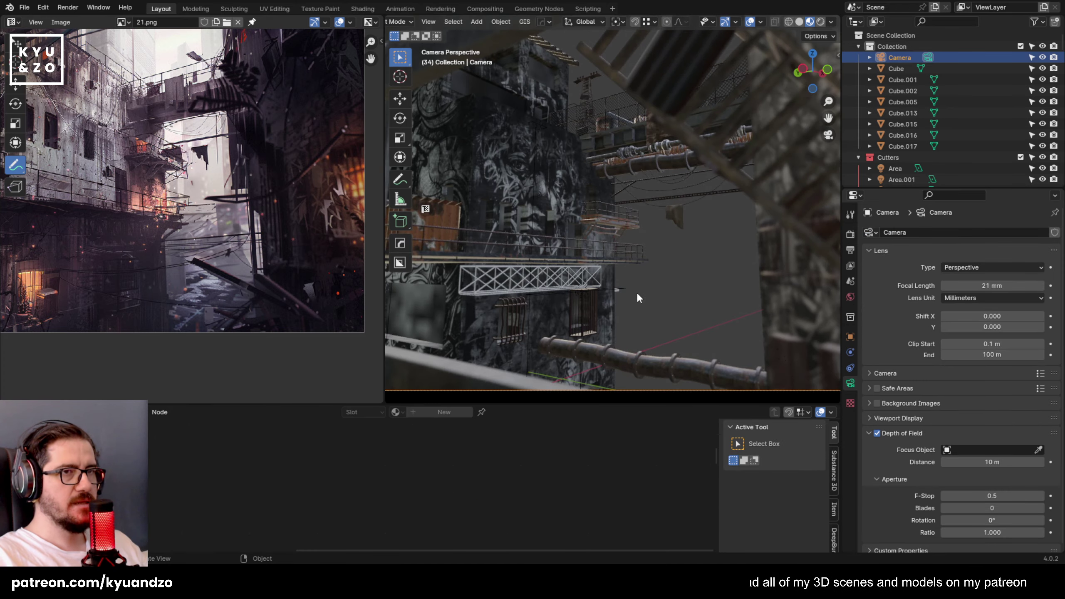
pyautogui.click(700, 97)
pyautogui.press('g')
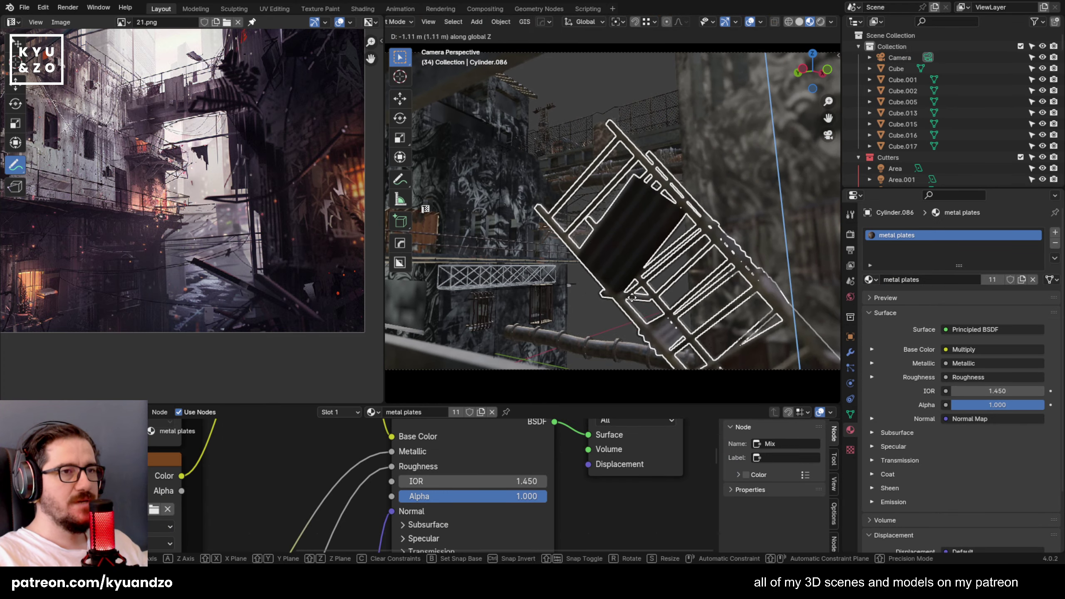
pyautogui.click(578, 109)
# Move the tower copy along Y until it rises beside the blurred foreground building in the camera frame.
pyautogui.press('r')
pyautogui.press('z')
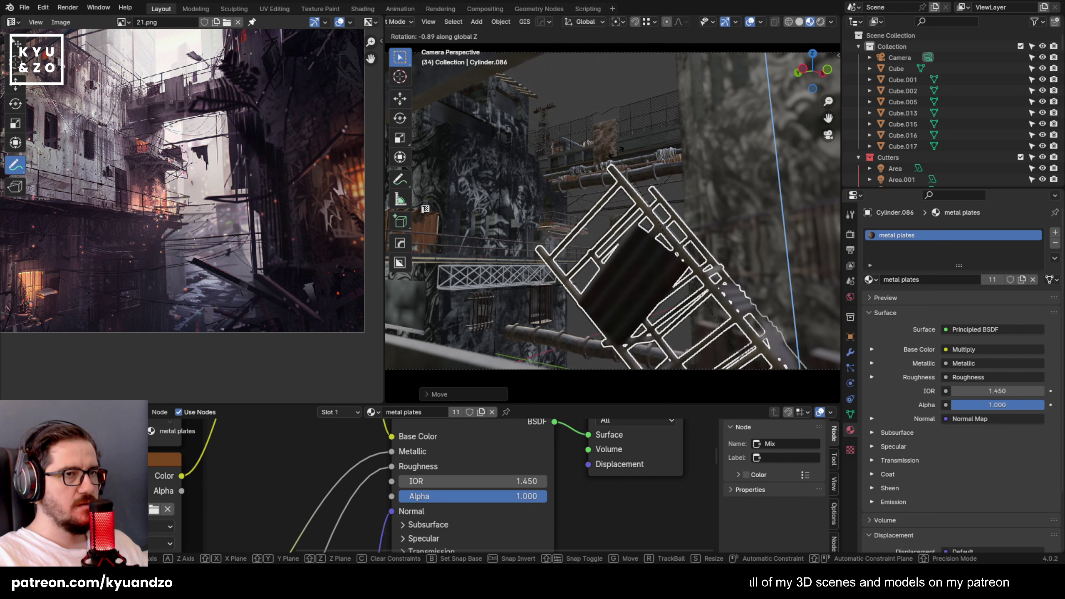
pyautogui.press('g')
pyautogui.press('y')
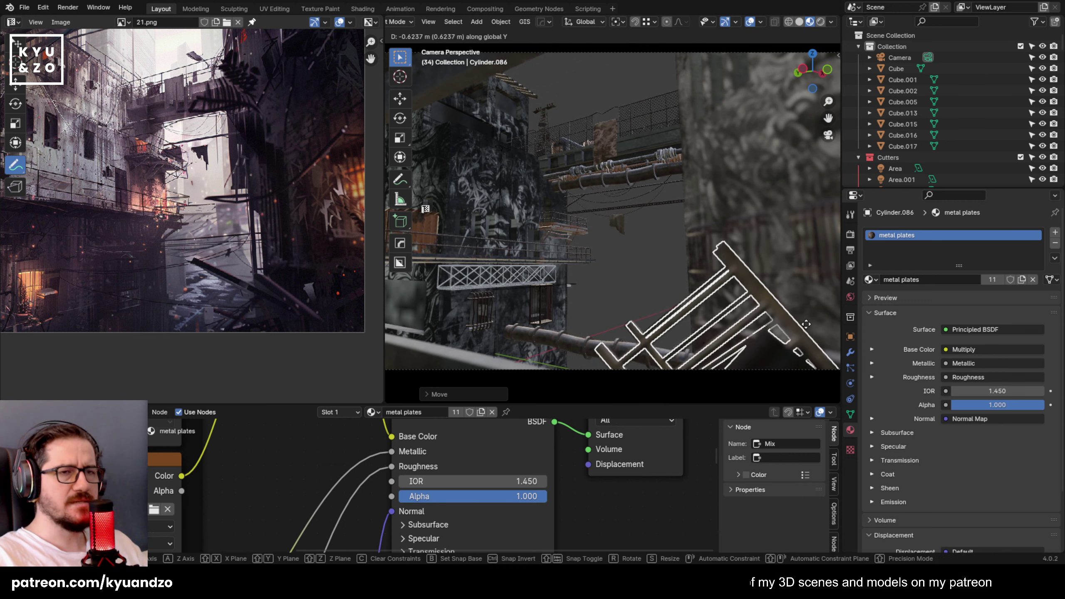
pyautogui.click(793, 318)
# Rotate the tower copy around Z so its rungs lean diagonally in front of the foreground building.
pyautogui.keyDown('shift'); pyautogui.moveTo(793, 319); pyautogui.dragTo(704, 226, button='middle'); pyautogui.keyUp('shift')
pyautogui.press('r')
pyautogui.press('x')
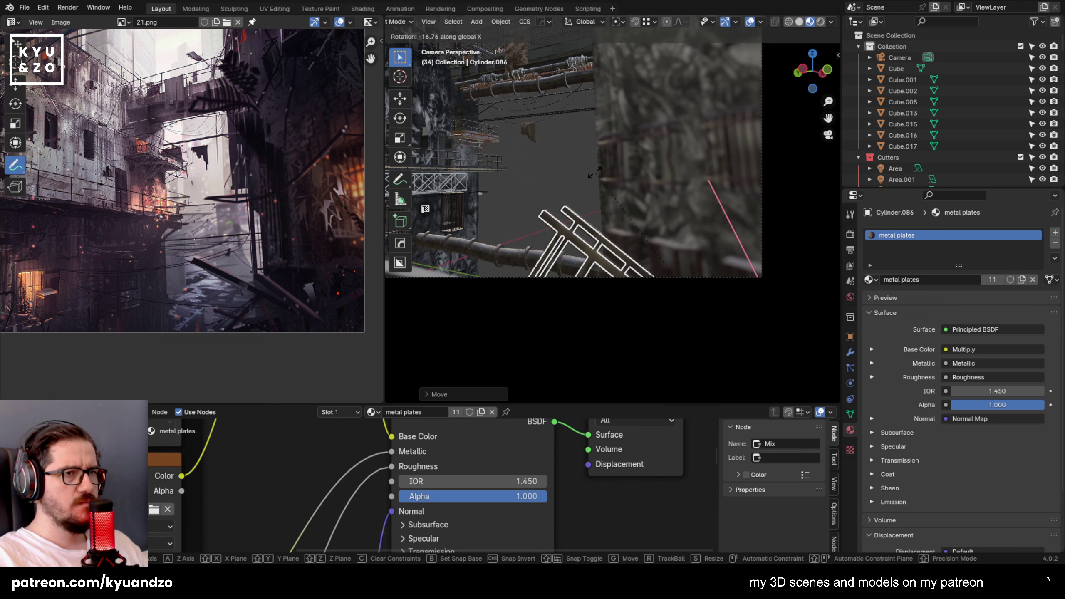
pyautogui.press('z')
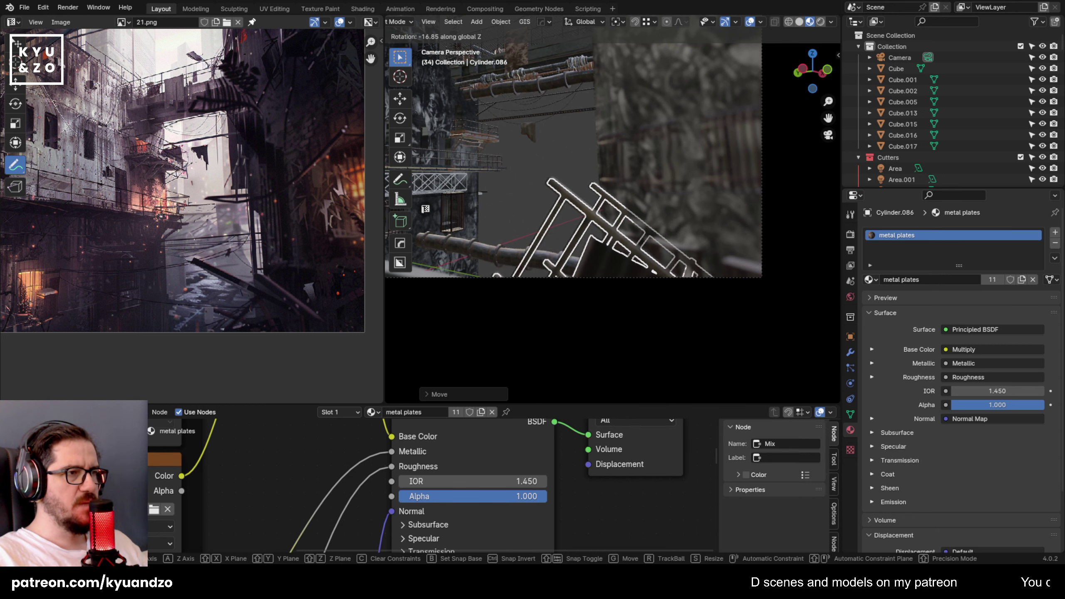
pyautogui.press('Return')
# Adjust the tower copy's height along Z, and deselect it to judge its placement.
pyautogui.press('g')
pyautogui.press('z')
pyautogui.click(665, 218)
pyautogui.click(552, 140)
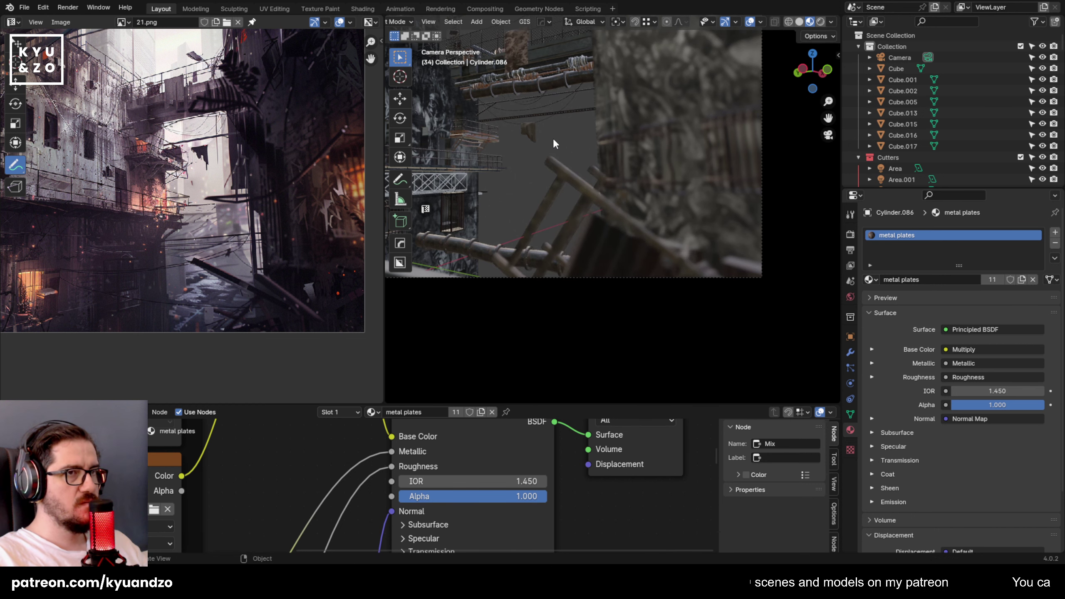
# Shift the tower copy along X and Y against the foreground building, and check it in the full camera frame.
pyautogui.click(575, 179)
pyautogui.press('g')
pyautogui.press('x')
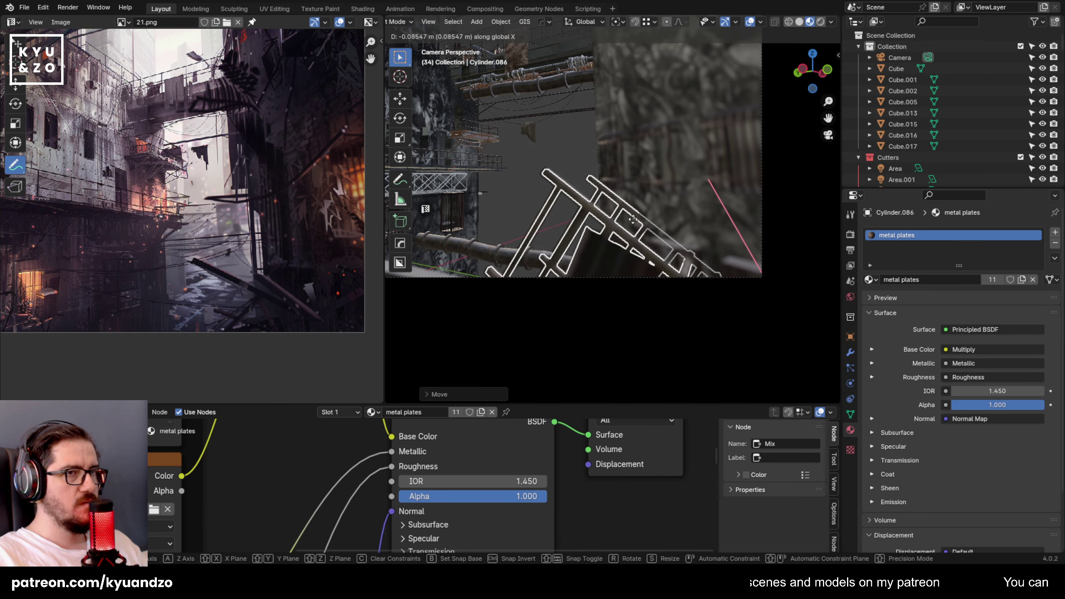
pyautogui.press('Return')
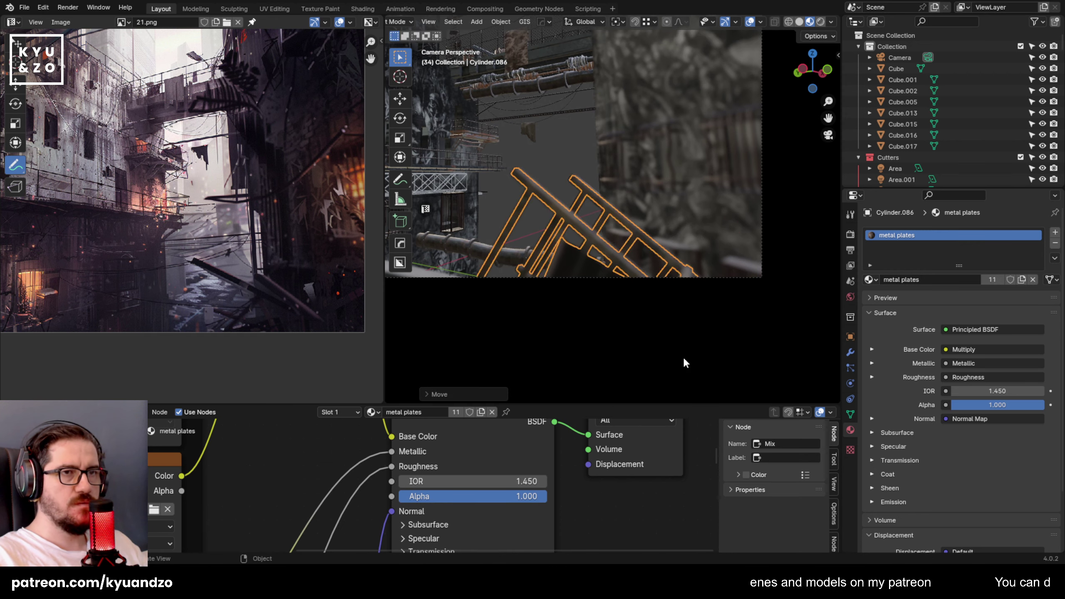
pyautogui.press('g')
pyautogui.press('y')
pyautogui.press('Return')
pyautogui.press('g')
pyautogui.press('y')
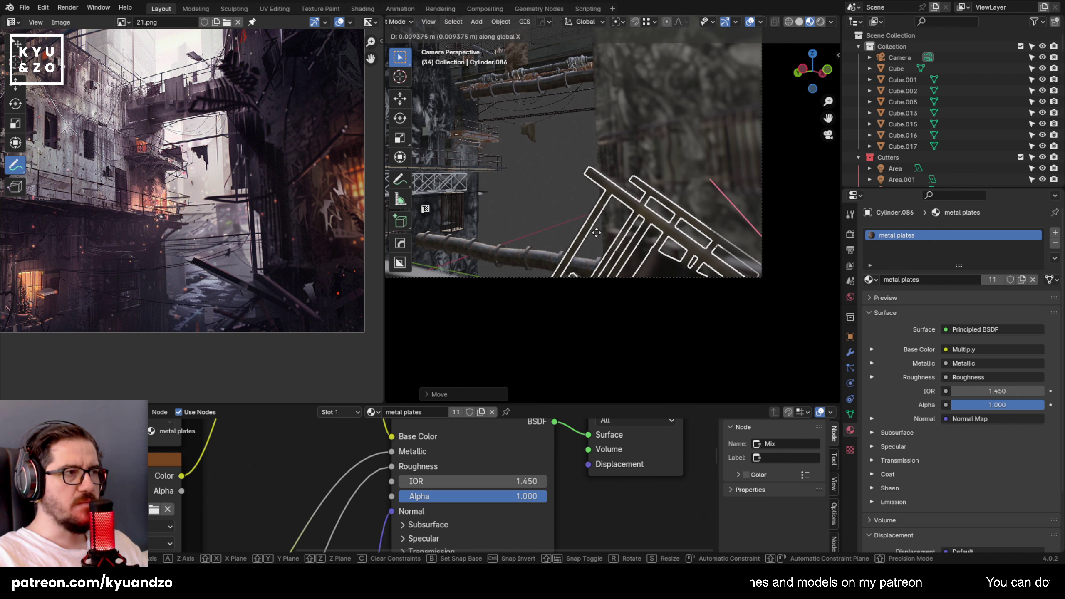
pyautogui.press('Return')
pyautogui.click(519, 230)
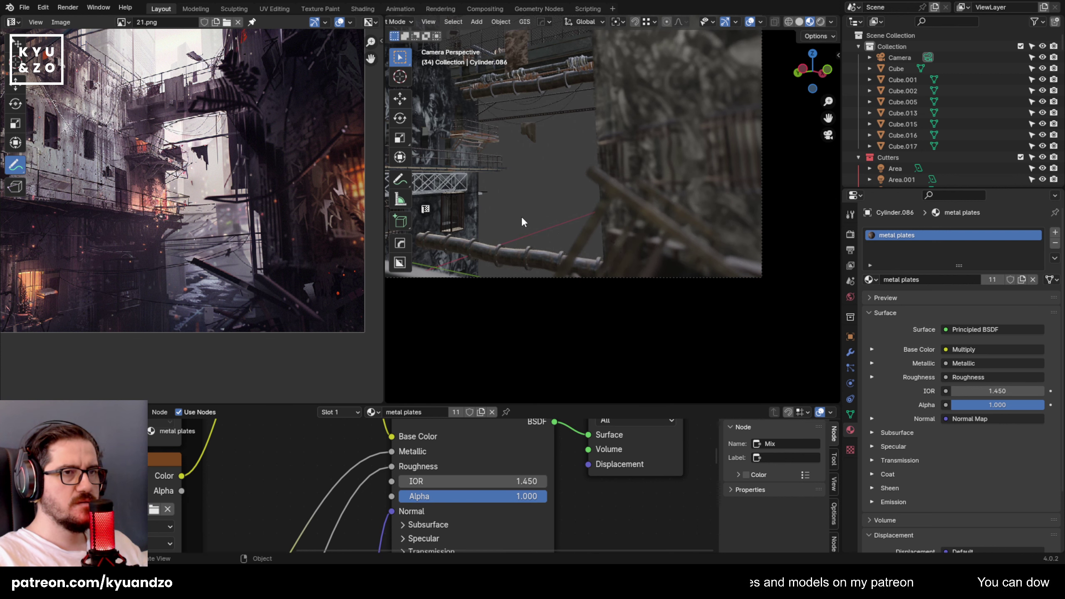
pyautogui.press('Home')
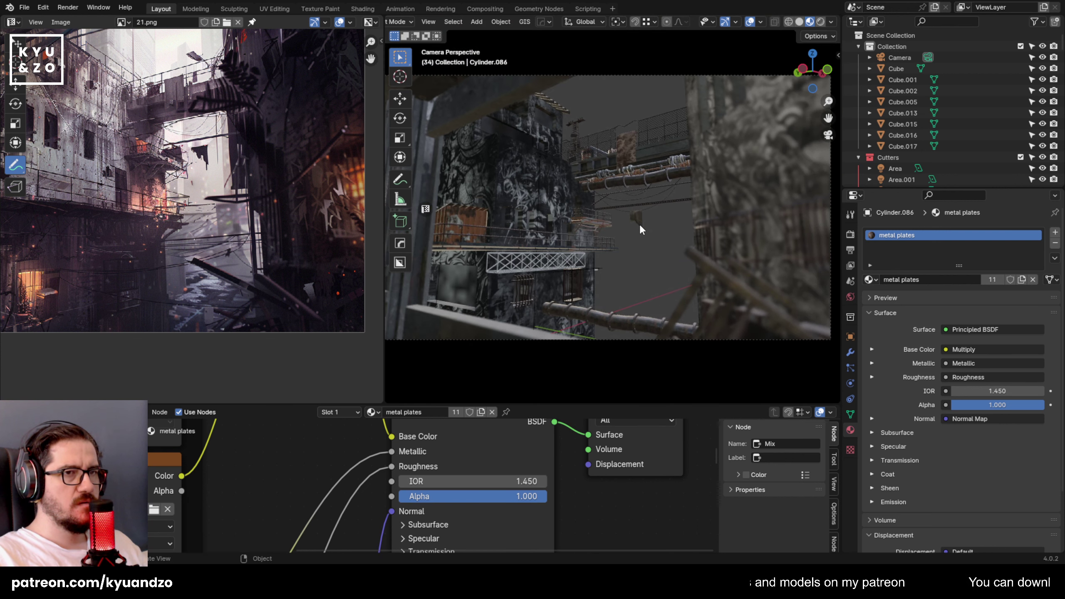
# Reselect the tower copy and fine-tune its position along Z in the camera frame.
pyautogui.scroll(1, 639, 224)
pyautogui.click(752, 305)
pyautogui.press('g')
pyautogui.press('z')
pyautogui.click(747, 290)
pyautogui.click(572, 275)
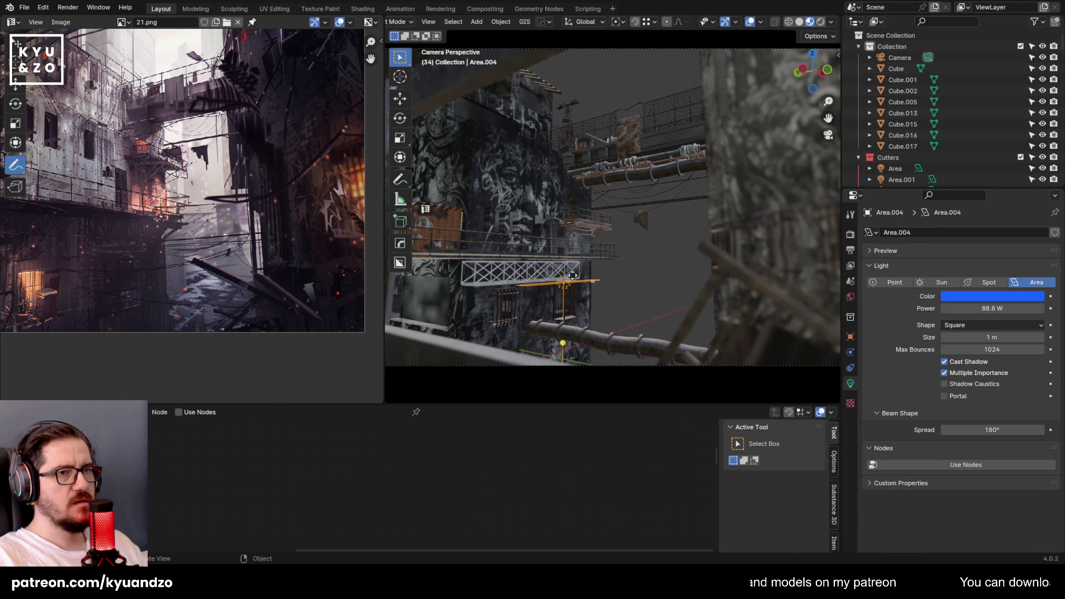
# Move only the tower copy along Y, bringing it out from the foreground building toward the alley opening.
pyautogui.scroll(4, 635, 289)
pyautogui.click(684, 256)
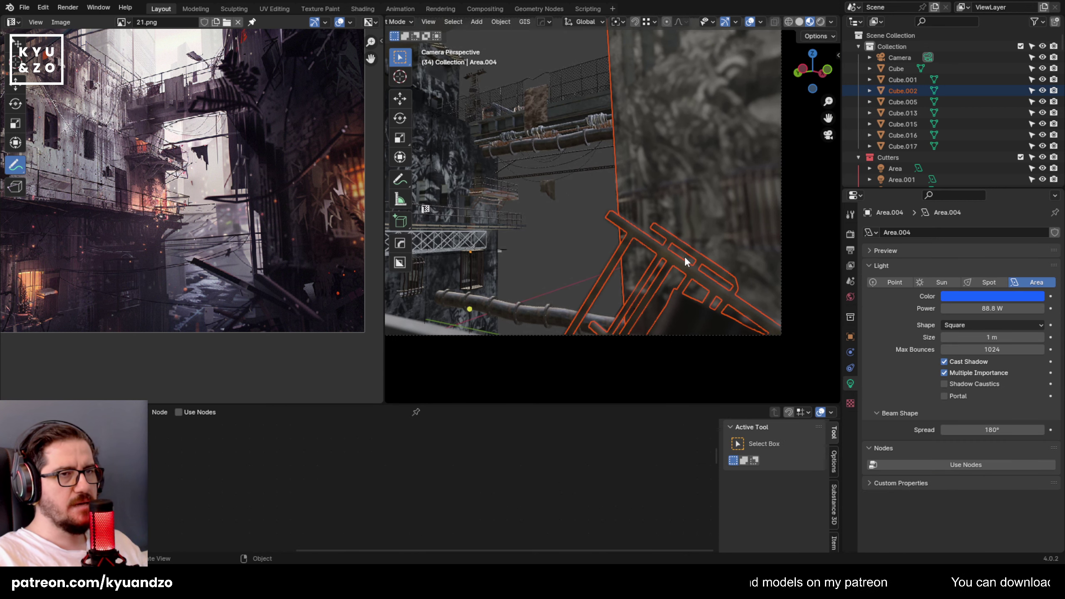
pyautogui.press('g')
pyautogui.press('y')
pyautogui.rightClick(604, 248)
pyautogui.click(594, 234)
pyautogui.click(646, 234)
pyautogui.press('g')
pyautogui.press('y')
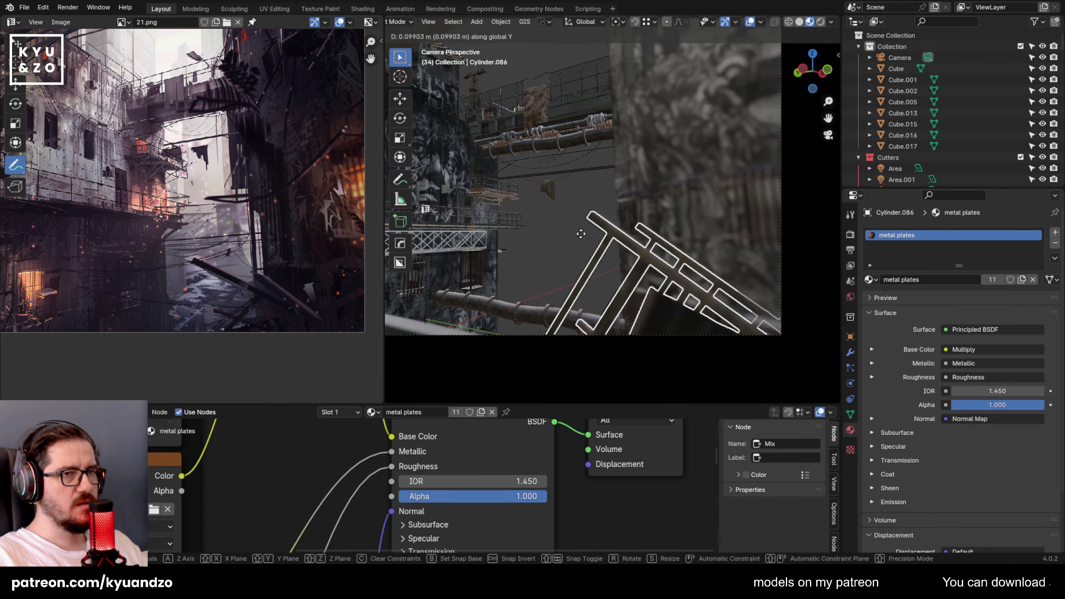
pyautogui.click(479, 230)
# Lower the tower copy along Z, and check the deselected debris against the whole camera composition.
pyautogui.press('g')
pyautogui.press('z')
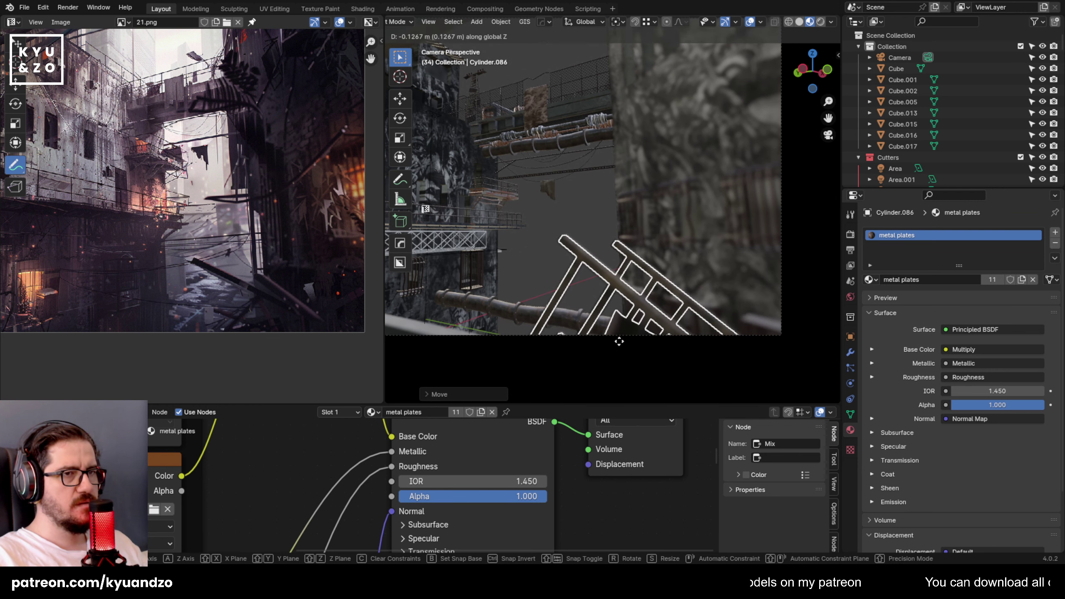
pyautogui.click(619, 342)
pyautogui.click(573, 194)
pyautogui.scroll(-2, 458, 181)
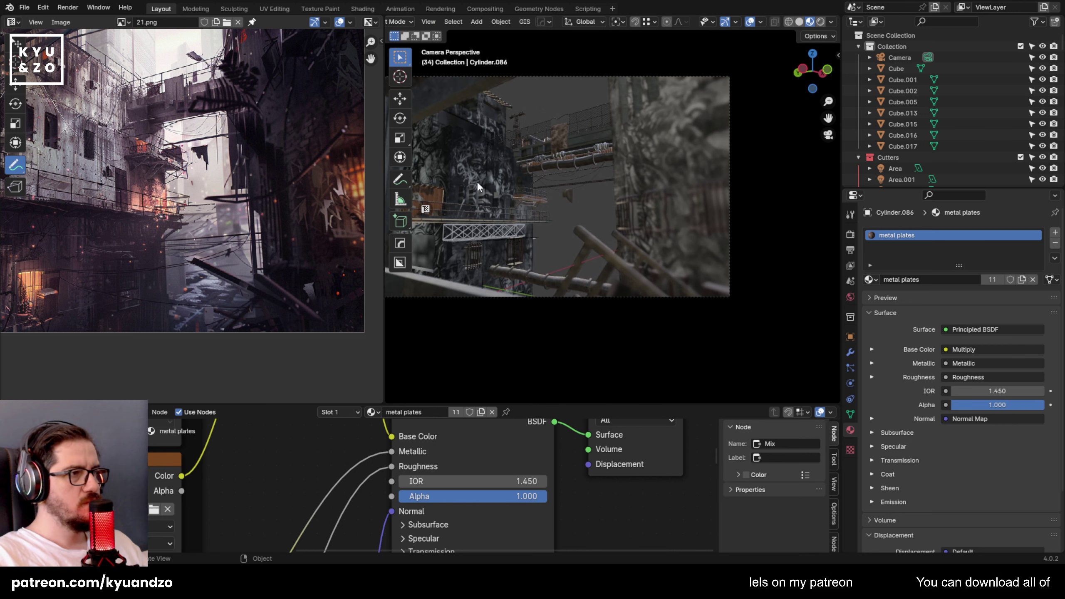
pyautogui.keyDown('shift'); pyautogui.moveTo(478, 184); pyautogui.dragTo(623, 194, button='middle'); pyautogui.keyUp('shift')
pyautogui.keyDown('shift'); pyautogui.moveTo(695, 220); pyautogui.dragTo(639, 236, button='middle'); pyautogui.keyUp('shift')
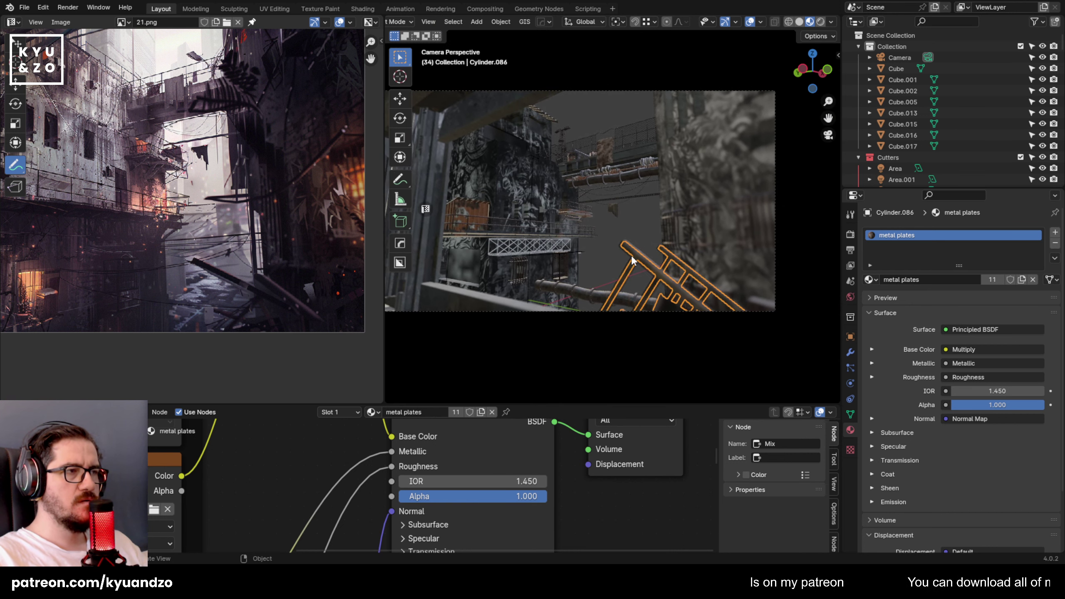
# Try shifting the tower copy along Y, rotating it around X, and readjusting its height along Z.
pyautogui.press('g')
pyautogui.press('y')
pyautogui.click(753, 266)
pyautogui.press('r')
pyautogui.press('x')
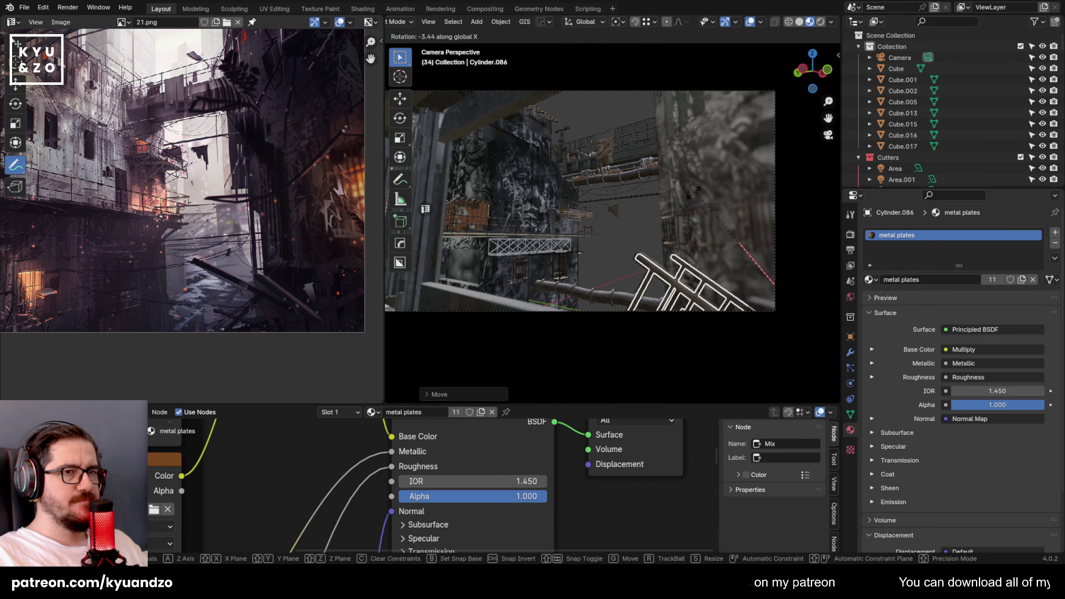
pyautogui.click(656, 218)
pyautogui.press('g')
pyautogui.press('z')
pyautogui.click(640, 184)
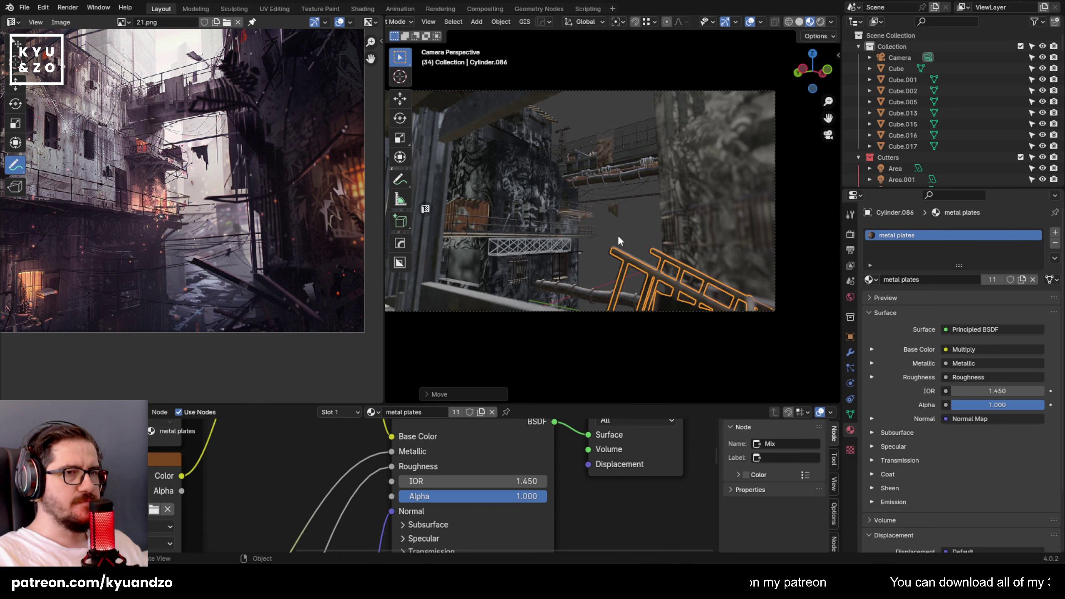
# Delete the tilted tower copy, and look over the spare metal assets beside the scene for a replacement.
pyautogui.press('Delete')
pyautogui.moveTo(617, 239); pyautogui.dragTo(686, 249, button='middle')
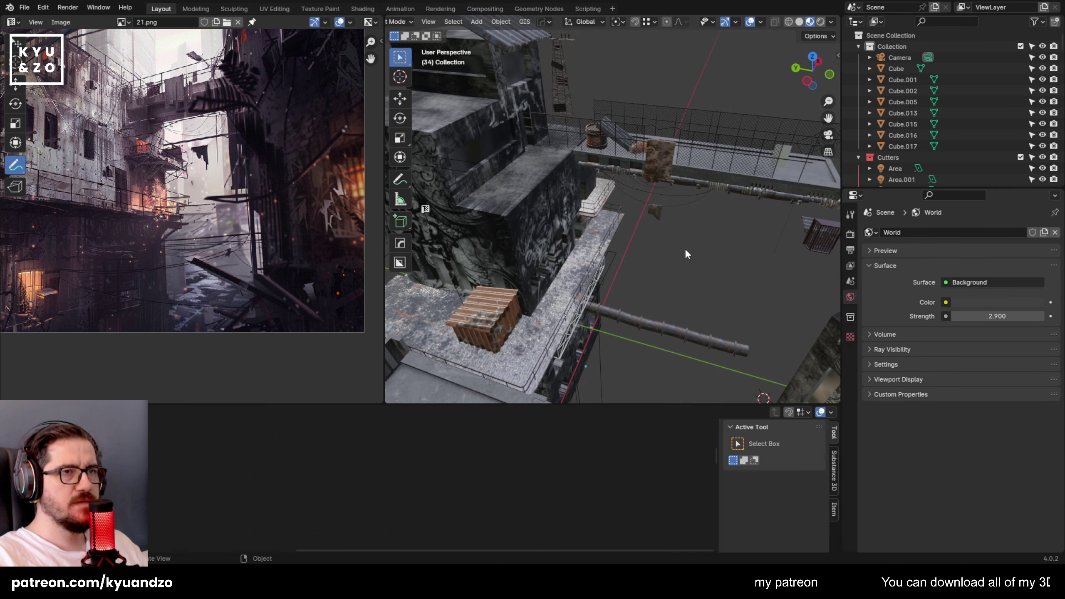
pyautogui.keyDown('shift'); pyautogui.moveTo(748, 226); pyautogui.dragTo(621, 227, button='middle'); pyautogui.keyUp('shift')
pyautogui.moveTo(621, 227); pyautogui.dragTo(672, 209, button='middle')
pyautogui.scroll(4, 657, 228)
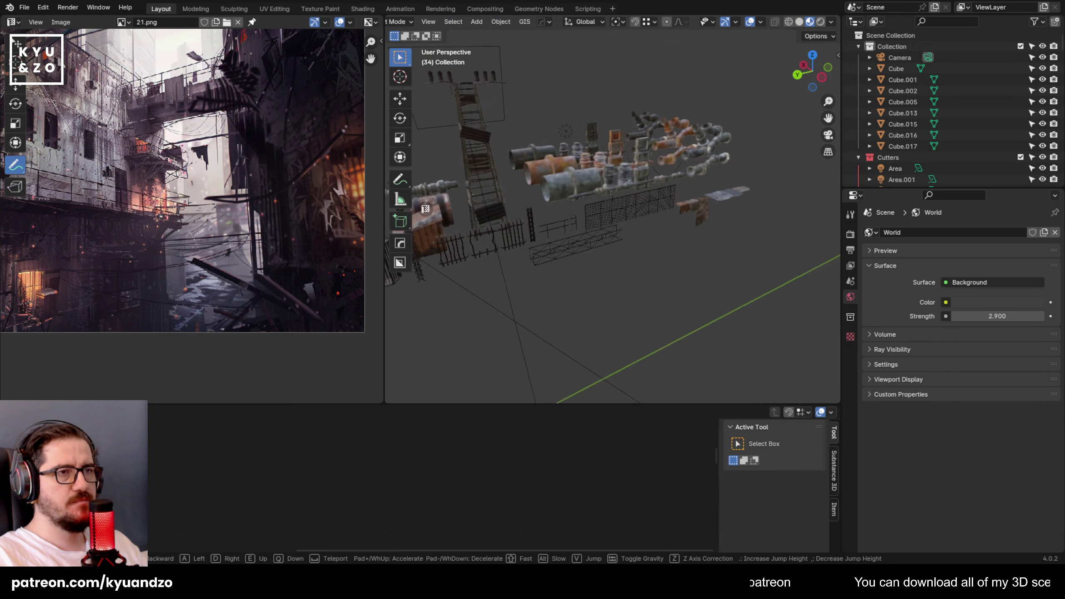
pyautogui.moveTo(629, 243); pyautogui.dragTo(657, 228, button='middle')
# Duplicate the small perforated metal beam from the spare assets, and move the copy to the foreground building along X.
pyautogui.click(587, 218)
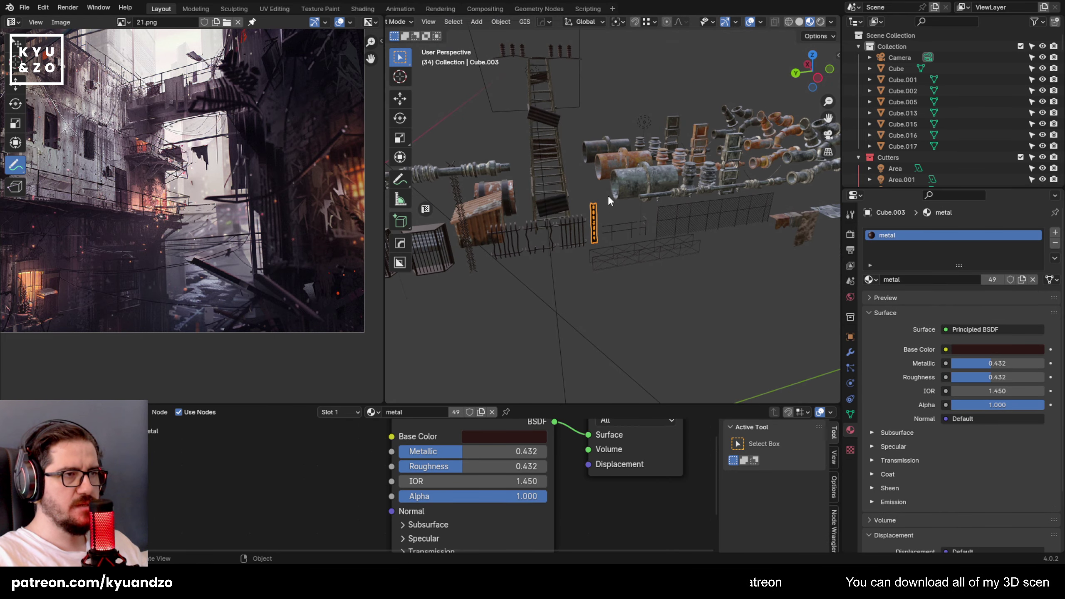
pyautogui.scroll(-6, 608, 197)
pyautogui.keyDown('shift'); pyautogui.moveTo(607, 199); pyautogui.dragTo(667, 191, button='middle'); pyautogui.keyUp('shift')
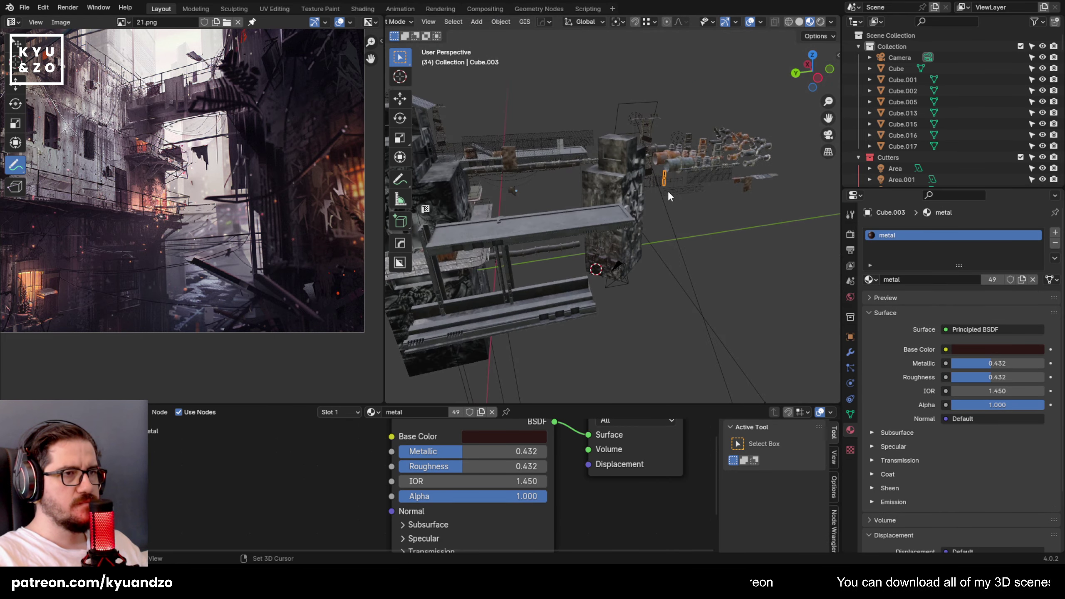
pyautogui.hotkey('shift', 'd')
pyautogui.press('x')
pyautogui.click(773, 271)
pyautogui.hotkey('ctrl', 'z')
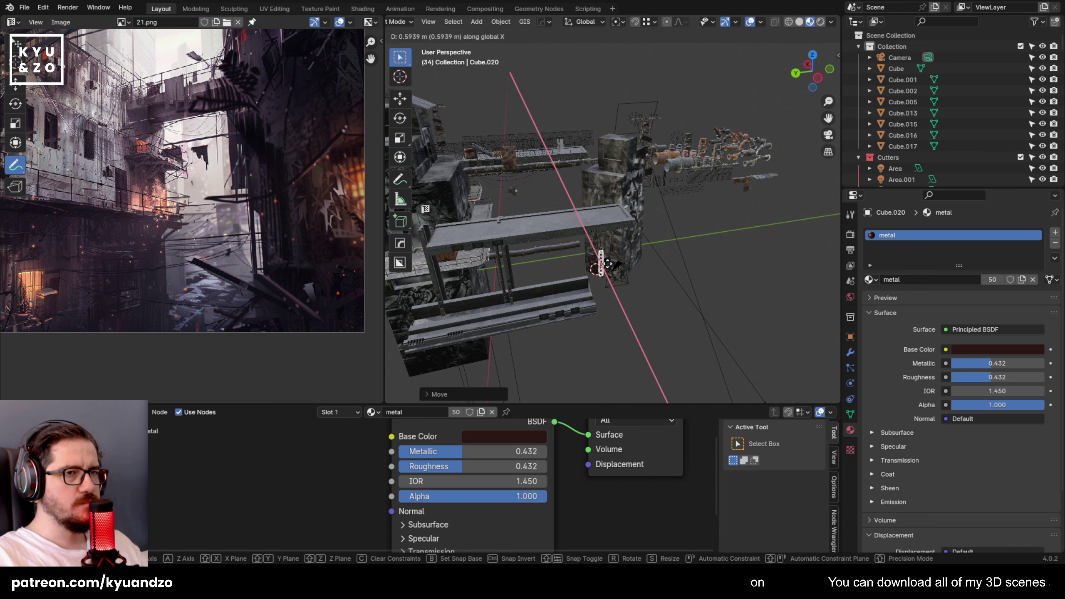
pyautogui.click(625, 281)
# Reposition the perforated beam copy in front of the foreground building in the camera view, and scale it down.
pyautogui.press('KP_0')
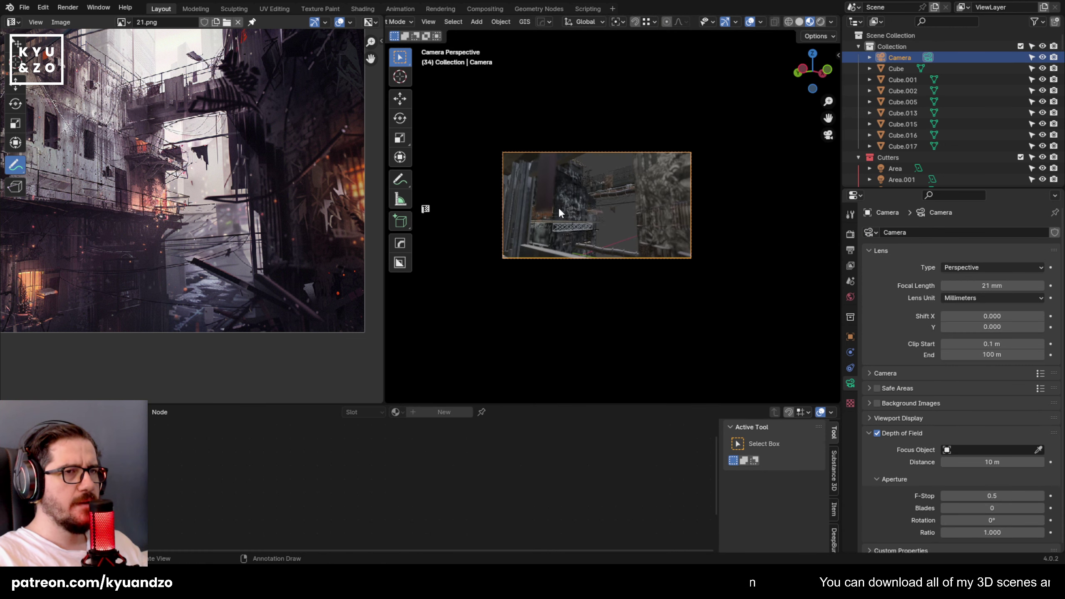
pyautogui.scroll(3, 559, 209)
pyautogui.click(474, 159)
pyautogui.press('g')
pyautogui.click(737, 286)
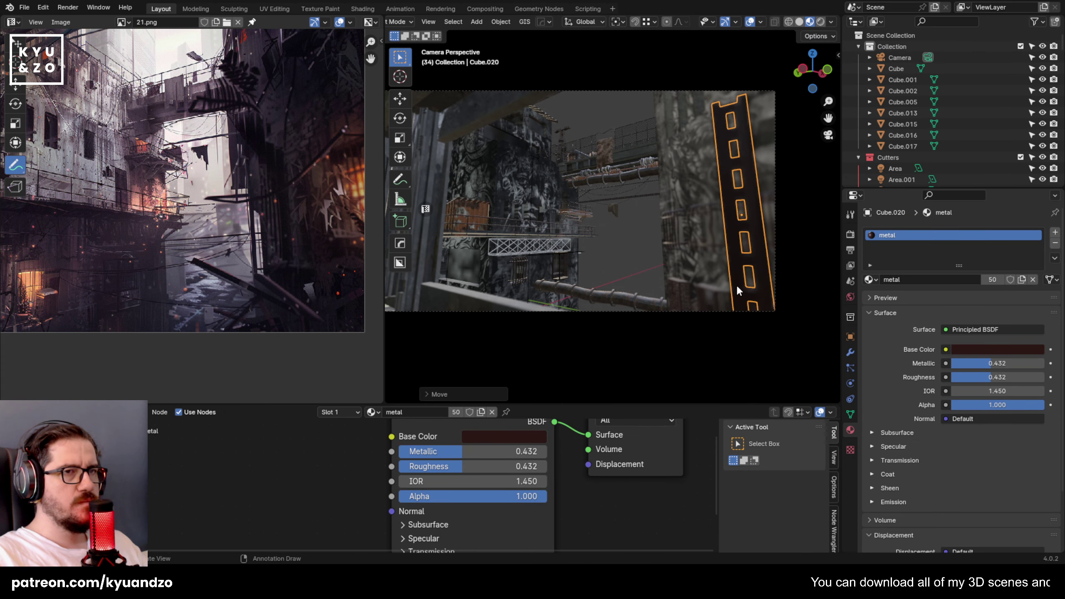
pyautogui.press('s')
pyautogui.click(764, 289)
# Rotate the perforated beam to a diagonal tilt, and move it down to the base of the foreground building.
pyautogui.press('r')
pyautogui.press('r')
pyautogui.rightClick(601, 245)
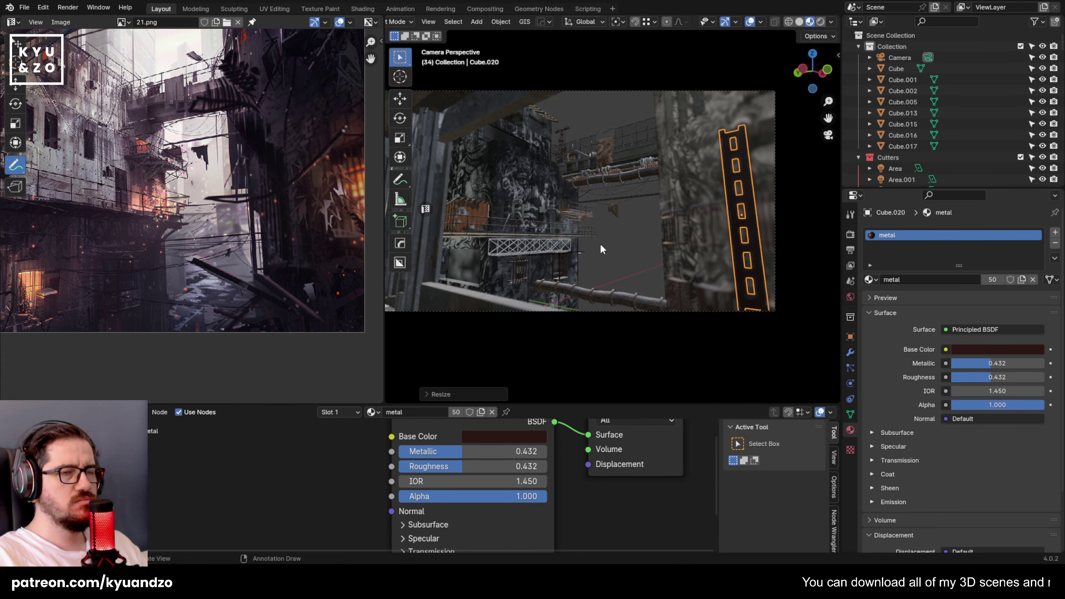
pyautogui.press('r')
pyautogui.press('Return')
pyautogui.press('g')
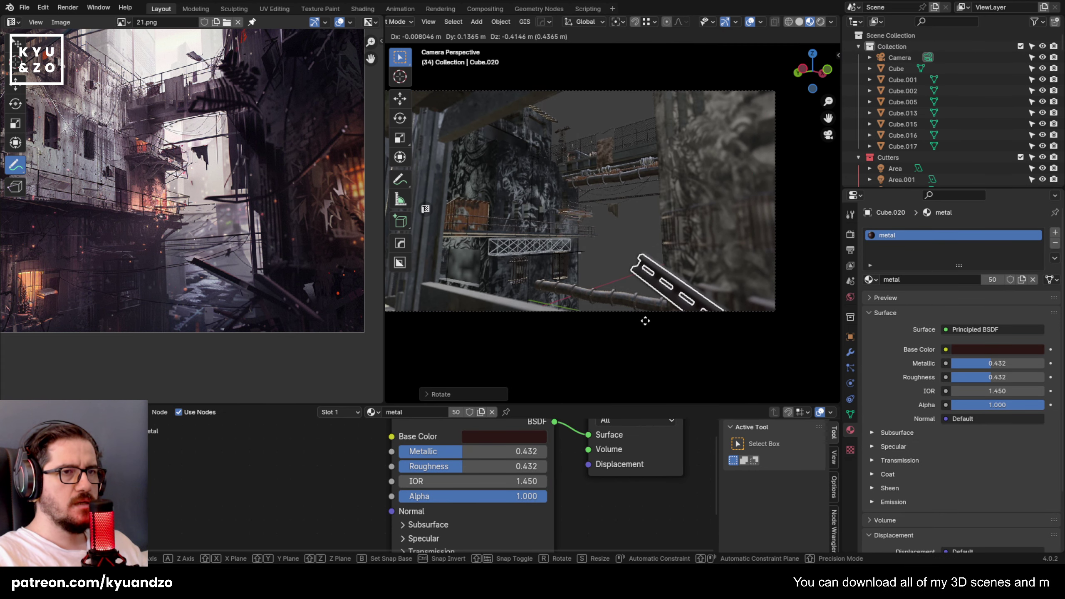
pyautogui.click(645, 320)
# Scale the beam down overall, and stretch it along its local Z axis into a long, thin girder.
pyautogui.press('s')
pyautogui.click(615, 277)
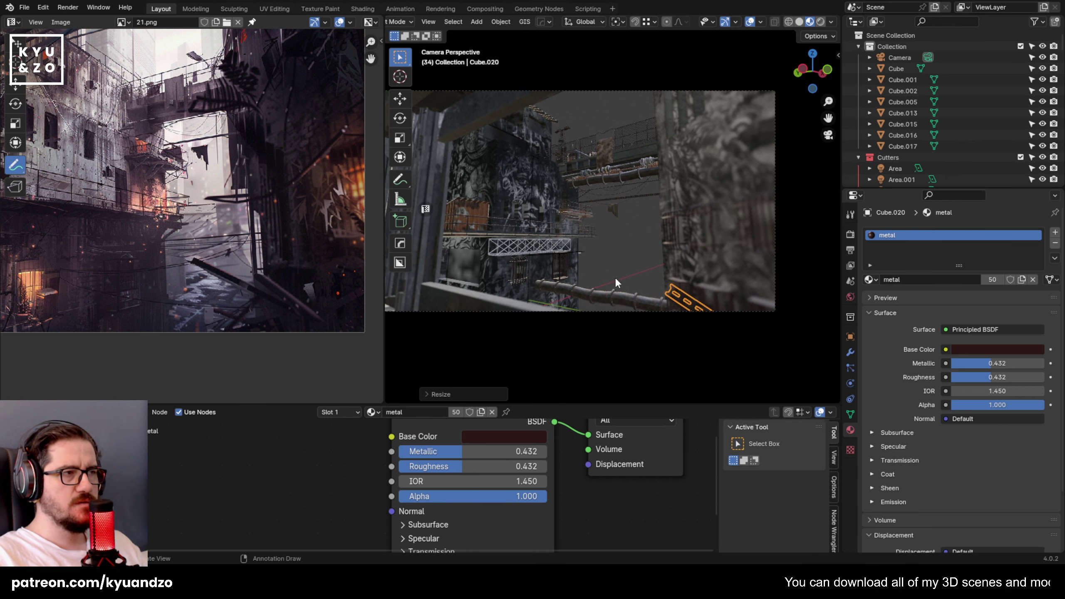
pyautogui.press('s')
pyautogui.press('z')
pyautogui.press('z')
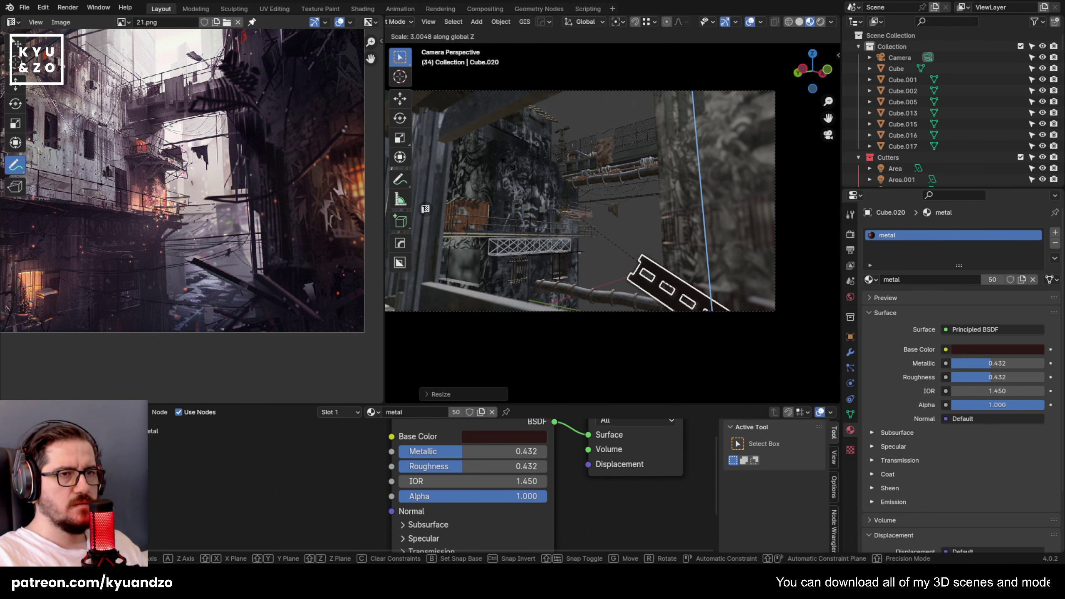
pyautogui.click(594, 220)
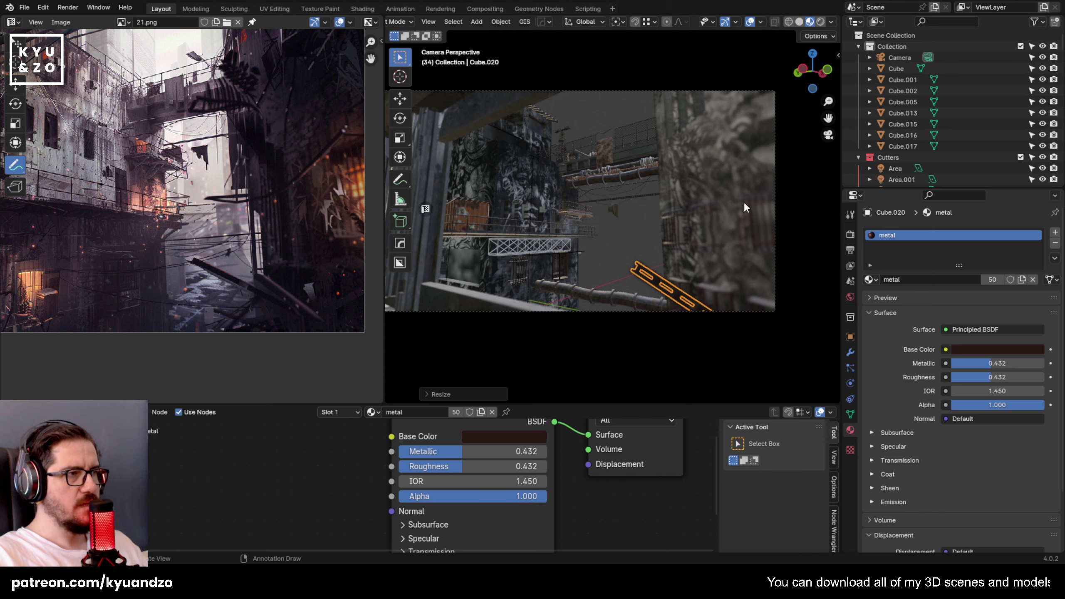
# Rotate the stretched beam around Z to a shallower slope, and move it across the foreground building's base.
pyautogui.press('r')
pyautogui.press('z')
pyautogui.click(688, 186)
pyautogui.press('g')
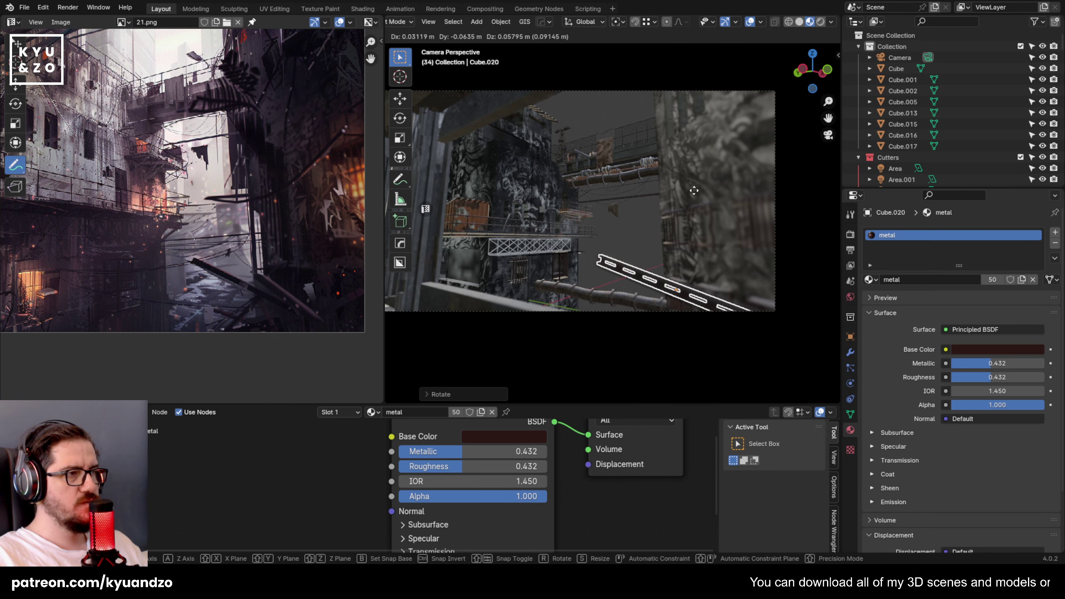
pyautogui.click(694, 190)
# Refine the beam's rotation around Z, nudge it into its final foreground position, and deselect it.
pyautogui.press('r')
pyautogui.press('z')
pyautogui.click(611, 223)
pyautogui.press('g')
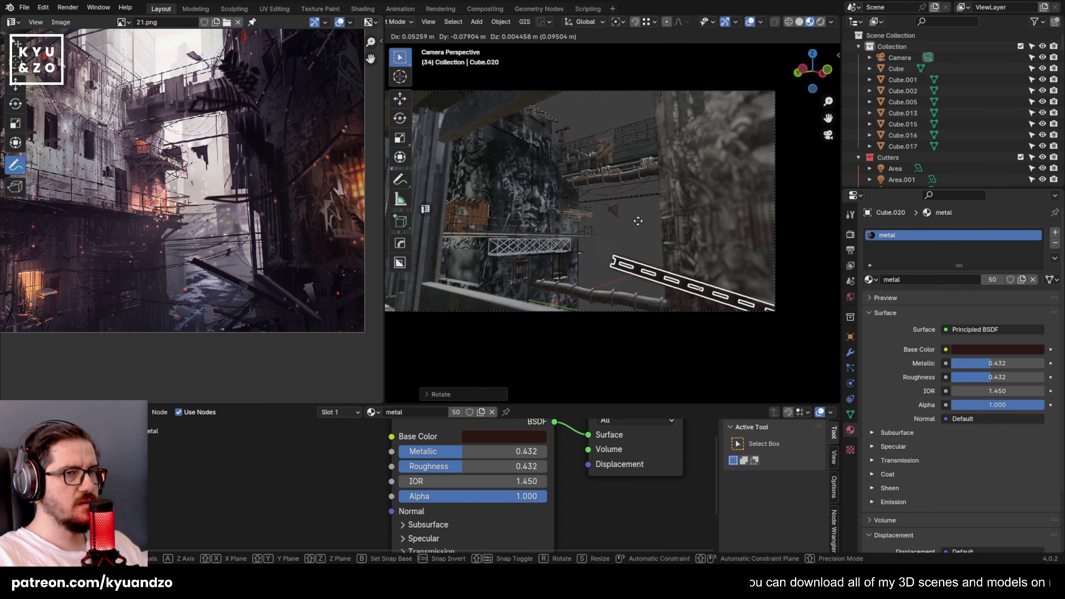
pyautogui.click(627, 222)
pyautogui.click(651, 248)
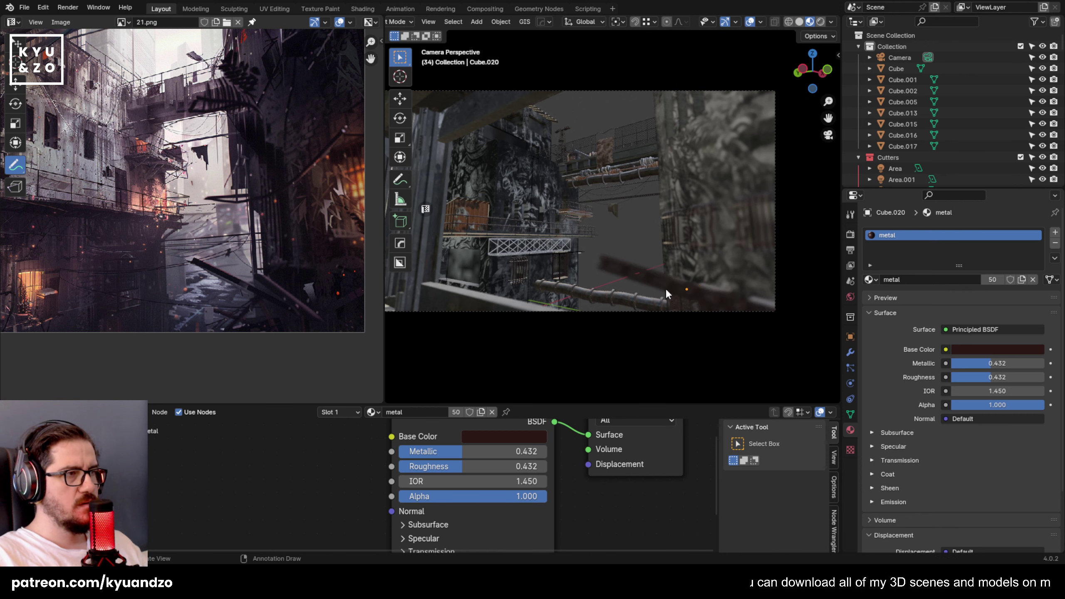
# Duplicate the perforated girder in the foreground, place the copy just below the original, and scale the copy down.
pyautogui.keyDown('shift'); pyautogui.moveTo(666, 290); pyautogui.dragTo(621, 261, button='middle'); pyautogui.keyUp('shift')
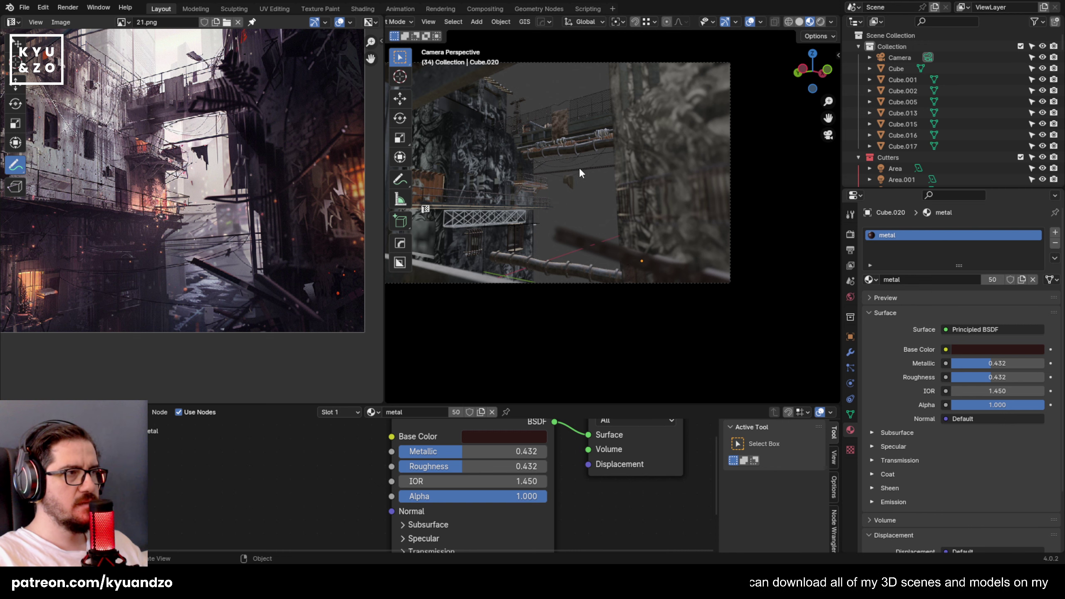
pyautogui.moveTo(145, 170); pyautogui.dragTo(188, 149, button='middle')
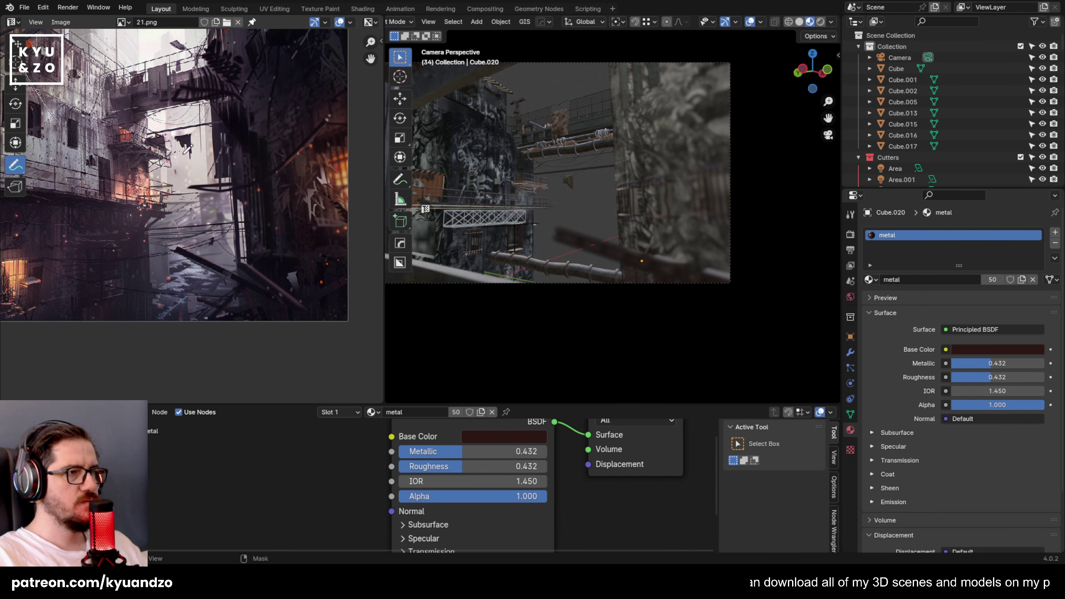
pyautogui.keyDown('shift'); pyautogui.moveTo(669, 179); pyautogui.dragTo(651, 155, button='middle'); pyautogui.keyUp('shift')
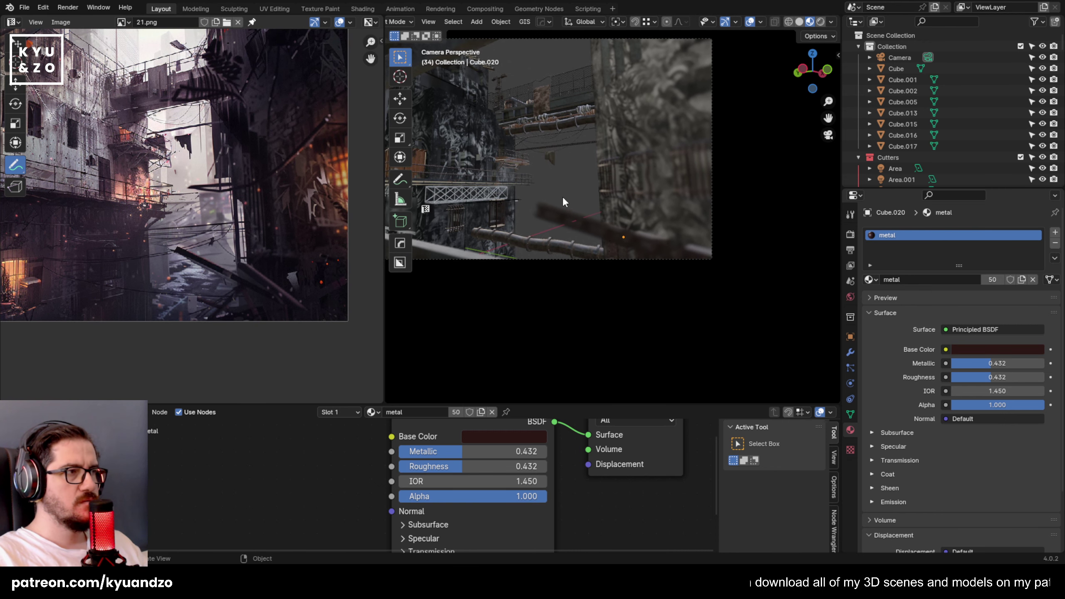
pyautogui.scroll(1, 563, 199)
pyautogui.click(558, 213)
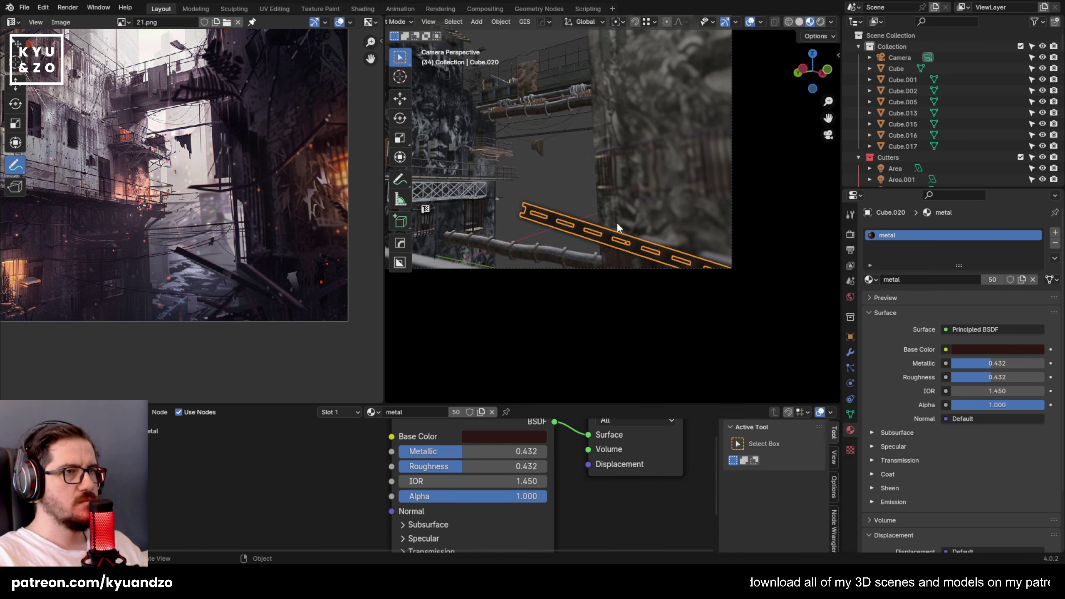
pyautogui.hotkey('shift', 'd')
pyautogui.click(616, 259)
pyautogui.press('s')
pyautogui.click(666, 296)
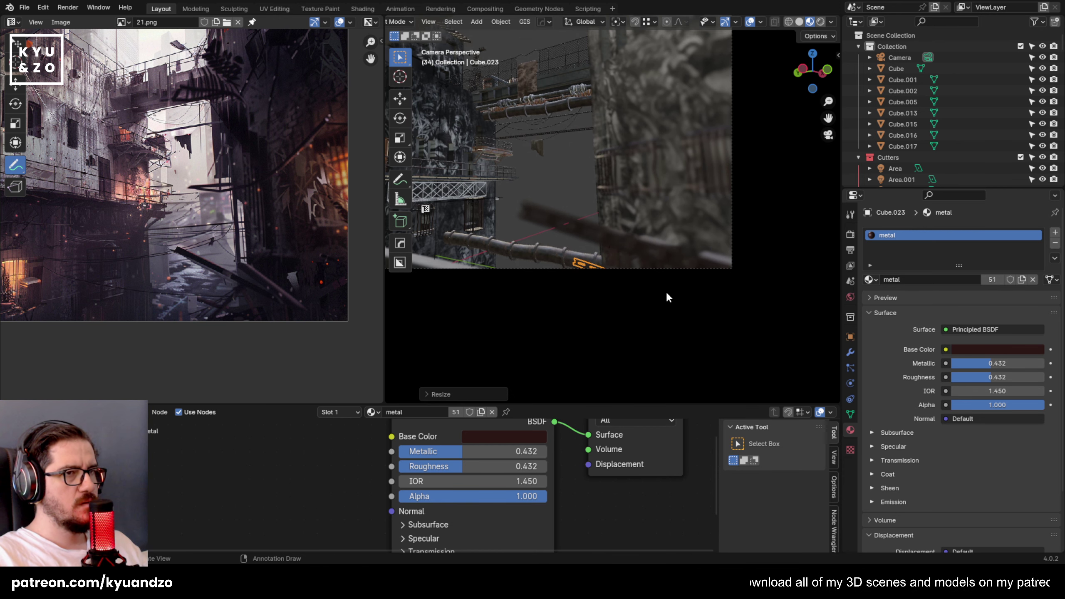
# Rotate the smaller girder copy around X and Z, and move it slightly up against the foreground building's base.
pyautogui.press('r')
pyautogui.press('x')
pyautogui.press('Return')
pyautogui.press('g')
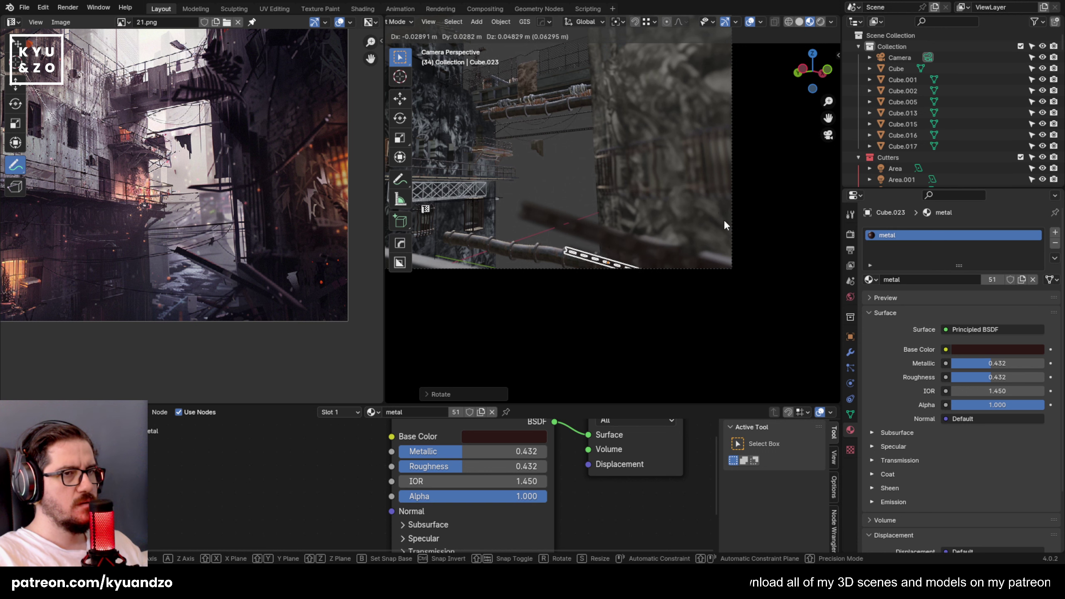
pyautogui.press('r')
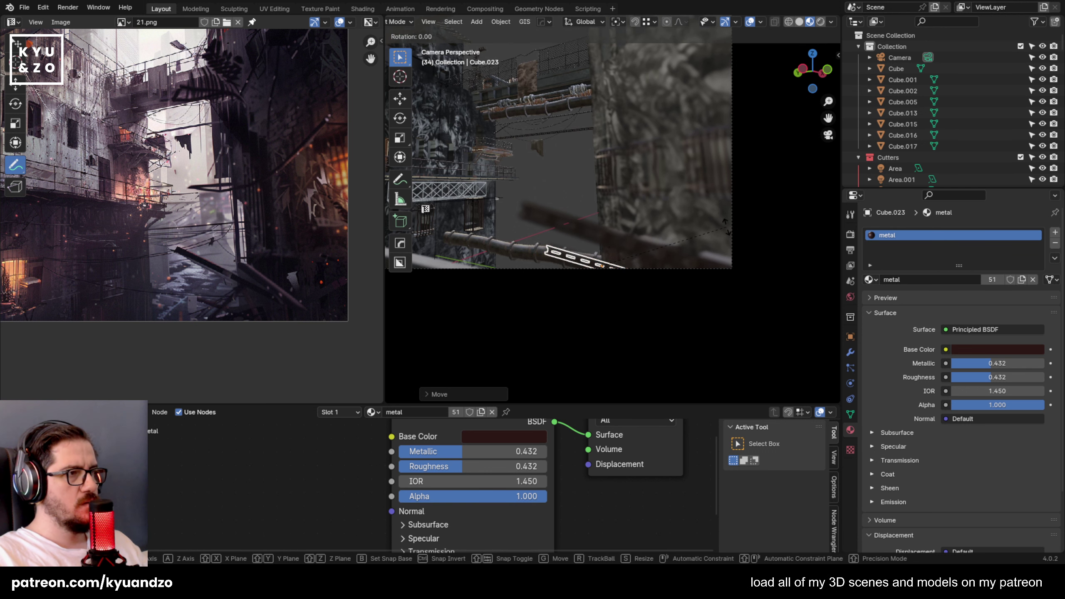
pyautogui.press('x')
pyautogui.click(561, 186)
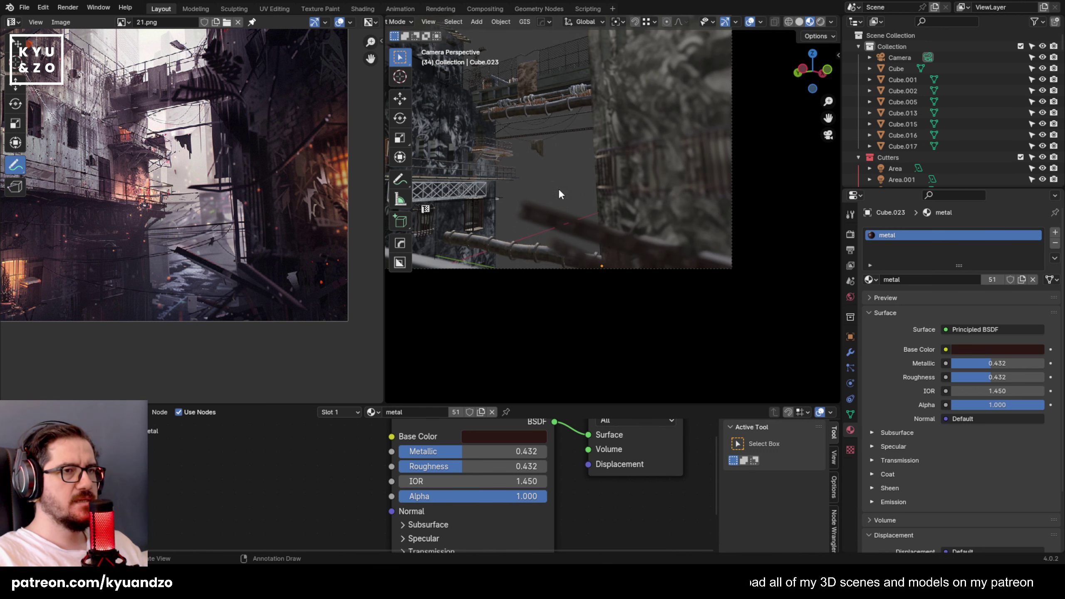
pyautogui.press('r')
pyautogui.press('z')
pyautogui.click(729, 235)
pyautogui.click(591, 187)
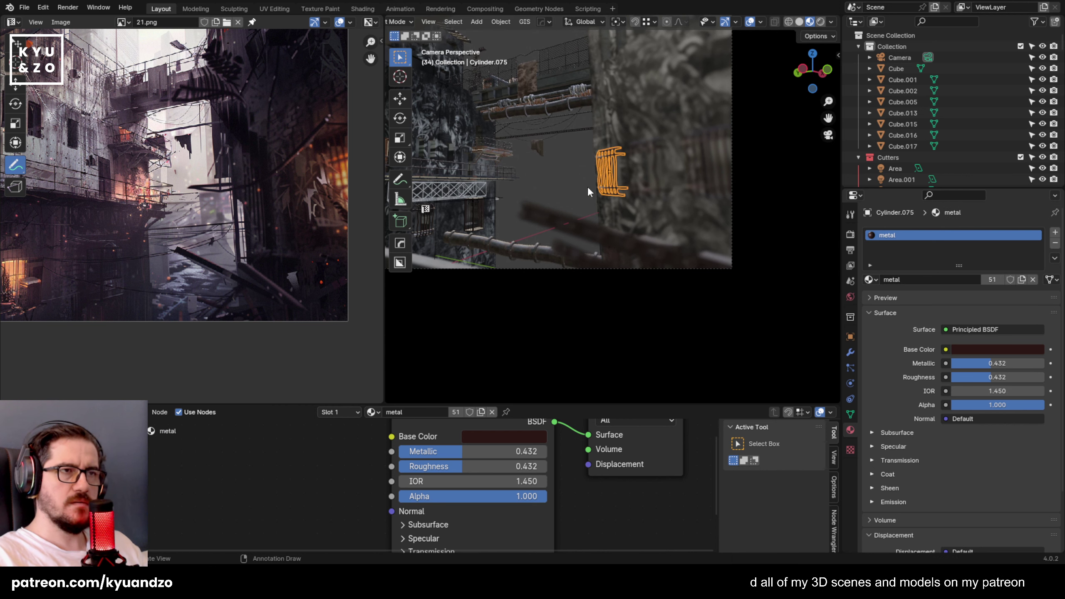
# Duplicate a girder again in front of the foreground building, rotate the copy around Z, and lower it along Z.
pyautogui.keyDown('shift'); pyautogui.moveTo(582, 191); pyautogui.dragTo(534, 188, button='middle'); pyautogui.keyUp('shift')
pyautogui.hotkey('shift', 'd')
pyautogui.click(690, 173)
pyautogui.press('r')
pyautogui.press('z')
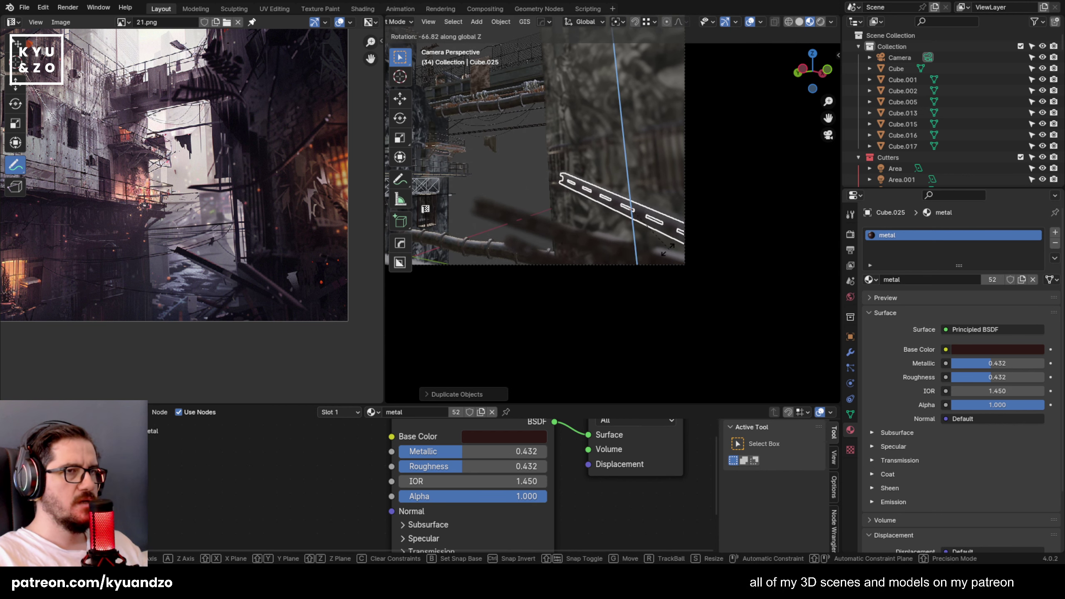
pyautogui.click(695, 197)
pyautogui.press('g')
pyautogui.press('z')
pyautogui.click(713, 218)
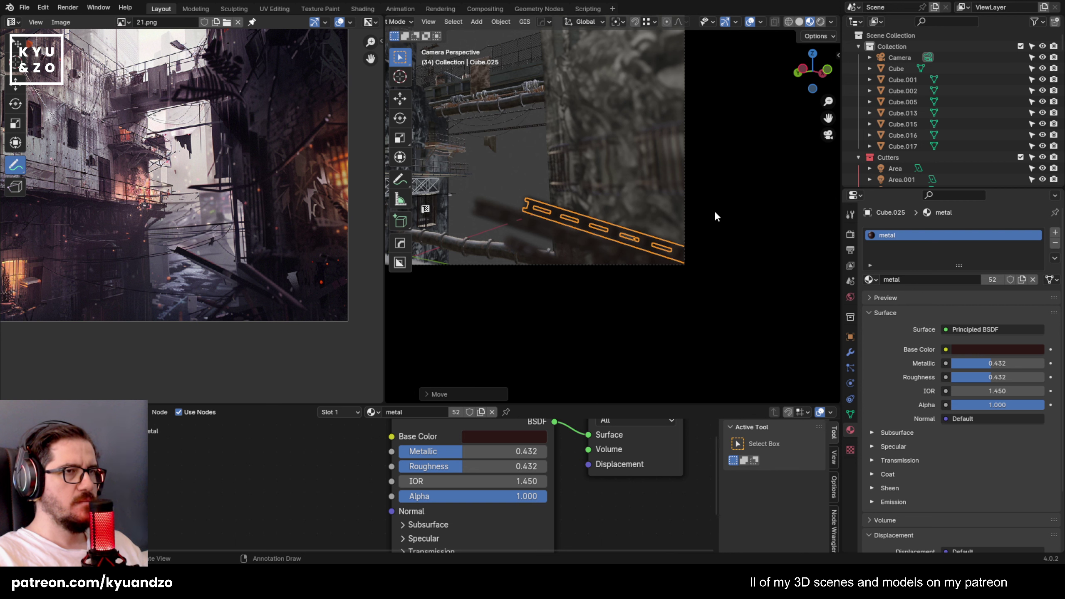
# Refine the newest girder's rotation around Z, and move it further across the foreground building's base.
pyautogui.press('r')
pyautogui.press('z')
pyautogui.click(725, 217)
pyautogui.press('g')
pyautogui.click(725, 205)
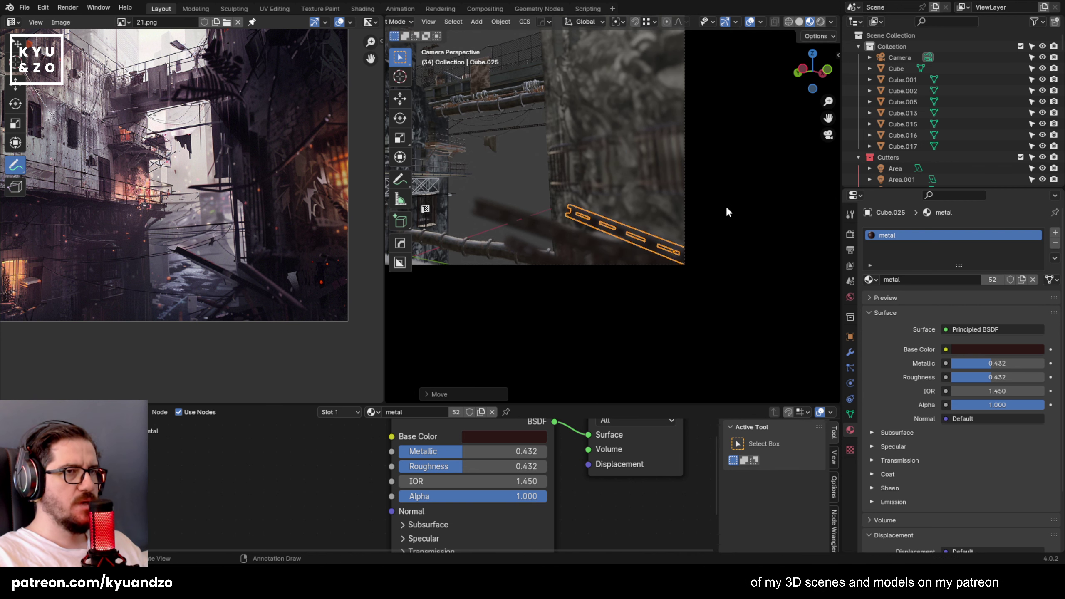
pyautogui.click(727, 208)
pyautogui.keyDown('shift'); pyautogui.moveTo(548, 88); pyautogui.dragTo(589, 160, button='middle'); pyautogui.keyUp('shift')
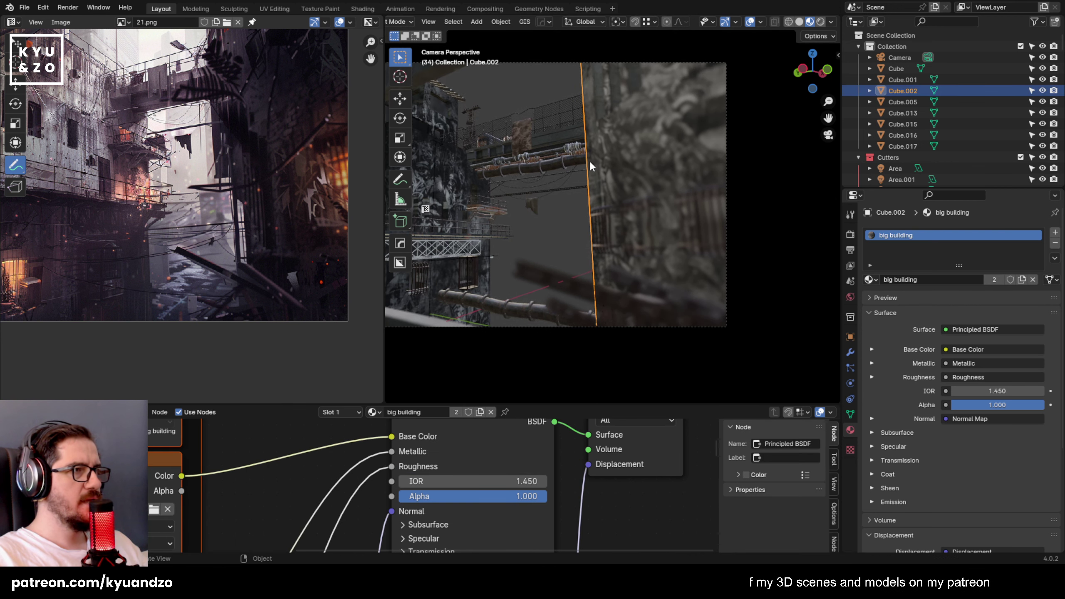
# Reselect the newest girder and move it slightly lower toward the corner of the camera frame.
pyautogui.click(654, 310)
pyautogui.keyDown('shift'); pyautogui.moveTo(652, 311); pyautogui.dragTo(632, 290, button='middle'); pyautogui.keyUp('shift')
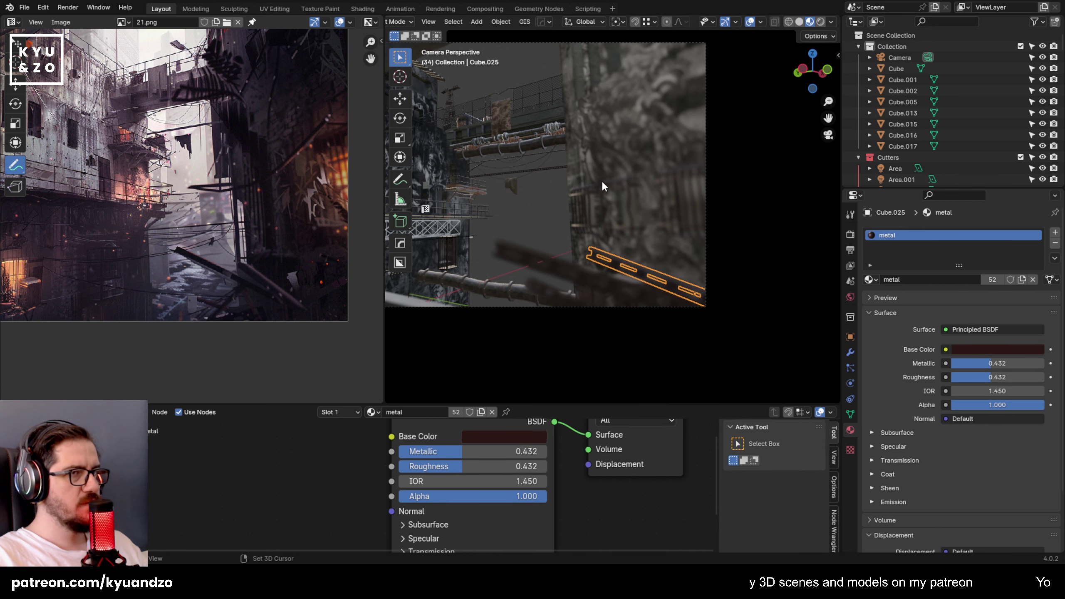
pyautogui.keyDown('shift'); pyautogui.moveTo(603, 187); pyautogui.dragTo(591, 190, button='middle'); pyautogui.keyUp('shift')
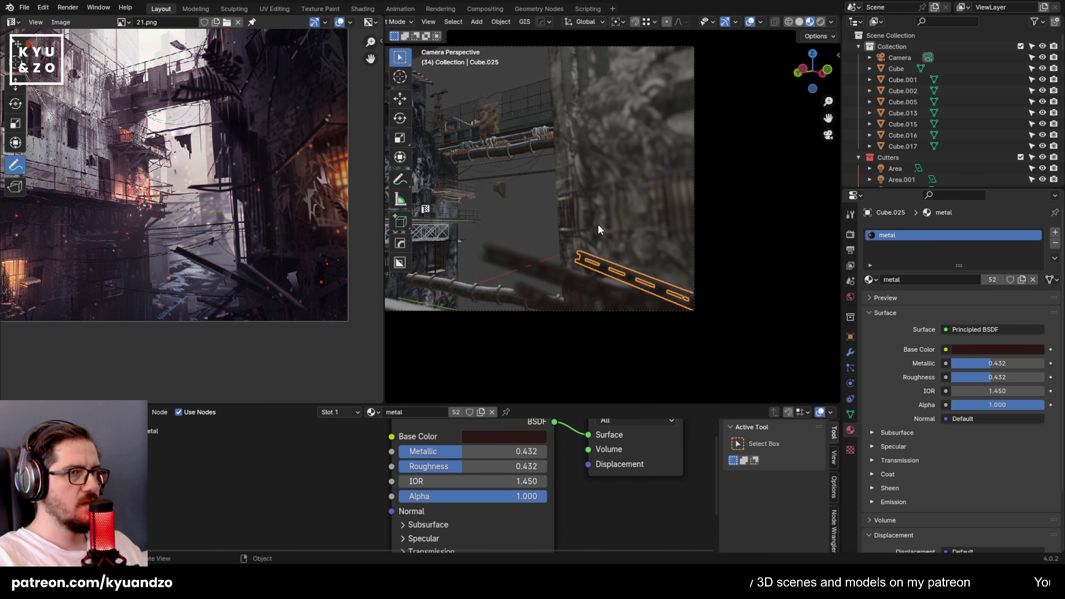
pyautogui.press('g')
pyautogui.click(660, 308)
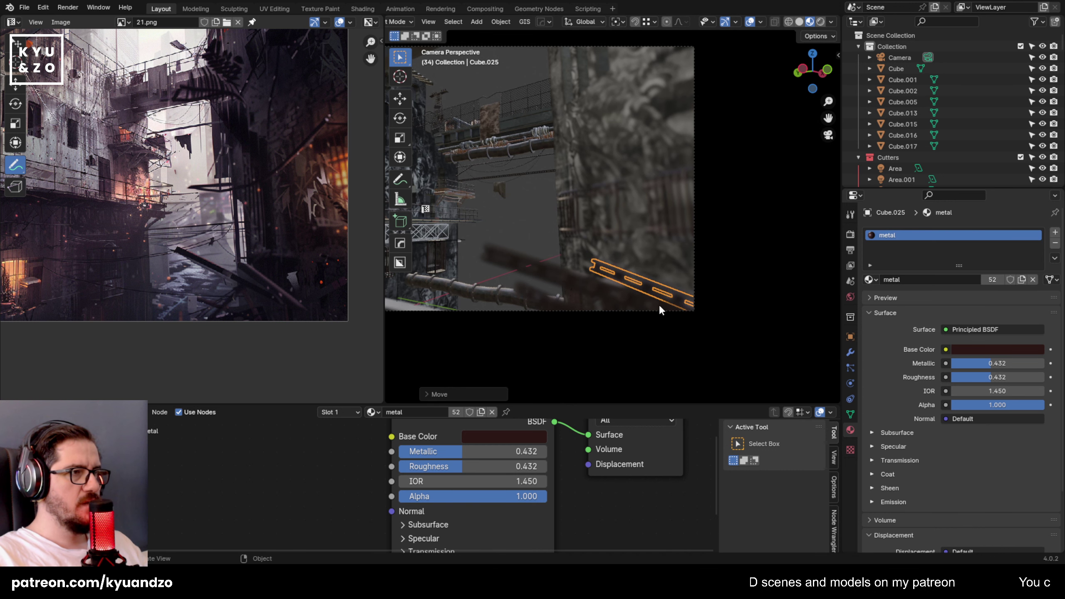
pyautogui.click(659, 305)
pyautogui.click(660, 297)
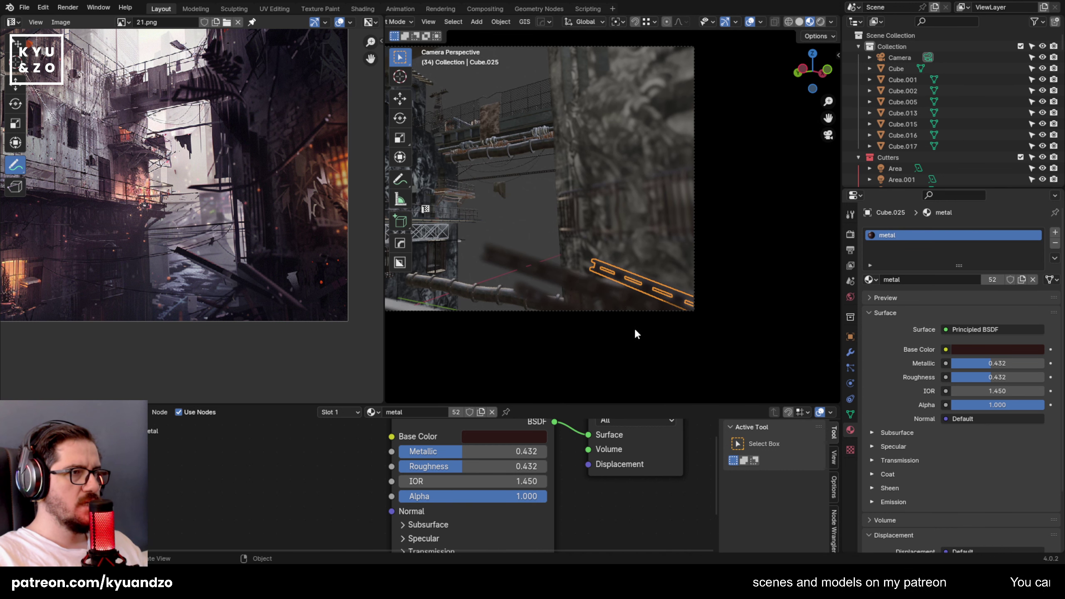
# Duplicate the girder higher up the foreground building, rotate the copy around Z to a steeper slope, and move it along Y.
pyautogui.hotkey('shift', 'd')
pyautogui.click(544, 158)
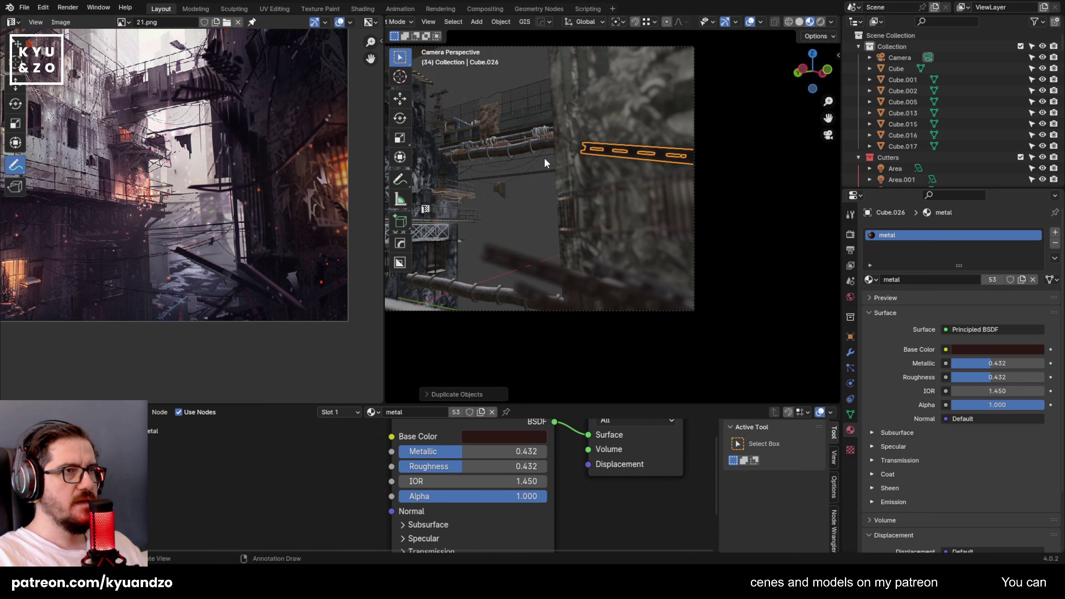
pyautogui.press('r')
pyautogui.press('z')
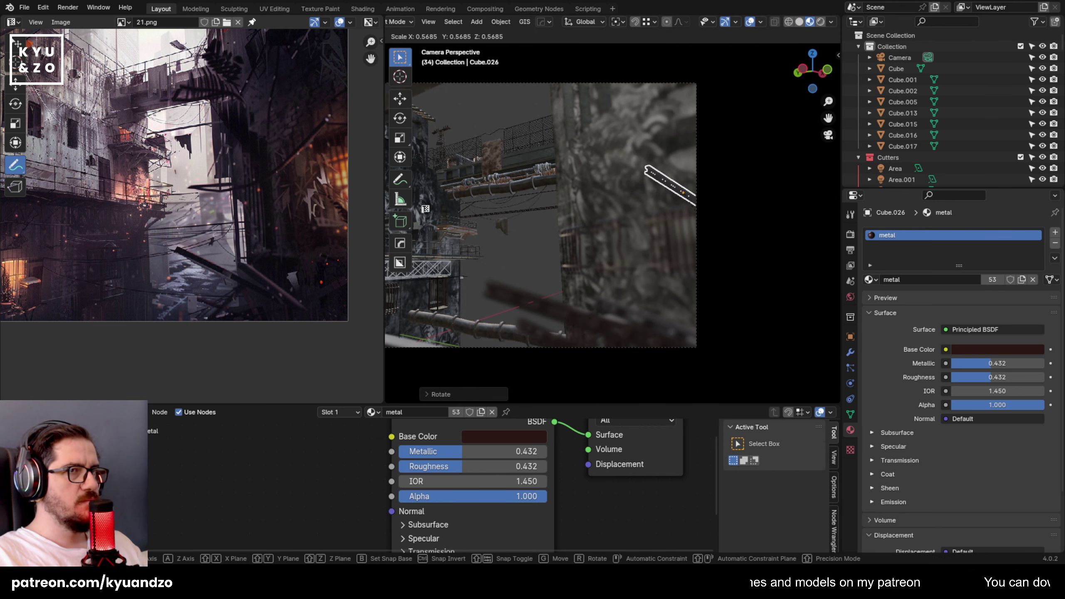
pyautogui.click(715, 243)
pyautogui.press('g')
pyautogui.press('y')
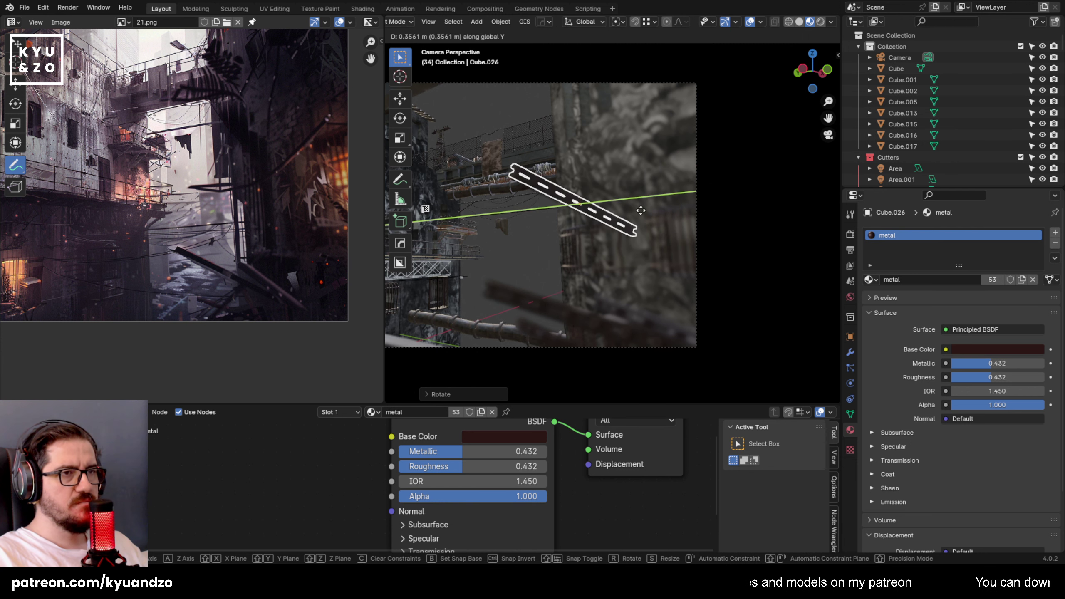
pyautogui.click(735, 213)
pyautogui.click(727, 323)
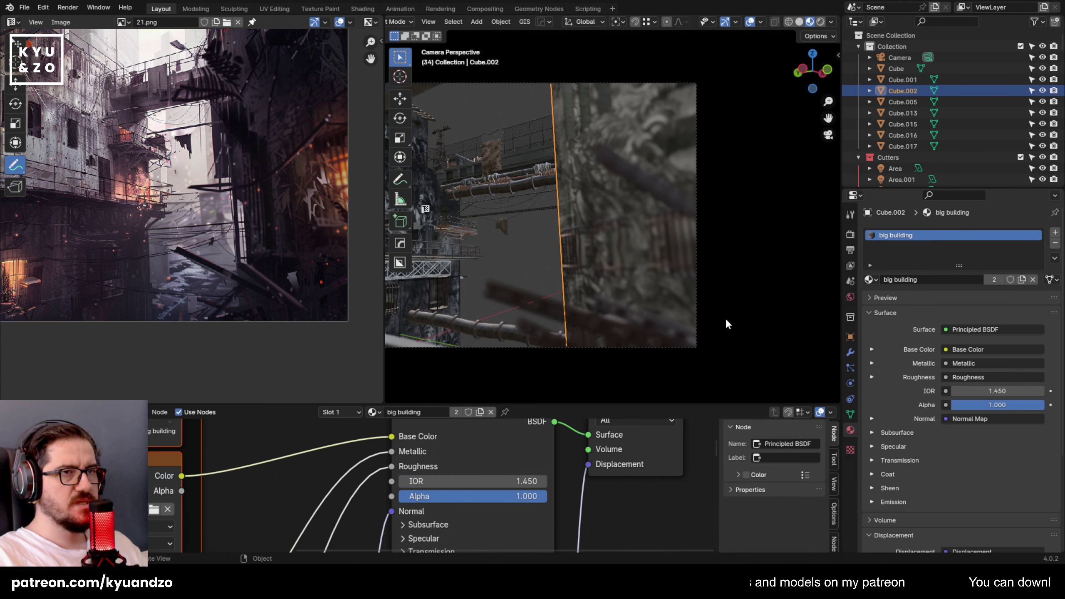
# Scale the upper girder down, and rotate it about -26° around Z to a shallower slope.
pyautogui.click(634, 179)
pyautogui.press('s')
pyautogui.click(646, 186)
pyautogui.press('r')
pyautogui.press('z')
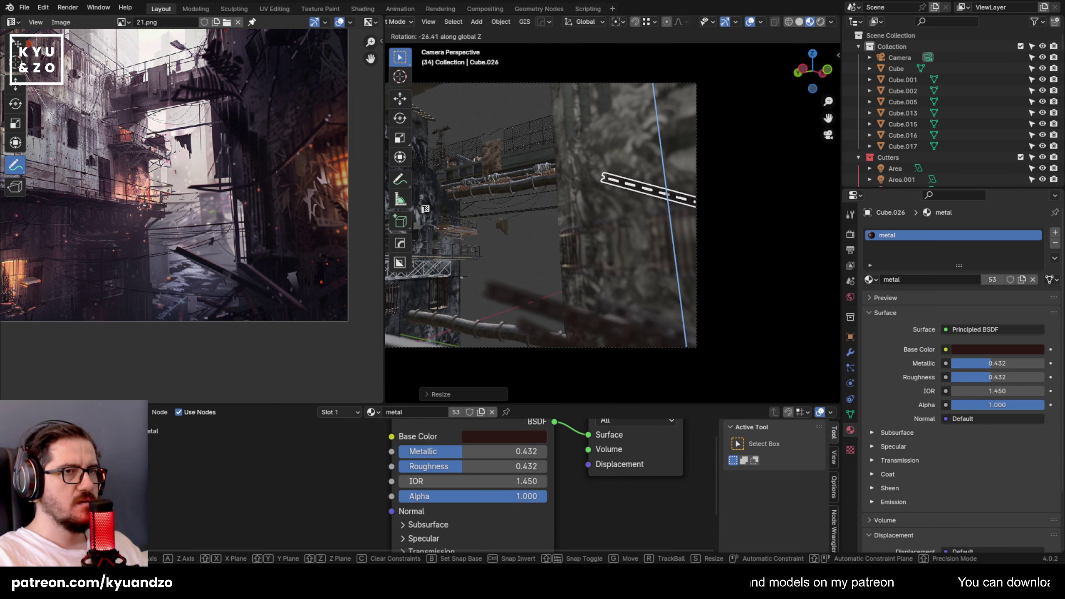
pyautogui.click(755, 45)
# Switch the viewport to rendered shading and check the lower and upper girders under the scene lighting.
pyautogui.click(820, 22)
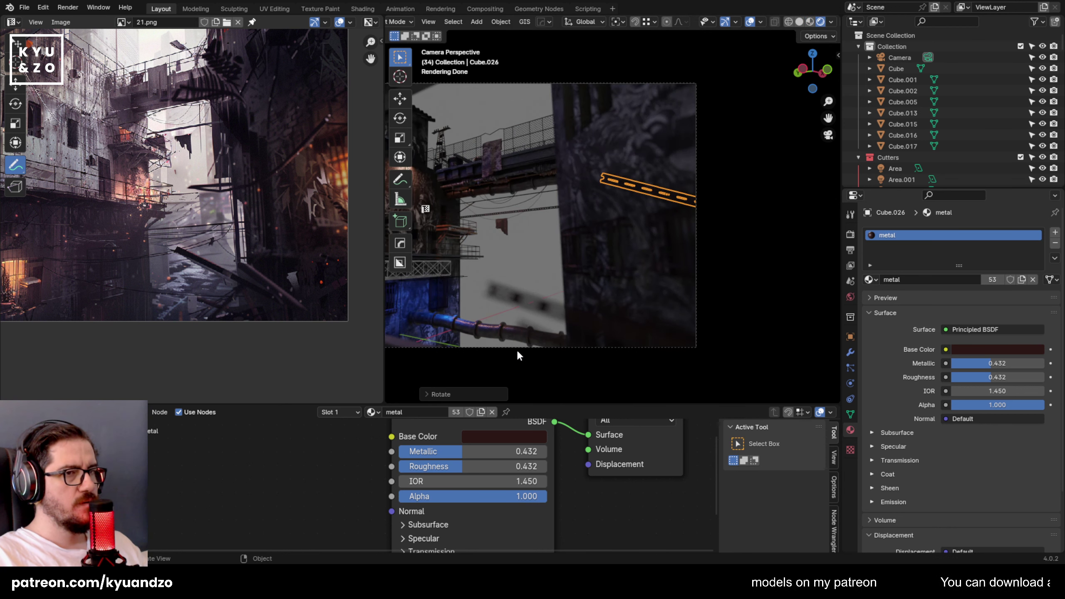
pyautogui.keyDown('shift'); pyautogui.moveTo(503, 226); pyautogui.dragTo(587, 228, button='middle'); pyautogui.keyUp('shift')
pyautogui.click(633, 303)
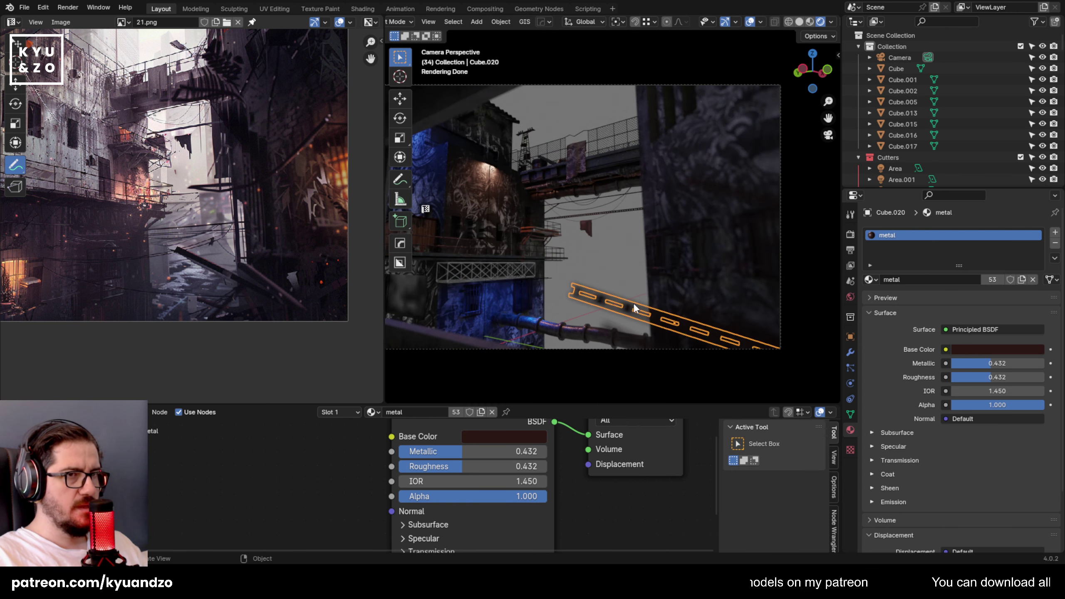
pyautogui.keyDown('shift'); pyautogui.moveTo(634, 303); pyautogui.dragTo(527, 240, button='middle'); pyautogui.keyUp('shift')
pyautogui.click(619, 180)
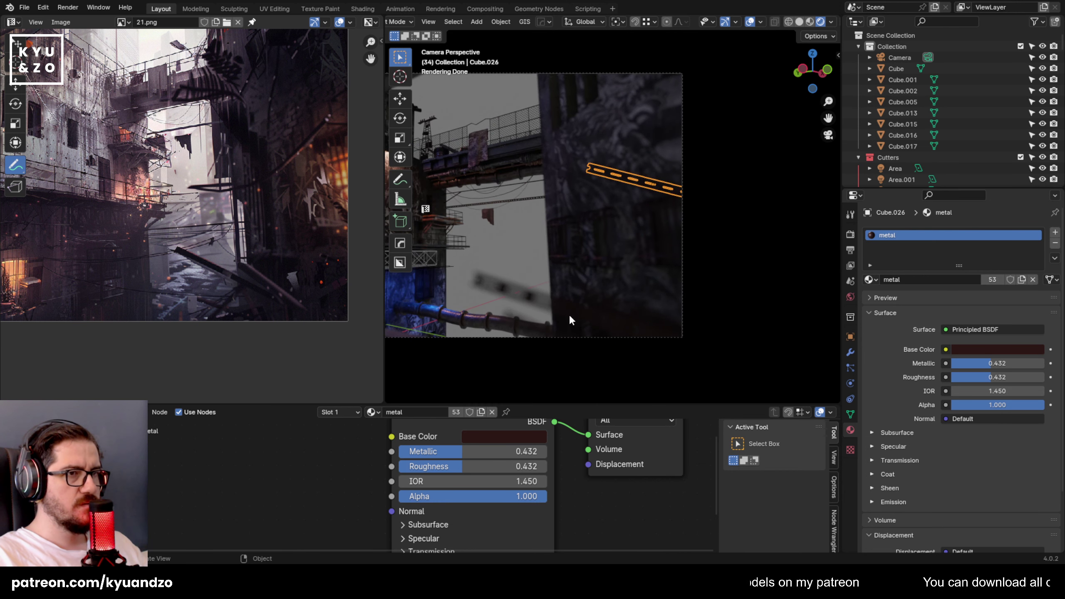
# Move the long lower girder about 1.39 m along X, shift it along Y beyond the building's edge, and scale it up.
pyautogui.click(503, 264)
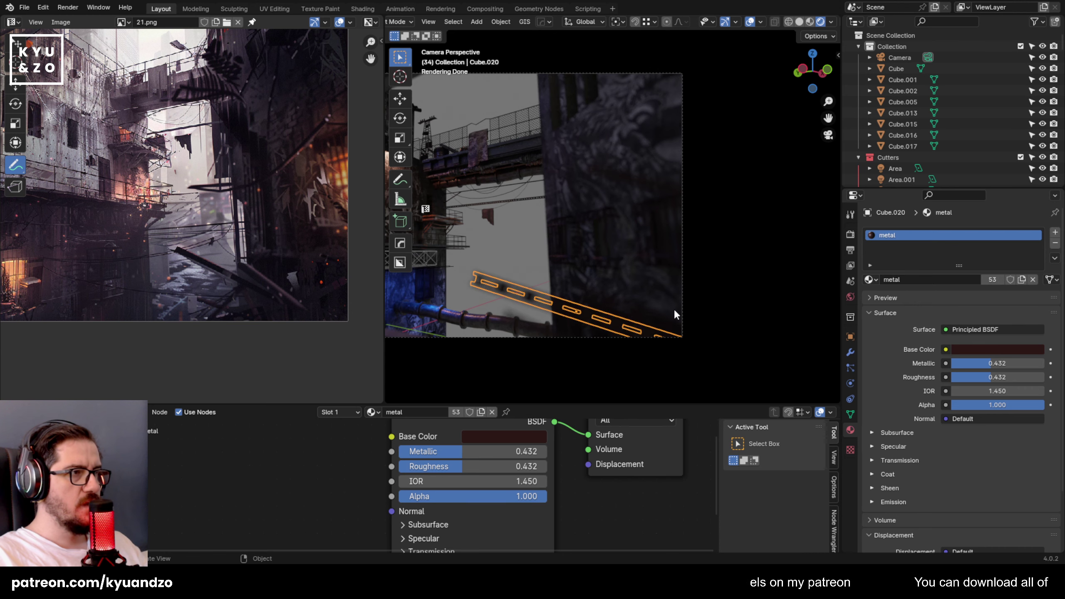
pyautogui.press('g')
pyautogui.press('y')
pyautogui.press('x')
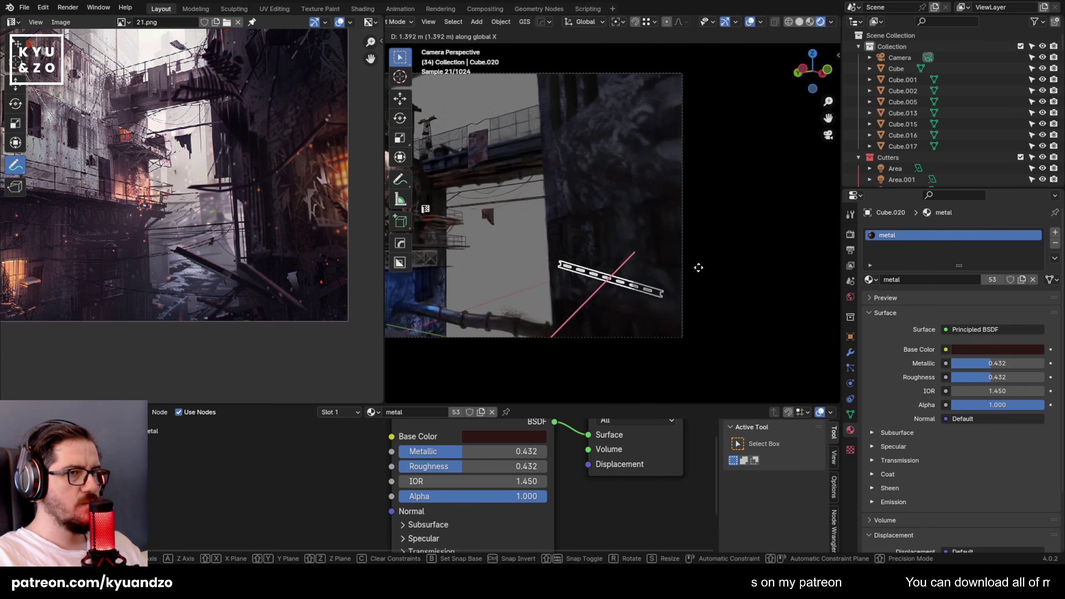
pyautogui.click(699, 268)
pyautogui.press('g')
pyautogui.press('y')
pyautogui.click(637, 274)
pyautogui.press('s')
pyautogui.click(692, 305)
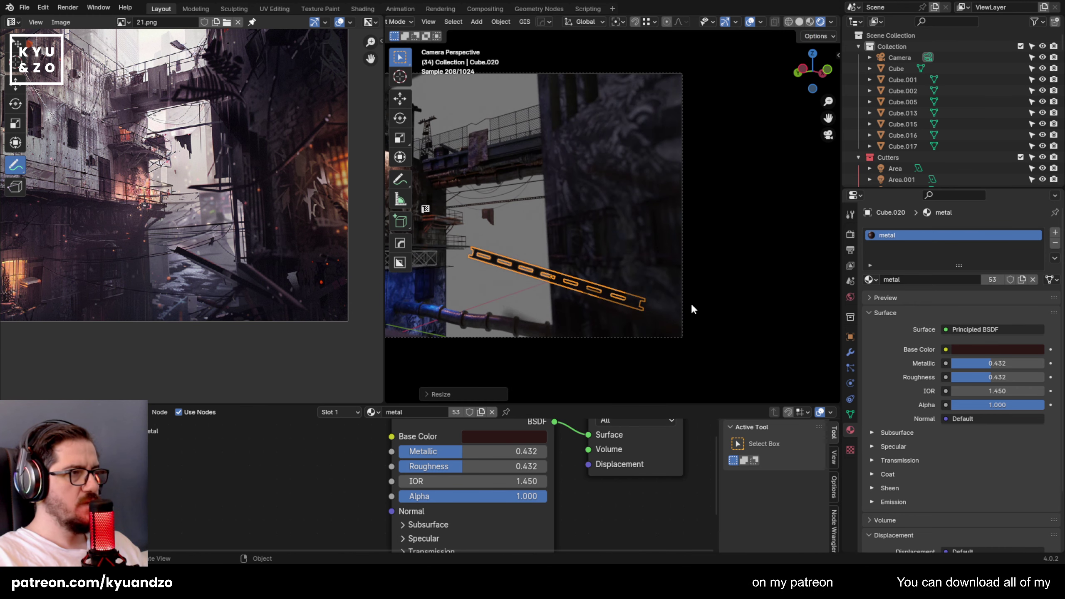
# Move the long girder slightly lower and further over the foreground building, and deselect it.
pyautogui.click(700, 271)
pyautogui.keyDown('shift'); pyautogui.moveTo(532, 286); pyautogui.dragTo(641, 290, button='middle'); pyautogui.keyUp('shift')
pyautogui.click(616, 271)
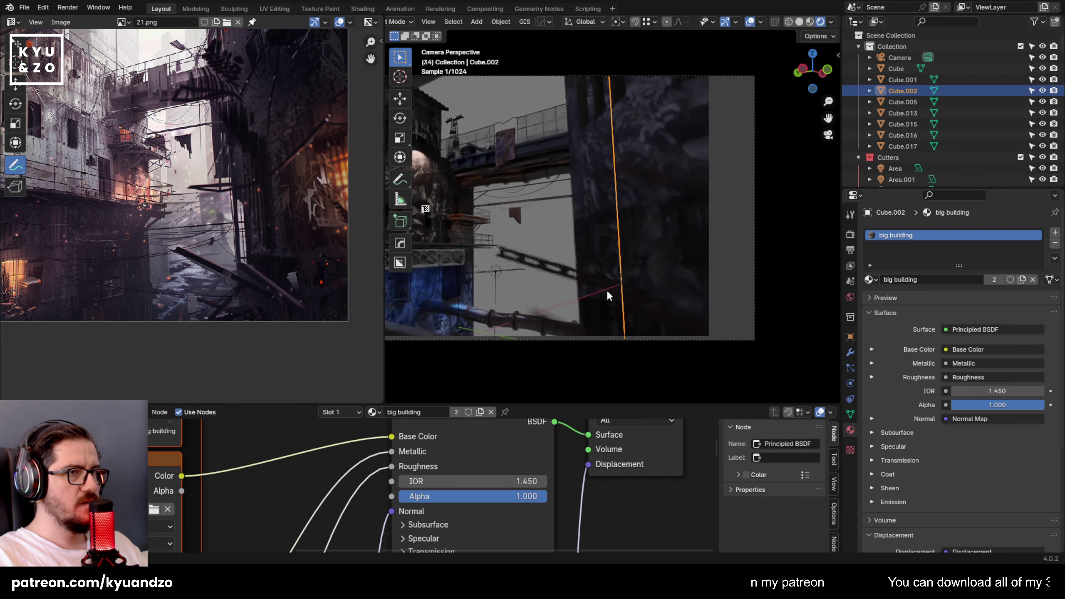
pyautogui.press('g')
pyautogui.click(620, 294)
pyautogui.click(639, 323)
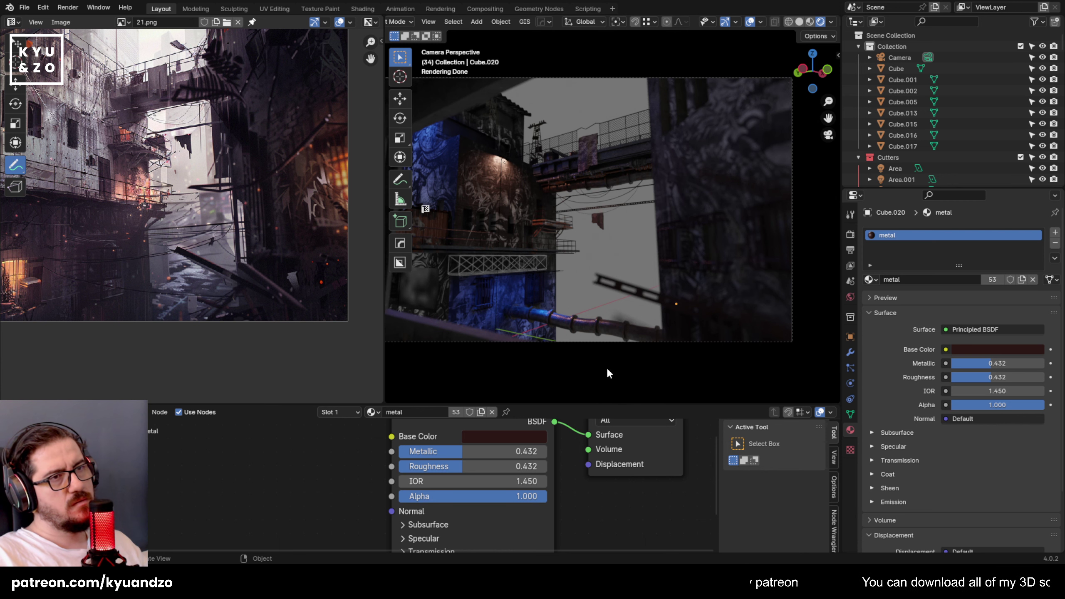
# Delete the long lower girder and its remaining copies across the foreground building, including the upper one.
pyautogui.click(636, 289)
pyautogui.keyDown('shift'); pyautogui.moveTo(620, 252); pyautogui.dragTo(575, 241, button='middle'); pyautogui.keyUp('shift')
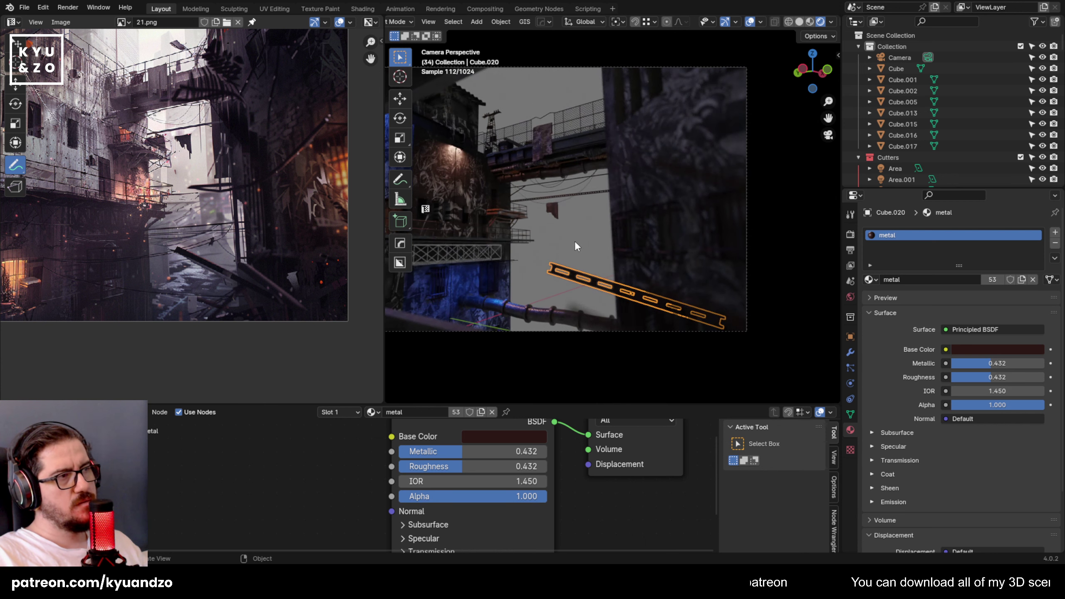
pyautogui.click(578, 276)
pyautogui.press('x')
pyautogui.click(588, 318)
pyautogui.click(582, 318)
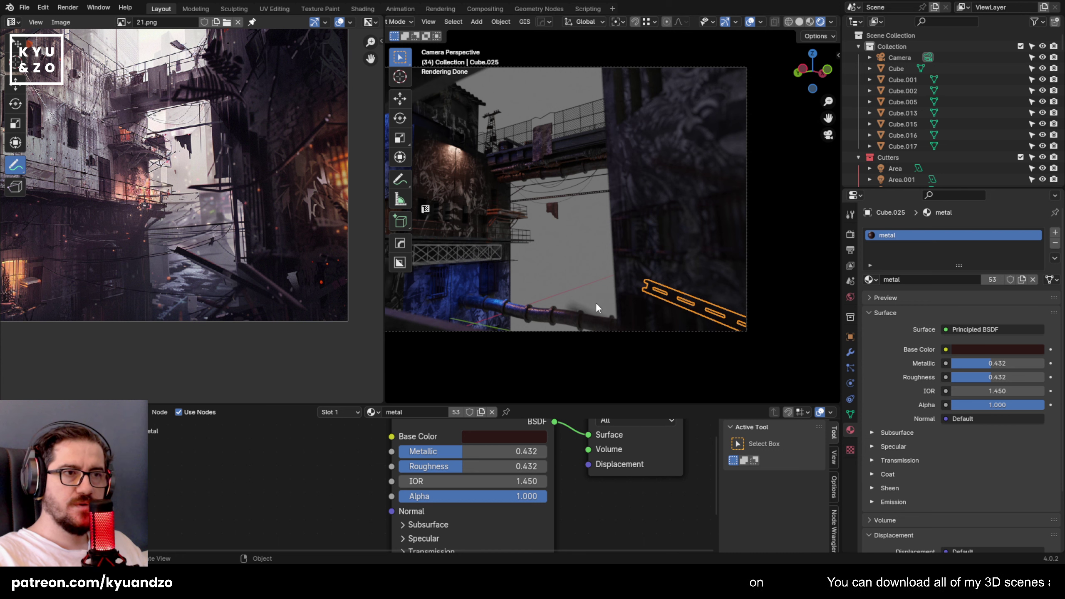
pyautogui.press('Delete')
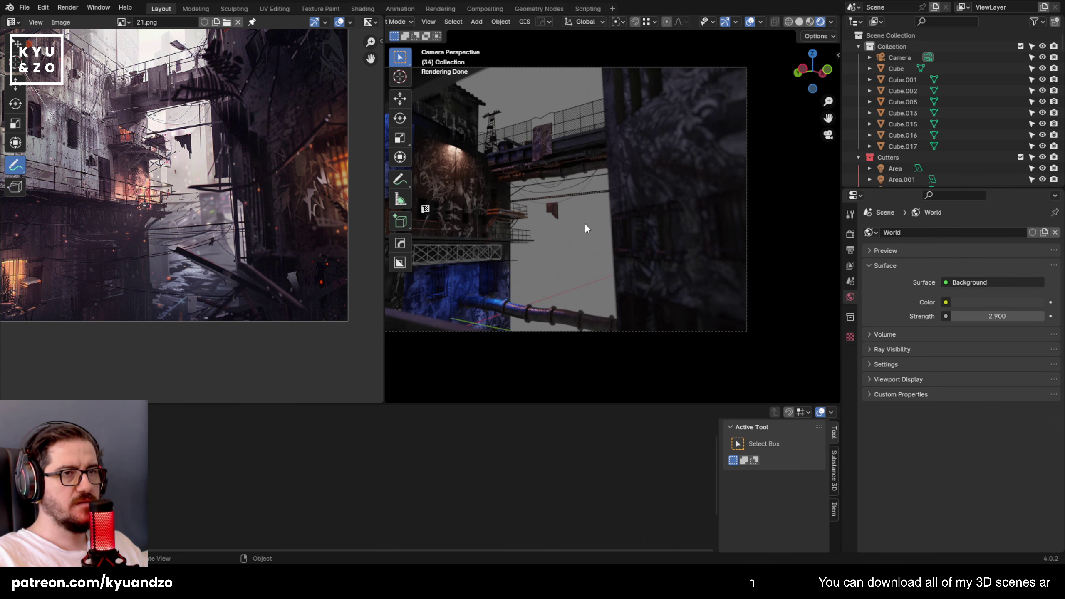
pyautogui.click(692, 169)
pyautogui.click(693, 168)
pyautogui.press('x')
pyautogui.click(693, 169)
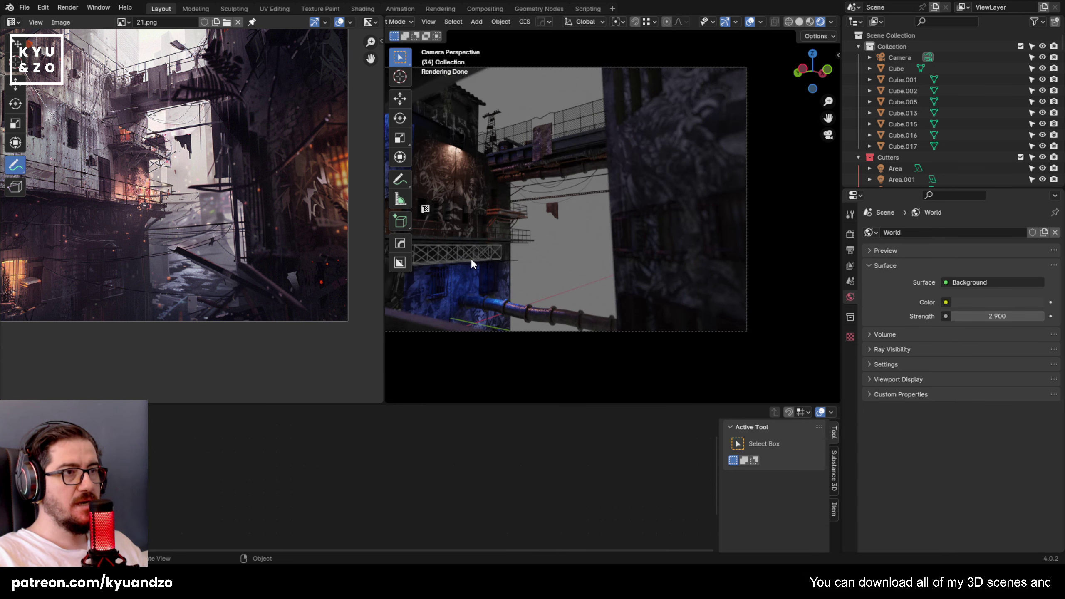
# Delete the lattice girder hanging across the front of the left building.
pyautogui.click(471, 258)
pyautogui.moveTo(495, 126); pyautogui.dragTo(521, 203, button='middle')
pyautogui.press('Delete')
# Duplicate a lattice piece from the spare-parts area and move the copy along X and Y over to the foreground platform.
pyautogui.moveTo(538, 248); pyautogui.dragTo(657, 268, button='middle')
pyautogui.click(648, 253)
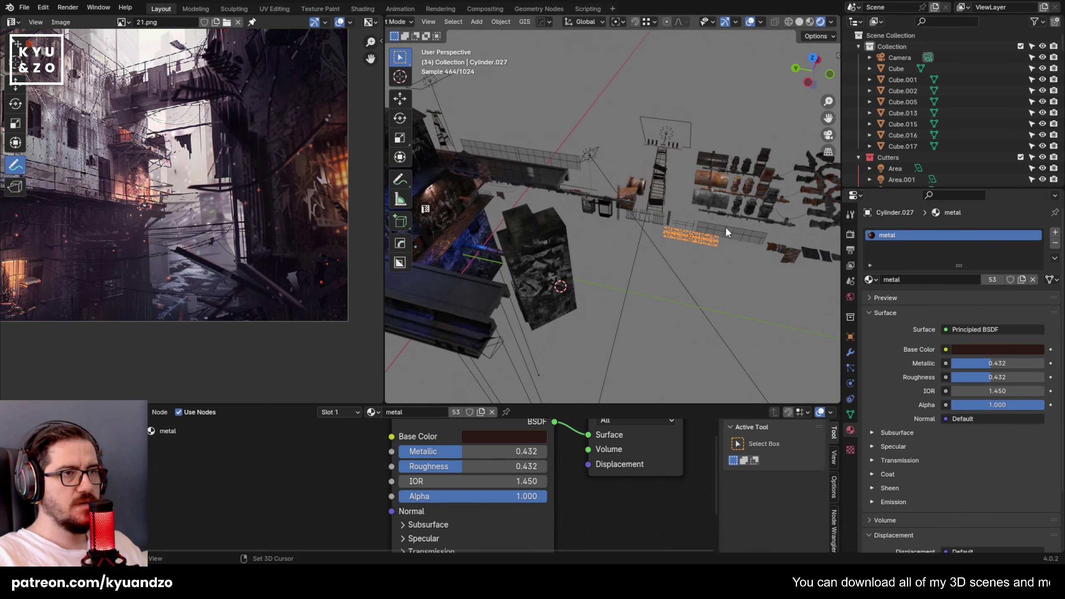
pyautogui.hotkey('shift', 'd')
pyautogui.press('x')
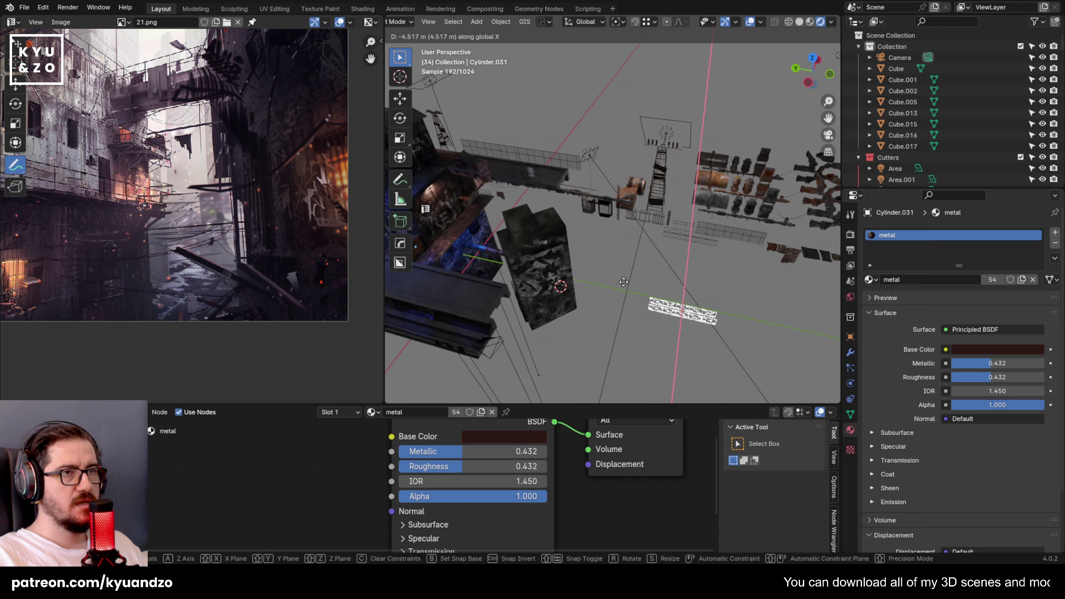
pyautogui.press('y')
pyautogui.click(505, 266)
pyautogui.keyDown('shift'); pyautogui.moveTo(490, 273); pyautogui.dragTo(575, 251, button='middle'); pyautogui.keyUp('shift')
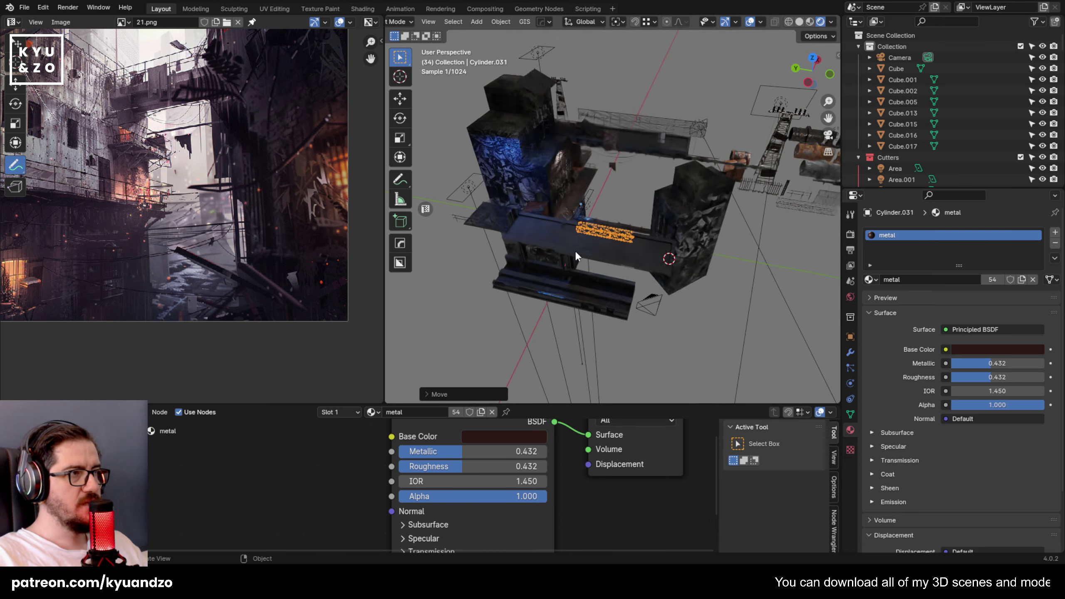
# Move the lattice copy along Y beside the right foreground building and rotate it about X until it stands upright.
pyautogui.scroll(3, 576, 253)
pyautogui.press('g')
pyautogui.press('x')
pyautogui.press('y')
pyautogui.click(754, 227)
pyautogui.press('r')
pyautogui.press('x')
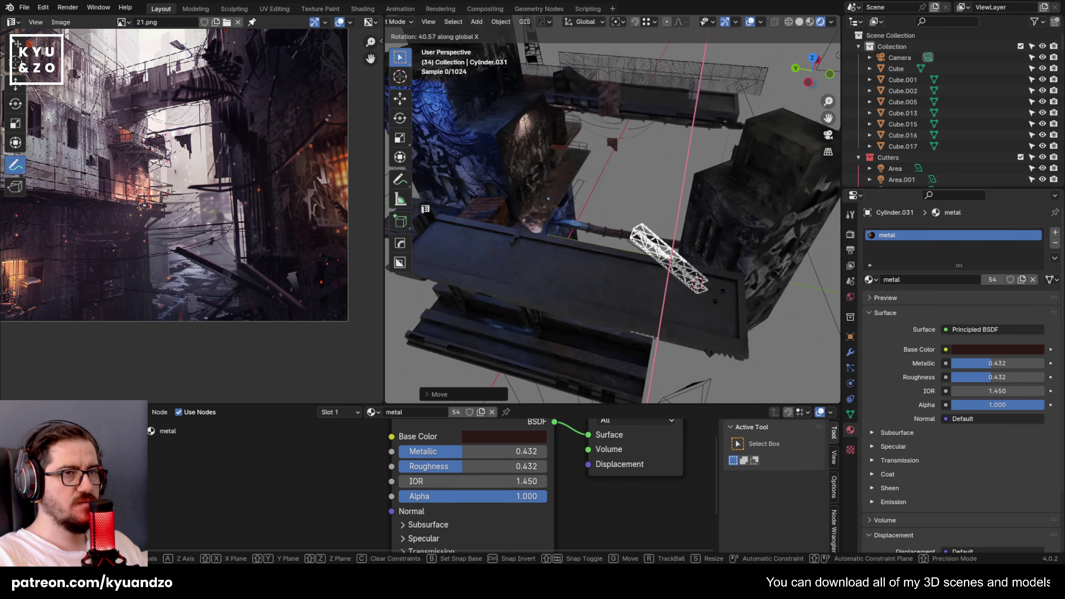
pyautogui.press('Return')
pyautogui.moveTo(674, 313); pyautogui.dragTo(640, 237, button='middle')
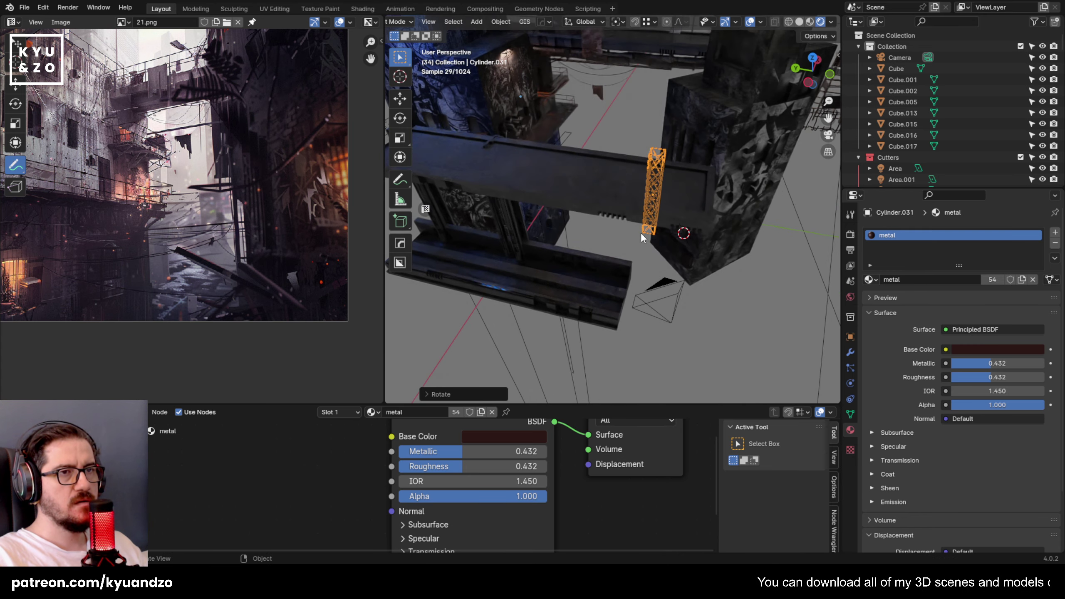
# In the camera view, shift the upright lattice along Y over the right building and scale it up beyond the frame height.
pyautogui.press('KP_0')
pyautogui.press('g')
pyautogui.press('x')
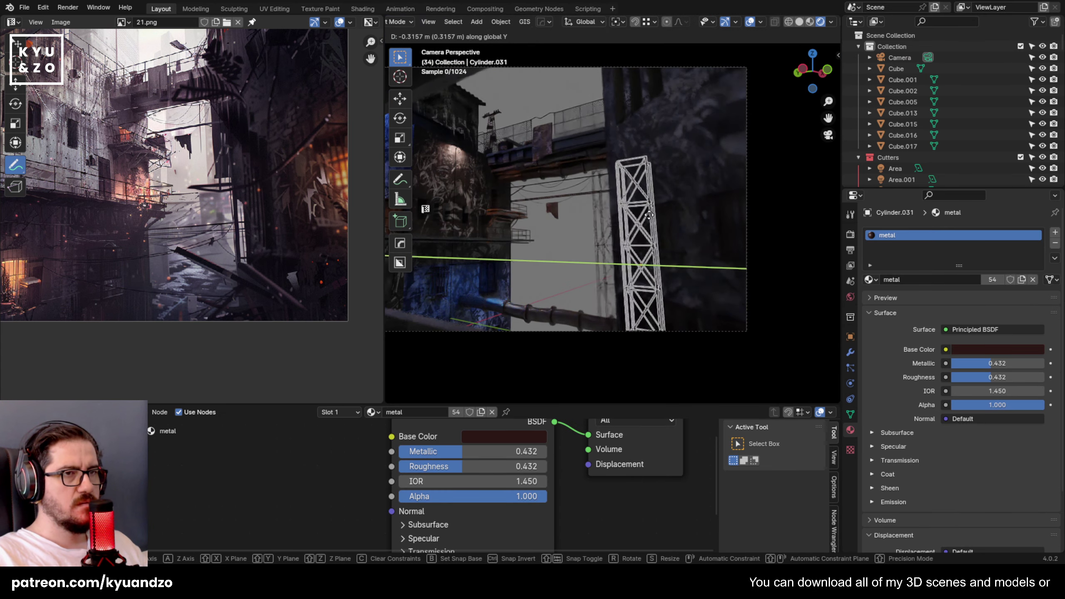
pyautogui.press('y')
pyautogui.click(697, 252)
pyautogui.press('s')
pyautogui.click(768, 229)
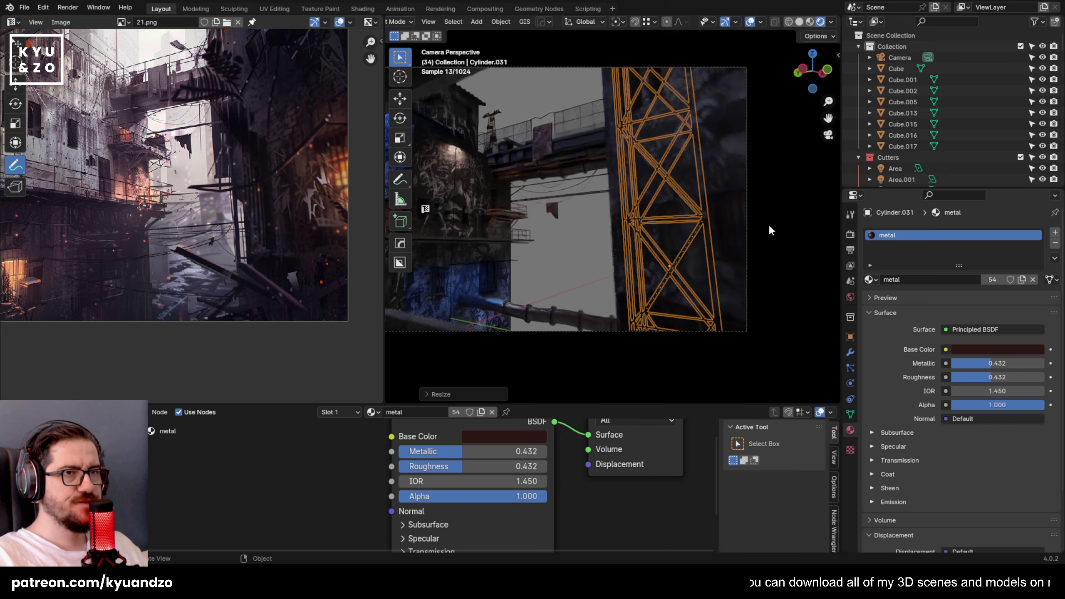
# Rotate the enlarged lattice tower about Z, shift it along Y, and deselect it.
pyautogui.press('r')
pyautogui.press('z')
pyautogui.click(682, 210)
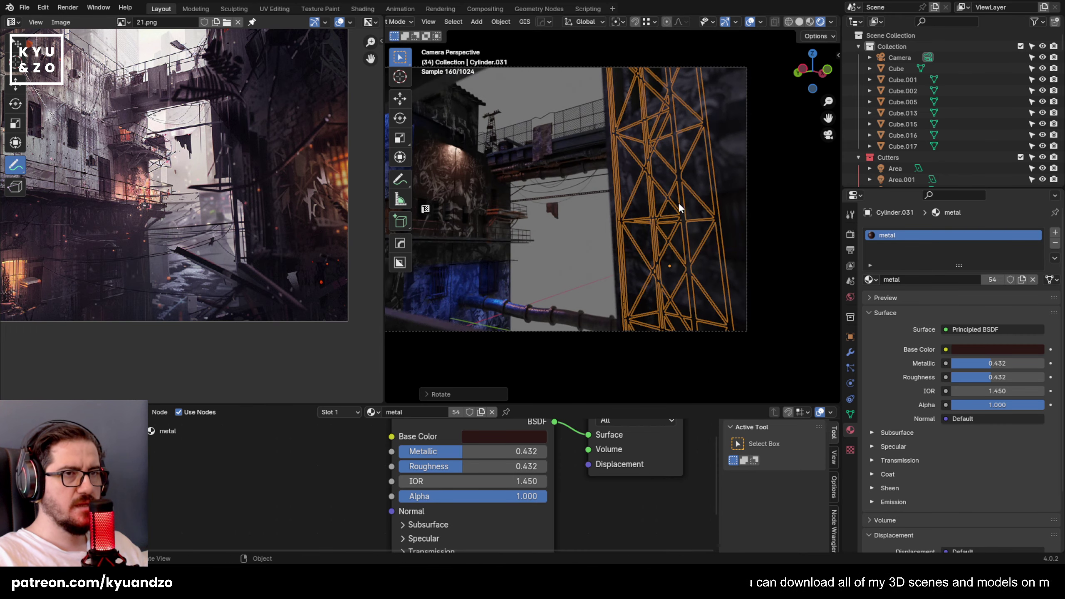
pyautogui.press('g')
pyautogui.press('y')
pyautogui.click(765, 233)
pyautogui.click(582, 369)
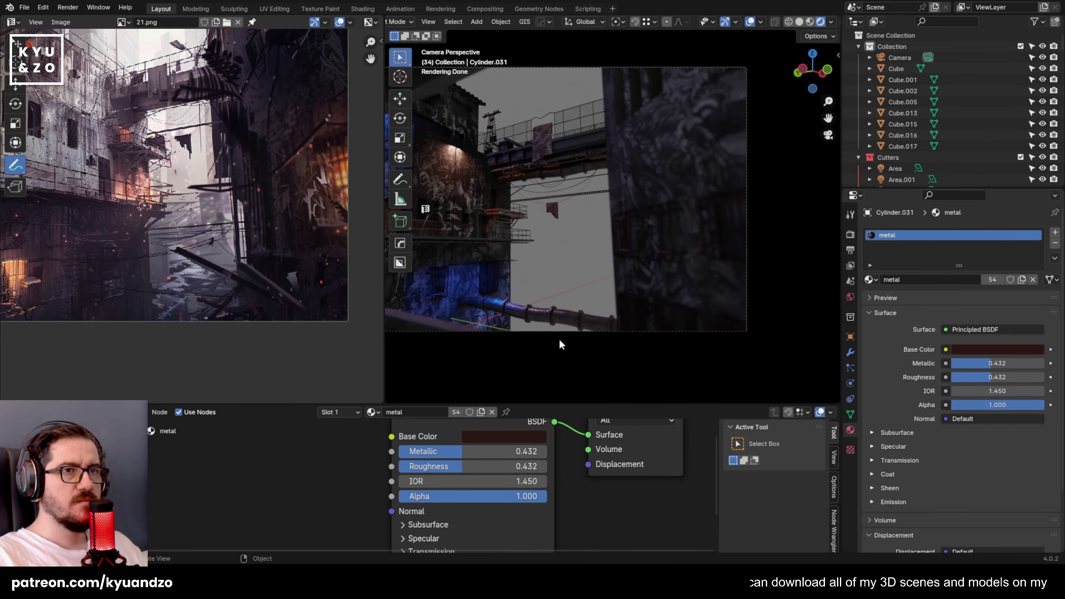
# Shift the lattice tower along Y again at the right foreground building.
pyautogui.click(692, 221)
pyautogui.click(697, 225)
pyautogui.press('g')
pyautogui.press('y')
pyautogui.click(717, 296)
pyautogui.click(712, 295)
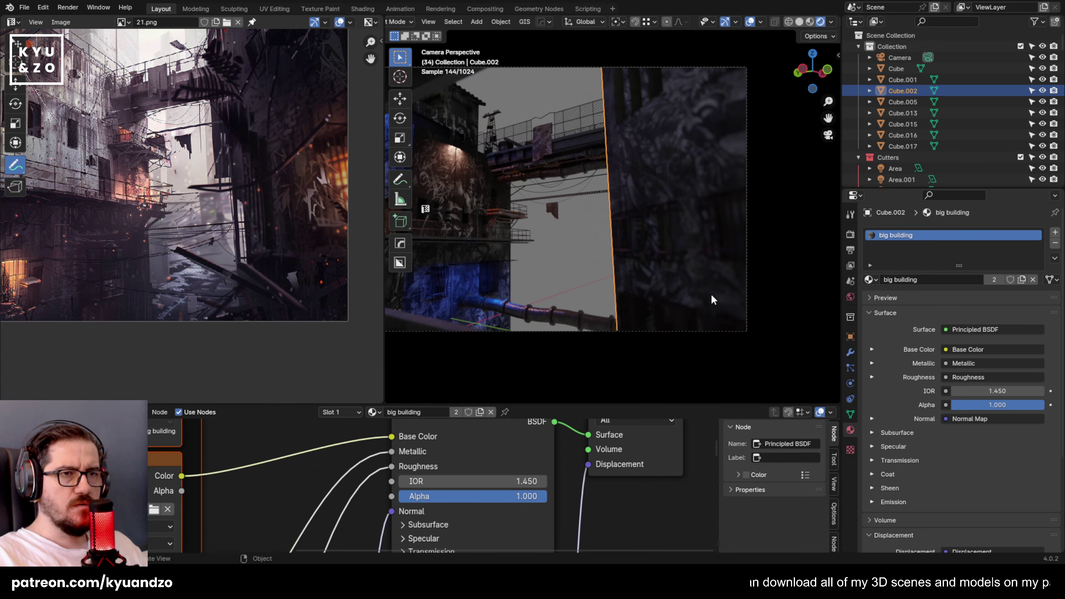
pyautogui.click(740, 257)
pyautogui.click(726, 277)
# Select the lattice legs protruding beneath the right building and move the tower along Y toward the building's outer edge.
pyautogui.moveTo(726, 276); pyautogui.dragTo(784, 50, button='middle')
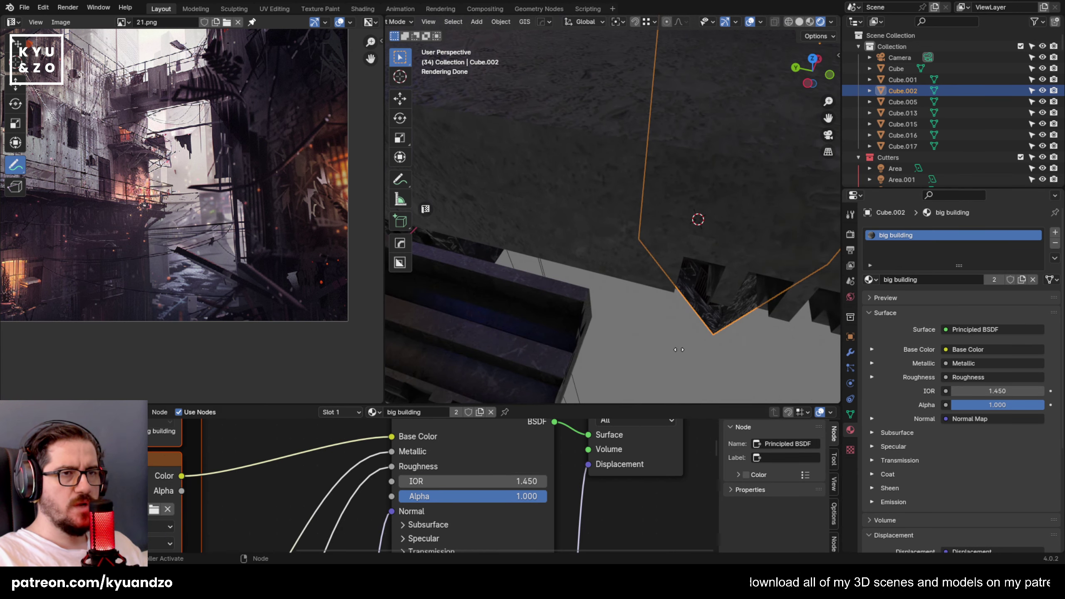
pyautogui.moveTo(679, 349); pyautogui.dragTo(594, 242, button='middle')
pyautogui.click(667, 266)
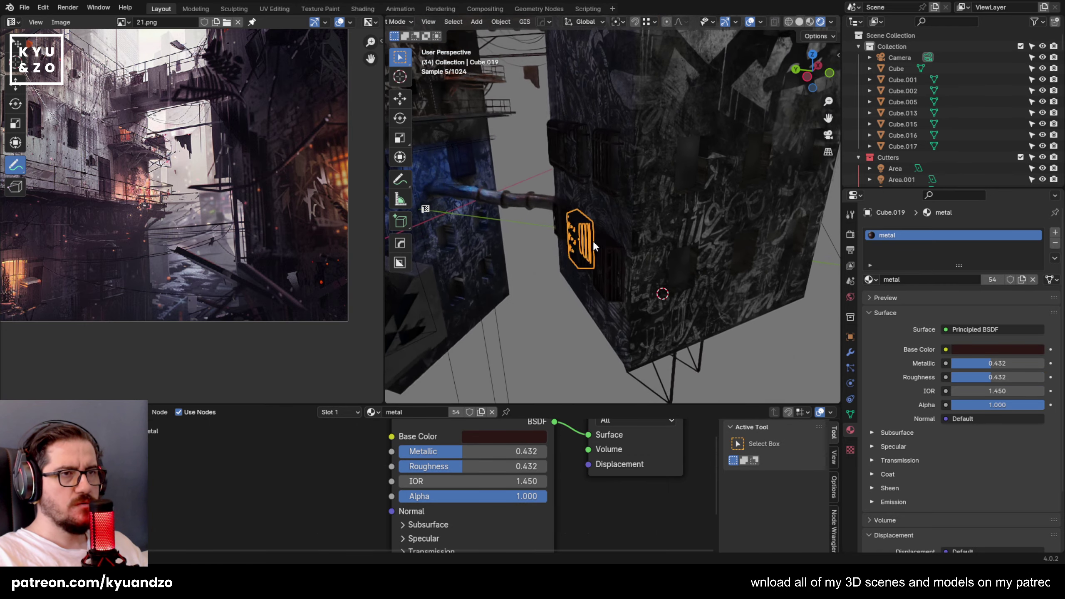
pyautogui.click(687, 340)
pyautogui.click(677, 356)
pyautogui.press('g')
pyautogui.press('y')
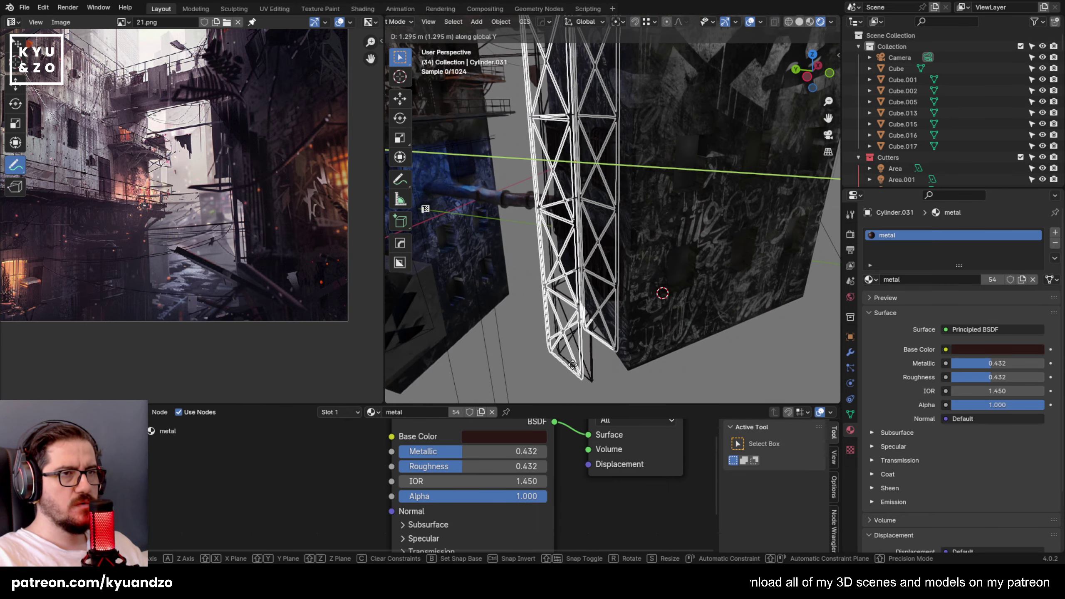
pyautogui.click(666, 329)
# Rotate the lattice tower about Z at the building corner and check it from the camera view.
pyautogui.press('r')
pyautogui.press('z')
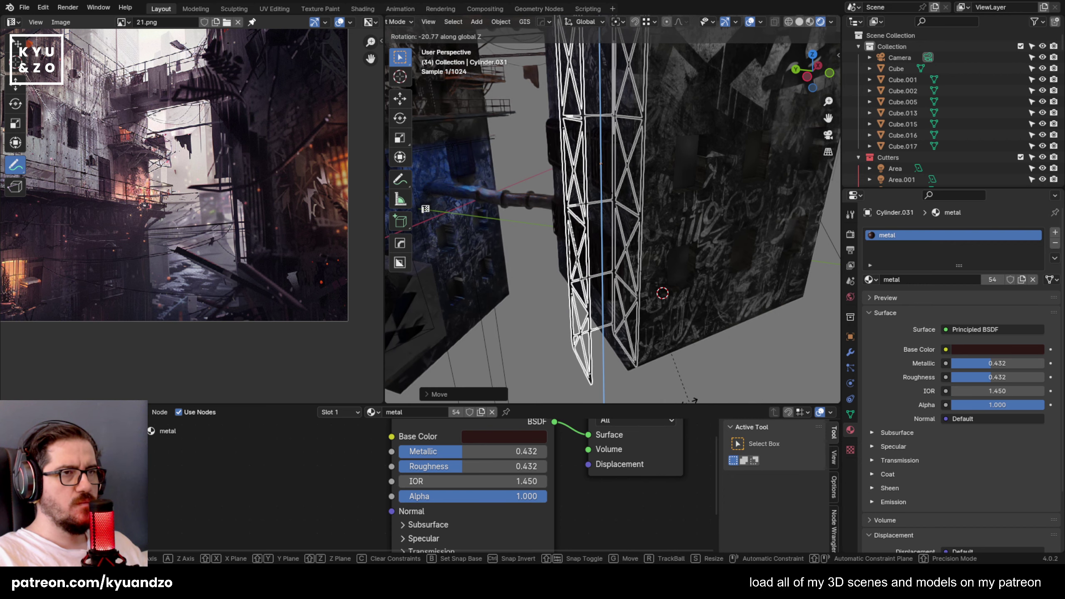
pyautogui.click(530, 325)
pyautogui.keyDown('shift'); pyautogui.moveTo(530, 325); pyautogui.dragTo(617, 267, button='middle'); pyautogui.keyUp('shift')
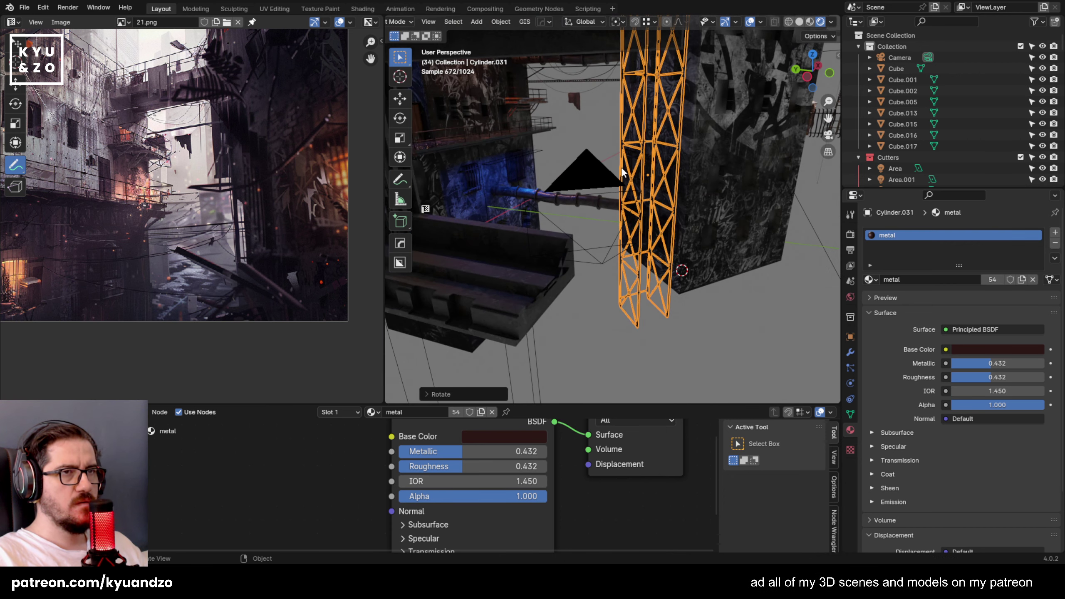
pyautogui.click(595, 193)
pyautogui.press('KP_0')
pyautogui.click(668, 220)
pyautogui.click(725, 207)
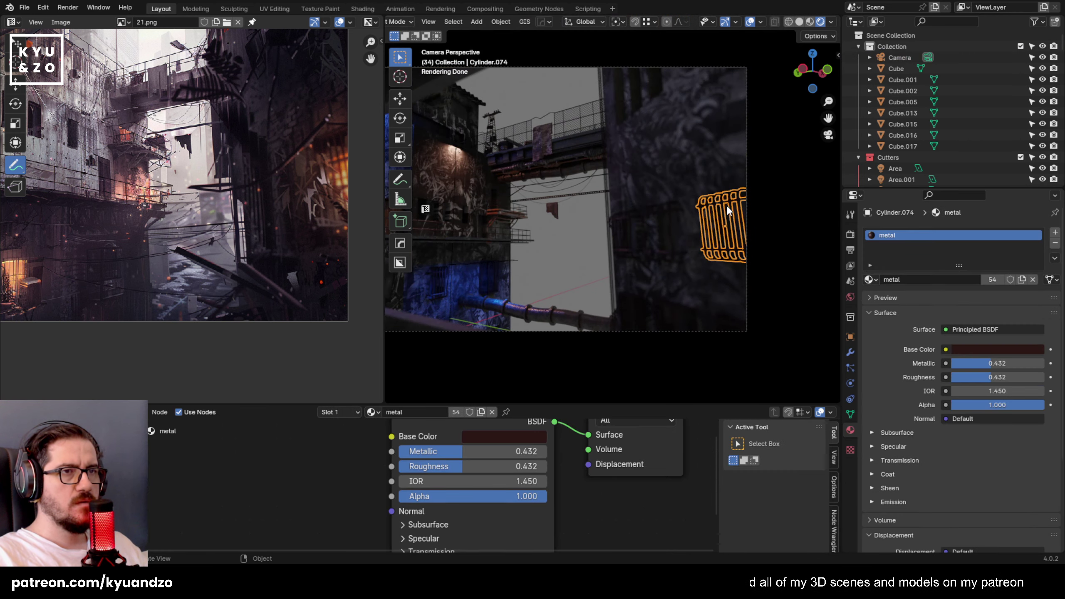
pyautogui.click(562, 238)
pyautogui.press('a')
pyautogui.click(515, 272)
# Reselect the lattice tower and move it along the global X axis, clear of the right building.
pyautogui.moveTo(542, 267); pyautogui.dragTo(736, 293, button='middle')
pyautogui.click(636, 213)
pyautogui.press('g')
pyautogui.press('y')
pyautogui.press('x')
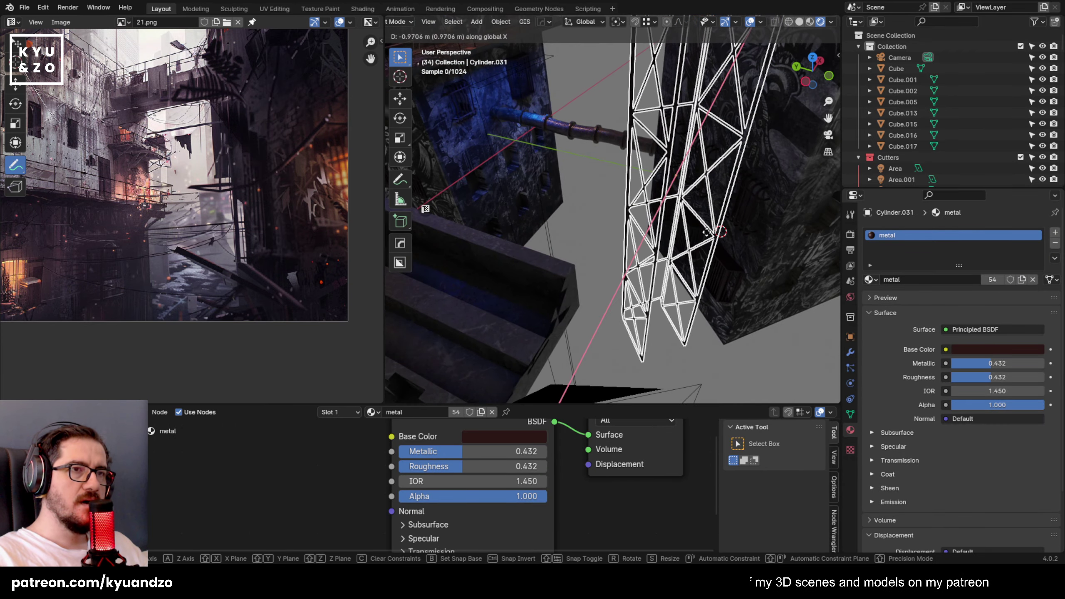
pyautogui.click(699, 290)
# Move the lattice tower along its local Z axis toward the building and check it from the camera view.
pyautogui.press('g')
pyautogui.press('y')
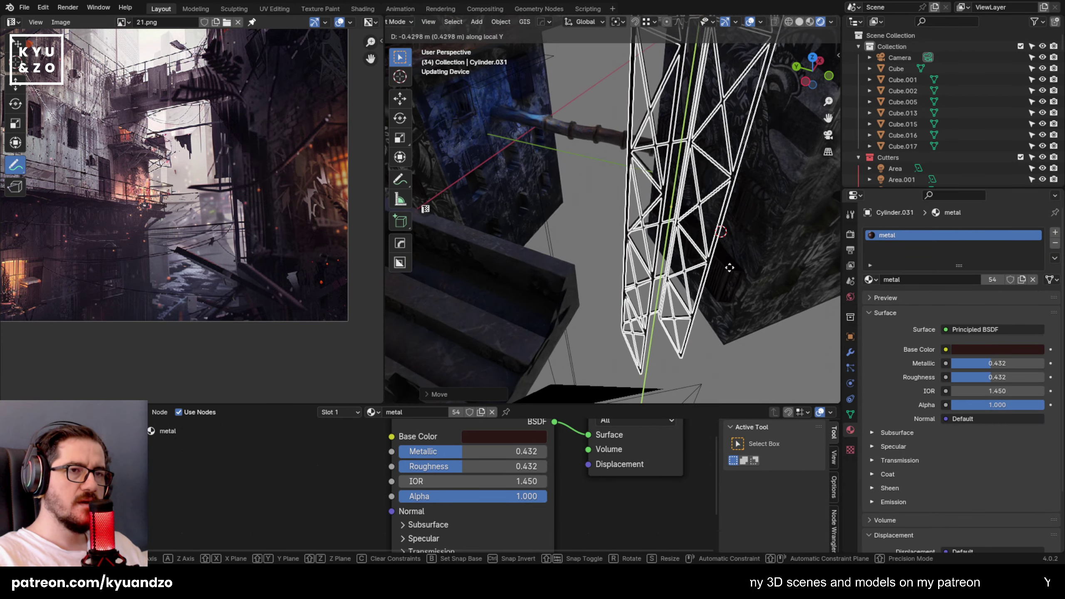
pyautogui.press('z')
pyautogui.press('z')
pyautogui.click(729, 267)
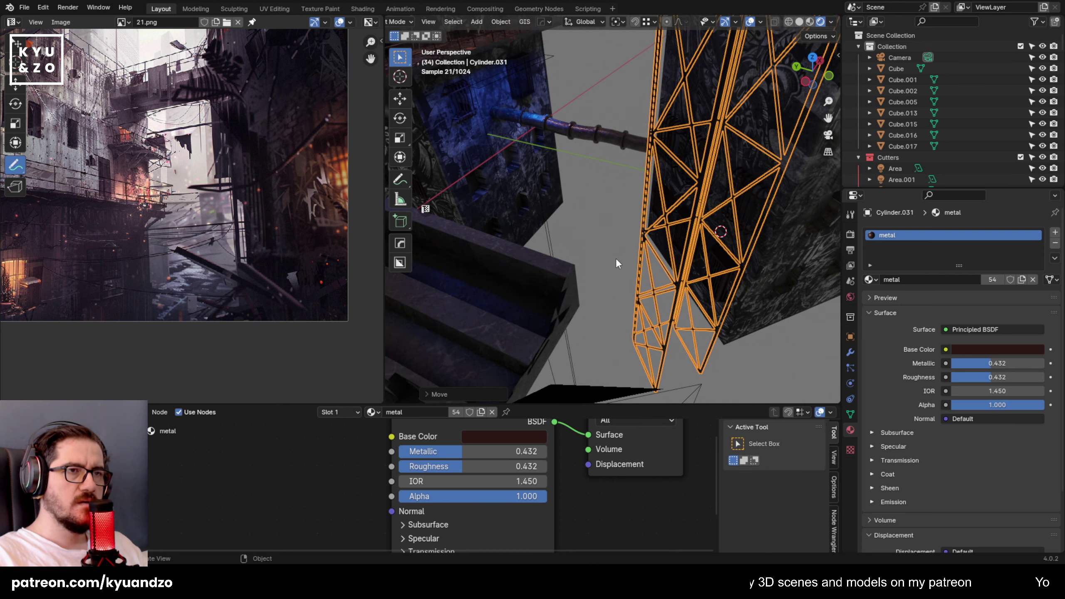
pyautogui.moveTo(616, 258); pyautogui.dragTo(612, 313, button='middle')
pyautogui.click(601, 284)
pyautogui.press('KP_0')
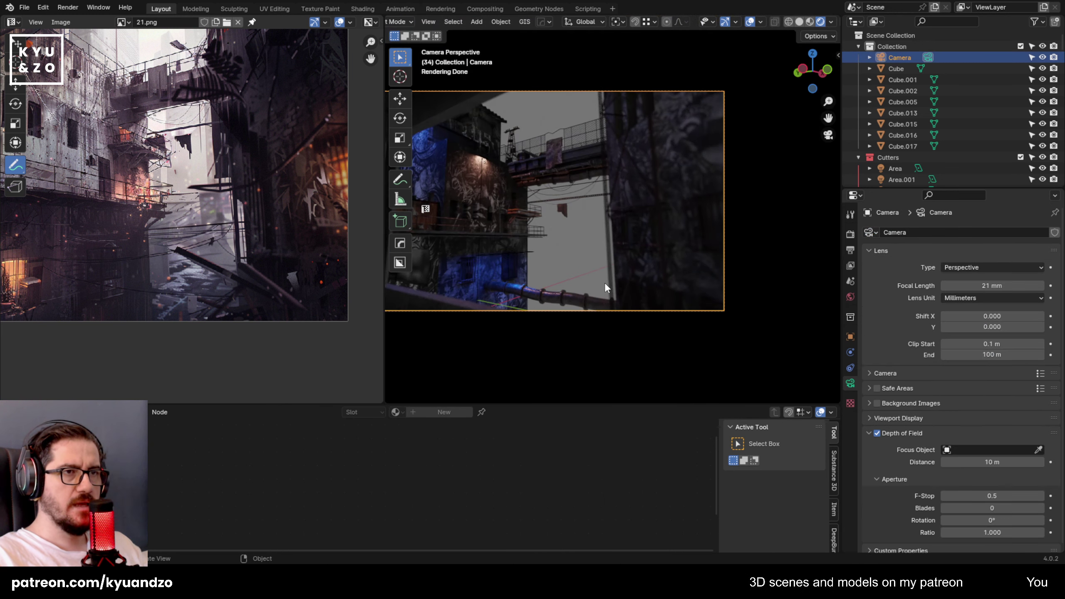
# Shift the lattice tower along its local Z axis, away from the alley opening and further over the right building.
pyautogui.click(636, 205)
pyautogui.press('g')
pyautogui.press('y')
pyautogui.press('y')
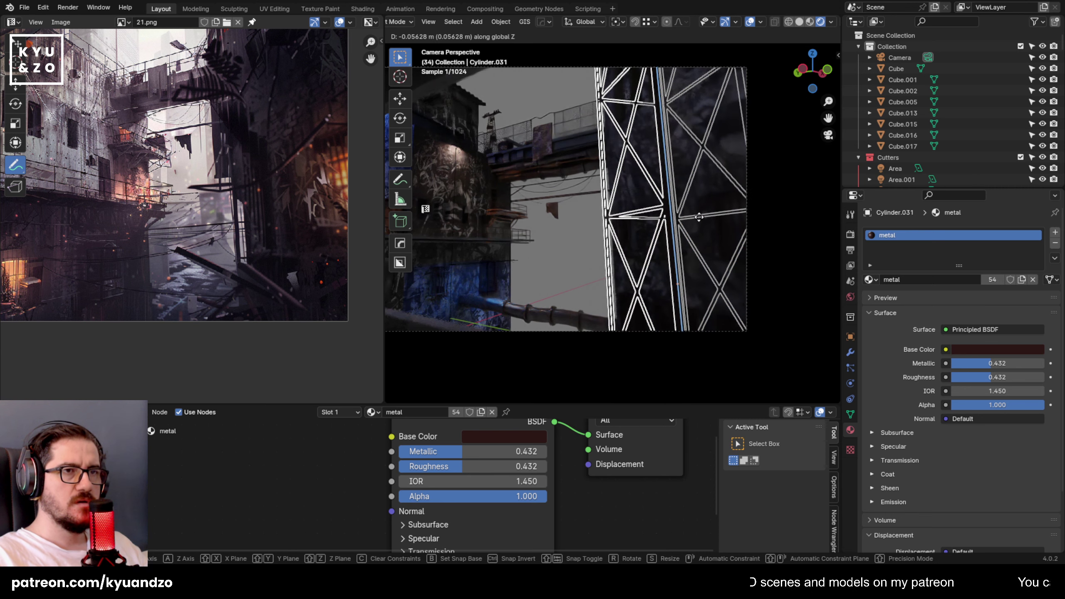
pyautogui.press('z')
pyautogui.press('z')
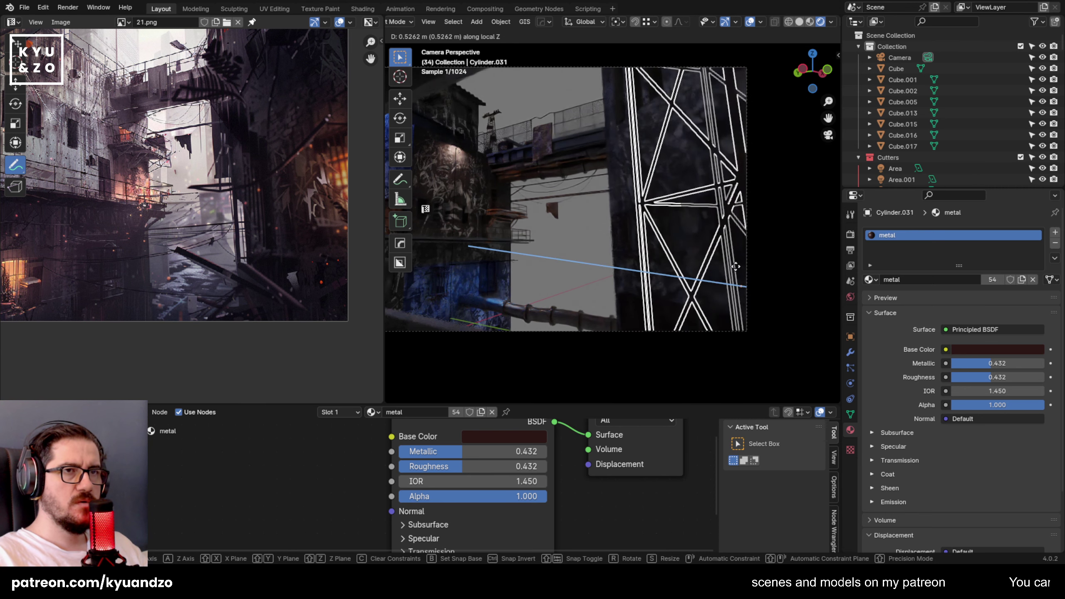
pyautogui.click(768, 271)
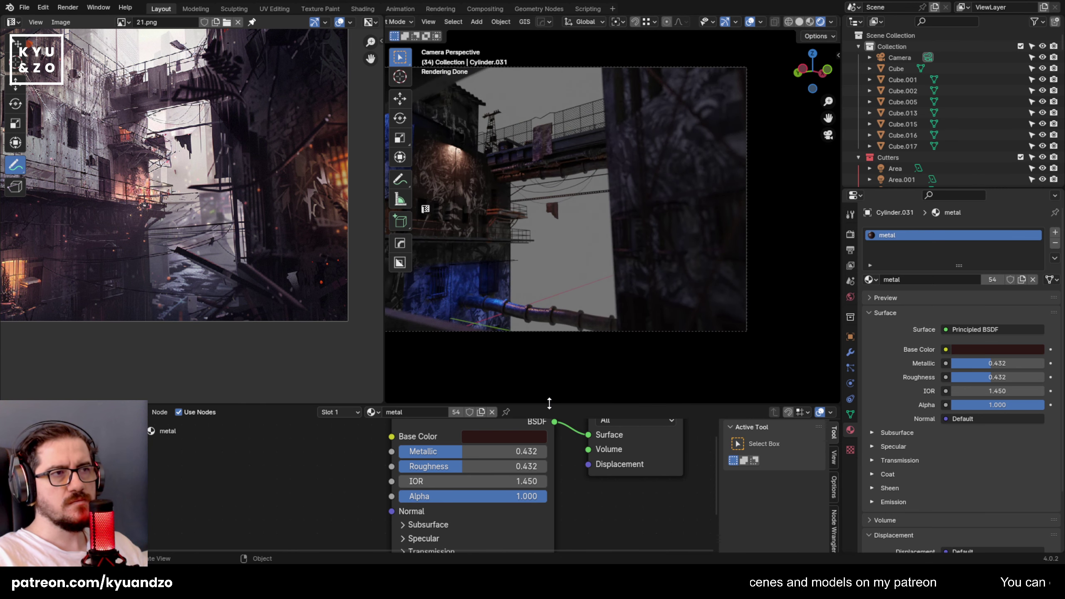
# Restore the lattice tower's selection and nudge it slightly along its local Z axis.
pyautogui.hotkey('ctrl', 'z')
pyautogui.press('g')
pyautogui.press('z')
pyautogui.press('z')
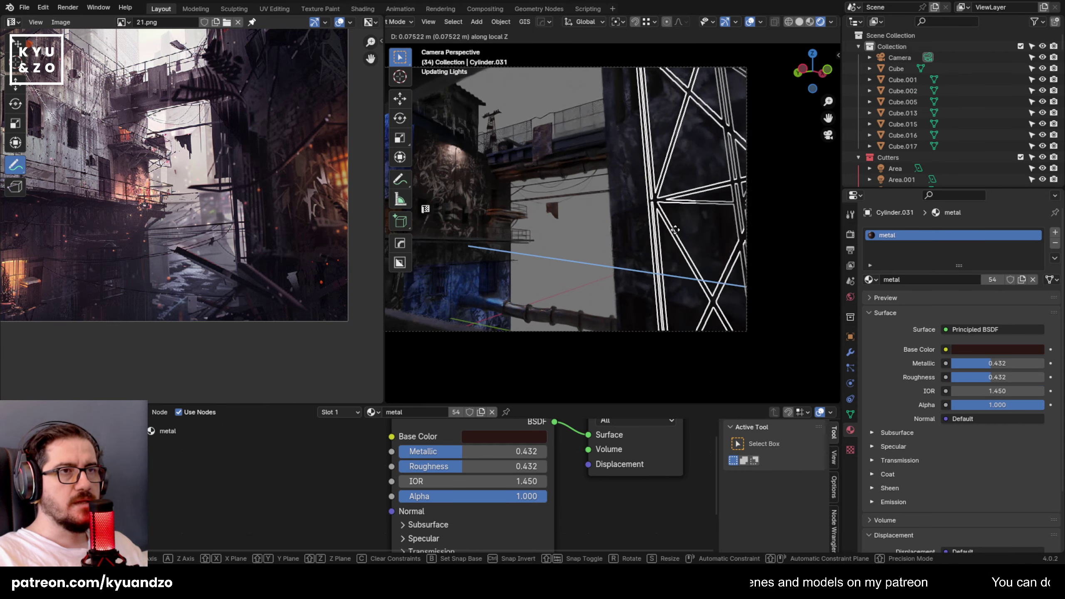
pyautogui.click(685, 238)
# Rotate the lattice tower about its local X axis until it juts sideways into the alley, and deselect it.
pyautogui.press('r')
pyautogui.press('x')
pyautogui.press('x')
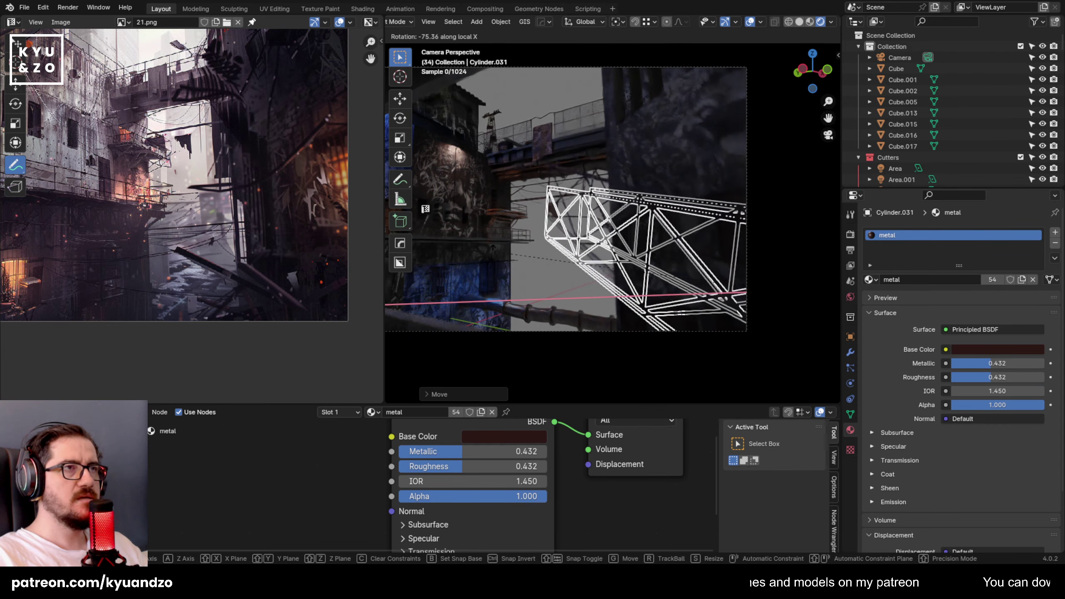
pyautogui.click(509, 245)
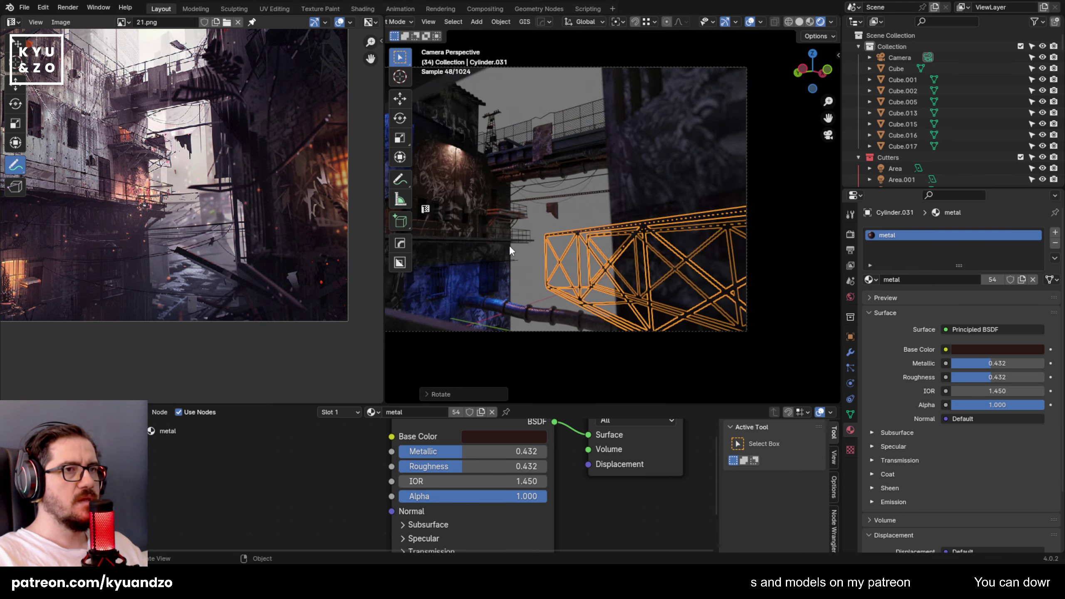
pyautogui.hotkey('alt', 'a')
# Raise the sideways lattice girder along Z, pull it back along its local Y axis toward the right building, and deselect it.
pyautogui.click(574, 310)
pyautogui.press('g')
pyautogui.press('x')
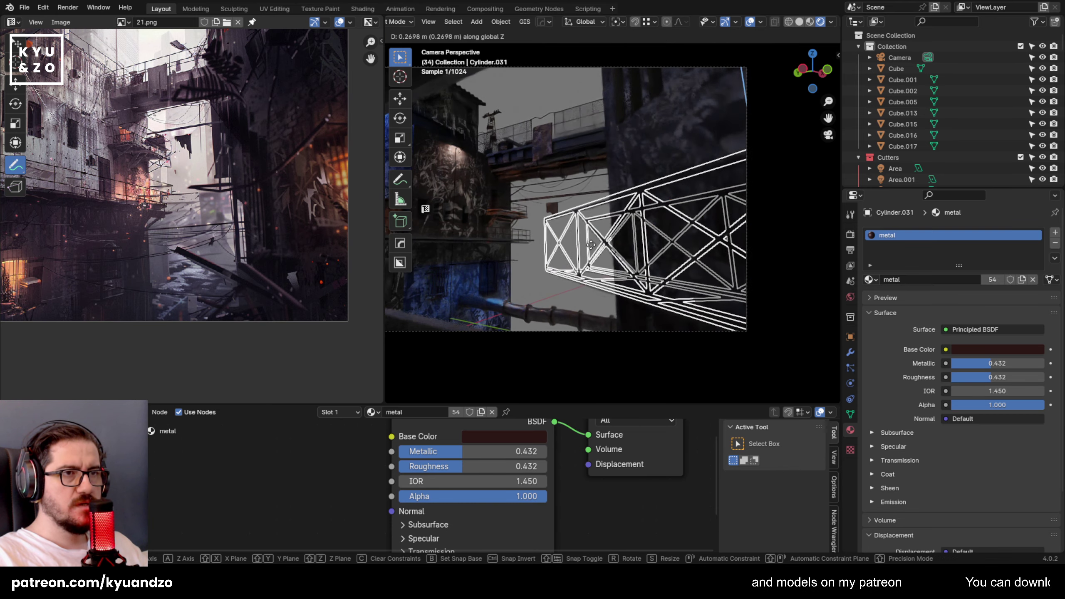
pyautogui.press('y')
pyautogui.press('y')
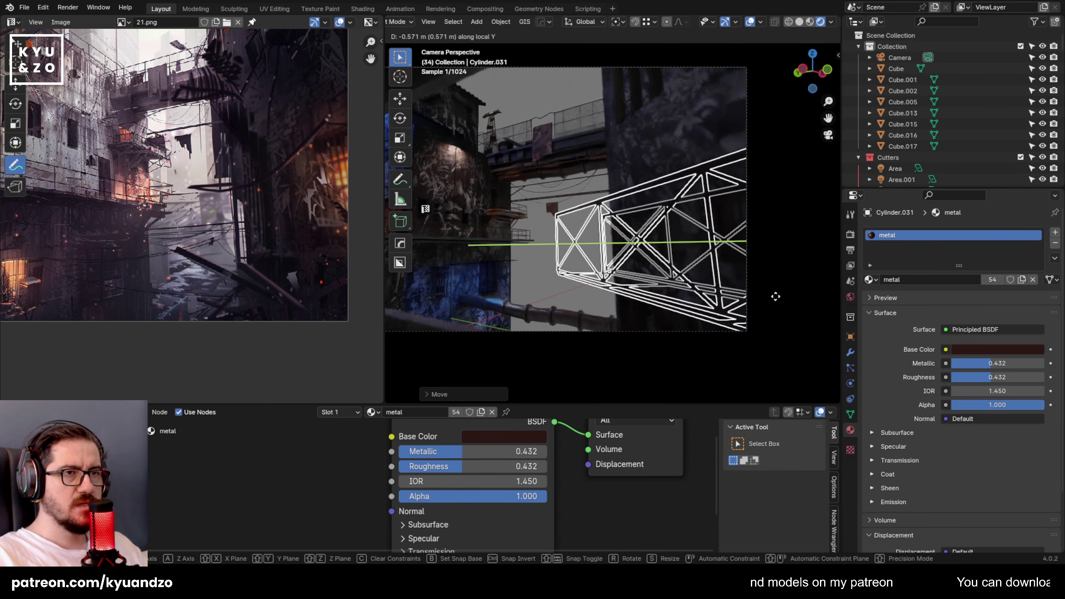
pyautogui.click(736, 176)
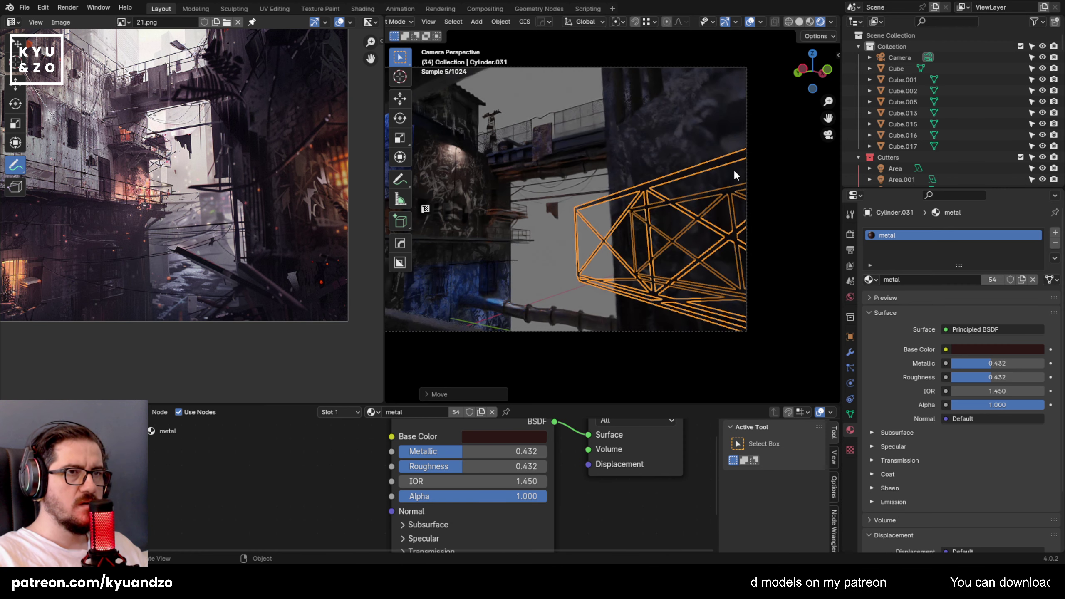
pyautogui.click(599, 259)
# Lower the lattice girder along Z until only its upper part reaches into the bottom of the camera frame.
pyautogui.click(668, 305)
pyautogui.press('g')
pyautogui.press('z')
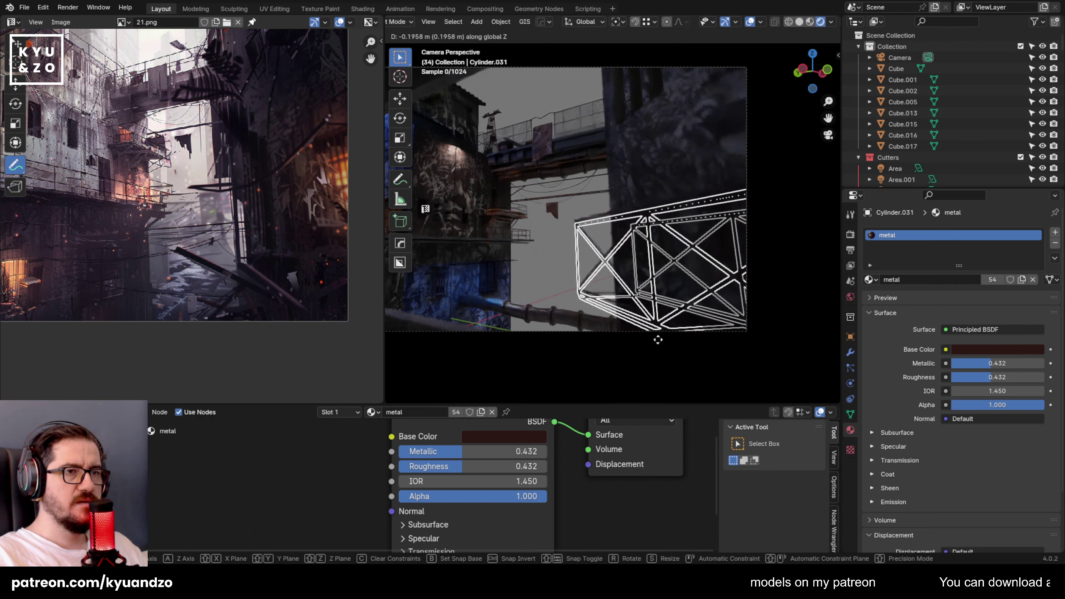
pyautogui.click(693, 118)
pyautogui.click(606, 216)
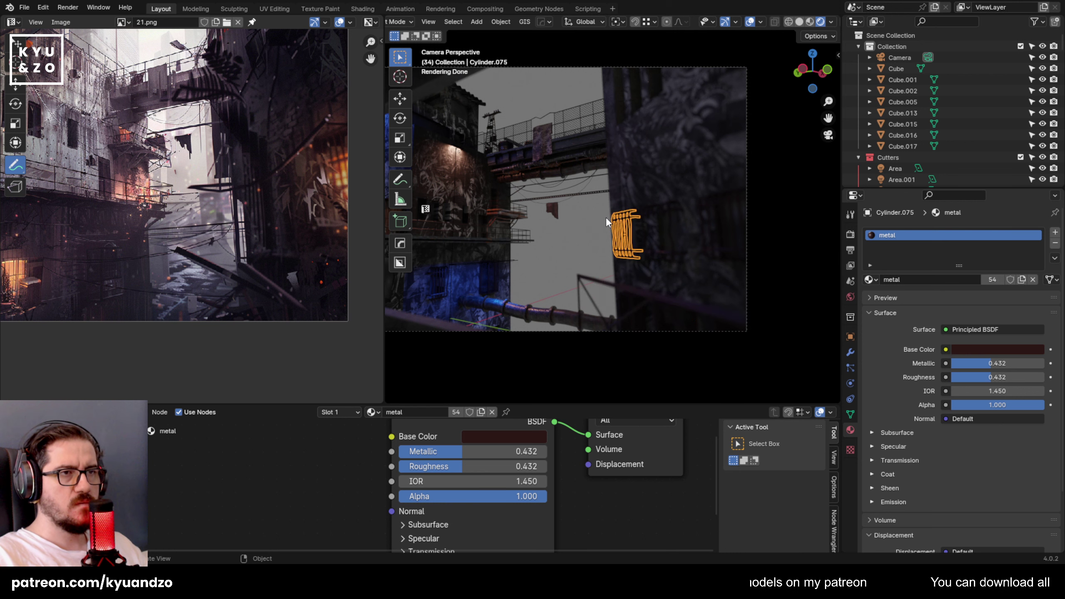
pyautogui.click(571, 238)
# Raise the lattice girder slightly along Z in the camera foreground.
pyautogui.click(613, 284)
pyautogui.press('g')
pyautogui.press('z')
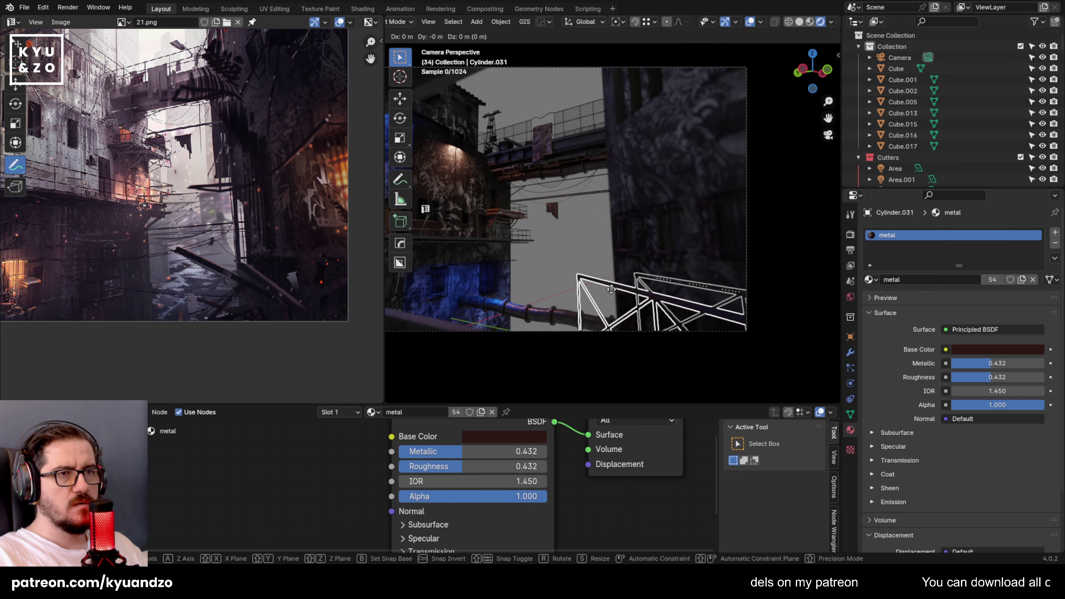
pyautogui.click(630, 152)
pyautogui.click(593, 176)
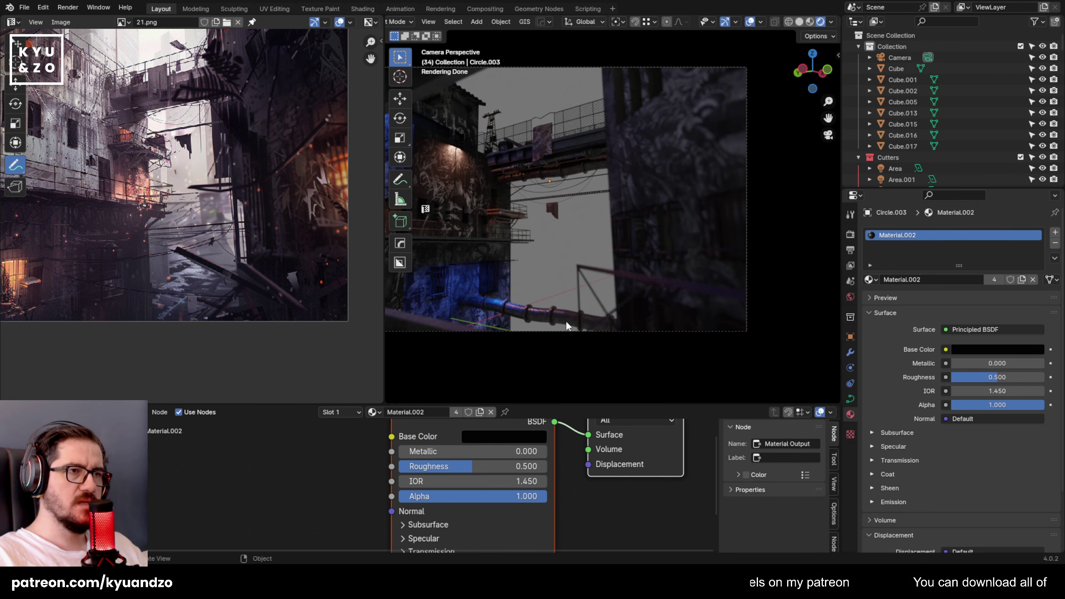
# Duplicate the foreground lattice girder and place the copy higher along Z against the right building.
pyautogui.click(621, 284)
pyautogui.click(639, 292)
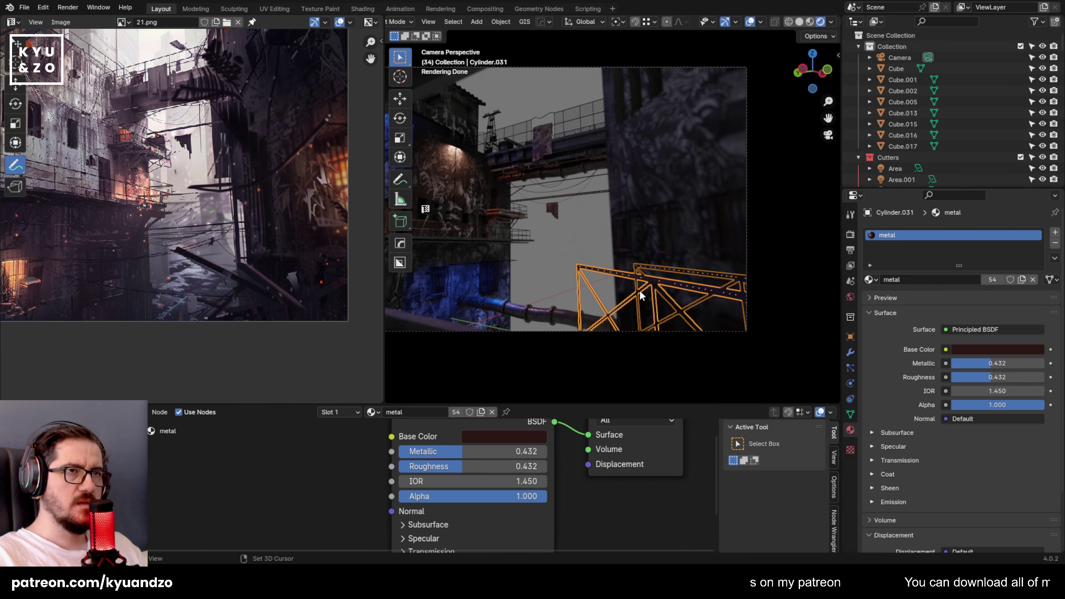
pyautogui.press('g')
pyautogui.press('z')
pyautogui.click(600, 285)
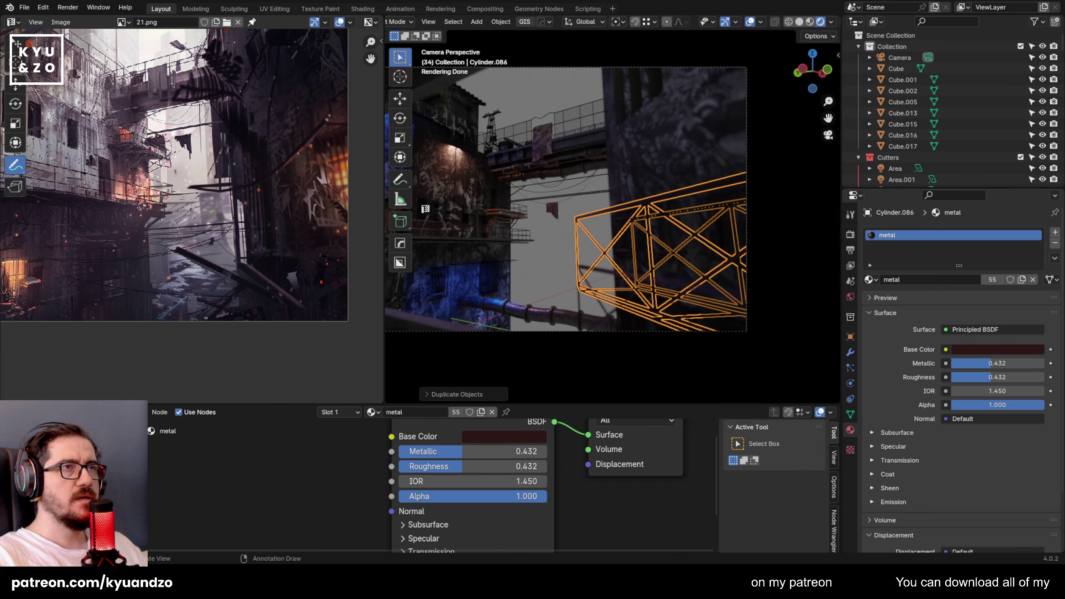
# Reset the duplicated lattice girder's origin, then raise it along Z until only its lower end reaches into the top of the camera frame.
pyautogui.click(501, 21)
pyautogui.moveTo(545, 49)
pyautogui.click(621, 59)
pyautogui.press('g')
pyautogui.press('z')
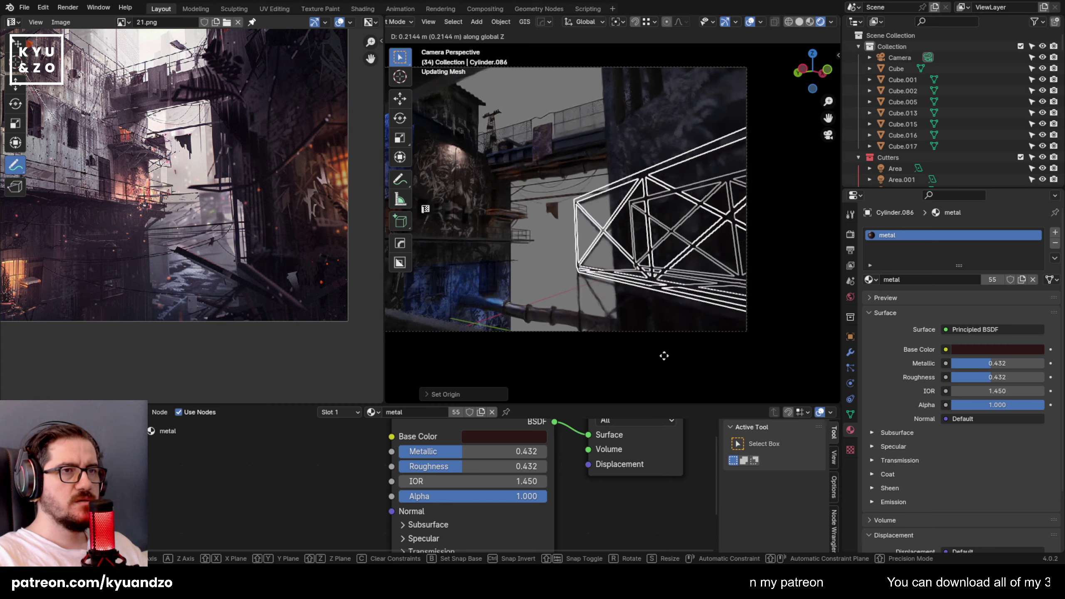
pyautogui.click(680, 277)
pyautogui.press('g')
pyautogui.press('z')
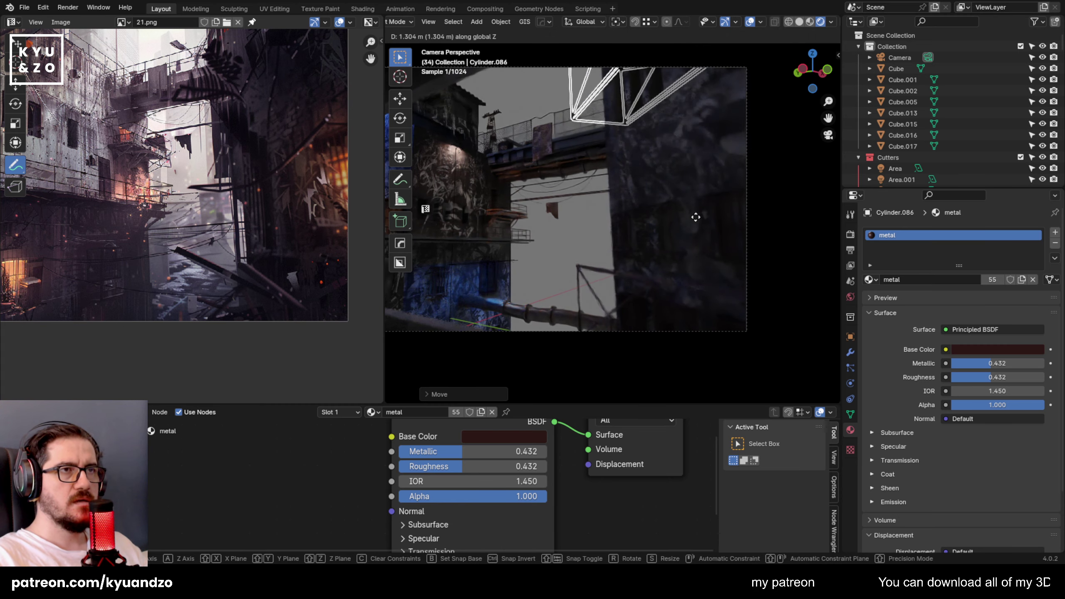
pyautogui.click(760, 178)
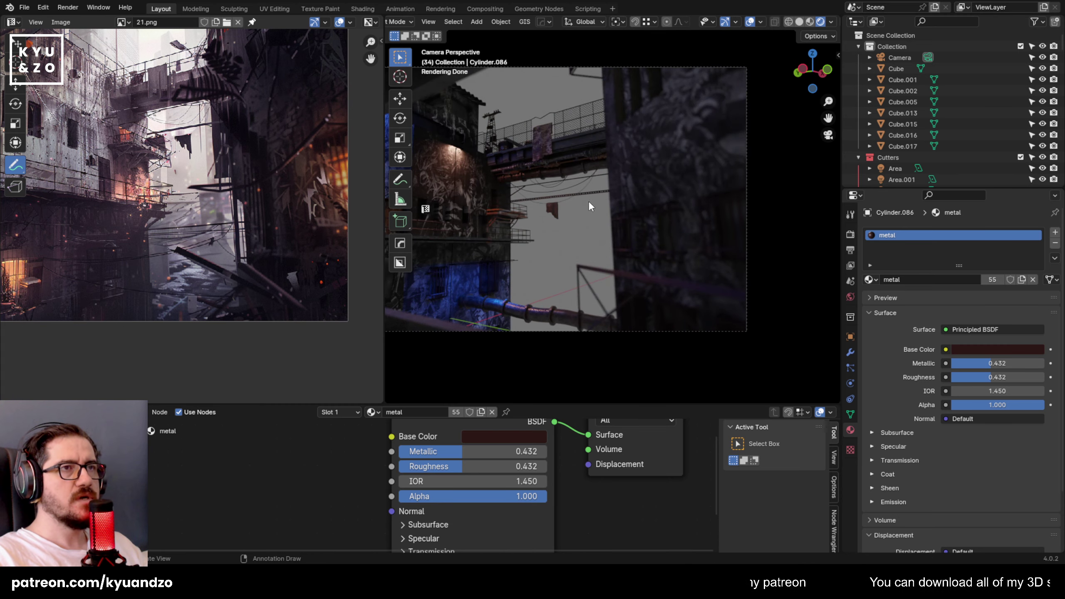
# Fine-tune the upper lattice girder's height along Z at the top edge of the camera frame and deselect it.
pyautogui.keyDown('shift'); pyautogui.moveTo(589, 200); pyautogui.dragTo(604, 266, button='middle'); pyautogui.keyUp('shift')
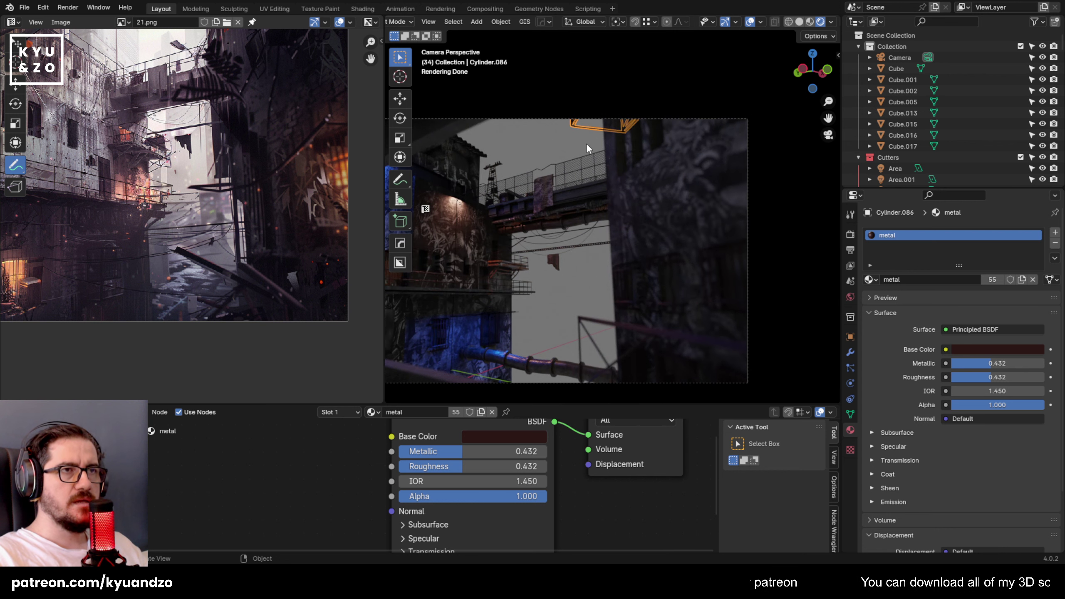
pyautogui.press('g')
pyautogui.press('z')
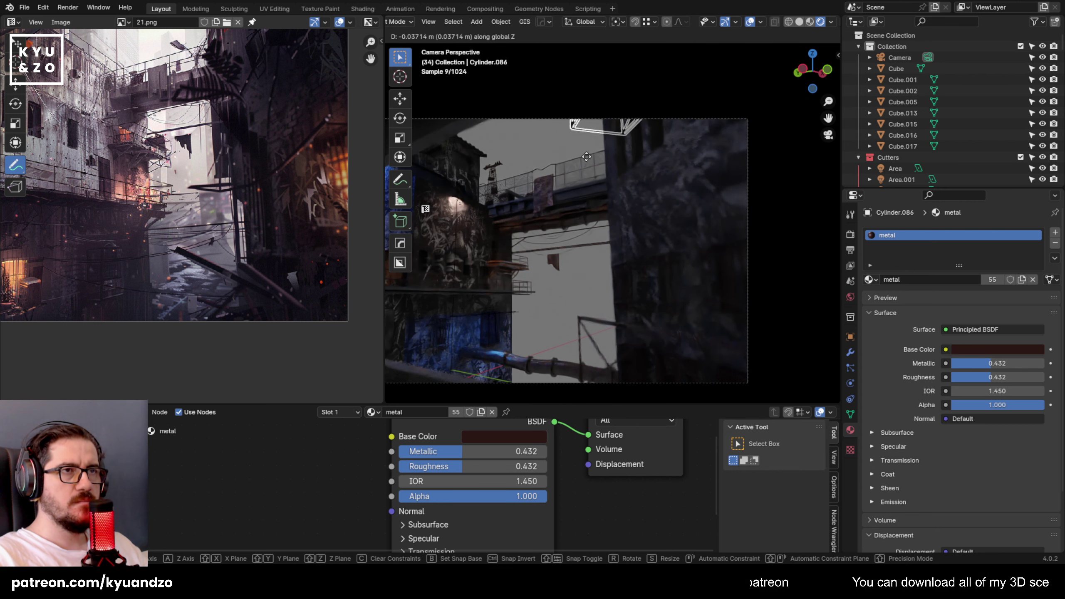
pyautogui.click(587, 178)
pyautogui.click(582, 300)
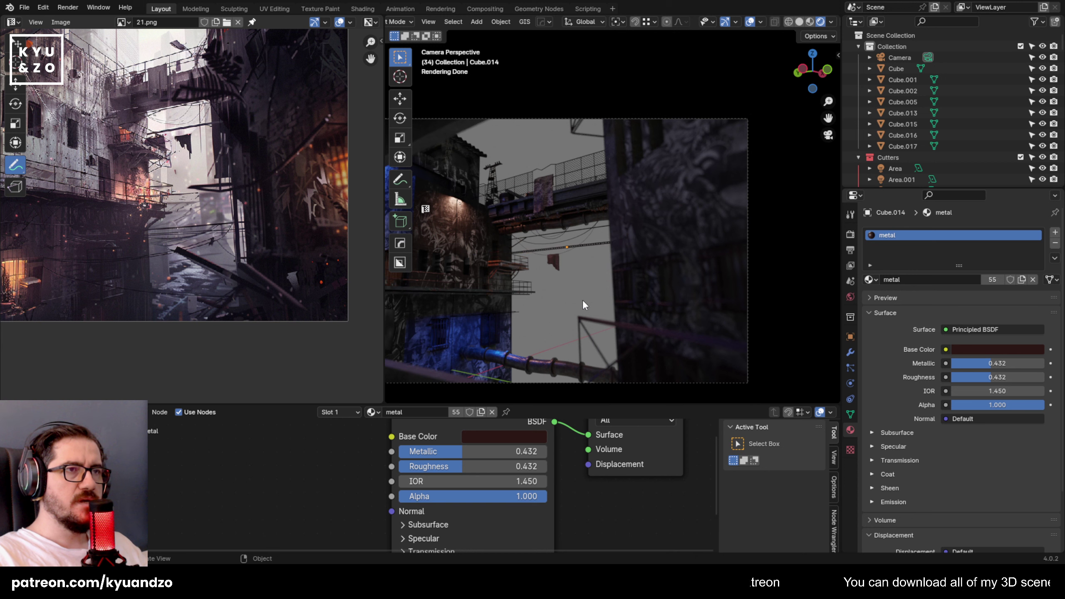
pyautogui.press('g')
pyautogui.press('z')
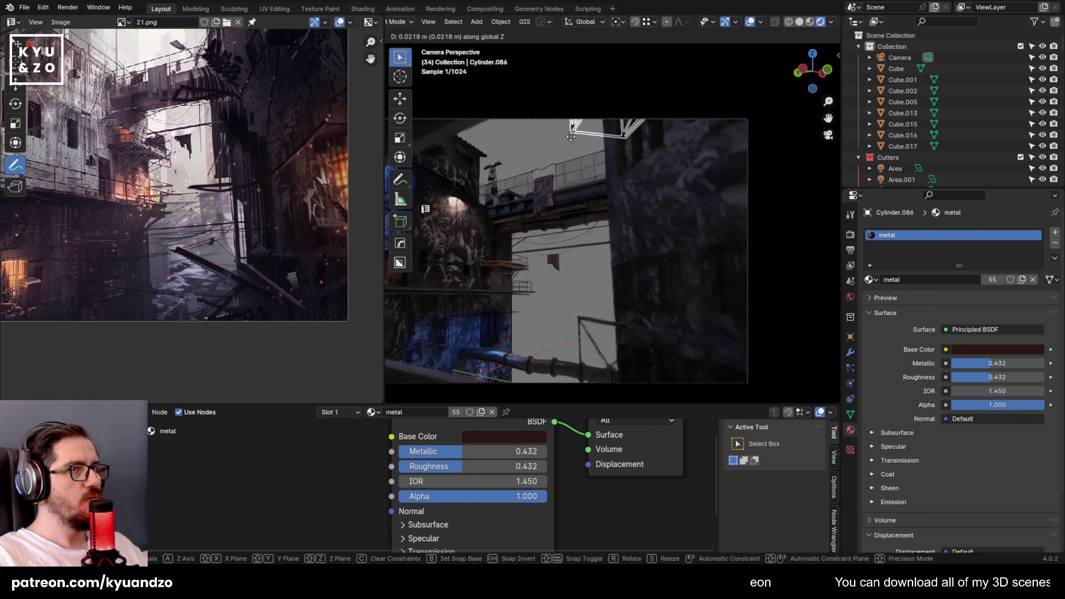
pyautogui.click(564, 97)
pyautogui.click(606, 383)
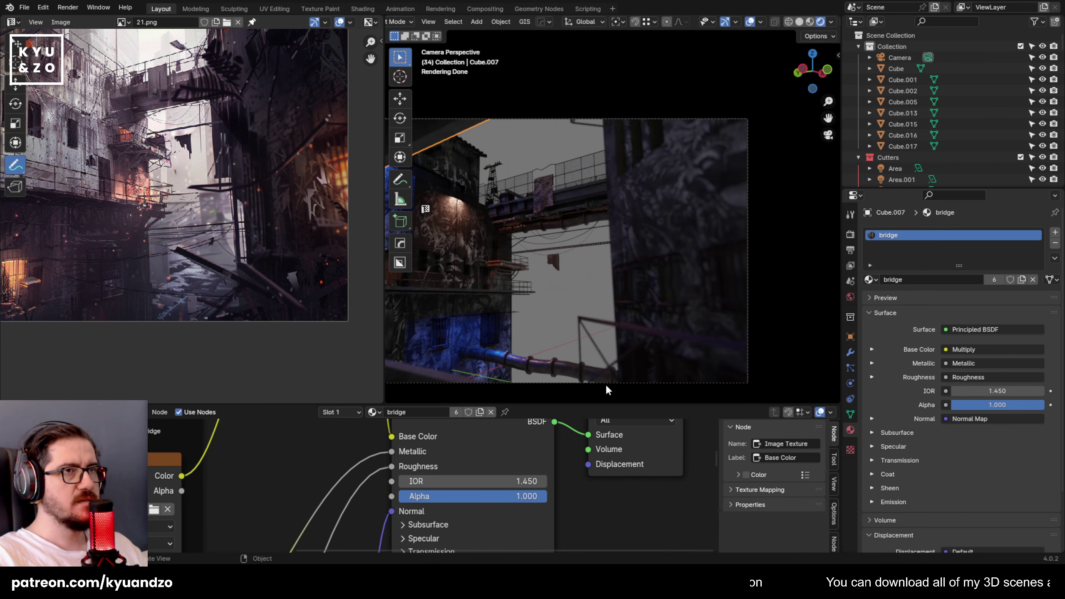
# Duplicate the upper lattice girder lower in the camera frame and scale the copy up about 3.4 times.
pyautogui.click(586, 246)
pyautogui.hotkey('shift', 'd')
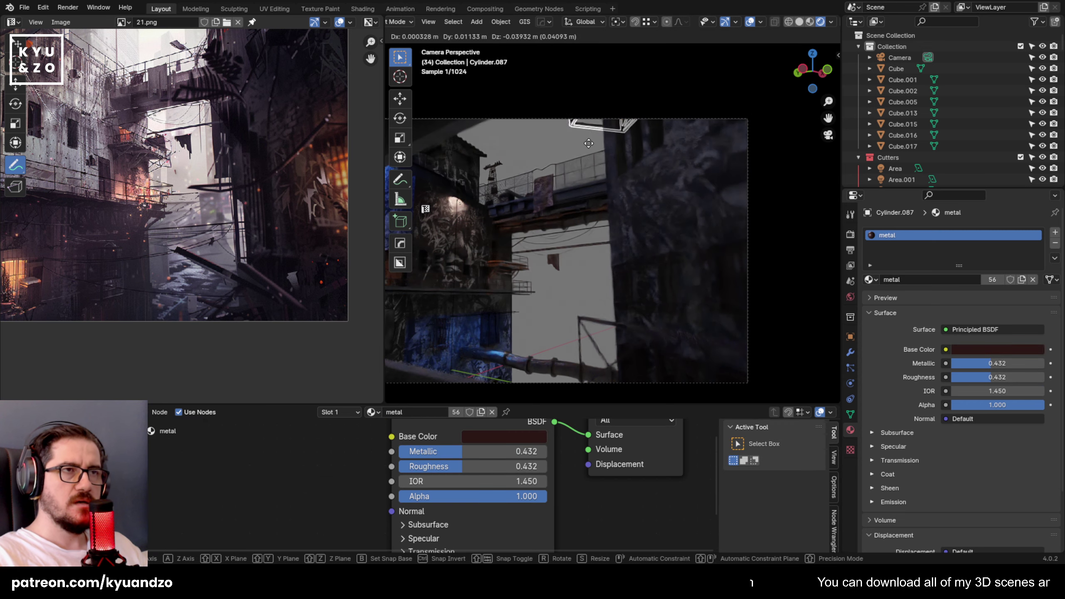
pyautogui.click(564, 239)
pyautogui.scroll(-2, 577, 209)
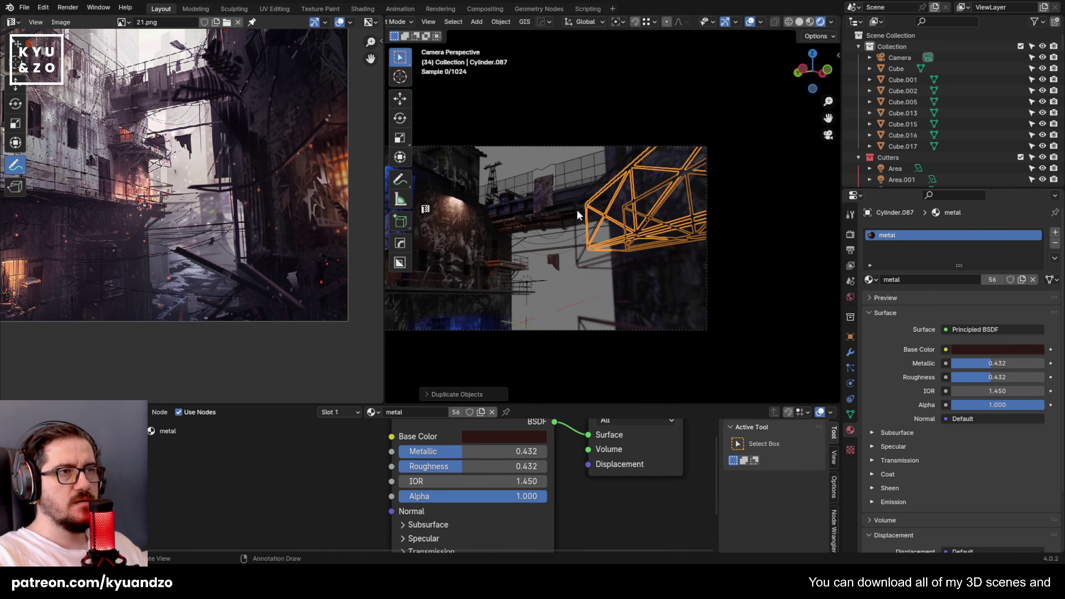
pyautogui.press('s')
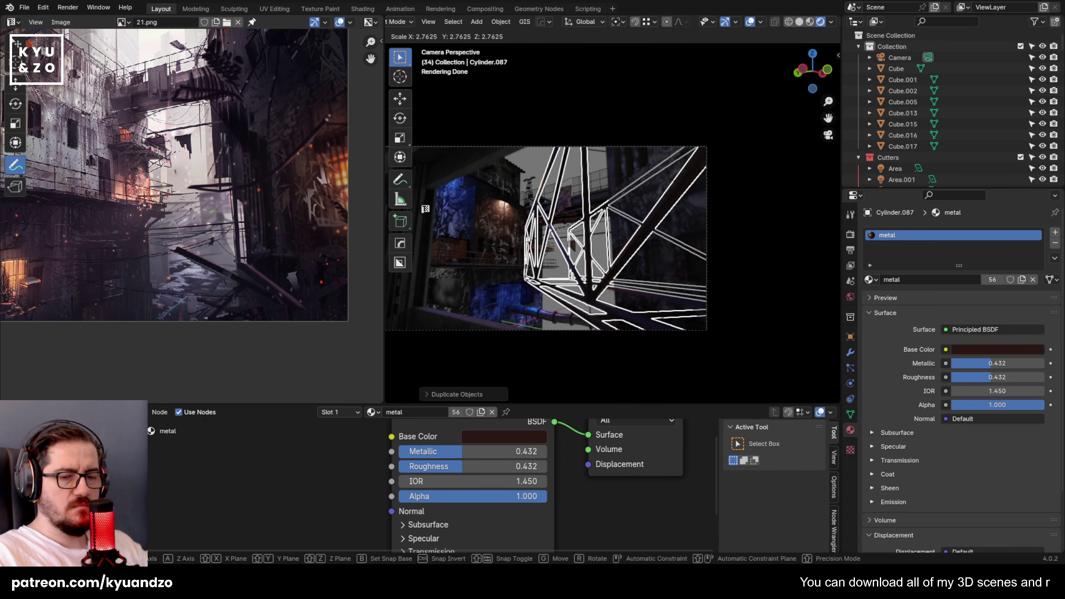
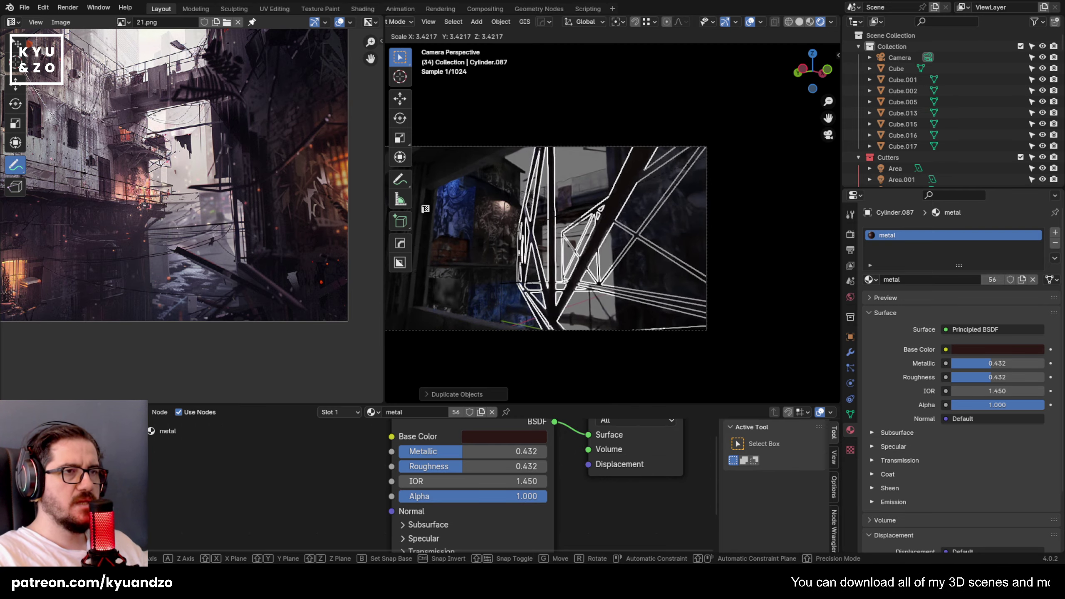
pyautogui.click(425, 209)
# Rotate the enlarged girder around Z and reposition it so its lattice spans the camera foreground over the left building.
pyautogui.press('r')
pyautogui.press('z')
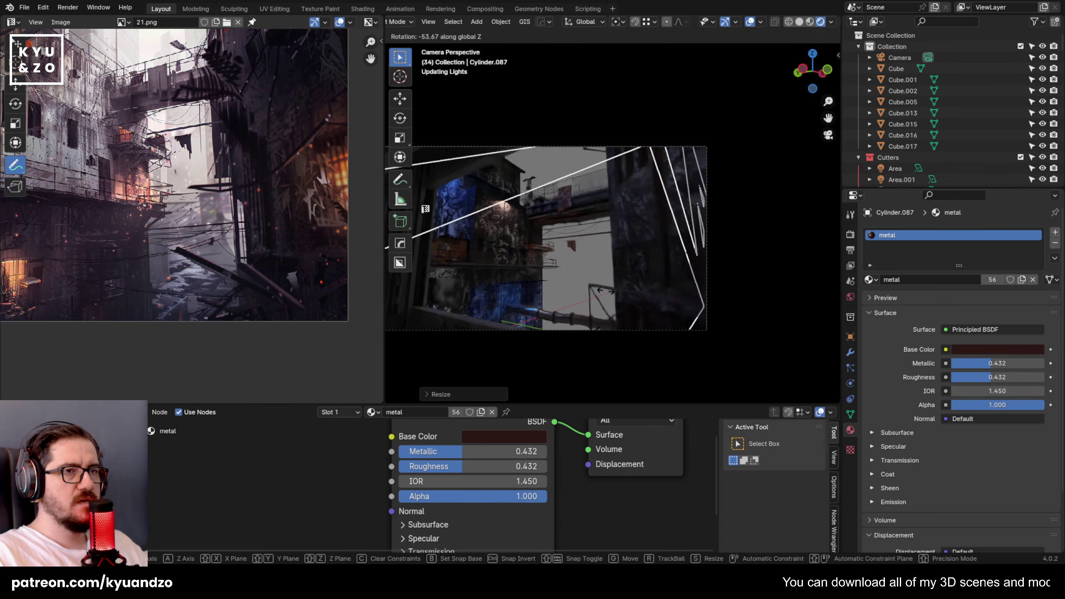
pyautogui.click(631, 395)
pyautogui.press('g')
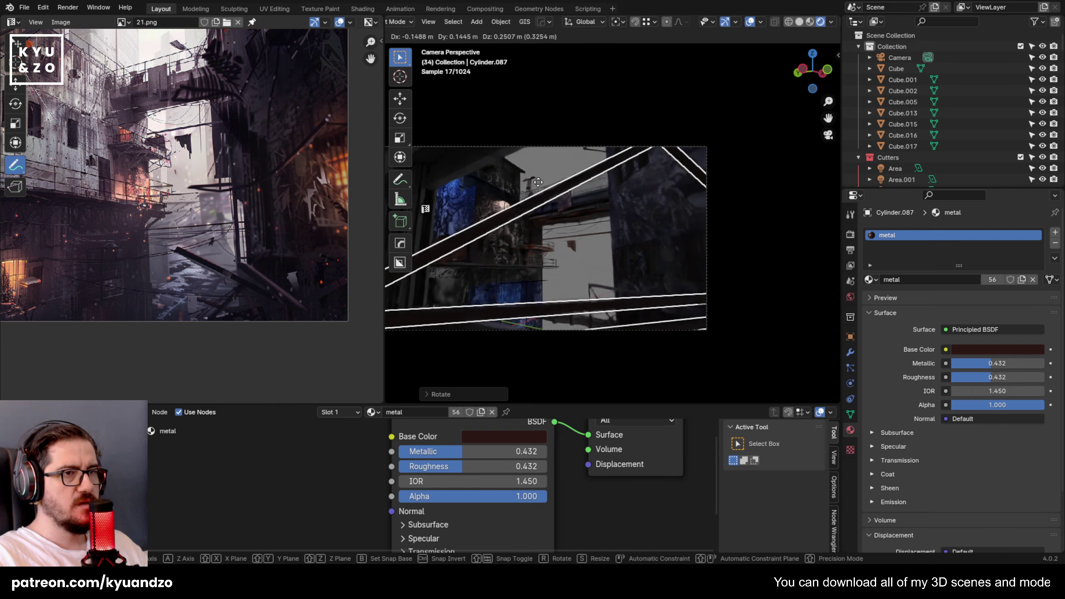
pyautogui.click(393, 225)
pyautogui.scroll(-3, 597, 230)
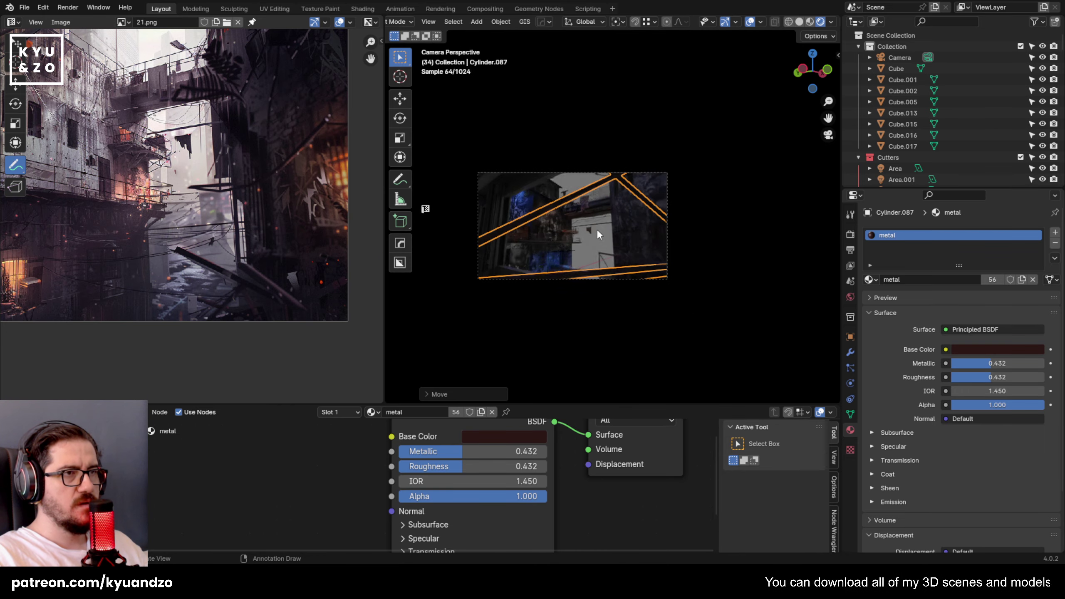
pyautogui.press('r')
pyautogui.press('z')
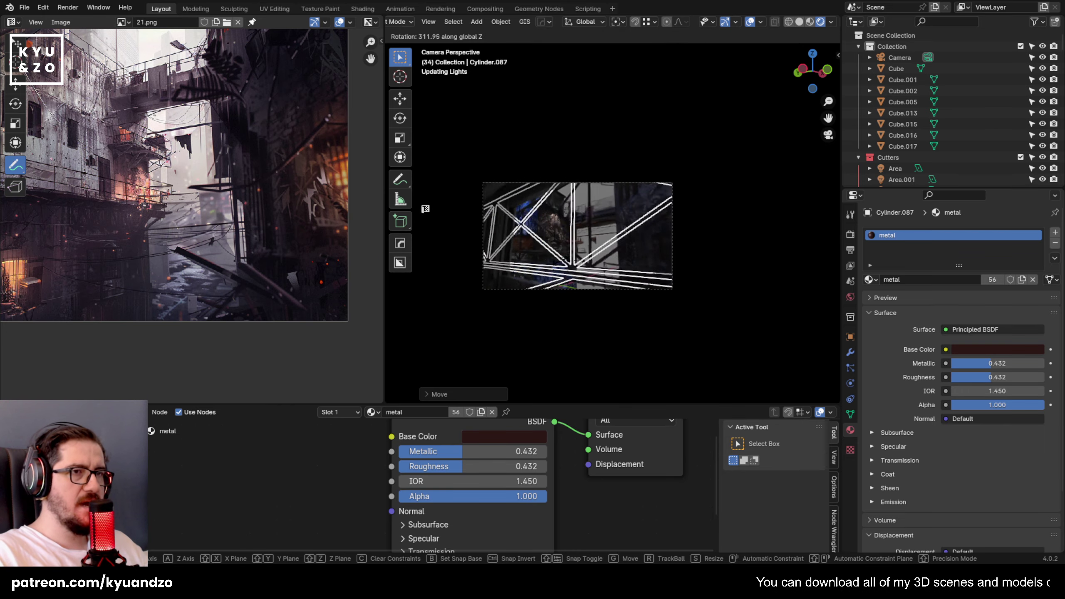
pyautogui.click(633, 335)
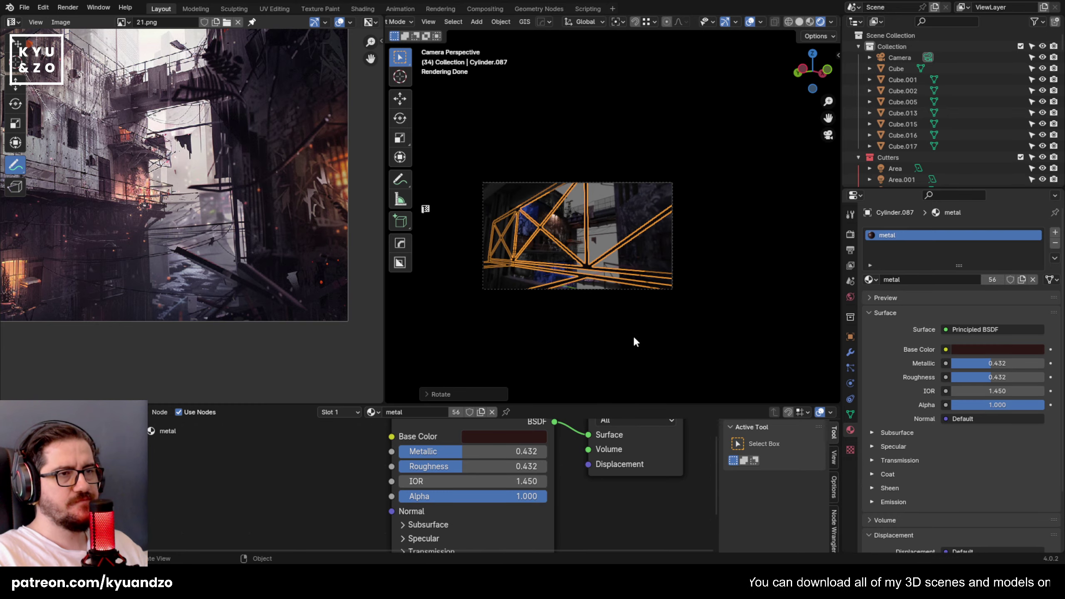
pyautogui.press('g')
pyautogui.click(785, 211)
pyautogui.scroll(4, 553, 263)
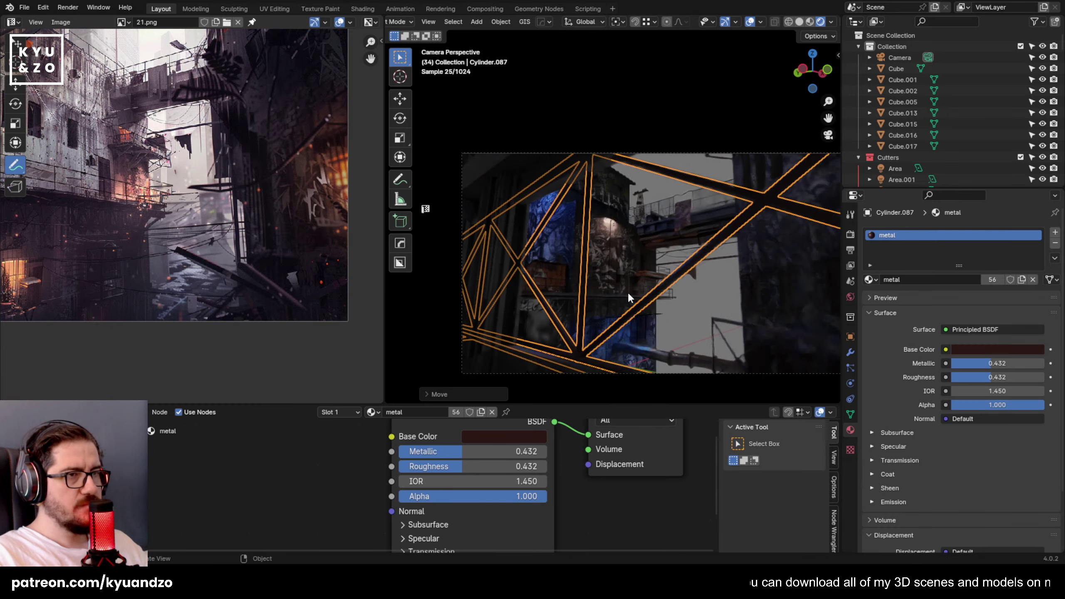
# Adjust the enlarged girder's height along Z, slide it along negative X, and deselect it.
pyautogui.press('g')
pyautogui.press('z')
pyautogui.click(617, 279)
pyautogui.press('g')
pyautogui.press('x')
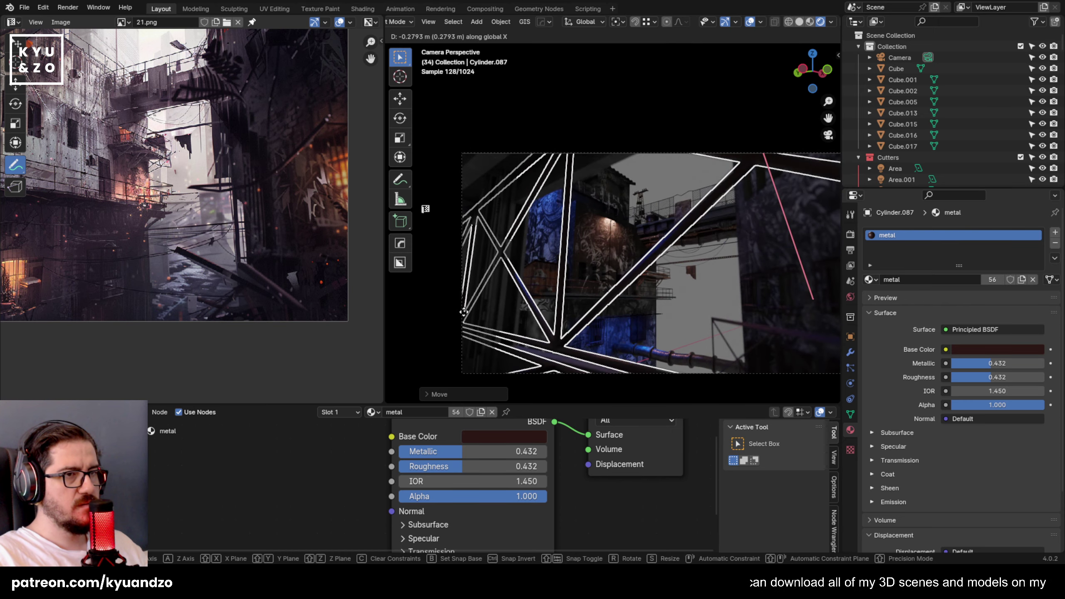
pyautogui.click(469, 288)
pyautogui.click(504, 341)
pyautogui.click(726, 342)
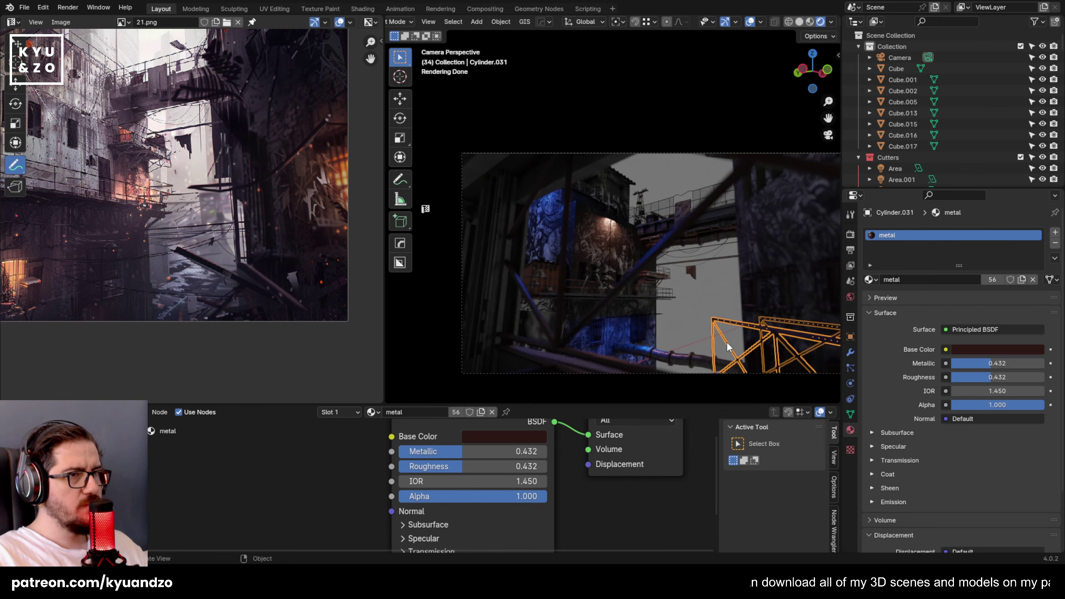
# Delete the long diagonal bar of the enlarged girder that crosses the middle of the camera view.
pyautogui.keyDown('shift'); pyautogui.moveTo(656, 303); pyautogui.dragTo(643, 288, button='middle'); pyautogui.keyUp('shift')
pyautogui.click(634, 240)
pyautogui.click(636, 241)
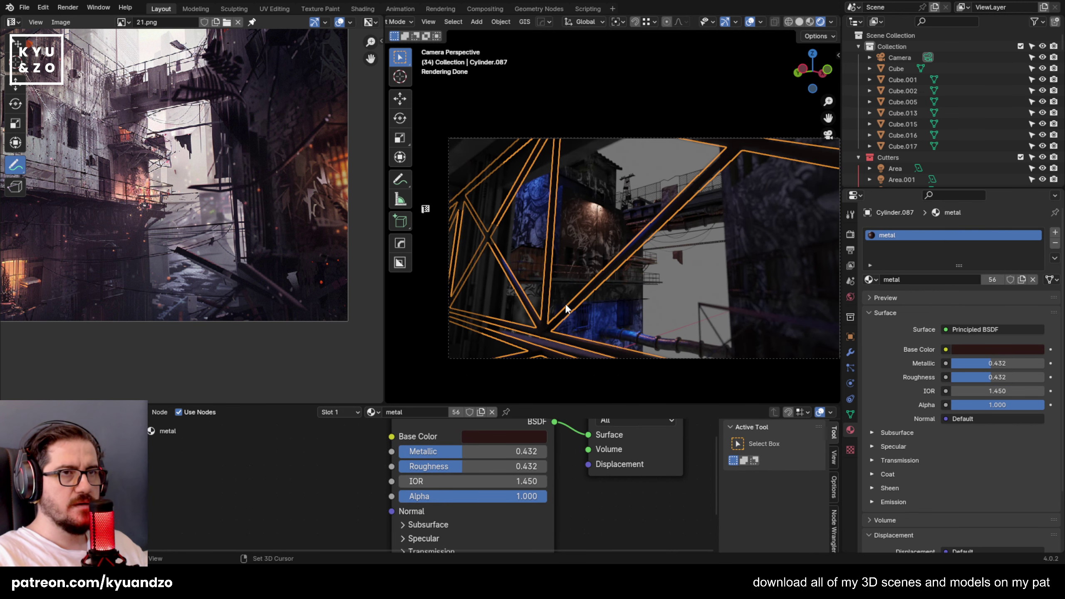
pyautogui.press('Tab')
pyautogui.press('ctrl+KP_Add')
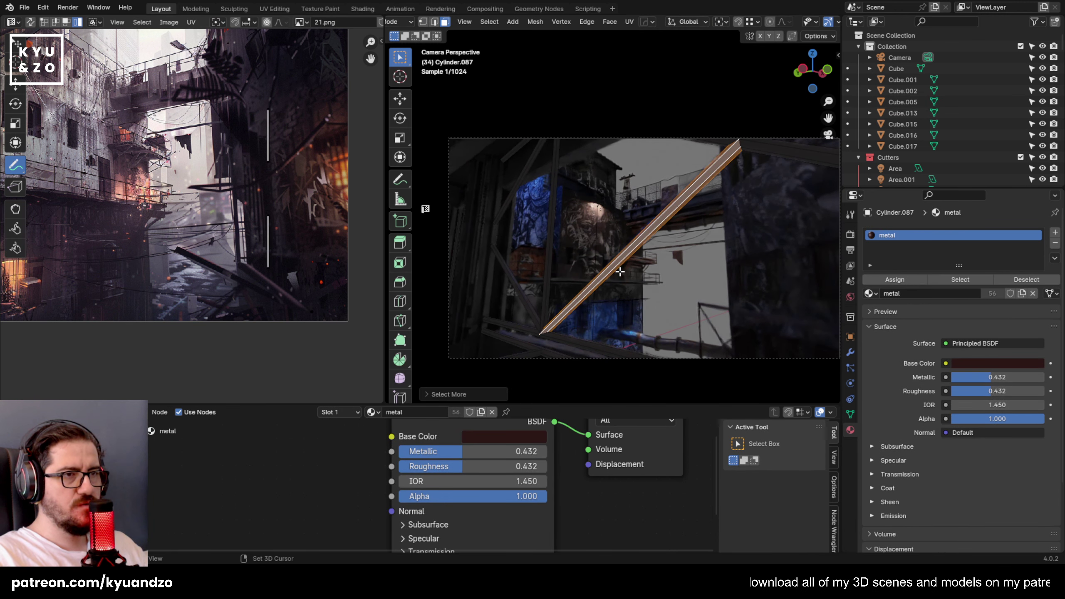
pyautogui.press('x')
pyautogui.click(601, 305)
pyautogui.press('Tab')
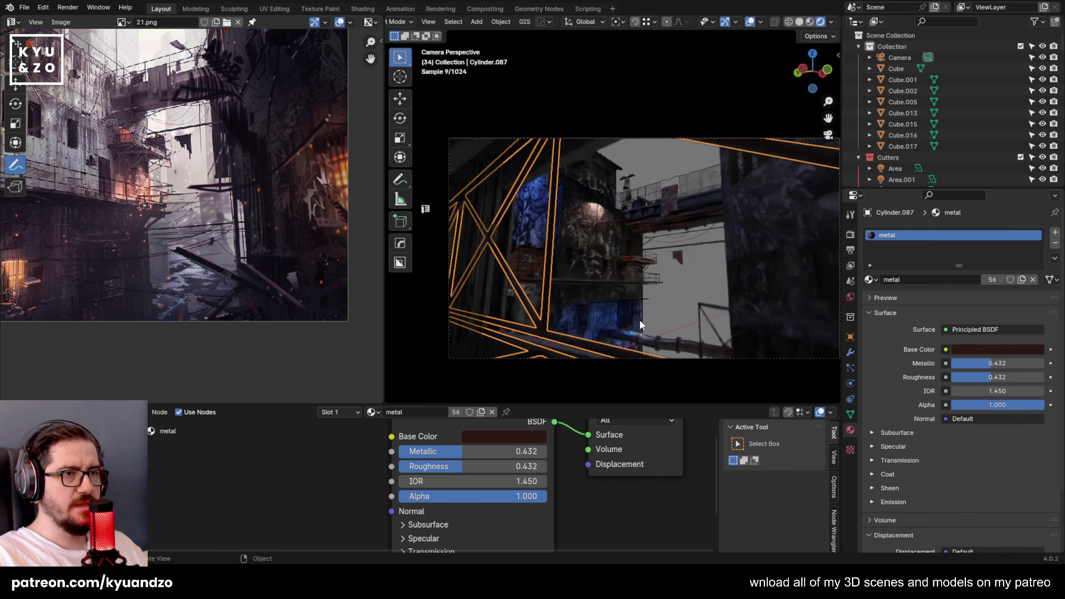
# Select both tall foreground pillars at the left of the camera frame and move them about 0.2 m along negative X.
pyautogui.keyDown('shift'); pyautogui.moveTo(658, 236); pyautogui.dragTo(588, 182, button='middle'); pyautogui.keyUp('shift')
pyautogui.click(683, 221)
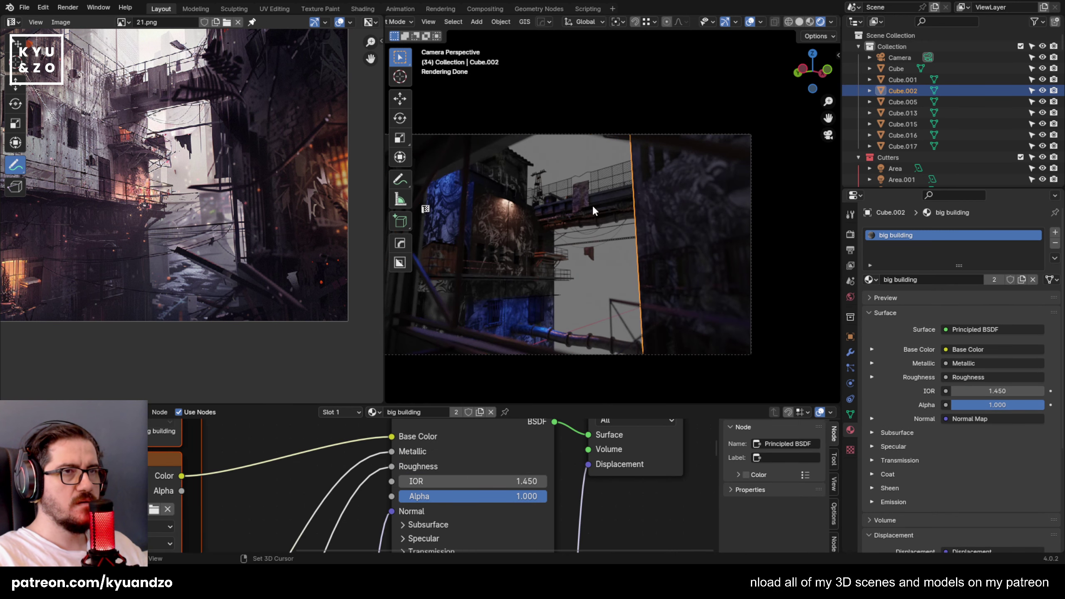
pyautogui.click(493, 290)
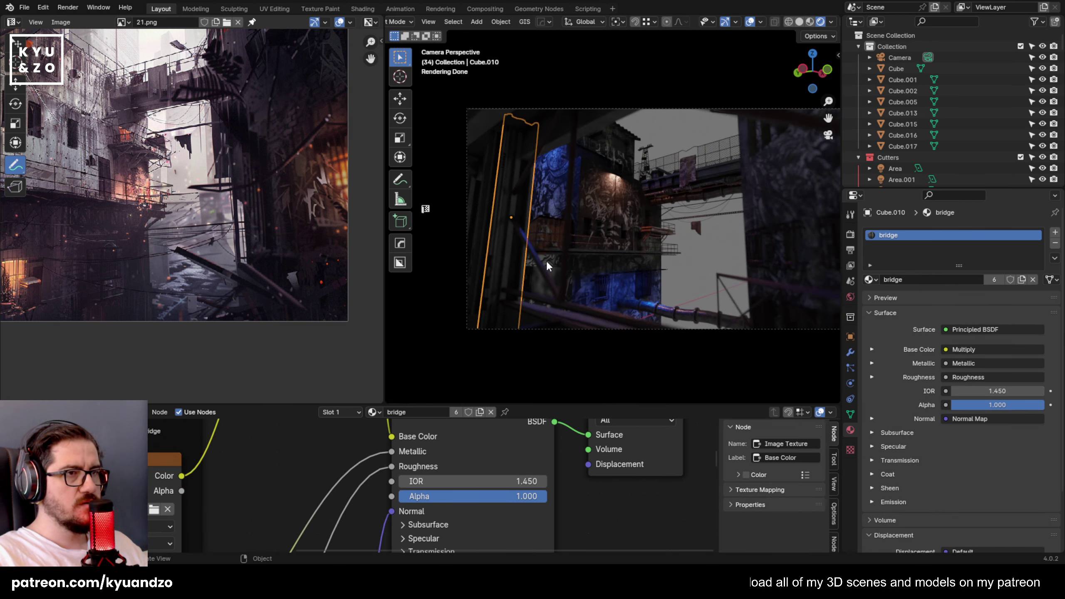
pyautogui.press('g')
pyautogui.press('y')
pyautogui.rightClick(486, 267)
pyautogui.keyDown('shift'); pyautogui.moveTo(530, 241); pyautogui.dragTo(627, 191, button='middle'); pyautogui.keyUp('shift')
pyautogui.scroll(2, 576, 212)
pyautogui.keyDown('shift'); pyautogui.click(493, 178); pyautogui.keyUp('shift')
pyautogui.press('g')
pyautogui.press('x')
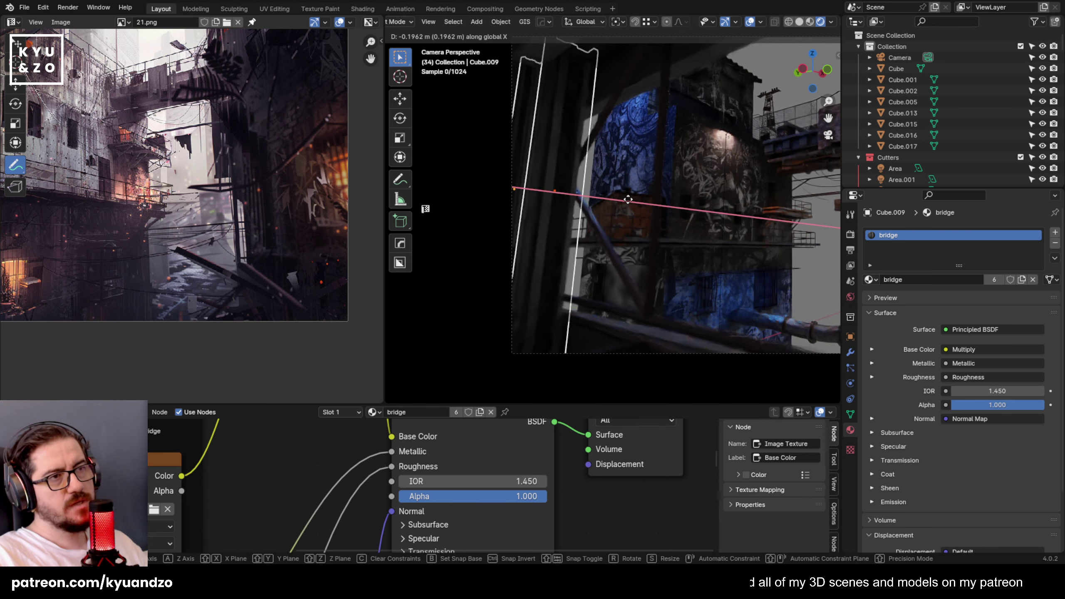
pyautogui.click(629, 199)
# Reselect the two tall foreground pillars and nudge them about 0.02 m along positive X.
pyautogui.click(488, 310)
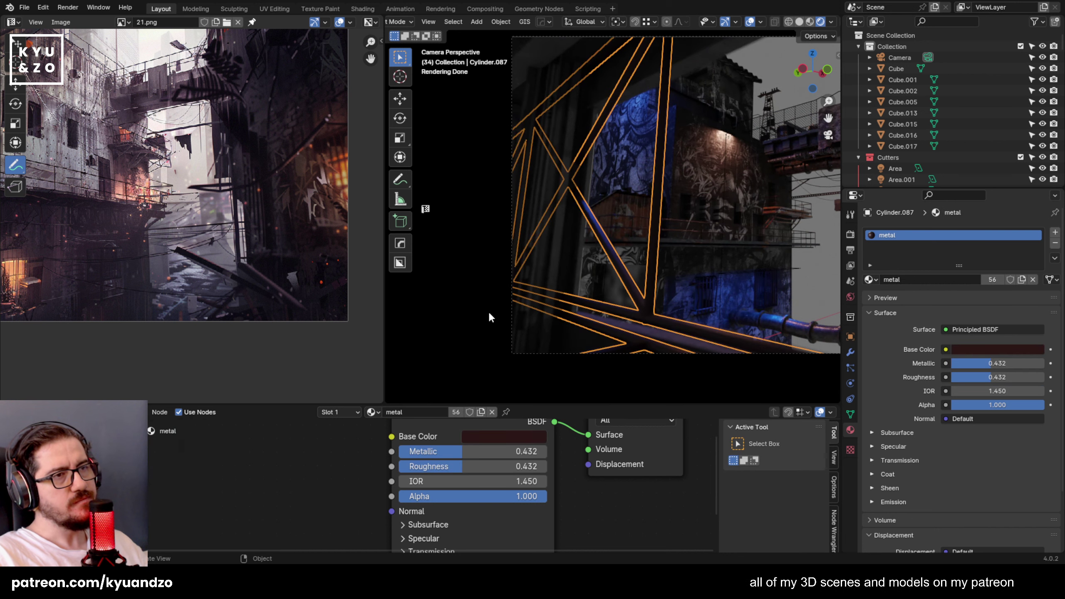
pyautogui.click(684, 256)
pyautogui.click(569, 243)
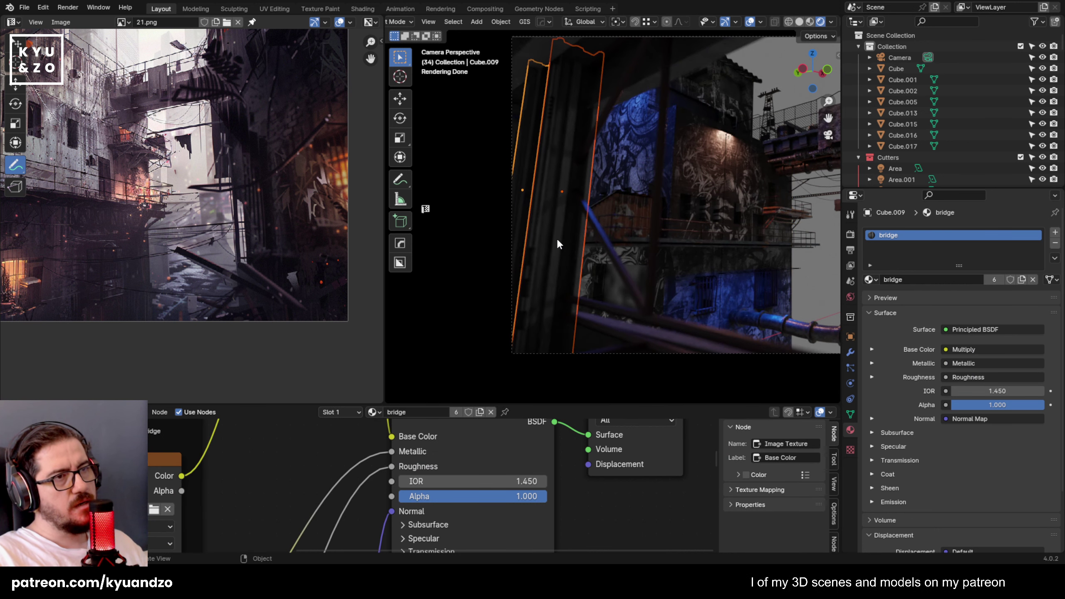
pyautogui.press('g')
pyautogui.press('y')
pyautogui.press('x')
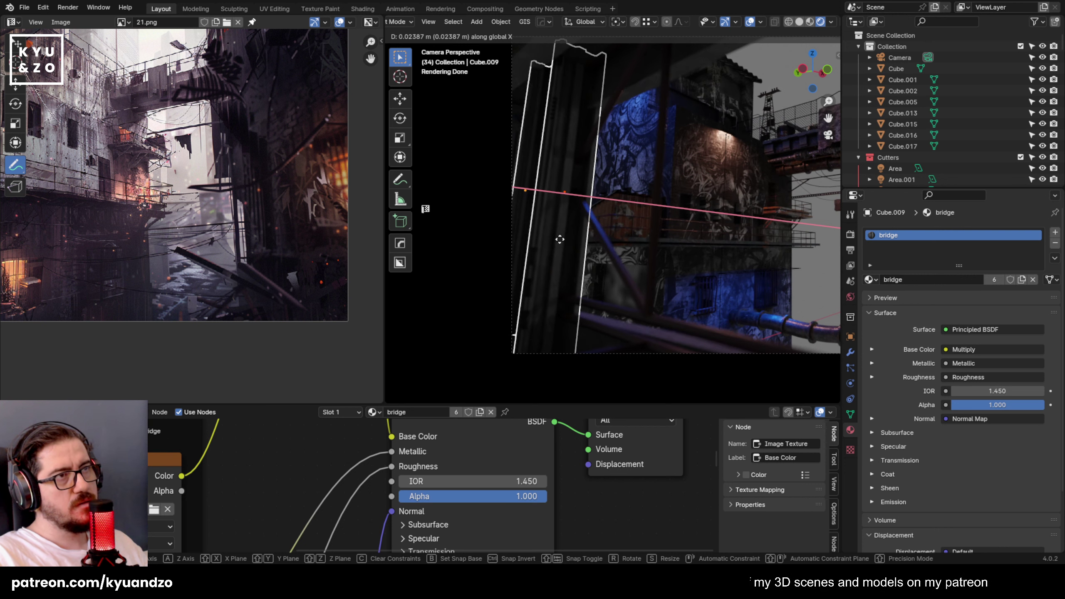
pyautogui.click(560, 239)
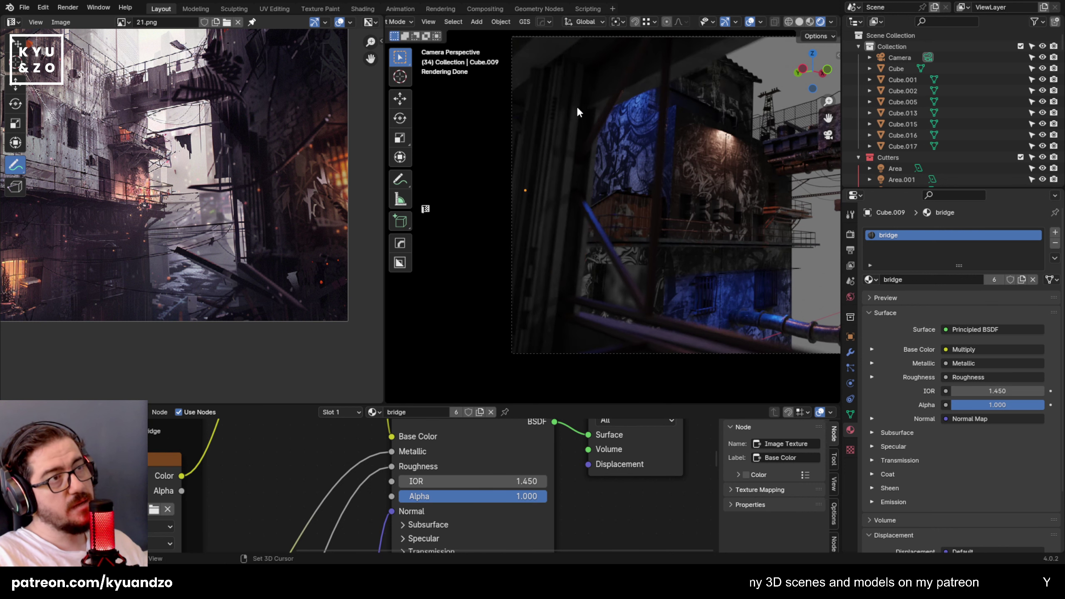
# Duplicate the rusty pipe under the bridge, place the copy at the upper-left foreground beam, and scale it up strongly.
pyautogui.keyDown('shift'); pyautogui.moveTo(577, 108); pyautogui.dragTo(579, 163, button='middle'); pyautogui.keyUp('shift')
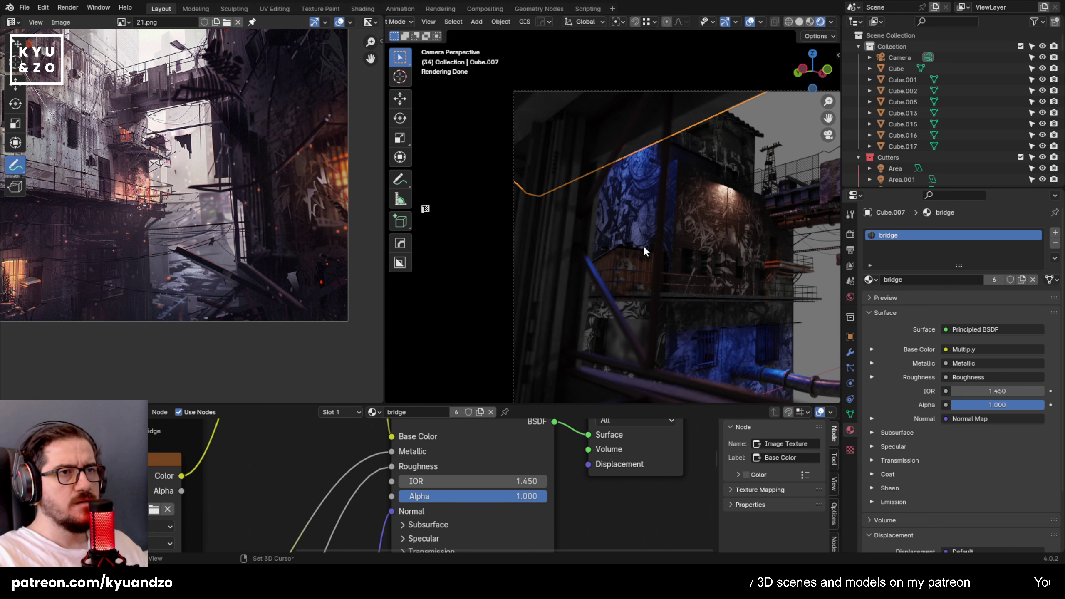
pyautogui.keyDown('shift'); pyautogui.moveTo(643, 245); pyautogui.dragTo(623, 245, button='middle'); pyautogui.keyUp('shift')
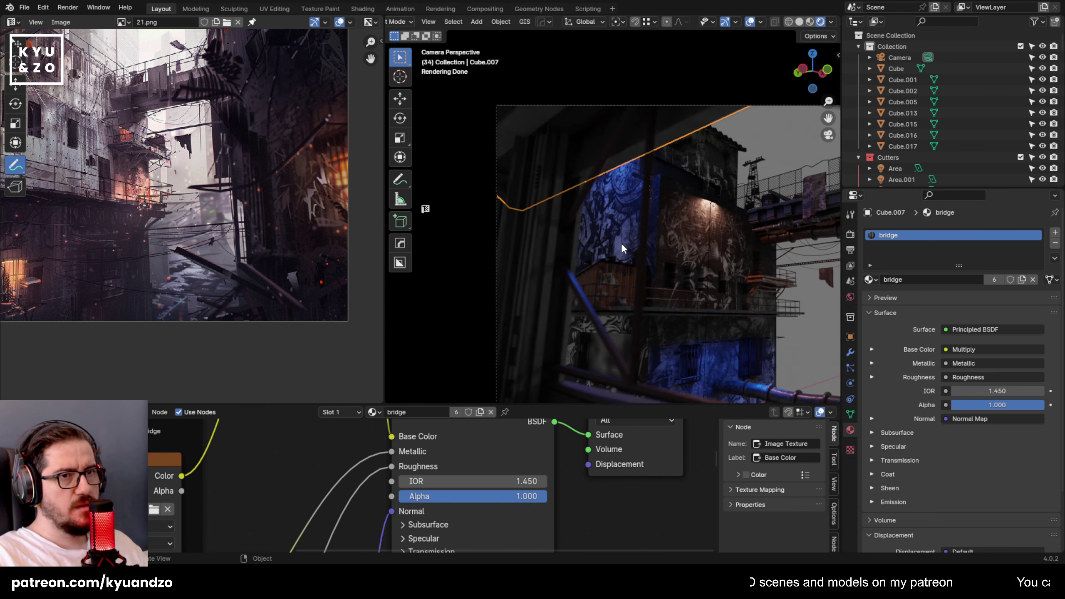
pyautogui.click(821, 240)
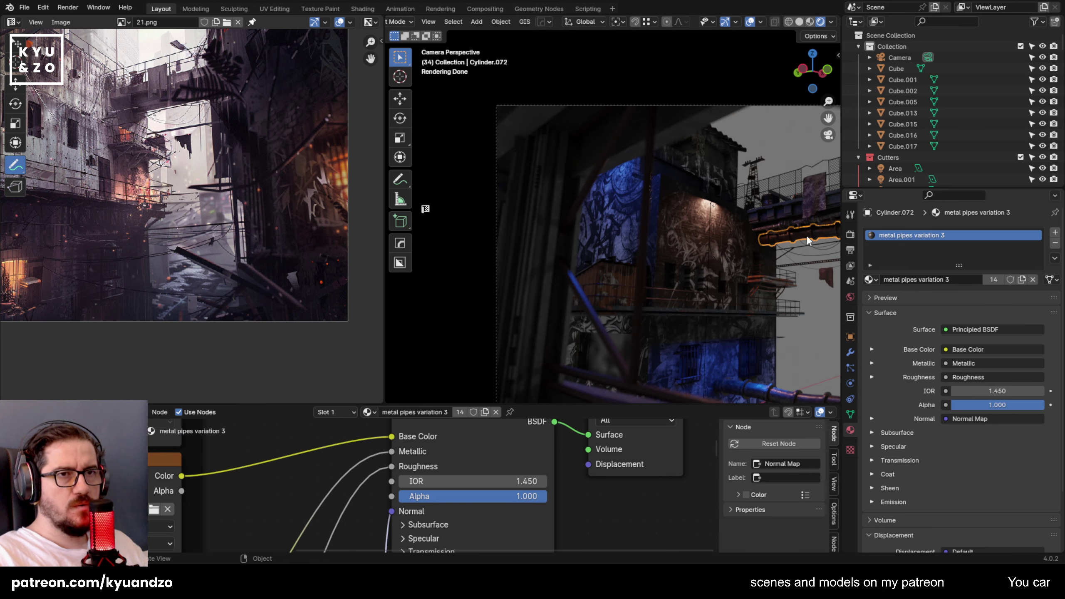
pyautogui.keyDown('shift'); pyautogui.scroll(1, 807, 222); pyautogui.keyUp('shift')
pyautogui.hotkey('shift', 'd')
pyautogui.click(510, 165)
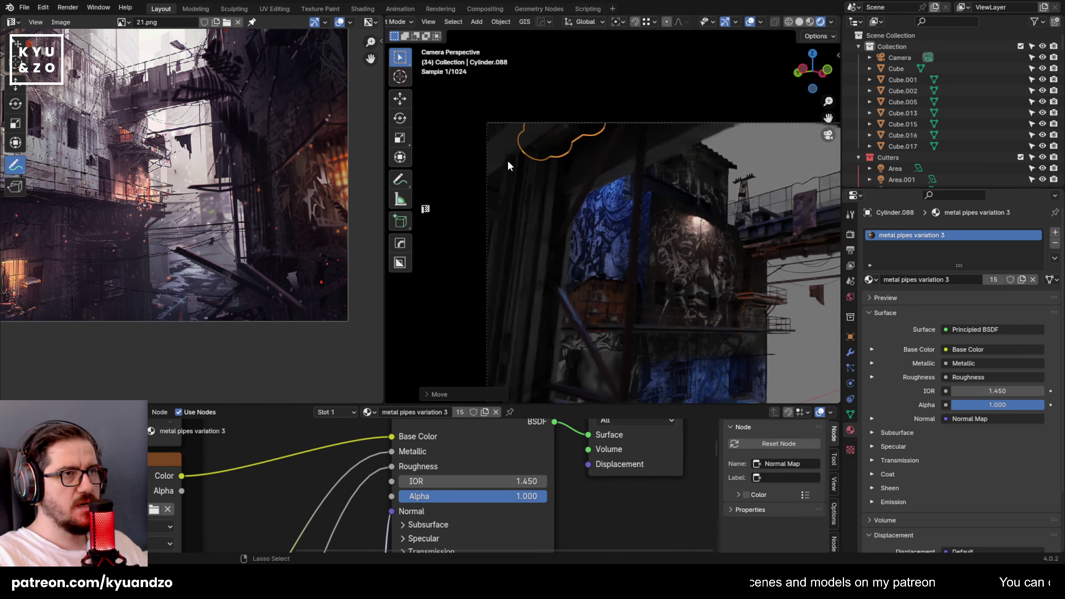
pyautogui.press('s')
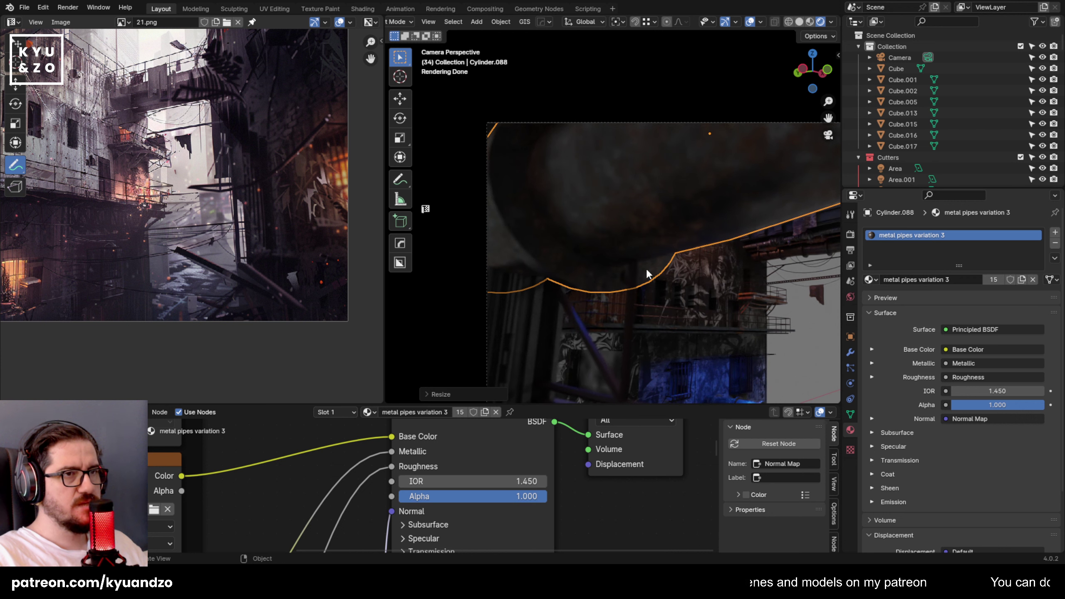
# Move the enlarged rusty pipe along X and lower it about 0.31 m along Z at the upper-left foreground.
pyautogui.click(715, 187)
pyautogui.press('g')
pyautogui.press('x')
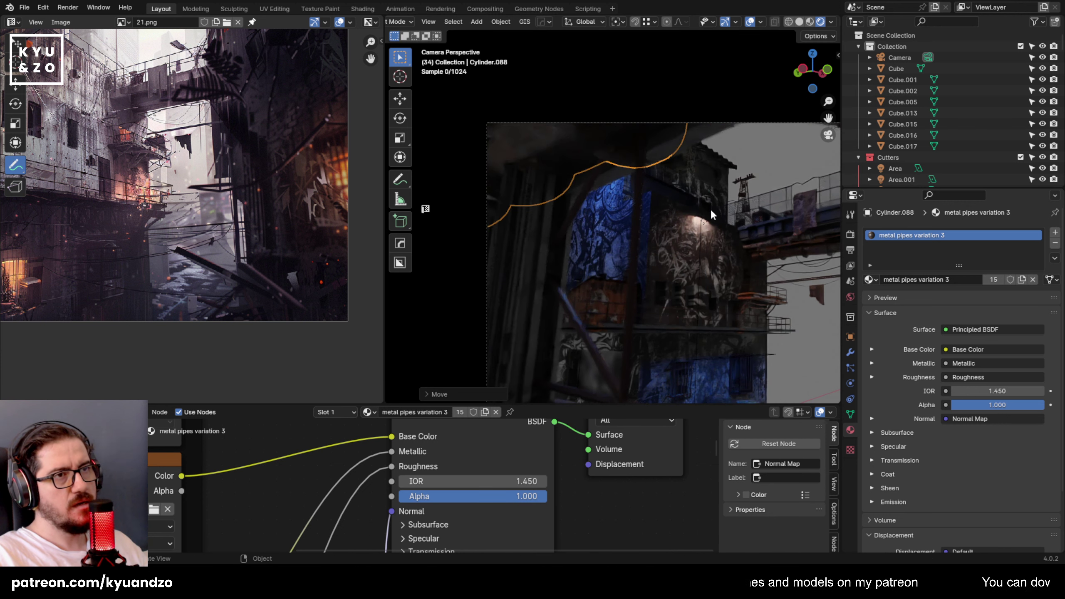
pyautogui.press('z')
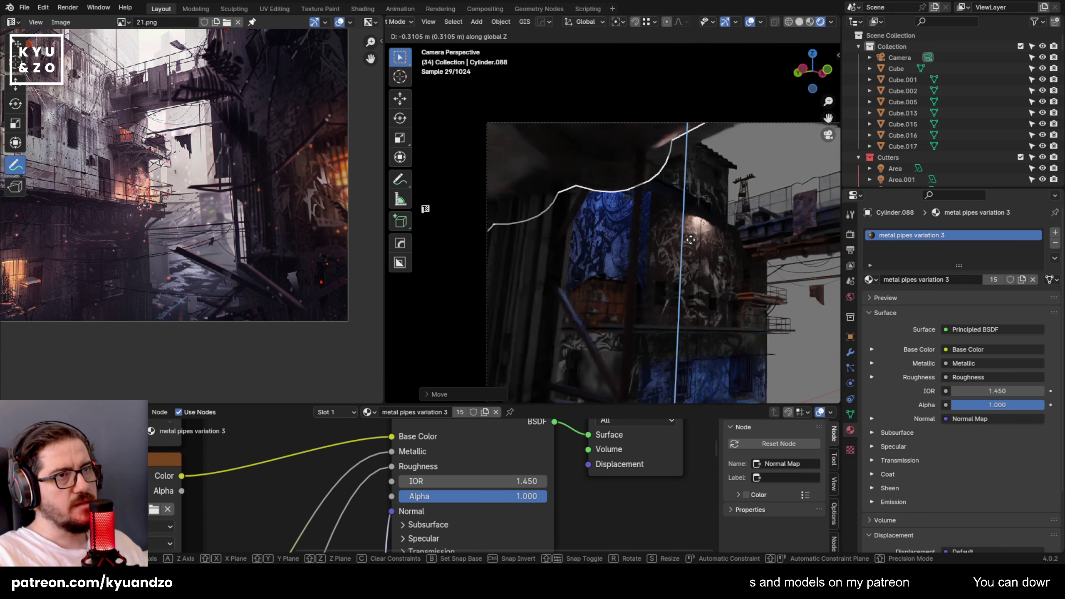
pyautogui.click(692, 242)
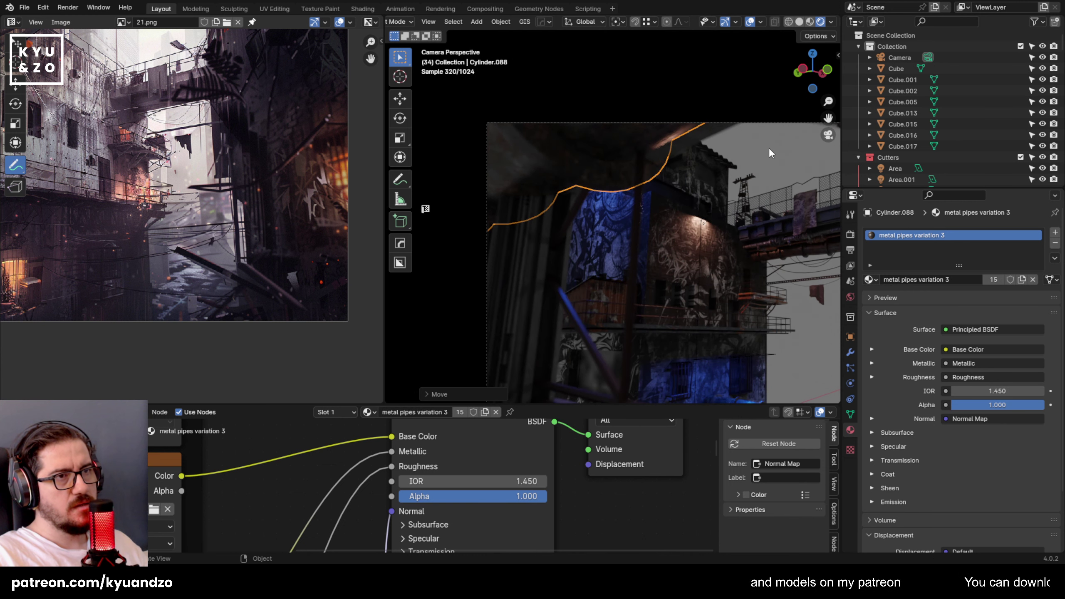
# Shift the enlarged pipe along X so it spans the upper edge of the camera frame.
pyautogui.click(695, 134)
pyautogui.press('x')
pyautogui.click(697, 137)
pyautogui.click(604, 157)
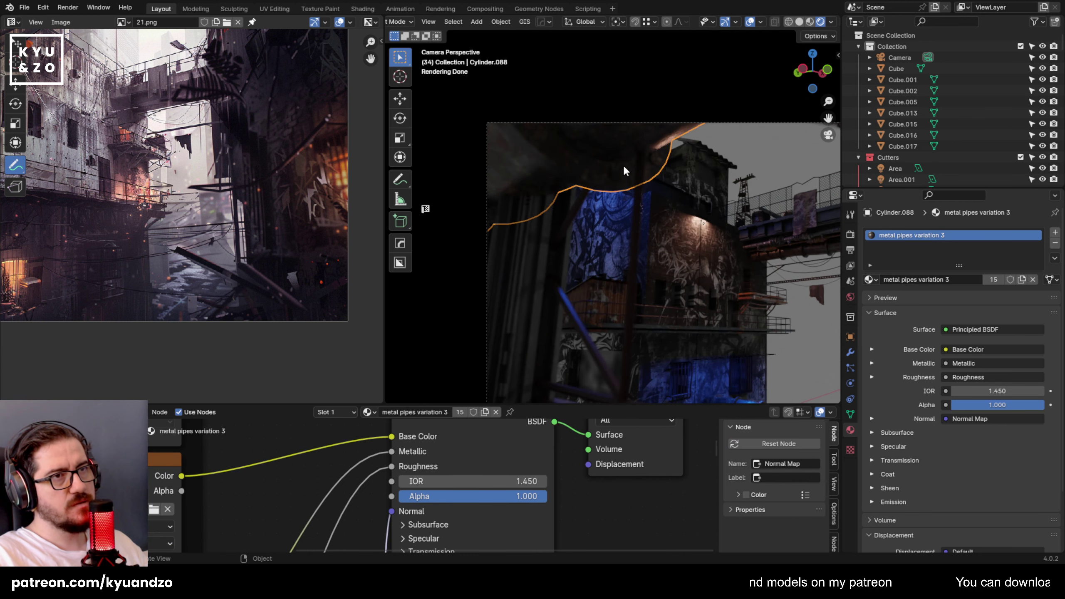
pyautogui.press('g')
pyautogui.press('x')
pyautogui.click(809, 170)
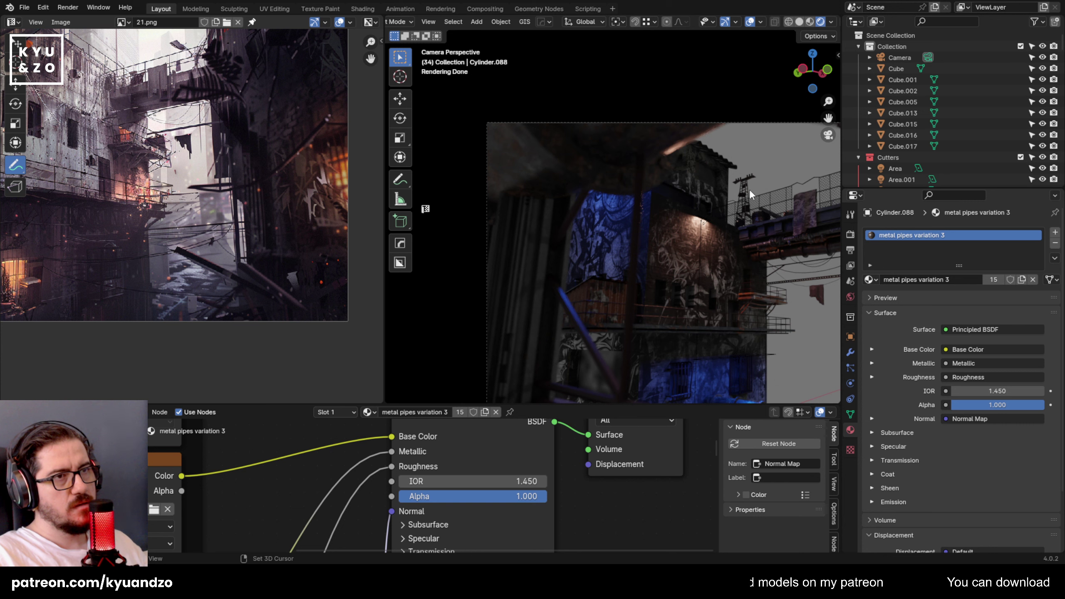
# Delete the tall foreground pillars at the left of the camera frame.
pyautogui.keyDown('shift'); pyautogui.moveTo(750, 191); pyautogui.dragTo(708, 186, button='middle'); pyautogui.keyUp('shift')
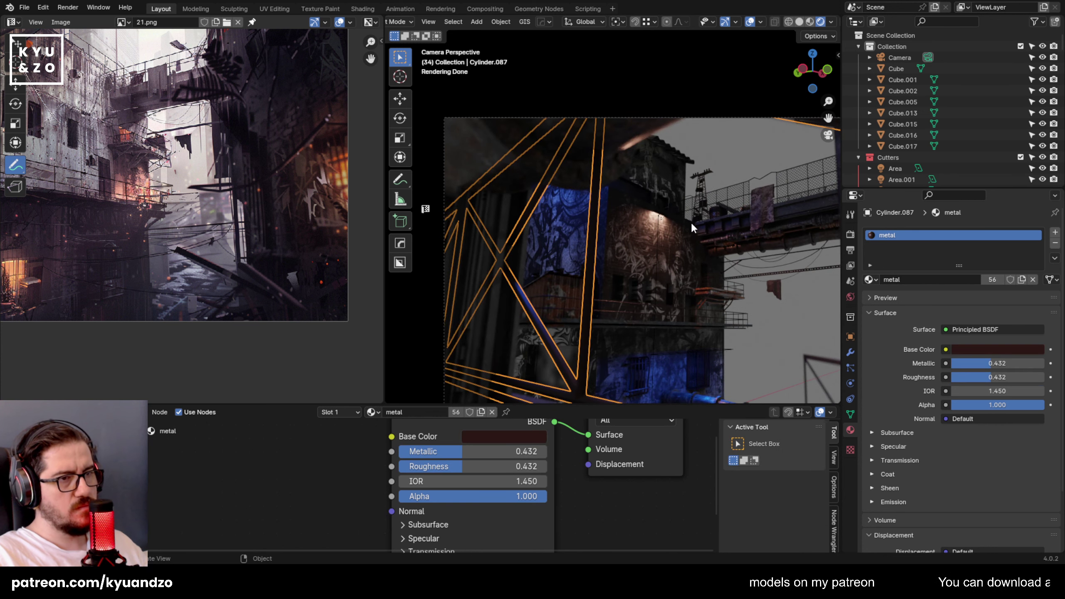
pyautogui.click(690, 221)
pyautogui.scroll(-2, 569, 241)
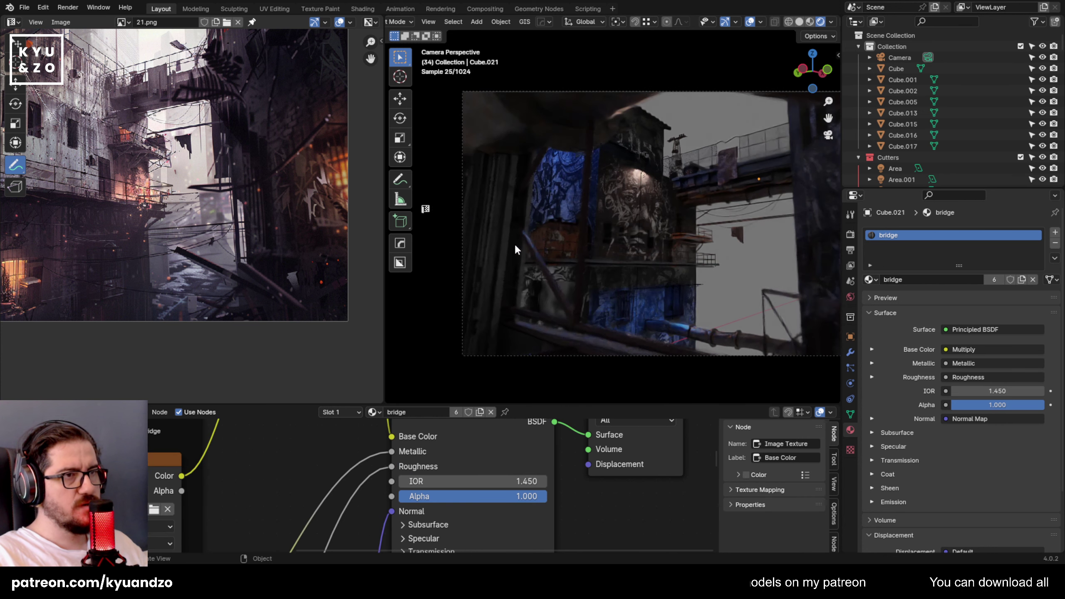
pyautogui.click(445, 246)
pyautogui.click(480, 247)
pyautogui.press('x')
pyautogui.click(485, 231)
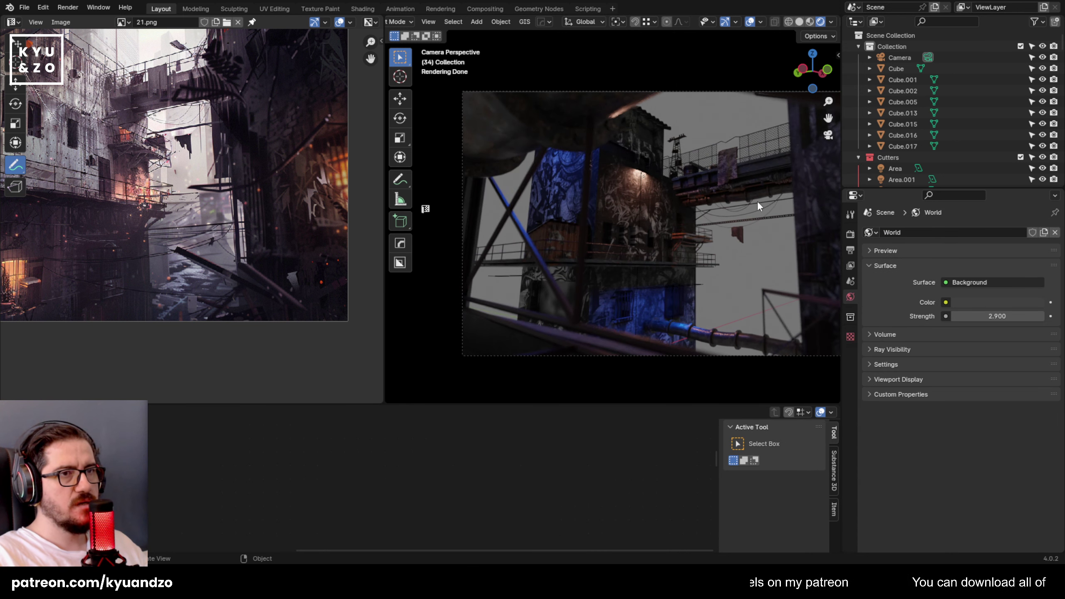
# Select the bridge deck in the camera view and save the file.
pyautogui.click(707, 257)
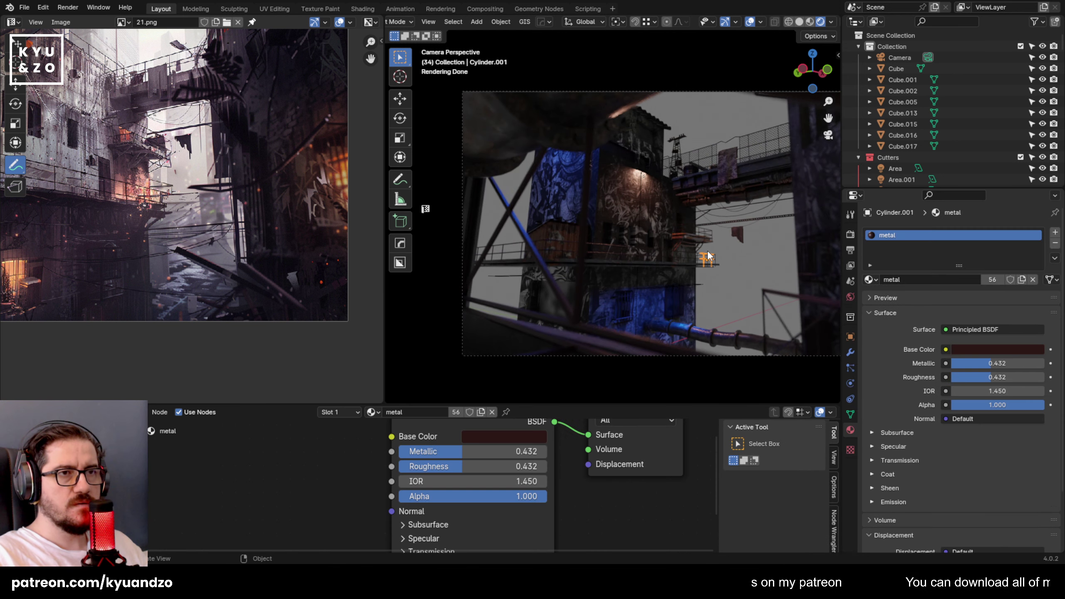
pyautogui.click(703, 199)
pyautogui.click(720, 174)
pyautogui.click(695, 172)
pyautogui.click(699, 168)
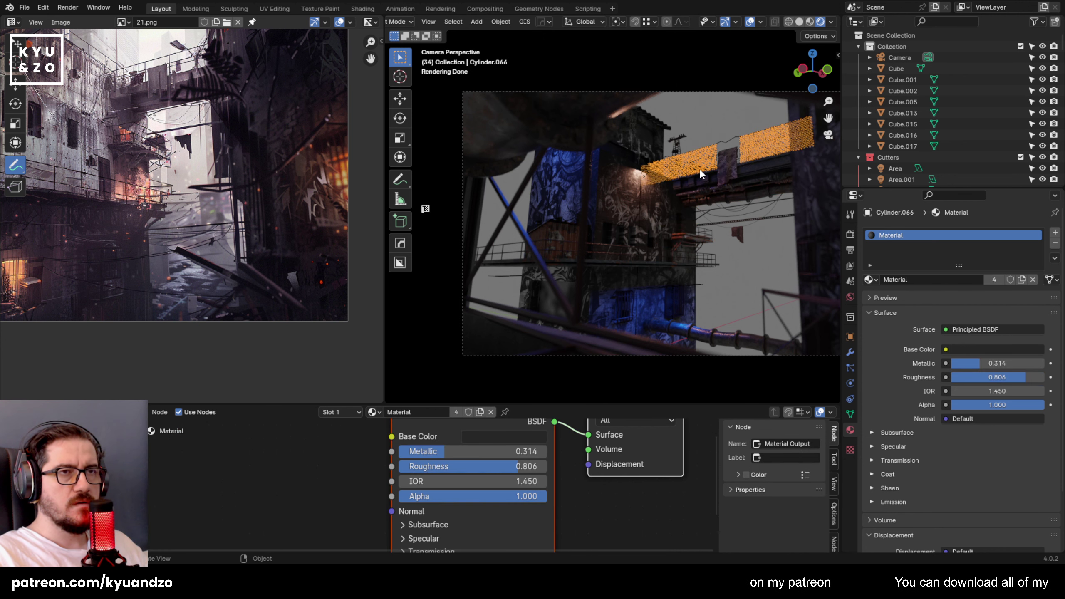
pyautogui.click(700, 169)
pyautogui.click(701, 171)
pyautogui.click(706, 168)
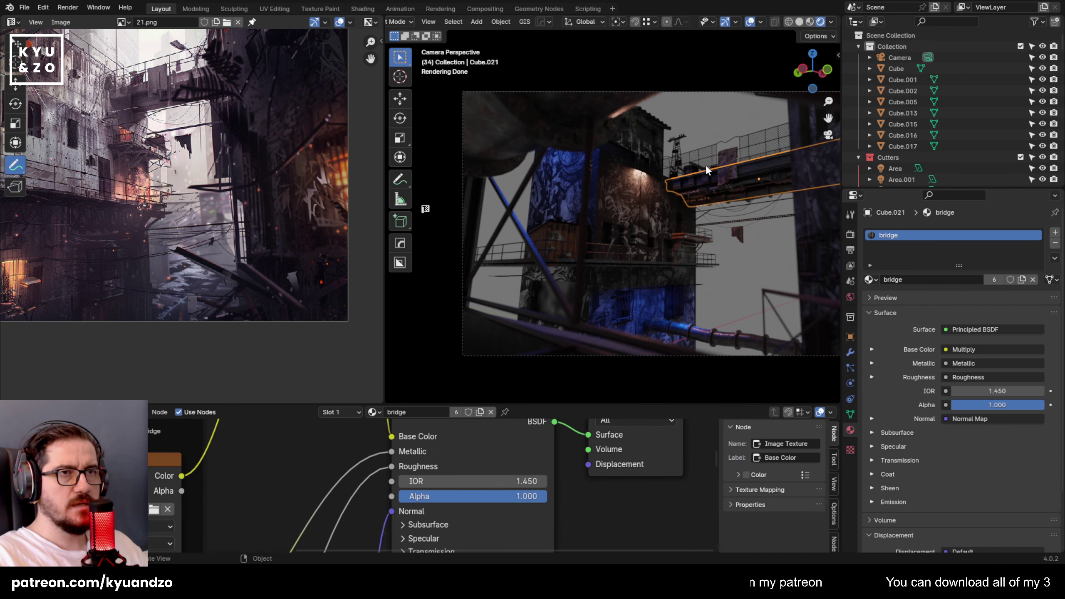
pyautogui.press('KP_Decimal')
pyautogui.hotkey('ctrl', 's')
# Duplicate a perforated metal beam from the parts laid out beside the scene and place the copy by the long lattice girder.
pyautogui.moveTo(604, 238); pyautogui.dragTo(605, 260, button='middle')
pyautogui.scroll(-7, 700, 260)
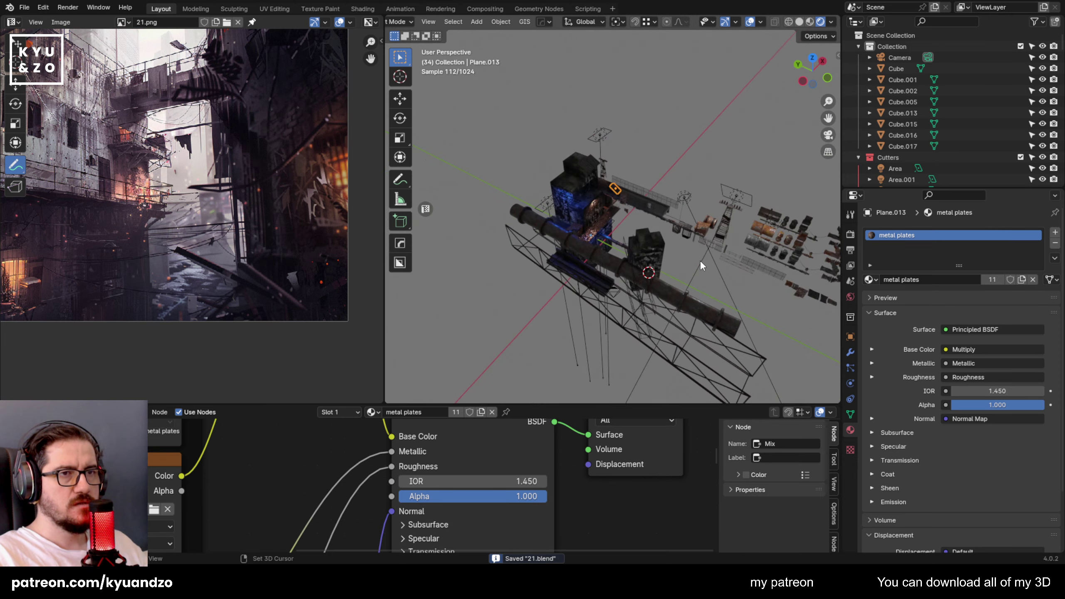
pyautogui.click(684, 234)
pyautogui.hotkey('shift', 'd')
pyautogui.click(533, 283)
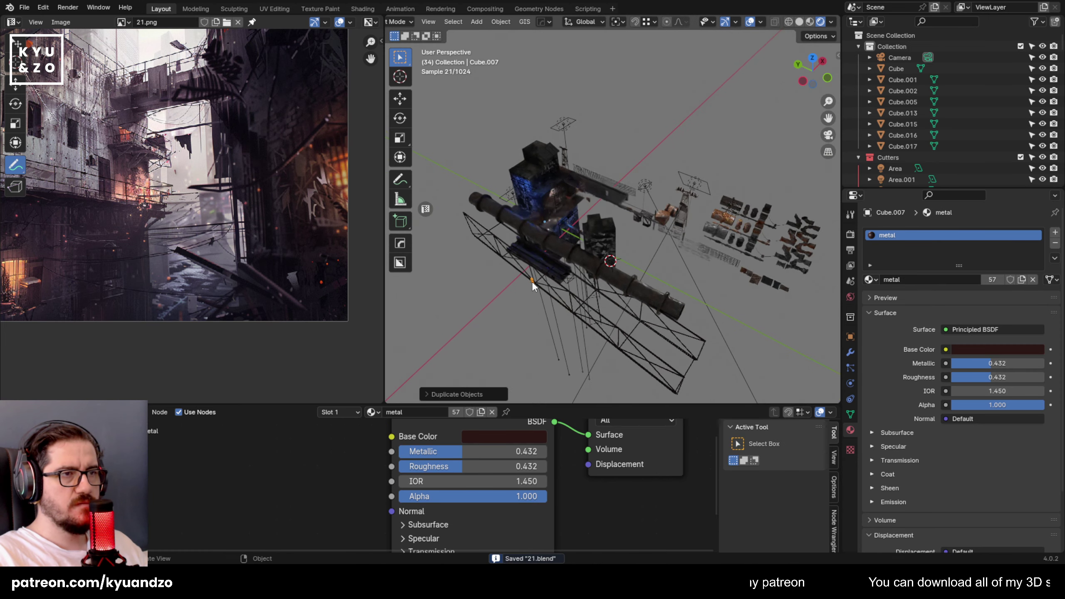
pyautogui.press('KP_Decimal')
pyautogui.scroll(-6, 581, 238)
pyautogui.scroll(-2, 581, 237)
pyautogui.keyDown('shift'); pyautogui.moveTo(588, 156); pyautogui.dragTo(687, 16, button='middle'); pyautogui.keyUp('shift')
pyautogui.scroll(-1, 668, 492)
pyautogui.scroll(-3, 631, 344)
# Scale up the copied beam and reposition it along X and Z between the large pipe and the lattice girder.
pyautogui.press('s')
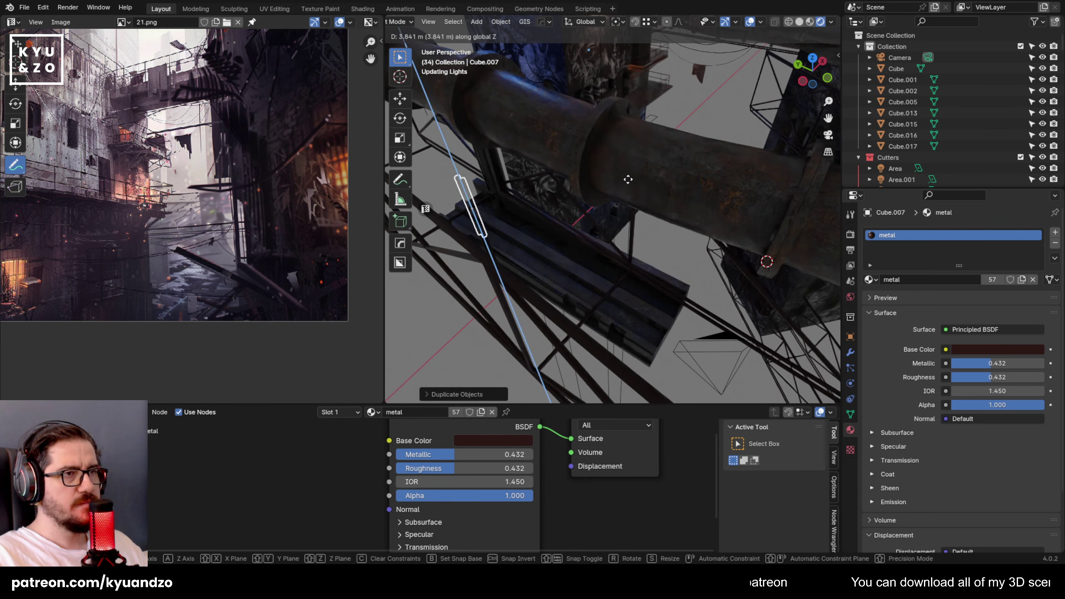
pyautogui.click(571, 266)
pyautogui.press('g')
pyautogui.press('x')
pyautogui.click(614, 221)
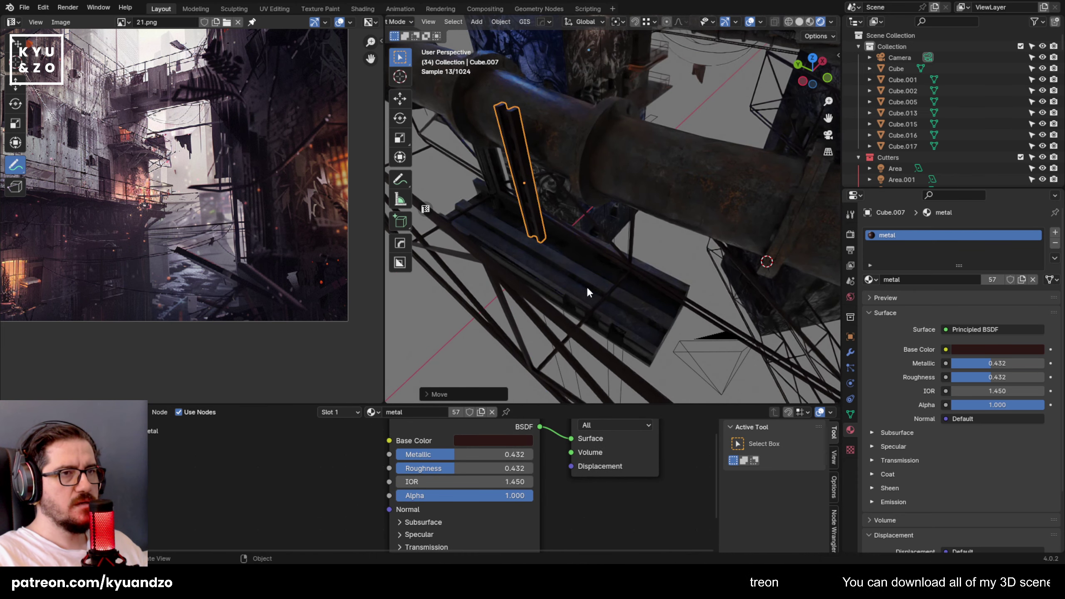
pyautogui.keyDown('shift'); pyautogui.moveTo(587, 288); pyautogui.dragTo(604, 250, button='middle'); pyautogui.keyUp('shift')
pyautogui.press('g')
pyautogui.press('z')
pyautogui.click(600, 293)
# Try to rotate the dark pillar at the camera frame's left edge about Z and move it along Y, then undo.
pyautogui.click(739, 290)
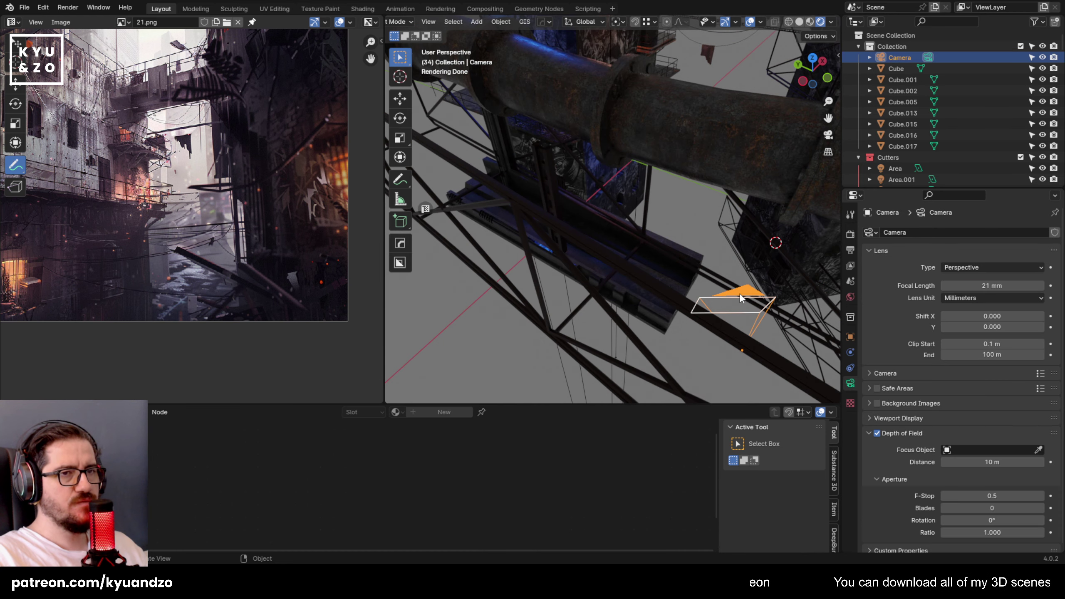
pyautogui.press('KP_0')
pyautogui.scroll(3, 571, 189)
pyautogui.scroll(4, 620, 211)
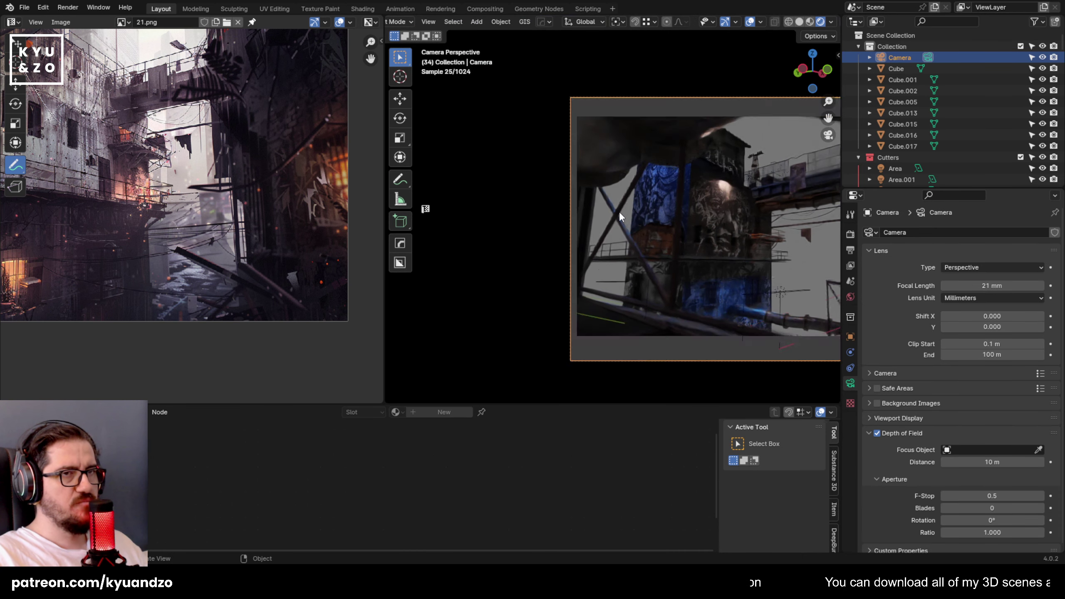
pyautogui.click(576, 203)
pyautogui.press('s')
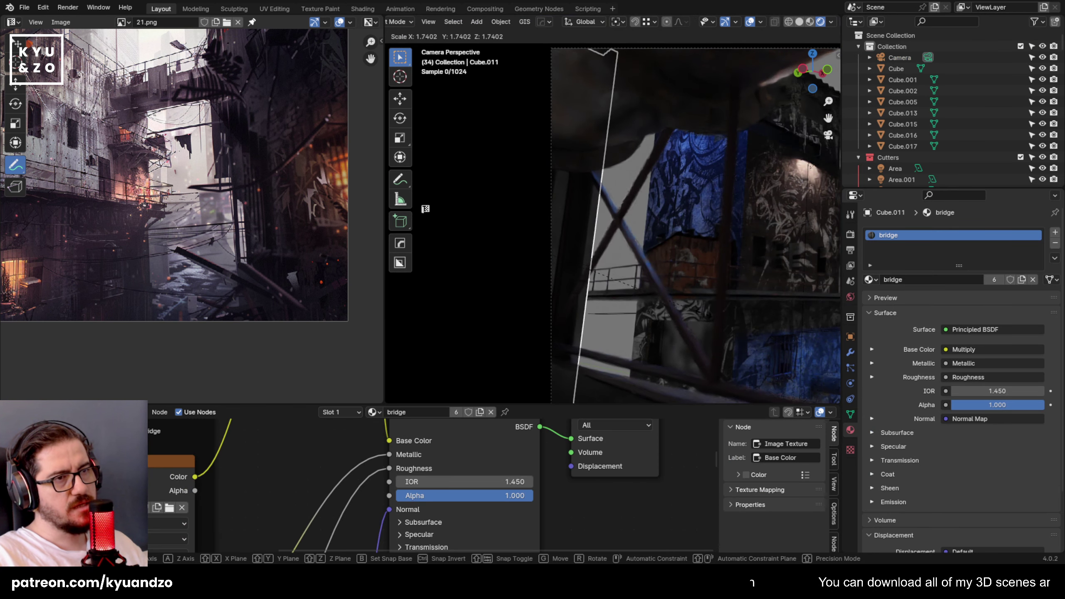
pyautogui.rightClick(704, 314)
pyautogui.press('r')
pyautogui.press('z')
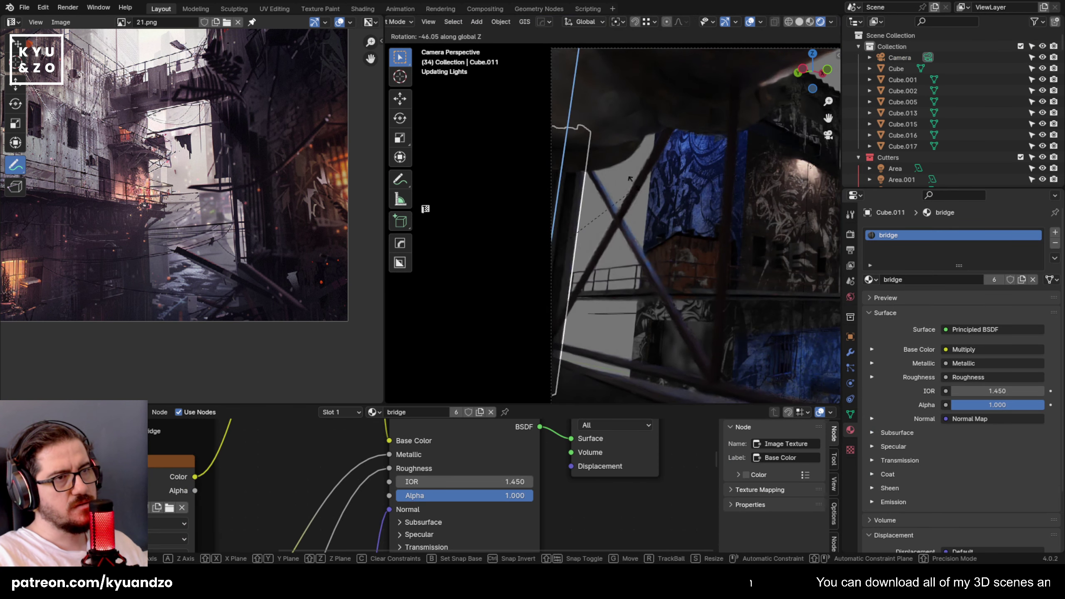
pyautogui.click(682, 304)
pyautogui.press('g')
pyautogui.press('y')
pyautogui.press('Escape')
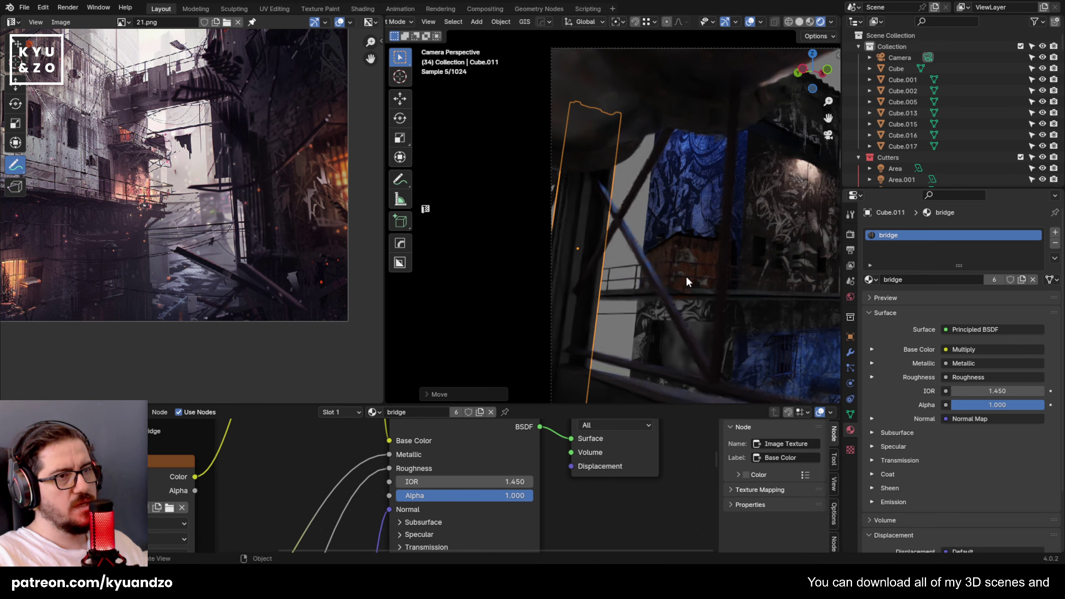
pyautogui.hotkey('ctrl', 'z')
pyautogui.hotkey('ctrl', 'z')
# Move the copied perforated beam along Y into the camera's view and return to the camera perspective.
pyautogui.moveTo(656, 296); pyautogui.dragTo(671, 239, button='middle')
pyautogui.scroll(-4, 630, 283)
pyautogui.scroll(-1, 693, 227)
pyautogui.click(591, 212)
pyautogui.press('g')
pyautogui.press('y')
pyautogui.press('x')
pyautogui.press('y')
pyautogui.click(648, 233)
pyautogui.click(758, 281)
pyautogui.press('KP_0')
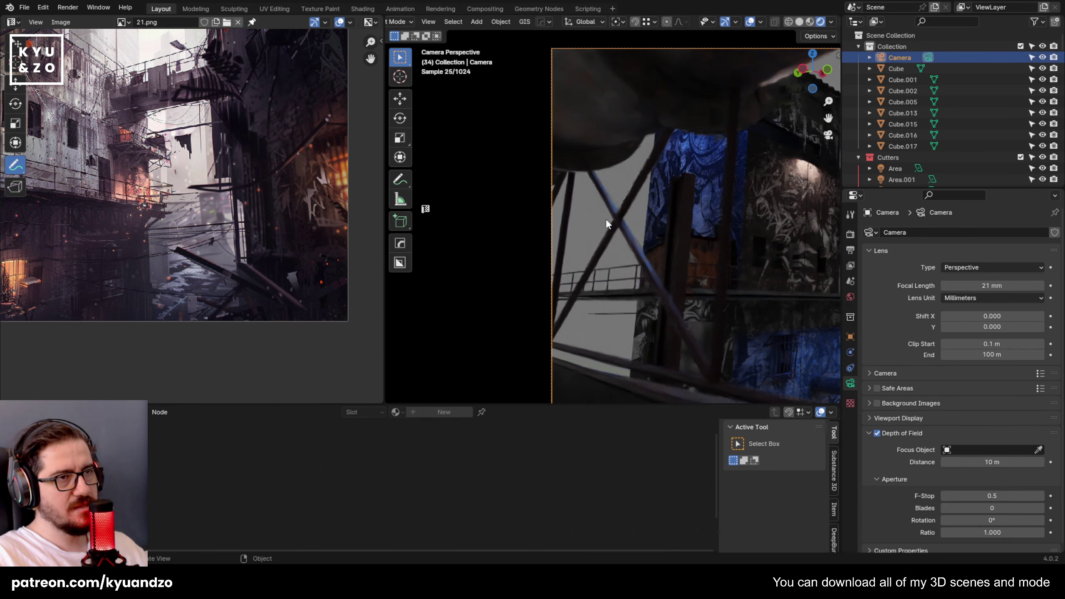
# Rotate the perforated beam about Z until its row of holes faces the camera and scale it up.
pyautogui.click(687, 205)
pyautogui.press('r')
pyautogui.press('z')
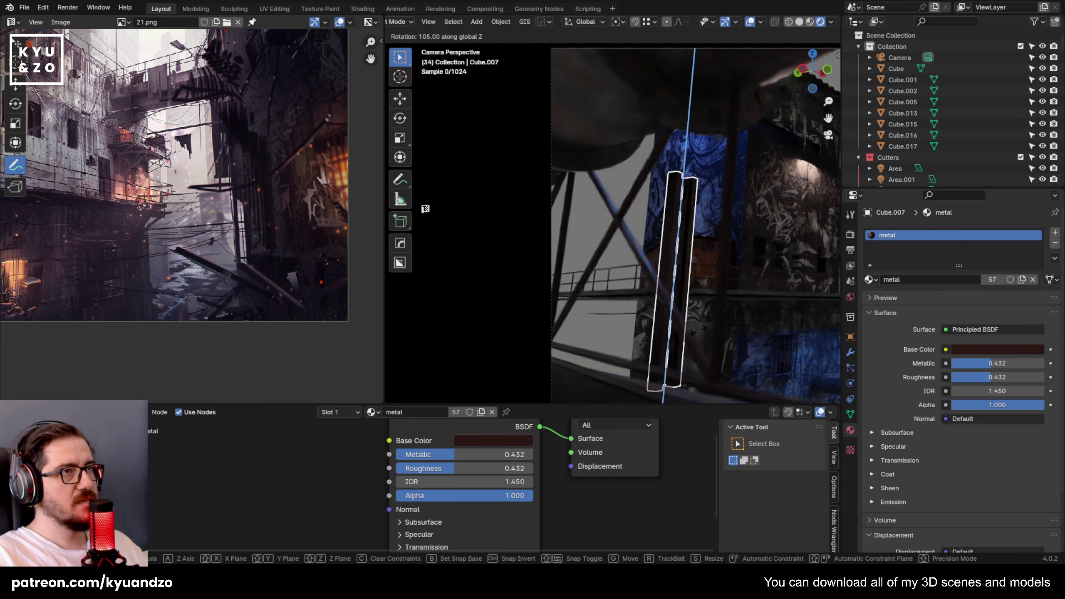
pyautogui.click(710, 327)
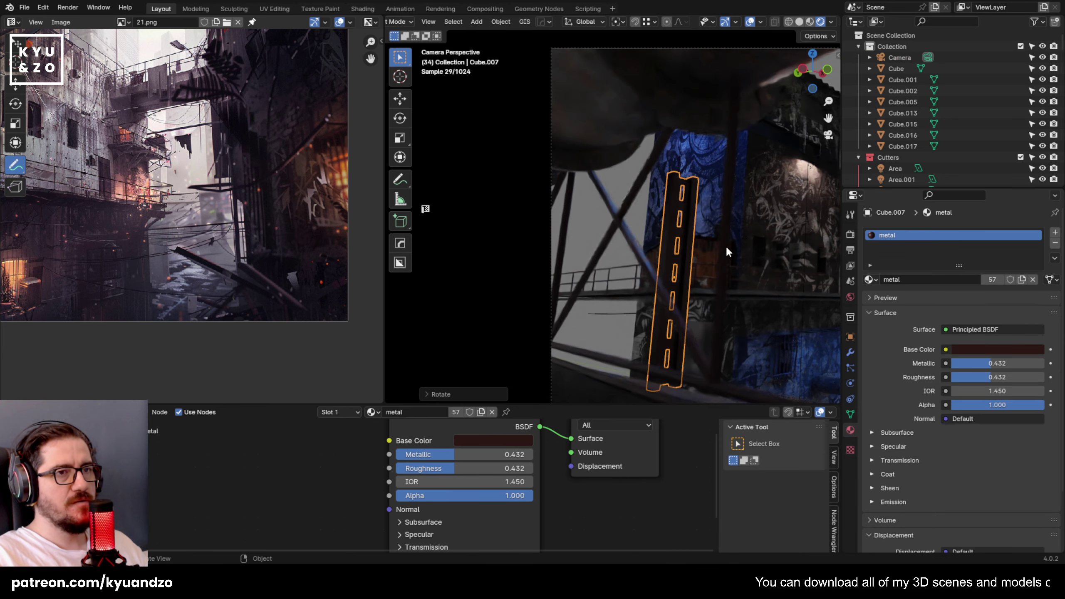
pyautogui.press('s')
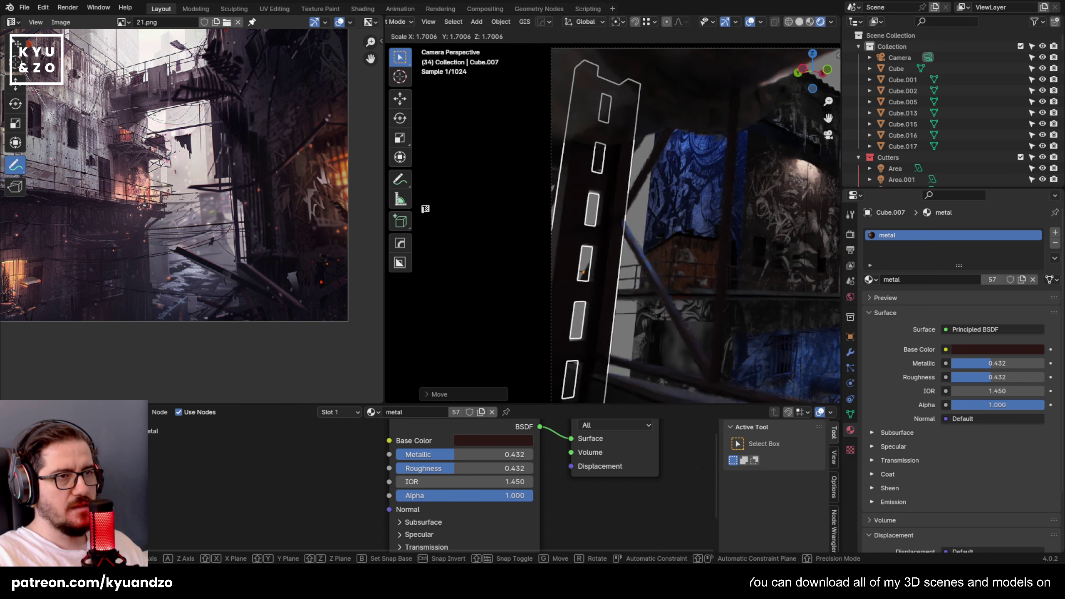
pyautogui.click(641, 301)
# Reposition the enlarged perforated beam so it stands tall at the left of the camera frame, reaching up to the pipe.
pyautogui.press('g')
pyautogui.press('z')
pyautogui.click(647, 237)
pyautogui.press('g')
pyautogui.press('z')
pyautogui.click(696, 275)
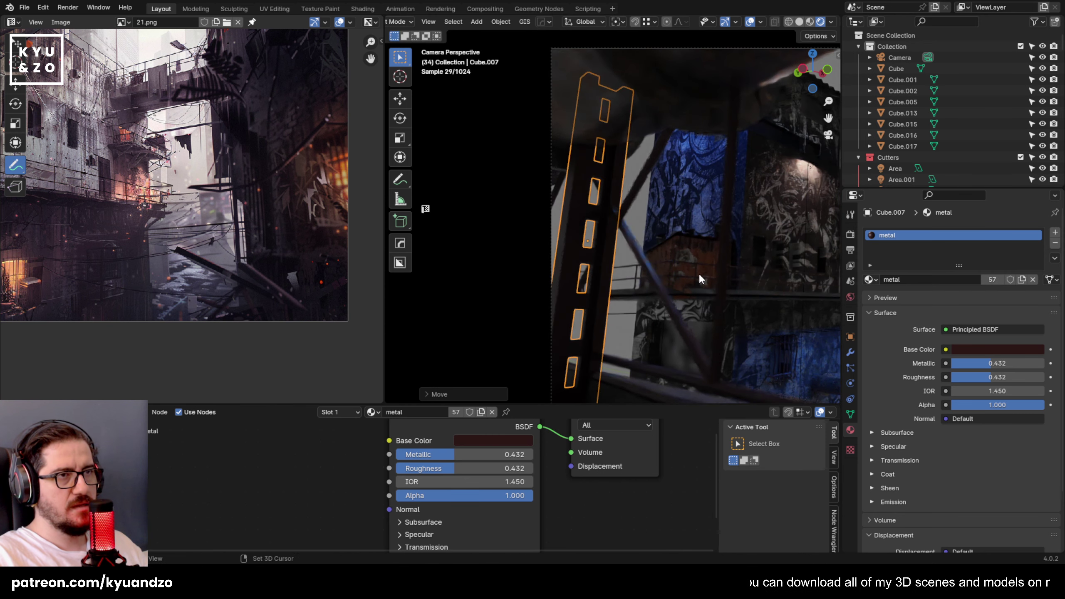
# Duplicate the perforated beam along X and adjust the spacing of the beams along X at the frame's left.
pyautogui.hotkey('shift', 'd')
pyautogui.press('x')
pyautogui.click(681, 270)
pyautogui.click(681, 270)
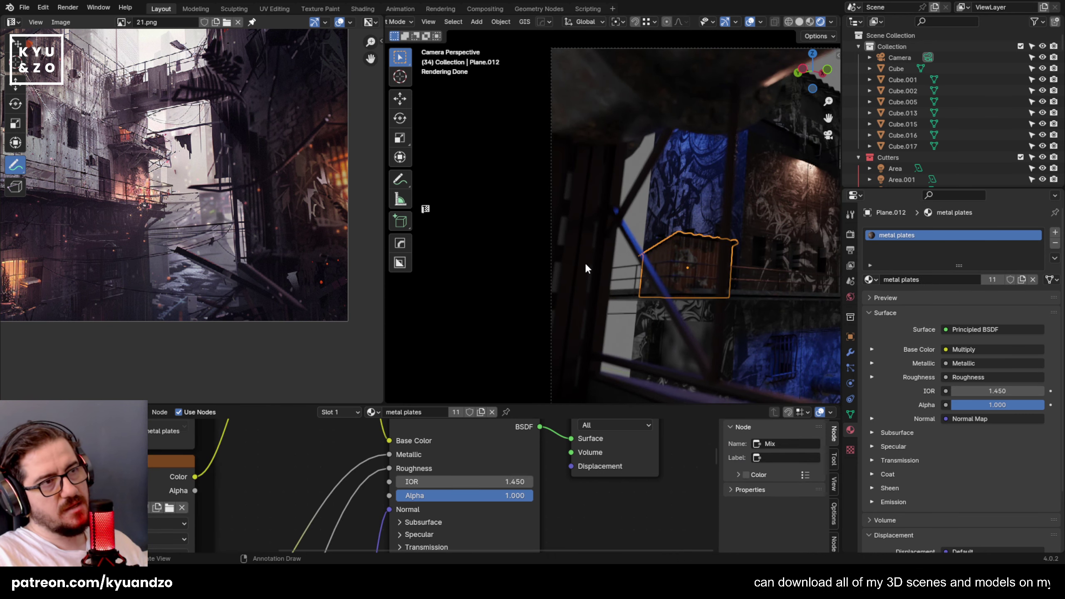
pyautogui.click(564, 234)
pyautogui.press('g')
pyautogui.press('x')
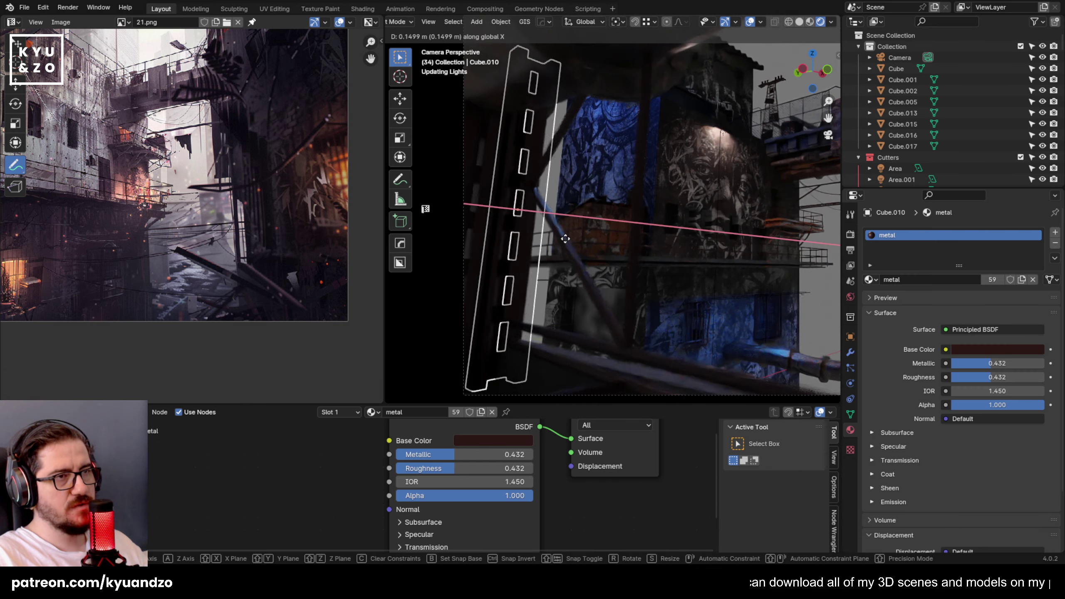
pyautogui.click(583, 233)
# Examine the new perforated beams and the foreground framing against the building in the camera view.
pyautogui.click(729, 293)
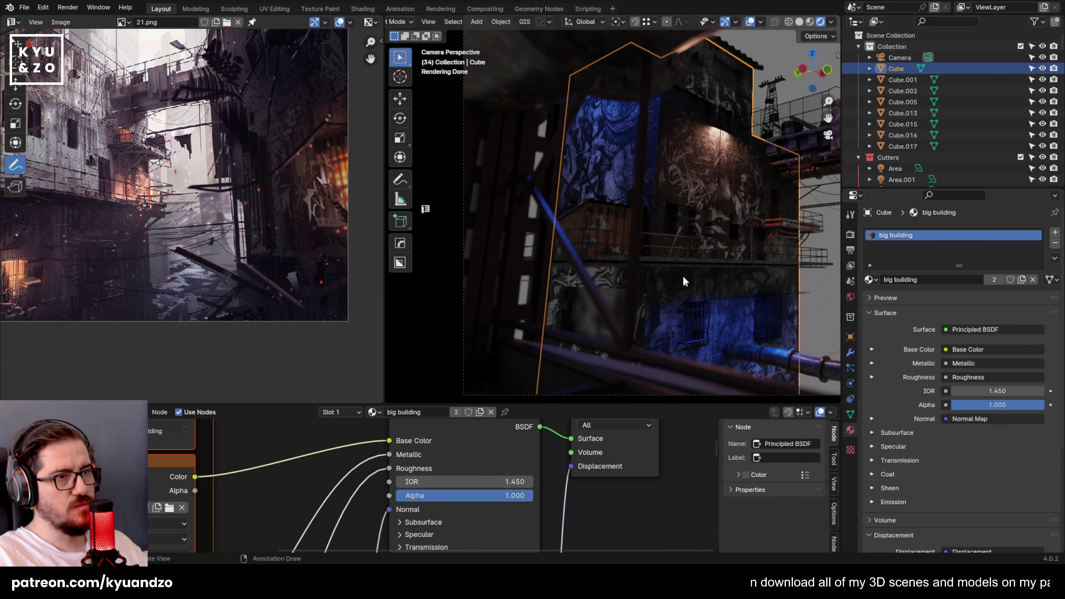
pyautogui.scroll(-4, 678, 254)
pyautogui.click(675, 260)
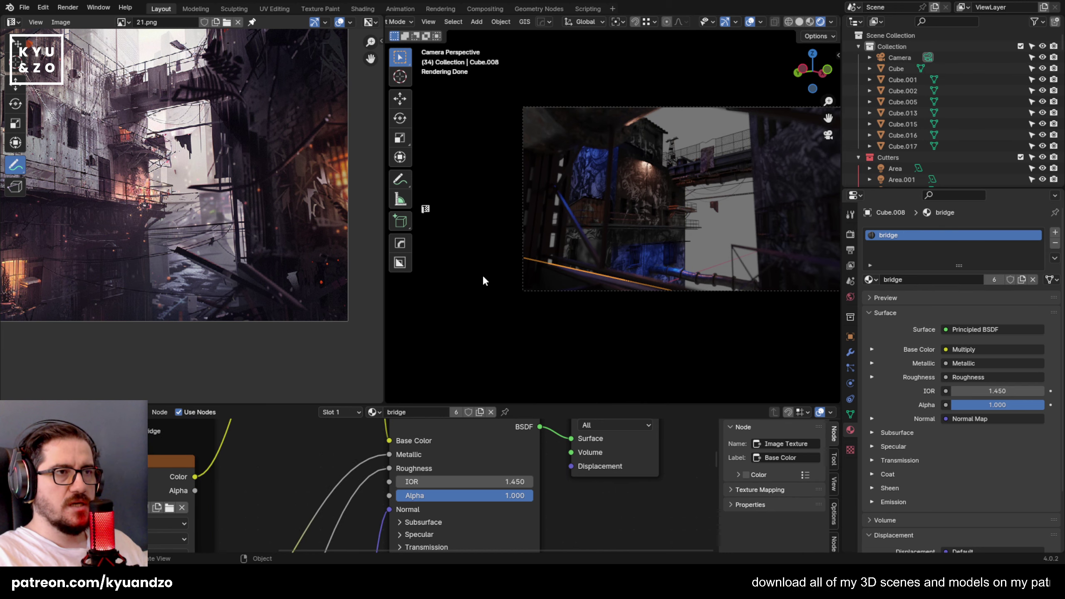
pyautogui.scroll(5, 485, 281)
pyautogui.click(650, 257)
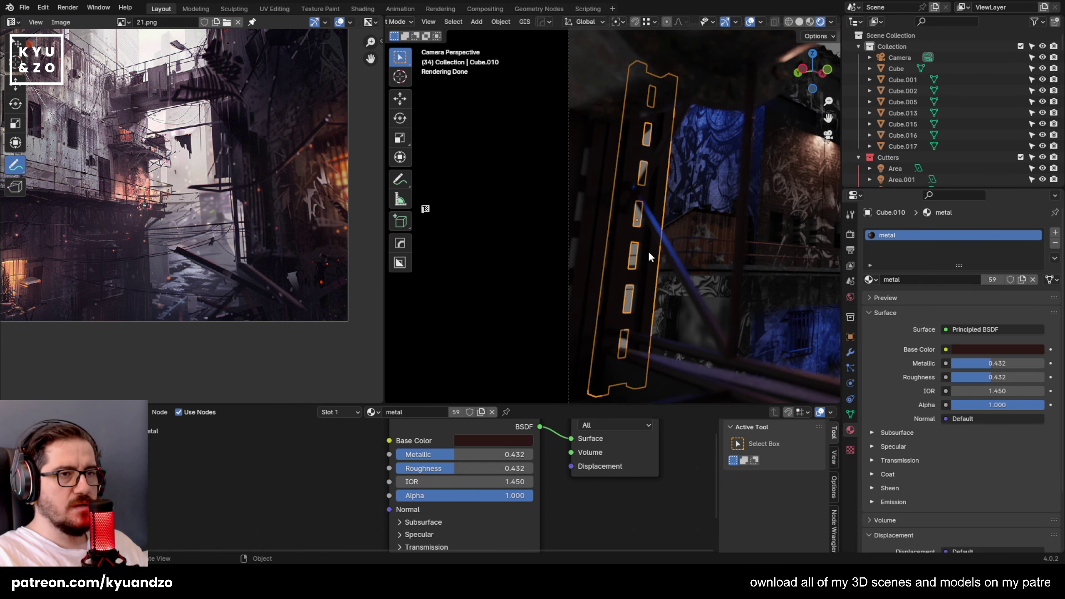
pyautogui.click(672, 241)
pyautogui.click(714, 178)
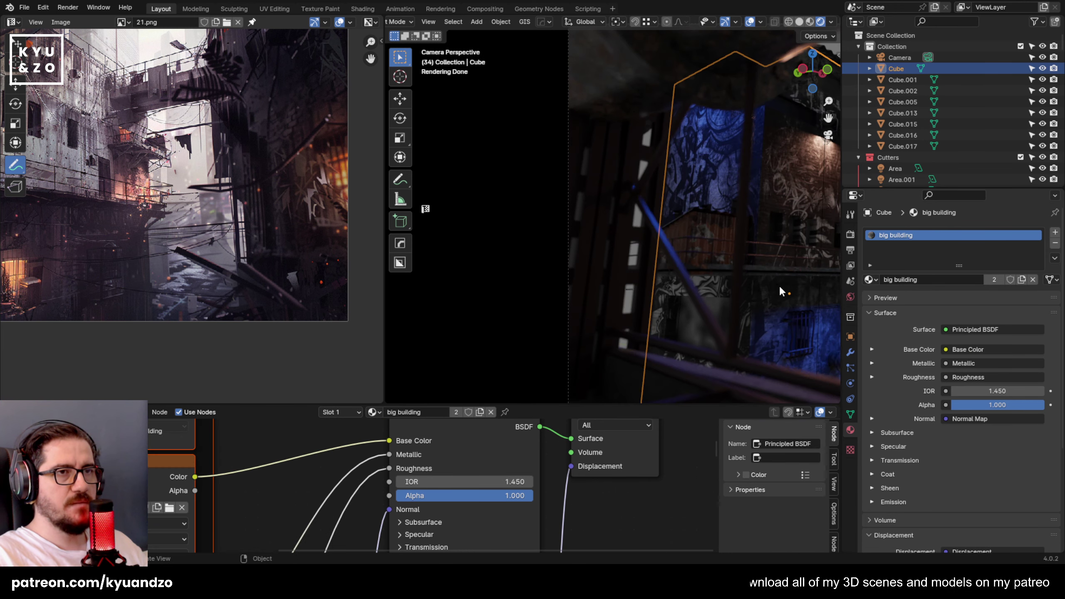
pyautogui.scroll(-2, 733, 227)
pyautogui.keyDown('shift'); pyautogui.moveTo(754, 189); pyautogui.dragTo(718, 188, button='middle'); pyautogui.keyUp('shift')
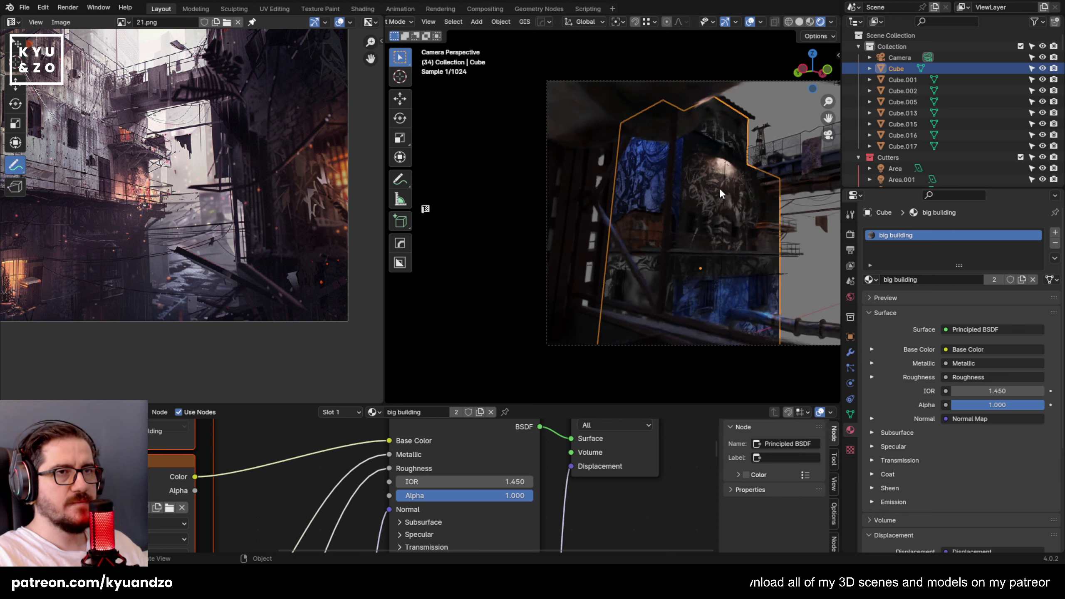
pyautogui.scroll(1, 716, 201)
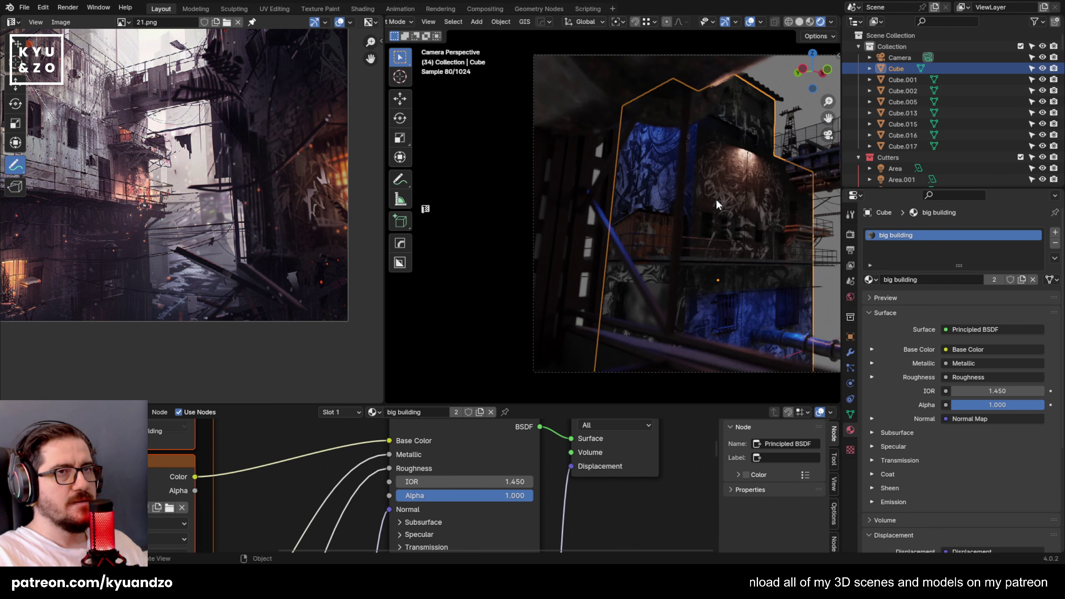
# Duplicate the wavy metal plate on the building's roof into the camera frame's left side and rotate it about 62° about X.
pyautogui.click(769, 92)
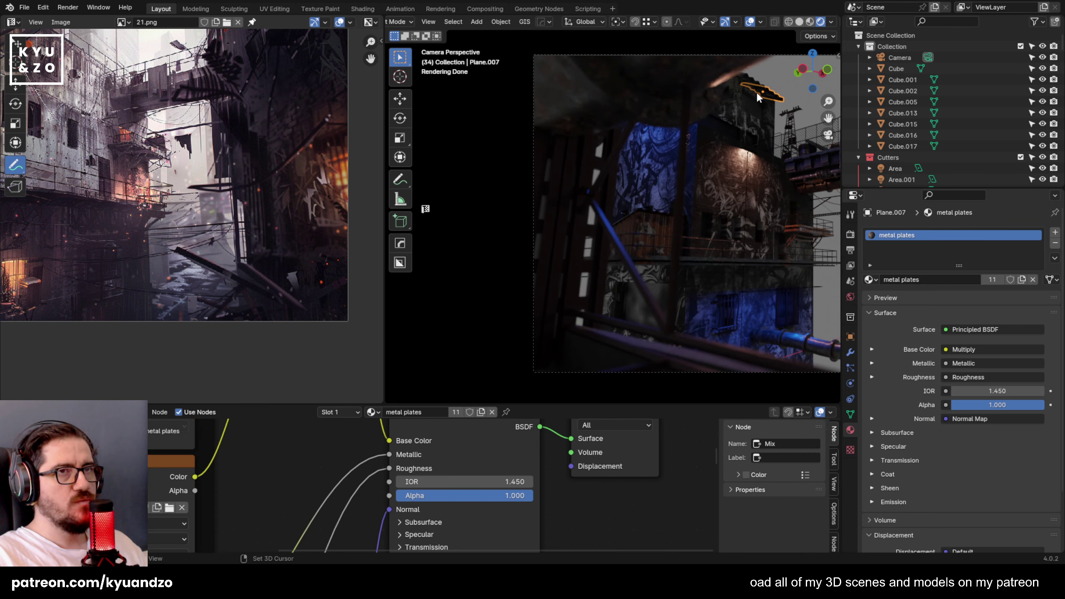
pyautogui.hotkey('shift', 'd')
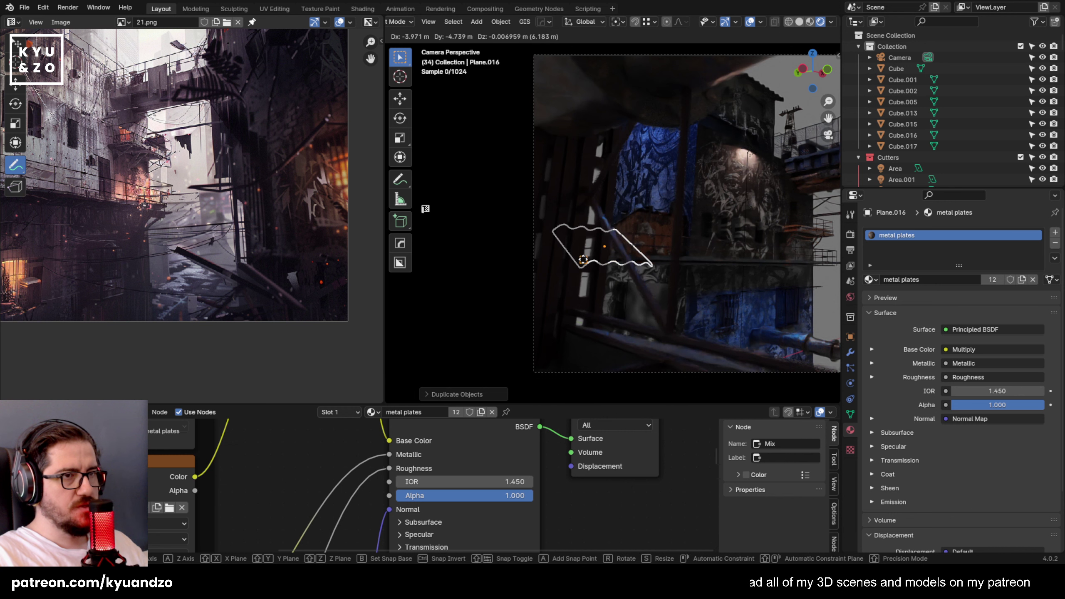
pyautogui.click(583, 259)
pyautogui.press('r')
pyautogui.press('x')
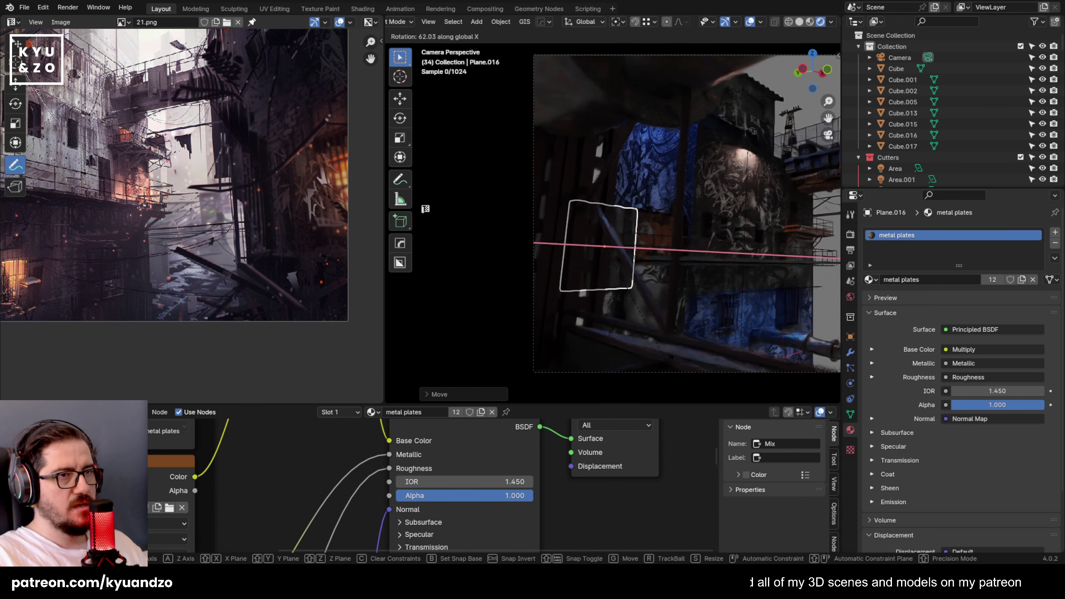
pyautogui.press('Return')
pyautogui.press('s')
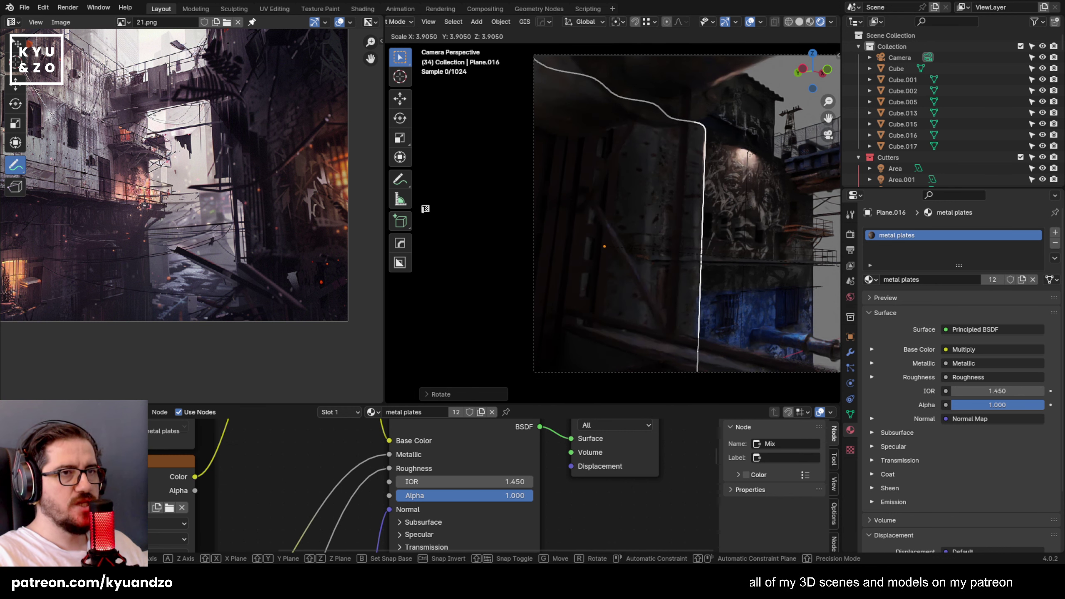
pyautogui.press('z')
pyautogui.press('Escape')
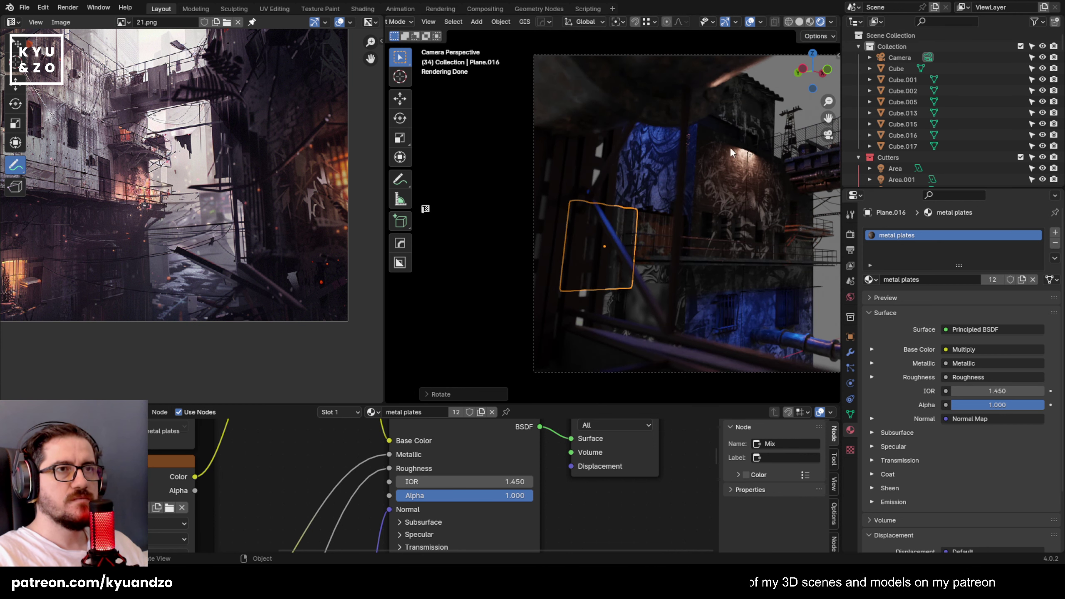
# Stretch the copied metal plate along Z and move it over the perforated beams at the camera frame's left edge.
pyautogui.press('s')
pyautogui.press('z')
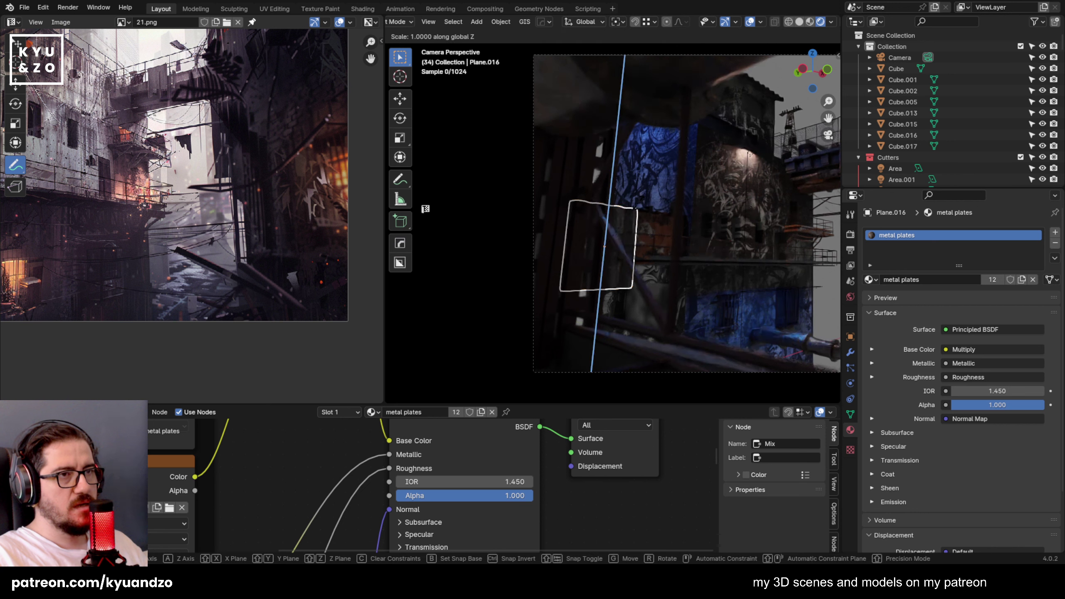
pyautogui.click(733, 224)
pyautogui.press('g')
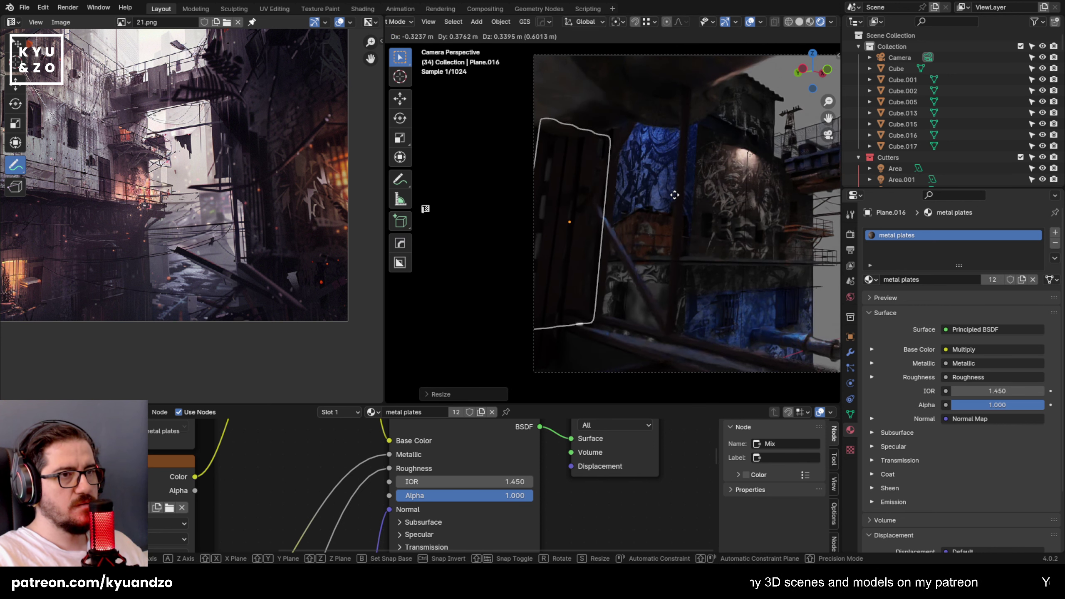
pyautogui.click(692, 220)
pyautogui.click(697, 226)
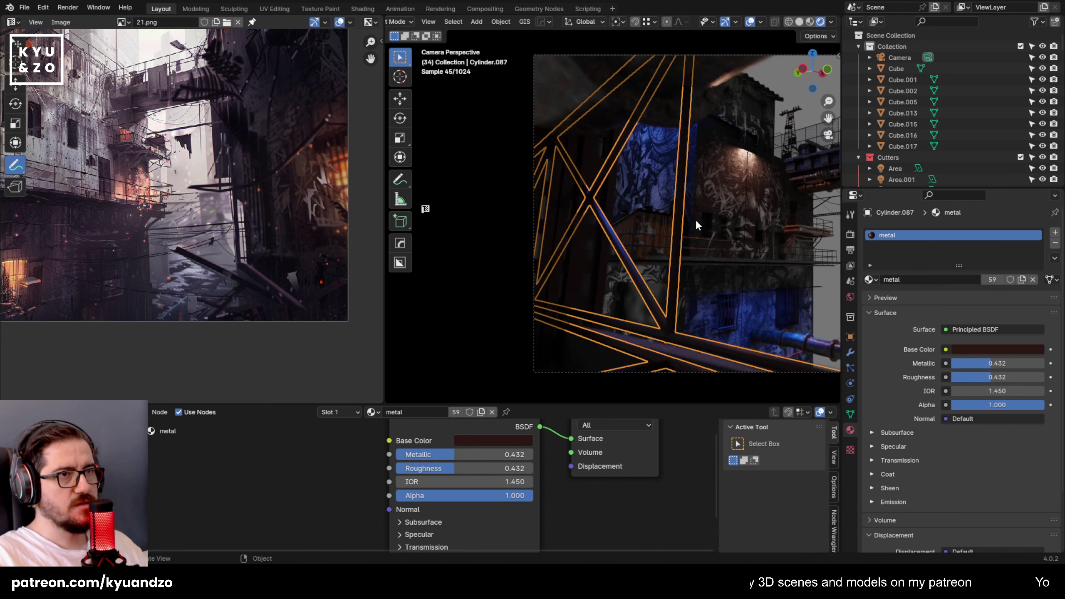
pyautogui.click(748, 221)
pyautogui.hotkey('ctrl', 'z')
pyautogui.click(757, 210)
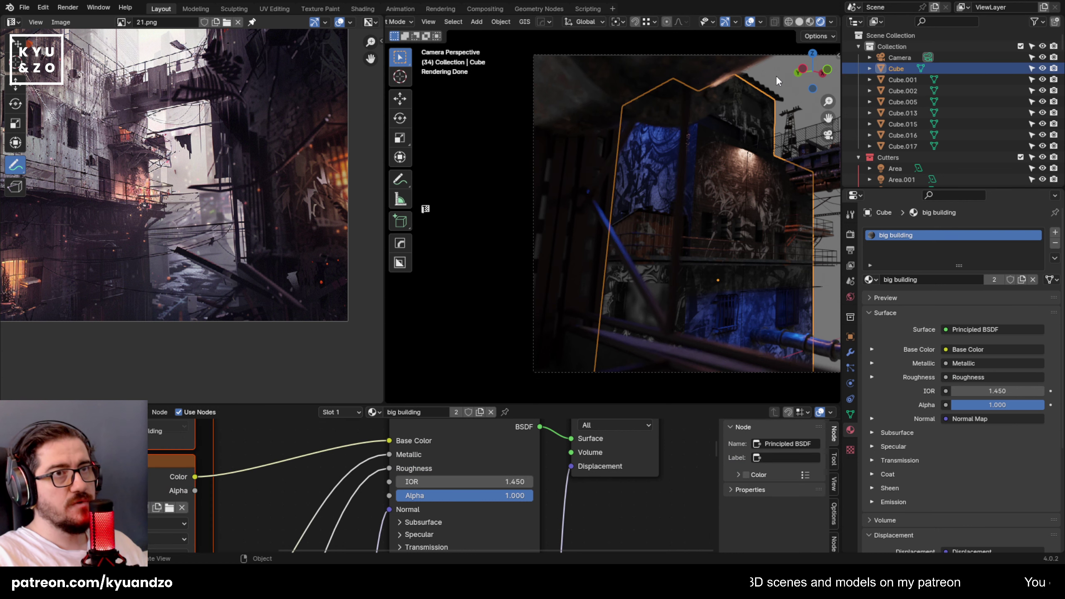
pyautogui.click(771, 91)
# Duplicate the small cylindrical metal piece on the bridge, place it at the camera frame's lower left and enlarge it.
pyautogui.keyDown('shift'); pyautogui.moveTo(721, 298); pyautogui.dragTo(618, 299, button='middle'); pyautogui.keyUp('shift')
pyautogui.click(710, 142)
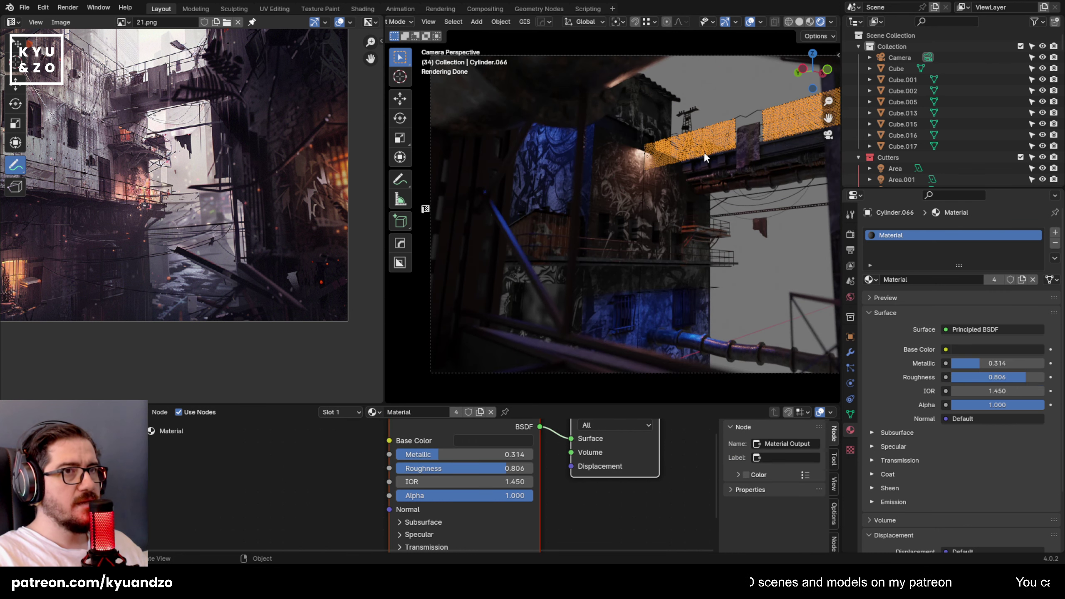
pyautogui.click(704, 152)
pyautogui.click(704, 145)
pyautogui.click(698, 149)
pyautogui.click(699, 154)
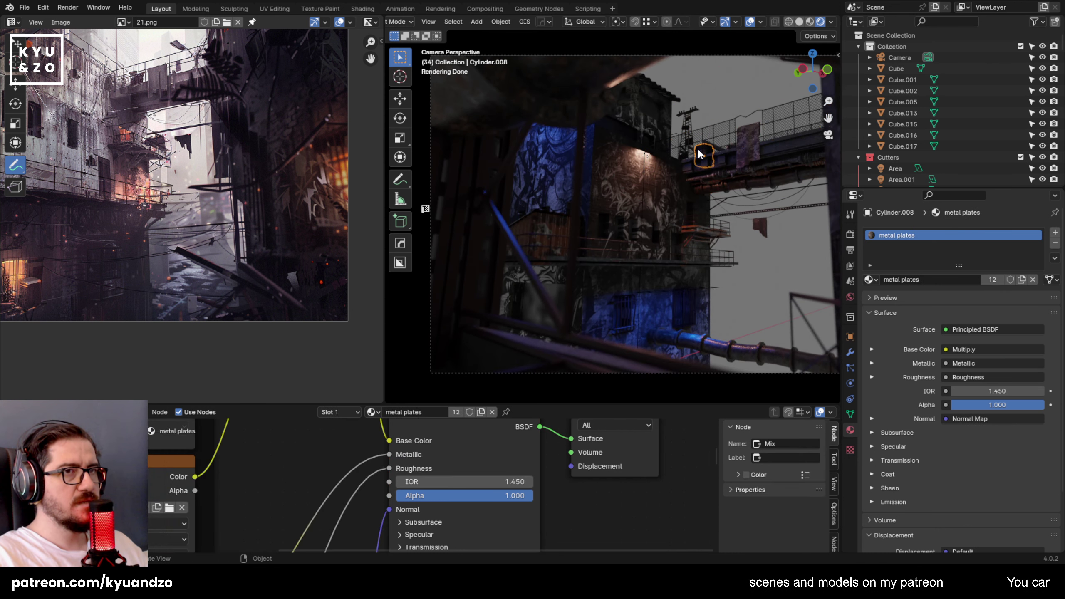
pyautogui.hotkey('shift', 'd')
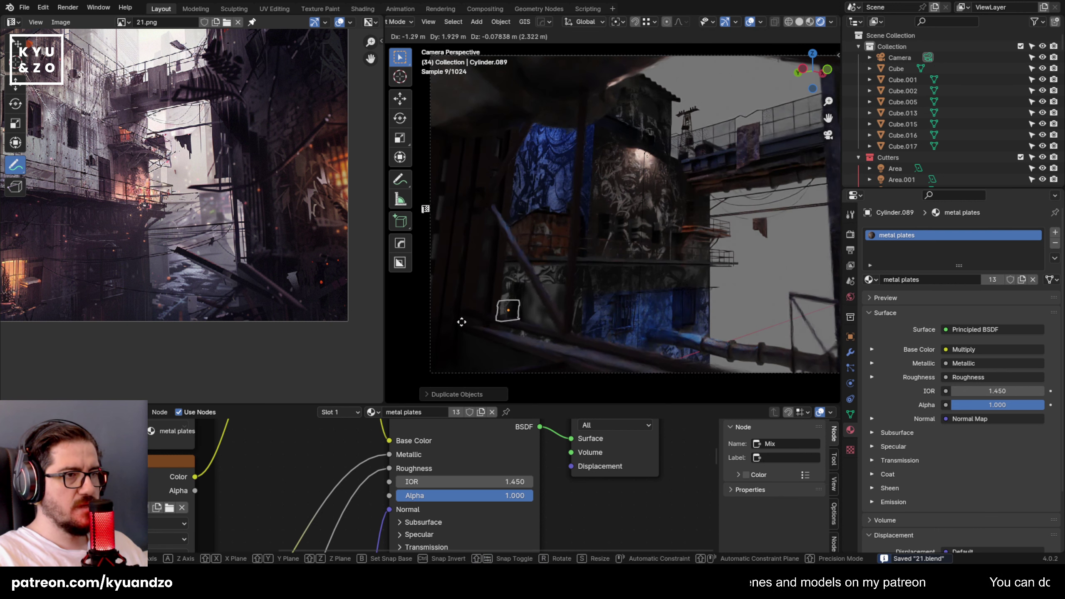
pyautogui.click(485, 299)
pyautogui.press('s')
pyautogui.click(553, 297)
# Reposition the enlarged cylindrical piece along Y and Z into the lower-left corner of the camera frame.
pyautogui.press('g')
pyautogui.press('y')
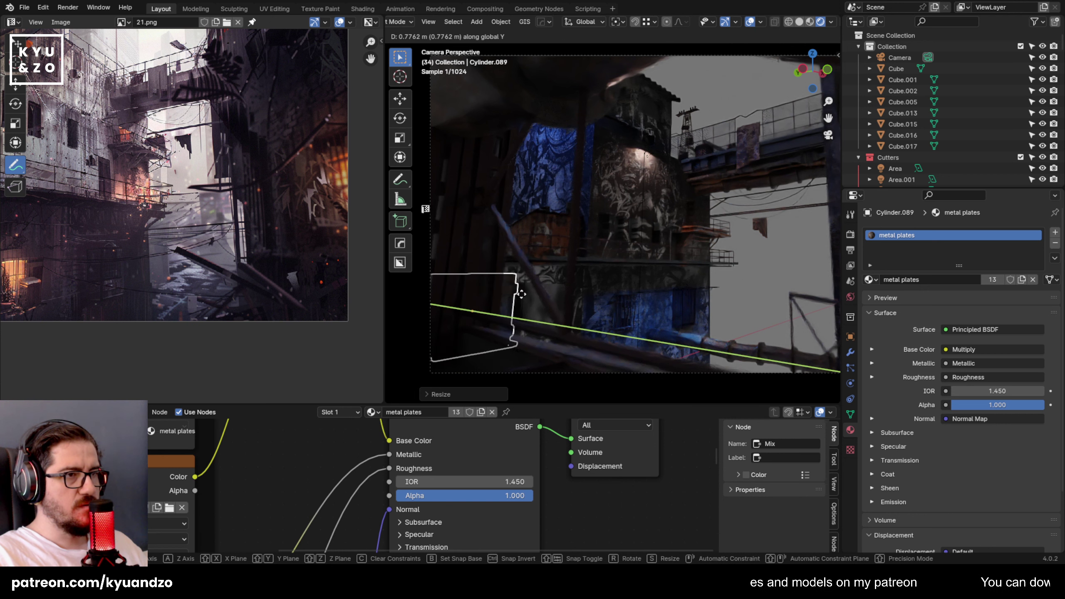
pyautogui.click(518, 300)
pyautogui.press('g')
pyautogui.press('x')
pyautogui.press('y')
pyautogui.click(531, 350)
pyautogui.press('g')
pyautogui.press('z')
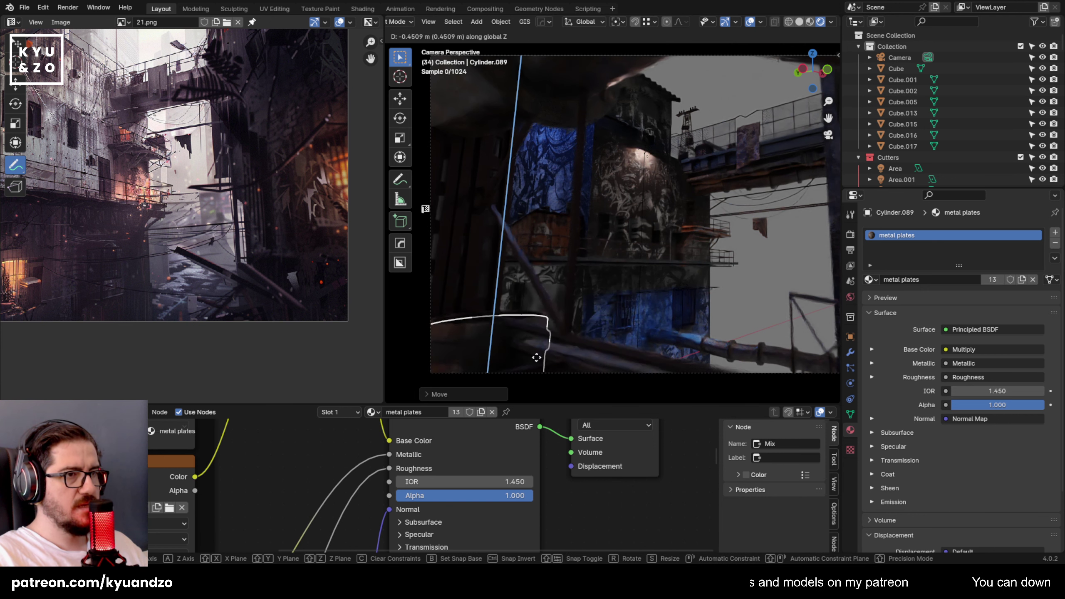
pyautogui.click(539, 361)
# Resize the cylindrical piece in the frame's lower-left corner and adjust its height along Z.
pyautogui.press('s')
pyautogui.click(590, 304)
pyautogui.press('g')
pyautogui.press('z')
pyautogui.click(592, 277)
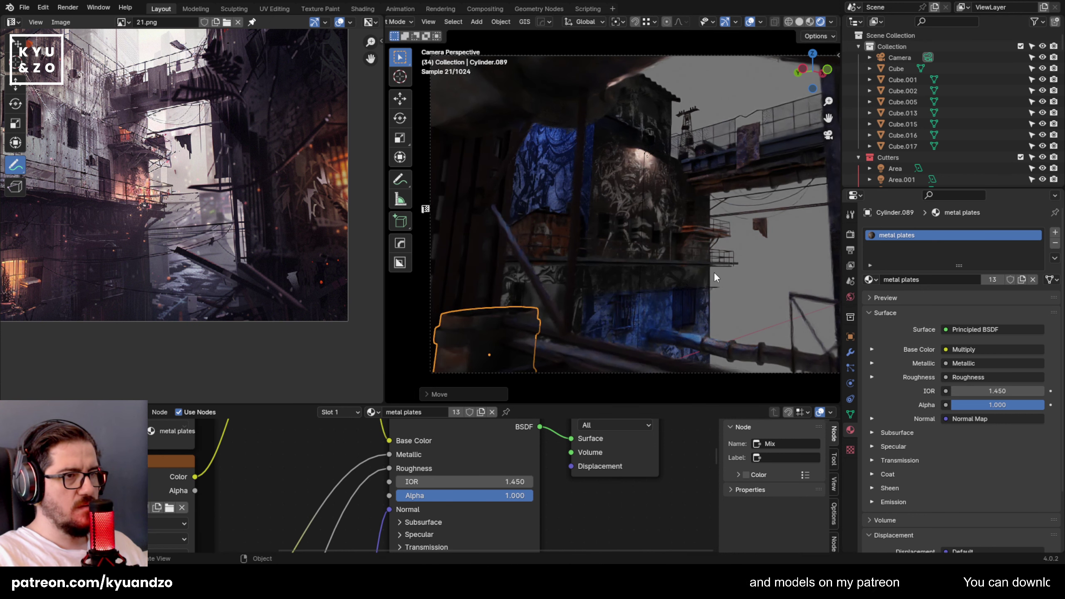
pyautogui.click(683, 311)
pyautogui.keyDown('shift'); pyautogui.moveTo(669, 274); pyautogui.dragTo(661, 267, button='middle'); pyautogui.keyUp('shift')
pyautogui.click(439, 320)
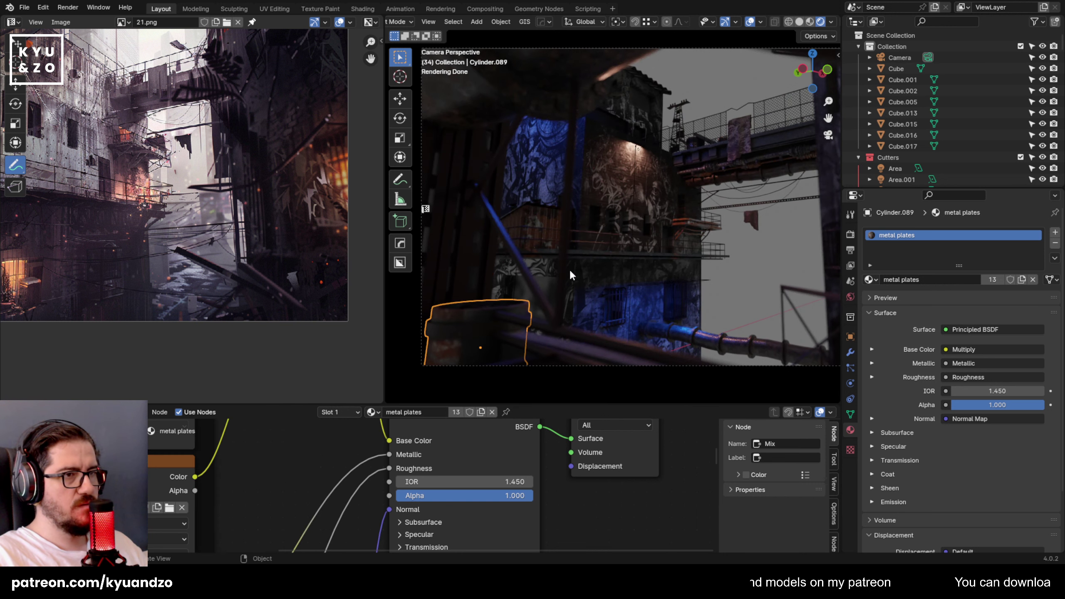
# Rotate the cylindrical piece 80° about X and reposition it along Z and X at the frame's left edge.
pyautogui.write('rx80')
pyautogui.press('Return')
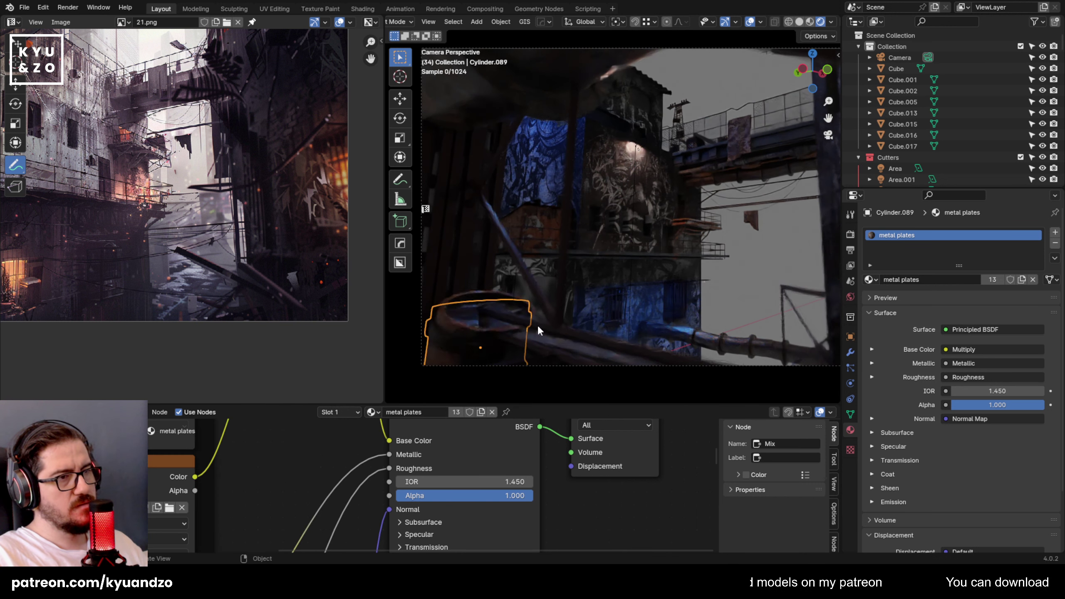
pyautogui.press('g')
pyautogui.press('z')
pyautogui.click(511, 284)
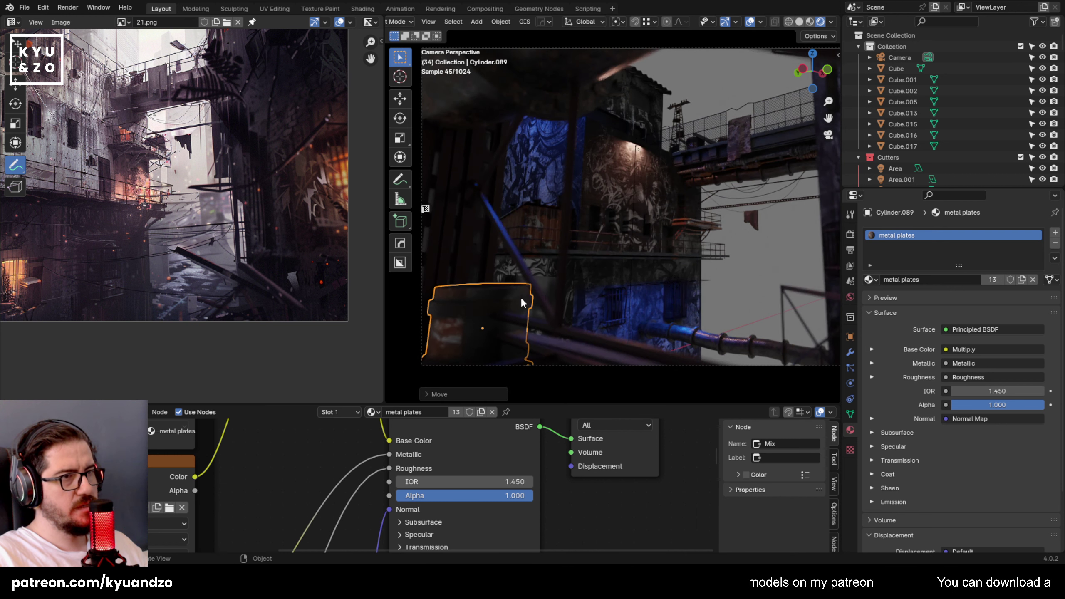
pyautogui.keyDown('shift'); pyautogui.moveTo(567, 263); pyautogui.dragTo(598, 258, button='middle'); pyautogui.keyUp('shift')
pyautogui.press('g')
pyautogui.press('x')
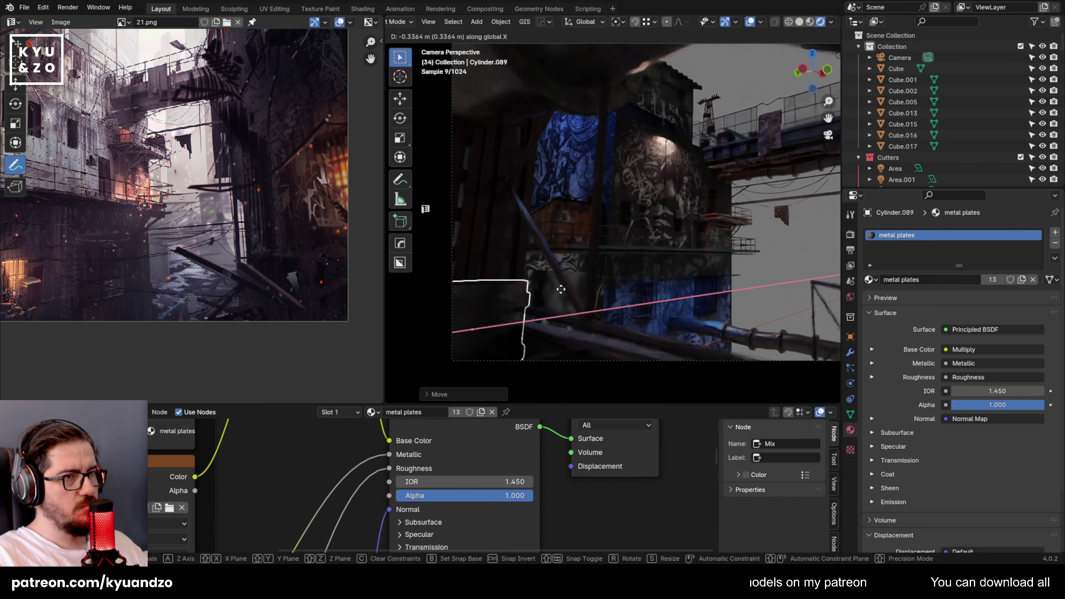
pyautogui.click(566, 290)
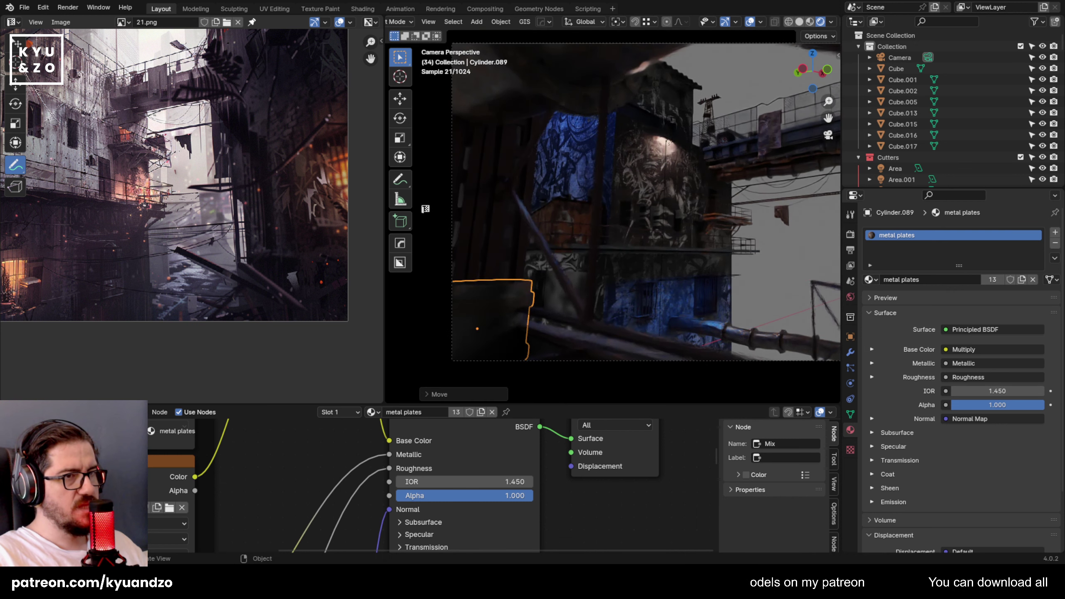
# Rescale the cylindrical piece and raise it along Z once more, and delete it from the foreground.
pyautogui.press('s')
pyautogui.click(596, 304)
pyautogui.press('g')
pyautogui.press('z')
pyautogui.click(607, 254)
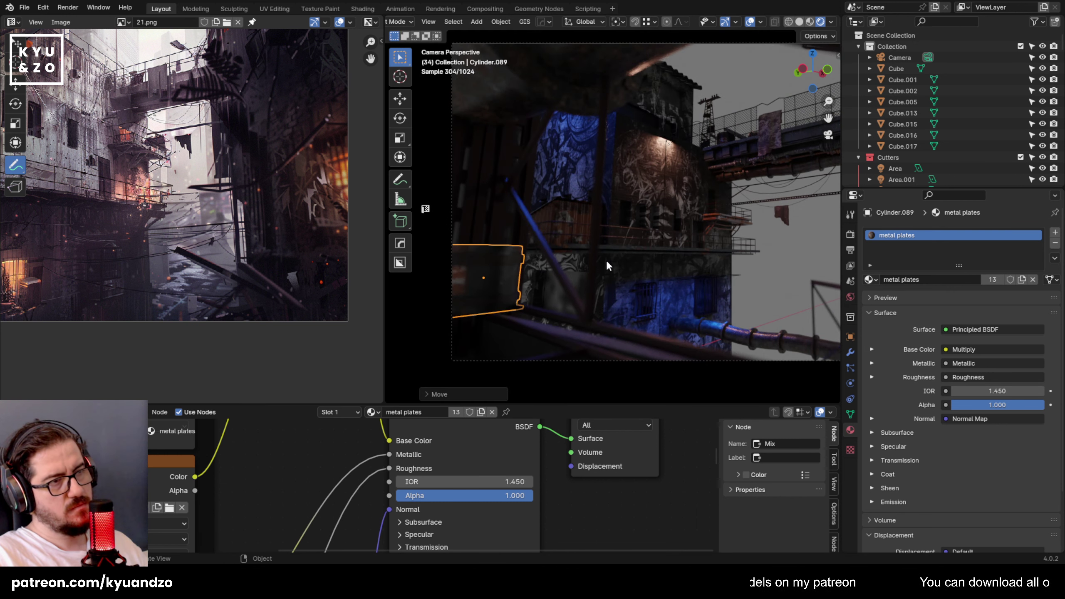
pyautogui.press('x')
pyautogui.click(607, 265)
# Save the file and review the foreground framing around the building and bridge in the camera view.
pyautogui.keyDown('shift'); pyautogui.moveTo(694, 290); pyautogui.dragTo(676, 276, button='middle'); pyautogui.keyUp('shift')
pyautogui.hotkey('ctrl', 's')
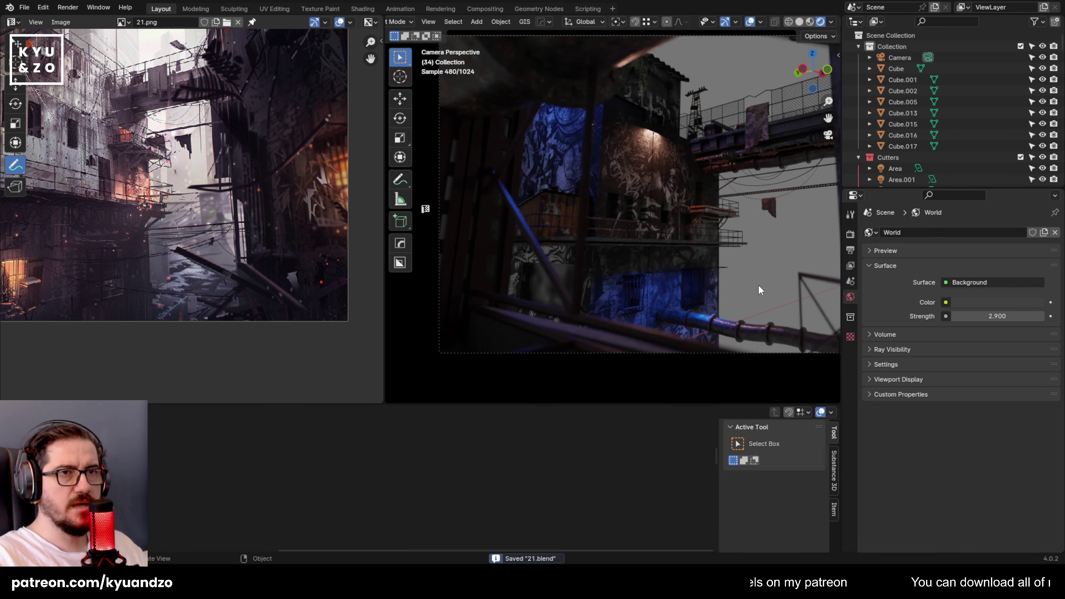
pyautogui.keyDown('shift'); pyautogui.moveTo(759, 220); pyautogui.dragTo(747, 217, button='middle'); pyautogui.keyUp('shift')
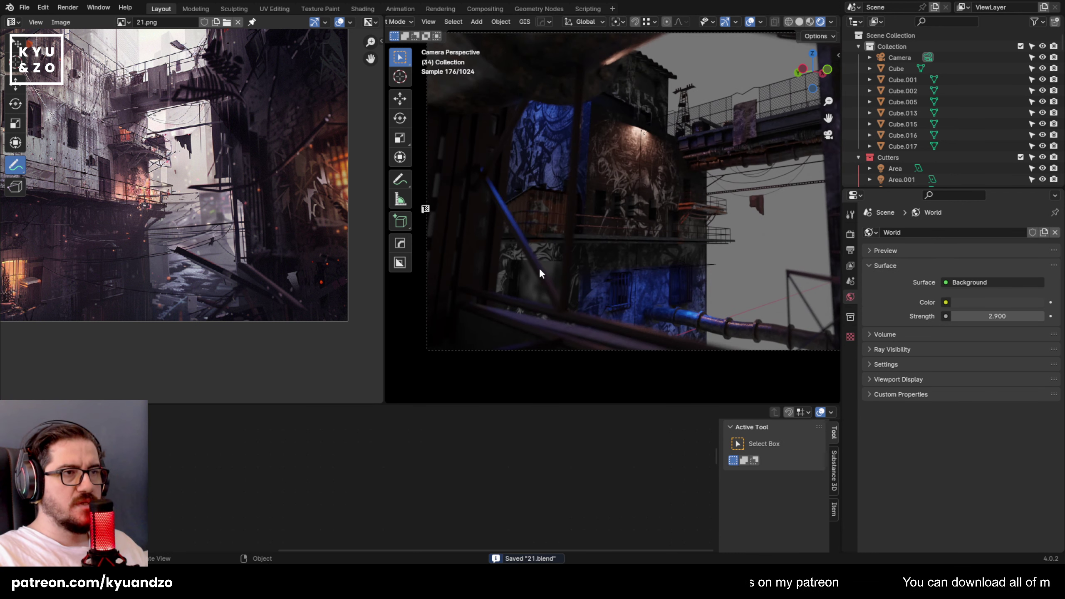
pyautogui.click(541, 265)
pyautogui.click(653, 227)
pyautogui.keyDown('shift'); pyautogui.moveTo(714, 250); pyautogui.dragTo(651, 248, button='middle'); pyautogui.keyUp('shift')
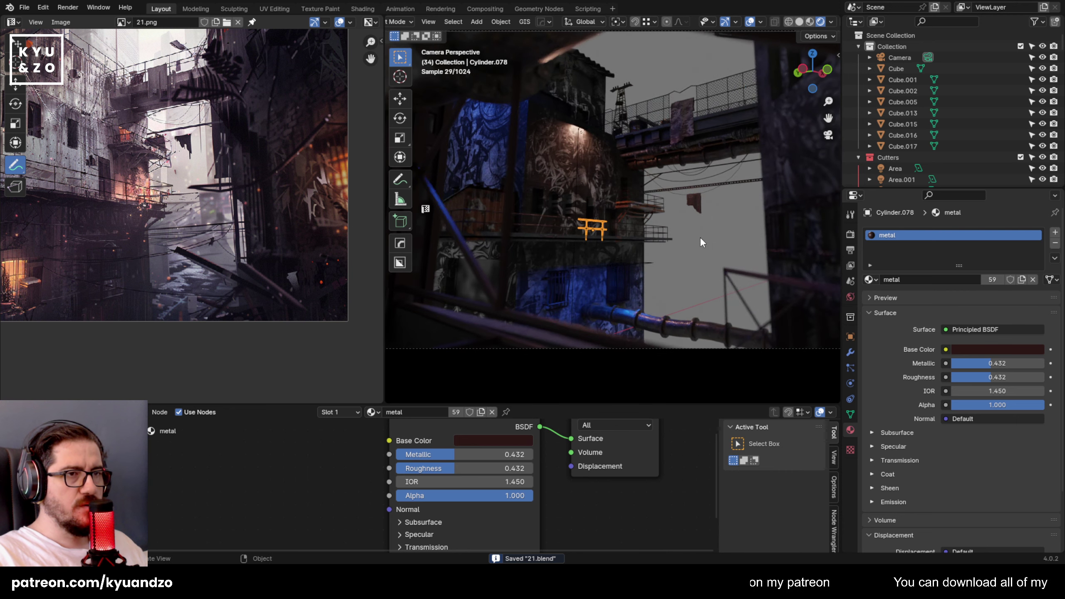
pyautogui.click(700, 237)
pyautogui.scroll(-4, 700, 236)
pyautogui.scroll(3, 703, 239)
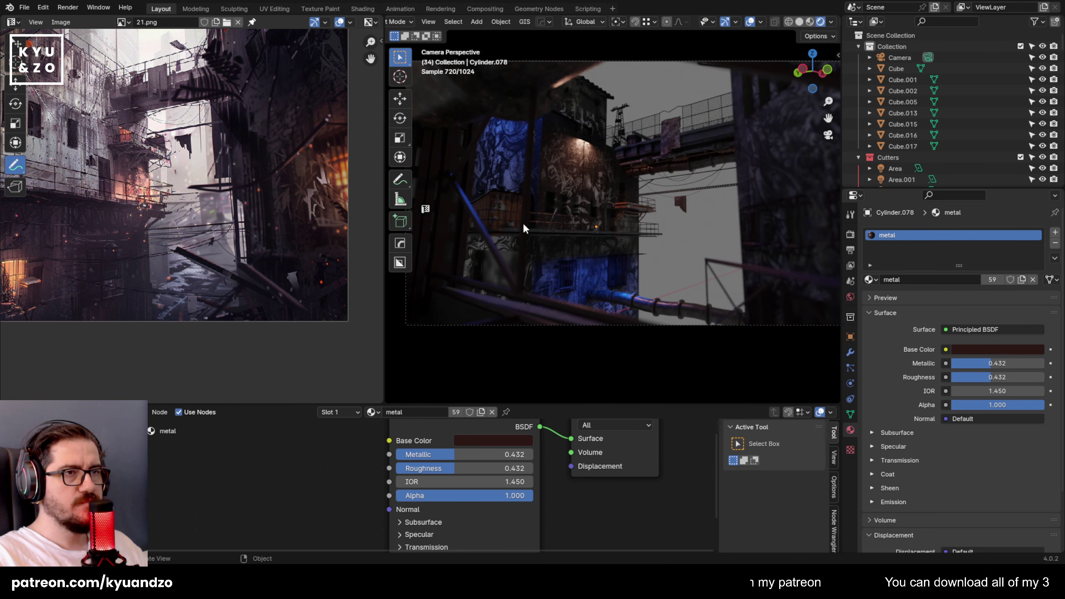
# Duplicate the small railing section on the building's balcony and move the copy to the lower left of the camera frame.
pyautogui.click(556, 221)
pyautogui.keyDown('shift'); pyautogui.moveTo(551, 234); pyautogui.dragTo(598, 205, button='middle'); pyautogui.keyUp('shift')
pyautogui.click(638, 219)
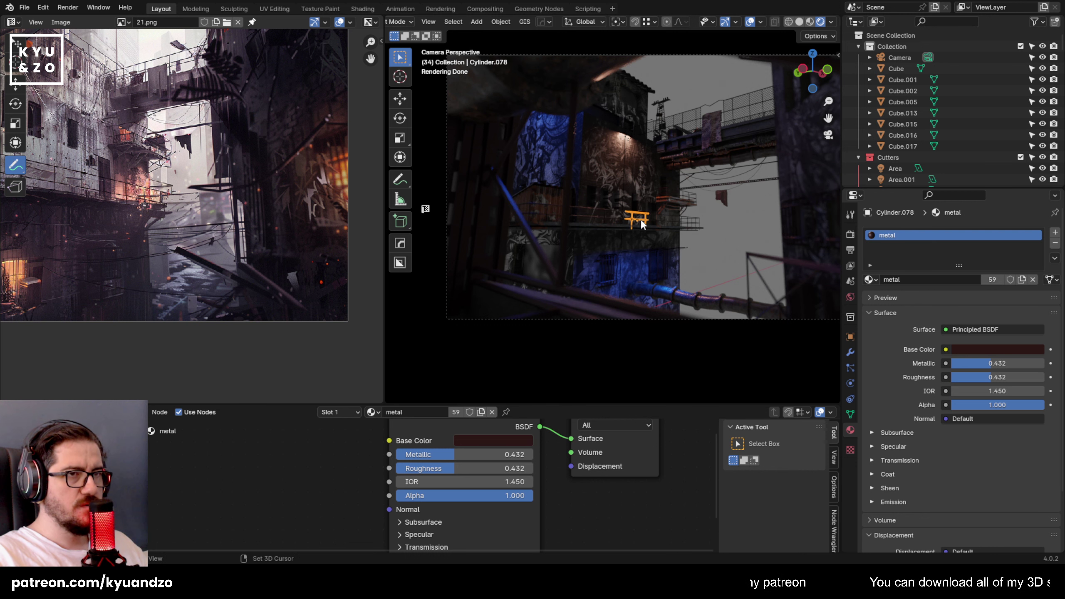
pyautogui.hotkey('shift', 'd')
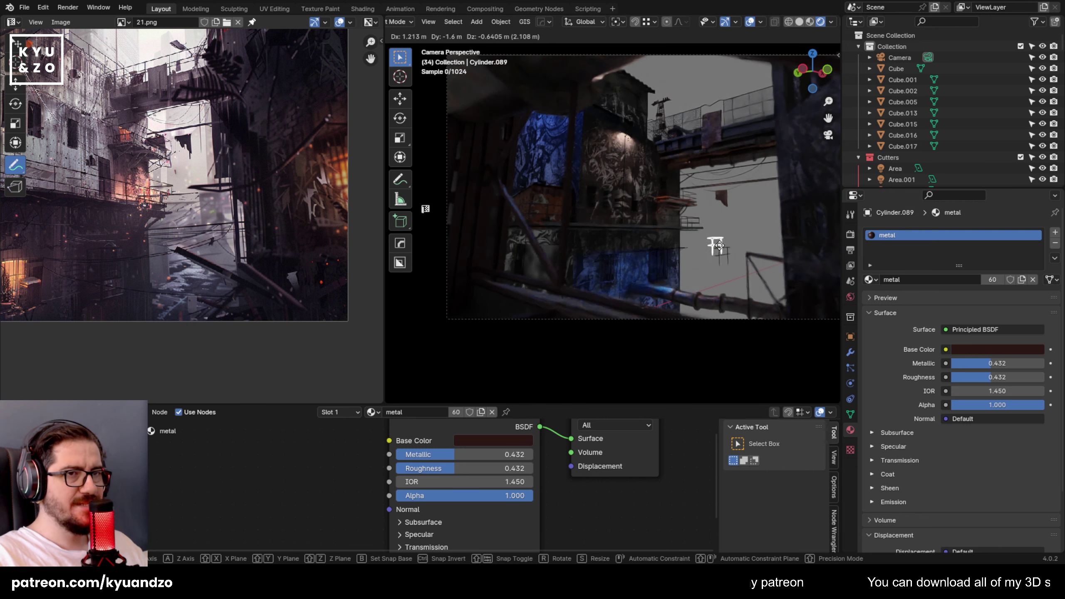
pyautogui.click(718, 248)
pyautogui.press('g')
pyautogui.click(527, 284)
pyautogui.press('g')
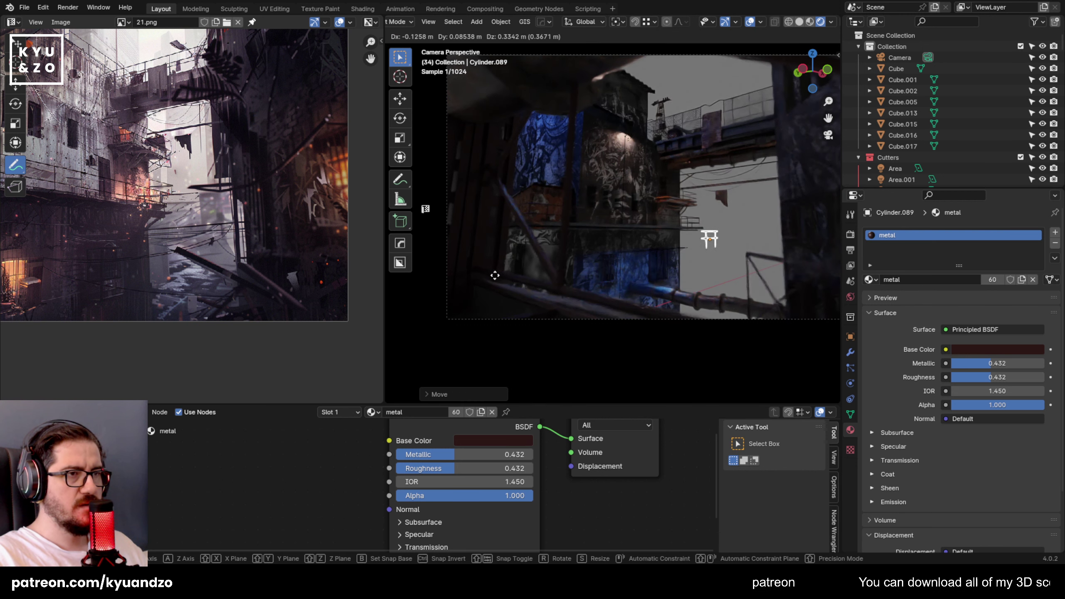
pyautogui.click(510, 281)
# Scale the railing copy up to foreground size and rotate it about Z so its bars face the camera.
pyautogui.press('s')
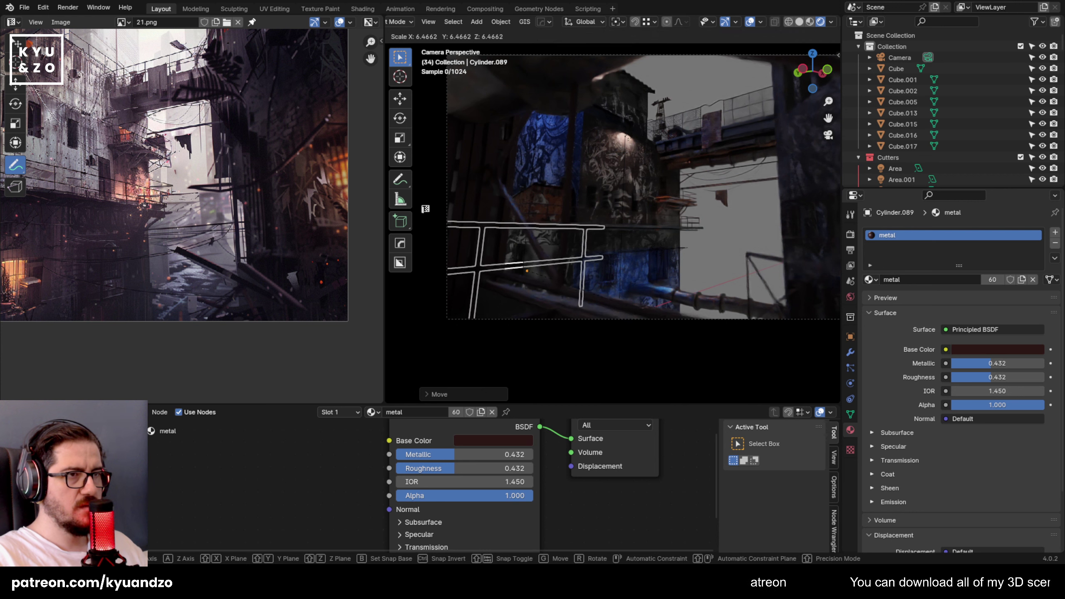
pyautogui.click(680, 218)
pyautogui.press('r')
pyautogui.press('z')
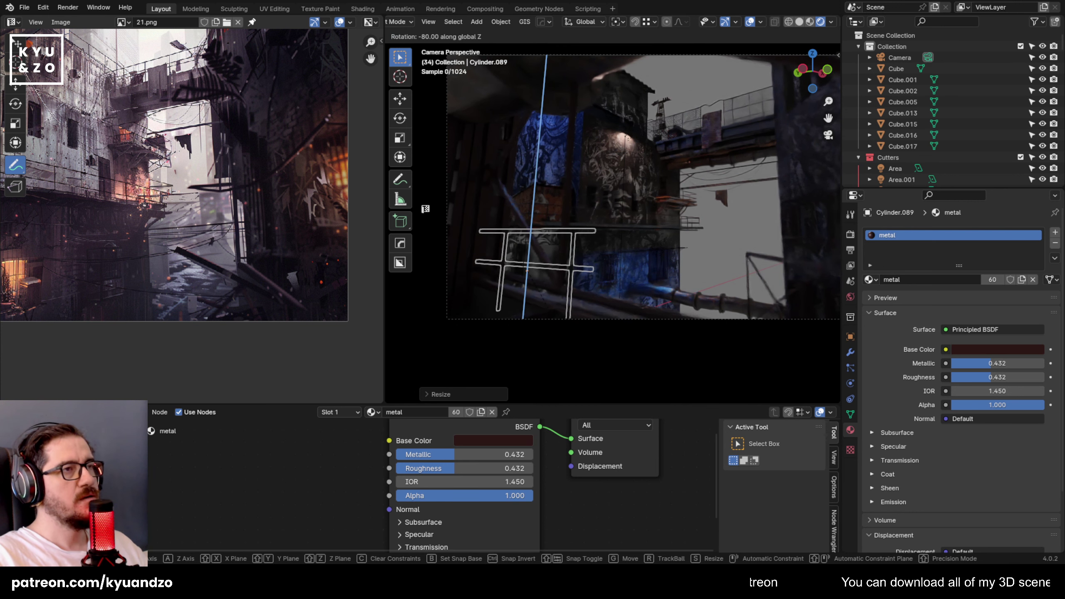
pyautogui.click(595, 283)
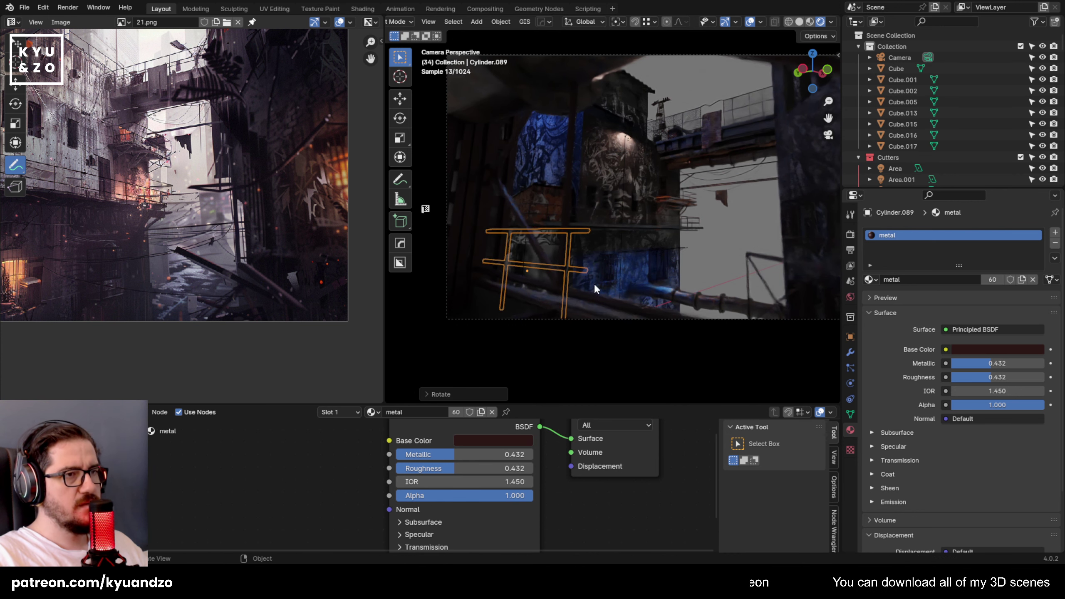
# Shift the railing copy along X toward the frame's left edge, and adjust its size and rotation about Z.
pyautogui.press('g')
pyautogui.press('x')
pyautogui.click(550, 312)
pyautogui.press('s')
pyautogui.click(587, 319)
pyautogui.press('g')
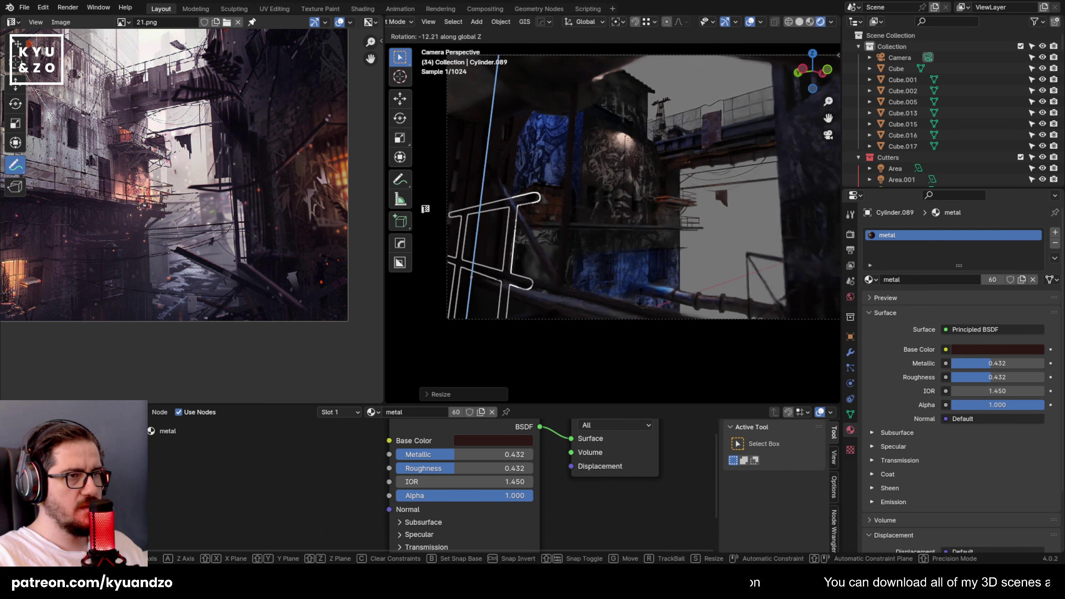
pyautogui.click(724, 227)
pyautogui.click(714, 243)
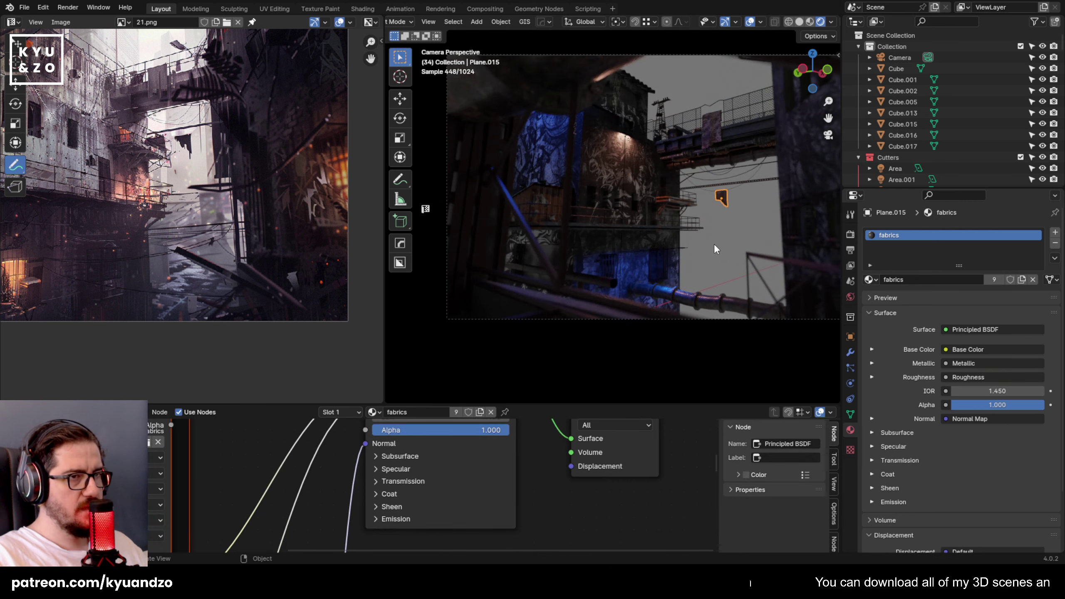
# Move the foreground railing copy along global Y, then adjust its position along Z and its local Y axis.
pyautogui.click(598, 283)
pyautogui.press('g')
pyautogui.press('y')
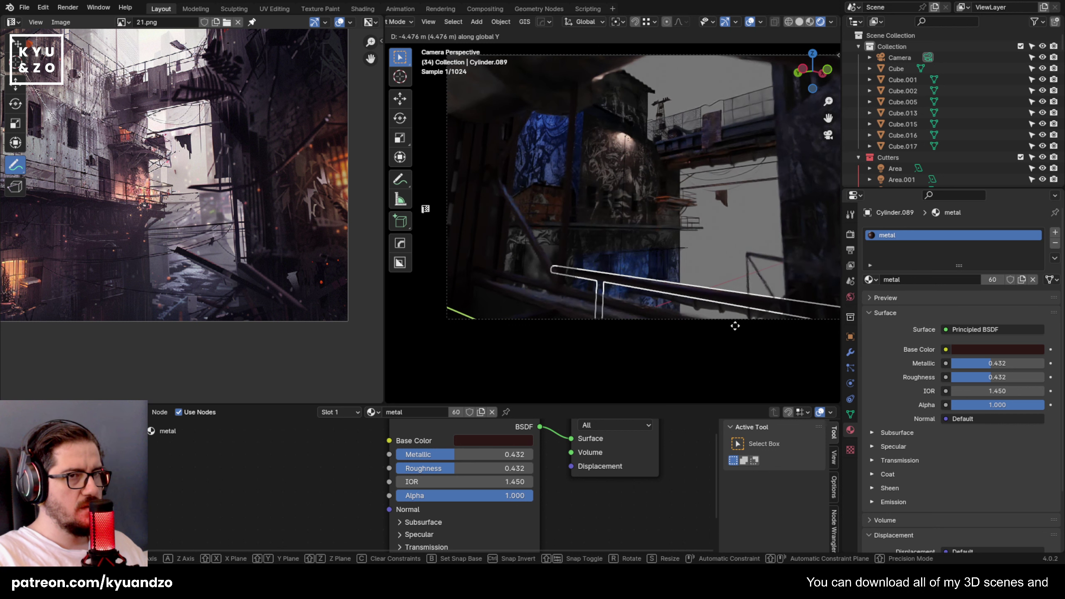
pyautogui.click(730, 323)
pyautogui.press('g')
pyautogui.press('z')
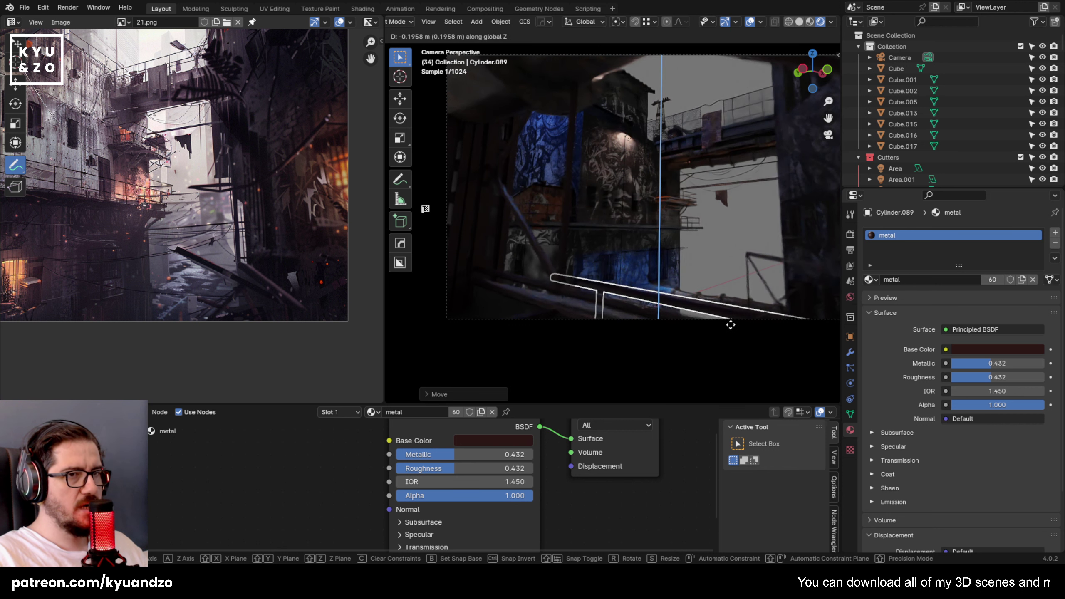
pyautogui.press('y')
pyautogui.press('y')
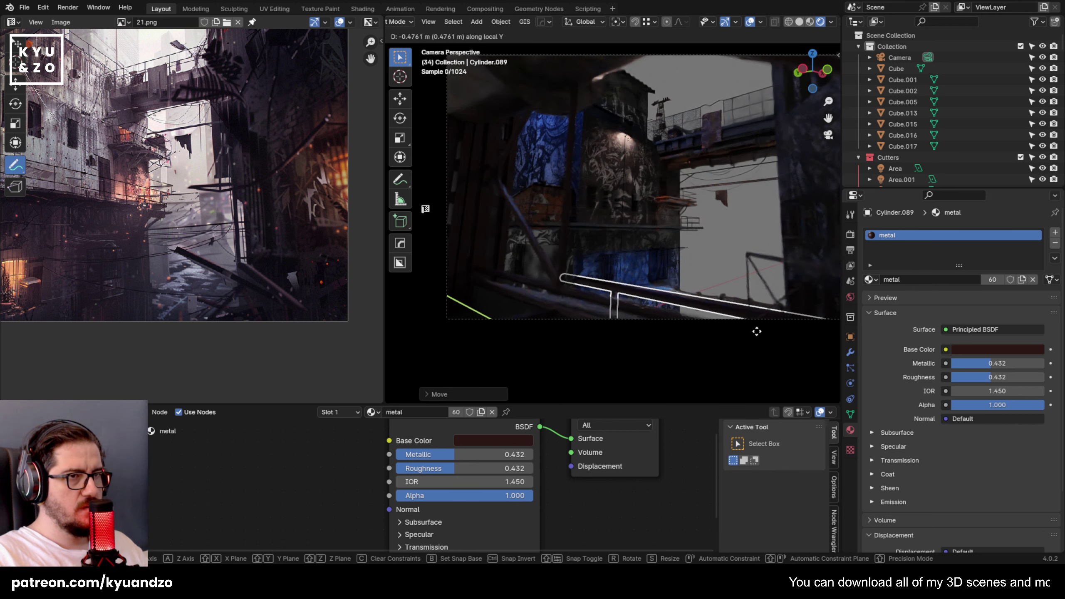
pyautogui.click(757, 332)
pyautogui.click(741, 314)
pyautogui.scroll(3, 634, 293)
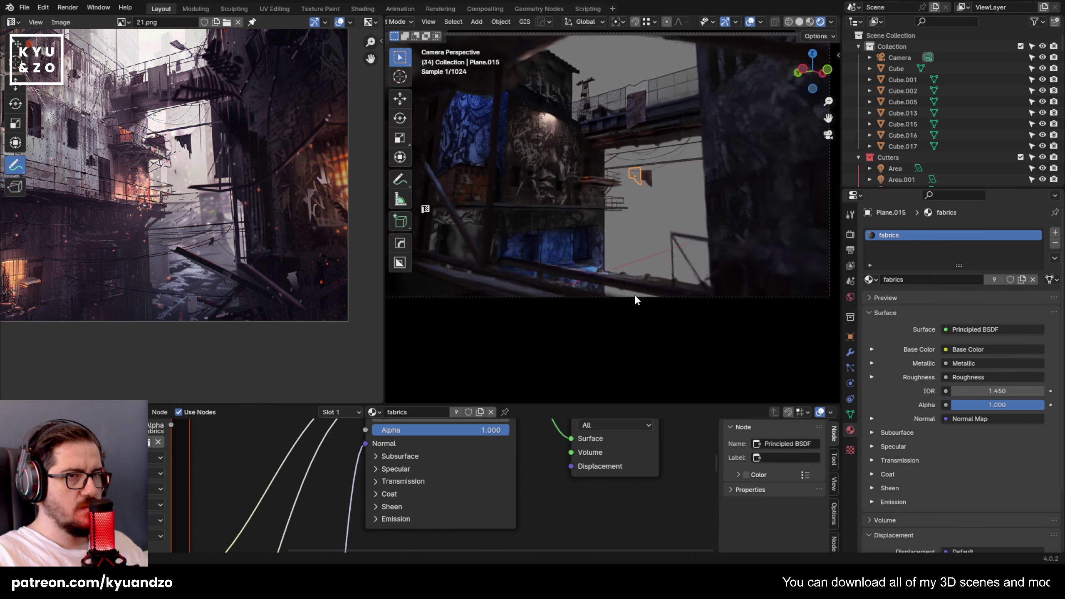
# Slide the railing copy along X toward the camera frame's left edge and raise it along Z.
pyautogui.click(581, 283)
pyautogui.keyDown('shift'); pyautogui.moveTo(511, 258); pyautogui.dragTo(651, 279, button='middle'); pyautogui.keyUp('shift')
pyautogui.press('g')
pyautogui.press('x')
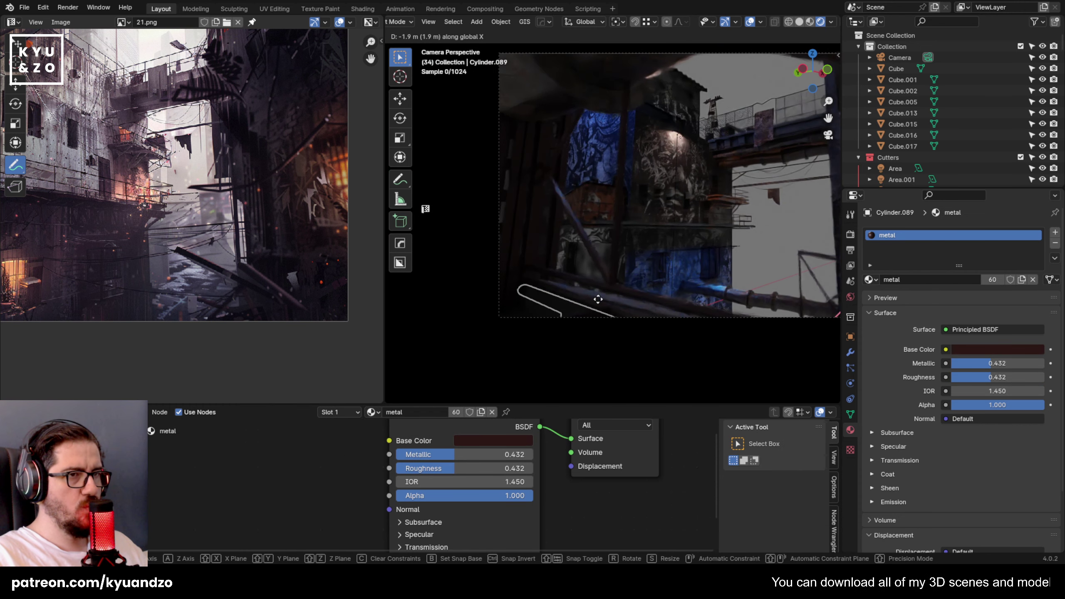
pyautogui.click(569, 302)
pyautogui.press('g')
pyautogui.press('z')
pyautogui.click(583, 210)
# Fine-tune the railing copy's size and position at the lower left of the camera frame.
pyautogui.press('g')
pyautogui.press('y')
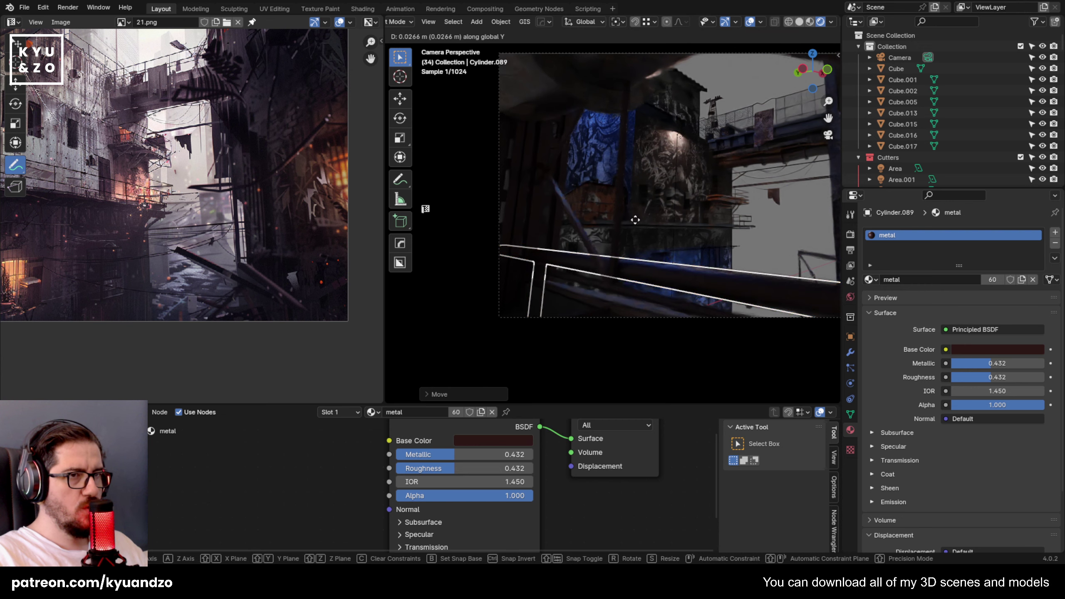
pyautogui.press('x')
pyautogui.press('s')
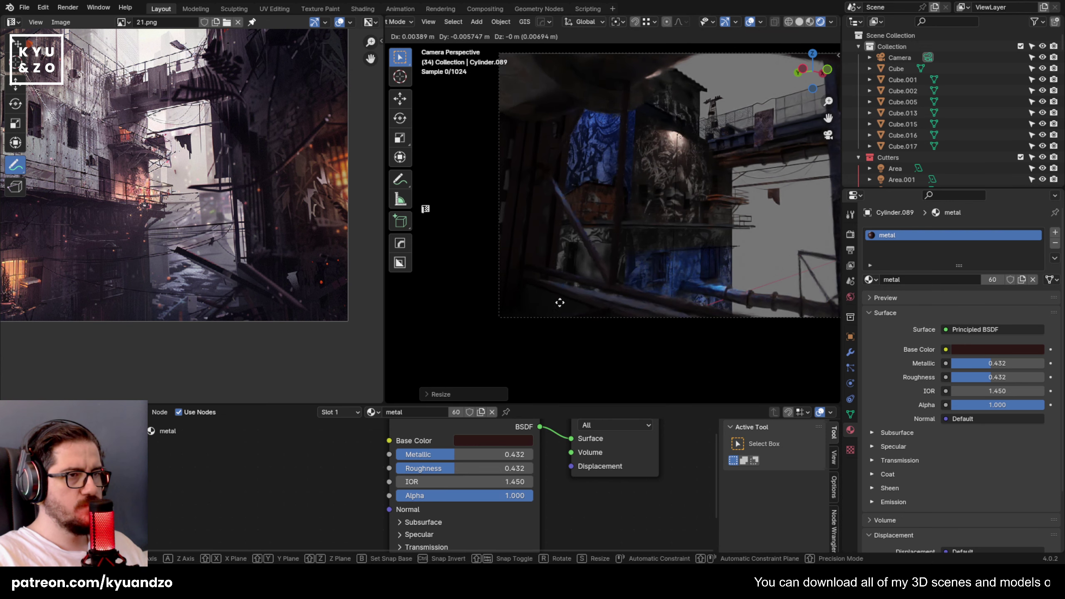
pyautogui.click(660, 268)
pyautogui.click(708, 250)
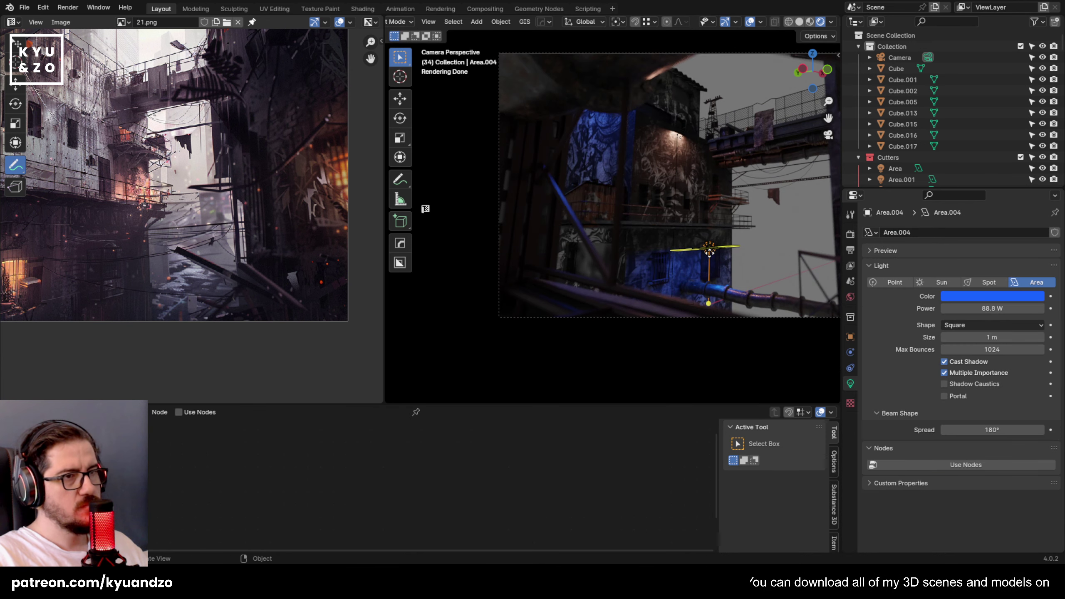
pyautogui.keyDown('shift'); pyautogui.moveTo(761, 204); pyautogui.dragTo(687, 235, button='middle'); pyautogui.keyUp('shift')
pyautogui.keyDown('shift'); pyautogui.moveTo(569, 209); pyautogui.dragTo(592, 220, button='middle'); pyautogui.keyUp('shift')
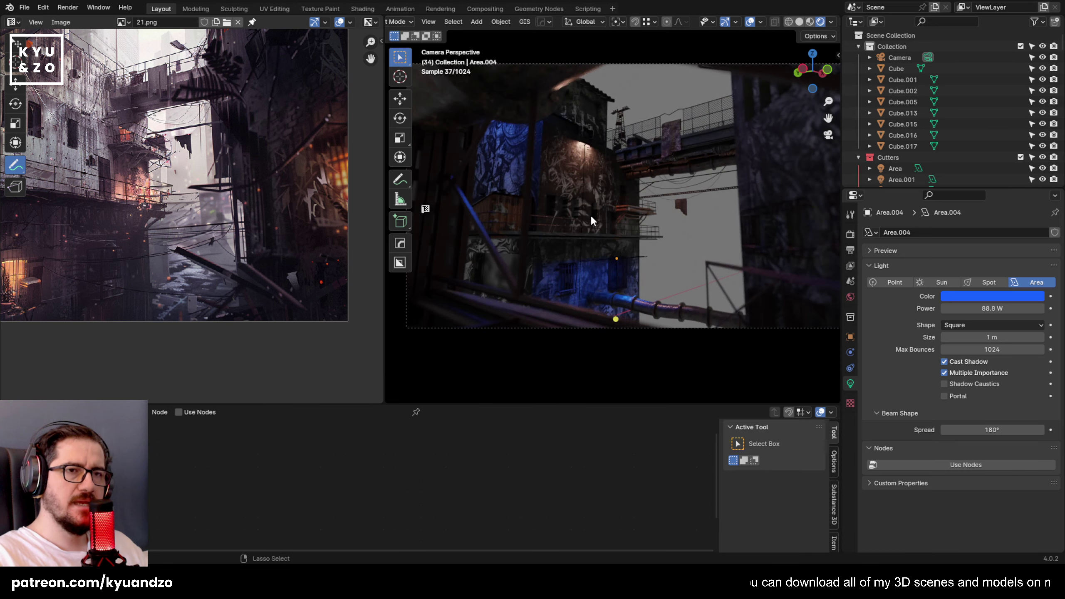
# Move the lattice girder at the frame's lower right about -0.43 m along its local Y axis and save the file.
pyautogui.click(728, 263)
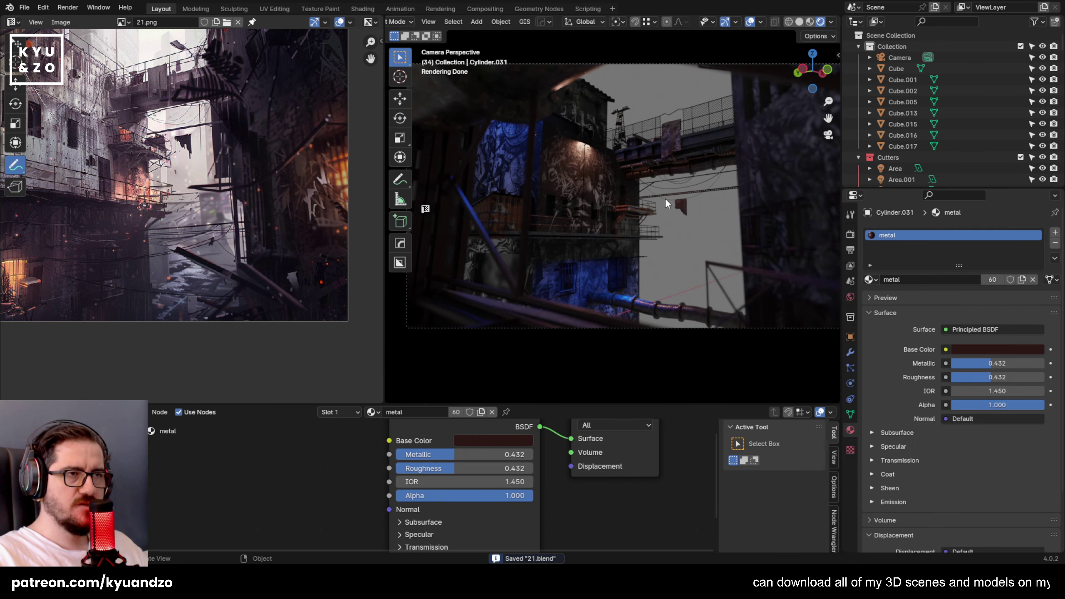
pyautogui.keyDown('shift'); pyautogui.moveTo(665, 198); pyautogui.dragTo(653, 249, button='middle'); pyautogui.keyUp('shift')
pyautogui.click(691, 284)
pyautogui.keyDown('shift'); pyautogui.moveTo(691, 282); pyautogui.dragTo(616, 255, button='middle'); pyautogui.keyUp('shift')
pyautogui.press('g')
pyautogui.press('y')
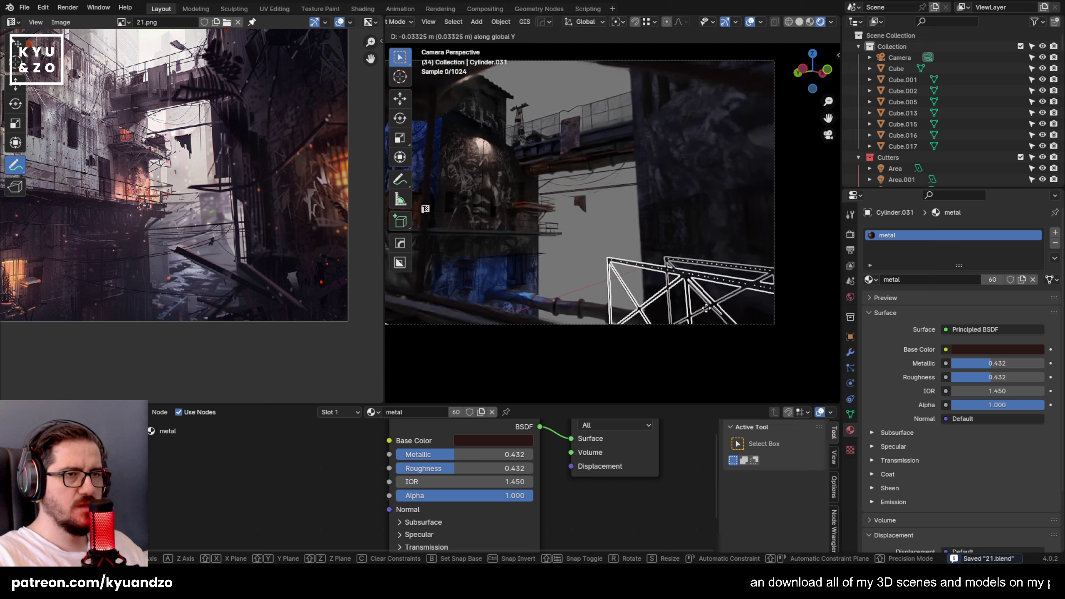
pyautogui.click(728, 300)
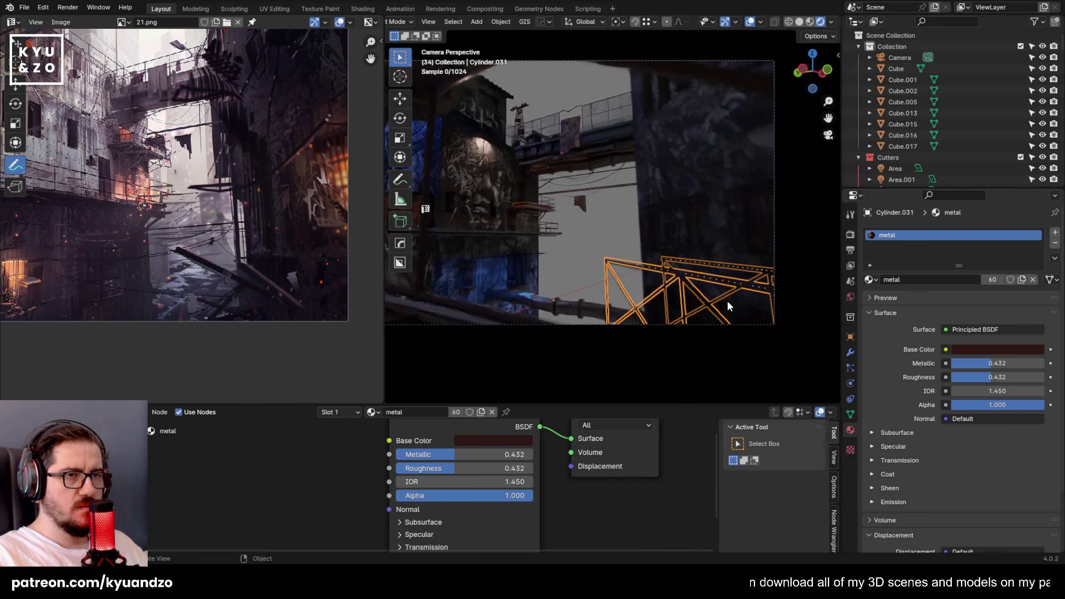
pyautogui.press('g')
pyautogui.press('y')
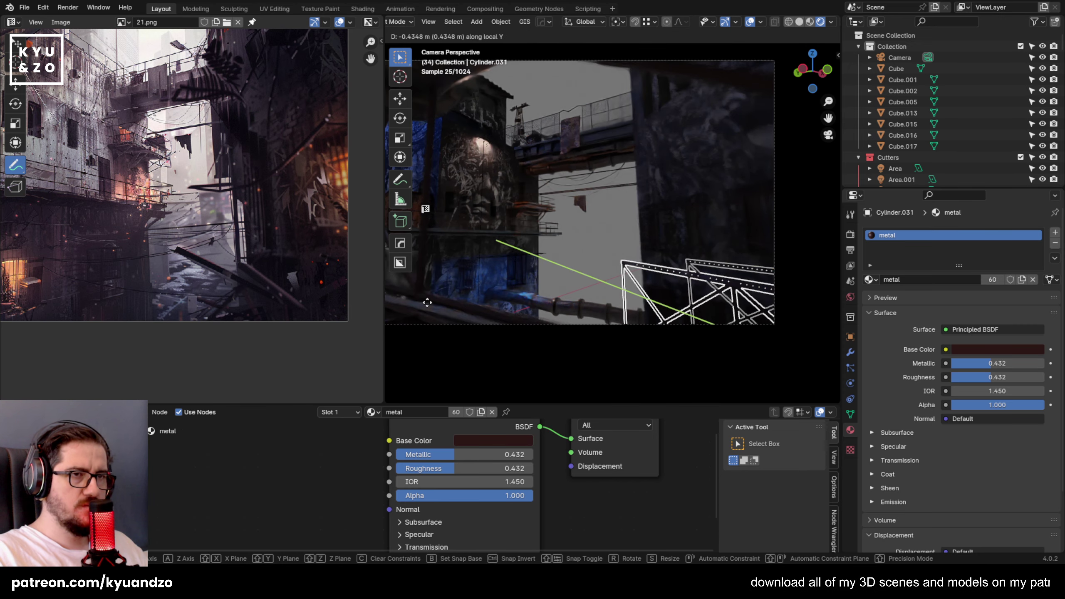
pyautogui.click(555, 220)
pyautogui.hotkey('ctrl', 's')
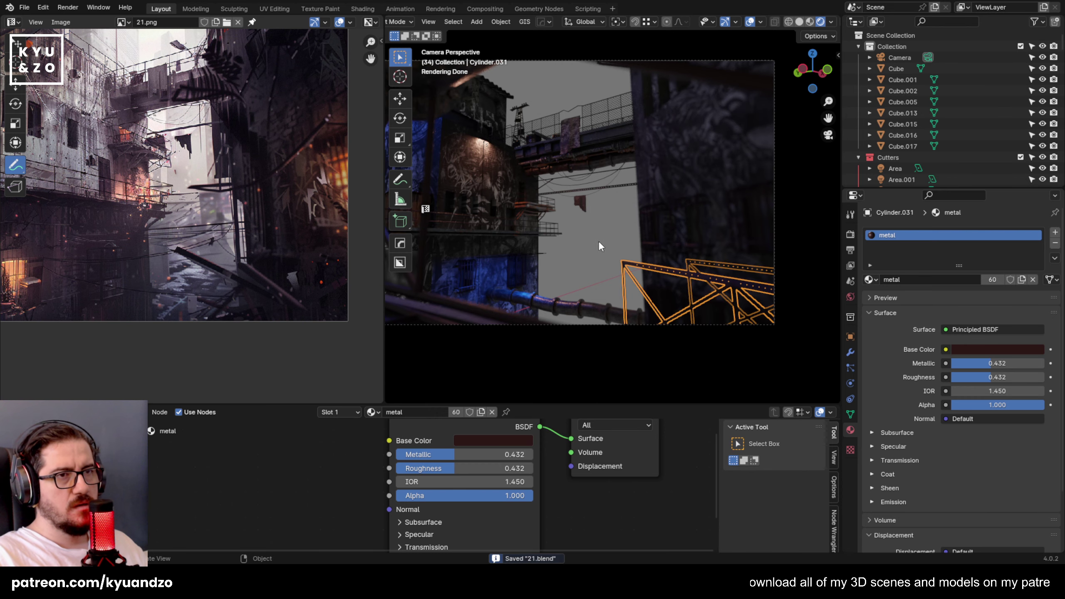
# Nudge the lower-right lattice girder slightly further in the negative direction along its local Y axis.
pyautogui.keyDown('shift'); pyautogui.moveTo(599, 241); pyautogui.dragTo(559, 227, button='middle'); pyautogui.keyUp('shift')
pyautogui.press('g')
pyautogui.press('y')
pyautogui.press('y')
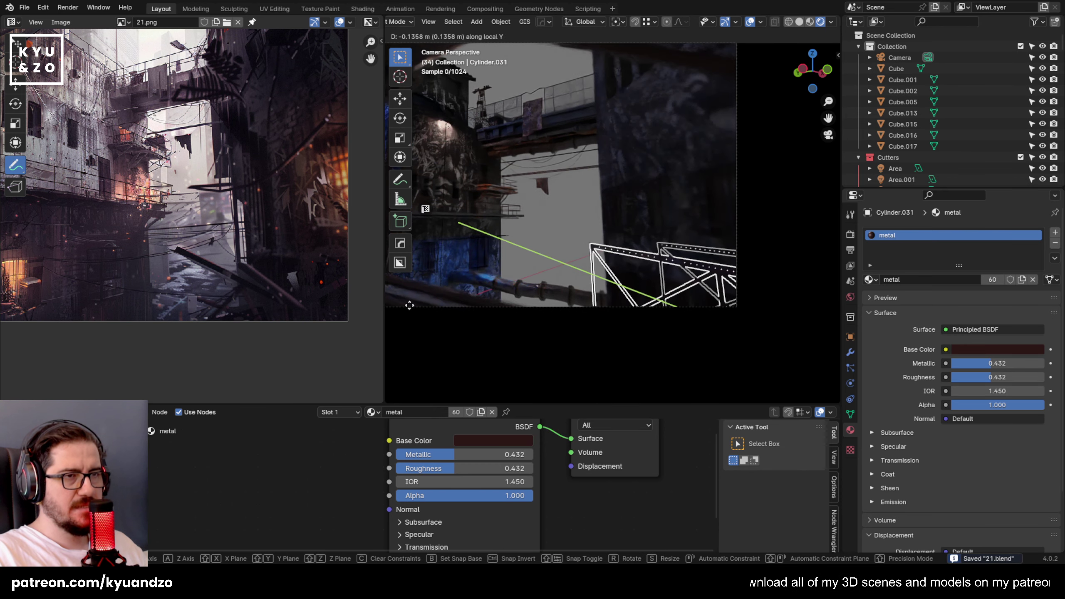
pyautogui.click(556, 319)
pyautogui.click(572, 273)
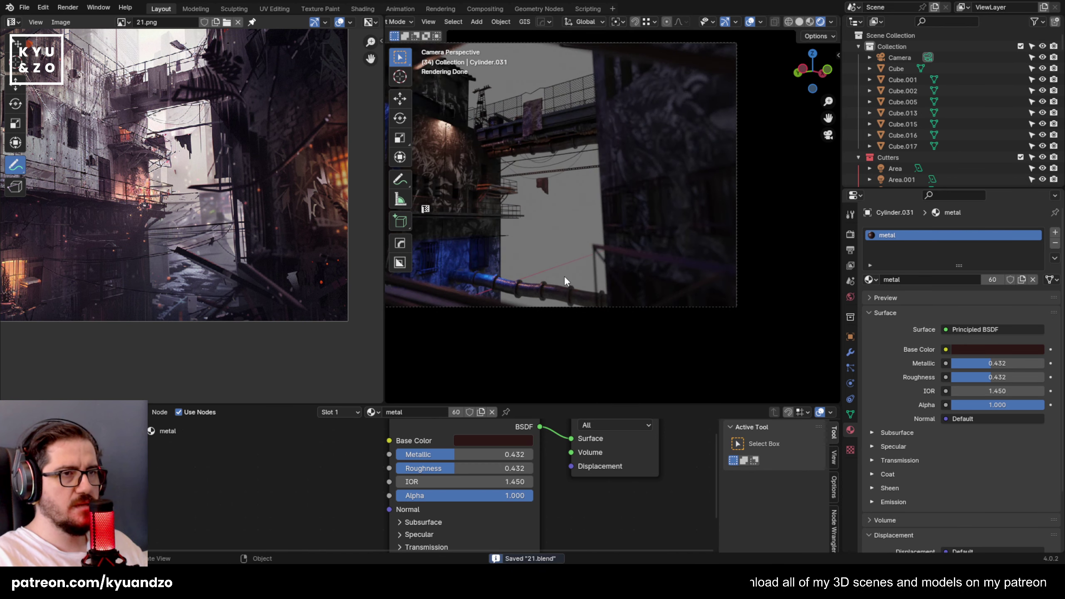
# Try expanding the face selection on the large lattice girder's overhead beam in Edit Mode.
pyautogui.moveTo(582, 177)
pyautogui.keyDown('shift'); pyautogui.mouseDown(button='middle')
pyautogui.moveTo(590, 206)
pyautogui.moveTo(672, 183)
pyautogui.moveTo(666, 162)
pyautogui.moveTo(584, 184)
pyautogui.mouseUp(button='middle'); pyautogui.keyUp('shift')
pyautogui.scroll(-2, 591, 206)
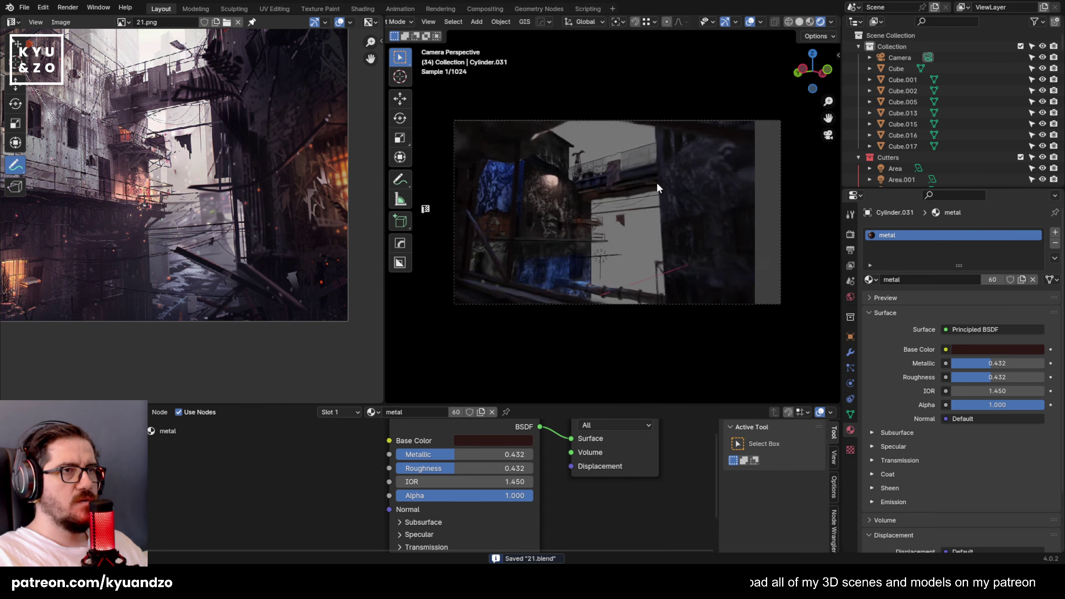
pyautogui.click(770, 136)
pyautogui.scroll(2, 672, 149)
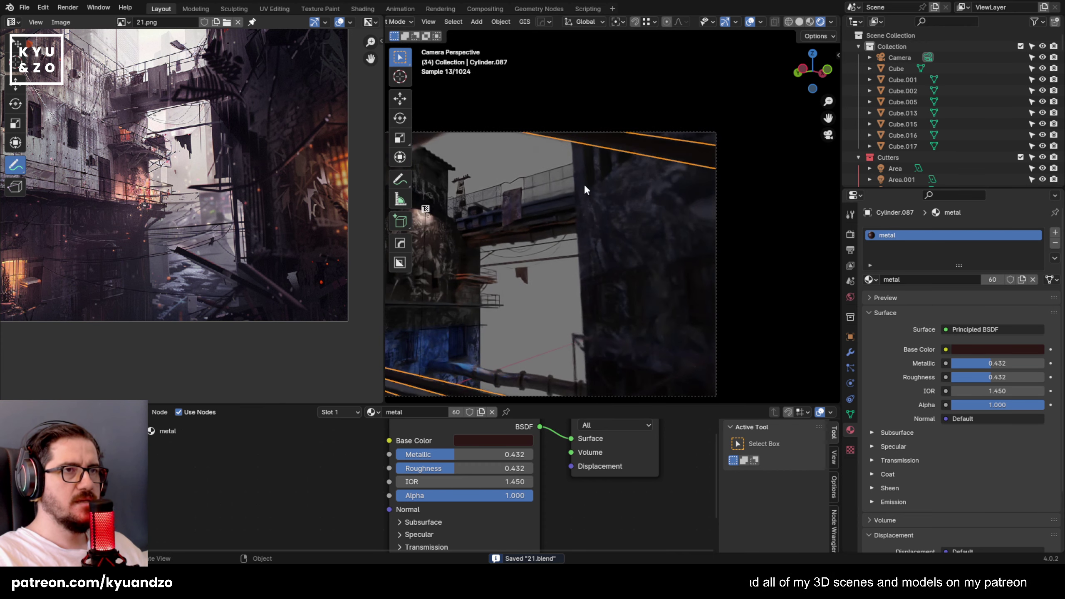
pyautogui.press('Tab')
pyautogui.press('ctrl+KP_Add')
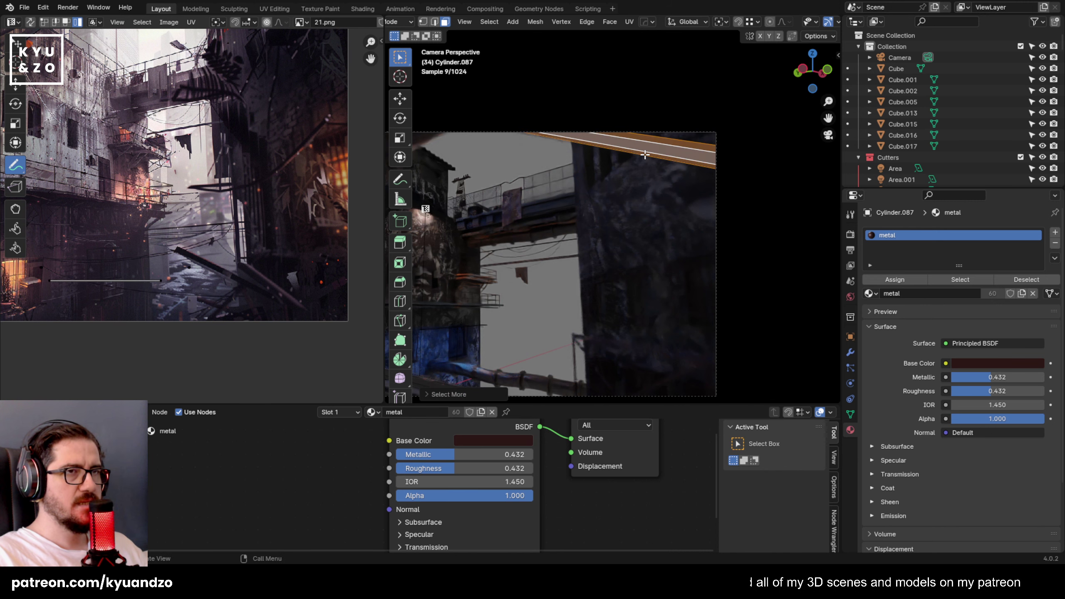
pyautogui.press('Tab')
# Check the camera framing with the large left lattice girder hidden, and save the file.
pyautogui.scroll(-2, 536, 255)
pyautogui.keyDown('shift'); pyautogui.moveTo(531, 235); pyautogui.dragTo(581, 225, button='middle'); pyautogui.keyUp('shift')
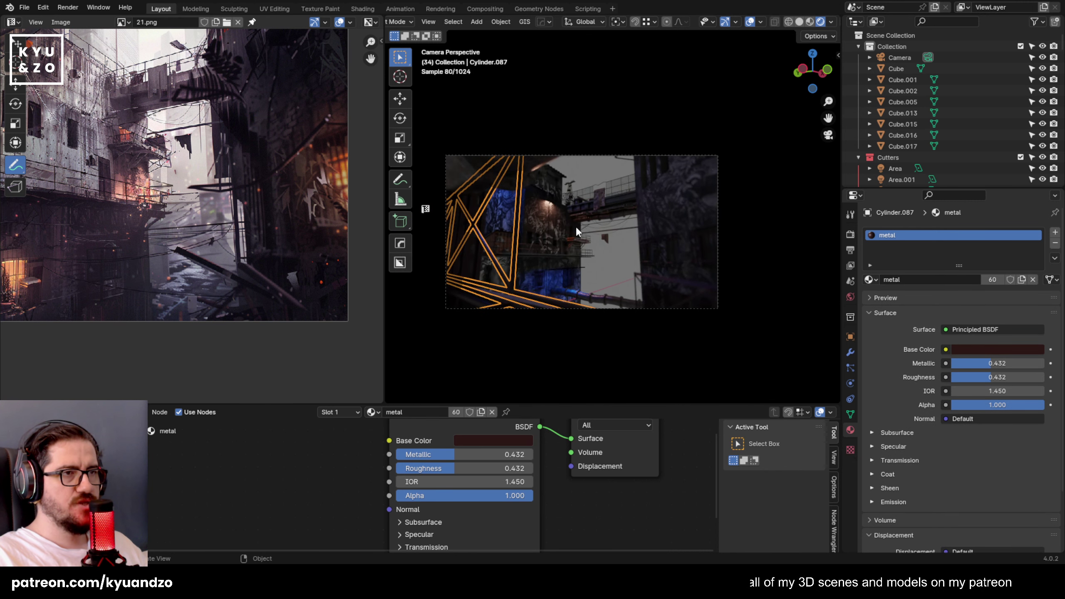
pyautogui.press('h')
pyautogui.click(592, 257)
pyautogui.click(625, 263)
pyautogui.hotkey('ctrl', 's')
pyautogui.scroll(-2, 87, 204)
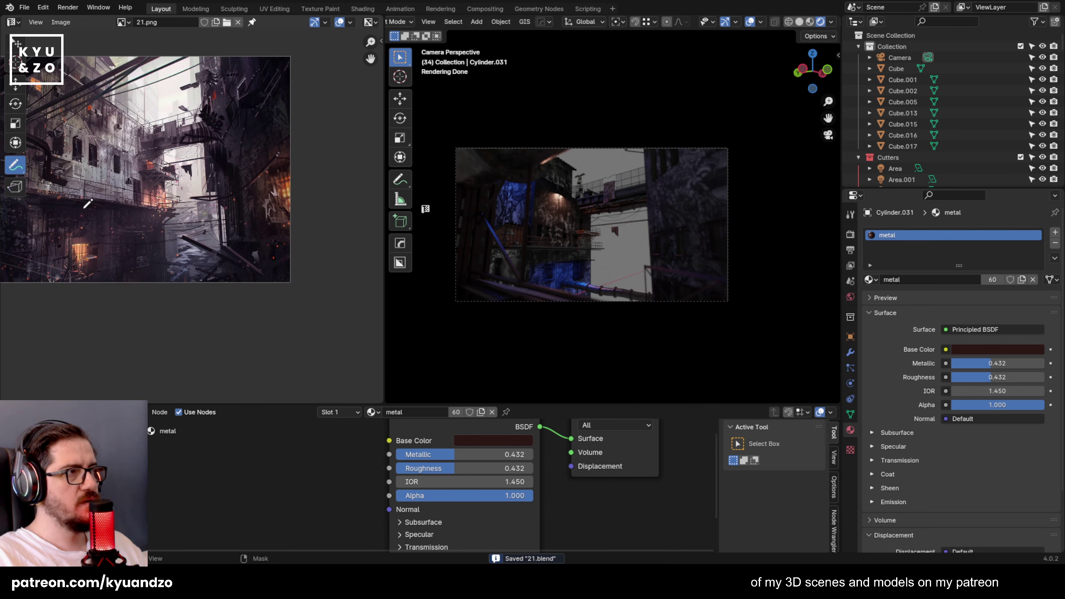
# Compare the foreground girder, pipe and railing in the camera view with the full reference image.
pyautogui.moveTo(84, 208); pyautogui.dragTo(249, 246, button='middle')
pyautogui.scroll(-1, 171, 231)
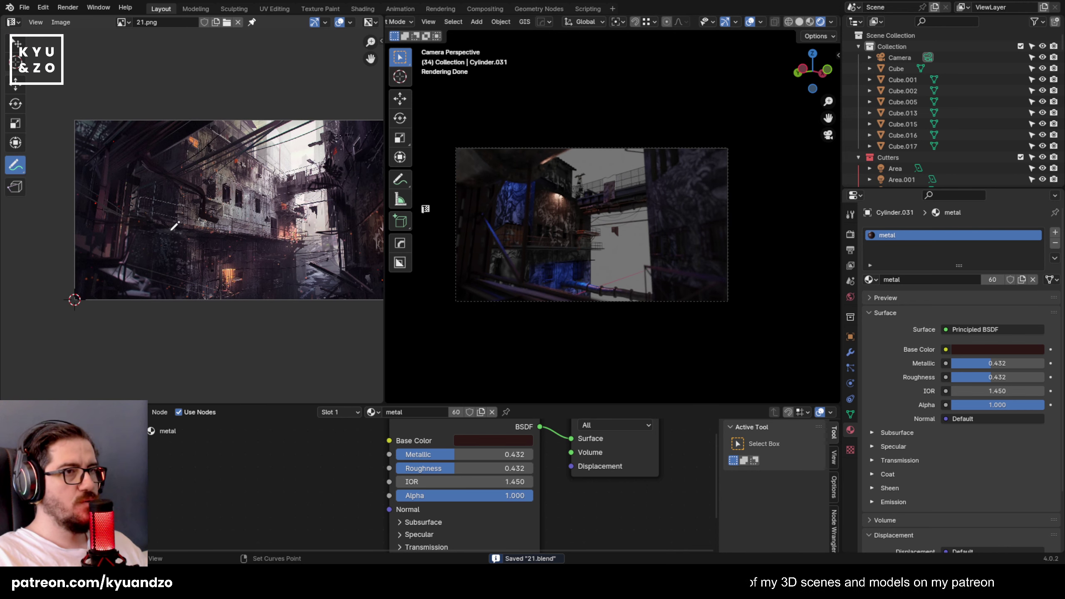
pyautogui.keyDown('shift'); pyautogui.moveTo(515, 260); pyautogui.dragTo(573, 256, button='middle'); pyautogui.keyUp('shift')
pyautogui.scroll(2, 572, 256)
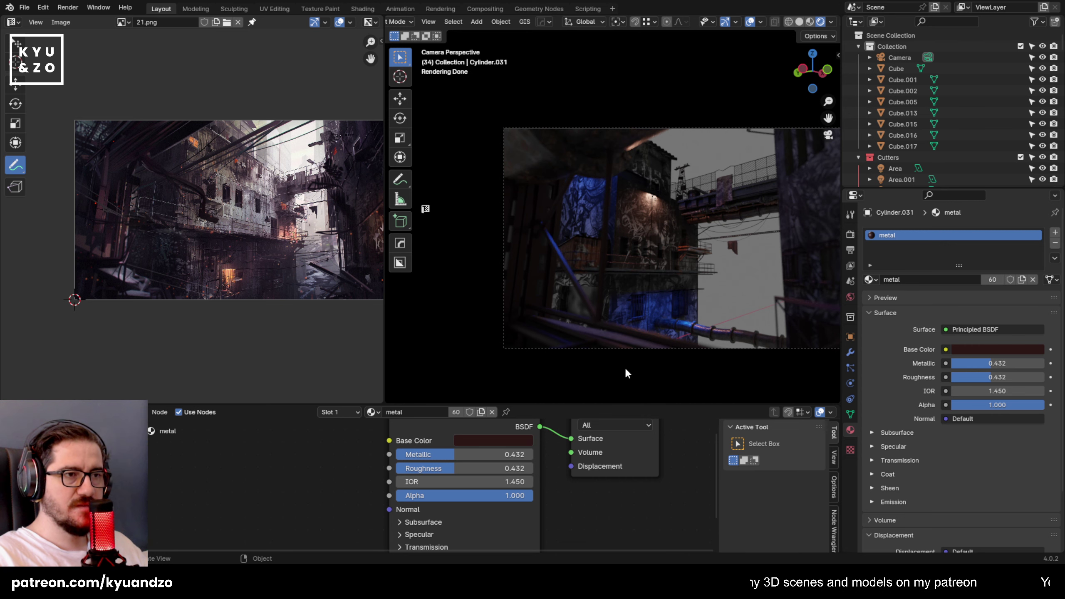
pyautogui.hotkey('ctrl', 'z')
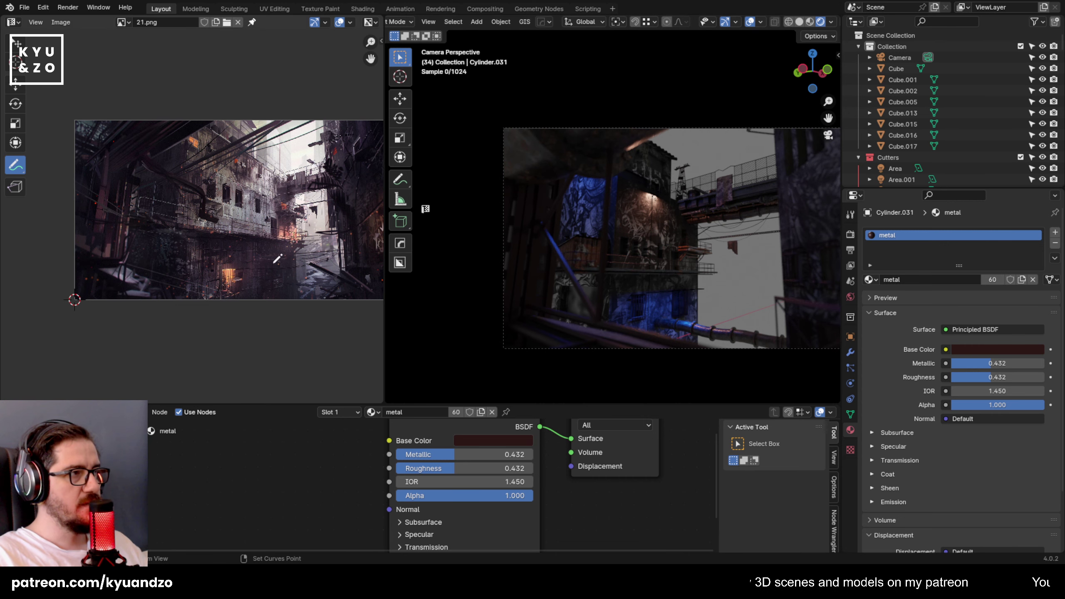
pyautogui.scroll(1, 561, 241)
pyautogui.scroll(3, 616, 232)
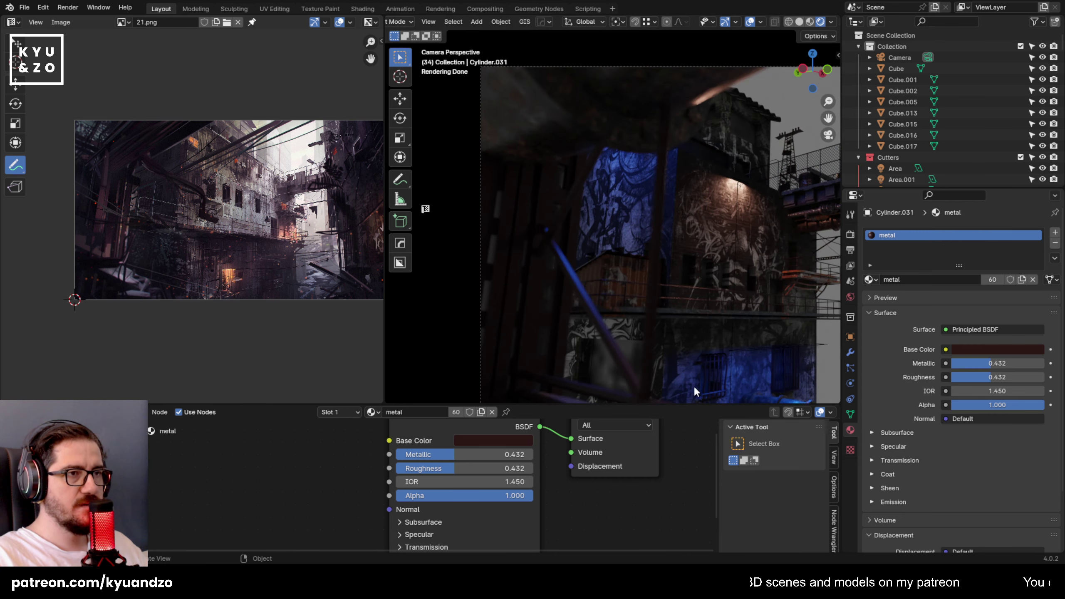
pyautogui.click(661, 249)
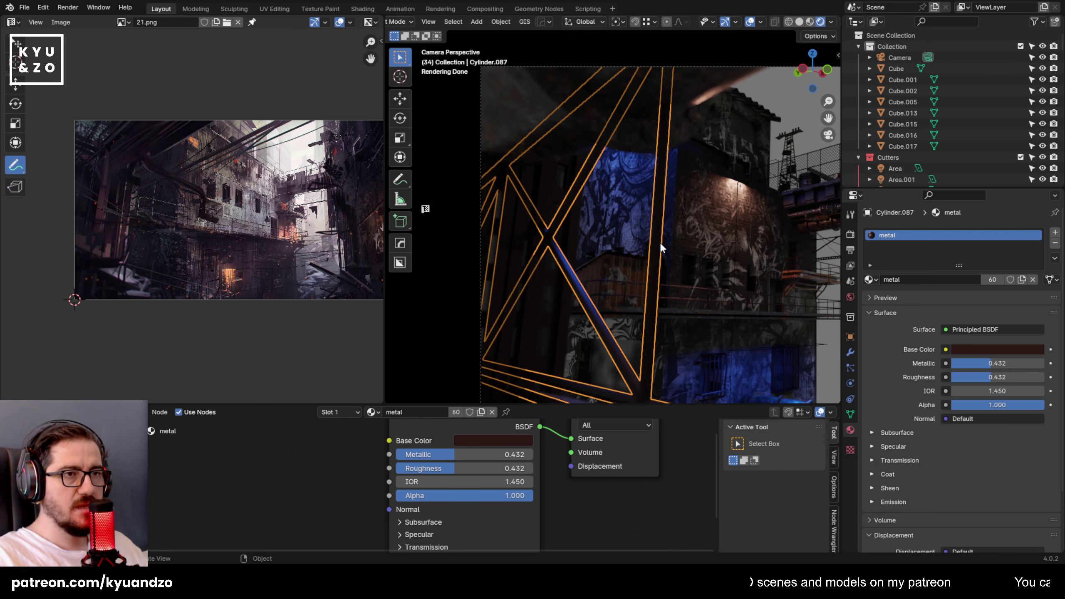
pyautogui.click(709, 105)
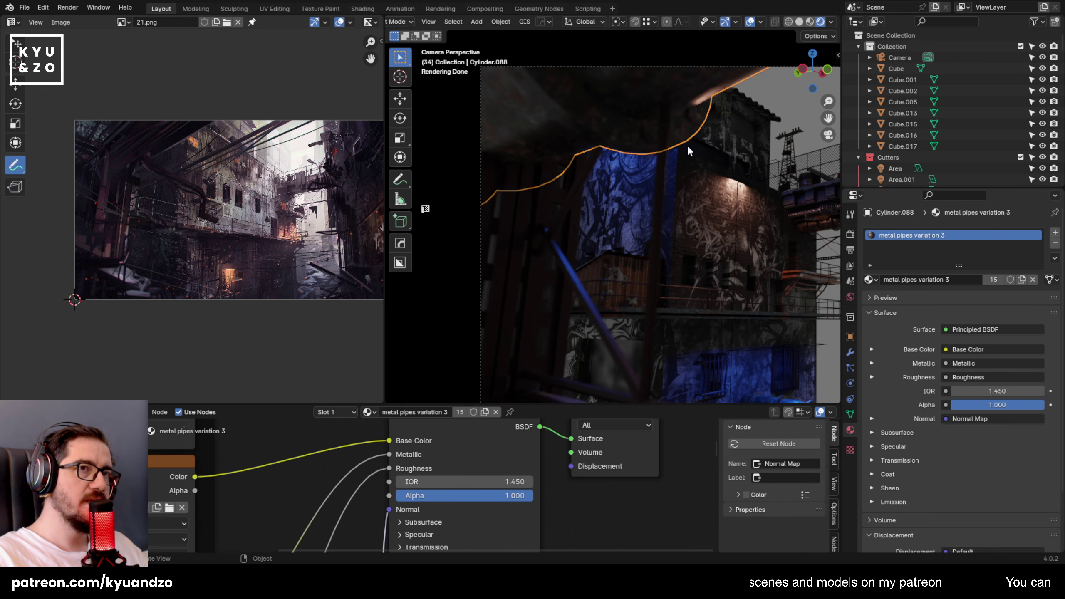
pyautogui.keyDown('shift'); pyautogui.moveTo(694, 261); pyautogui.dragTo(584, 201, button='middle'); pyautogui.keyUp('shift')
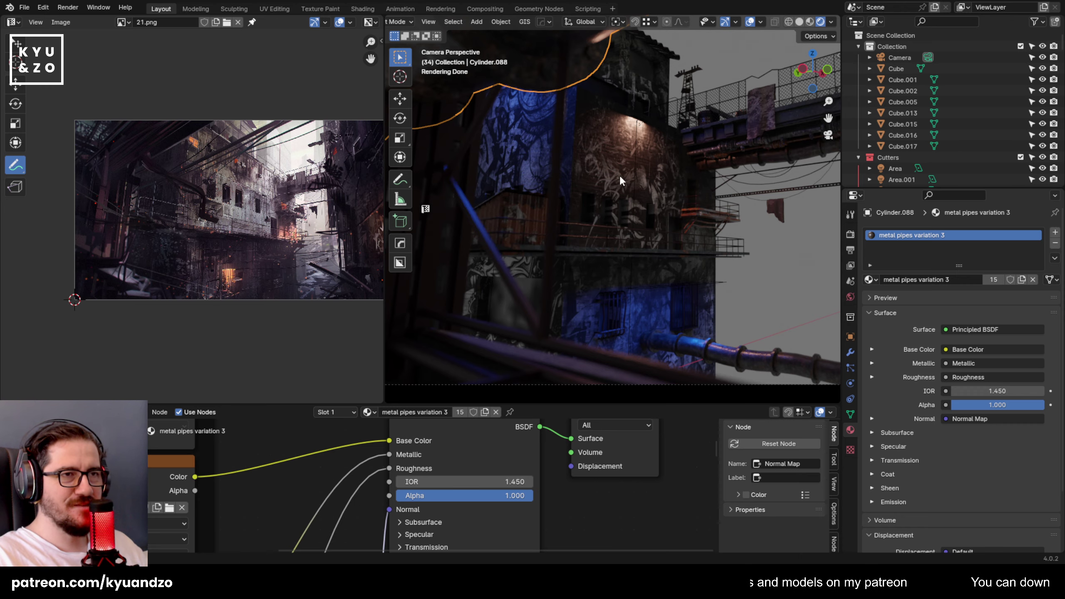
pyautogui.keyDown('shift'); pyautogui.moveTo(620, 174); pyautogui.dragTo(548, 228, button='middle'); pyautogui.keyUp('shift')
# Save the file, then duplicate the bent-bar window grille on the blue-lit wall and move the copy up along Z.
pyautogui.hotkey('ctrl', 's')
pyautogui.click(616, 225)
pyautogui.hotkey('shift', '`')
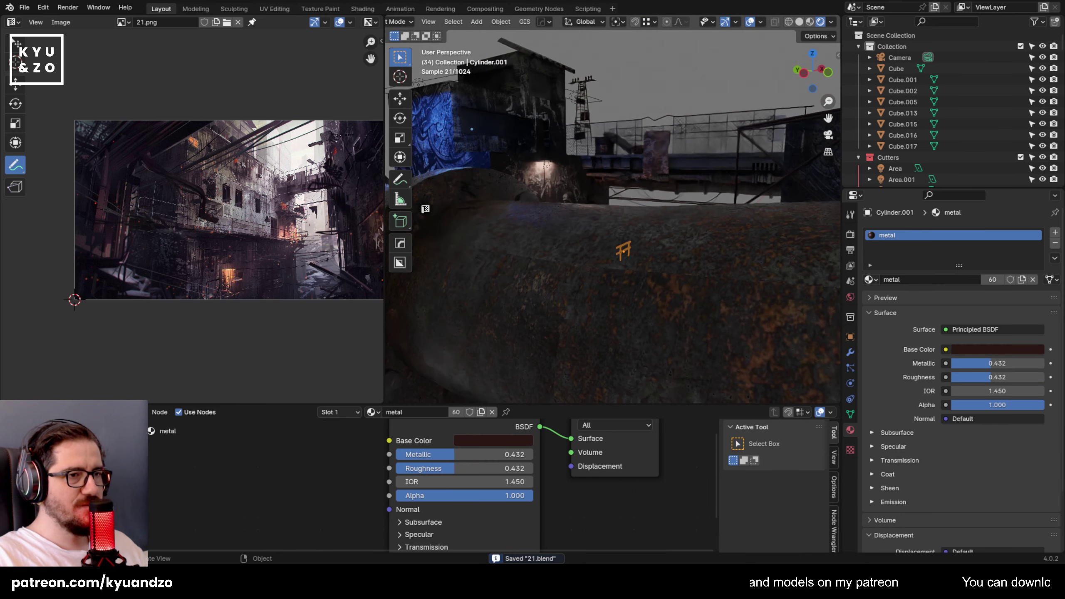
pyautogui.click(505, 254)
pyautogui.click(507, 254)
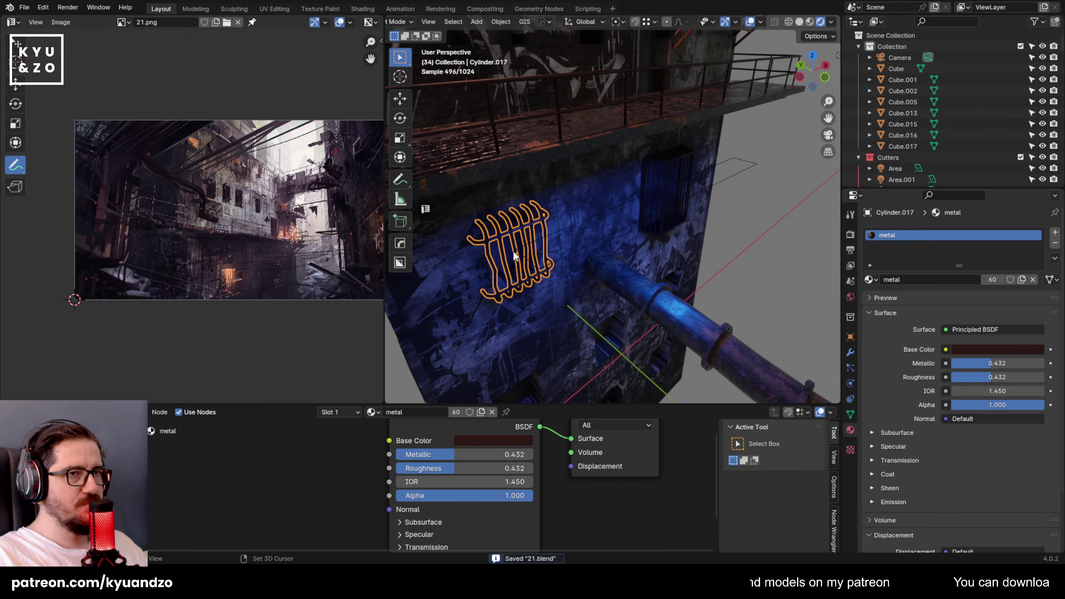
pyautogui.keyDown('shift'); pyautogui.moveTo(512, 250); pyautogui.dragTo(527, 290, button='middle'); pyautogui.keyUp('shift')
pyautogui.hotkey('shift', 'd')
pyautogui.press('z')
pyautogui.click(533, 152)
pyautogui.keyDown('shift'); pyautogui.moveTo(533, 152); pyautogui.dragTo(799, 269, button='middle'); pyautogui.keyUp('shift')
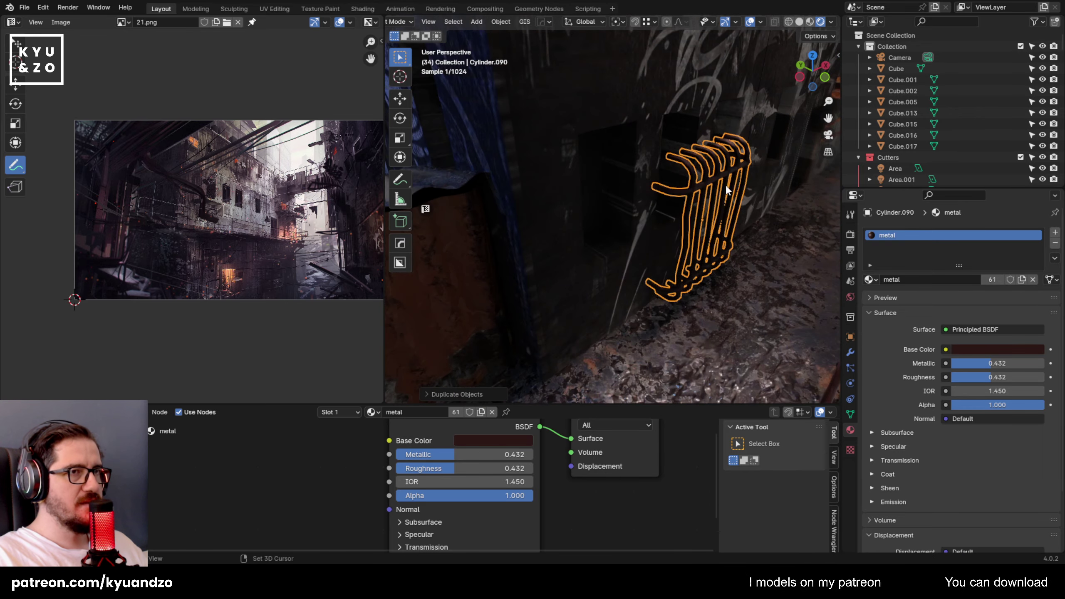
# Scale the grille copy and move it along Y and Z to line up with the dark window on the upper wall.
pyautogui.press('s')
pyautogui.click(797, 300)
pyautogui.press('g')
pyautogui.press('y')
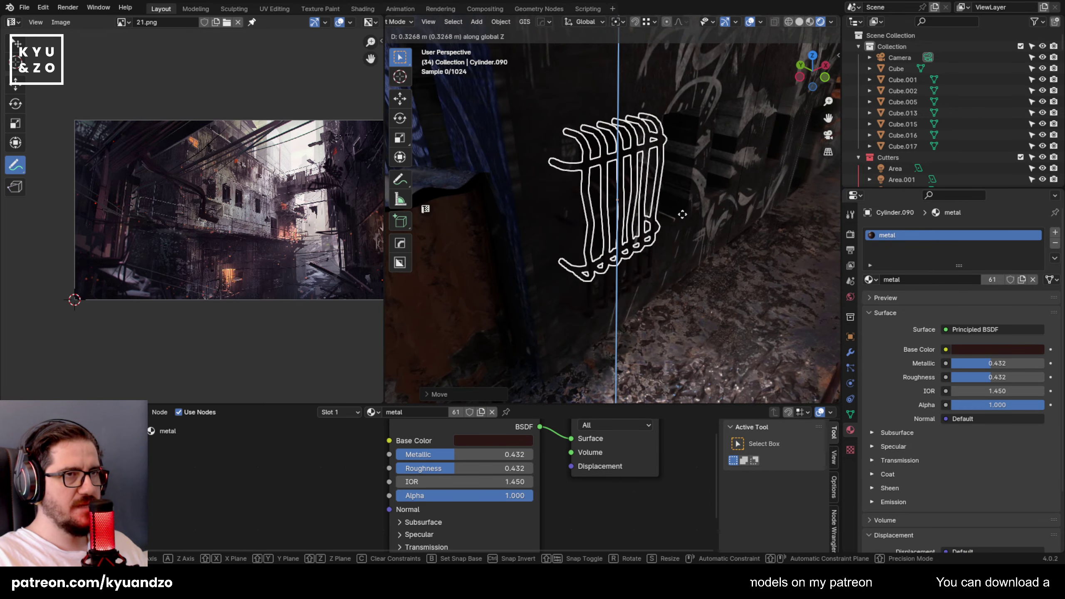
pyautogui.click(682, 213)
pyautogui.moveTo(682, 213); pyautogui.dragTo(676, 191, button='middle')
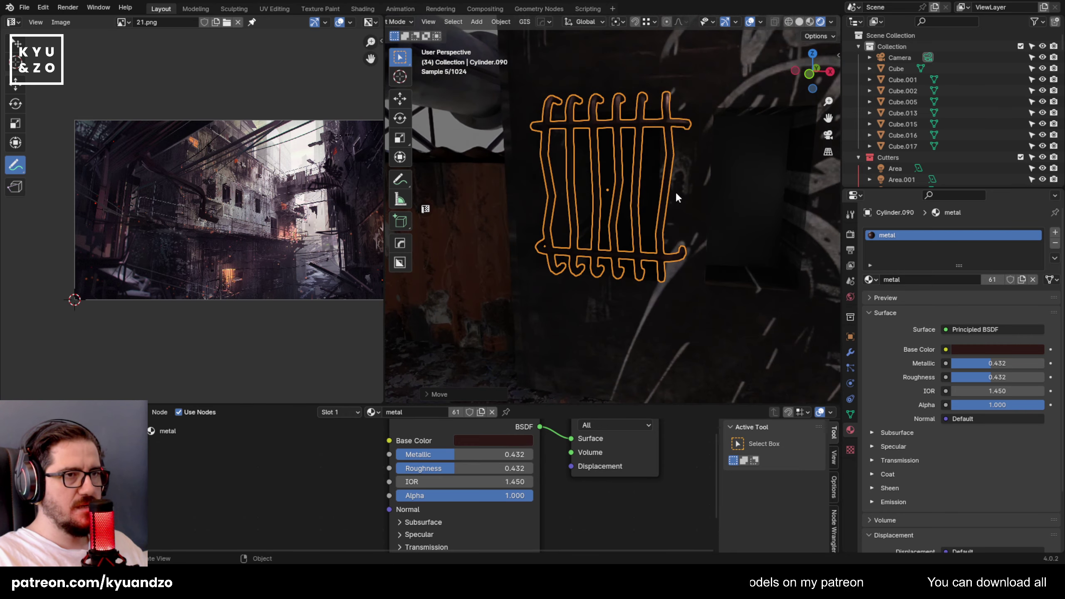
# Scale the grille copy narrower along X and shift it along Z and X to fit the dark upper window.
pyautogui.press('s')
pyautogui.press('x')
pyautogui.press('z')
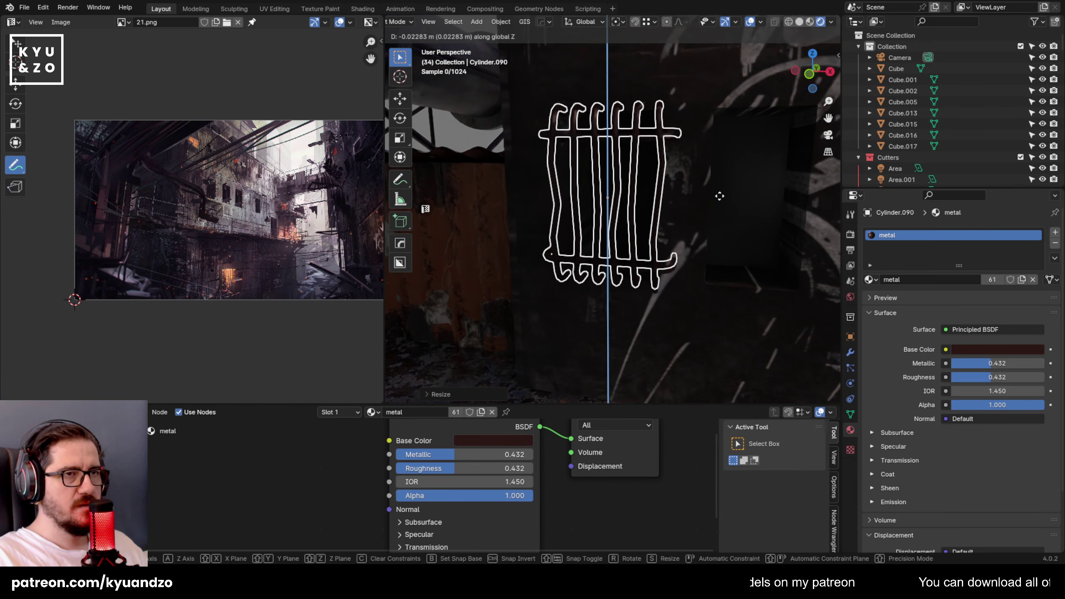
pyautogui.click(719, 197)
pyautogui.press('g')
pyautogui.press('y')
pyautogui.press('x')
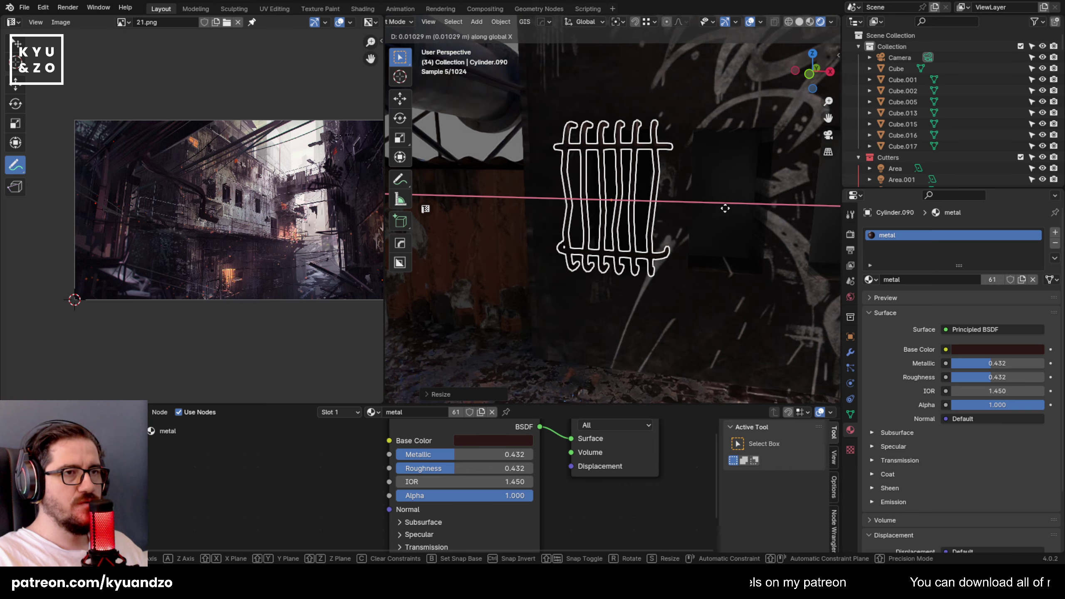
pyautogui.click(723, 207)
# Duplicate the box-shaped window grille on the blue-lit wall and place the copy on the upper graffiti wall.
pyautogui.scroll(-5, 695, 233)
pyautogui.moveTo(696, 233); pyautogui.dragTo(665, 195, button='middle')
pyautogui.click(662, 197)
pyautogui.hotkey('shift', 'd')
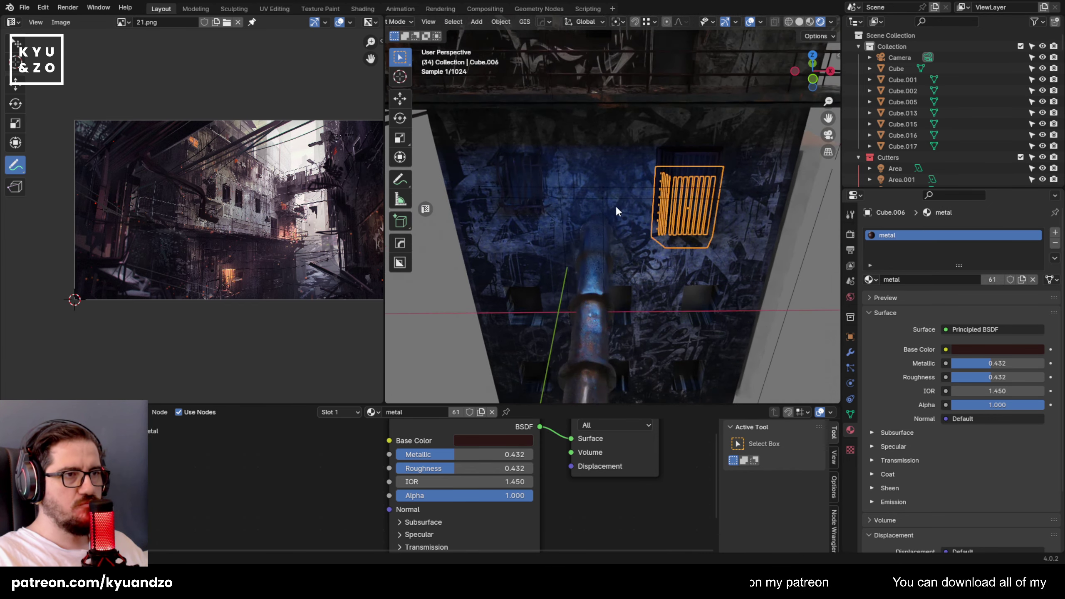
pyautogui.press('y')
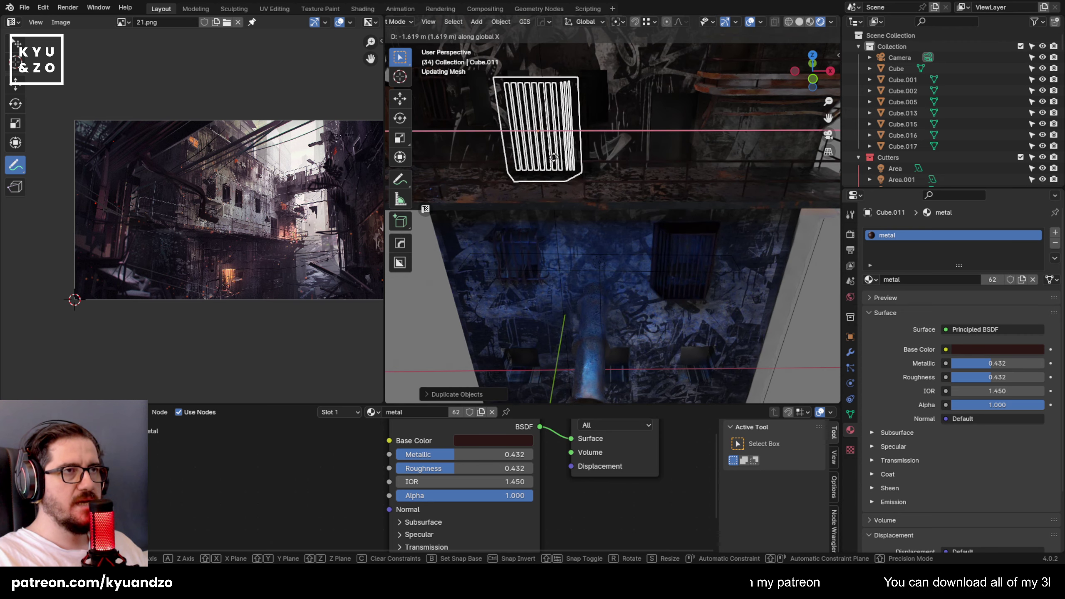
pyautogui.click(574, 173)
# Resize the box grille copy on the upper wall and raise it along Z.
pyautogui.moveTo(574, 173); pyautogui.dragTo(806, 280, button='middle')
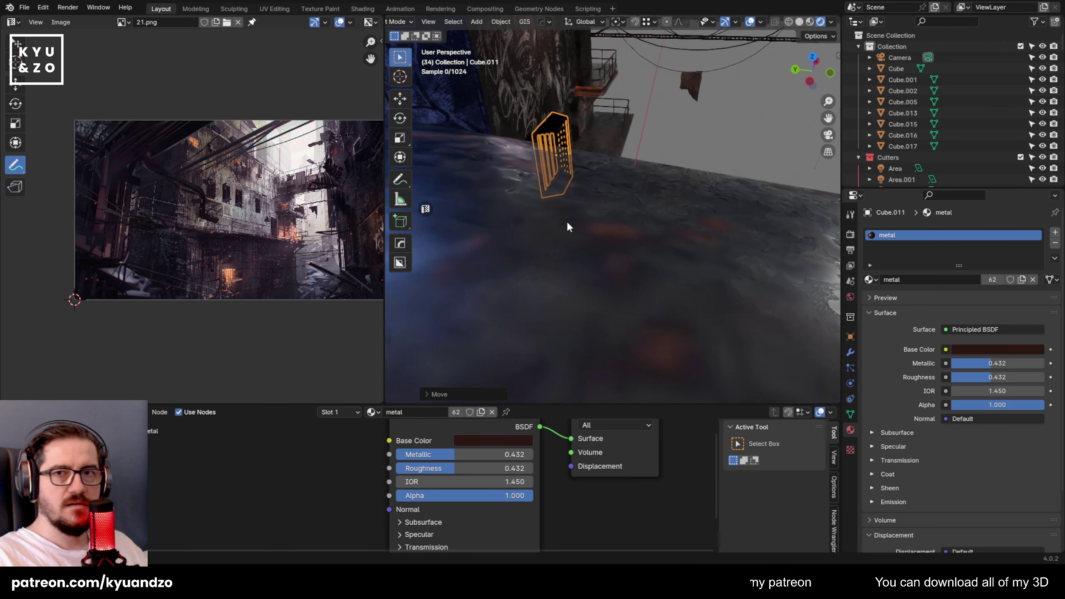
pyautogui.moveTo(628, 158); pyautogui.dragTo(743, 259, button='middle')
pyautogui.press('KP_Decimal')
pyautogui.press('s')
pyautogui.click(708, 258)
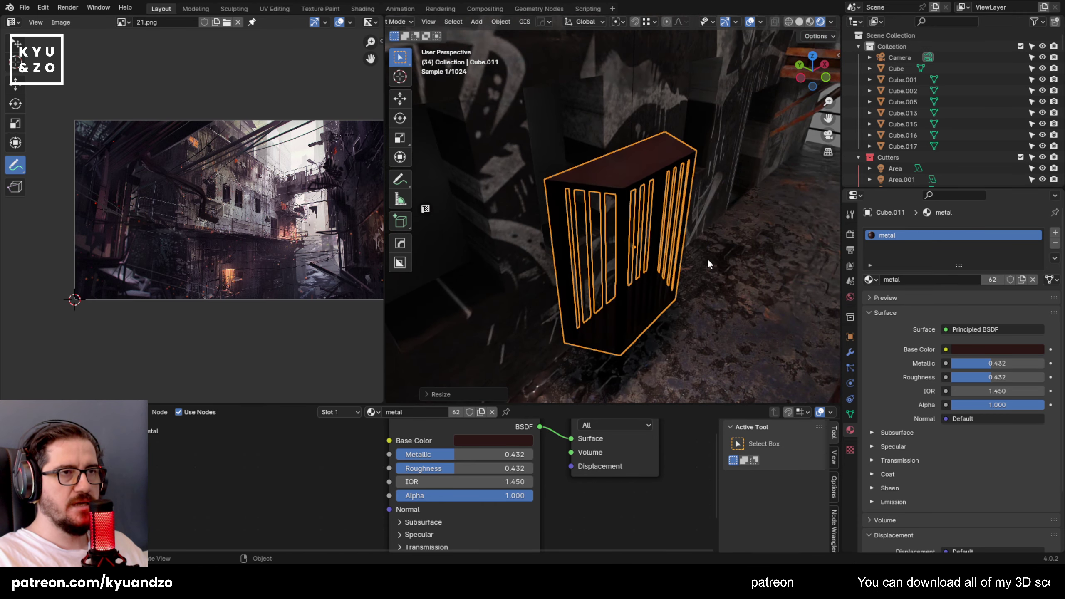
pyautogui.press('s')
pyautogui.press('z')
pyautogui.click(697, 186)
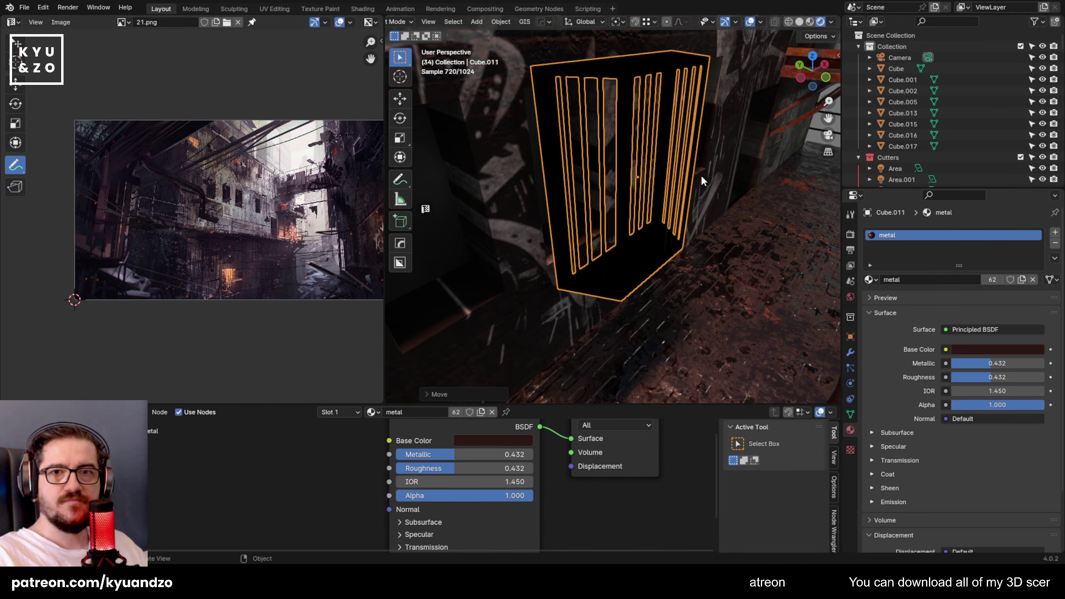
pyautogui.scroll(-3, 624, 203)
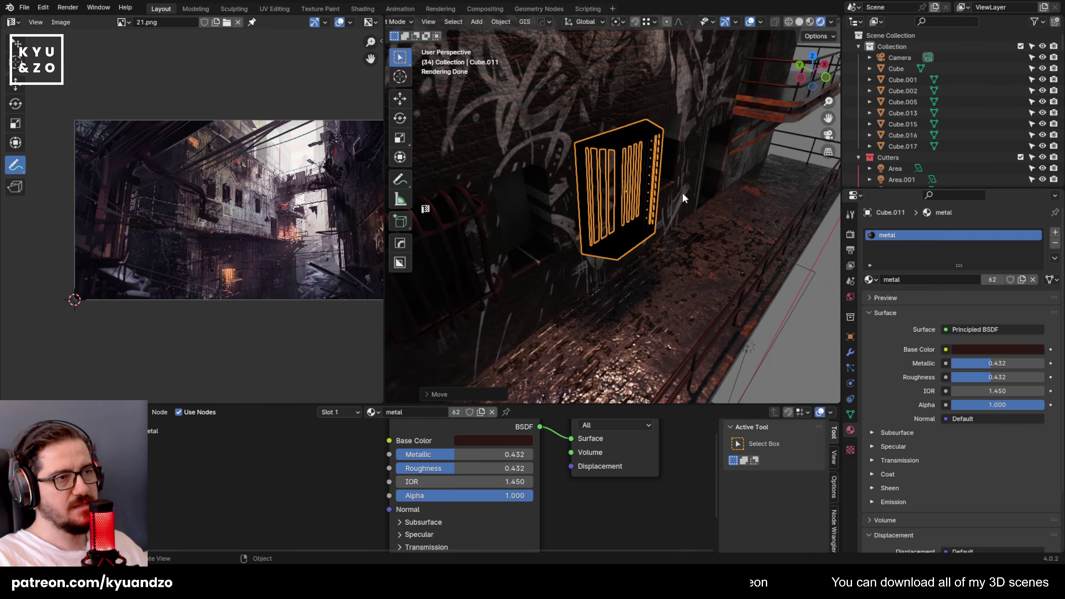
# Move the box grille copy along X, Y and Z and rescale it to line up with an upper-wall window.
pyautogui.press('g')
pyautogui.press('x')
pyautogui.click(618, 228)
pyautogui.press('s')
pyautogui.click(608, 228)
pyautogui.press('g')
pyautogui.press('y')
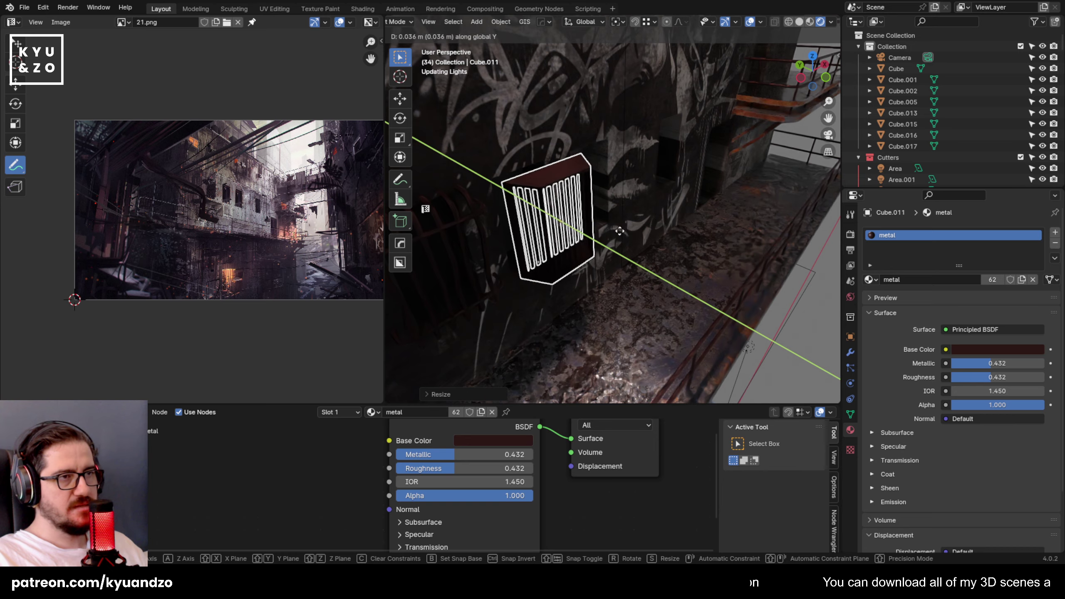
pyautogui.press('x')
pyautogui.click(611, 240)
pyautogui.press('g')
pyautogui.press('z')
pyautogui.click(604, 216)
# Duplicate the three spare barred grille models standing away from the building, including the one with broken bars.
pyautogui.moveTo(603, 216); pyautogui.dragTo(627, 160, button='middle')
pyautogui.click(543, 193)
pyautogui.click(633, 131)
pyautogui.press('KP_Decimal')
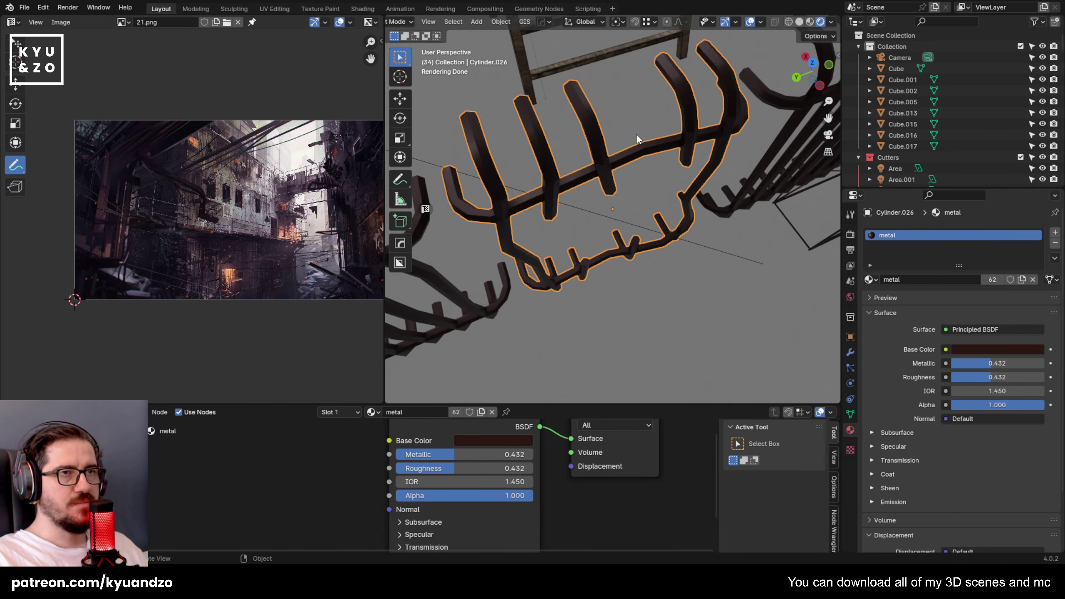
pyautogui.keyDown('shift'); pyautogui.click(496, 291); pyautogui.keyUp('shift')
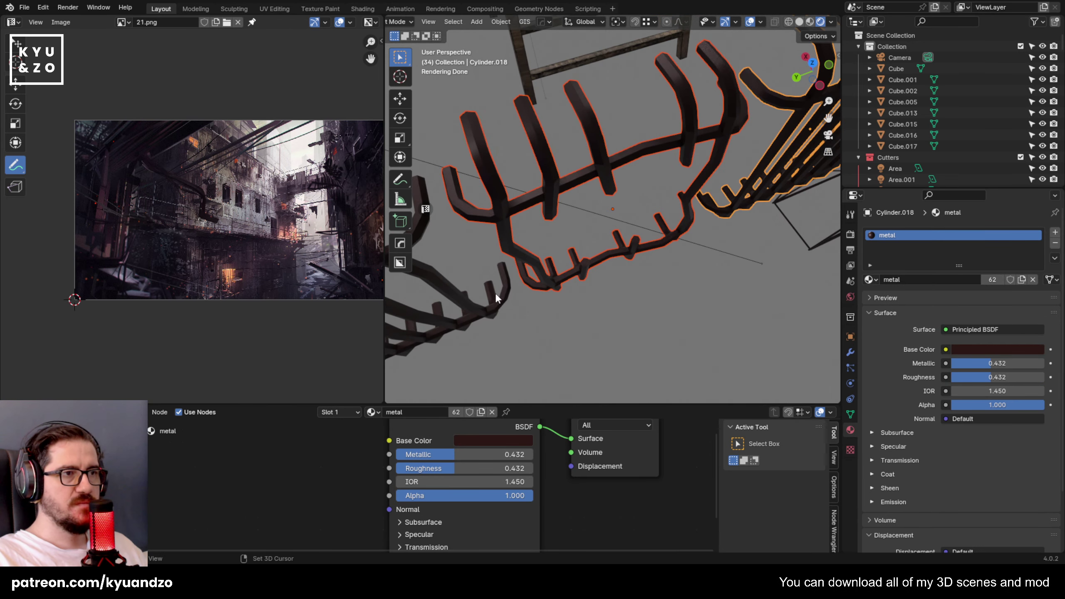
pyautogui.scroll(-6, 505, 282)
pyautogui.moveTo(598, 245)
pyautogui.mouseDown(button='middle')
pyautogui.moveTo(473, 178)
pyautogui.moveTo(592, 250)
pyautogui.mouseUp(button='middle')
pyautogui.hotkey('shift', 'd')
pyautogui.click(510, 201)
pyautogui.keyDown('shift'); pyautogui.moveTo(510, 201); pyautogui.dragTo(544, 245, button='middle'); pyautogui.keyUp('shift')
pyautogui.scroll(-3, 545, 244)
pyautogui.press('a')
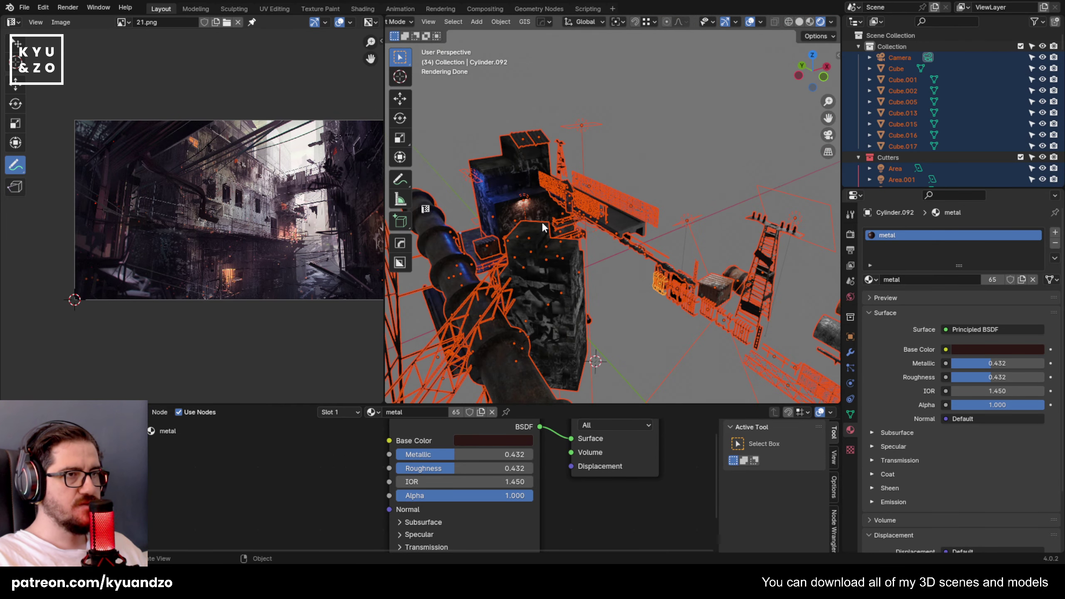
pyautogui.click(695, 221)
pyautogui.hotkey('ctrl', 'z')
pyautogui.hotkey('ctrl', 'z')
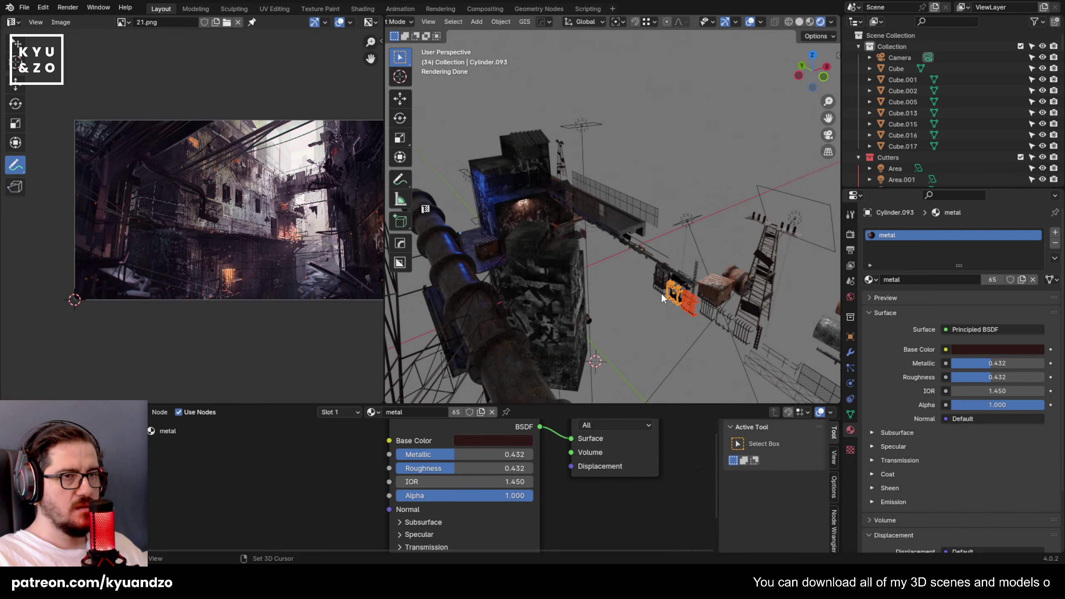
# Move the three grille copies to the upper graffiti wall and rotate them about Z to run parallel to it.
pyautogui.moveTo(661, 293); pyautogui.dragTo(534, 277, button='middle')
pyautogui.scroll(5, 521, 265)
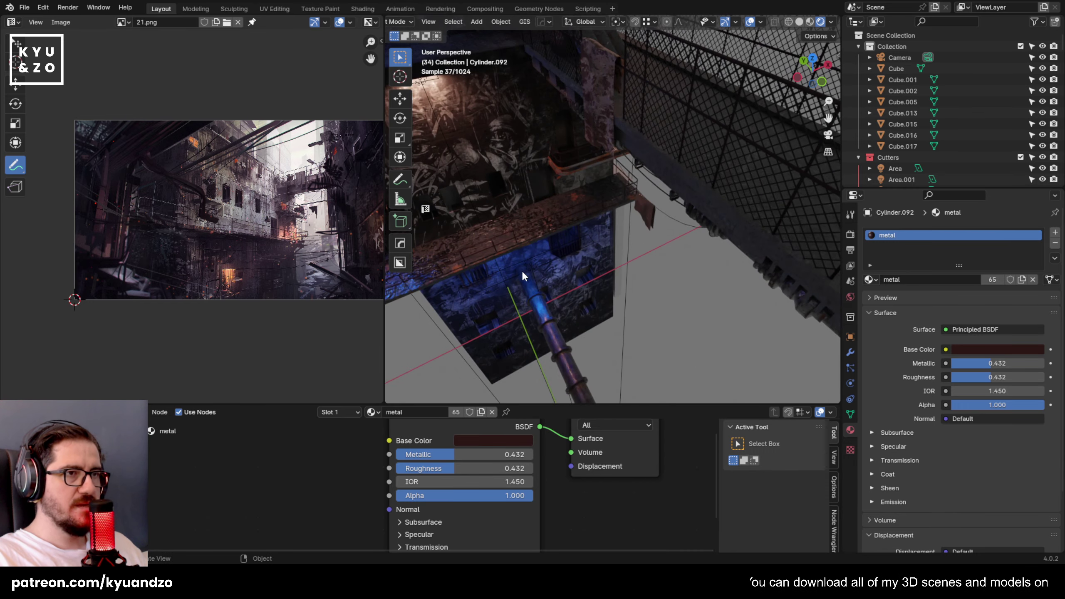
pyautogui.press('g')
pyautogui.click(478, 203)
pyautogui.press('r')
pyautogui.press('z')
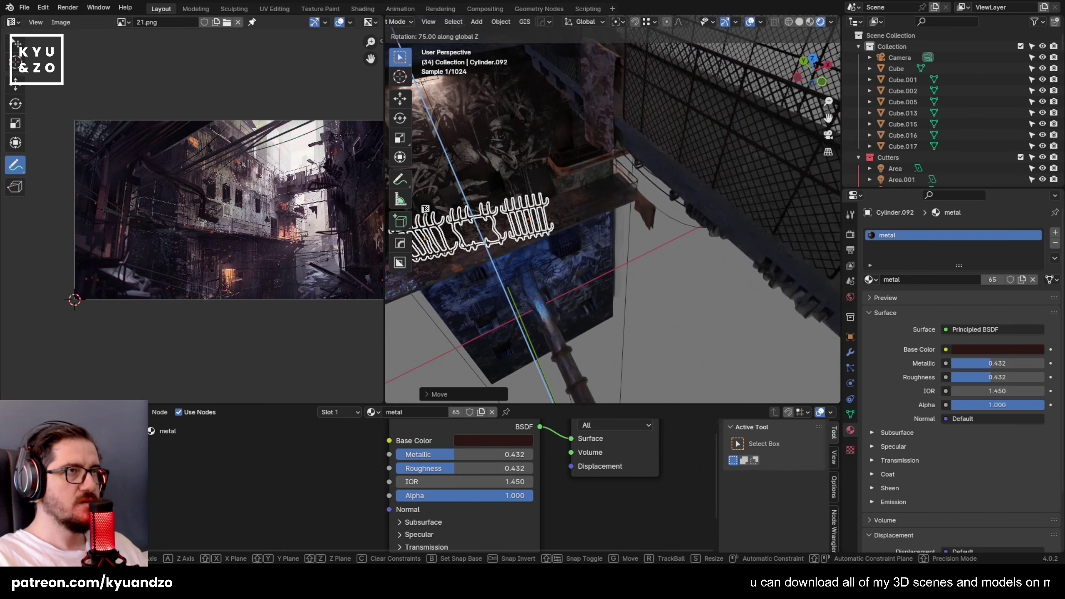
pyautogui.click(489, 126)
# Resize the three grille copies to window size and align the bent-bar one with the dark window in front view.
pyautogui.keyDown('shift'); pyautogui.moveTo(545, 242); pyautogui.dragTo(687, 236, button='middle'); pyautogui.keyUp('shift')
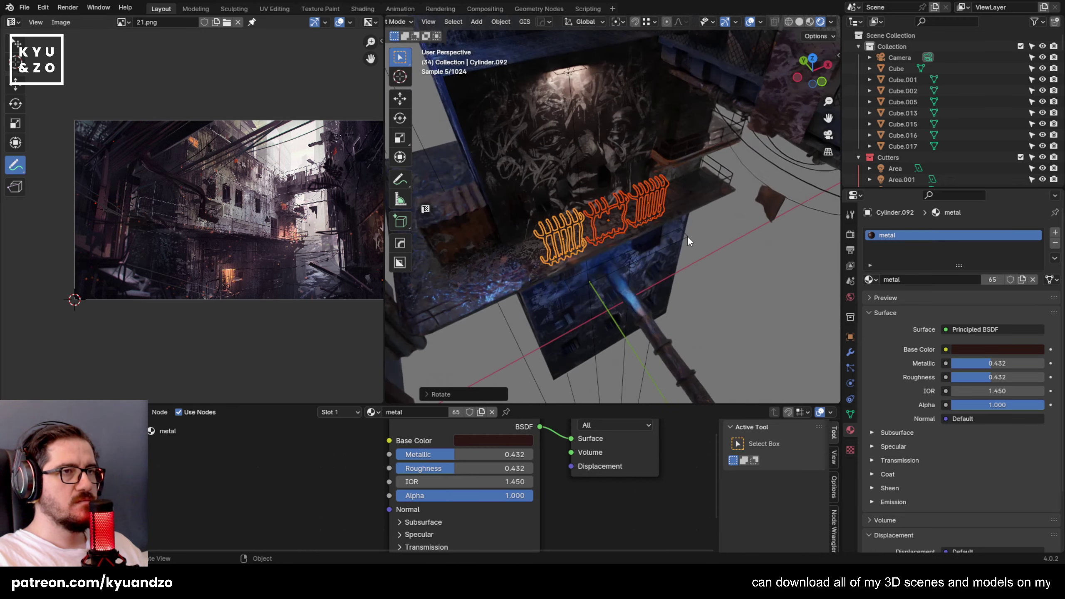
pyautogui.scroll(6, 698, 239)
pyautogui.press('s')
pyautogui.click(693, 267)
pyautogui.press('KP_1')
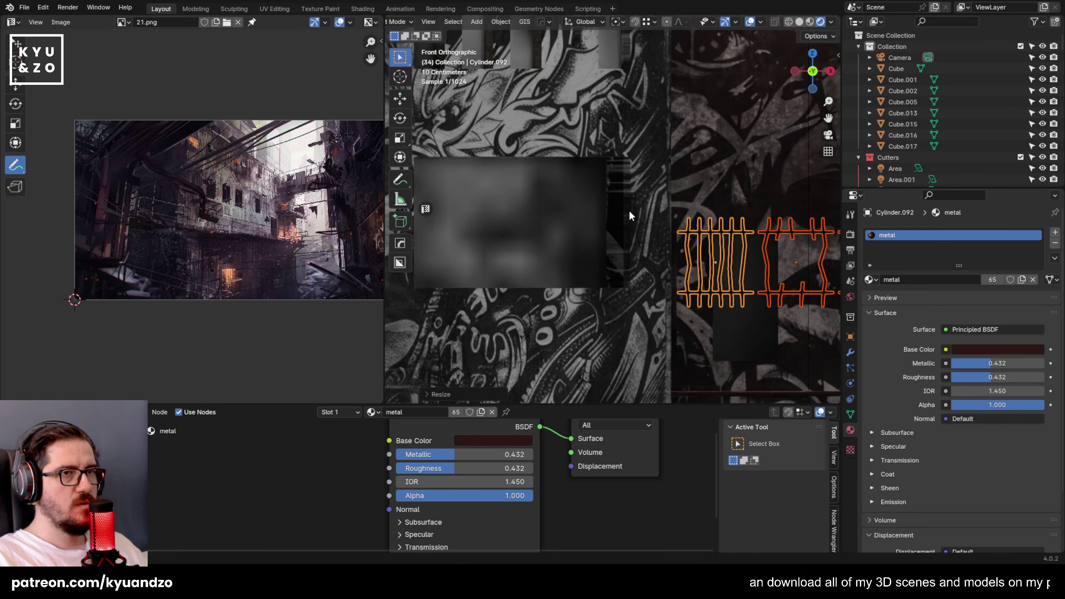
pyautogui.keyDown('shift'); pyautogui.moveTo(739, 280); pyautogui.dragTo(555, 218, button='middle'); pyautogui.keyUp('shift')
pyautogui.press('s')
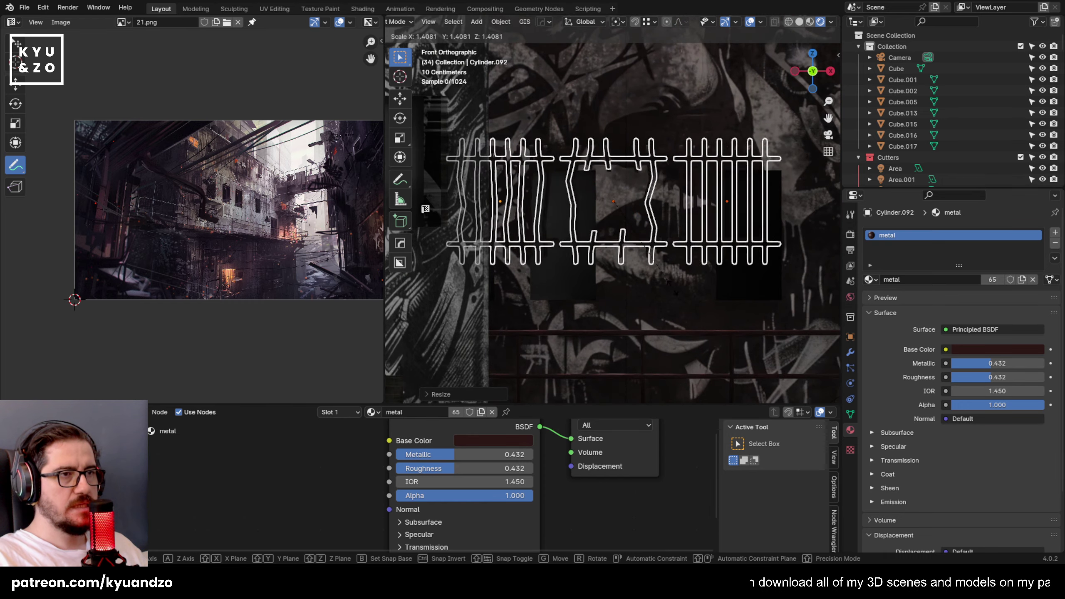
pyautogui.click(525, 214)
pyautogui.press('g')
pyautogui.click(604, 245)
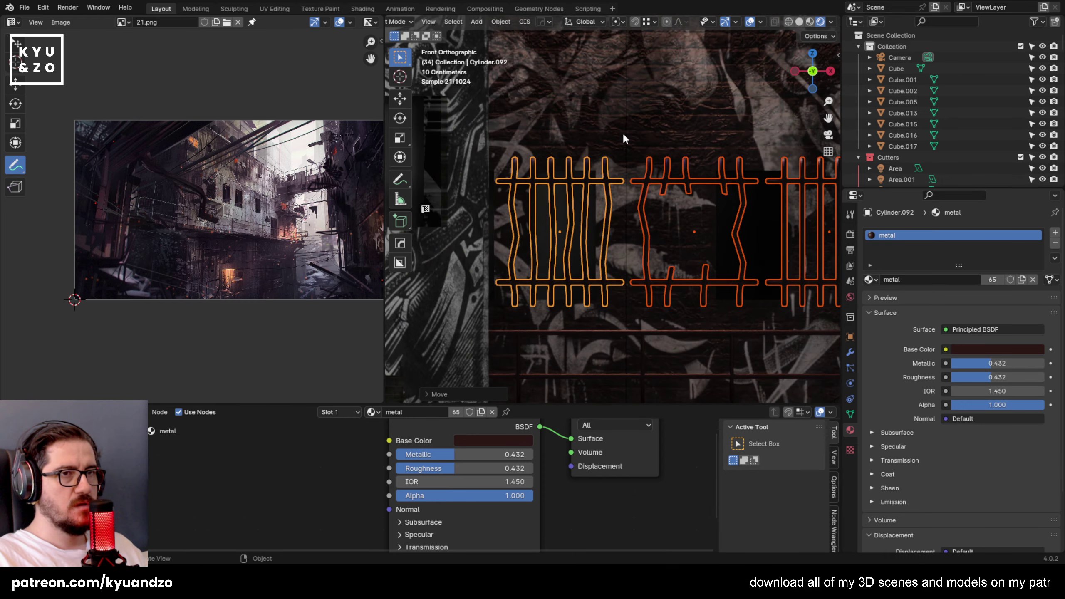
# Delete the straight-bar grille copy and move the broken-bar grille along X over the next dark window.
pyautogui.click(623, 135)
pyautogui.keyDown('shift'); pyautogui.moveTo(739, 211); pyautogui.dragTo(654, 218, button='middle'); pyautogui.keyUp('shift')
pyautogui.click(723, 205)
pyautogui.press('Delete')
pyautogui.click(638, 183)
pyautogui.press('g')
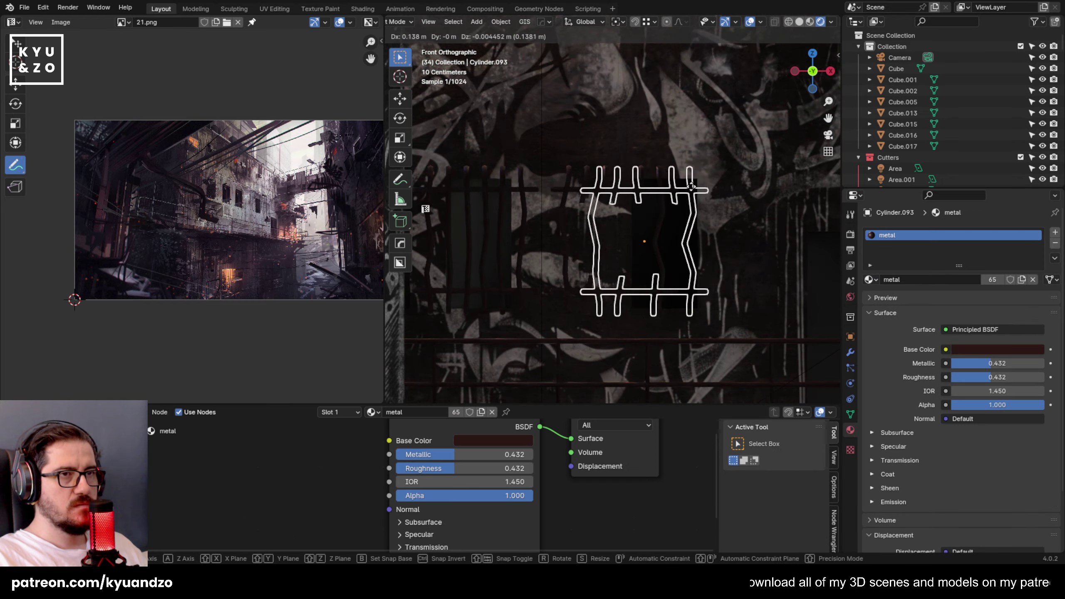
pyautogui.press('x')
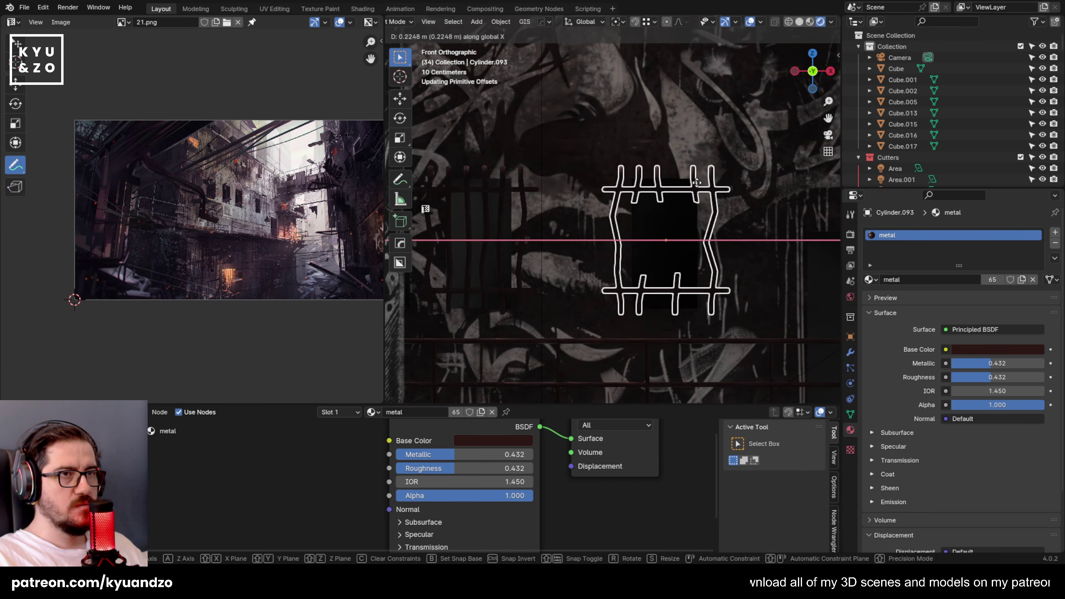
pyautogui.click(645, 178)
# Move the bent-bar and broken-bar grilles together along Y toward the graffiti wall.
pyautogui.moveTo(645, 180); pyautogui.dragTo(470, 278, button='middle')
pyautogui.click(552, 196)
pyautogui.click(444, 304)
pyautogui.keyDown('shift'); pyautogui.click(514, 355); pyautogui.keyUp('shift')
pyautogui.press('g')
pyautogui.press('y')
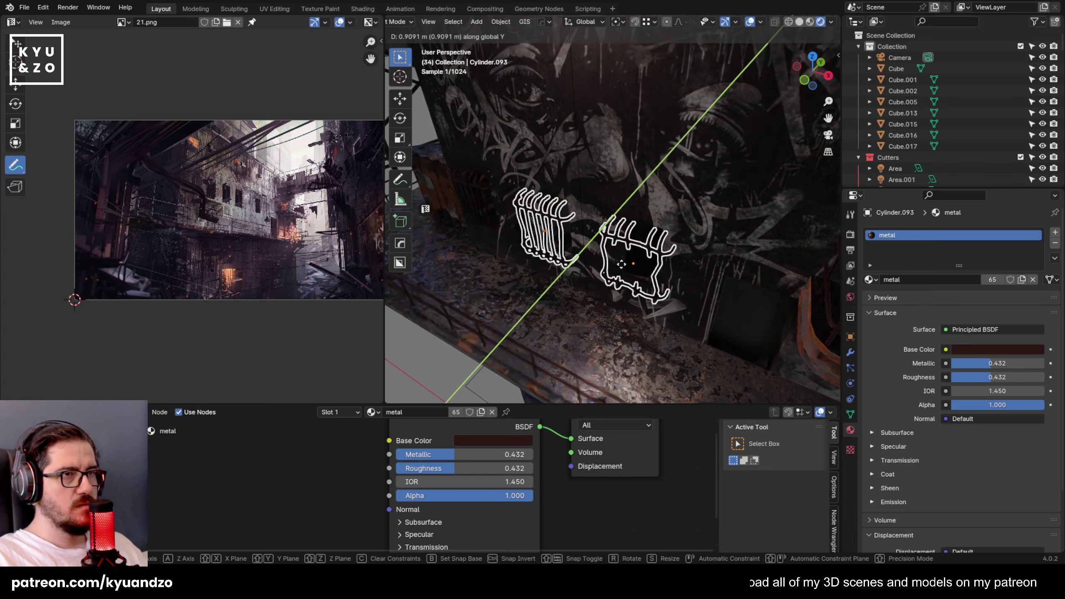
pyautogui.click(634, 257)
# Nudge both grilles along Y so their bar ends meet the wall, and save the file.
pyautogui.moveTo(630, 258); pyautogui.dragTo(631, 175, button='middle')
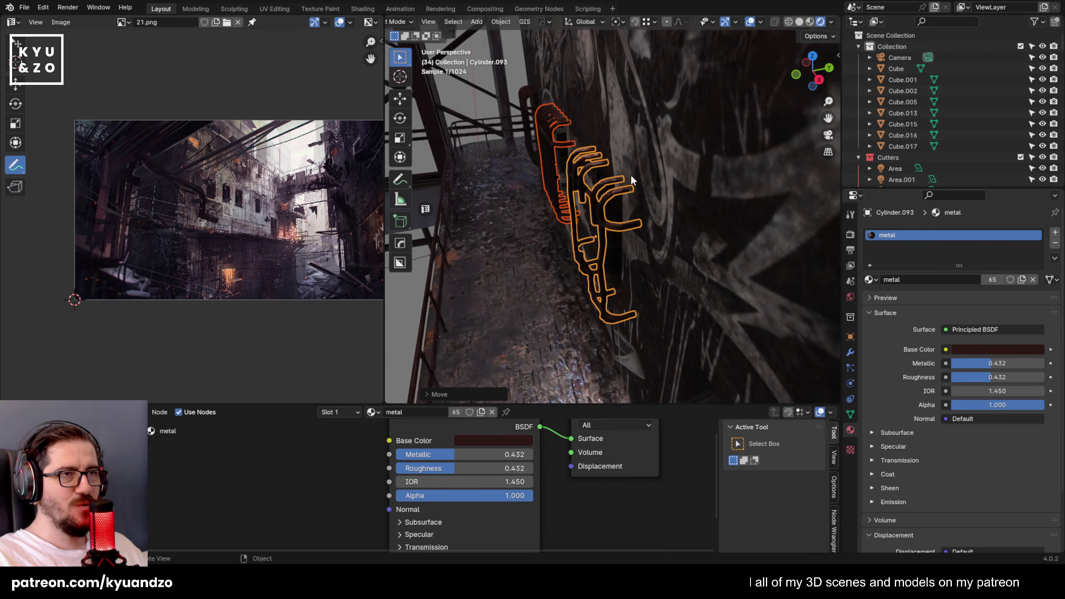
pyautogui.scroll(3, 631, 175)
pyautogui.press('g')
pyautogui.press('y')
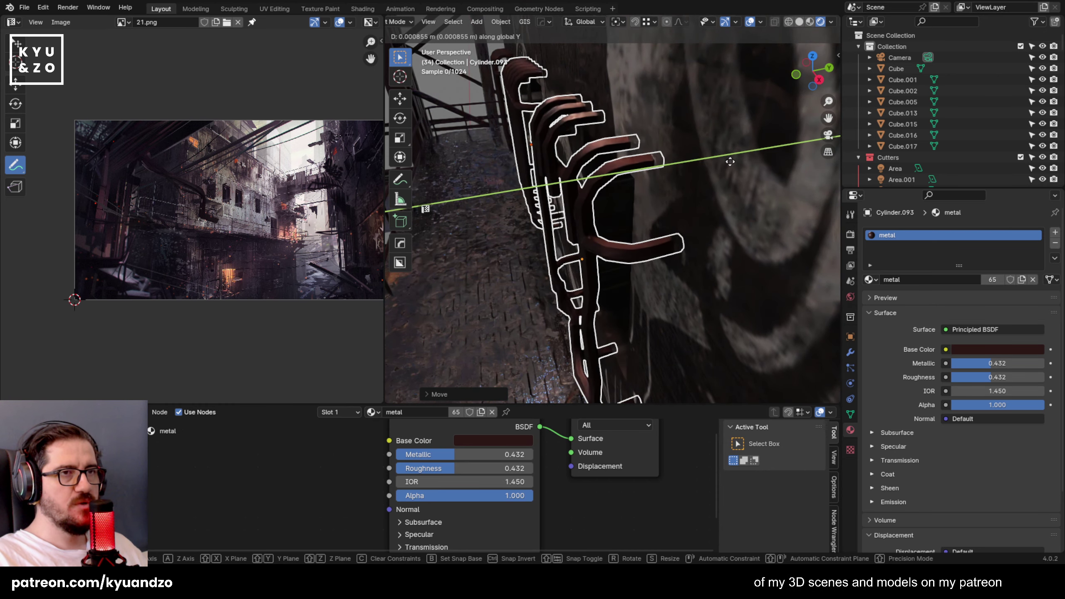
pyautogui.click(484, 208)
pyautogui.hotkey('ctrl', 's')
pyautogui.rightClick(488, 207)
# Narrow the bent-bar grille beside the empty window along X and shift it along X to fit its opening.
pyautogui.click(469, 104)
pyautogui.moveTo(469, 104); pyautogui.dragTo(524, 195, button='middle')
pyautogui.scroll(2, 578, 155)
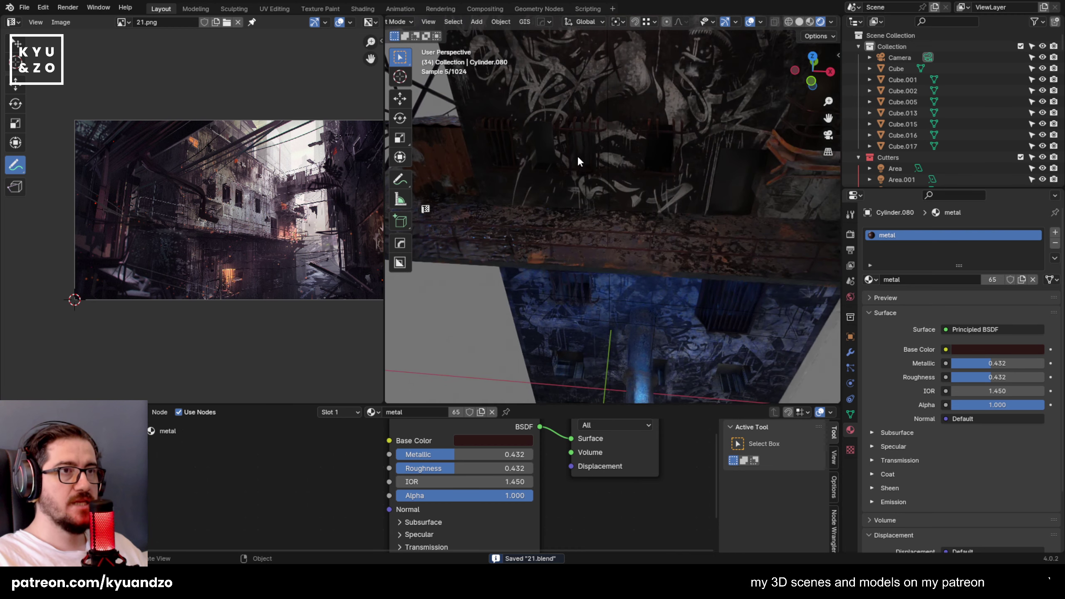
pyautogui.click(578, 155)
pyautogui.click(478, 127)
pyautogui.click(571, 143)
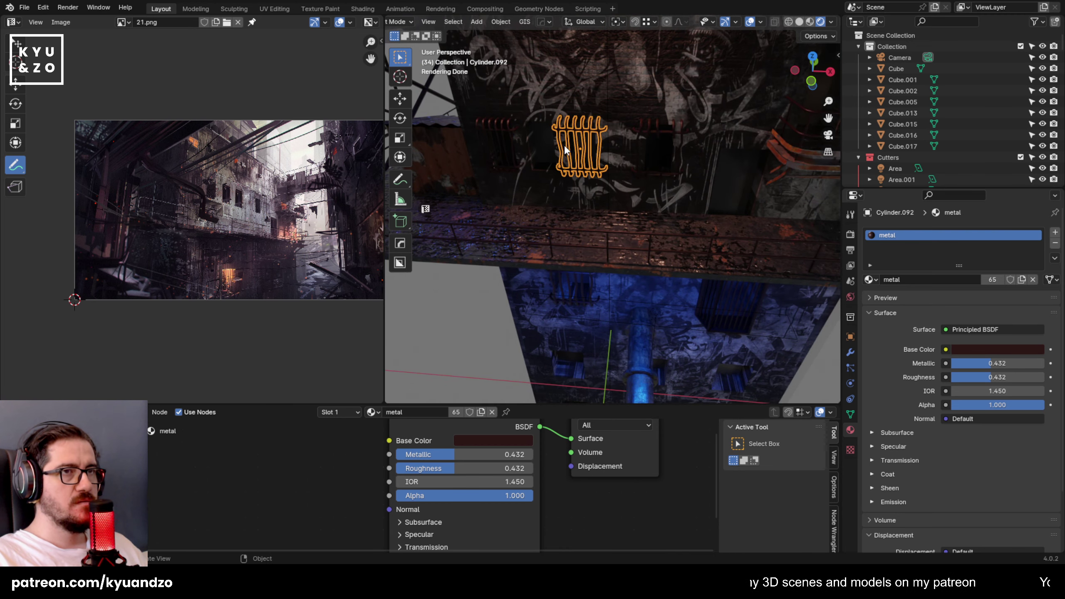
pyautogui.press('KP_Decimal')
pyautogui.keyDown('shift'); pyautogui.moveTo(550, 201); pyautogui.dragTo(594, 230, button='middle'); pyautogui.keyUp('shift')
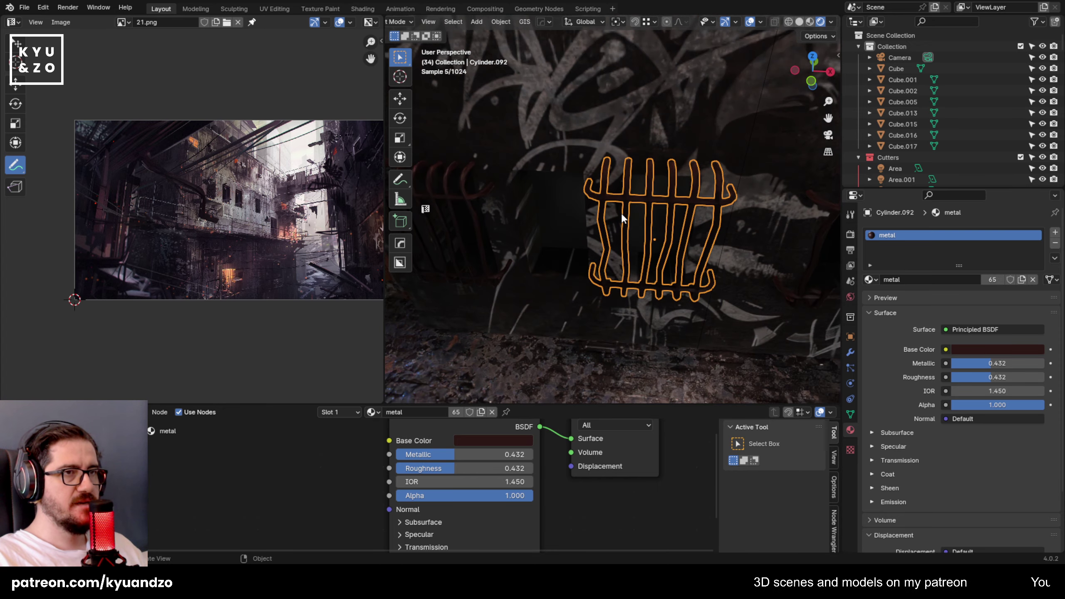
pyautogui.press('s')
pyautogui.press('y')
pyautogui.press('x')
pyautogui.click(762, 219)
pyautogui.press('g')
pyautogui.press('y')
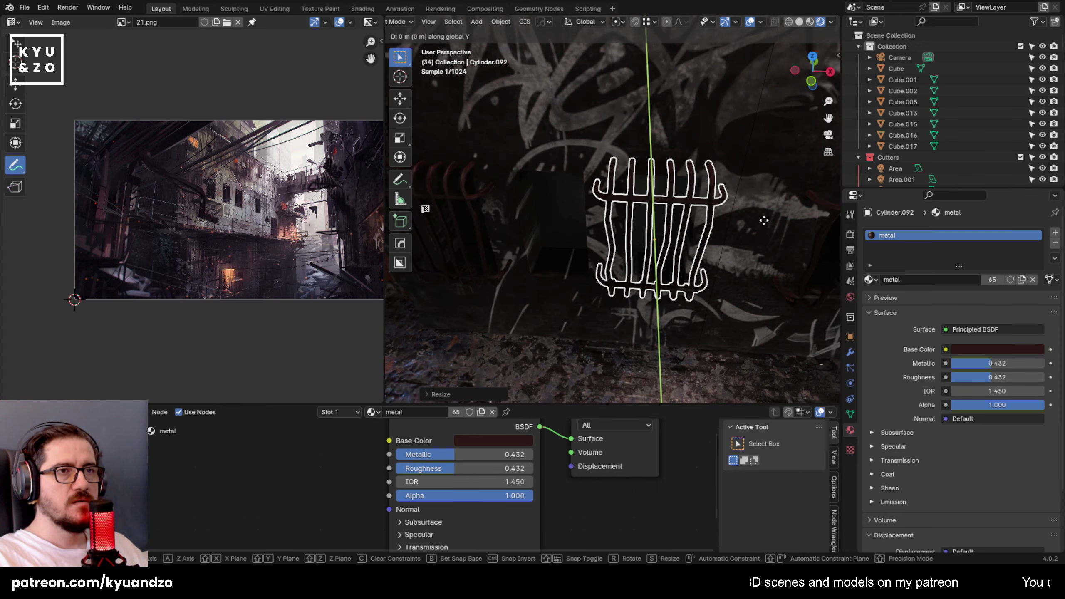
pyautogui.press('x')
pyautogui.click(769, 223)
pyautogui.keyDown('shift'); pyautogui.moveTo(456, 203); pyautogui.dragTo(539, 223, button='middle'); pyautogui.keyUp('shift')
pyautogui.click(540, 222)
pyautogui.hotkey('shift', 'd')
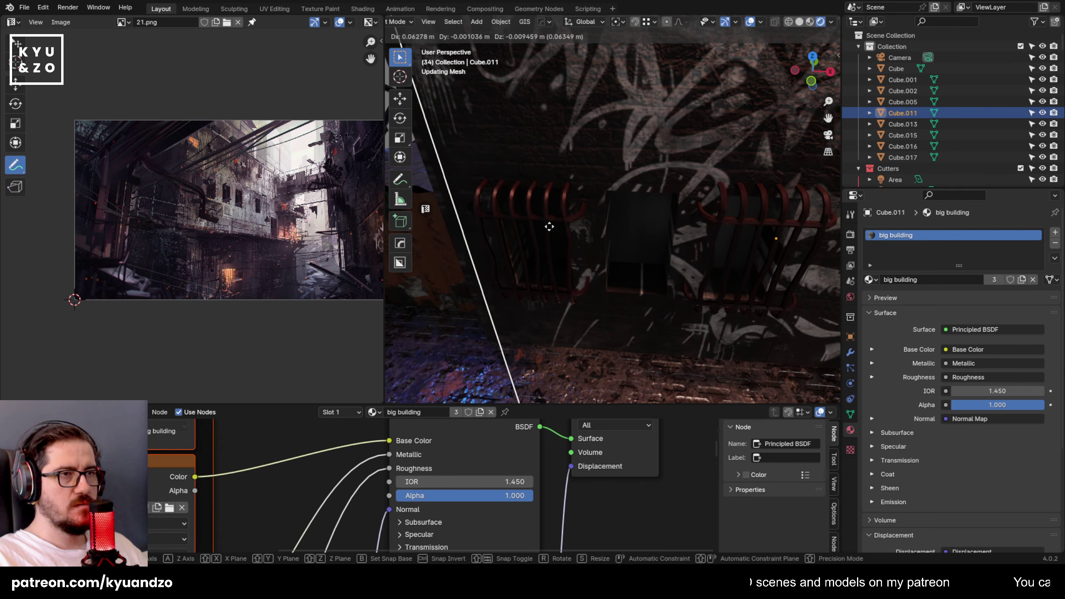
pyautogui.rightClick(584, 230)
pyautogui.hotkey('ctrl', 'z')
# Duplicate the grille nearest the building corner along X to the uncovered window, then narrow and align it along X.
pyautogui.click(541, 229)
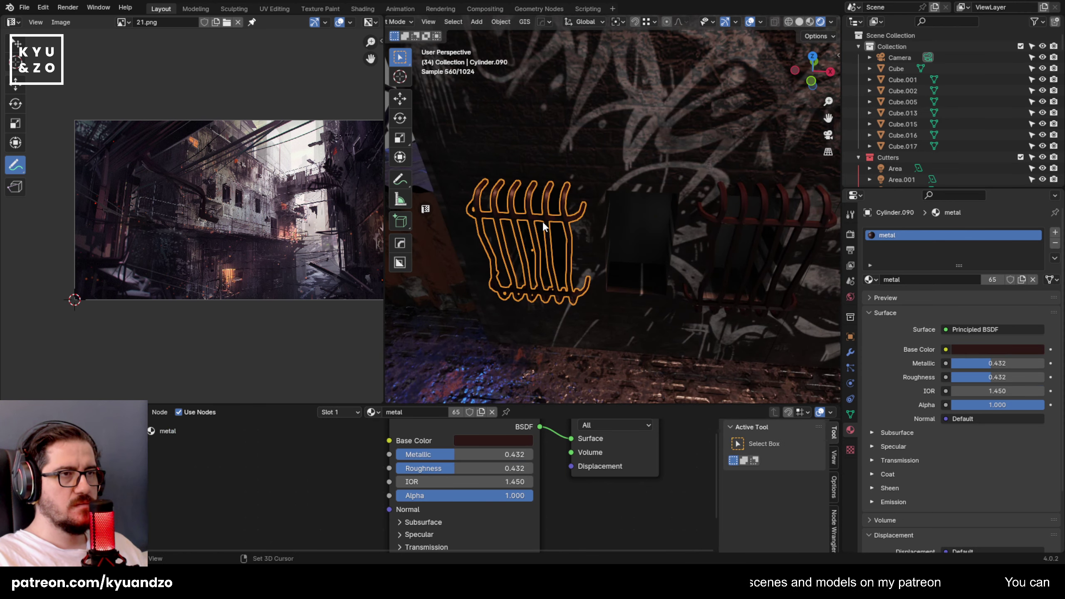
pyautogui.hotkey('shift', 'd')
pyautogui.press('x')
pyautogui.click(713, 251)
pyautogui.press('s')
pyautogui.press('y')
pyautogui.press('x')
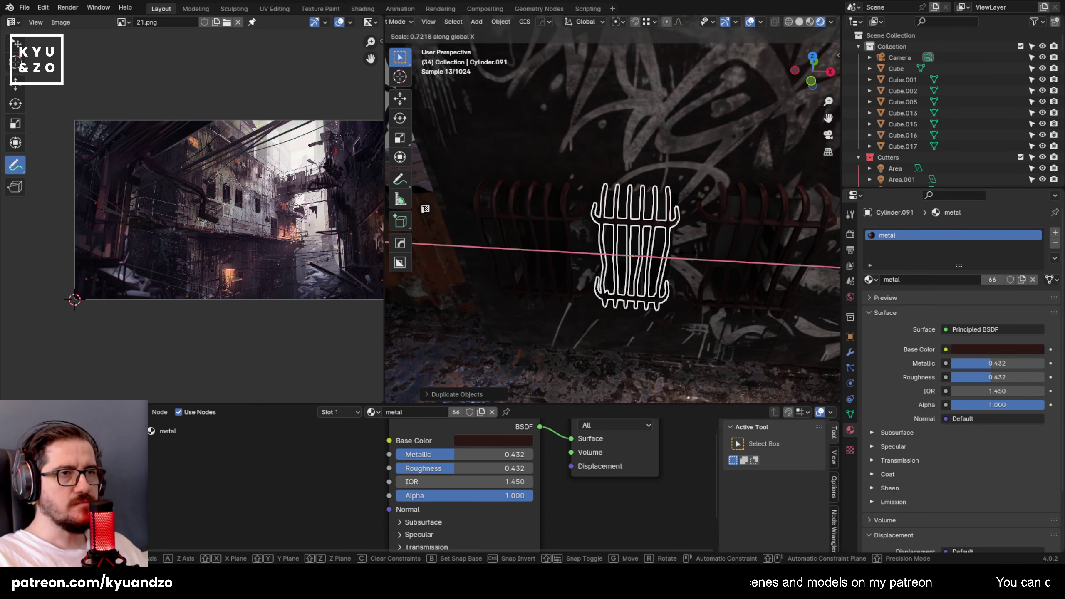
pyautogui.click(689, 250)
pyautogui.press('g')
pyautogui.press('y')
pyautogui.press('x')
pyautogui.click(696, 251)
# Resize the bent-bar grille along the walkway and scale the neighbouring broken-bar grille along Z.
pyautogui.click(708, 153)
pyautogui.scroll(-2, 688, 213)
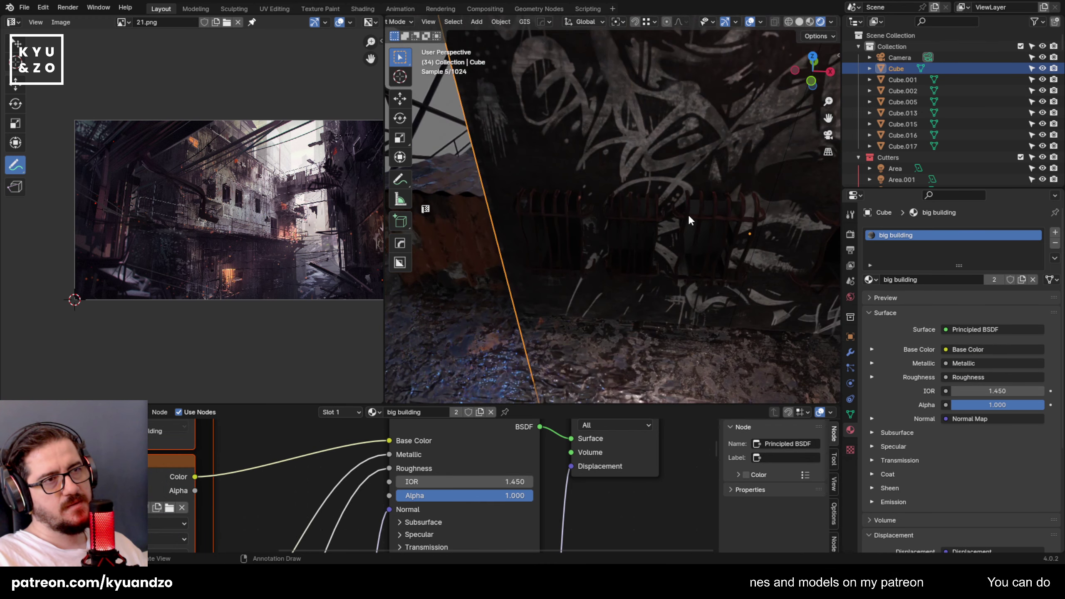
pyautogui.moveTo(688, 213); pyautogui.dragTo(736, 186, button='middle')
pyautogui.hotkey('shift', '`')
pyautogui.press('d')
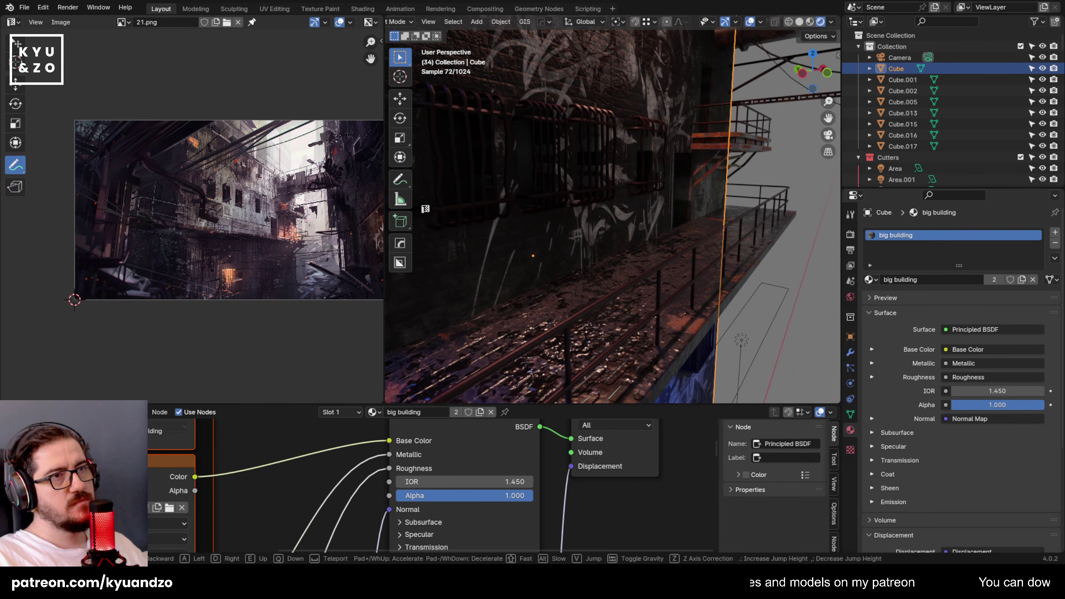
pyautogui.click(599, 141)
pyautogui.click(599, 141)
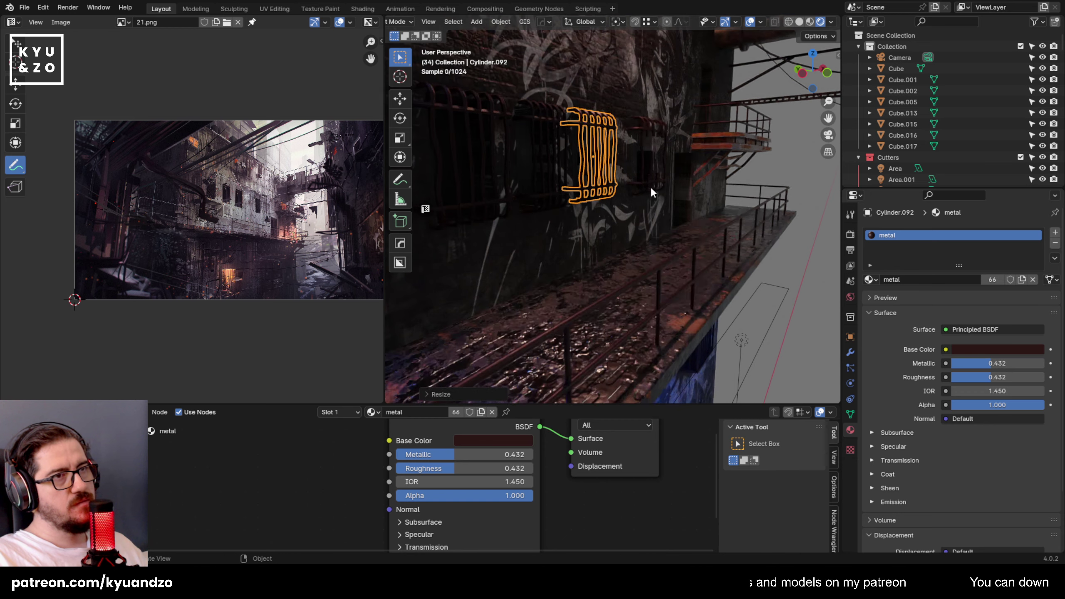
pyautogui.click(647, 135)
pyautogui.press('s')
pyautogui.press('z')
pyautogui.click(689, 186)
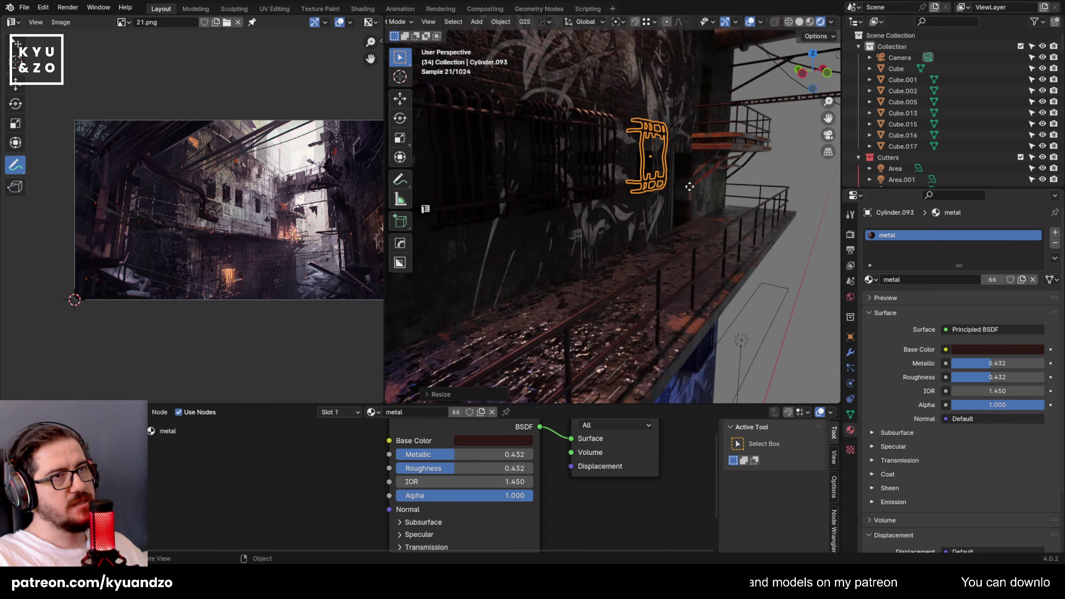
# Shift the broken-bar grille along Z to fit its window opening, and save the file.
pyautogui.press('g')
pyautogui.press('z')
pyautogui.click(689, 186)
pyautogui.click(683, 193)
pyautogui.hotkey('ctrl', 's')
# Switch to the camera view and lower the bent-bar grille beside the broken-bar one slightly along Z.
pyautogui.moveTo(682, 194); pyautogui.dragTo(625, 185, button='middle')
pyautogui.scroll(-3, 629, 187)
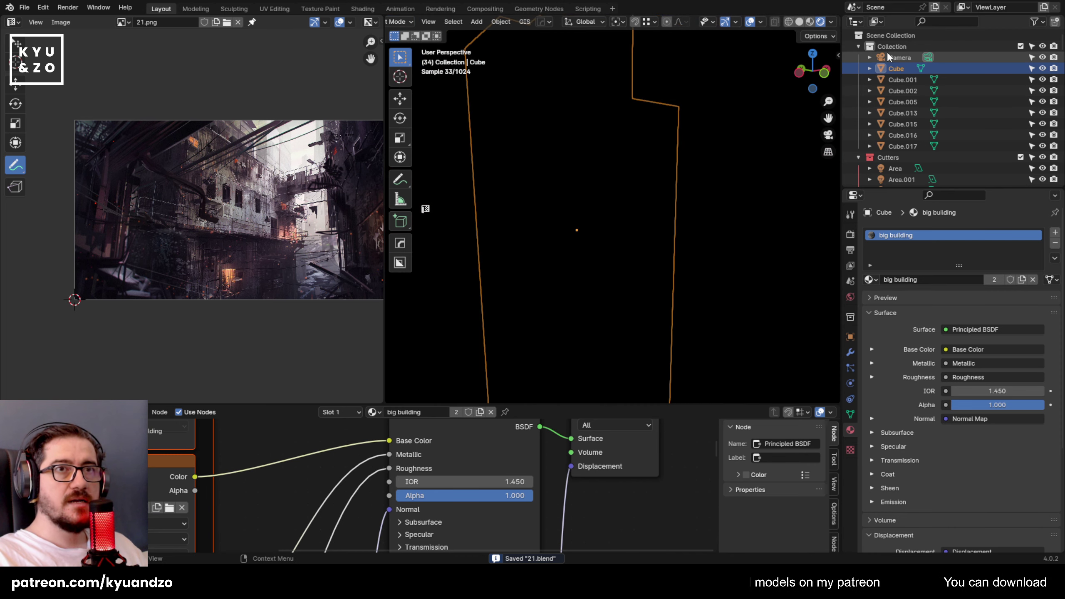
pyautogui.click(888, 55)
pyautogui.press('KP_0')
pyautogui.keyDown('shift'); pyautogui.moveTo(504, 181); pyautogui.dragTo(837, 255, button='middle'); pyautogui.keyUp('shift')
pyautogui.scroll(7, 581, 190)
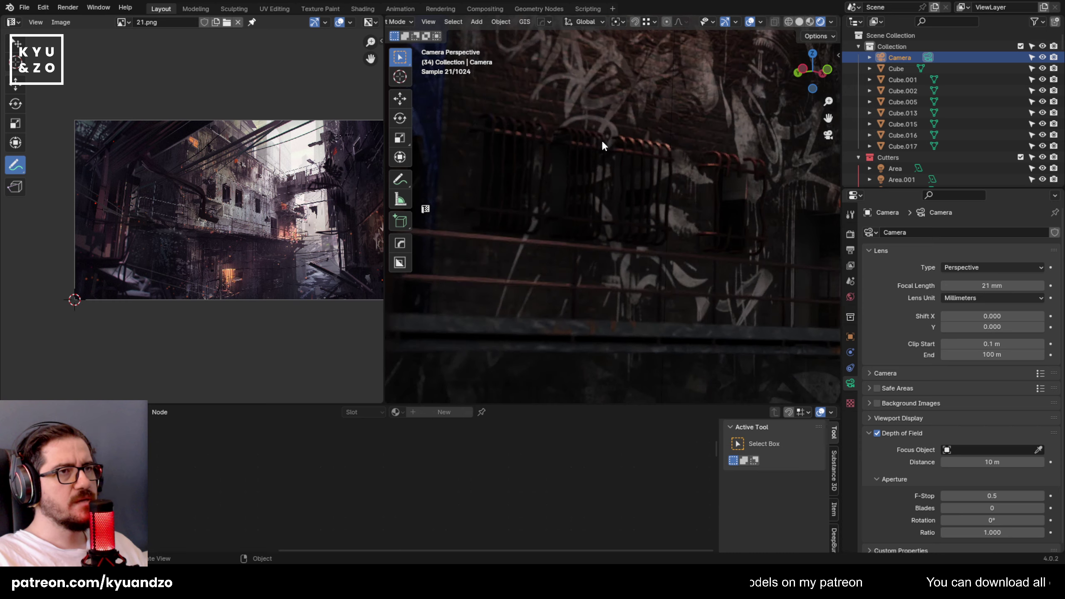
pyautogui.click(604, 146)
pyautogui.press('g')
pyautogui.press('z')
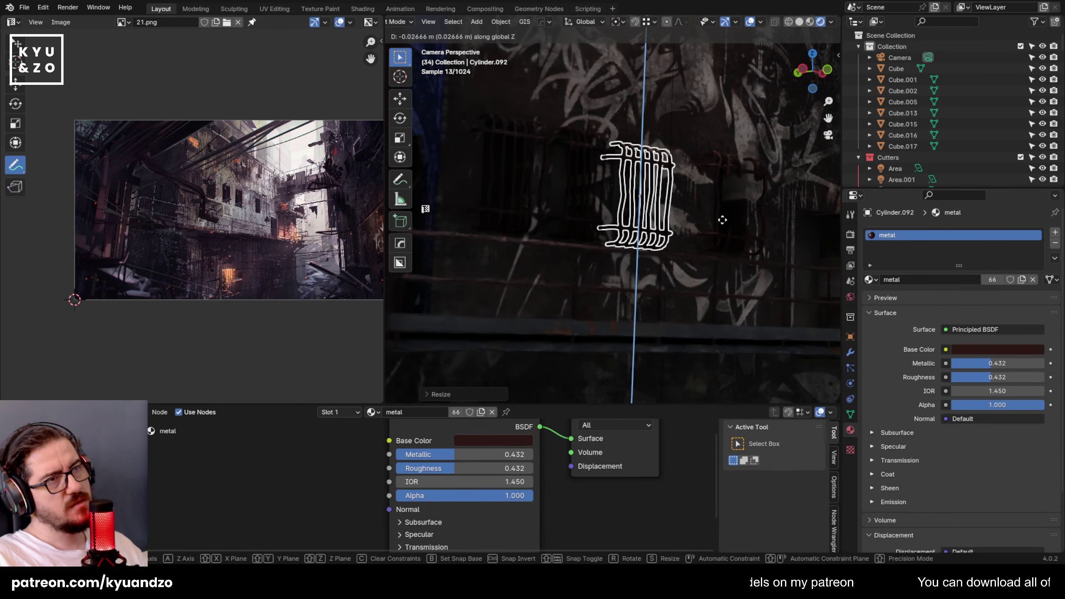
pyautogui.click(724, 216)
# Scale the broken-bar grille along Z and lower it slightly over its window, then save the file.
pyautogui.click(726, 162)
pyautogui.press('s')
pyautogui.press('z')
pyautogui.click(770, 264)
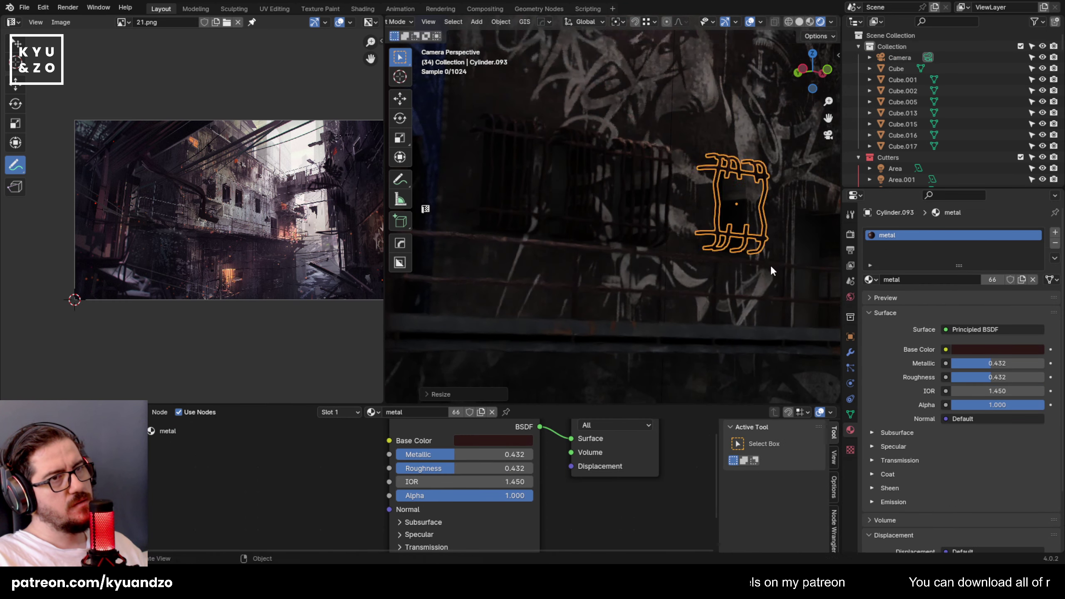
pyautogui.press('g')
pyautogui.press('z')
pyautogui.click(770, 267)
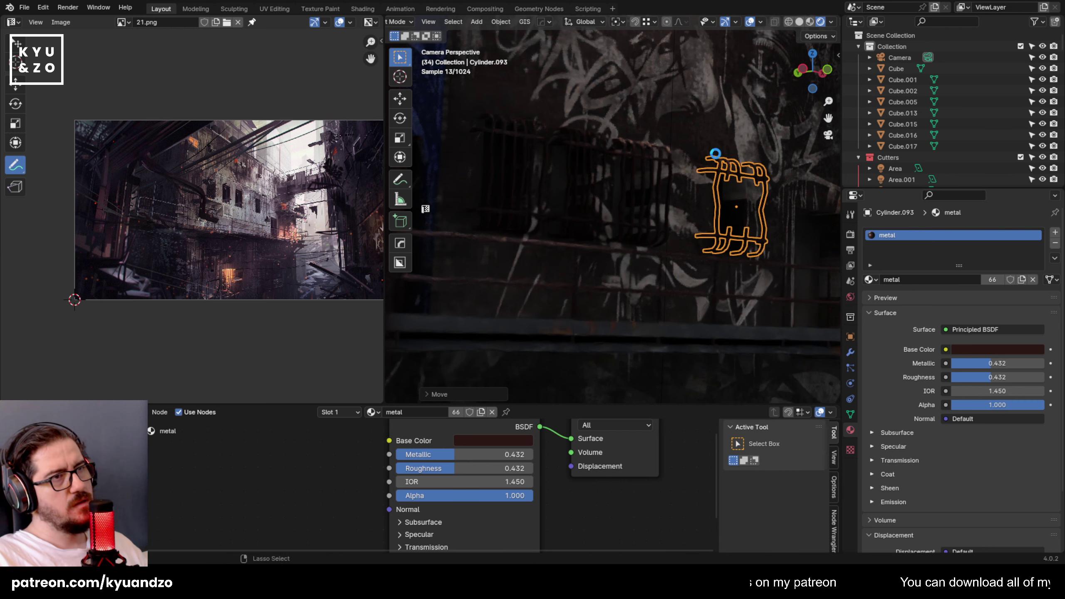
pyautogui.hotkey('ctrl', 's')
# Examine the barred windows through the camera, and inspect the empty doorway beneath the curved balcony up close.
pyautogui.click(667, 135)
pyautogui.scroll(-3, 665, 135)
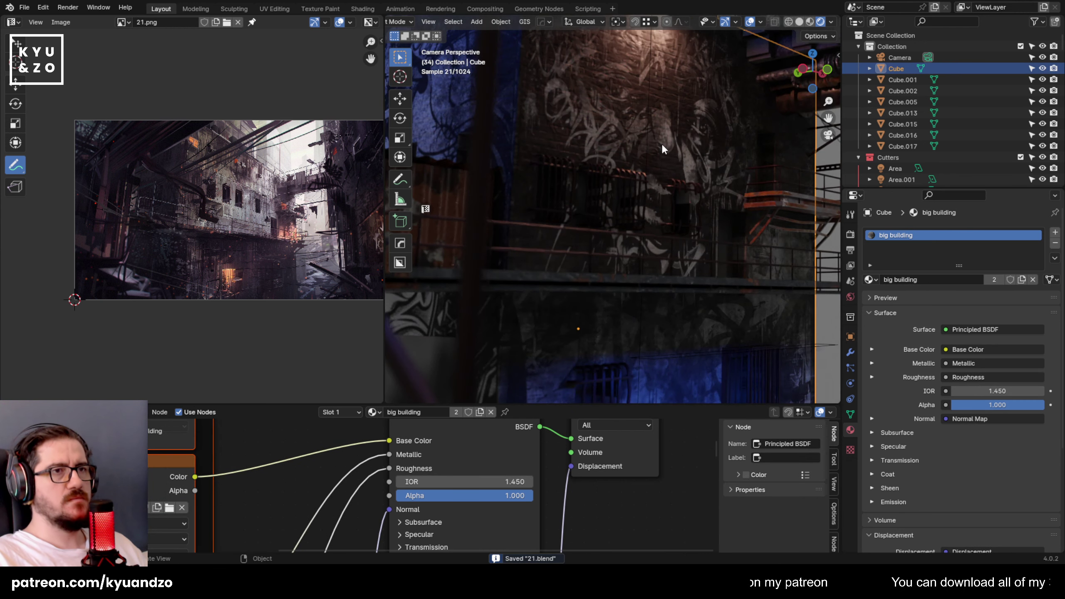
pyautogui.scroll(-3, 601, 290)
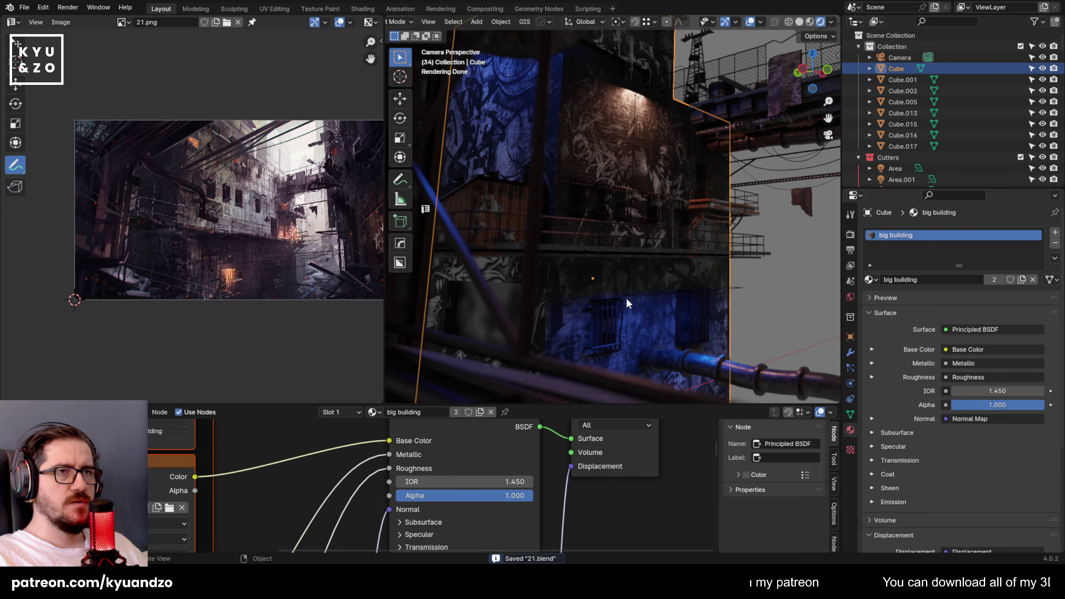
pyautogui.scroll(3, 689, 204)
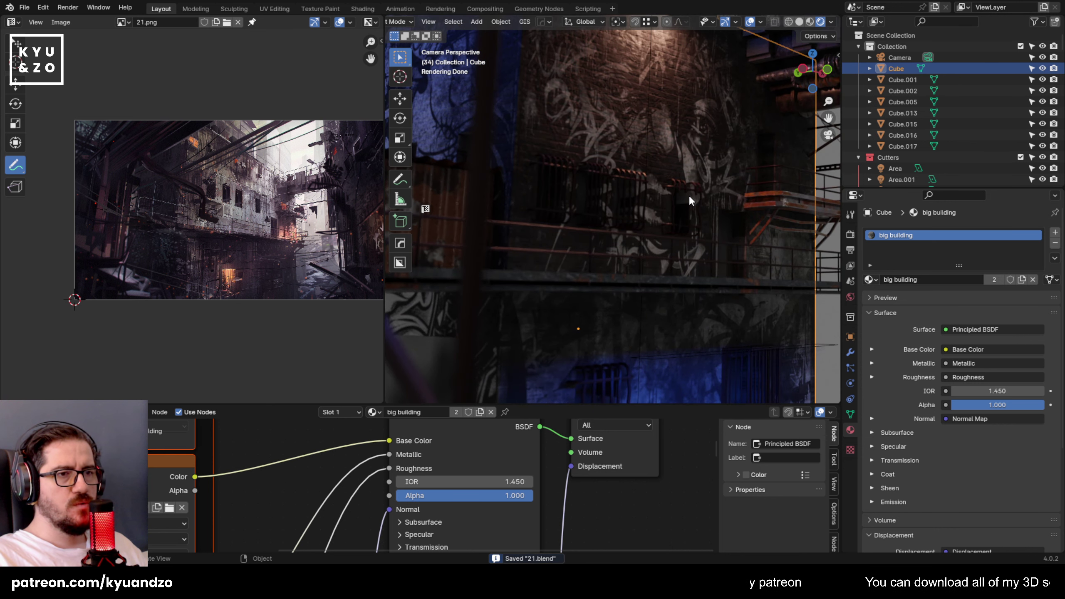
pyautogui.moveTo(689, 194); pyautogui.dragTo(615, 262, button='middle')
pyautogui.scroll(-3, 616, 261)
pyautogui.scroll(5, 572, 277)
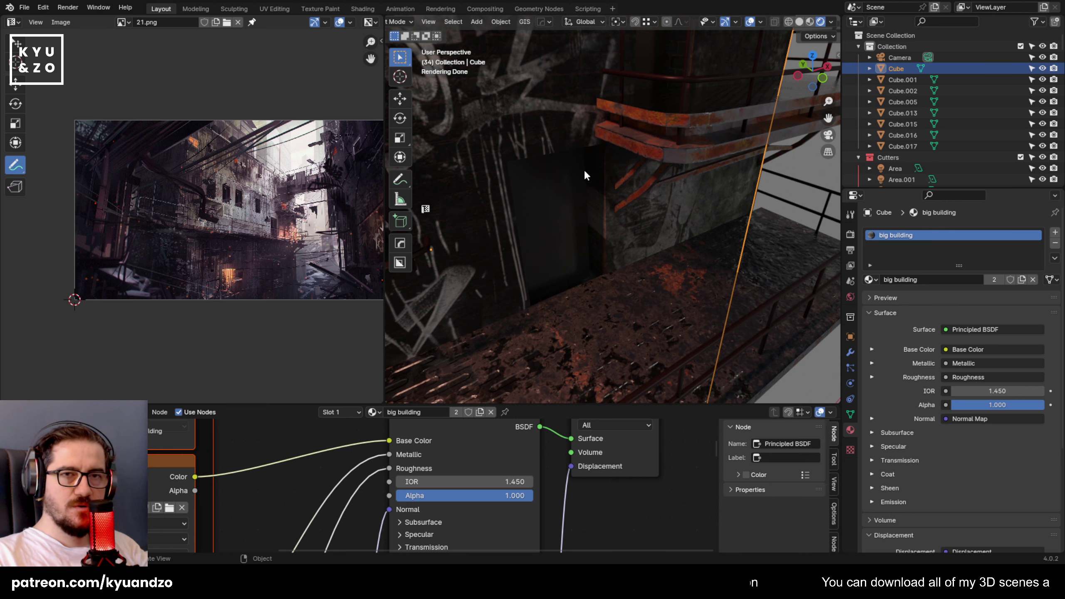
pyautogui.scroll(-3, 584, 168)
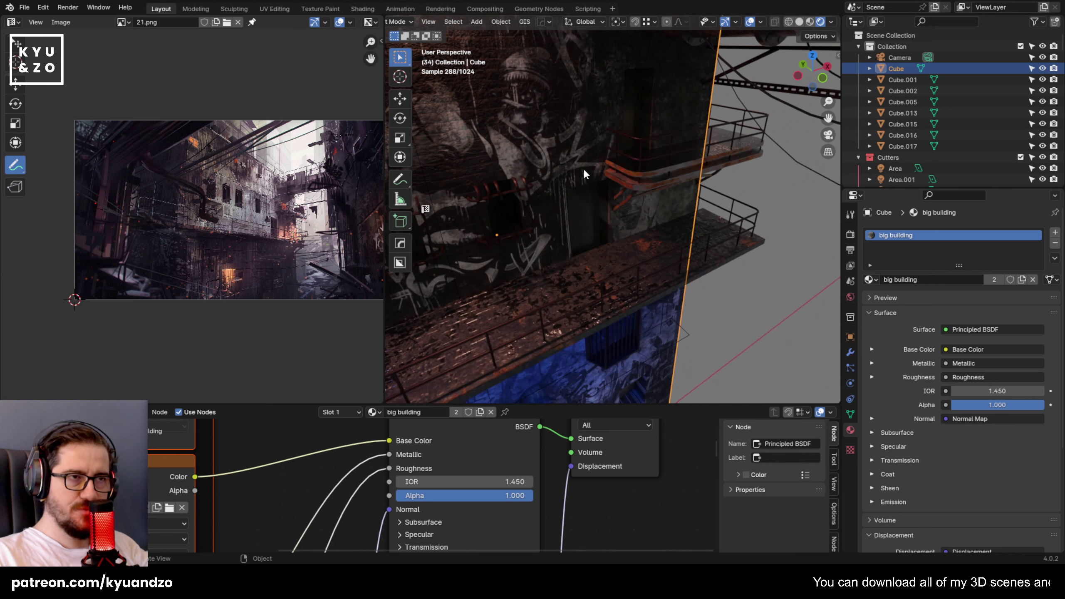
pyautogui.scroll(3, 566, 224)
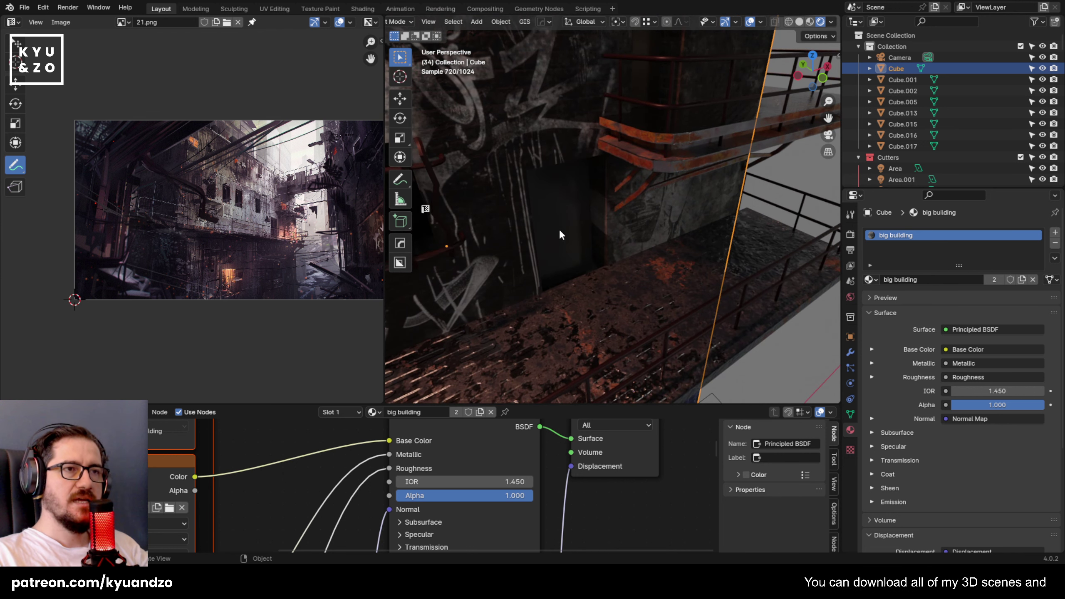
pyautogui.scroll(3, 561, 234)
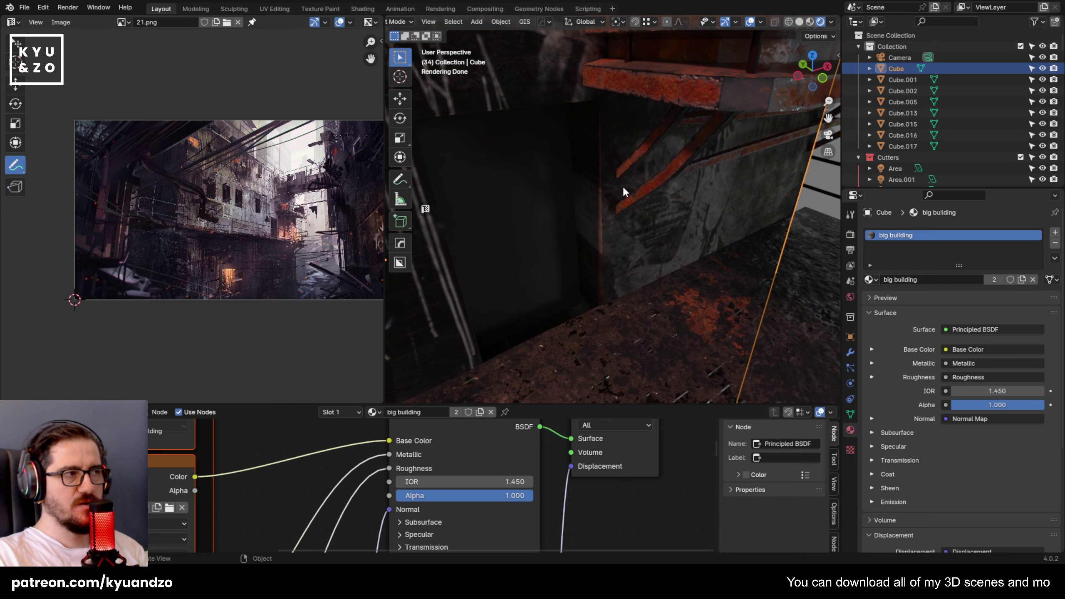
pyautogui.scroll(-4, 550, 280)
pyautogui.hotkey('shift', '`')
pyautogui.press('w')
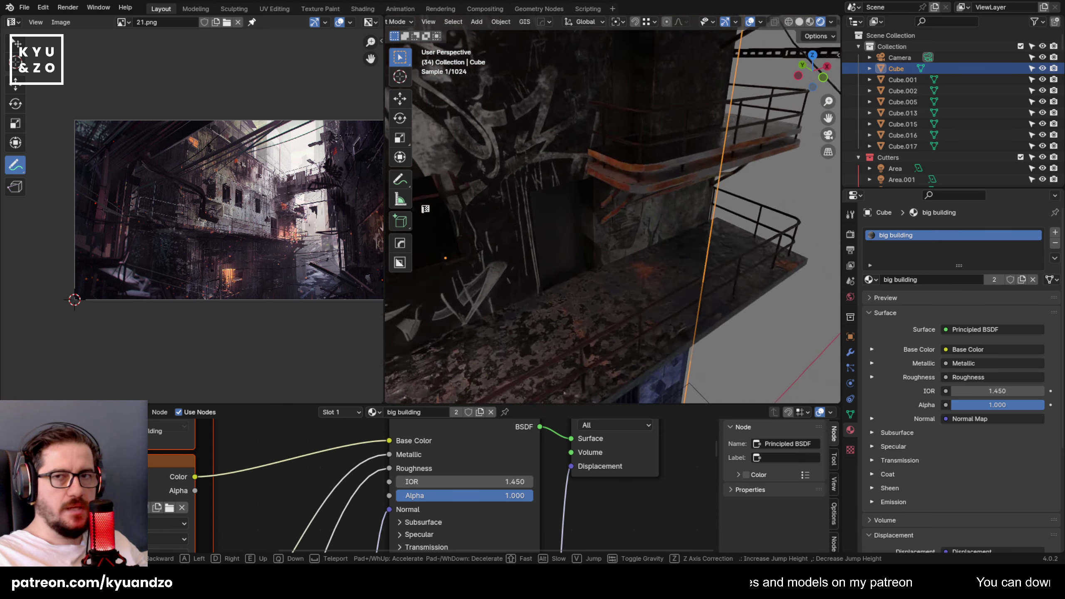
pyautogui.press('w')
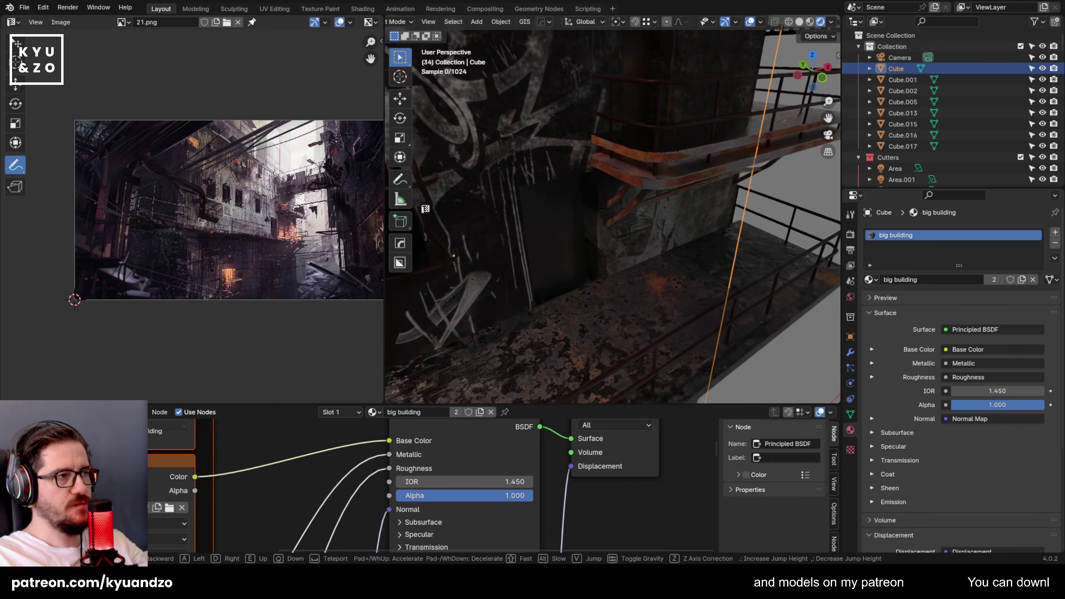
pyautogui.click(203, 339)
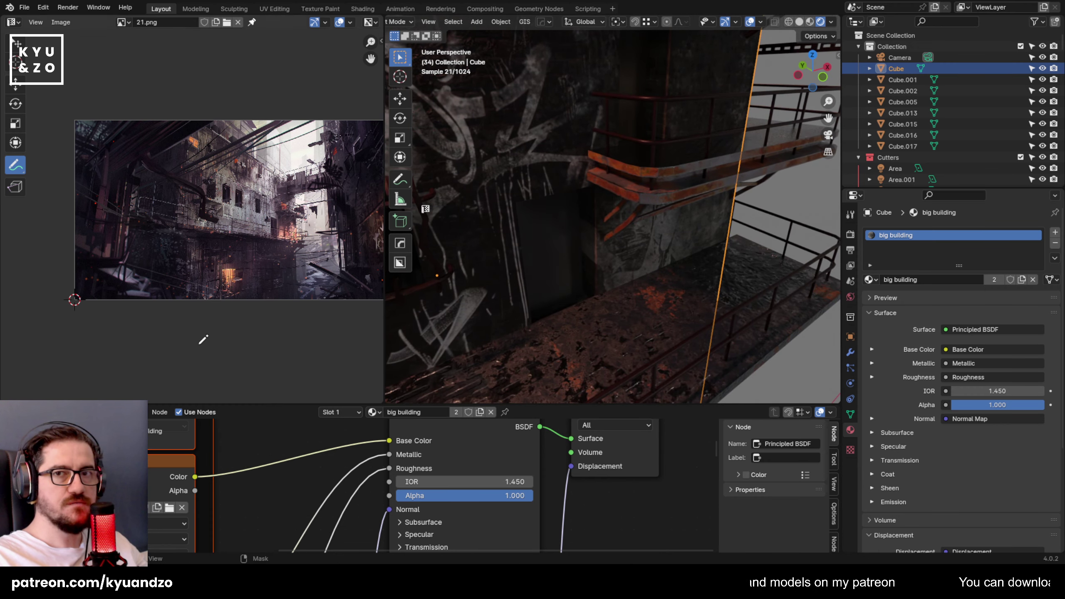
pyautogui.scroll(-3, 667, 266)
pyautogui.scroll(5, 662, 264)
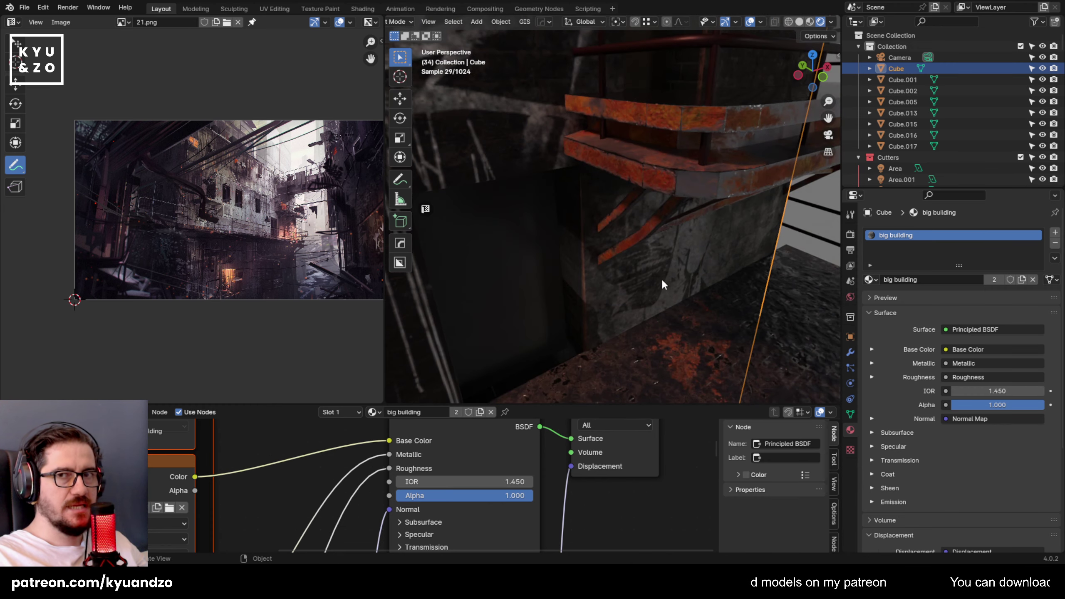
# Place the 3D cursor beside the empty doorway and import metal door.png there as an image plane.
pyautogui.scroll(-1, 661, 279)
pyautogui.keyDown('shift'); pyautogui.rightClick(593, 257); pyautogui.keyUp('shift')
pyautogui.hotkey('shift', 'a')
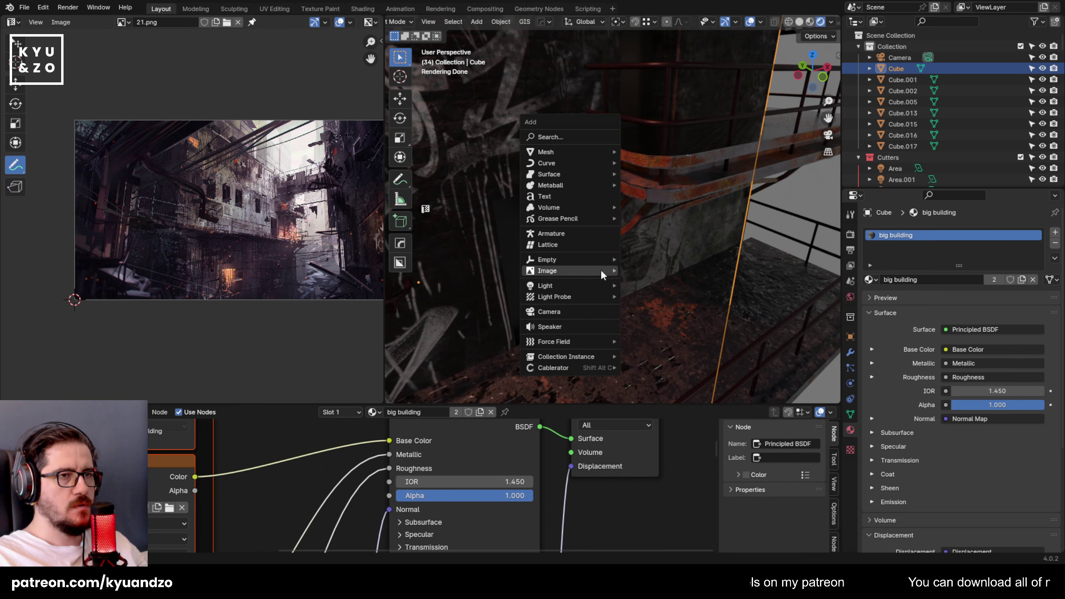
pyautogui.moveTo(601, 270)
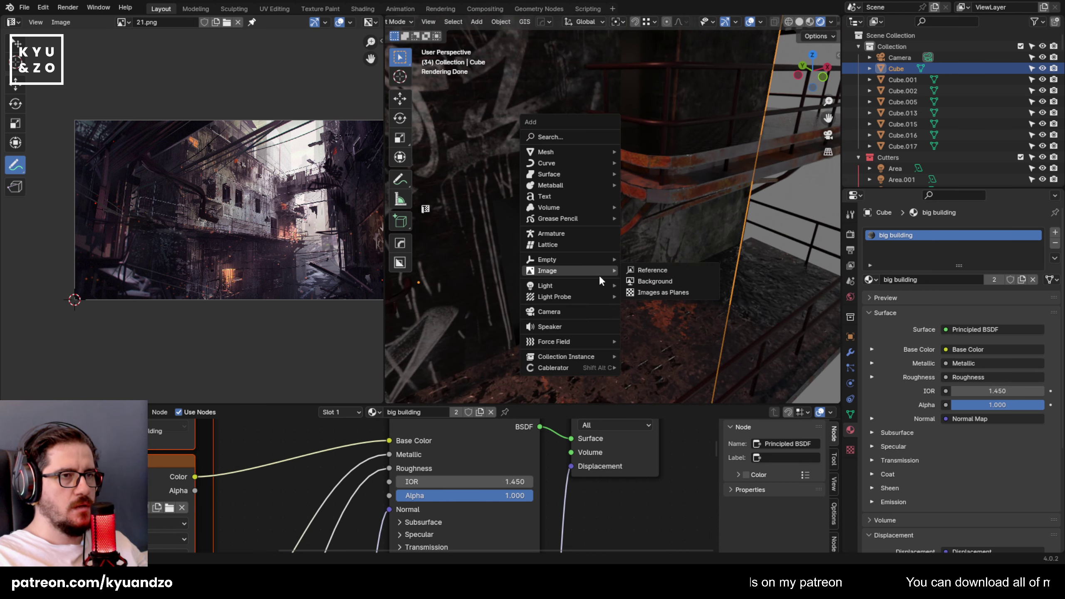
pyautogui.click(672, 292)
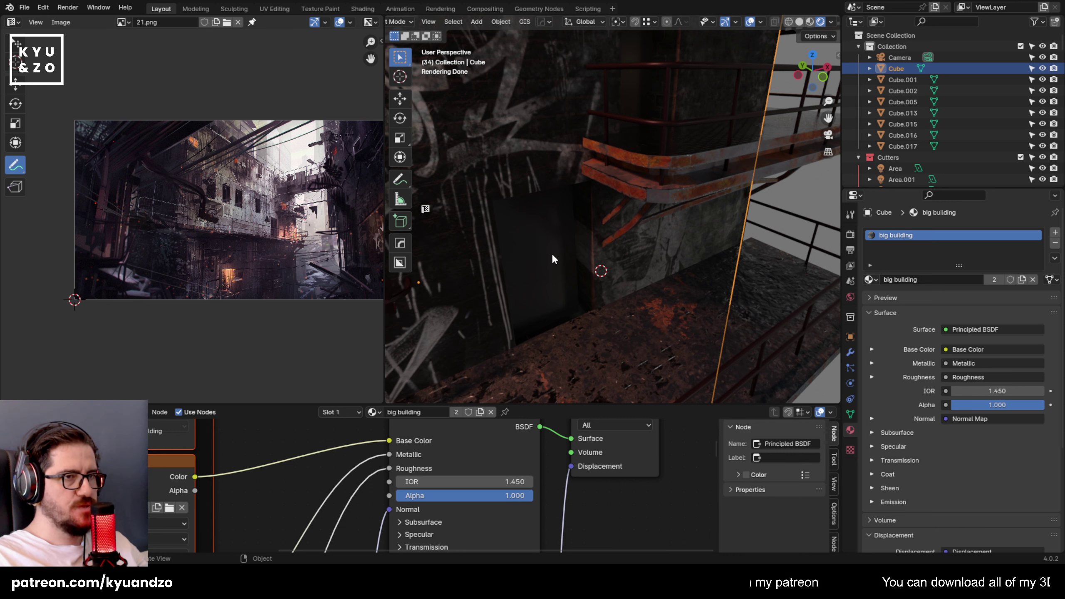
# Rotate the metal door plane about Z to align with the building wall and pull it out from the wall along Y.
pyautogui.press('r')
pyautogui.press('z')
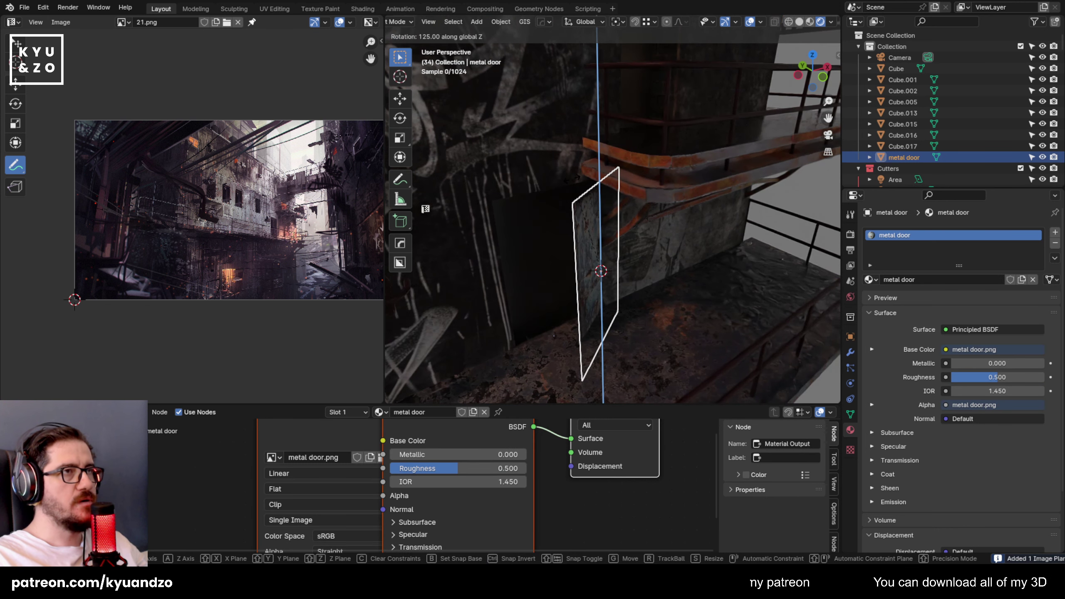
pyautogui.click(619, 207)
pyautogui.press('g')
pyautogui.press('x')
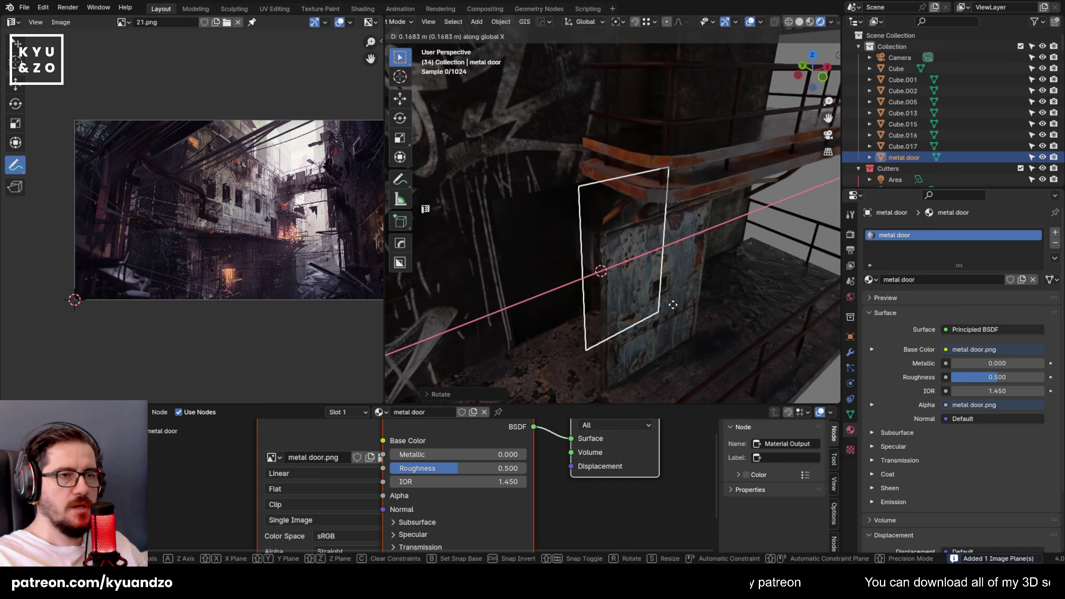
pyautogui.press('y')
pyautogui.click(694, 278)
# Shift the metal door along X in front of the doorway and raise it along Z above the walkway floor.
pyautogui.press('g')
pyautogui.press('x')
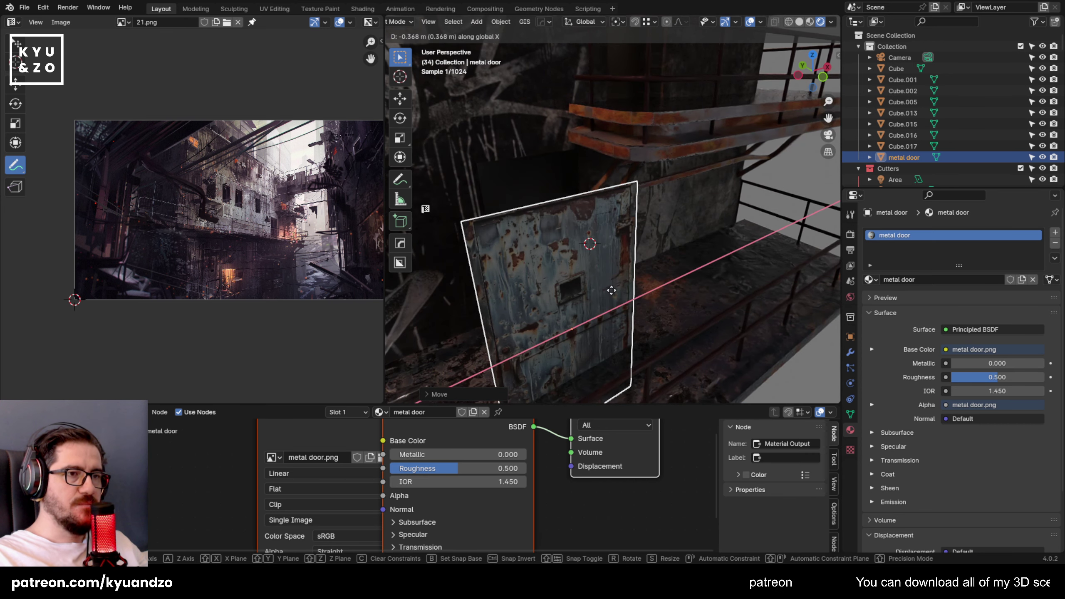
pyautogui.click(614, 290)
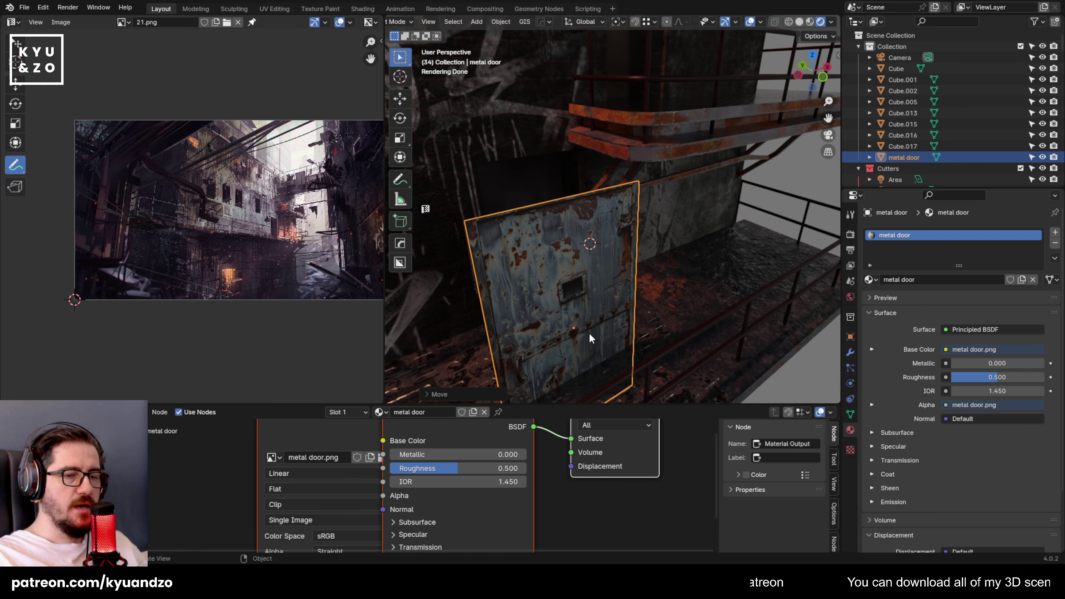
pyautogui.keyDown('shift'); pyautogui.moveTo(565, 294); pyautogui.dragTo(647, 257, button='middle'); pyautogui.keyUp('shift')
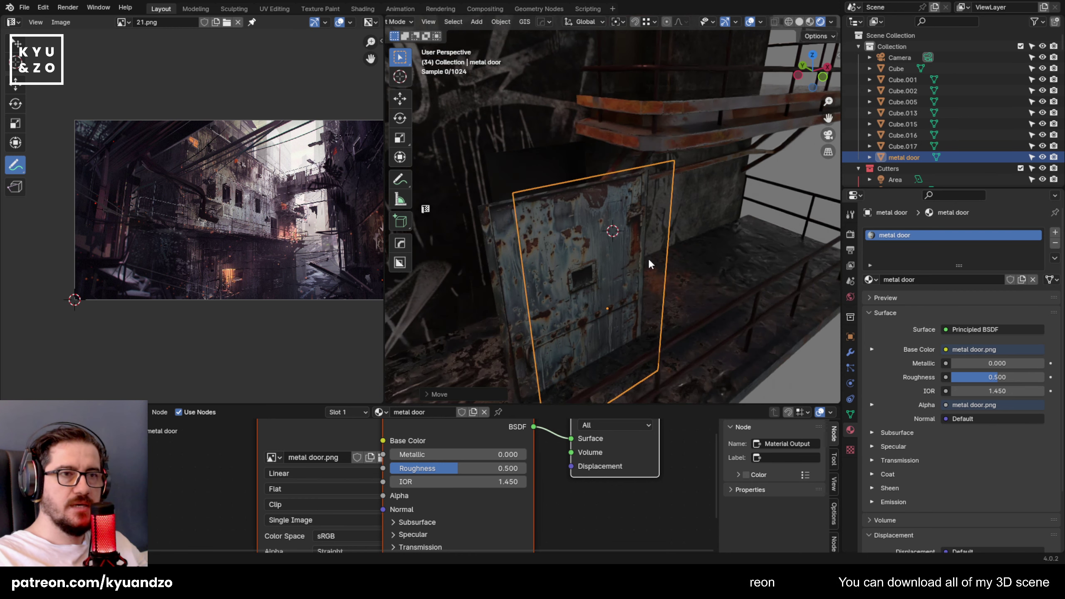
pyautogui.press('g')
pyautogui.press('z')
pyautogui.click(609, 276)
# Examine the metal door's rusted texture, including its small hatch, riveted crossbar and handle, up close.
pyautogui.scroll(4, 618, 256)
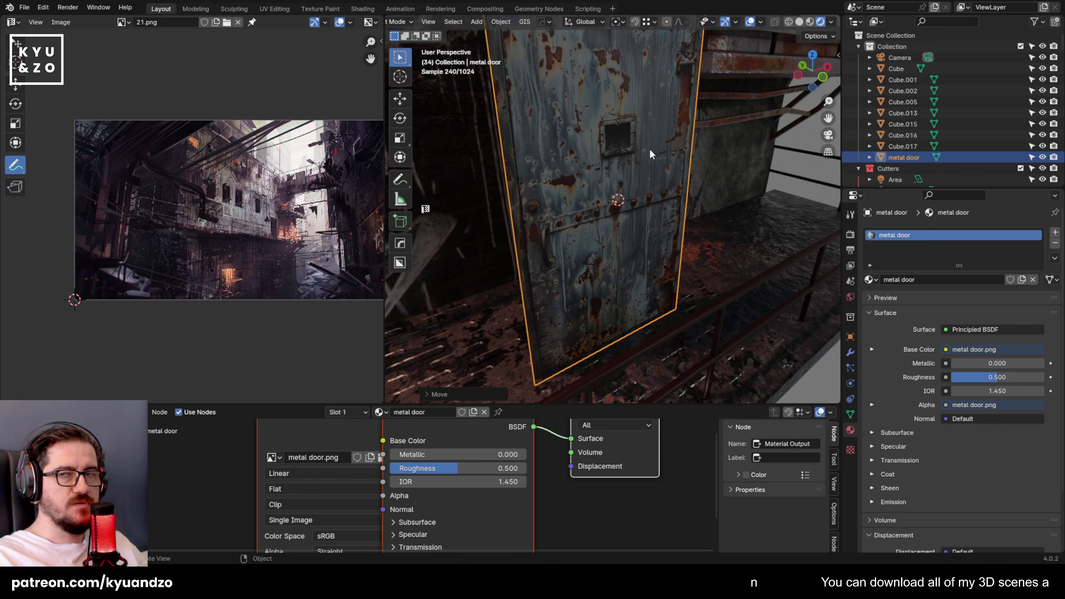
pyautogui.scroll(1, 649, 148)
pyautogui.scroll(1, 575, 260)
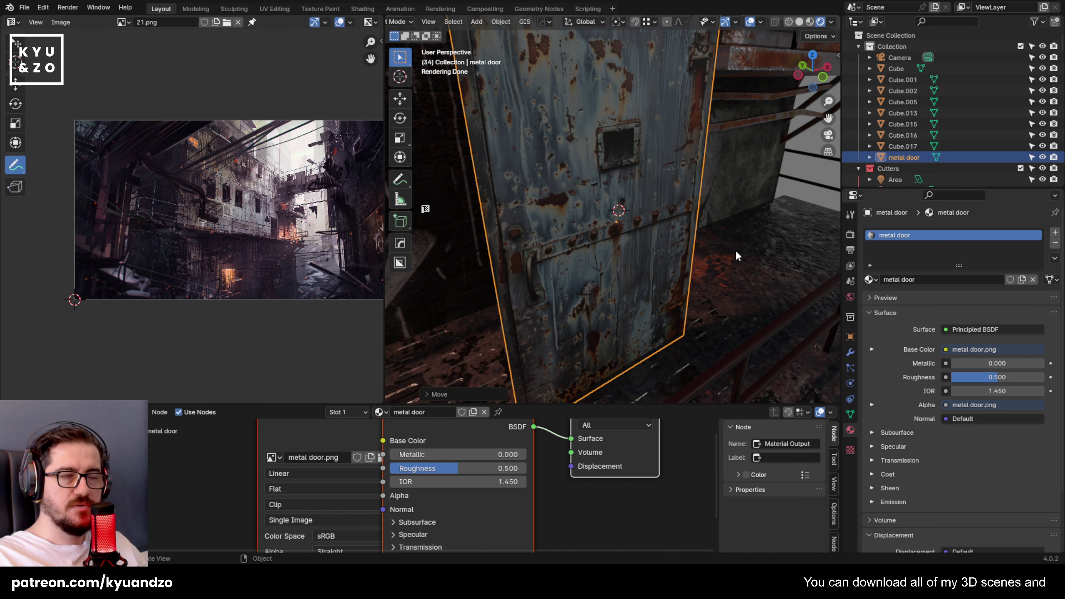
pyautogui.scroll(1, 615, 220)
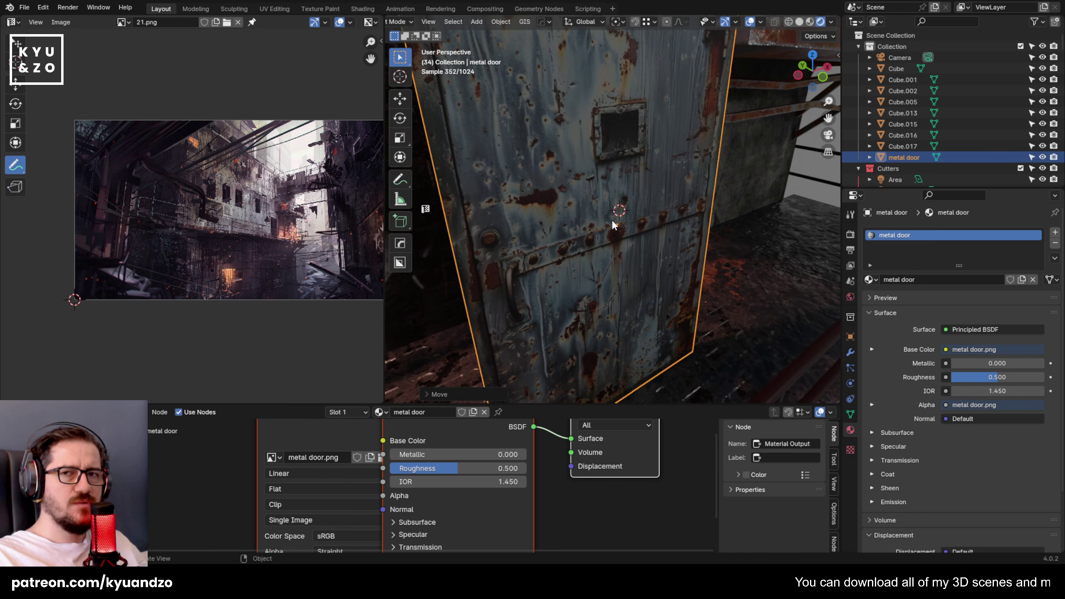
pyautogui.scroll(-6, 606, 221)
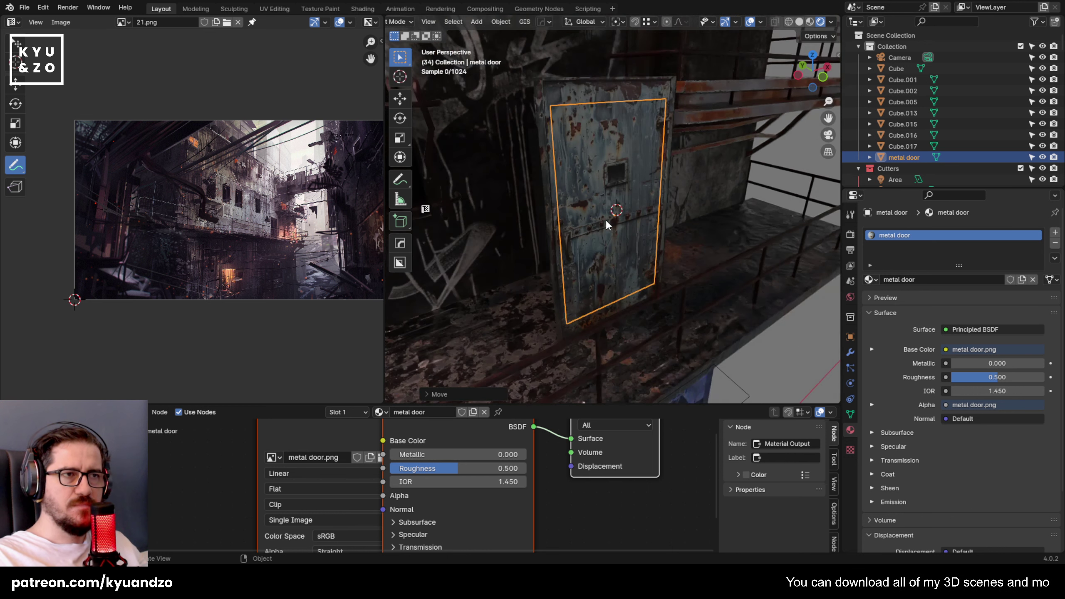
pyautogui.scroll(1, 607, 225)
pyautogui.scroll(3, 607, 224)
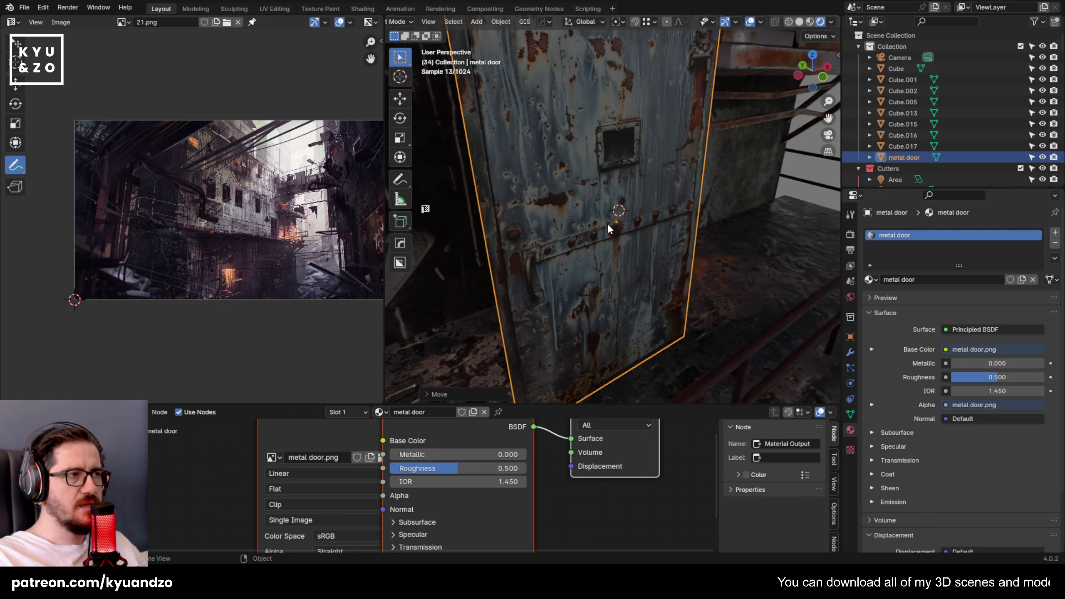
pyautogui.scroll(1, 607, 221)
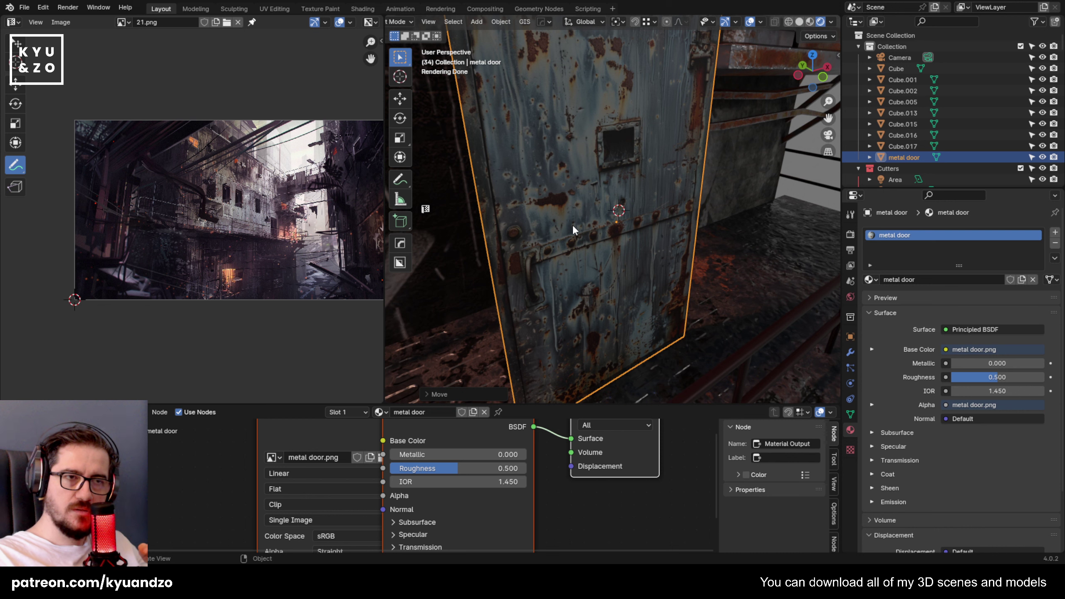
# Move the metal door back along Y toward the doorway in the wall.
pyautogui.click(657, 277)
pyautogui.moveTo(628, 209); pyautogui.dragTo(616, 179, button='middle')
pyautogui.click(645, 215)
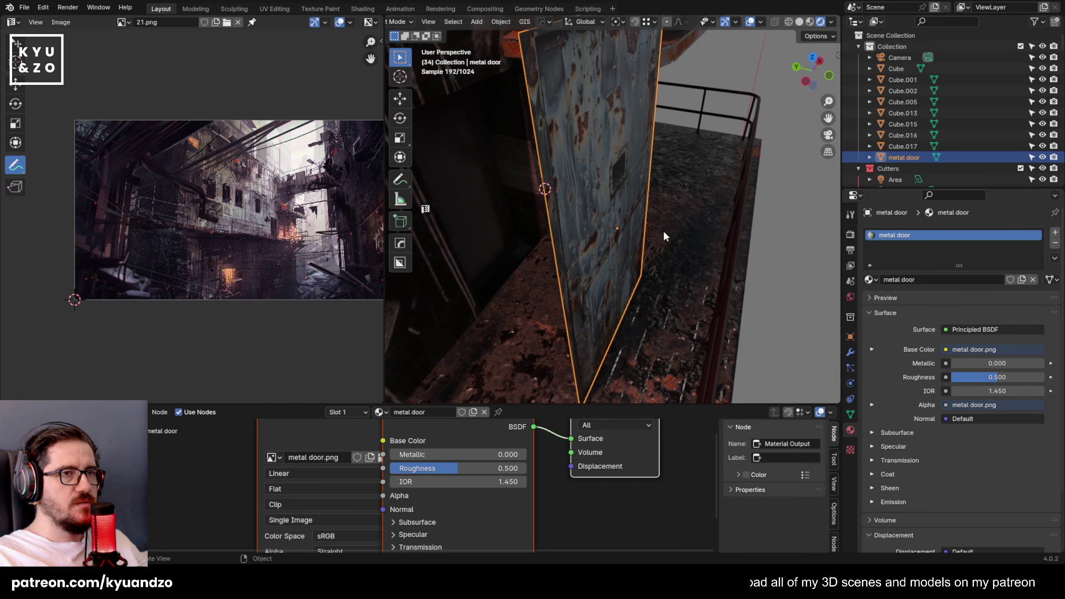
pyautogui.press('g')
pyautogui.press('y')
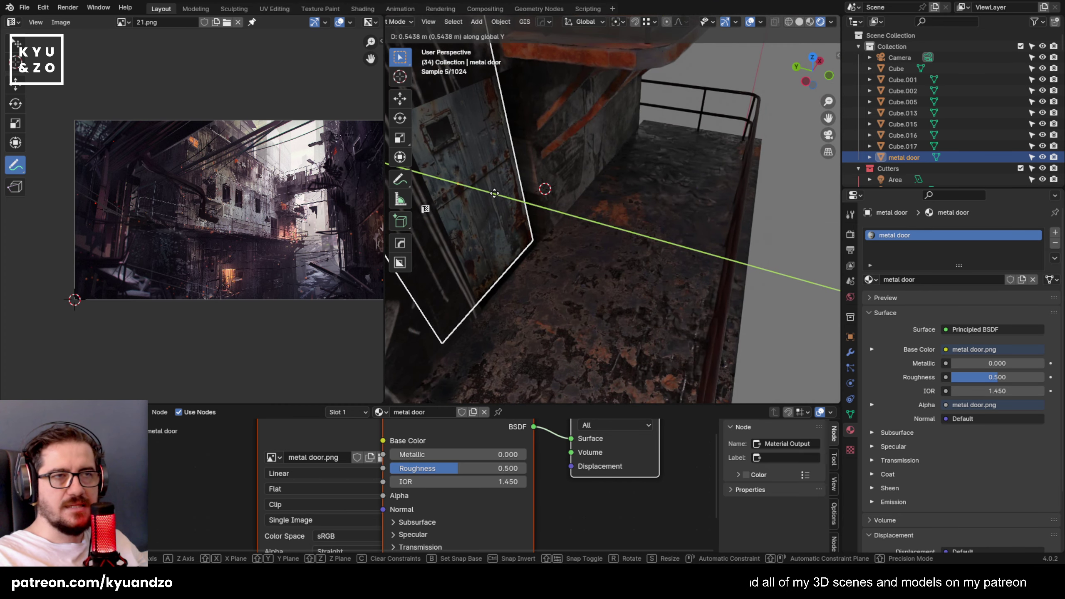
# Move the image texture node away from the Principled BSDF and set the metal door material's Metallic to 0.164 and Roughness to 0.232.
pyautogui.rightClick(520, 201)
pyautogui.moveTo(179, 479); pyautogui.dragTo(234, 536, button='middle')
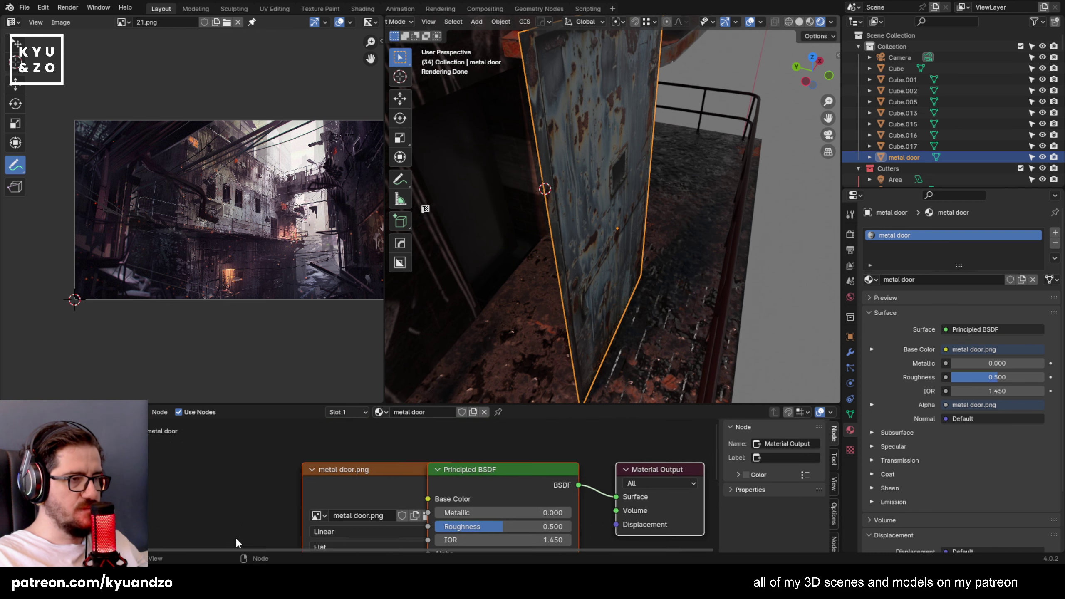
pyautogui.click(240, 534)
pyautogui.moveTo(360, 501); pyautogui.dragTo(124, 497)
pyautogui.click(336, 464)
pyautogui.moveTo(317, 476); pyautogui.dragTo(277, 521, button='middle')
pyautogui.moveTo(344, 483); pyautogui.dragTo(330, 505, button='middle')
pyautogui.moveTo(448, 456); pyautogui.dragTo(393, 455)
pyautogui.moveTo(382, 441); pyautogui.dragTo(410, 456)
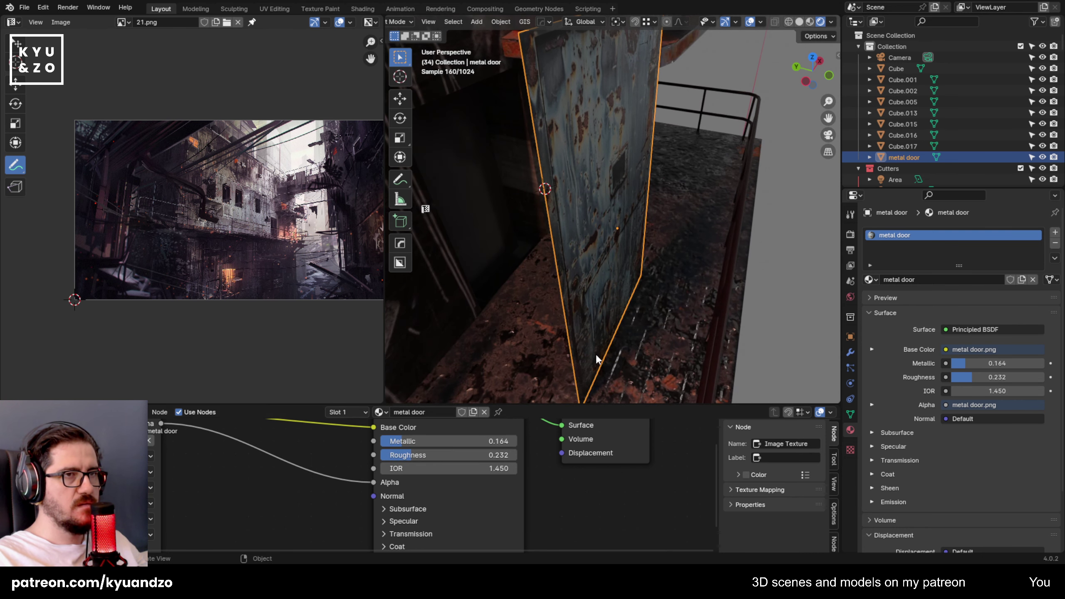
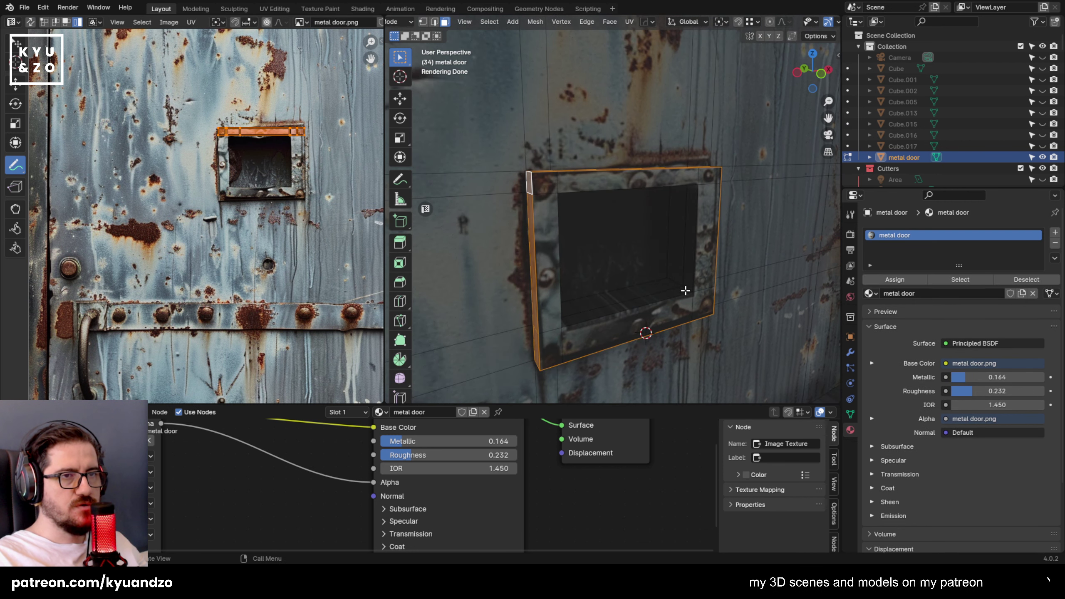
# Select the inner side faces of the door's small window opening and unwrap them with Cube Projection.
pyautogui.click(685, 291)
pyautogui.keyDown('shift'); pyautogui.click(676, 284); pyautogui.keyUp('shift')
pyautogui.keyDown('shift'); pyautogui.click(679, 283); pyautogui.keyUp('shift')
pyautogui.keyDown('alt'); pyautogui.keyDown('shift'); pyautogui.click(687, 287); pyautogui.keyUp('shift'); pyautogui.keyUp('alt')
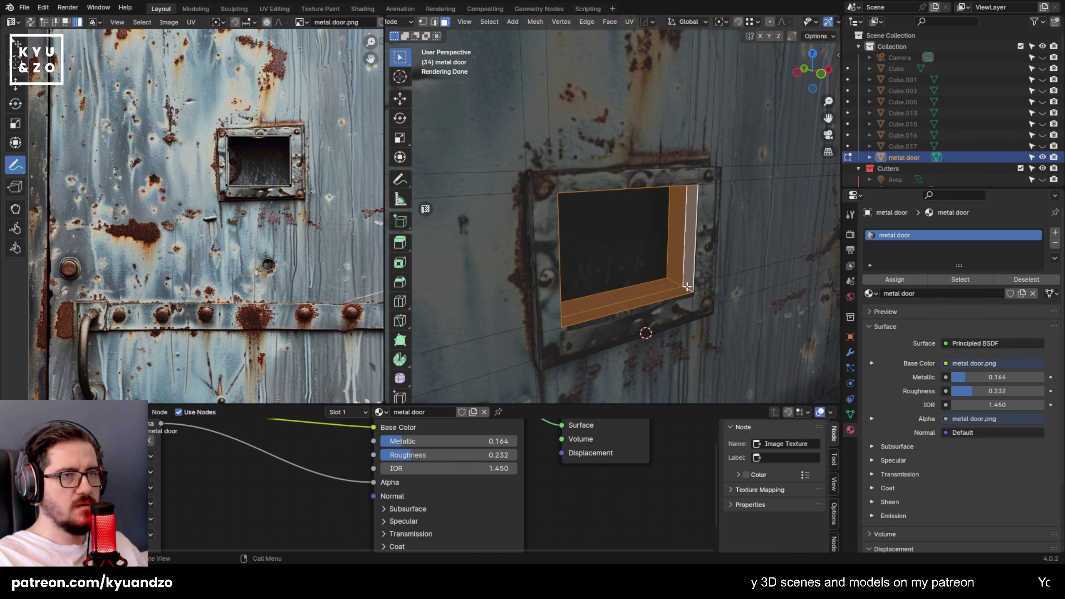
pyautogui.press('u')
pyautogui.click(688, 287)
# Shrink the window opening's inner-face UVs to fit over the dark window interior in the door texture, and save the file.
pyautogui.press('a')
pyautogui.press('s')
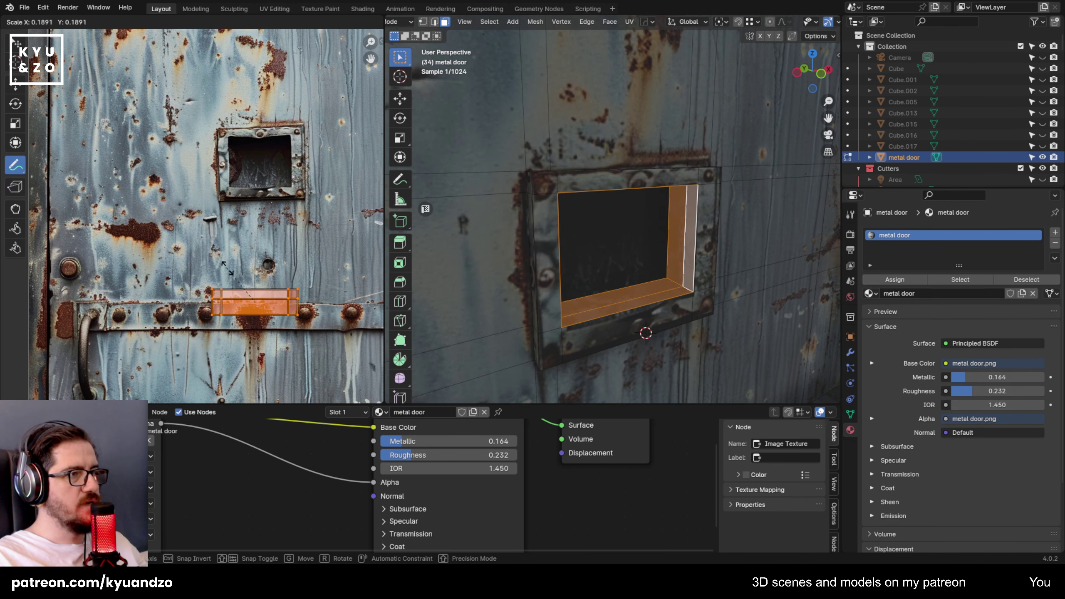
pyautogui.click(227, 269)
pyautogui.press('g')
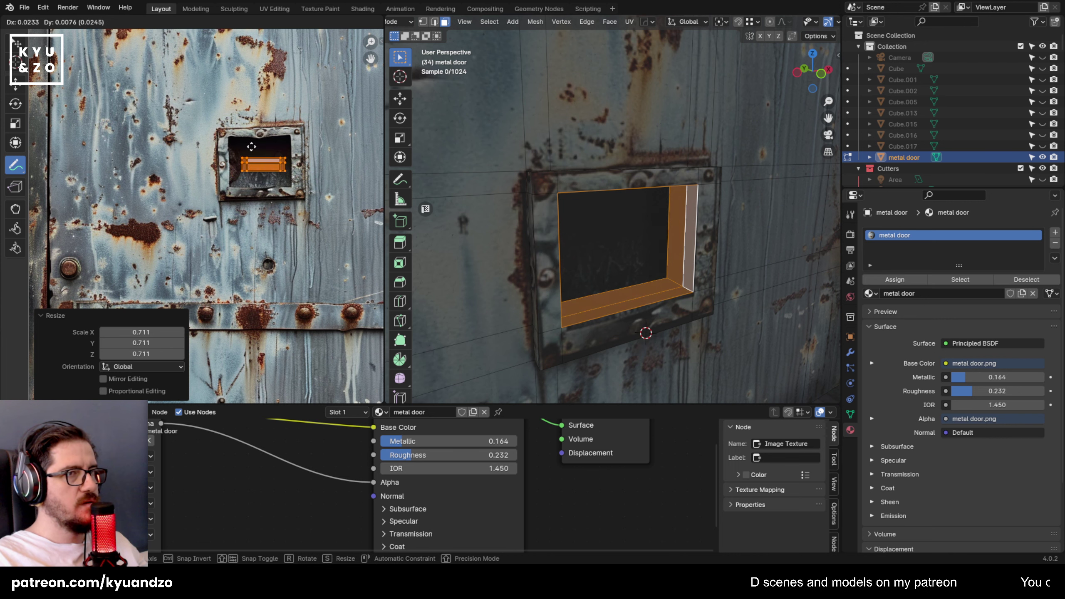
pyautogui.click(251, 147)
pyautogui.press('Tab')
pyautogui.scroll(-5, 553, 195)
pyautogui.hotkey('ctrl', 's')
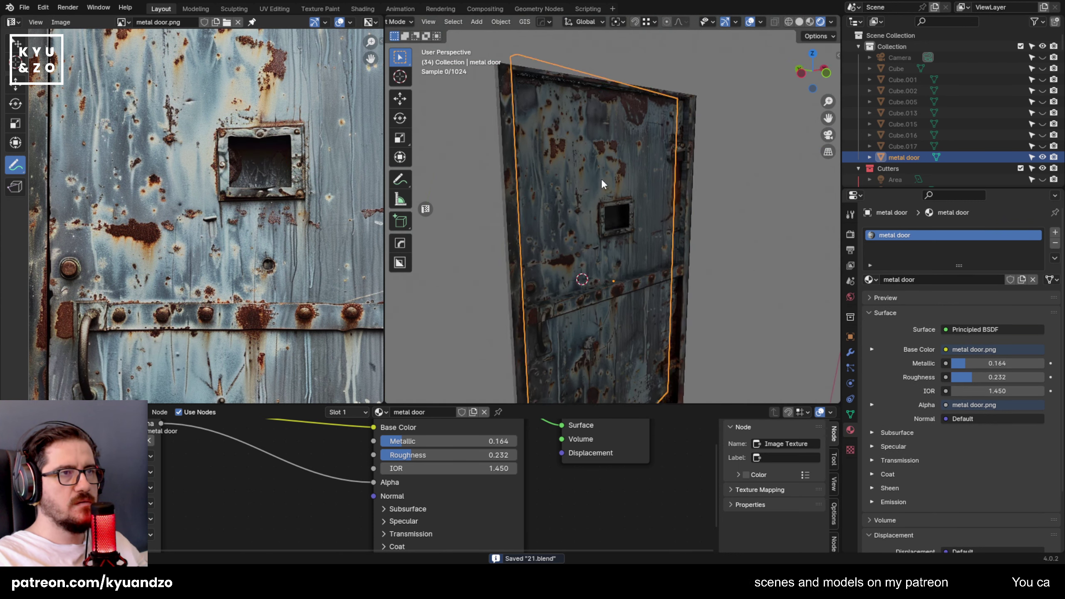
# Select the face loop around the door's outer edge and unwrap it with Cube Projection.
pyautogui.moveTo(601, 184); pyautogui.dragTo(612, 179, button='middle')
pyautogui.moveTo(561, 101); pyautogui.dragTo(602, 184, button='middle')
pyautogui.press('Tab')
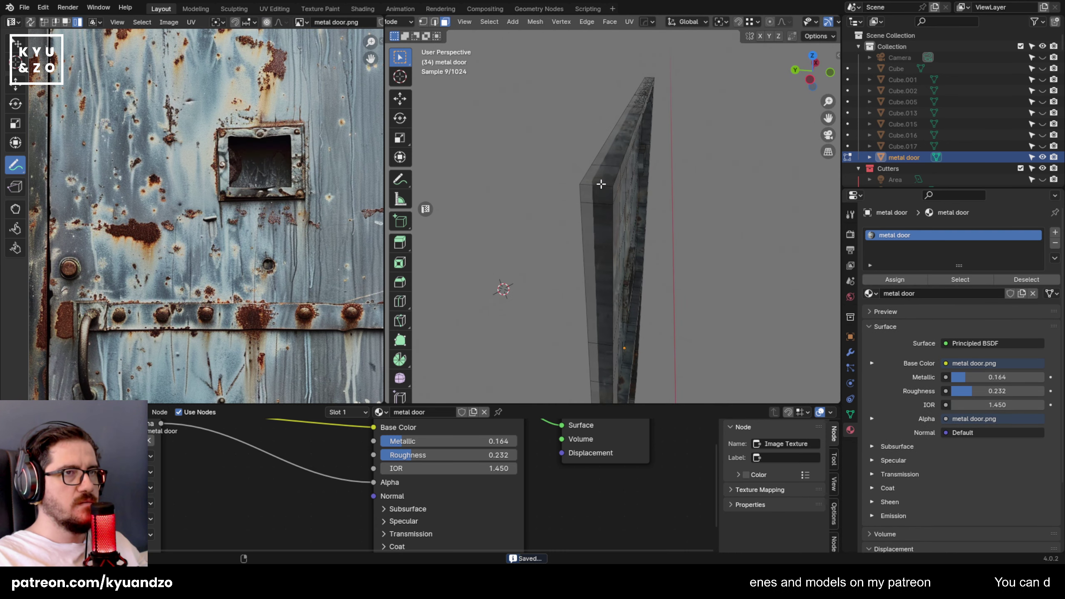
pyautogui.press('a')
pyautogui.scroll(-4, 210, 209)
pyautogui.press('u')
pyautogui.click(509, 211)
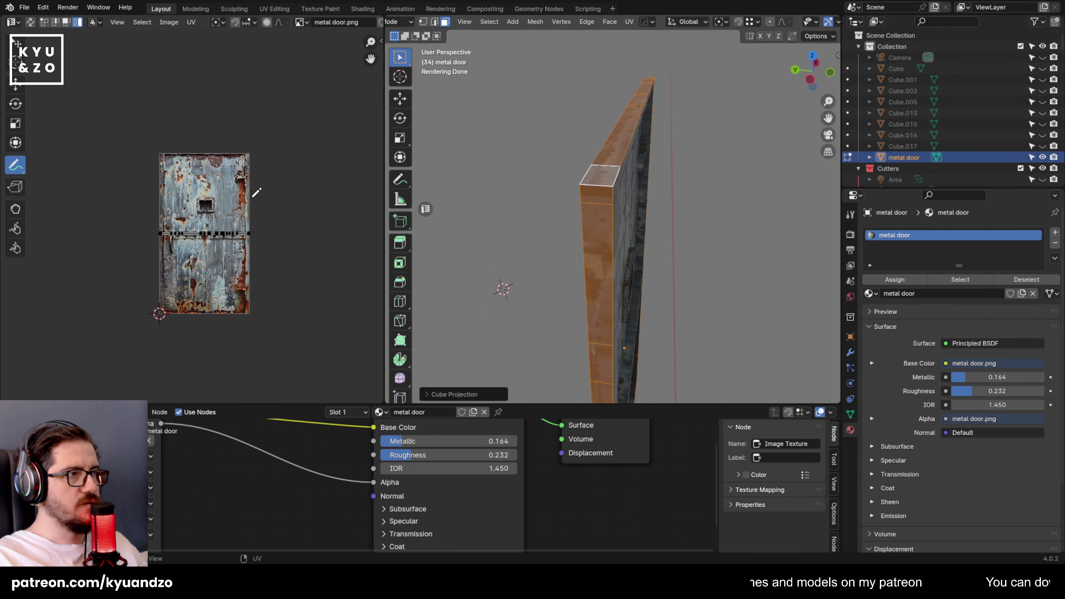
# Rotate the outer-edge UVs -90°, scale them by about 1.733 onto the texture's left frame strip, and save the file.
pyautogui.scroll(2, 309, 245)
pyautogui.press('r')
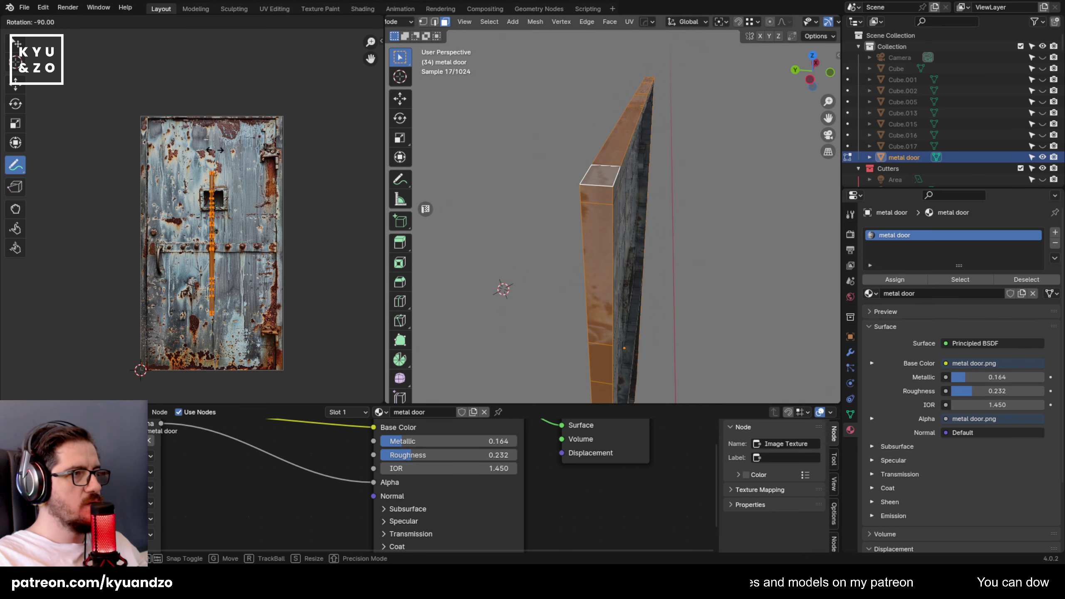
pyautogui.click(215, 150)
pyautogui.press('s')
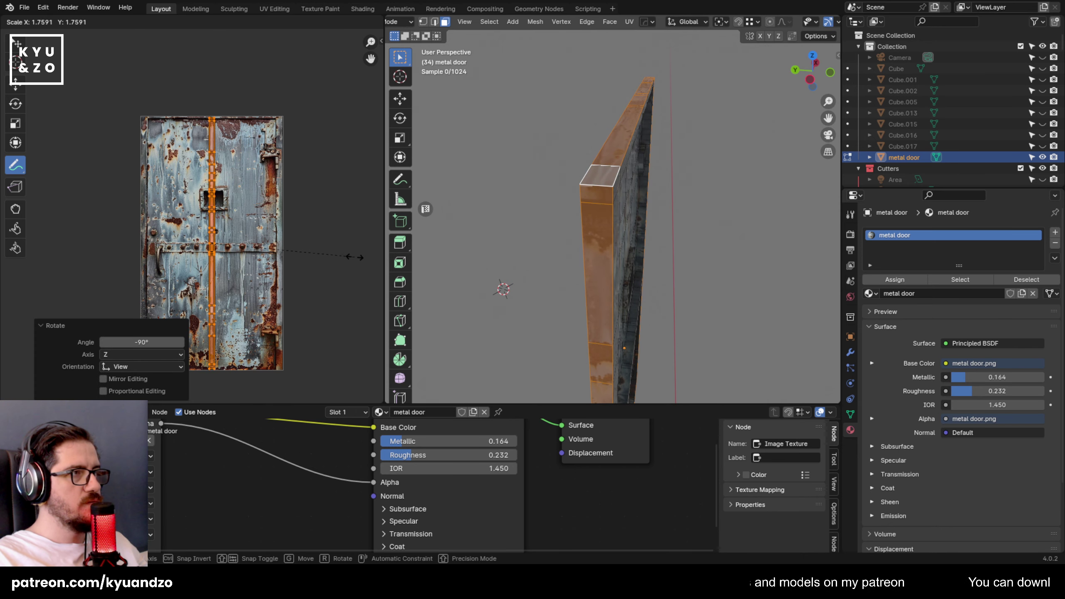
pyautogui.click(359, 254)
pyautogui.press('g')
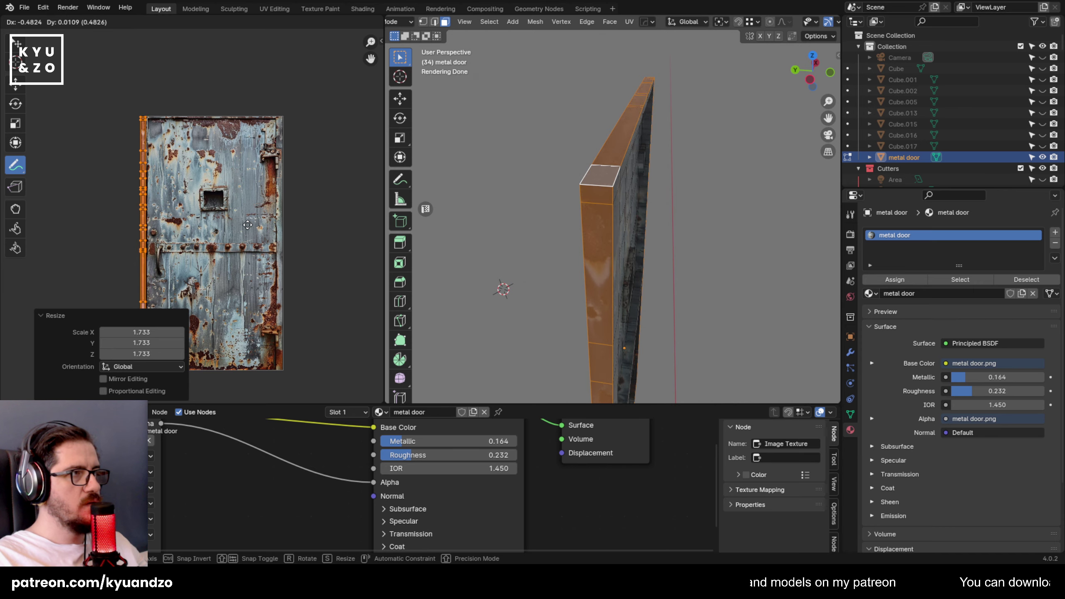
pyautogui.click(248, 226)
pyautogui.press('Tab')
pyautogui.moveTo(578, 216); pyautogui.dragTo(511, 198, button='middle')
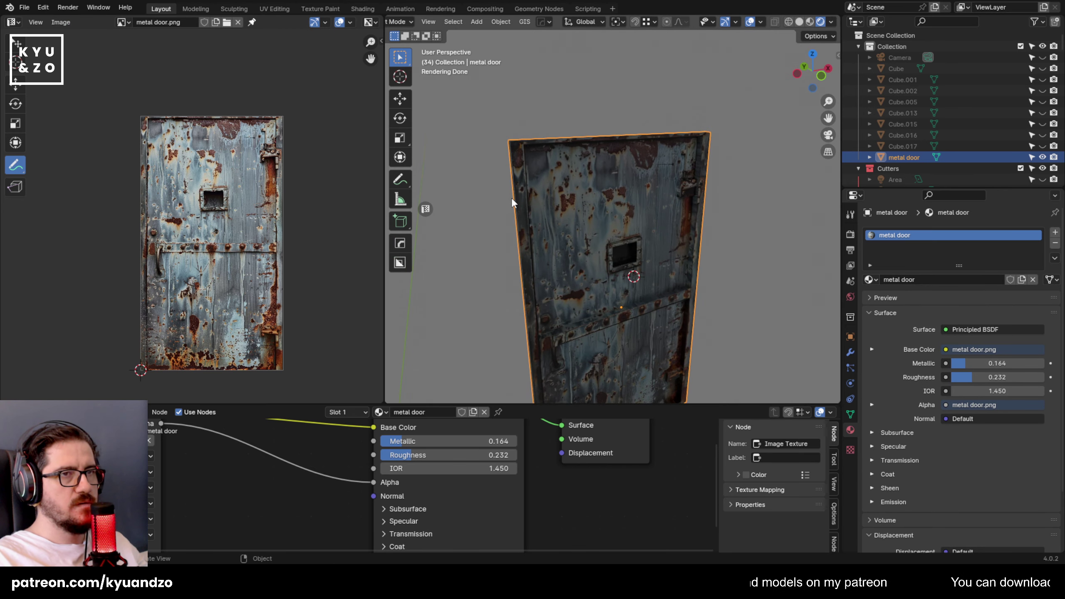
pyautogui.click(489, 190)
pyautogui.hotkey('ctrl', 's')
# Select the side faces of the raised upper hinge block on the door and unwrap them with Cube Projection.
pyautogui.keyDown('shift'); pyautogui.moveTo(686, 187); pyautogui.dragTo(643, 209, button='middle'); pyautogui.keyUp('shift')
pyautogui.scroll(1, 643, 209)
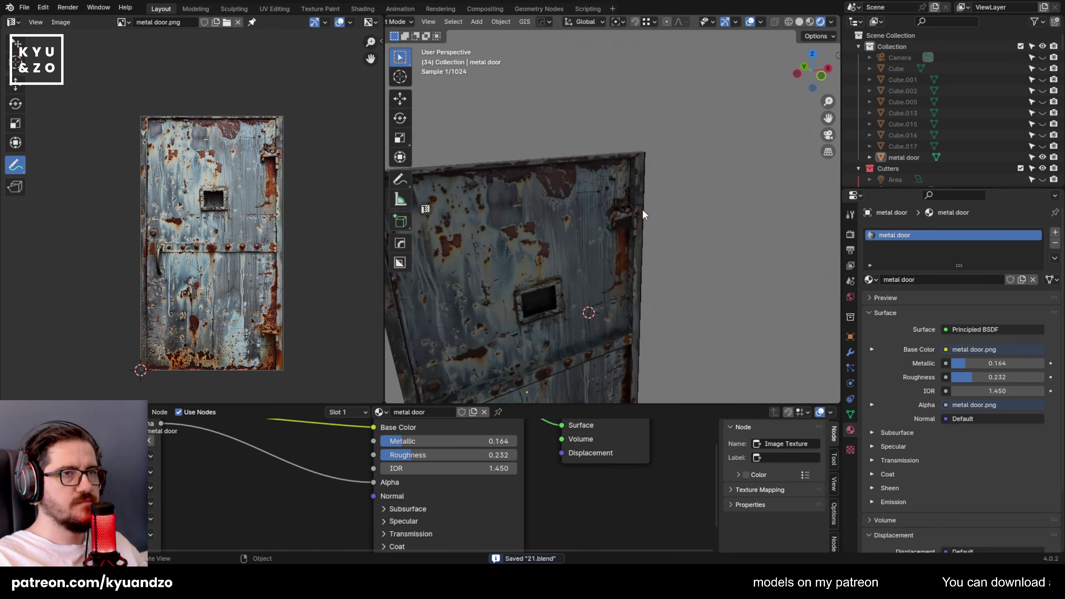
pyautogui.scroll(5, 642, 210)
pyautogui.click(619, 246)
pyautogui.press('Tab')
pyautogui.click(586, 223)
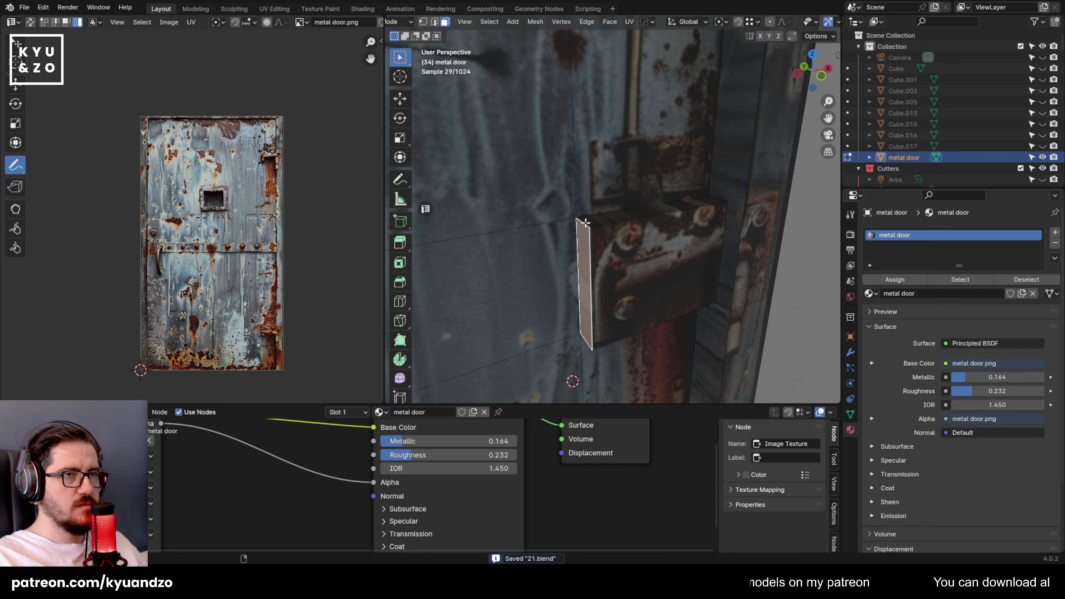
pyautogui.press('l')
pyautogui.press('u')
pyautogui.click(614, 247)
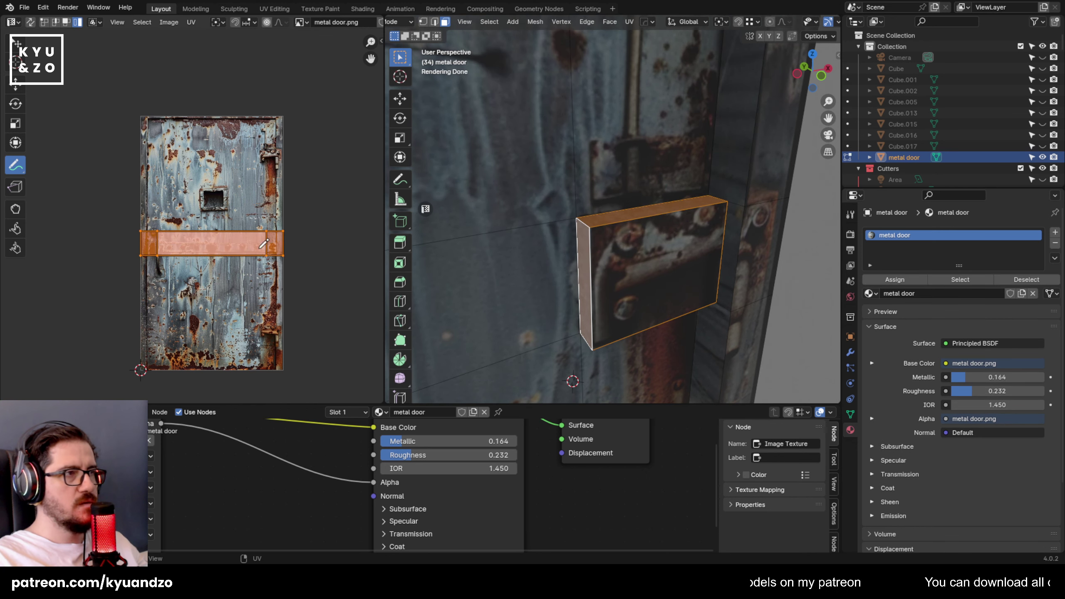
# Scale the upper hinge block's side UVs by 0.25, turn them upright and place them on the rusty strip at the texture's right edge.
pyautogui.write('s.25')
pyautogui.press('Return')
pyautogui.press('r')
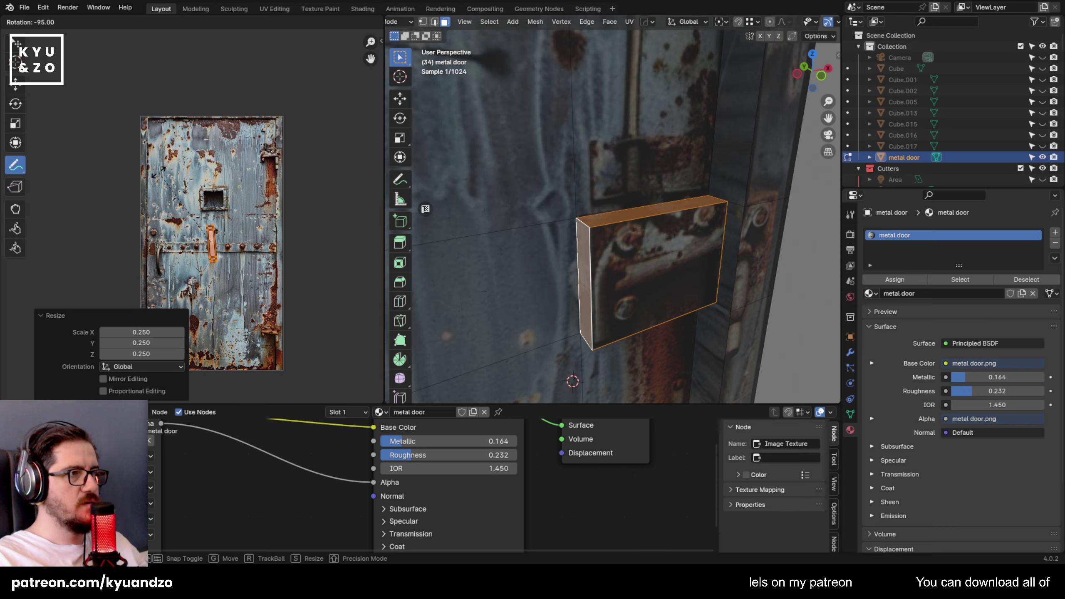
pyautogui.keyDown('ctrl'); pyautogui.click(166, 167); pyautogui.keyUp('ctrl')
pyautogui.press('g')
pyautogui.click(337, 213)
pyautogui.press('Tab')
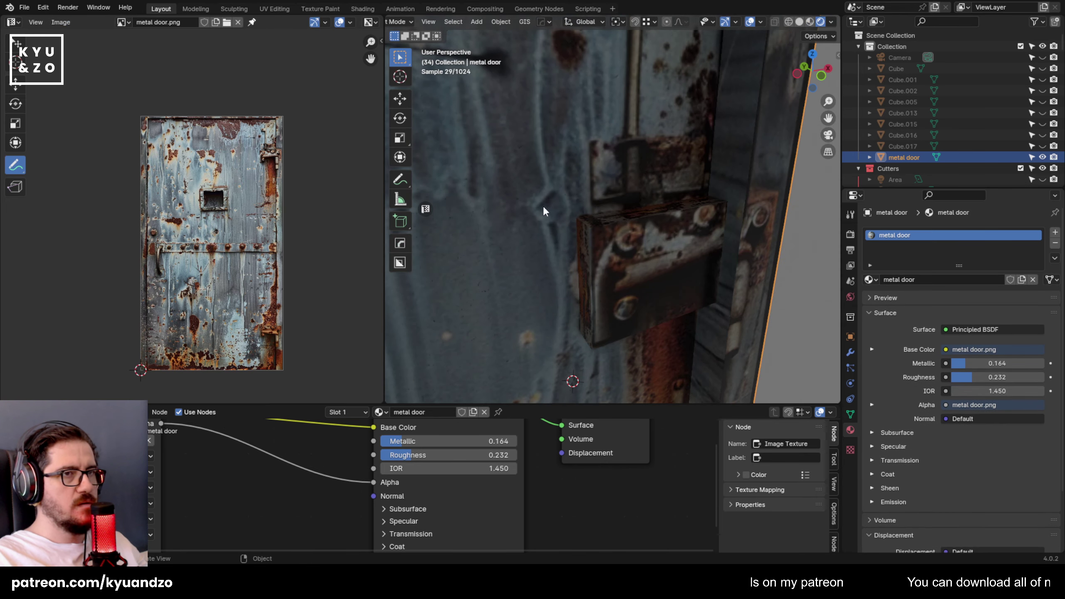
# Select the side faces of the raised lower hinge block on the door and unwrap them with Cube Projection.
pyautogui.scroll(-4, 549, 239)
pyautogui.keyDown('shift'); pyautogui.moveTo(559, 272); pyautogui.dragTo(581, 41, button='middle'); pyautogui.keyUp('shift')
pyautogui.scroll(2, 582, 42)
pyautogui.scroll(4, 629, 286)
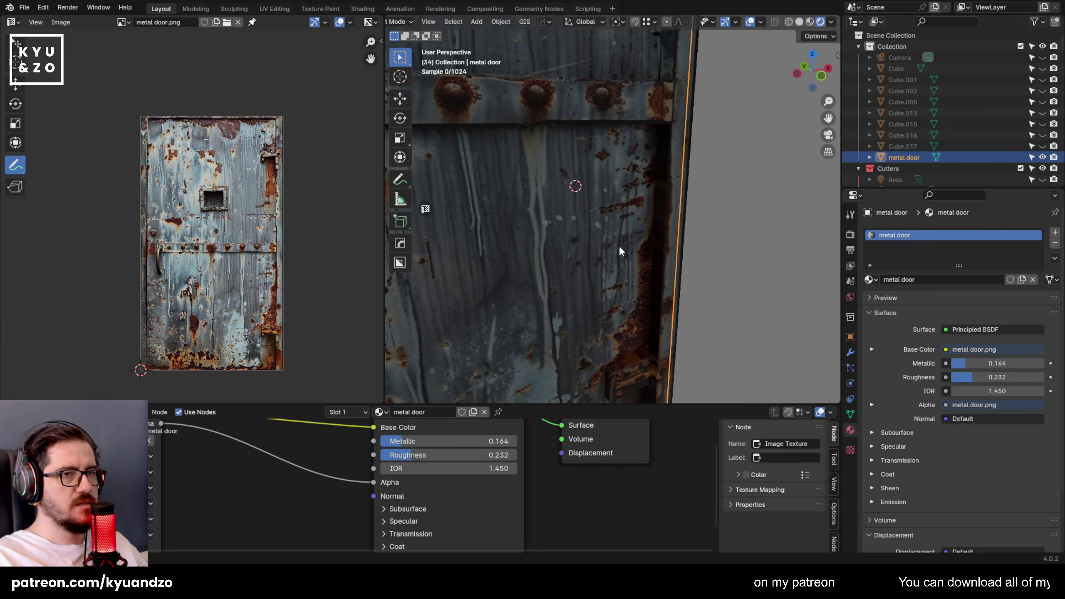
pyautogui.keyDown('shift'); pyautogui.moveTo(592, 340); pyautogui.dragTo(566, 188, button='middle'); pyautogui.keyUp('shift')
pyautogui.scroll(2, 545, 207)
pyautogui.scroll(2, 620, 205)
pyautogui.press('Tab')
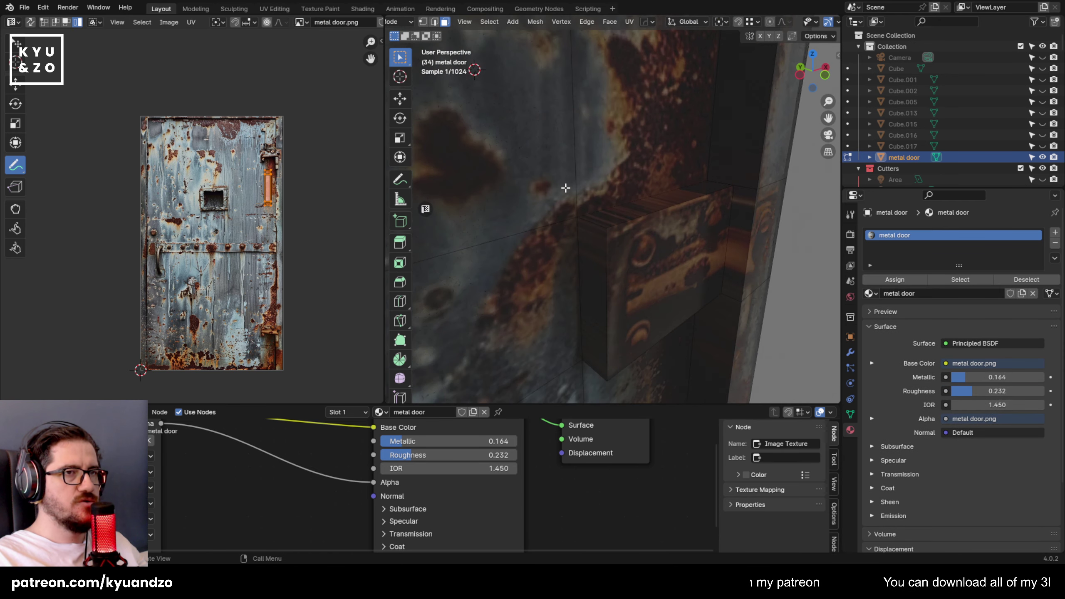
pyautogui.click(582, 220)
pyautogui.hotkey('alt', 'a')
pyautogui.keyDown('alt'); pyautogui.click(590, 226); pyautogui.keyUp('alt')
pyautogui.press('u')
pyautogui.click(591, 227)
# Scale the lower hinge block's side UVs by about 0.14 and move them onto the rusty area at the texture's right edge.
pyautogui.press('s')
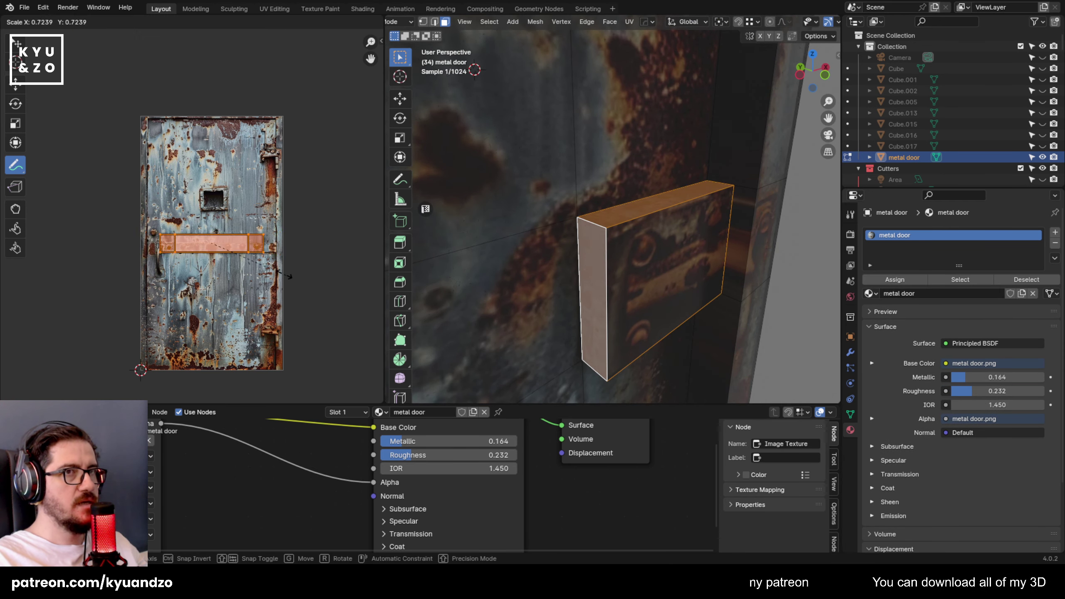
pyautogui.click(222, 253)
pyautogui.press('g')
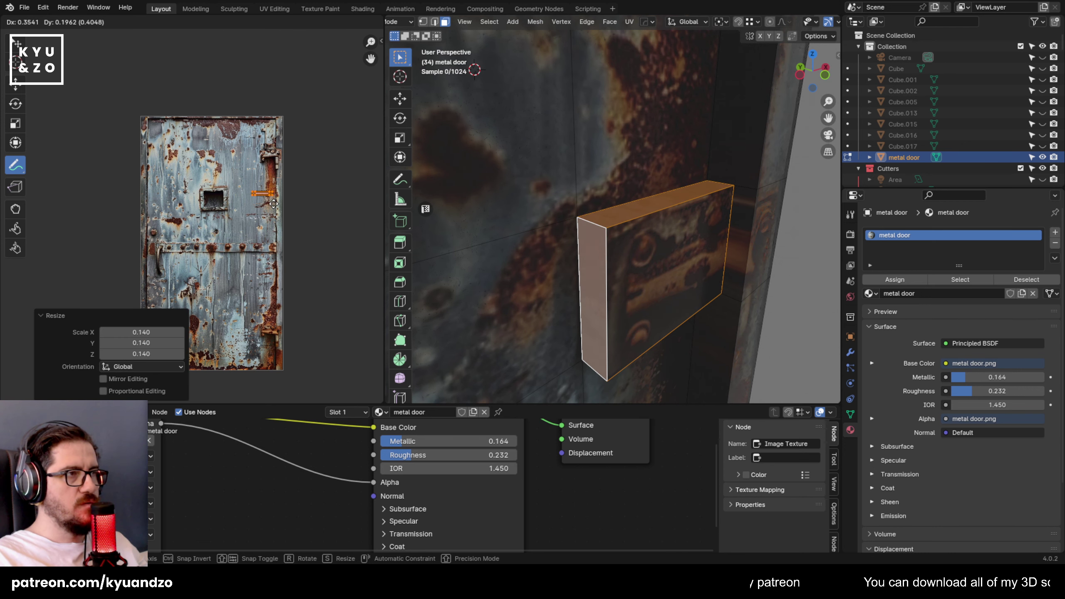
pyautogui.click(273, 204)
# Select the loop of recessed faces inside the door frame beside the lower hinge and unwrap it with Cube Projection.
pyautogui.click(745, 189)
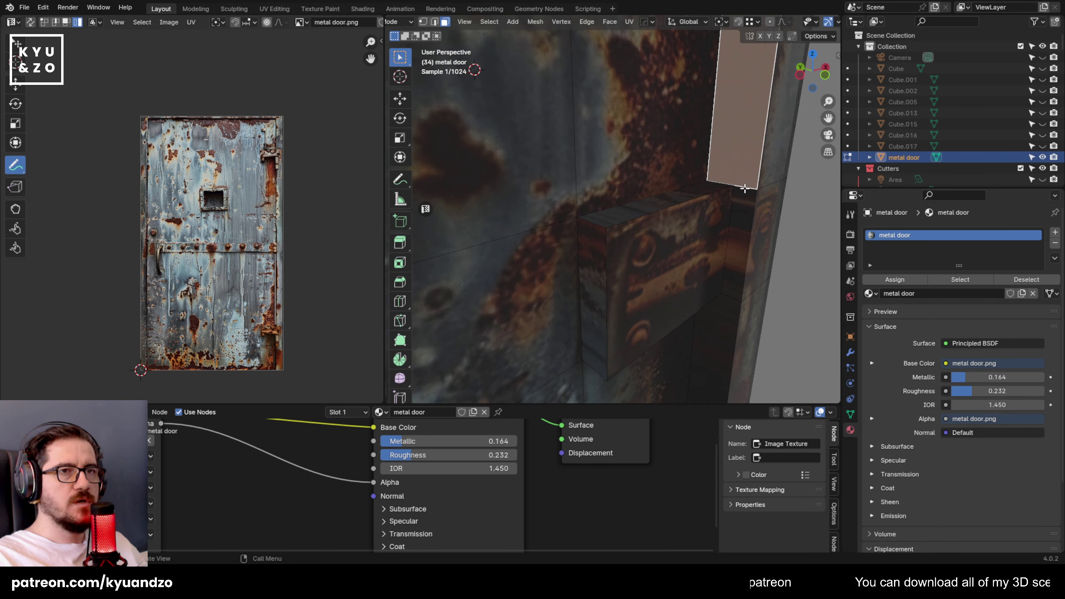
pyautogui.keyDown('alt'); pyautogui.click(744, 188); pyautogui.keyUp('alt')
pyautogui.press('u')
pyautogui.click(675, 218)
pyautogui.press('a')
pyautogui.press('s')
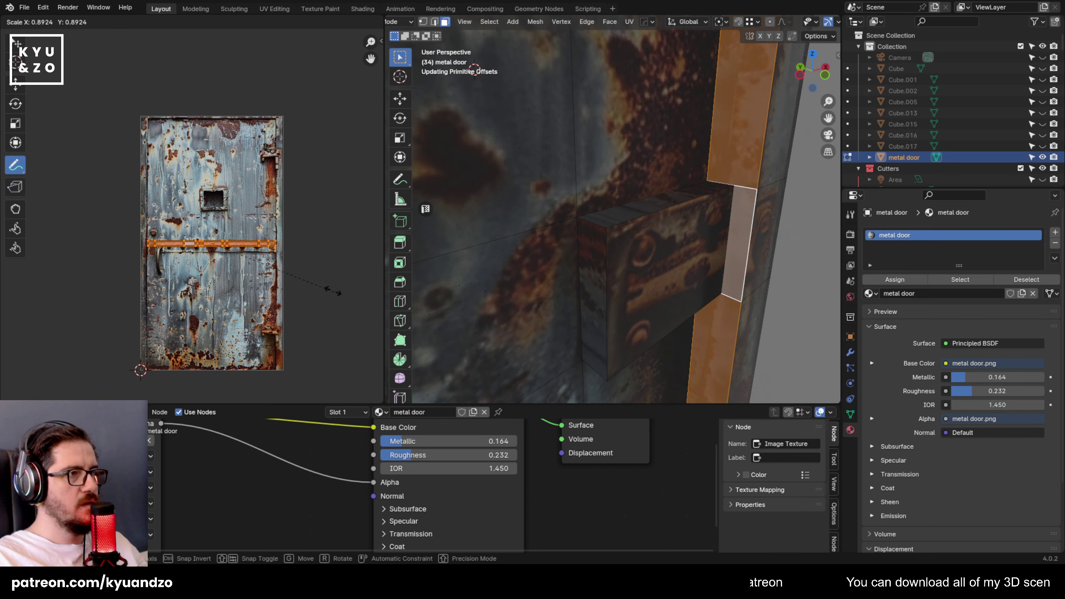
pyautogui.rightClick(335, 282)
pyautogui.press('r')
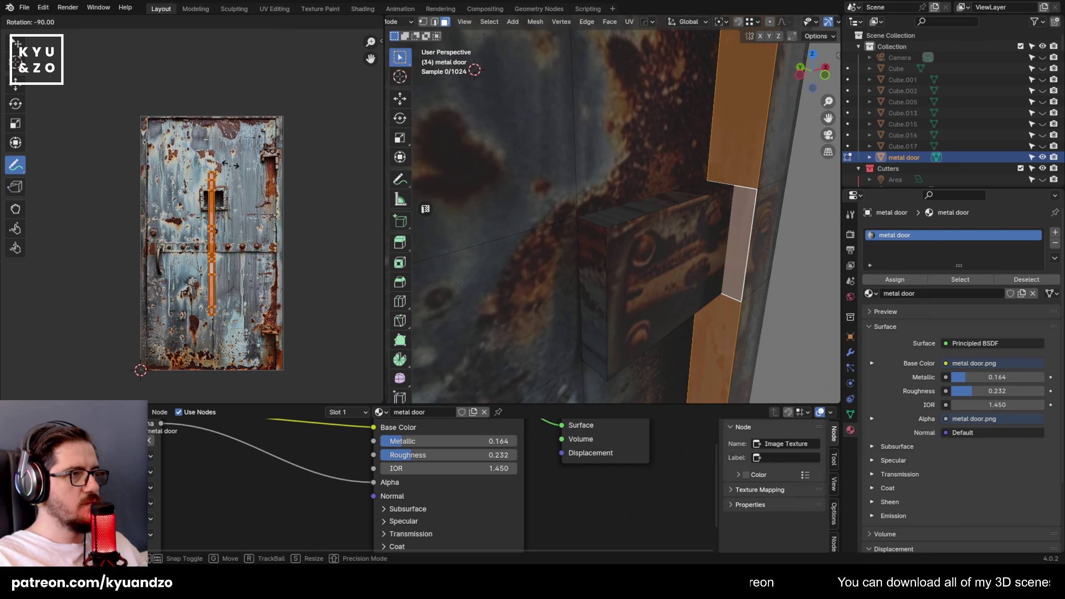
pyautogui.click(242, 158)
pyautogui.hotkey('ctrl', 'z')
# Rotate the frame recess UVs -90°, scale them to about the texture's height along its left frame strip, and save the file.
pyautogui.press('r')
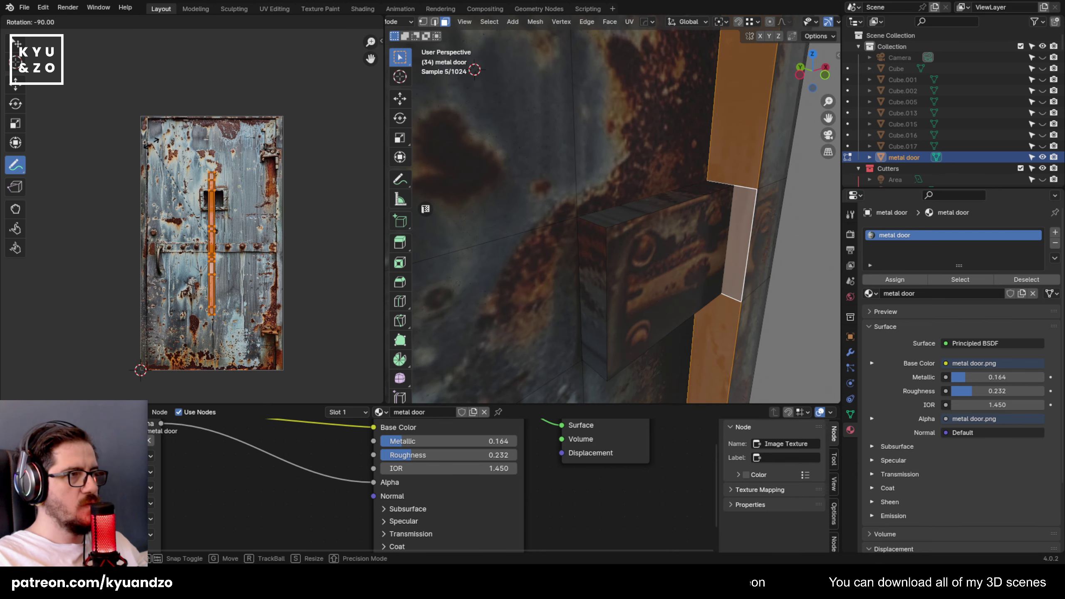
pyautogui.click(151, 142)
pyautogui.press('s')
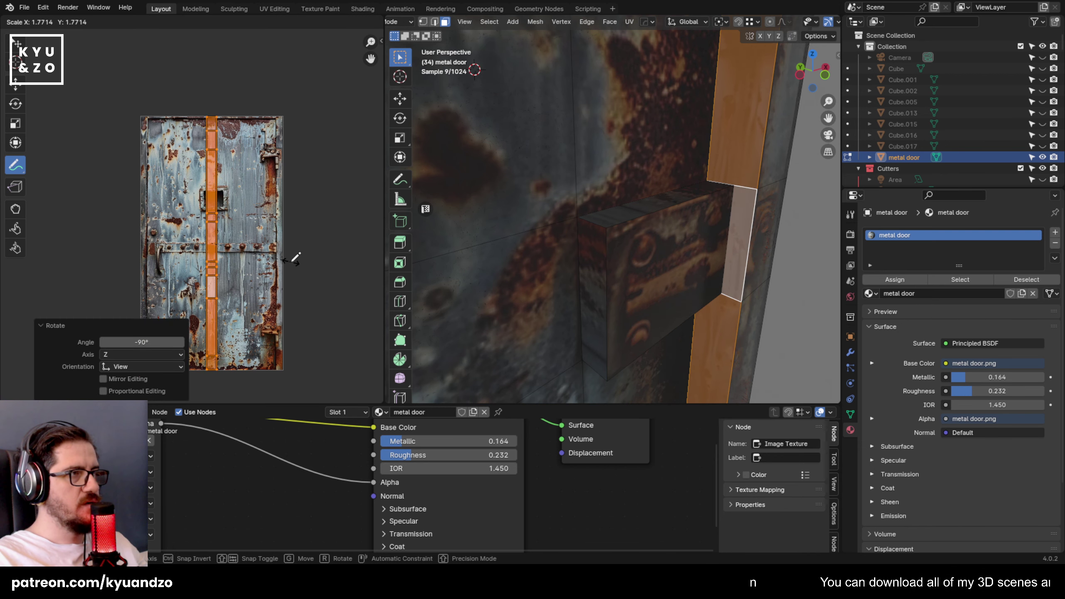
pyautogui.click(235, 256)
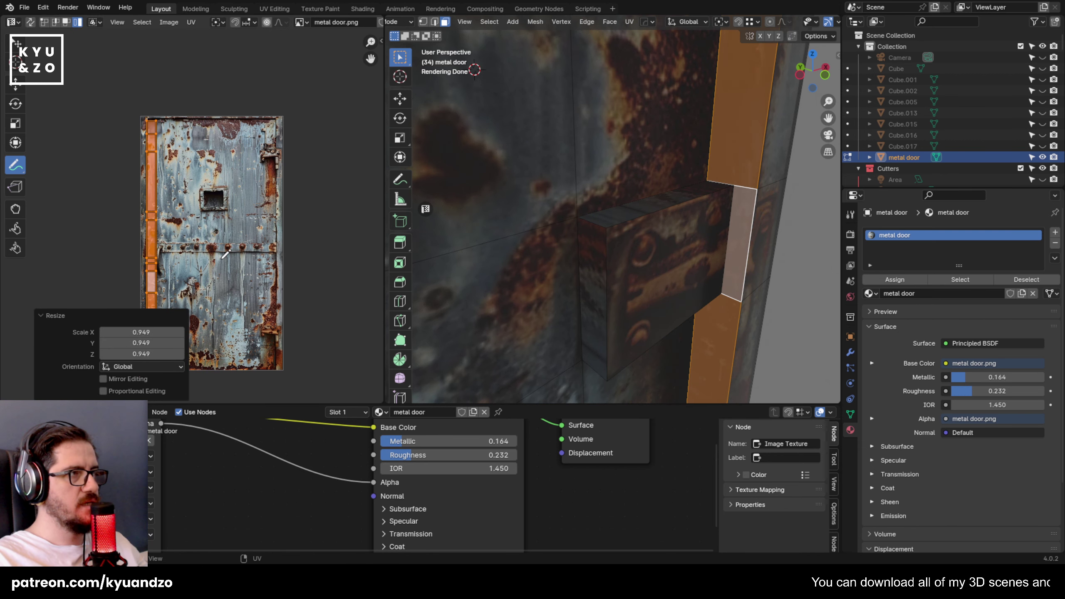
pyautogui.press('Tab')
pyautogui.scroll(-3, 639, 242)
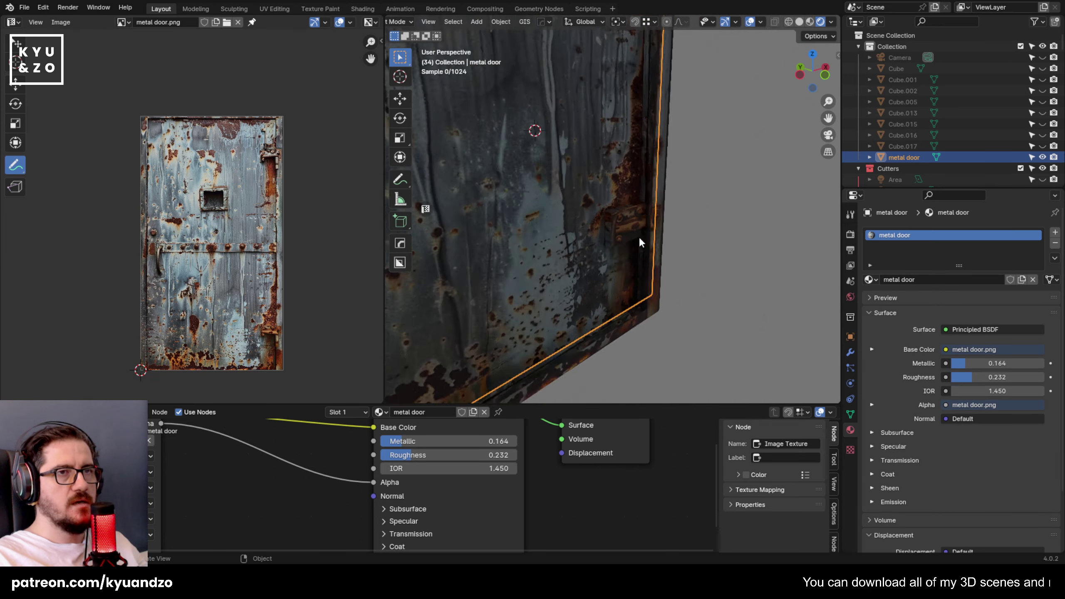
pyautogui.hotkey('ctrl', 's')
# Unhide the rest of the scene and move the metal door about 0.6 m along the Y axis into the wall.
pyautogui.scroll(-5, 612, 225)
pyautogui.click(673, 167)
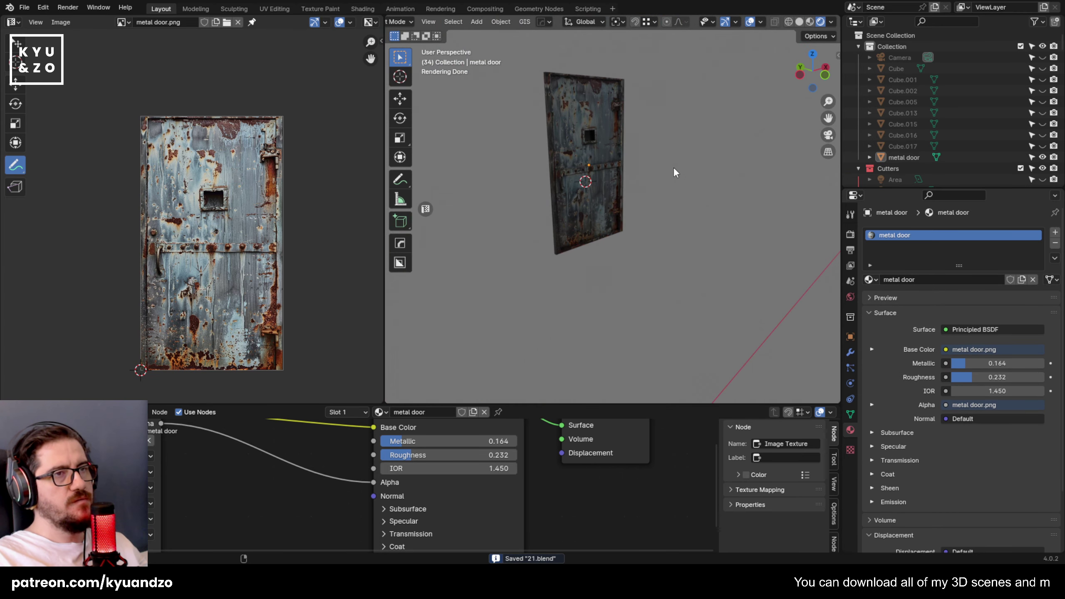
pyautogui.hotkey('alt', 'h')
pyautogui.hotkey('alt', 'a')
pyautogui.click(560, 145)
pyautogui.moveTo(560, 144); pyautogui.dragTo(645, 240, button='middle')
pyautogui.scroll(3, 564, 138)
pyautogui.press('g')
pyautogui.press('y')
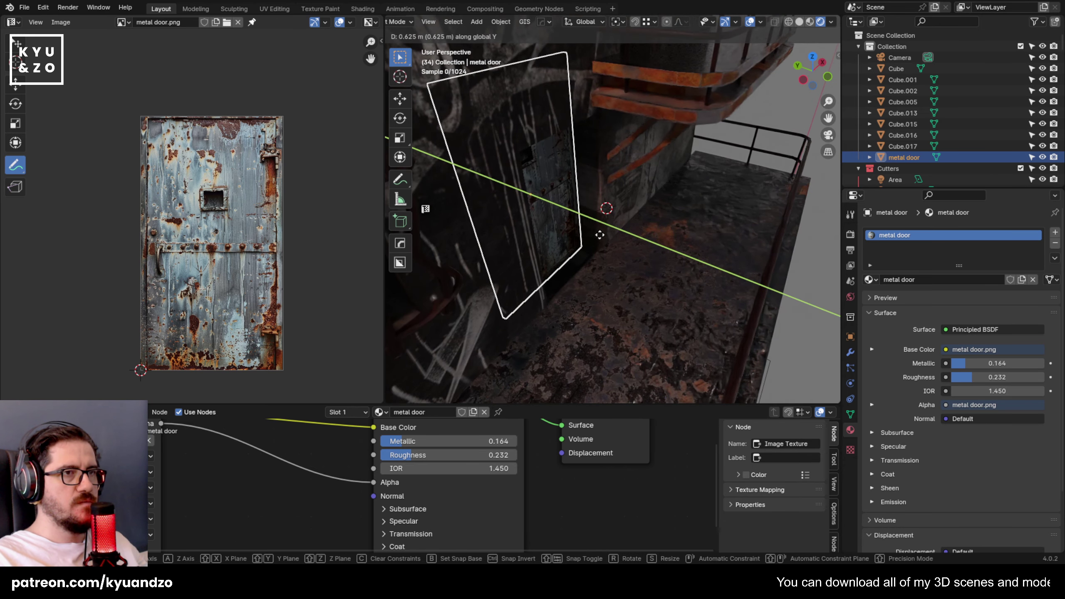
pyautogui.click(608, 232)
# Resize the metal door and move it over the dark doorway in the front view.
pyautogui.press('s')
pyautogui.click(611, 188)
pyautogui.press('KP_1')
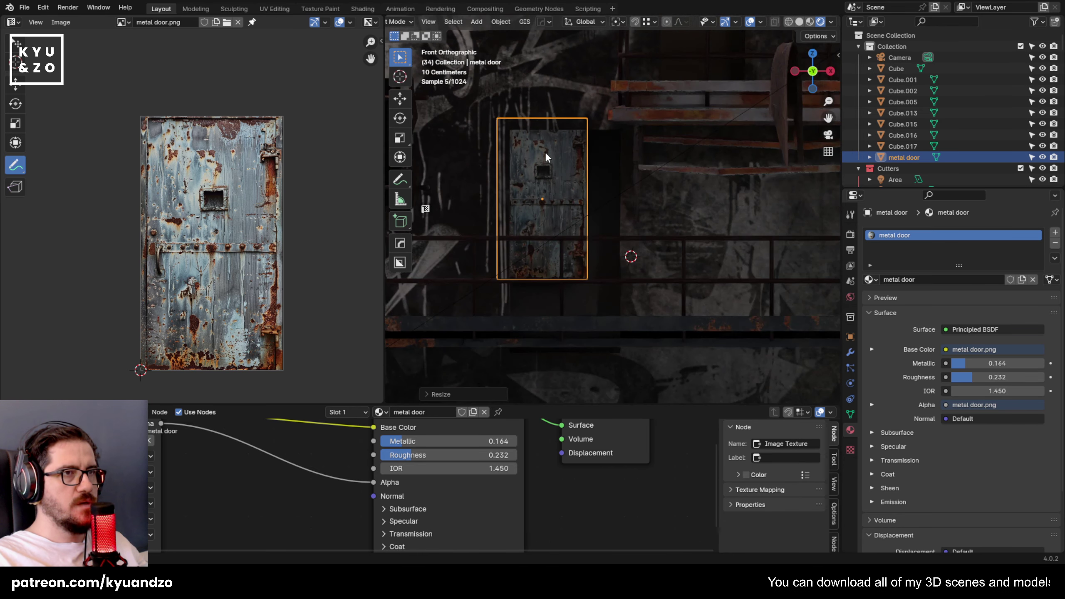
pyautogui.press('g')
pyautogui.click(566, 168)
# Enlarge the metal door to cover the dark doorway in the front view and nudge it along the Z and X axes.
pyautogui.press('s')
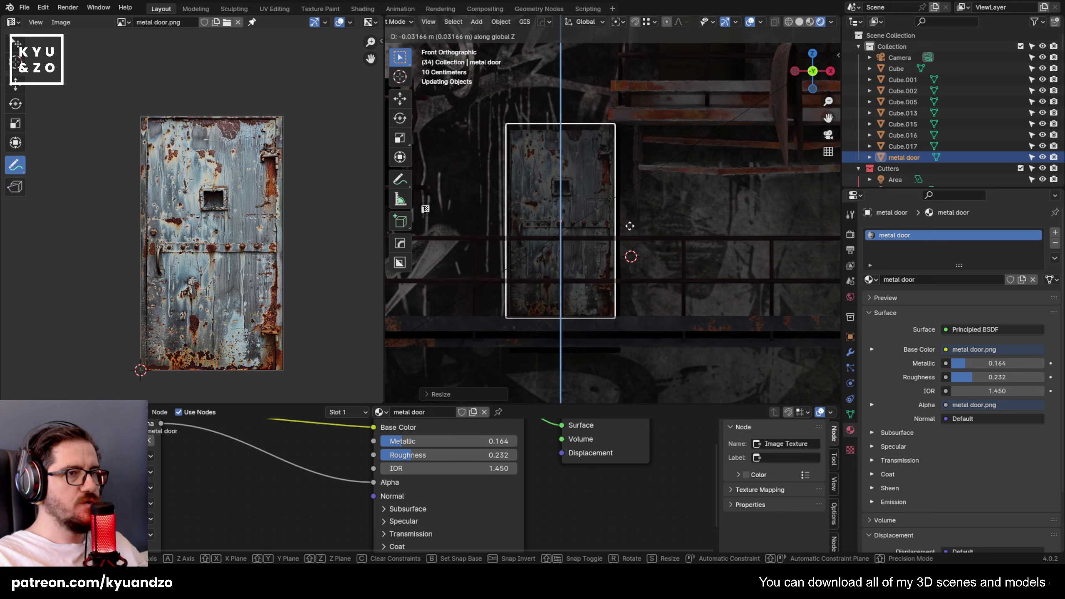
pyautogui.press('x')
pyautogui.click(632, 233)
pyautogui.press('s')
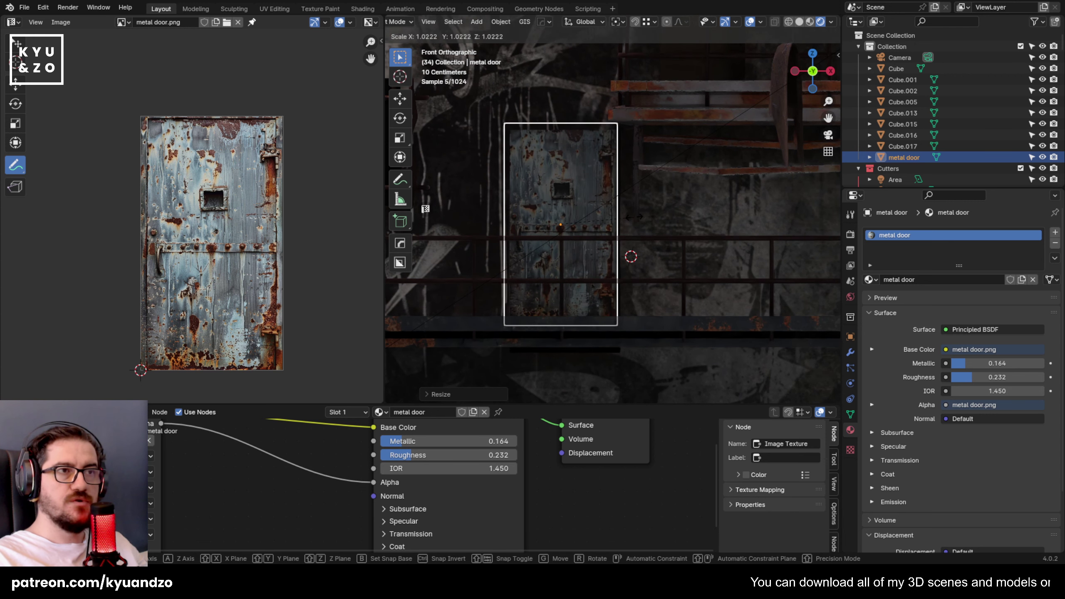
pyautogui.click(635, 218)
pyautogui.press('g')
pyautogui.press('x')
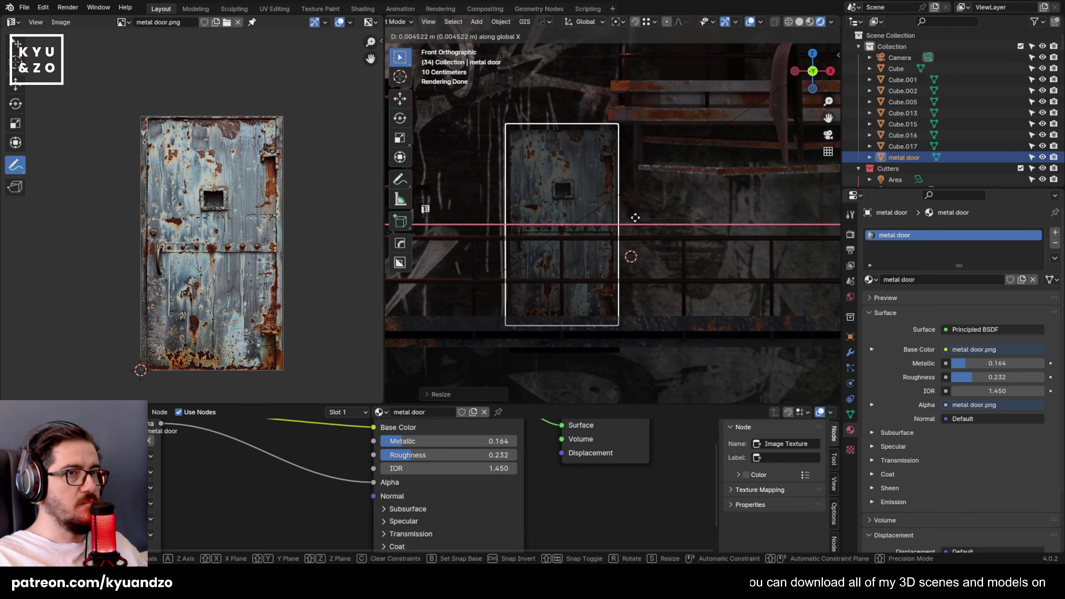
pyautogui.click(636, 218)
# Stretch the metal door along the Z axis by a factor of about 1.04 to fill the doorway height.
pyautogui.click(652, 173)
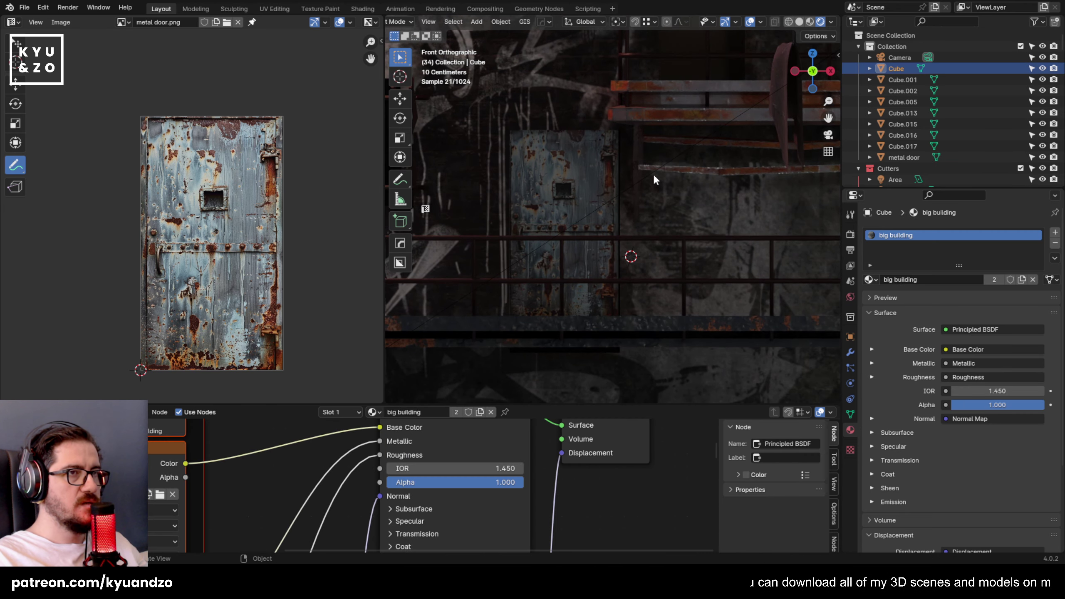
pyautogui.moveTo(652, 173); pyautogui.dragTo(666, 177, button='middle')
pyautogui.scroll(-4, 665, 178)
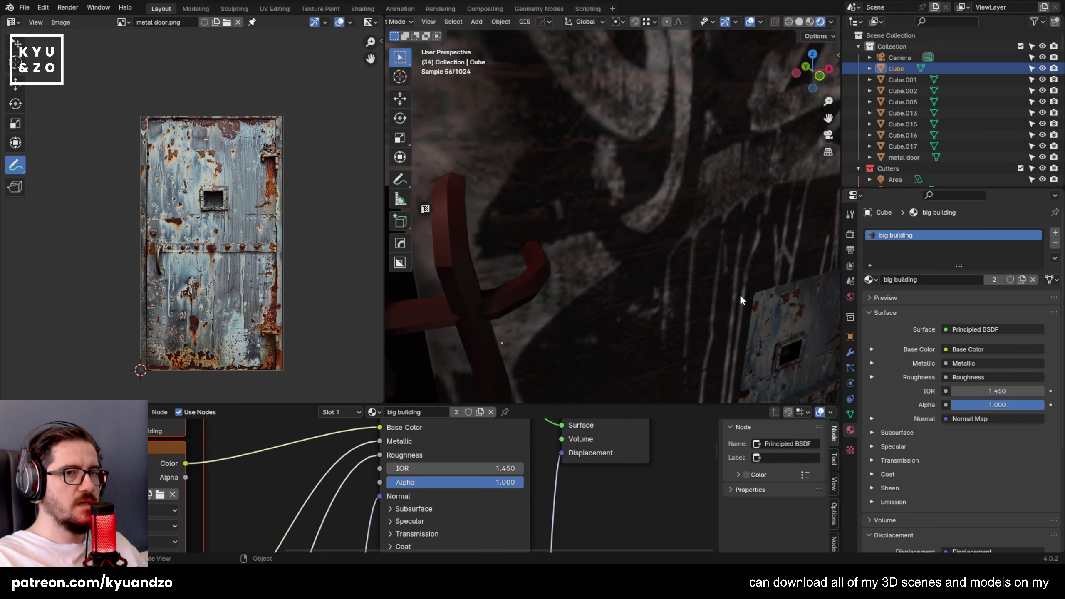
pyautogui.click(743, 298)
pyautogui.press('KP_Decimal')
pyautogui.press('s')
pyautogui.press('z')
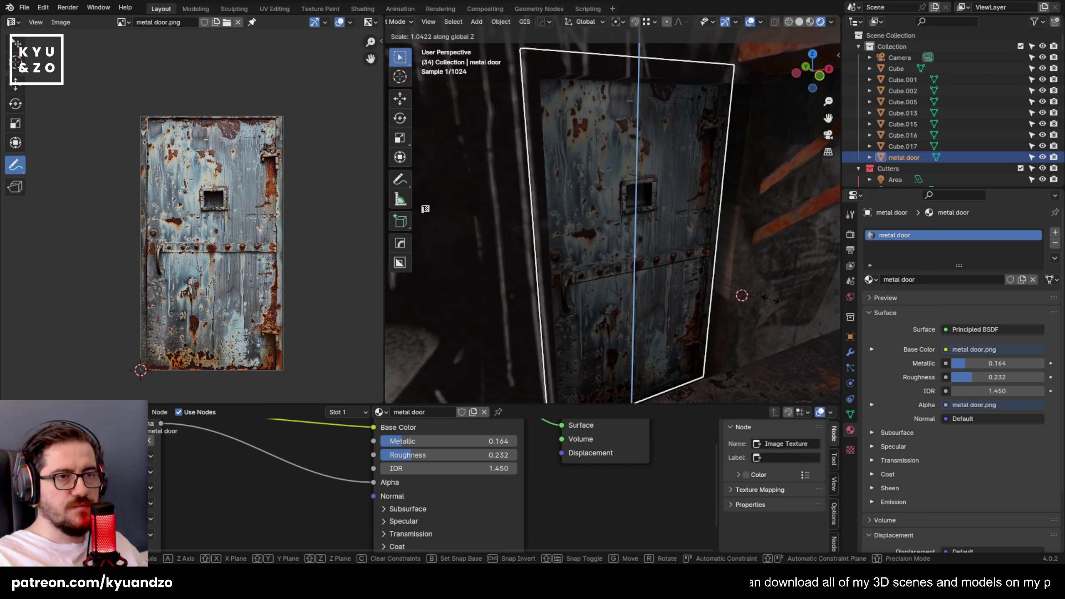
pyautogui.click(771, 299)
# Lower the metal door about 0.02 m along the Z axis and fine-tune its overall size.
pyautogui.scroll(-3, 706, 234)
pyautogui.press('g')
pyautogui.press('z')
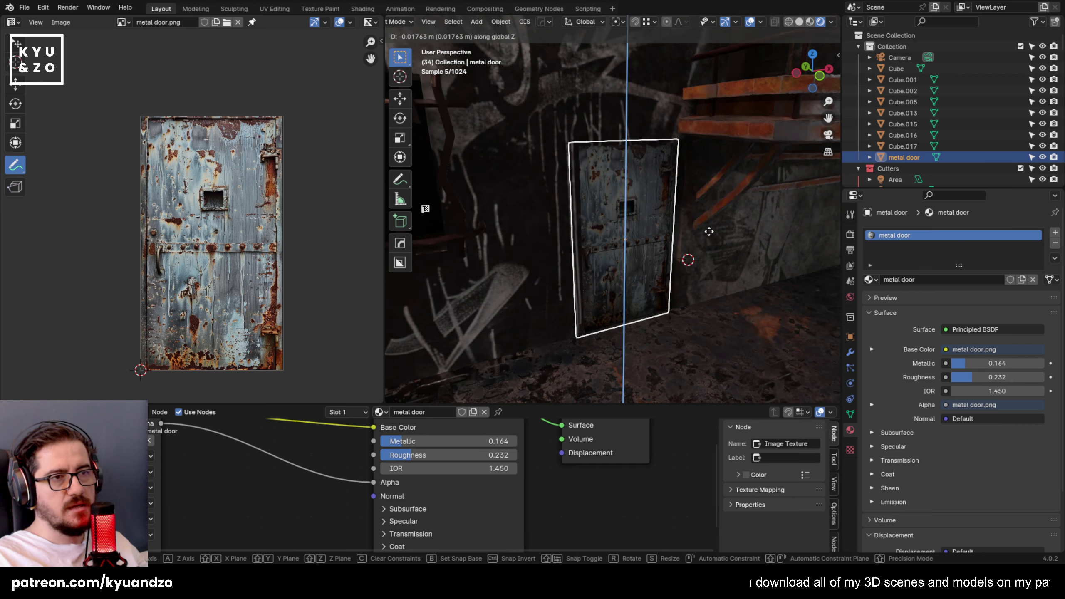
pyautogui.click(709, 232)
pyautogui.press('s')
pyautogui.click(715, 233)
# Move the metal door along the Y axis until it sits in the wall's doorway.
pyautogui.moveTo(716, 233); pyautogui.dragTo(757, 275, button='middle')
pyautogui.press('g')
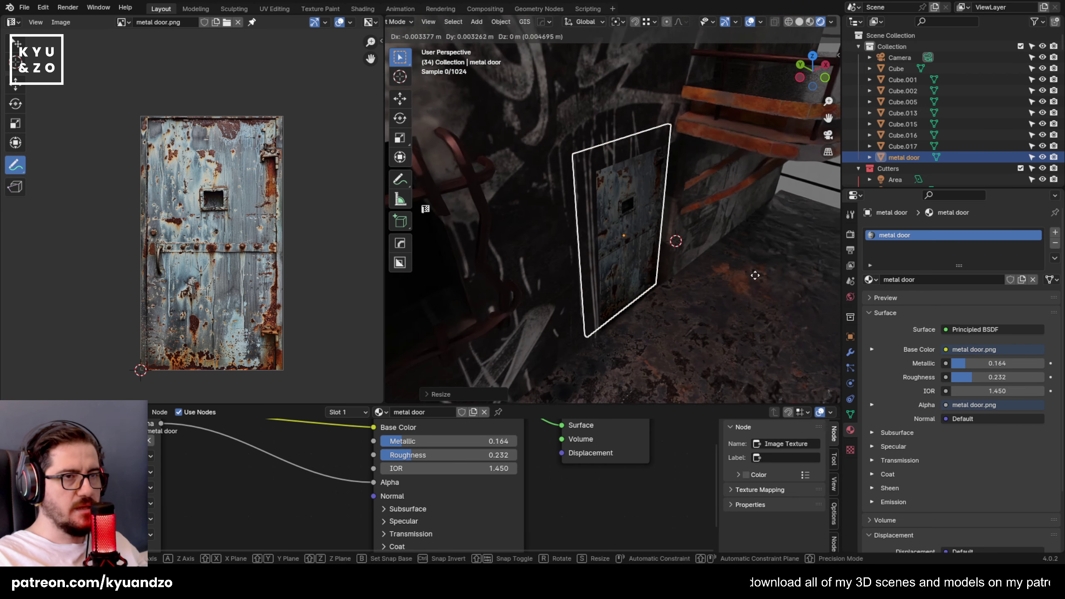
pyautogui.press('y')
pyautogui.click(711, 229)
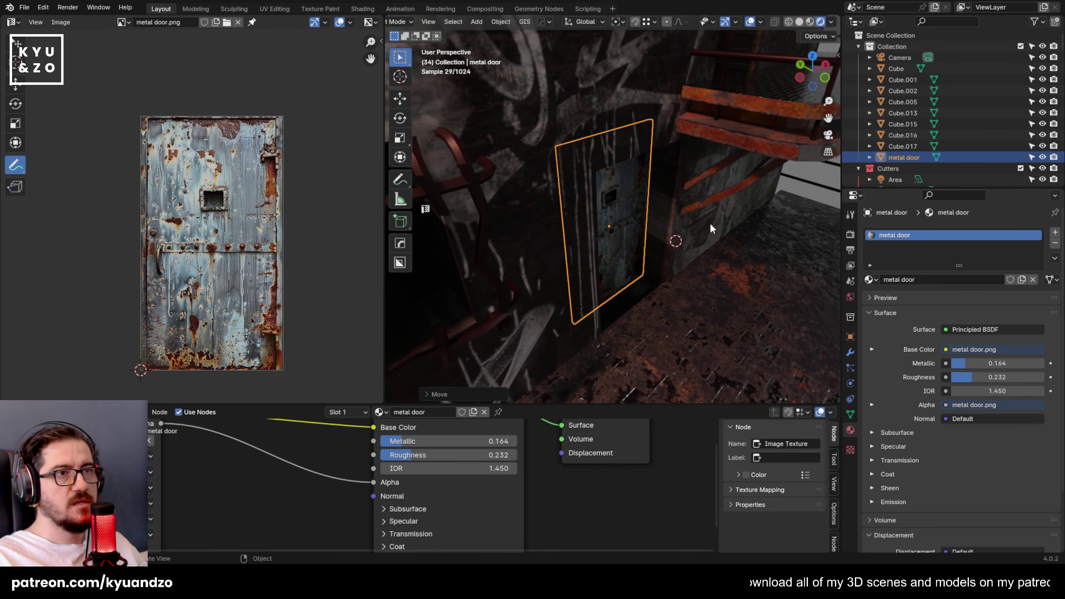
pyautogui.press('g')
pyautogui.press('y')
pyautogui.click(716, 253)
# Check the fitted metal door from farther out along the walkway and save the file.
pyautogui.click(741, 225)
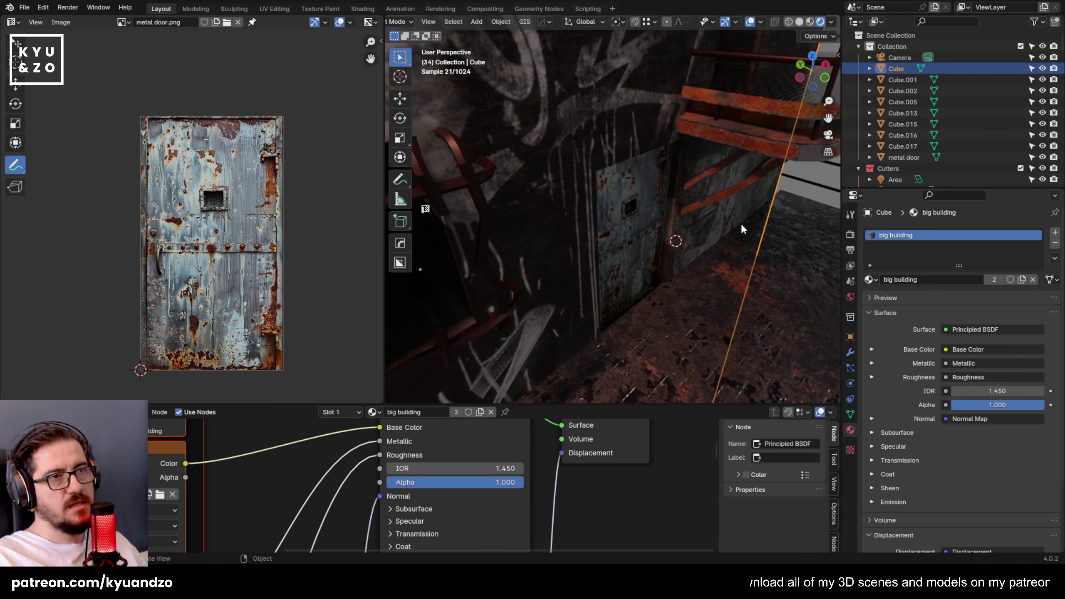
pyautogui.scroll(-5, 723, 255)
pyautogui.moveTo(719, 238); pyautogui.dragTo(729, 208, button='middle')
pyautogui.click(747, 273)
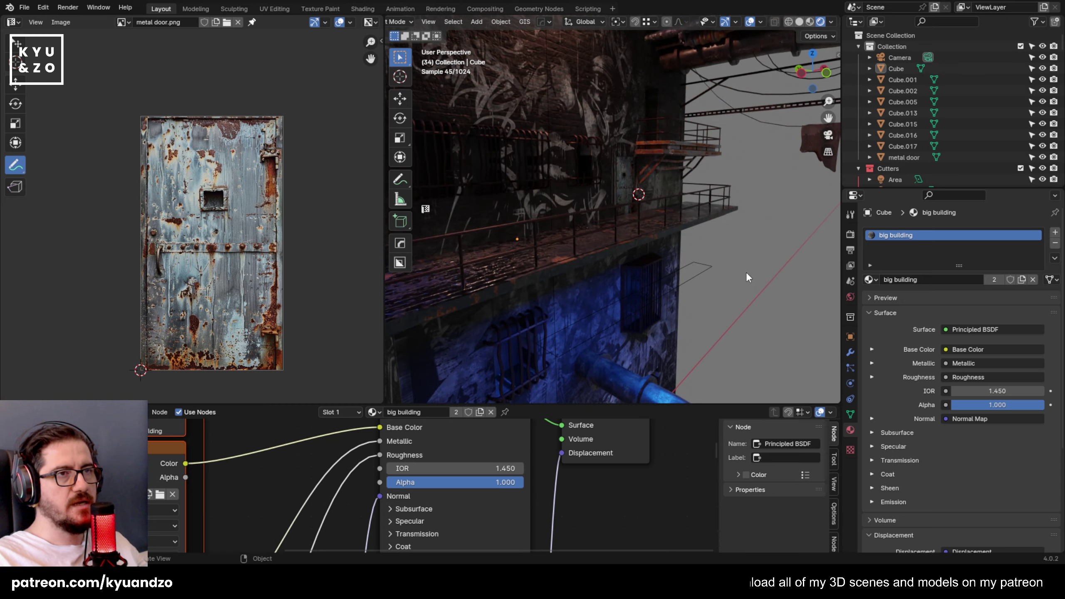
pyautogui.scroll(-3, 609, 185)
pyautogui.hotkey('ctrl', 's')
# Set the 3D cursor on the graffiti wall, add metal window 2.png there as an image plane, and rotate it 90° about Z.
pyautogui.moveTo(682, 183); pyautogui.dragTo(651, 191, button='middle')
pyautogui.hotkey('shift', '`')
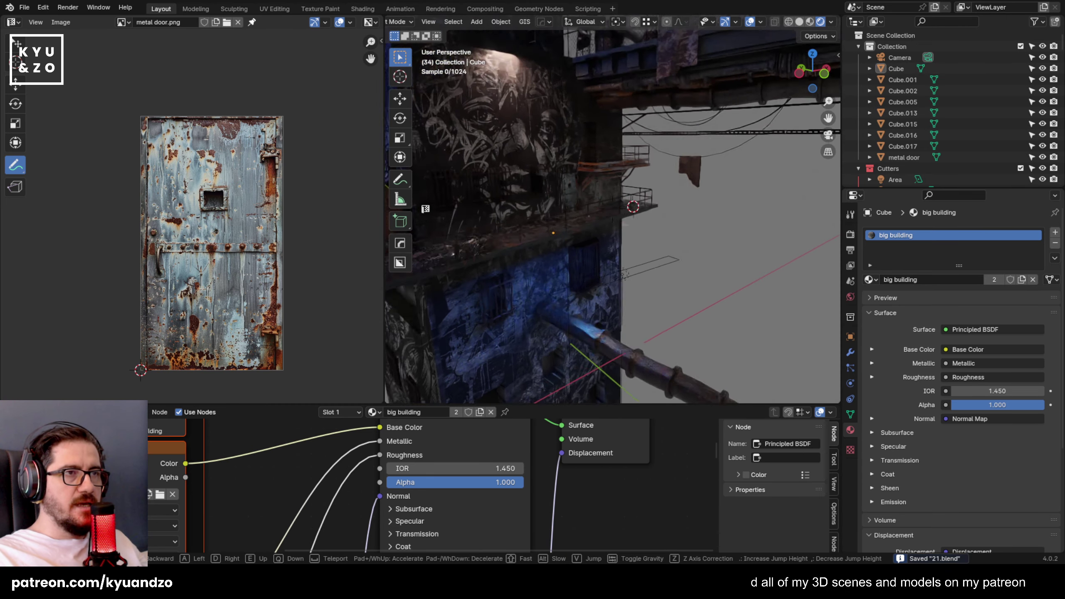
pyautogui.click(626, 247)
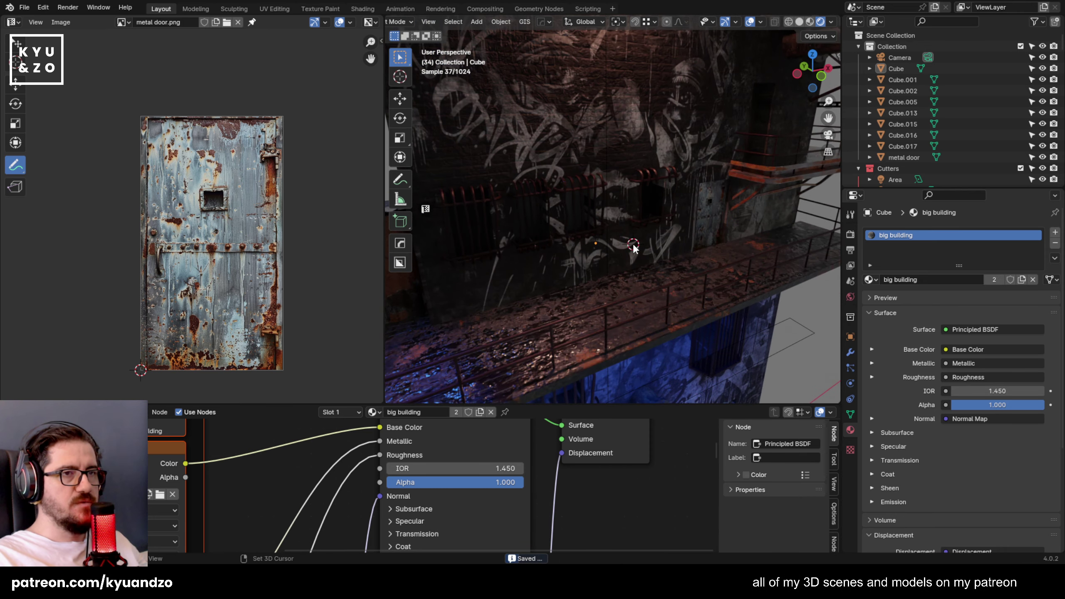
pyautogui.hotkey('shift', 'a')
pyautogui.moveTo(627, 248)
pyautogui.click(678, 265)
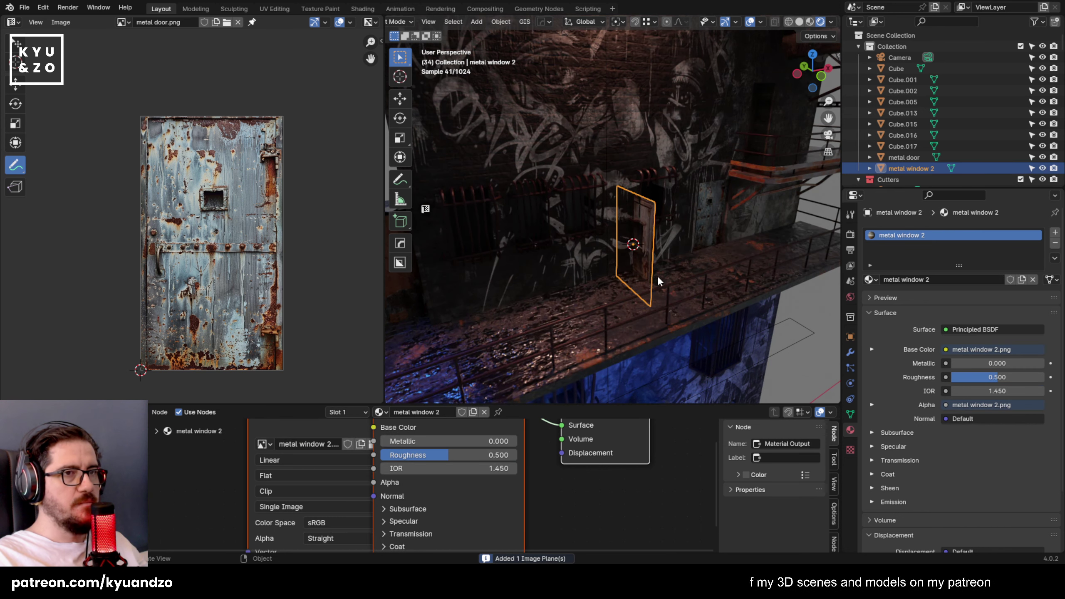
pyautogui.press('r')
pyautogui.press('z')
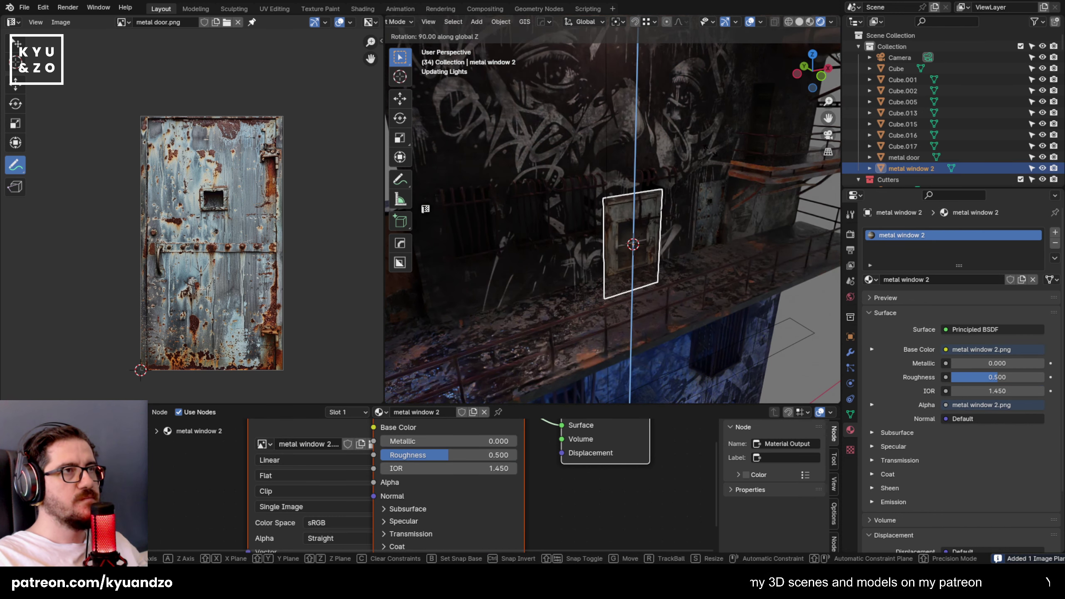
pyautogui.press('Return')
# Move the metal window 2 plane along the Y axis out in front of the wall and raise it along Z above the walkway.
pyautogui.press('g')
pyautogui.press('x')
pyautogui.press('y')
pyautogui.click(696, 253)
pyautogui.press('g')
pyautogui.press('z')
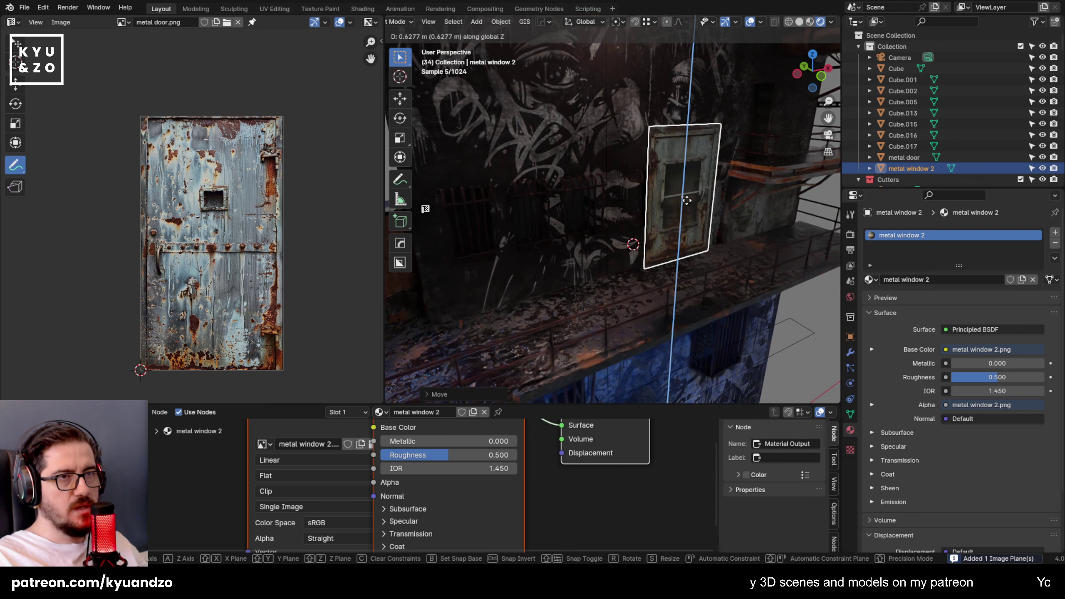
pyautogui.click(692, 183)
# Slide the metal window 2 plane about 1.2 m along the X axis, past the metal door.
pyautogui.keyDown('shift'); pyautogui.moveTo(663, 185); pyautogui.dragTo(569, 184, button='middle'); pyautogui.keyUp('shift')
pyautogui.scroll(4, 564, 192)
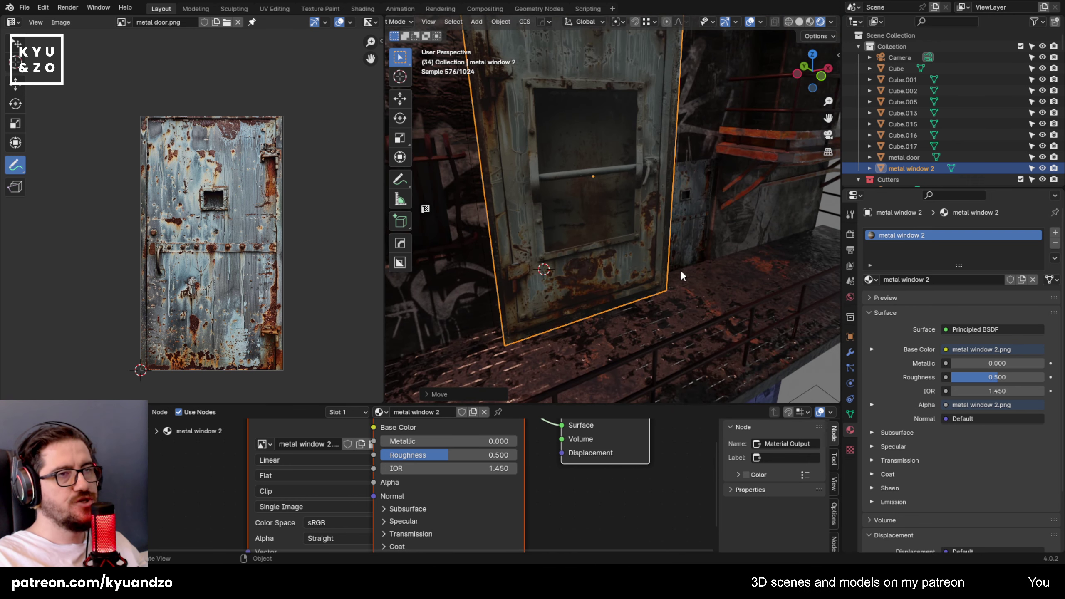
pyautogui.scroll(-2, 663, 226)
pyautogui.scroll(3, 667, 220)
pyautogui.scroll(-3, 666, 219)
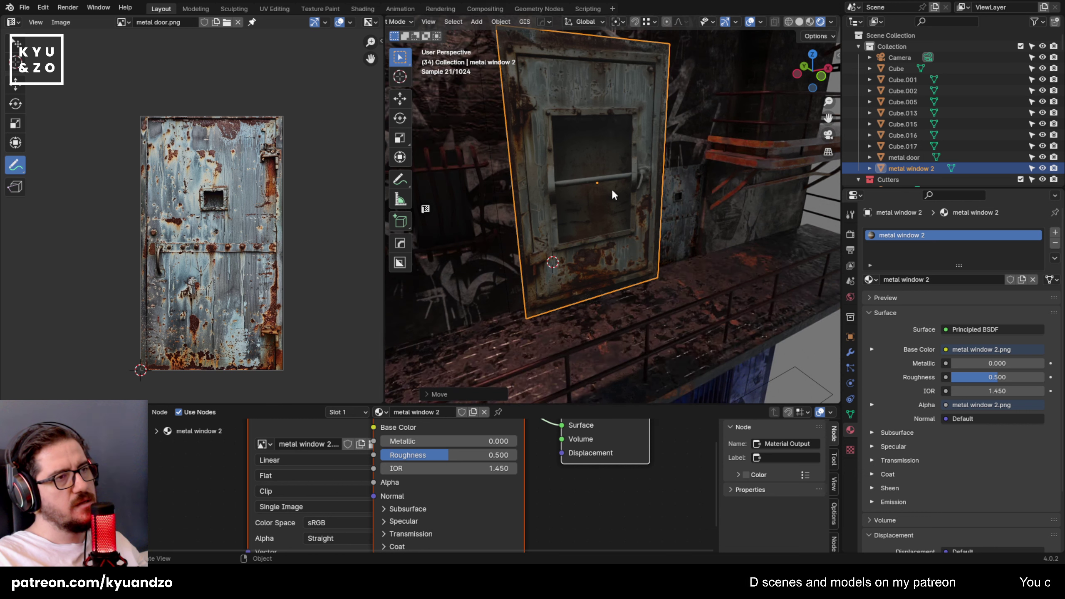
pyautogui.press('g')
pyautogui.press('x')
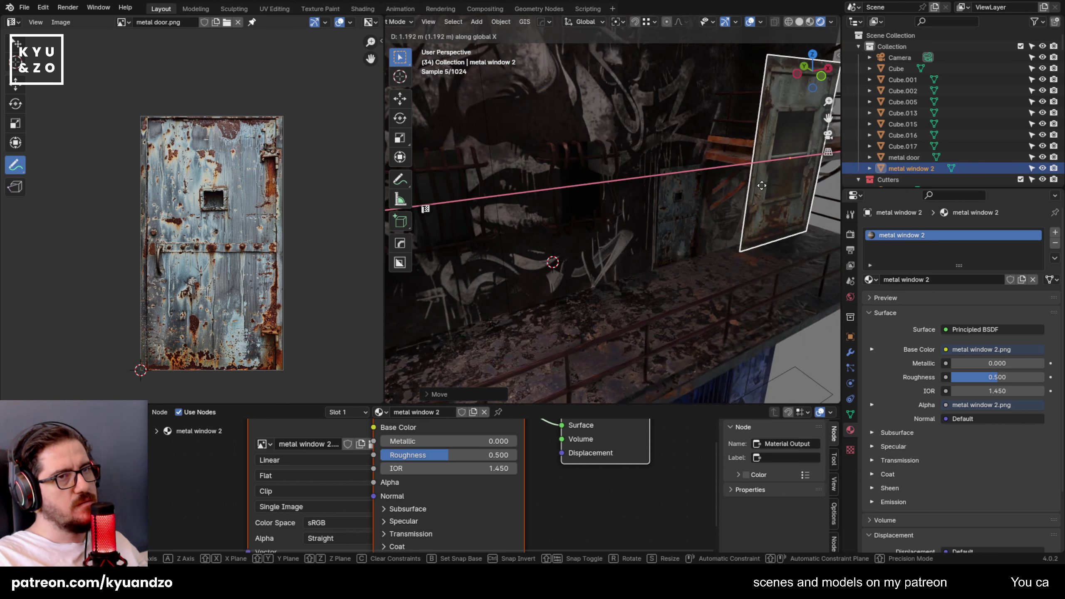
pyautogui.click(828, 178)
# Add metal window 3.png as an image plane, rotate it -90° about Z, and move it along Y in front of the wall.
pyautogui.hotkey('shift', 'a')
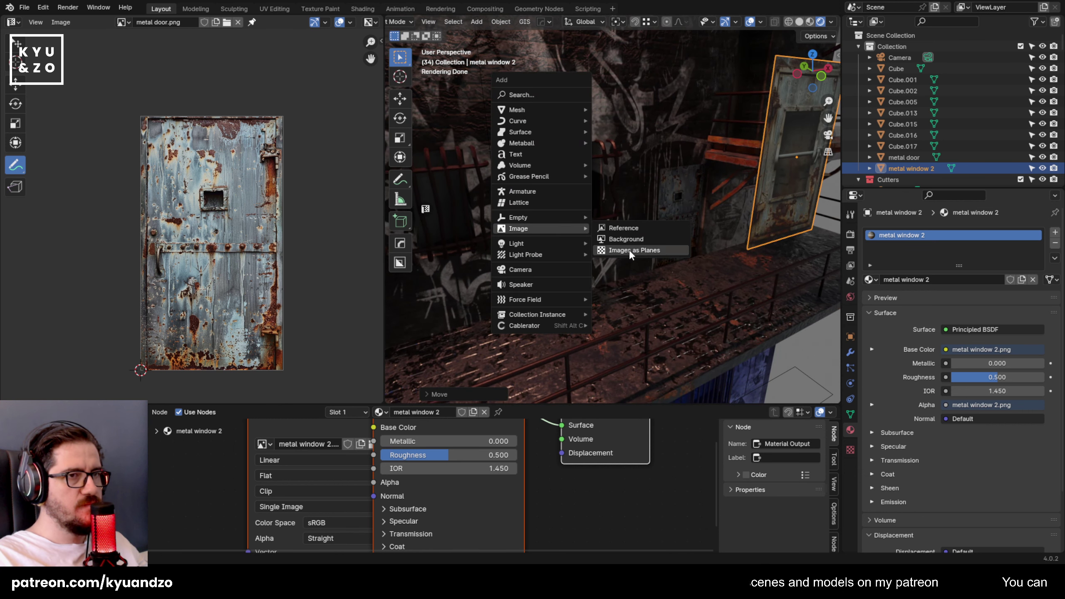
pyautogui.press('Escape')
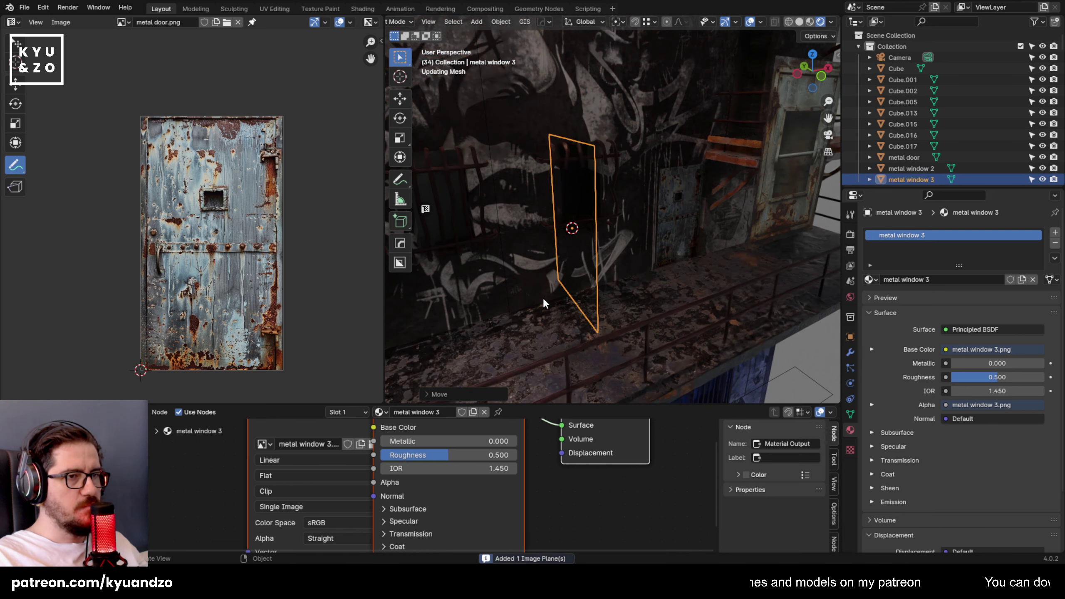
pyautogui.write('rz-90')
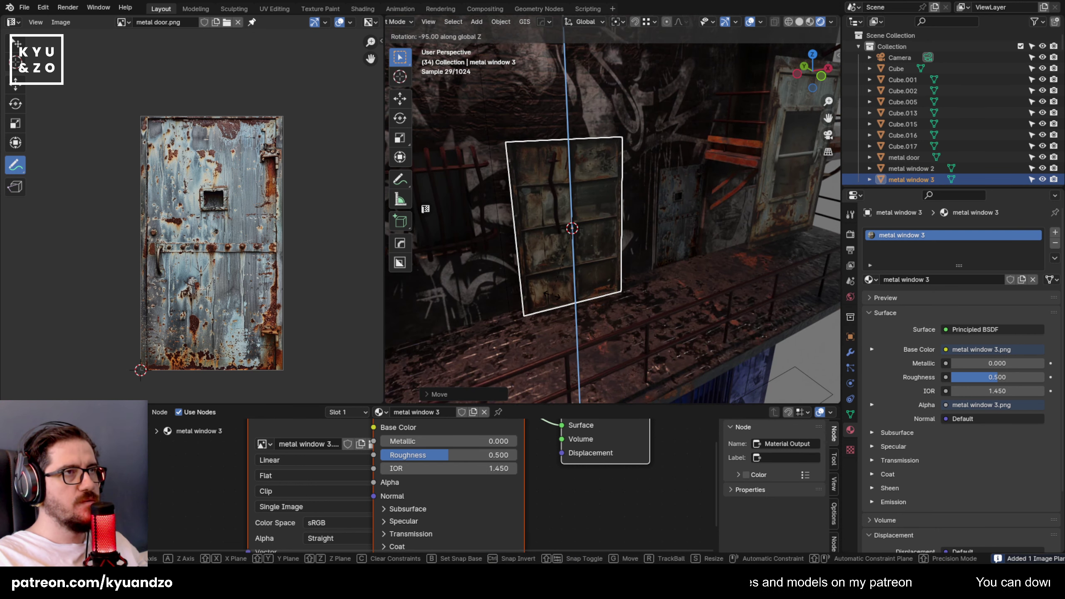
pyautogui.press('Return')
pyautogui.press('g')
pyautogui.press('y')
pyautogui.click(598, 267)
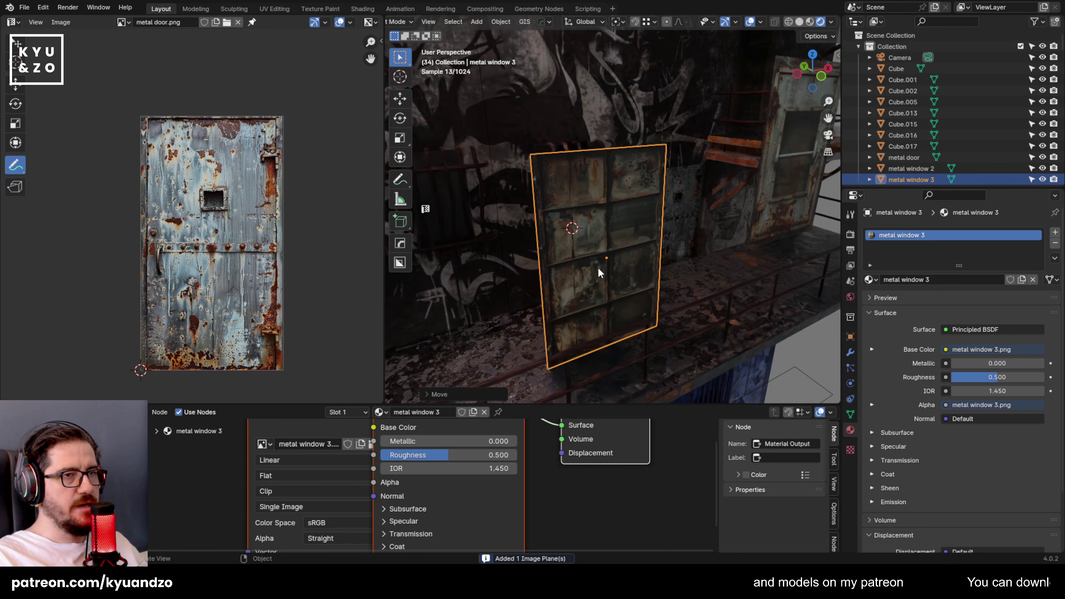
# Hide everything except the metal window 3 plane and frame the plane in the view.
pyautogui.hotkey('shift', '`')
pyautogui.press('w')
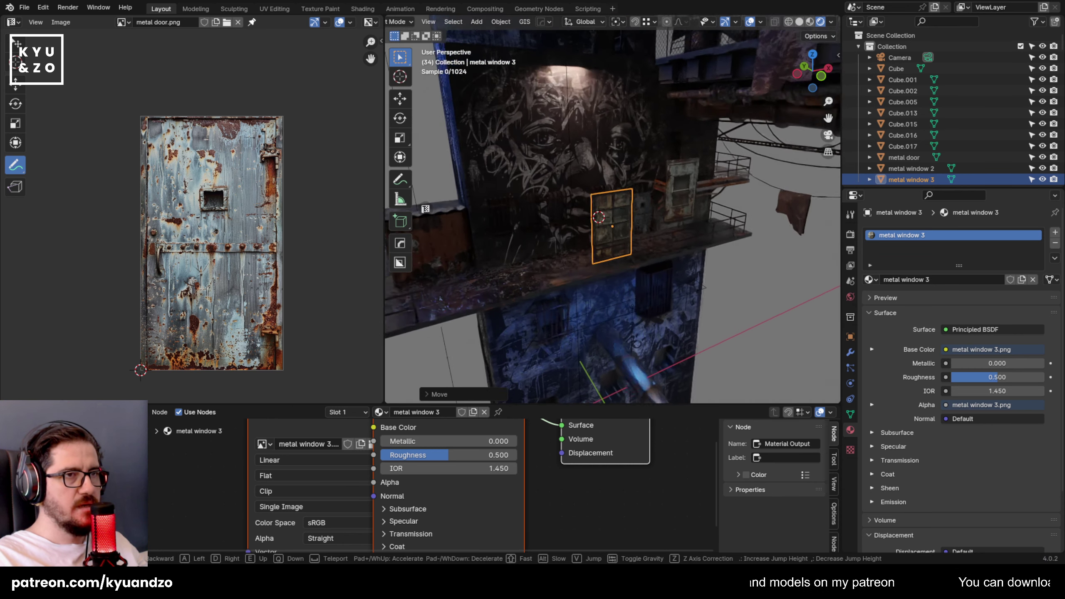
pyautogui.click(592, 257)
pyautogui.hotkey('shift', 'h')
pyautogui.click(560, 199)
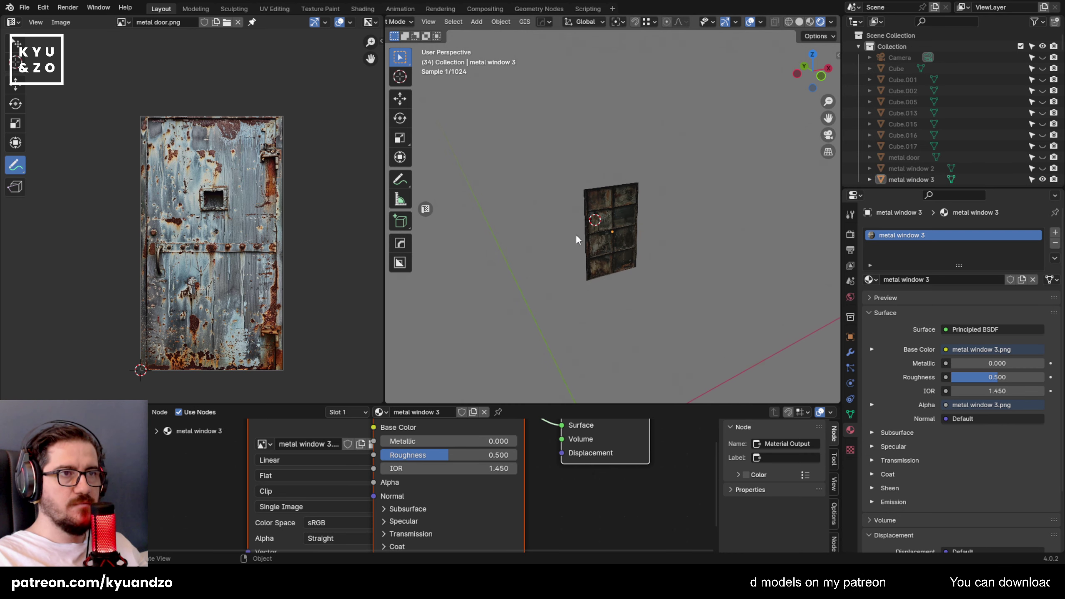
pyautogui.click(616, 206)
pyautogui.press('KP_Decimal')
pyautogui.scroll(4, 612, 212)
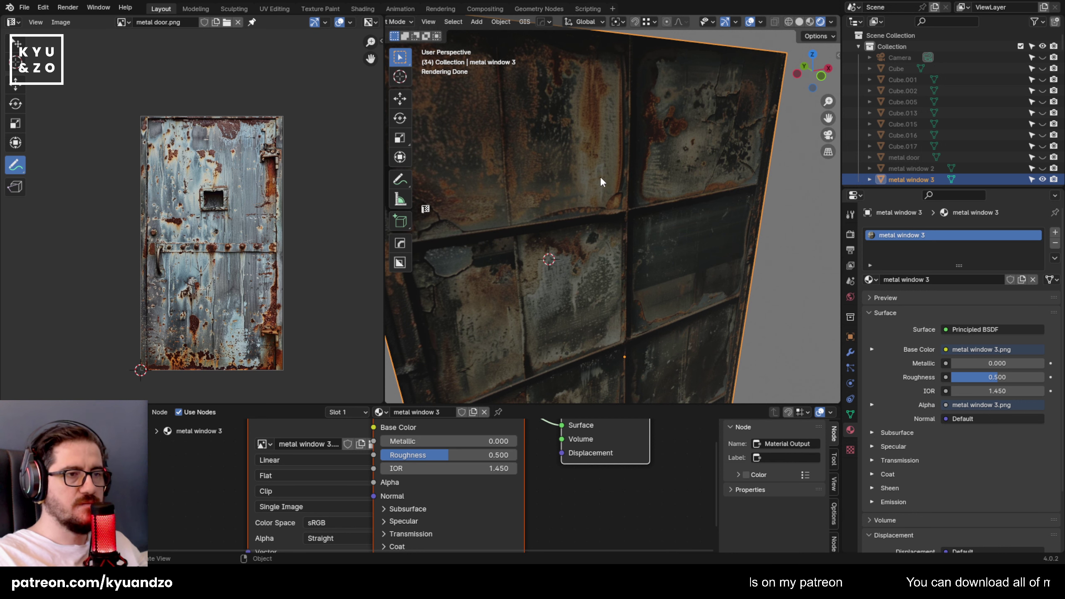
pyautogui.scroll(-3, 600, 179)
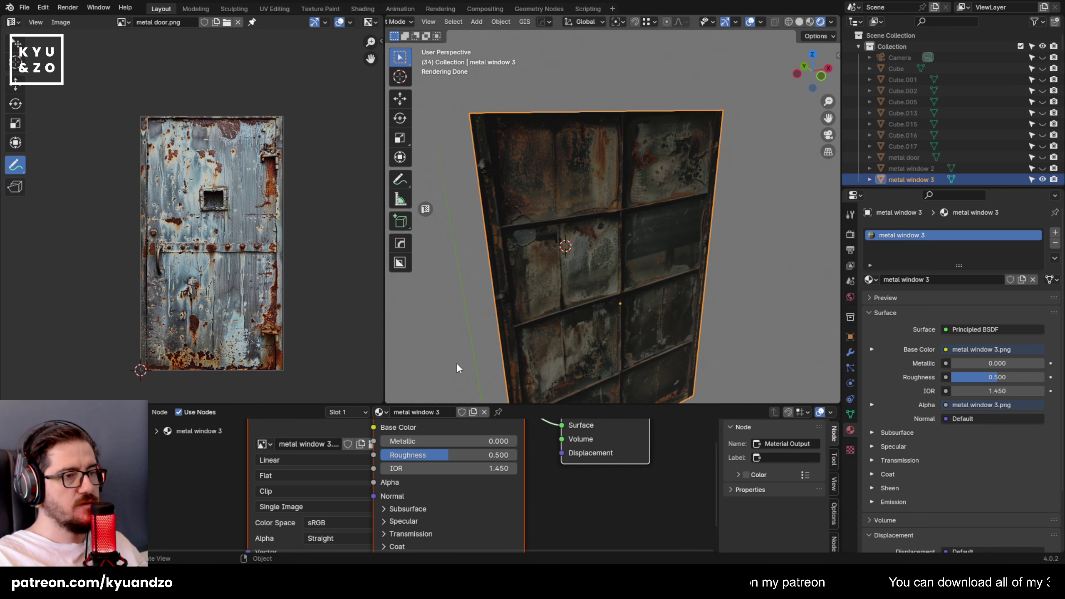
# Look over the metal window 3 material's nodes and show the plane in the front view.
pyautogui.moveTo(420, 402); pyautogui.dragTo(420, 317)
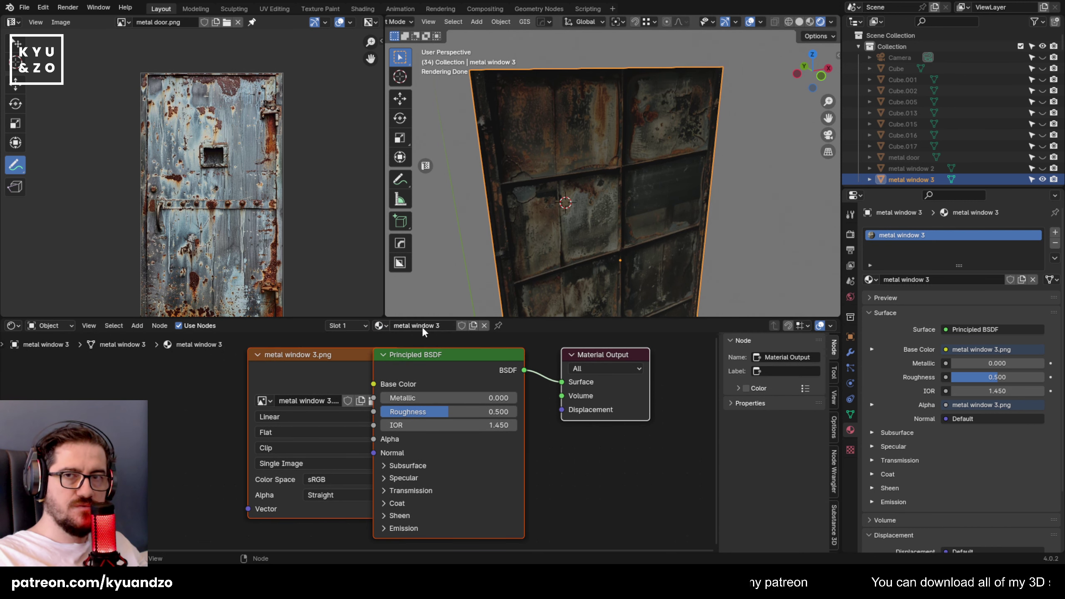
pyautogui.scroll(-1, 602, 234)
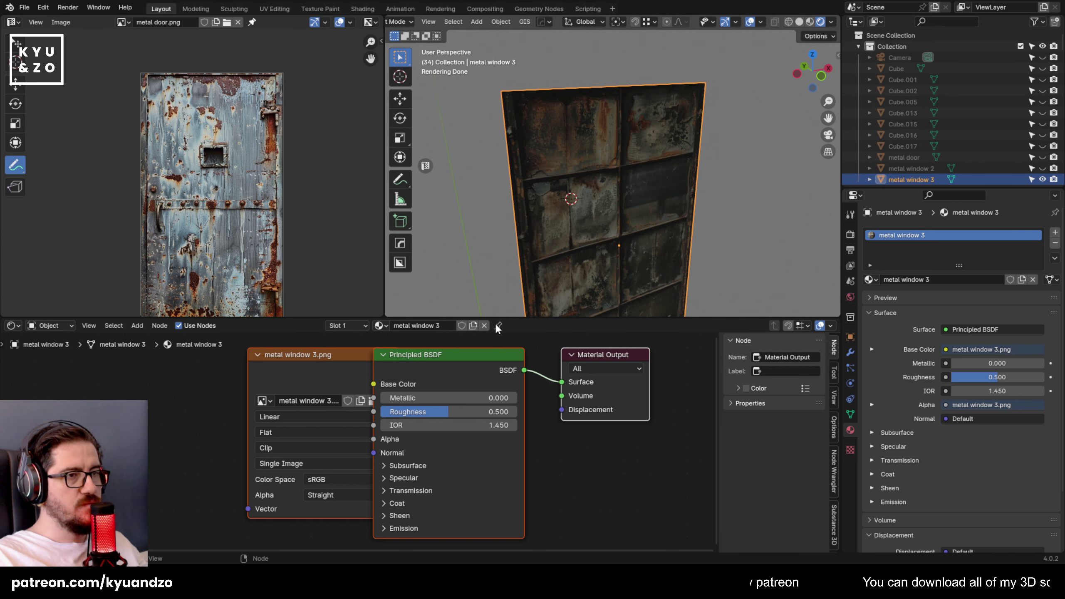
pyautogui.press('KP_1')
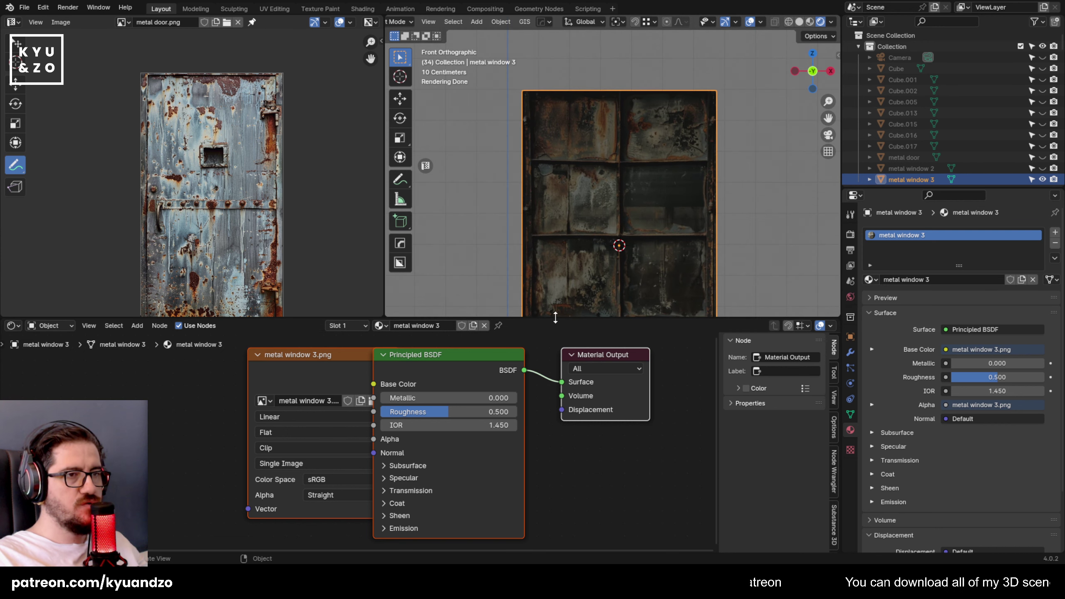
pyautogui.moveTo(554, 318); pyautogui.dragTo(555, 399)
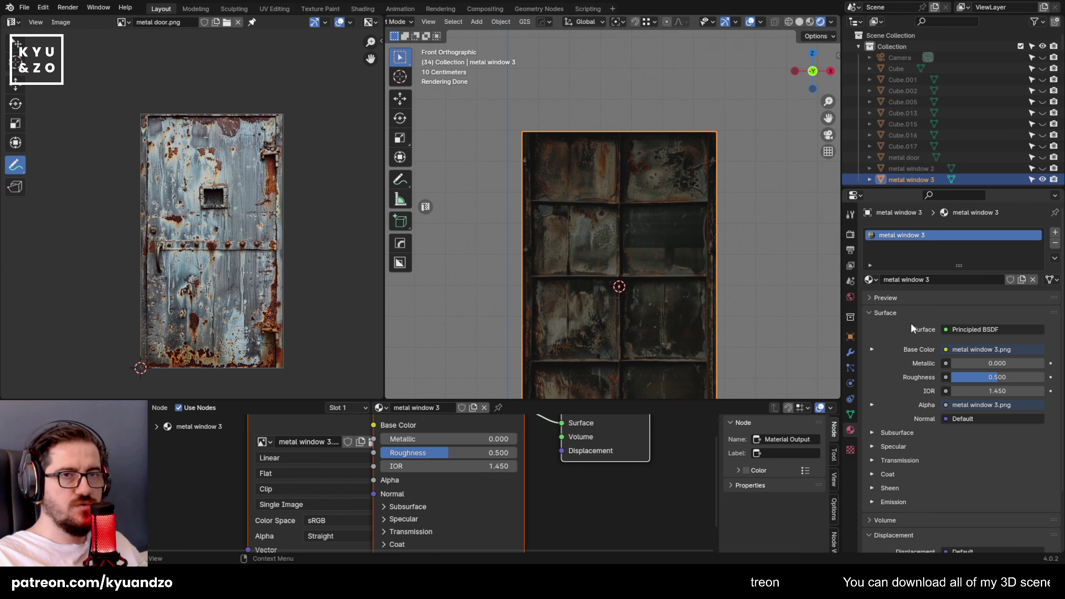
# Duplicate the plane's material and assign the original metal window 3 material to a new second slot.
pyautogui.click(1023, 279)
pyautogui.click(1055, 233)
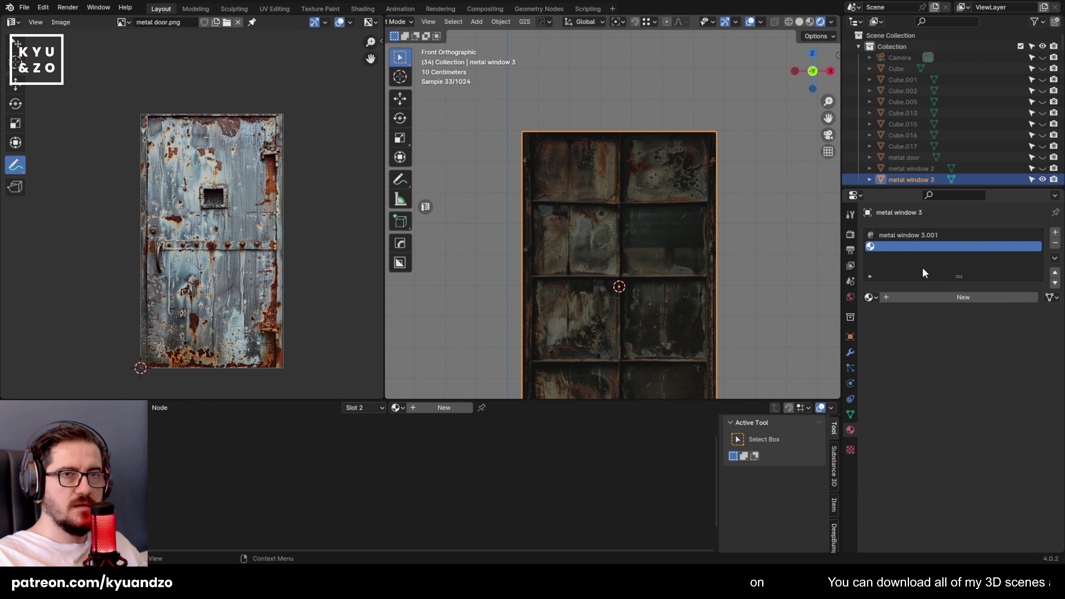
pyautogui.click(869, 297)
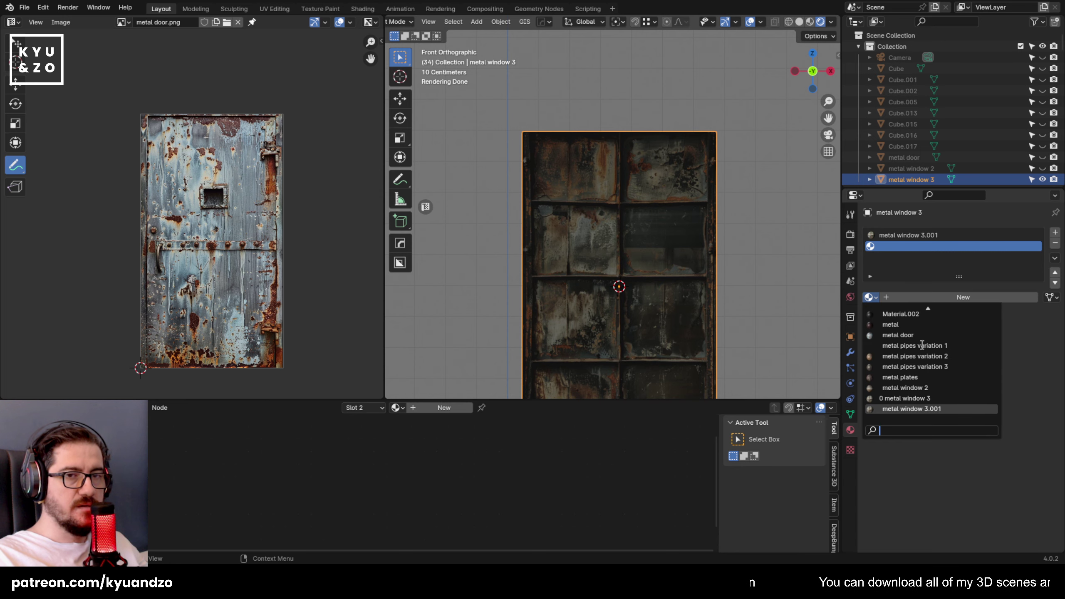
pyautogui.click(905, 398)
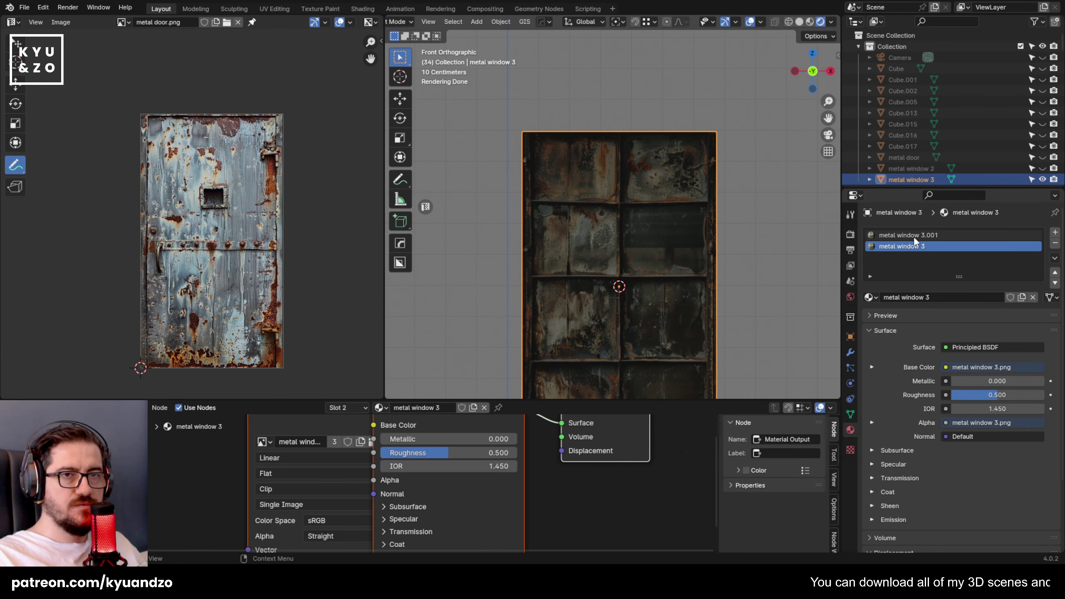
# Rename the material in the plane's first slot to "metal window 3 roughness".
pyautogui.click(910, 236)
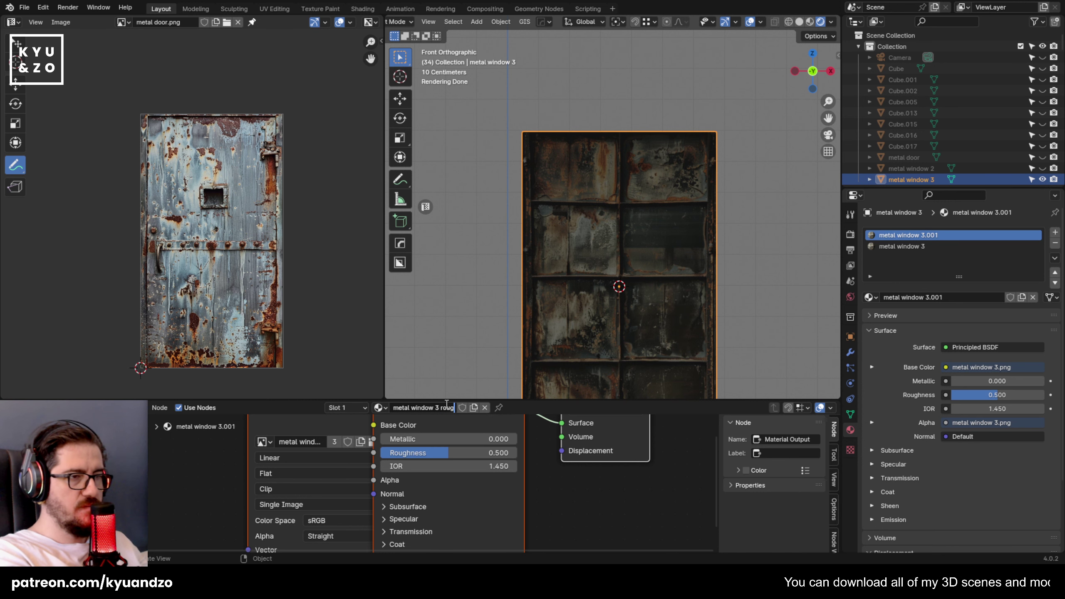
pyautogui.write('ss')
pyautogui.press('Return')
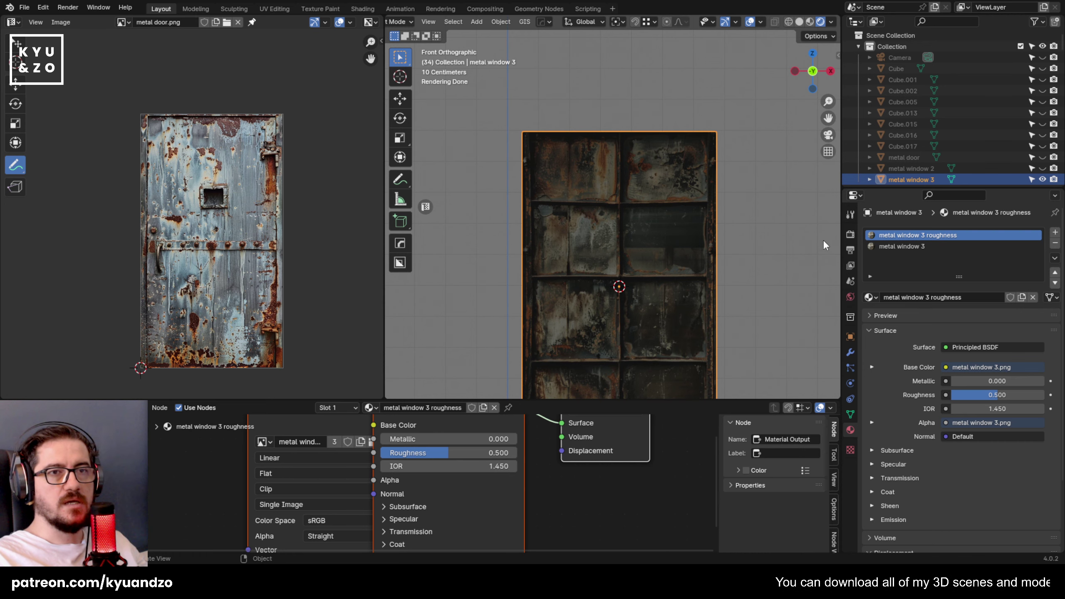
# Start editing the plane's mesh and add a horizontal loop cut along the inner edge of the upper frame.
pyautogui.scroll(3, 670, 267)
pyautogui.press('Tab')
pyautogui.hotkey('ctrl', 'r')
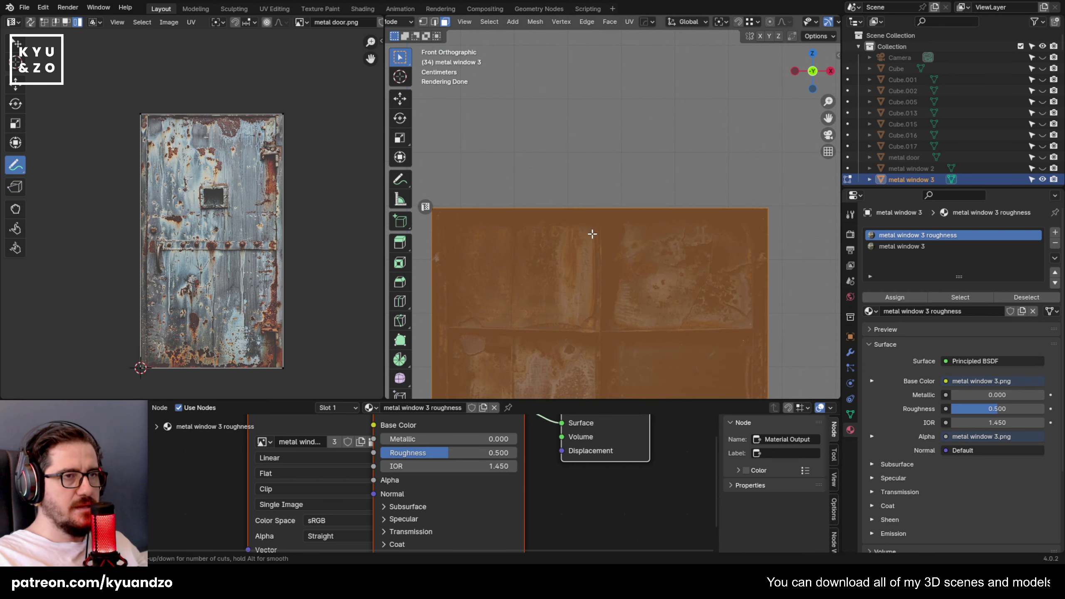
pyautogui.rightClick(592, 235)
pyautogui.click(436, 353)
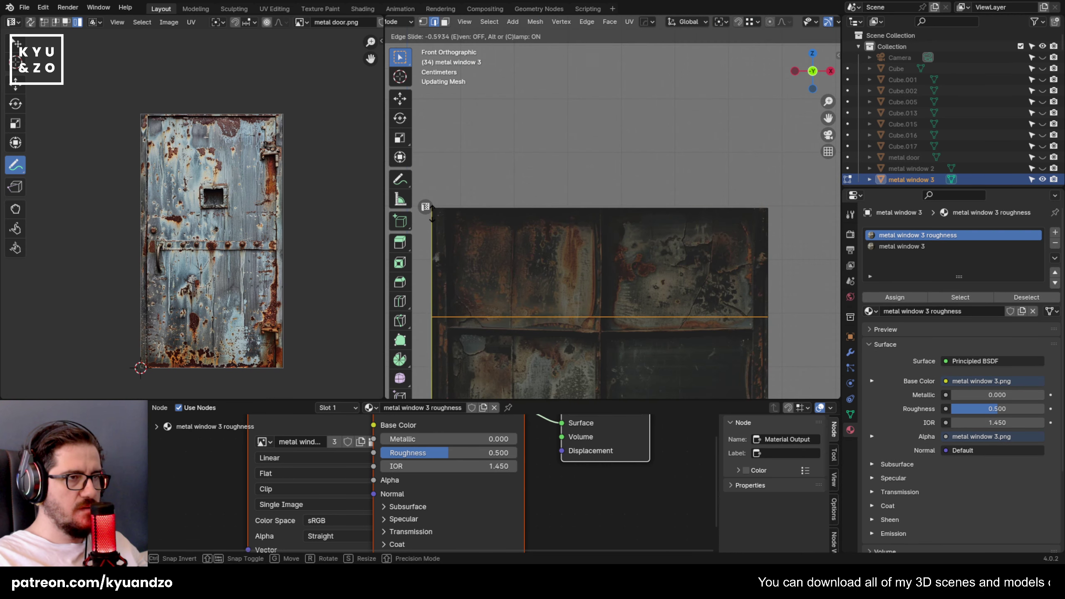
pyautogui.click(454, 124)
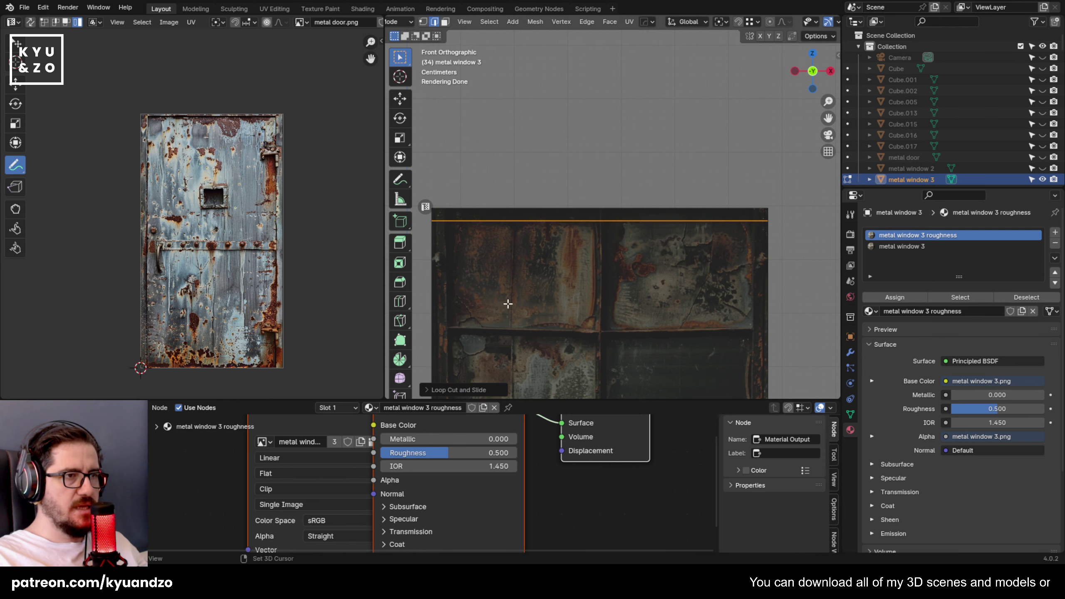
# Add two horizontal loop cuts along the upper and lower edges of the first crossbar.
pyautogui.keyDown('shift'); pyautogui.moveTo(509, 303); pyautogui.dragTo(582, 248, button='middle'); pyautogui.keyUp('shift')
pyautogui.hotkey('ctrl', 'r')
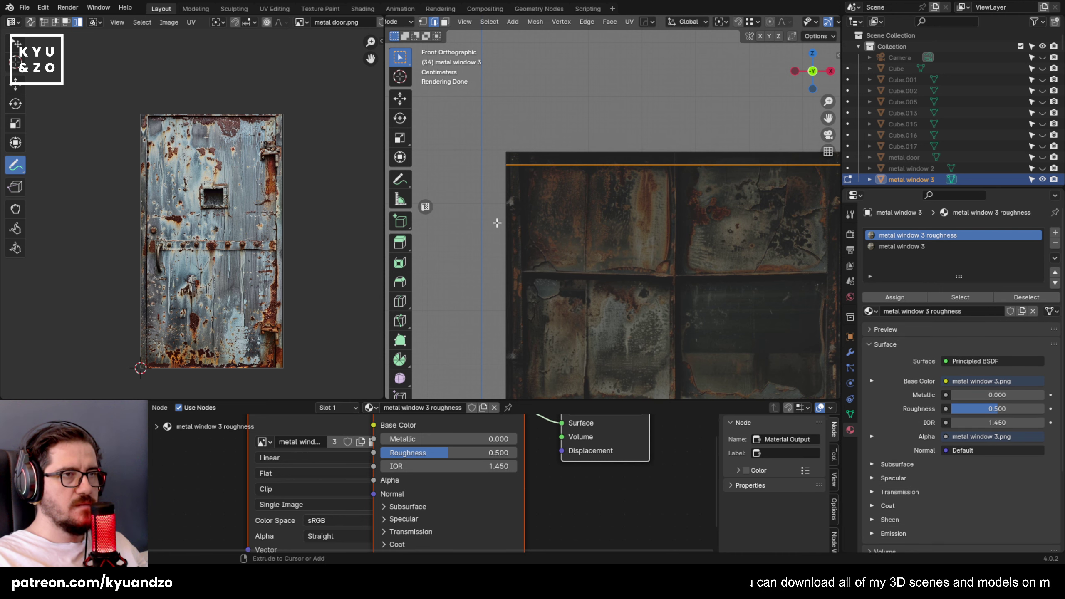
pyautogui.click(525, 234)
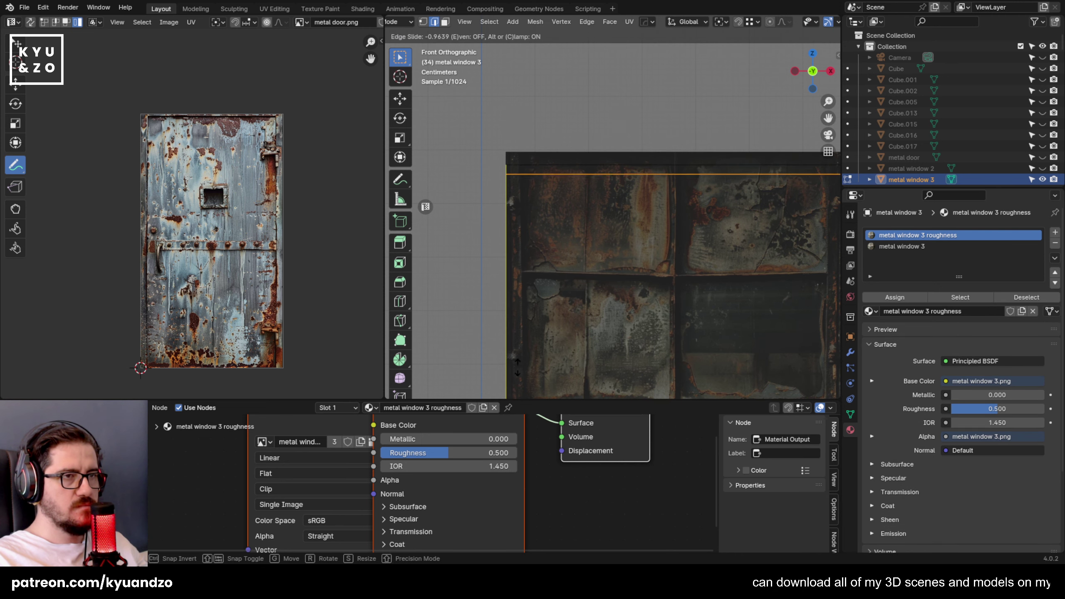
pyautogui.click(508, 80)
pyautogui.click(504, 301)
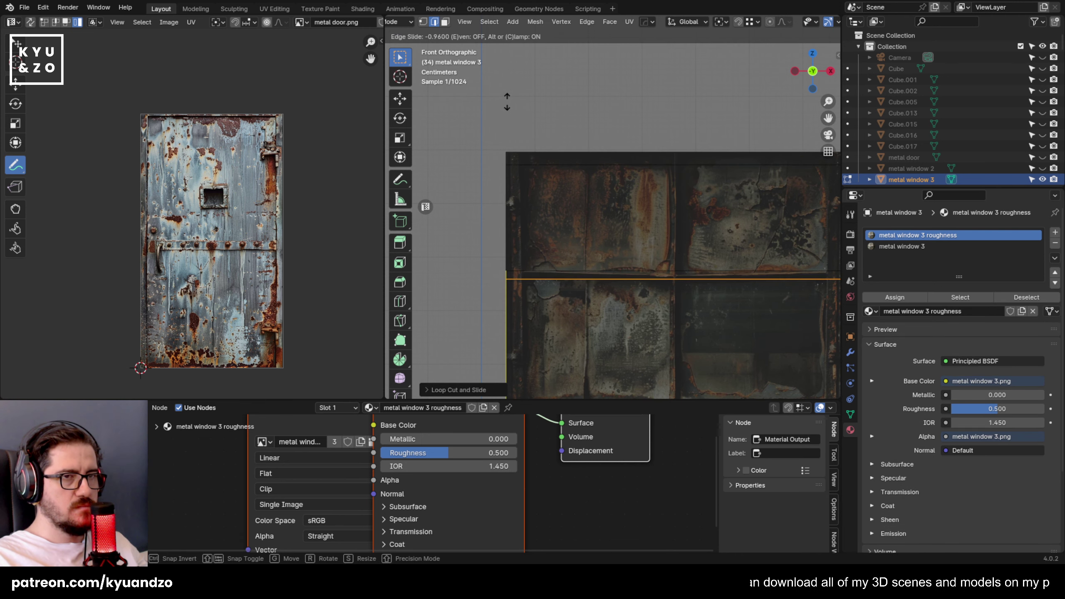
pyautogui.click(507, 102)
# Add two vertical loop cuts, one along each side of the central mullion.
pyautogui.hotkey('ctrl', 'r')
pyautogui.click(667, 152)
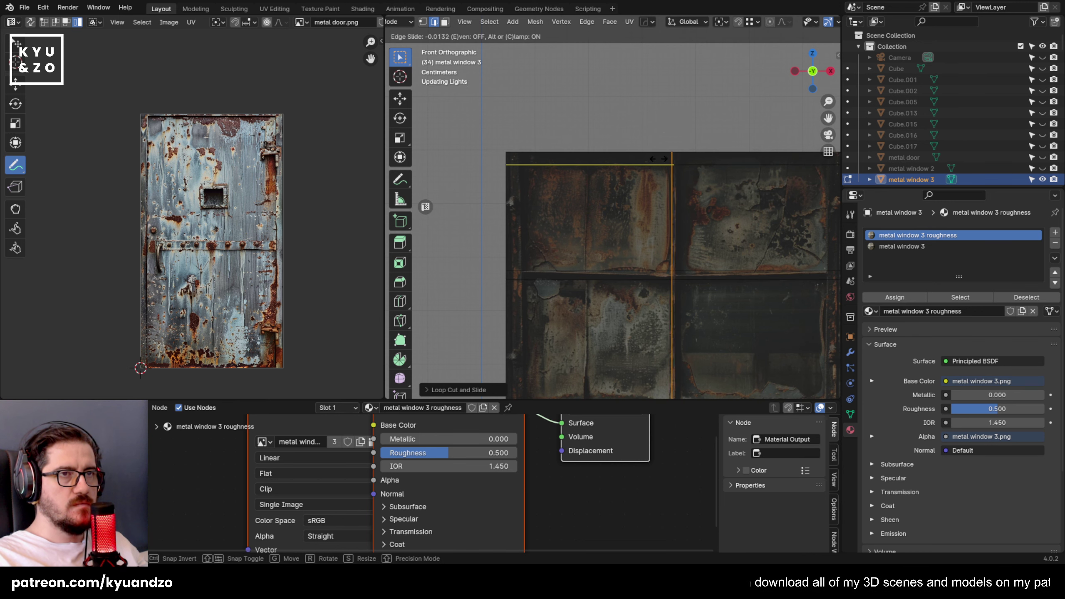
pyautogui.click(655, 158)
pyautogui.click(685, 159)
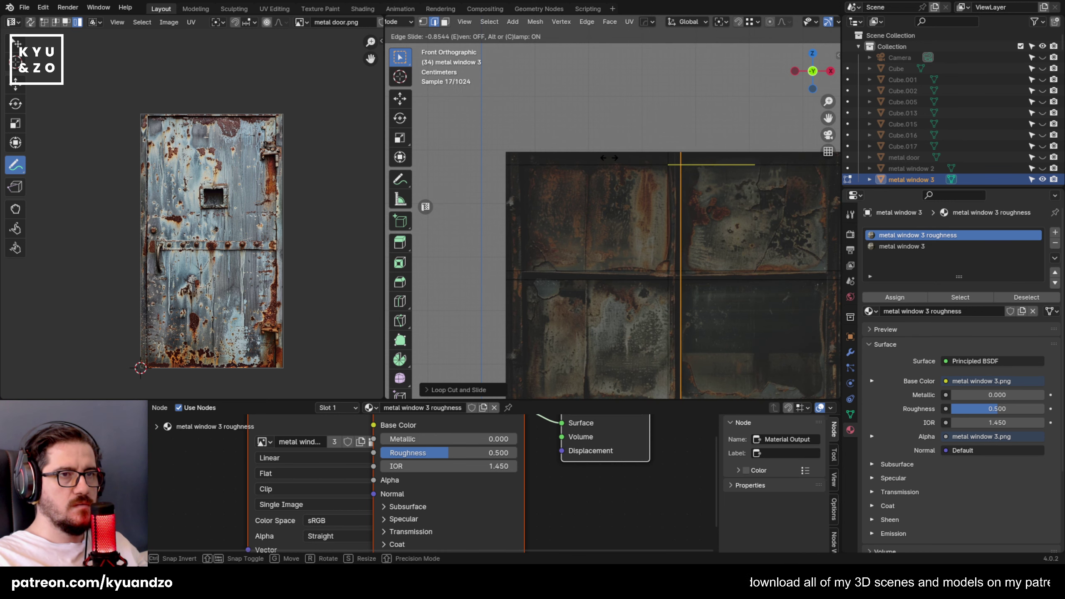
pyautogui.click(608, 174)
# Add vertical loop cuts along the inner edges of the left and right frame sides.
pyautogui.hotkey('ctrl', 'r')
pyautogui.click(545, 168)
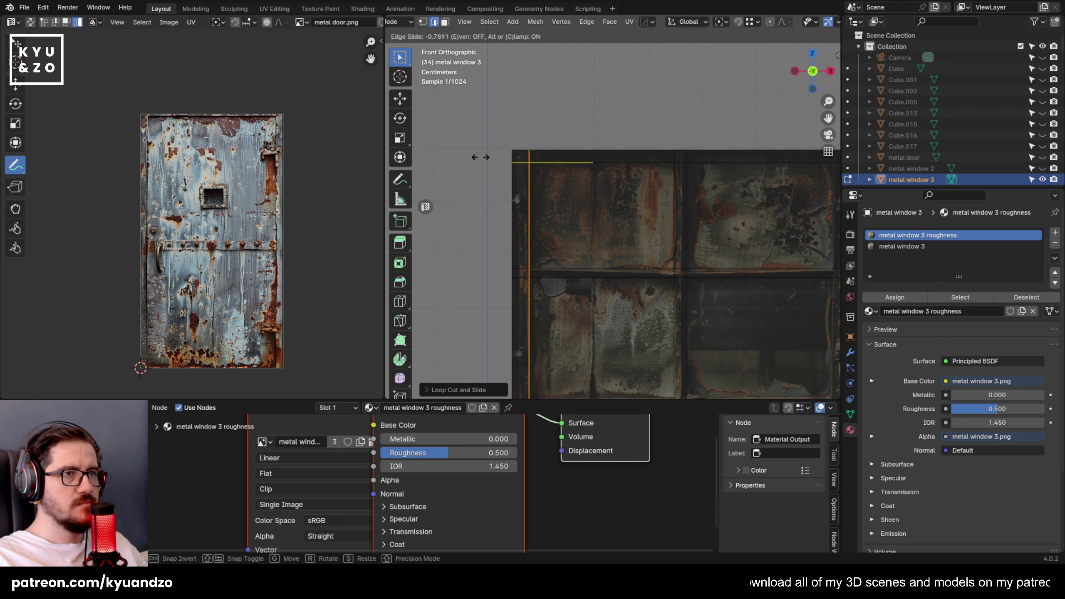
pyautogui.click(478, 156)
pyautogui.keyDown('shift'); pyautogui.moveTo(689, 224); pyautogui.dragTo(560, 204, button='middle'); pyautogui.keyUp('shift')
pyautogui.hotkey('ctrl', 'r')
pyautogui.click(677, 140)
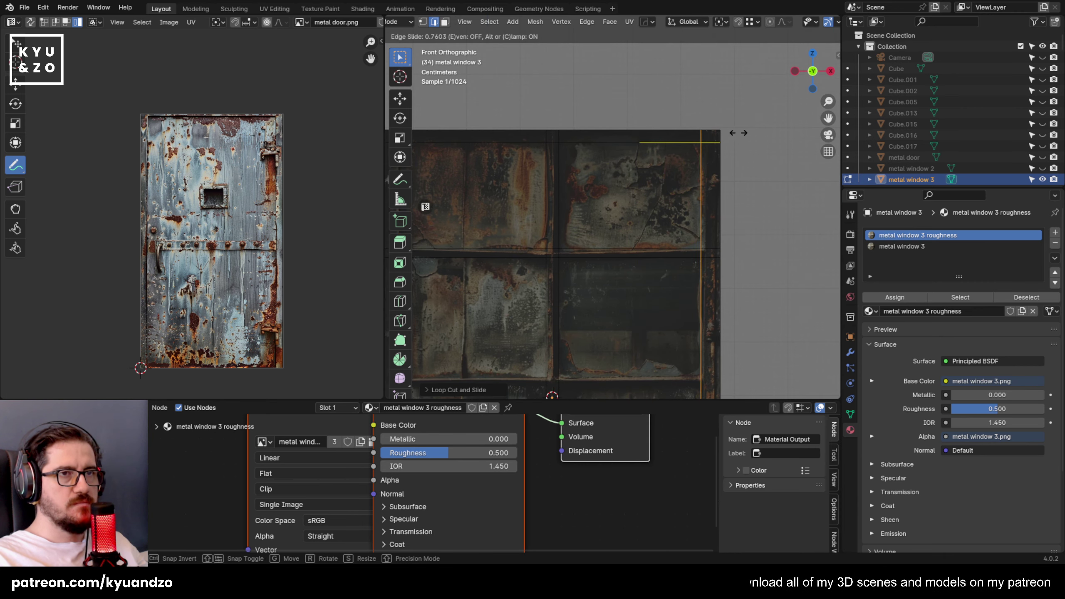
pyautogui.click(741, 133)
# Add two horizontal loop cuts around the second crossbar in the middle of the window.
pyautogui.keyDown('shift'); pyautogui.moveTo(668, 254); pyautogui.dragTo(701, 74, button='middle'); pyautogui.keyUp('shift')
pyautogui.hotkey('ctrl', 'r')
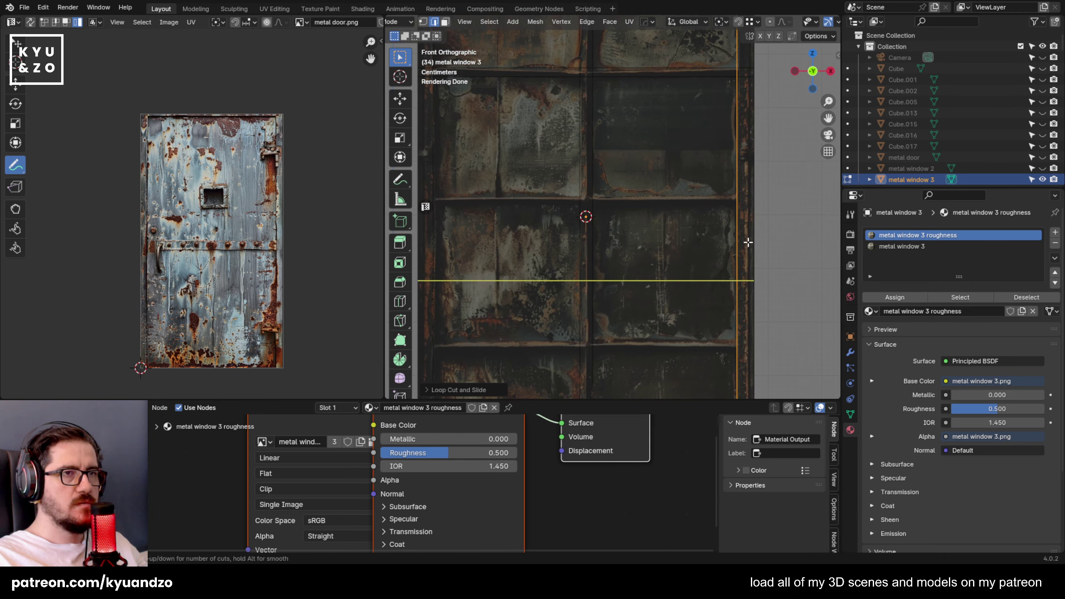
pyautogui.click(747, 243)
pyautogui.click(763, 169)
pyautogui.hotkey('ctrl', 'r')
pyautogui.click(760, 167)
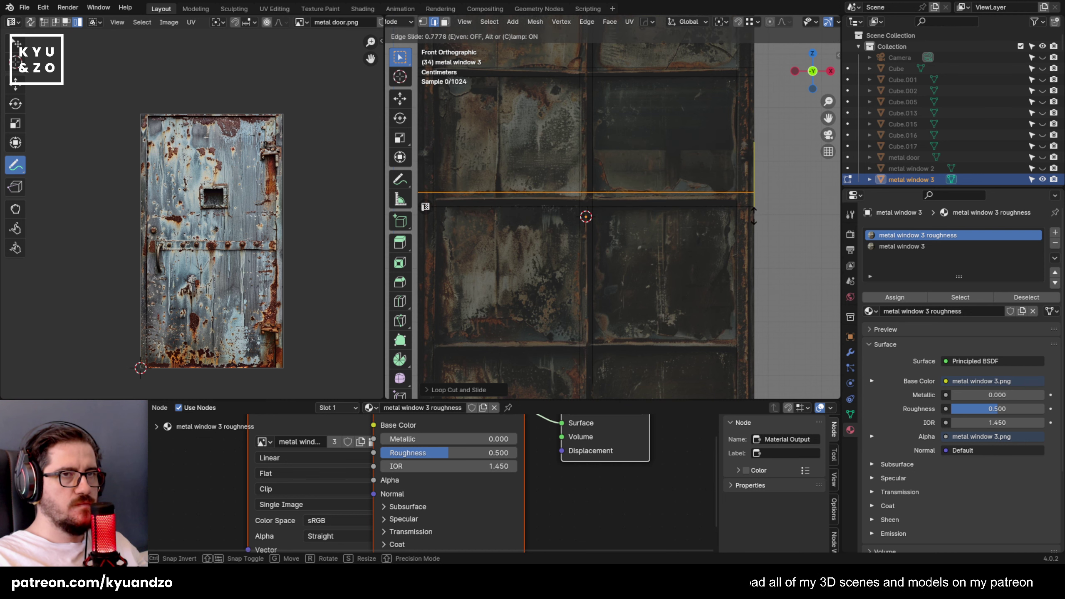
pyautogui.click(732, 266)
# Finish the cut above the middle crossbar and add horizontal loop cuts along both edges of the third crossbar.
pyautogui.keyDown('shift'); pyautogui.moveTo(718, 254); pyautogui.dragTo(722, 210, button='middle'); pyautogui.keyUp('shift')
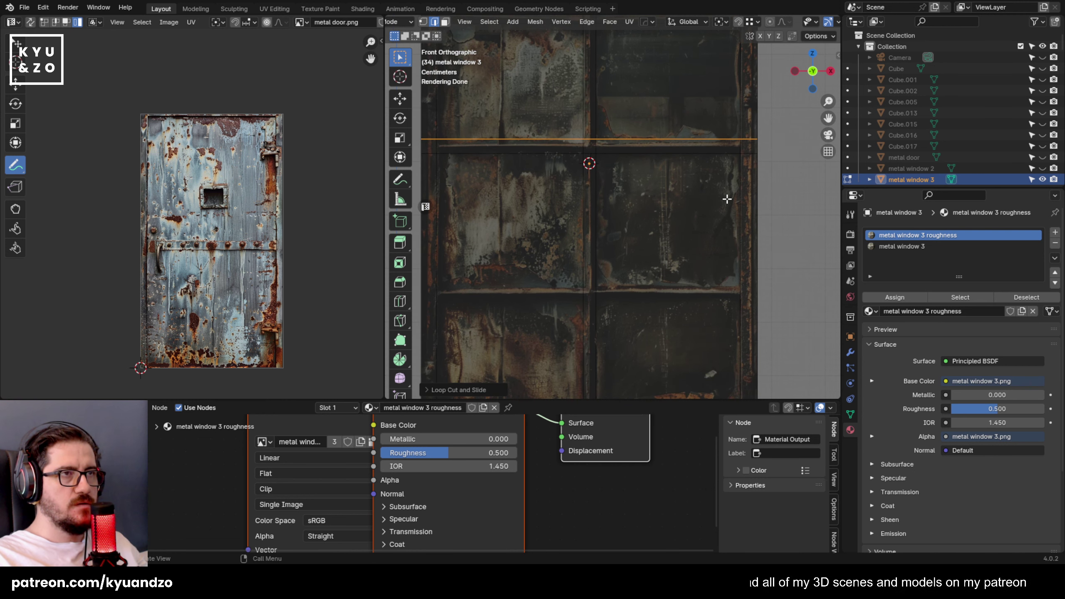
pyautogui.click(766, 130)
pyautogui.click(760, 181)
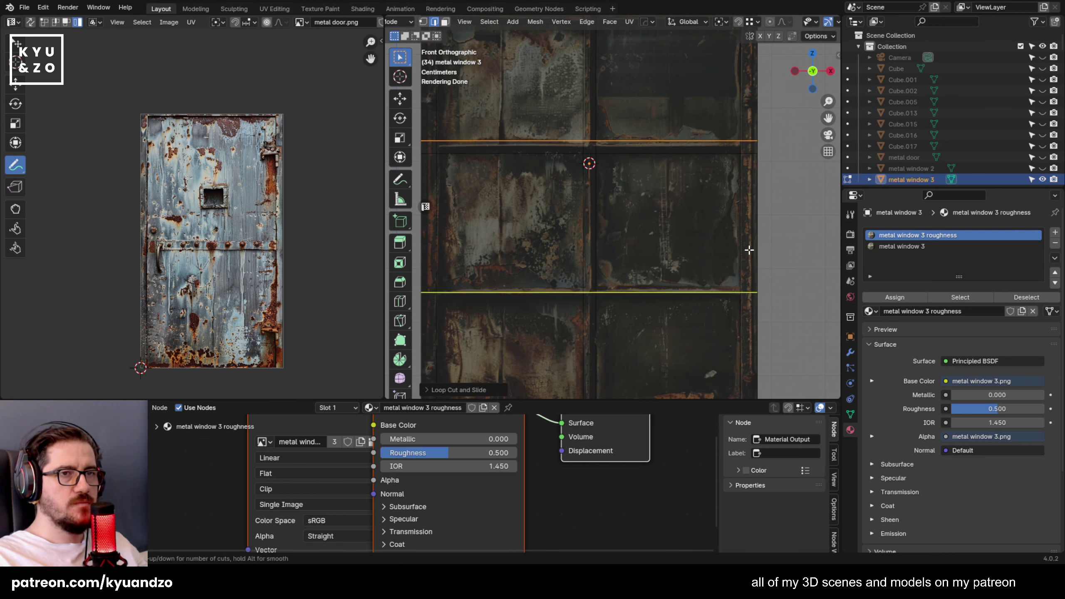
pyautogui.click(752, 250)
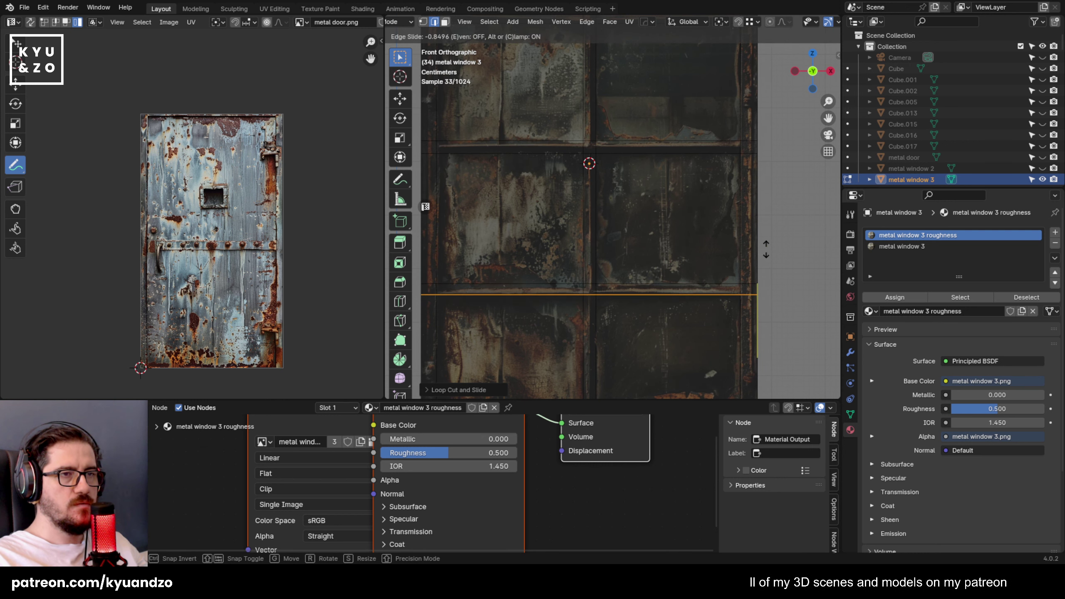
pyautogui.click(766, 250)
# Add a horizontal loop cut along the inner edge of the lower frame and check the finished grid of cuts.
pyautogui.keyDown('shift'); pyautogui.moveTo(745, 315); pyautogui.dragTo(754, 160, button='middle'); pyautogui.keyUp('shift')
pyautogui.hotkey('ctrl', 'r')
pyautogui.click(761, 249)
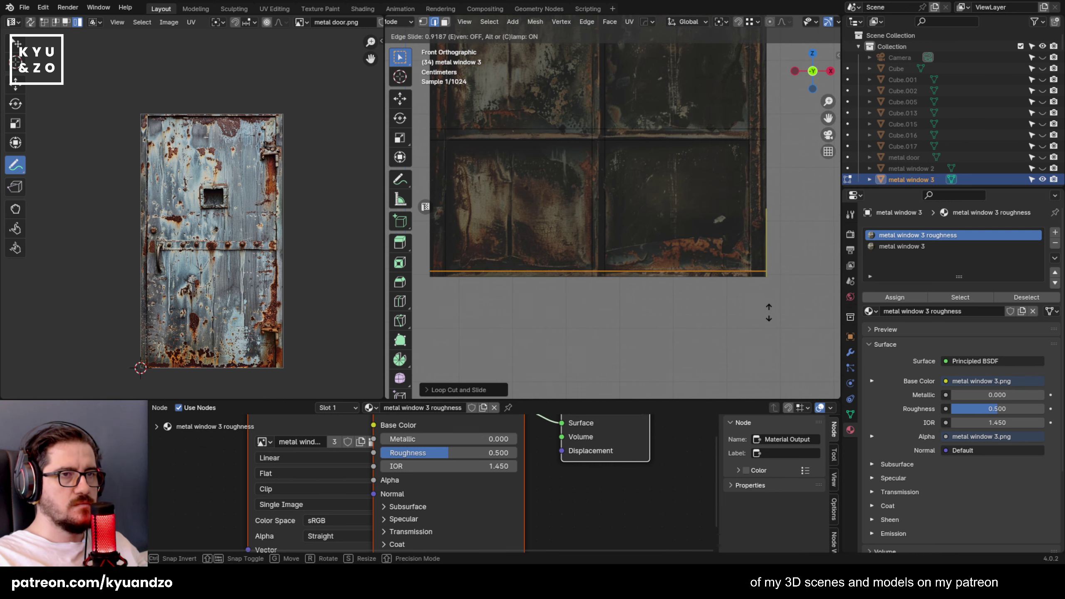
pyautogui.click(769, 312)
pyautogui.keyDown('shift'); pyautogui.moveTo(706, 256); pyautogui.dragTo(698, 283, button='middle'); pyautogui.keyUp('shift')
pyautogui.keyDown('shift'); pyautogui.moveTo(521, 273); pyautogui.dragTo(606, 293, button='middle'); pyautogui.keyUp('shift')
pyautogui.keyDown('shift'); pyautogui.moveTo(577, 144); pyautogui.dragTo(540, 254, button='middle'); pyautogui.keyUp('shift')
pyautogui.keyDown('shift'); pyautogui.moveTo(590, 109); pyautogui.dragTo(577, 222, button='middle'); pyautogui.keyUp('shift')
pyautogui.scroll(-2, 565, 290)
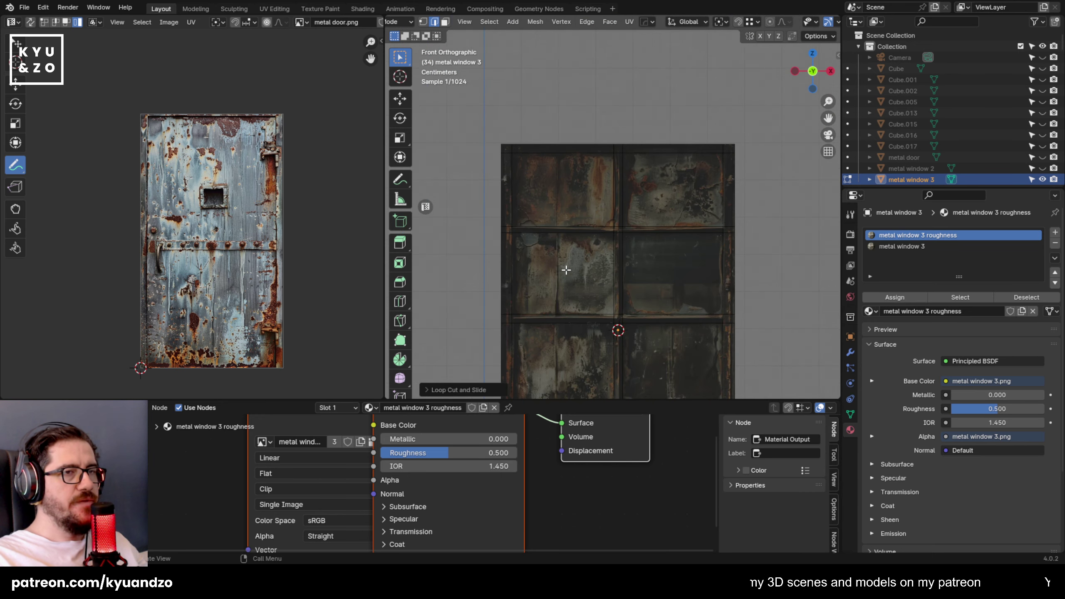
pyautogui.scroll(1, 568, 268)
pyautogui.keyDown('shift'); pyautogui.moveTo(581, 263); pyautogui.dragTo(580, 204, button='middle'); pyautogui.keyUp('shift')
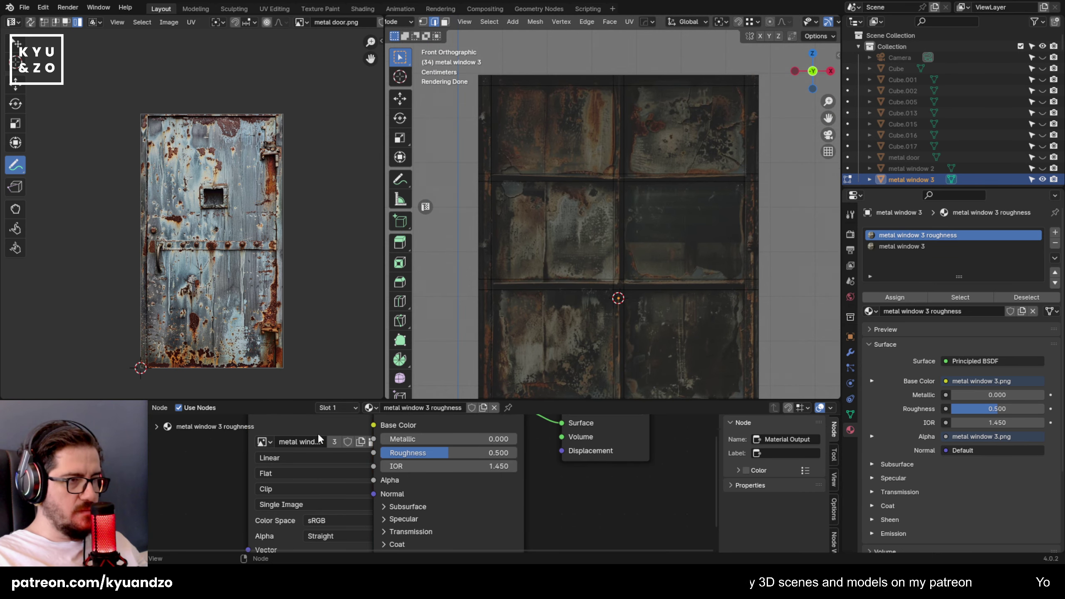
# Spread out the roughness material's nodes and set its Principled BSDF to Metallic 0.105 and Roughness 0.036.
pyautogui.moveTo(344, 419); pyautogui.dragTo(265, 465)
pyautogui.click(468, 489)
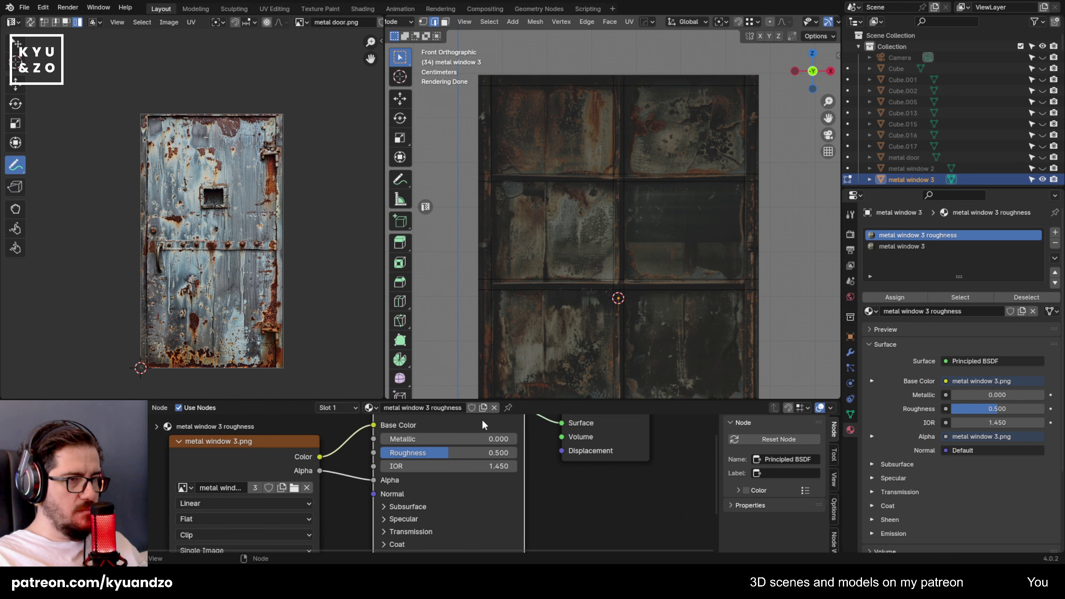
pyautogui.hotkey('ctrl', 'z')
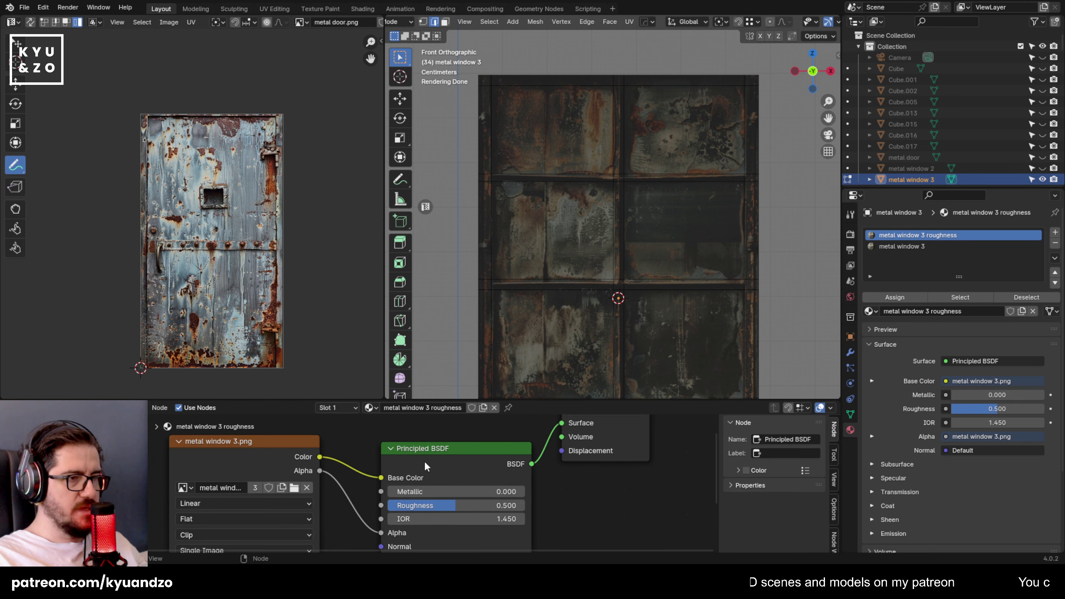
pyautogui.moveTo(448, 505); pyautogui.dragTo(380, 506)
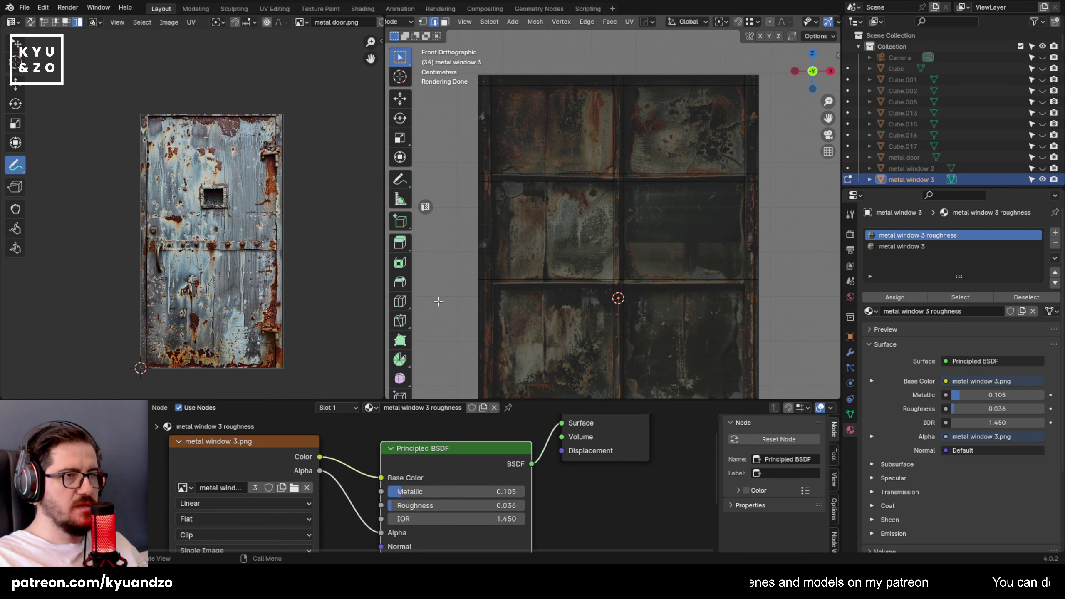
# Select the eight window pane faces and assign the metal window 3 roughness material to them.
pyautogui.moveTo(510, 212); pyautogui.dragTo(549, 245, button='middle')
pyautogui.press('Tab')
pyautogui.hotkey('alt', 'a')
pyautogui.click(640, 195)
pyautogui.press('Tab')
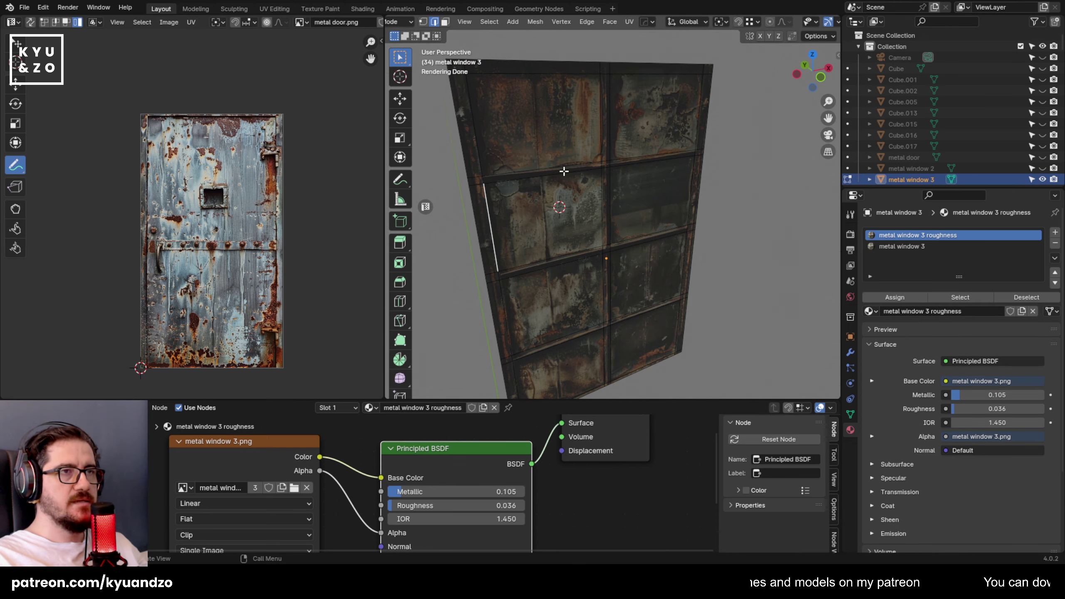
pyautogui.press('3')
pyautogui.click(556, 151)
pyautogui.keyDown('shift'); pyautogui.click(553, 221); pyautogui.keyUp('shift')
pyautogui.keyDown('shift'); pyautogui.click(651, 200); pyautogui.keyUp('shift')
pyautogui.keyDown('shift'); pyautogui.click(656, 117); pyautogui.keyUp('shift')
pyautogui.keyDown('shift'); pyautogui.click(648, 277); pyautogui.keyUp('shift')
pyautogui.keyDown('shift'); pyautogui.click(552, 306); pyautogui.keyUp('shift')
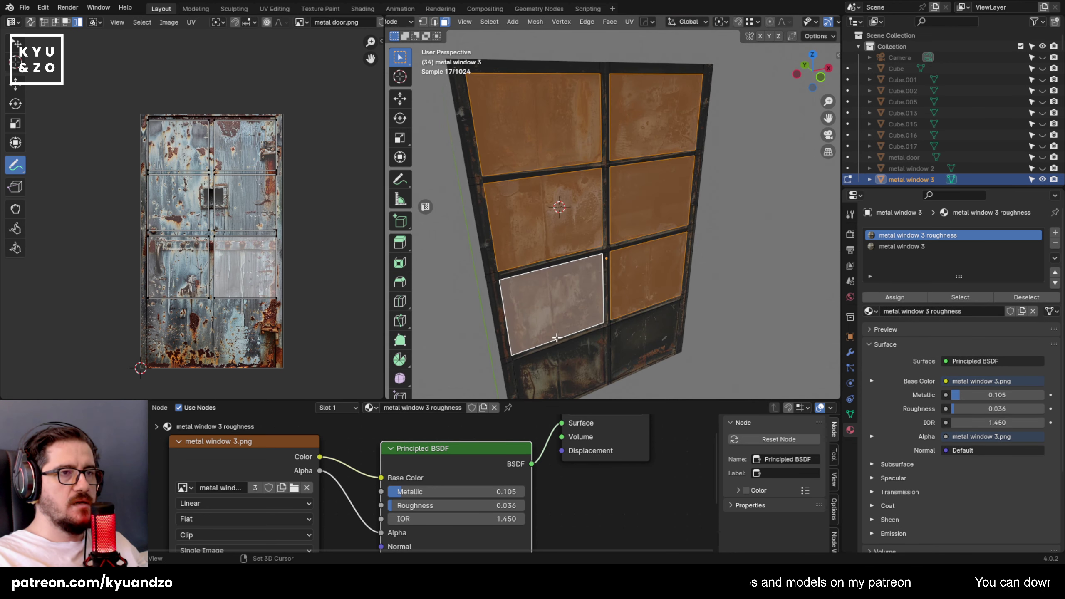
pyautogui.keyDown('shift'); pyautogui.moveTo(581, 347); pyautogui.dragTo(581, 268, button='middle'); pyautogui.keyUp('shift')
pyautogui.keyDown('shift'); pyautogui.click(581, 268); pyautogui.keyUp('shift')
pyautogui.keyDown('shift'); pyautogui.click(658, 252); pyautogui.keyUp('shift')
pyautogui.scroll(3, 572, 268)
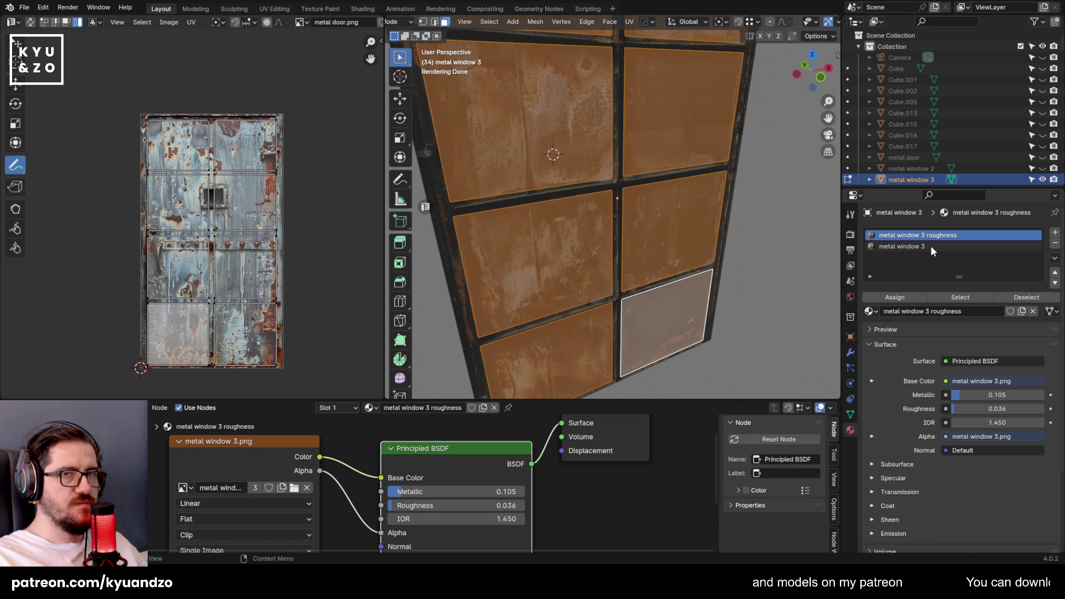
pyautogui.click(890, 297)
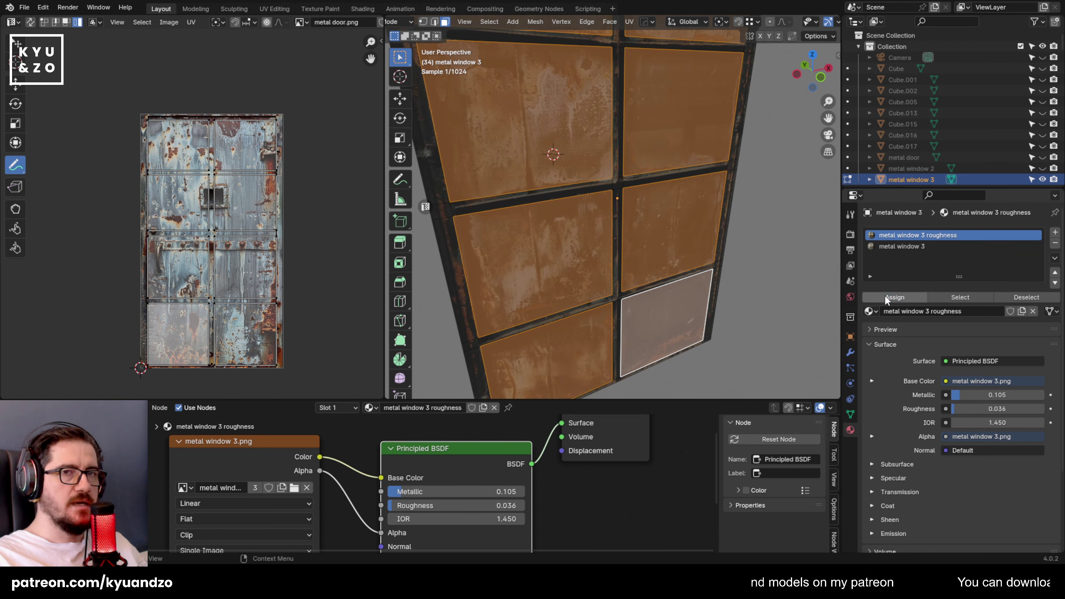
# Select the face strips of the left frame side and middle crossbar, plus the mullion faces next to that crossbar.
pyautogui.click(457, 211)
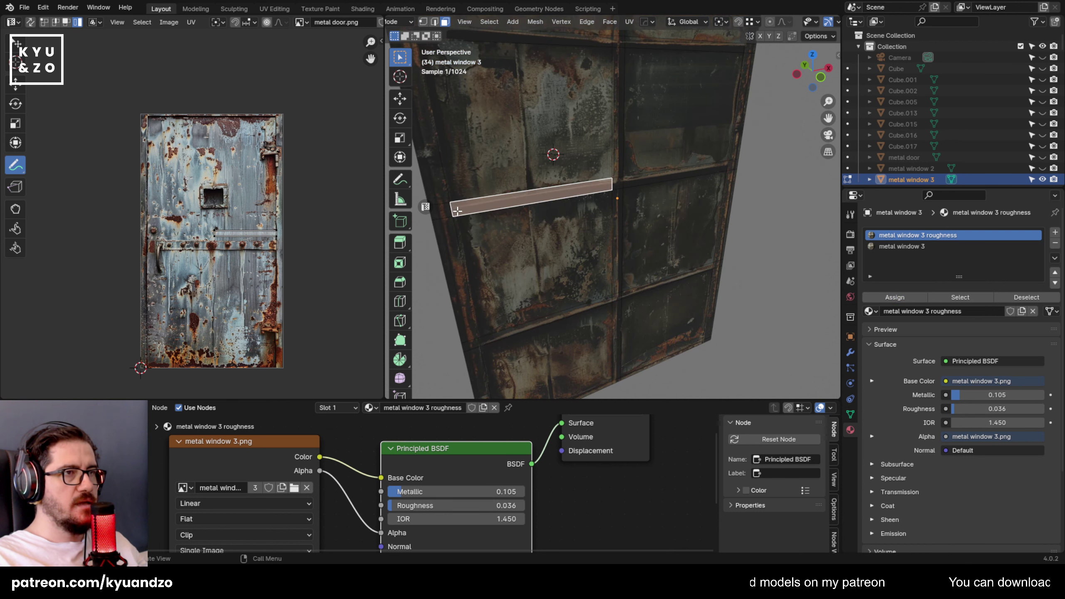
pyautogui.keyDown('alt'); pyautogui.click(441, 203); pyautogui.keyUp('alt')
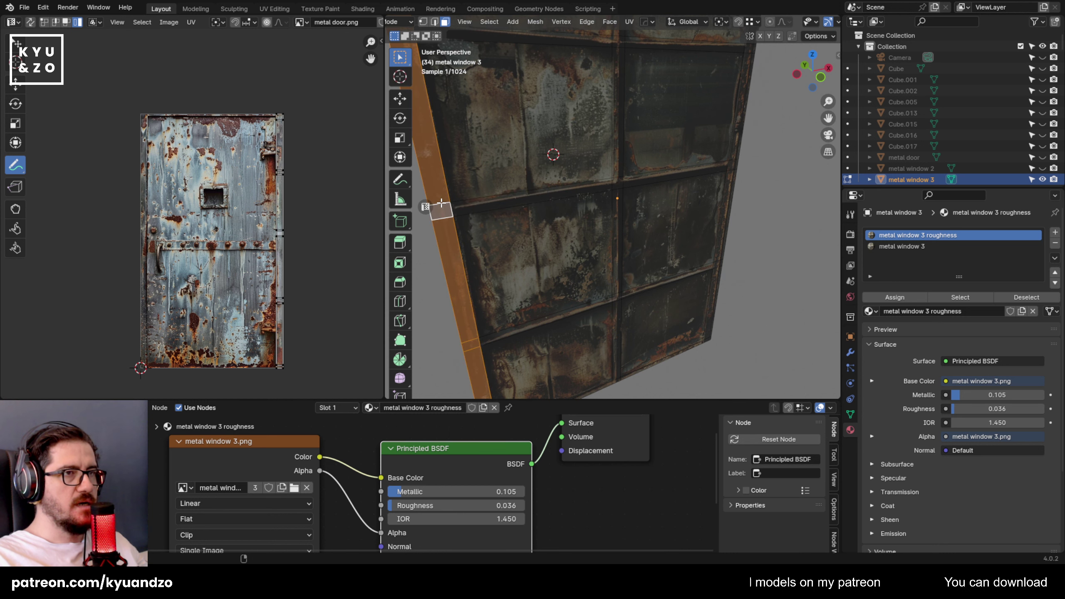
pyautogui.keyDown('shift'); pyautogui.click(632, 180); pyautogui.keyUp('shift')
pyautogui.keyDown('shift'); pyautogui.click(606, 185); pyautogui.keyUp('shift')
pyautogui.keyDown('shift'); pyautogui.click(616, 169); pyautogui.keyUp('shift')
pyautogui.keyDown('shift'); pyautogui.click(620, 196); pyautogui.keyUp('shift')
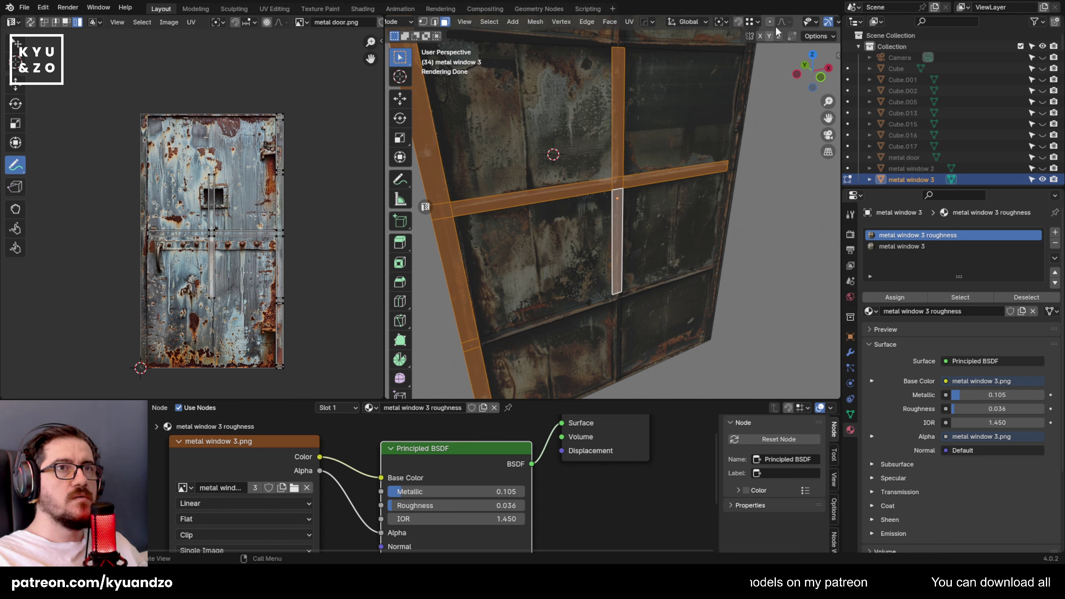
# Leave mesh editing and reveal all the hidden objects of the alley scene.
pyautogui.scroll(-5, 783, 23)
pyautogui.press('Tab')
pyautogui.moveTo(699, 233); pyautogui.dragTo(531, 148, button='middle')
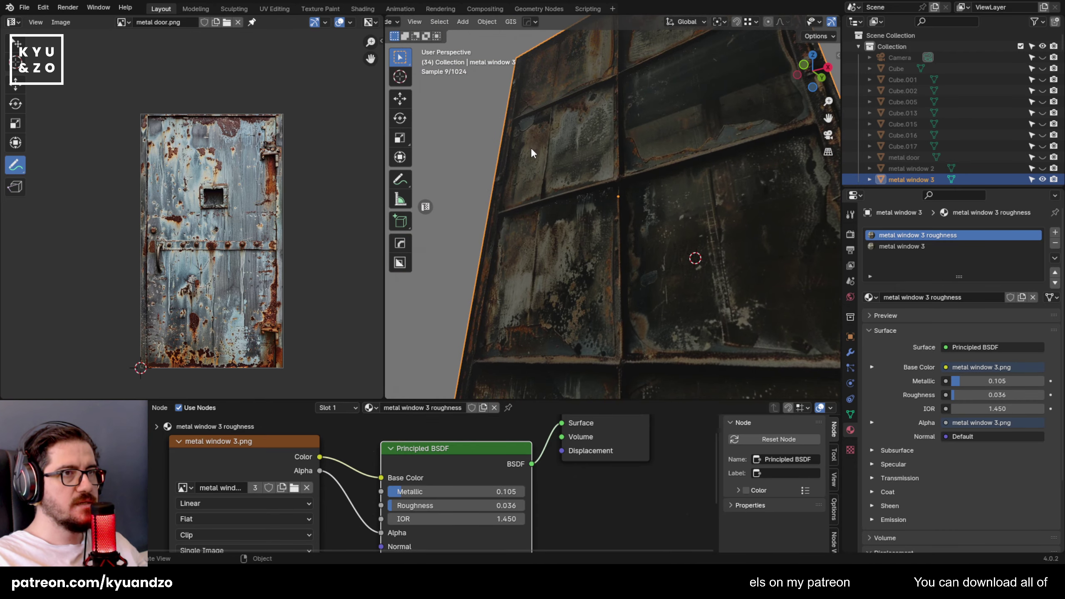
pyautogui.press('a')
pyautogui.scroll(-8, 530, 154)
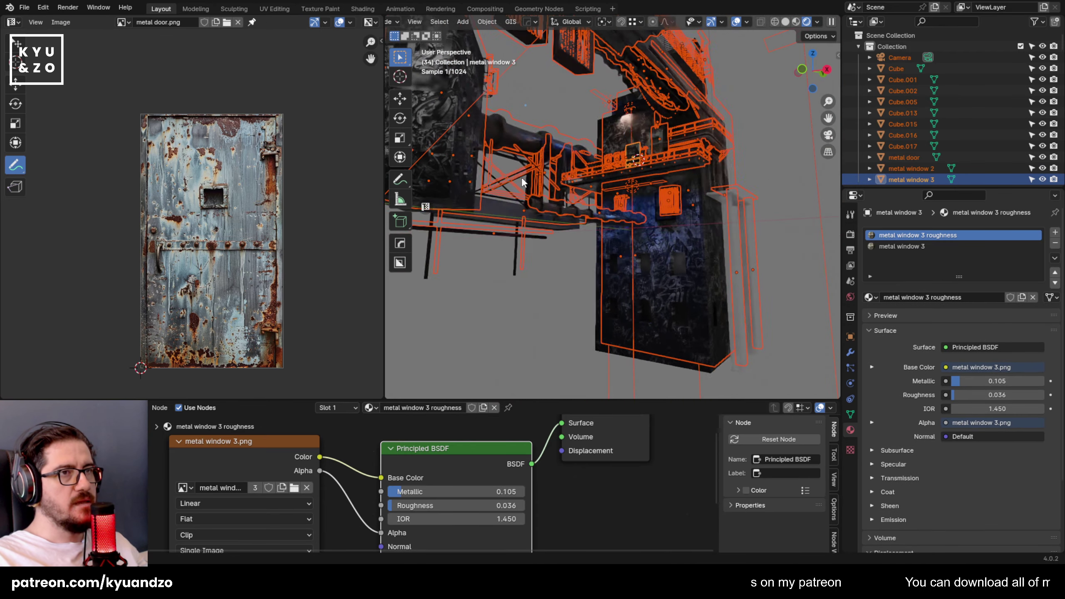
# Select the metal window 3 plane, frame it in the view, and move it along Y.
pyautogui.click(686, 212)
pyautogui.click(658, 139)
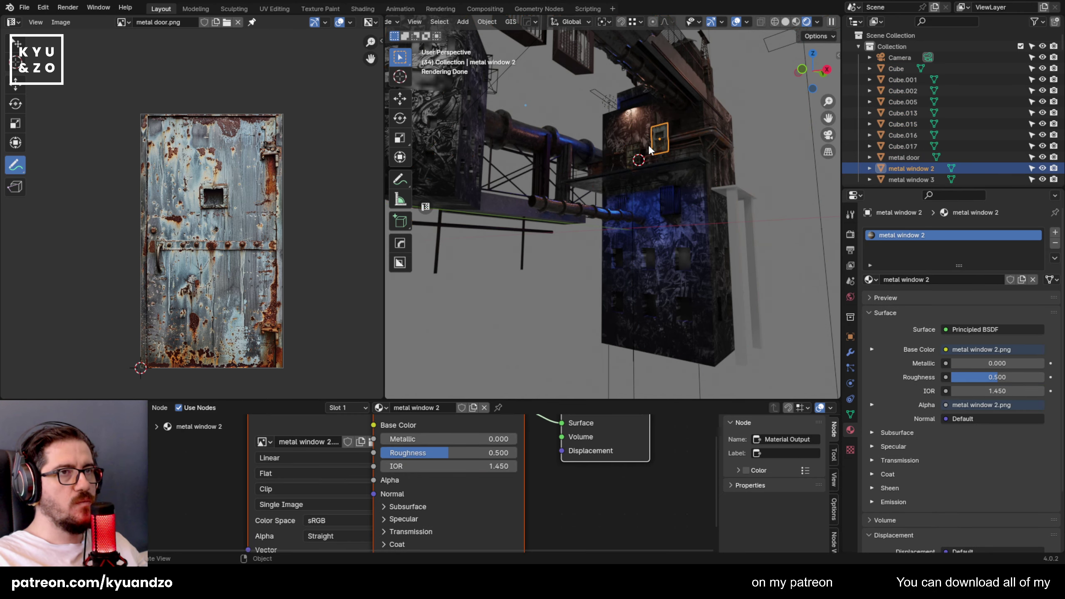
pyautogui.click(635, 152)
pyautogui.press('KP_Decimal')
pyautogui.moveTo(619, 172); pyautogui.dragTo(587, 244, button='middle')
pyautogui.press('g')
pyautogui.press('y')
pyautogui.click(698, 217)
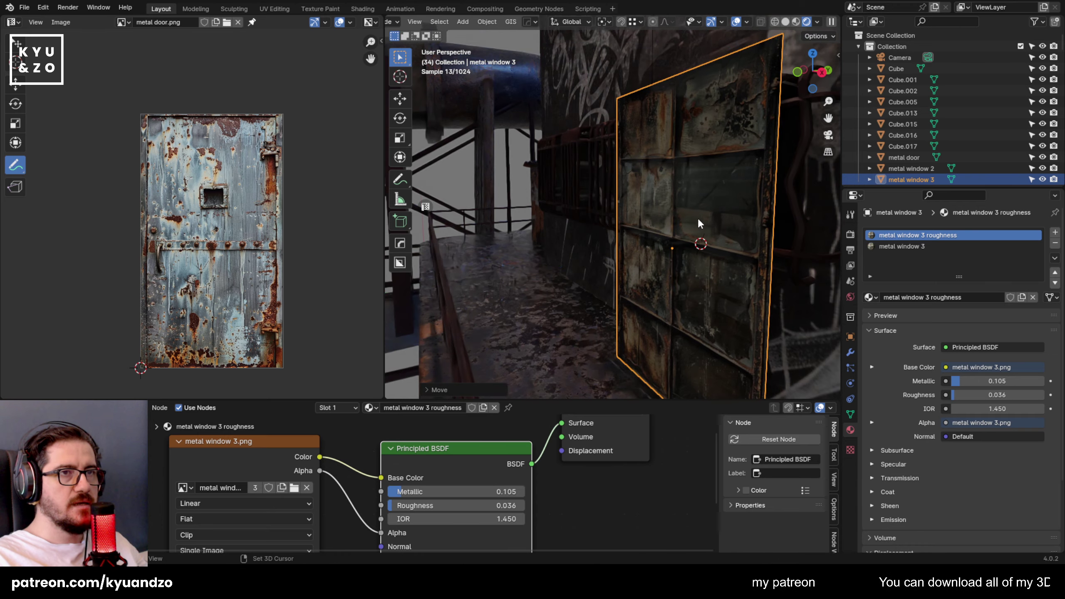
pyautogui.moveTo(699, 220); pyautogui.dragTo(649, 221, button='middle')
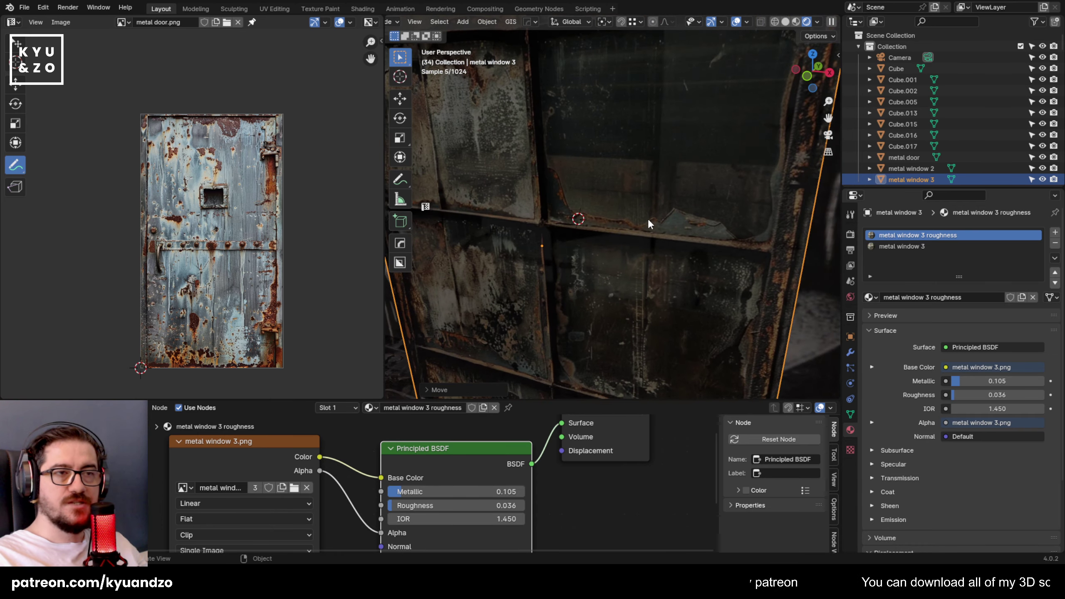
# Select every face of the window mesh and assign the metal window 3 material to them all.
pyautogui.scroll(-3, 642, 215)
pyautogui.press('Tab')
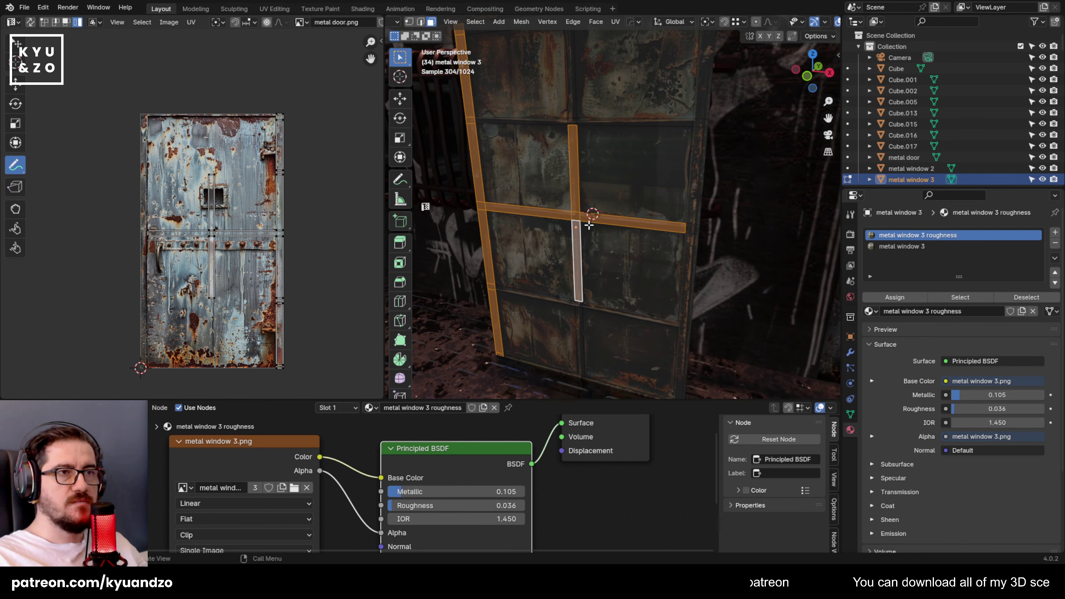
pyautogui.press('a')
pyautogui.click(919, 247)
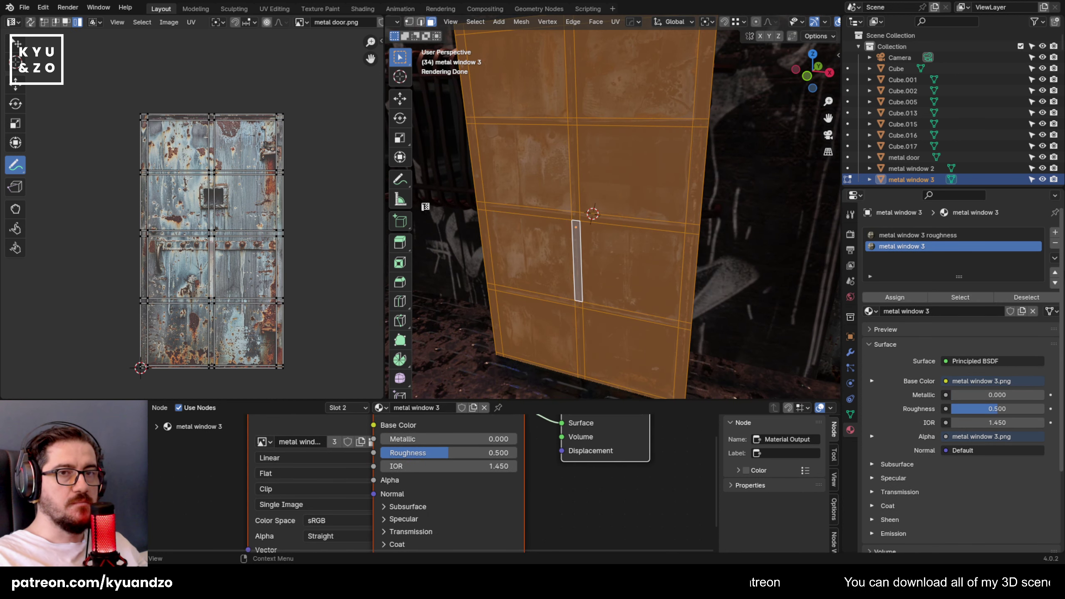
pyautogui.click(912, 296)
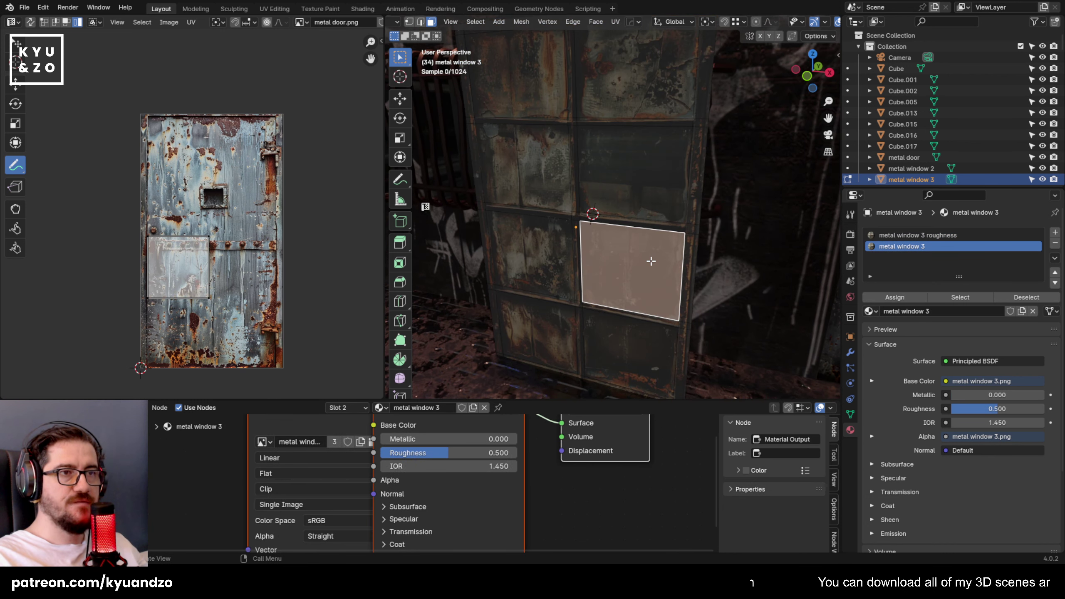
# Select the eight window pane faces and assign the metal window 3 roughness material to only those panes.
pyautogui.keyDown('shift'); pyautogui.click(641, 186); pyautogui.keyUp('shift')
pyautogui.keyDown('shift'); pyautogui.click(523, 168); pyautogui.keyUp('shift')
pyautogui.keyDown('shift'); pyautogui.click(530, 255); pyautogui.keyUp('shift')
pyautogui.keyDown('shift'); pyautogui.click(537, 333); pyautogui.keyUp('shift')
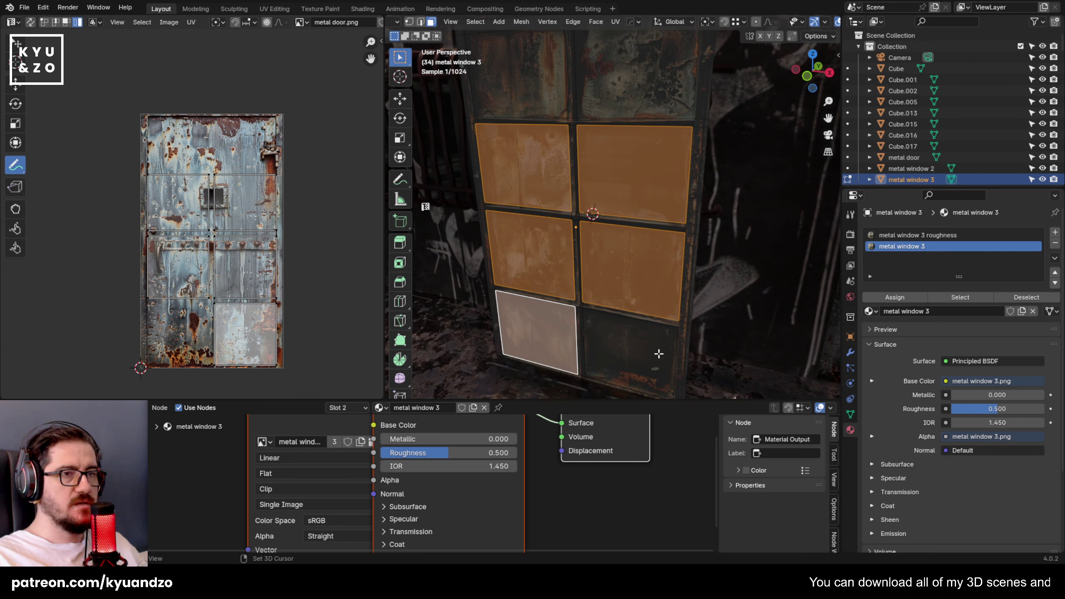
pyautogui.keyDown('shift'); pyautogui.click(630, 354); pyautogui.keyUp('shift')
pyautogui.keyDown('shift'); pyautogui.scroll(3, 619, 258); pyautogui.keyUp('shift')
pyautogui.keyDown('shift'); pyautogui.click(625, 191); pyautogui.keyUp('shift')
pyautogui.keyDown('shift'); pyautogui.click(512, 181); pyautogui.keyUp('shift')
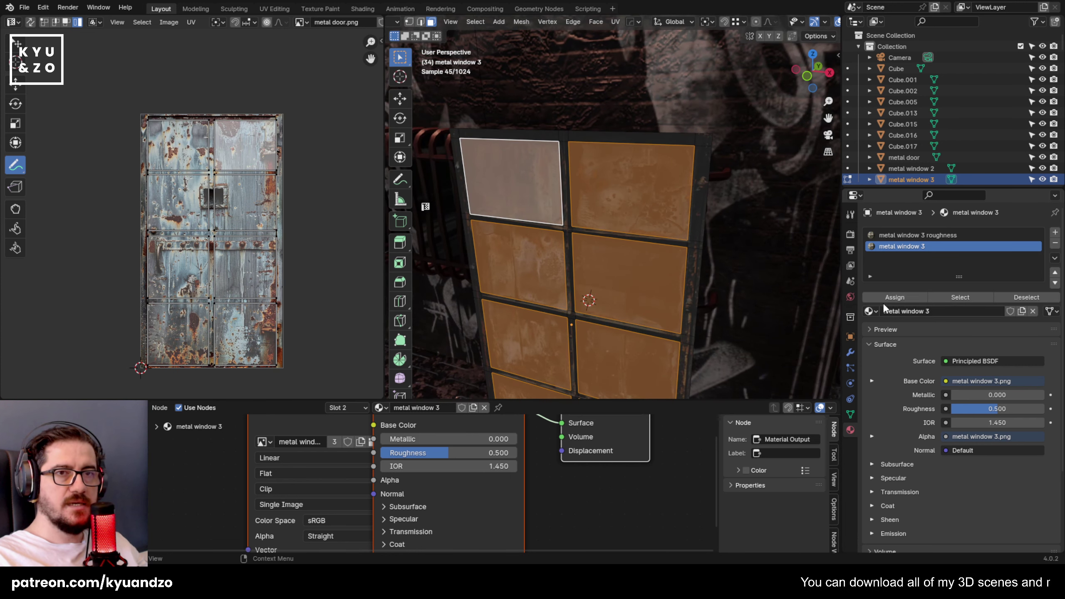
pyautogui.click(895, 235)
pyautogui.click(894, 298)
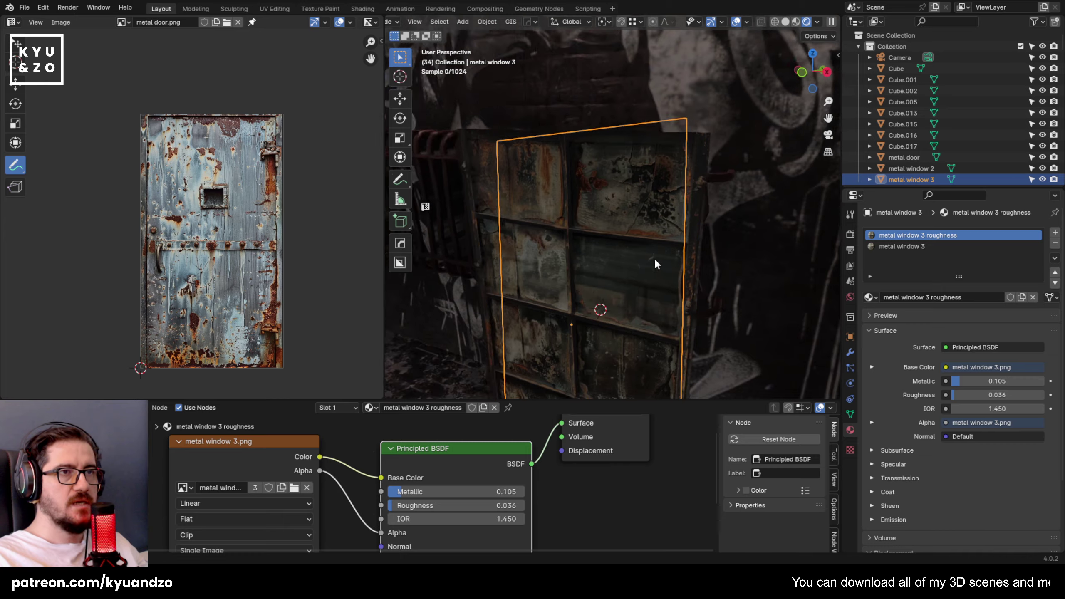
# Extrude the eight selected panes about 0.025 m along their normal to recess them within the frame.
pyautogui.moveTo(624, 245); pyautogui.dragTo(638, 383, button='middle')
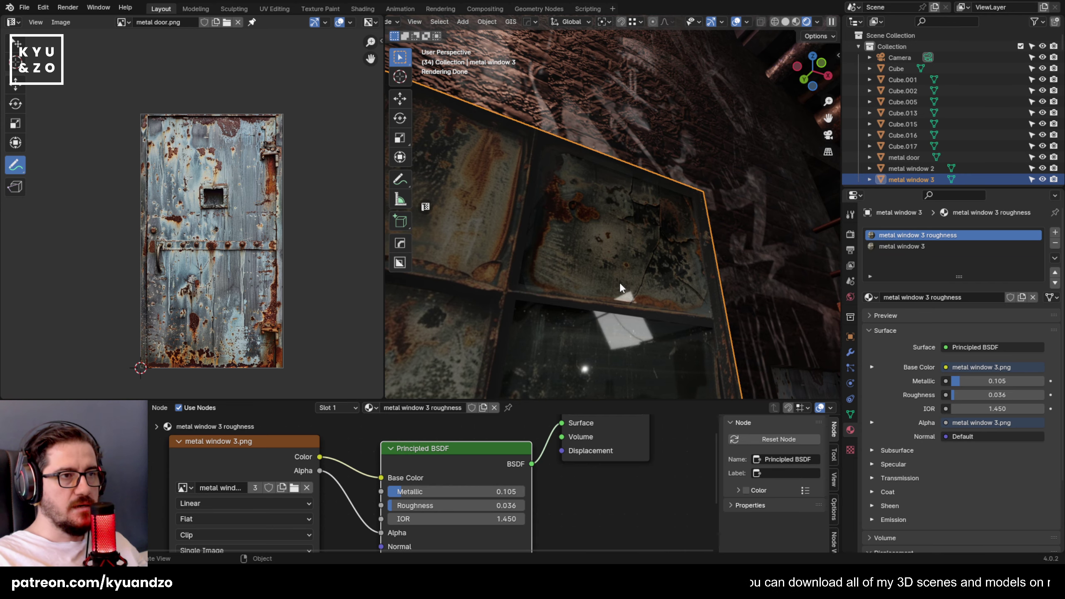
pyautogui.moveTo(619, 283); pyautogui.dragTo(568, 247, button='middle')
pyautogui.scroll(-5, 561, 275)
pyautogui.press('Tab')
pyautogui.scroll(1, 572, 242)
pyautogui.press('e')
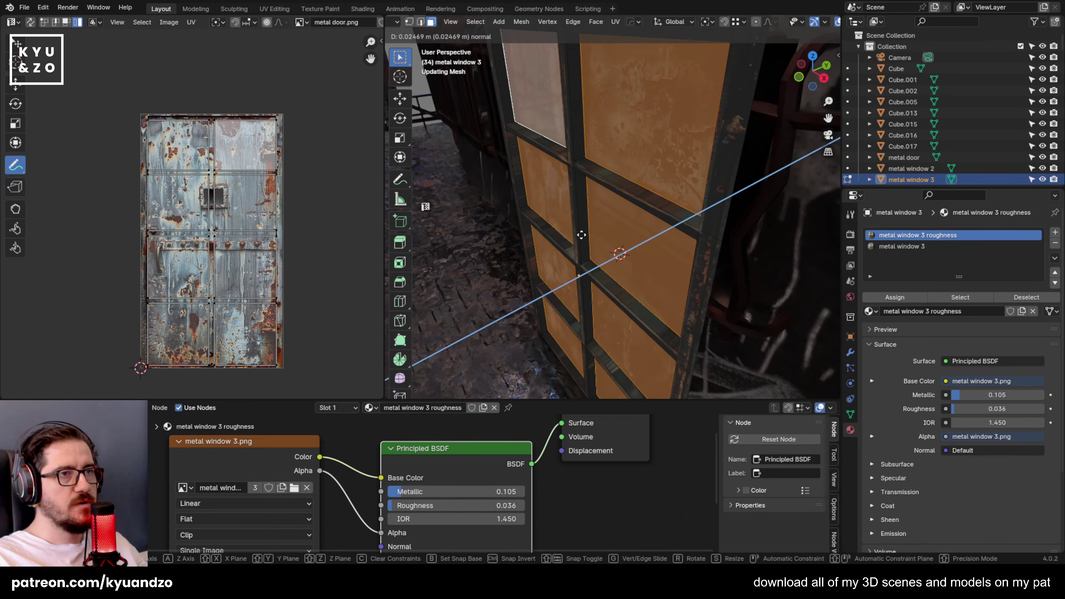
pyautogui.click(581, 235)
pyautogui.press('Tab')
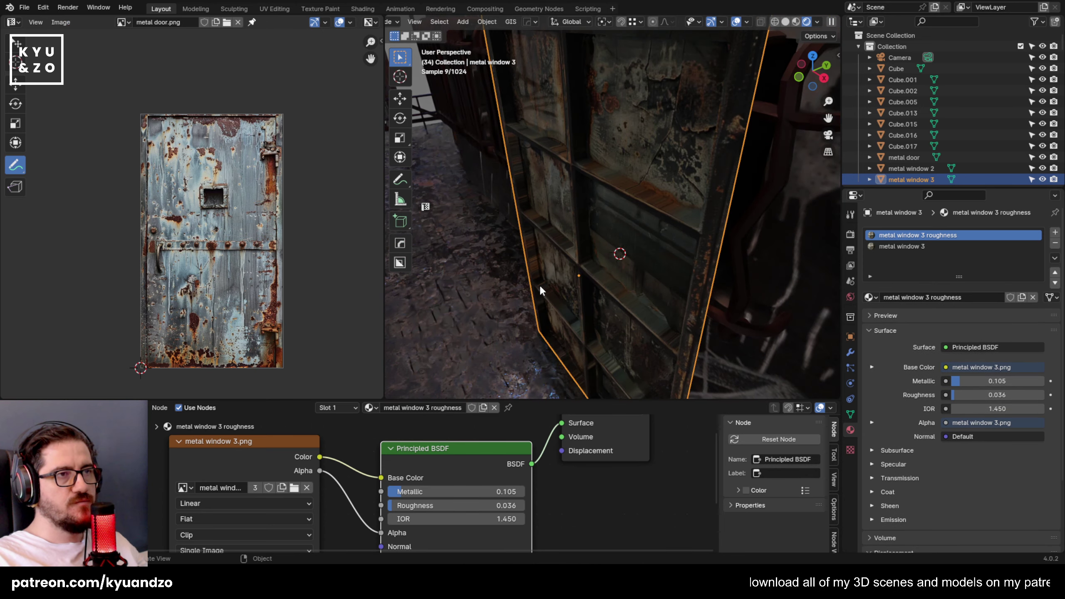
# Select the extruded side faces surrounding the four panes in the upper two rows of the window.
pyautogui.scroll(2, 554, 230)
pyautogui.moveTo(554, 228); pyautogui.dragTo(545, 196, button='middle')
pyautogui.scroll(5, 544, 196)
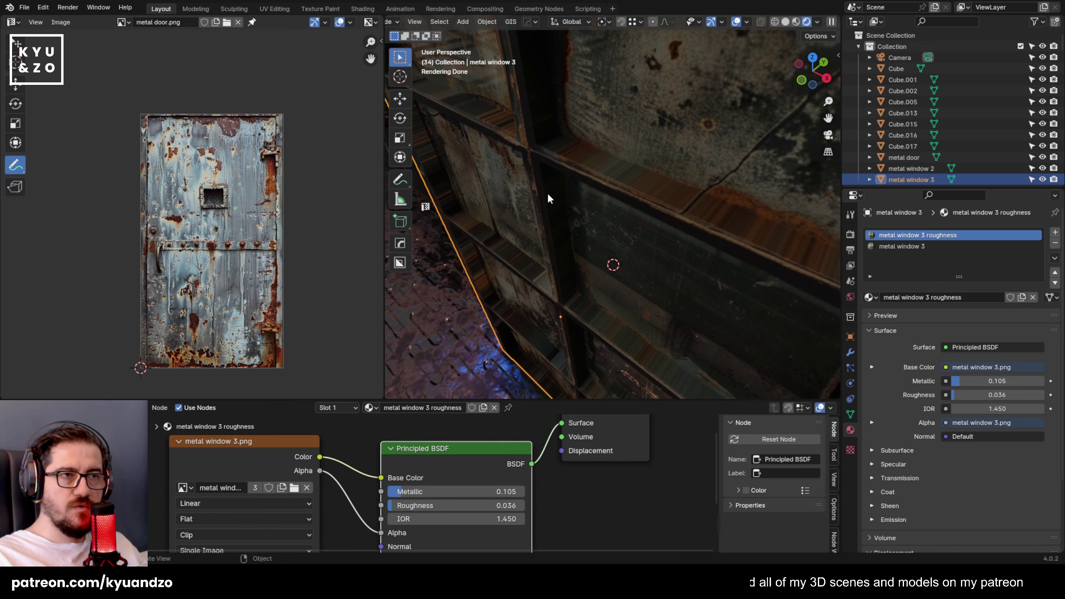
pyautogui.scroll(-3, 569, 183)
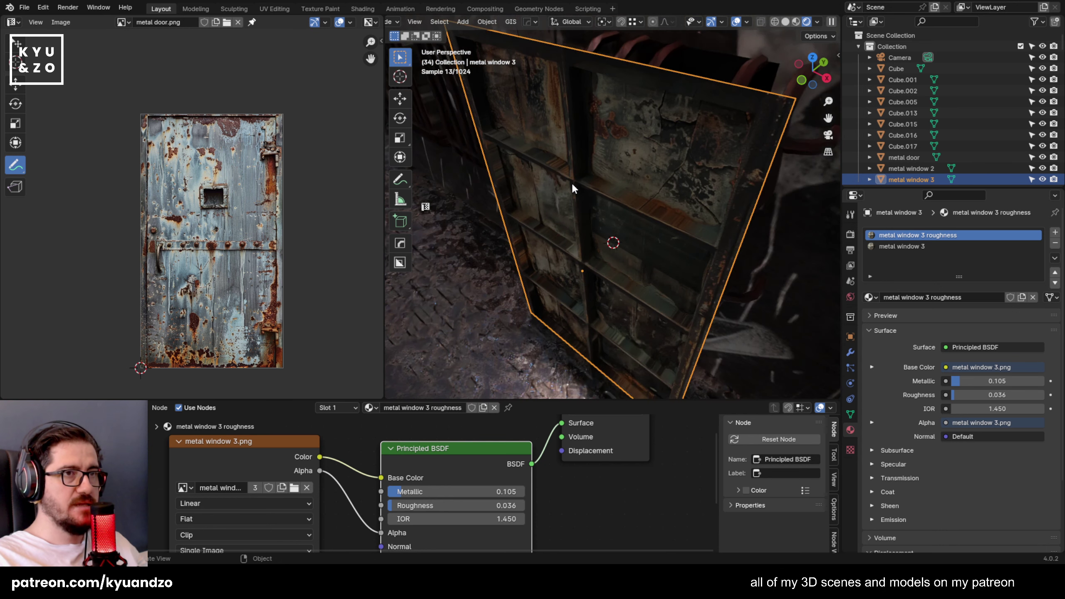
pyautogui.keyDown('shift'); pyautogui.moveTo(721, 202); pyautogui.dragTo(711, 214, button='middle'); pyautogui.keyUp('shift')
pyautogui.scroll(1, 671, 207)
pyautogui.press('Tab')
pyautogui.click(563, 210)
pyautogui.click(557, 185)
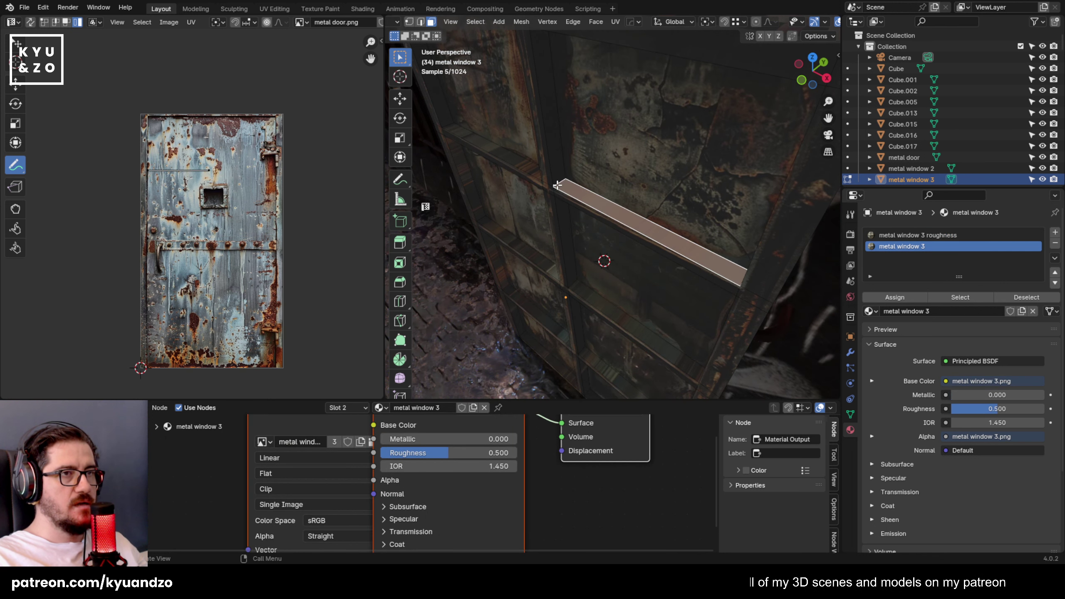
pyautogui.keyDown('alt'); pyautogui.click(558, 182); pyautogui.keyUp('alt')
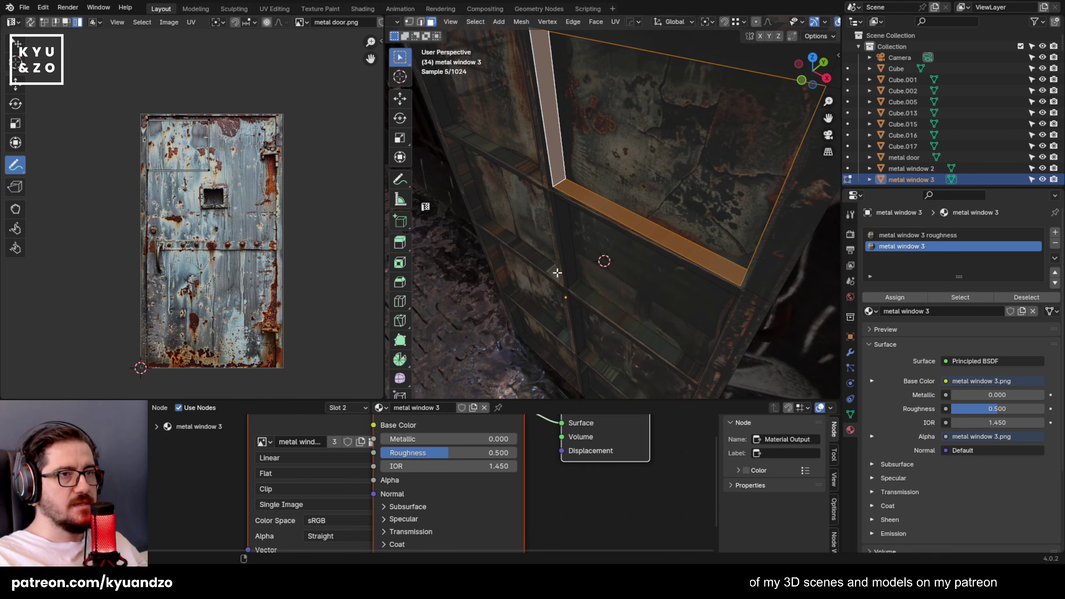
pyautogui.keyDown('alt'); pyautogui.keyDown('shift'); pyautogui.click(574, 288); pyautogui.keyUp('shift'); pyautogui.keyUp('alt')
pyautogui.keyDown('alt'); pyautogui.keyDown('shift'); pyautogui.click(479, 218); pyautogui.keyUp('shift'); pyautogui.keyUp('alt')
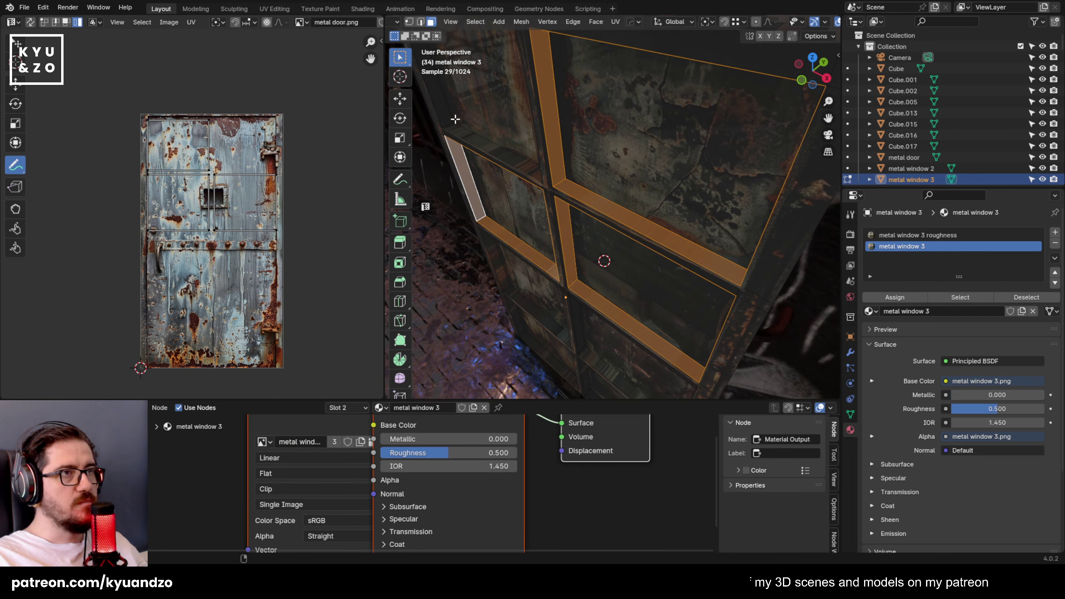
pyautogui.keyDown('alt'); pyautogui.keyDown('shift'); pyautogui.click(449, 123); pyautogui.keyUp('shift'); pyautogui.keyUp('alt')
# Add the extruded side faces around the panes in the lower two rows to the selection.
pyautogui.keyDown('shift'); pyautogui.moveTo(482, 157); pyautogui.dragTo(518, 288, button='middle'); pyautogui.keyUp('shift')
pyautogui.moveTo(519, 288); pyautogui.dragTo(537, 239, button='middle')
pyautogui.keyDown('alt'); pyautogui.keyDown('shift'); pyautogui.click(508, 287); pyautogui.keyUp('shift'); pyautogui.keyUp('alt')
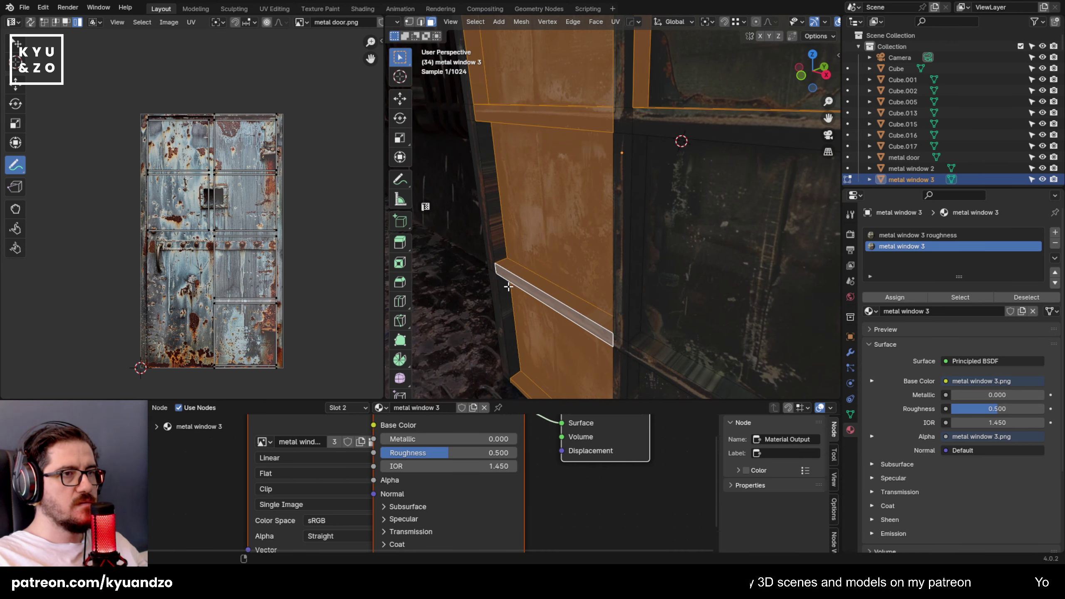
pyautogui.hotkey('ctrl', 'z')
pyautogui.keyDown('alt'); pyautogui.keyDown('shift'); pyautogui.click(501, 260); pyautogui.keyUp('shift'); pyautogui.keyUp('alt')
pyautogui.keyDown('shift'); pyautogui.moveTo(665, 291); pyautogui.dragTo(638, 229, button='middle'); pyautogui.keyUp('shift')
pyautogui.keyDown('alt'); pyautogui.keyDown('shift'); pyautogui.click(601, 282); pyautogui.keyUp('shift'); pyautogui.keyUp('alt')
pyautogui.moveTo(495, 340); pyautogui.dragTo(585, 339, button='middle')
pyautogui.keyDown('alt'); pyautogui.keyDown('shift'); pyautogui.click(578, 316); pyautogui.keyUp('shift'); pyautogui.keyUp('alt')
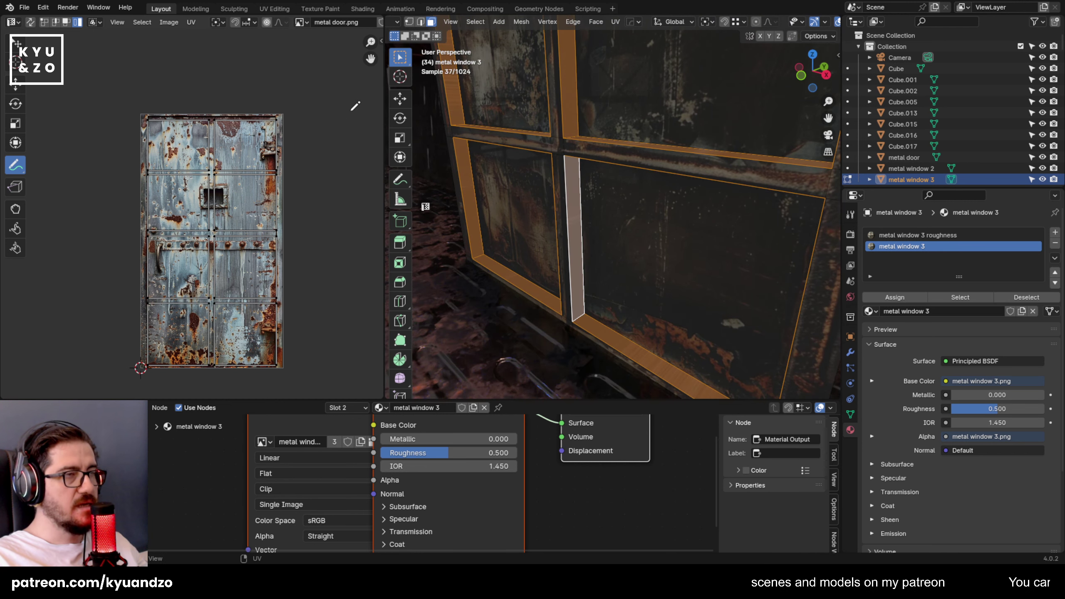
# Unwrap the selected side faces and display metal window 3.png behind their UVs.
pyautogui.press('i')
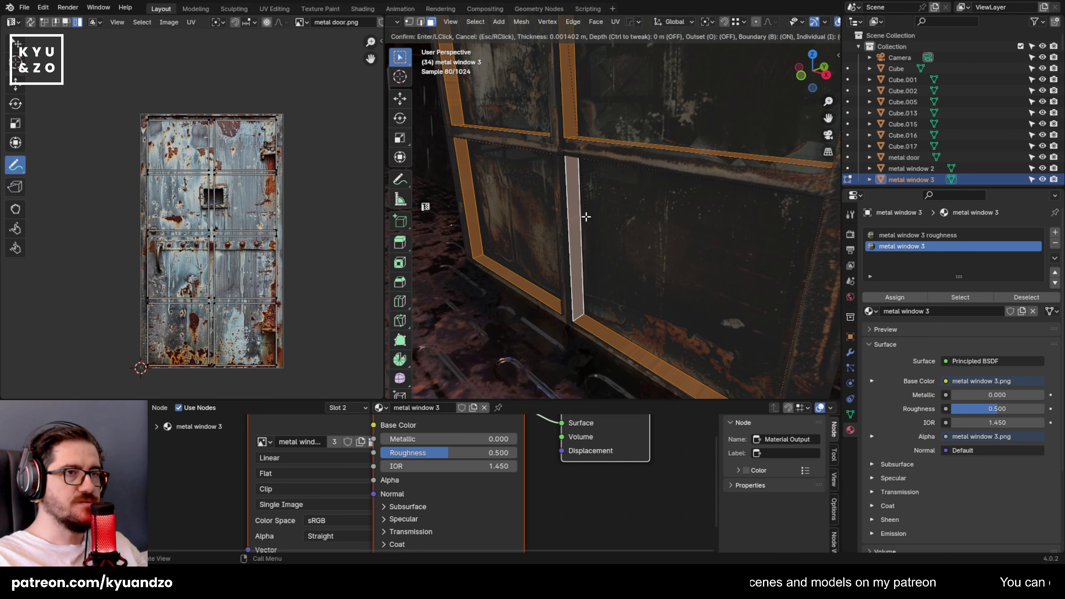
pyautogui.click(510, 257)
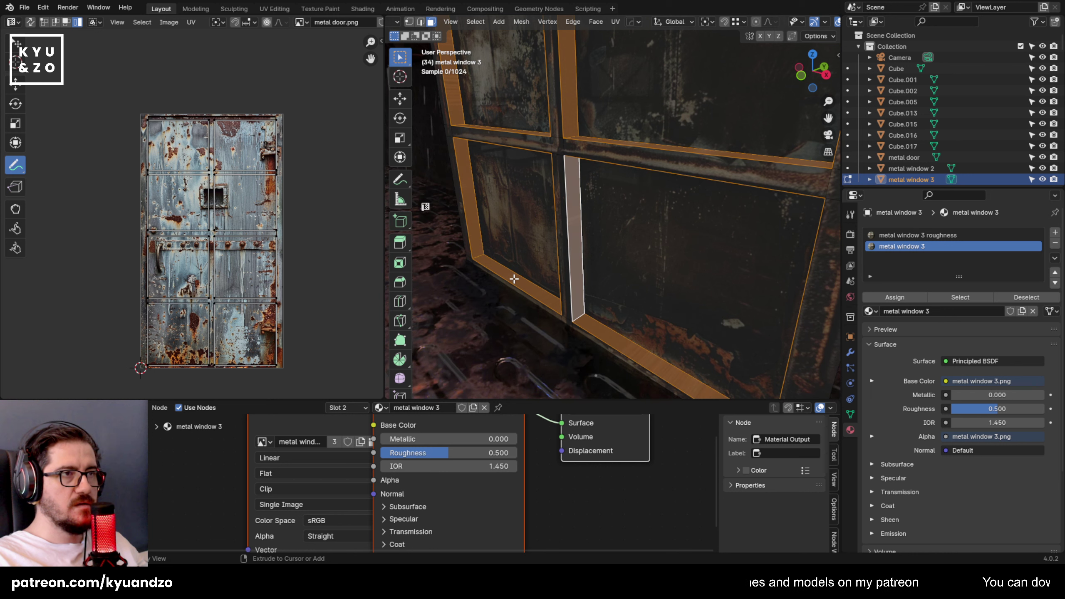
pyautogui.press('u')
pyautogui.click(554, 267)
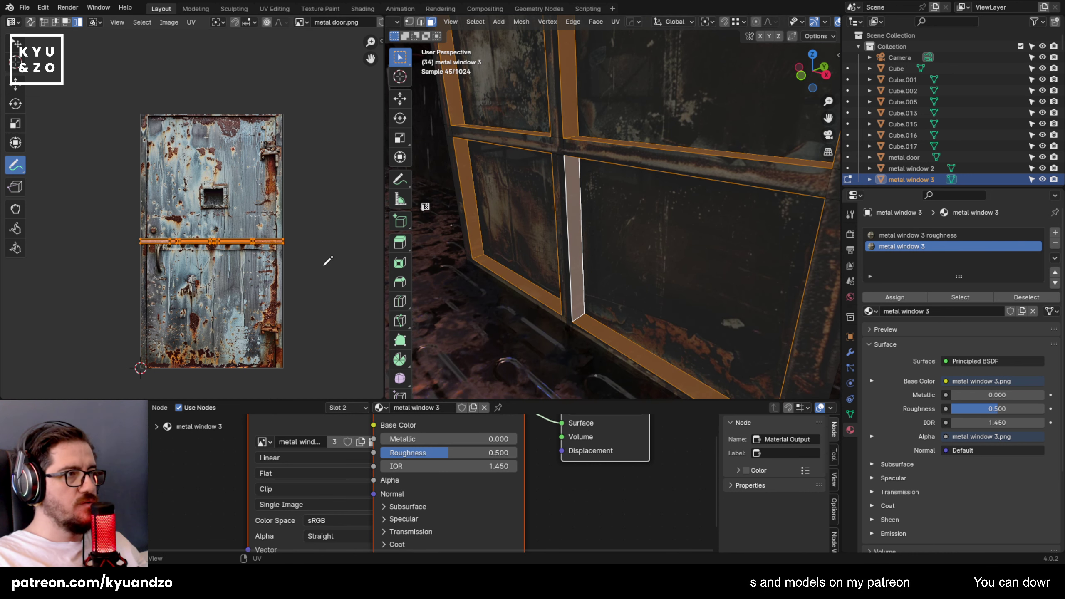
pyautogui.click(301, 22)
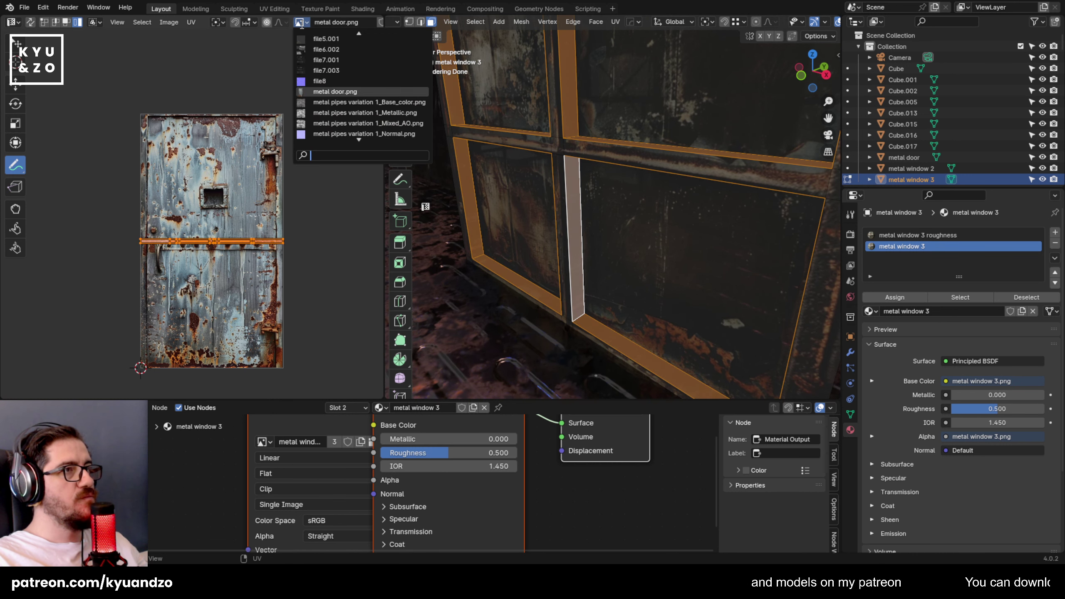
pyautogui.scroll(-10, 347, 88)
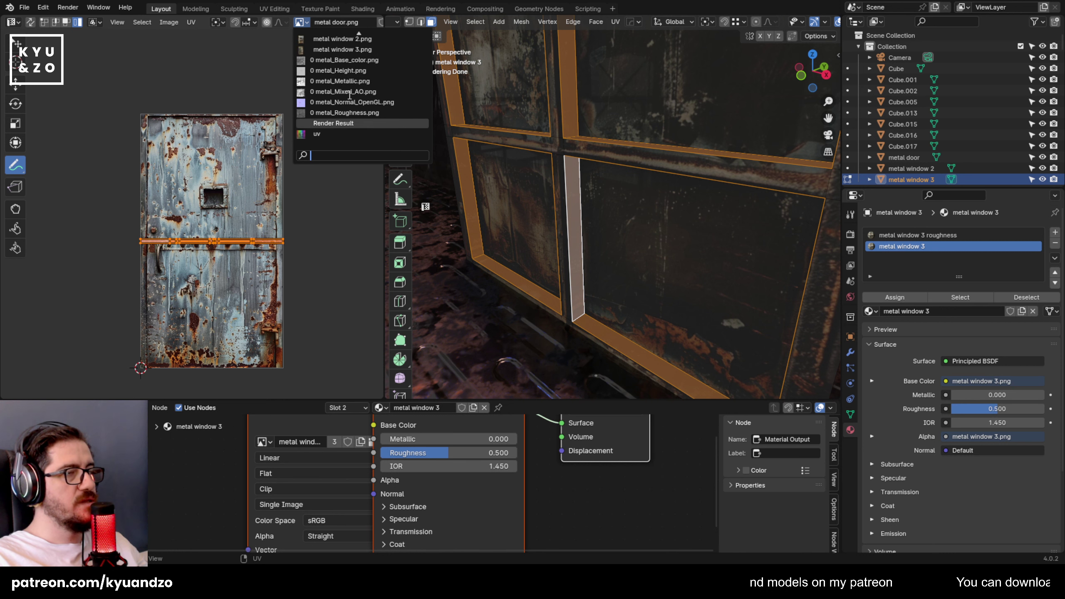
pyautogui.scroll(1, 354, 81)
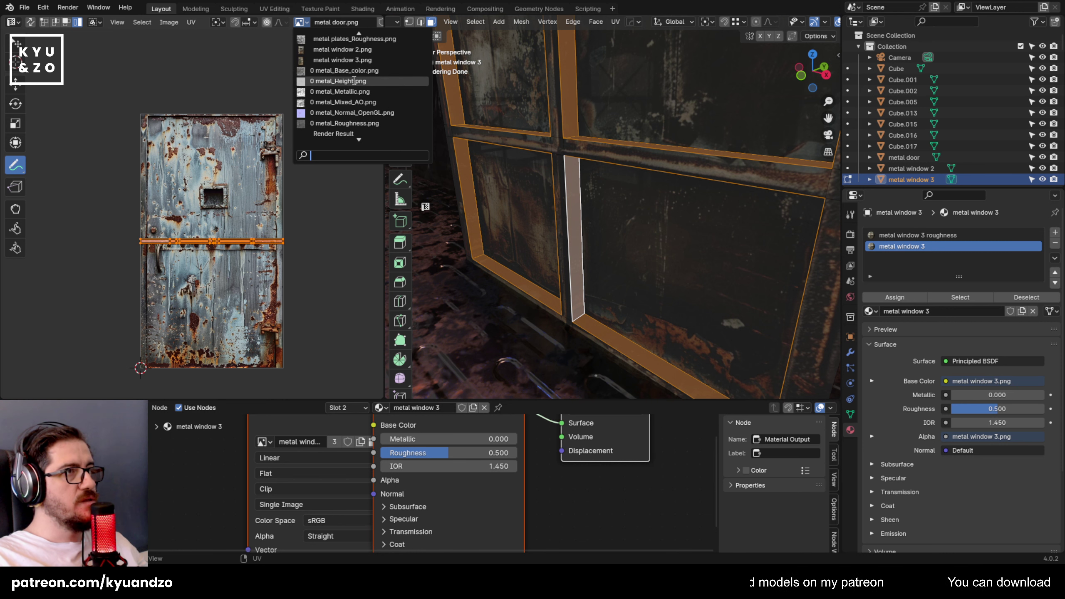
pyautogui.click(343, 60)
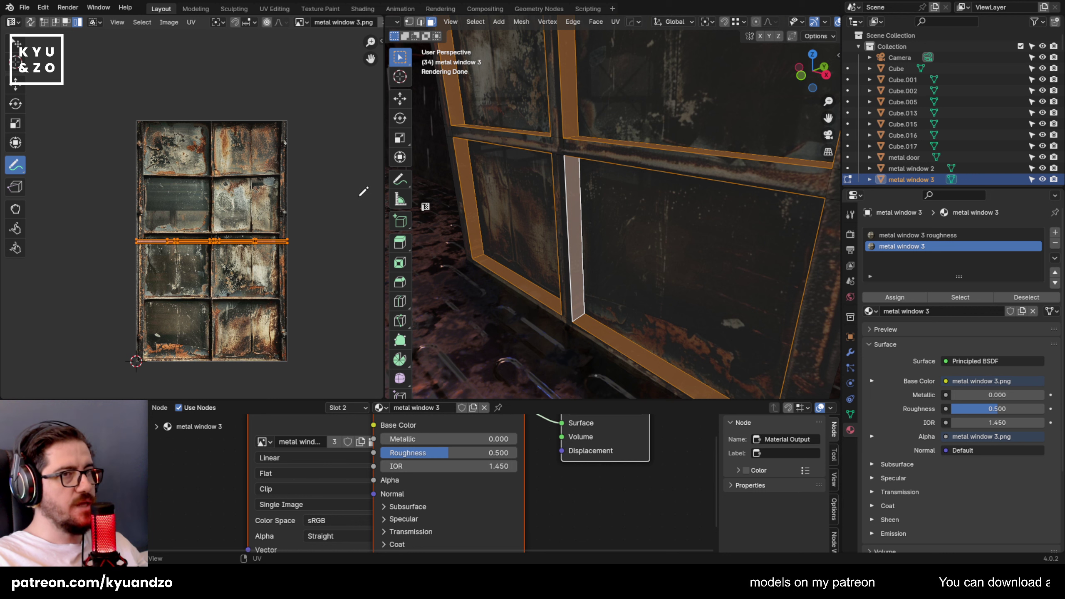
# Rotate the side-face UVs by -90°, scale them by about 1.585, and move them onto the image's left frame strip.
pyautogui.press('r')
pyautogui.click(178, 141)
pyautogui.press('s')
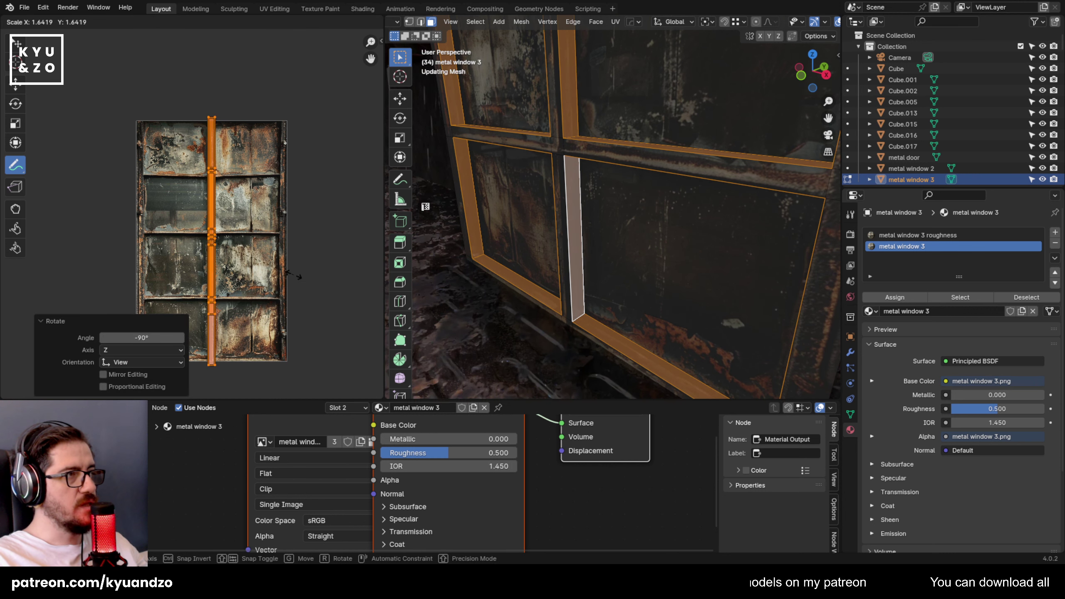
pyautogui.click(291, 272)
pyautogui.press('g')
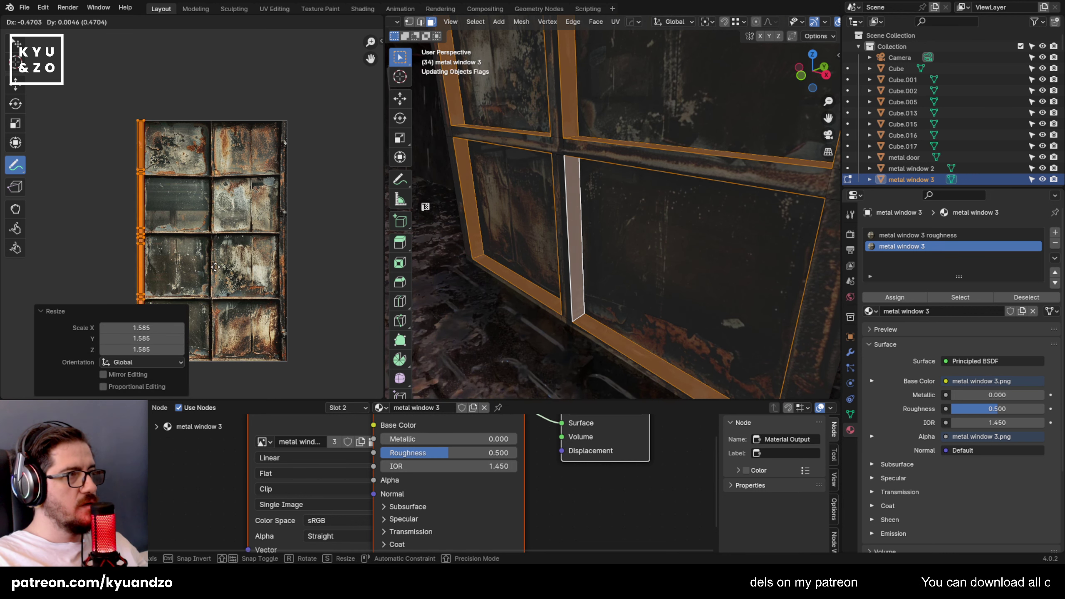
pyautogui.click(215, 269)
pyautogui.press('Tab')
# Examine the recessed window and its frame sides from several angles within the alley scene.
pyautogui.moveTo(501, 222); pyautogui.dragTo(594, 239, button='middle')
pyautogui.scroll(2, 617, 177)
pyautogui.scroll(-4, 615, 176)
pyautogui.scroll(3, 596, 243)
pyautogui.keyDown('shift'); pyautogui.moveTo(573, 141); pyautogui.dragTo(639, 295, button='middle'); pyautogui.keyUp('shift')
pyautogui.keyDown('shift'); pyautogui.moveTo(629, 250); pyautogui.dragTo(635, 254, button='middle'); pyautogui.keyUp('shift')
pyautogui.scroll(-3, 634, 252)
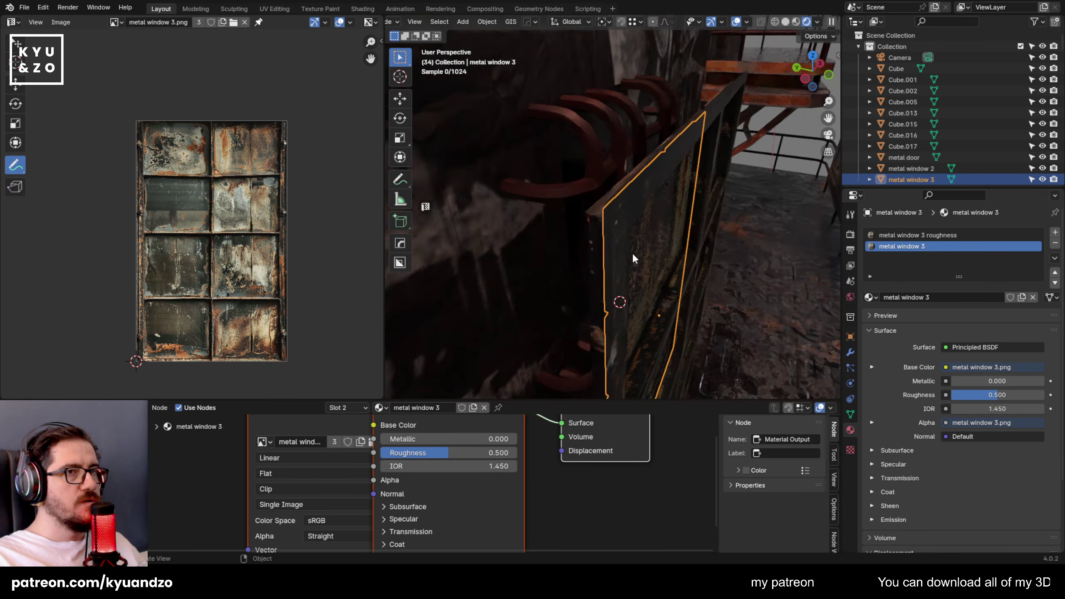
pyautogui.scroll(3, 632, 255)
pyautogui.press('Tab')
pyautogui.scroll(-4, 687, 248)
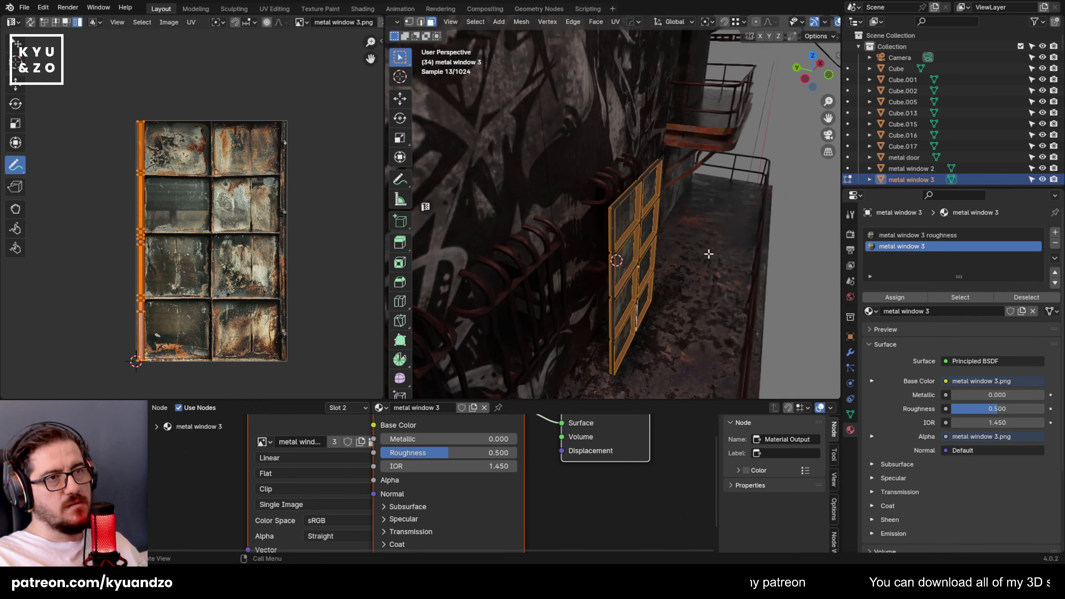
pyautogui.press('Tab')
pyautogui.moveTo(702, 241); pyautogui.dragTo(812, 233, button='middle')
pyautogui.click(712, 268)
pyautogui.moveTo(711, 266); pyautogui.dragTo(667, 218, button='middle')
pyautogui.moveTo(656, 162); pyautogui.dragTo(654, 178, button='middle')
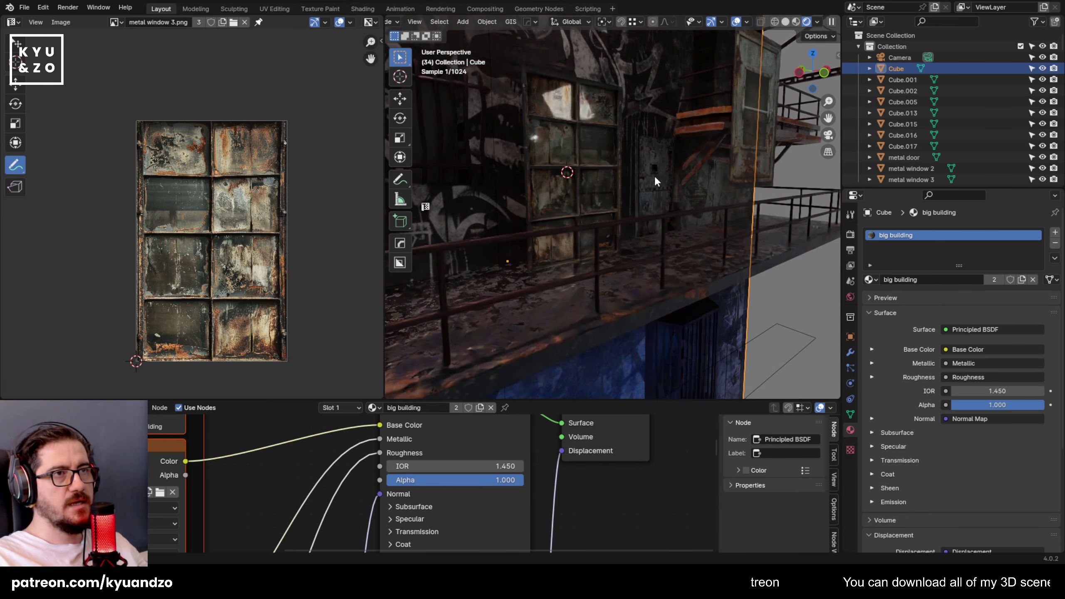
pyautogui.moveTo(628, 139); pyautogui.dragTo(582, 228, button='middle')
# Select the metal window 3 object, move it along Y, and scale it down to roughly half size.
pyautogui.click(581, 342)
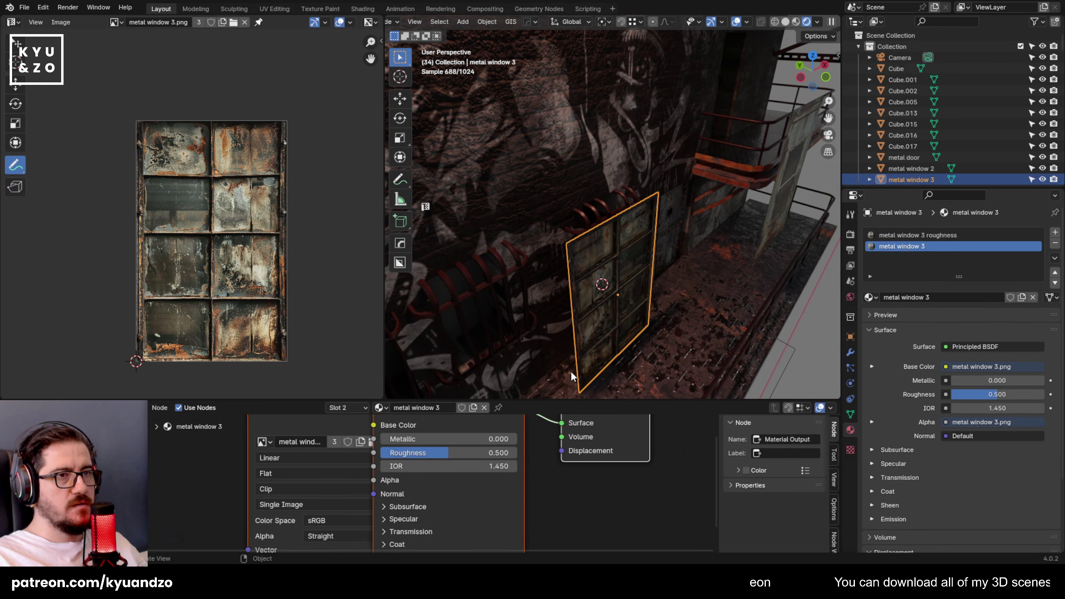
pyautogui.keyDown('ctrl'); pyautogui.moveTo(571, 371); pyautogui.dragTo(596, 303, button='middle'); pyautogui.keyUp('ctrl')
pyautogui.press('g')
pyautogui.press('y')
pyautogui.click(636, 318)
pyautogui.press('s')
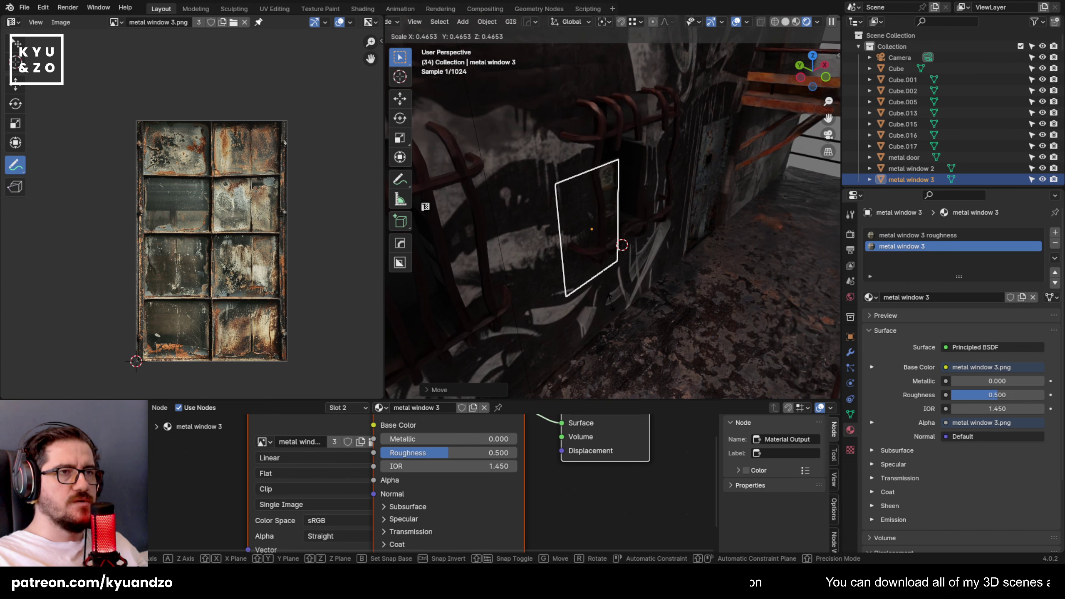
pyautogui.click(623, 280)
# Move the window along X to the barred wall opening and raise it along Z by about 0.2 m.
pyautogui.press('g')
pyautogui.press('y')
pyautogui.press('x')
pyautogui.click(643, 285)
pyautogui.moveTo(642, 286); pyautogui.dragTo(543, 256, button='middle')
pyautogui.press('g')
pyautogui.press('z')
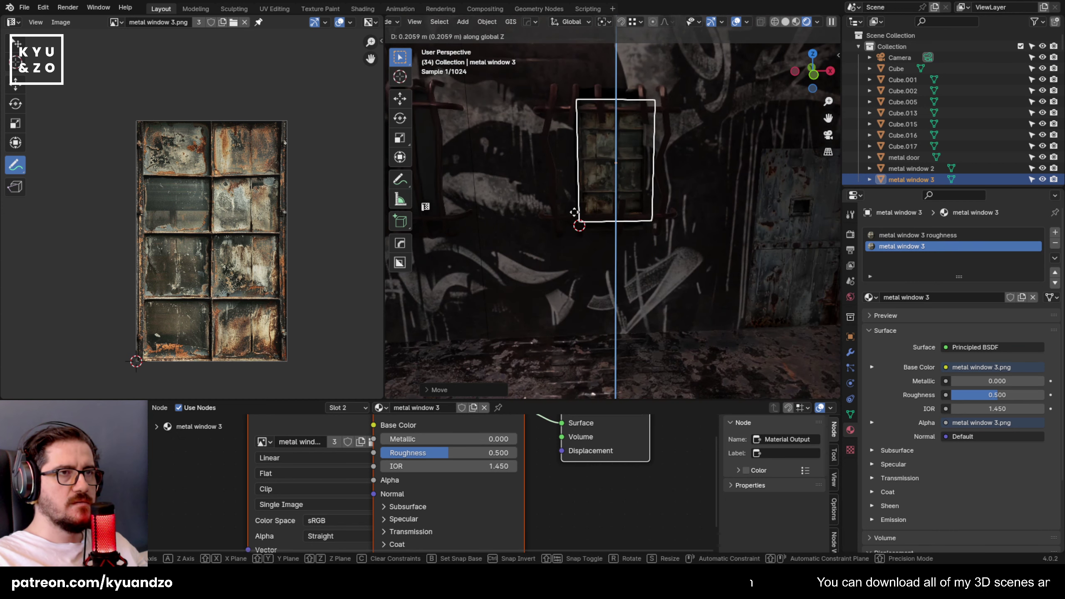
pyautogui.click(702, 243)
# Fine-tune the window's X and Z position and overall scale behind the bars, and stretch it about 1.05 along Z.
pyautogui.press('g')
pyautogui.press('x')
pyautogui.press('s')
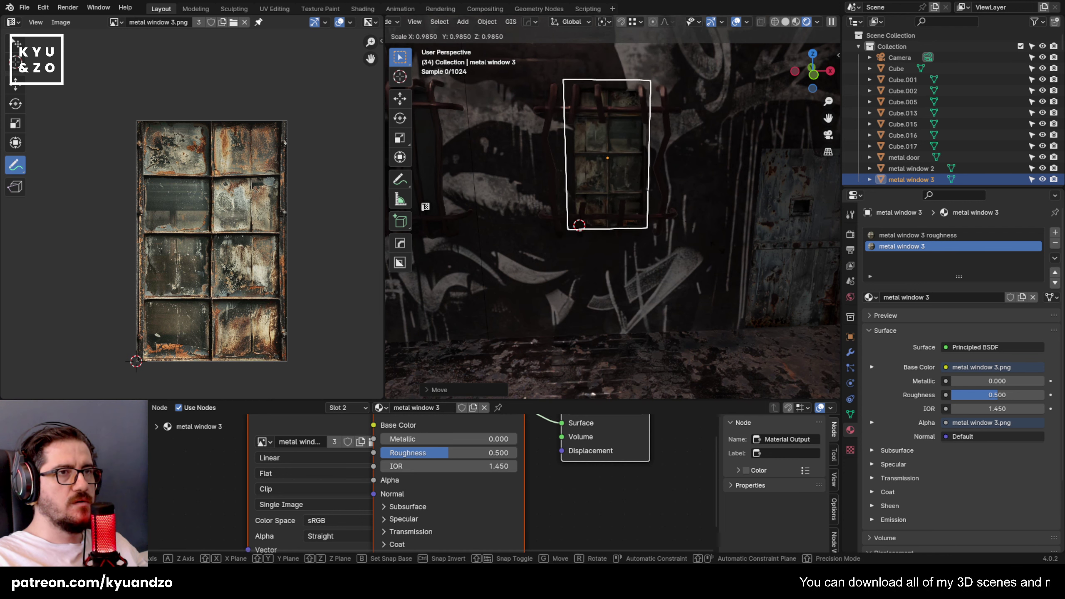
pyautogui.click(705, 250)
pyautogui.press('g')
pyautogui.press('z')
pyautogui.click(702, 247)
pyautogui.press('s')
pyautogui.press('z')
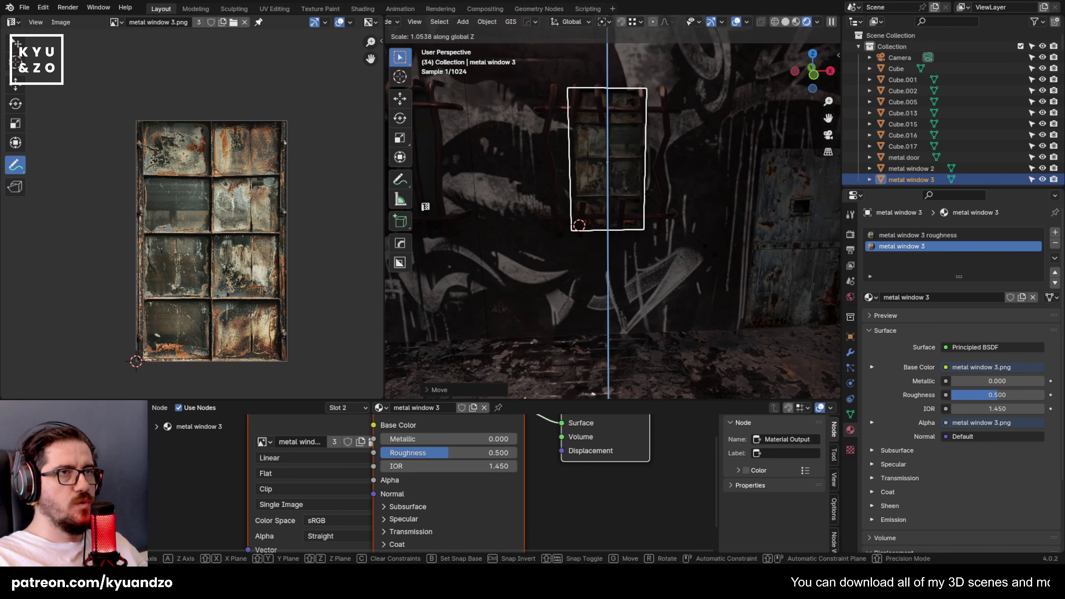
pyautogui.click(709, 250)
# Reselect metal window 3, move it about 0.06 m along Y into the barred wall opening, and save the file.
pyautogui.moveTo(709, 250); pyautogui.dragTo(727, 377, button='middle')
pyautogui.click(727, 377)
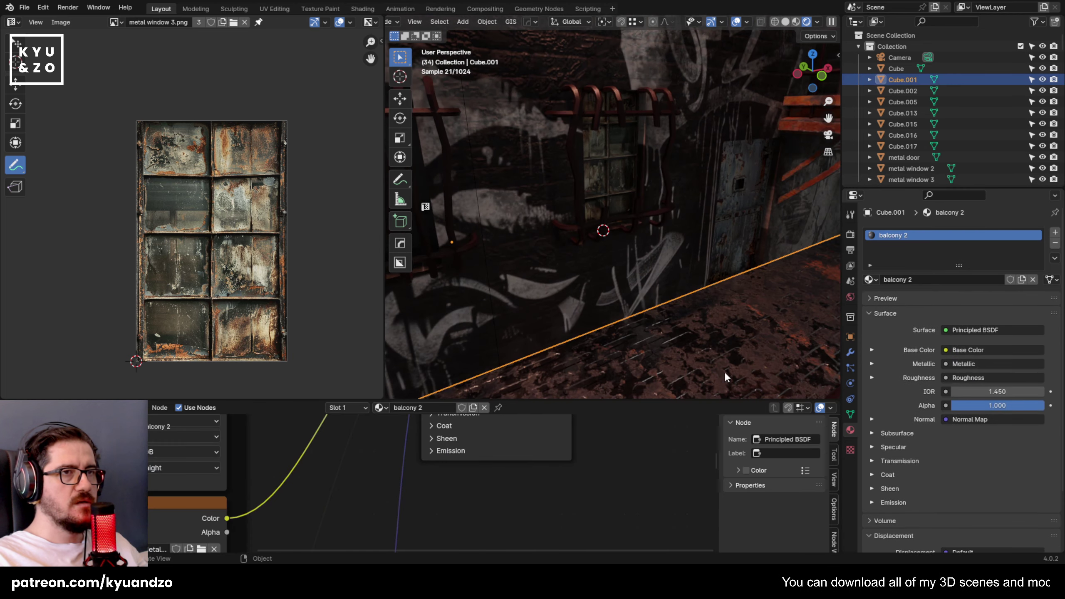
pyautogui.click(633, 186)
pyautogui.scroll(4, 640, 191)
pyautogui.moveTo(643, 197); pyautogui.dragTo(655, 212, button='middle')
pyautogui.press('g')
pyautogui.press('y')
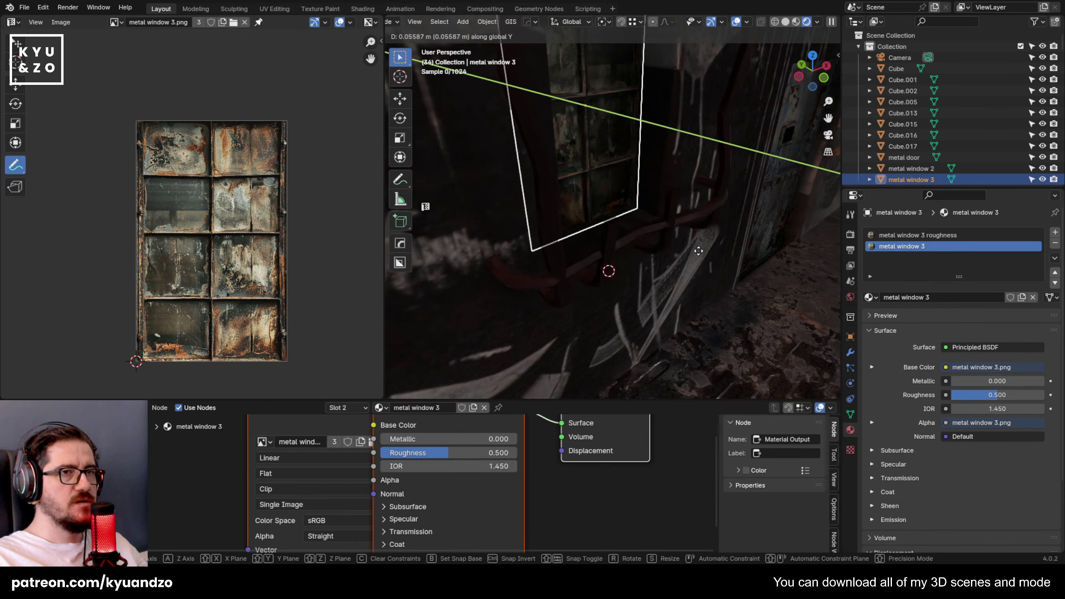
pyautogui.click(698, 250)
pyautogui.scroll(-8, 695, 250)
pyautogui.keyDown('shift'); pyautogui.moveTo(579, 251); pyautogui.dragTo(595, 237, button='middle'); pyautogui.keyUp('shift')
pyautogui.scroll(1, 594, 237)
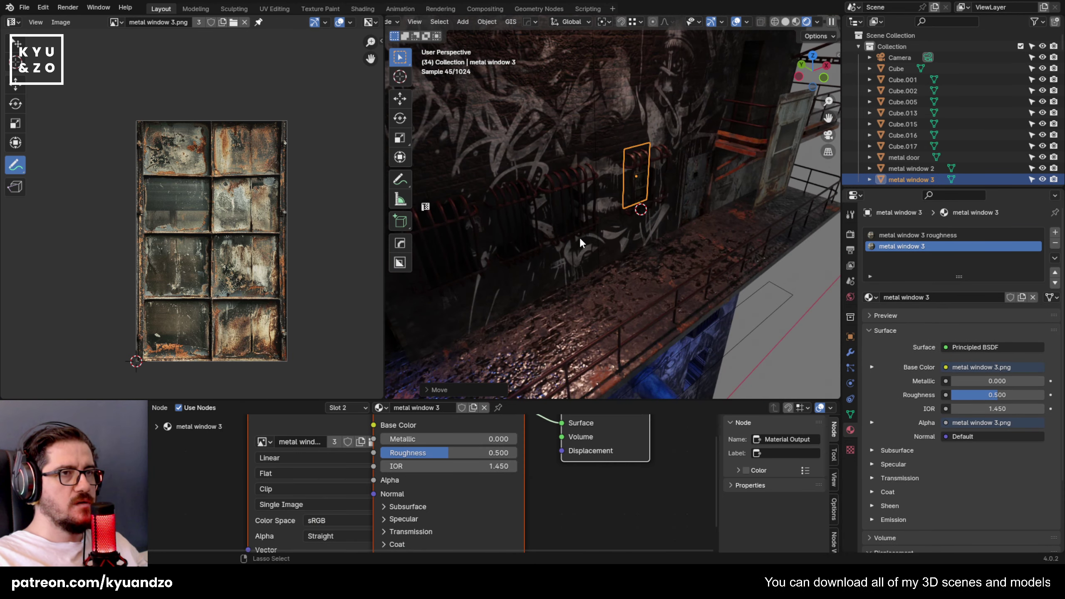
pyautogui.hotkey('ctrl', 's')
# Duplicate metal window 3 and move the copy along X behind the bars at the far end of the row.
pyautogui.keyDown('shift'); pyautogui.moveTo(654, 203); pyautogui.dragTo(681, 198, button='middle'); pyautogui.keyUp('shift')
pyautogui.hotkey('shift', 'd')
pyautogui.press('x')
pyautogui.click(548, 273)
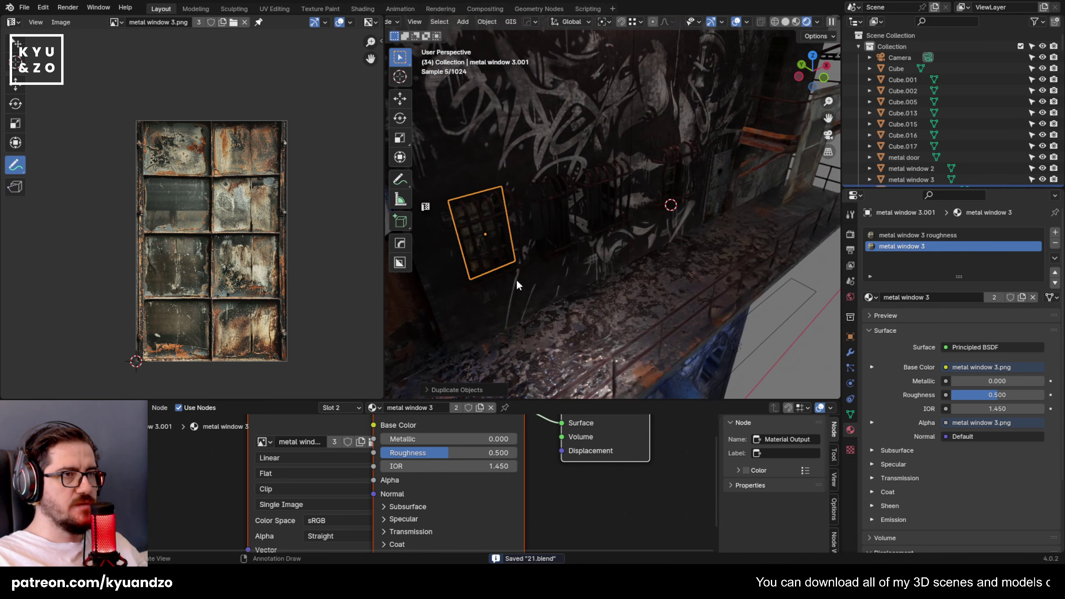
pyautogui.scroll(4, 631, 228)
pyautogui.keyDown('shift'); pyautogui.moveTo(516, 279); pyautogui.dragTo(734, 301, button='middle'); pyautogui.keyUp('shift')
pyautogui.click(542, 221)
pyautogui.click(583, 175)
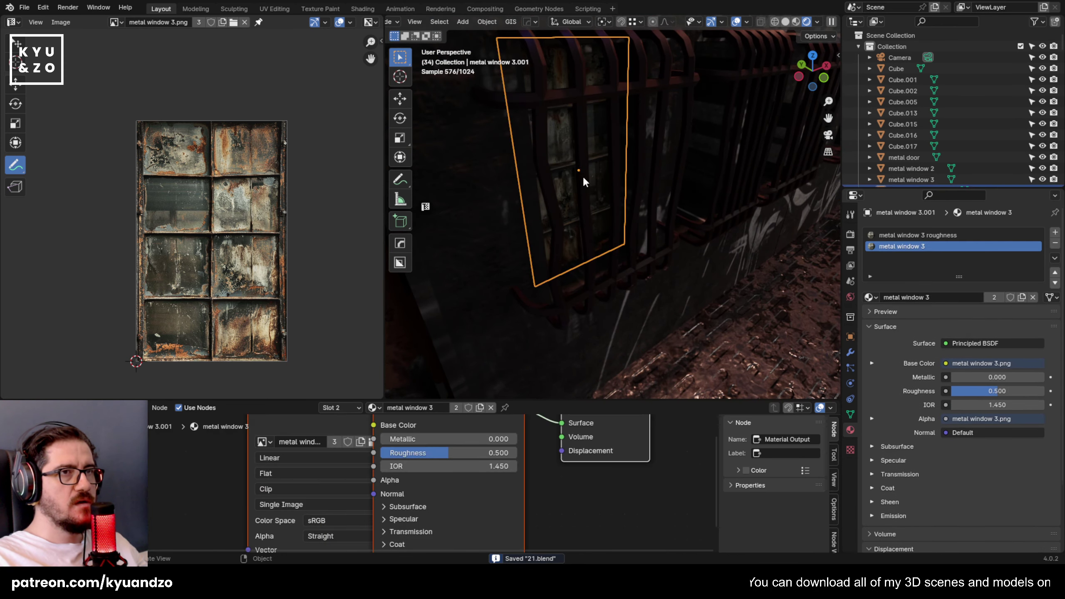
# Adjust the duplicated window's depth along Y behind its bars and save the file.
pyautogui.moveTo(582, 175); pyautogui.dragTo(571, 211, button='middle')
pyautogui.press('g')
pyautogui.press('y')
pyautogui.click(642, 225)
pyautogui.scroll(-5, 643, 223)
pyautogui.hotkey('ctrl', 's')
pyautogui.scroll(4, 571, 212)
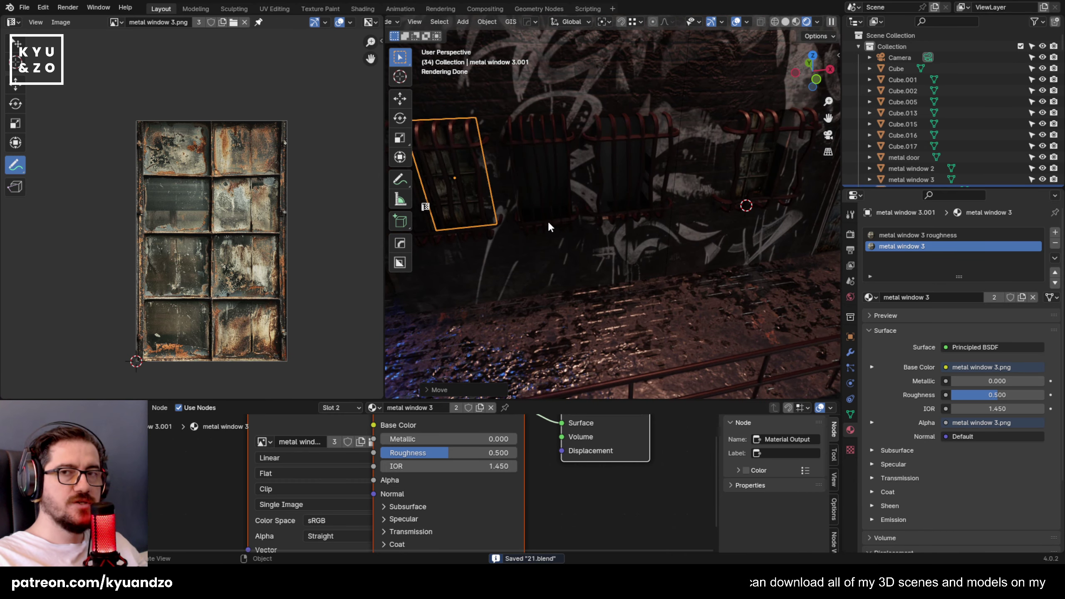
# Place the 3D cursor on the wall, import the metal window 4 image as a plane, and rotate it around Z to align with the wall.
pyautogui.scroll(-2, 545, 218)
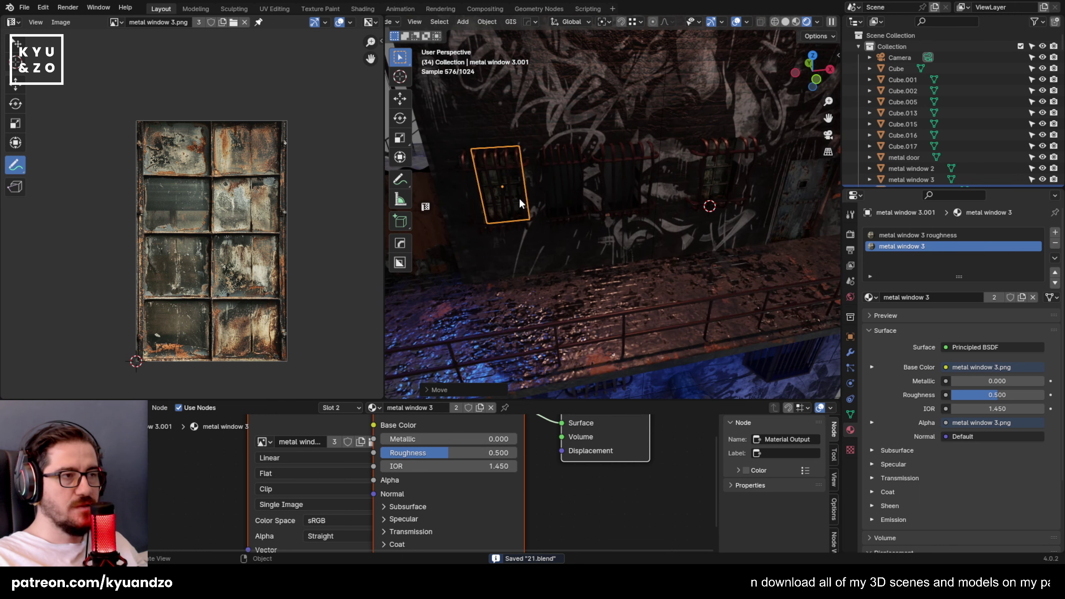
pyautogui.scroll(5, 534, 206)
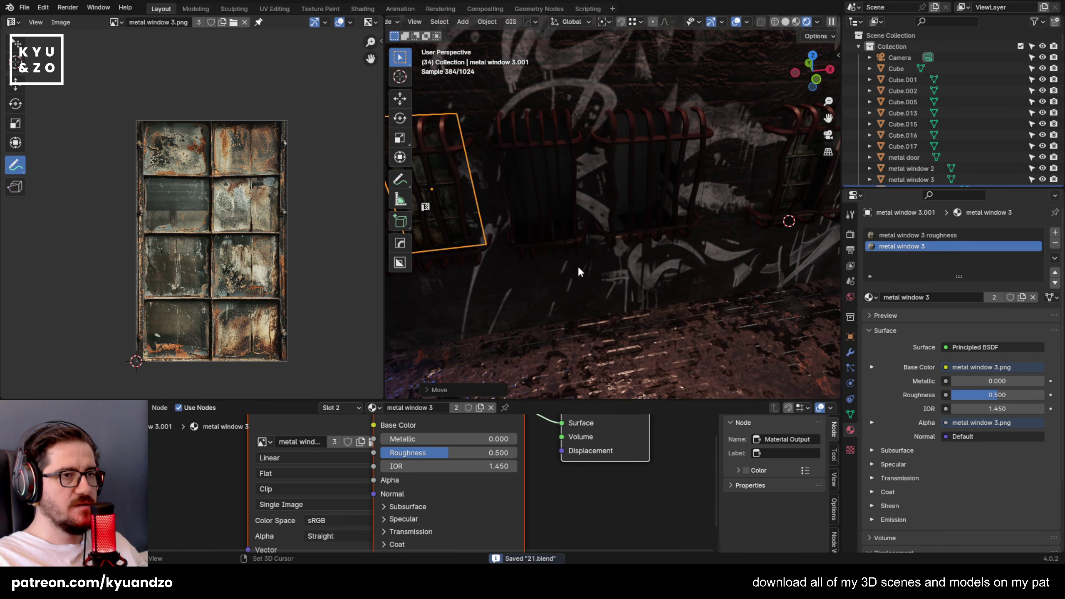
pyautogui.hotkey('shift', 'a')
pyautogui.moveTo(577, 251)
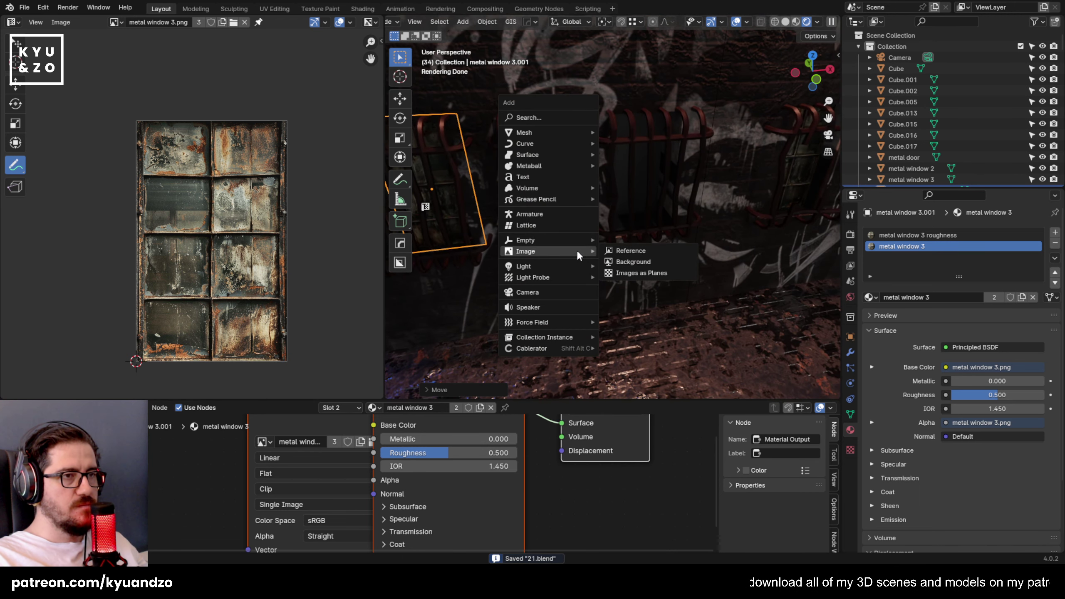
pyautogui.click(652, 274)
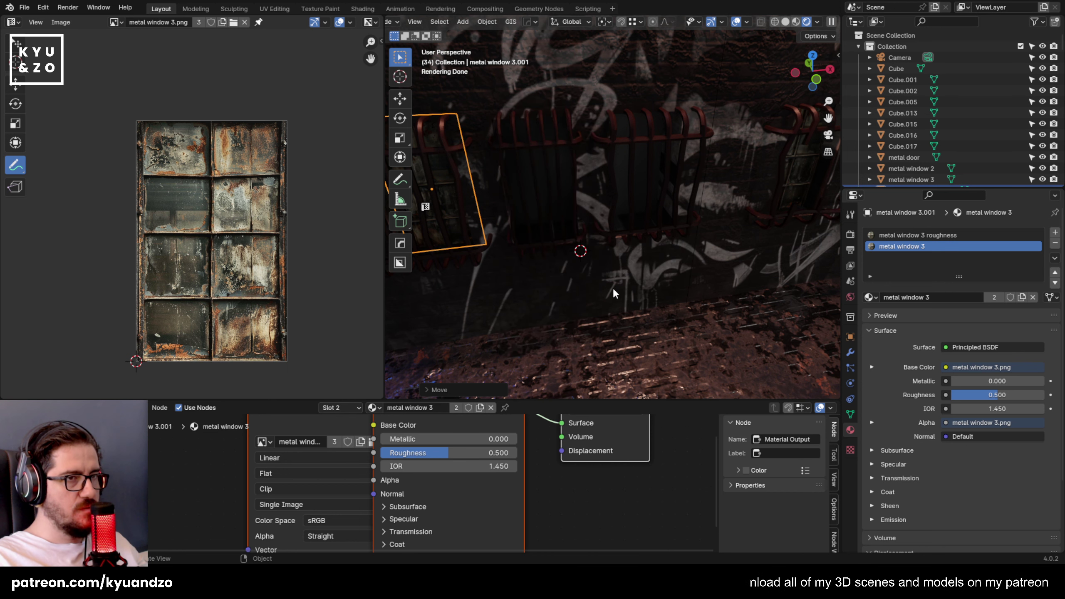
pyautogui.scroll(-6, 601, 268)
pyautogui.press('r')
pyautogui.press('z')
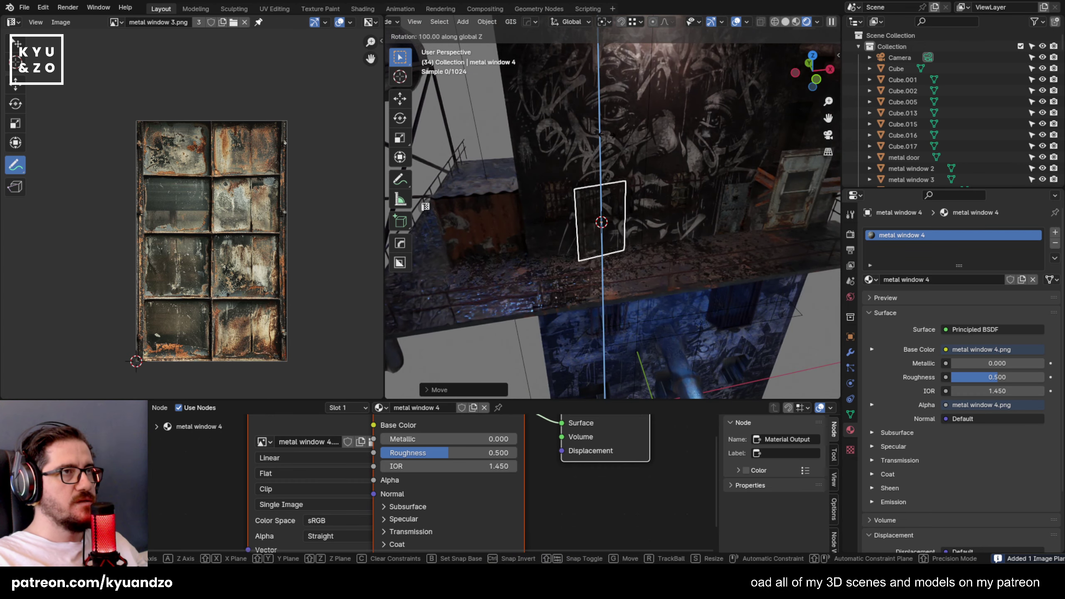
pyautogui.click(627, 134)
# Move metal window 4 along Y out in front of the wall and shift it along X.
pyautogui.scroll(5, 644, 199)
pyautogui.press('g')
pyautogui.press('x')
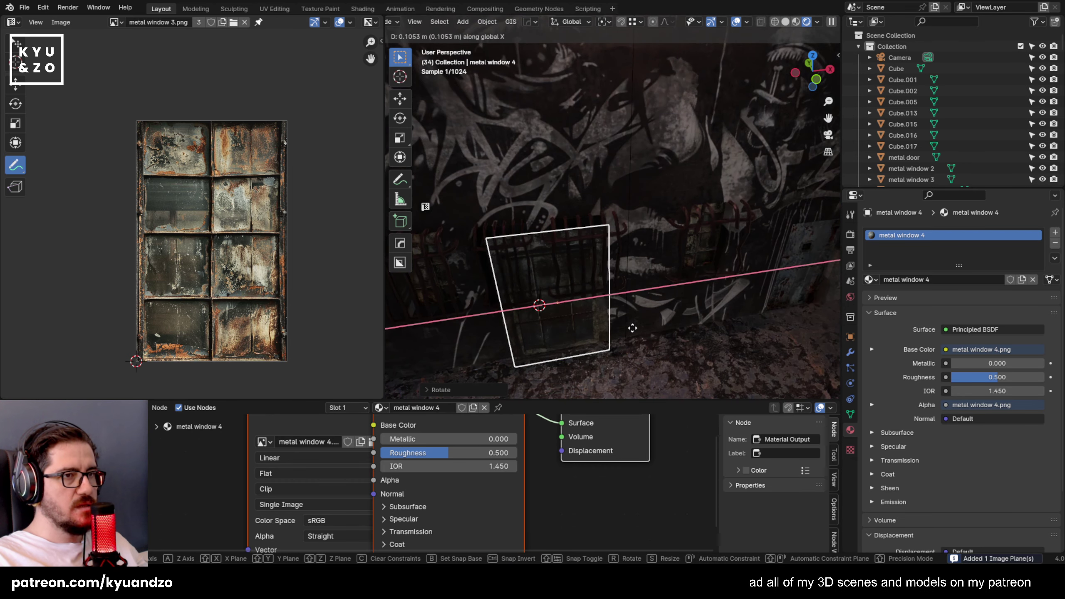
pyautogui.press('y')
pyautogui.click(633, 330)
pyautogui.keyDown('shift'); pyautogui.moveTo(618, 328); pyautogui.dragTo(641, 191, button='middle'); pyautogui.keyUp('shift')
pyautogui.scroll(2, 639, 192)
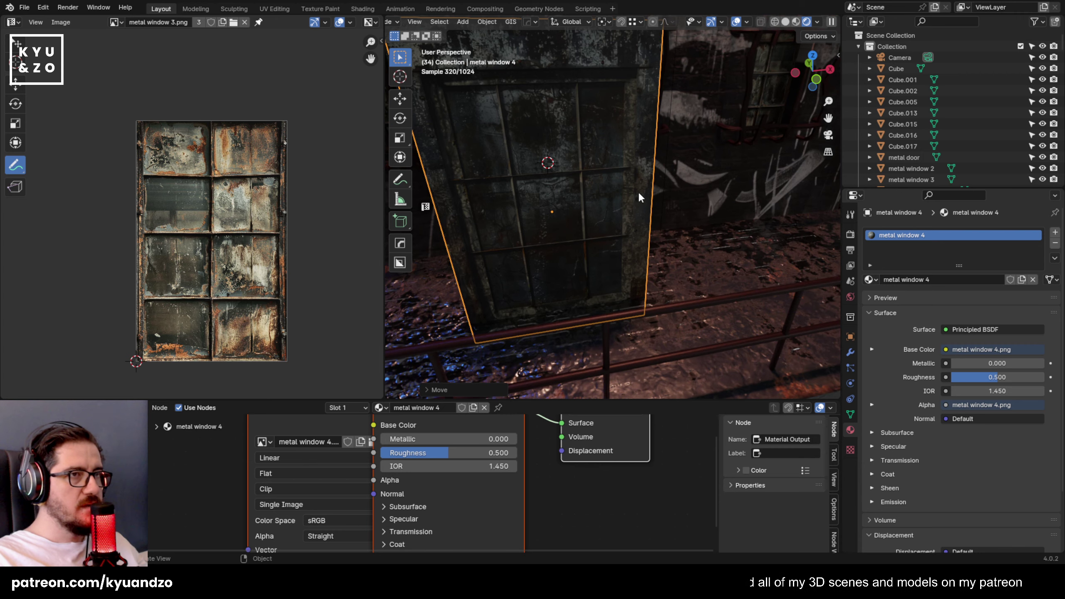
pyautogui.keyDown('shift'); pyautogui.moveTo(588, 164); pyautogui.dragTo(613, 189, button='middle'); pyautogui.keyUp('shift')
pyautogui.scroll(-6, 612, 187)
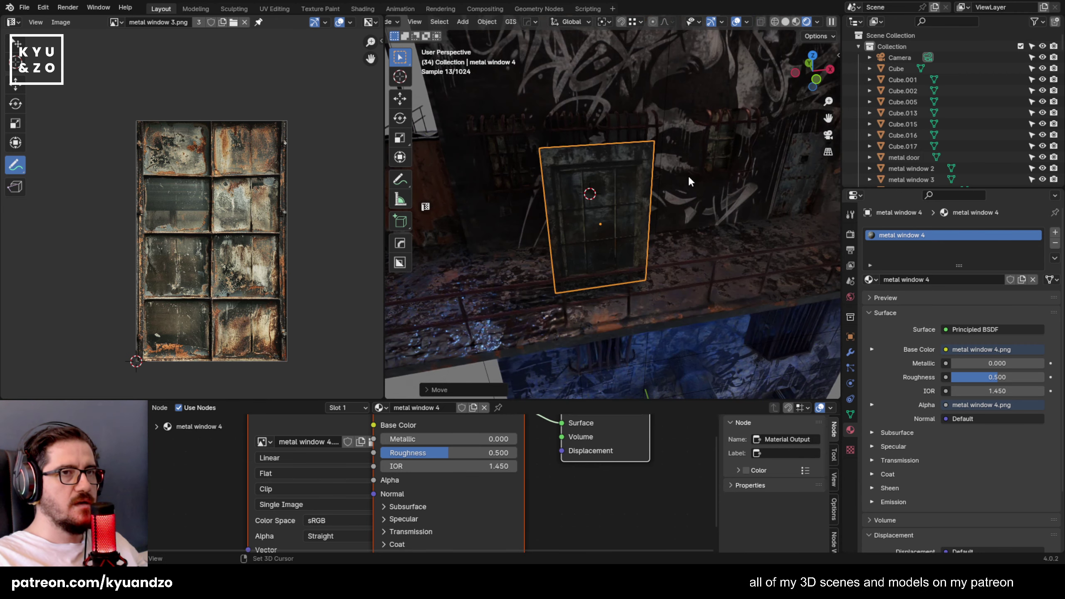
pyautogui.press('g')
pyautogui.press('x')
pyautogui.click(683, 228)
# Isolate metal window 4 and, in front view, add one horizontal loop cut along the upper inner edge of its frame.
pyautogui.hotkey('shift', 'h')
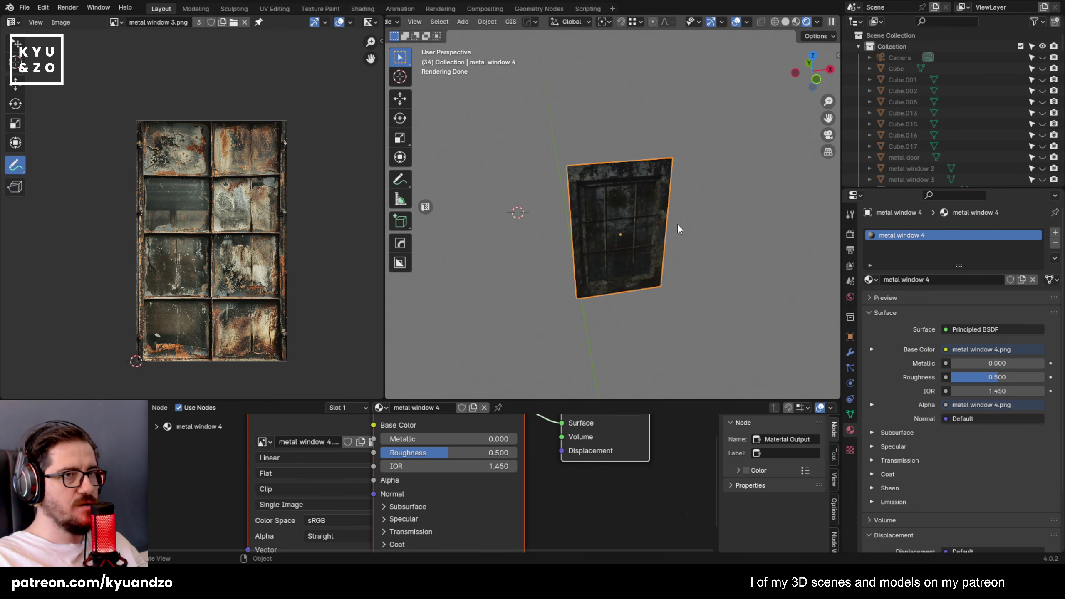
pyautogui.click(654, 229)
pyautogui.scroll(4, 646, 227)
pyautogui.keyDown('alt'); pyautogui.moveTo(646, 227); pyautogui.dragTo(624, 195, button='middle'); pyautogui.keyUp('alt')
pyautogui.press('Tab')
pyautogui.hotkey('ctrl', 'r')
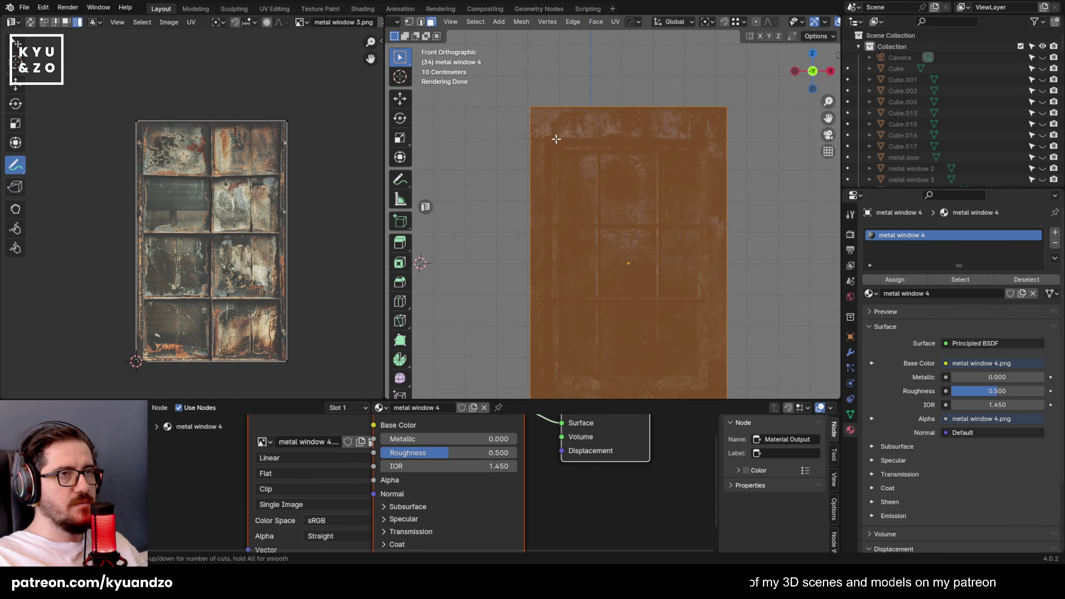
pyautogui.scroll(3, 529, 164)
pyautogui.click(524, 163)
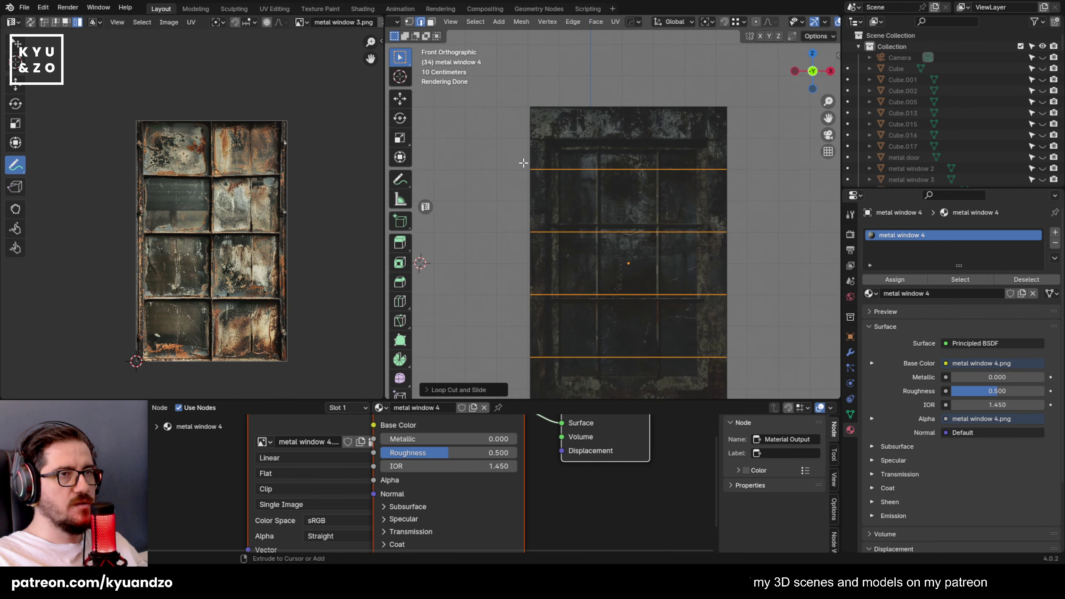
pyautogui.click(525, 77)
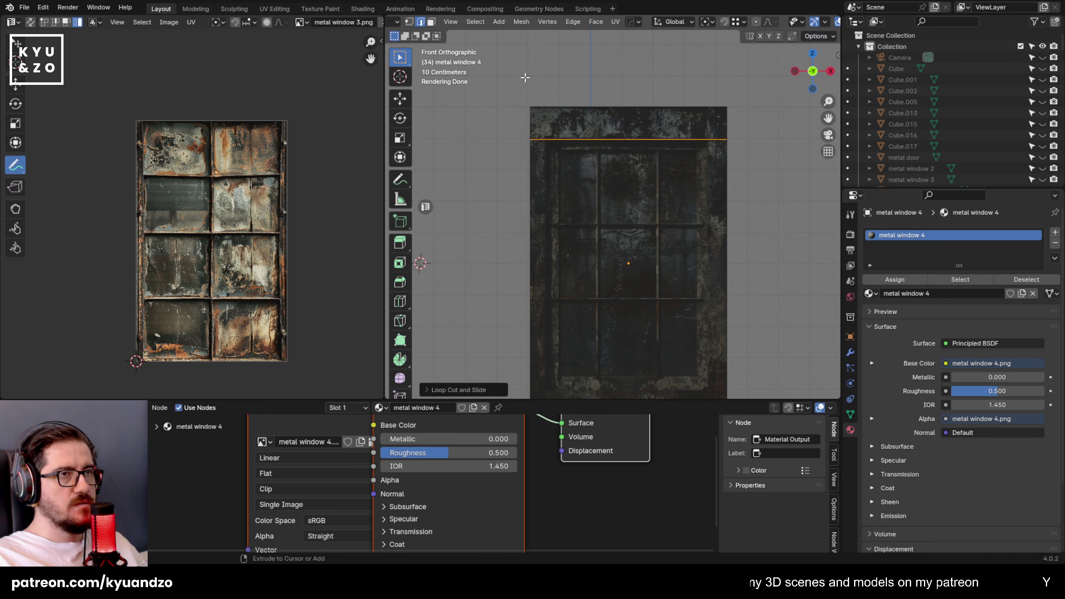
# Add horizontal loop cuts along the upper and lower edges of the window's first horizontal bar.
pyautogui.hotkey('ctrl', 'r')
pyautogui.click(541, 153)
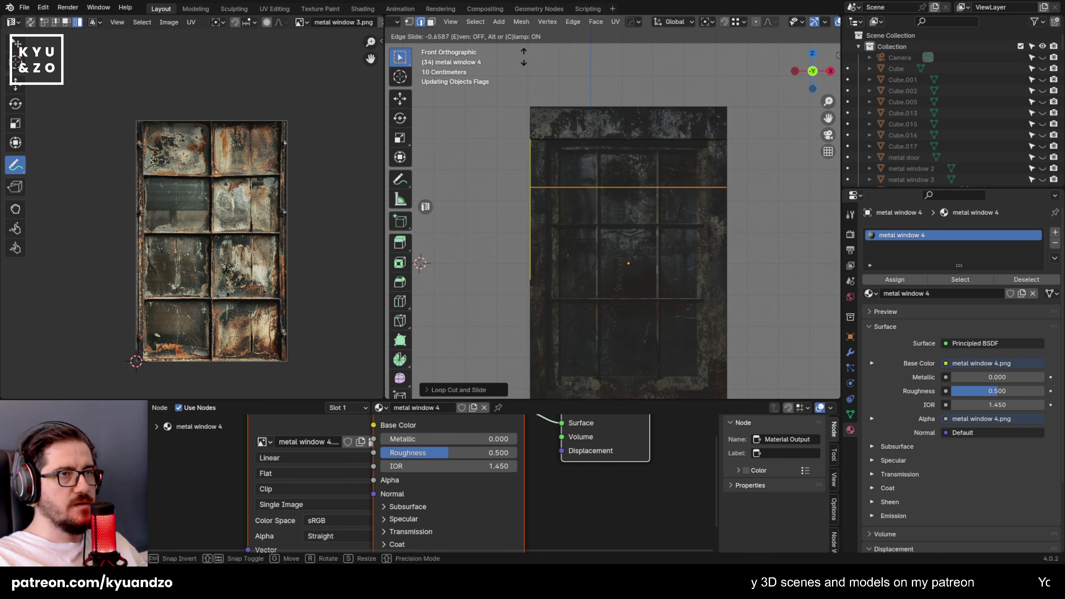
pyautogui.click(509, 95)
pyautogui.scroll(4, 583, 223)
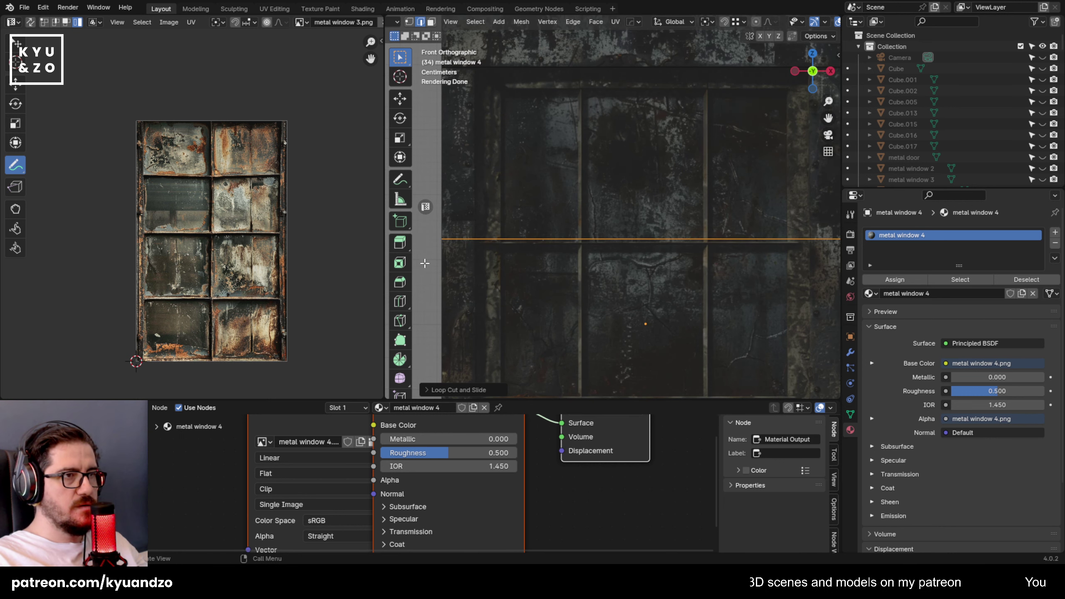
pyautogui.moveTo(442, 271); pyautogui.dragTo(489, 136)
pyautogui.moveTo(434, 284); pyautogui.dragTo(434, 285)
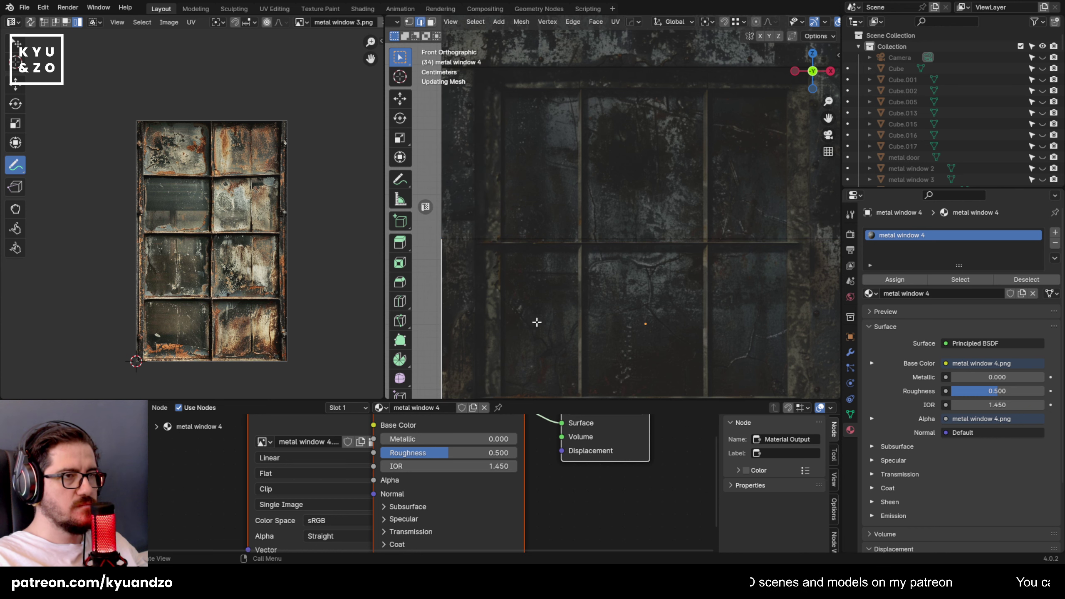
pyautogui.hotkey('ctrl', 'r')
pyautogui.click(435, 300)
pyautogui.click(468, 117)
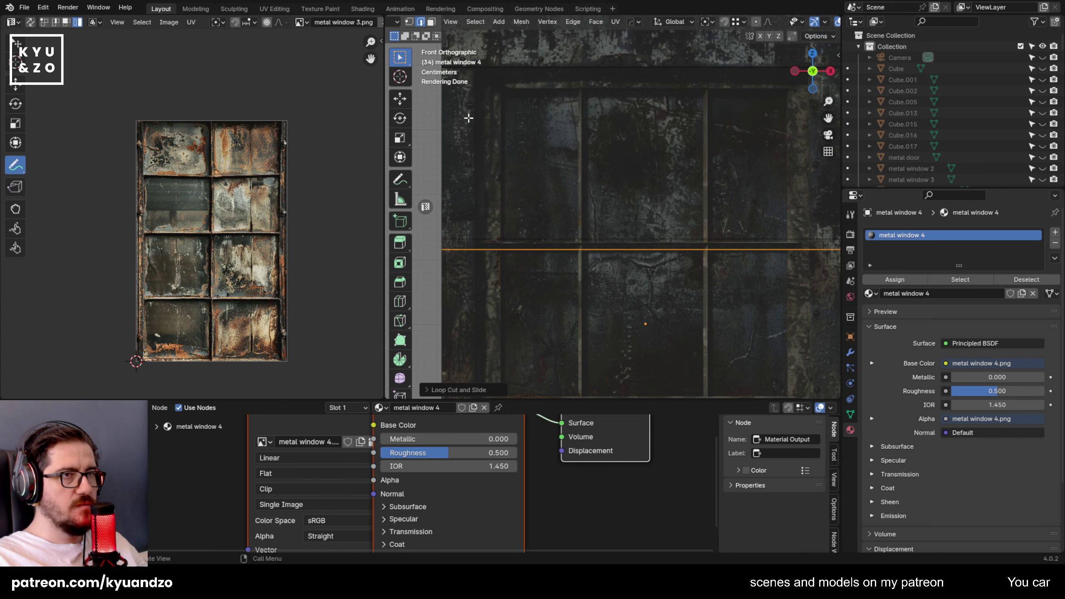
# Add vertical loop cuts along both sides of the two vertical bars and at the outer edge of the right-hand panes.
pyautogui.hotkey('ctrl', 'r')
pyautogui.click(594, 69)
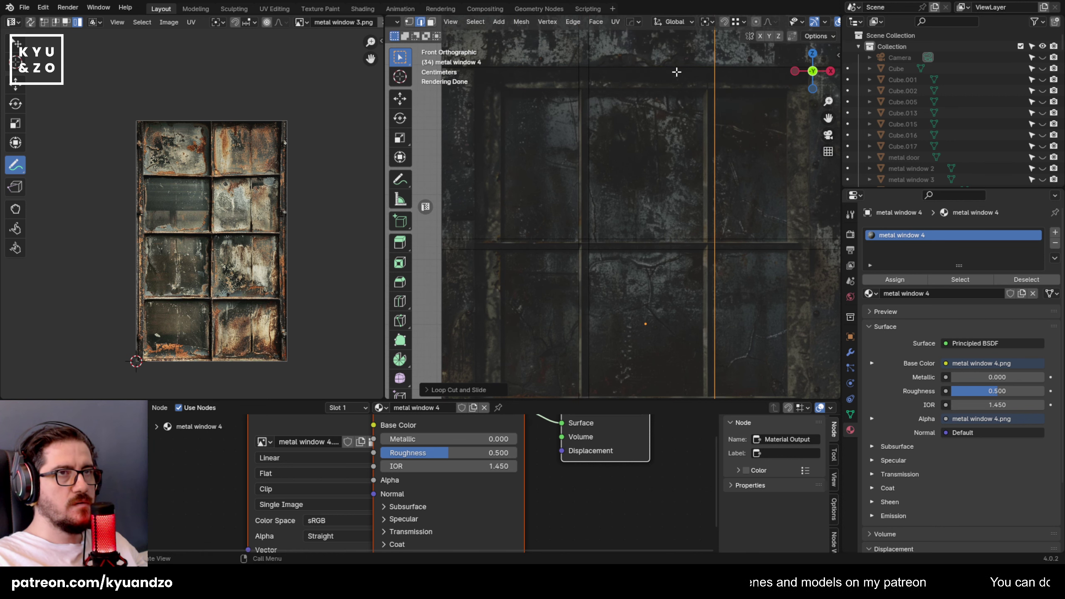
pyautogui.click(748, 100)
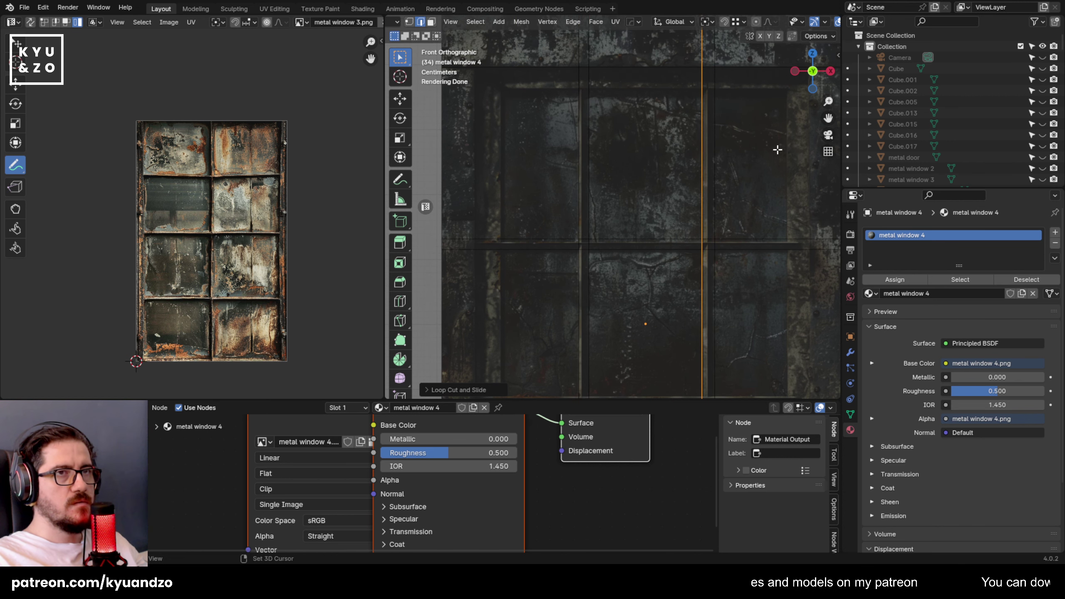
pyautogui.keyDown('shift'); pyautogui.moveTo(778, 270); pyautogui.dragTo(656, 94, button='middle'); pyautogui.keyUp('shift')
pyautogui.hotkey('ctrl', 'r')
pyautogui.click(655, 94)
pyautogui.click(655, 93)
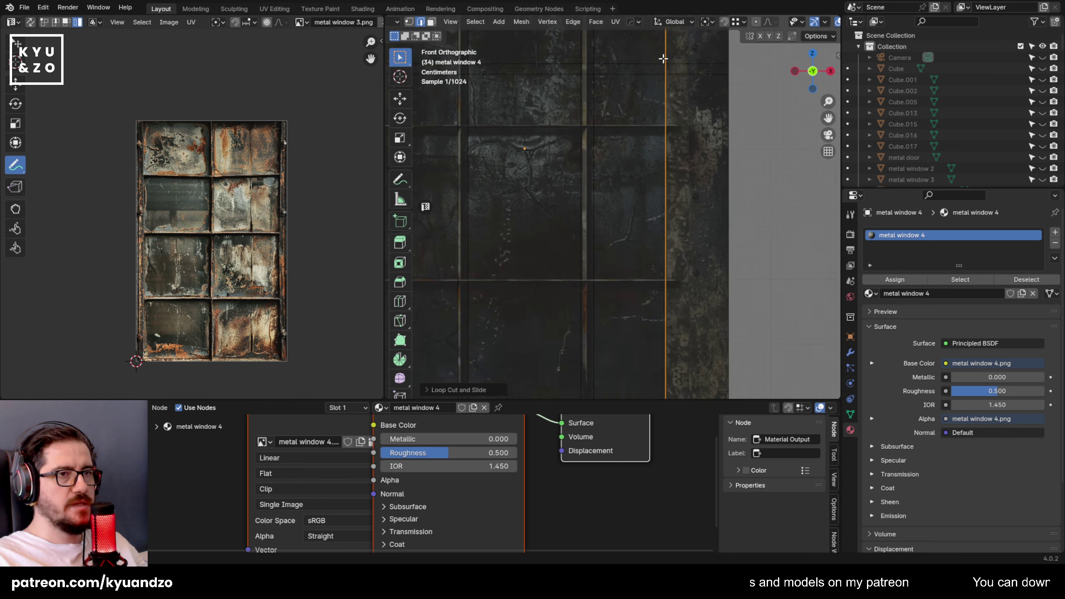
# Add horizontal loop cuts along the lower and upper edges of the window's second horizontal bar.
pyautogui.keyDown('shift'); pyautogui.moveTo(648, 324); pyautogui.dragTo(643, 260, button='middle'); pyautogui.keyUp('shift')
pyautogui.hotkey('ctrl', 'r')
pyautogui.click(672, 206)
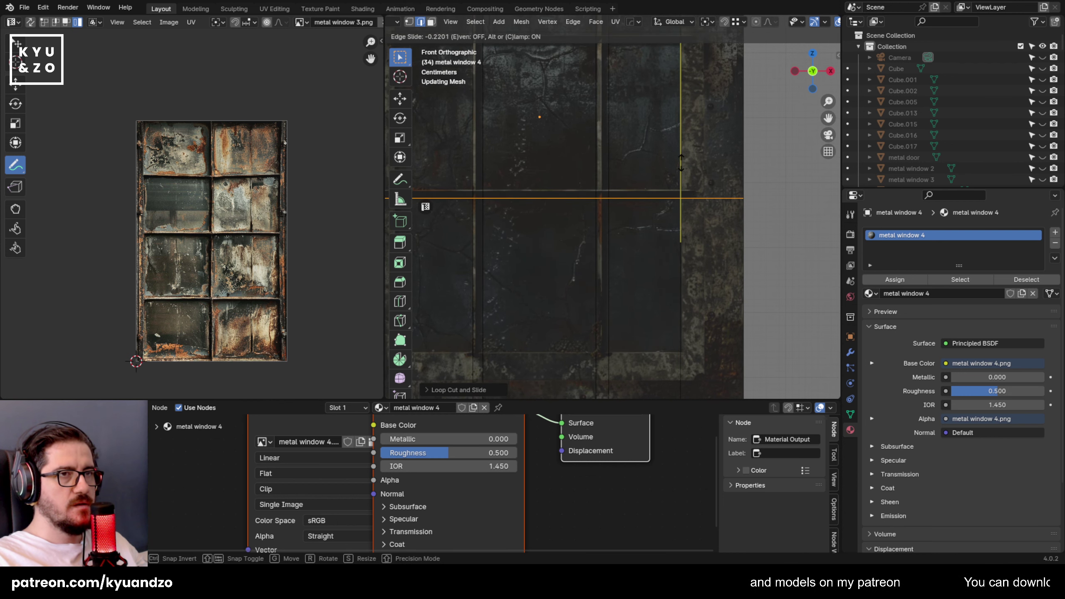
pyautogui.click(678, 173)
pyautogui.hotkey('ctrl', 'r')
pyautogui.click(677, 175)
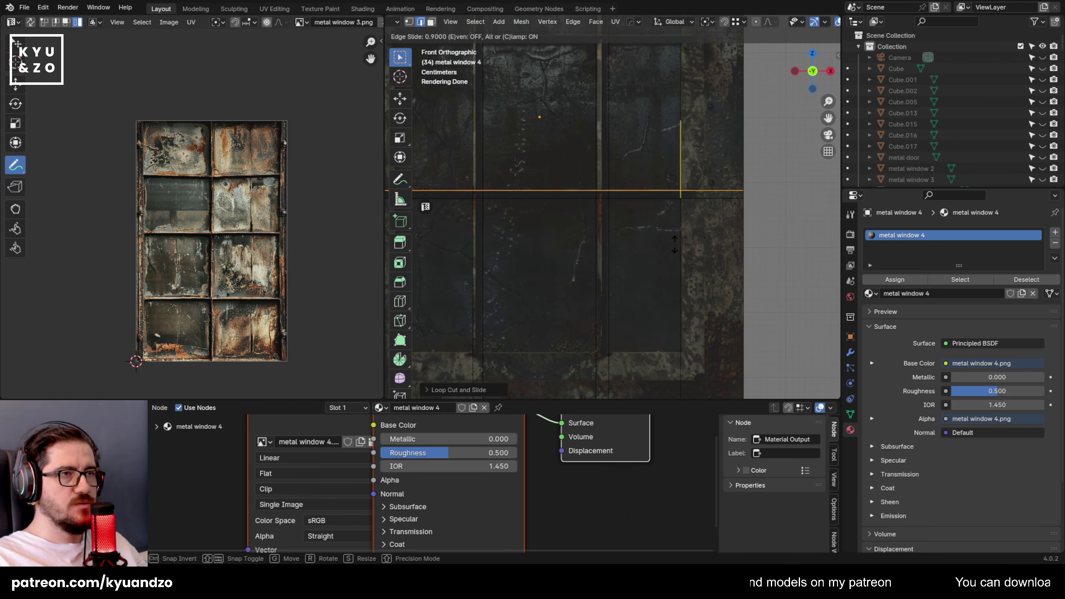
pyautogui.click(674, 245)
pyautogui.keyDown('shift'); pyautogui.moveTo(586, 277); pyautogui.dragTo(669, 198, button='middle'); pyautogui.keyUp('shift')
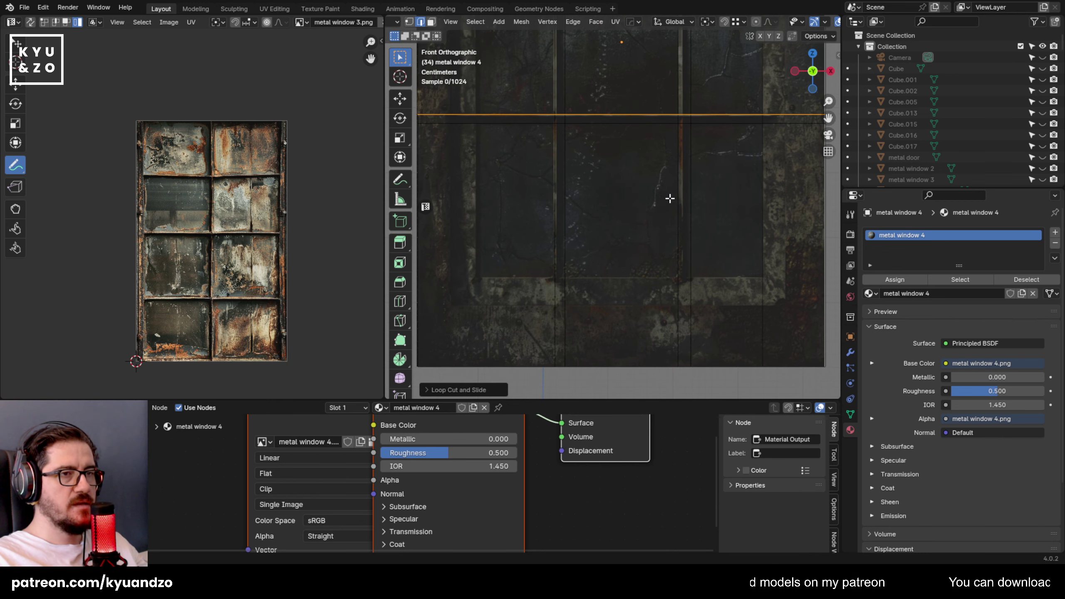
# Add loop cuts along the bottom edge of the lowest panes and the outer edge of the left-hand panes, and return to Object Mode.
pyautogui.hotkey('ctrl', 'r')
pyautogui.click(545, 306)
pyautogui.click(548, 317)
pyautogui.moveTo(561, 229)
pyautogui.keyDown('shift'); pyautogui.mouseDown(button='middle')
pyautogui.moveTo(585, 234)
pyautogui.moveTo(564, 241)
pyautogui.mouseUp(button='middle'); pyautogui.keyUp('shift')
pyautogui.hotkey('ctrl', 'r')
pyautogui.click(518, 295)
pyautogui.click(510, 294)
pyautogui.keyDown('shift'); pyautogui.moveTo(599, 136); pyautogui.dragTo(557, 248, button='middle'); pyautogui.keyUp('shift')
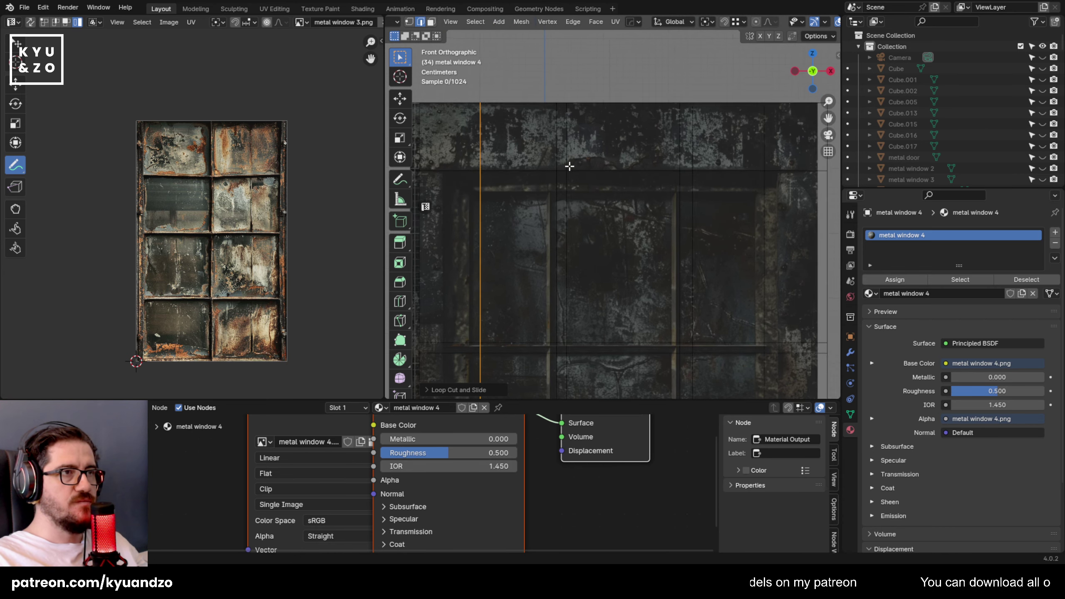
pyautogui.scroll(-6, 571, 166)
pyautogui.moveTo(571, 166); pyautogui.dragTo(630, 226, button='middle')
pyautogui.scroll(4, 590, 209)
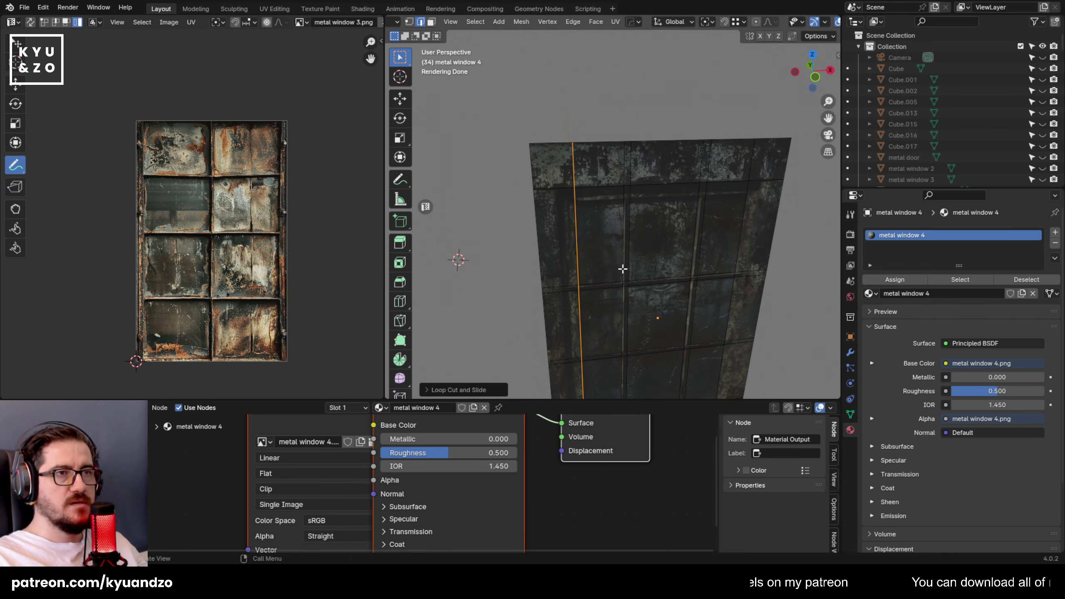
pyautogui.press('Tab')
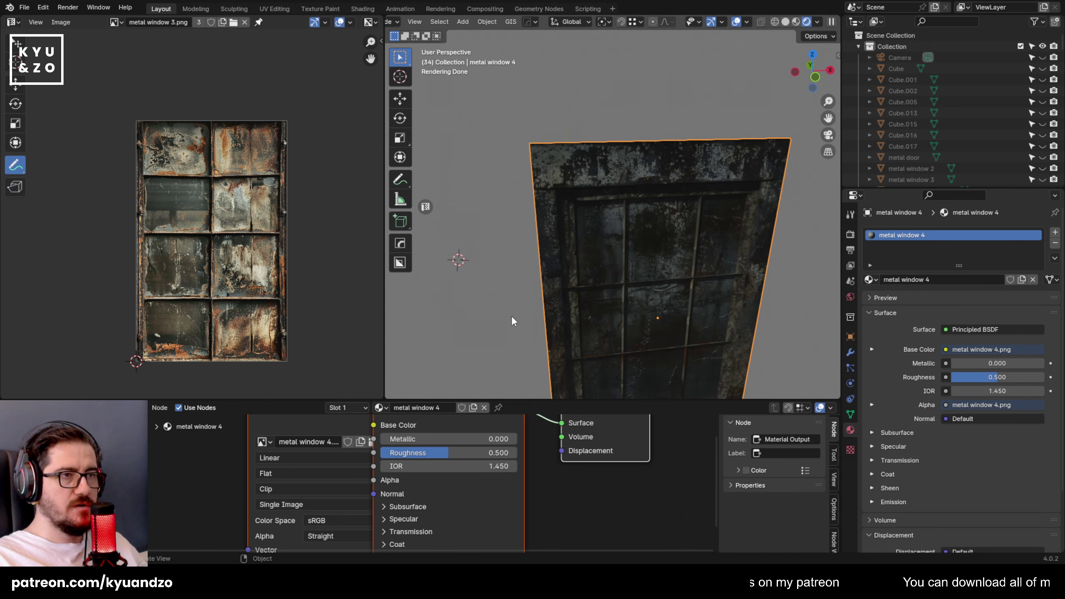
# Enlarge the node editor, add a second material slot to metal window 4, and assign the metal window 4 material to it.
pyautogui.moveTo(439, 389); pyautogui.dragTo(440, 318)
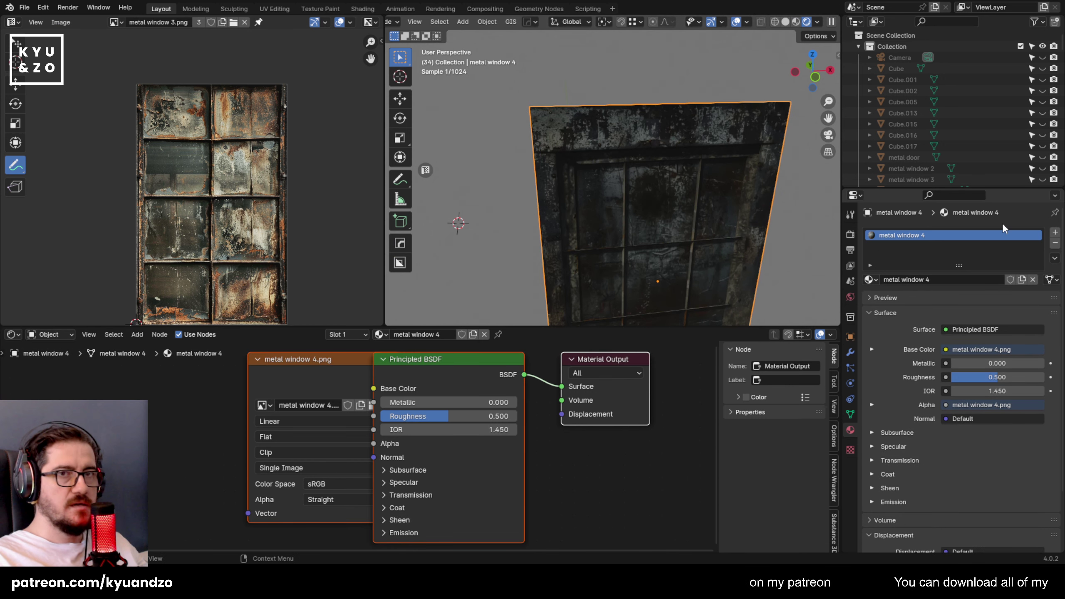
pyautogui.click(1055, 232)
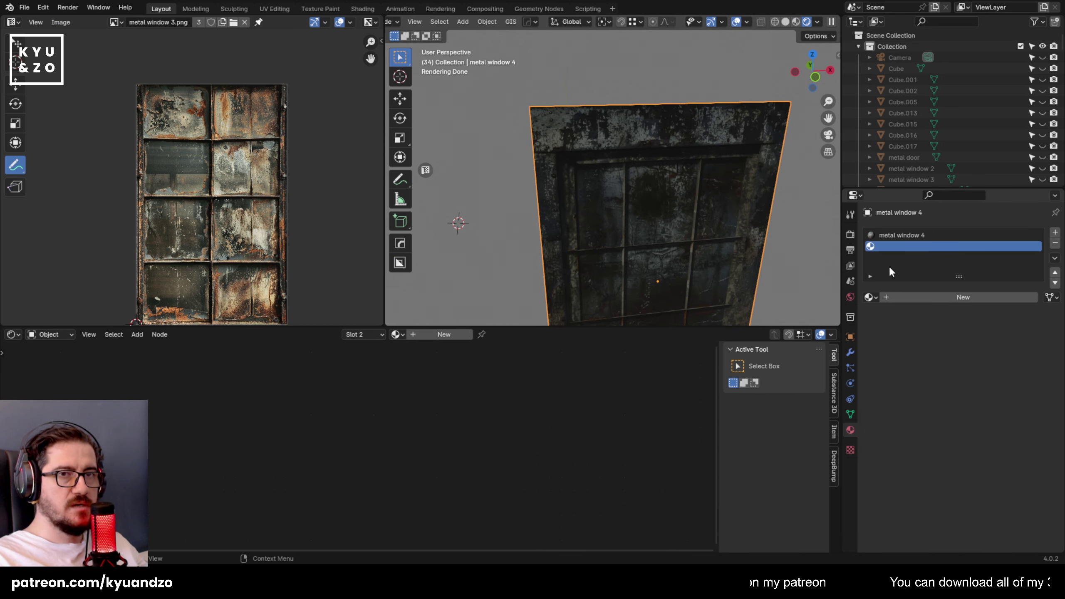
pyautogui.click(868, 297)
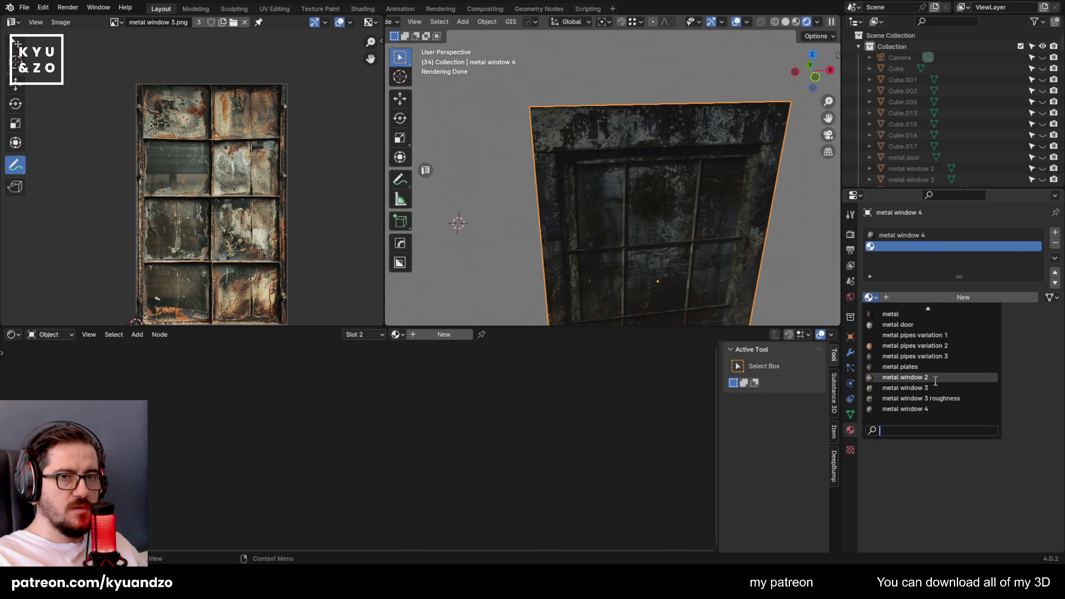
pyautogui.click(906, 409)
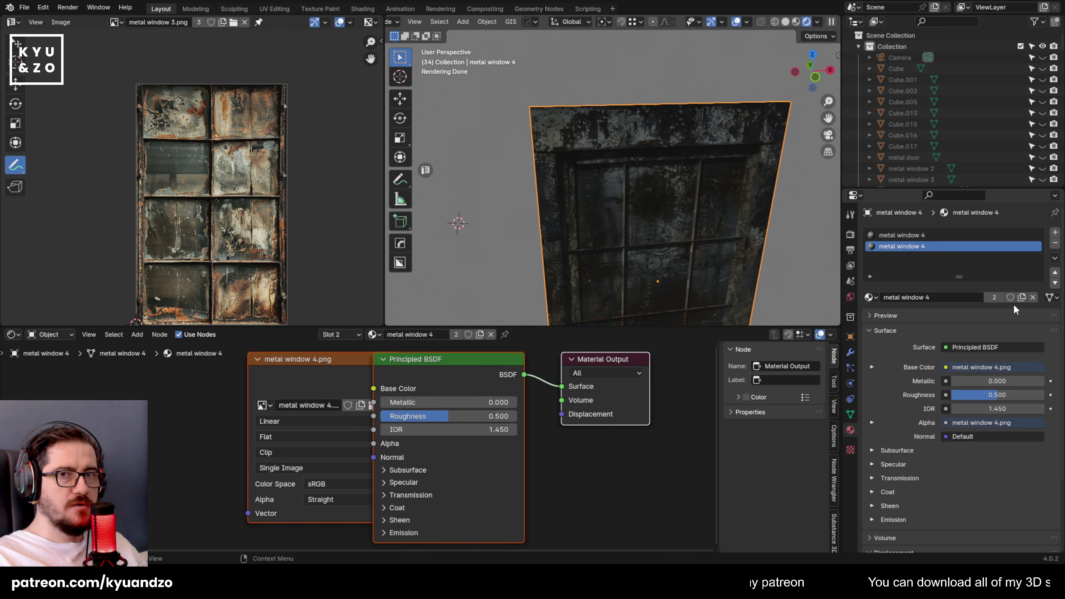
# Make the second slot's material a separate copy named metal window 4 roughness and save the file.
pyautogui.click(1022, 297)
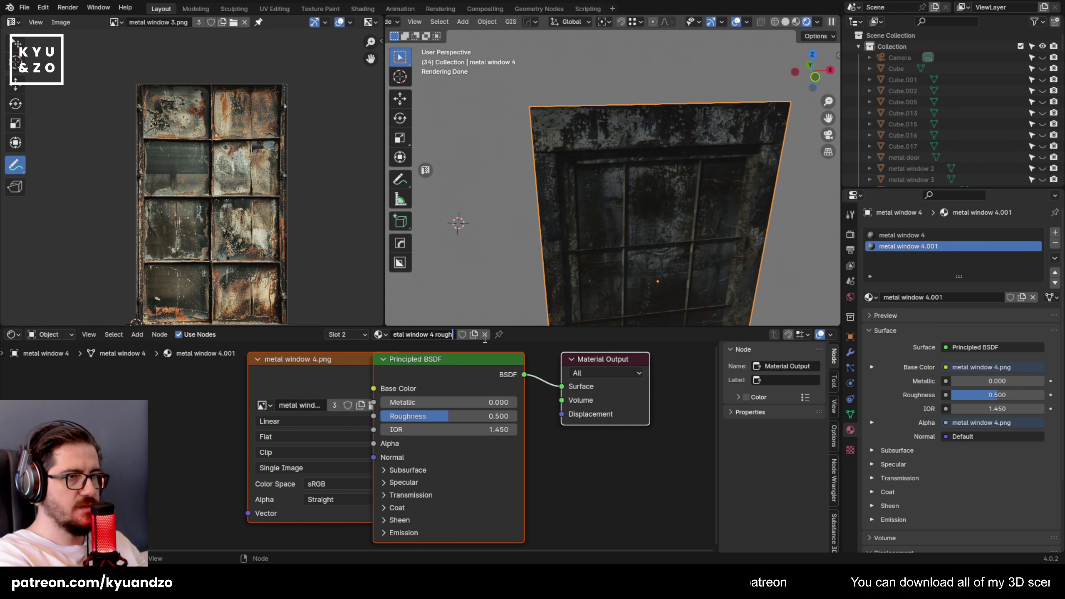
pyautogui.write('ss')
pyautogui.press('Return')
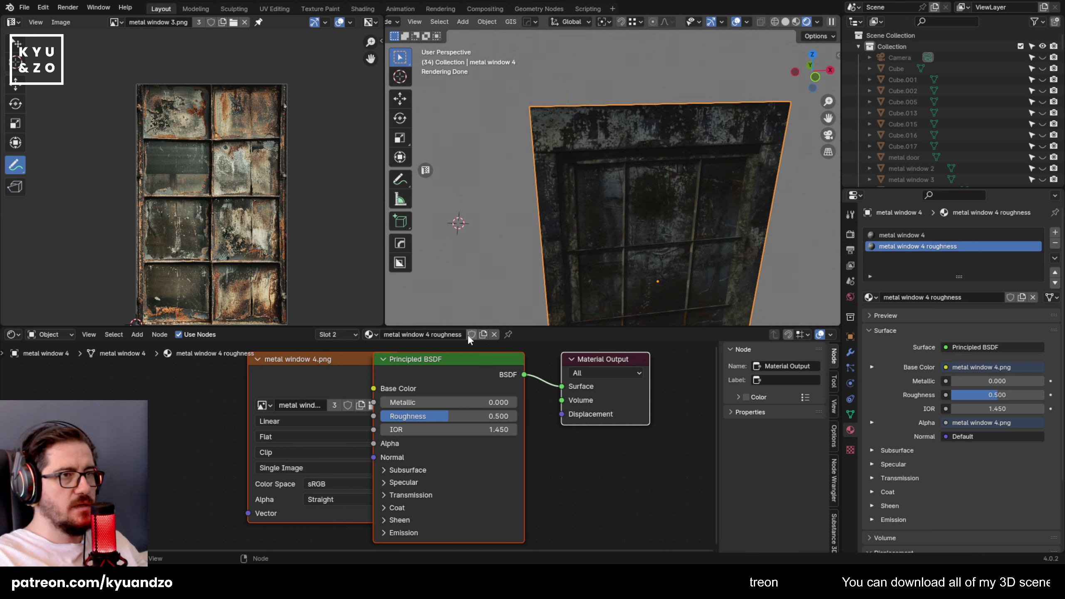
pyautogui.hotkey('ctrl', 's')
# Set the roughness material's Metallic to 0.555 and Roughness to 0.068, and move its image texture node clear of the shader.
pyautogui.keyDown('shift'); pyautogui.moveTo(532, 265); pyautogui.dragTo(515, 204, button='middle'); pyautogui.keyUp('shift')
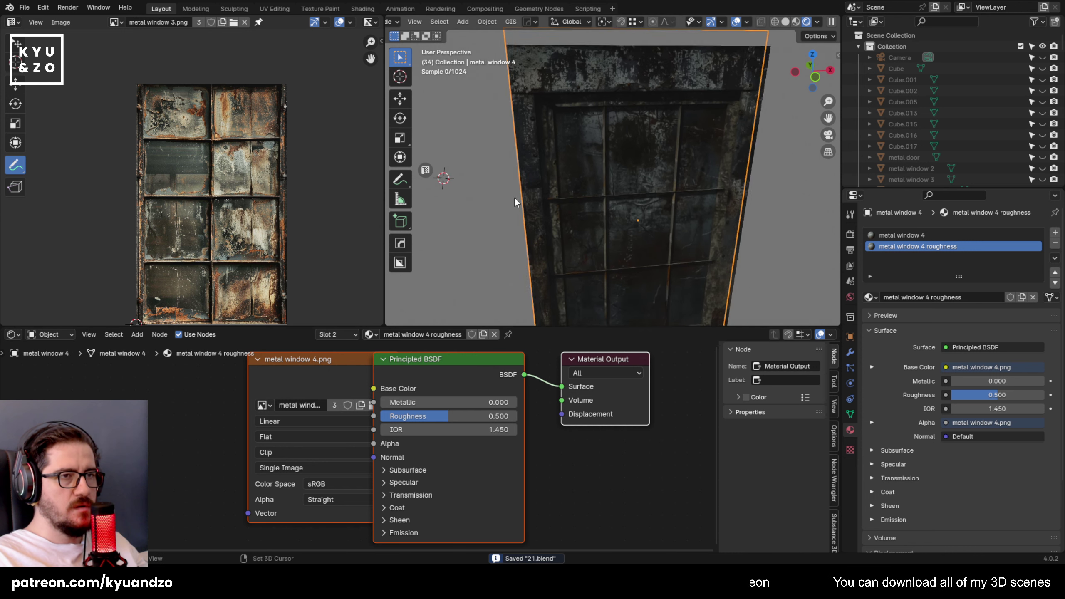
pyautogui.moveTo(434, 417); pyautogui.dragTo(486, 402)
pyautogui.moveTo(264, 385); pyautogui.dragTo(164, 438)
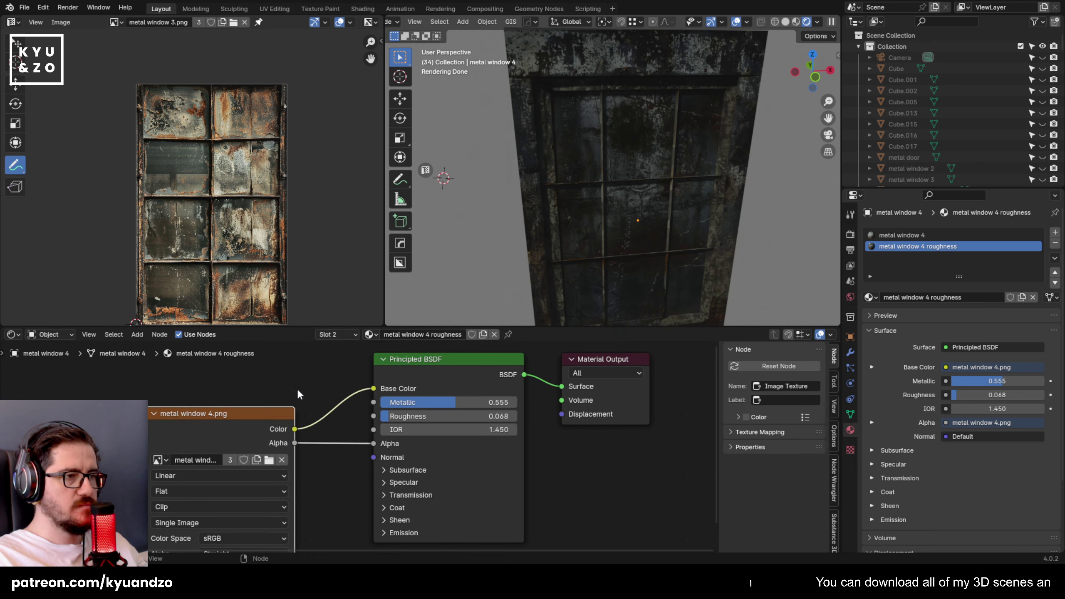
pyautogui.click(606, 195)
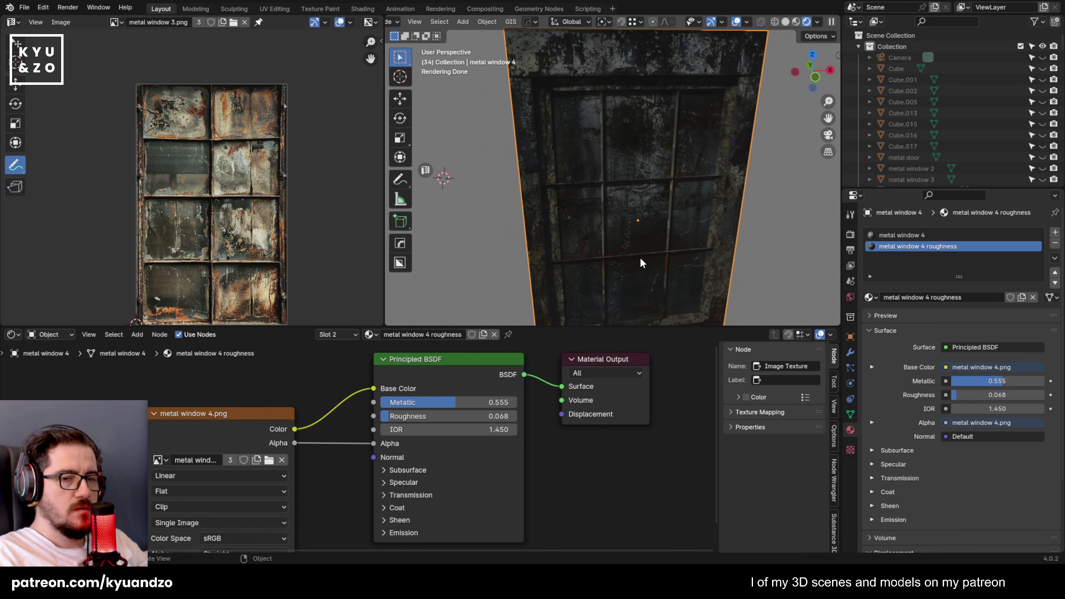
pyautogui.scroll(-6, 607, 235)
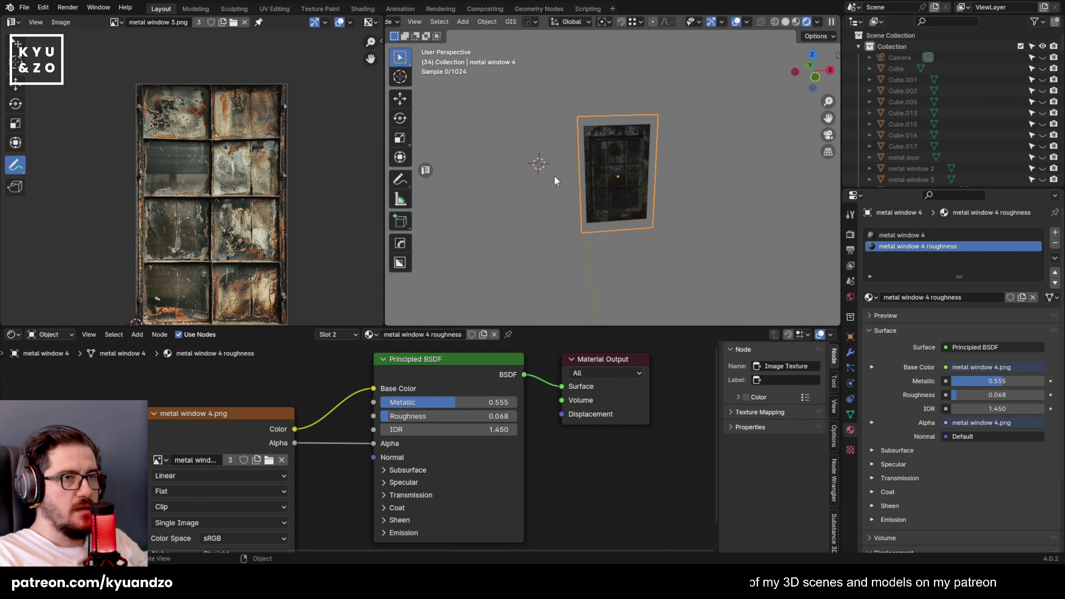
pyautogui.scroll(6, 554, 176)
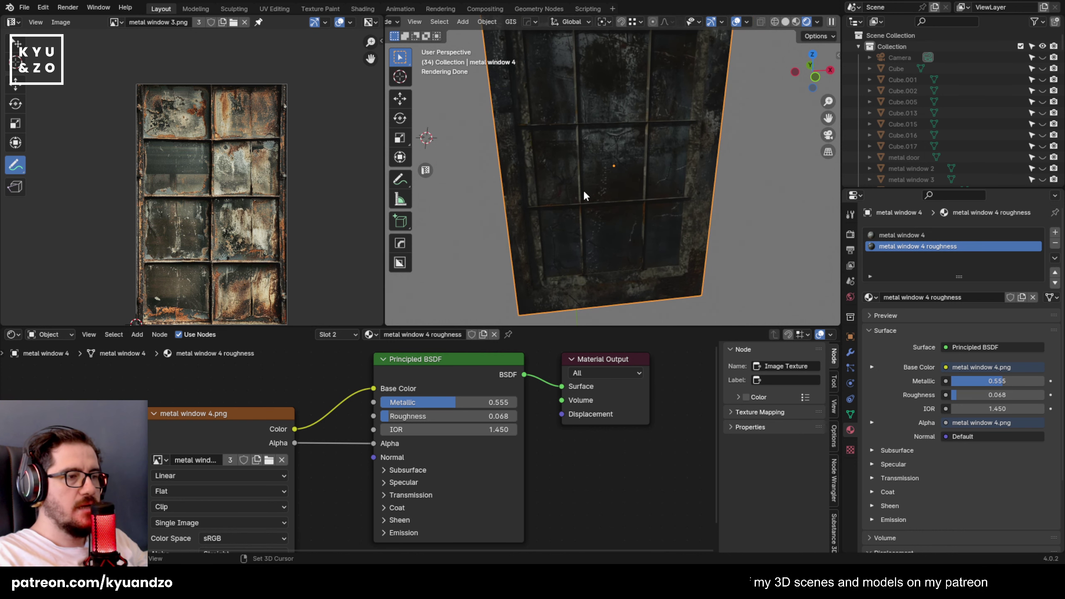
pyautogui.keyDown('shift'); pyautogui.moveTo(566, 199); pyautogui.dragTo(567, 196, button='middle'); pyautogui.keyUp('shift')
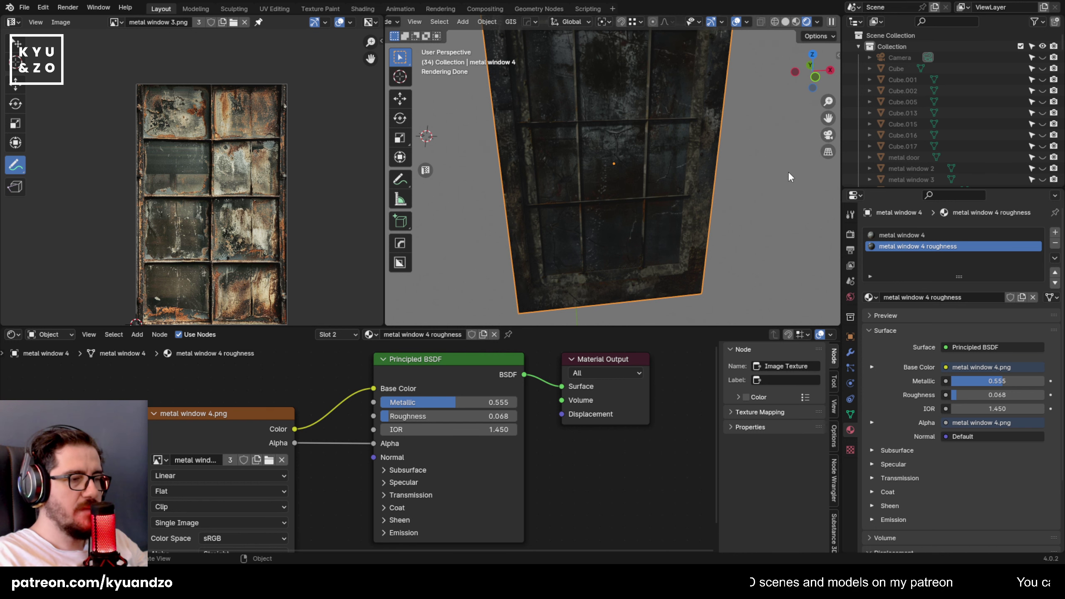
# Import dirt.png as an image plane in front of the window and rotate it 90 degrees about the Z axis.
pyautogui.keyDown('shift'); pyautogui.moveTo(744, 143); pyautogui.dragTo(708, 157, button='middle'); pyautogui.keyUp('shift')
pyautogui.hotkey('shift', 'a')
pyautogui.moveTo(568, 170)
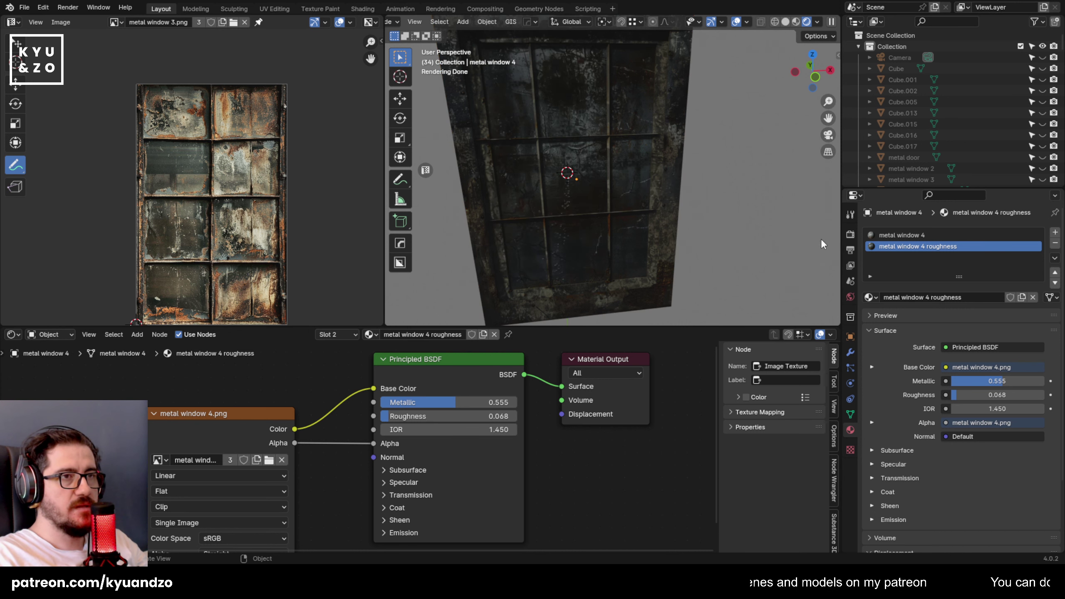
pyautogui.hotkey('shift', 'a')
pyautogui.moveTo(606, 179)
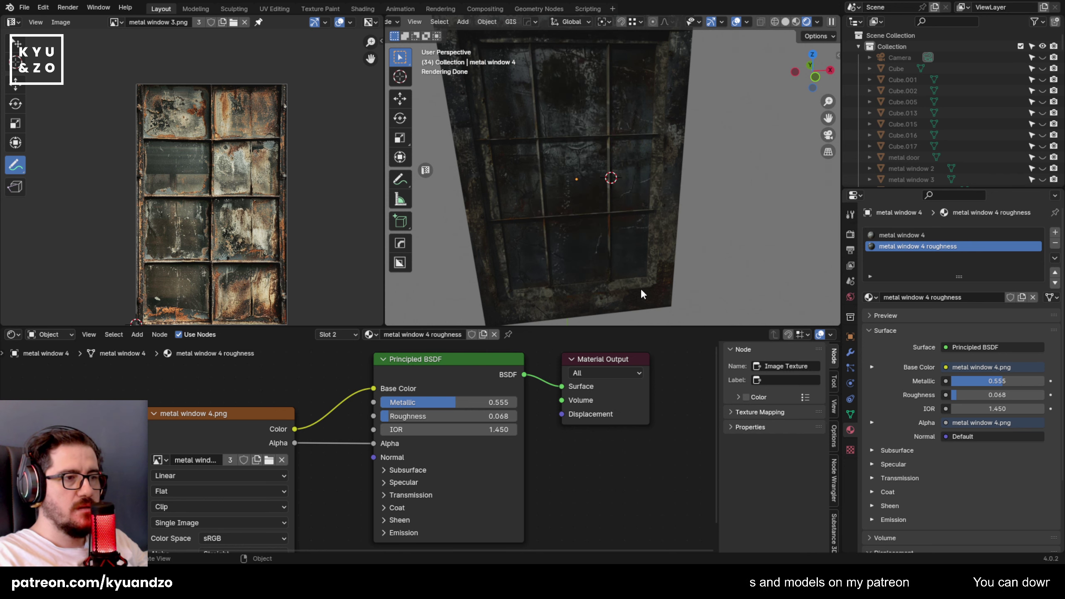
pyautogui.write('rz90')
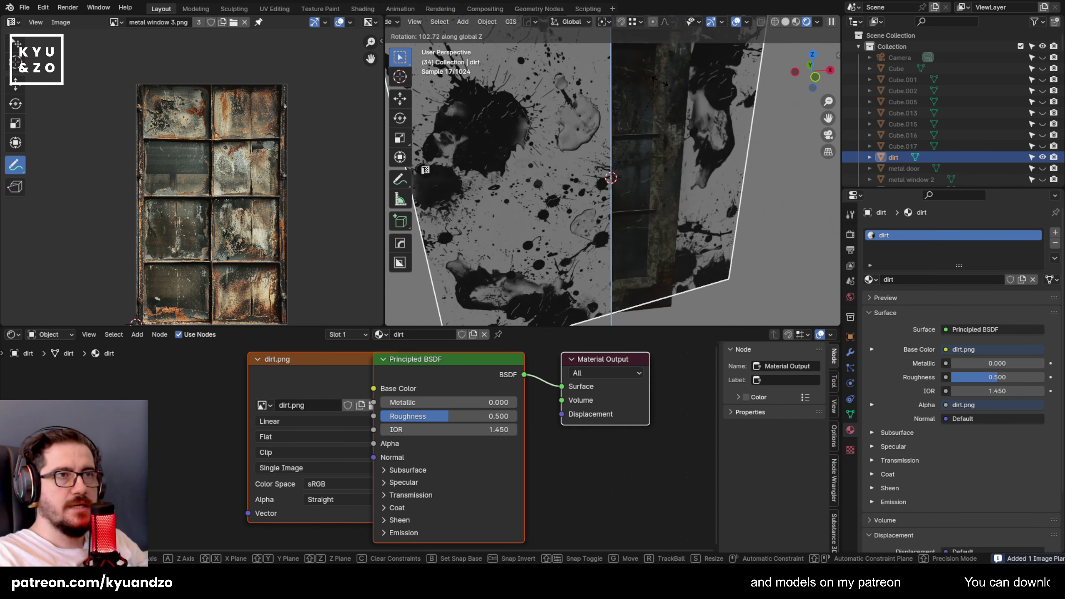
pyautogui.press('Return')
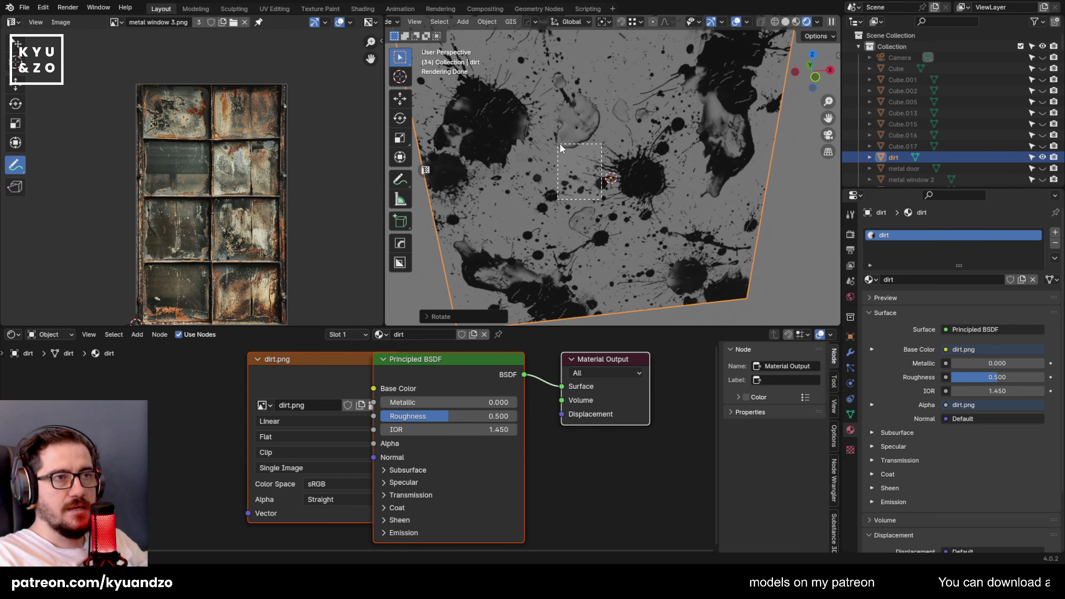
# Delete the dirt image plane covering the window.
pyautogui.scroll(-2, 697, 192)
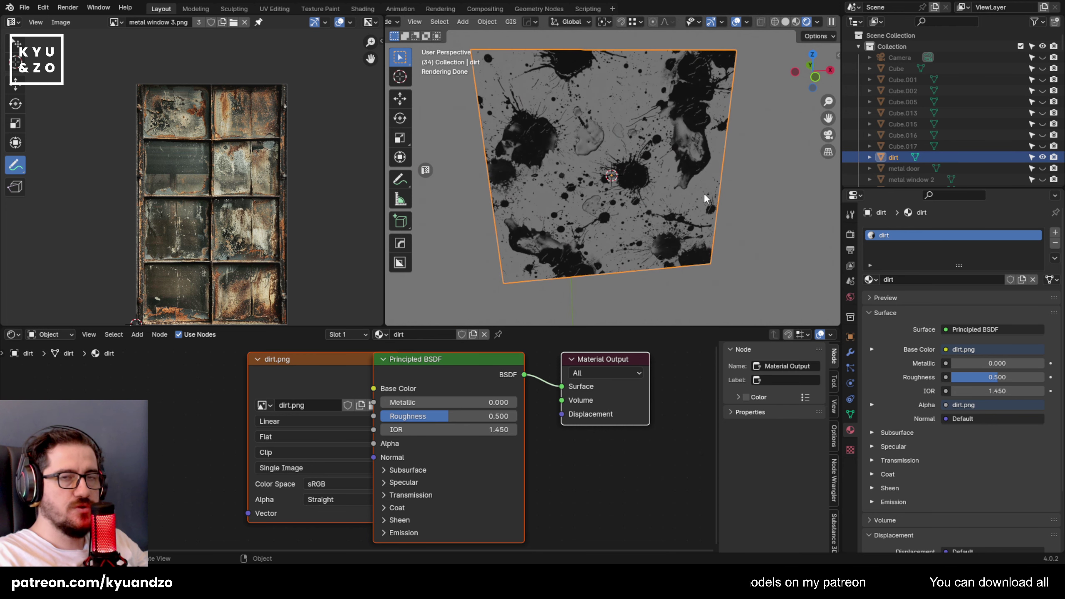
pyautogui.press('Delete')
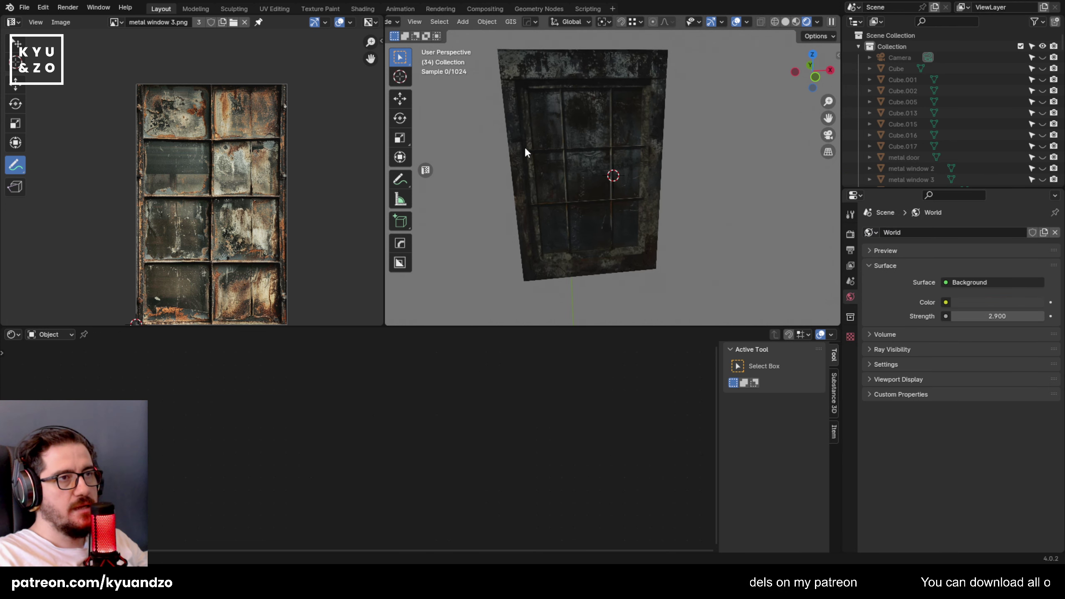
pyautogui.scroll(2, 592, 192)
pyautogui.hotkey('ctrl', 'z')
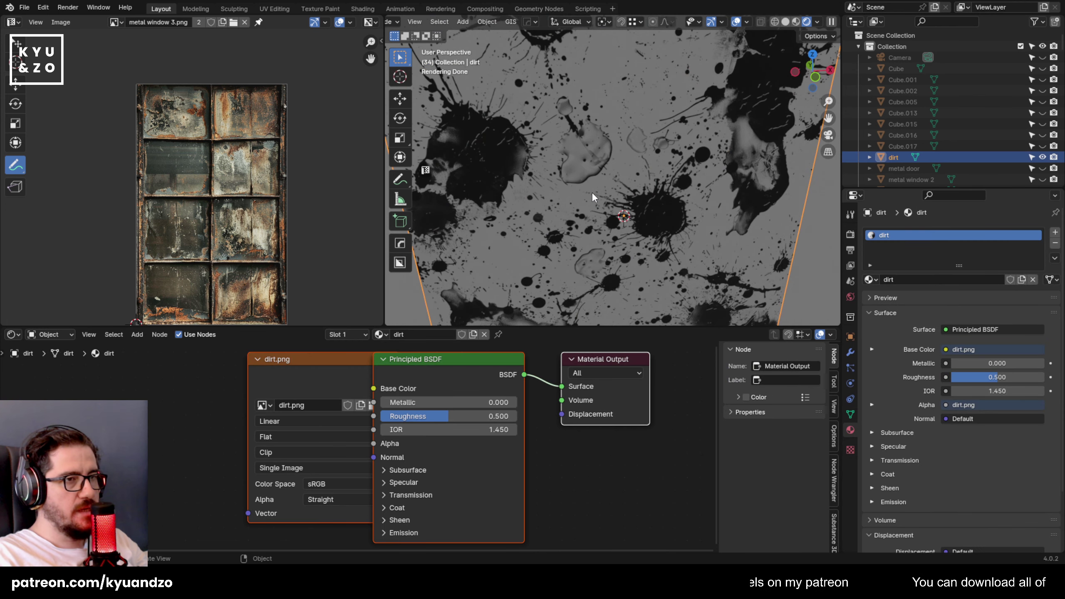
pyautogui.press('Delete')
# Enter face editing on metal window 4 and select the three panes of the upper row.
pyautogui.click(552, 200)
pyautogui.moveTo(544, 235); pyautogui.dragTo(576, 232, button='middle')
pyautogui.scroll(4, 587, 228)
pyautogui.press('Tab')
pyautogui.press('3')
pyautogui.click(667, 159)
pyautogui.click(689, 151)
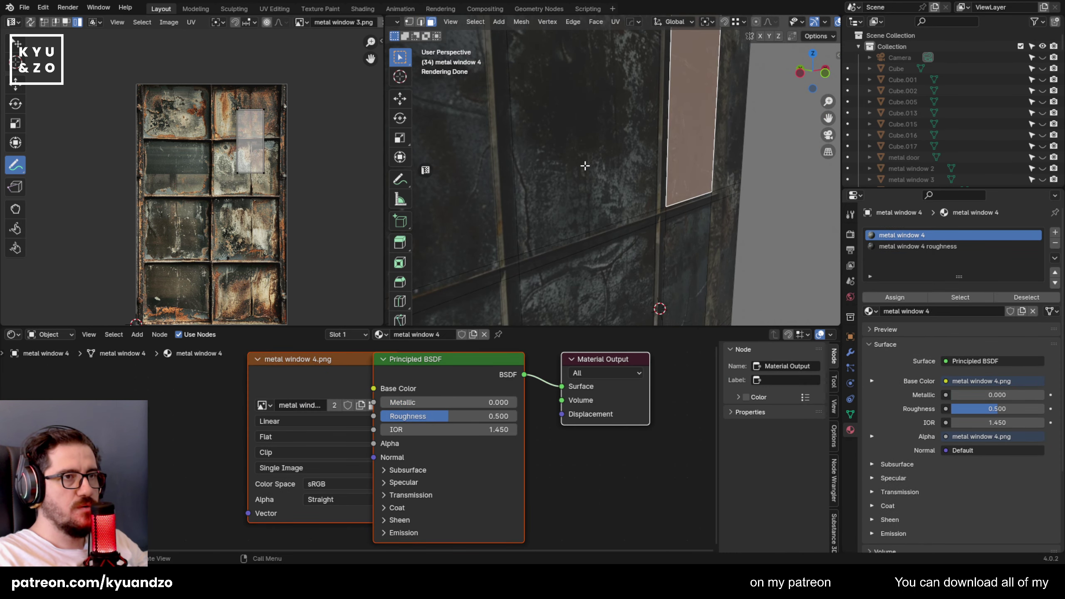
pyautogui.keyDown('shift'); pyautogui.click(568, 182); pyautogui.keyUp('shift')
pyautogui.keyDown('shift'); pyautogui.click(496, 209); pyautogui.keyUp('shift')
pyautogui.scroll(-4, 495, 212)
# Add the six panes of the middle and lower rows to the face selection.
pyautogui.keyDown('shift'); pyautogui.moveTo(573, 234); pyautogui.dragTo(590, 202, button='middle'); pyautogui.keyUp('shift')
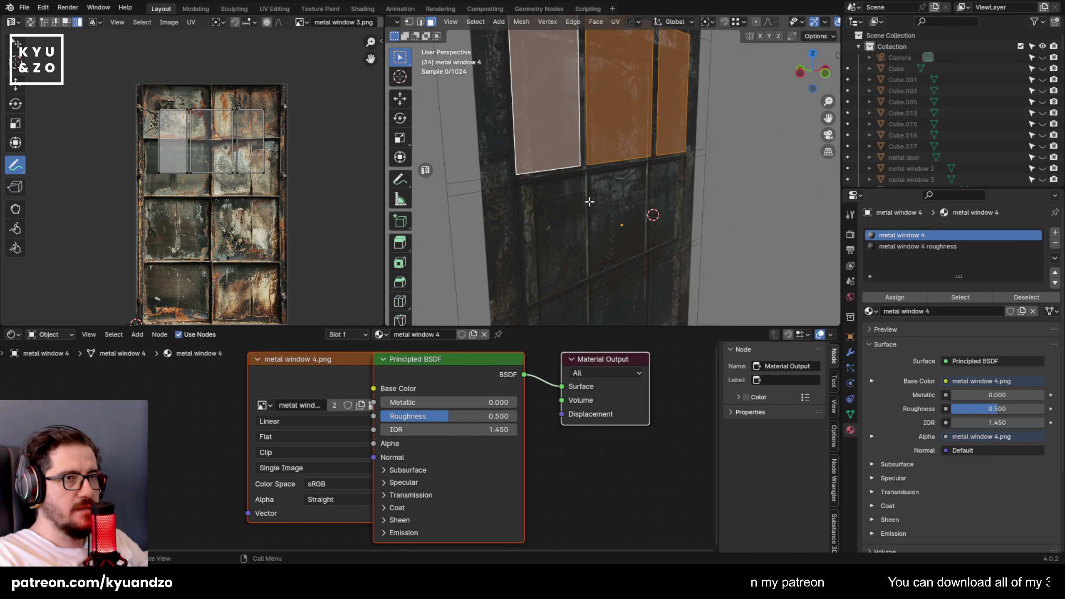
pyautogui.keyDown('shift'); pyautogui.click(558, 216); pyautogui.keyUp('shift')
pyautogui.keyDown('shift'); pyautogui.click(623, 207); pyautogui.keyUp('shift')
pyautogui.keyDown('shift'); pyautogui.click(668, 185); pyautogui.keyUp('shift')
pyautogui.keyDown('shift'); pyautogui.moveTo(587, 260); pyautogui.dragTo(575, 158, button='middle'); pyautogui.keyUp('shift')
pyautogui.keyDown('shift'); pyautogui.click(557, 238); pyautogui.keyUp('shift')
pyautogui.keyDown('shift'); pyautogui.click(612, 242); pyautogui.keyUp('shift')
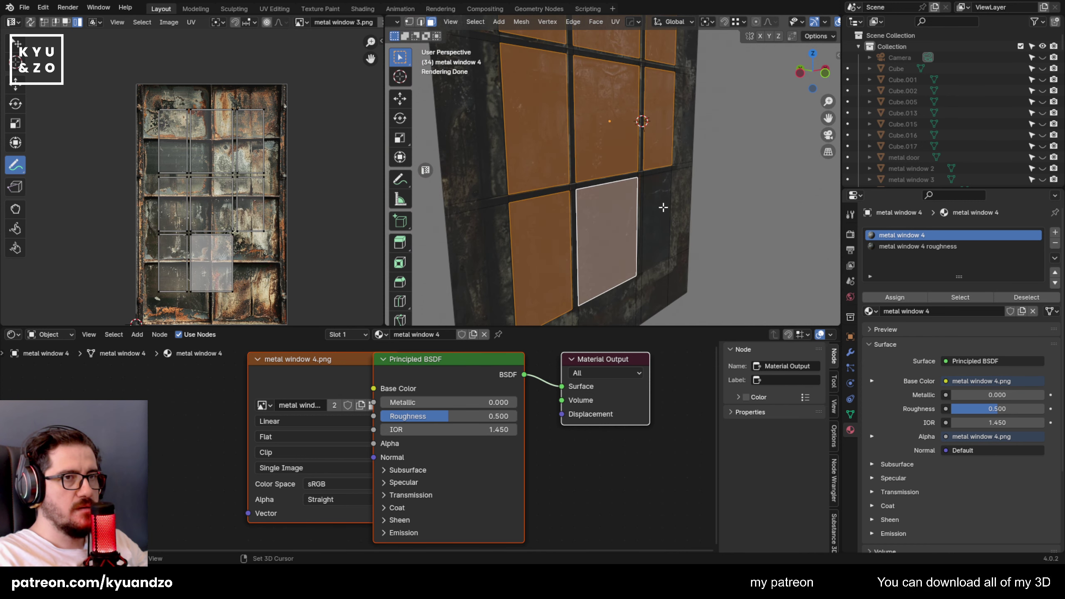
pyautogui.keyDown('shift'); pyautogui.click(656, 227); pyautogui.keyUp('shift')
pyautogui.scroll(3, 656, 227)
# Replace the texture image in the metal window 4 roughness material with dirt.png, moving the image nodes clear of the shader in both materials.
pyautogui.click(298, 371)
pyautogui.moveTo(299, 376); pyautogui.dragTo(231, 405)
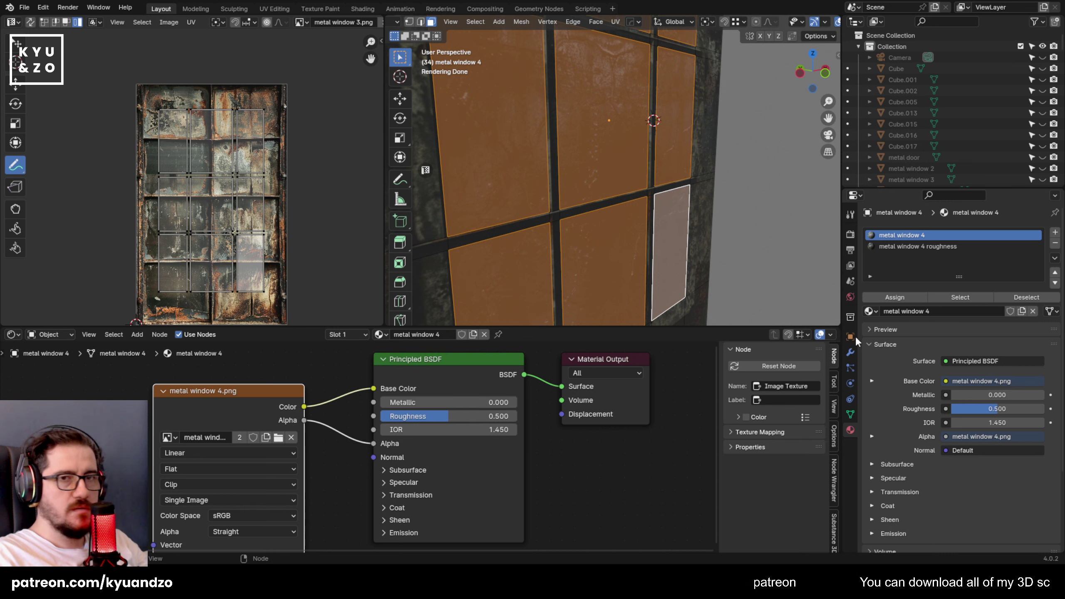
pyautogui.click(925, 249)
pyautogui.moveTo(183, 399); pyautogui.dragTo(345, 394, button='middle')
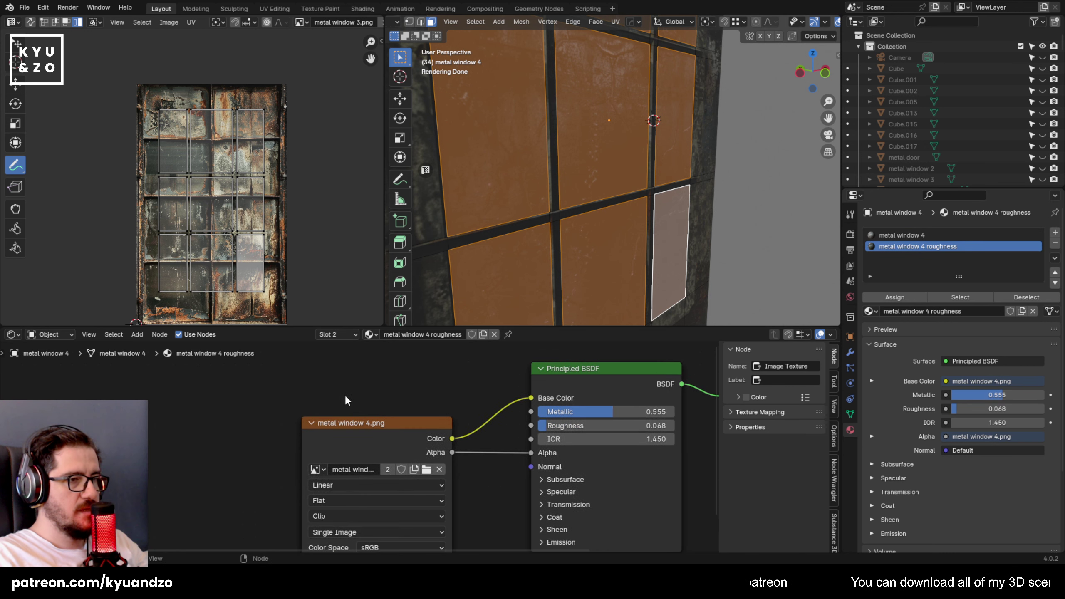
pyautogui.moveTo(388, 435); pyautogui.dragTo(344, 480)
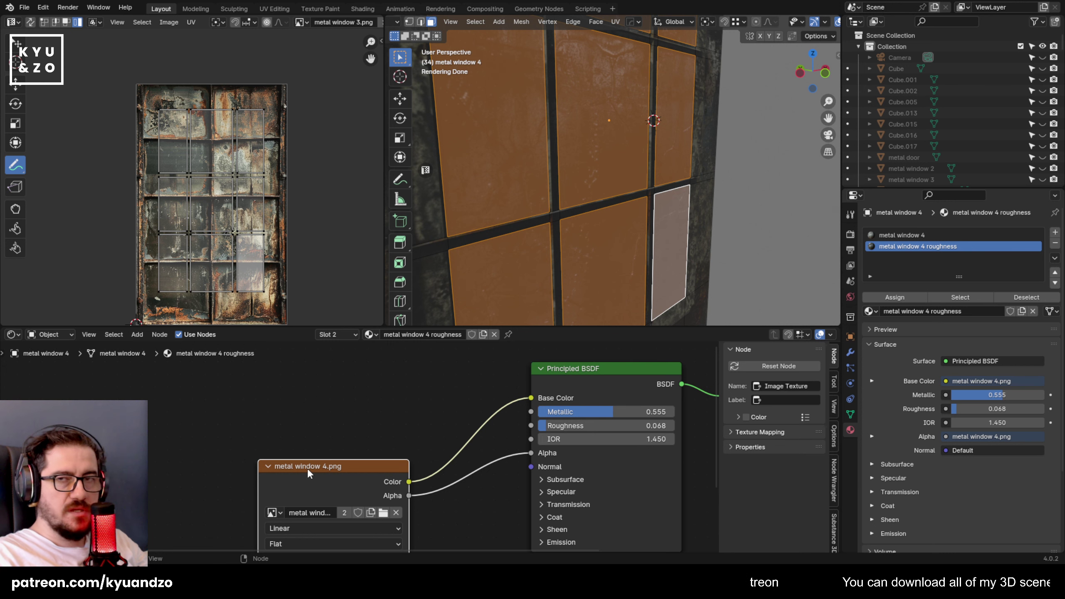
pyautogui.moveTo(342, 480); pyautogui.dragTo(351, 412)
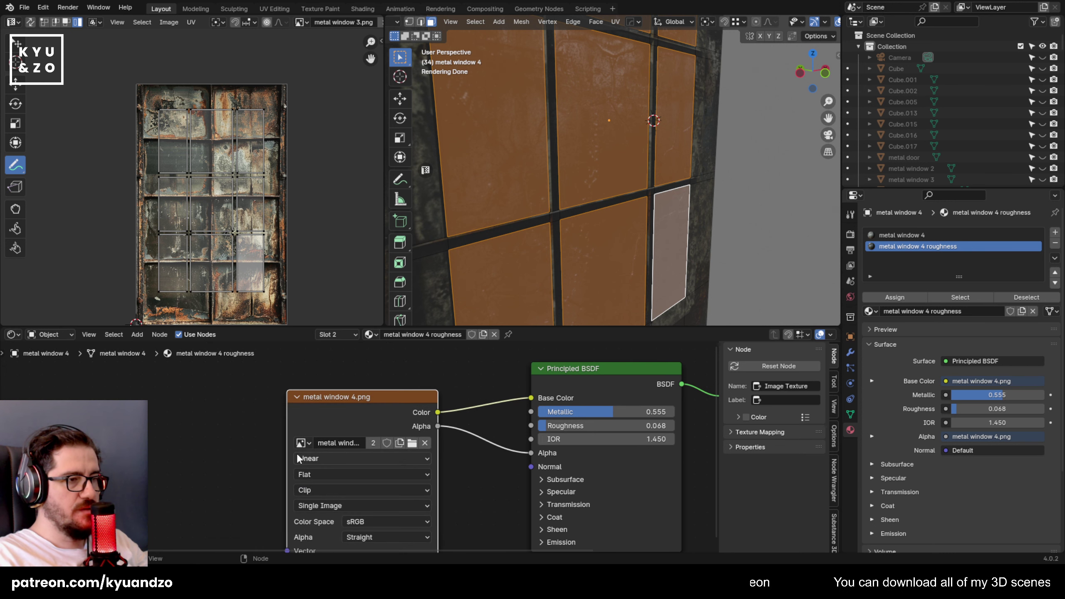
pyautogui.click(303, 443)
pyautogui.scroll(15, 349, 405)
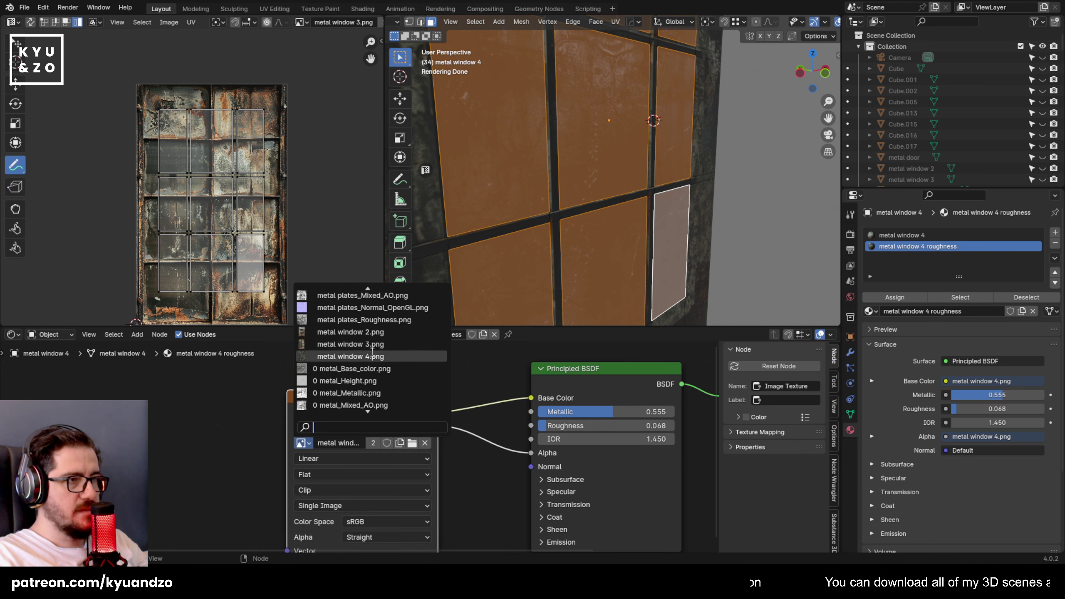
pyautogui.scroll(12, 377, 352)
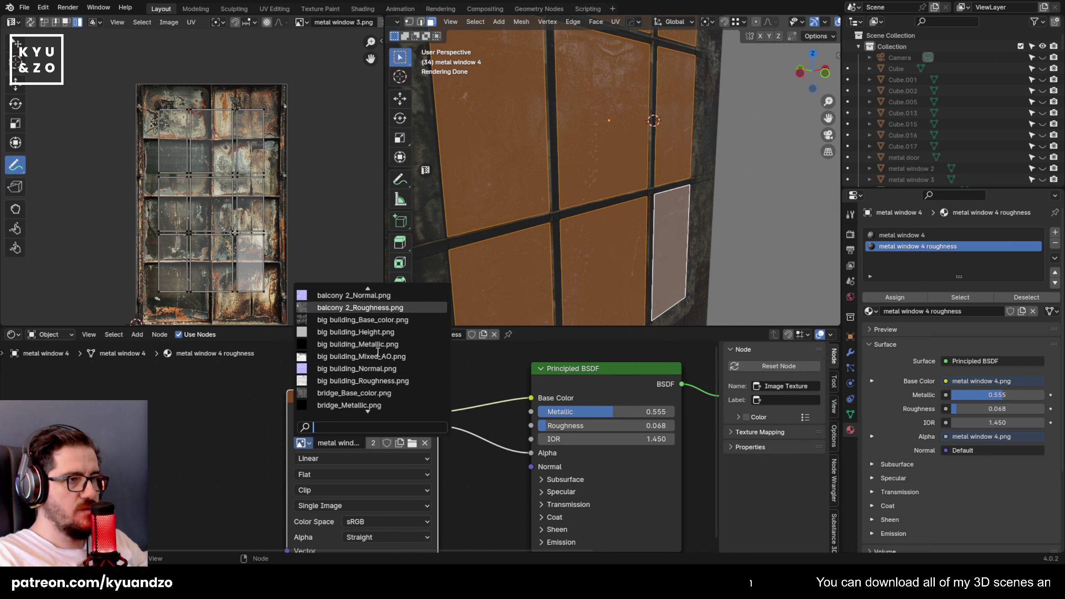
pyautogui.click(360, 368)
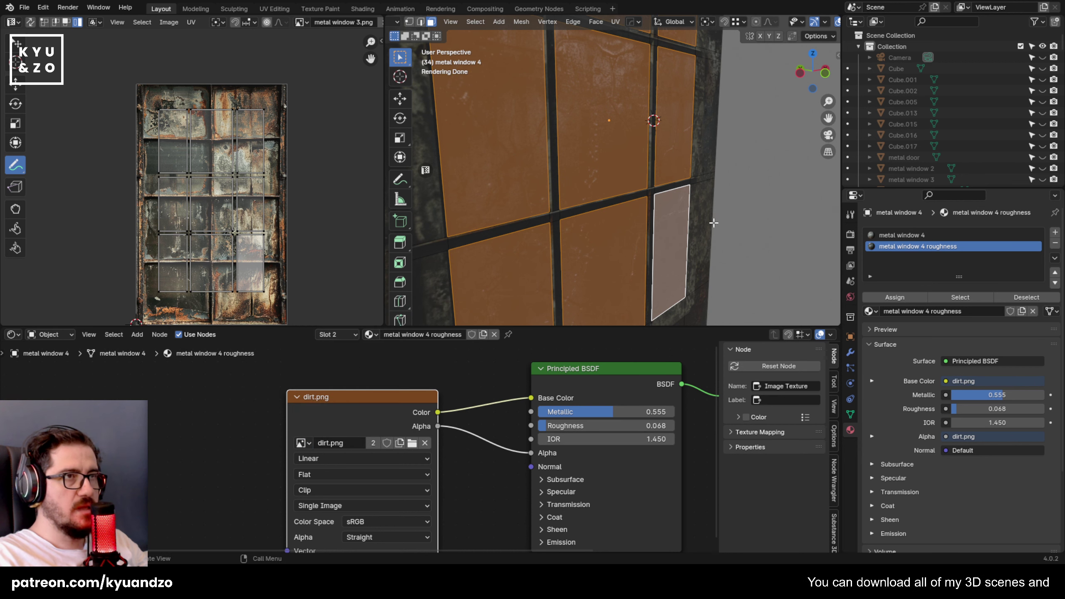
# Return to Object Mode with the whole scene shown, and connect the dirt.png color to Roughness instead of Base Color.
pyautogui.press('Tab')
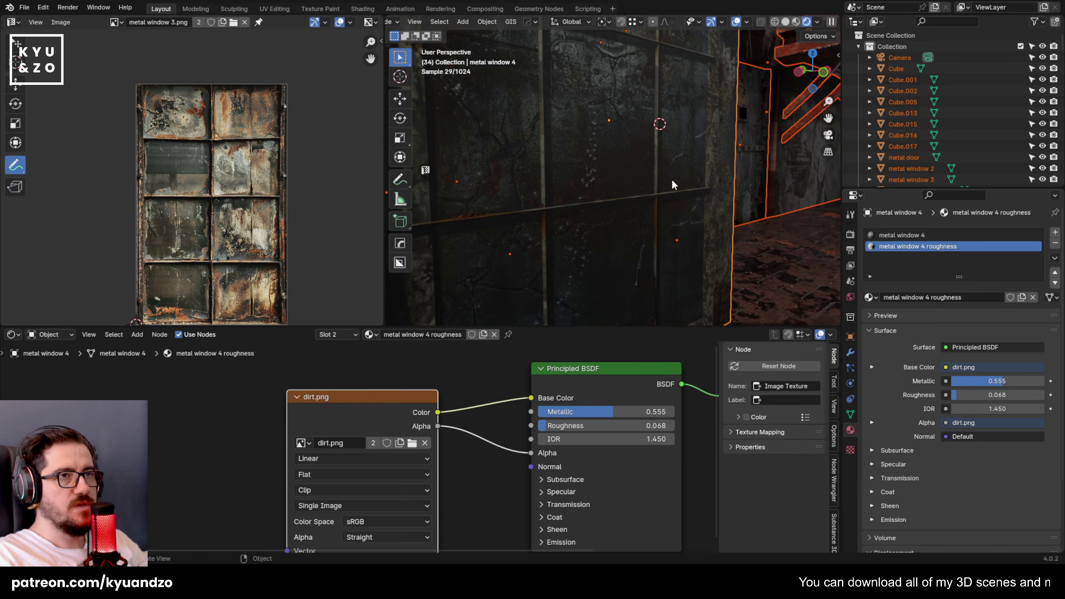
pyautogui.moveTo(641, 203); pyautogui.dragTo(621, 192, button='middle')
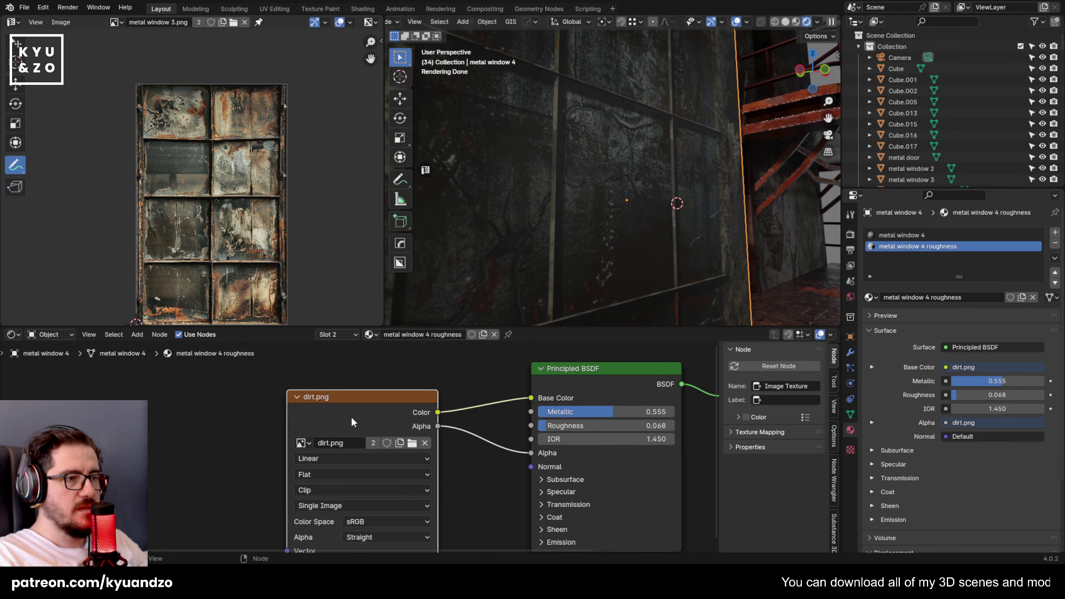
pyautogui.moveTo(352, 416); pyautogui.dragTo(372, 413)
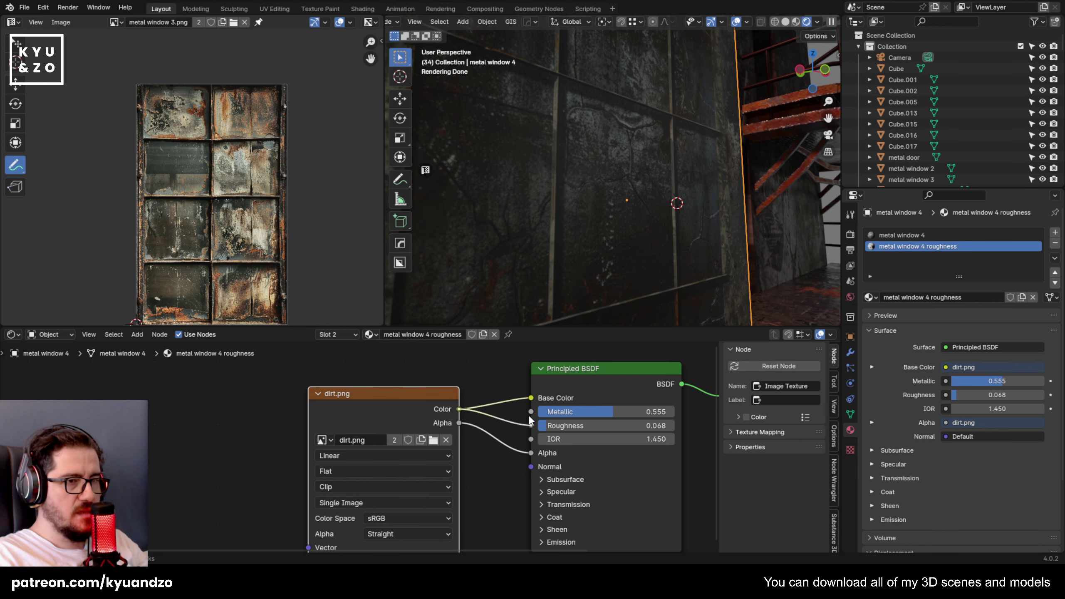
pyautogui.moveTo(528, 414); pyautogui.dragTo(484, 417)
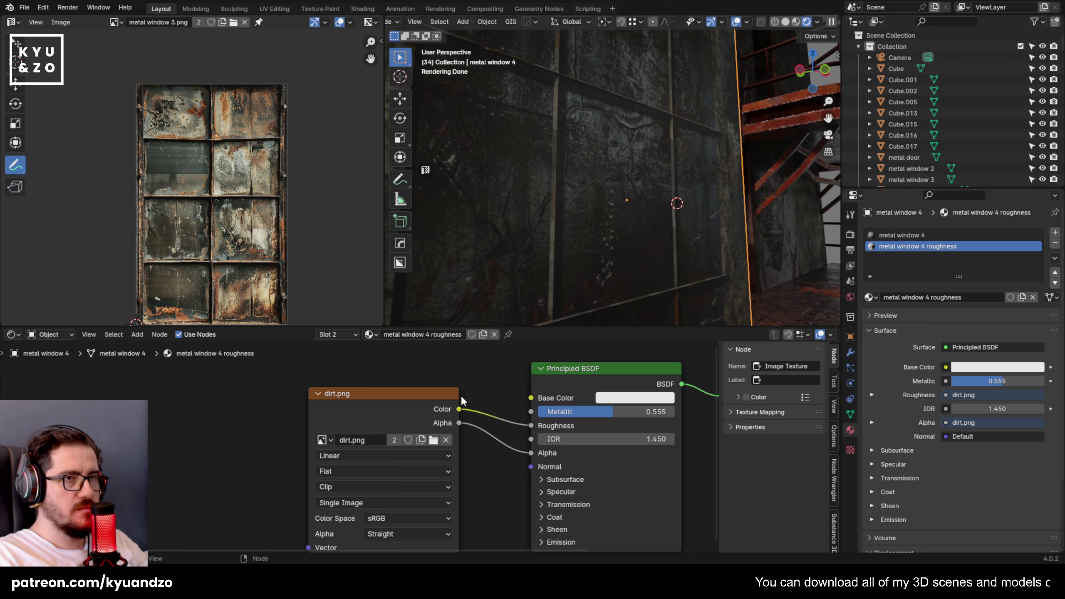
pyautogui.moveTo(352, 415); pyautogui.dragTo(363, 425)
pyautogui.moveTo(554, 256); pyautogui.dragTo(587, 231, button='middle')
pyautogui.moveTo(362, 431); pyautogui.dragTo(369, 421)
pyautogui.click(441, 366)
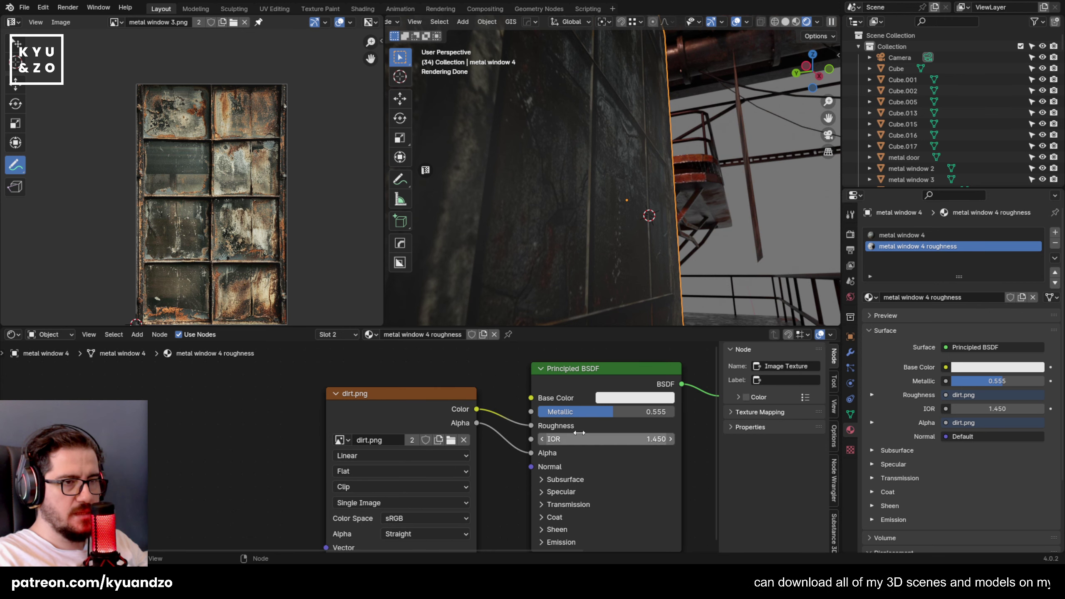
# Set the roughness material's Metallic to 0.668 and reselect metal window 4 in Object Mode.
pyautogui.moveTo(587, 412); pyautogui.dragTo(661, 412)
pyautogui.click(626, 253)
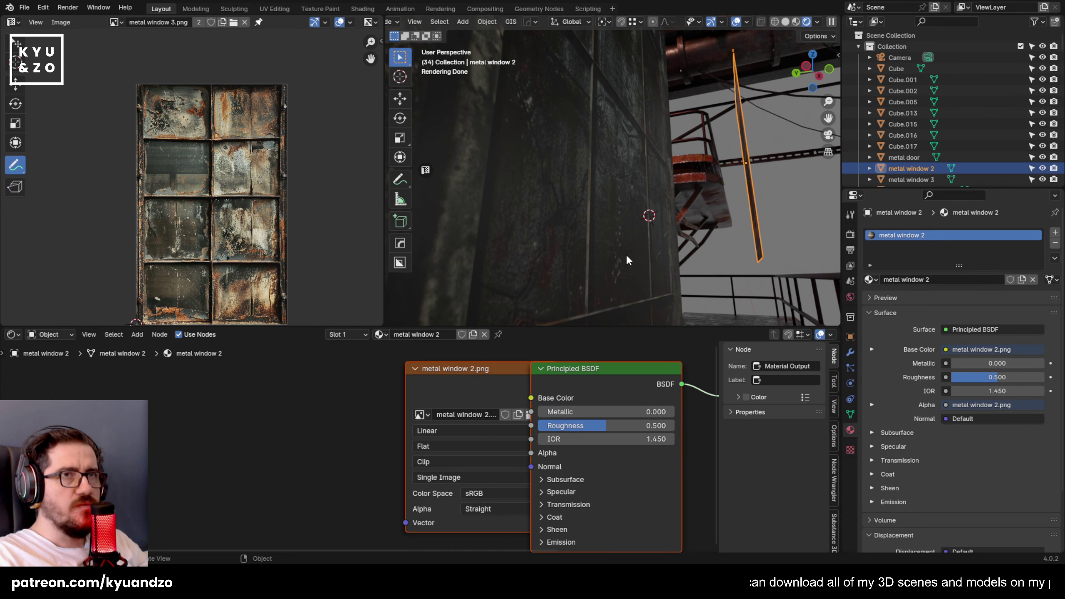
pyautogui.click(626, 252)
pyautogui.press('Tab')
pyautogui.press('Tab')
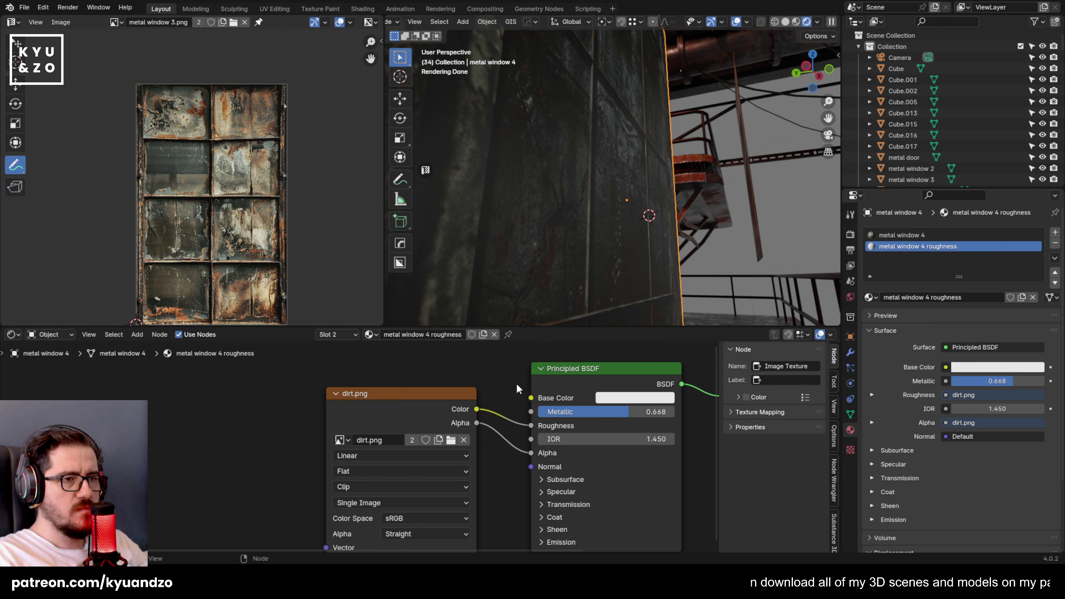
# Disconnect the dirt.png color from Roughness, relink its alpha output to the shader's Alpha, and set Roughness to 0.000.
pyautogui.click(401, 419)
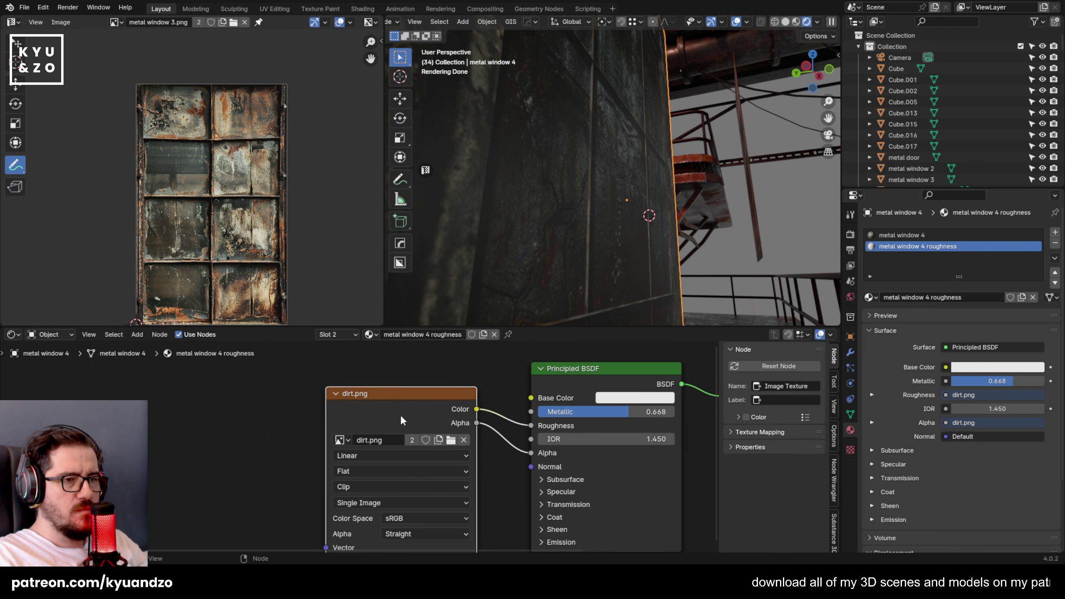
pyautogui.moveTo(530, 453); pyautogui.dragTo(501, 440)
pyautogui.moveTo(415, 424); pyautogui.dragTo(474, 401)
pyautogui.moveTo(314, 447)
pyautogui.mouseDown(button='middle')
pyautogui.moveTo(319, 369)
pyautogui.moveTo(302, 451)
pyautogui.mouseUp(button='middle')
pyautogui.moveTo(450, 405); pyautogui.dragTo(401, 437)
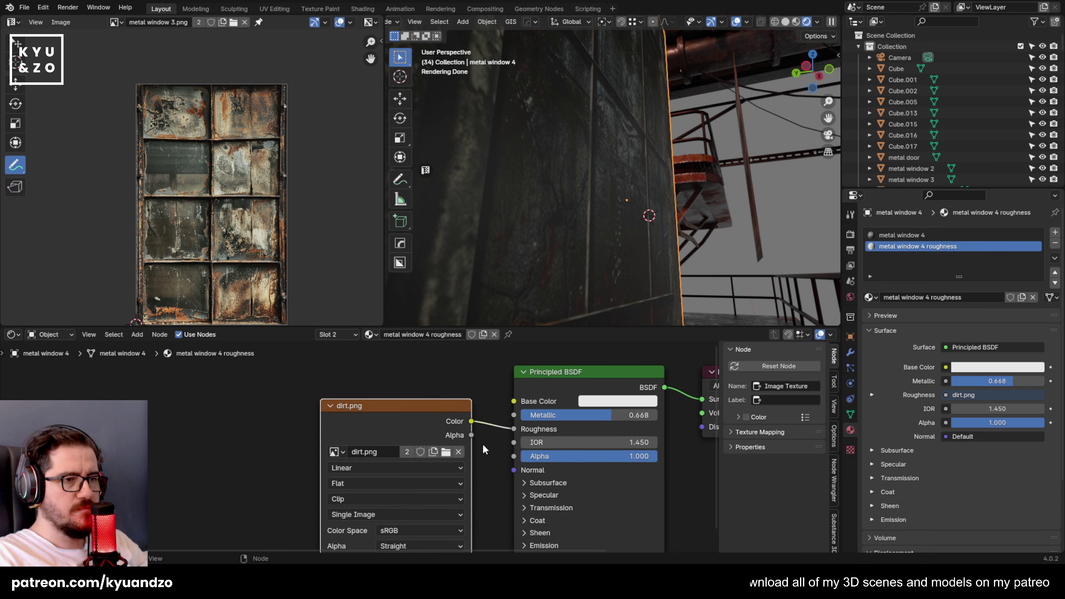
pyautogui.moveTo(473, 435); pyautogui.dragTo(498, 430)
pyautogui.moveTo(584, 429); pyautogui.dragTo(588, 429)
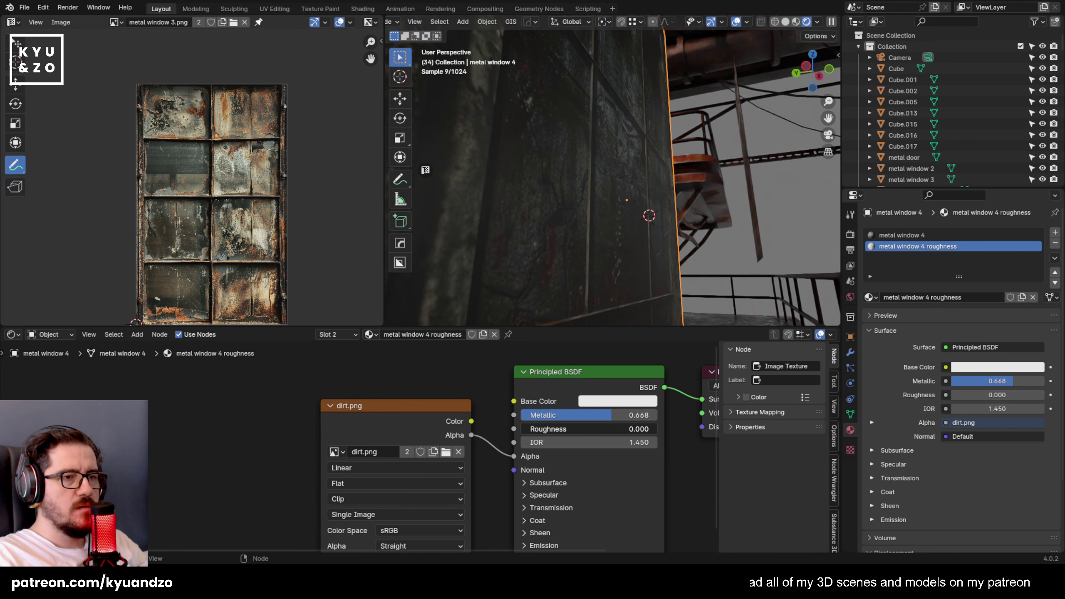
# Assign the roughness material to metal window 4's selected pane faces and set its Roughness to 0.059 and Metallic to 0.695.
pyautogui.click(661, 215)
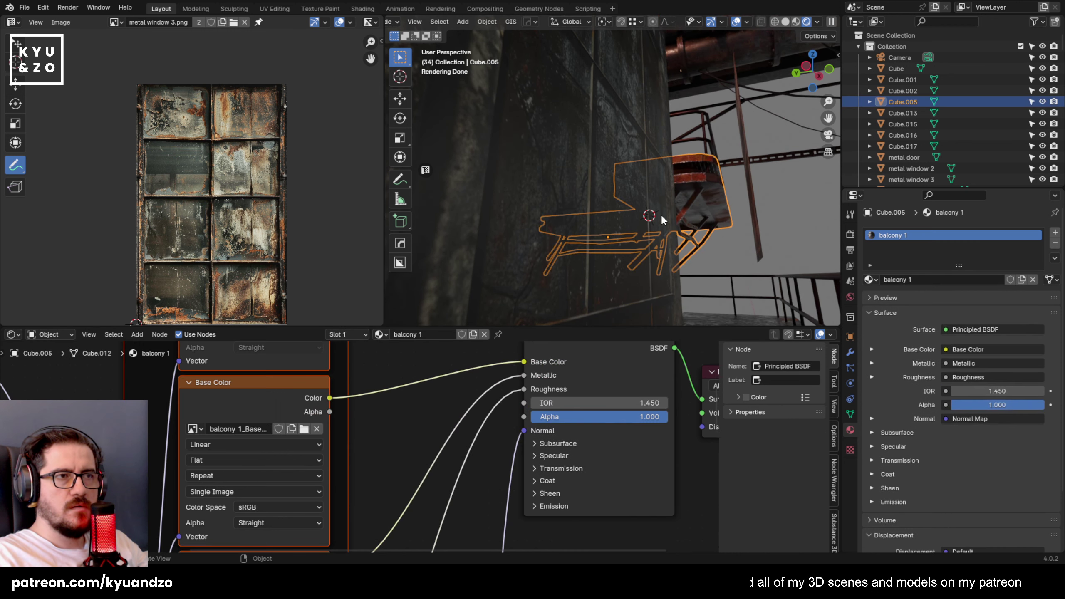
pyautogui.click(561, 203)
pyautogui.press('Tab')
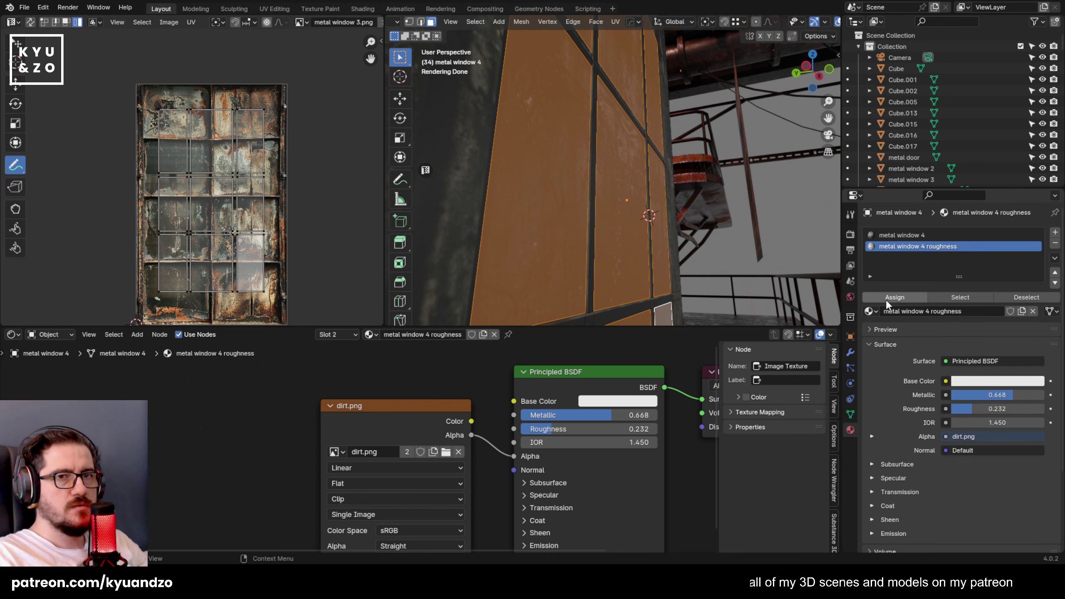
pyautogui.click(885, 299)
pyautogui.press('Tab')
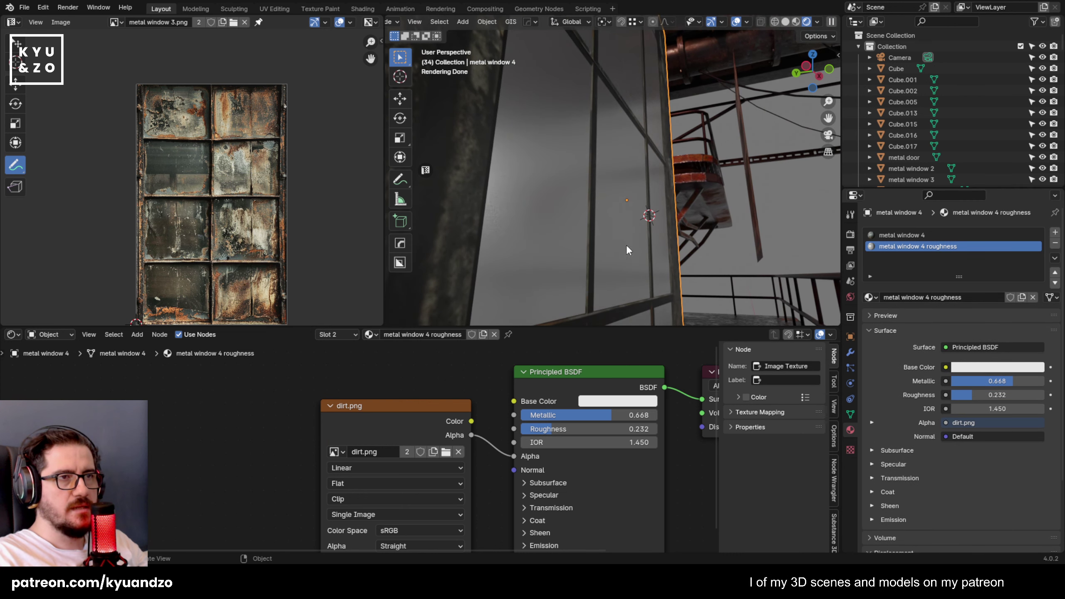
pyautogui.moveTo(565, 428); pyautogui.dragTo(541, 429)
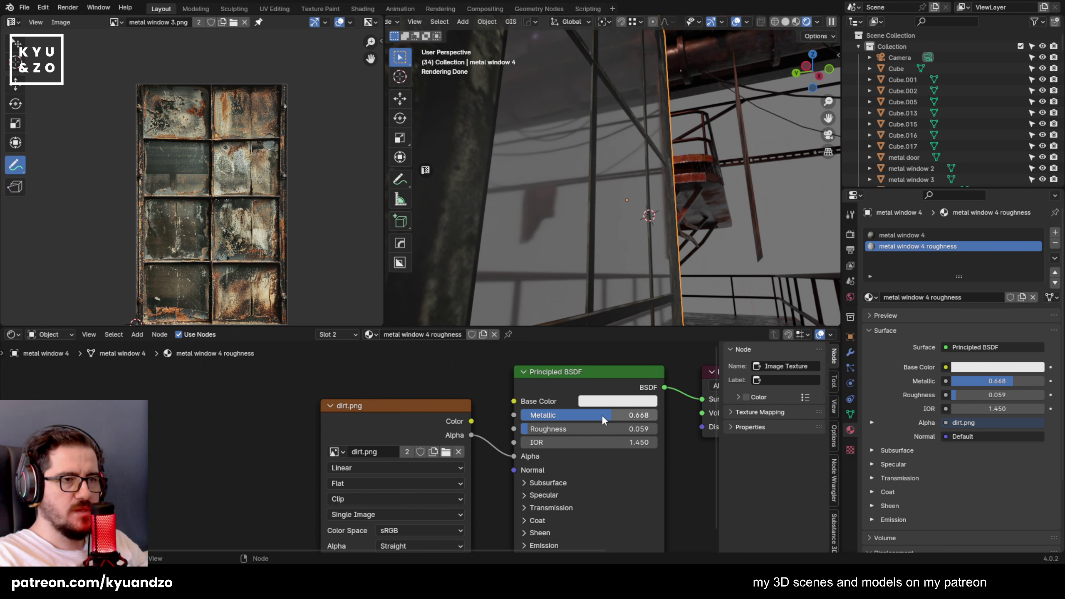
pyautogui.moveTo(604, 419); pyautogui.dragTo(617, 418)
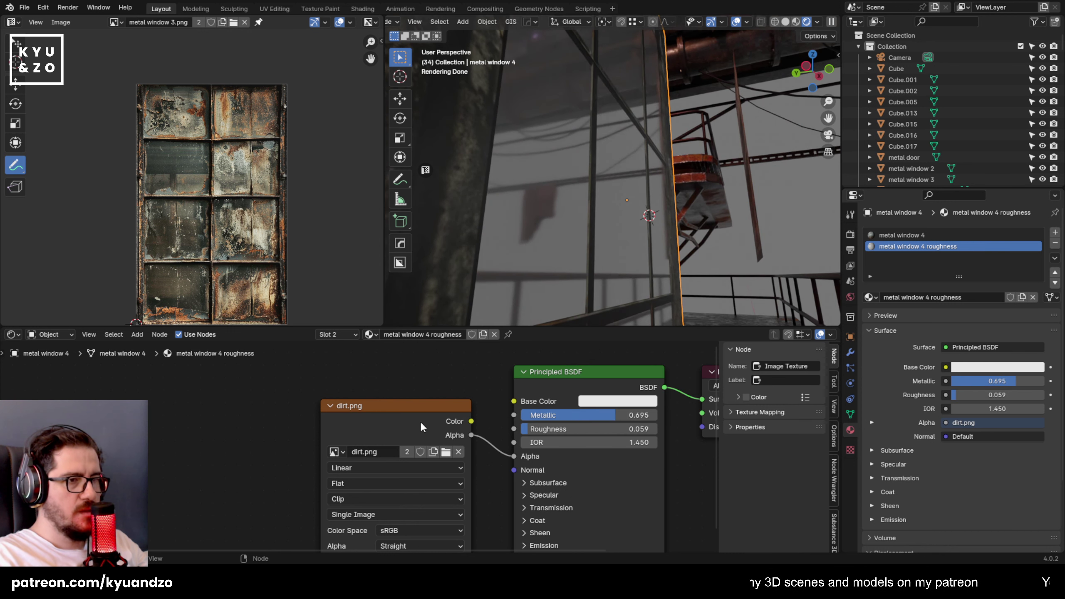
# Connect the dirt.png color output to Roughness and disconnect its alpha output from the shader's Alpha.
pyautogui.moveTo(472, 421); pyautogui.dragTo(514, 430)
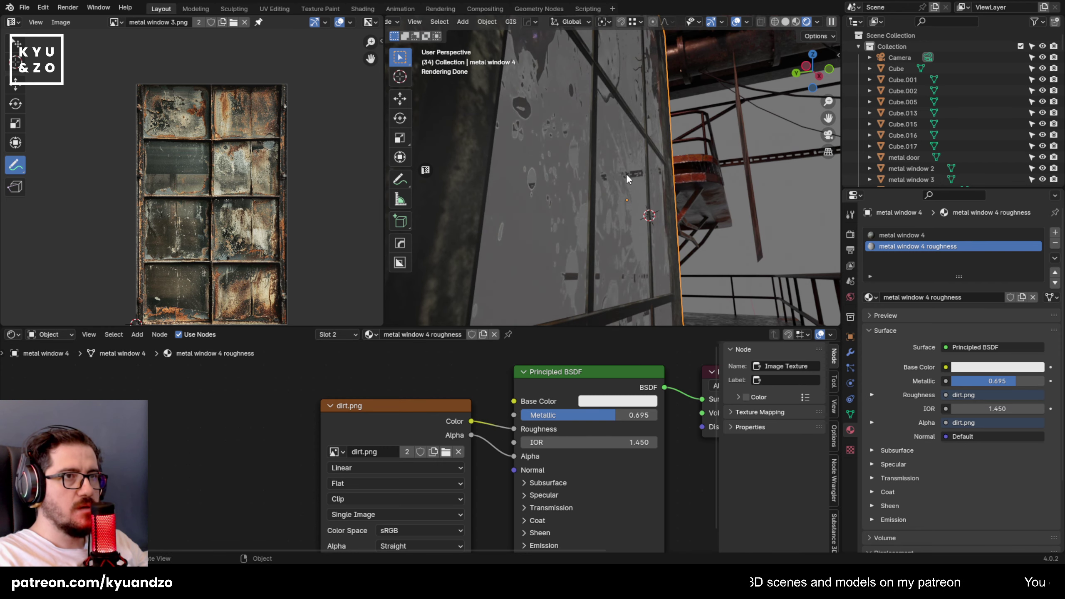
pyautogui.moveTo(626, 174); pyautogui.dragTo(485, 194, button='middle')
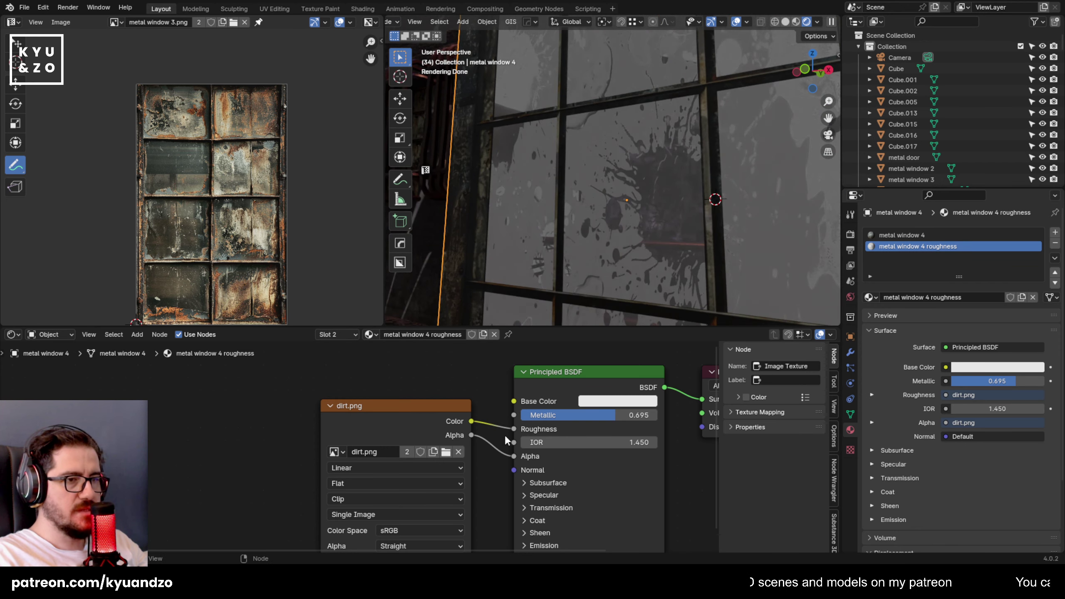
pyautogui.moveTo(516, 454); pyautogui.dragTo(500, 443)
pyautogui.moveTo(467, 323); pyautogui.dragTo(636, 227, button='middle')
pyautogui.moveTo(648, 185); pyautogui.dragTo(581, 191, button='middle')
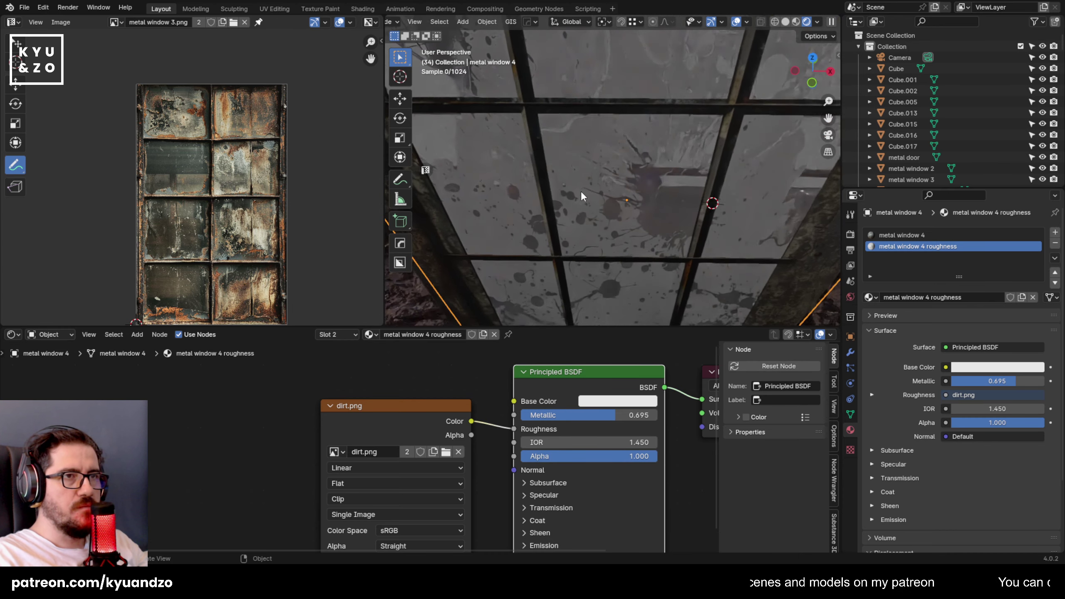
# Raise the roughness material's Metallic to 0.786, keeping metal window 4 in place.
pyautogui.scroll(-4, 585, 191)
pyautogui.press('g')
pyautogui.rightClick(555, 193)
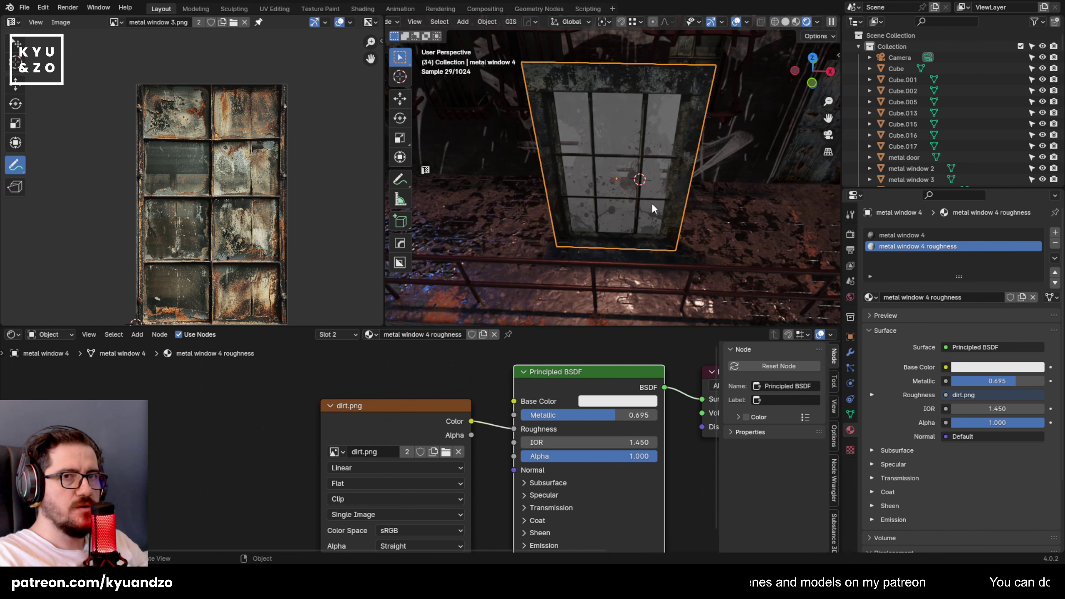
pyautogui.scroll(3, 652, 203)
pyautogui.moveTo(600, 414); pyautogui.dragTo(628, 415)
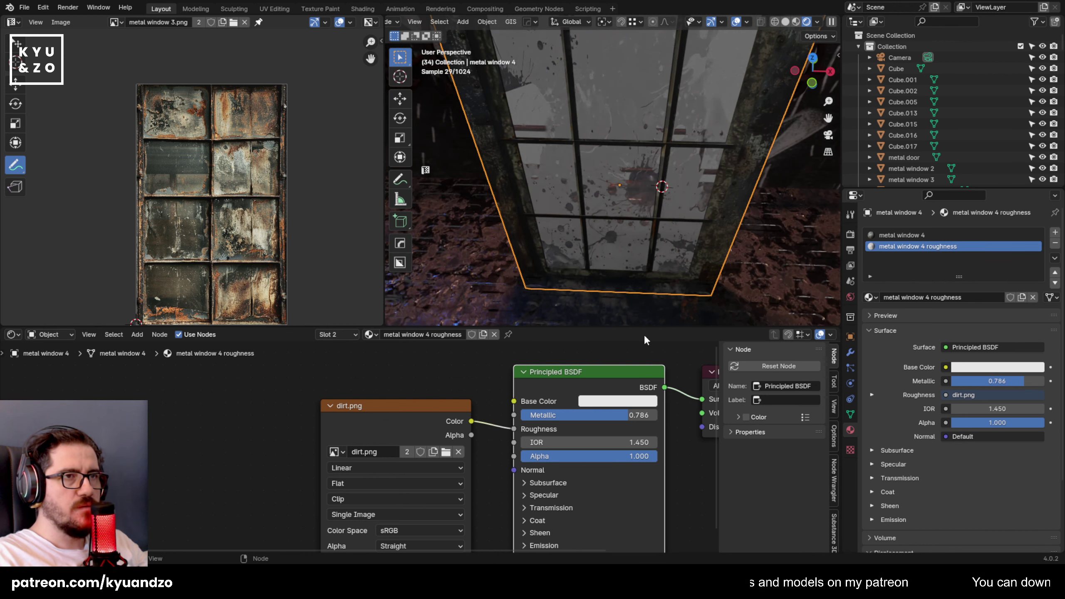
pyautogui.moveTo(633, 269); pyautogui.dragTo(618, 206, button='middle')
# Move the dirt.png node below the shader inputs and place a duplicate of it further away at Base Color height.
pyautogui.moveTo(361, 417); pyautogui.dragTo(356, 457)
pyautogui.hotkey('ctrl', 'z')
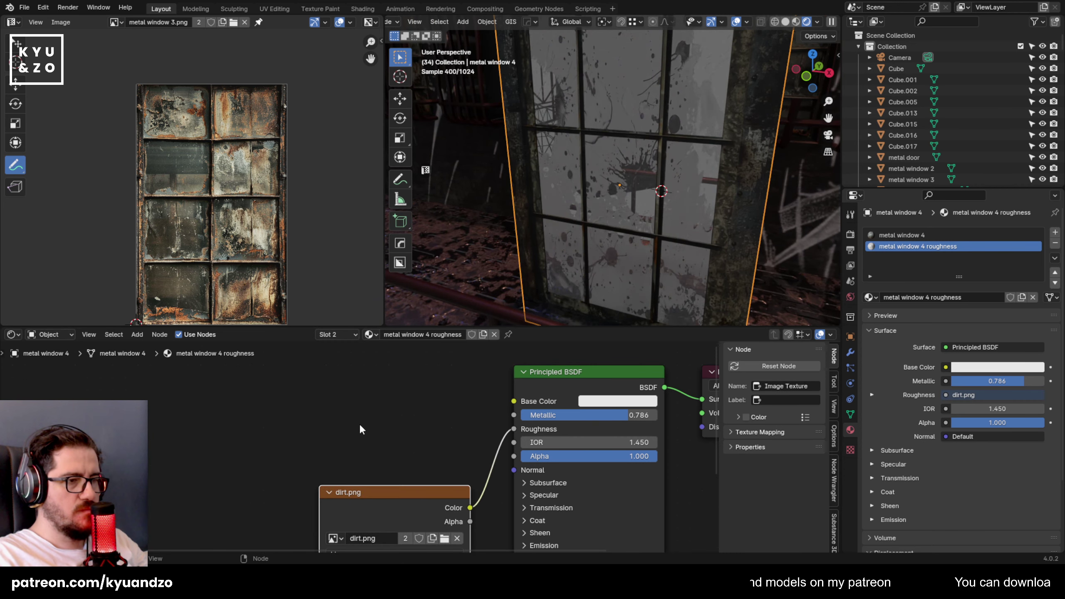
pyautogui.hotkey('ctrl', 'c')
pyautogui.hotkey('ctrl', 'v')
pyautogui.moveTo(339, 438); pyautogui.dragTo(232, 402)
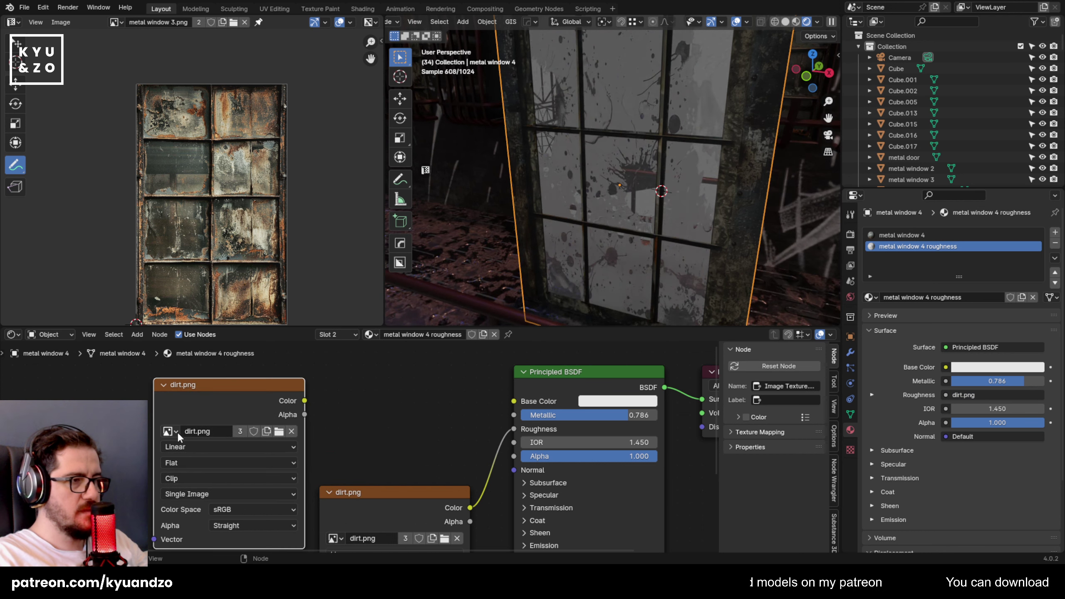
# Switch the duplicated node's image to metal window 4.png and connect its color output to Base Color.
pyautogui.click(177, 431)
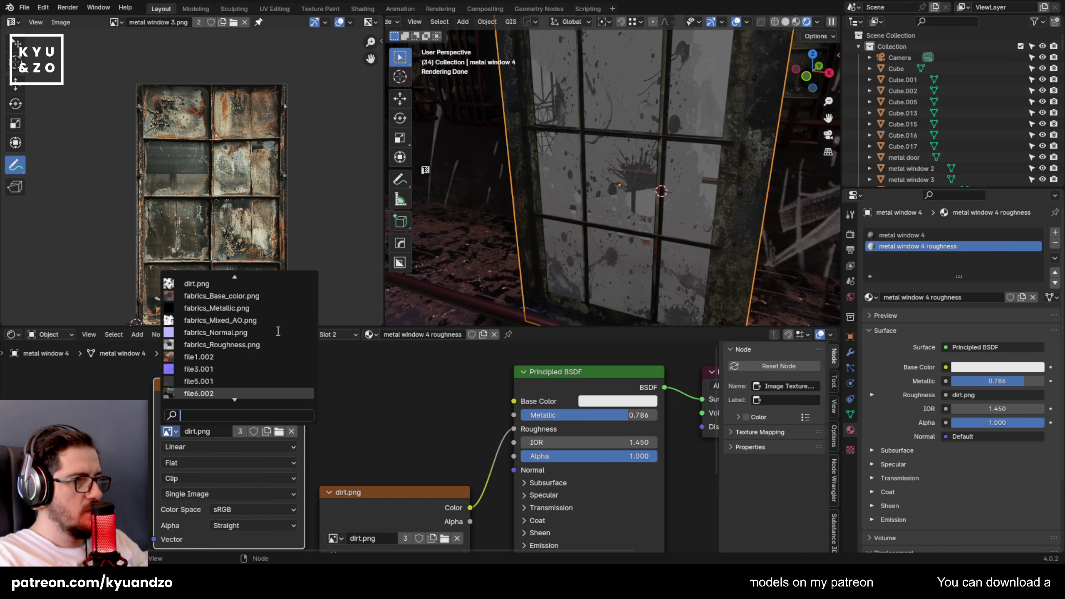
pyautogui.scroll(-19, 278, 331)
pyautogui.scroll(13, 279, 317)
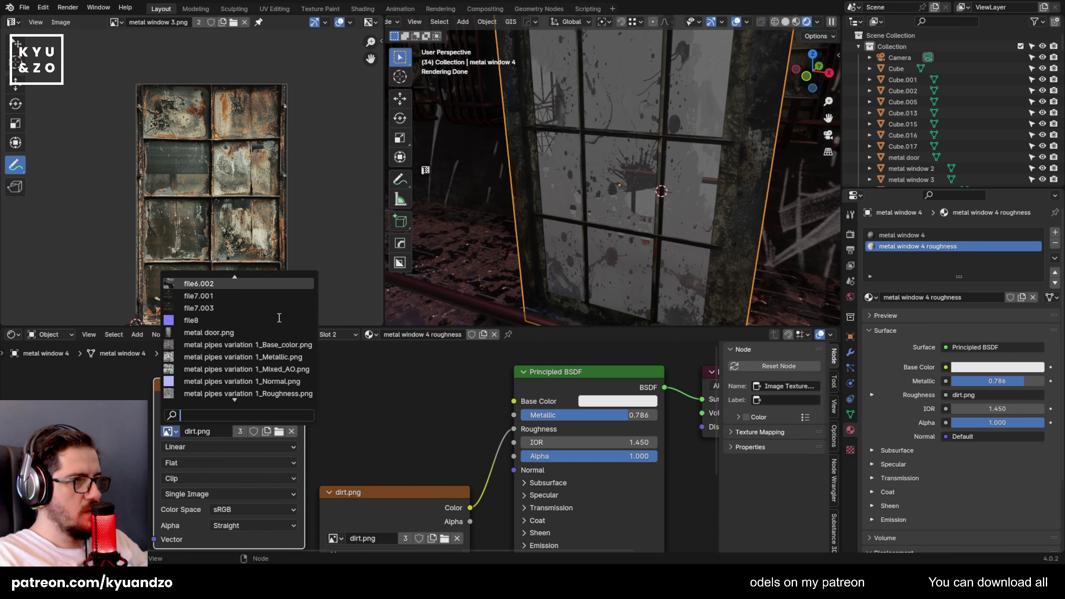
pyautogui.scroll(-6, 247, 338)
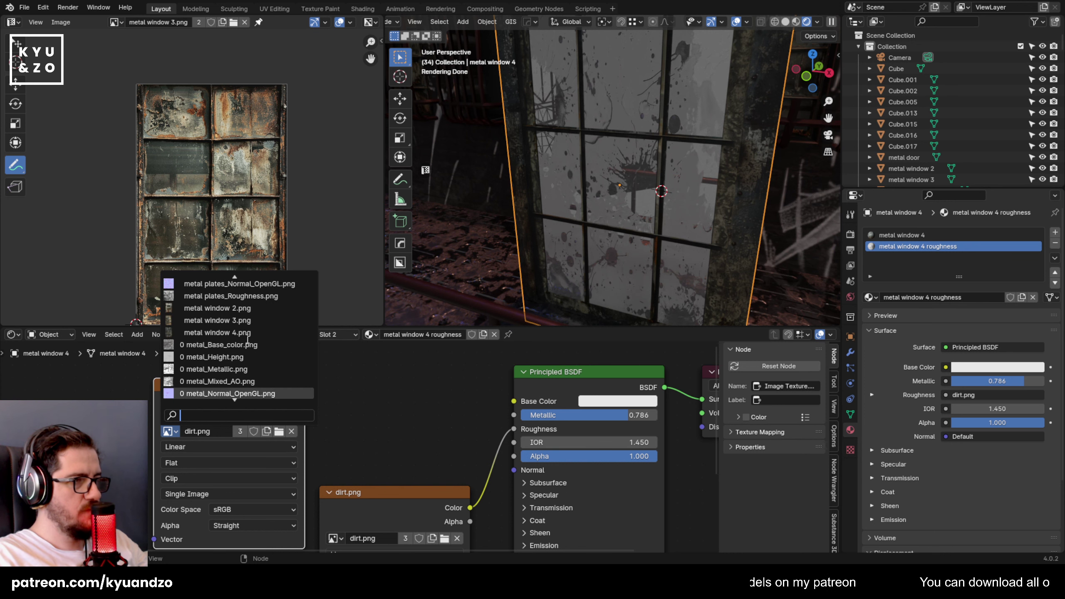
pyautogui.click(248, 333)
pyautogui.moveTo(305, 401); pyautogui.dragTo(515, 401)
pyautogui.moveTo(619, 186)
pyautogui.mouseDown(button='middle')
pyautogui.moveTo(663, 146)
pyautogui.moveTo(679, 103)
pyautogui.moveTo(642, 115)
pyautogui.moveTo(623, 170)
pyautogui.mouseUp(button='middle')
pyautogui.moveTo(669, 194); pyautogui.dragTo(661, 163, button='middle')
pyautogui.scroll(6, 633, 187)
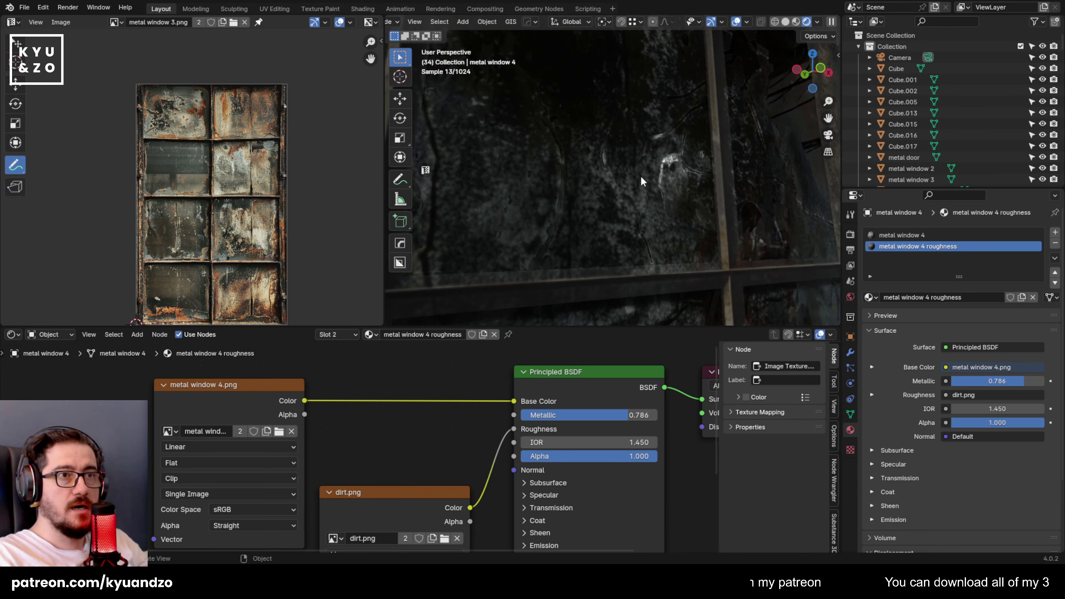
pyautogui.moveTo(646, 167)
pyautogui.mouseDown(button='middle')
pyautogui.moveTo(646, 148)
pyautogui.moveTo(634, 160)
pyautogui.moveTo(658, 119)
pyautogui.moveTo(628, 88)
pyautogui.moveTo(633, 80)
pyautogui.moveTo(659, 106)
pyautogui.moveTo(678, 101)
pyautogui.moveTo(687, 68)
pyautogui.moveTo(654, 92)
pyautogui.moveTo(574, 112)
pyautogui.moveTo(659, 152)
pyautogui.moveTo(672, 126)
pyautogui.moveTo(658, 91)
pyautogui.moveTo(645, 90)
pyautogui.moveTo(630, 182)
pyautogui.mouseUp(button='middle')
pyautogui.scroll(-5, 635, 160)
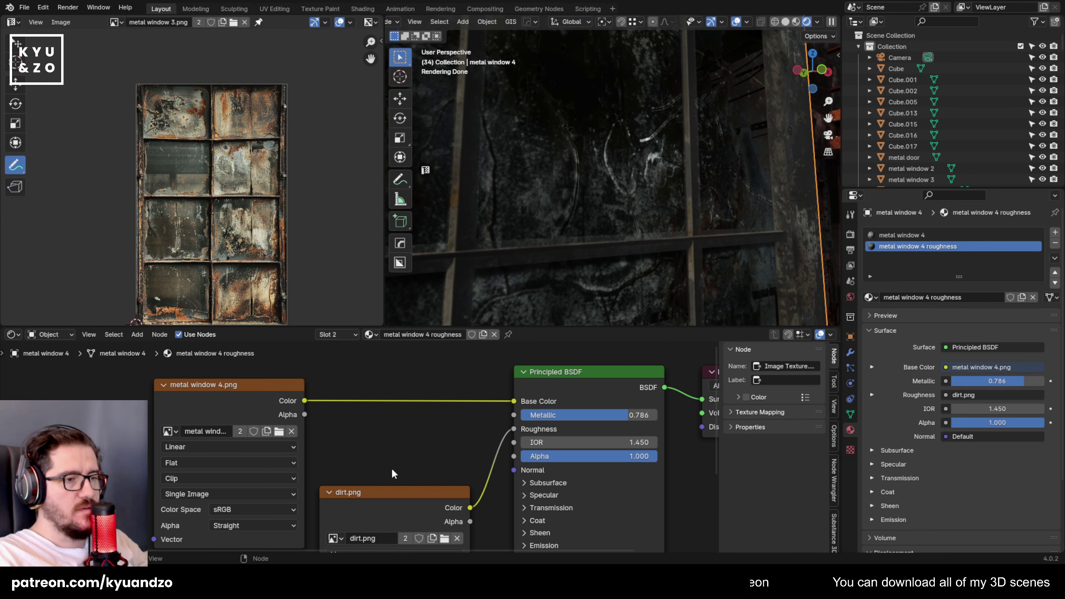
# Space out the two image nodes and insert an Invert Color node between the dirt.png color and the shader's Roughness.
pyautogui.moveTo(237, 401); pyautogui.dragTo(120, 421)
pyautogui.moveTo(371, 462); pyautogui.dragTo(394, 430, button='middle')
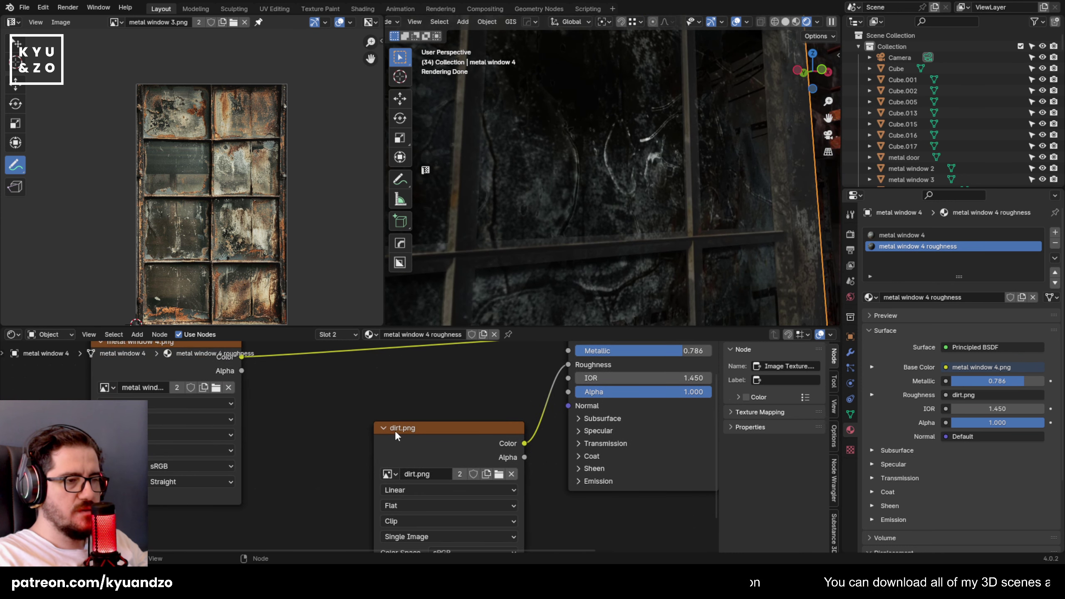
pyautogui.moveTo(337, 468); pyautogui.dragTo(360, 442, button='middle')
pyautogui.moveTo(441, 438); pyautogui.dragTo(375, 494)
pyautogui.click(440, 406)
pyautogui.hotkey('shift', 'a')
pyautogui.click(441, 407)
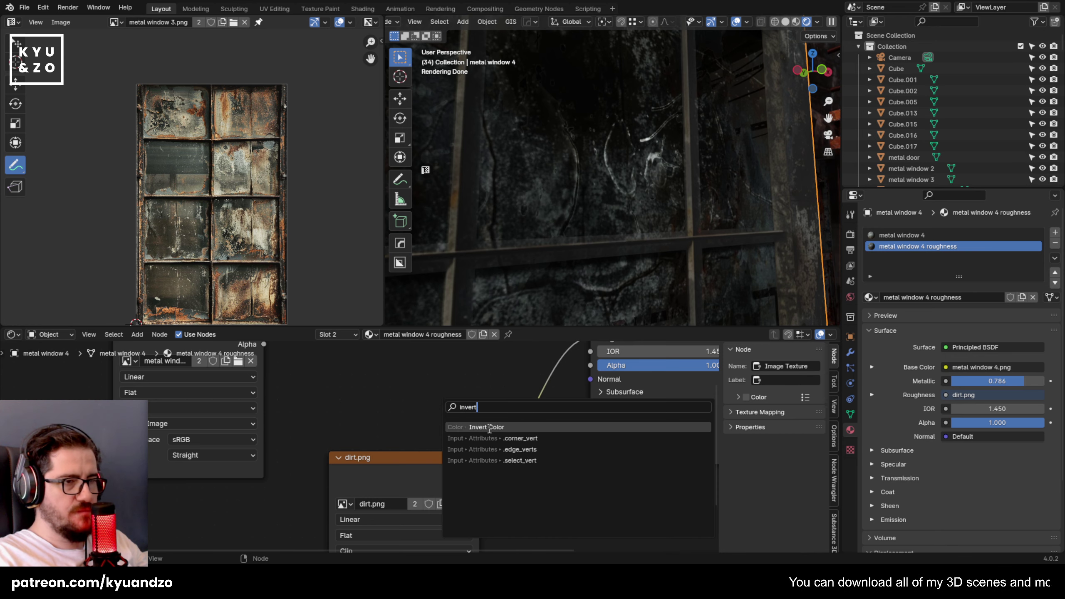
pyautogui.click(489, 429)
pyautogui.click(463, 386)
pyautogui.moveTo(435, 463); pyautogui.dragTo(432, 434)
# Select metal window 4 in the scene and shift the Invert Color and dirt.png nodes lower in the node graph.
pyautogui.moveTo(588, 196); pyautogui.dragTo(634, 193, button='middle')
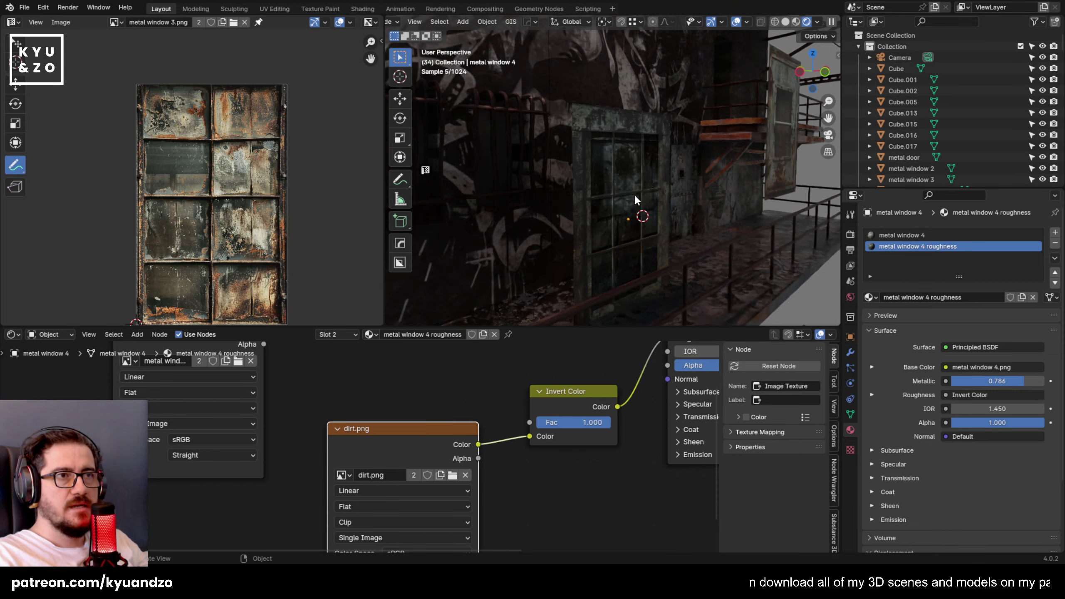
pyautogui.click(658, 156)
pyautogui.scroll(3, 657, 164)
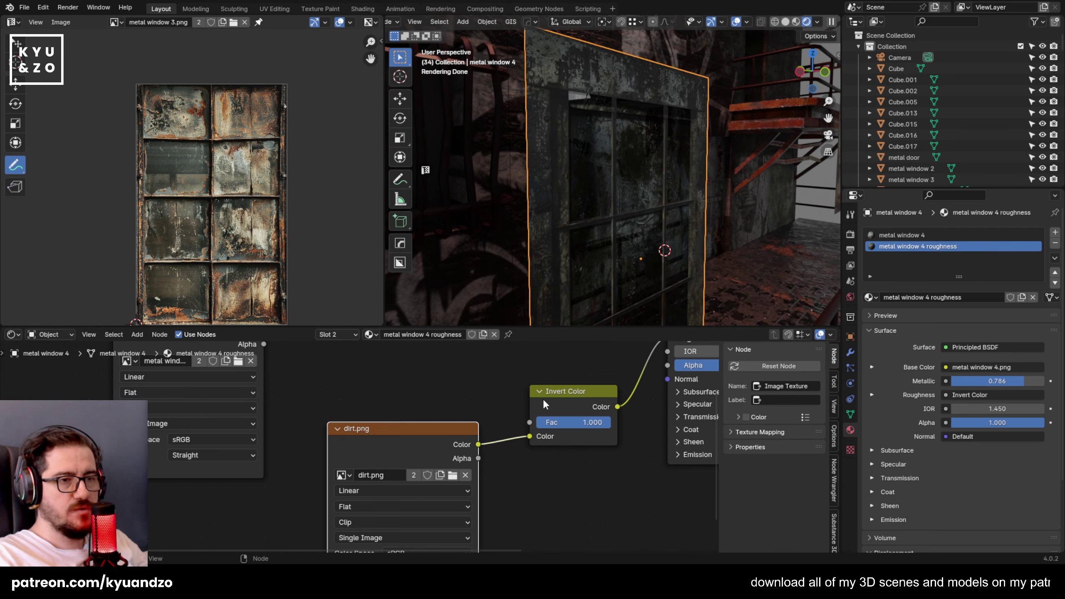
pyautogui.moveTo(543, 400); pyautogui.dragTo(544, 428)
pyautogui.moveTo(441, 439); pyautogui.dragTo(444, 470)
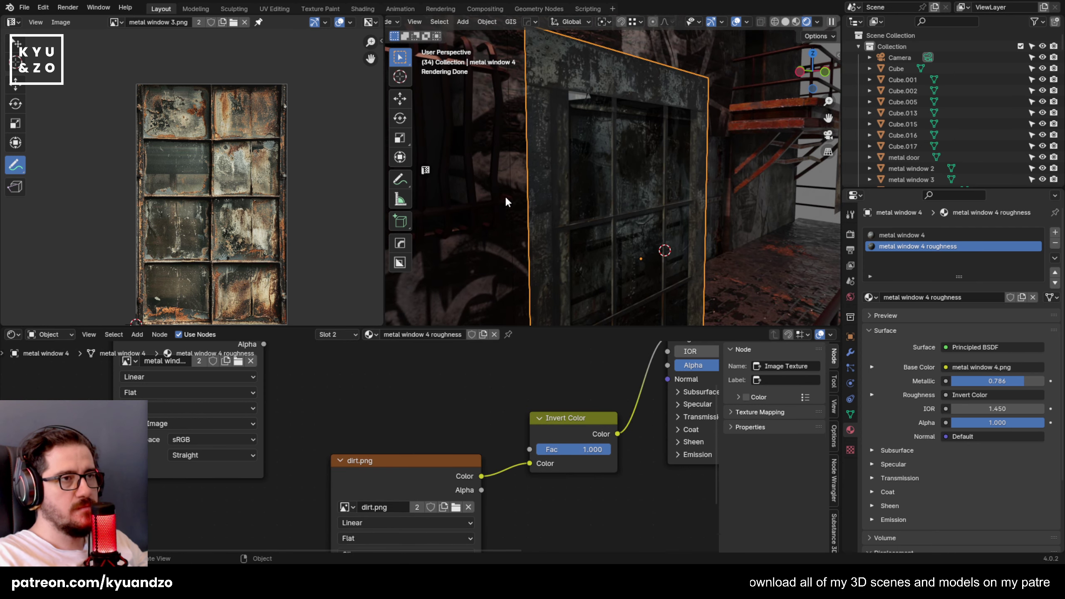
pyautogui.moveTo(612, 181); pyautogui.dragTo(602, 186, button='middle')
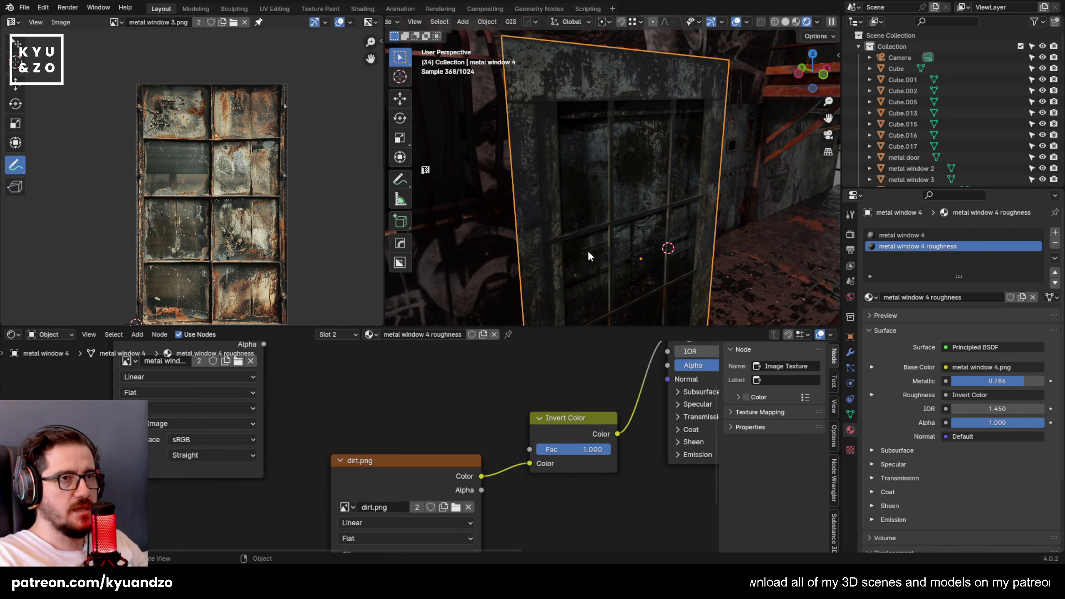
# Hide everything except metal window 4 and enlarge the 3D viewport over the shader editor.
pyautogui.hotkey('shift', 'h')
pyautogui.moveTo(802, 224); pyautogui.dragTo(661, 135, button='middle')
pyautogui.moveTo(625, 326); pyautogui.dragTo(621, 485)
pyautogui.moveTo(617, 308); pyautogui.dragTo(563, 316, button='middle')
pyautogui.scroll(-1, 562, 310)
pyautogui.scroll(6, 562, 309)
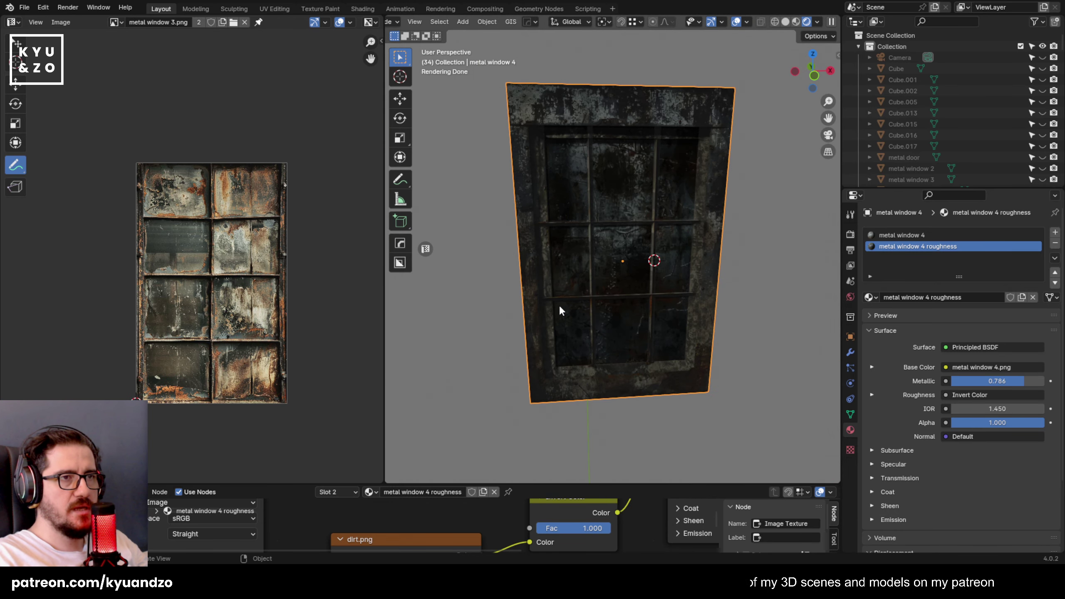
# Extrude metal window 4's selected pane faces inward by about 0.027 m and return to Object Mode.
pyautogui.click(487, 239)
pyautogui.keyDown('shift'); pyautogui.moveTo(497, 191); pyautogui.dragTo(596, 294, button='middle'); pyautogui.keyUp('shift')
pyautogui.press('Tab')
pyautogui.press('e')
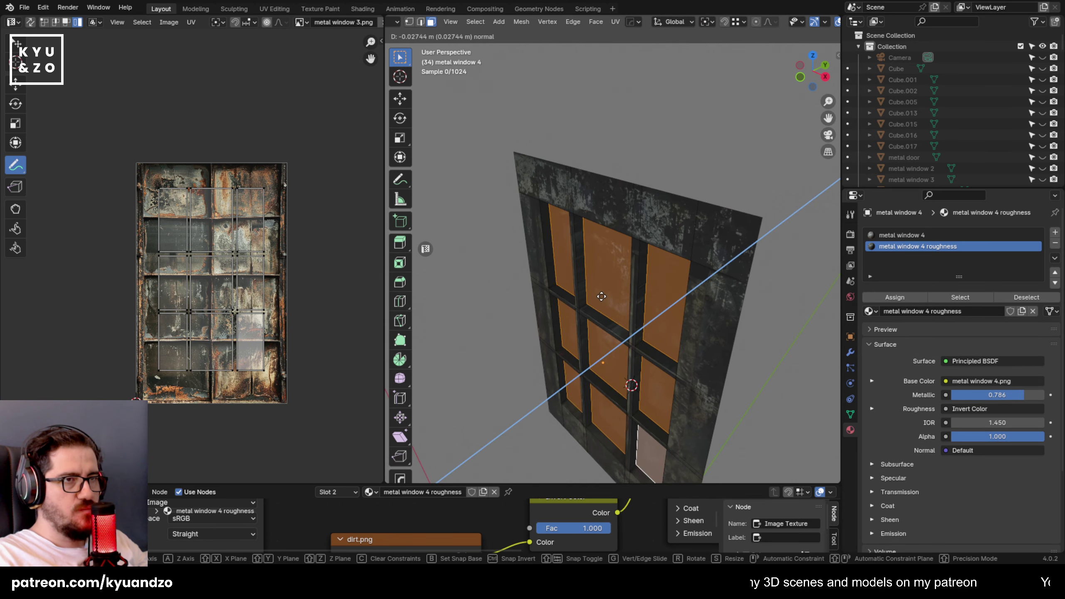
pyautogui.click(601, 297)
pyautogui.press('Tab')
# Nudge metal window 4's pane faces slightly and extrude them again in Edit Mode, returning to Object Mode.
pyautogui.moveTo(492, 240); pyautogui.dragTo(654, 282, button='middle')
pyautogui.scroll(4, 652, 278)
pyautogui.click(653, 278)
pyautogui.press('Tab')
pyautogui.press('g')
pyautogui.press('y')
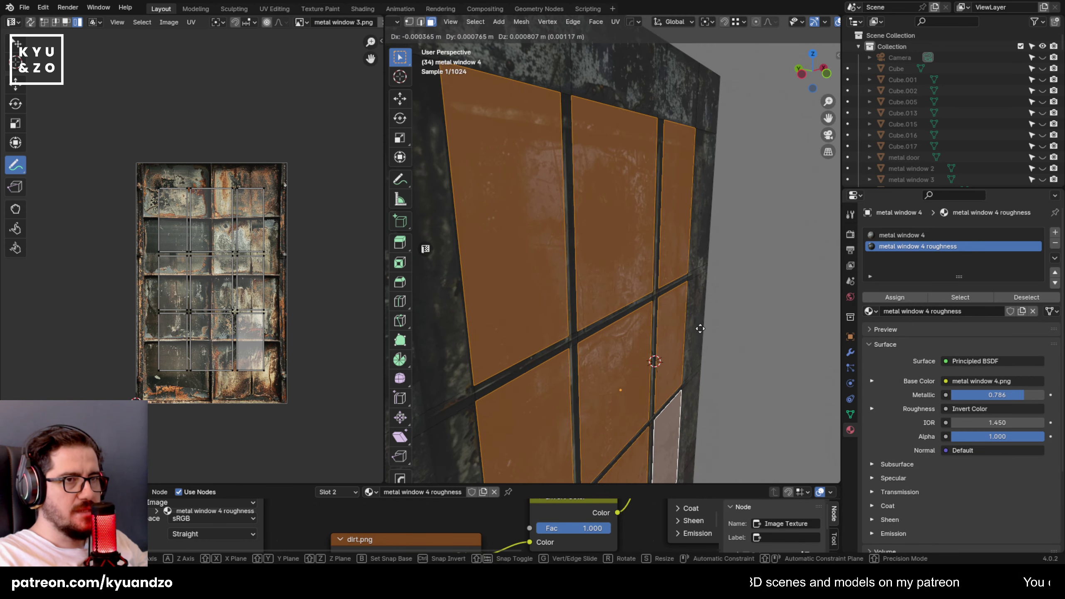
pyautogui.click(697, 327)
pyautogui.press('e')
pyautogui.click(696, 326)
pyautogui.press('Tab')
pyautogui.scroll(-4, 723, 287)
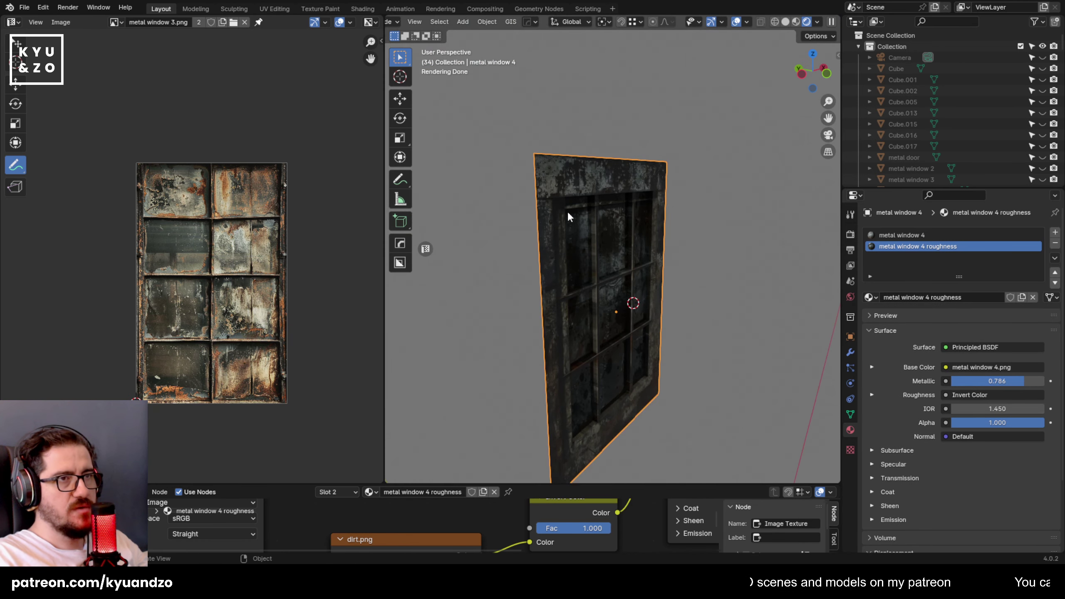
# Select the loops of side faces surrounding all nine recessed panes of metal window 4 in Edit Mode.
pyautogui.scroll(2, 588, 232)
pyautogui.scroll(5, 589, 234)
pyautogui.press('Tab')
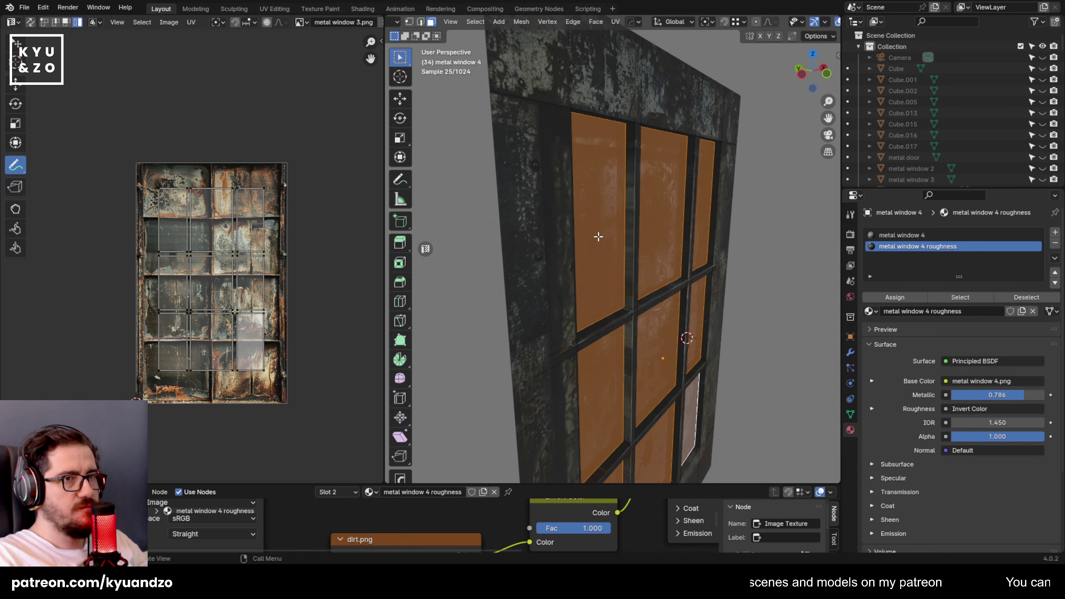
pyautogui.scroll(2, 624, 341)
pyautogui.keyDown('alt'); pyautogui.click(624, 341); pyautogui.keyUp('alt')
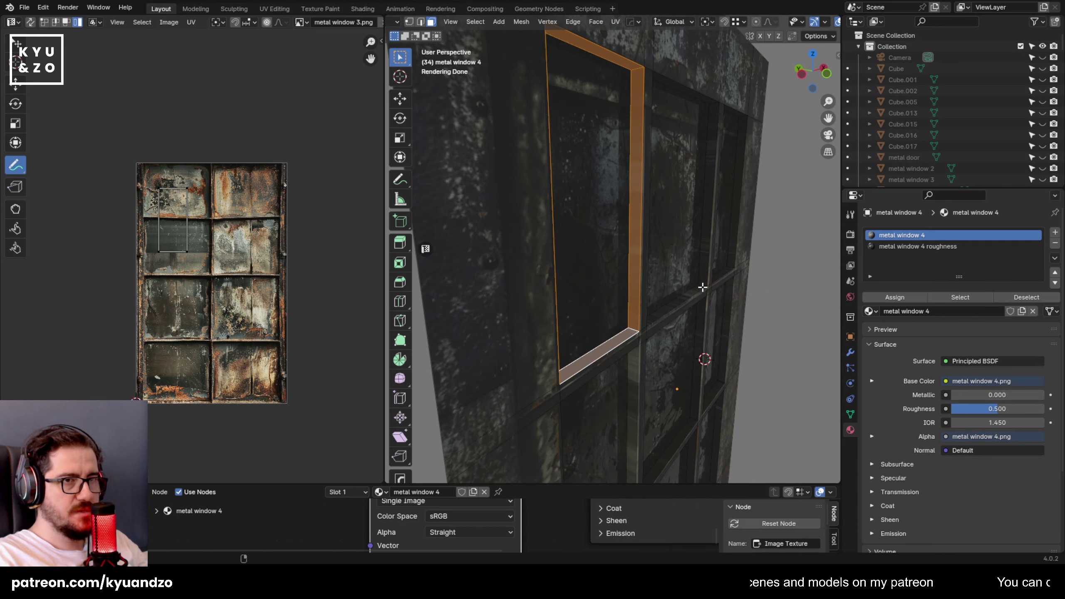
pyautogui.moveTo(731, 266); pyautogui.dragTo(634, 340, button='middle')
pyautogui.keyDown('shift'); pyautogui.moveTo(766, 298); pyautogui.dragTo(564, 309, button='middle'); pyautogui.keyUp('shift')
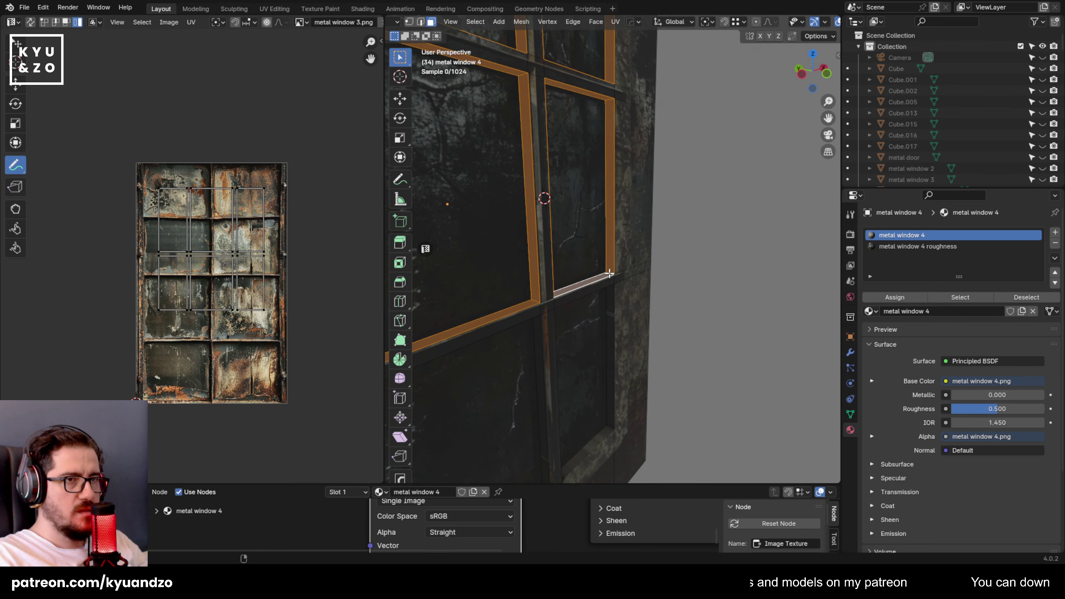
pyautogui.keyDown('shift'); pyautogui.moveTo(587, 373); pyautogui.dragTo(656, 190, button='middle'); pyautogui.keyUp('shift')
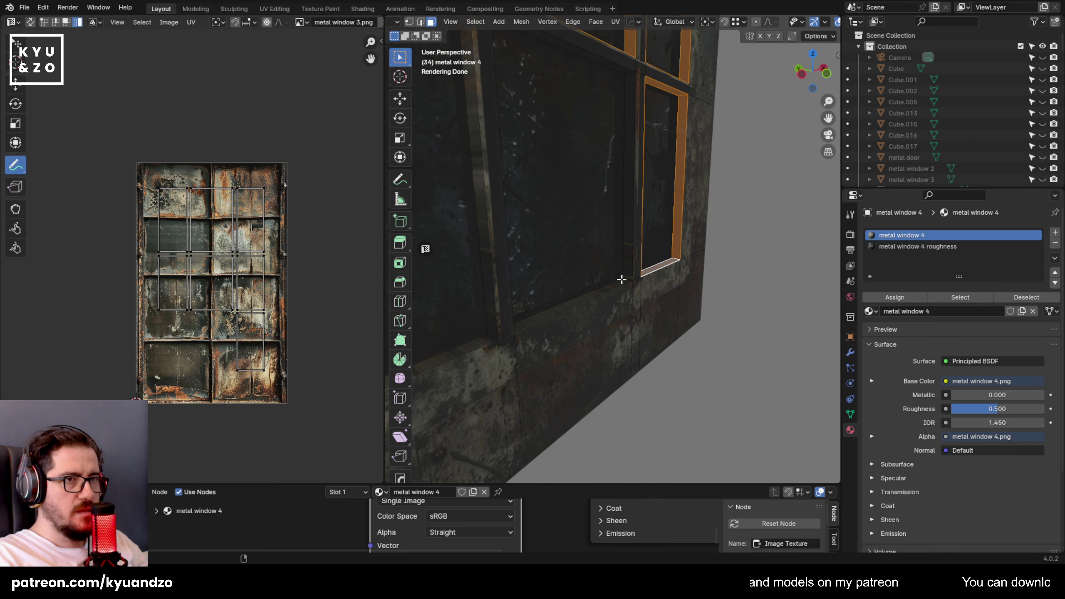
pyautogui.keyDown('alt'); pyautogui.keyDown('shift'); pyautogui.click(592, 302); pyautogui.keyUp('shift'); pyautogui.keyUp('alt')
pyautogui.scroll(-5, 488, 339)
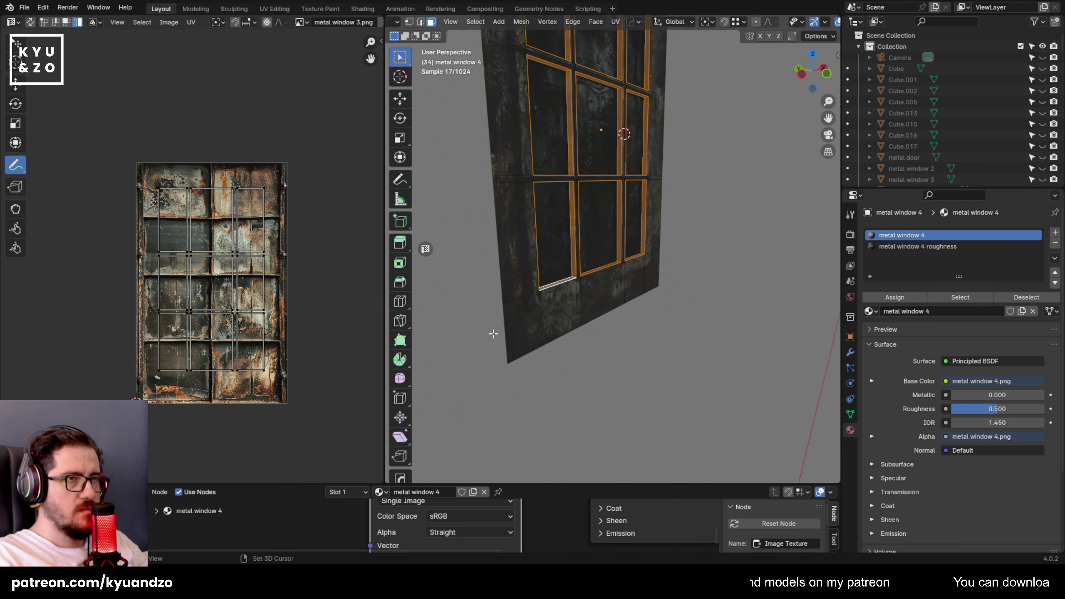
# Unwrap the selected recess side faces with Cube Projection and rotate their UVs to run vertically.
pyautogui.keyDown('shift'); pyautogui.moveTo(564, 212); pyautogui.dragTo(574, 319, button='middle'); pyautogui.keyUp('shift')
pyautogui.press('u')
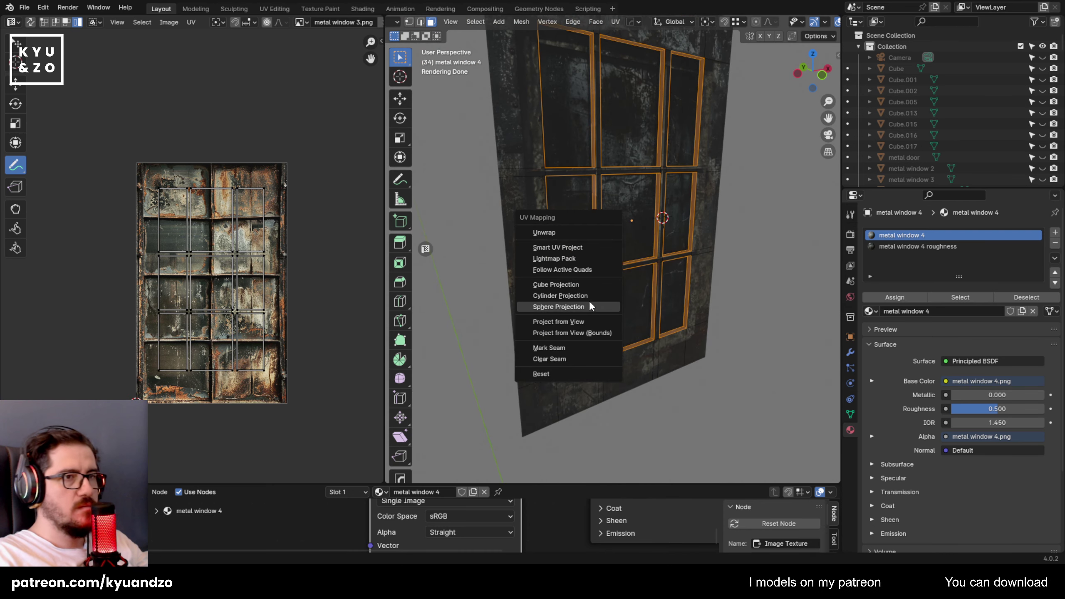
pyautogui.click(590, 285)
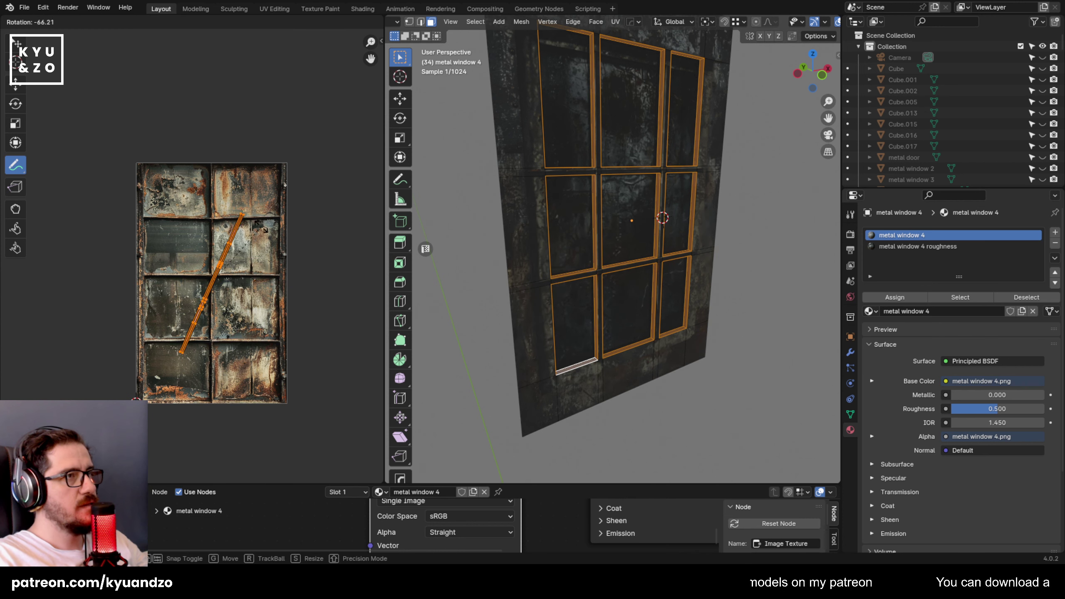
pyautogui.press('Return')
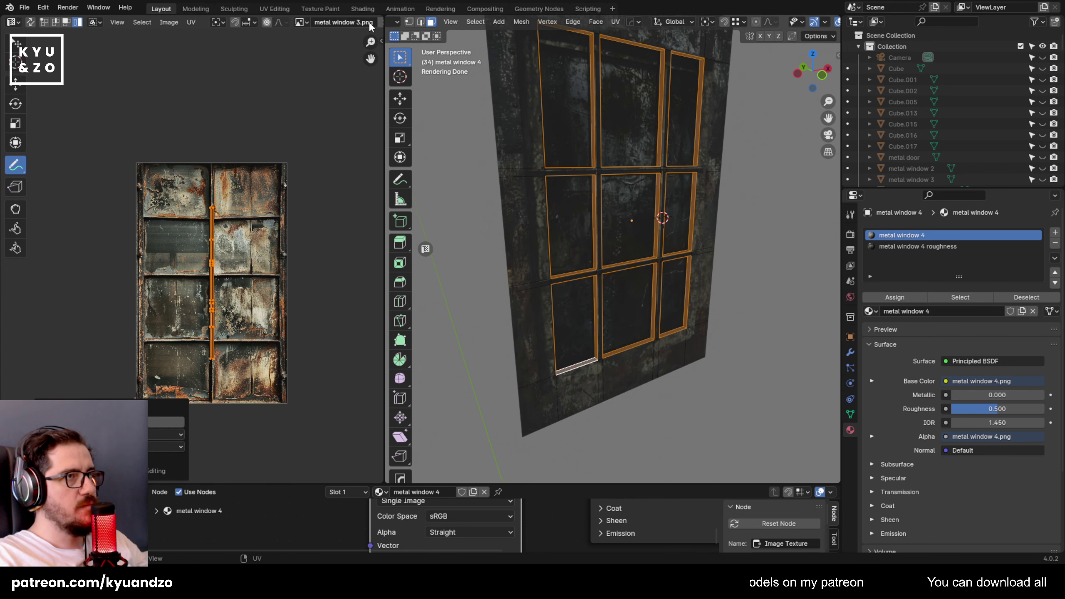
# Show metal window 4.png in the UV Editor, then move and enlarge the recess sides' UV strip onto the frame area and return to Object Mode.
pyautogui.click(300, 22)
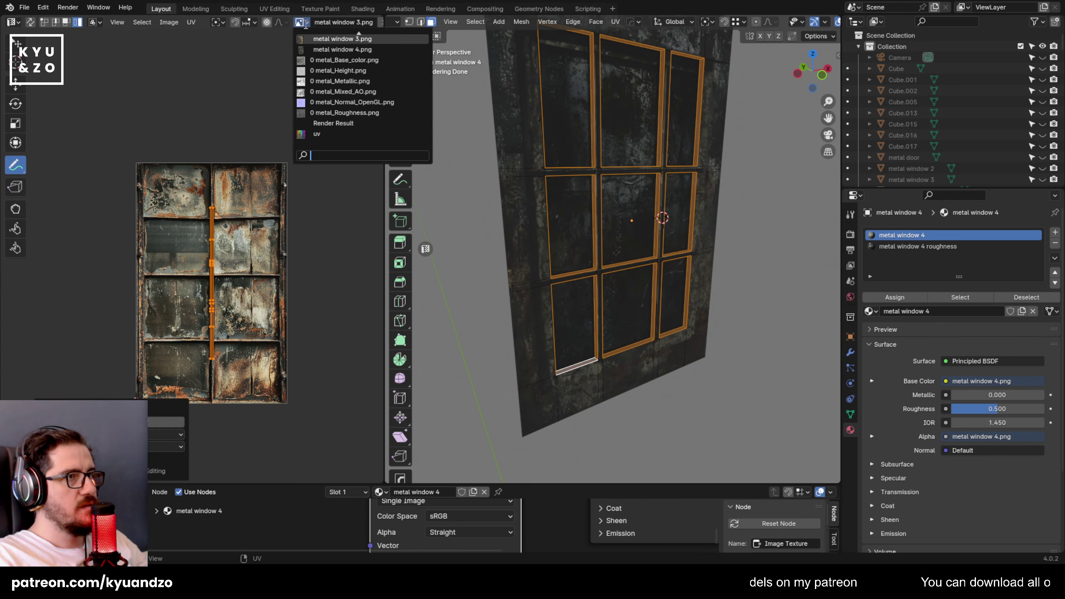
pyautogui.click(344, 48)
pyautogui.press('g')
pyautogui.click(303, 289)
pyautogui.press('s')
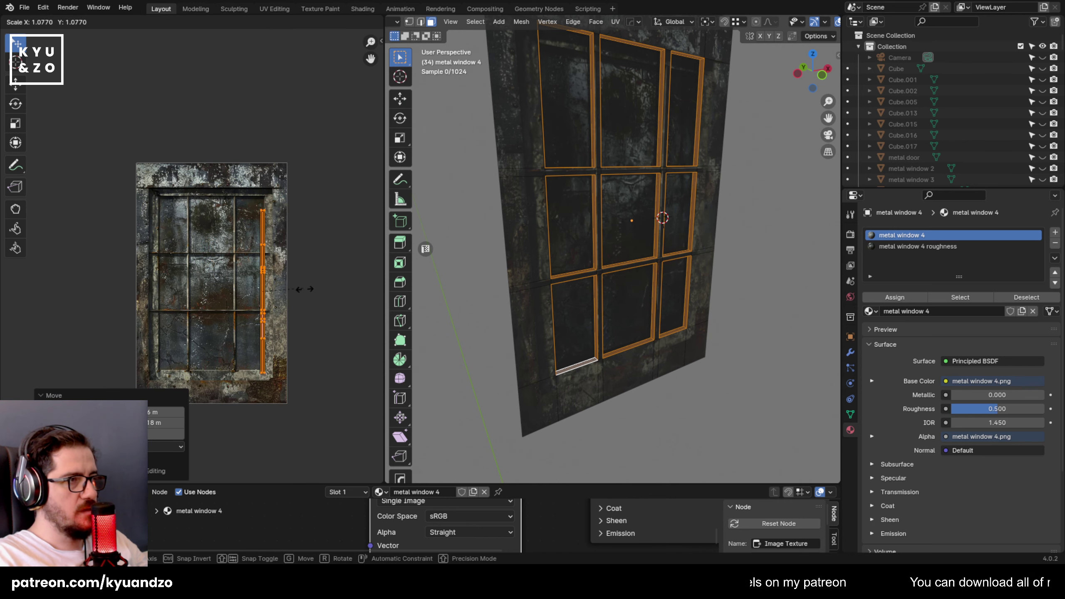
pyautogui.click(316, 298)
pyautogui.press('g')
pyautogui.click(330, 303)
pyautogui.press('s')
pyautogui.click(337, 311)
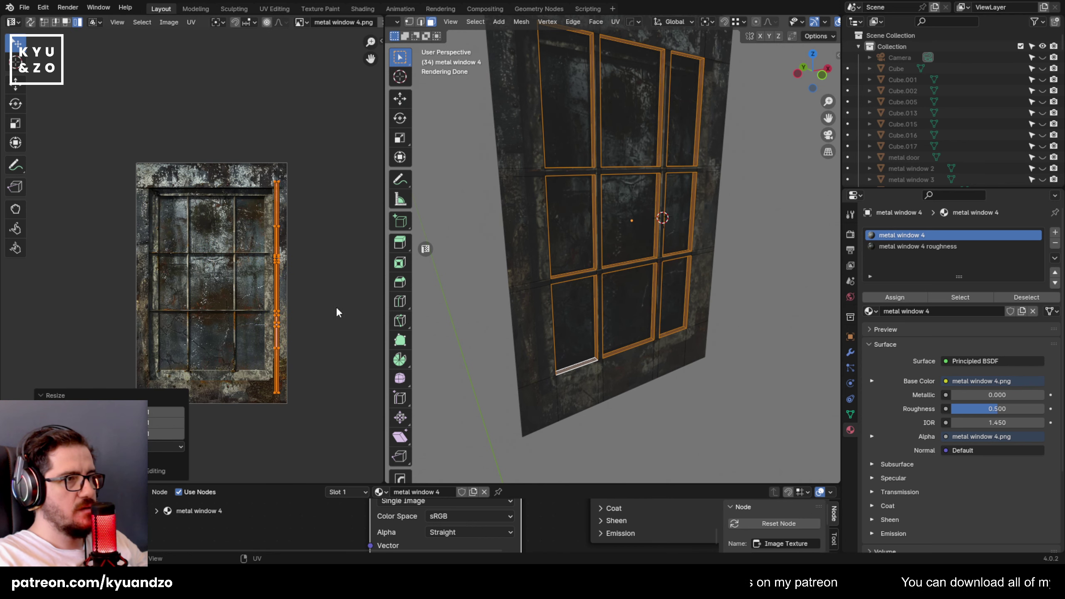
pyautogui.press('Tab')
# Return metal window 4 to the full scene, move it along X and scale it down.
pyautogui.scroll(3, 654, 301)
pyautogui.moveTo(518, 281); pyautogui.dragTo(604, 264, button='middle')
pyautogui.moveTo(589, 187); pyautogui.dragTo(620, 230, button='middle')
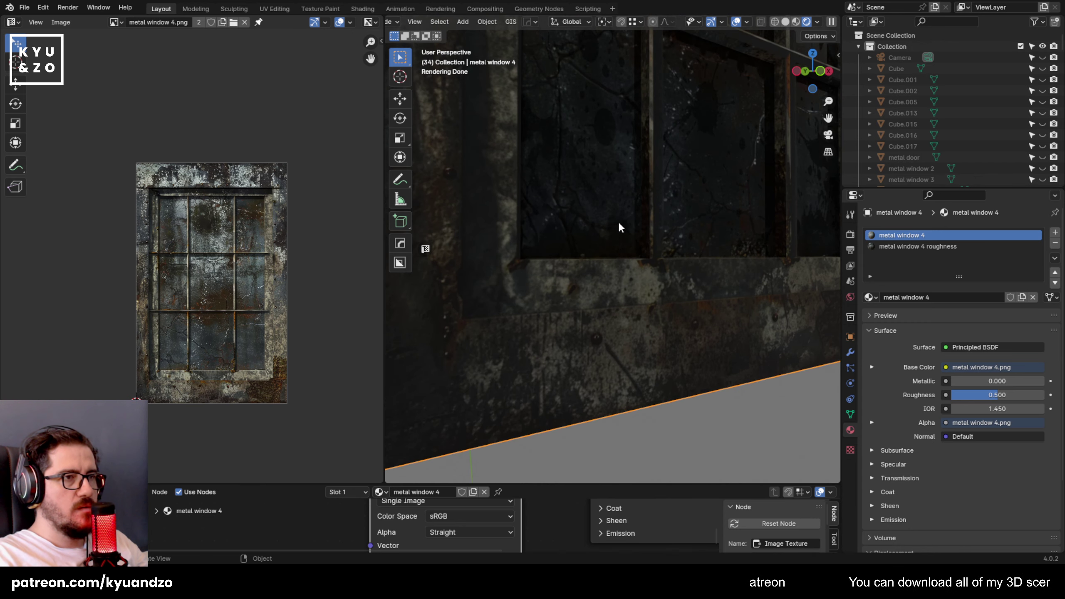
pyautogui.scroll(-6, 616, 200)
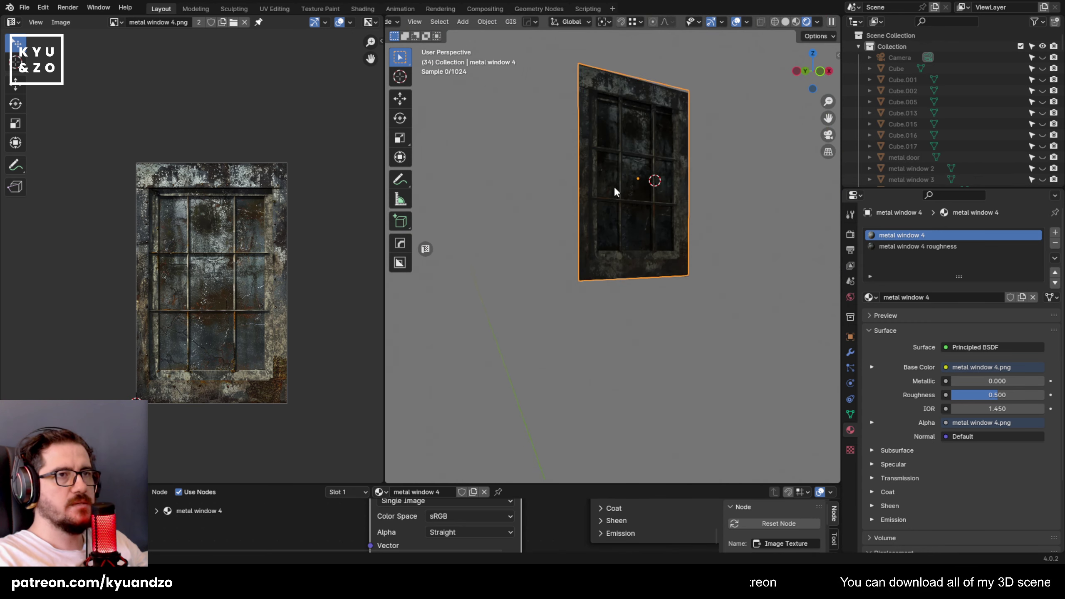
pyautogui.press('Tab')
pyautogui.press('Tab')
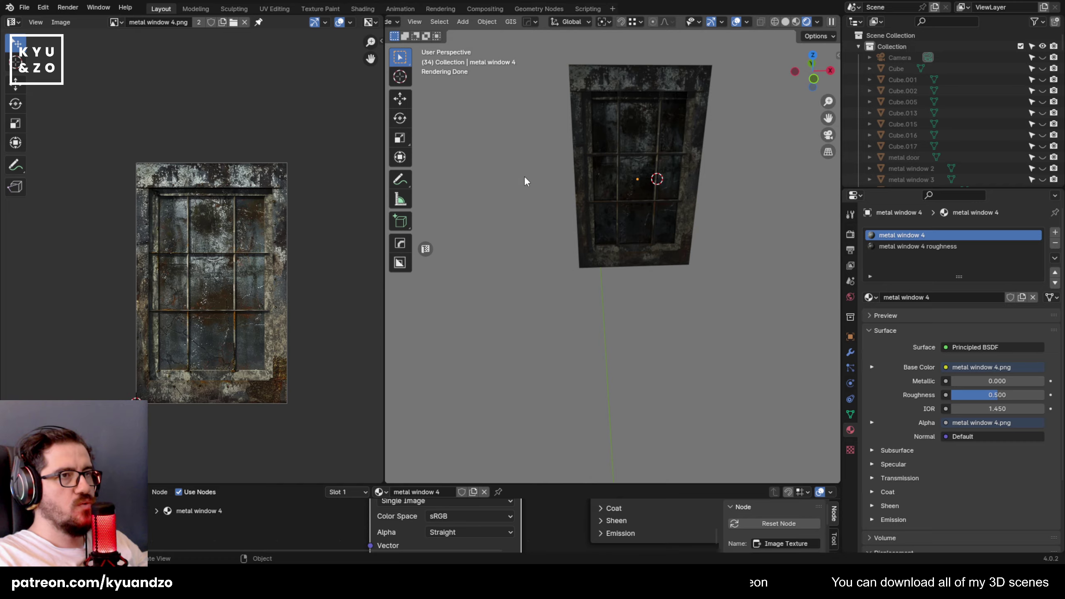
pyautogui.moveTo(524, 176); pyautogui.dragTo(677, 283, button='middle')
pyautogui.press('s')
pyautogui.rightClick(673, 303)
pyautogui.press('g')
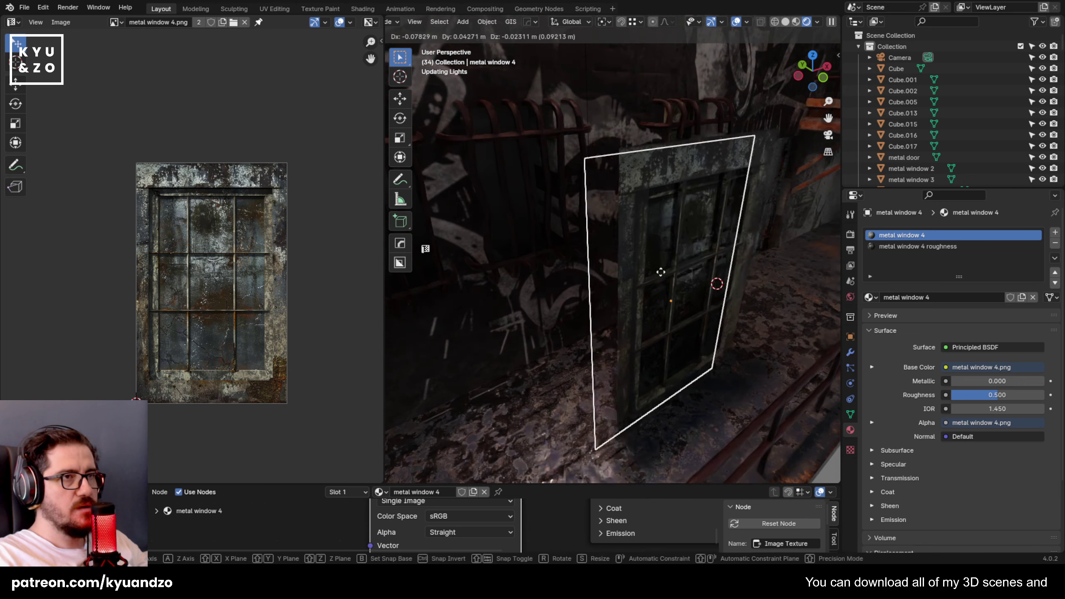
pyautogui.press('x')
pyautogui.click(667, 329)
pyautogui.press('s')
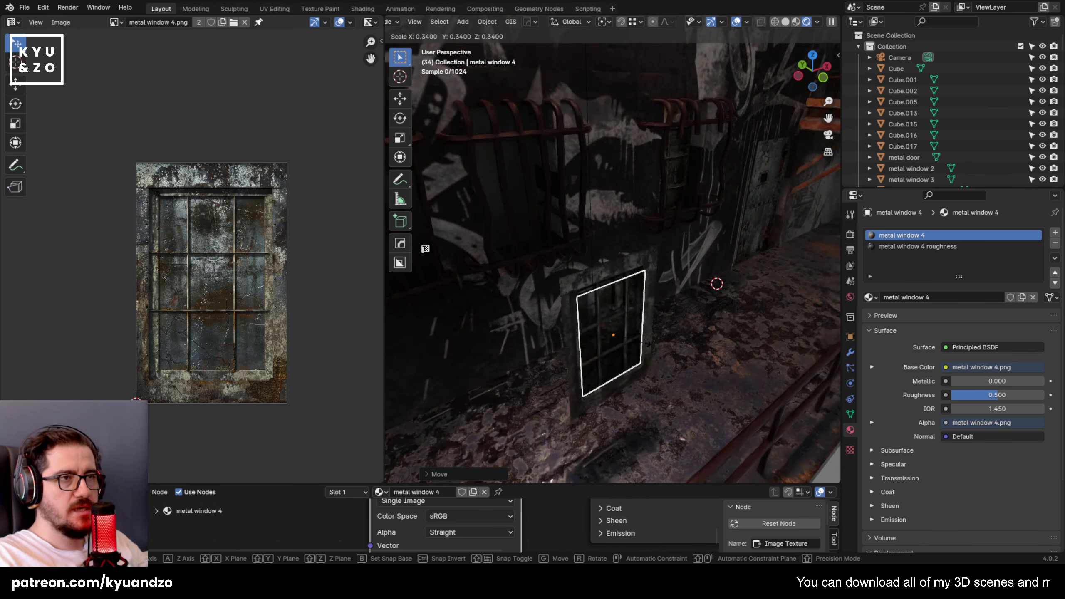
pyautogui.click(676, 335)
# Move metal window 4 along Y into the wall's barred opening and adjust its scale to fit.
pyautogui.press('g')
pyautogui.press('y')
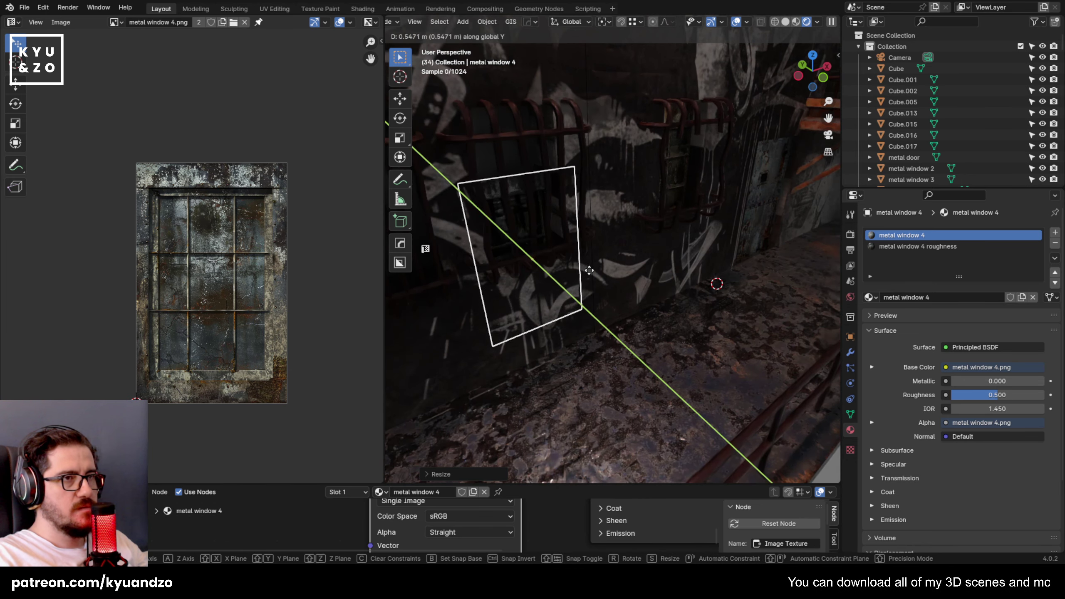
pyautogui.click(604, 216)
pyautogui.keyDown('shift'); pyautogui.moveTo(512, 259); pyautogui.dragTo(579, 275, button='middle'); pyautogui.keyUp('shift')
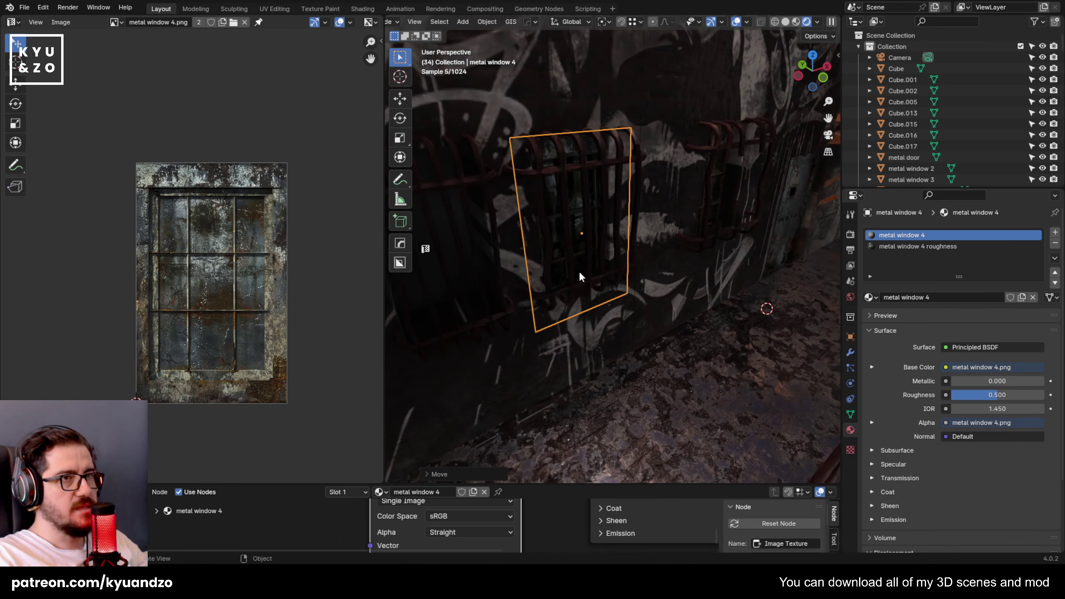
pyautogui.scroll(3, 579, 275)
pyautogui.press('s')
pyautogui.click(655, 311)
pyautogui.moveTo(644, 299); pyautogui.dragTo(590, 274, button='middle')
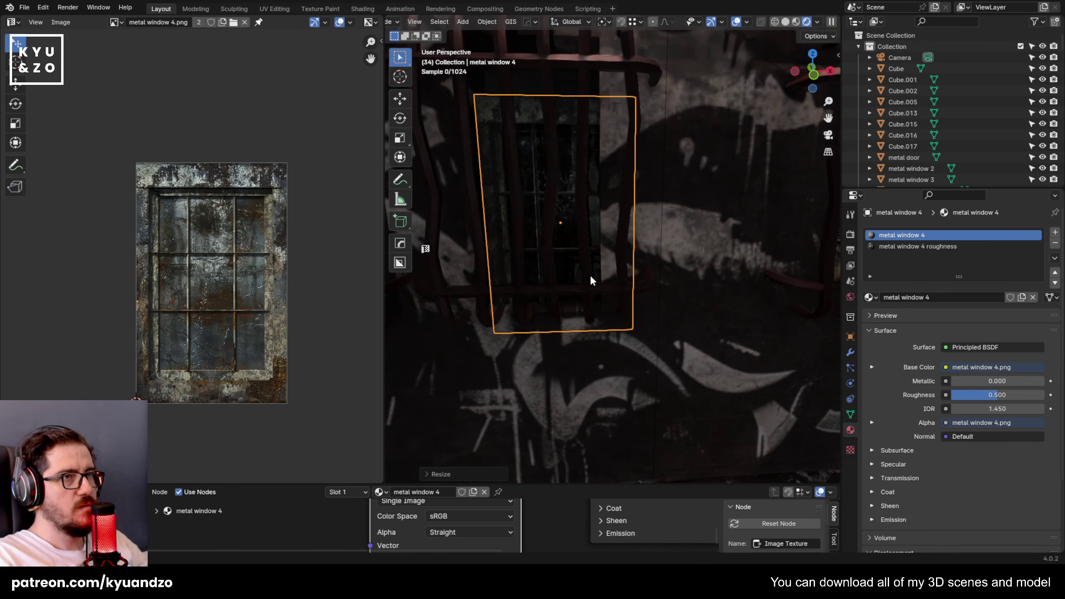
# Align metal window 4 behind the bars of its opening in front view.
pyautogui.press('KP_1')
pyautogui.press('g')
pyautogui.click(740, 249)
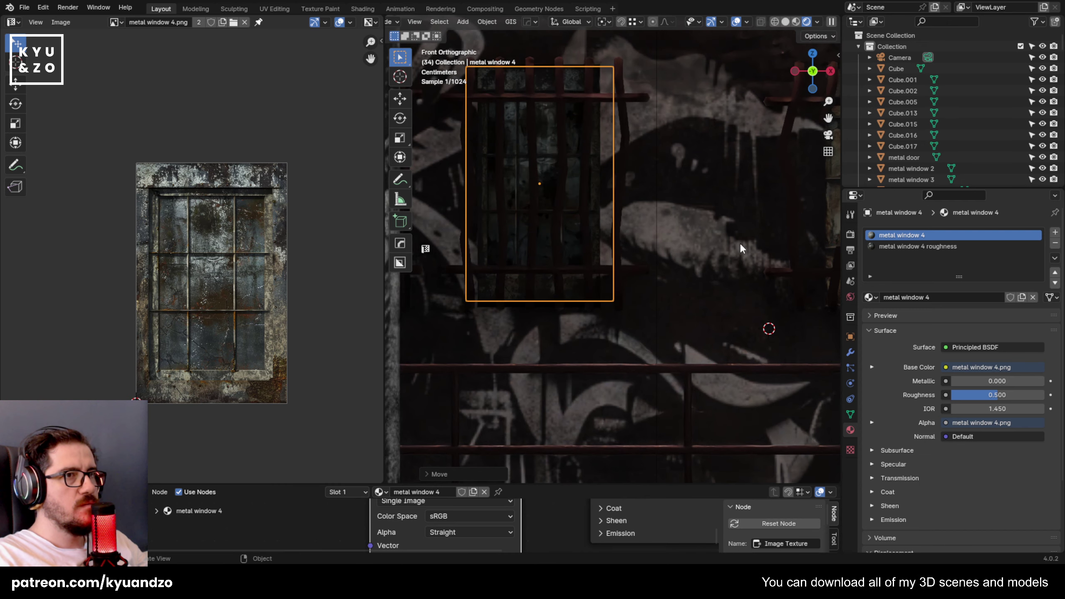
pyautogui.press('g')
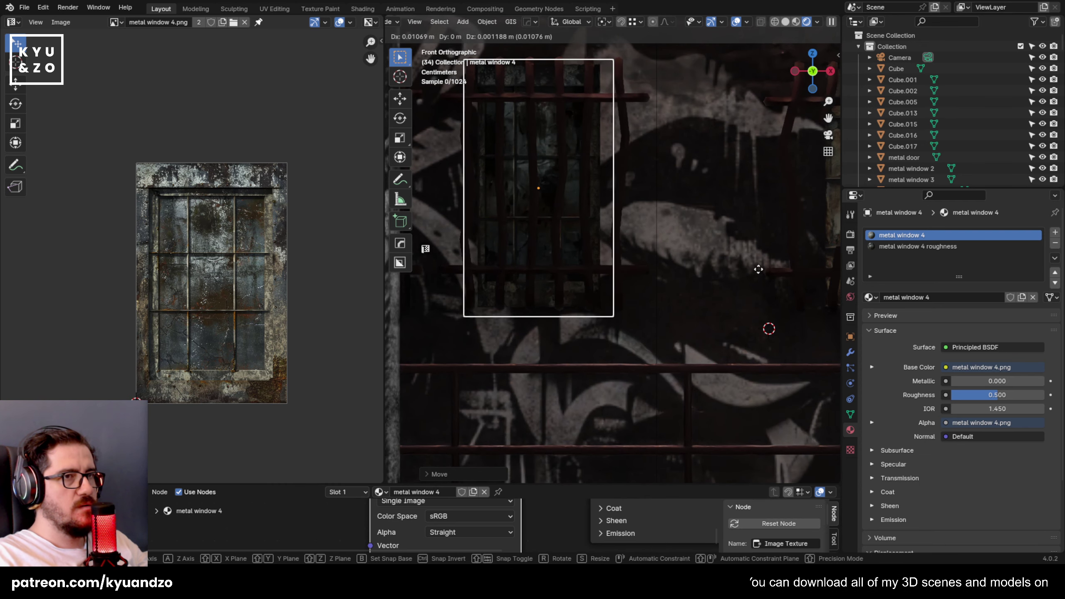
pyautogui.moveTo(546, 263); pyautogui.dragTo(718, 309, button='middle')
# Try a copy of the metal window 3 object in the neighbouring barred opening along X, then delete that copy.
pyautogui.scroll(-6, 620, 247)
pyautogui.scroll(2, 621, 248)
pyautogui.keyDown('shift'); pyautogui.moveTo(621, 248); pyautogui.dragTo(659, 260, button='middle'); pyautogui.keyUp('shift')
pyautogui.click(813, 240)
pyautogui.hotkey('shift', 'd')
pyautogui.press('x')
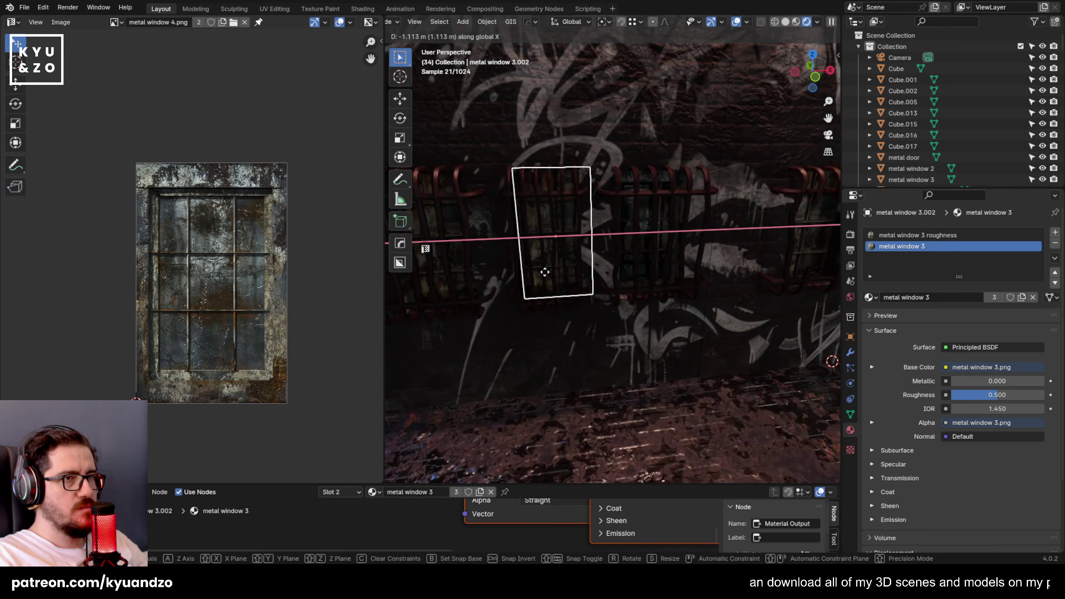
pyautogui.click(541, 272)
pyautogui.press('Delete')
# Duplicate metal window 4 along X into the neighbouring barred opening and enlarge the copy by about 1.2.
pyautogui.click(624, 235)
pyautogui.hotkey('shift', 'd')
pyautogui.press('x')
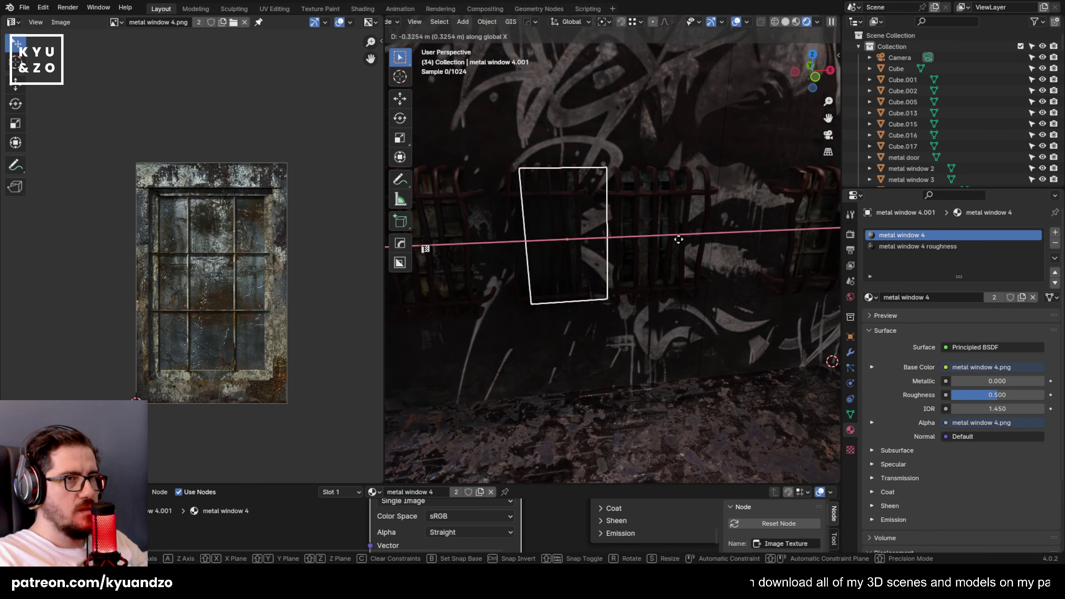
pyautogui.click(665, 239)
pyautogui.press('s')
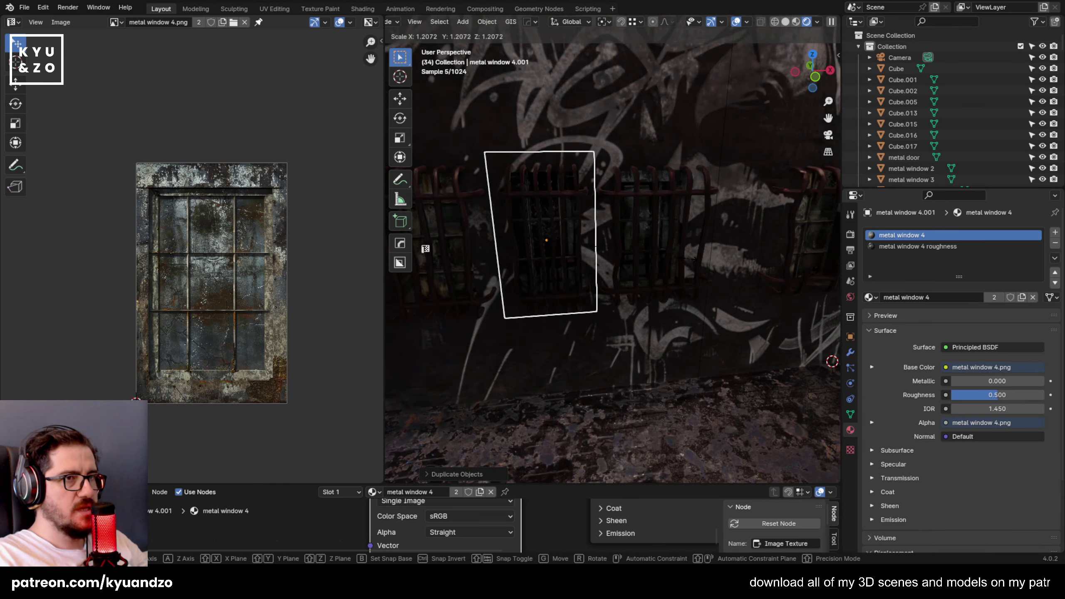
pyautogui.click(691, 263)
pyautogui.click(688, 258)
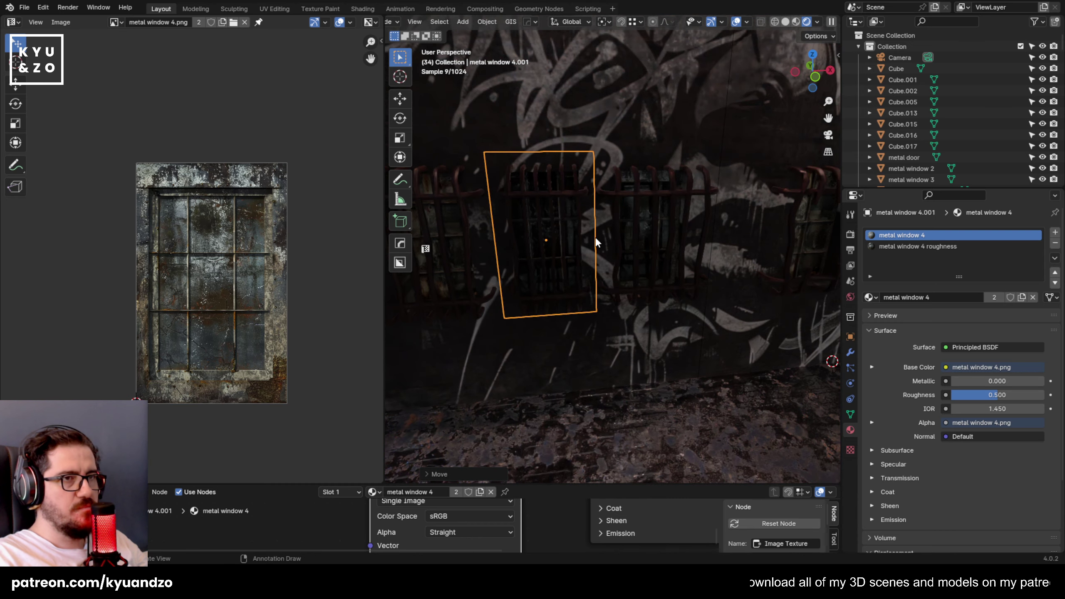
# Examine the barred windows, balcony and metal door area through the scene camera.
pyautogui.scroll(-10, 596, 237)
pyautogui.click(898, 57)
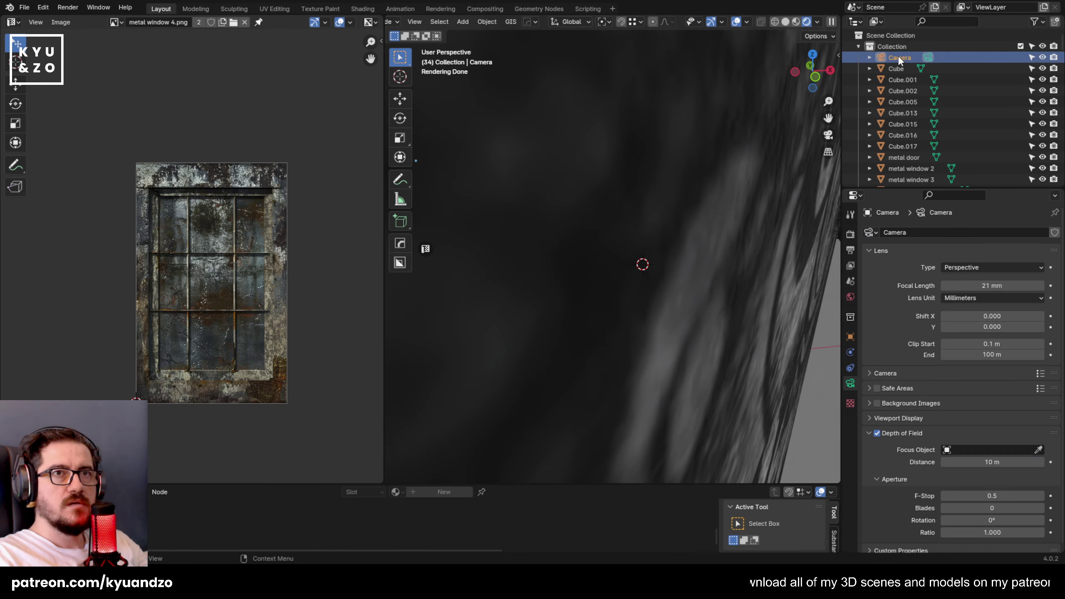
pyautogui.press('KP_0')
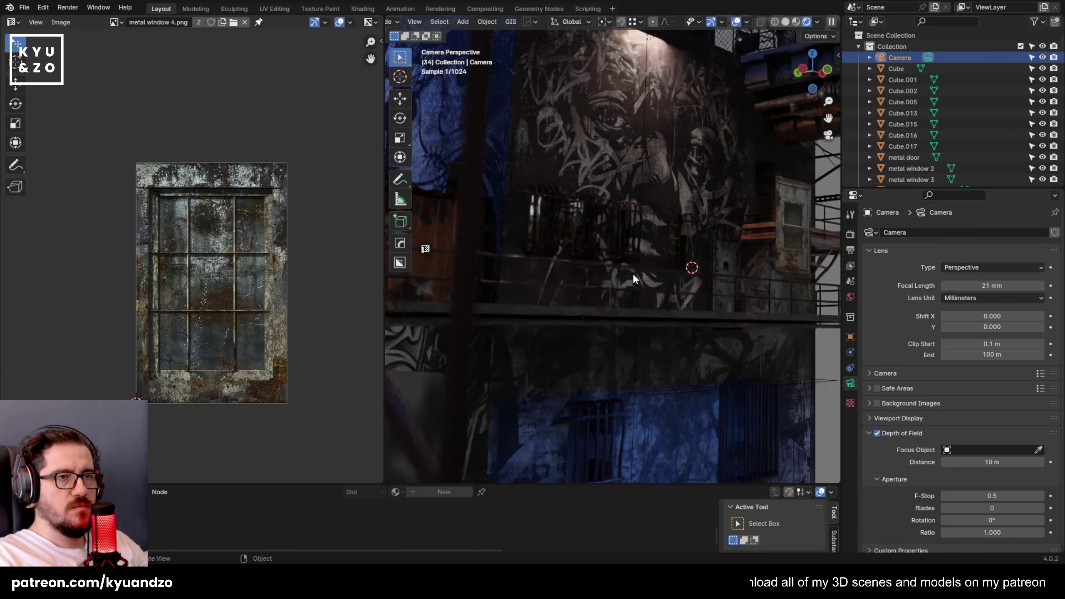
pyautogui.keyDown('shift'); pyautogui.moveTo(569, 192); pyautogui.dragTo(633, 203, button='middle'); pyautogui.keyUp('shift')
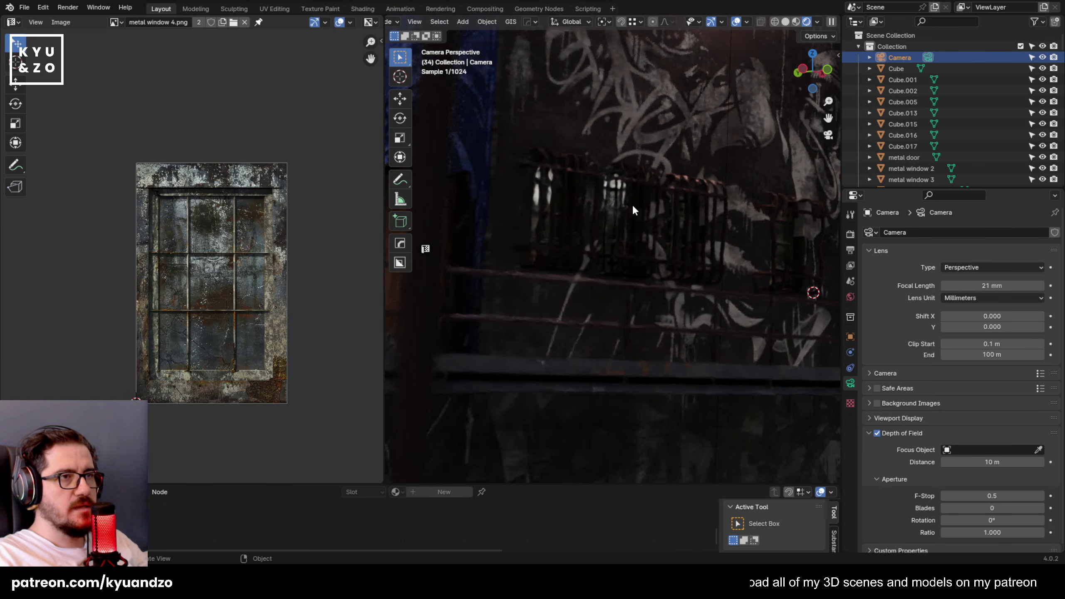
pyautogui.scroll(4, 631, 218)
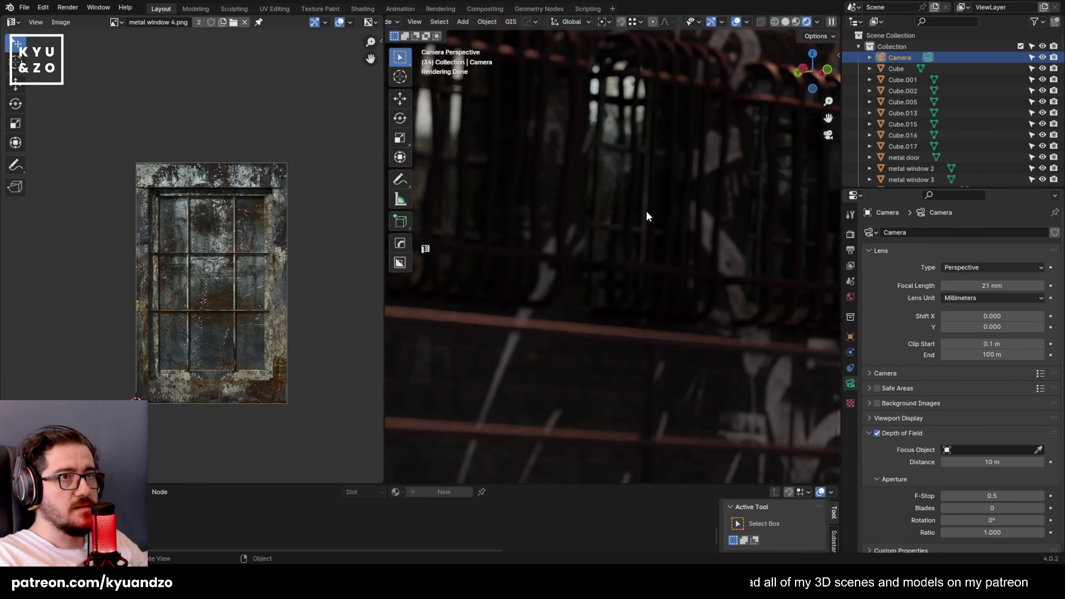
pyautogui.scroll(-4, 646, 211)
pyautogui.keyDown('shift'); pyautogui.moveTo(710, 233); pyautogui.dragTo(669, 232, button='middle'); pyautogui.keyUp('shift')
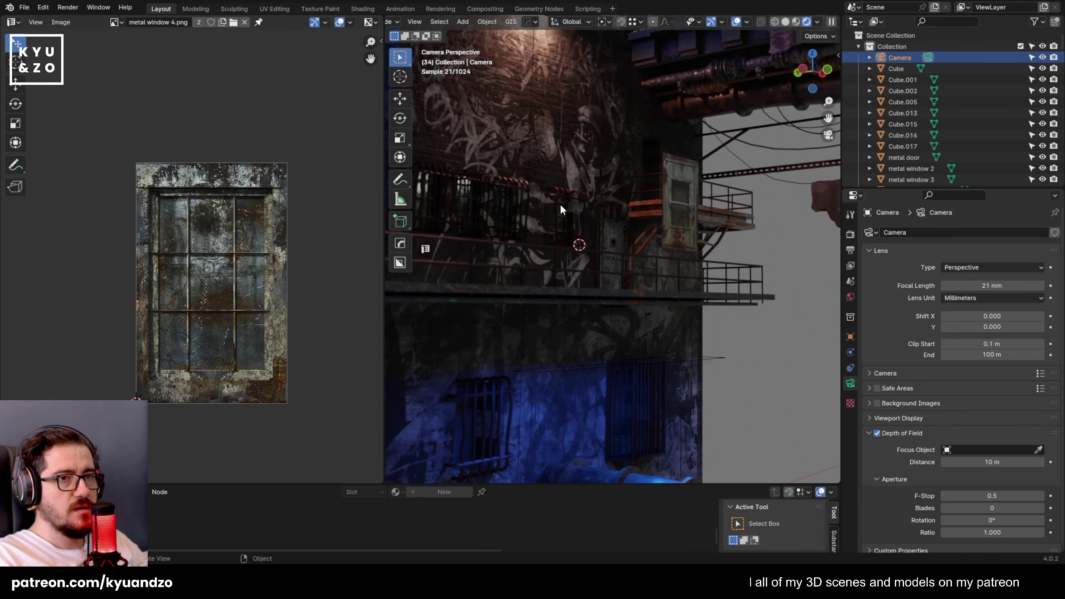
pyautogui.scroll(3, 596, 216)
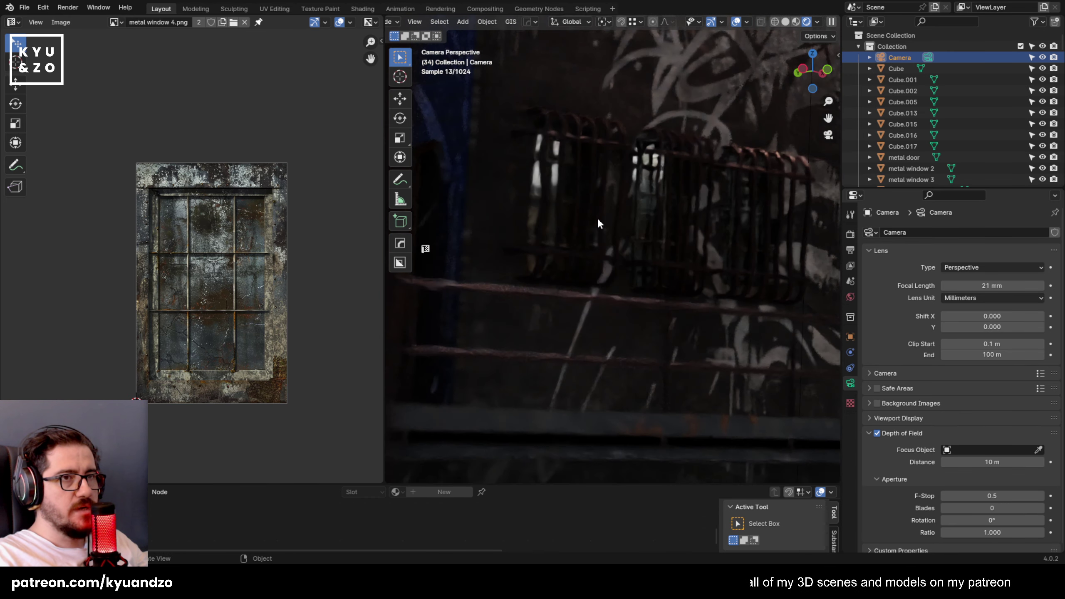
pyautogui.scroll(-3, 601, 226)
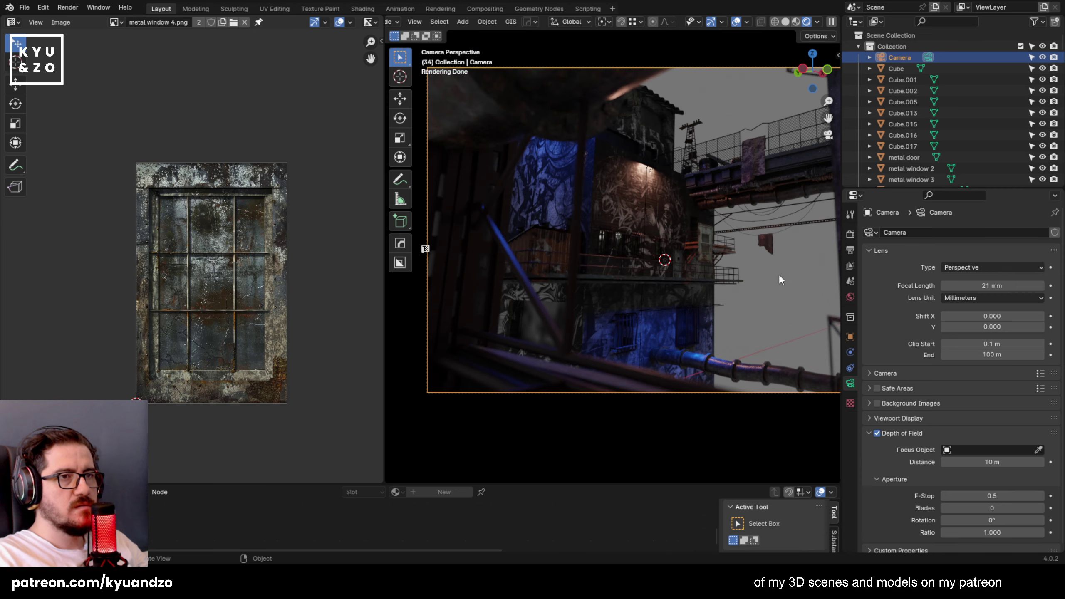
pyautogui.keyDown('shift'); pyautogui.moveTo(779, 273); pyautogui.dragTo(645, 256, button='middle'); pyautogui.keyUp('shift')
pyautogui.scroll(3, 695, 164)
pyautogui.scroll(-2, 688, 170)
pyautogui.scroll(3, 516, 179)
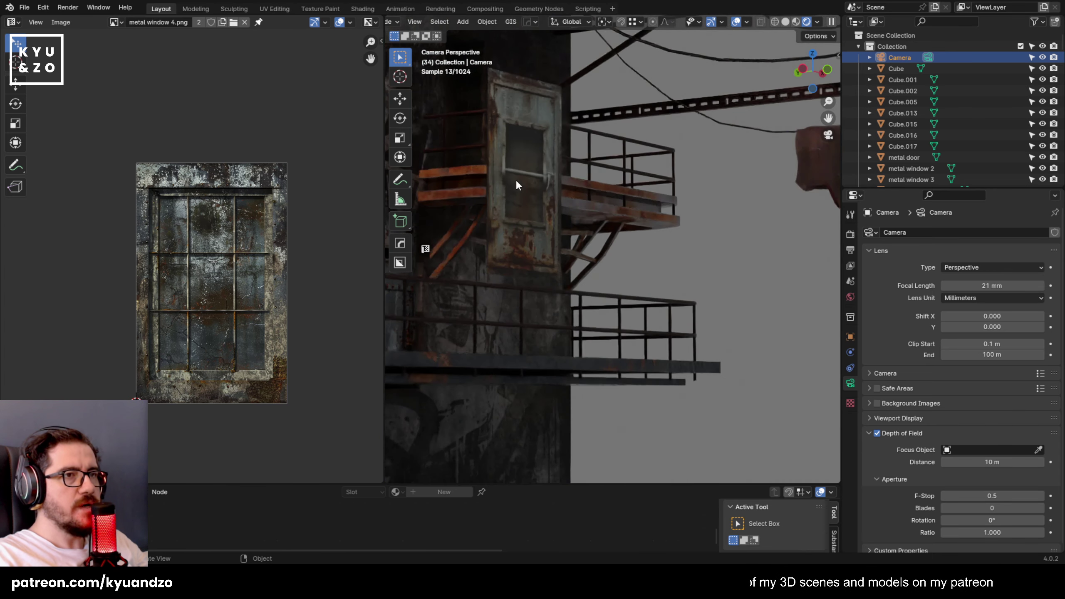
pyautogui.keyDown('shift'); pyautogui.moveTo(556, 73); pyautogui.dragTo(574, 297, button='middle'); pyautogui.keyUp('shift')
pyautogui.scroll(-6, 519, 339)
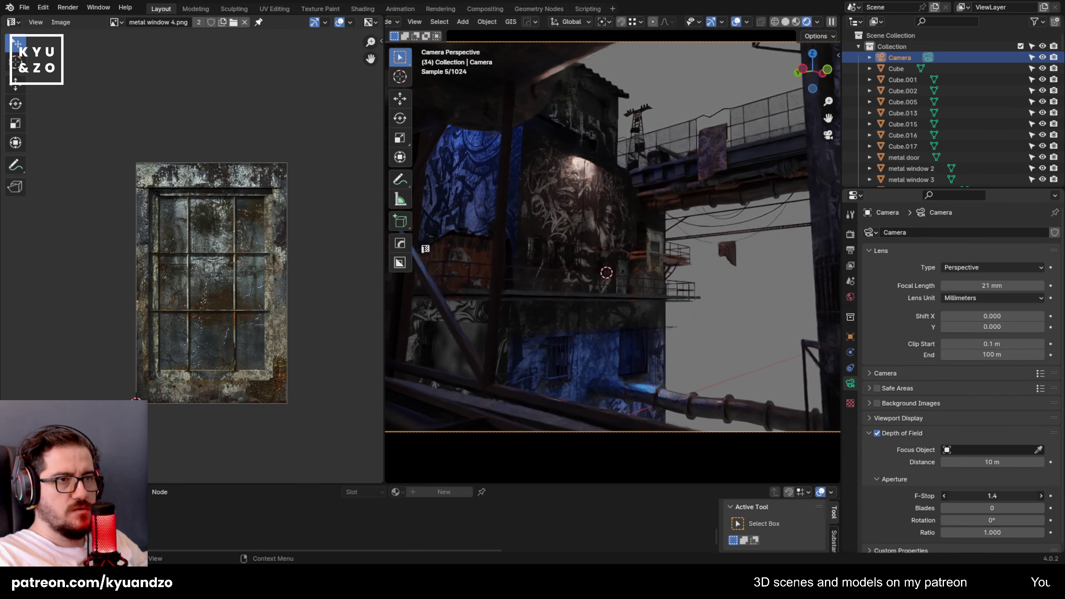
# Try a camera F-Stop of 0.3 and inspect the blur on the barred windows.
pyautogui.moveTo(992, 496); pyautogui.dragTo(963, 496)
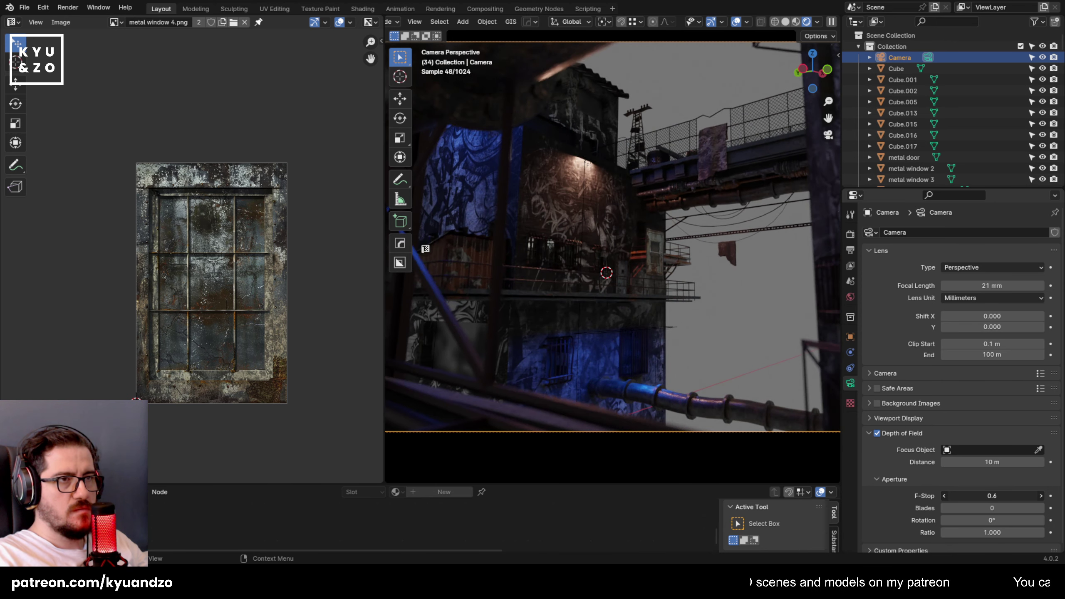
pyautogui.scroll(-3, 523, 328)
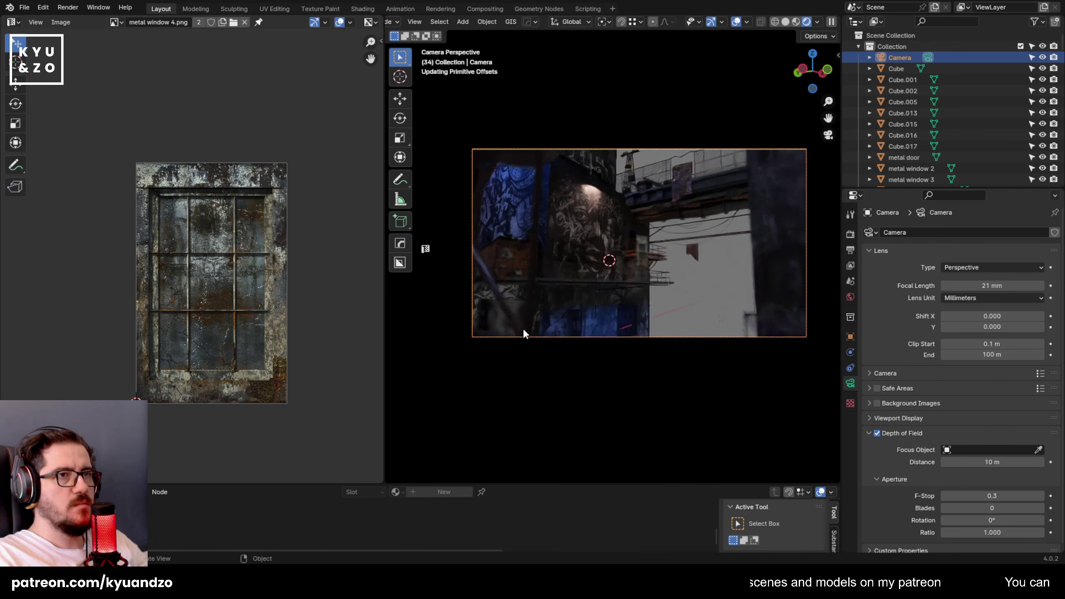
pyautogui.scroll(5, 523, 326)
pyautogui.scroll(4, 550, 287)
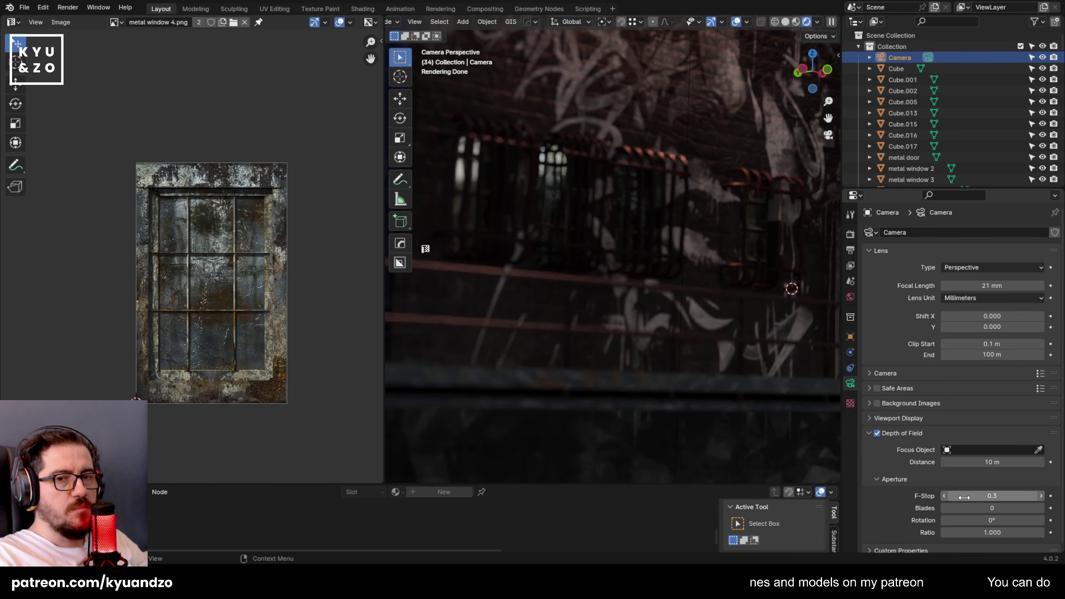
# Set the camera's depth-of-field F-Stop to 0.9 and save the file.
pyautogui.moveTo(964, 497); pyautogui.dragTo(990, 497)
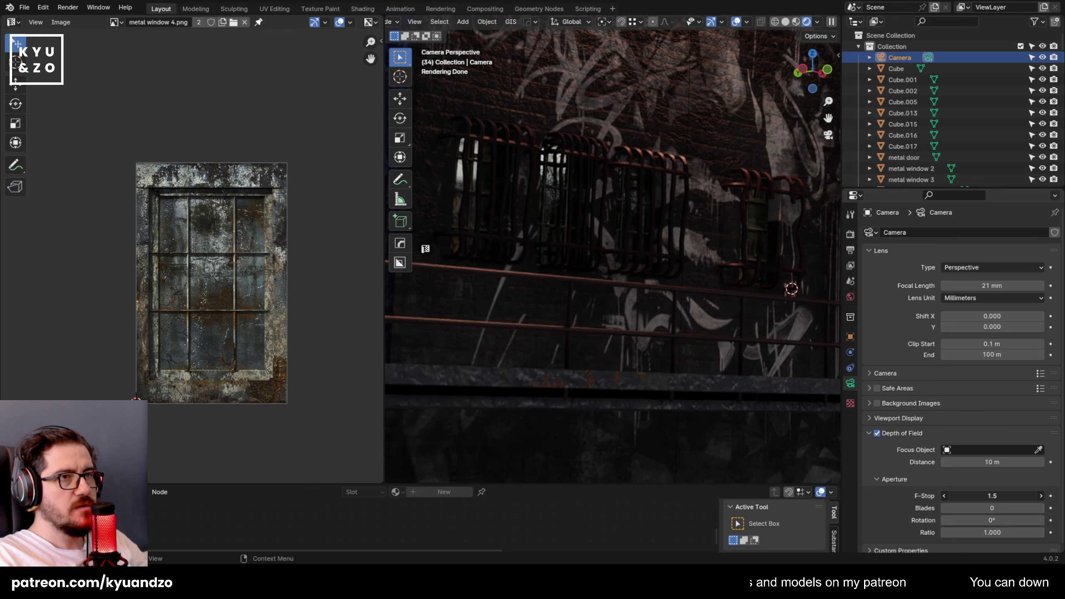
pyautogui.click(944, 496)
pyautogui.click(944, 496)
pyautogui.click(944, 496)
pyautogui.click(944, 496)
pyautogui.click(944, 496)
pyautogui.click(944, 496)
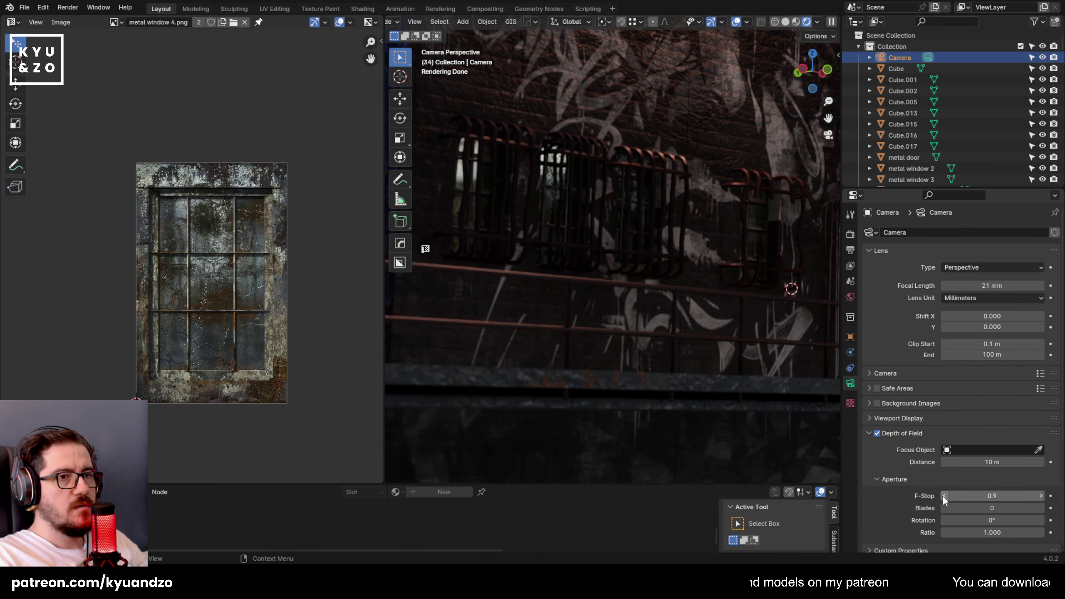
pyautogui.scroll(-16, 530, 294)
pyautogui.hotkey('ctrl', 's')
# Select the metal window 3.001 object behind the bars of the balcony wall's first opening.
pyautogui.scroll(4, 574, 292)
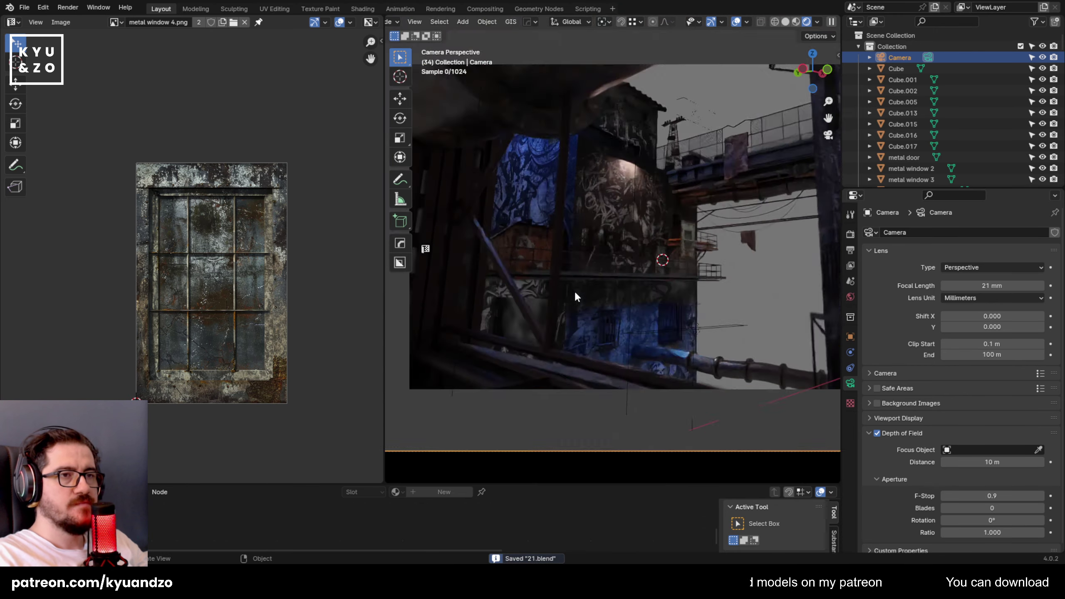
pyautogui.scroll(5, 570, 319)
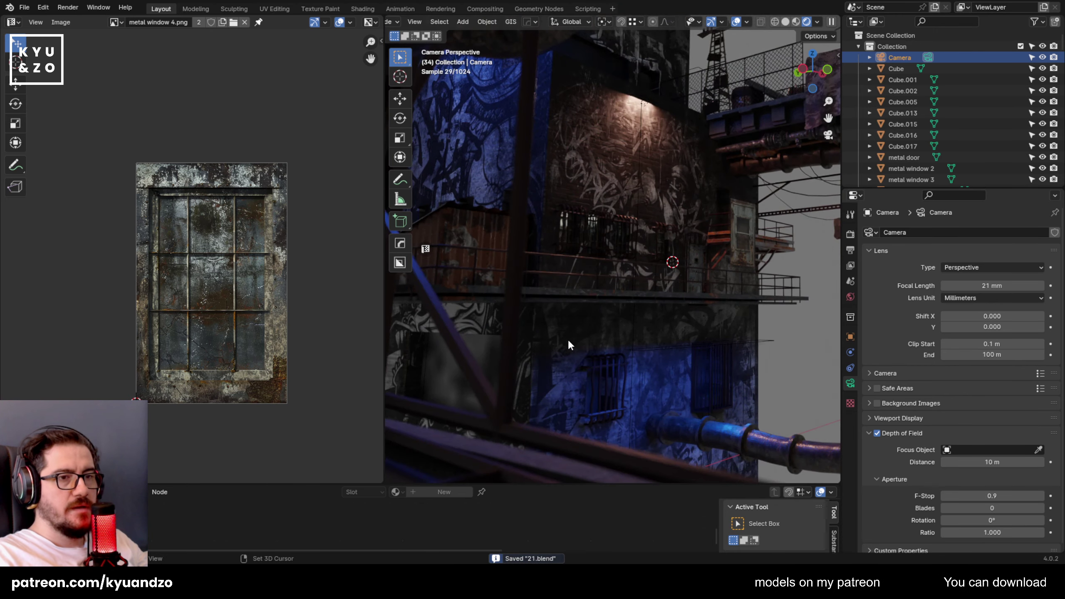
pyautogui.click(490, 121)
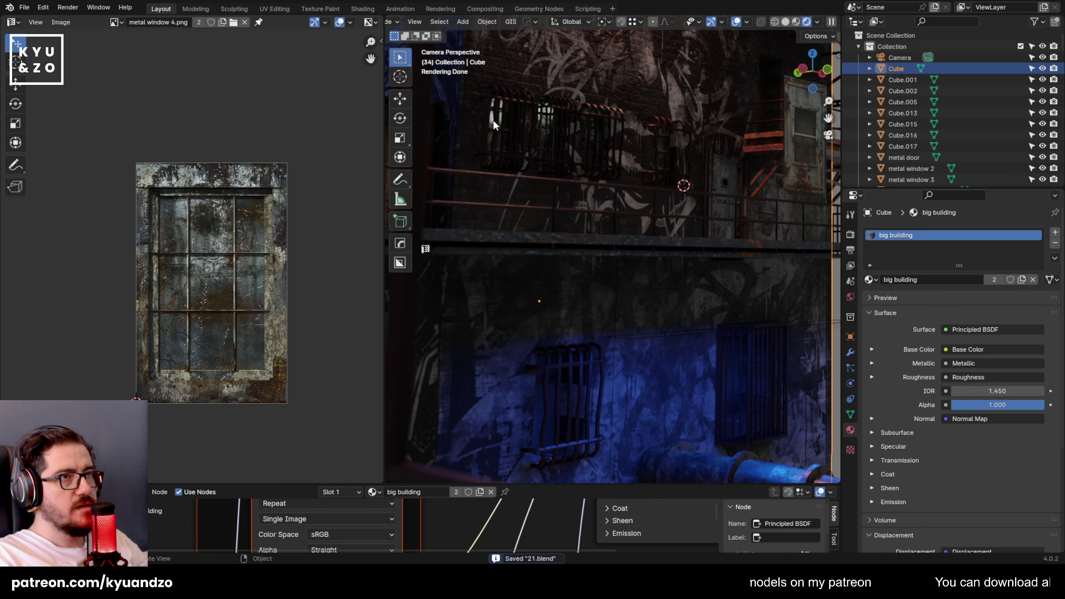
pyautogui.click(491, 122)
pyautogui.click(490, 122)
pyautogui.click(490, 122)
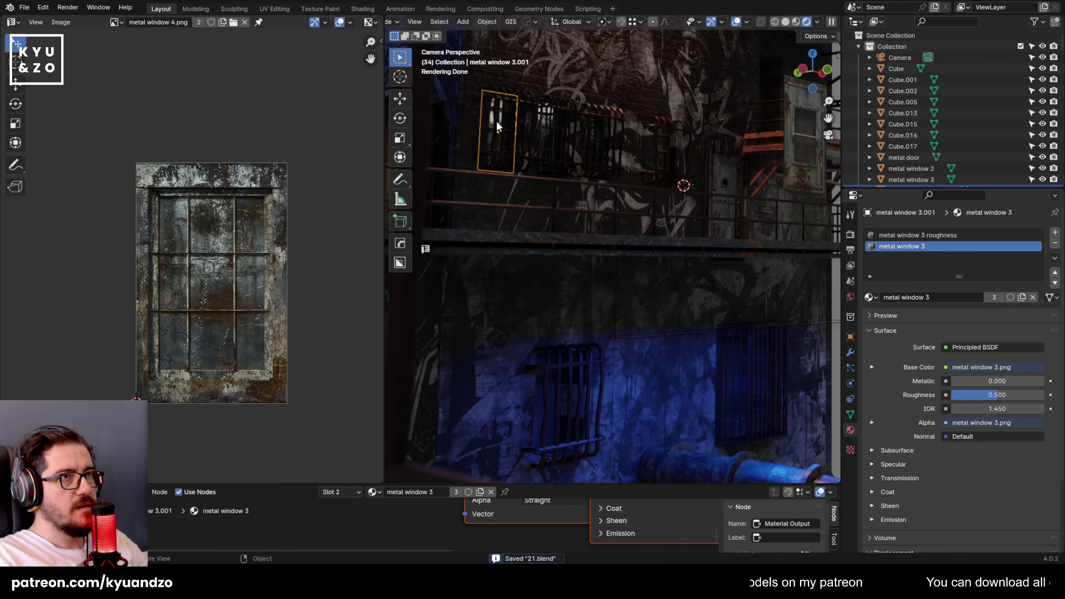
# Duplicate metal window 3.001 down to the first barred opening in the blue-lit lower wall and rescale the copy.
pyautogui.hotkey('shift', 'd')
pyautogui.press('y')
pyautogui.click(558, 400)
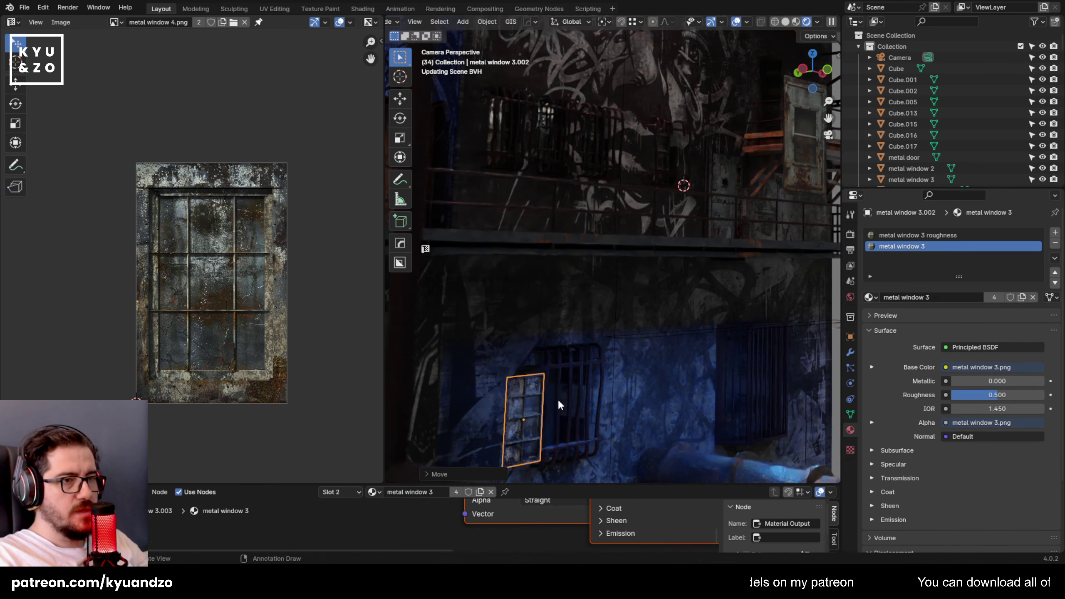
pyautogui.press('g')
pyautogui.press('x')
pyautogui.click(599, 378)
pyautogui.press('s')
pyautogui.click(616, 375)
# Enlarge the lower window copy and shift it along X and Y until it sits recessed behind the curved bars.
pyautogui.press('g')
pyautogui.press('y')
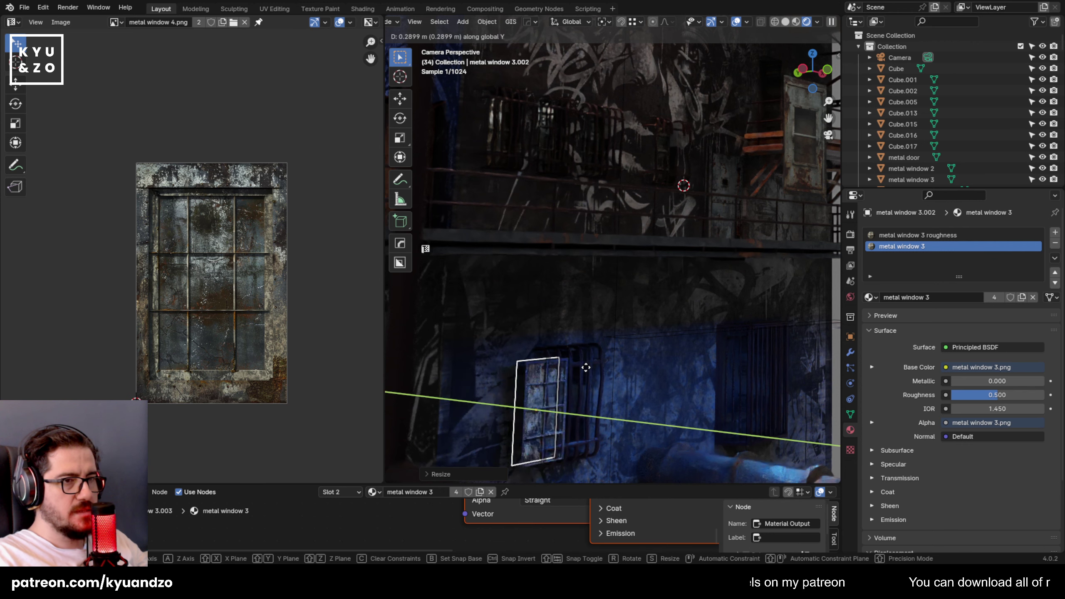
pyautogui.press('x')
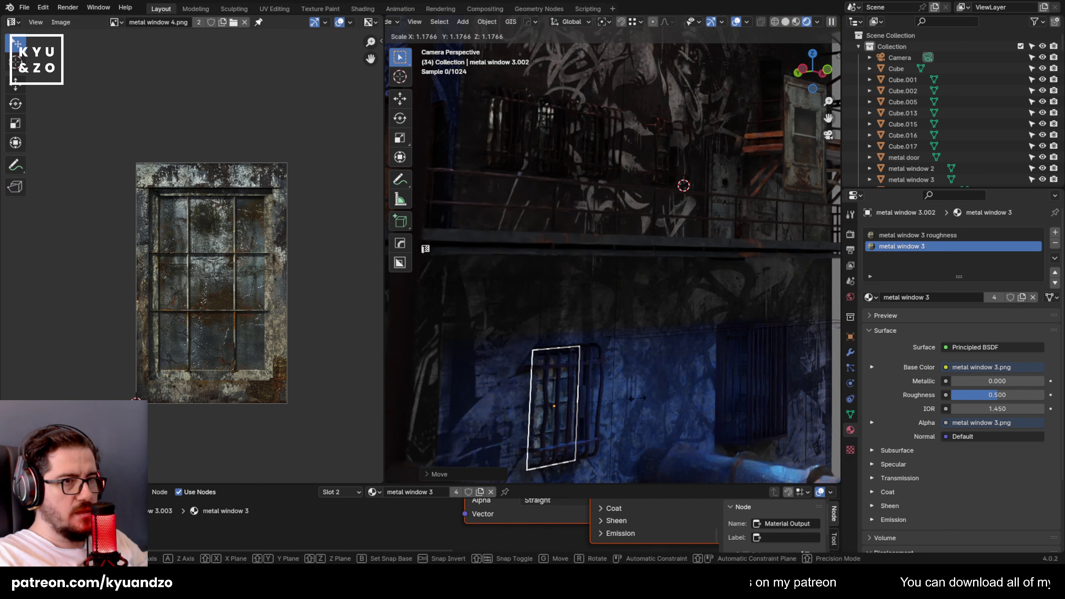
pyautogui.press('g')
pyautogui.press('y')
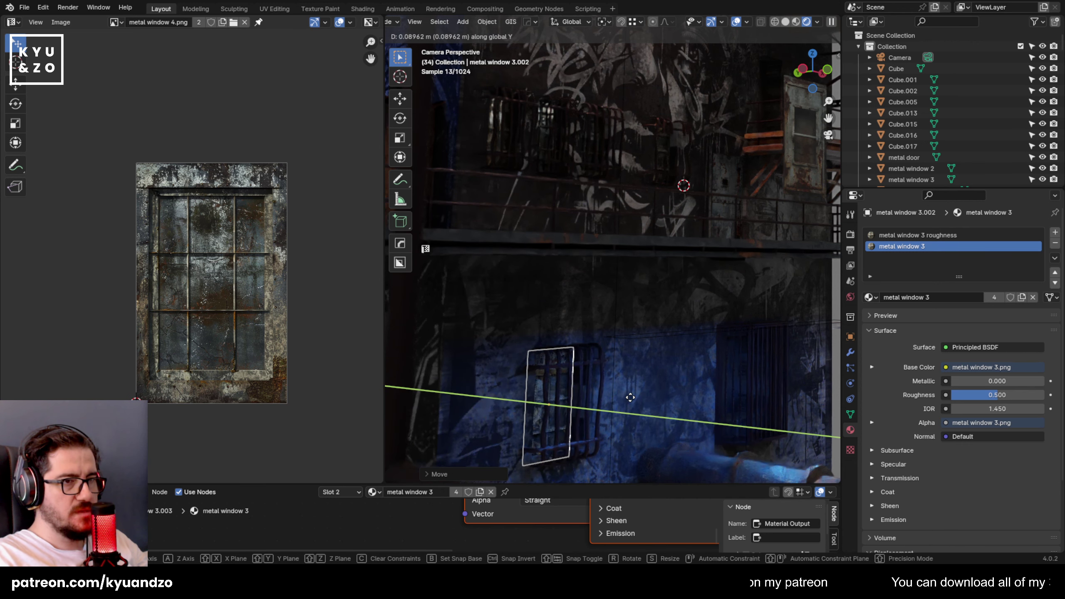
pyautogui.click(636, 399)
pyautogui.press('g')
pyautogui.press('x')
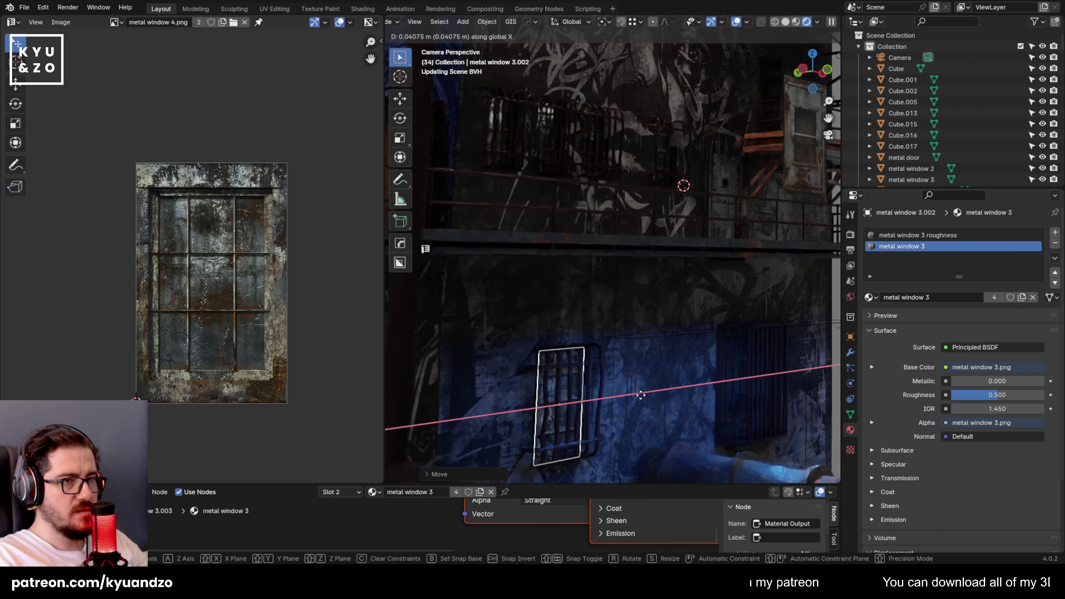
pyautogui.click(636, 395)
# Duplicate metal window 4.001 down to the second barred opening in the lower wall and rescale the copy.
pyautogui.click(545, 128)
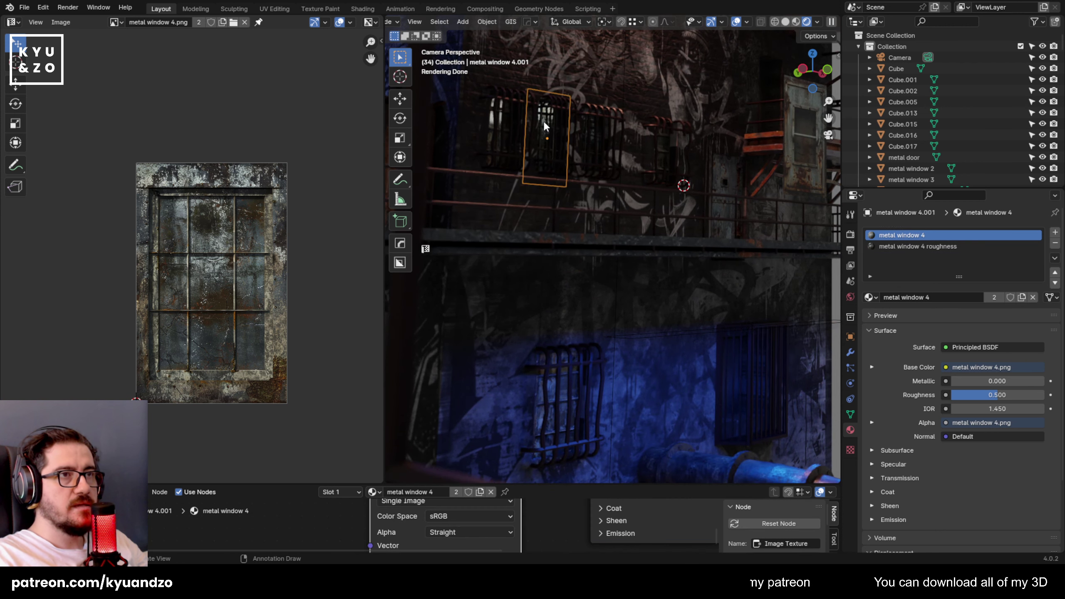
pyautogui.hotkey('shift', 'd')
pyautogui.press('y')
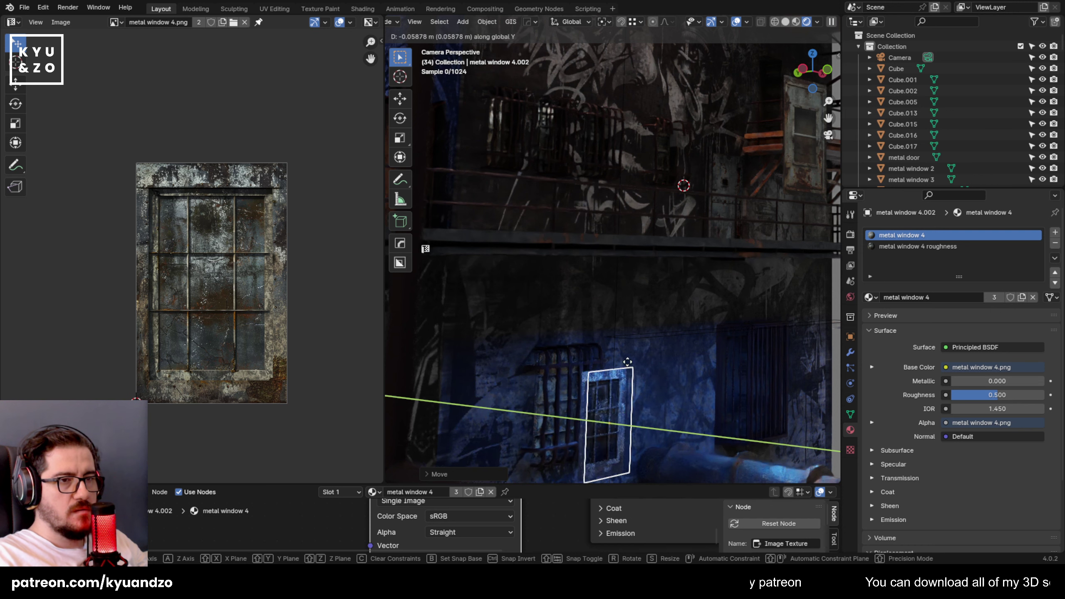
pyautogui.press('x')
pyautogui.click(755, 336)
pyautogui.press('s')
pyautogui.click(807, 440)
# Slightly enlarge the metal window 4 copy and shift it along X and Y to recess it behind the straight vertical bars.
pyautogui.press('g')
pyautogui.press('y')
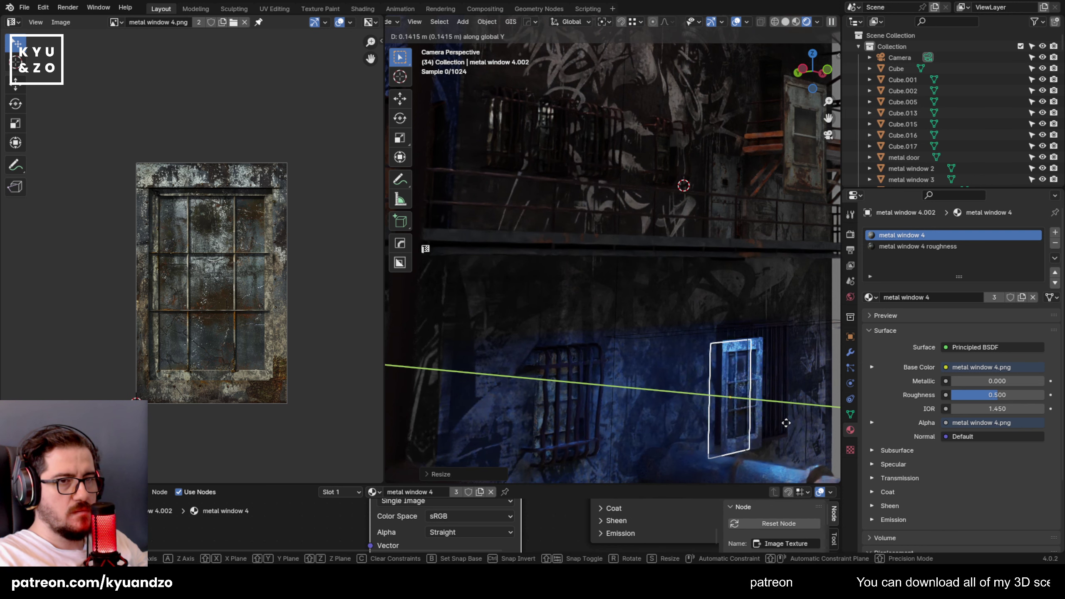
pyautogui.press('x')
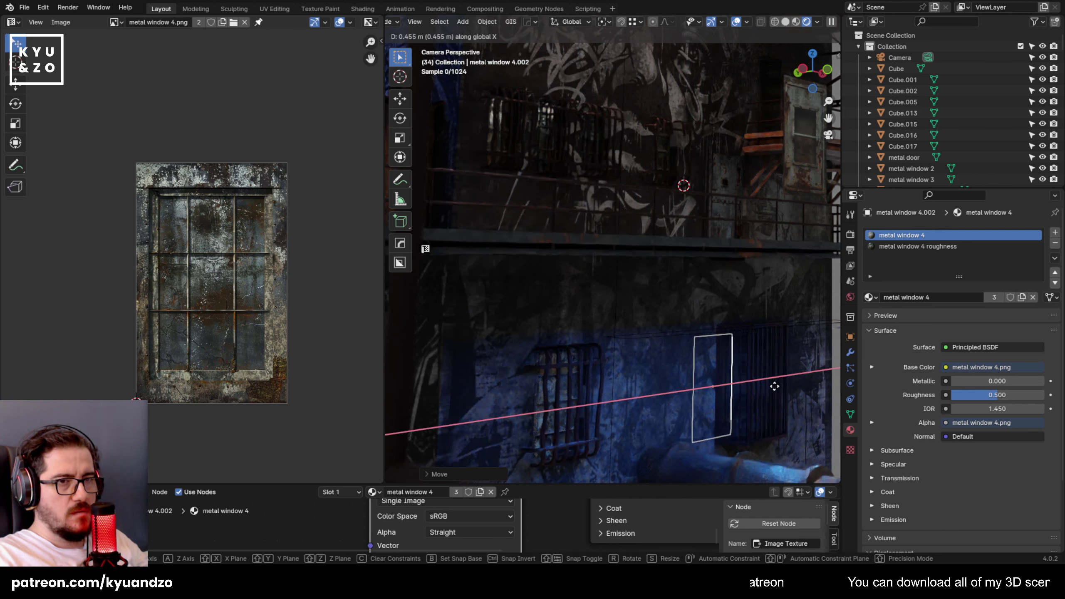
pyautogui.click(796, 377)
pyautogui.press('s')
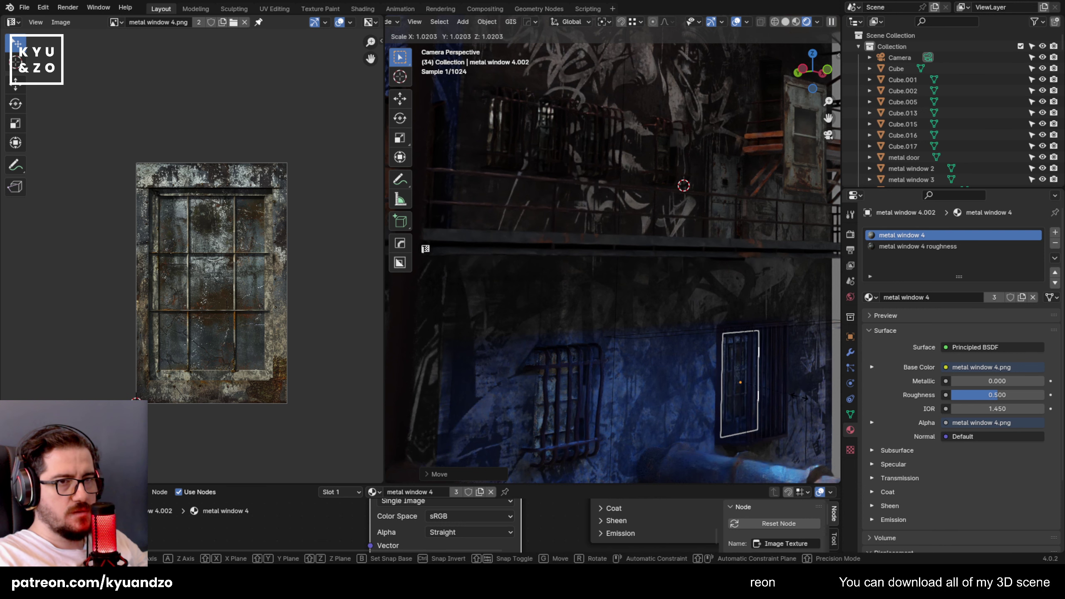
pyautogui.press('y')
pyautogui.press('x')
pyautogui.press('y')
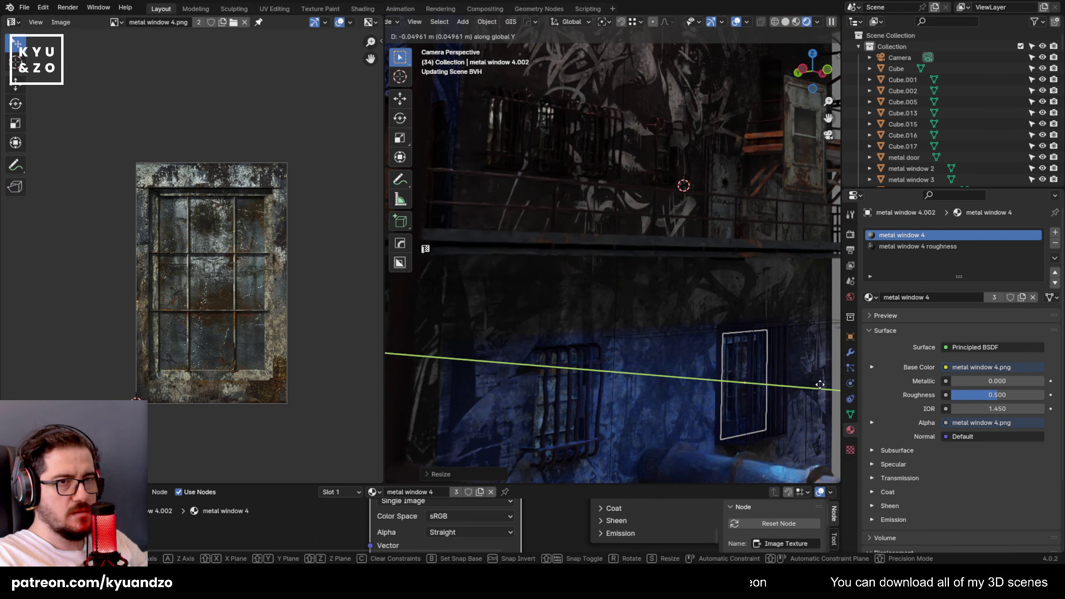
pyautogui.press('x')
pyautogui.press('Escape')
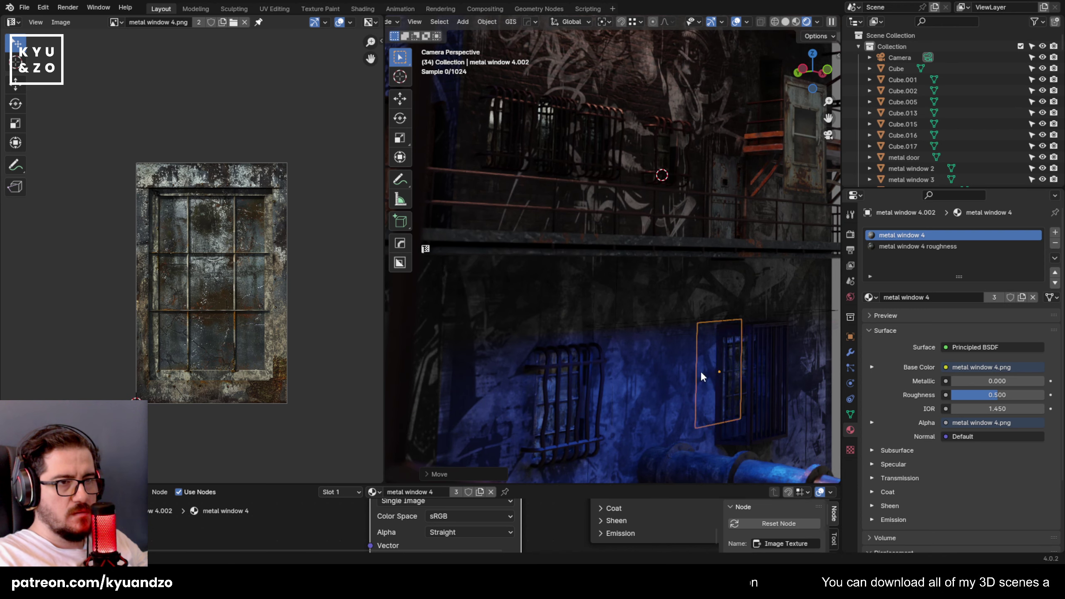
pyautogui.press('KP_Decimal')
pyautogui.press('g')
pyautogui.press('z')
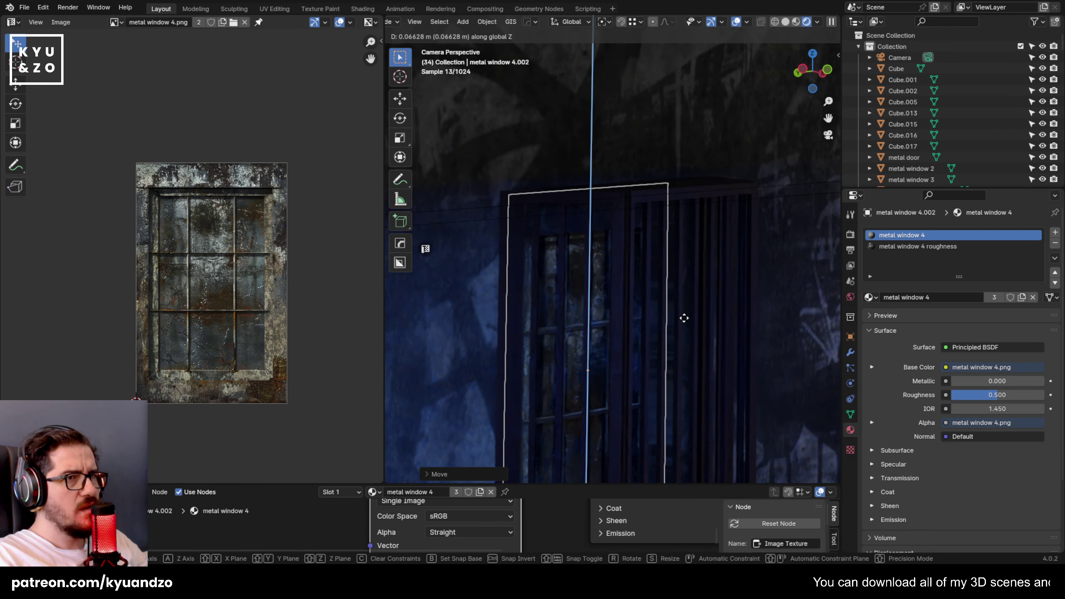
pyautogui.rightClick(688, 380)
pyautogui.keyDown('shift'); pyautogui.moveTo(671, 344); pyautogui.dragTo(660, 221, button='middle'); pyautogui.keyUp('shift')
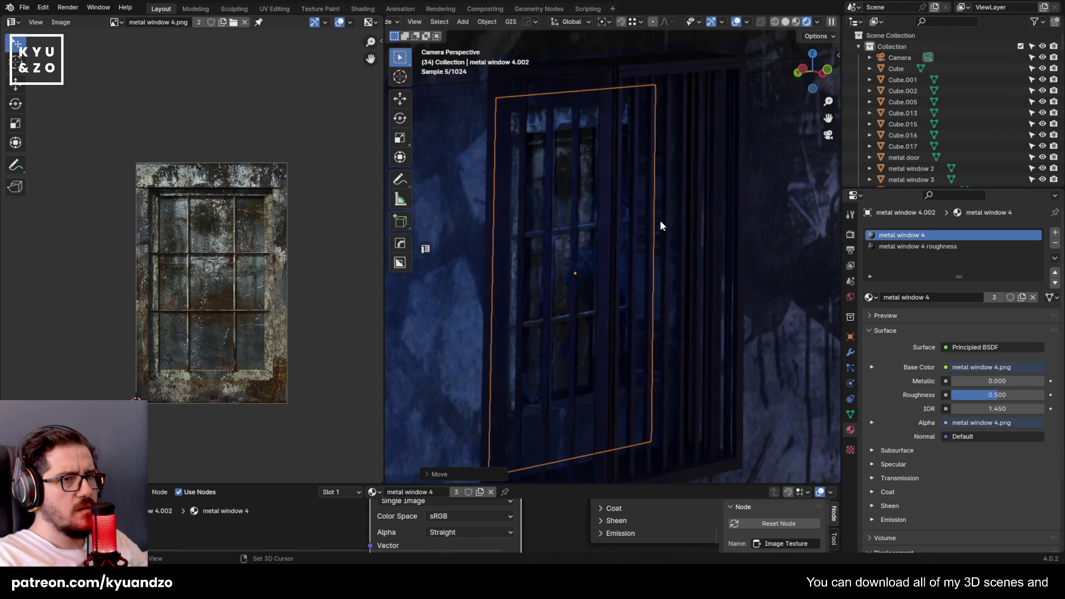
pyautogui.press('g')
pyautogui.press('z')
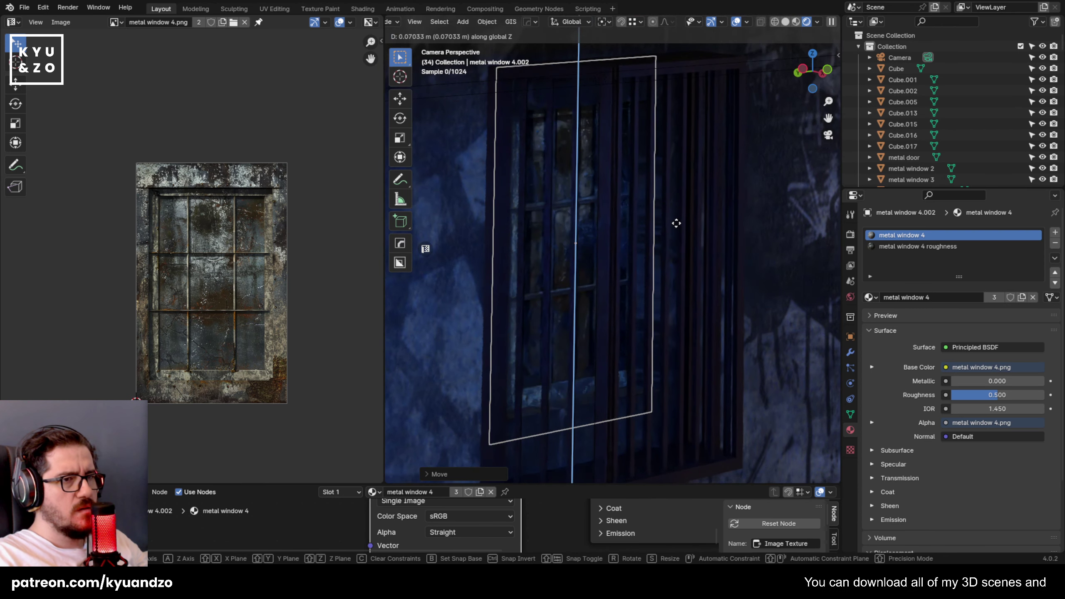
pyautogui.rightClick(675, 224)
# Reduce the recessed window's height along Z and raise it by about 0.06 m.
pyautogui.press('s')
pyautogui.press('z')
pyautogui.click(694, 407)
pyautogui.press('g')
pyautogui.press('z')
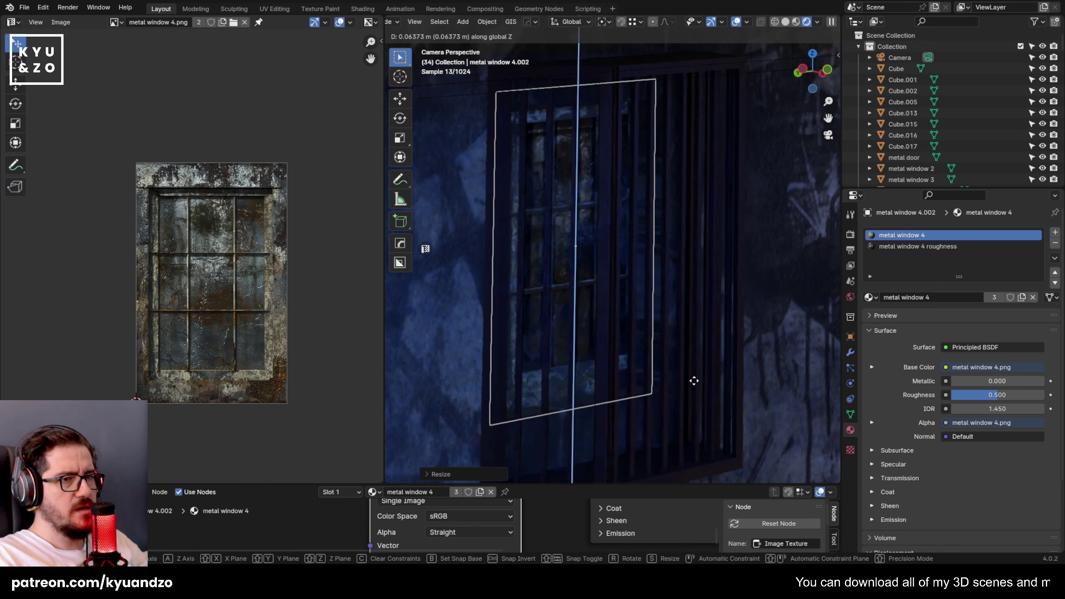
pyautogui.click(696, 382)
# Fine-tune the window's height and vertical position behind the straight bars and save the file.
pyautogui.press('s')
pyautogui.press('z')
pyautogui.click(696, 371)
pyautogui.press('g')
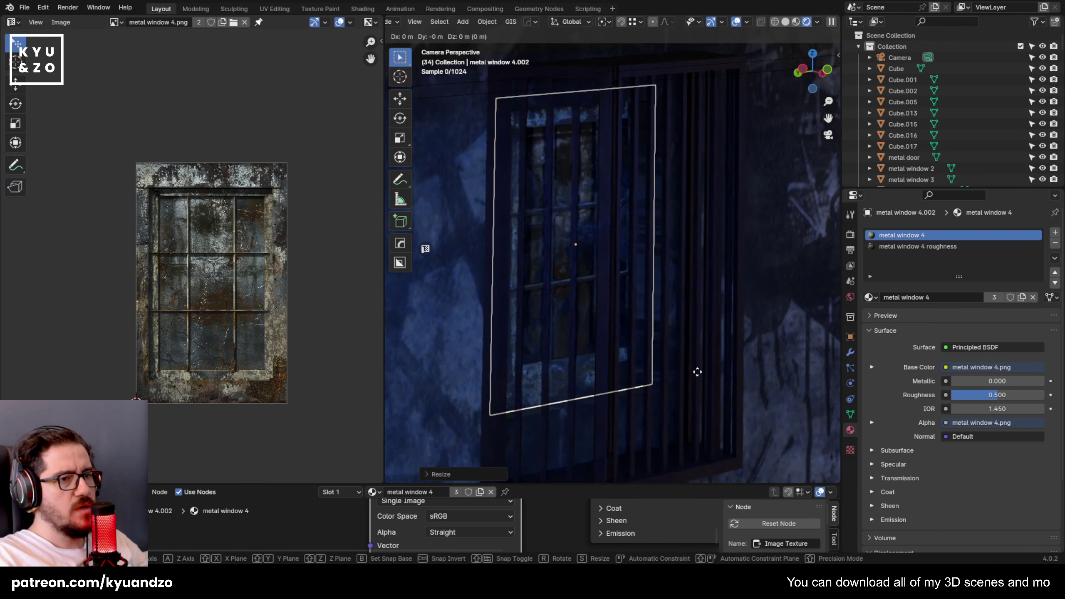
pyautogui.press('z')
pyautogui.click(703, 378)
pyautogui.press('s')
pyautogui.press('z')
pyautogui.click(600, 293)
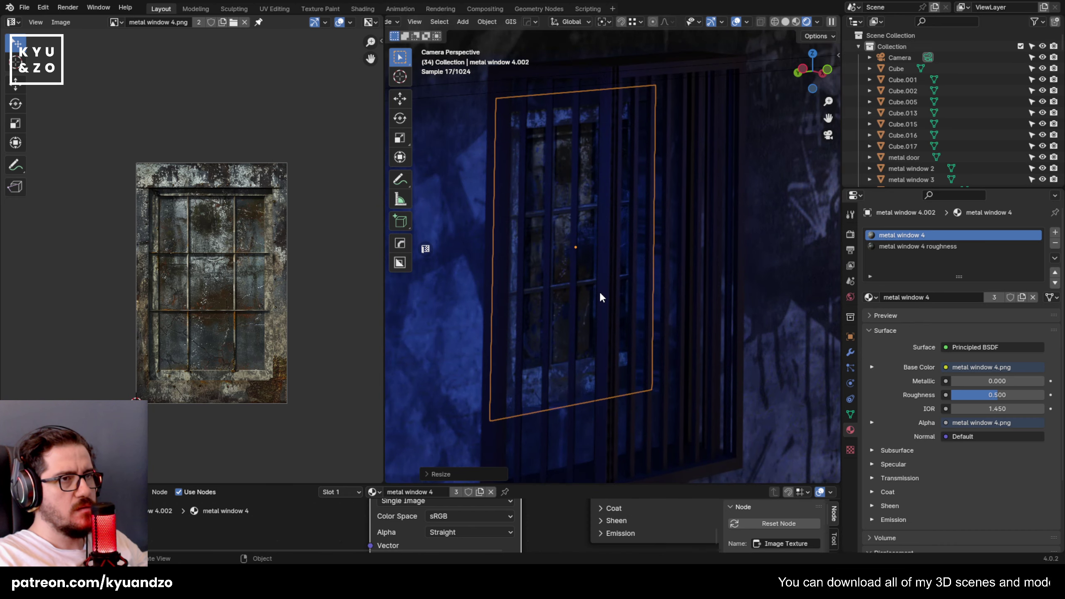
pyautogui.hotkey('ctrl', 's')
# Move the metal window 2 object along the X and Y axes, out past the building's corner beside the upper balcony.
pyautogui.scroll(-5, 601, 296)
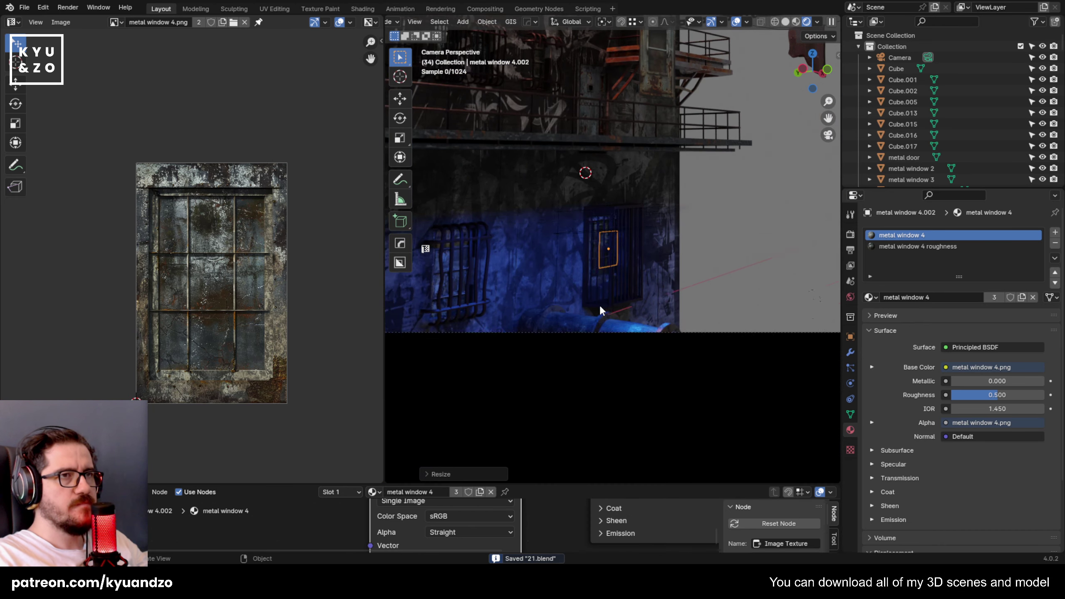
pyautogui.scroll(1, 600, 306)
pyautogui.keyDown('shift'); pyautogui.moveTo(577, 155); pyautogui.dragTo(581, 257, button='middle'); pyautogui.keyUp('shift')
pyautogui.click(597, 217)
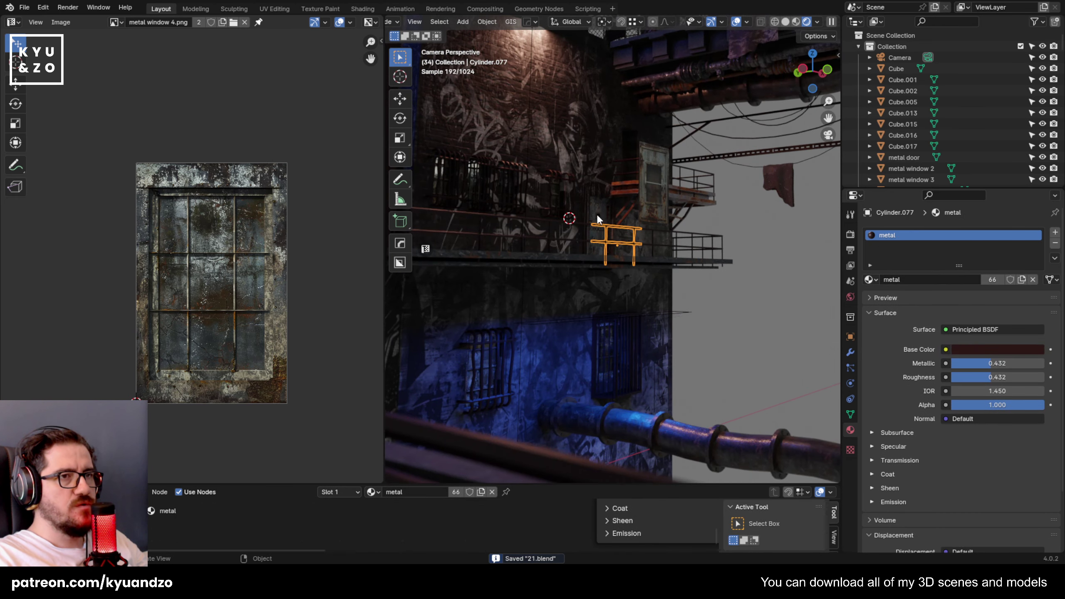
pyautogui.click(598, 216)
pyautogui.click(659, 215)
pyautogui.keyDown('shift'); pyautogui.moveTo(641, 206); pyautogui.dragTo(593, 209, button='middle'); pyautogui.keyUp('shift')
pyautogui.press('g')
pyautogui.press('y')
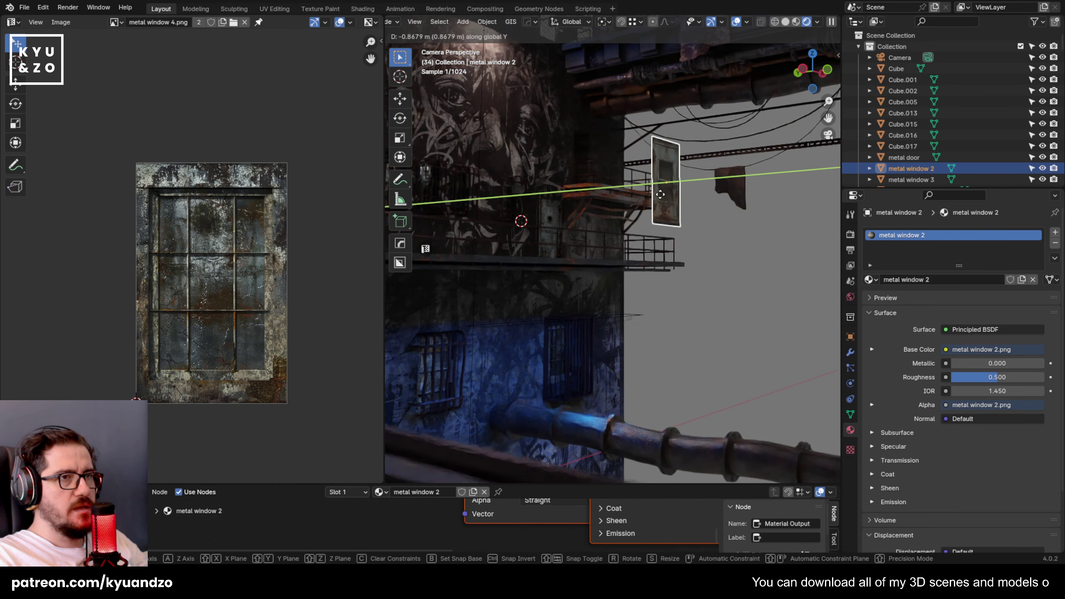
pyautogui.press('x')
pyautogui.click(661, 194)
# Scale the balcony's metal door down to about 0.87 so it fits its opening, and save the file.
pyautogui.click(549, 218)
pyautogui.scroll(4, 541, 218)
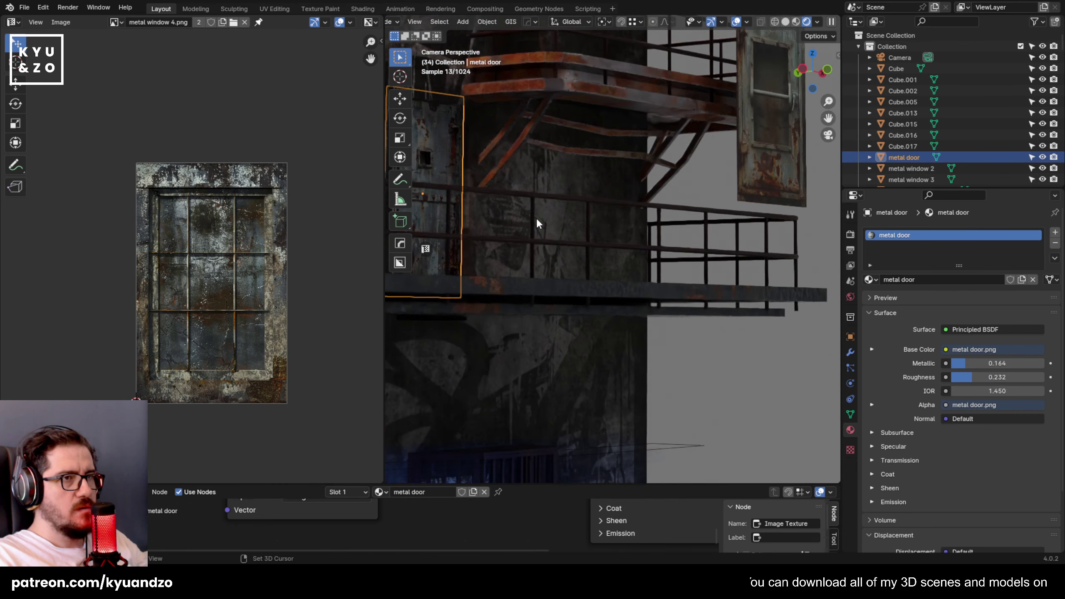
pyautogui.keyDown('shift'); pyautogui.moveTo(536, 217); pyautogui.dragTo(558, 284, button='middle'); pyautogui.keyUp('shift')
pyautogui.scroll(2, 558, 287)
pyautogui.press('s')
pyautogui.press('Escape')
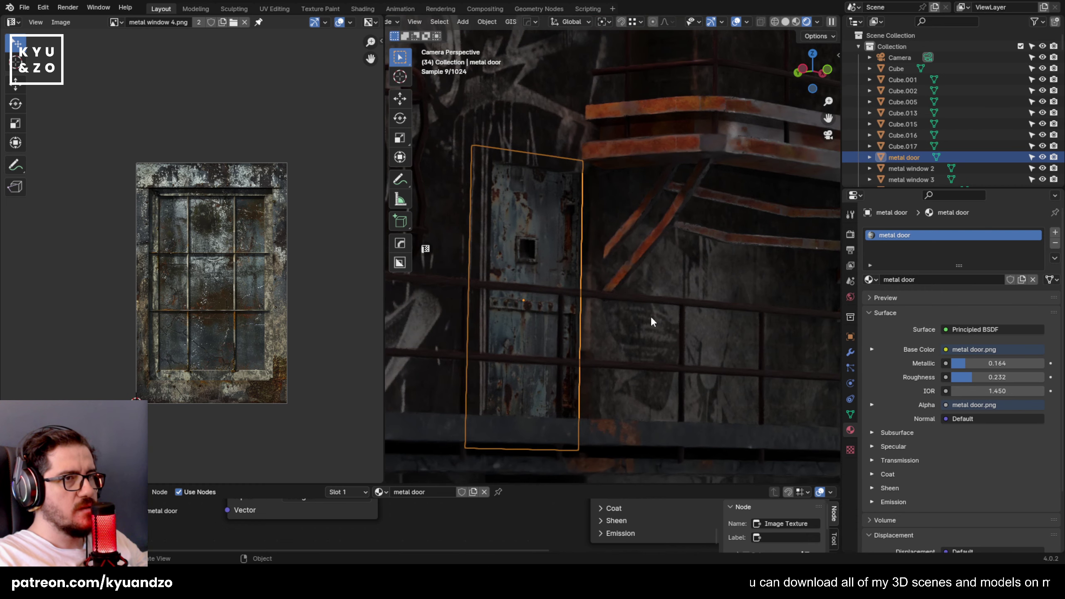
pyautogui.press('s')
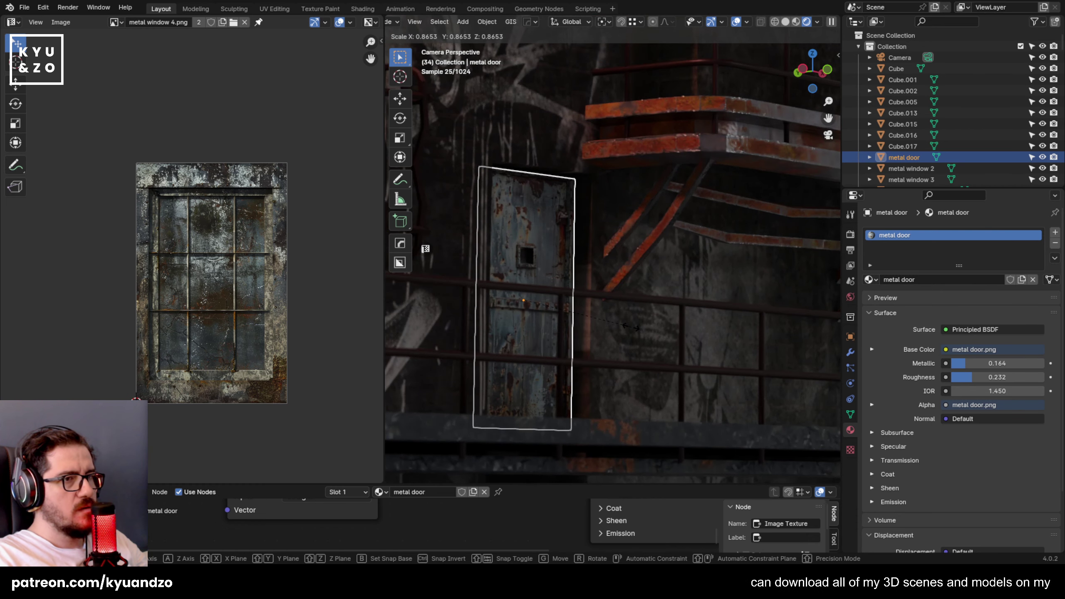
pyautogui.click(639, 327)
pyautogui.click(664, 282)
pyautogui.hotkey('ctrl', 's')
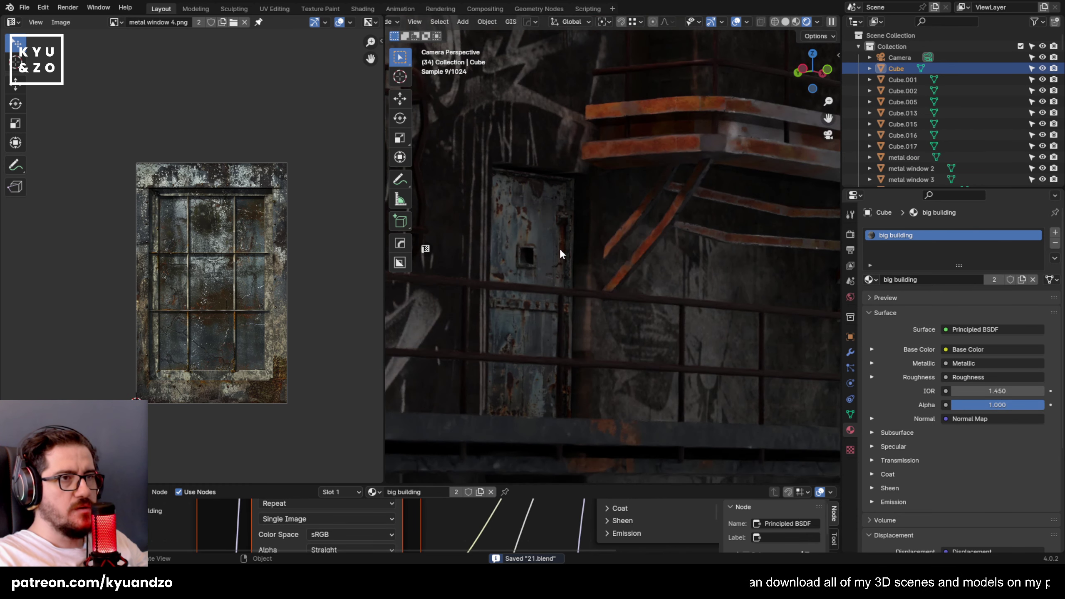
# Set the metal door's origin on its right vertical edge with HOps Set Origin and swing the door open about the Z axis.
pyautogui.click(562, 251)
pyautogui.press('q')
pyautogui.moveTo(524, 372)
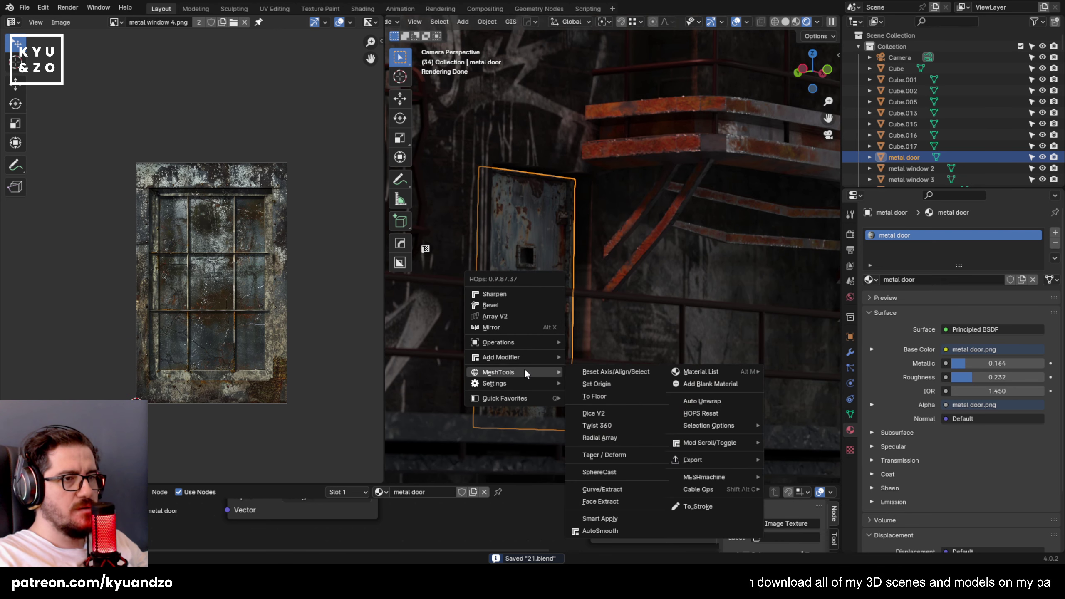
pyautogui.click(604, 387)
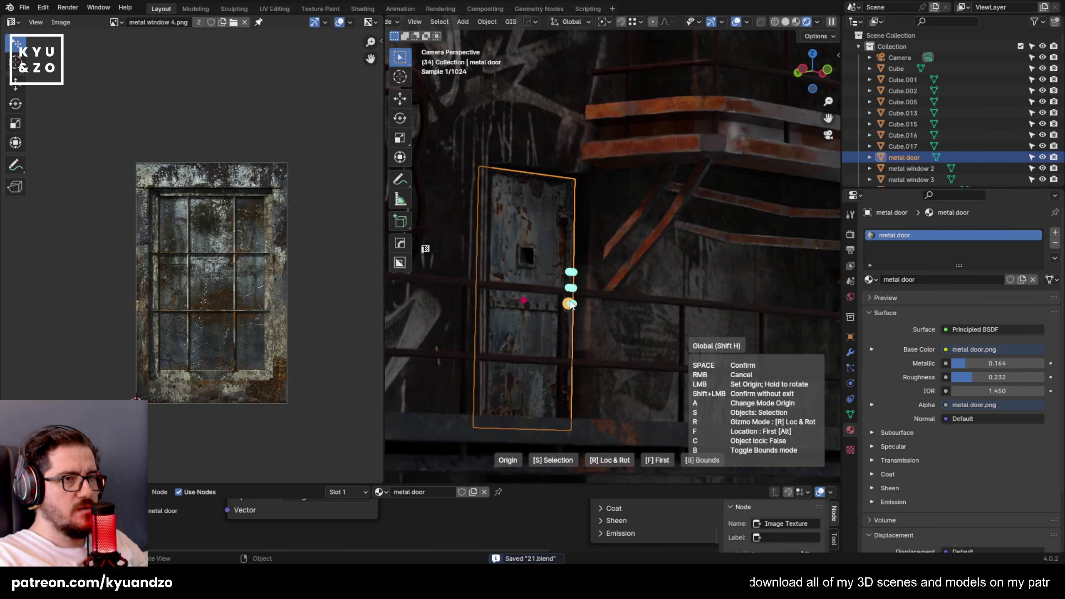
pyautogui.click(574, 291)
pyautogui.press('r')
pyautogui.press('z')
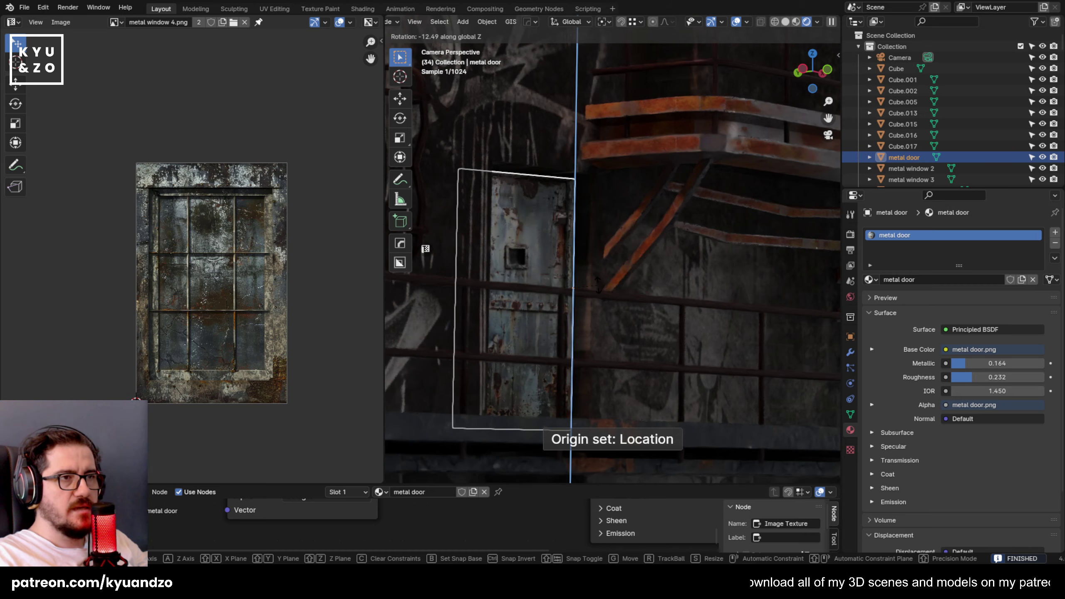
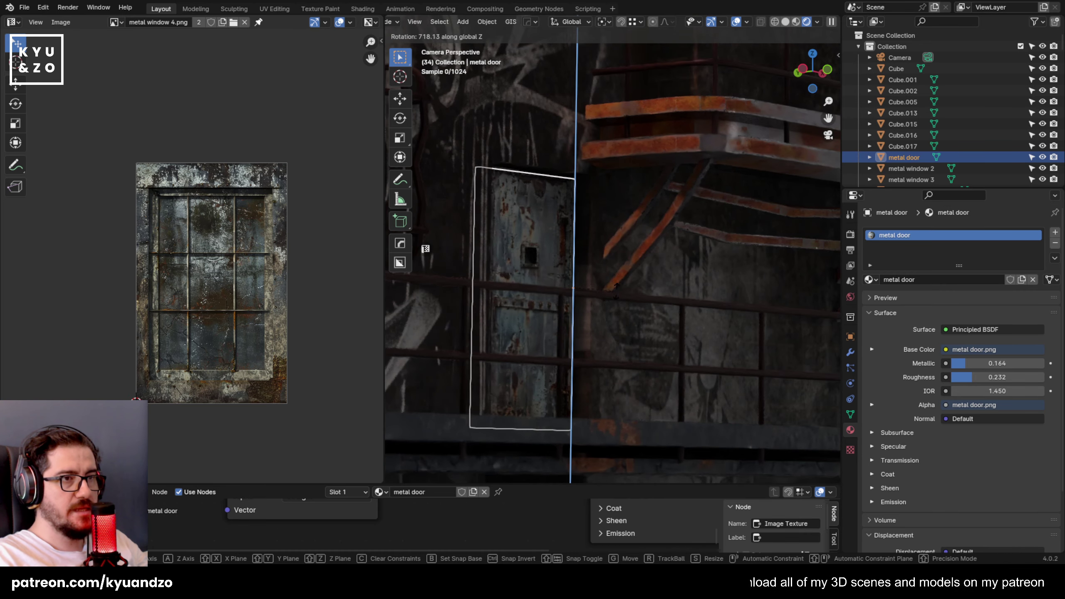
pyautogui.click(623, 326)
# Check the open doorway through the scene camera, return the metal door to its closed position and save the file.
pyautogui.click(613, 232)
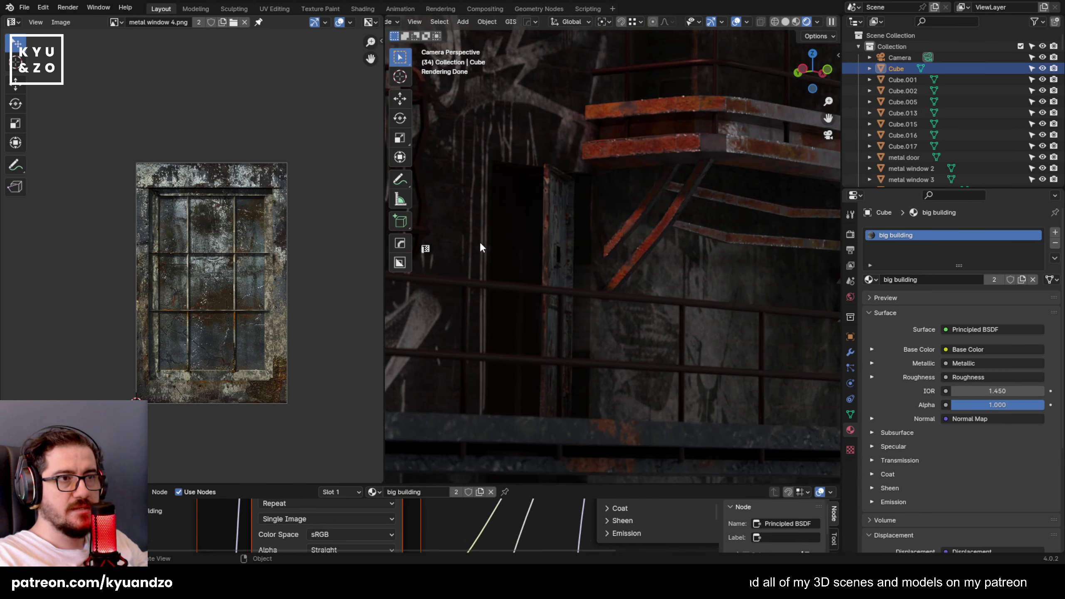
pyautogui.click(561, 250)
pyautogui.scroll(-3, 613, 248)
pyautogui.click(664, 268)
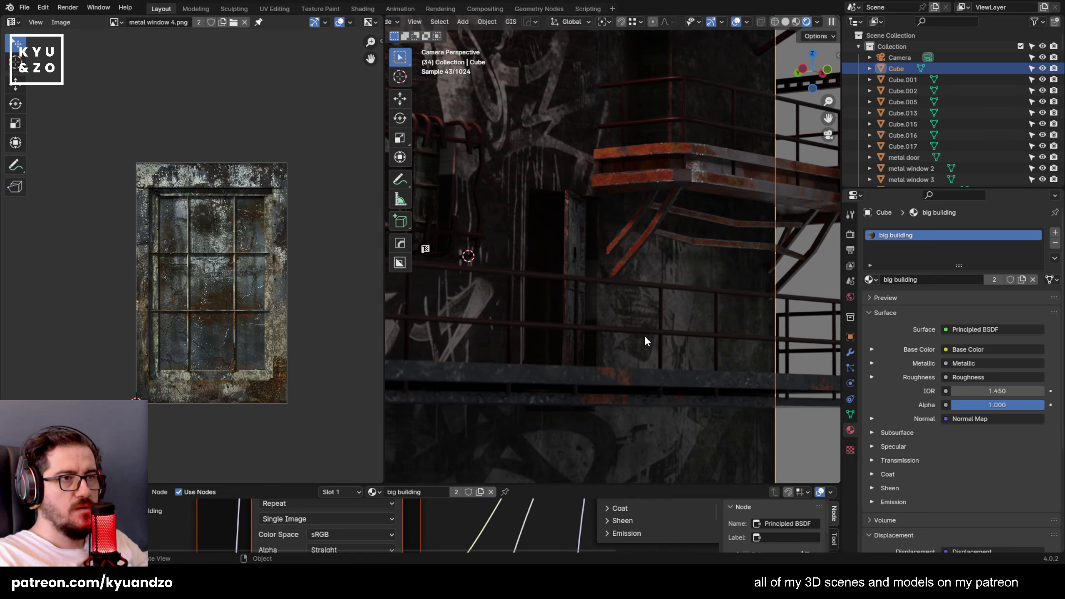
pyautogui.scroll(-8, 637, 338)
pyautogui.scroll(10, 636, 332)
pyautogui.click(557, 241)
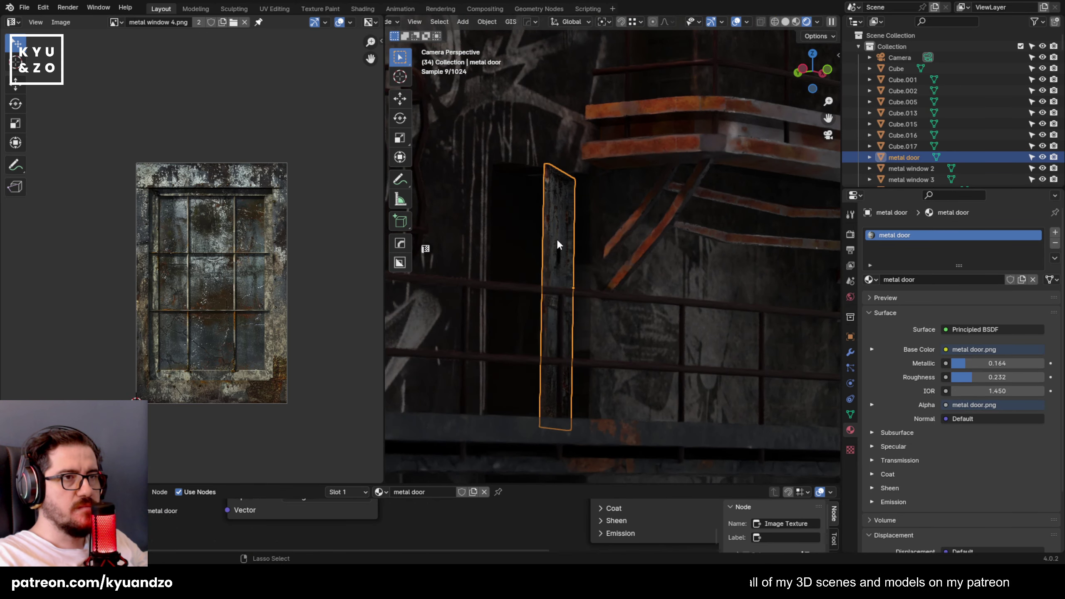
pyautogui.click(556, 239)
pyautogui.click(556, 238)
pyautogui.scroll(-5, 554, 254)
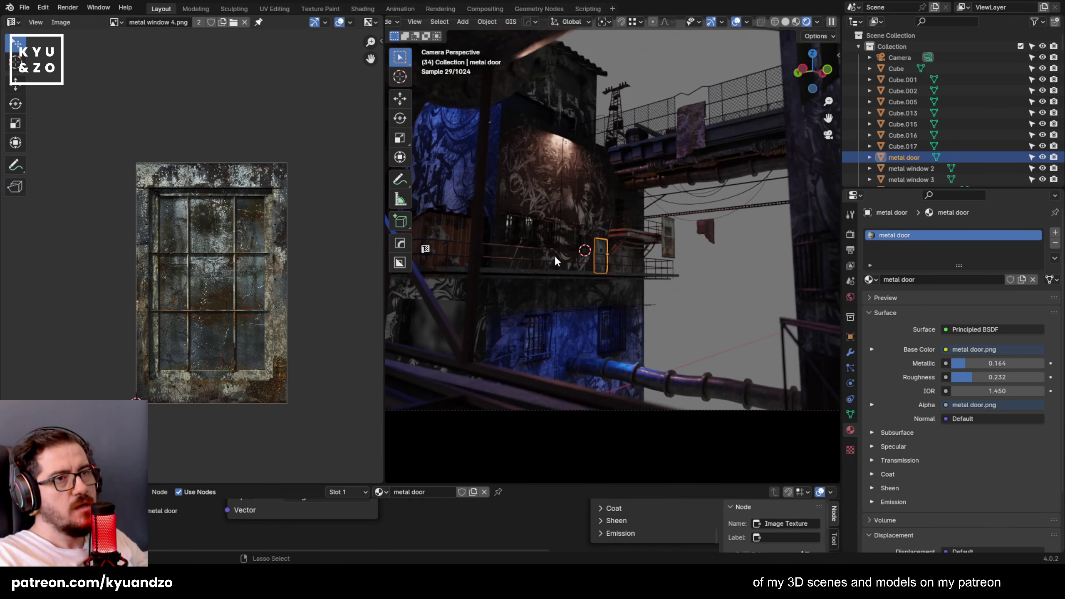
pyautogui.hotkey('ctrl', 's')
# Import metal door 2.png into the scene as an image plane beside the balcony.
pyautogui.press('KP_Decimal')
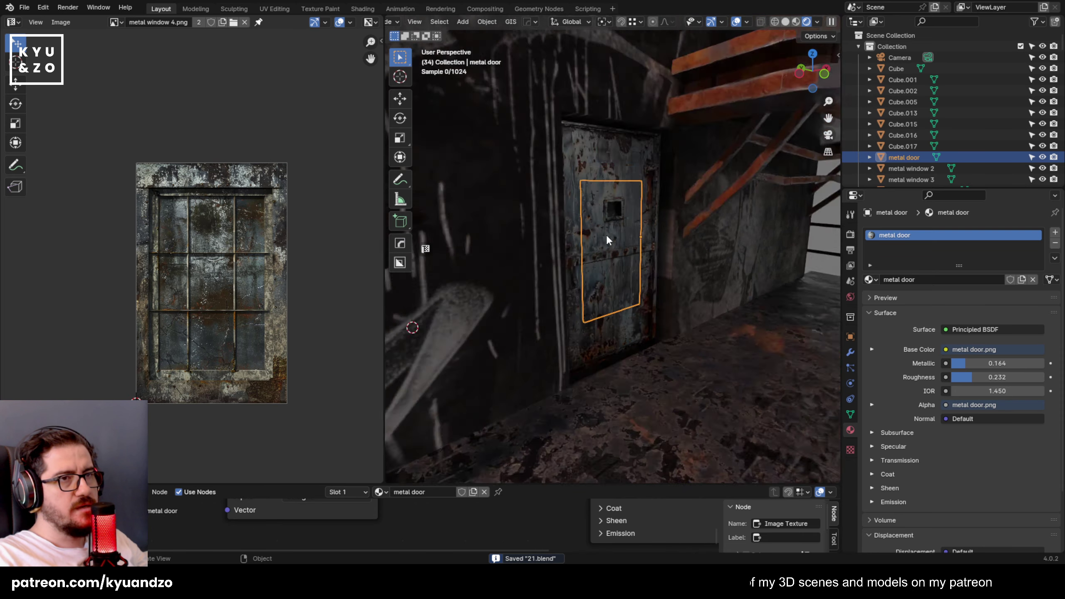
pyautogui.scroll(-3, 607, 236)
pyautogui.moveTo(607, 236)
pyautogui.mouseDown(button='middle')
pyautogui.moveTo(566, 272)
pyautogui.moveTo(606, 207)
pyautogui.moveTo(597, 218)
pyautogui.mouseUp(button='middle')
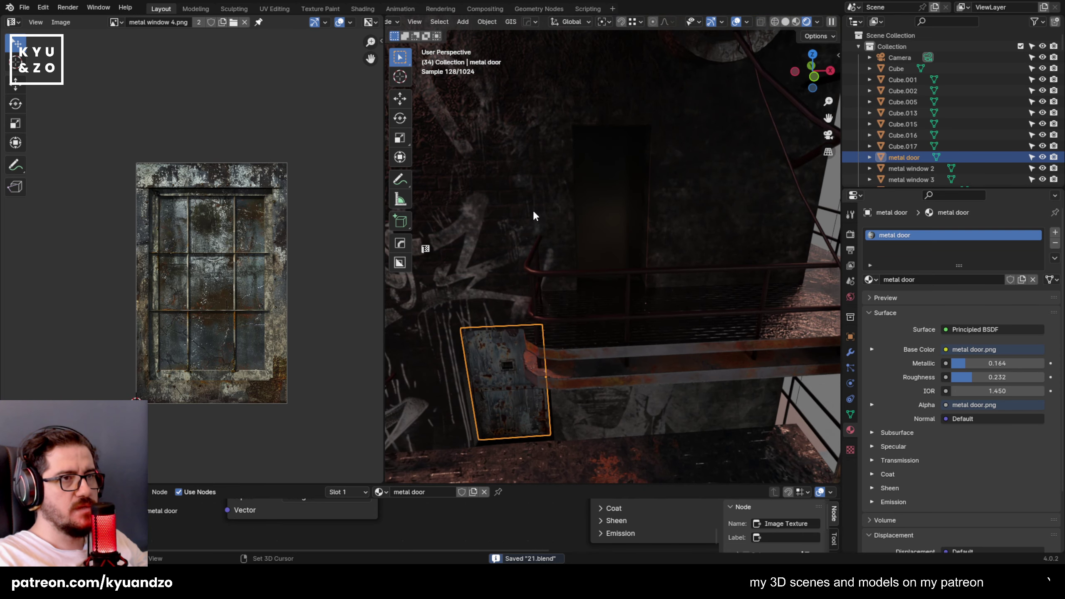
pyautogui.hotkey('shift', 'a')
pyautogui.moveTo(546, 345)
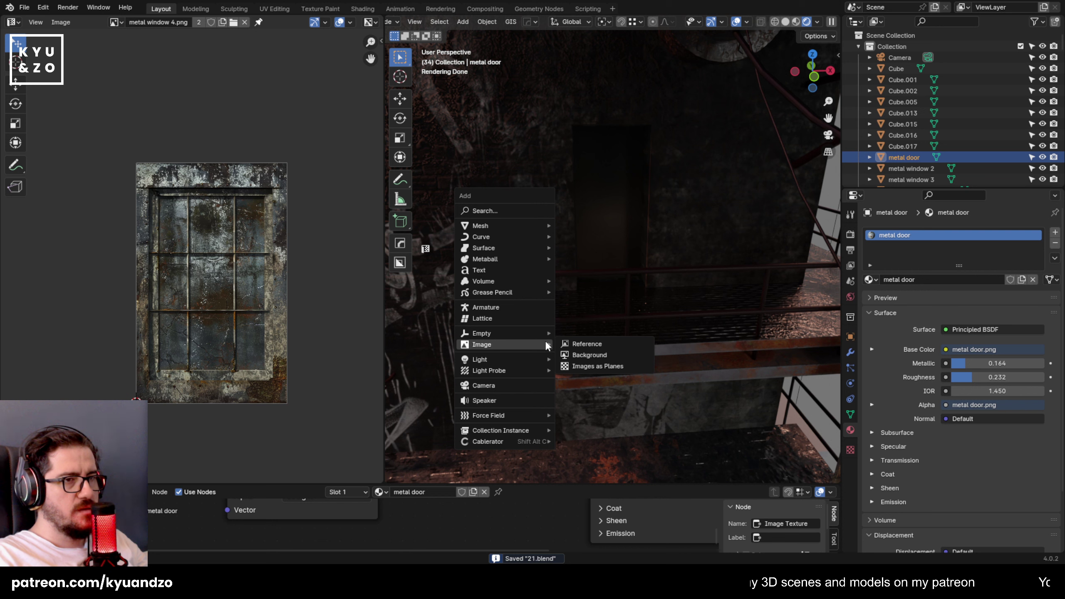
pyautogui.click(607, 365)
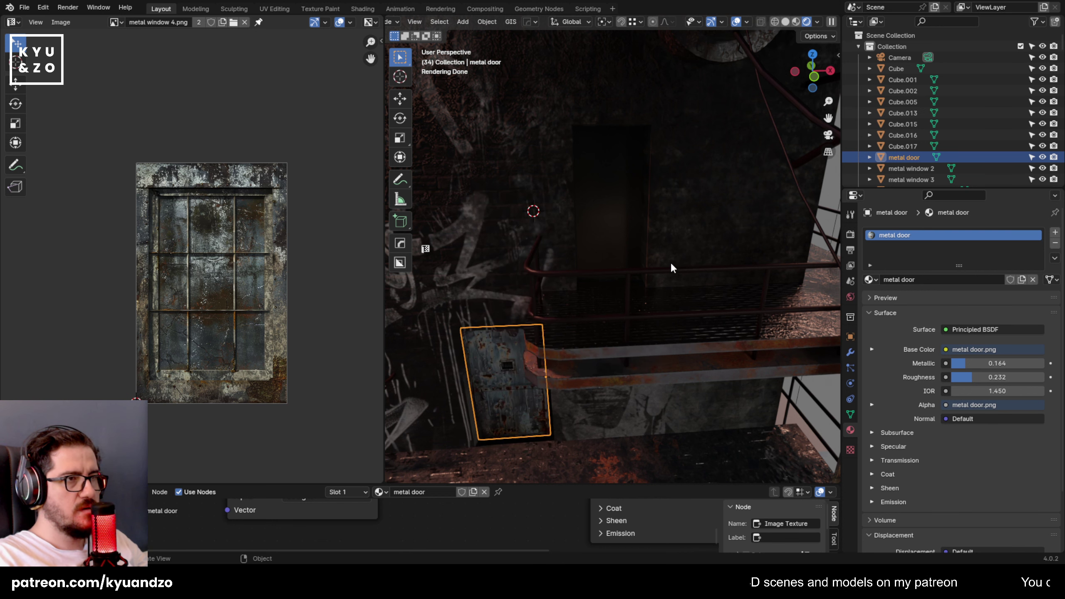
# Rotate the metal door 2 plane about the Z axis so its textured side faces out from the wall.
pyautogui.press('KP_Decimal')
pyautogui.press('r')
pyautogui.press('z')
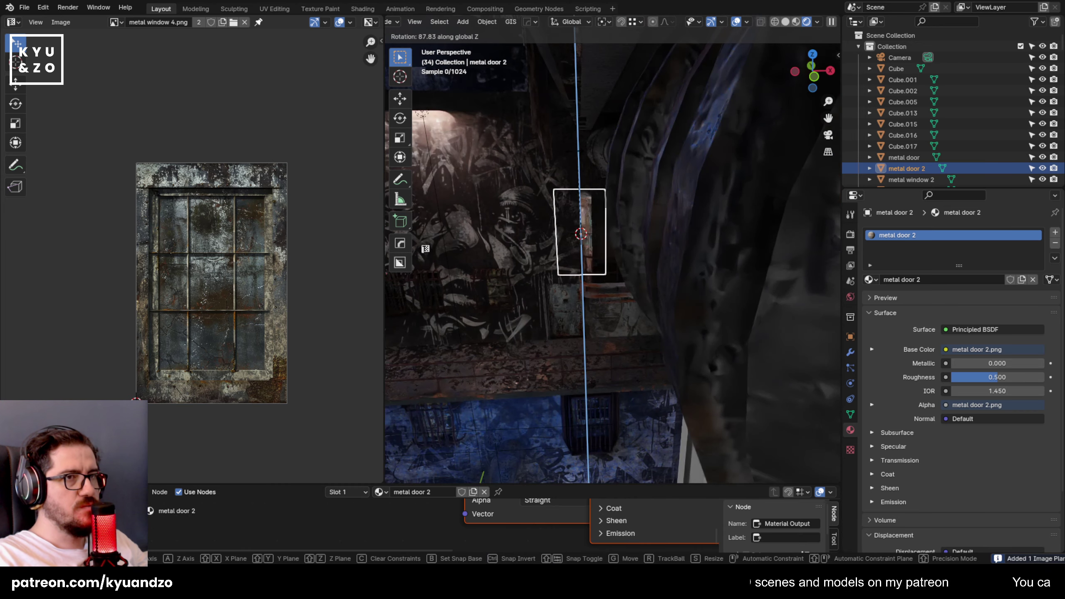
pyautogui.click(573, 150)
pyautogui.keyDown('shift'); pyautogui.moveTo(530, 245); pyautogui.dragTo(597, 260, button='middle'); pyautogui.keyUp('shift')
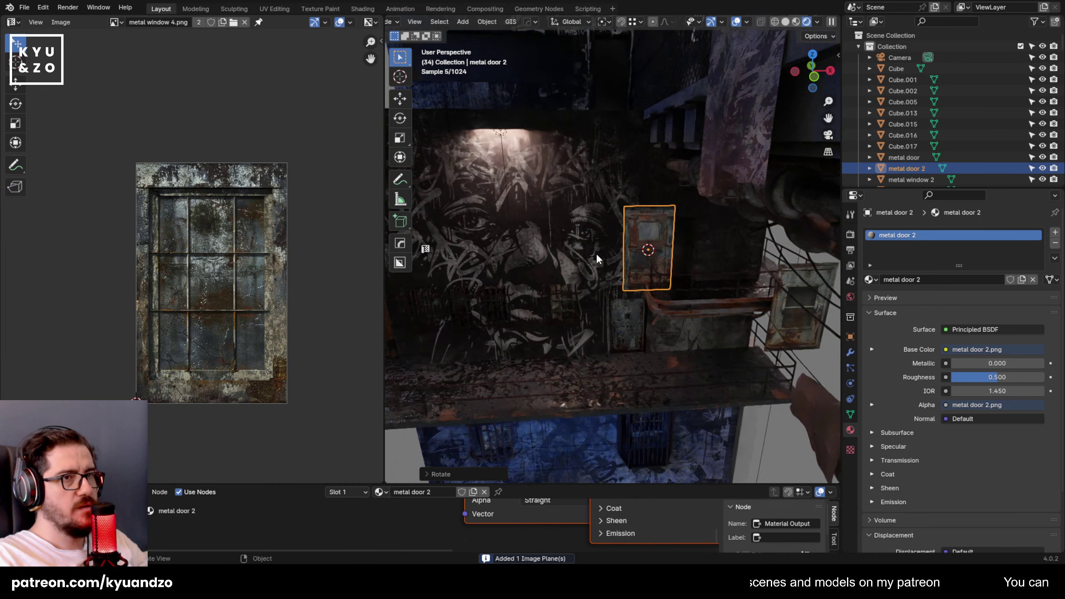
# Move metal door 2 along the X and Y axes onto the ledge beside the balcony railing, and save the file.
pyautogui.scroll(3, 597, 260)
pyautogui.press('g')
pyautogui.press('y')
pyautogui.press('x')
pyautogui.press('y')
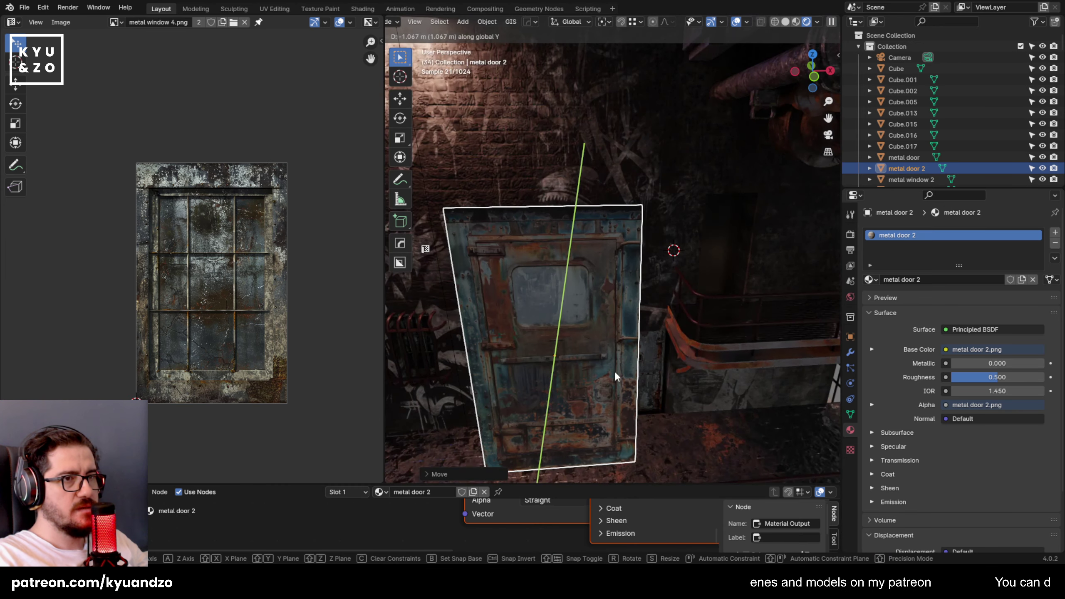
pyautogui.click(591, 325)
pyautogui.click(729, 342)
pyautogui.hotkey('ctrl', 's')
pyautogui.click(702, 366)
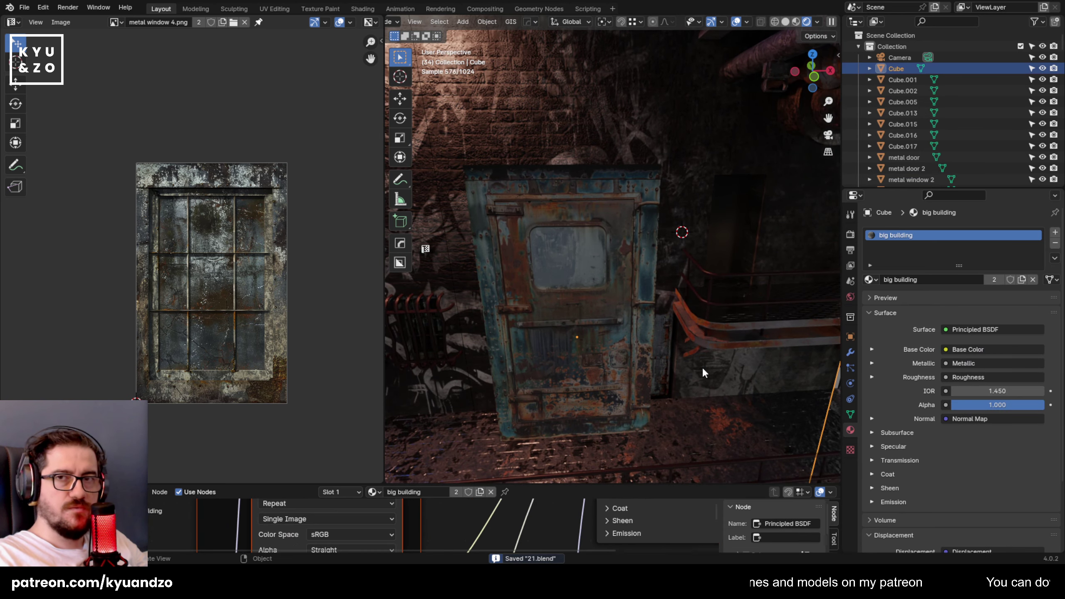
pyautogui.click(584, 311)
# Isolate metal door 2 in local view from the front and switch the viewport to Material Preview shading.
pyautogui.scroll(4, 588, 317)
pyautogui.moveTo(587, 317); pyautogui.dragTo(581, 291, button='middle')
pyautogui.scroll(-8, 574, 288)
pyautogui.scroll(4, 566, 279)
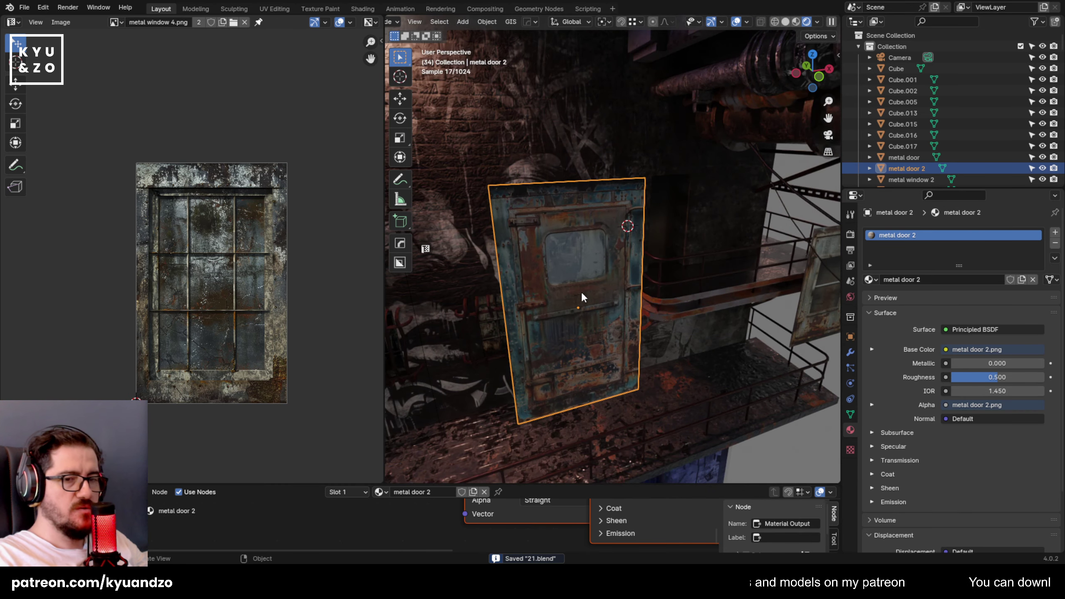
pyautogui.press('KP_Divide')
pyautogui.press('KP_1')
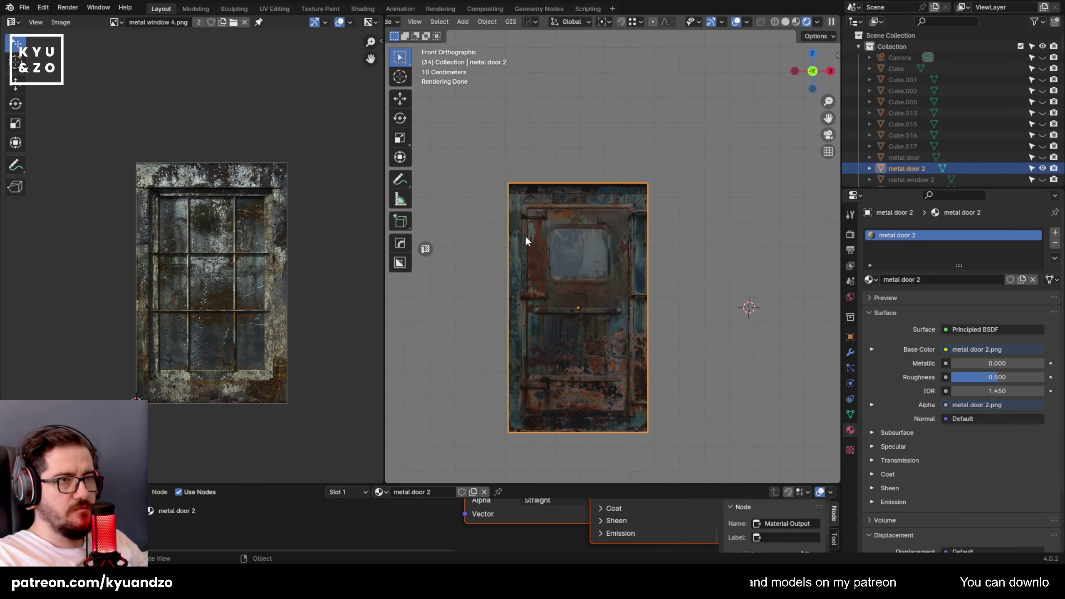
pyautogui.keyDown('shift'); pyautogui.moveTo(551, 241); pyautogui.dragTo(566, 274, button='middle'); pyautogui.keyUp('shift')
pyautogui.scroll(2, 566, 274)
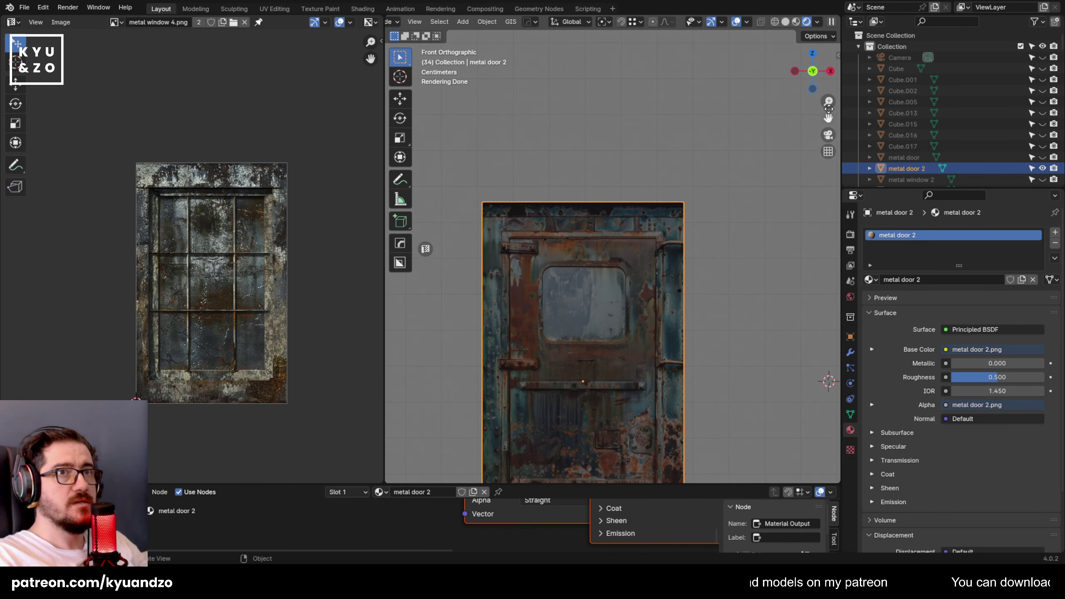
pyautogui.scroll(3, 552, 252)
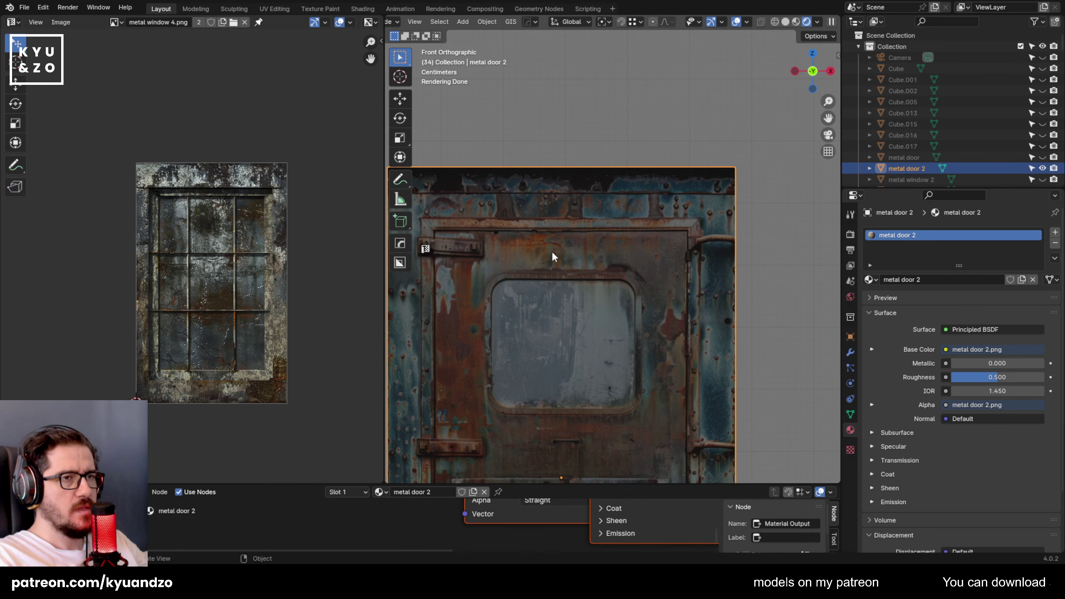
pyautogui.click(796, 22)
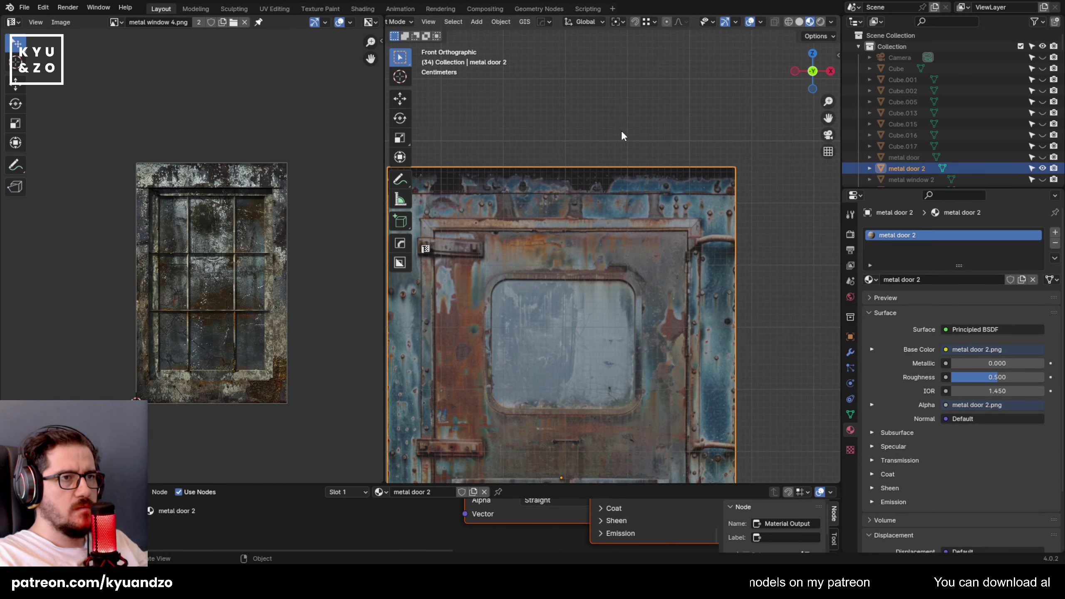
# Enter Edit Mode on metal door 2 and add a horizontal loop cut along the upper edge of the door frame.
pyautogui.click(621, 130)
pyautogui.keyDown('shift'); pyautogui.moveTo(556, 217); pyautogui.dragTo(610, 231, button='middle'); pyautogui.keyUp('shift')
pyautogui.click(618, 259)
pyautogui.scroll(1, 618, 259)
pyautogui.press('Tab')
pyautogui.hotkey('ctrl', 'r')
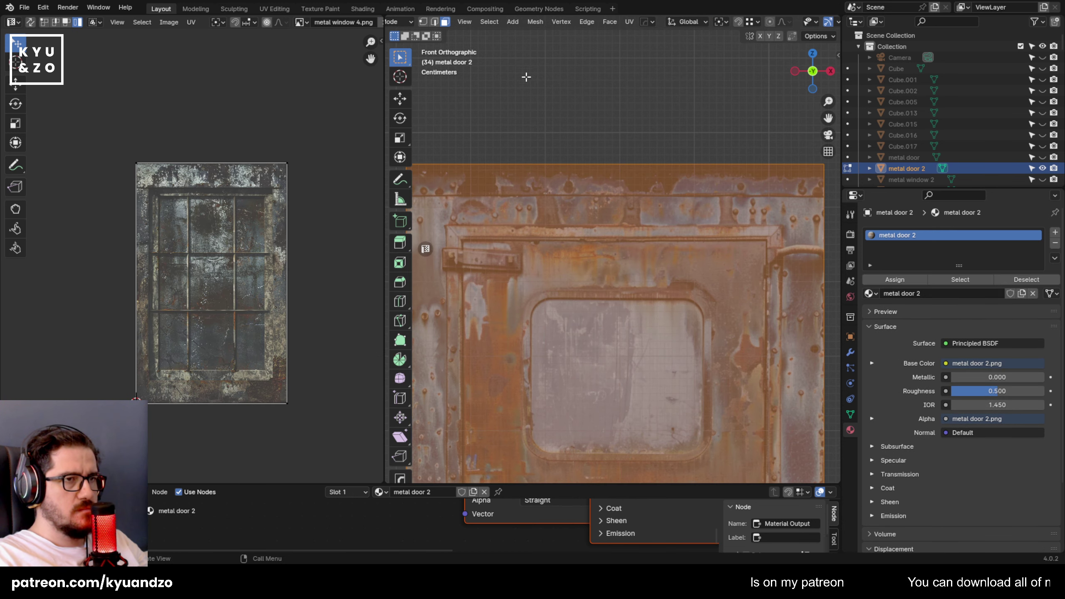
pyautogui.click(693, 128)
pyautogui.scroll(-4, 693, 128)
pyautogui.click(587, 368)
pyautogui.scroll(3, 587, 368)
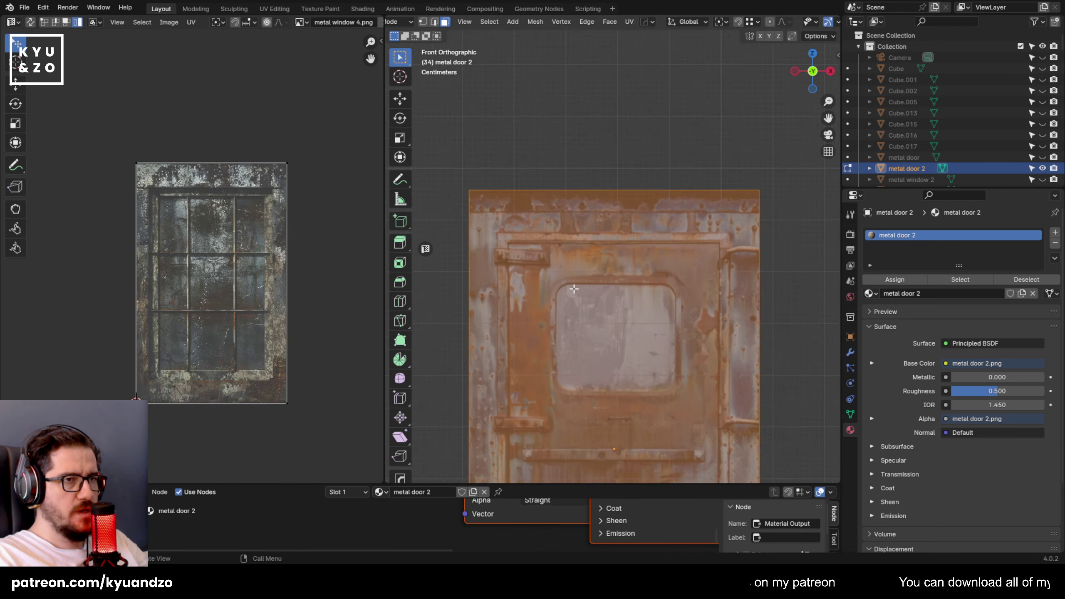
pyautogui.hotkey('ctrl', 'r')
pyautogui.click(469, 281)
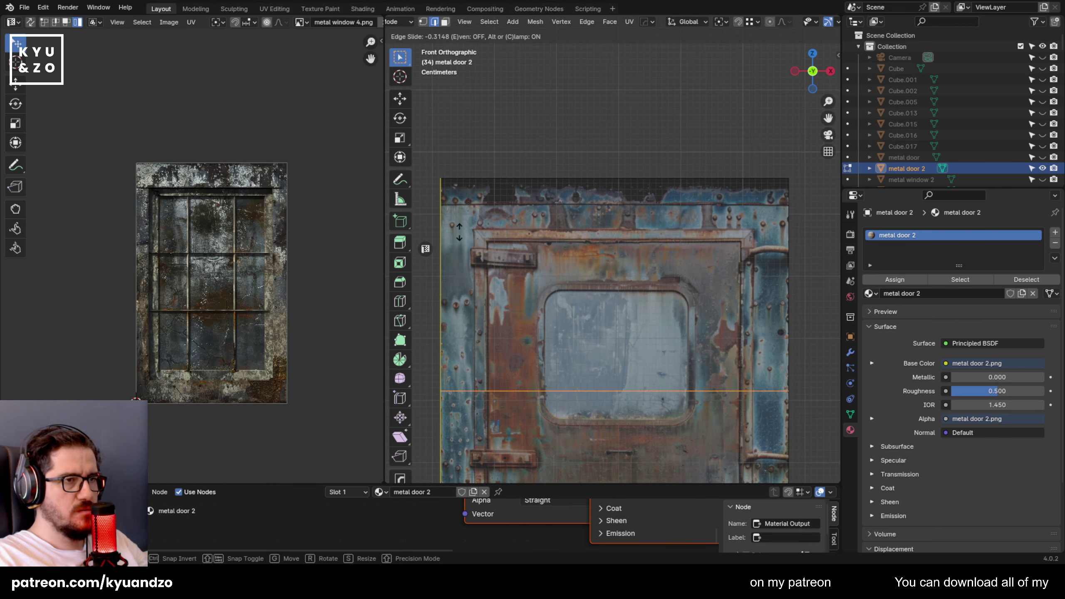
pyautogui.click(482, 78)
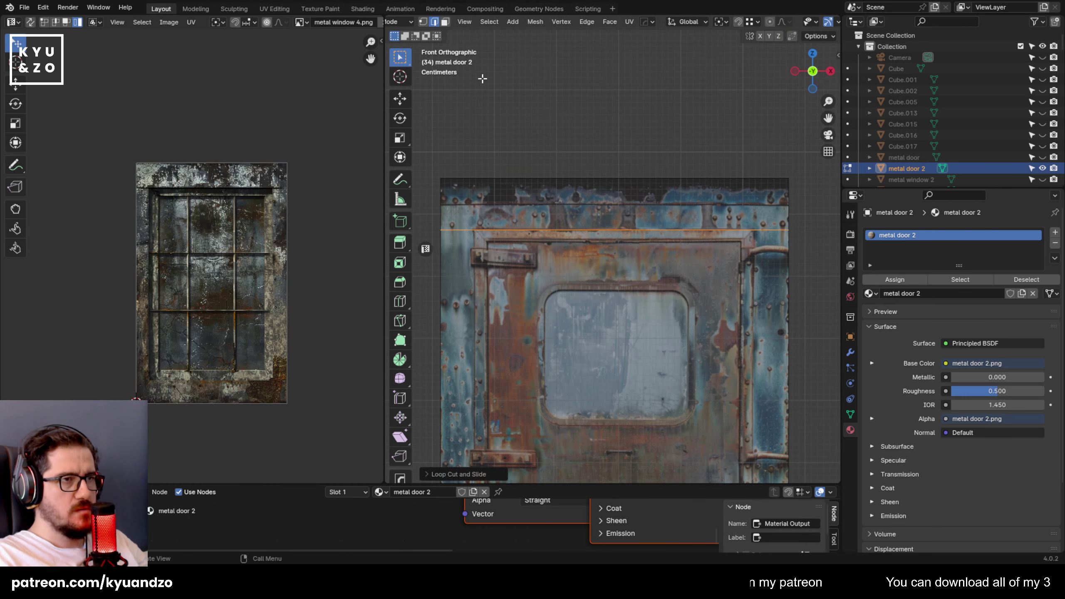
# Add vertical loop cuts along the outer and inner edges of the door frame's two side posts.
pyautogui.click(464, 243)
pyautogui.click(783, 234)
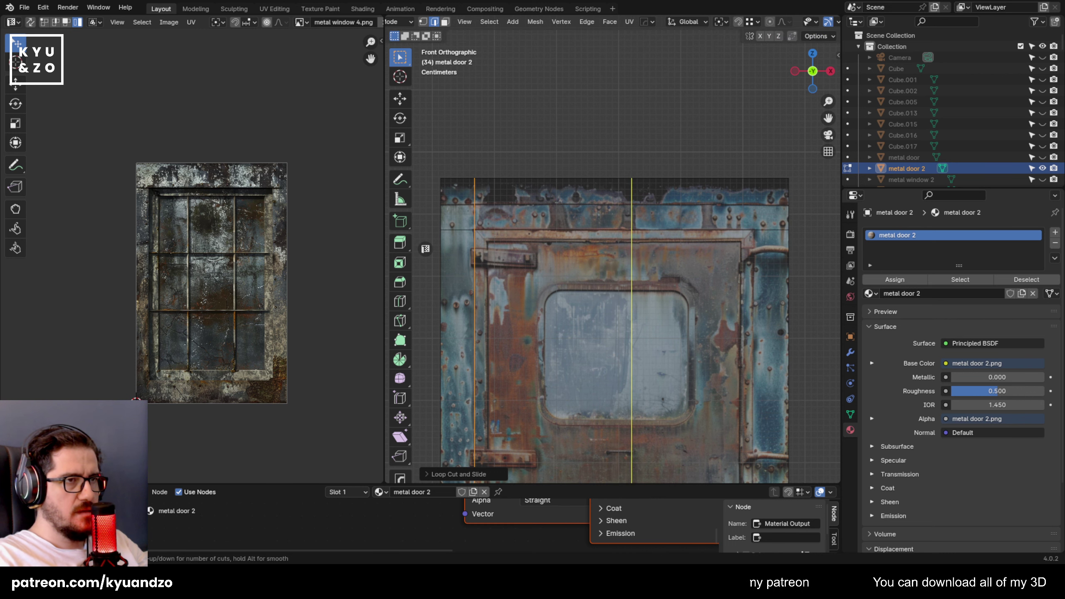
pyautogui.click(608, 230)
pyautogui.click(463, 195)
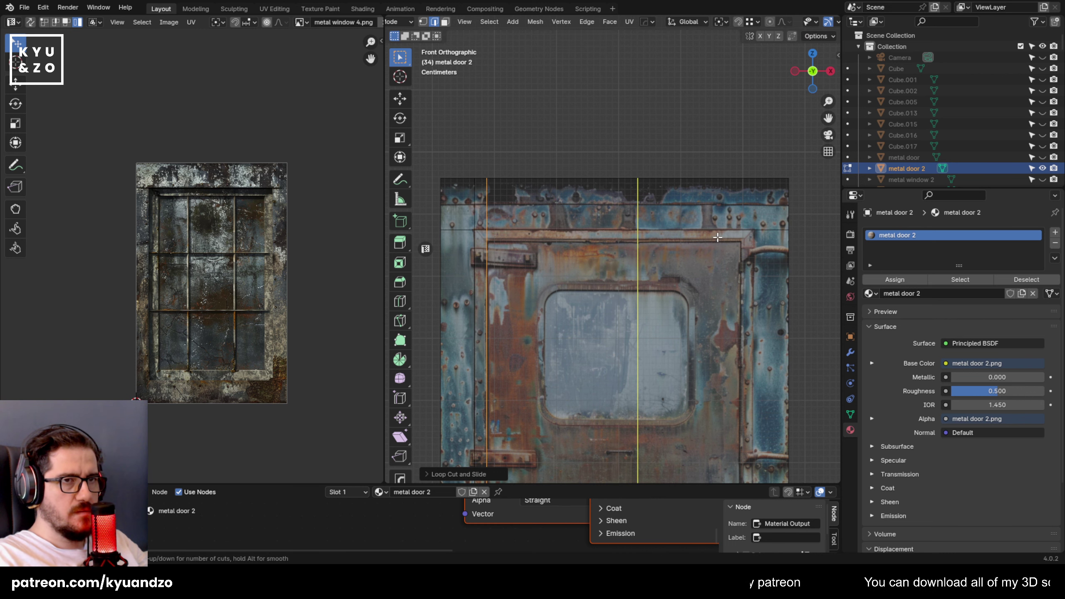
pyautogui.click(638, 231)
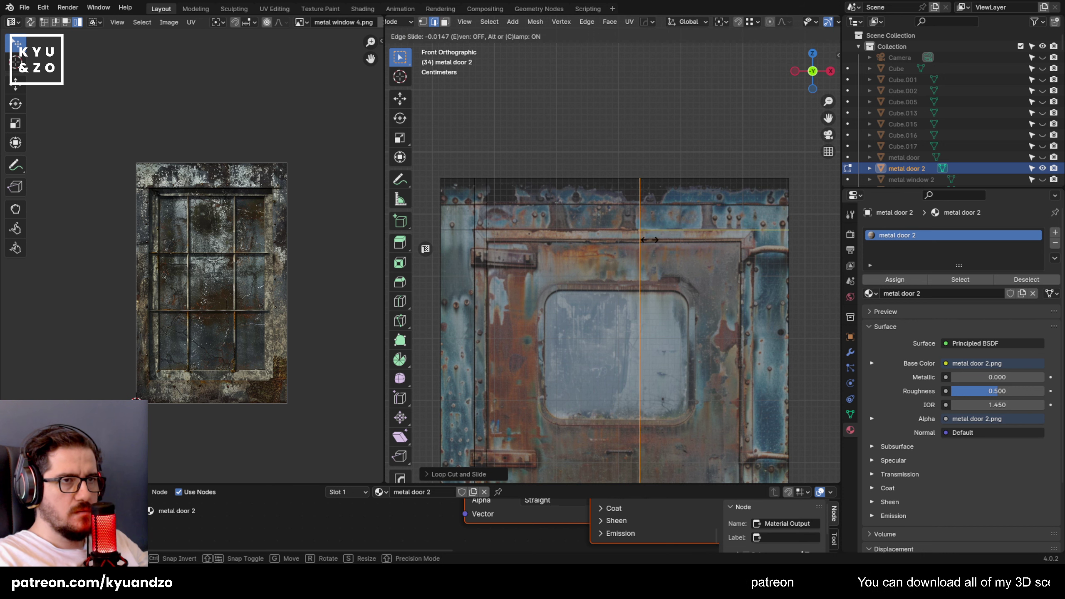
pyautogui.click(750, 240)
pyautogui.hotkey('ctrl', 'r')
pyautogui.click(759, 224)
pyautogui.click(749, 226)
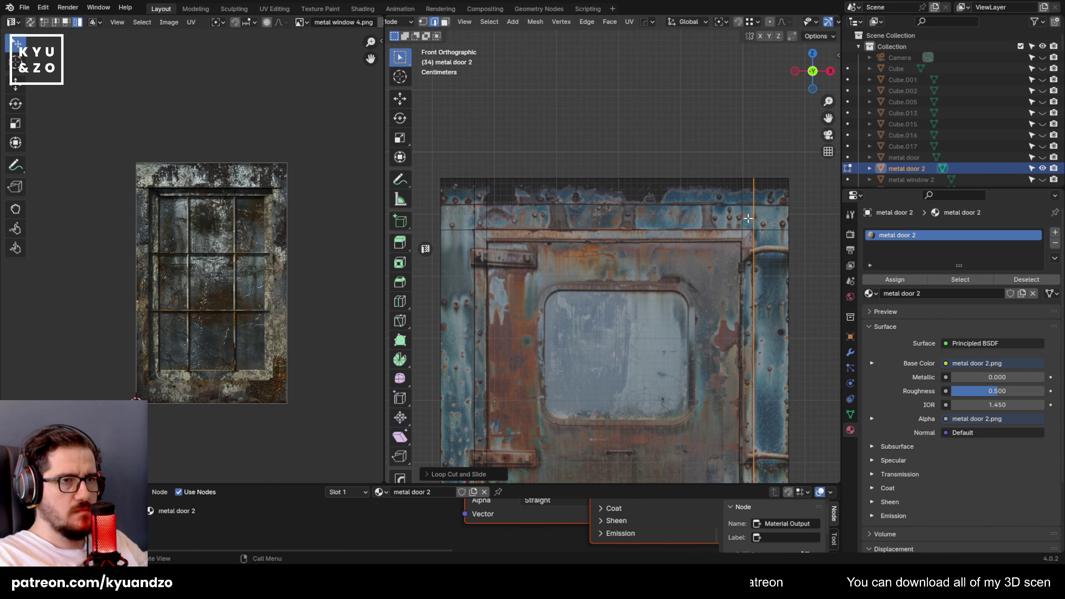
# Try horizontal loop cuts above, below and across the middle of the door's window, and undo them.
pyautogui.keyDown('shift'); pyautogui.moveTo(648, 290); pyautogui.dragTo(645, 249, button='middle'); pyautogui.keyUp('shift')
pyautogui.click(787, 252)
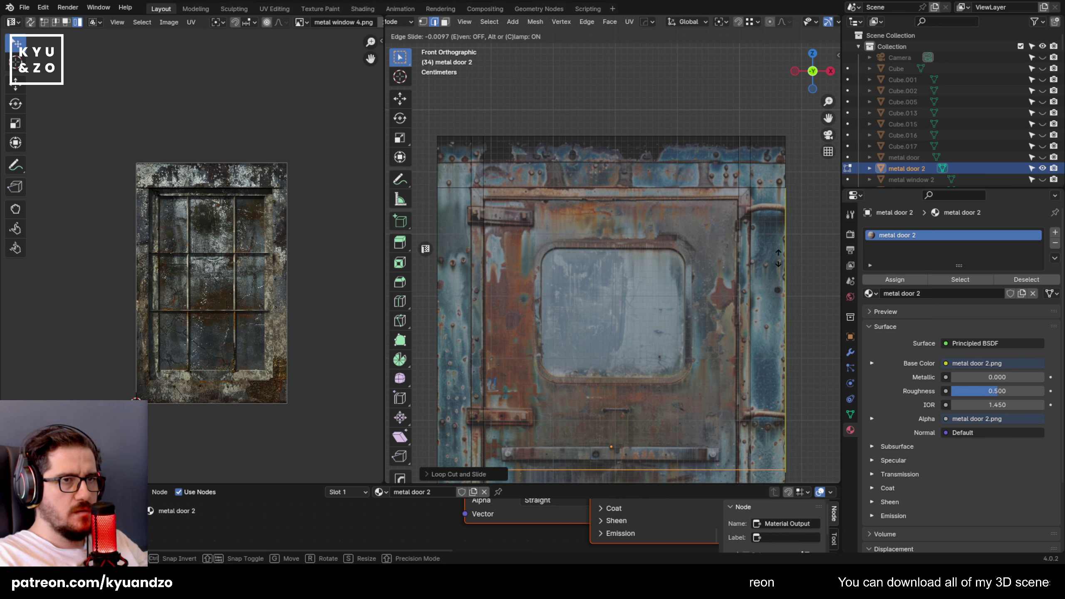
pyautogui.click(781, 37)
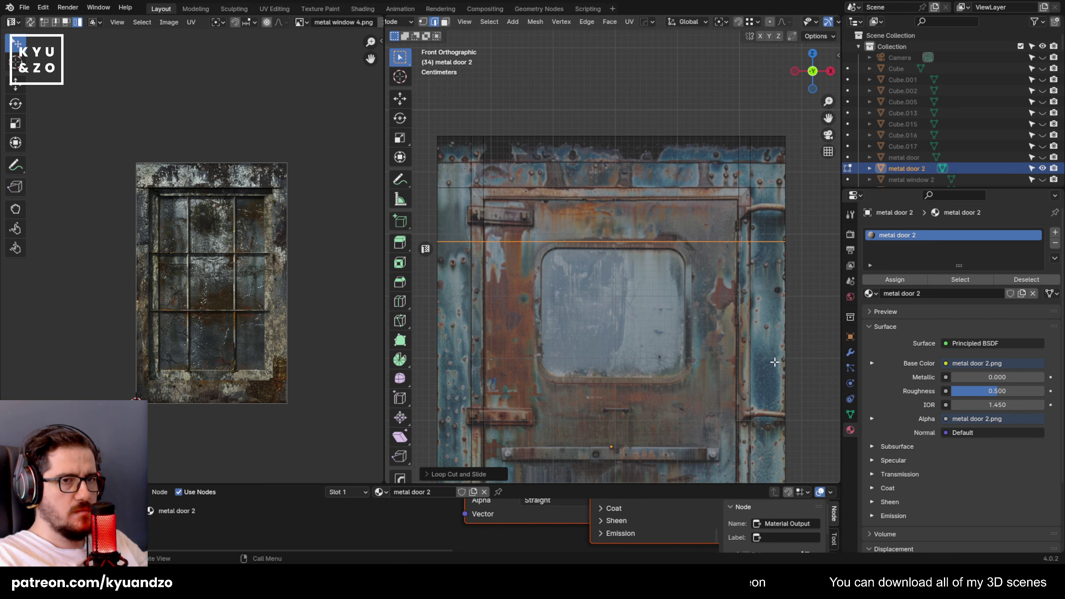
pyautogui.click(784, 395)
pyautogui.click(750, 311)
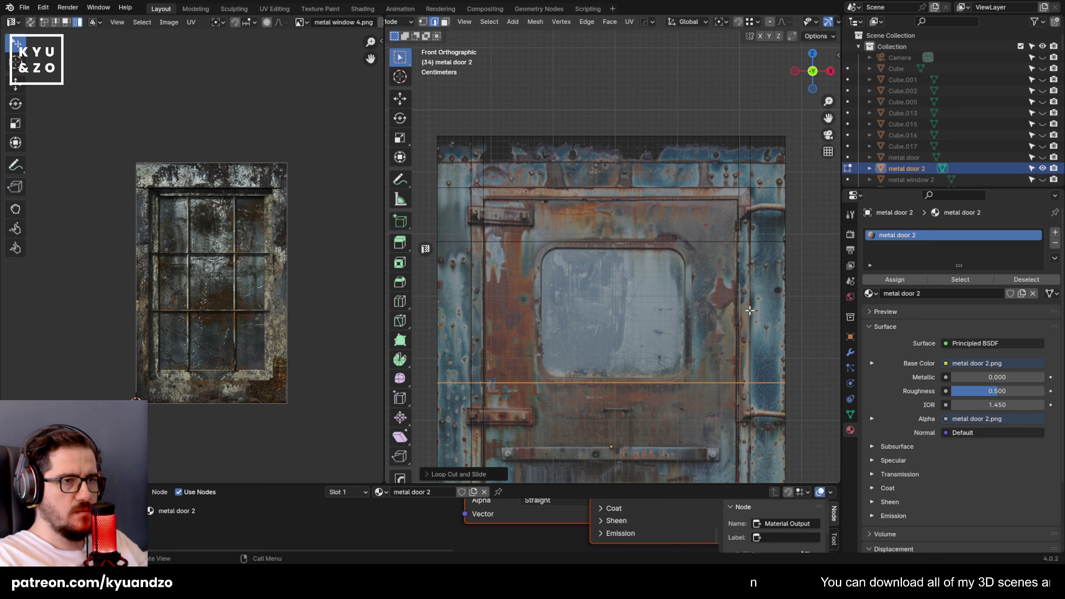
pyautogui.click(783, 319)
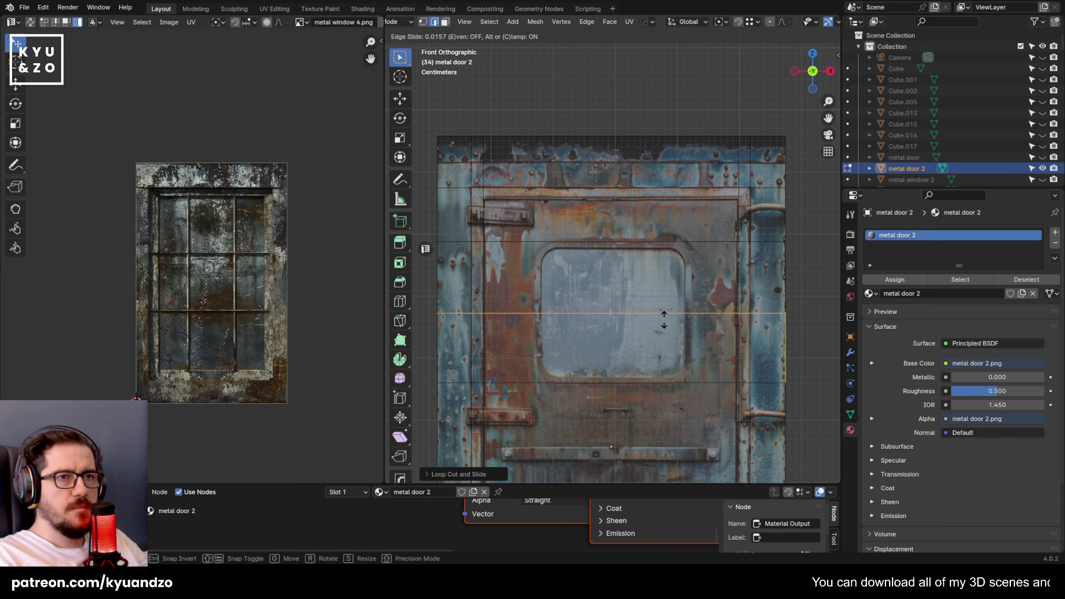
pyautogui.click(667, 310)
pyautogui.hotkey('ctrl', 'z')
pyautogui.hotkey('ctrl', 'z')
pyautogui.hotkey('ctrl', 'z')
# Try cutting the rounded outline of the door's window with the Knife tool, and undo the cut.
pyautogui.scroll(5, 635, 330)
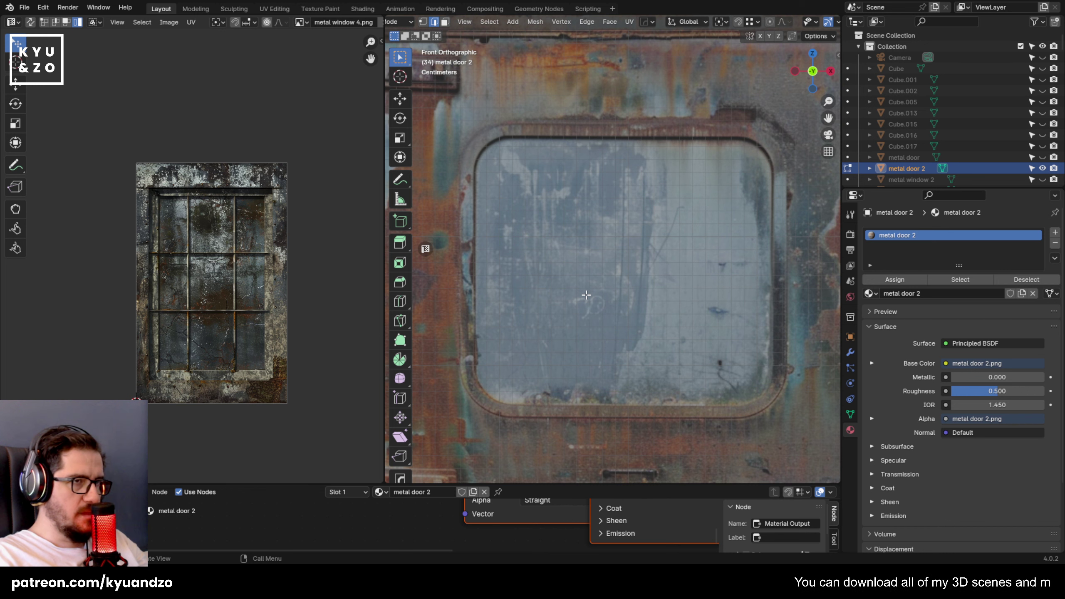
pyautogui.press('k')
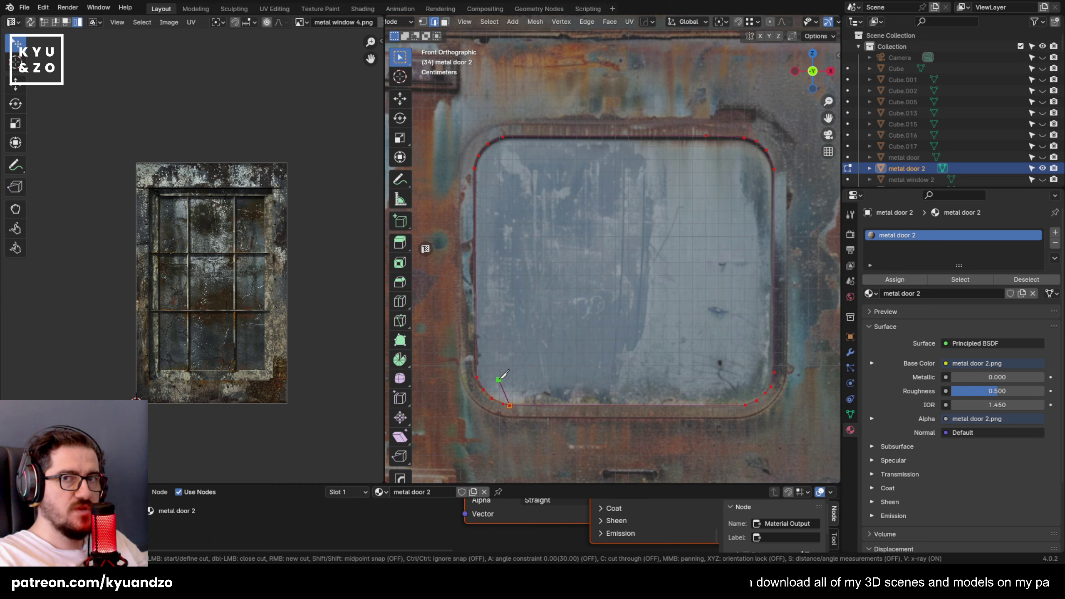
pyautogui.press('Return')
pyautogui.scroll(-8, 532, 296)
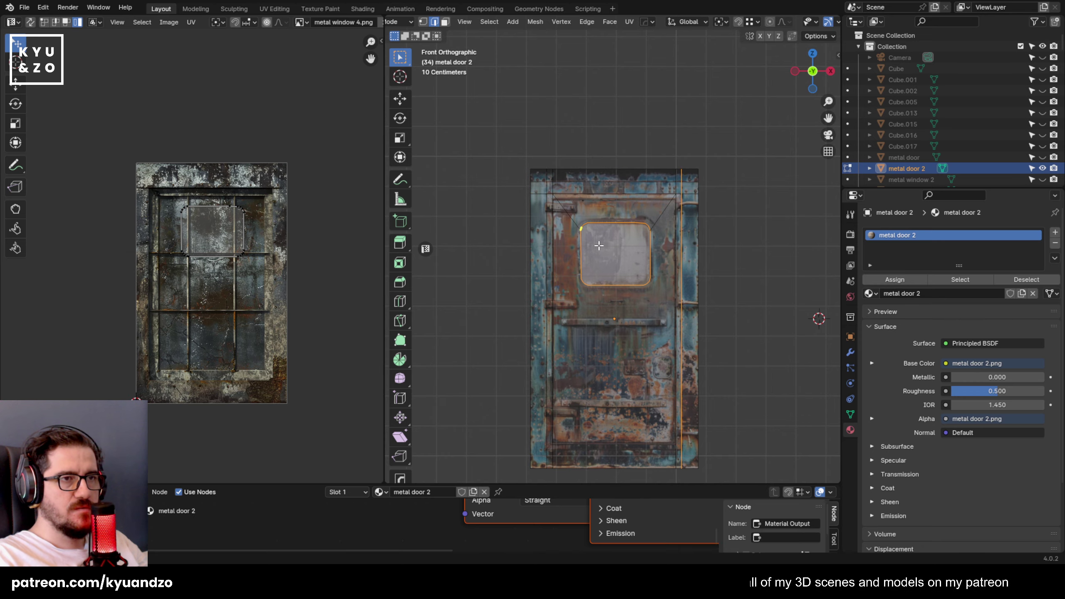
pyautogui.scroll(4, 585, 264)
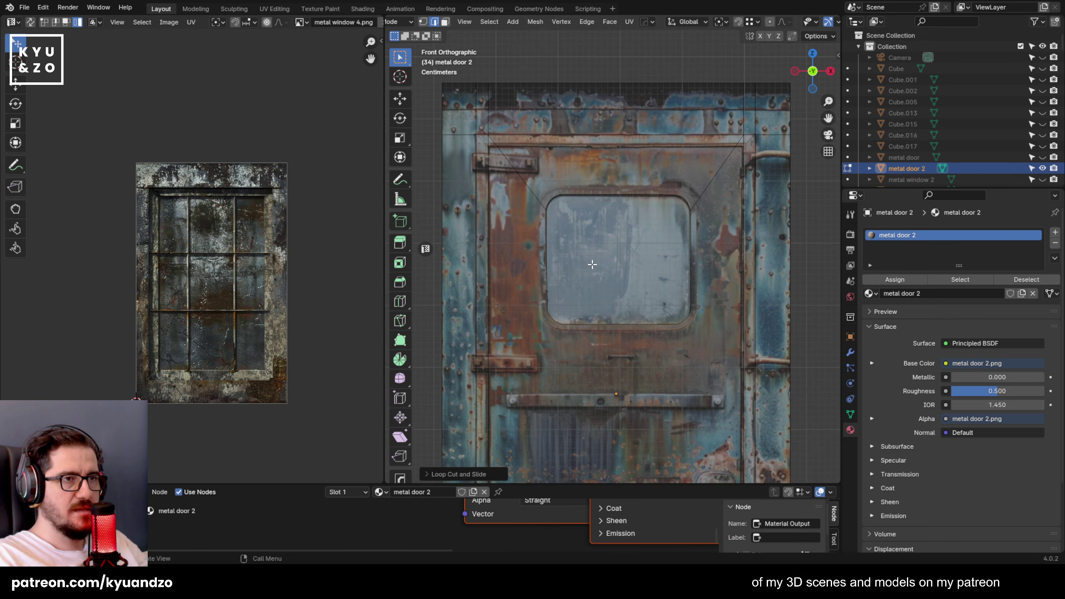
pyautogui.scroll(4, 487, 282)
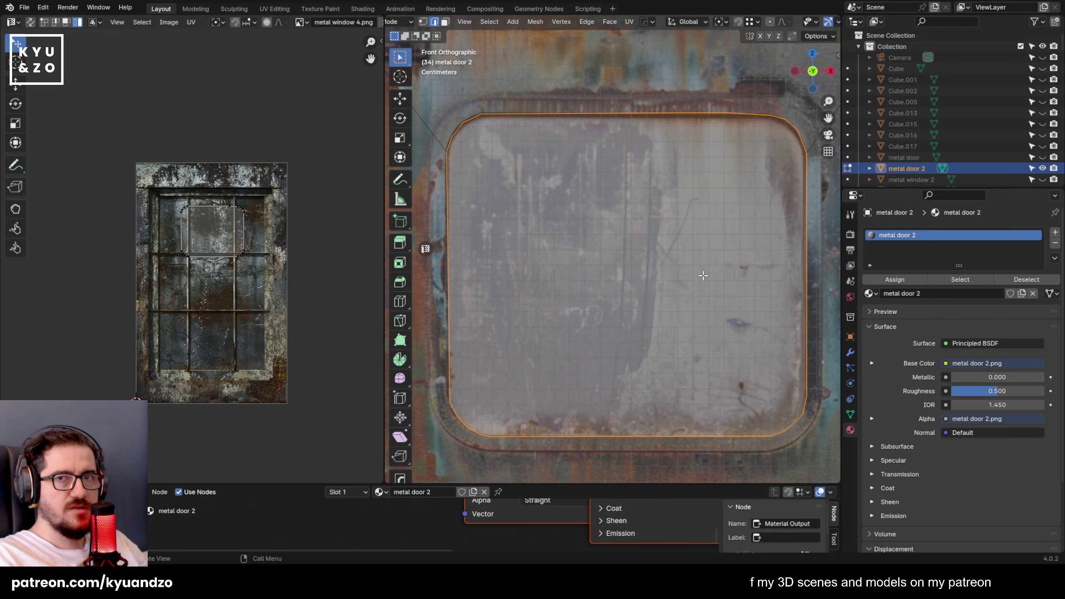
pyautogui.scroll(-6, 703, 276)
pyautogui.scroll(1, 639, 266)
pyautogui.hotkey('ctrl', 'z')
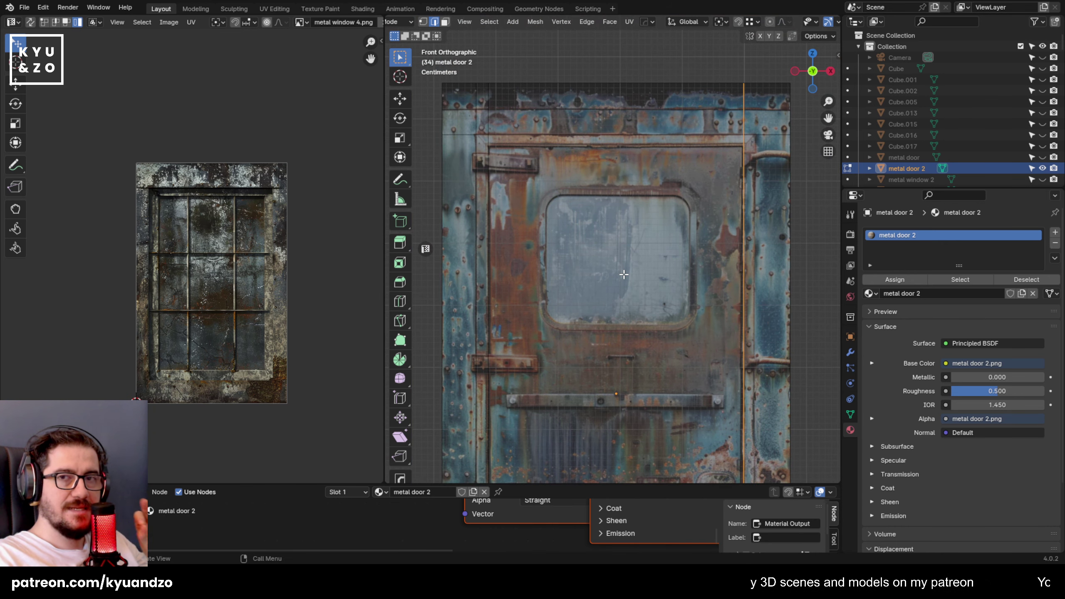
# Add a vertical loop cut along the outer edge of the door frame's right side post again.
pyautogui.scroll(-2, 620, 278)
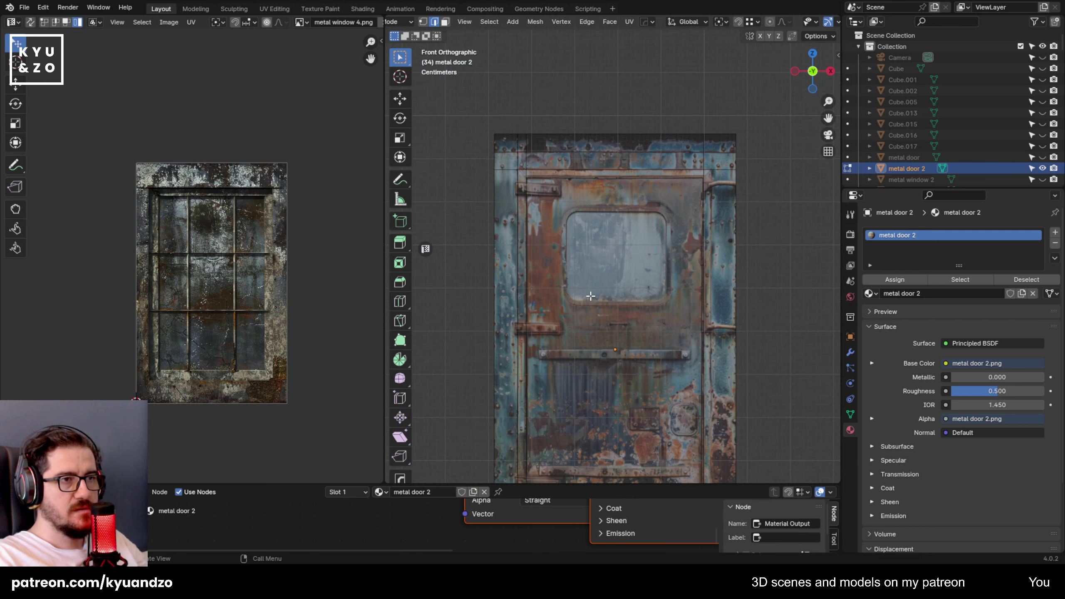
pyautogui.scroll(2, 695, 242)
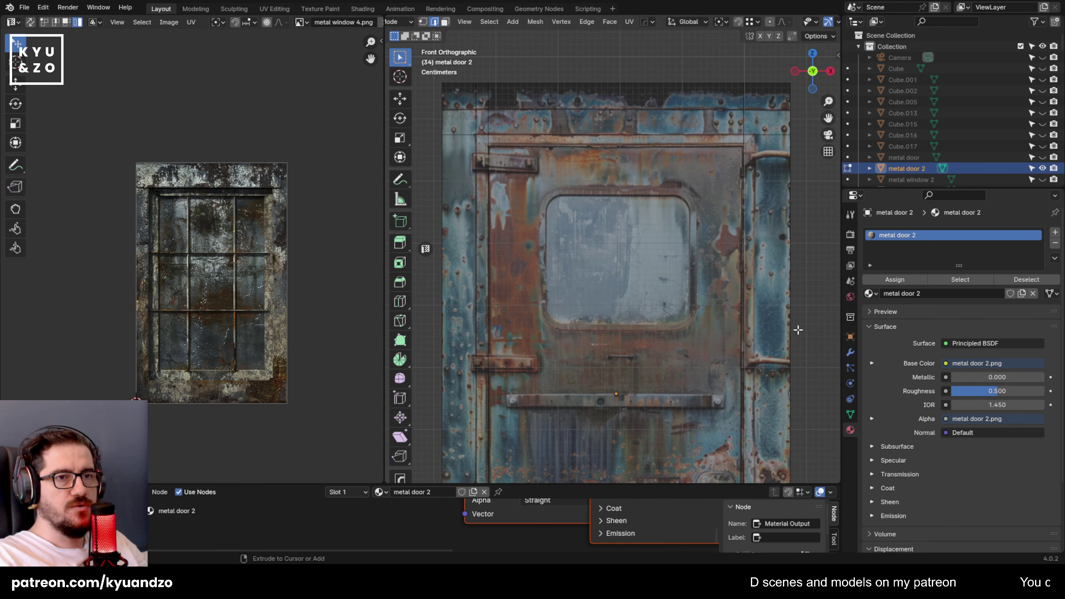
pyautogui.keyDown('alt'); pyautogui.click(761, 109); pyautogui.keyUp('alt')
pyautogui.press('g')
pyautogui.press('g')
pyautogui.click(761, 111)
pyautogui.hotkey('alt', 'a')
pyautogui.hotkey('ctrl', 'r')
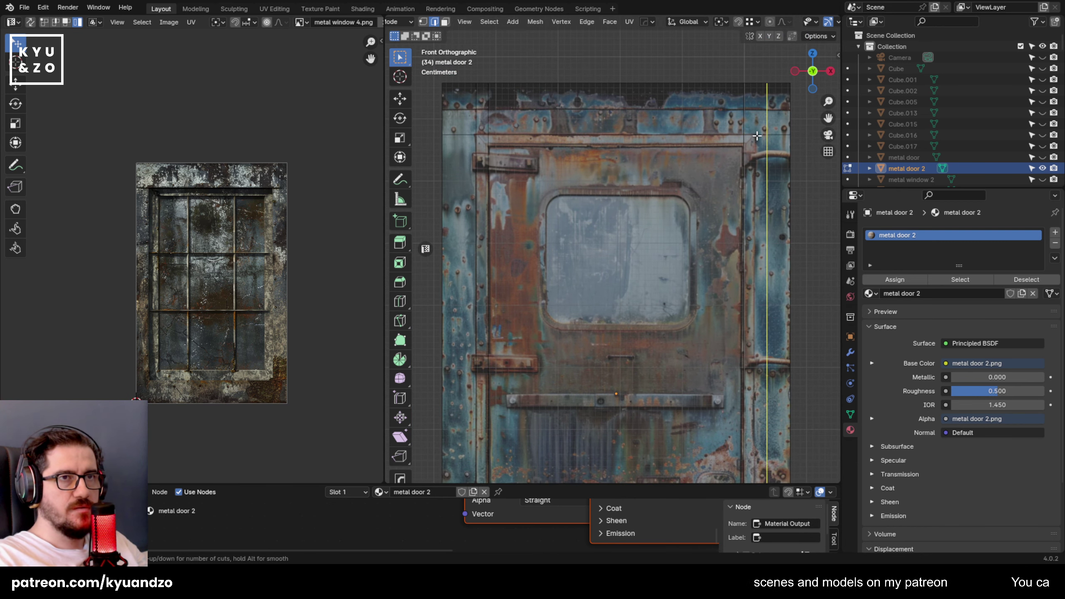
pyautogui.click(767, 127)
pyautogui.click(753, 129)
# Add horizontal loop cuts along the upper and lower edges of the riveted crossbar below the door's window.
pyautogui.keyDown('shift'); pyautogui.moveTo(567, 436); pyautogui.dragTo(558, 312, button='middle'); pyautogui.keyUp('shift')
pyautogui.hotkey('ctrl', 'r')
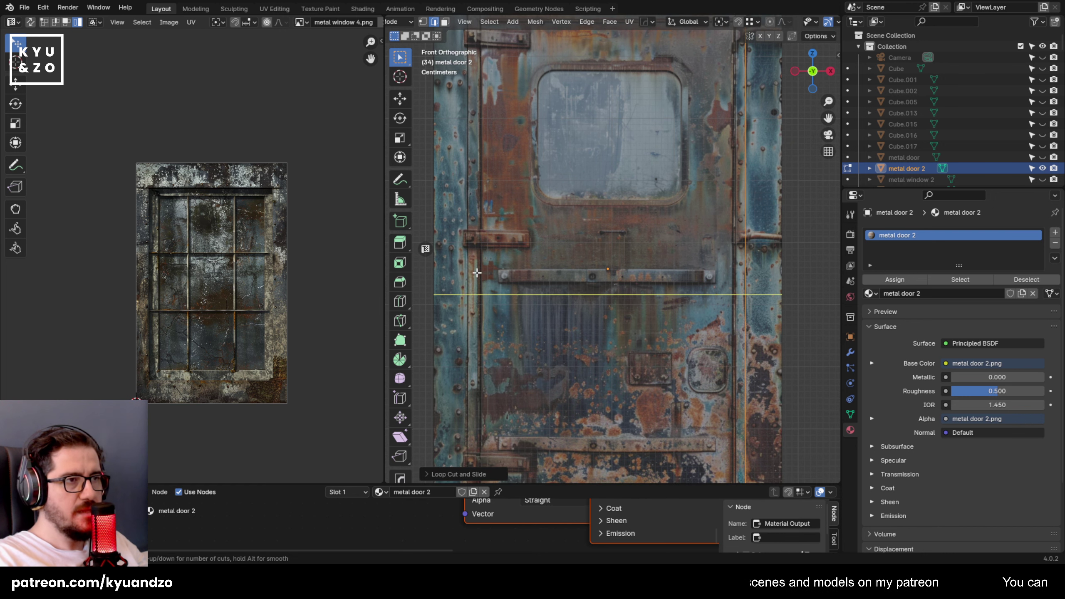
pyautogui.click(483, 275)
pyautogui.click(479, 264)
pyautogui.hotkey('ctrl', 'r')
pyautogui.click(478, 261)
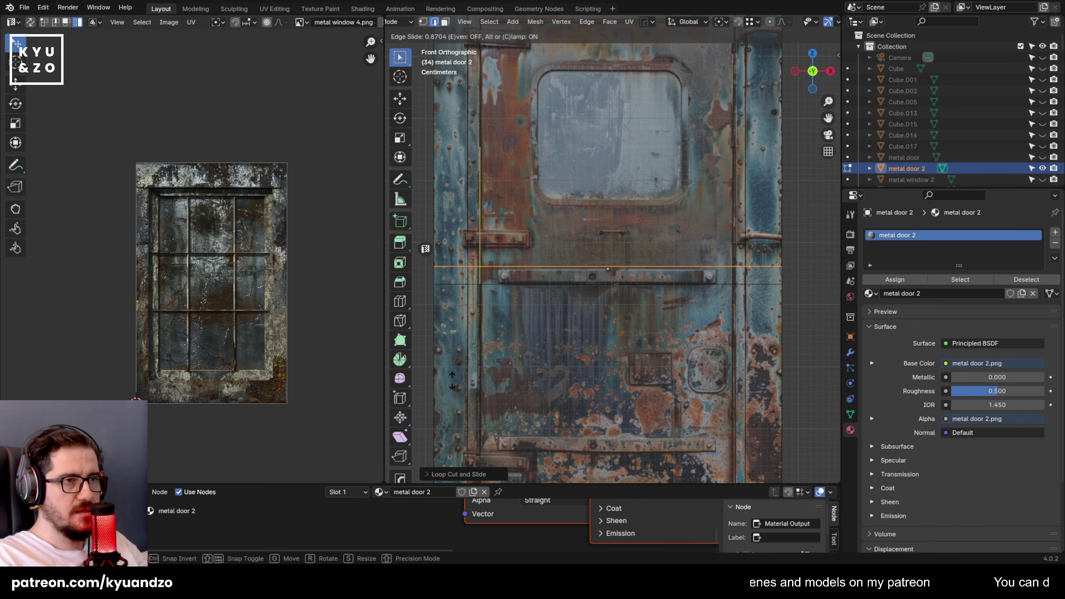
pyautogui.click(720, 287)
# Add vertical loop cuts at the right and left ends of the riveted crossbar.
pyautogui.hotkey('ctrl', 'r')
pyautogui.click(721, 287)
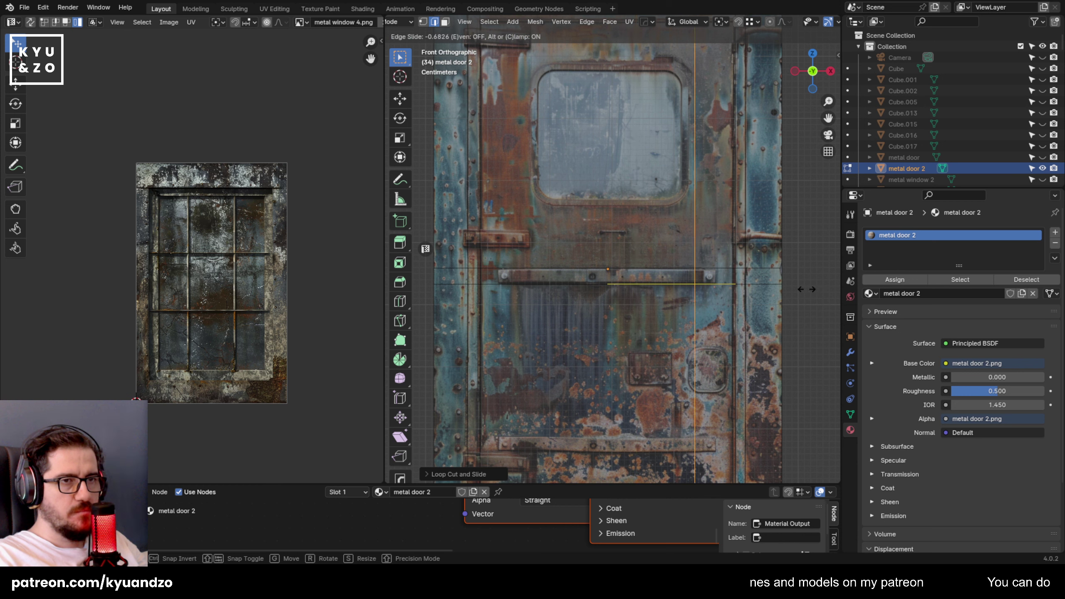
pyautogui.click(828, 288)
pyautogui.hotkey('ctrl', 'r')
pyautogui.click(586, 280)
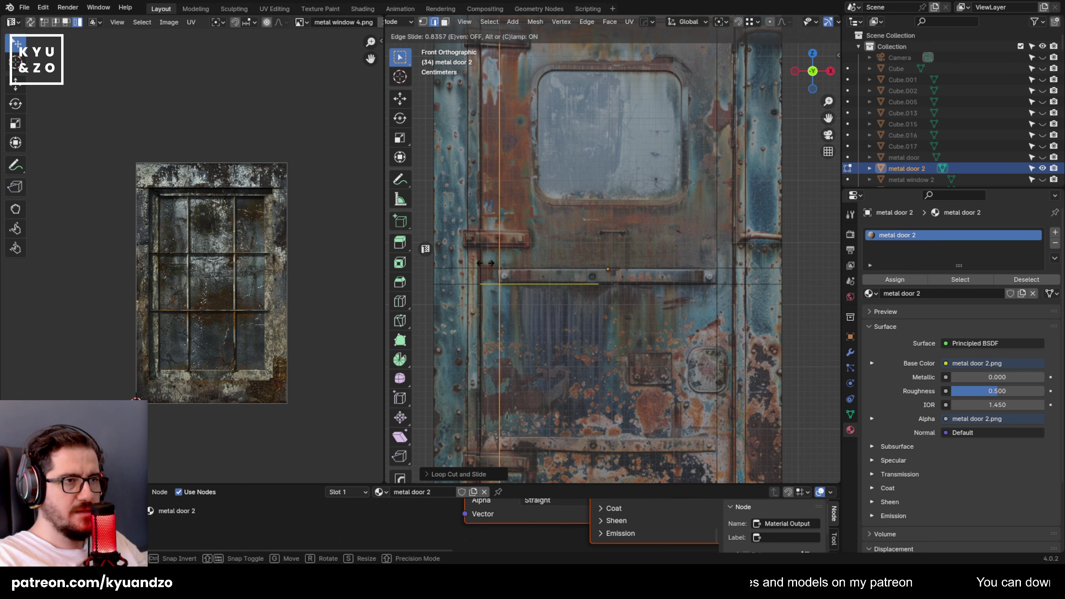
pyautogui.click(497, 290)
# Add horizontal loop cuts along the upper and lower edges of the door frame's bottom rail.
pyautogui.keyDown('shift'); pyautogui.moveTo(583, 378); pyautogui.dragTo(616, 281, button='middle'); pyautogui.keyUp('shift')
pyautogui.keyDown('shift'); pyautogui.moveTo(569, 397); pyautogui.dragTo(557, 321, button='middle'); pyautogui.keyUp('shift')
pyautogui.hotkey('ctrl', 'r')
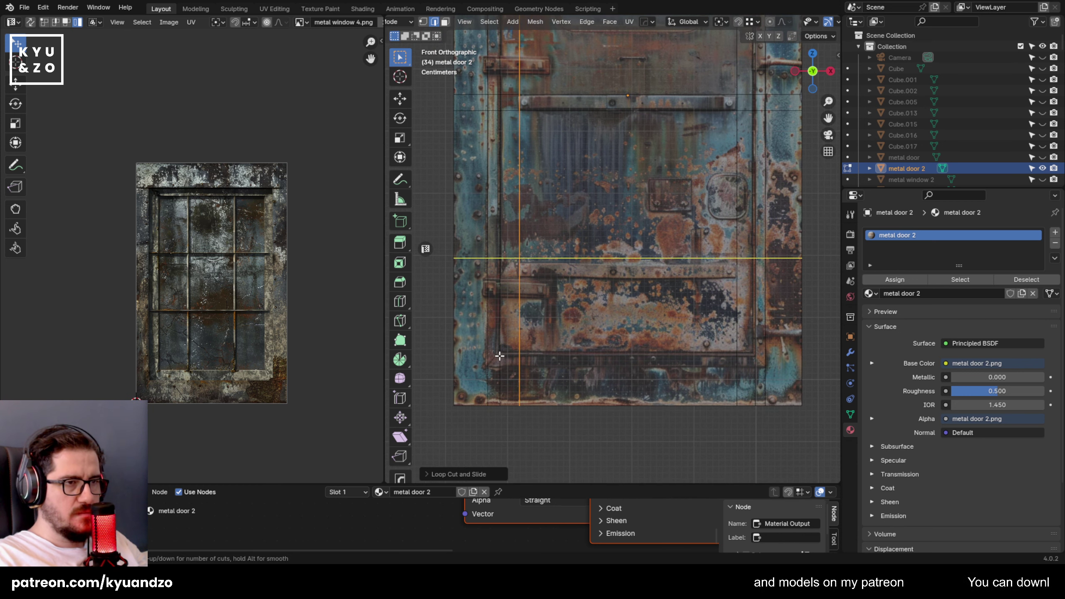
pyautogui.click(499, 357)
pyautogui.click(481, 444)
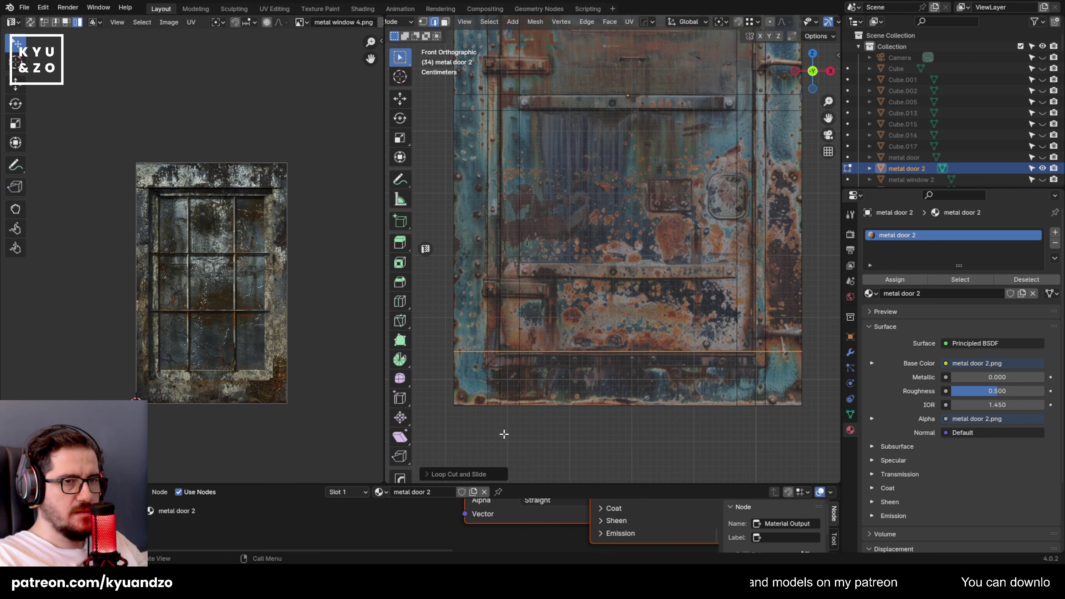
pyautogui.click(512, 382)
pyautogui.click(519, 370)
# Add horizontal loop cuts along the lowest left hinge's upper and lower edges, plus a vertical one at its inner end.
pyautogui.scroll(5, 583, 293)
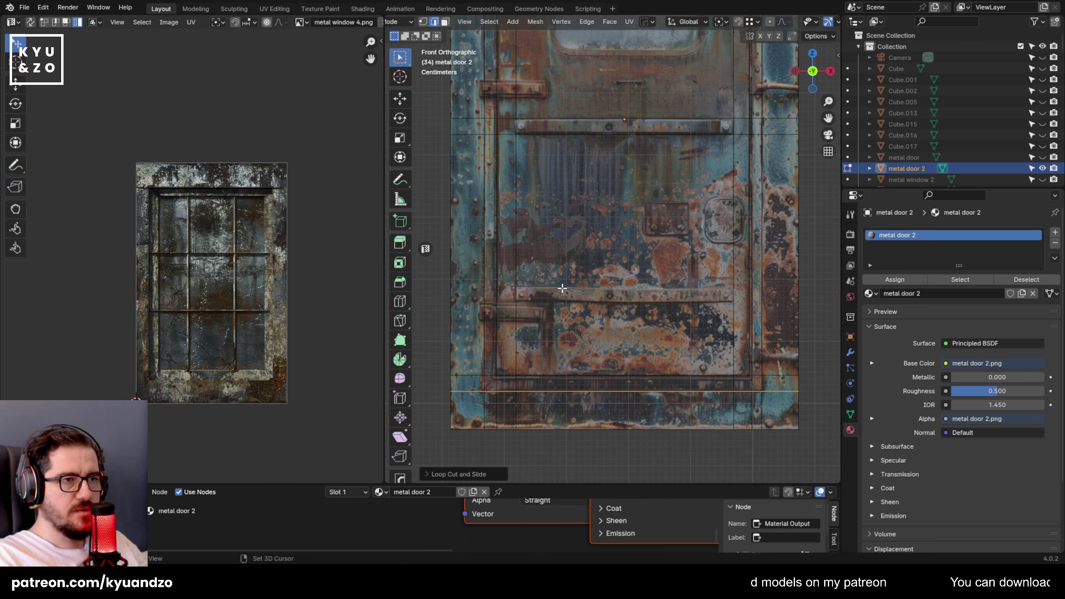
pyautogui.hotkey('ctrl', 'r')
pyautogui.click(478, 354)
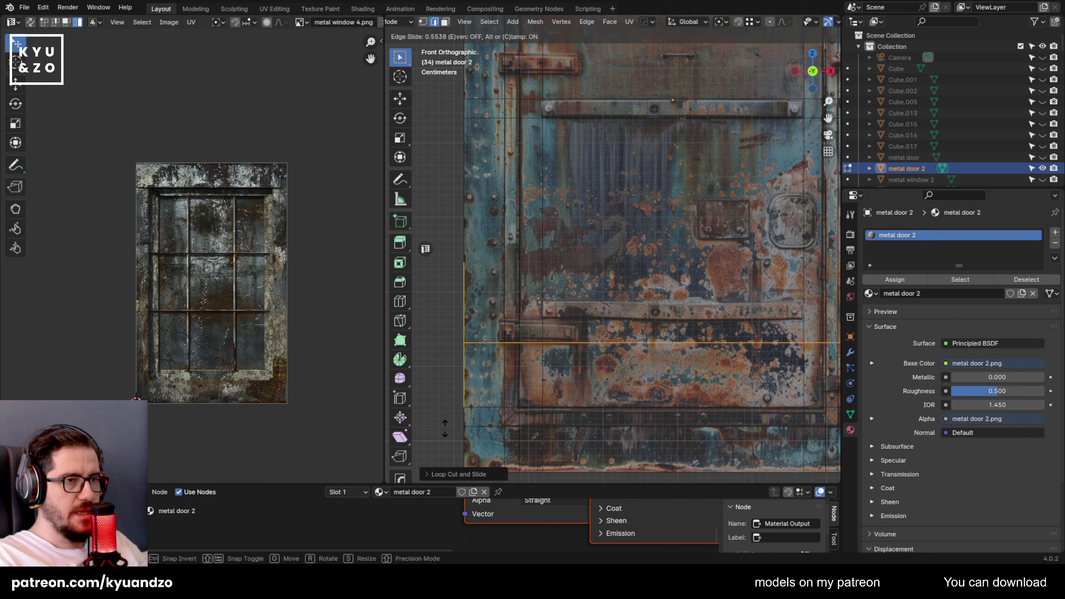
pyautogui.click(454, 399)
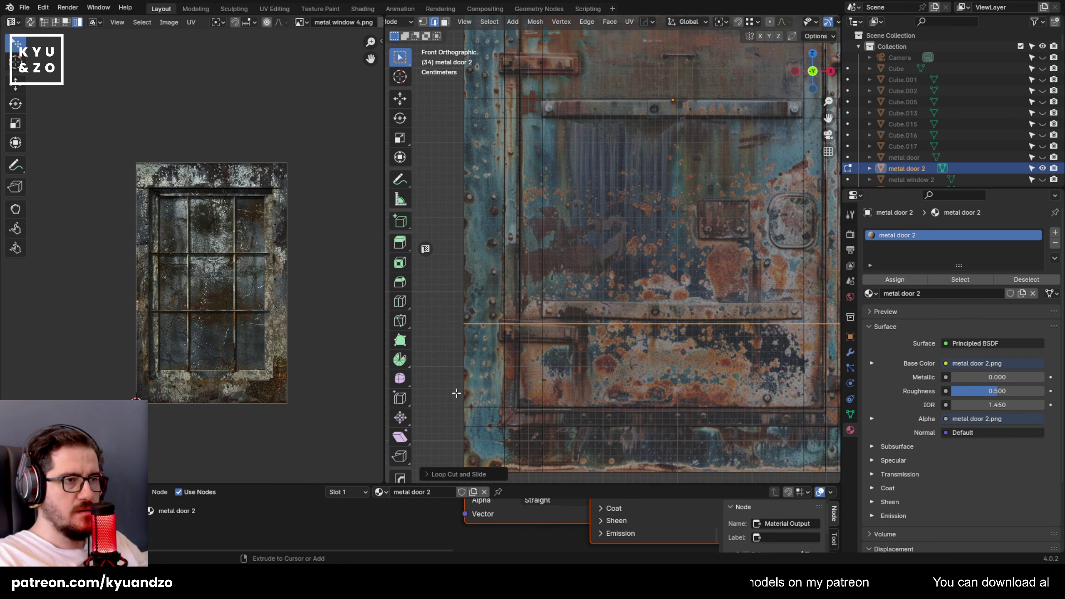
pyautogui.hotkey('ctrl', 'r')
pyautogui.click(465, 375)
pyautogui.click(465, 352)
pyautogui.hotkey('ctrl', 'r')
pyautogui.click(675, 222)
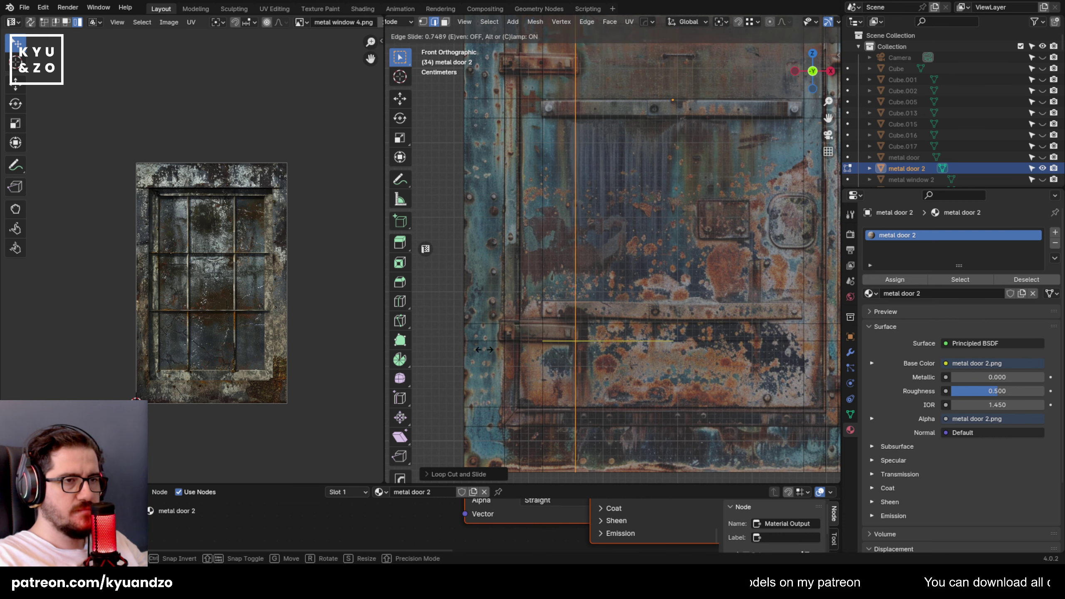
pyautogui.click(583, 222)
# Add horizontal loop cuts along the upper and lower edges of the middle and top left hinges.
pyautogui.keyDown('shift'); pyautogui.moveTo(678, 220); pyautogui.dragTo(702, 449, button='middle'); pyautogui.keyUp('shift')
pyautogui.keyDown('shift'); pyautogui.moveTo(544, 286); pyautogui.dragTo(551, 296, button='middle'); pyautogui.keyUp('shift')
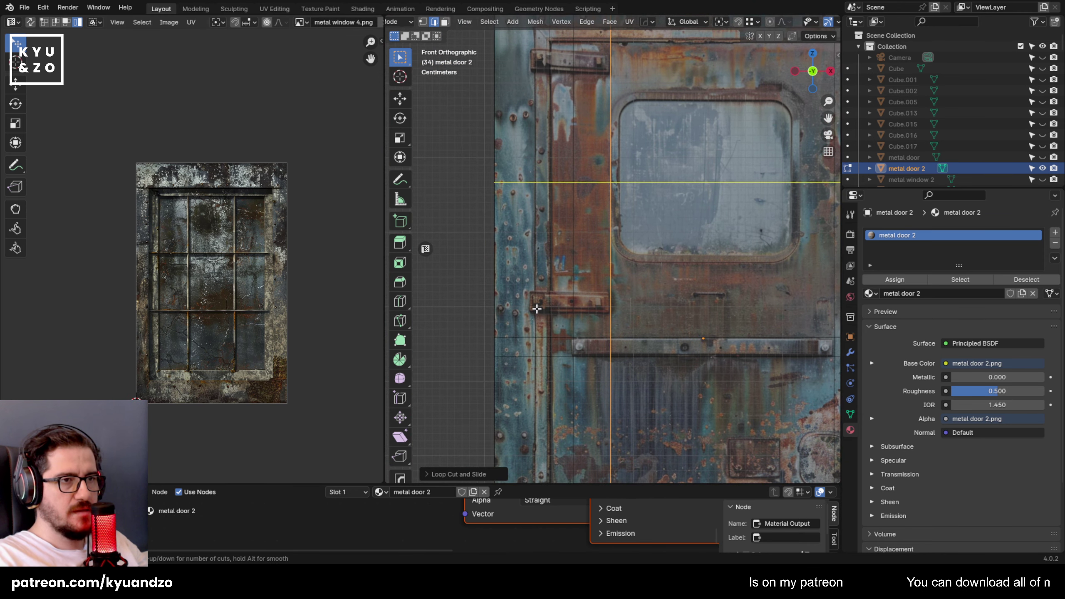
pyautogui.click(537, 309)
pyautogui.click(516, 332)
pyautogui.hotkey('ctrl', 'r')
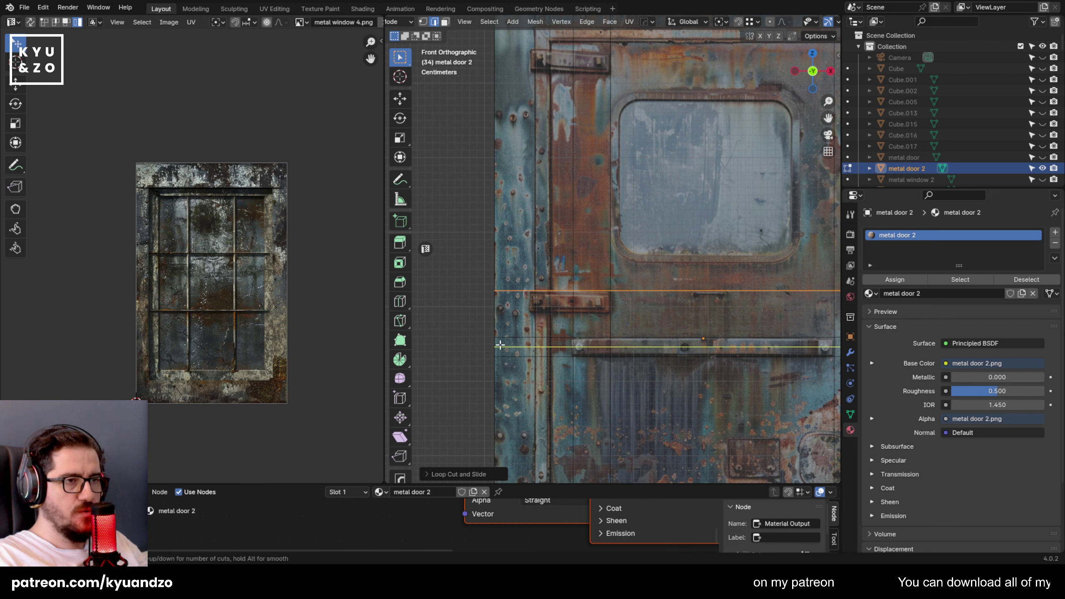
pyautogui.click(500, 345)
pyautogui.keyDown('shift'); pyautogui.moveTo(550, 126); pyautogui.dragTo(502, 301, button='middle'); pyautogui.keyUp('shift')
pyautogui.hotkey('ctrl', 'r')
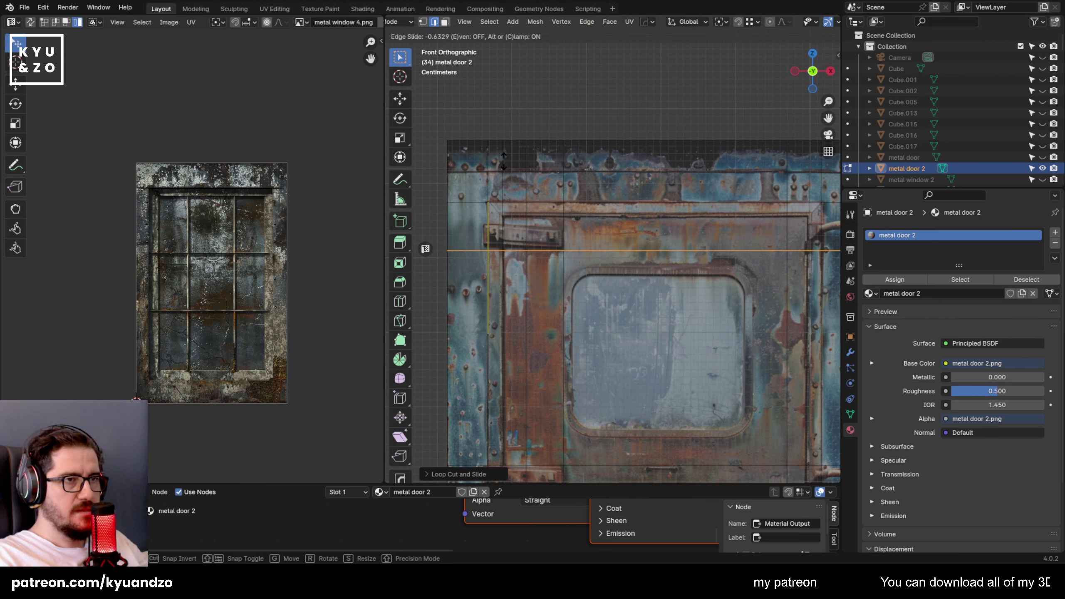
pyautogui.click(482, 225)
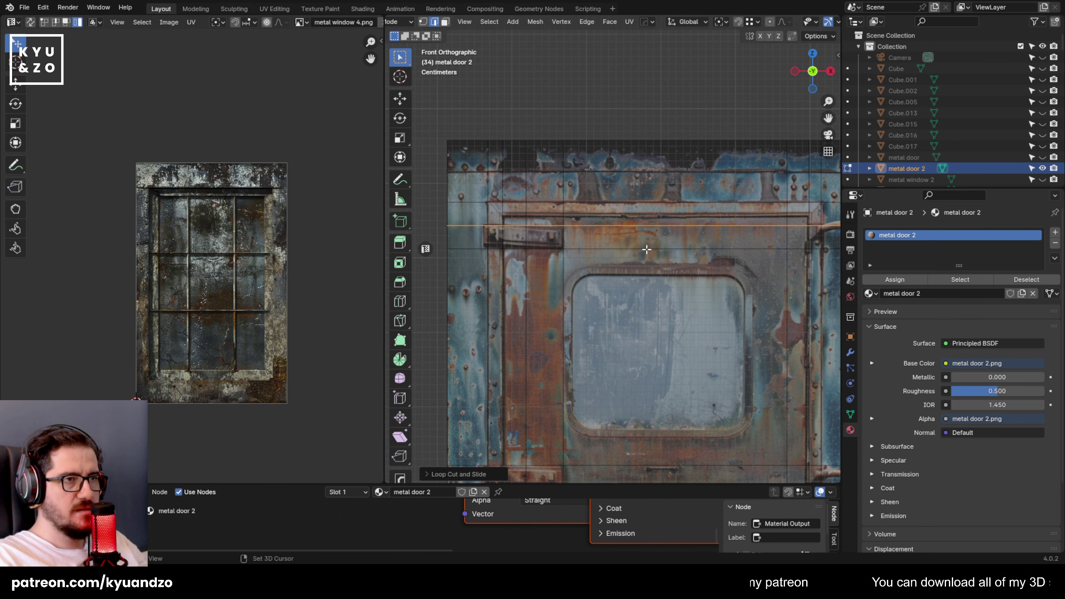
# Add a horizontal loop cut along the upper edge of the lower riveted crossbar, just above the lowest hinge.
pyautogui.keyDown('shift'); pyautogui.moveTo(647, 249); pyautogui.dragTo(515, 239, button='middle'); pyautogui.keyUp('shift')
pyautogui.keyDown('shift'); pyautogui.moveTo(592, 422); pyautogui.dragTo(617, 109, button='middle'); pyautogui.keyUp('shift')
pyautogui.keyDown('shift'); pyautogui.moveTo(545, 443); pyautogui.dragTo(645, 313, button='middle'); pyautogui.keyUp('shift')
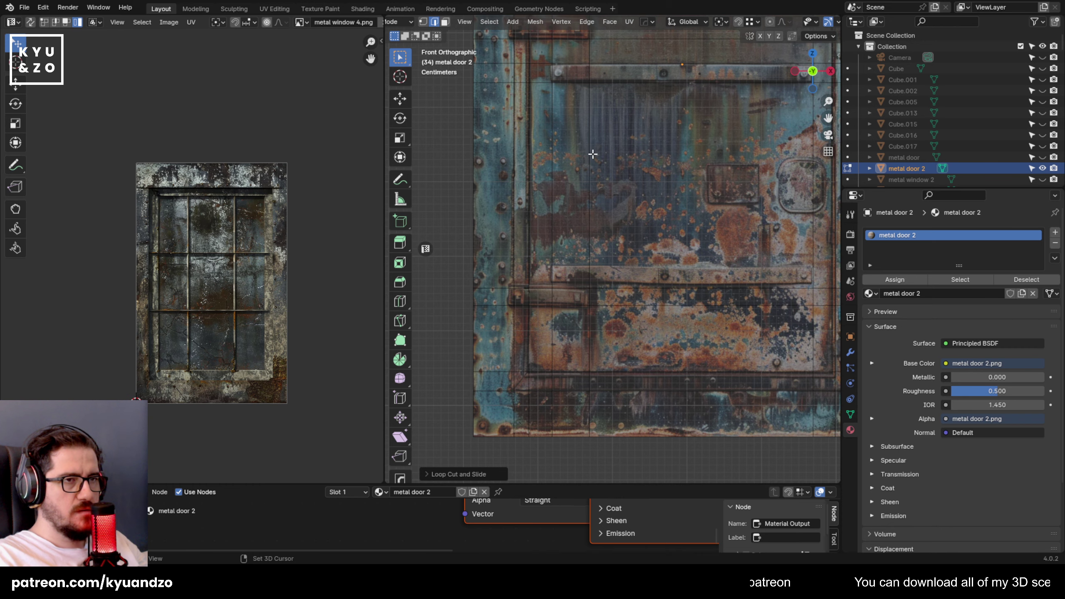
pyautogui.keyDown('shift'); pyautogui.moveTo(592, 154); pyautogui.dragTo(553, 218, button='middle'); pyautogui.keyUp('shift')
pyautogui.hotkey('ctrl', 'r')
pyautogui.click(574, 332)
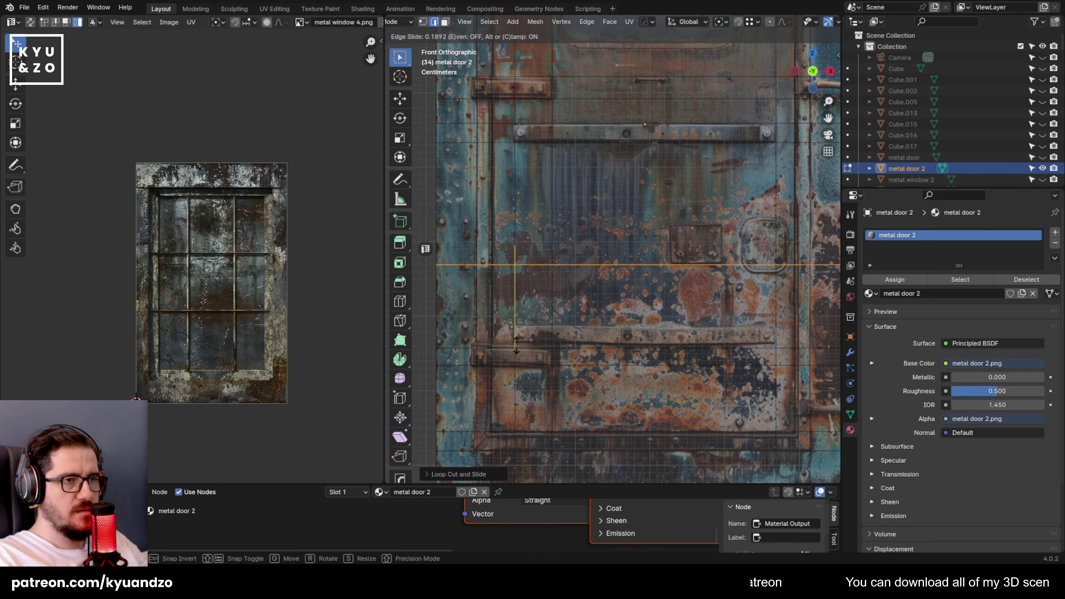
pyautogui.click(751, 358)
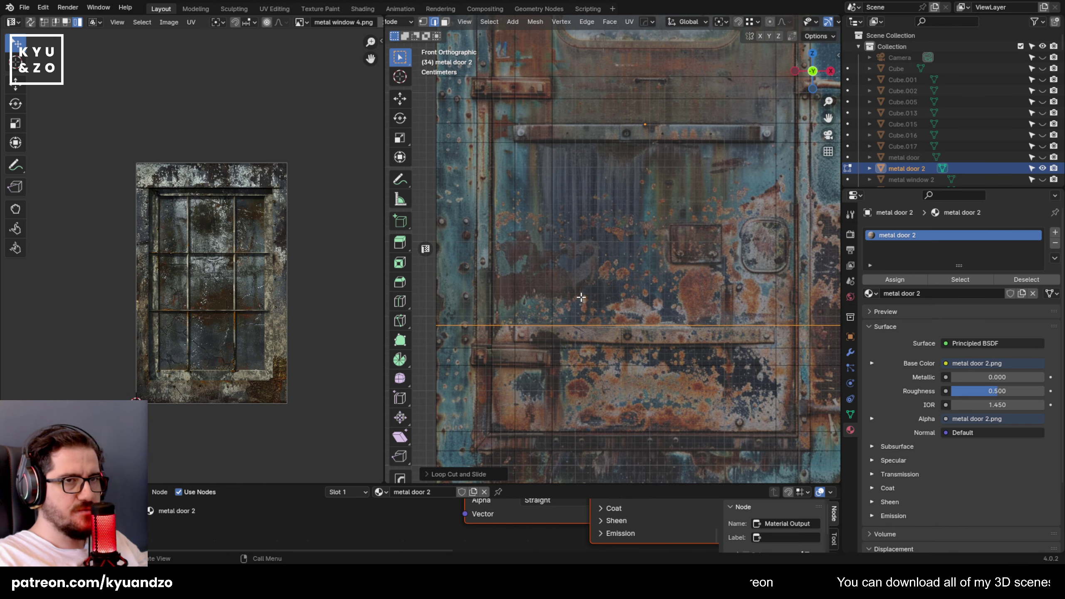
# Add a vertical loop cut at the right side of the door's window and horizontal ones just above and below it.
pyautogui.keyDown('shift'); pyautogui.moveTo(535, 396); pyautogui.dragTo(563, 332, button='middle'); pyautogui.keyUp('shift')
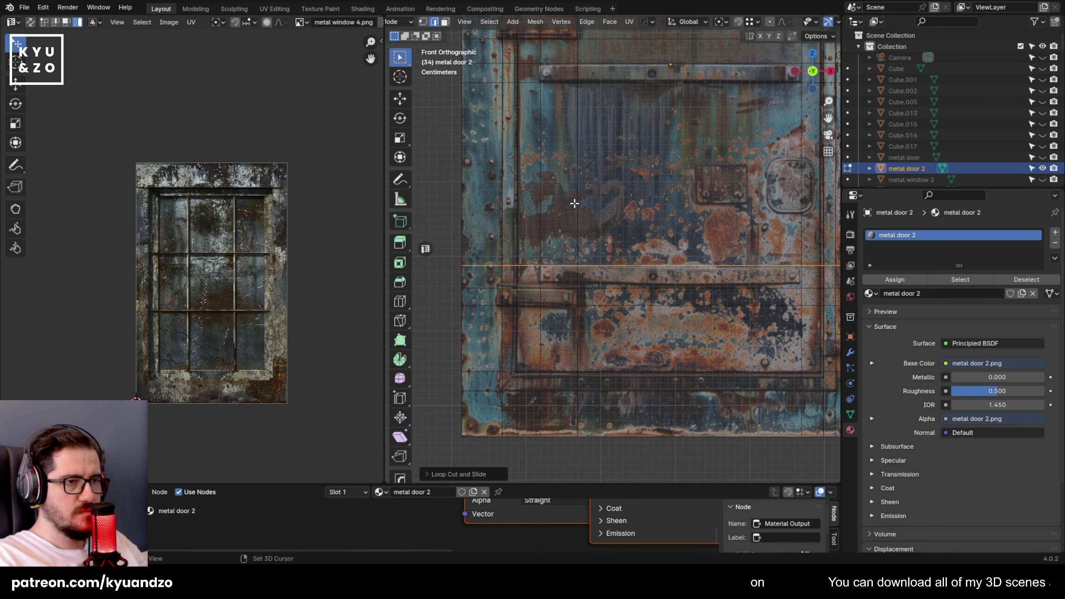
pyautogui.keyDown('shift'); pyautogui.moveTo(575, 203); pyautogui.dragTo(509, 354, button='middle'); pyautogui.keyUp('shift')
pyautogui.keyDown('shift'); pyautogui.moveTo(551, 134); pyautogui.dragTo(515, 188, button='middle'); pyautogui.keyUp('shift')
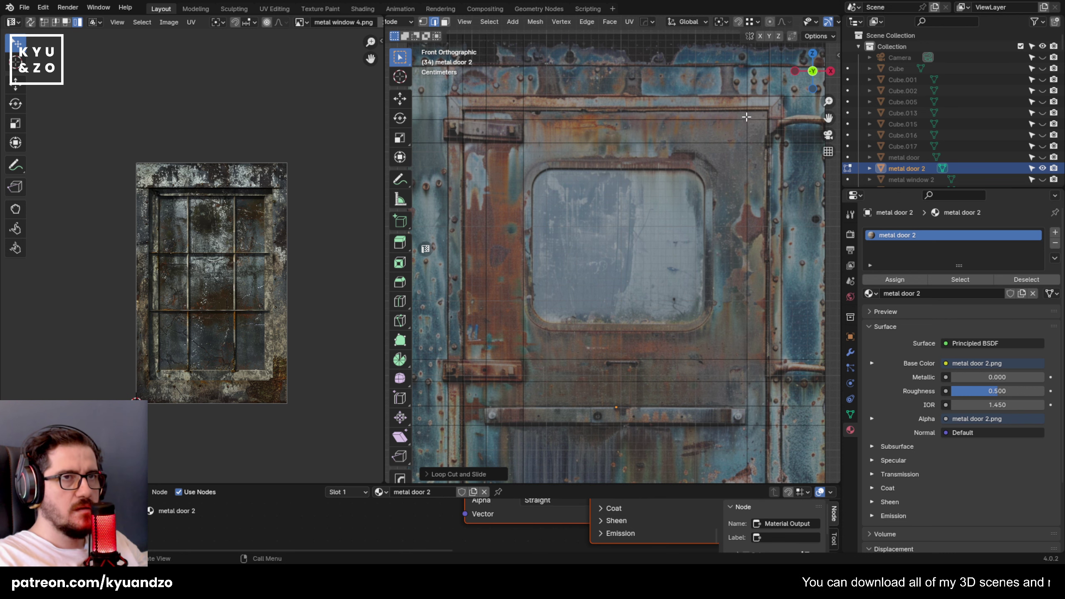
pyautogui.hotkey('ctrl', 'r')
pyautogui.click(555, 161)
pyautogui.click(634, 162)
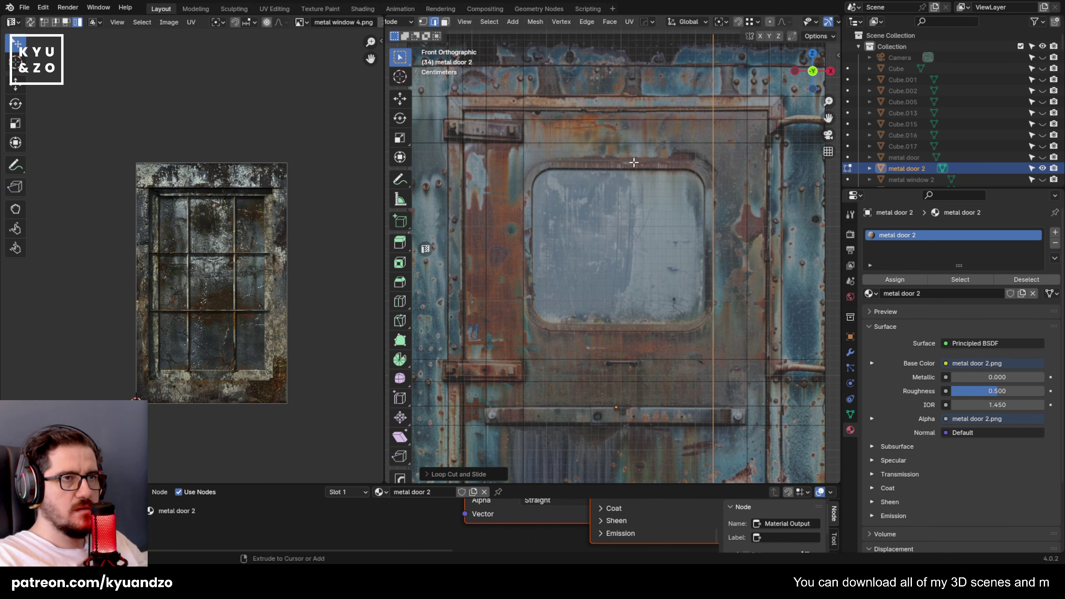
pyautogui.hotkey('ctrl', 'r')
pyautogui.click(509, 159)
pyautogui.click(524, 67)
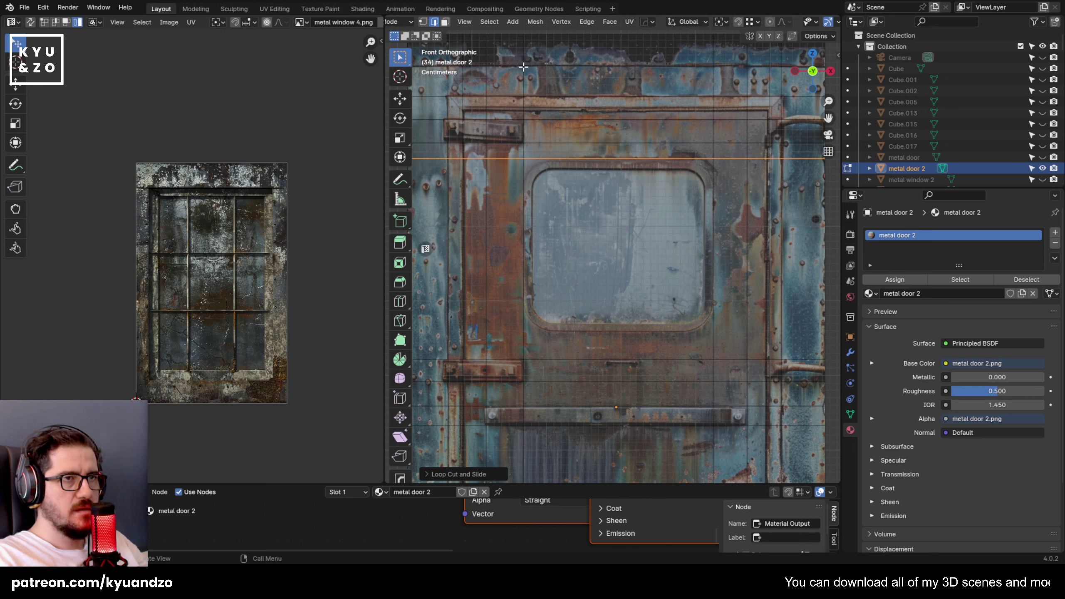
pyautogui.hotkey('ctrl', 'r')
pyautogui.click(532, 315)
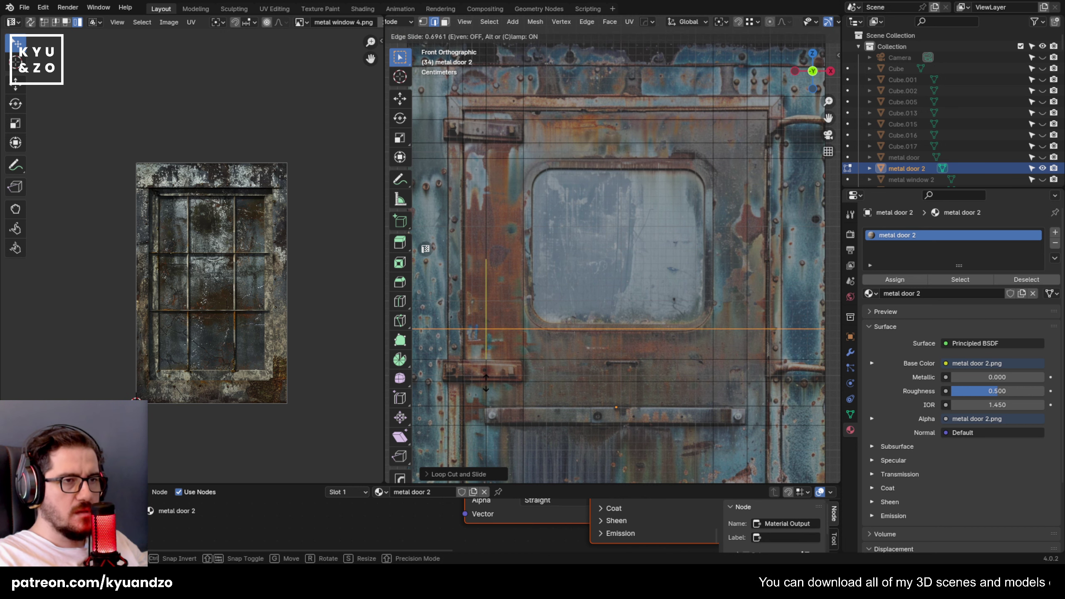
pyautogui.click(487, 385)
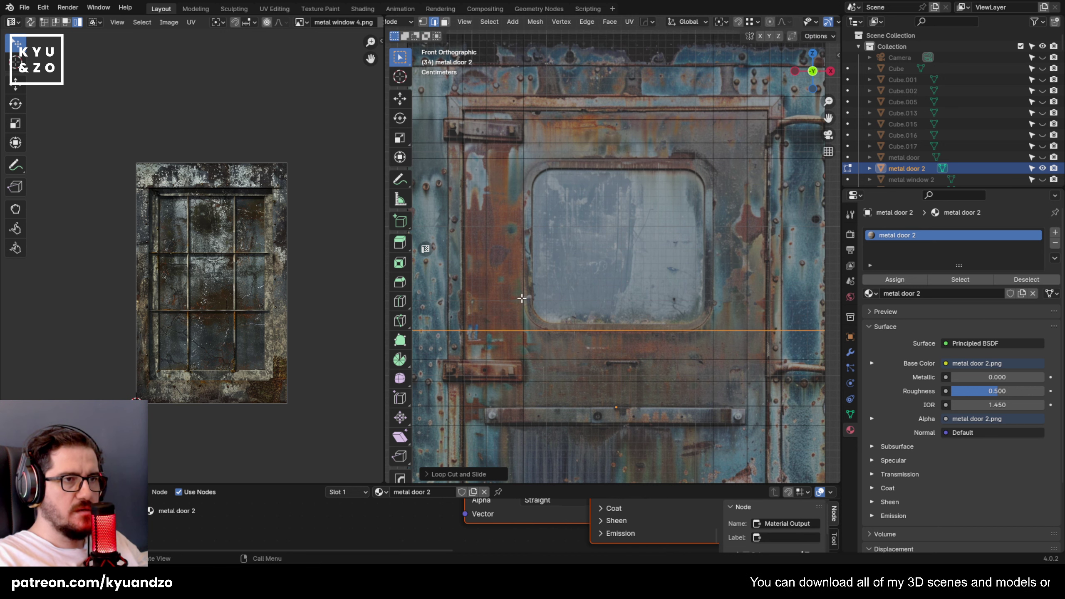
# In face mode, select the door frame's faces around its upper left corner and along most of its top rail.
pyautogui.moveTo(580, 218); pyautogui.dragTo(622, 259, button='middle')
pyautogui.press('3')
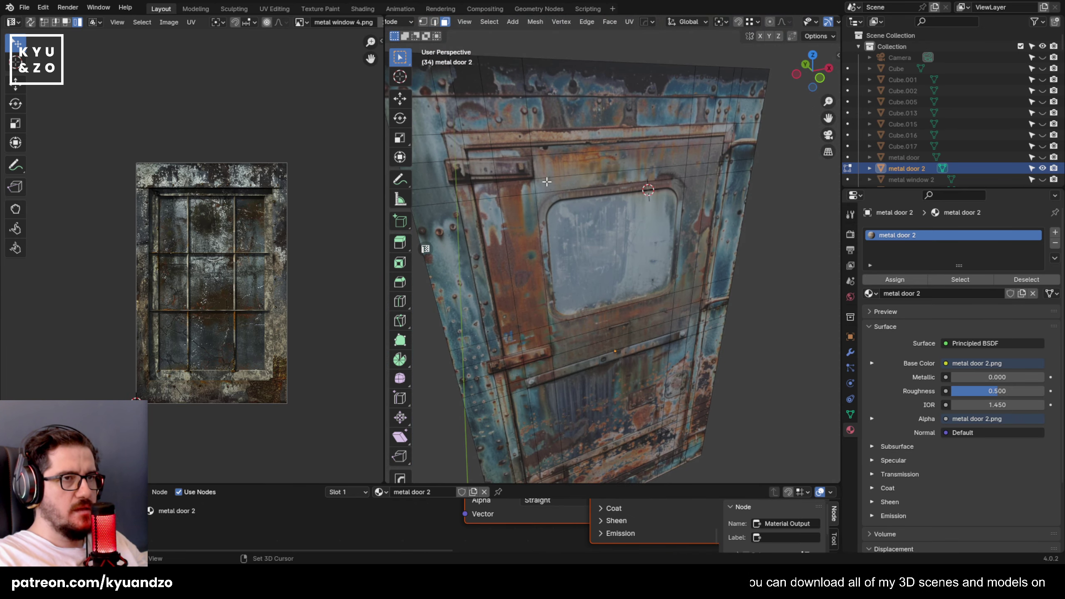
pyautogui.click(623, 259)
pyautogui.scroll(3, 623, 259)
pyautogui.click(537, 230)
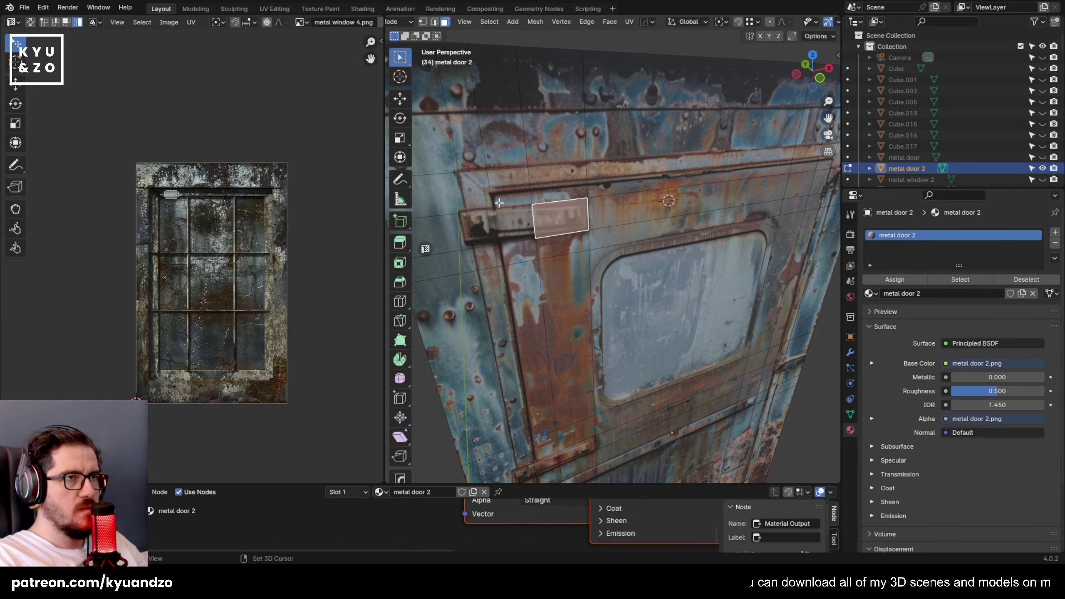
pyautogui.moveTo(499, 203); pyautogui.dragTo(583, 259, button='middle')
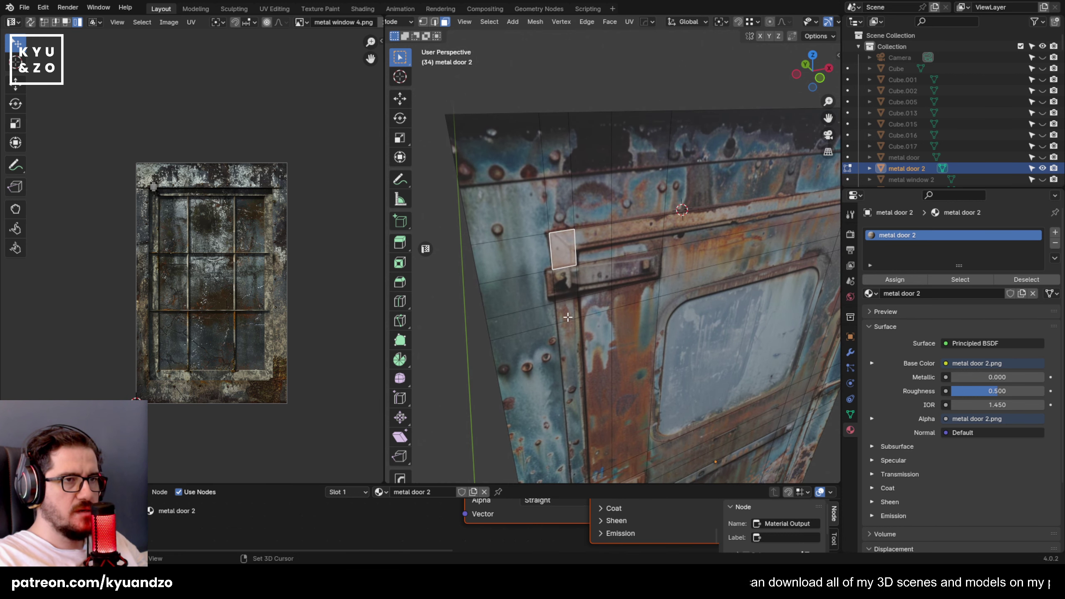
pyautogui.keyDown('shift'); pyautogui.click(566, 308); pyautogui.keyUp('shift')
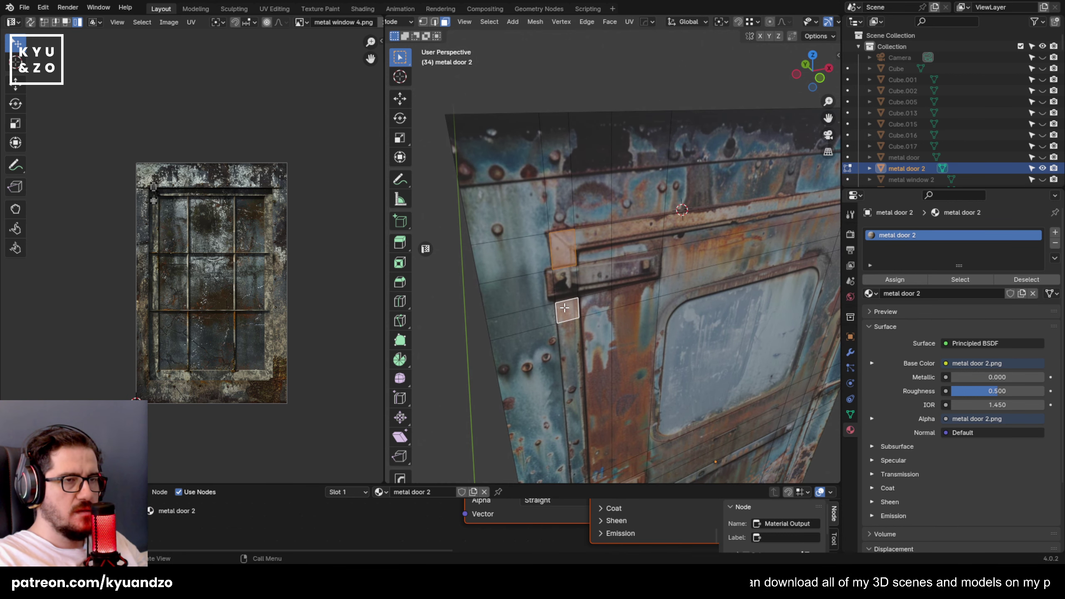
pyautogui.keyDown('shift'); pyautogui.moveTo(577, 253); pyautogui.dragTo(561, 270, button='middle'); pyautogui.keyUp('shift')
pyautogui.keyDown('shift'); pyautogui.click(578, 262); pyautogui.keyUp('shift')
pyautogui.keyDown('shift'); pyautogui.click(625, 254); pyautogui.keyUp('shift')
pyautogui.keyDown('shift'); pyautogui.click(722, 240); pyautogui.keyUp('shift')
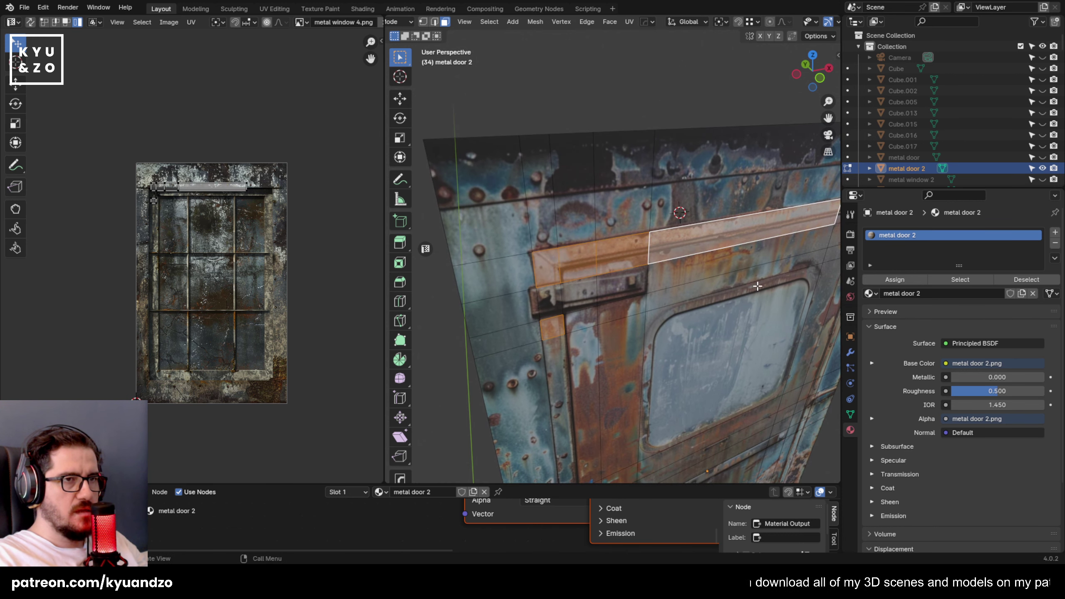
# Extend the face selection through the frame's upper right corner and down the upper part of its right side post.
pyautogui.keyDown('shift'); pyautogui.moveTo(817, 264); pyautogui.dragTo(603, 264, button='middle'); pyautogui.keyUp('shift')
pyautogui.keyDown('shift'); pyautogui.click(606, 230); pyautogui.keyUp('shift')
pyautogui.keyDown('shift'); pyautogui.click(650, 223); pyautogui.keyUp('shift')
pyautogui.keyDown('shift'); pyautogui.click(650, 225); pyautogui.keyUp('shift')
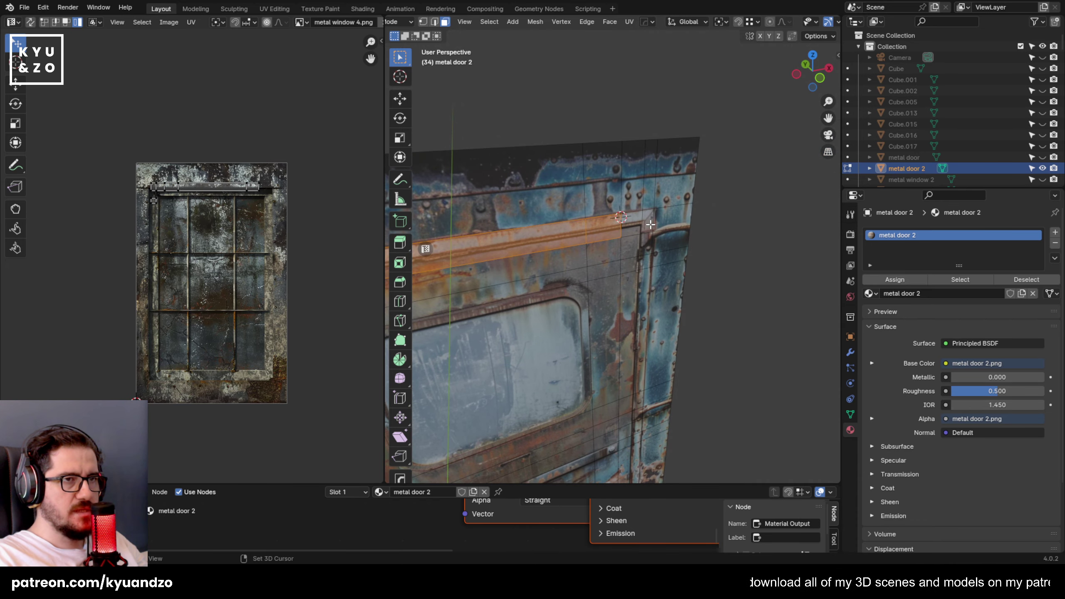
pyautogui.keyDown('shift'); pyautogui.click(640, 230); pyautogui.keyUp('shift')
pyautogui.keyDown('shift'); pyautogui.click(645, 226); pyautogui.keyUp('shift')
pyautogui.keyDown('shift'); pyautogui.click(648, 250); pyautogui.keyUp('shift')
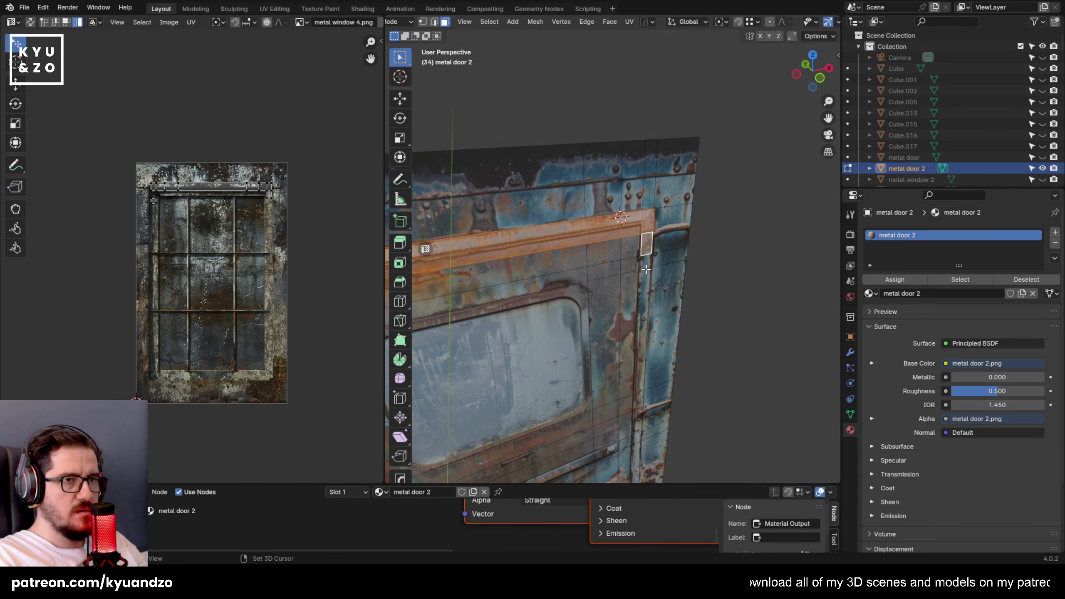
pyautogui.keyDown('shift'); pyautogui.click(648, 264); pyautogui.keyUp('shift')
pyautogui.moveTo(648, 263); pyautogui.dragTo(660, 208, button='middle')
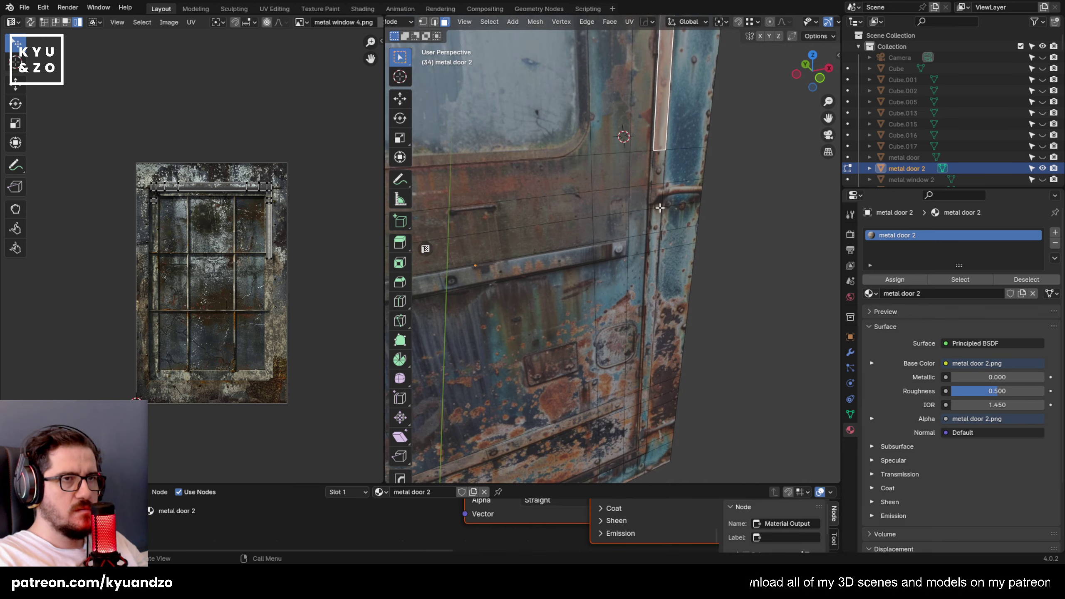
# Extend the face selection down the vertical frame strip on the door's right side to its lower corner.
pyautogui.keyDown('ctrl'); pyautogui.click(646, 290); pyautogui.keyUp('ctrl')
pyautogui.scroll(3, 637, 386)
pyautogui.keyDown('shift'); pyautogui.moveTo(638, 386); pyautogui.dragTo(633, 183, button='middle'); pyautogui.keyUp('shift')
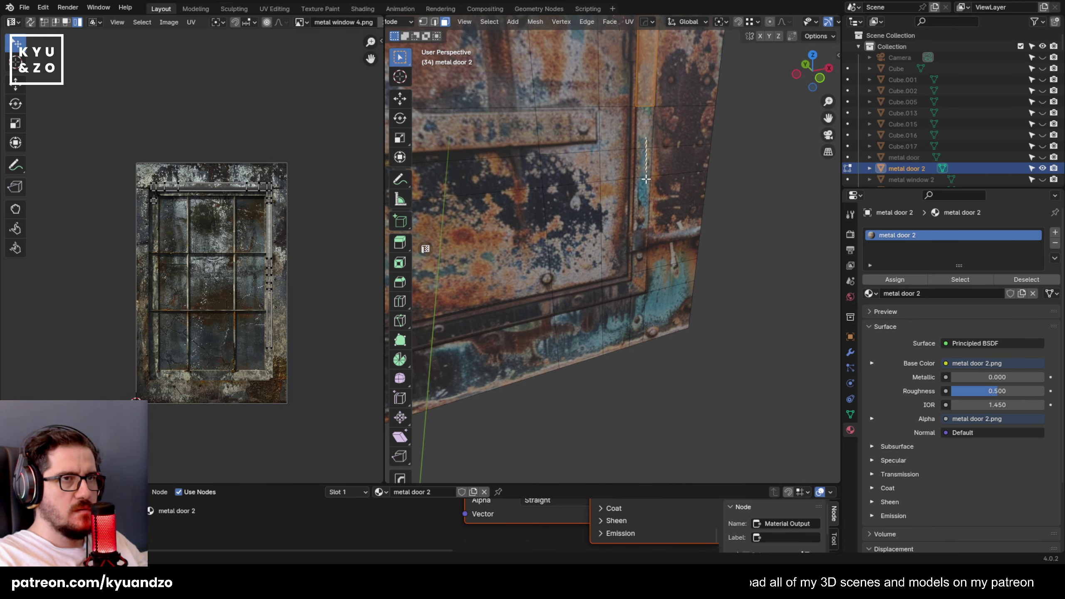
pyautogui.keyDown('ctrl'); pyautogui.moveTo(646, 180); pyautogui.dragTo(646, 189); pyautogui.keyUp('ctrl')
pyautogui.keyDown('shift'); pyautogui.click(642, 216); pyautogui.keyUp('shift')
pyautogui.keyDown('shift'); pyautogui.click(642, 165); pyautogui.keyUp('shift')
pyautogui.keyDown('shift'); pyautogui.click(645, 132); pyautogui.keyUp('shift')
pyautogui.keyDown('shift'); pyautogui.click(638, 286); pyautogui.keyUp('shift')
# Add the faces of the door frame's entire bottom strip to the selection, from the right corner to the left corner.
pyautogui.keyDown('shift'); pyautogui.click(616, 292); pyautogui.keyUp('shift')
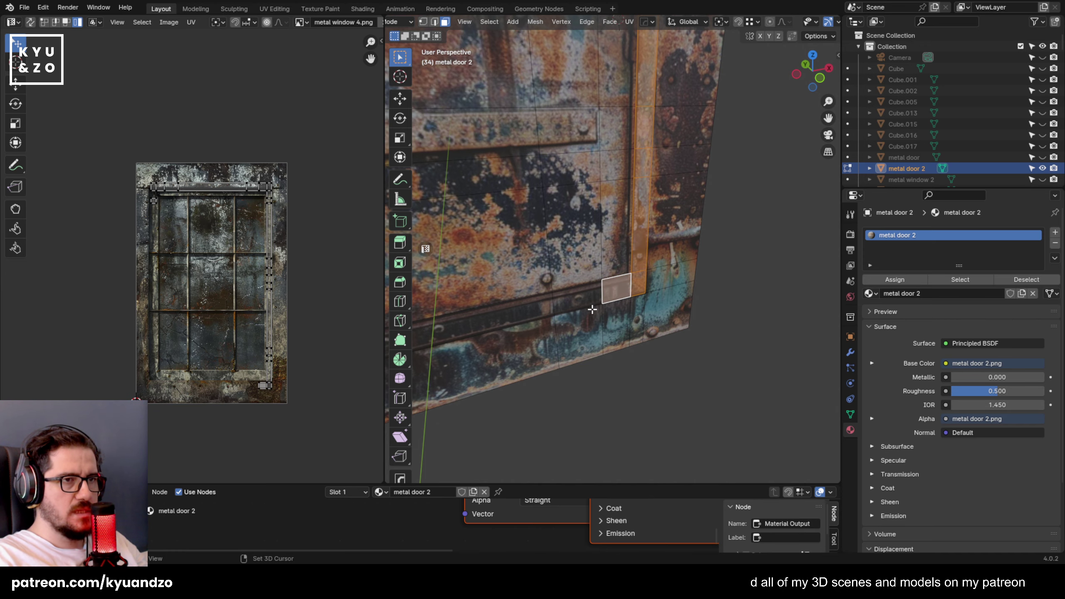
pyautogui.keyDown('shift'); pyautogui.moveTo(592, 309); pyautogui.dragTo(677, 274, button='middle'); pyautogui.keyUp('shift')
pyautogui.keyDown('shift'); pyautogui.click(667, 268); pyautogui.keyUp('shift')
pyautogui.keyDown('shift'); pyautogui.click(580, 288); pyautogui.keyUp('shift')
pyautogui.keyDown('shift'); pyautogui.moveTo(533, 300); pyautogui.dragTo(731, 274, button='middle'); pyautogui.keyUp('shift')
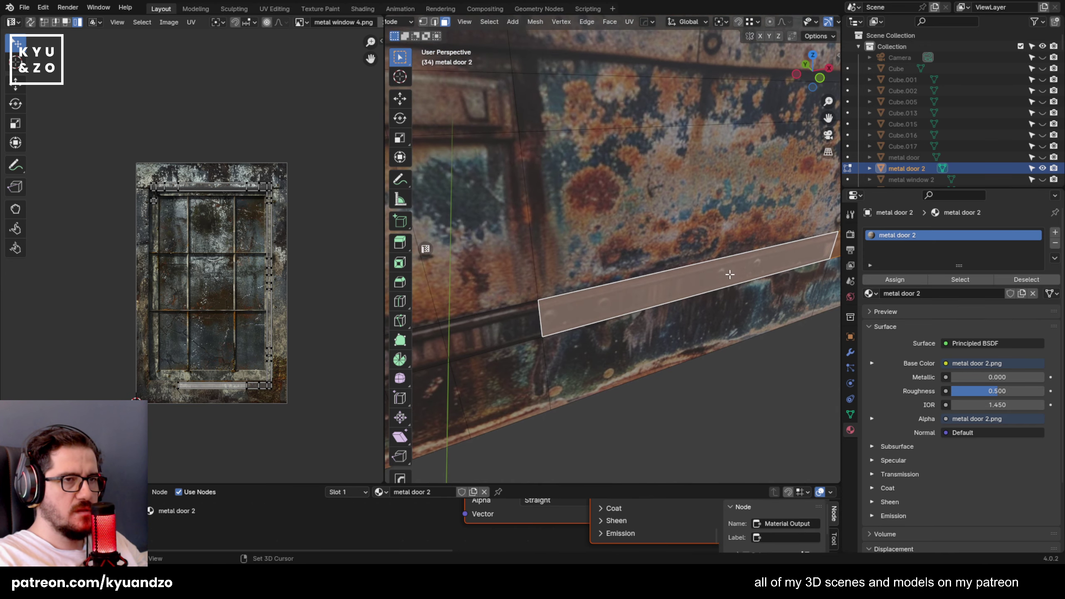
pyautogui.keyDown('shift'); pyautogui.click(516, 341); pyautogui.keyUp('shift')
pyautogui.scroll(-2, 530, 326)
pyautogui.keyDown('shift'); pyautogui.moveTo(532, 319); pyautogui.dragTo(699, 300, button='middle'); pyautogui.keyUp('shift')
pyautogui.keyDown('shift'); pyautogui.click(643, 306); pyautogui.keyUp('shift')
pyautogui.keyDown('shift'); pyautogui.click(606, 307); pyautogui.keyUp('shift')
# Add the vertical frame strip faces on the door's left side to the selection, skipping the hinge plates.
pyautogui.keyDown('shift'); pyautogui.click(601, 271); pyautogui.keyUp('shift')
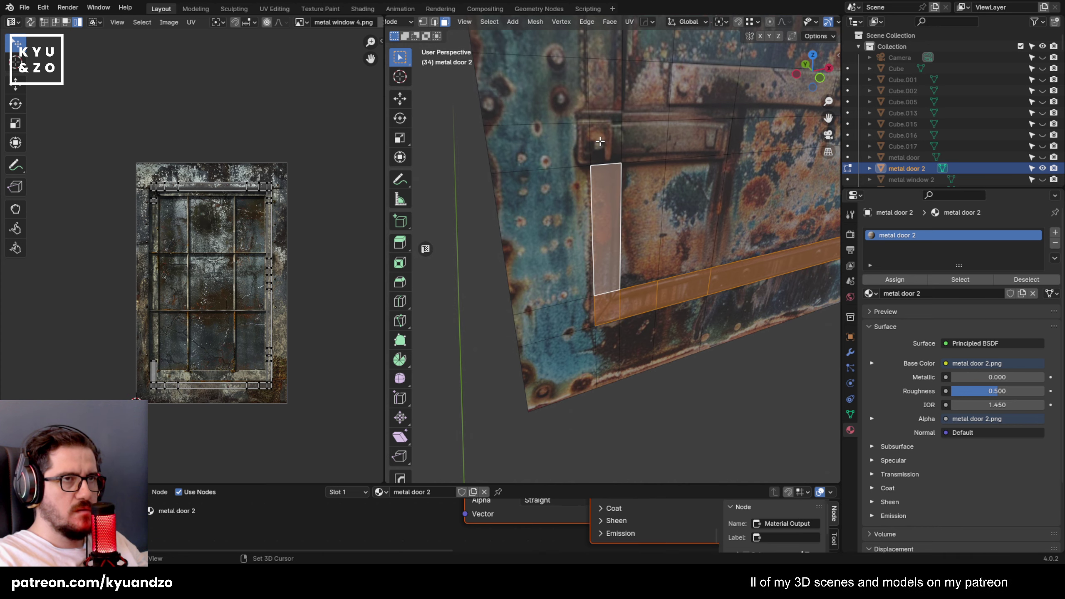
pyautogui.keyDown('ctrl'); pyautogui.click(600, 142); pyautogui.keyUp('ctrl')
pyautogui.keyDown('shift'); pyautogui.moveTo(600, 141); pyautogui.dragTo(600, 383, button='middle'); pyautogui.keyUp('shift')
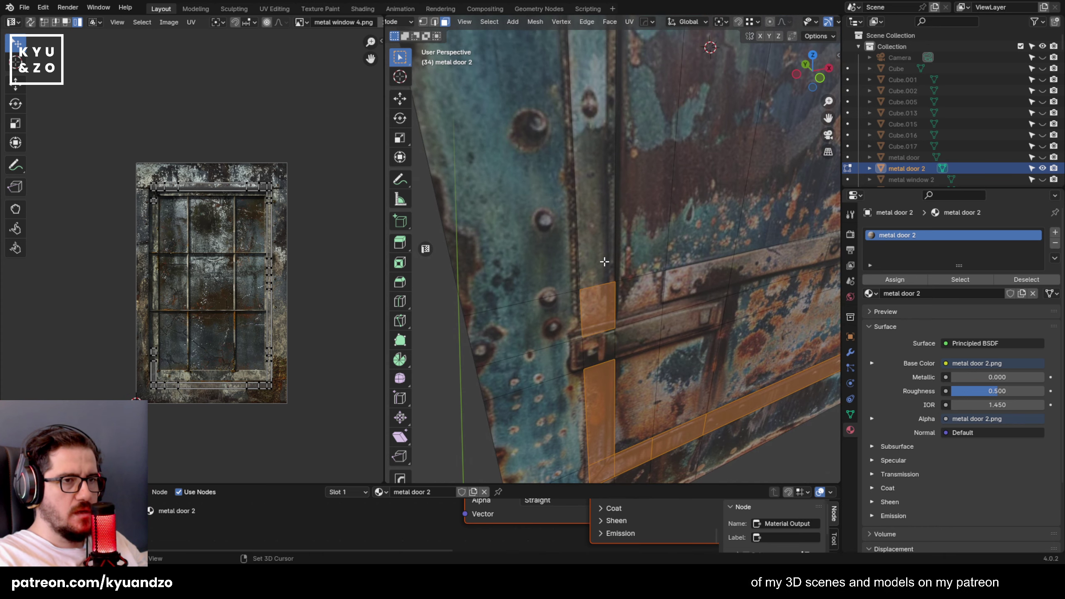
pyautogui.scroll(4, 601, 353)
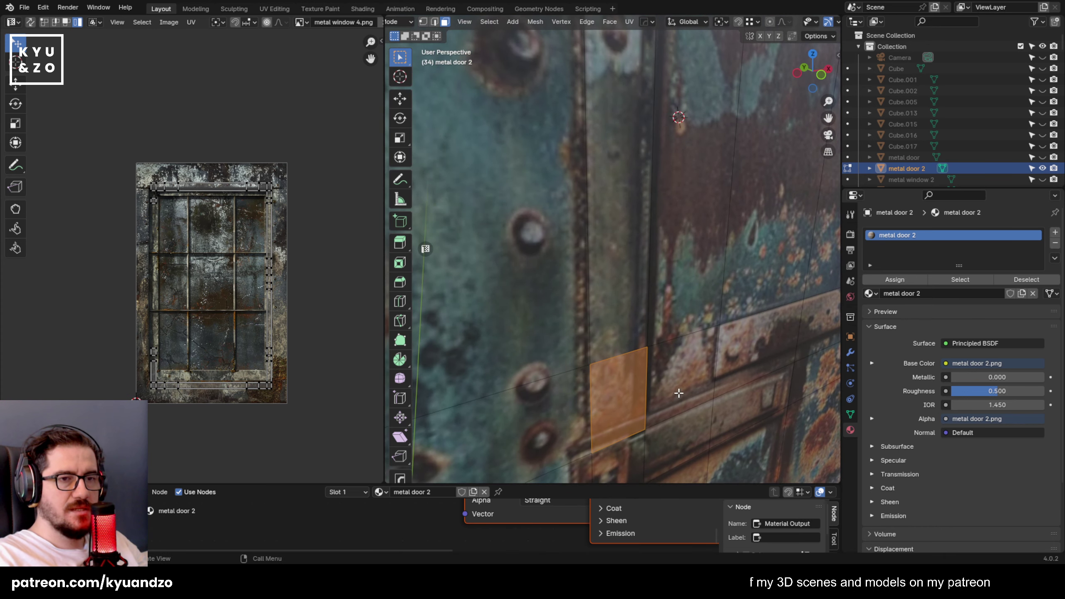
pyautogui.scroll(-2, 679, 393)
pyautogui.keyDown('ctrl'); pyautogui.click(611, 270); pyautogui.keyUp('ctrl')
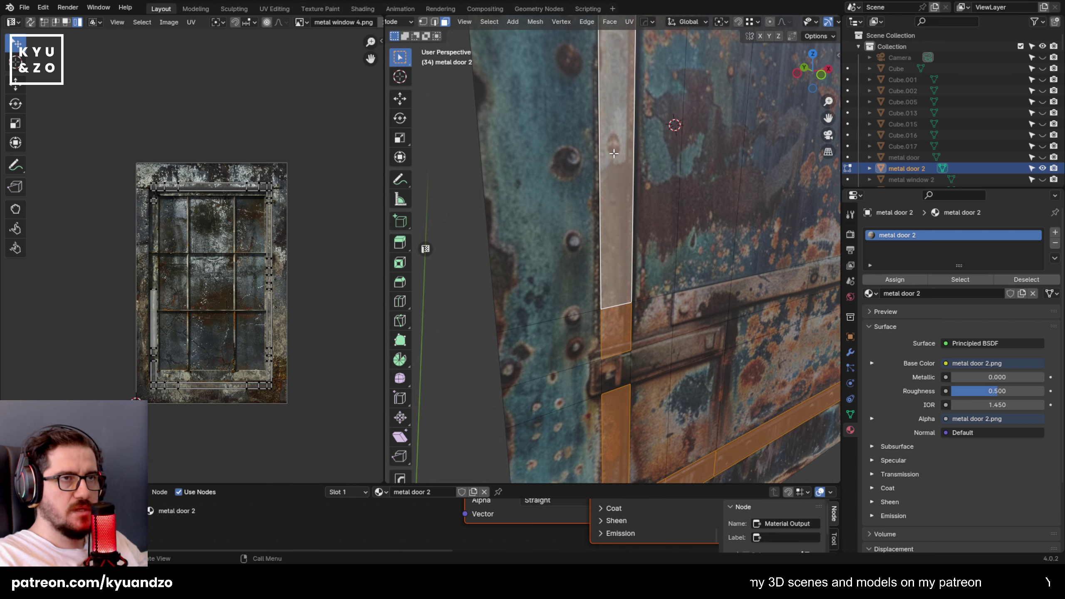
pyautogui.scroll(-2, 615, 154)
pyautogui.keyDown('shift'); pyautogui.moveTo(598, 139); pyautogui.dragTo(580, 332, button='middle'); pyautogui.keyUp('shift')
pyautogui.keyDown('shift'); pyautogui.click(591, 285); pyautogui.keyUp('shift')
pyautogui.keyDown('shift'); pyautogui.click(594, 239); pyautogui.keyUp('shift')
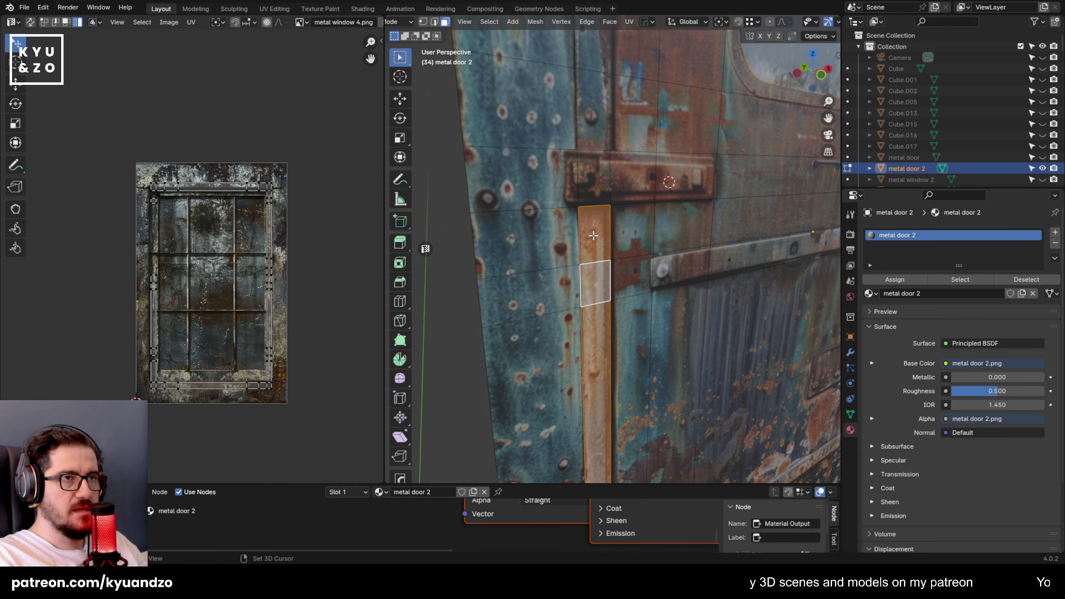
pyautogui.keyDown('shift'); pyautogui.moveTo(594, 236); pyautogui.dragTo(586, 397, button='middle'); pyautogui.keyUp('shift')
pyautogui.keyDown('shift'); pyautogui.click(587, 285); pyautogui.keyUp('shift')
pyautogui.keyDown('shift'); pyautogui.click(581, 227); pyautogui.keyUp('shift')
# Extrude the selected door frame faces outward about 0.02 m.
pyautogui.scroll(2, 581, 227)
pyautogui.keyDown('shift'); pyautogui.moveTo(579, 126); pyautogui.dragTo(561, 266, button='middle'); pyautogui.keyUp('shift')
pyautogui.keyDown('shift'); pyautogui.moveTo(554, 63); pyautogui.dragTo(578, 278, button='middle'); pyautogui.keyUp('shift')
pyautogui.scroll(-3, 549, 250)
pyautogui.scroll(-3, 578, 279)
pyautogui.scroll(3, 577, 278)
pyautogui.press('e')
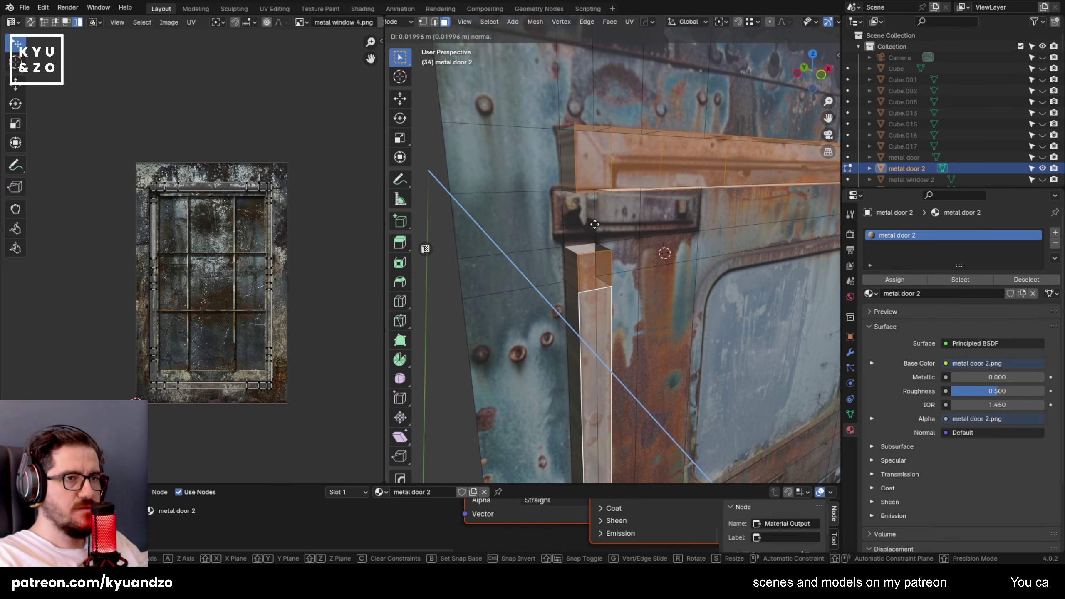
pyautogui.click(589, 212)
# Examine the extruded frame around the upper-left hinge gap in both Object Mode and Edit Mode.
pyautogui.press('Tab')
pyautogui.scroll(2, 626, 339)
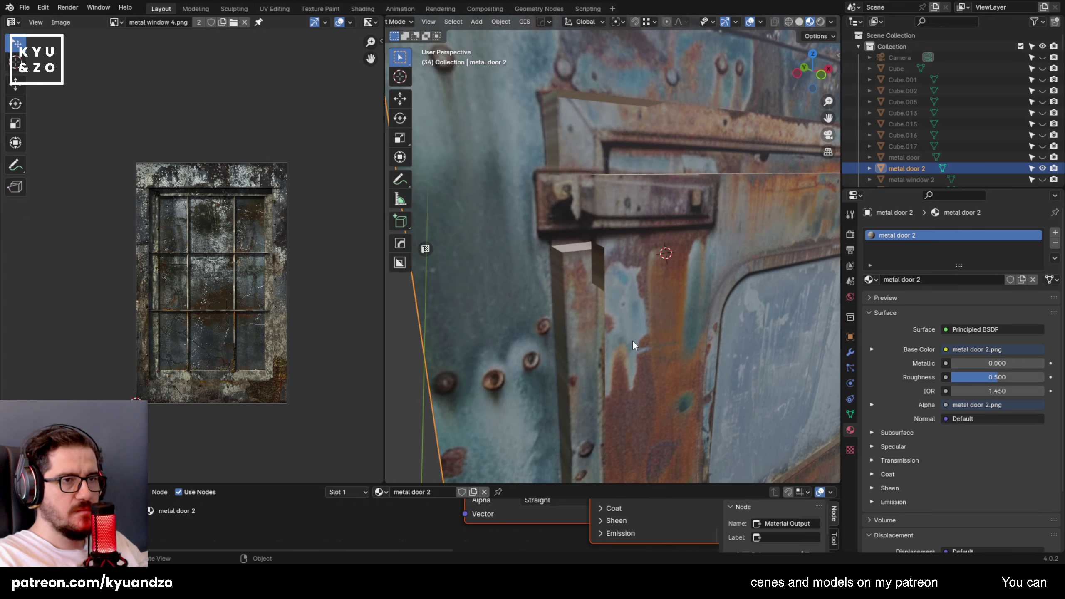
pyautogui.moveTo(633, 340); pyautogui.dragTo(657, 311, button='middle')
pyautogui.press('Tab')
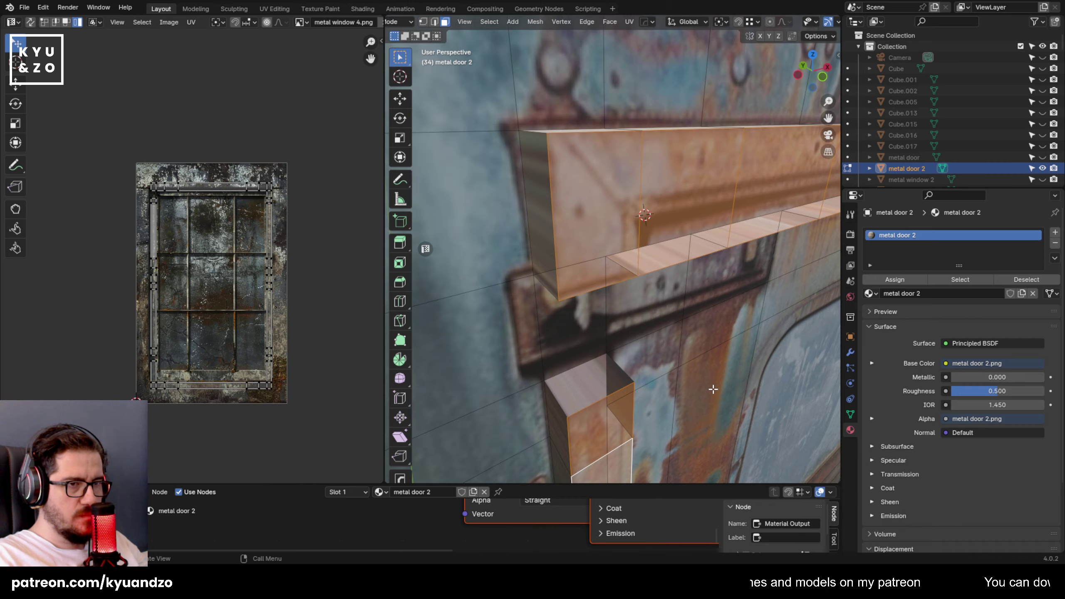
pyautogui.hotkey('shift', '`')
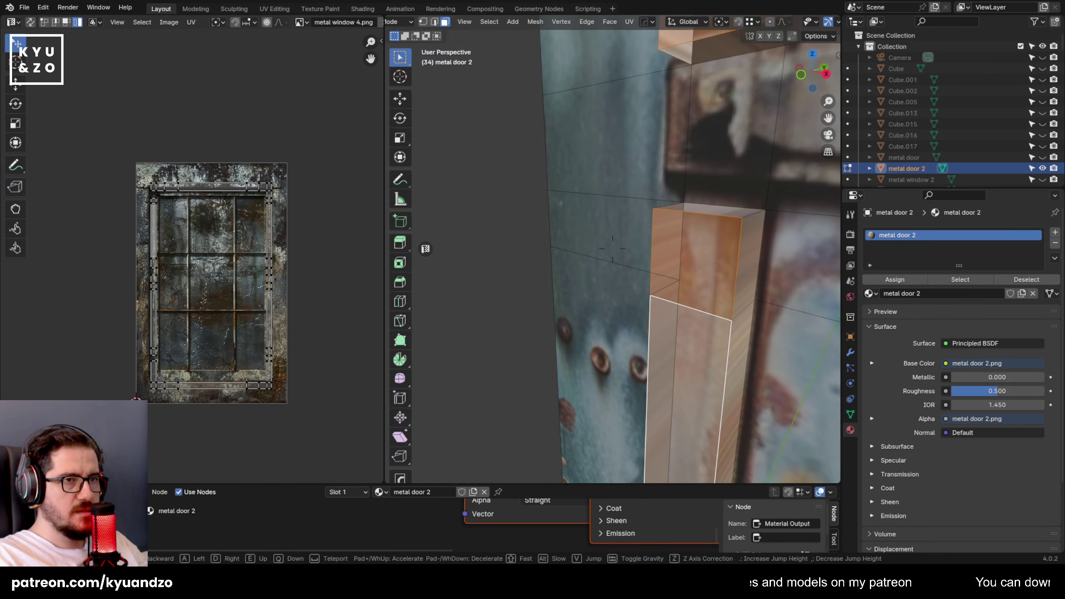
pyautogui.press('Return')
pyautogui.press('Tab')
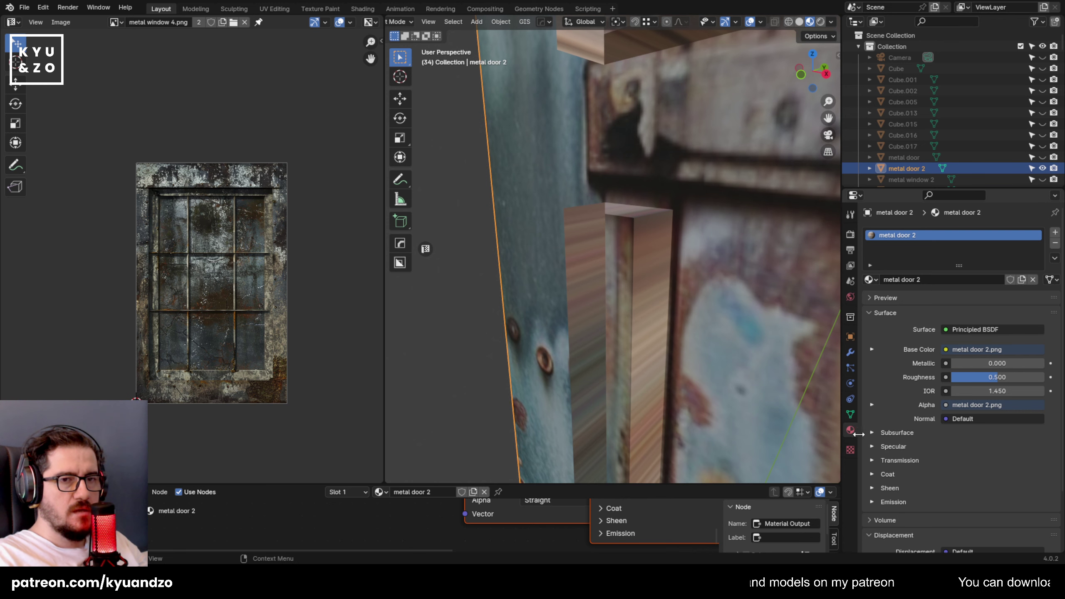
# Expand the metal door 2 material's Settings and Viewport Display sections to reach the blend mode options.
pyautogui.scroll(-3, 890, 388)
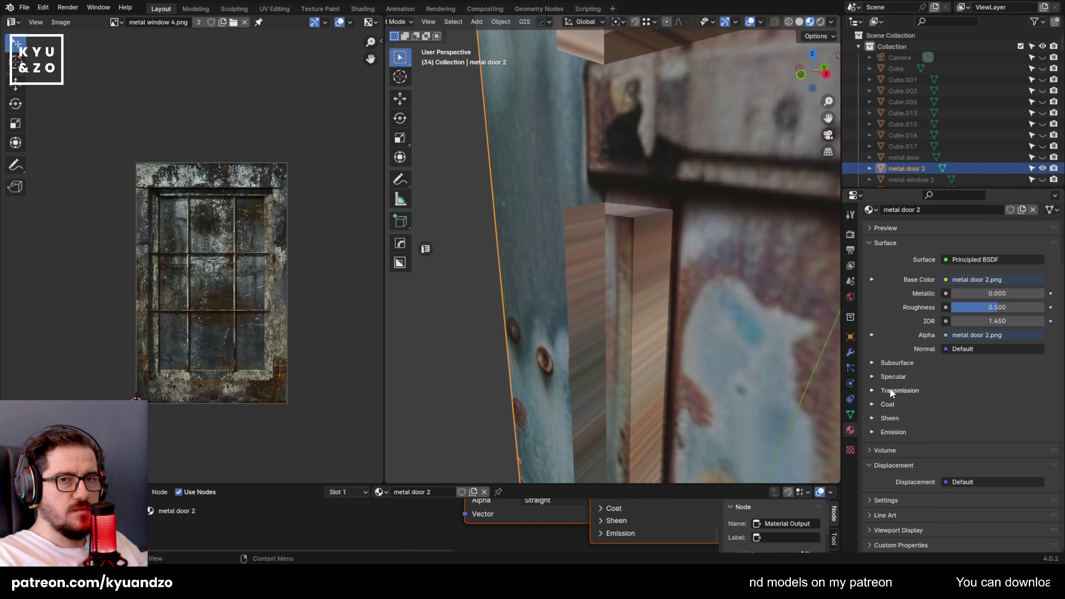
pyautogui.click(870, 446)
pyautogui.click(870, 447)
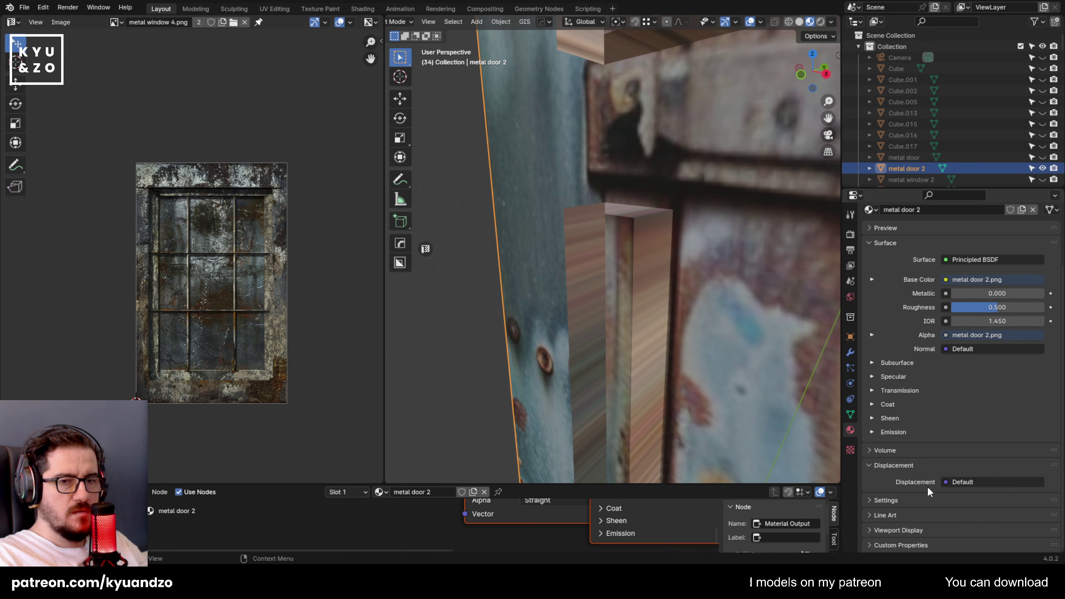
pyautogui.click(877, 502)
pyautogui.scroll(-6, 876, 493)
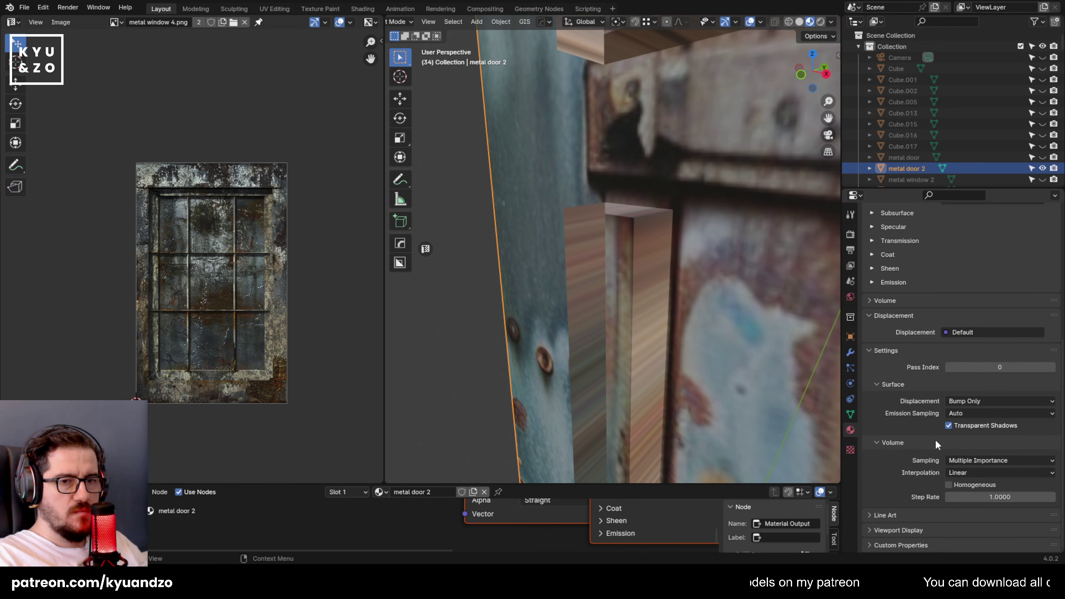
pyautogui.click(895, 530)
pyautogui.scroll(-3, 898, 495)
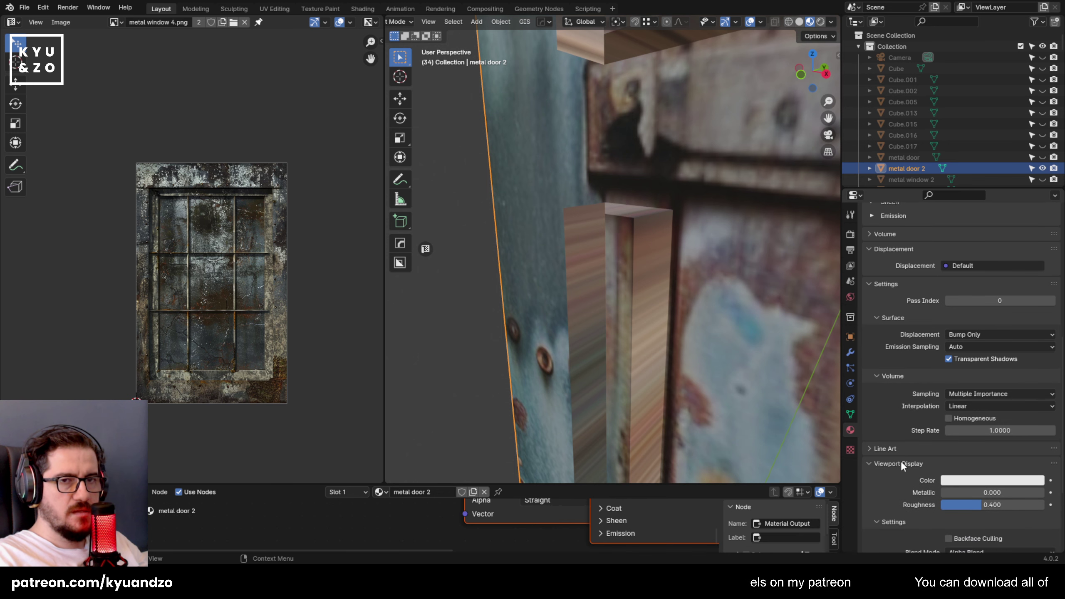
pyautogui.scroll(-5, 904, 445)
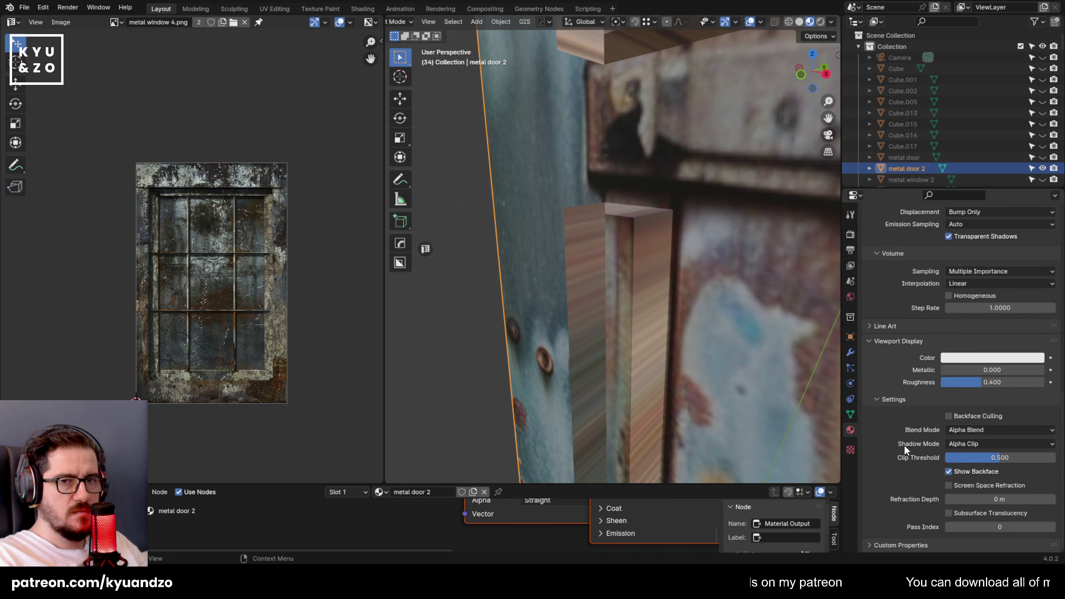
# Try the Opaque blend mode on the metal door 2 material and undo the change.
pyautogui.click(986, 429)
pyautogui.click(980, 445)
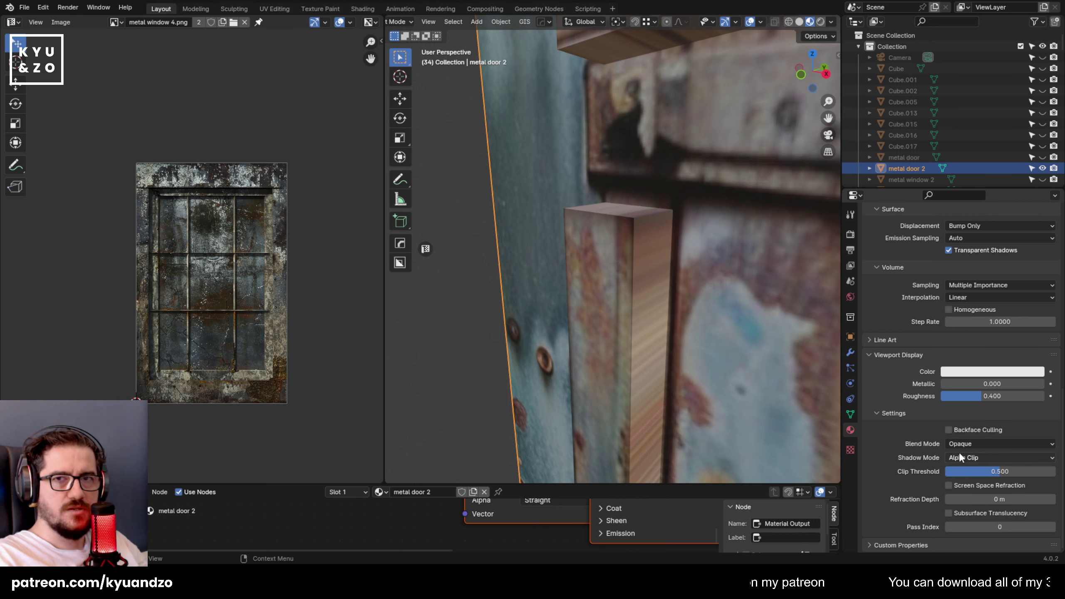
pyautogui.hotkey('ctrl', 'z')
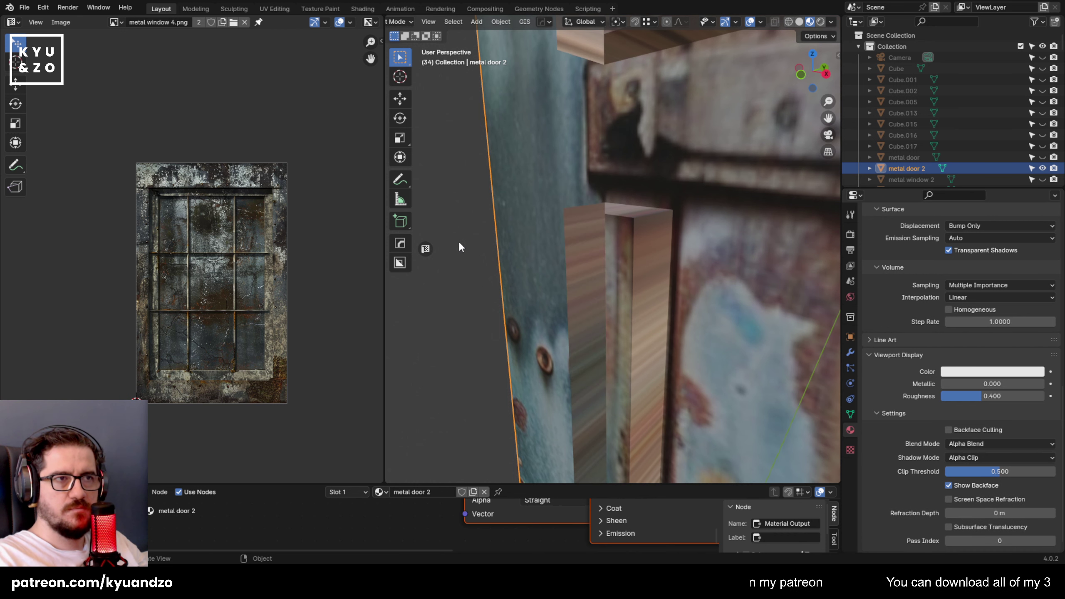
# Set the metal door 2 material's blend mode to Opaque.
pyautogui.click(962, 444)
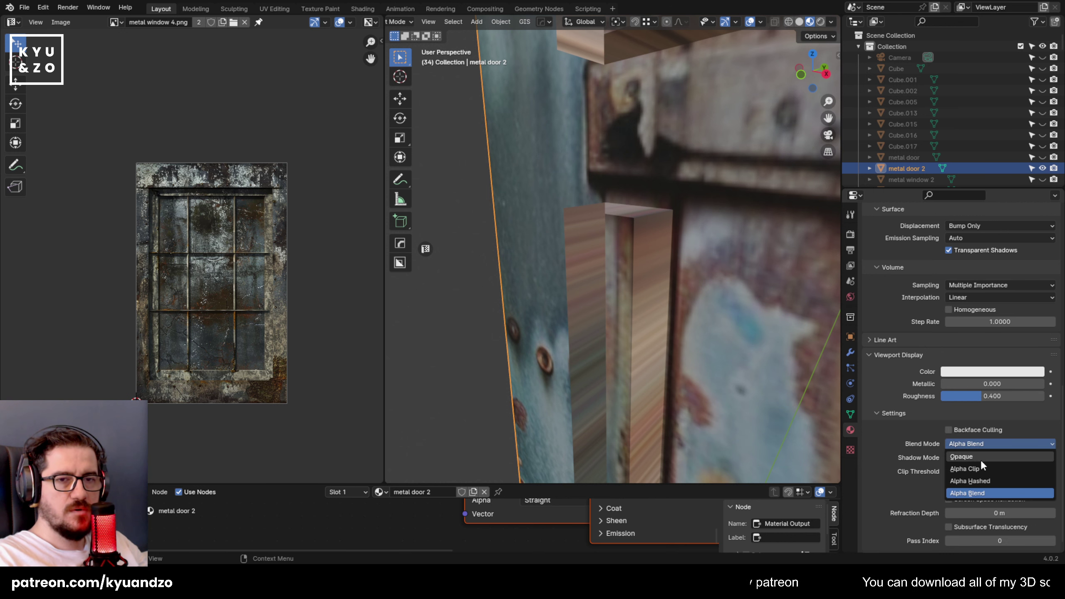
pyautogui.click(978, 457)
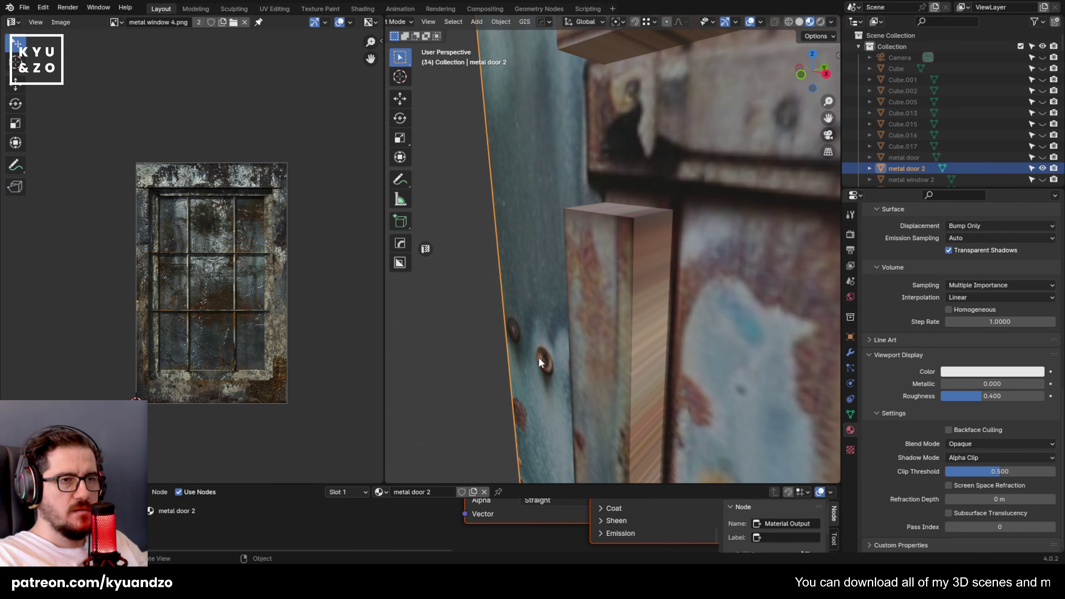
pyautogui.click(969, 441)
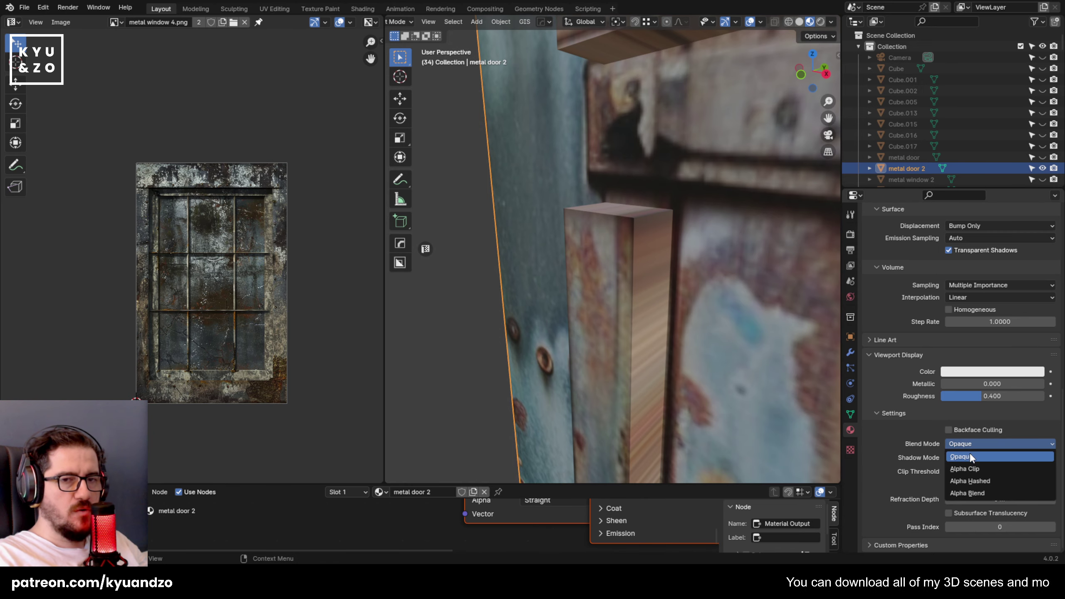
pyautogui.click(970, 453)
# Deselect the door and examine the extruded frame's side faces and hinge gaps from several angles.
pyautogui.click(456, 231)
pyautogui.click(651, 260)
pyautogui.scroll(-6, 660, 263)
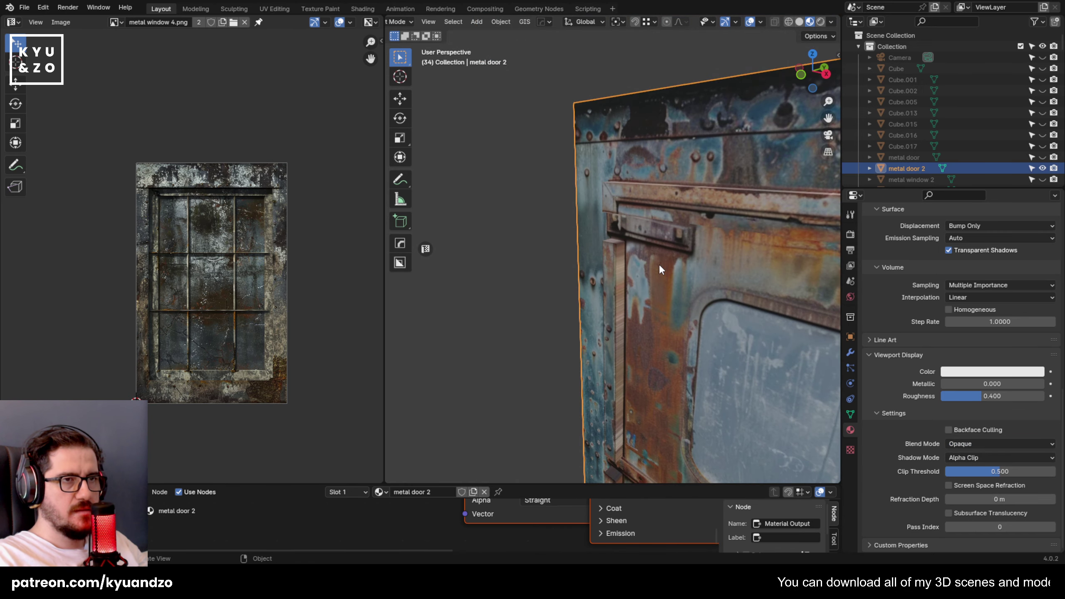
pyautogui.scroll(4, 674, 258)
pyautogui.moveTo(622, 167); pyautogui.dragTo(606, 188, button='middle')
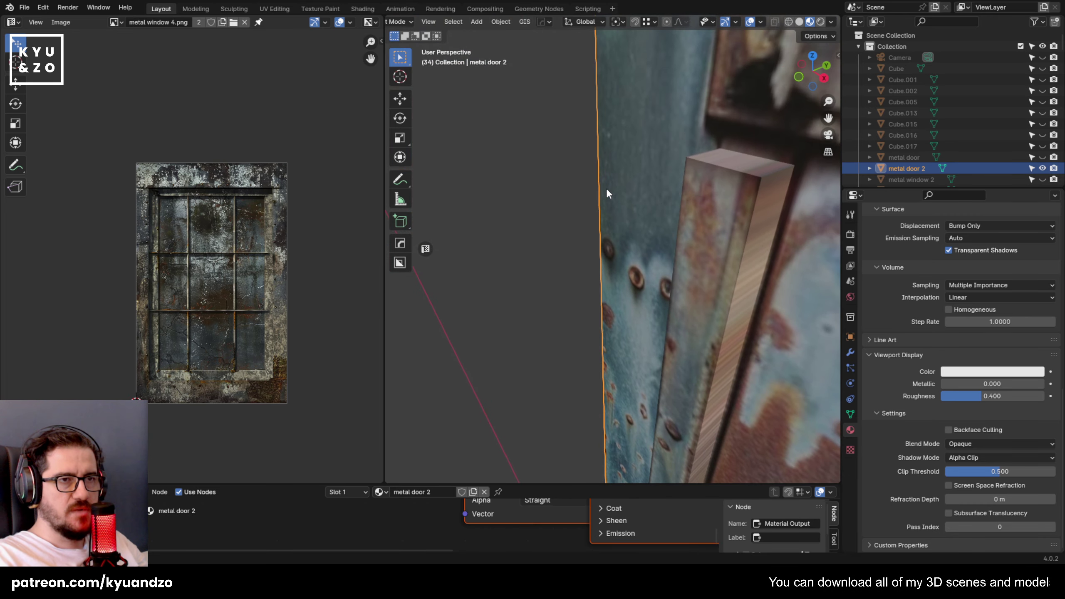
pyautogui.scroll(-5, 606, 188)
pyautogui.hotkey('shift', '`')
pyautogui.press('w')
pyautogui.press('d')
pyautogui.click(612, 249)
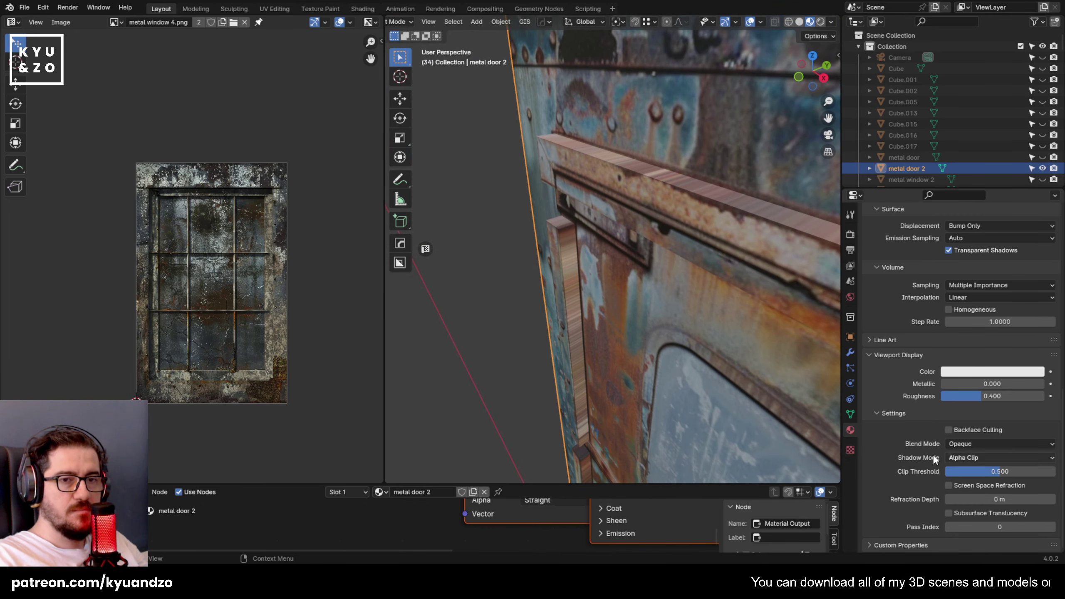
pyautogui.scroll(4, 528, 257)
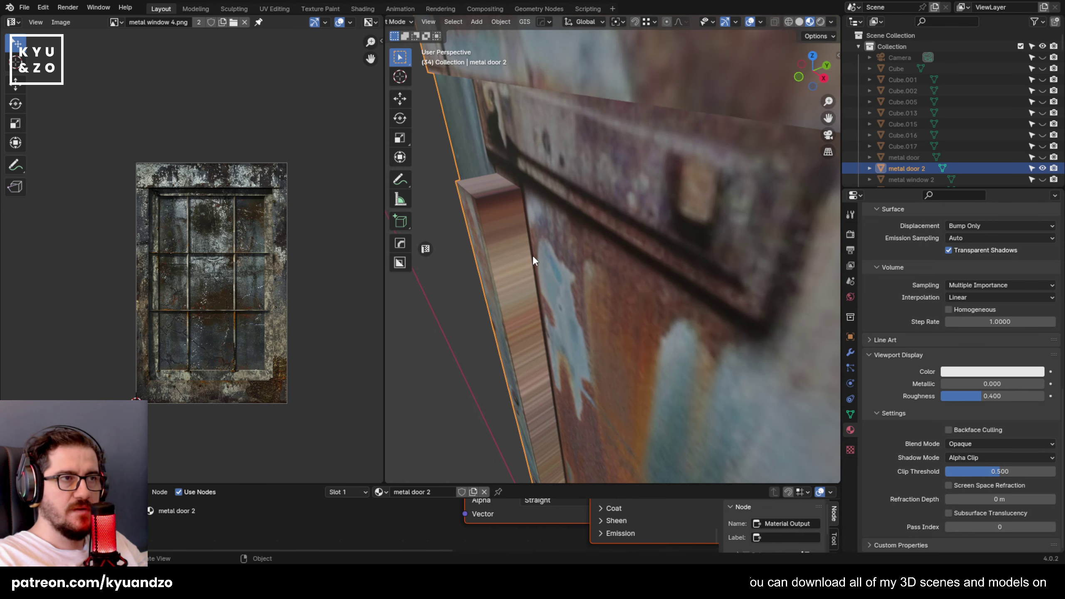
pyautogui.keyDown('shift'); pyautogui.moveTo(570, 243); pyautogui.dragTo(725, 319, button='middle'); pyautogui.keyUp('shift')
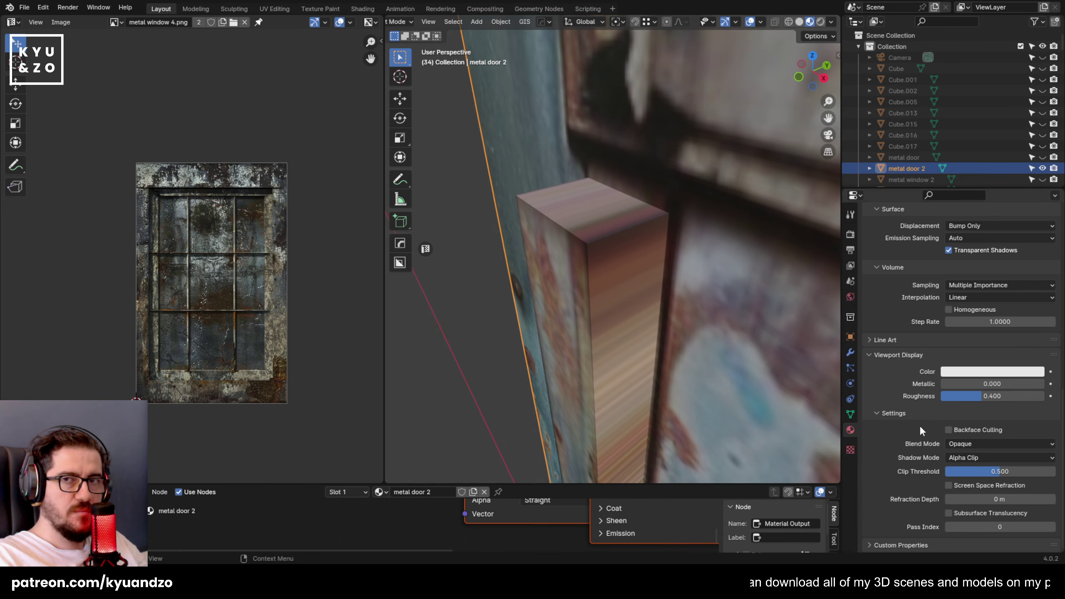
pyautogui.click(478, 210)
pyautogui.scroll(-6, 573, 223)
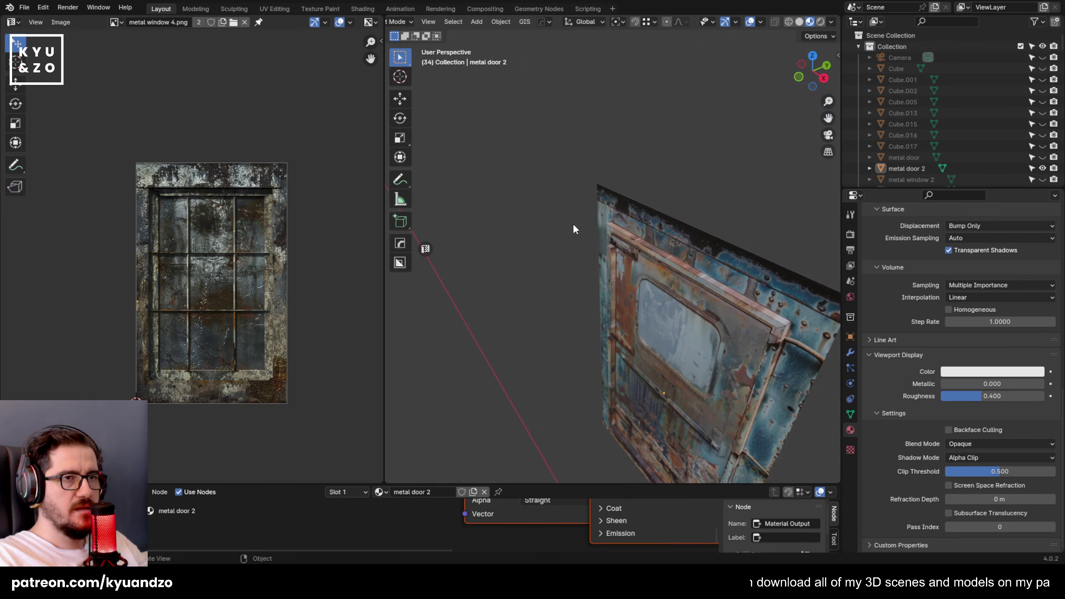
pyautogui.keyDown('shift'); pyautogui.moveTo(676, 374); pyautogui.dragTo(651, 322, button='middle'); pyautogui.keyUp('shift')
pyautogui.scroll(5, 638, 268)
pyautogui.moveTo(739, 199); pyautogui.dragTo(565, 280, button='middle')
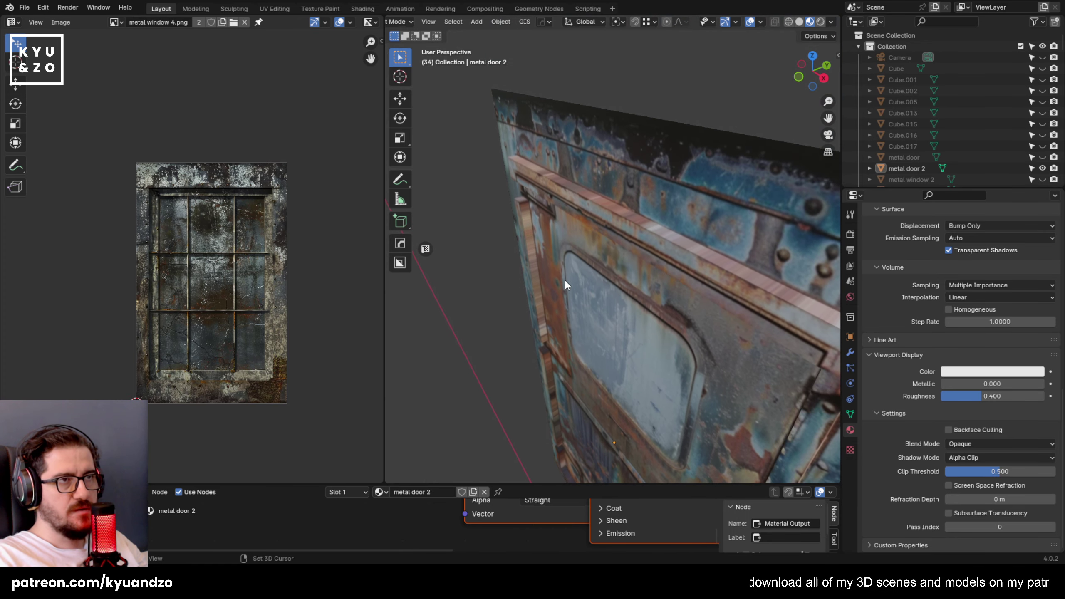
pyautogui.moveTo(532, 173); pyautogui.dragTo(569, 312, button='middle')
pyautogui.scroll(8, 578, 312)
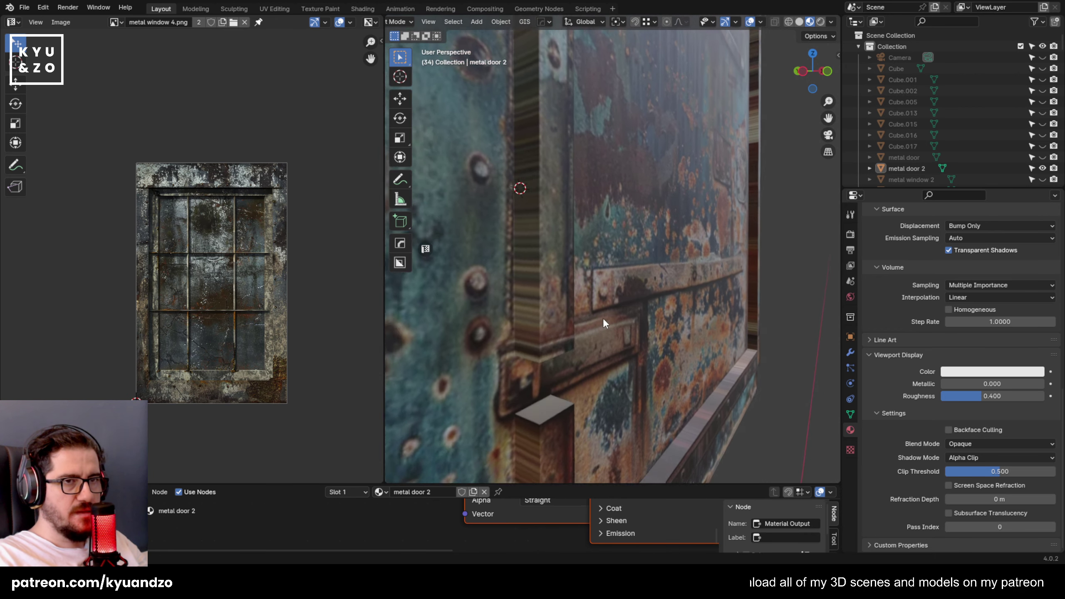
# Select the faces of the lower and middle hinge plates on the door's left side in Edit Mode.
pyautogui.press('Tab')
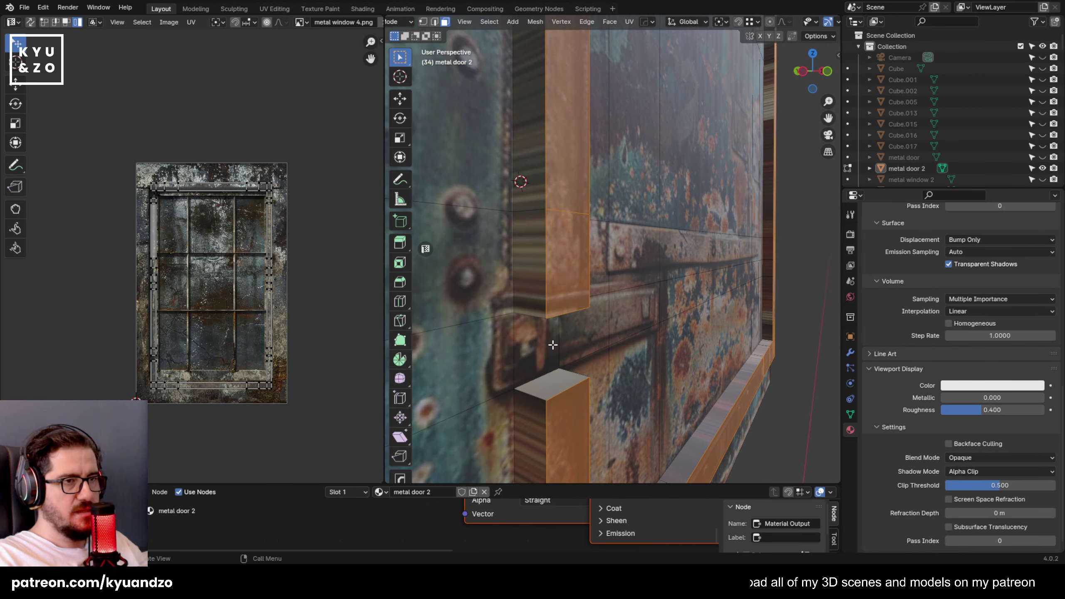
pyautogui.click(553, 345)
pyautogui.keyDown('shift'); pyautogui.click(571, 343); pyautogui.keyUp('shift')
pyautogui.keyDown('shift'); pyautogui.click(622, 316); pyautogui.keyUp('shift')
pyautogui.moveTo(622, 317); pyautogui.dragTo(684, 432, button='middle')
pyautogui.scroll(-1, 678, 248)
pyautogui.keyDown('shift'); pyautogui.moveTo(586, 185); pyautogui.dragTo(616, 330, button='middle'); pyautogui.keyUp('shift')
pyautogui.scroll(3, 605, 303)
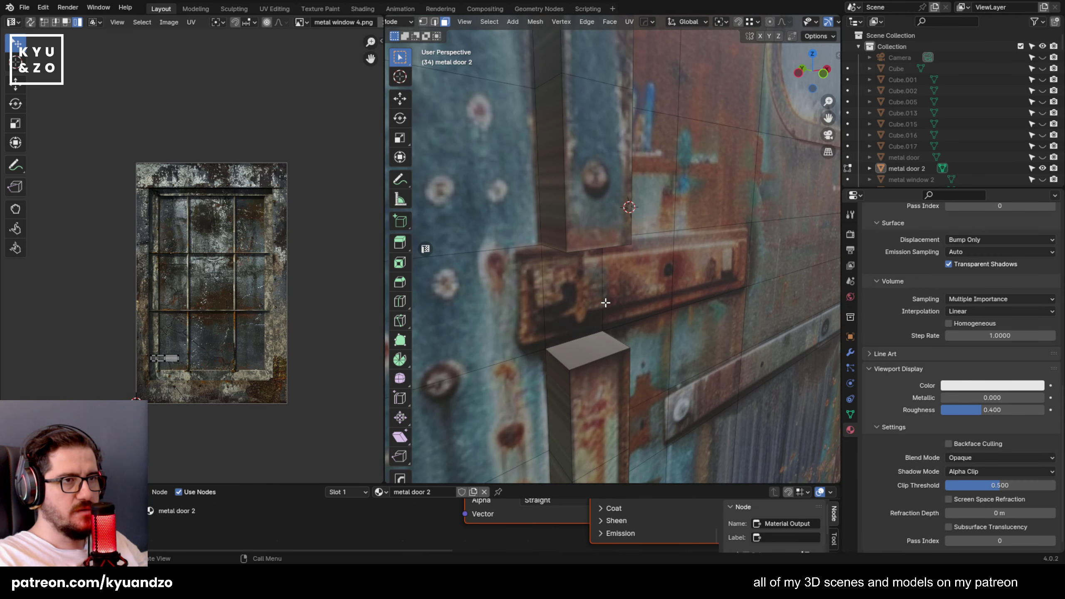
pyautogui.keyDown('shift'); pyautogui.click(581, 296); pyautogui.keyUp('shift')
pyautogui.keyDown('shift'); pyautogui.click(628, 288); pyautogui.keyUp('shift')
pyautogui.keyDown('shift'); pyautogui.click(702, 273); pyautogui.keyUp('shift')
# Add the upper hinge plate's faces to the selection and extrude the hinge plates outward about 0.009 m.
pyautogui.scroll(-5, 701, 273)
pyautogui.keyDown('shift'); pyautogui.moveTo(637, 111); pyautogui.dragTo(621, 294, button='middle'); pyautogui.keyUp('shift')
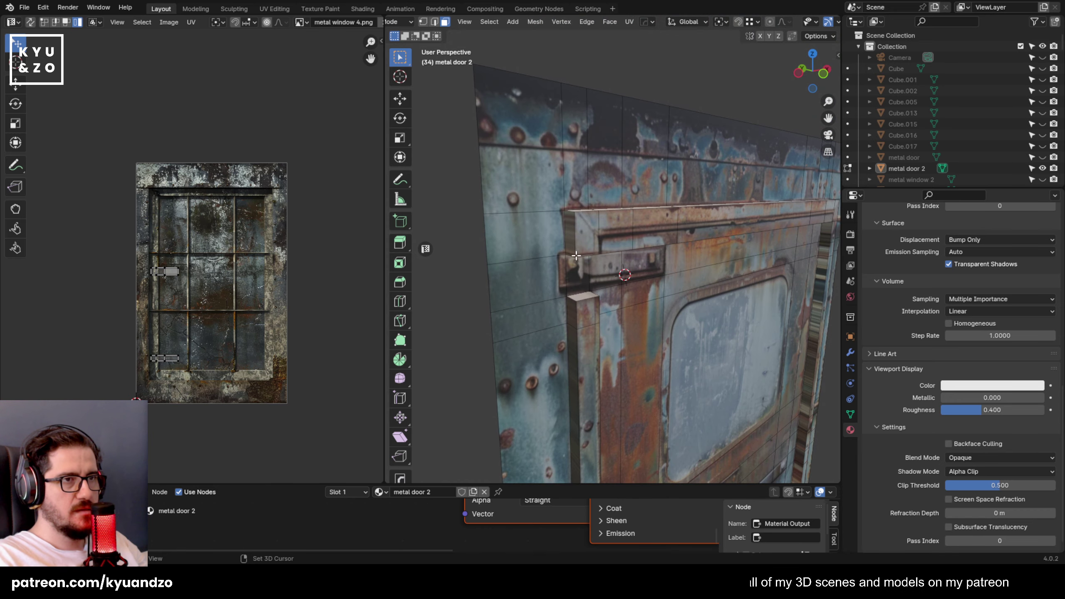
pyautogui.keyDown('shift'); pyautogui.click(574, 277); pyautogui.keyUp('shift')
pyautogui.keyDown('shift'); pyautogui.click(604, 265); pyautogui.keyUp('shift')
pyautogui.keyDown('shift'); pyautogui.click(655, 263); pyautogui.keyUp('shift')
pyautogui.moveTo(655, 263); pyautogui.dragTo(646, 294, button='middle')
pyautogui.press('e')
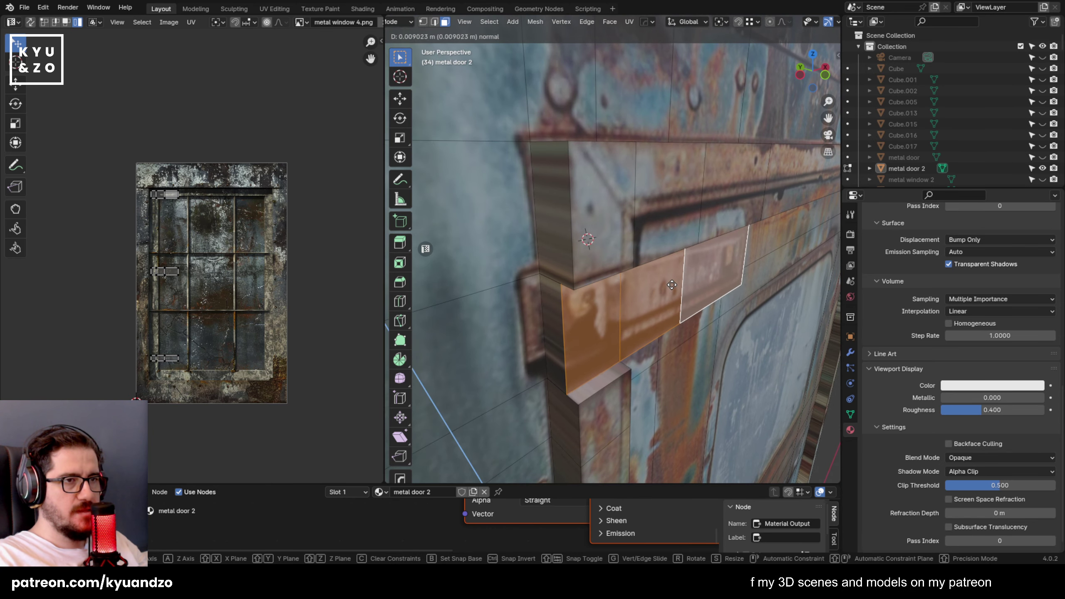
pyautogui.click(672, 285)
pyautogui.press('Tab')
# Extrude the rectangular window panel face of the door inward about 0.019 m.
pyautogui.moveTo(688, 340); pyautogui.dragTo(754, 297, button='middle')
pyautogui.scroll(-6, 706, 323)
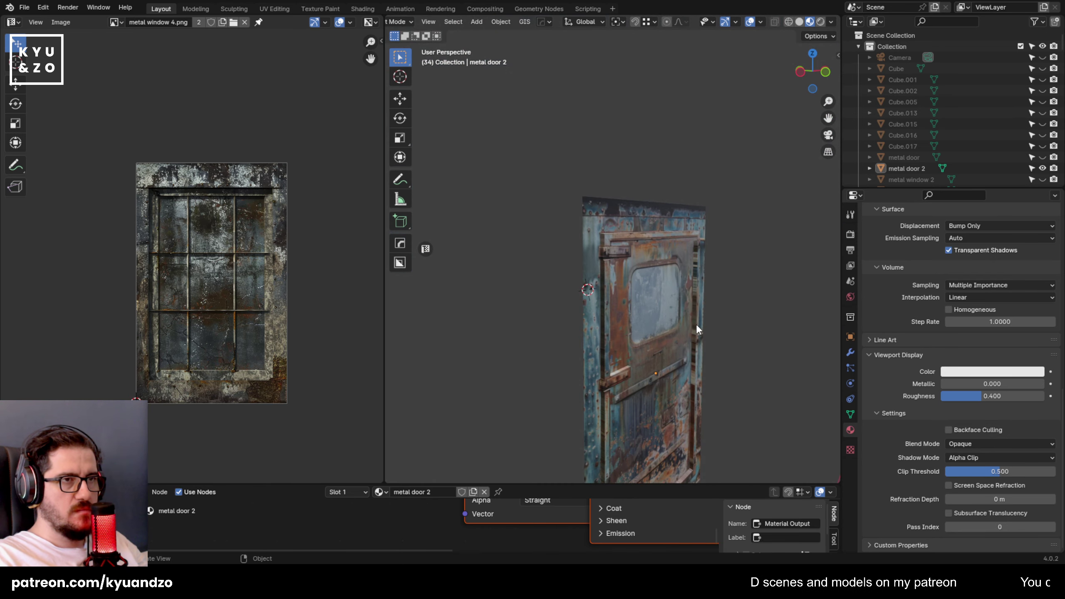
pyautogui.moveTo(698, 327); pyautogui.dragTo(651, 341, button='middle')
pyautogui.scroll(4, 545, 191)
pyautogui.click(535, 191)
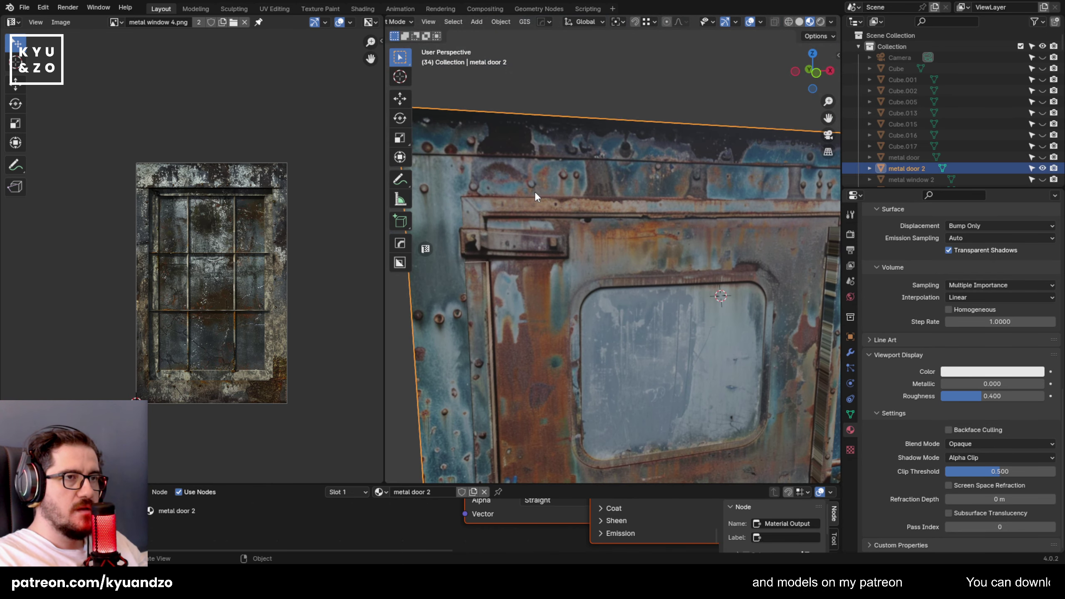
pyautogui.press('Tab')
pyautogui.scroll(2, 595, 202)
pyautogui.moveTo(596, 203); pyautogui.dragTo(636, 248, button='middle')
pyautogui.click(636, 248)
pyautogui.press('KP_Decimal')
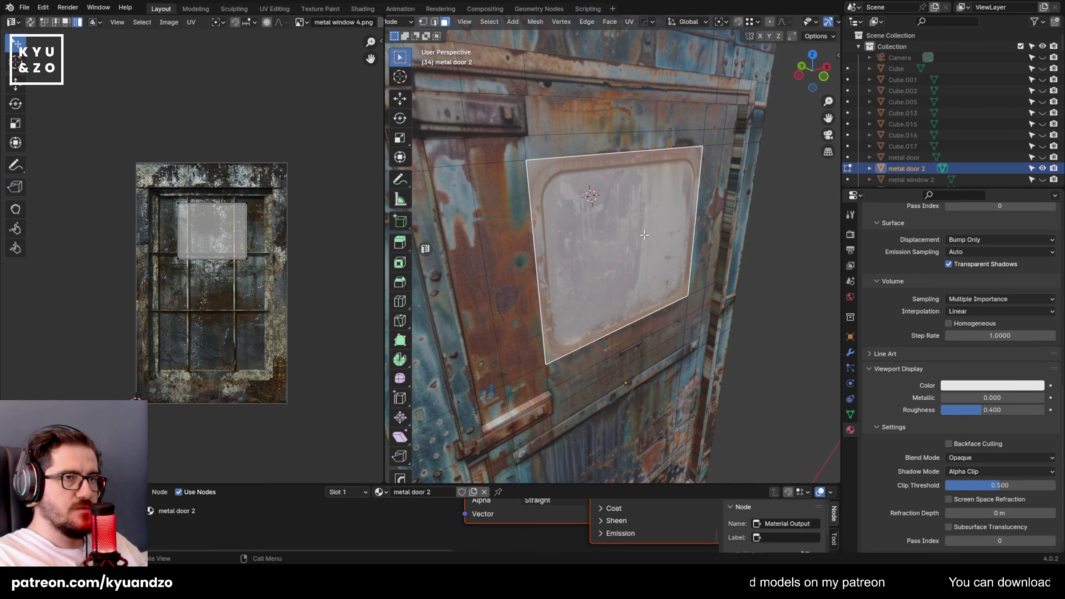
pyautogui.press('e')
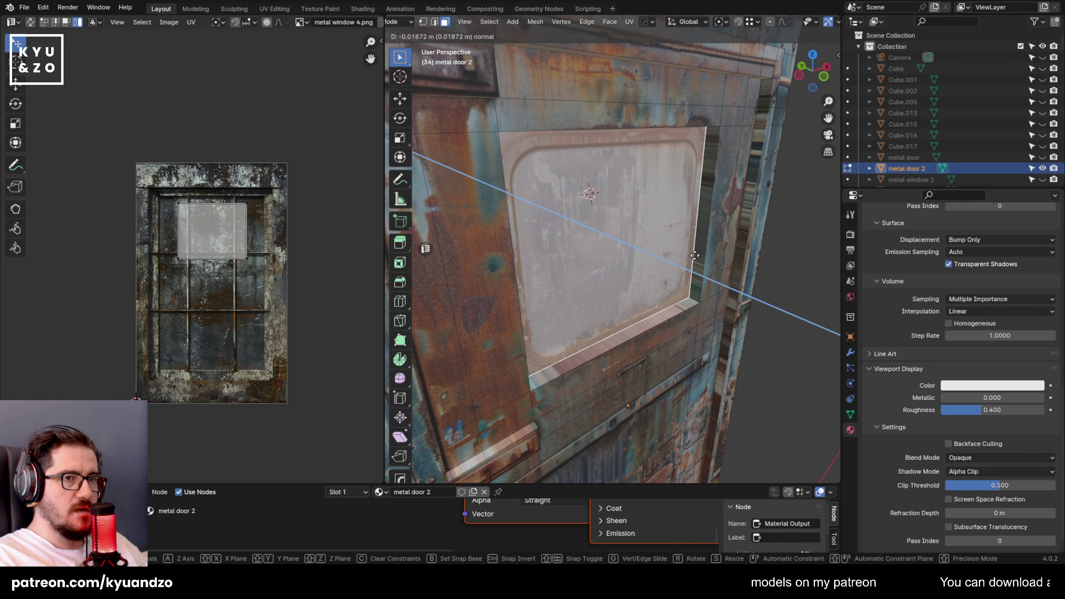
pyautogui.click(692, 257)
# Extrude the faces of the horizontal bar below the window outward about 0.006 m.
pyautogui.scroll(-2, 680, 281)
pyautogui.scroll(4, 606, 259)
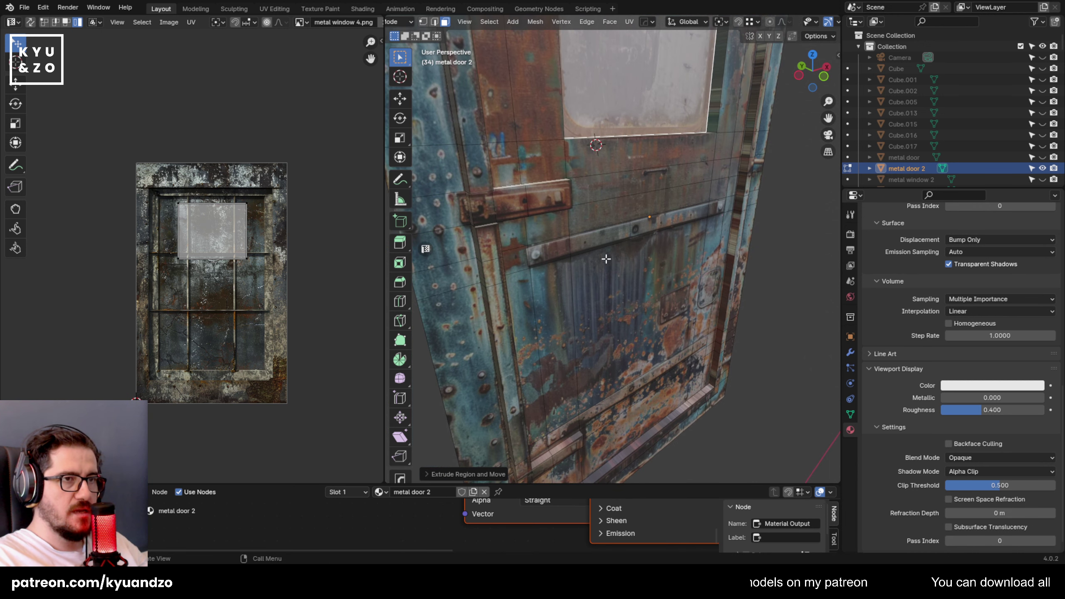
pyautogui.click(545, 250)
pyautogui.keyDown('shift'); pyautogui.click(654, 223); pyautogui.keyUp('shift')
pyautogui.keyDown('shift'); pyautogui.click(713, 209); pyautogui.keyUp('shift')
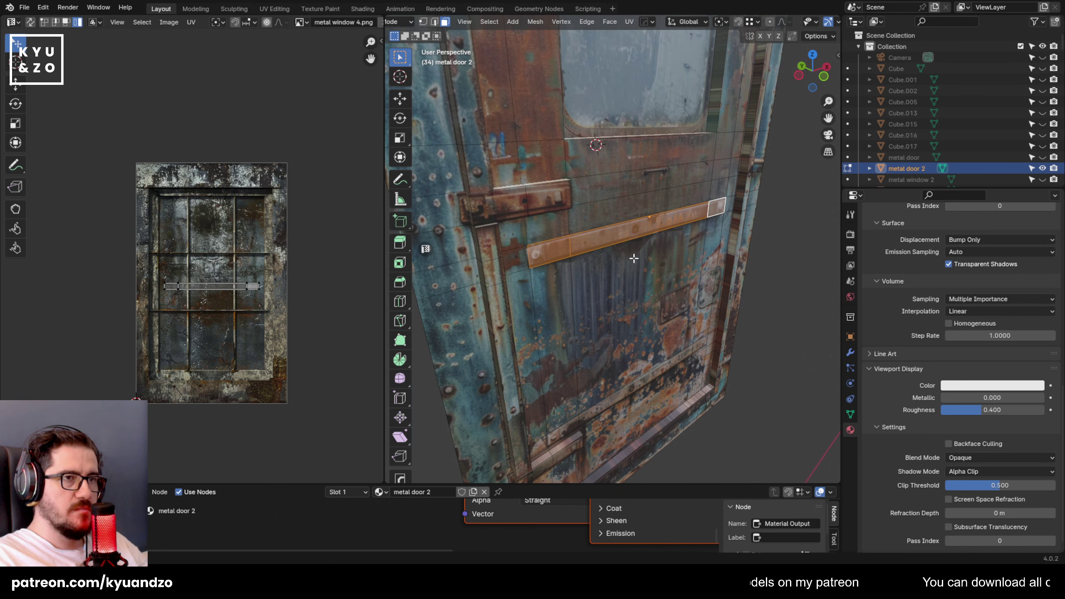
pyautogui.moveTo(632, 258); pyautogui.dragTo(640, 269, button='middle')
pyautogui.scroll(3, 640, 270)
pyautogui.press('e')
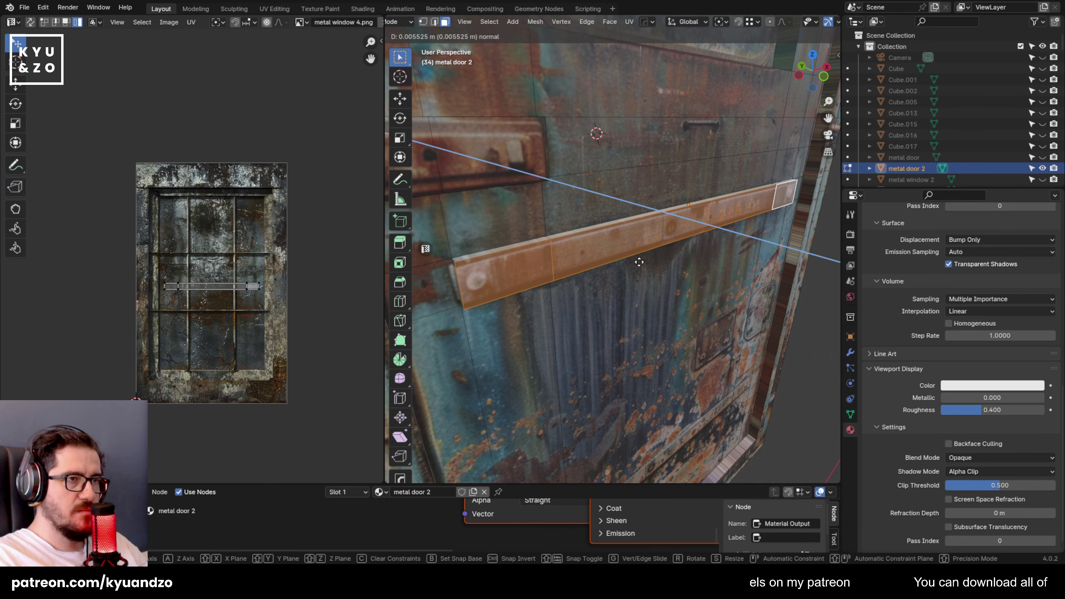
pyautogui.click(637, 267)
# Extrude the faces of the lower horizontal bar near the door's bottom outward about 0.01 m.
pyautogui.keyDown('shift'); pyautogui.moveTo(565, 440); pyautogui.dragTo(542, 292, button='middle'); pyautogui.keyUp('shift')
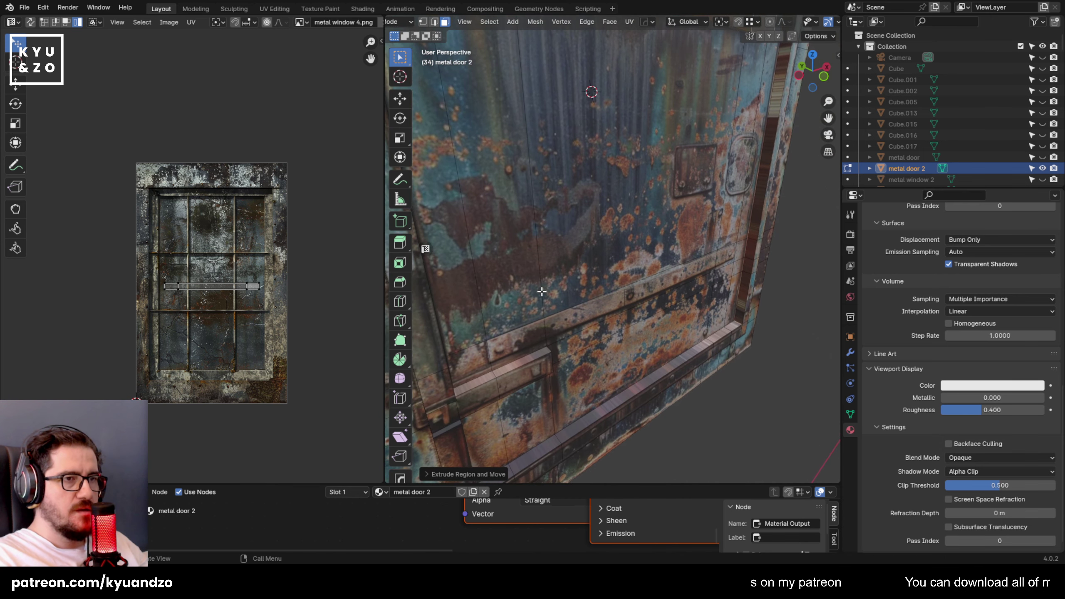
pyautogui.click(529, 342)
pyautogui.keyDown('shift'); pyautogui.click(664, 284); pyautogui.keyUp('shift')
pyautogui.press('e')
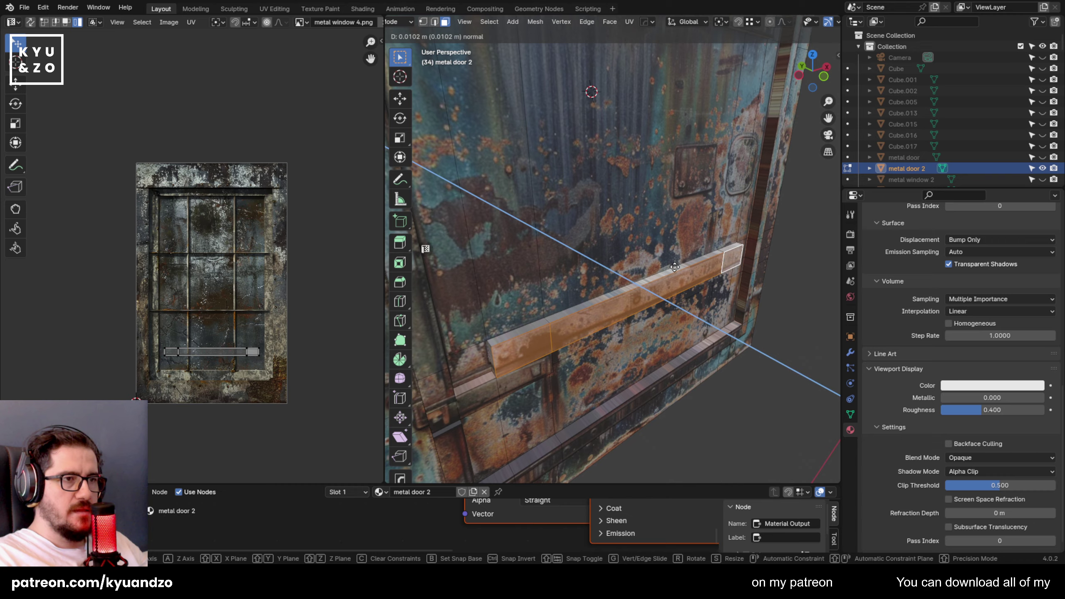
pyautogui.click(728, 261)
pyautogui.press('Tab')
# Examine the recessed window and the extruded frame and bars from several angles.
pyautogui.scroll(-4, 668, 247)
pyautogui.moveTo(641, 213); pyautogui.dragTo(649, 278, button='middle')
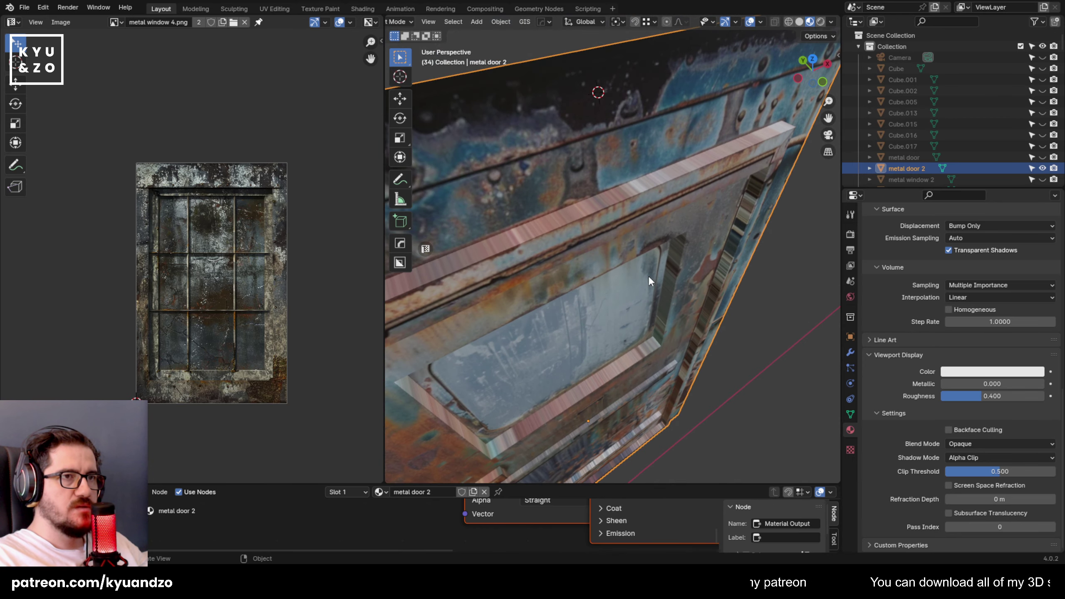
pyautogui.moveTo(694, 193); pyautogui.dragTo(626, 267, button='middle')
pyautogui.moveTo(622, 183); pyautogui.dragTo(631, 200, button='middle')
pyautogui.scroll(-4, 632, 200)
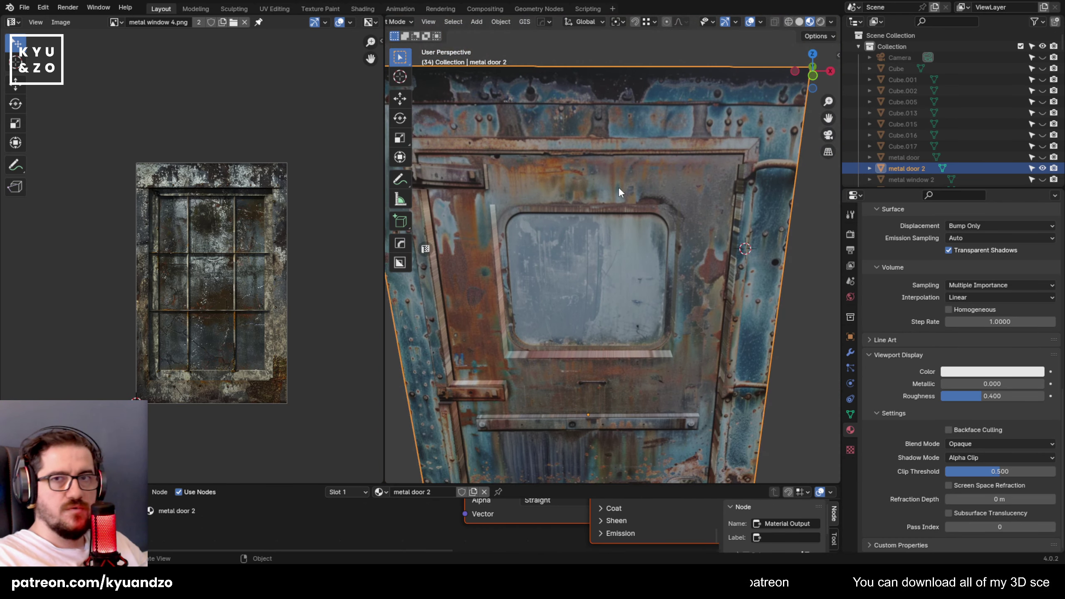
# From the front view, cut the rounded outline of the window glass into the door mesh with the Knife tool.
pyautogui.scroll(2, 618, 186)
pyautogui.keyDown('alt'); pyautogui.moveTo(531, 241); pyautogui.dragTo(510, 212, button='middle'); pyautogui.keyUp('alt')
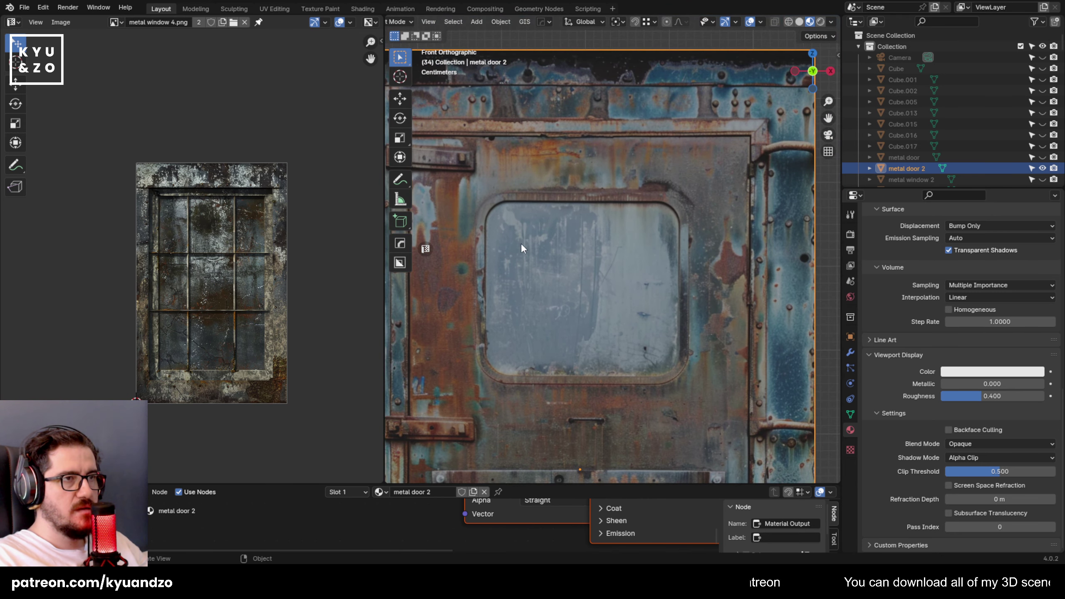
pyautogui.scroll(3, 561, 278)
pyautogui.press('Tab')
pyautogui.scroll(3, 560, 278)
pyautogui.press('k')
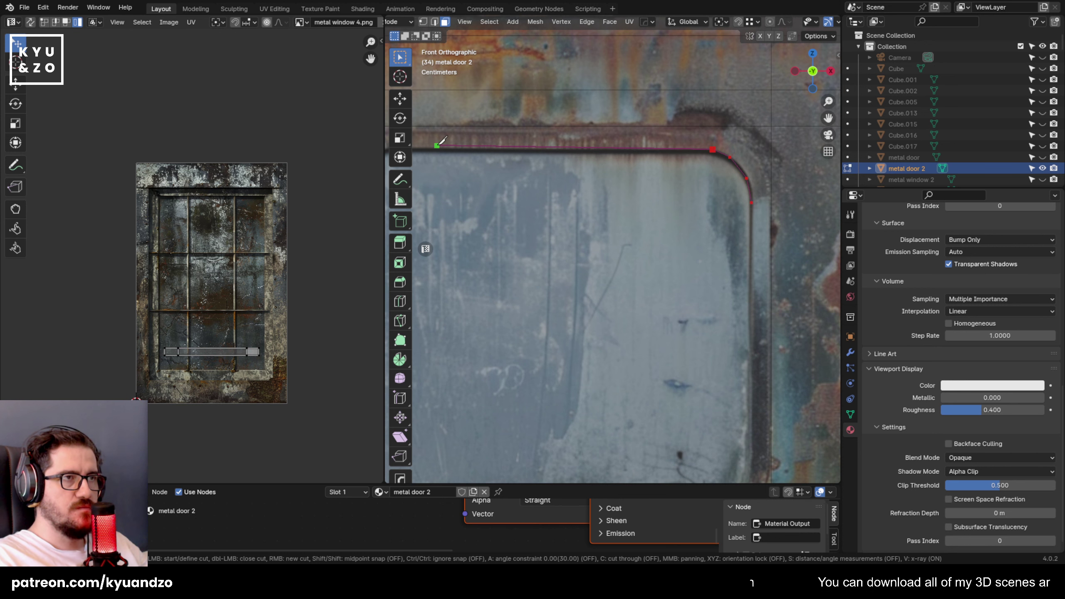
pyautogui.moveTo(438, 142); pyautogui.dragTo(592, 153, button='middle')
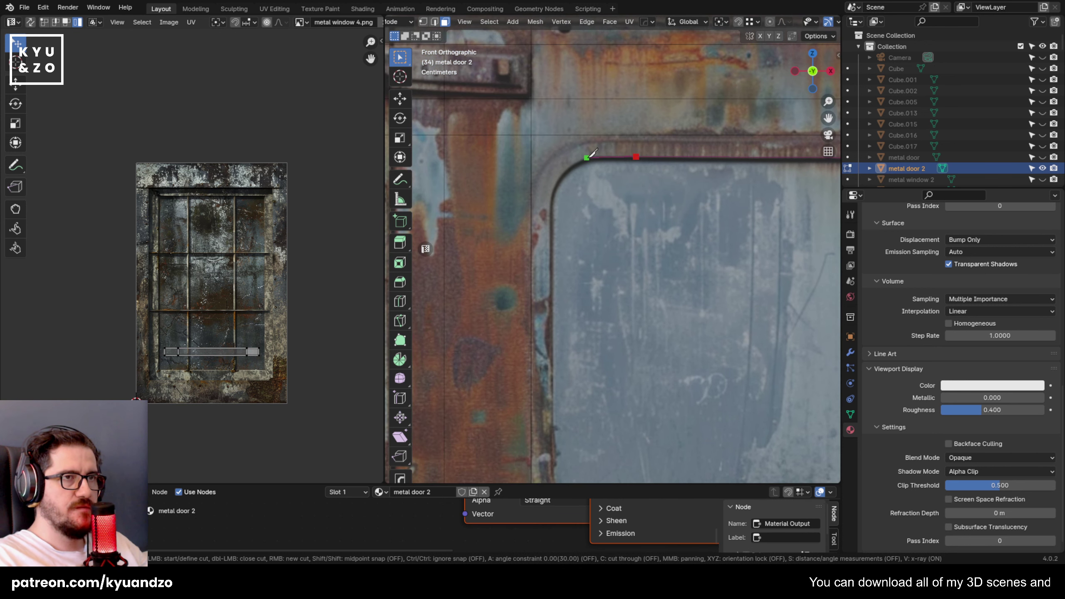
pyautogui.click(569, 169)
pyautogui.click(558, 177)
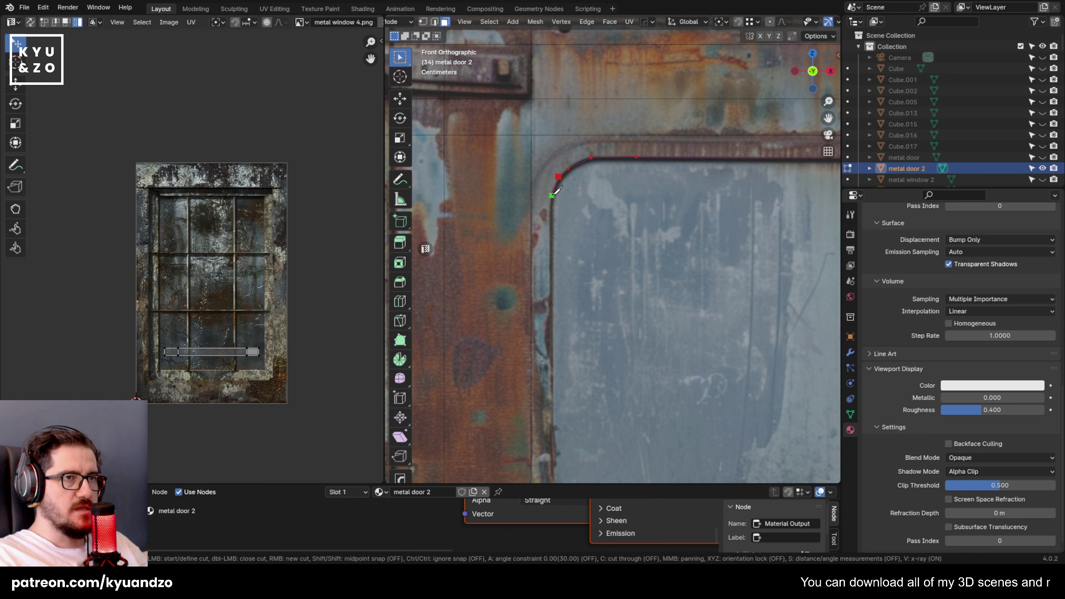
pyautogui.moveTo(601, 340); pyautogui.dragTo(581, 197, button='middle')
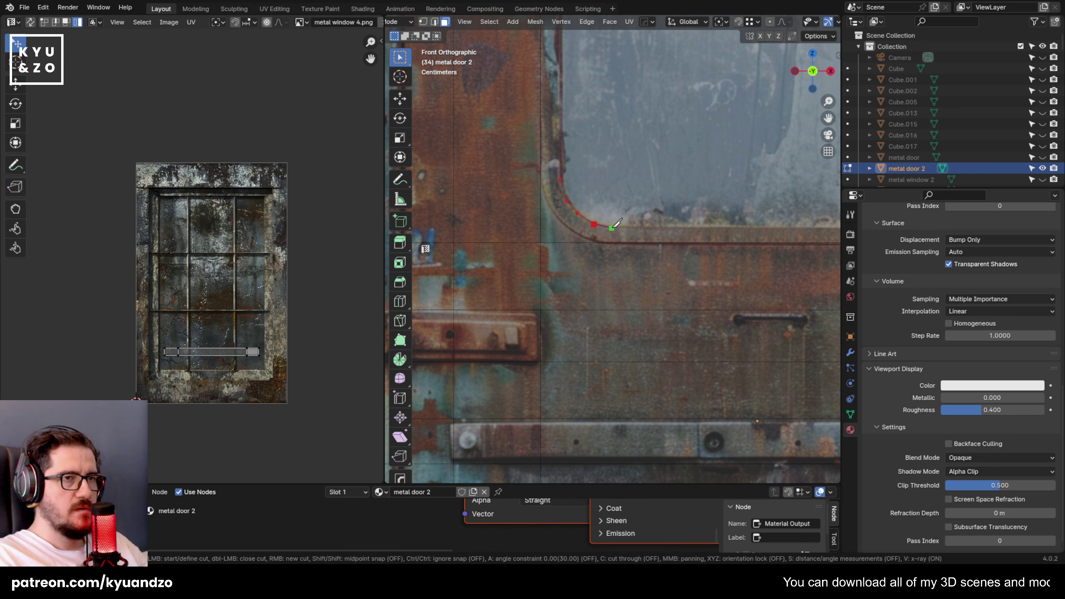
pyautogui.moveTo(753, 226); pyautogui.dragTo(644, 246, button='middle')
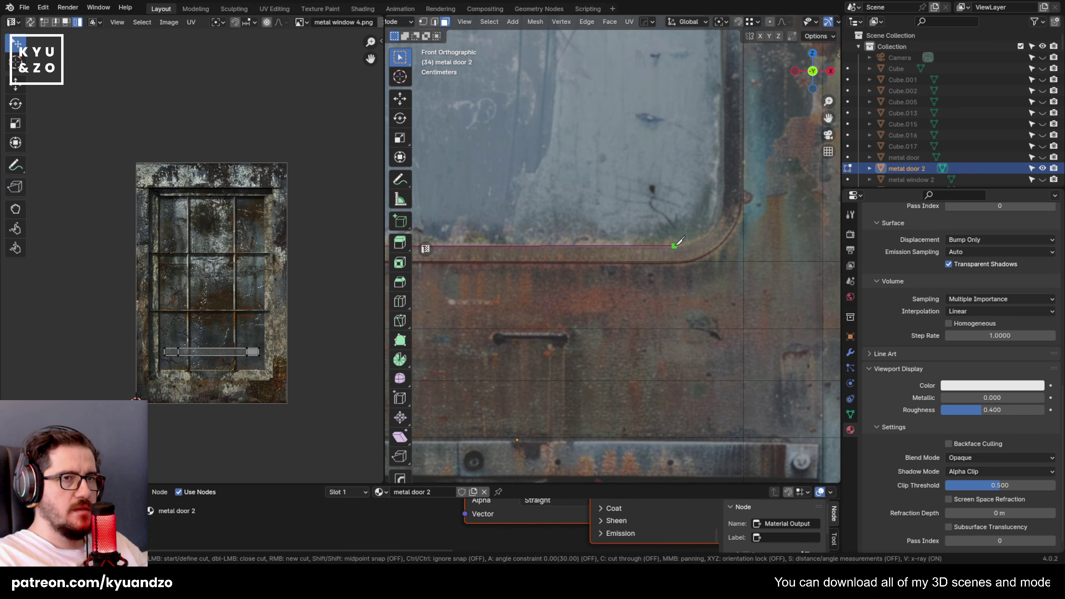
pyautogui.click(696, 238)
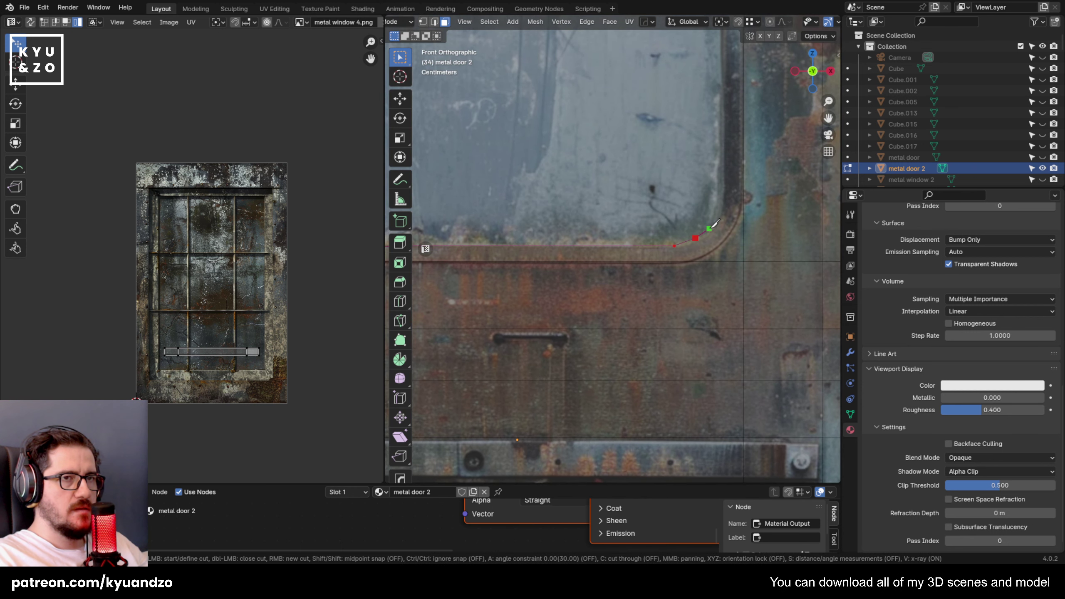
pyautogui.click(728, 187)
pyautogui.keyDown('shift'); pyautogui.moveTo(709, 80); pyautogui.dragTo(673, 348, button='middle'); pyautogui.keyUp('shift')
pyautogui.click(687, 202)
pyautogui.press('Return')
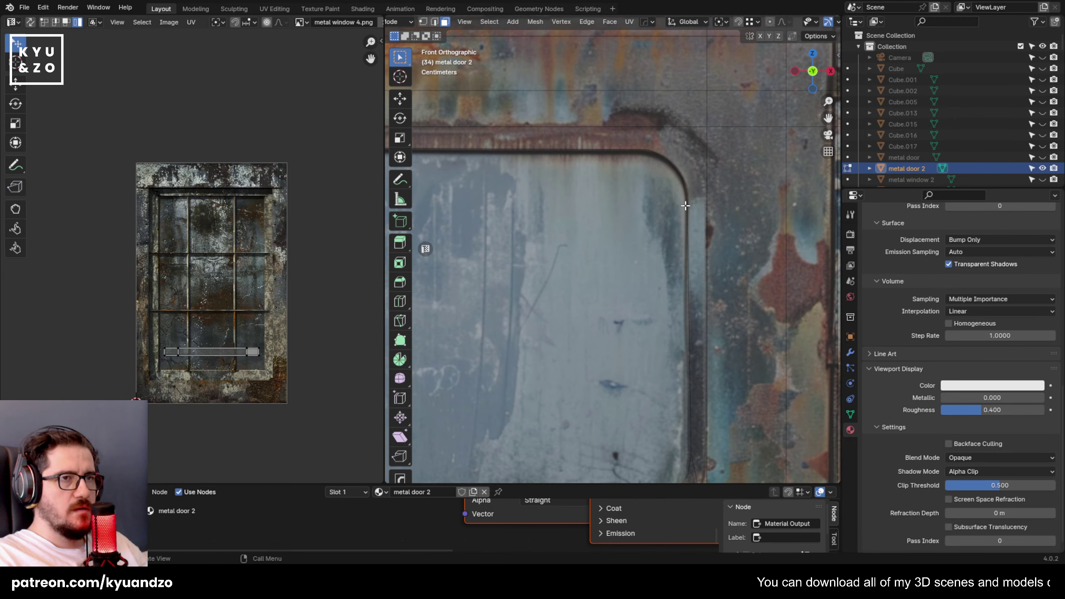
# Extrude the rounded window glass face inward about 0.005 m.
pyautogui.scroll(-5, 638, 236)
pyautogui.press('Tab')
pyautogui.moveTo(566, 251); pyautogui.dragTo(605, 280, button='middle')
pyautogui.press('Tab')
pyautogui.click(546, 271)
pyautogui.scroll(5, 671, 277)
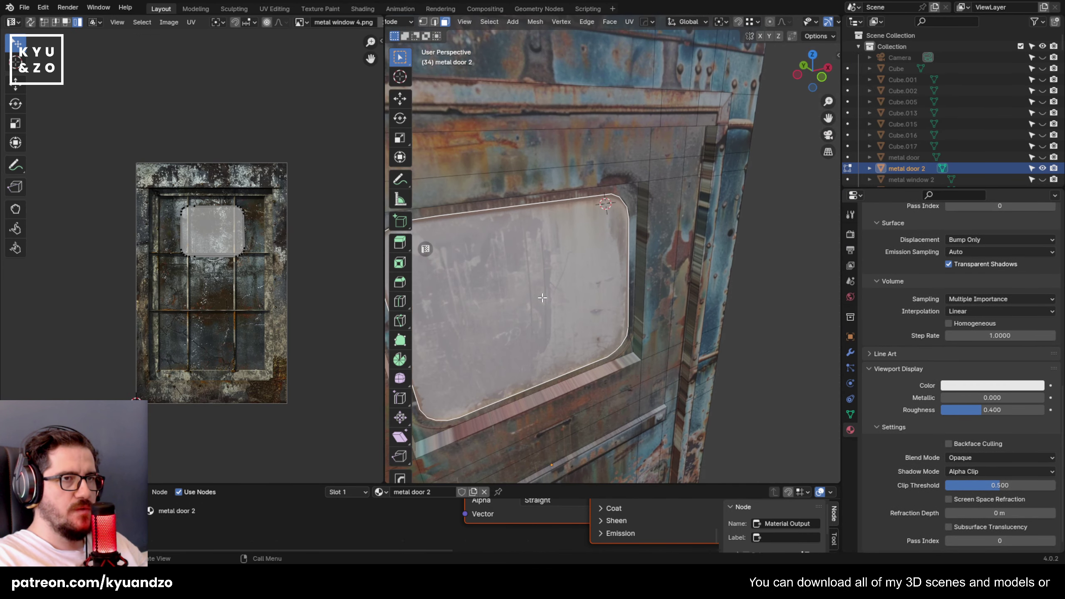
pyautogui.press('e')
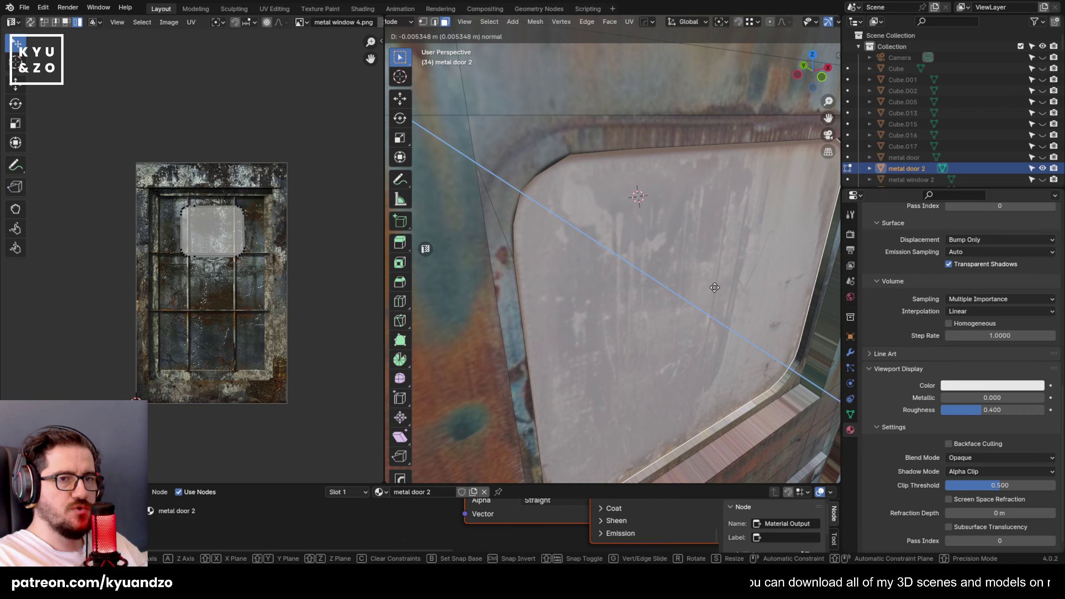
pyautogui.click(715, 288)
pyautogui.press('Tab')
# Check the recessed glass at an angle and save the scene file.
pyautogui.scroll(-6, 709, 270)
pyautogui.moveTo(700, 292); pyautogui.dragTo(590, 291, button='middle')
pyautogui.scroll(5, 592, 294)
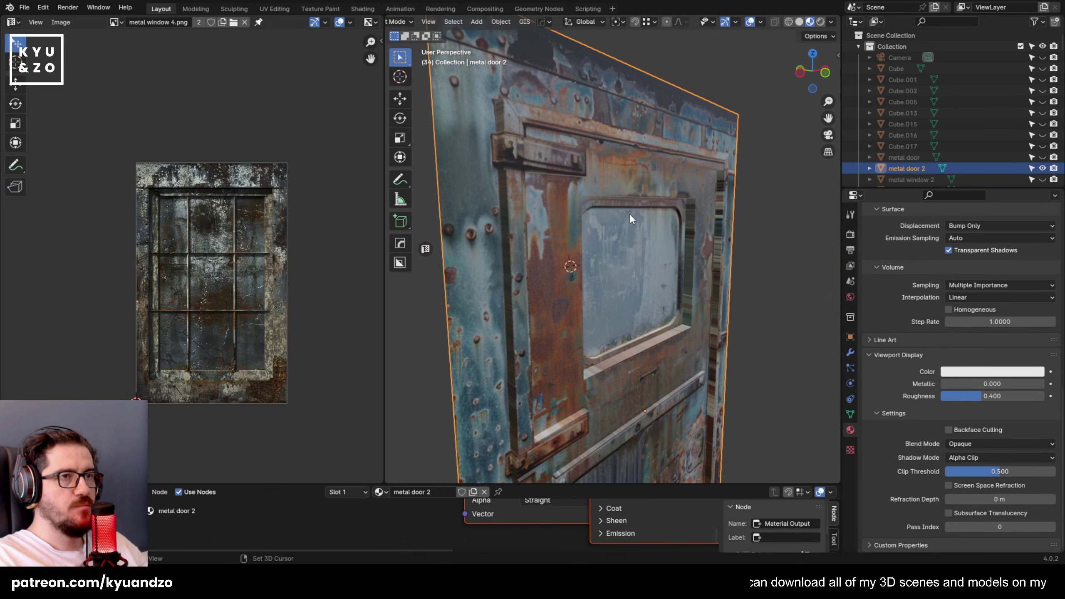
pyautogui.hotkey('ctrl', 's')
# Select the extruded side faces around the door frame, including the side strips next to the left hinge plates.
pyautogui.scroll(3, 614, 292)
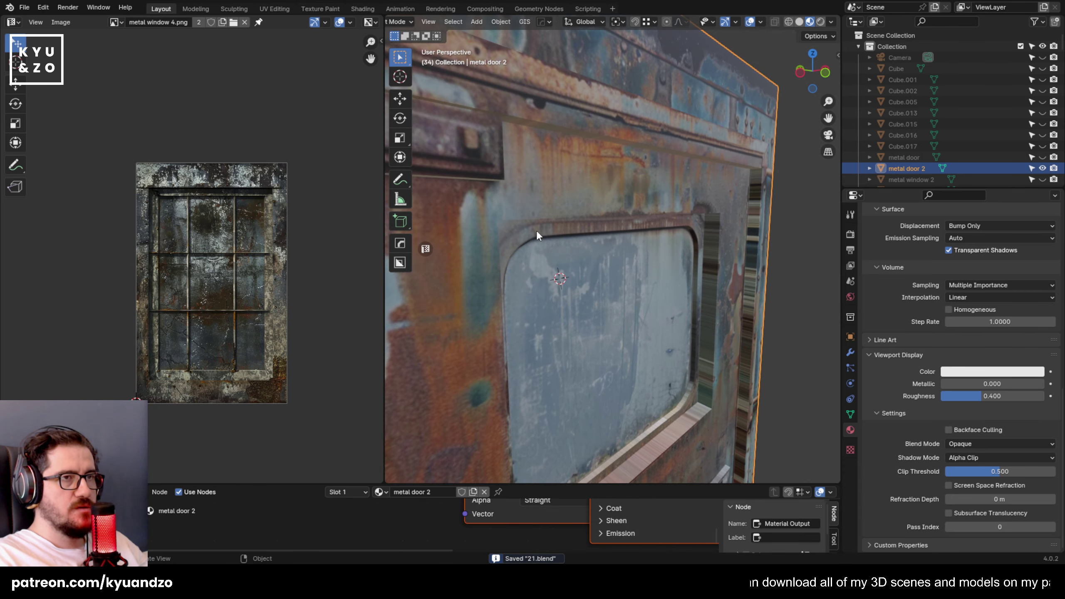
pyautogui.moveTo(537, 232); pyautogui.dragTo(634, 280, button='middle')
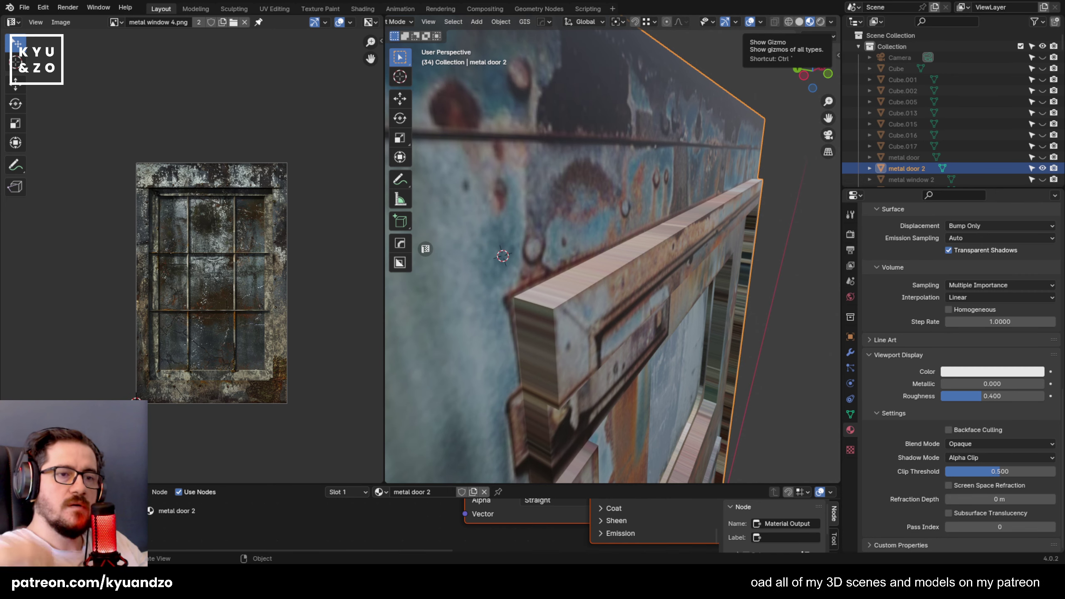
pyautogui.press('Tab')
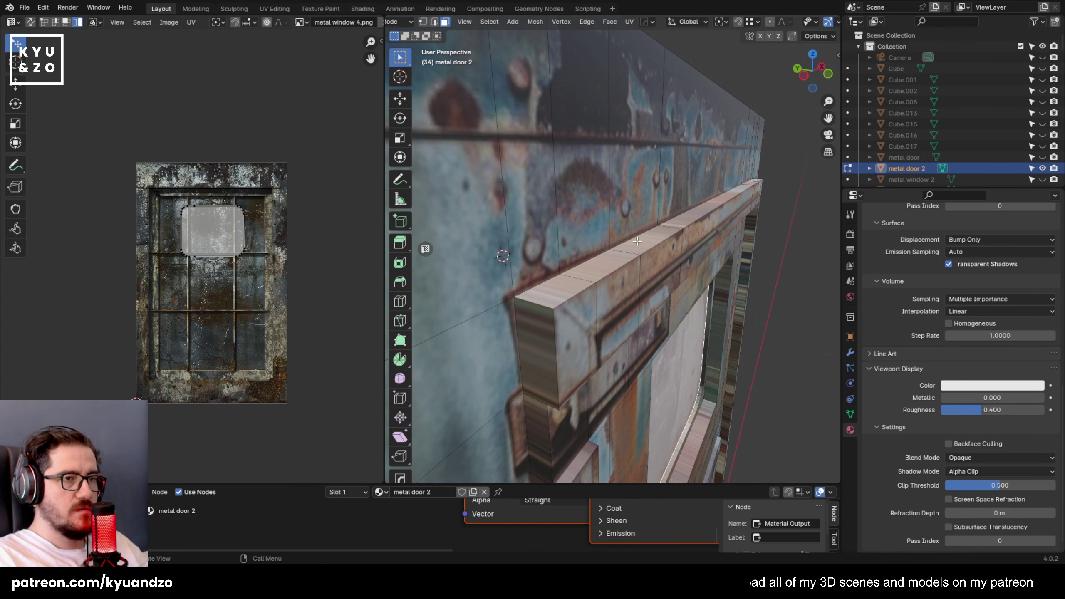
pyautogui.click(543, 311)
pyautogui.keyDown('alt'); pyautogui.click(541, 307); pyautogui.keyUp('alt')
pyautogui.keyDown('shift'); pyautogui.moveTo(540, 308); pyautogui.dragTo(543, 283, button='middle'); pyautogui.keyUp('shift')
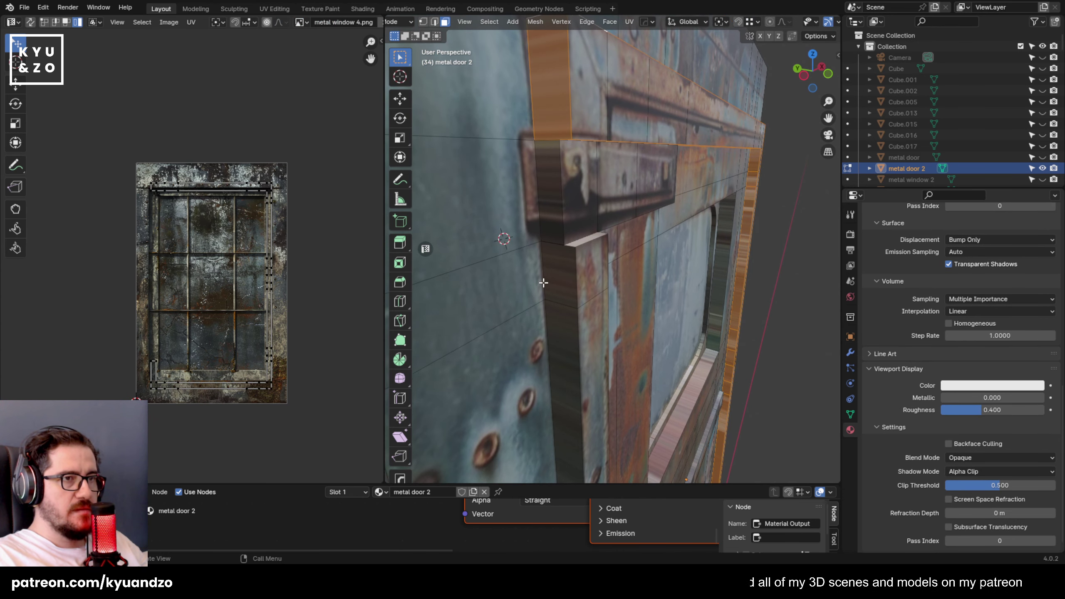
pyautogui.keyDown('shift'); pyautogui.click(553, 305); pyautogui.keyUp('shift')
pyautogui.press('l')
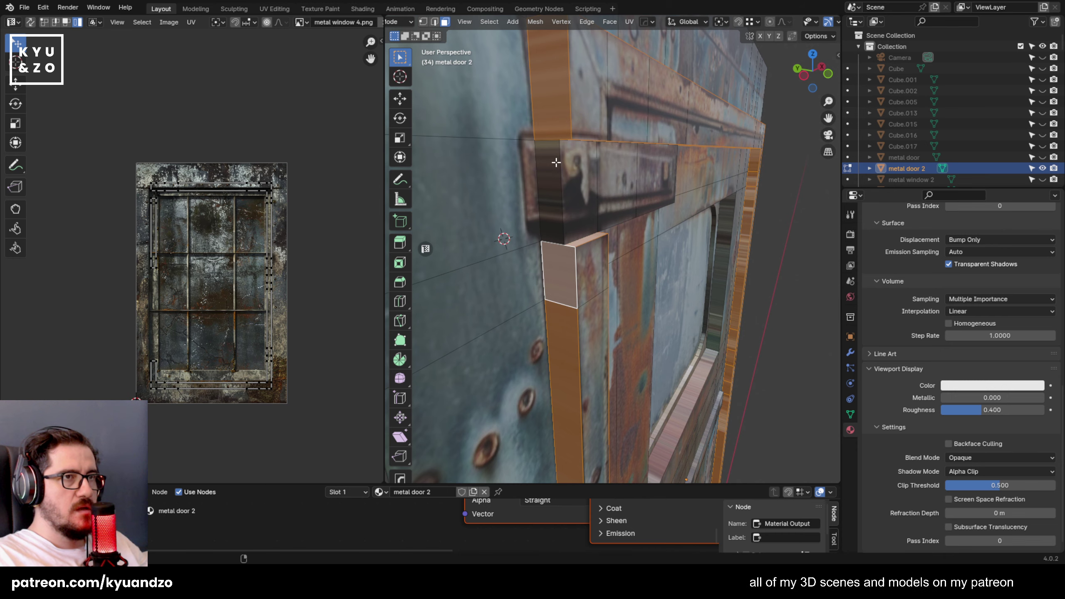
pyautogui.scroll(-6, 656, 313)
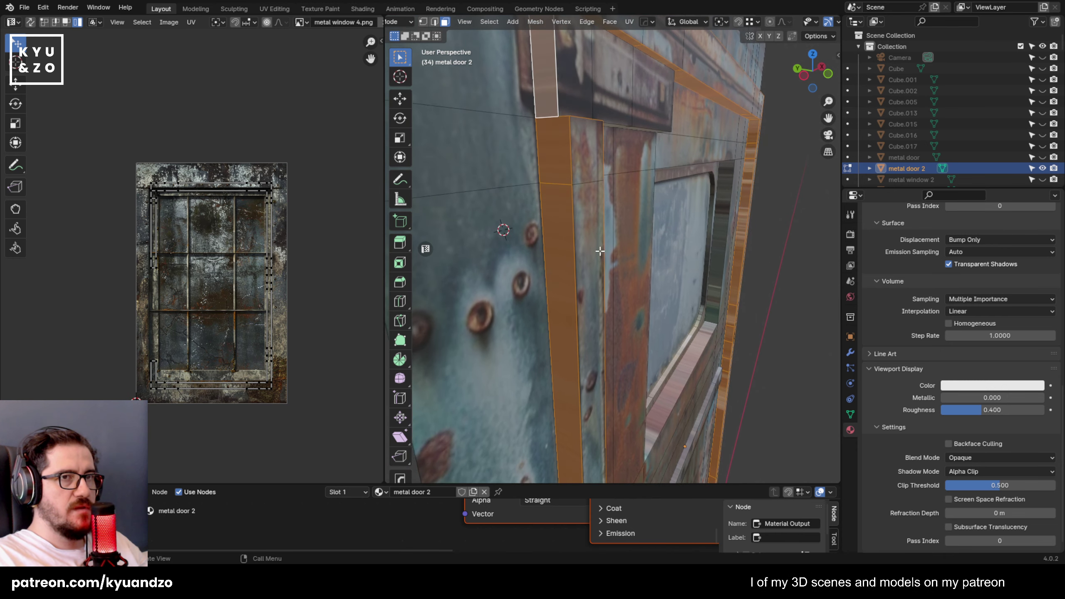
pyautogui.keyDown('shift'); pyautogui.moveTo(637, 399); pyautogui.dragTo(654, 248, button='middle'); pyautogui.keyUp('shift')
pyautogui.scroll(4, 650, 254)
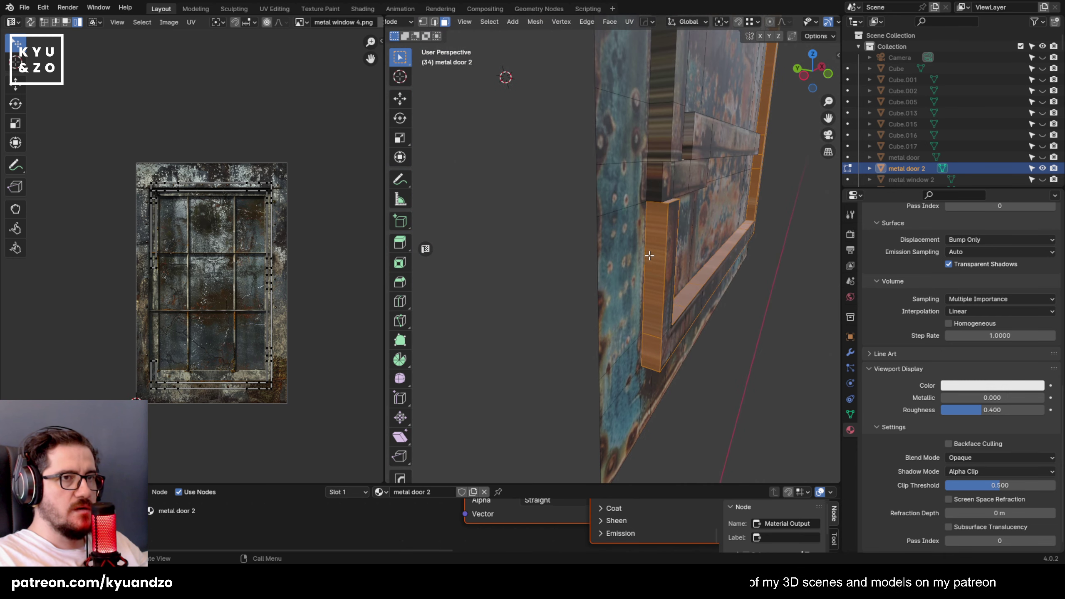
pyautogui.keyDown('shift'); pyautogui.moveTo(671, 207); pyautogui.dragTo(635, 315, button='middle'); pyautogui.keyUp('shift')
pyautogui.scroll(1, 616, 282)
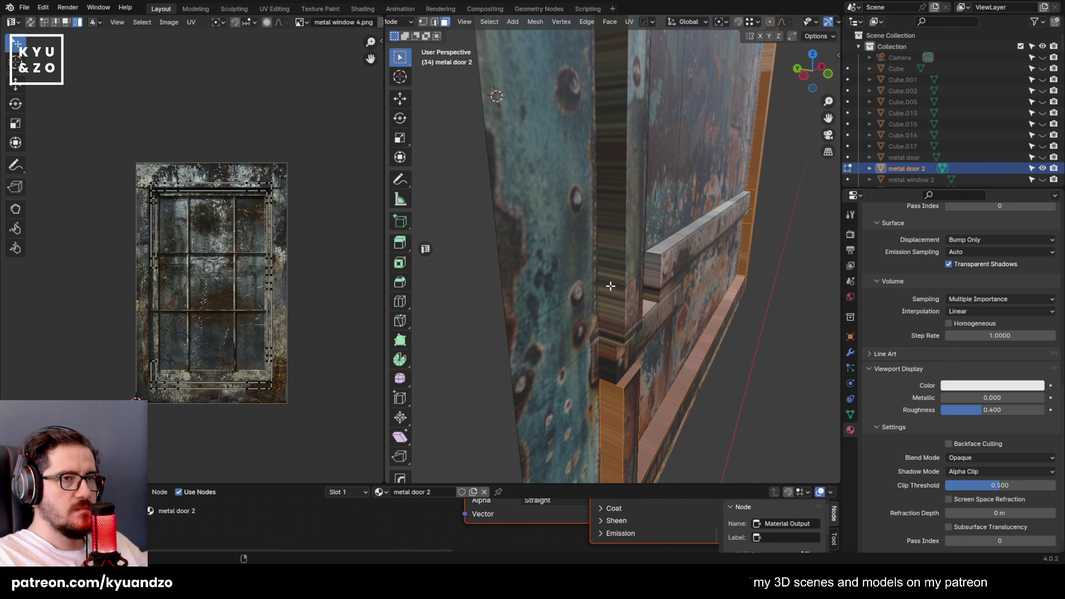
pyautogui.scroll(4, 611, 286)
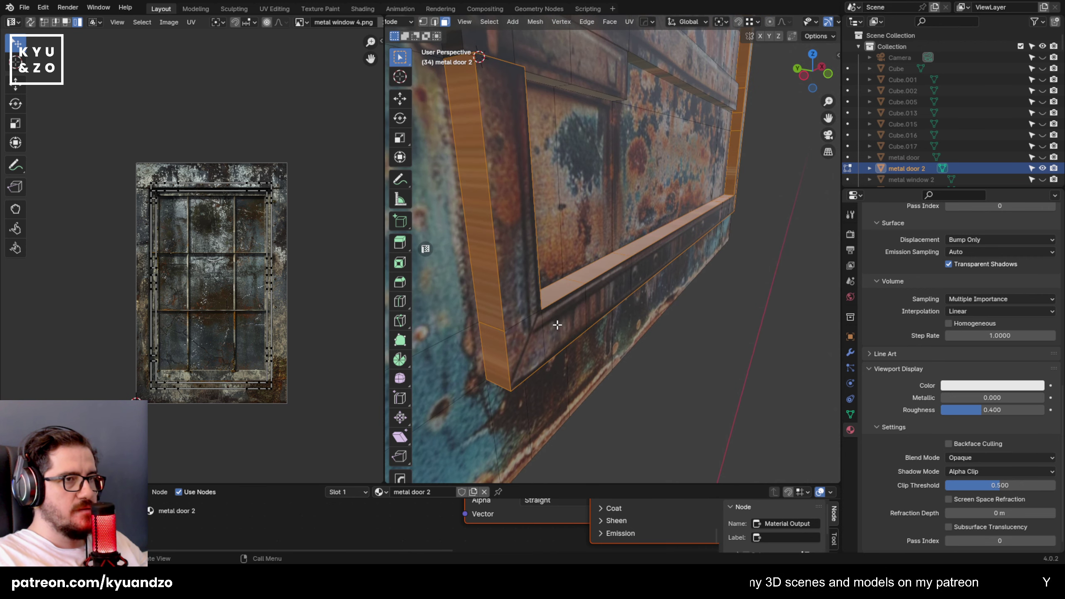
# Unwrap the selected side faces and rotate their UVs 90 degrees so the strip runs vertically over the image.
pyautogui.press('u')
pyautogui.click(560, 291)
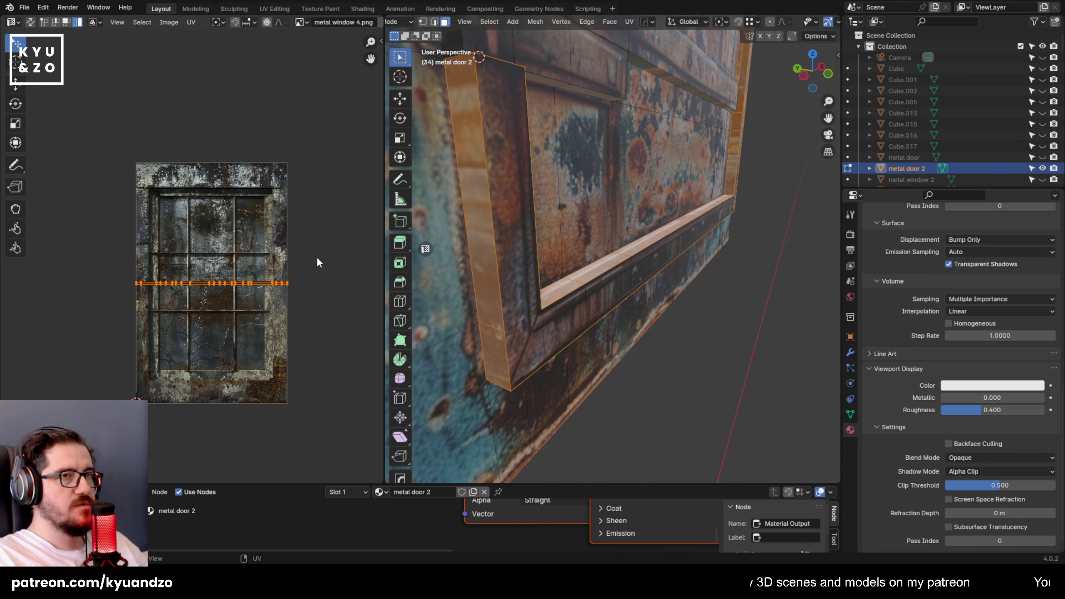
pyautogui.press('r')
pyautogui.click(285, 292)
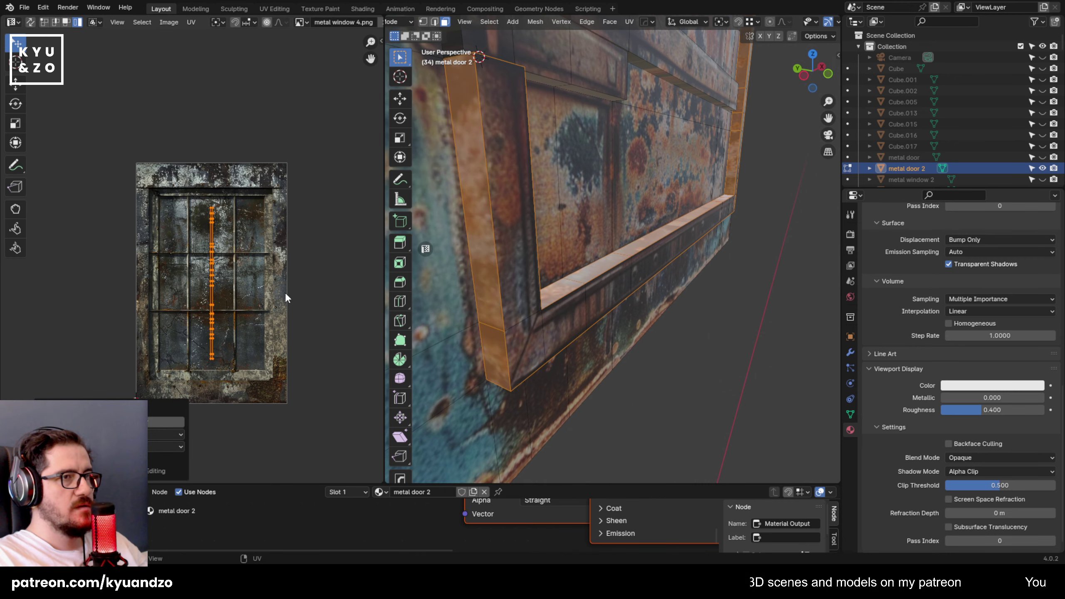
# Move the selected side-face UV strip onto the left frame border of the displayed window image.
pyautogui.press('g')
pyautogui.click(197, 291)
pyautogui.press('Tab')
pyautogui.scroll(-4, 510, 239)
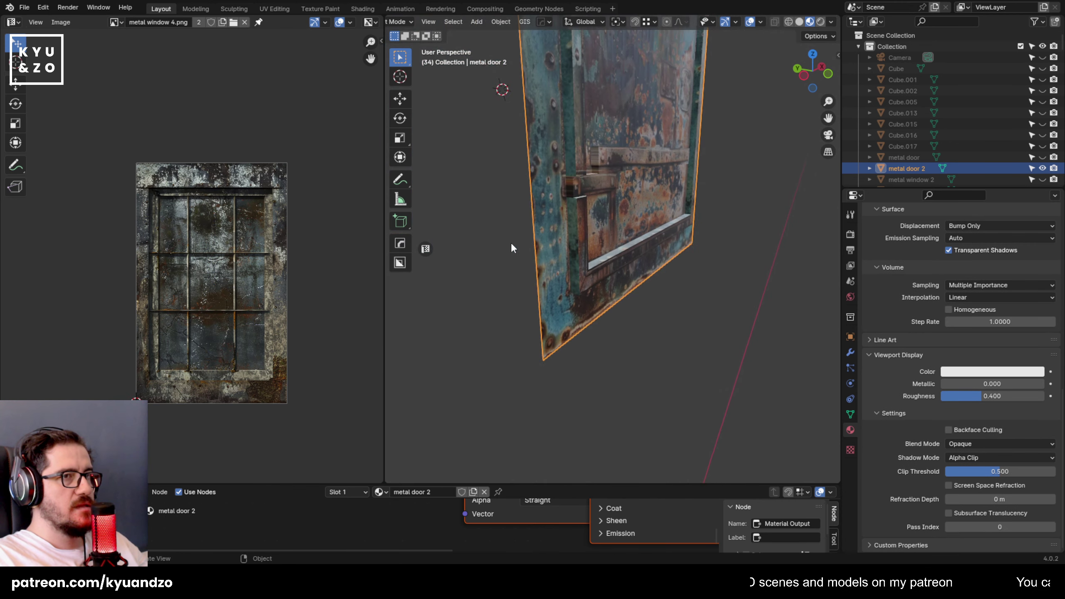
pyautogui.press('Tab')
pyautogui.scroll(4, 515, 246)
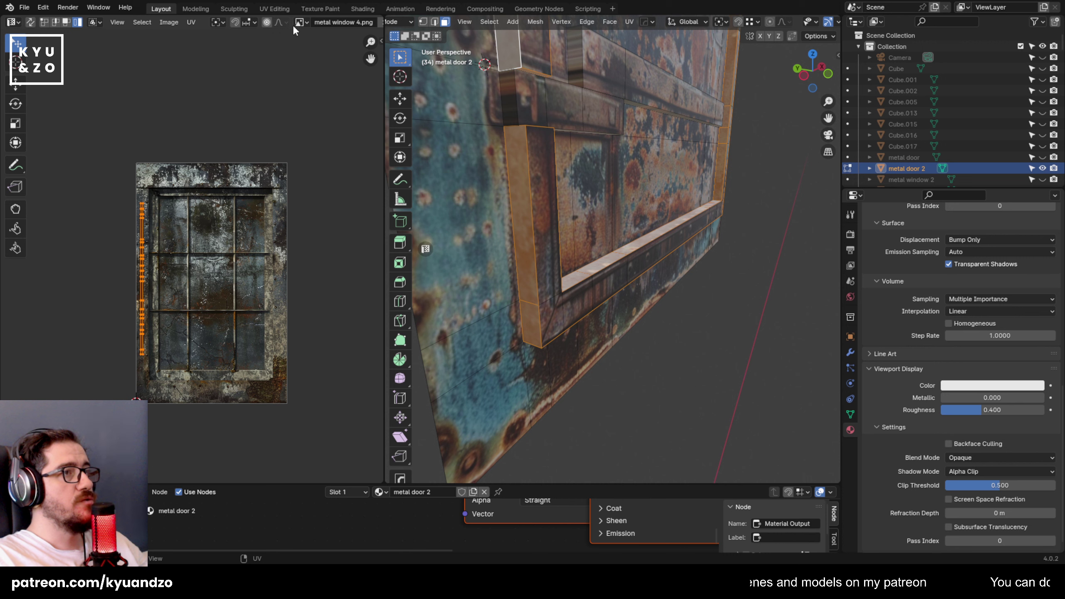
# Display metal window 2.png behind the UVs and move and enlarge the strip along the door's left panel.
pyautogui.click(299, 22)
pyautogui.scroll(2, 349, 45)
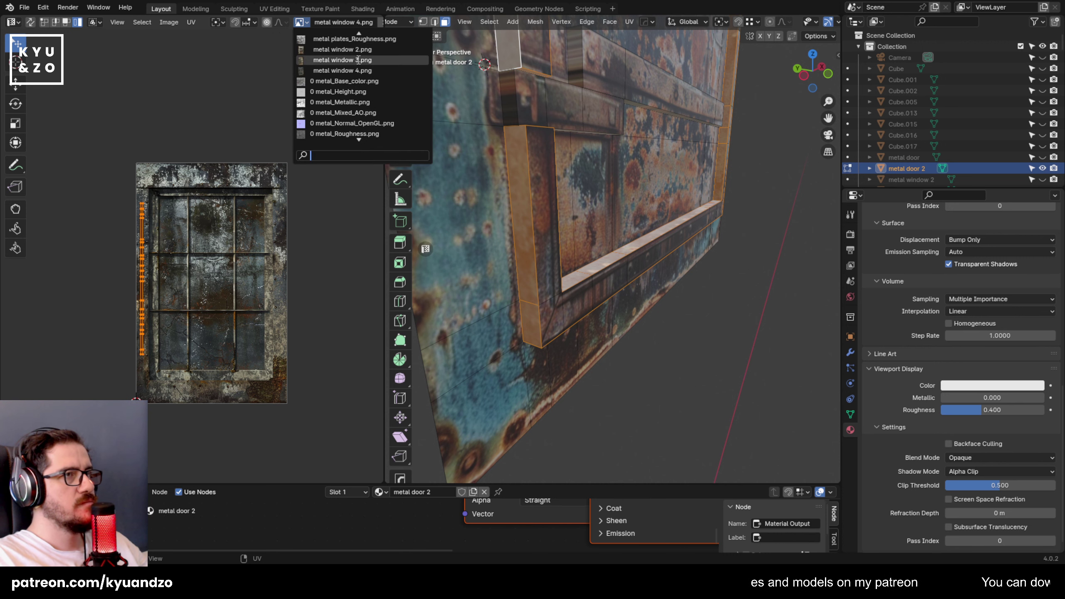
pyautogui.click(362, 50)
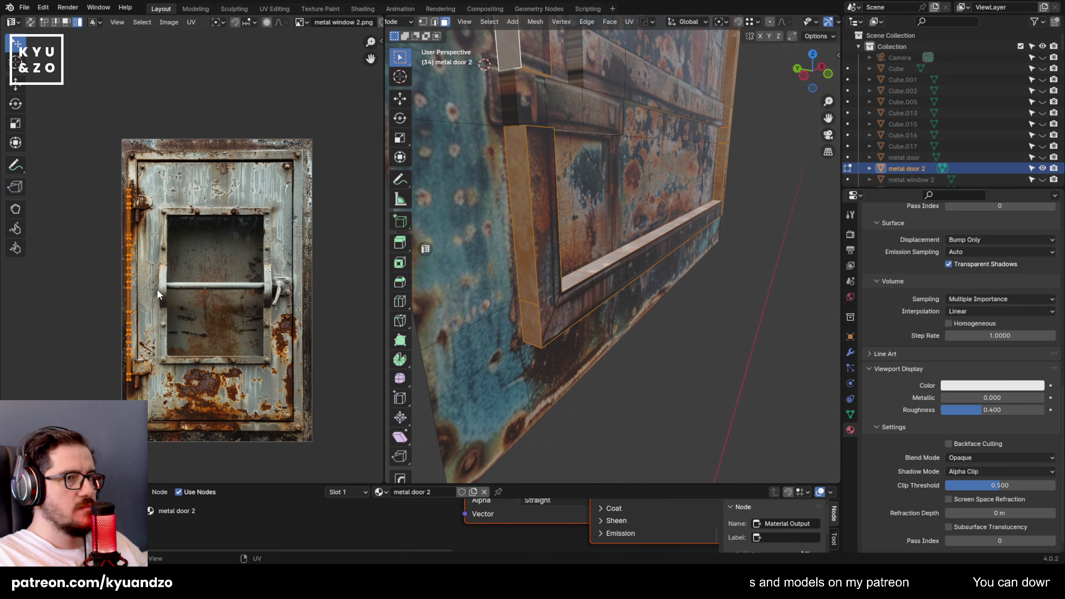
pyautogui.press('g')
pyautogui.click(184, 286)
pyautogui.press('s')
pyautogui.click(193, 306)
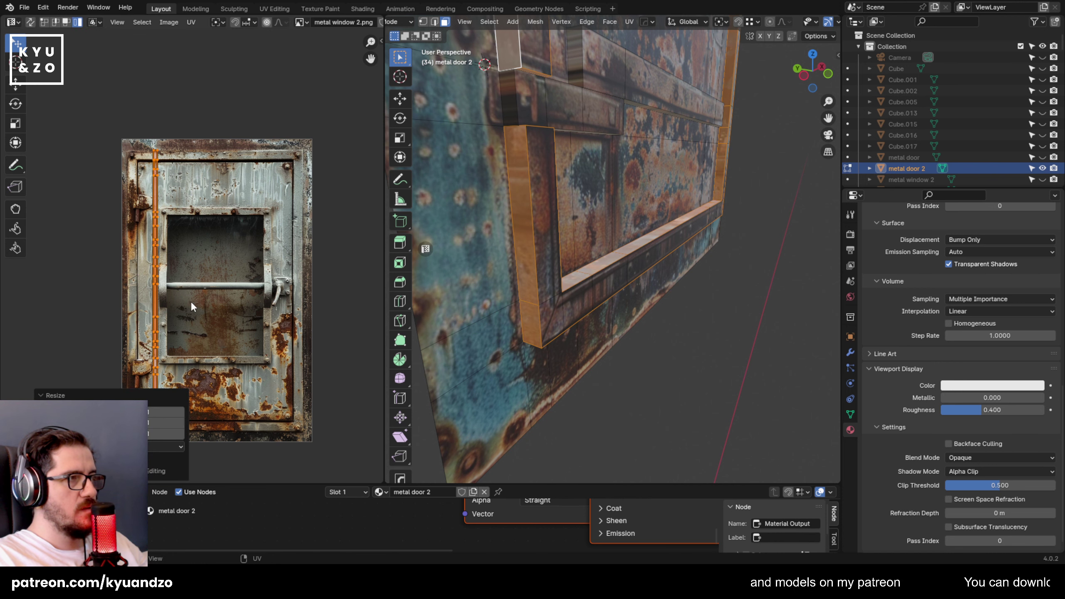
# Reposition the UV strip horizontally beside the window in the image and check the door's side faces.
pyautogui.moveTo(190, 301); pyautogui.dragTo(290, 271, button='middle')
pyautogui.press('g')
pyautogui.click(288, 235)
pyautogui.press('Tab')
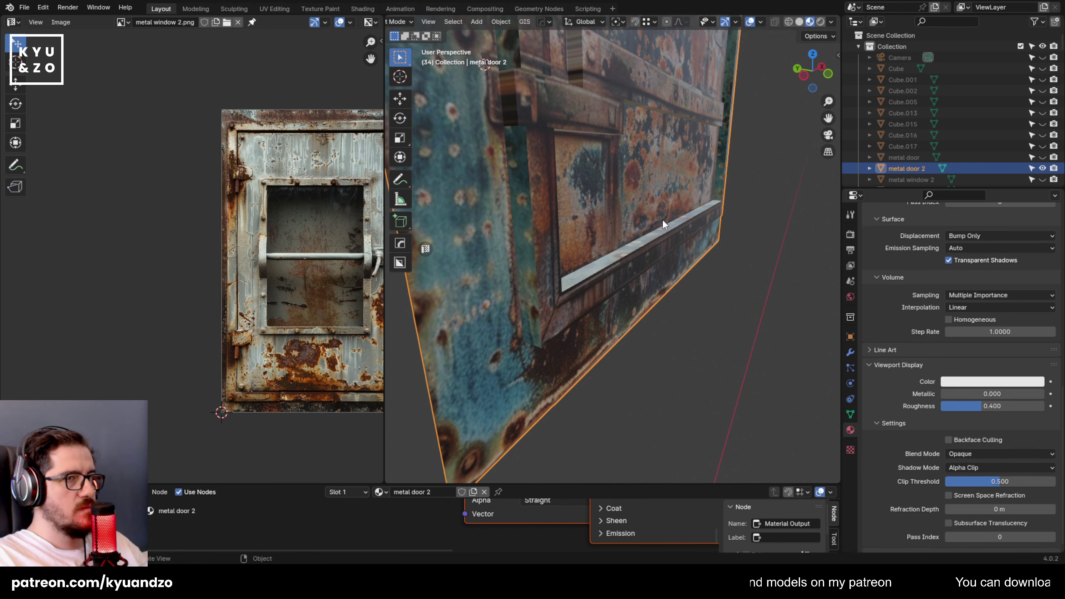
pyautogui.press('Tab')
pyautogui.press('g')
pyautogui.press('x')
pyautogui.click(262, 264)
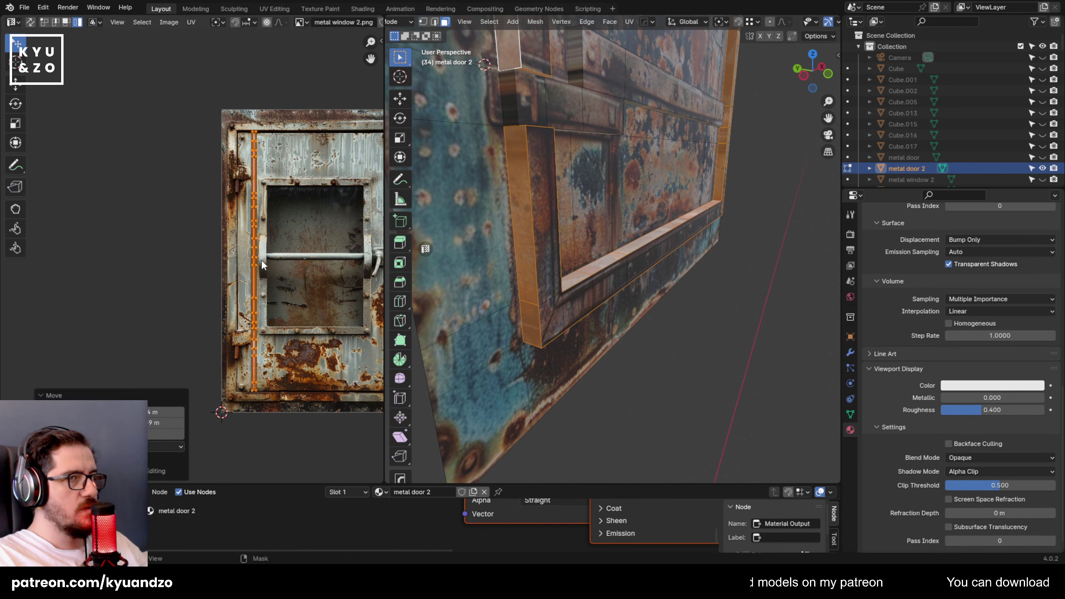
pyautogui.moveTo(330, 208); pyautogui.dragTo(273, 241, button='middle')
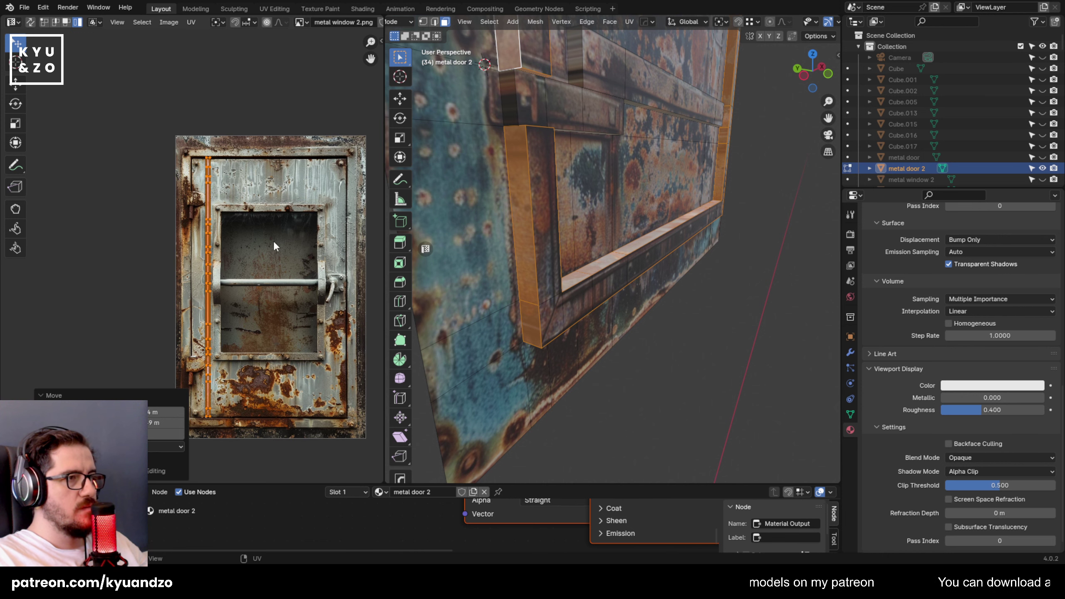
pyautogui.press('Tab')
pyautogui.scroll(-3, 579, 206)
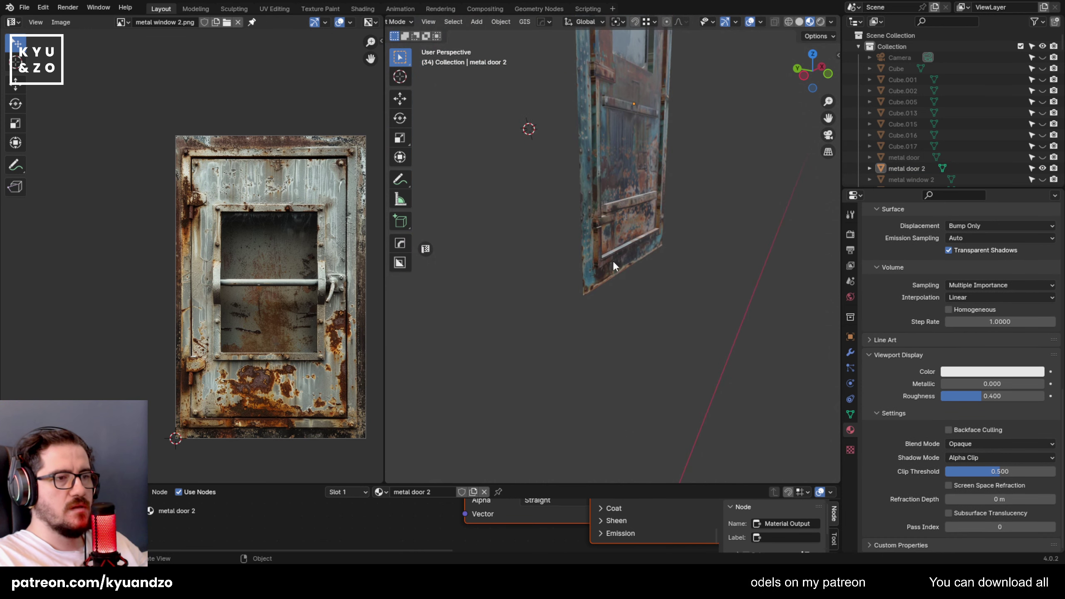
# Check the image used by the door's material and display metal door 2.png in the UV editor.
pyautogui.moveTo(427, 484); pyautogui.dragTo(459, 314)
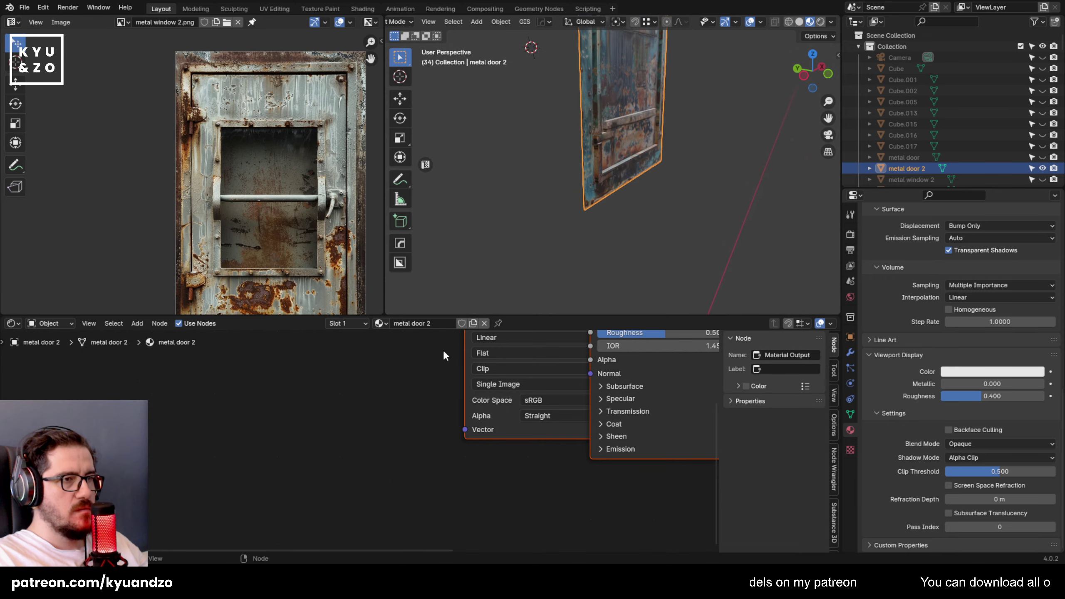
pyautogui.moveTo(444, 356); pyautogui.dragTo(359, 492, button='middle')
pyautogui.moveTo(421, 419); pyautogui.dragTo(323, 420)
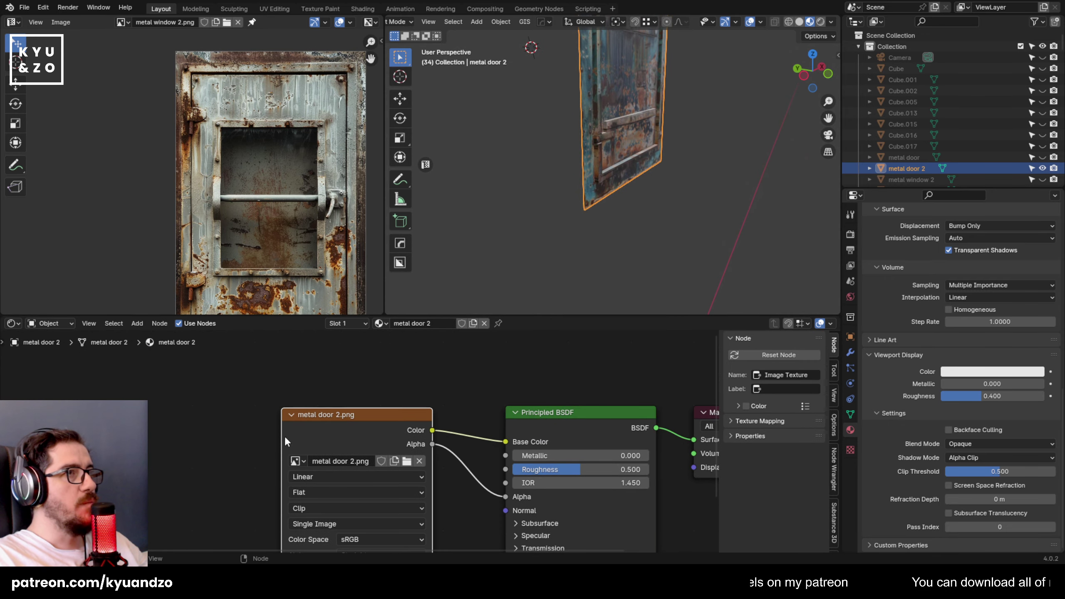
pyautogui.click(122, 22)
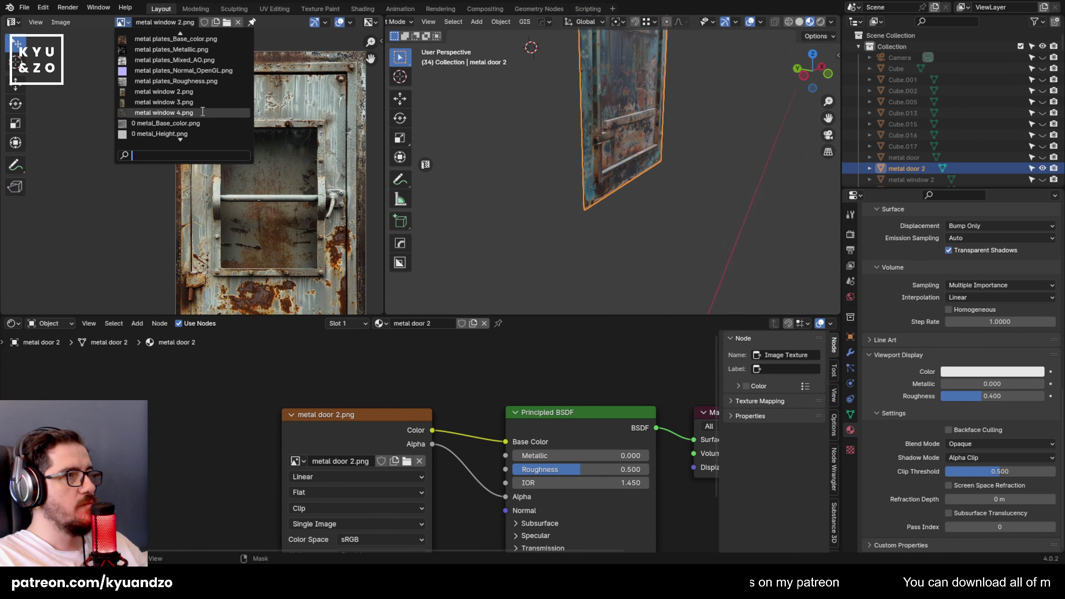
pyautogui.scroll(5, 203, 103)
pyautogui.scroll(3, 205, 108)
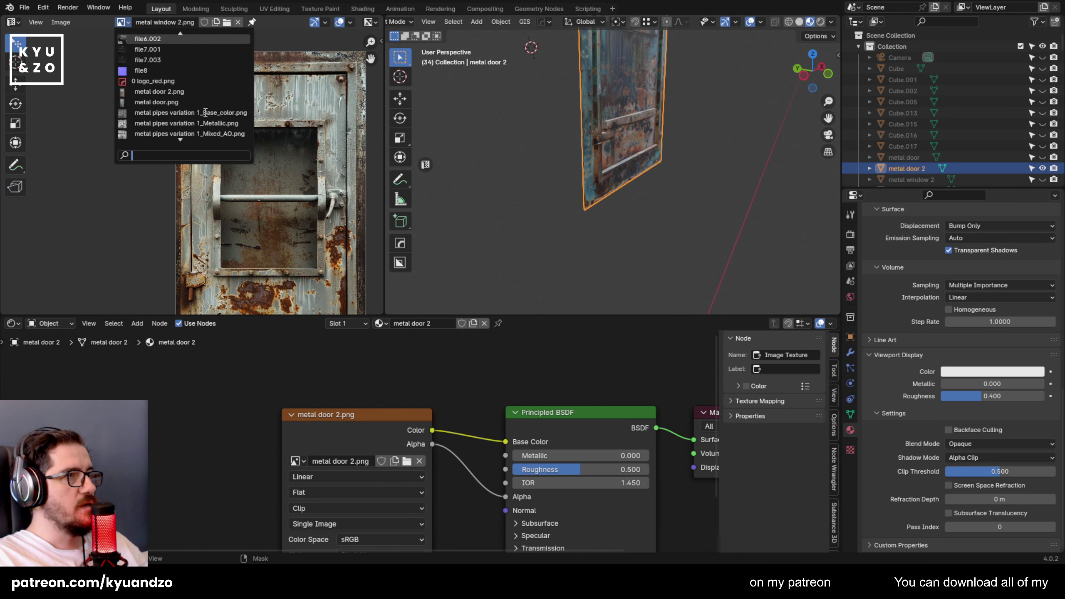
pyautogui.click(204, 93)
# Move the side-face UV strip onto the image's right door frame and scale it to about 0.87.
pyautogui.scroll(5, 529, 190)
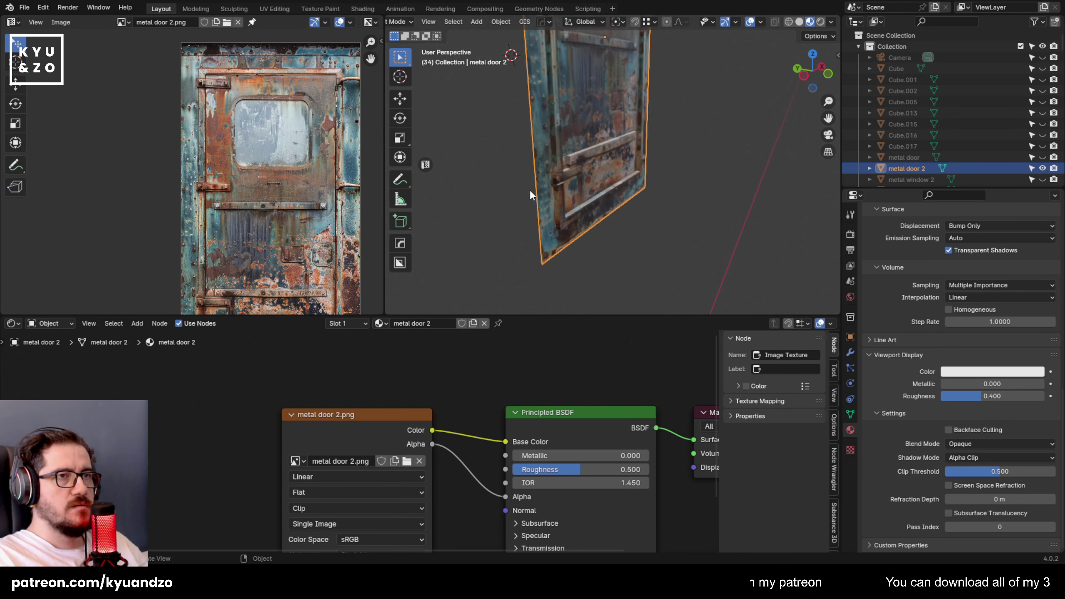
pyautogui.press('Tab')
pyautogui.scroll(3, 495, 129)
pyautogui.keyDown('shift'); pyautogui.moveTo(495, 129); pyautogui.dragTo(588, 89, button='middle'); pyautogui.keyUp('shift')
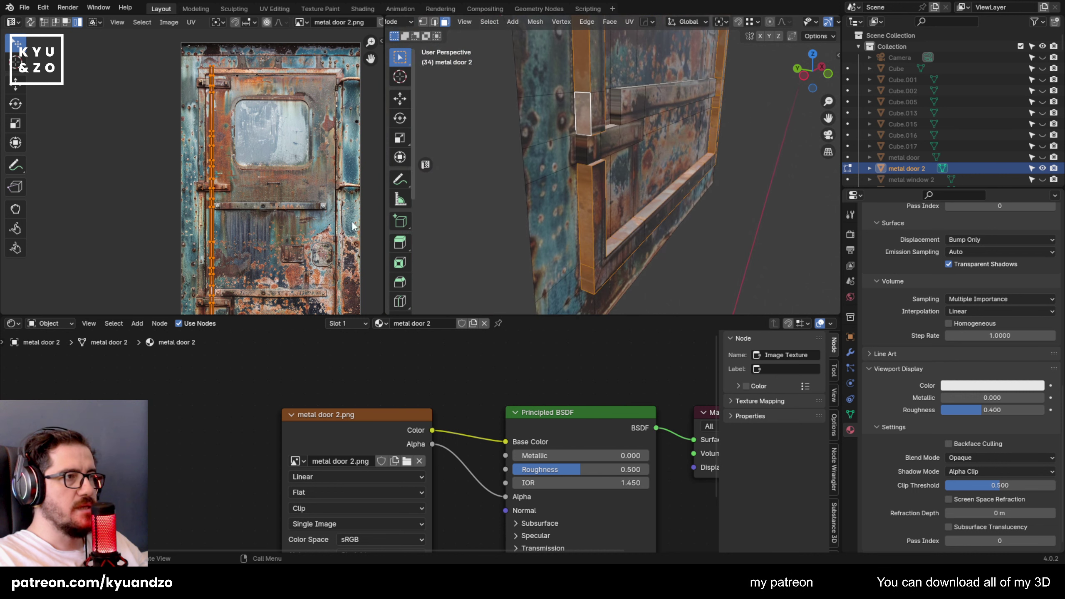
pyautogui.press('s')
pyautogui.click(335, 238)
pyautogui.press('g')
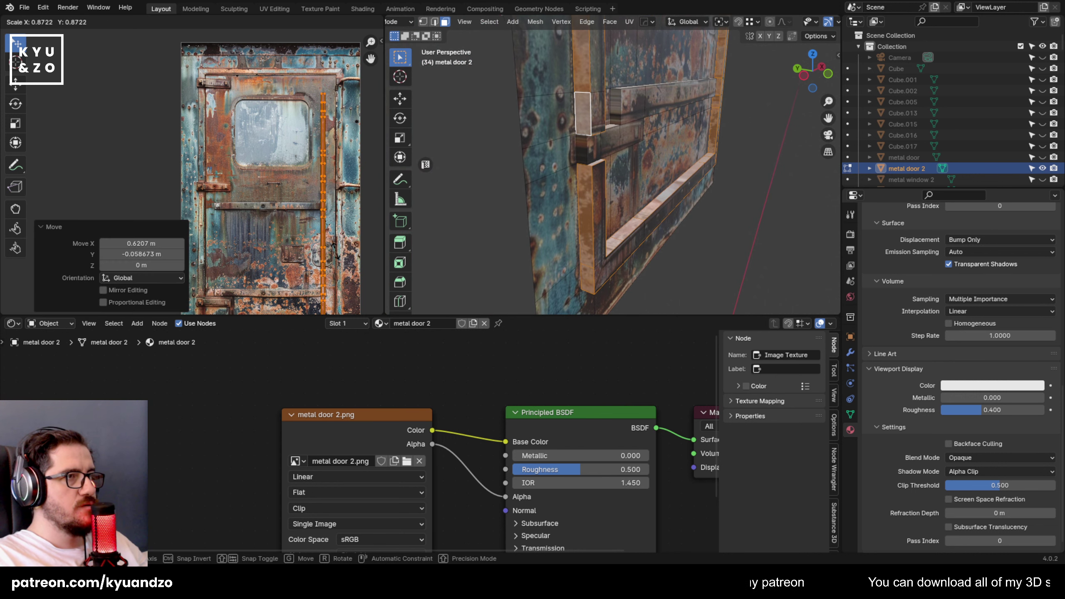
pyautogui.click(347, 238)
pyautogui.press('Tab')
pyautogui.scroll(-4, 632, 198)
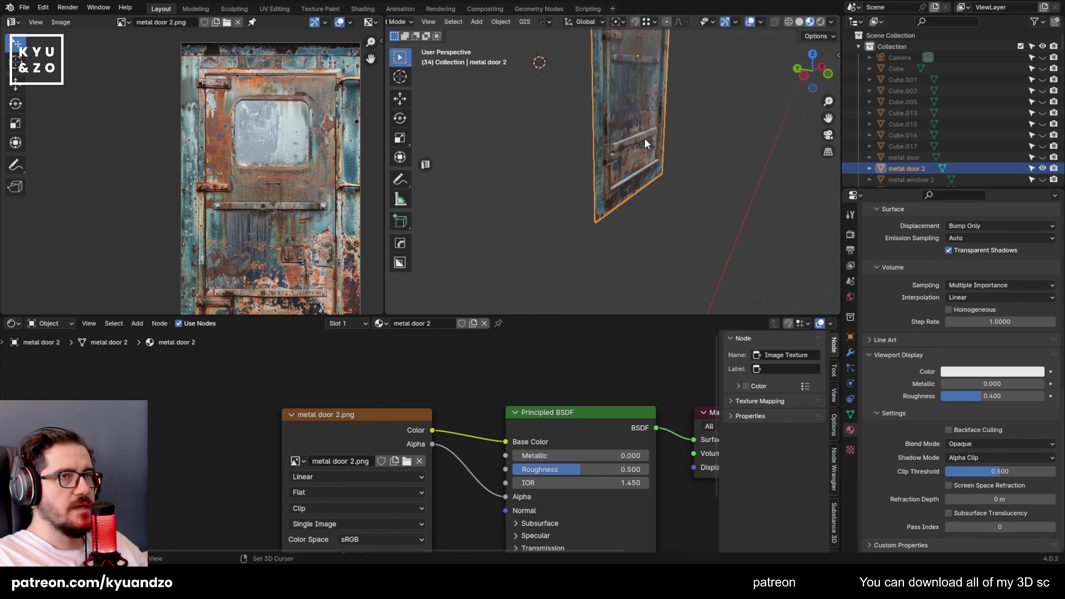
# Enlarge the 3D view again and unwrap the inner side faces of the window recess.
pyautogui.scroll(2, 643, 177)
pyautogui.moveTo(675, 314); pyautogui.dragTo(675, 442)
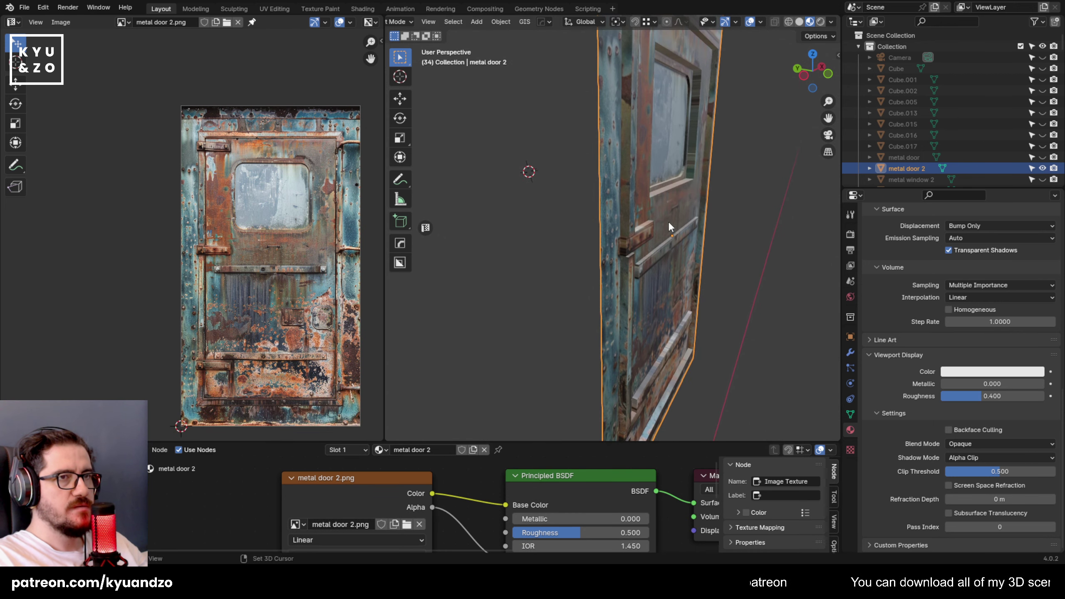
pyautogui.scroll(4, 588, 303)
pyautogui.press('Tab')
pyautogui.scroll(3, 651, 266)
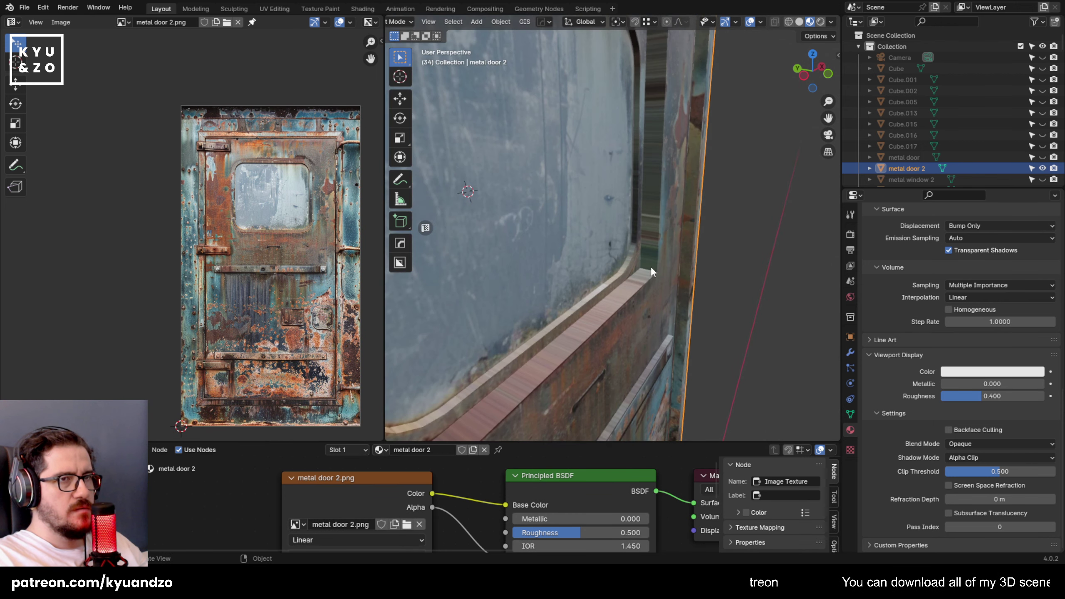
pyautogui.press('u')
pyautogui.click(601, 272)
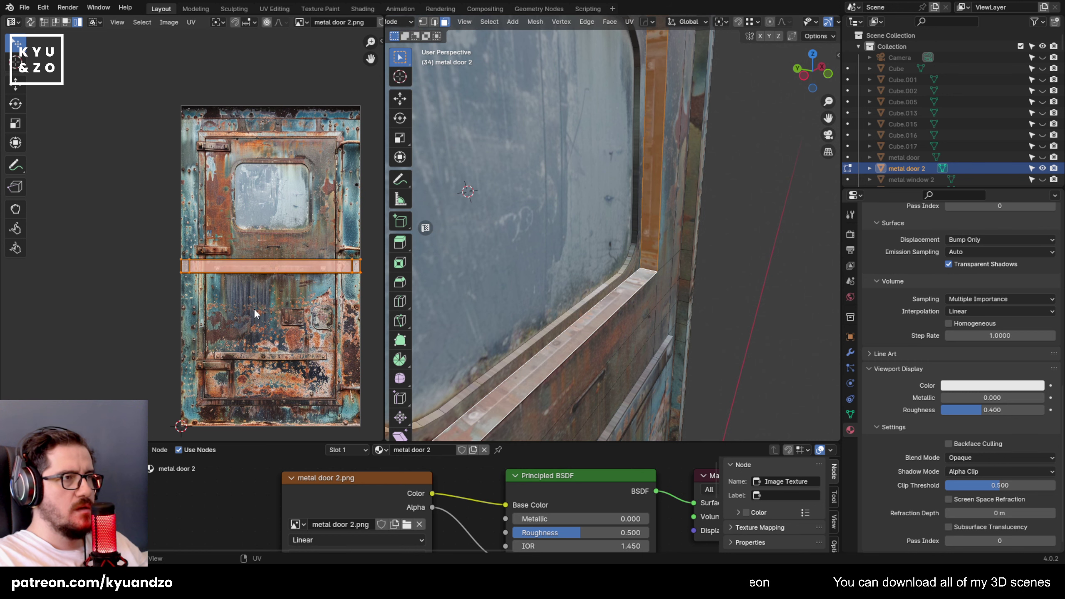
# Rotate the window recess UVs -90 degrees, scale them down and place them on the rusty plate left of the window.
pyautogui.press('r')
pyautogui.click(327, 321)
pyautogui.press('s')
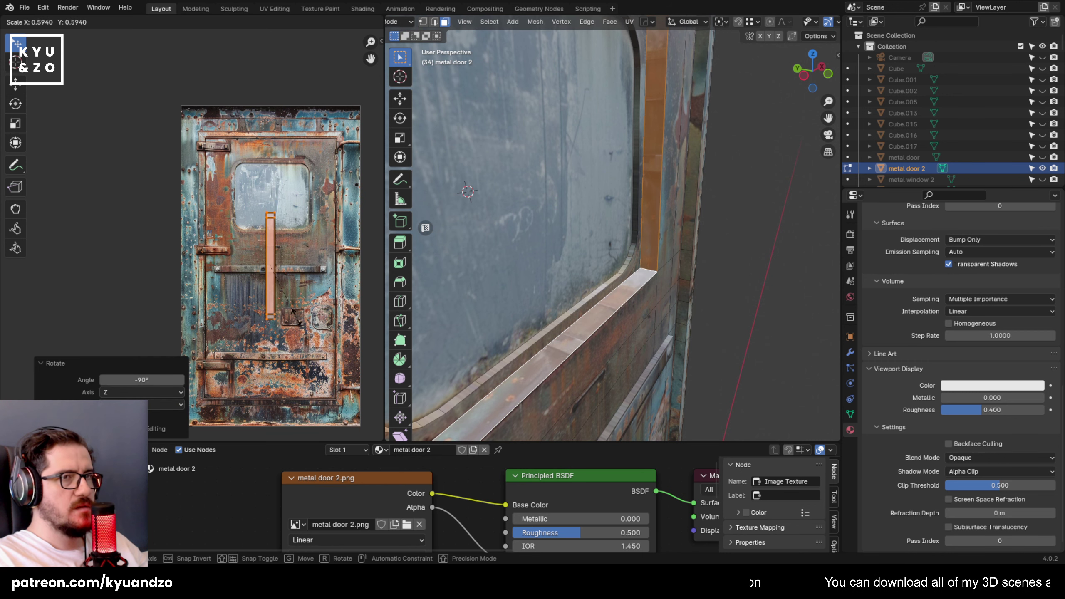
pyautogui.click(303, 302)
pyautogui.press('g')
pyautogui.click(256, 229)
pyautogui.press('Tab')
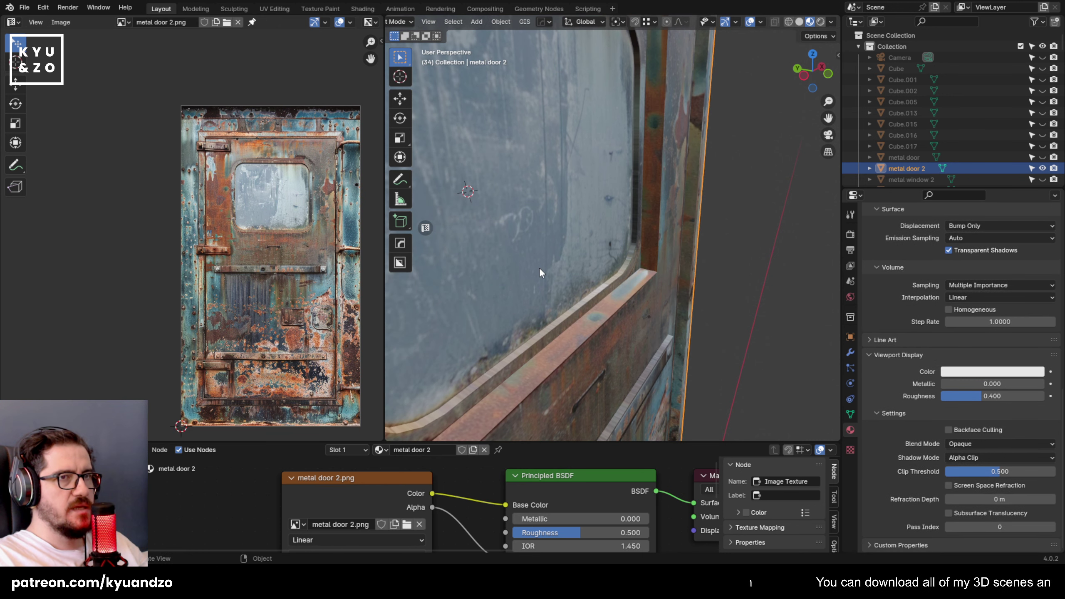
# Examine the texture on the door frame and window recess sides from several angles.
pyautogui.keyDown('shift'); pyautogui.moveTo(488, 110); pyautogui.dragTo(621, 335, button='middle'); pyautogui.keyUp('shift')
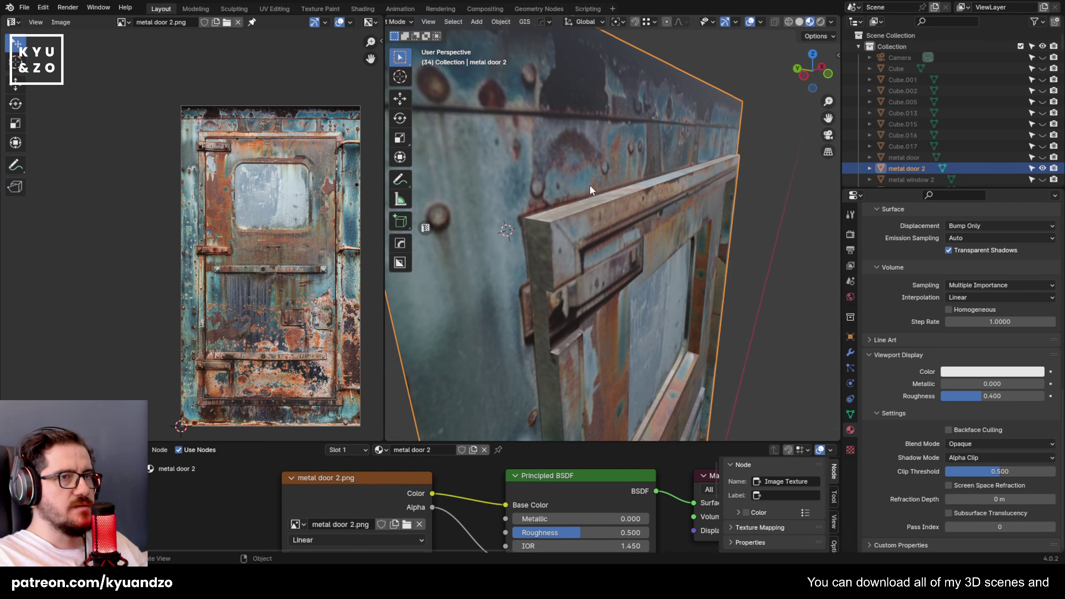
pyautogui.scroll(-2, 617, 220)
pyautogui.keyDown('shift'); pyautogui.moveTo(688, 378); pyautogui.dragTo(632, 242, button='middle'); pyautogui.keyUp('shift')
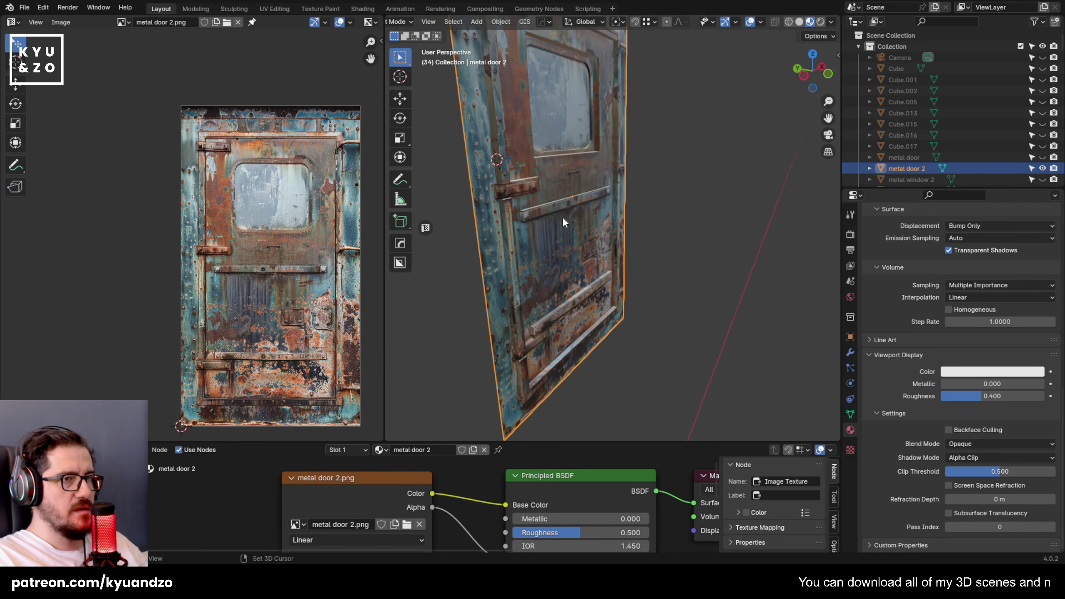
pyautogui.keyDown('shift'); pyautogui.moveTo(563, 218); pyautogui.dragTo(588, 375, button='middle'); pyautogui.keyUp('shift')
pyautogui.moveTo(579, 252); pyautogui.dragTo(549, 256, button='middle')
pyautogui.press('Tab')
pyautogui.scroll(2, 506, 222)
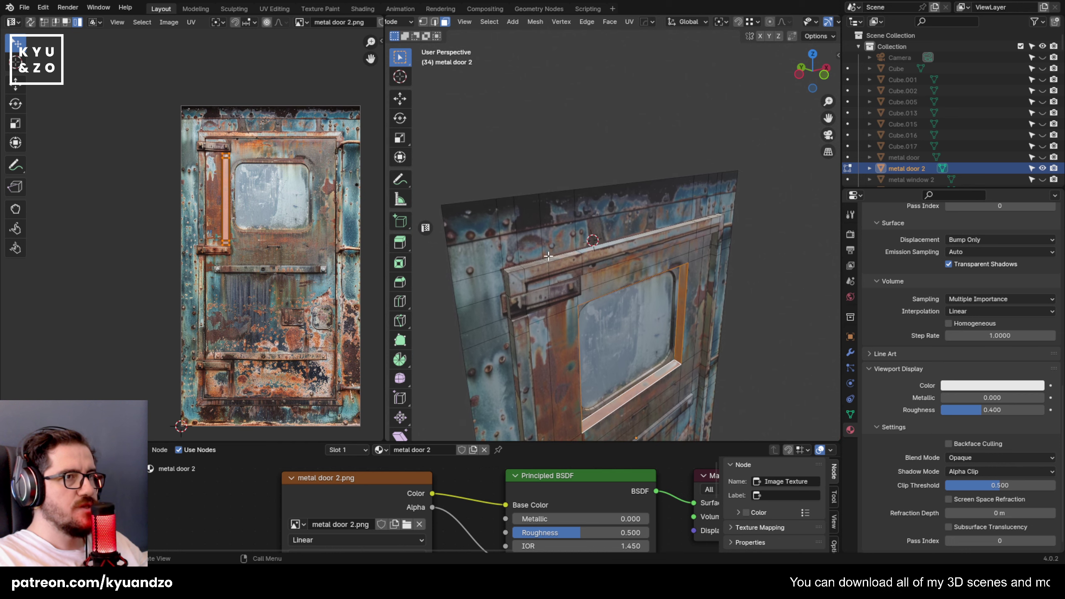
pyautogui.click(454, 233)
pyautogui.keyDown('shift'); pyautogui.click(509, 222); pyautogui.keyUp('shift')
pyautogui.keyDown('shift'); pyautogui.click(527, 216); pyautogui.keyUp('shift')
pyautogui.click(499, 138)
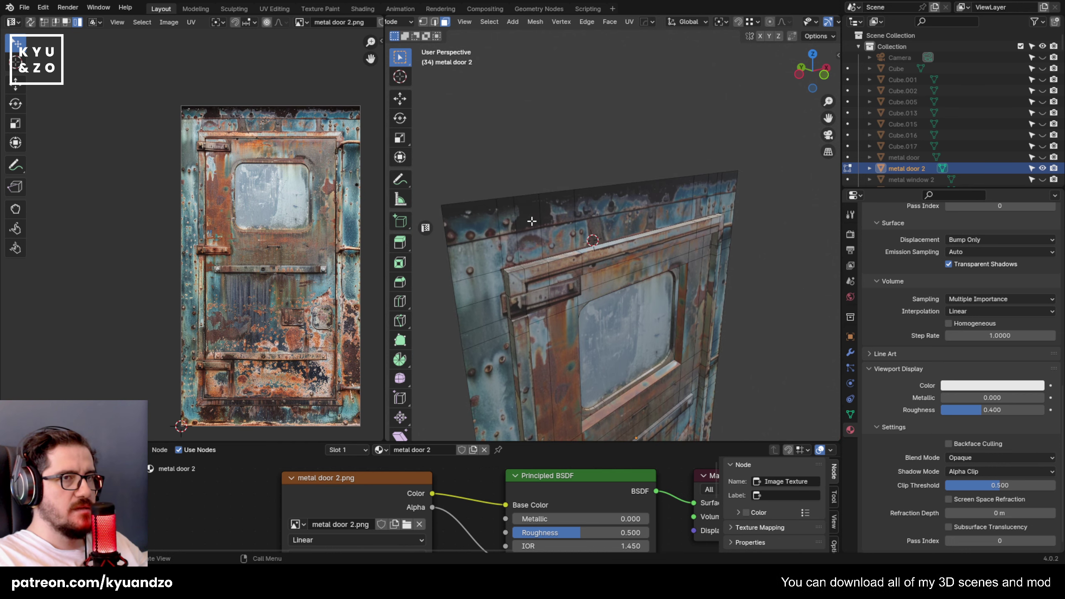
pyautogui.hotkey('ctrl', 'r')
pyautogui.click(531, 221)
pyautogui.rightClick(532, 221)
pyautogui.hotkey('ctrl', 'z')
# Select the strip of faces along the door's top edge and extrude it outward about 0.01 m.
pyautogui.click(478, 223)
pyautogui.keyDown('shift'); pyautogui.click(507, 215); pyautogui.keyUp('shift')
pyautogui.keyDown('shift'); pyautogui.click(524, 207); pyautogui.keyUp('shift')
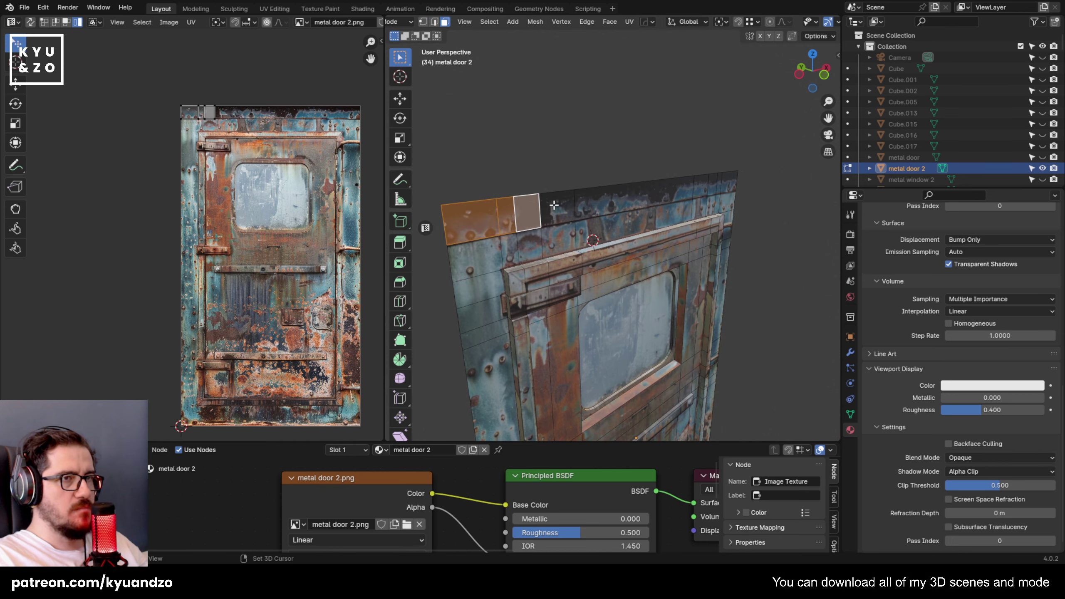
pyautogui.keyDown('shift'); pyautogui.click(554, 205); pyautogui.keyUp('shift')
pyautogui.keyDown('shift'); pyautogui.click(671, 191); pyautogui.keyUp('shift')
pyautogui.keyDown('shift'); pyautogui.click(720, 184); pyautogui.keyUp('shift')
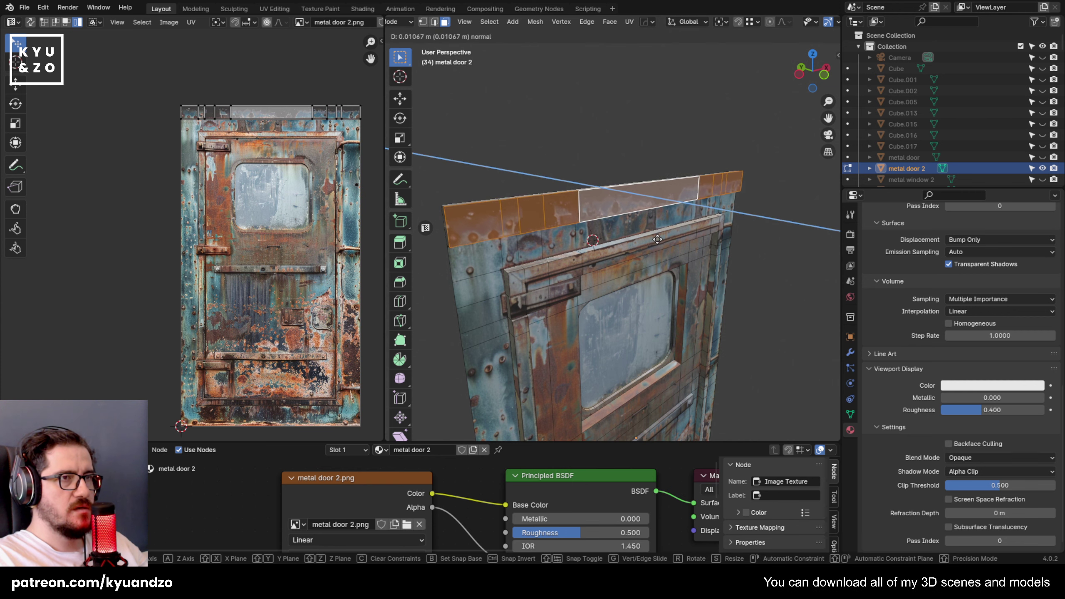
pyautogui.press('Tab')
pyautogui.scroll(-3, 652, 288)
# Select the loops of side faces around the lower and middle horizontal bars.
pyautogui.moveTo(652, 289); pyautogui.dragTo(520, 129, button='middle')
pyautogui.scroll(4, 624, 306)
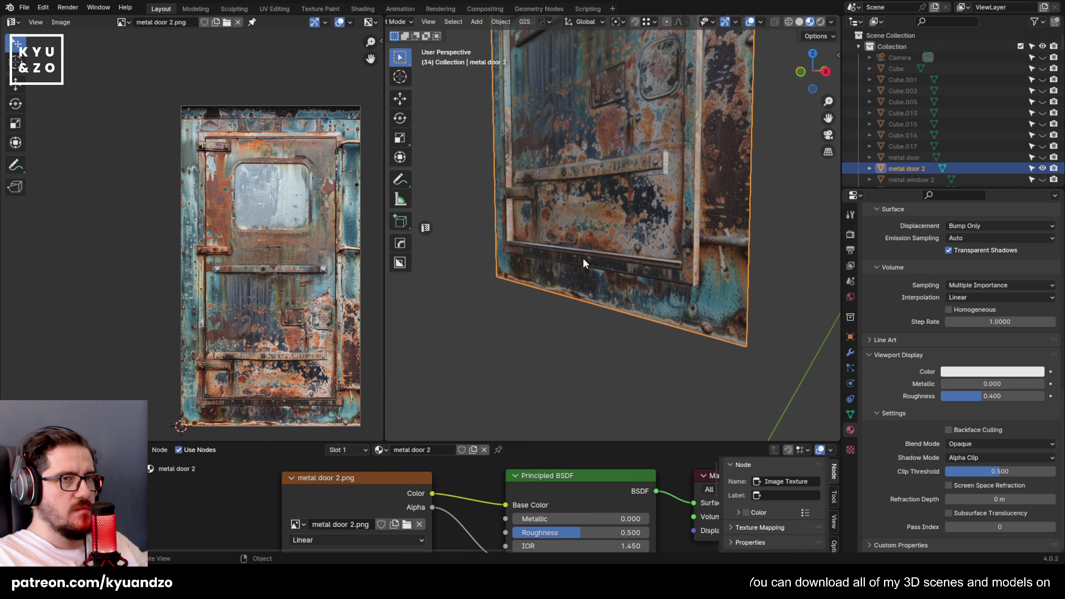
pyautogui.moveTo(582, 256); pyautogui.dragTo(578, 321, button='middle')
pyautogui.scroll(3, 627, 238)
pyautogui.scroll(1, 584, 253)
pyautogui.press('Tab')
pyautogui.click(610, 223)
pyautogui.keyDown('alt'); pyautogui.click(610, 223); pyautogui.keyUp('alt')
pyautogui.scroll(-6, 608, 227)
pyautogui.scroll(5, 600, 252)
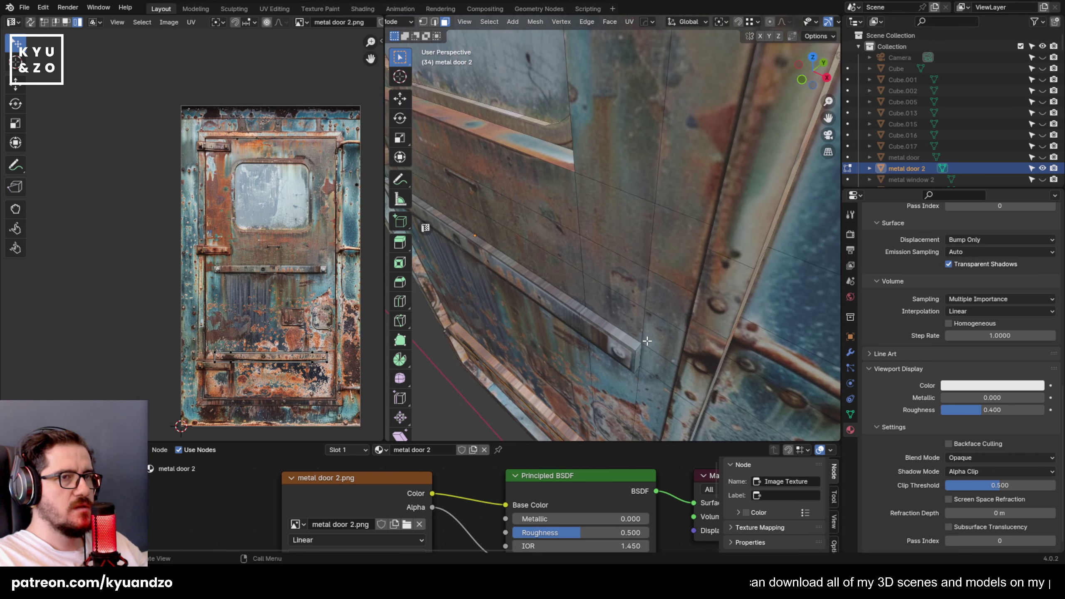
pyautogui.keyDown('alt'); pyautogui.keyDown('shift'); pyautogui.click(596, 254); pyautogui.keyUp('shift'); pyautogui.keyUp('alt')
pyautogui.scroll(-5, 596, 255)
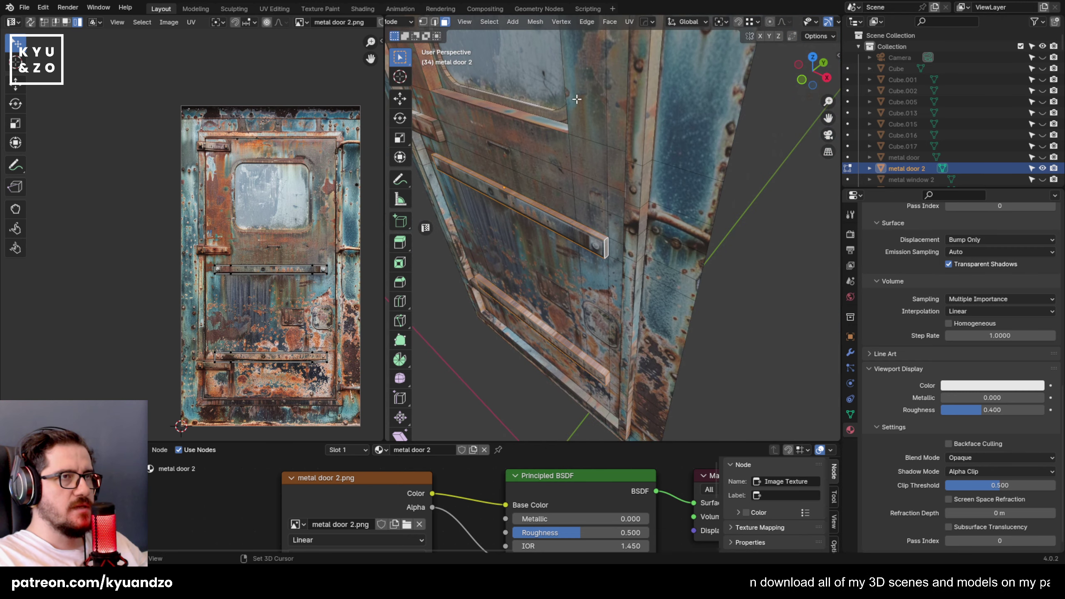
# Add the side-face loops of the middle, upper and lower hinges on the door's left edge to the selection.
pyautogui.scroll(5, 576, 190)
pyautogui.scroll(-3, 484, 248)
pyautogui.scroll(4, 559, 311)
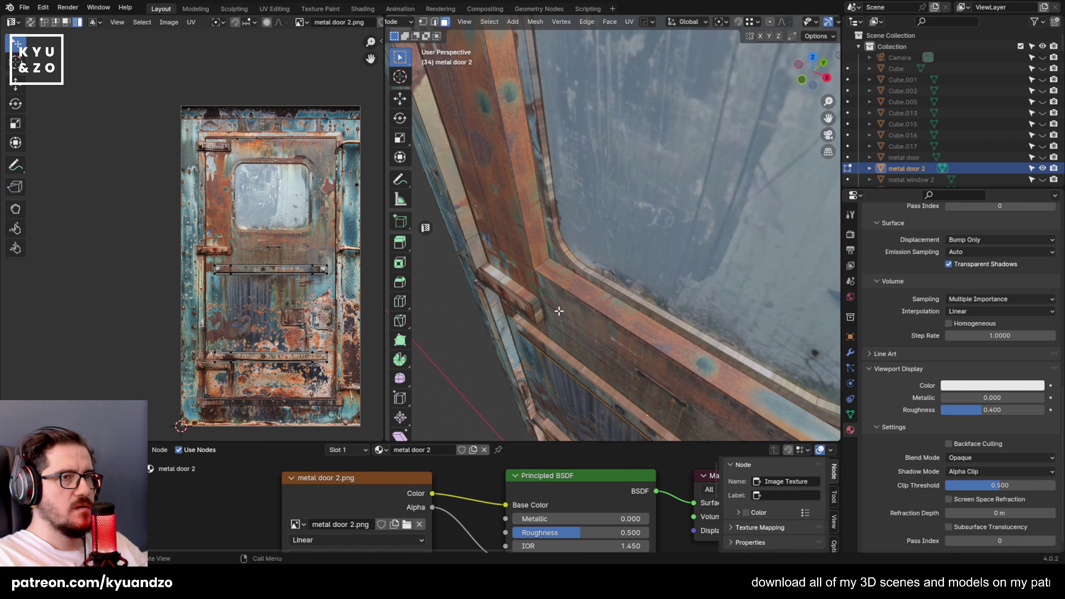
pyautogui.keyDown('alt'); pyautogui.keyDown('shift'); pyautogui.click(536, 304); pyautogui.keyUp('shift'); pyautogui.keyUp('alt')
pyautogui.scroll(-5, 582, 310)
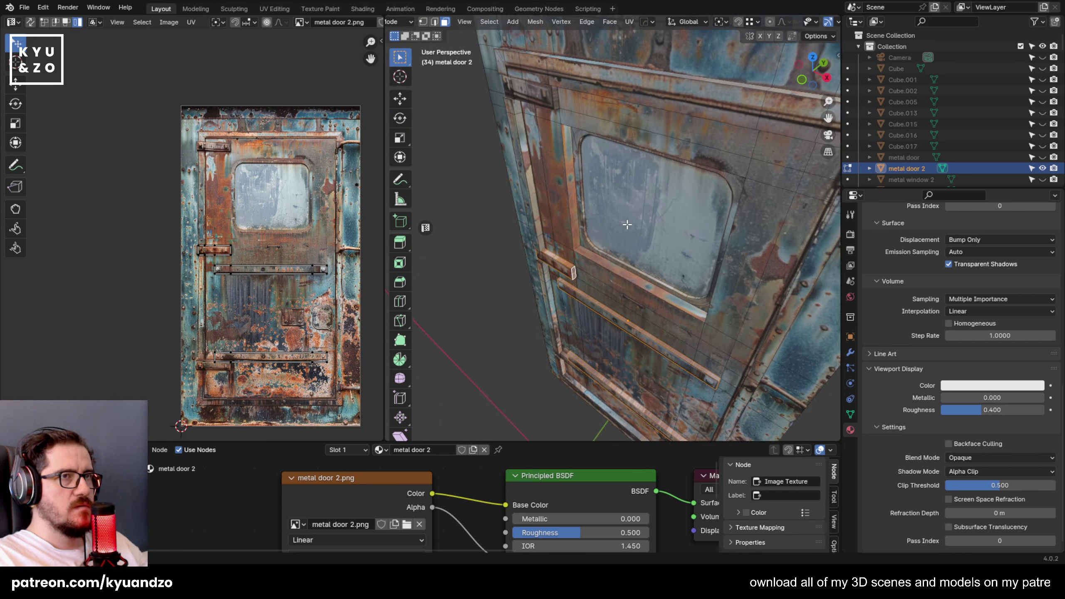
pyautogui.moveTo(573, 352); pyautogui.dragTo(572, 224, button='middle')
pyautogui.scroll(2, 572, 224)
pyautogui.keyDown('shift'); pyautogui.moveTo(559, 137); pyautogui.dragTo(561, 210, button='middle'); pyautogui.keyUp('shift')
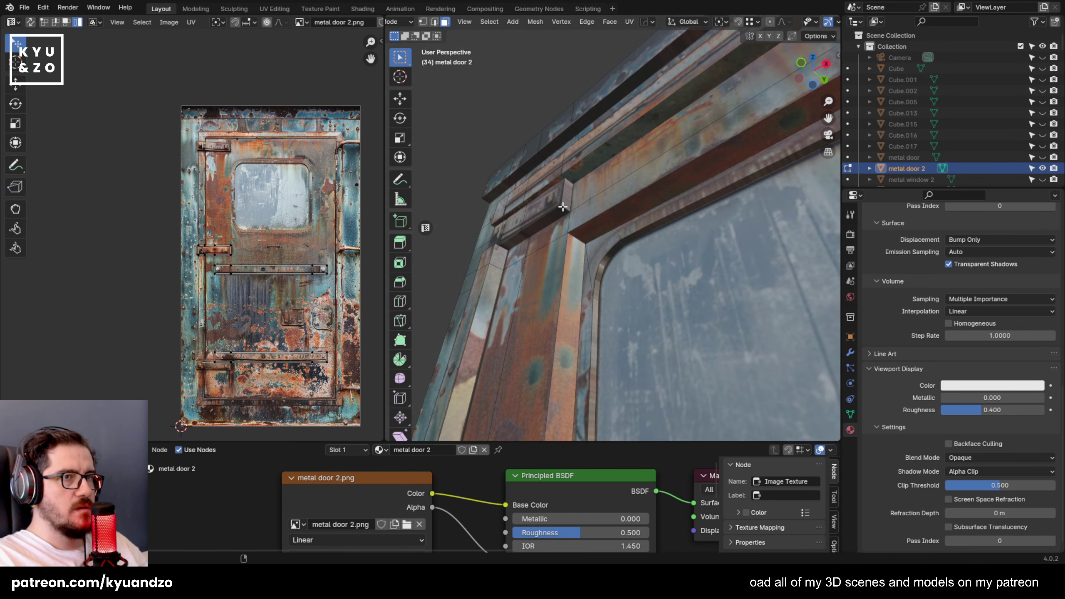
pyautogui.keyDown('alt'); pyautogui.keyDown('shift'); pyautogui.click(566, 209); pyautogui.keyUp('shift'); pyautogui.keyUp('alt')
pyautogui.scroll(-4, 567, 232)
pyautogui.keyDown('shift'); pyautogui.moveTo(598, 364); pyautogui.dragTo(575, 235, button='middle'); pyautogui.keyUp('shift')
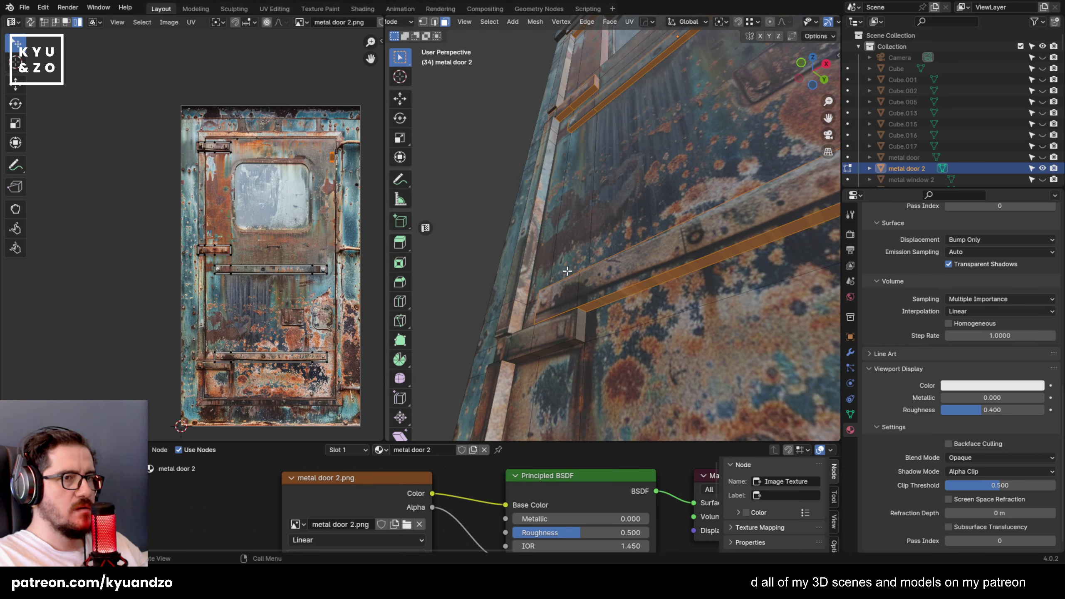
pyautogui.keyDown('alt'); pyautogui.keyDown('shift'); pyautogui.click(579, 340); pyautogui.keyUp('shift'); pyautogui.keyUp('alt')
# Unwrap the selected bar and hinge side faces, rotate their UVs -90 degrees and reposition them on the door texture.
pyautogui.scroll(-4, 583, 332)
pyautogui.keyDown('shift'); pyautogui.moveTo(587, 312); pyautogui.dragTo(568, 297, button='middle'); pyautogui.keyUp('shift')
pyautogui.scroll(1, 575, 256)
pyautogui.press('u')
pyautogui.click(568, 296)
pyautogui.press('a')
pyautogui.press('r')
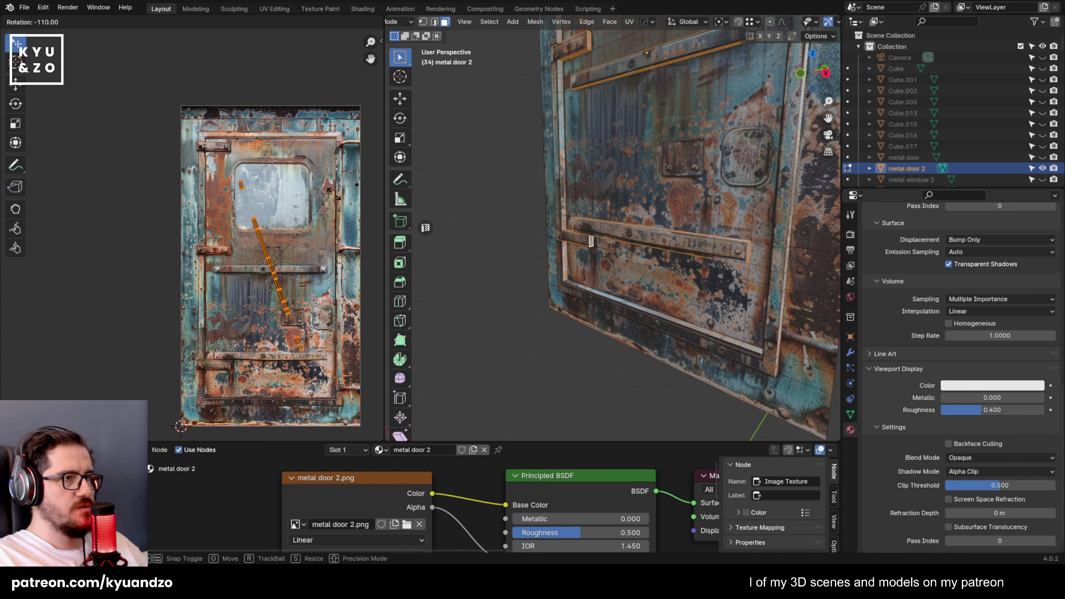
pyautogui.click(349, 208)
pyautogui.press('g')
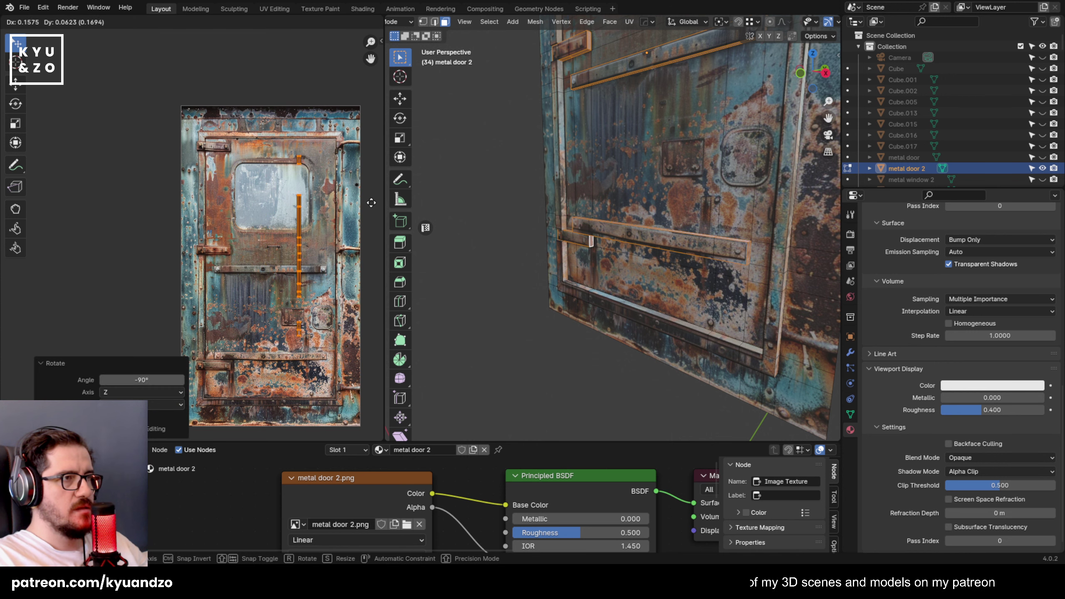
pyautogui.click(7, 206)
# Return to Object Mode, save the file and check the whole door from the front.
pyautogui.press('Tab')
pyautogui.scroll(-4, 550, 225)
pyautogui.hotkey('ctrl', 's')
pyautogui.moveTo(599, 147); pyautogui.dragTo(570, 318, button='middle')
pyautogui.scroll(4, 569, 319)
pyautogui.hotkey('alt', 'a')
pyautogui.moveTo(585, 241); pyautogui.dragTo(575, 276, button='middle')
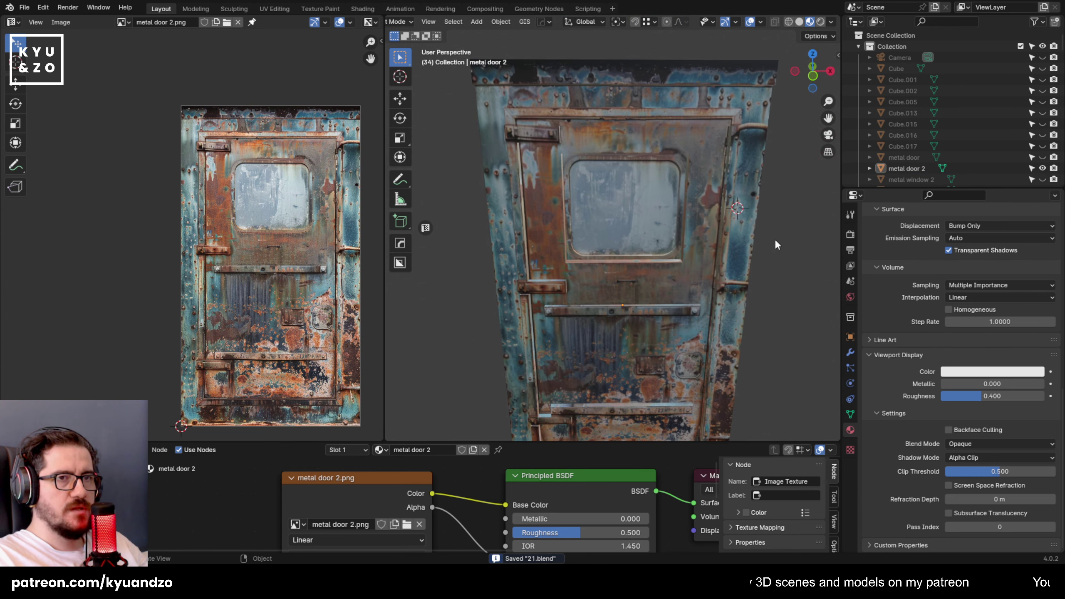
# Add a second material slot to the door with an independent copy of metal door 2, renamed "metal door 2 roughness".
pyautogui.click(647, 378)
pyautogui.press('KP_1')
pyautogui.keyDown('shift'); pyautogui.moveTo(576, 361); pyautogui.dragTo(551, 334, button='middle'); pyautogui.keyUp('shift')
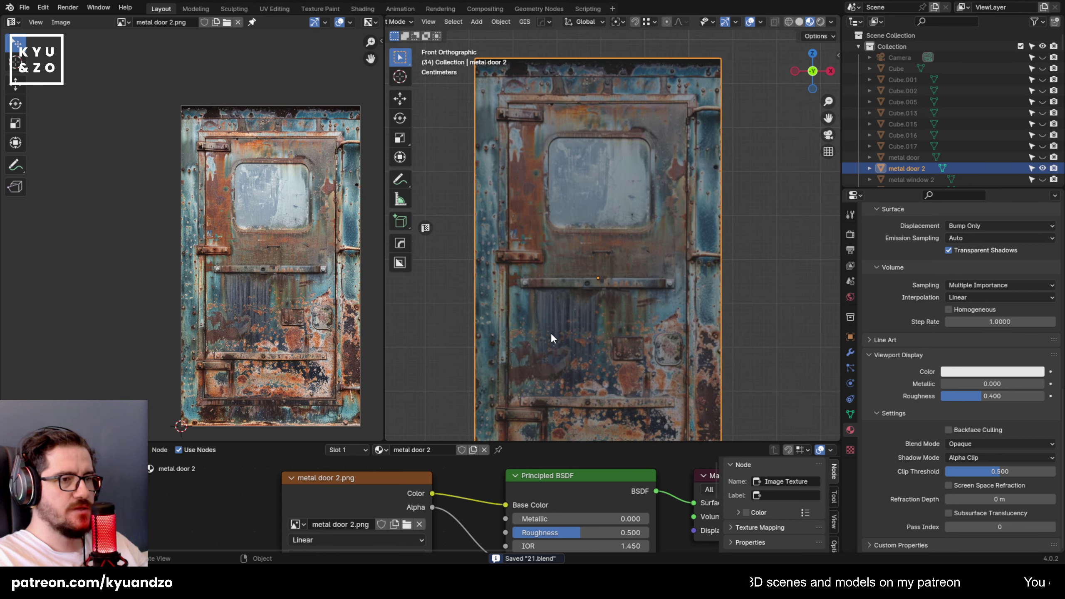
pyautogui.moveTo(457, 438); pyautogui.dragTo(456, 340)
pyautogui.scroll(10, 912, 270)
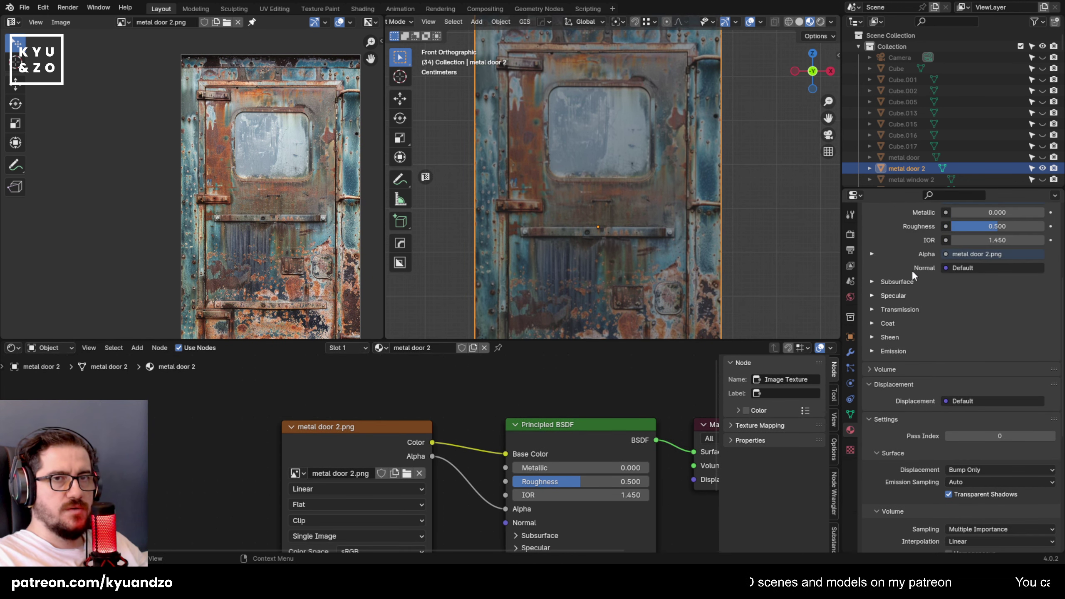
pyautogui.scroll(8, 912, 270)
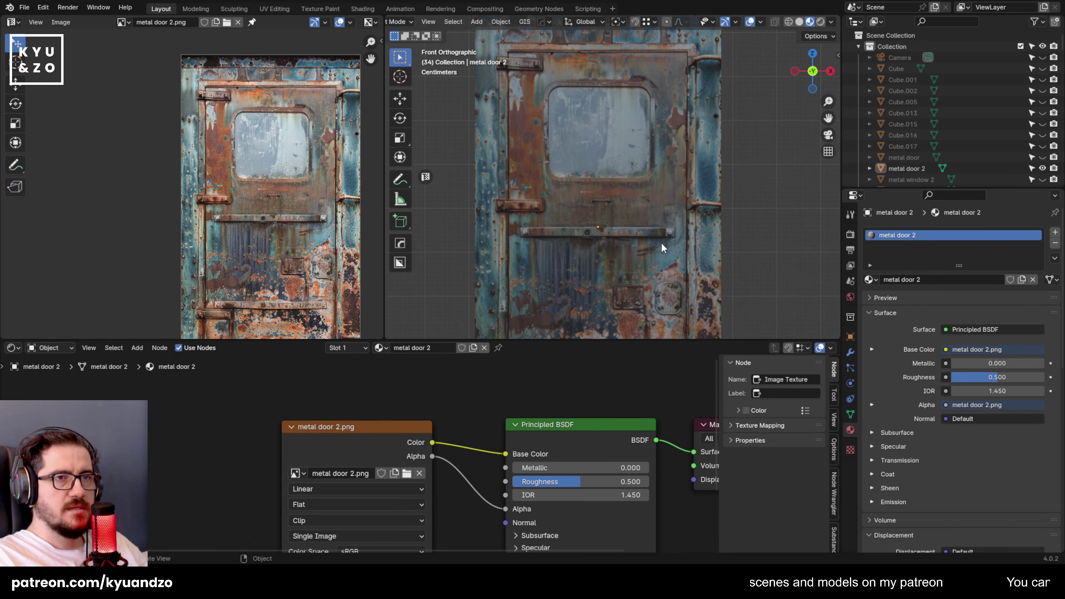
pyautogui.click(1056, 232)
pyautogui.click(867, 297)
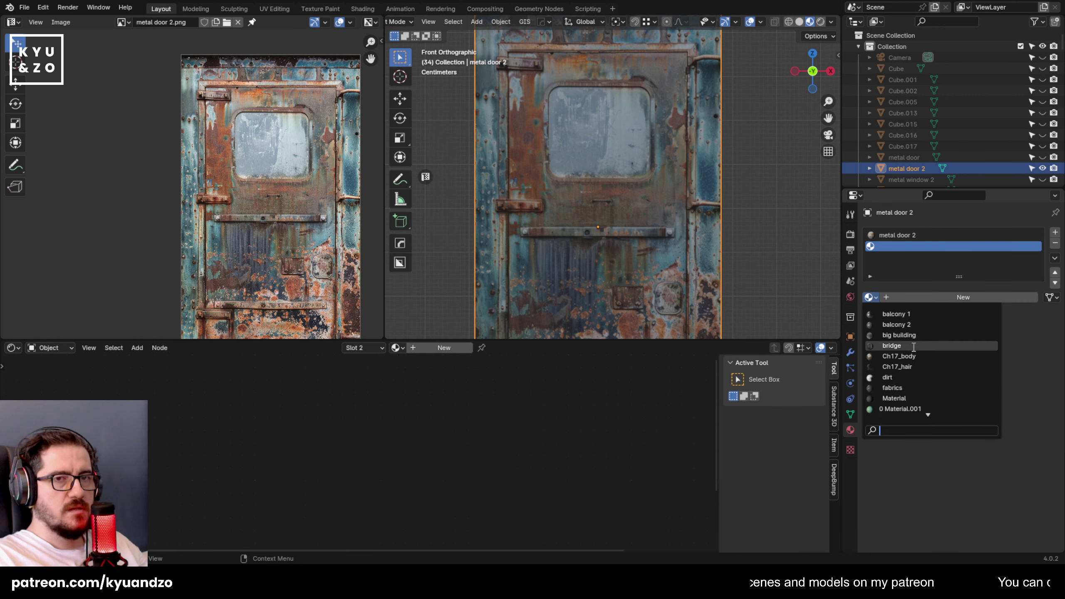
pyautogui.click(923, 334)
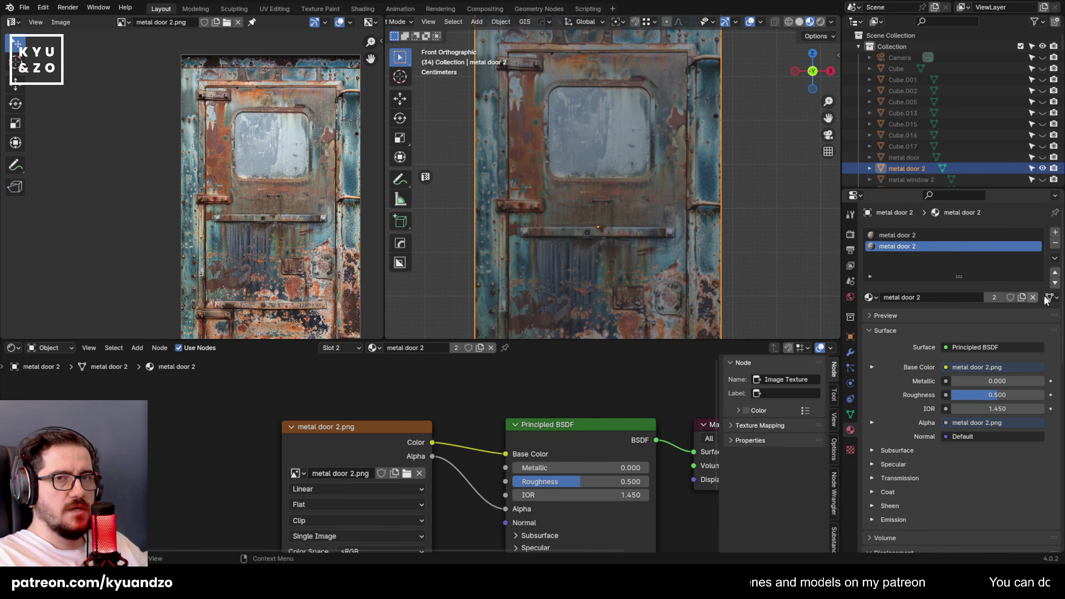
pyautogui.click(1020, 297)
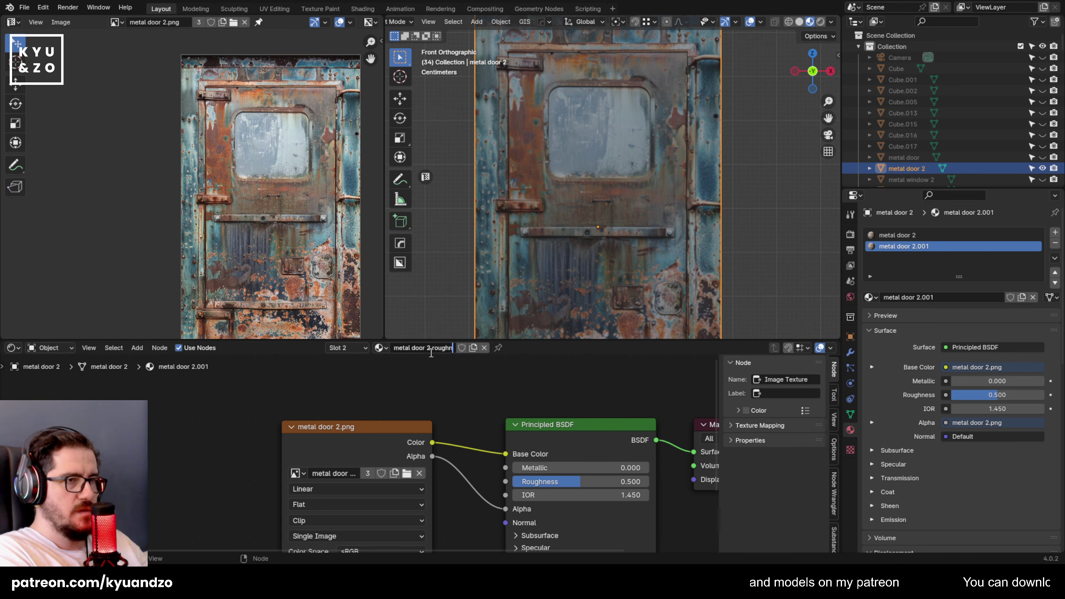
pyautogui.press('Return')
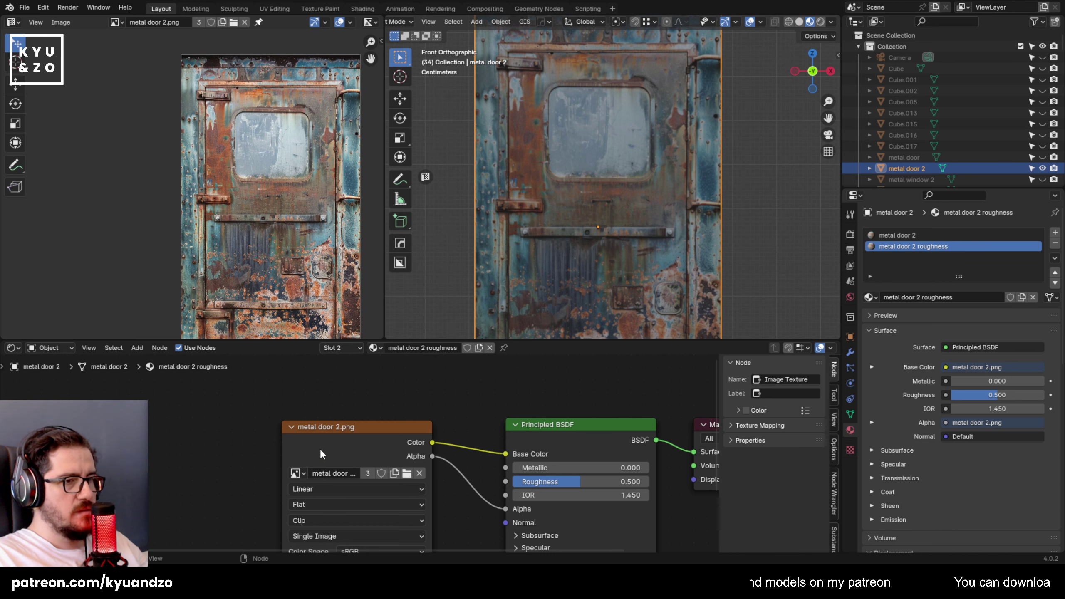
# Set the metal door 2 roughness material to roughness 0.045 and metallic 0.409.
pyautogui.moveTo(321, 454); pyautogui.dragTo(213, 466)
pyautogui.click(369, 413)
pyautogui.moveTo(425, 475); pyautogui.dragTo(435, 372, button='middle')
pyautogui.moveTo(271, 372); pyautogui.dragTo(418, 537)
pyautogui.click(377, 450)
pyautogui.click(378, 520)
pyautogui.moveTo(409, 393); pyautogui.dragTo(363, 452, button='middle')
pyautogui.click(363, 453)
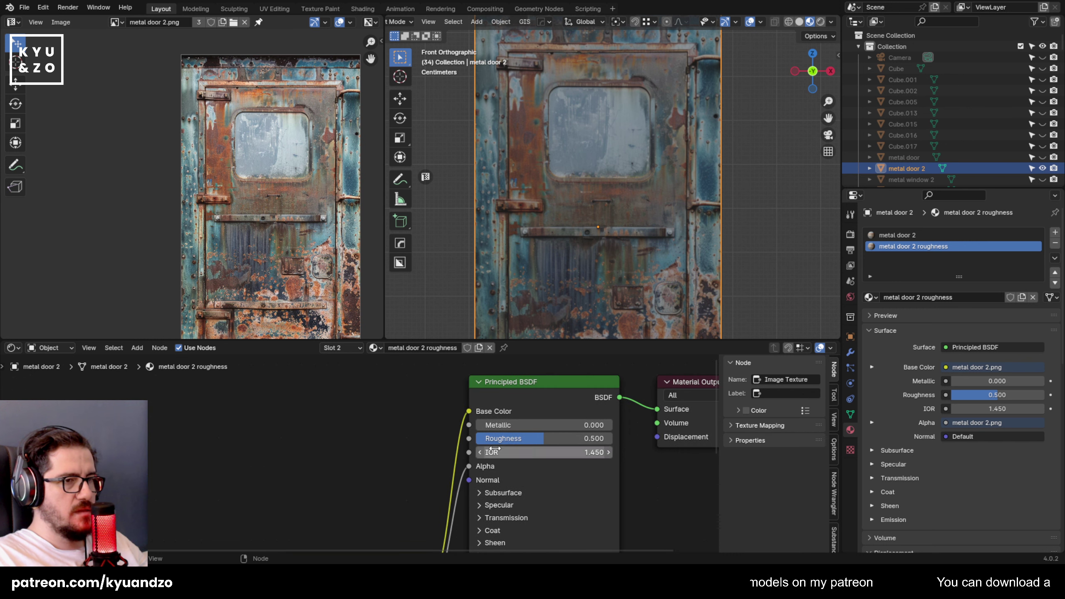
pyautogui.moveTo(522, 440); pyautogui.dragTo(566, 425)
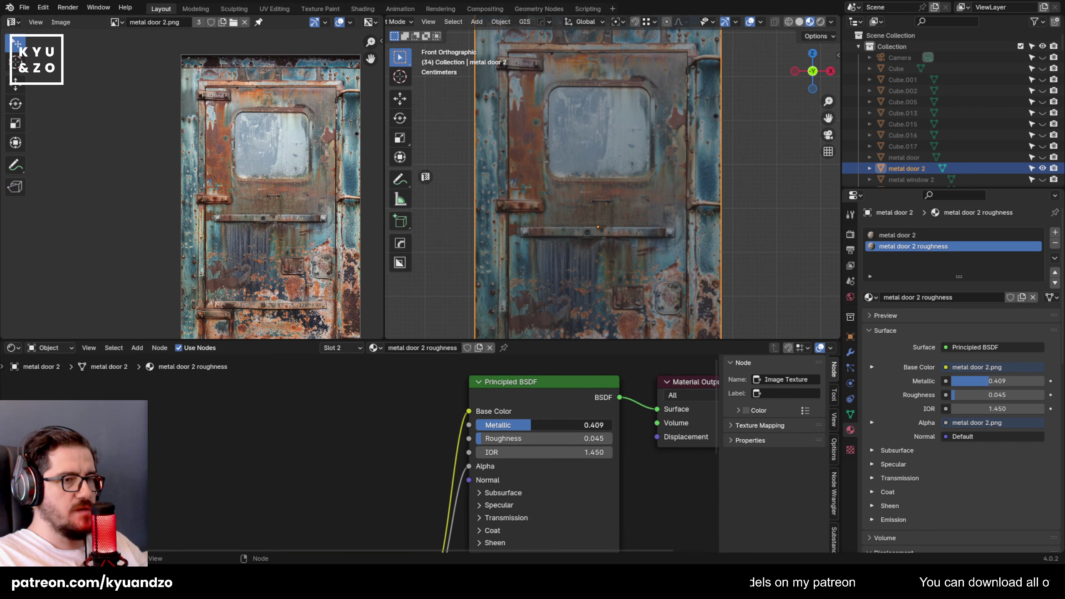
# Assign the metal door 2 roughness material to the window glass face and check the glass from the side.
pyautogui.press('Tab')
pyautogui.click(590, 140)
pyautogui.keyDown('shift'); pyautogui.moveTo(579, 145); pyautogui.dragTo(536, 199, button='middle'); pyautogui.keyUp('shift')
pyautogui.scroll(2, 534, 198)
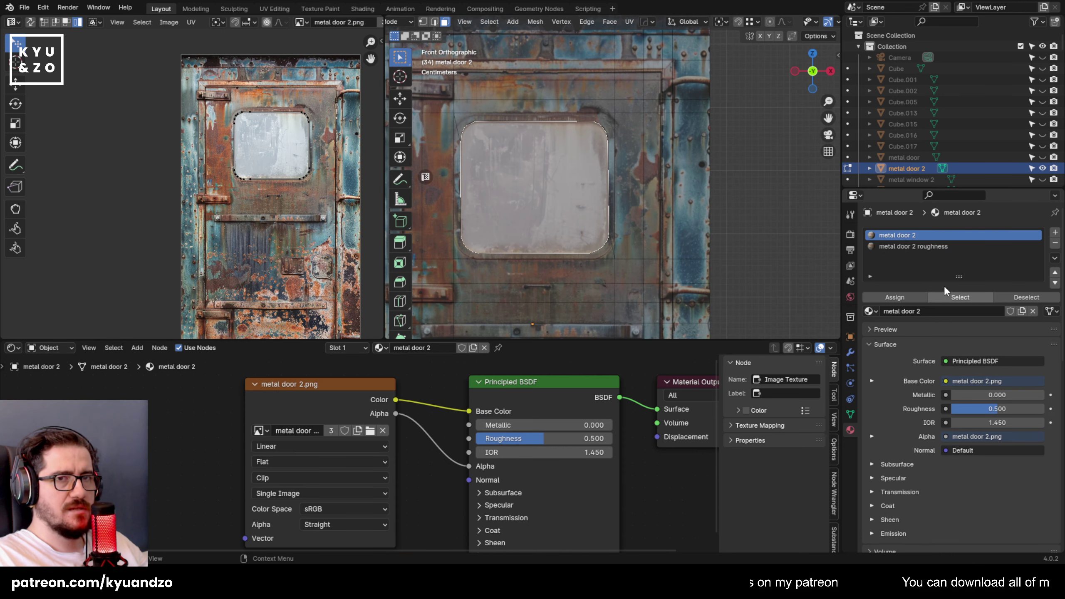
pyautogui.click(902, 247)
pyautogui.press('Tab')
pyautogui.moveTo(655, 243); pyautogui.dragTo(543, 227, button='middle')
pyautogui.scroll(-5, 660, 239)
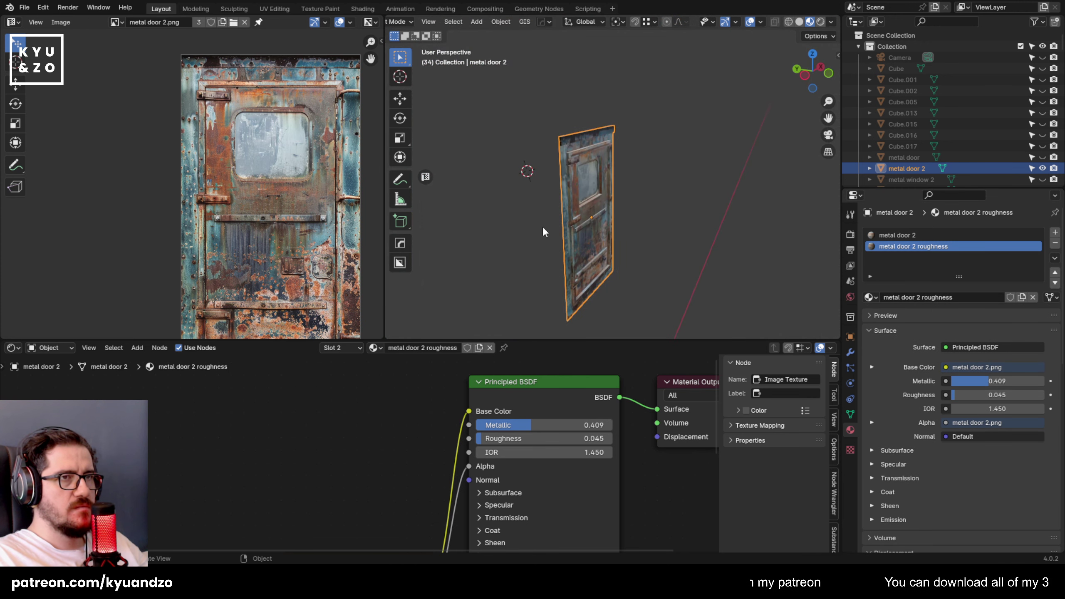
pyautogui.click(635, 250)
pyautogui.scroll(1, 635, 251)
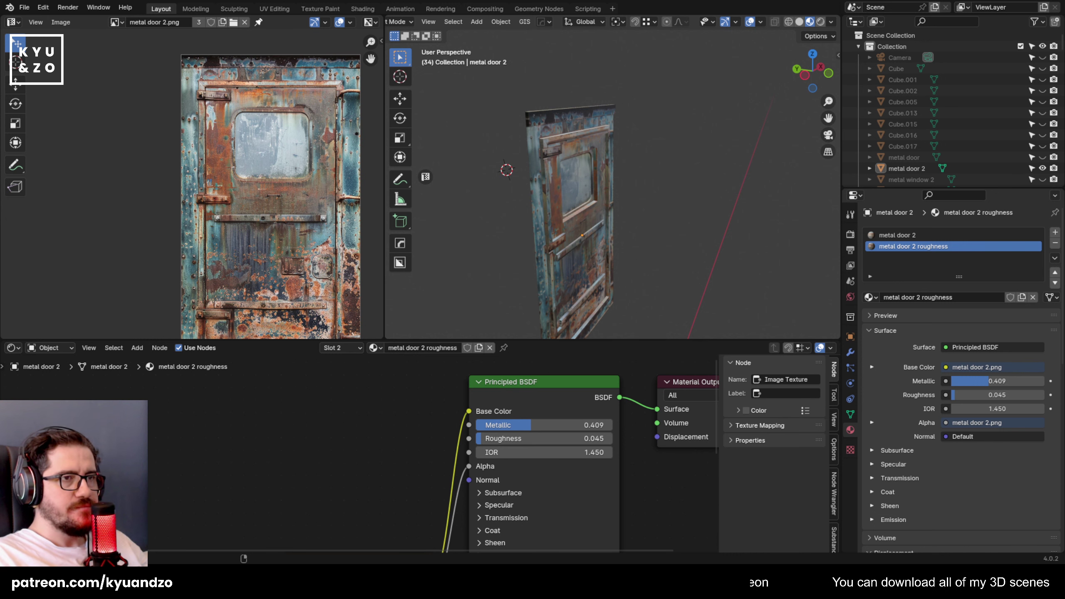
# Bring back the hidden scene objects and move the metal door along Y and X to the wall beside the upper balcony.
pyautogui.hotkey('ctrl', 'z')
pyautogui.hotkey('ctrl', 'z')
pyautogui.scroll(-3, 529, 194)
pyautogui.keyDown('shift'); pyautogui.moveTo(529, 196); pyautogui.dragTo(617, 200, button='middle'); pyautogui.keyUp('shift')
pyautogui.scroll(-6, 616, 200)
pyautogui.moveTo(540, 236); pyautogui.dragTo(596, 234, button='middle')
pyautogui.press('g')
pyautogui.press('y')
pyautogui.click(575, 223)
pyautogui.press('g')
pyautogui.press('x')
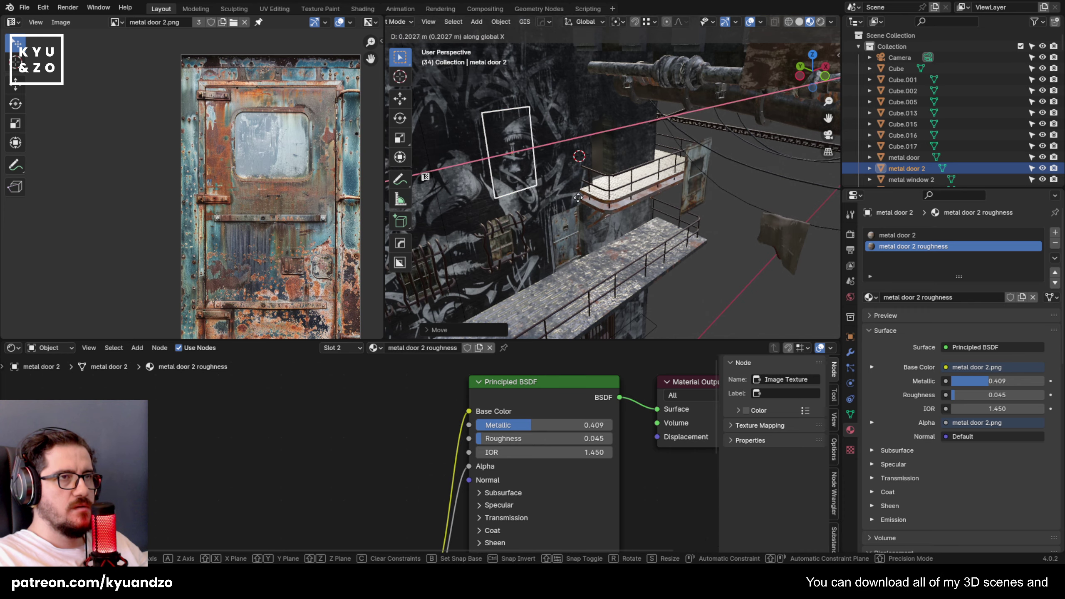
pyautogui.click(657, 174)
pyautogui.scroll(8, 657, 173)
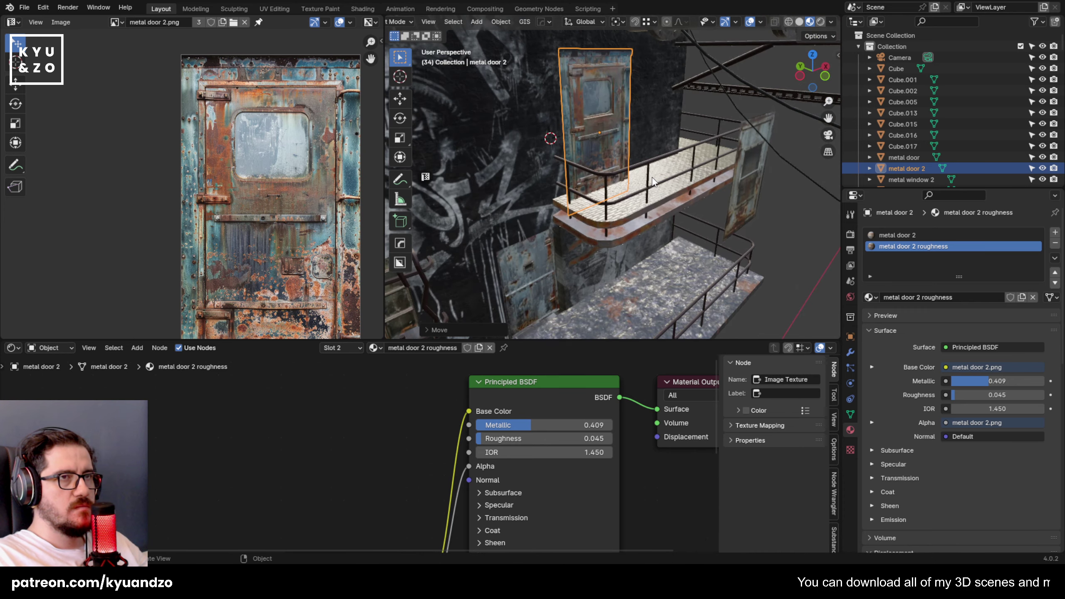
# Scale the metal door to suit the balcony and position it on the balcony floor in front view.
pyautogui.keyDown('shift'); pyautogui.moveTo(657, 174); pyautogui.dragTo(667, 290, button='middle'); pyautogui.keyUp('shift')
pyautogui.press('s')
pyautogui.click(647, 249)
pyautogui.moveTo(647, 249); pyautogui.dragTo(559, 236, button='middle')
pyautogui.press('KP_1')
pyautogui.press('s')
pyautogui.click(734, 287)
pyautogui.press('g')
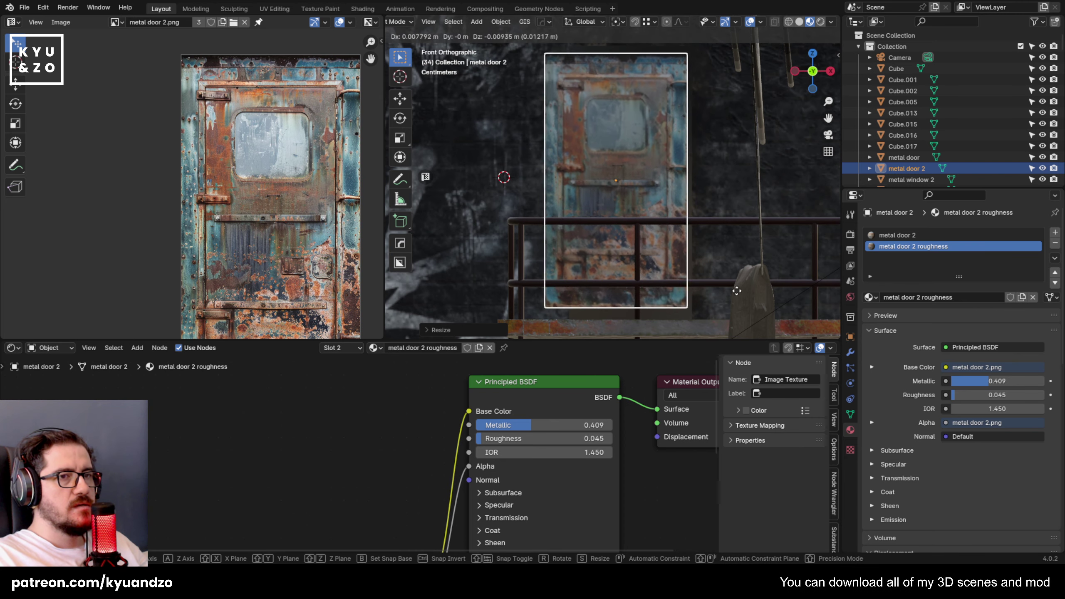
pyautogui.click(746, 302)
pyautogui.moveTo(596, 158); pyautogui.dragTo(596, 166, button='middle')
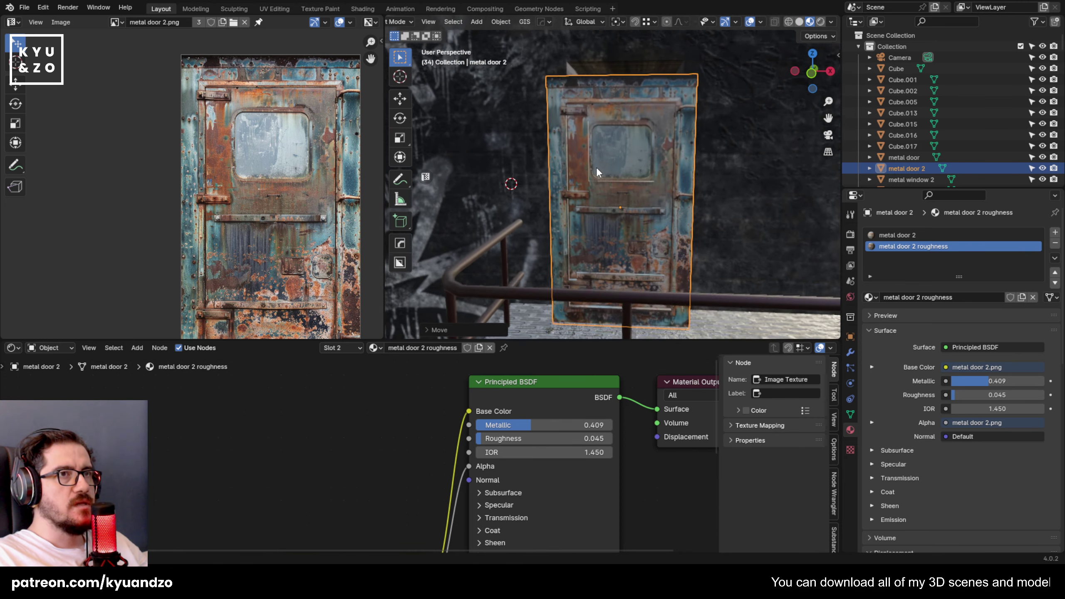
# Stretch the metal door along Z to make it taller and shift it back onto the balcony floor.
pyautogui.press('s')
pyautogui.press('z')
pyautogui.click(735, 202)
pyautogui.press('g')
pyautogui.click(738, 199)
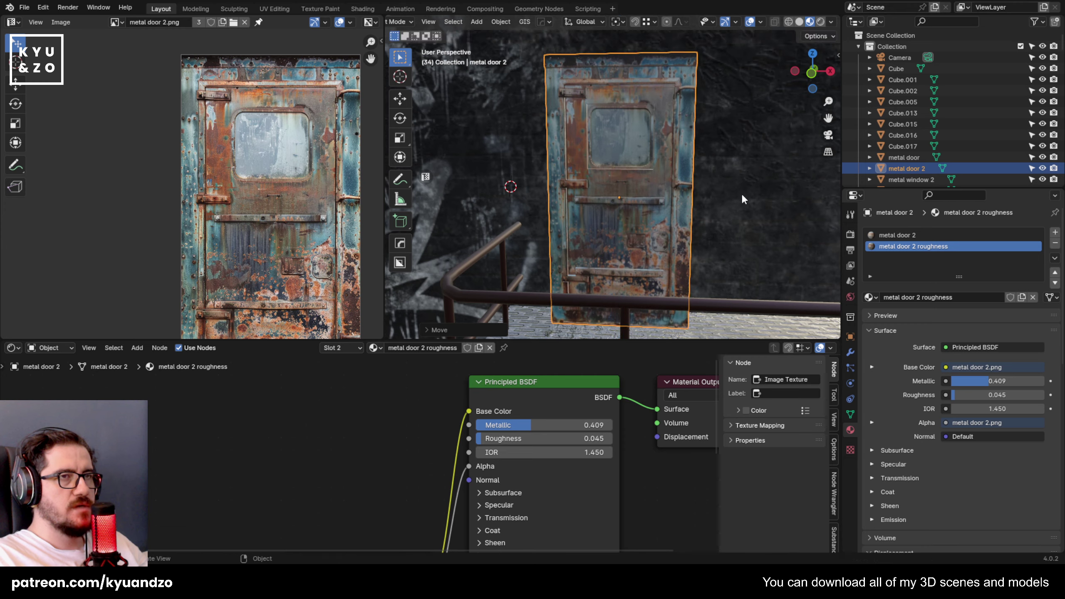
# Move the metal door along Y so that its back sits against the building wall.
pyautogui.moveTo(742, 198); pyautogui.dragTo(671, 218, button='middle')
pyautogui.press('g')
pyautogui.press('y')
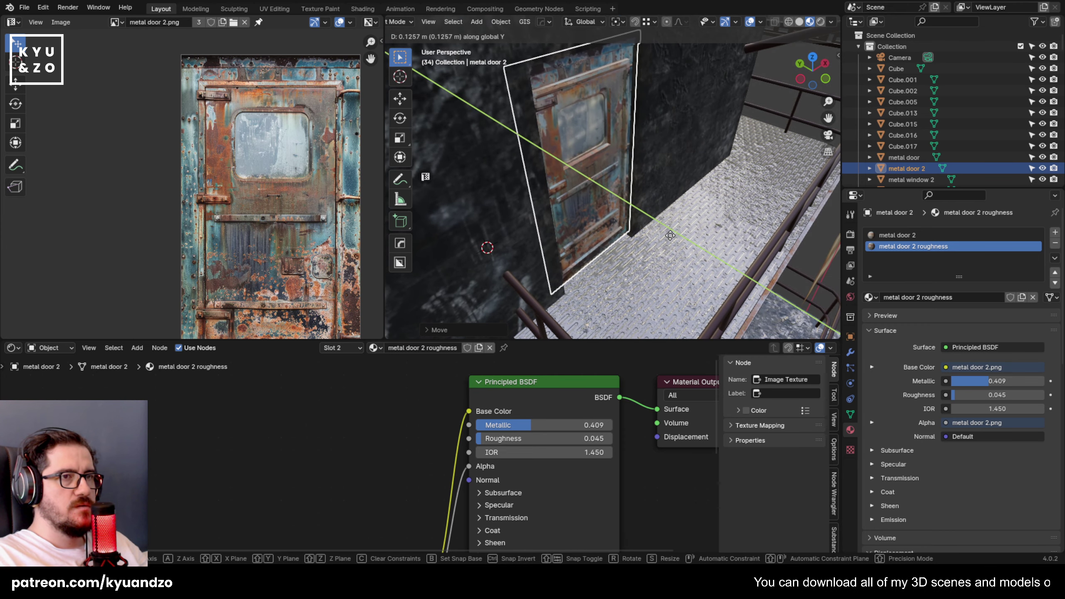
pyautogui.click(671, 214)
pyautogui.click(604, 216)
pyautogui.click(604, 216)
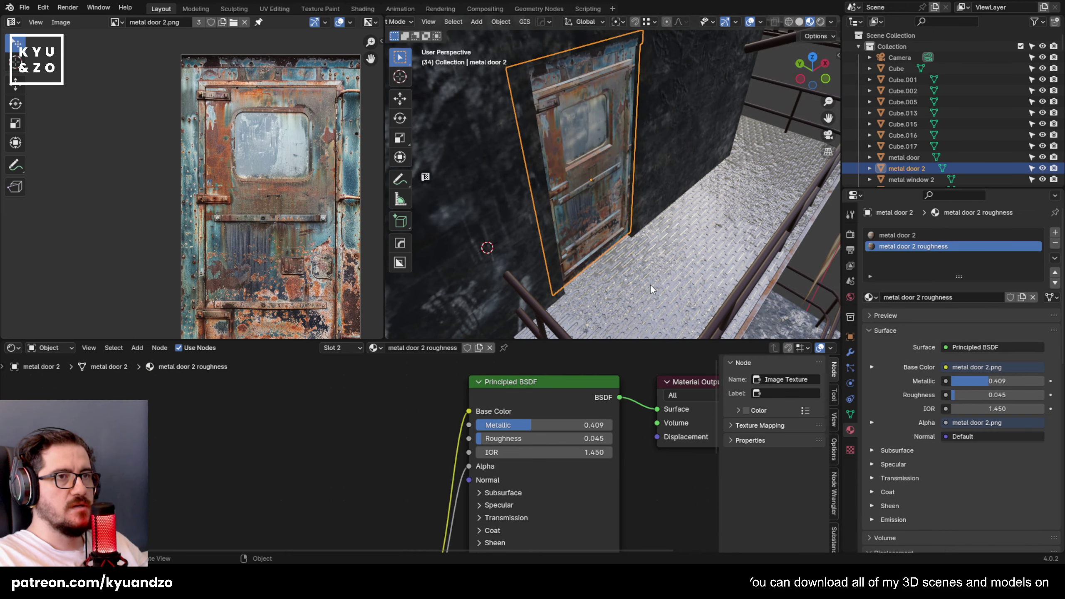
pyautogui.scroll(-4, 648, 282)
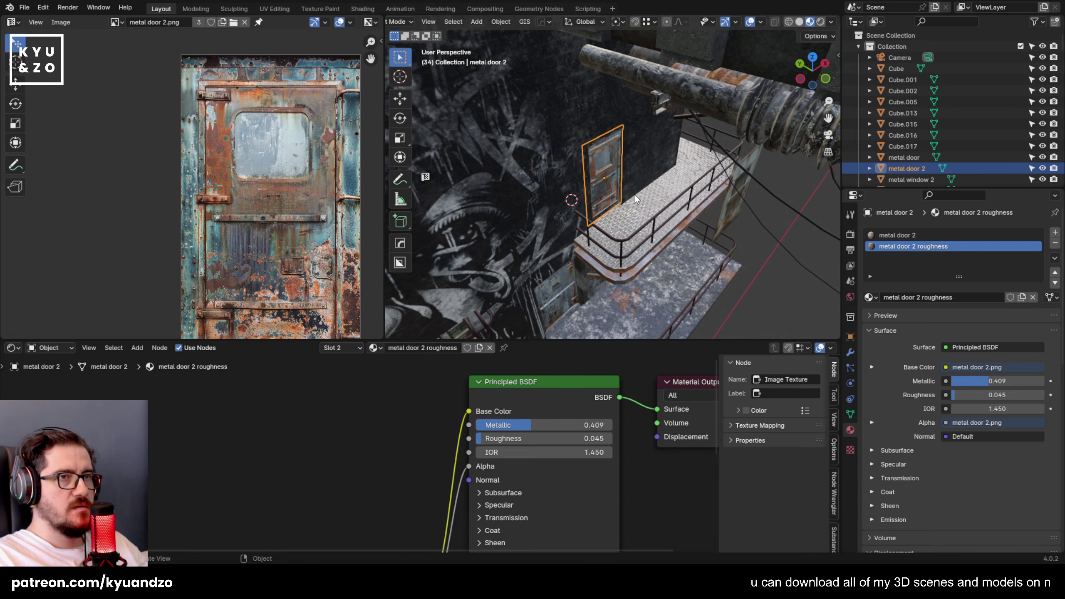
pyautogui.moveTo(635, 194); pyautogui.dragTo(663, 163, button='middle')
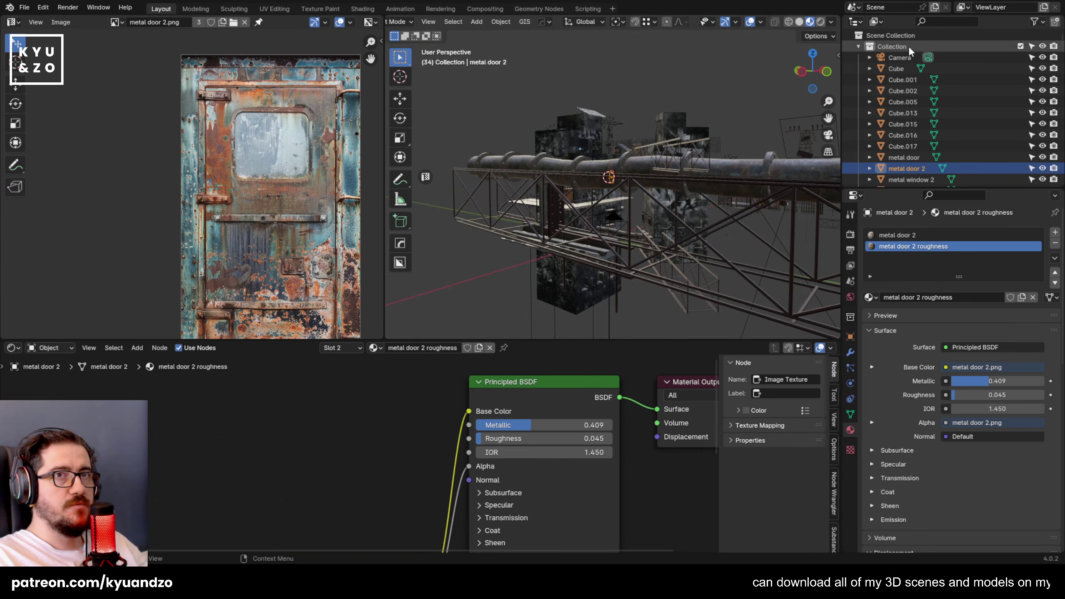
# Select the scene camera, switch to the view through it and save the file.
pyautogui.click(900, 57)
pyautogui.press('KP_Decimal')
pyautogui.press('KP_0')
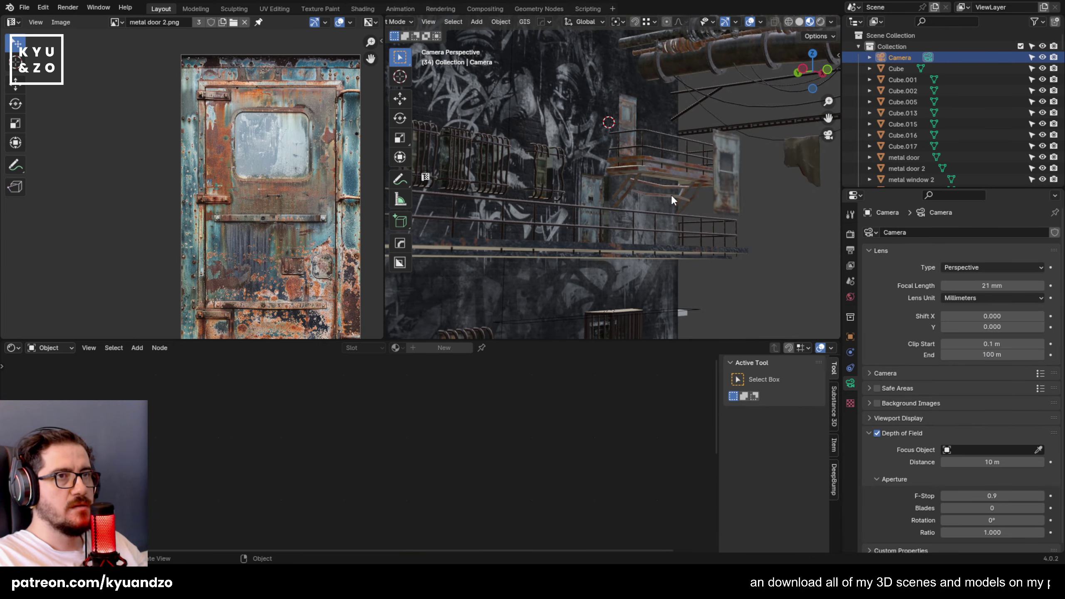
pyautogui.hotkey('ctrl', 's')
# Nudge the metal door slightly along Y to fine-tune its depth in the wall.
pyautogui.click(568, 152)
pyautogui.scroll(4, 560, 208)
pyautogui.press('g')
pyautogui.press('y')
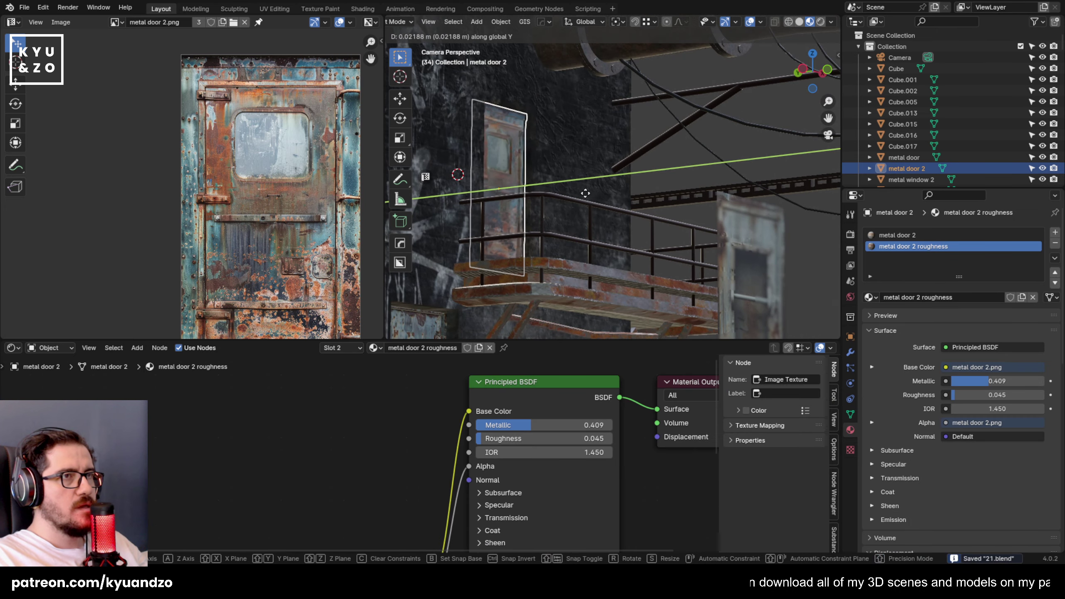
pyautogui.click(595, 191)
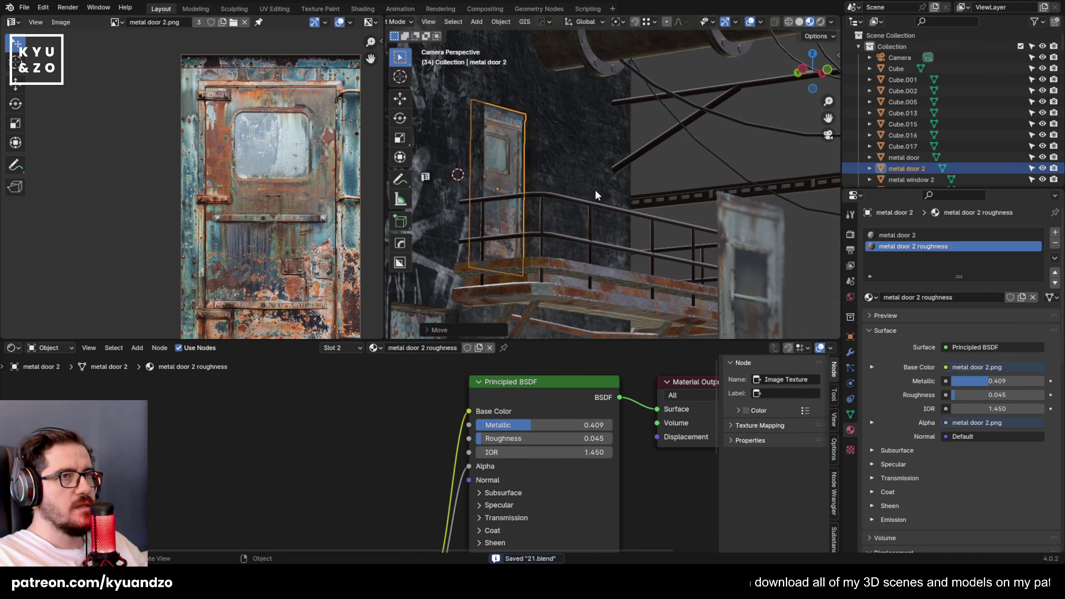
# Save the file, select the hanging fabric near the balcony and switch the camera view to rendered shading.
pyautogui.click(671, 180)
pyautogui.scroll(-4, 670, 182)
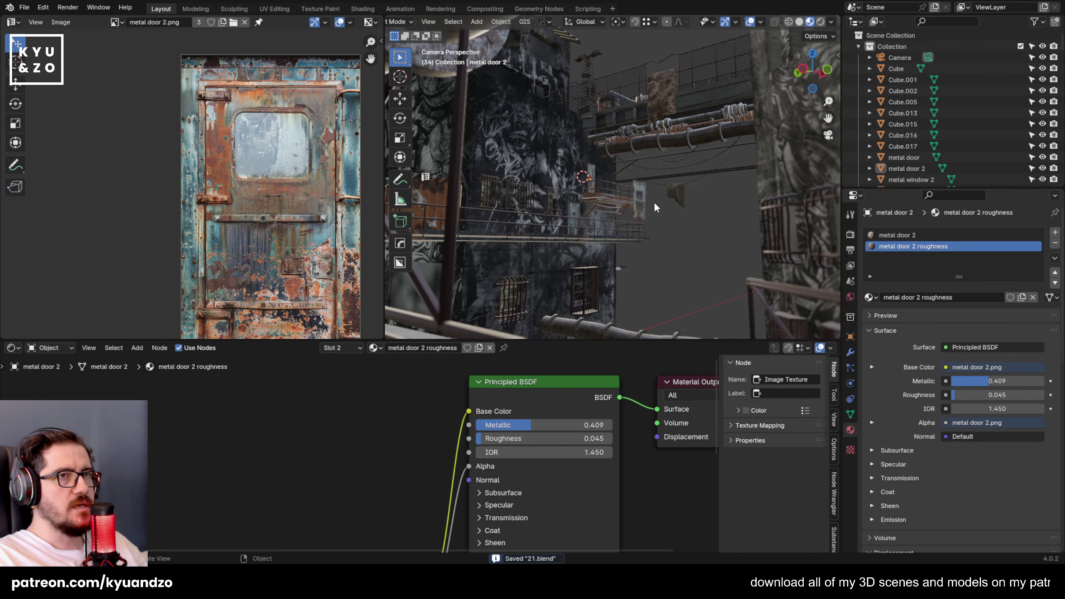
pyautogui.keyDown('shift'); pyautogui.moveTo(631, 126); pyautogui.dragTo(623, 146, button='middle'); pyautogui.keyUp('shift')
pyautogui.scroll(-1, 608, 161)
pyautogui.hotkey('ctrl', 's')
pyautogui.scroll(1, 609, 161)
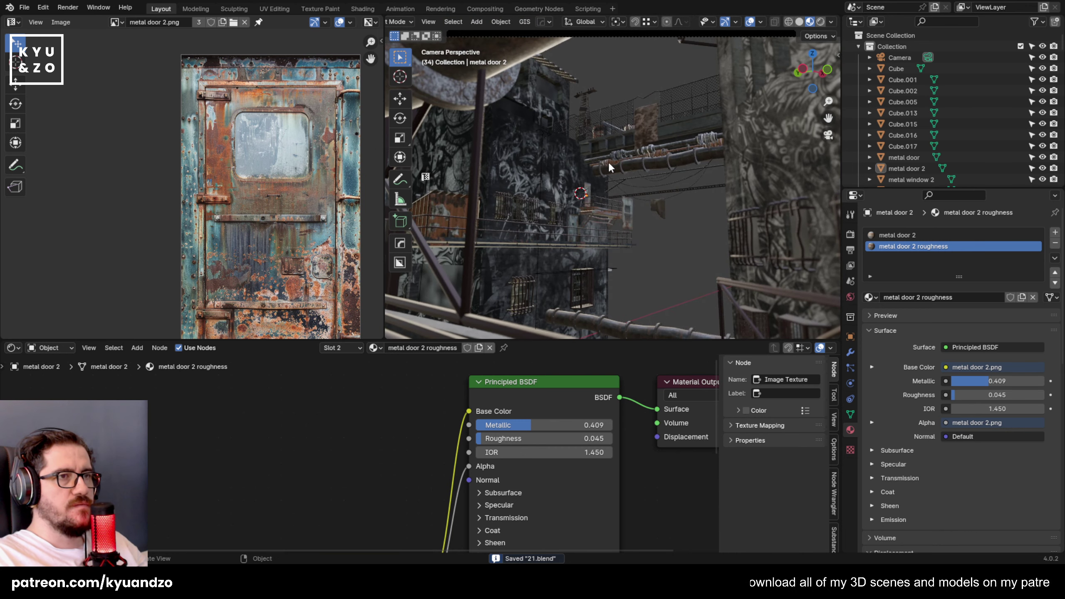
pyautogui.scroll(1, 584, 198)
pyautogui.keyDown('shift'); pyautogui.moveTo(625, 212); pyautogui.dragTo(614, 164, button='middle'); pyautogui.keyUp('shift')
pyautogui.click(661, 180)
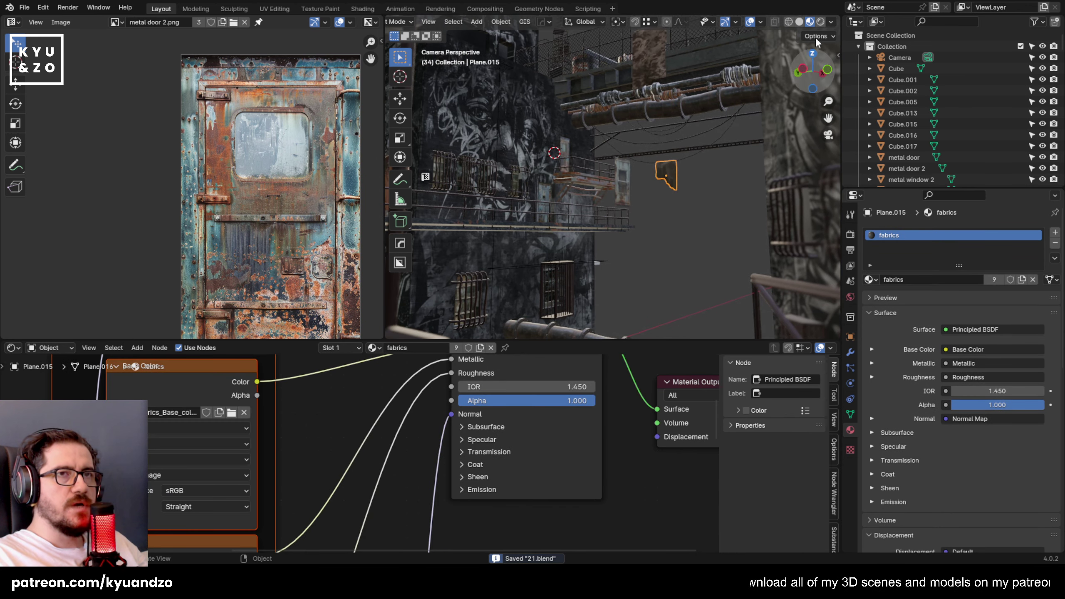
pyautogui.click(821, 23)
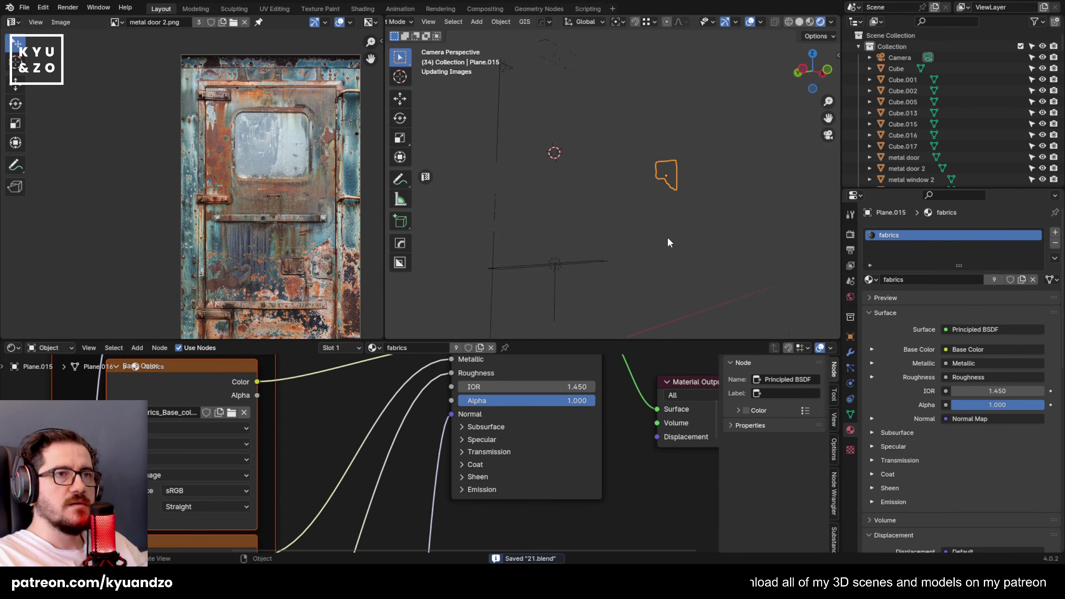
# Try setting metal door 2's origin on its right vertical edge, as seen from the camera, and rotating it about Z.
pyautogui.scroll(4, 521, 177)
pyautogui.keyDown('shift'); pyautogui.moveTo(521, 177); pyautogui.dragTo(615, 196, button='middle'); pyautogui.keyUp('shift')
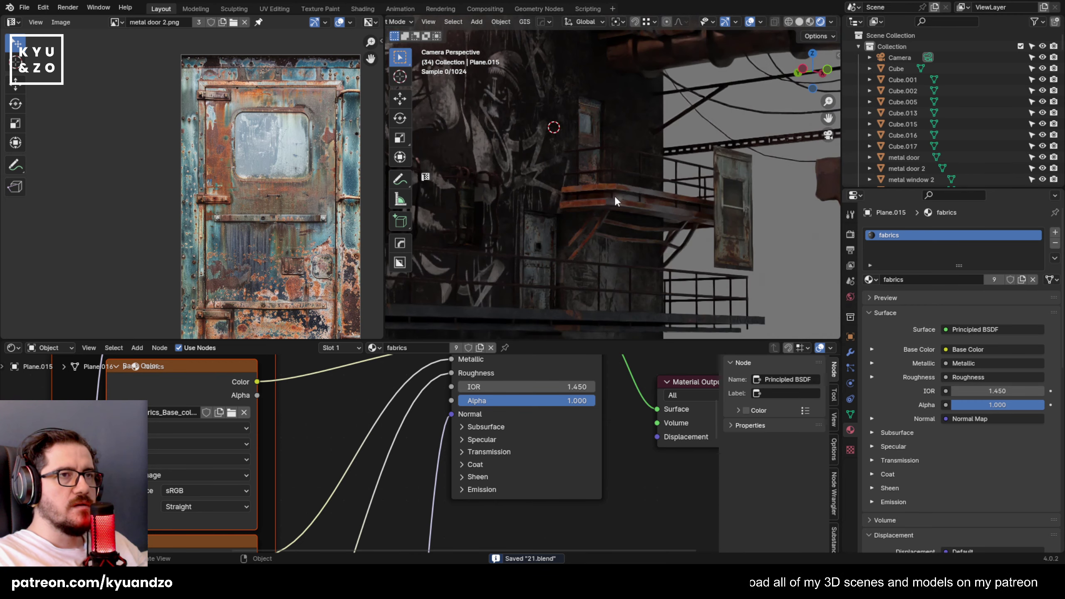
pyautogui.click(578, 114)
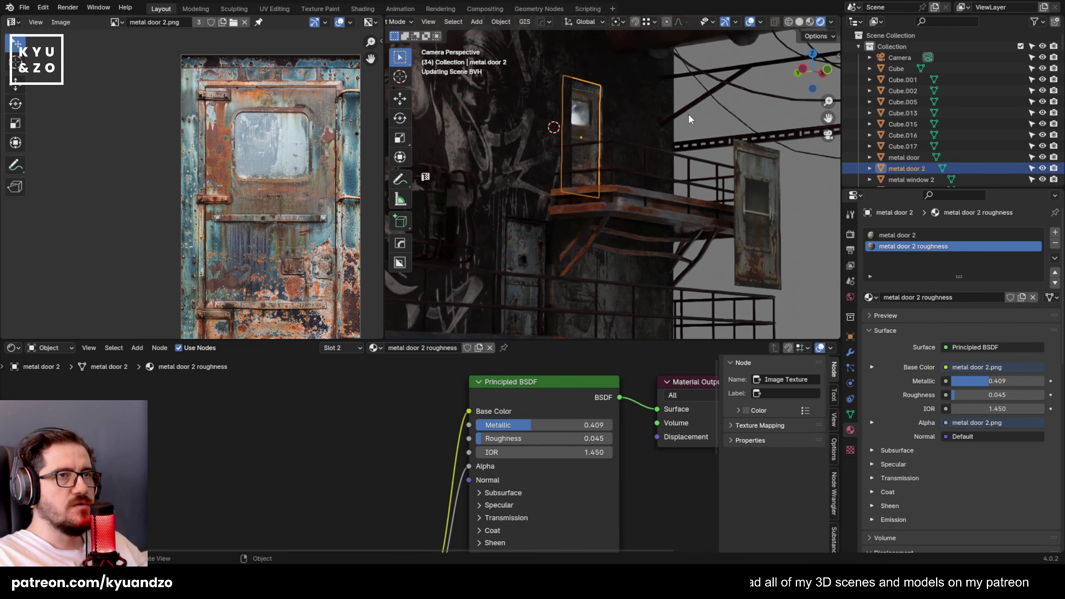
pyautogui.press('q')
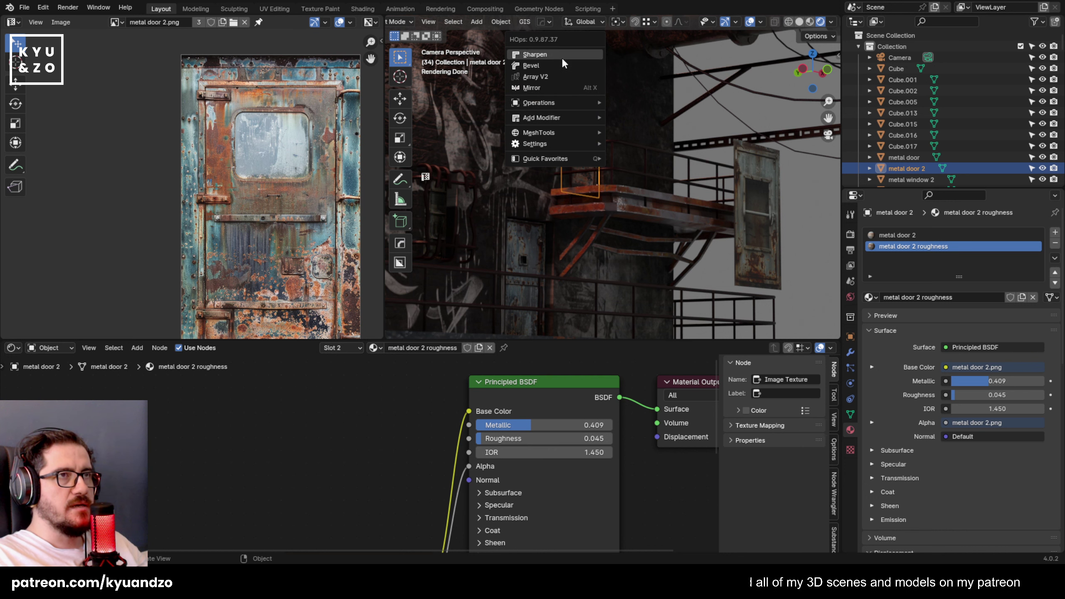
pyautogui.moveTo(541, 133)
pyautogui.click(668, 145)
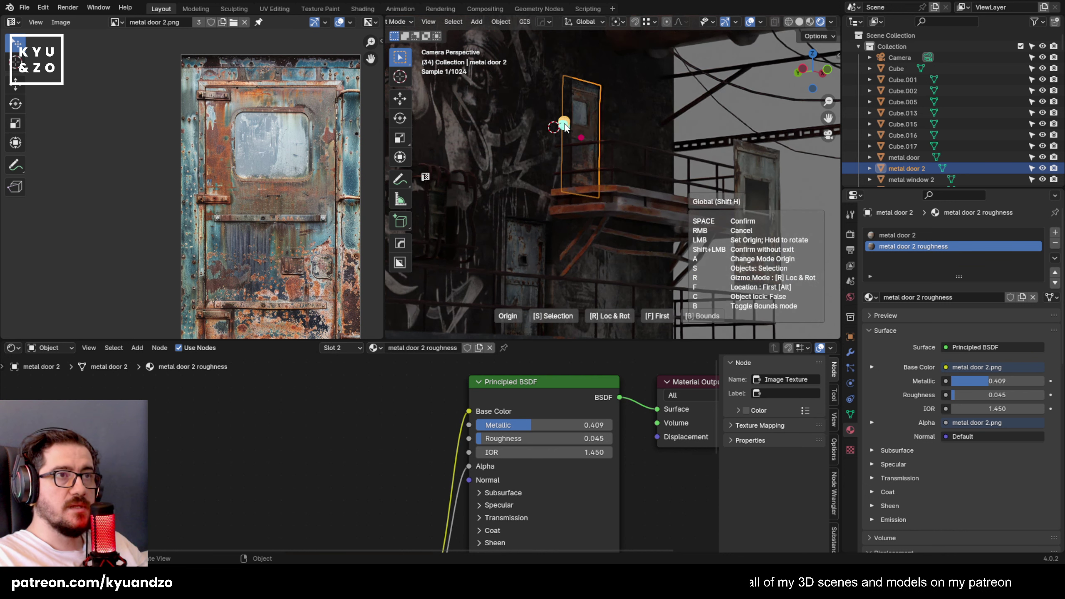
pyautogui.click(600, 143)
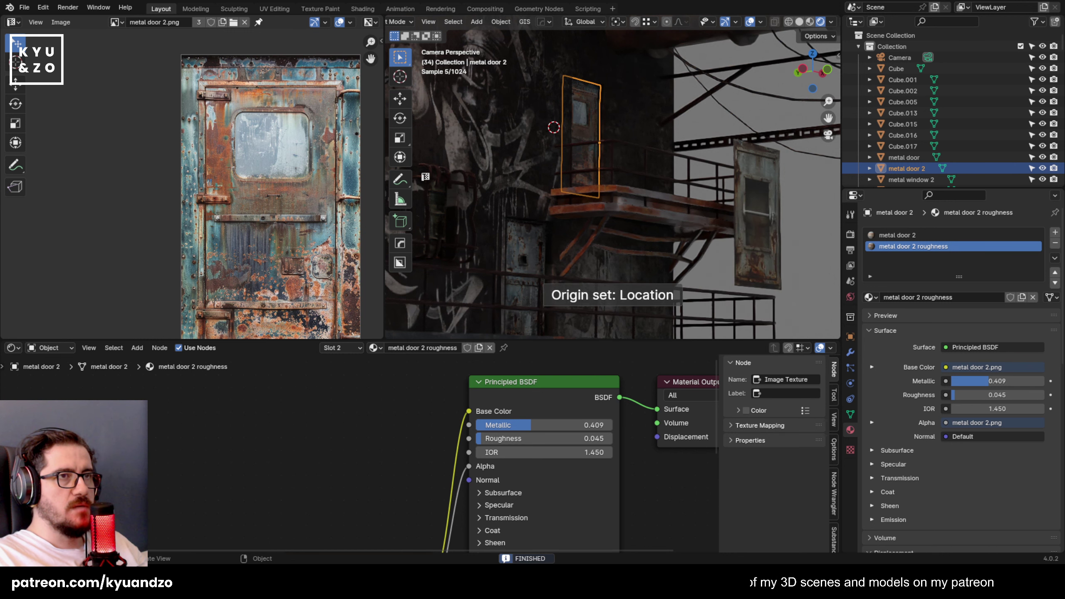
pyautogui.press('r')
pyautogui.press('z')
pyautogui.moveTo(638, 145); pyautogui.dragTo(637, 150)
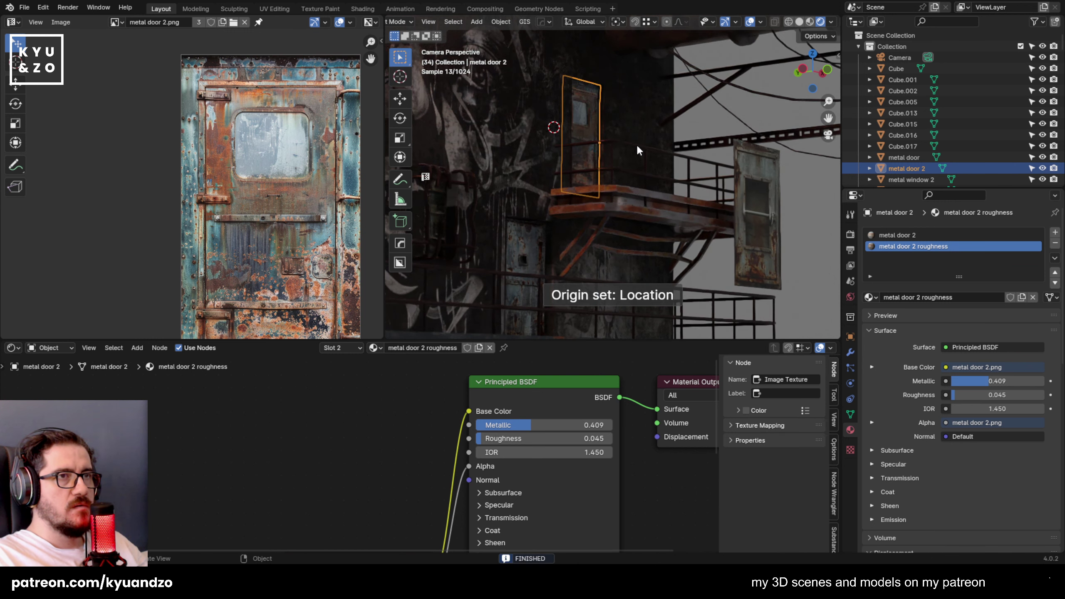
# Set metal door 2's origin on its left vertical edge, as seen from the camera, and swing the door open about Z.
pyautogui.press('q')
pyautogui.moveTo(579, 129)
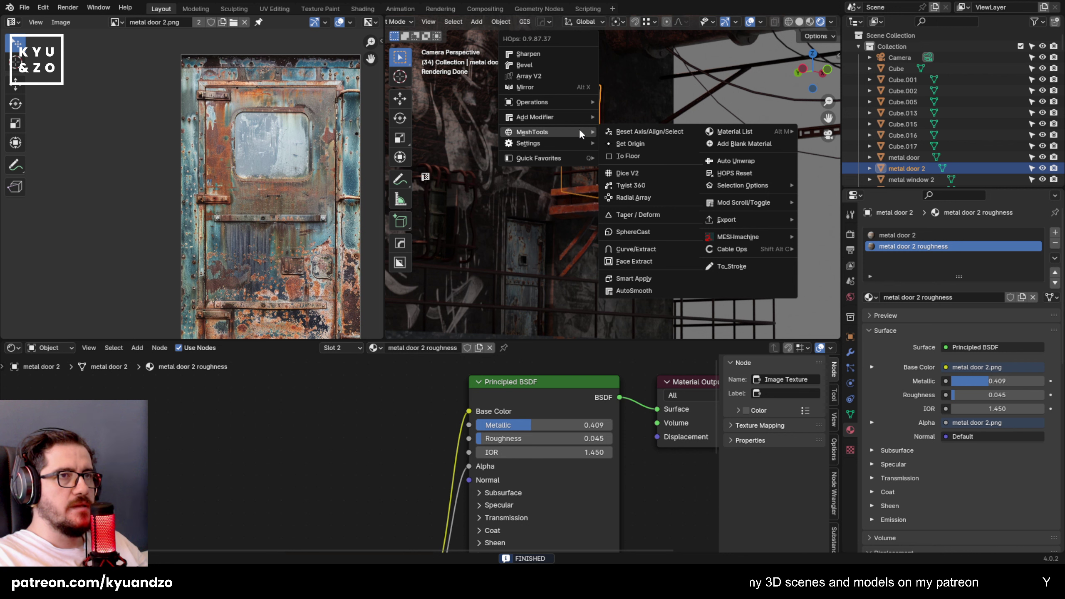
pyautogui.click(642, 144)
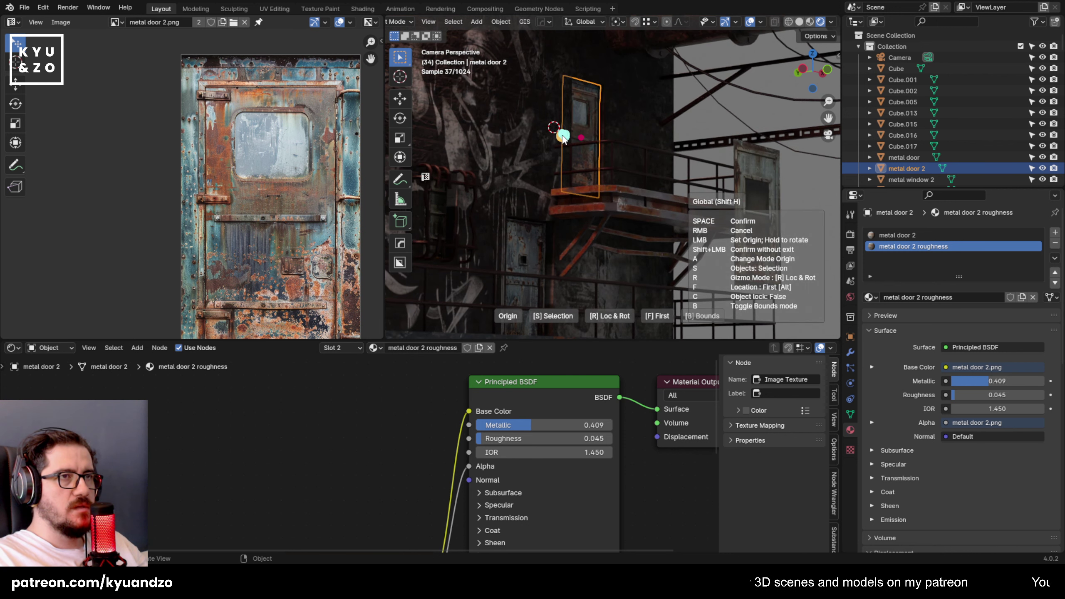
pyautogui.click(564, 139)
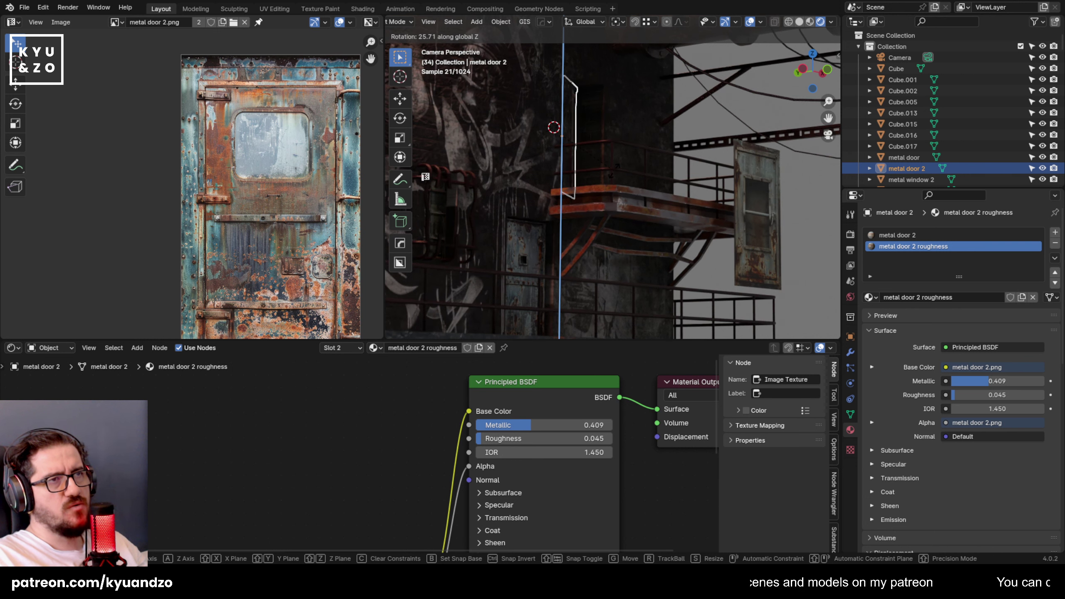
pyautogui.click(641, 102)
pyautogui.click(730, 131)
pyautogui.scroll(-5, 728, 129)
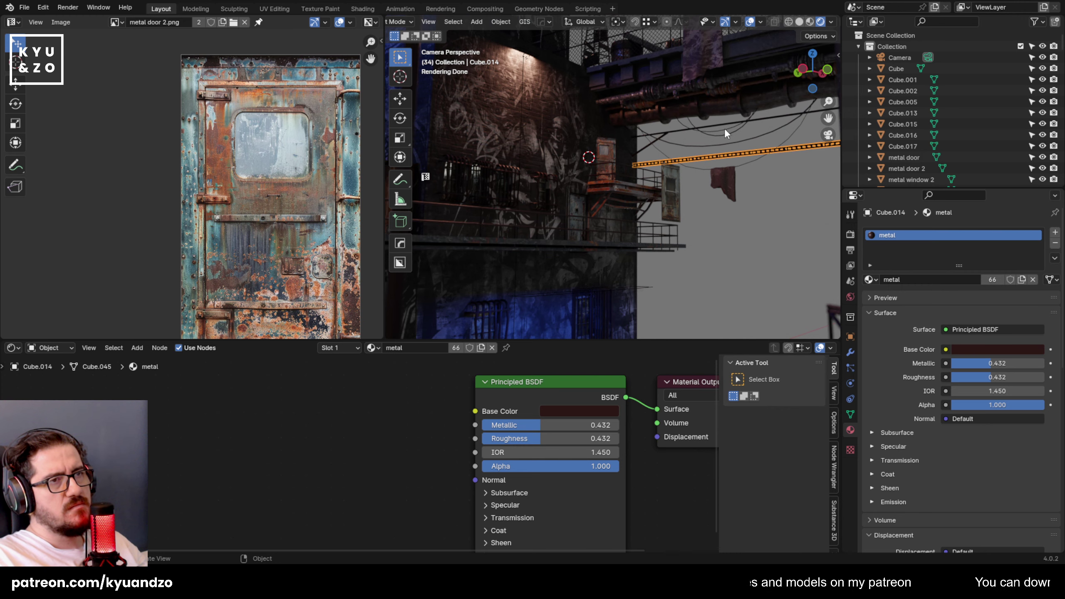
pyautogui.scroll(5, 592, 184)
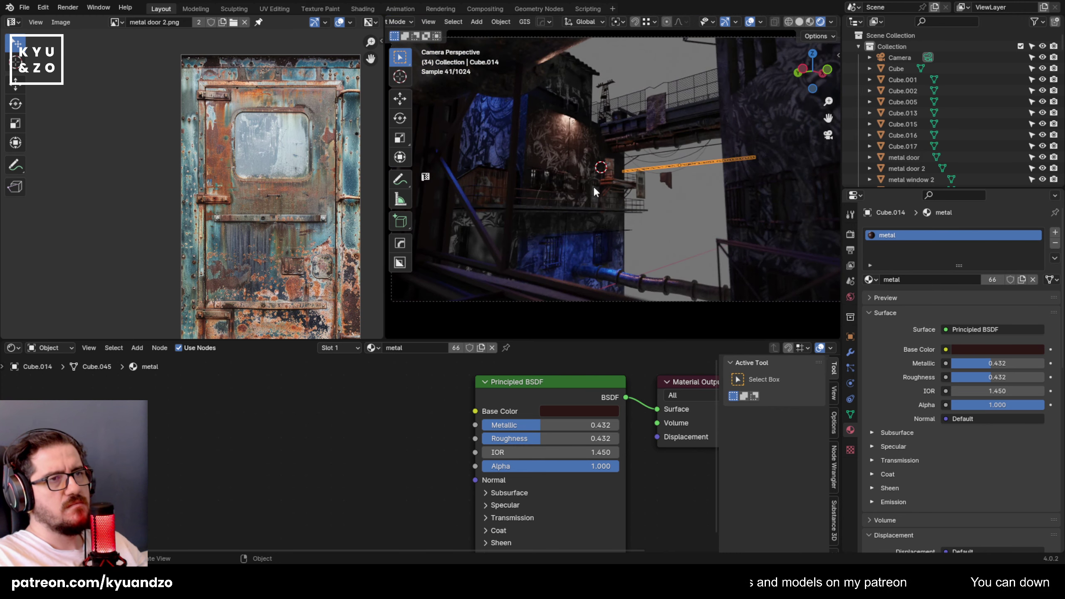
pyautogui.scroll(3, 582, 206)
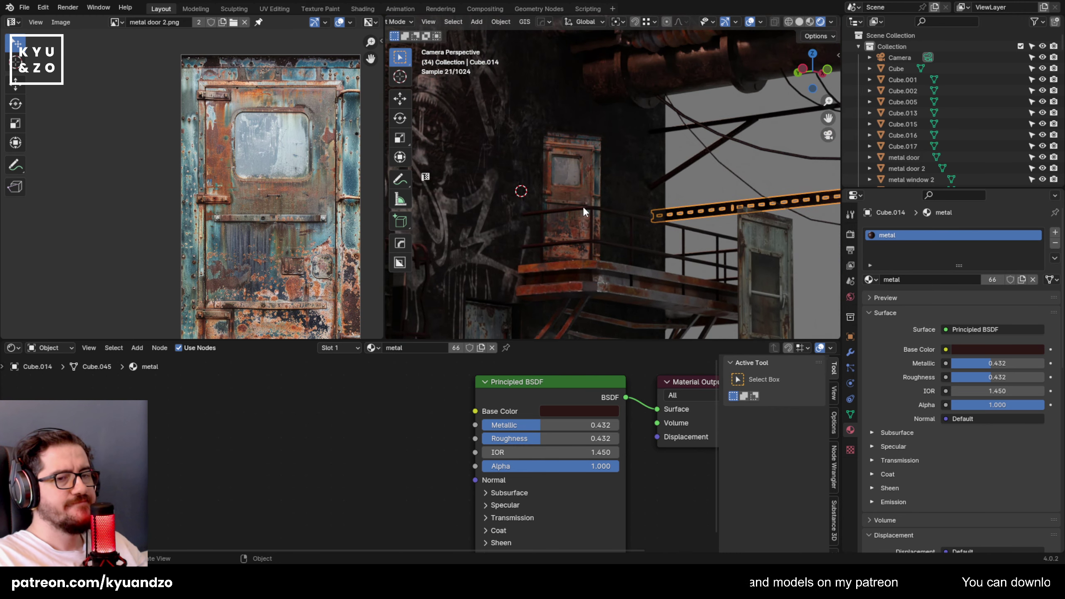
# Rotate metal door 2 about Z so it sits nearly closed against the building wall, and save the file.
pyautogui.click(578, 167)
pyautogui.press('r')
pyautogui.press('z')
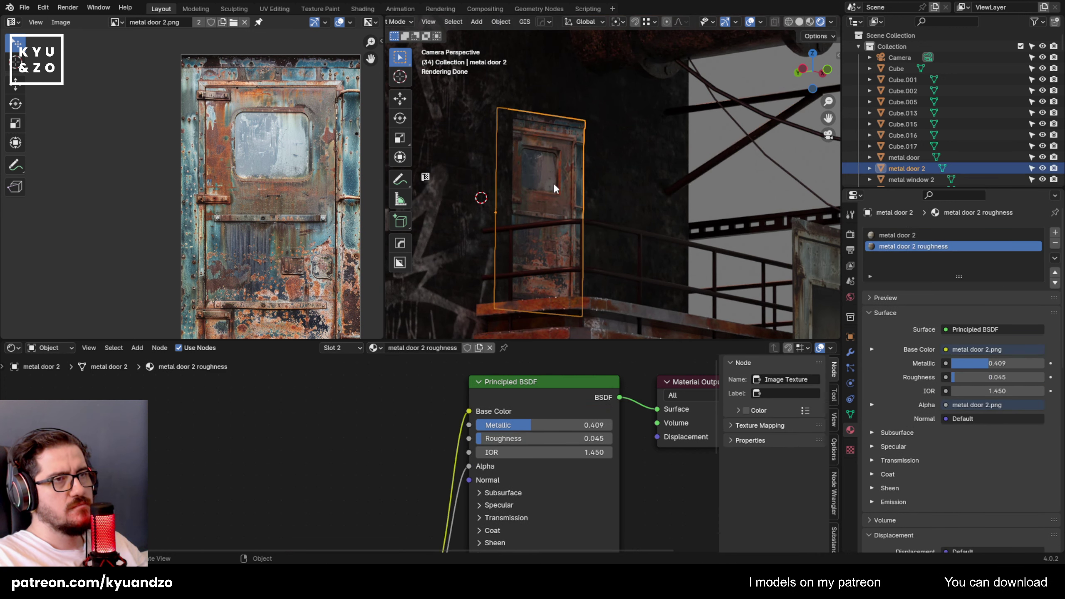
pyautogui.click(609, 256)
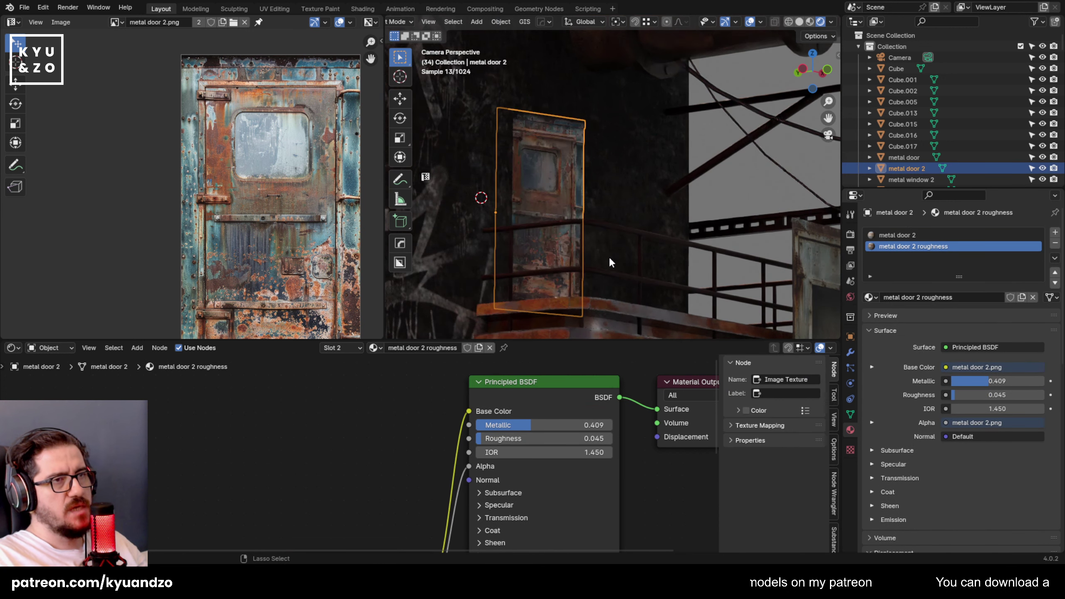
pyautogui.click(720, 179)
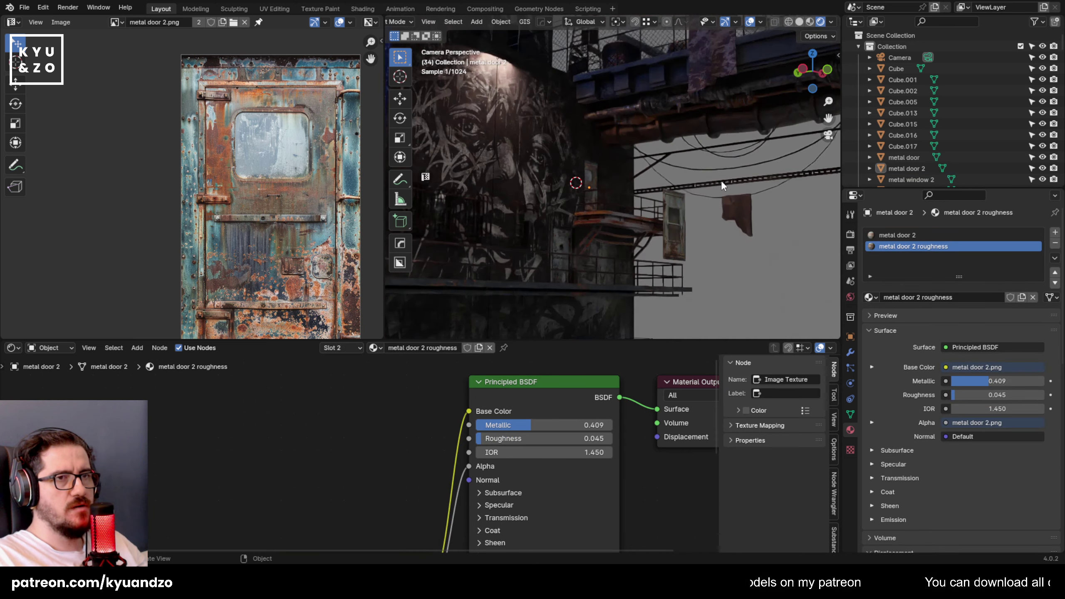
pyautogui.hotkey('ctrl', 's')
# Place the 3D cursor on the graffiti wall beside the balcony and import building 5.png as an image plane.
pyautogui.click(683, 243)
pyautogui.keyDown('shift'); pyautogui.moveTo(658, 245); pyautogui.dragTo(591, 153, button='middle'); pyautogui.keyUp('shift')
pyautogui.scroll(-7, 632, 221)
pyautogui.scroll(3, 632, 221)
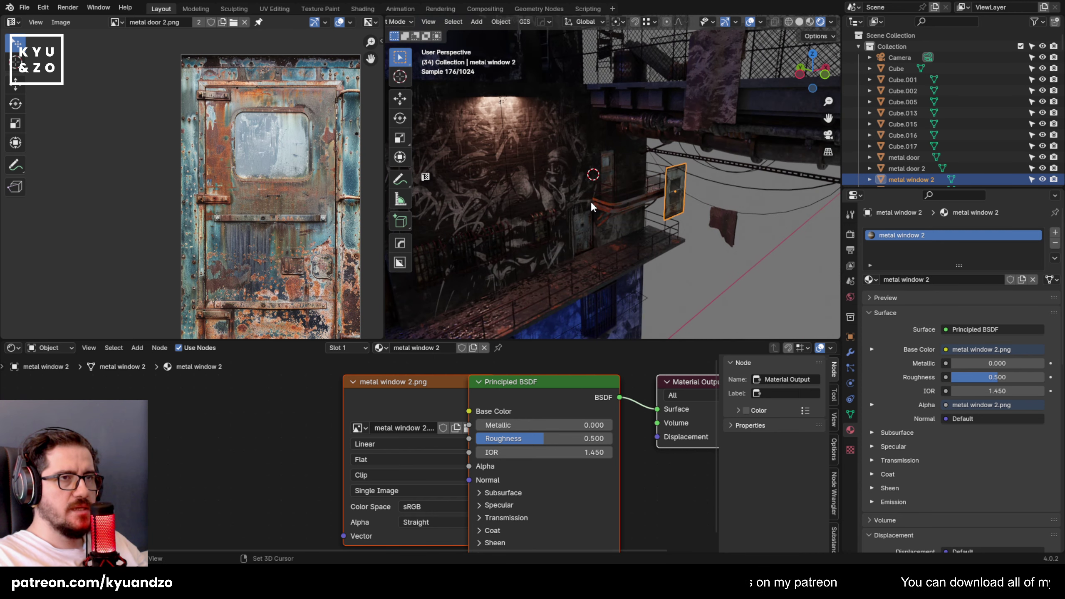
pyautogui.scroll(3, 591, 200)
pyautogui.keyDown('shift'); pyautogui.moveTo(581, 202); pyautogui.dragTo(638, 187, button='middle'); pyautogui.keyUp('shift')
pyautogui.keyDown('shift'); pyautogui.rightClick(581, 171); pyautogui.keyUp('shift')
pyautogui.hotkey('shift', 'a')
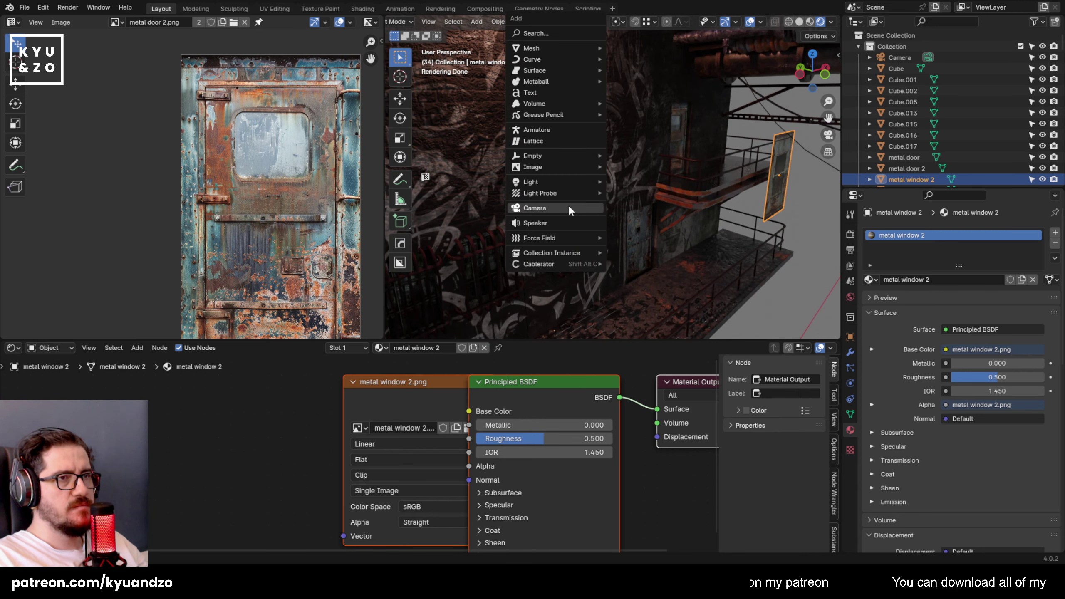
pyautogui.click(637, 190)
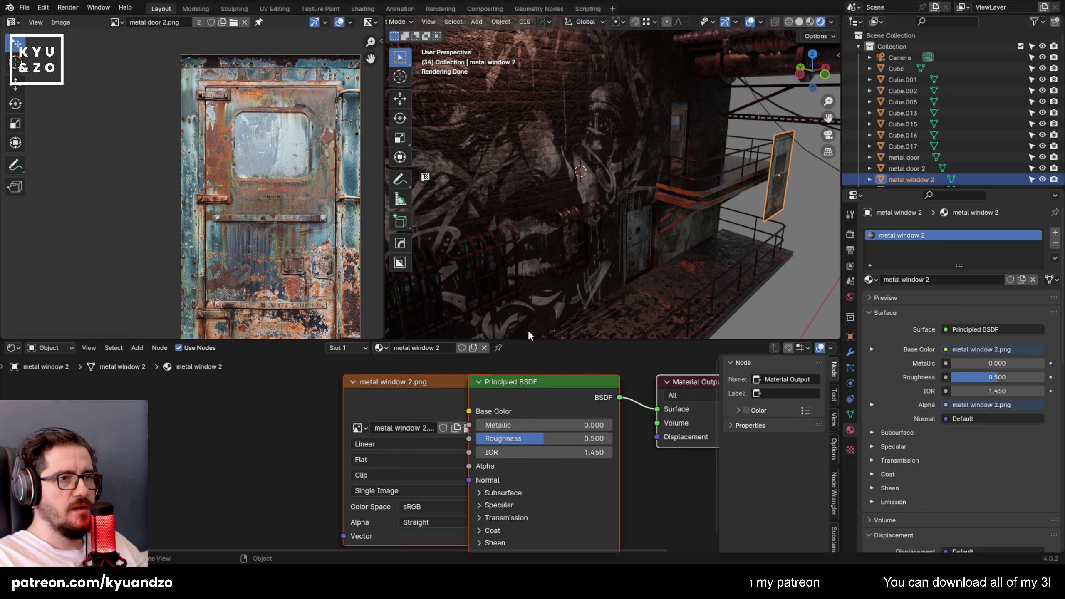
# Scale the building 5 plane up to tower size and move it along Y.
pyautogui.press('s')
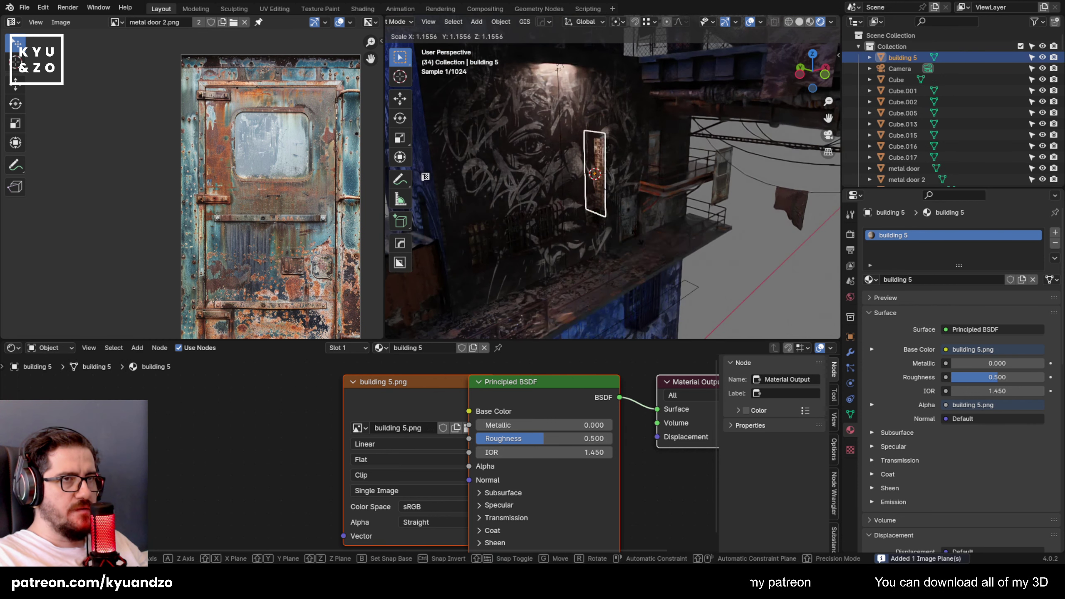
pyautogui.click(560, 47)
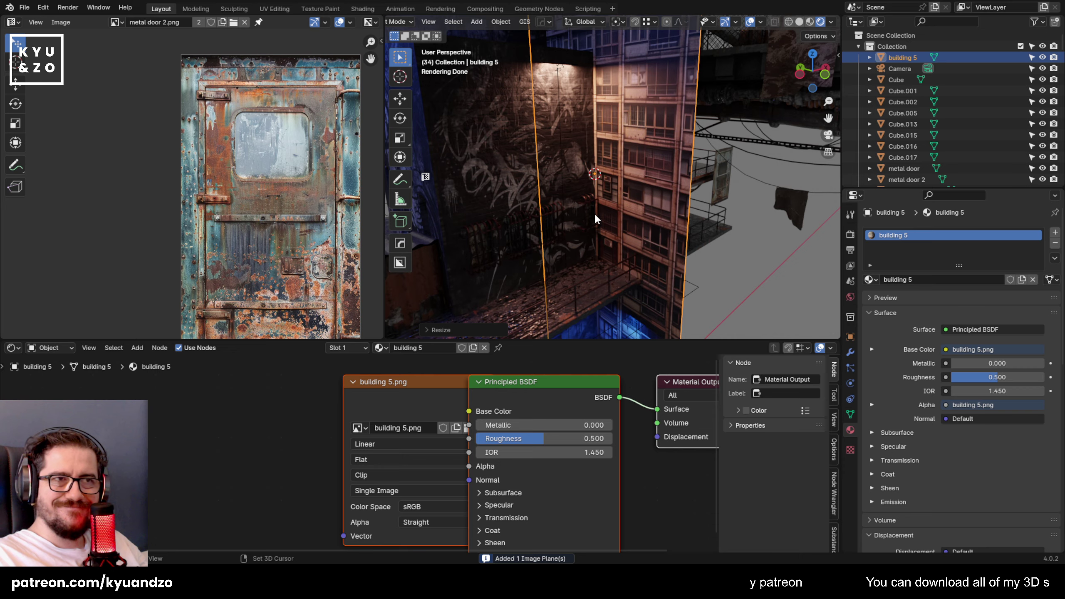
pyautogui.moveTo(594, 212)
pyautogui.mouseDown(button='middle')
pyautogui.moveTo(575, 147)
pyautogui.moveTo(713, 197)
pyautogui.moveTo(603, 195)
pyautogui.mouseUp(button='middle')
pyautogui.press('g')
pyautogui.press('y')
pyautogui.click(676, 172)
# Move the building 5 plane along X, clear of the rest of the scene.
pyautogui.scroll(-4, 603, 170)
pyautogui.scroll(3, 603, 168)
pyautogui.keyDown('shift'); pyautogui.moveTo(603, 141); pyautogui.dragTo(603, 212, button='middle'); pyautogui.keyUp('shift')
pyautogui.press('g')
pyautogui.press('y')
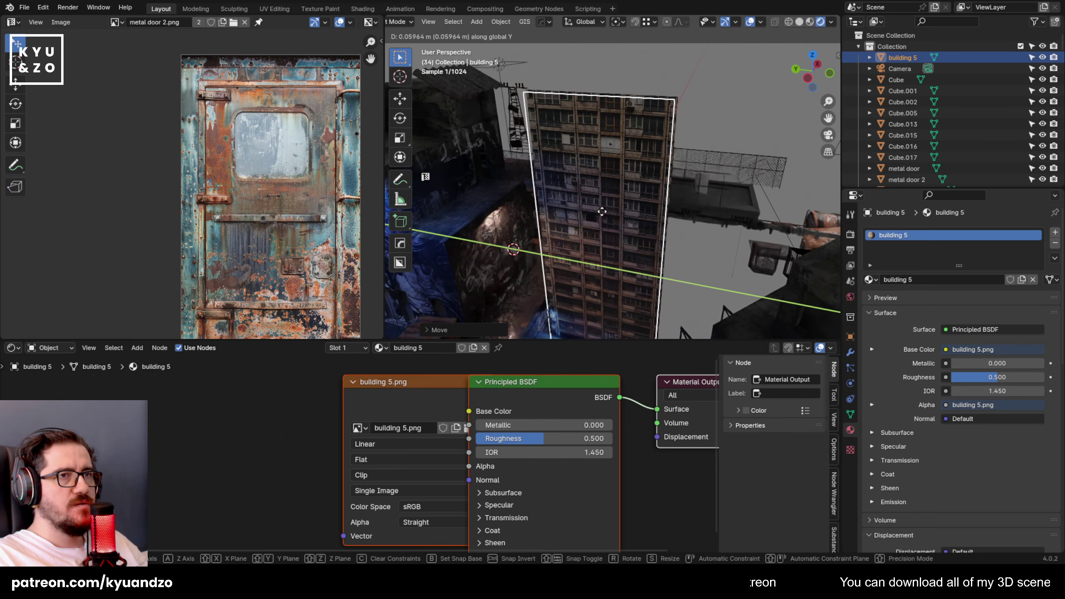
pyautogui.press('x')
pyautogui.click(645, 120)
# Hide everything except the building 5 plane and enlarge the 3D viewport in both directions.
pyautogui.keyDown('shift'); pyautogui.moveTo(636, 159); pyautogui.dragTo(587, 205, button='middle'); pyautogui.keyUp('shift')
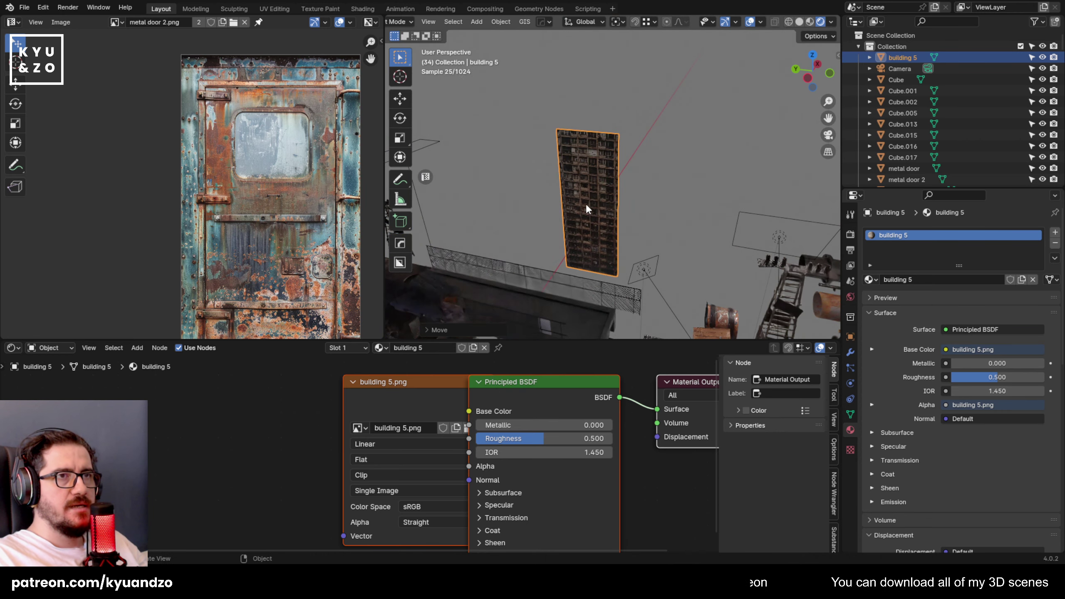
pyautogui.hotkey('shift', 'h')
pyautogui.scroll(6, 586, 202)
pyautogui.keyDown('shift'); pyautogui.moveTo(571, 132); pyautogui.dragTo(653, 234, button='middle'); pyautogui.keyUp('shift')
pyautogui.scroll(3, 652, 218)
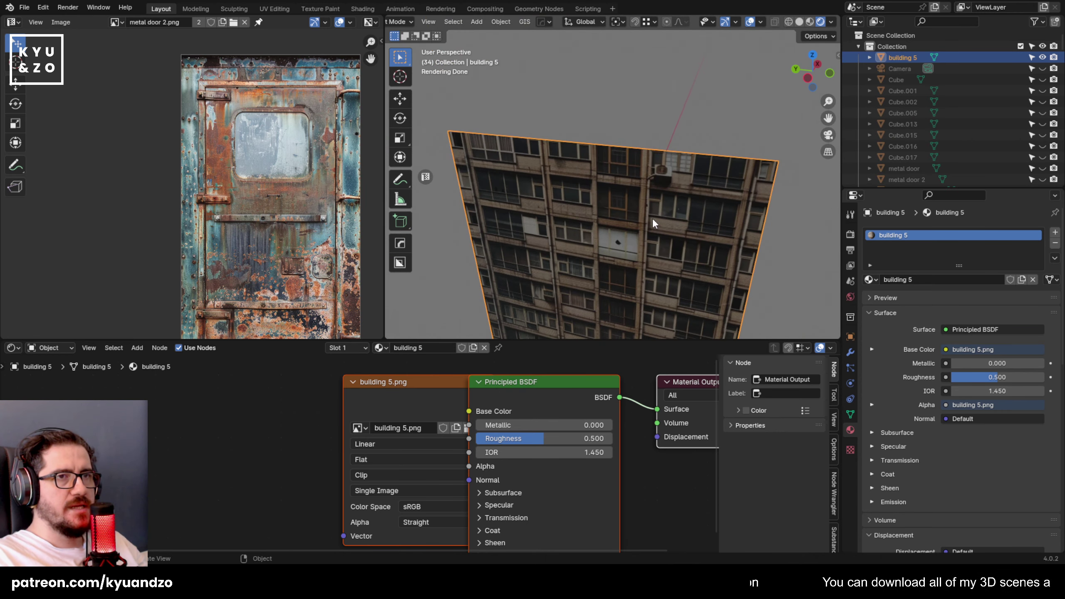
pyautogui.scroll(2, 652, 220)
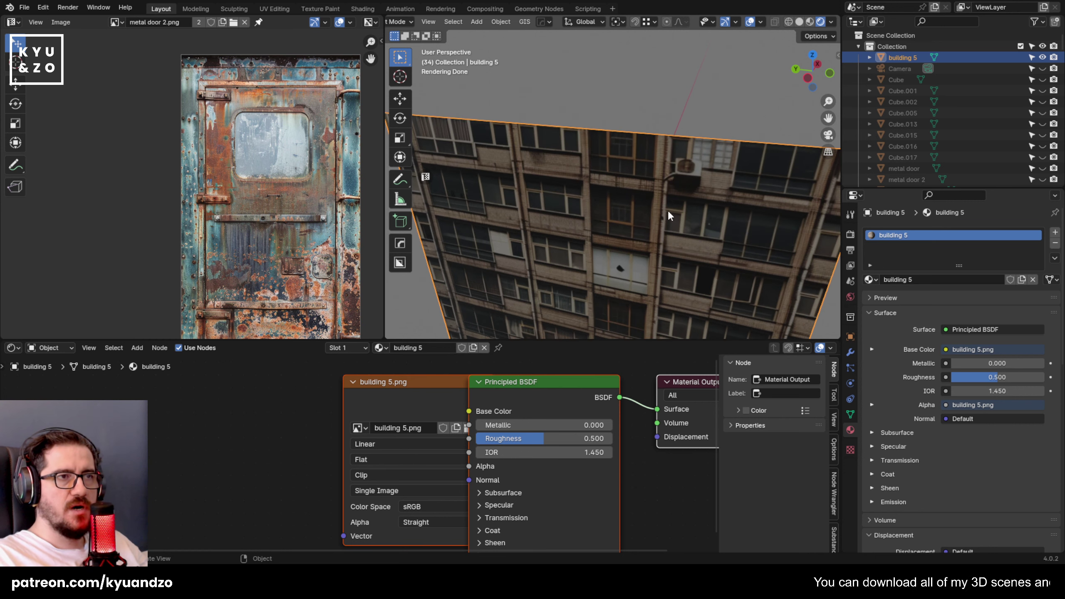
pyautogui.moveTo(548, 341); pyautogui.dragTo(548, 462)
pyautogui.keyDown('shift'); pyautogui.moveTo(551, 243); pyautogui.dragTo(491, 235, button='middle'); pyautogui.keyUp('shift')
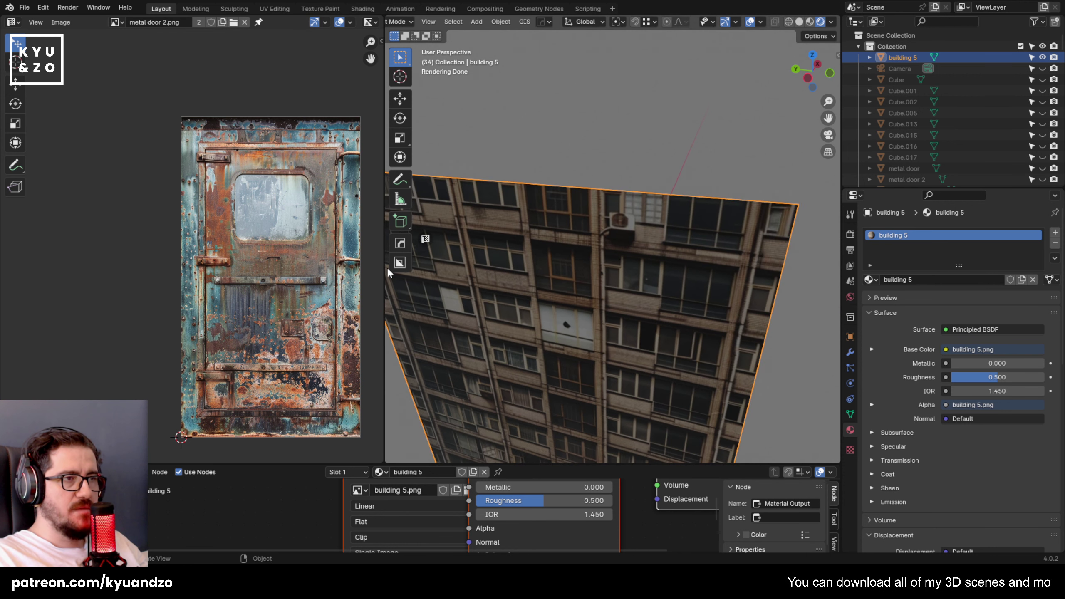
pyautogui.moveTo(387, 268); pyautogui.dragTo(203, 271)
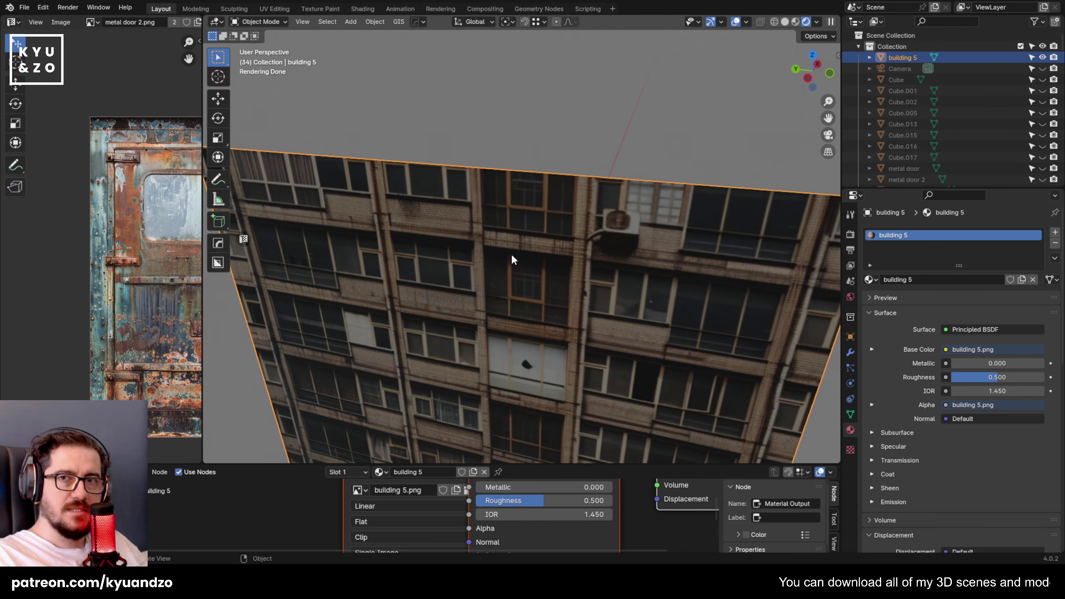
# Put the building 5 plane in Edit Mode and check the facade's edge loops in solid shading.
pyautogui.moveTo(481, 306); pyautogui.dragTo(424, 294, button='middle')
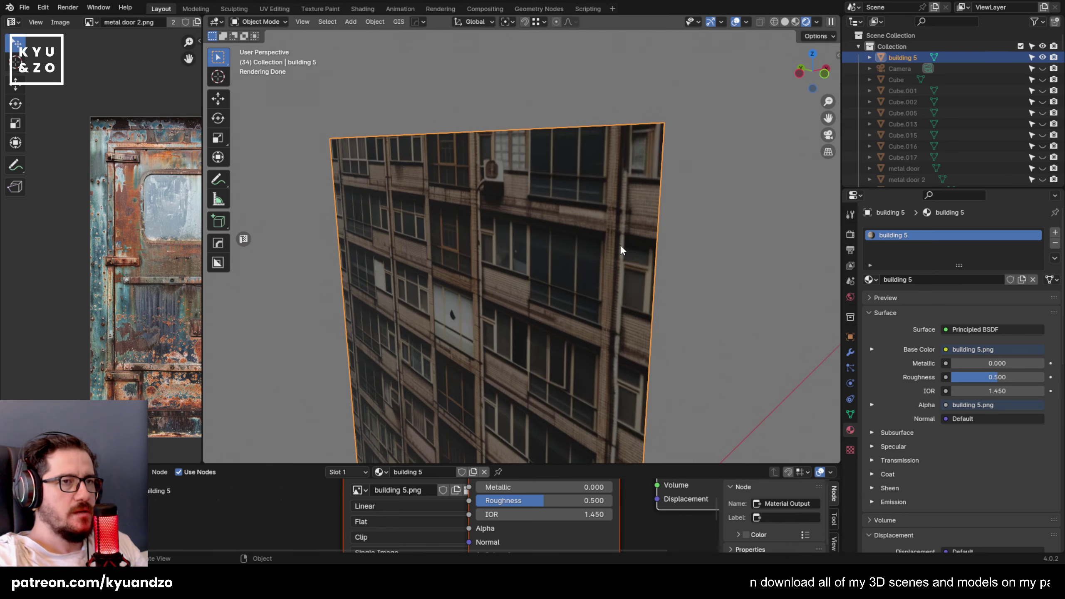
pyautogui.hotkey('alt', 'a')
pyautogui.click(574, 220)
pyautogui.scroll(2, 571, 221)
pyautogui.press('Tab')
pyautogui.scroll(2, 625, 242)
pyautogui.keyDown('shift'); pyautogui.moveTo(626, 243); pyautogui.dragTo(548, 271, button='middle'); pyautogui.keyUp('shift')
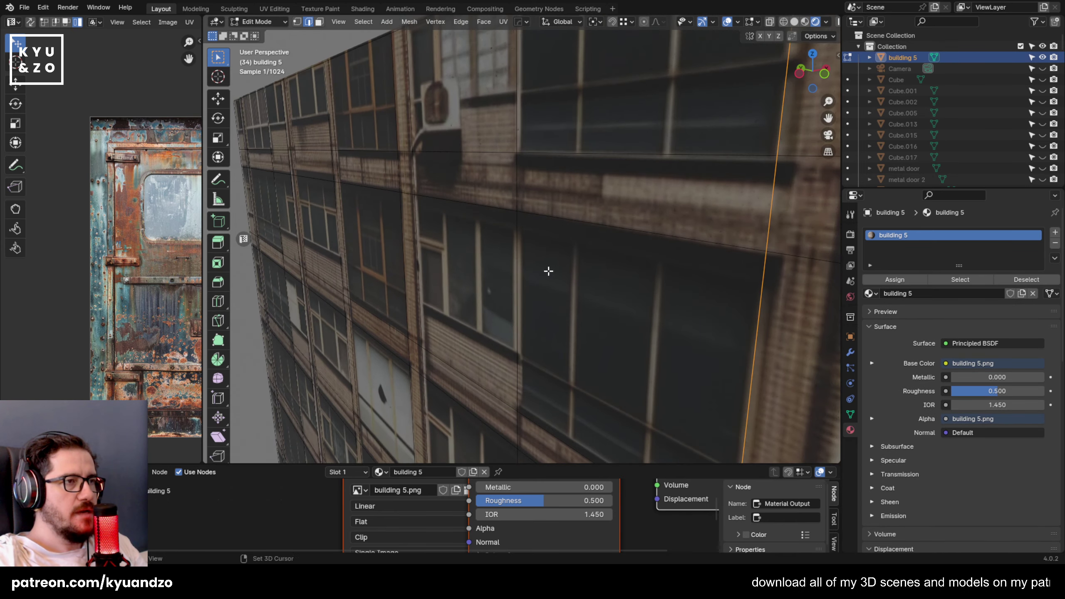
pyautogui.scroll(-6, 552, 268)
pyautogui.click(794, 22)
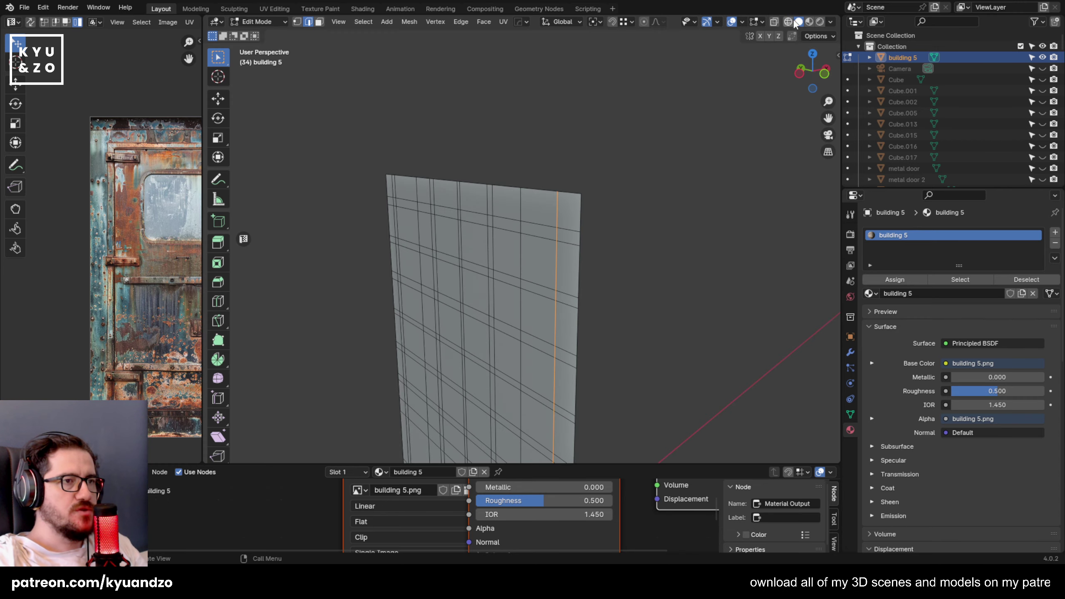
pyautogui.moveTo(581, 300)
pyautogui.mouseDown(button='middle')
pyautogui.moveTo(585, 238)
pyautogui.moveTo(585, 333)
pyautogui.moveTo(564, 188)
pyautogui.moveTo(577, 161)
pyautogui.mouseUp(button='middle')
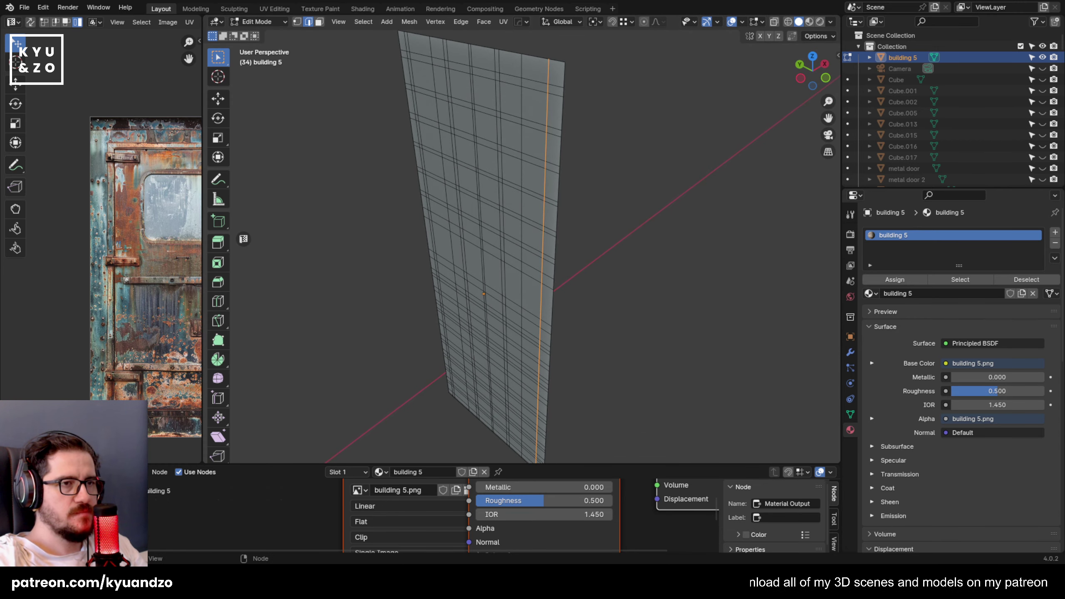
pyautogui.scroll(5, 483, 222)
# Use face selection and material preview shading to select large window faces in the upper part of the building 5 facade.
pyautogui.press('3')
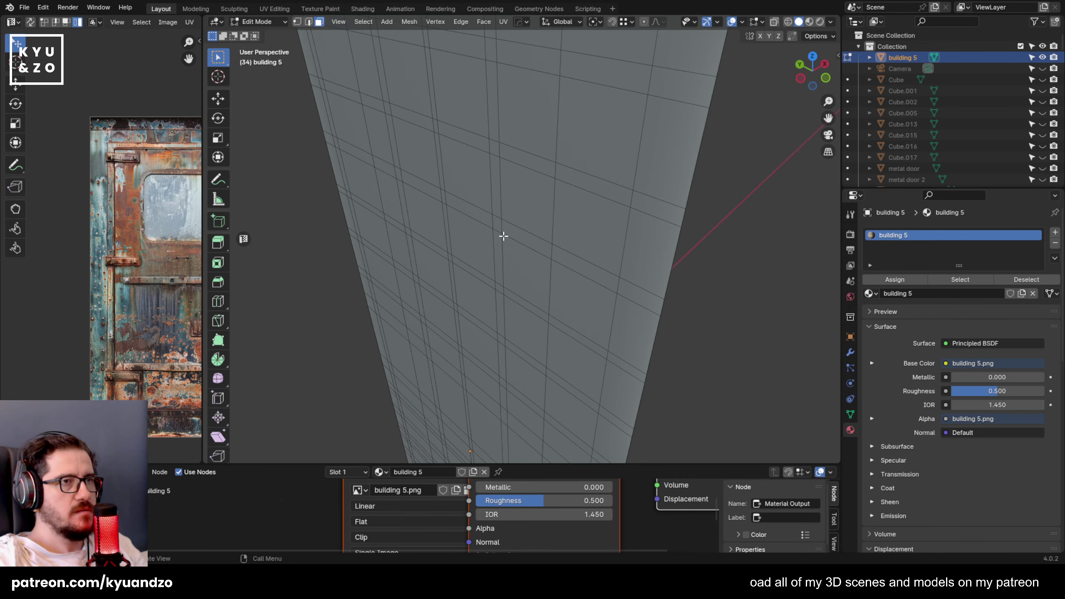
pyautogui.click(563, 157)
pyautogui.click(810, 21)
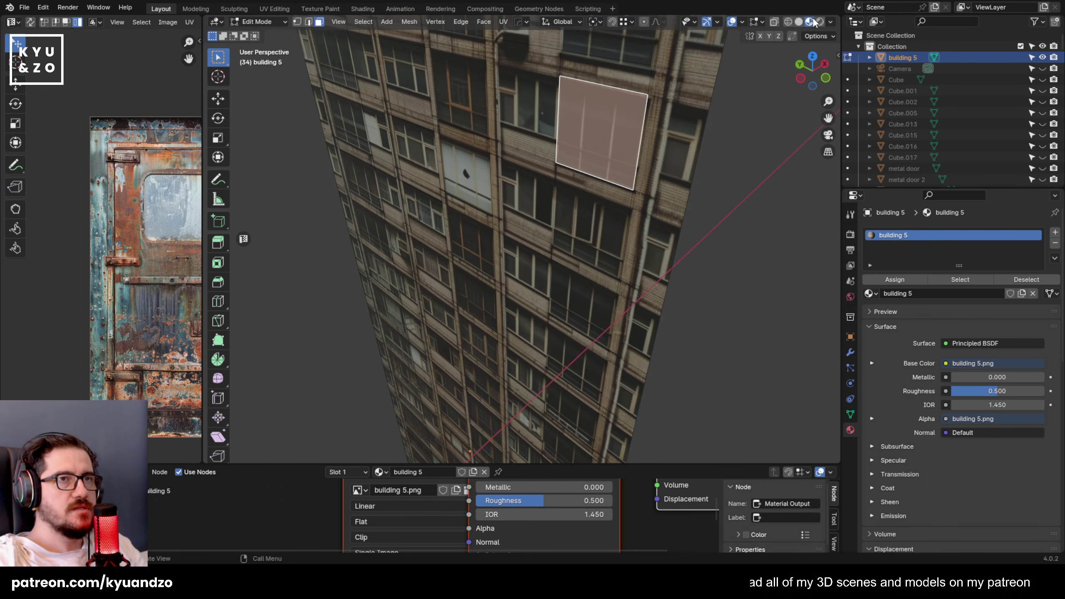
pyautogui.scroll(-4, 467, 234)
pyautogui.keyDown('shift'); pyautogui.moveTo(467, 235); pyautogui.dragTo(572, 337, button='middle'); pyautogui.keyUp('shift')
pyautogui.scroll(5, 563, 294)
pyautogui.click(489, 191)
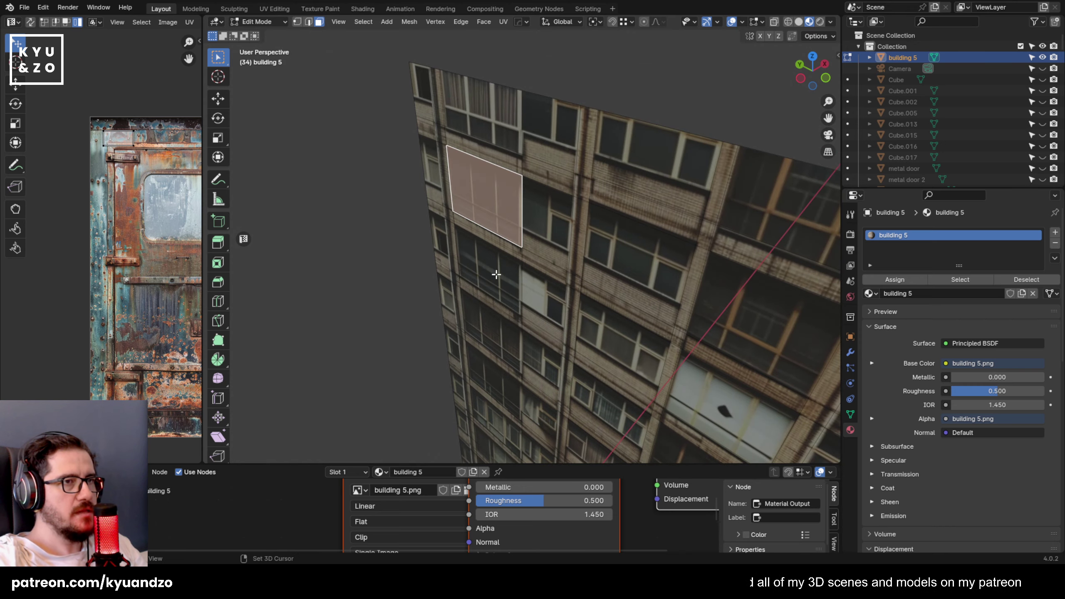
pyautogui.keyDown('shift'); pyautogui.moveTo(495, 275); pyautogui.dragTo(461, 288, button='middle'); pyautogui.keyUp('shift')
pyautogui.keyDown('shift'); pyautogui.click(491, 229); pyautogui.keyUp('shift')
pyautogui.keyDown('shift'); pyautogui.click(508, 232); pyautogui.keyUp('shift')
pyautogui.keyDown('shift'); pyautogui.click(453, 238); pyautogui.keyUp('shift')
# Insert a horizontal loop cut across the facade and slide it to the sill line of the second window row.
pyautogui.moveTo(454, 238); pyautogui.dragTo(521, 273, button='middle')
pyautogui.scroll(2, 465, 215)
pyautogui.hotkey('ctrl', 'r')
pyautogui.click(465, 215)
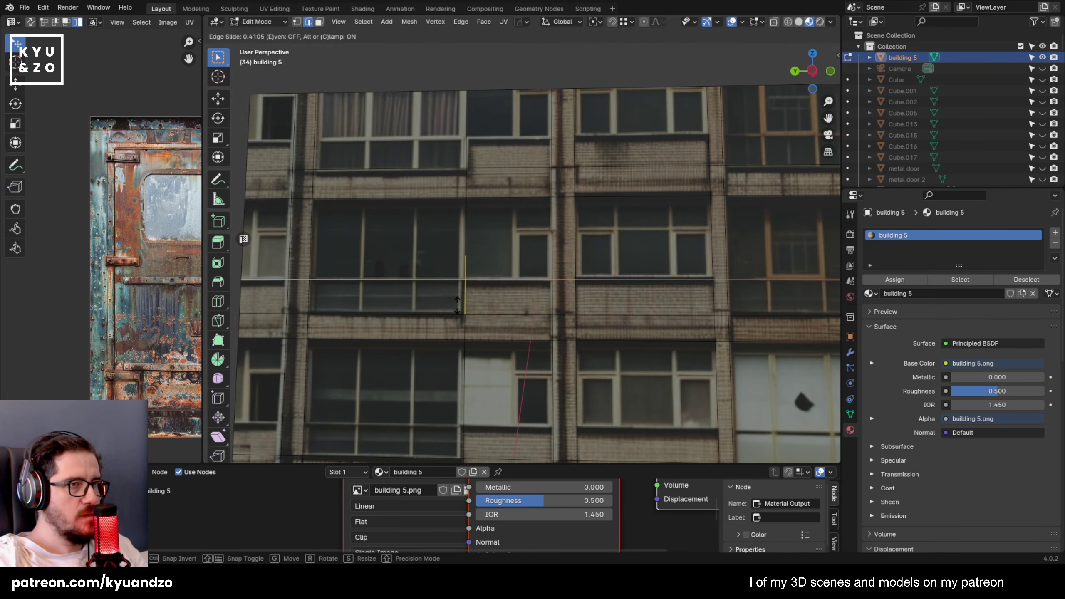
pyautogui.click(465, 215)
pyautogui.click(463, 142)
pyautogui.click(464, 154)
# Insert a horizontal loop cut across the facade and slide it to the sill line of the third window row.
pyautogui.keyDown('shift'); pyautogui.moveTo(488, 318); pyautogui.dragTo(492, 172, button='middle'); pyautogui.keyUp('shift')
pyautogui.click(456, 282)
pyautogui.hotkey('ctrl', 'r')
pyautogui.click(454, 290)
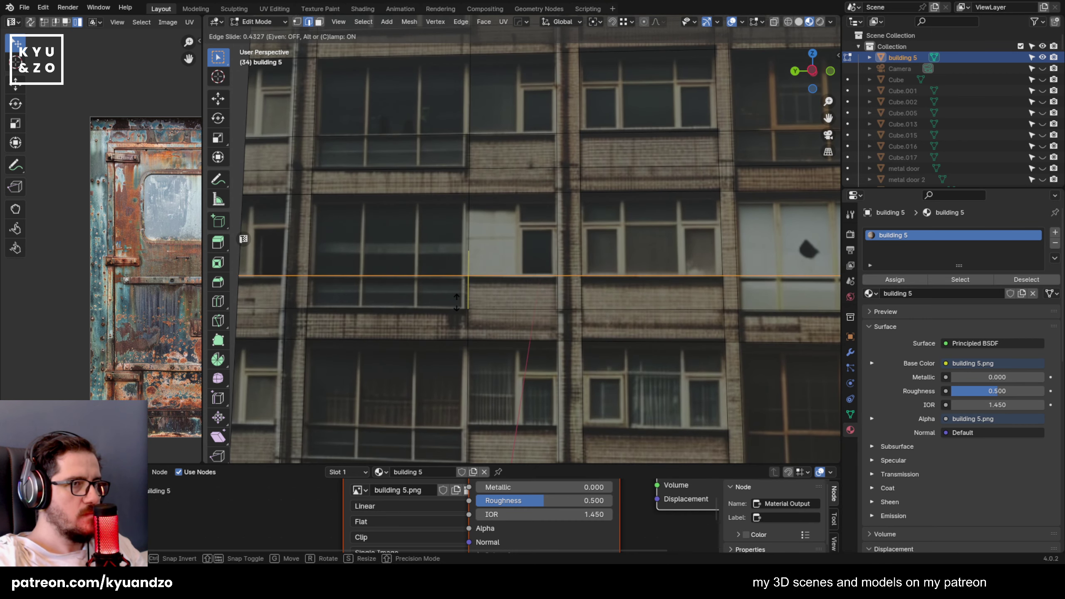
pyautogui.click(452, 315)
pyautogui.moveTo(452, 315); pyautogui.dragTo(456, 199, button='middle')
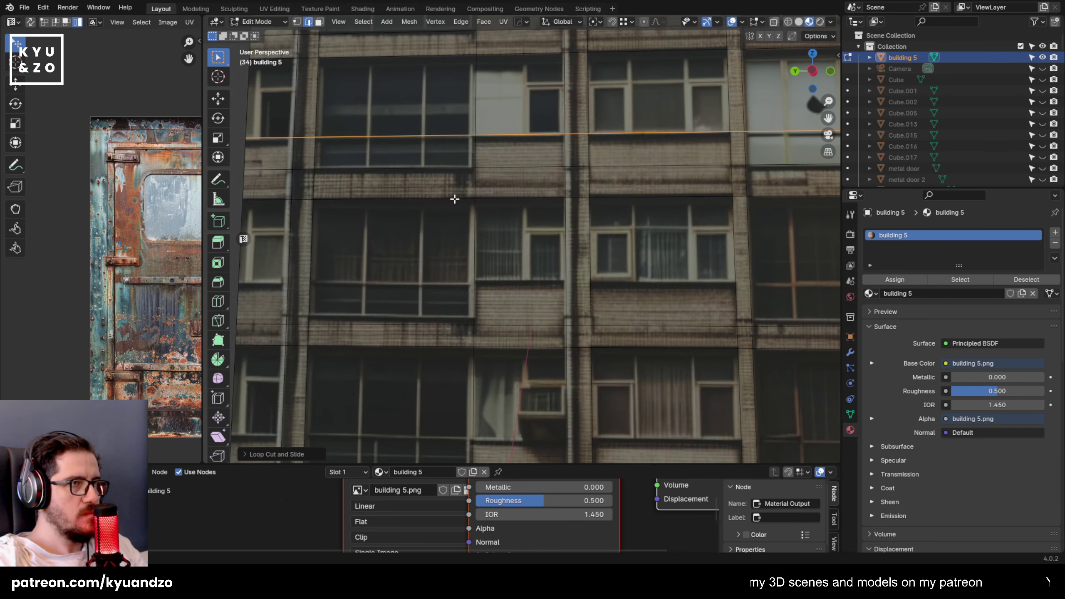
# Add horizontal loop cuts along the sill lines of the fourth and fifth window rows.
pyautogui.click(473, 294)
pyautogui.click(473, 312)
pyautogui.keyDown('shift'); pyautogui.moveTo(465, 362); pyautogui.dragTo(460, 196, button='middle'); pyautogui.keyUp('shift')
pyautogui.hotkey('ctrl', 'r')
pyautogui.click(454, 278)
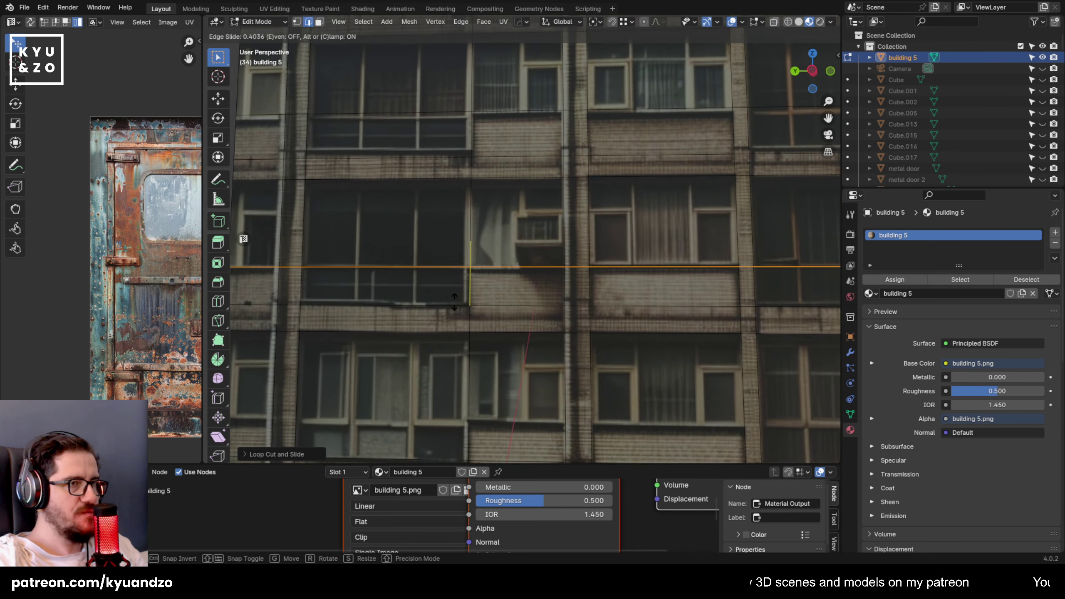
pyautogui.click(455, 303)
# Insert a loop cut at the sixth window row, undo it, and redo it exactly on the sill line.
pyautogui.keyDown('shift'); pyautogui.moveTo(463, 333); pyautogui.dragTo(468, 176, button='middle'); pyautogui.keyUp('shift')
pyautogui.hotkey('ctrl', 'r')
pyautogui.click(469, 274)
pyautogui.click(466, 297)
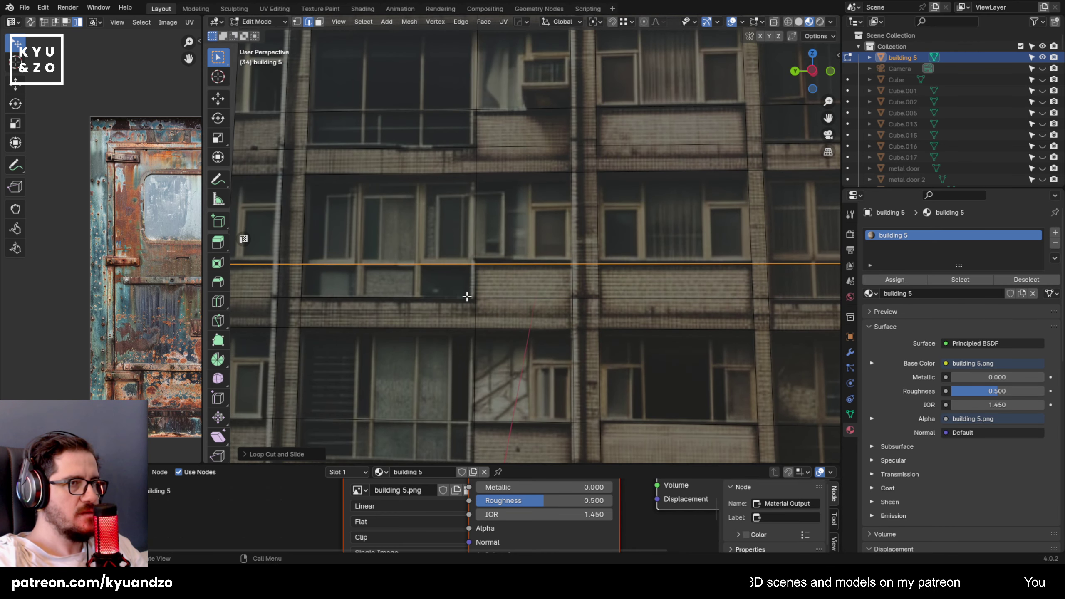
pyautogui.hotkey('ctrl', 'z')
pyautogui.click(473, 250)
pyautogui.click(457, 328)
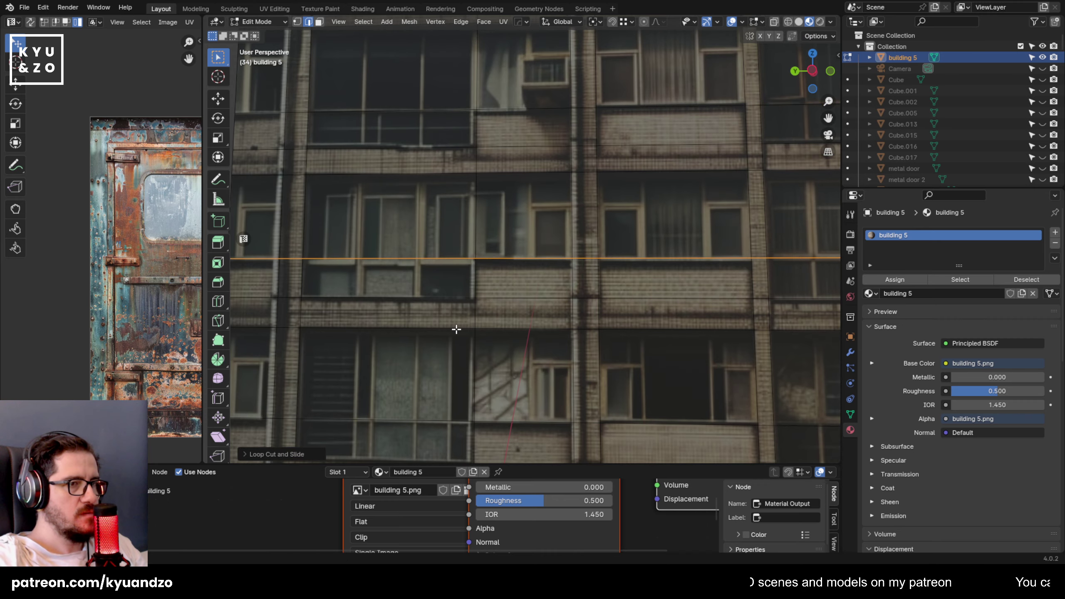
# Continue the horizontal sill-line loop cuts down to the eighth window row.
pyautogui.moveTo(457, 329); pyautogui.dragTo(466, 252, button='middle')
pyautogui.click(485, 323)
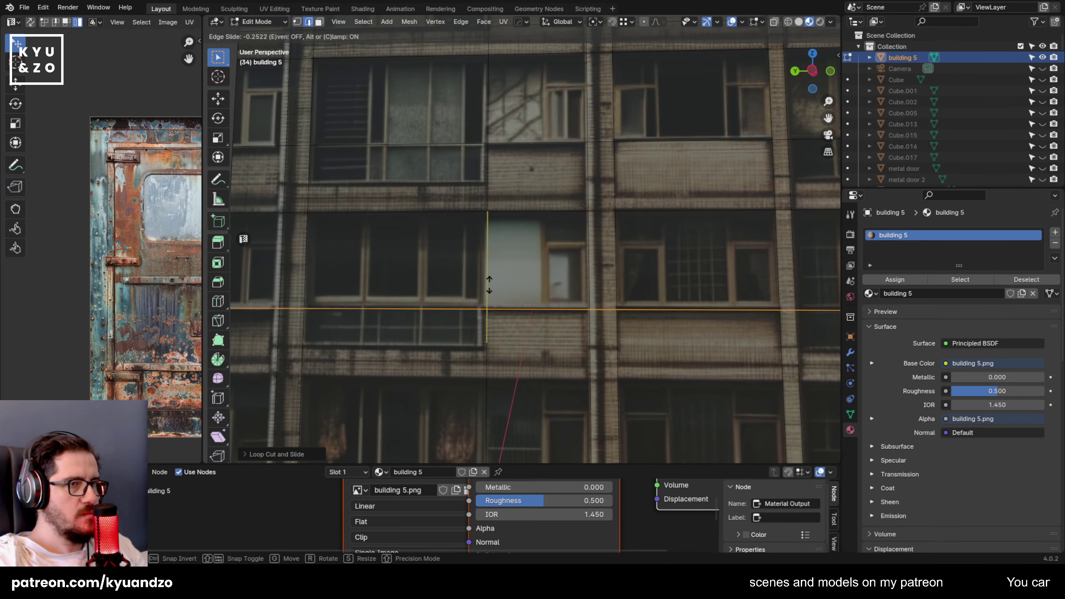
pyautogui.click(482, 310)
pyautogui.moveTo(482, 309); pyautogui.dragTo(467, 264, button='middle')
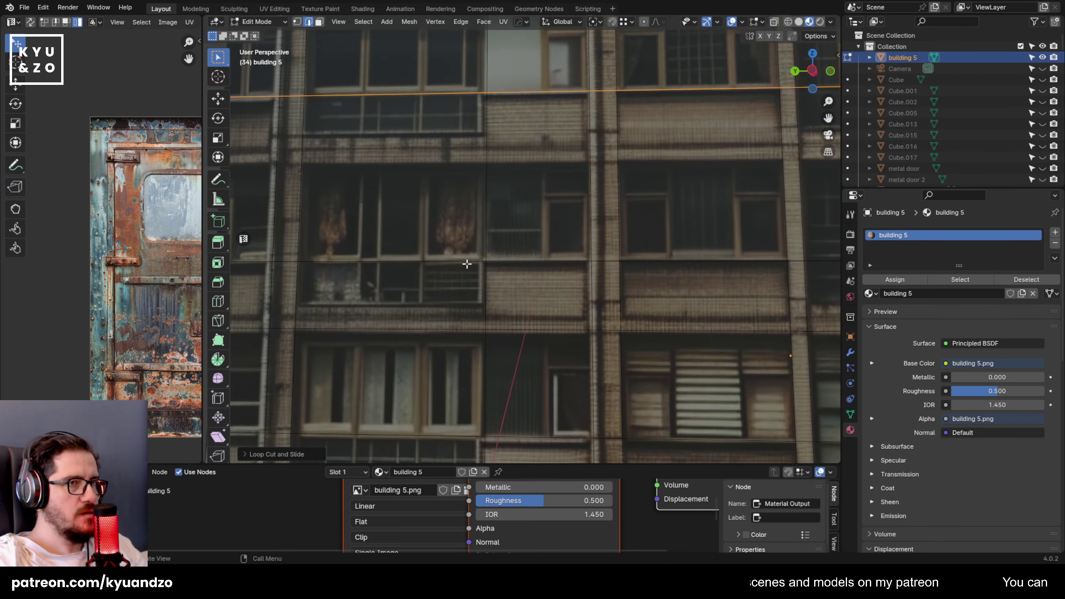
pyautogui.click(467, 400)
pyautogui.click(465, 393)
pyautogui.hotkey('ctrl', 'z')
# In face selection, select the top row's window faces across the first four bays, including the lower panes of the tall windows.
pyautogui.keyDown('shift'); pyautogui.moveTo(465, 394); pyautogui.dragTo(459, 307, button='middle'); pyautogui.keyUp('shift')
pyautogui.scroll(-8, 445, 174)
pyautogui.scroll(1, 513, 238)
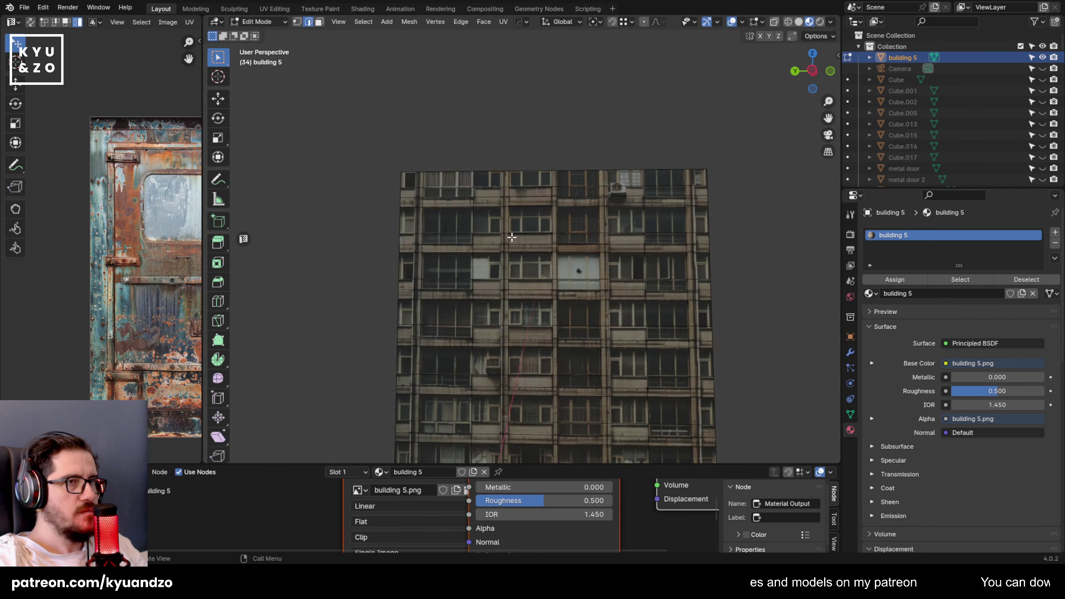
pyautogui.scroll(6, 511, 237)
pyautogui.press('3')
pyautogui.click(433, 201)
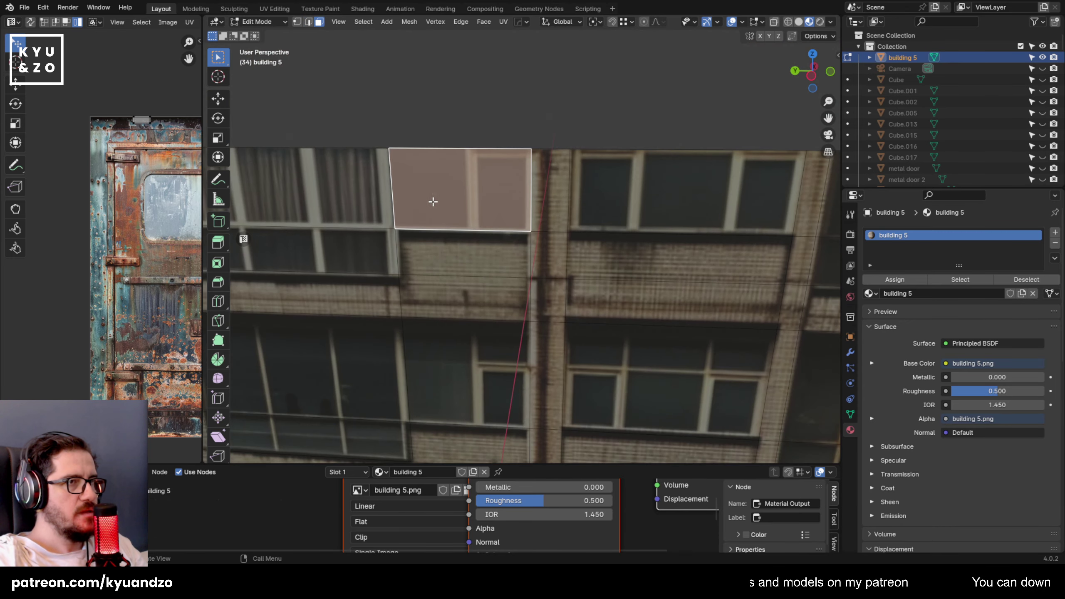
pyautogui.keyDown('shift'); pyautogui.click(365, 196); pyautogui.keyUp('shift')
pyautogui.scroll(-4, 334, 246)
pyautogui.keyDown('shift'); pyautogui.click(403, 244); pyautogui.keyUp('shift')
pyautogui.keyDown('shift'); pyautogui.click(596, 219); pyautogui.keyUp('shift')
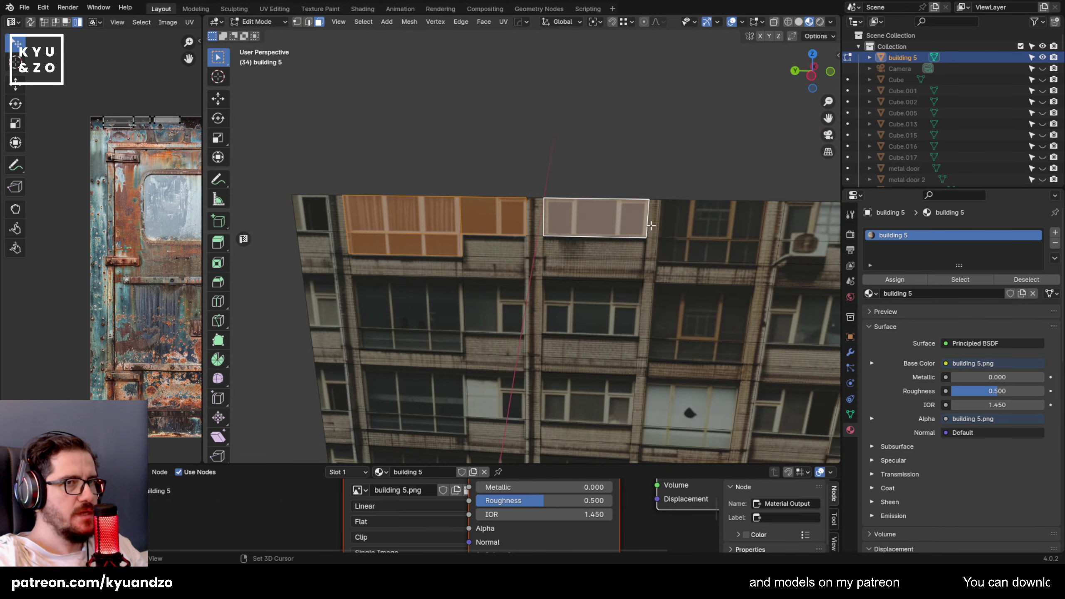
pyautogui.keyDown('shift'); pyautogui.click(686, 223); pyautogui.keyUp('shift')
pyautogui.keyDown('shift'); pyautogui.click(720, 251); pyautogui.keyUp('shift')
# Add the second row's window faces in the first four bays to the selection, including the lower panes.
pyautogui.keyDown('shift'); pyautogui.click(383, 316); pyautogui.keyUp('shift')
pyautogui.keyDown('shift'); pyautogui.click(495, 310); pyautogui.keyUp('shift')
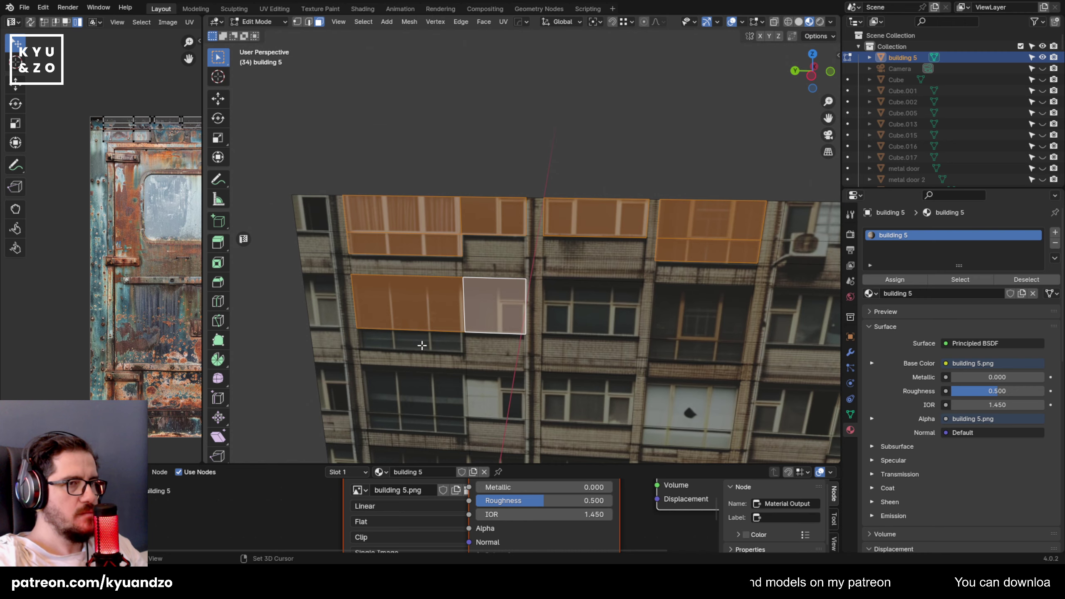
pyautogui.keyDown('shift'); pyautogui.click(422, 345); pyautogui.keyUp('shift')
pyautogui.keyDown('shift'); pyautogui.click(614, 319); pyautogui.keyUp('shift')
pyautogui.keyDown('shift'); pyautogui.click(683, 329); pyautogui.keyUp('shift')
# Add the window faces of the last two large bays in the top two rows, including their lower panes.
pyautogui.keyDown('shift'); pyautogui.moveTo(677, 358); pyautogui.dragTo(486, 287, button='middle'); pyautogui.keyUp('shift')
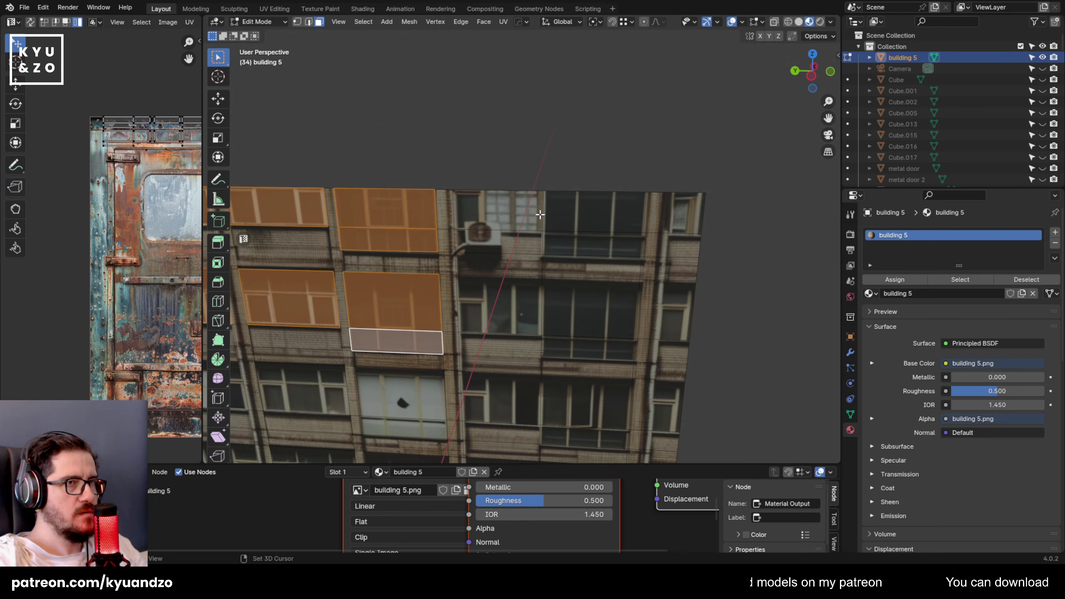
pyautogui.keyDown('shift'); pyautogui.click(604, 218); pyautogui.keyUp('shift')
pyautogui.keyDown('shift'); pyautogui.click(552, 243); pyautogui.keyUp('shift')
pyautogui.keyDown('shift'); pyautogui.click(492, 217); pyautogui.keyUp('shift')
pyautogui.keyDown('shift'); pyautogui.click(521, 312); pyautogui.keyUp('shift')
pyautogui.keyDown('shift'); pyautogui.click(583, 323); pyautogui.keyUp('shift')
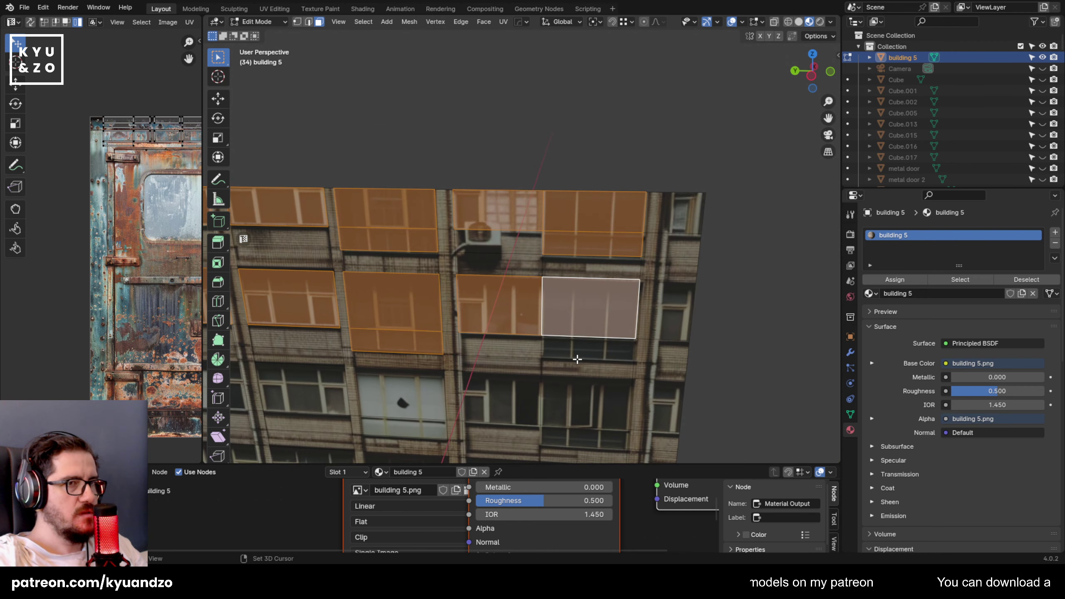
pyautogui.keyDown('shift'); pyautogui.click(579, 355); pyautogui.keyUp('shift')
# Add the third row's window faces to the selection, leaving out the pale window with the dark hole.
pyautogui.keyDown('shift'); pyautogui.moveTo(516, 371); pyautogui.dragTo(539, 225, button='middle'); pyautogui.keyUp('shift')
pyautogui.keyDown('shift'); pyautogui.click(595, 280); pyautogui.keyUp('shift')
pyautogui.keyDown('shift'); pyautogui.click(532, 245); pyautogui.keyUp('shift')
pyautogui.keyDown('shift'); pyautogui.moveTo(383, 255); pyautogui.dragTo(554, 258, button='middle'); pyautogui.keyUp('shift')
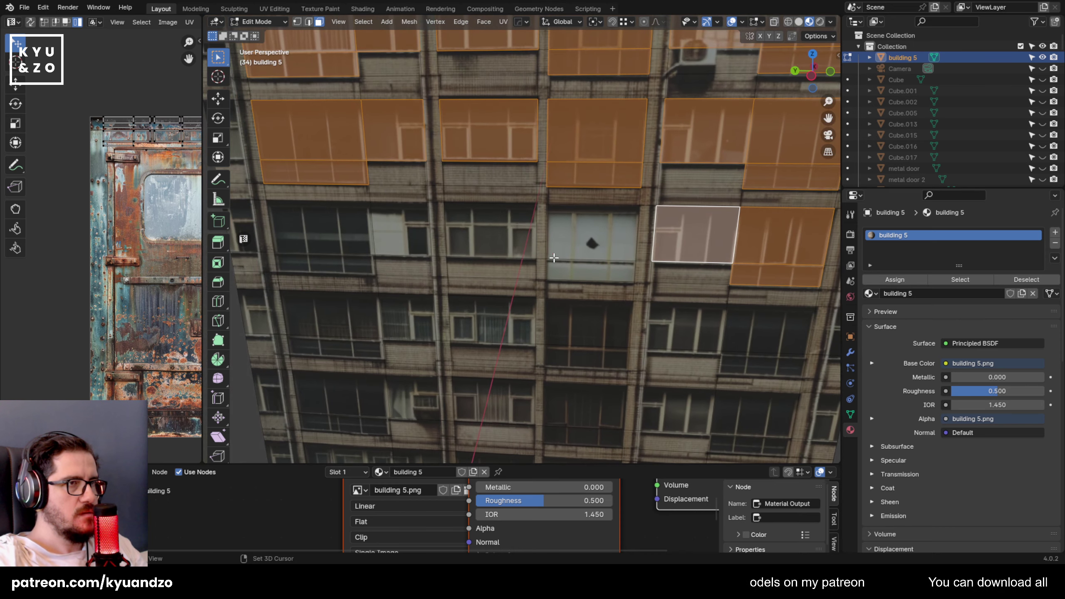
pyautogui.keyDown('shift'); pyautogui.click(490, 231); pyautogui.keyUp('shift')
pyautogui.keyDown('shift'); pyautogui.click(401, 229); pyautogui.keyUp('shift')
pyautogui.keyDown('shift'); pyautogui.click(321, 249); pyautogui.keyUp('shift')
pyautogui.keyDown('shift'); pyautogui.click(322, 261); pyautogui.keyUp('shift')
# Add the fourth row's window faces in the first four bays to the selection, including the lower panes.
pyautogui.keyDown('shift'); pyautogui.moveTo(304, 299); pyautogui.dragTo(465, 248, button='middle'); pyautogui.keyUp('shift')
pyautogui.keyDown('shift'); pyautogui.click(472, 273); pyautogui.keyUp('shift')
pyautogui.keyDown('shift'); pyautogui.click(474, 304); pyautogui.keyUp('shift')
pyautogui.keyDown('shift'); pyautogui.click(566, 271); pyautogui.keyUp('shift')
pyautogui.keyDown('shift'); pyautogui.click(661, 270); pyautogui.keyUp('shift')
pyautogui.keyDown('shift'); pyautogui.click(746, 279); pyautogui.keyUp('shift')
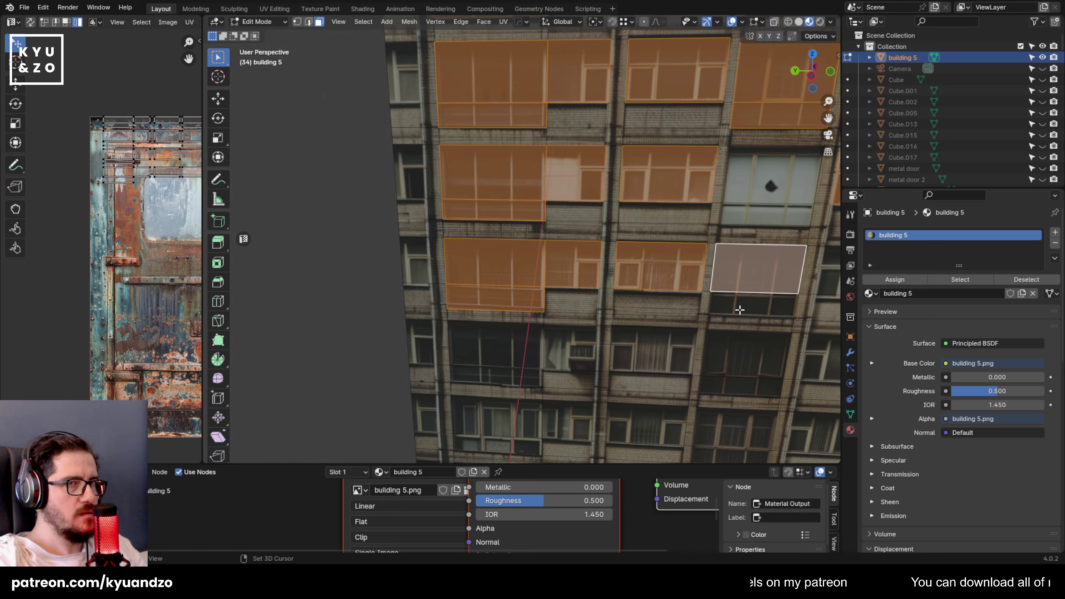
pyautogui.keyDown('shift'); pyautogui.click(740, 309); pyautogui.keyUp('shift')
# Add the fifth row's first two bays and the narrow windows along the facade's left edge in the top five rows.
pyautogui.keyDown('shift'); pyautogui.click(495, 344); pyautogui.keyUp('shift')
pyautogui.keyDown('shift'); pyautogui.click(490, 373); pyautogui.keyUp('shift')
pyautogui.keyDown('shift'); pyautogui.click(553, 352); pyautogui.keyUp('shift')
pyautogui.keyDown('shift'); pyautogui.click(424, 346); pyautogui.keyUp('shift')
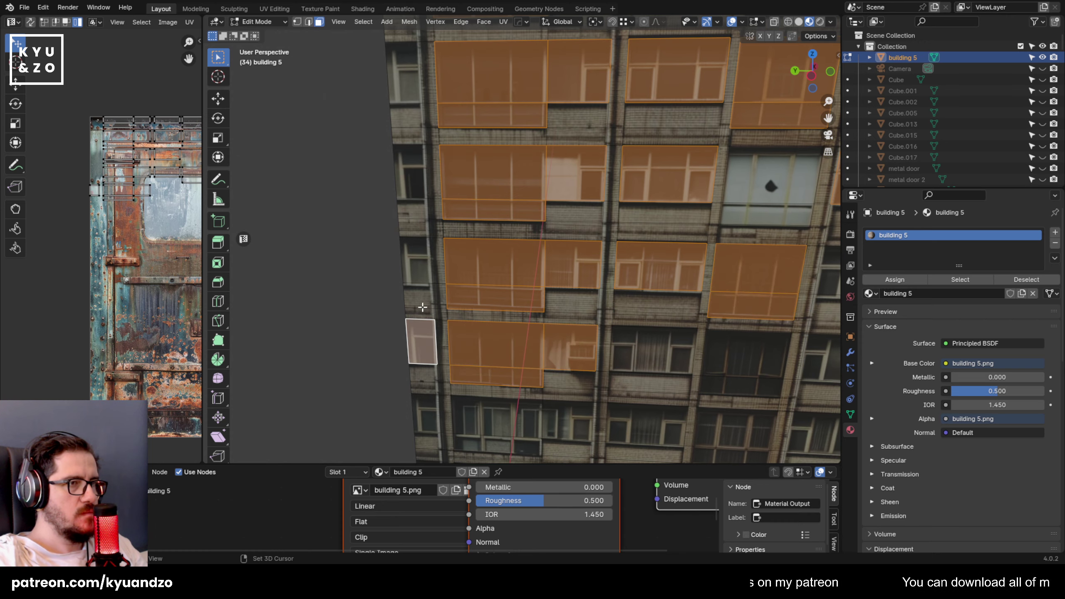
pyautogui.keyDown('shift'); pyautogui.click(421, 275); pyautogui.keyUp('shift')
pyautogui.keyDown('shift'); pyautogui.click(413, 185); pyautogui.keyUp('shift')
pyautogui.keyDown('shift'); pyautogui.moveTo(413, 185); pyautogui.dragTo(408, 235, button='middle'); pyautogui.keyUp('shift')
pyautogui.keyDown('shift'); pyautogui.click(395, 213); pyautogui.keyUp('shift')
pyautogui.keyDown('shift'); pyautogui.click(390, 123); pyautogui.keyUp('shift')
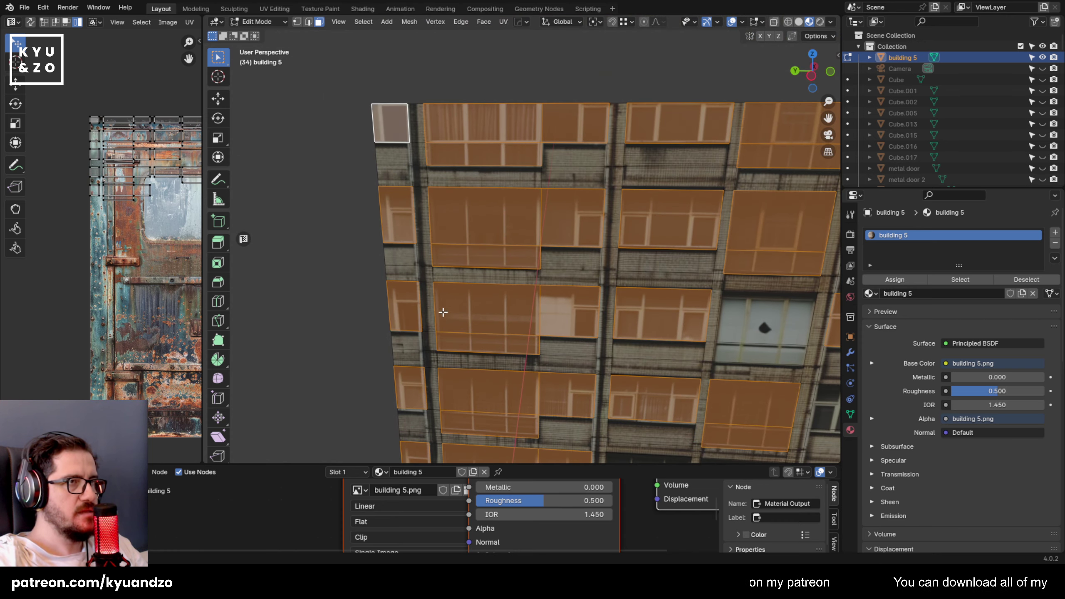
# Add the narrow left-edge windows of the sixth and seventh rows and the seventh row's first large window to the selection.
pyautogui.keyDown('shift'); pyautogui.moveTo(442, 312); pyautogui.dragTo(419, 174, button='middle'); pyautogui.keyUp('shift')
pyautogui.keyDown('shift'); pyautogui.click(364, 190); pyautogui.keyUp('shift')
pyautogui.keyDown('shift'); pyautogui.click(374, 279); pyautogui.keyUp('shift')
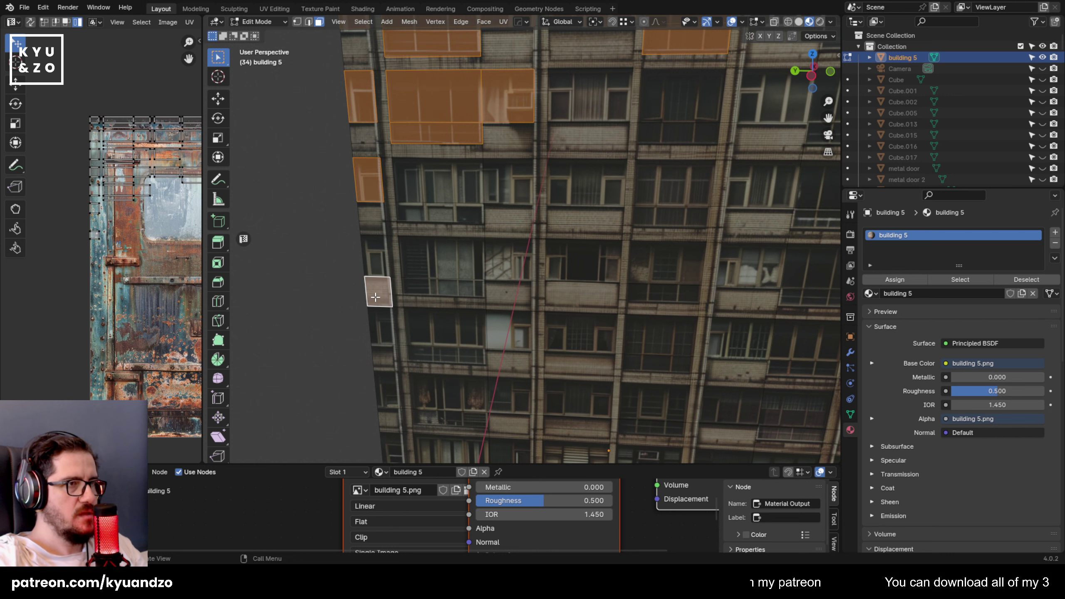
pyautogui.keyDown('shift'); pyautogui.click(376, 297); pyautogui.keyUp('shift')
pyautogui.keyDown('shift'); pyautogui.click(378, 261); pyautogui.keyUp('shift')
pyautogui.keyDown('shift'); pyautogui.click(440, 258); pyautogui.keyUp('shift')
# Add the sixth row's window faces in the first four bays to the selection, including the lower panes.
pyautogui.keyDown('shift'); pyautogui.click(441, 213); pyautogui.keyUp('shift')
pyautogui.keyDown('shift'); pyautogui.click(514, 182); pyautogui.keyUp('shift')
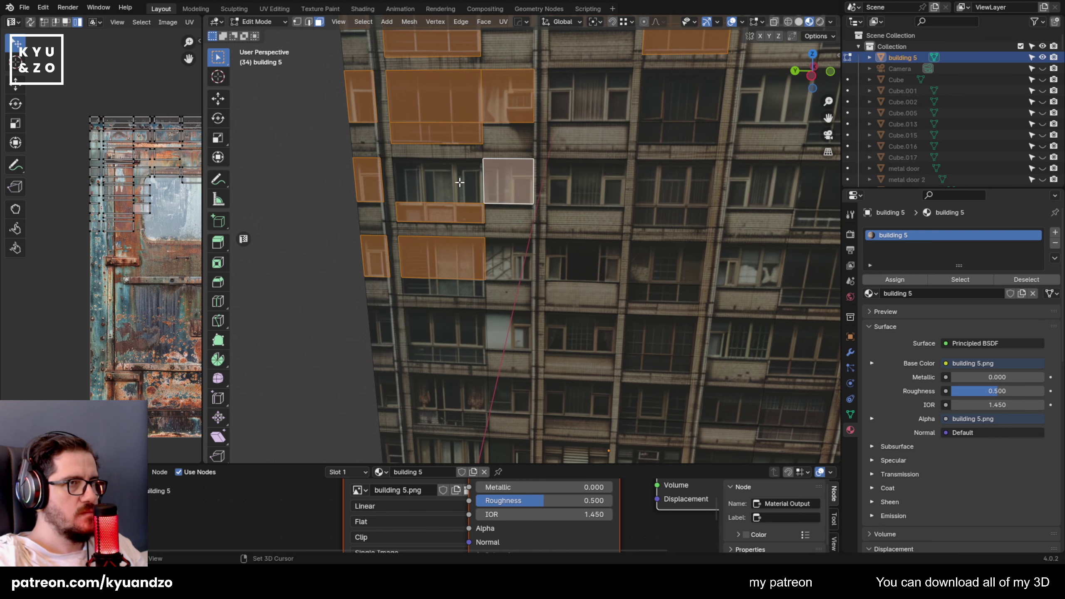
pyautogui.keyDown('shift'); pyautogui.click(459, 182); pyautogui.keyUp('shift')
pyautogui.keyDown('shift'); pyautogui.click(587, 183); pyautogui.keyUp('shift')
pyautogui.keyDown('shift'); pyautogui.click(671, 185); pyautogui.keyUp('shift')
pyautogui.keyDown('shift'); pyautogui.click(673, 216); pyautogui.keyUp('shift')
# Add the fifth row's remaining large window faces to the selection, including the lower panes.
pyautogui.keyDown('shift'); pyautogui.click(592, 97); pyautogui.keyUp('shift')
pyautogui.keyDown('shift'); pyautogui.click(679, 96); pyautogui.keyUp('shift')
pyautogui.keyDown('shift'); pyautogui.click(680, 134); pyautogui.keyUp('shift')
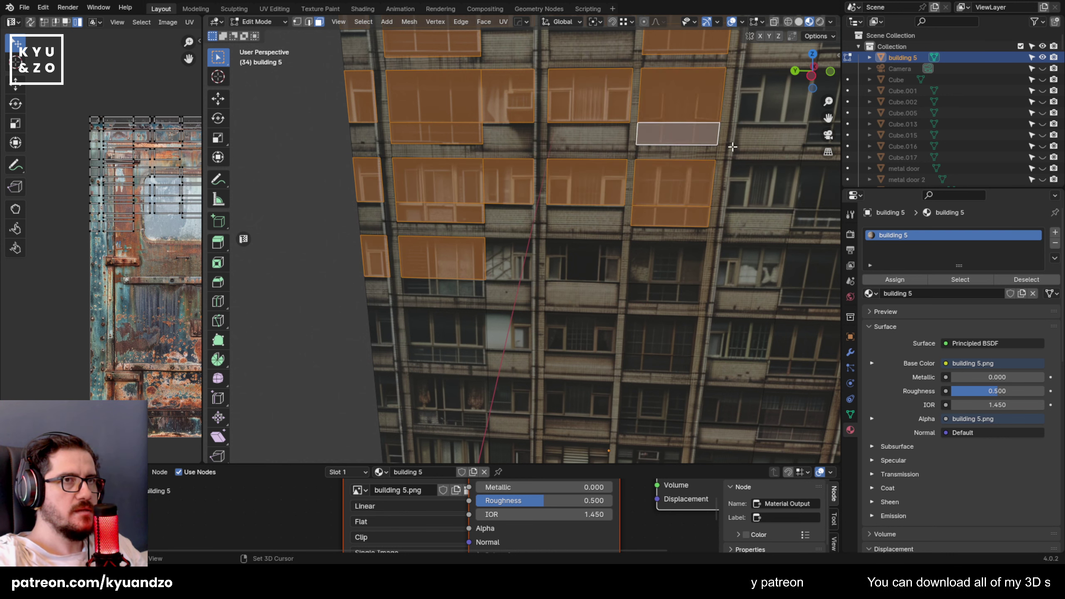
pyautogui.keyDown('shift'); pyautogui.moveTo(733, 147); pyautogui.dragTo(481, 211, button='middle'); pyautogui.keyUp('shift')
pyautogui.keyDown('shift'); pyautogui.click(528, 167); pyautogui.keyUp('shift')
pyautogui.keyDown('shift'); pyautogui.click(579, 171); pyautogui.keyUp('shift')
pyautogui.keyDown('shift'); pyautogui.click(580, 201); pyautogui.keyUp('shift')
# Add the fourth row's last two large windows and the narrow right-edge windows of the fourth and fifth rows to the selection.
pyautogui.keyDown('shift'); pyautogui.click(583, 82); pyautogui.keyUp('shift')
pyautogui.keyDown('shift'); pyautogui.click(566, 126); pyautogui.keyUp('shift')
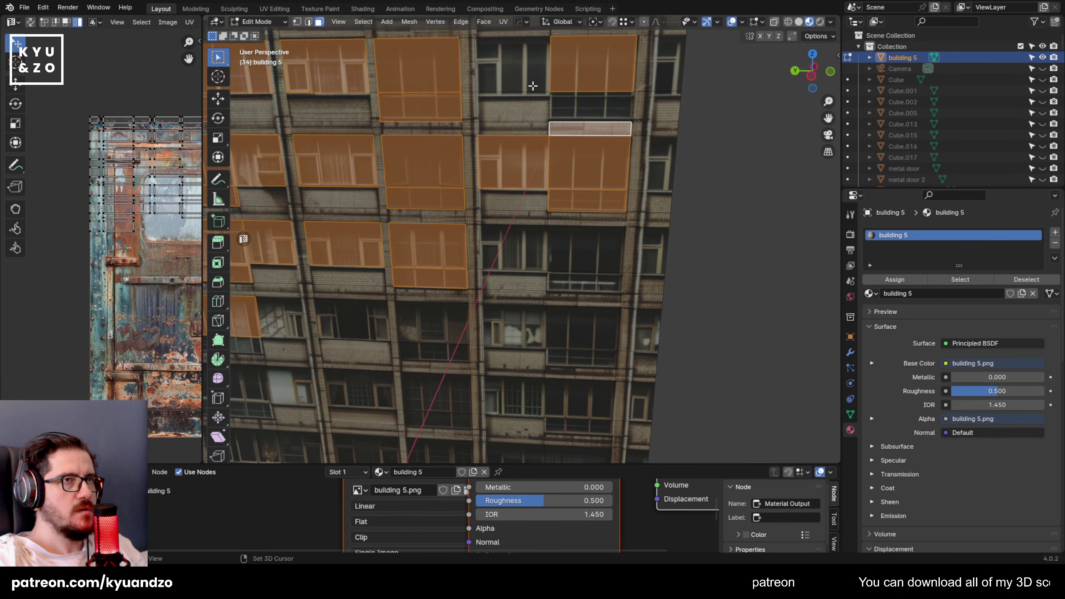
pyautogui.keyDown('shift'); pyautogui.click(586, 128); pyautogui.keyUp('shift')
pyautogui.keyDown('shift'); pyautogui.click(585, 110); pyautogui.keyUp('shift')
pyautogui.keyDown('shift'); pyautogui.click(545, 76); pyautogui.keyUp('shift')
pyautogui.keyDown('shift'); pyautogui.click(665, 89); pyautogui.keyUp('shift')
pyautogui.keyDown('shift'); pyautogui.click(656, 184); pyautogui.keyUp('shift')
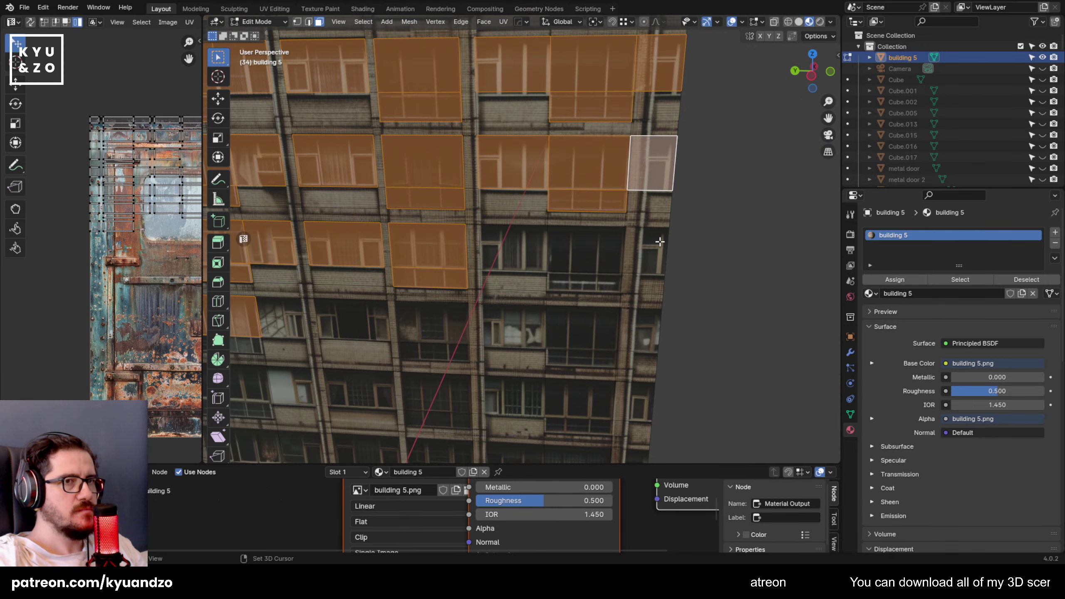
# Extend the face selection down the facade's right end through the sixth, seventh and eighth window rows.
pyautogui.keyDown('shift'); pyautogui.click(648, 252); pyautogui.keyUp('shift')
pyautogui.keyDown('shift'); pyautogui.click(648, 336); pyautogui.keyUp('shift')
pyautogui.keyDown('shift'); pyautogui.click(583, 327); pyautogui.keyUp('shift')
pyautogui.keyDown('shift'); pyautogui.click(568, 247); pyautogui.keyUp('shift')
pyautogui.keyDown('shift'); pyautogui.click(512, 249); pyautogui.keyUp('shift')
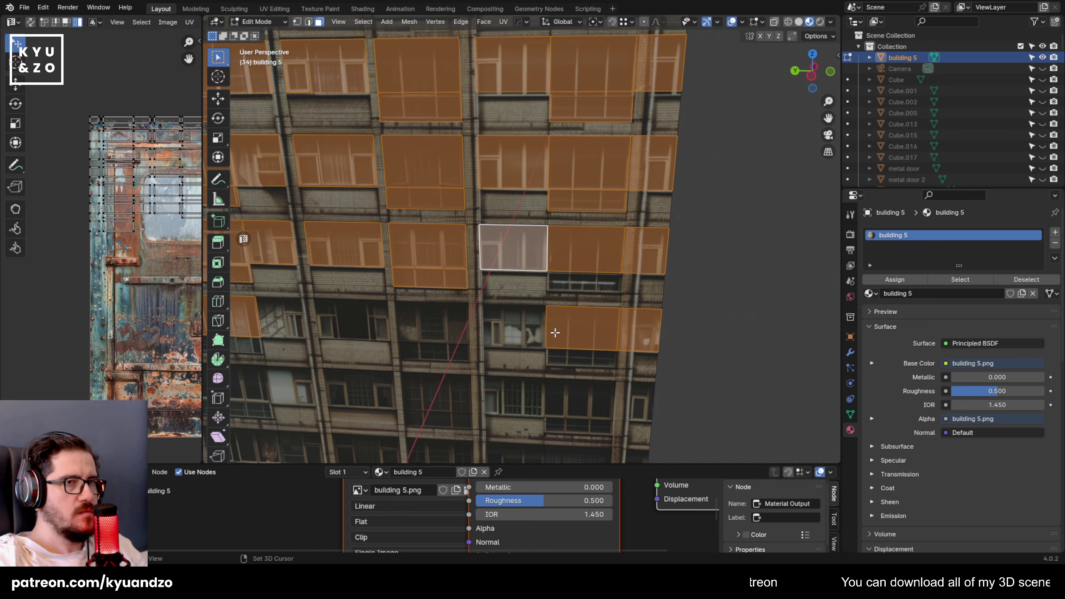
pyautogui.keyDown('shift'); pyautogui.click(574, 285); pyautogui.keyUp('shift')
pyautogui.keyDown('shift'); pyautogui.moveTo(557, 308); pyautogui.dragTo(479, 146, button='middle'); pyautogui.keyUp('shift')
pyautogui.keyDown('shift'); pyautogui.click(520, 245); pyautogui.keyUp('shift')
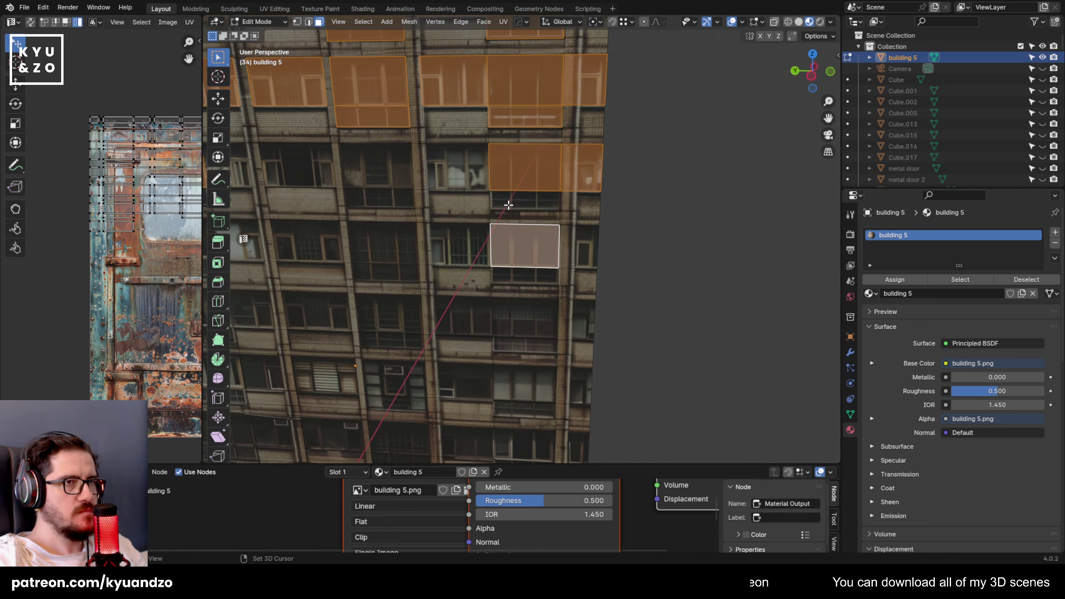
pyautogui.keyDown('shift'); pyautogui.click(509, 205); pyautogui.keyUp('shift')
pyautogui.keyDown('shift'); pyautogui.click(589, 244); pyautogui.keyUp('shift')
pyautogui.keyDown('shift'); pyautogui.click(525, 275); pyautogui.keyUp('shift')
pyautogui.keyDown('shift'); pyautogui.click(469, 239); pyautogui.keyUp('shift')
pyautogui.keyDown('shift'); pyautogui.moveTo(482, 330); pyautogui.dragTo(475, 270, button='middle'); pyautogui.keyUp('shift')
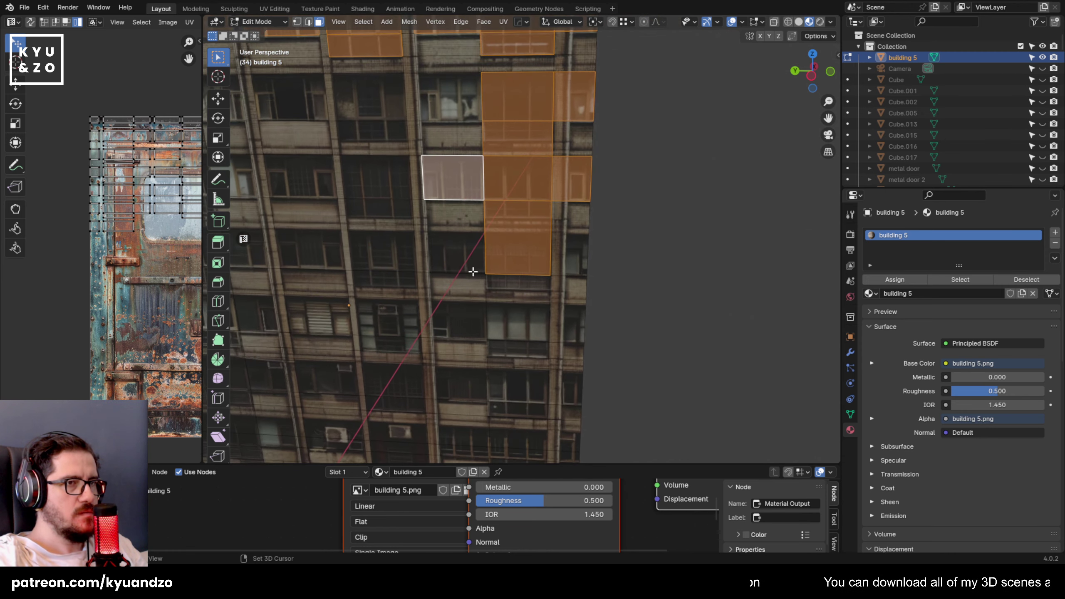
pyautogui.keyDown('shift'); pyautogui.click(474, 268); pyautogui.keyUp('shift')
pyautogui.keyDown('shift'); pyautogui.click(565, 272); pyautogui.keyUp('shift')
pyautogui.hotkey('ctrl', 'z')
pyautogui.hotkey('ctrl', 'z')
pyautogui.hotkey('ctrl', 'z')
pyautogui.hotkey('ctrl', 'z')
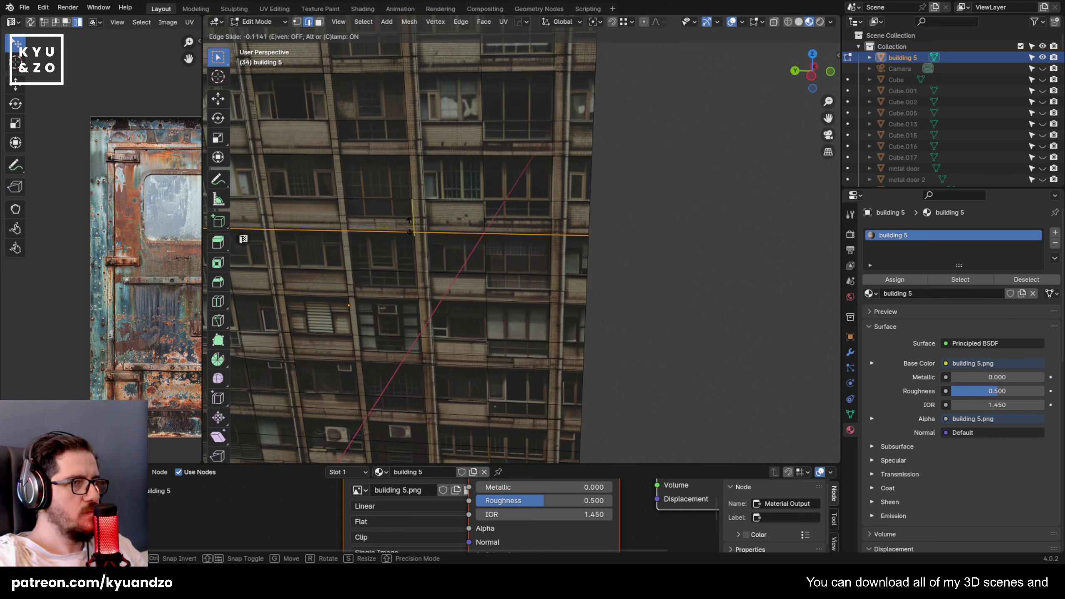
pyautogui.press('Escape')
pyautogui.hotkey('ctrl', 'z')
pyautogui.hotkey('ctrl', 'r')
pyautogui.click(487, 262)
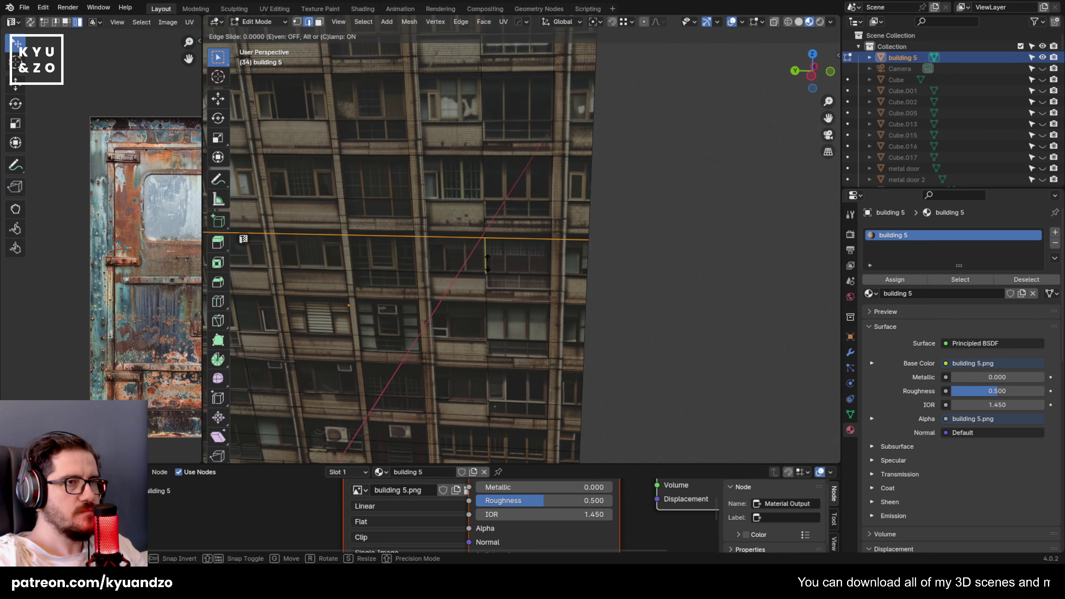
pyautogui.press('Escape')
pyautogui.hotkey('ctrl', 'z')
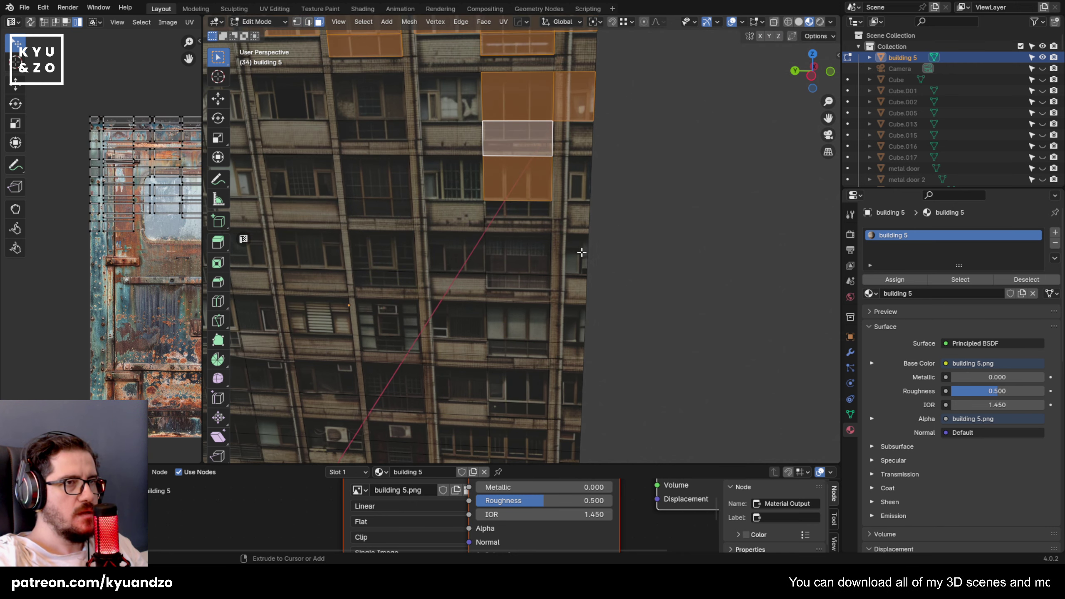
# Add the window faces in the first, third and fourth bays from the seventh row downward to the selection.
pyautogui.keyDown('shift'); pyautogui.click(399, 253); pyautogui.keyUp('shift')
pyautogui.keyDown('shift'); pyautogui.click(382, 182); pyautogui.keyUp('shift')
pyautogui.keyDown('shift'); pyautogui.moveTo(382, 181); pyautogui.dragTo(579, 265, button='middle'); pyautogui.keyUp('shift')
pyautogui.keyDown('shift'); pyautogui.click(540, 284); pyautogui.keyUp('shift')
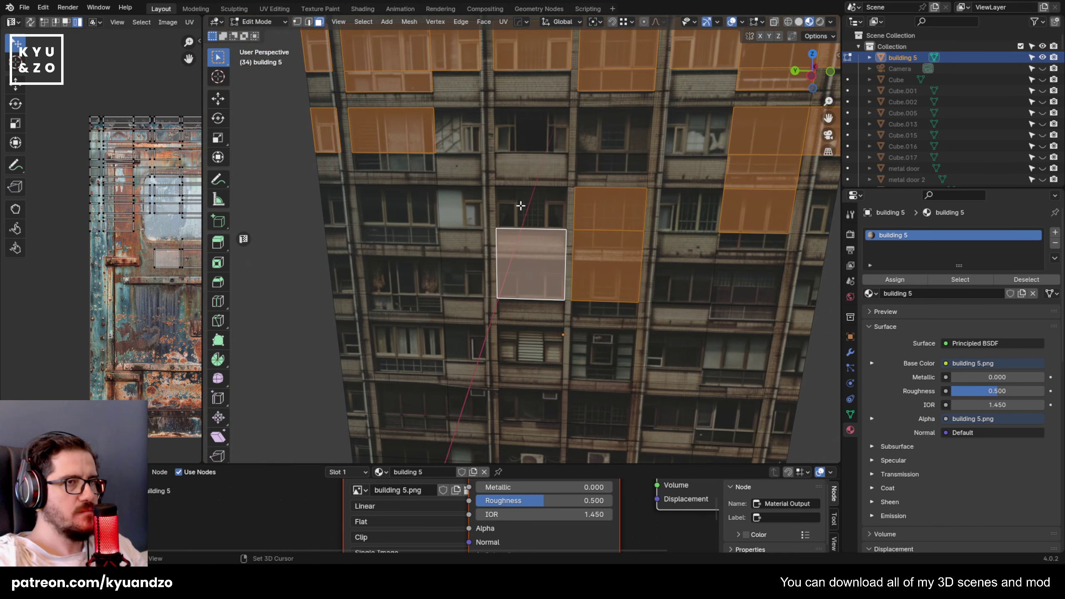
pyautogui.keyDown('shift'); pyautogui.click(532, 207); pyautogui.keyUp('shift')
pyautogui.keyDown('shift'); pyautogui.click(398, 190); pyautogui.keyUp('shift')
pyautogui.keyDown('shift'); pyautogui.click(633, 142); pyautogui.keyUp('shift')
pyautogui.keyDown('shift'); pyautogui.click(617, 169); pyautogui.keyUp('shift')
pyautogui.keyDown('shift'); pyautogui.click(532, 130); pyautogui.keyUp('shift')
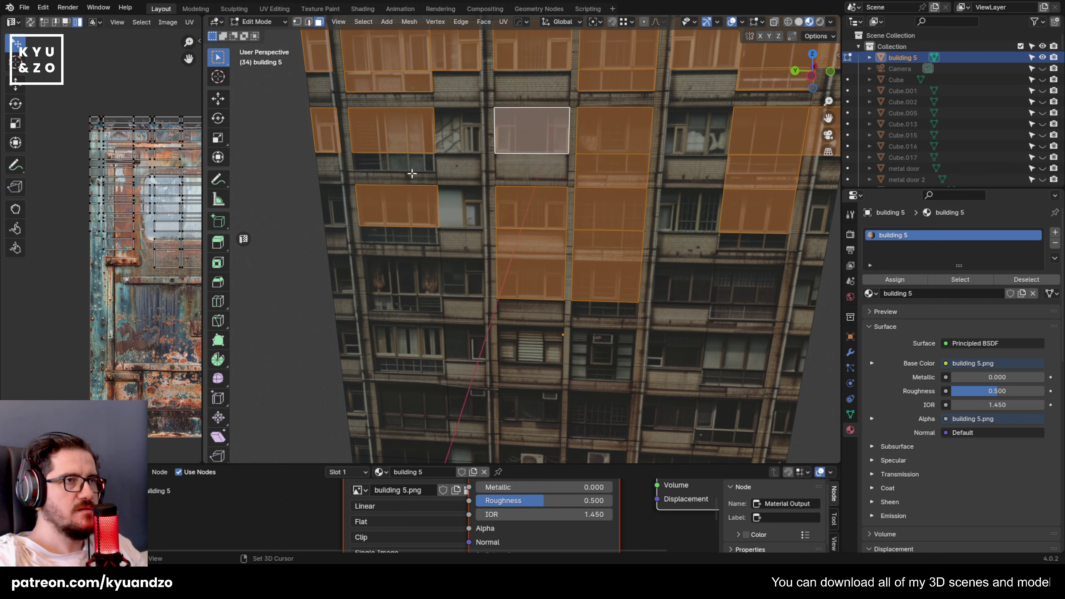
pyautogui.keyDown('shift'); pyautogui.click(415, 170); pyautogui.keyUp('shift')
# Add the window faces of the first two bays in the ninth and tenth rows to the selection.
pyautogui.keyDown('shift'); pyautogui.click(424, 306); pyautogui.keyUp('shift')
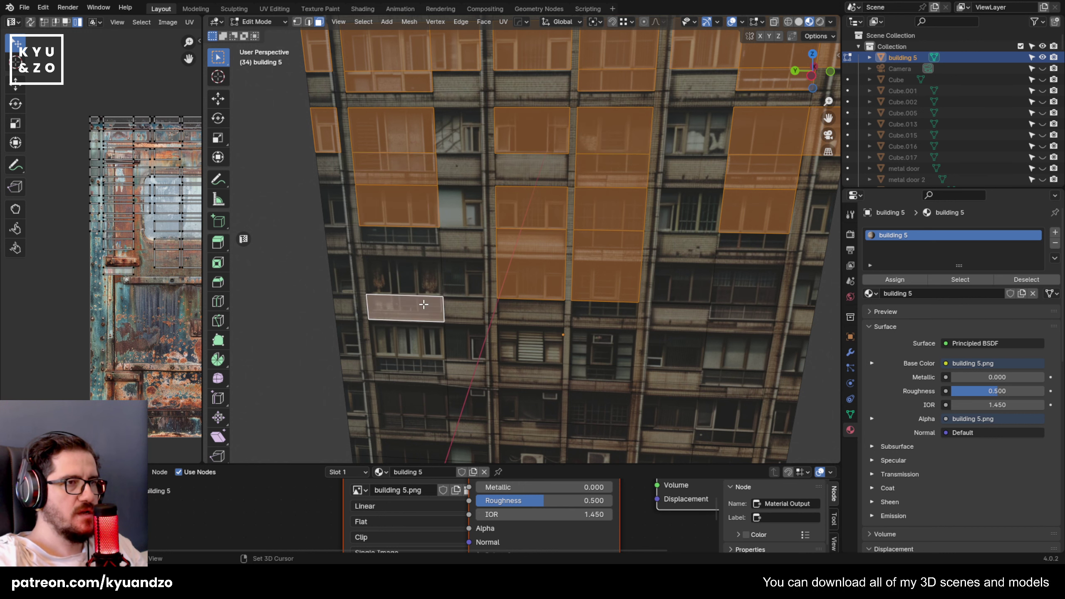
pyautogui.keyDown('shift'); pyautogui.click(455, 280); pyautogui.keyUp('shift')
pyautogui.keyDown('shift'); pyautogui.click(418, 284); pyautogui.keyUp('shift')
pyautogui.keyDown('shift'); pyautogui.moveTo(411, 364); pyautogui.dragTo(448, 272, button='middle'); pyautogui.keyUp('shift')
pyautogui.keyDown('shift'); pyautogui.click(458, 265); pyautogui.keyUp('shift')
pyautogui.keyDown('shift'); pyautogui.click(500, 254); pyautogui.keyUp('shift')
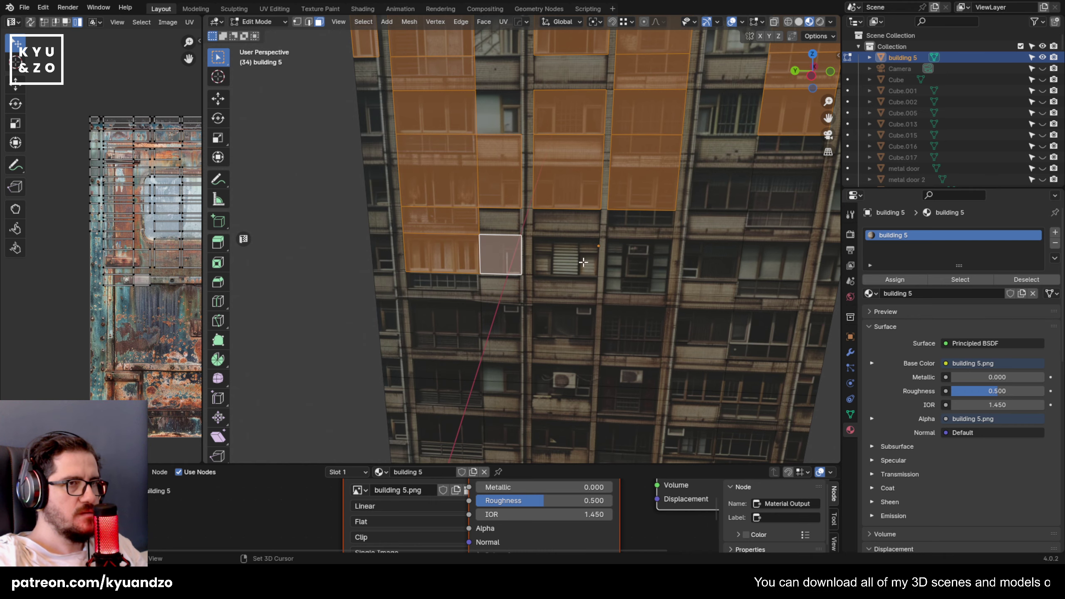
# Add the tenth row's remaining large windows and the first bay's lower pane to the selection.
pyautogui.keyDown('shift'); pyautogui.click(567, 256); pyautogui.keyUp('shift')
pyautogui.keyDown('shift'); pyautogui.click(444, 282); pyautogui.keyUp('shift')
pyautogui.keyDown('shift'); pyautogui.click(638, 258); pyautogui.keyUp('shift')
pyautogui.keyDown('shift'); pyautogui.click(711, 259); pyautogui.keyUp('shift')
pyautogui.keyDown('shift'); pyautogui.click(753, 271); pyautogui.keyUp('shift')
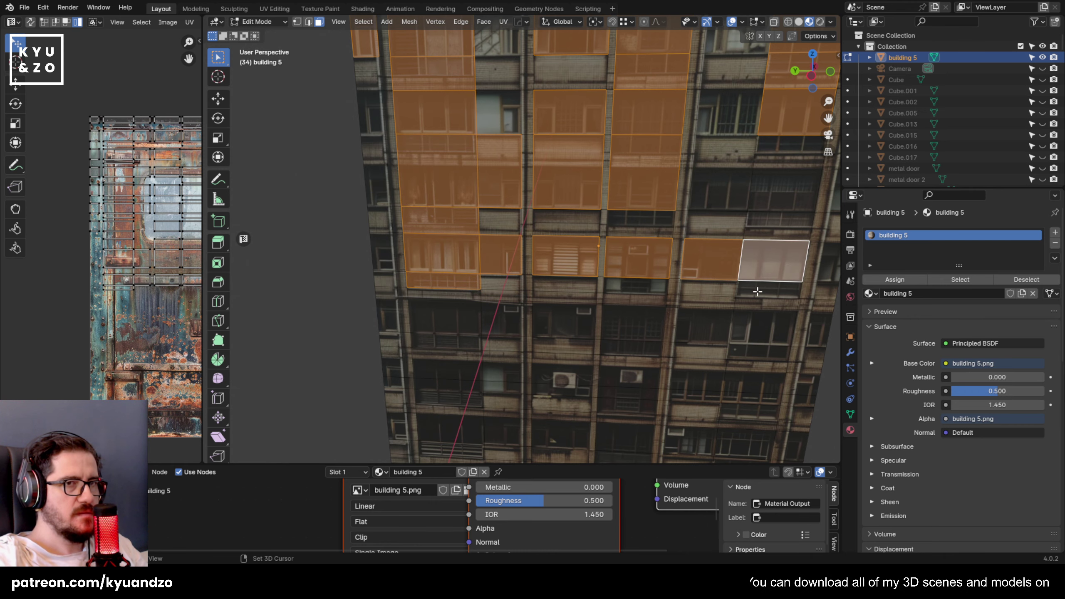
# Add the fourth bay's windows in the ninth row to the face selection and adjust its eighth-row window selection.
pyautogui.keyDown('shift'); pyautogui.click(752, 212); pyautogui.keyUp('shift')
pyautogui.keyDown('shift'); pyautogui.click(715, 216); pyautogui.keyUp('shift')
pyautogui.moveTo(737, 216); pyautogui.dragTo(551, 287, button='middle')
pyautogui.keyDown('shift'); pyautogui.click(576, 200); pyautogui.keyUp('shift')
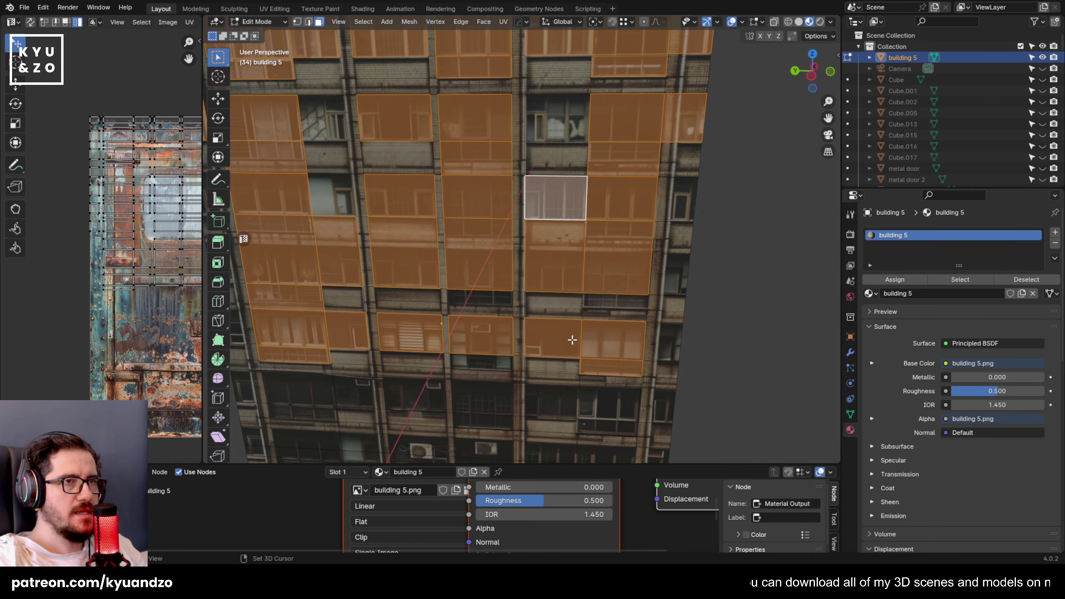
pyautogui.keyDown('shift'); pyautogui.moveTo(572, 340); pyautogui.dragTo(530, 303, button='middle'); pyautogui.keyUp('shift')
pyautogui.keyDown('shift'); pyautogui.click(578, 166); pyautogui.keyUp('shift')
pyautogui.keyDown('shift'); pyautogui.click(526, 159); pyautogui.keyUp('shift')
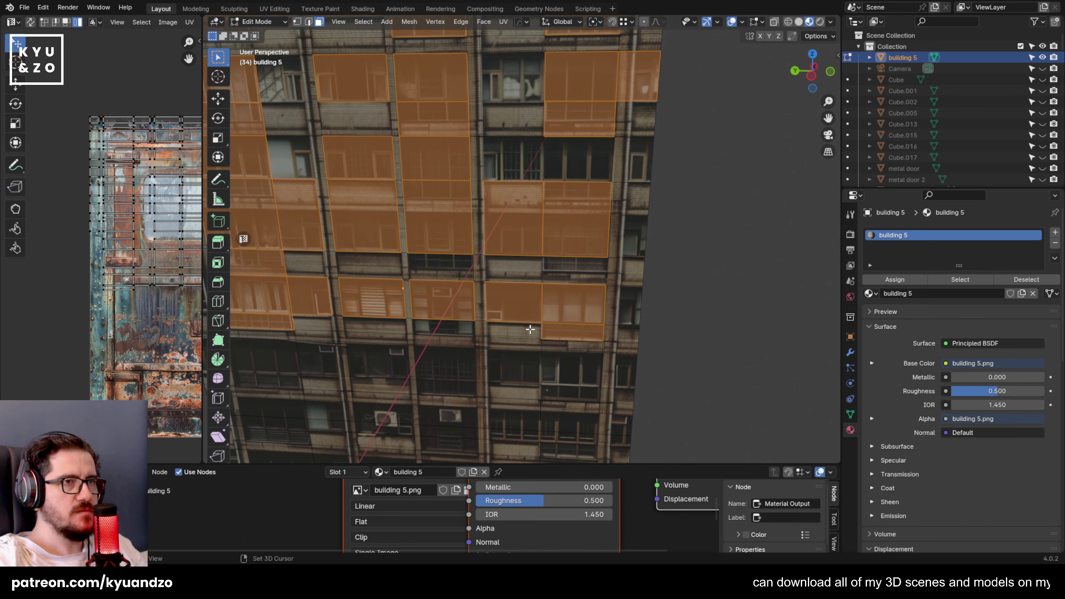
# Add the right-end window faces in the eighth and ninth rows and the fourth bay's smaller windows in the seventh and eighth rows.
pyautogui.keyDown('shift'); pyautogui.click(628, 219); pyautogui.keyUp('shift')
pyautogui.keyDown('shift'); pyautogui.click(633, 160); pyautogui.keyUp('shift')
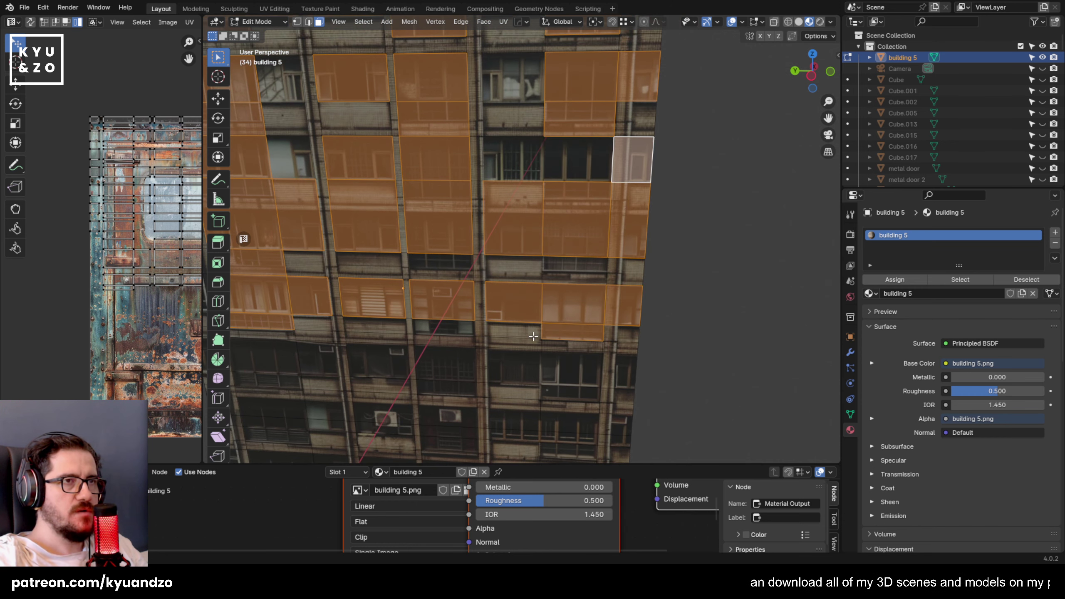
pyautogui.keyDown('shift'); pyautogui.click(517, 157); pyautogui.keyUp('shift')
pyautogui.keyDown('shift'); pyautogui.click(513, 79); pyautogui.keyUp('shift')
# Extend the face selection down the facade's left end through the tenth window row.
pyautogui.keyDown('shift'); pyautogui.moveTo(452, 234); pyautogui.dragTo(569, 386, button='middle'); pyautogui.keyUp('shift')
pyautogui.scroll(-7, 545, 356)
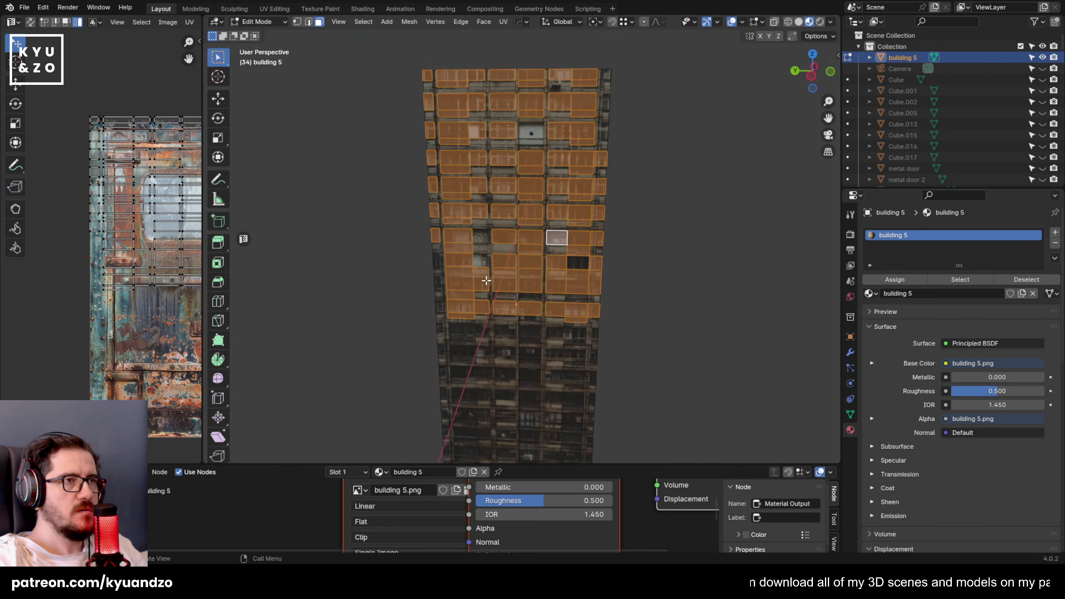
pyautogui.scroll(2, 492, 283)
pyautogui.keyDown('shift'); pyautogui.moveTo(489, 343); pyautogui.dragTo(504, 282, button='middle'); pyautogui.keyUp('shift')
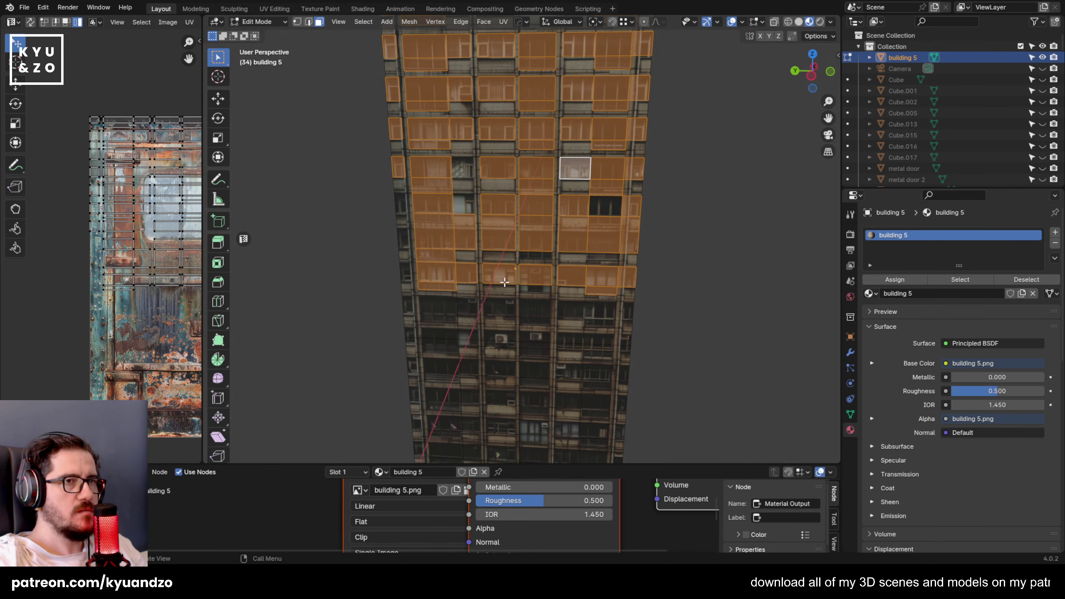
pyautogui.scroll(-3, 506, 278)
pyautogui.moveTo(514, 277); pyautogui.dragTo(538, 254, button='middle')
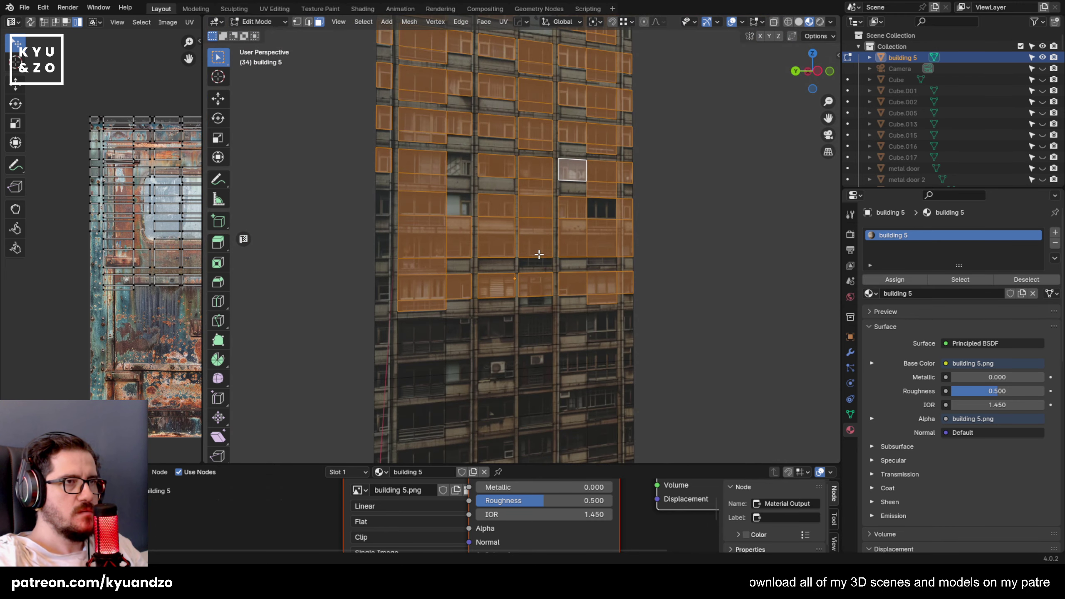
pyautogui.scroll(4, 547, 254)
pyautogui.keyDown('shift'); pyautogui.click(392, 285); pyautogui.keyUp('shift')
pyautogui.keyDown('shift'); pyautogui.click(388, 164); pyautogui.keyUp('shift')
pyautogui.keyDown('shift'); pyautogui.click(391, 129); pyautogui.keyUp('shift')
# Add the eleventh row's window faces across the whole facade, including the lower panes under the large windows.
pyautogui.keyDown('shift'); pyautogui.moveTo(510, 322); pyautogui.dragTo(499, 203, button='middle'); pyautogui.keyUp('shift')
pyautogui.keyDown('shift'); pyautogui.click(471, 238); pyautogui.keyUp('shift')
pyautogui.keyDown('shift'); pyautogui.click(377, 238); pyautogui.keyUp('shift')
pyautogui.keyDown('shift'); pyautogui.click(458, 264); pyautogui.keyUp('shift')
pyautogui.keyDown('shift'); pyautogui.click(518, 237); pyautogui.keyUp('shift')
pyautogui.keyDown('shift'); pyautogui.click(580, 235); pyautogui.keyUp('shift')
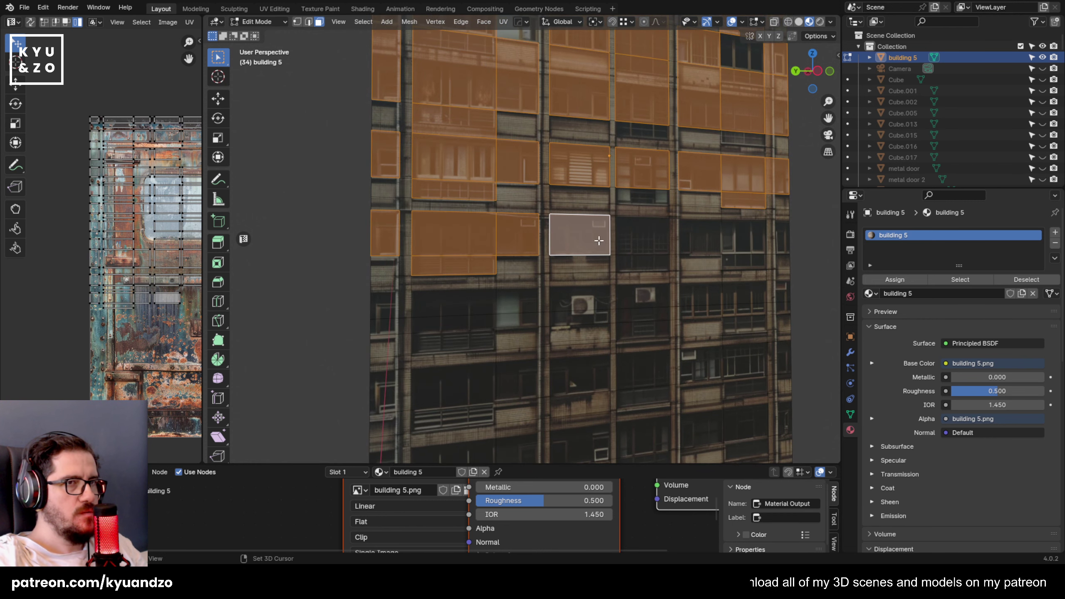
pyautogui.keyDown('shift'); pyautogui.click(643, 238); pyautogui.keyUp('shift')
pyautogui.keyDown('shift'); pyautogui.click(643, 263); pyautogui.keyUp('shift')
pyautogui.keyDown('shift'); pyautogui.click(700, 236); pyautogui.keyUp('shift')
pyautogui.keyDown('shift'); pyautogui.click(745, 245); pyautogui.keyUp('shift')
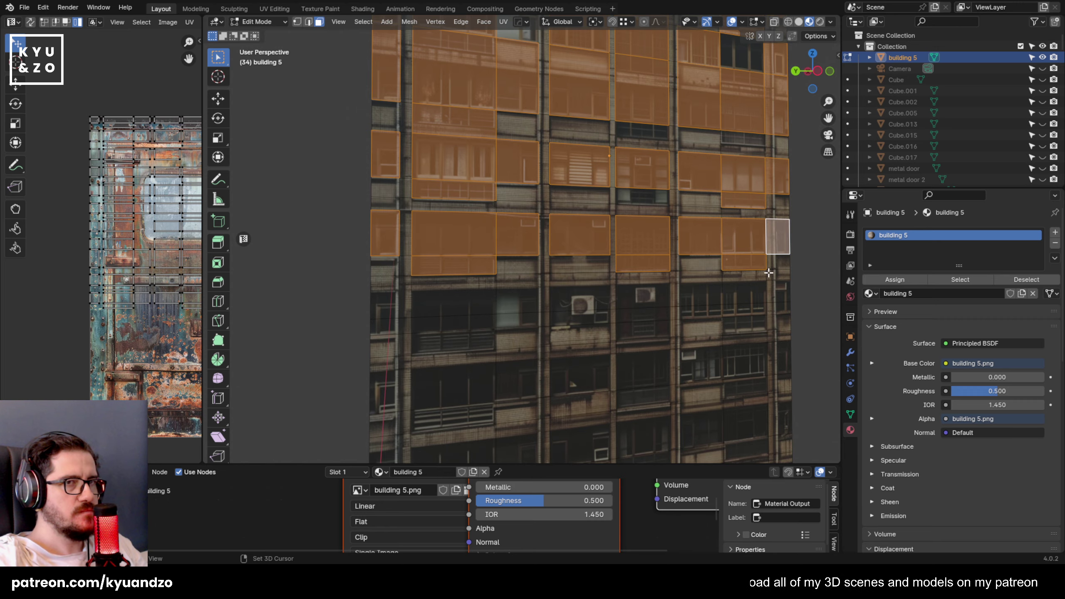
# Examine the window face selection over the whole facade, from the top row to the lower floors.
pyautogui.moveTo(783, 259); pyautogui.dragTo(583, 381, button='middle')
pyautogui.keyDown('shift'); pyautogui.moveTo(619, 290); pyautogui.dragTo(537, 252, button='middle'); pyautogui.keyUp('shift')
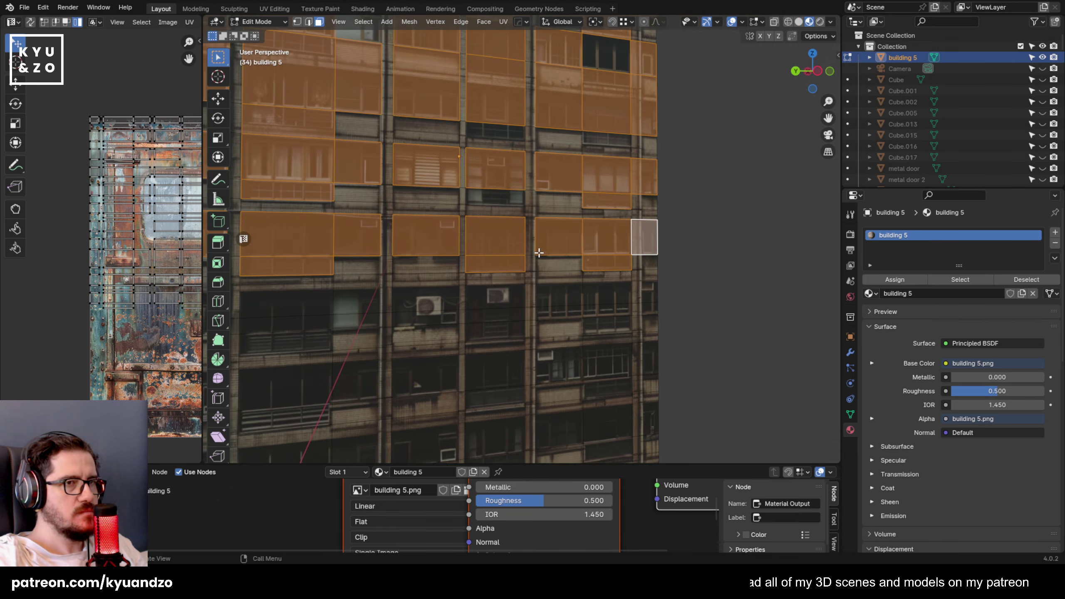
pyautogui.scroll(4, 537, 251)
pyautogui.keyDown('shift'); pyautogui.moveTo(763, 293); pyautogui.dragTo(507, 278, button='middle'); pyautogui.keyUp('shift')
pyautogui.scroll(3, 504, 277)
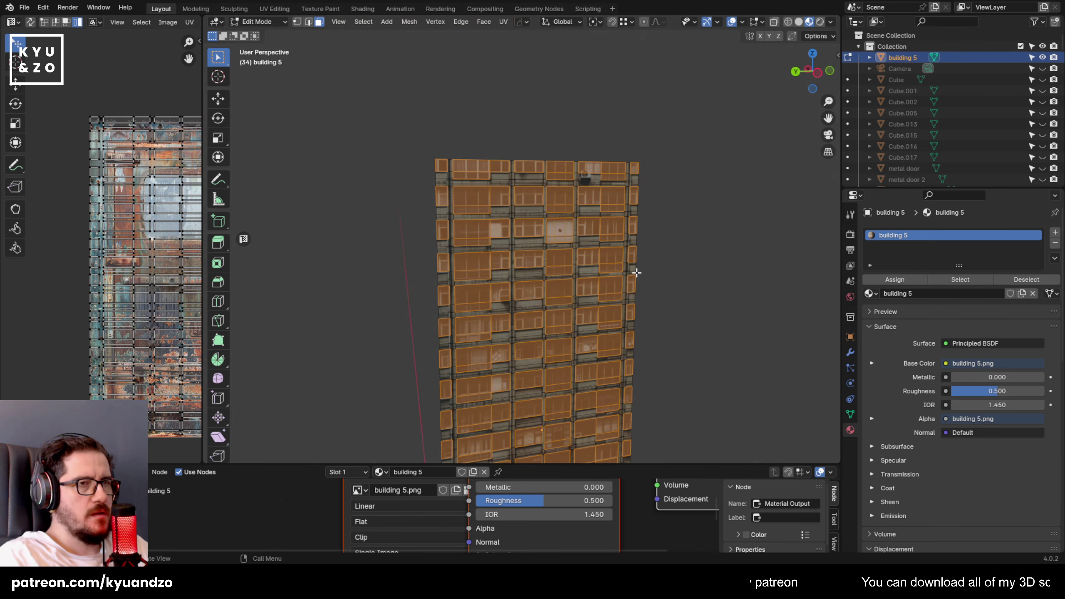
pyautogui.moveTo(638, 273); pyautogui.dragTo(597, 265, button='middle')
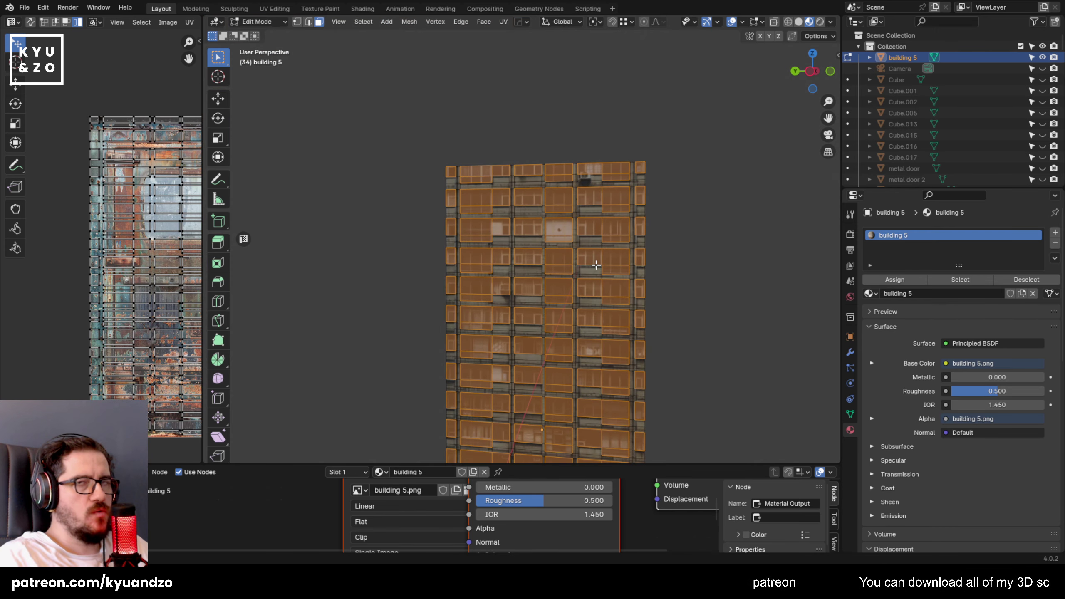
pyautogui.moveTo(674, 272); pyautogui.dragTo(559, 297, button='middle')
pyautogui.scroll(6, 542, 227)
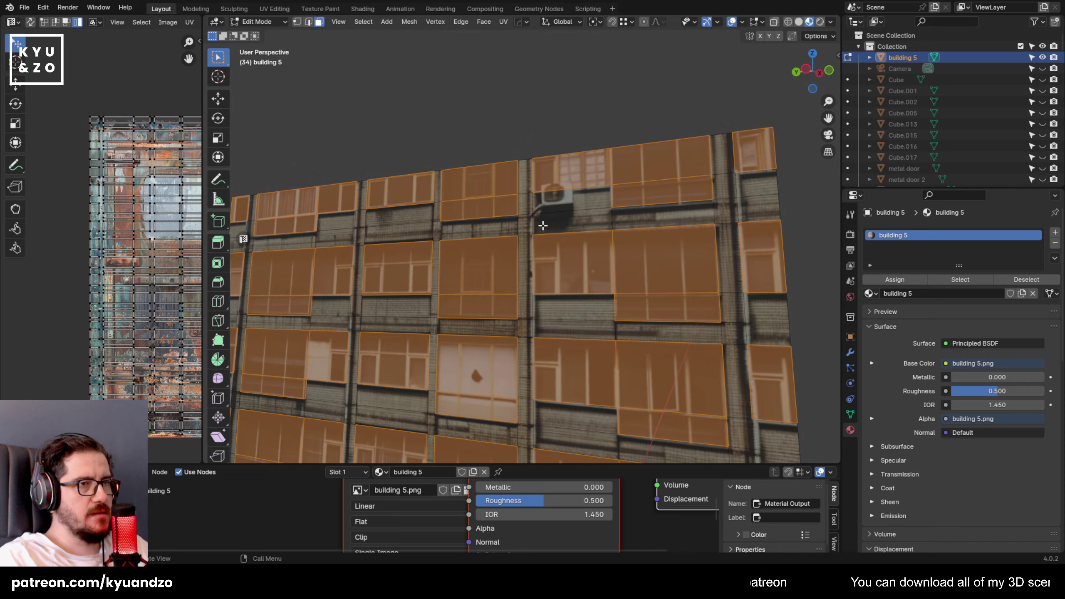
pyautogui.scroll(-9, 542, 226)
pyautogui.scroll(6, 592, 254)
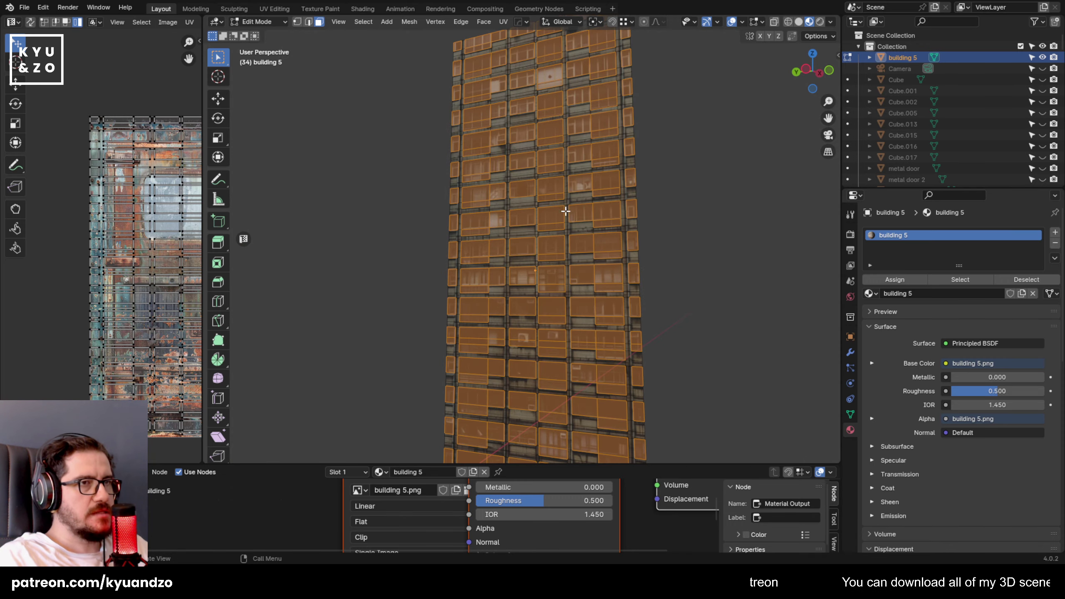
pyautogui.keyDown('shift'); pyautogui.moveTo(451, 111); pyautogui.dragTo(432, 328, button='middle'); pyautogui.keyUp('shift')
# Try extruding the selected window faces and check the facade's depth in Object Mode.
pyautogui.scroll(3, 432, 329)
pyautogui.moveTo(376, 207); pyautogui.dragTo(424, 263, button='middle')
pyautogui.scroll(4, 333, 252)
pyautogui.press('e')
pyautogui.click(301, 288)
pyautogui.scroll(-7, 336, 277)
pyautogui.scroll(1, 425, 263)
pyautogui.press('Tab')
pyautogui.scroll(-1, 418, 271)
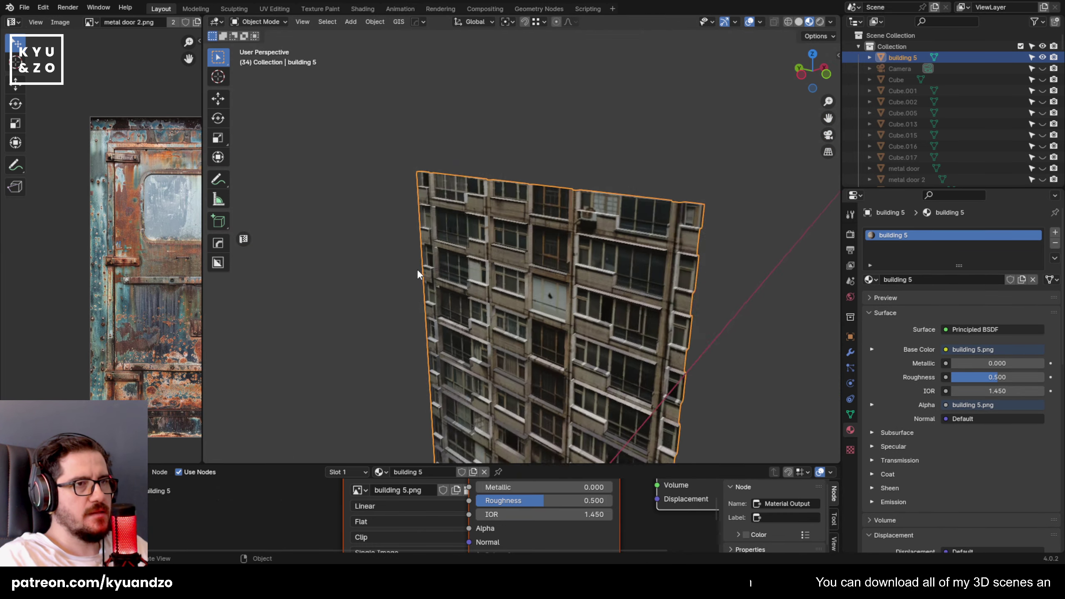
pyautogui.scroll(-4, 418, 271)
pyautogui.scroll(2, 434, 256)
# Extrude the selected window faces inward so they sit recessed behind the walls and sills, and inspect the facade in Object Mode.
pyautogui.press('Tab')
pyautogui.scroll(5, 537, 290)
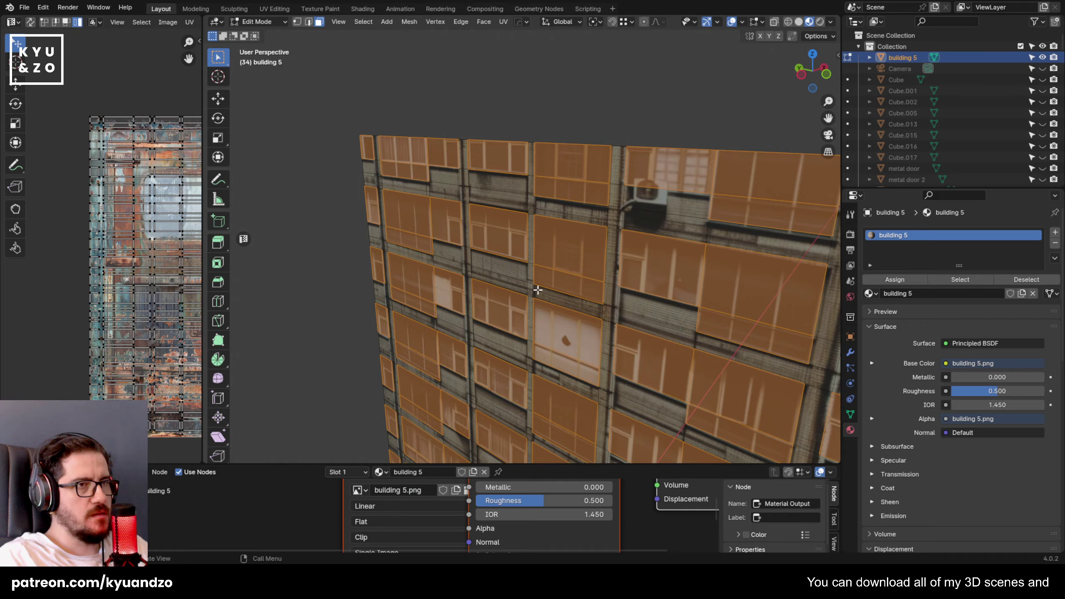
pyautogui.press('e')
pyautogui.click(547, 277)
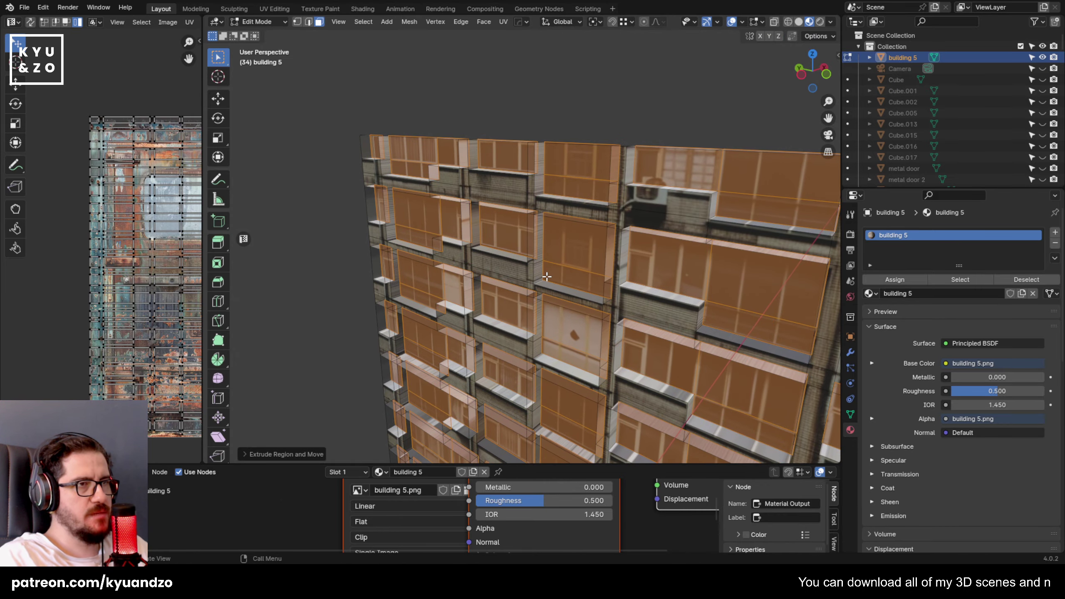
pyautogui.press('Tab')
pyautogui.scroll(-6, 547, 277)
pyautogui.moveTo(486, 259); pyautogui.dragTo(546, 344, button='middle')
pyautogui.scroll(6, 544, 345)
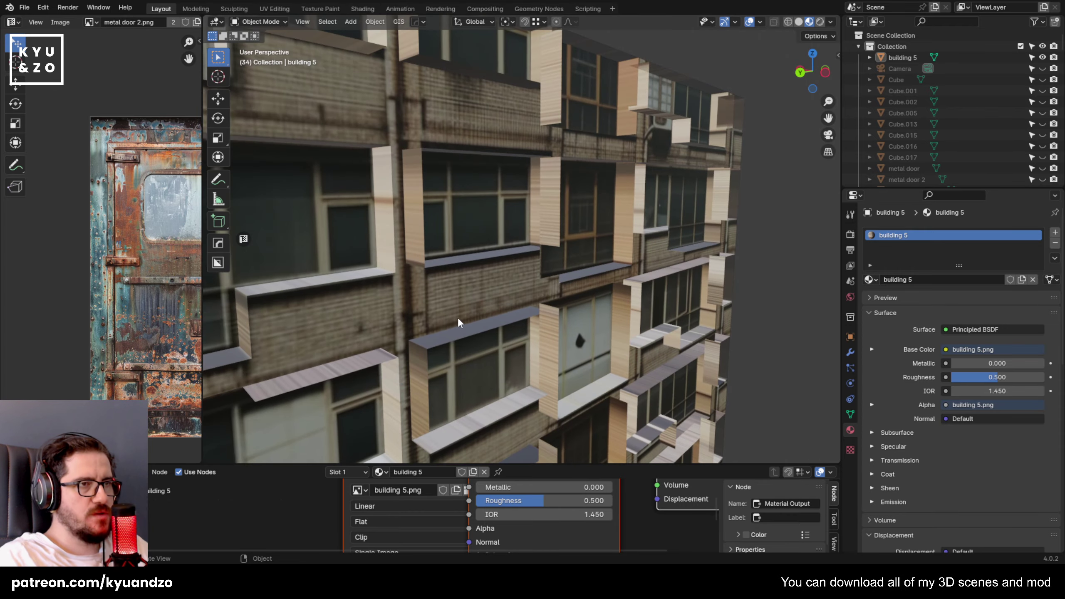
pyautogui.moveTo(407, 358); pyautogui.dragTo(589, 335, button='middle')
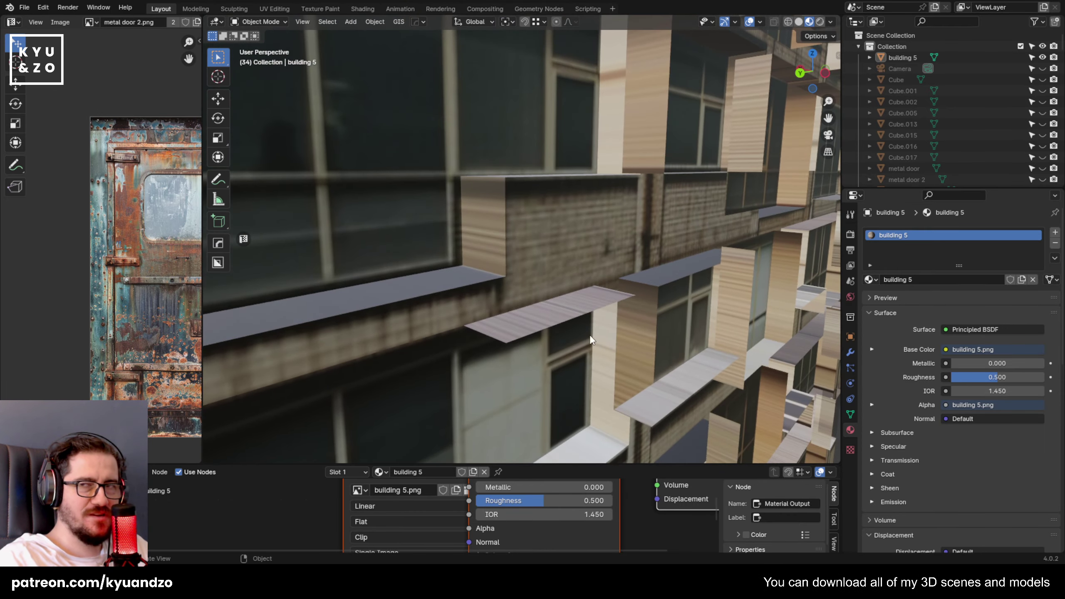
# Set the building 5 material's blend mode to Opaque and check the facade from several angles.
pyautogui.click(658, 329)
pyautogui.scroll(-15, 873, 416)
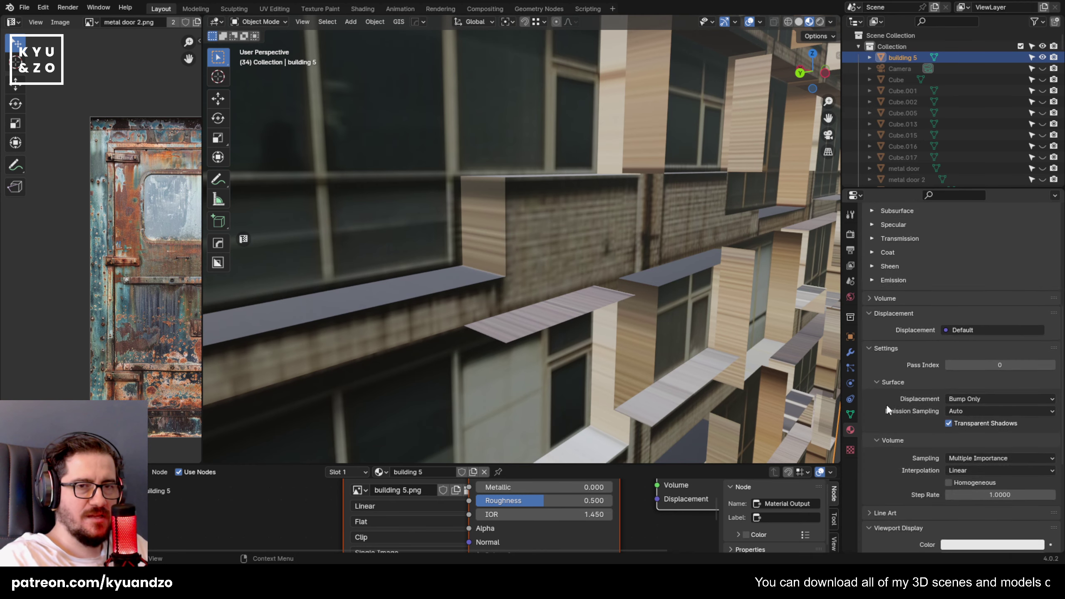
pyautogui.click(976, 434)
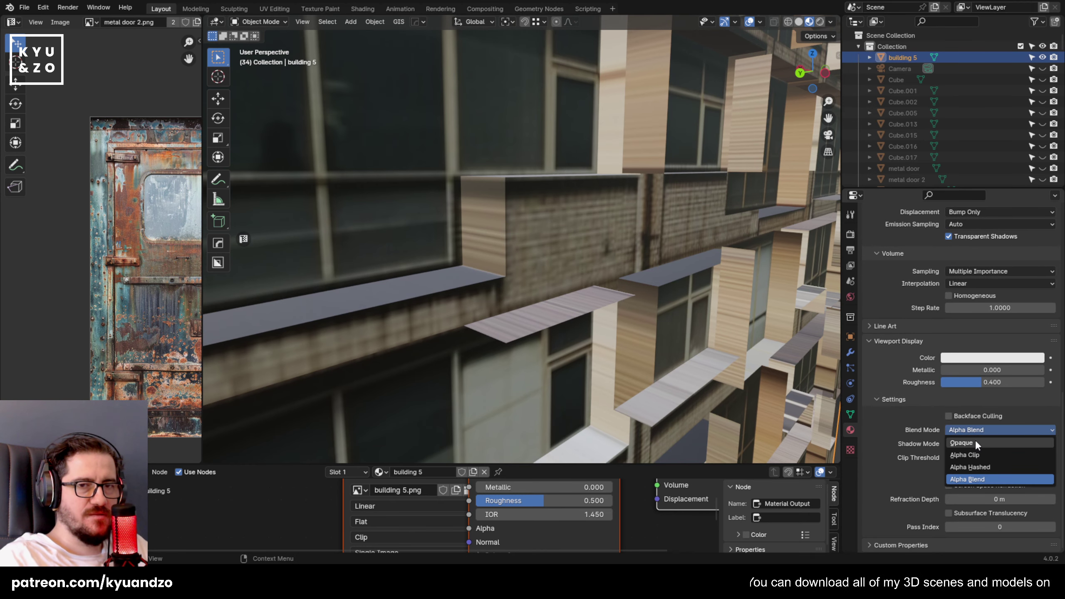
pyautogui.click(976, 440)
pyautogui.scroll(-8, 527, 287)
pyautogui.moveTo(526, 287); pyautogui.dragTo(674, 238, button='middle')
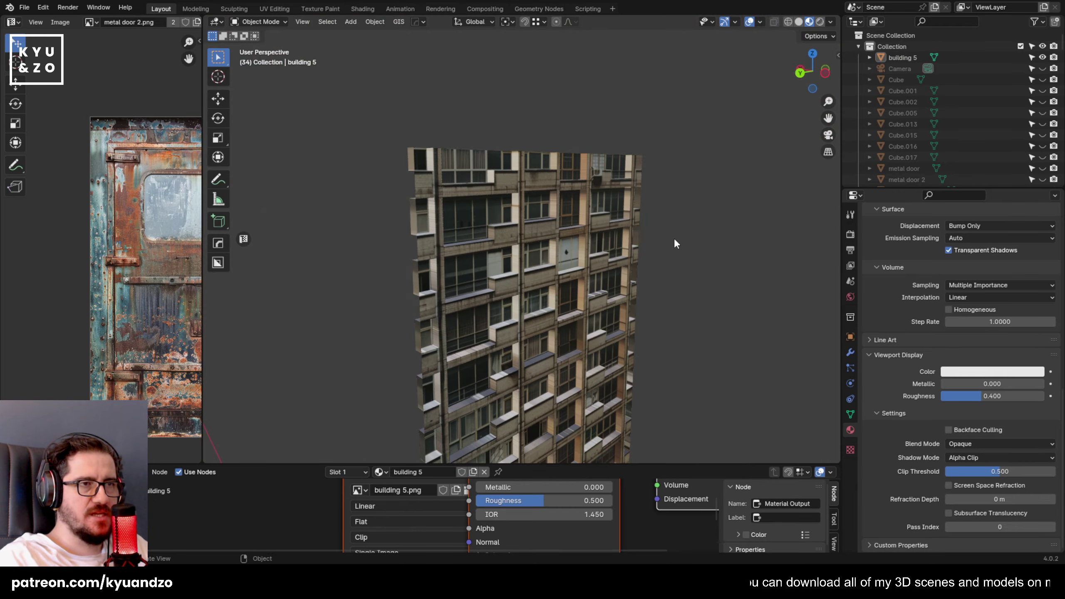
pyautogui.scroll(4, 507, 267)
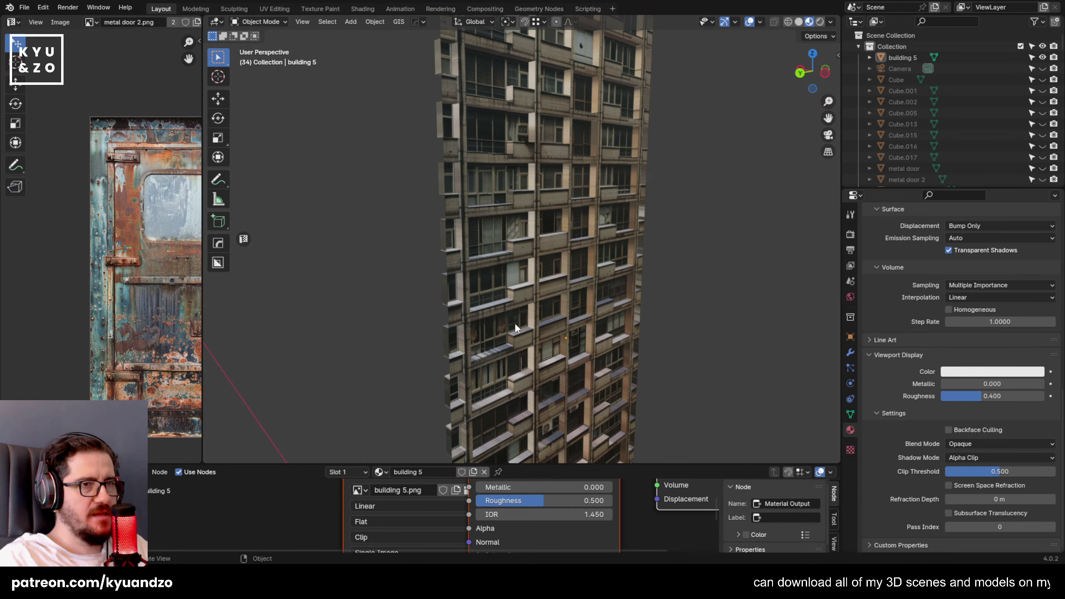
pyautogui.moveTo(514, 323); pyautogui.dragTo(656, 286, button='middle')
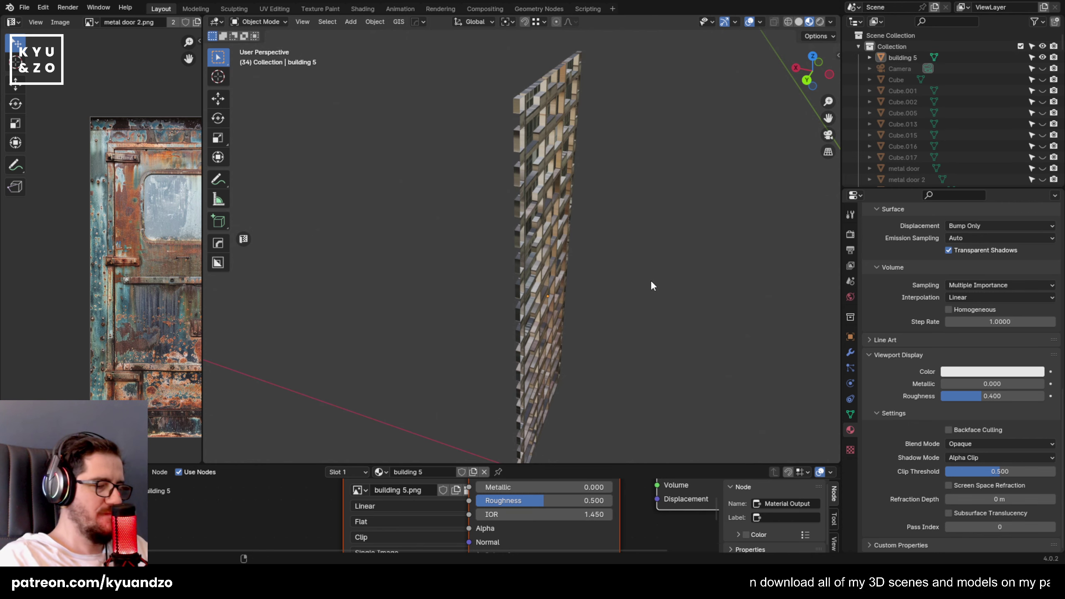
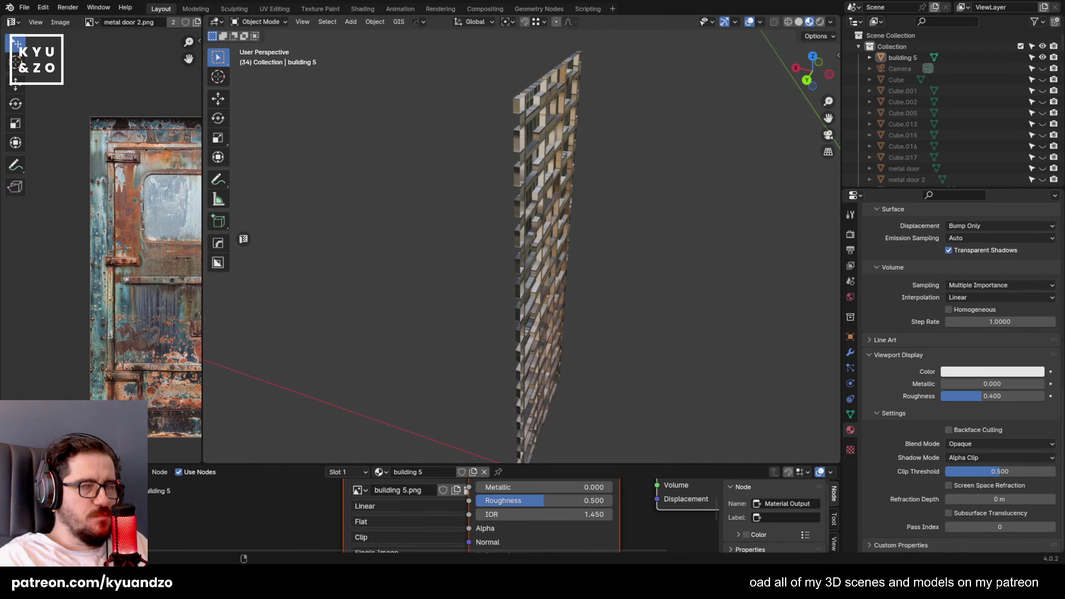
# Unhide the rest of the scene and move the building 5 facade along the Y axis behind the alley buildings.
pyautogui.hotkey('alt', 'h')
pyautogui.scroll(-4, 522, 247)
pyautogui.click(538, 264)
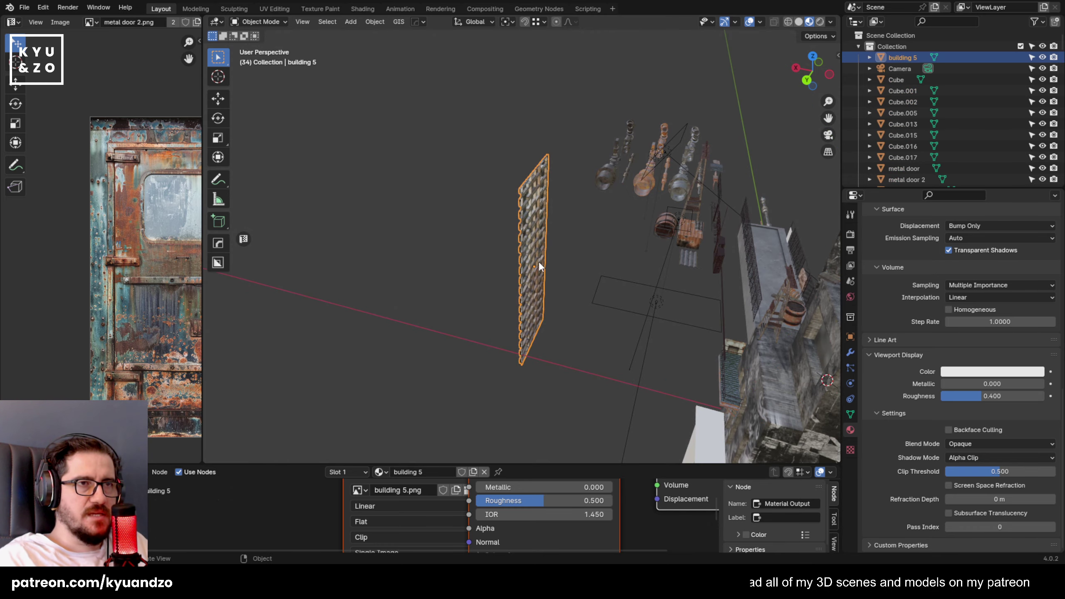
pyautogui.moveTo(538, 261); pyautogui.dragTo(508, 276, button='middle')
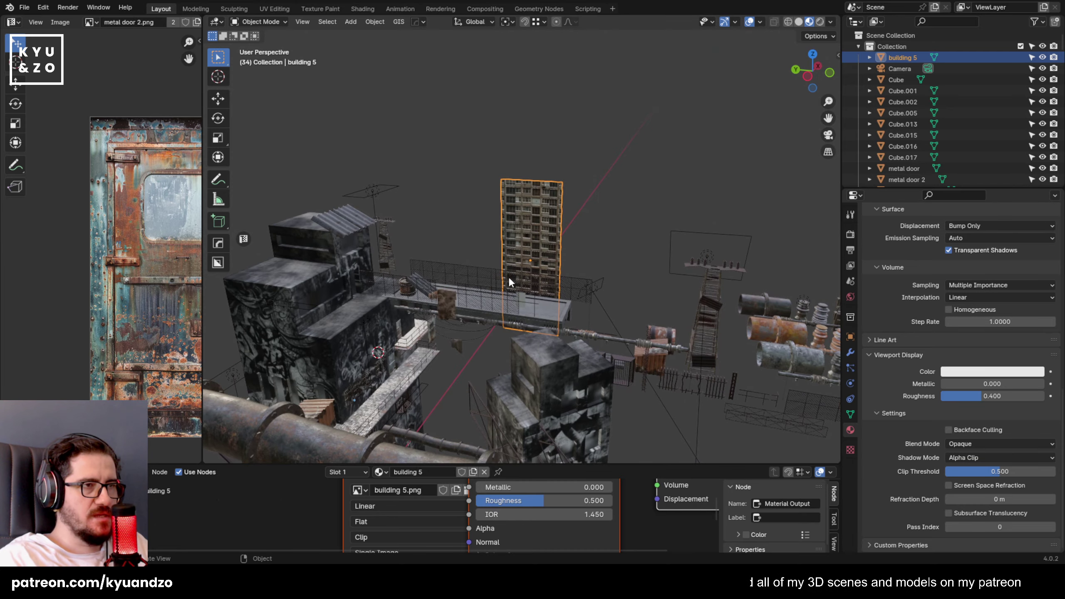
pyautogui.press('g')
pyautogui.press('y')
pyautogui.click(599, 331)
pyautogui.scroll(-3, 600, 330)
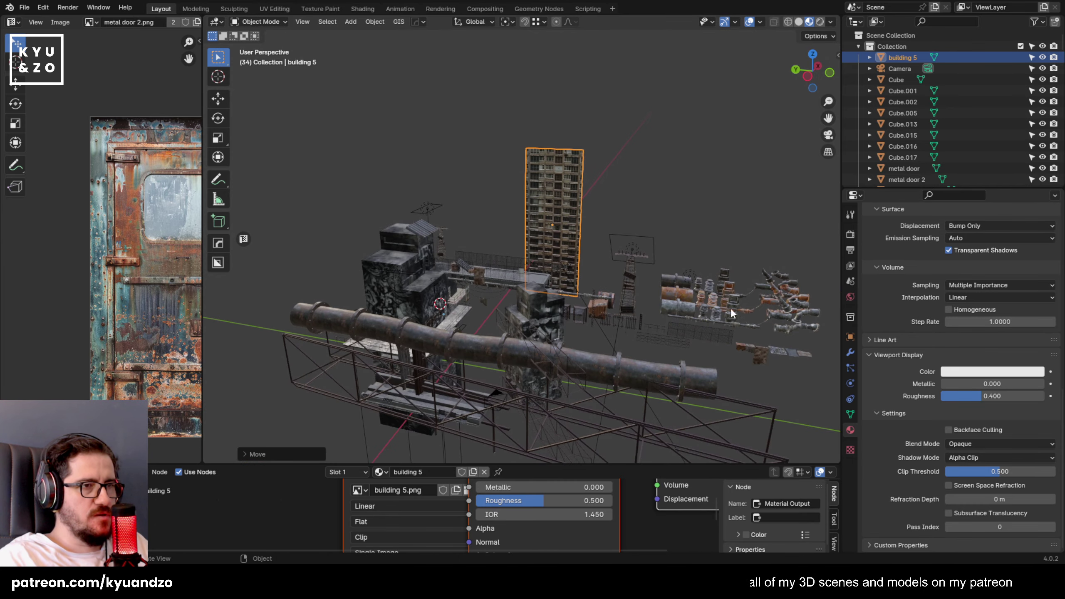
# Check the shot through the scene camera and move the building 5 facade closer behind the left graffiti building.
pyautogui.click(897, 69)
pyautogui.press('KP_0')
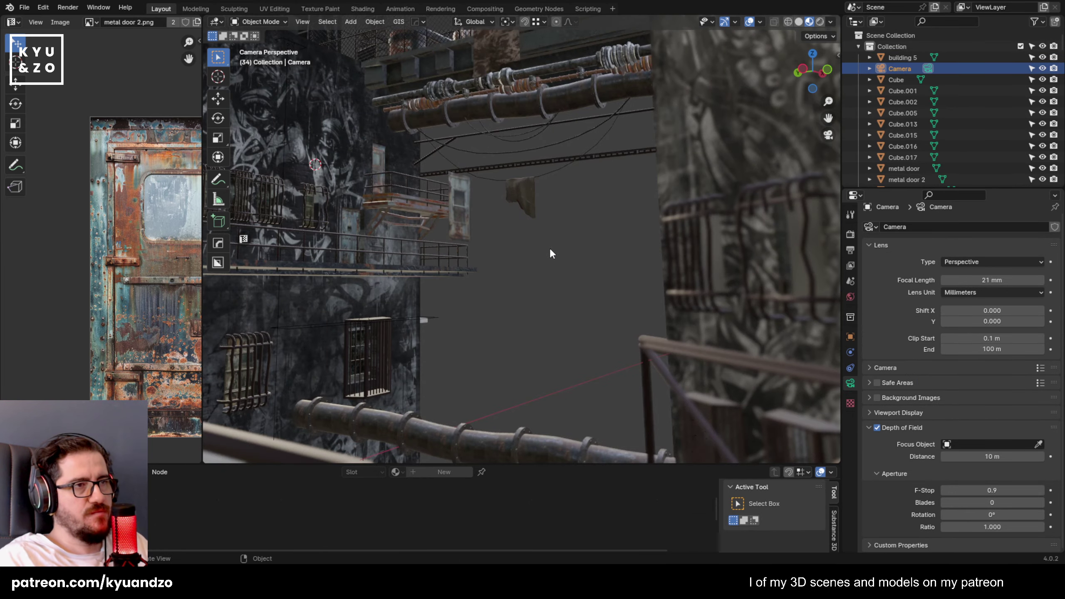
pyautogui.scroll(-4, 563, 190)
pyautogui.moveTo(563, 190); pyautogui.dragTo(555, 239, button='middle')
pyautogui.scroll(-8, 553, 156)
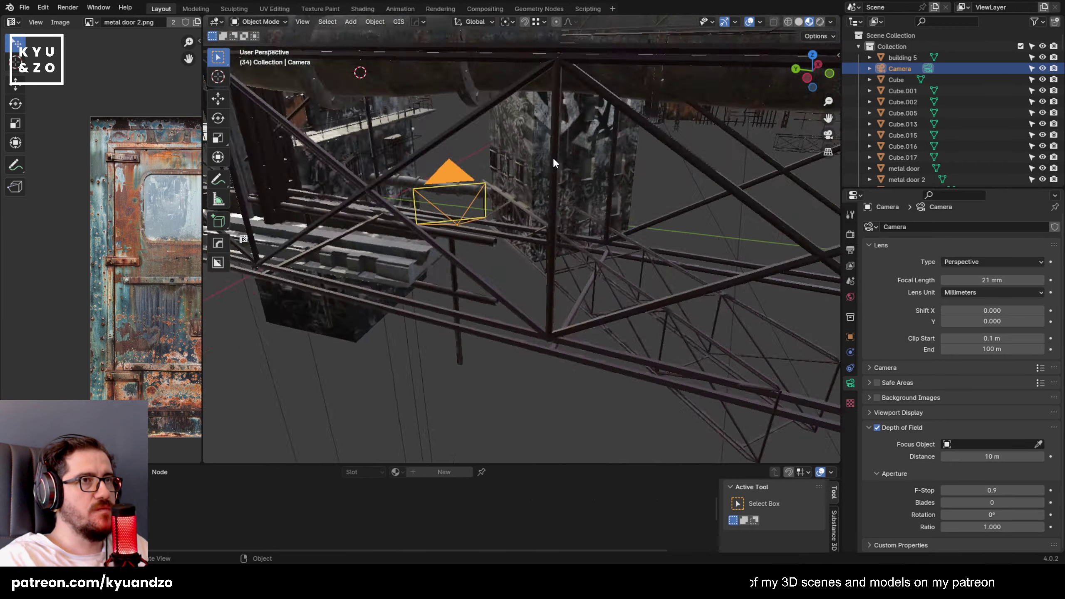
pyautogui.keyDown('shift'); pyautogui.moveTo(553, 157); pyautogui.dragTo(543, 270, button='middle'); pyautogui.keyUp('shift')
pyautogui.click(580, 72)
pyautogui.press('g')
pyautogui.click(479, 96)
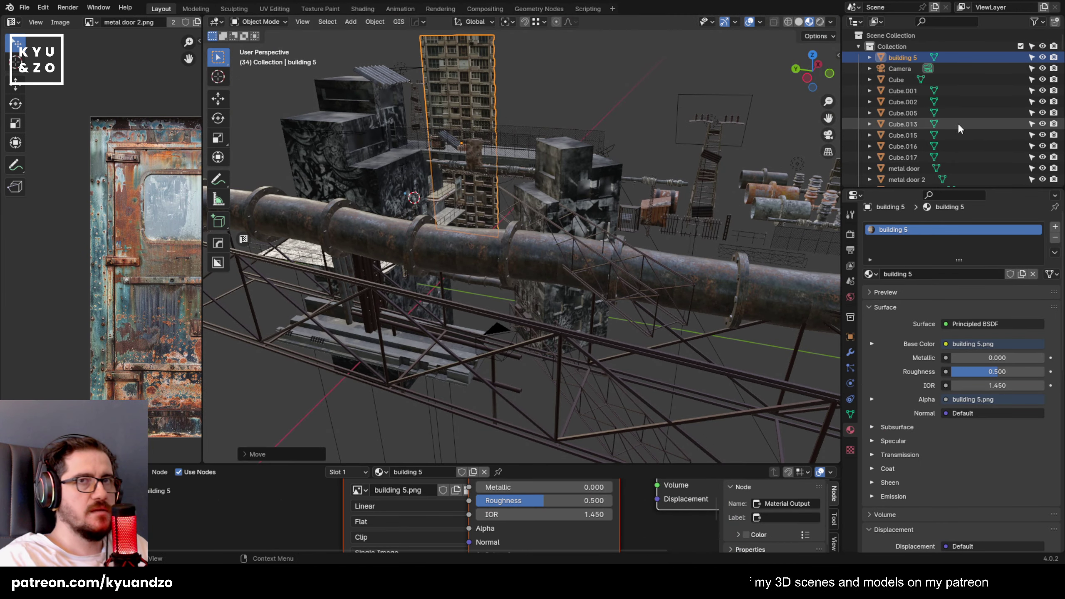
# Rotate and reposition the building 5 facade in the camera view so it rises behind the left graffiti building.
pyautogui.click(899, 70)
pyautogui.press('KP_0')
pyautogui.click(518, 243)
pyautogui.press('r')
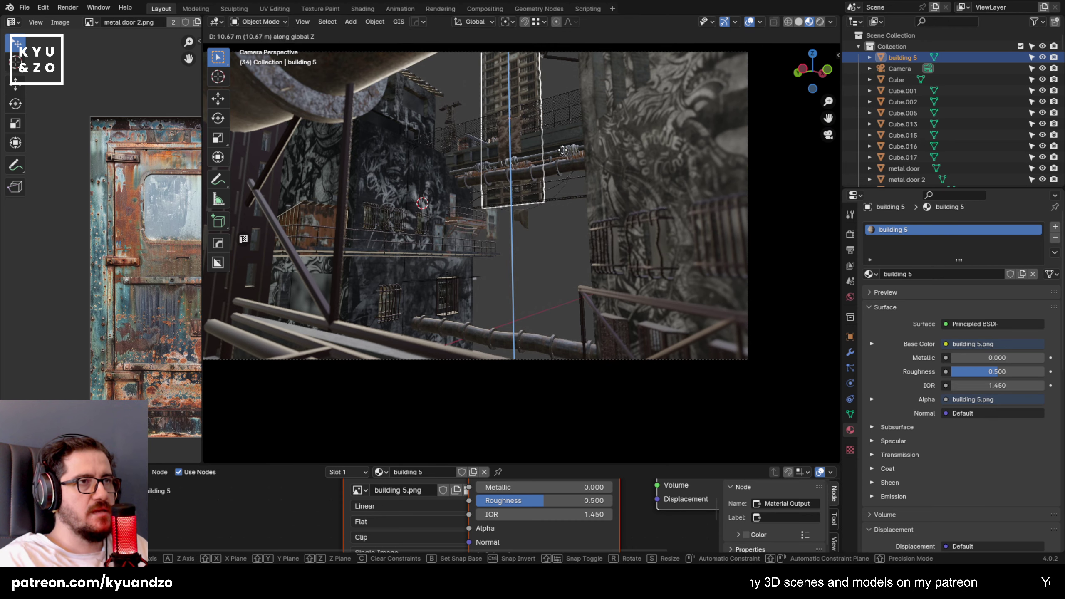
pyautogui.click(522, 233)
pyautogui.press('g')
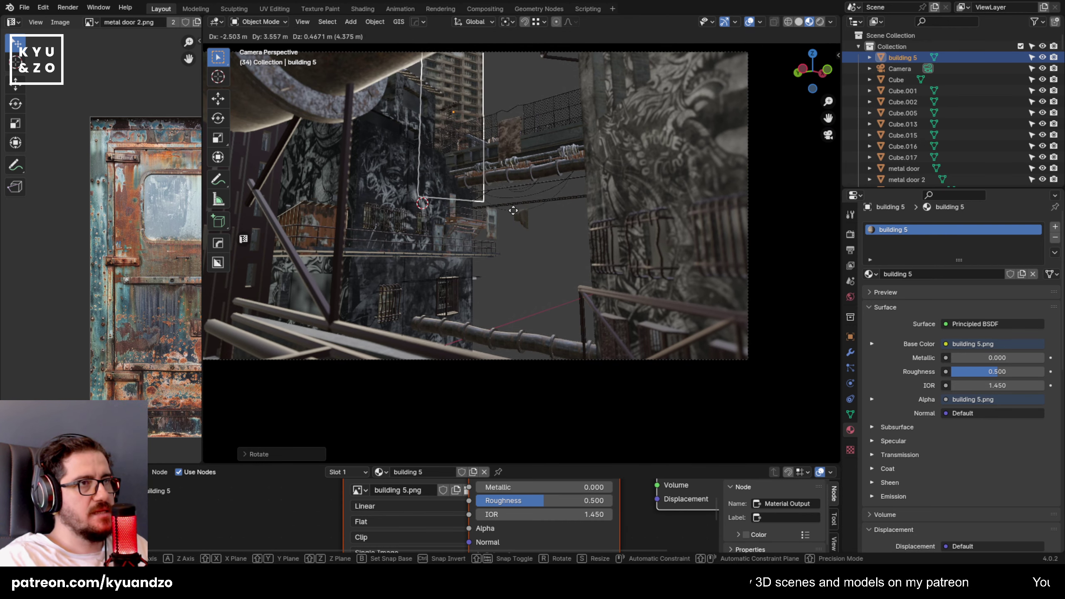
pyautogui.click(473, 226)
pyautogui.scroll(2, 474, 226)
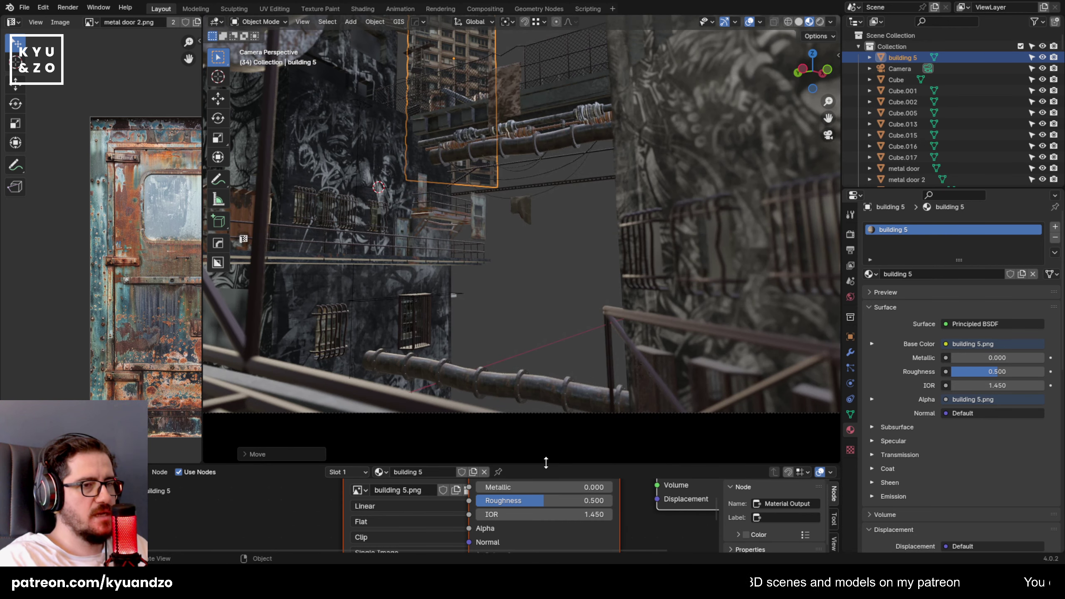
# Enlarge the node editor and raise the building 5 material's roughness to 0.791.
pyautogui.moveTo(546, 461); pyautogui.dragTo(571, 362)
pyautogui.click(345, 422)
pyautogui.click(336, 421)
pyautogui.moveTo(396, 417); pyautogui.dragTo(285, 449)
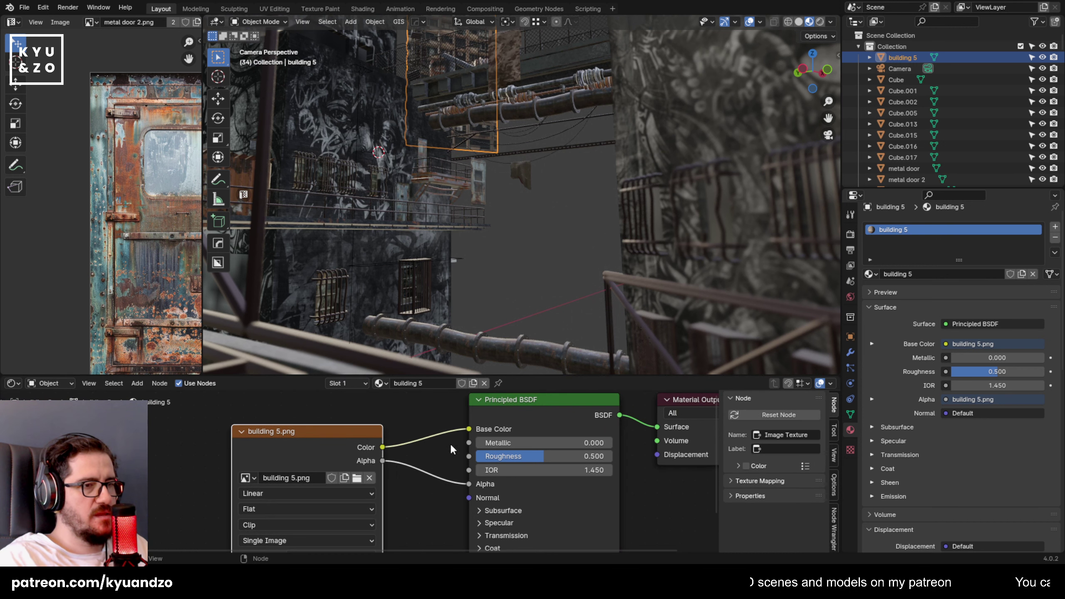
pyautogui.click(449, 443)
pyautogui.click(493, 157)
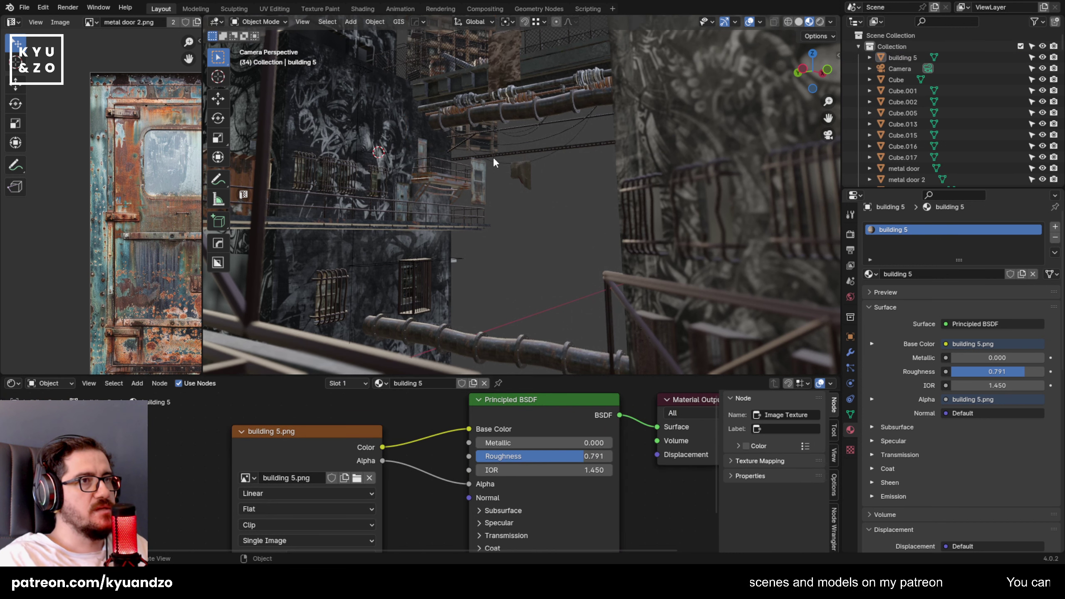
# Try repositioning the building 5 facade in the camera view behind the left graffiti building.
pyautogui.click(481, 147)
pyautogui.keyDown('shift'); pyautogui.moveTo(439, 49); pyautogui.dragTo(487, 229, button='middle'); pyautogui.keyUp('shift')
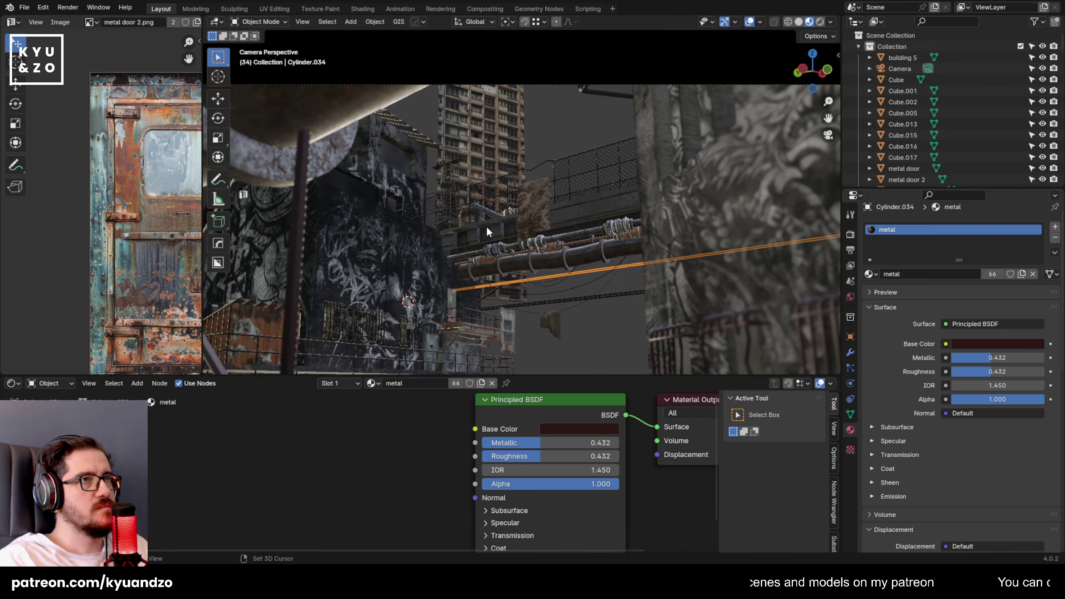
pyautogui.click(483, 134)
pyautogui.press('g')
pyautogui.press('x')
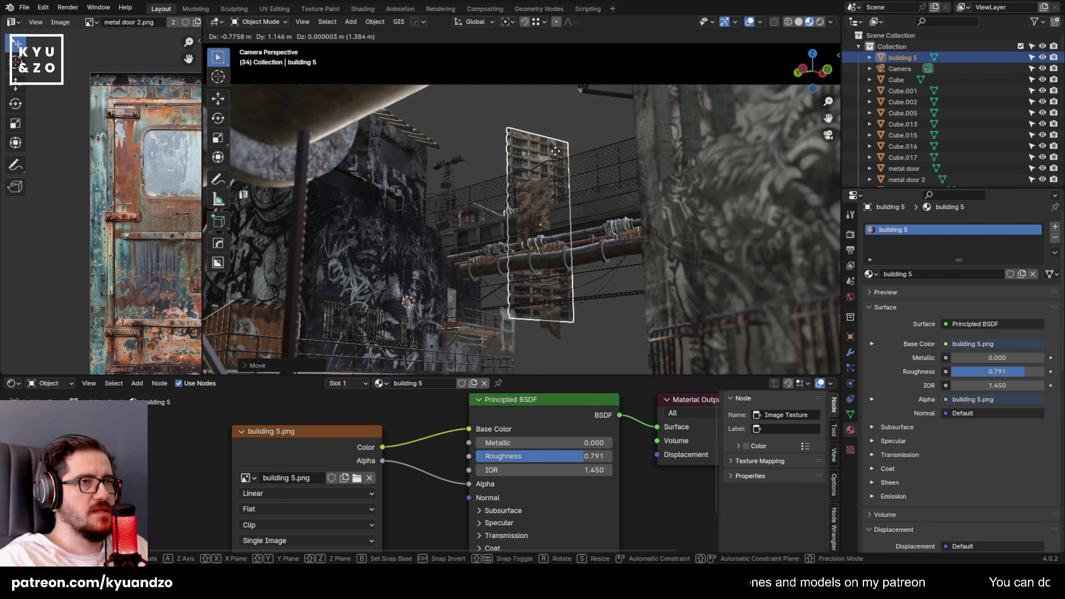
pyautogui.press('z')
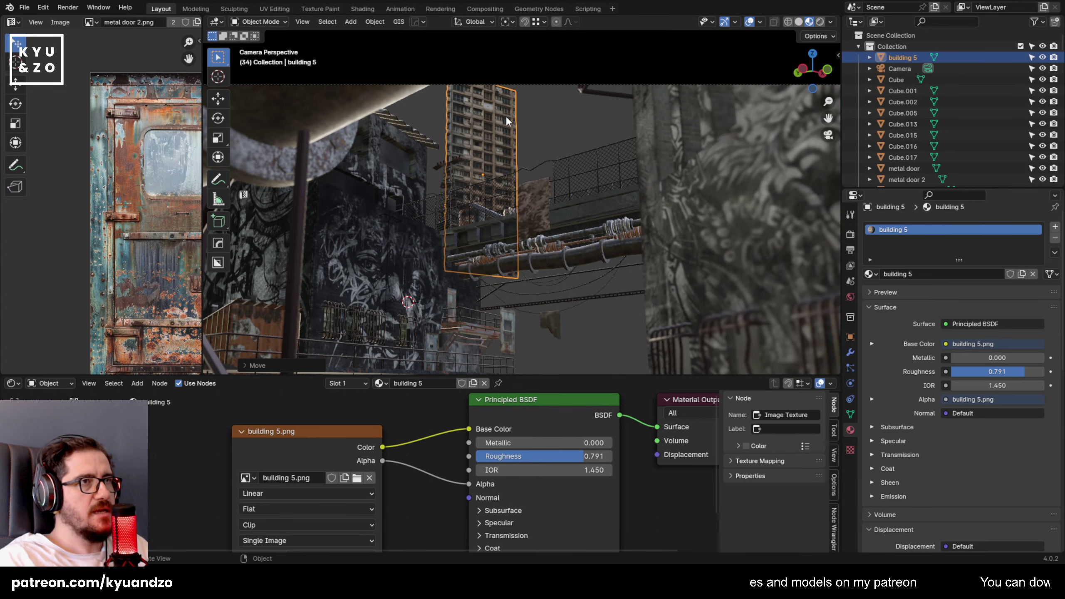
pyautogui.click(503, 146)
pyautogui.click(519, 150)
pyautogui.click(488, 152)
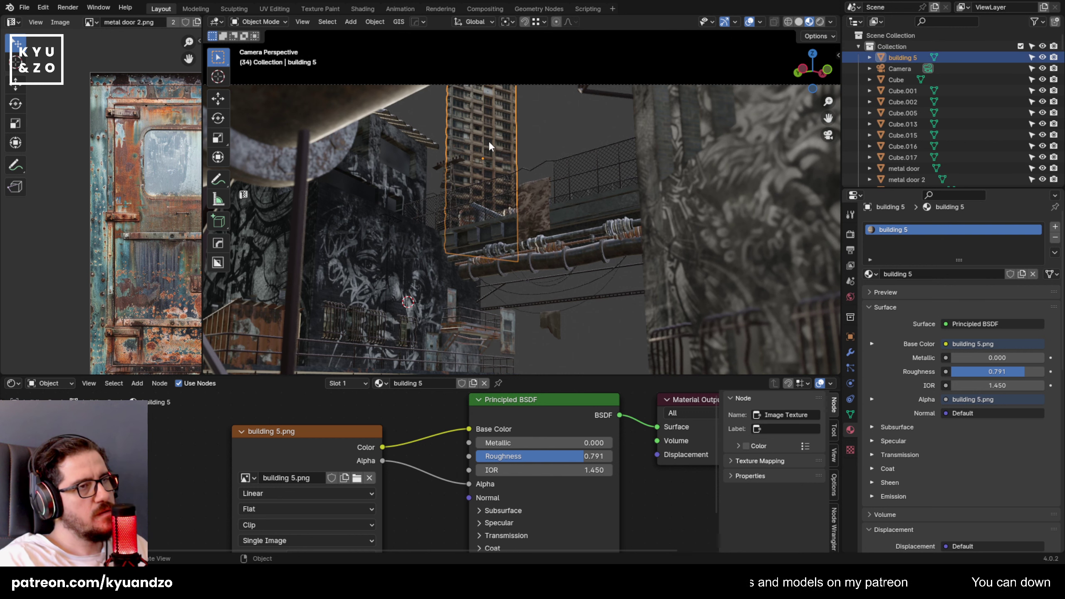
# Reset the 3D cursor's location and rotation to 0 on all axes.
pyautogui.moveTo(488, 140); pyautogui.dragTo(525, 239, button='middle')
pyautogui.press('n')
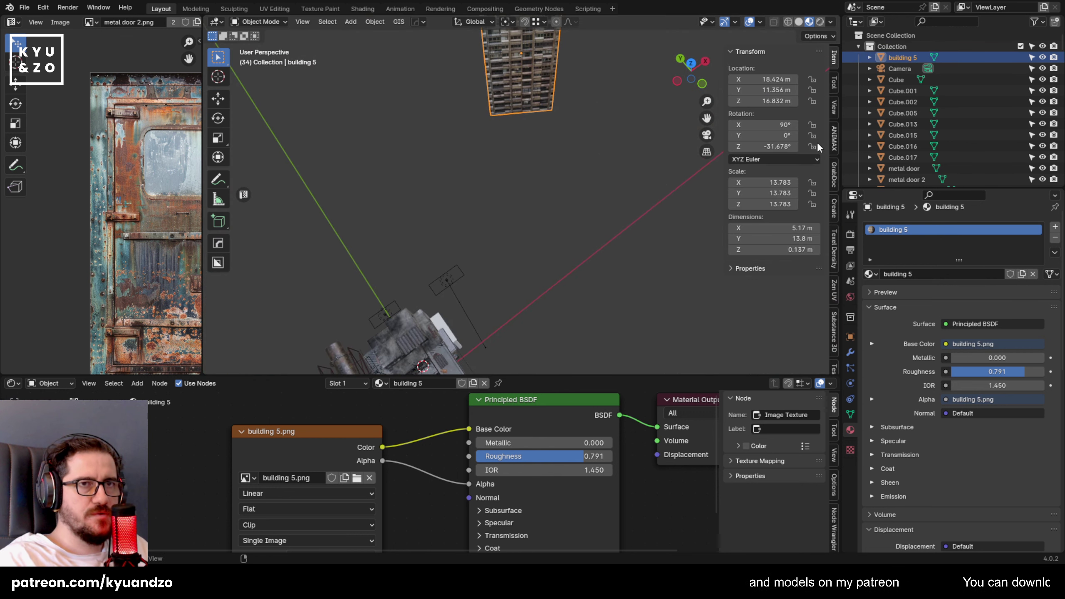
pyautogui.click(834, 103)
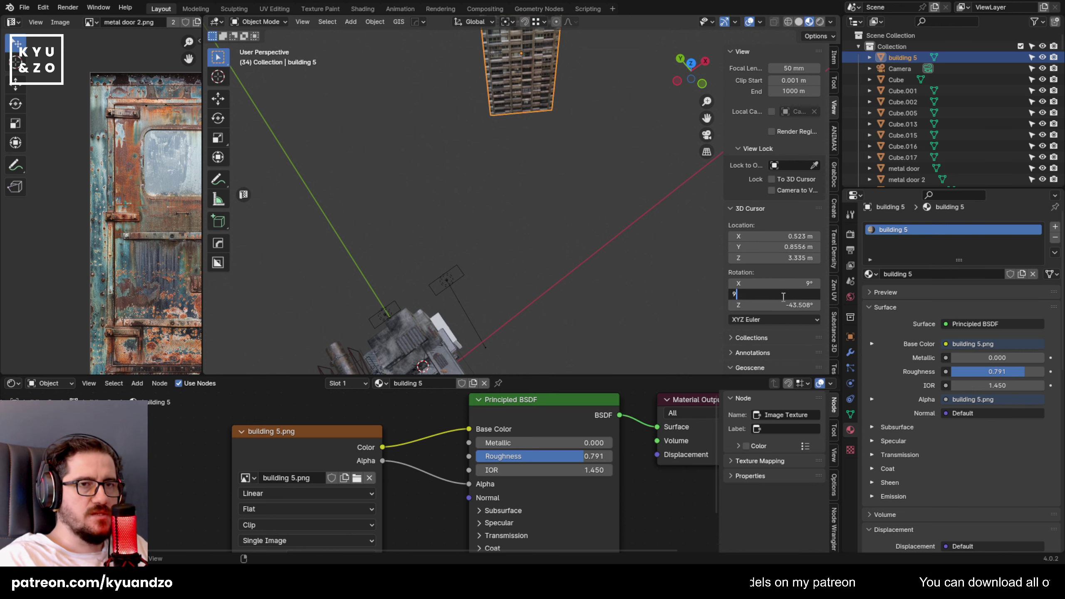
pyautogui.press('BackSpace')
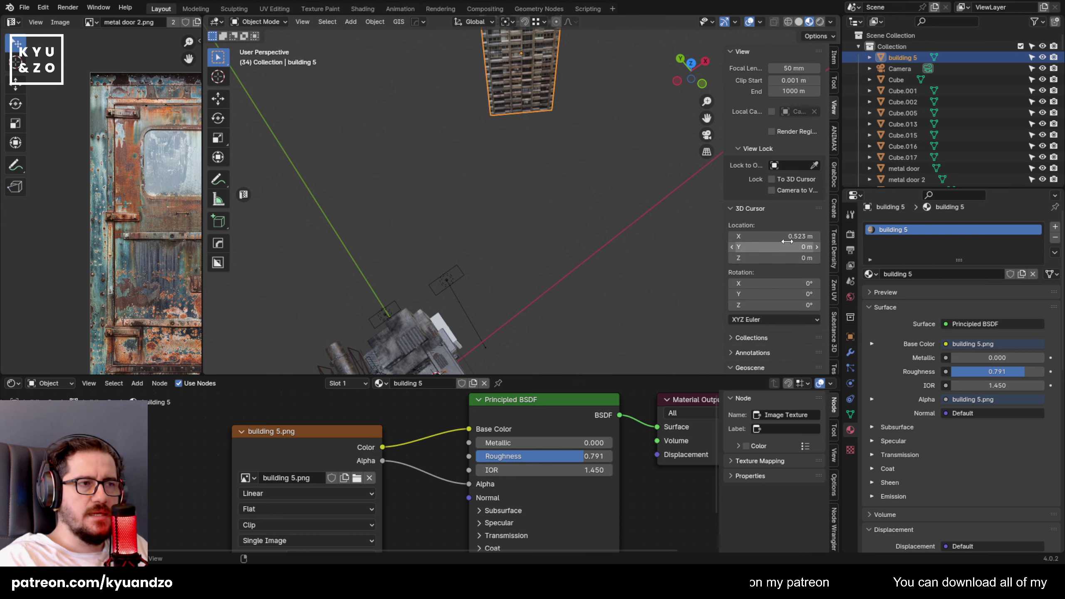
pyautogui.scroll(-2, 551, 306)
pyautogui.keyDown('shift'); pyautogui.moveTo(554, 286); pyautogui.dragTo(556, 276, button='middle'); pyautogui.keyUp('shift')
pyautogui.keyDown('shift'); pyautogui.click(517, 90); pyautogui.keyUp('shift')
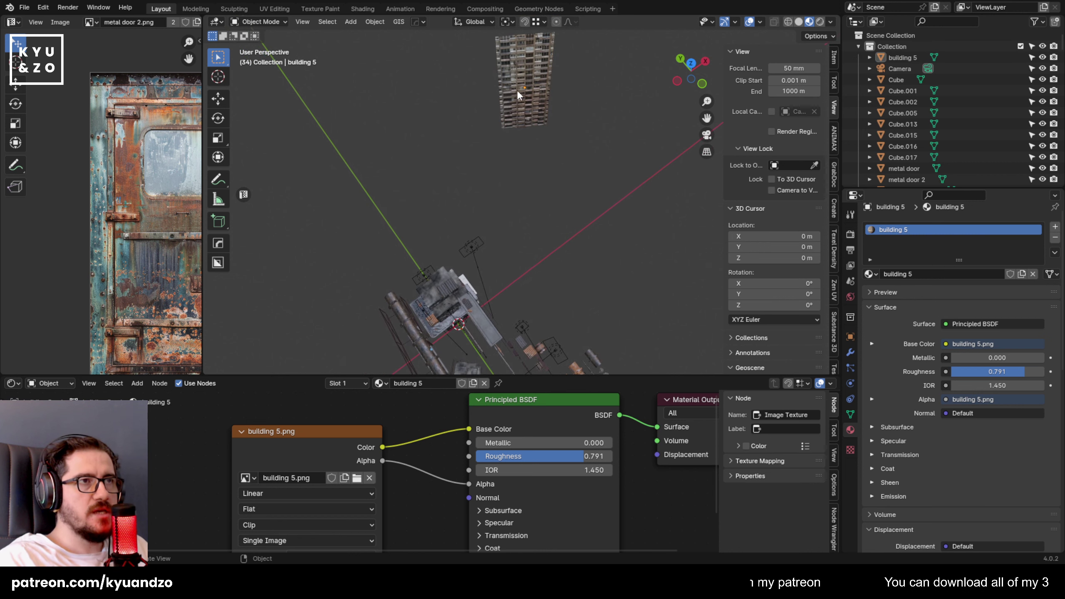
pyautogui.click(517, 90)
pyautogui.press('g')
pyautogui.rightClick(463, 289)
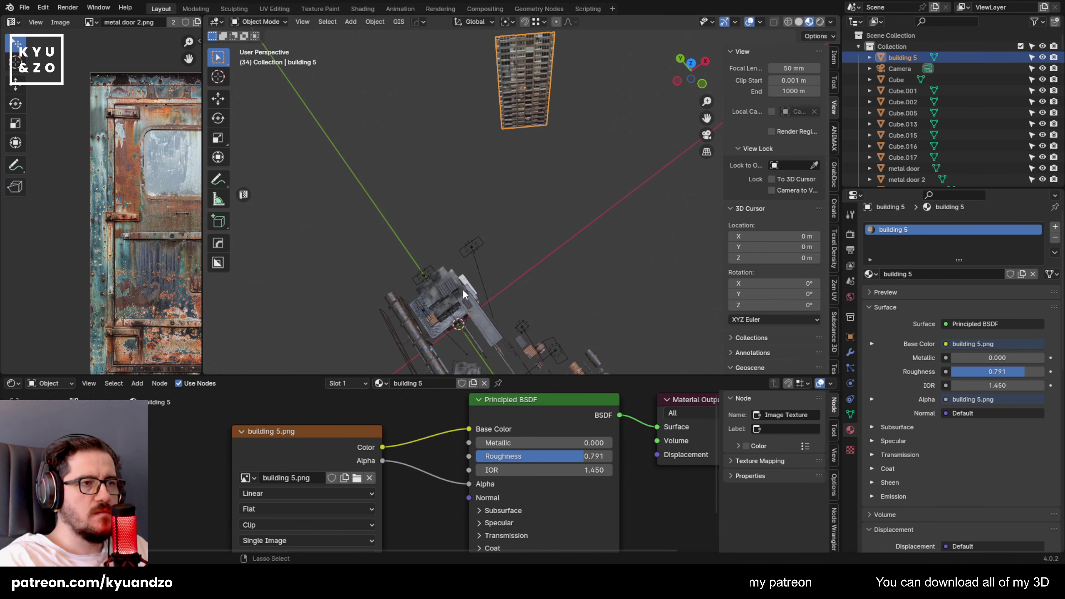
# Undo the latest moves and the roughness change on the building 5 facade.
pyautogui.hotkey('ctrl', 'z')
pyautogui.hotkey('ctrl', 'z')
pyautogui.hotkey('ctrl', 'z')
pyautogui.hotkey('ctrl', 'z')
pyautogui.hotkey('ctrl', 'z')
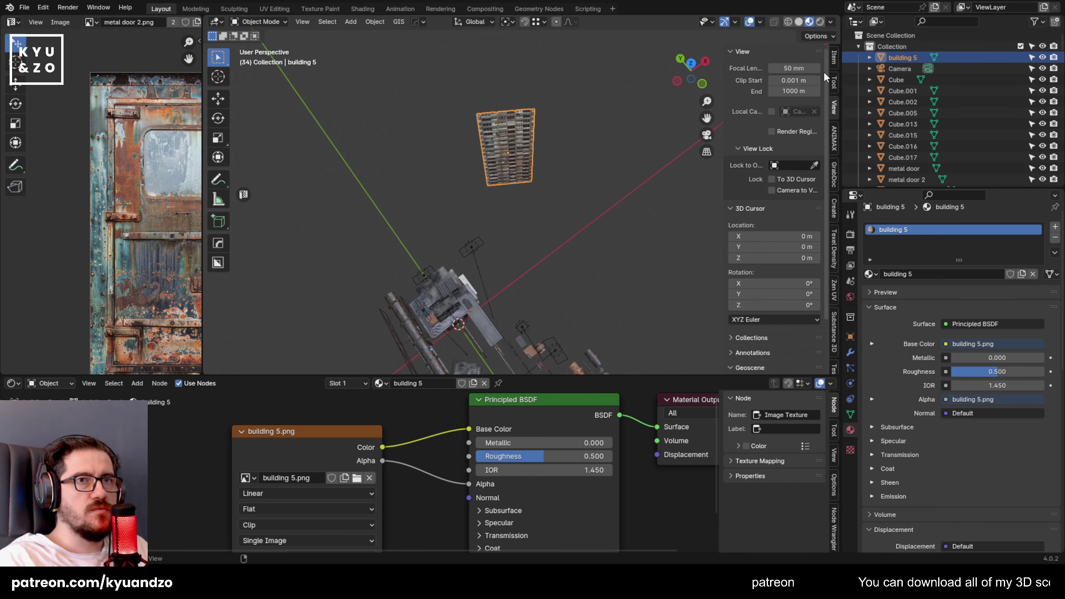
# Set the building 5 facade's X and Z rotation to 0 and rotate it 90° about the X axis to stand it upright.
pyautogui.click(835, 57)
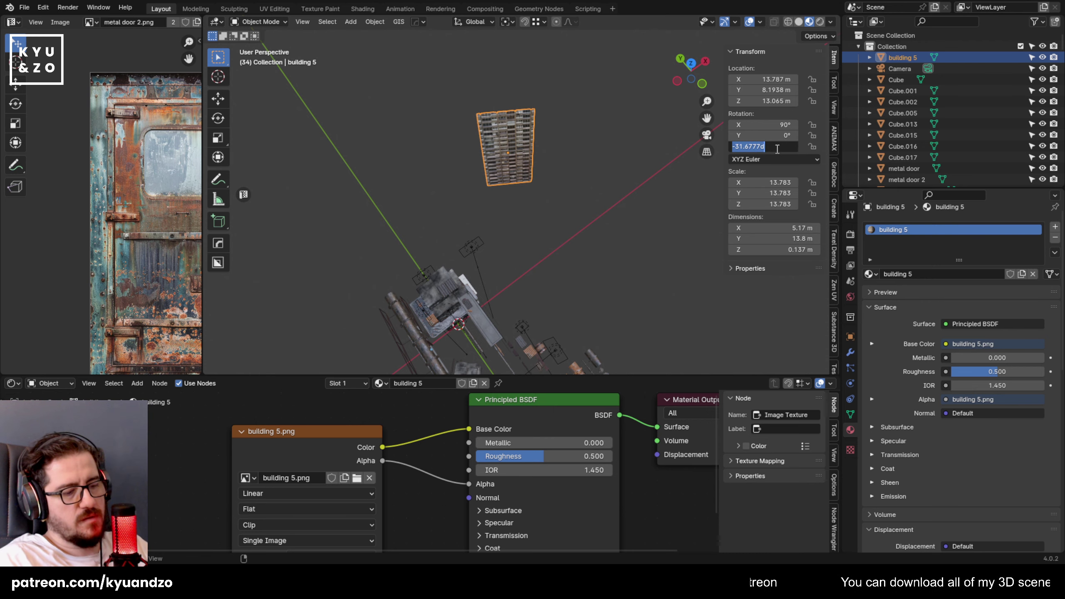
pyautogui.write('0')
pyautogui.press('Return')
pyautogui.write('0')
pyautogui.press('Return')
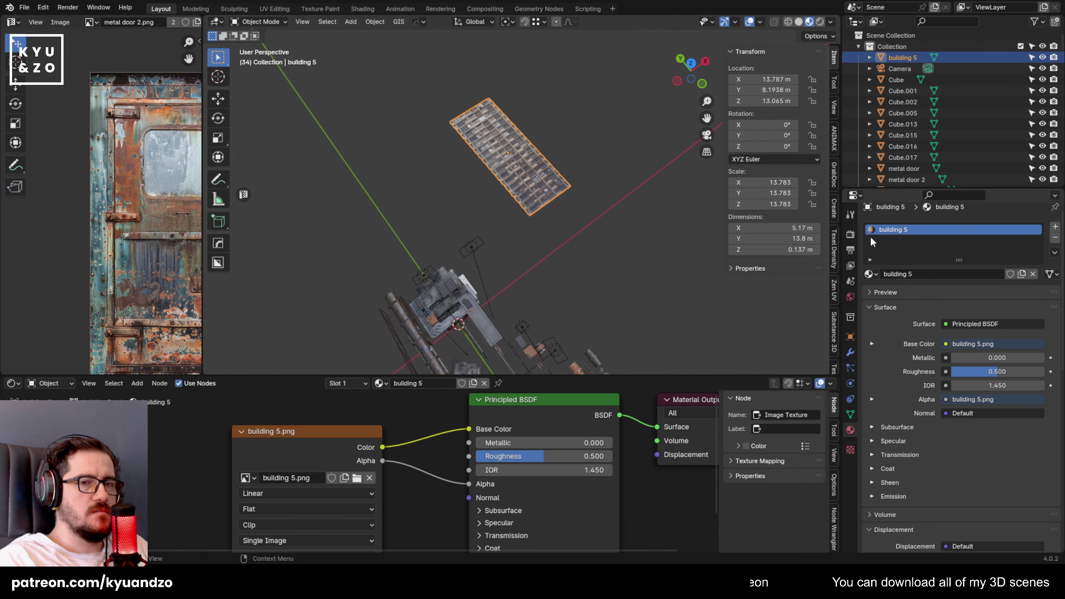
pyautogui.moveTo(440, 176); pyautogui.dragTo(556, 162, button='middle')
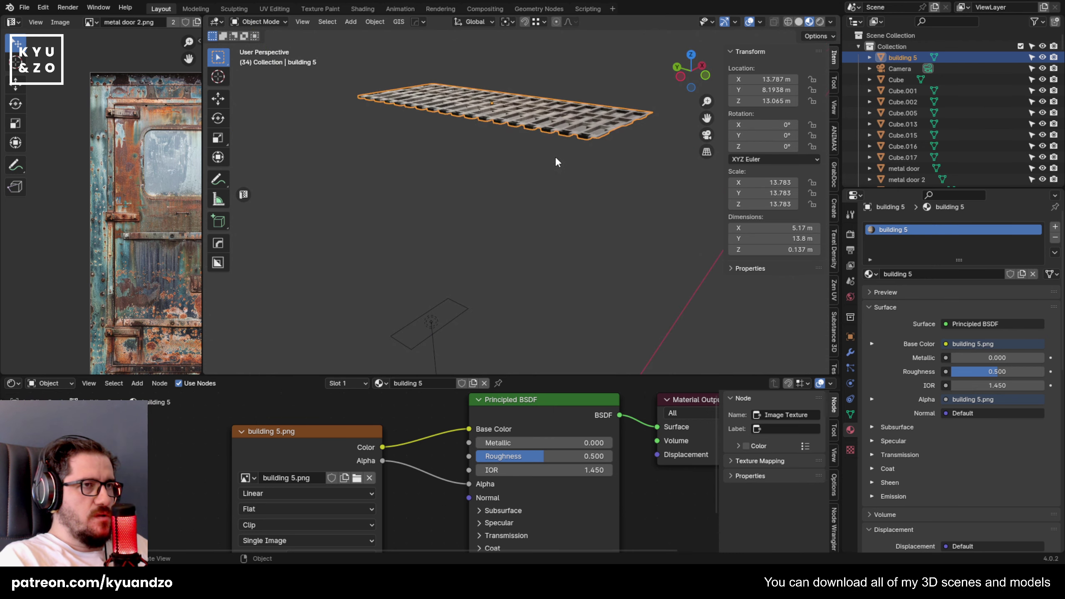
pyautogui.write('rx90')
pyautogui.press('Return')
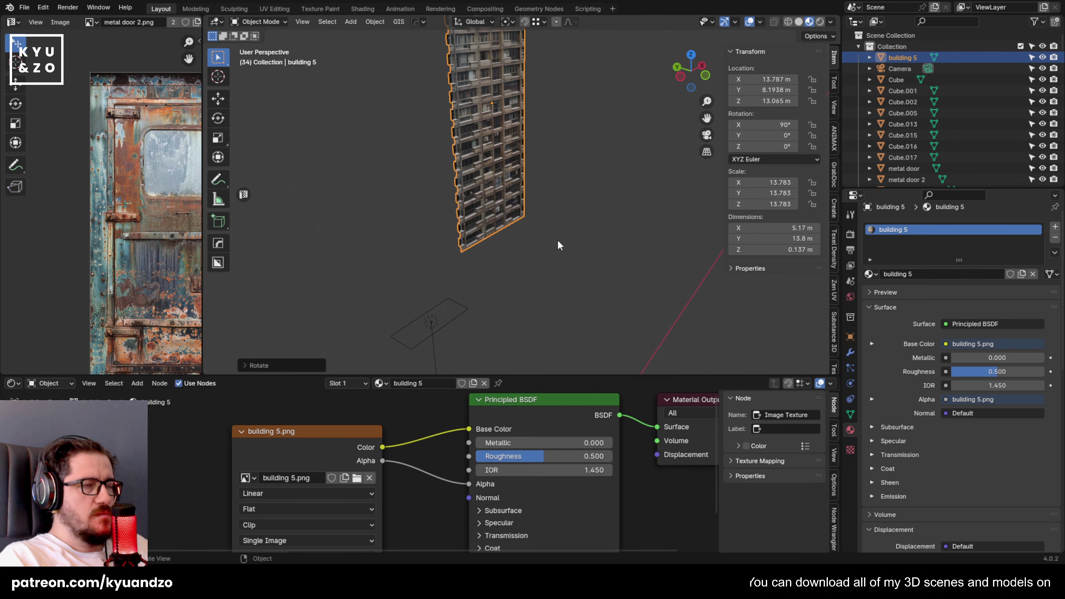
# Enlarge the 3D viewport over the node editor and show the facade in the top orthographic view.
pyautogui.moveTo(559, 242); pyautogui.dragTo(511, 337, button='middle')
pyautogui.moveTo(485, 266); pyautogui.dragTo(534, 401, button='middle')
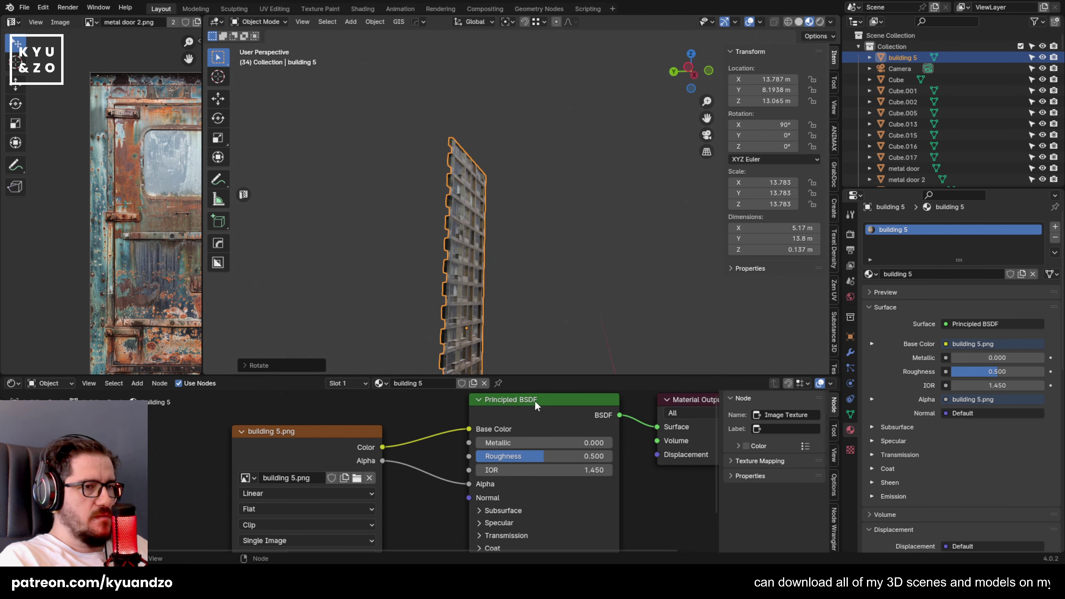
pyautogui.moveTo(541, 376); pyautogui.dragTo(541, 447)
pyautogui.moveTo(619, 287); pyautogui.dragTo(537, 362, button='middle')
pyautogui.press('KP_7')
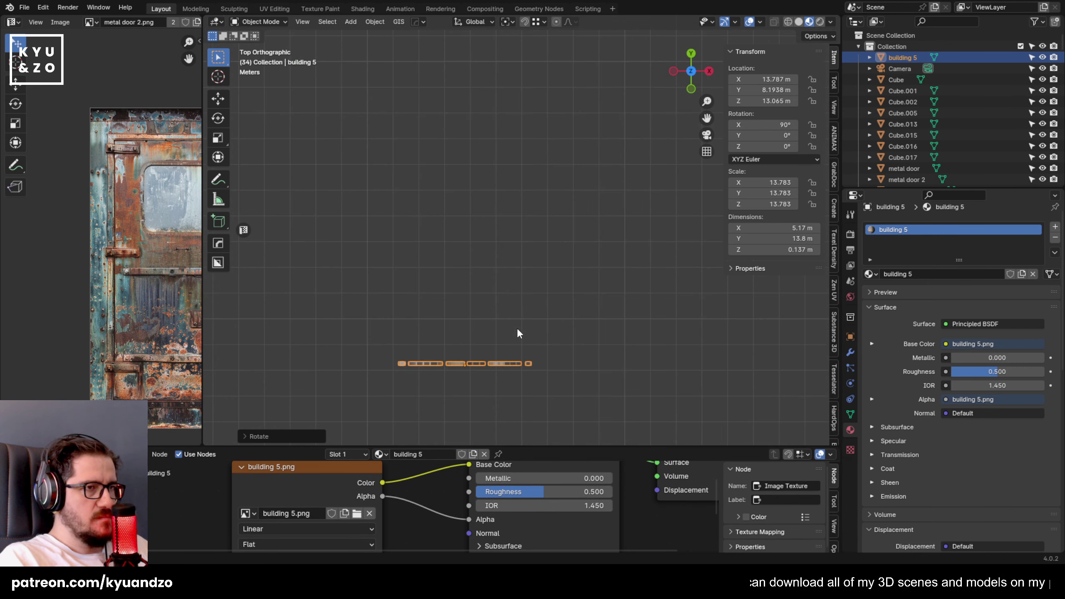
pyautogui.hotkey('shift', 'd')
pyautogui.press('Escape')
pyautogui.hotkey('ctrl', 'z')
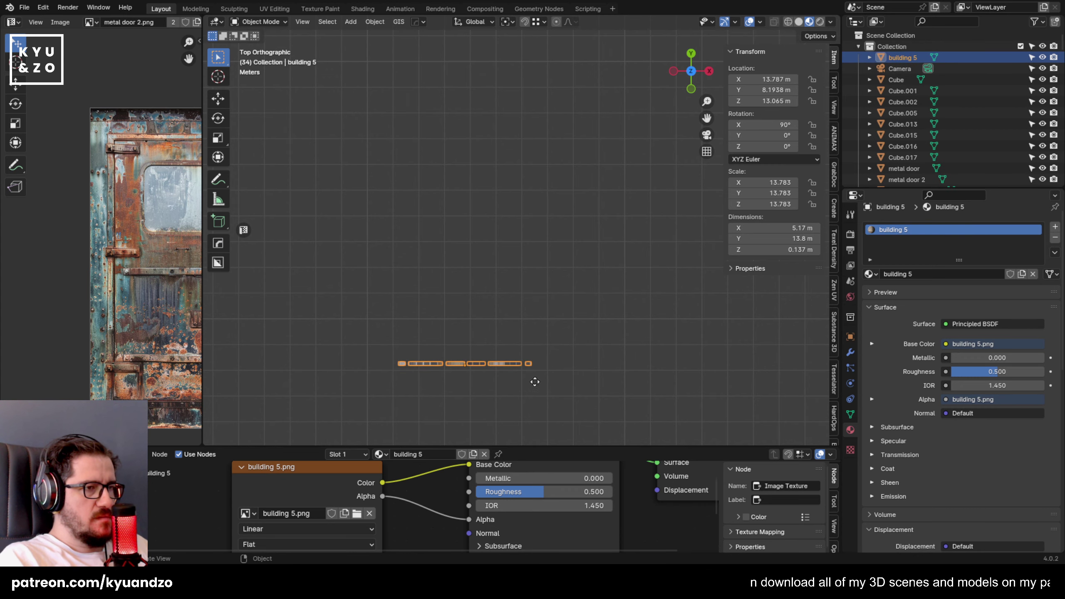
# Duplicate the building 5 facade along the Y axis and rotate the copy -90° about Z as a side wall.
pyautogui.hotkey('shift', 'd')
pyautogui.press('y')
pyautogui.click(573, 363)
pyautogui.press('r')
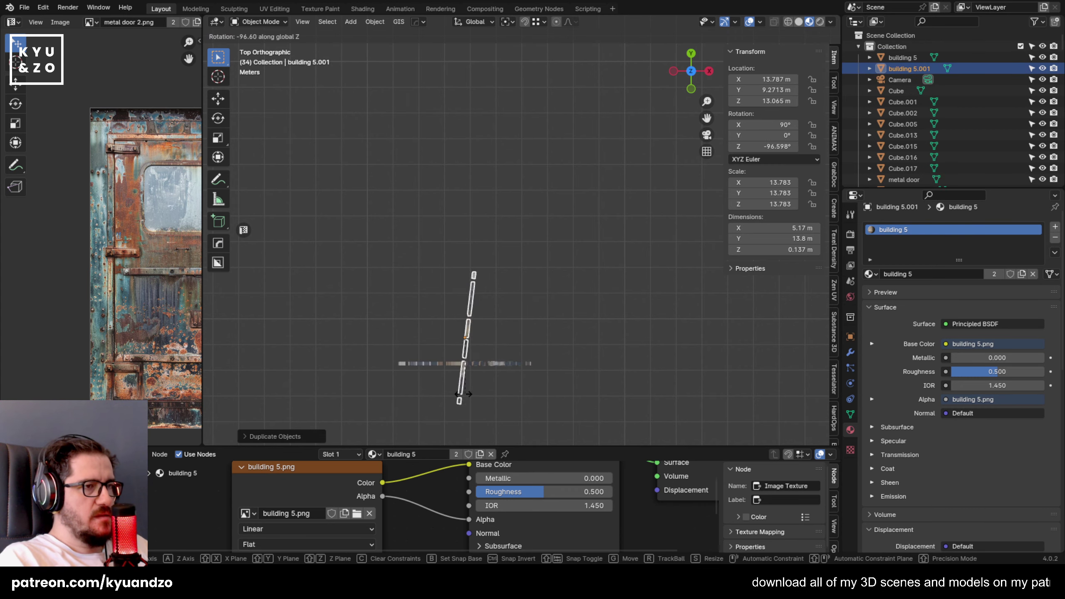
pyautogui.click(473, 397)
# Move the rotated side facade to the end of the front facade so the two edges form a flush corner.
pyautogui.moveTo(473, 397); pyautogui.dragTo(596, 276, button='middle')
pyautogui.moveTo(503, 236); pyautogui.dragTo(463, 295, button='middle')
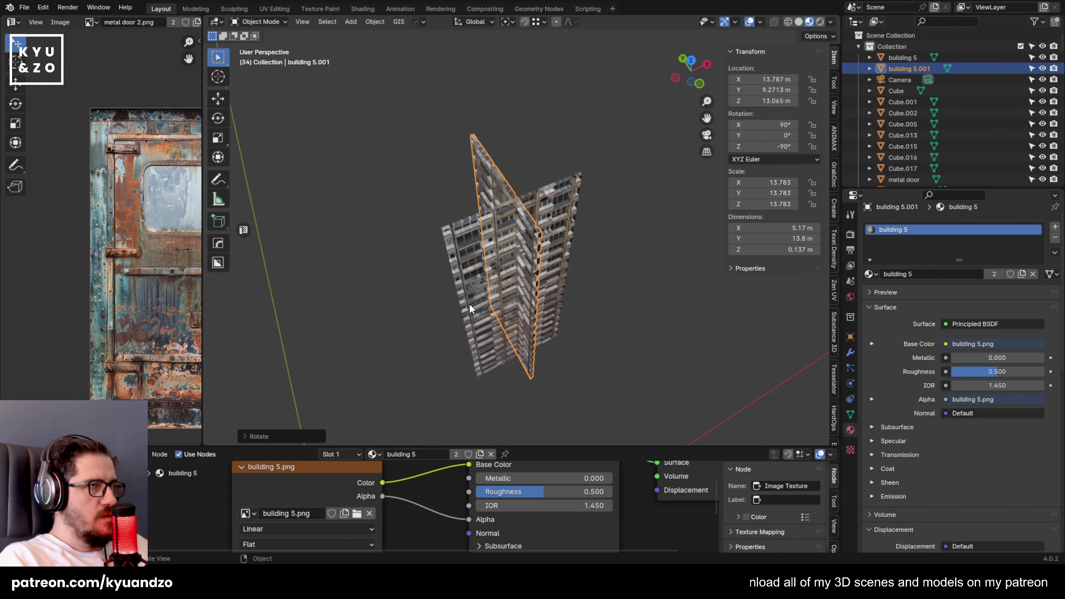
pyautogui.press('g')
pyautogui.press('y')
pyautogui.press('x')
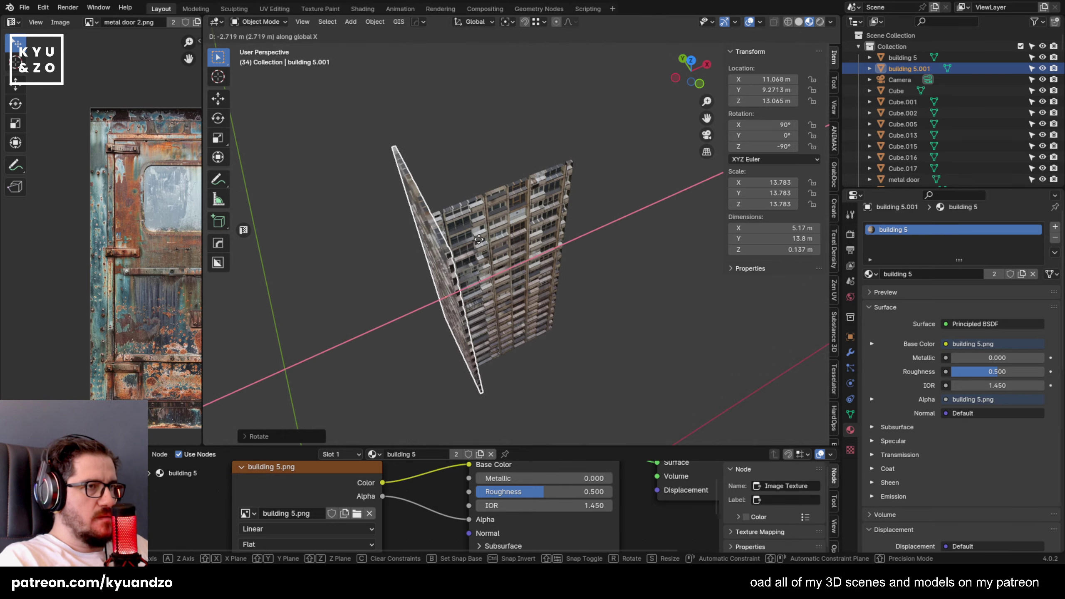
pyautogui.click(477, 239)
pyautogui.moveTo(478, 239)
pyautogui.mouseDown(button='middle')
pyautogui.moveTo(414, 186)
pyautogui.moveTo(420, 165)
pyautogui.moveTo(465, 247)
pyautogui.mouseUp(button='middle')
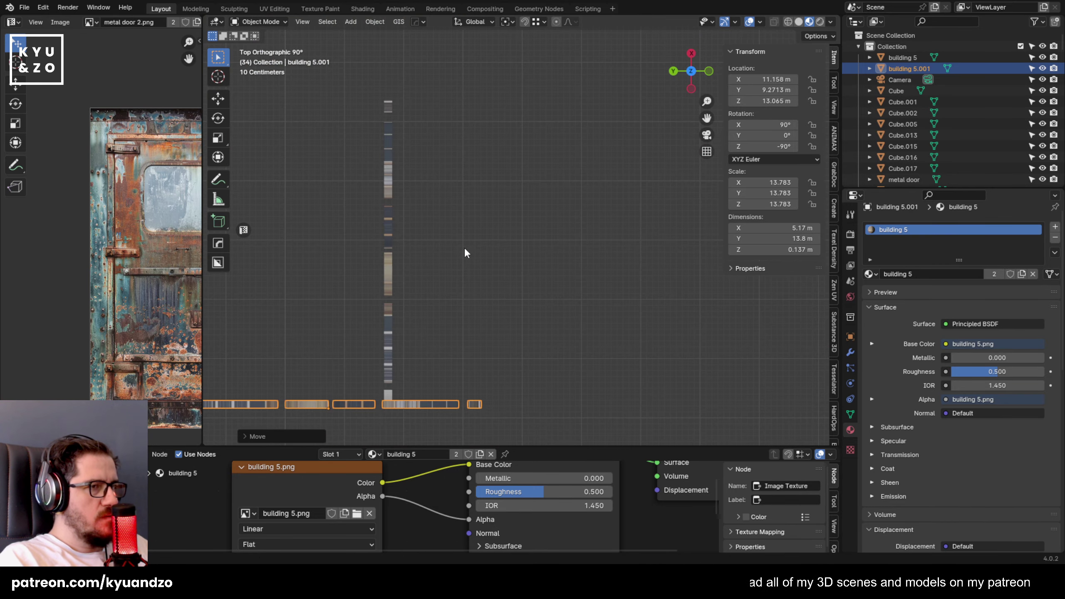
pyautogui.press('g')
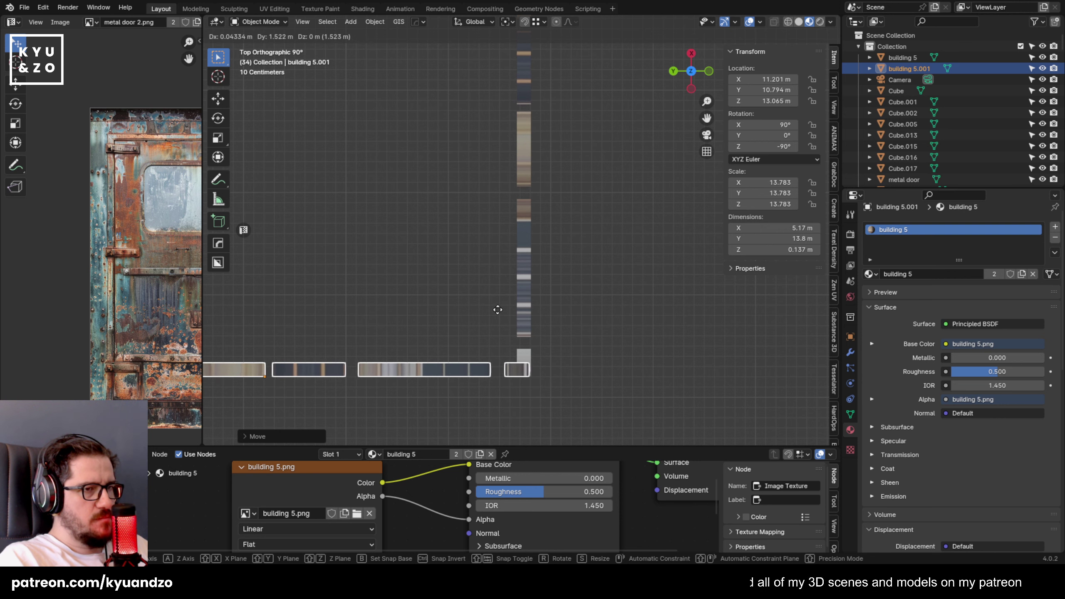
pyautogui.click(499, 309)
# Duplicate the side facade along the X axis to the opposite end of the front facade.
pyautogui.scroll(-3, 584, 299)
pyautogui.keyDown('shift'); pyautogui.moveTo(553, 320); pyautogui.dragTo(621, 442, button='middle'); pyautogui.keyUp('shift')
pyautogui.hotkey('shift', 'd')
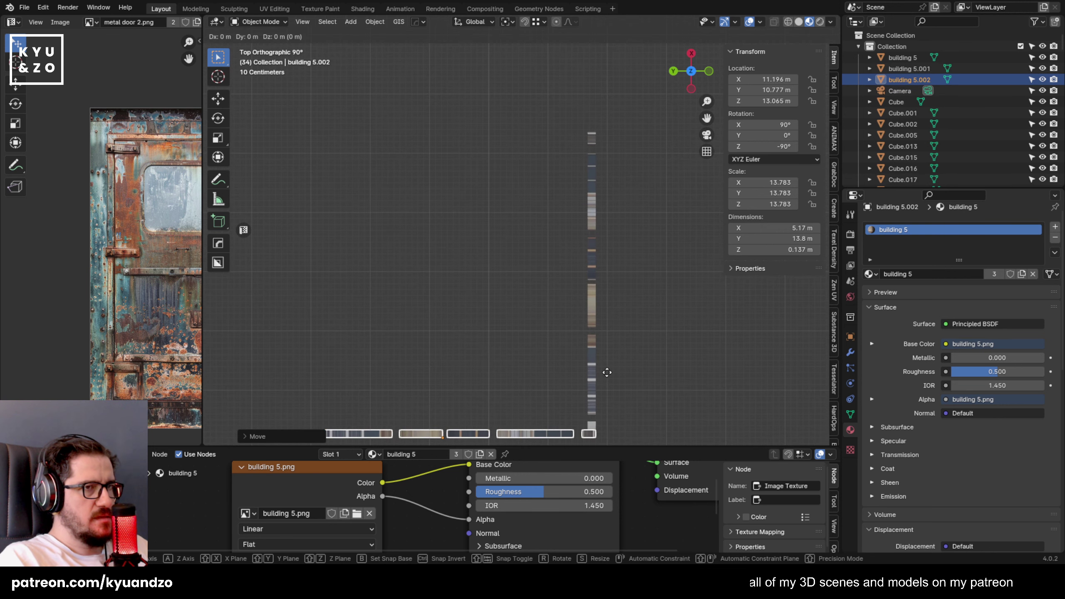
pyautogui.press('x')
pyautogui.click(646, 85)
# Mirror the second side facade across the global X axis and shift it along X to line up with the front facade's end.
pyautogui.click(374, 21)
pyautogui.moveTo(394, 56)
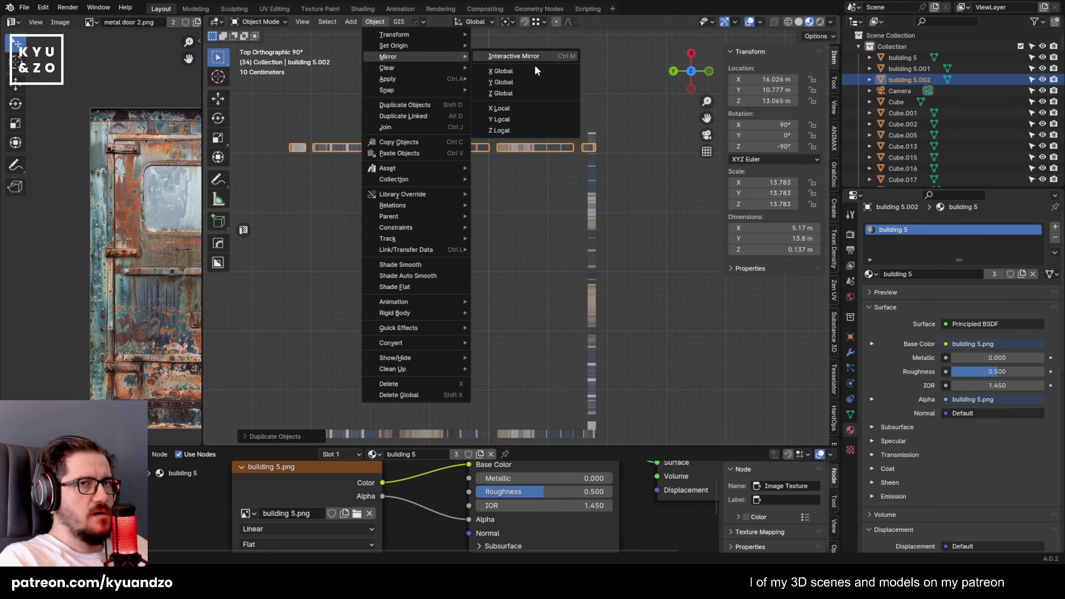
pyautogui.click(531, 77)
pyautogui.press('g')
pyautogui.press('x')
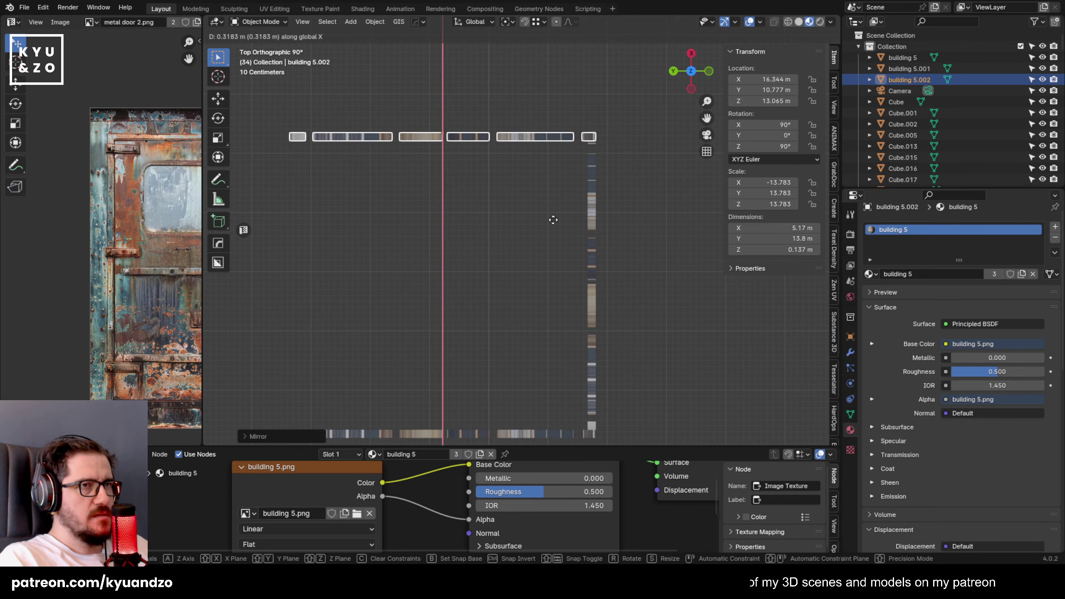
pyautogui.click(553, 219)
# Examine up close the corner where the mirrored side facade meets the front facade.
pyautogui.moveTo(552, 219); pyautogui.dragTo(430, 171, button='middle')
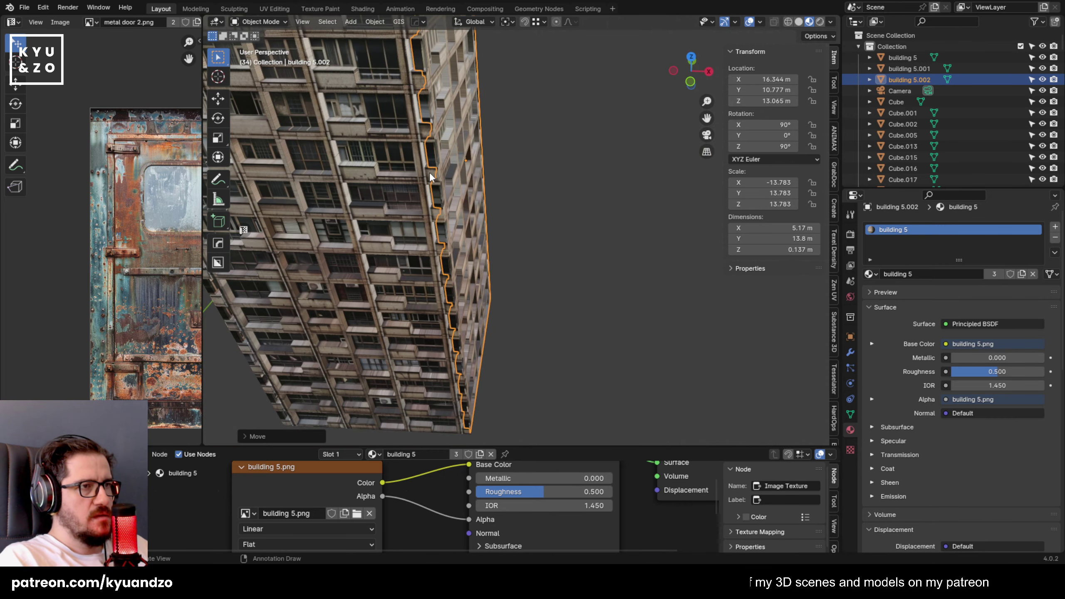
pyautogui.click(513, 279)
pyautogui.moveTo(513, 279); pyautogui.dragTo(493, 266, button='middle')
pyautogui.scroll(-2, 419, 194)
pyautogui.scroll(3, 419, 194)
pyautogui.scroll(3, 602, 249)
pyautogui.scroll(2, 470, 308)
pyautogui.click(470, 273)
pyautogui.press('g')
pyautogui.press('x')
pyautogui.rightClick(436, 273)
# Nudge the mirrored side facade along the X axis to X 16.374 m and check the corner joint.
pyautogui.press('g')
pyautogui.press('x')
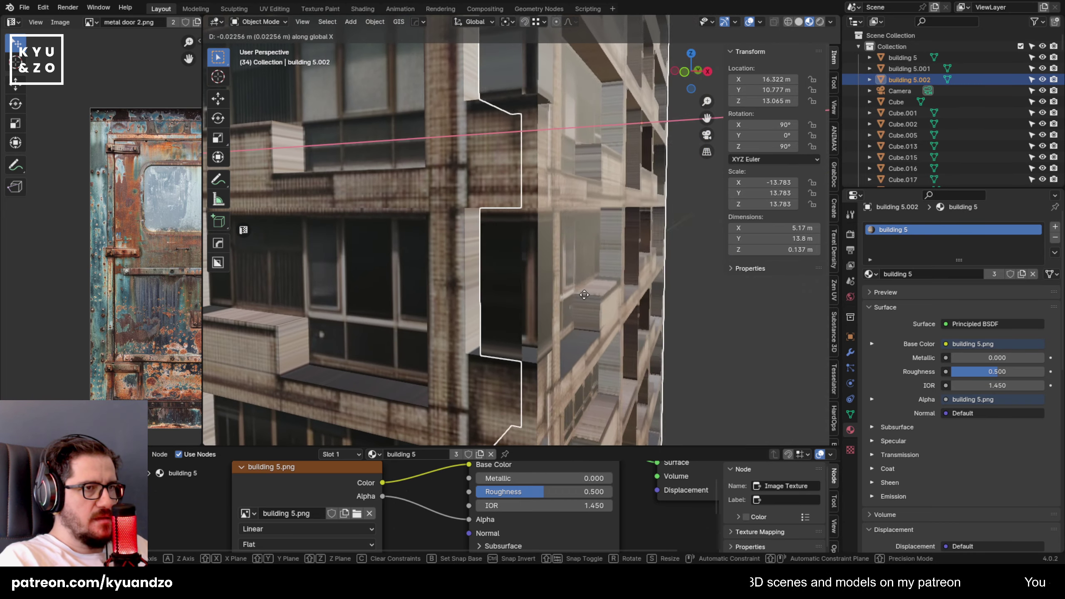
pyautogui.click(592, 301)
pyautogui.click(692, 332)
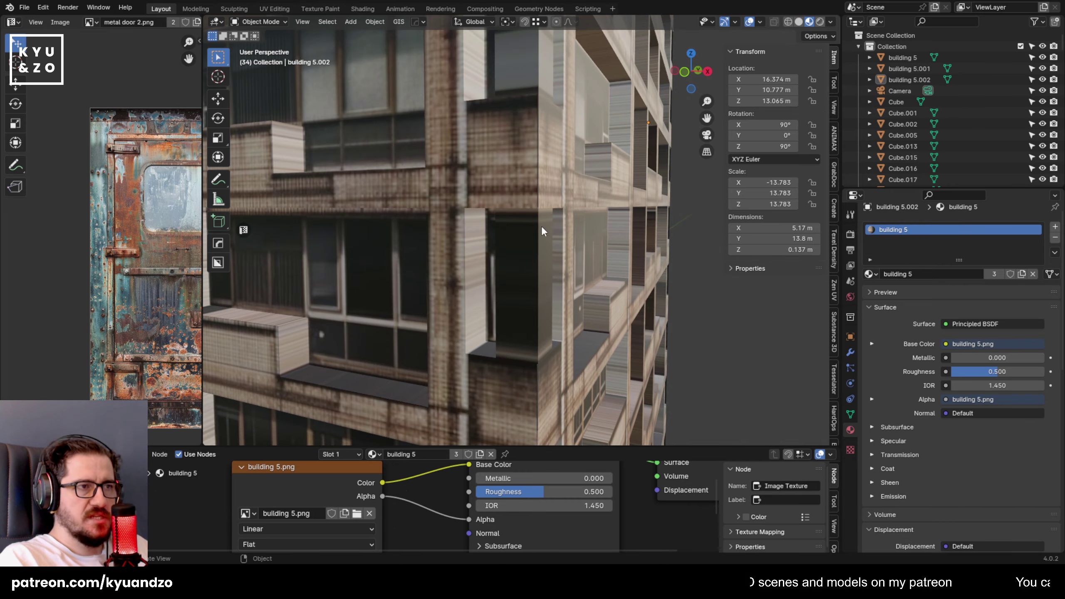
pyautogui.moveTo(541, 226); pyautogui.dragTo(519, 197, button='middle')
pyautogui.moveTo(591, 84); pyautogui.dragTo(579, 171, button='middle')
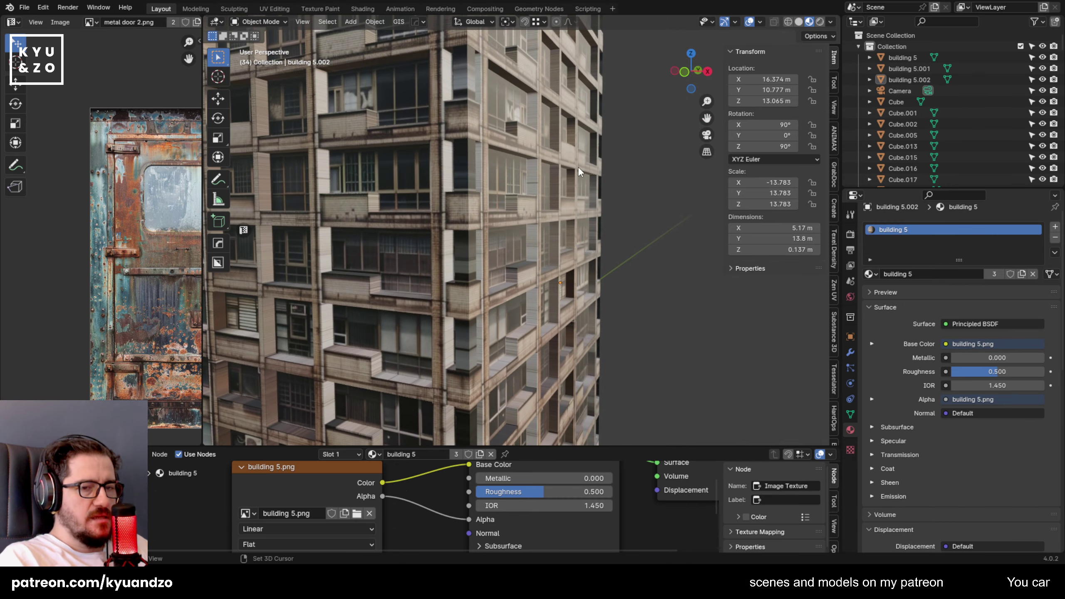
pyautogui.moveTo(533, 205)
pyautogui.mouseDown(button='middle')
pyautogui.moveTo(511, 158)
pyautogui.moveTo(483, 177)
pyautogui.moveTo(556, 182)
pyautogui.moveTo(470, 226)
pyautogui.moveTo(520, 189)
pyautogui.moveTo(537, 215)
pyautogui.mouseUp(button='middle')
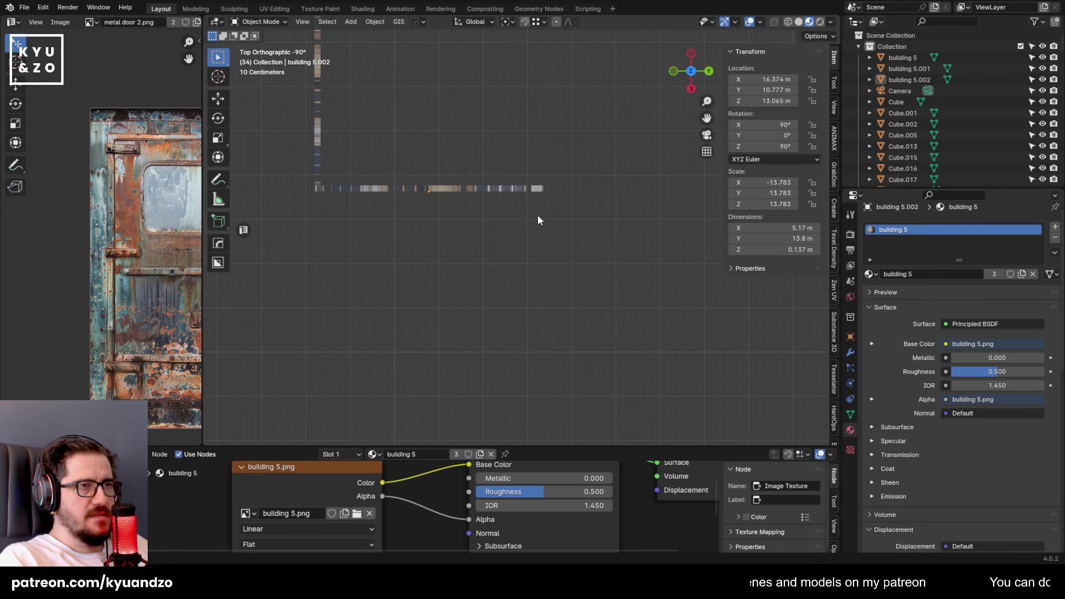
pyautogui.click(523, 189)
pyautogui.keyDown('shift'); pyautogui.moveTo(503, 150); pyautogui.dragTo(493, 279, button='middle'); pyautogui.keyUp('shift')
pyautogui.hotkey('shift', 'd')
pyautogui.click(565, 277)
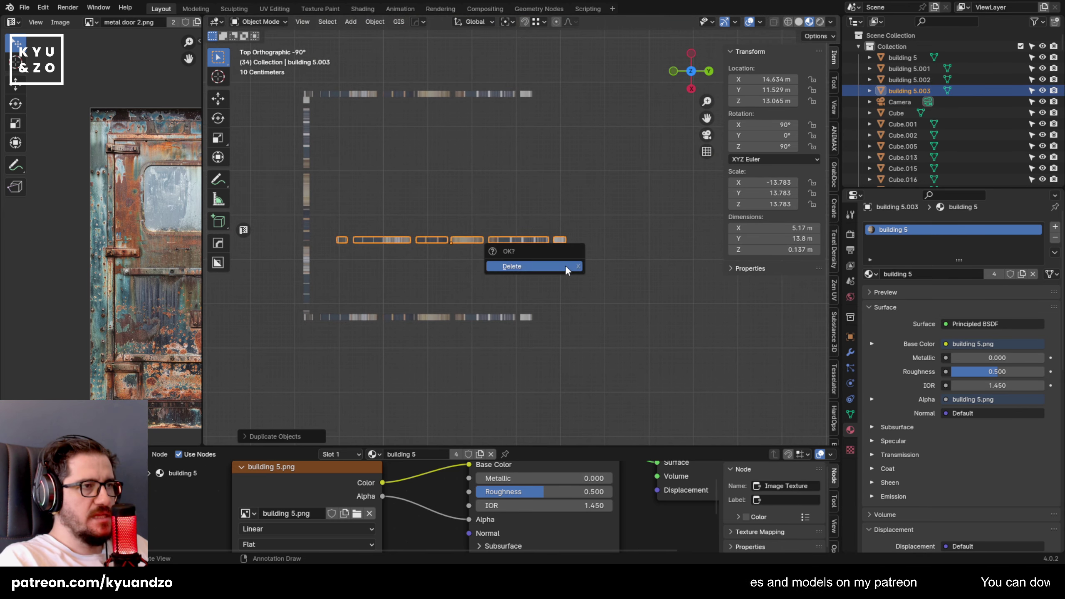
pyautogui.click(566, 266)
# Duplicate the front facade along Y to close the open side of the building and mirror the copy across the global Y axis.
pyautogui.click(307, 222)
pyautogui.hotkey('shift', 'd')
pyautogui.press('y')
pyautogui.click(611, 228)
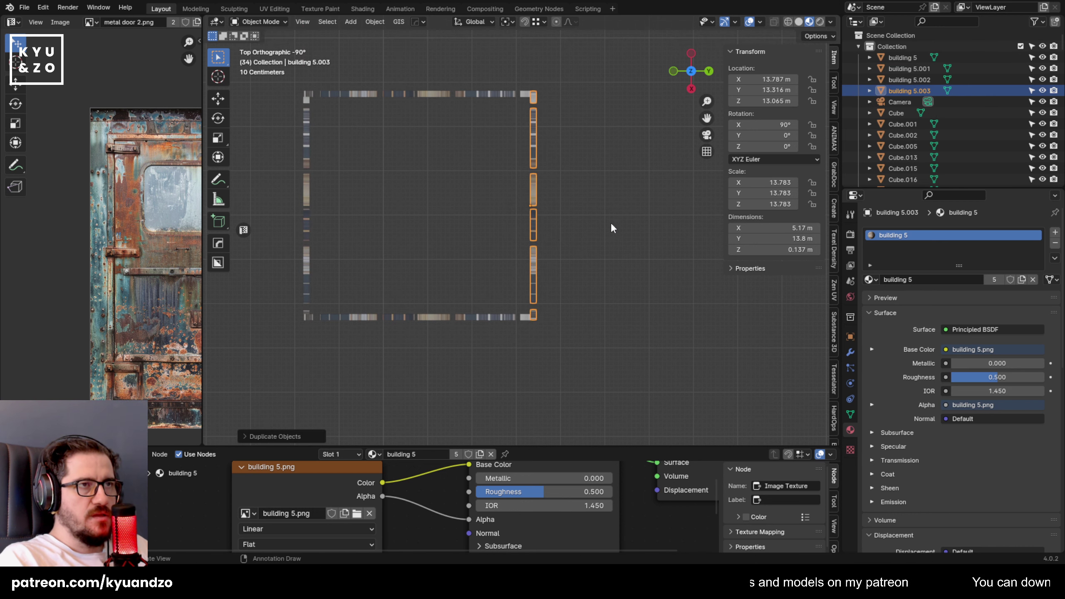
pyautogui.click(379, 16)
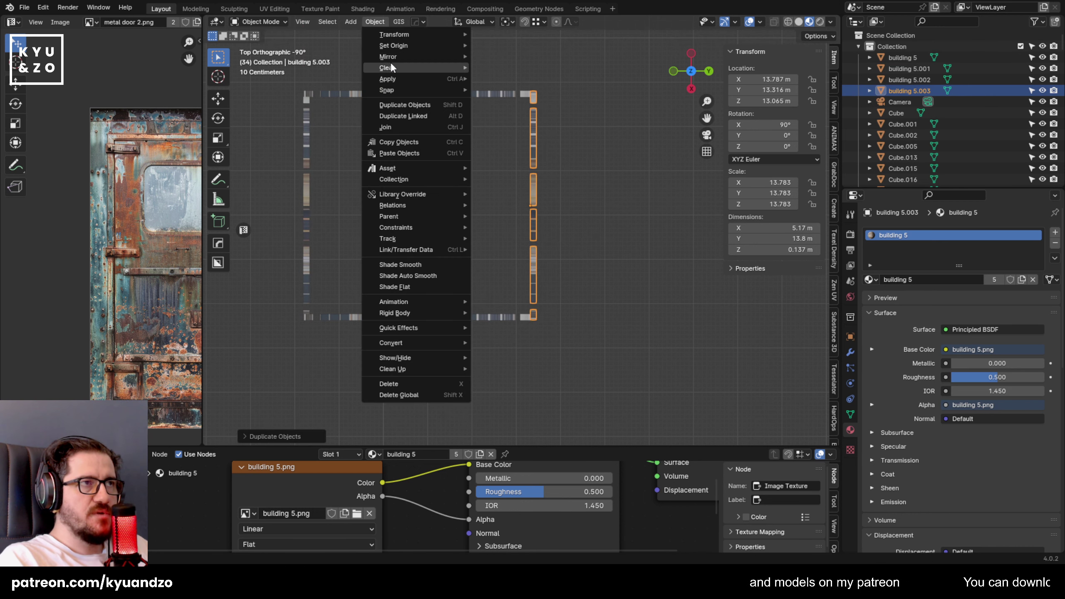
pyautogui.moveTo(398, 55)
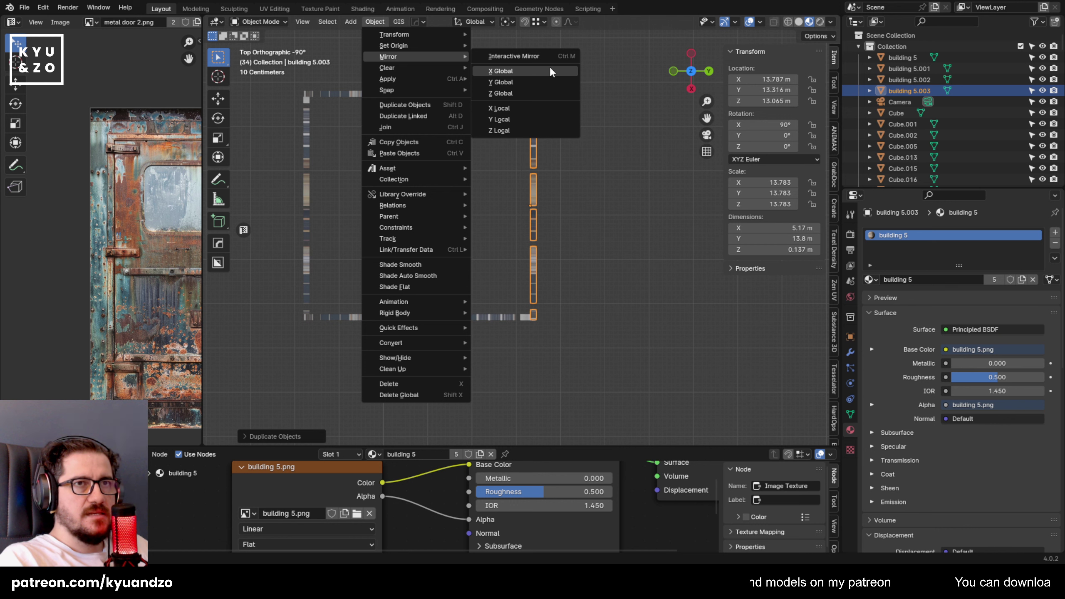
pyautogui.click(550, 79)
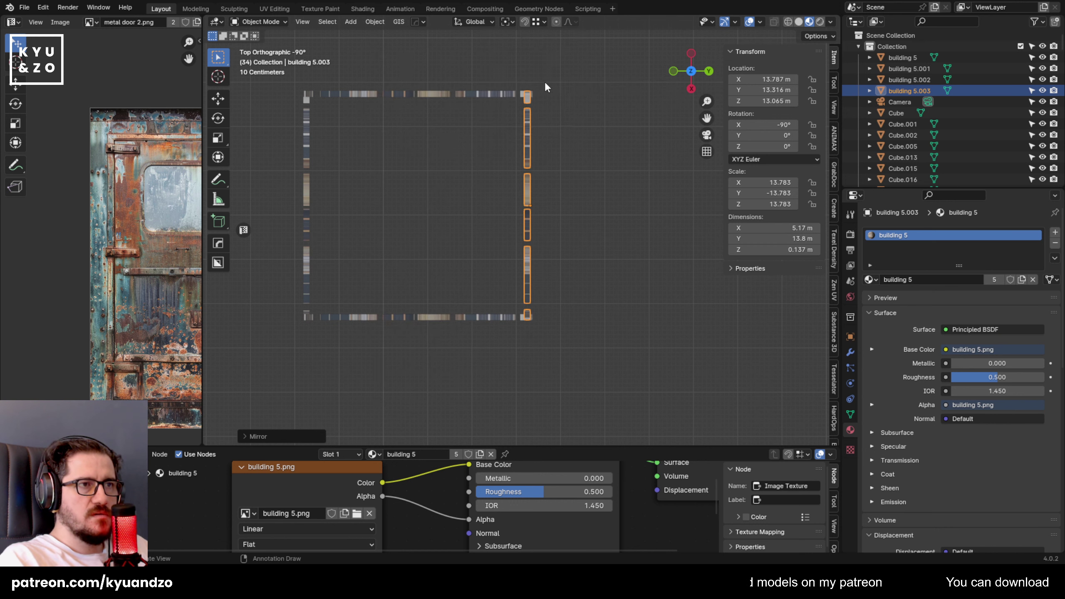
# Nudge the mirrored copy of the front facade along the Y axis to Y 13.354 m.
pyautogui.press('g')
pyautogui.press('x')
pyautogui.press('y')
pyautogui.rightClick(561, 183)
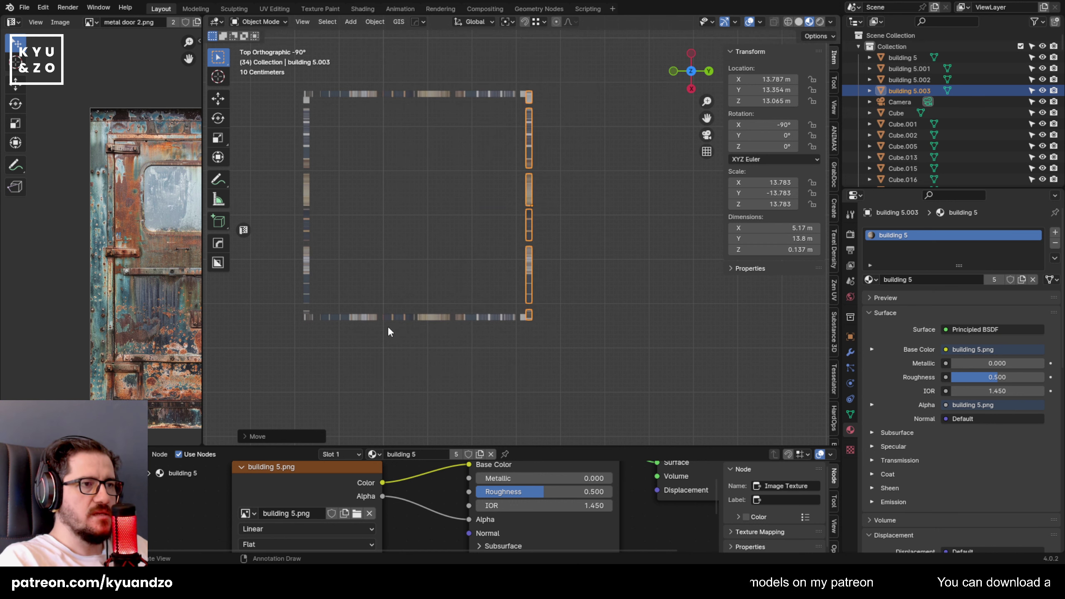
# Join the four facades into a single building object and view it in perspective.
pyautogui.keyDown('shift'); pyautogui.click(388, 317); pyautogui.keyUp('shift')
pyautogui.keyDown('shift'); pyautogui.click(306, 248); pyautogui.keyUp('shift')
pyautogui.keyDown('shift'); pyautogui.click(369, 94); pyautogui.keyUp('shift')
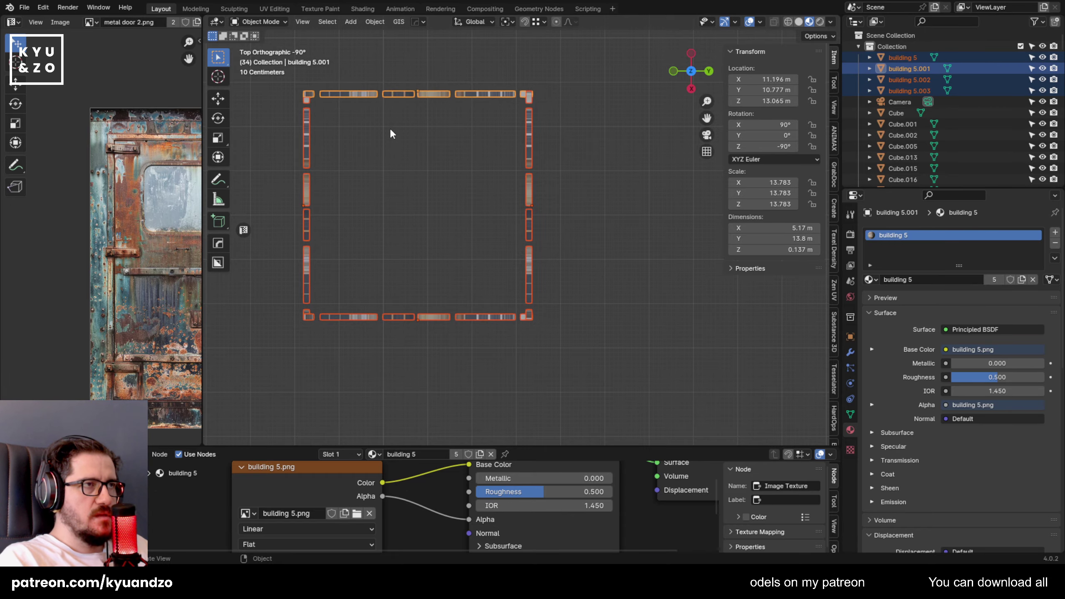
pyautogui.hotkey('ctrl', 'j')
pyautogui.click(382, 166)
pyautogui.moveTo(382, 167); pyautogui.dragTo(472, 137, button='middle')
pyautogui.click(368, 231)
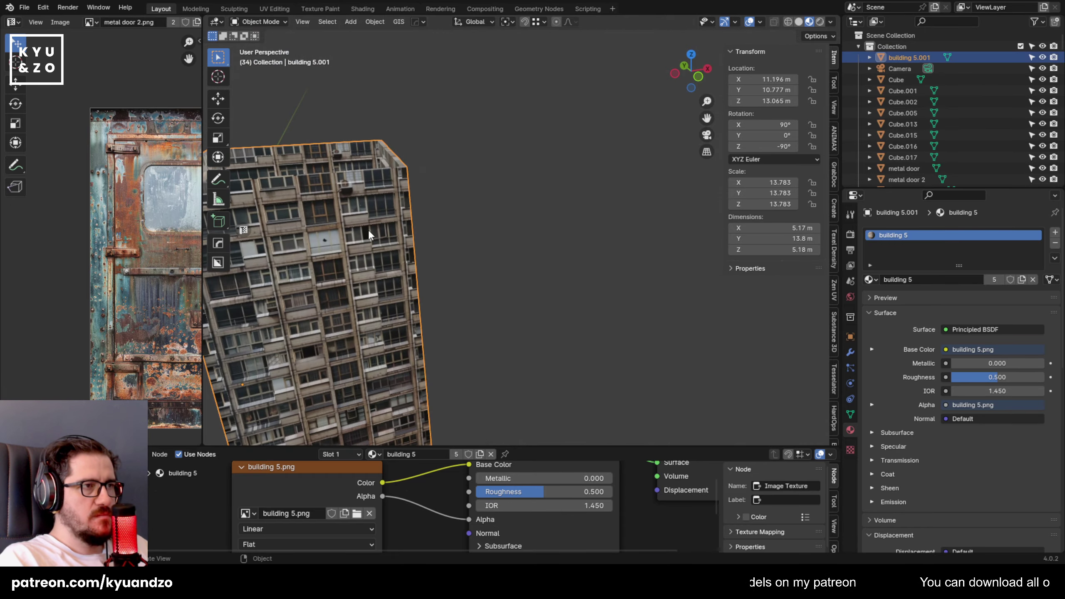
pyautogui.scroll(-3, 420, 244)
pyautogui.press('r')
pyautogui.press('z')
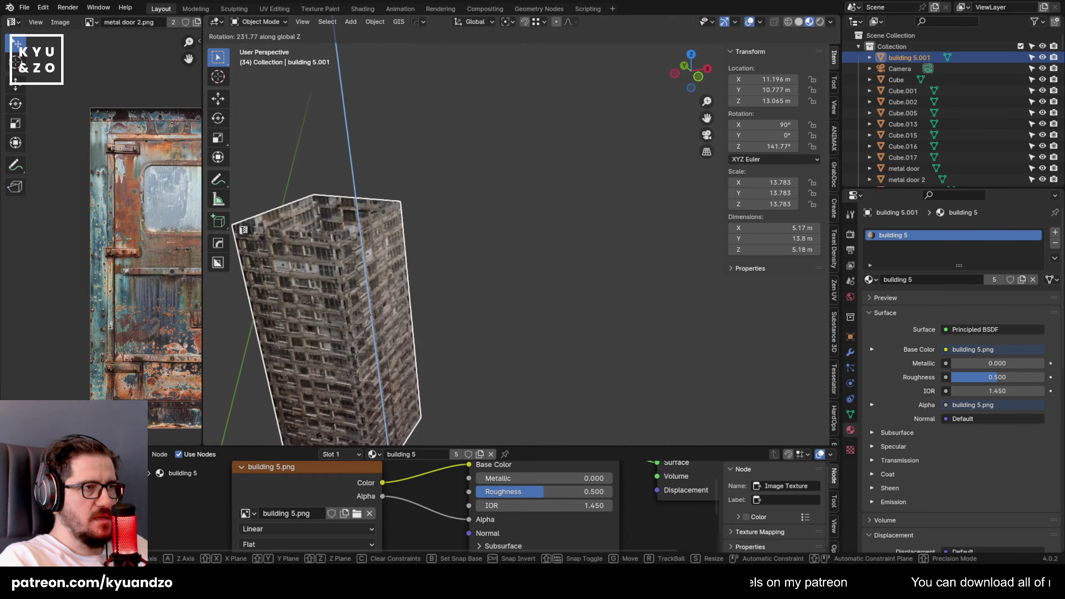
pyautogui.rightClick(418, 336)
# Look through the scene camera and move the joined building along the X axis to X 12.837 m.
pyautogui.scroll(-6, 418, 336)
pyautogui.scroll(-3, 489, 263)
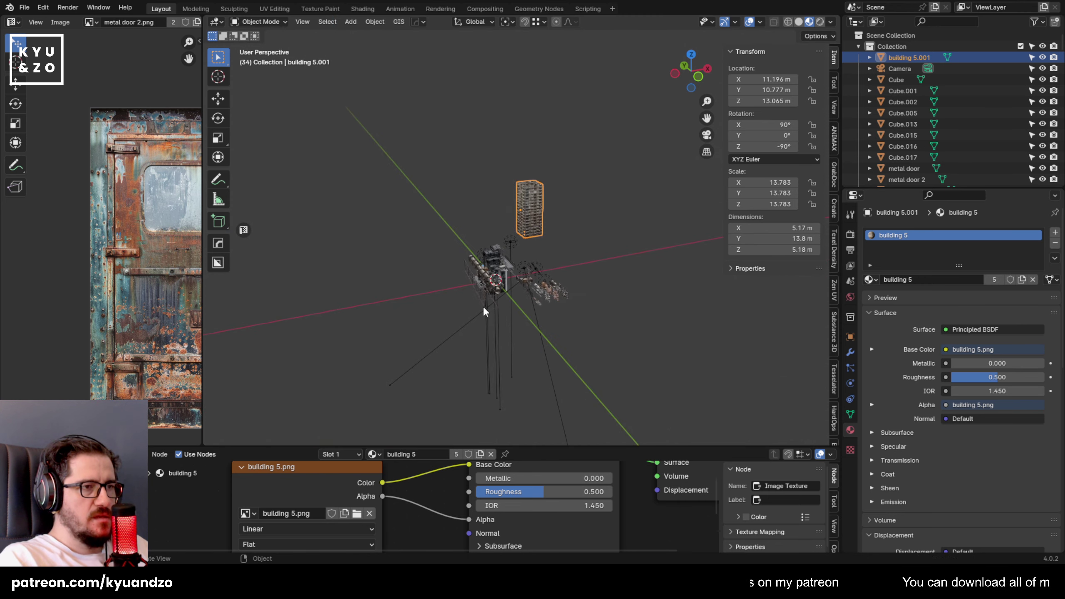
pyautogui.click(894, 70)
pyautogui.press('KP_0')
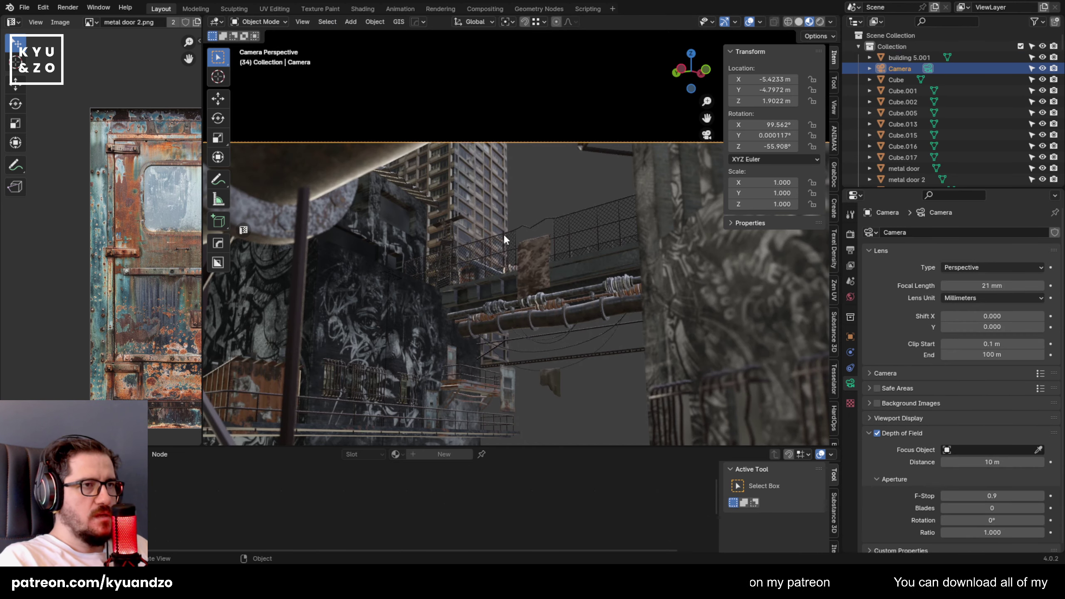
pyautogui.click(495, 220)
pyautogui.press('r')
pyautogui.rightClick(520, 205)
pyautogui.press('g')
pyautogui.press('x')
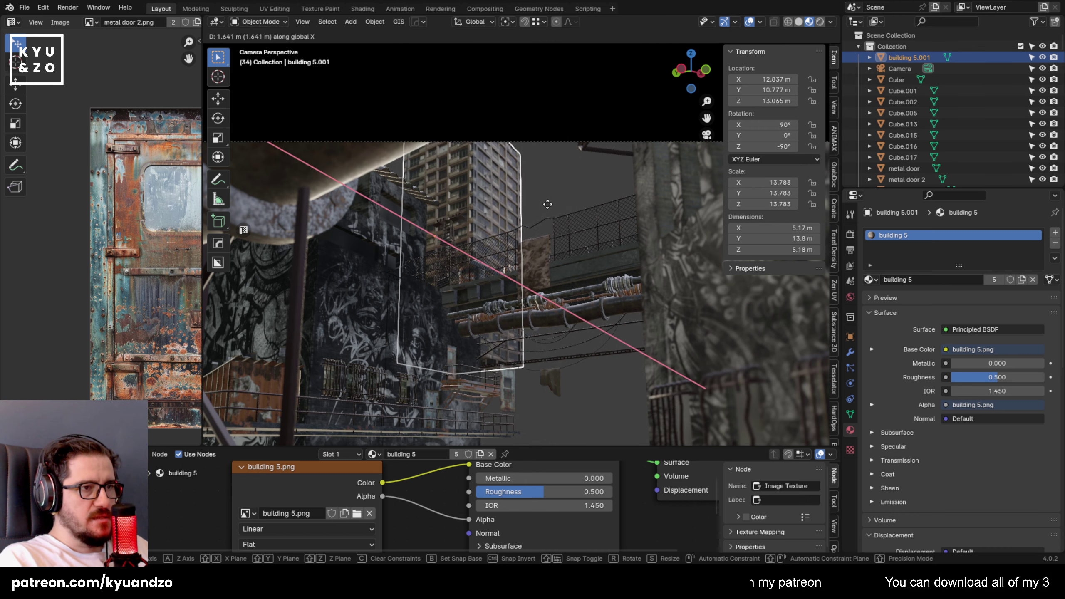
pyautogui.click(547, 205)
# Lower the building to Z 11.922 m and shift it along Y to about 11.6 m.
pyautogui.press('g')
pyautogui.press('z')
pyautogui.click(543, 226)
pyautogui.press('g')
pyautogui.press('y')
pyautogui.press('x')
pyautogui.press('y')
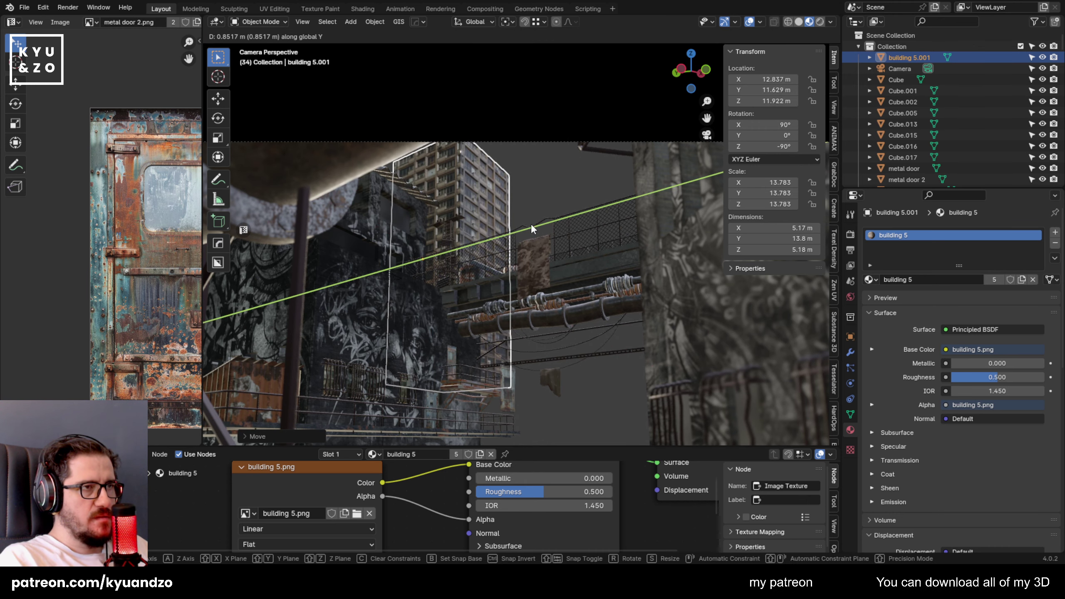
pyautogui.click(533, 227)
# Raise the building to Z 12.846 m and push it farther from the camera to X 26.693 m, Y 22.673 m.
pyautogui.press('g')
pyautogui.press('z')
pyautogui.click(532, 207)
pyautogui.press('g')
pyautogui.press('x')
pyautogui.click(661, 239)
pyautogui.press('g')
pyautogui.press('y')
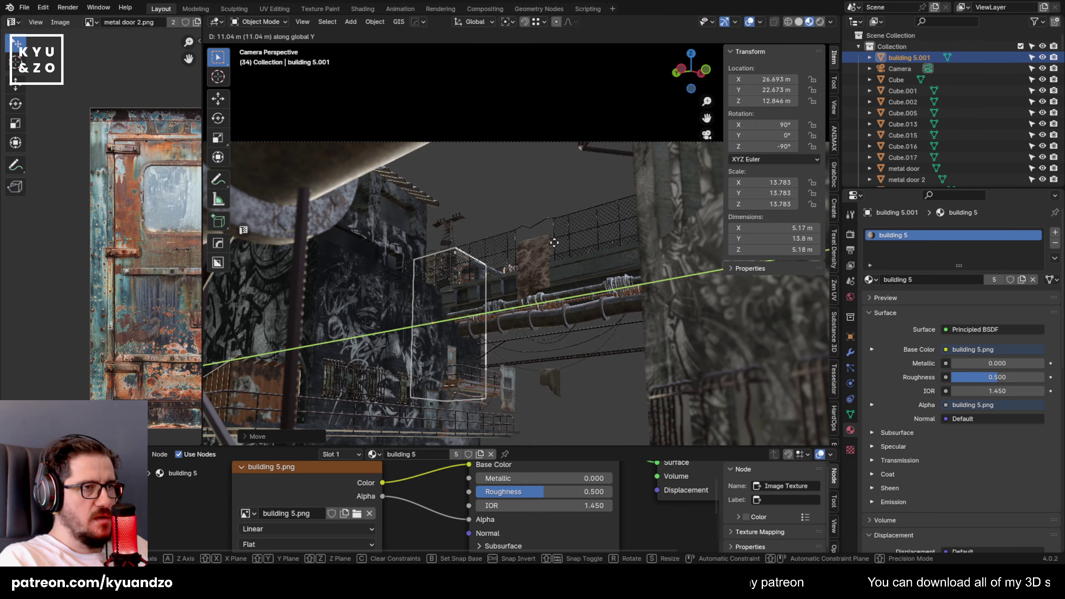
pyautogui.click(554, 241)
# Scale the building to 16.663 and reposition it at Y 19.418 m and Z 8.8788 m.
pyautogui.press('g')
pyautogui.press('z')
pyautogui.click(573, 165)
pyautogui.press('s')
# Duplicate the building upward along the Z axis to Z 24.827 m as a second section above the first.
pyautogui.hotkey('shift', 'd')
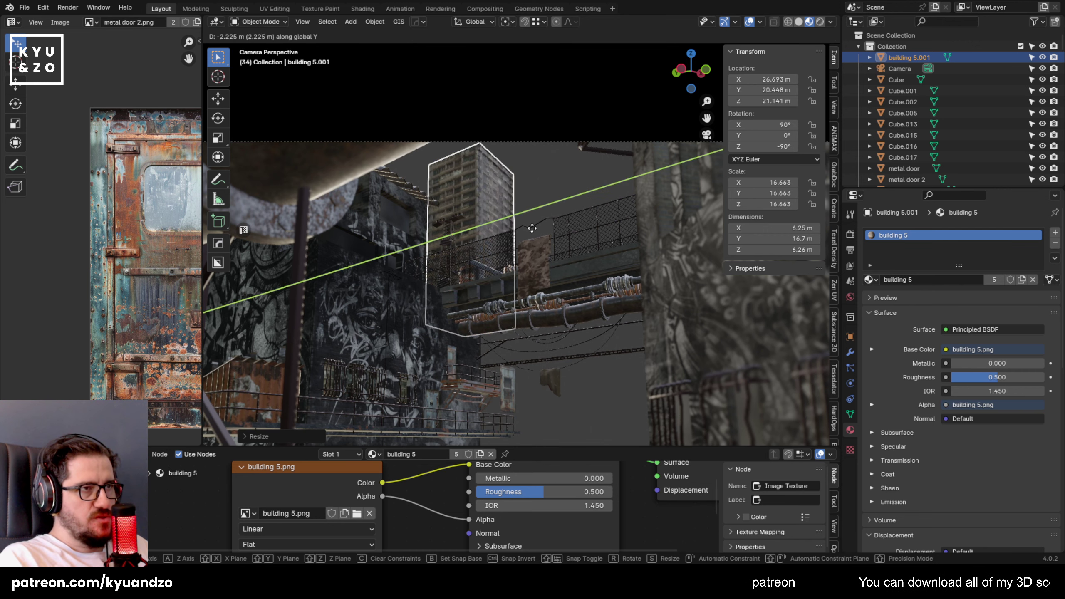
pyautogui.press('z')
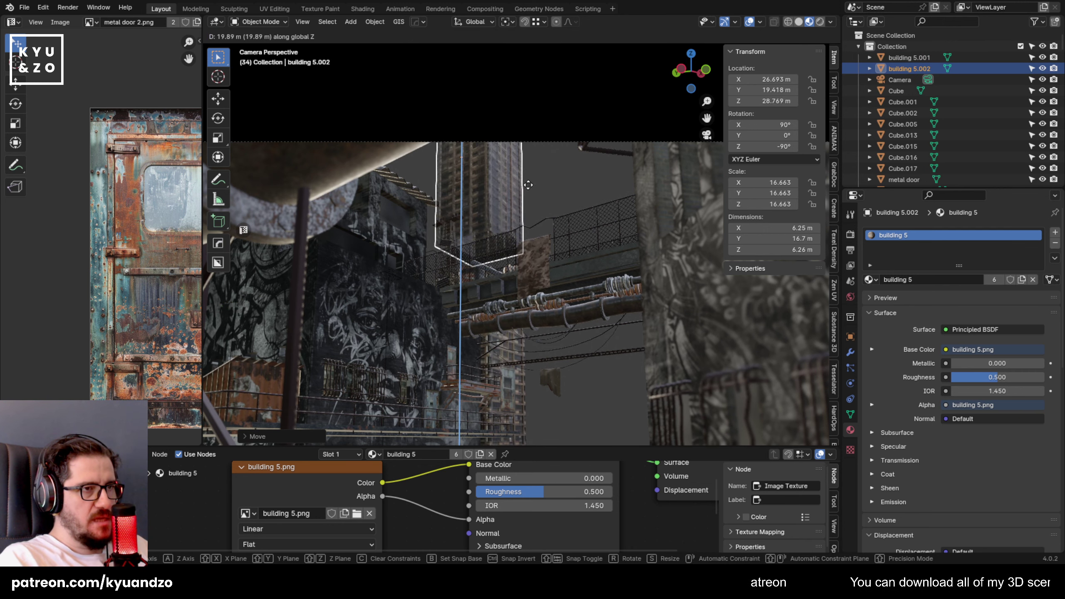
pyautogui.click(523, 183)
pyautogui.press('KP_0')
pyautogui.scroll(8, 523, 215)
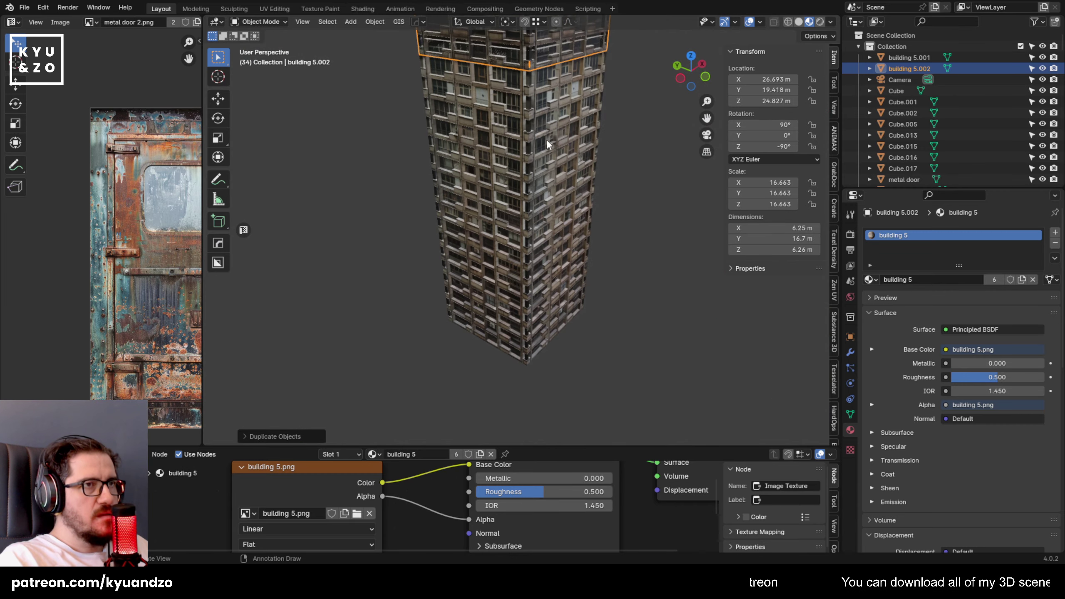
# Raise the upper section along Z until its base meets the lower section's top, and select both sections.
pyautogui.press('g')
pyautogui.press('z')
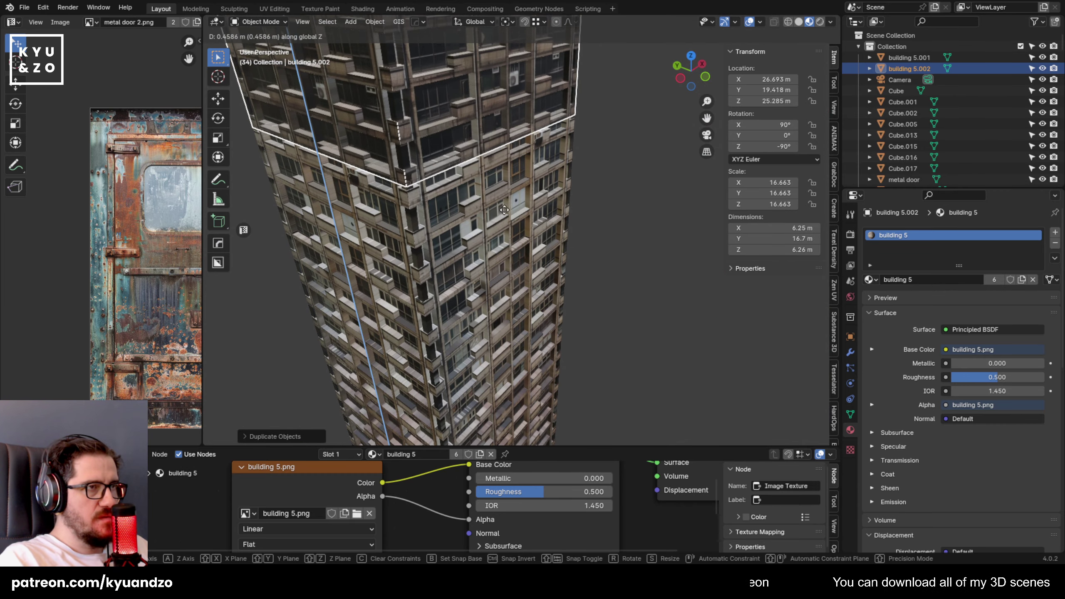
pyautogui.click(482, 236)
pyautogui.keyDown('shift'); pyautogui.click(482, 235); pyautogui.keyUp('shift')
pyautogui.scroll(-8, 482, 235)
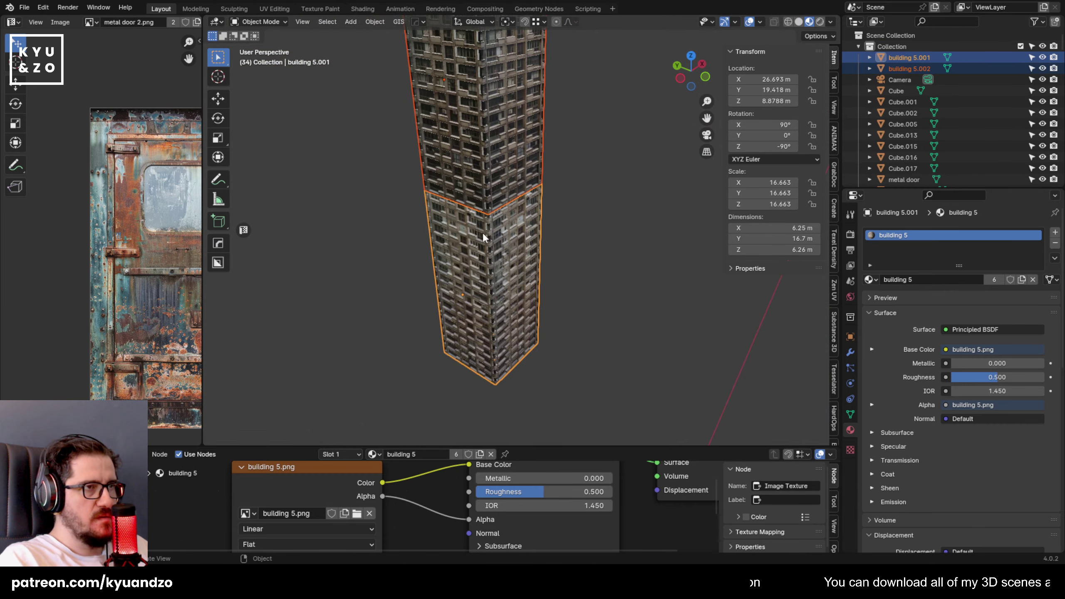
pyautogui.scroll(-5, 525, 361)
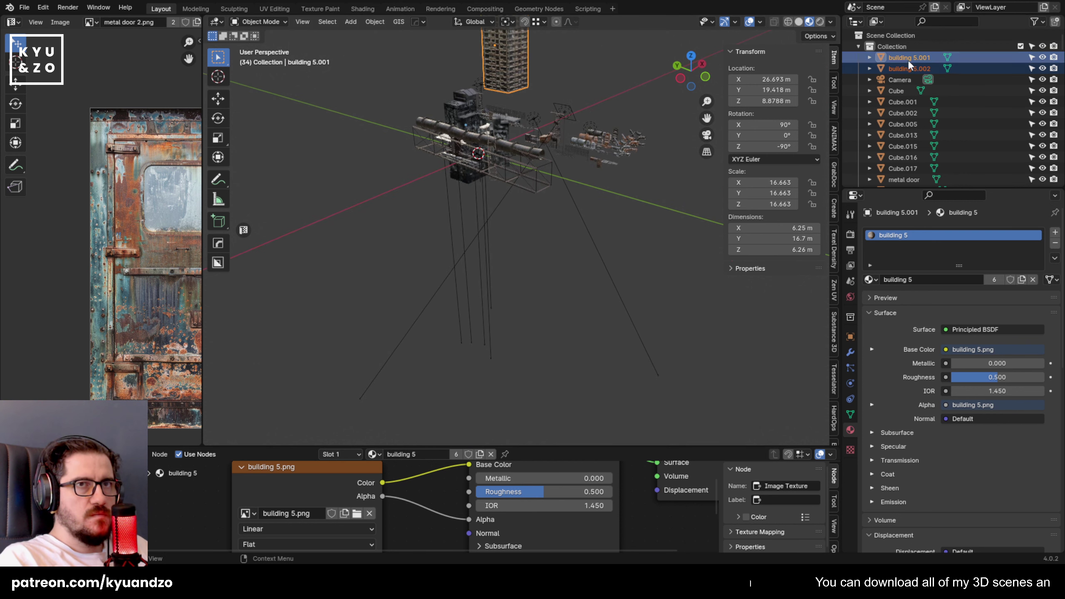
# Return to the scene camera's view and delete the metal window 2 object in front of the background building.
pyautogui.click(907, 80)
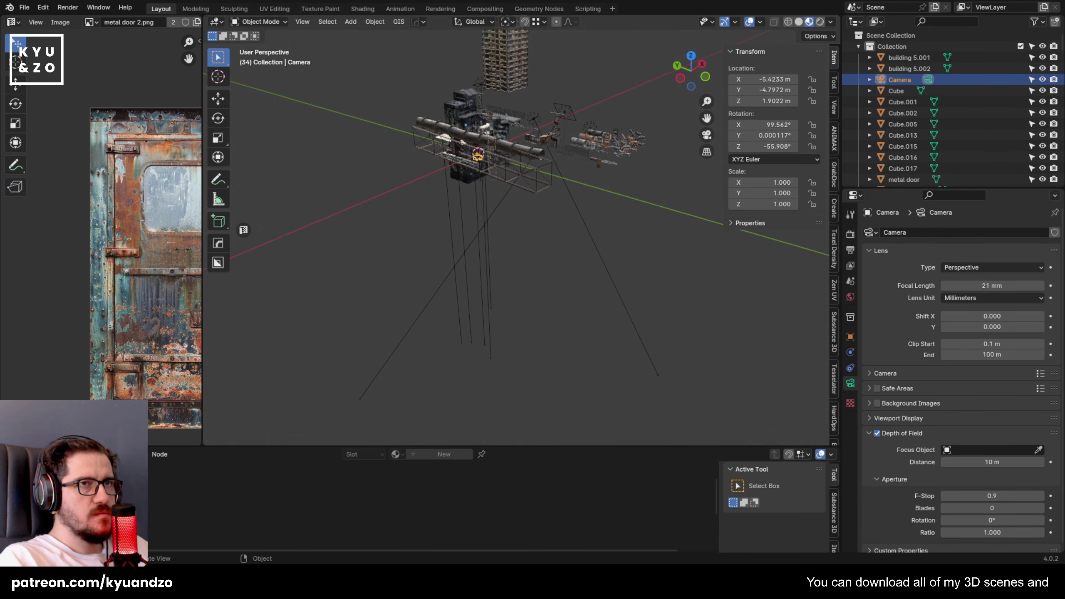
pyautogui.click(628, 260)
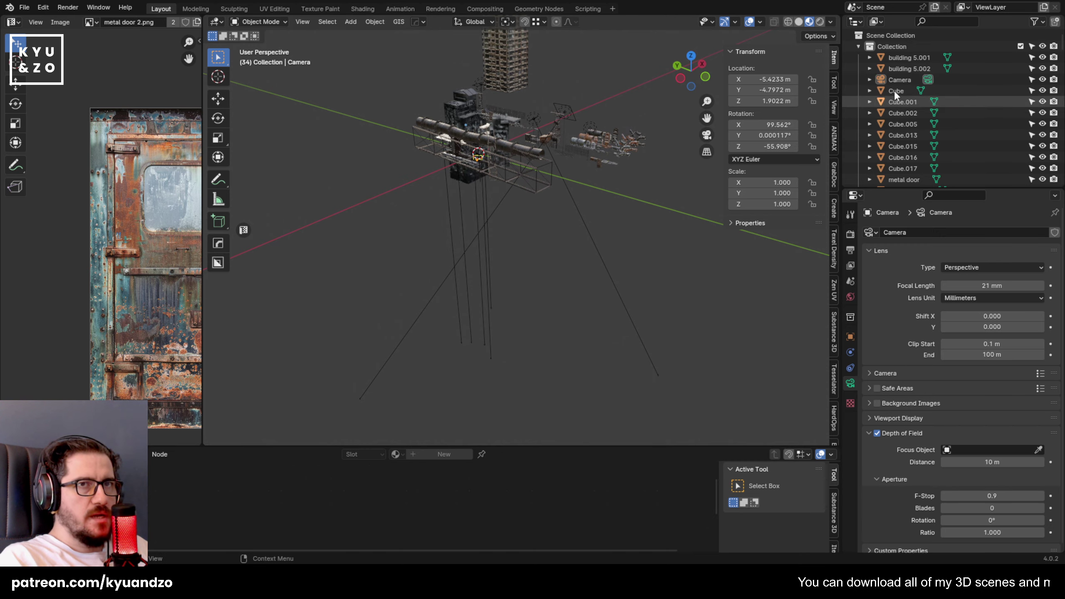
pyautogui.click(908, 68)
pyautogui.click(903, 80)
pyautogui.moveTo(611, 181); pyautogui.dragTo(473, 289, button='middle')
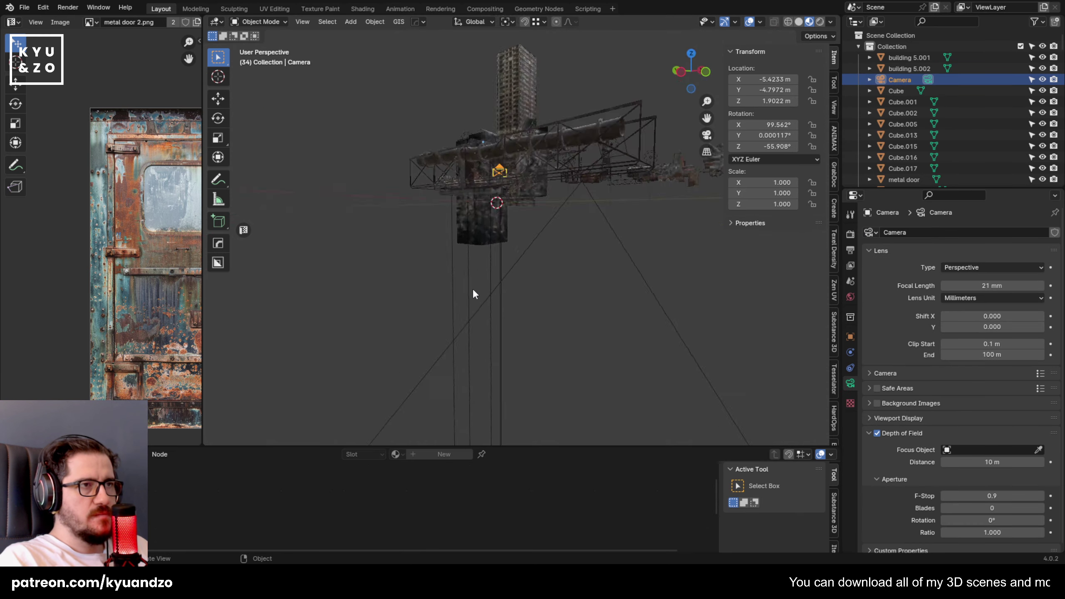
pyautogui.press('KP_0')
pyautogui.click(485, 221)
pyautogui.click(512, 399)
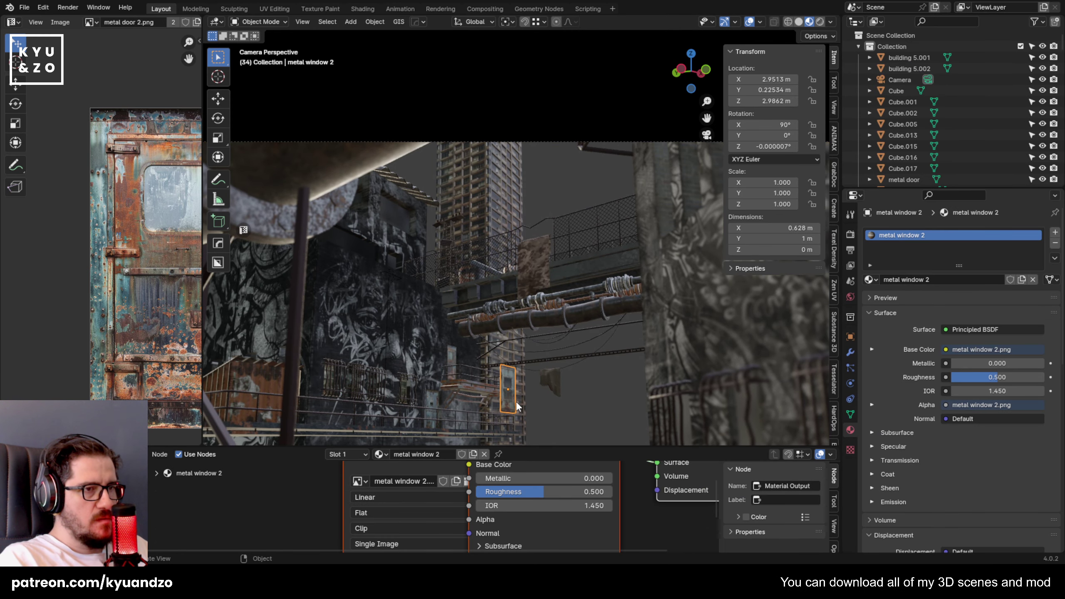
pyautogui.press('Delete')
# Select both building sections and move them to Y 19.084 m, with the upper section at Z 28.394 m.
pyautogui.click(515, 395)
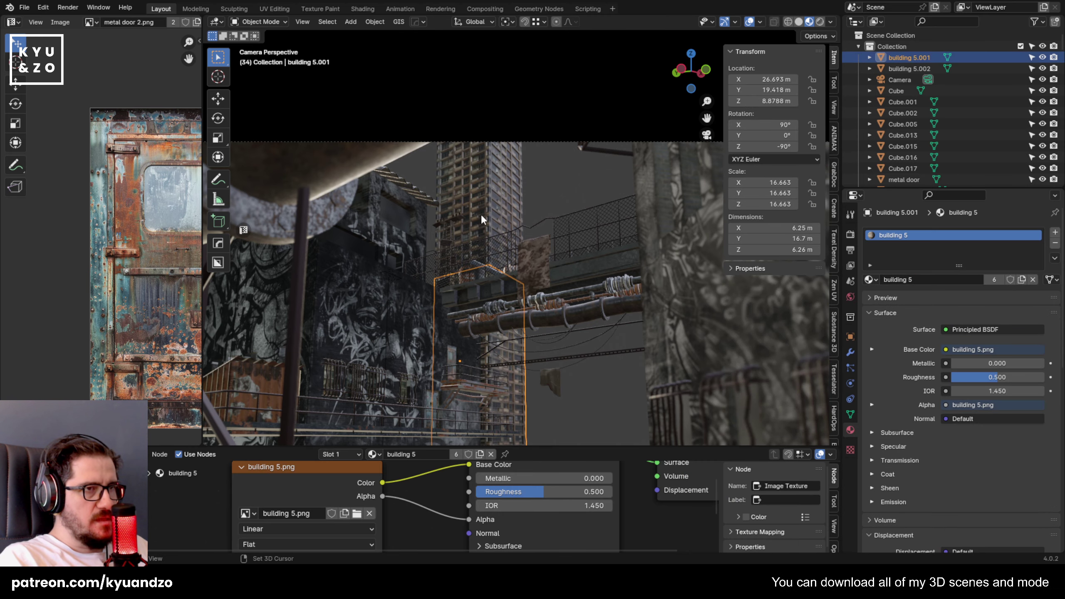
pyautogui.keyDown('shift'); pyautogui.click(482, 219); pyautogui.keyUp('shift')
pyautogui.press('g')
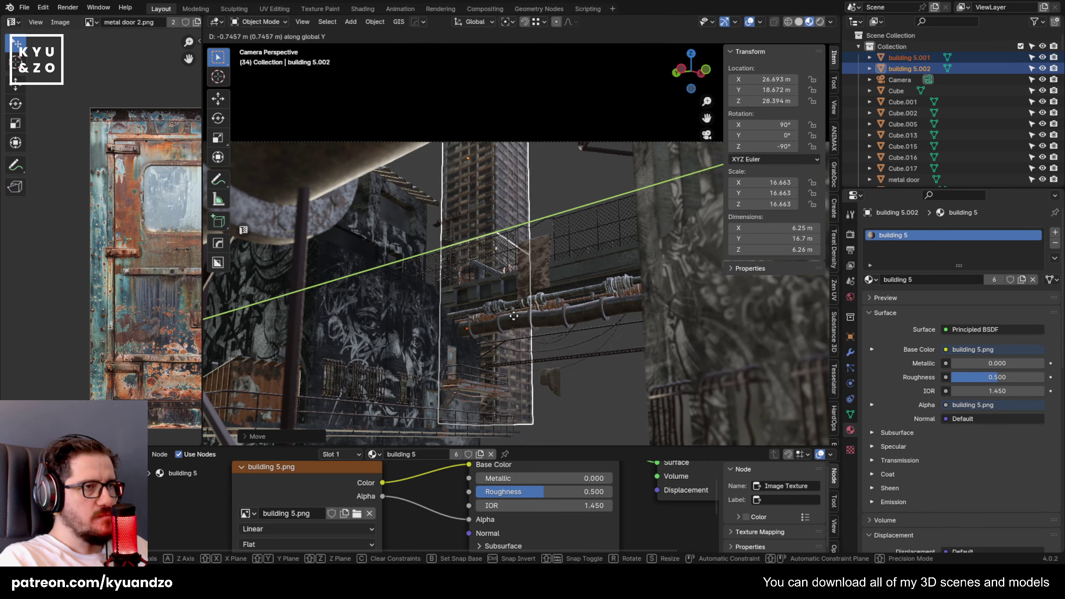
pyautogui.click(530, 316)
pyautogui.keyDown('shift'); pyautogui.moveTo(529, 365); pyautogui.dragTo(497, 271, button='middle'); pyautogui.keyUp('shift')
pyautogui.scroll(-2, 526, 164)
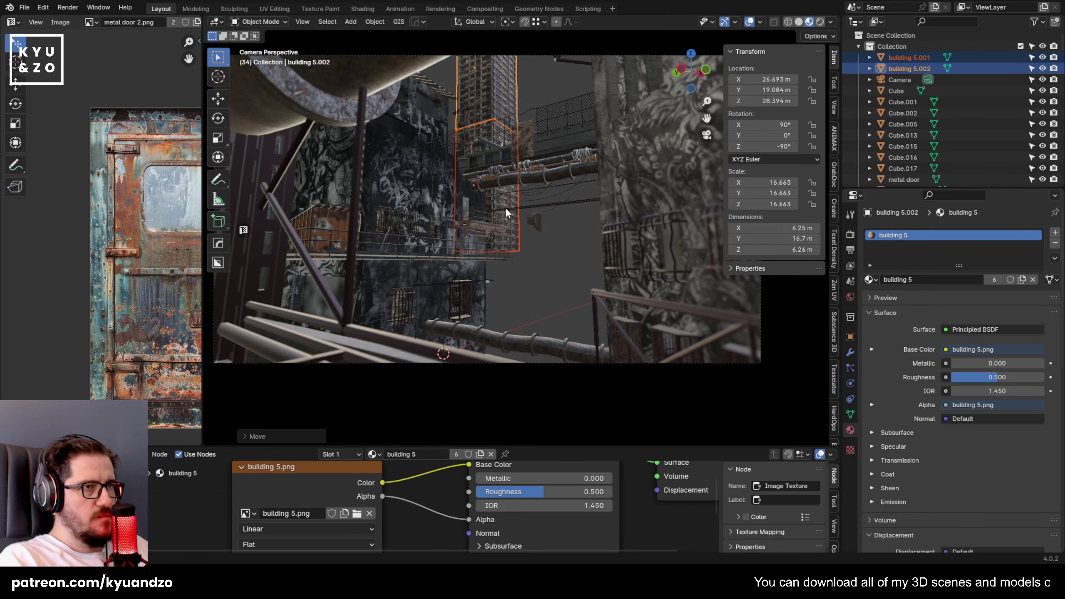
# Push both sections farther back to X 37.973 m, Y 27.306 m, and set their height with the upper section at Z 32.195 m.
pyautogui.press('g')
pyautogui.press('z')
pyautogui.click(539, 216)
pyautogui.press('g')
pyautogui.press('x')
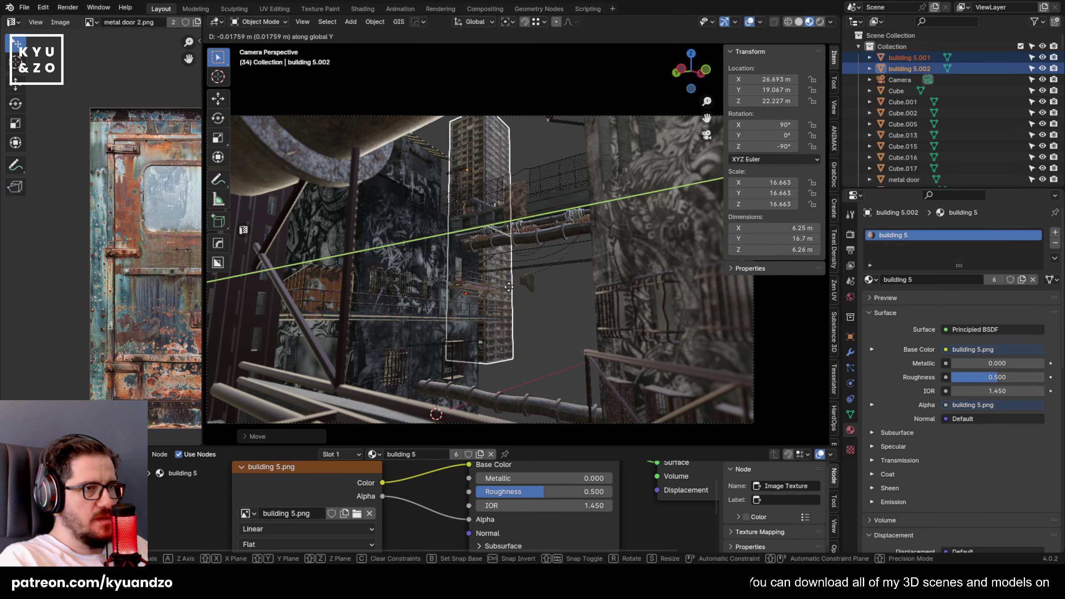
pyautogui.press('y')
pyautogui.press('z')
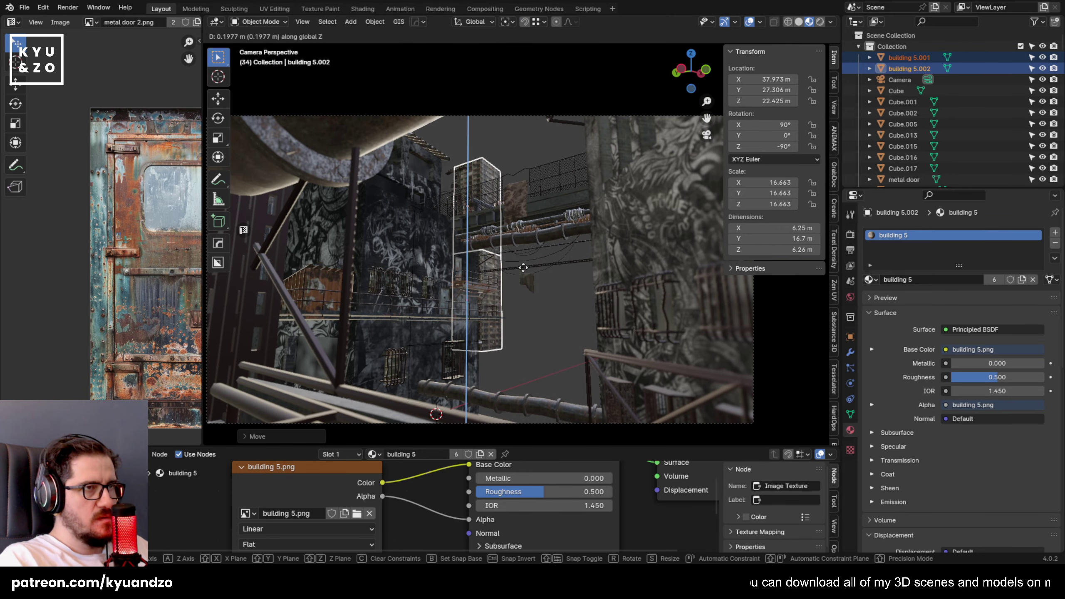
pyautogui.click(603, 193)
# Switch the viewport to rendered shading and examine the background building behind the alley.
pyautogui.click(820, 21)
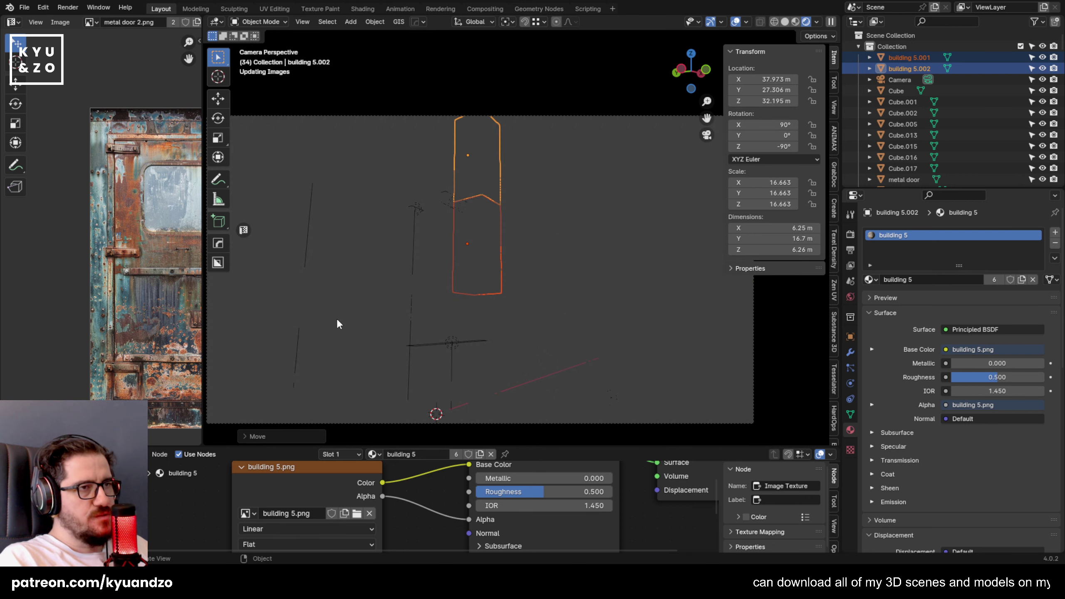
pyautogui.keyDown('shift'); pyautogui.moveTo(459, 255); pyautogui.dragTo(468, 222); pyautogui.keyUp('shift')
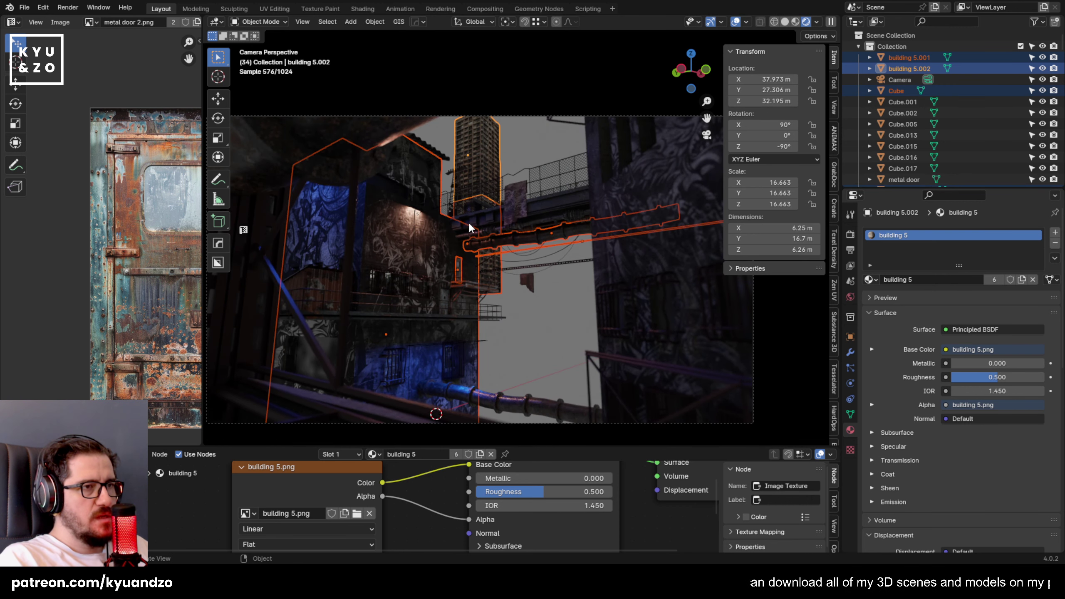
pyautogui.click(472, 201)
pyautogui.click(493, 285)
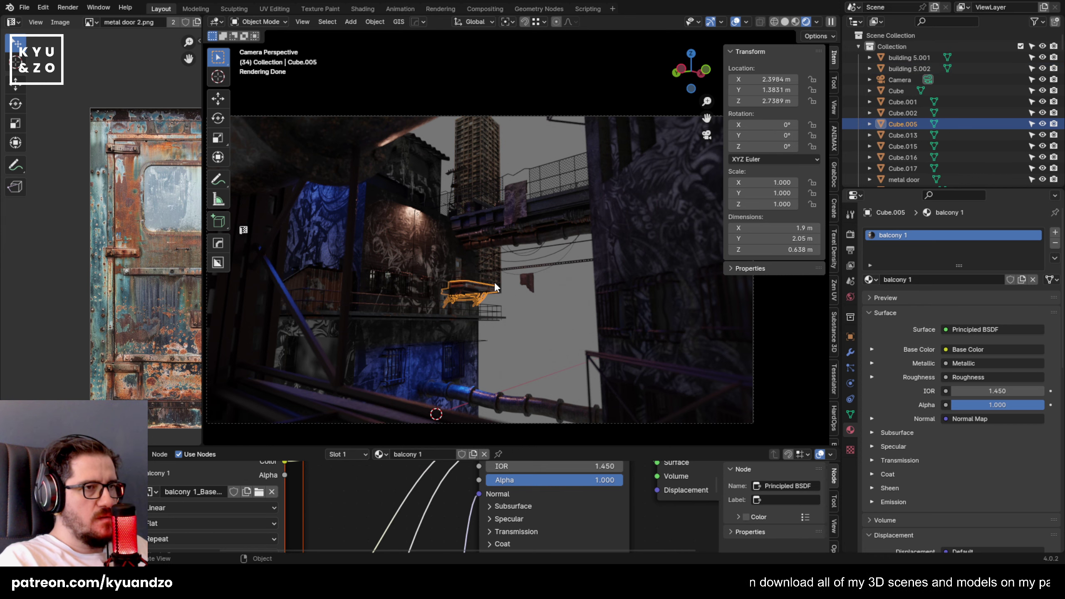
pyautogui.click(500, 146)
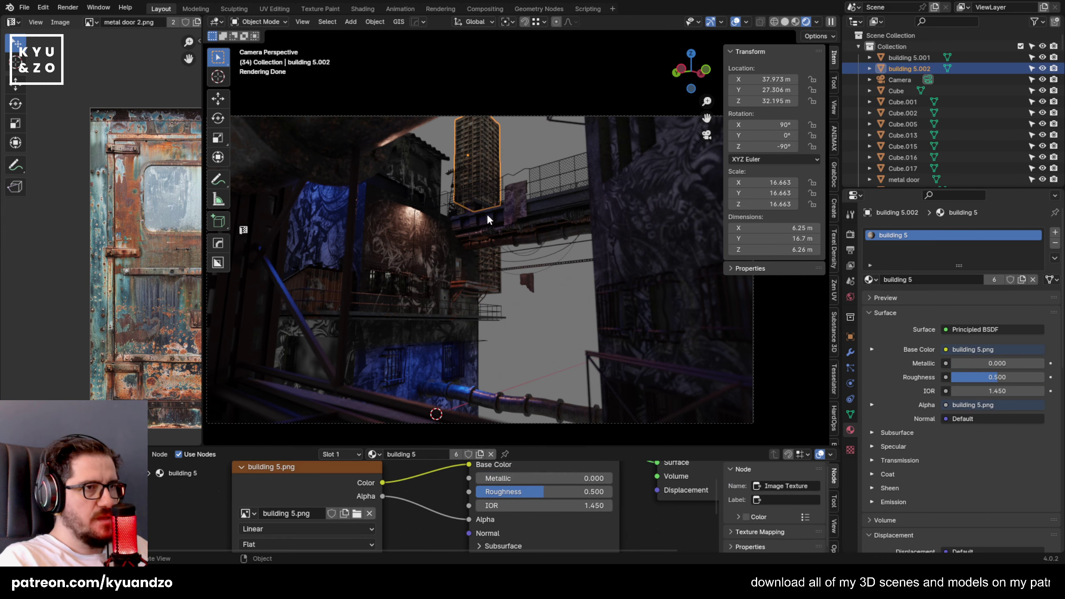
# Select both building sections, scale them up to 23.985 and lower them so the upper section is at Z 20.406 m.
pyautogui.scroll(5, 486, 213)
pyautogui.click(474, 332)
pyautogui.click(476, 321)
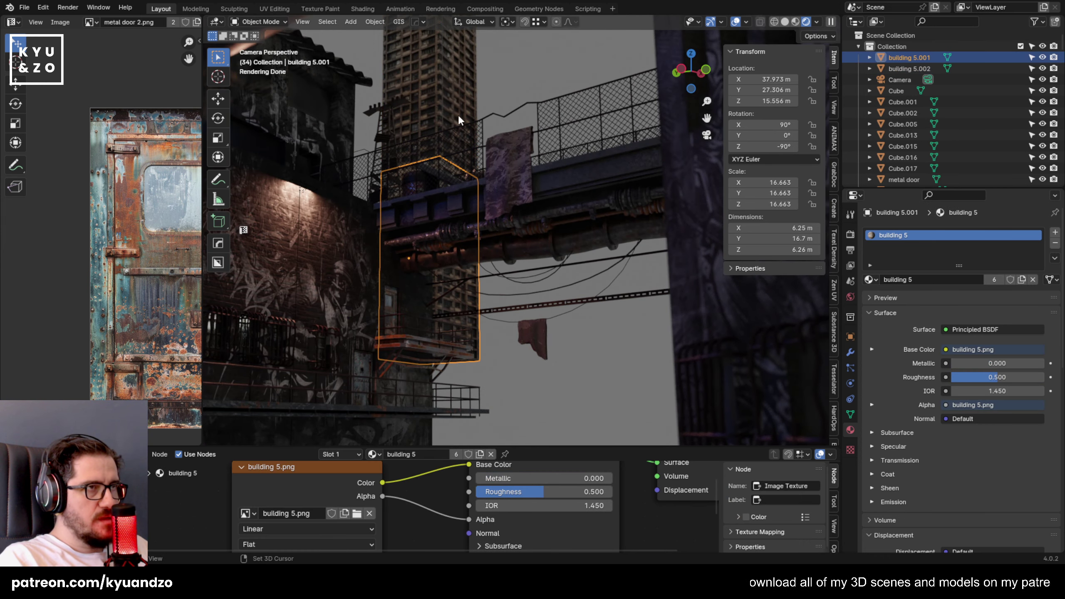
pyautogui.keyDown('shift'); pyautogui.click(467, 83); pyautogui.keyUp('shift')
pyautogui.scroll(-4, 479, 113)
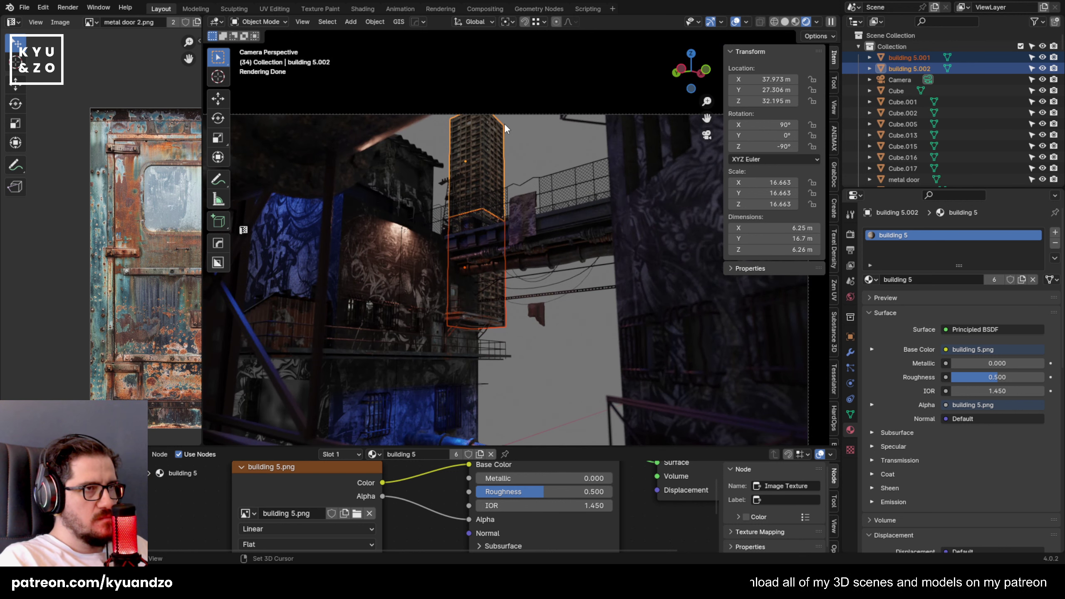
pyautogui.scroll(2, 507, 286)
pyautogui.press('s')
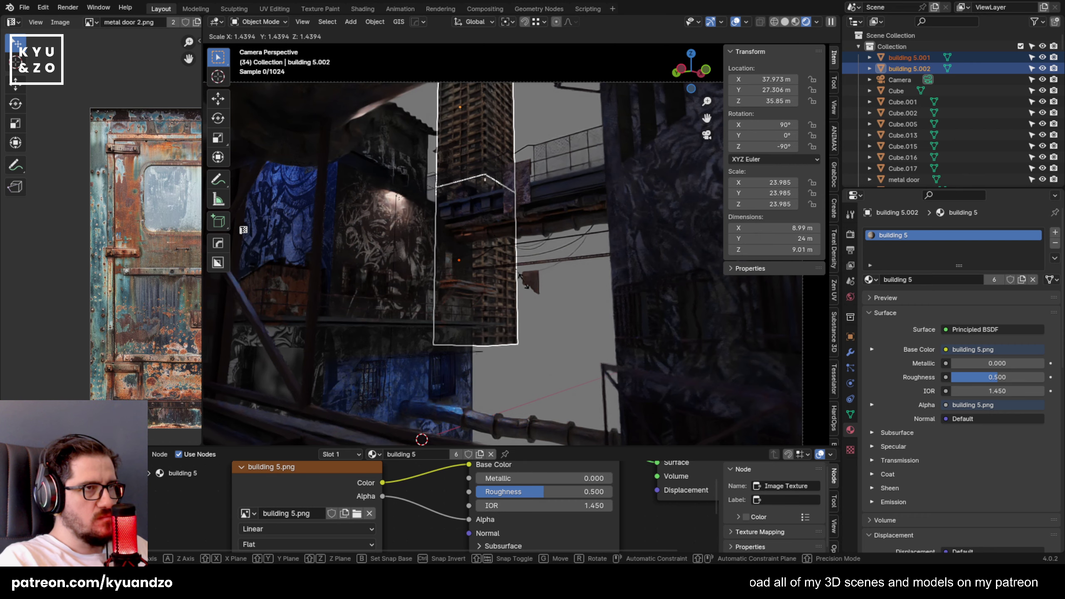
pyautogui.click(521, 251)
pyautogui.press('g')
pyautogui.press('z')
pyautogui.click(513, 351)
# Move both sections along X to 49.304 m and scale them up to 31.609.
pyautogui.press('g')
pyautogui.press('y')
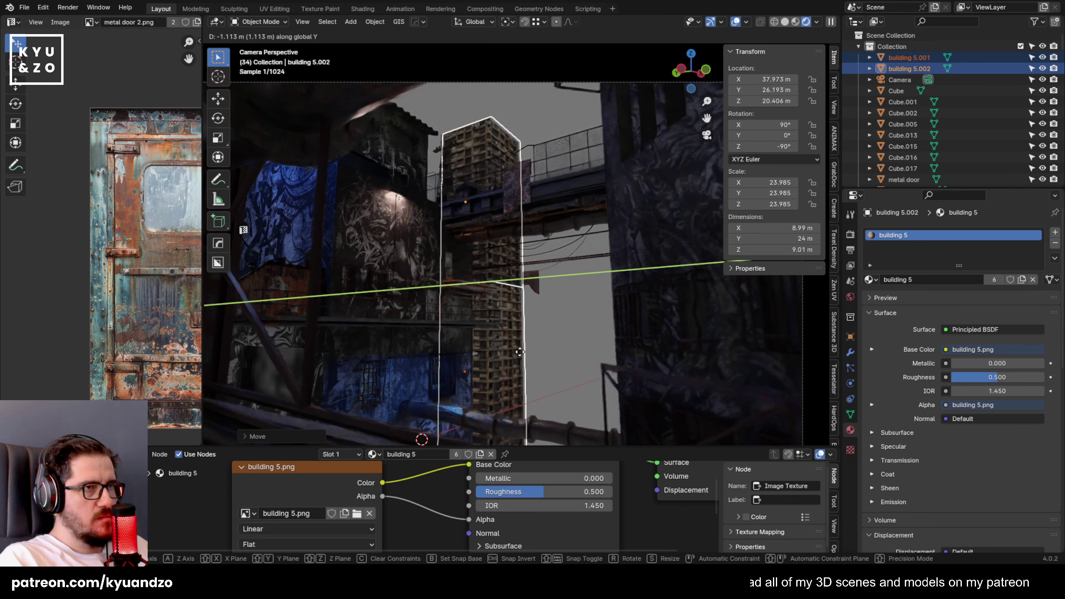
pyautogui.press('x')
pyautogui.click(575, 335)
pyautogui.press('s')
pyautogui.click(545, 349)
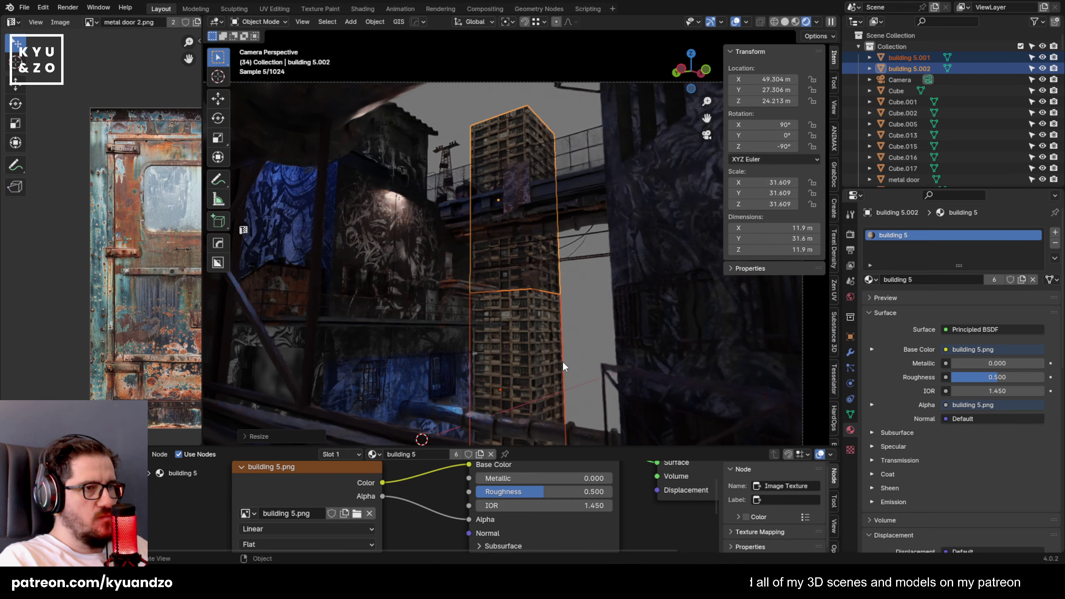
# Shift both building sections along the Y axis to Y 32.846 m, behind the graffiti building and bridge.
pyautogui.press('g')
pyautogui.press('x')
pyautogui.click(537, 363)
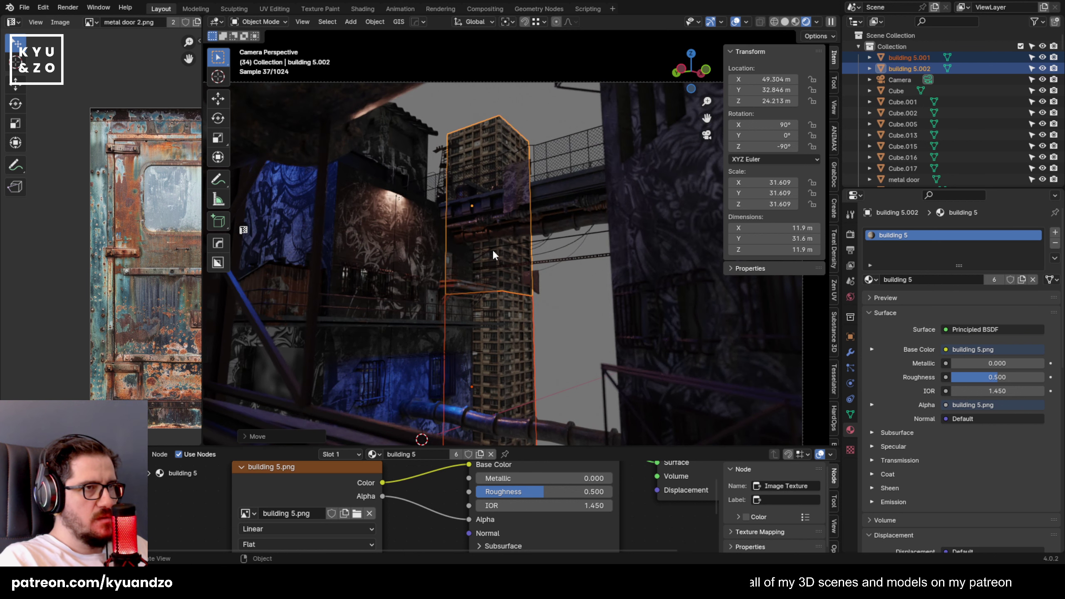
pyautogui.keyDown('shift'); pyautogui.moveTo(487, 187); pyautogui.dragTo(481, 203, button='middle'); pyautogui.keyUp('shift')
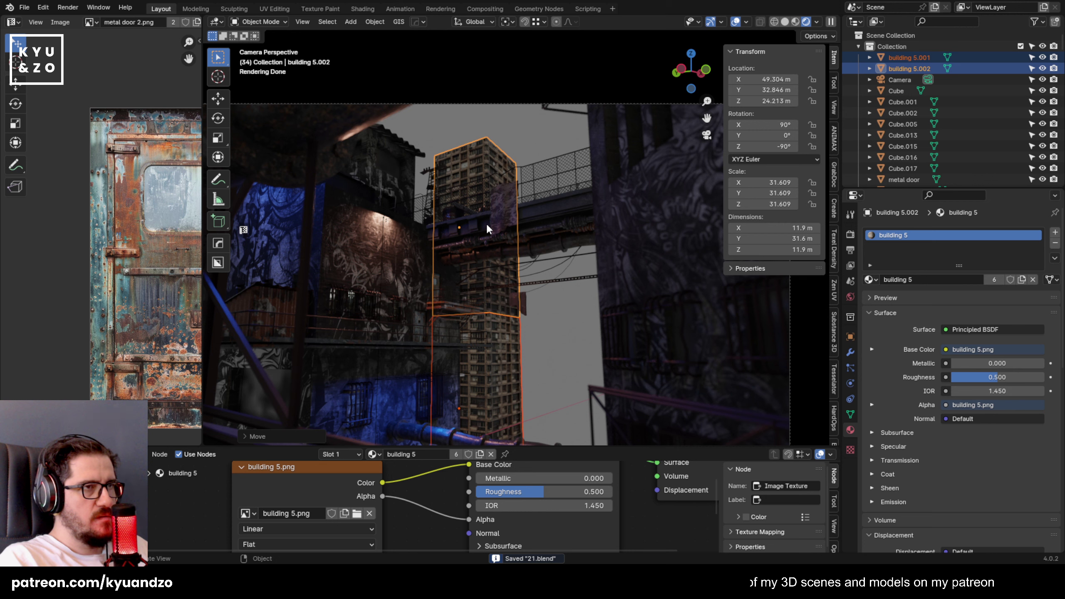
# Try placing a duplicate of the upper building section beside the tower near the dark graffiti wall, and delete the duplicate.
pyautogui.click(479, 212)
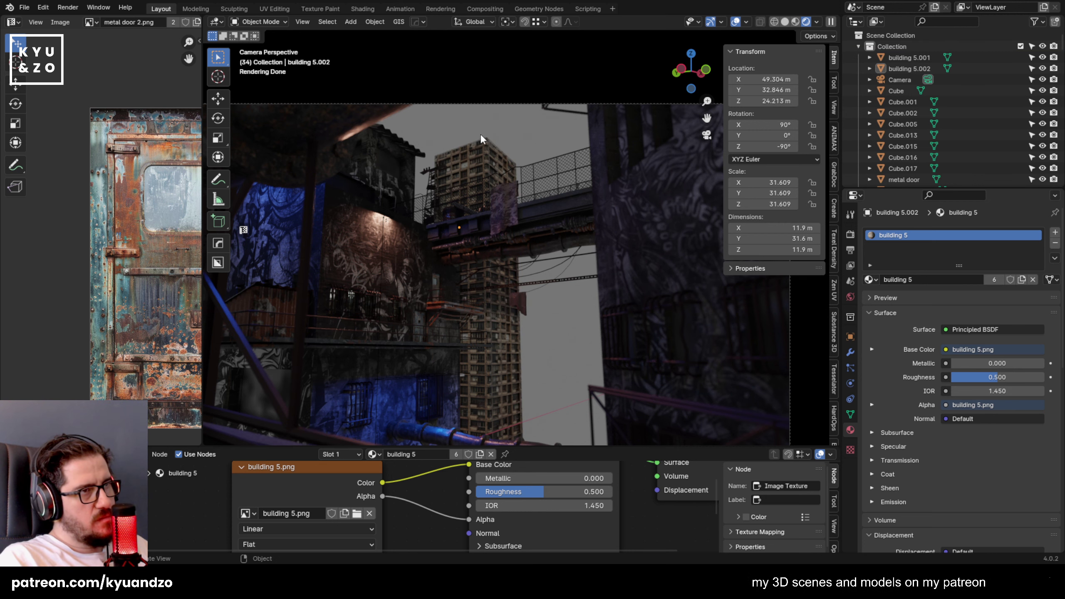
pyautogui.hotkey('shift', 'd')
pyautogui.press('x')
pyautogui.press('y')
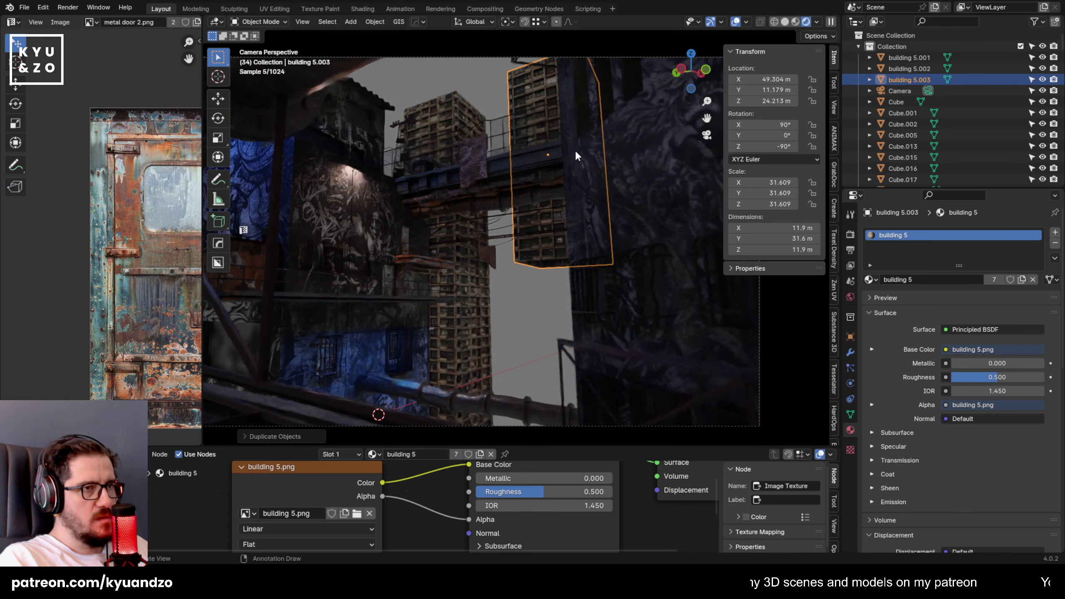
pyautogui.press('z')
pyautogui.press('y')
pyautogui.press('x')
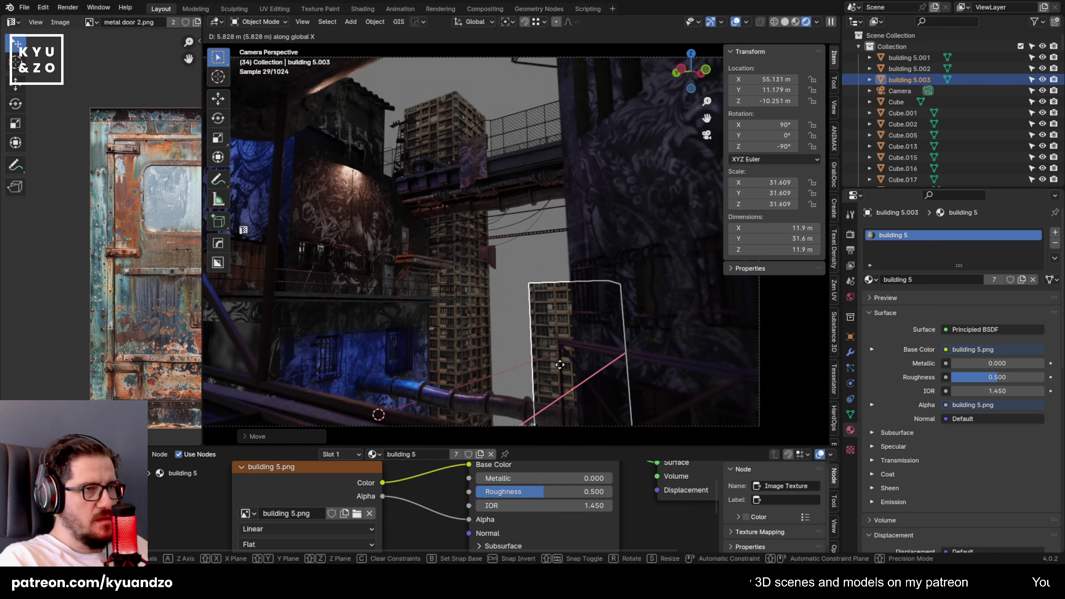
pyautogui.click(566, 356)
pyautogui.press('x')
pyautogui.click(566, 352)
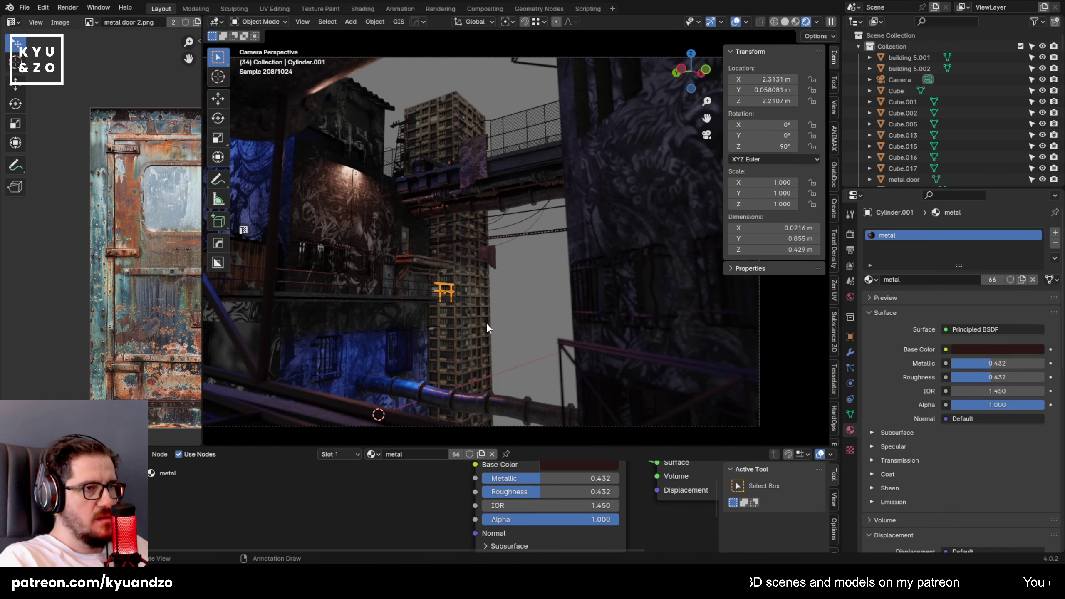
# Try duplicating both building sections and raising the copies about 45 m along the Z axis.
pyautogui.click(459, 122)
pyautogui.keyDown('shift'); pyautogui.click(457, 280); pyautogui.keyUp('shift')
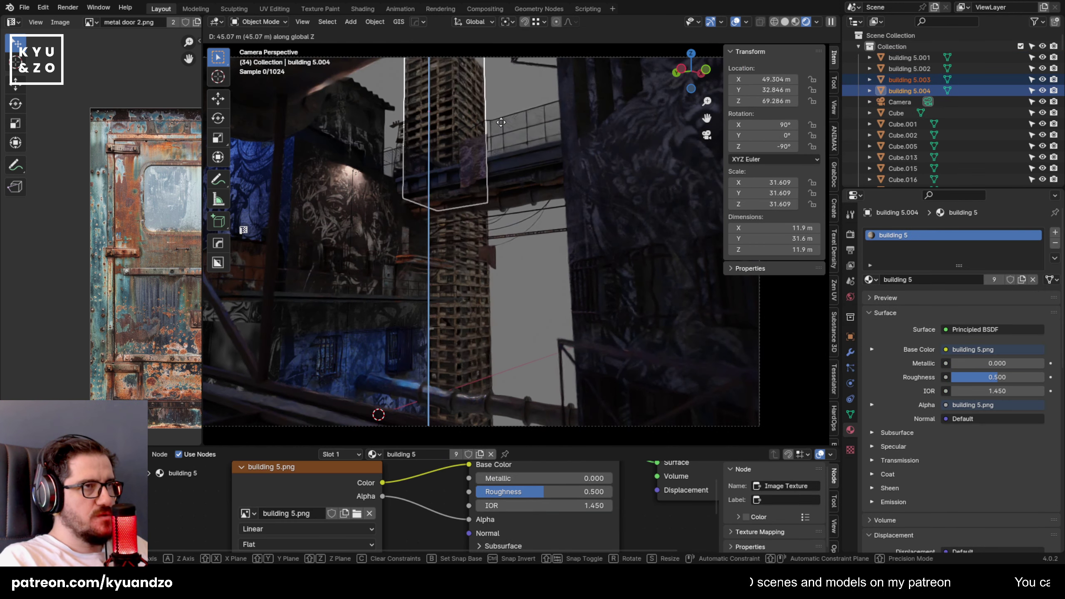
pyautogui.click(493, 141)
pyautogui.keyDown('shift'); pyautogui.moveTo(482, 129); pyautogui.dragTo(504, 257, button='middle'); pyautogui.keyUp('shift')
# Select both building sections, raise them along the Z axis and scale them down to 17.472.
pyautogui.click(485, 248)
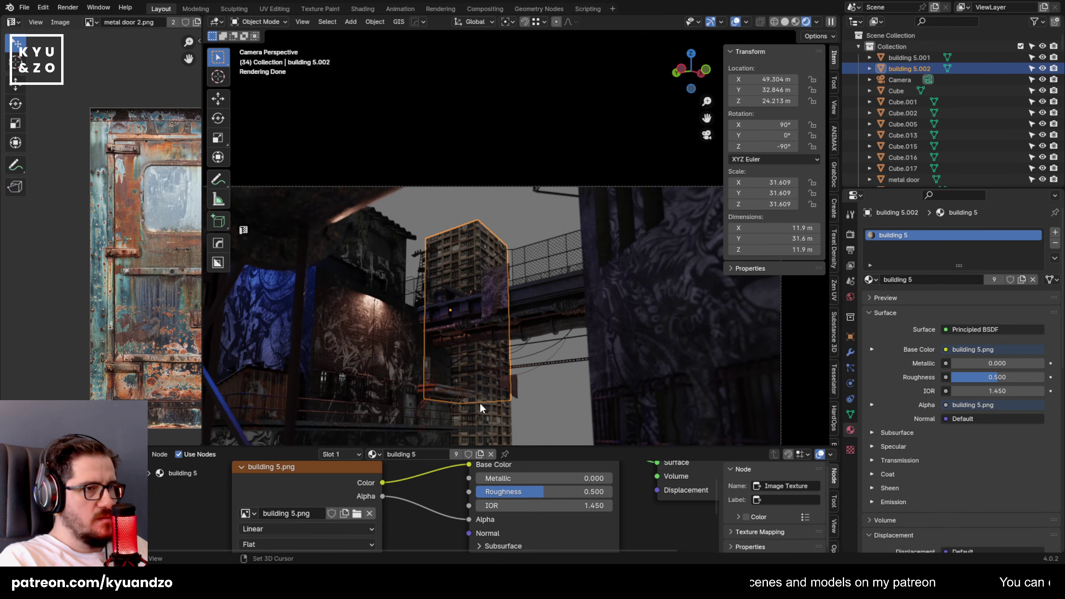
pyautogui.keyDown('shift'); pyautogui.moveTo(480, 407); pyautogui.dragTo(504, 334, button='middle'); pyautogui.keyUp('shift')
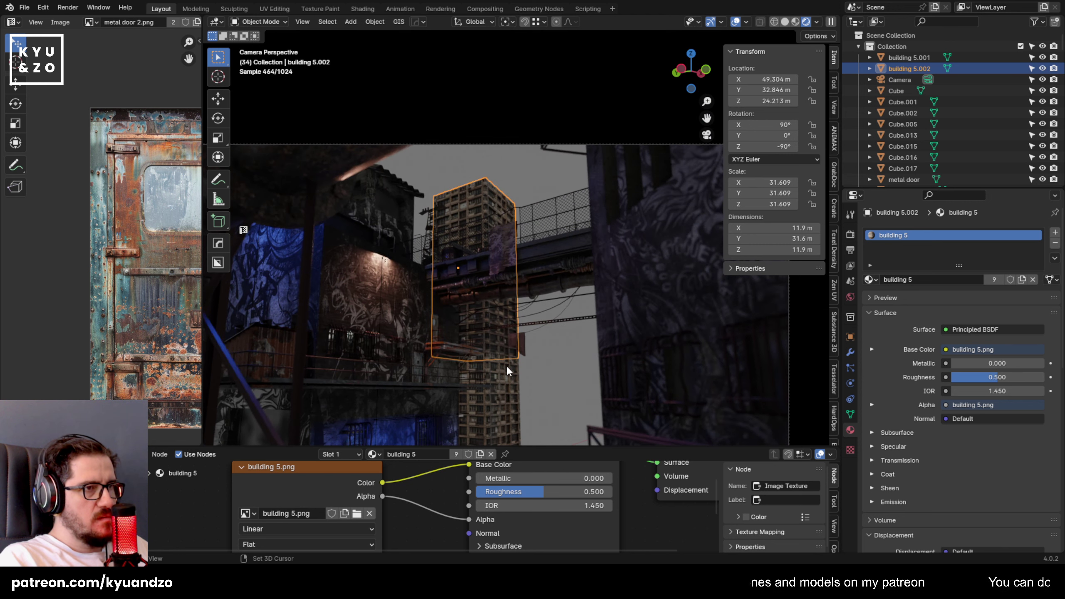
pyautogui.keyDown('shift'); pyautogui.click(509, 430); pyautogui.keyUp('shift')
pyautogui.press('g')
pyautogui.press('z')
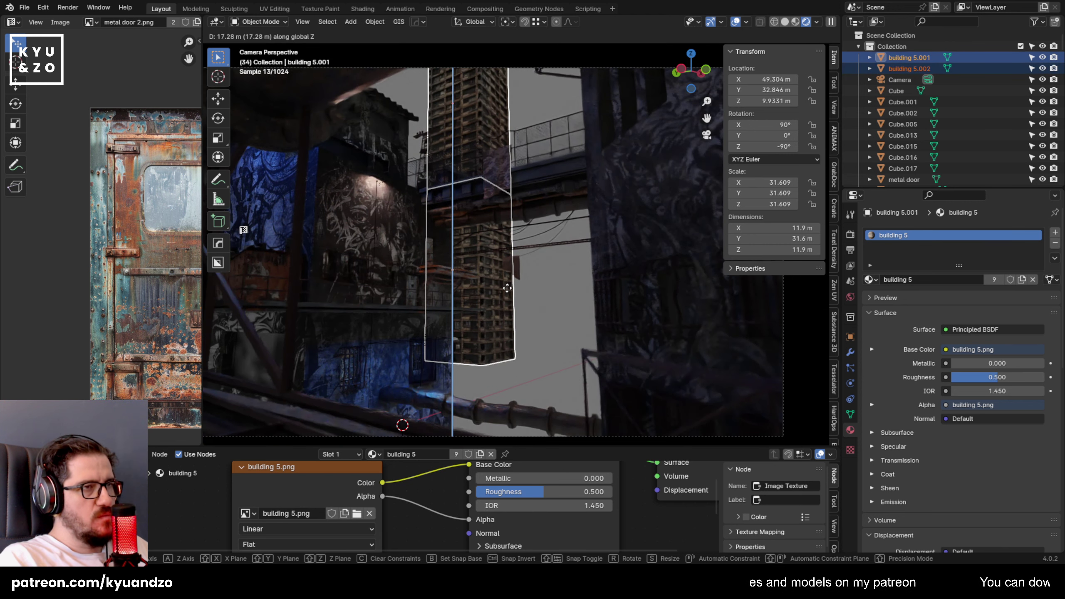
pyautogui.click(507, 288)
pyautogui.press('s')
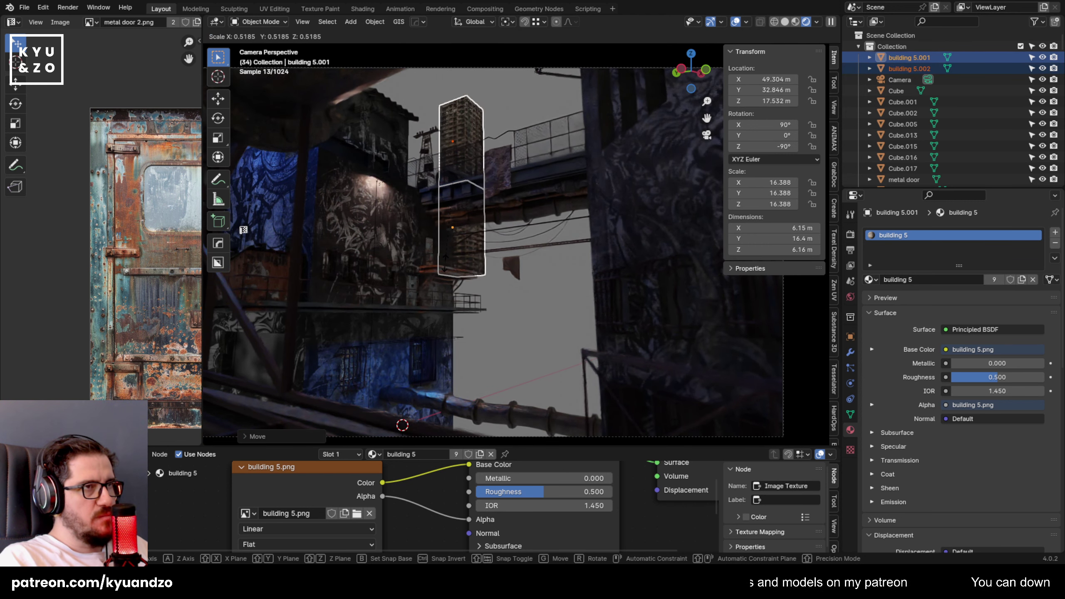
pyautogui.click(448, 268)
# Push both building sections farther back to X 75.622 m and along the Y axis to Y 50.555 m.
pyautogui.press('g')
pyautogui.press('y')
pyautogui.press('x')
pyautogui.click(508, 257)
pyautogui.press('g')
pyautogui.press('y')
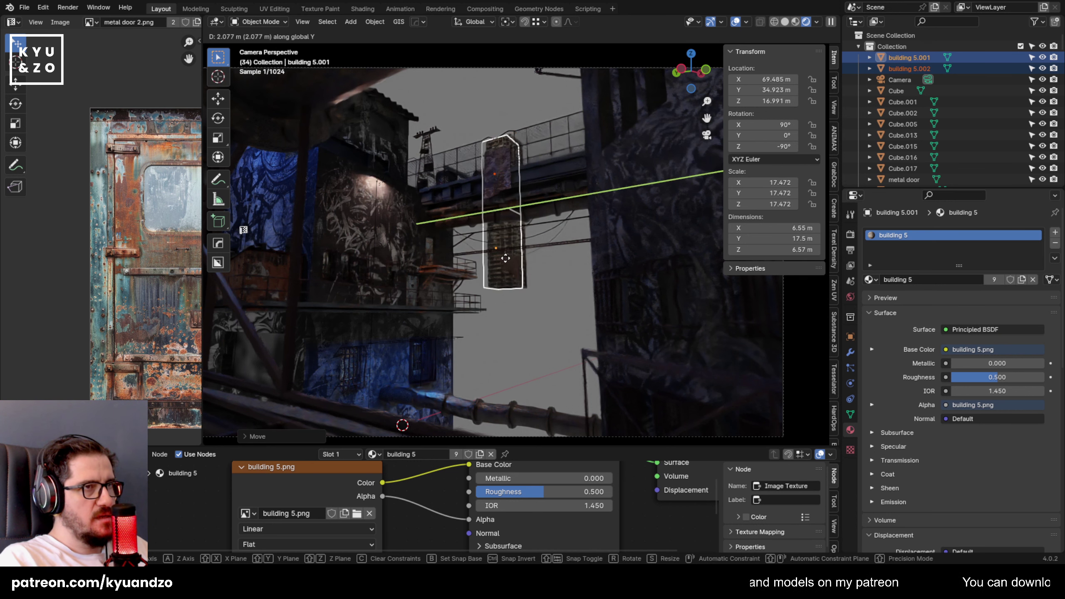
pyautogui.press('x')
pyautogui.press('y')
pyautogui.click(452, 254)
pyautogui.press('g')
pyautogui.press('x')
pyautogui.click(472, 240)
# Raise both building sections along the Z axis and scale them up to 26.300.
pyautogui.press('g')
pyautogui.press('z')
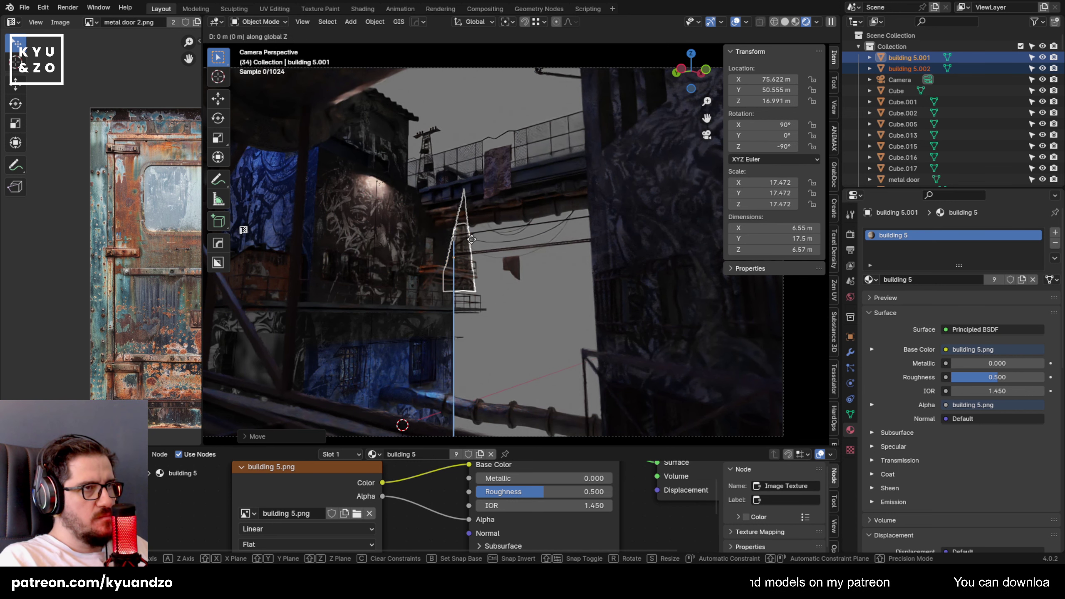
pyautogui.click(482, 156)
pyautogui.press('s')
pyautogui.click(489, 259)
# Move both building sections along the X axis to X 77.904 m, keeping Y at 50.555 m.
pyautogui.press('g')
pyautogui.press('y')
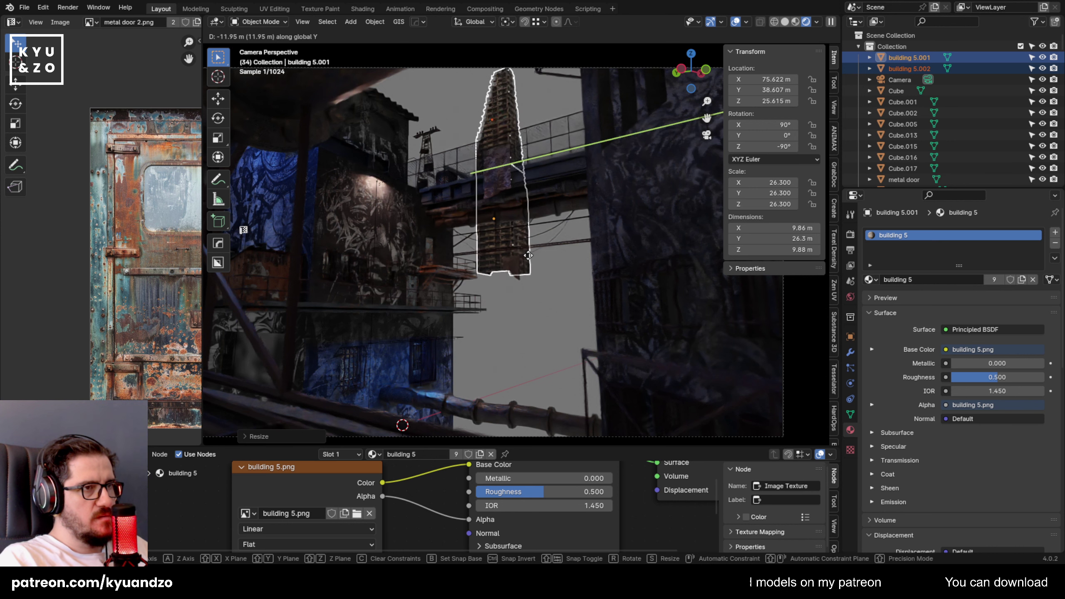
pyautogui.press('x')
pyautogui.click(490, 268)
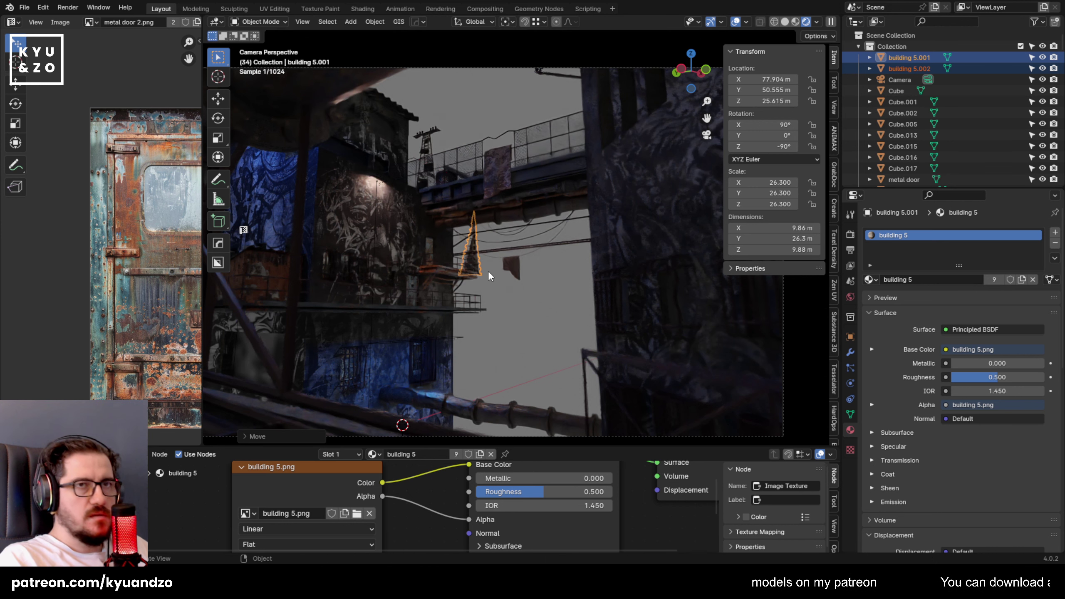
# Set the scene camera's clip start to 0.001 m and clip end to 5555 m.
pyautogui.click(834, 113)
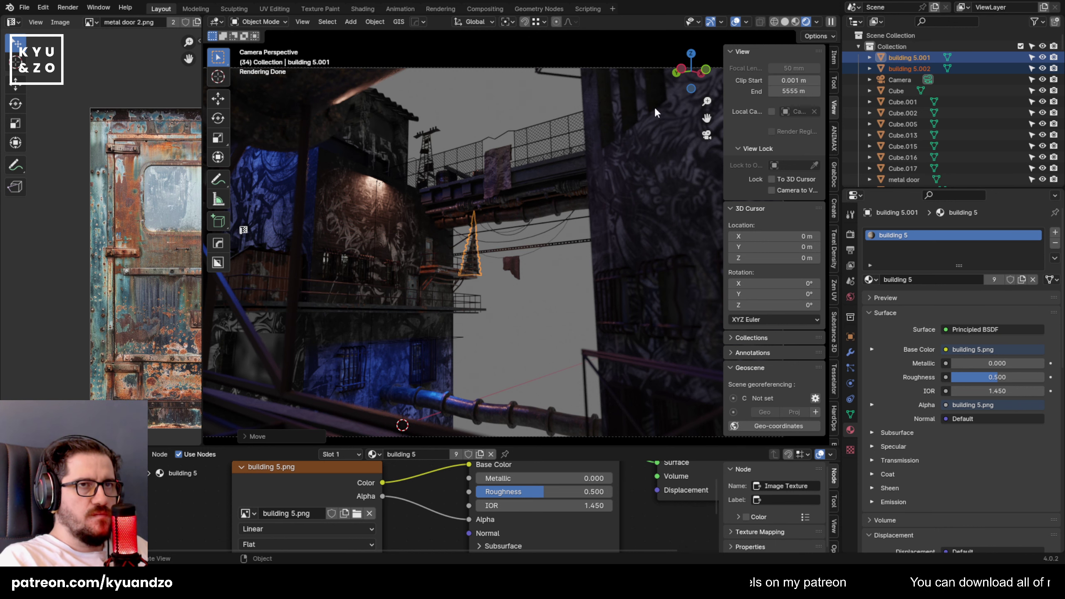
pyautogui.click(900, 80)
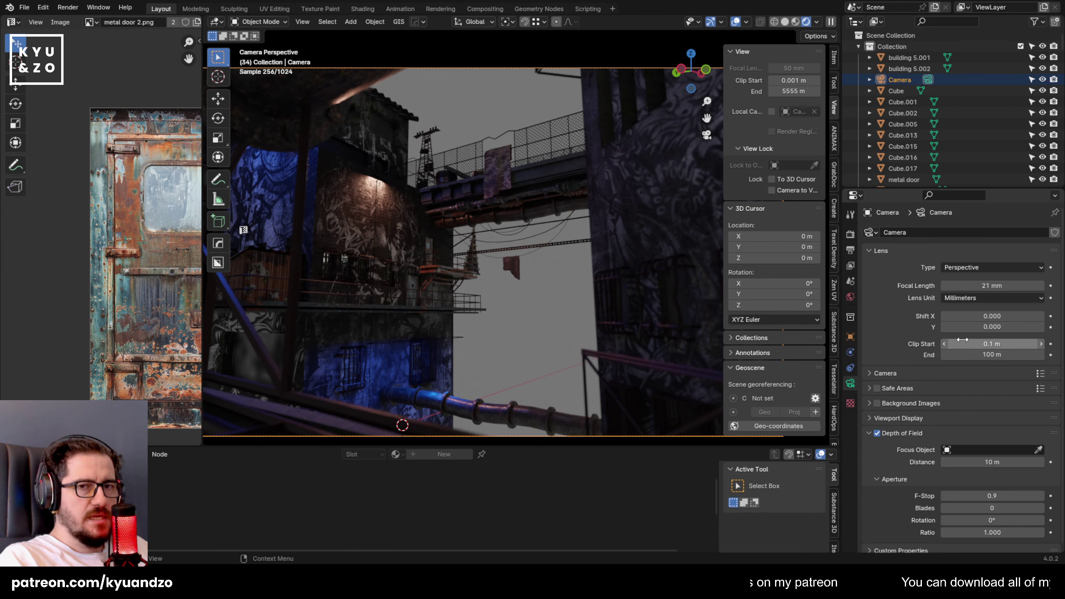
pyautogui.click(970, 354)
pyautogui.write('5555')
pyautogui.press('Return')
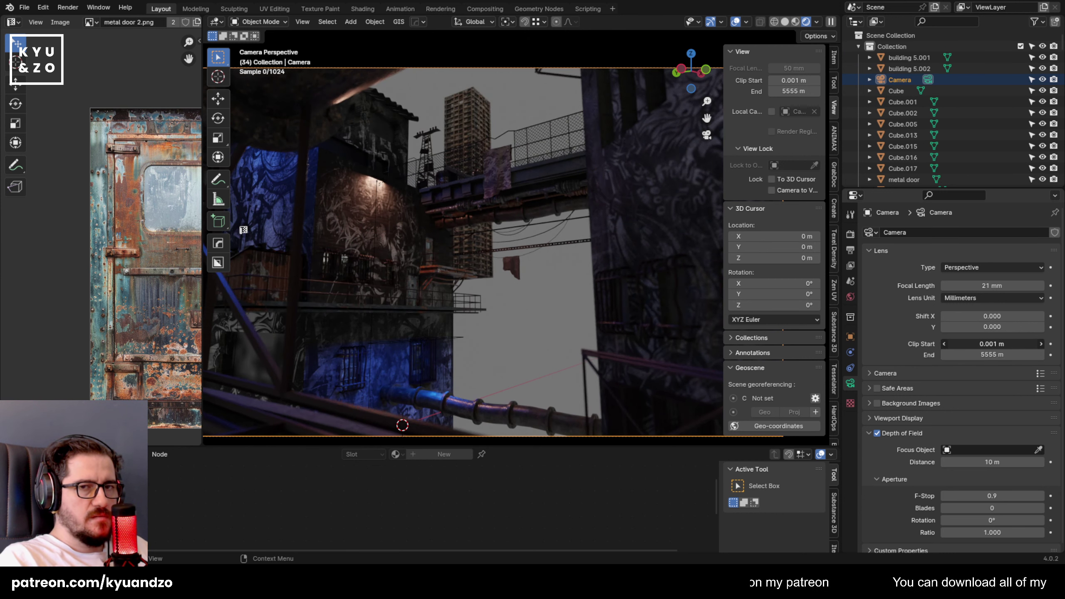
# Scale both building sections up slightly and duplicate them about 55.5 m down the Z axis to extend the tower below.
pyautogui.click(448, 103)
pyautogui.keyDown('shift'); pyautogui.click(487, 263); pyautogui.keyUp('shift')
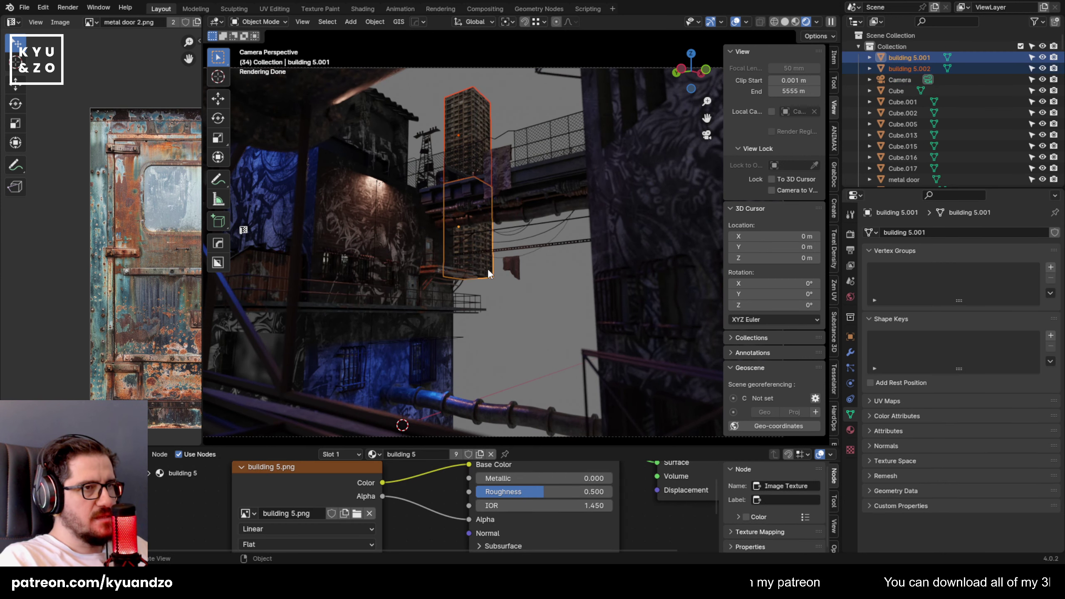
pyautogui.press('s')
pyautogui.click(476, 217)
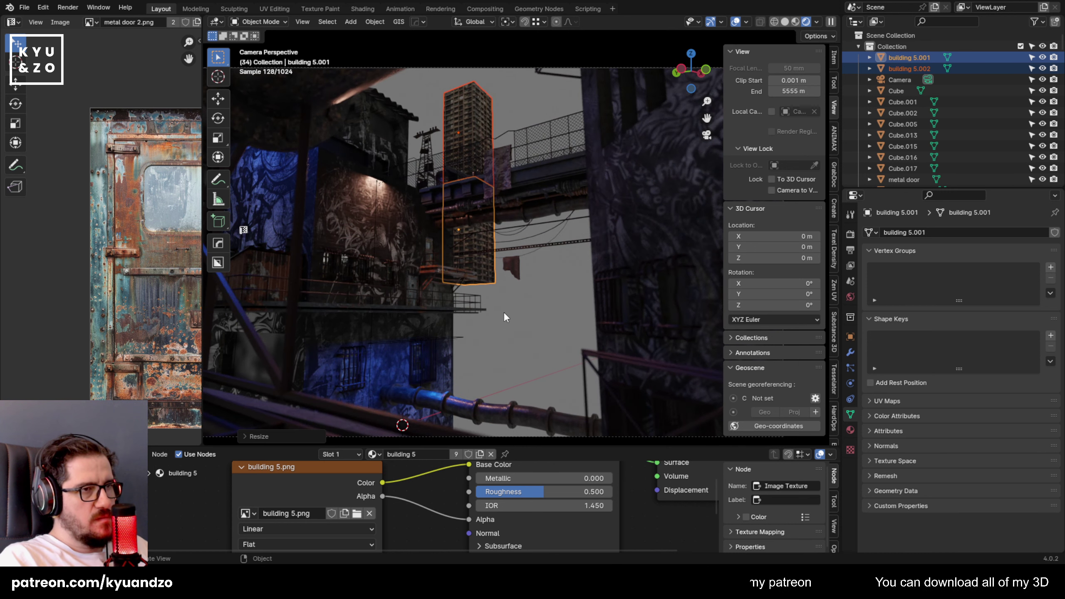
pyautogui.hotkey('shift', 'd')
pyautogui.press('z')
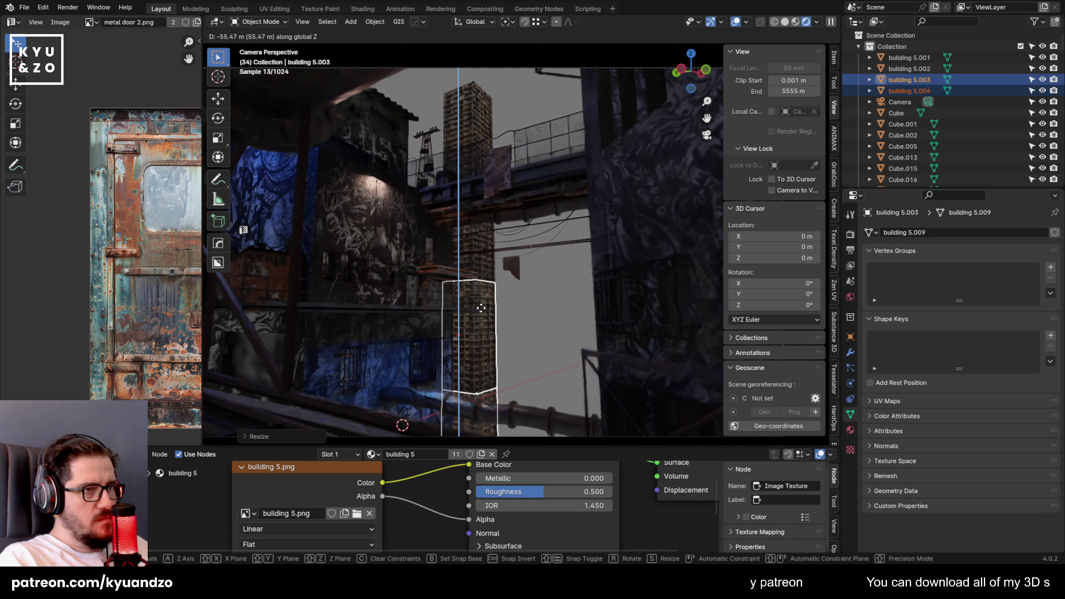
pyautogui.click(481, 308)
# Select all four stacked tower sections, isolate them and unhide the rest of the scene.
pyautogui.keyDown('shift'); pyautogui.click(491, 279); pyautogui.keyUp('shift')
pyautogui.keyDown('shift'); pyautogui.click(471, 135); pyautogui.keyUp('shift')
pyautogui.keyDown('shift'); pyautogui.click(489, 268); pyautogui.keyUp('shift')
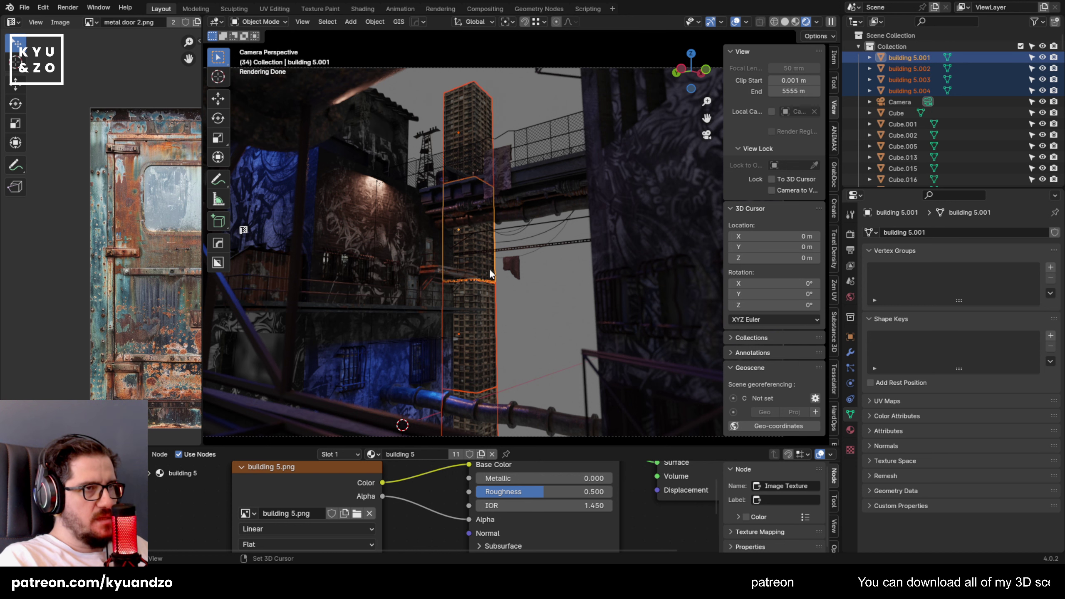
pyautogui.hotkey('shift', 'h')
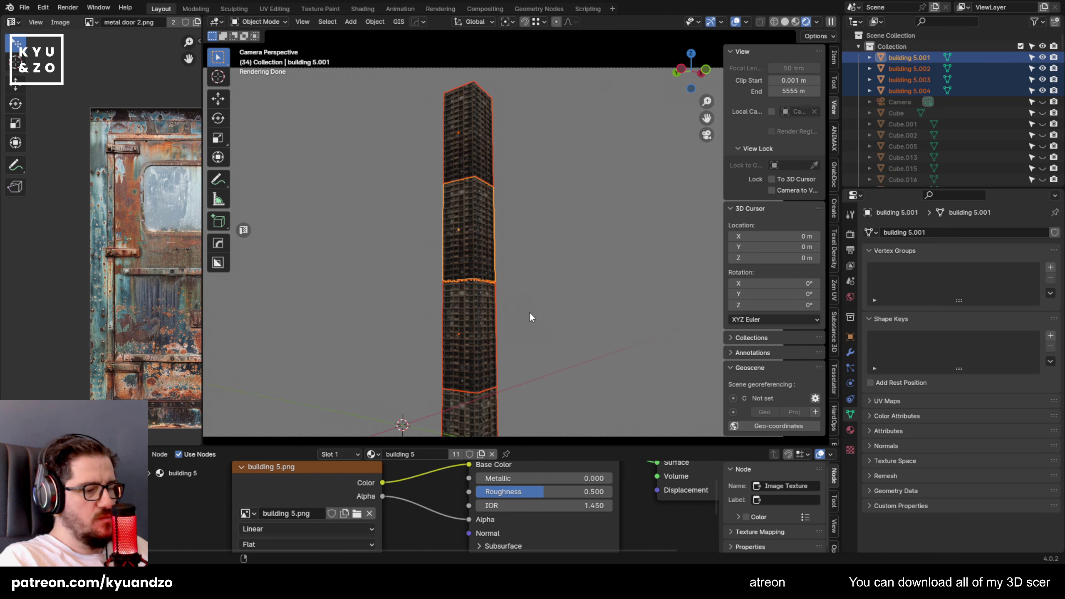
pyautogui.hotkey('alt', 'h')
# Select the four stacked tower sections and join them into a single object.
pyautogui.click(486, 390)
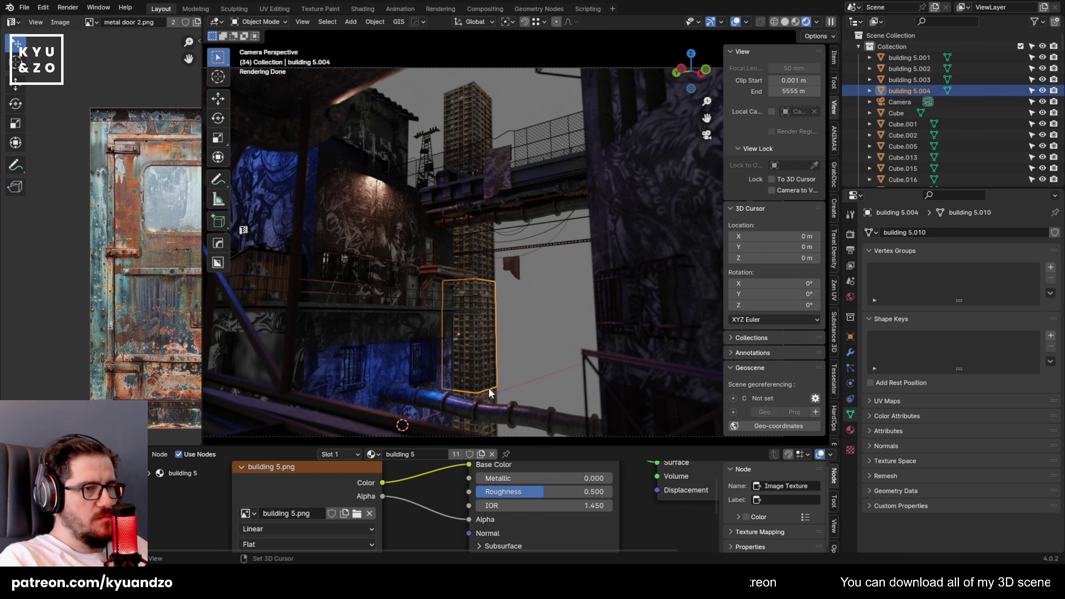
pyautogui.click(490, 393)
pyautogui.keyDown('shift'); pyautogui.click(488, 370); pyautogui.keyUp('shift')
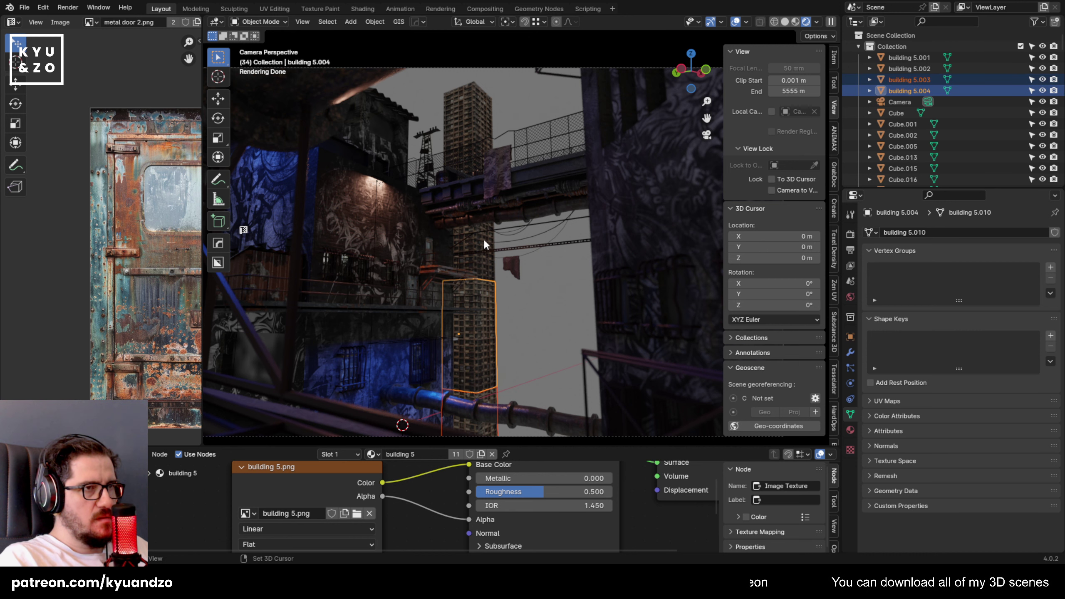
pyautogui.keyDown('shift'); pyautogui.click(482, 238); pyautogui.keyUp('shift')
pyautogui.click(463, 162)
pyautogui.keyDown('shift'); pyautogui.click(483, 380); pyautogui.keyUp('shift')
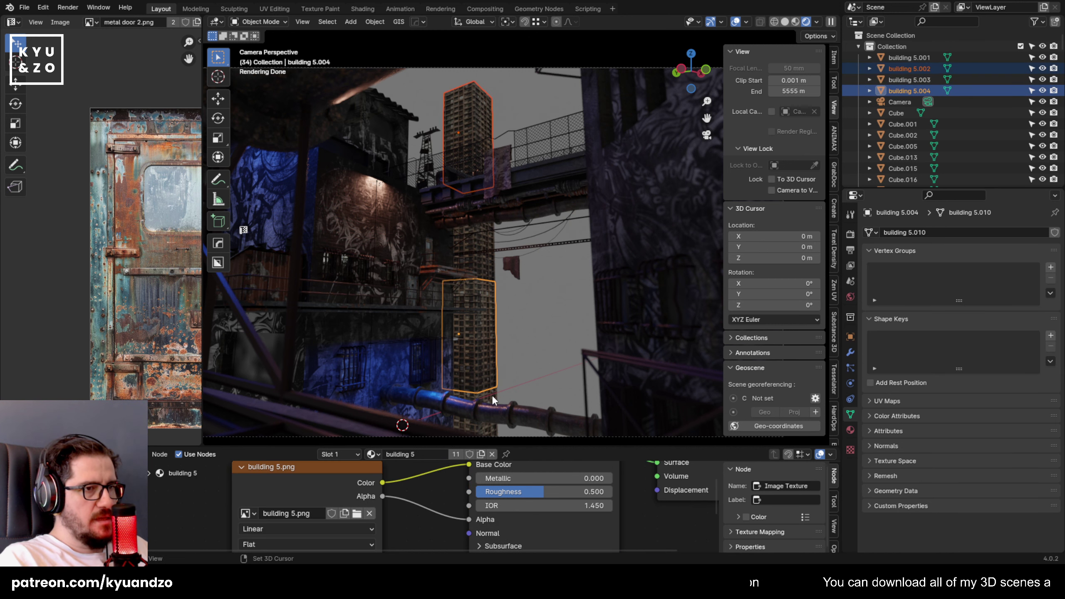
pyautogui.keyDown('shift'); pyautogui.click(484, 307); pyautogui.keyUp('shift')
pyautogui.keyDown('shift'); pyautogui.click(490, 274); pyautogui.keyUp('shift')
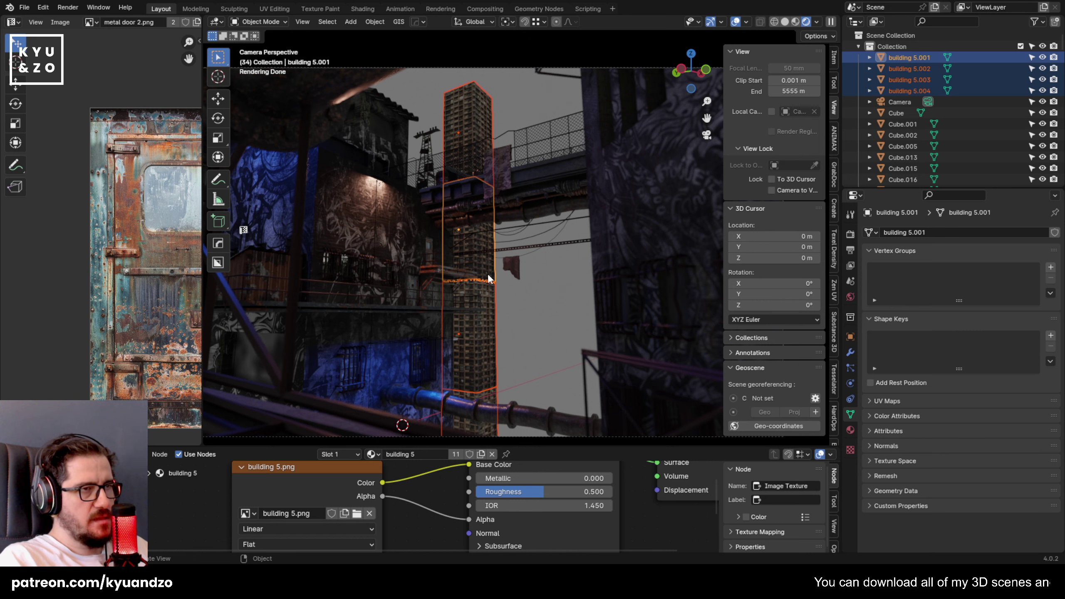
pyautogui.hotkey('ctrl', 'j')
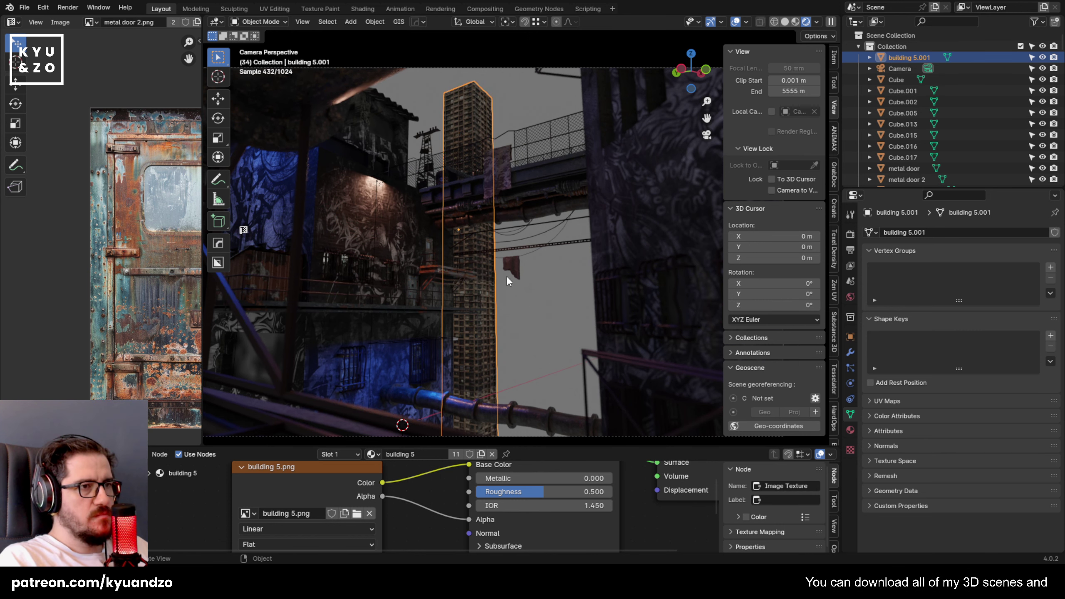
# Duplicate the joined tower, place the copy farther back along X, resize it and shift it about -27.2 m along Y.
pyautogui.hotkey('shift', 'd')
pyautogui.press('s')
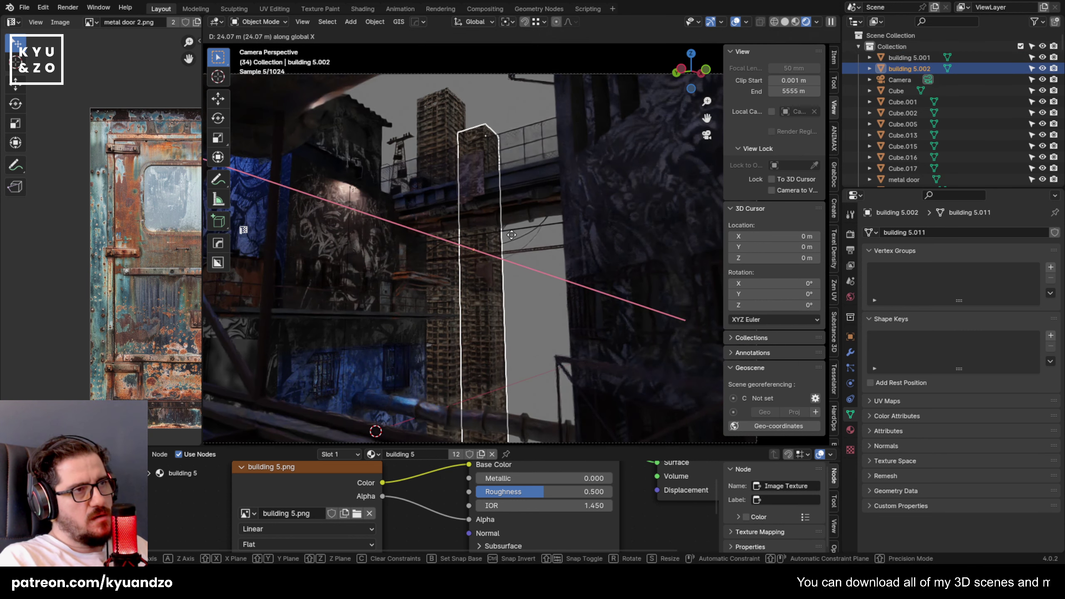
pyautogui.click(533, 287)
pyautogui.press('g')
pyautogui.press('y')
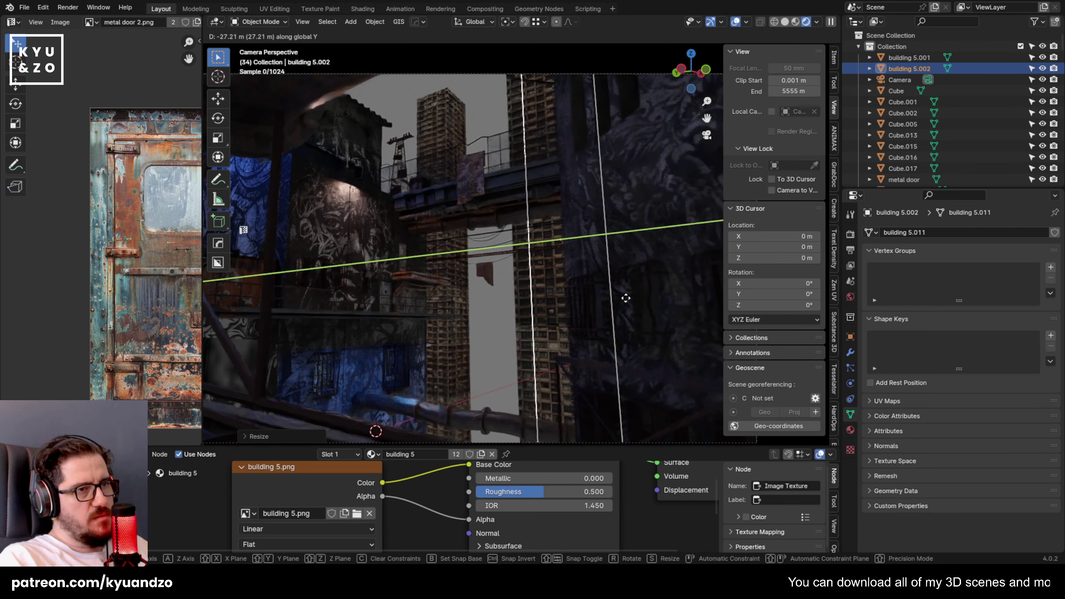
pyautogui.click(624, 297)
# Adjust the second tower's height position along Z and scale it down slightly beside the dark graffiti wall.
pyautogui.press('g')
pyautogui.press('z')
pyautogui.click(621, 279)
pyautogui.press('s')
pyautogui.click(616, 295)
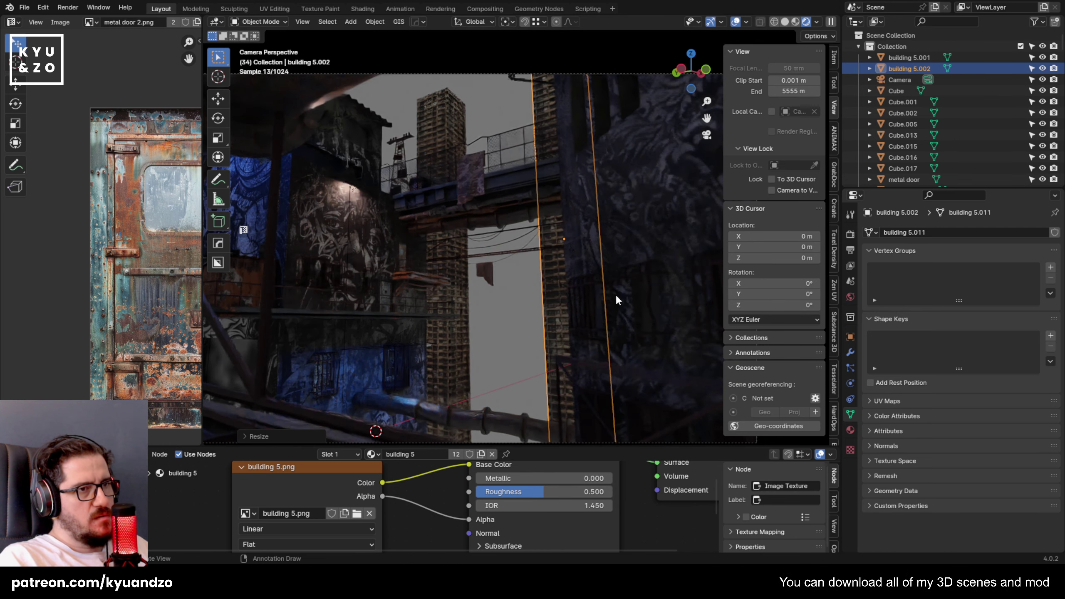
# Duplicate the second tower and move the copy along X and Y into the gap between the two existing towers.
pyautogui.hotkey('shift', 'd')
pyautogui.press('x')
pyautogui.press('y')
pyautogui.press('x')
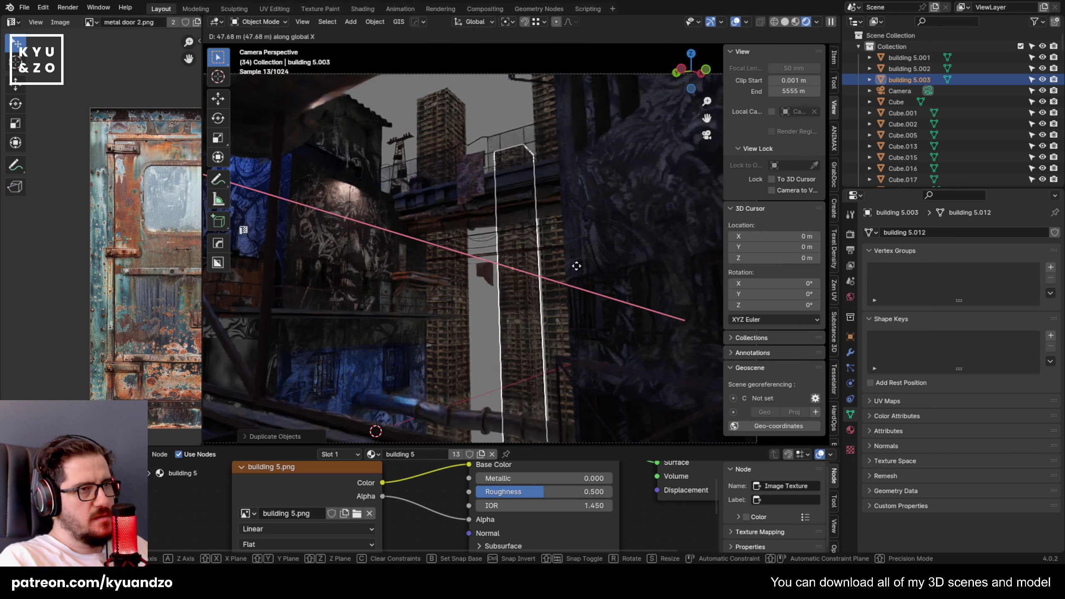
pyautogui.click(594, 262)
pyautogui.press('g')
pyautogui.press('y')
pyautogui.click(551, 261)
pyautogui.press('g')
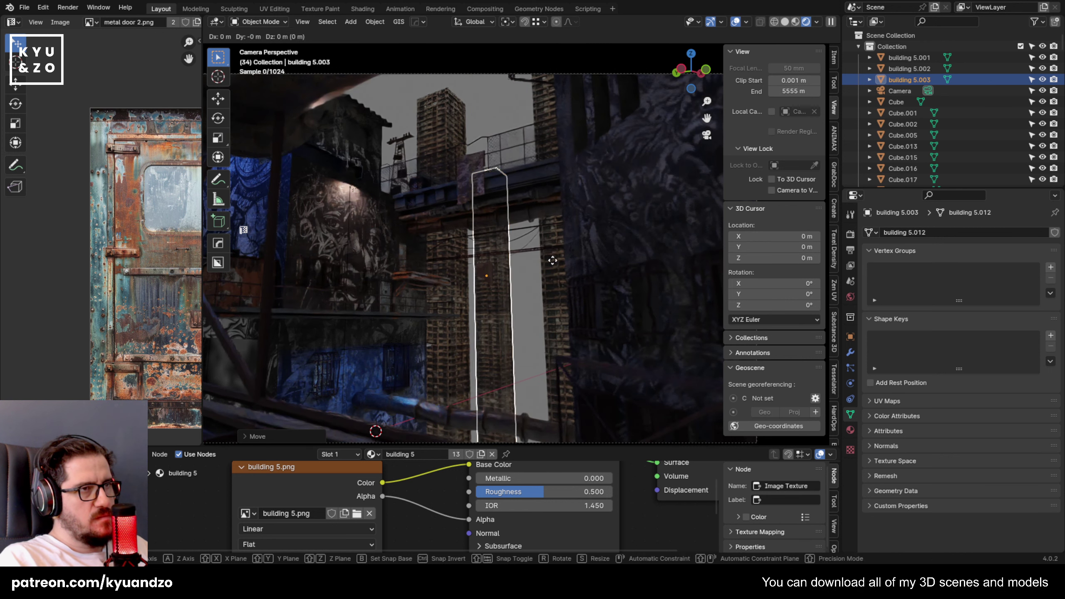
pyautogui.press('y')
pyautogui.click(558, 263)
# Raise the third tower about 40 m along the Z axis so its top rises above the bridge.
pyautogui.press('g')
pyautogui.press('z')
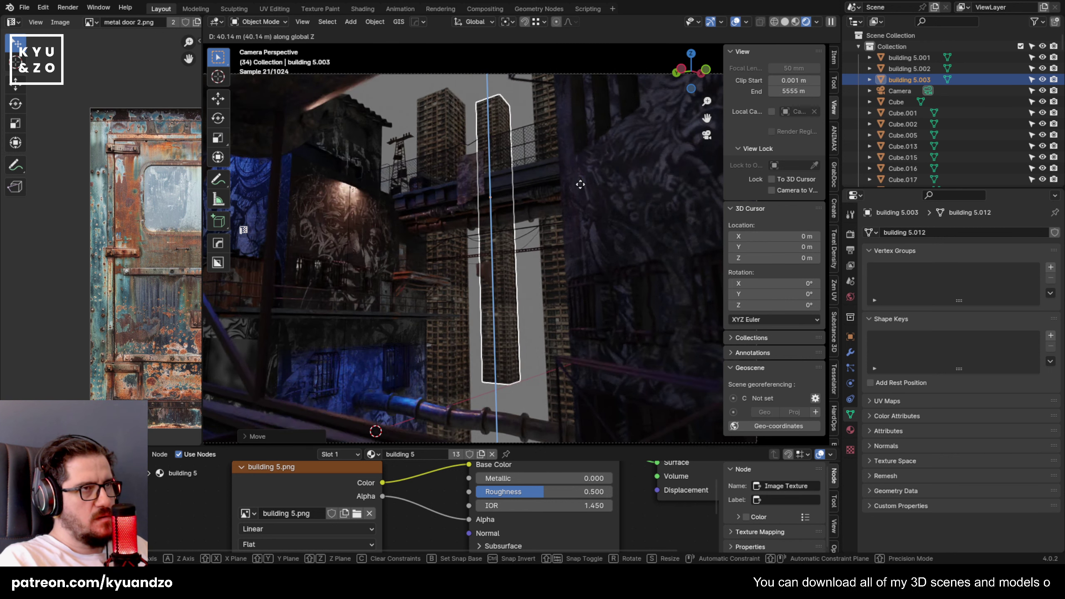
pyautogui.click(583, 179)
pyautogui.click(610, 178)
pyautogui.click(507, 299)
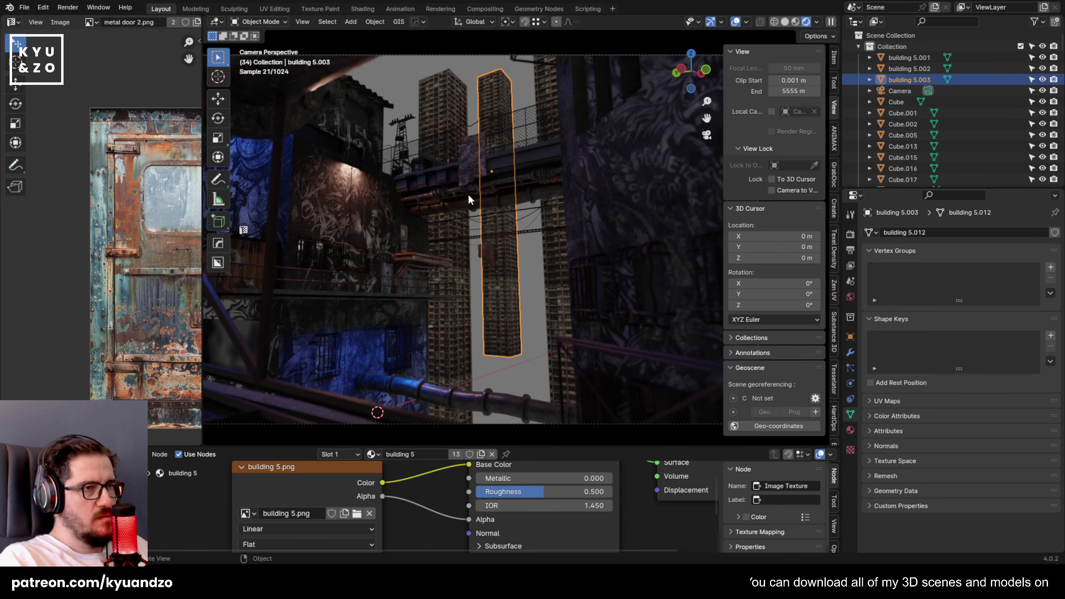
# Add a mesh cube at the alley set and scale it up to about 8 times its size.
pyautogui.moveTo(468, 194); pyautogui.dragTo(541, 181, button='middle')
pyautogui.scroll(-9, 507, 237)
pyautogui.scroll(7, 478, 255)
pyautogui.hotkey('shift', '`')
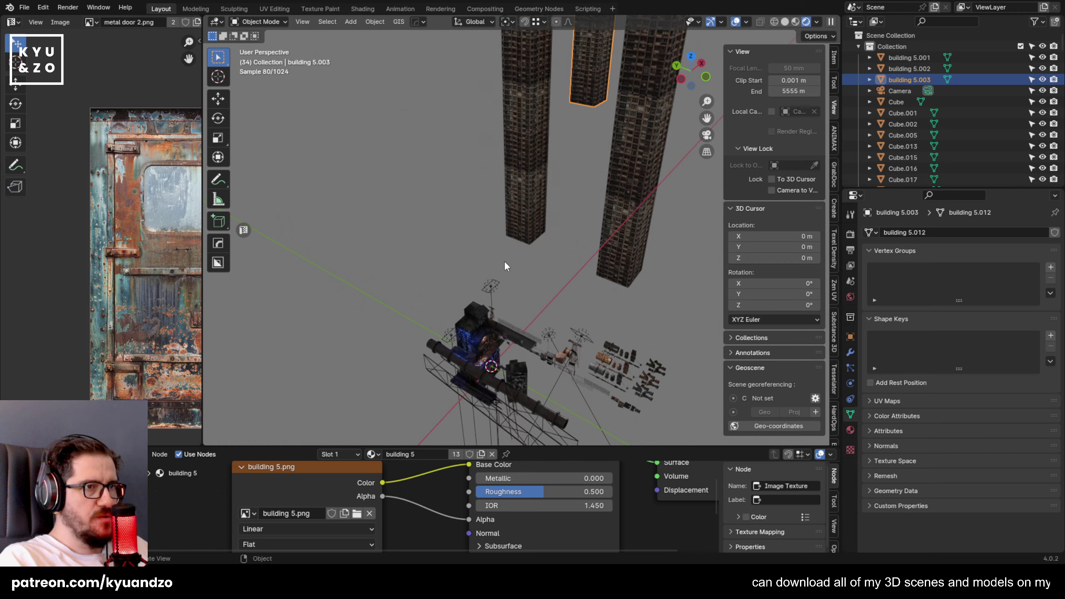
pyautogui.press('w')
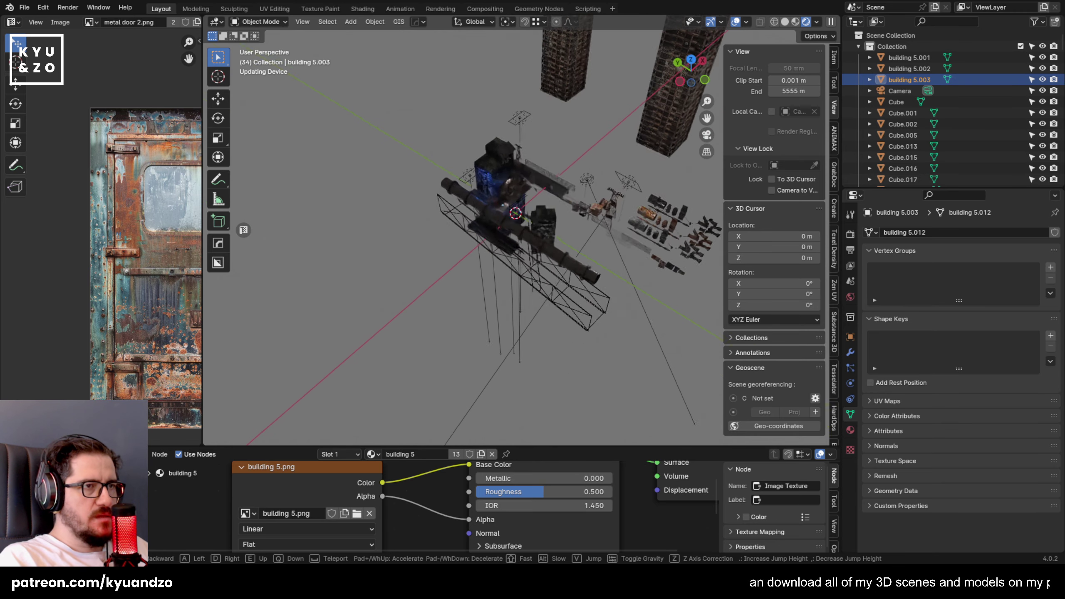
pyautogui.click(461, 369)
pyautogui.hotkey('shift', 'a')
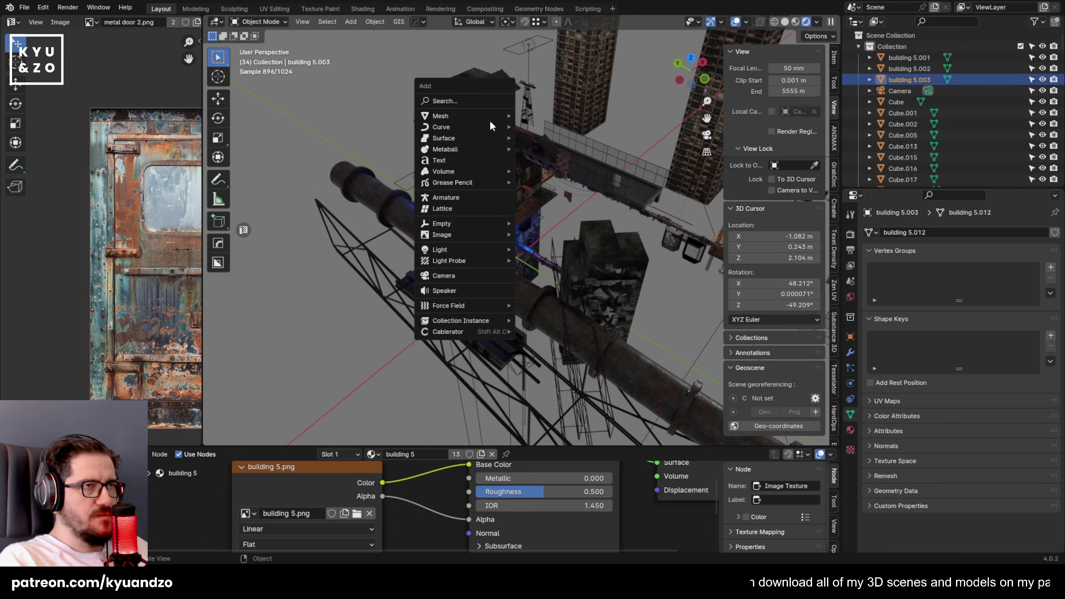
pyautogui.moveTo(473, 114)
pyautogui.click(576, 127)
pyautogui.press('s')
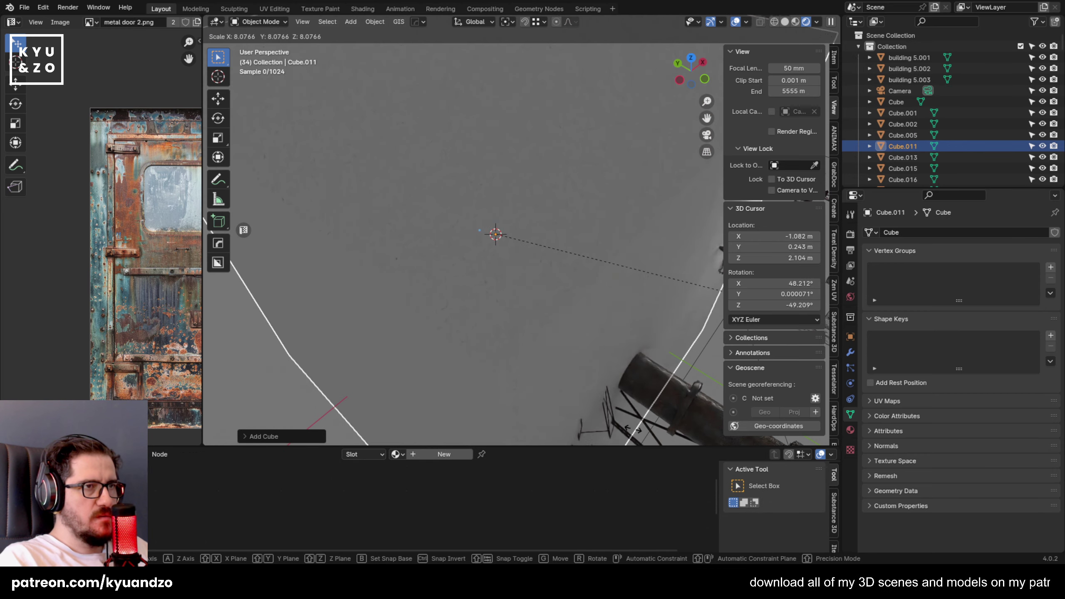
pyautogui.click(619, 368)
# Resize the cube so it encloses the alley set and shift it along the X axis.
pyautogui.scroll(-4, 614, 353)
pyautogui.moveTo(613, 350); pyautogui.dragTo(619, 338, button='middle')
pyautogui.press('s')
pyautogui.click(557, 294)
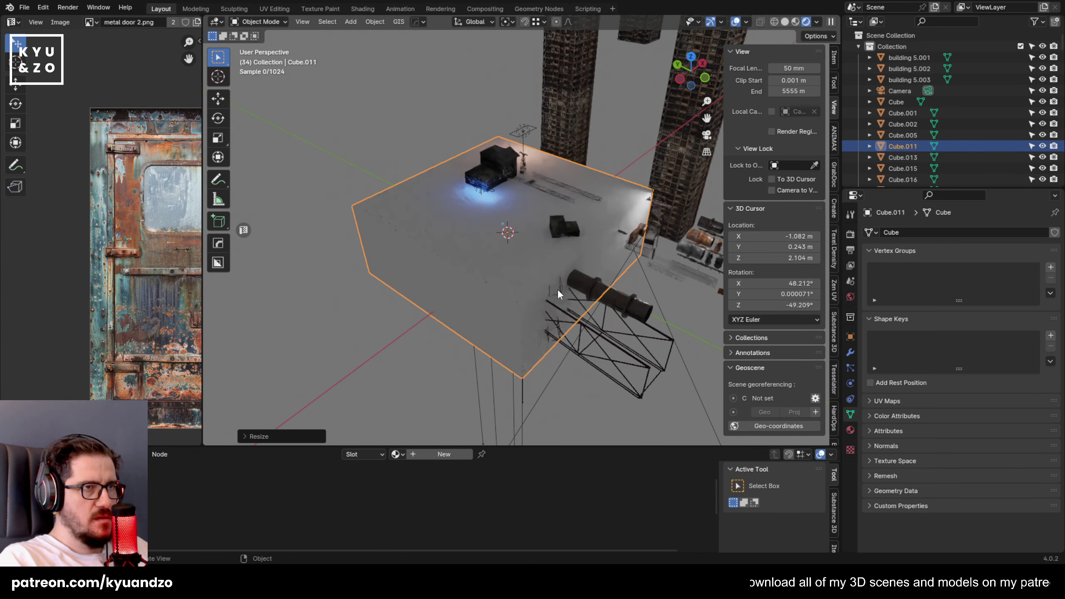
pyautogui.press('g')
pyautogui.press('x')
pyautogui.click(438, 271)
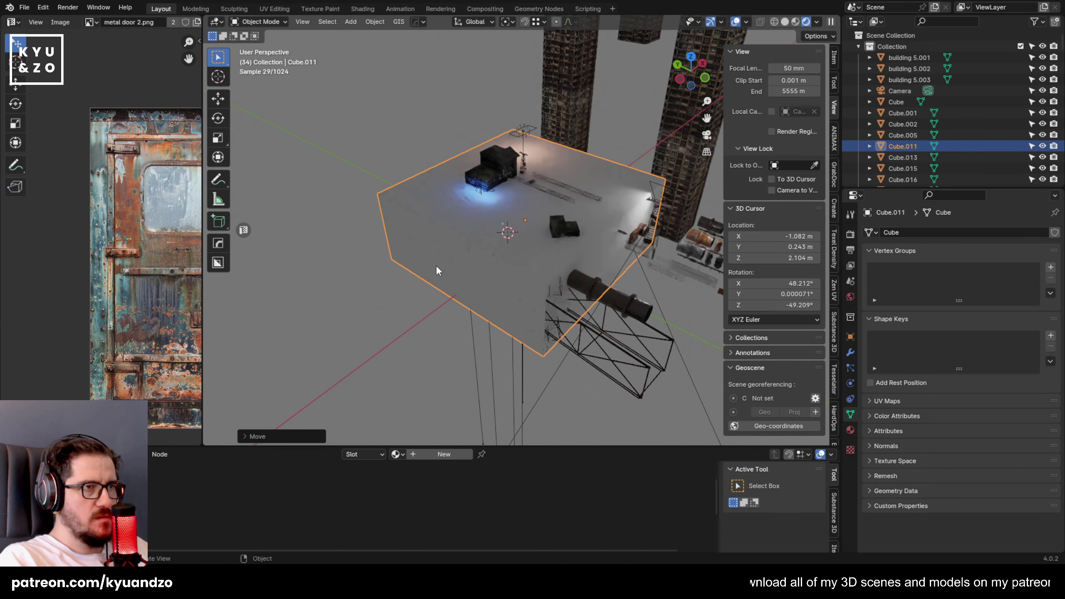
# Select the camera and look through it to check how the cube encloses the alley.
pyautogui.click(370, 291)
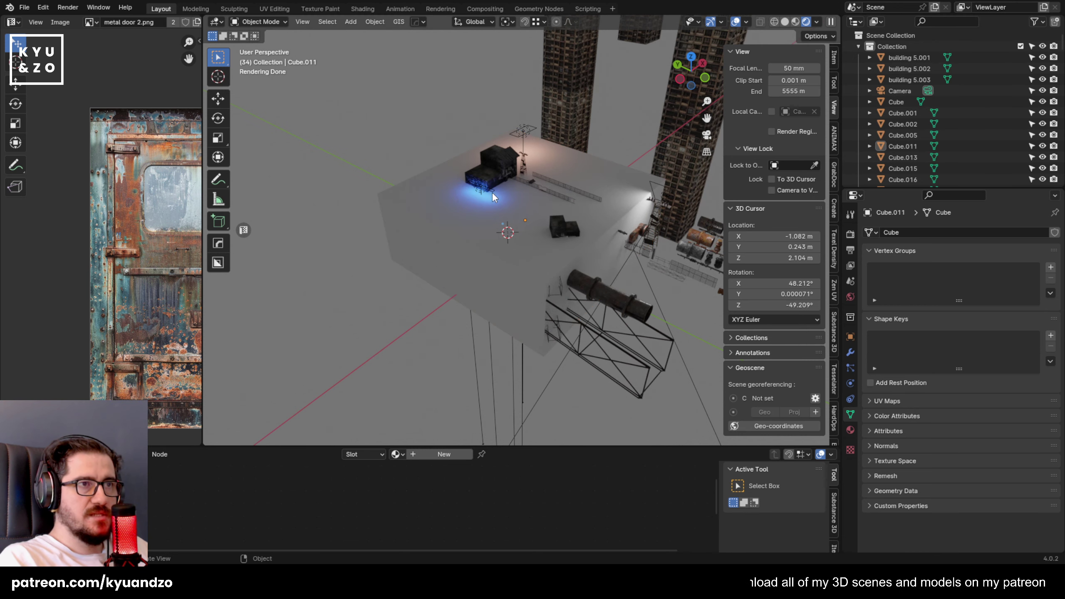
pyautogui.click(479, 213)
pyautogui.click(897, 102)
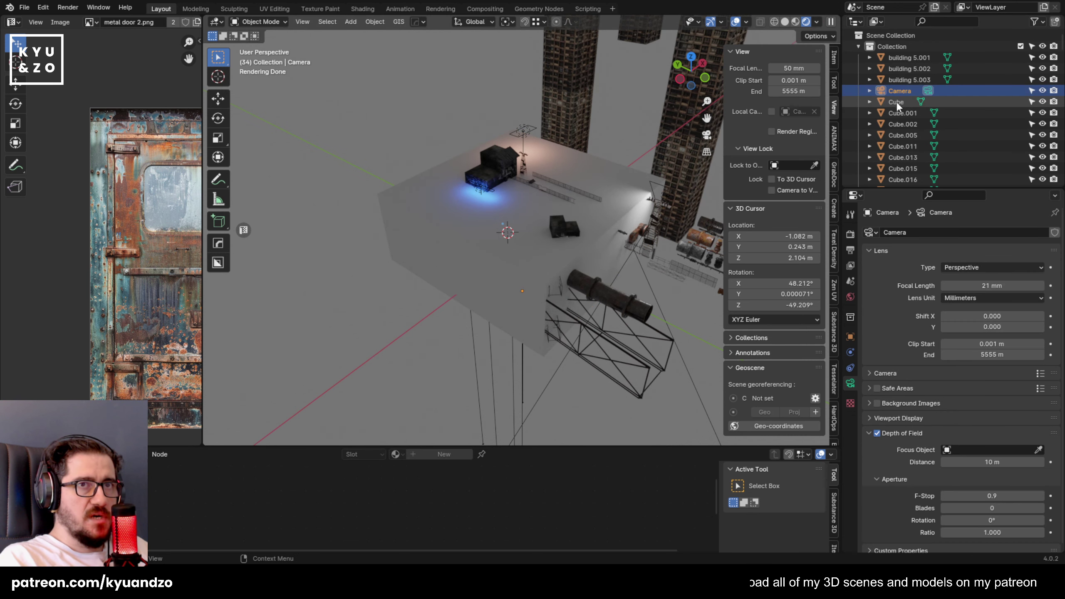
pyautogui.click(383, 143)
pyautogui.click(504, 250)
pyautogui.scroll(2, 504, 250)
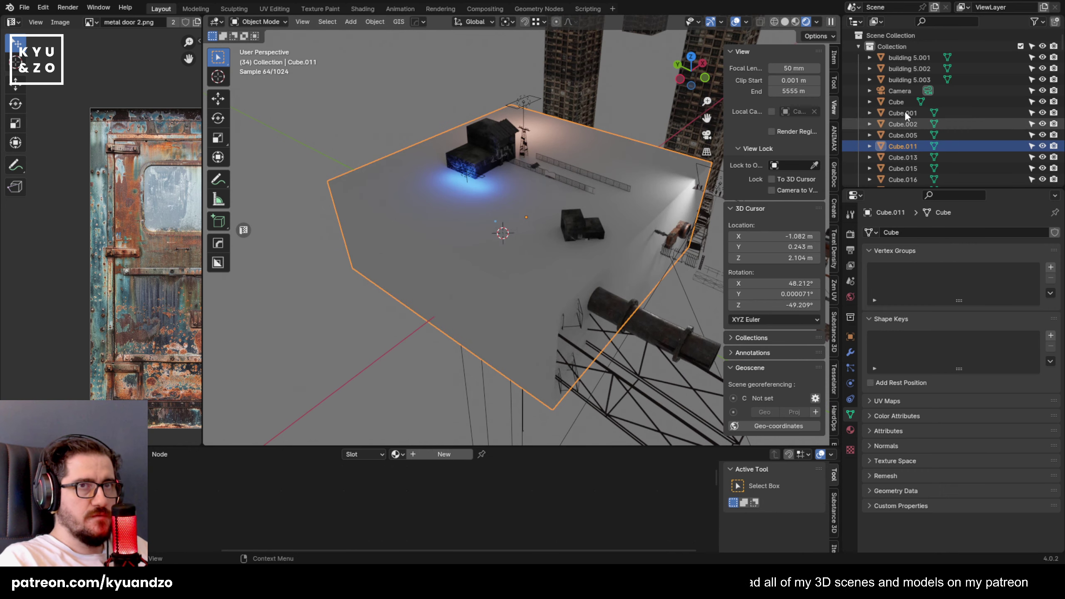
pyautogui.click(893, 92)
pyautogui.click(893, 99)
pyautogui.click(893, 94)
pyautogui.press('KP_0')
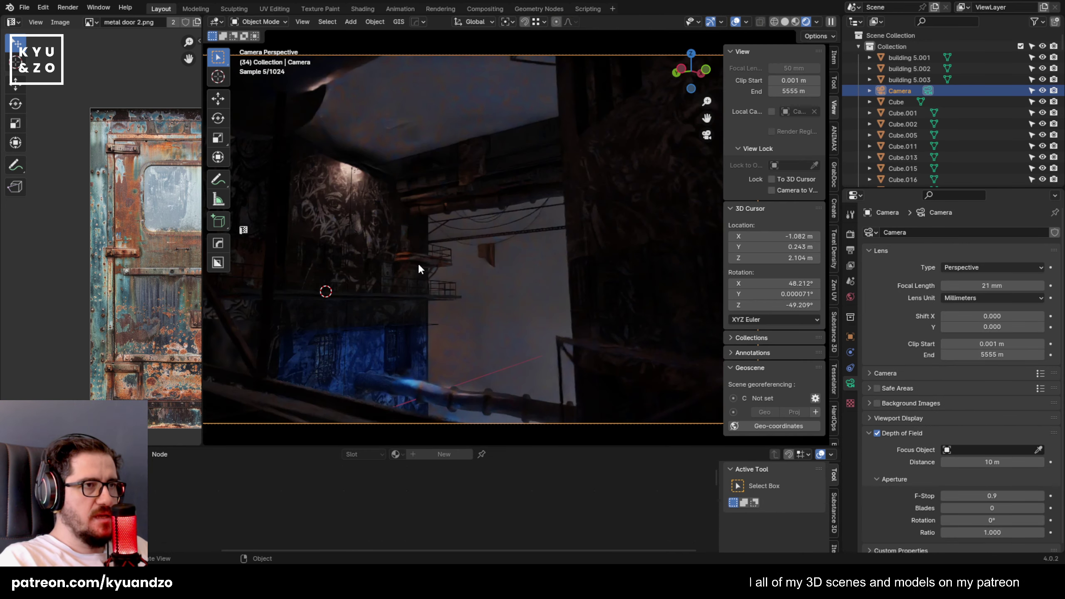
# Create a new material on the enclosing cube and delete its Principled BSDF node.
pyautogui.click(487, 116)
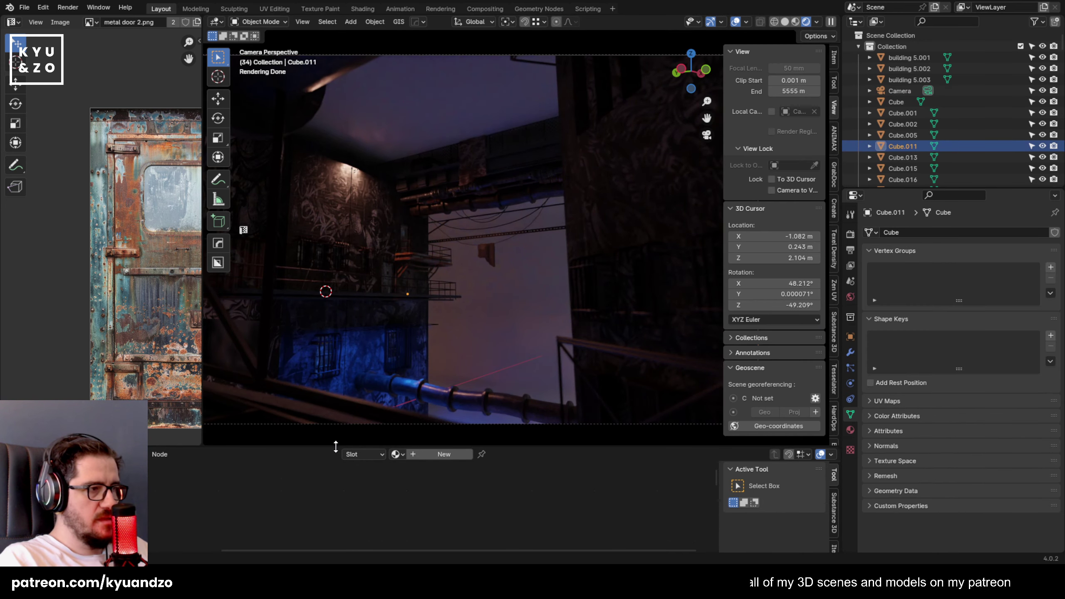
pyautogui.moveTo(335, 446); pyautogui.dragTo(11, 296)
pyautogui.click(440, 305)
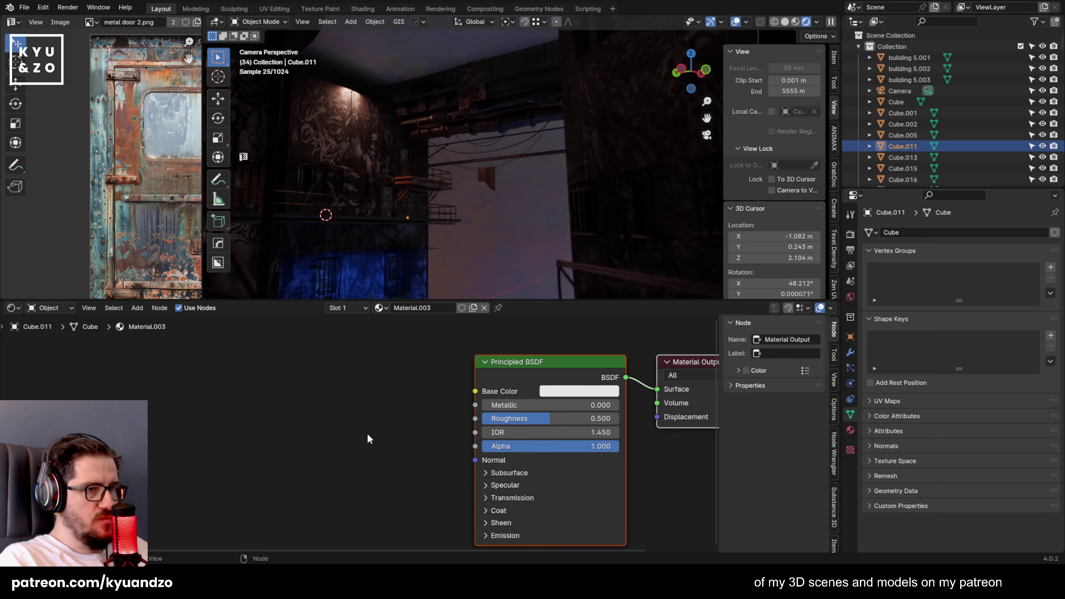
pyautogui.moveTo(398, 409); pyautogui.dragTo(292, 423, button='middle')
pyautogui.click(426, 393)
pyautogui.press('x')
# Add a Volume Scatter node, connect it to the Material Output's Volume input, and set its density to 0.800.
pyautogui.hotkey('shift', 'a')
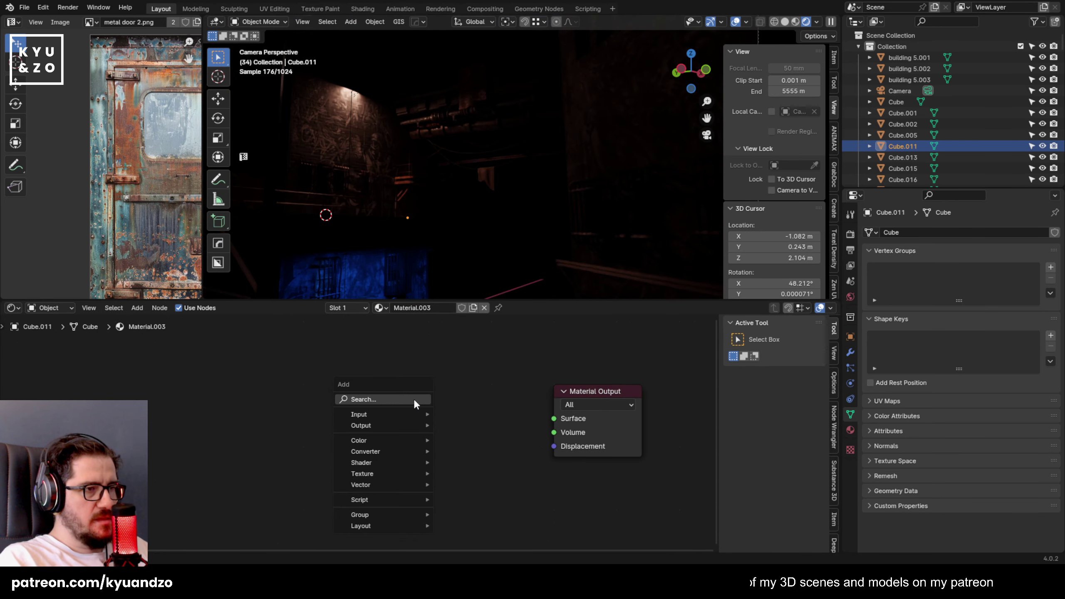
pyautogui.write('v')
pyautogui.click(466, 419)
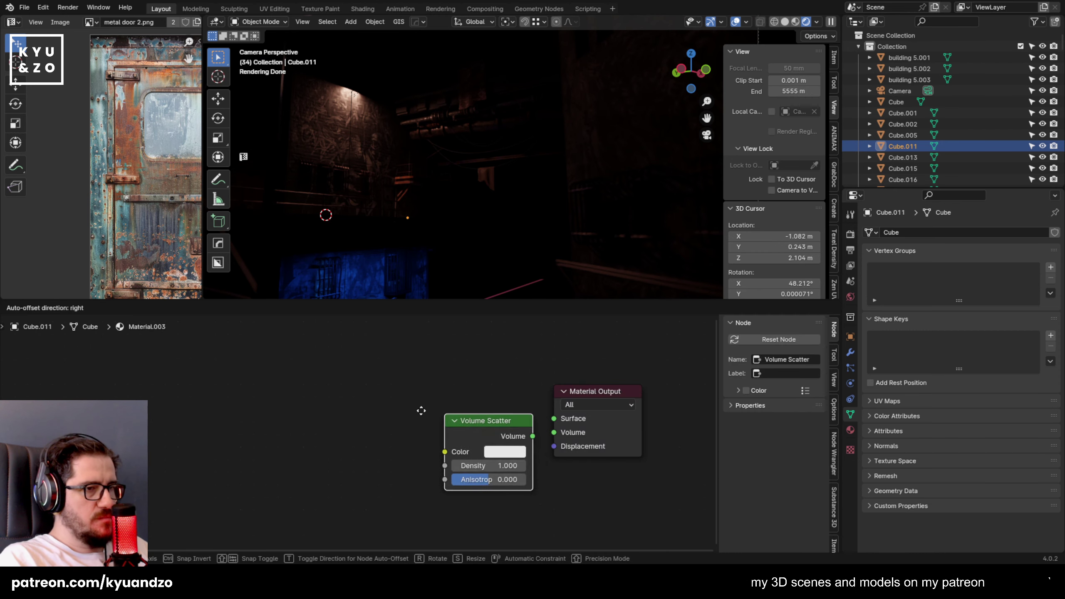
pyautogui.click(311, 402)
pyautogui.moveTo(395, 419); pyautogui.dragTo(555, 434)
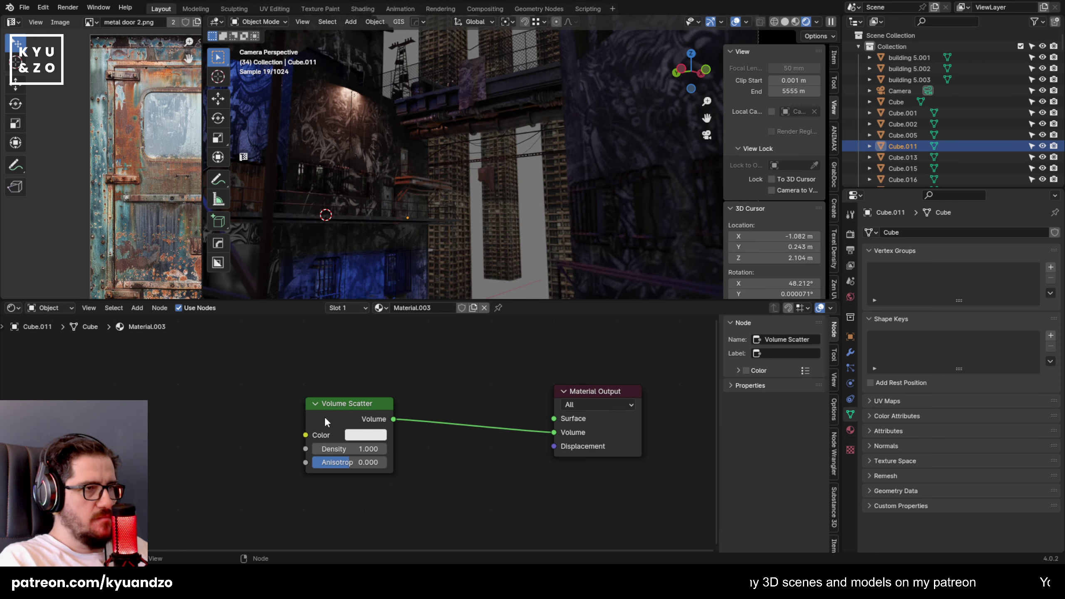
pyautogui.moveTo(349, 404); pyautogui.dragTo(426, 409)
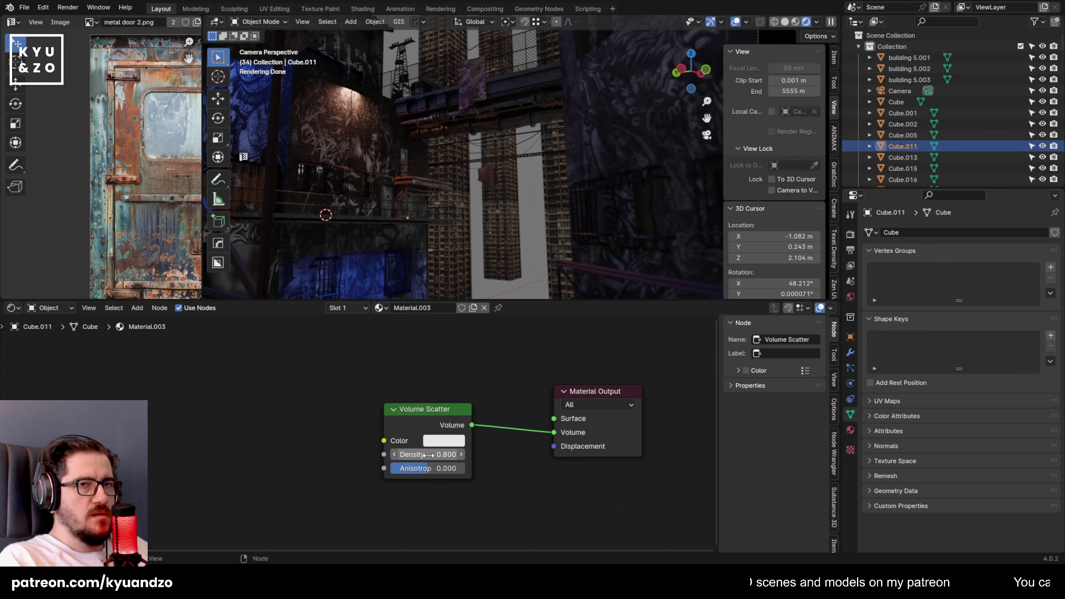
# Rescale the fog cube, and set the Volume Scatter density to 0.100 and anisotropy to 0.950.
pyautogui.scroll(-4, 525, 201)
pyautogui.scroll(2, 524, 208)
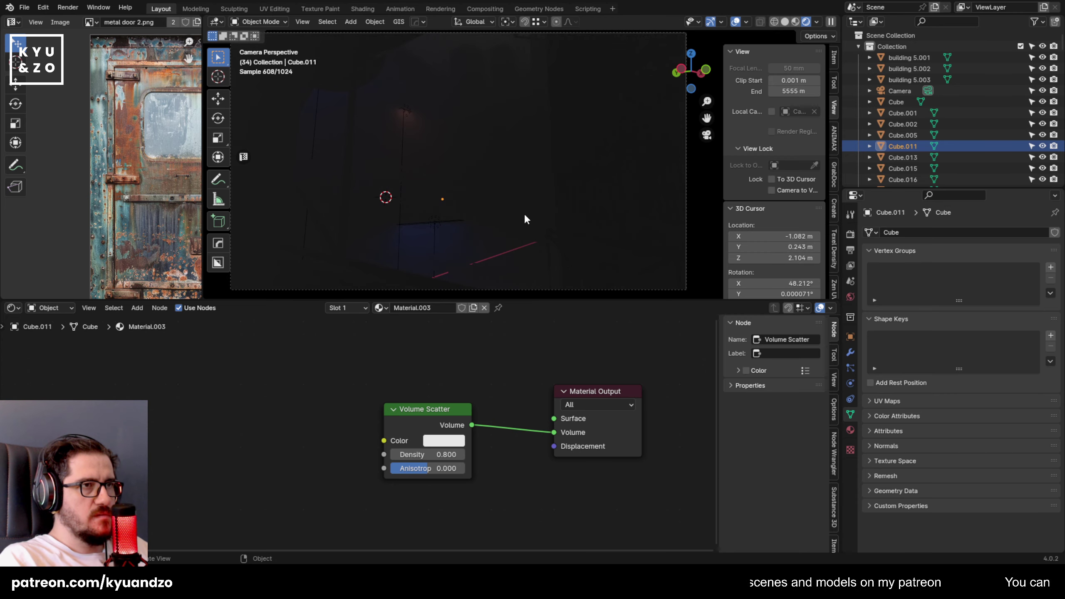
pyautogui.scroll(1, 527, 219)
pyautogui.press('s')
pyautogui.click(541, 240)
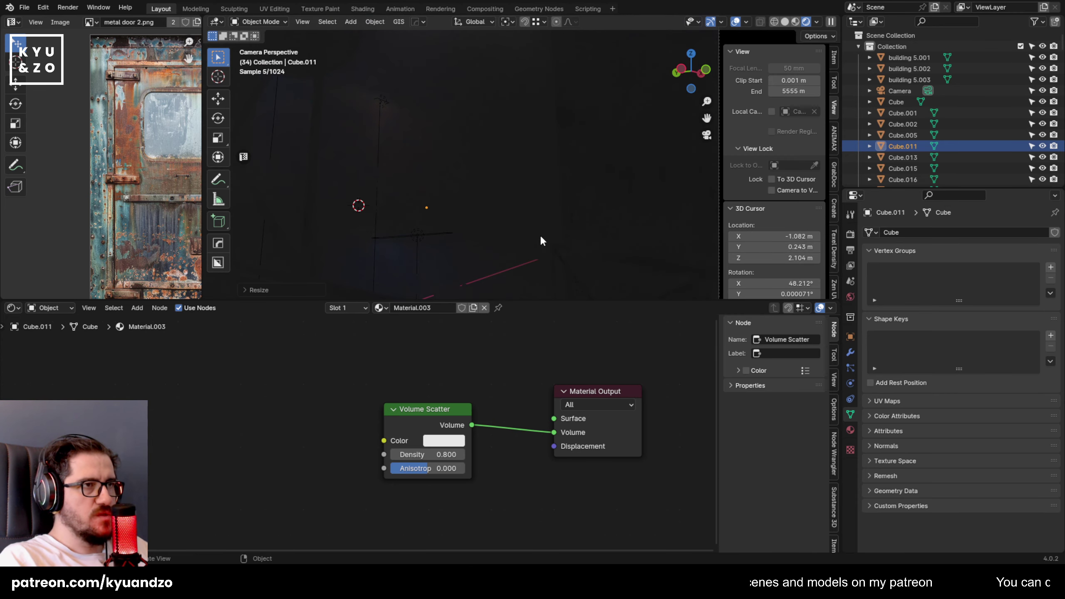
pyautogui.scroll(2, 541, 236)
pyautogui.moveTo(427, 454); pyautogui.dragTo(463, 468)
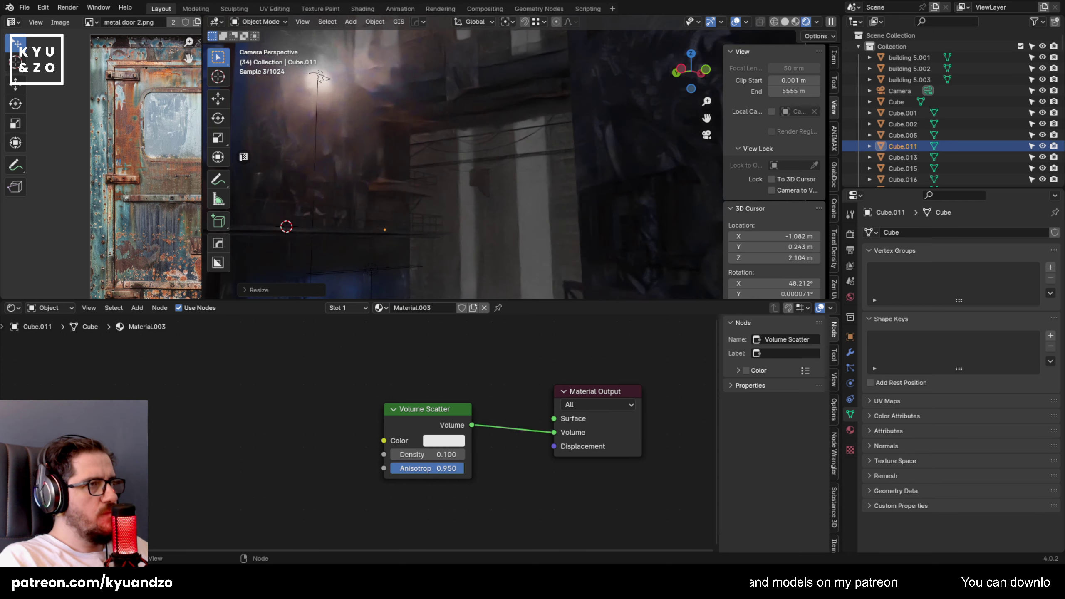
# Lower the fog cube about 2.5 m along the Z axis.
pyautogui.keyDown('shift'); pyautogui.moveTo(377, 206); pyautogui.dragTo(507, 189, button='middle'); pyautogui.keyUp('shift')
pyautogui.scroll(-3, 509, 194)
pyautogui.press('g')
pyautogui.press('z')
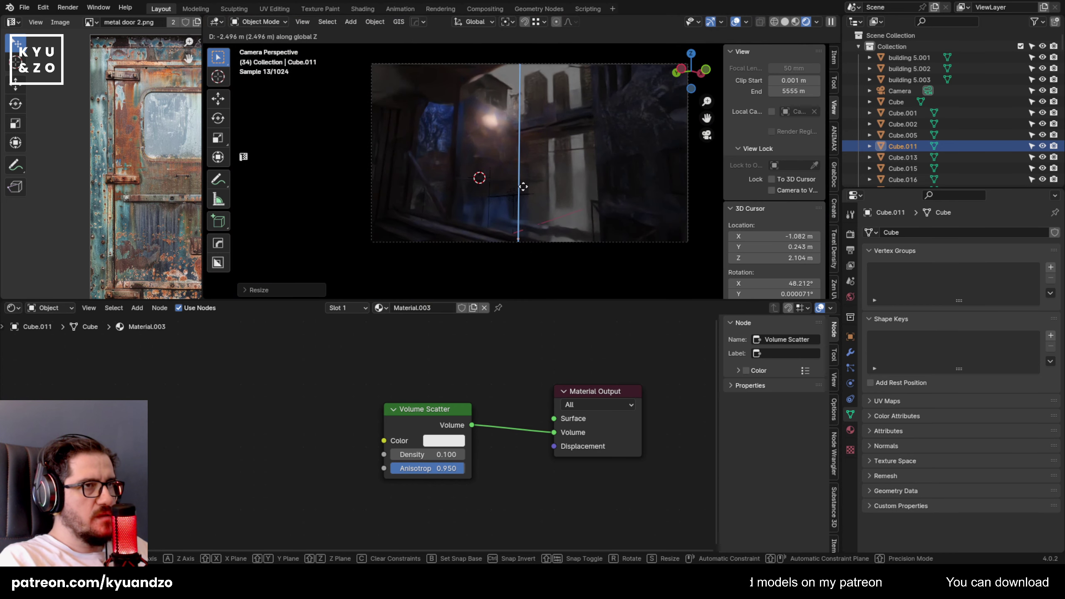
pyautogui.click(523, 186)
# Set the Volume Scatter density to 0.200 and its anisotropy to -1.000.
pyautogui.scroll(2, 447, 350)
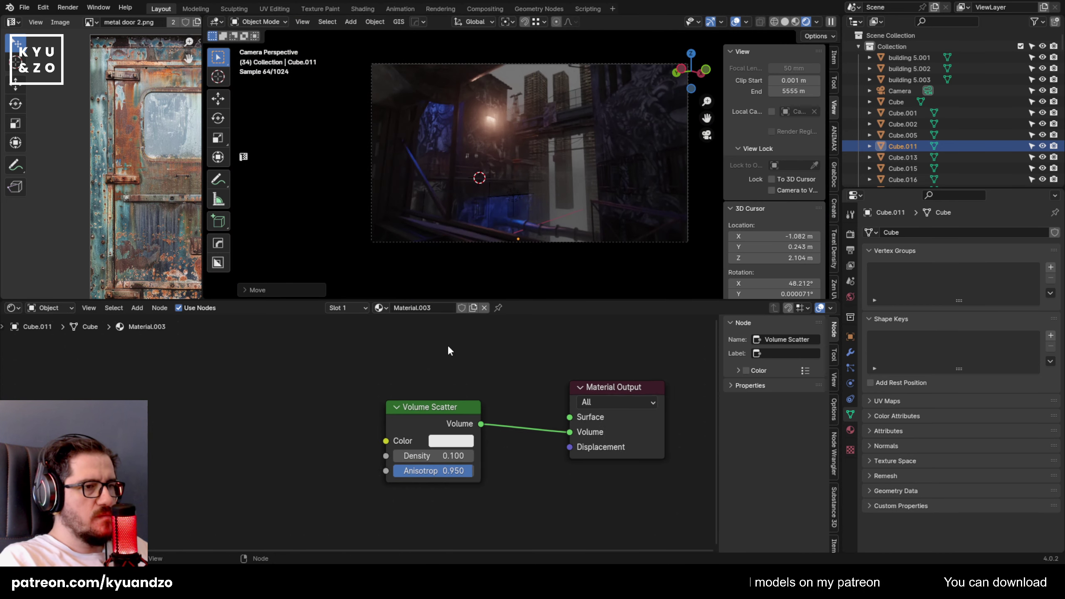
pyautogui.moveTo(437, 458)
pyautogui.mouseDown()
pyautogui.moveTo(463, 457)
pyautogui.moveTo(438, 457)
pyautogui.mouseUp()
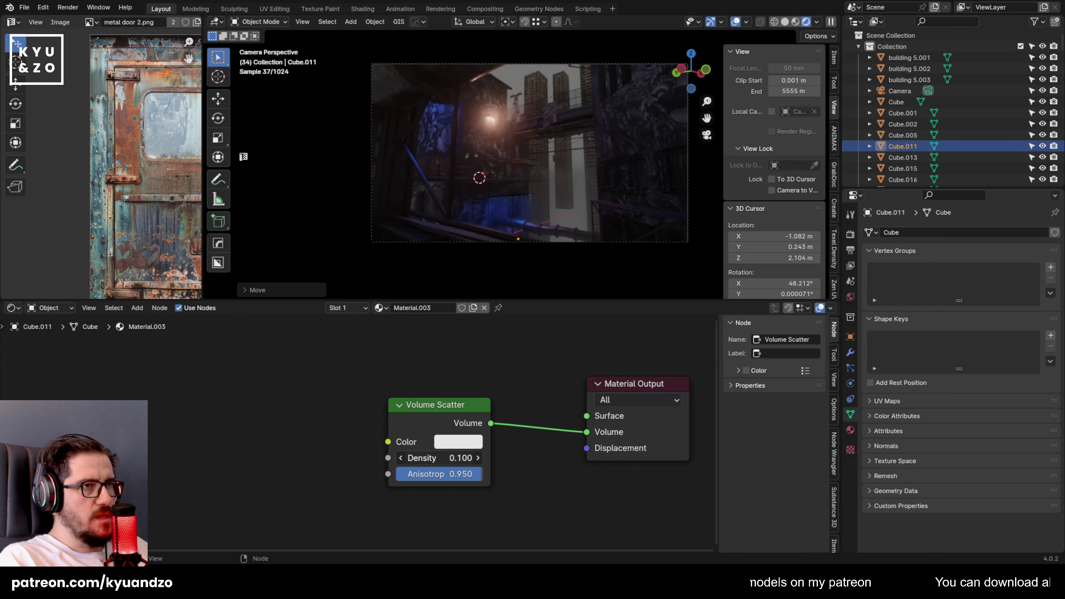
pyautogui.scroll(2, 517, 242)
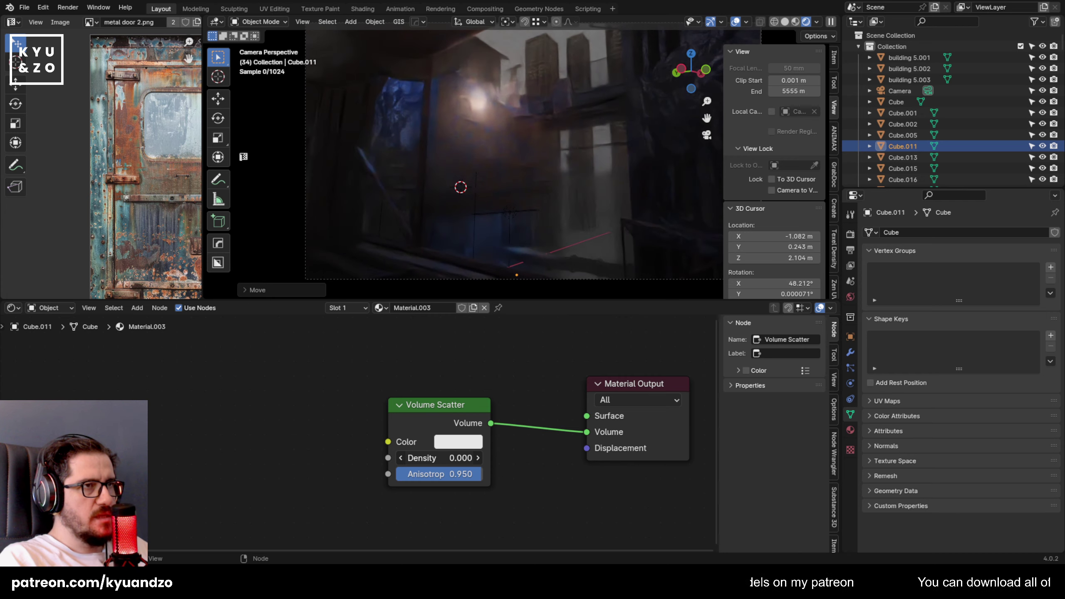
pyautogui.keyDown('shift'); pyautogui.moveTo(539, 178); pyautogui.dragTo(511, 159, button='middle'); pyautogui.keyUp('shift')
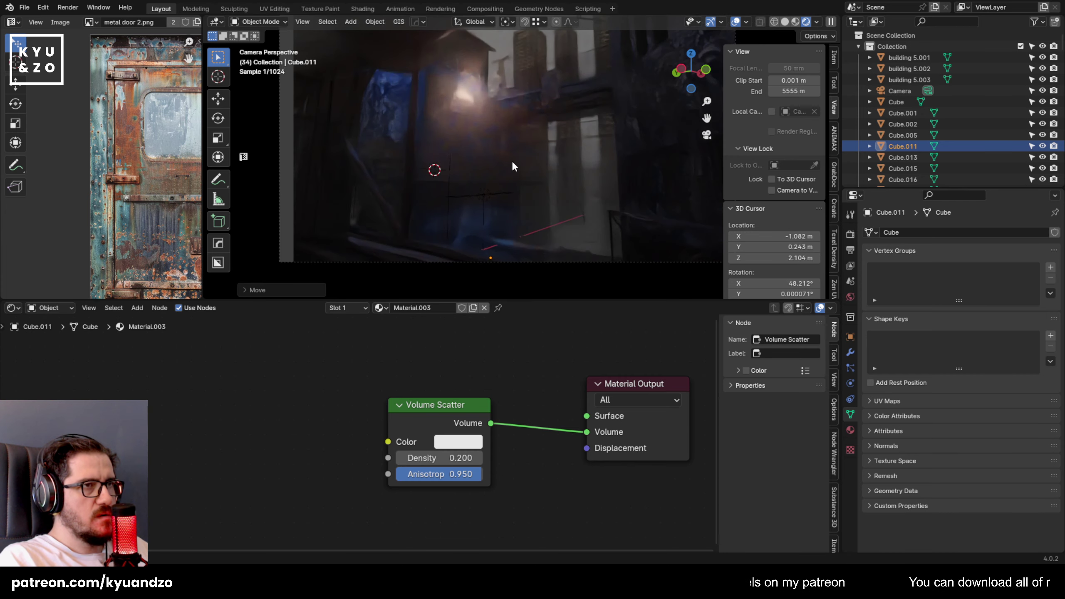
pyautogui.scroll(3, 477, 166)
pyautogui.keyDown('shift'); pyautogui.moveTo(417, 163); pyautogui.dragTo(462, 247, button='middle'); pyautogui.keyUp('shift')
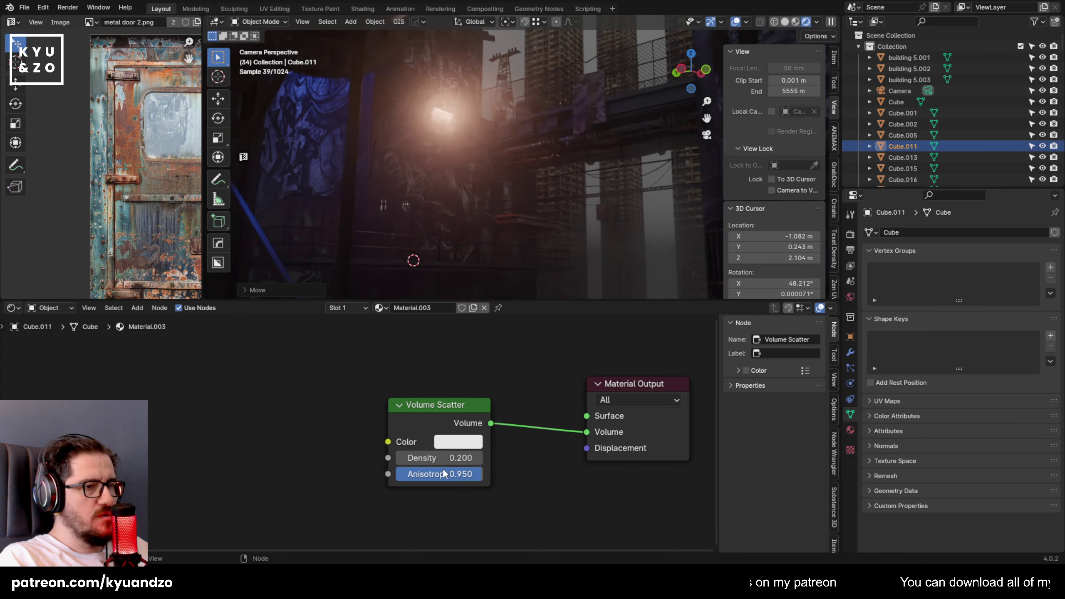
pyautogui.moveTo(445, 473); pyautogui.dragTo(397, 478)
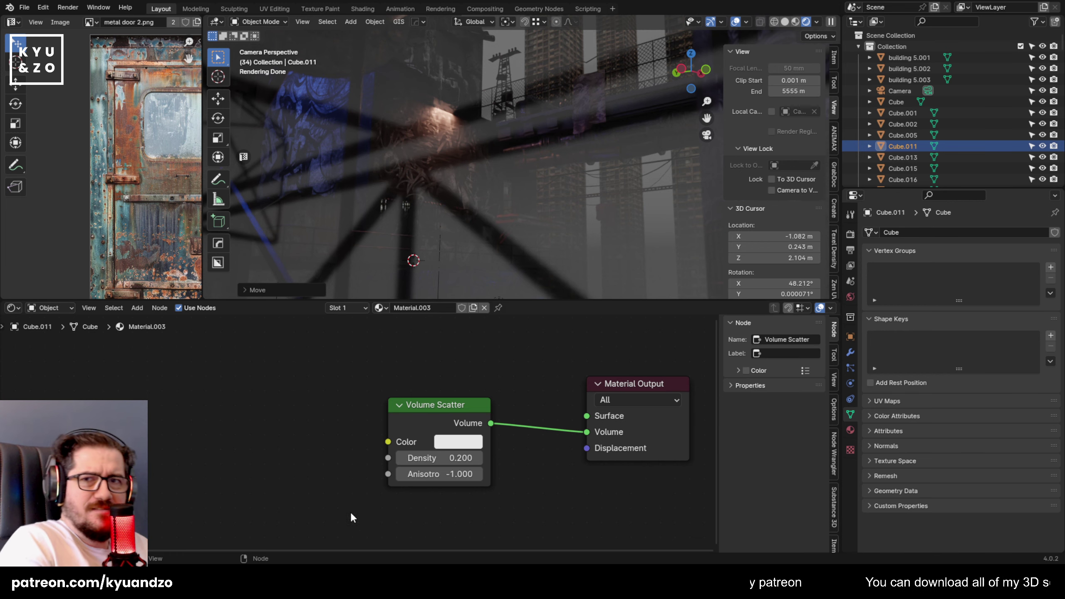
# Enlarge the 3D viewport and examine the fog across the alley and background towers through the camera.
pyautogui.moveTo(317, 424); pyautogui.dragTo(312, 434, button='middle')
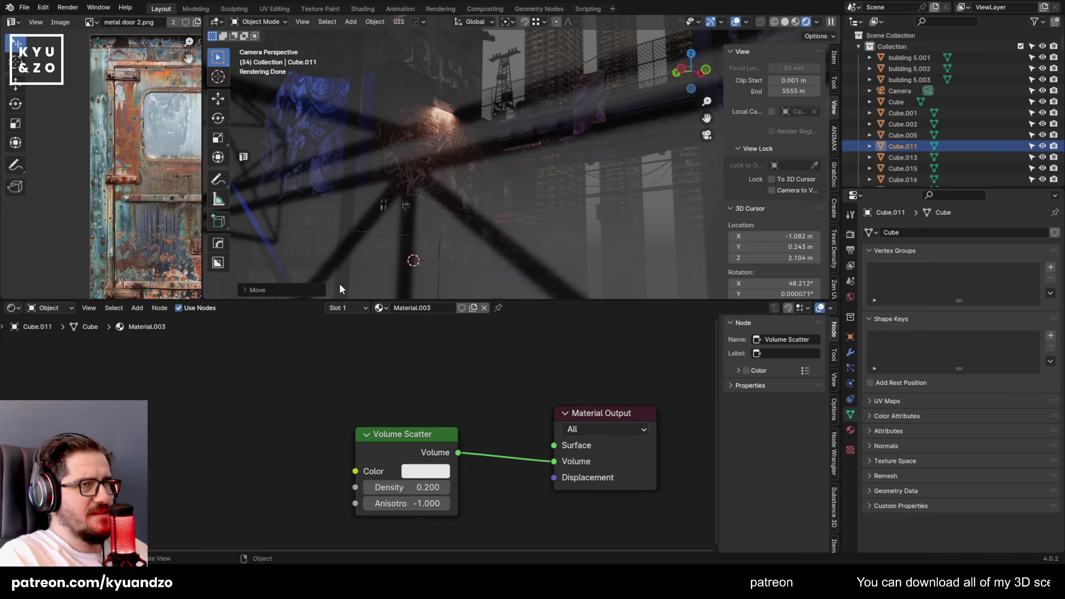
pyautogui.scroll(-3, 392, 212)
pyautogui.scroll(1, 392, 213)
pyautogui.keyDown('shift'); pyautogui.moveTo(384, 253); pyautogui.dragTo(368, 222, button='middle'); pyautogui.keyUp('shift')
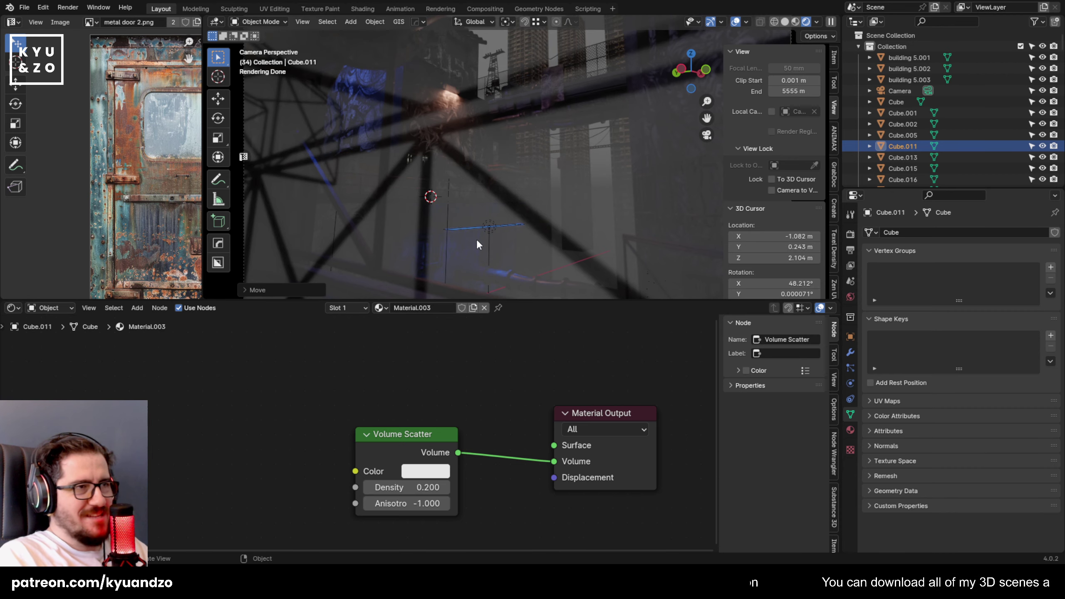
pyautogui.moveTo(478, 242); pyautogui.dragTo(499, 256, button='middle')
pyautogui.moveTo(524, 300); pyautogui.dragTo(466, 489)
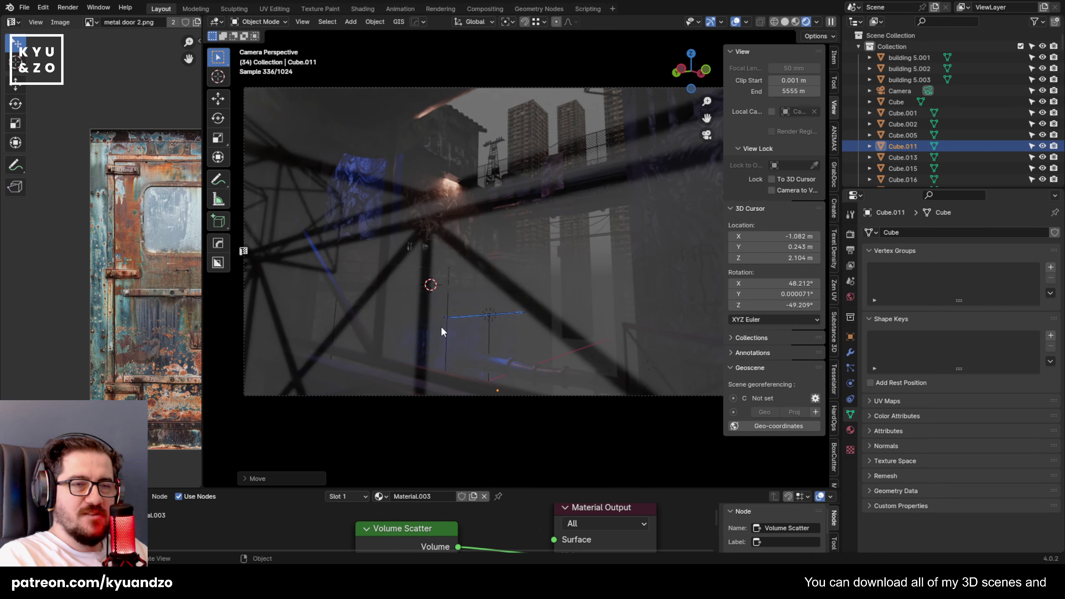
pyautogui.scroll(-4, 441, 327)
pyautogui.scroll(7, 441, 325)
pyautogui.scroll(-4, 441, 322)
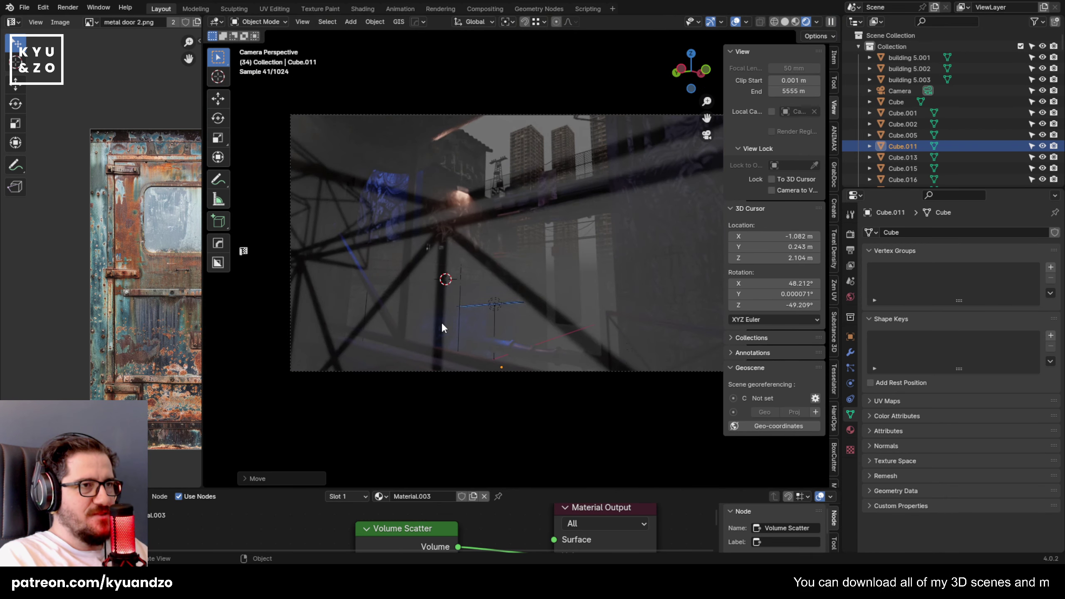
pyautogui.scroll(2, 442, 325)
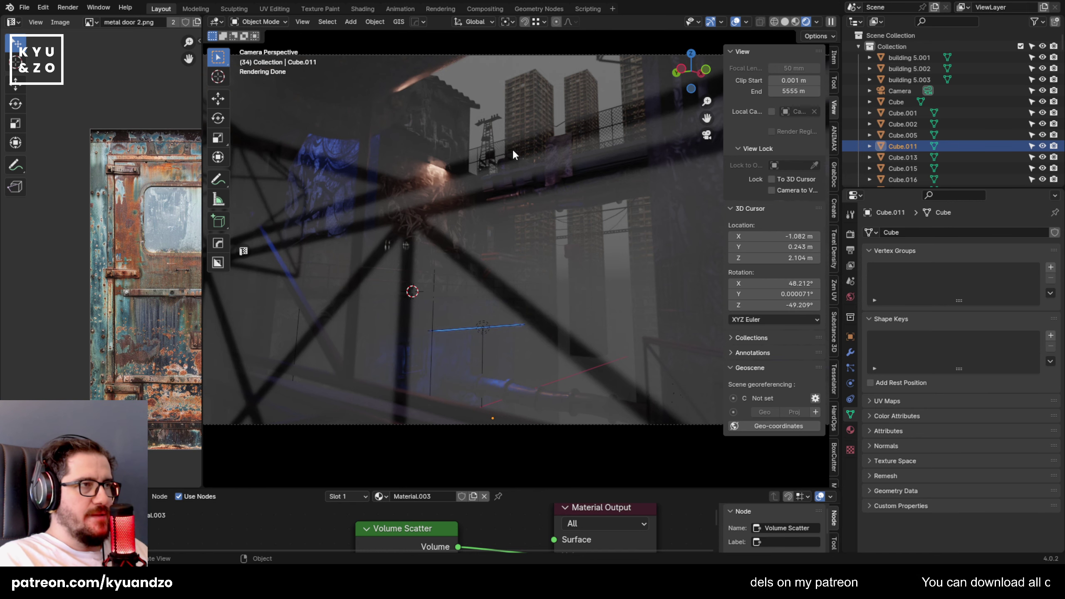
# Lower the fog cube slightly along the Z axis and set the Volume Scatter density to 0.100.
pyautogui.press('g')
pyautogui.press('z')
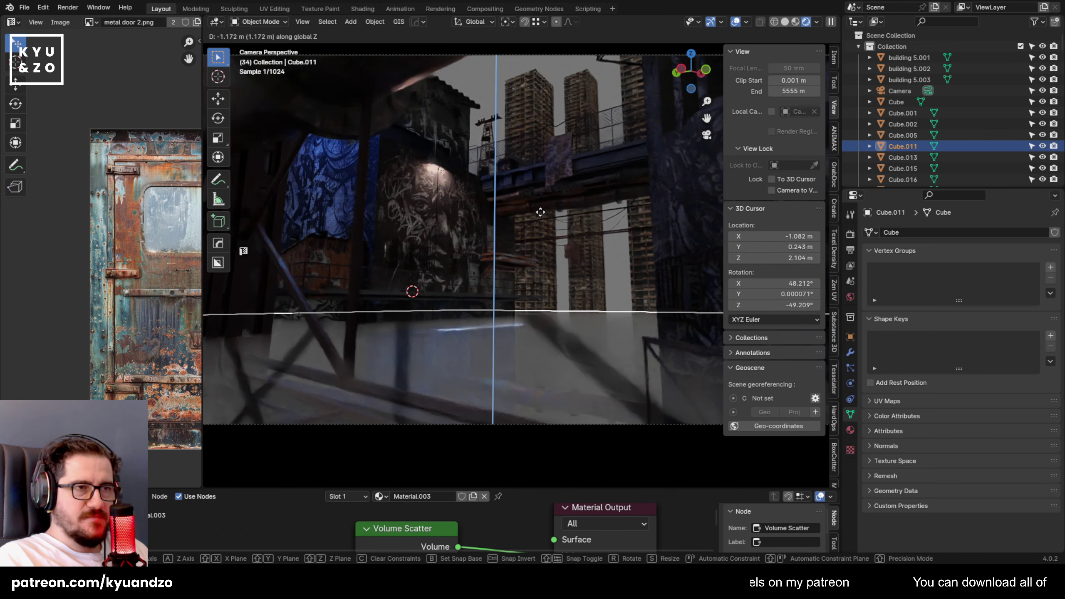
pyautogui.click(549, 182)
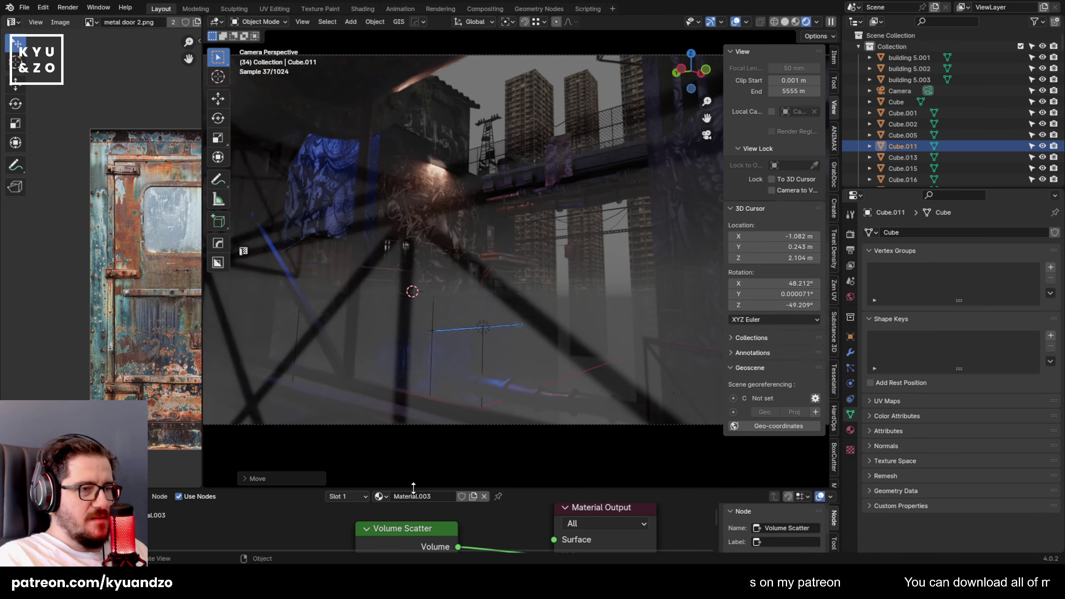
pyautogui.moveTo(407, 489); pyautogui.dragTo(407, 319)
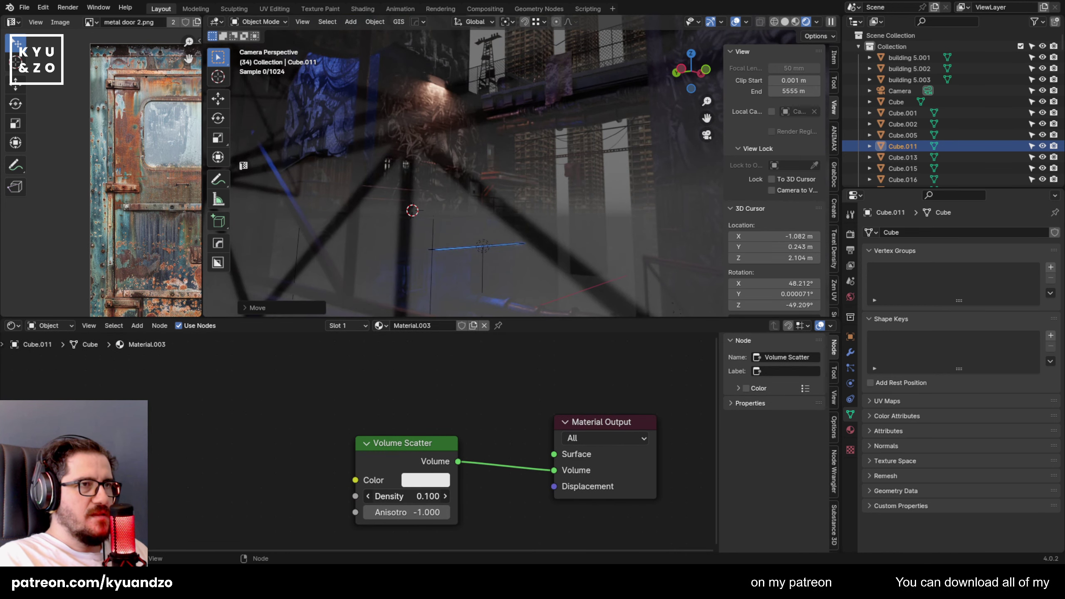
# Try a Volume Scatter density of 1.000 on the fog cube and move the cube slightly up along Z.
pyautogui.keyDown('ctrl'); pyautogui.moveTo(406, 496); pyautogui.dragTo(482, 496); pyautogui.keyUp('ctrl')
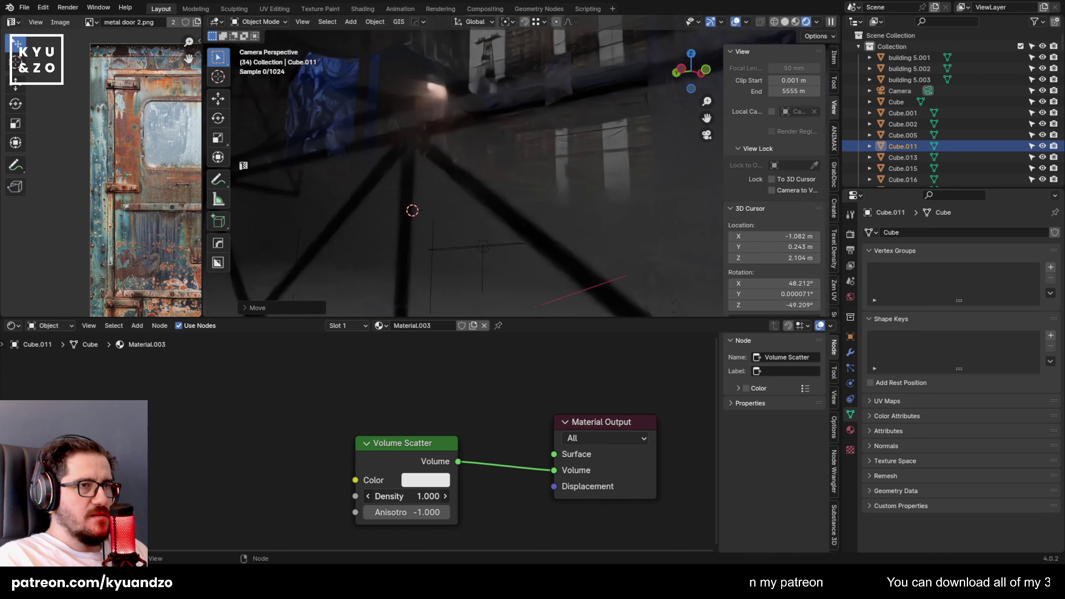
pyautogui.press('g')
pyautogui.press('z')
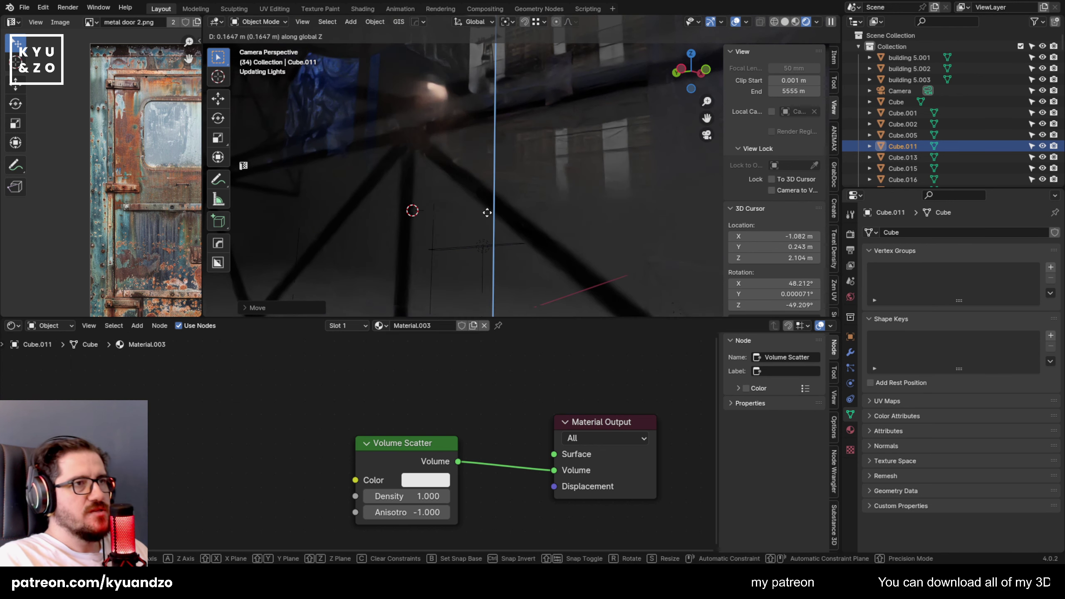
pyautogui.click(488, 209)
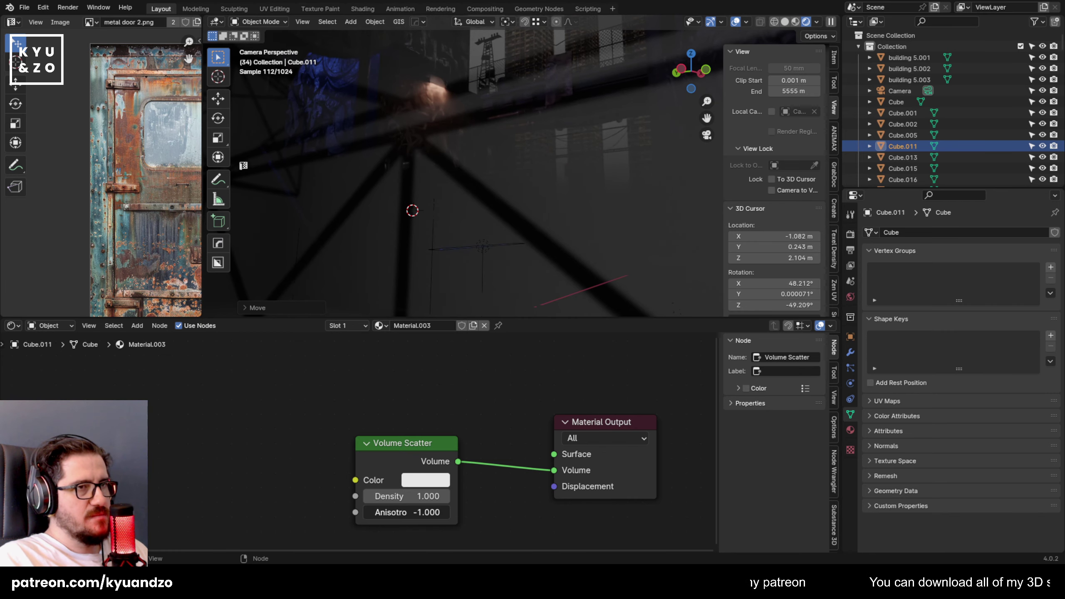
# Set the fog material's density to 0.100 and anisotropy to -0.700, and lower the fog cube along Z.
pyautogui.moveTo(363, 513); pyautogui.dragTo(316, 496)
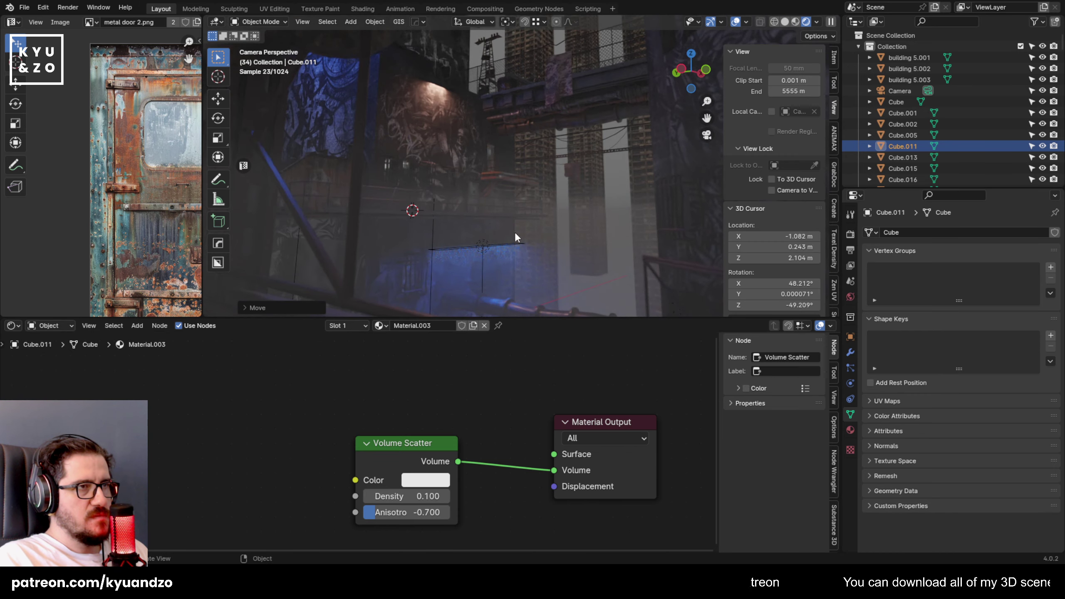
pyautogui.press('g')
pyautogui.press('z')
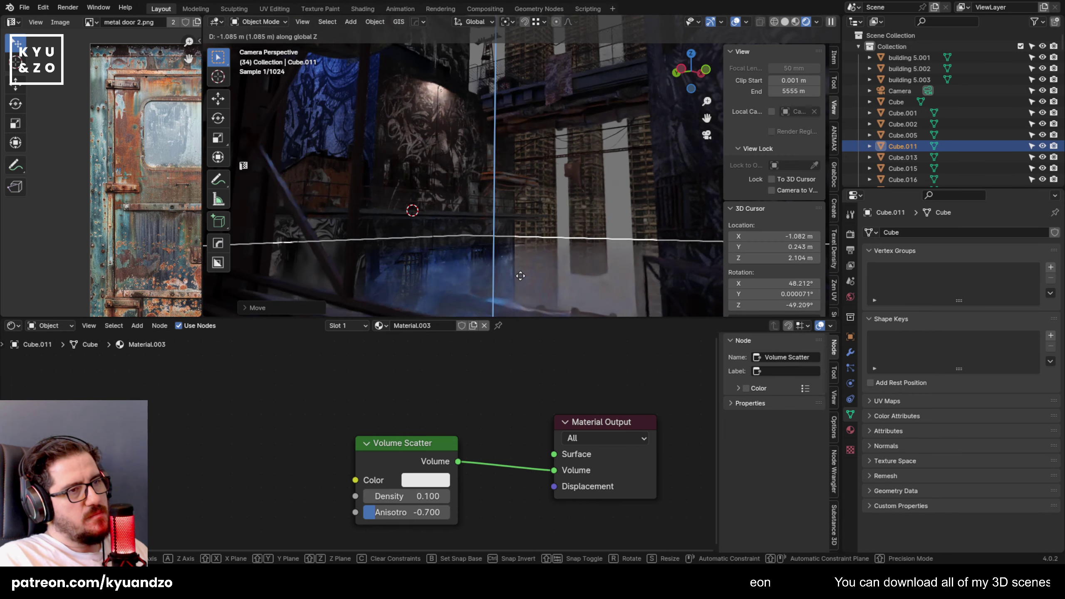
pyautogui.click(616, 193)
# Delete the tall background building 5.003 standing in the gap beneath the bridge.
pyautogui.click(614, 188)
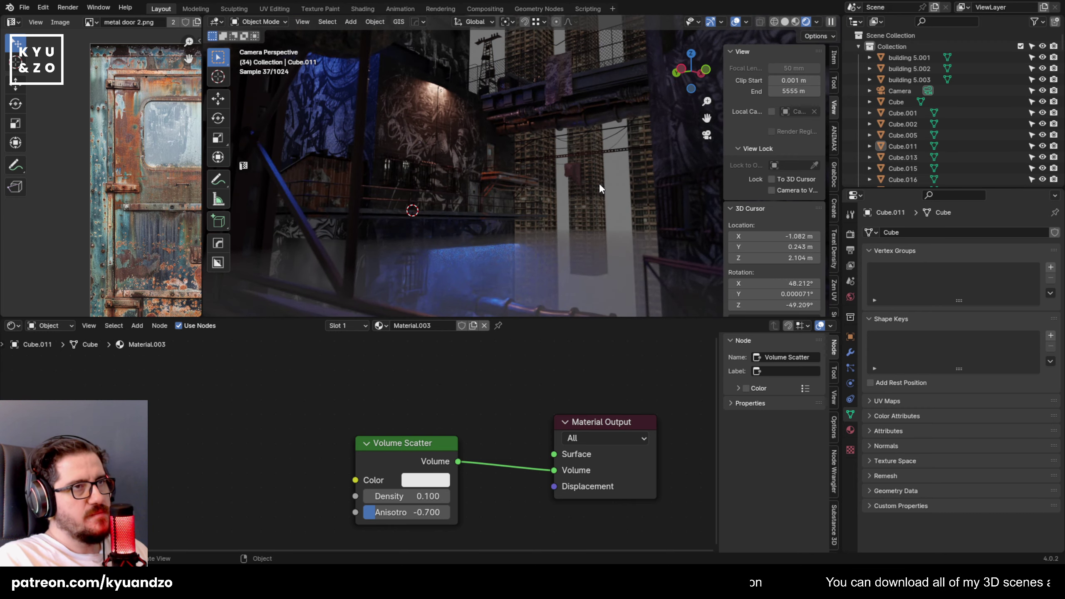
pyautogui.click(600, 183)
pyautogui.scroll(-3, 600, 199)
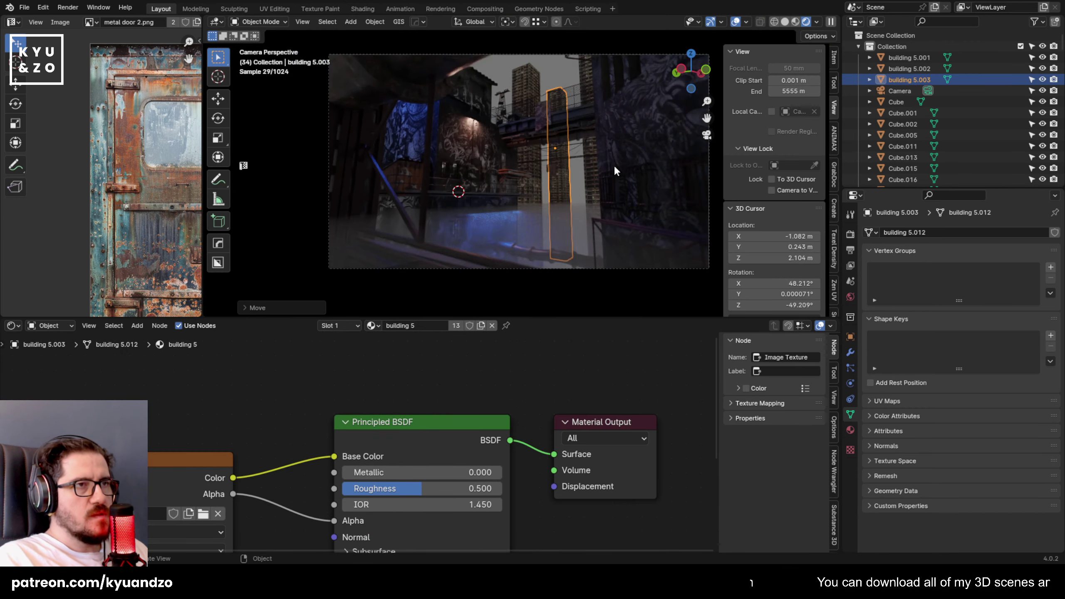
pyautogui.keyDown('shift'); pyautogui.moveTo(614, 164); pyautogui.dragTo(543, 173, button='middle'); pyautogui.keyUp('shift')
pyautogui.scroll(2, 543, 173)
pyautogui.press('Delete')
# Move the background tower building 5.001 farther away along X and scale it up.
pyautogui.keyDown('shift'); pyautogui.moveTo(492, 110); pyautogui.dragTo(515, 147, button='middle'); pyautogui.keyUp('shift')
pyautogui.click(504, 113)
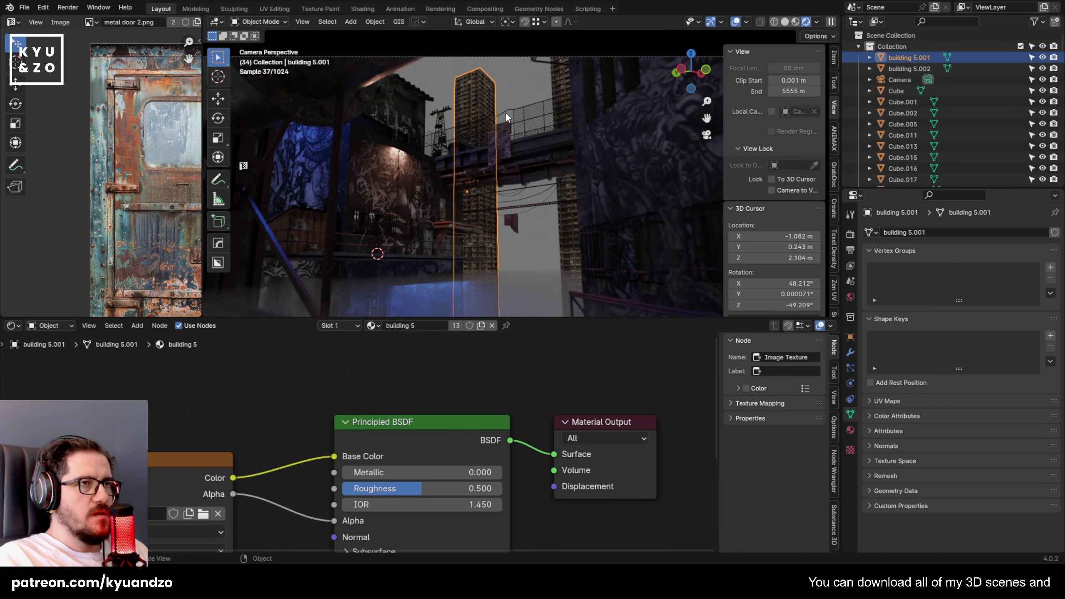
pyautogui.press('g')
pyautogui.press('y')
pyautogui.press('x')
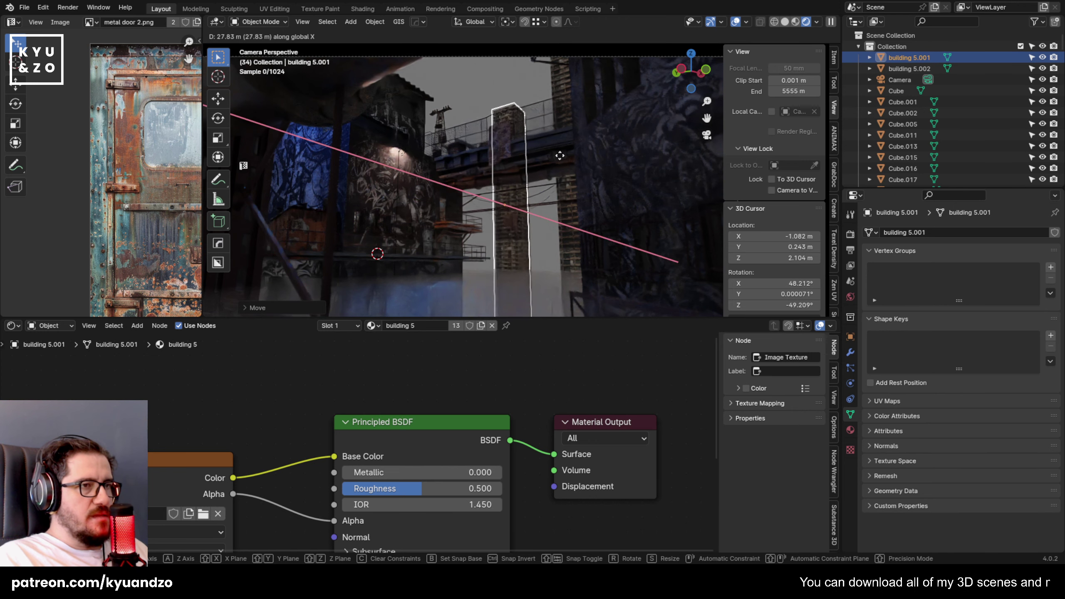
pyautogui.click(551, 170)
pyautogui.press('s')
pyautogui.click(591, 188)
# Lower the enlarged building 5.001 along Z so its roof shows above the bridge.
pyautogui.press('g')
pyautogui.press('y')
pyautogui.press('x')
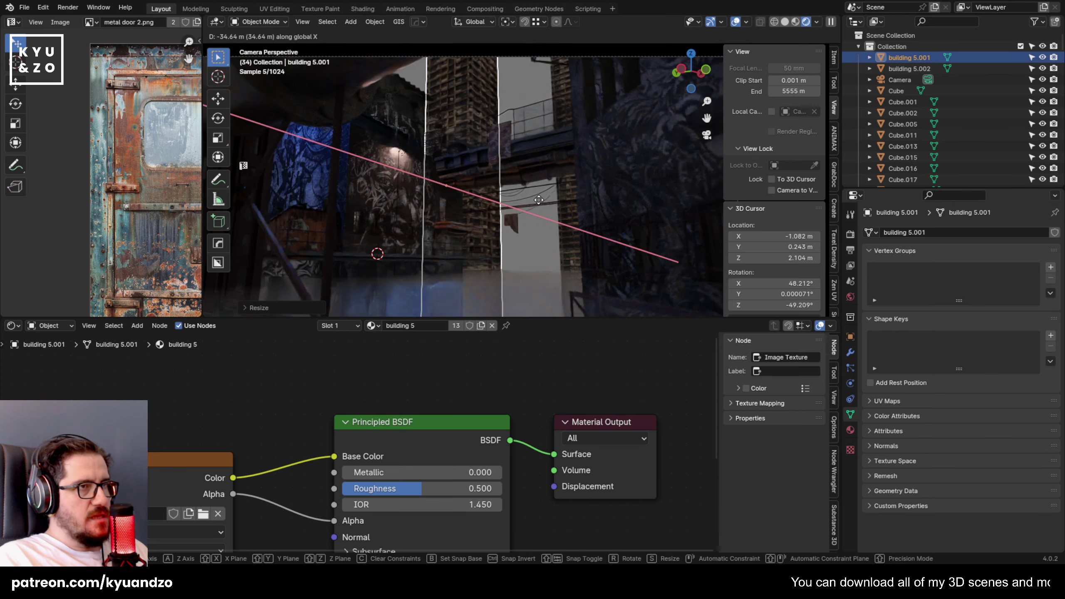
pyautogui.press('z')
pyautogui.click(545, 19)
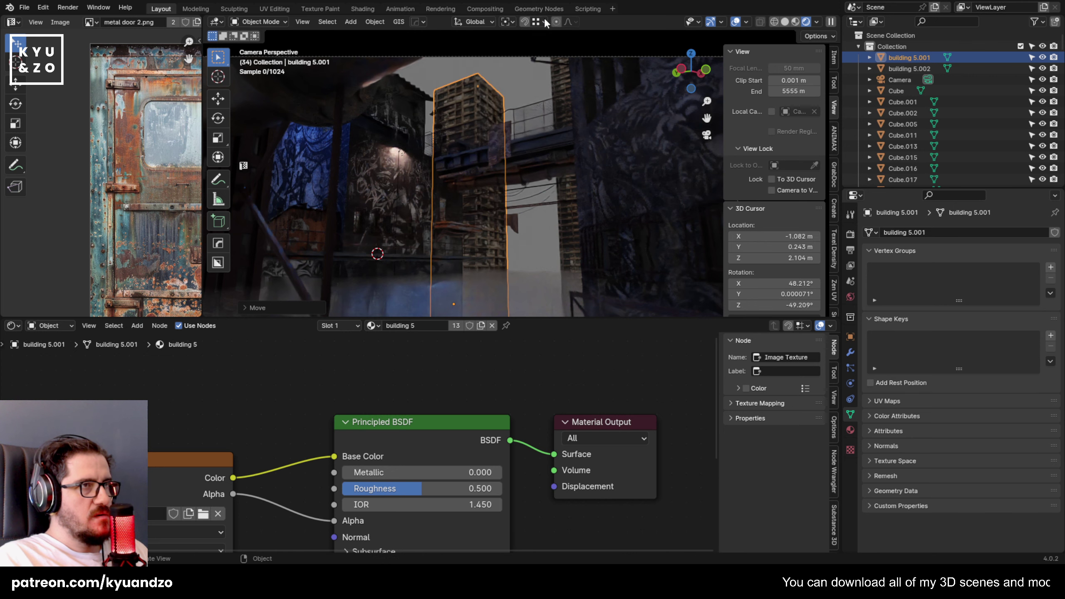
# Push building 5.001 farther back along X and raise it along Z to rebalance the skyline.
pyautogui.press('g')
pyautogui.press('y')
pyautogui.press('x')
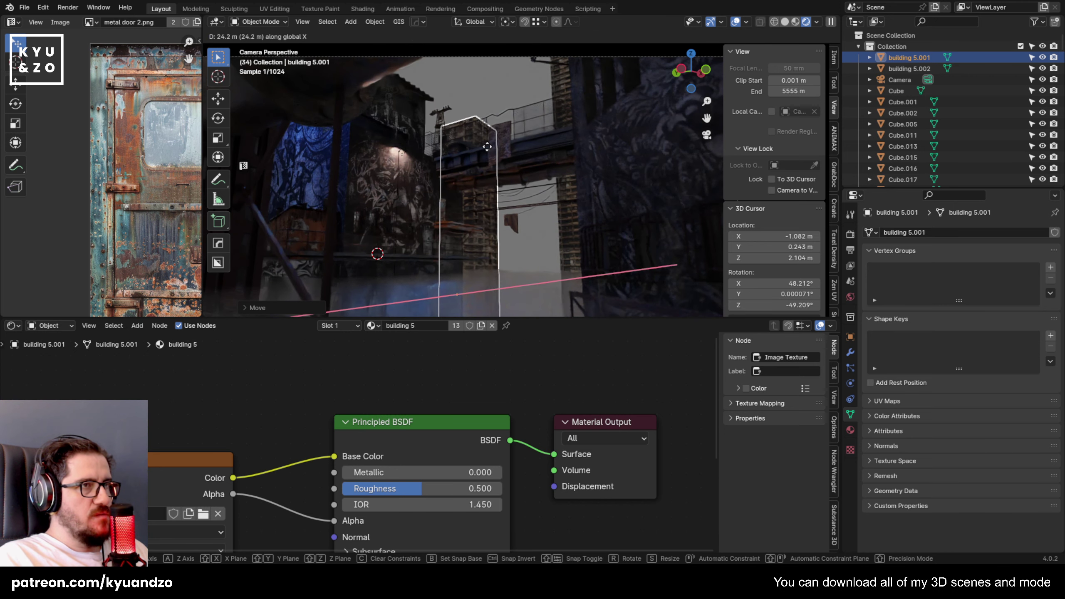
pyautogui.press('z')
pyautogui.press('y')
pyautogui.press('x')
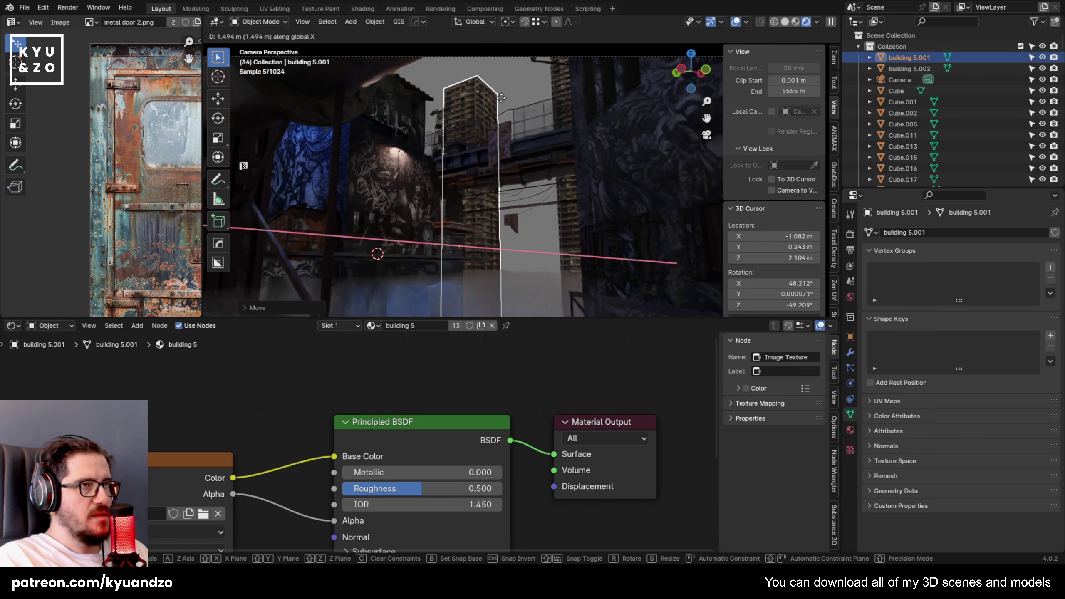
pyautogui.rightClick(510, 99)
pyautogui.click(509, 96)
# Save the scene file.
pyautogui.keyDown('shift'); pyautogui.moveTo(467, 184); pyautogui.dragTo(481, 150, button='middle'); pyautogui.keyUp('shift')
pyautogui.scroll(-3, 481, 150)
pyautogui.hotkey('ctrl', 's')
pyautogui.scroll(6, 482, 150)
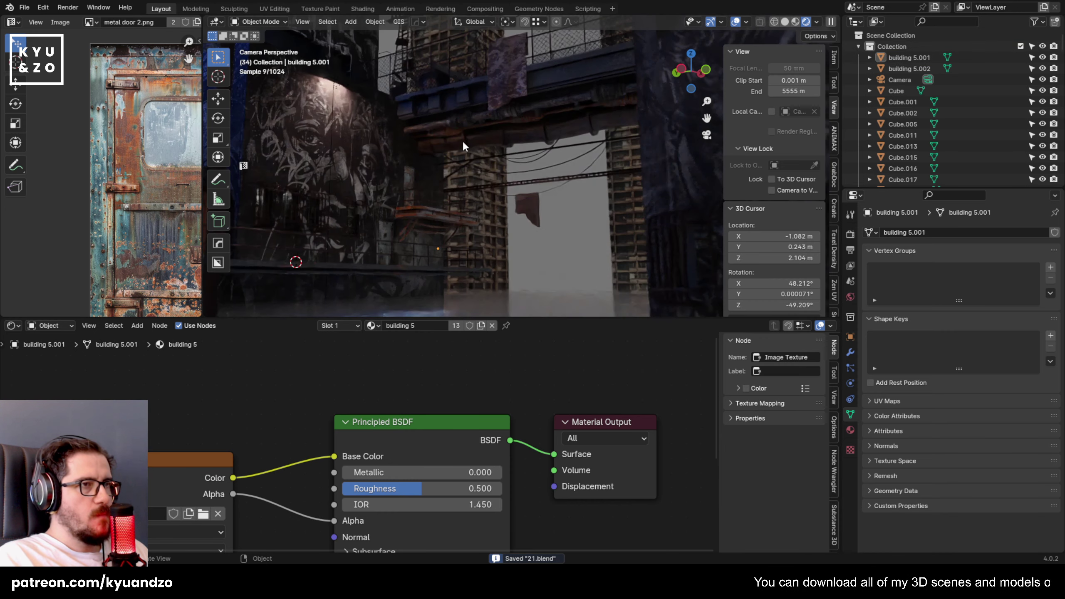
# Set the camera's depth of field F-Stop to 0.3 to blur the foreground and distant buildings.
pyautogui.keyDown('shift'); pyautogui.moveTo(418, 144); pyautogui.dragTo(465, 121, button='middle'); pyautogui.keyUp('shift')
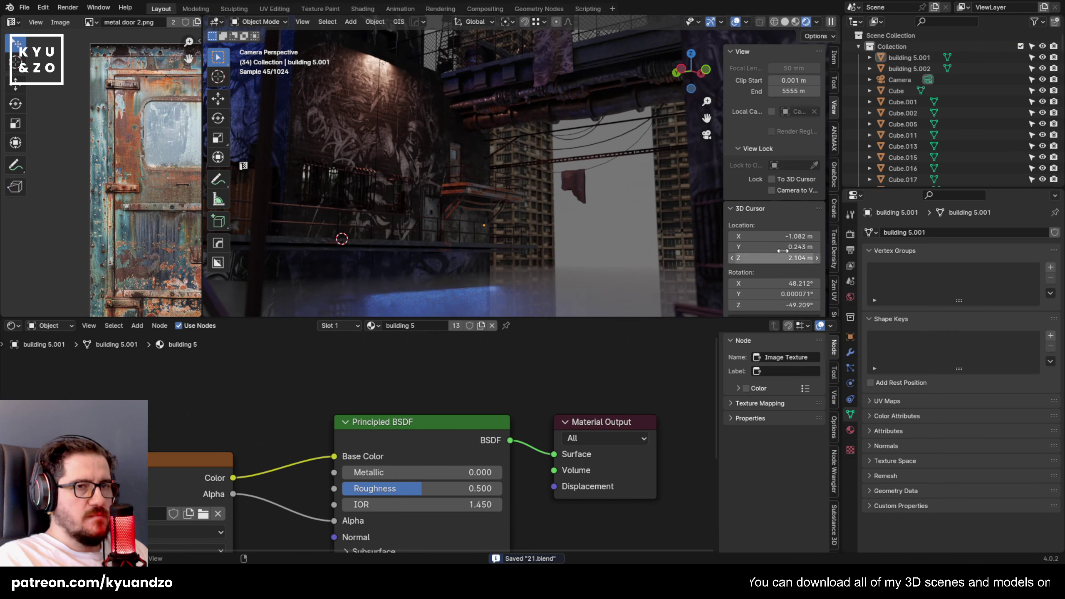
pyautogui.click(902, 79)
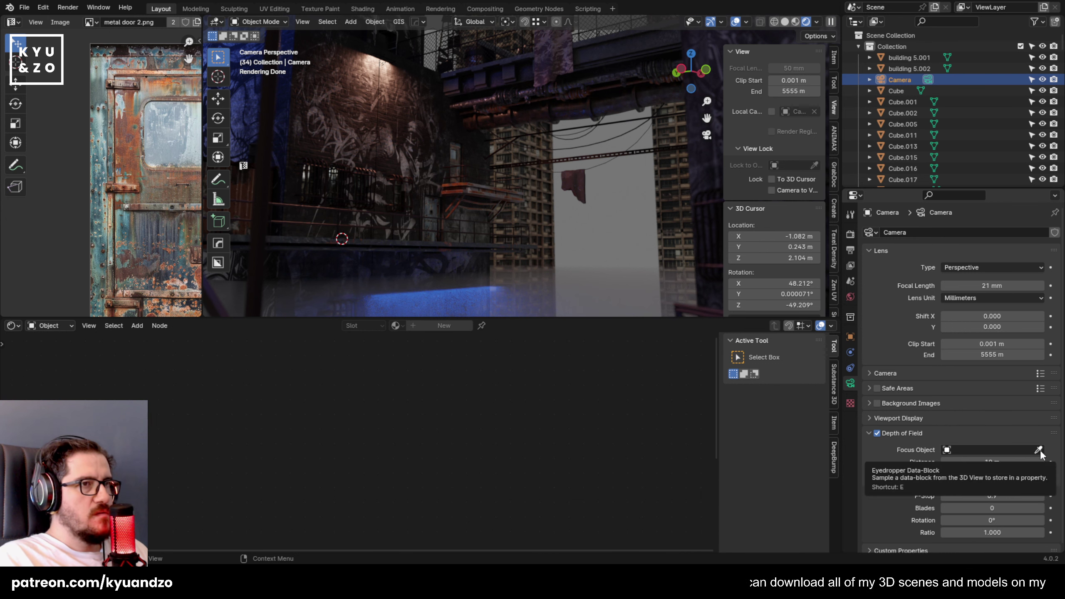
pyautogui.moveTo(1032, 495)
pyautogui.mouseDown()
pyautogui.moveTo(998, 495)
pyautogui.moveTo(1011, 496)
pyautogui.mouseUp()
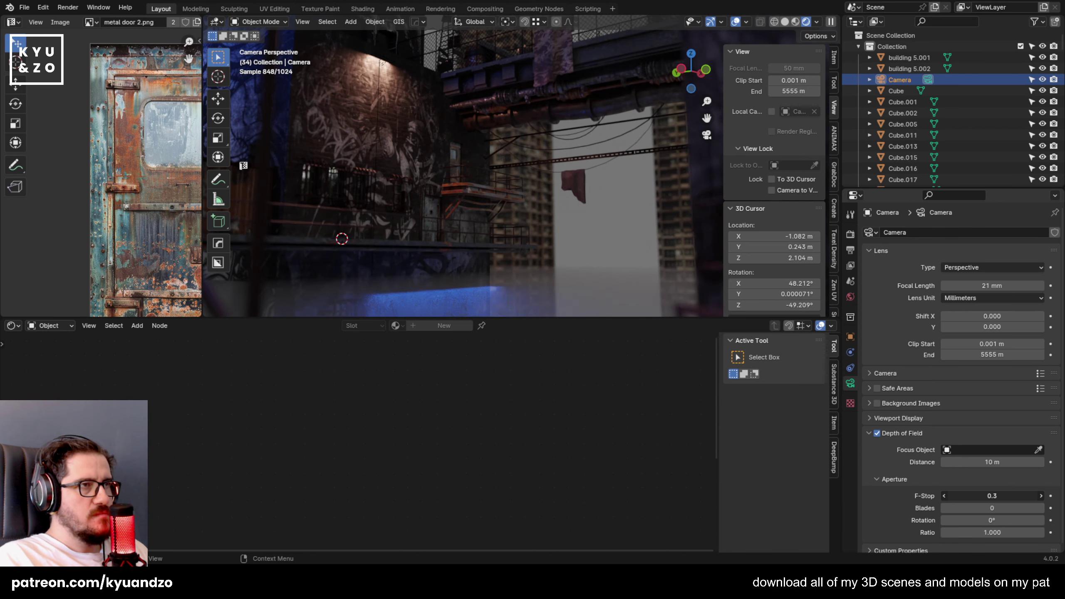
pyautogui.scroll(-4, 570, 192)
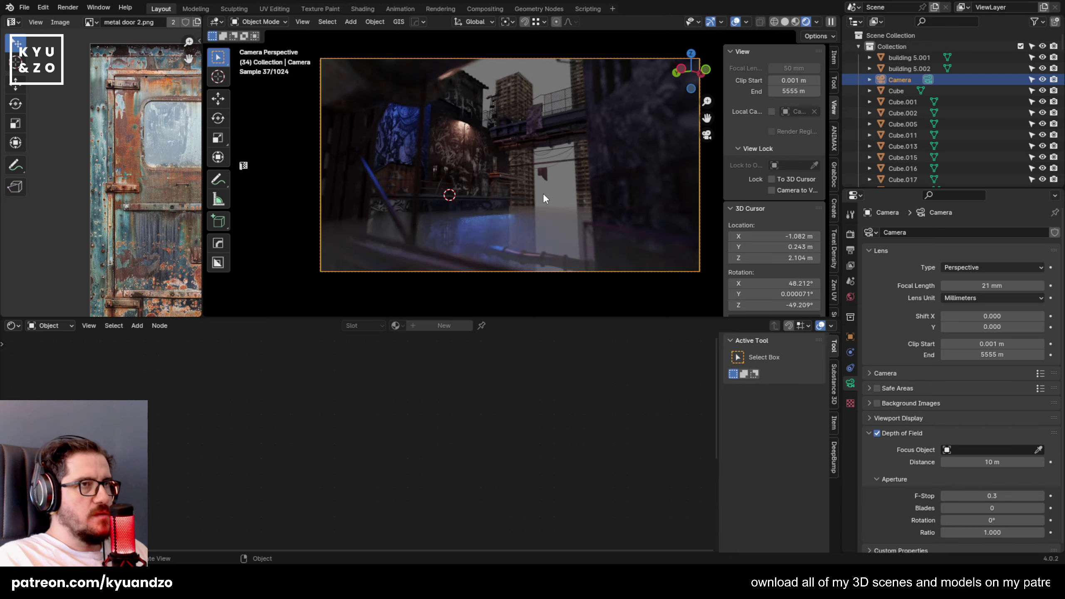
# Place the 3D cursor beside the graffiti-covered round tower and add a Sun light there.
pyautogui.click(523, 241)
pyautogui.scroll(4, 485, 195)
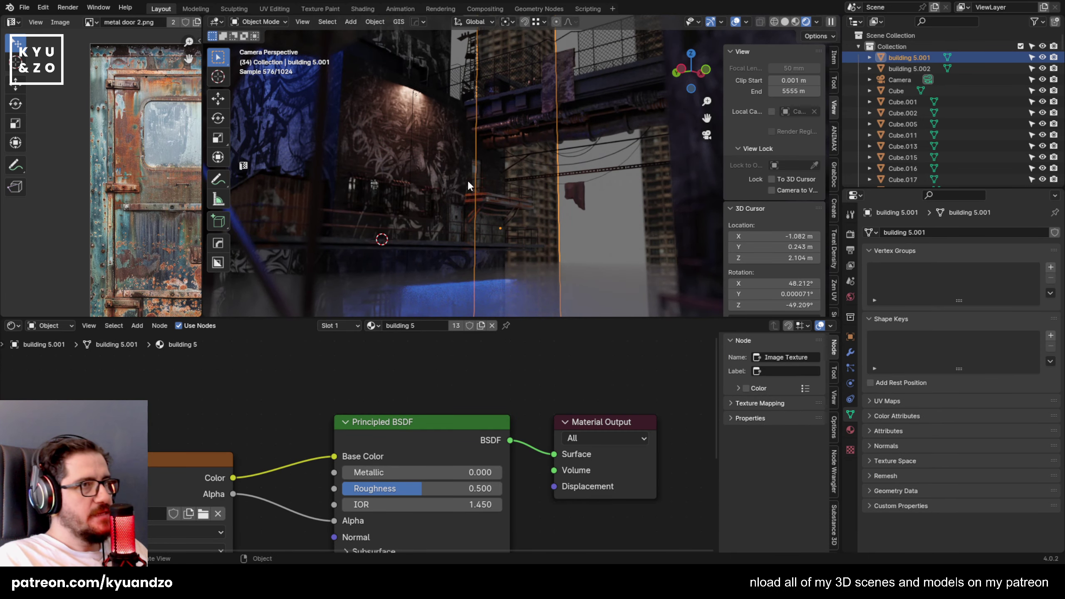
pyautogui.keyDown('shift'); pyautogui.rightClick(456, 183); pyautogui.keyUp('shift')
pyautogui.hotkey('shift', 'a')
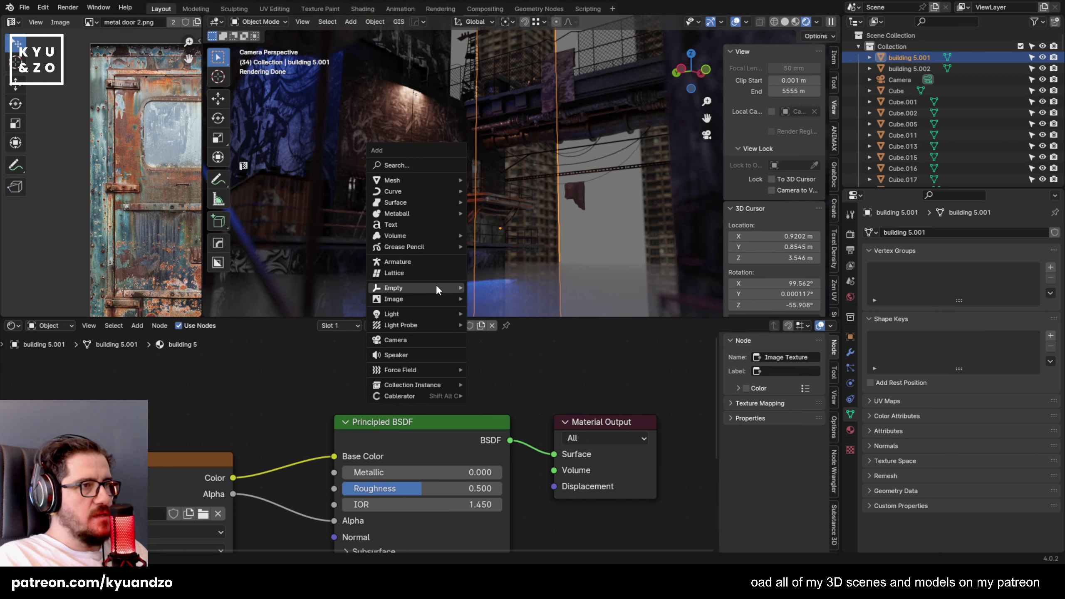
pyautogui.moveTo(436, 289)
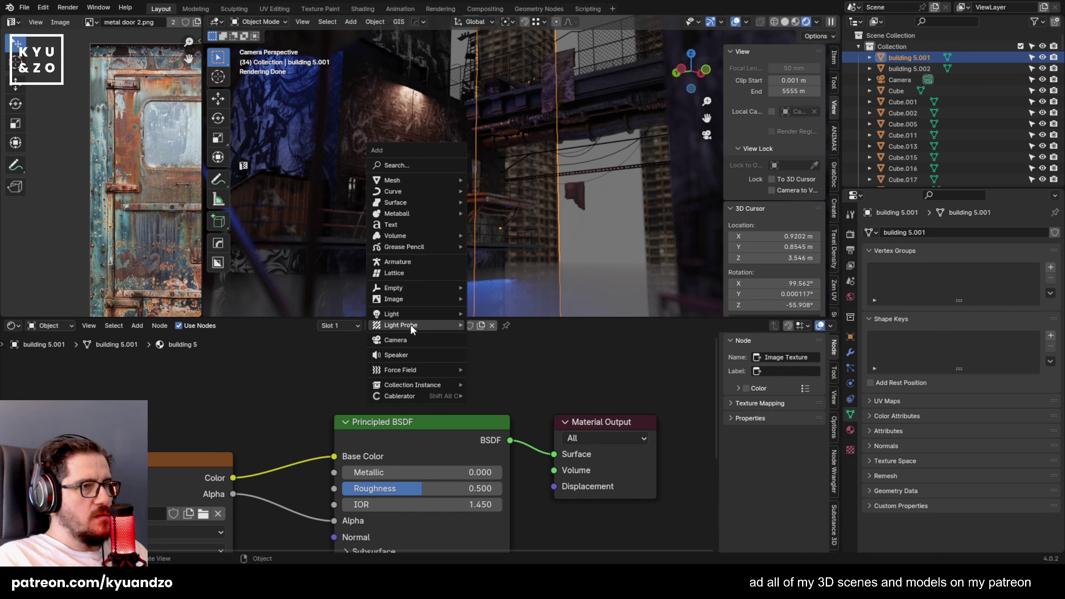
pyautogui.moveTo(415, 314)
pyautogui.click(503, 328)
# Rotate the Sun light freely to aim it at the scene and set its strength to 1.820.
pyautogui.press('r')
pyautogui.press('r')
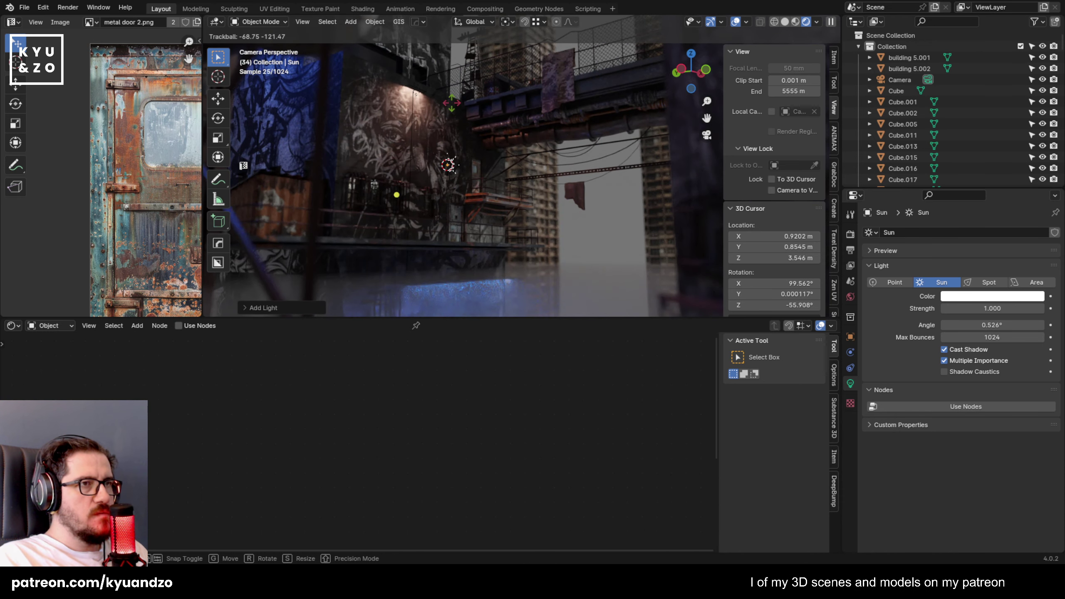
pyautogui.click(474, 139)
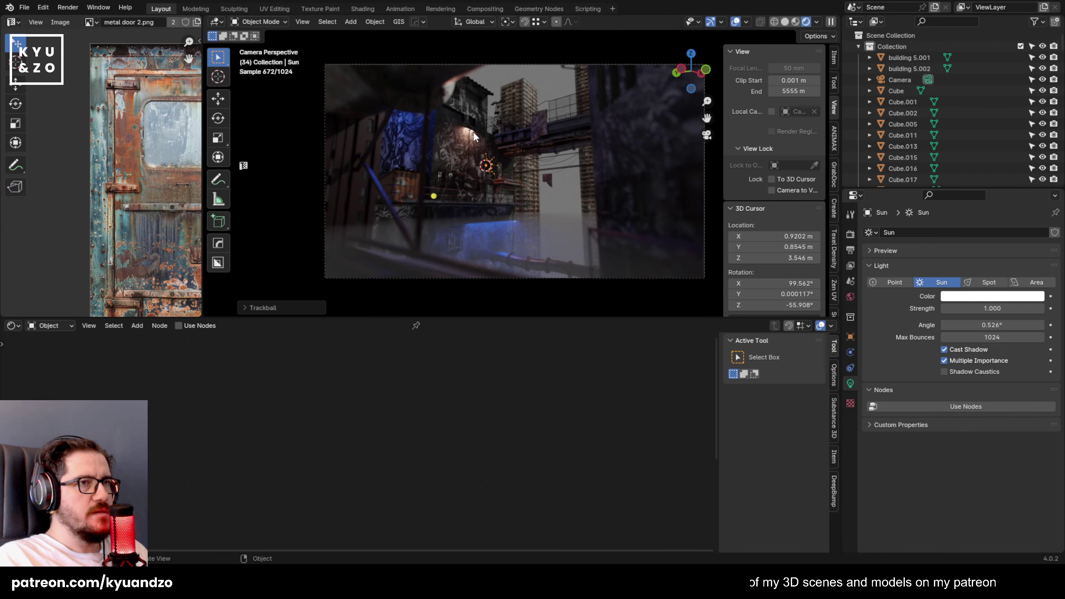
pyautogui.scroll(6, 474, 133)
pyautogui.moveTo(971, 307); pyautogui.dragTo(978, 307)
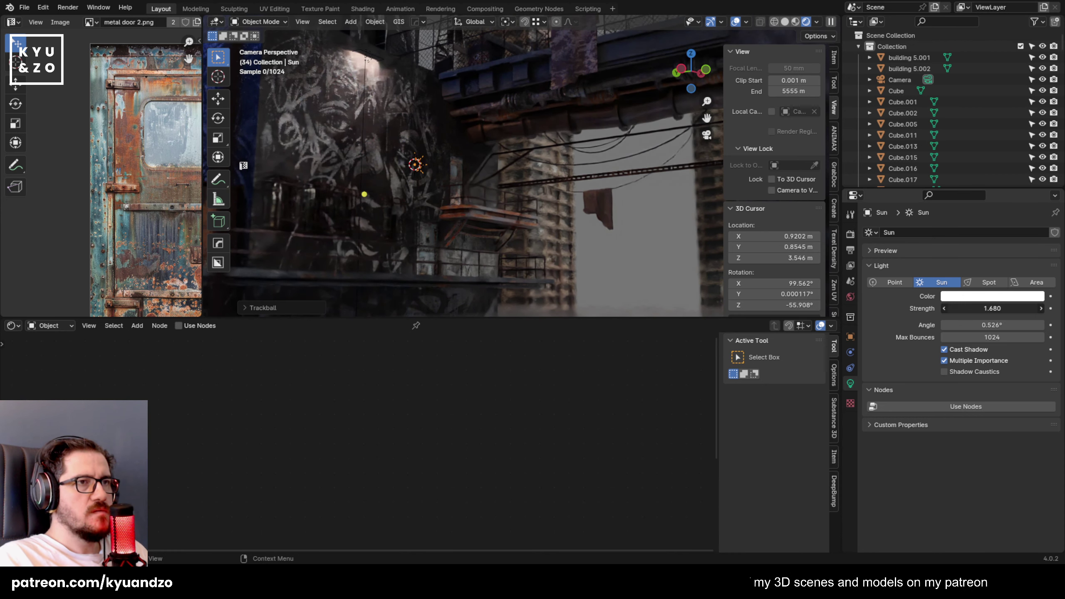
pyautogui.scroll(-3, 494, 137)
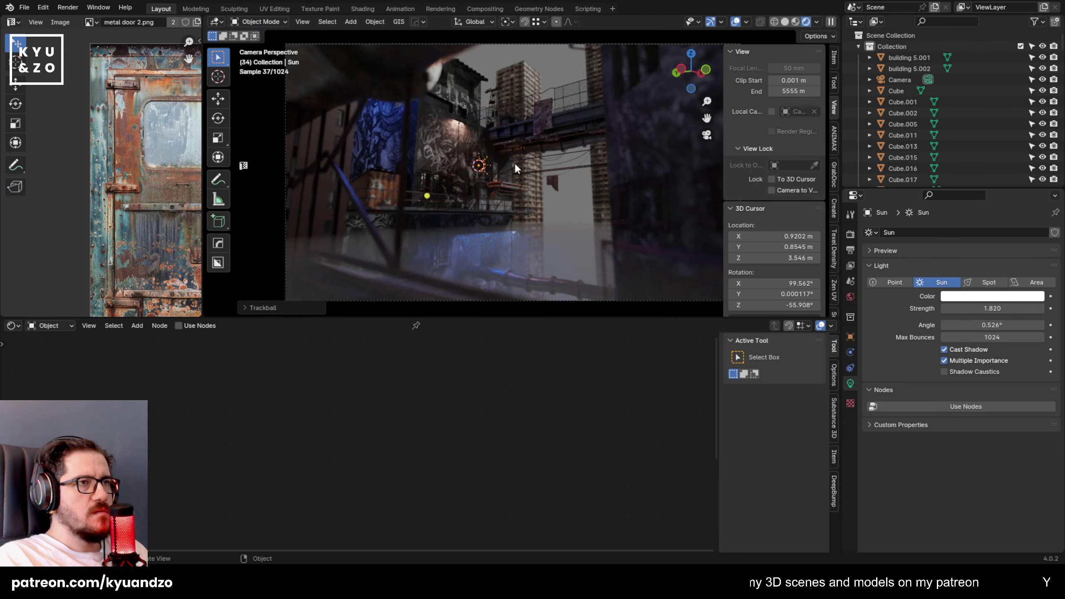
# Re-aim the Sun light with two more trackball rotations to adjust how it strikes the tower and background buildings.
pyautogui.scroll(3, 521, 169)
pyautogui.press('r')
pyautogui.press('r')
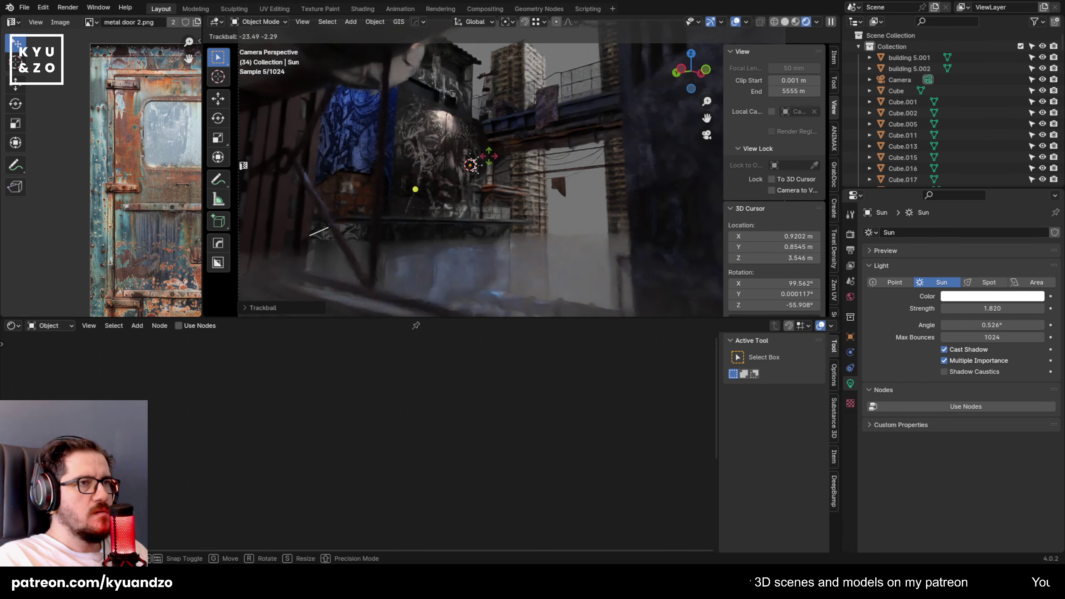
pyautogui.click(491, 163)
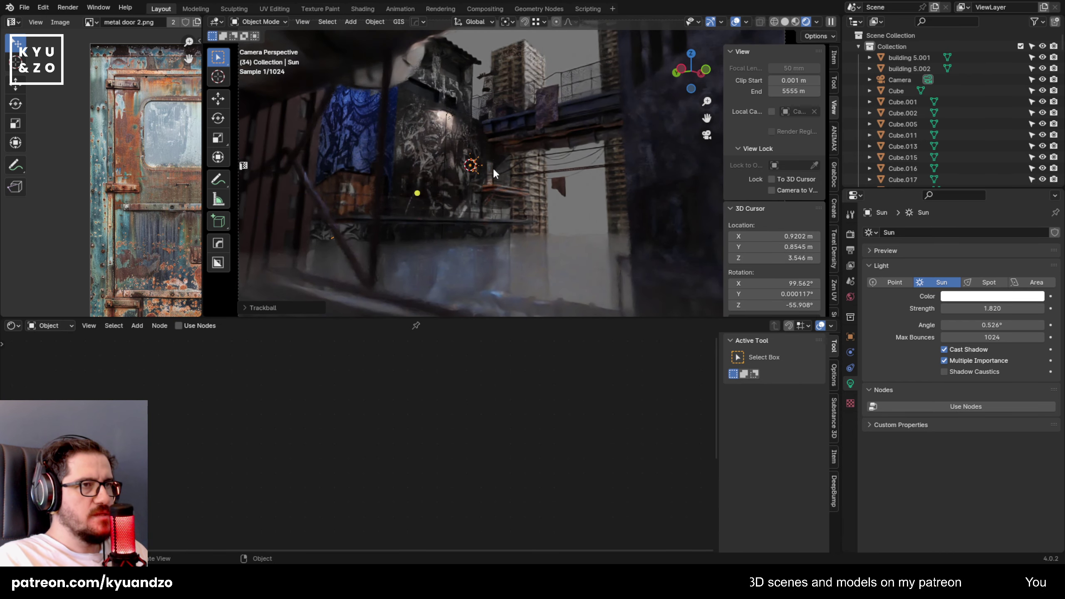
pyautogui.scroll(2, 493, 167)
pyautogui.press('r')
pyautogui.press('r')
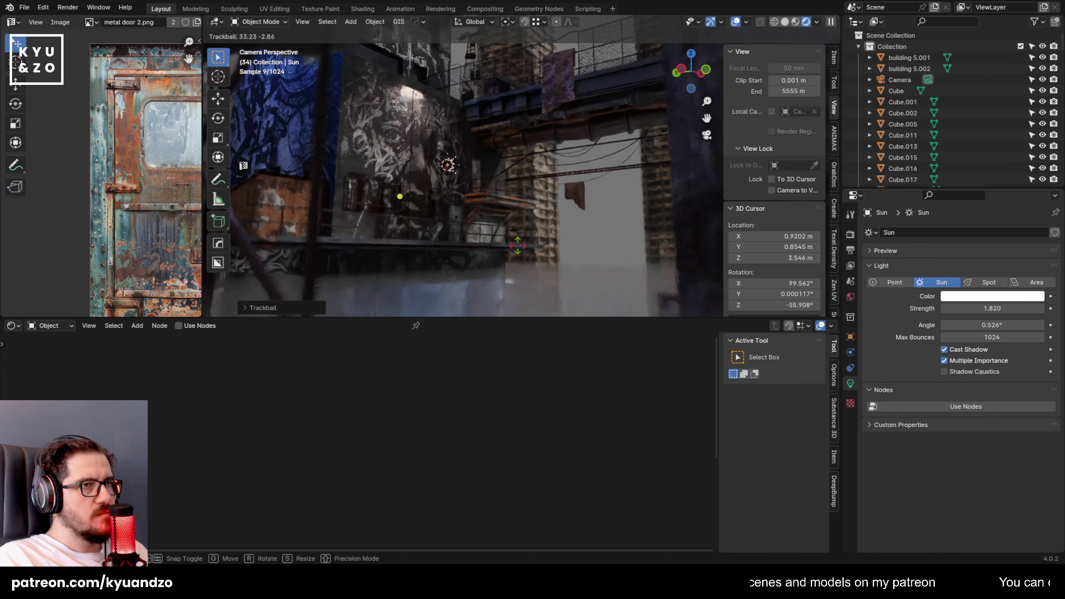
pyautogui.click(517, 201)
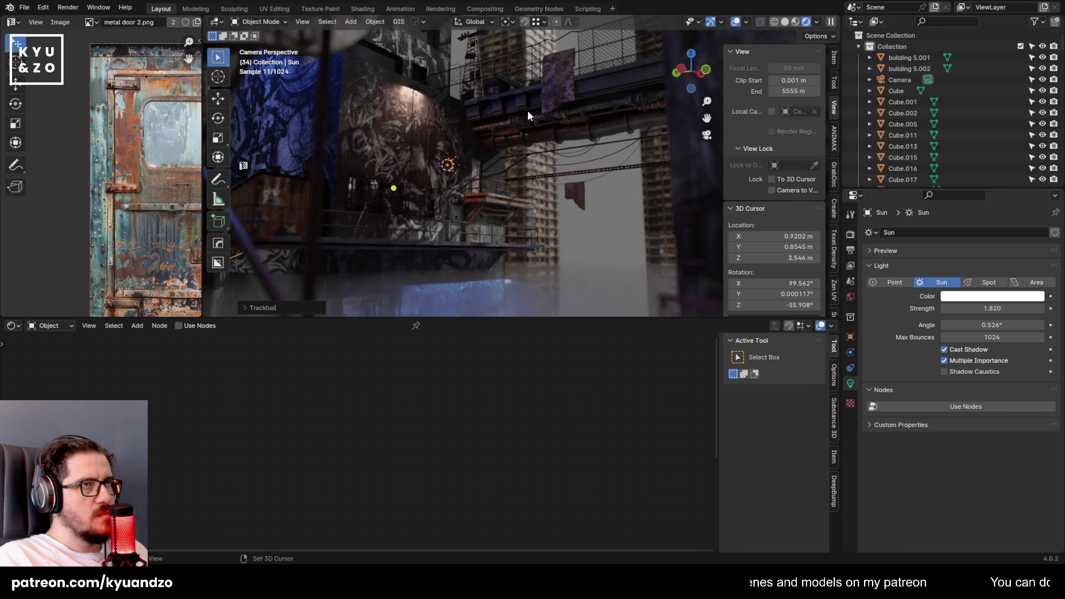
# Scale the fog cube Cube.011 up along Z by a factor of about 1.1.
pyautogui.keyDown('shift'); pyautogui.moveTo(528, 110); pyautogui.dragTo(502, 254, button='middle'); pyautogui.keyUp('shift')
pyautogui.keyDown('shift'); pyautogui.moveTo(495, 202); pyautogui.dragTo(528, 62, button='middle'); pyautogui.keyUp('shift')
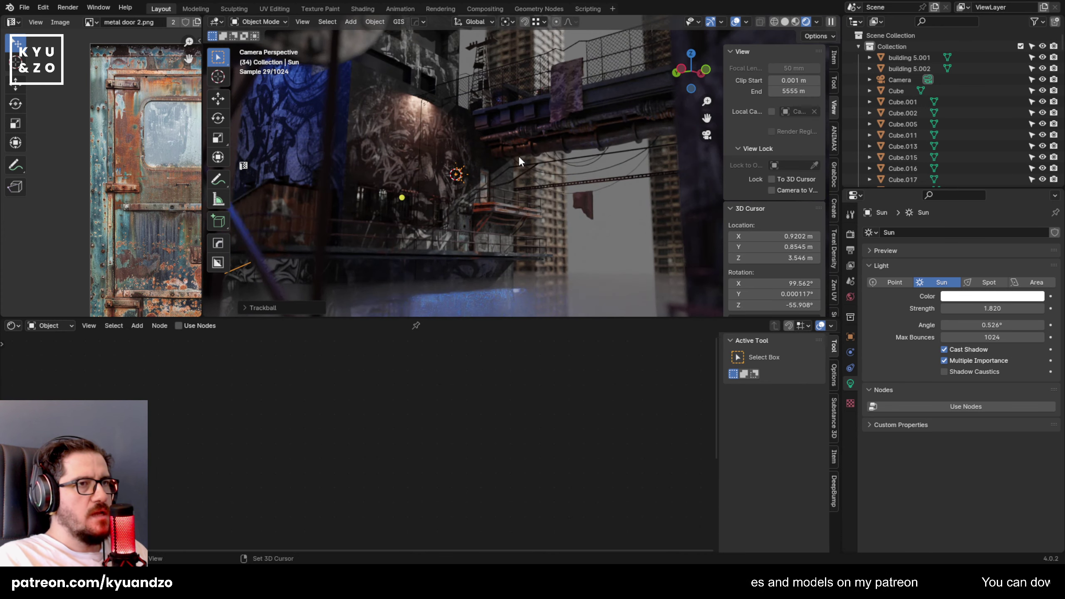
pyautogui.keyDown('shift'); pyautogui.moveTo(518, 155); pyautogui.dragTo(515, 200, button='middle'); pyautogui.keyUp('shift')
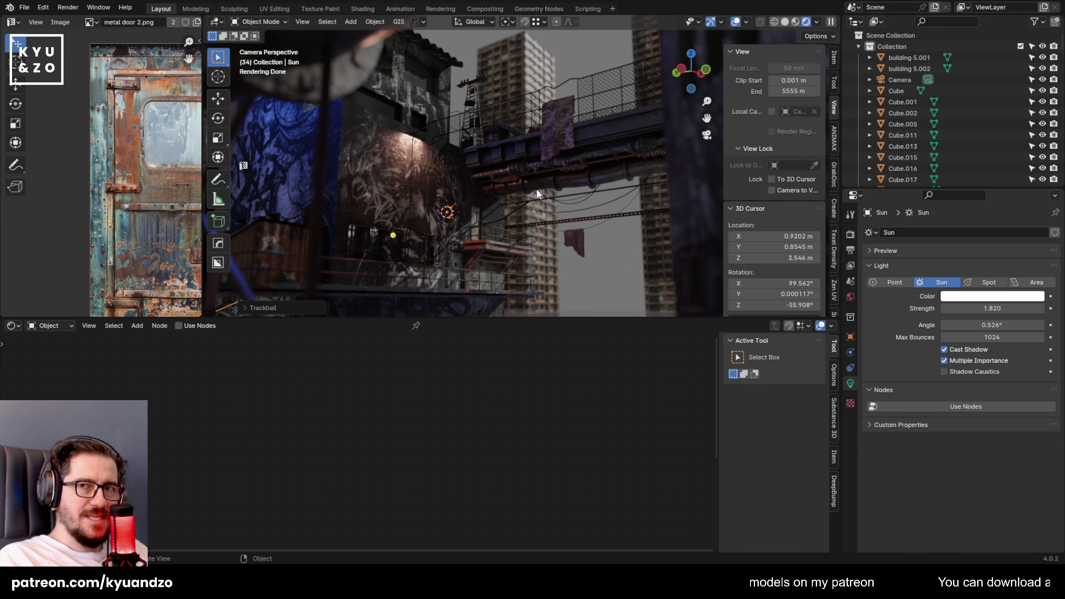
pyautogui.scroll(-4, 503, 169)
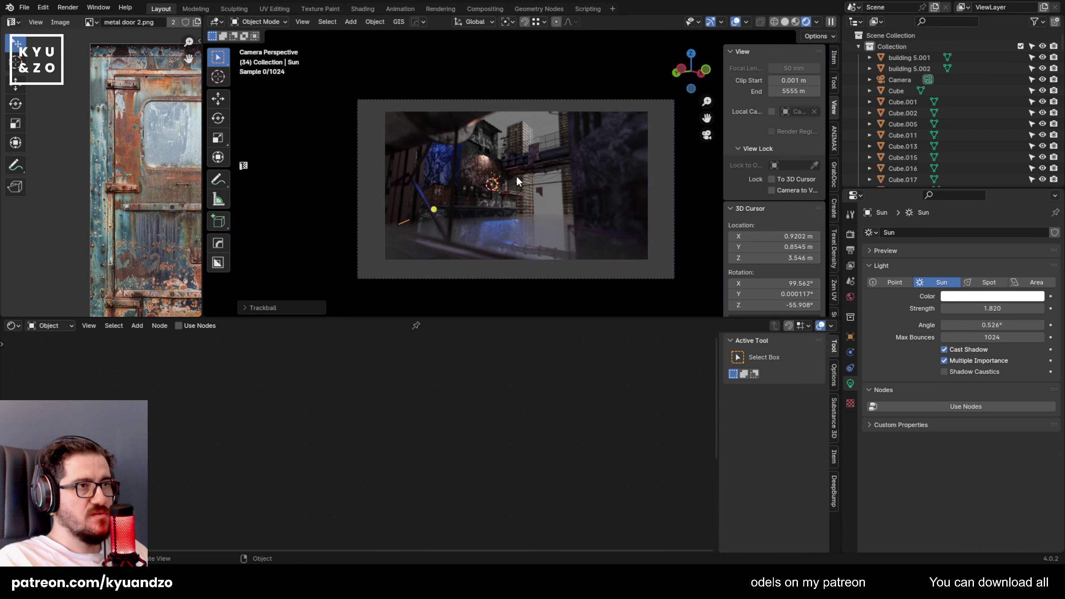
pyautogui.scroll(2, 516, 176)
pyautogui.click(577, 260)
pyautogui.press('s')
pyautogui.press('z')
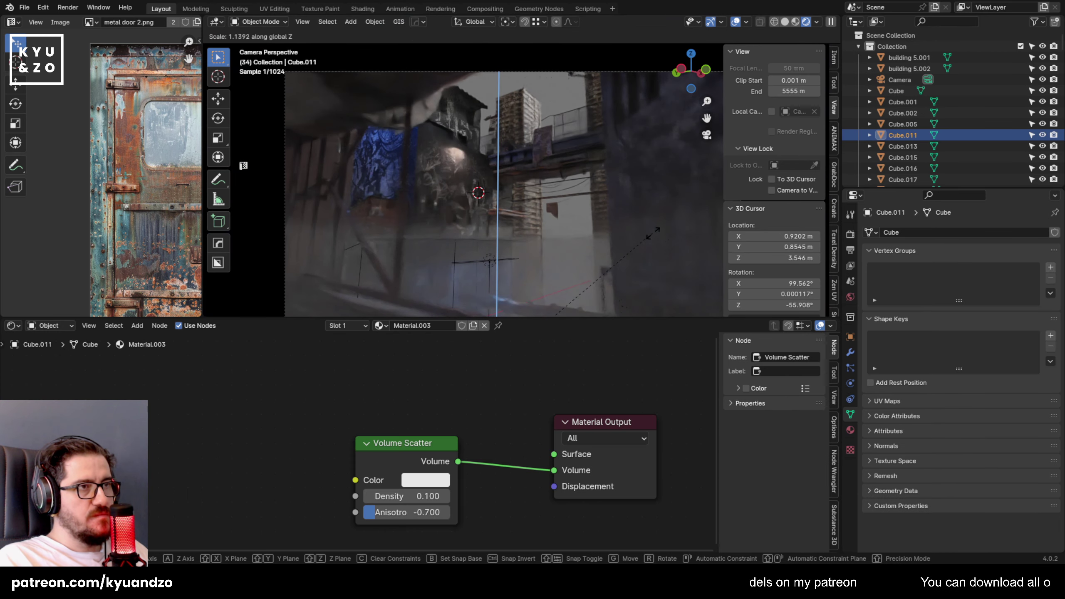
pyautogui.click(646, 233)
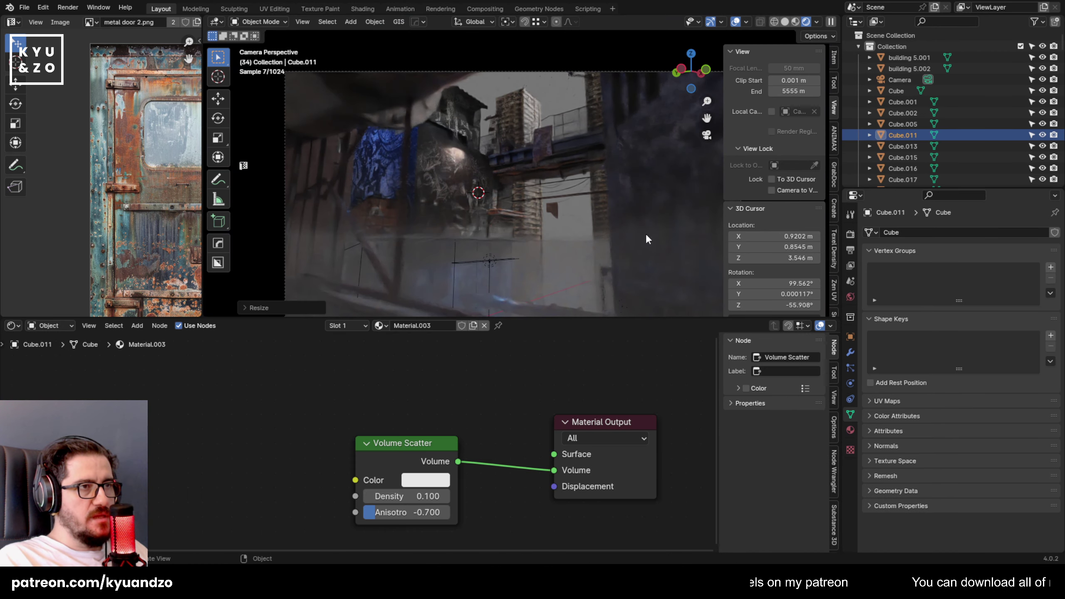
# Move the scaled fog cube down along Z so its top lies low across the alley.
pyautogui.press('g')
pyautogui.press('z')
pyautogui.click(615, 241)
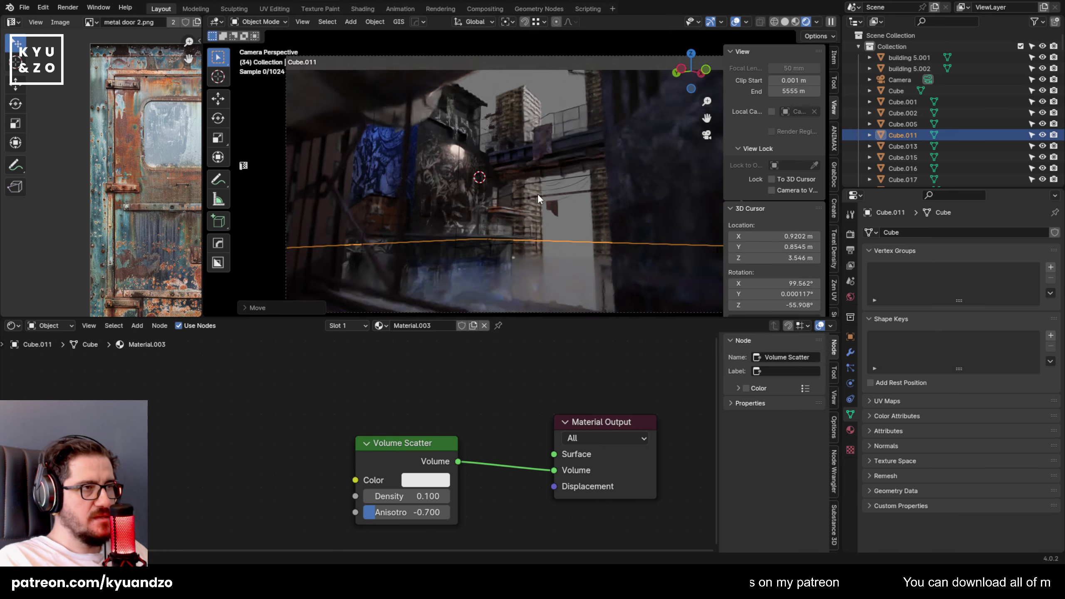
# Inspect the background high-rises behind the footbridge in the camera view, selecting building 5.001.
pyautogui.scroll(2, 538, 191)
pyautogui.scroll(-3, 493, 186)
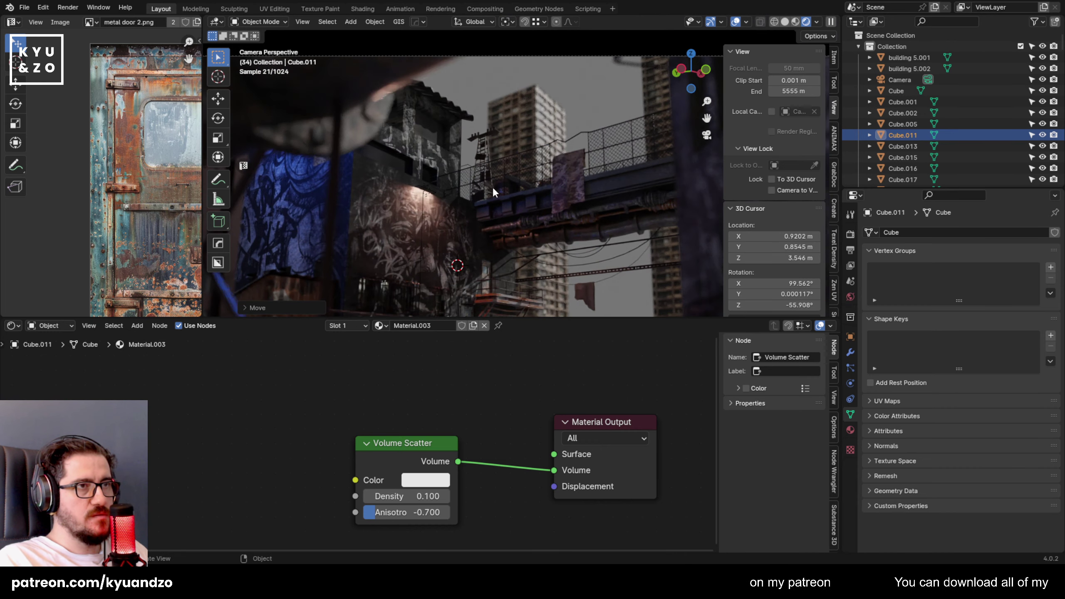
pyautogui.keyDown('shift'); pyautogui.moveTo(417, 200); pyautogui.dragTo(407, 207, button='middle'); pyautogui.keyUp('shift')
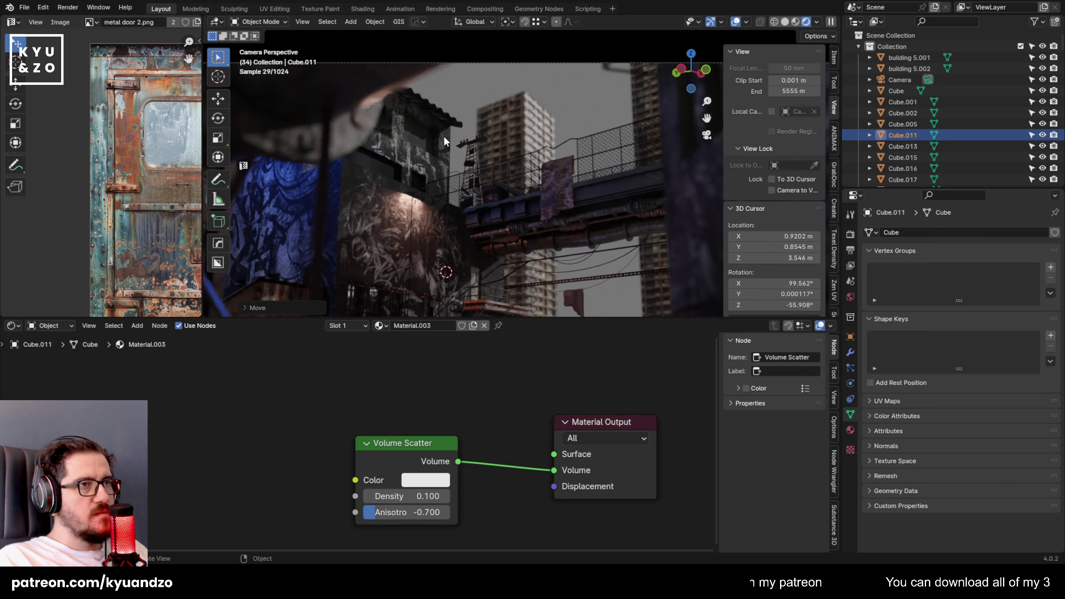
pyautogui.click(474, 152)
pyautogui.click(530, 122)
pyautogui.scroll(2, 539, 130)
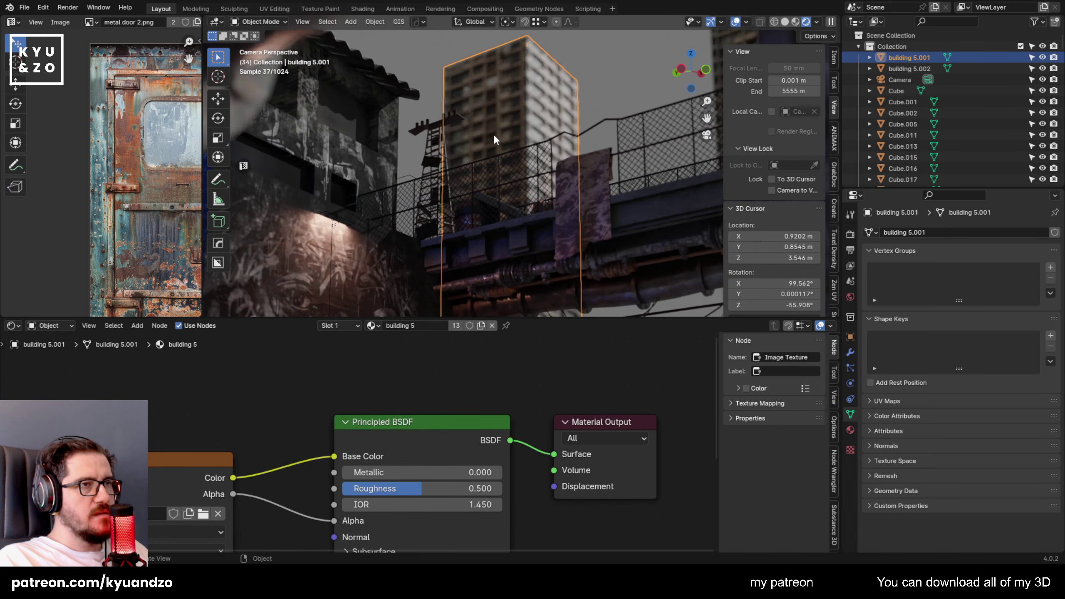
pyautogui.scroll(-3, 519, 122)
pyautogui.scroll(1, 514, 142)
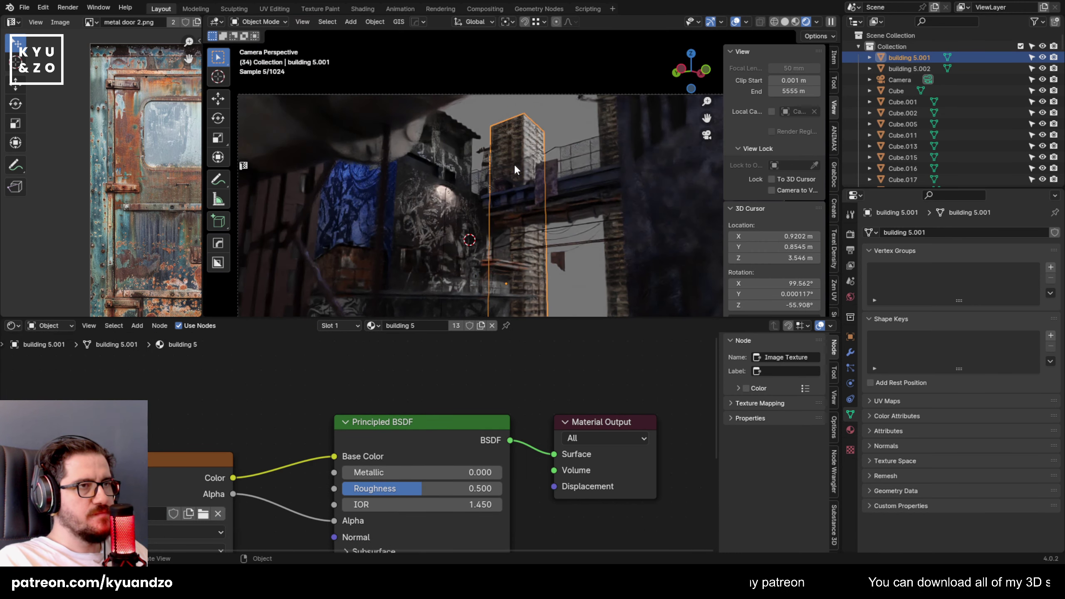
pyautogui.keyDown('shift'); pyautogui.moveTo(563, 167); pyautogui.dragTo(524, 162, button='middle'); pyautogui.keyUp('shift')
pyautogui.scroll(2, 399, 150)
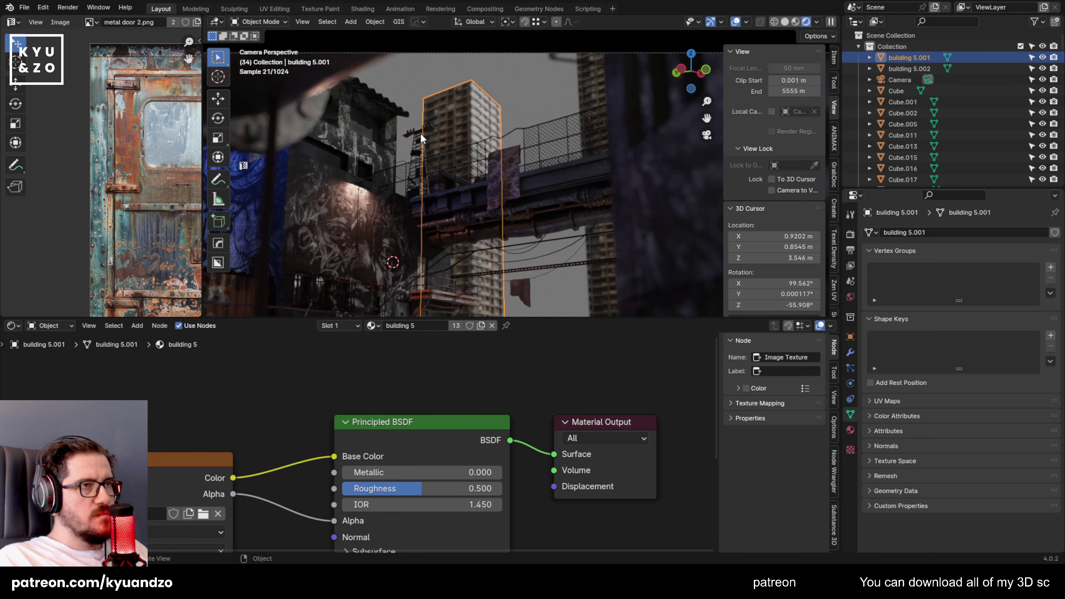
# Move the lattice pylon Cylinder.007 freely up to the high-rise behind the footbridge and rescale it.
pyautogui.click(421, 139)
pyautogui.keyDown('shift'); pyautogui.moveTo(455, 140); pyautogui.dragTo(473, 158, button='middle'); pyautogui.keyUp('shift')
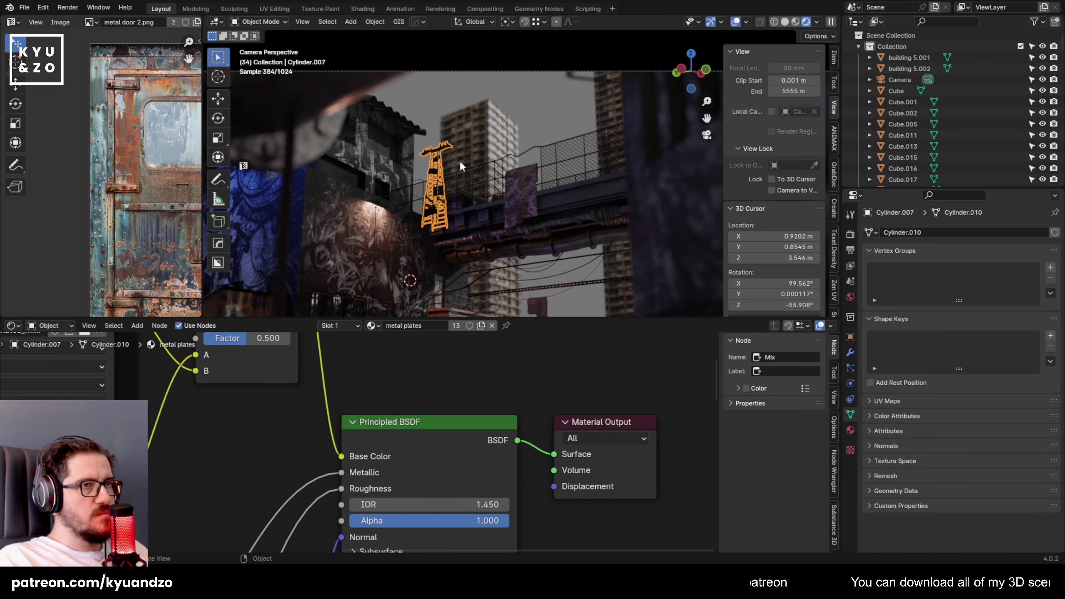
pyautogui.press('g')
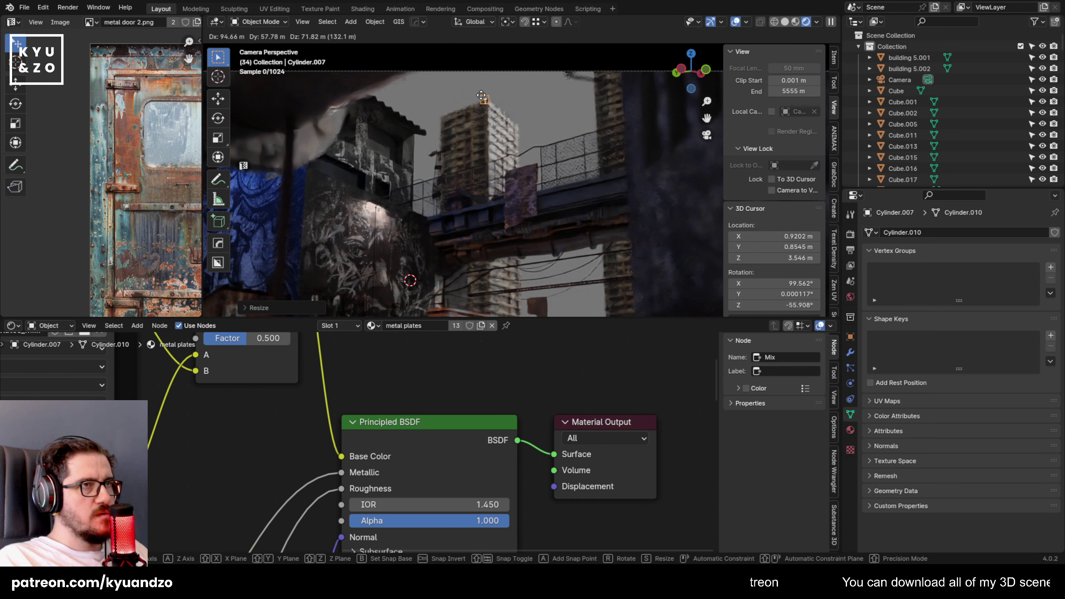
pyautogui.click(503, 119)
pyautogui.press('s')
pyautogui.click(824, 90)
# Adjust the lattice pylon's height along Z and shift it along Y onto the dark face of the high-rise.
pyautogui.press('g')
pyautogui.press('z')
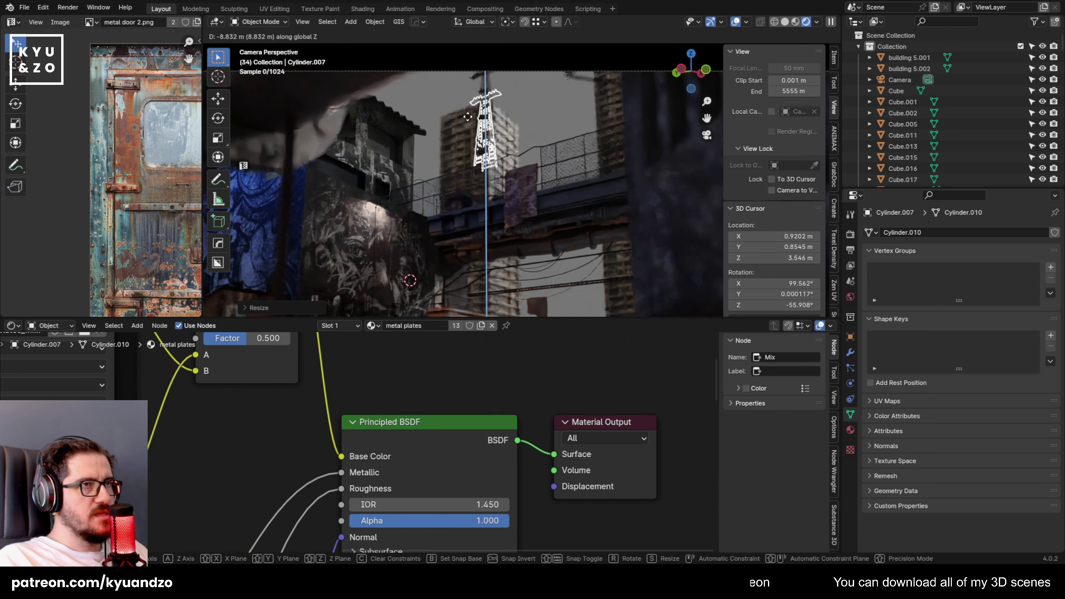
pyautogui.click(476, 106)
pyautogui.press('g')
pyautogui.press('y')
pyautogui.click(499, 126)
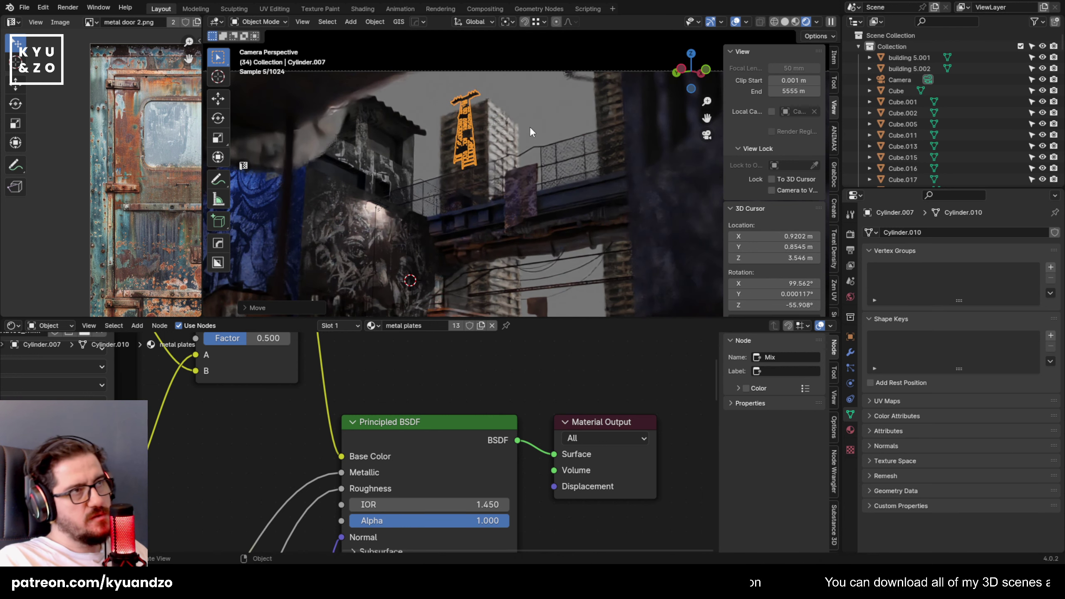
# Scale the lattice pylon up and lower it along Z so its top meets the high-rise's roofline.
pyautogui.click(529, 127)
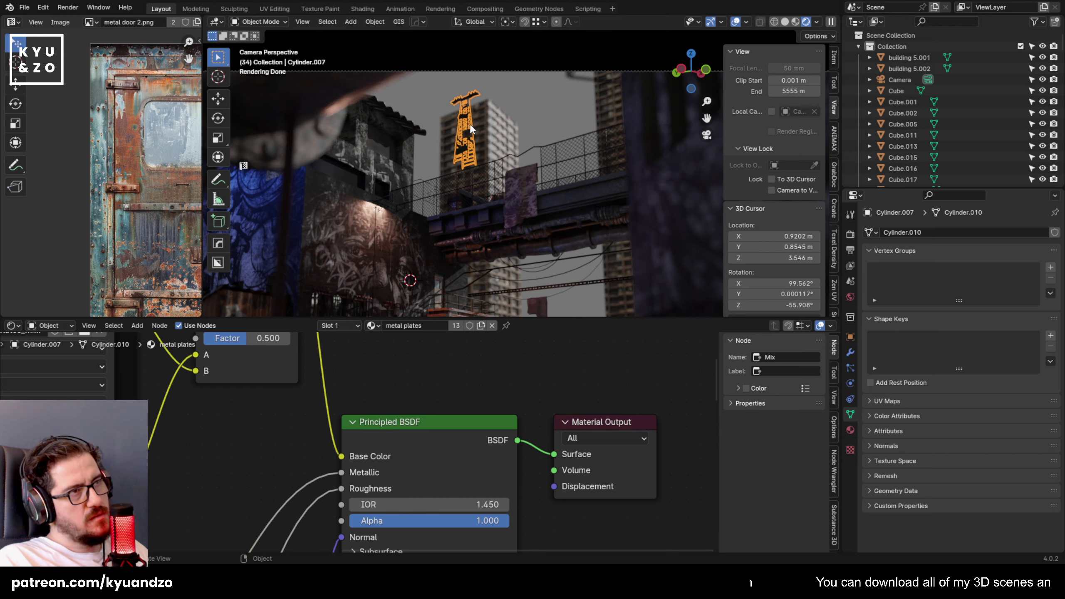
pyautogui.press('s')
pyautogui.click(478, 133)
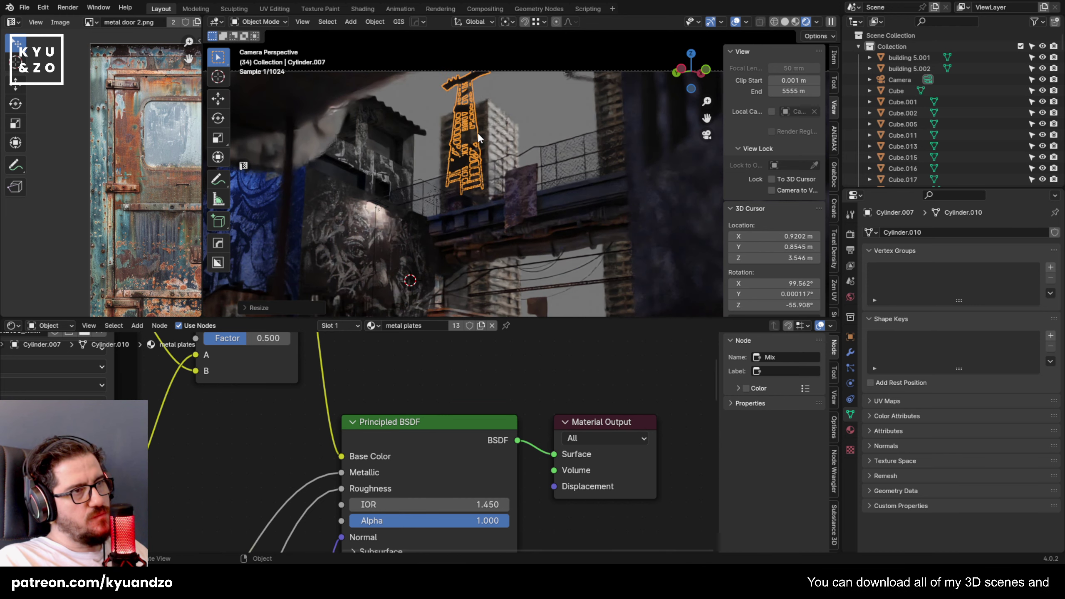
pyautogui.press('g')
pyautogui.press('z')
pyautogui.click(477, 168)
# Shift the lattice pylon along Y toward the graffiti-covered tower and scale it down.
pyautogui.click(505, 128)
pyautogui.click(504, 128)
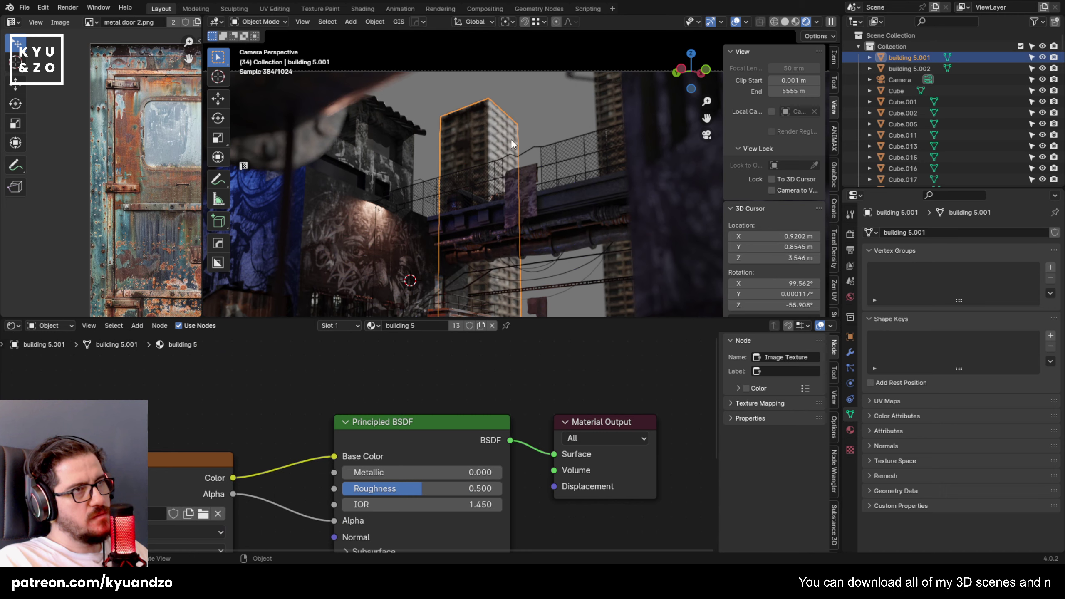
pyautogui.click(600, 134)
pyautogui.click(603, 119)
pyautogui.keyDown('shift'); pyautogui.moveTo(544, 175); pyautogui.dragTo(496, 166, button='middle'); pyautogui.keyUp('shift')
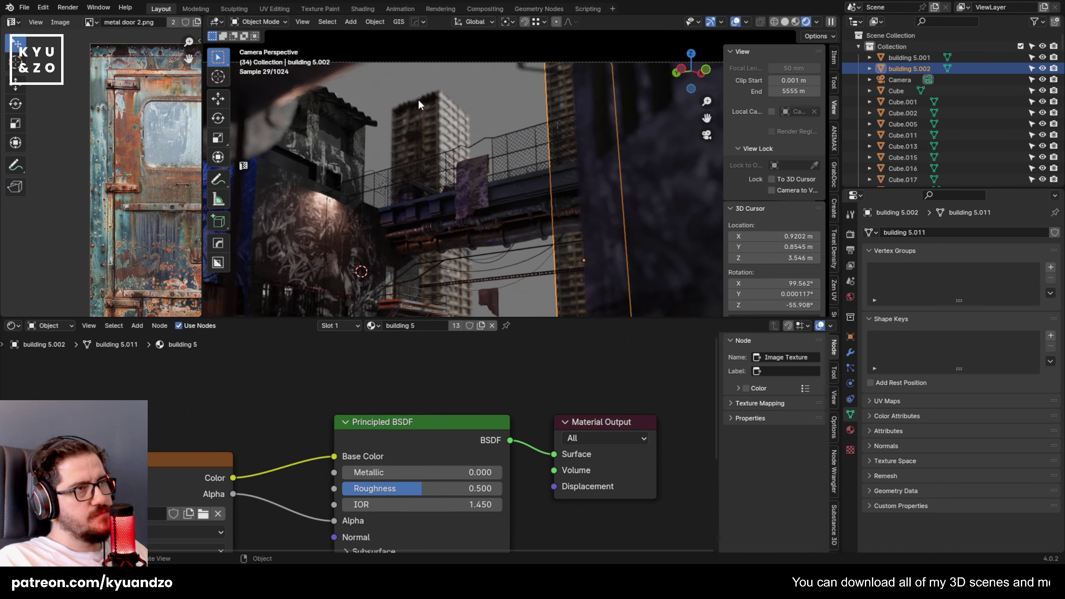
pyautogui.click(418, 100)
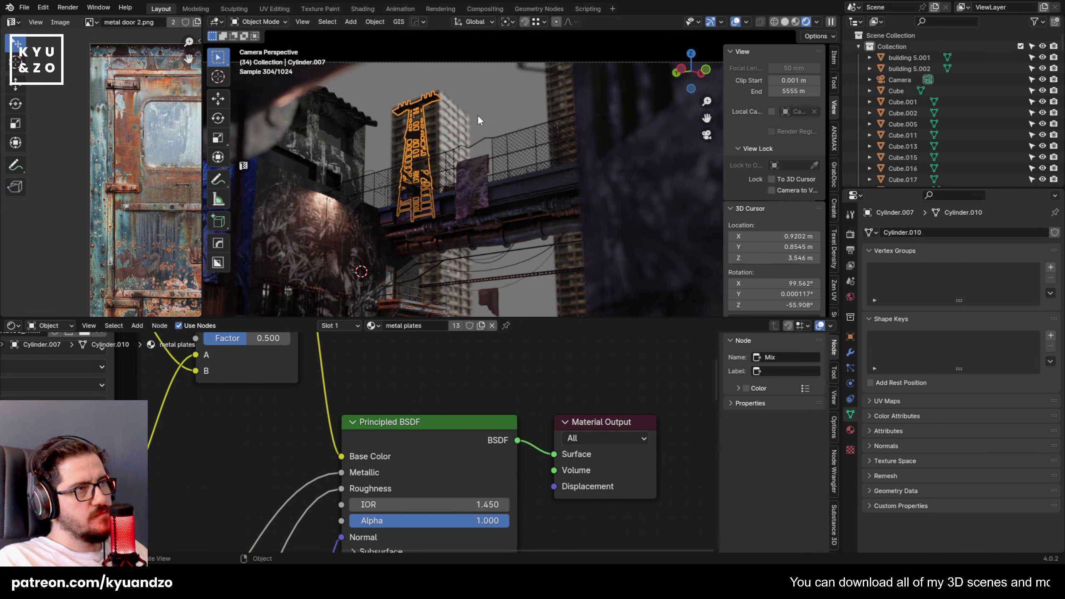
pyautogui.press('g')
pyautogui.press('y')
pyautogui.click(443, 114)
pyautogui.press('s')
pyautogui.click(420, 127)
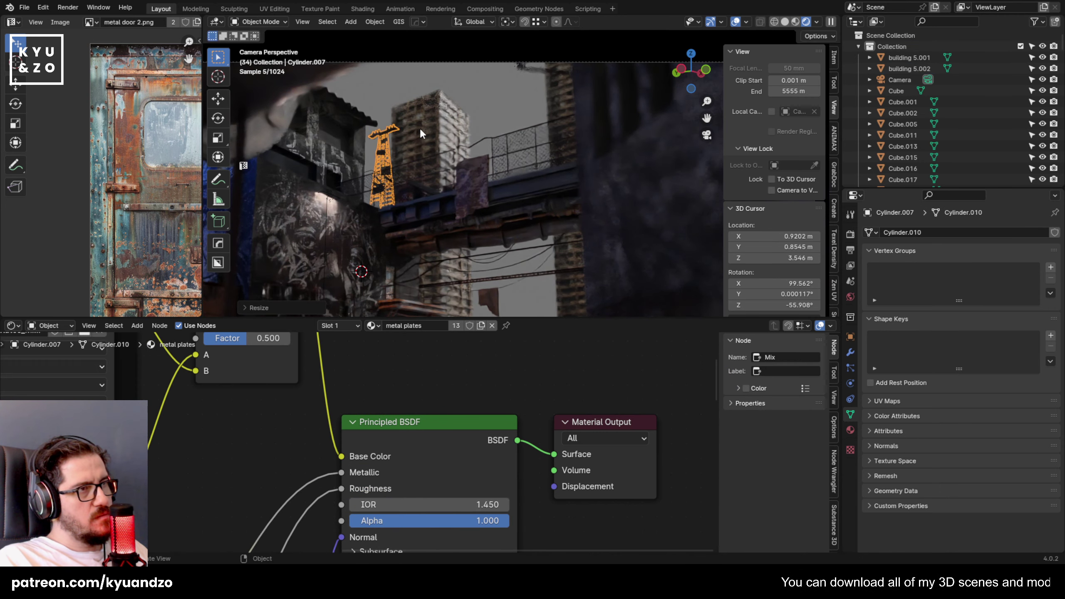
# Move the lattice pylon freely down into the bright gap between the buildings at the alley's end.
pyautogui.press('g')
pyautogui.click(416, 137)
pyautogui.click(514, 114)
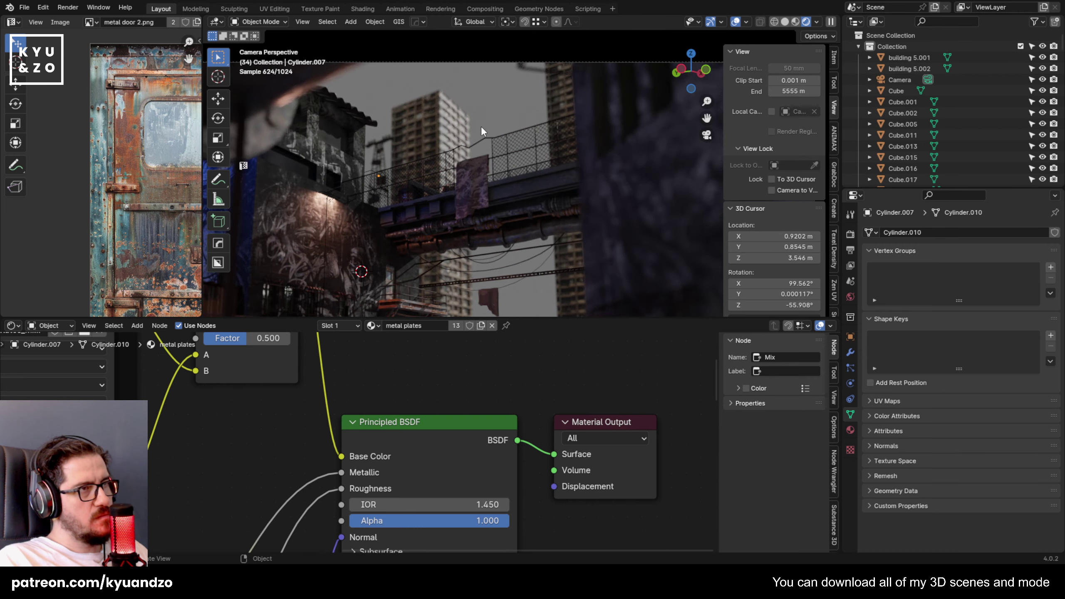
pyautogui.scroll(-3, 481, 126)
pyautogui.press('g')
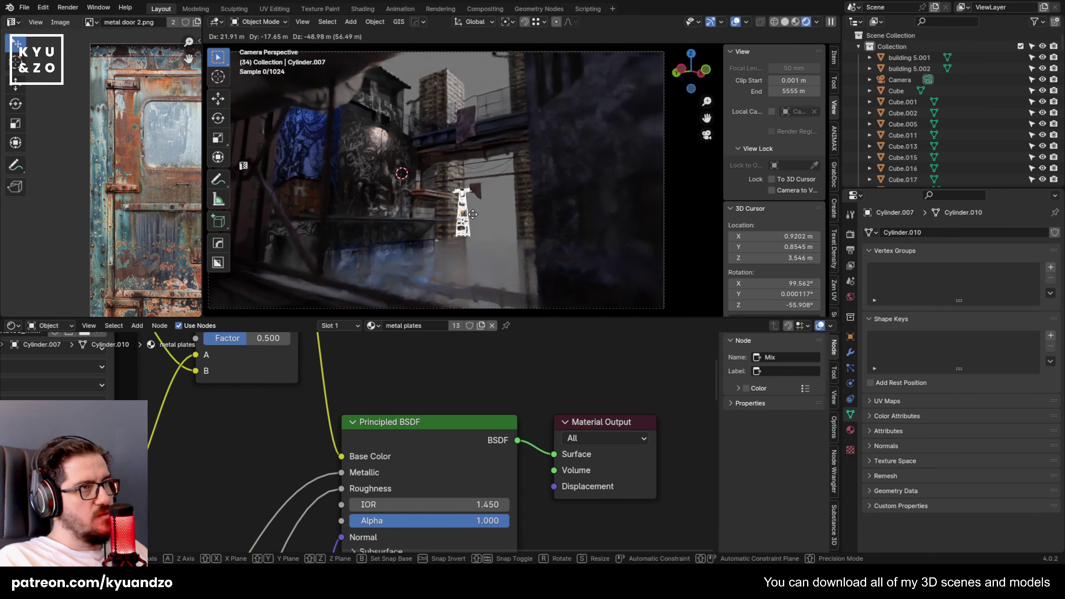
pyautogui.click(531, 221)
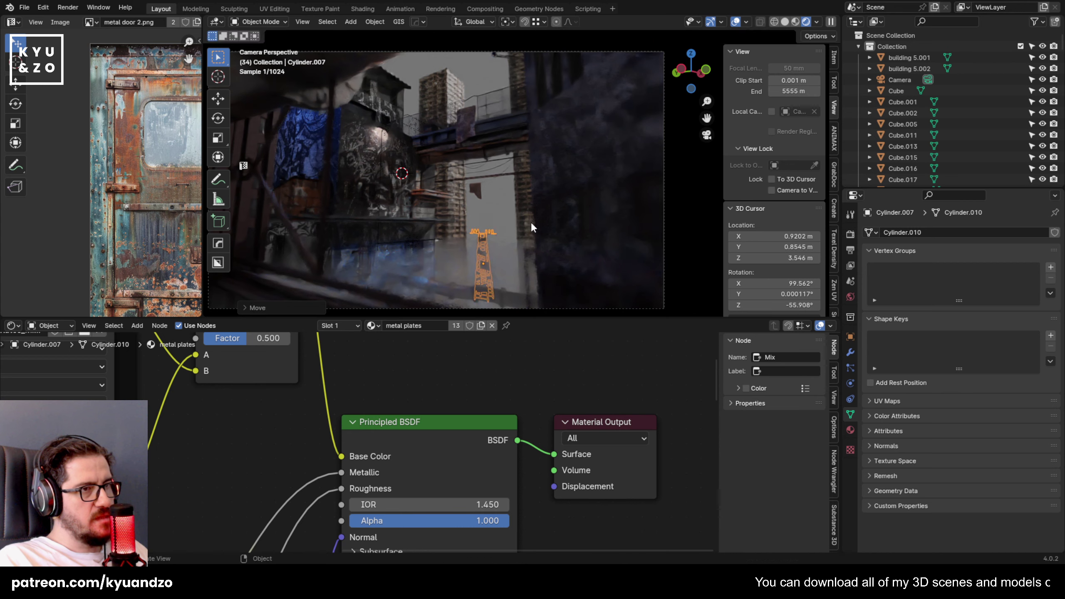
# Scale the lattice pylon in the alley gap up by a factor of about 1.1 and duplicate it.
pyautogui.click(576, 195)
pyautogui.keyDown('shift'); pyautogui.moveTo(513, 186); pyautogui.dragTo(464, 123, button='middle'); pyautogui.keyUp('shift')
pyautogui.click(442, 189)
pyautogui.hotkey('shift', 'd')
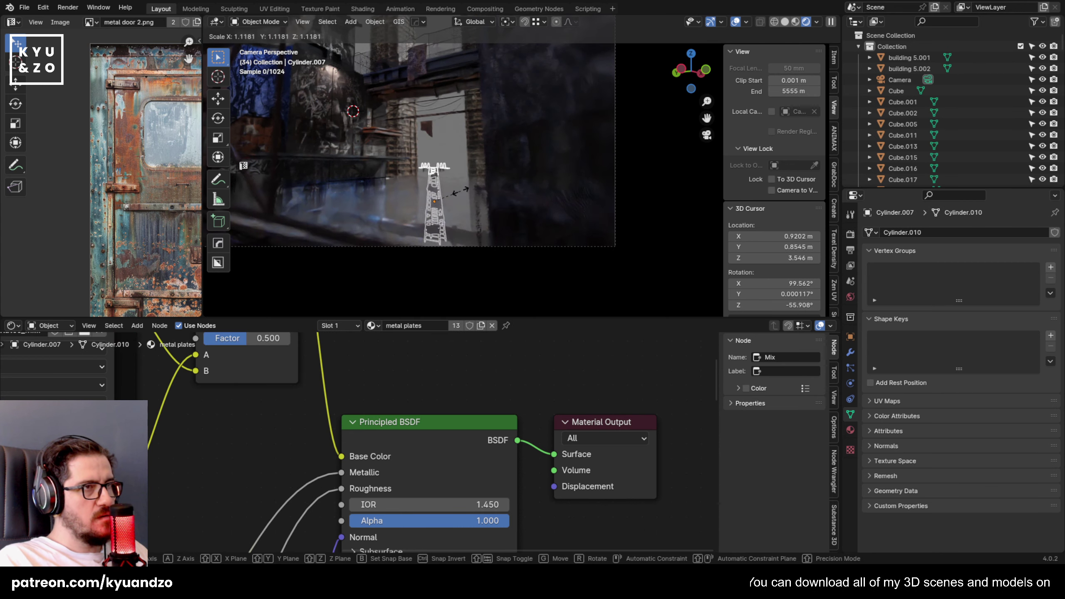
pyautogui.press('s')
pyautogui.click(450, 181)
# Position the duplicated pylon beside the original by moving it along the X and Y axes.
pyautogui.press('g')
pyautogui.press('y')
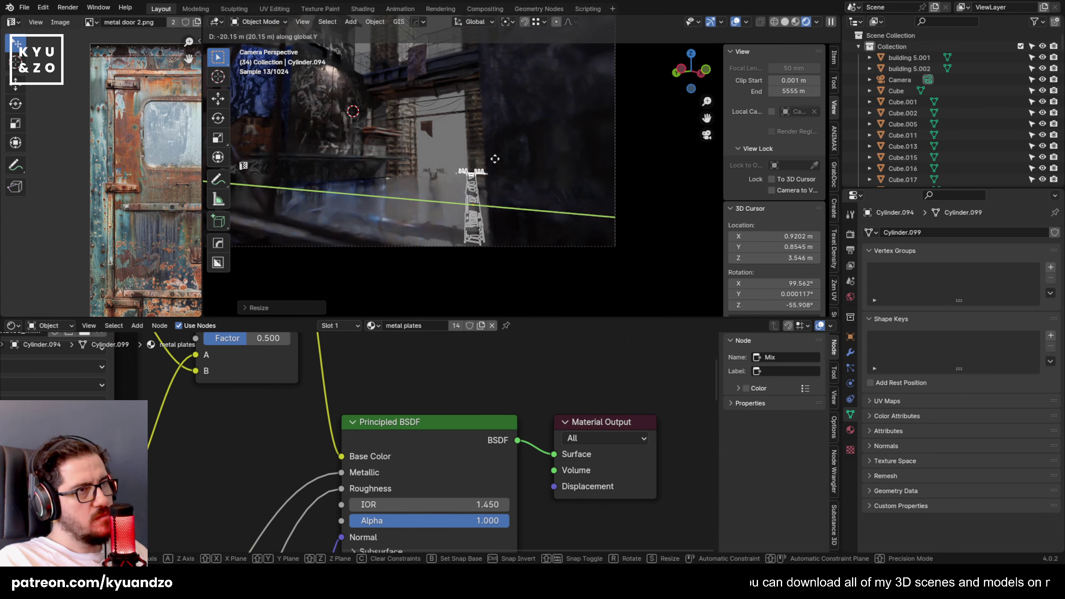
pyautogui.press('x')
pyautogui.press('y')
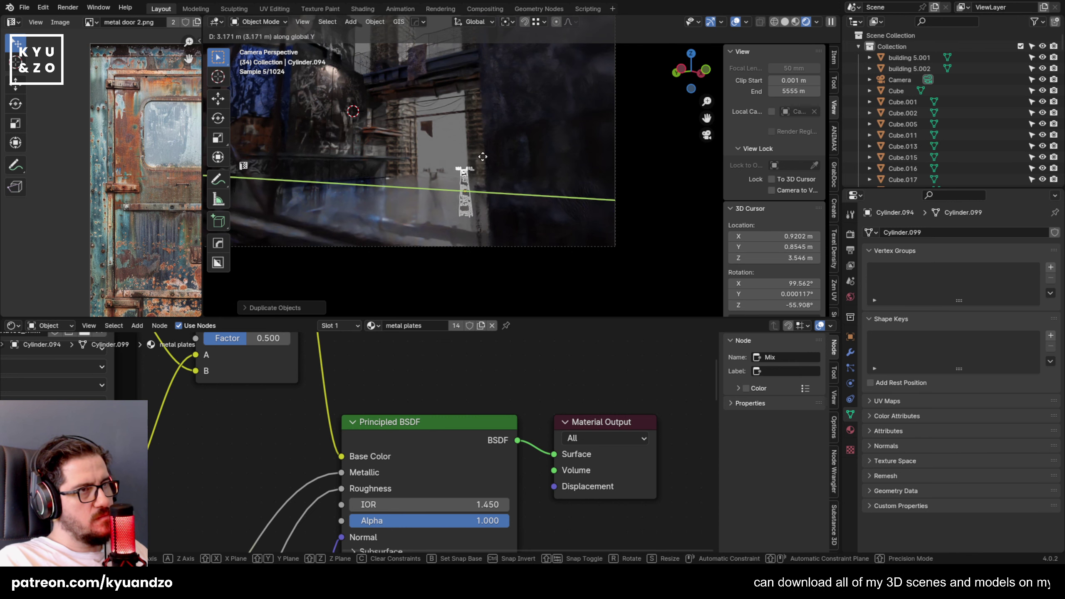
pyautogui.click(483, 156)
pyautogui.click(460, 149)
pyautogui.keyDown('shift'); pyautogui.moveTo(456, 87); pyautogui.dragTo(518, 90, button='middle'); pyautogui.keyUp('shift')
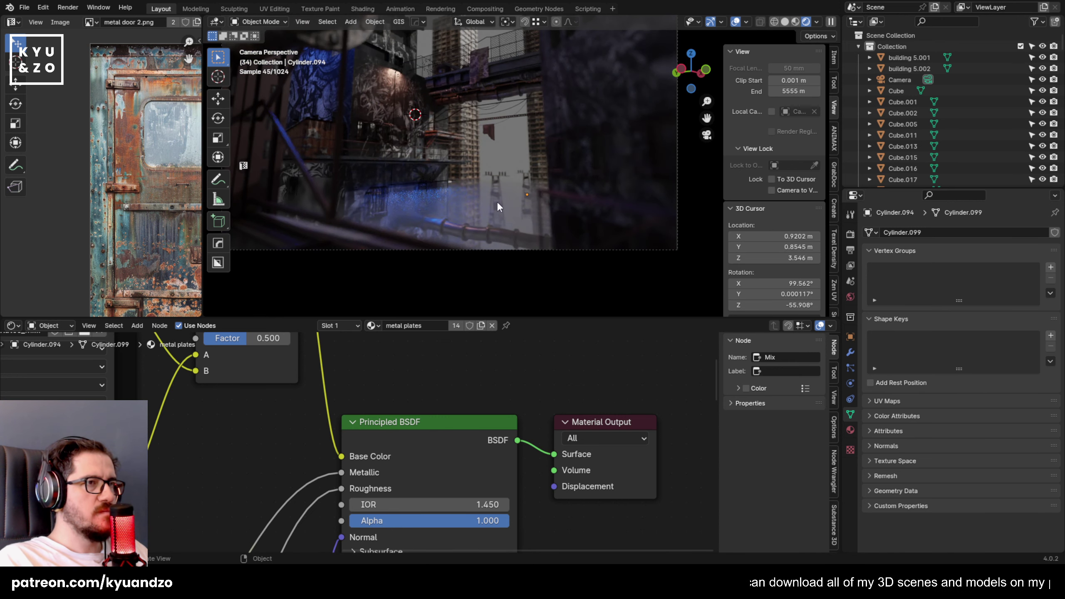
# Select the original pylon Cylinder.007 and move it along Y and X out of the alley gap.
pyautogui.click(509, 151)
pyautogui.click(501, 176)
pyautogui.press('g')
pyautogui.press('y')
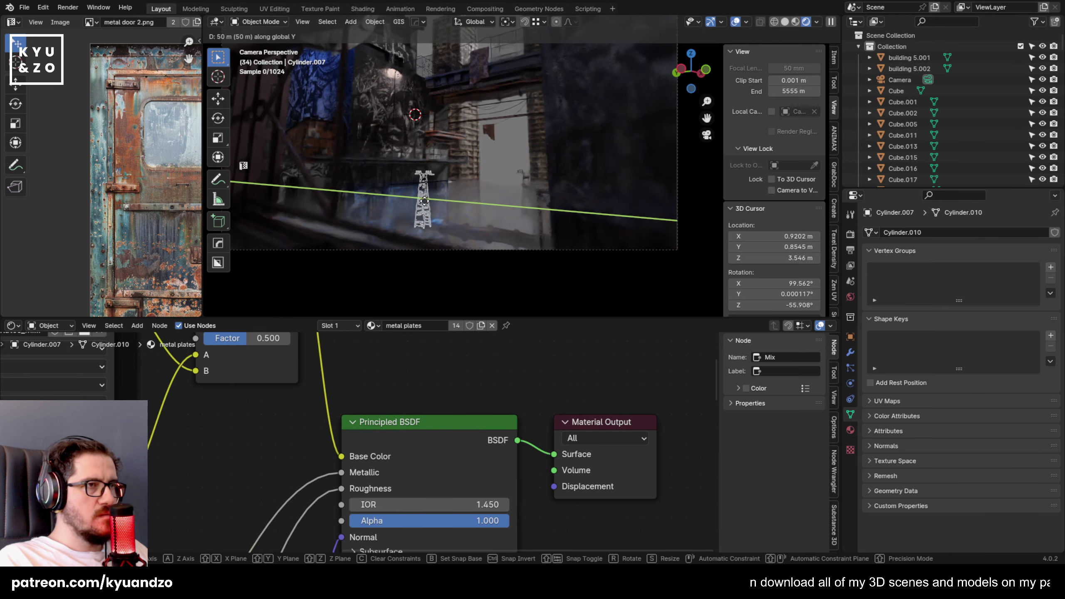
pyautogui.press('x')
pyautogui.click(328, 219)
# Move the original pylon along Y to the foot of the alley gap and rescale it.
pyautogui.press('g')
pyautogui.press('y')
pyautogui.press('x')
pyautogui.press('y')
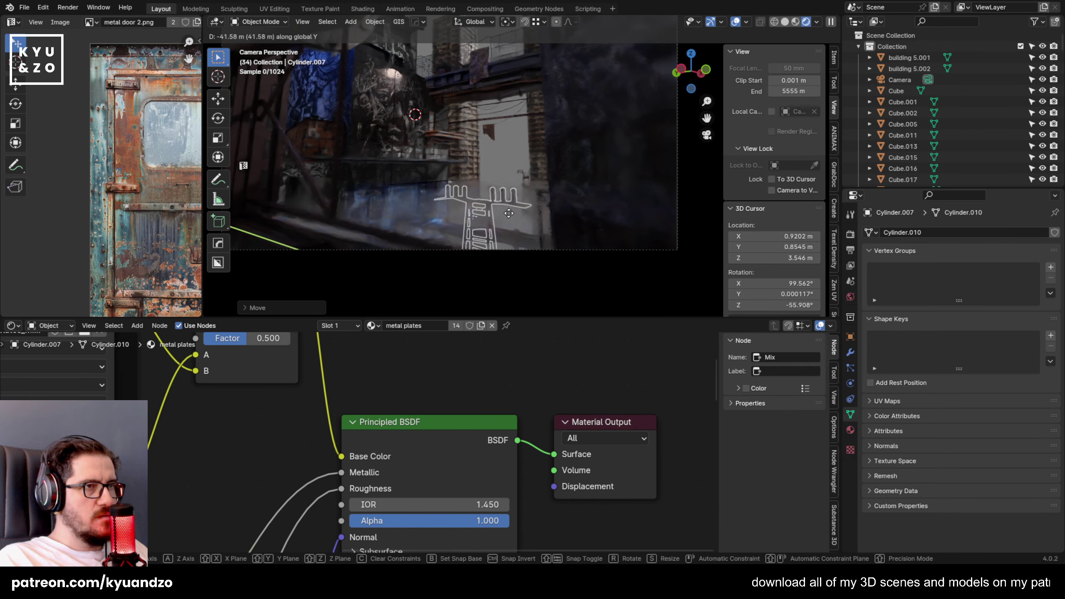
pyautogui.click(515, 217)
pyautogui.press('s')
pyautogui.click(517, 219)
# Move the enlarged pylon along X and Y across the lower foreground of the camera view.
pyautogui.press('g')
pyautogui.press('y')
pyautogui.press('x')
pyautogui.click(378, 244)
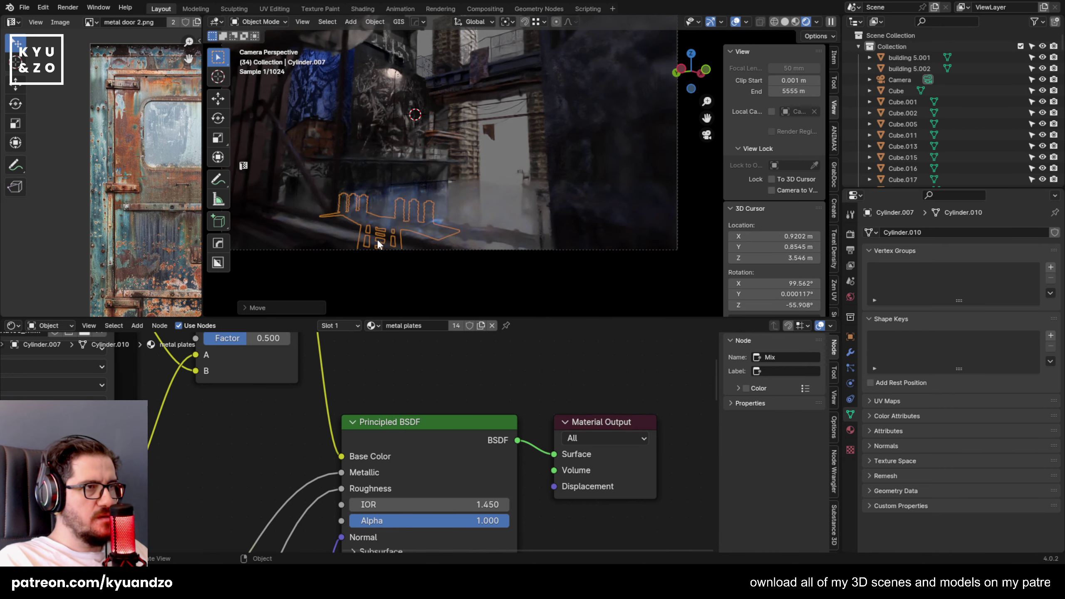
pyautogui.press('g')
pyautogui.press('x')
pyautogui.press('y')
pyautogui.click(467, 245)
# Raise the foreground pylon along Z in two moves and adjust its uniform scale between them.
pyautogui.press('g')
pyautogui.press('z')
pyautogui.click(467, 224)
pyautogui.press('s')
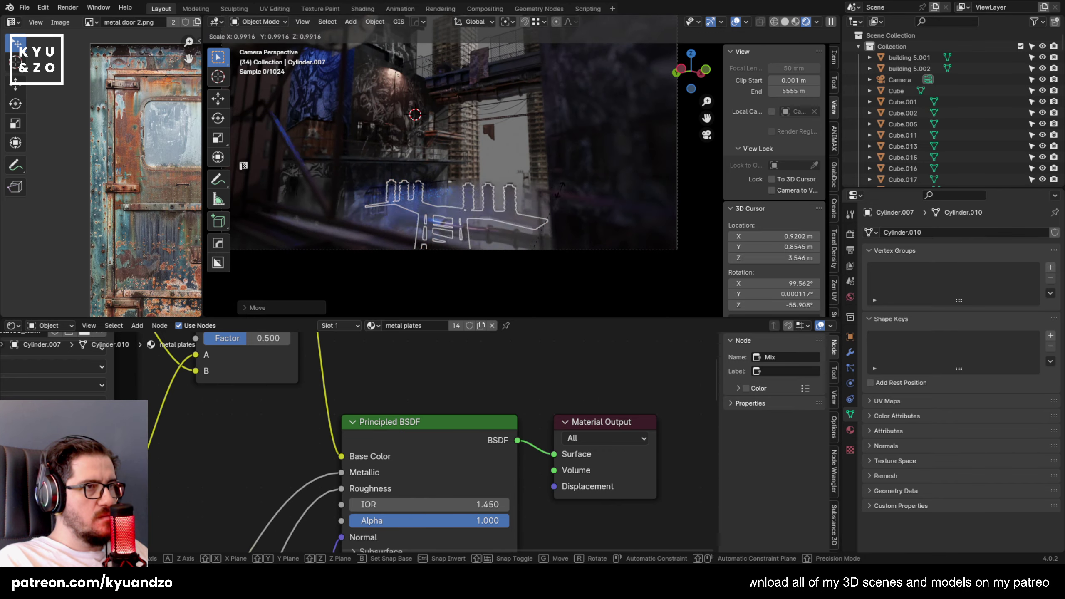
pyautogui.click(467, 220)
pyautogui.press('g')
pyautogui.press('z')
pyautogui.click(467, 157)
# Scale the foreground pylon down and raise it along Z in front of the alley gap.
pyautogui.press('s')
pyautogui.click(486, 196)
pyautogui.press('g')
pyautogui.press('z')
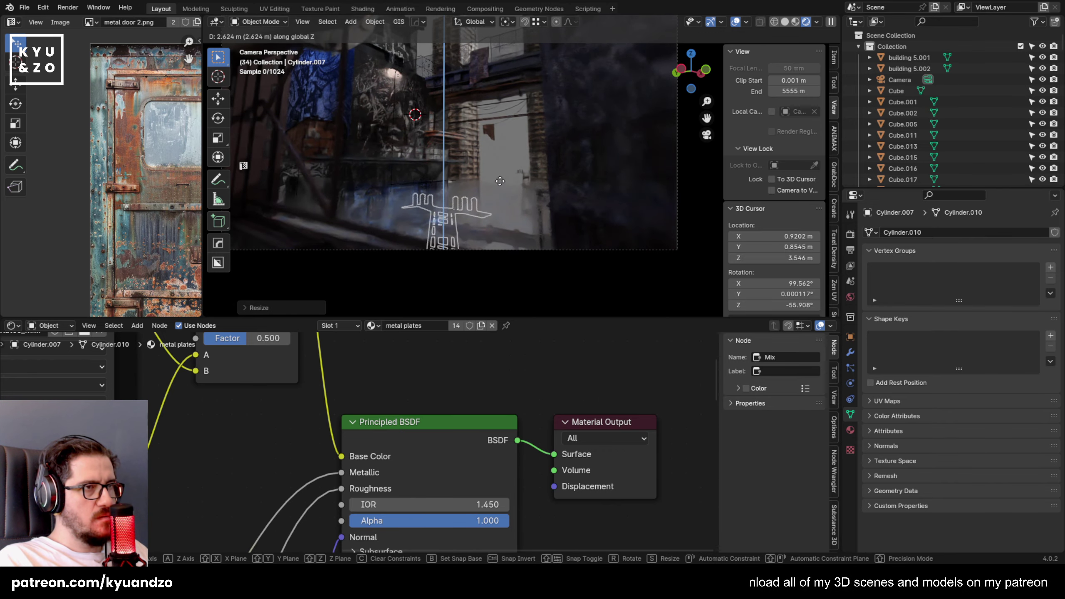
pyautogui.click(506, 162)
# Reposition the pylon freely from an overhead view so it stands beneath the pipe structure, and check it through the camera.
pyautogui.moveTo(509, 156); pyautogui.dragTo(527, 285, button='middle')
pyautogui.keyDown('shift'); pyautogui.moveTo(597, 200); pyautogui.dragTo(608, 94, button='middle'); pyautogui.keyUp('shift')
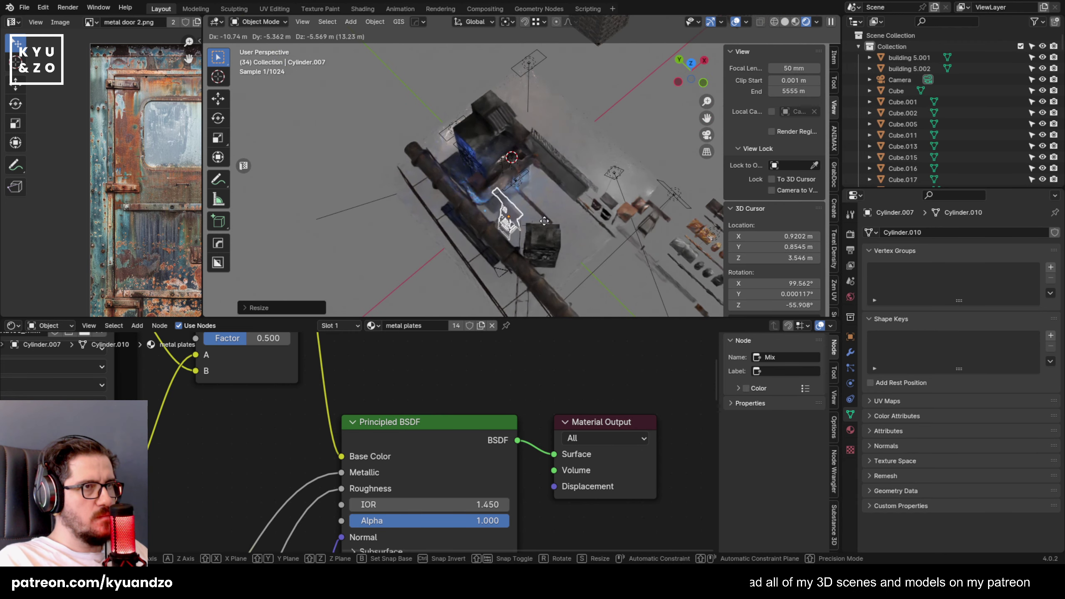
pyautogui.moveTo(479, 225); pyautogui.dragTo(509, 153, button='middle')
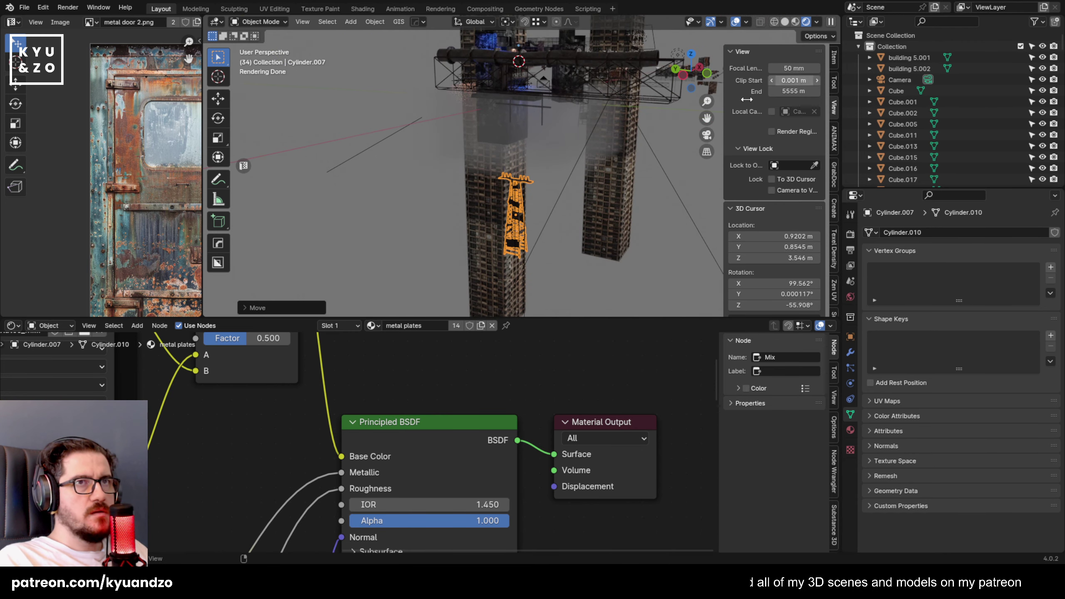
pyautogui.click(886, 82)
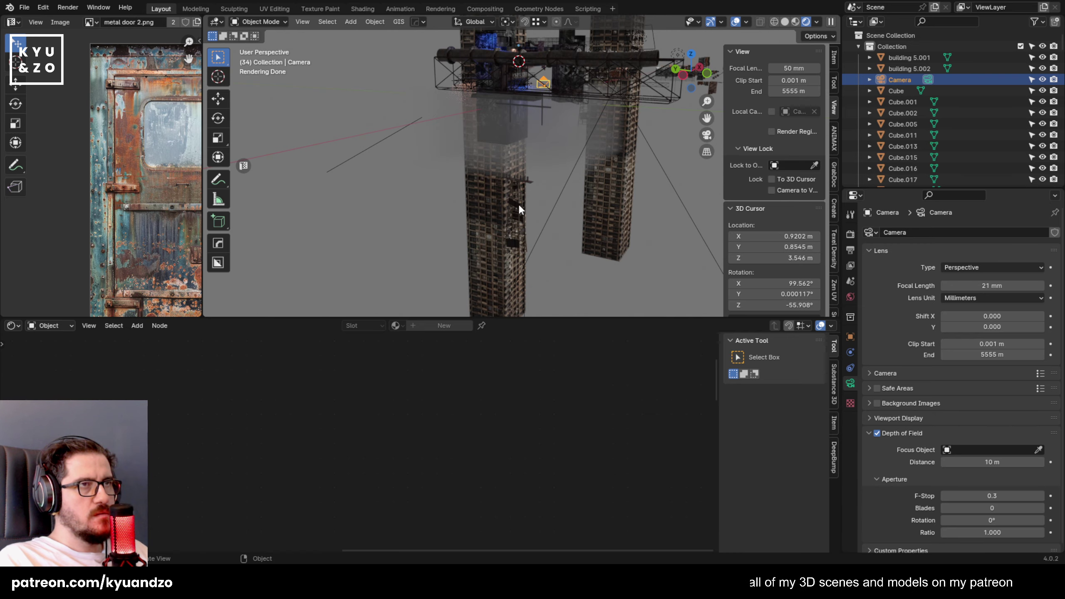
pyautogui.press('KP_0')
pyautogui.moveTo(540, 145); pyautogui.dragTo(535, 176, button='middle')
pyautogui.scroll(-7, 533, 171)
# Select the pylon Cylinder.007 below the fog cube and raise it about 10 m along Z.
pyautogui.click(495, 293)
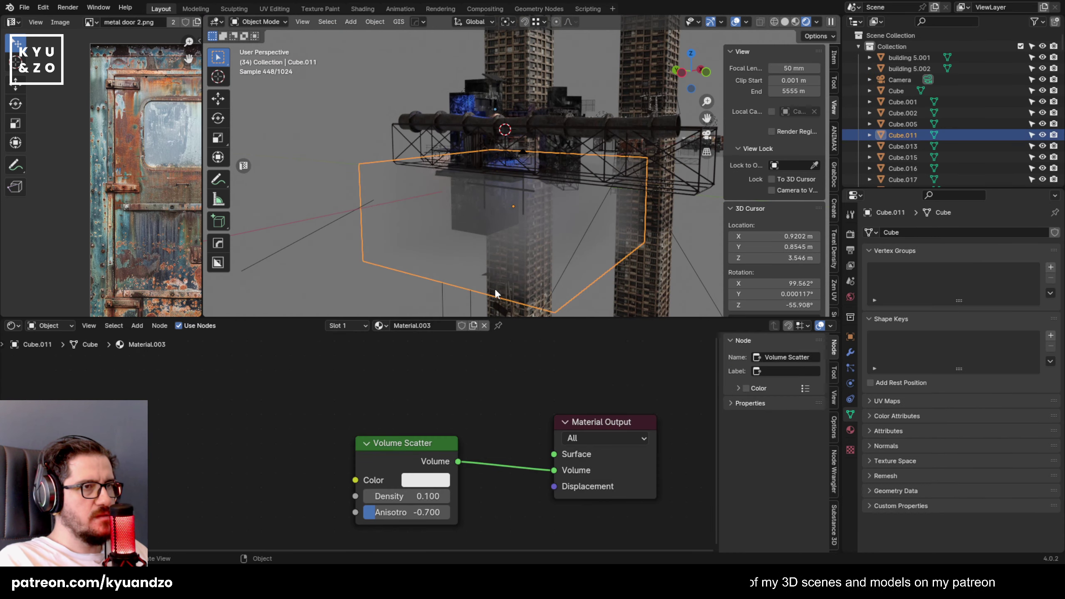
pyautogui.click(496, 302)
pyautogui.click(500, 309)
pyautogui.press('g')
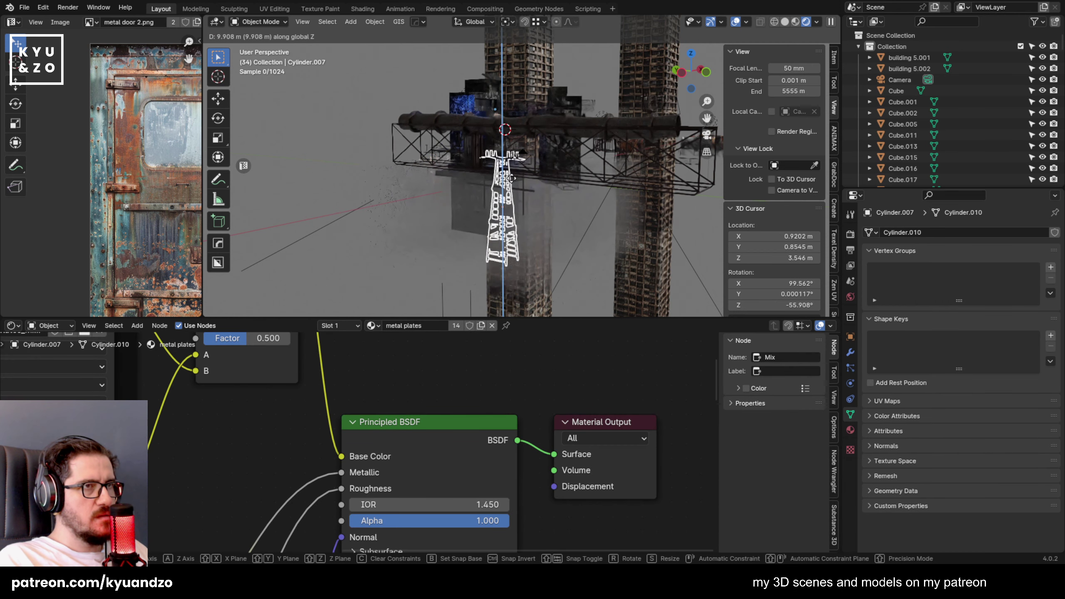
pyautogui.click(516, 173)
# Check the composition through the camera and examine the fog cube and high-rises from outside.
pyautogui.click(898, 81)
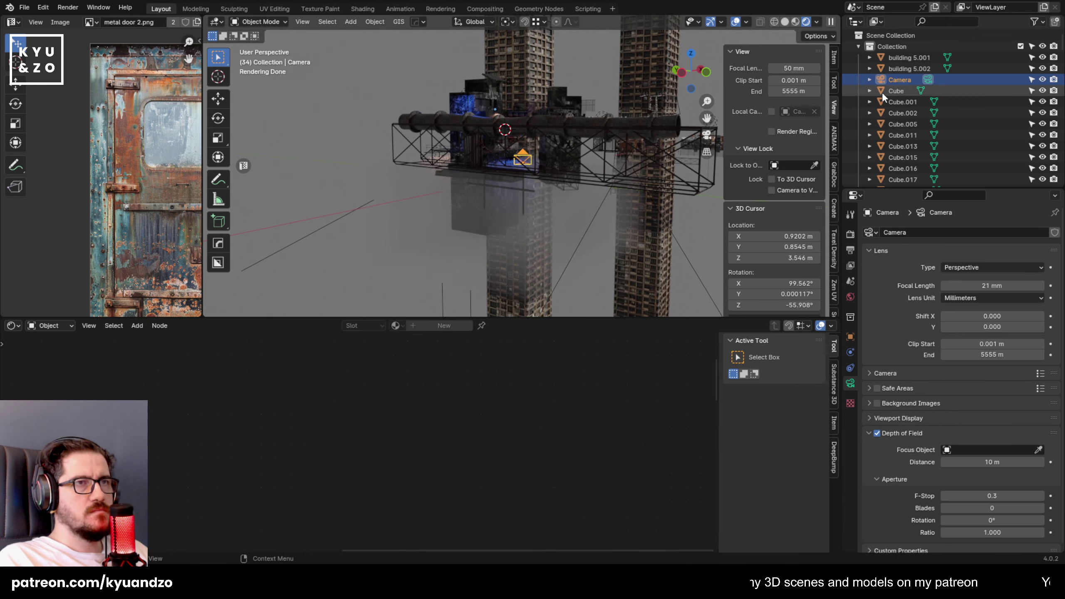
pyautogui.press('KP_0')
pyautogui.click(413, 189)
pyautogui.click(471, 223)
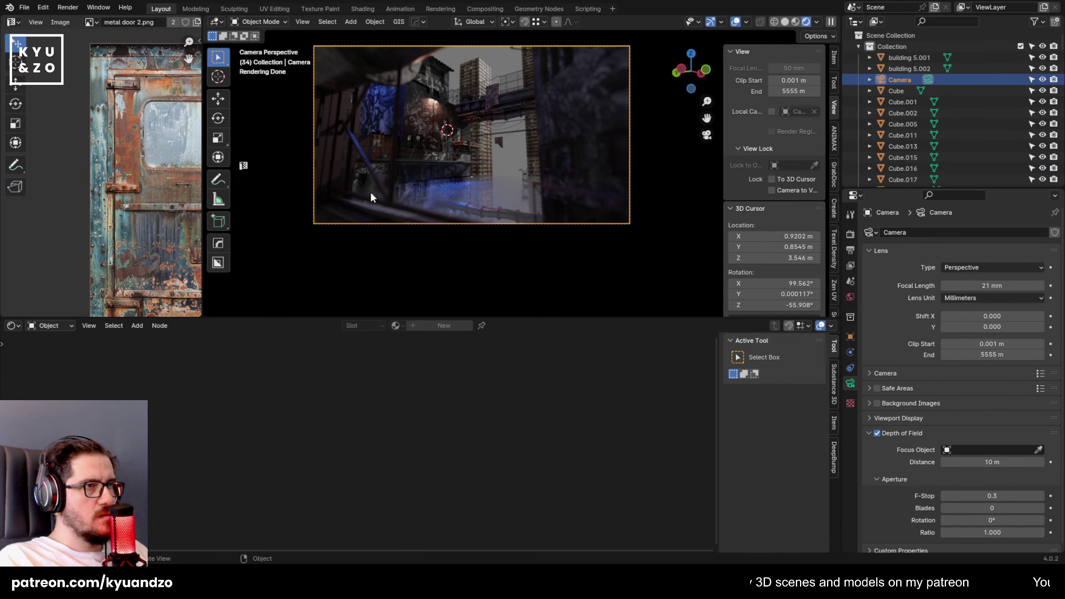
pyautogui.click(369, 190)
pyautogui.scroll(-2, 448, 142)
pyautogui.moveTo(447, 143); pyautogui.dragTo(502, 154, button='middle')
pyautogui.scroll(-10, 458, 199)
pyautogui.scroll(5, 465, 202)
pyautogui.scroll(3, 474, 206)
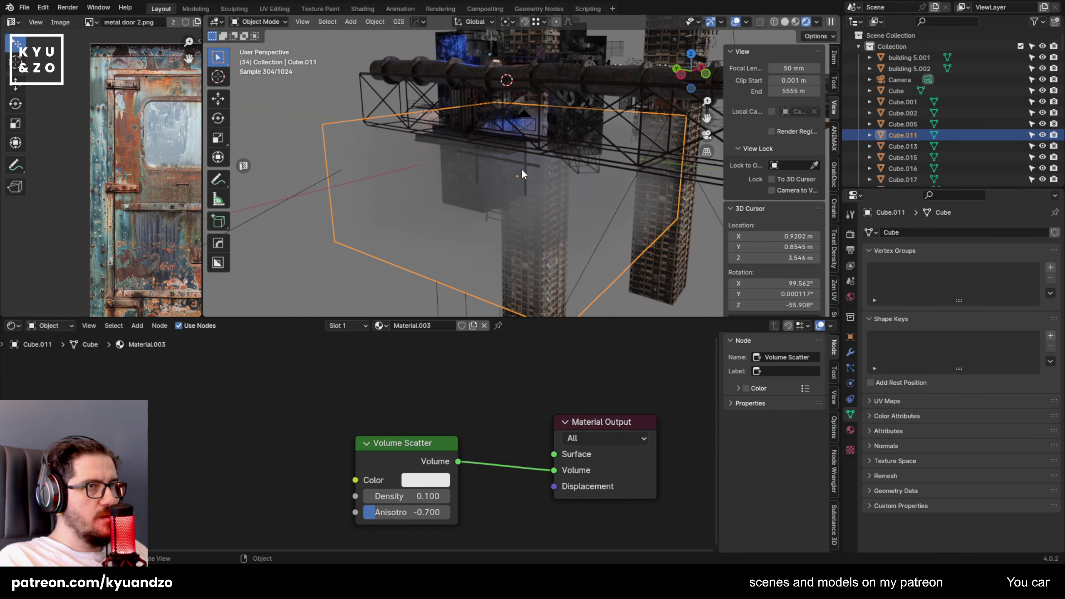
# Raise the pylon Cylinder.007 along Z out of the fog cube and shift it along X toward the pipe structure.
pyautogui.keyDown('shift'); pyautogui.moveTo(526, 163); pyautogui.dragTo(514, 248, button='middle'); pyautogui.keyUp('shift')
pyautogui.click(495, 90)
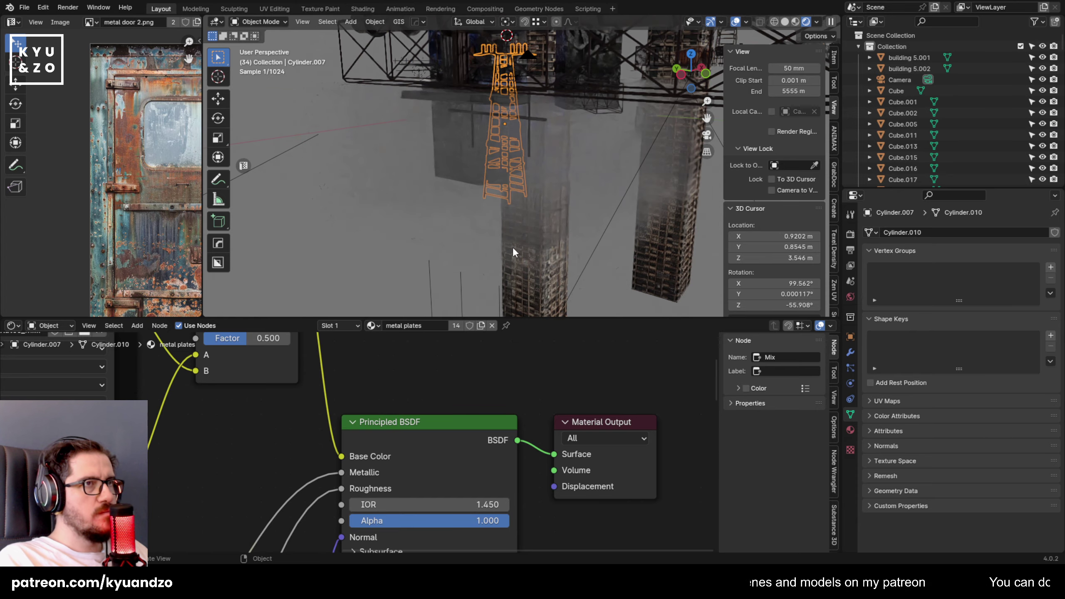
pyautogui.press('g')
pyautogui.press('z')
pyautogui.click(523, 182)
pyautogui.keyDown('shift'); pyautogui.moveTo(541, 178); pyautogui.dragTo(541, 251, button='middle'); pyautogui.keyUp('shift')
pyautogui.press('g')
pyautogui.press('x')
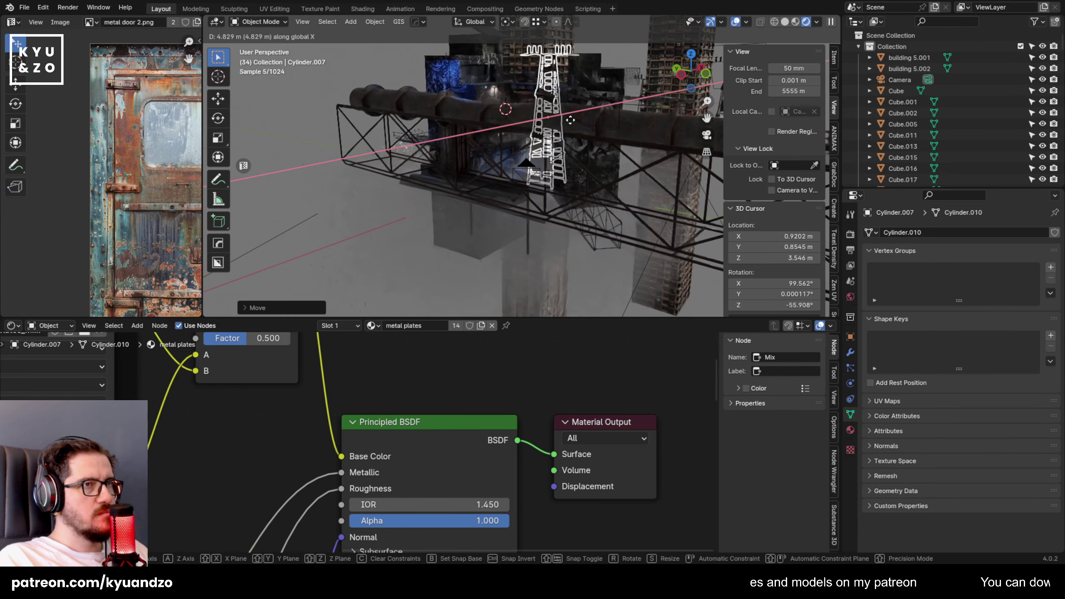
pyautogui.click(554, 123)
# Adjust the pylon along X and lower it along Z so its top sits just below the large pipe.
pyautogui.press('g')
pyautogui.press('x')
pyautogui.click(546, 140)
pyautogui.press('g')
pyautogui.press('z')
pyautogui.click(546, 213)
pyautogui.press('g')
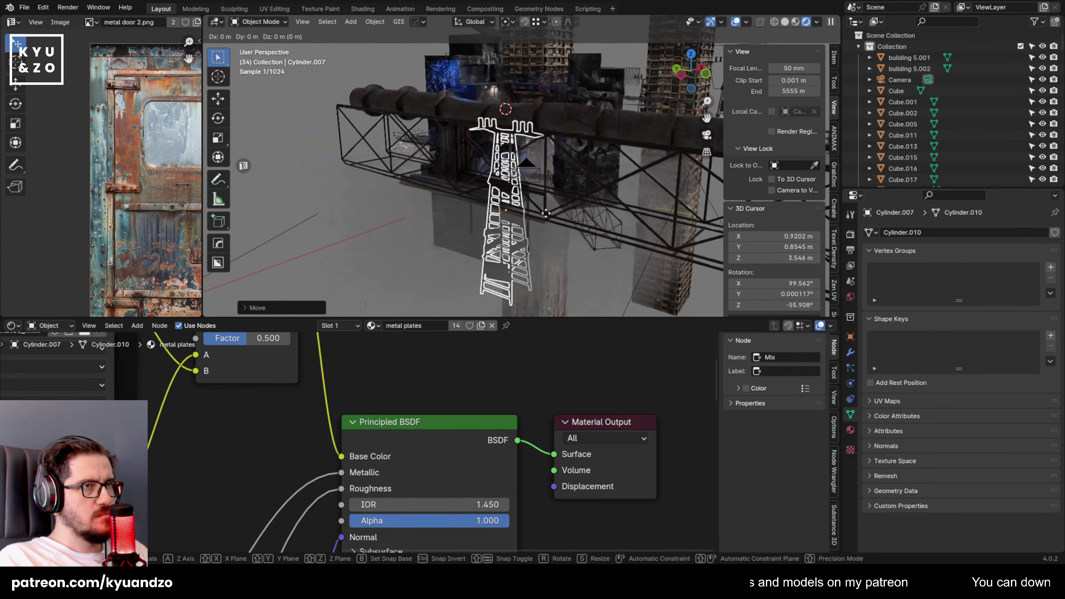
pyautogui.press('x')
pyautogui.click(564, 213)
# Select the camera and check the pylon's placement through the camera view.
pyautogui.click(898, 79)
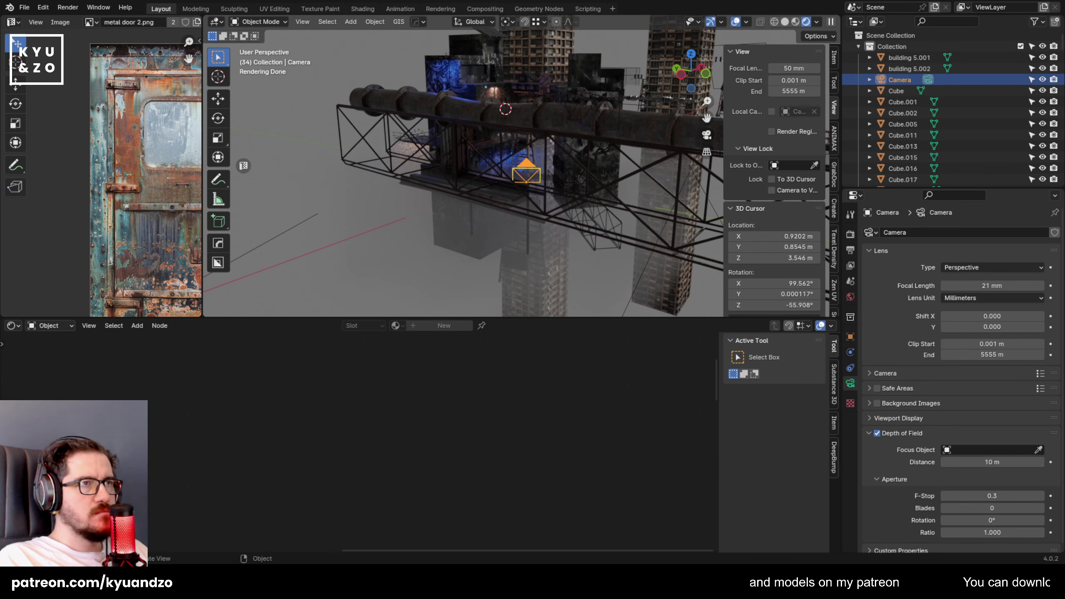
pyautogui.click(517, 184)
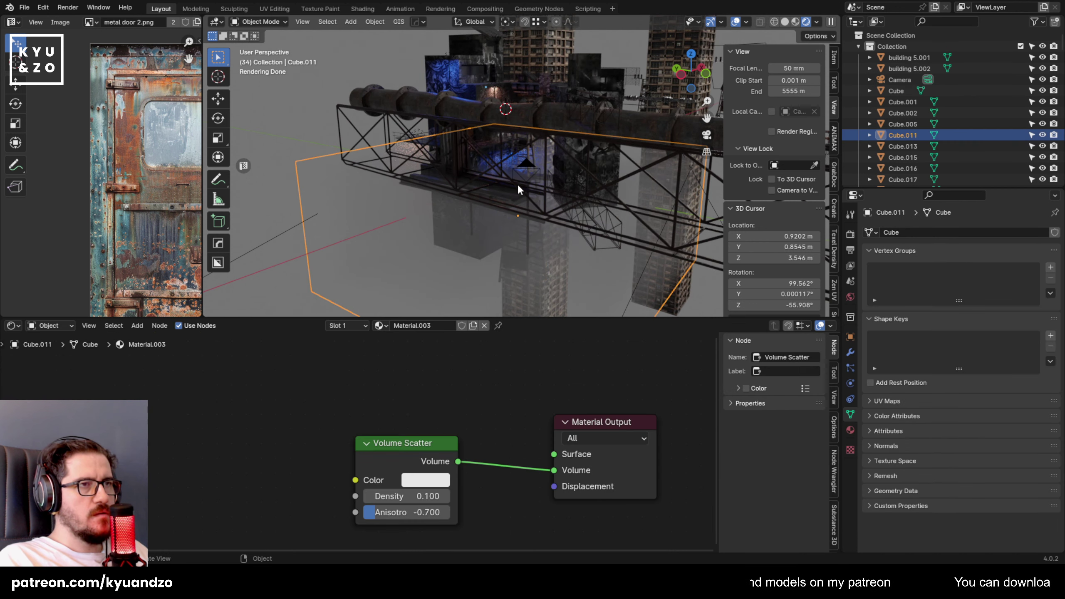
pyautogui.click(523, 178)
pyautogui.press('KP_0')
pyautogui.press('Home')
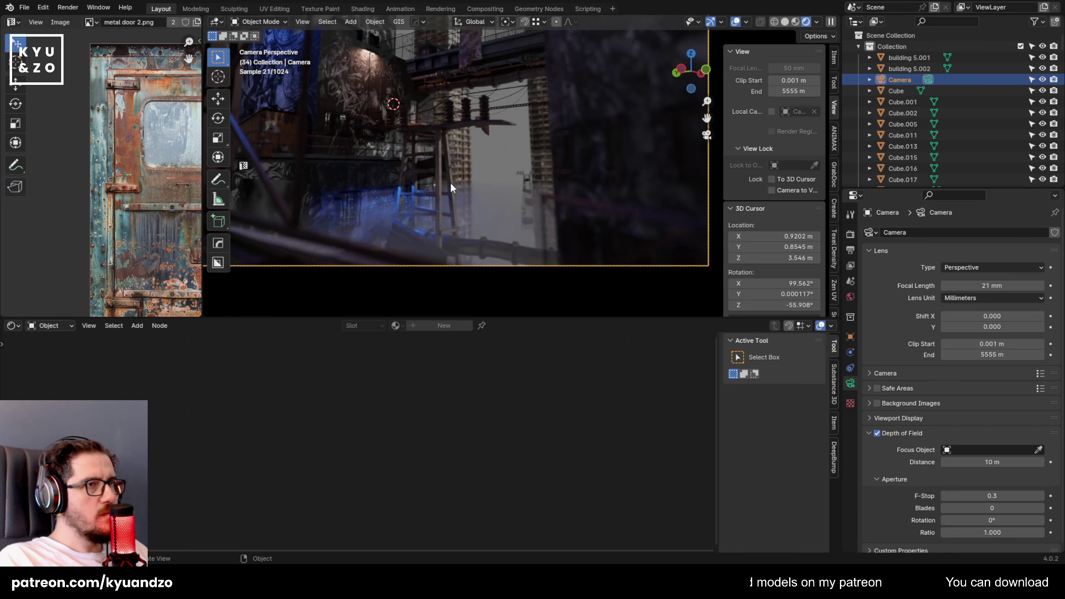
# Resize the pylon and reposition it so its crossarm sits low in front of the alley gap.
pyautogui.click(451, 183)
pyautogui.press('s')
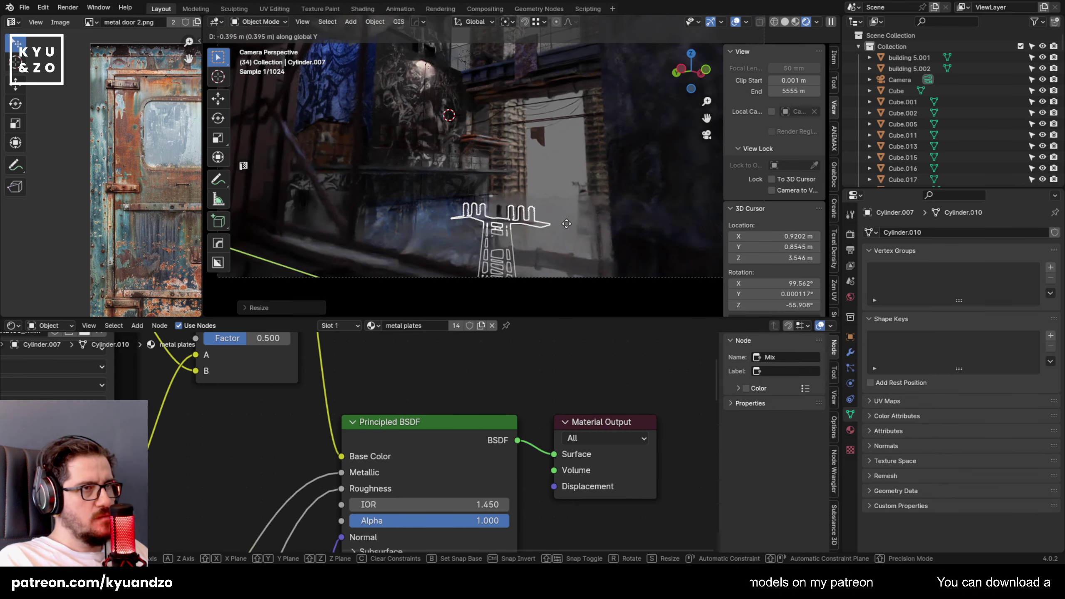
pyautogui.press('g')
pyautogui.press('x')
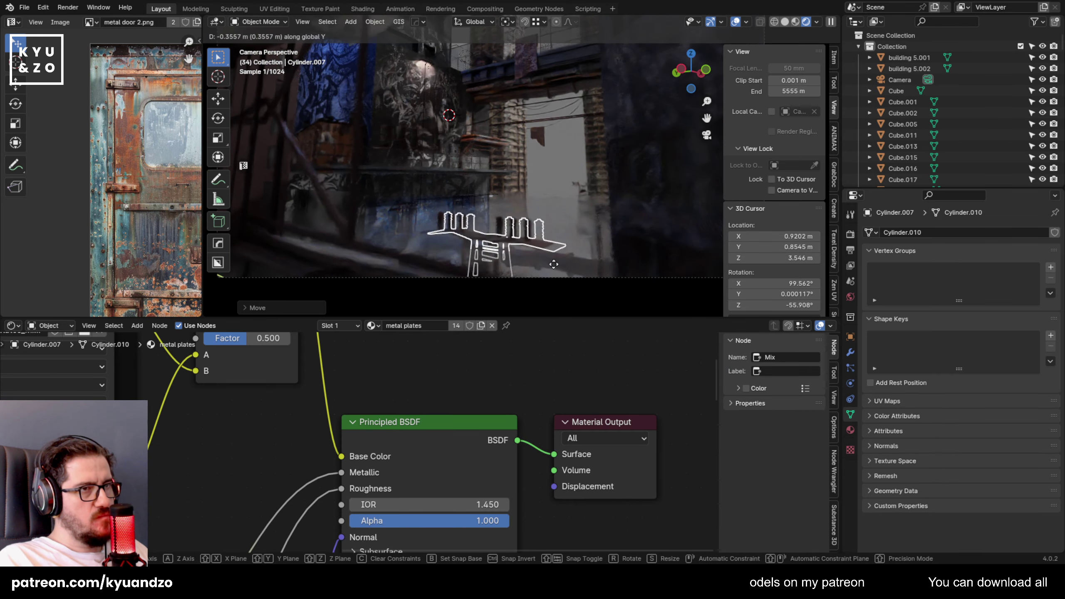
pyautogui.press('s')
pyautogui.click(599, 205)
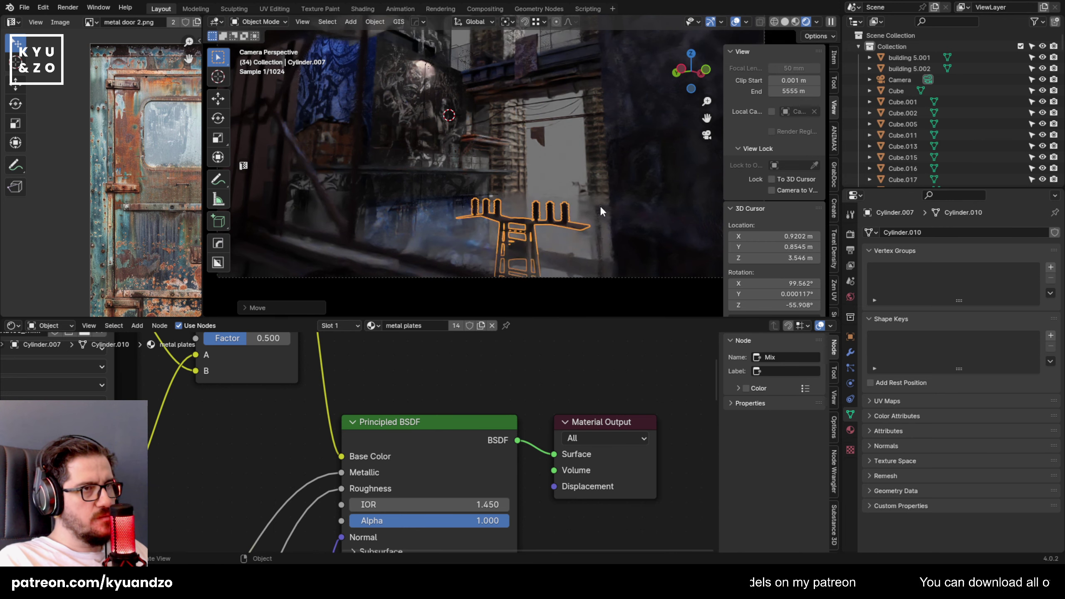
pyautogui.press('g')
pyautogui.press('z')
pyautogui.click(579, 213)
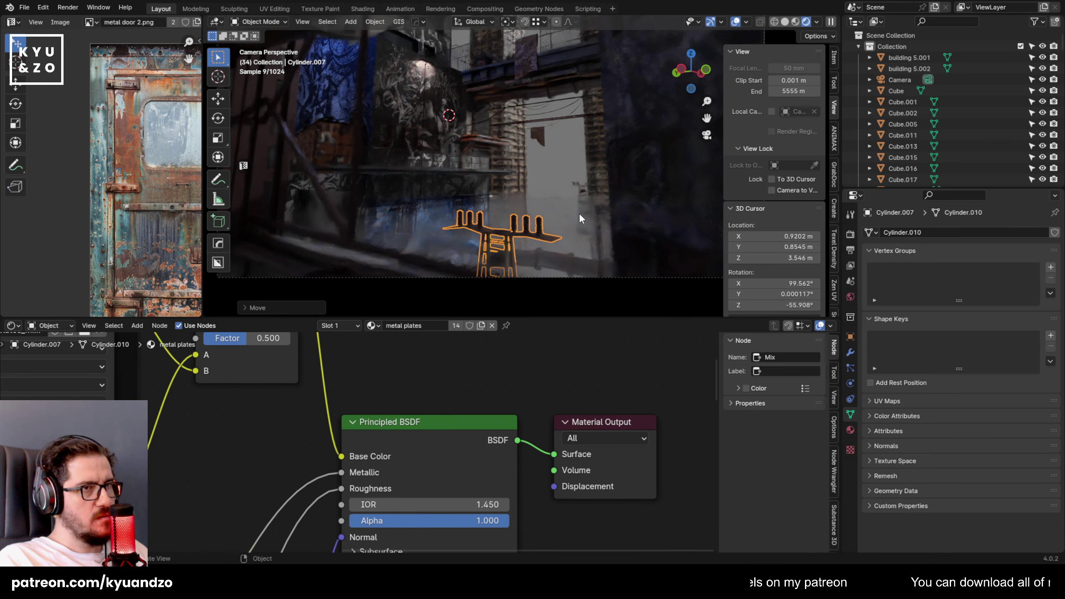
# Duplicate the pylon, offset the copy about 3.8 m along X behind the original, and rotate it slightly.
pyautogui.hotkey('shift', 'd')
pyautogui.press('x')
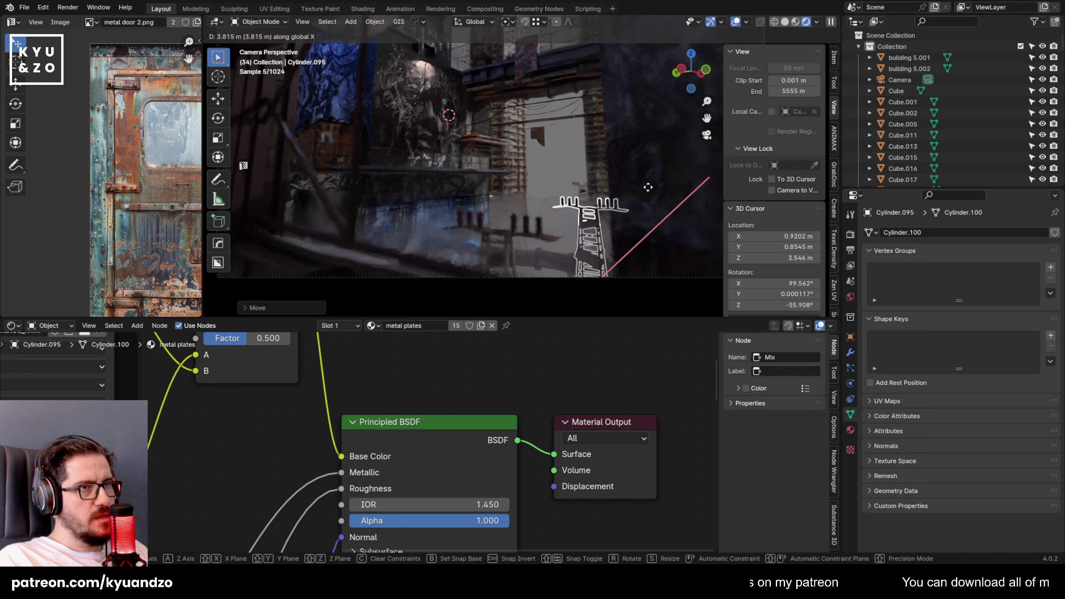
pyautogui.click(646, 186)
pyautogui.press('r')
pyautogui.click(698, 185)
pyautogui.hotkey('alt', 'a')
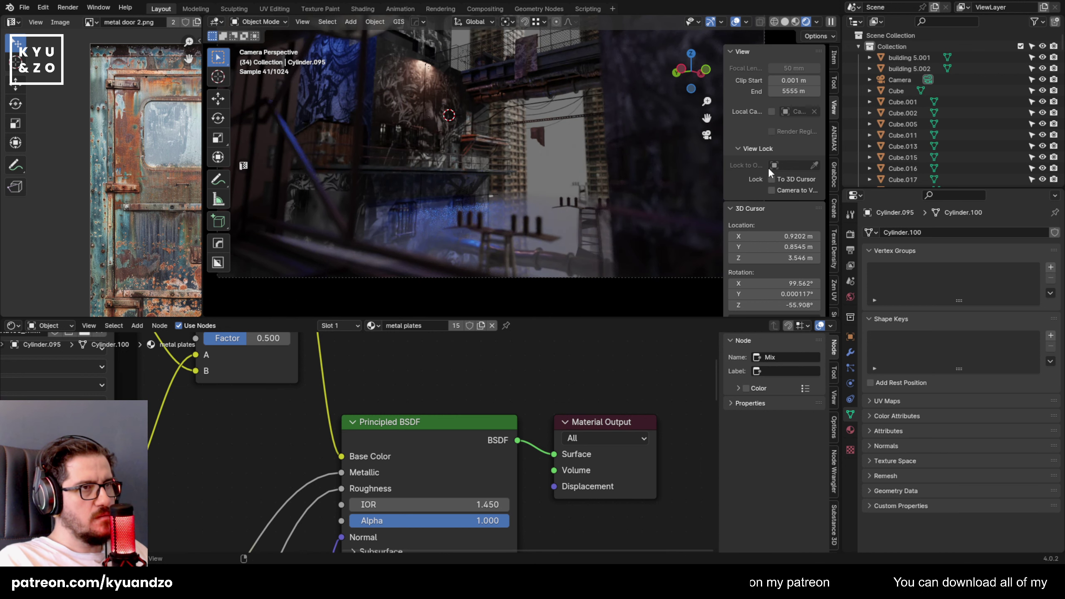
pyautogui.keyDown('shift'); pyautogui.moveTo(519, 129); pyautogui.dragTo(501, 140, button='middle'); pyautogui.keyUp('shift')
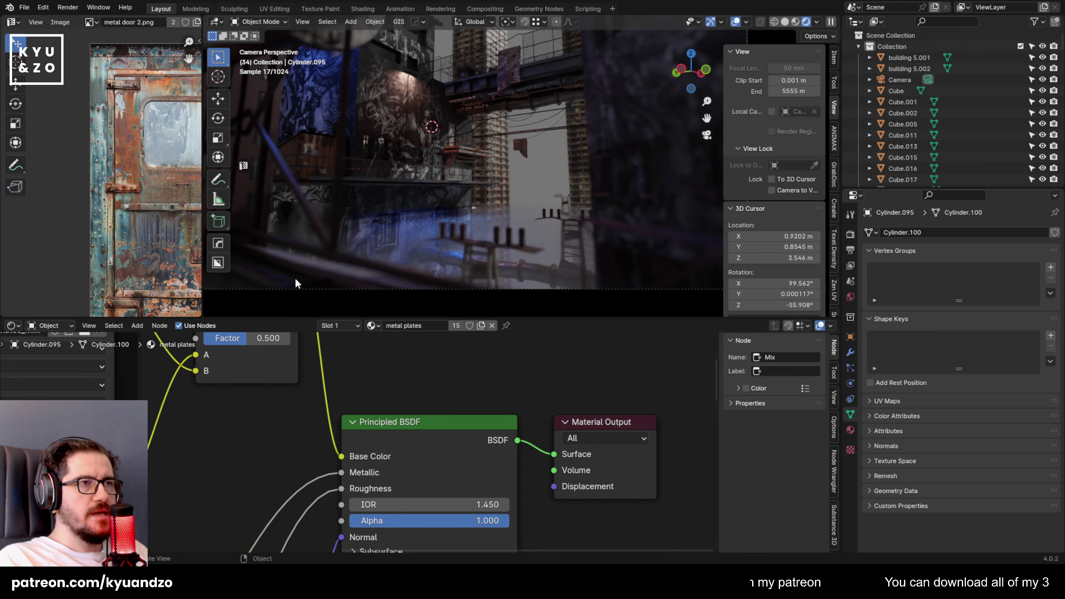
# Resize the front pylon and adjust its position along Y and Z to the left of the rear copy.
pyautogui.click(605, 243)
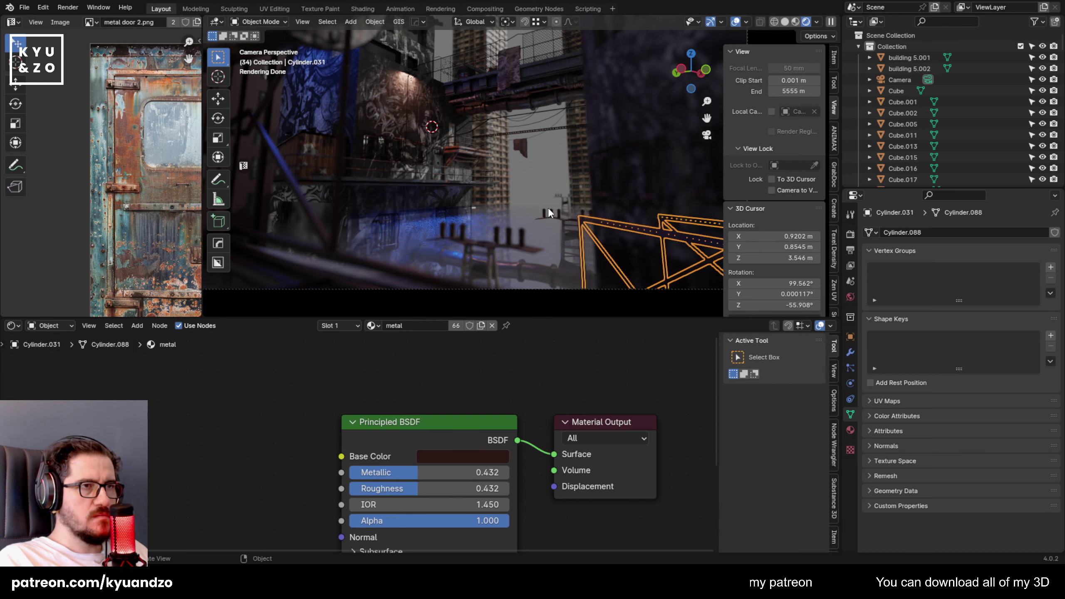
pyautogui.click(521, 248)
pyautogui.press('g')
pyautogui.press('y')
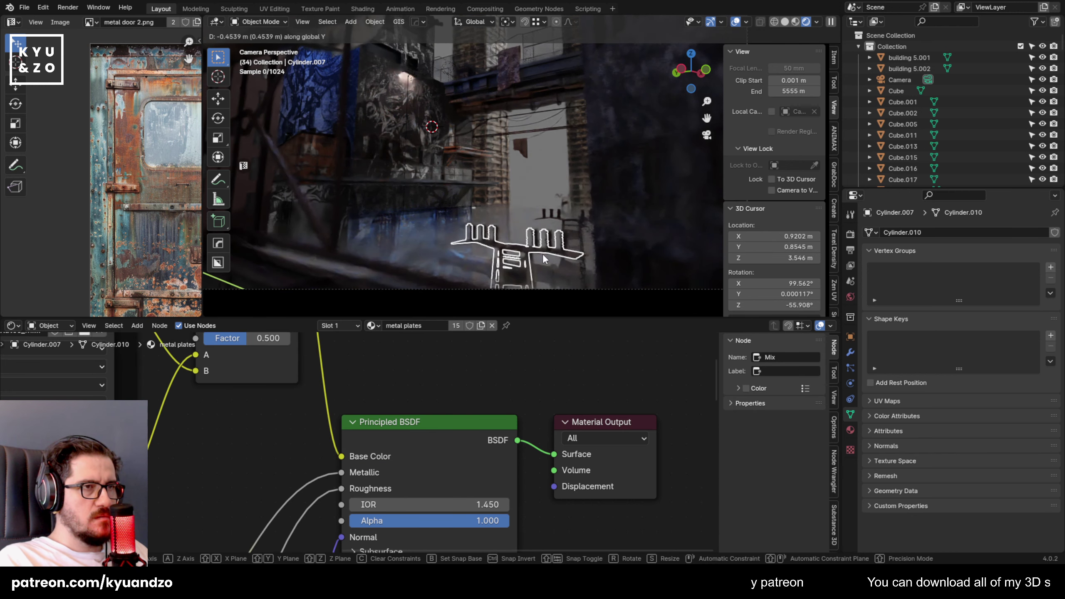
pyautogui.click(542, 259)
pyautogui.press('s')
pyautogui.click(604, 248)
pyautogui.press('g')
pyautogui.press('z')
pyautogui.click(615, 214)
pyautogui.press('g')
pyautogui.press('y')
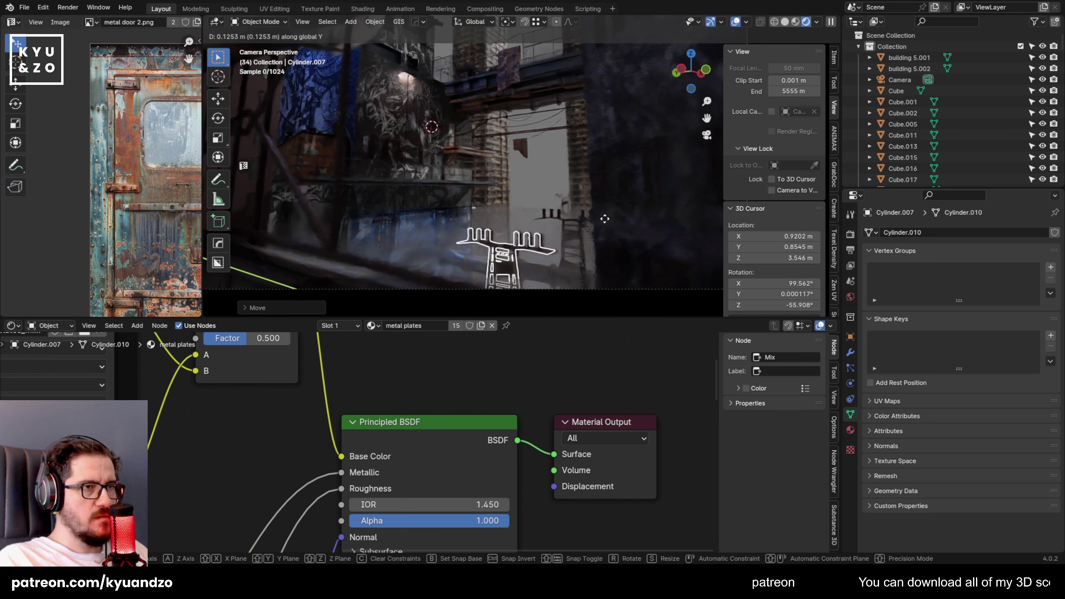
pyautogui.click(595, 218)
# Try another copy of the front pylon offset about 1.2 m along negative Y, and undo it.
pyautogui.click(531, 157)
pyautogui.click(499, 248)
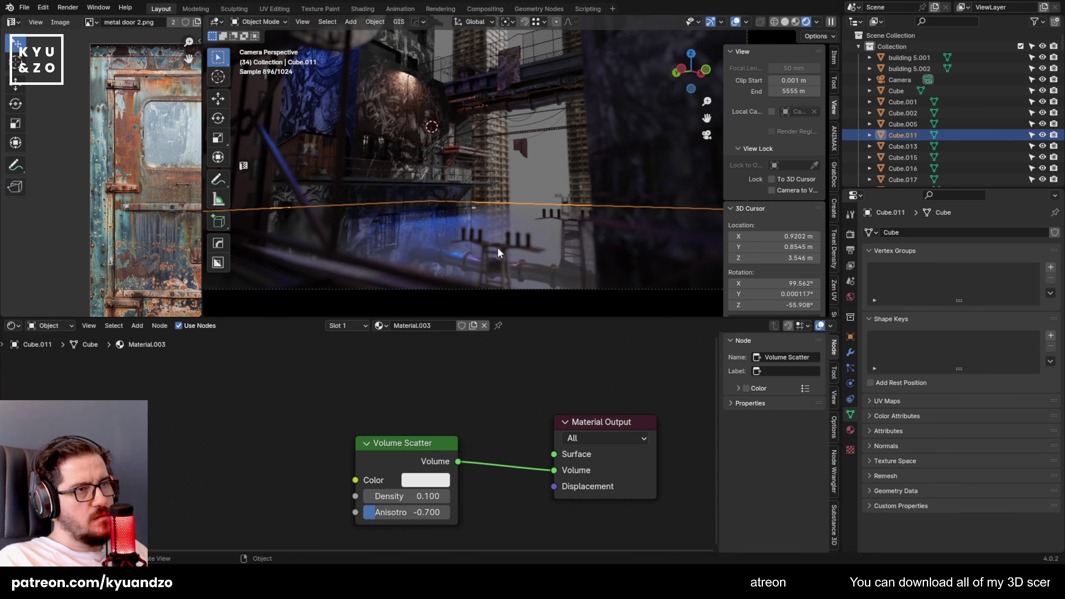
pyautogui.click(507, 244)
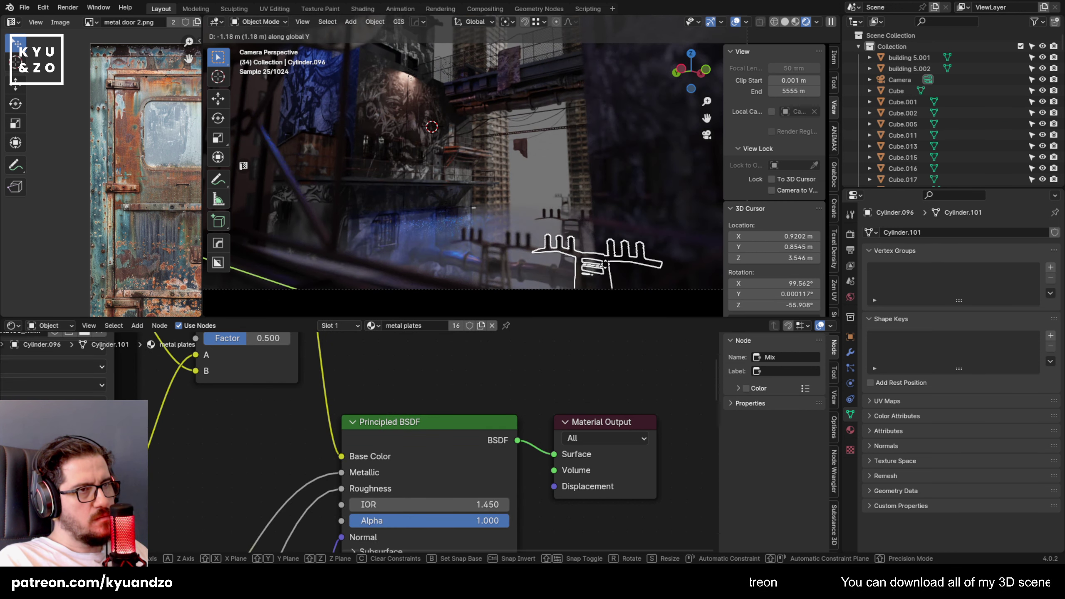
pyautogui.click(535, 147)
pyautogui.hotkey('ctrl', 'z')
pyautogui.hotkey('ctrl', 'z')
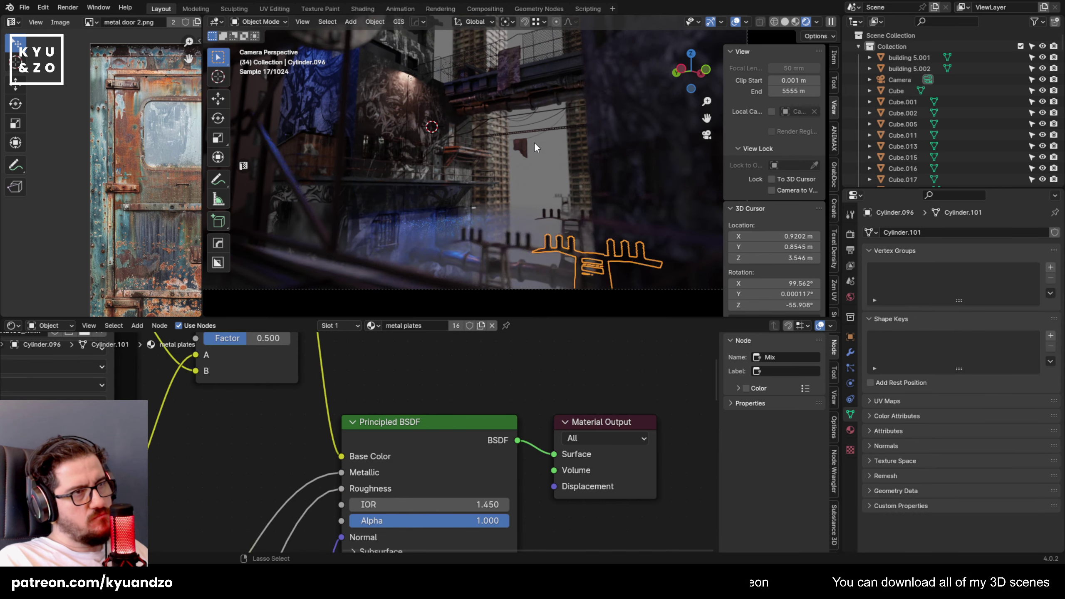
# Check both pylons in the camera composition and save the scene file 21.blend.
pyautogui.keyDown('shift'); pyautogui.moveTo(505, 167); pyautogui.dragTo(506, 221, button='middle'); pyautogui.keyUp('shift')
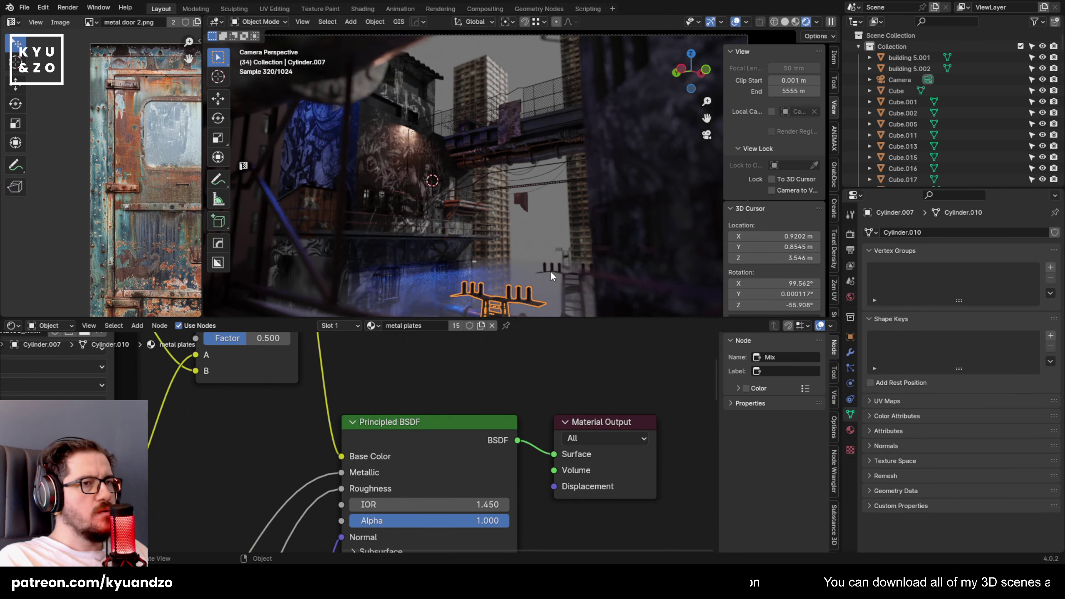
pyautogui.click(550, 271)
pyautogui.keyDown('shift'); pyautogui.moveTo(457, 270); pyautogui.dragTo(482, 207, button='middle'); pyautogui.keyUp('shift')
pyautogui.hotkey('ctrl', 's')
# Shift the front pylon about 0.27 m along negative Y, enlarge it, and lower it along Z.
pyautogui.click(531, 234)
pyautogui.press('g')
pyautogui.press('y')
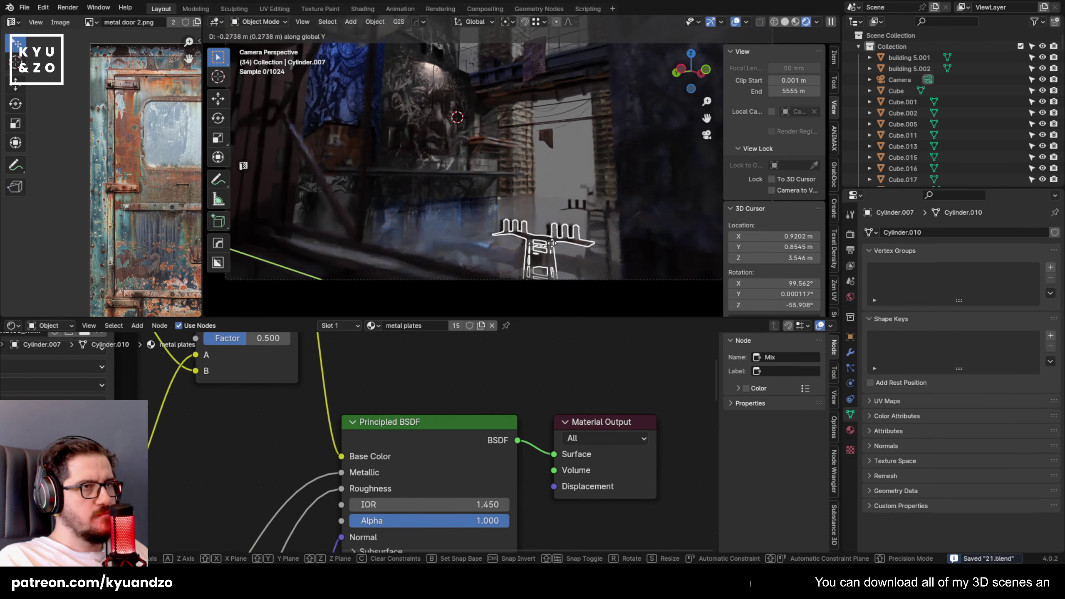
pyautogui.click(553, 244)
pyautogui.press('s')
pyautogui.click(691, 261)
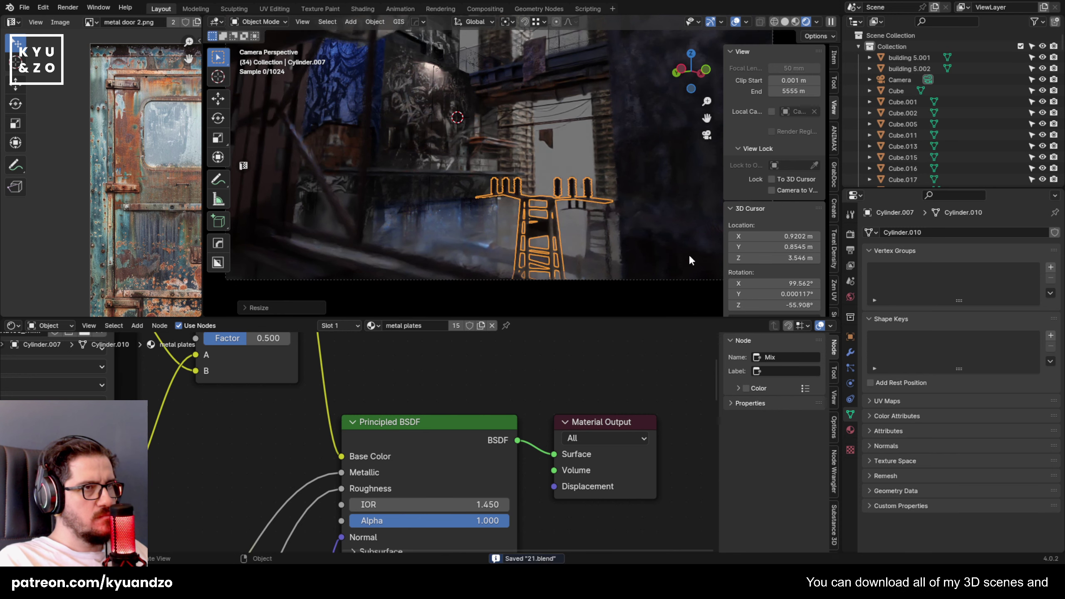
pyautogui.press('g')
pyautogui.press('z')
pyautogui.click(563, 155)
pyautogui.click(563, 155)
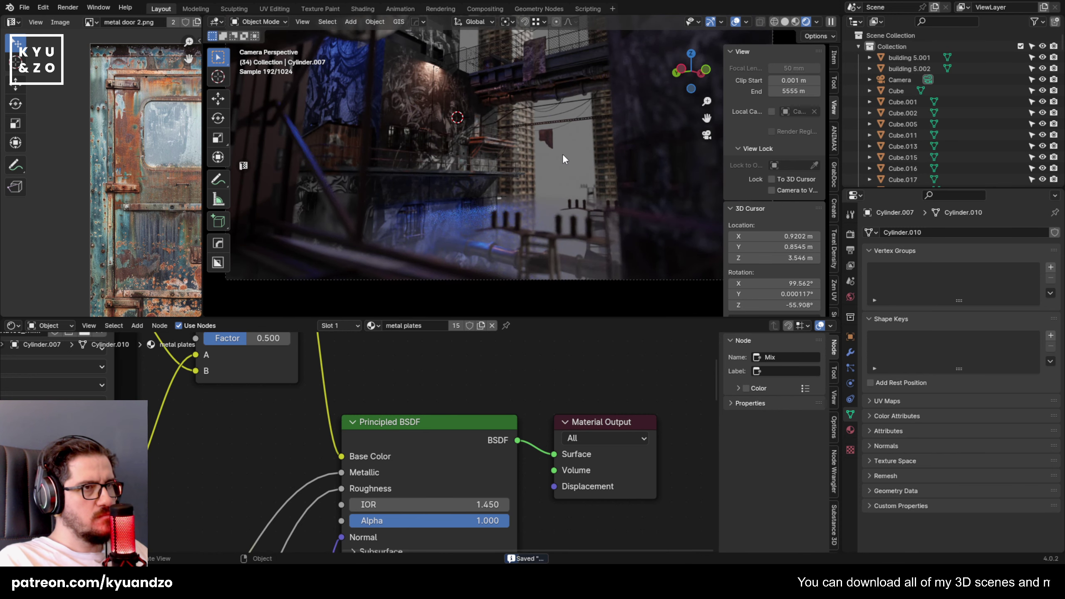
# Reposition the front pylon freely in the camera view and rotate it about the Z axis.
pyautogui.click(551, 248)
pyautogui.click(560, 234)
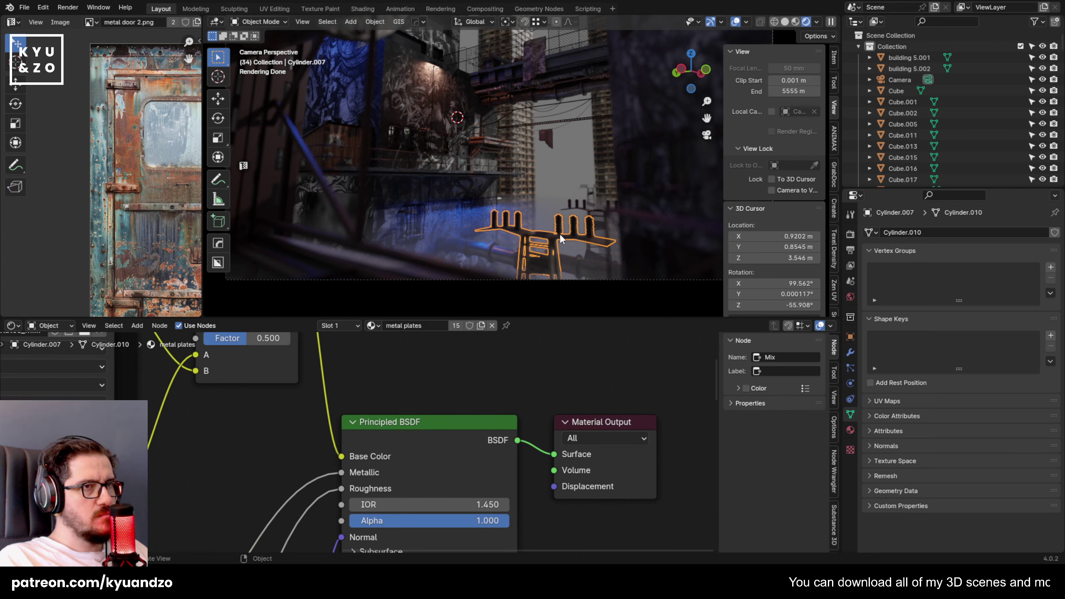
pyautogui.press('g')
pyautogui.click(601, 206)
pyautogui.press('r')
pyautogui.press('z')
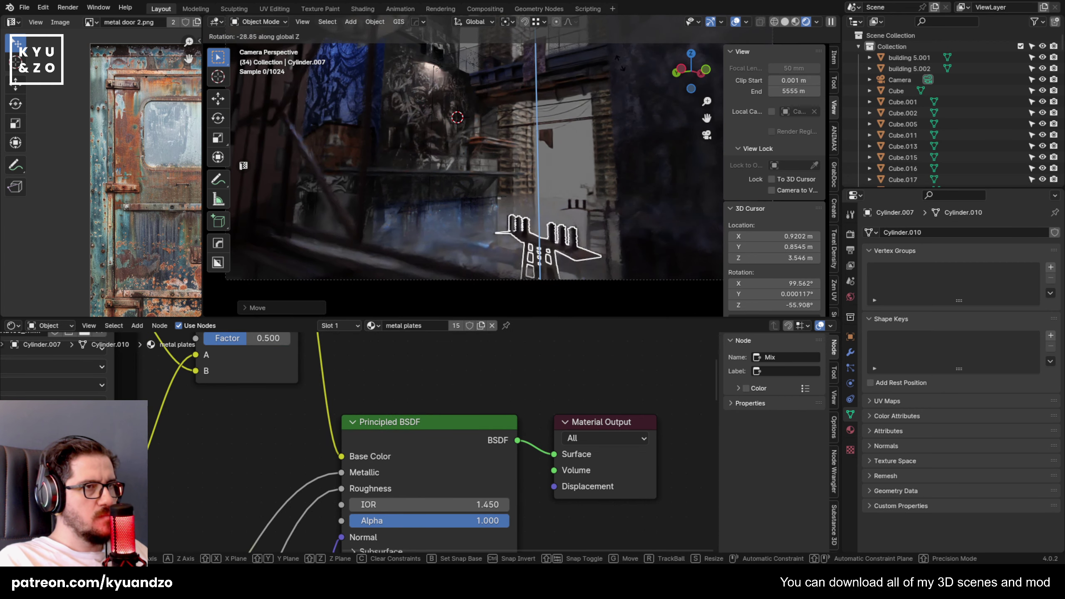
pyautogui.click(719, 235)
# Scale the front pylon down and raise it along Z level with the rear pylon.
pyautogui.press('s')
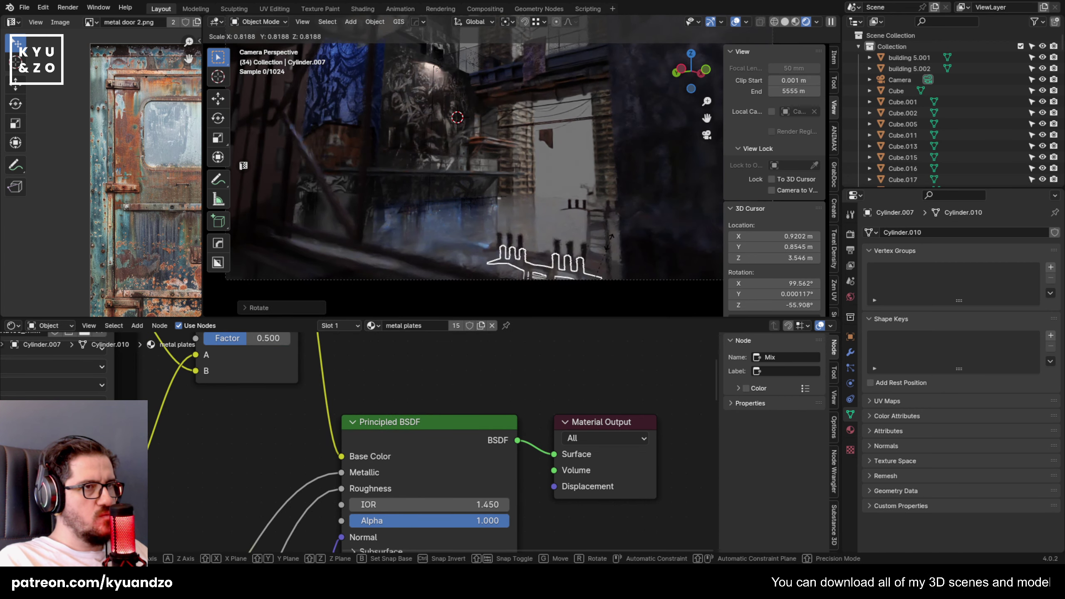
pyautogui.click(590, 240)
pyautogui.press('g')
pyautogui.press('z')
pyautogui.click(554, 172)
pyautogui.hotkey('alt', 'a')
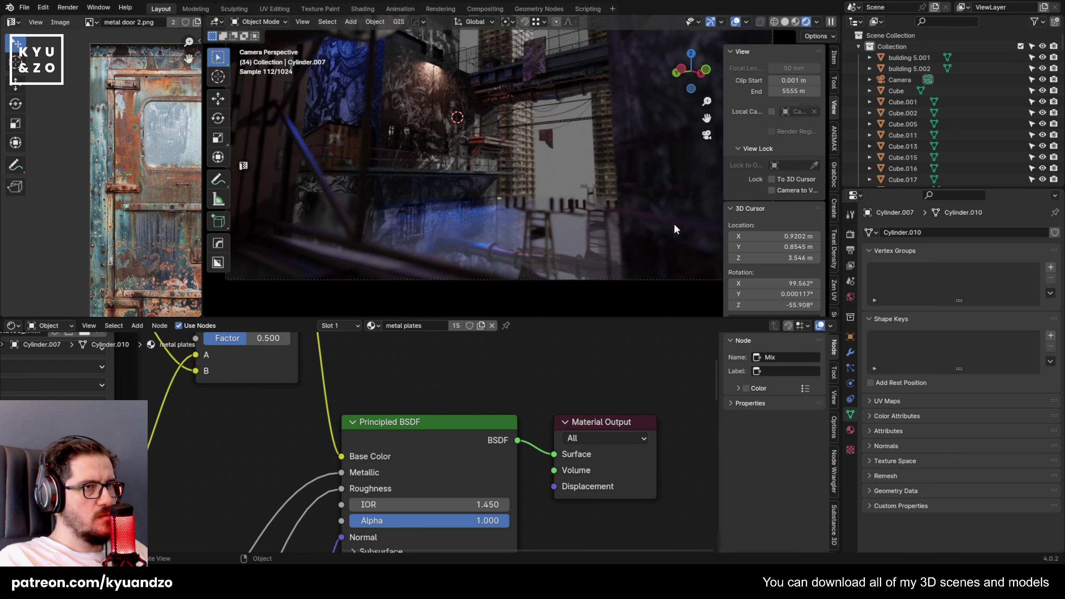
# Delete the duplicated rear pylon beside the alley's high-rise.
pyautogui.click(596, 231)
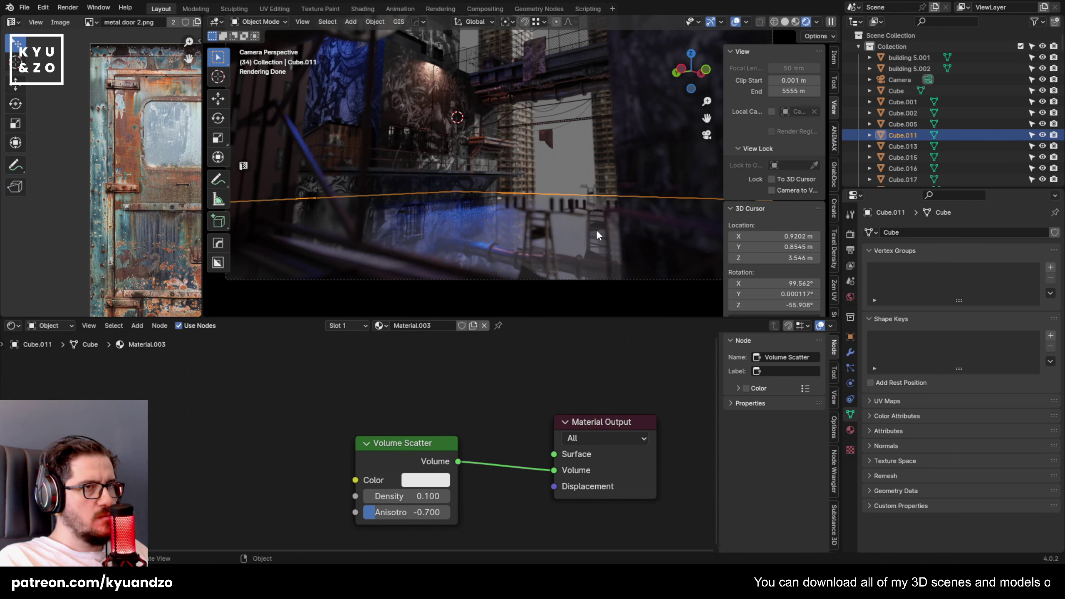
pyautogui.click(597, 228)
pyautogui.press('x')
pyautogui.click(597, 227)
# Shift the remaining pylon slightly along Y toward the middle of the alley gap and check the framing.
pyautogui.click(538, 231)
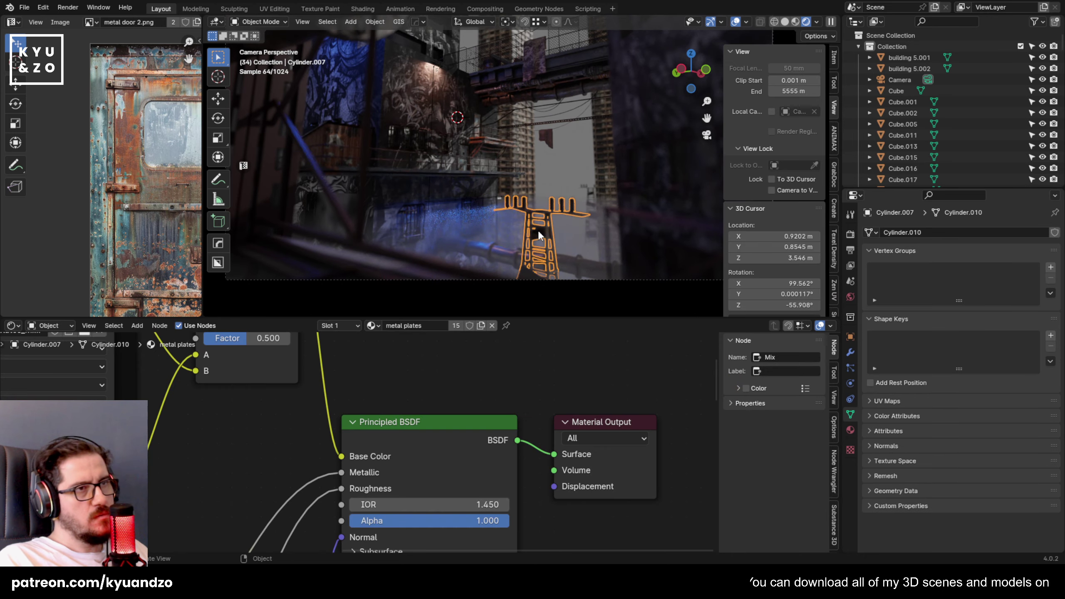
pyautogui.press('g')
pyautogui.press('y')
pyautogui.click(553, 230)
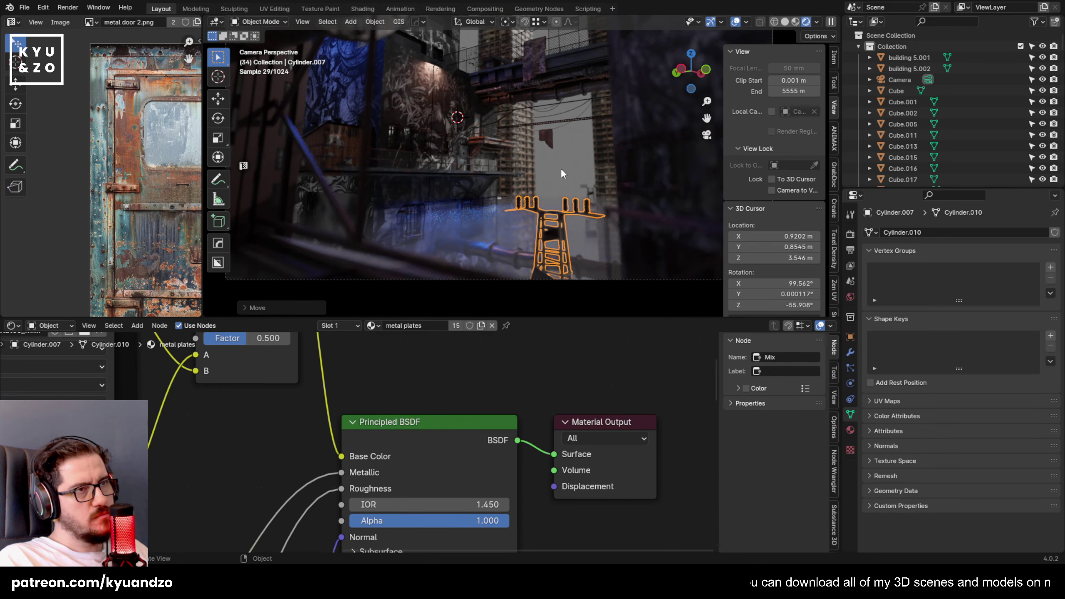
pyautogui.hotkey('alt', 'a')
pyautogui.scroll(-2, 584, 152)
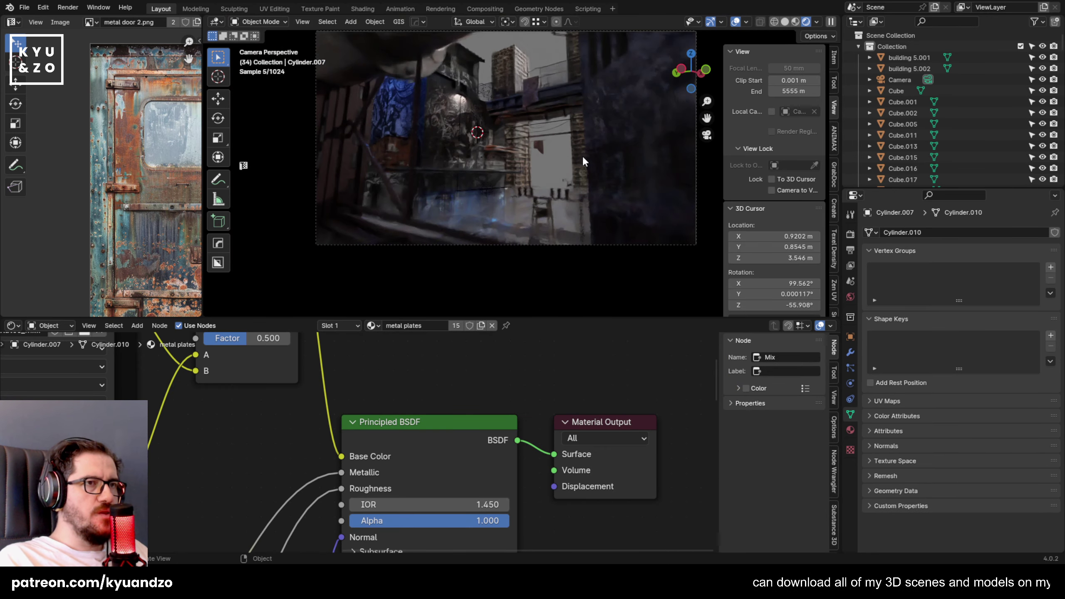
pyautogui.scroll(2, 552, 183)
# Move the pylon along X and adjust its placement so it stands in front of the blue-lit fog left of the gap.
pyautogui.click(552, 183)
pyautogui.press('g')
pyautogui.press('x')
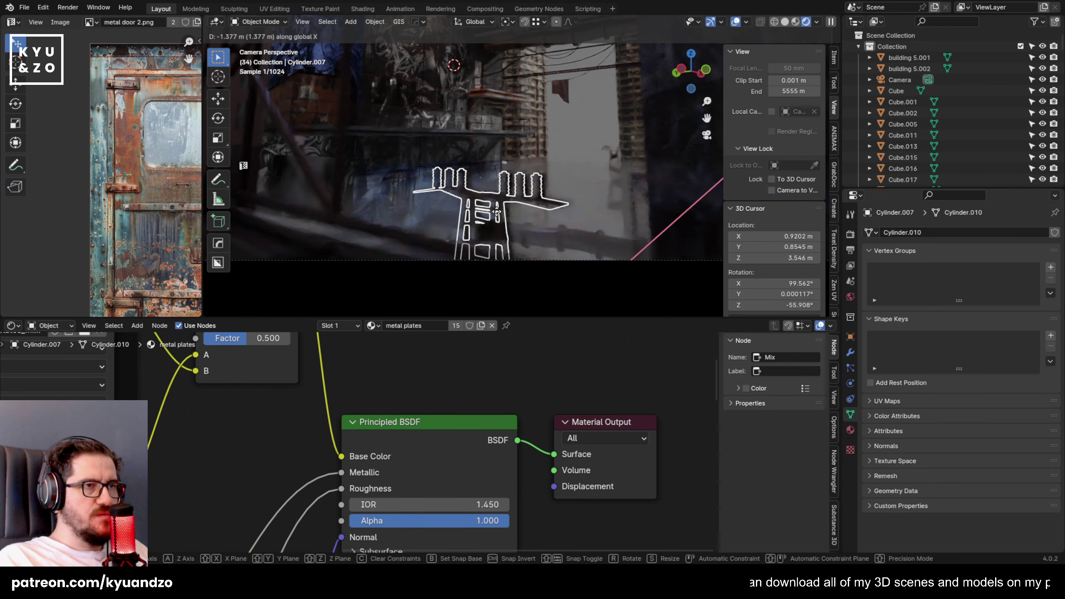
pyautogui.click(531, 189)
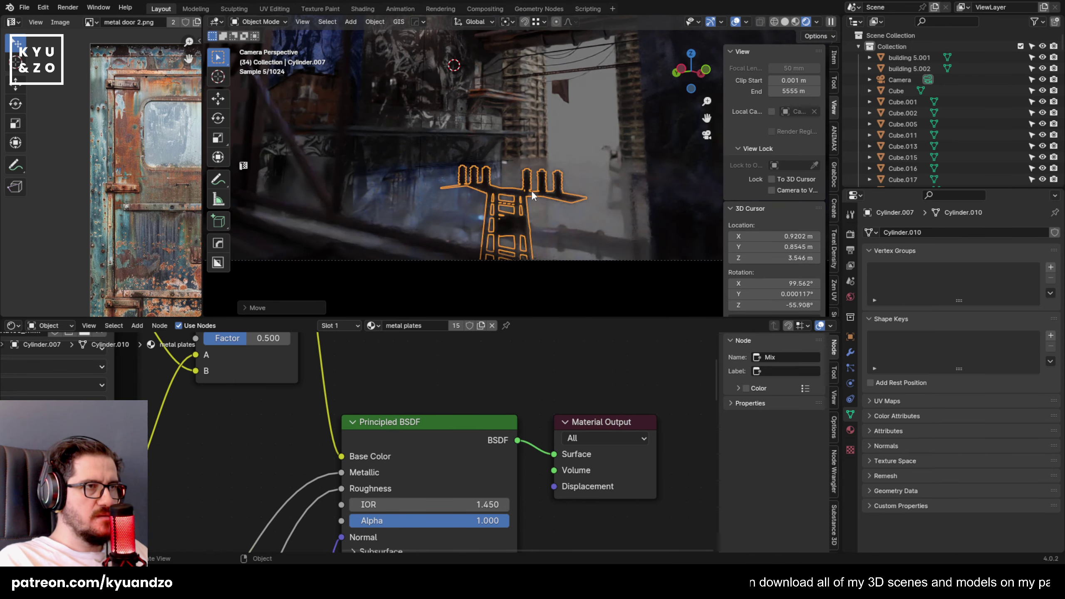
pyautogui.press('g')
pyautogui.press('z')
pyautogui.press('y')
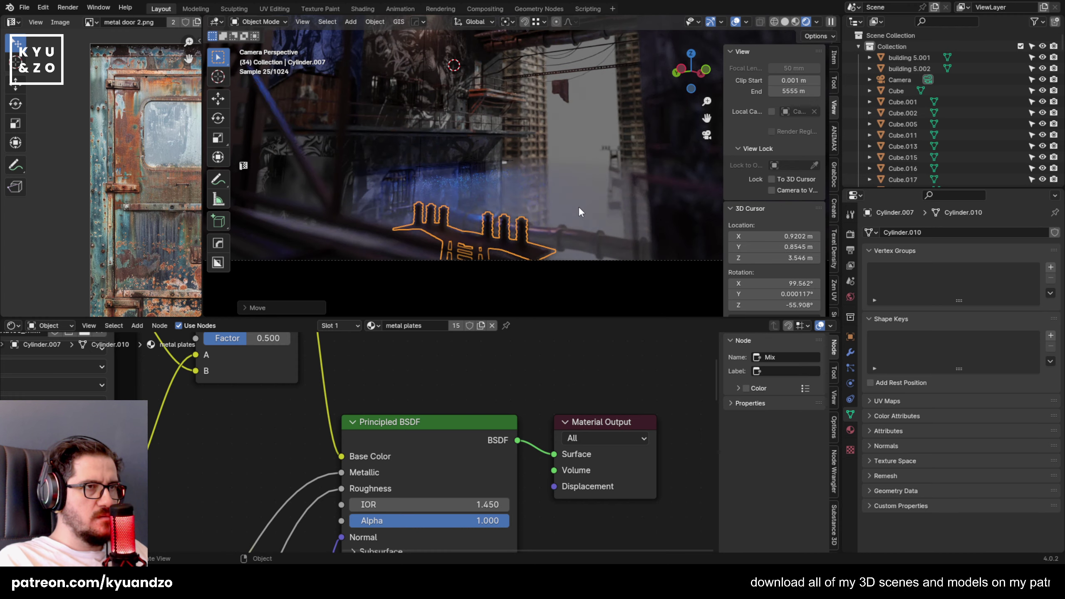
pyautogui.click(607, 184)
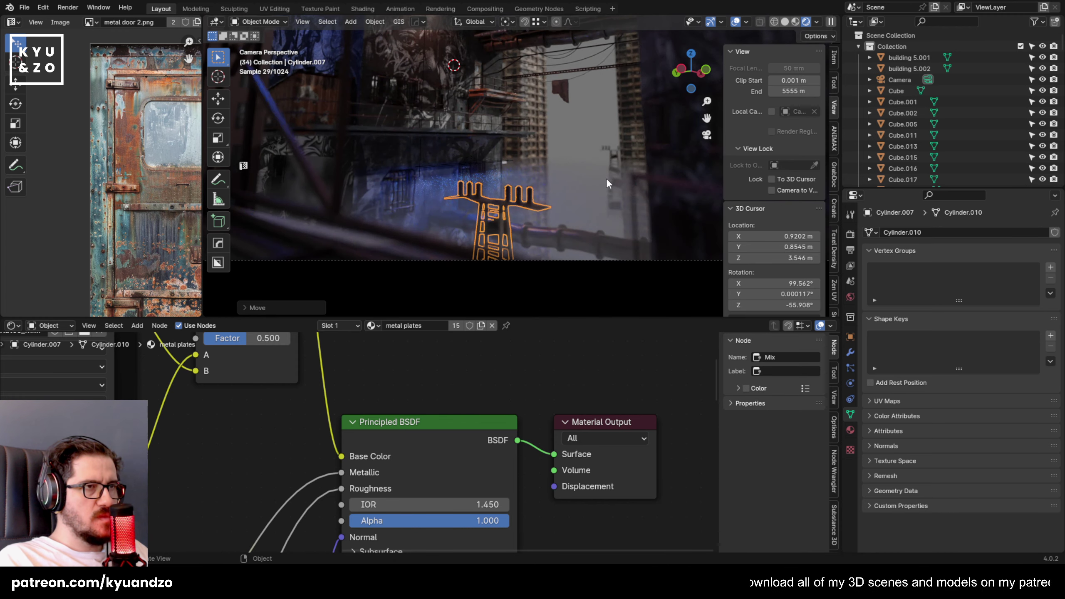
# Delete the pylon standing in front of the blue-lit fog at the alley gap.
pyautogui.click(562, 181)
pyautogui.scroll(-3, 561, 177)
pyautogui.scroll(1, 561, 177)
pyautogui.keyDown('shift'); pyautogui.moveTo(525, 112); pyautogui.dragTo(531, 199, button='middle'); pyautogui.keyUp('shift')
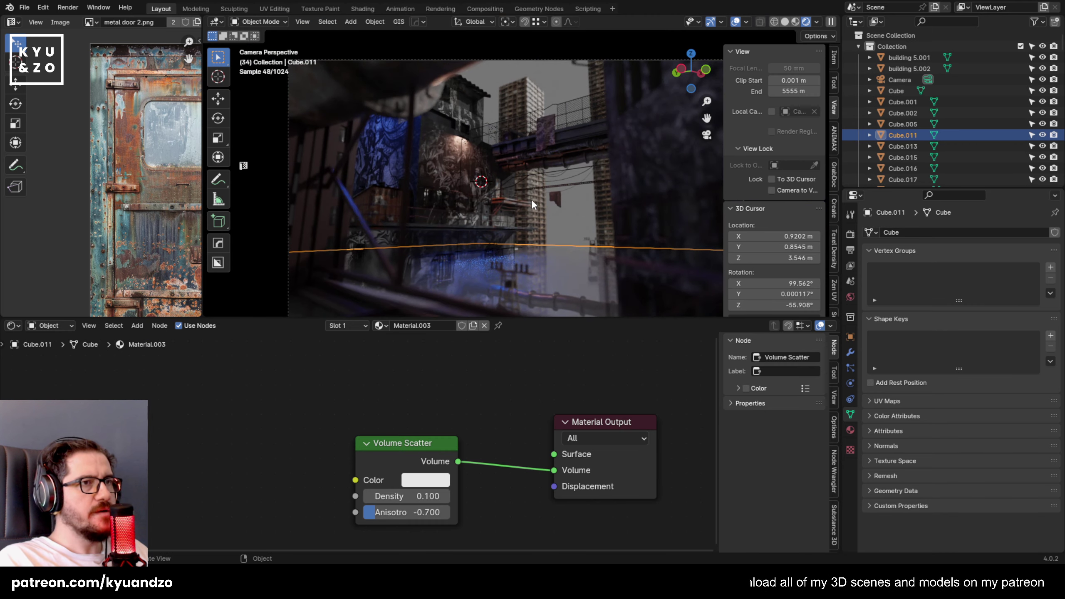
pyautogui.keyDown('shift'); pyautogui.moveTo(529, 256); pyautogui.dragTo(524, 216, button='middle'); pyautogui.keyUp('shift')
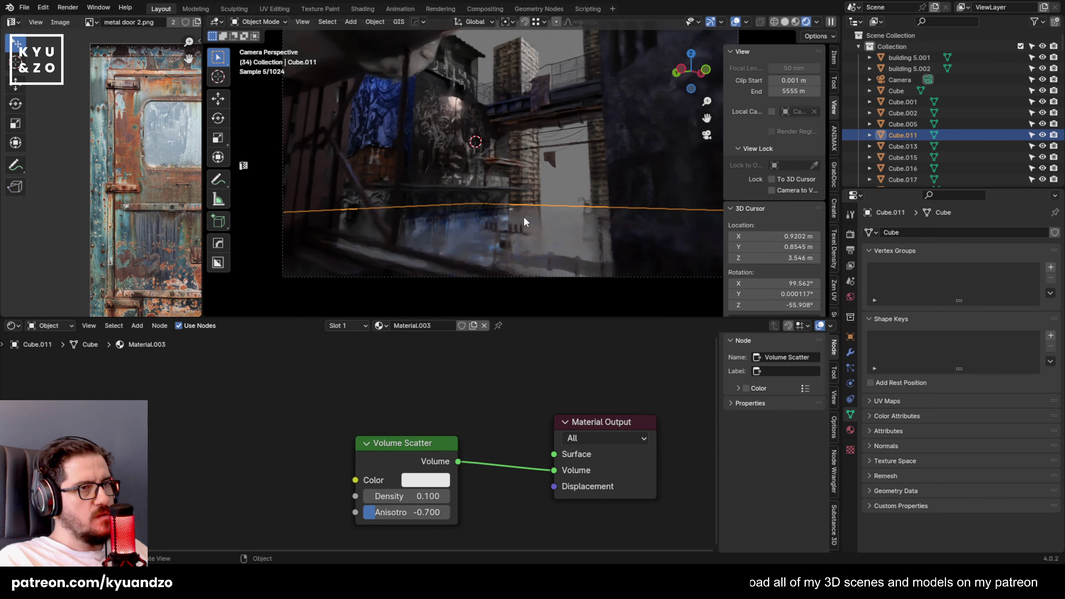
pyautogui.click(518, 235)
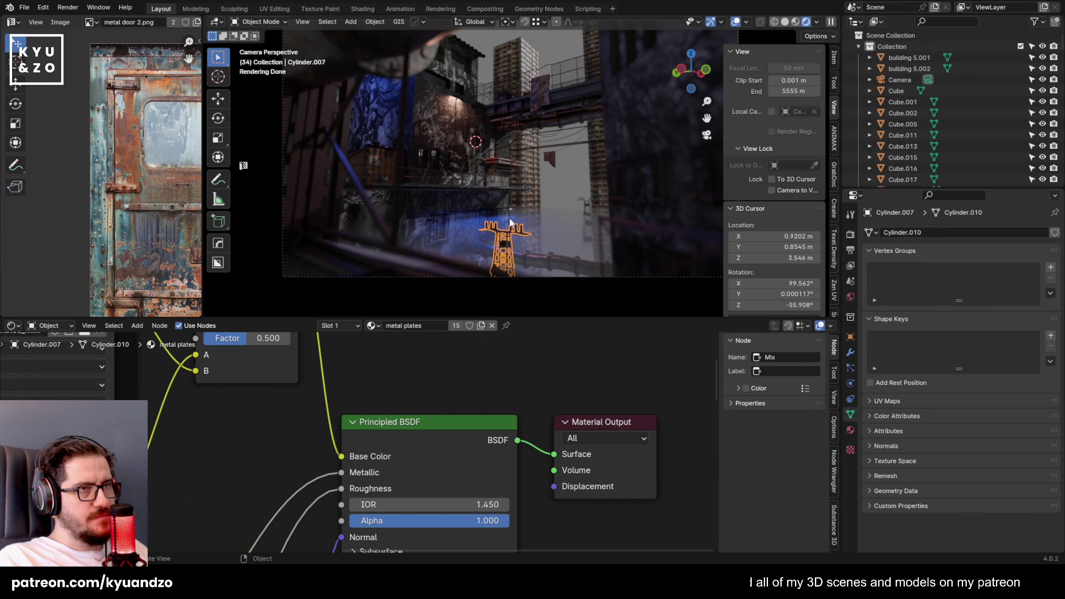
pyautogui.press('x')
pyautogui.click(556, 196)
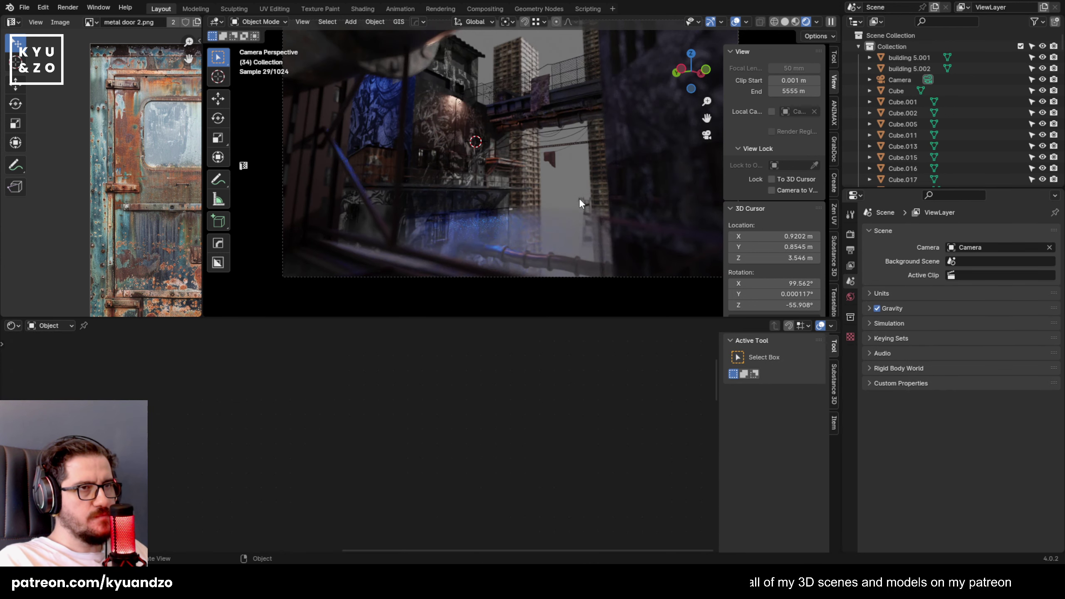
# Undo back to the other pylon in the alley gap and scale it down.
pyautogui.hotkey('ctrl', 'z')
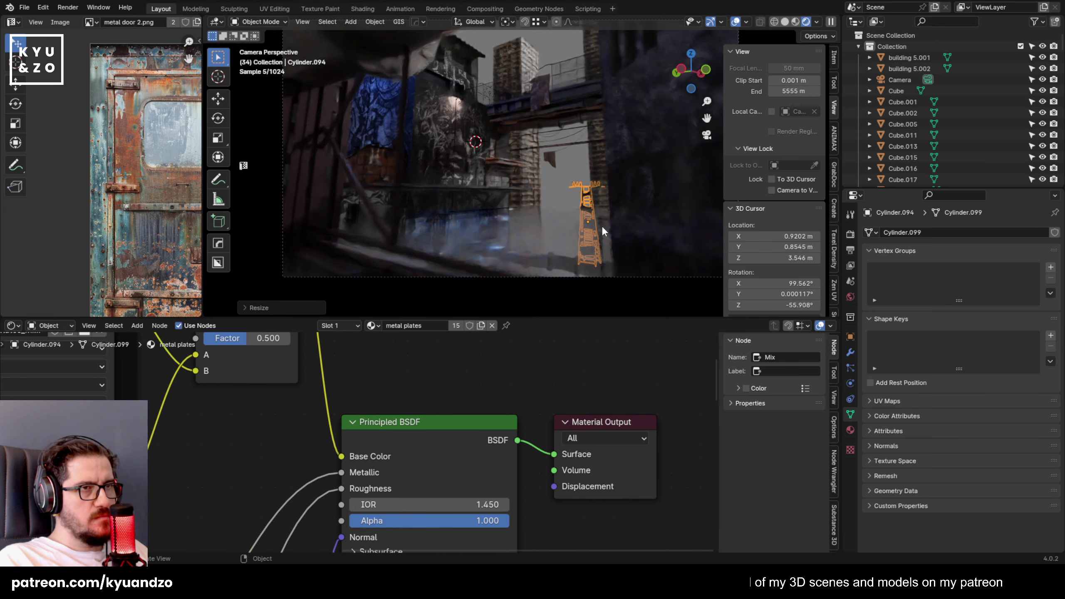
pyautogui.press('s')
pyautogui.click(577, 211)
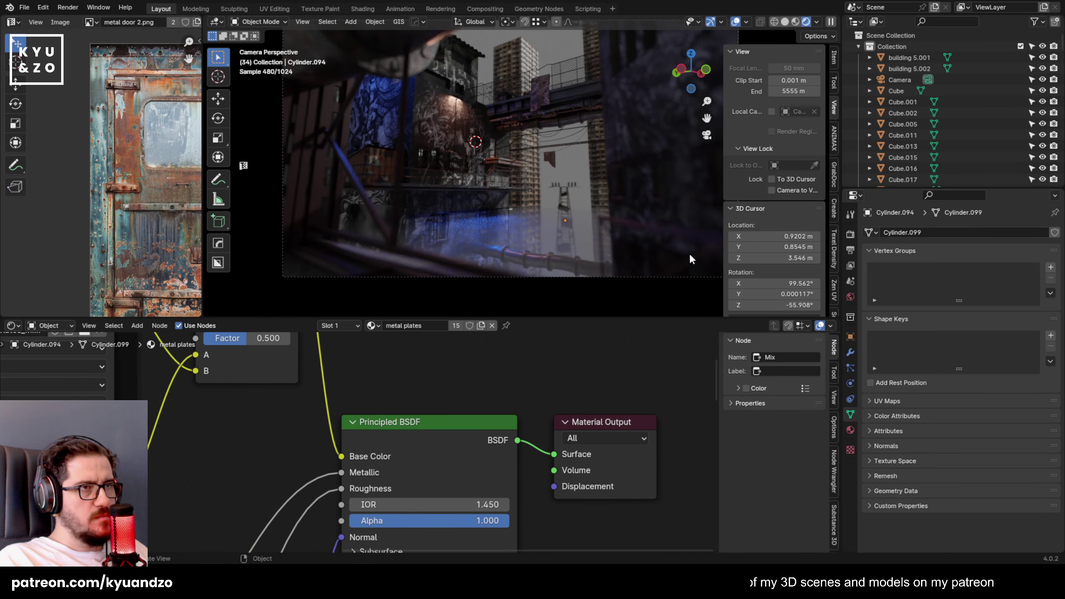
# Move the restored pylon along Y within the alley gap and lower it along Z.
pyautogui.keyDown('shift'); pyautogui.moveTo(526, 172); pyautogui.dragTo(488, 171, button='middle'); pyautogui.keyUp('shift')
pyautogui.scroll(-2, 489, 172)
pyautogui.scroll(4, 508, 188)
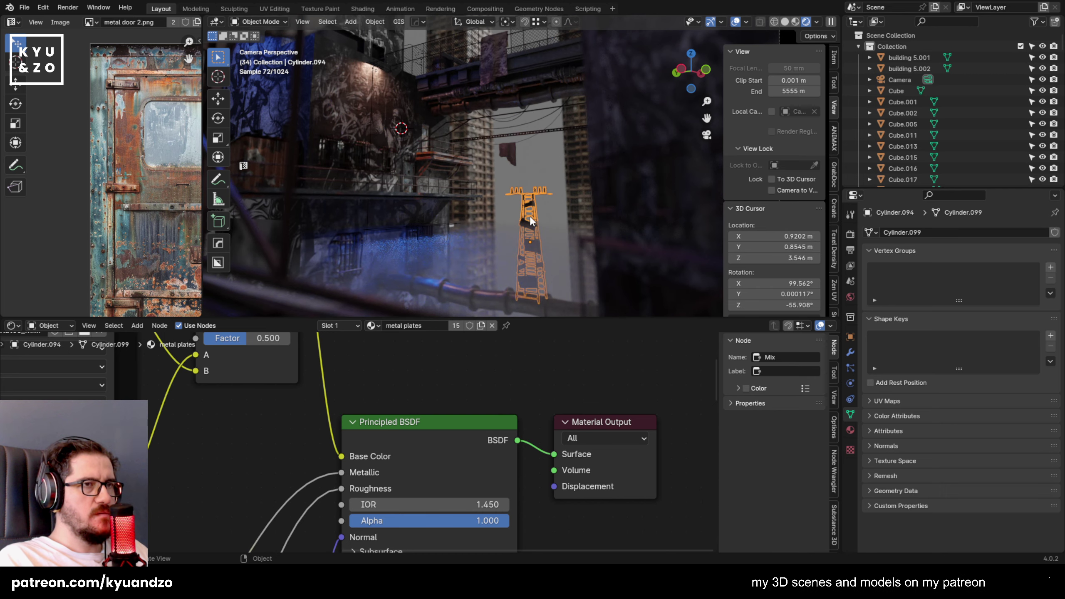
pyautogui.press('g')
pyautogui.press('x')
pyautogui.press('y')
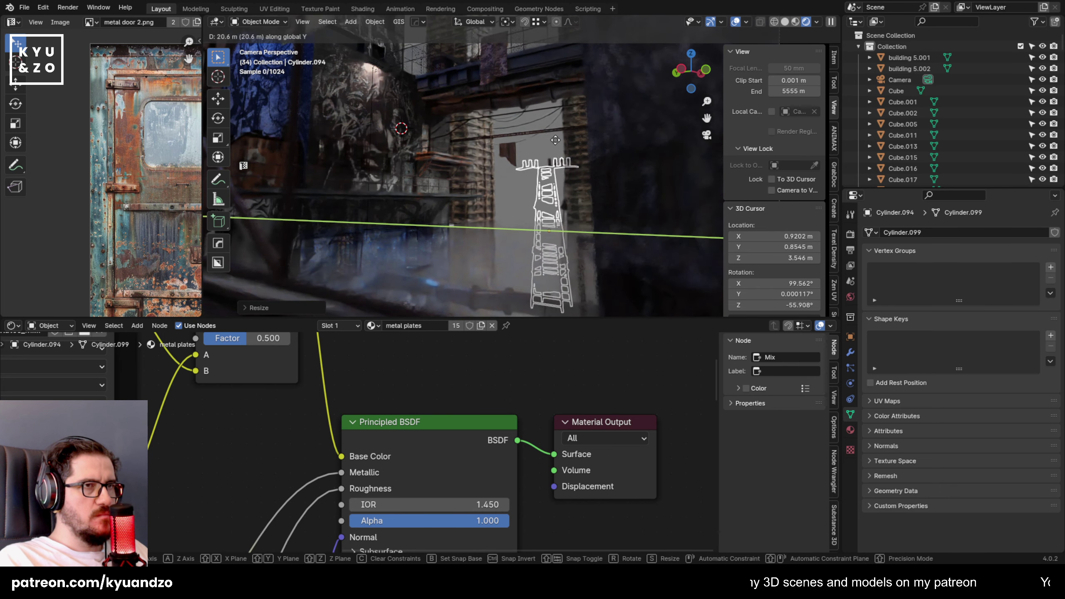
pyautogui.click(540, 138)
pyautogui.press('g')
pyautogui.press('z')
pyautogui.click(538, 168)
# Shift the pylon along X and bring it along Y to the middle of the alley gap.
pyautogui.press('g')
pyautogui.press('x')
pyautogui.click(551, 123)
pyautogui.press('g')
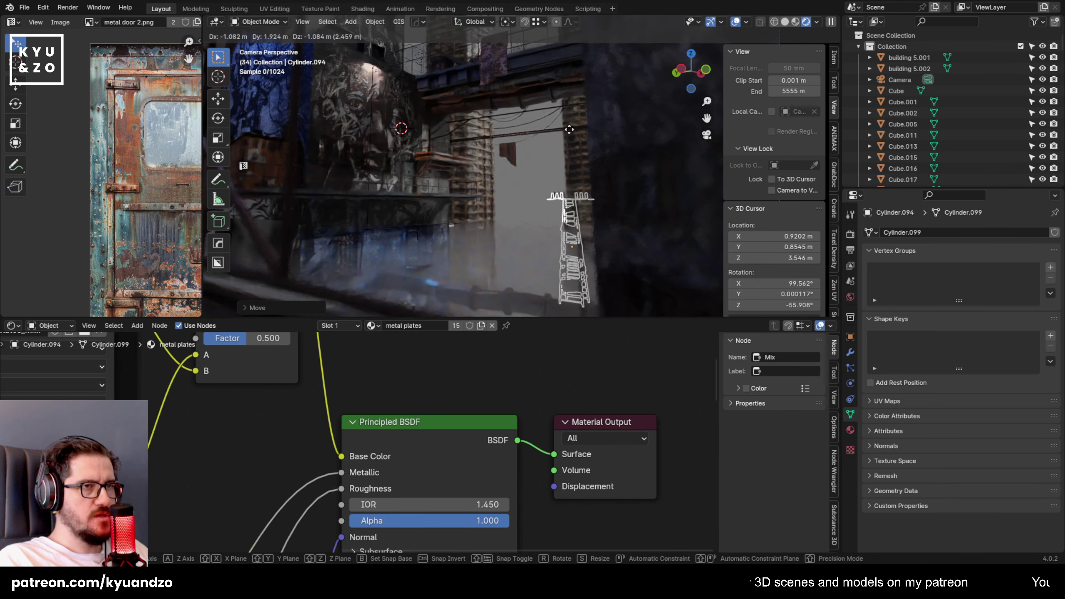
pyautogui.press('y')
pyautogui.click(532, 126)
# Enlarge the pylon slightly and lower it along Z behind the foreground pipe.
pyautogui.press('s')
pyautogui.click(596, 191)
pyautogui.press('g')
pyautogui.press('z')
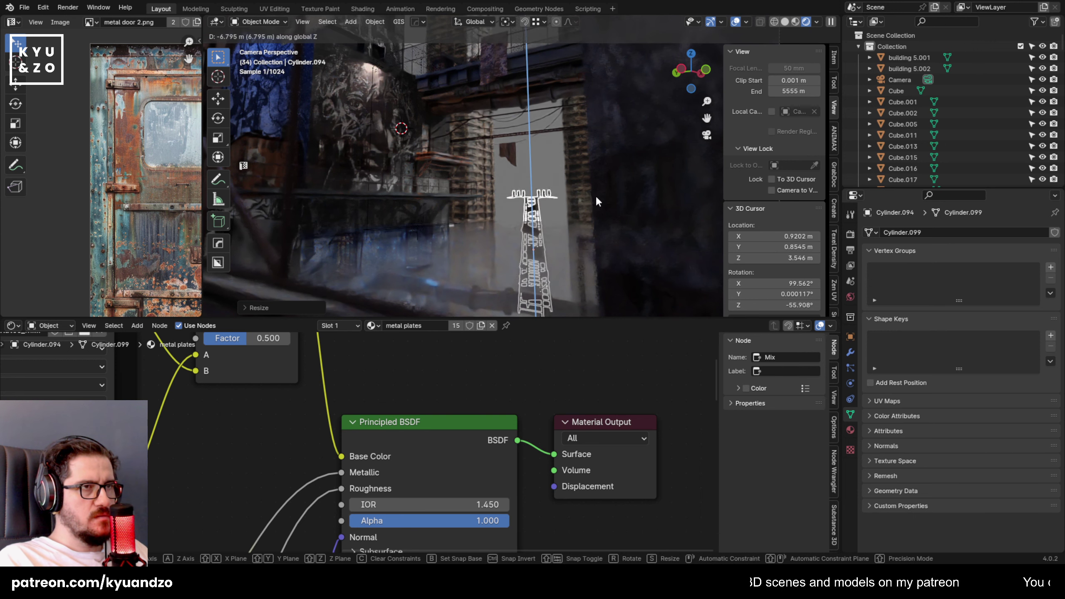
pyautogui.click(600, 191)
pyautogui.scroll(-3, 607, 172)
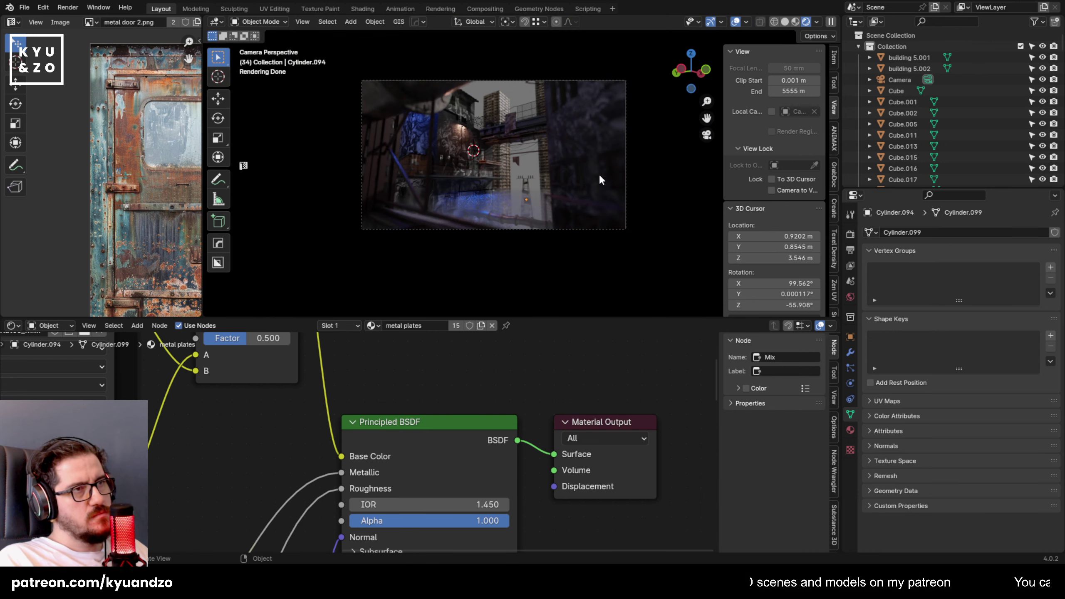
# Check the pylon against the overall framing and delete it from the alley gap.
pyautogui.scroll(6, 520, 189)
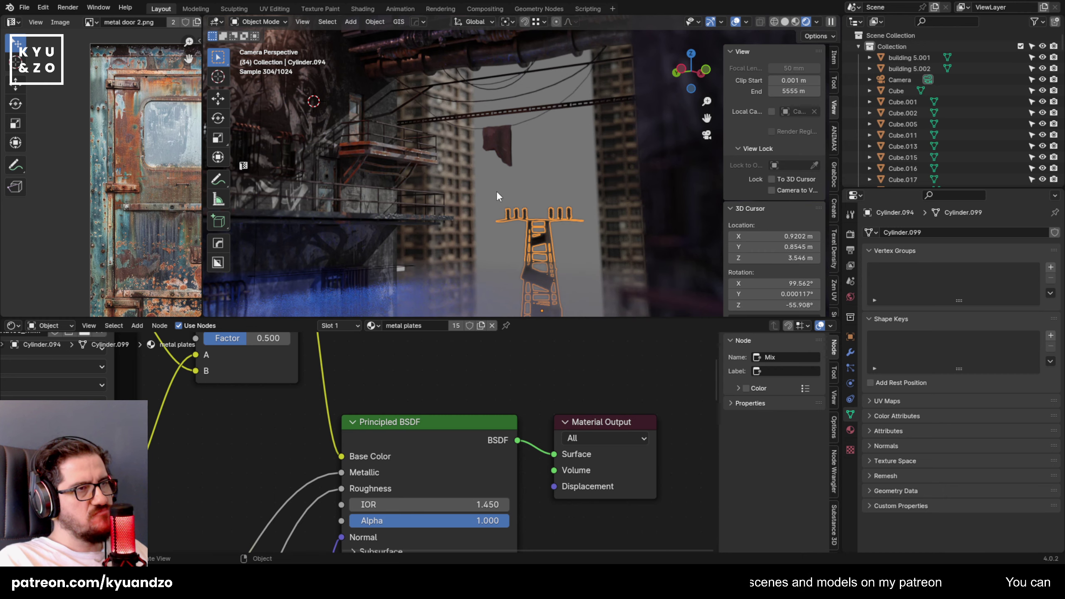
pyautogui.scroll(-5, 497, 193)
pyautogui.scroll(4, 523, 192)
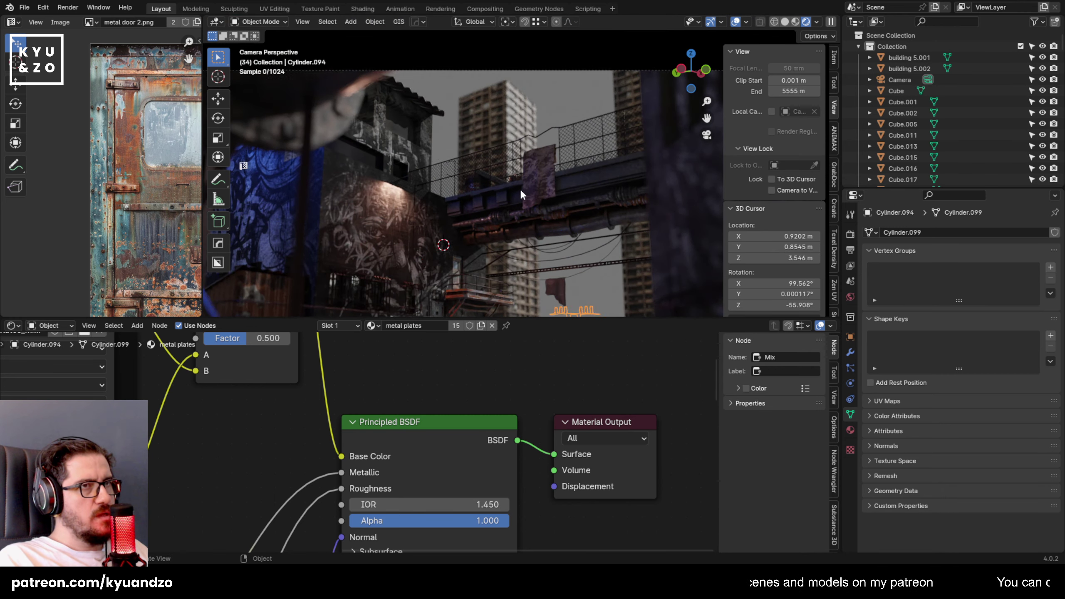
pyautogui.scroll(-5, 520, 194)
pyautogui.scroll(1, 517, 196)
pyautogui.press('x')
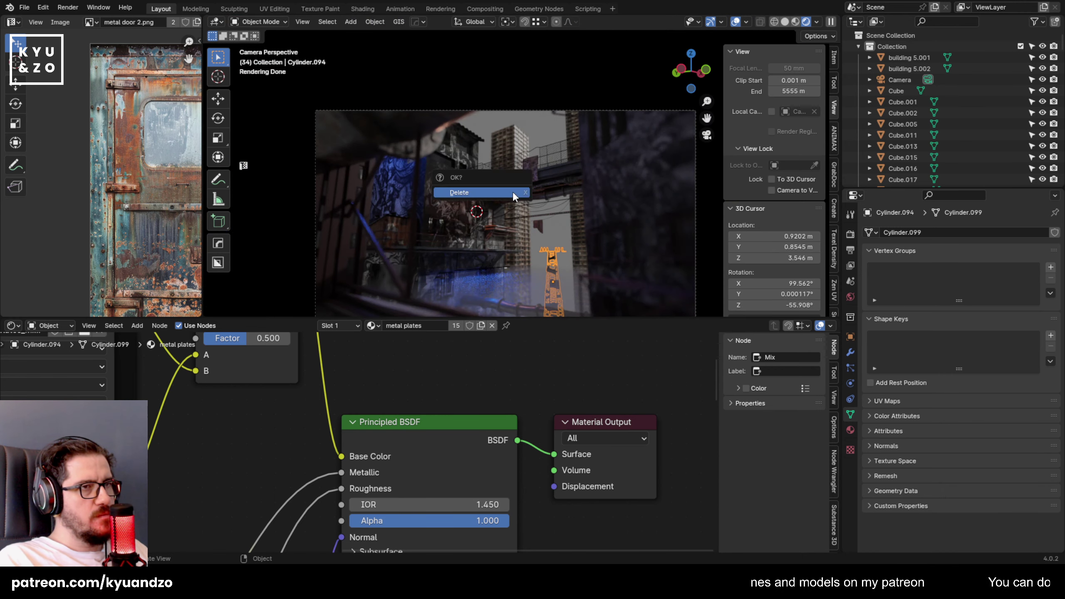
pyautogui.click(513, 192)
# Stretch the fog cube taller along Z and adjust its height so the fog fills more of the alley.
pyautogui.scroll(2, 471, 235)
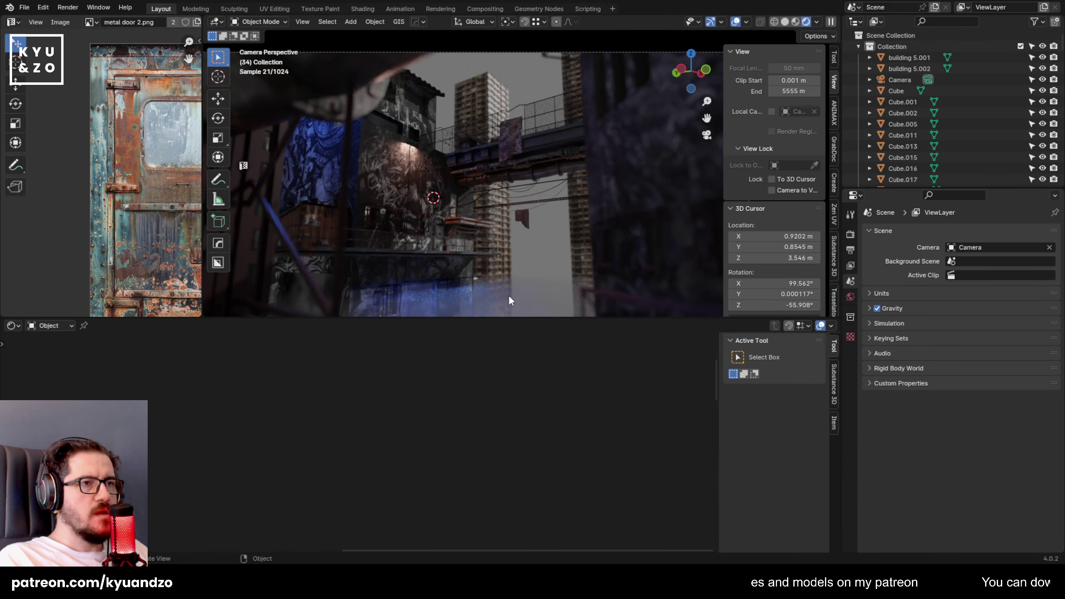
pyautogui.click(513, 290)
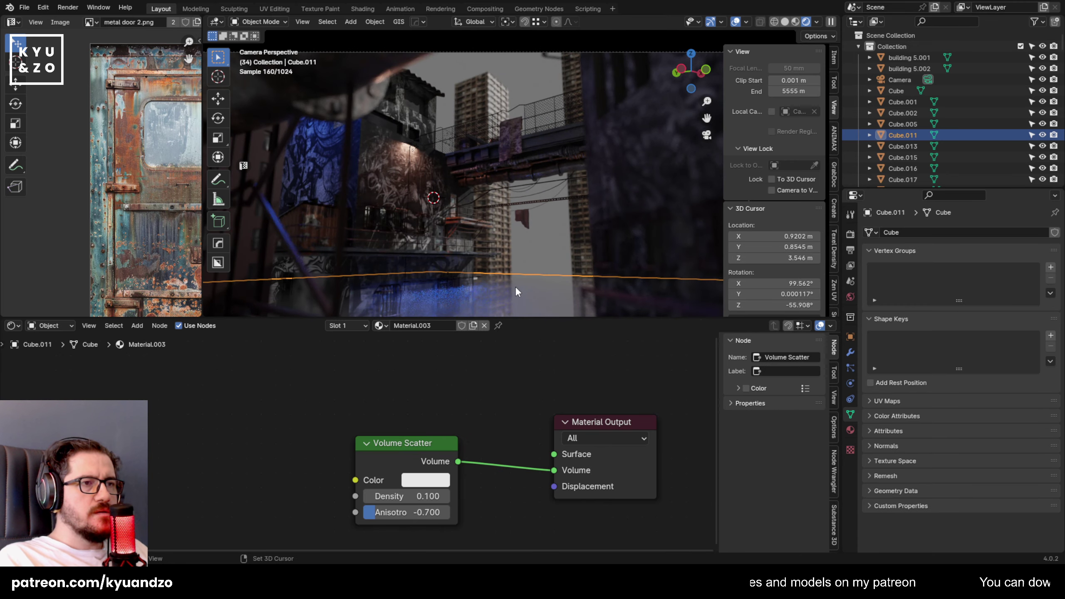
pyautogui.keyDown('shift'); pyautogui.moveTo(606, 300); pyautogui.dragTo(594, 220, button='middle'); pyautogui.keyUp('shift')
pyautogui.press('g')
pyautogui.press('z')
pyautogui.click(602, 183)
pyautogui.press('s')
pyautogui.press('z')
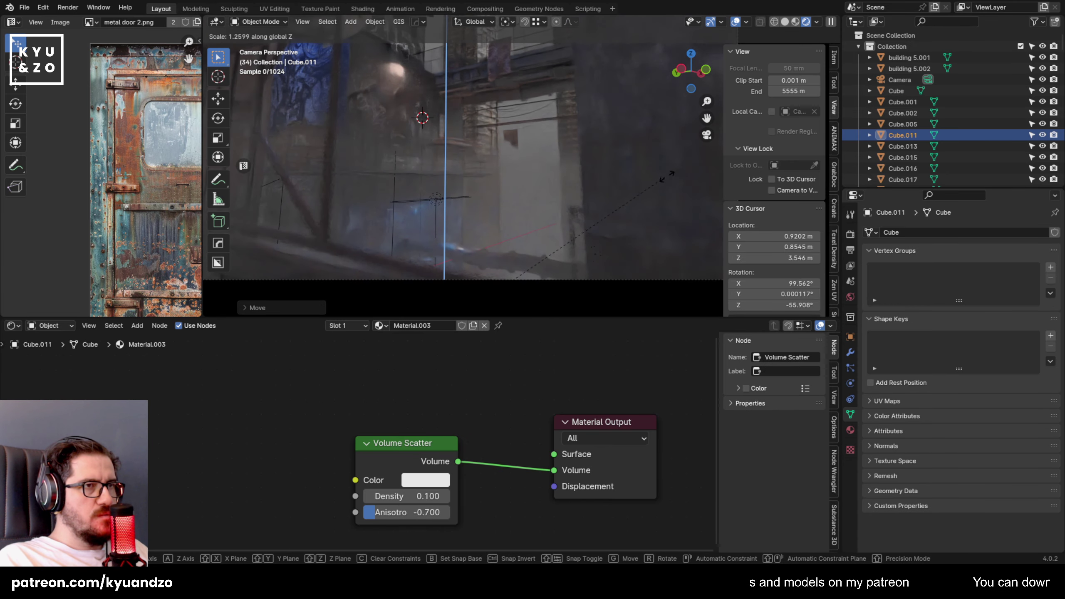
pyautogui.click(708, 174)
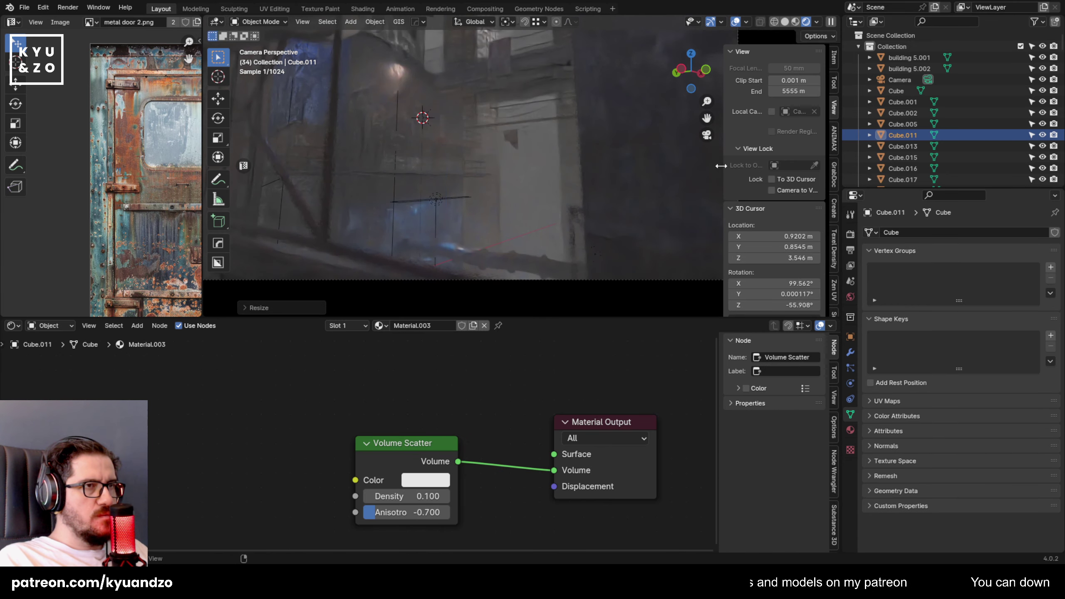
pyautogui.press('g')
pyautogui.press('z')
pyautogui.click(709, 189)
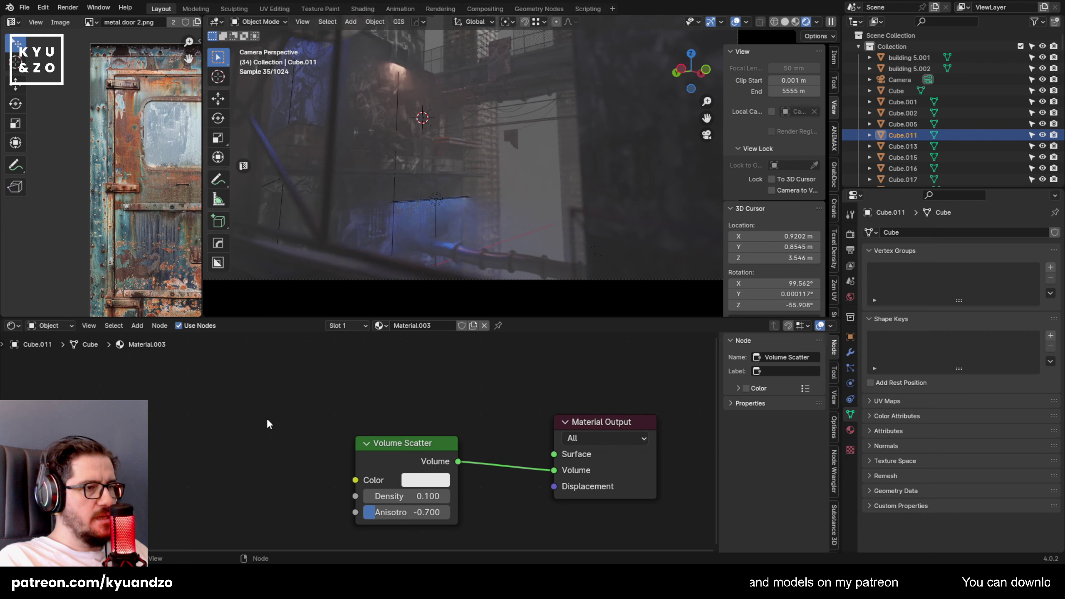
# Add a Color Ramp node to the fog material and connect its color output to the Volume Scatter's Color.
pyautogui.hotkey('shift', 'a')
pyautogui.write('c')
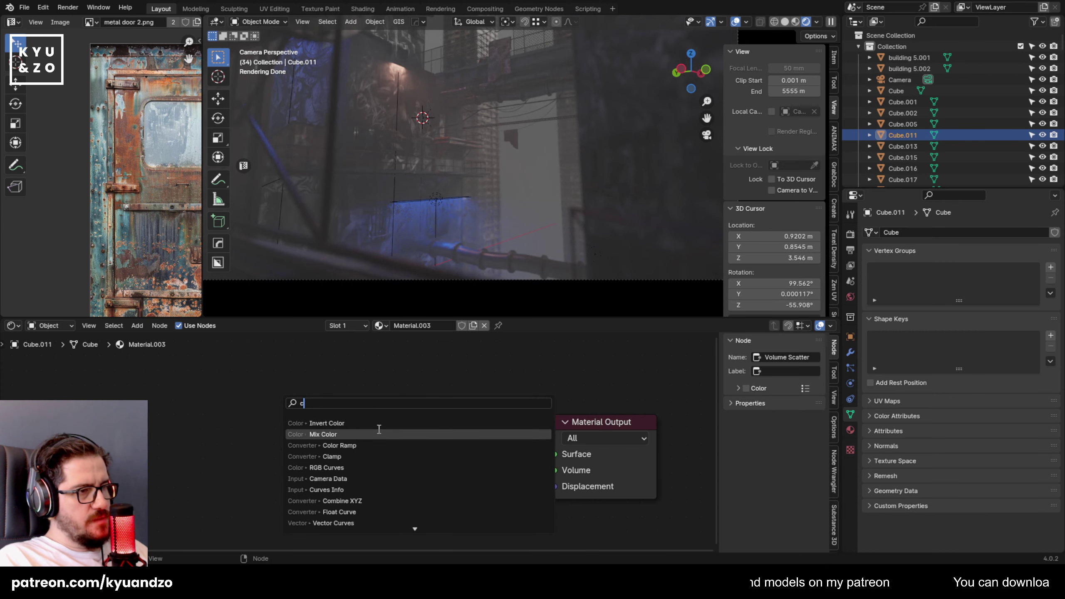
pyautogui.click(366, 444)
pyautogui.click(213, 427)
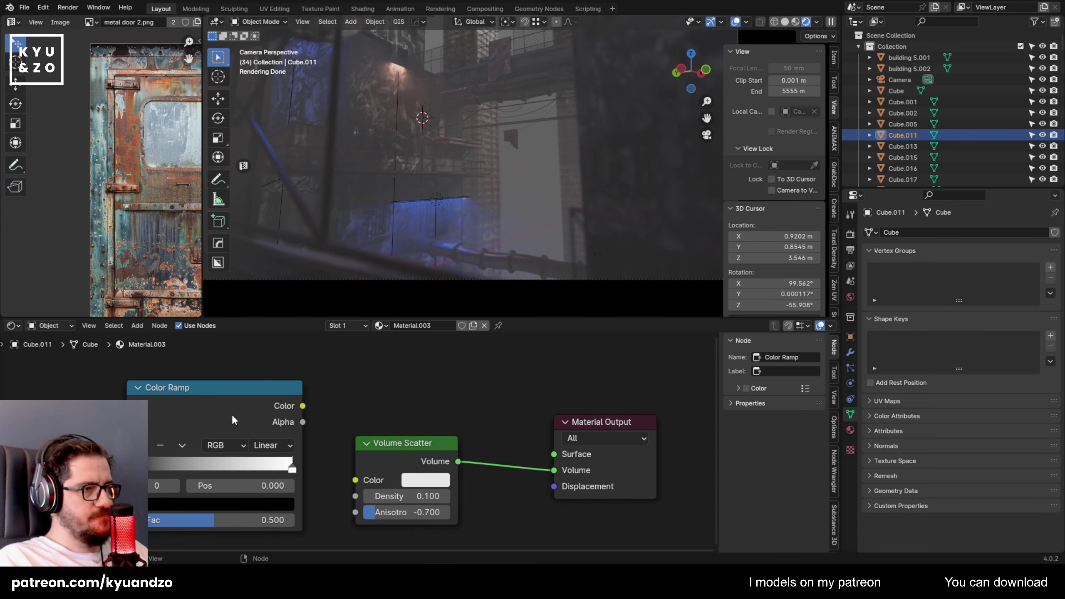
pyautogui.moveTo(347, 481); pyautogui.dragTo(355, 480)
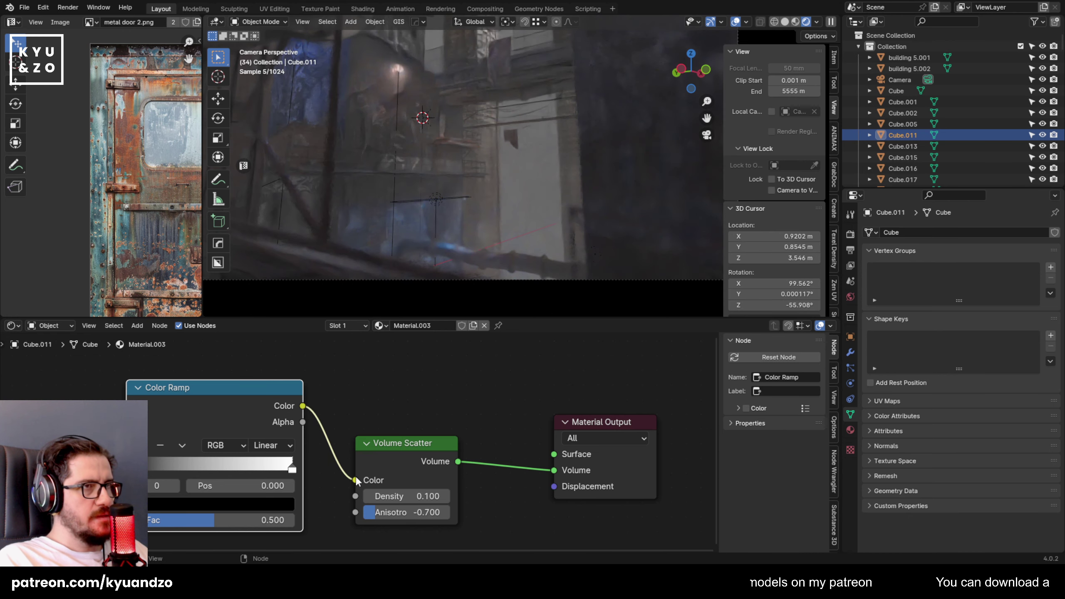
# Move the ramp's black stop past the middle and the white stop to 0.686, and set its Fac to 0.545.
pyautogui.moveTo(140, 465); pyautogui.dragTo(209, 467)
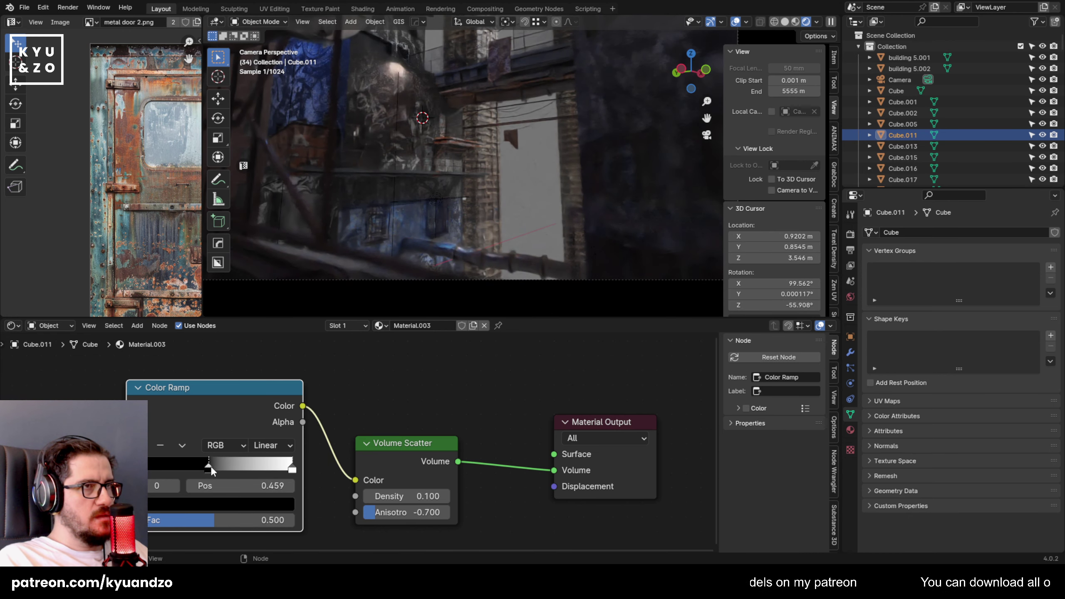
pyautogui.click(290, 469)
pyautogui.moveTo(290, 470); pyautogui.dragTo(244, 471)
pyautogui.click(267, 446)
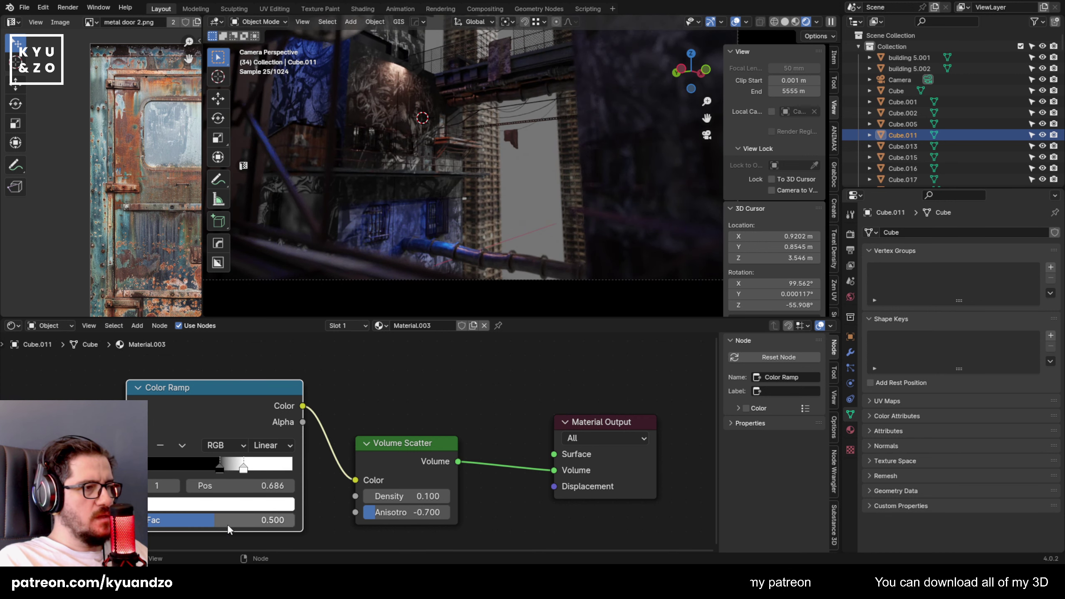
pyautogui.moveTo(229, 525)
pyautogui.mouseDown()
pyautogui.moveTo(241, 525)
pyautogui.moveTo(227, 520)
pyautogui.mouseUp()
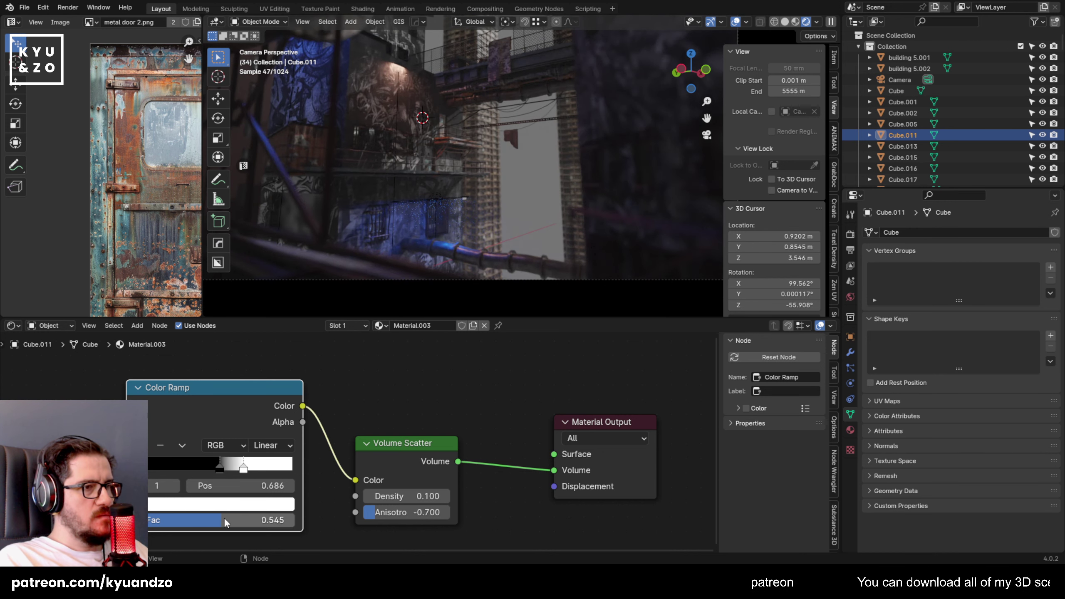
# Reconnect the Color Ramp's color output to the Volume Scatter's Density instead of its Color.
pyautogui.moveTo(231, 422); pyautogui.dragTo(226, 447)
pyautogui.moveTo(401, 393); pyautogui.dragTo(455, 377, button='middle')
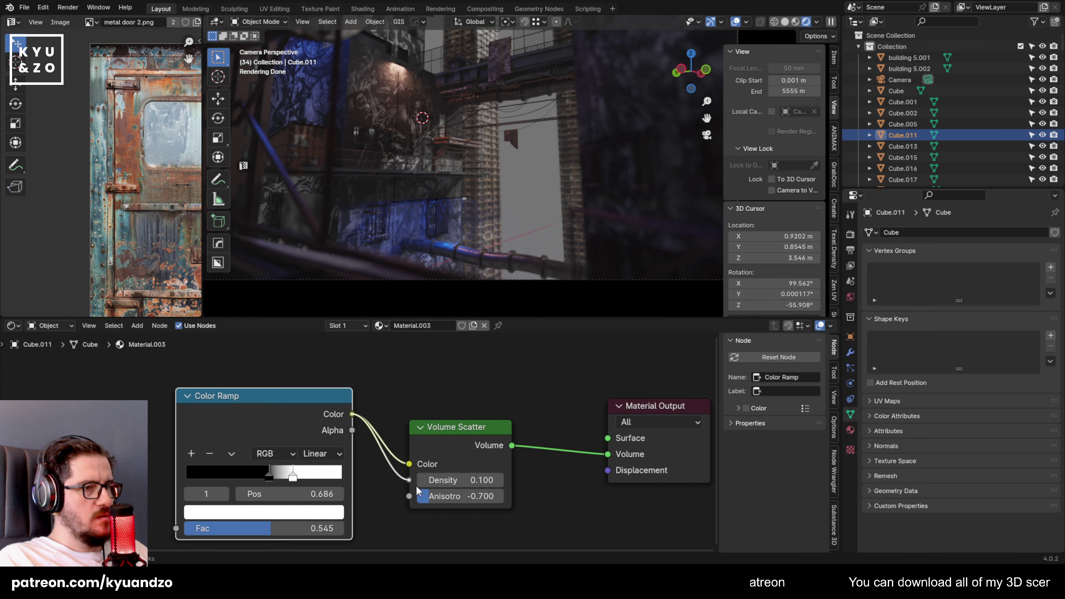
pyautogui.moveTo(416, 486); pyautogui.dragTo(411, 483)
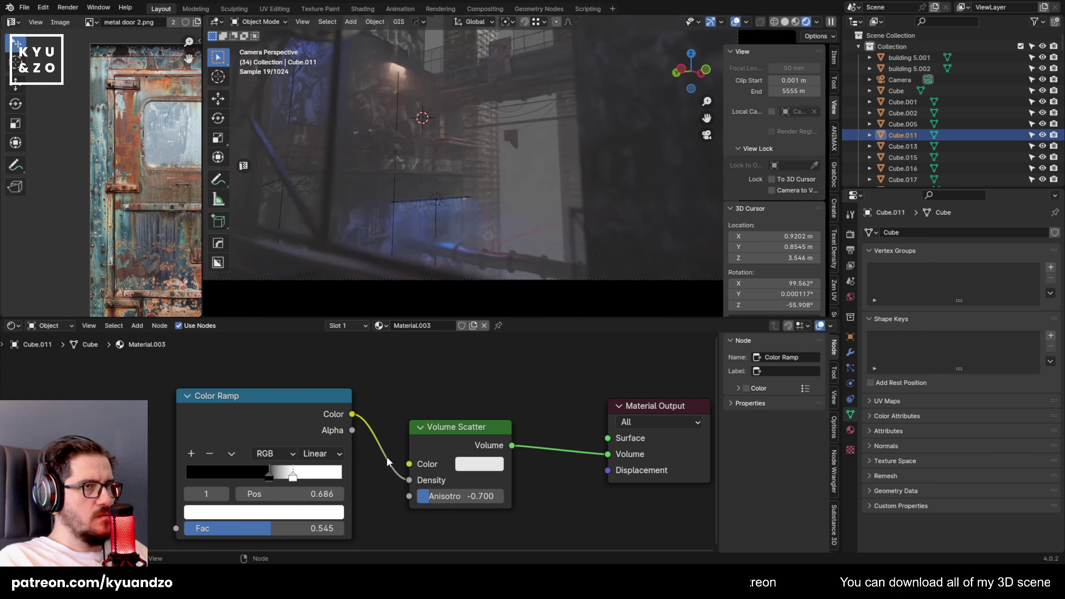
# Tighten the ramp's transition by moving the white stop to 0.605.
pyautogui.moveTo(269, 475)
pyautogui.mouseDown()
pyautogui.moveTo(292, 477)
pyautogui.moveTo(279, 480)
pyautogui.mouseUp()
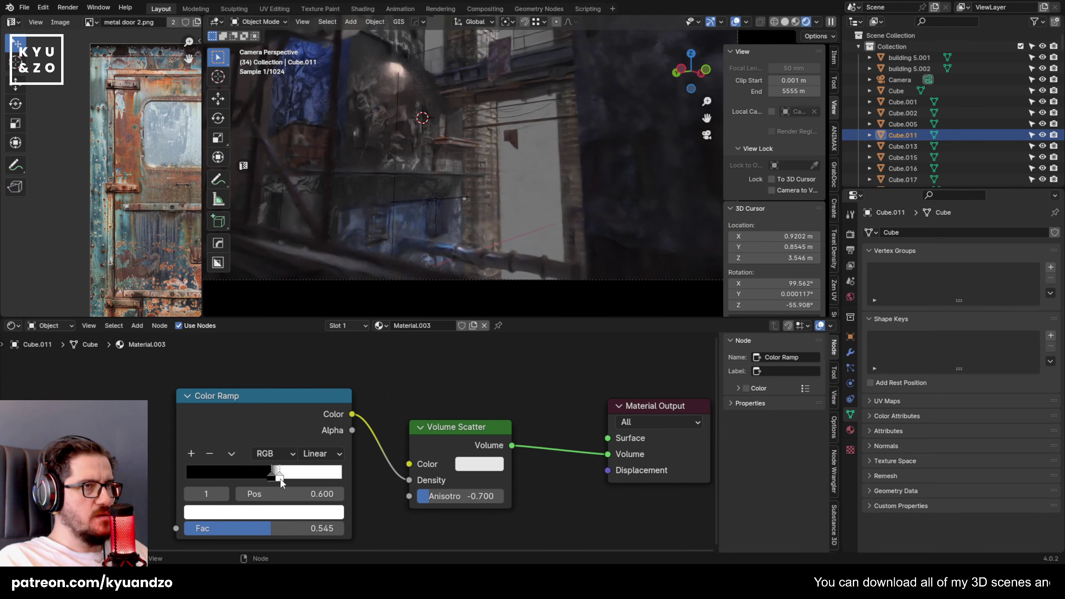
pyautogui.moveTo(387, 391); pyautogui.dragTo(467, 385, button='middle')
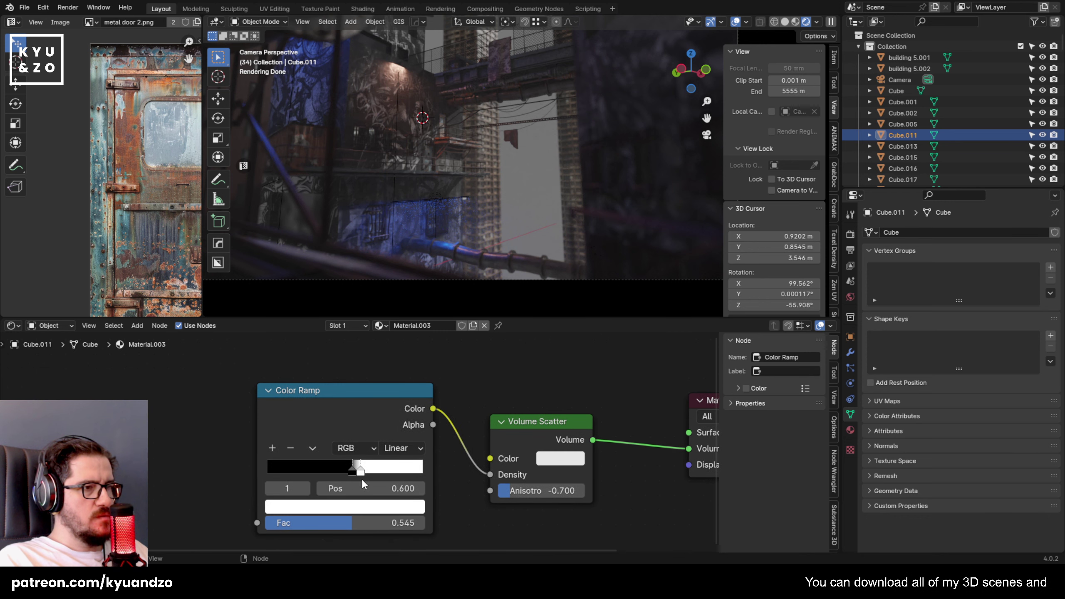
pyautogui.moveTo(362, 478); pyautogui.dragTo(371, 478)
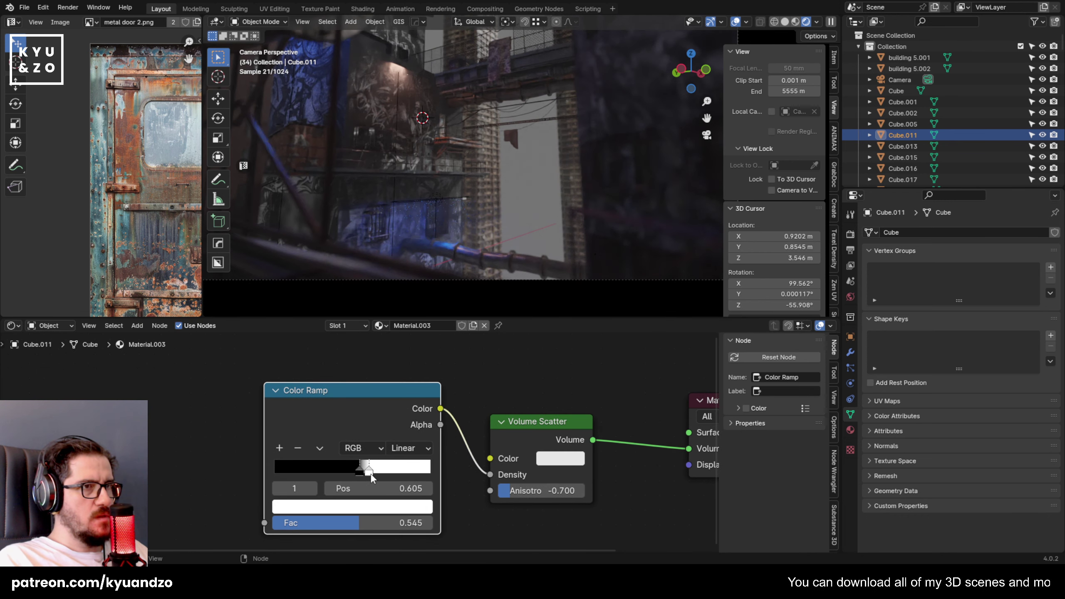
# Unwrap the fog cube's faces with Cube Projection and return to Object Mode.
pyautogui.press('Tab')
pyautogui.press('u')
pyautogui.click(488, 219)
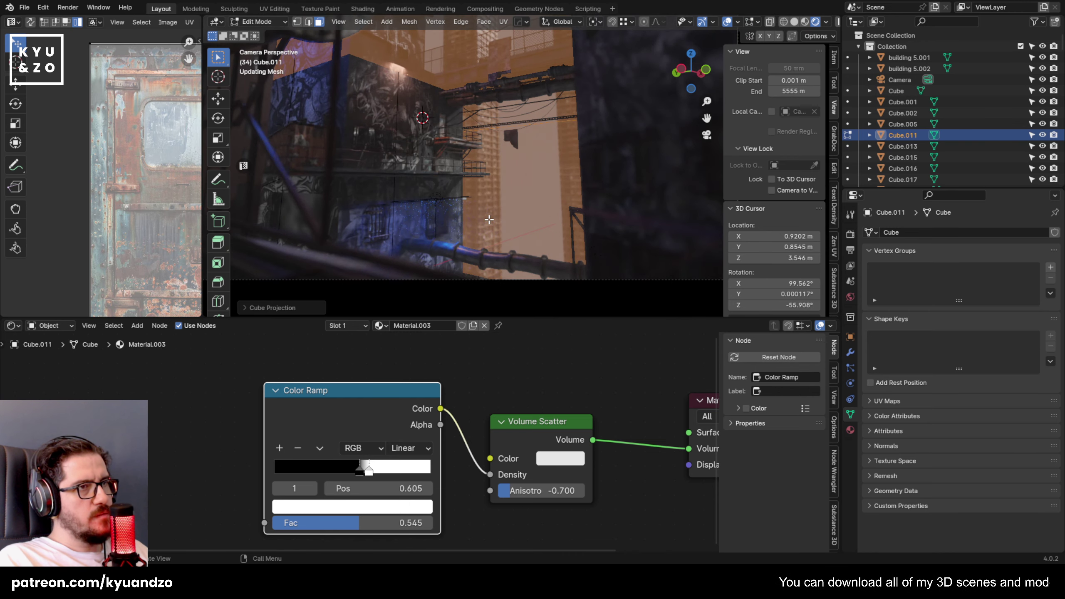
pyautogui.press('Tab')
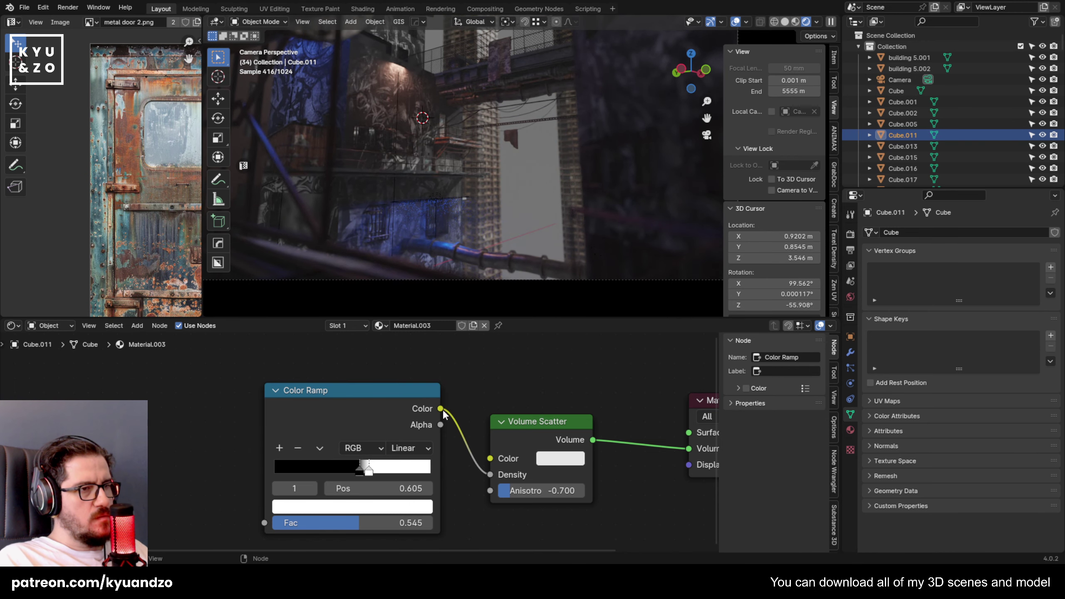
# Move the ramp's black stop to 0.427 and reconnect the ramp's color output to the Volume Scatter's Anisotropy.
pyautogui.moveTo(488, 459); pyautogui.dragTo(474, 465)
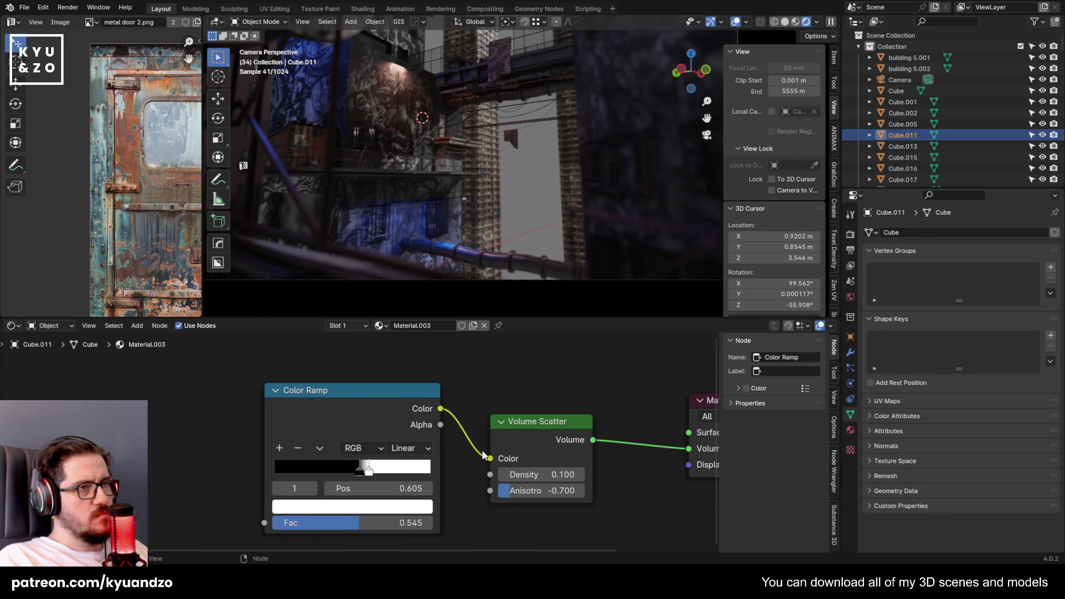
pyautogui.moveTo(363, 469); pyautogui.dragTo(339, 469)
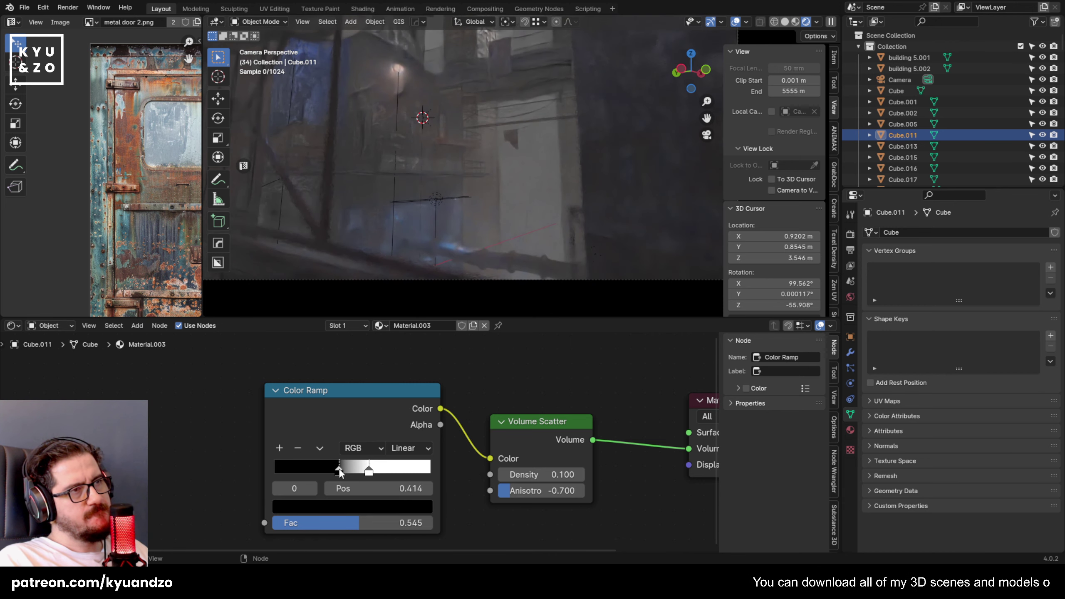
pyautogui.moveTo(439, 410); pyautogui.dragTo(471, 433)
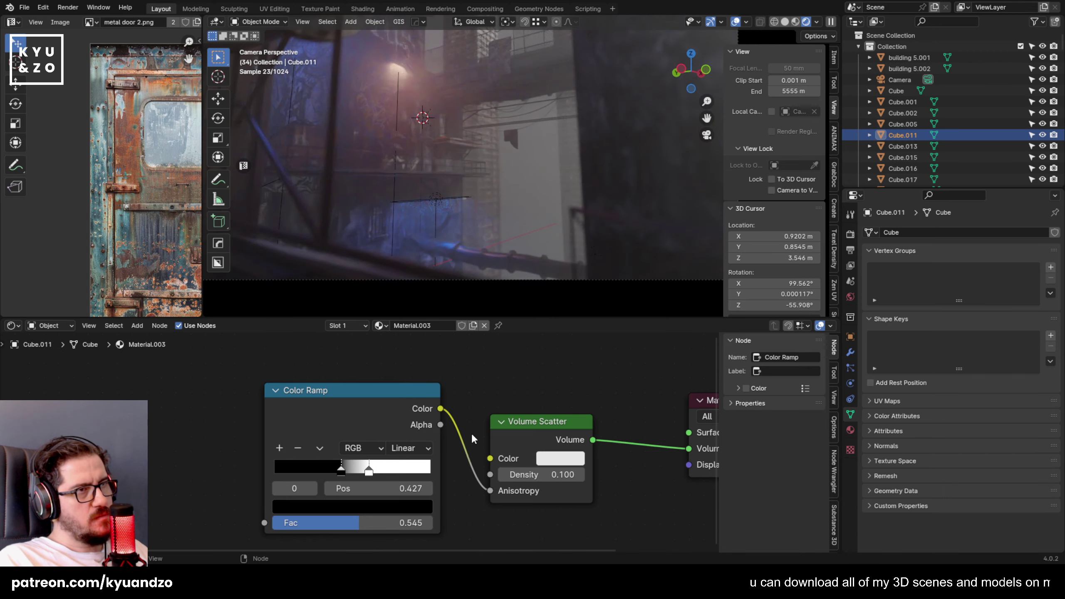
# Widen the Color Ramp transition with the black stop at 0.195 and the white stop at 0.555.
pyautogui.moveTo(342, 473); pyautogui.dragTo(295, 467)
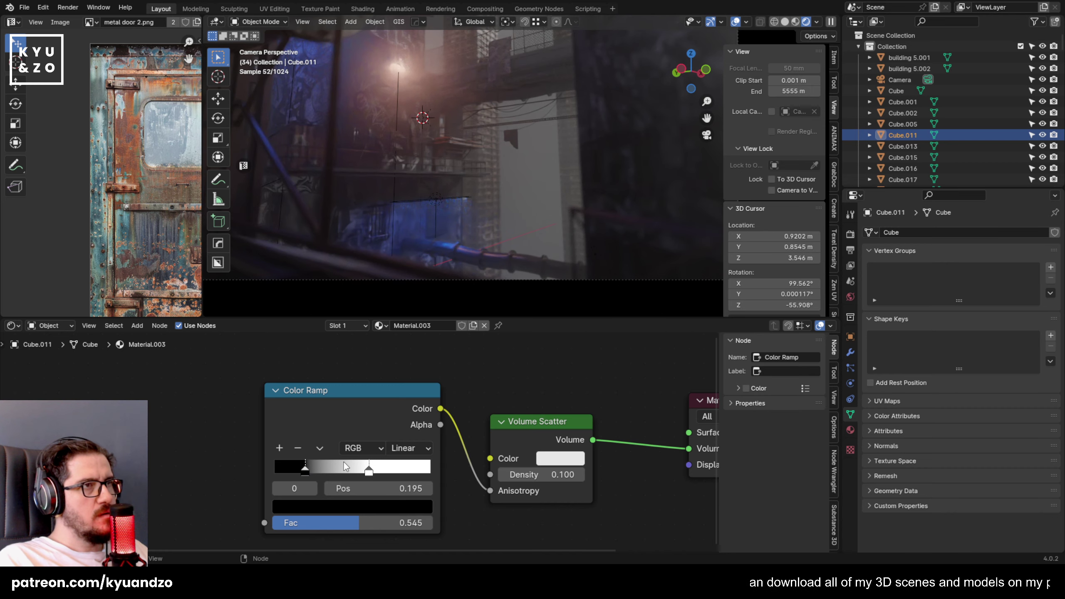
pyautogui.moveTo(369, 471)
pyautogui.mouseDown()
pyautogui.moveTo(310, 470)
pyautogui.moveTo(364, 474)
pyautogui.mouseUp()
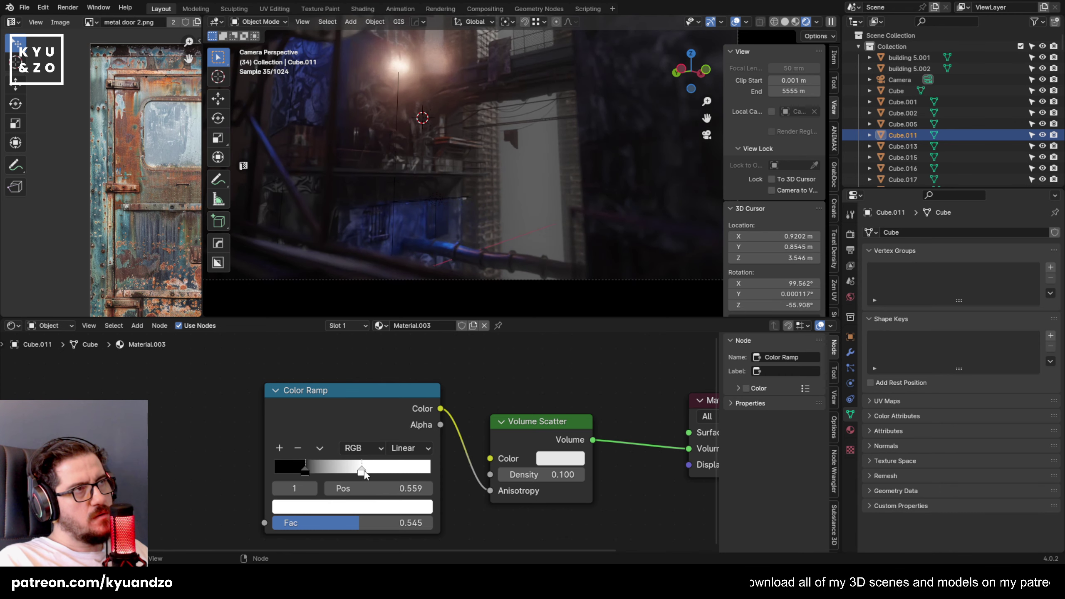
# Compare Cardinal, Ease and Linear interpolation on the Color Ramp and settle on B-Spline.
pyautogui.click(405, 449)
pyautogui.click(424, 499)
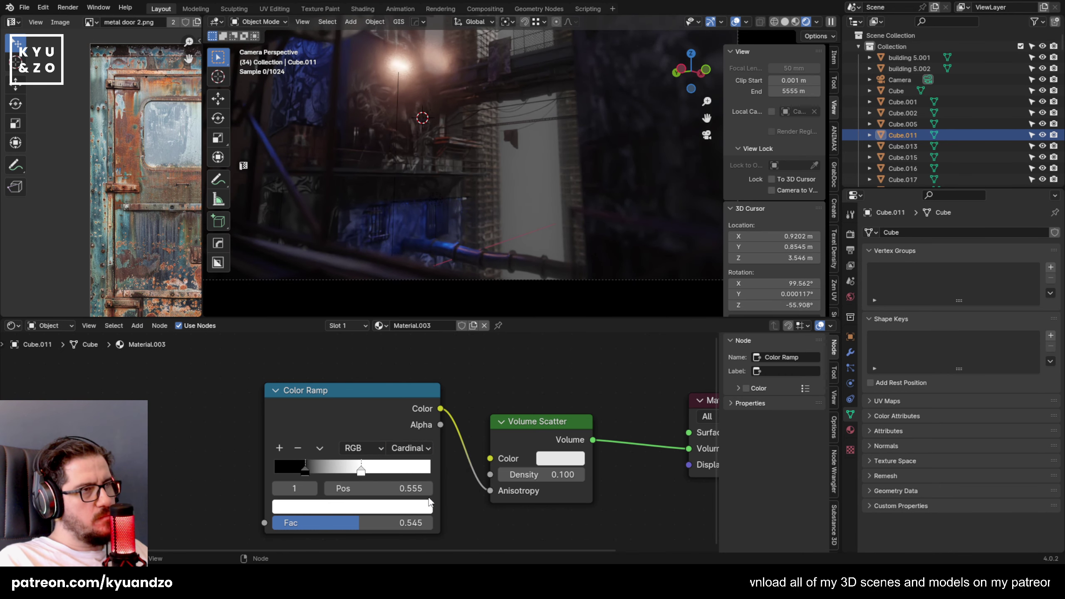
pyautogui.click(403, 449)
pyautogui.click(399, 485)
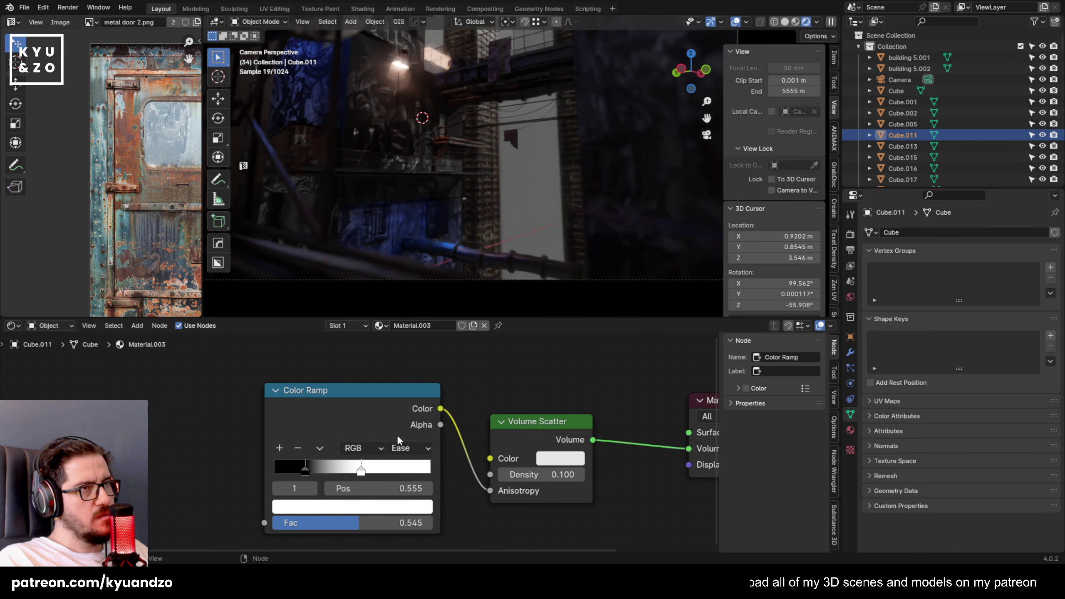
pyautogui.click(406, 449)
pyautogui.click(404, 519)
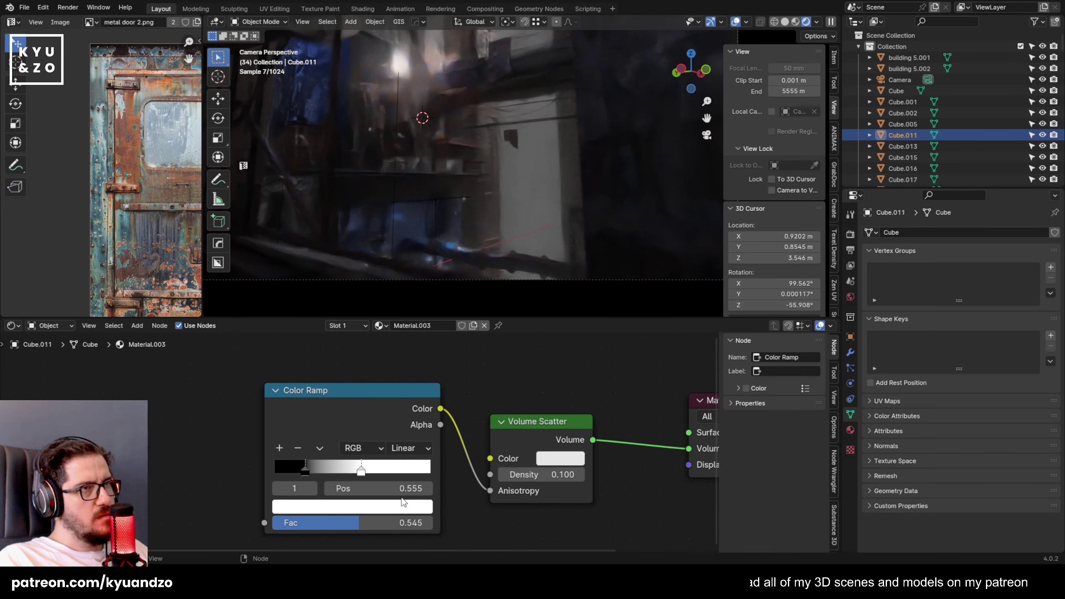
pyautogui.click(409, 450)
pyautogui.click(412, 534)
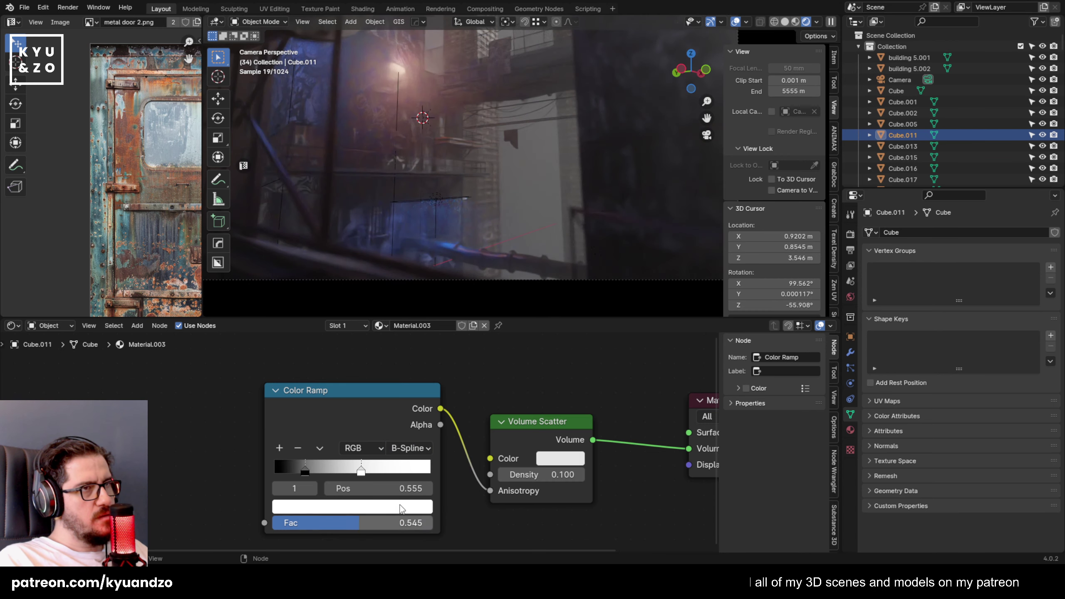
# Move the ramp's black stop to 0.277 and raise the Volume Scatter's Density to 0.200.
pyautogui.moveTo(362, 474)
pyautogui.mouseDown()
pyautogui.moveTo(350, 472)
pyautogui.moveTo(379, 472)
pyautogui.moveTo(363, 472)
pyautogui.mouseUp()
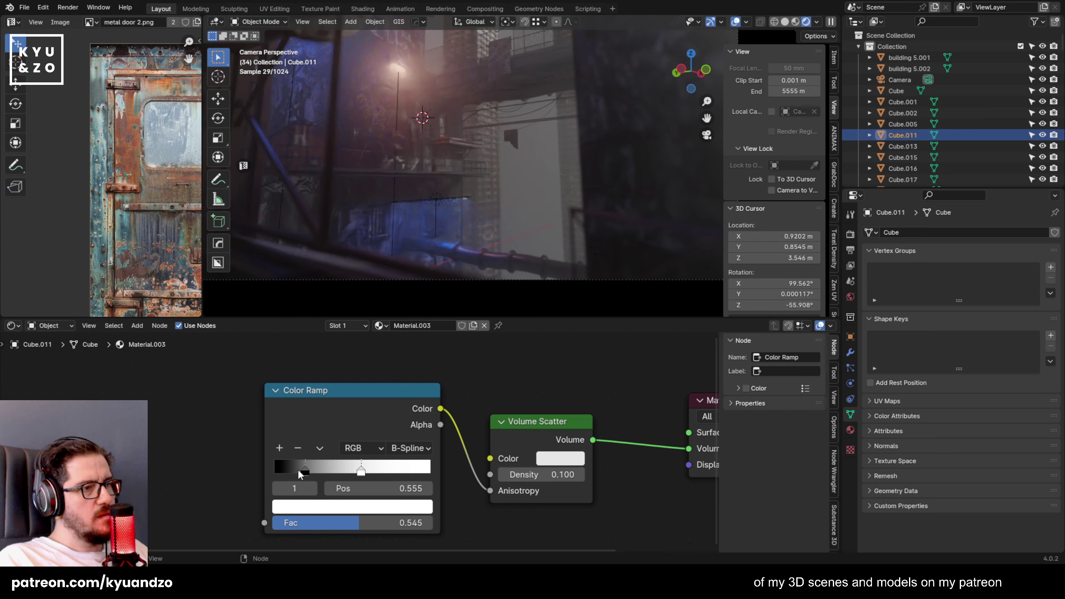
pyautogui.moveTo(298, 470)
pyautogui.mouseDown()
pyautogui.moveTo(329, 471)
pyautogui.moveTo(319, 470)
pyautogui.mouseUp()
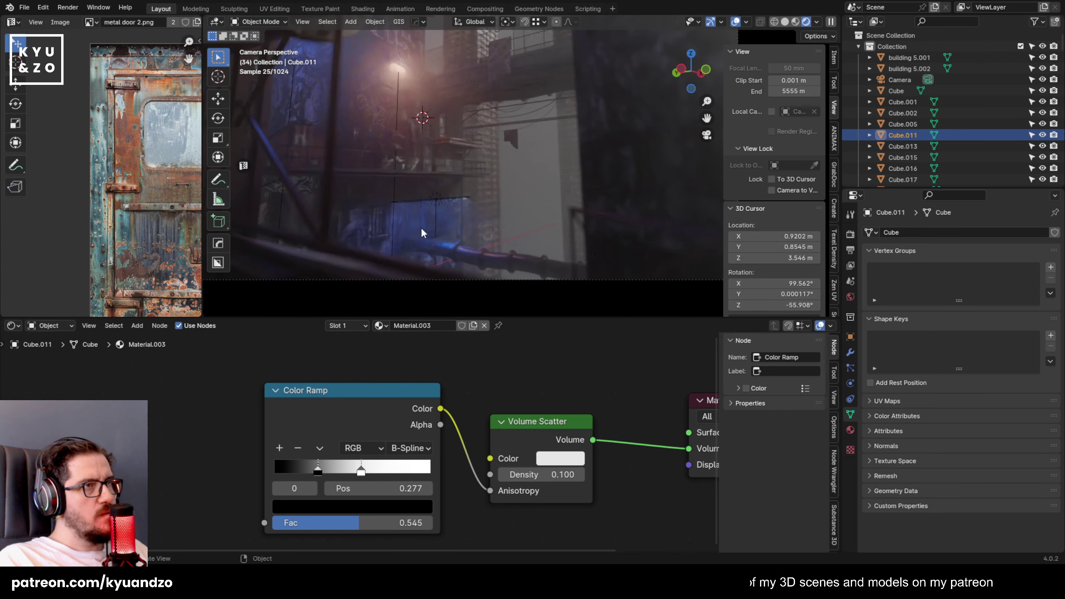
pyautogui.click(532, 421)
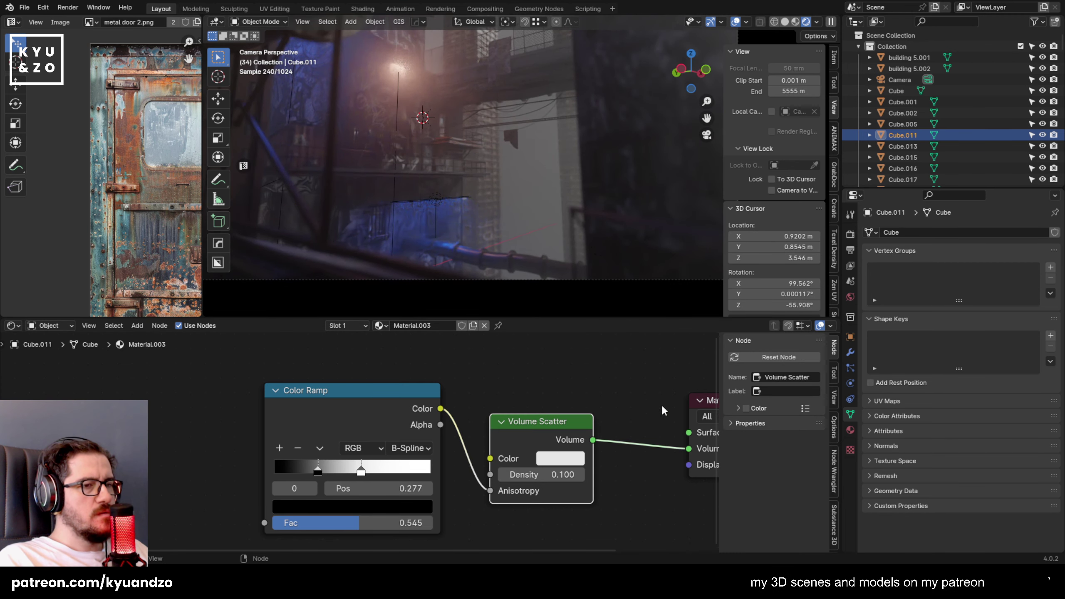
pyautogui.moveTo(661, 408); pyautogui.dragTo(594, 411, button='middle')
pyautogui.moveTo(421, 493); pyautogui.dragTo(422, 494)
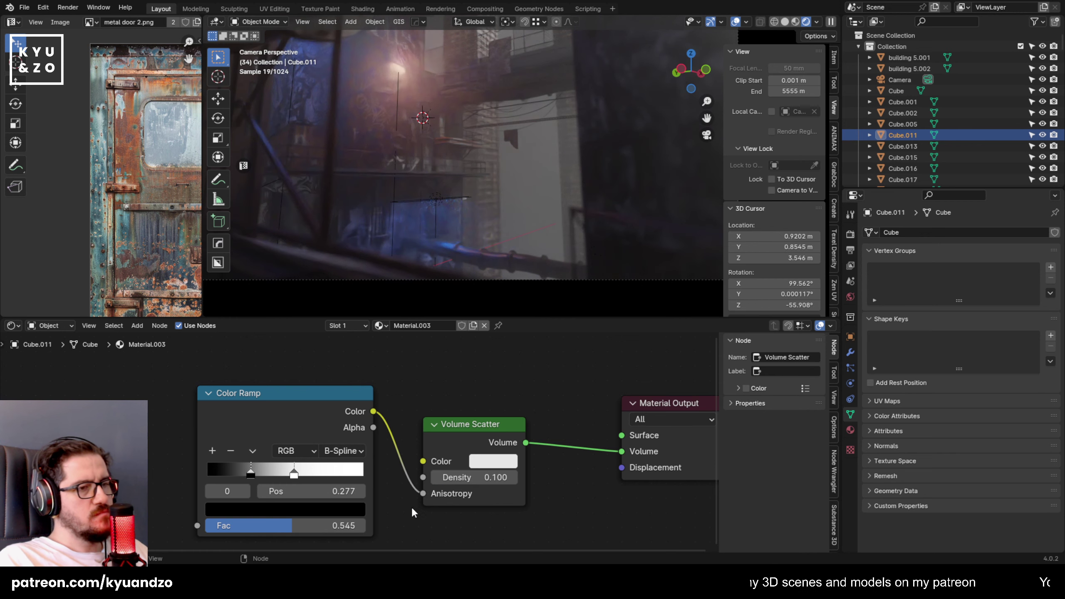
pyautogui.click(514, 477)
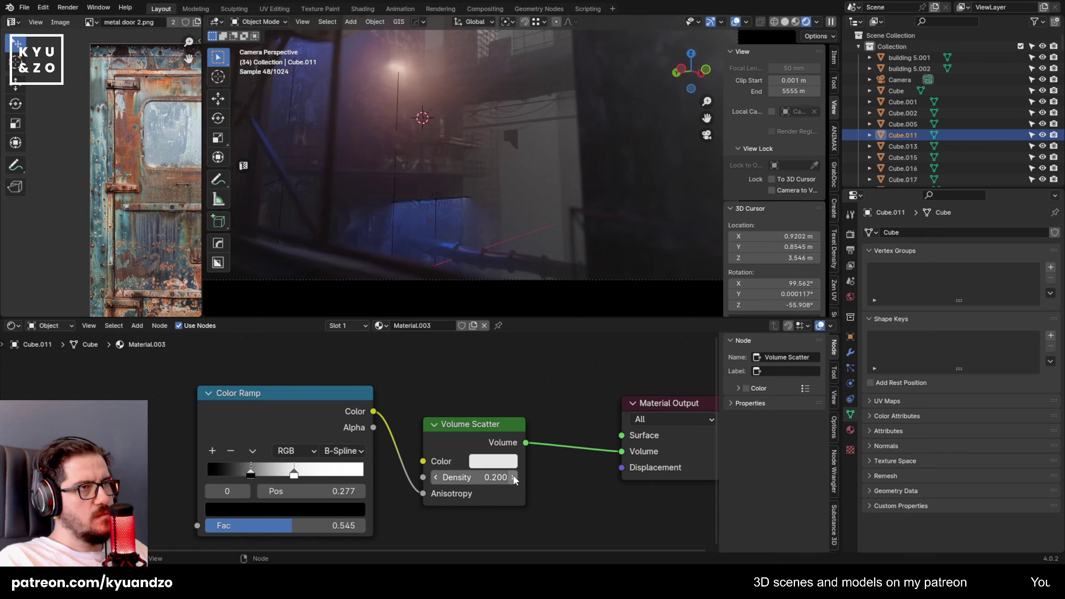
pyautogui.keyDown('shift'); pyautogui.moveTo(443, 201); pyautogui.dragTo(466, 239, button='middle'); pyautogui.keyUp('shift')
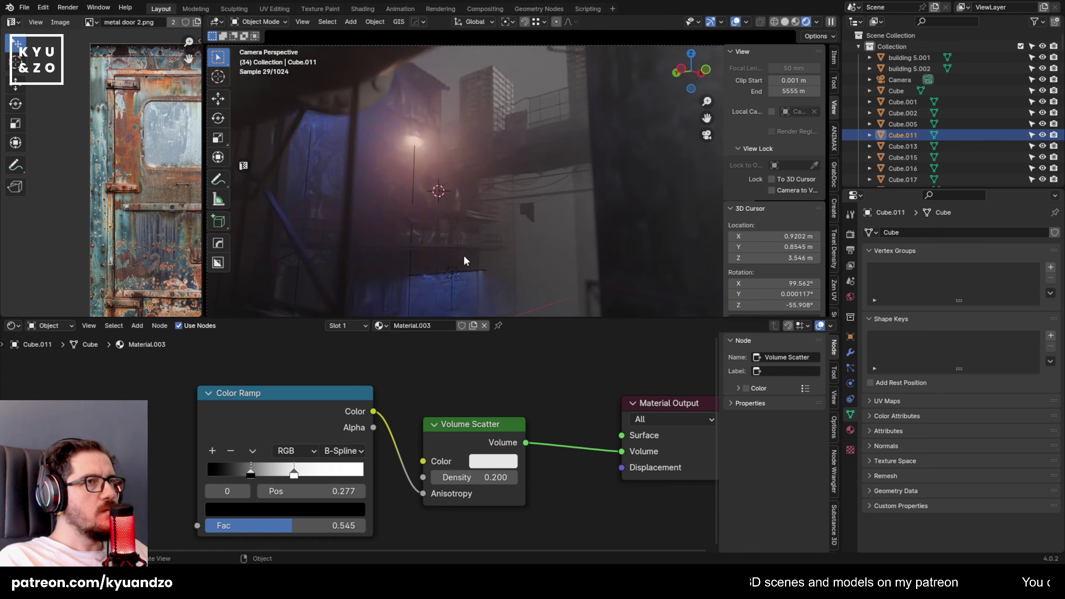
# Reverse the ramp with the white stop at 0.000 and the black stop at 0.986, using Linear interpolation.
pyautogui.moveTo(287, 471); pyautogui.dragTo(264, 474)
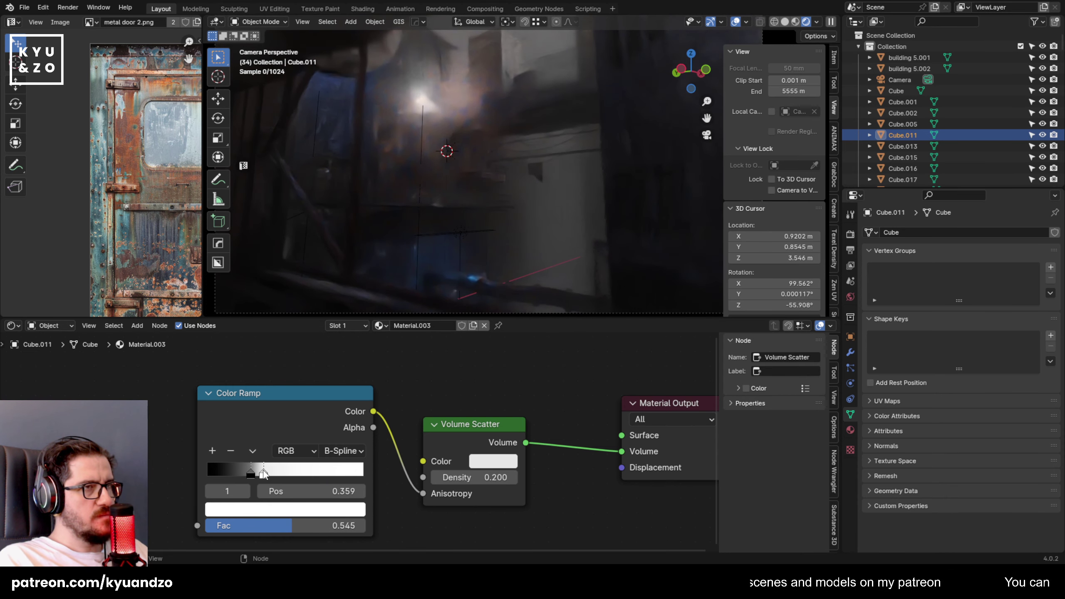
pyautogui.moveTo(251, 474); pyautogui.dragTo(355, 472)
pyautogui.moveTo(270, 473); pyautogui.dragTo(193, 470)
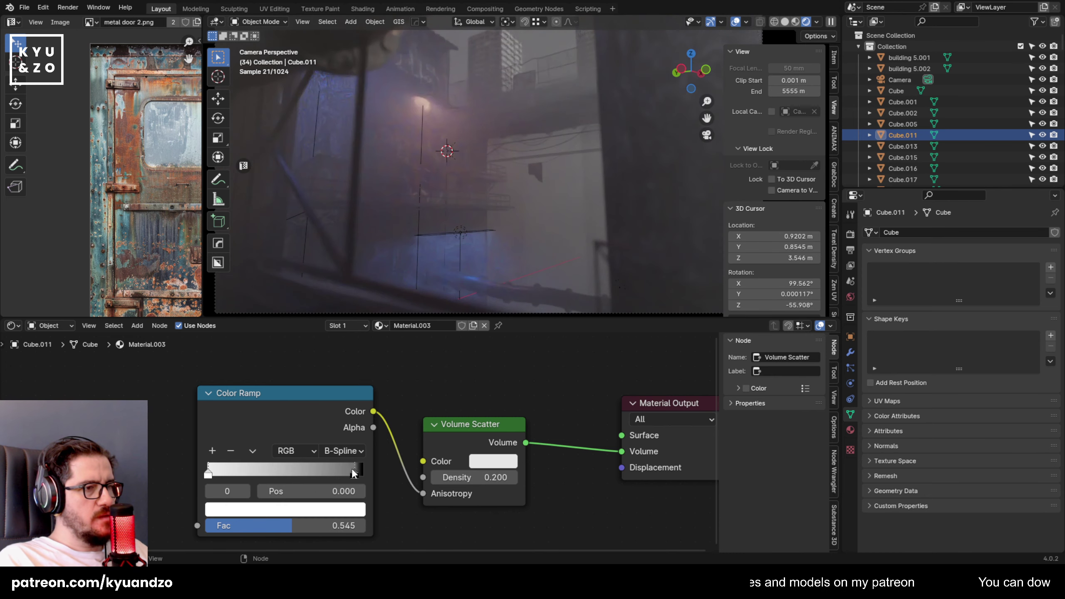
pyautogui.moveTo(356, 473)
pyautogui.mouseDown()
pyautogui.moveTo(207, 469)
pyautogui.moveTo(361, 470)
pyautogui.mouseUp()
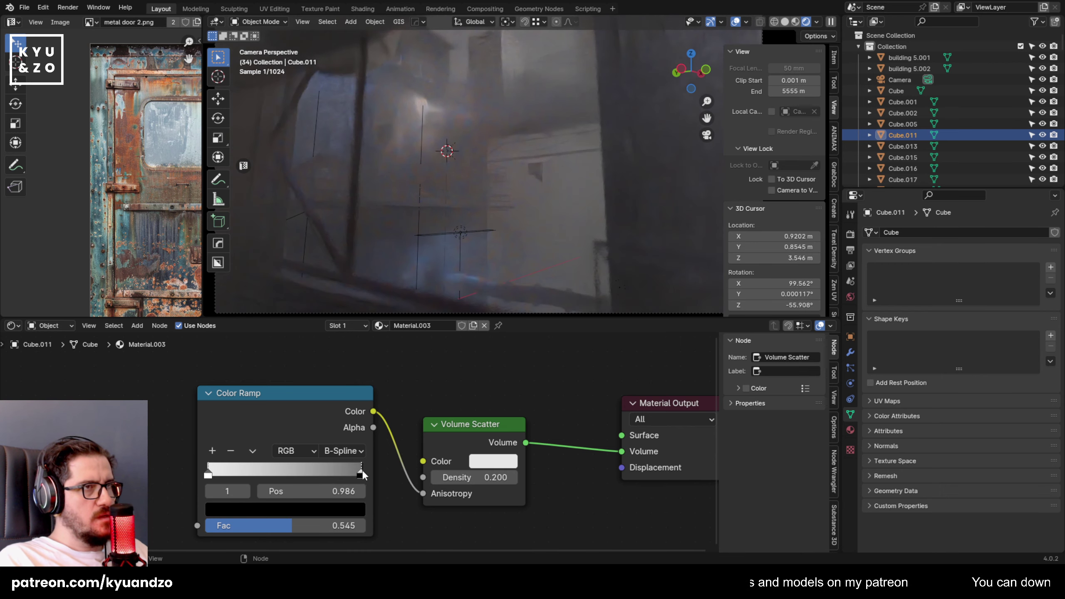
pyautogui.click(349, 451)
pyautogui.click(363, 400)
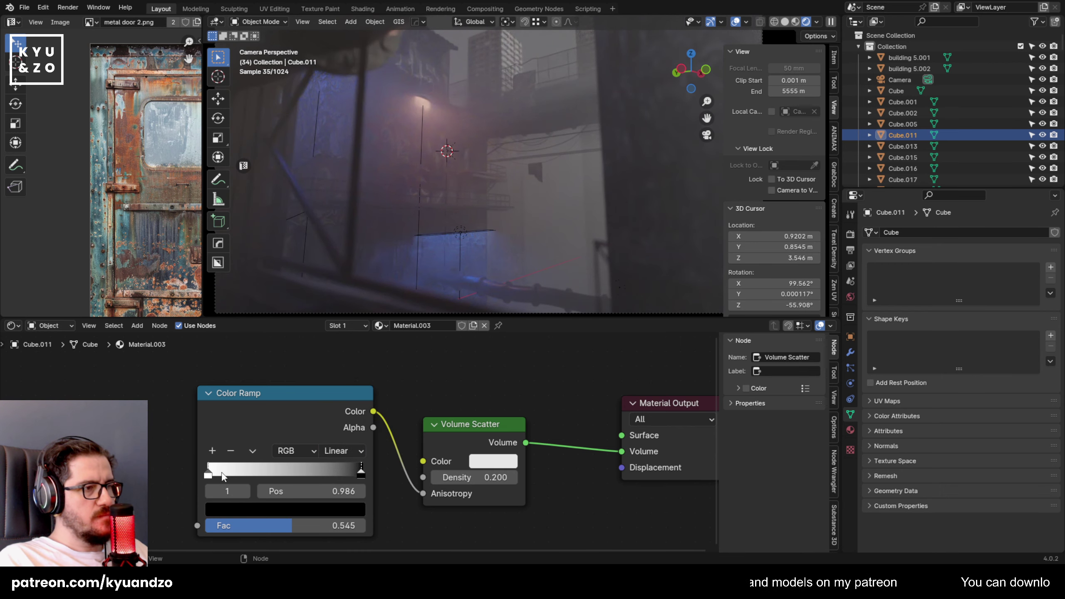
# Return the ramp to a black-to-white order with the black stop near the start and the white stop at 0.595.
pyautogui.click(208, 474)
pyautogui.moveTo(208, 474); pyautogui.dragTo(271, 474)
pyautogui.moveTo(361, 473); pyautogui.dragTo(329, 459)
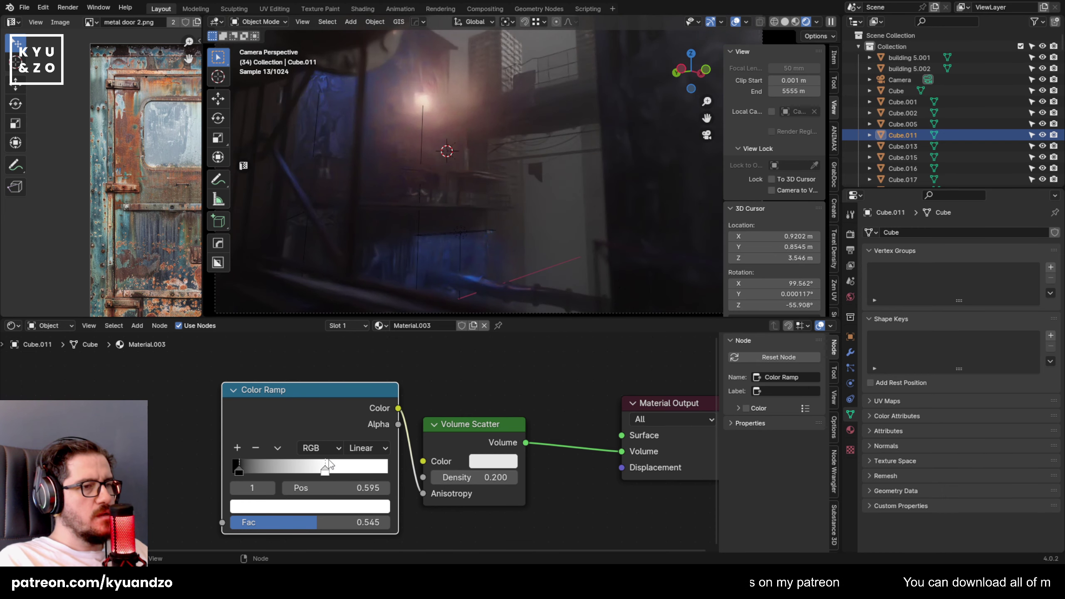
# Reconnect the ramp's color output to the Volume Scatter's Color input and raise the Anisotropy.
pyautogui.moveTo(423, 493); pyautogui.dragTo(424, 462)
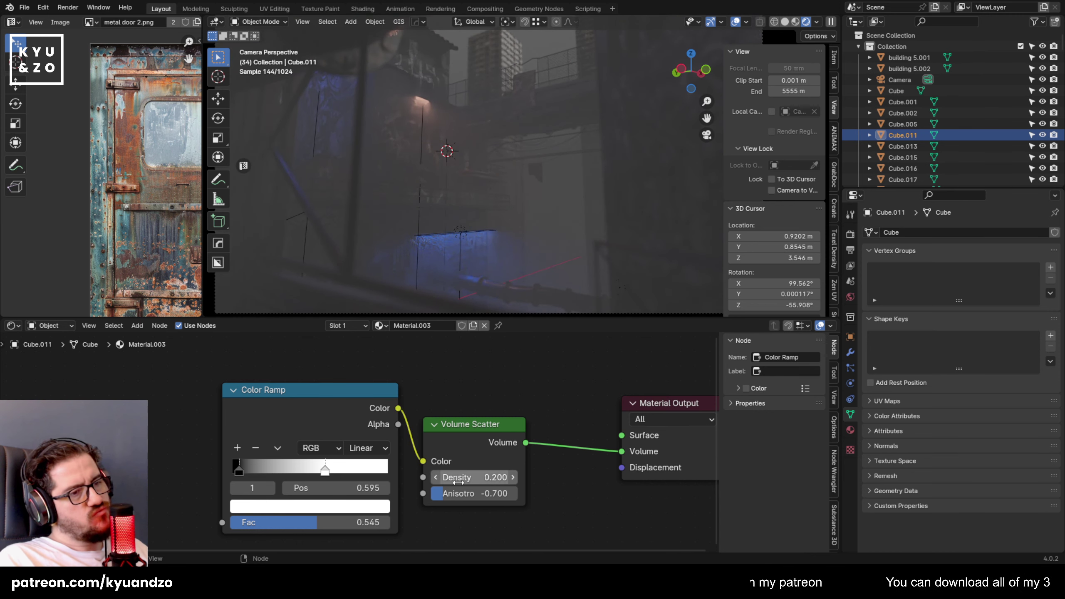
pyautogui.moveTo(460, 494); pyautogui.dragTo(511, 494)
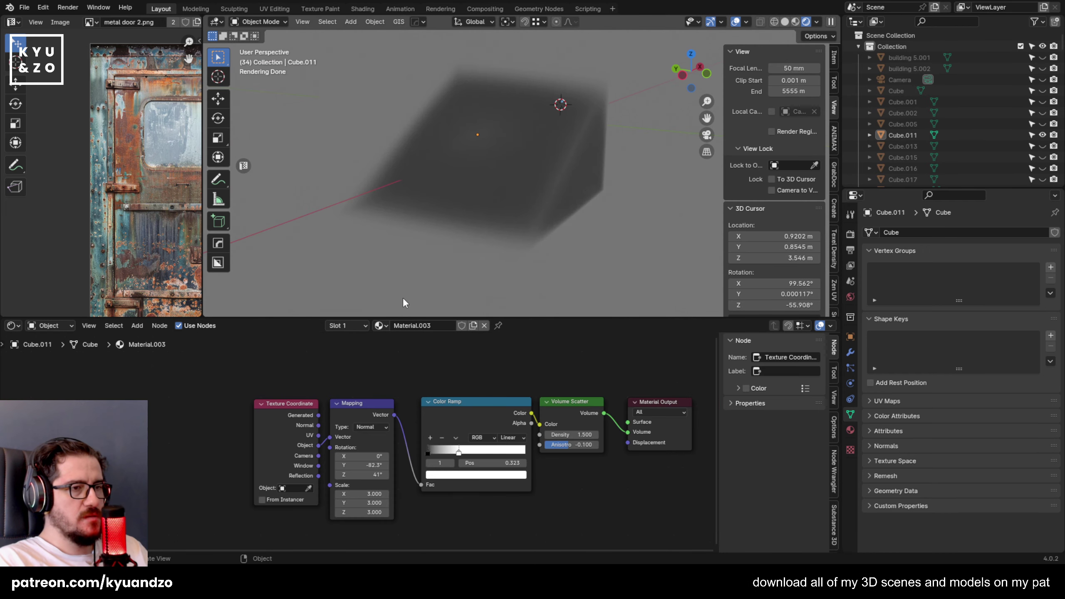
# Examine the isolated fog cube's density gradient from several sides together with its material nodes.
pyautogui.click(518, 201)
pyautogui.moveTo(518, 202)
pyautogui.mouseDown(button='middle')
pyautogui.moveTo(451, 184)
pyautogui.moveTo(506, 203)
pyautogui.mouseUp(button='middle')
pyautogui.hotkey('alt', 'a')
pyautogui.scroll(2, 519, 206)
pyautogui.click(515, 205)
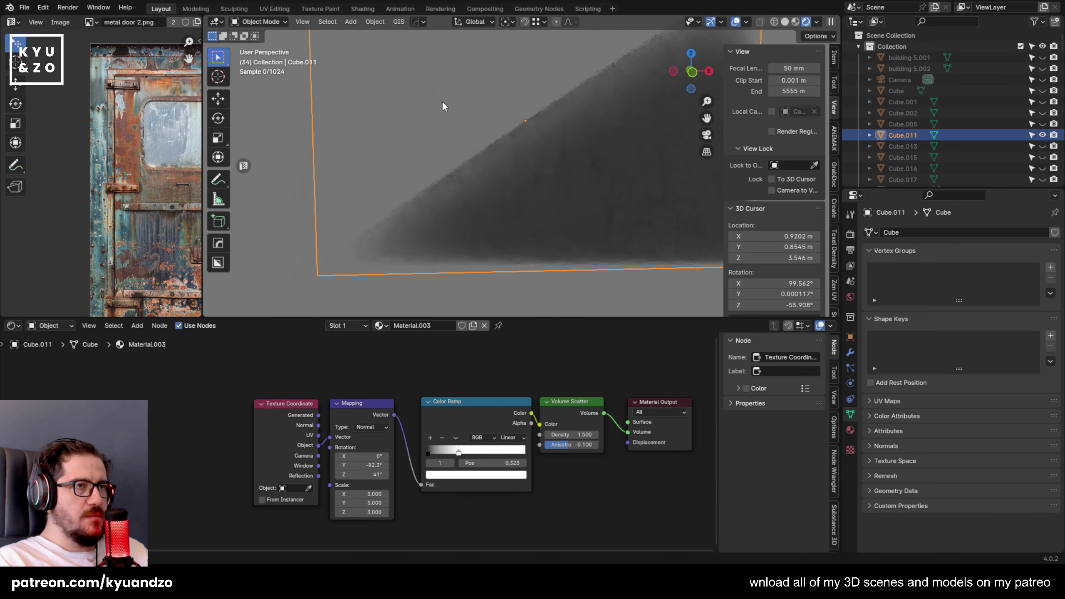
pyautogui.moveTo(442, 101); pyautogui.dragTo(468, 122, button='middle')
pyautogui.scroll(-5, 424, 166)
pyautogui.scroll(3, 422, 164)
pyautogui.click(292, 136)
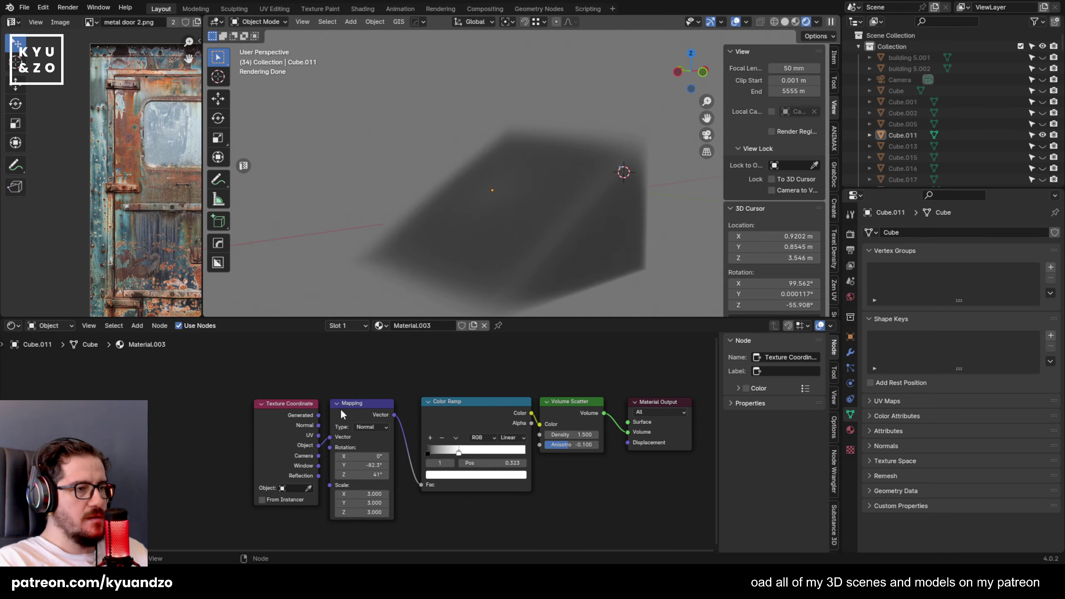
pyautogui.scroll(2, 344, 371)
pyautogui.moveTo(344, 369); pyautogui.dragTo(263, 354, button='middle')
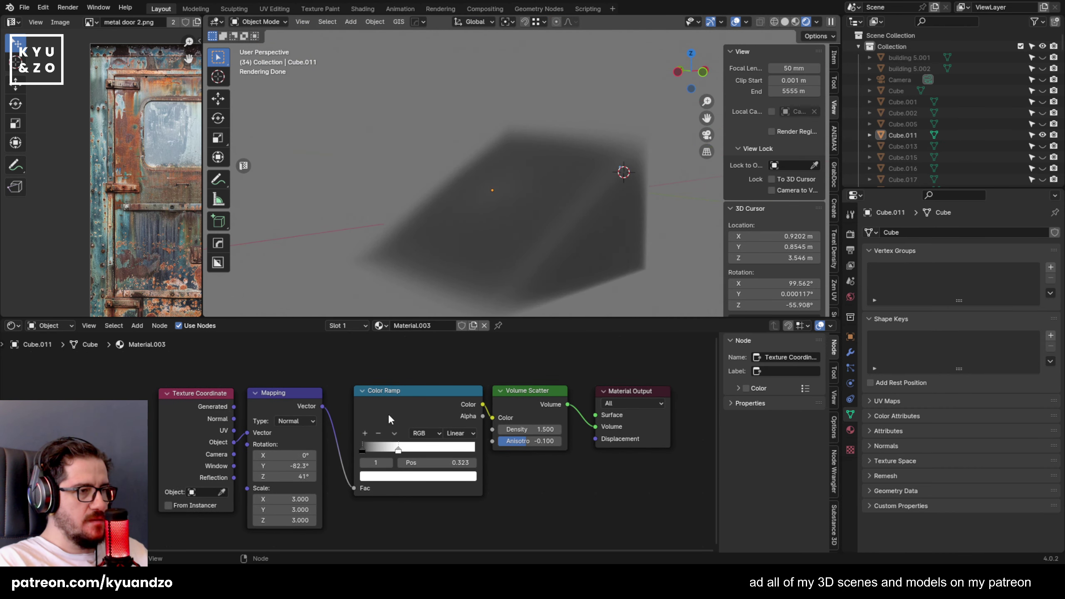
pyautogui.click(632, 240)
pyautogui.moveTo(632, 241); pyautogui.dragTo(625, 233, button='middle')
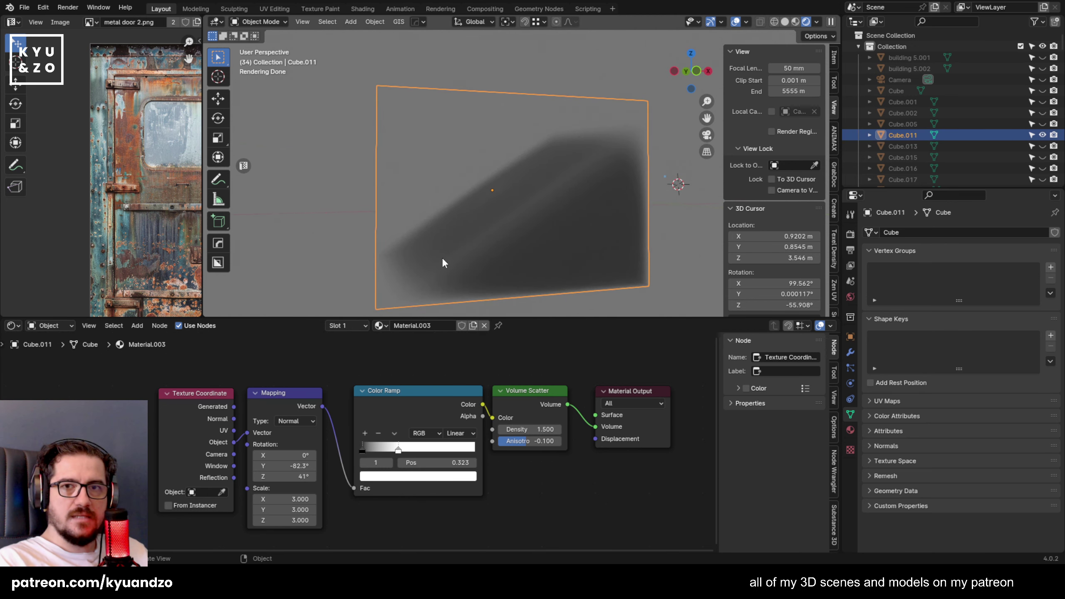
pyautogui.click(333, 181)
pyautogui.moveTo(333, 182); pyautogui.dragTo(421, 195, button='middle')
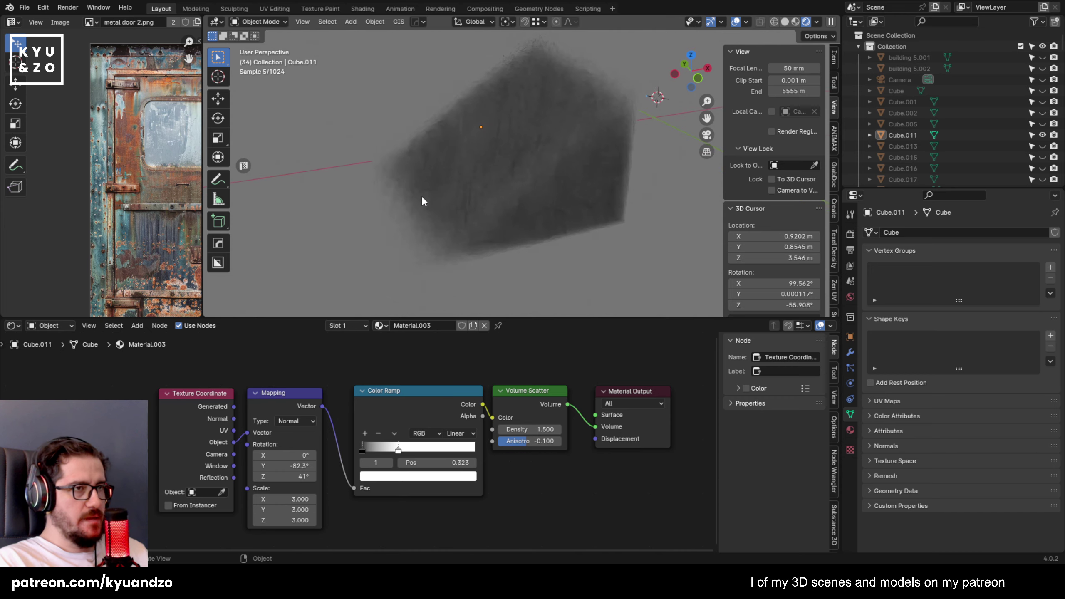
# Bring the rest of the scene back into view and move the fog cube along X to the background pylons.
pyautogui.press('a')
pyautogui.click(523, 176)
pyautogui.moveTo(523, 175); pyautogui.dragTo(373, 213, button='middle')
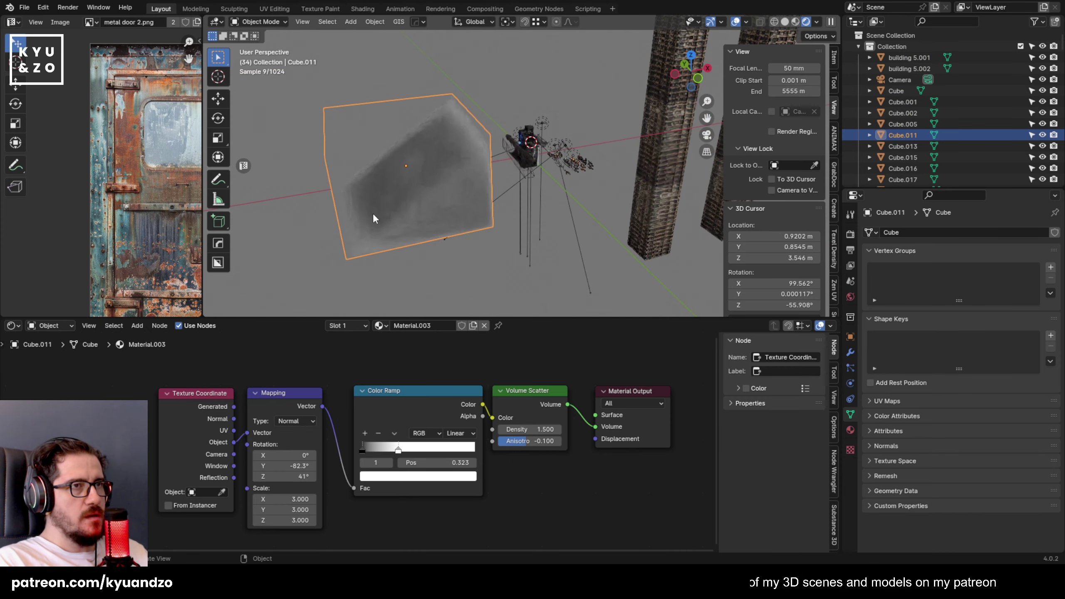
pyautogui.press('g')
pyautogui.press('x')
pyautogui.click(605, 166)
pyautogui.moveTo(605, 166); pyautogui.dragTo(637, 202, button='middle')
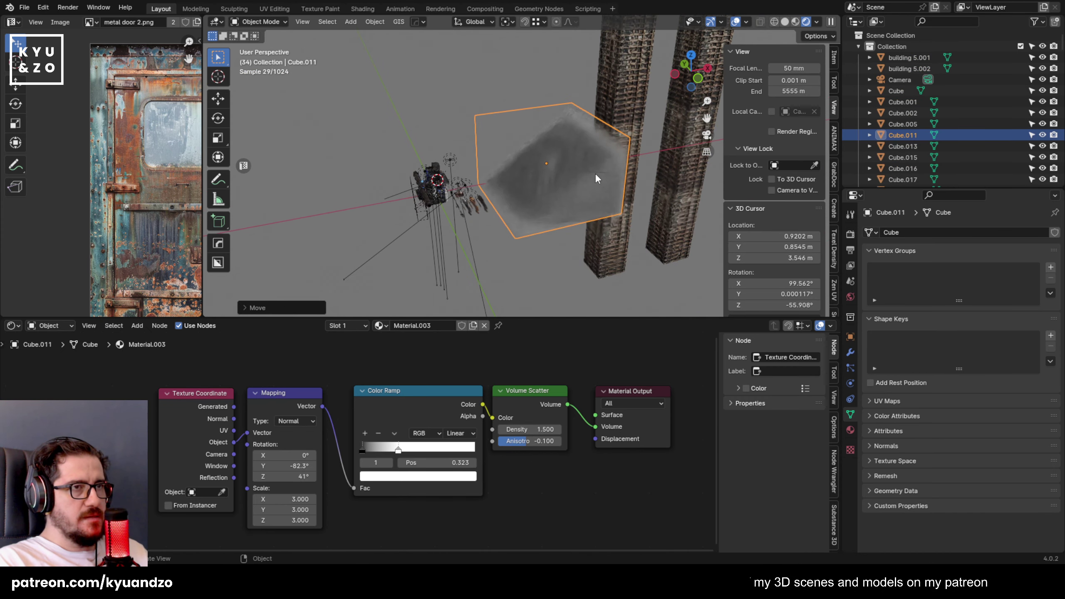
# Scale up the fog cube and lower it about 5.5 m along Z.
pyautogui.press('s')
pyautogui.click(646, 213)
pyautogui.press('g')
pyautogui.press('z')
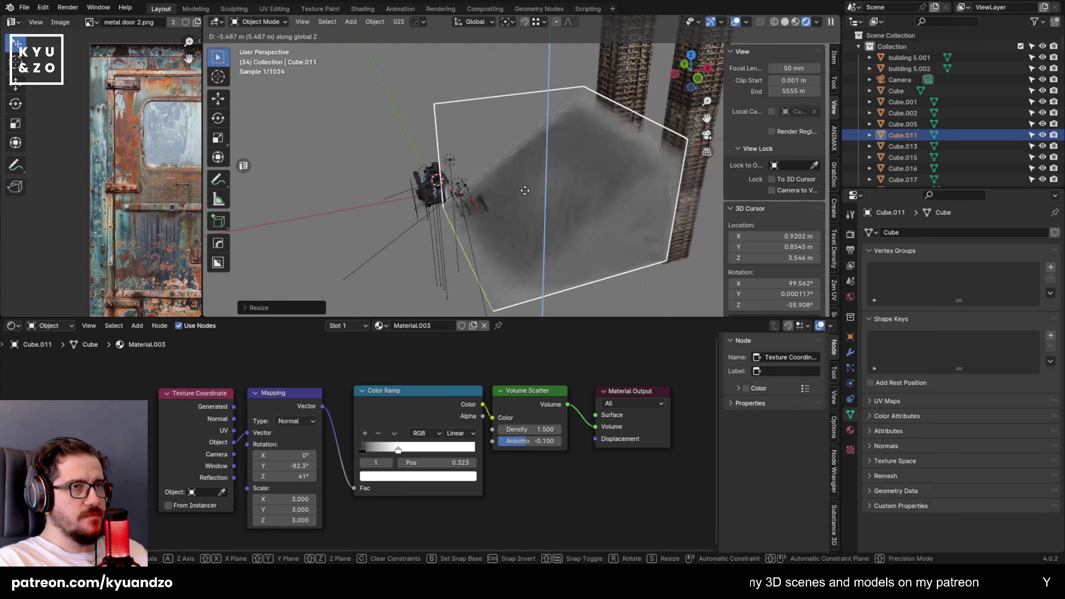
pyautogui.click(525, 191)
pyautogui.click(388, 150)
pyautogui.click(536, 226)
pyautogui.moveTo(538, 230); pyautogui.dragTo(545, 197, button='middle')
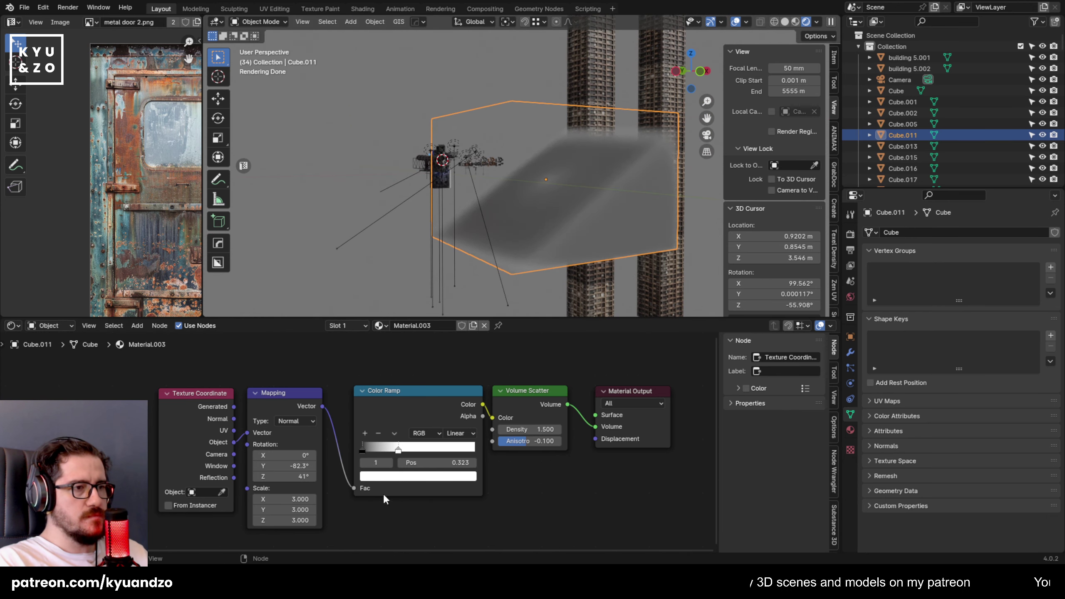
# Soften the fog by moving the ramp's white stop to 0.873 and setting Volume Scatter Anisotropy to -0.200 and Density to 0.500.
pyautogui.moveTo(399, 450); pyautogui.dragTo(461, 451)
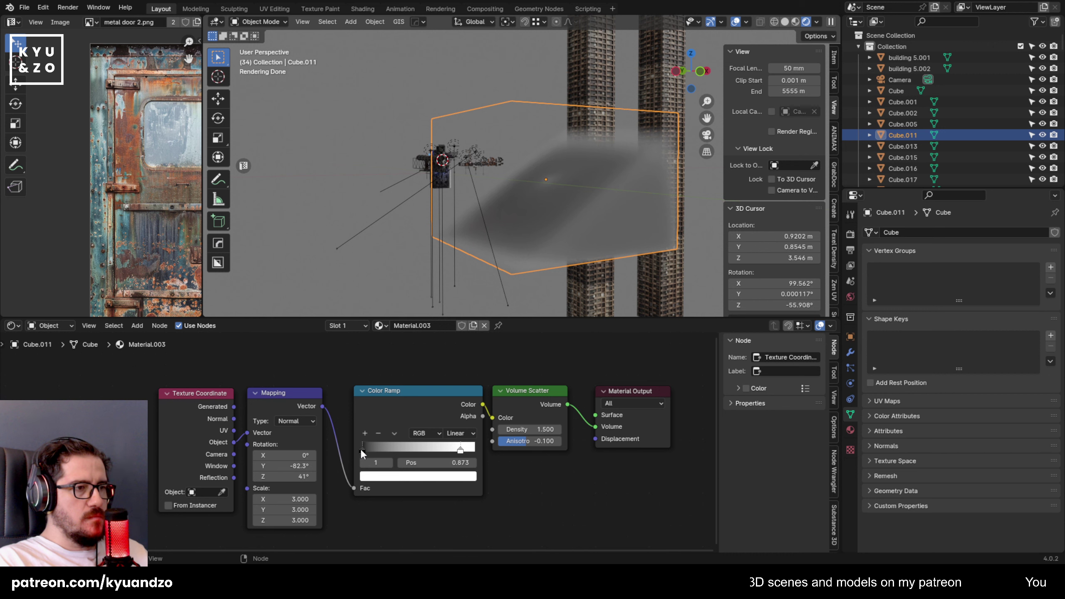
pyautogui.click(362, 449)
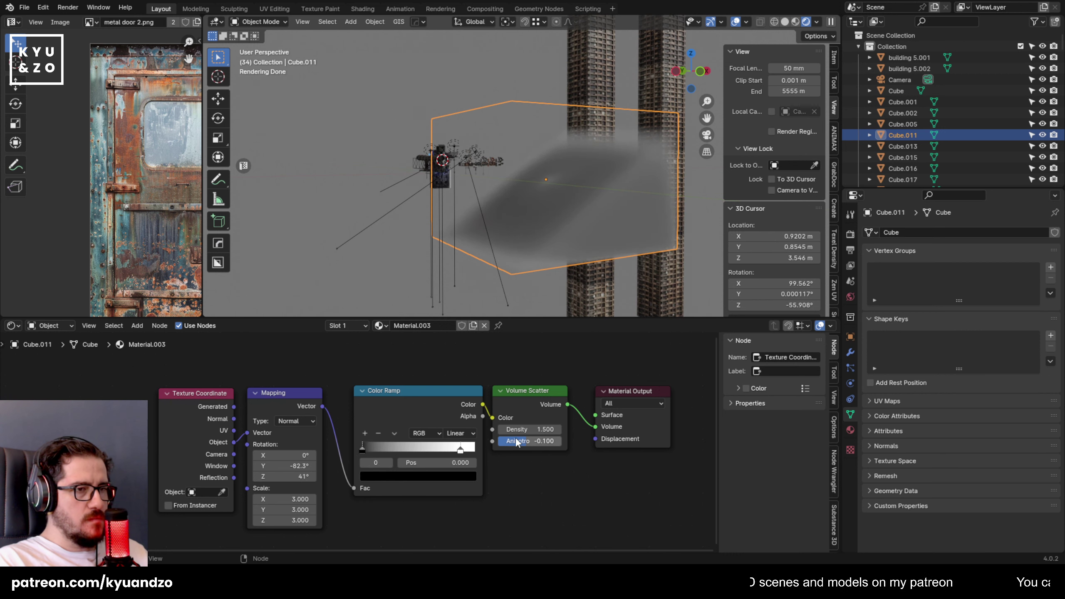
pyautogui.moveTo(516, 441); pyautogui.dragTo(512, 442)
pyautogui.moveTo(530, 429); pyautogui.dragTo(508, 429)
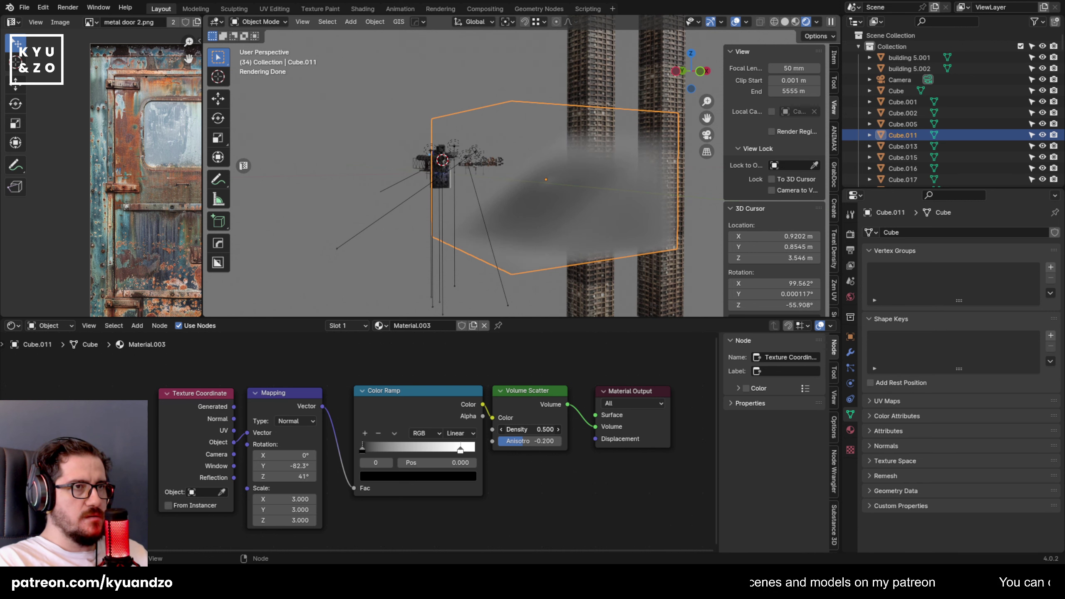
# Stretch the fog cube taller and return to the camera view.
pyautogui.press('s')
pyautogui.click(576, 243)
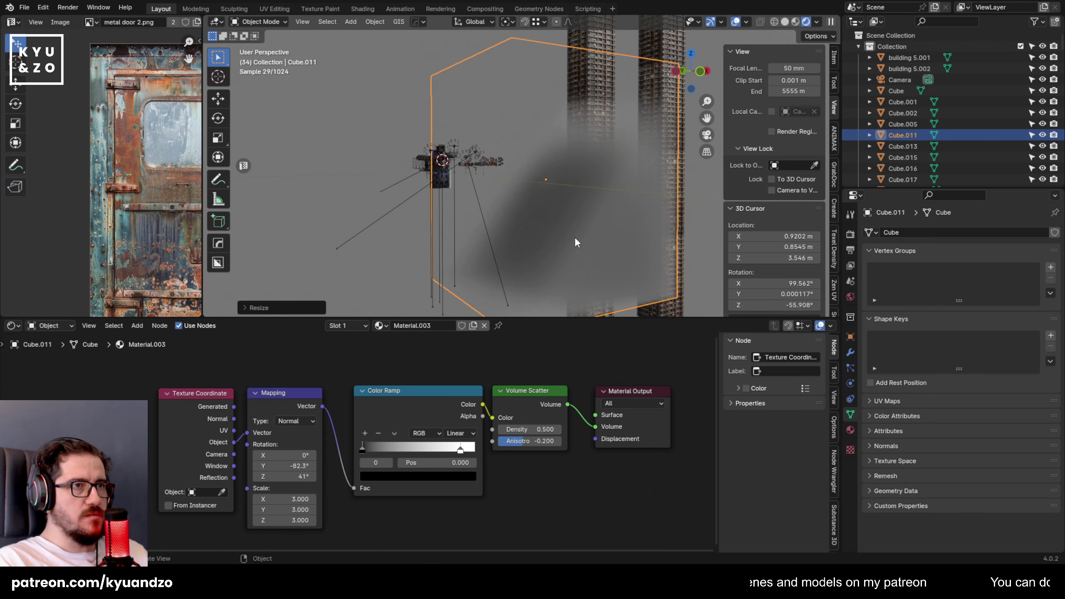
pyautogui.click(902, 80)
pyautogui.press('KP_0')
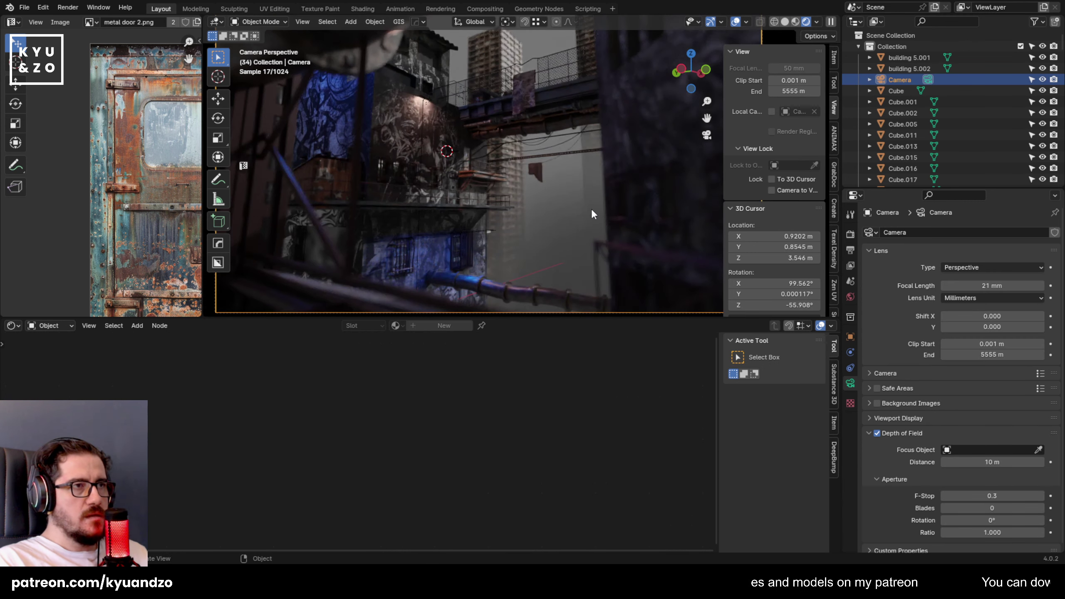
# Select the fog cube behind the graffiti building and move it, finishing with a shift along X.
pyautogui.click(566, 241)
pyautogui.press('g')
pyautogui.click(728, 127)
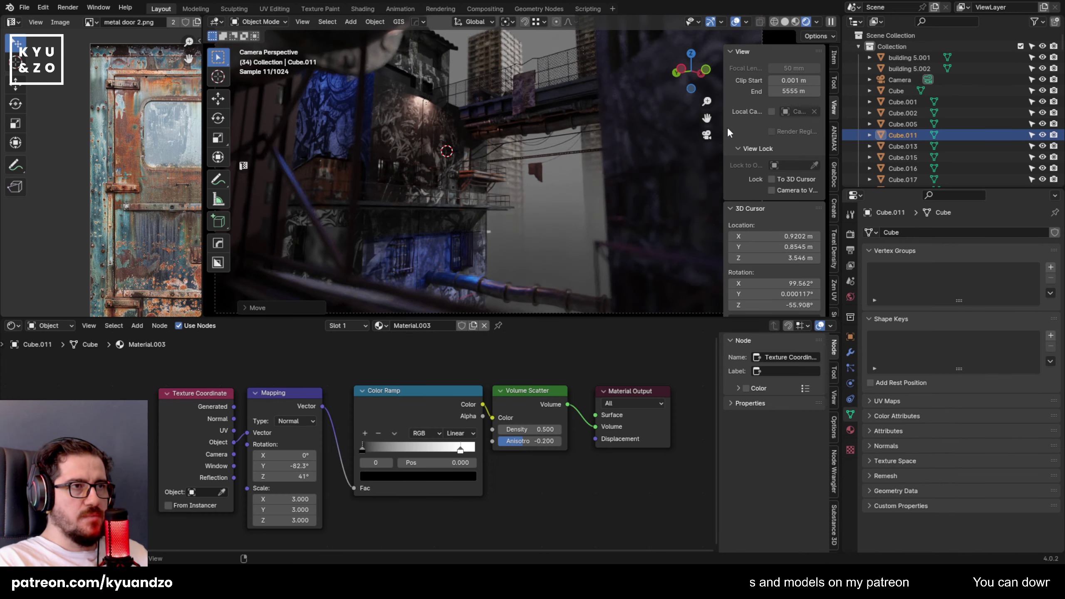
pyautogui.press('g')
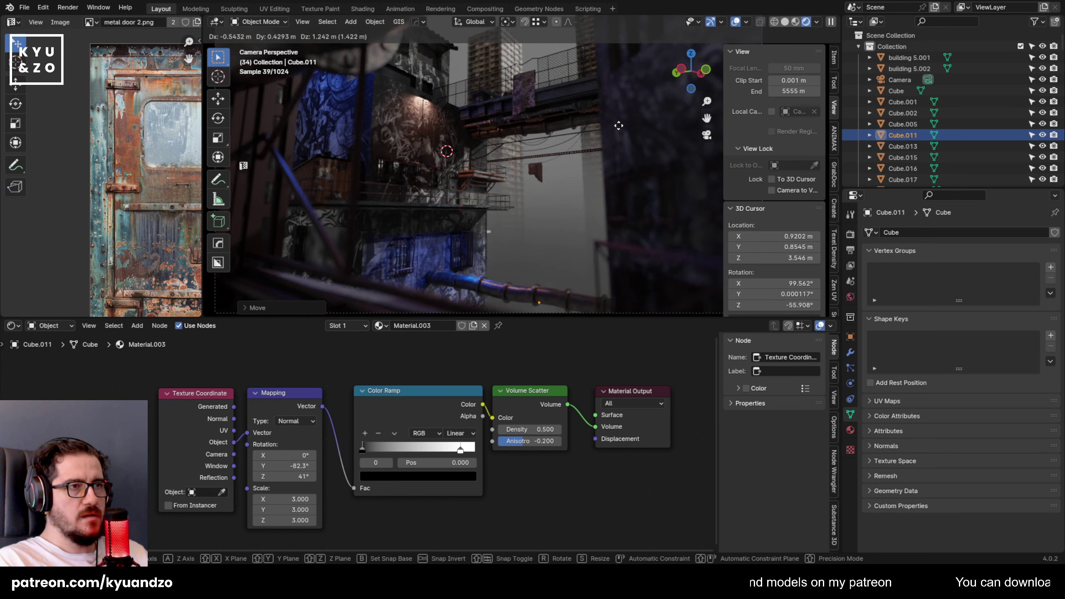
pyautogui.press('x')
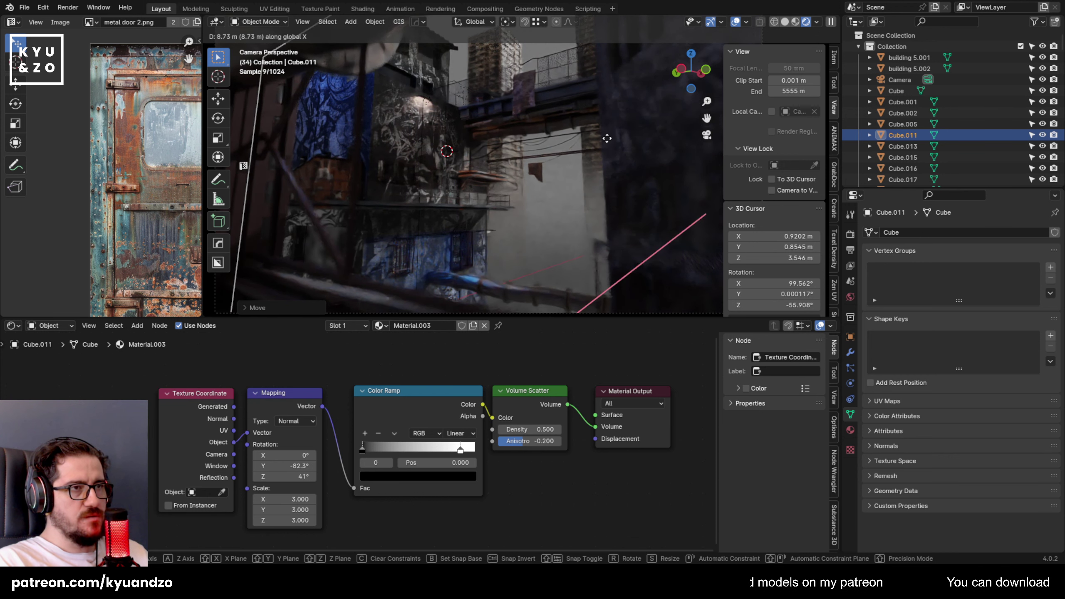
pyautogui.click(517, 176)
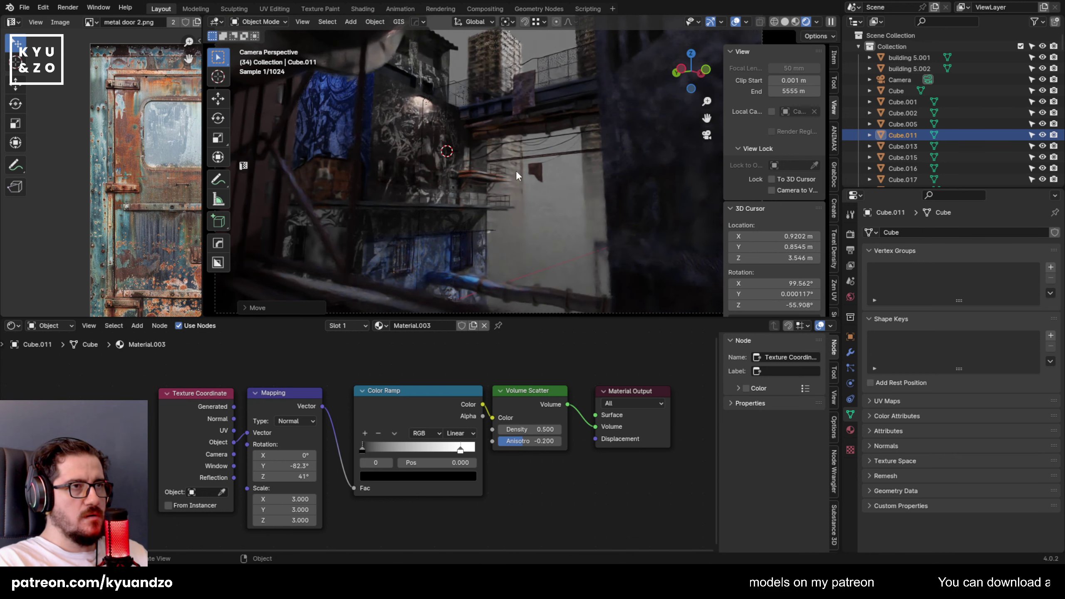
# Scale the fog cube up slightly on all axes and reposition it with an axis-constrained move.
pyautogui.press('s')
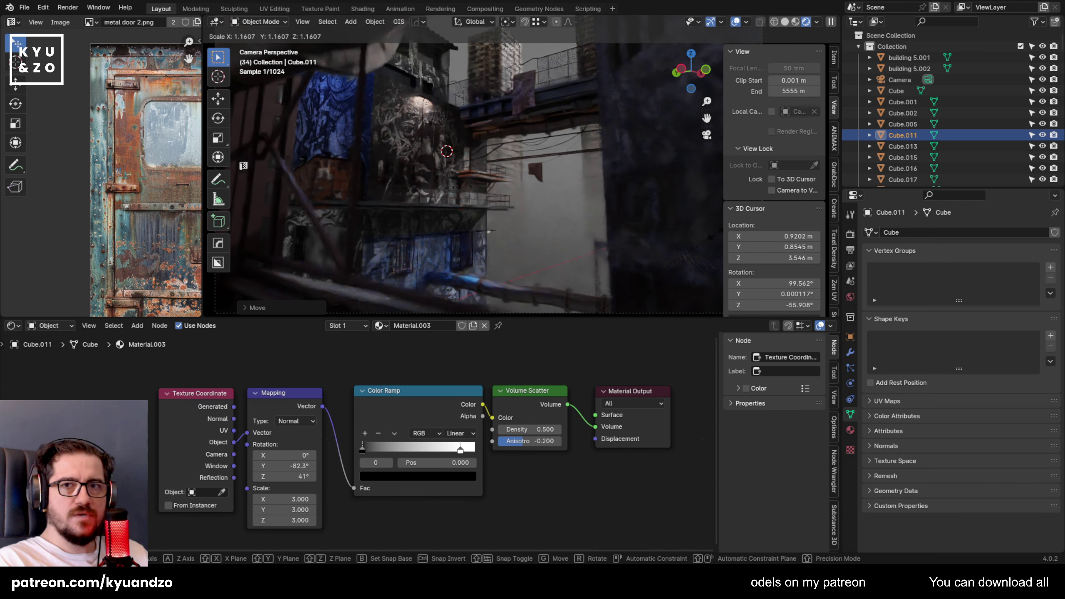
pyautogui.click(709, 232)
pyautogui.press('g')
pyautogui.press('y')
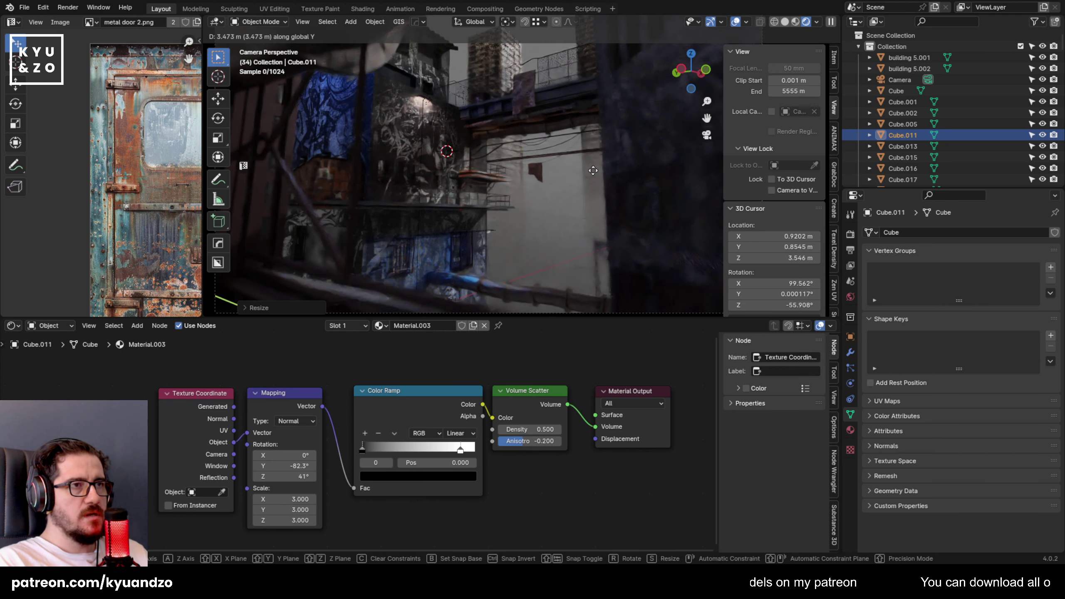
pyautogui.press('x')
pyautogui.click(581, 406)
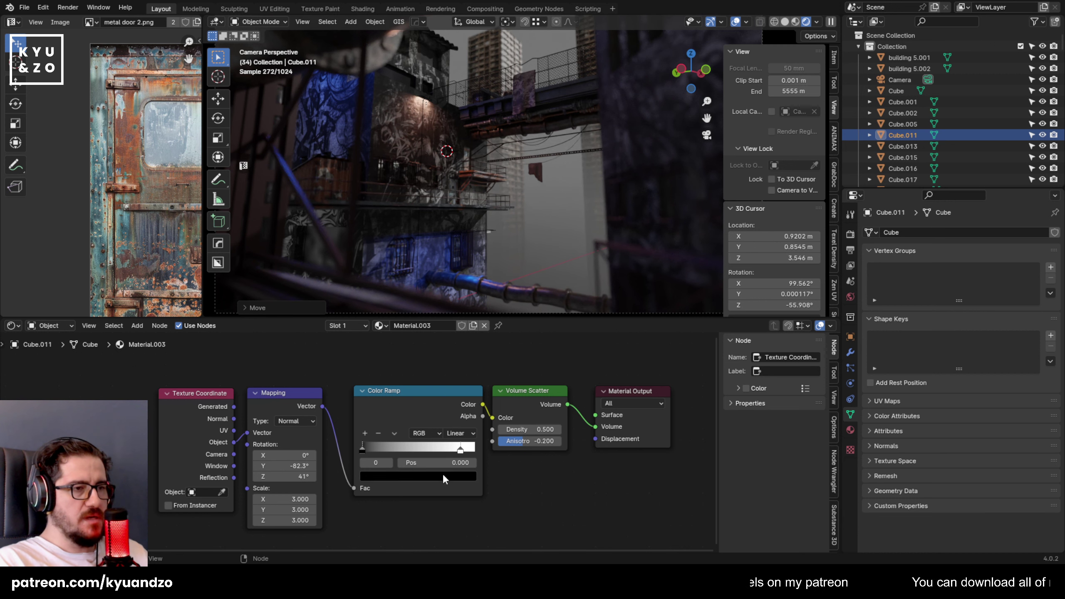
# Tint the fog Color Ramp's white stop pale blue, using Hue 0.596 and a low saturation.
pyautogui.click(393, 477)
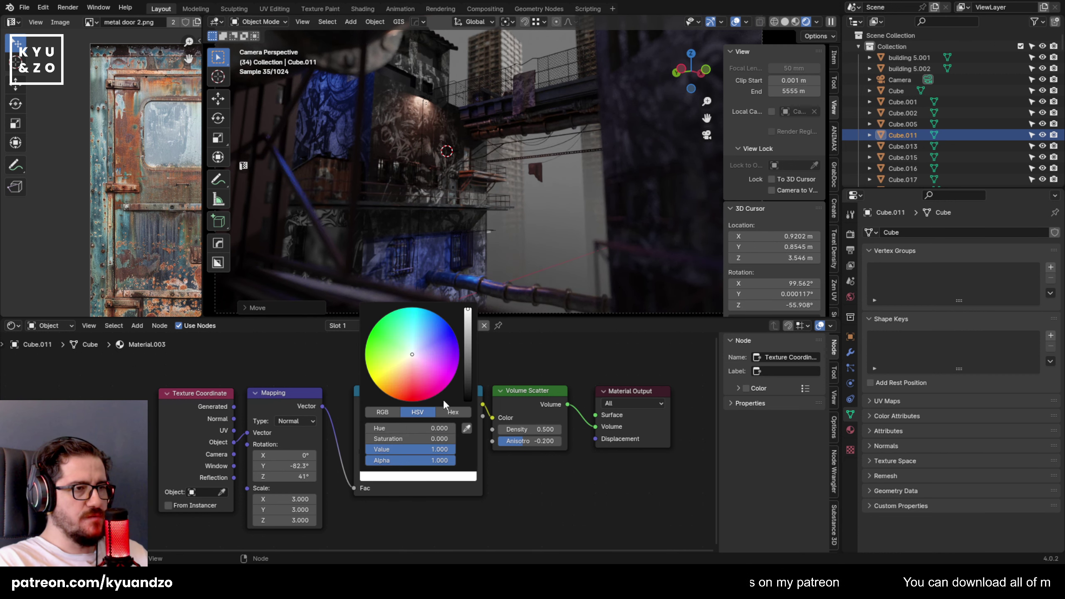
pyautogui.click(428, 347)
pyautogui.moveTo(429, 346)
pyautogui.mouseDown()
pyautogui.moveTo(419, 364)
pyautogui.moveTo(399, 348)
pyautogui.moveTo(418, 346)
pyautogui.mouseUp()
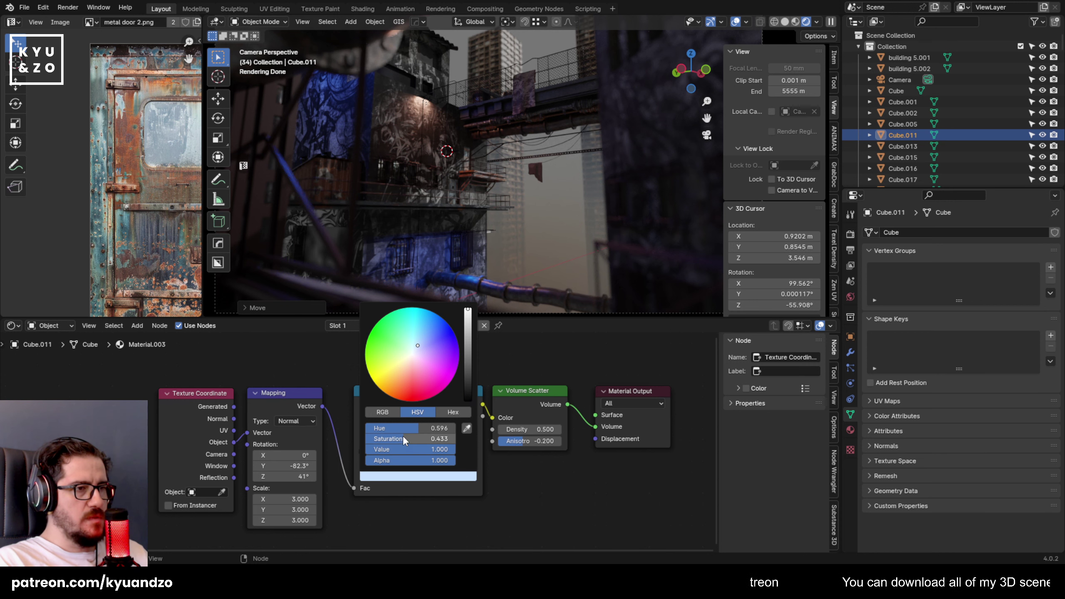
pyautogui.moveTo(403, 437); pyautogui.dragTo(371, 439)
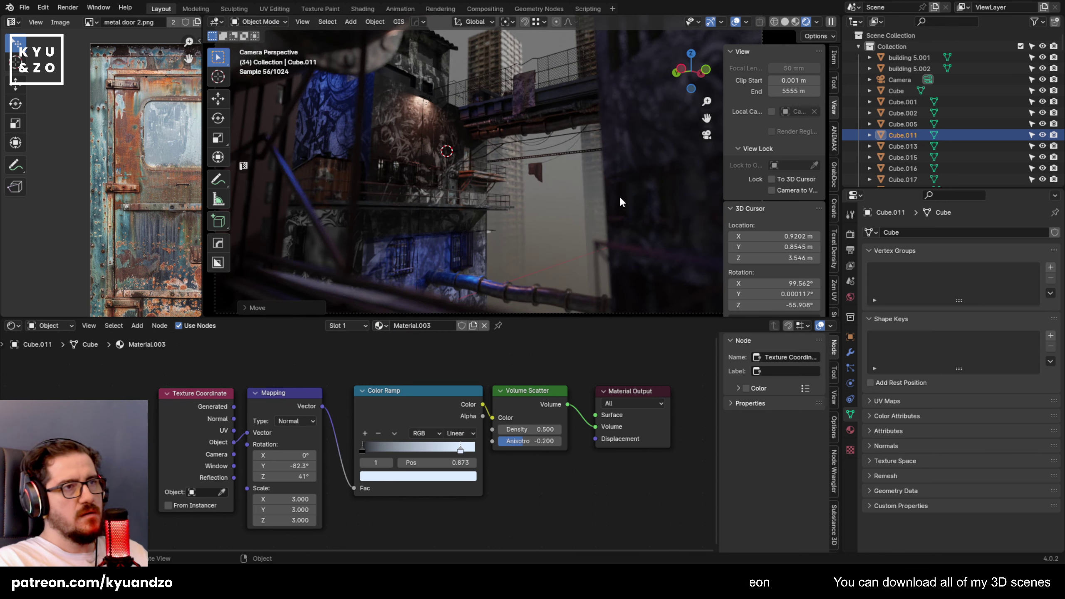
# Reposition the fog cube freely in the camera view and adjust its height along Z.
pyautogui.press('g')
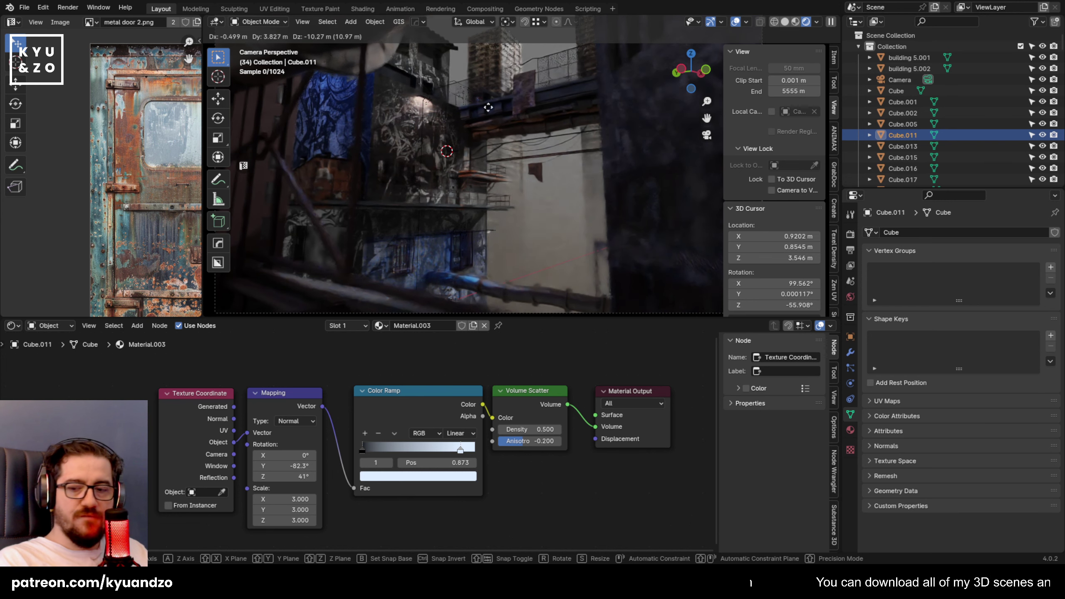
pyautogui.click(563, 257)
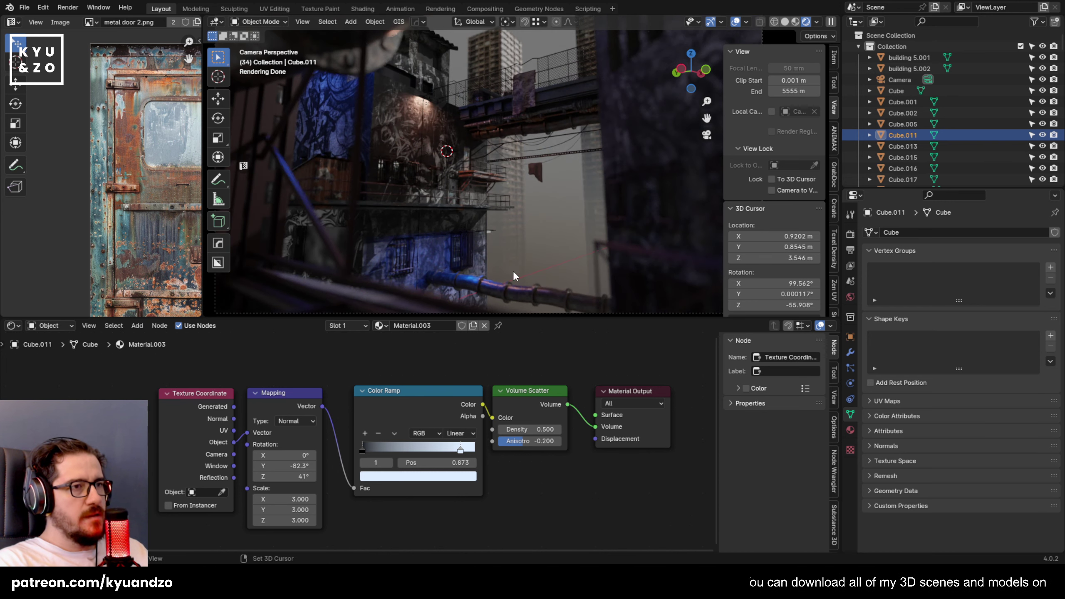
pyautogui.keyDown('shift'); pyautogui.moveTo(544, 240); pyautogui.dragTo(542, 213, button='middle'); pyautogui.keyUp('shift')
pyautogui.scroll(3, 543, 213)
pyautogui.press('g')
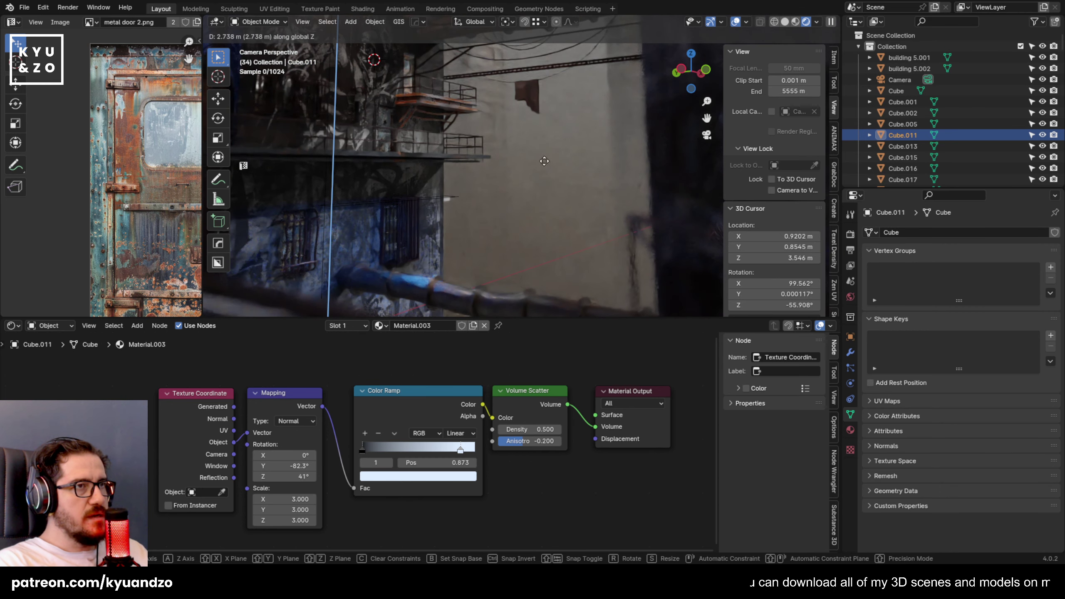
pyautogui.press('z')
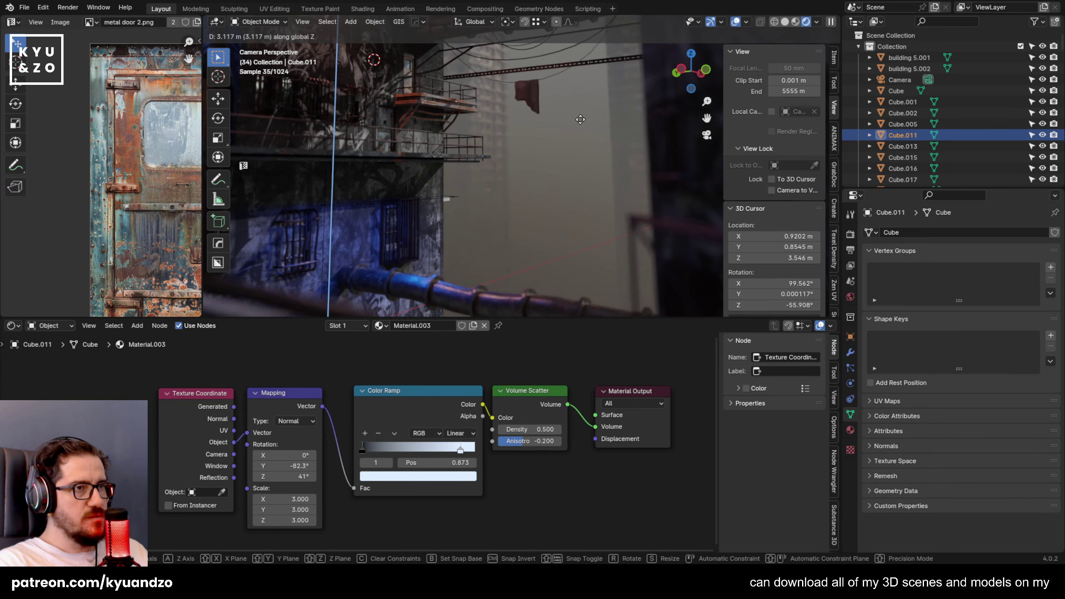
pyautogui.click(570, 213)
pyautogui.scroll(-5, 545, 176)
pyautogui.scroll(3, 545, 176)
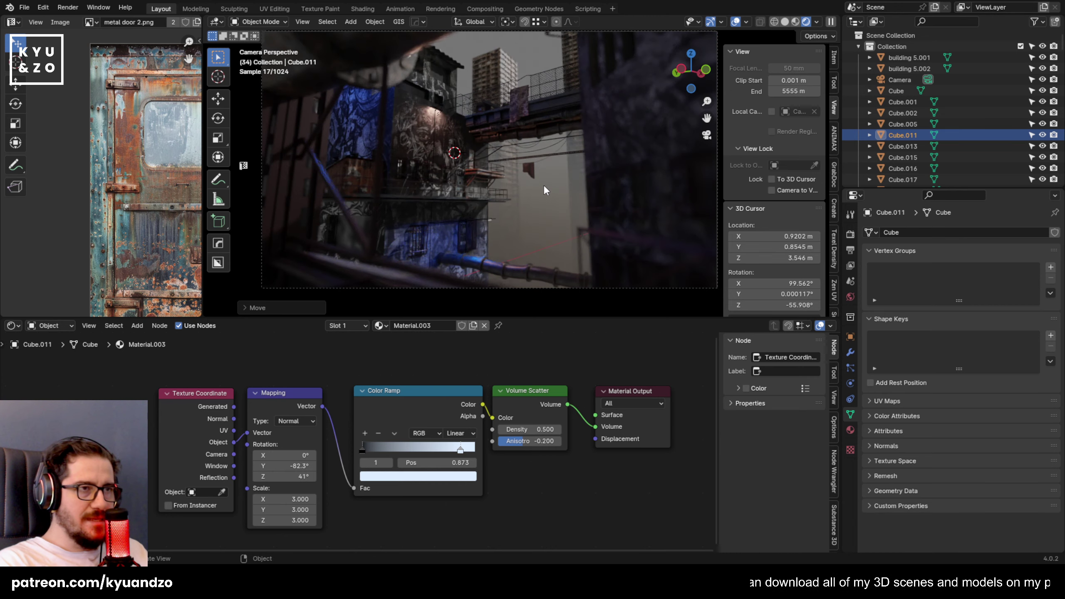
pyautogui.scroll(2, 544, 185)
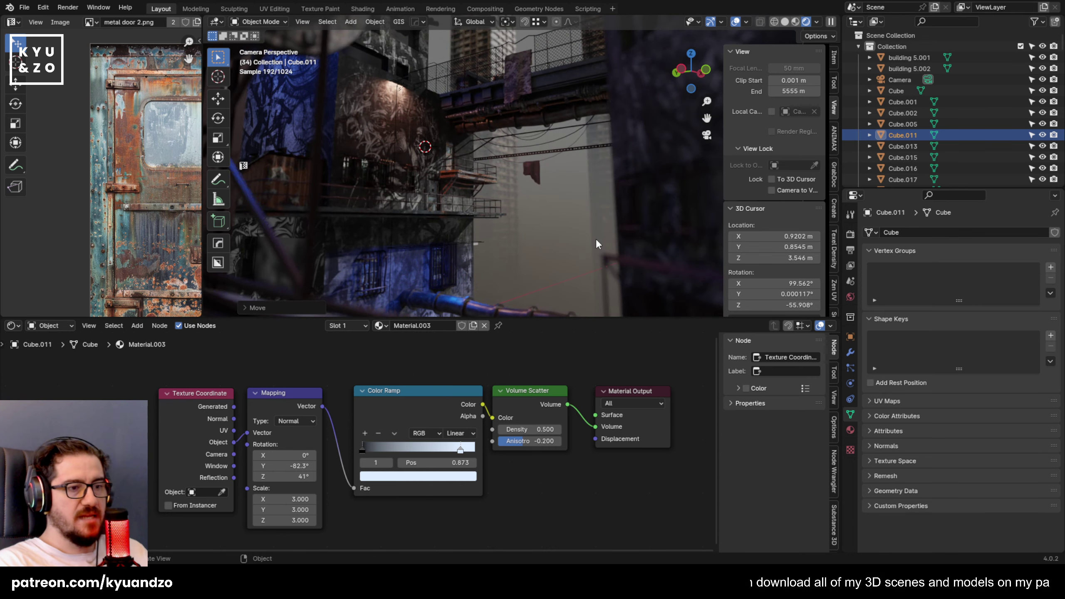
# Nudge the fog cube freely and stretch it taller along Z.
pyautogui.press('g')
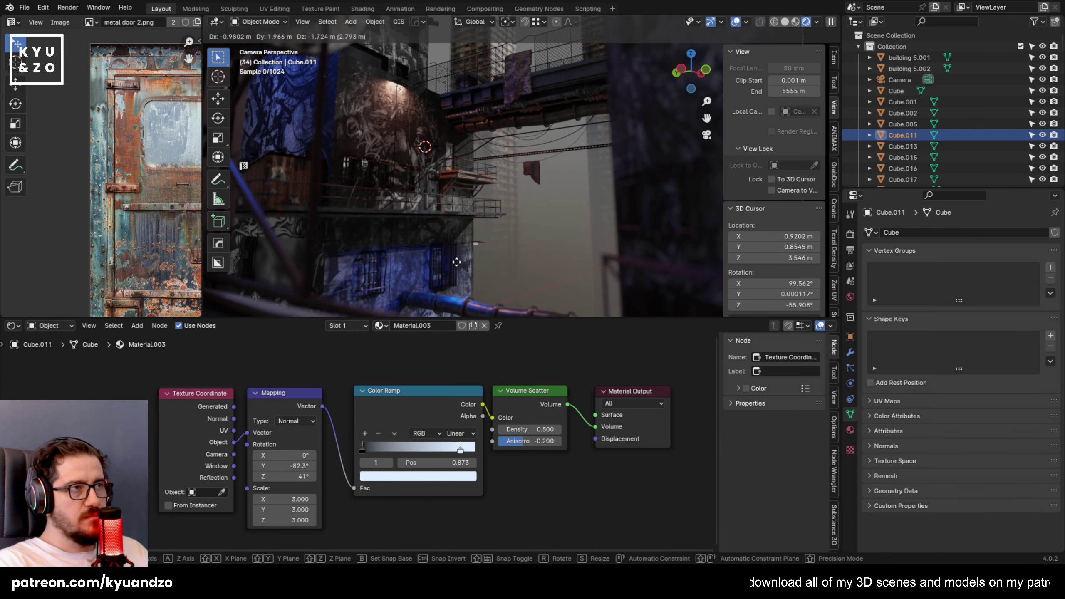
pyautogui.click(593, 235)
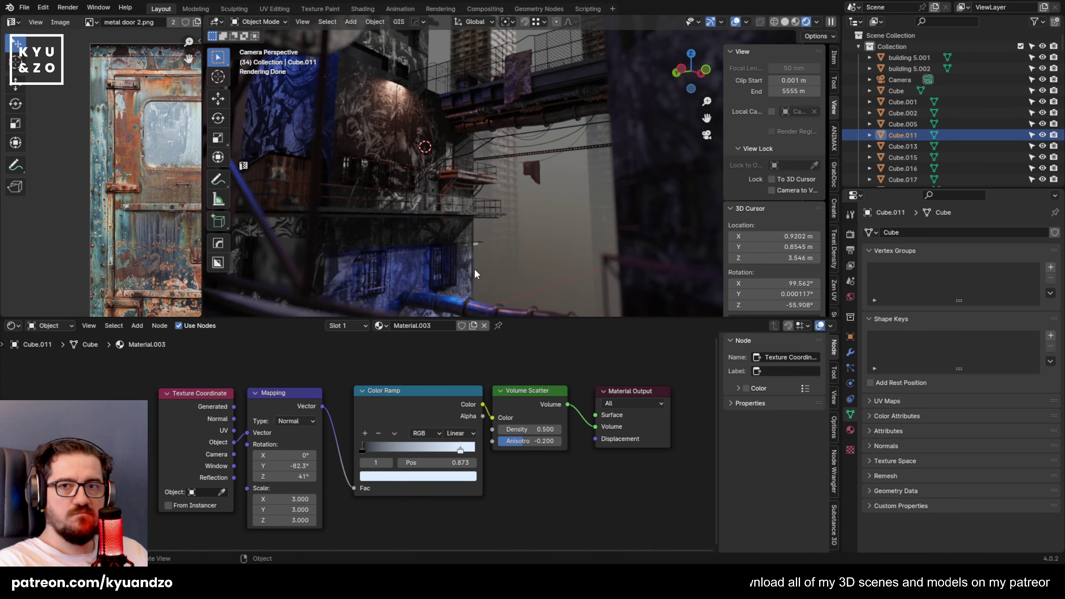
pyautogui.keyDown('shift'); pyautogui.moveTo(524, 222); pyautogui.dragTo(526, 204, button='middle'); pyautogui.keyUp('shift')
pyautogui.scroll(-1, 526, 203)
pyautogui.scroll(2, 526, 204)
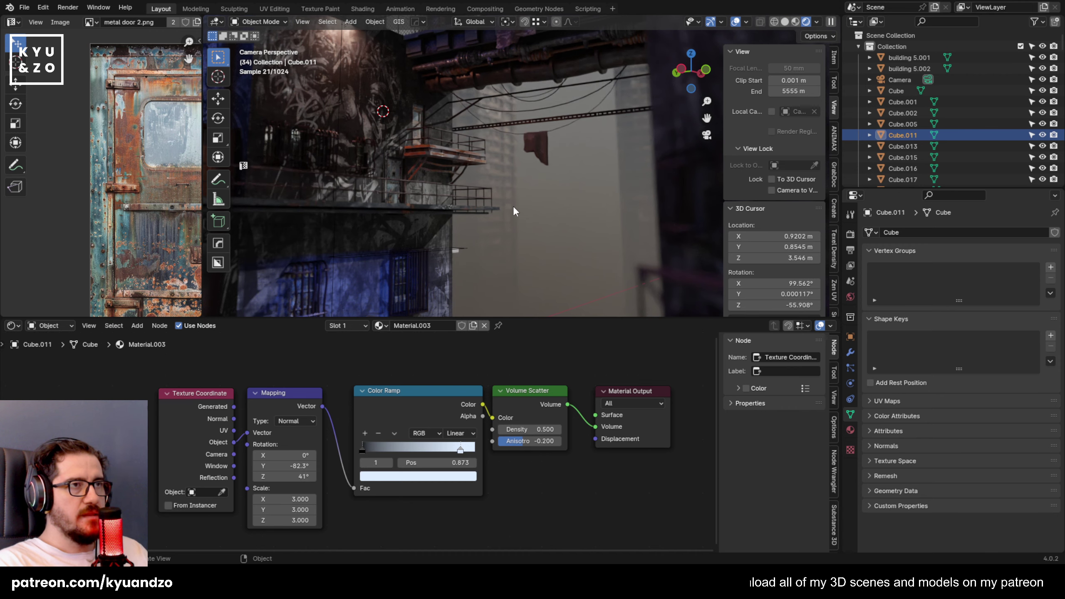
pyautogui.scroll(-2, 515, 204)
pyautogui.keyDown('shift'); pyautogui.scroll(3, 521, 199); pyautogui.keyUp('shift')
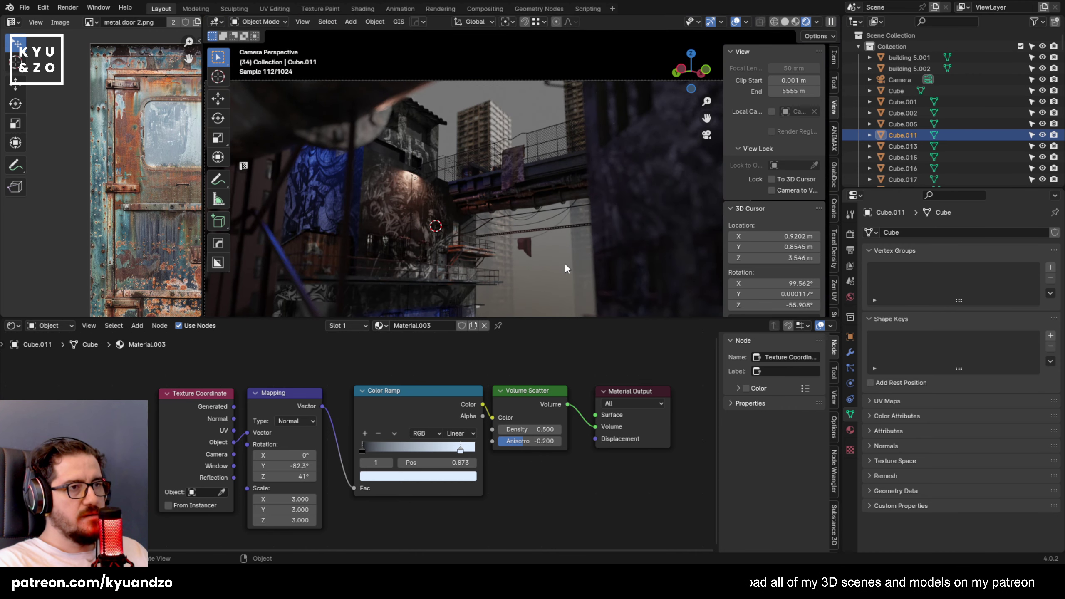
pyautogui.press('s')
pyautogui.press('z')
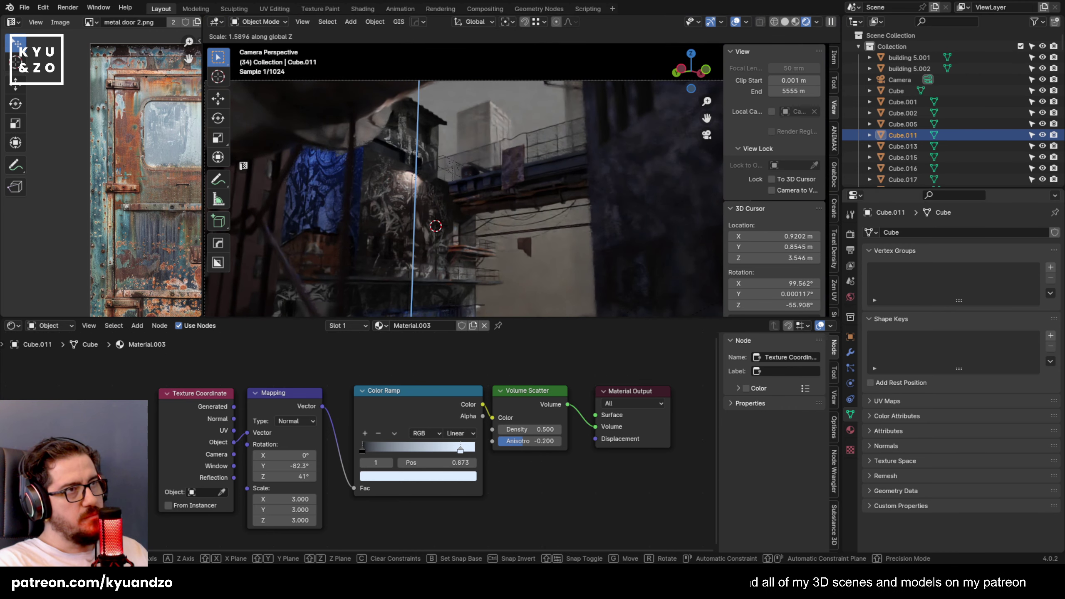
pyautogui.click(146, 239)
# Move the fog cube along X, and adjust its placement again with Y- and X-constrained moves.
pyautogui.keyDown('shift'); pyautogui.moveTo(420, 238); pyautogui.dragTo(419, 165, button='middle'); pyautogui.keyUp('shift')
pyautogui.scroll(-3, 420, 165)
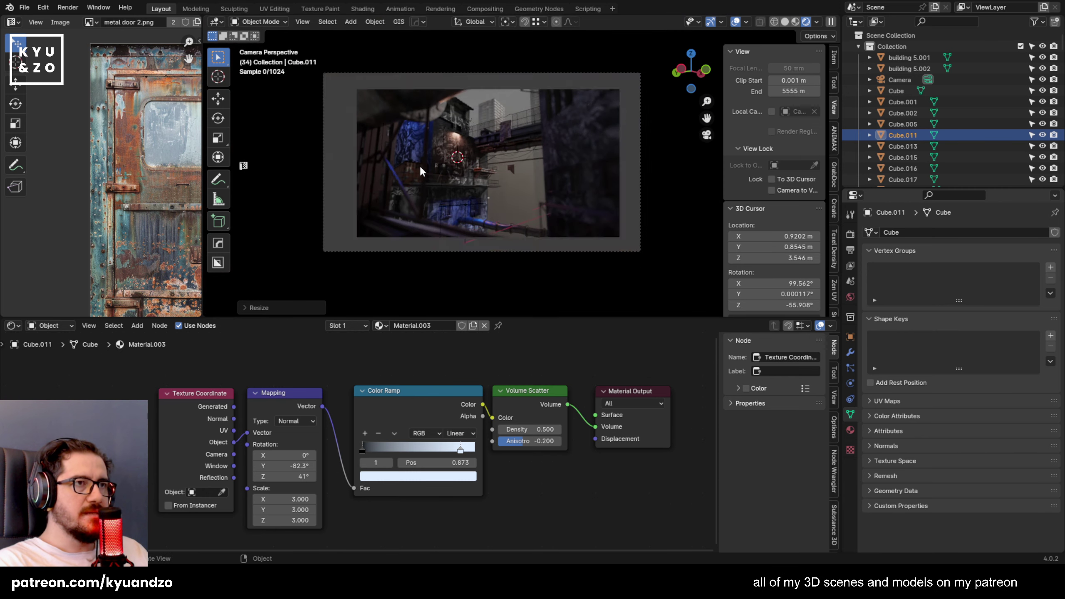
pyautogui.scroll(1, 420, 165)
pyautogui.scroll(2, 558, 173)
pyautogui.press('g')
pyautogui.press('x')
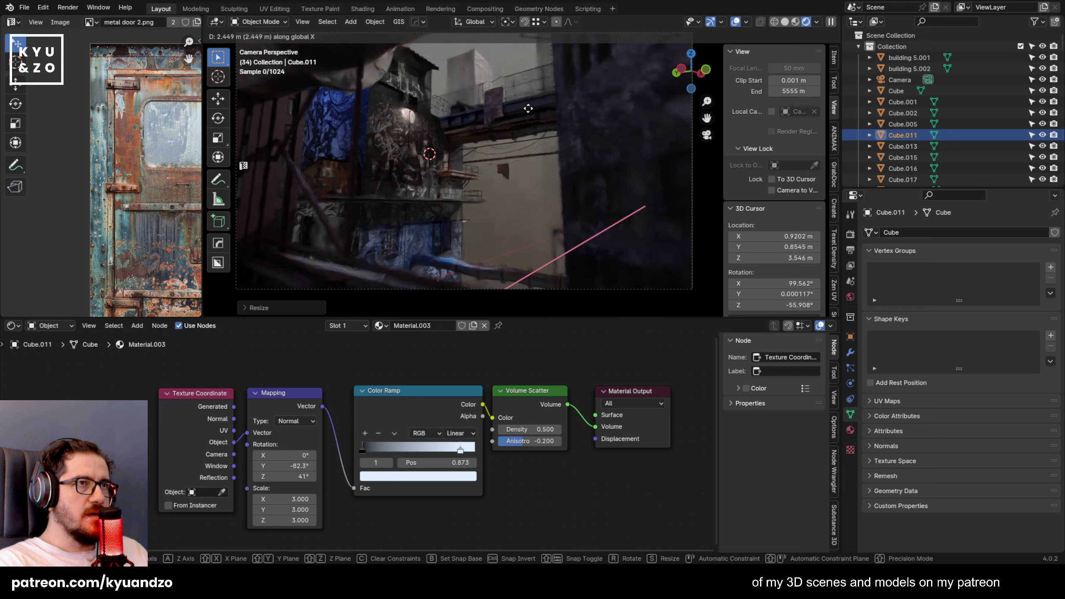
pyautogui.click(618, 85)
pyautogui.press('g')
pyautogui.press('y')
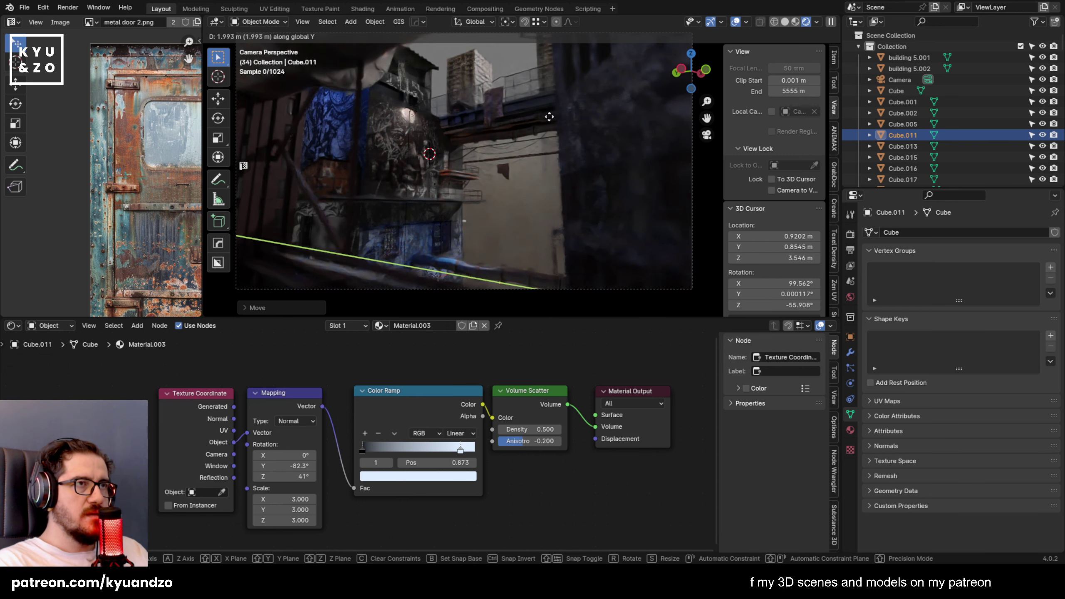
pyautogui.press('x')
# Stretch the fog cube further along Z.
pyautogui.press('s')
pyautogui.press('z')
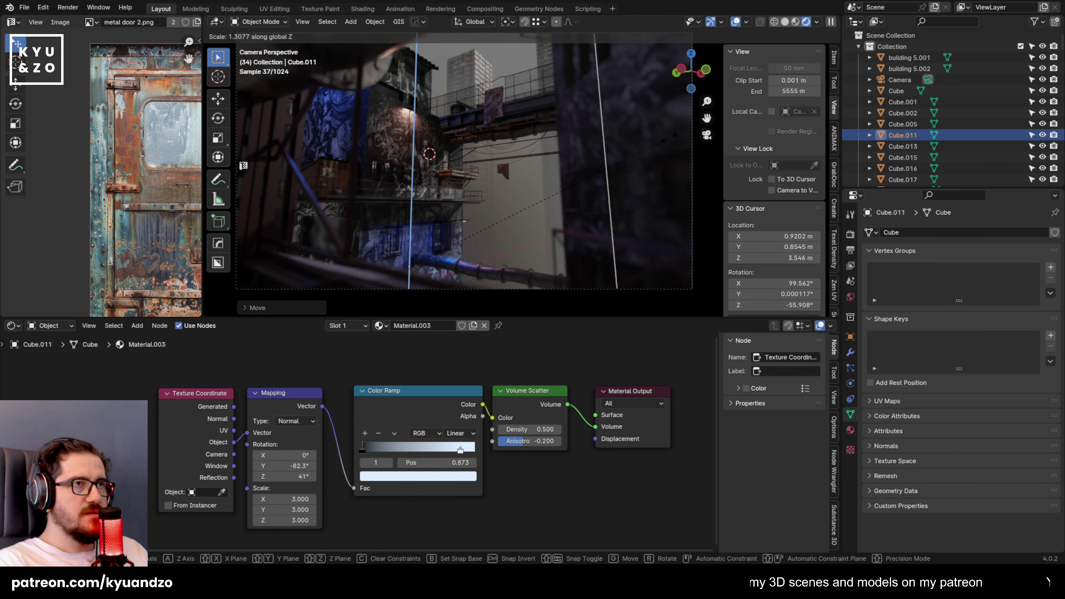
pyautogui.click(608, 144)
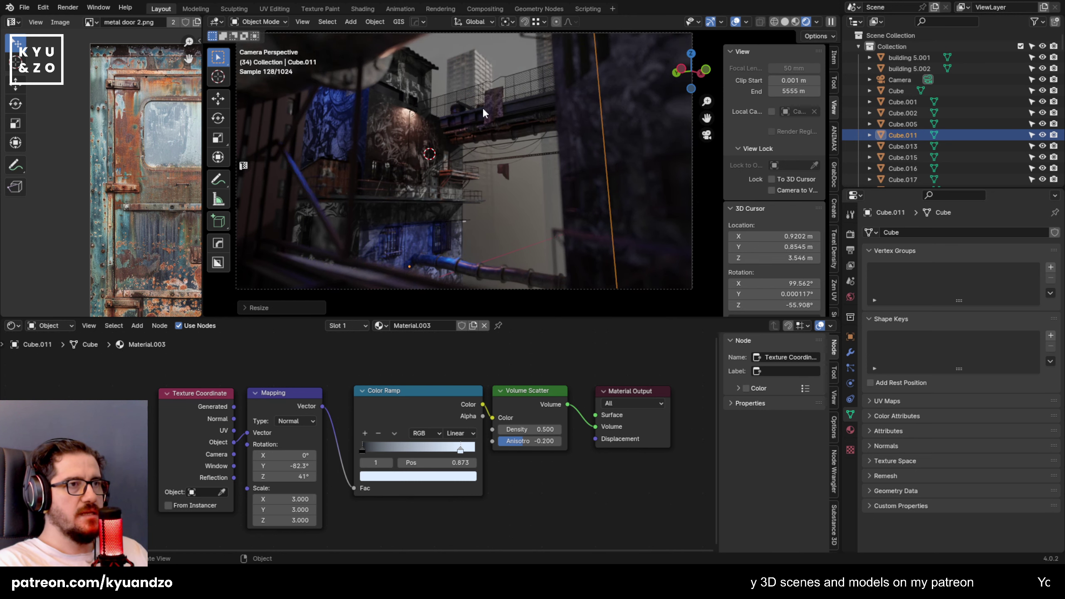
# Enlarge the 3D viewport and examine the fog behind the walkways, hanging cables and pipe up close.
pyautogui.keyDown('shift'); pyautogui.moveTo(514, 122); pyautogui.dragTo(488, 49, button='middle'); pyautogui.keyUp('shift')
pyautogui.scroll(2, 521, 157)
pyautogui.scroll(2, 476, 138)
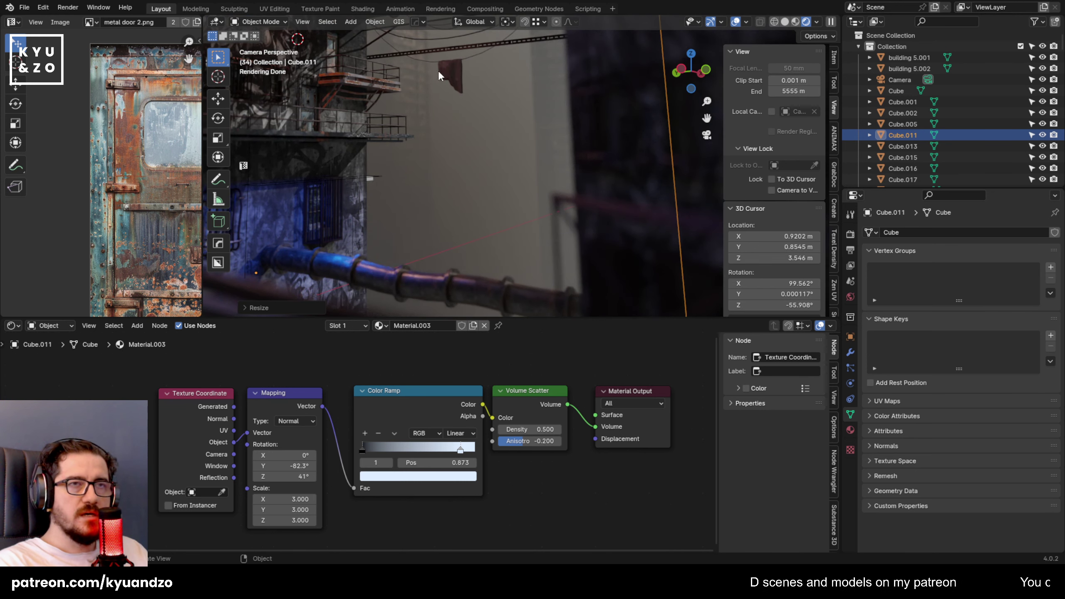
pyautogui.keyDown('shift'); pyautogui.moveTo(406, 69); pyautogui.dragTo(462, 131, button='middle'); pyautogui.keyUp('shift')
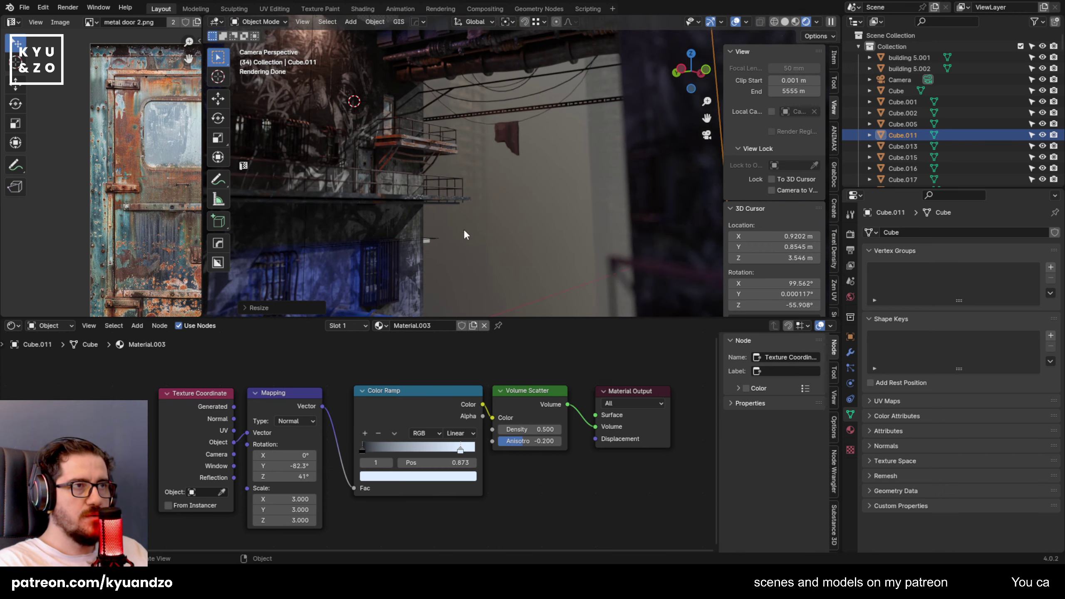
pyautogui.keyDown('shift'); pyautogui.moveTo(464, 230); pyautogui.dragTo(465, 228, button='middle'); pyautogui.keyUp('shift')
pyautogui.moveTo(525, 332); pyautogui.dragTo(525, 424)
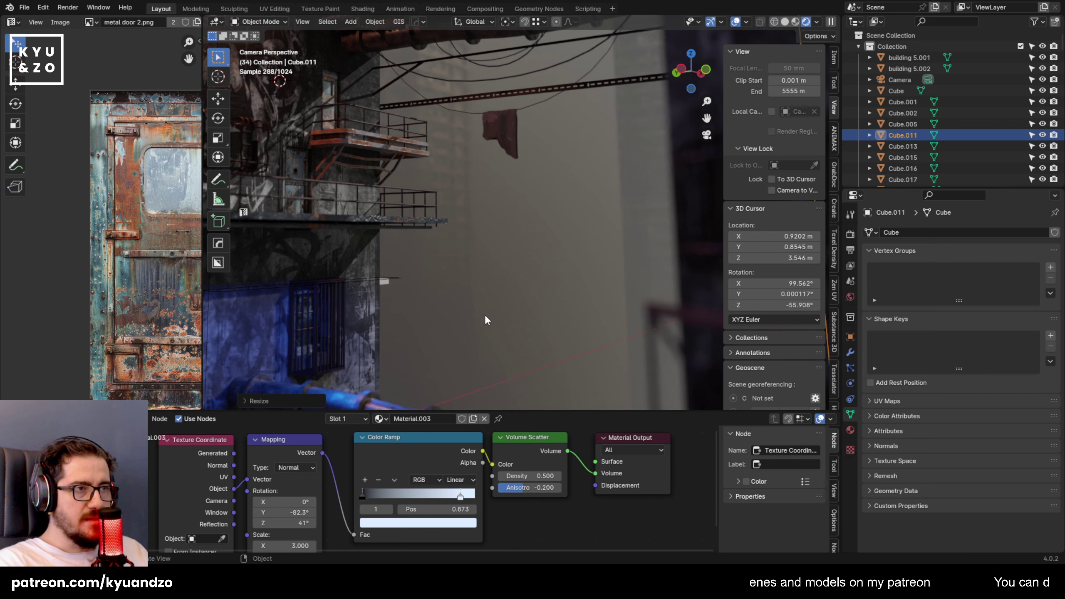
pyautogui.keyDown('shift'); pyautogui.moveTo(516, 227); pyautogui.dragTo(457, 151, button='middle'); pyautogui.keyUp('shift')
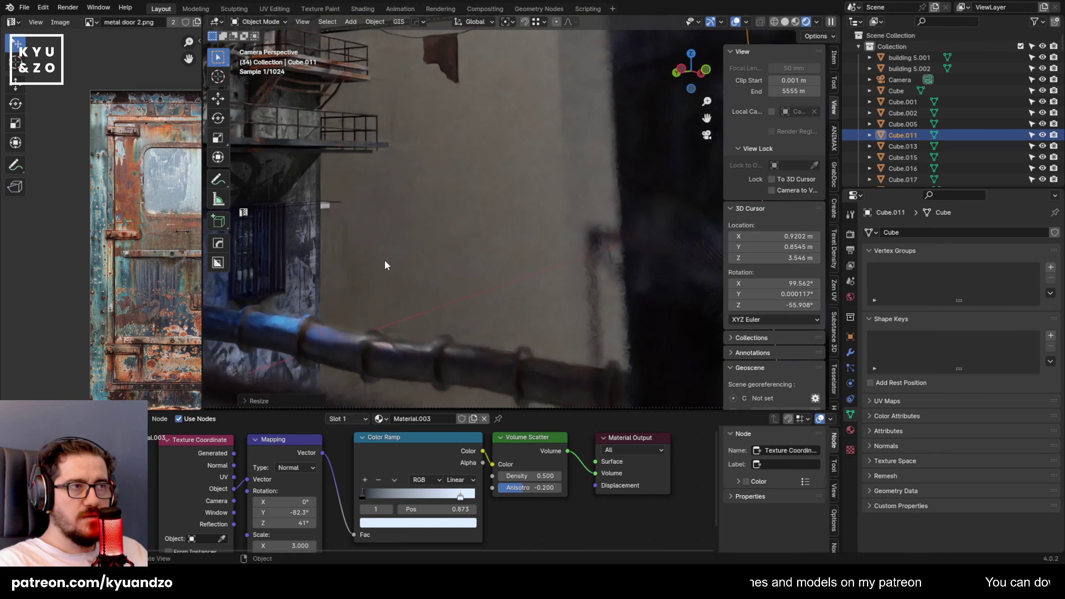
pyautogui.keyDown('shift'); pyautogui.moveTo(539, 198); pyautogui.dragTo(381, 268, button='middle'); pyautogui.keyUp('shift')
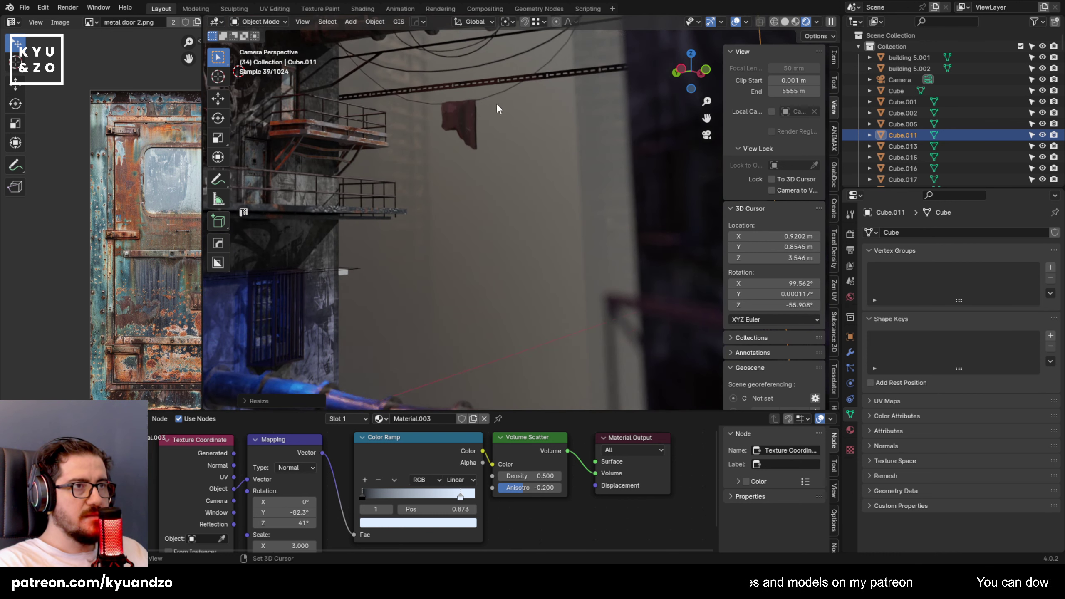
pyautogui.keyDown('shift'); pyautogui.moveTo(472, 144); pyautogui.dragTo(471, 203, button='middle'); pyautogui.keyUp('shift')
pyautogui.scroll(-3, 471, 203)
# Duplicate the background tower behind the bridge and move the copy along X in the negative direction.
pyautogui.click(566, 209)
pyautogui.click(558, 251)
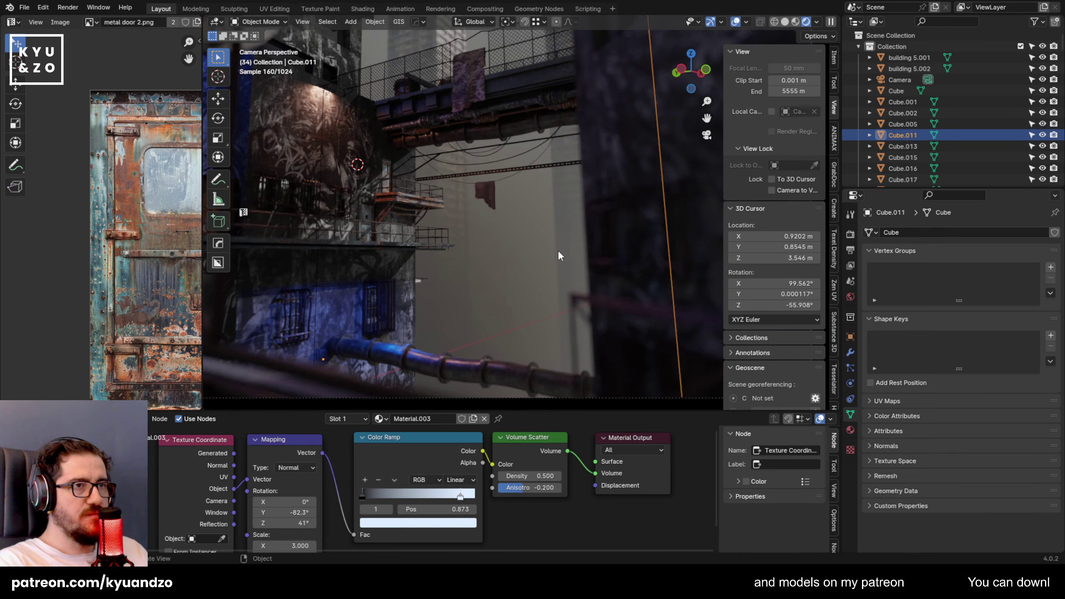
pyautogui.click(570, 227)
pyautogui.press('g')
pyautogui.press('x')
pyautogui.press('x')
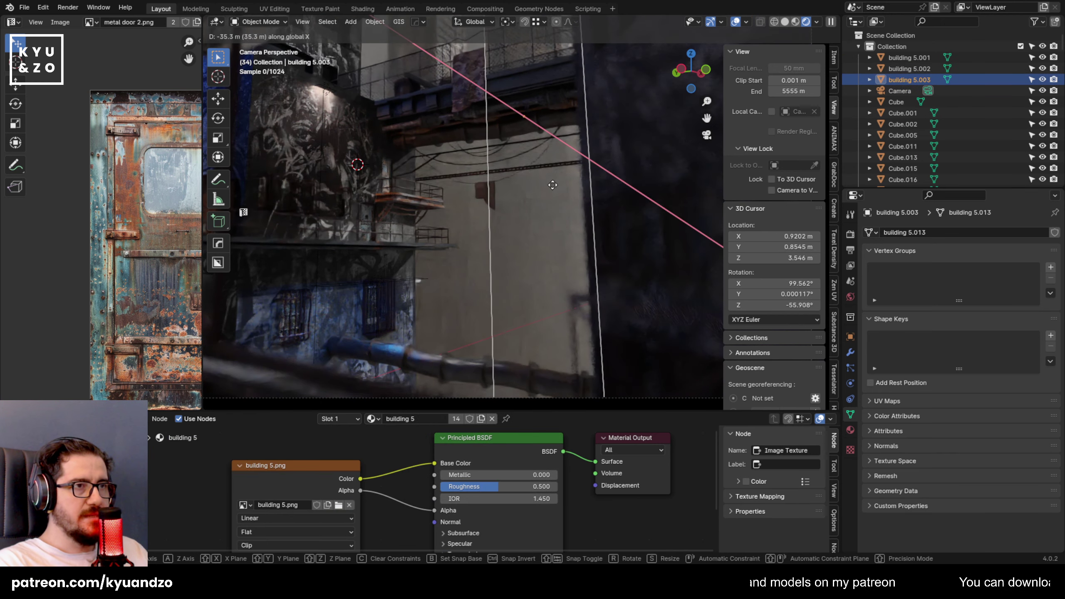
pyautogui.click(542, 184)
# Move the new tower copy along X, then shift it about 15 m along Y towards the dark foreground building.
pyautogui.scroll(-1, 543, 182)
pyautogui.keyDown('shift'); pyautogui.moveTo(554, 163); pyautogui.dragTo(531, 213, button='middle'); pyautogui.keyUp('shift')
pyautogui.press('g')
pyautogui.press('y')
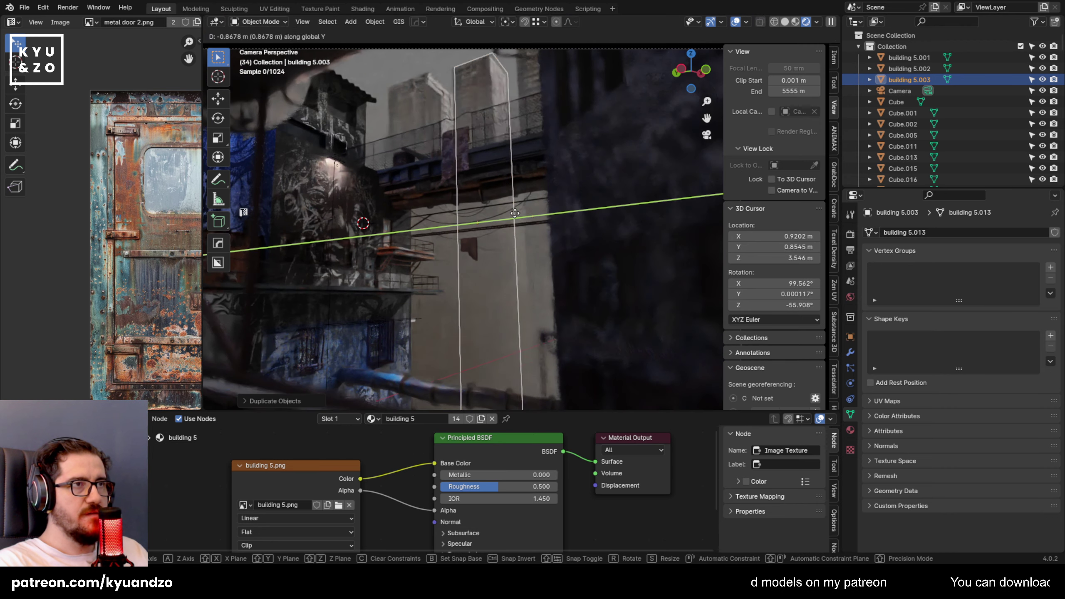
pyautogui.press('x')
pyautogui.click(608, 184)
pyautogui.press('g')
pyautogui.press('y')
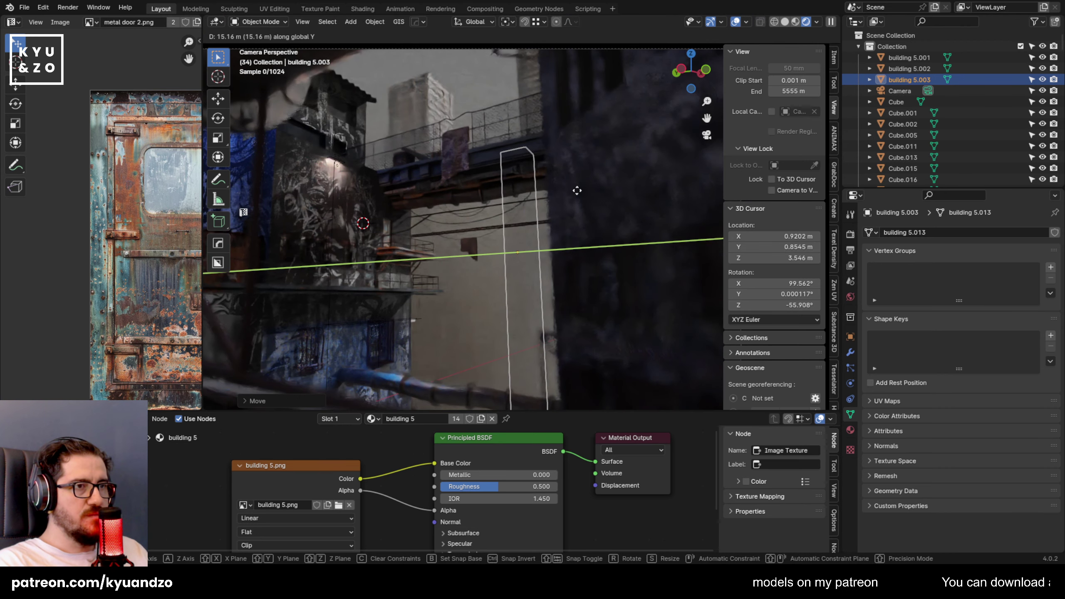
pyautogui.click(572, 191)
# Duplicate the shifted tower and move the new copy along X in the positive direction.
pyautogui.hotkey('shift', 'd')
pyautogui.press('y')
pyautogui.press('x')
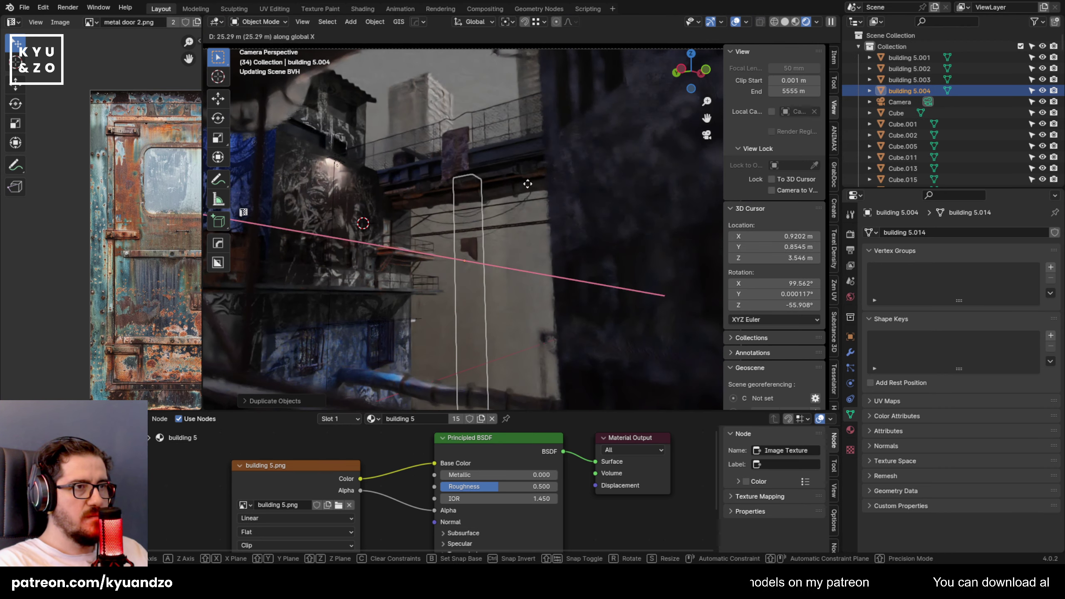
pyautogui.click(612, 281)
# Shrink the new tower copy, adjust its height with a Z-only scale, and rescale it uniformly into a short block.
pyautogui.press('s')
pyautogui.click(547, 285)
pyautogui.press('s')
pyautogui.press('z')
pyautogui.click(517, 283)
pyautogui.press('s')
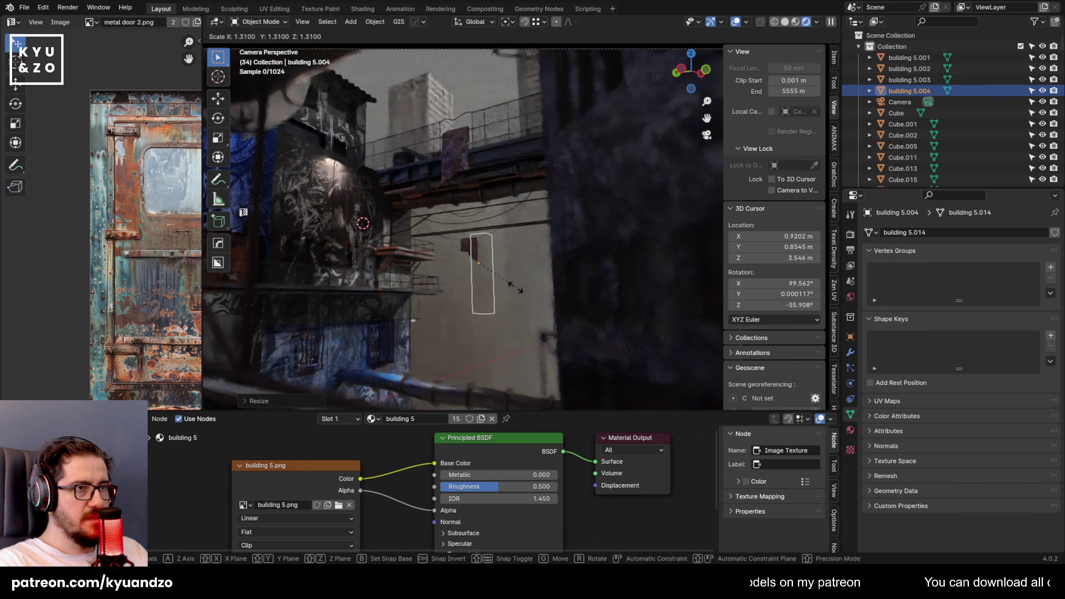
pyautogui.click(529, 303)
# Lower the short tower copy along Z beneath the bridge and deselect it to check the gap.
pyautogui.press('g')
pyautogui.press('z')
pyautogui.click(530, 347)
pyautogui.click(623, 260)
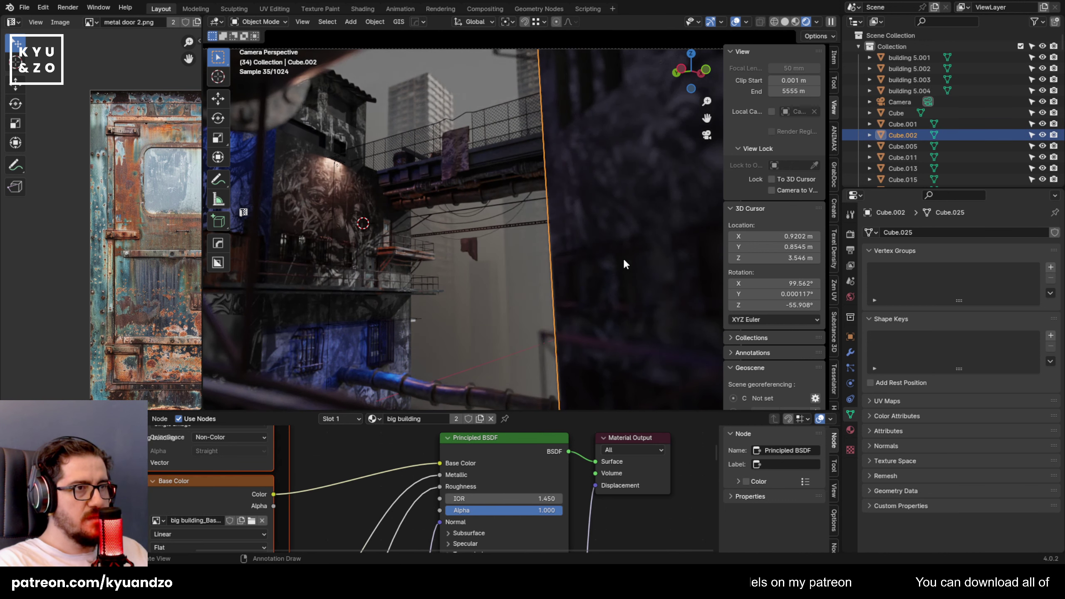
pyautogui.click(495, 301)
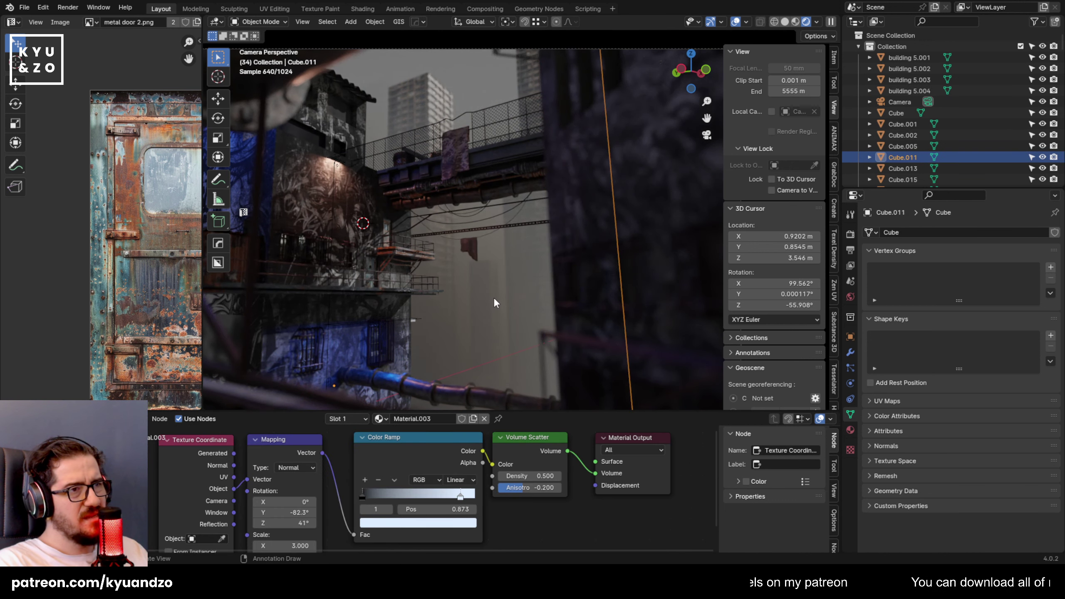
# Reselect the short tower, raise it about 102 m along Z to the bridge's height, and shift it along Y.
pyautogui.click(499, 265)
pyautogui.press('g')
pyautogui.press('z')
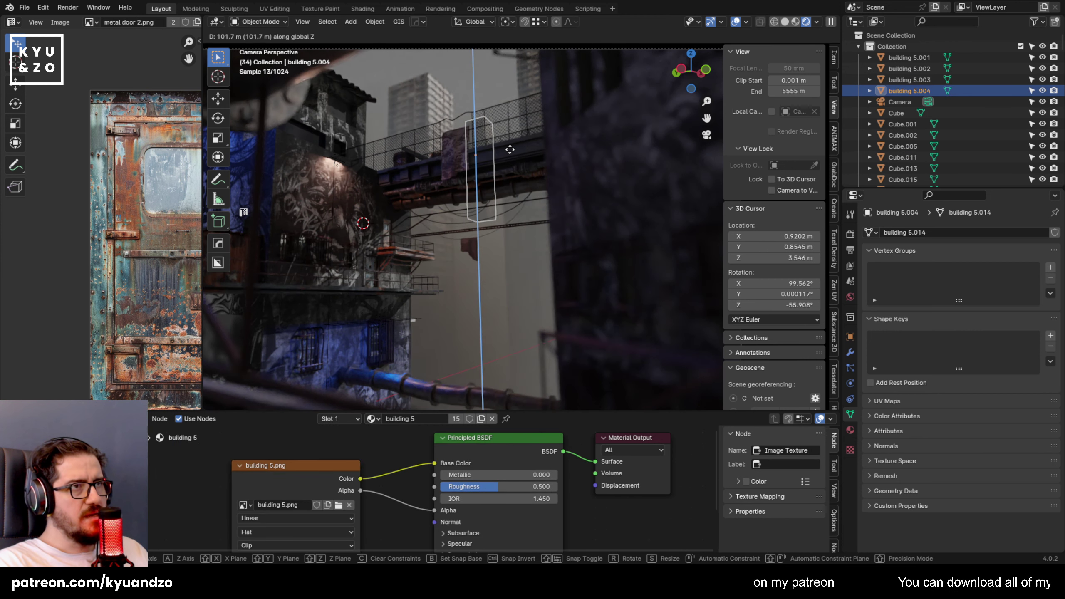
pyautogui.click(510, 150)
pyautogui.press('g')
pyautogui.press('y')
pyautogui.click(521, 156)
# Enlarge the short tower, raise it slightly along Z above the bridge, and deselect it.
pyautogui.press('s')
pyautogui.click(574, 199)
pyautogui.press('g')
pyautogui.press('z')
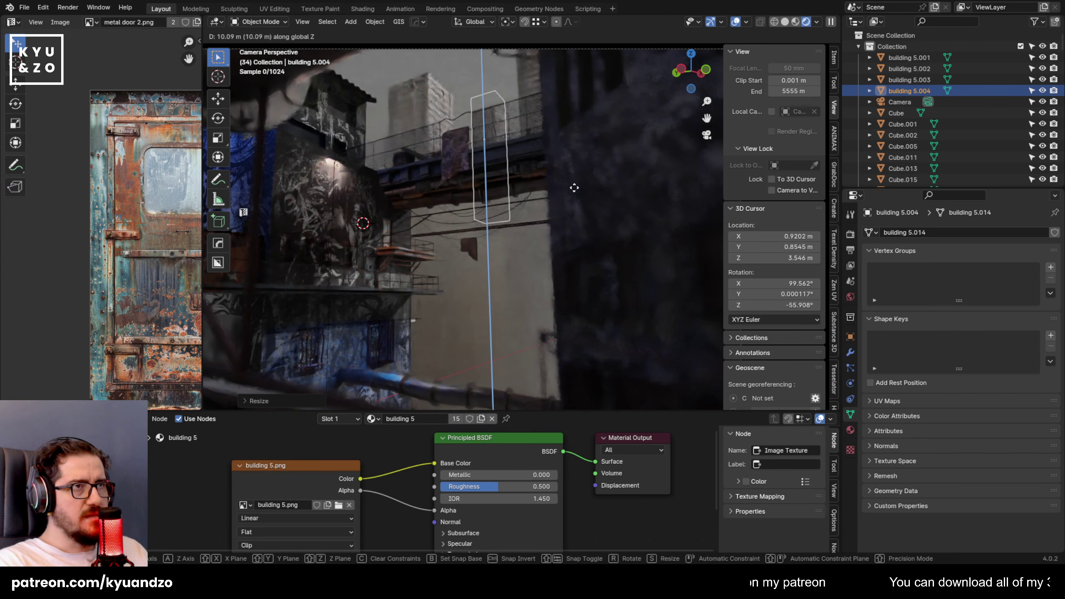
pyautogui.click(576, 180)
pyautogui.click(637, 158)
pyautogui.click(492, 92)
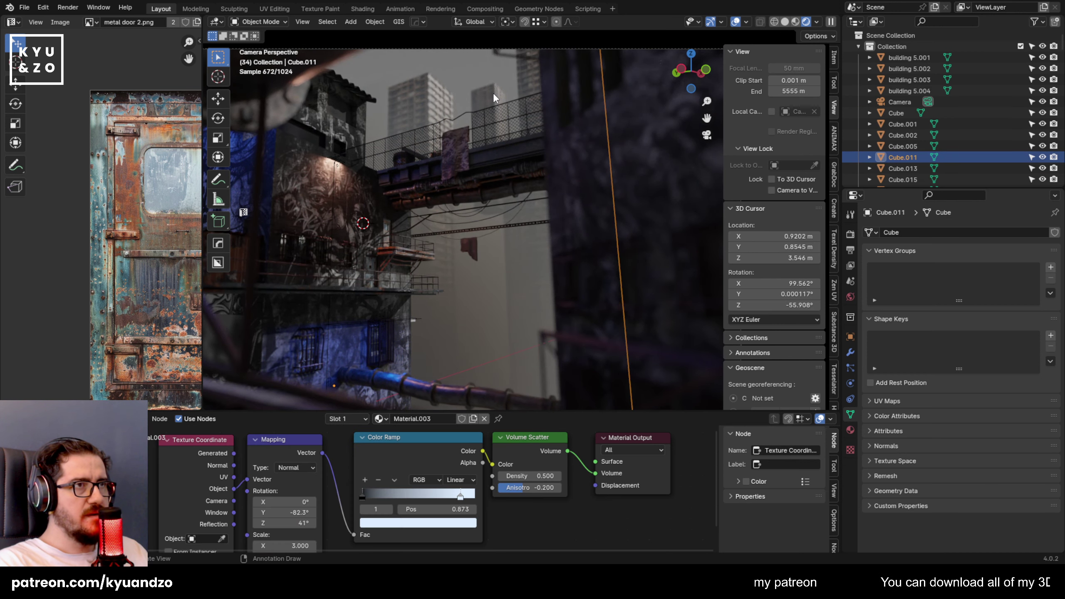
# Move the short tower freely down below the bridge, then shift it about 25 m along Y.
pyautogui.click(493, 92)
pyautogui.press('g')
pyautogui.click(507, 299)
pyautogui.press('g')
pyautogui.press('y')
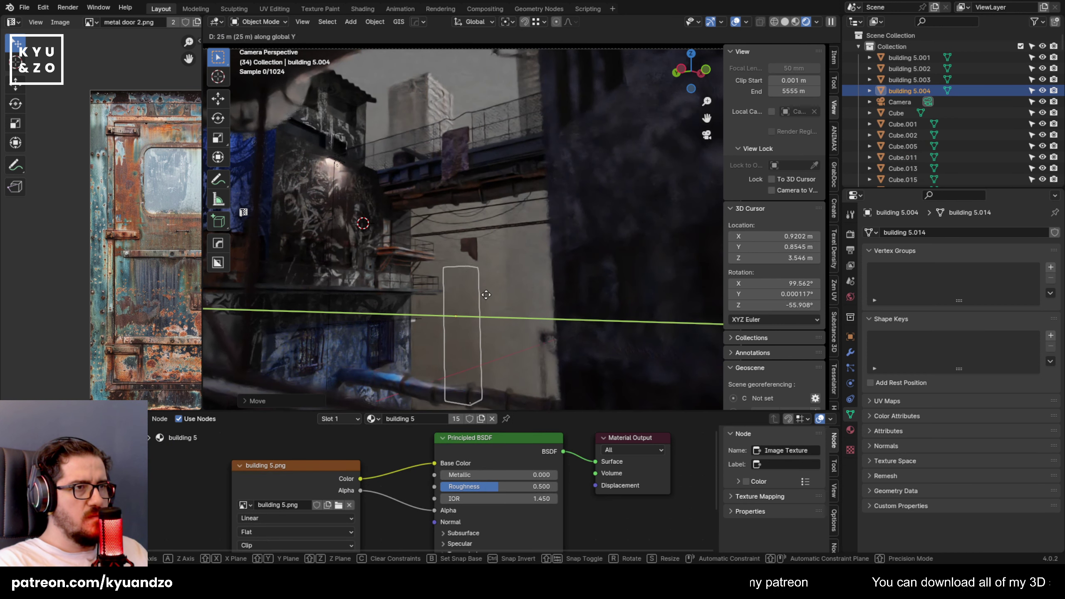
pyautogui.click(478, 299)
# Reposition the short tower along Z and Y, then scale it up uniformly below the hanging cables.
pyautogui.press('g')
pyautogui.press('z')
pyautogui.click(503, 332)
pyautogui.press('g')
pyautogui.press('y')
pyautogui.click(524, 345)
pyautogui.press('s')
pyautogui.click(563, 266)
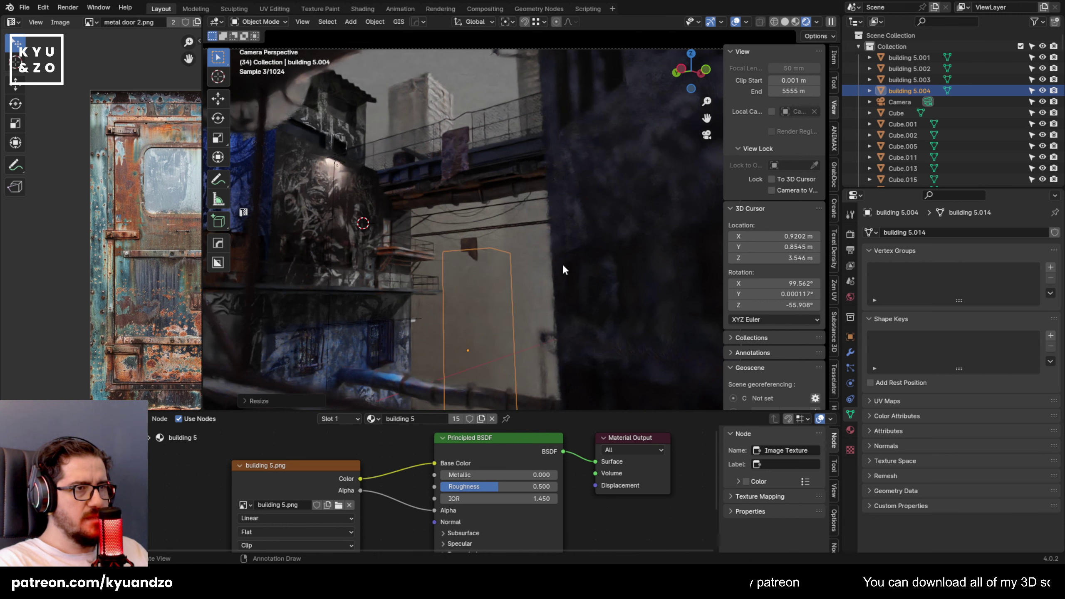
# Lower the enlarged tower along Z and adjust its sideways placement with Y-constrained moves.
pyautogui.press('g')
pyautogui.press('y')
pyautogui.click(527, 311)
pyautogui.press('g')
pyautogui.press('z')
pyautogui.click(529, 373)
pyautogui.press('g')
pyautogui.press('y')
pyautogui.click(547, 339)
# Move the lowered tower about 42 m along X, adjust it along Z, and deselect it.
pyautogui.press('g')
pyautogui.press('x')
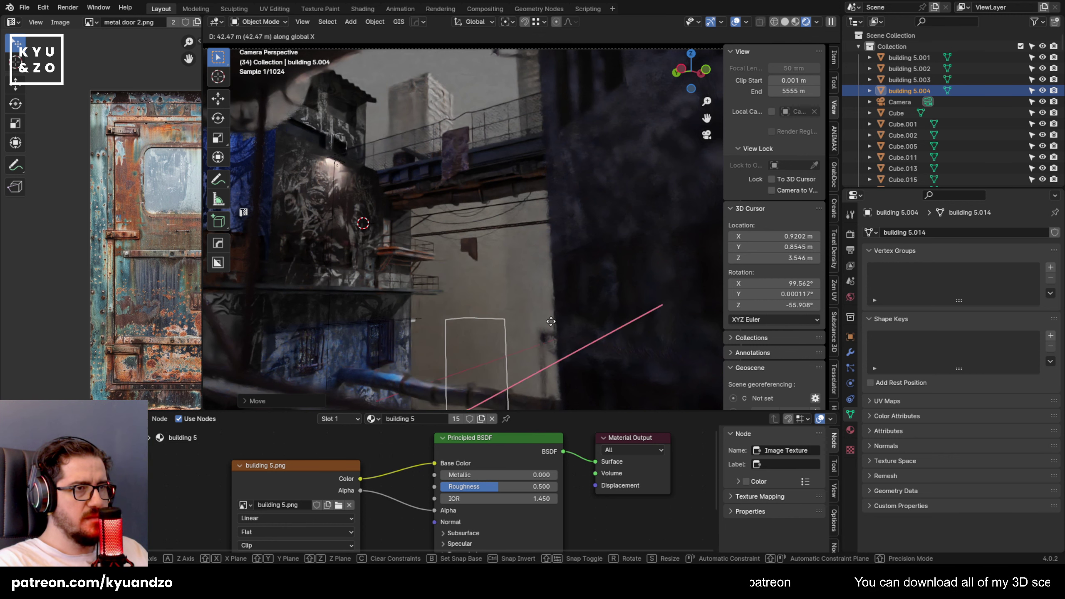
pyautogui.click(563, 330)
pyautogui.press('g')
pyautogui.press('z')
pyautogui.click(565, 326)
pyautogui.click(569, 276)
pyautogui.keyDown('shift'); pyautogui.moveTo(498, 336); pyautogui.dragTo(473, 284, button='middle'); pyautogui.keyUp('shift')
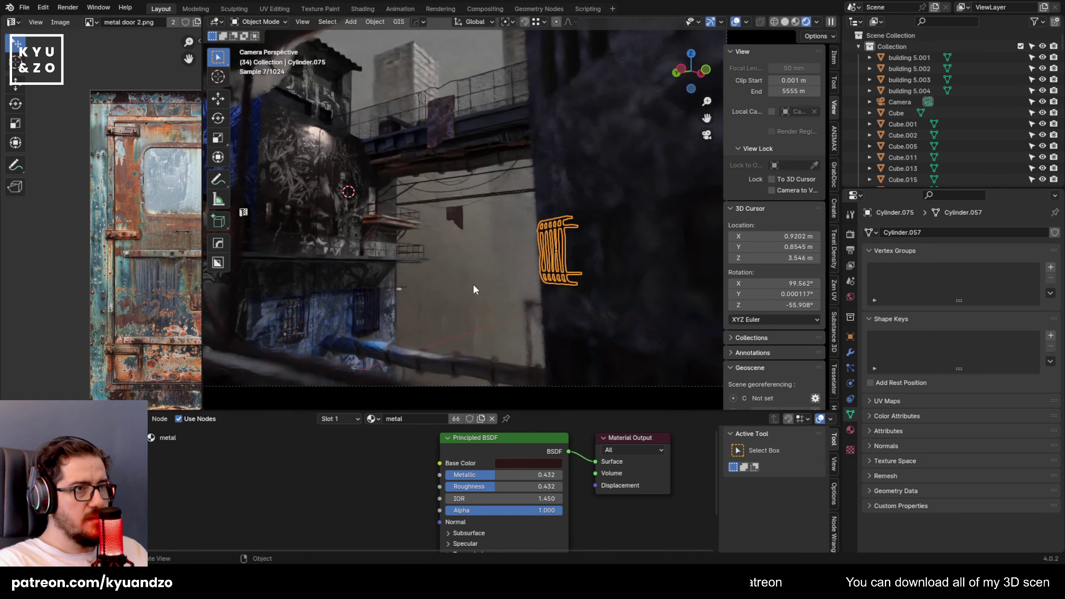
pyautogui.click(473, 284)
# Reselect the faint low tower below the hanging cables and move it along X.
pyautogui.scroll(2, 450, 330)
pyautogui.keyDown('shift'); pyautogui.moveTo(451, 330); pyautogui.dragTo(516, 257, button='middle'); pyautogui.keyUp('shift')
pyautogui.scroll(2, 501, 276)
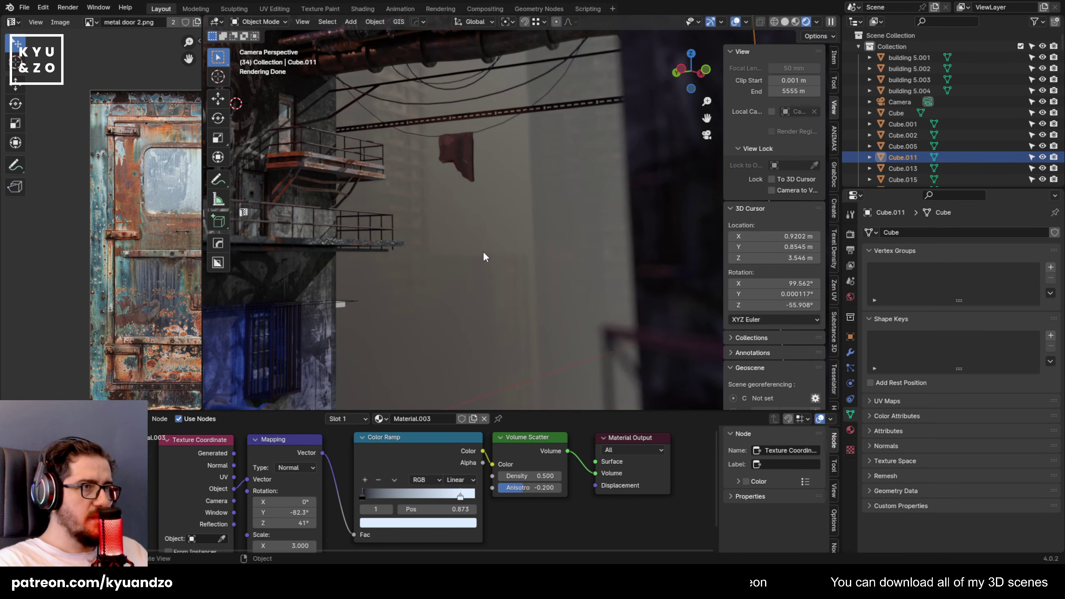
pyautogui.click(488, 288)
pyautogui.press('g')
pyautogui.press('x')
pyautogui.click(492, 301)
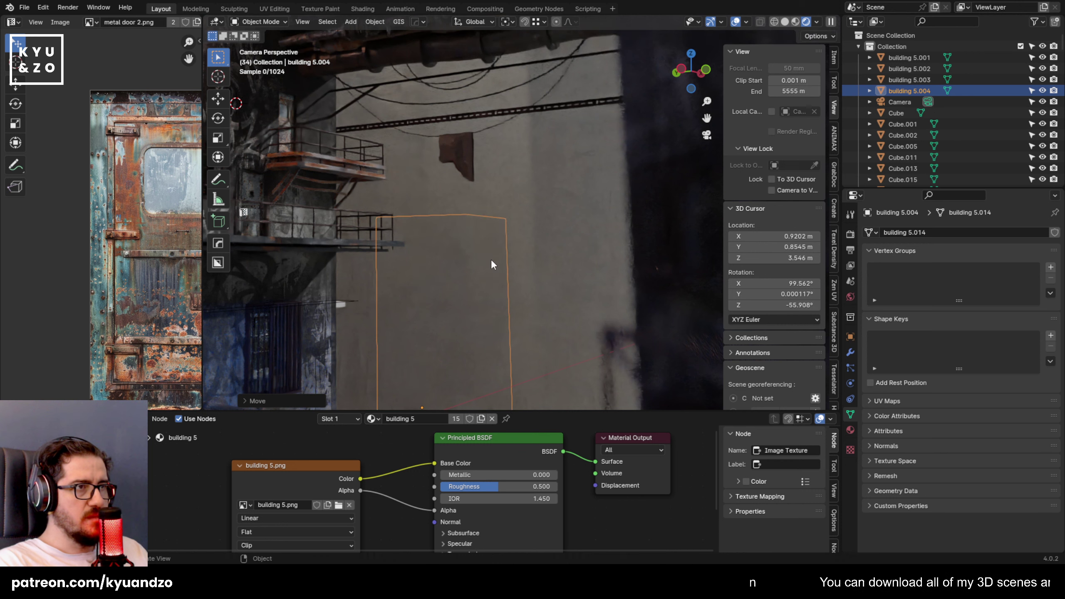
# Shift the low tower along Y, rescale it uniformly, and check it in the full camera frame.
pyautogui.press('g')
pyautogui.press('x')
pyautogui.press('y')
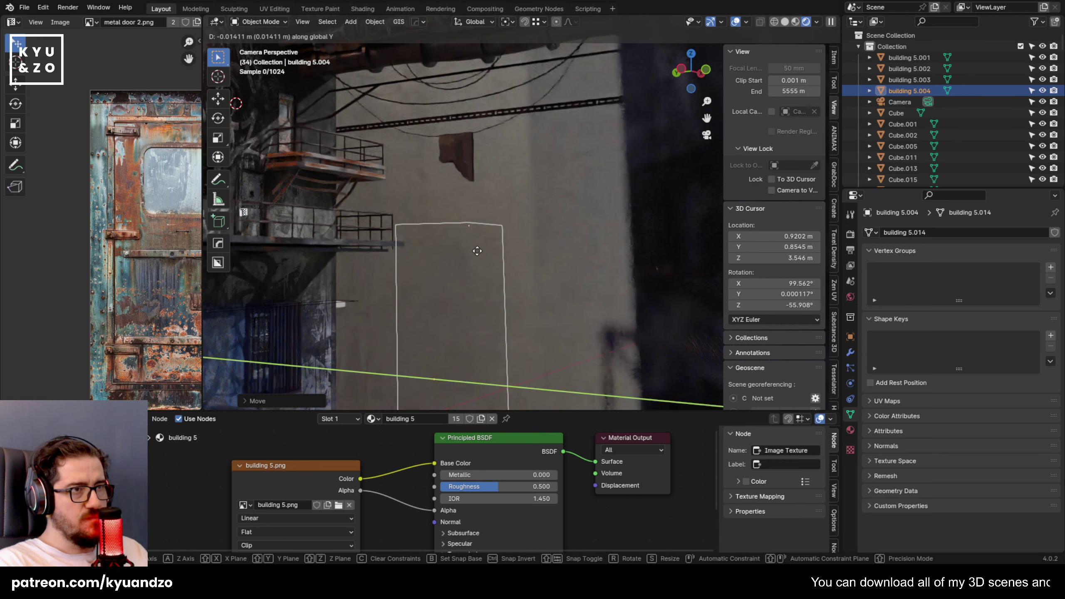
pyautogui.click(483, 220)
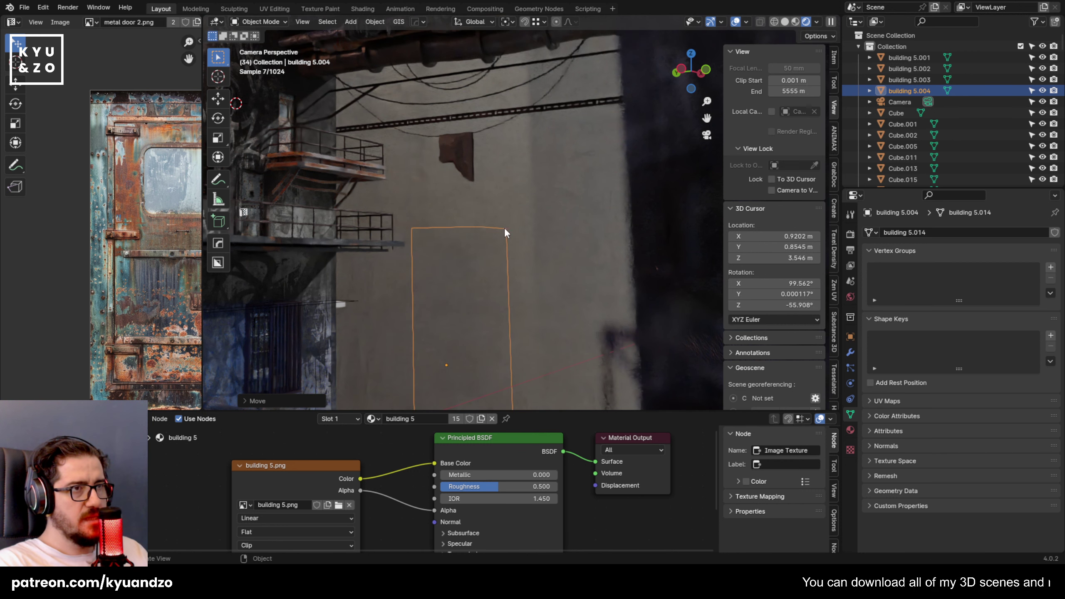
pyautogui.press('s')
pyautogui.click(554, 195)
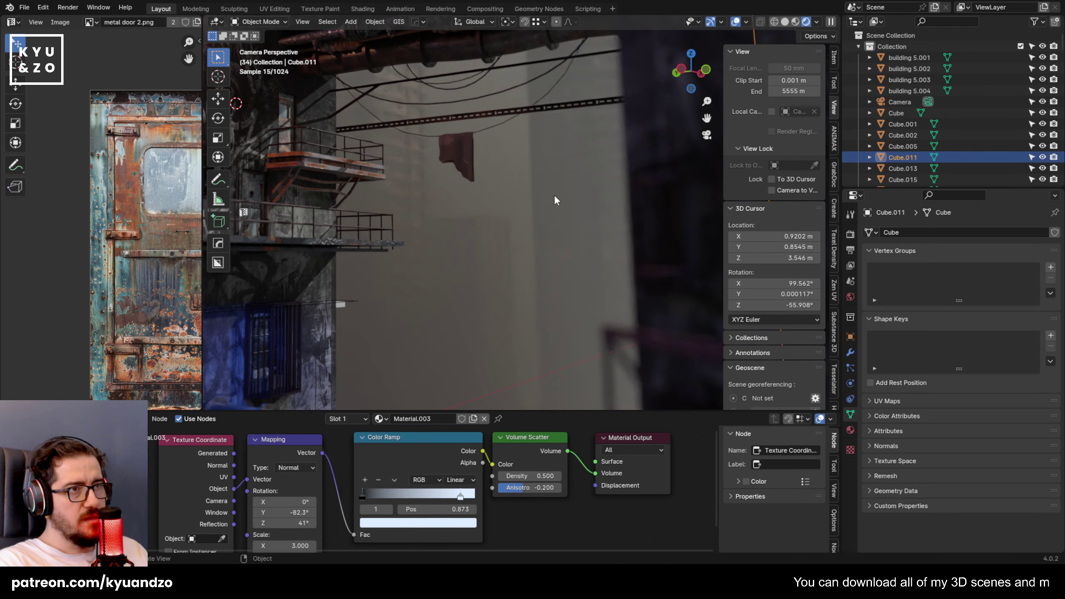
pyautogui.press('Home')
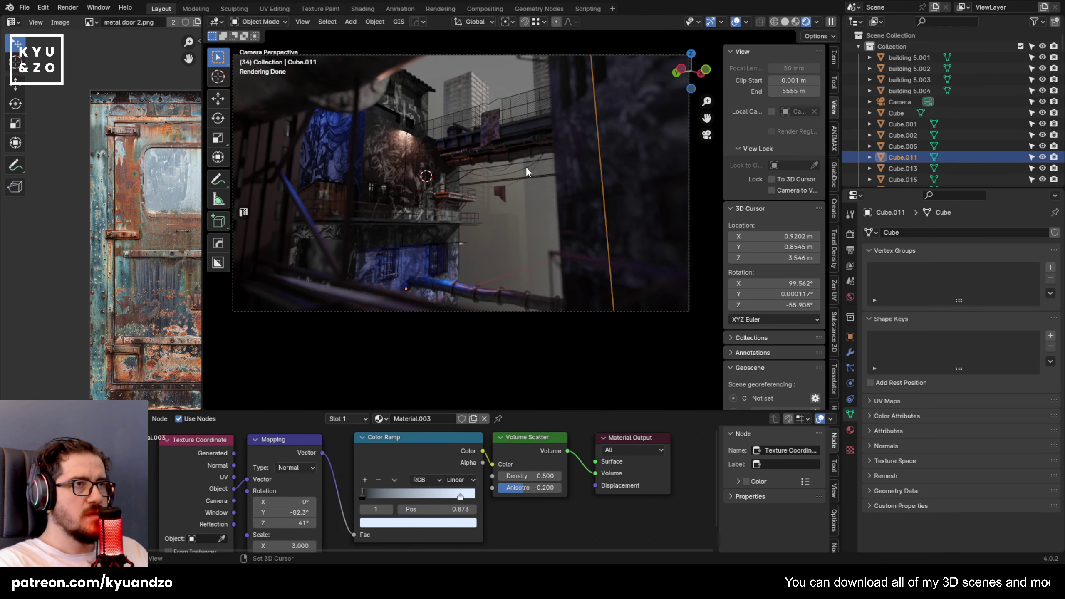
# Duplicate the tall tower behind the bridge and move the copy along X in the negative direction.
pyautogui.scroll(3, 549, 164)
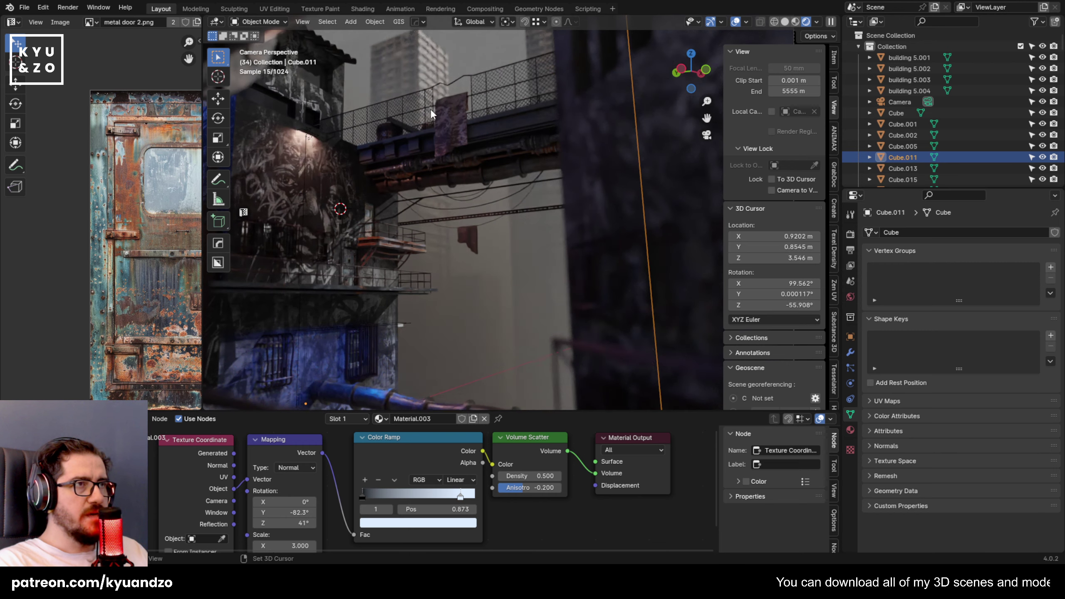
pyautogui.keyDown('shift'); pyautogui.moveTo(430, 108); pyautogui.dragTo(482, 185, button='middle'); pyautogui.keyUp('shift')
pyautogui.click(472, 115)
pyautogui.hotkey('shift', 'd')
pyautogui.press('x')
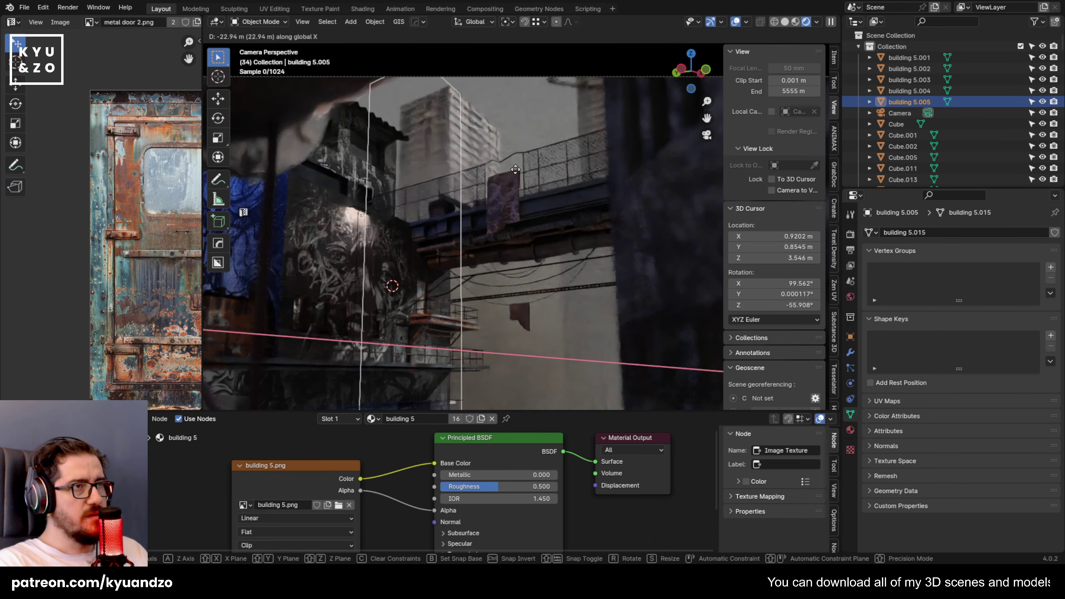
pyautogui.click(496, 173)
pyautogui.press('r')
pyautogui.press('z')
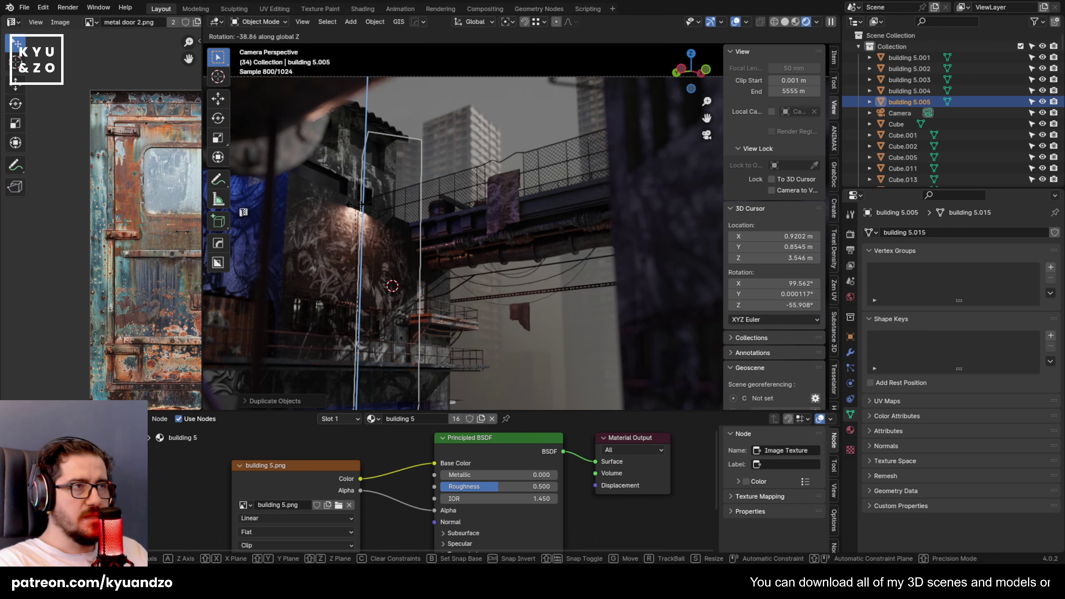
pyautogui.rightClick(356, 205)
# Move the new tall tower copy about 17 m along X and raise it about 30 m along Z.
pyautogui.press('g')
pyautogui.press('y')
pyautogui.press('x')
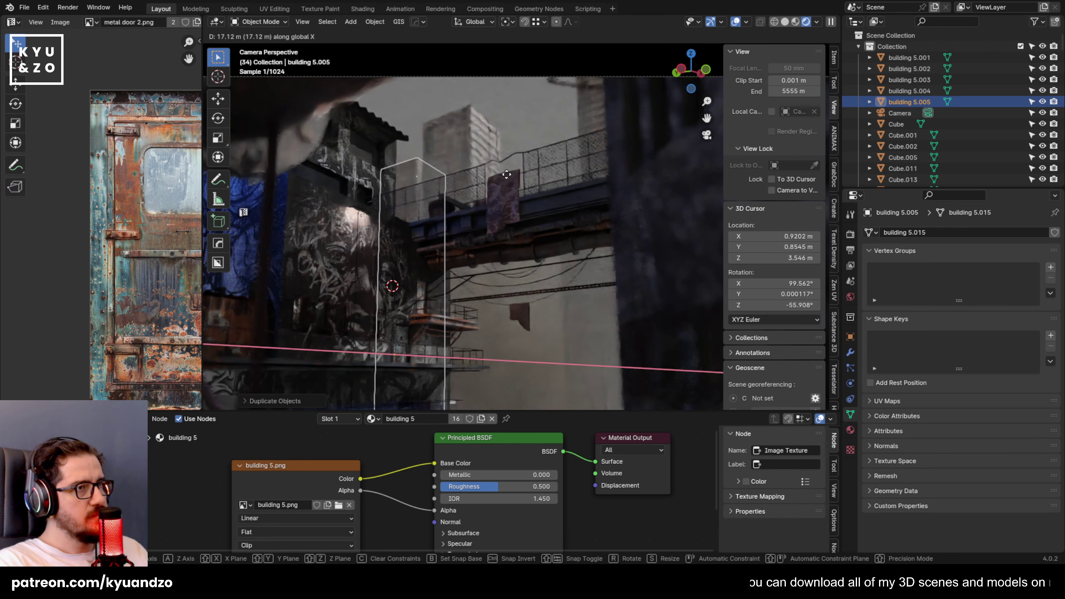
pyautogui.click(503, 176)
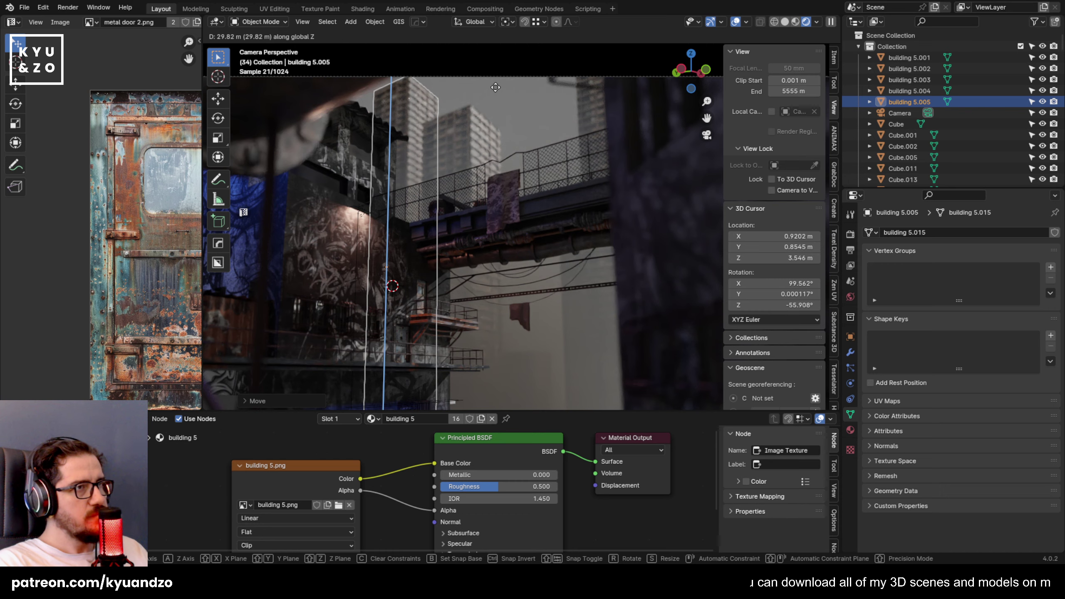
# Enlarge the tall tower copy and shift it along X and Y behind the graffiti-covered building.
pyautogui.press('s')
pyautogui.click(557, 211)
pyautogui.press('g')
pyautogui.press('x')
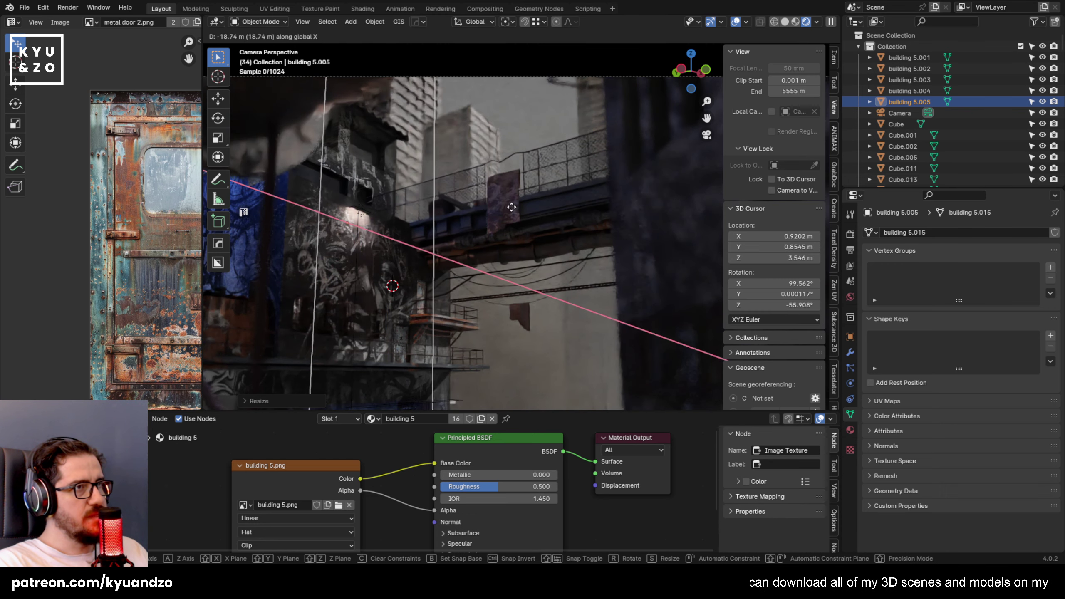
pyautogui.click(507, 215)
pyautogui.press('g')
pyautogui.press('x')
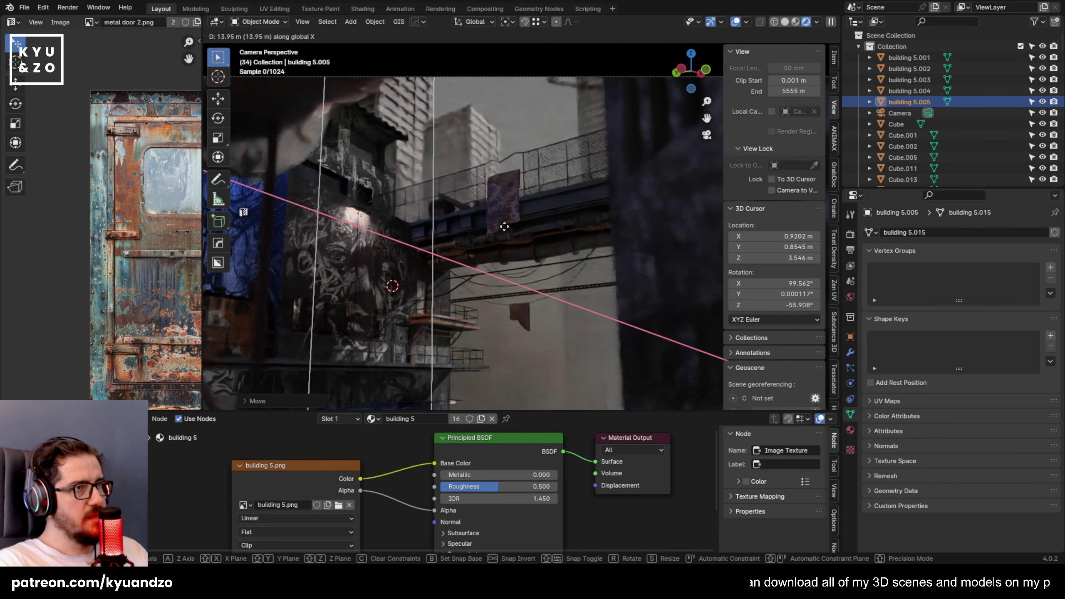
pyautogui.press('y')
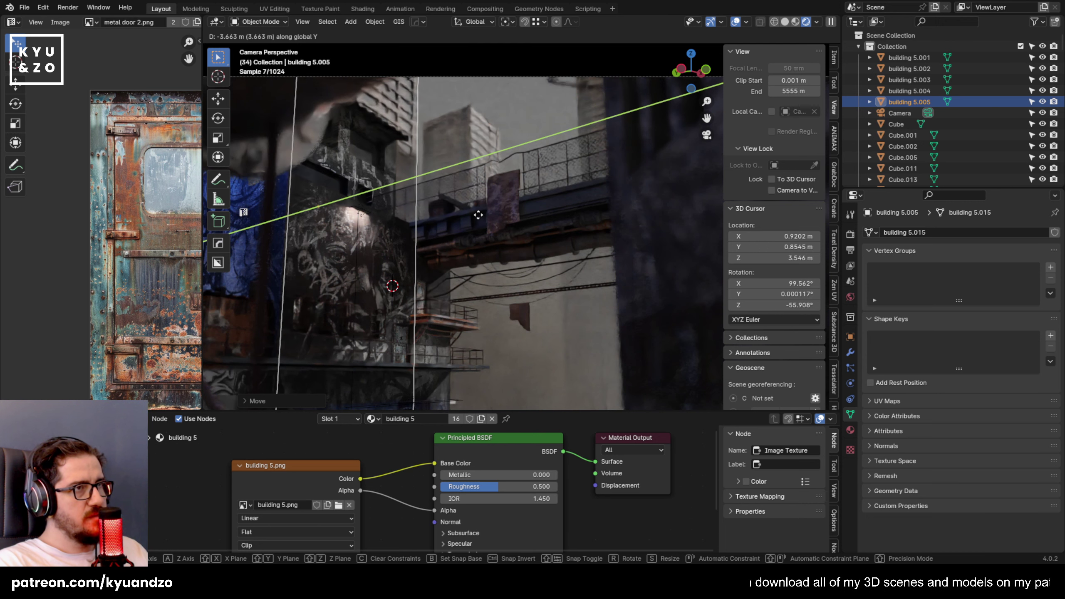
pyautogui.click(481, 213)
pyautogui.click(475, 277)
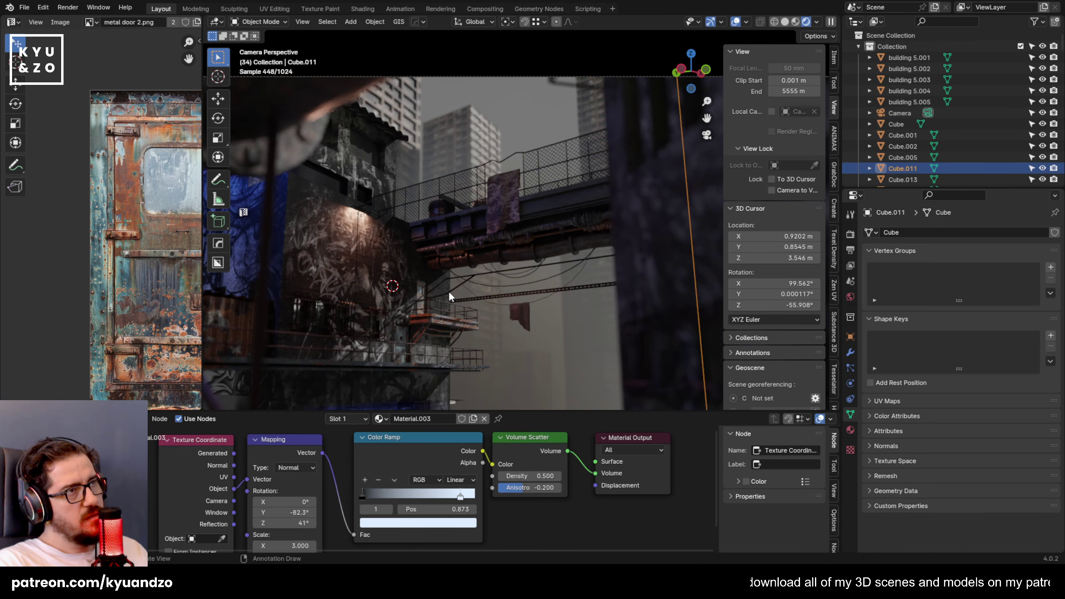
# Reselect the tall tower behind the graffiti-covered building and adjust its placement with X- and Y-constrained moves.
pyautogui.scroll(-3, 470, 218)
pyautogui.scroll(3, 469, 220)
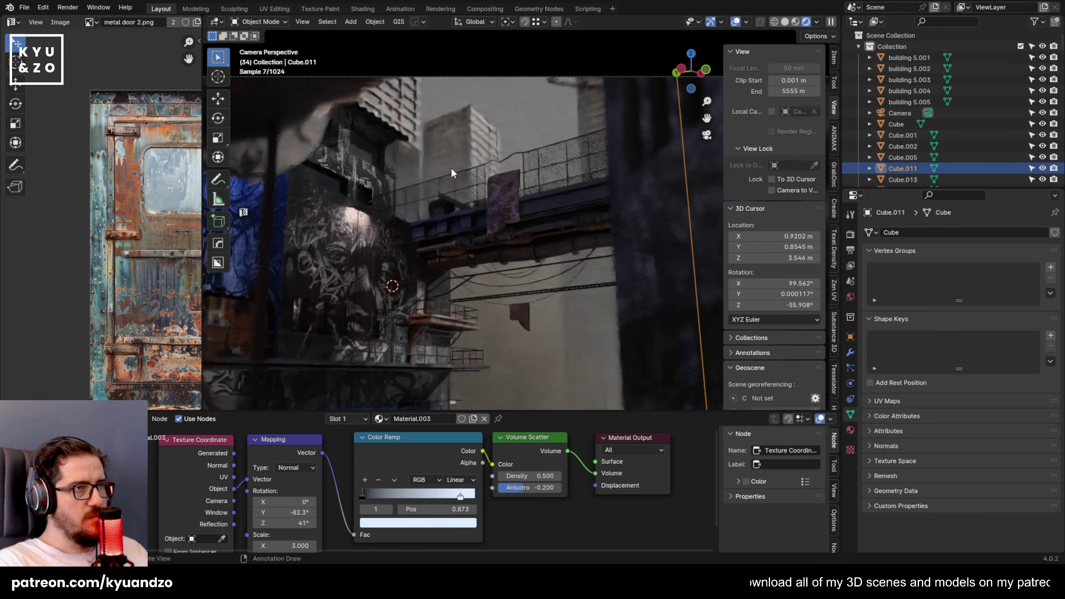
pyautogui.click(421, 145)
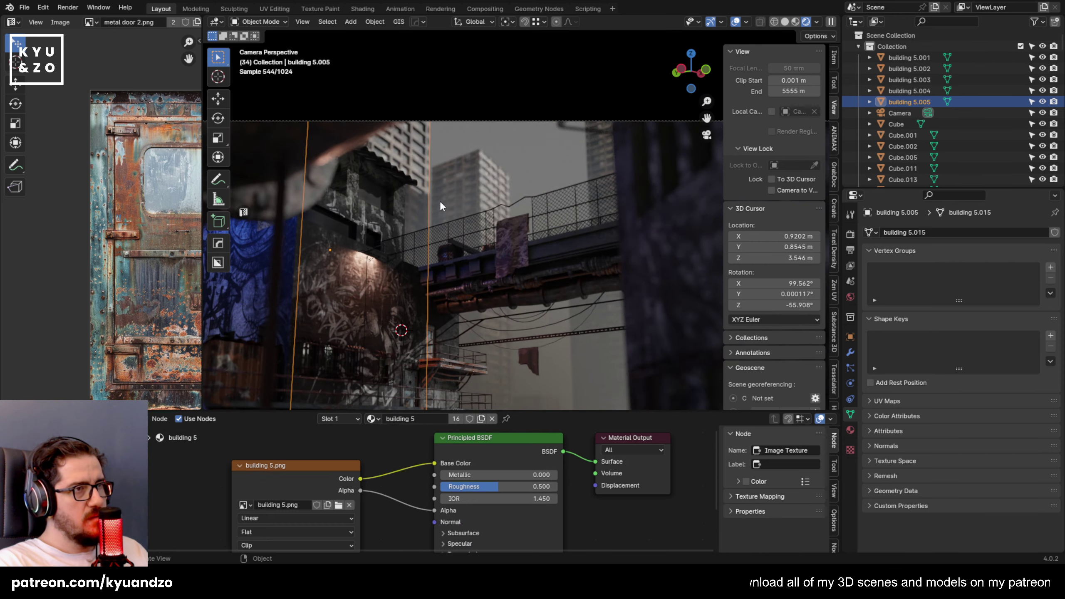
pyautogui.press('g')
pyautogui.press('x')
pyautogui.press('y')
pyautogui.press('x')
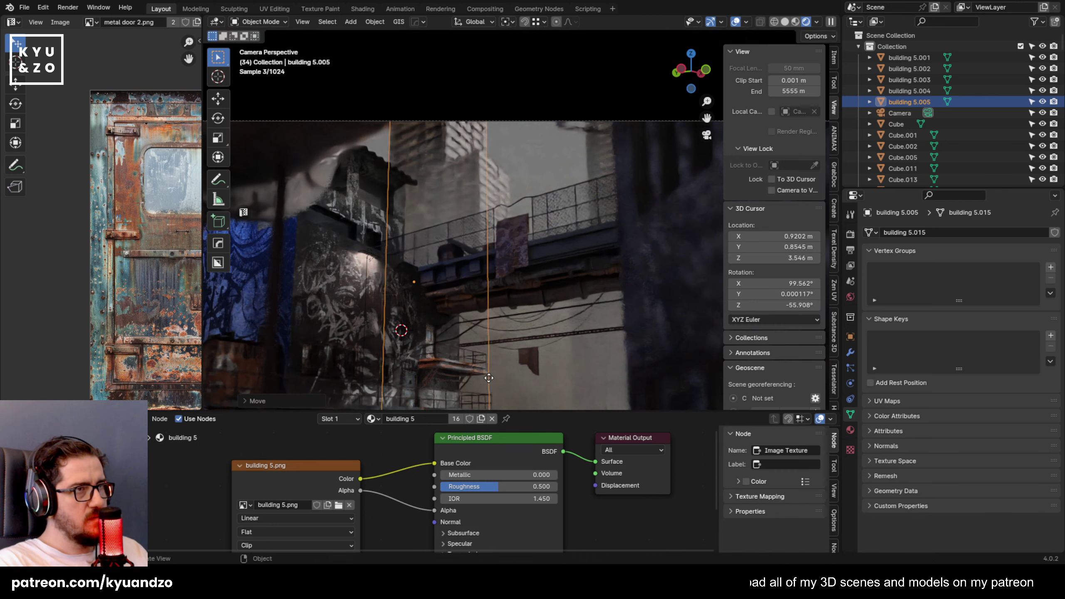
pyautogui.press('y')
pyautogui.press('z')
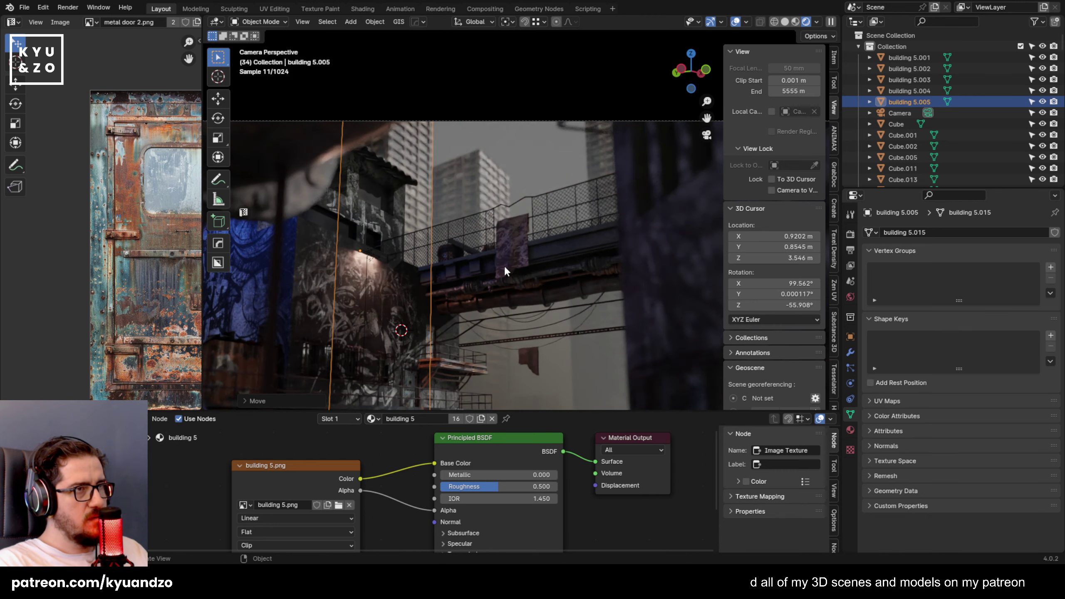
# Rotate the tall tower and move it along Y in the negative direction.
pyautogui.press('r')
pyautogui.press('g')
pyautogui.press('y')
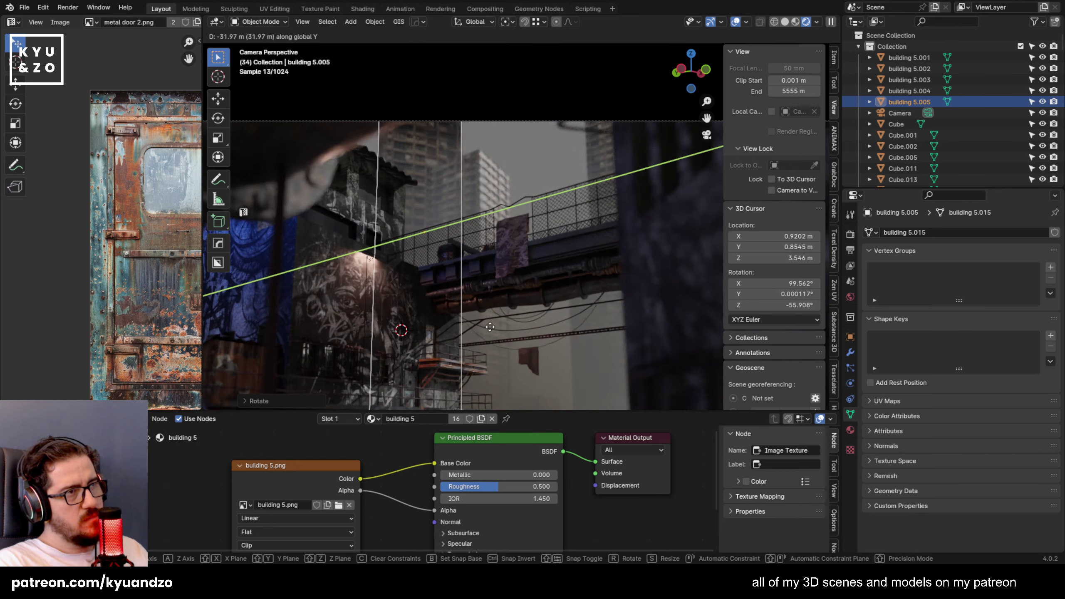
pyautogui.click(454, 320)
# Rotate the distant tower above the footbridge around Z and reposition it along Y.
pyautogui.click(476, 173)
pyautogui.click(476, 173)
pyautogui.press('r')
pyautogui.press('z')
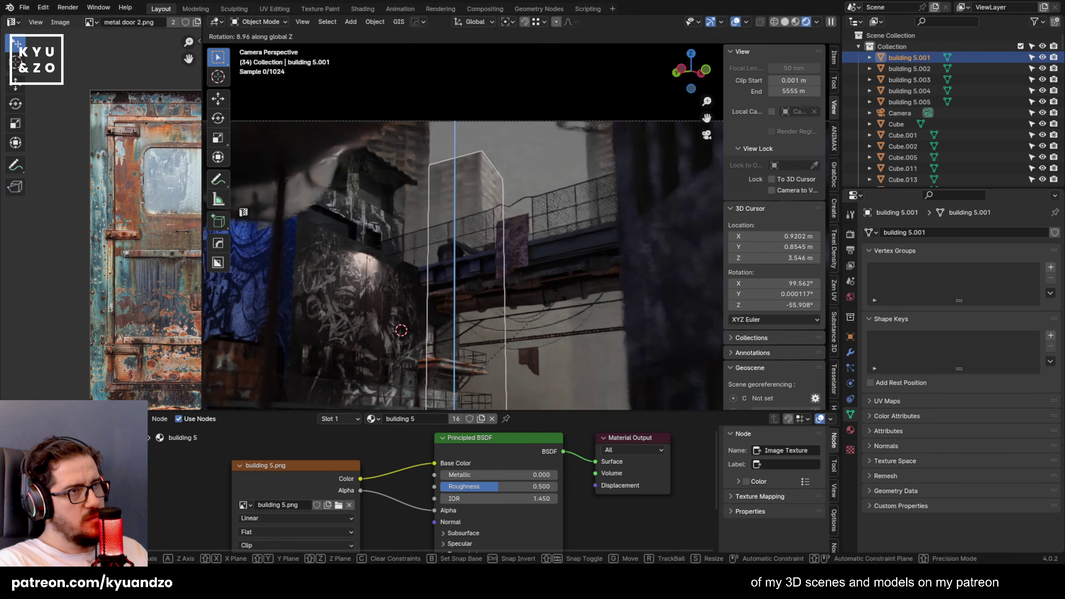
pyautogui.press('Return')
pyautogui.press('g')
pyautogui.press('y')
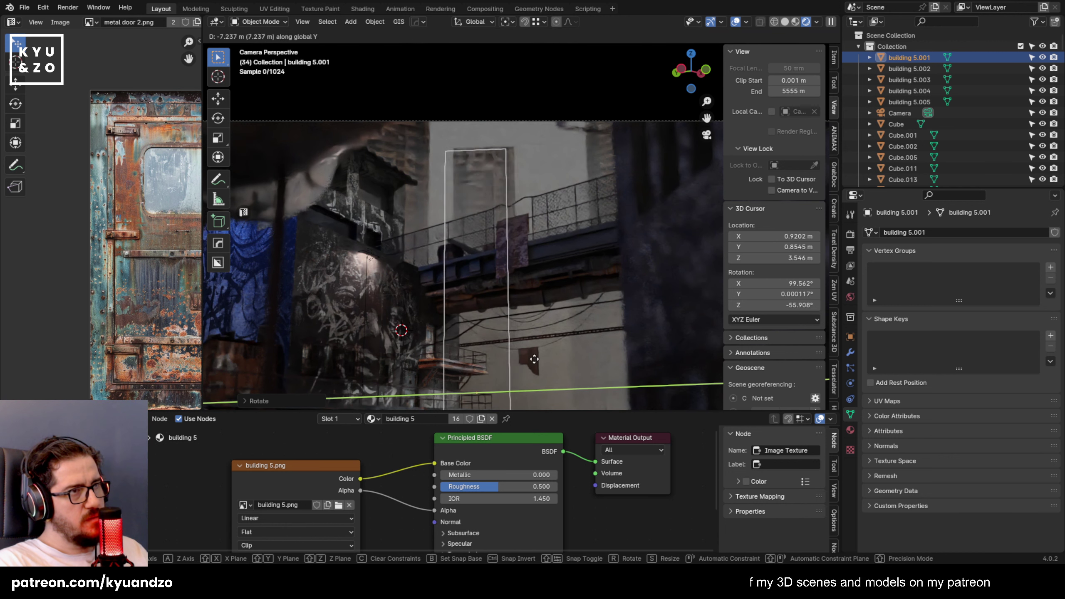
pyautogui.click(528, 358)
pyautogui.click(543, 133)
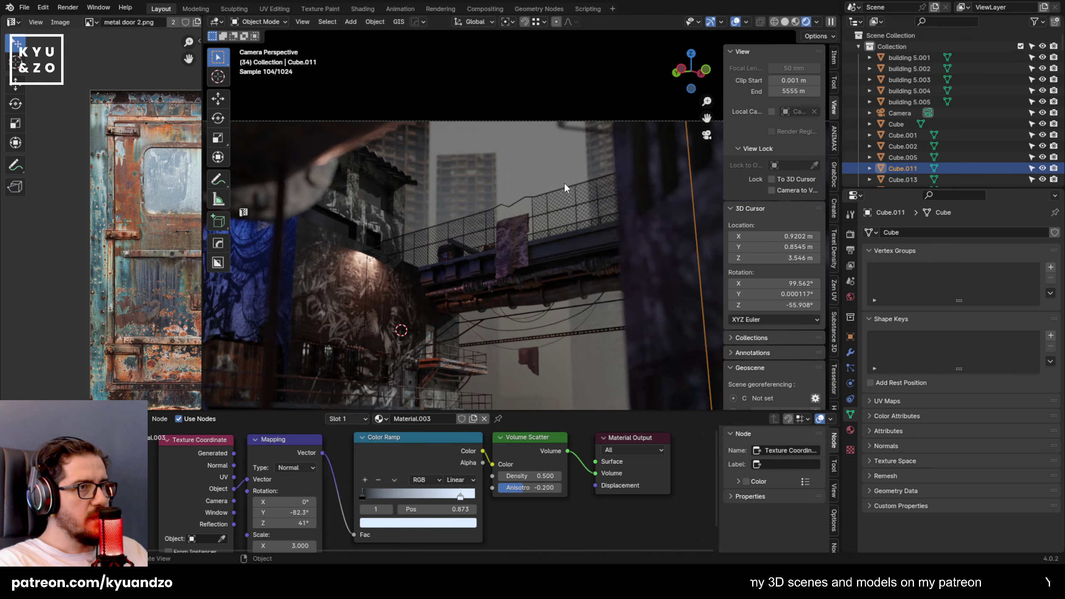
pyautogui.scroll(-5, 460, 208)
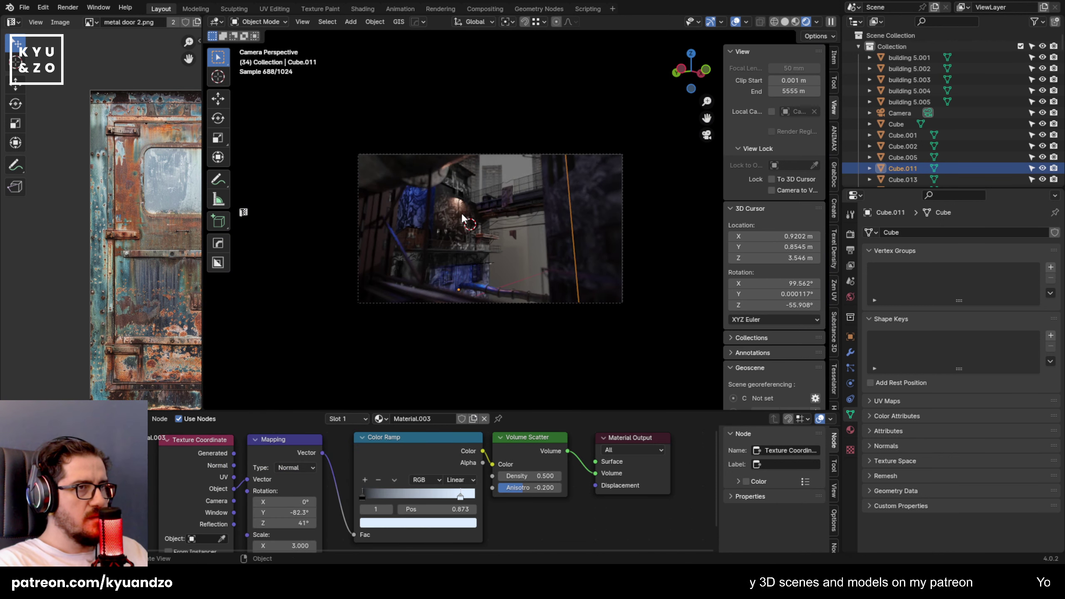
pyautogui.scroll(5, 463, 216)
pyautogui.click(510, 161)
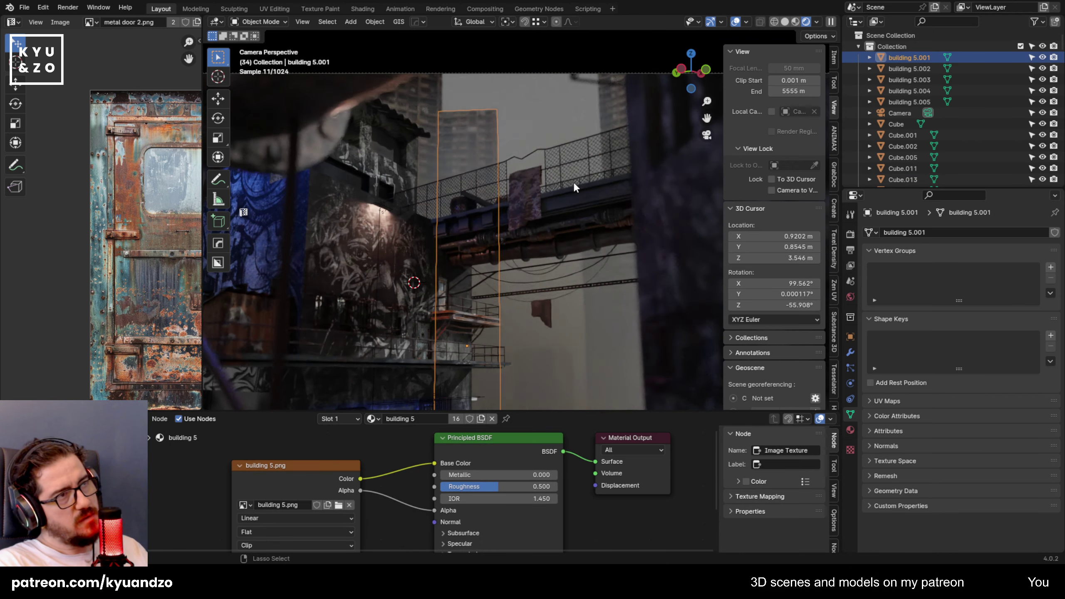
pyautogui.click(571, 184)
# Try shifting the tall tower behind the graffiti-covered building along the Y and X axes.
pyautogui.click(428, 140)
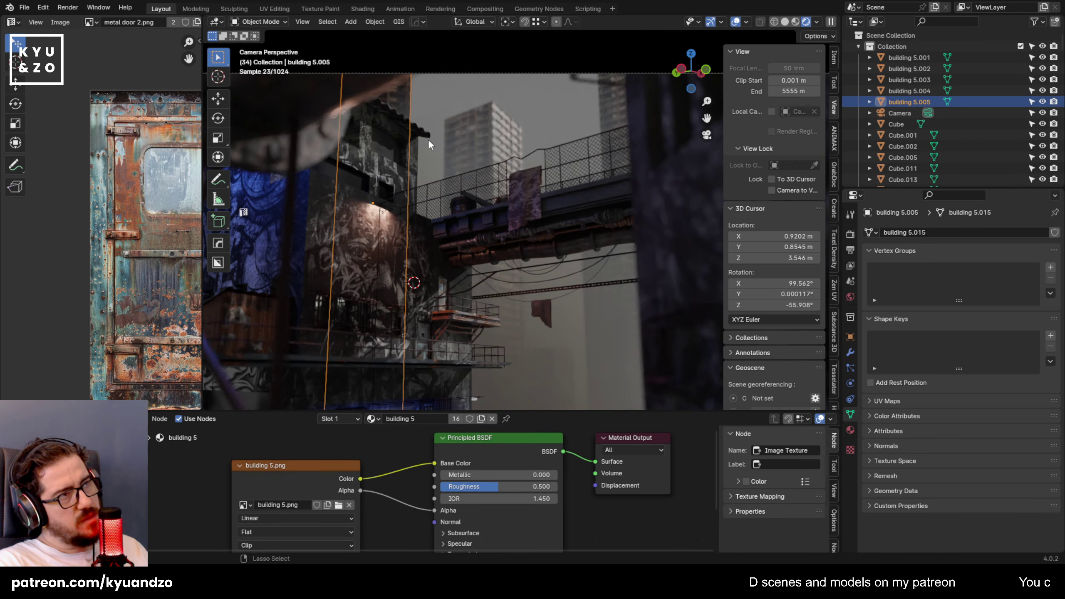
pyautogui.hotkey('ctrl', 'z')
pyautogui.press('g')
pyautogui.press('y')
pyautogui.press('x')
pyautogui.click(440, 137)
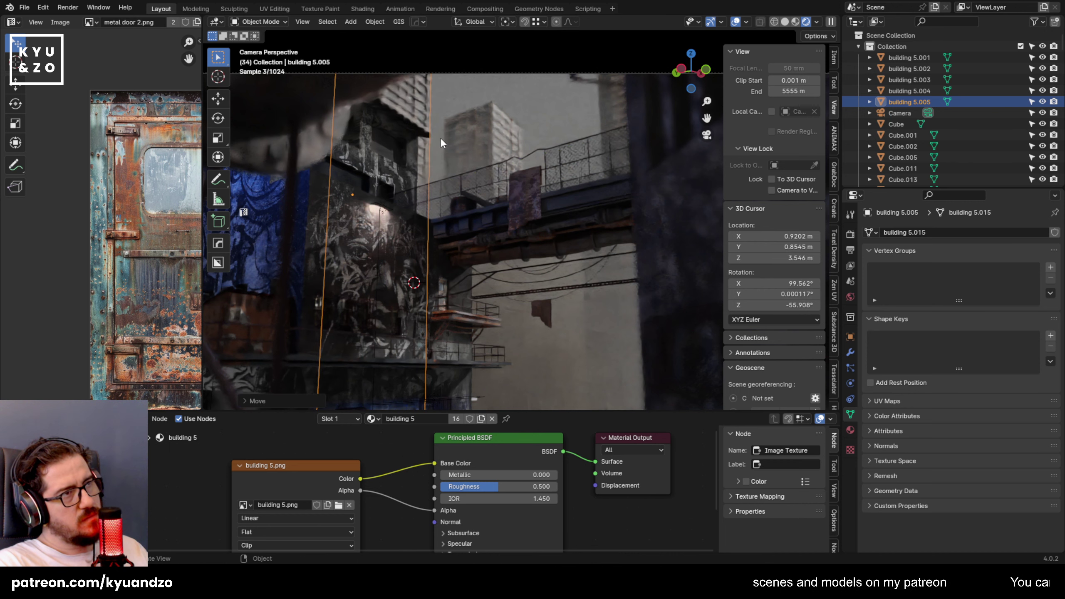
# Delete the tall tower behind the graffiti-covered building.
pyautogui.press('x')
pyautogui.click(440, 137)
pyautogui.click(474, 139)
pyautogui.scroll(-5, 522, 202)
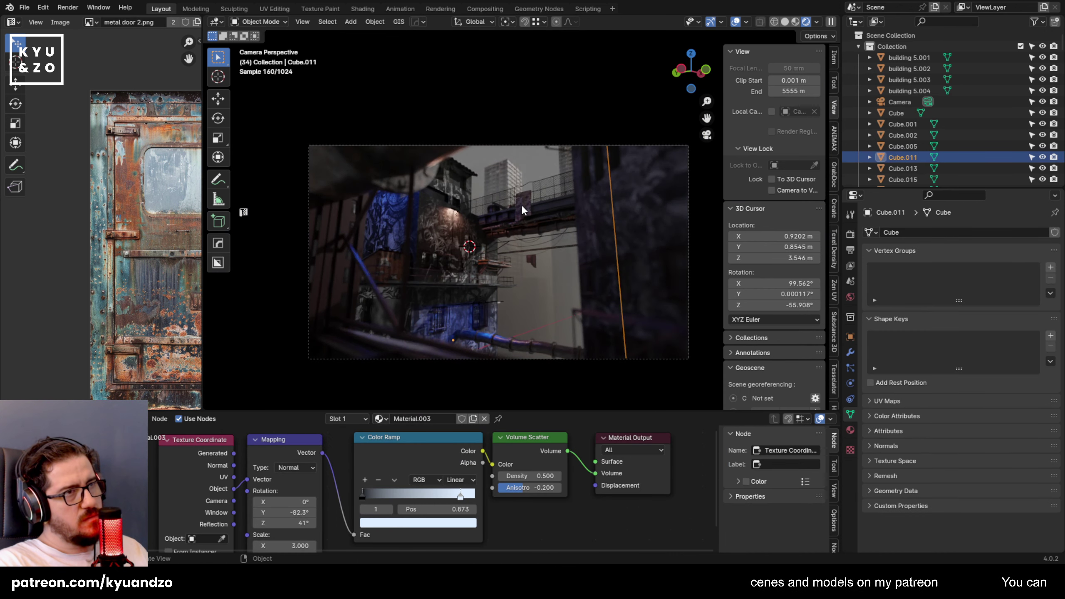
# Duplicate the distant tower above the footbridge and offset the copy along X, Y and Z toward the graffiti-covered building.
pyautogui.click(492, 167)
pyautogui.scroll(3, 495, 178)
pyautogui.press('g')
pyautogui.press('x')
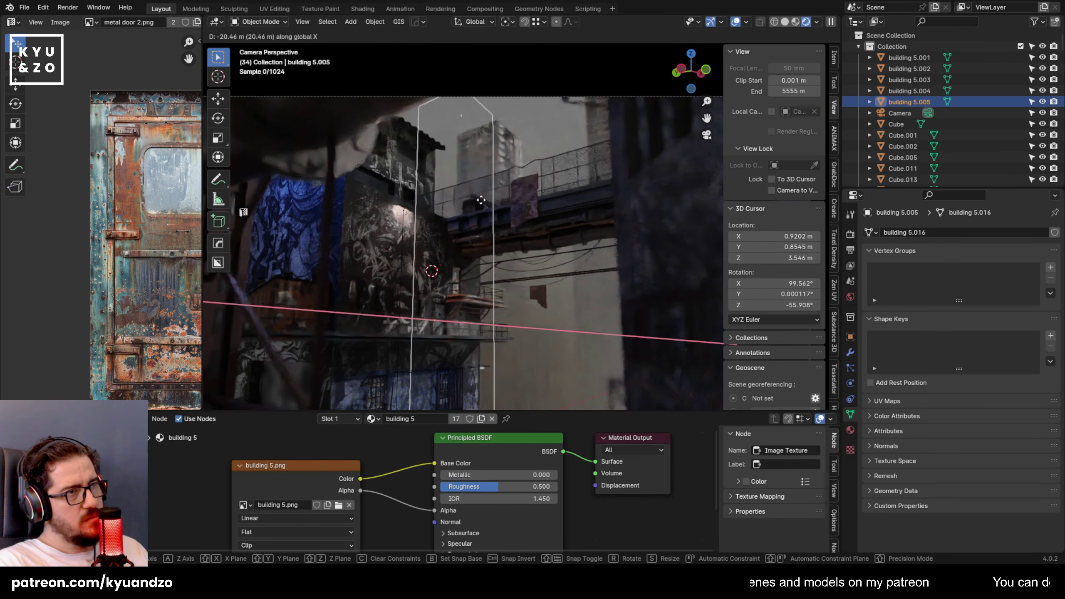
pyautogui.press('y')
pyautogui.click(440, 206)
pyautogui.press('g')
pyautogui.press('z')
pyautogui.click(446, 219)
pyautogui.click(531, 145)
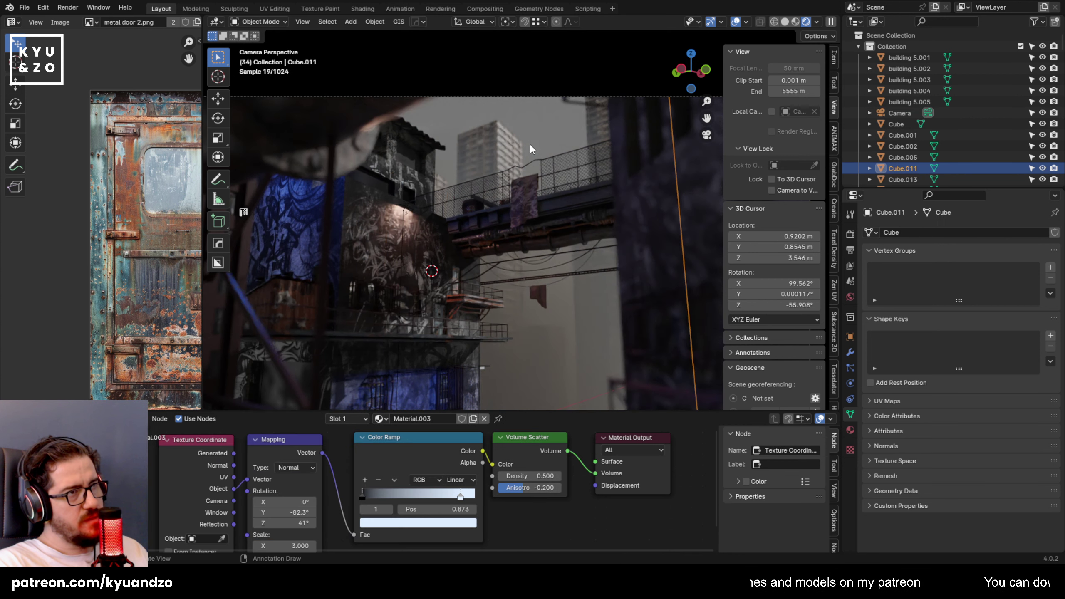
# Select the new tower copy and move it along X, then along Y behind the graffiti-covered building.
pyautogui.click(441, 181)
pyautogui.press('g')
pyautogui.press('y')
pyautogui.press('x')
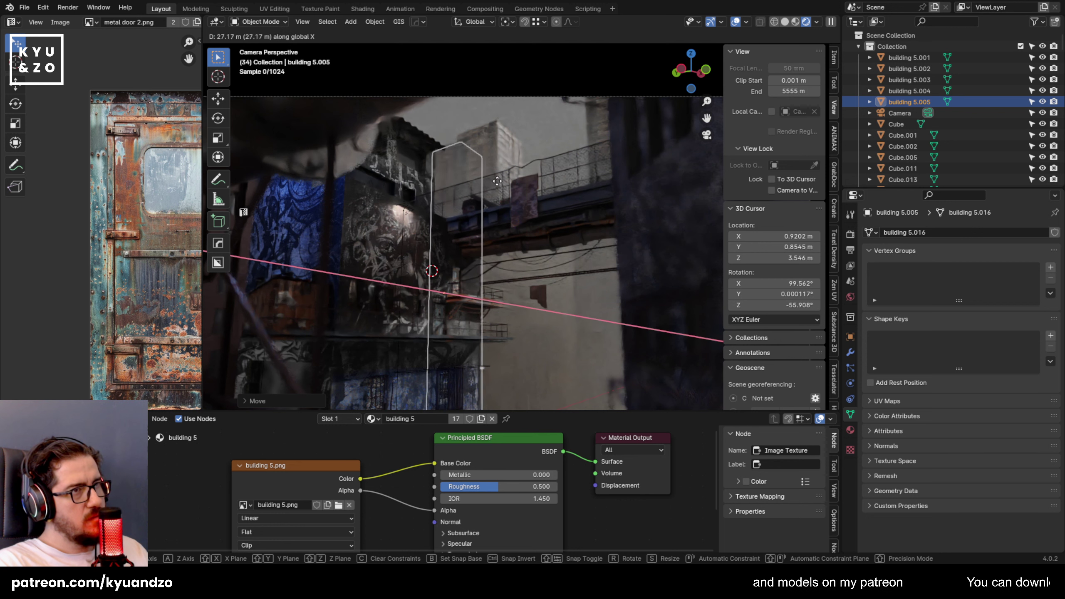
pyautogui.click(508, 182)
pyautogui.press('g')
pyautogui.press('y')
pyautogui.press('y')
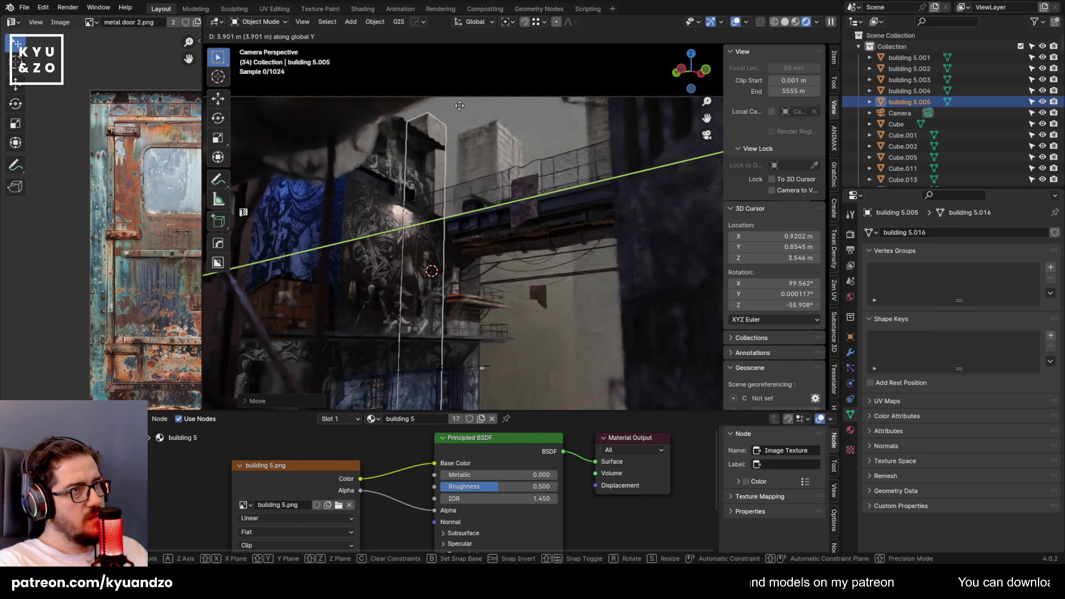
# Widen the tower copy by scaling it separately along X and Y.
pyautogui.press('s')
pyautogui.press('x')
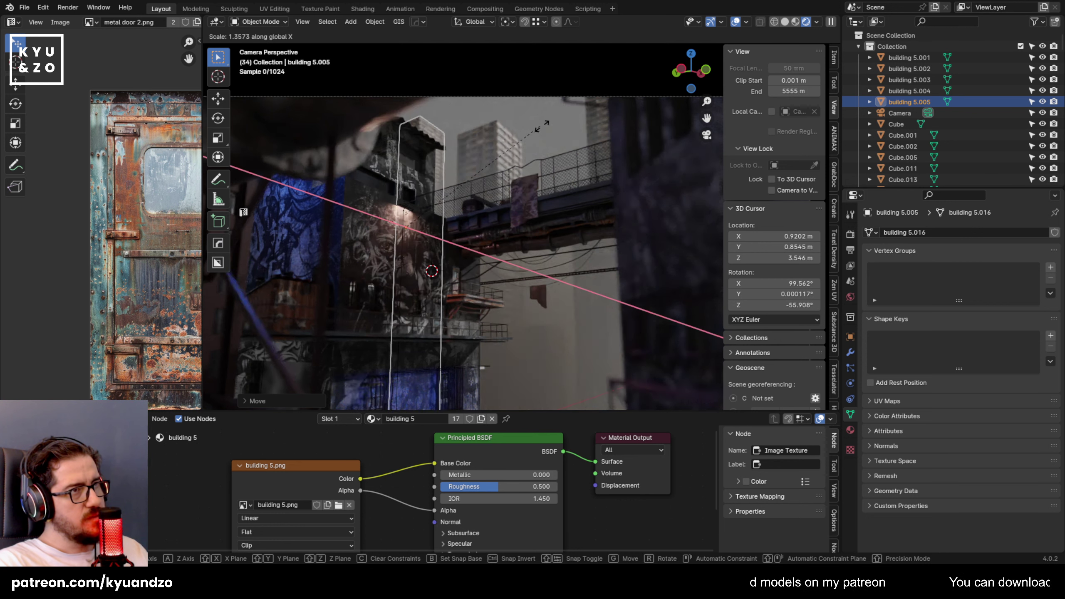
pyautogui.click(581, 132)
pyautogui.press('s')
pyautogui.press('x')
pyautogui.press('y')
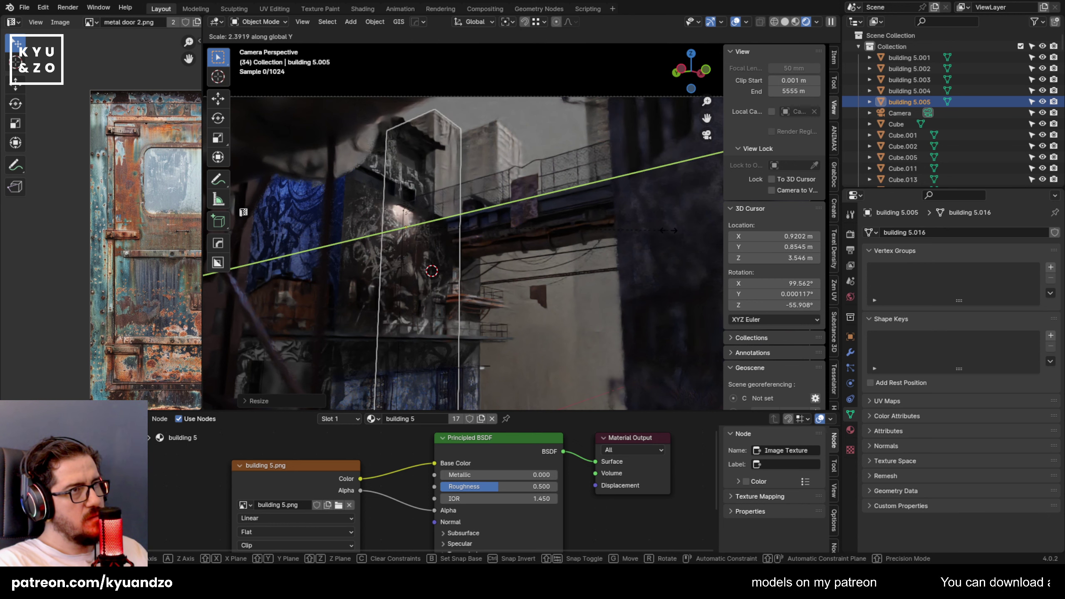
pyautogui.click(566, 226)
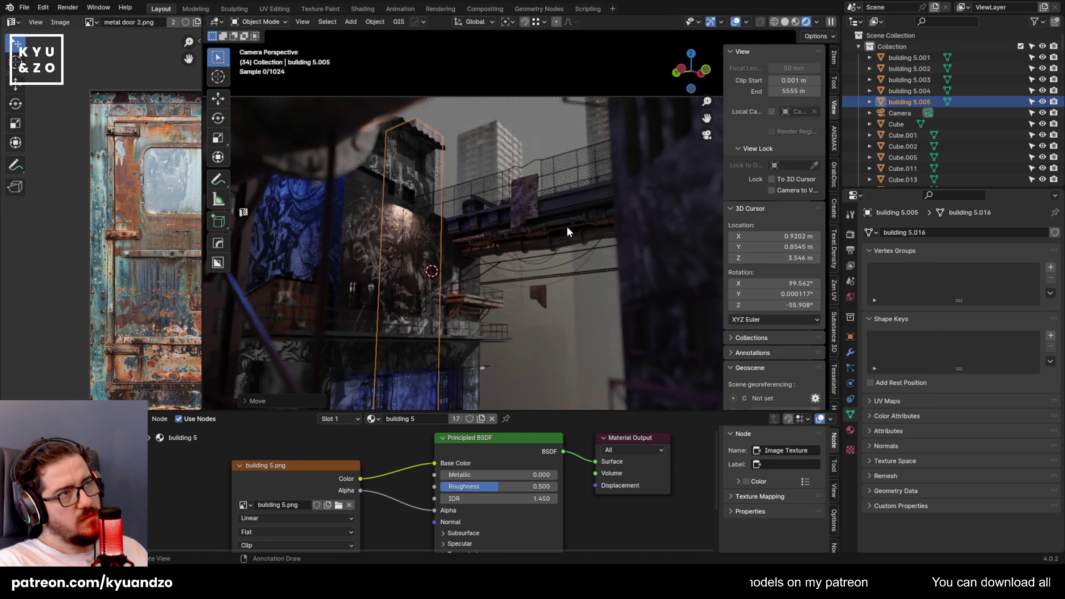
# Adjust the tower copy's height position along Z and scale it up uniformly.
pyautogui.press('g')
pyautogui.press('z')
pyautogui.click(525, 176)
pyautogui.press('s')
pyautogui.click(536, 206)
# Move the tower copy with axis constraints and enlarge it uniformly to about 1.17 times its size.
pyautogui.press('g')
pyautogui.press('x')
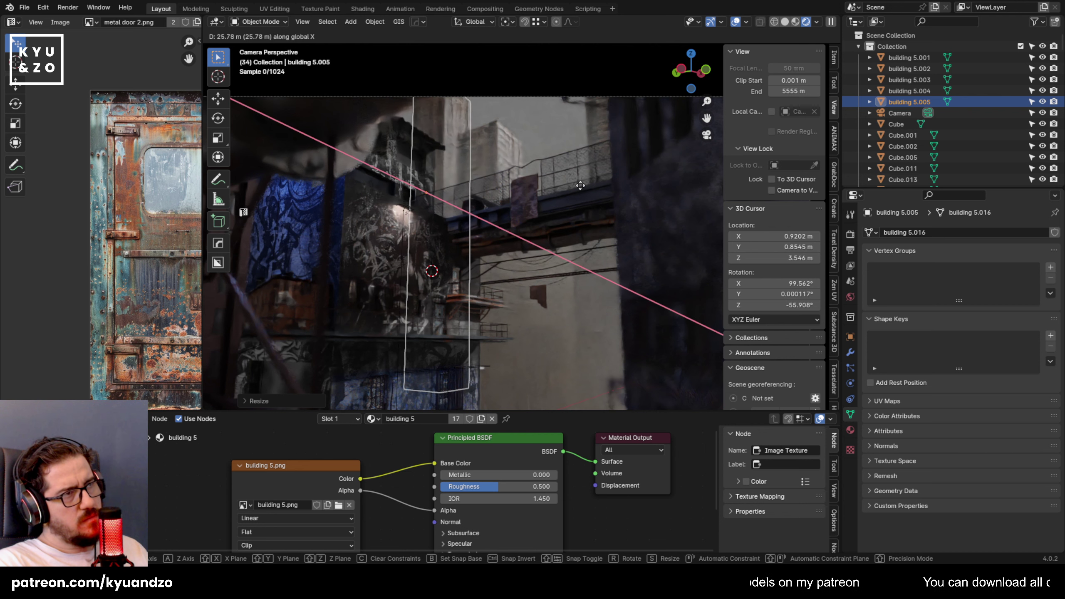
pyautogui.press('x')
pyautogui.press('y')
pyautogui.press('z')
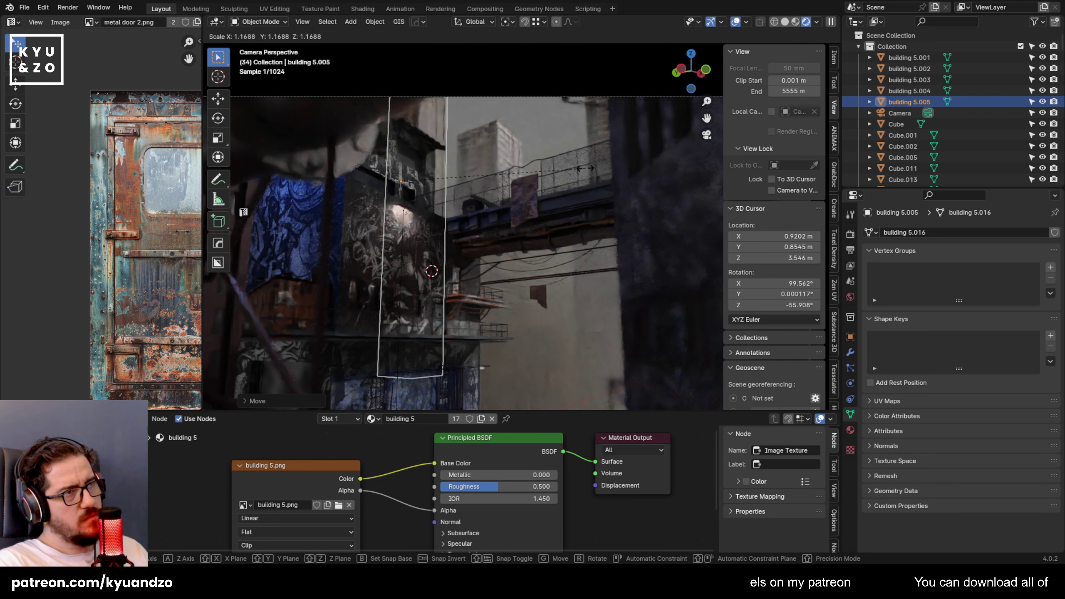
pyautogui.click(585, 168)
# Nudge the enlarged tower copy along X, deselect it and save the scene file.
pyautogui.press('g')
pyautogui.press('y')
pyautogui.press('x')
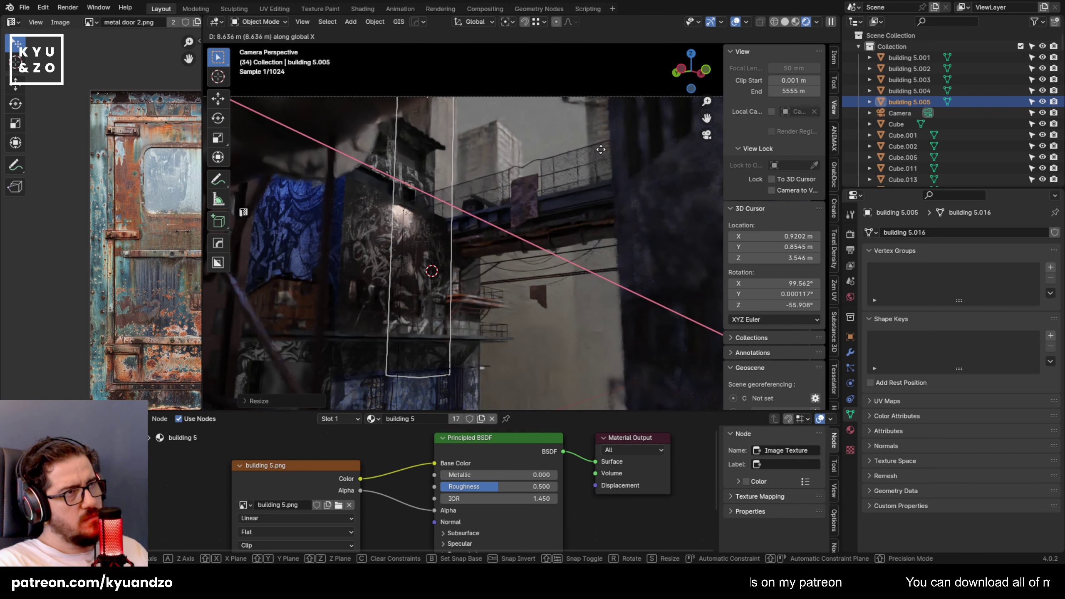
pyautogui.click(591, 149)
pyautogui.click(573, 154)
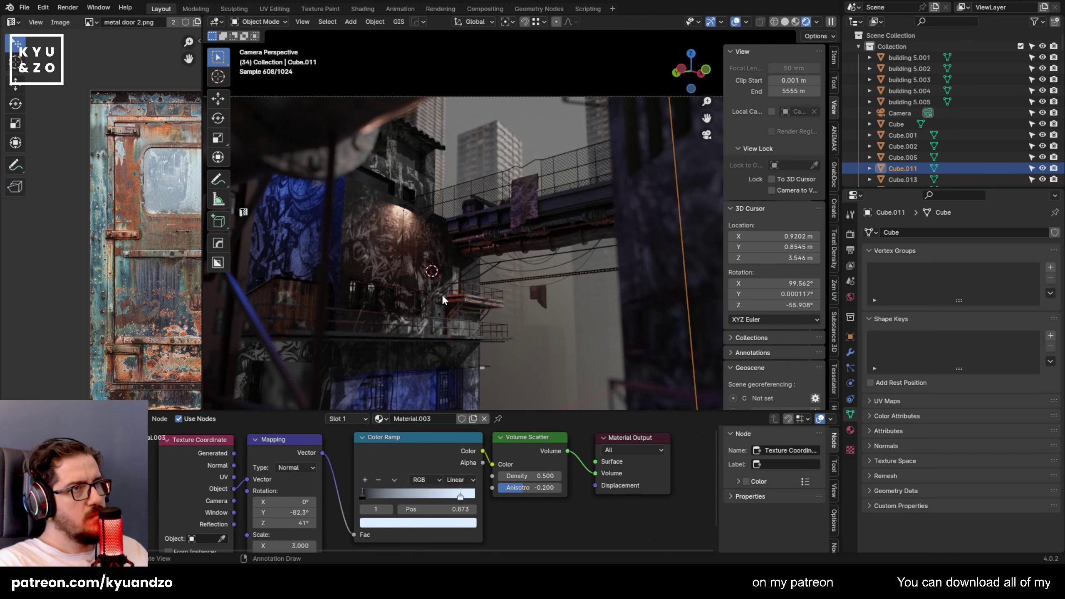
pyautogui.keyDown('shift'); pyautogui.moveTo(421, 246); pyautogui.dragTo(322, 136, button='middle'); pyautogui.keyUp('shift')
pyautogui.hotkey('ctrl', 's')
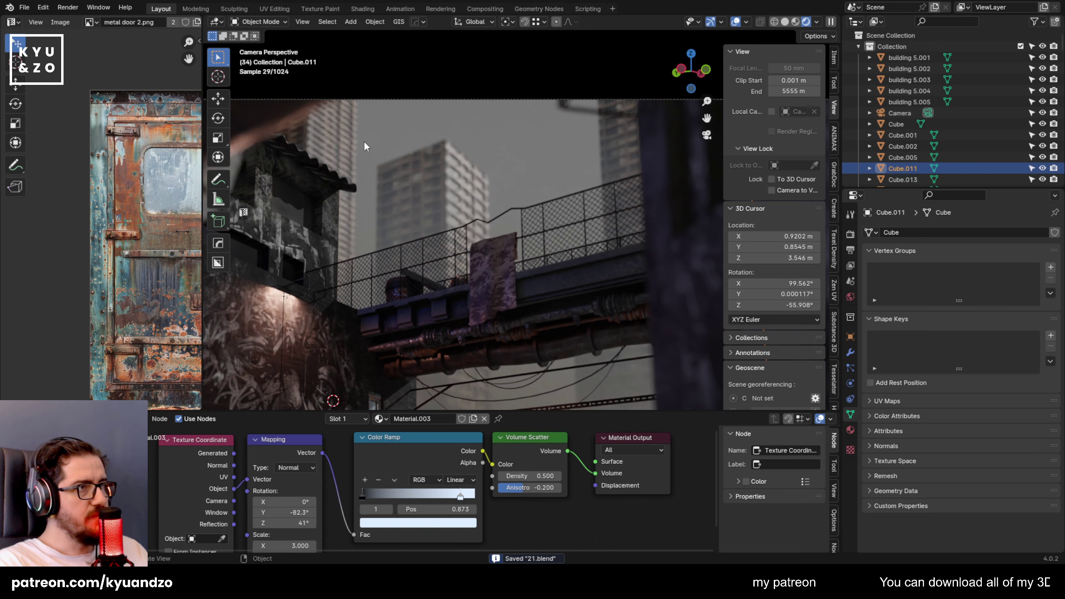
# Reselect the tower behind the graffiti-covered building, fine-tune its position with axis-constrained moves, and save the file.
pyautogui.click(344, 142)
pyautogui.click(342, 138)
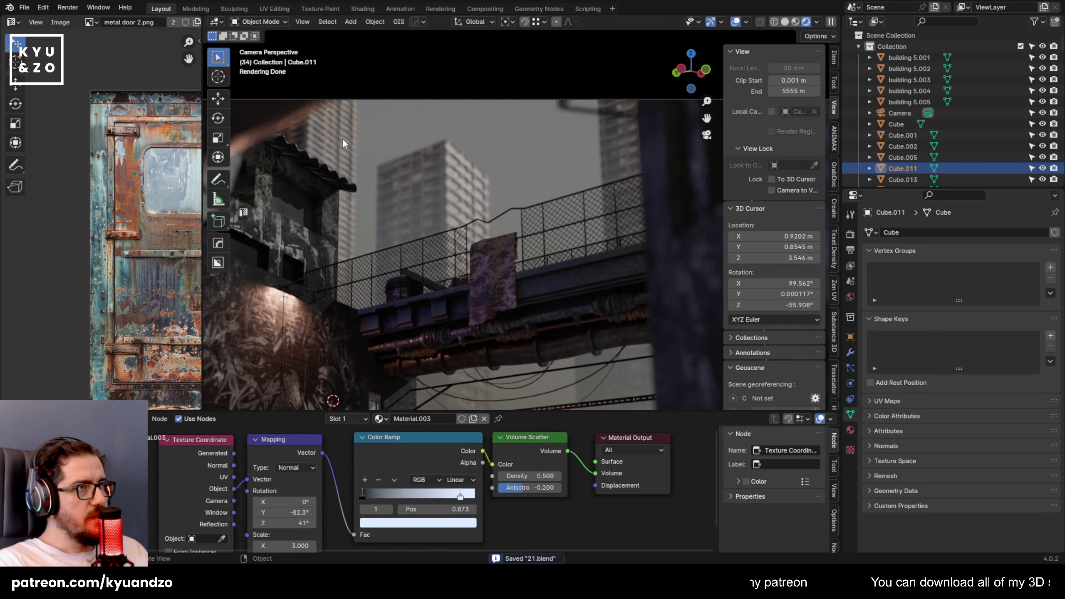
pyautogui.click(342, 138)
pyautogui.press('g')
pyautogui.press('x')
pyautogui.press('y')
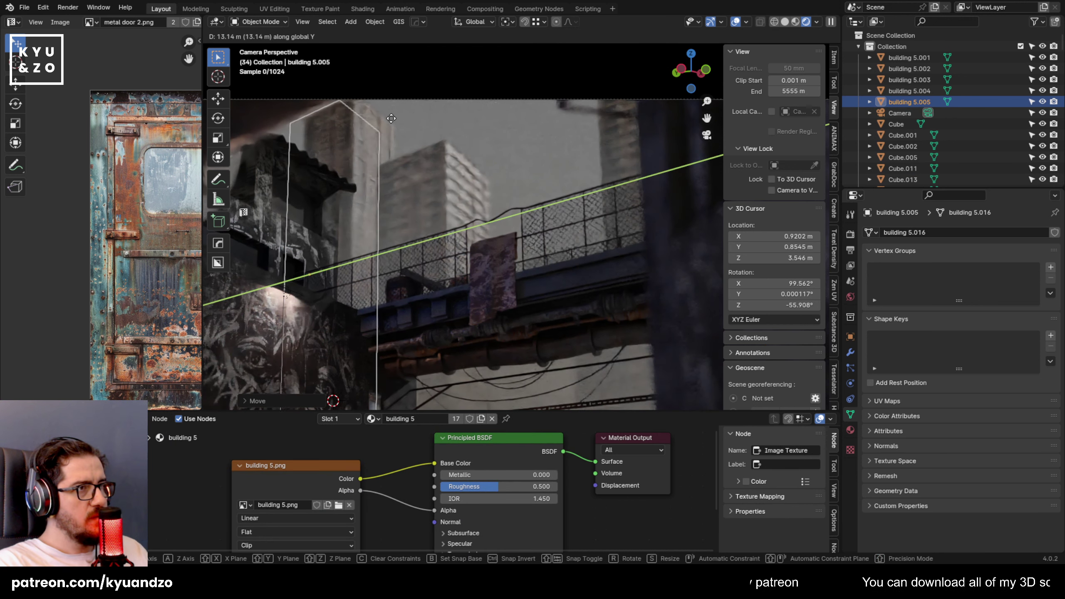
pyautogui.press('z')
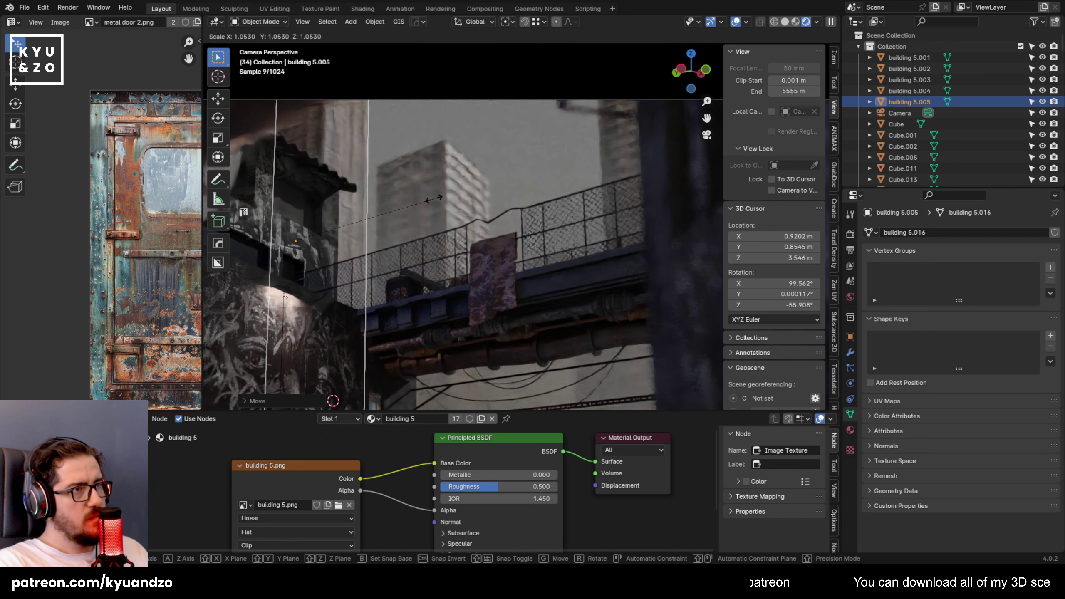
pyautogui.press('Escape')
pyautogui.click(495, 268)
pyautogui.press('Home')
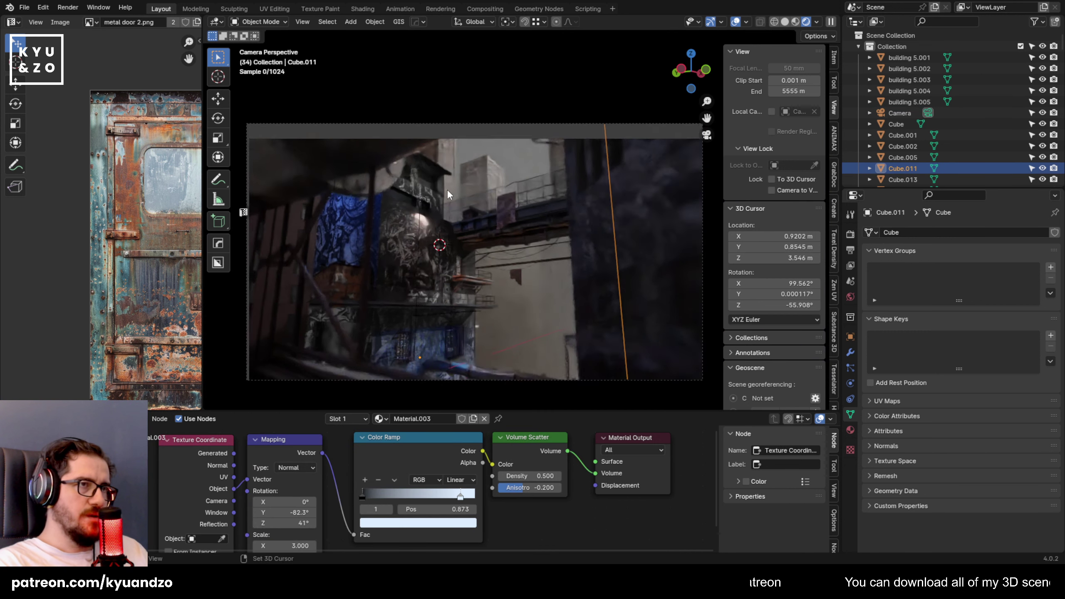
pyautogui.hotkey('ctrl', 's')
# Duplicate the low foggy tower below the footbridge and move the copy along X and Y deeper into the fog.
pyautogui.keyDown('shift'); pyautogui.moveTo(497, 300); pyautogui.dragTo(483, 255, button='middle'); pyautogui.keyUp('shift')
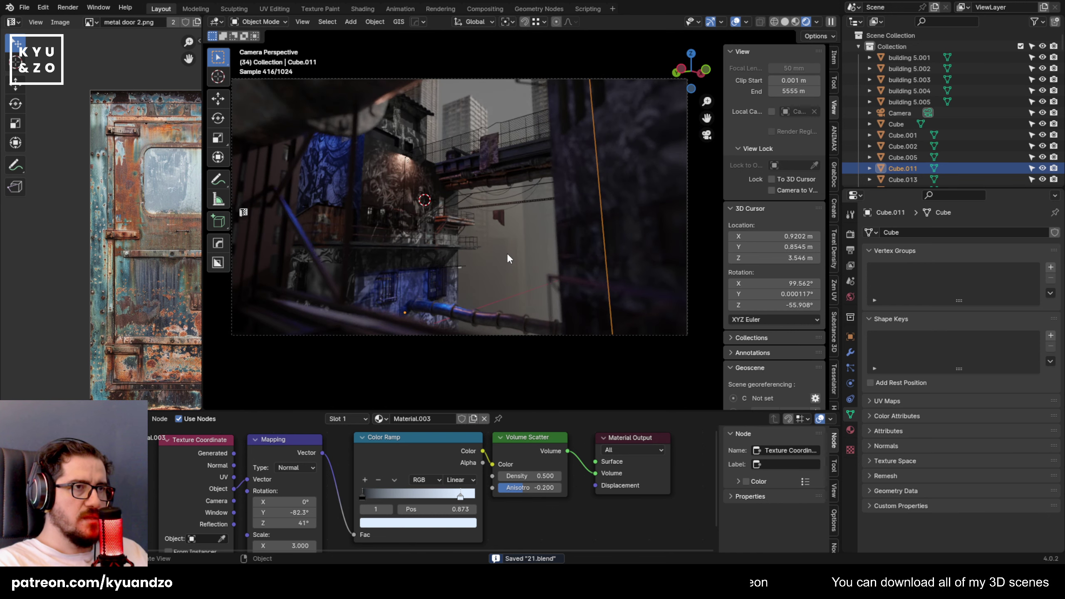
pyautogui.click(508, 258)
pyautogui.press('g')
pyautogui.press('y')
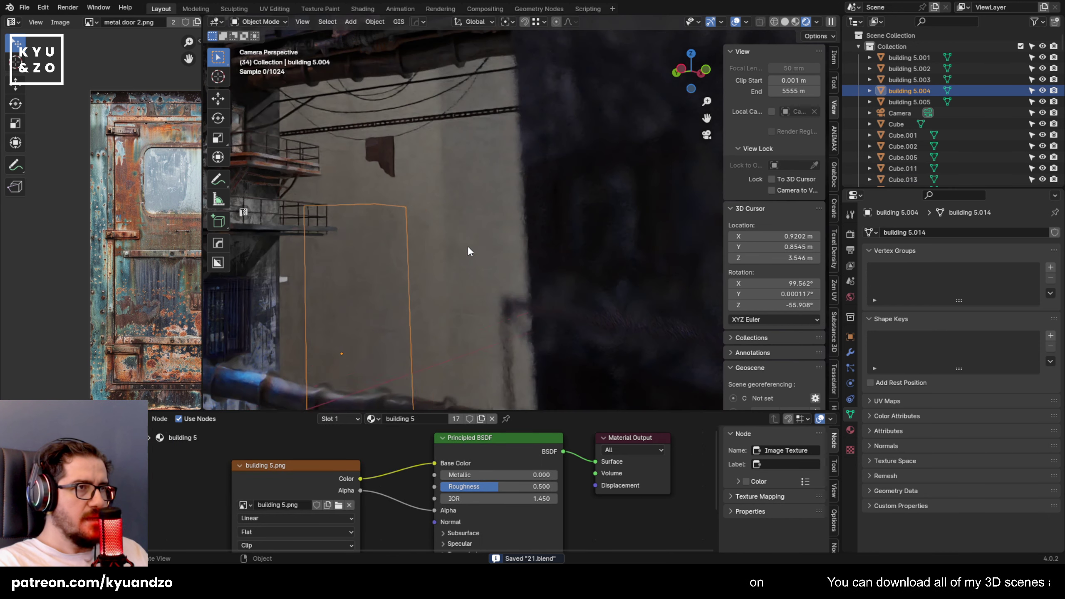
pyautogui.press('x')
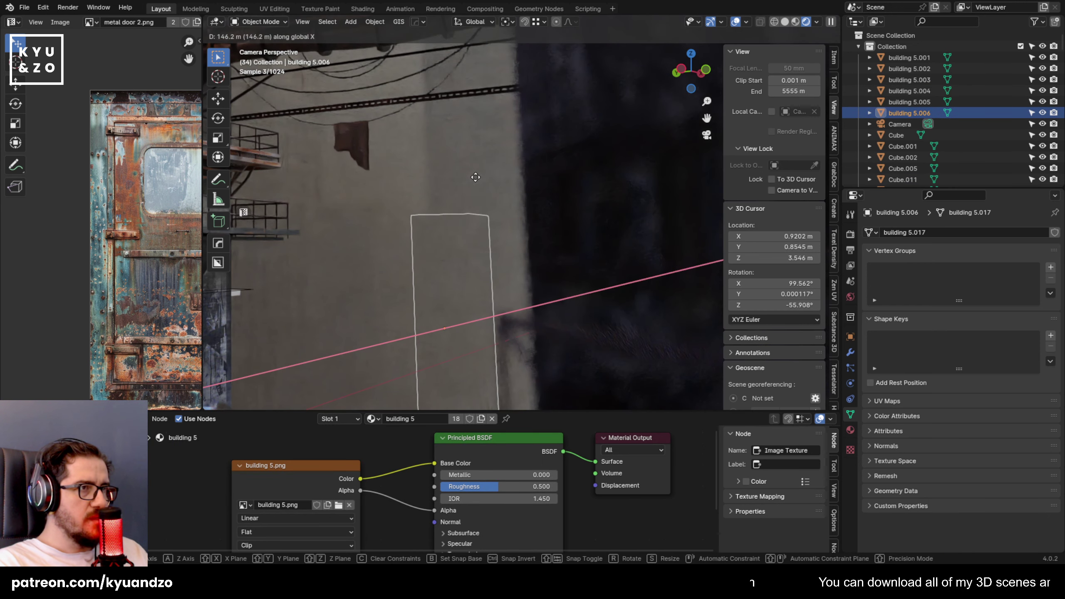
pyautogui.press('y')
pyautogui.press('x')
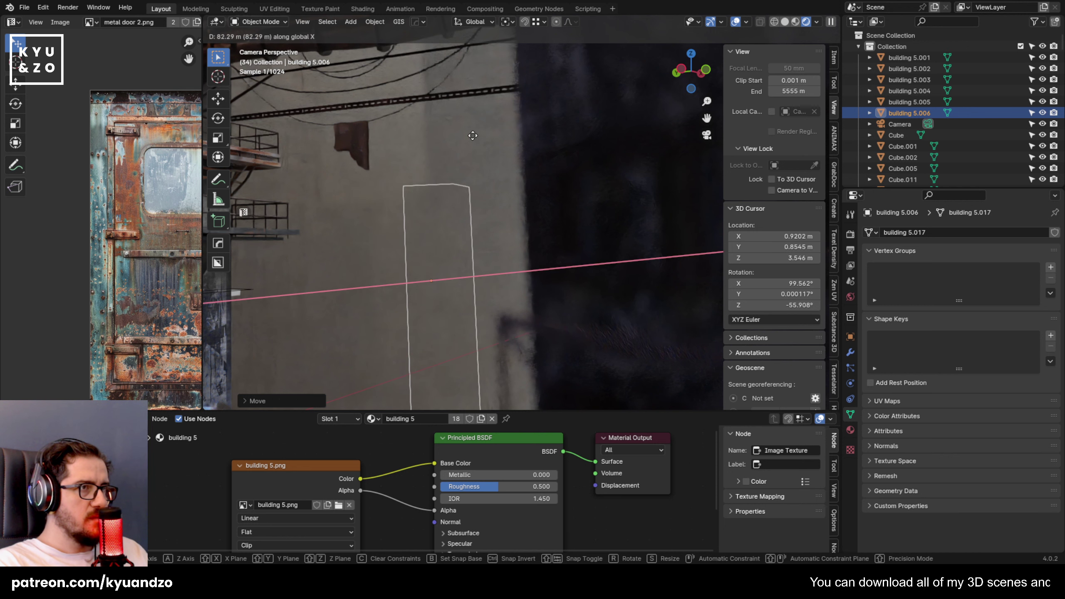
pyautogui.click(458, 142)
pyautogui.click(353, 349)
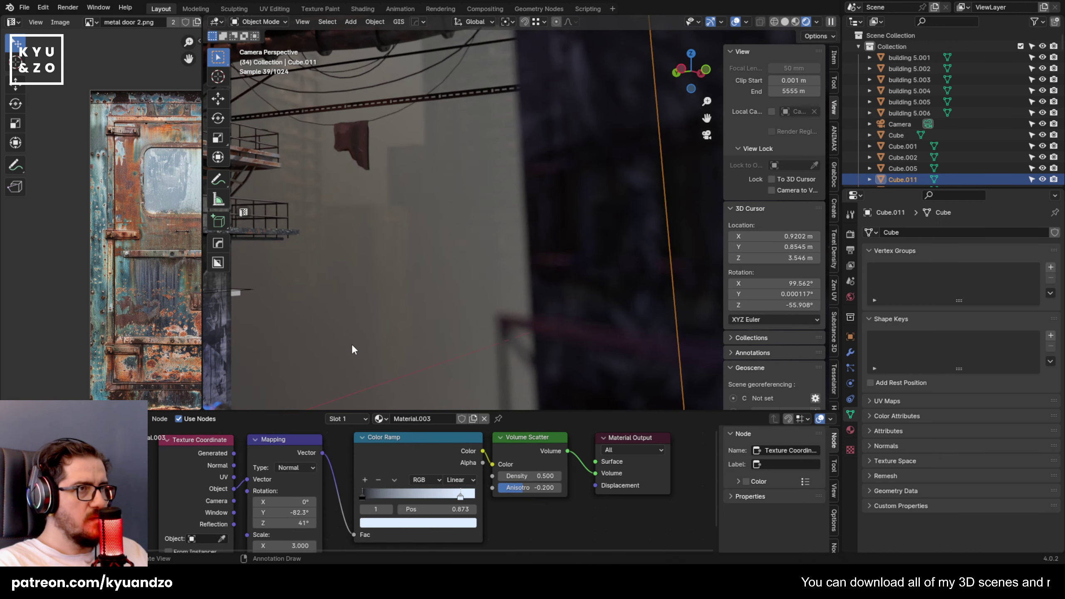
# Check the full camera composition with the added low tower and save the scene file.
pyautogui.press('Home')
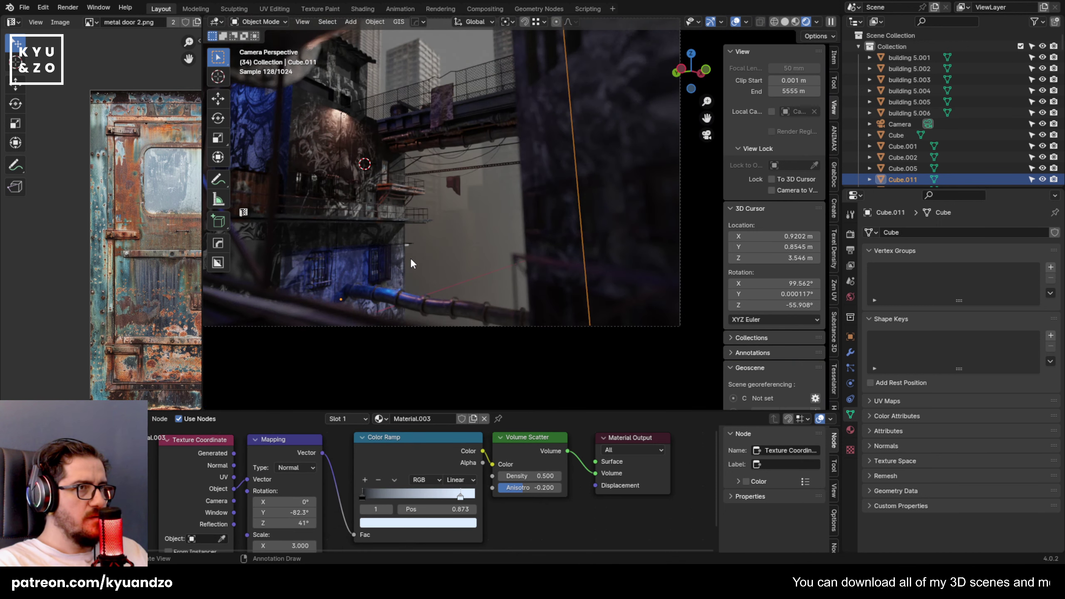
pyautogui.keyDown('shift'); pyautogui.moveTo(412, 212); pyautogui.dragTo(436, 264, button='middle'); pyautogui.keyUp('shift')
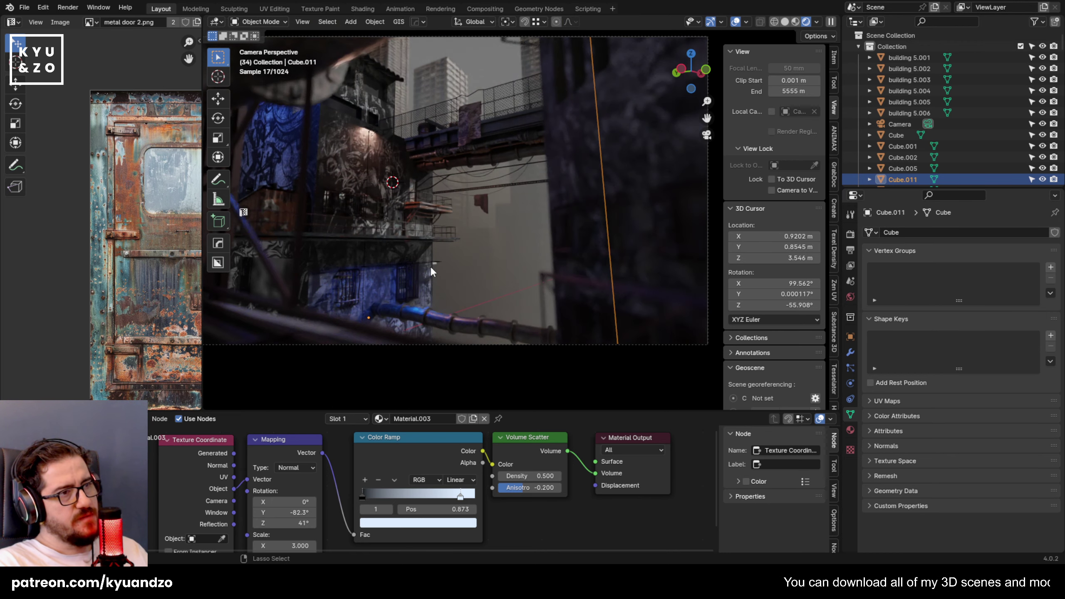
pyautogui.hotkey('ctrl', 's')
pyautogui.scroll(-3, 441, 250)
pyautogui.scroll(3, 442, 251)
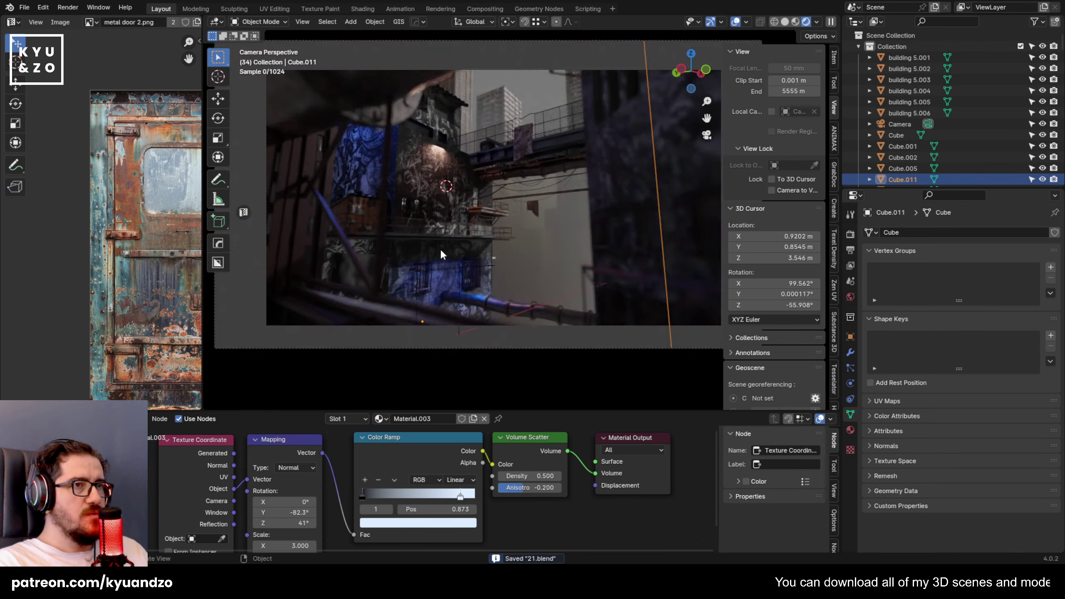
# Duplicate the large fog volume, offset the copy along X beside the buildings and scale it down uniformly.
pyautogui.moveTo(539, 261); pyautogui.dragTo(461, 260, button='middle')
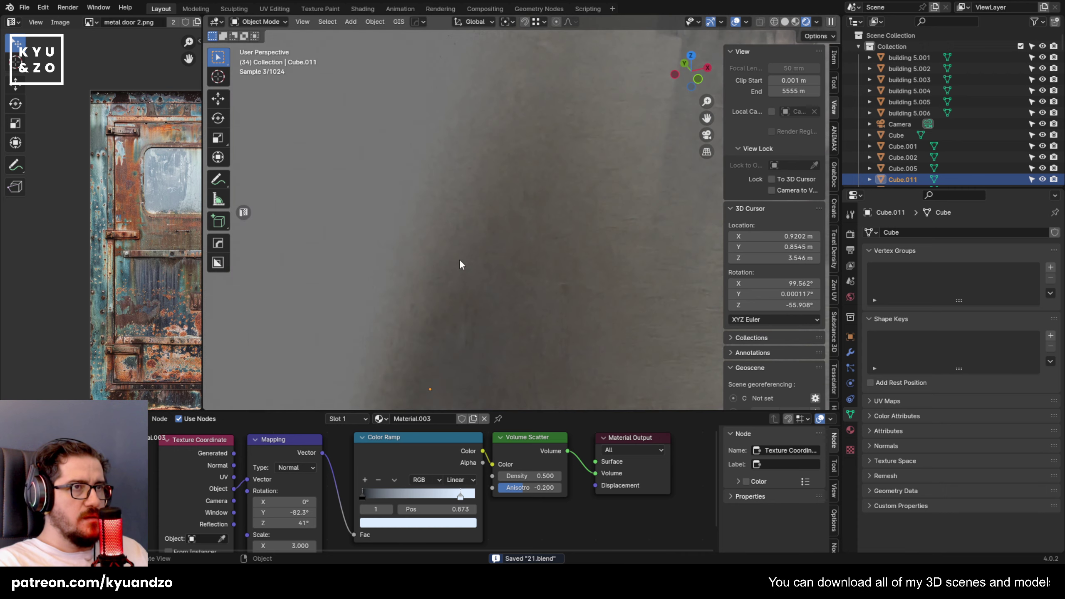
pyautogui.scroll(-6, 466, 248)
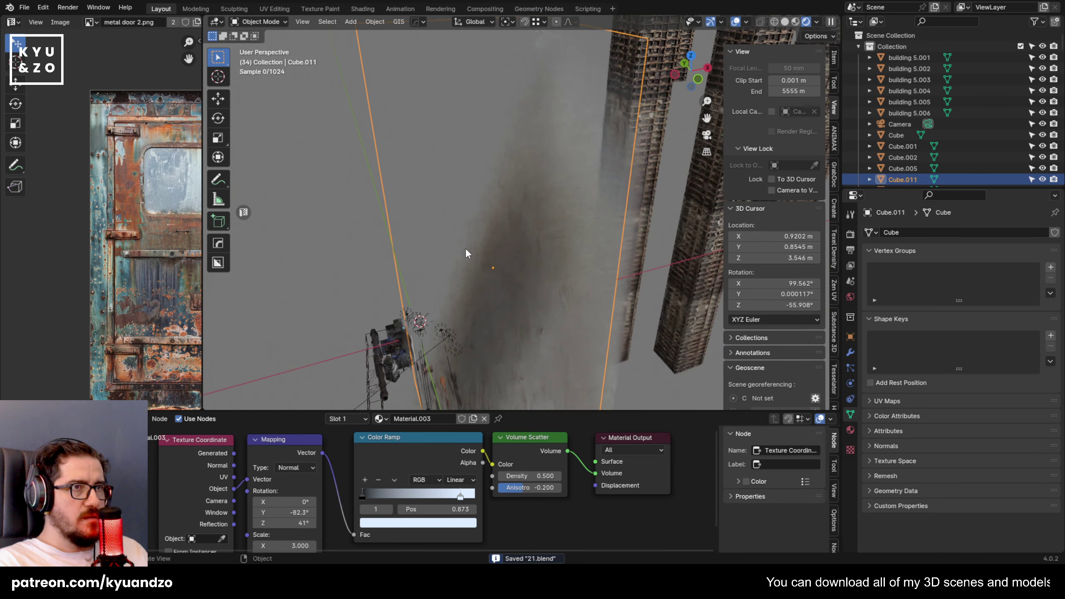
pyautogui.scroll(2, 466, 248)
pyautogui.hotkey('shift', 'd')
pyautogui.press('x')
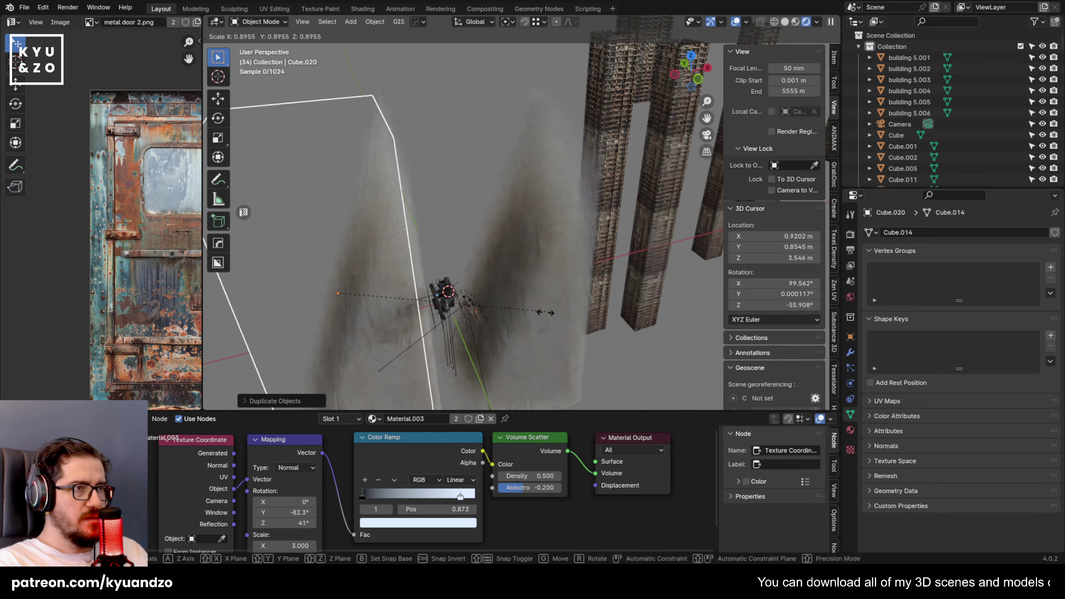
pyautogui.press('s')
pyautogui.click(410, 303)
# Rotate the small fog copy about Z and move it along X towards the main building cluster.
pyautogui.press('r')
pyautogui.press('x')
pyautogui.press('z')
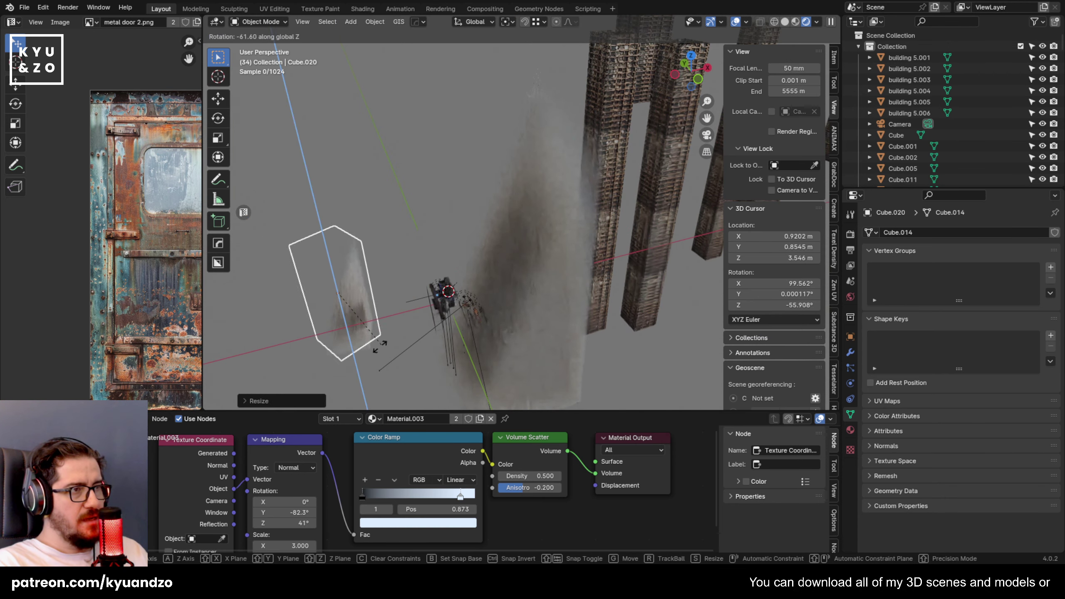
pyautogui.click(268, 308)
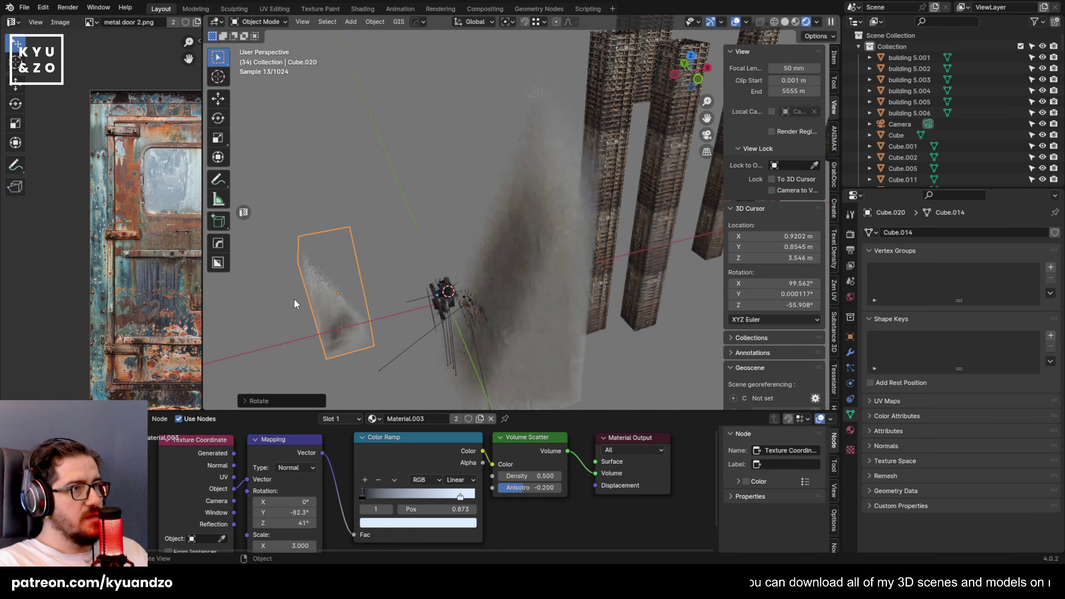
pyautogui.press('g')
pyautogui.press('x')
pyautogui.click(544, 256)
# Rotate the fog copy about Y so it lies lengthwise, and reposition it along X and Z around the buildings.
pyautogui.press('r')
pyautogui.press('y')
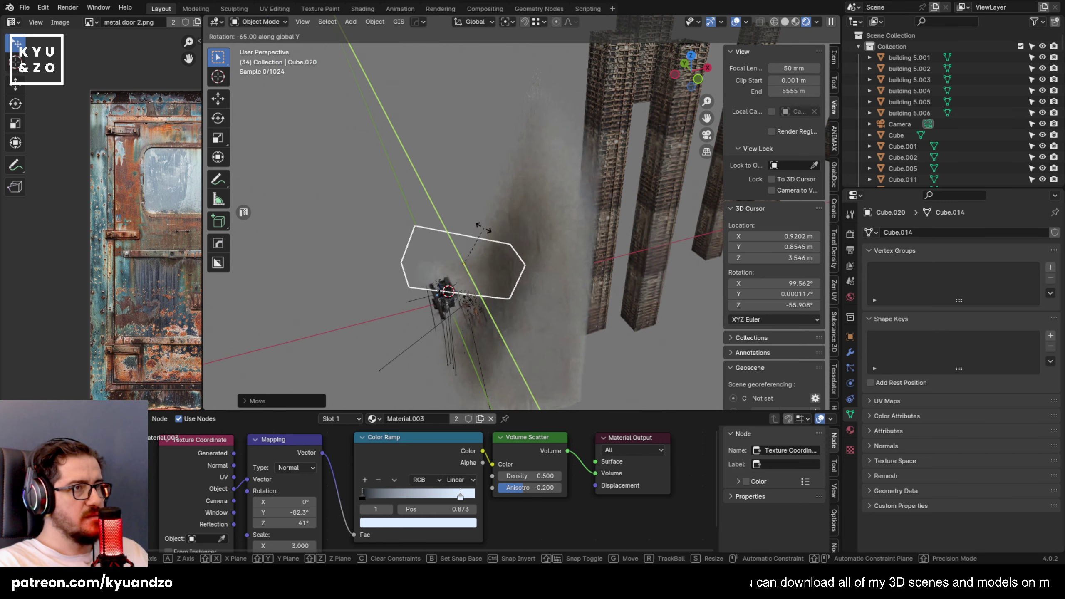
pyautogui.click(465, 224)
pyautogui.press('g')
pyautogui.press('x')
pyautogui.click(476, 267)
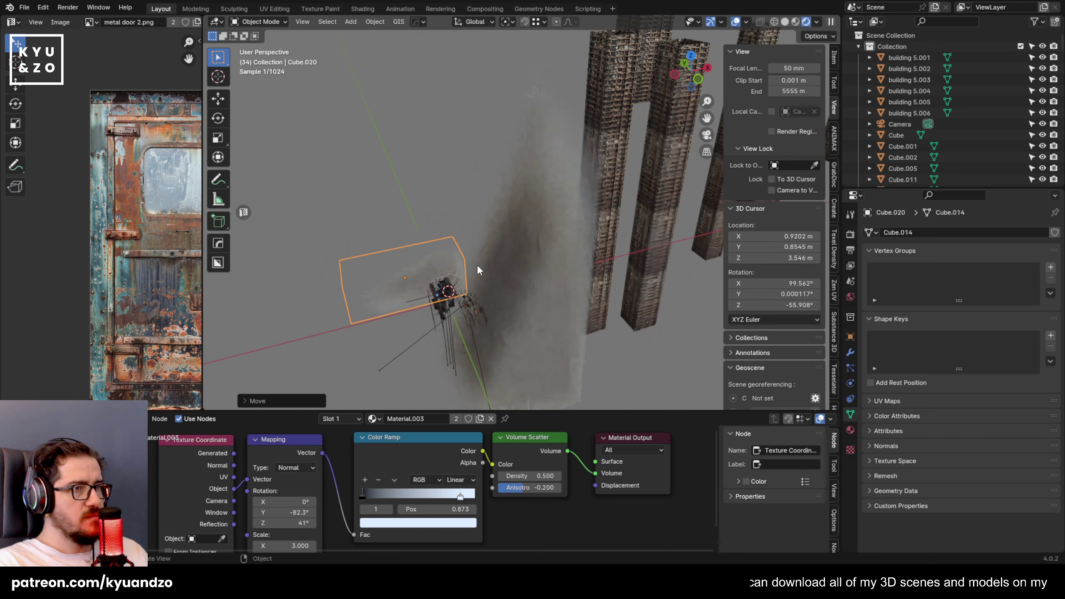
pyautogui.press('g')
pyautogui.press('z')
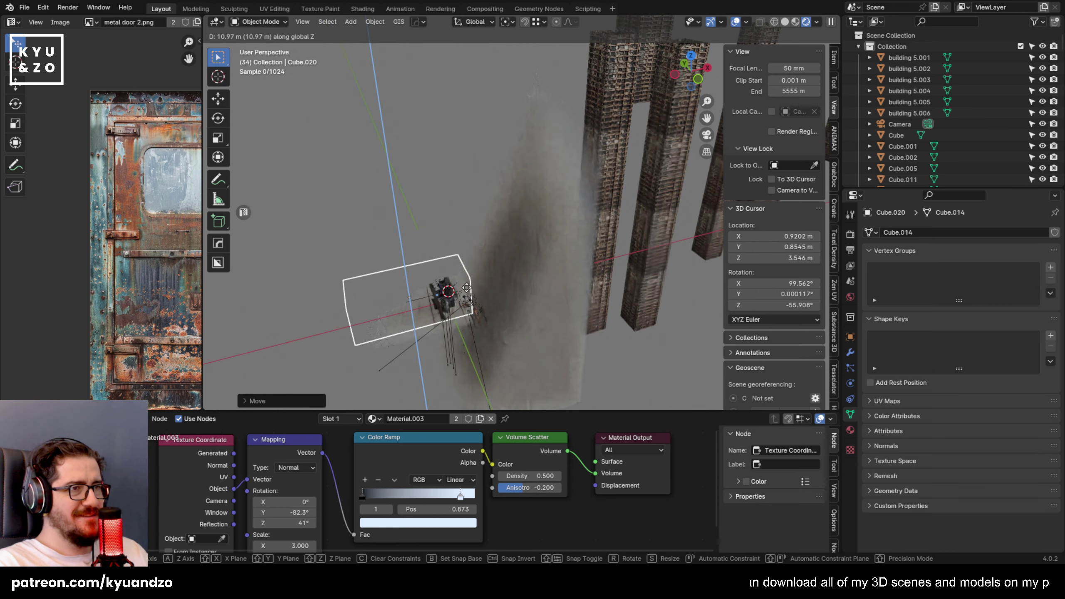
pyautogui.click(468, 293)
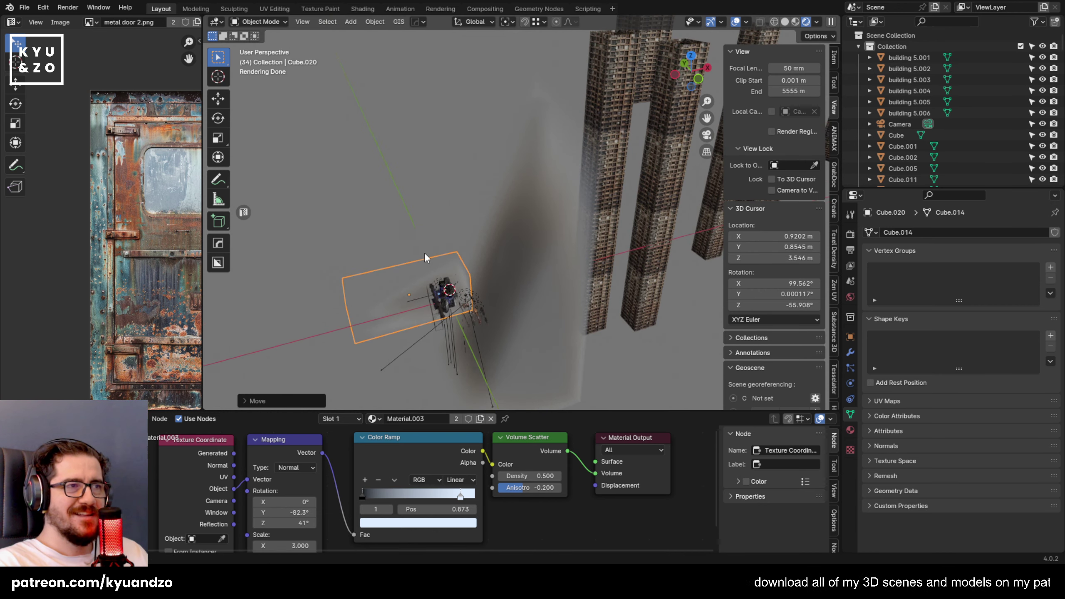
pyautogui.moveTo(424, 253); pyautogui.dragTo(493, 221, button='middle')
pyautogui.press('g')
pyautogui.press('y')
pyautogui.press('Escape')
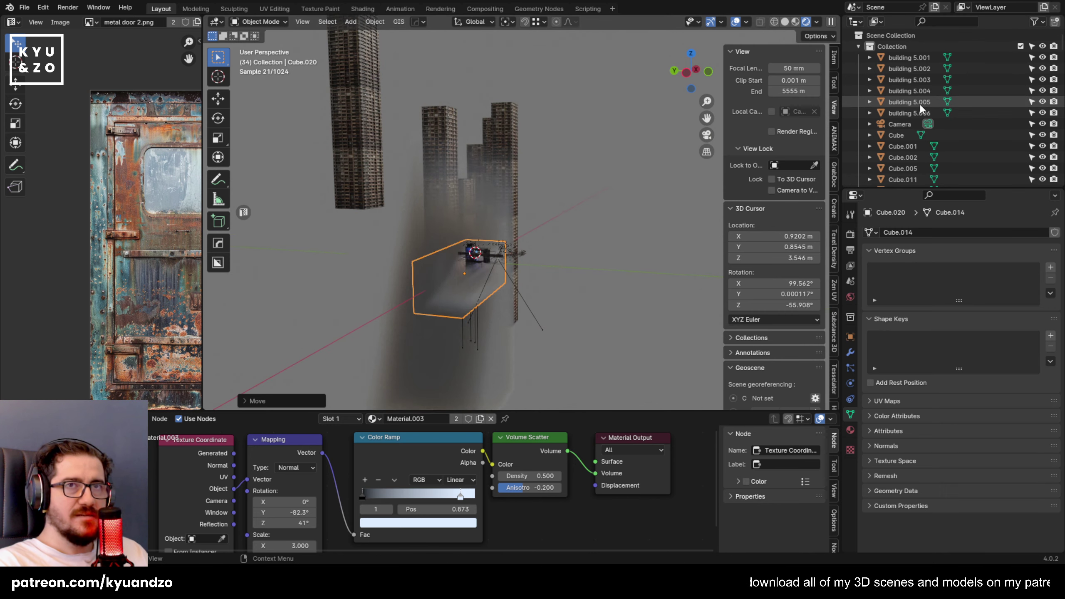
# Return to the scene camera's view and select the original large fog volume.
pyautogui.click(896, 124)
pyautogui.press('KP_0')
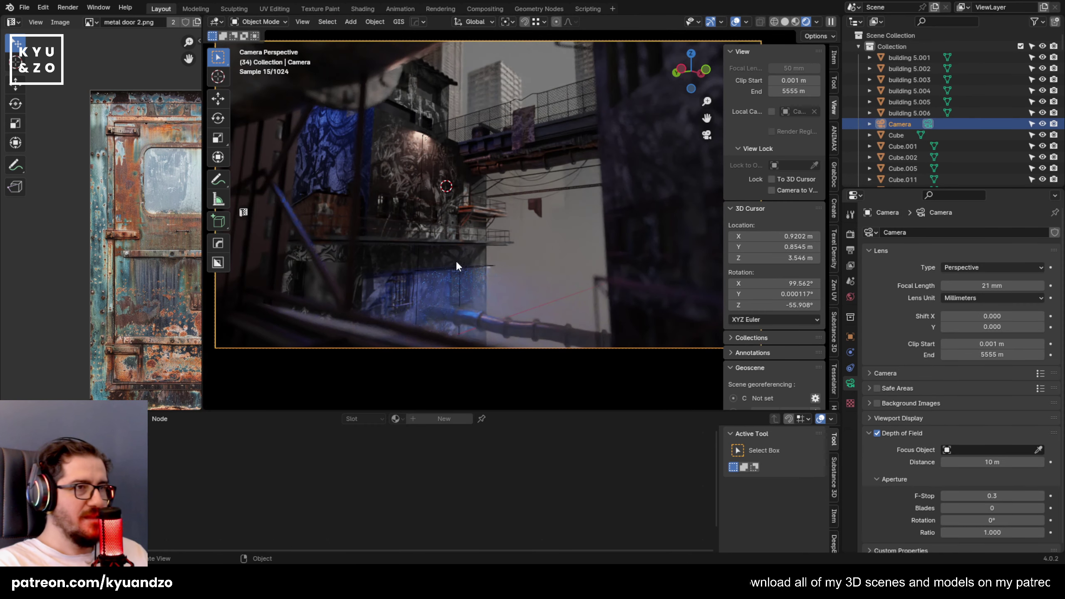
pyautogui.click(515, 301)
pyautogui.press('g')
pyautogui.press('z')
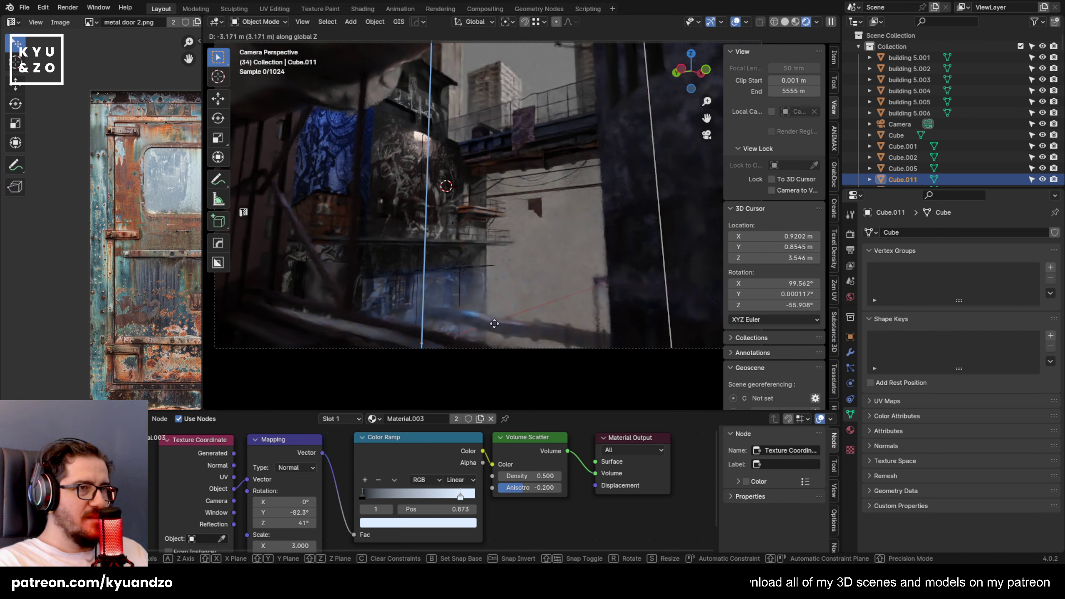
pyautogui.rightClick(494, 323)
pyautogui.press('g')
pyautogui.rightClick(518, 160)
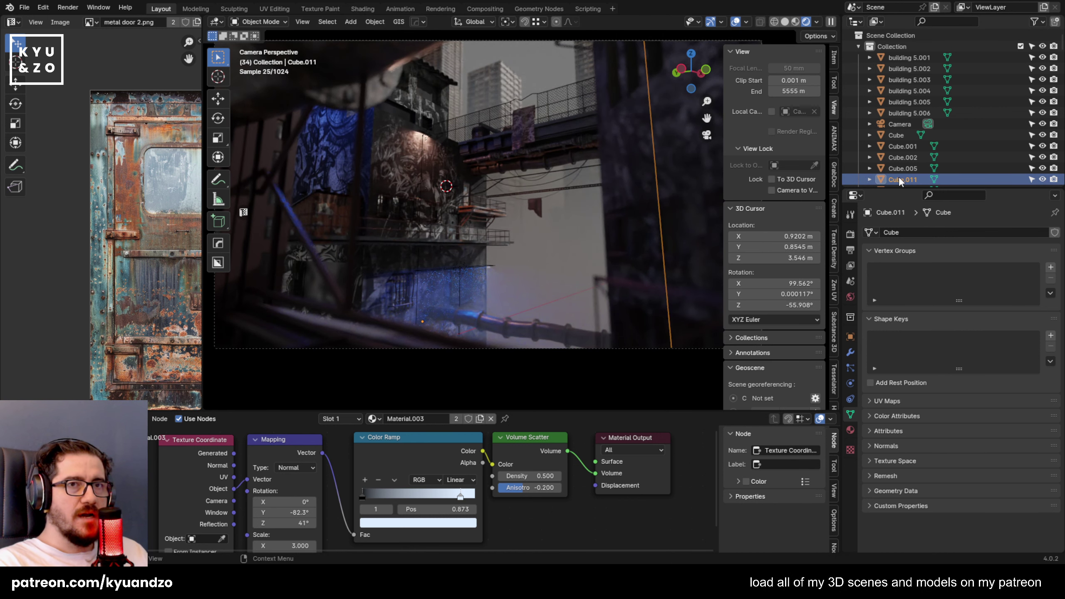
# Rename the large fog volume Cube.011 as "pollution" and make it unselectable in the viewport.
pyautogui.doubleClick(899, 179)
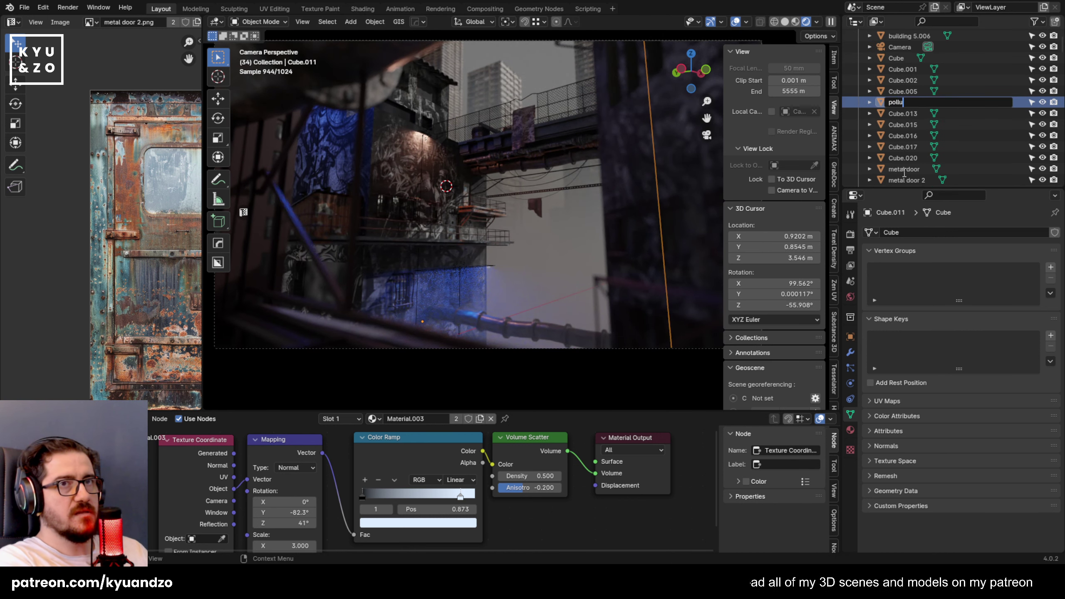
pyautogui.press('Return')
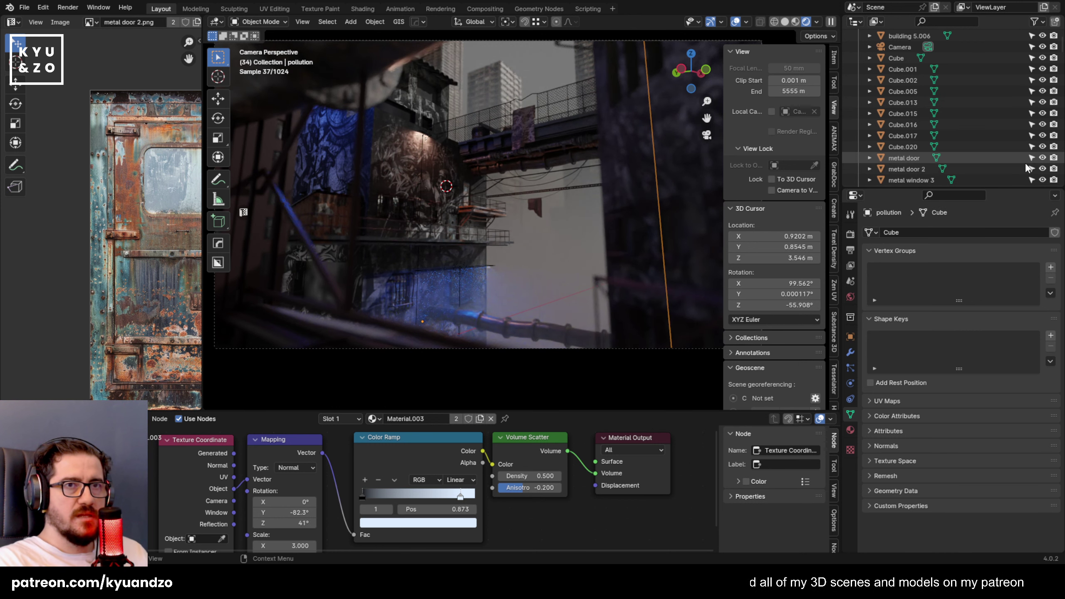
pyautogui.scroll(-5, 1028, 159)
pyautogui.click(1031, 102)
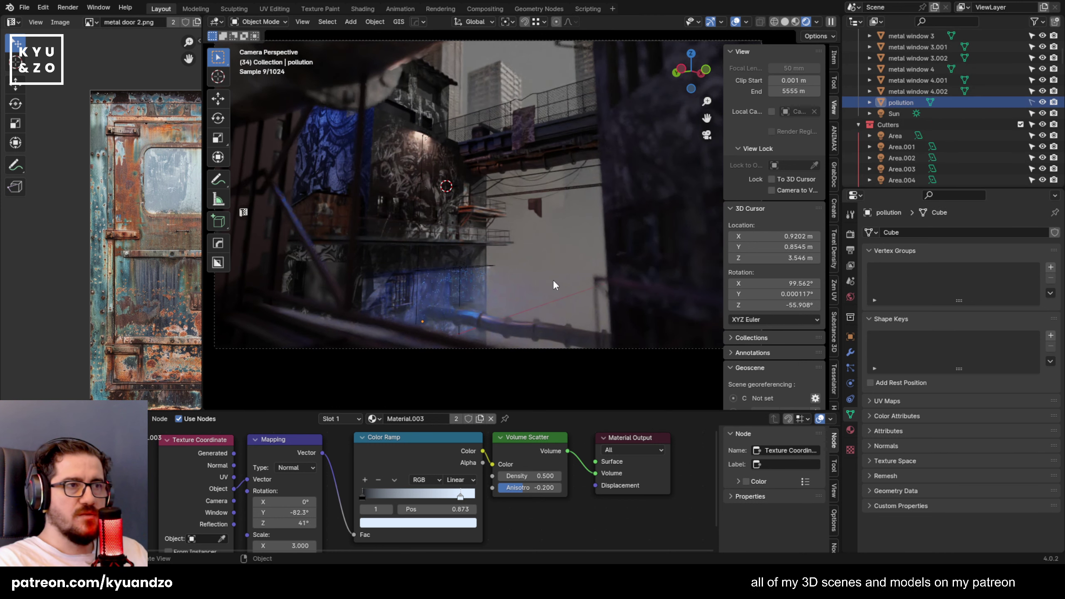
# Select the fog copy Cube.020, scale it down uniformly, and move it along X and about 4.4 m up Z onto the buildings.
pyautogui.scroll(-3, 506, 258)
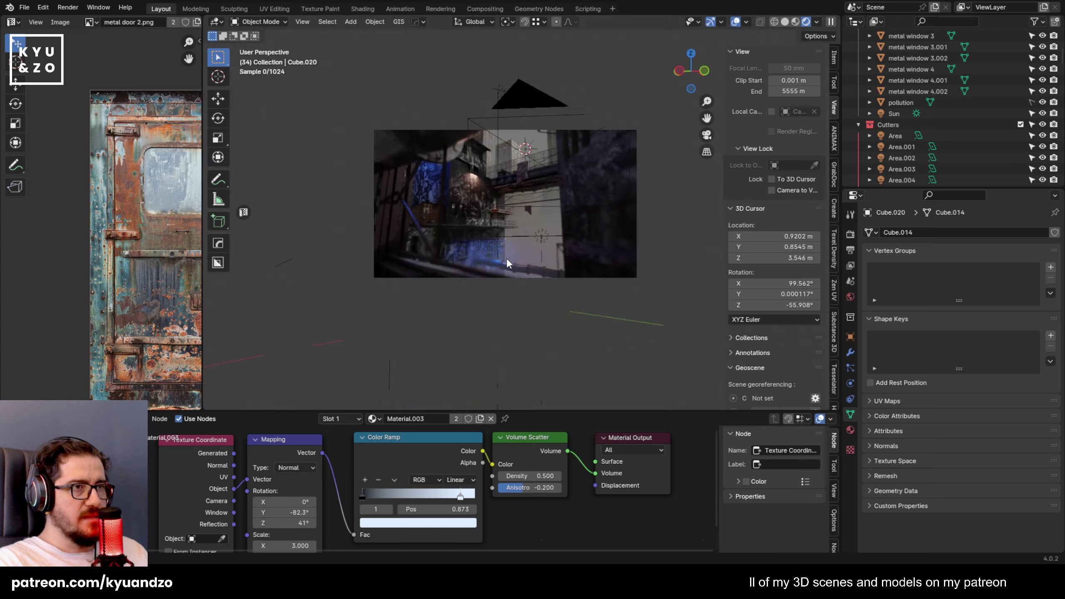
pyautogui.moveTo(506, 258); pyautogui.dragTo(392, 341, button='middle')
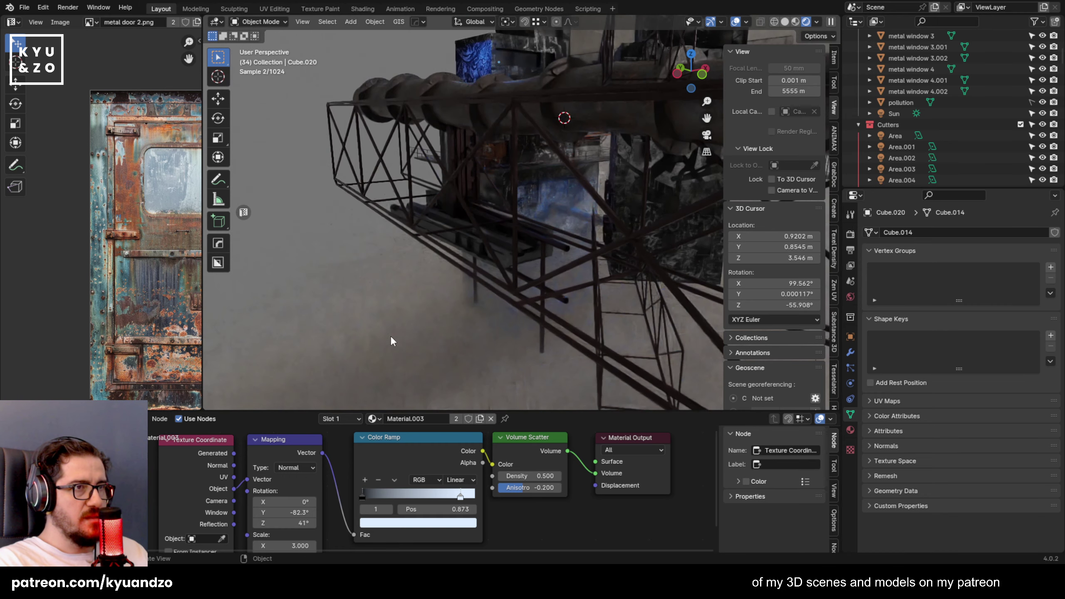
pyautogui.scroll(-6, 420, 327)
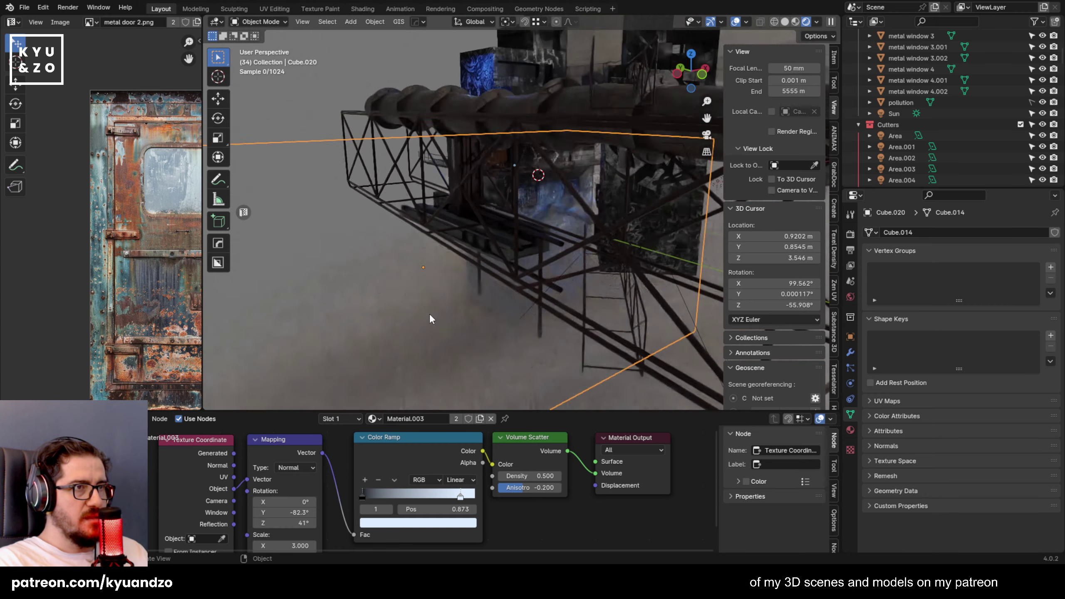
pyautogui.press('s')
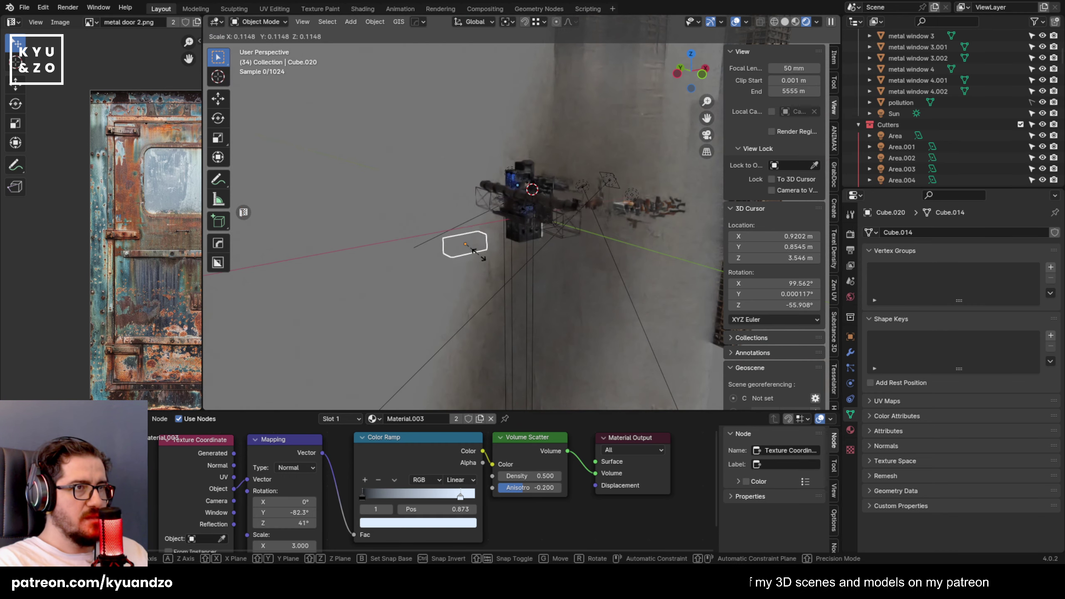
pyautogui.click(490, 262)
pyautogui.press('g')
pyautogui.press('x')
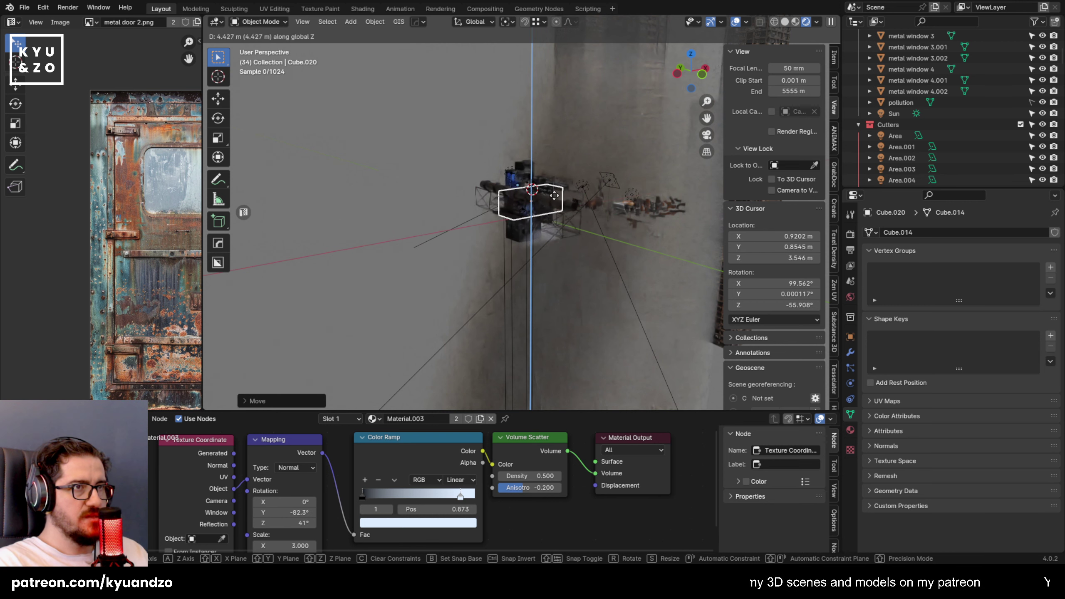
pyautogui.click(554, 196)
# Return to the camera view and shift the small fog copy along Y across the composition.
pyautogui.scroll(10, 925, 28)
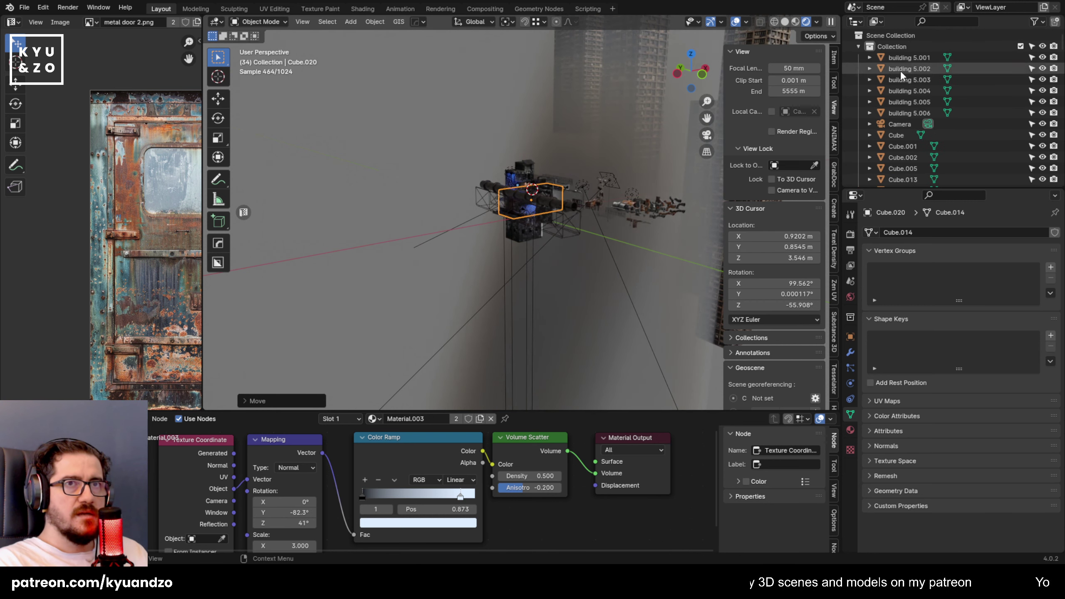
pyautogui.click(894, 120)
pyautogui.press('KP_0')
pyautogui.click(492, 246)
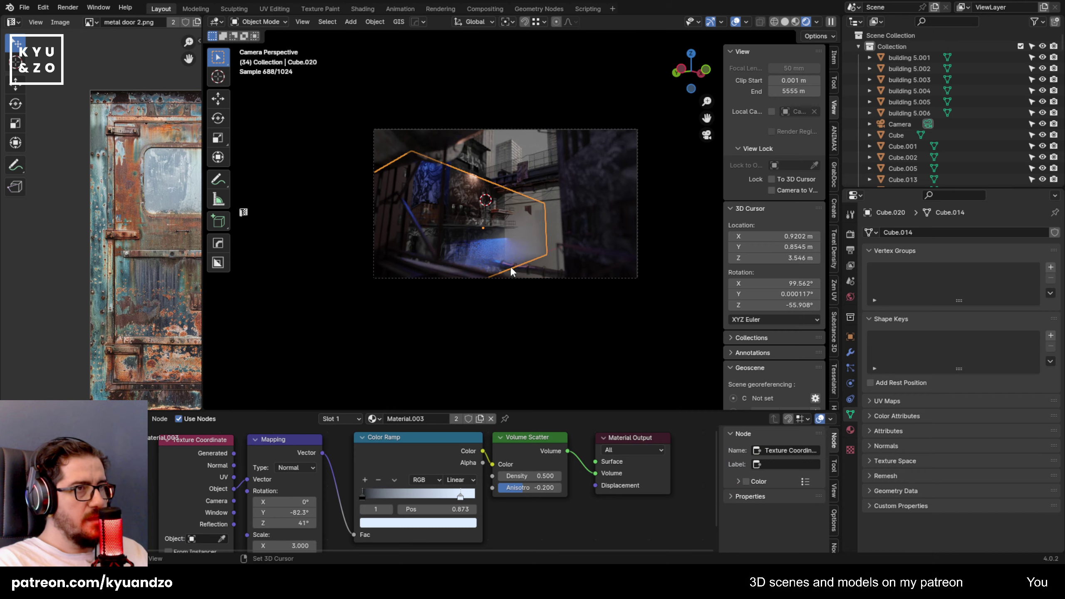
pyautogui.keyDown('shift'); pyautogui.moveTo(510, 267); pyautogui.dragTo(521, 246, button='middle'); pyautogui.keyUp('shift')
pyautogui.press('g')
pyautogui.press('y')
pyautogui.click(558, 234)
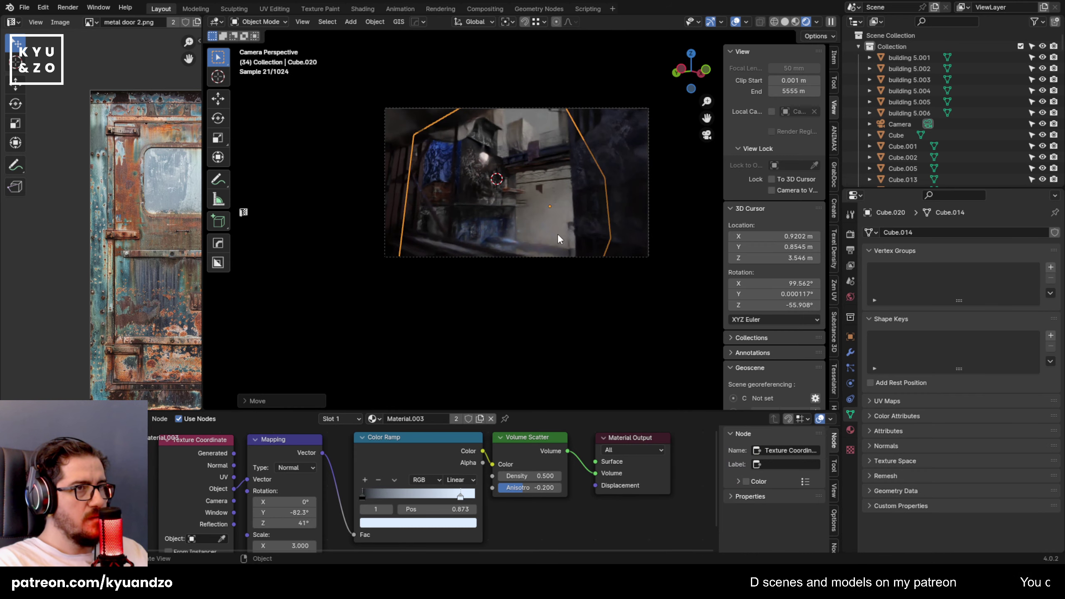
# Rotate the fog copy about the global Y axis and move it about -2.28 m along X.
pyautogui.scroll(4, 557, 229)
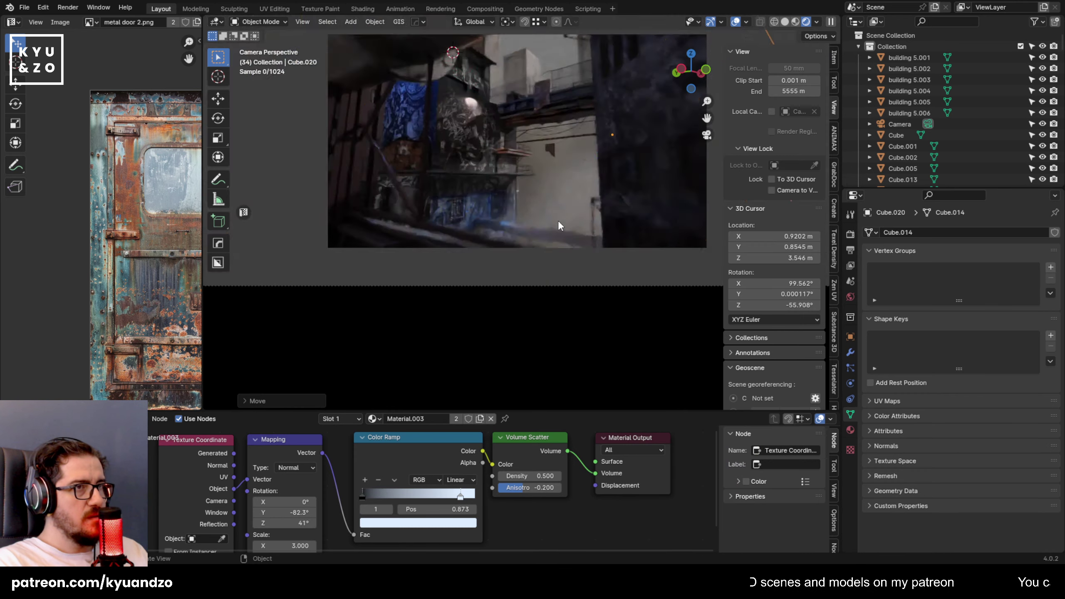
pyautogui.scroll(-2, 637, 166)
pyautogui.press('r')
pyautogui.press('x')
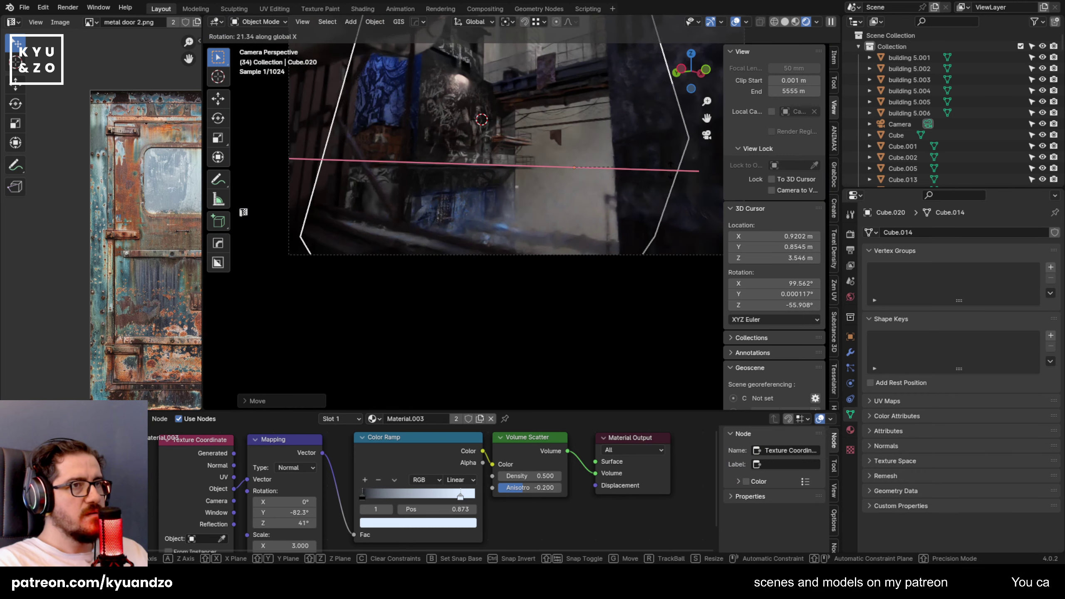
pyautogui.press('y')
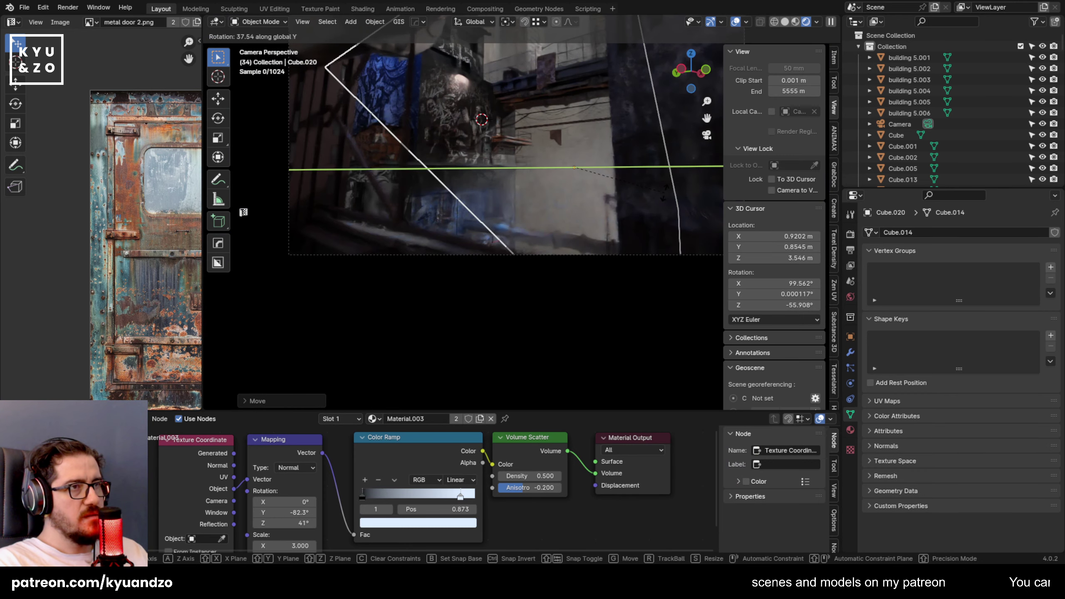
pyautogui.click(677, 160)
pyautogui.press('g')
pyautogui.press('x')
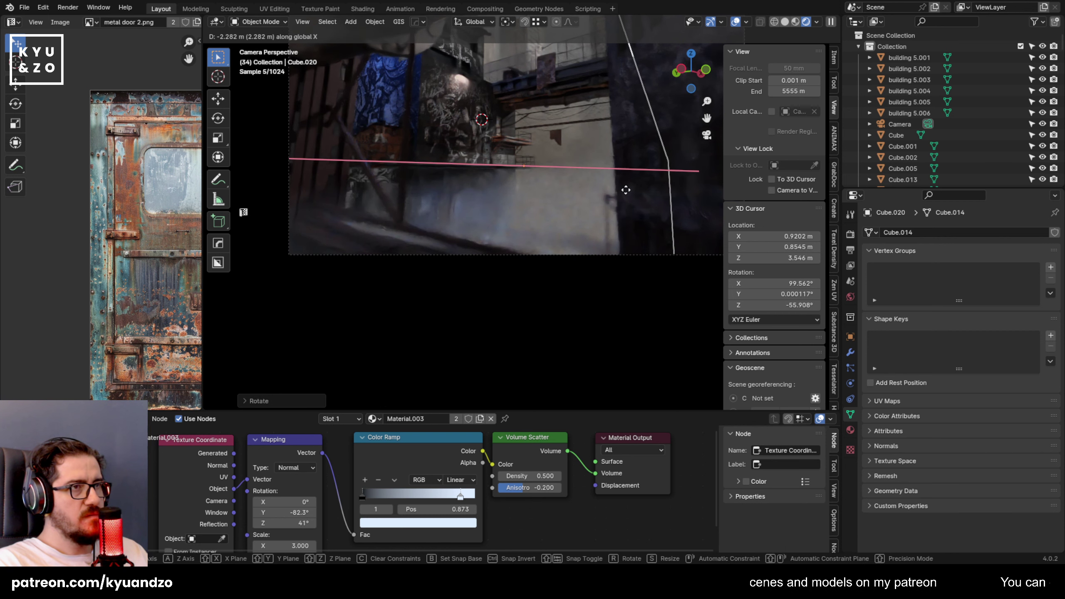
pyautogui.click(625, 189)
# Shrink the fog copy along its local Z axis and enlarge the whole volume uniformly.
pyautogui.press('s')
pyautogui.press('z')
pyautogui.press('z')
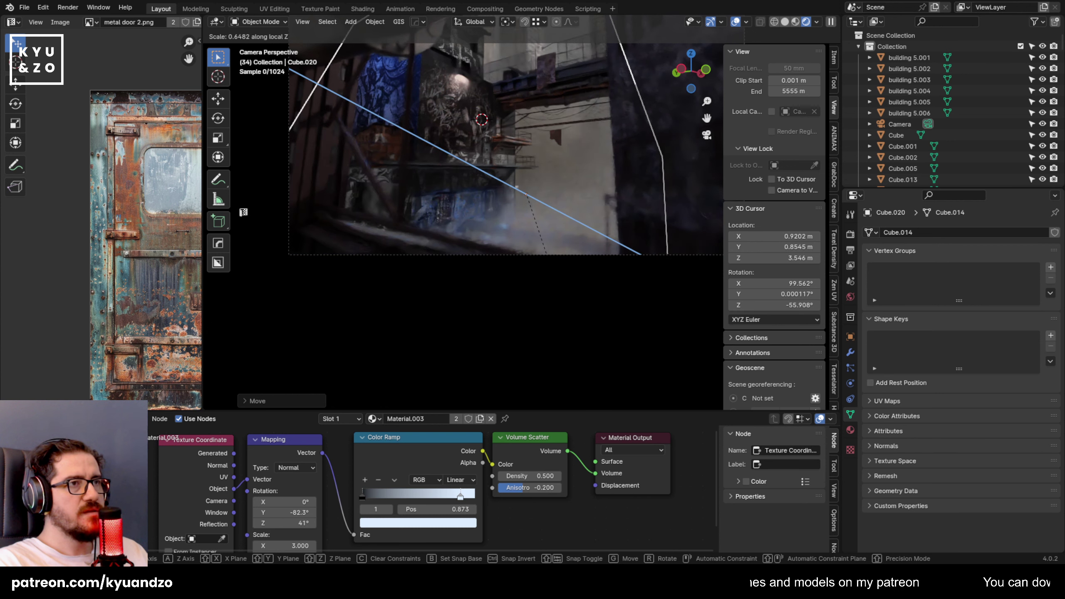
pyautogui.click(552, 267)
pyautogui.press('s')
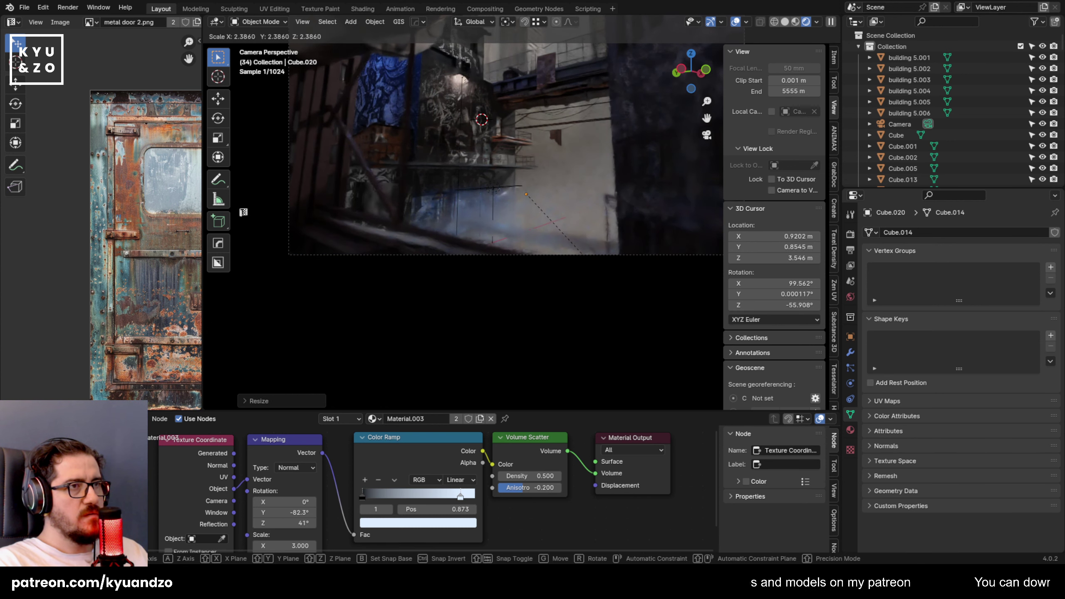
# Raise the enlarged fog copy along Z so it hazes the middle of the camera view.
pyautogui.press('g')
pyautogui.press('z')
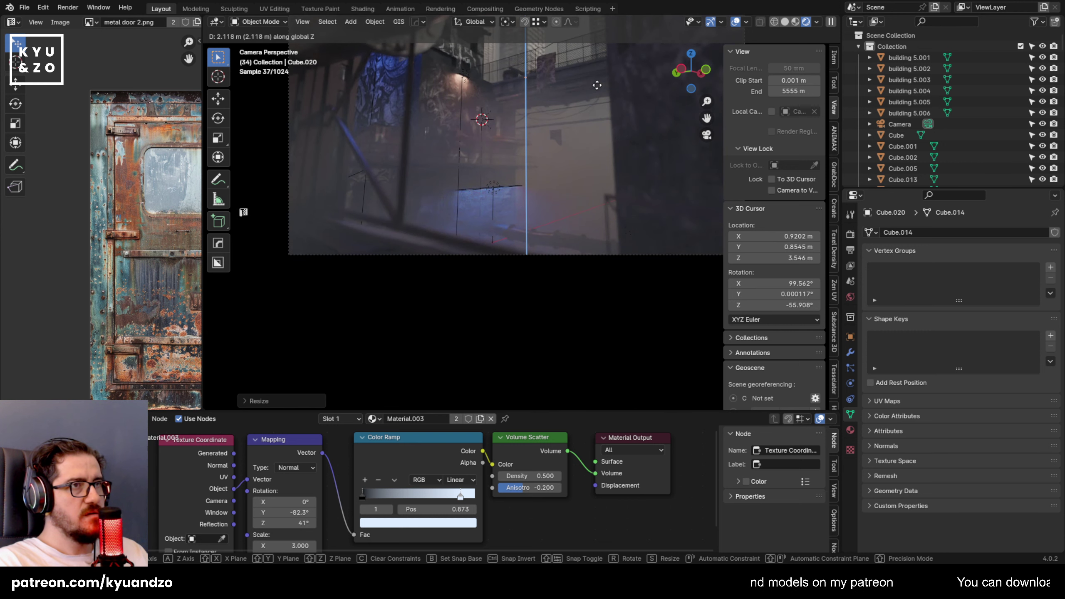
pyautogui.click(596, 99)
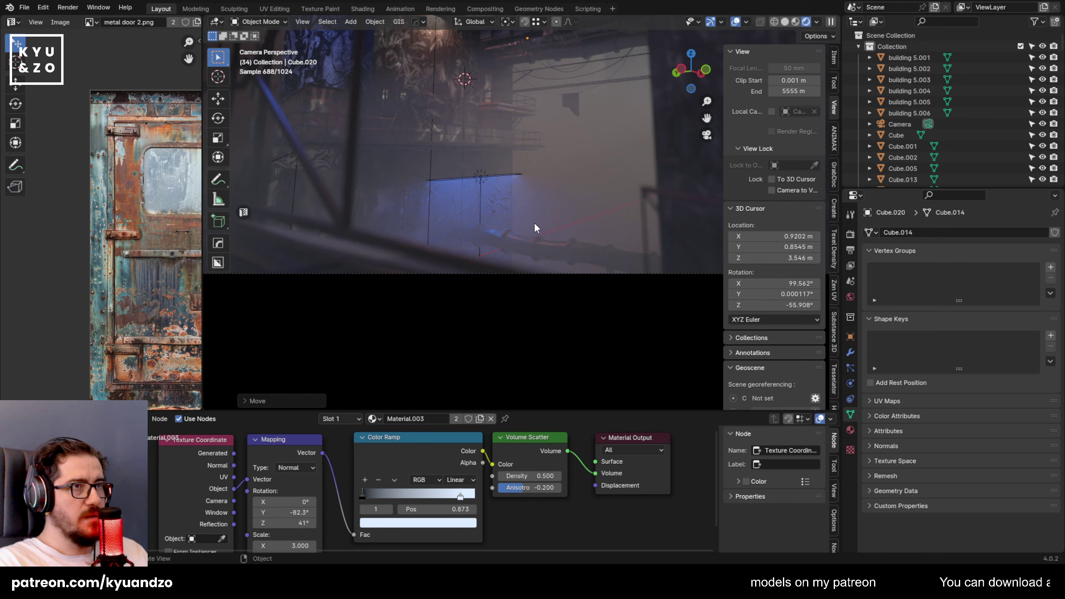
# Give the fog copy its own single-user material and enlarge the node editor area.
pyautogui.click(480, 419)
pyautogui.moveTo(396, 409); pyautogui.dragTo(399, 309)
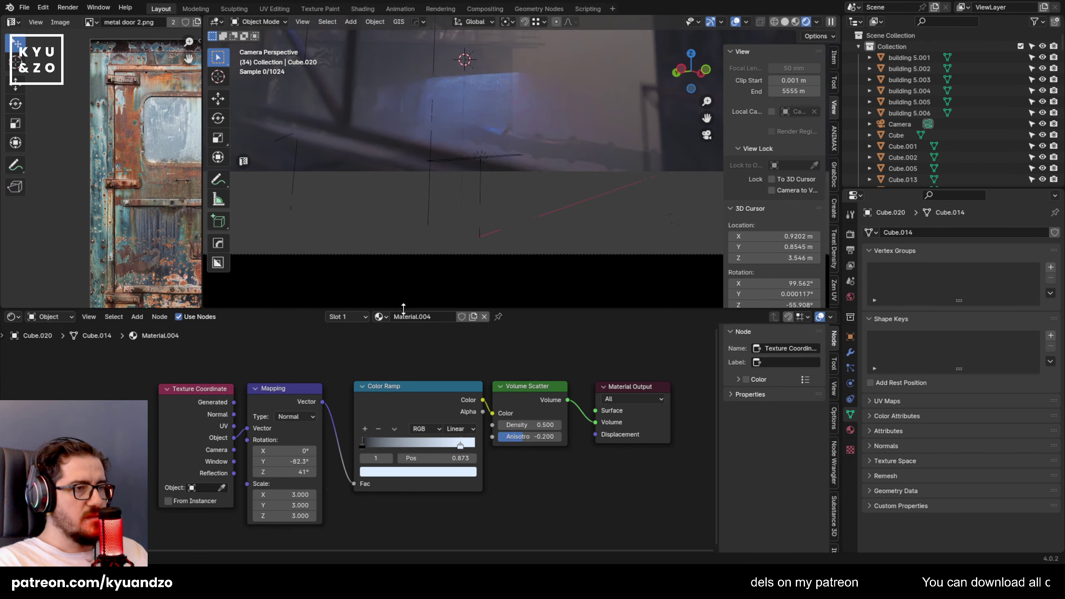
pyautogui.press('g')
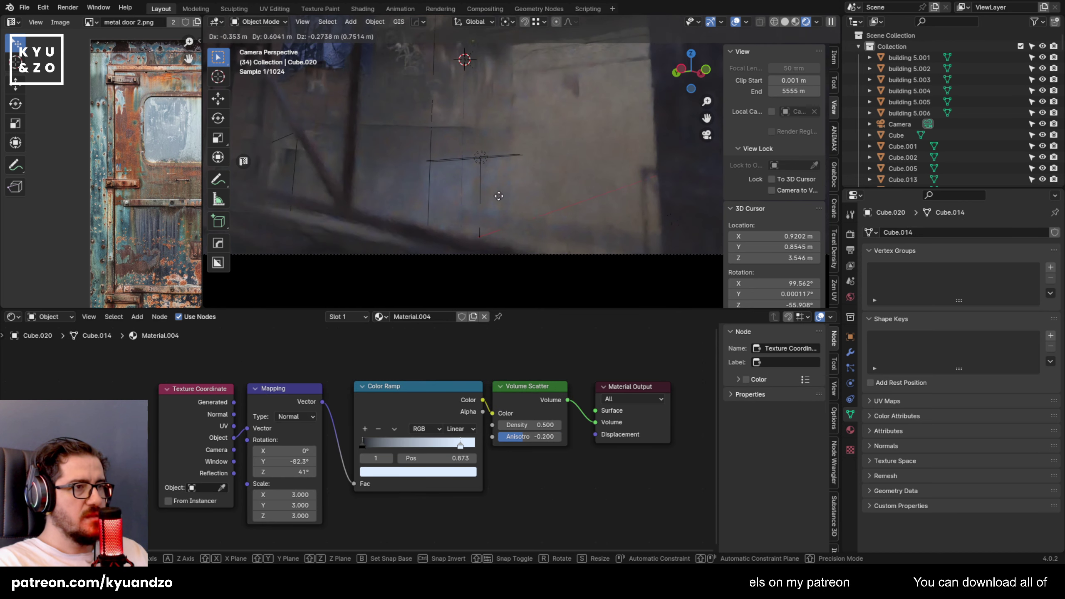
pyautogui.rightClick(518, 237)
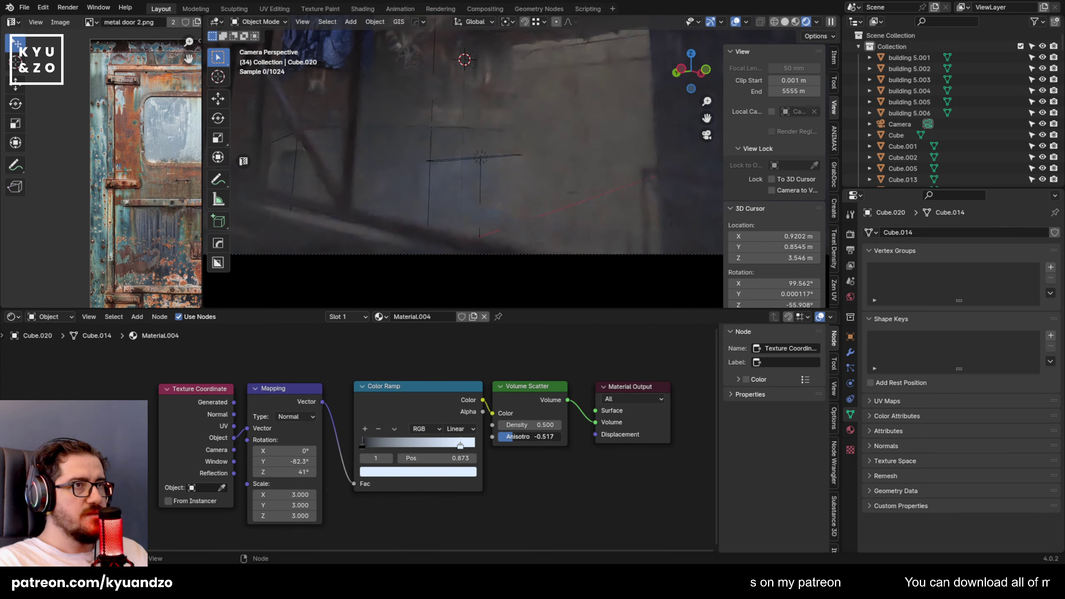
# Set the fog copy's Volume Scatter density to 0.1 and anisotropy to 0.833.
pyautogui.moveTo(527, 439); pyautogui.dragTo(557, 437)
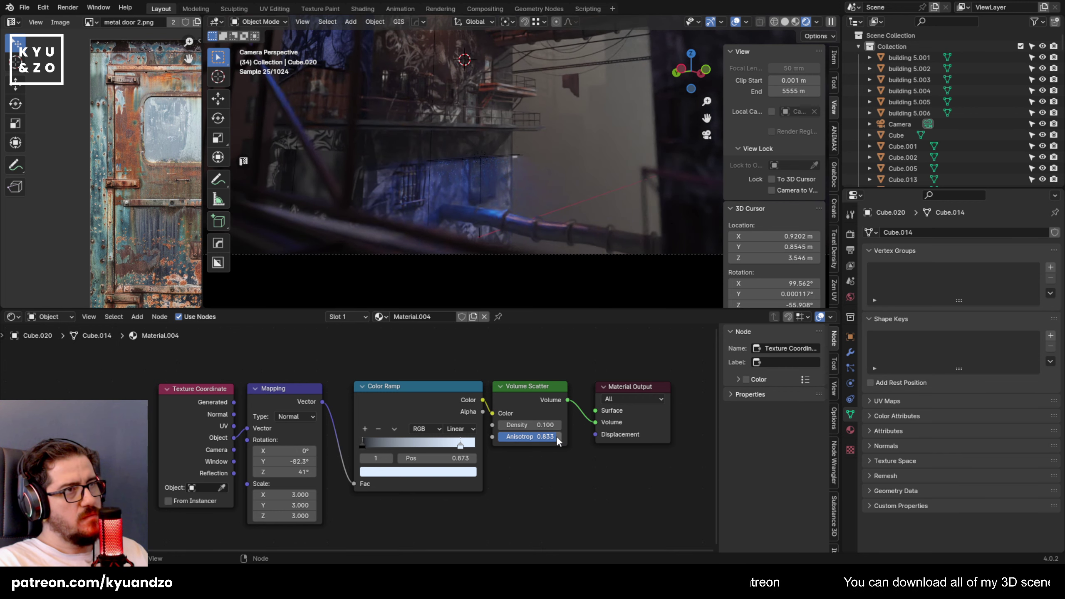
# Narrow the blue area light along the global Y axis and shift it slightly along X.
pyautogui.click(495, 165)
pyautogui.press('s')
pyautogui.press('y')
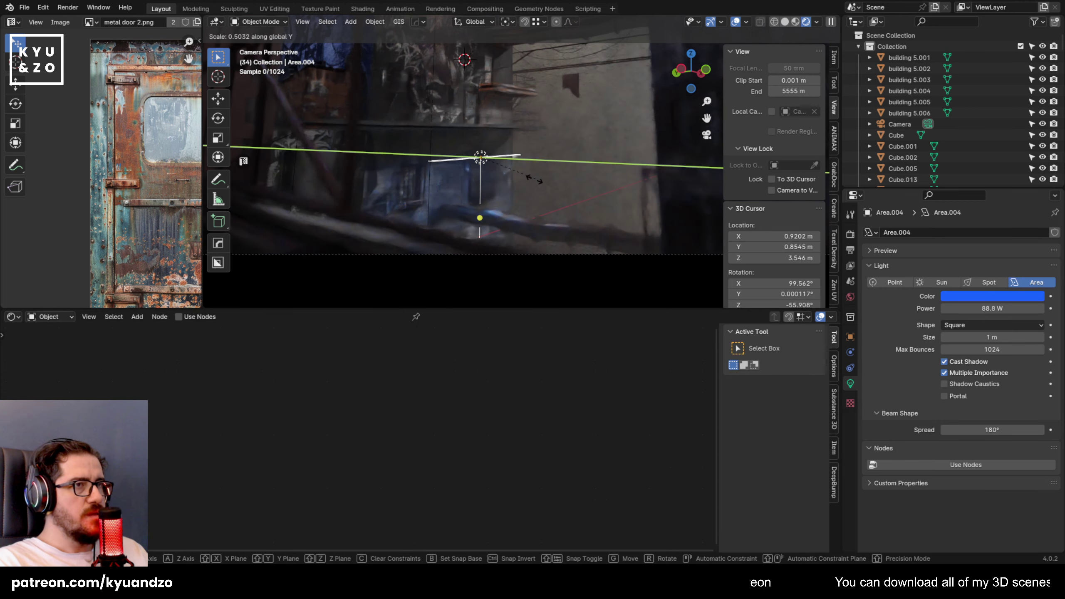
pyautogui.click(480, 185)
pyautogui.press('g')
pyautogui.press('y')
pyautogui.press('x')
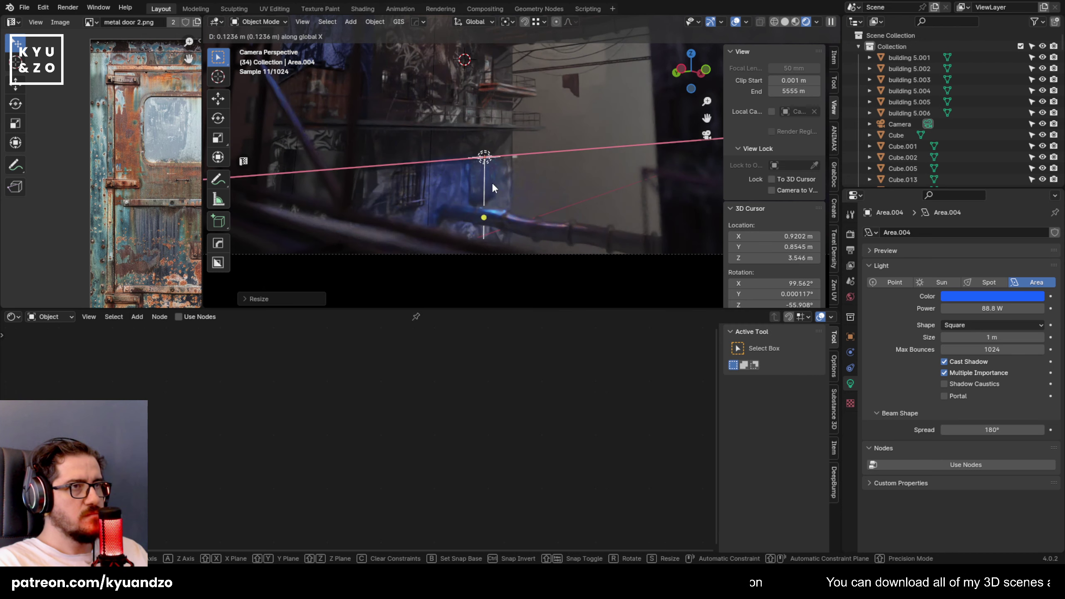
pyautogui.click(492, 183)
# Enlarge the fog volume uniformly and set its Volume Scatter density to 0.2.
pyautogui.click(585, 136)
pyautogui.scroll(-2, 585, 135)
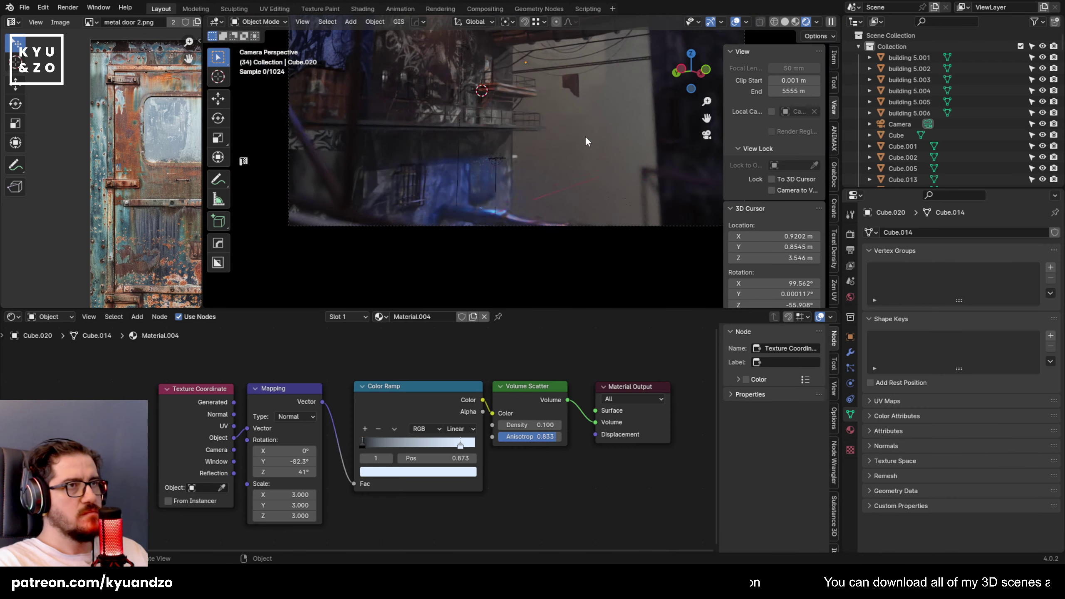
pyautogui.scroll(-3, 586, 141)
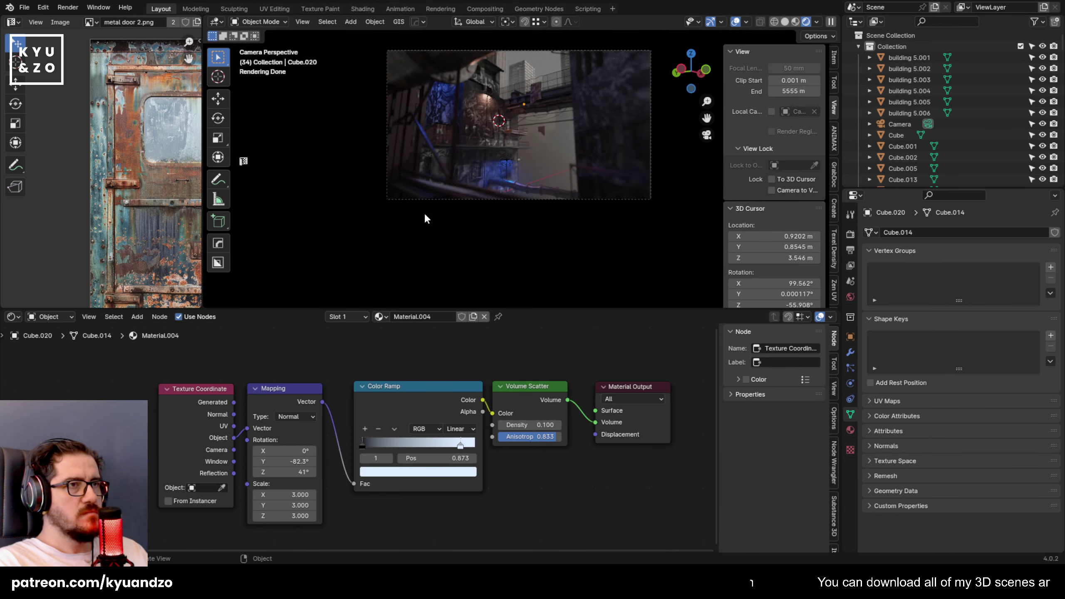
pyautogui.scroll(2, 536, 159)
pyautogui.click(532, 194)
pyautogui.click(559, 167)
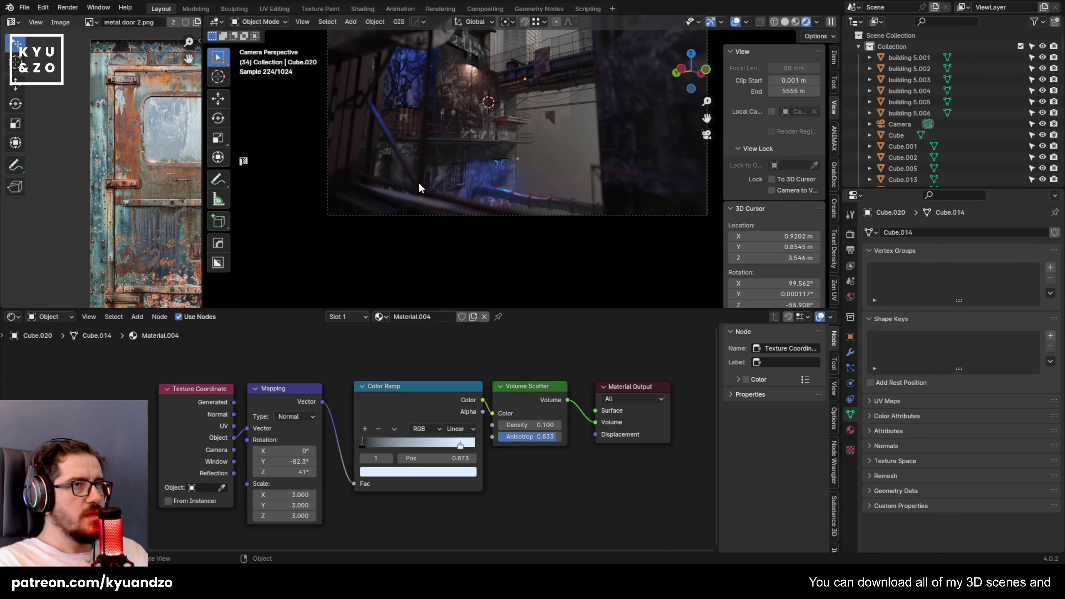
pyautogui.click(524, 164)
pyautogui.click(524, 165)
pyautogui.press('s')
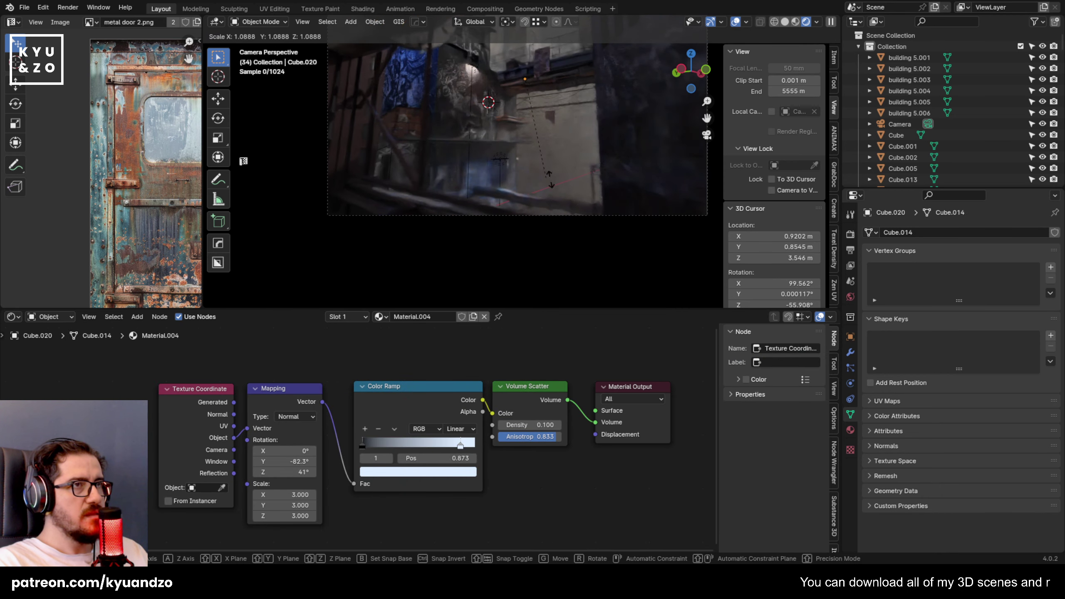
pyautogui.click(614, 234)
pyautogui.click(560, 425)
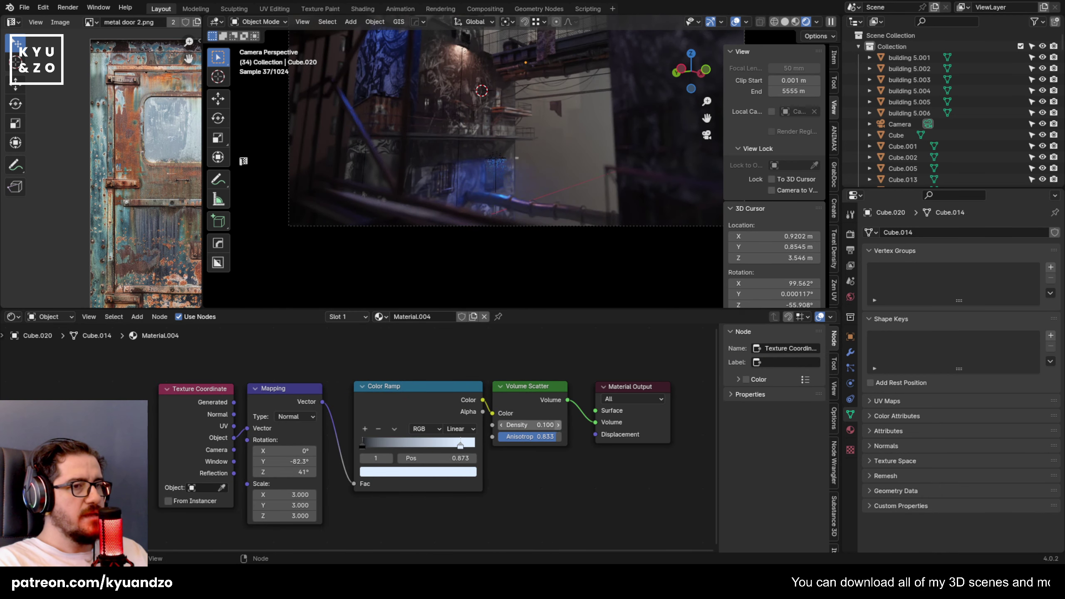
# Move the fog volume vertically along Z and rotate it about the global Y axis.
pyautogui.press('g')
pyautogui.press('z')
pyautogui.click(570, 164)
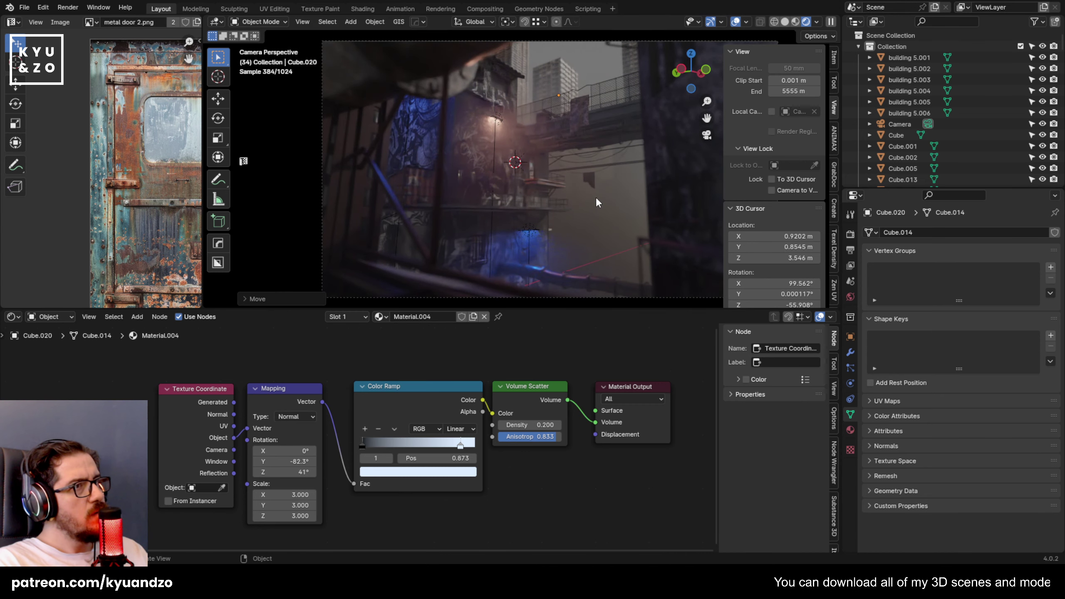
pyautogui.press('g')
pyautogui.press('y')
pyautogui.press('x')
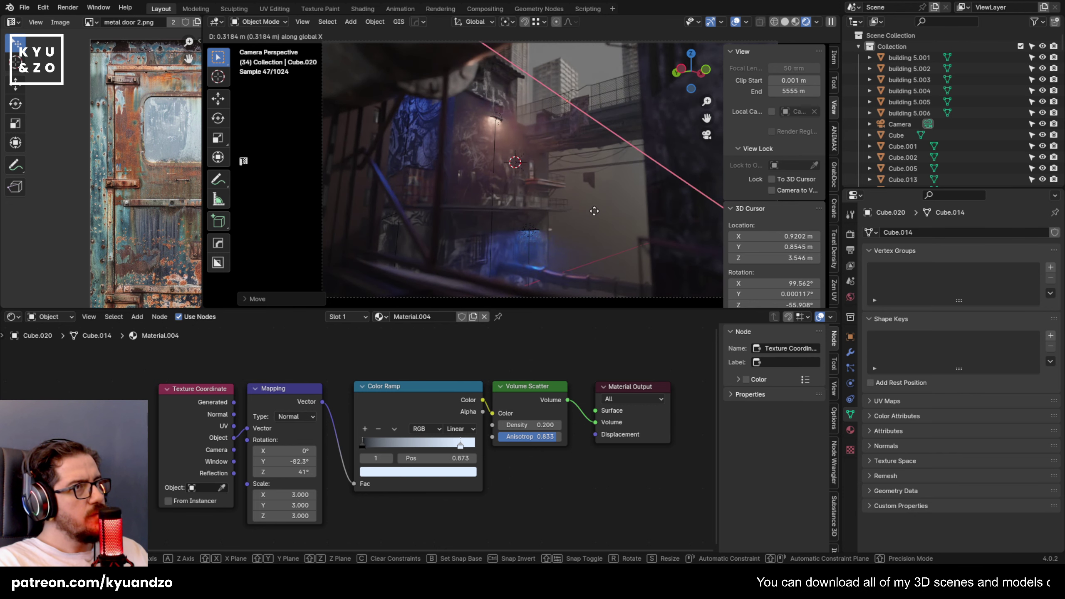
pyautogui.press('r')
pyautogui.press('y')
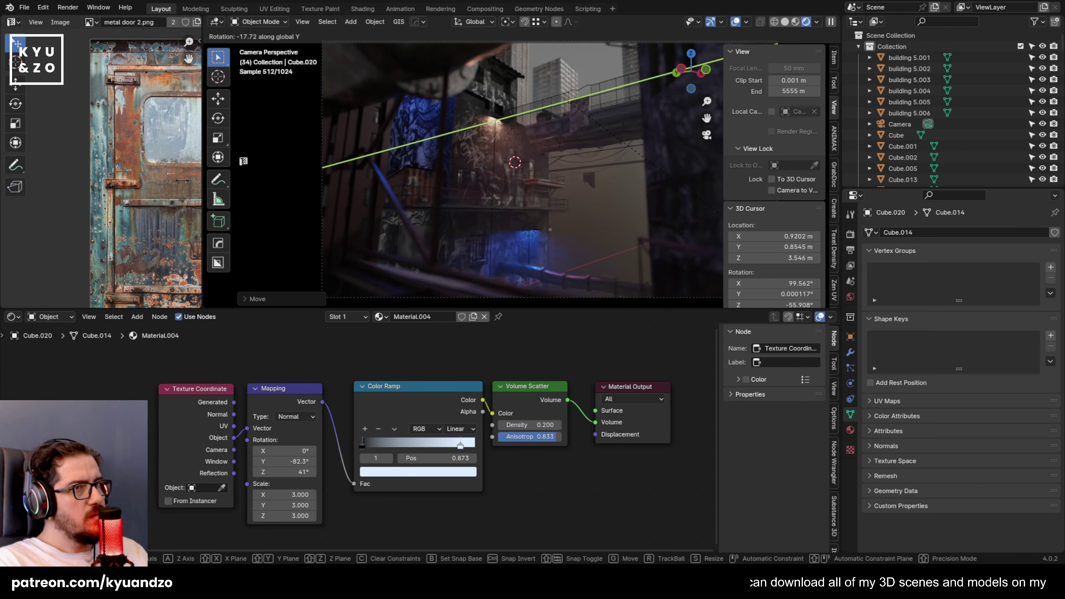
pyautogui.click(418, 93)
# Lower the fog volume along Z and turn it further about the global Y axis.
pyautogui.press('g')
pyautogui.press('z')
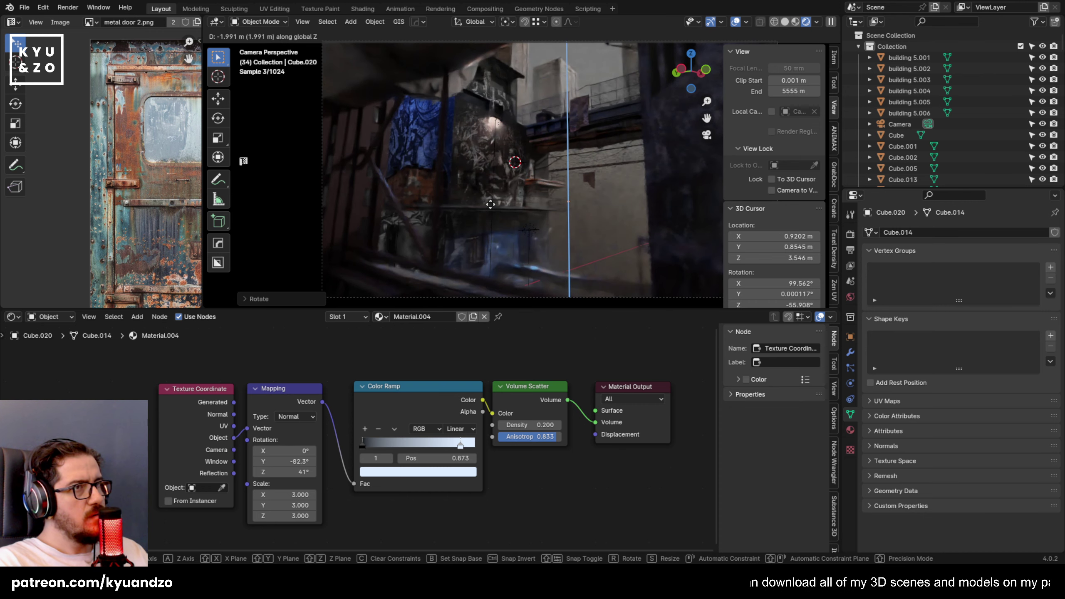
pyautogui.click(494, 113)
pyautogui.scroll(2, 500, 130)
pyautogui.keyDown('shift'); pyautogui.moveTo(588, 171); pyautogui.dragTo(529, 126, button='middle'); pyautogui.keyUp('shift')
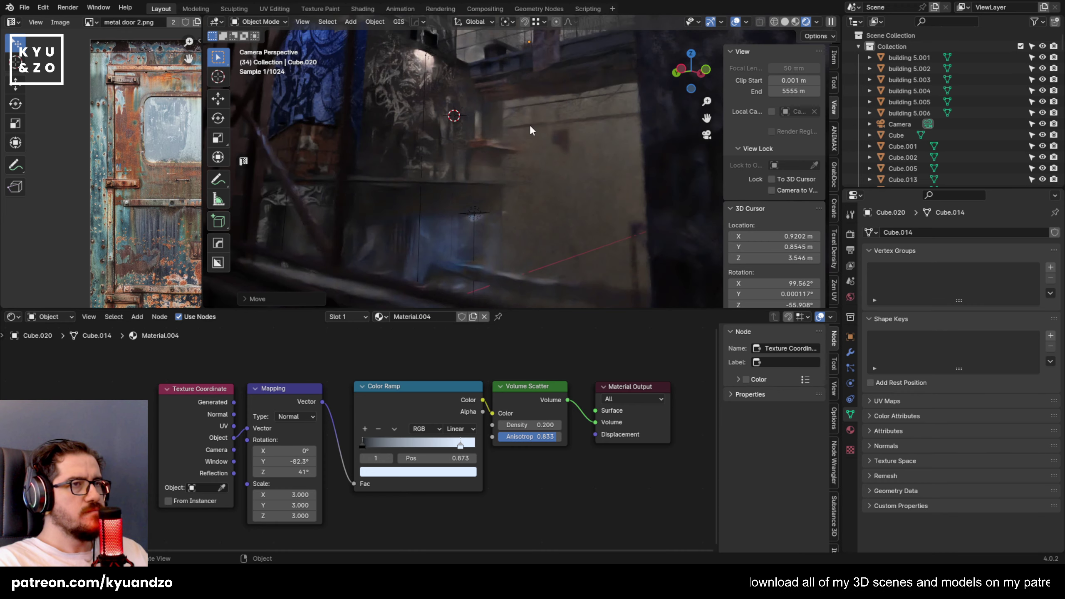
pyautogui.press('r')
pyautogui.press('y')
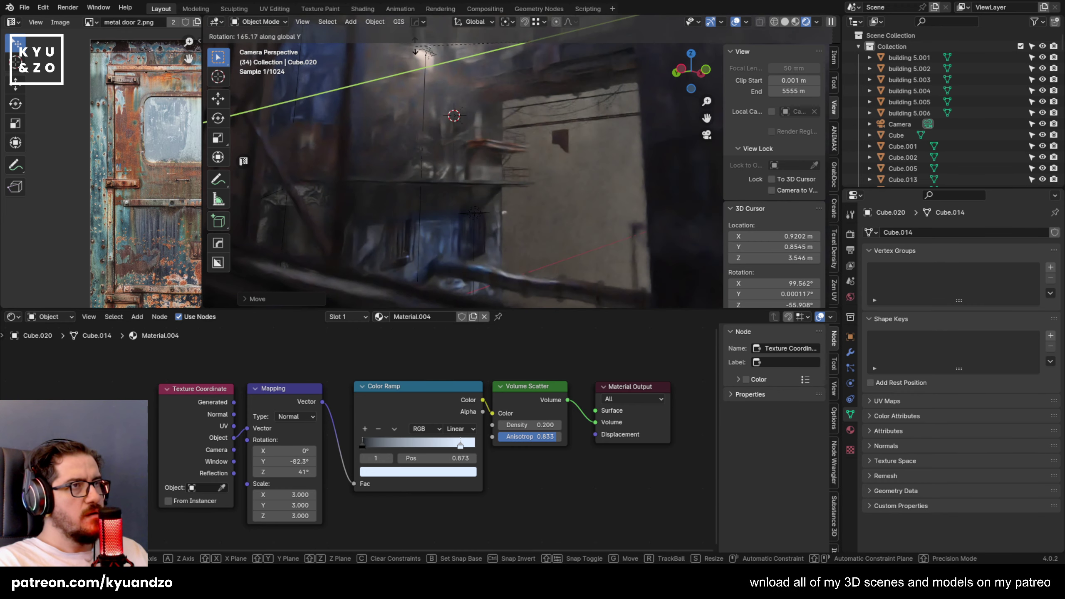
pyautogui.click(530, 302)
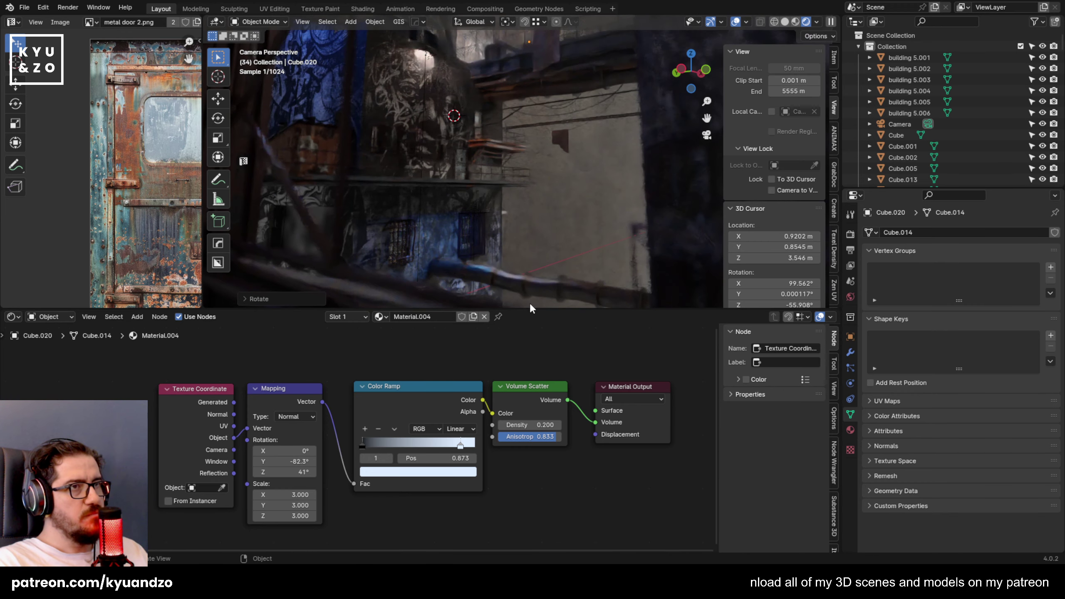
# Move the fog volume freely toward the lower left of the camera frame and tilt it about the global Y axis.
pyautogui.scroll(-3, 489, 188)
pyautogui.press('g')
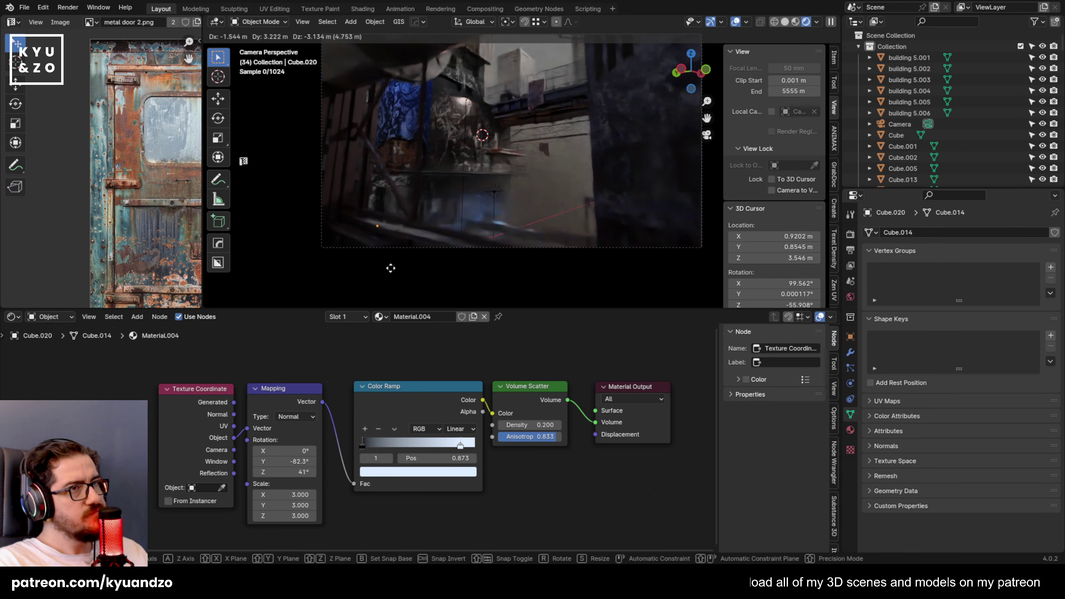
pyautogui.click(409, 231)
pyautogui.press('r')
pyautogui.press('x')
pyautogui.press('y')
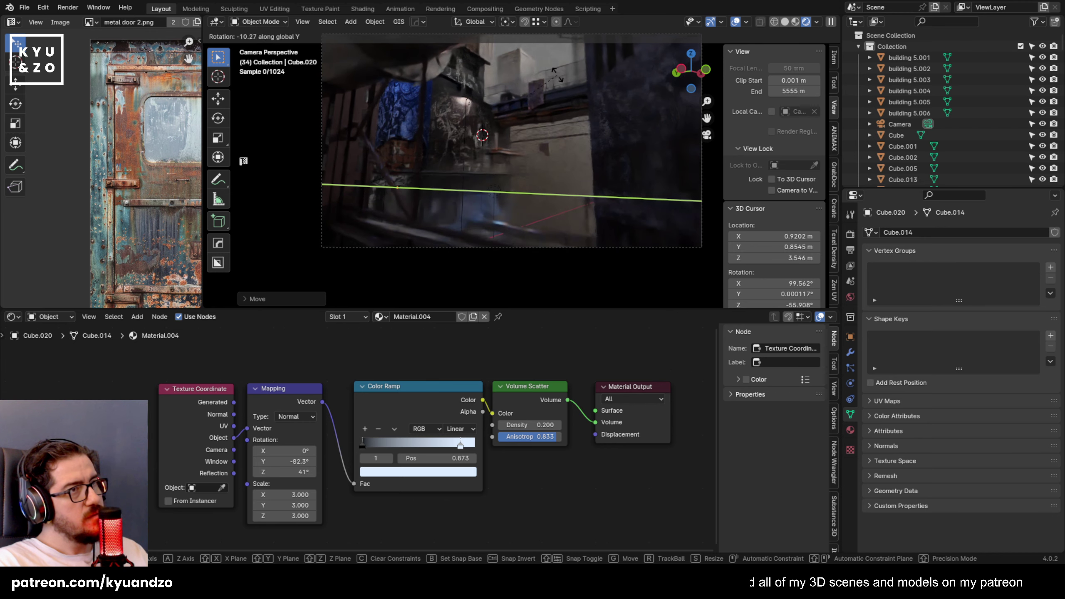
pyautogui.click(531, 208)
# Shrink the fog volume uniformly around the main building and rescale it along Z.
pyautogui.moveTo(531, 208); pyautogui.dragTo(466, 199, button='middle')
pyautogui.press('KP_Decimal')
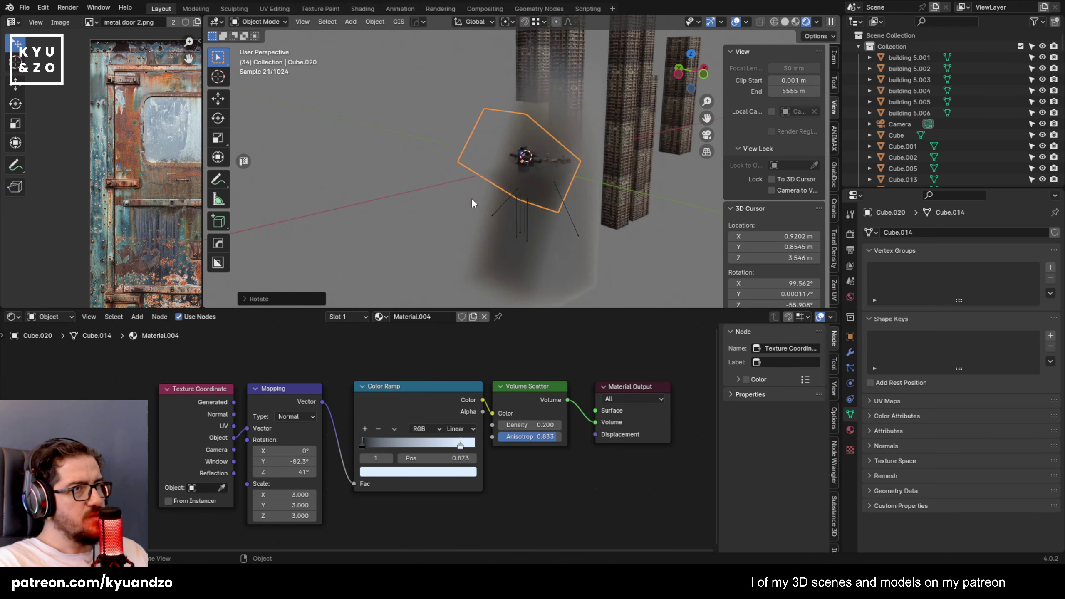
pyautogui.scroll(4, 472, 199)
pyautogui.press('s')
pyautogui.click(561, 183)
pyautogui.moveTo(559, 182); pyautogui.dragTo(568, 252, button='middle')
pyautogui.press('s')
pyautogui.press('z')
pyautogui.click(488, 210)
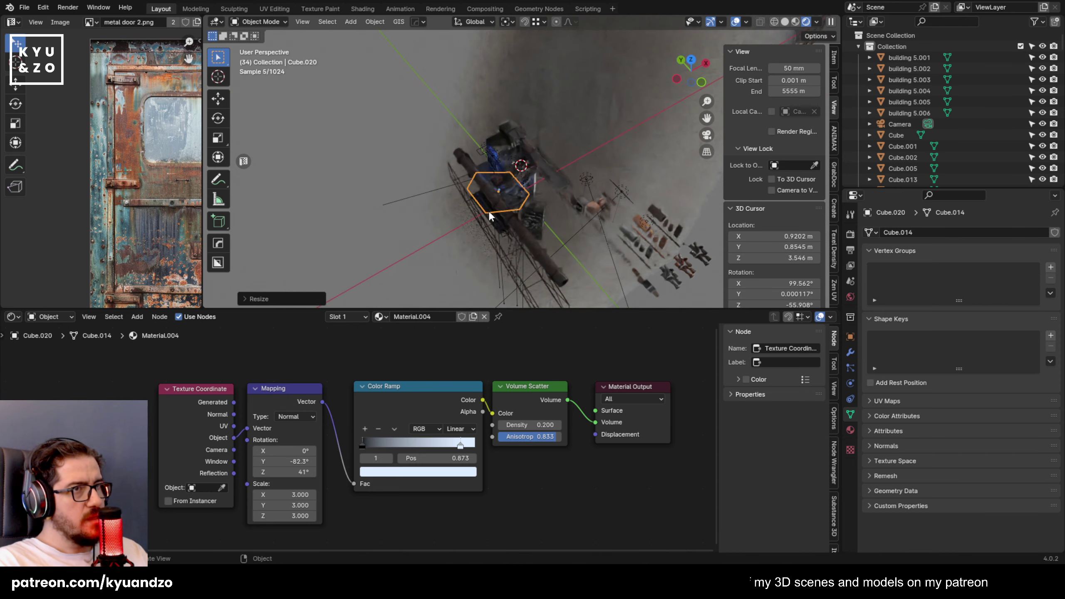
# Rotate the reduced fog volume about Y and reposition it along the global Y axis beside the large pipe.
pyautogui.scroll(3, 488, 210)
pyautogui.moveTo(489, 211); pyautogui.dragTo(529, 138, button='middle')
pyautogui.press('r')
pyautogui.press('x')
pyautogui.press('y')
pyautogui.click(538, 126)
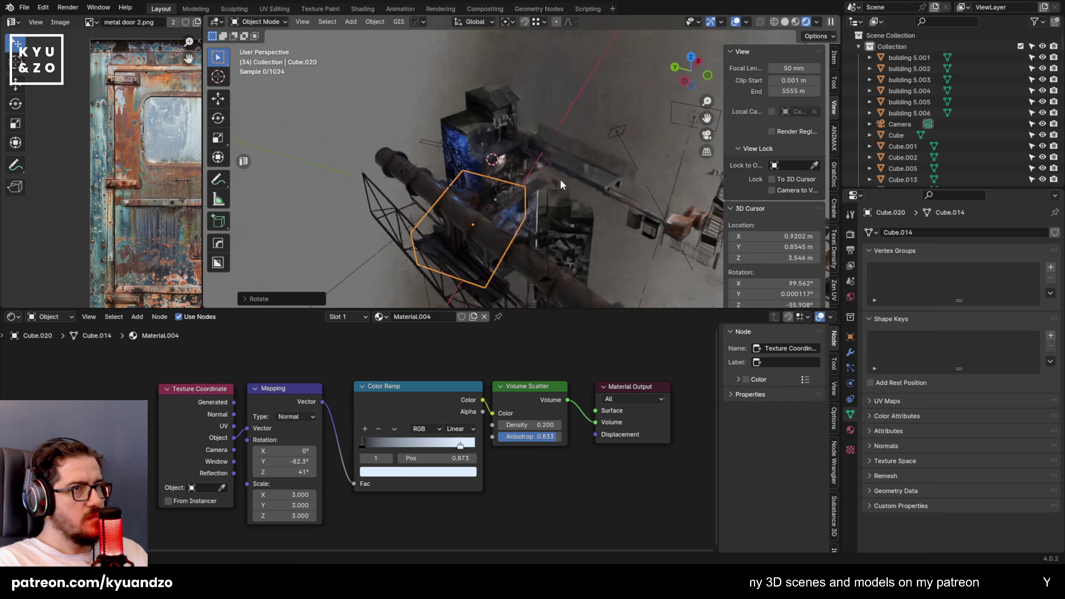
pyautogui.moveTo(560, 180); pyautogui.dragTo(765, 121, button='middle')
pyautogui.press('g')
pyautogui.press('y')
pyautogui.click(513, 196)
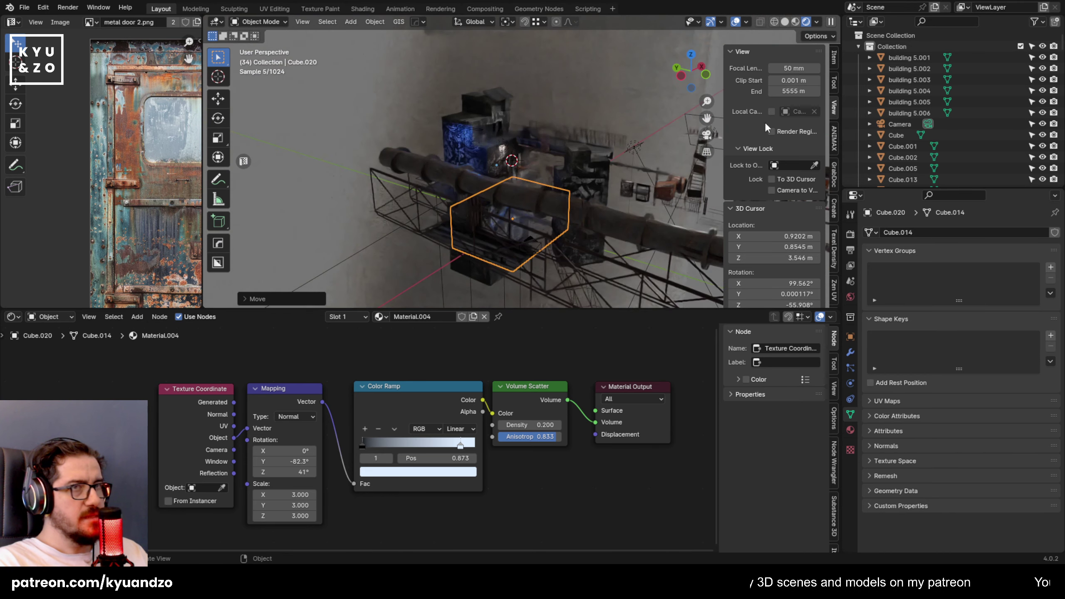
# In the camera view, narrow the fog volume along X and stretch it about 2.39 times along global Y.
pyautogui.click(897, 122)
pyautogui.press('KP_0')
pyautogui.click(503, 197)
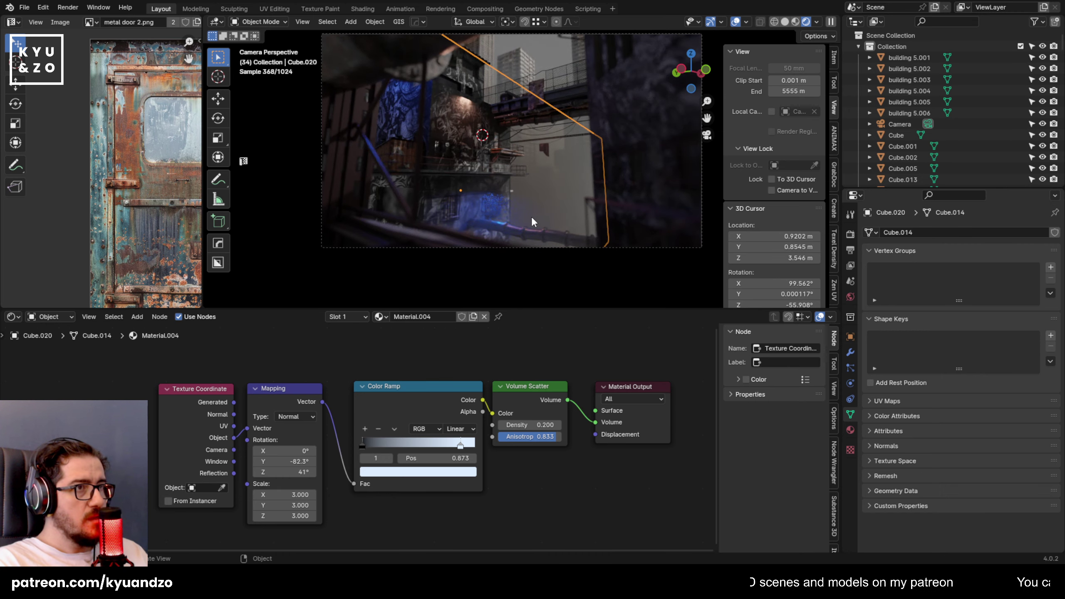
pyautogui.scroll(3, 531, 216)
pyautogui.press('s')
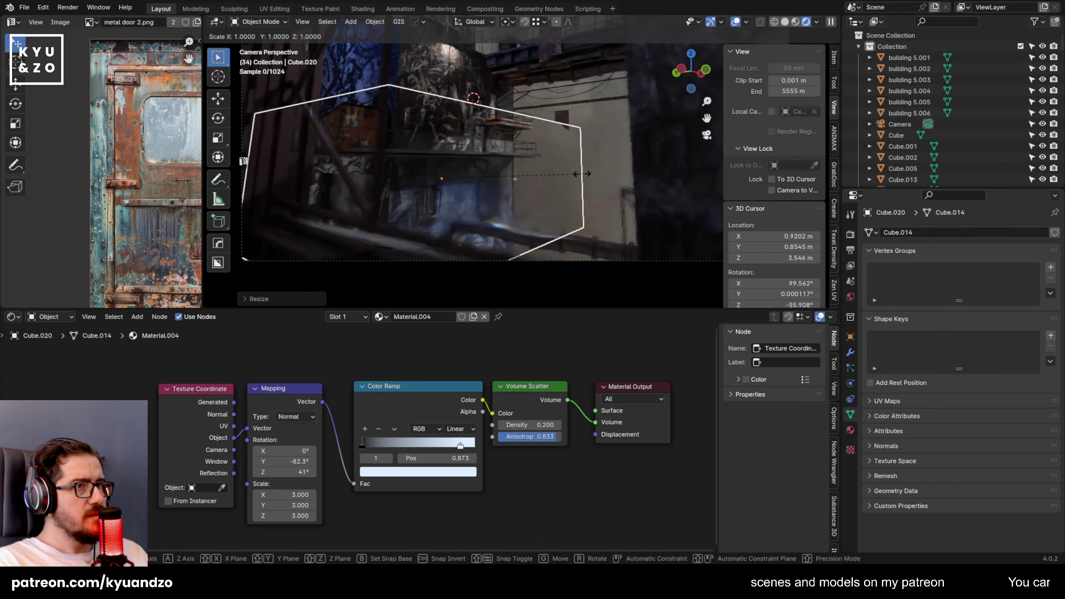
pyautogui.press('x')
pyautogui.click(511, 197)
pyautogui.press('s')
pyautogui.press('x')
pyautogui.press('y')
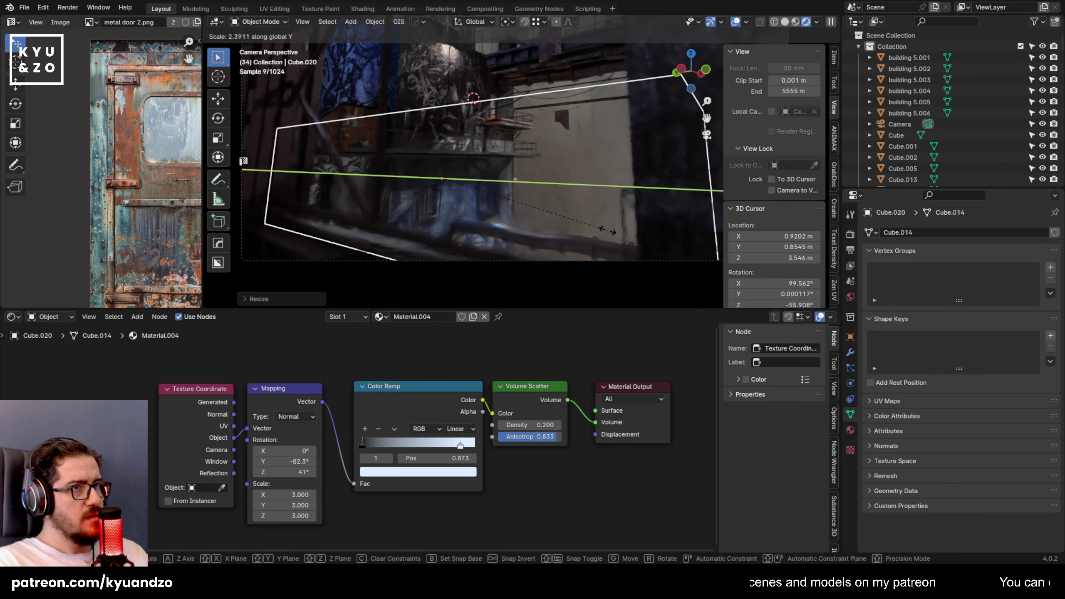
pyautogui.click(608, 230)
# Move the fog volume along the global X axis and set its Volume Scatter density to 0.5.
pyautogui.press('g')
pyautogui.press('y')
pyautogui.press('x')
pyautogui.click(548, 213)
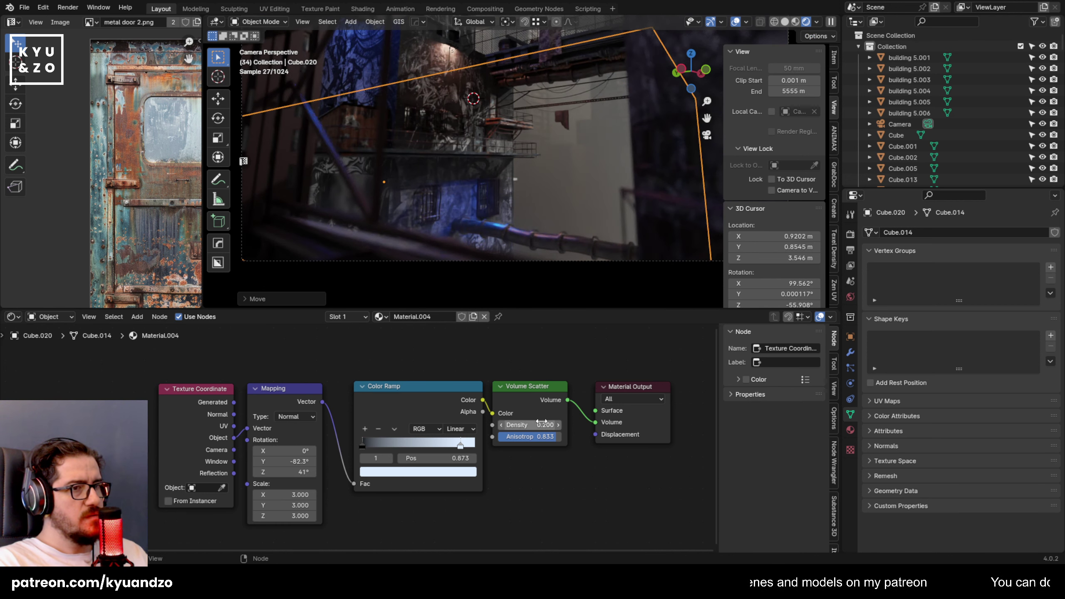
pyautogui.moveTo(542, 421); pyautogui.dragTo(579, 421)
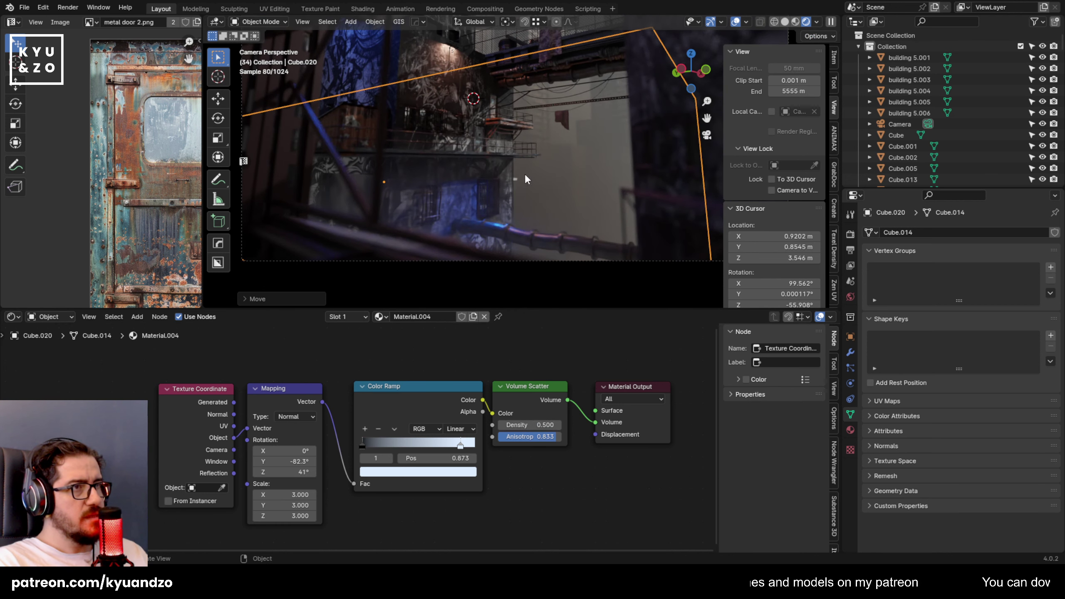
# Shift the denser fog volume along X and stretch it strongly along the global Z axis.
pyautogui.press('g')
pyautogui.press('z')
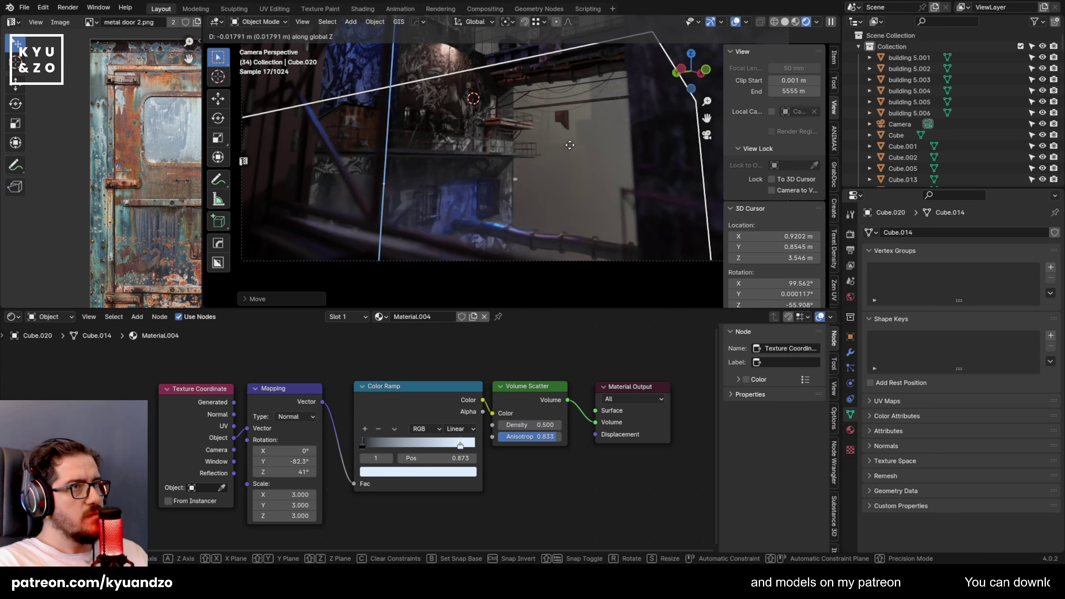
pyautogui.press('x')
pyautogui.click(564, 153)
pyautogui.press('s')
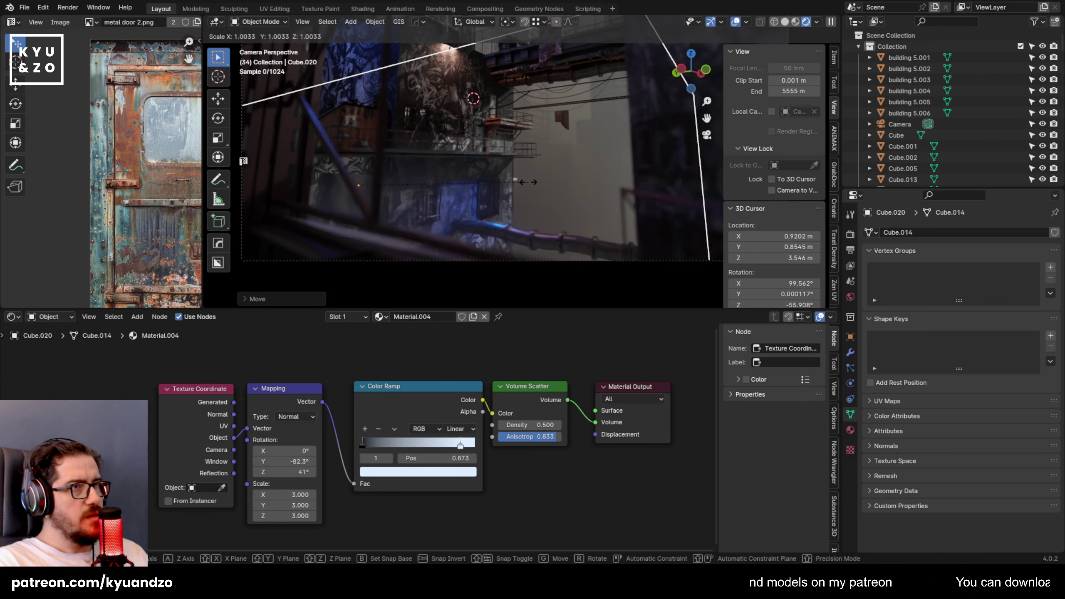
pyautogui.press('z')
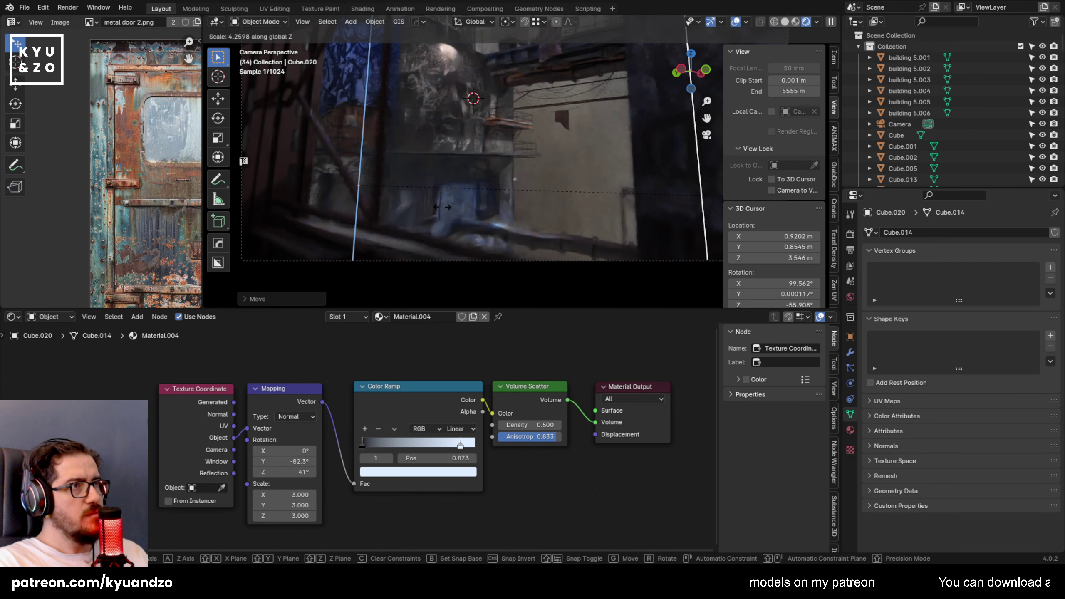
pyautogui.click(399, 184)
# Reduce the fog volume's height along the global Z axis.
pyautogui.keyDown('shift'); pyautogui.moveTo(455, 97); pyautogui.dragTo(467, 208, button='middle'); pyautogui.keyUp('shift')
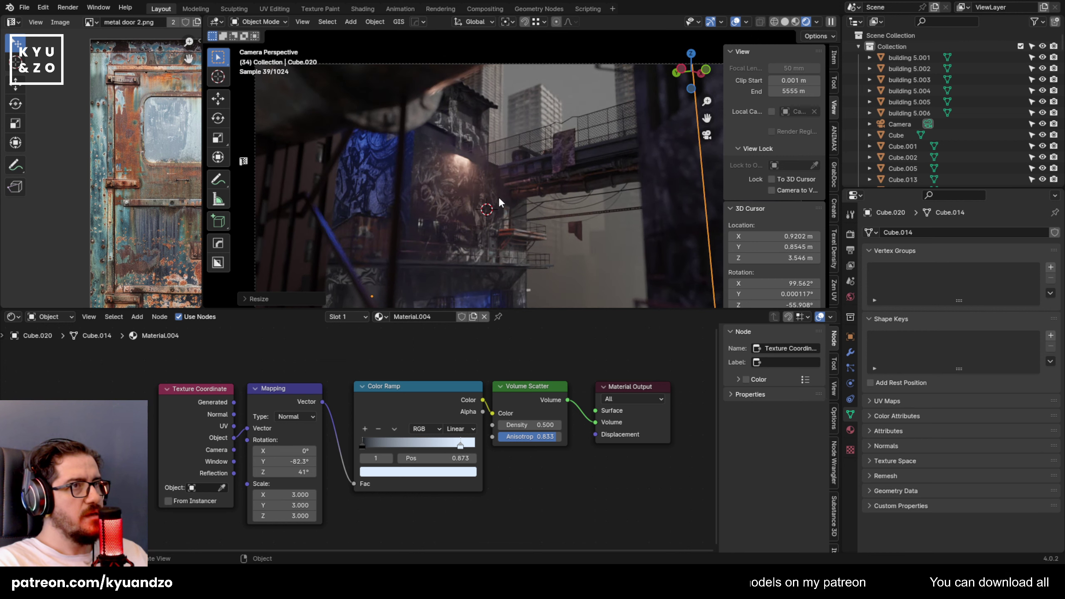
pyautogui.press('s')
pyautogui.press('z')
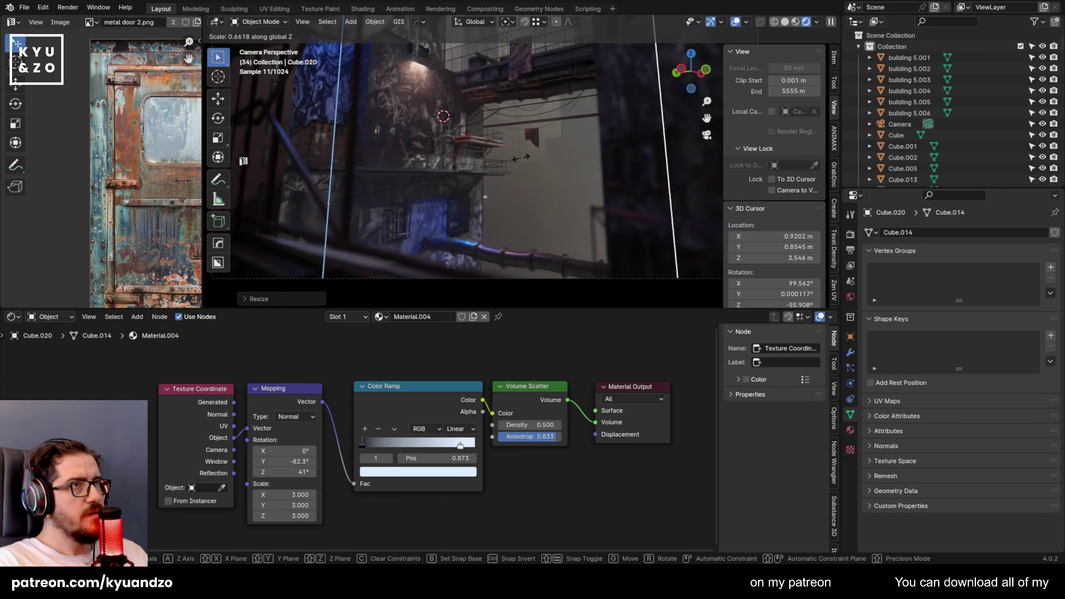
pyautogui.click(451, 126)
# Inspect the haze around the wall lamp and footbridge, and scale the fog volume down slightly in all directions.
pyautogui.keyDown('shift'); pyautogui.moveTo(439, 104); pyautogui.dragTo(484, 208, button='middle'); pyautogui.keyUp('shift')
pyautogui.scroll(1, 490, 197)
pyautogui.scroll(1, 502, 118)
pyautogui.scroll(1, 502, 119)
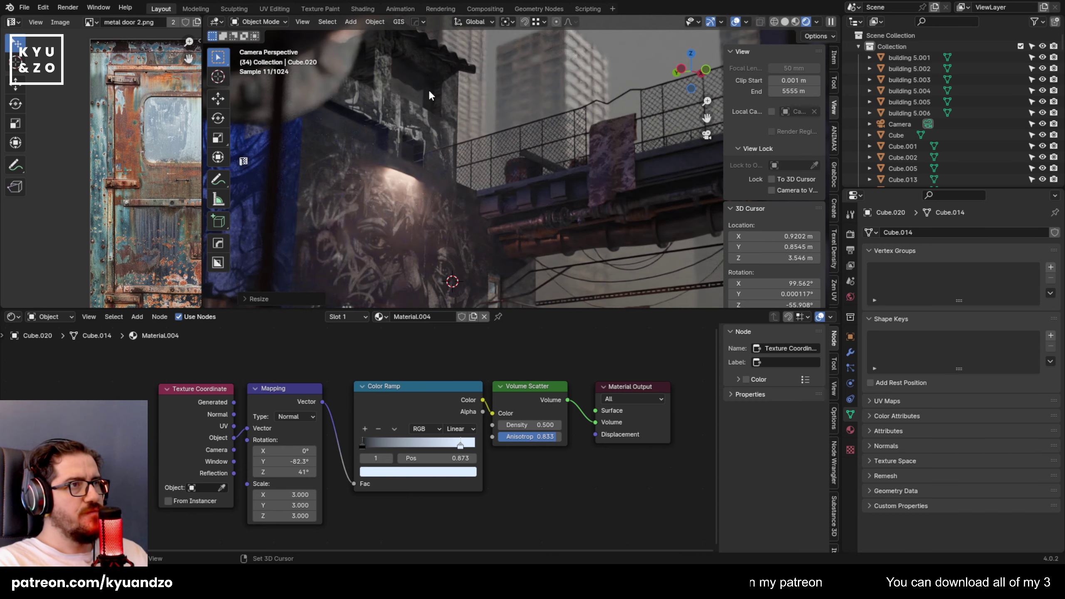
pyautogui.keyDown('shift'); pyautogui.moveTo(555, 185); pyautogui.dragTo(401, 127, button='middle'); pyautogui.keyUp('shift')
pyautogui.scroll(-6, 366, 185)
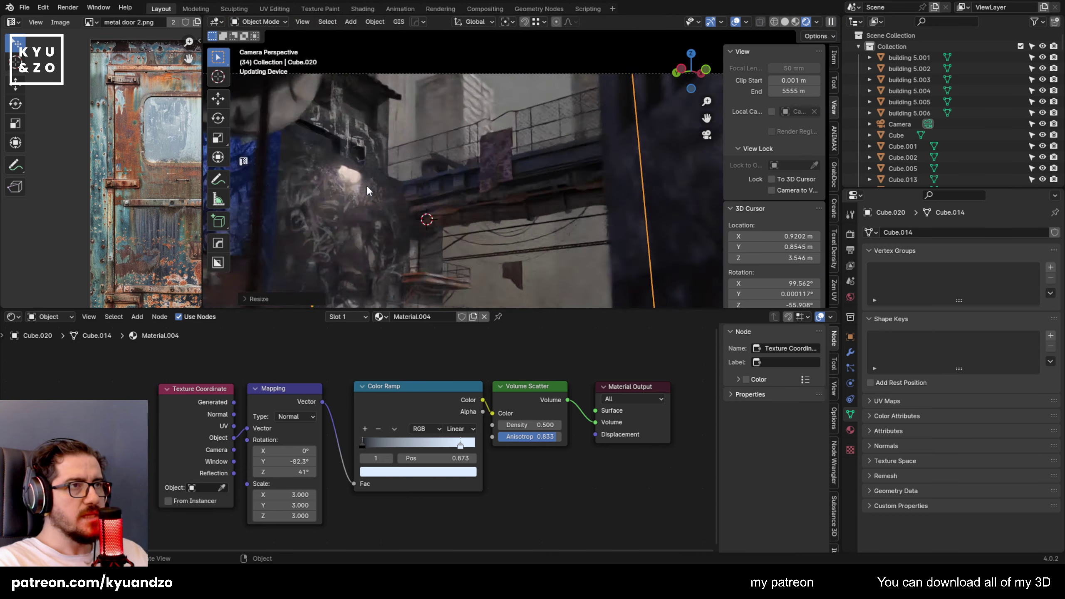
pyautogui.keyDown('shift'); pyautogui.moveTo(366, 185); pyautogui.dragTo(412, 128, button='middle'); pyautogui.keyUp('shift')
pyautogui.press('s')
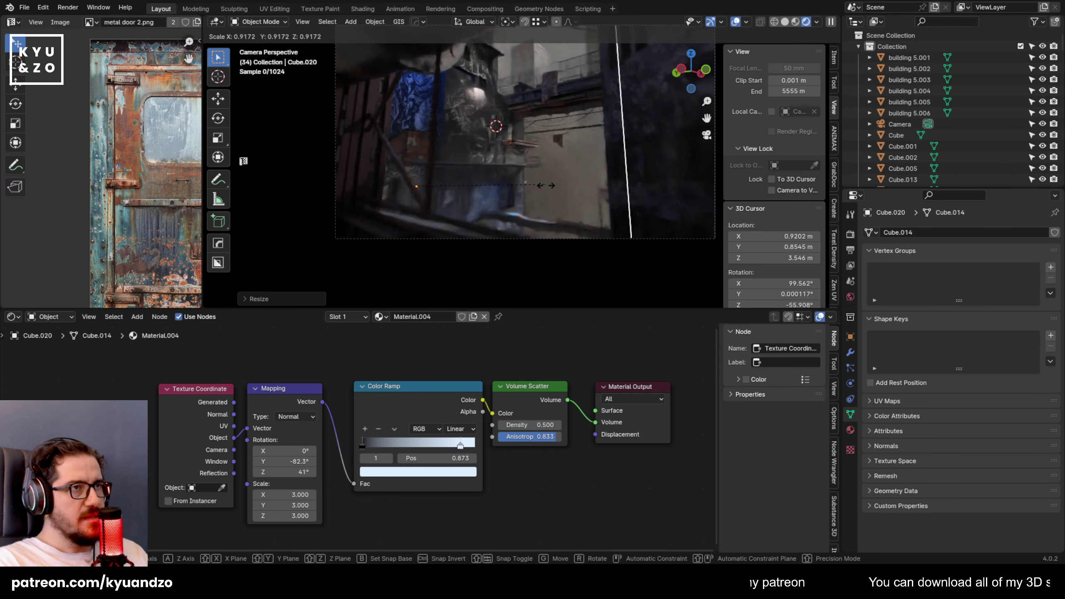
pyautogui.click(544, 160)
pyautogui.scroll(4, 485, 125)
pyautogui.keyDown('shift'); pyautogui.moveTo(491, 106); pyautogui.dragTo(614, 139, button='middle'); pyautogui.keyUp('shift')
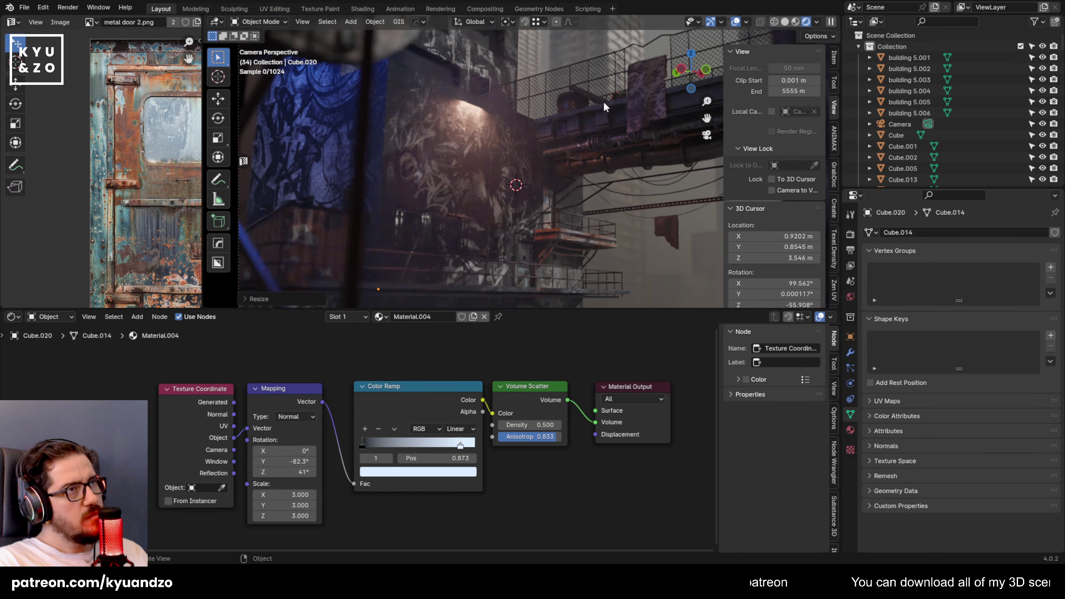
# Scale the fog volume down to about 0.81 in all directions and set its Volume Scatter density to 0.3.
pyautogui.scroll(-2, 603, 100)
pyautogui.press('s')
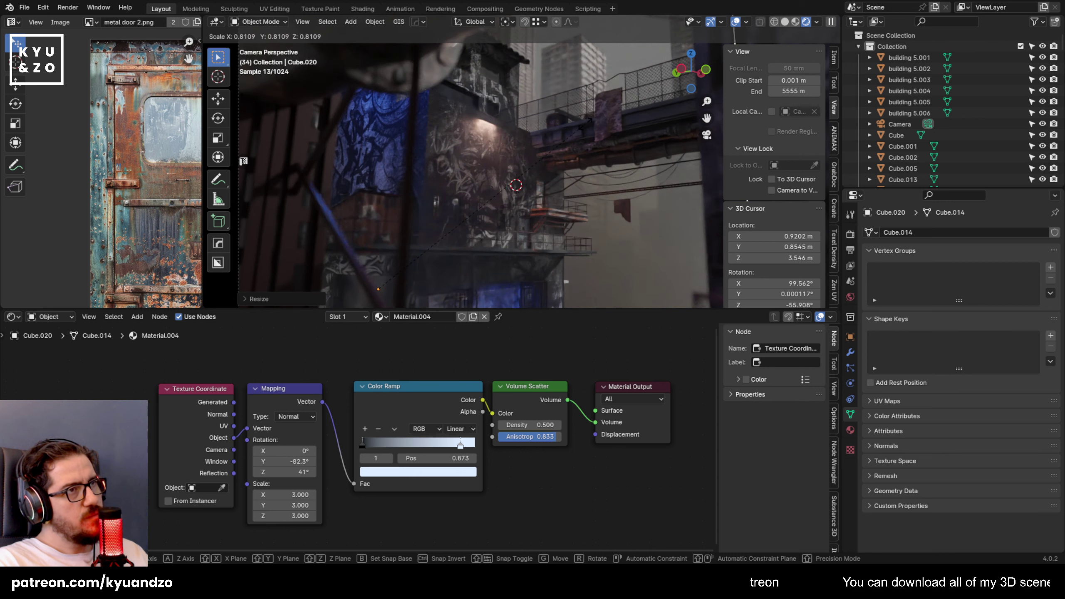
pyautogui.press('Return')
pyautogui.click(501, 424)
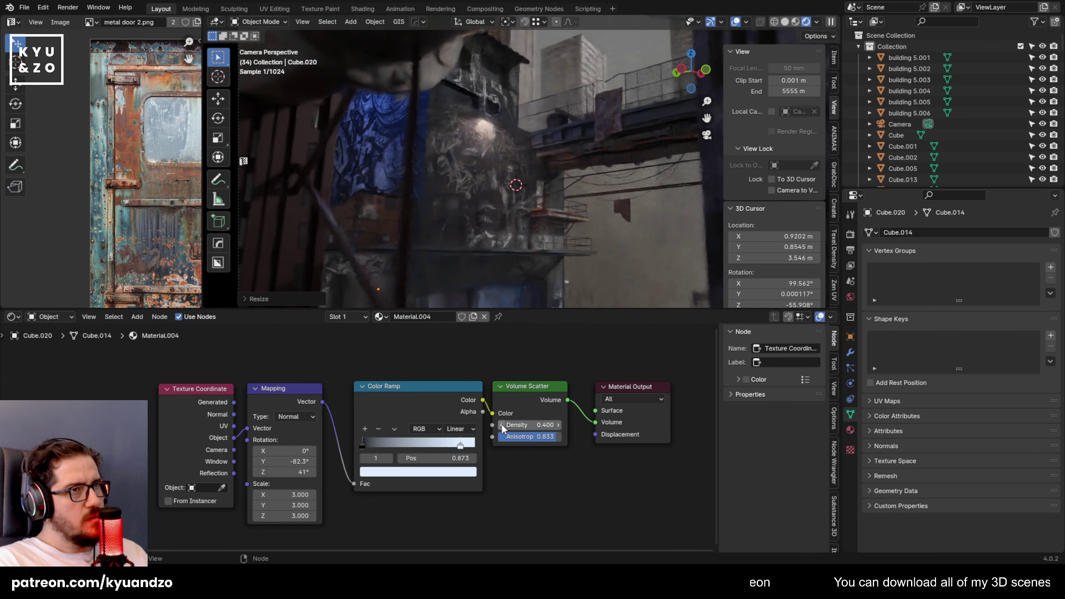
pyautogui.click(501, 425)
# Stretch the fog volume along the global Z axis, leaving its position as it is.
pyautogui.scroll(-2, 474, 201)
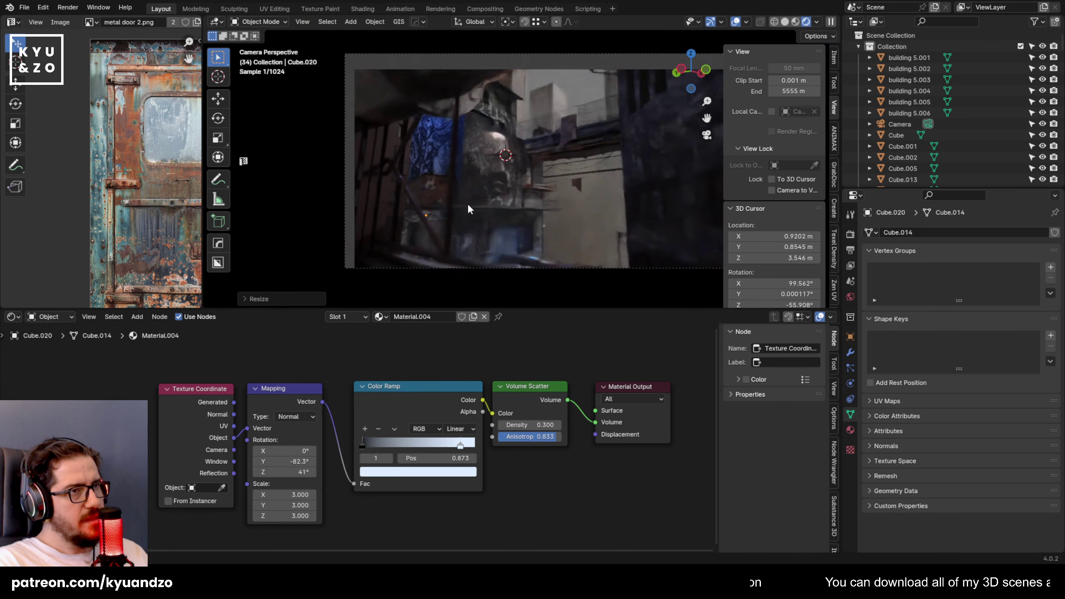
pyautogui.press('s')
pyautogui.press('z')
pyautogui.click(616, 243)
pyautogui.press('g')
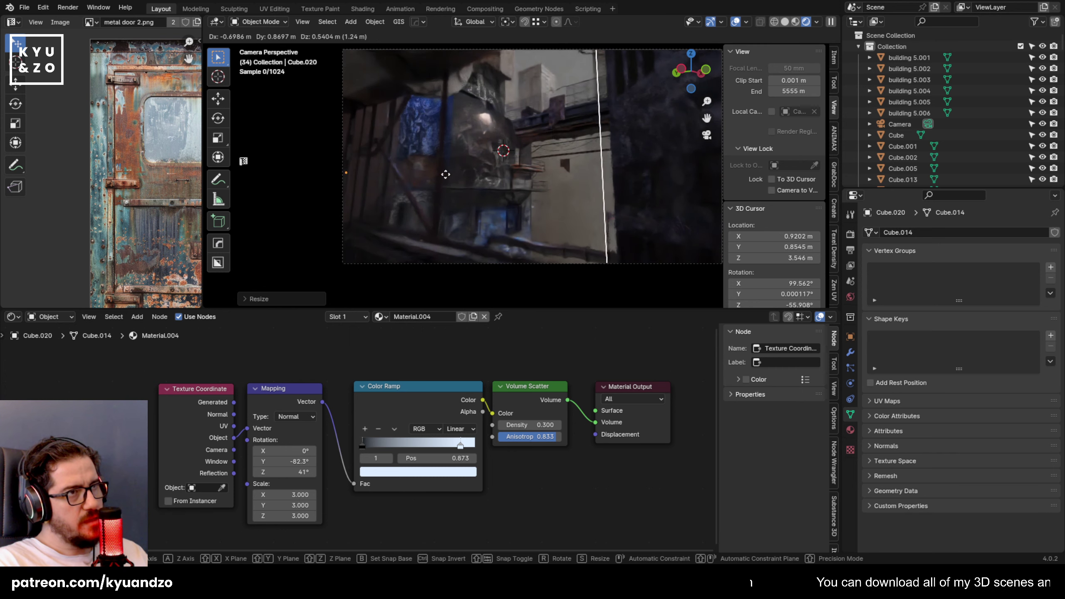
pyautogui.rightClick(466, 183)
pyautogui.scroll(2, 469, 184)
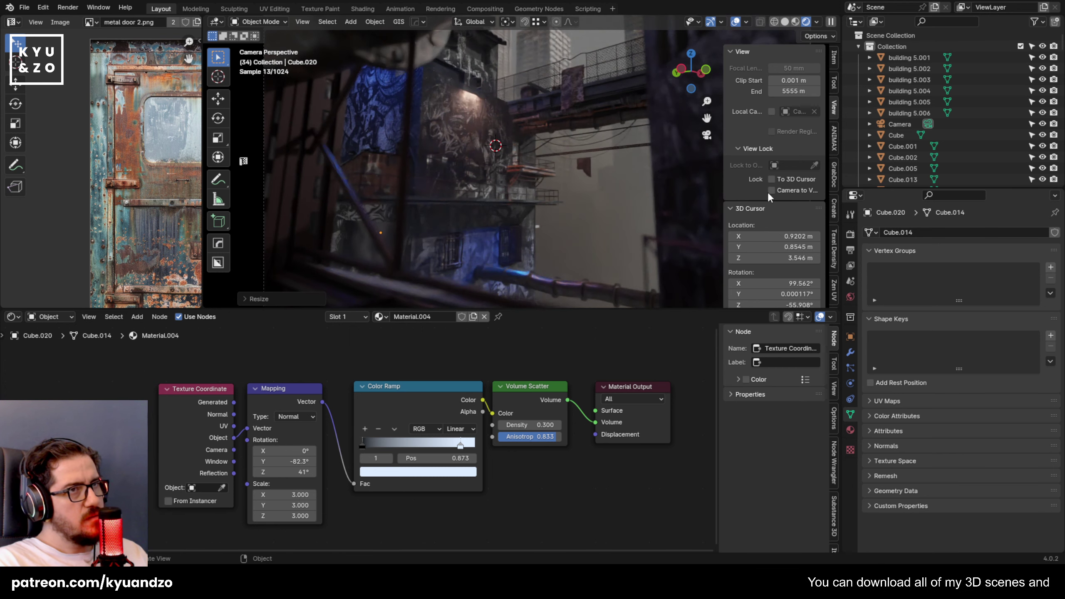
# Locate Cube.020 in the object list and compare the render with this fog volume hidden and shown.
pyautogui.press('KP_Decimal')
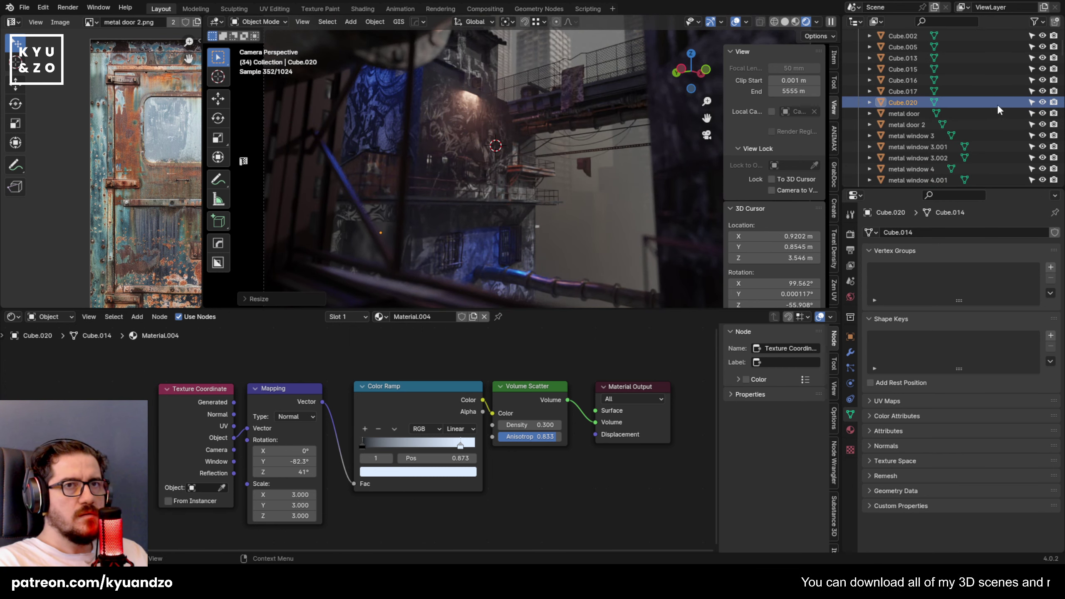
pyautogui.click(1042, 103)
pyautogui.click(1042, 103)
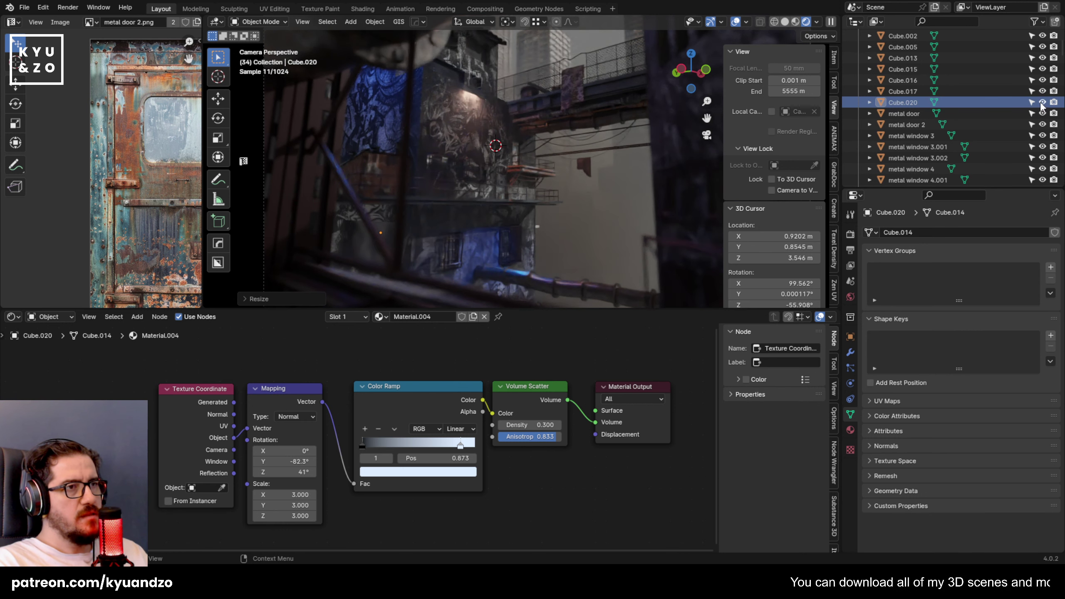
pyautogui.click(1042, 103)
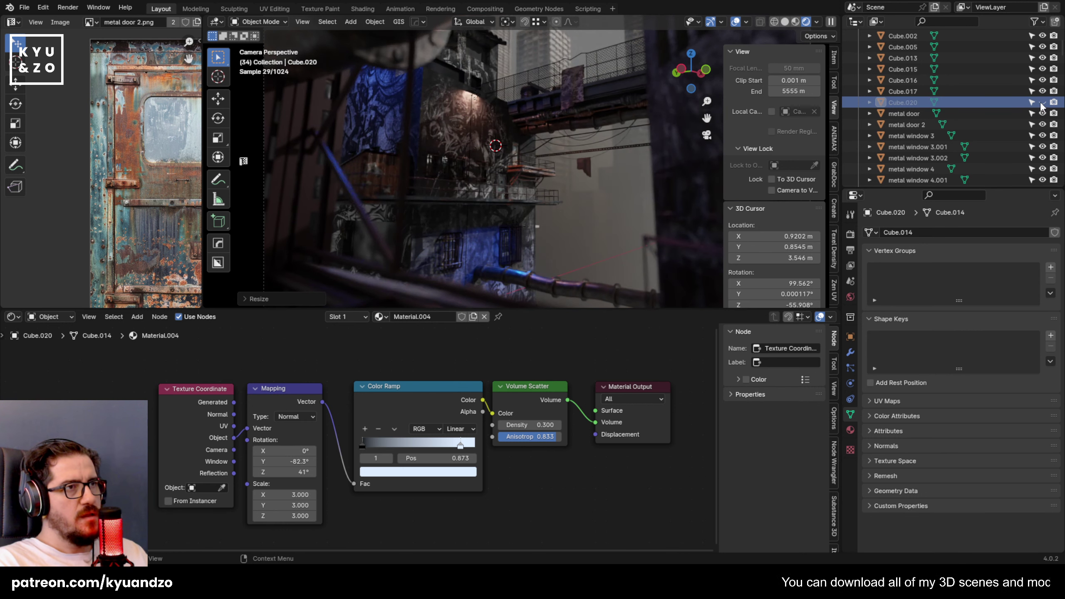
pyautogui.click(1043, 102)
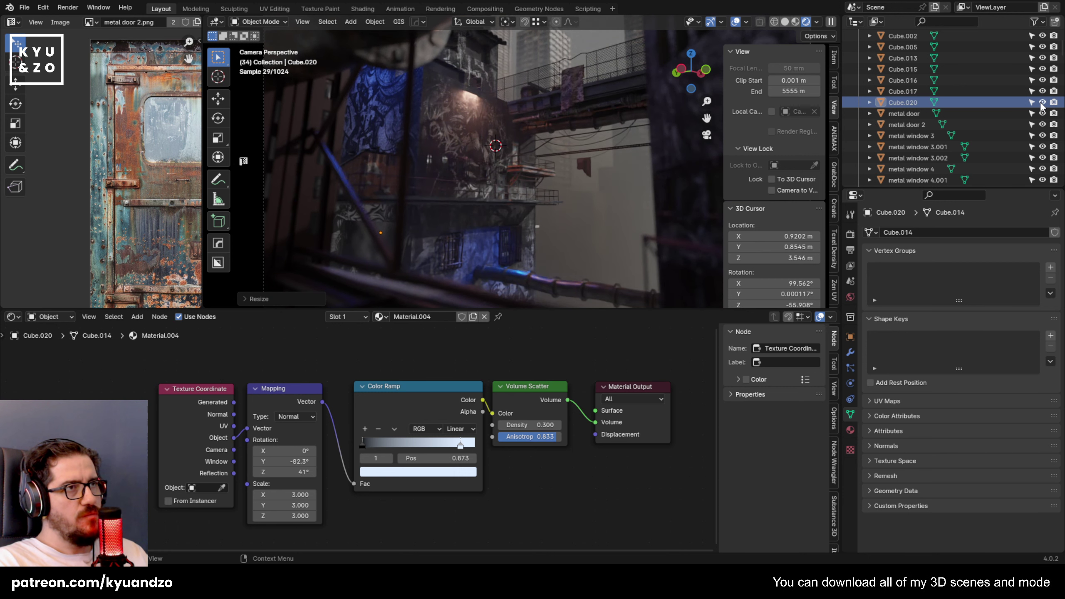
pyautogui.click(1042, 103)
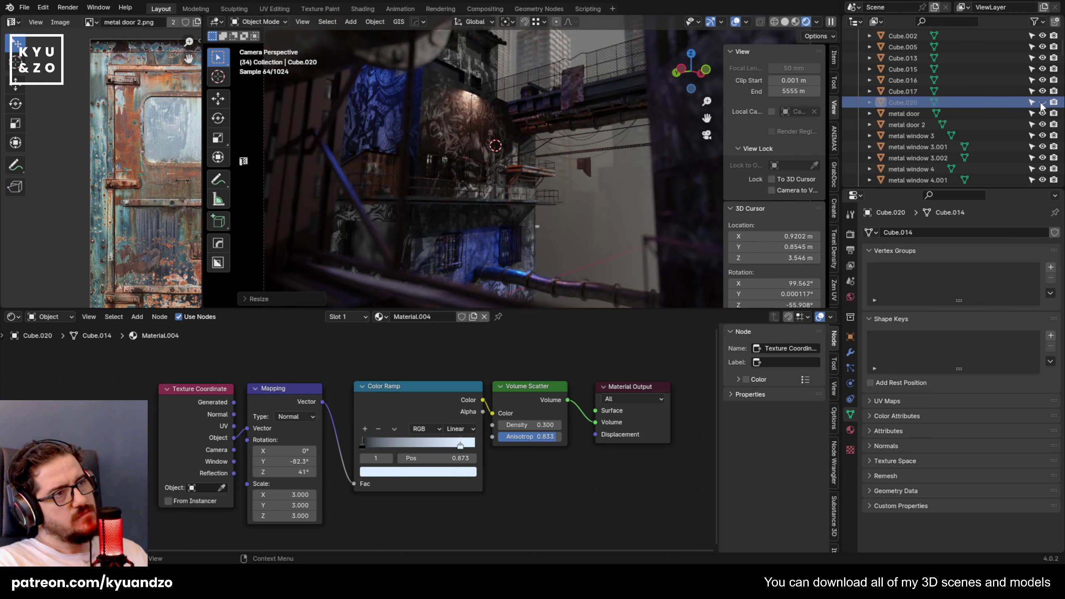
pyautogui.click(1043, 103)
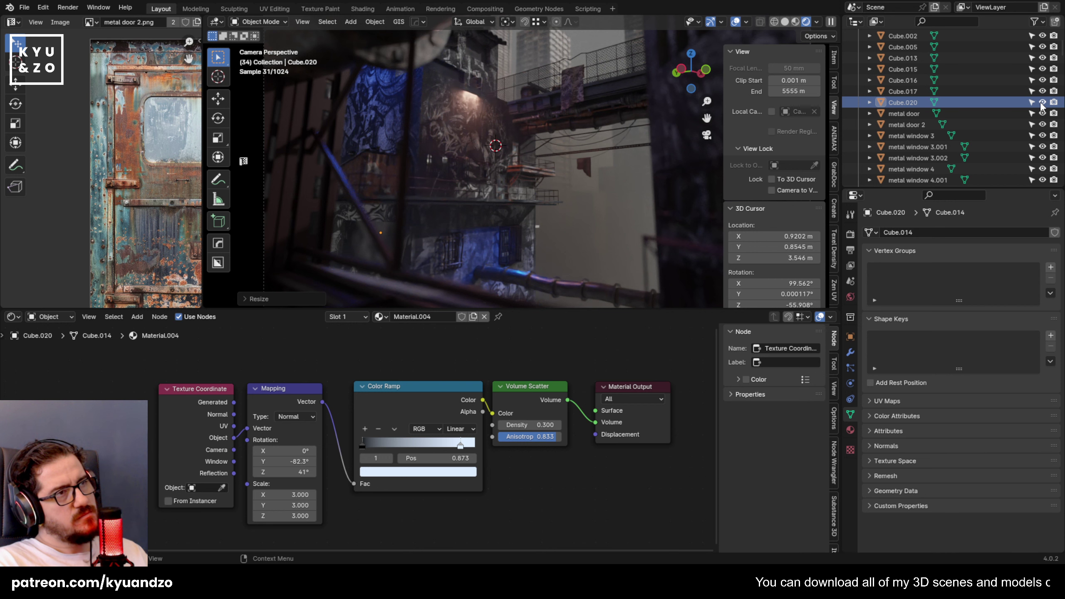
# Set the fog's Volume Scatter density to 0.2 and compare the render with Cube.020 hidden and shown.
pyautogui.click(501, 425)
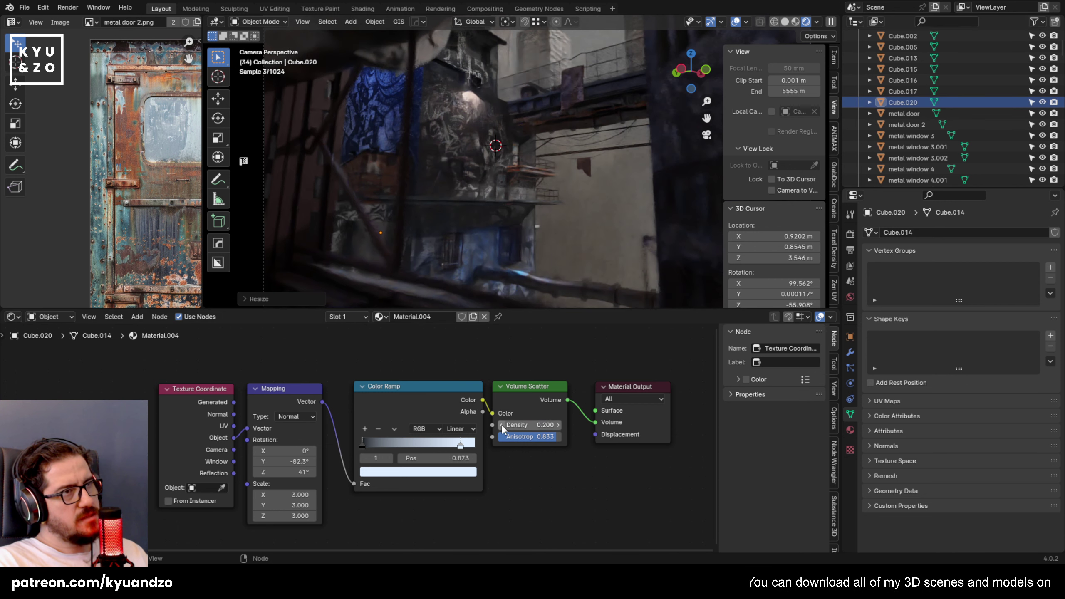
pyautogui.click(501, 425)
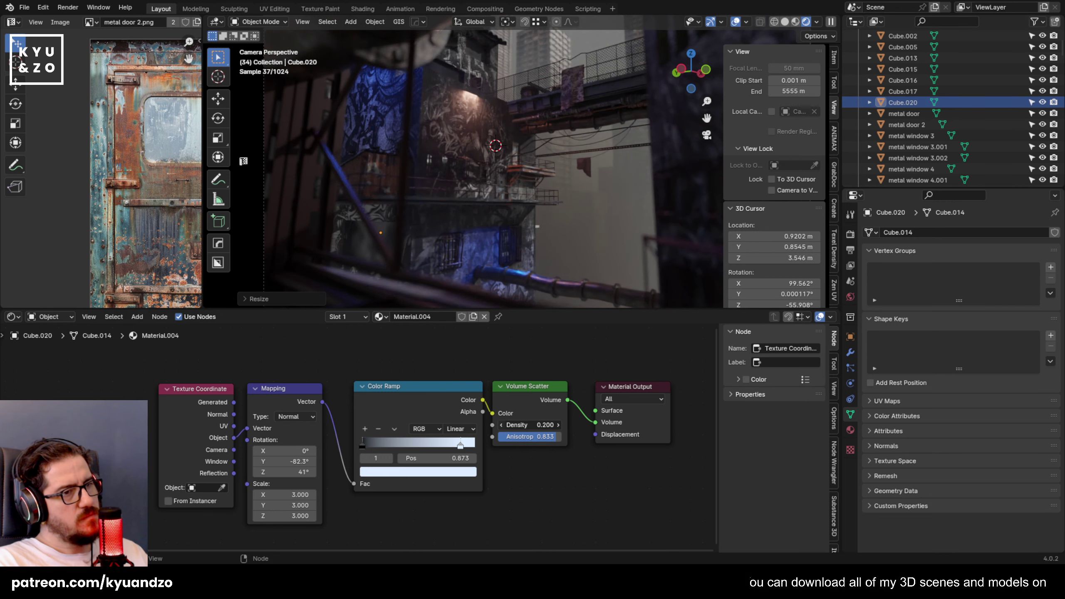
pyautogui.click(560, 425)
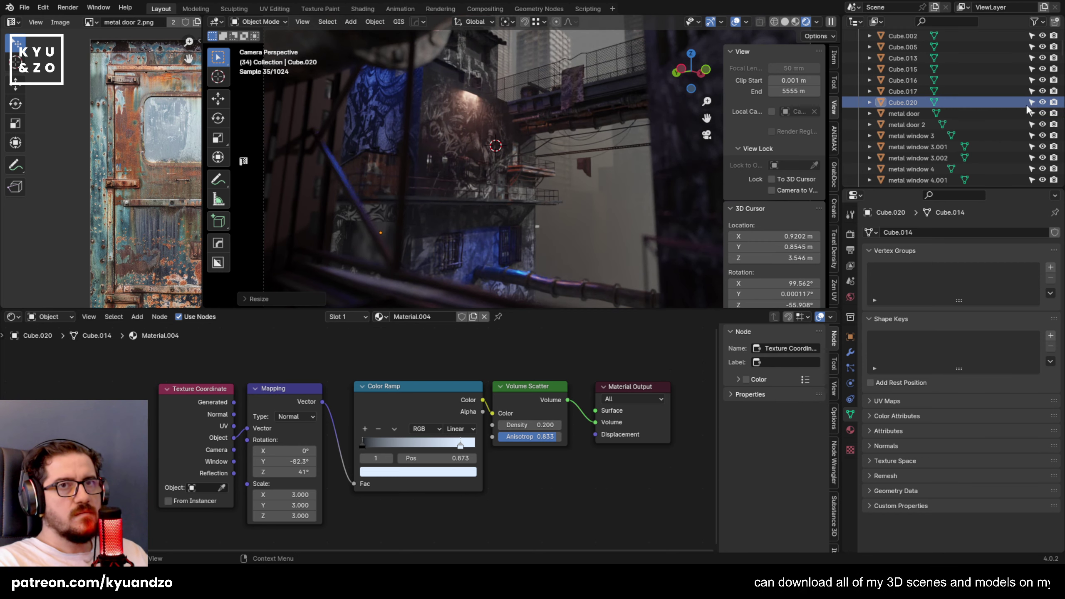
pyautogui.click(1045, 102)
pyautogui.click(1045, 102)
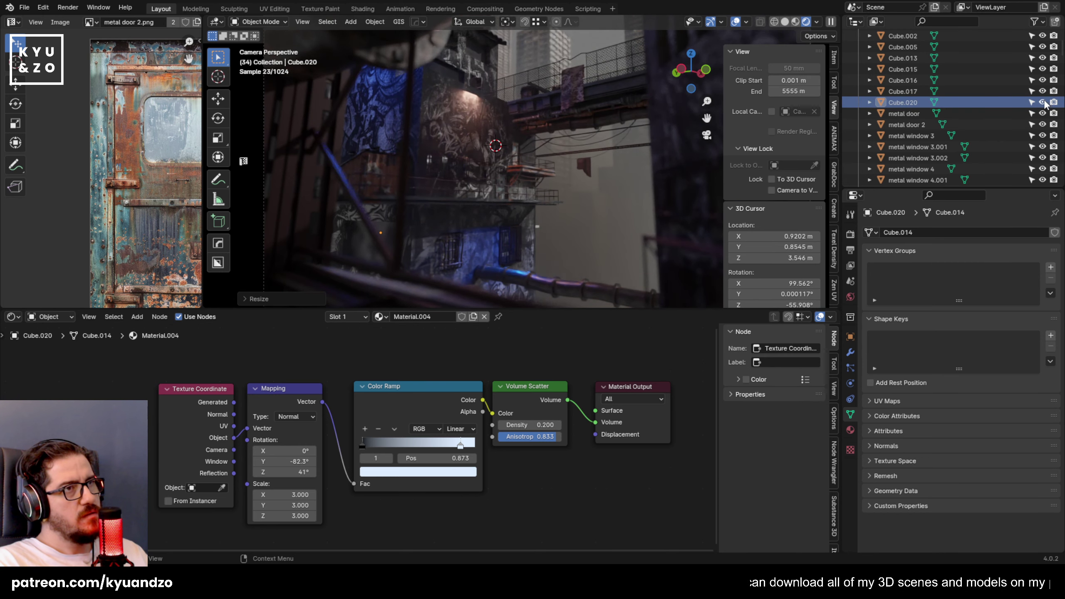
# Save the file and enlarge the camera view by shrinking the node editor and hiding the viewport's sidebar.
pyautogui.scroll(-6, 458, 144)
pyautogui.scroll(10, 458, 145)
pyautogui.scroll(-5, 458, 144)
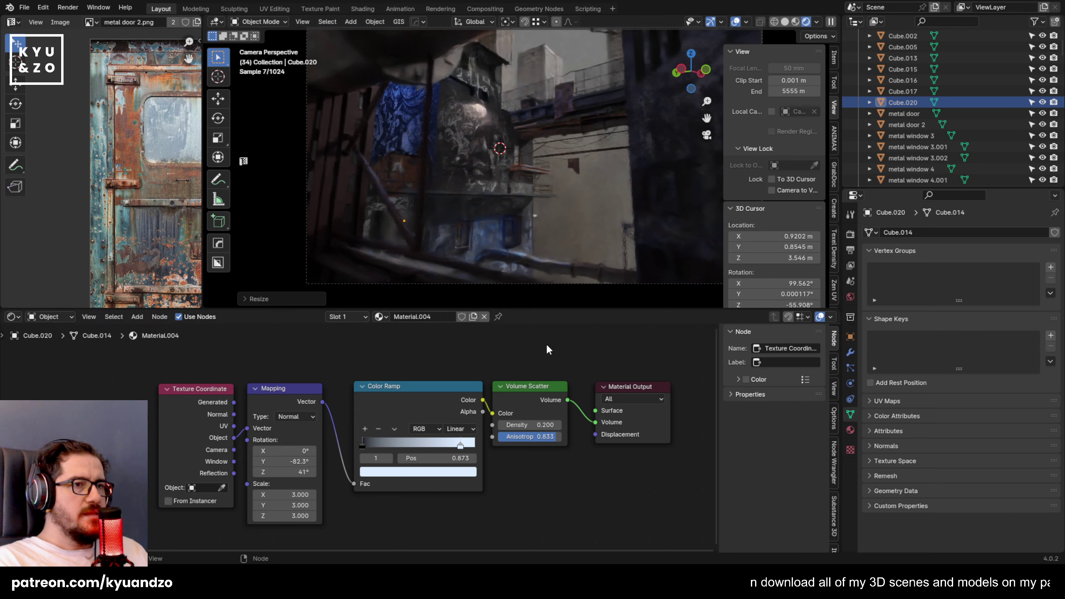
pyautogui.moveTo(559, 310); pyautogui.dragTo(557, 441)
pyautogui.hotkey('ctrl', 's')
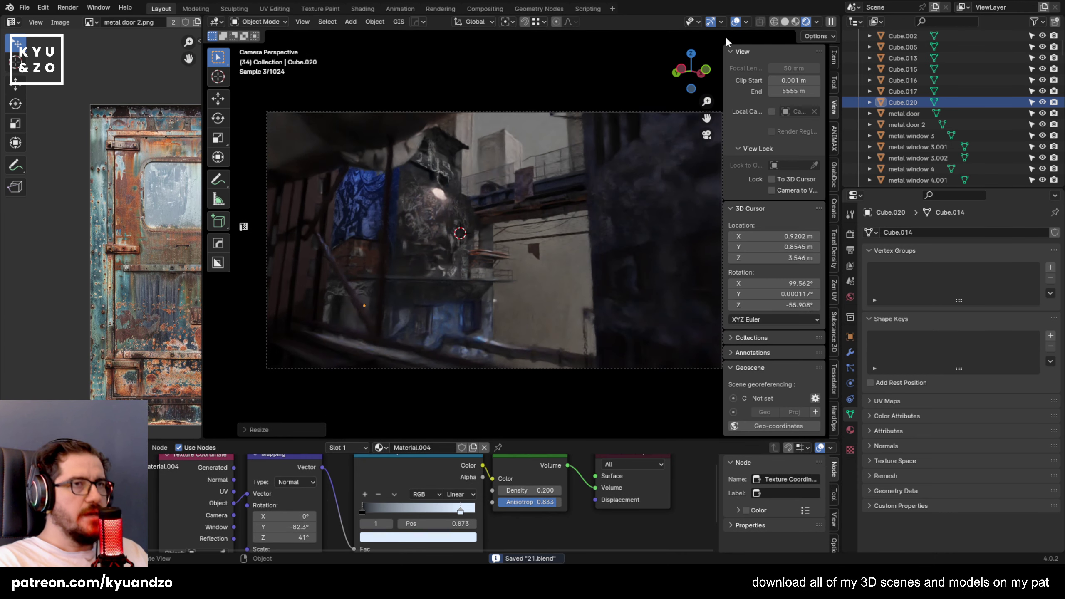
pyautogui.press('n')
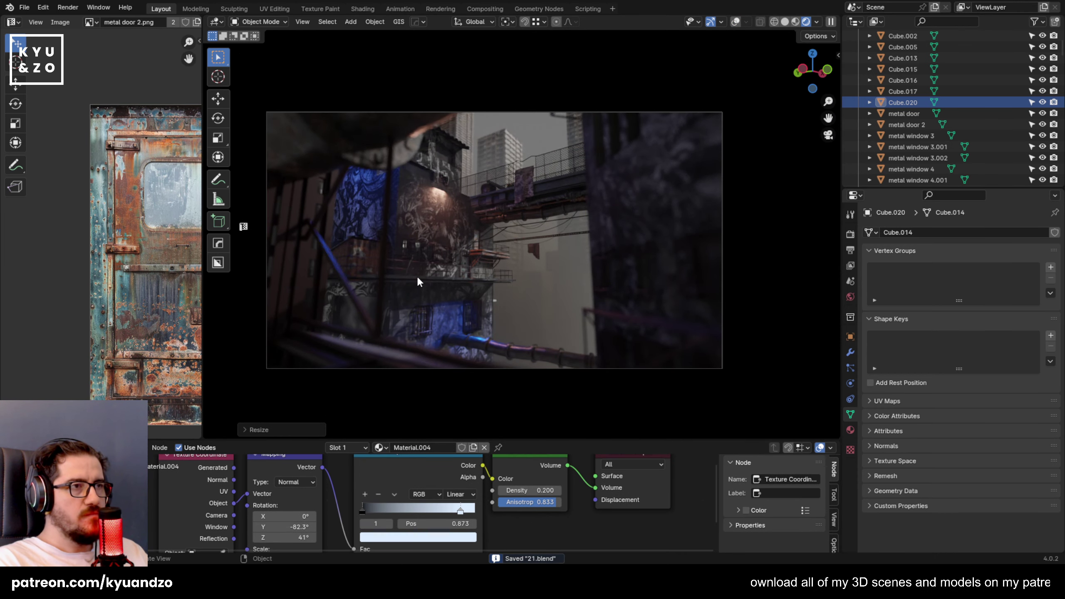
pyautogui.scroll(3, 420, 273)
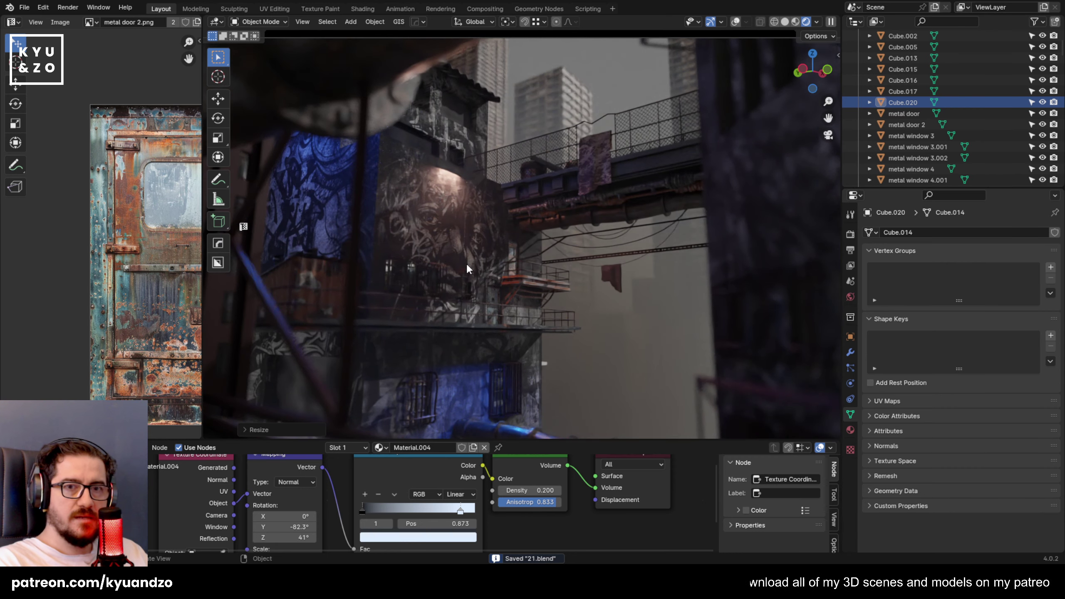
pyautogui.scroll(1, 386, 183)
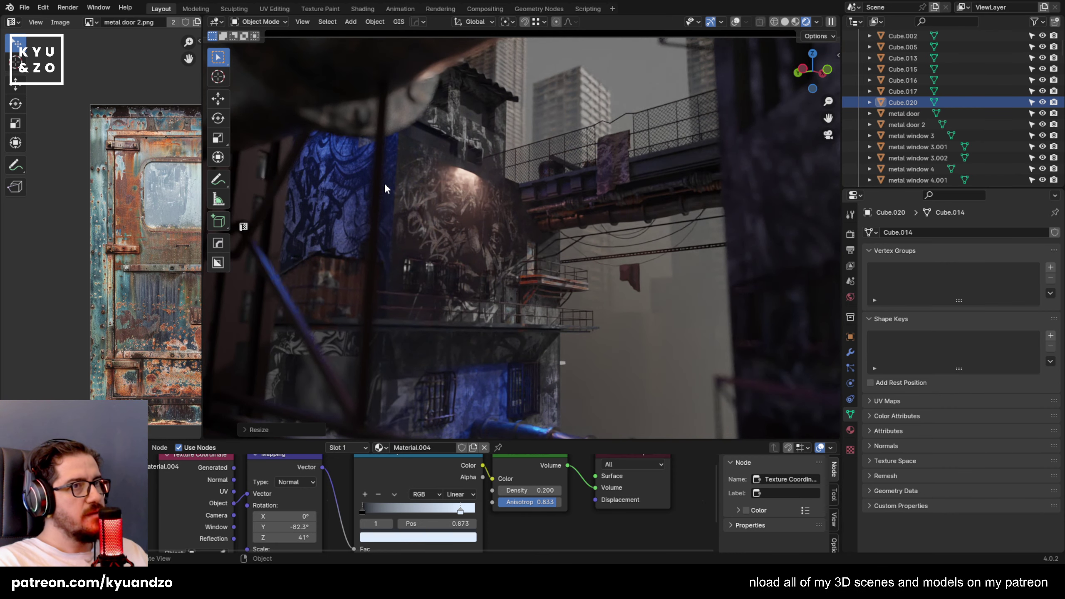
pyautogui.scroll(-2, 388, 182)
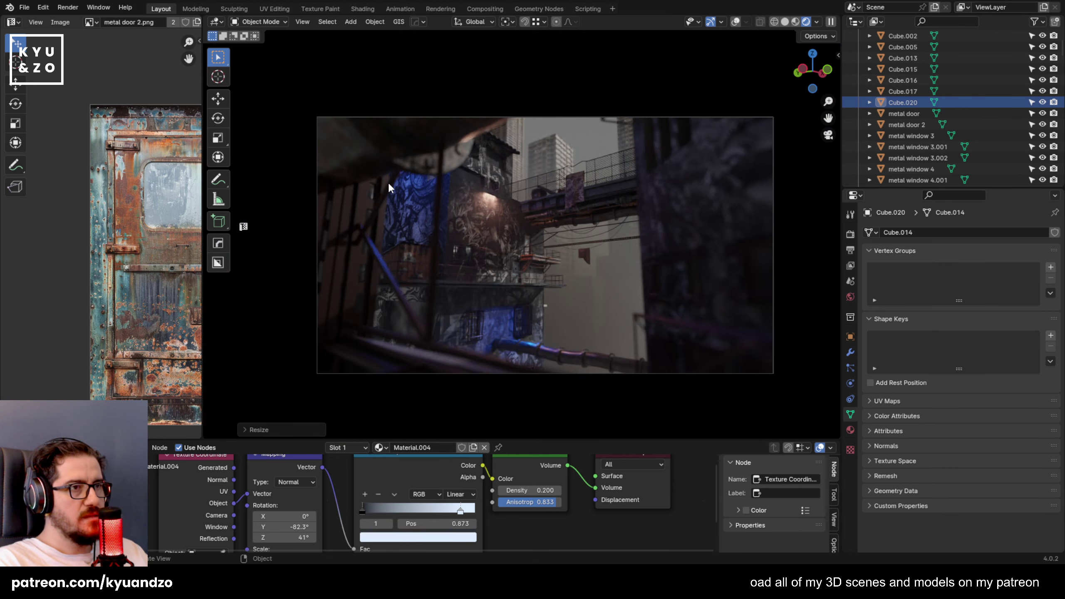
pyautogui.scroll(1, 388, 182)
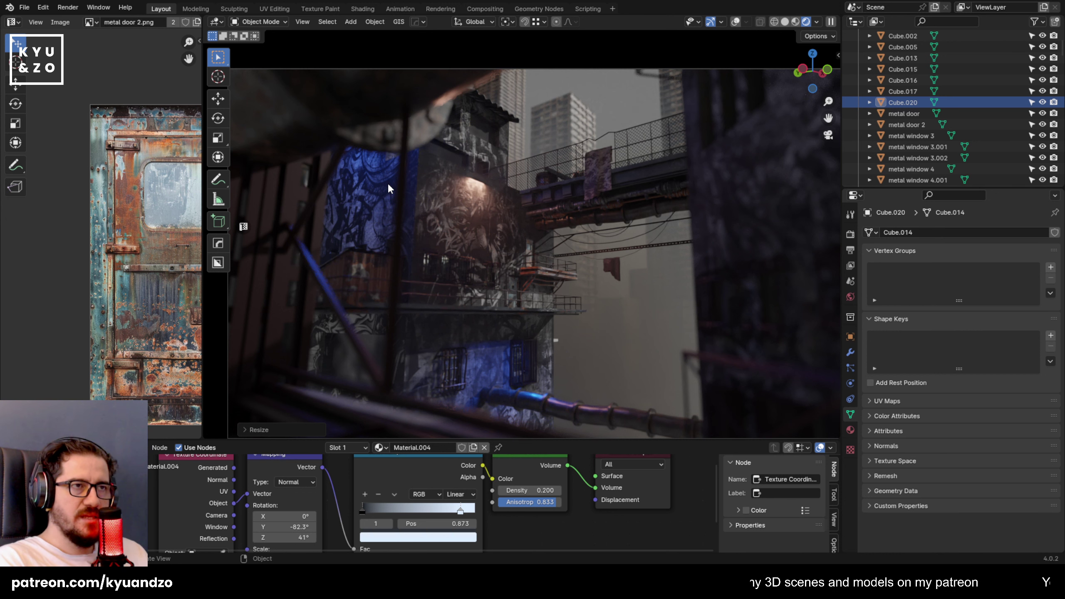
pyautogui.click(365, 265)
pyautogui.press('Delete')
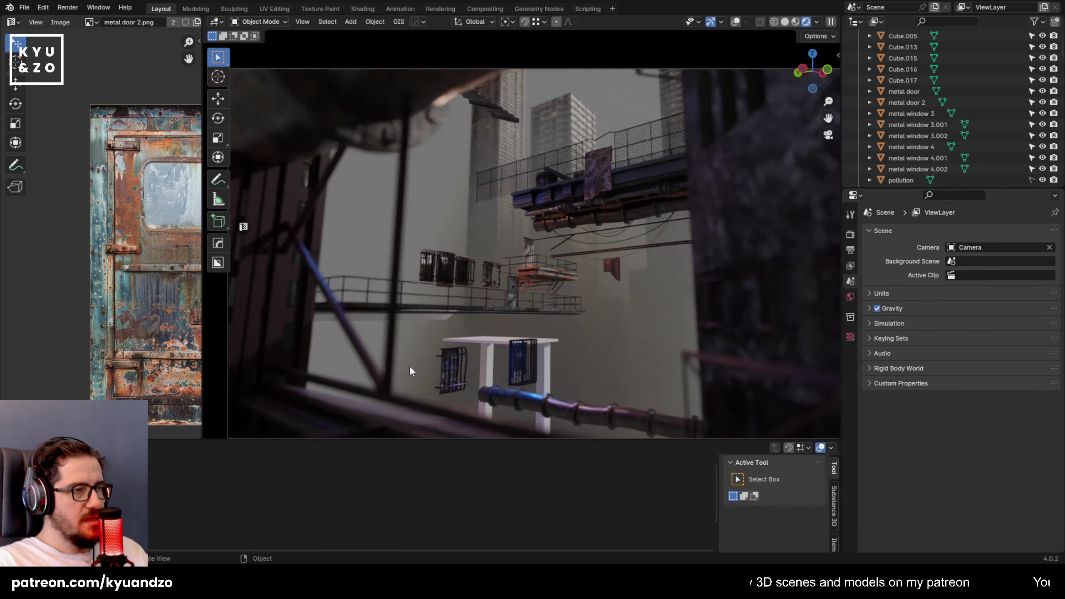
pyautogui.hotkey('ctrl', 'z')
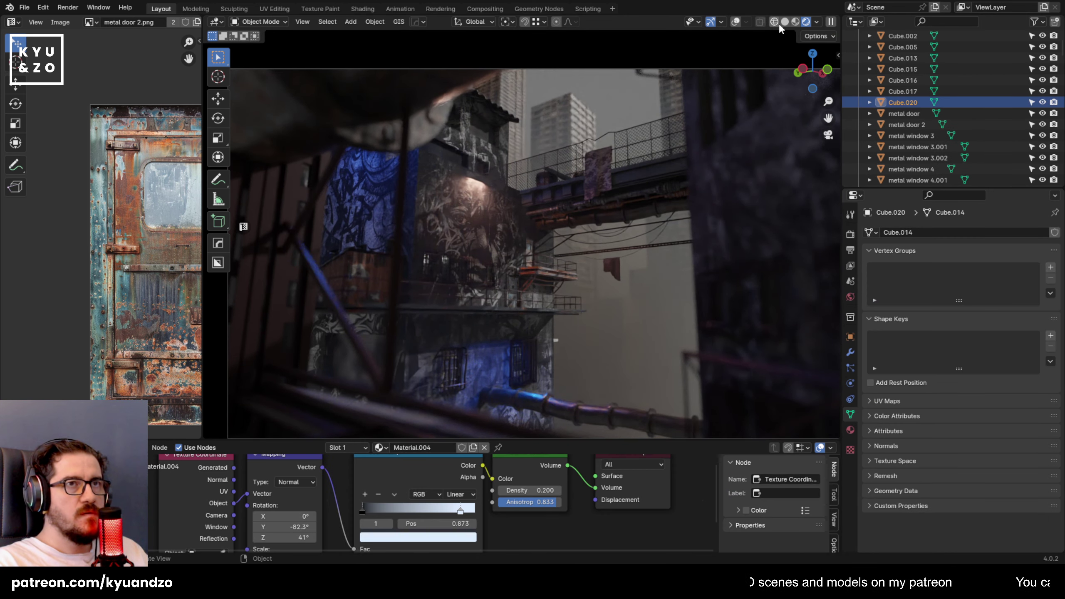
# Show the viewport overlays, delete the metal plate Plane.012 below the blue cloth, and save the file.
pyautogui.click(736, 22)
pyautogui.click(352, 273)
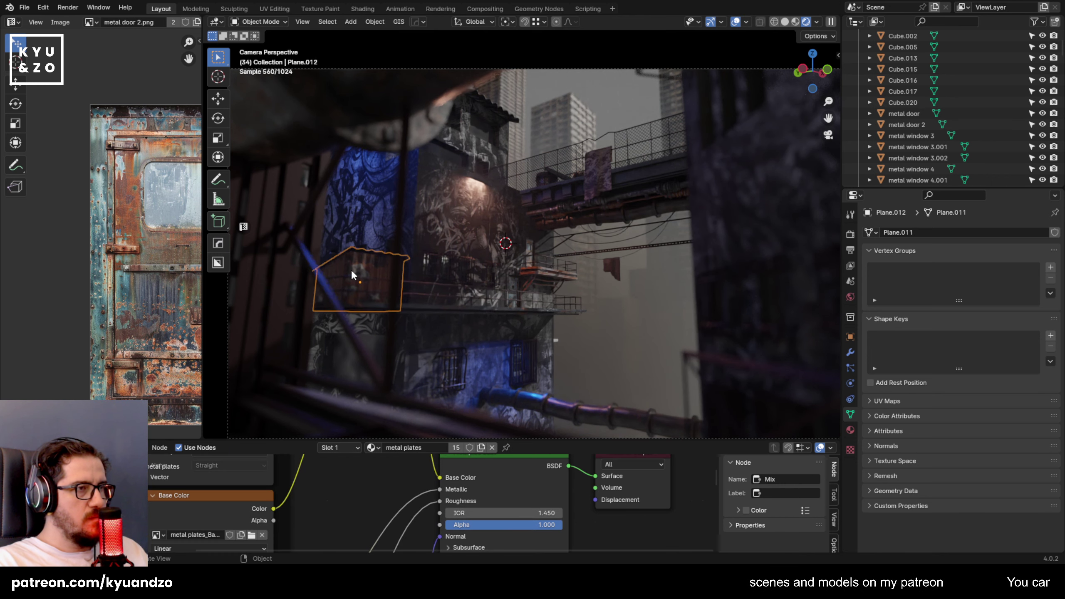
pyautogui.click(610, 276)
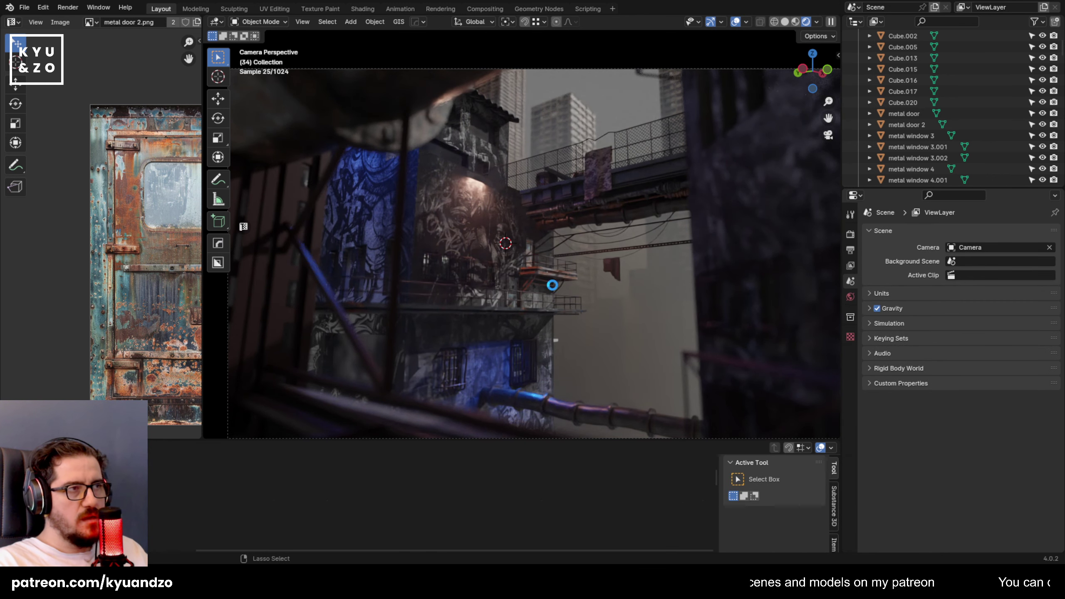
pyautogui.scroll(-3, 556, 282)
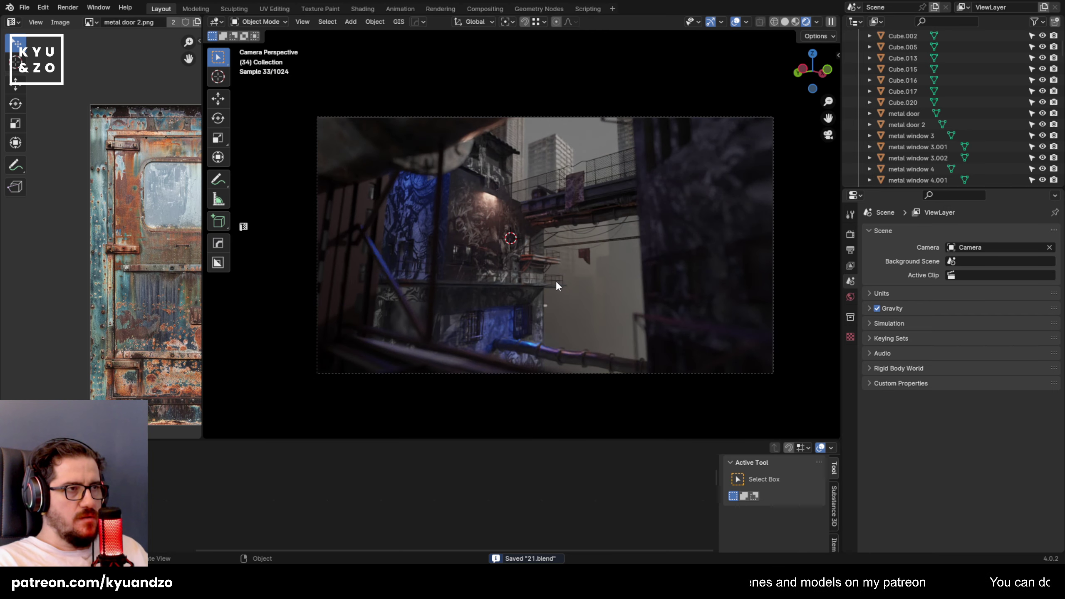
# Examine the haze and lighting around the graffiti building, footbridge and pipe, both in the full frame and up close.
pyautogui.scroll(-3, 556, 281)
pyautogui.scroll(3, 556, 281)
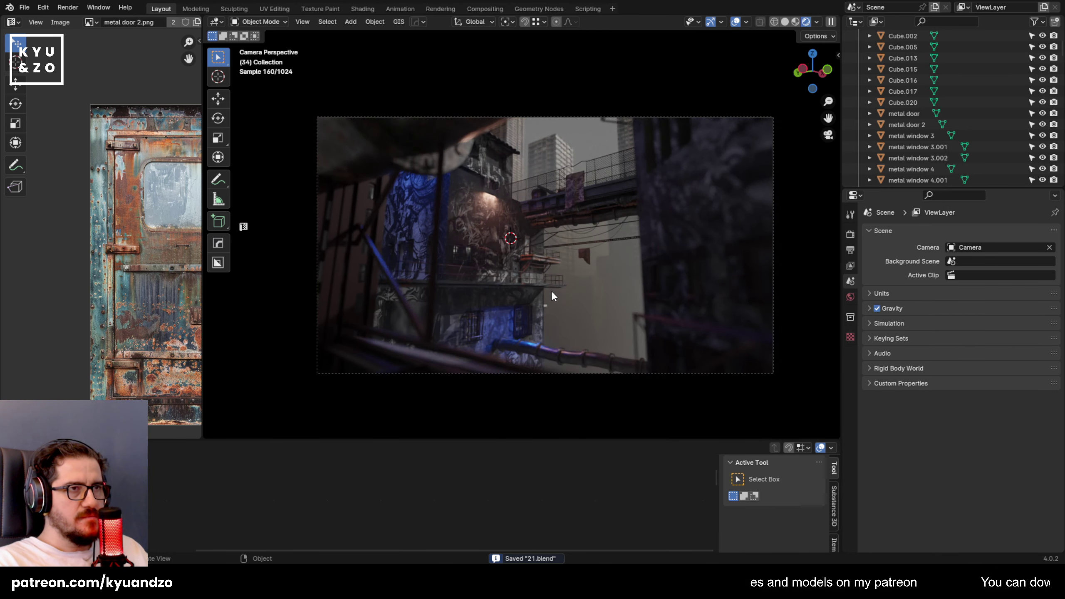
pyautogui.scroll(4, 552, 293)
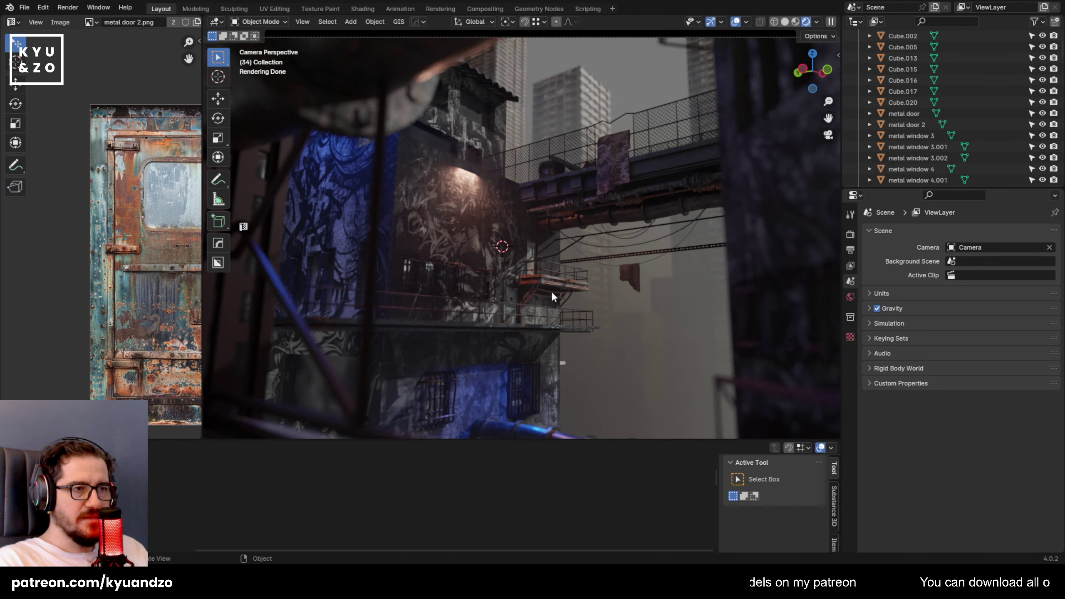
pyautogui.scroll(-2, 623, 256)
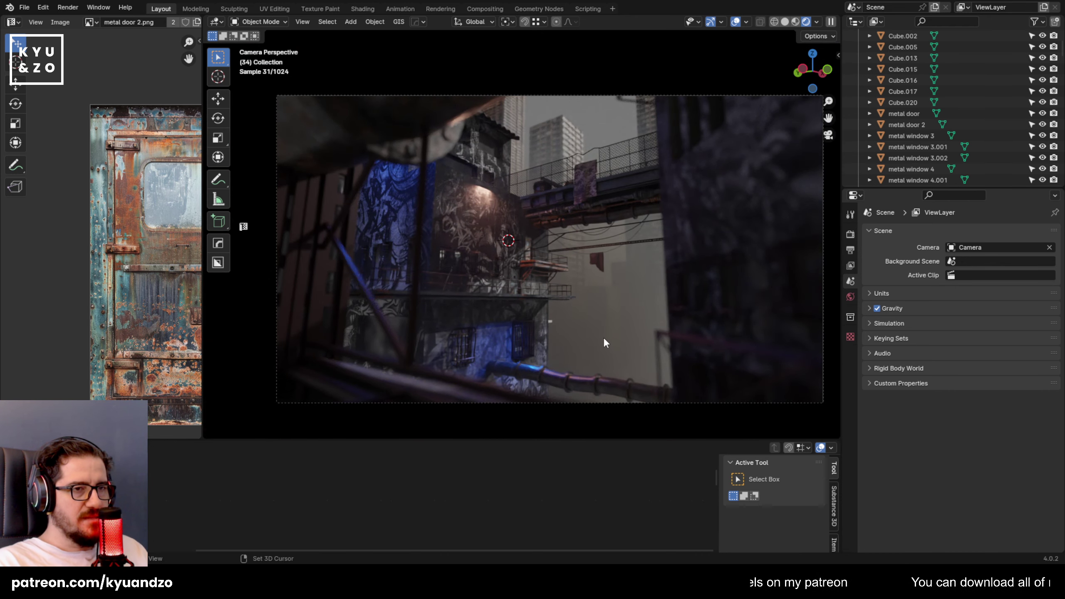
pyautogui.scroll(1, 547, 306)
pyautogui.scroll(2, 470, 298)
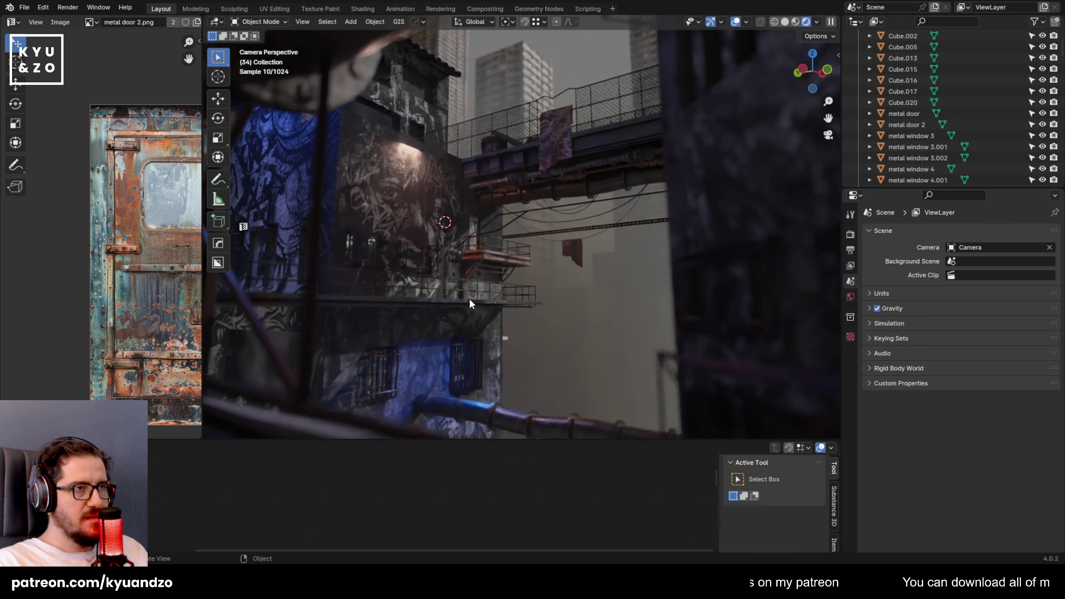
pyautogui.scroll(1, 471, 302)
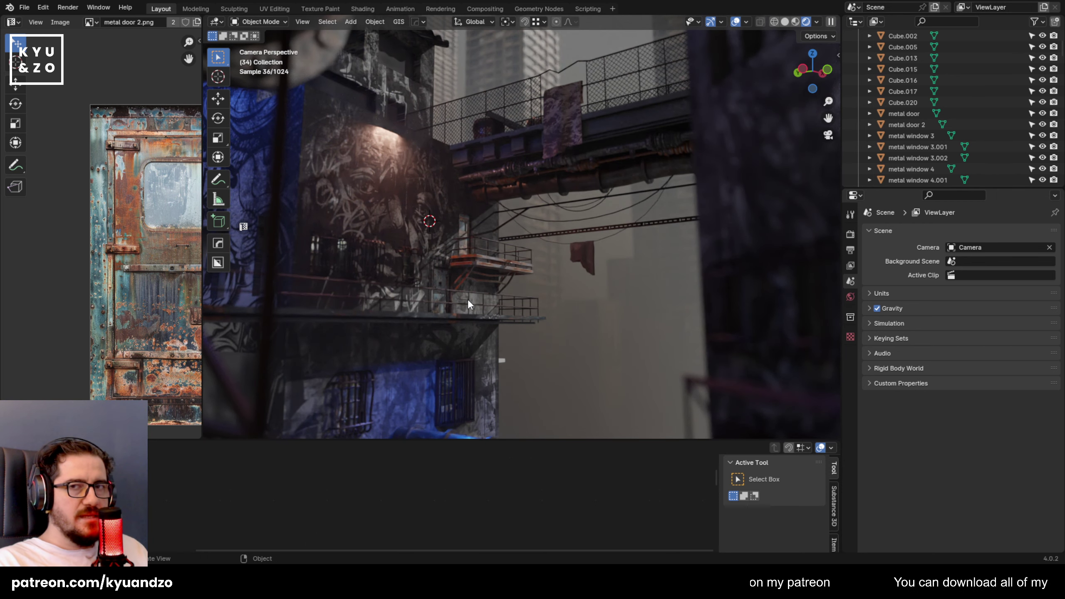